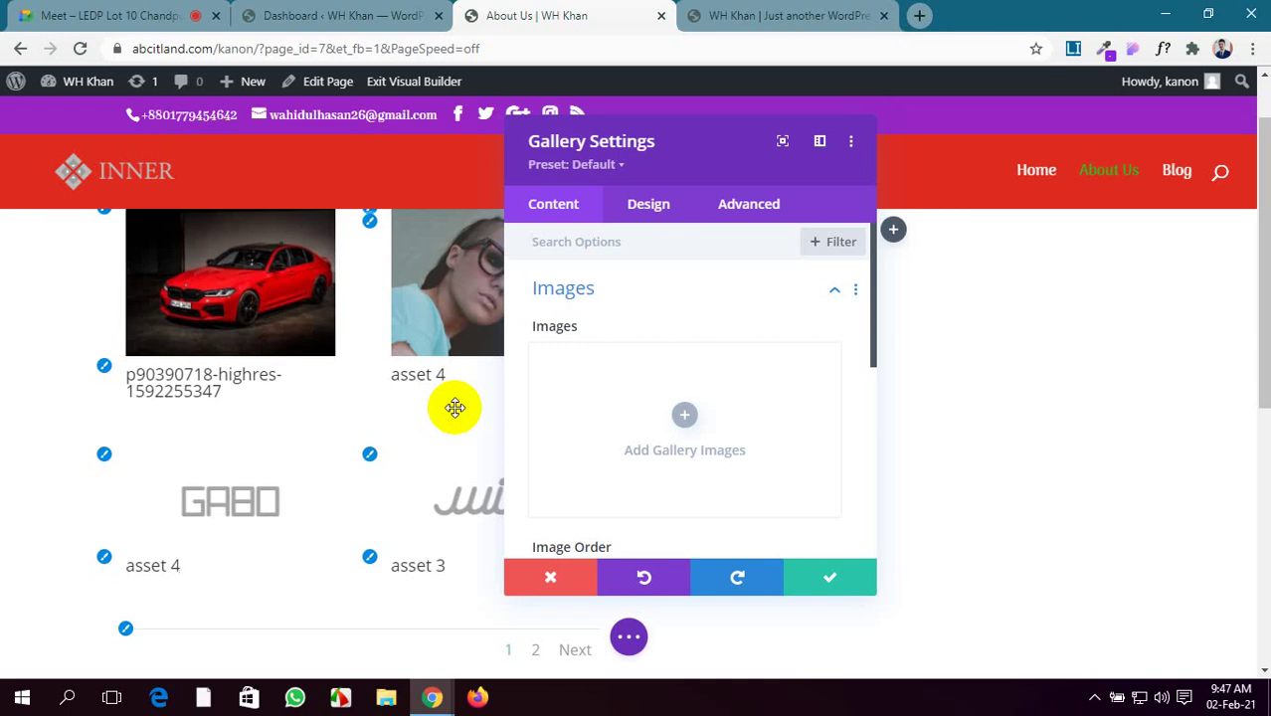
Confirm and close the Gallery Settings
scroll(455, 408, down, 2)
scroll(455, 408, up, 3)
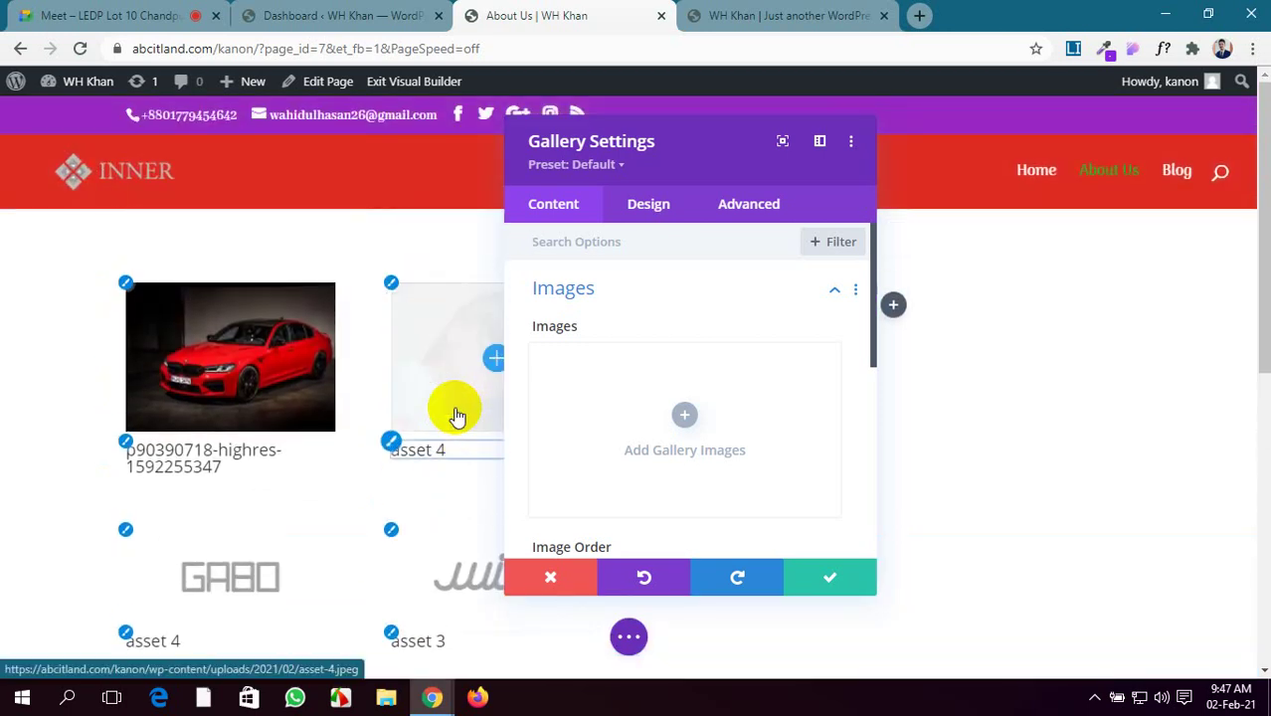
click(817, 577)
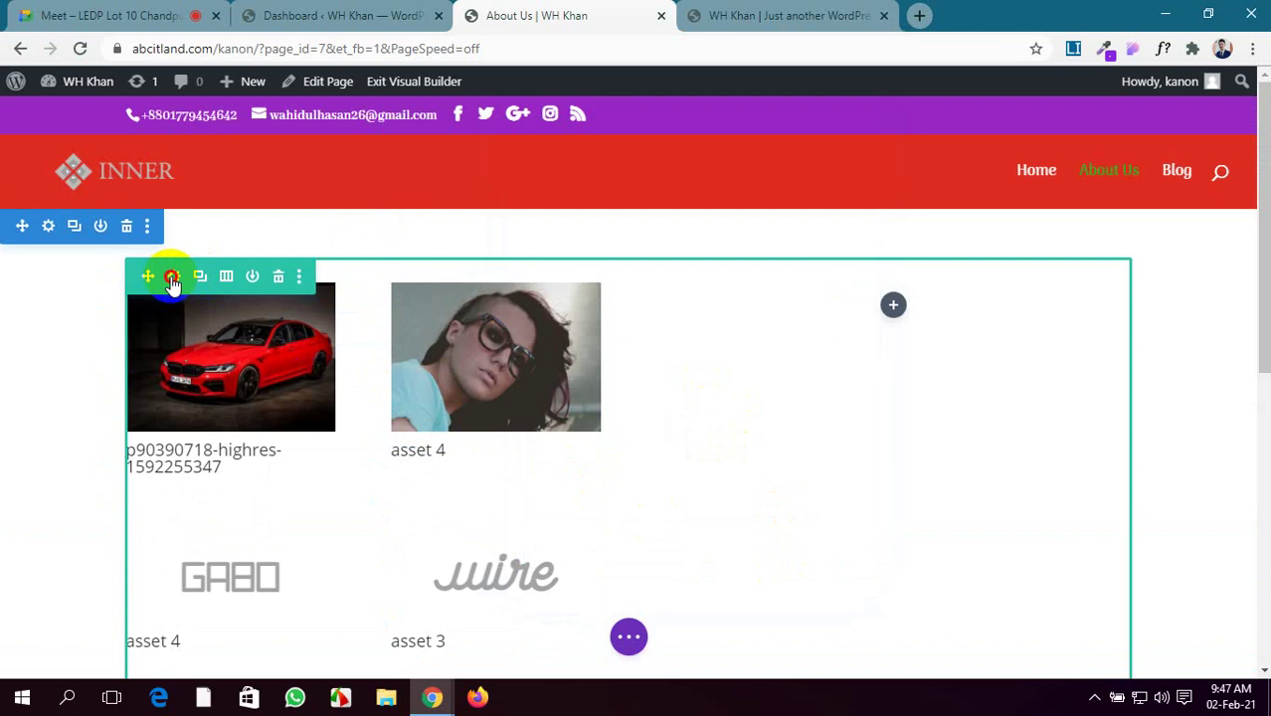
Change the gallery row to a single full-width column and save the row settings
click(172, 278)
click(733, 331)
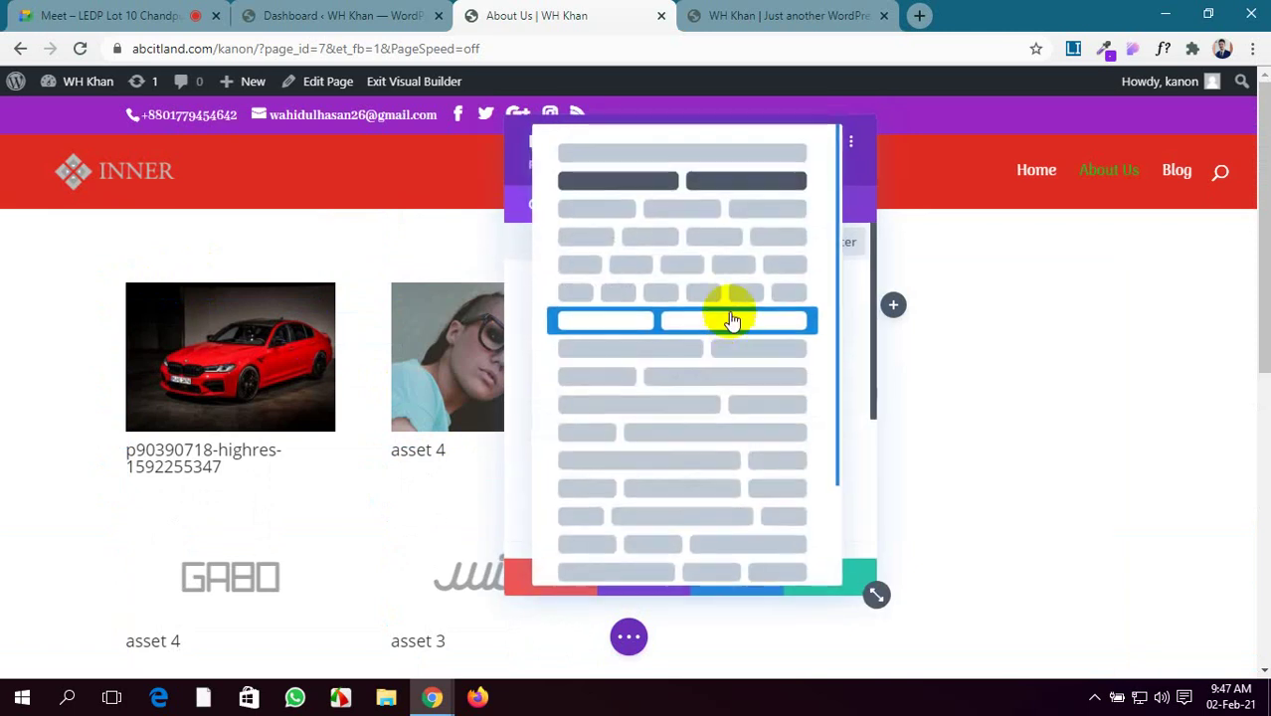
click(675, 156)
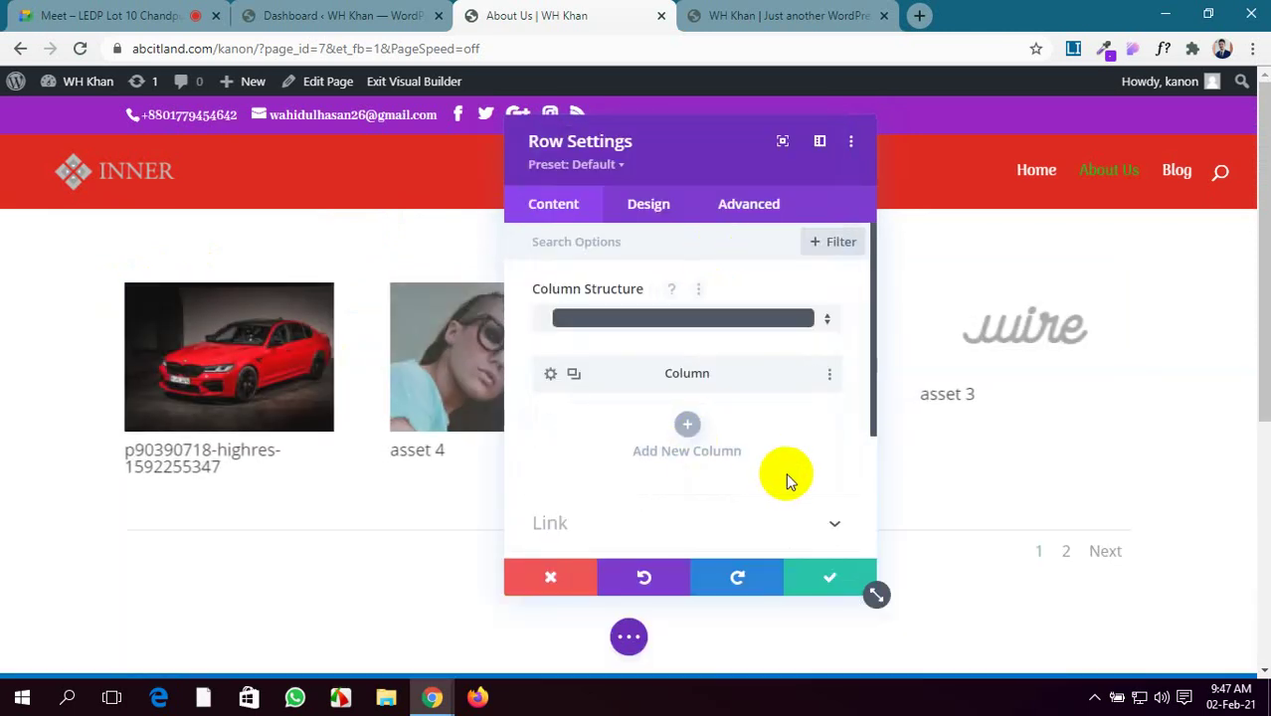
scroll(811, 517, down, 2)
click(830, 578)
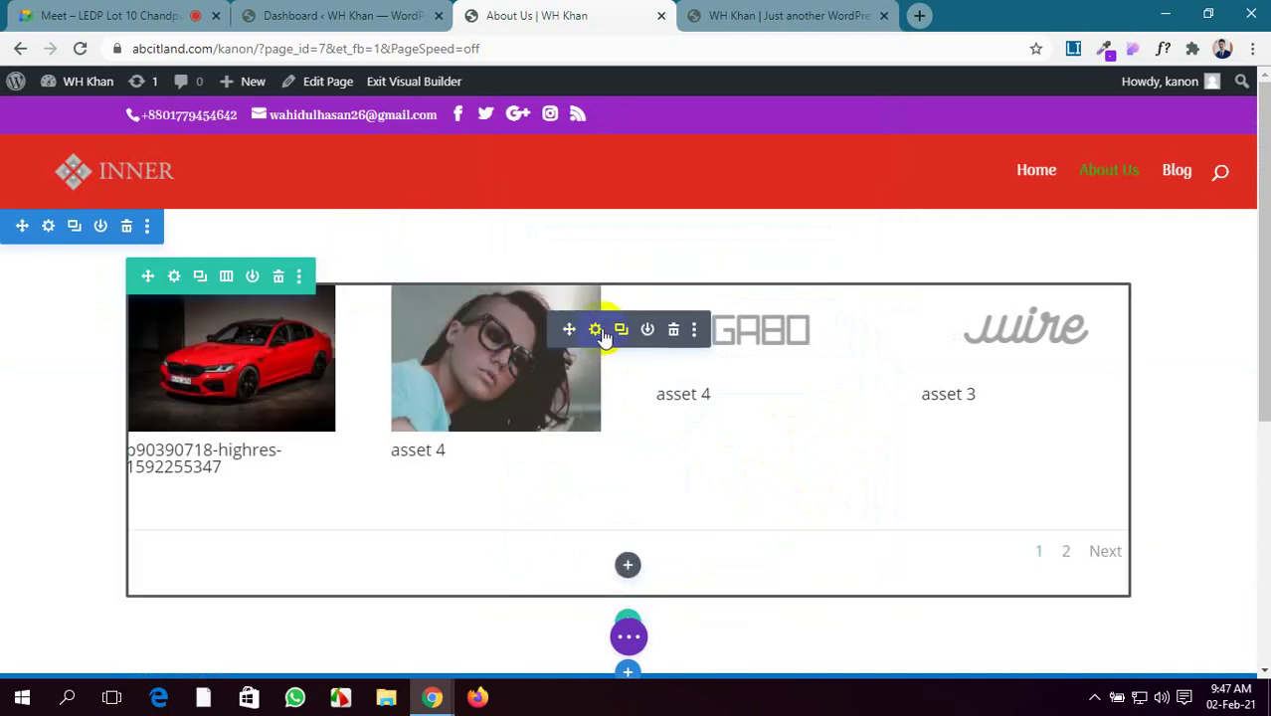
Open the gallery module's settings and start adding gallery images
click(596, 332)
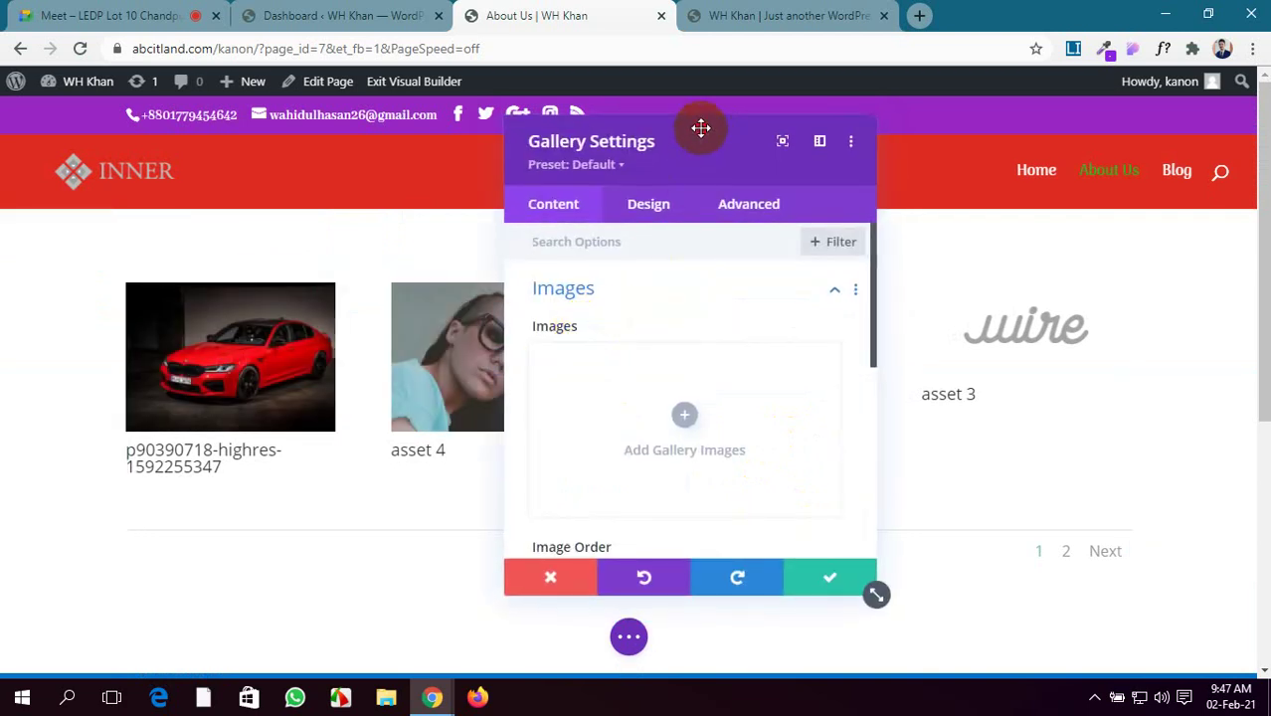
drag(701, 128, 418, 108)
scroll(446, 417, down, 2)
scroll(446, 417, up, 3)
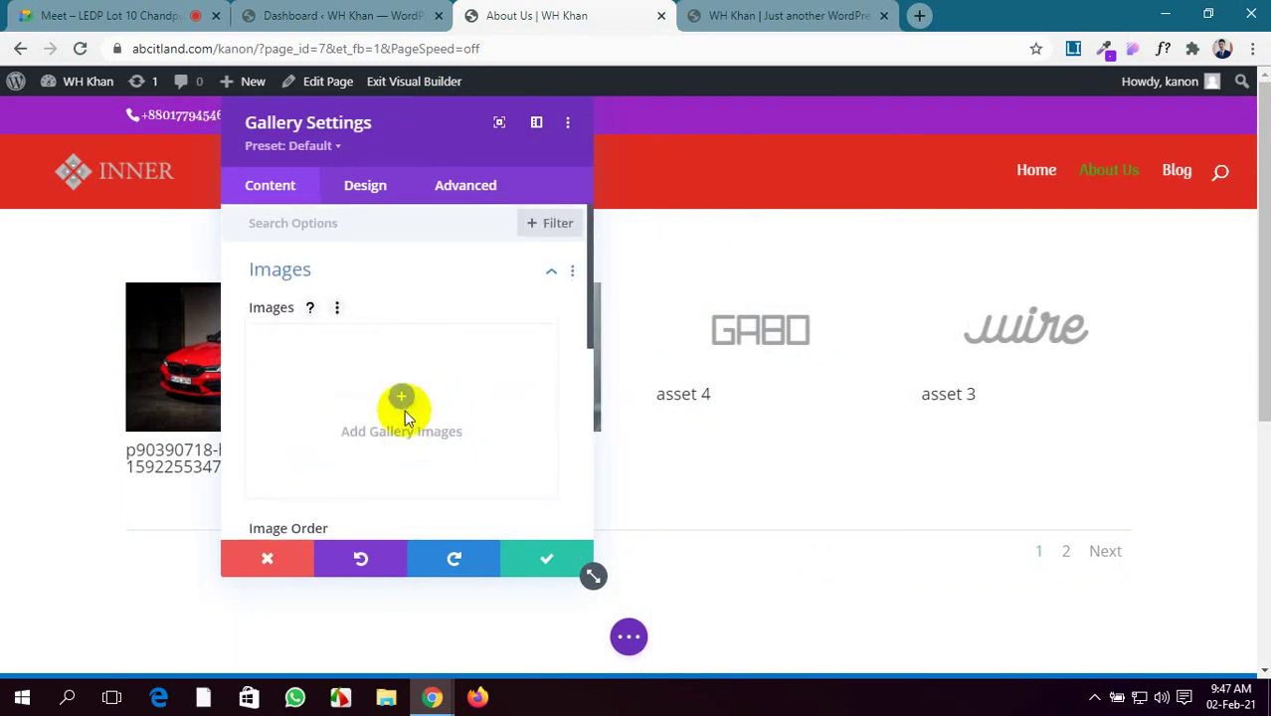
click(398, 398)
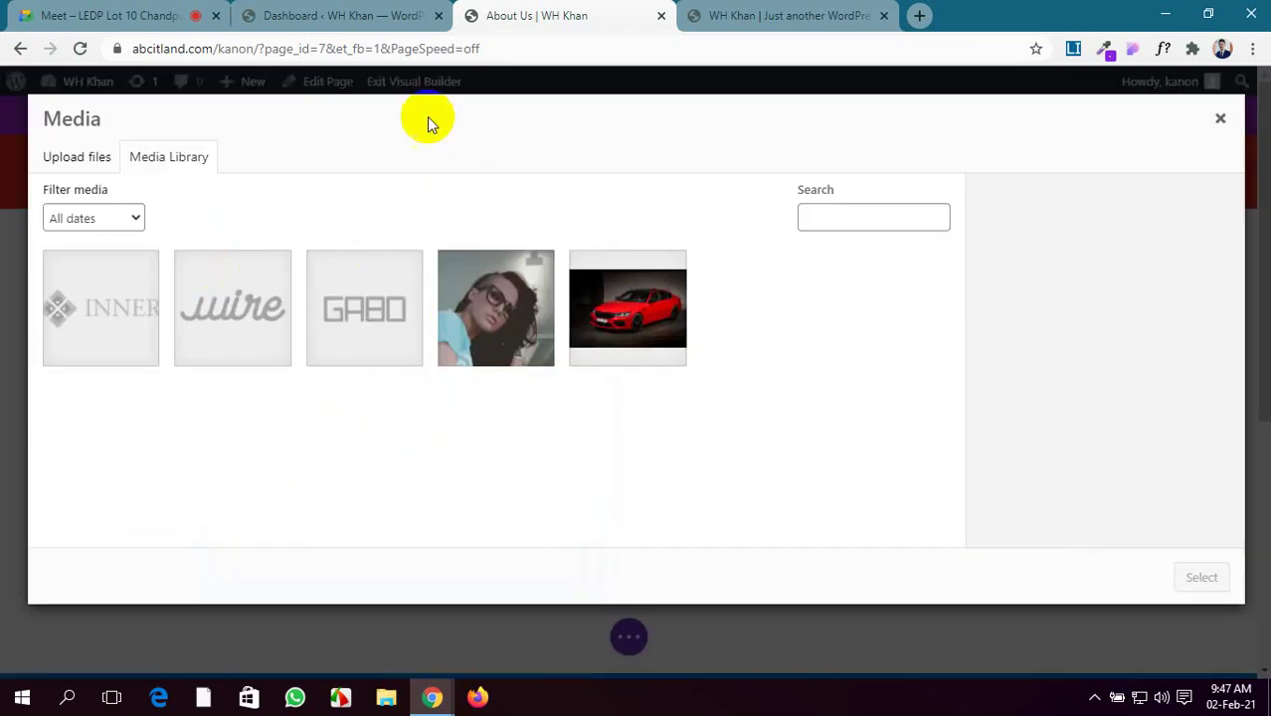
Switch to the WordPress Dashboard tab, then minimize Chrome to reach the desktop
click(344, 16)
click(37, 321)
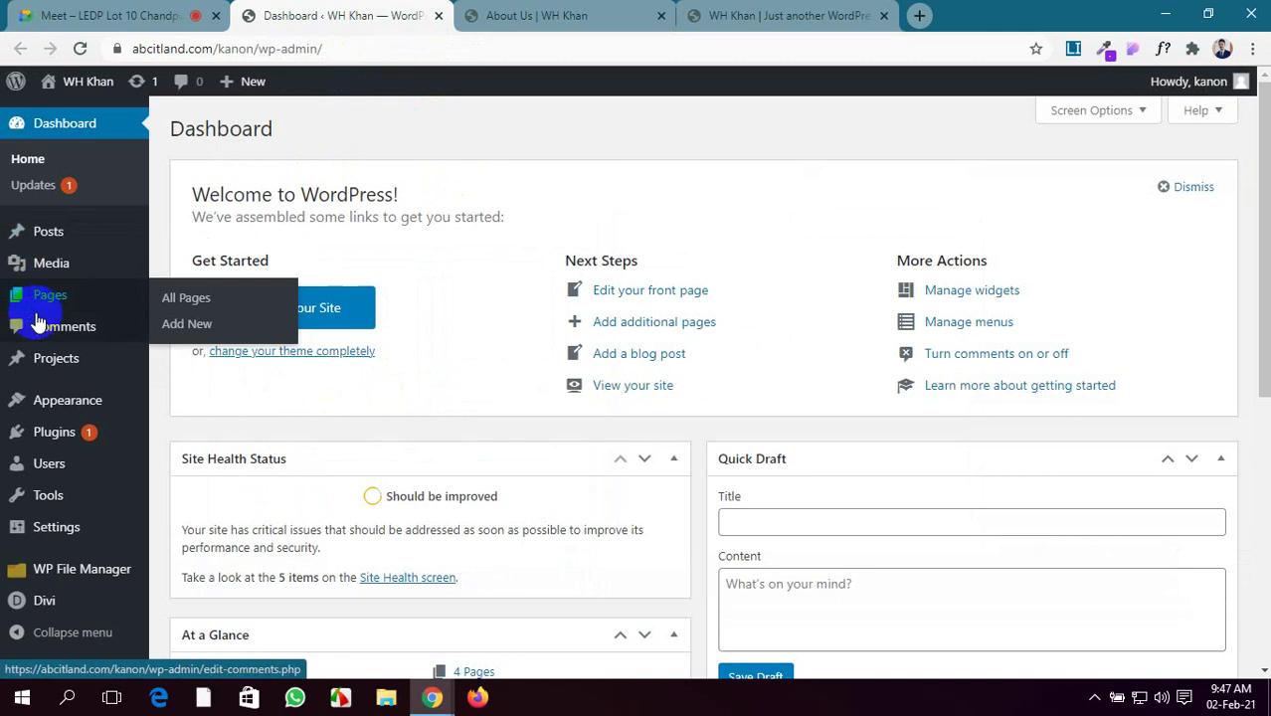
mouse_move(58, 376)
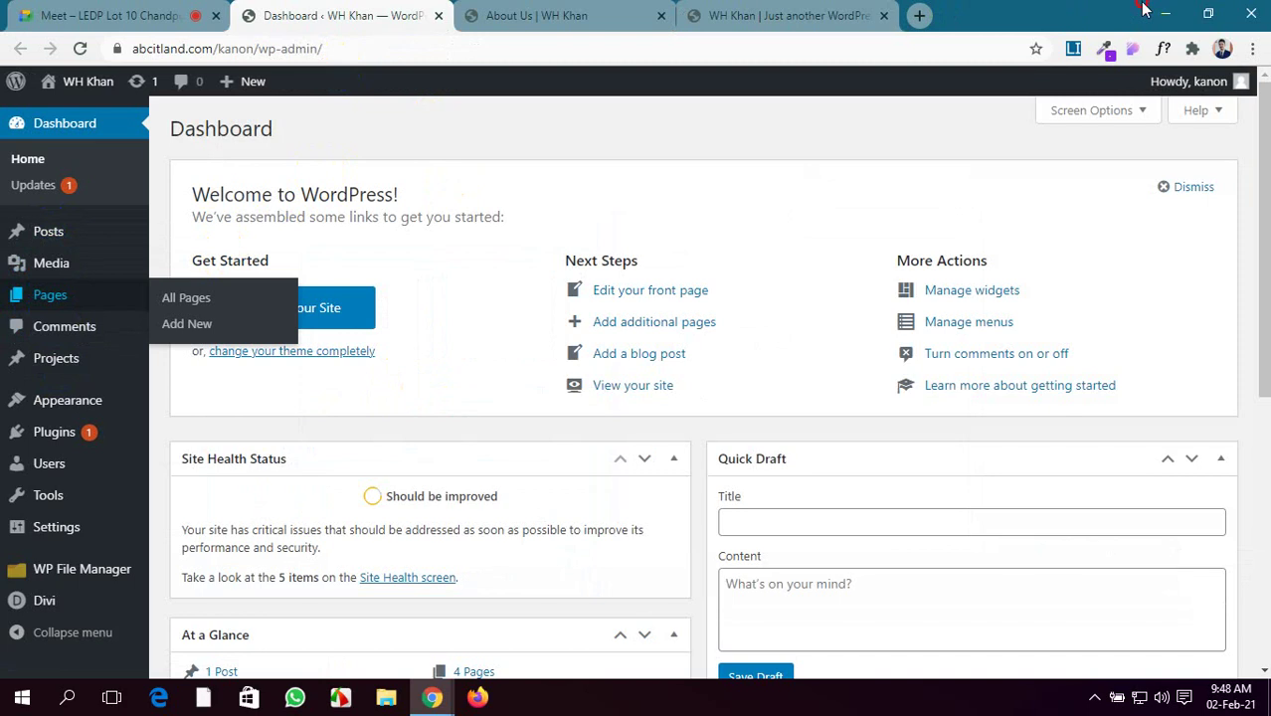
click(1159, 14)
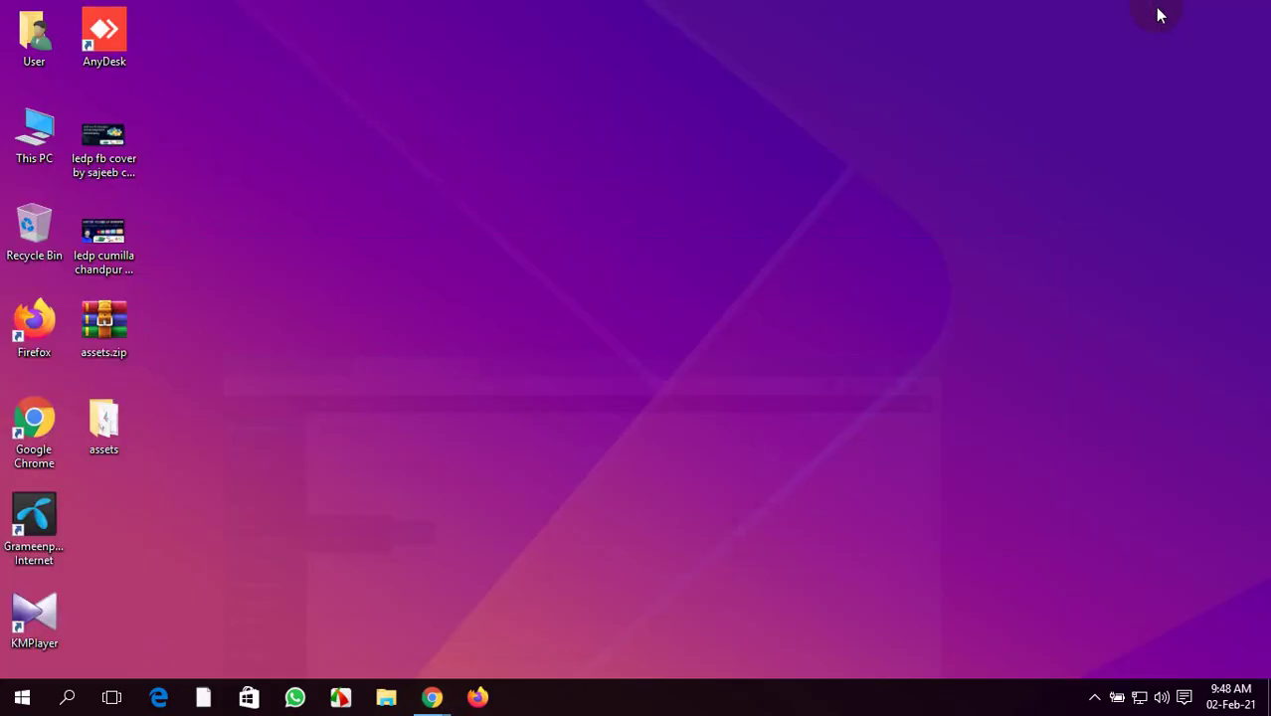
Browse the news photos in the Downloads folder through This PC
double_click(45, 139)
click(779, 229)
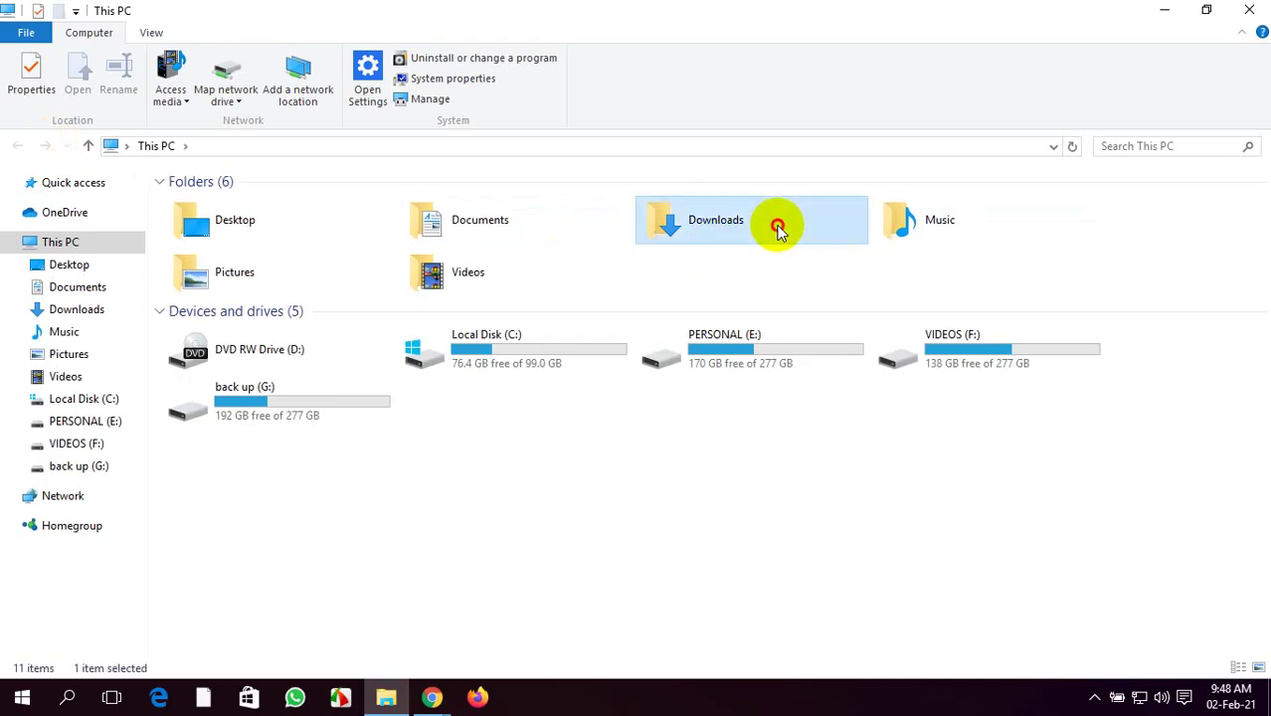
double_click(779, 229)
scroll(636, 344, down, 3)
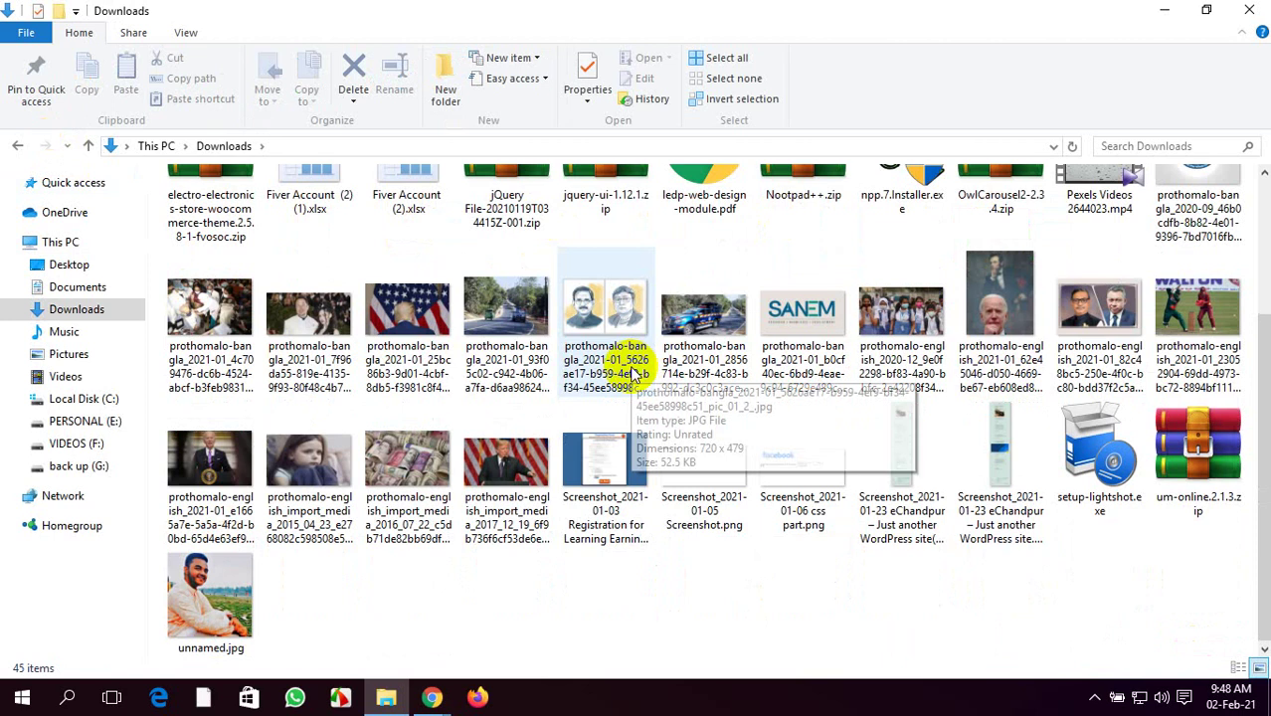
Return to Chrome's About Us page with the Media dialog
mouse_move(431, 699)
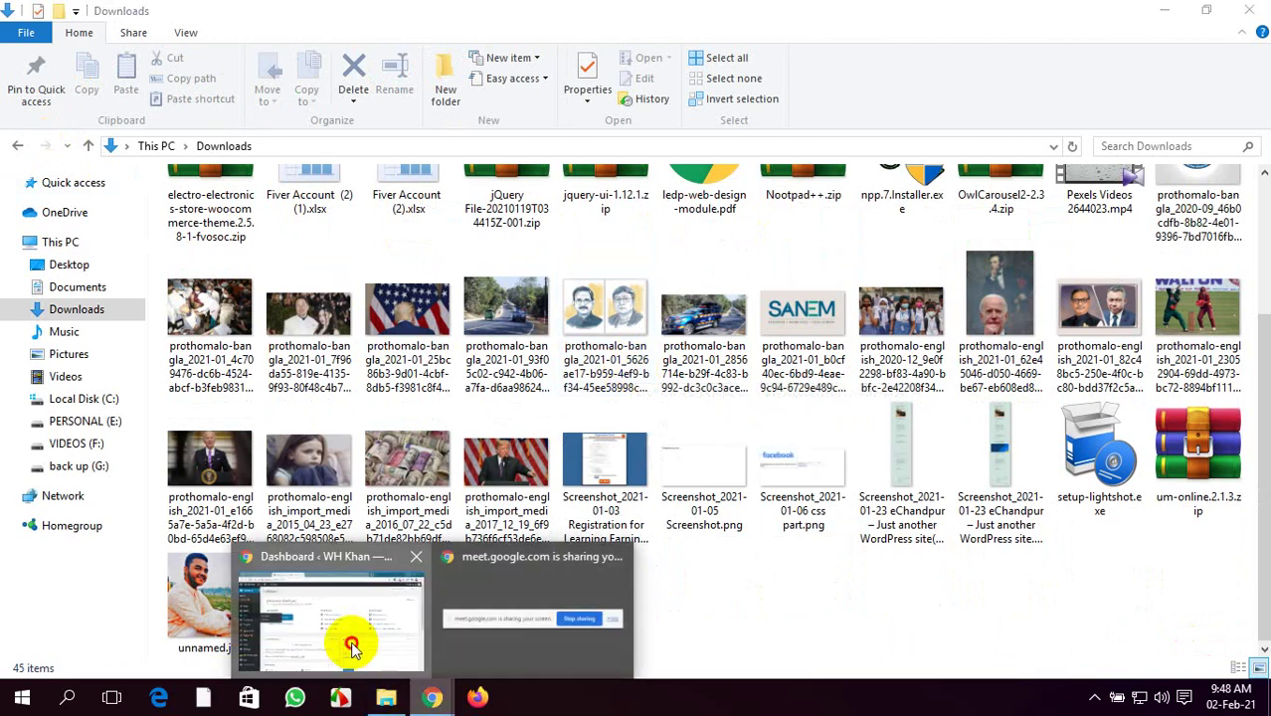
click(349, 642)
click(553, 10)
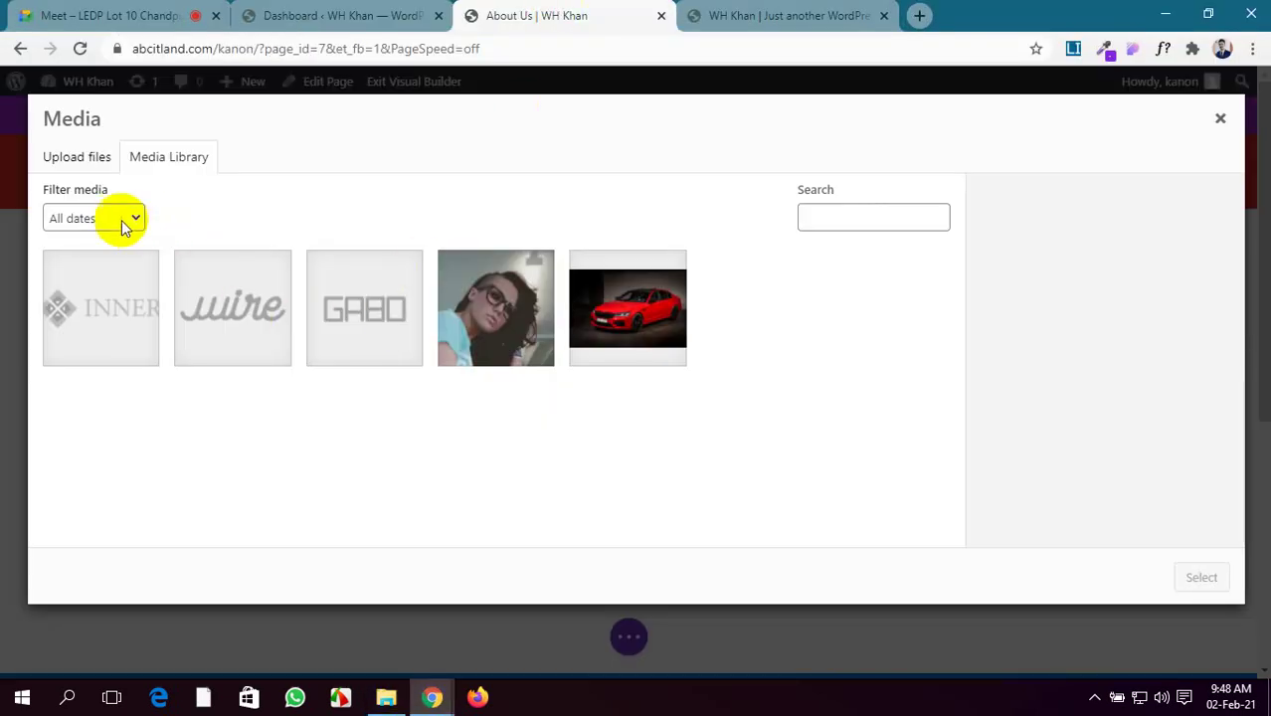
Open the Upload Files picker and show the Downloads folder
click(78, 167)
click(629, 403)
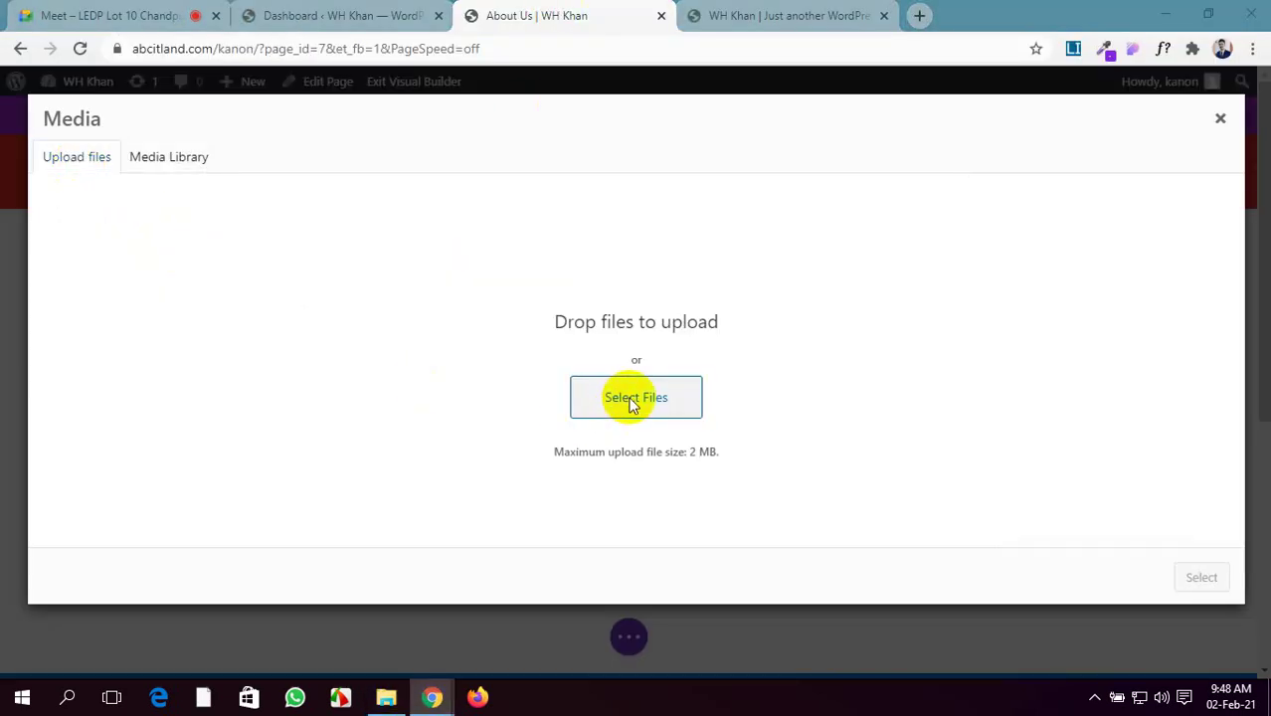
click(72, 270)
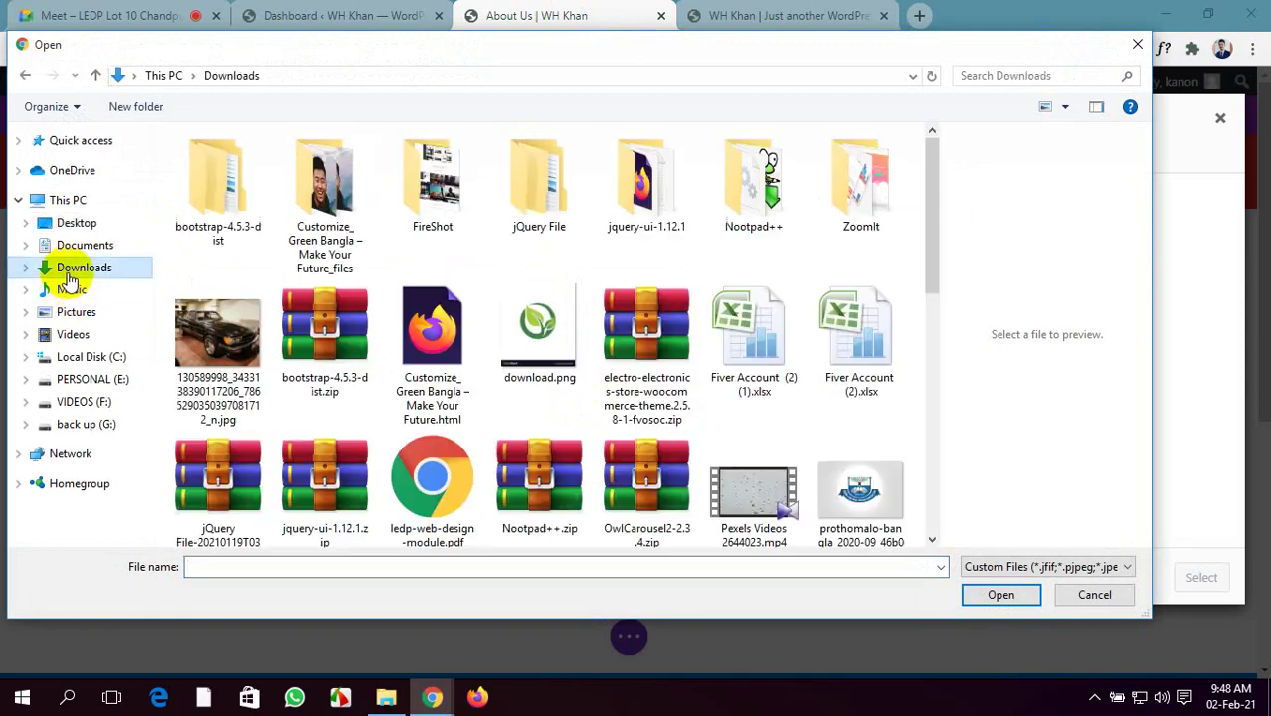
scroll(486, 428, down, 3)
scroll(484, 428, down, 3)
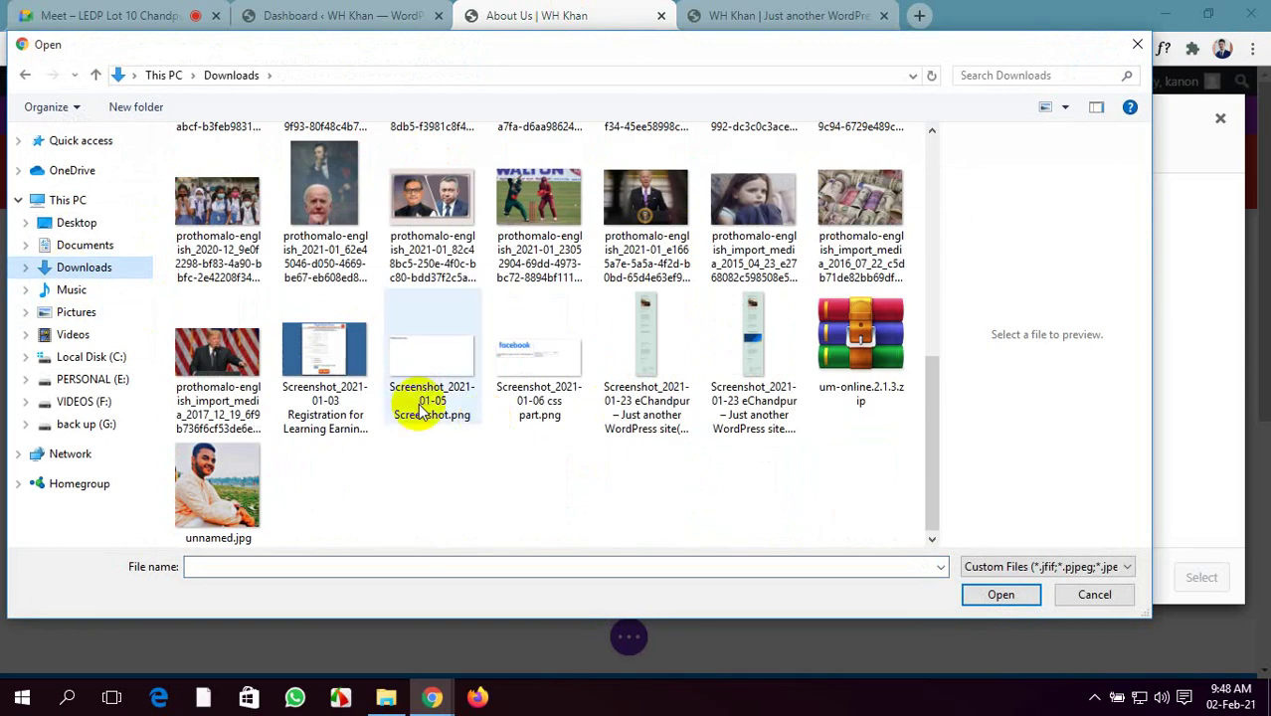
Select the first eight news photos, including child portrait, money rolls and podium speech
click(204, 229)
ctrl+click(303, 224)
ctrl+click(426, 224)
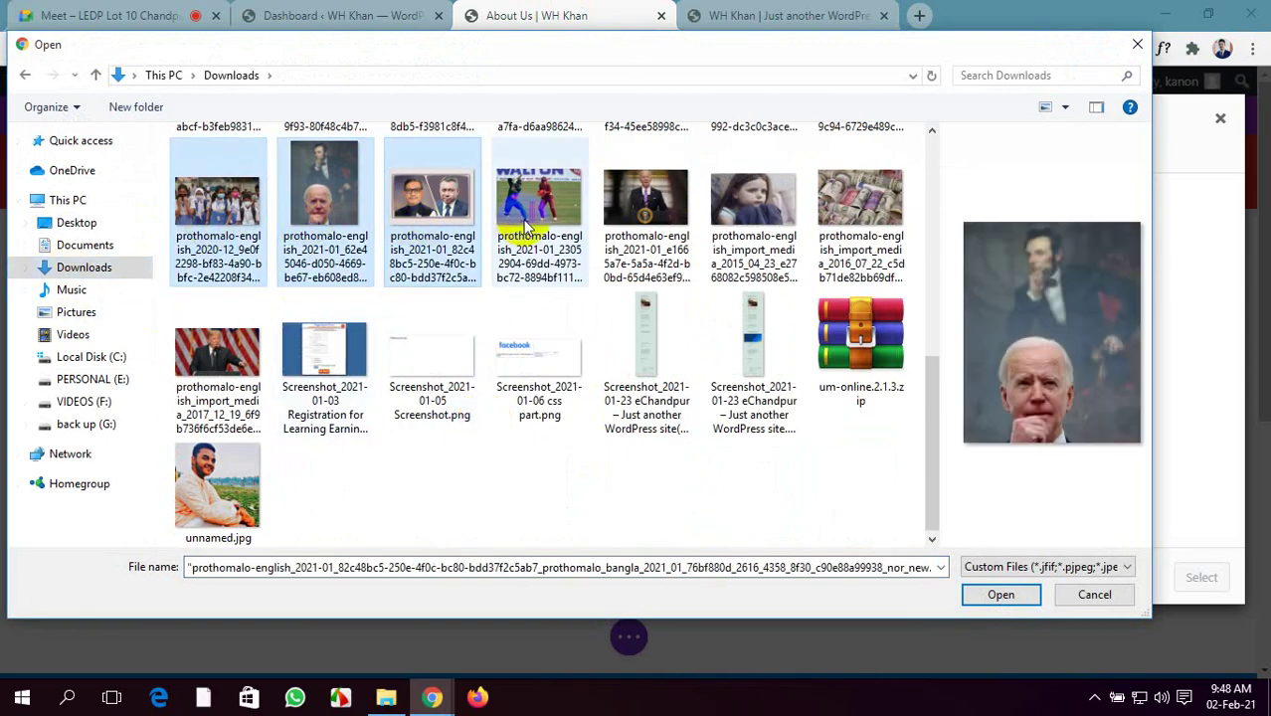
ctrl+click(535, 224)
ctrl+click(645, 224)
ctrl+click(741, 224)
ctrl+click(846, 211)
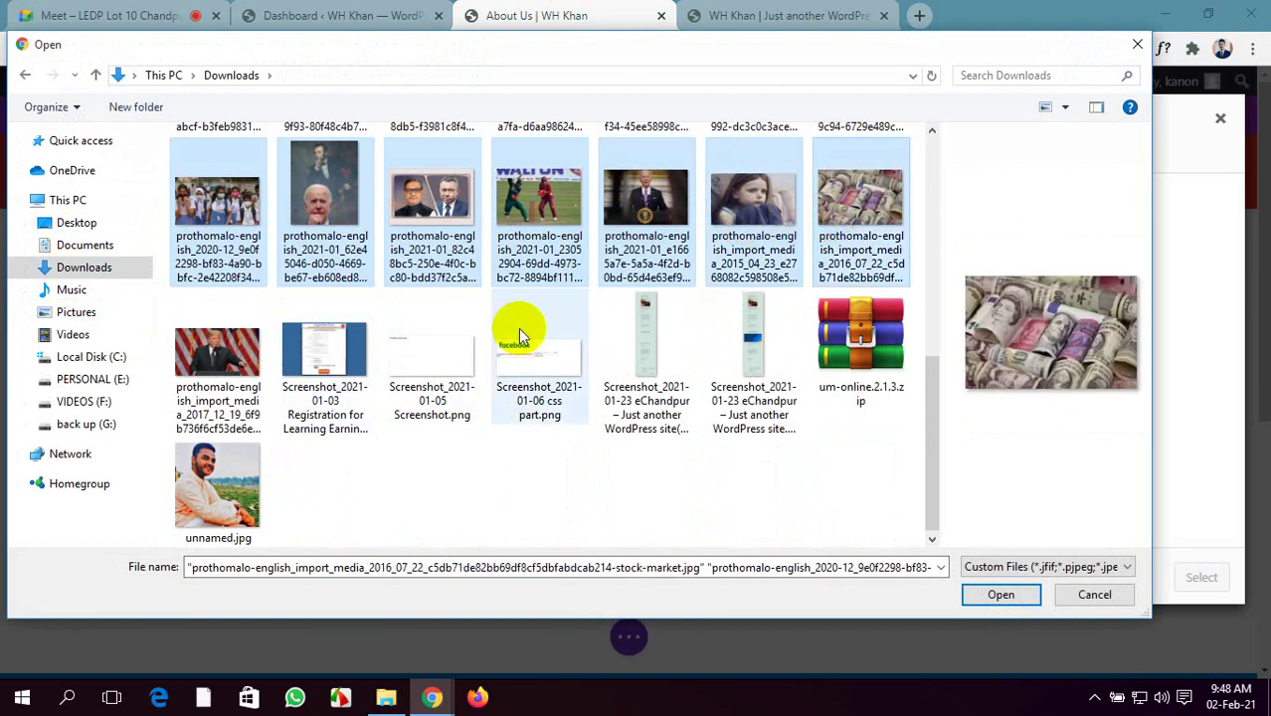
ctrl+click(199, 374)
Add the flag, road, SANEM logo and emblem images, upload all twelve and insert them
scroll(353, 480, up, 5)
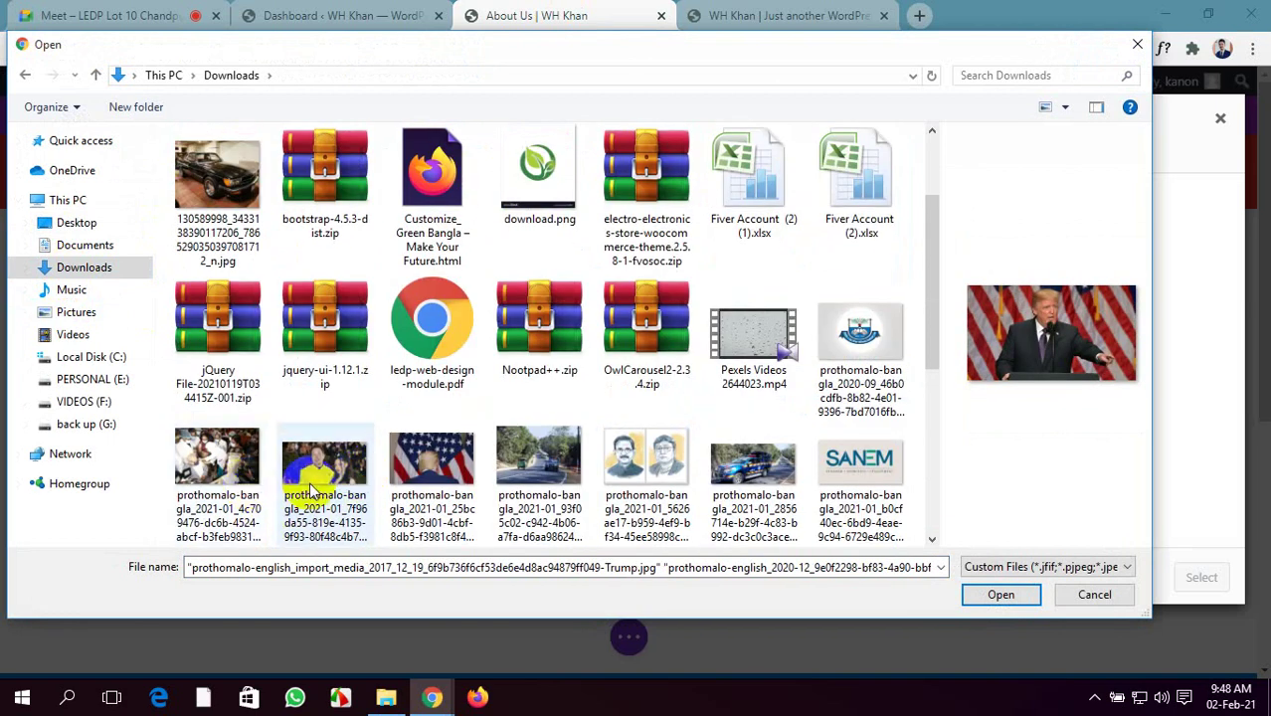
ctrl+click(428, 488)
ctrl+click(542, 478)
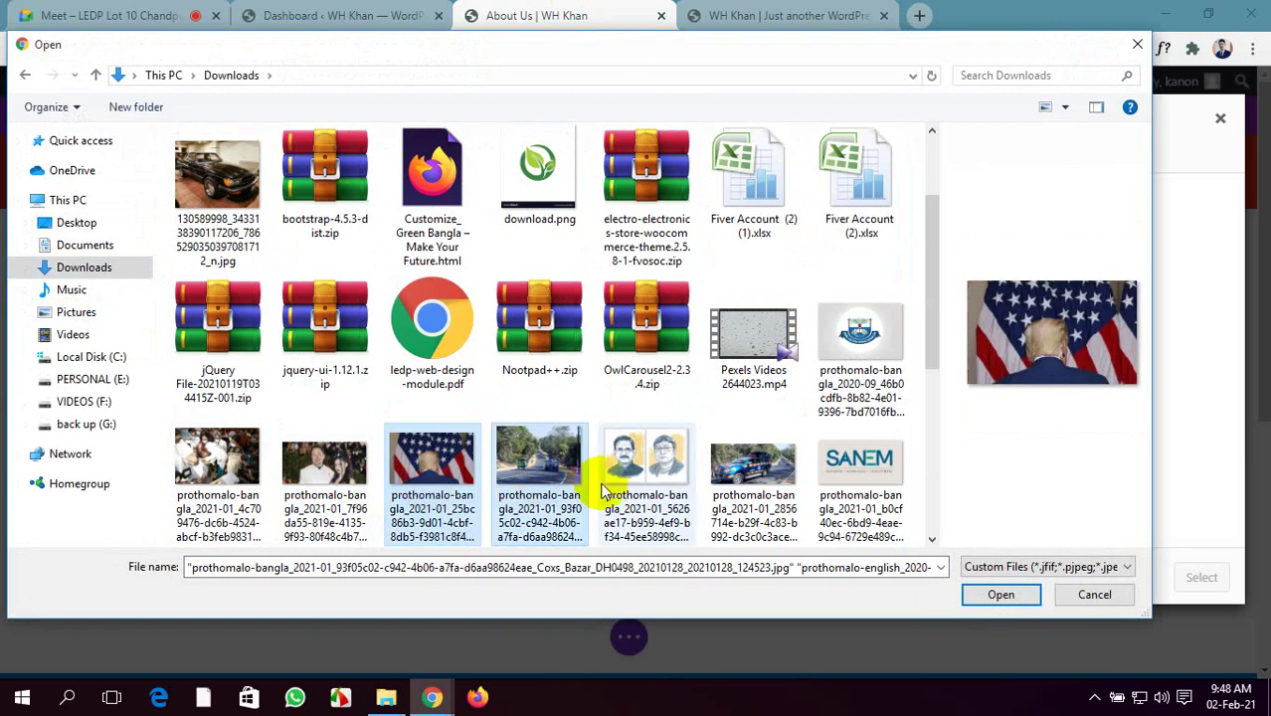
scroll(604, 487, down, 1)
ctrl+click(873, 291)
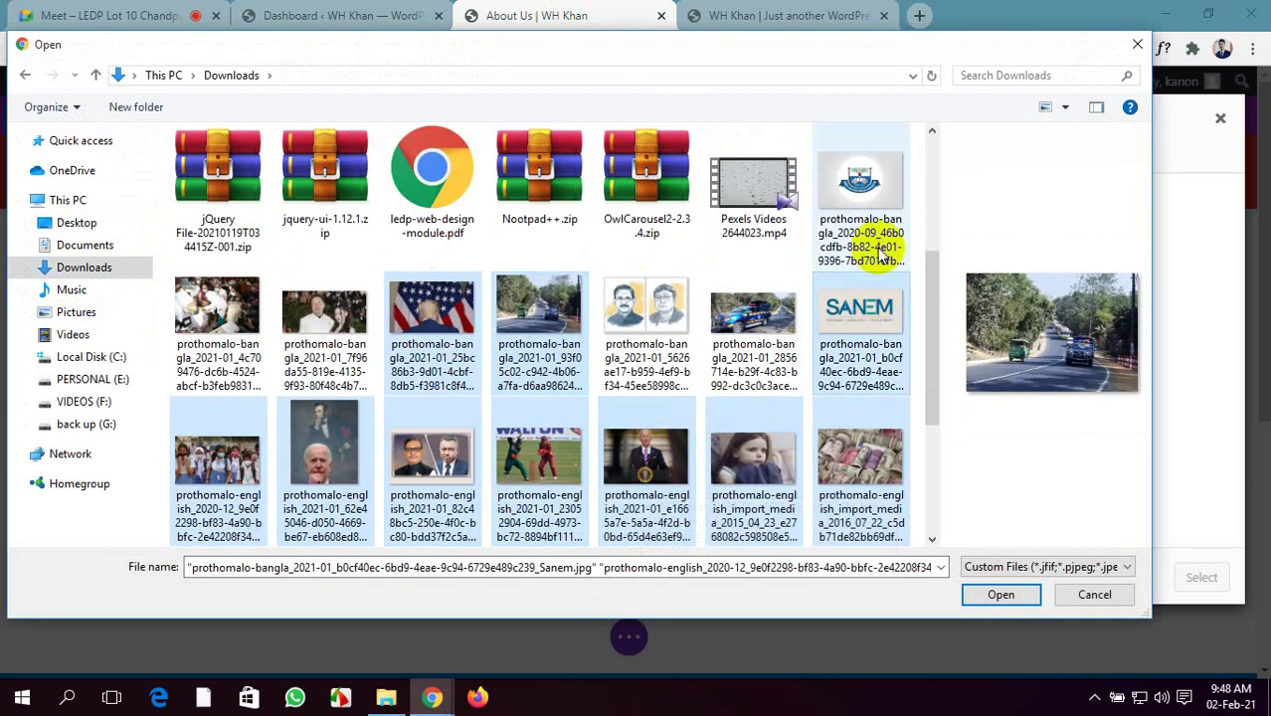
ctrl+click(878, 214)
click(1000, 594)
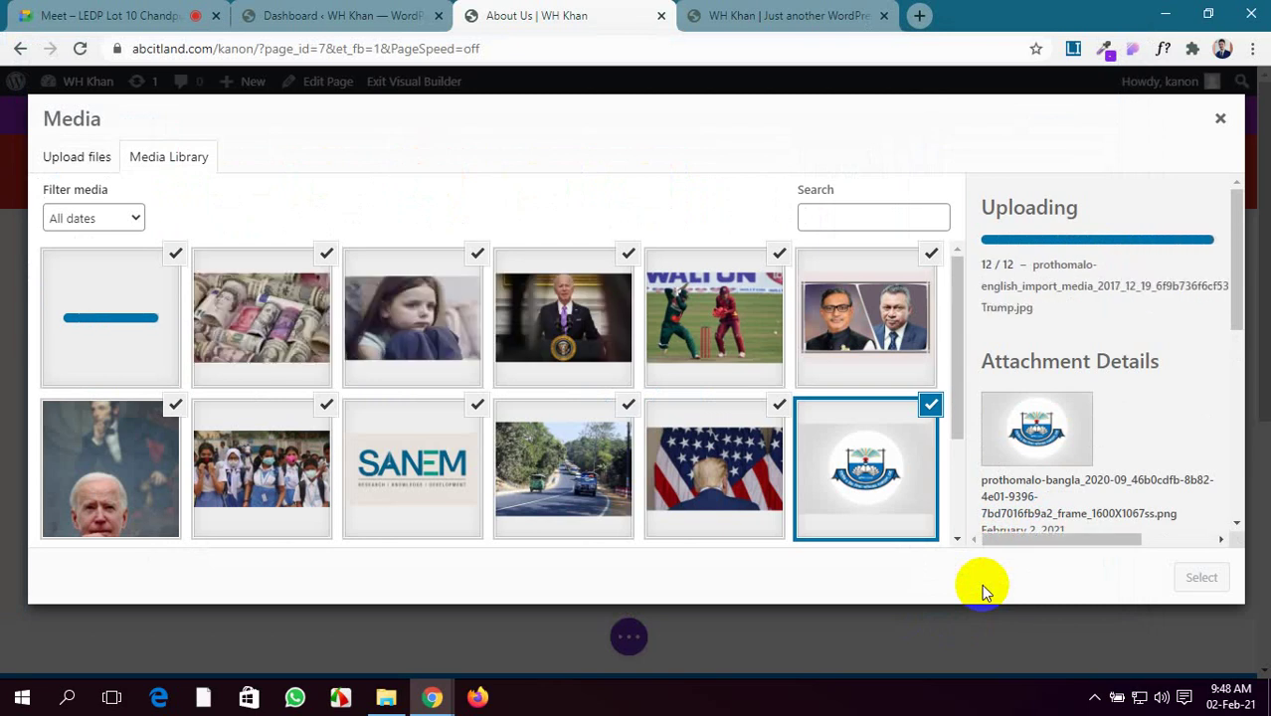
click(1201, 579)
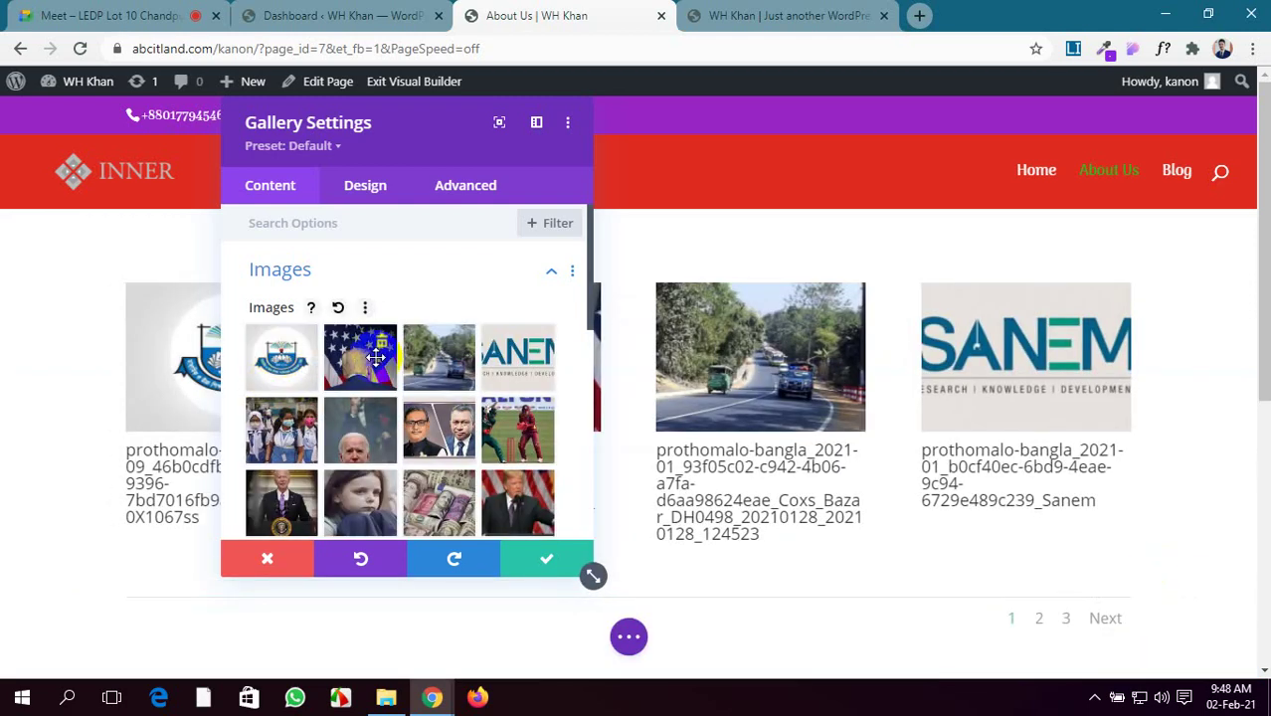
Move the settings panel aside to preview the four-per-page gallery, then bring it back
scroll(353, 419, down, 2)
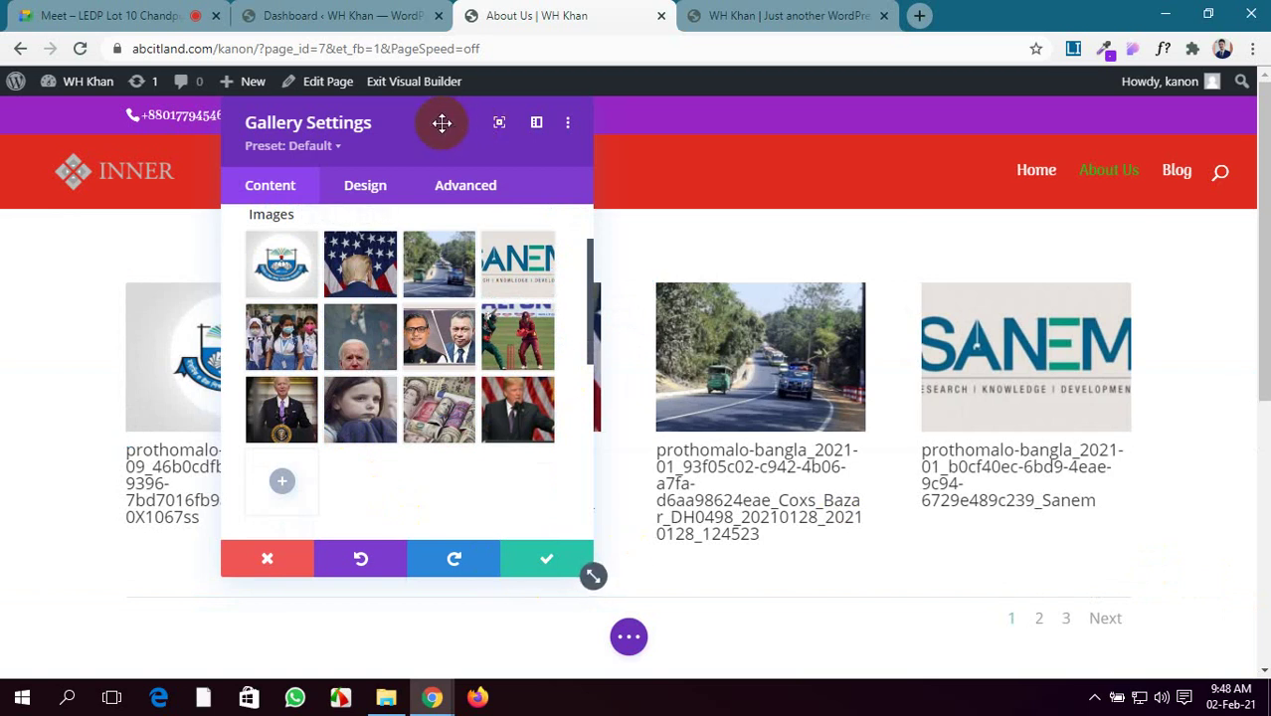
drag(443, 123, 1159, 609)
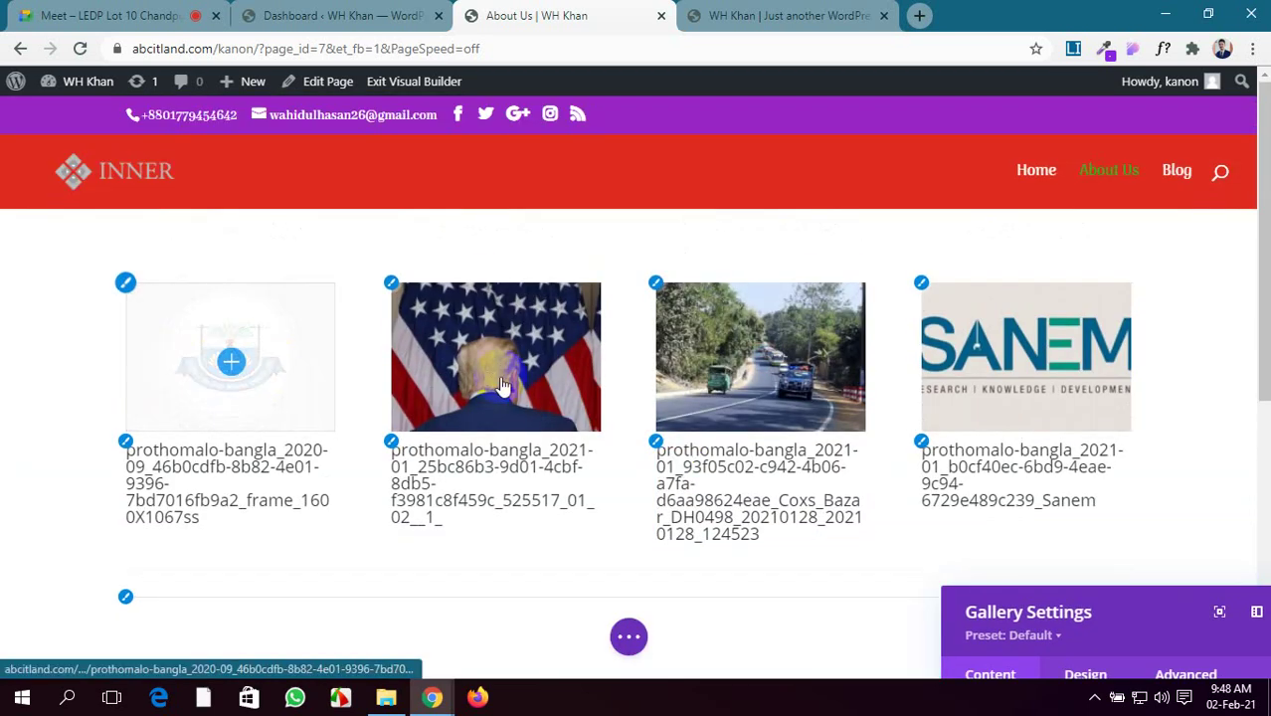
drag(1132, 599, 225, 110)
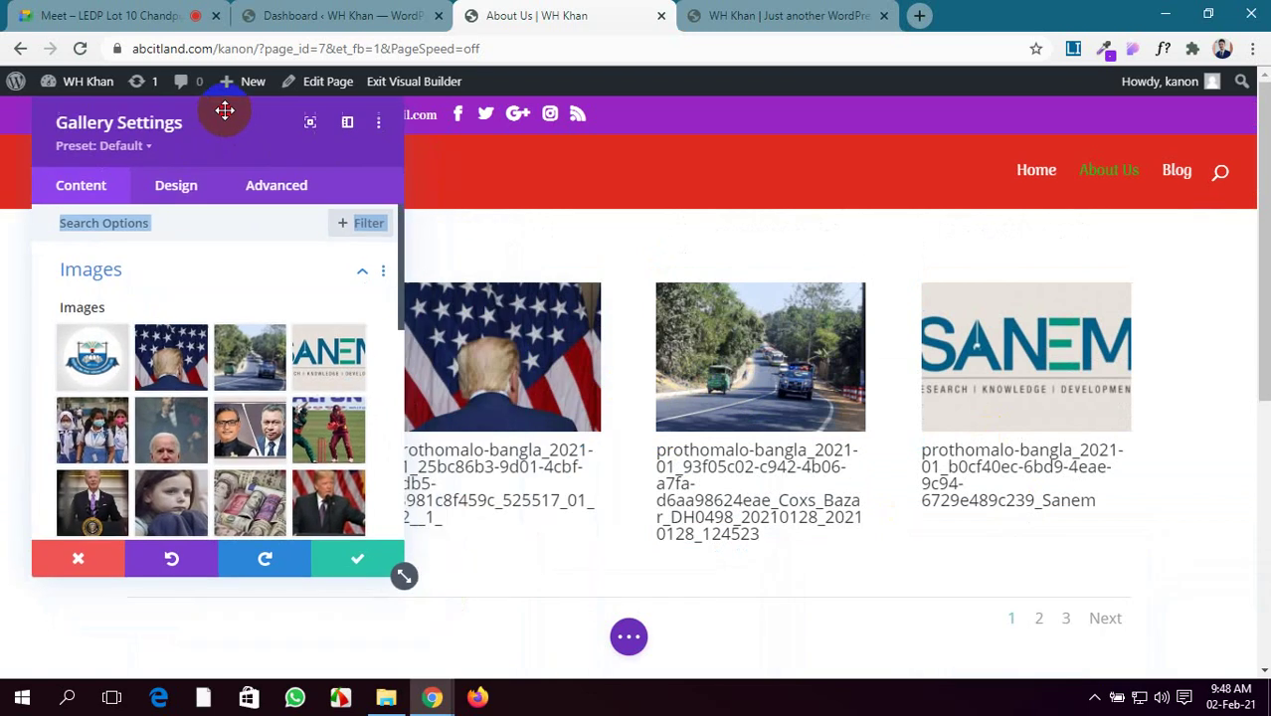
scroll(291, 381, down, 2)
scroll(254, 285, up, 2)
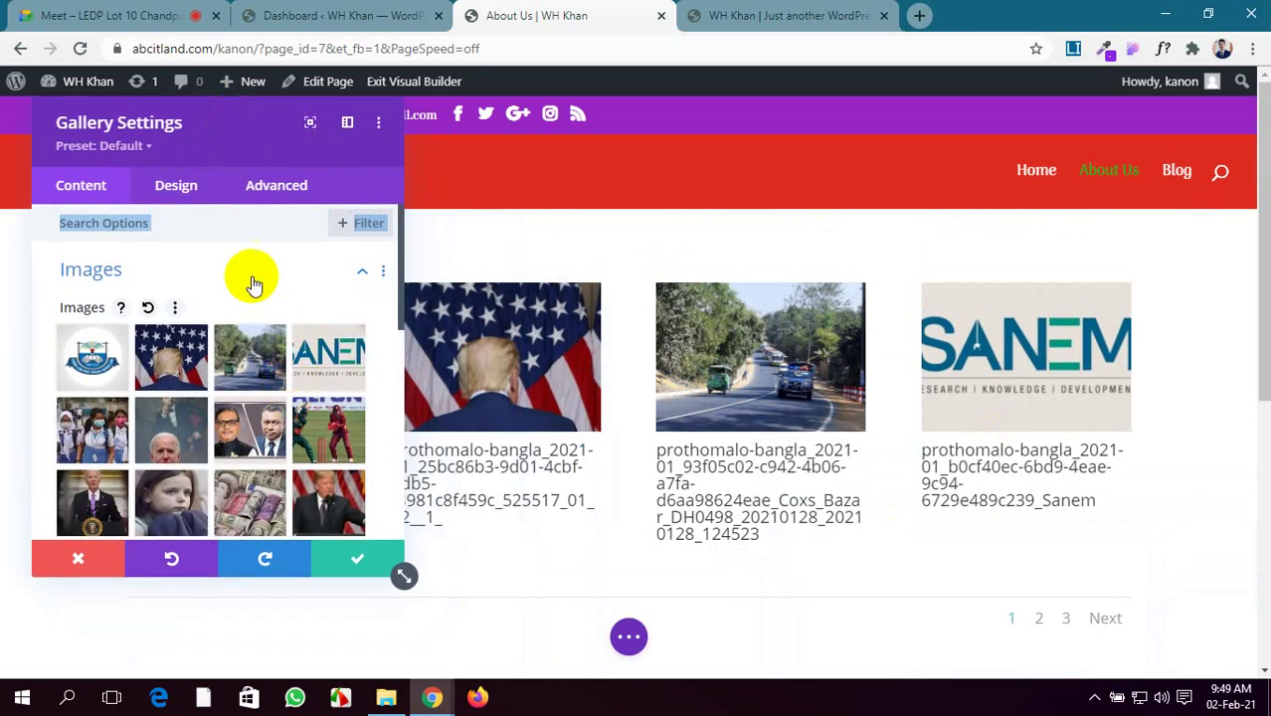
scroll(252, 316, down, 4)
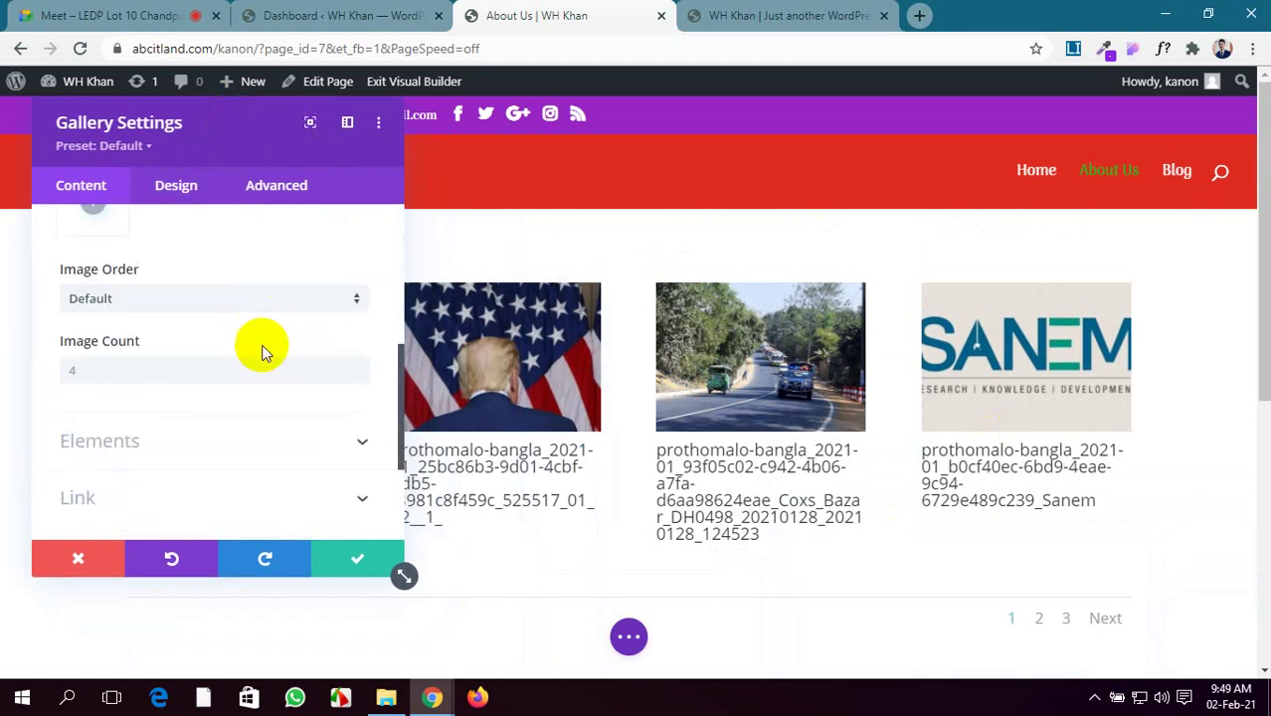
scroll(262, 350, up, 2)
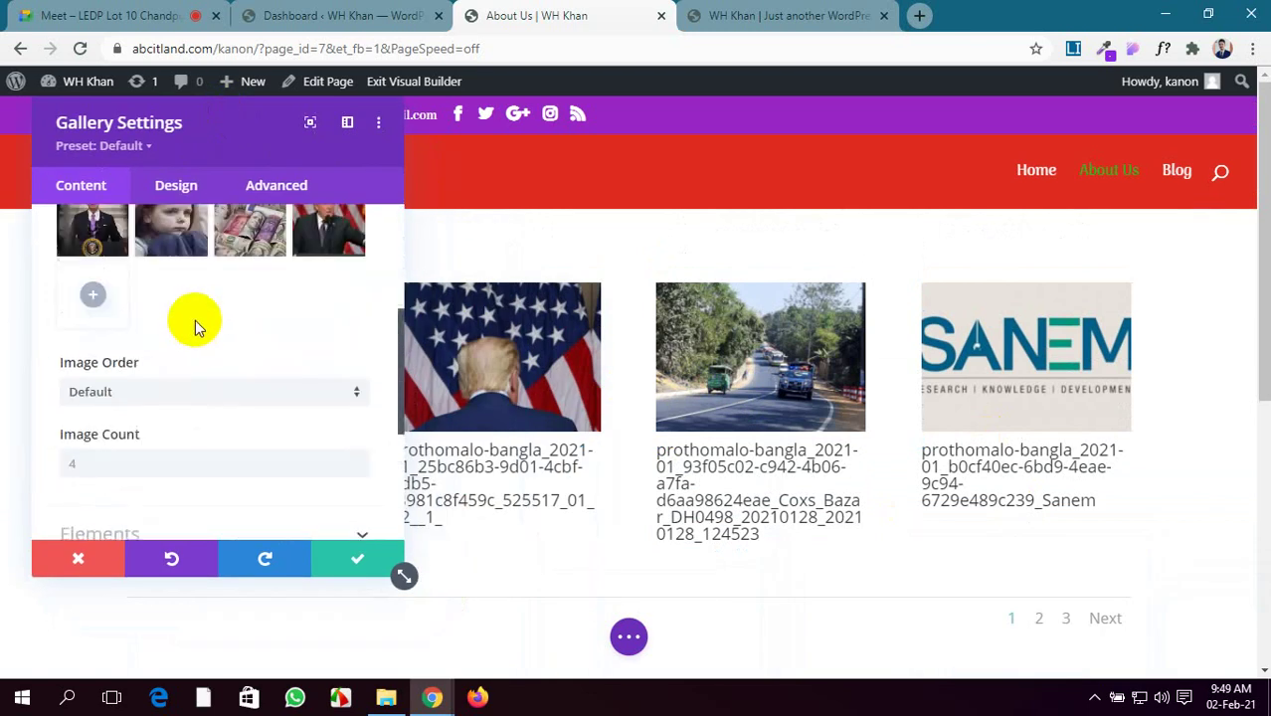
Switch Image Order to Random and enter 8 in Image Count
click(191, 398)
click(203, 441)
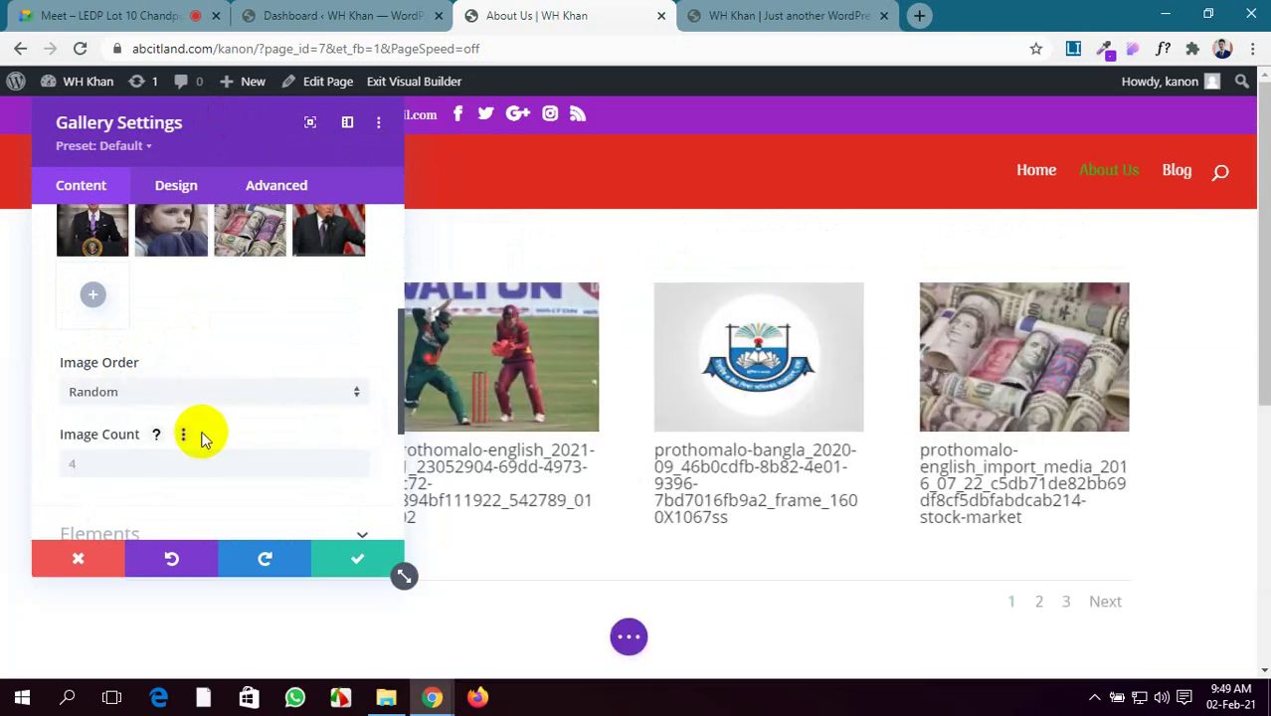
scroll(203, 434, down, 1)
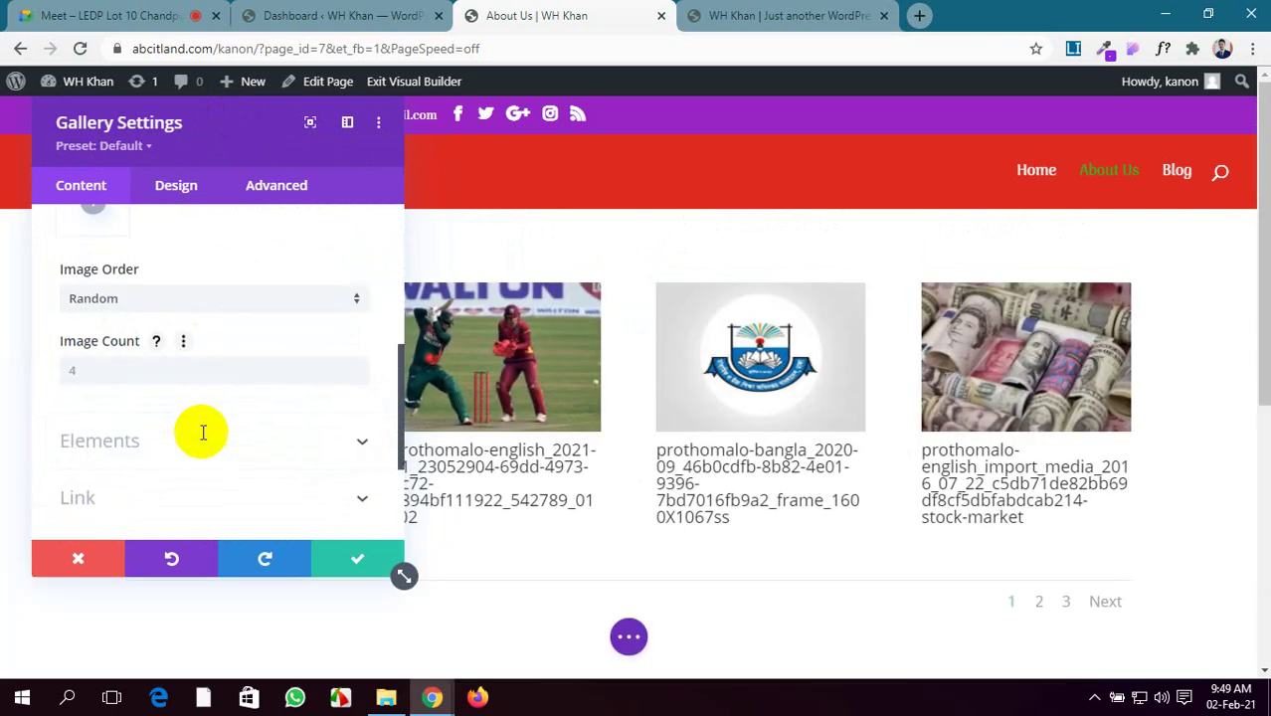
click(128, 375)
text(8)
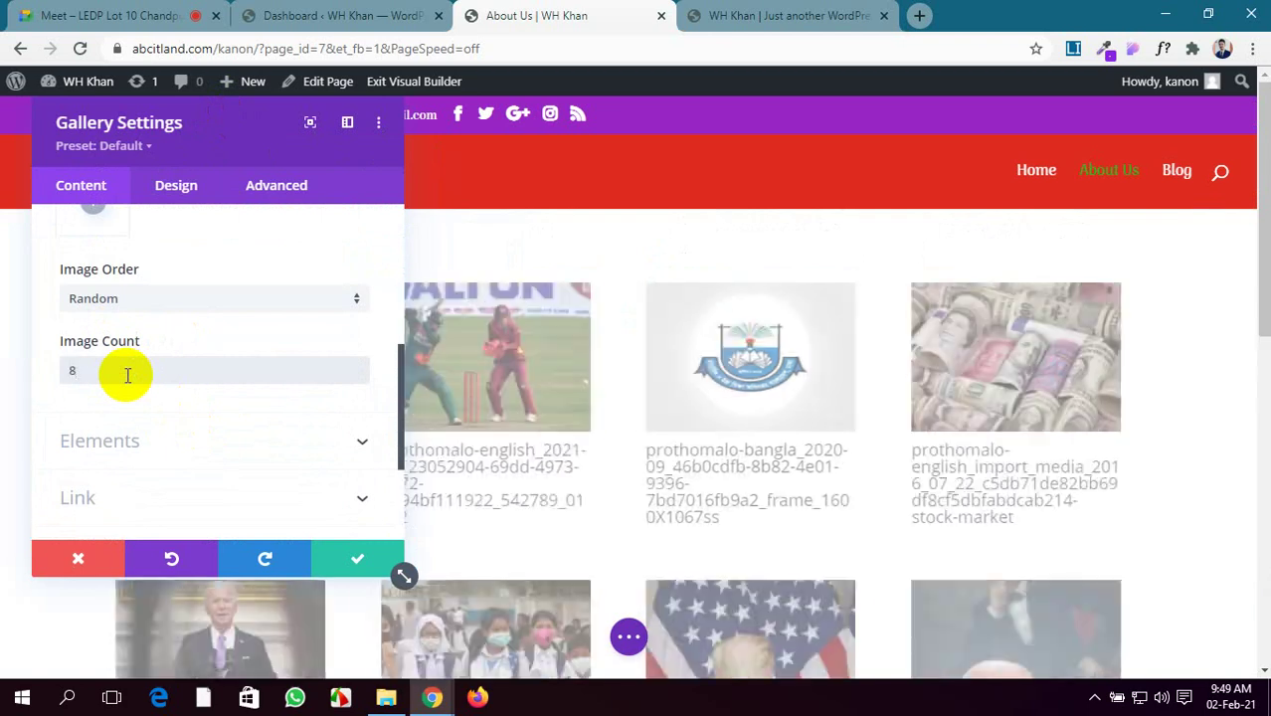
scroll(653, 428, down, 3)
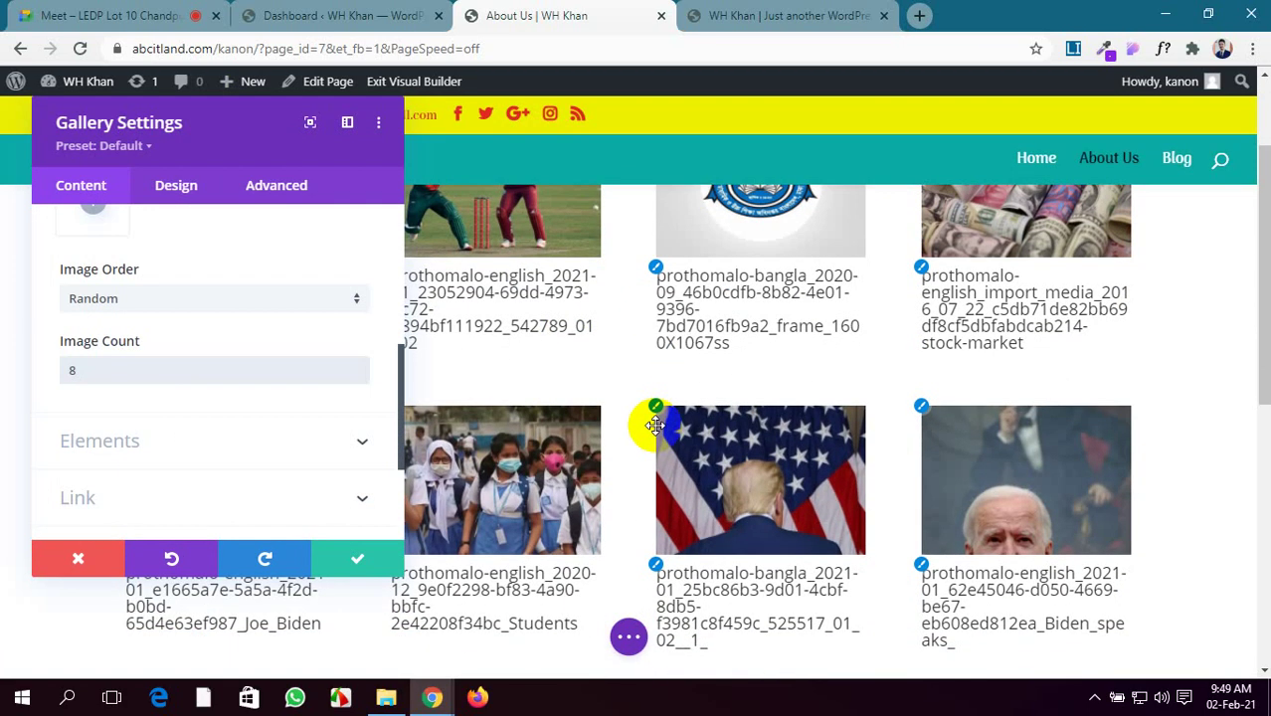
scroll(230, 393, up, 2)
scroll(231, 393, up, 1)
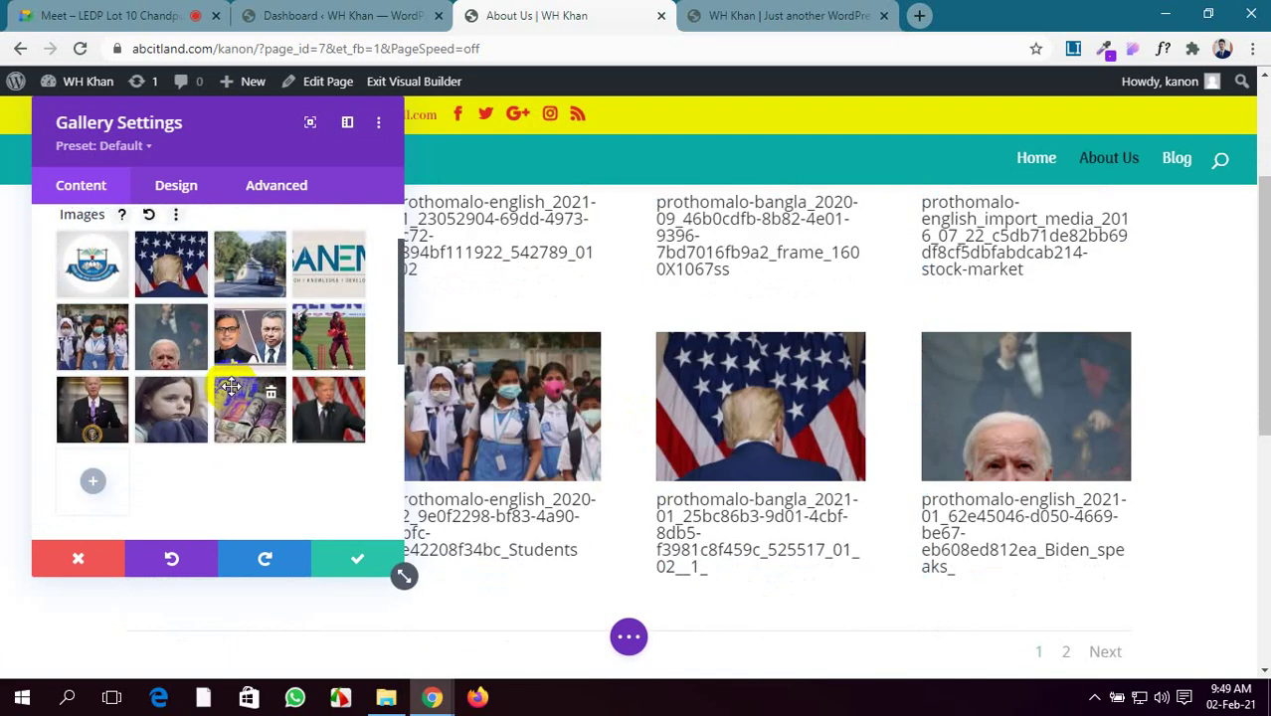
scroll(726, 431, down, 3)
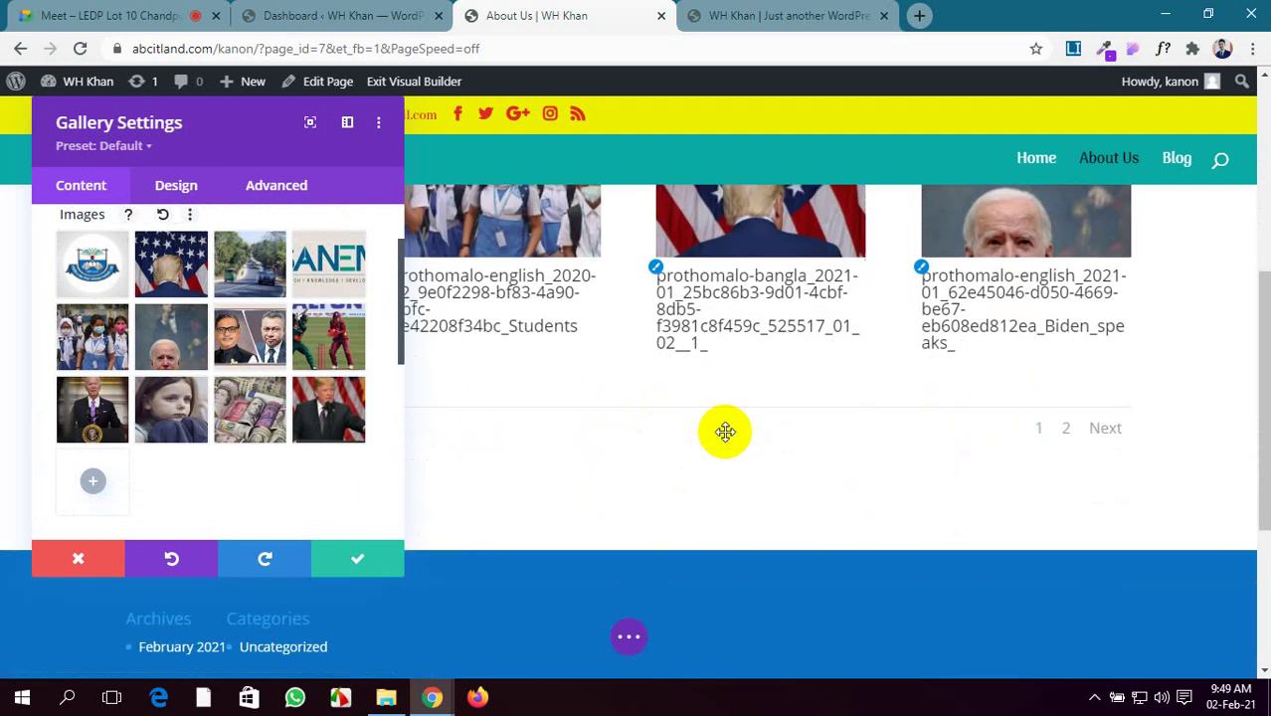
scroll(94, 422, down, 2)
scroll(95, 422, up, 3)
scroll(98, 431, down, 3)
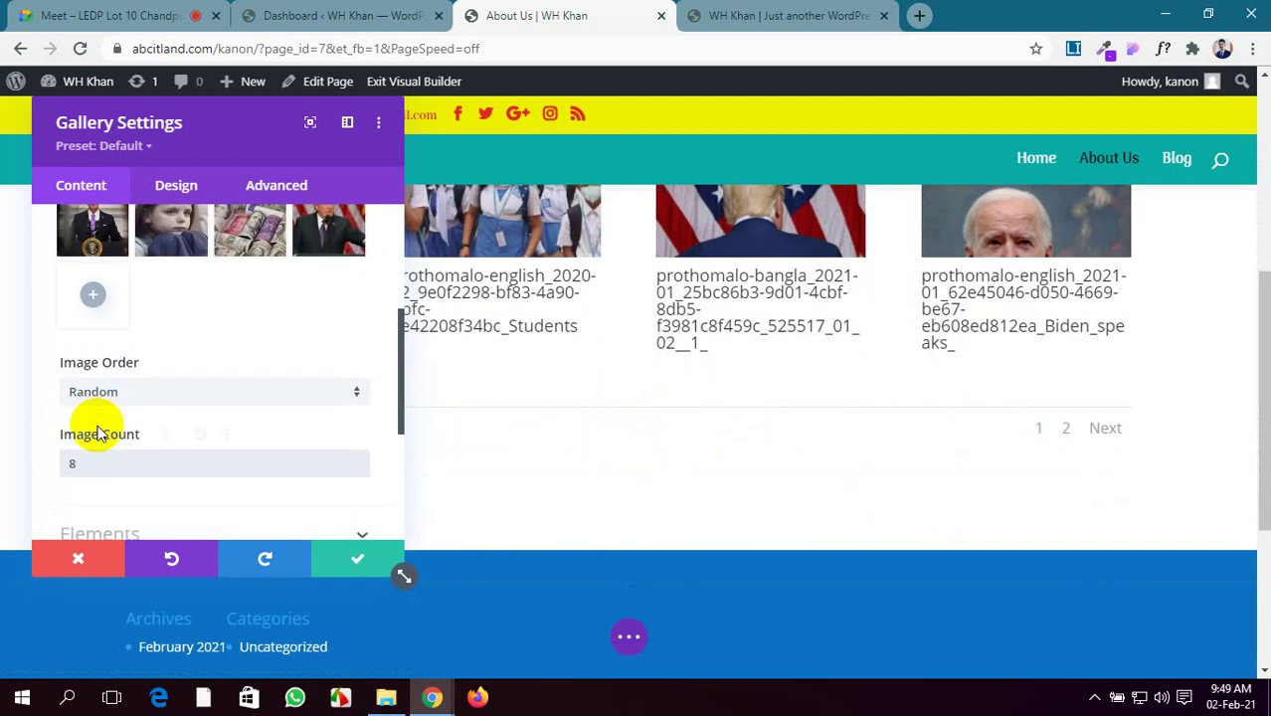
Change Image Count to 12 and review the gallery preview
key(BackSpace)
text(12)
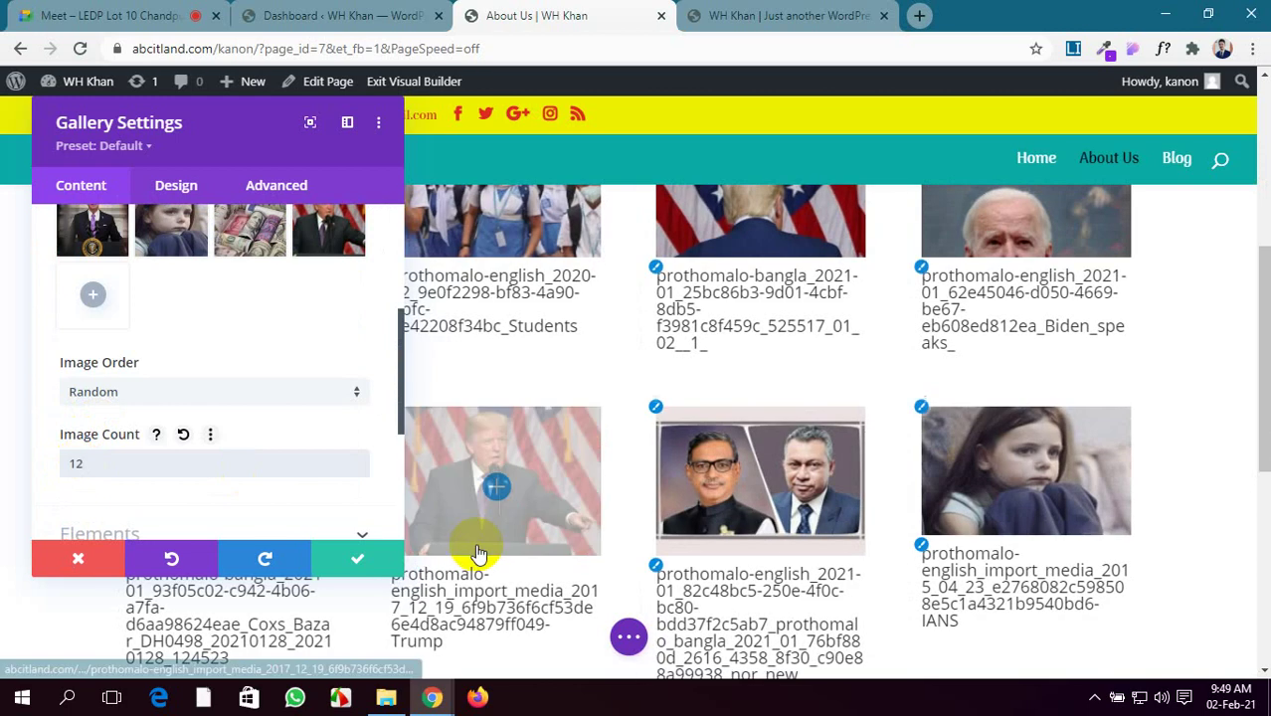
scroll(536, 539, down, 4)
scroll(537, 540, up, 5)
scroll(536, 540, up, 3)
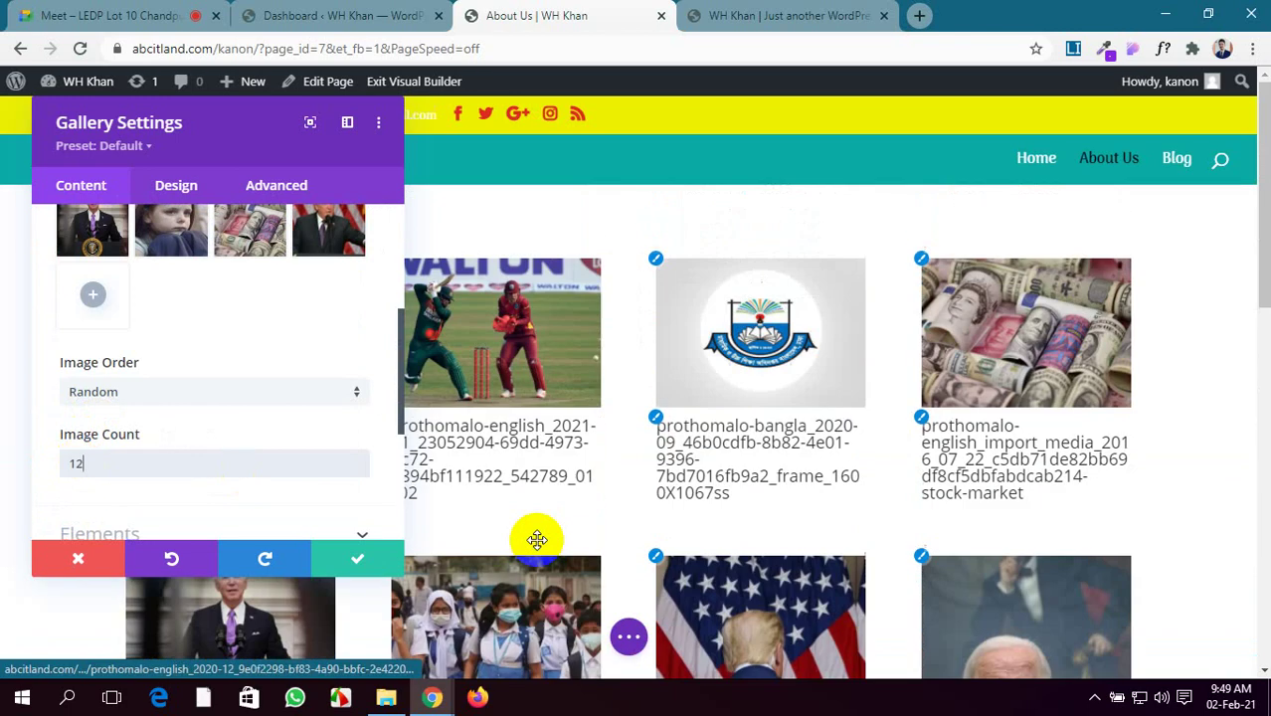
scroll(536, 539, down, 2)
scroll(536, 539, down, 3)
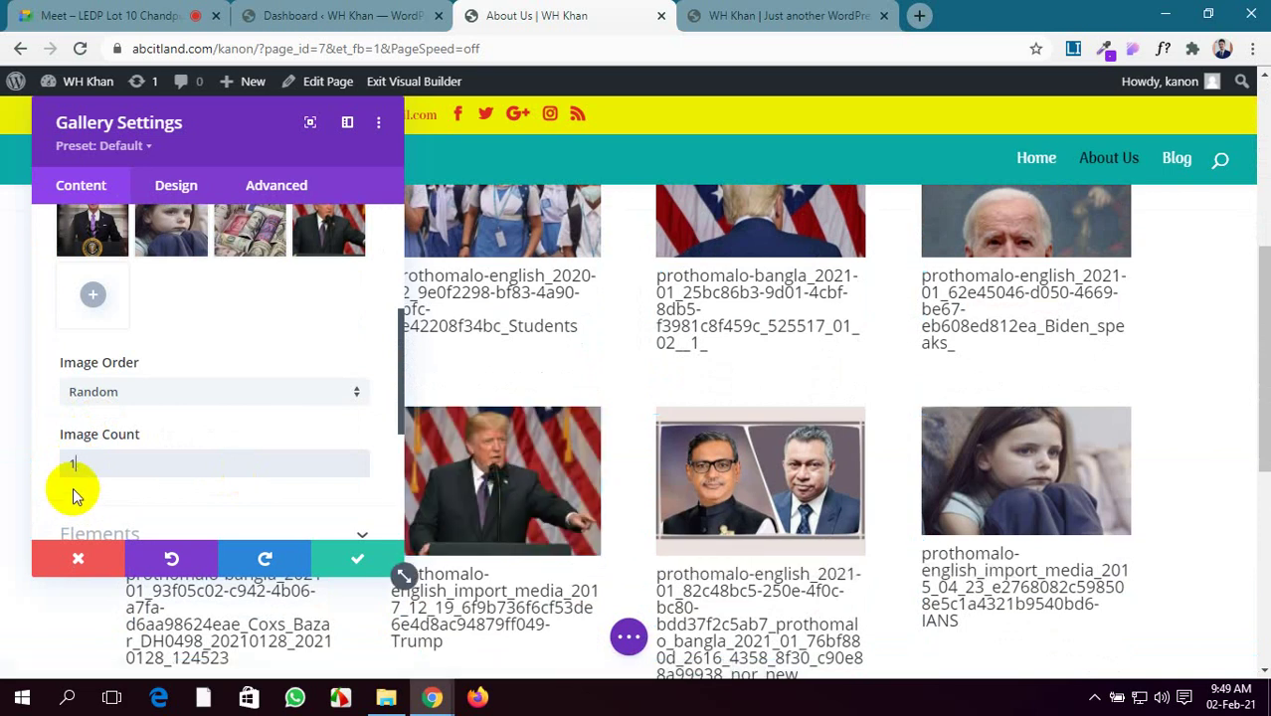
Set Image Count back to 8 and return Image Order to Default
key(BackSpace)
text(8)
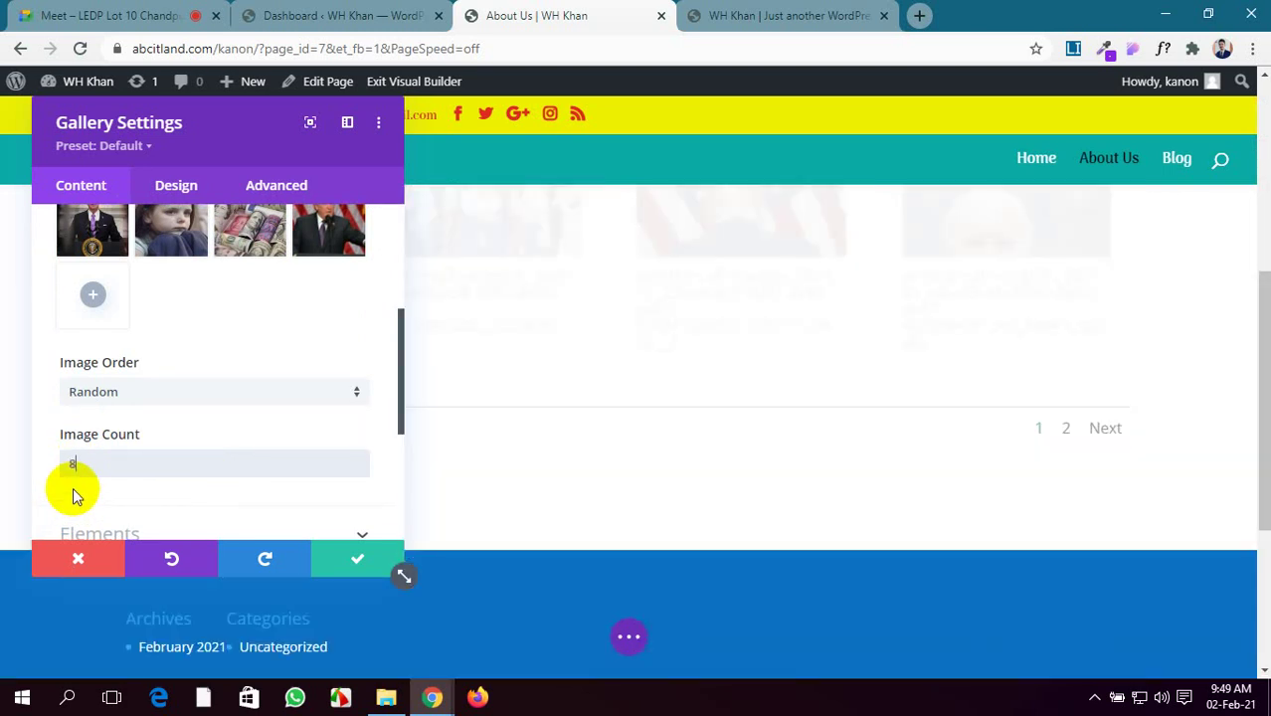
click(203, 392)
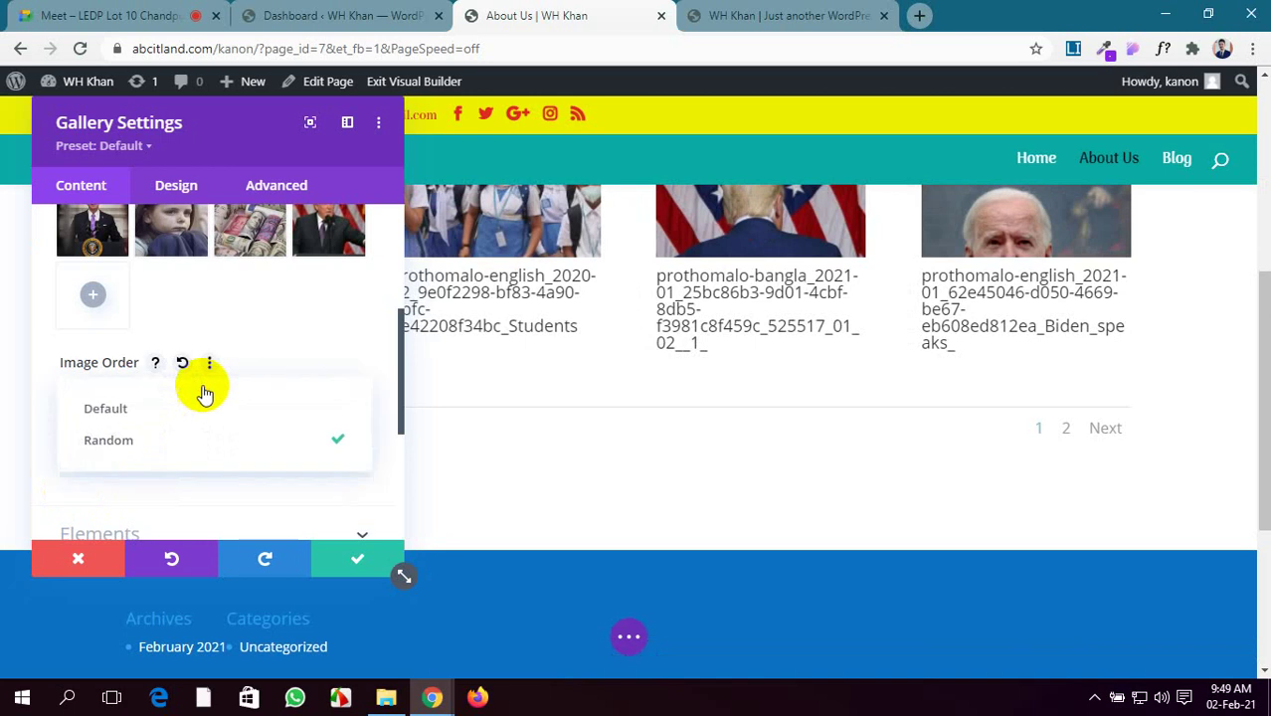
click(212, 420)
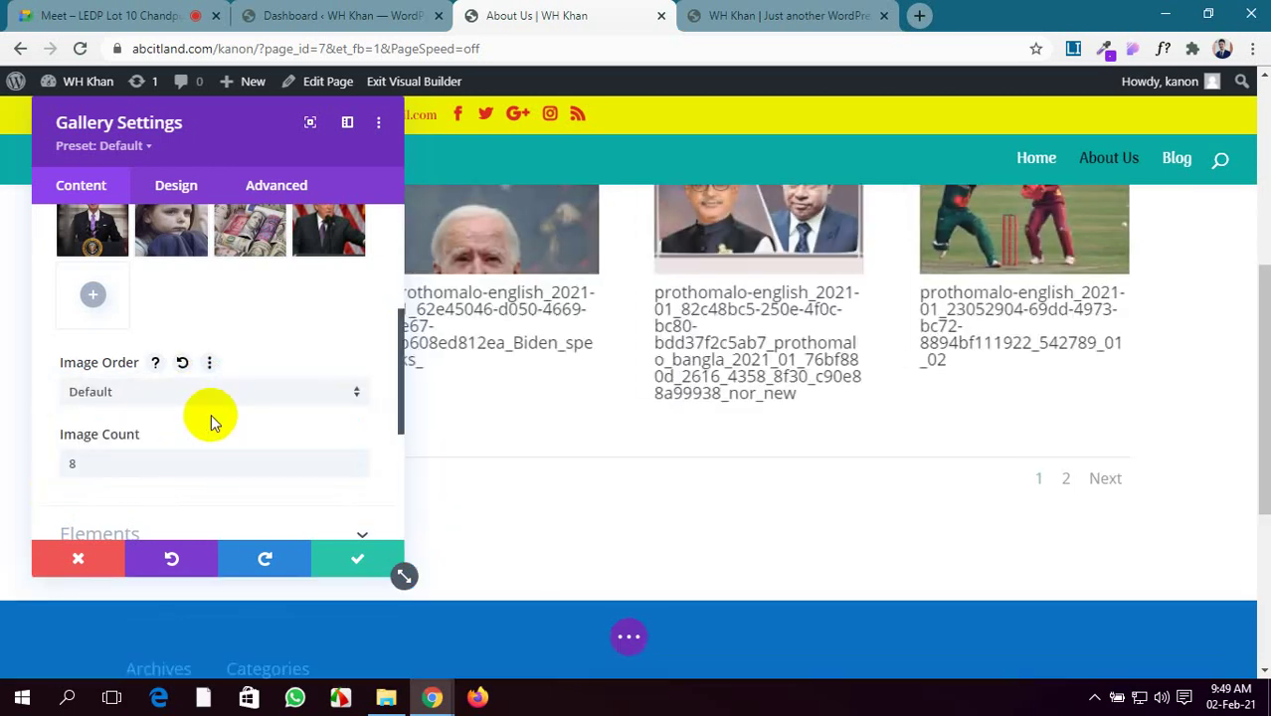
scroll(815, 378, up, 2)
scroll(815, 378, up, 3)
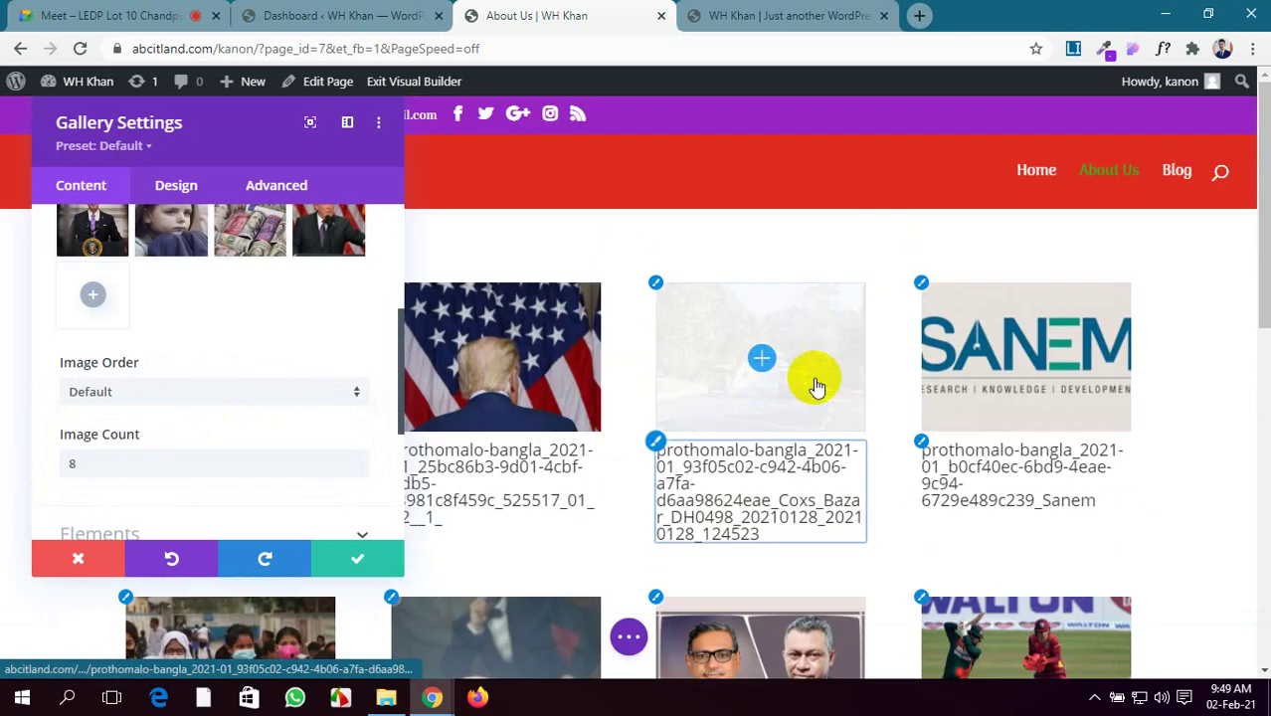
scroll(230, 389, down, 1)
scroll(232, 394, down, 1)
scroll(232, 394, up, 4)
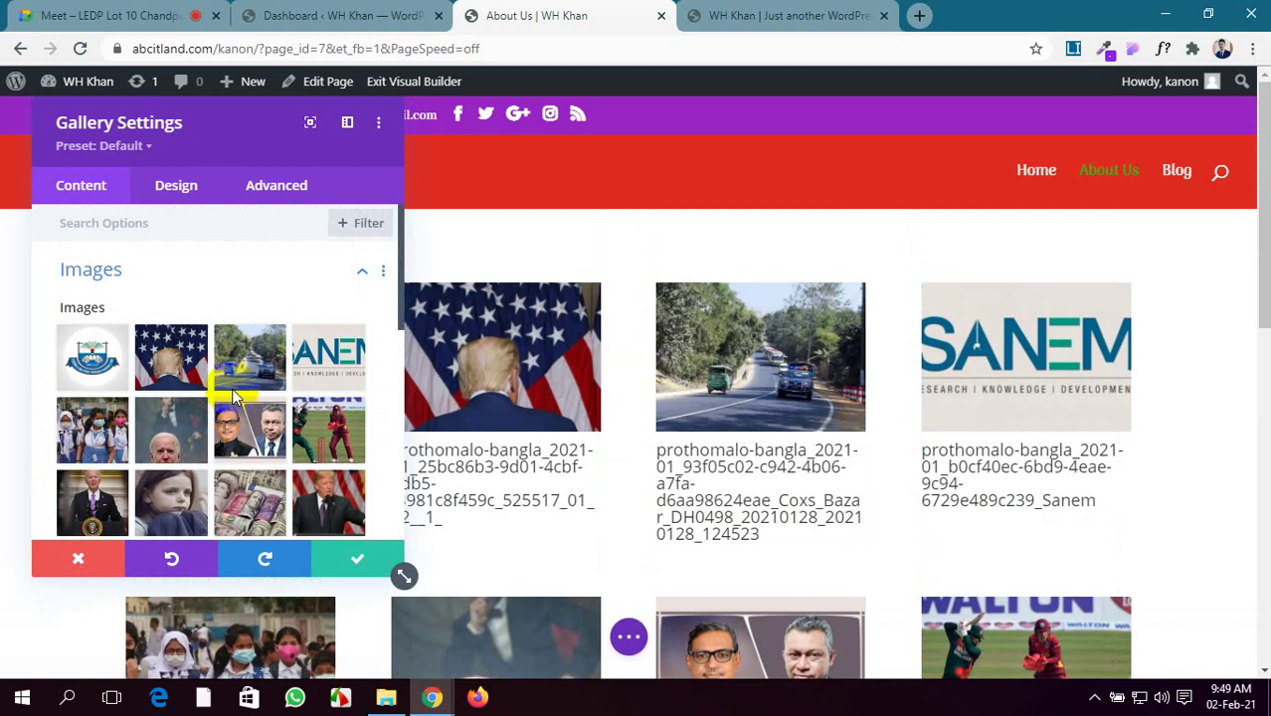
scroll(231, 394, down, 4)
click(269, 362)
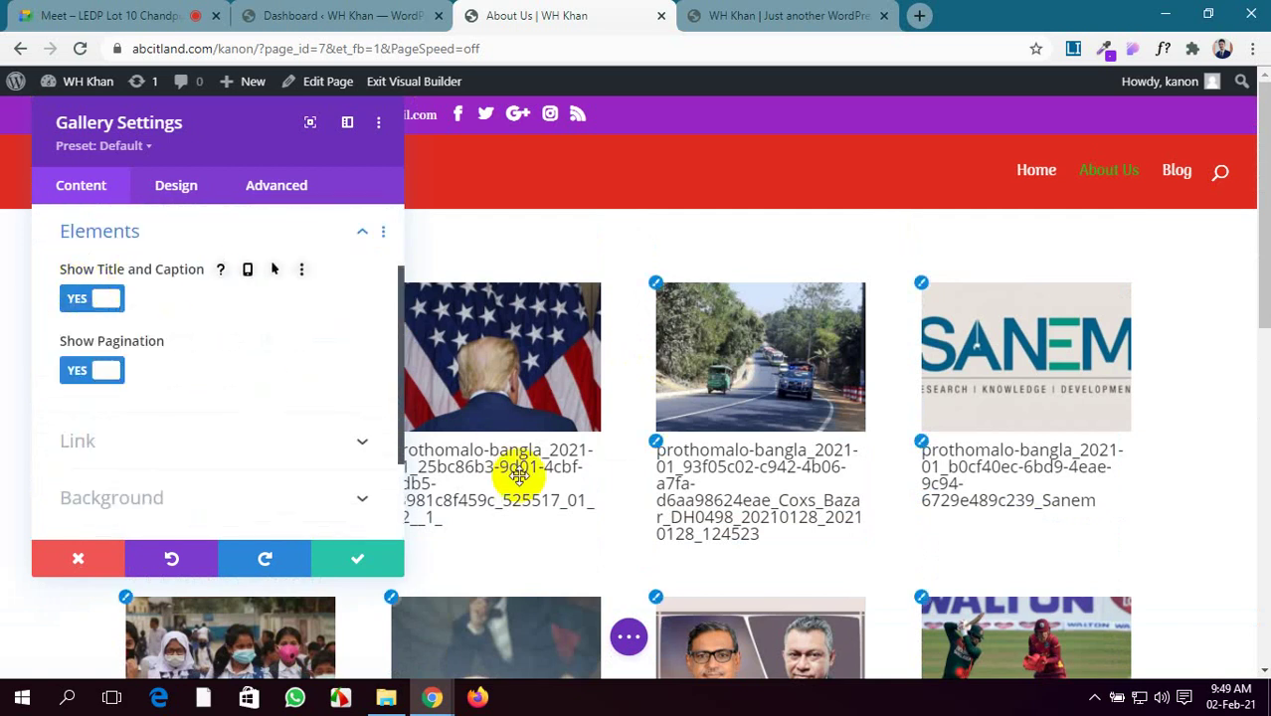
Switch Show Title and Caption to No in the gallery's Elements options
scroll(1039, 482, down, 1)
scroll(1040, 482, down, 3)
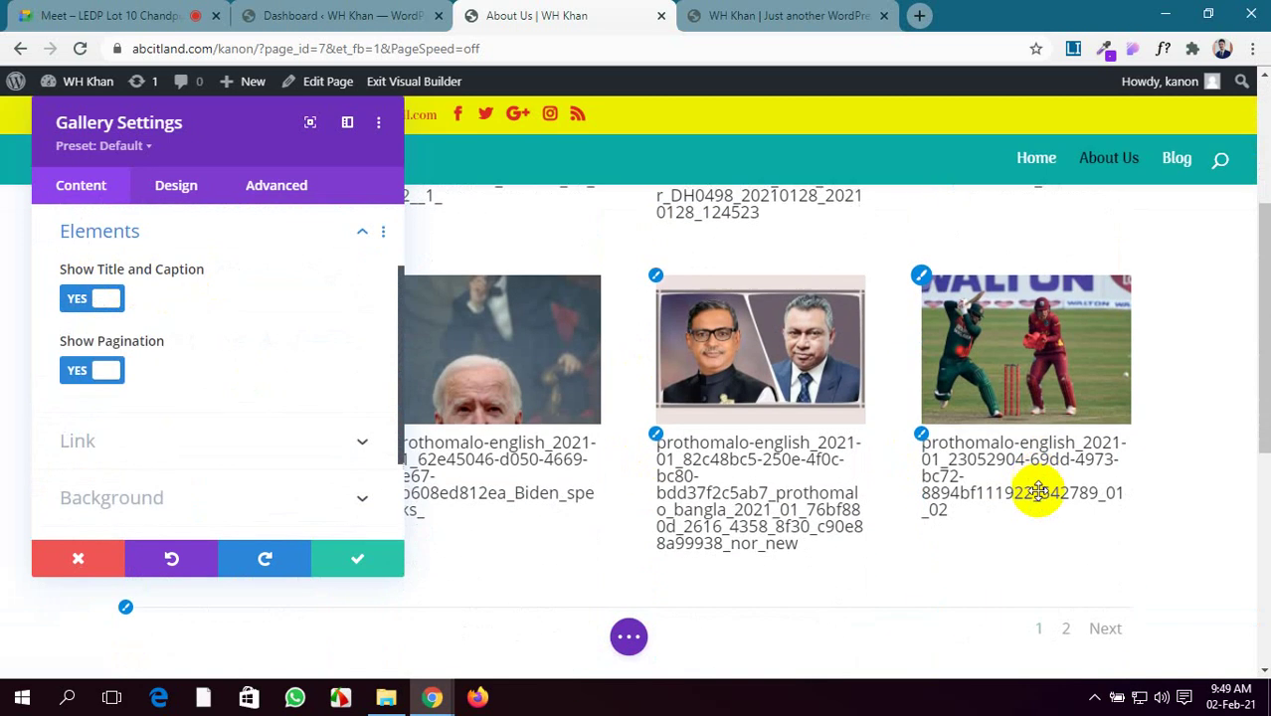
click(92, 299)
scroll(852, 446, up, 3)
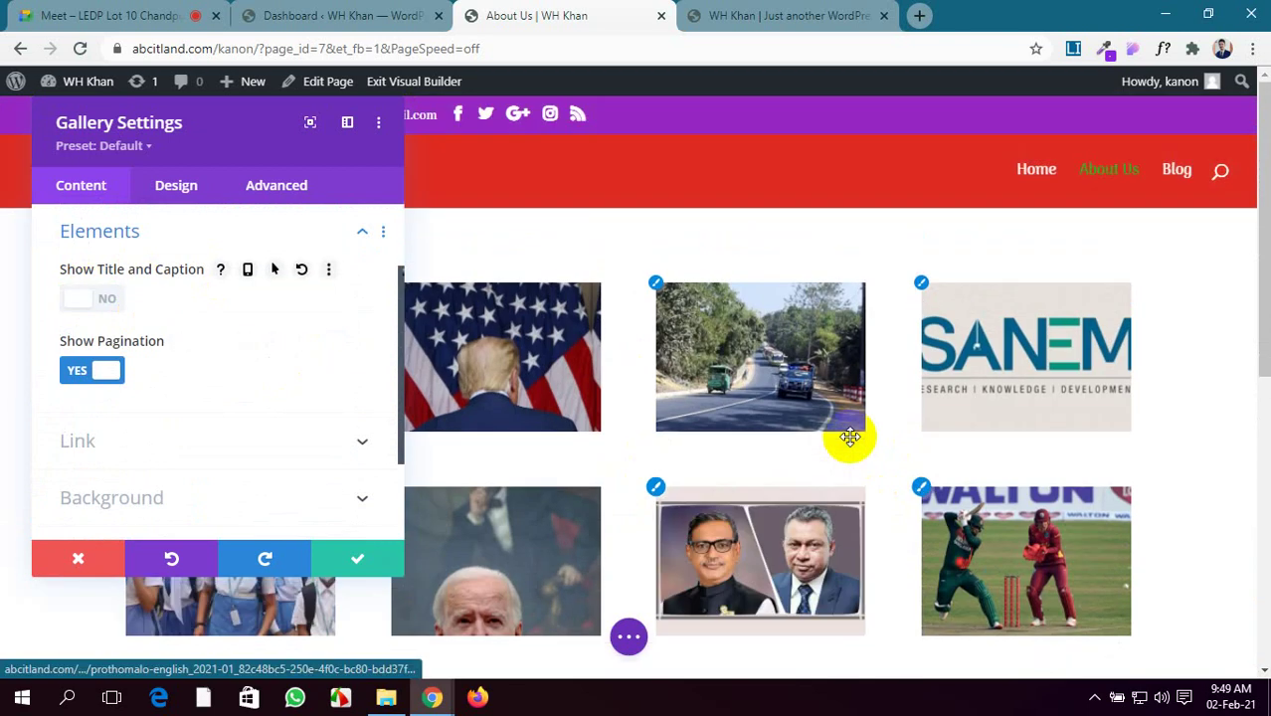
scroll(932, 572, down, 1)
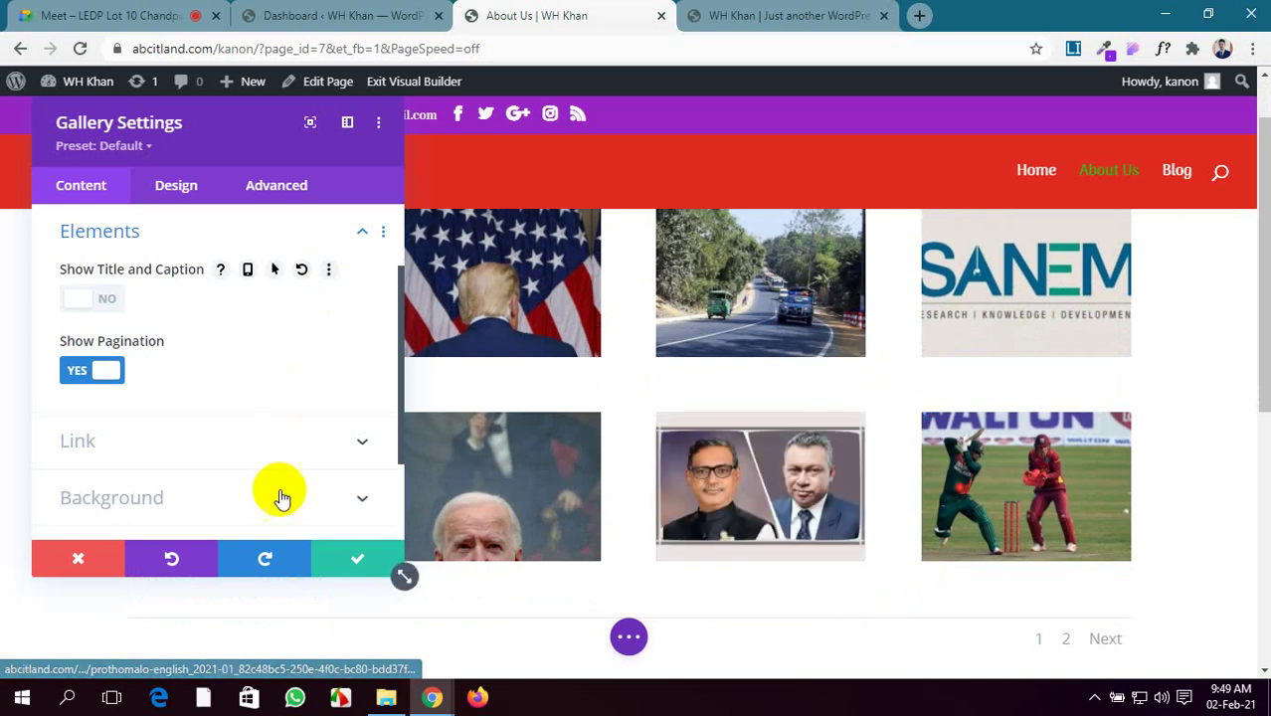
scroll(220, 335, up, 2)
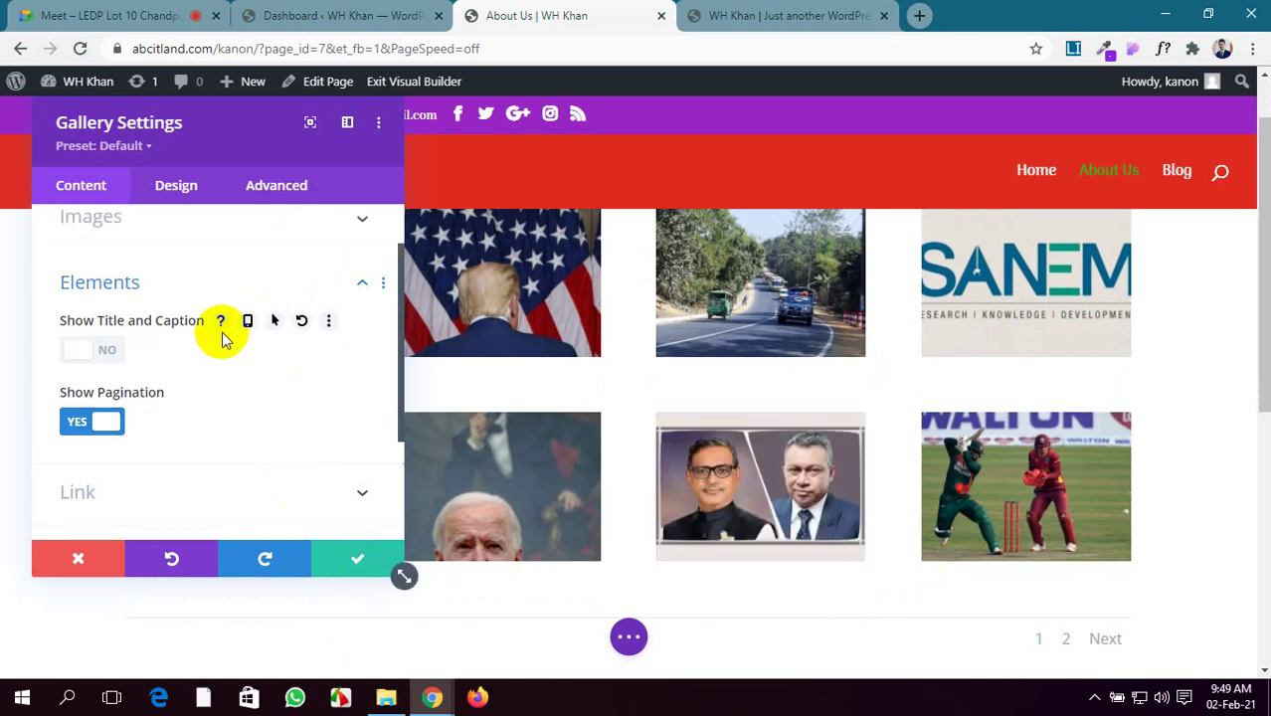
click(279, 267)
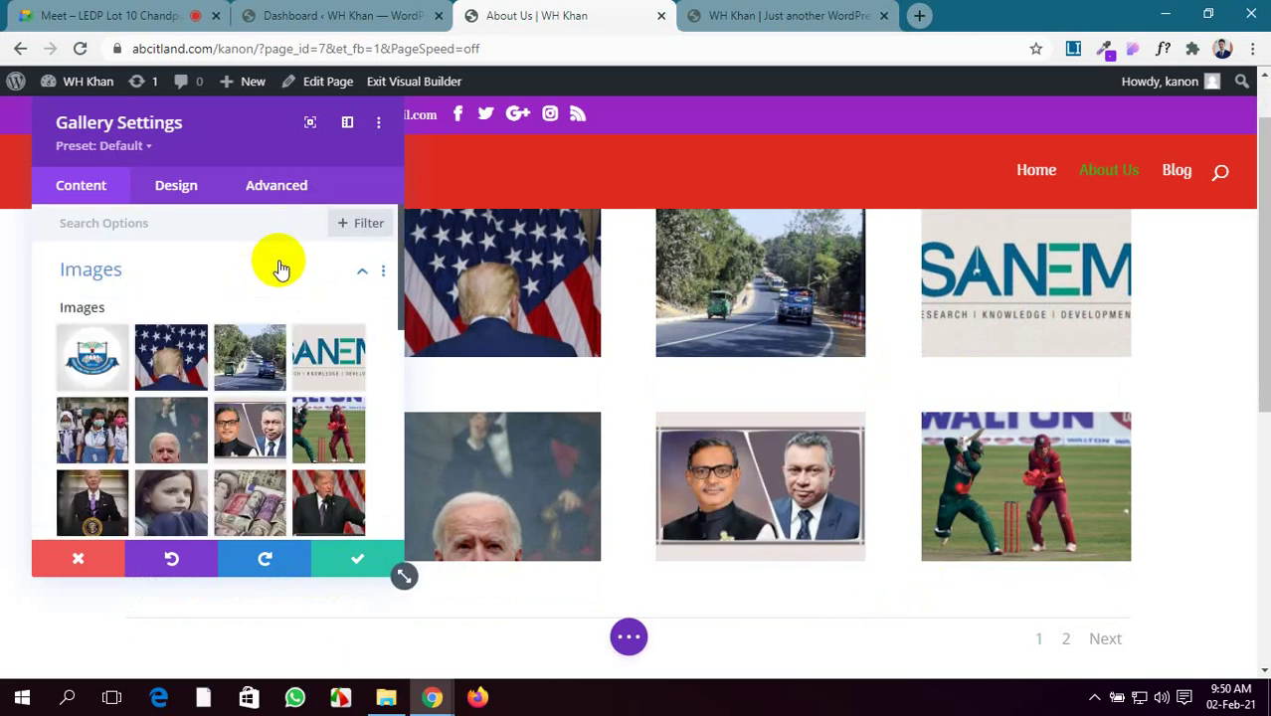
Delete five images: the last photo, banknotes, SANEM logo, young girl and podium speech photos
scroll(110, 383, down, 4)
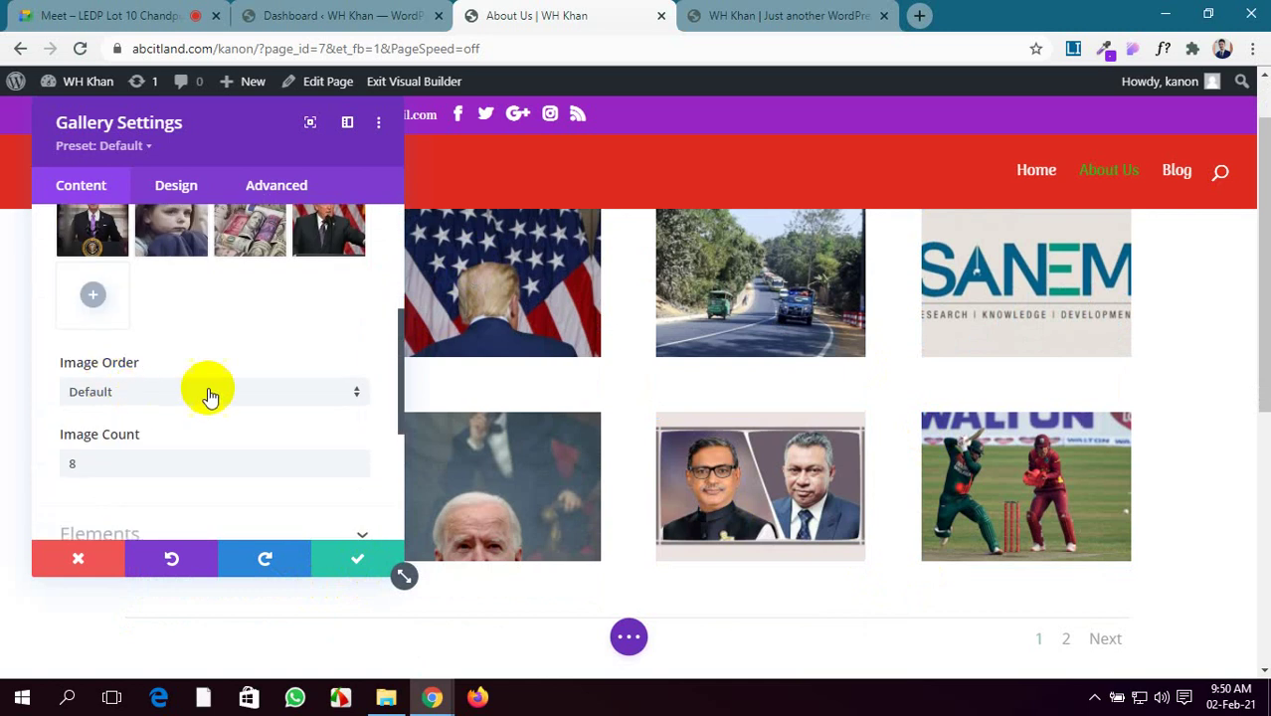
scroll(207, 389, up, 1)
click(351, 301)
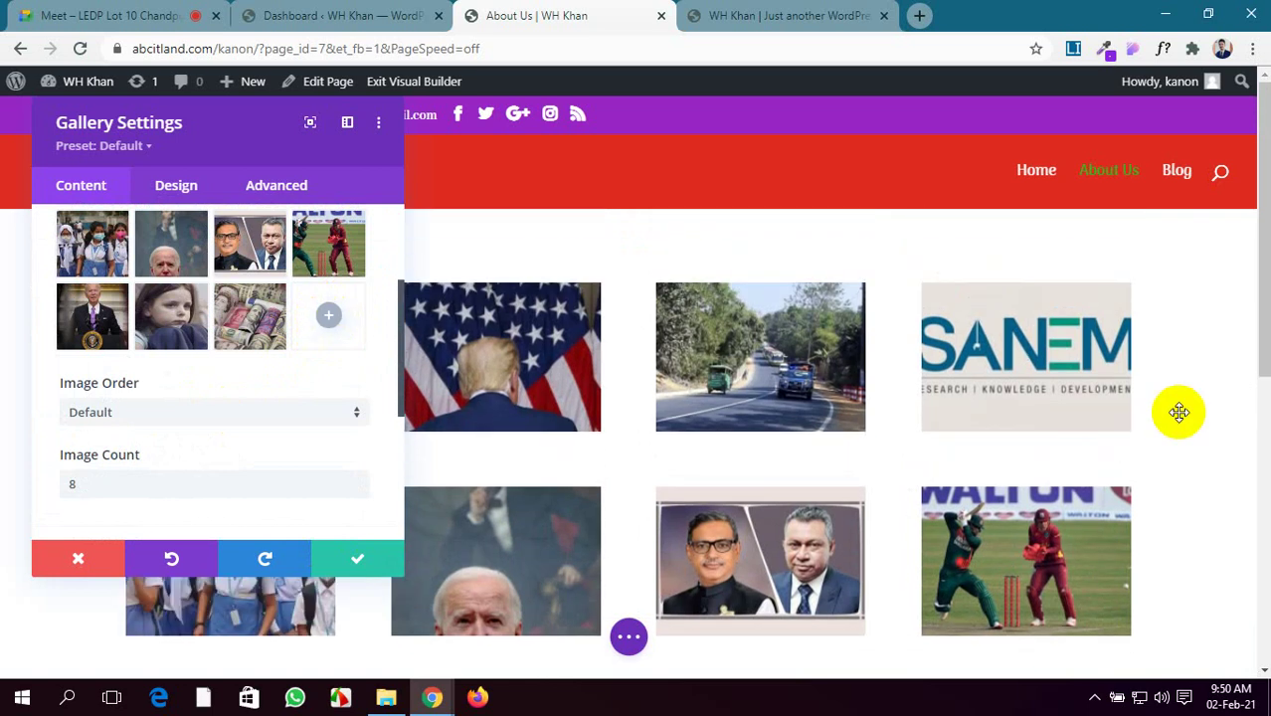
scroll(270, 299, up, 3)
scroll(270, 308, down, 1)
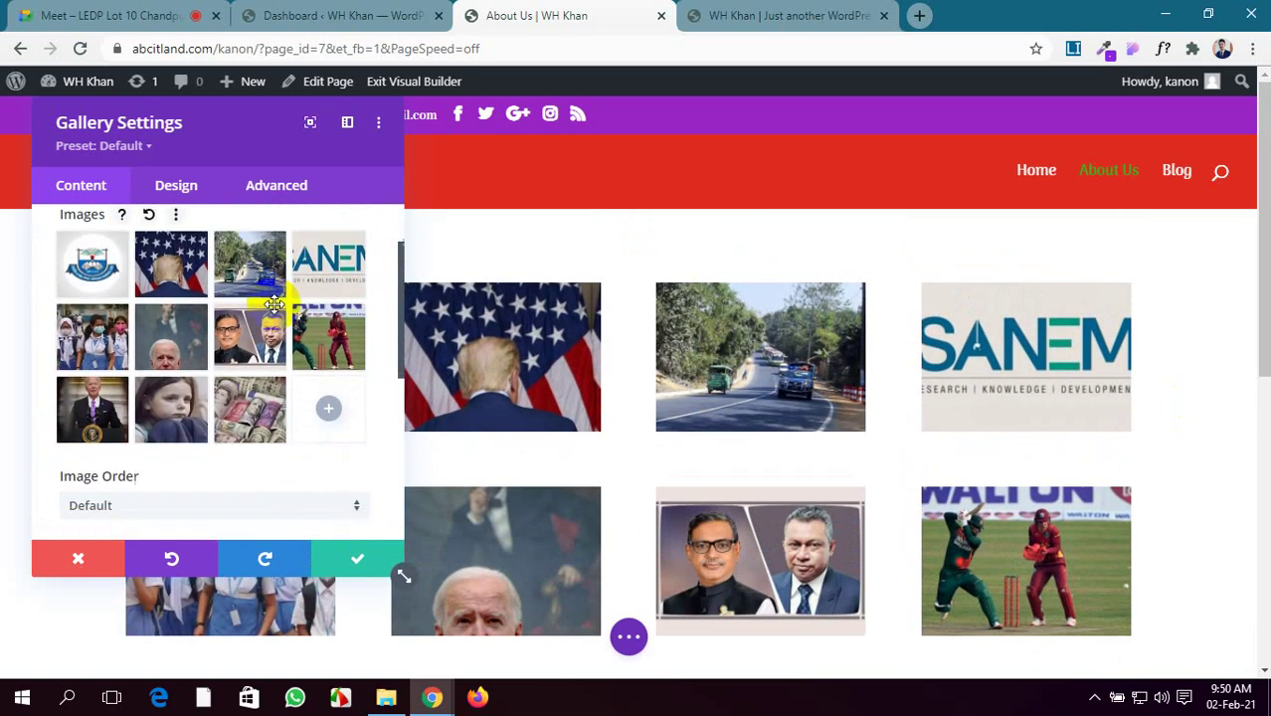
click(270, 393)
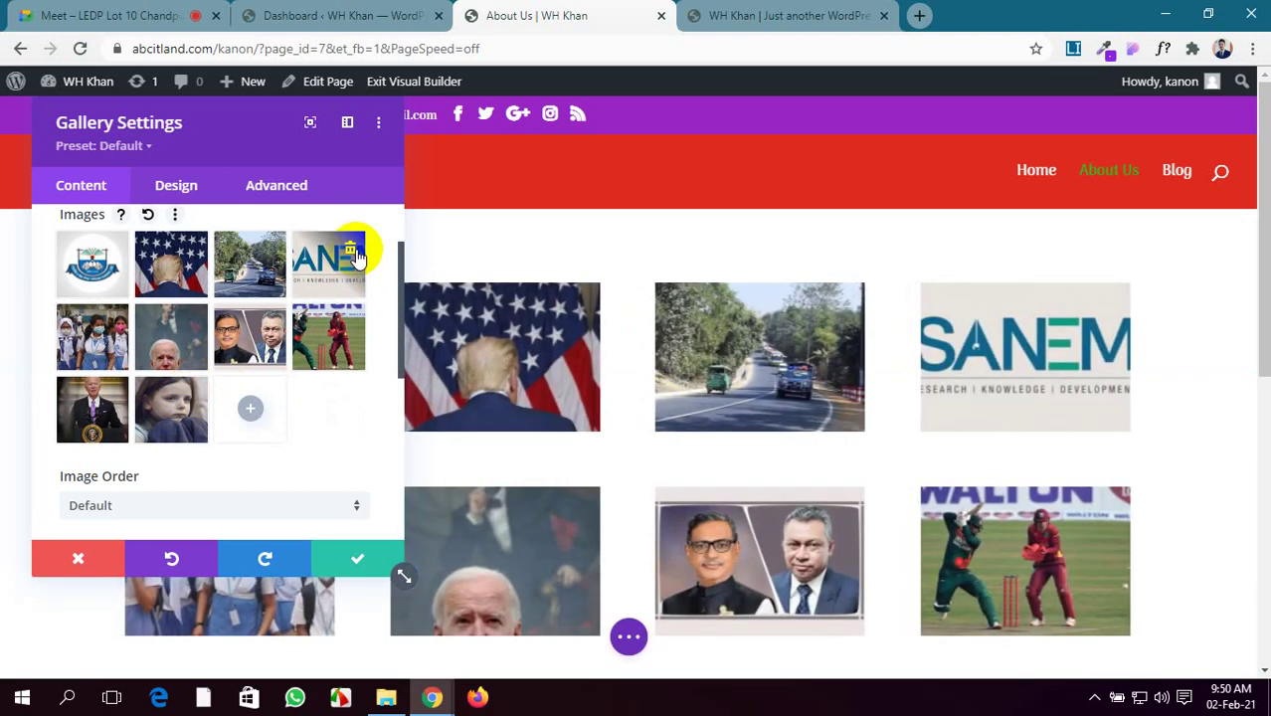
click(350, 248)
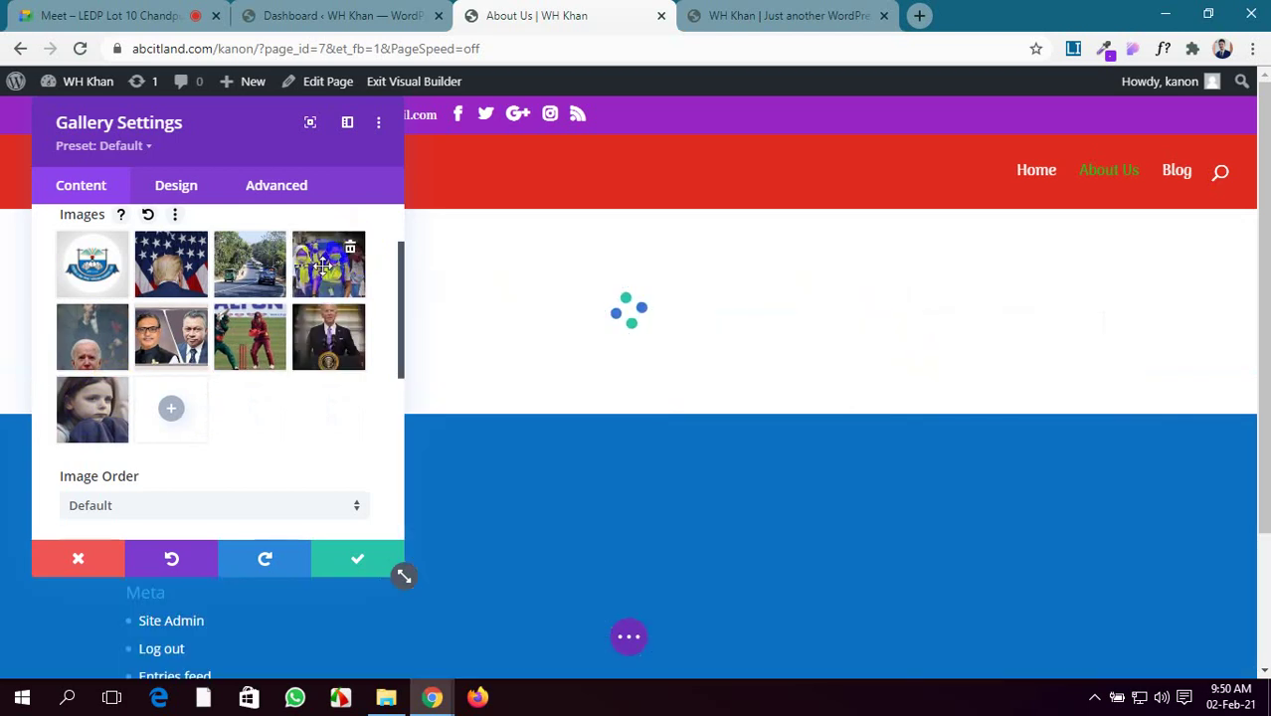
click(115, 395)
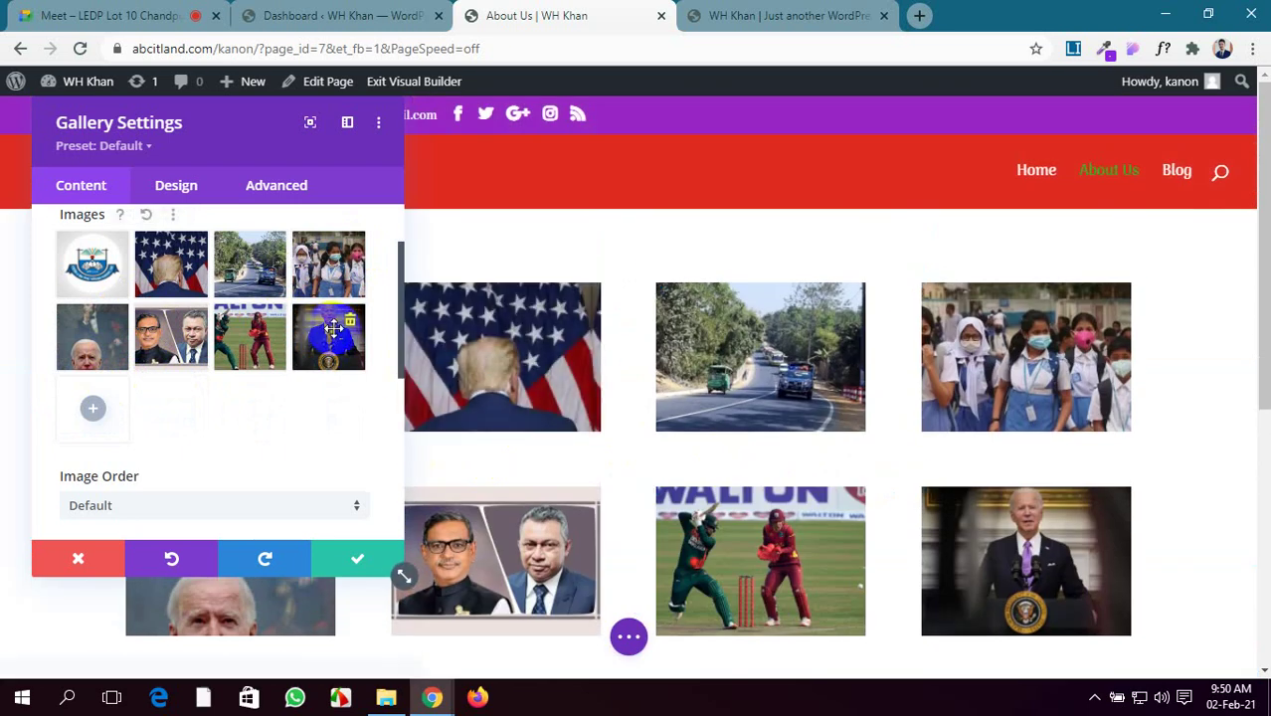
click(348, 319)
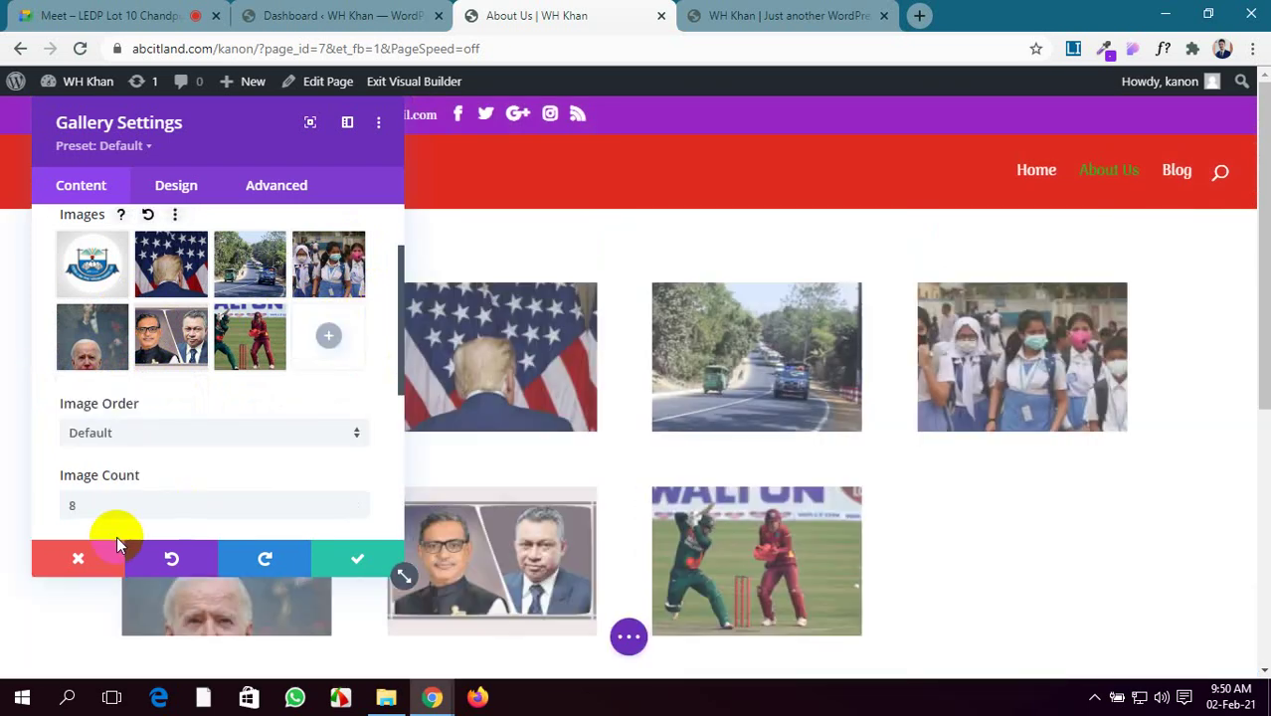
scroll(125, 470, down, 3)
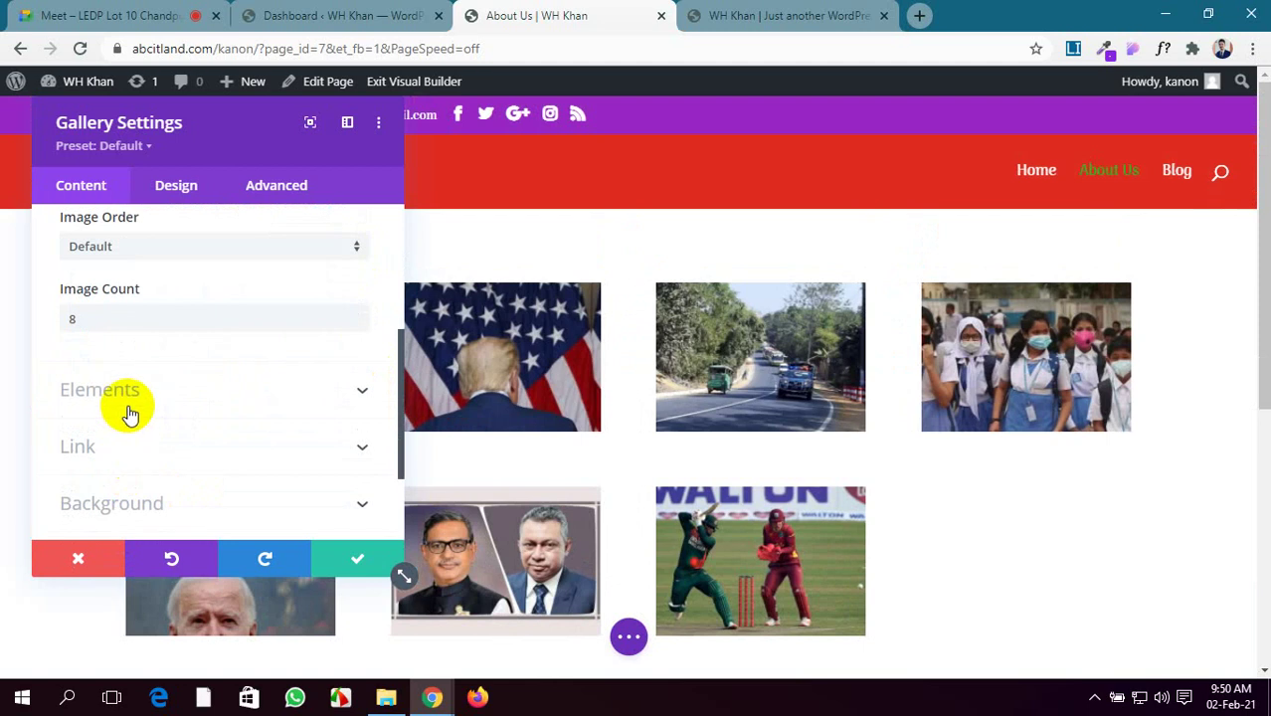
Turn Show Title and Caption back on in the Elements options
click(129, 410)
click(82, 300)
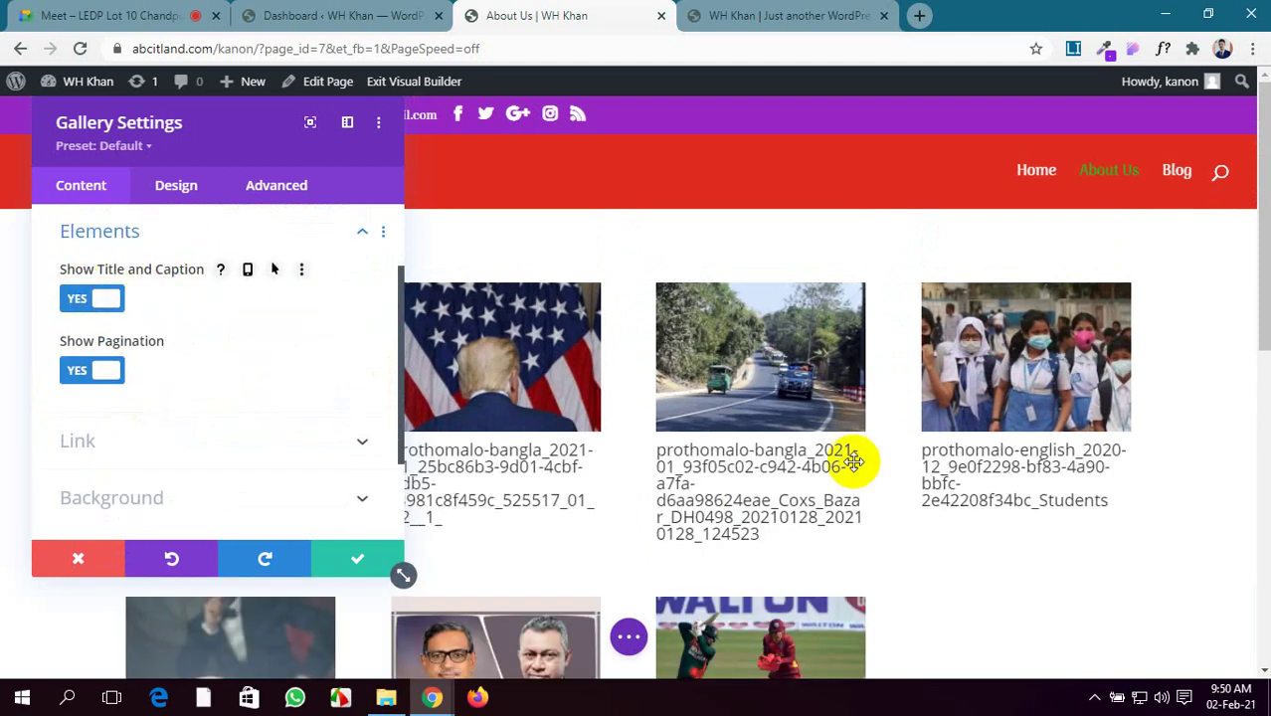
scroll(1076, 573, down, 1)
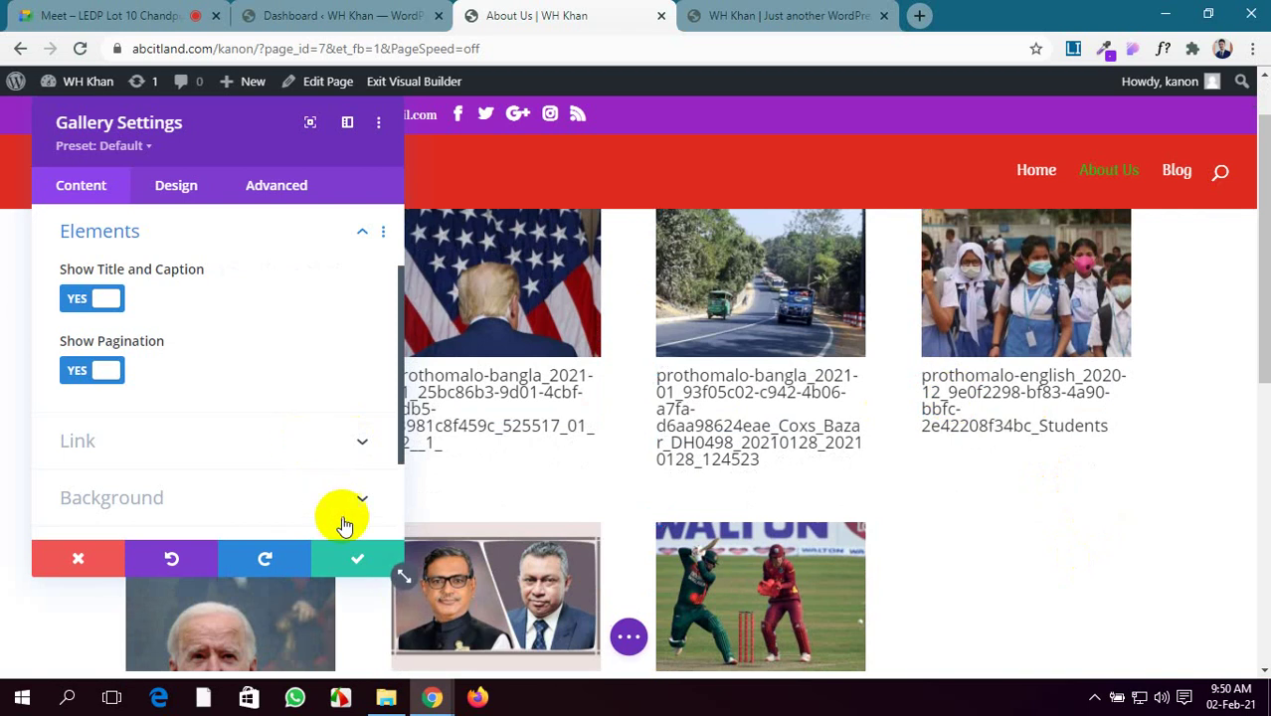
scroll(278, 445, up, 2)
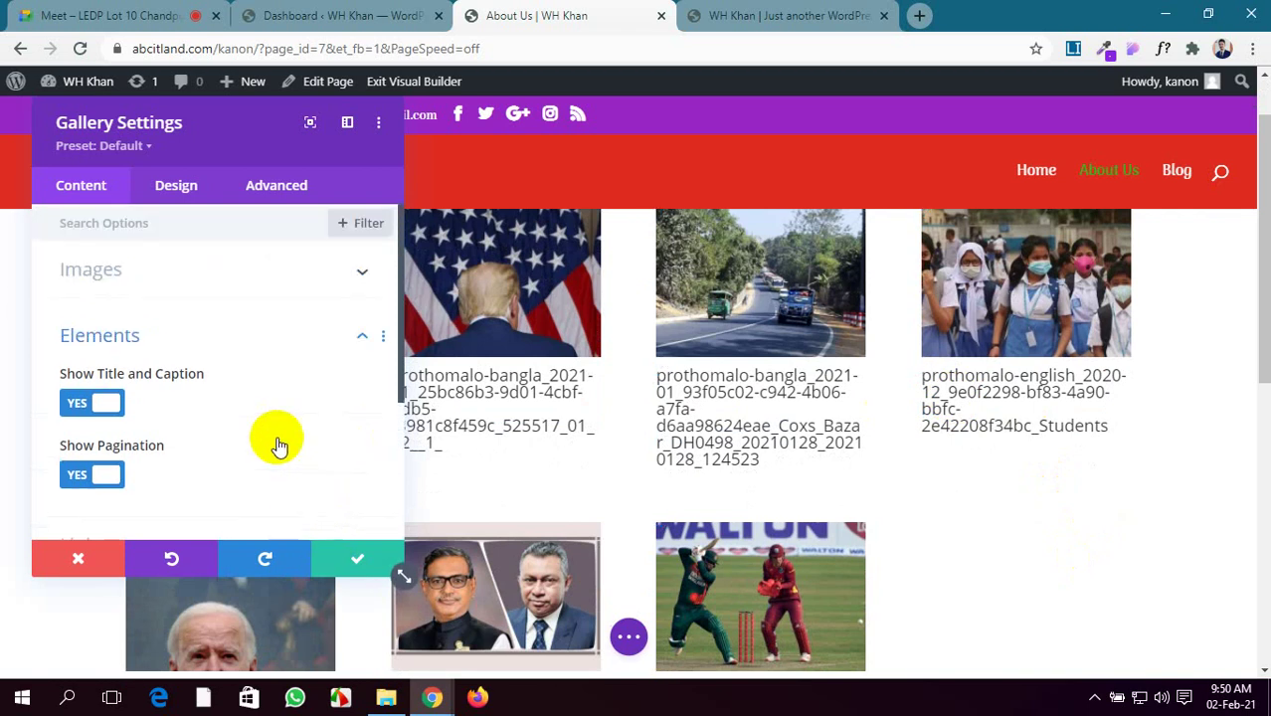
Expand the Images list and open the Media Library to add images
click(304, 284)
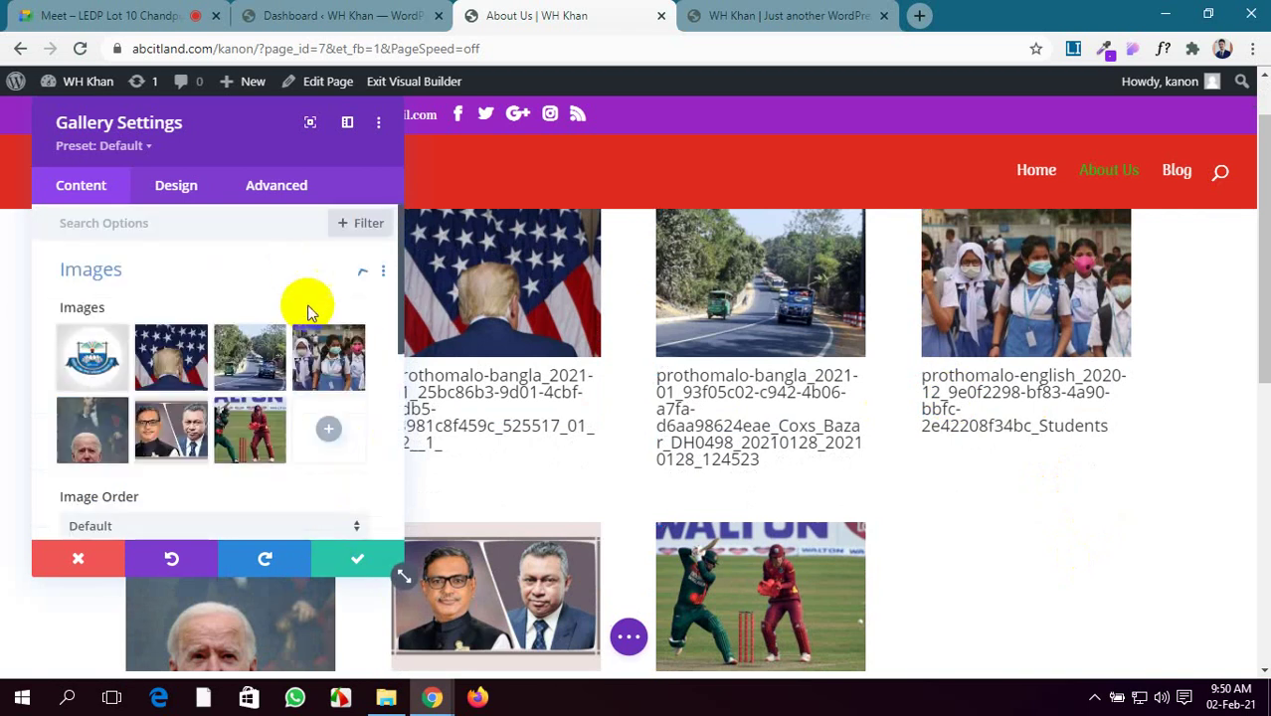
click(321, 433)
scroll(106, 426, down, 2)
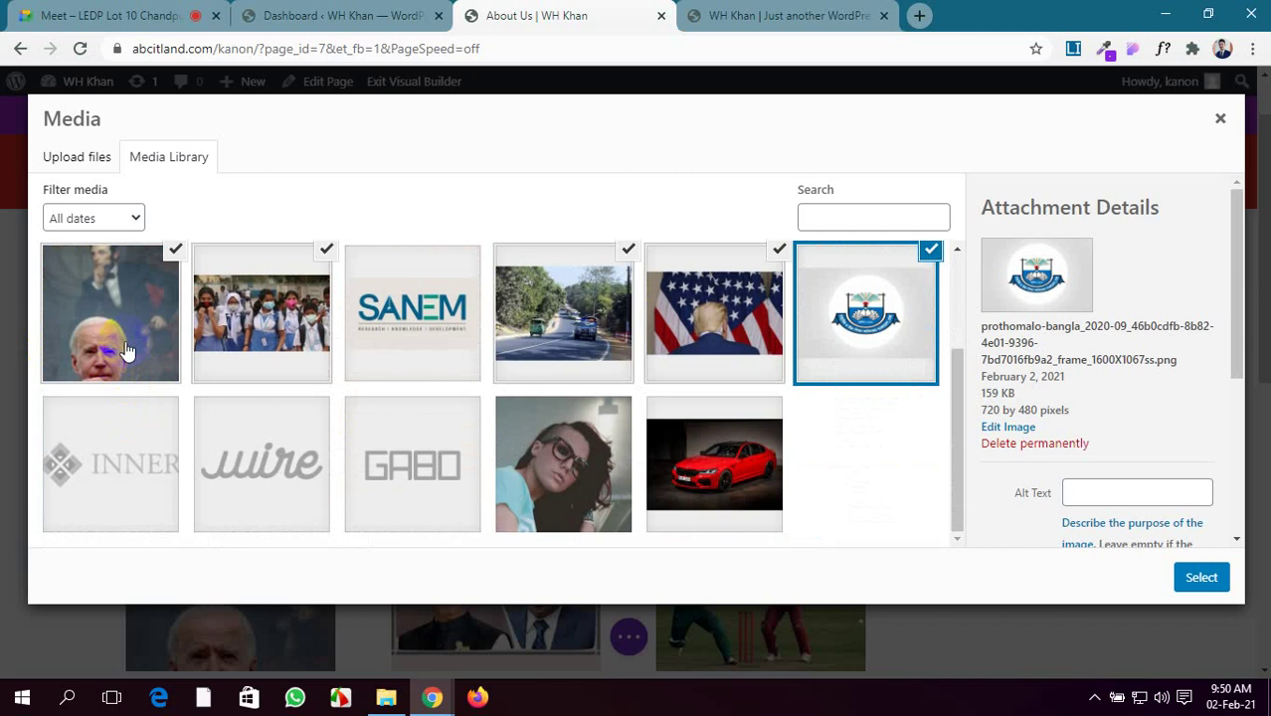
Give the portrait photo a new title and the caption 'USA President', then confirm
click(126, 350)
scroll(1085, 465, down, 2)
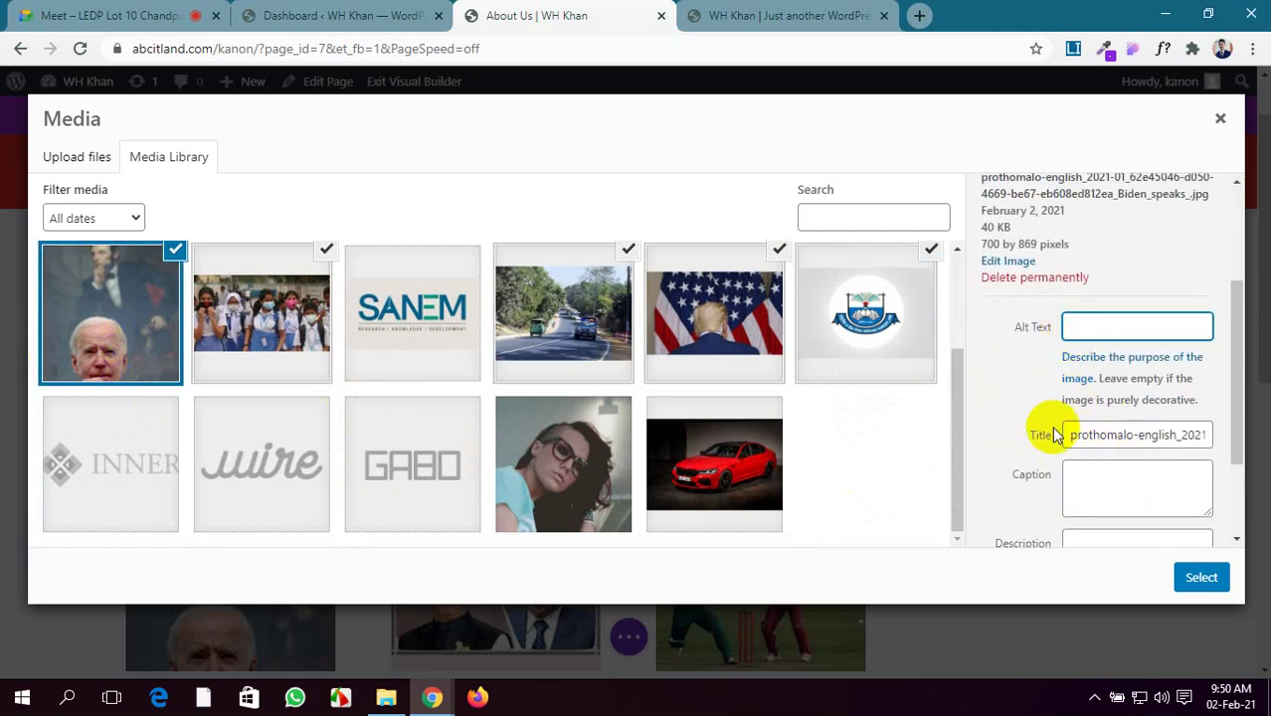
drag(1068, 435, 1223, 438)
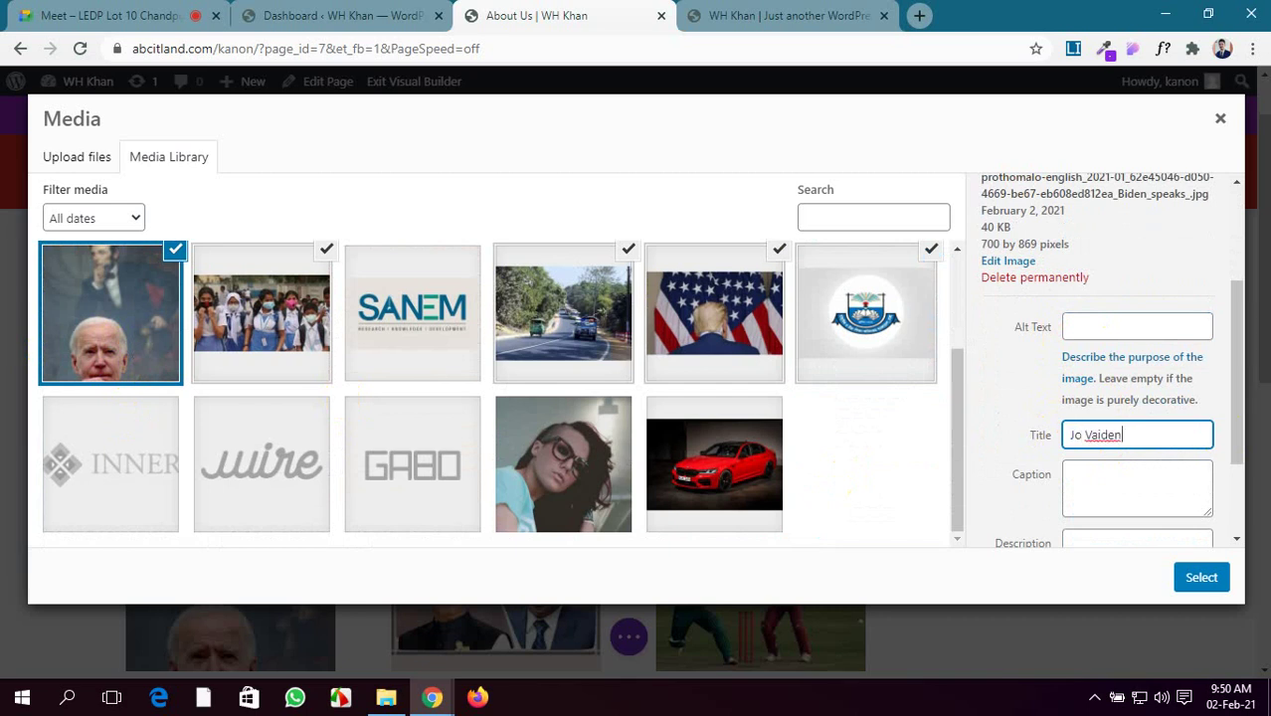
click(1090, 477)
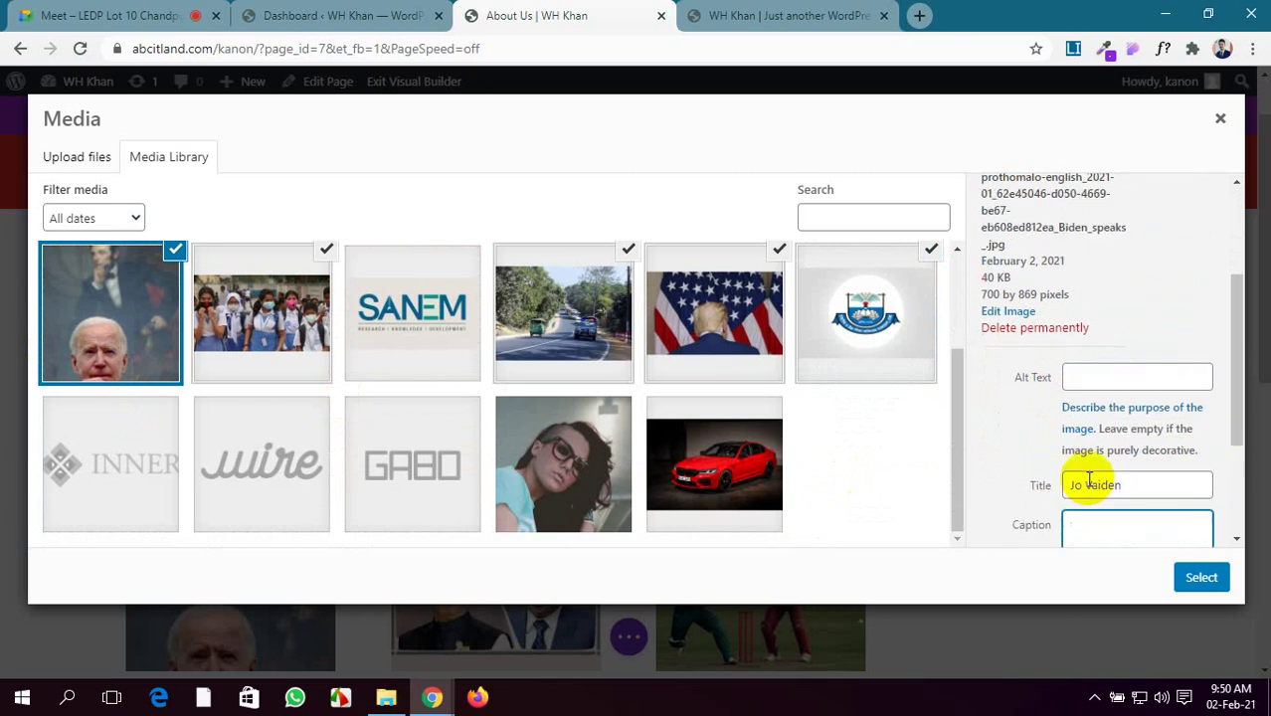
scroll(1090, 477, down, 2)
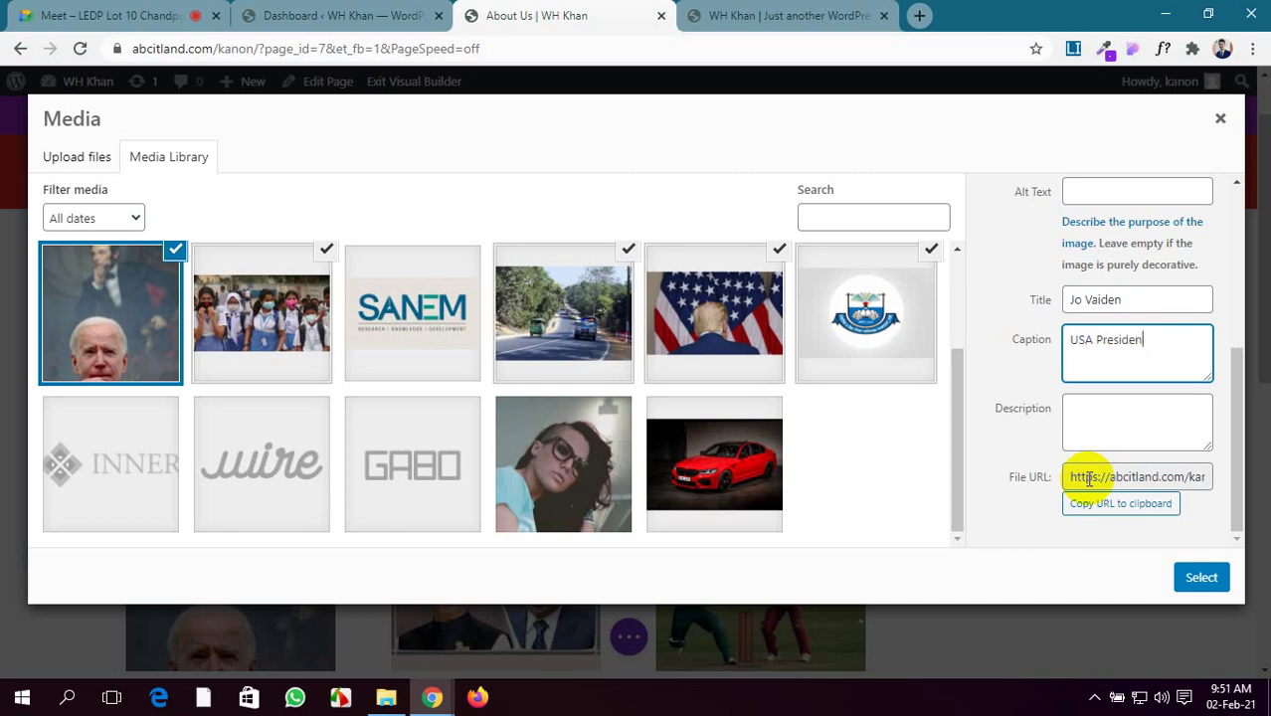
click(1116, 412)
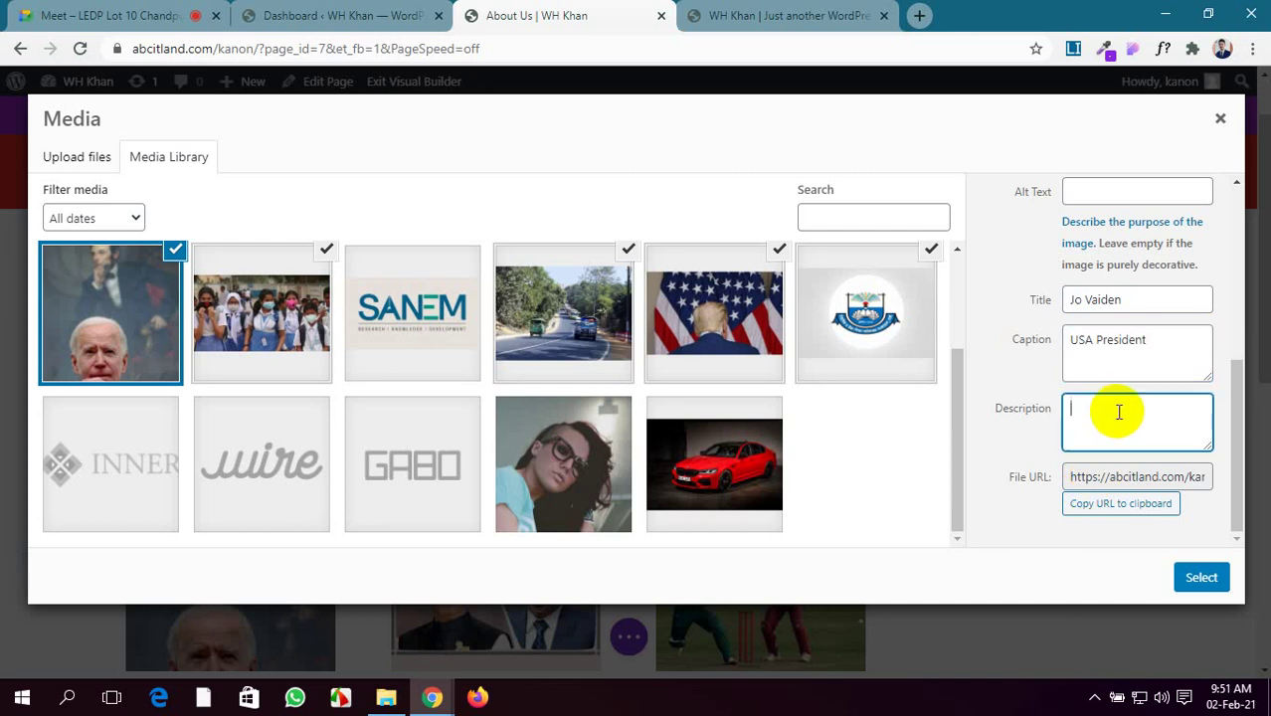
click(1199, 579)
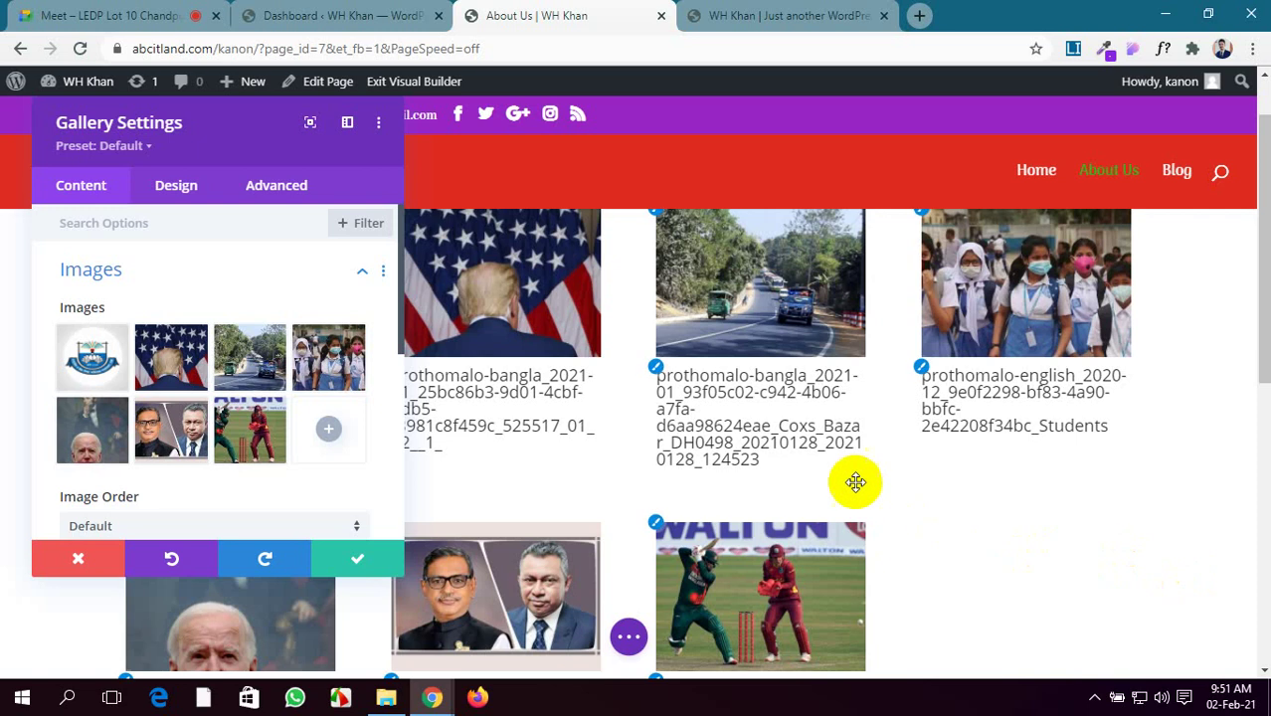
Reopen the Media Library and select the portrait photo and the podium photo
scroll(307, 426, down, 4)
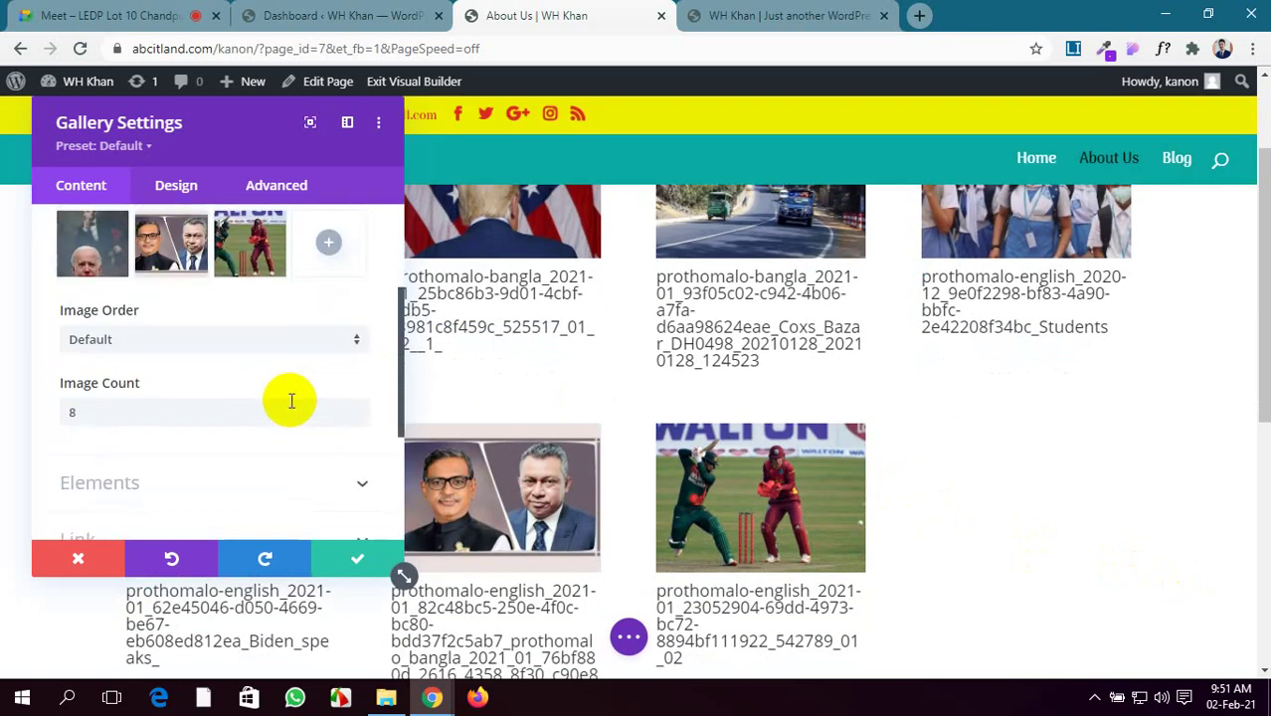
scroll(289, 397, up, 2)
scroll(739, 401, down, 3)
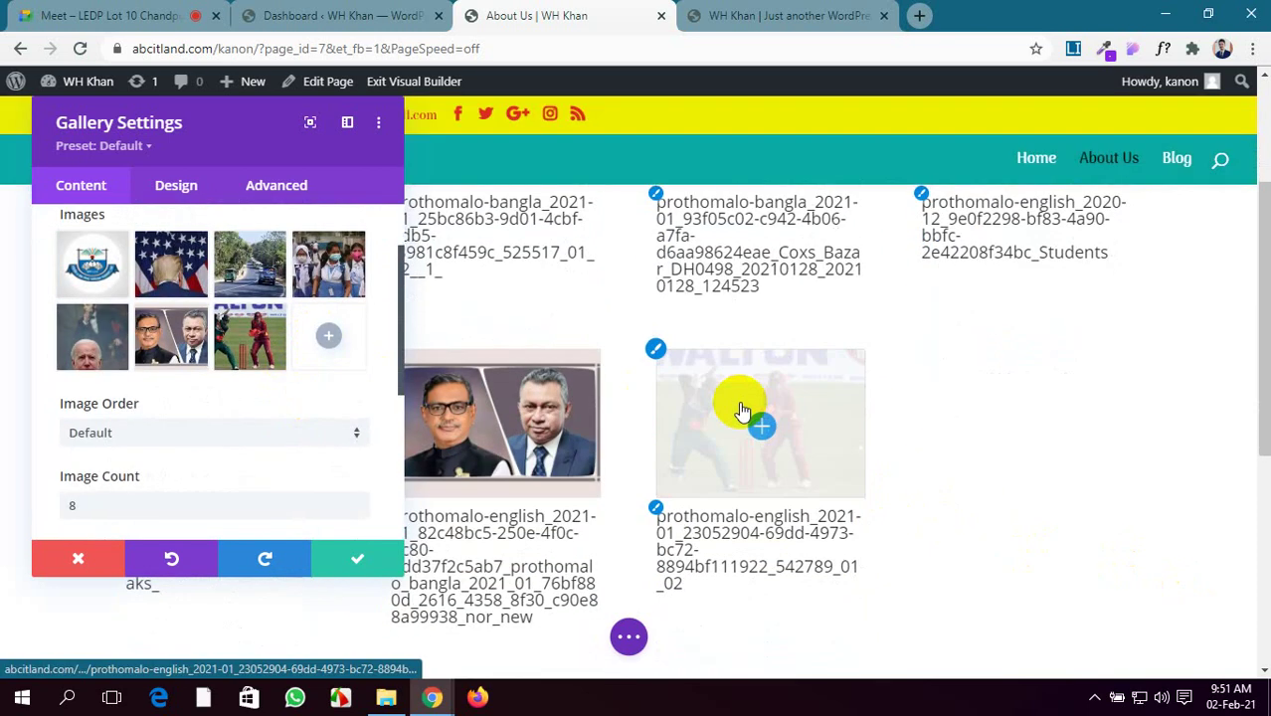
click(310, 337)
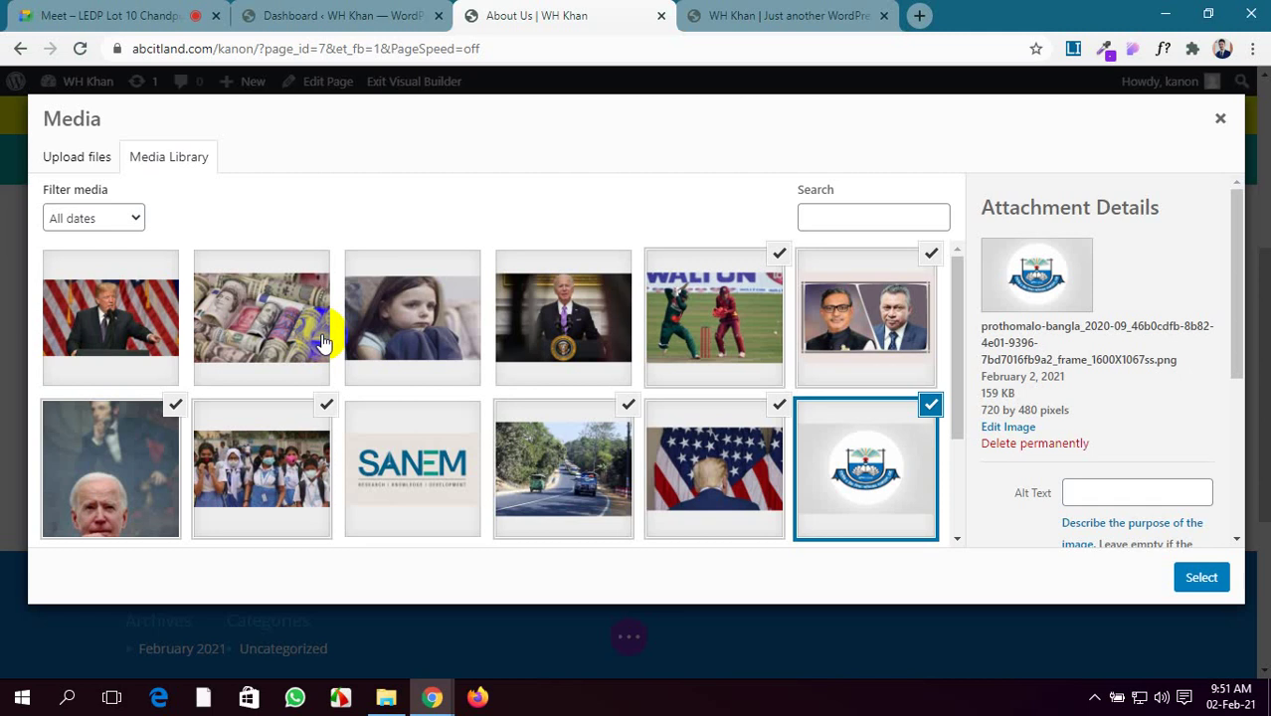
scroll(205, 433, down, 1)
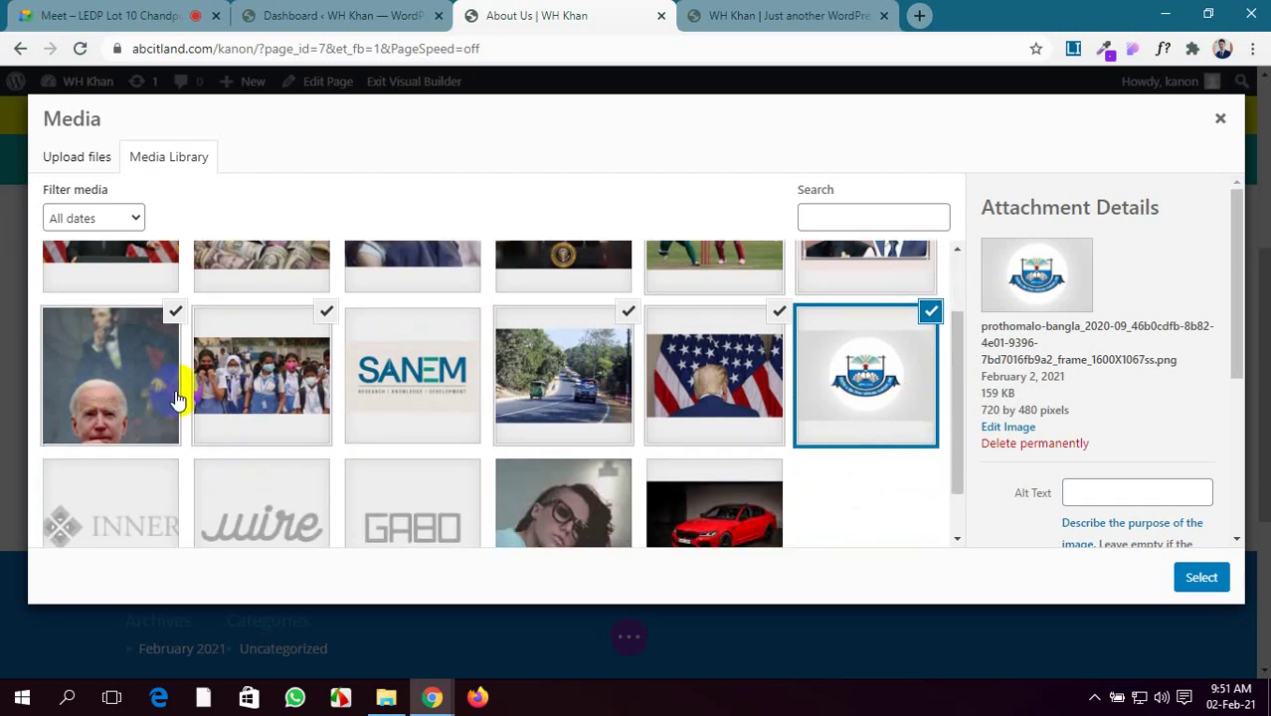
scroll(478, 408, up, 1)
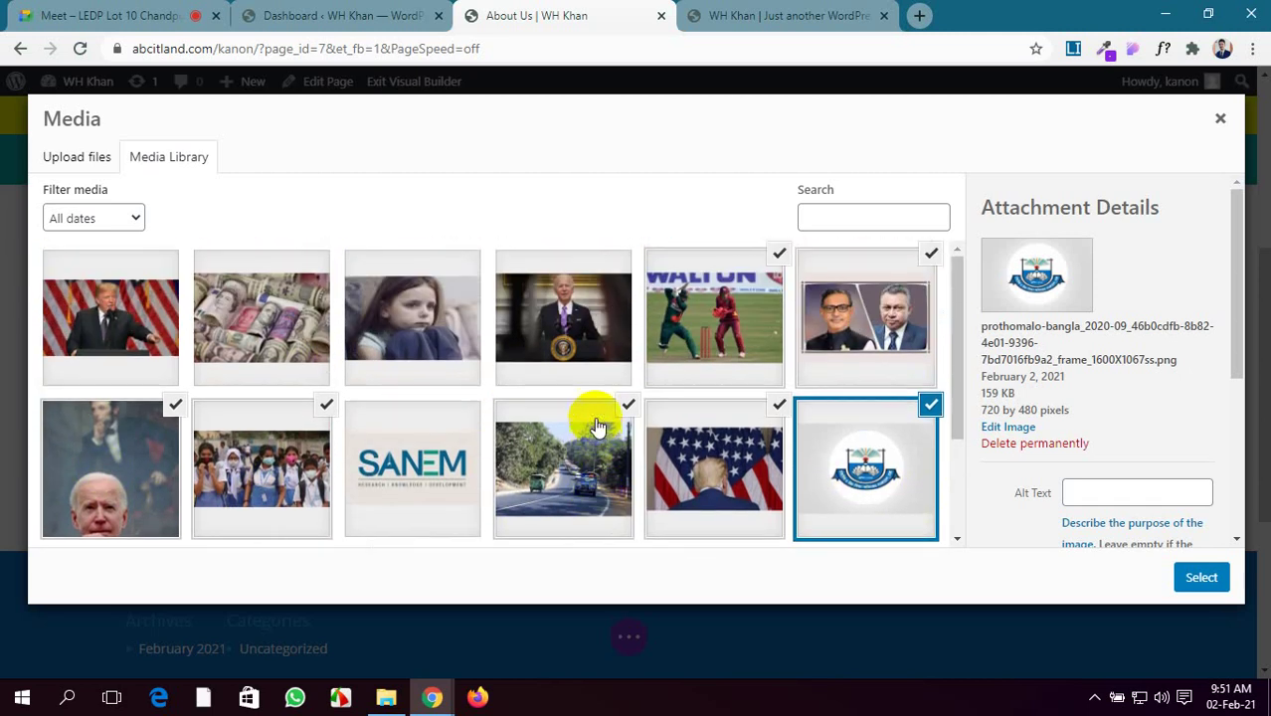
click(107, 468)
scroll(142, 469, down, 2)
scroll(147, 475, up, 2)
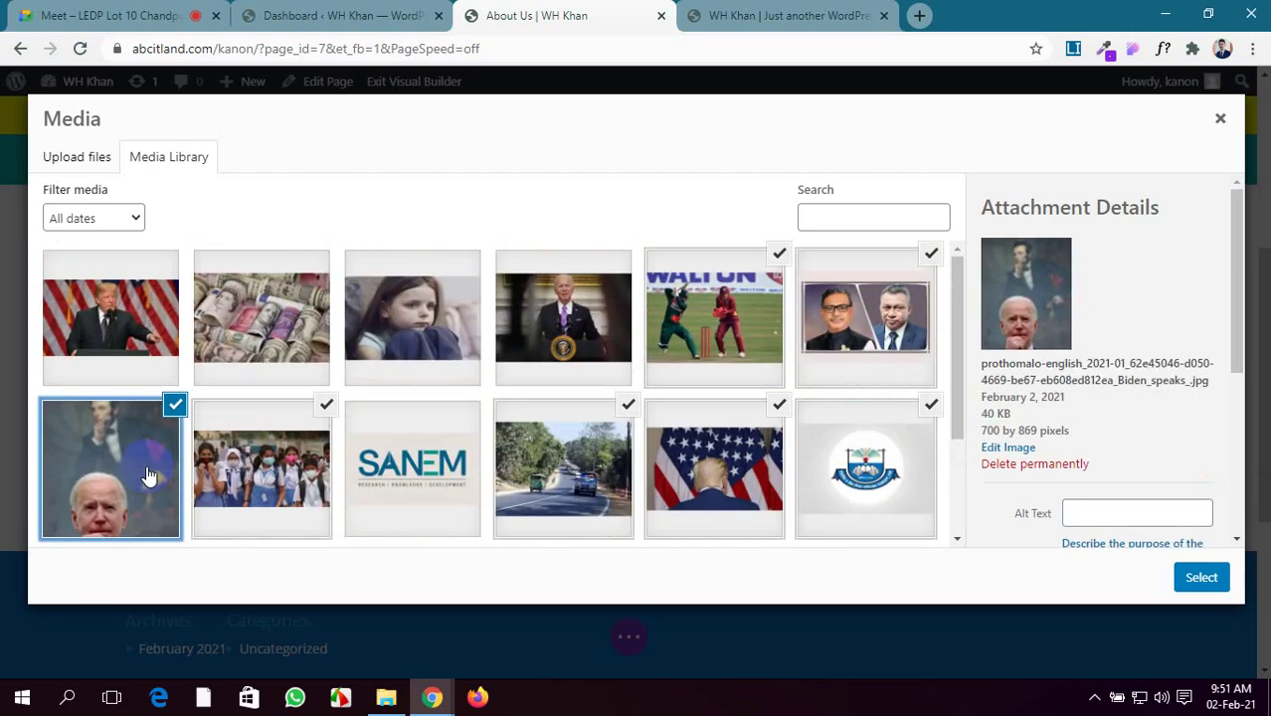
click(593, 345)
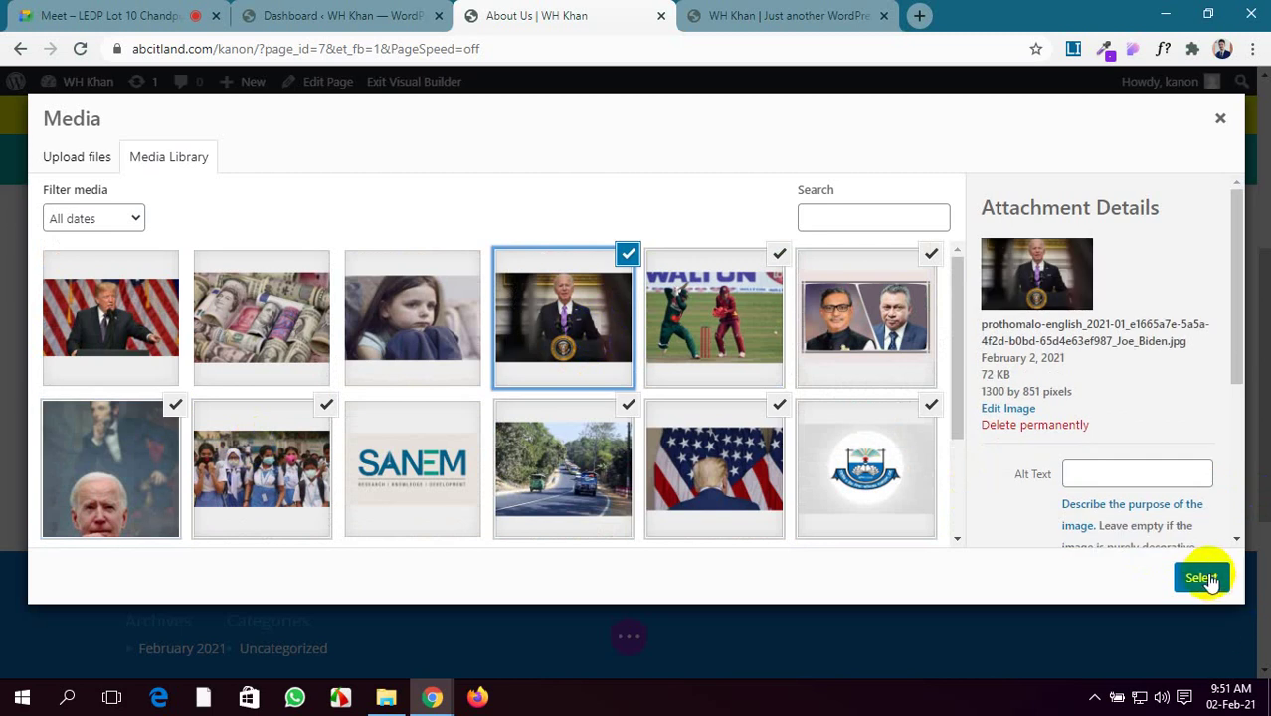
Title the podium photo with the president's name, caption it 'USA President', and insert it
scroll(1129, 482, down, 3)
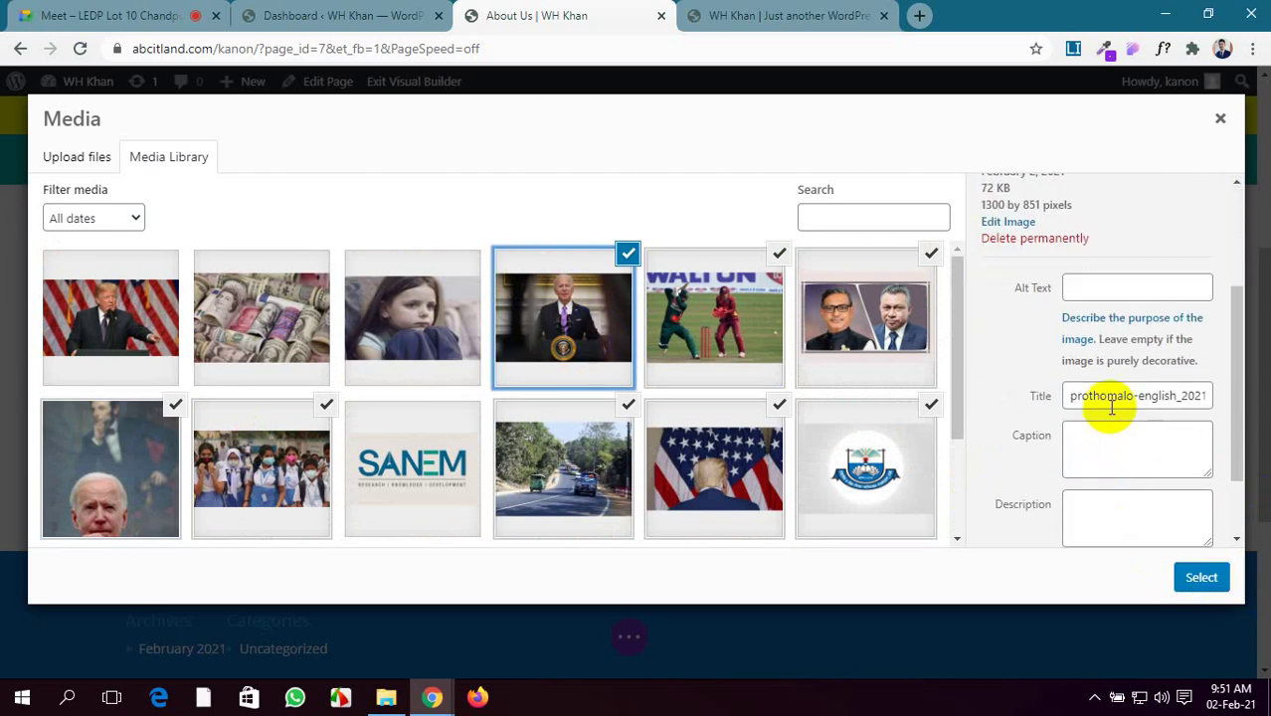
click(1111, 445)
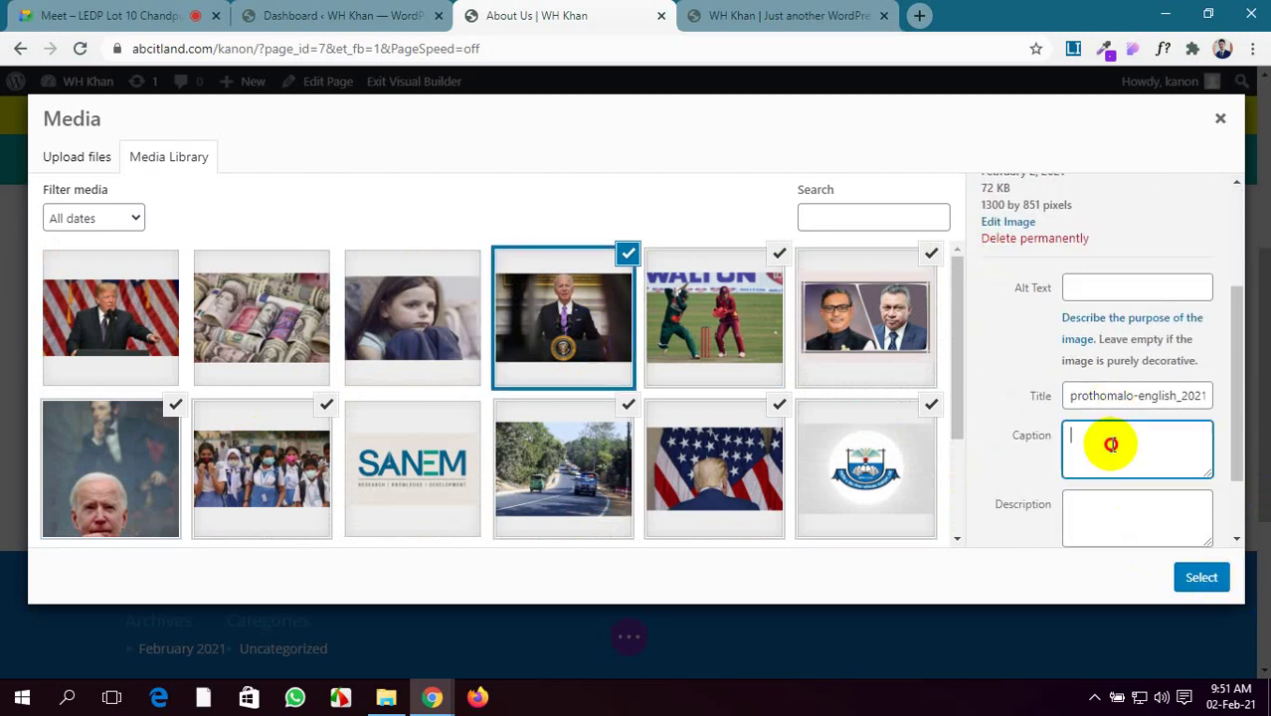
click(1067, 397)
key(ctrl+a)
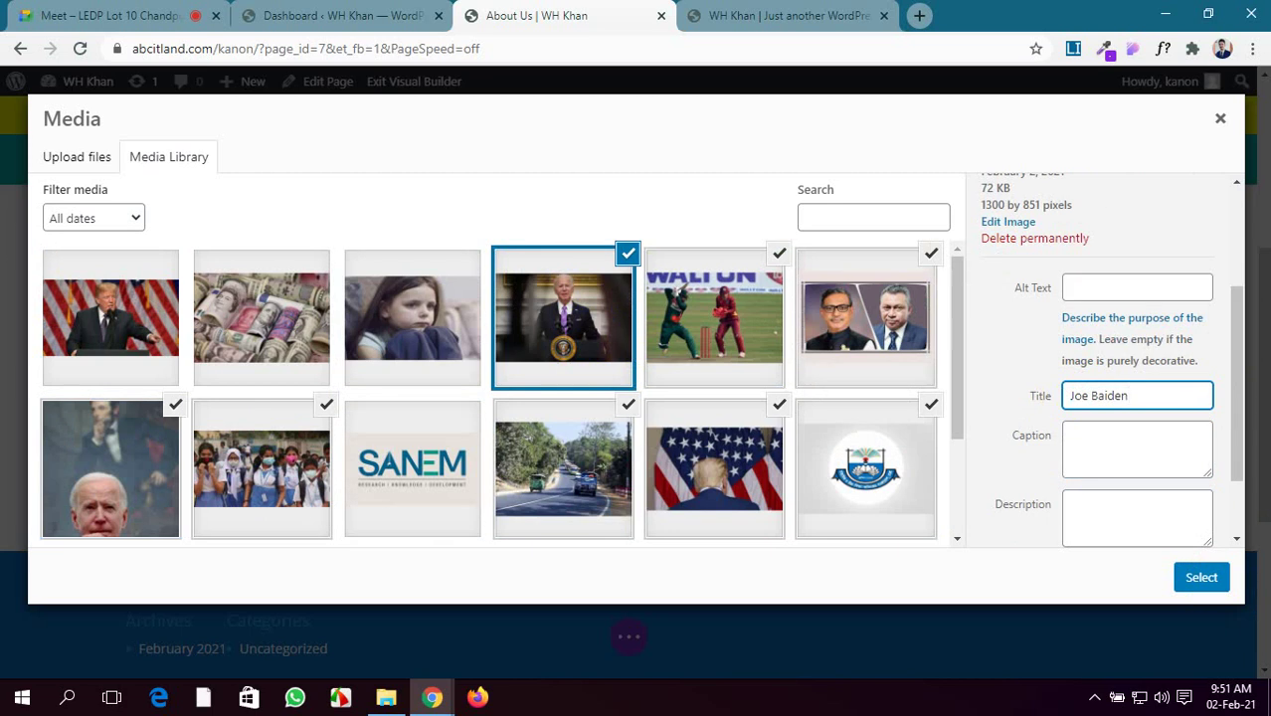
click(1124, 454)
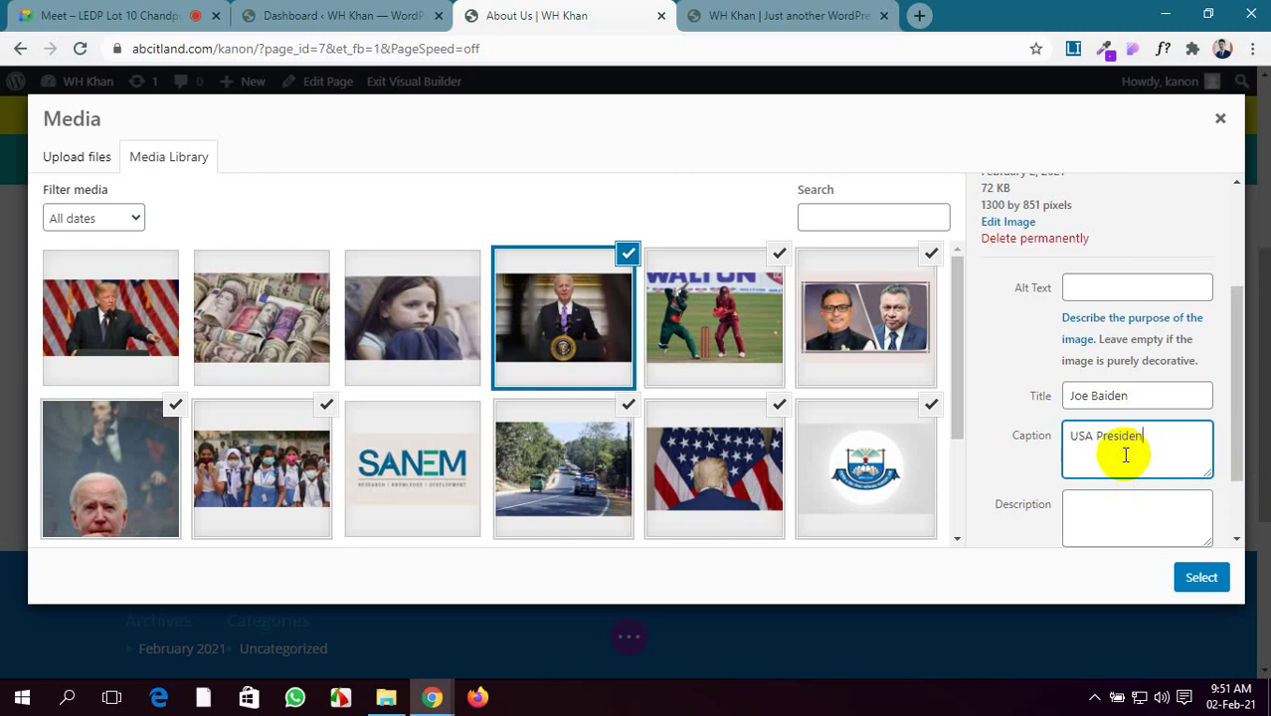
click(1214, 577)
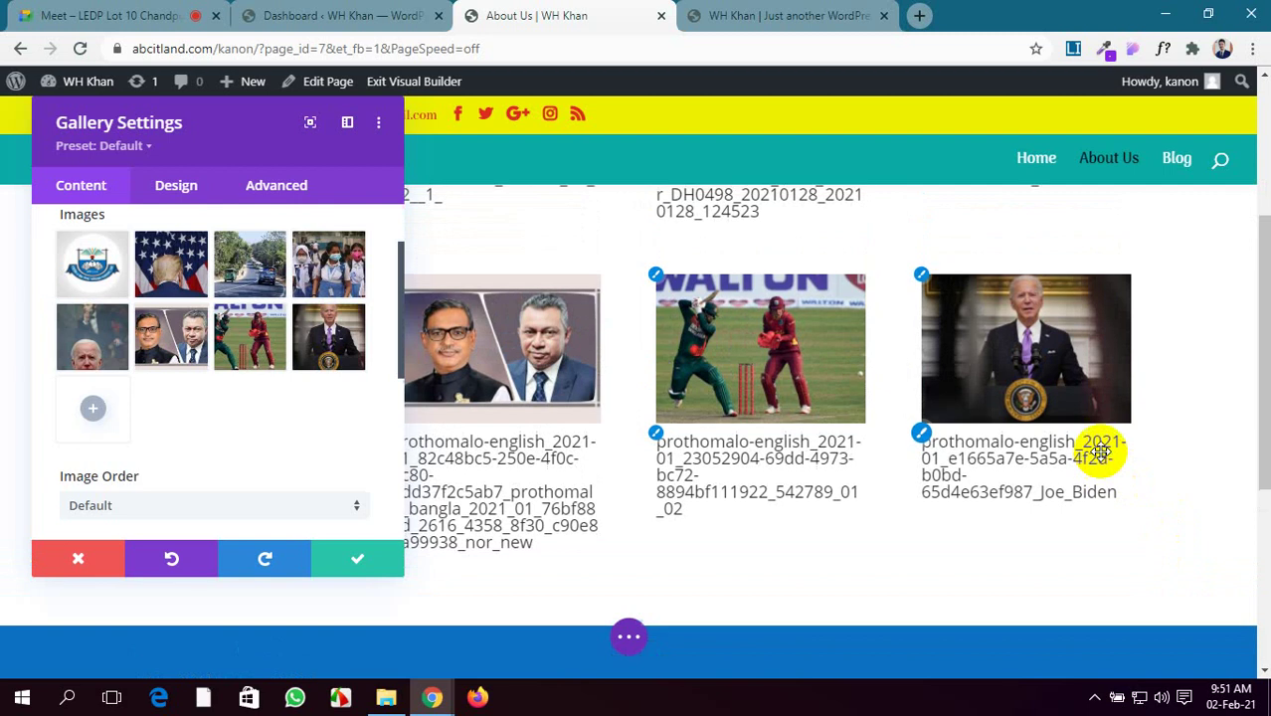
Delete the podium thumbnail from the gallery images and reopen the Media Library
scroll(1055, 464, up, 2)
scroll(440, 417, down, 3)
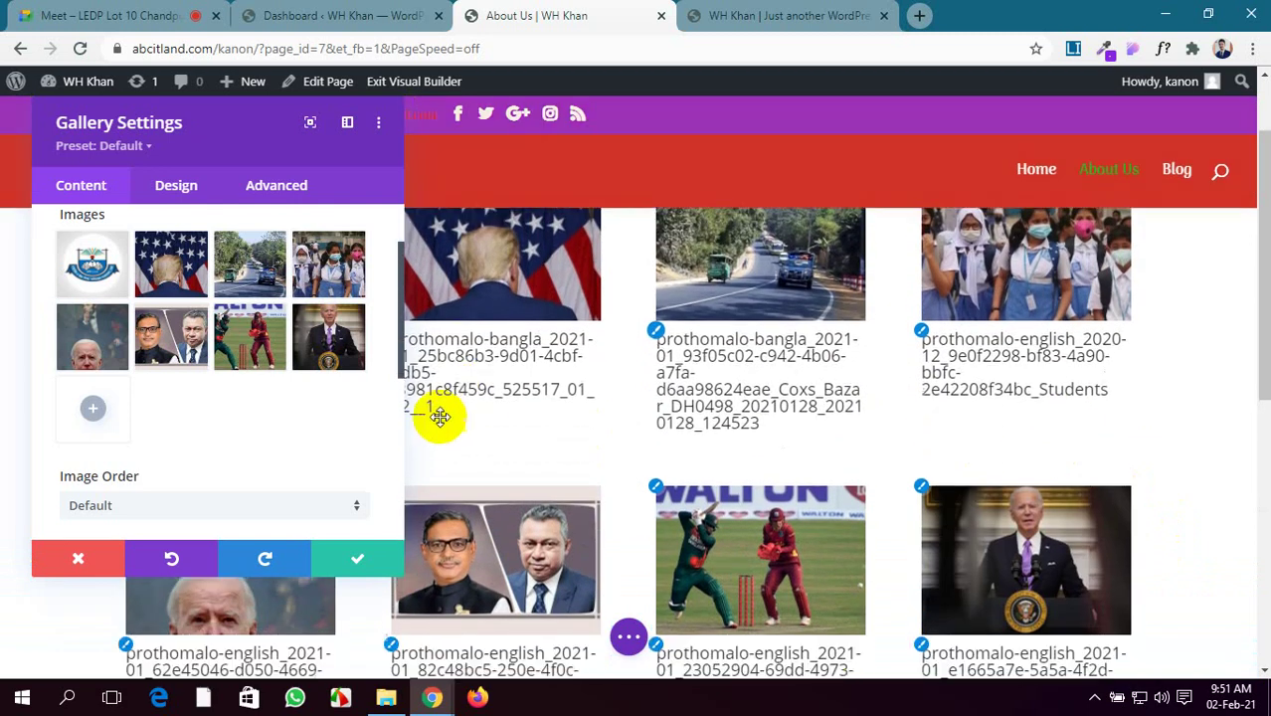
scroll(237, 365, down, 1)
scroll(237, 365, down, 3)
scroll(562, 469, down, 3)
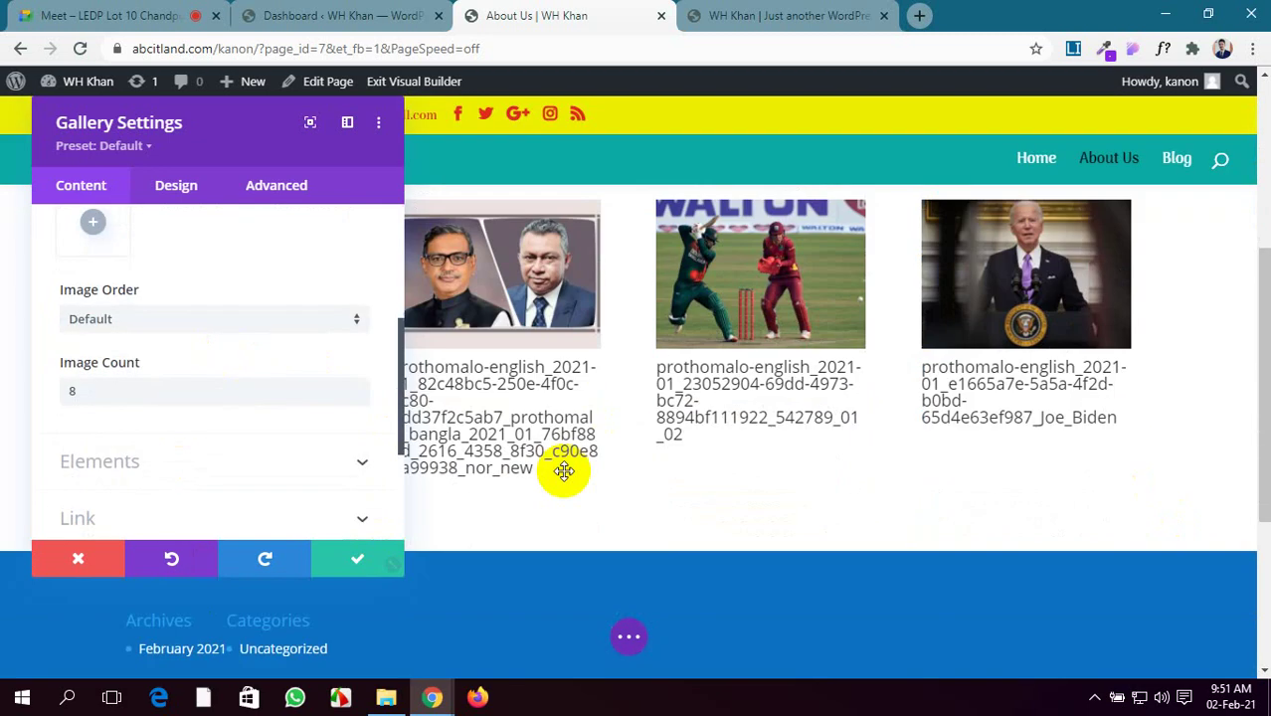
scroll(582, 461, up, 4)
scroll(579, 461, down, 2)
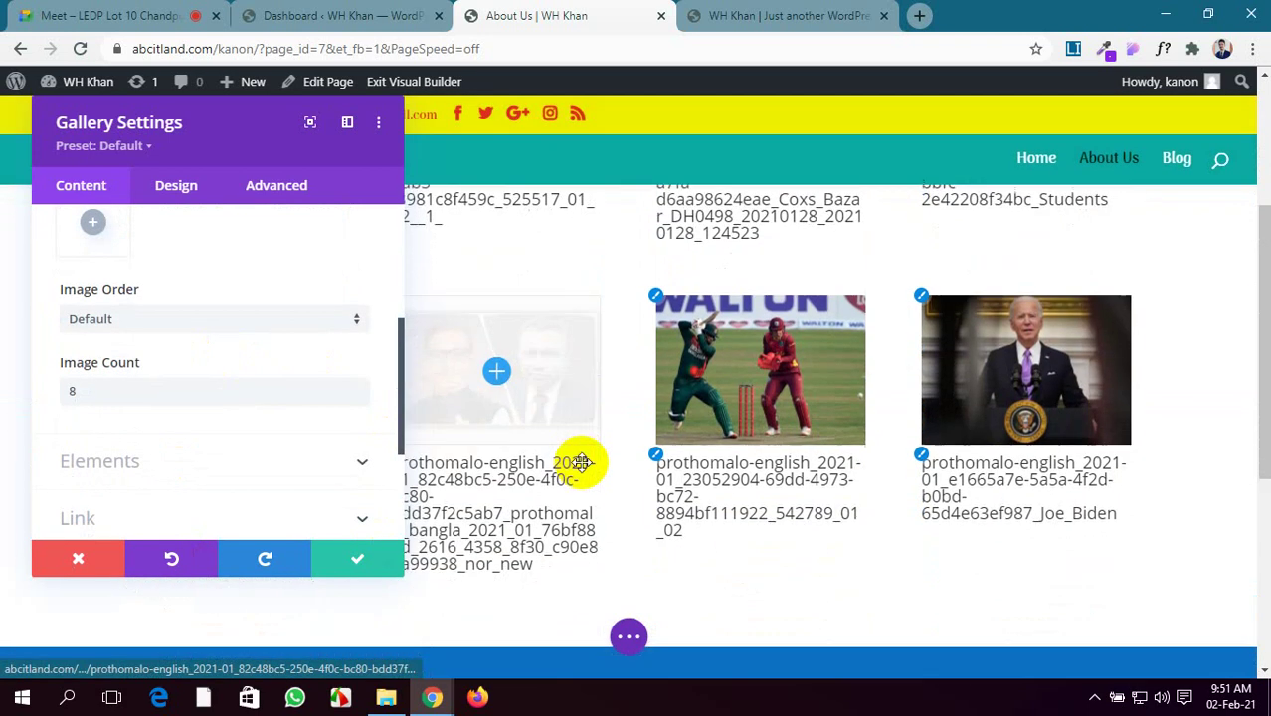
scroll(256, 423, up, 4)
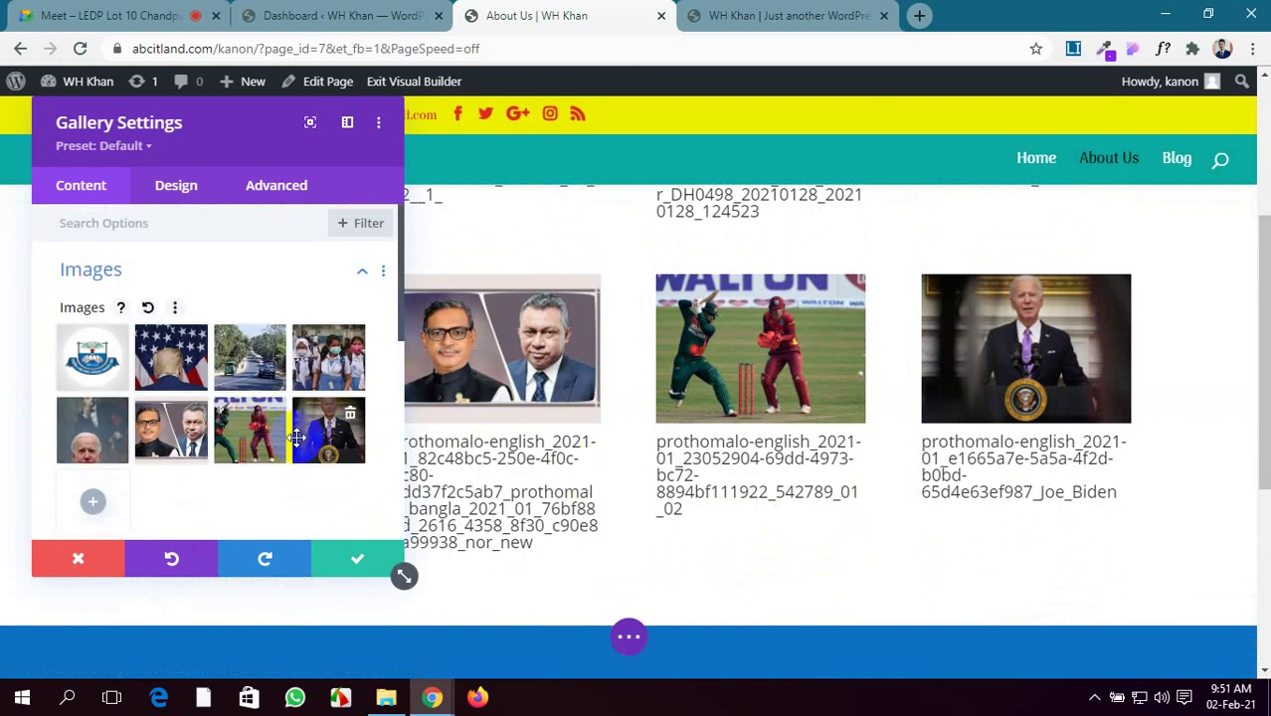
click(351, 418)
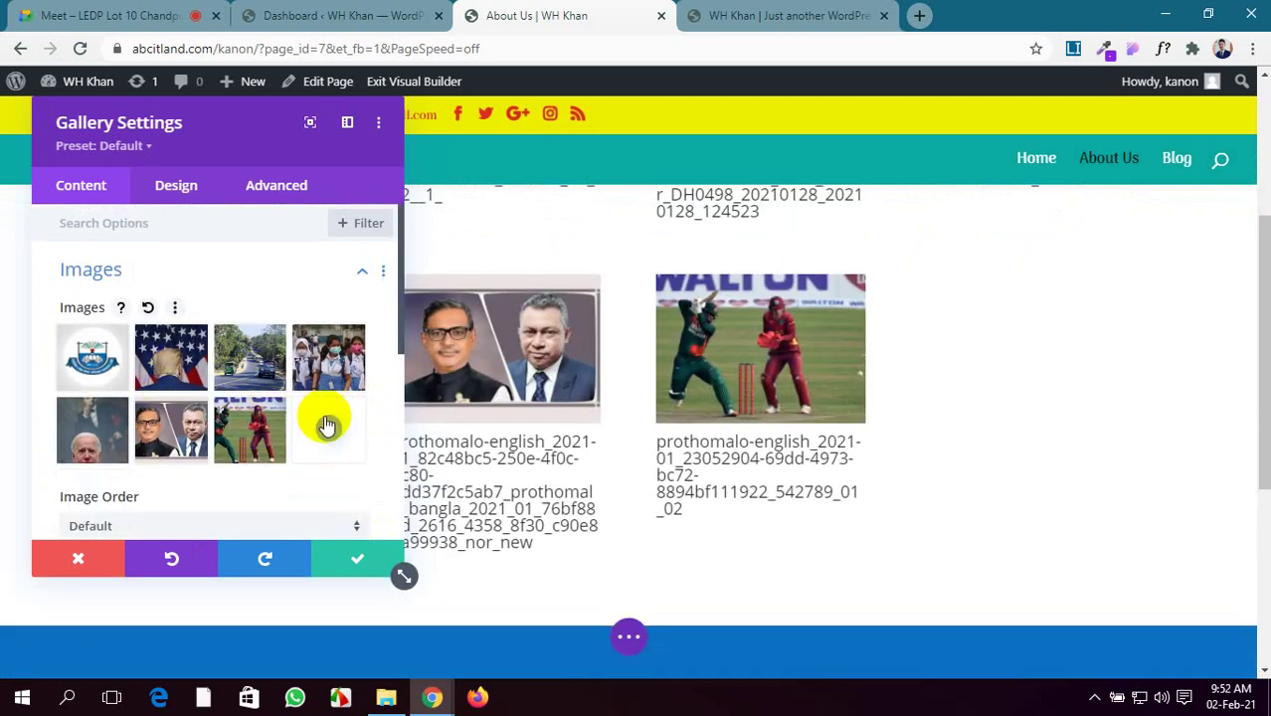
click(328, 429)
Give the woman-with-glasses photo a new title and a description, then add it to the gallery
scroll(194, 437, down, 3)
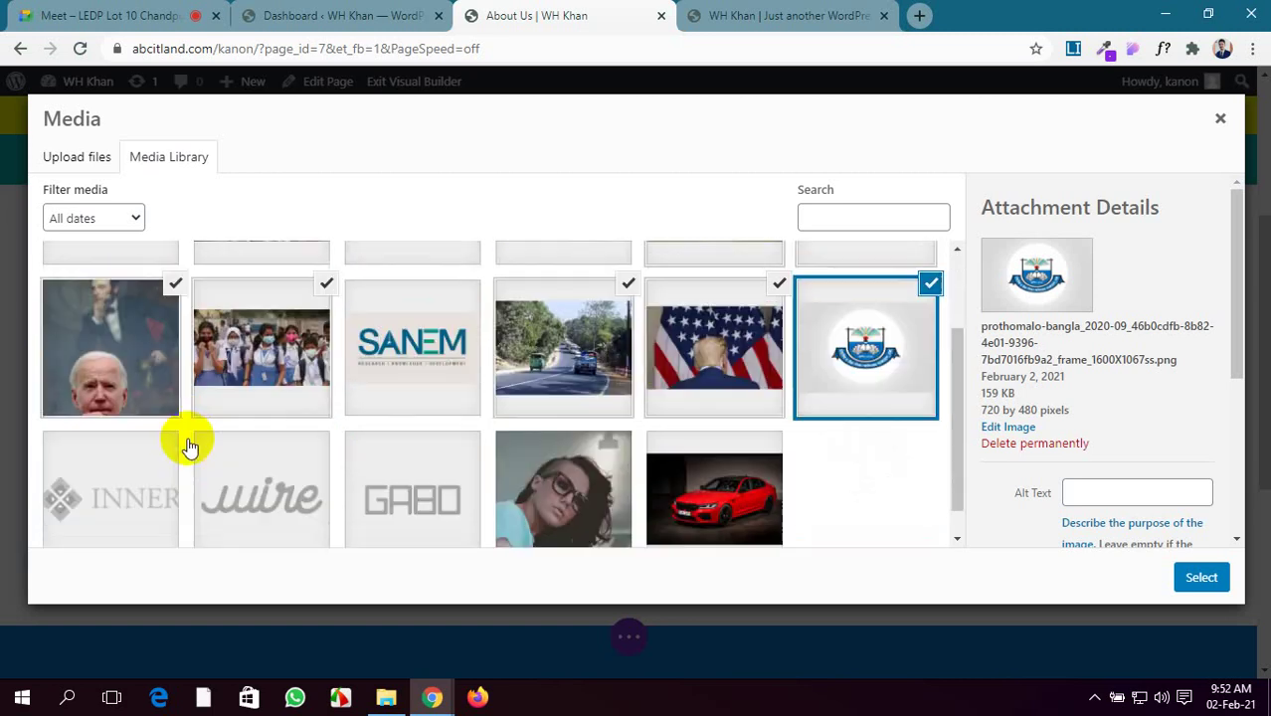
click(587, 481)
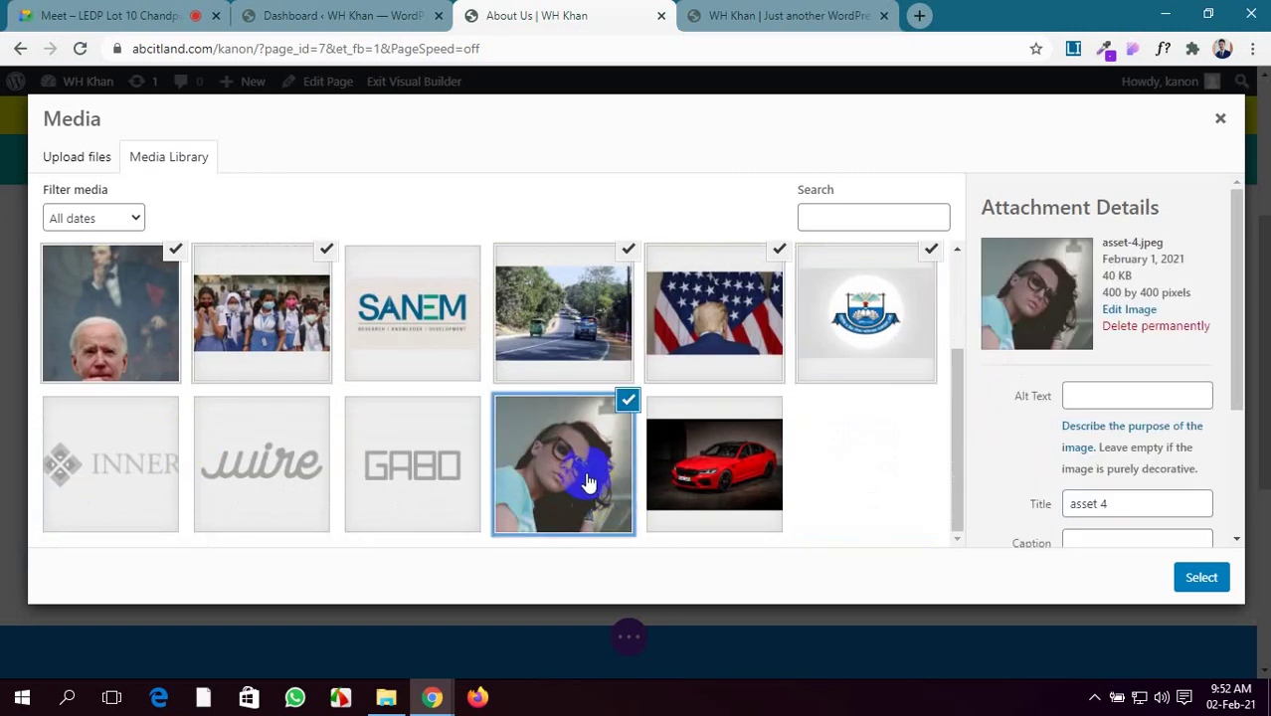
scroll(1178, 463, down, 2)
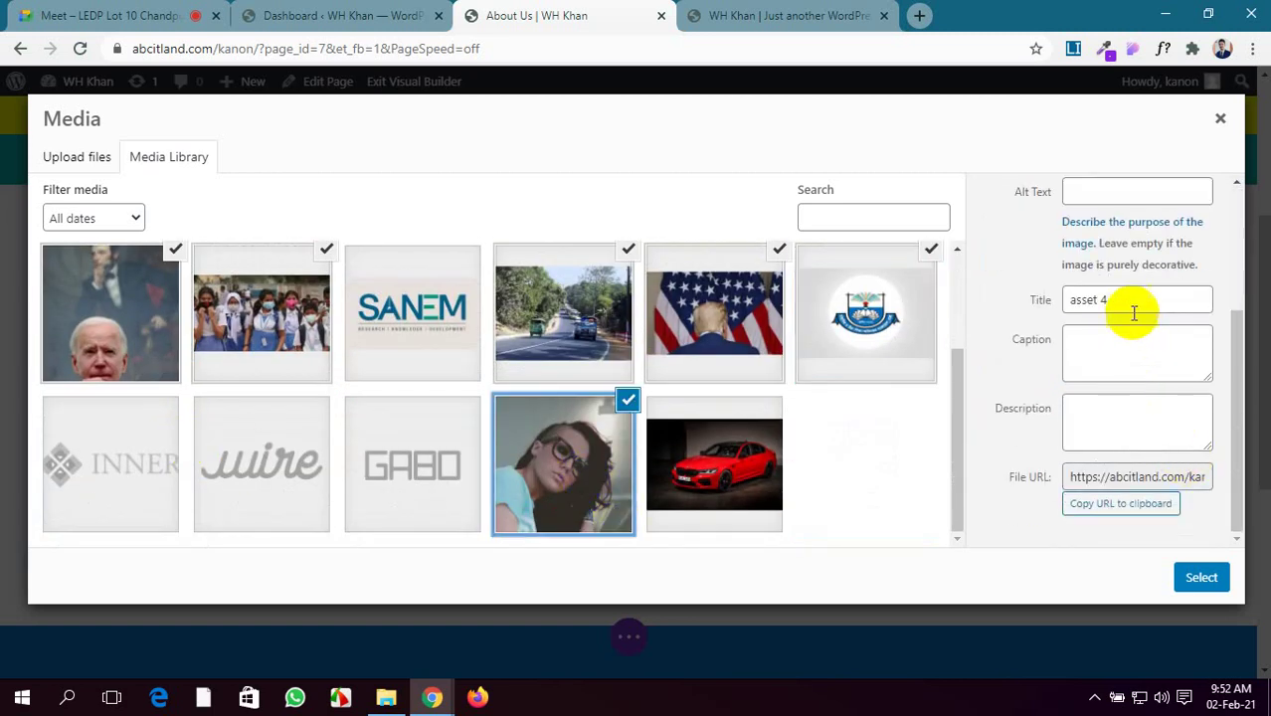
drag(1130, 304, 979, 309)
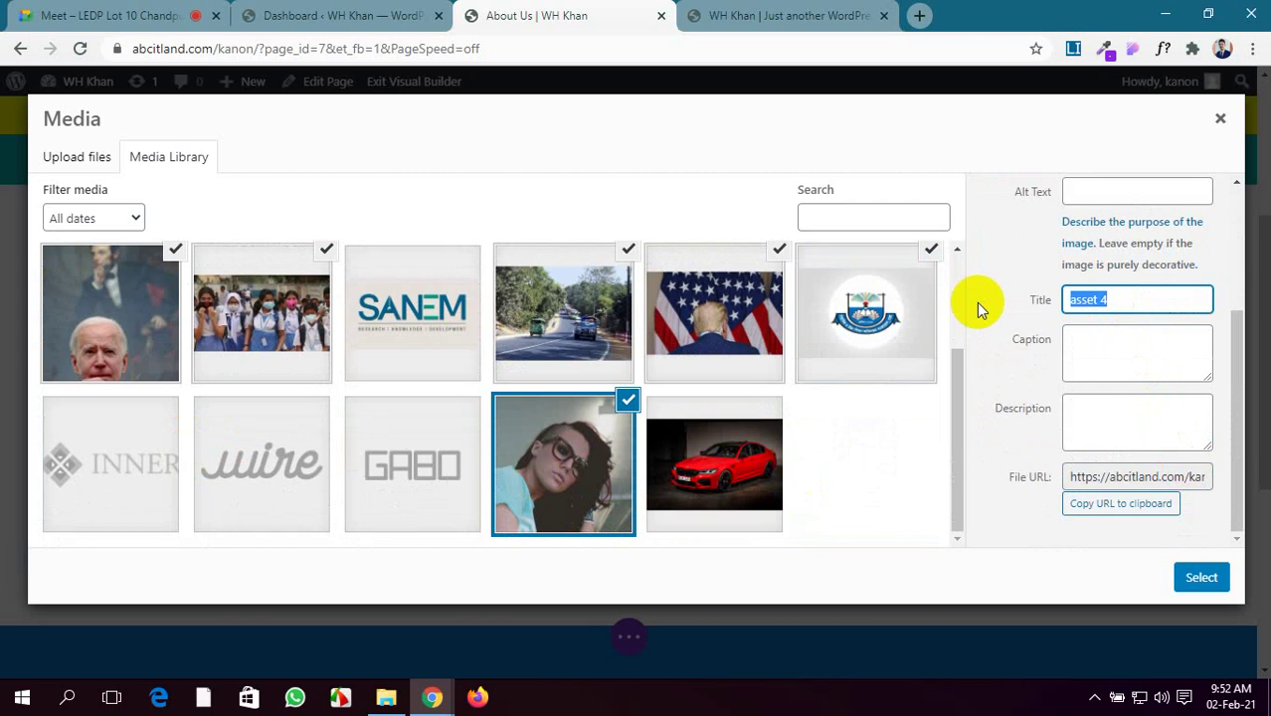
text(kanon)
click(1085, 423)
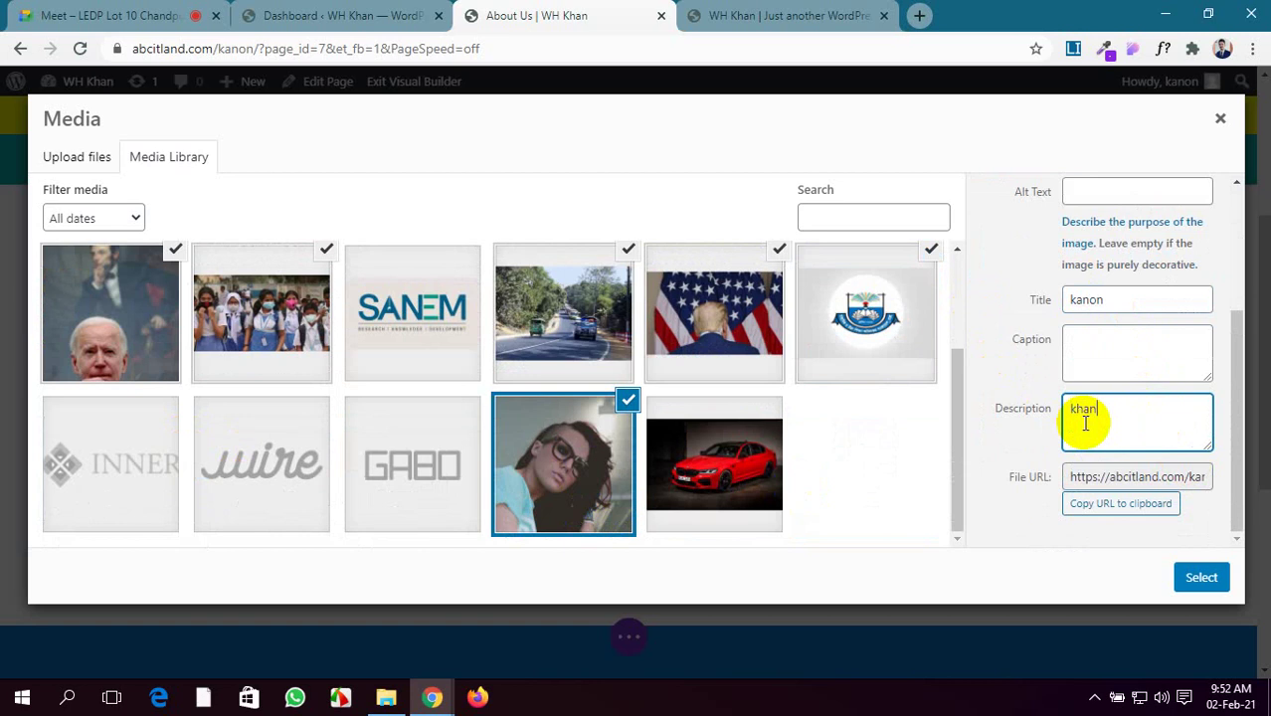
click(1200, 577)
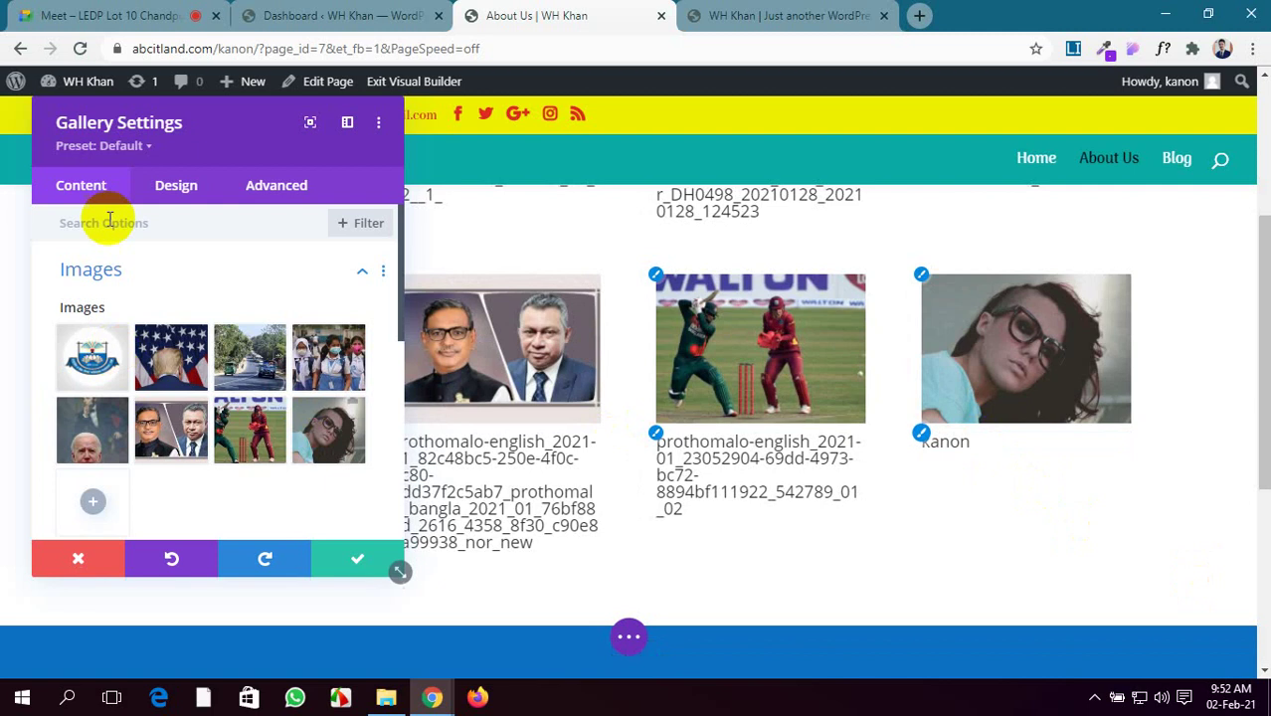
Move the settings panel off the gallery and try repositioning a second-row photo
drag(213, 113, 718, 436)
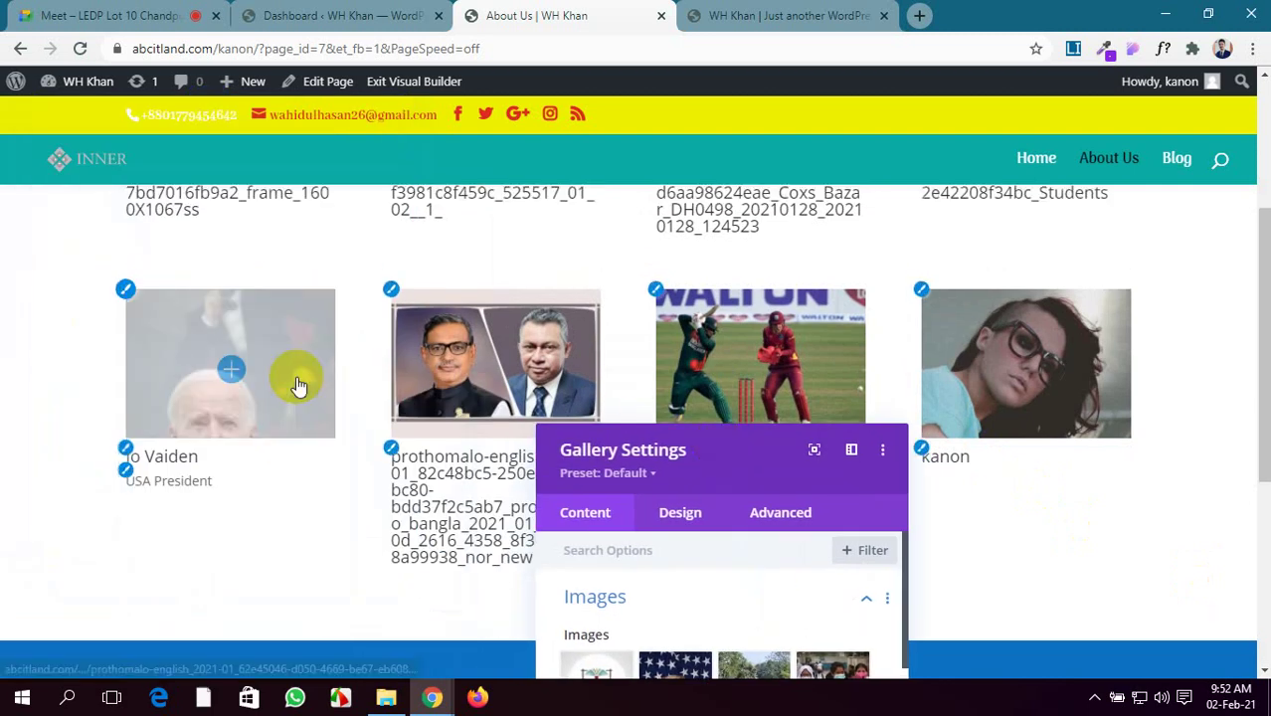
scroll(299, 386, up, 1)
drag(298, 386, 597, 453)
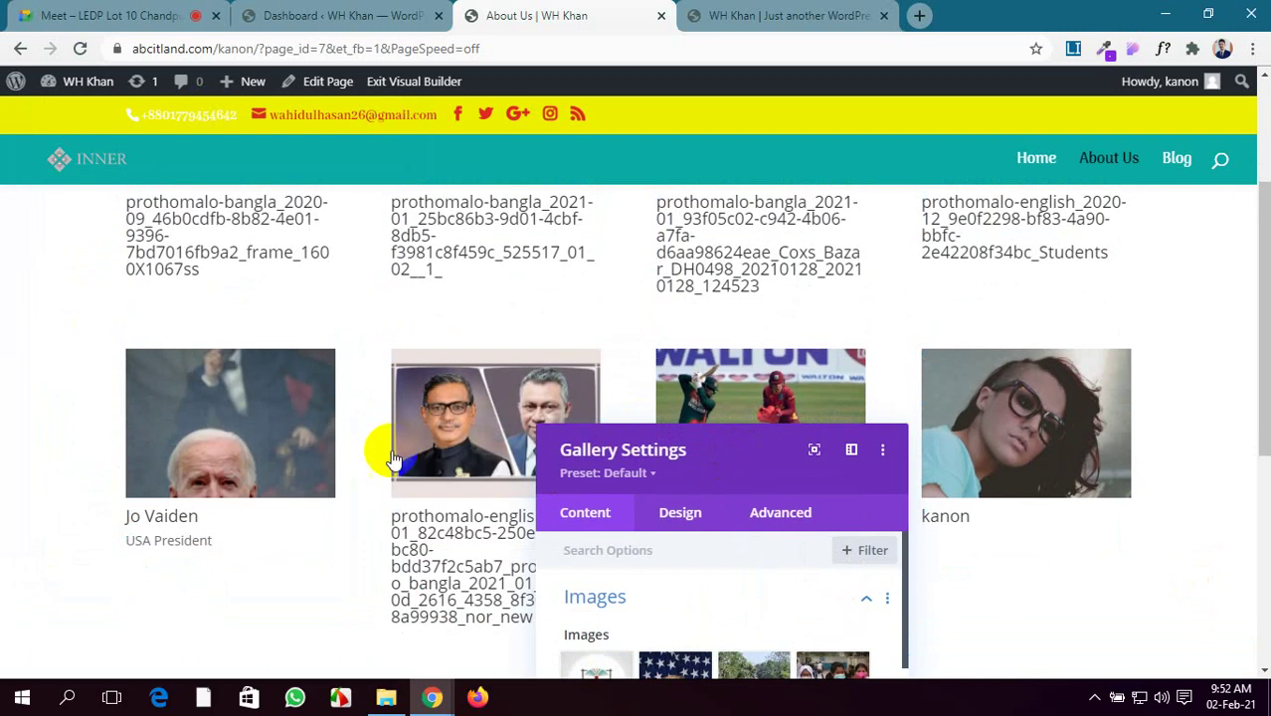
drag(170, 559, 433, 388)
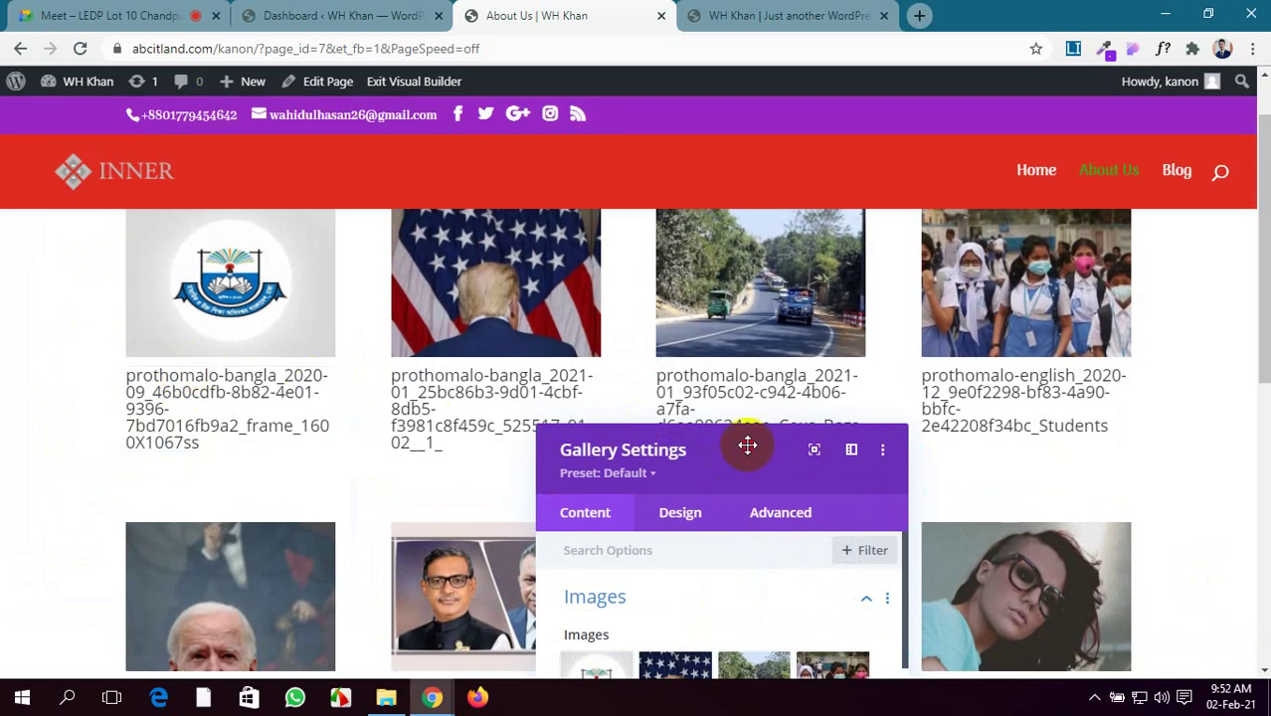
drag(746, 443, 356, 115)
drag(269, 358, 241, 408)
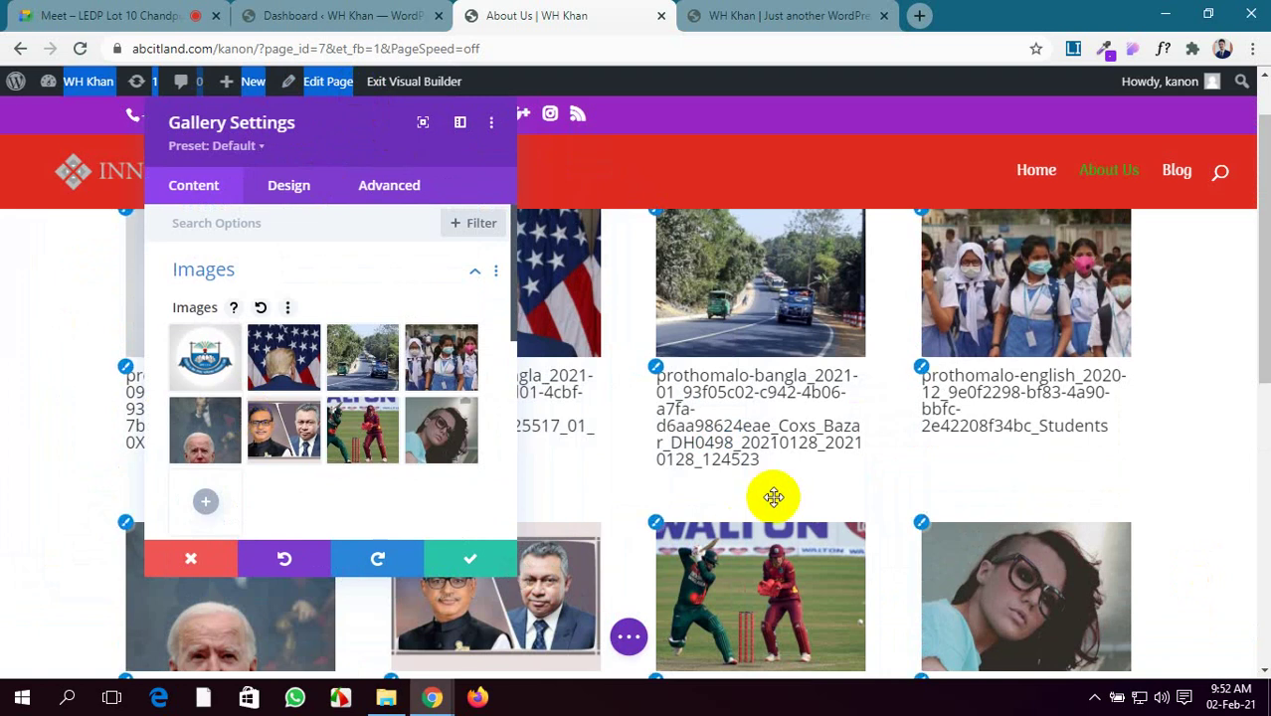
Turn on Show Title and Caption and Show Pagination under Elements, then save the page
scroll(772, 503, down, 2)
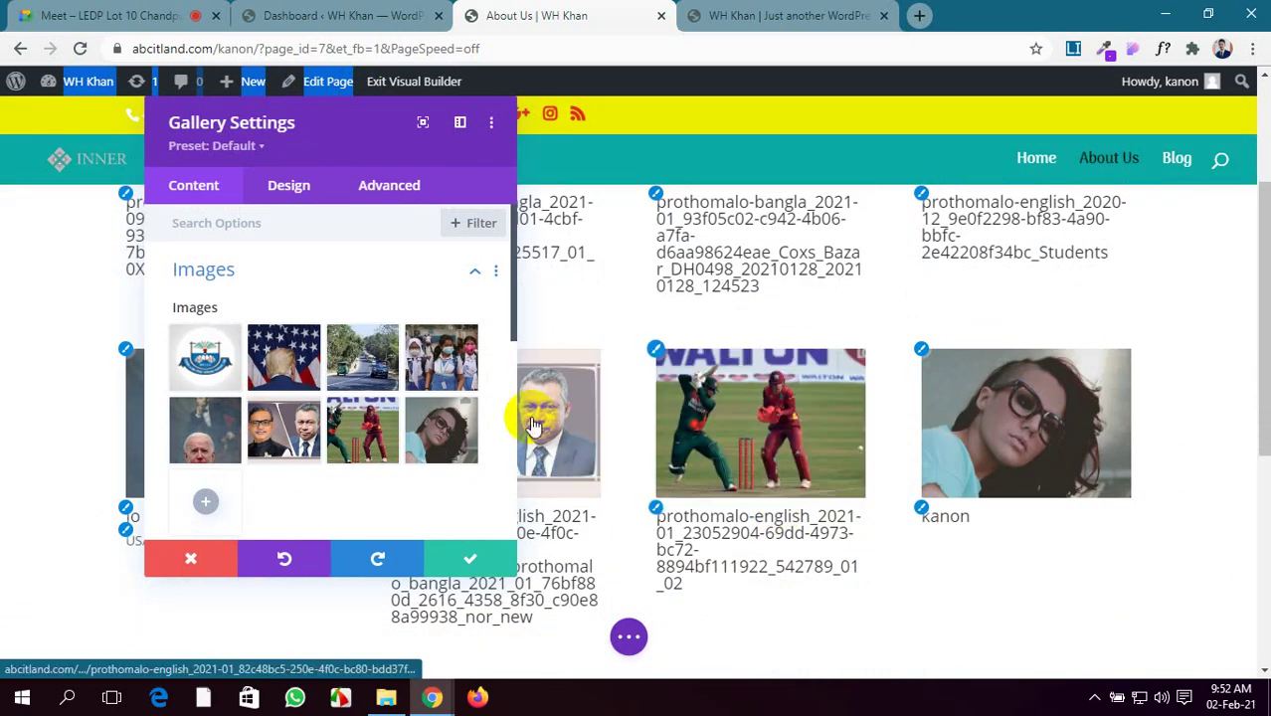
scroll(311, 424, down, 2)
scroll(312, 424, down, 1)
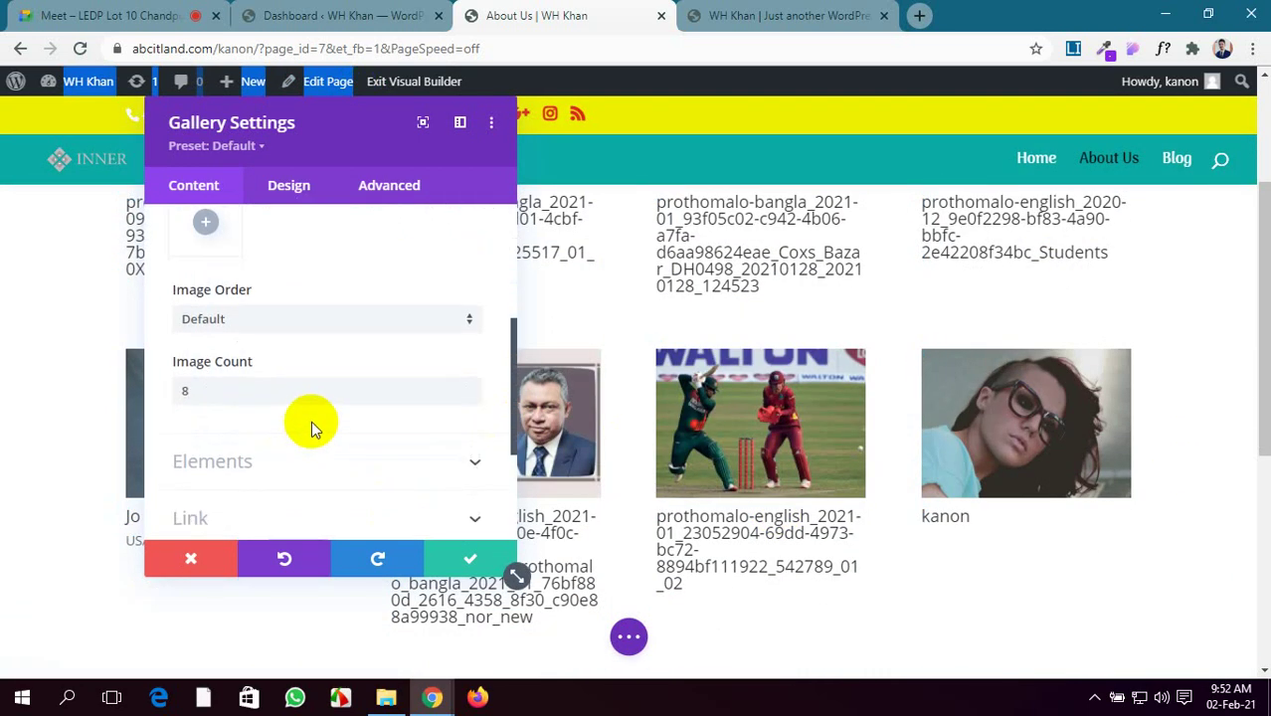
scroll(304, 372, down, 1)
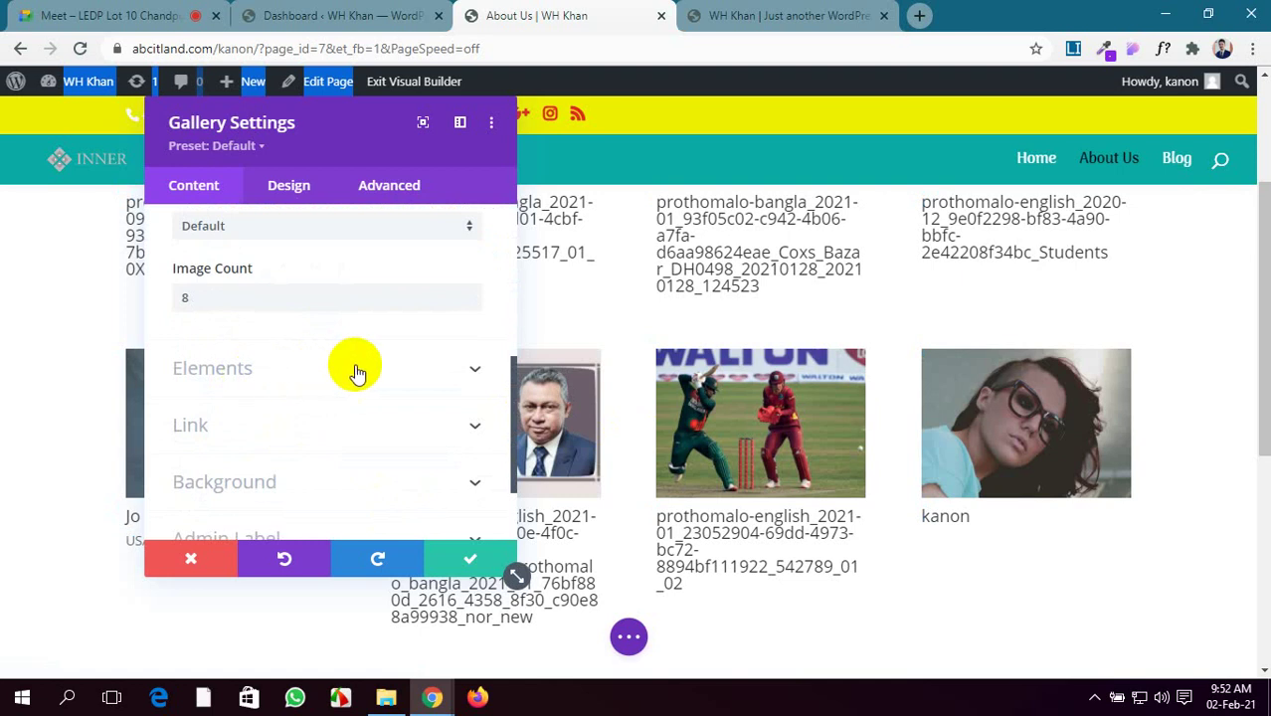
click(395, 378)
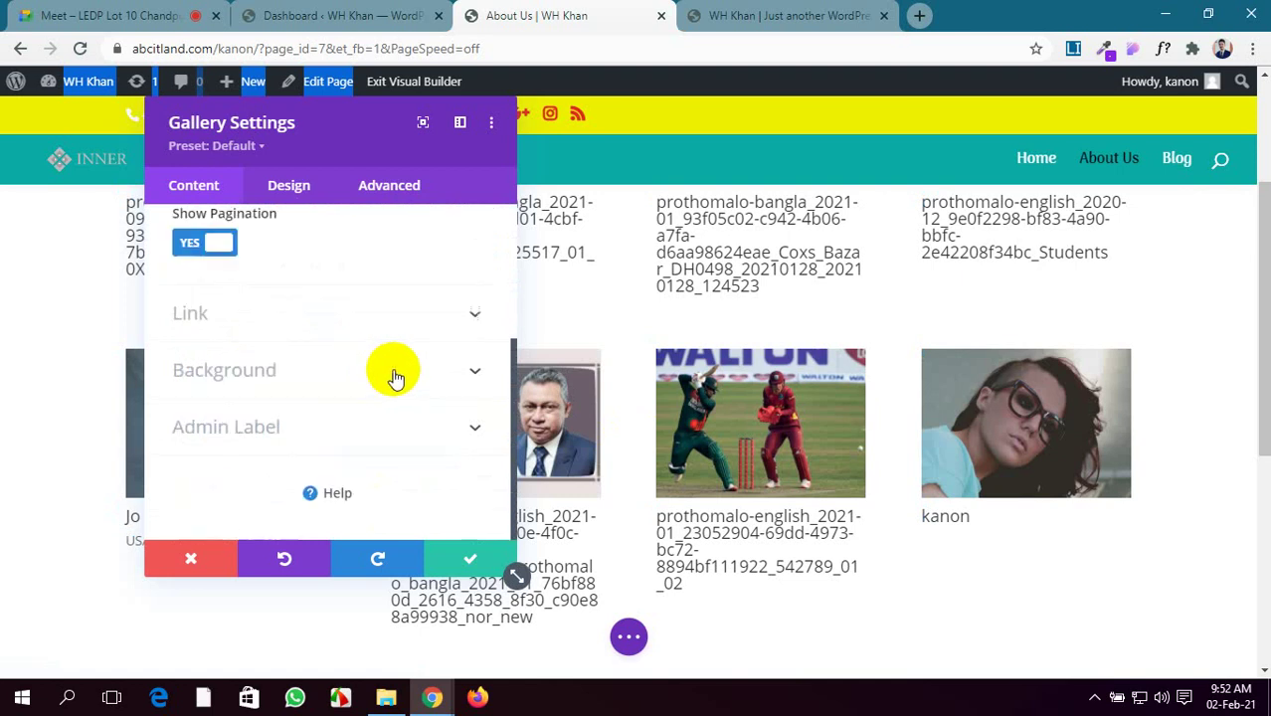
scroll(343, 378, up, 2)
scroll(532, 456, down, 3)
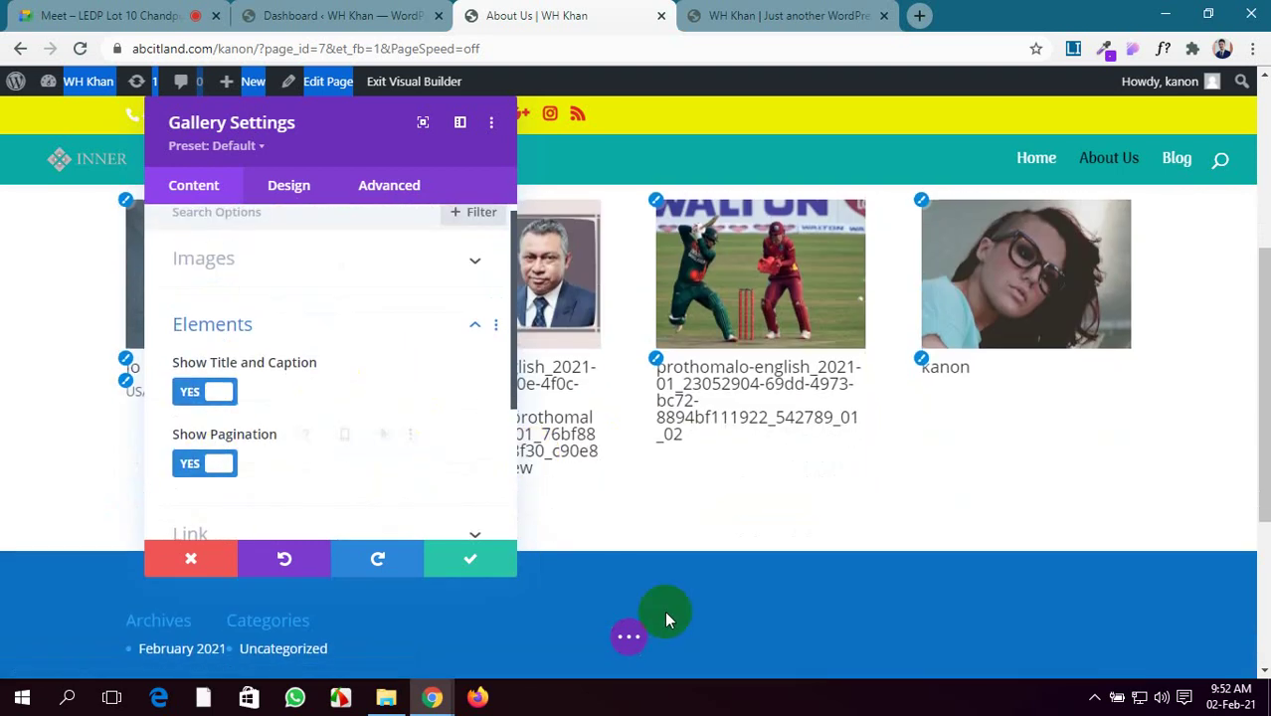
click(634, 637)
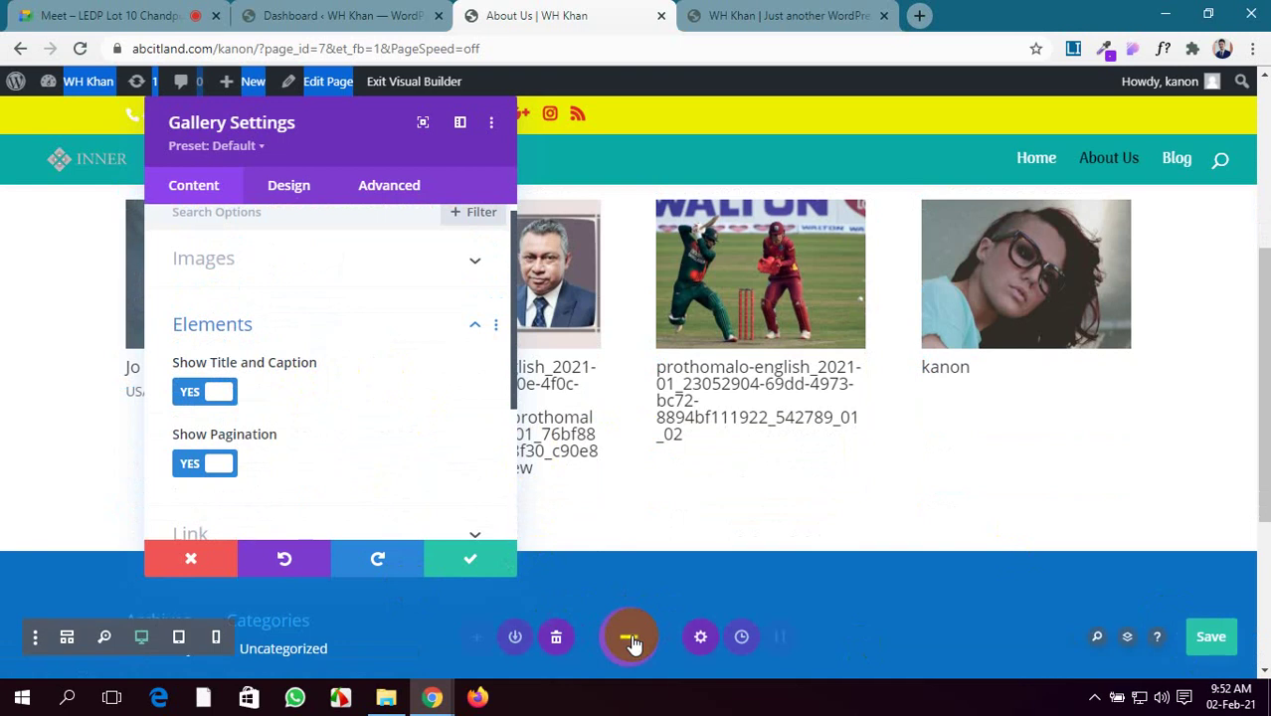
click(1204, 640)
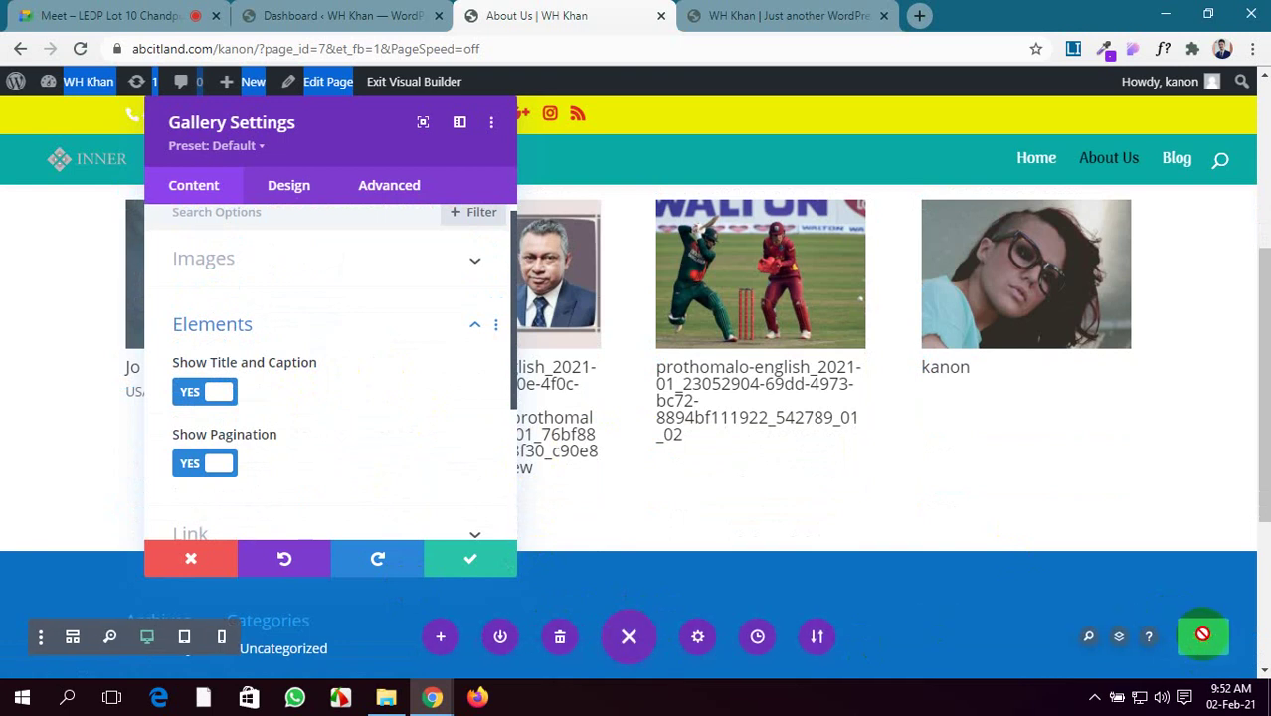
click(840, 14)
click(80, 49)
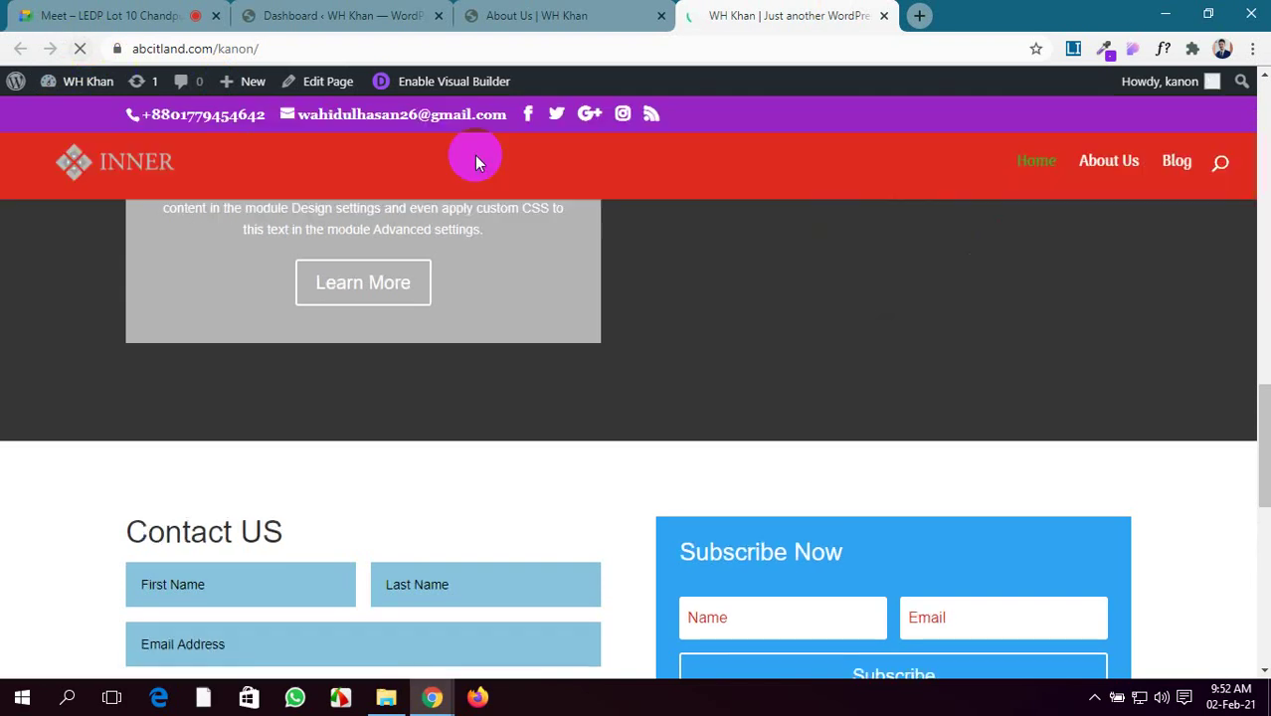
click(1120, 171)
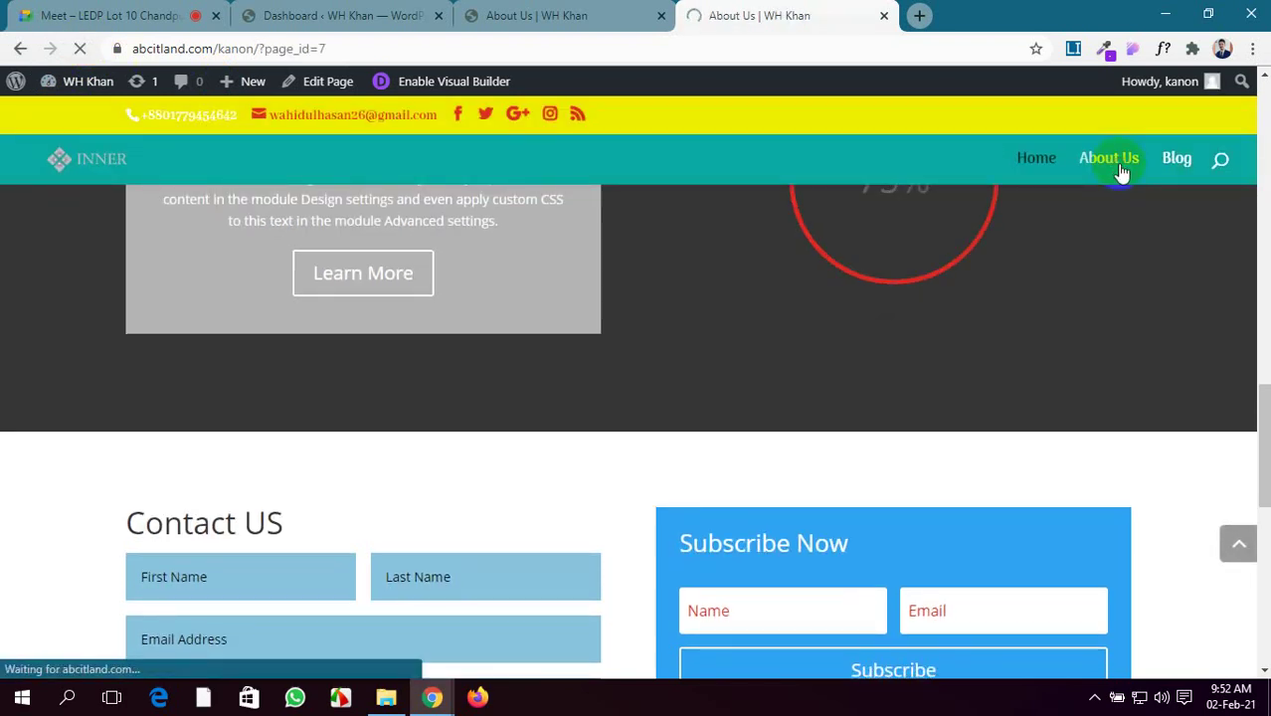
scroll(726, 430, down, 3)
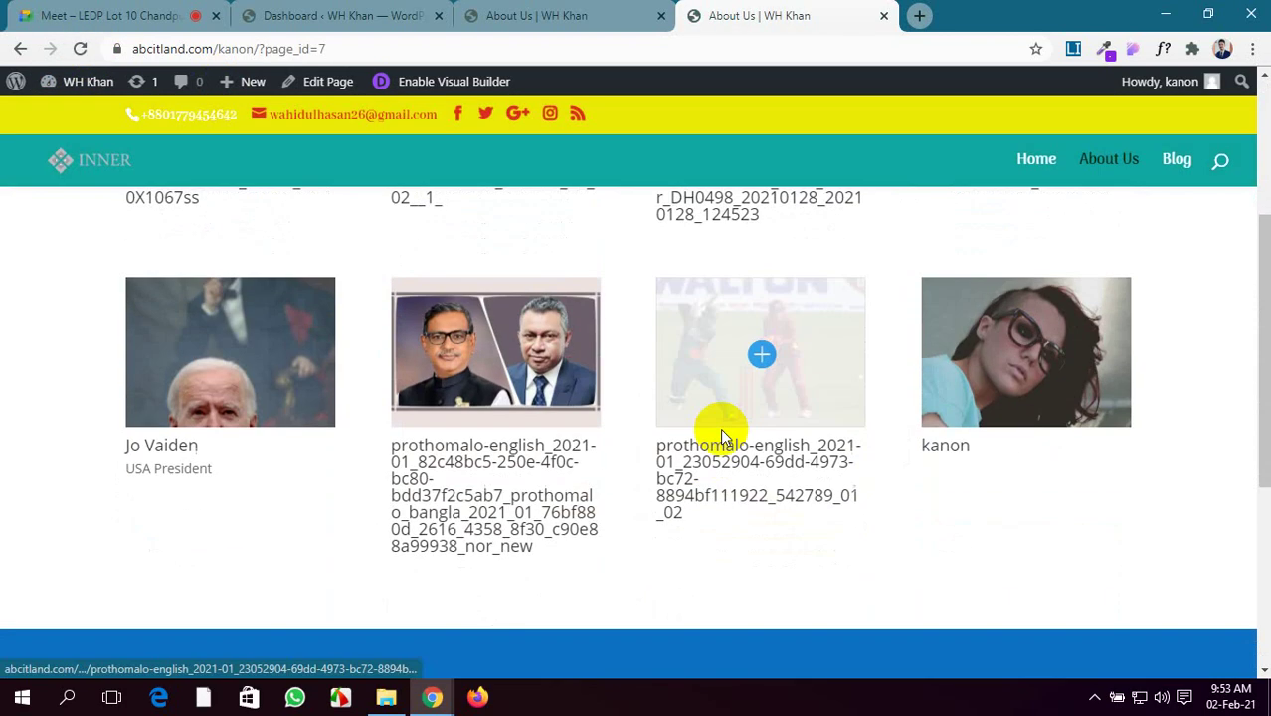
scroll(721, 428, down, 1)
scroll(720, 428, up, 2)
scroll(711, 467, down, 1)
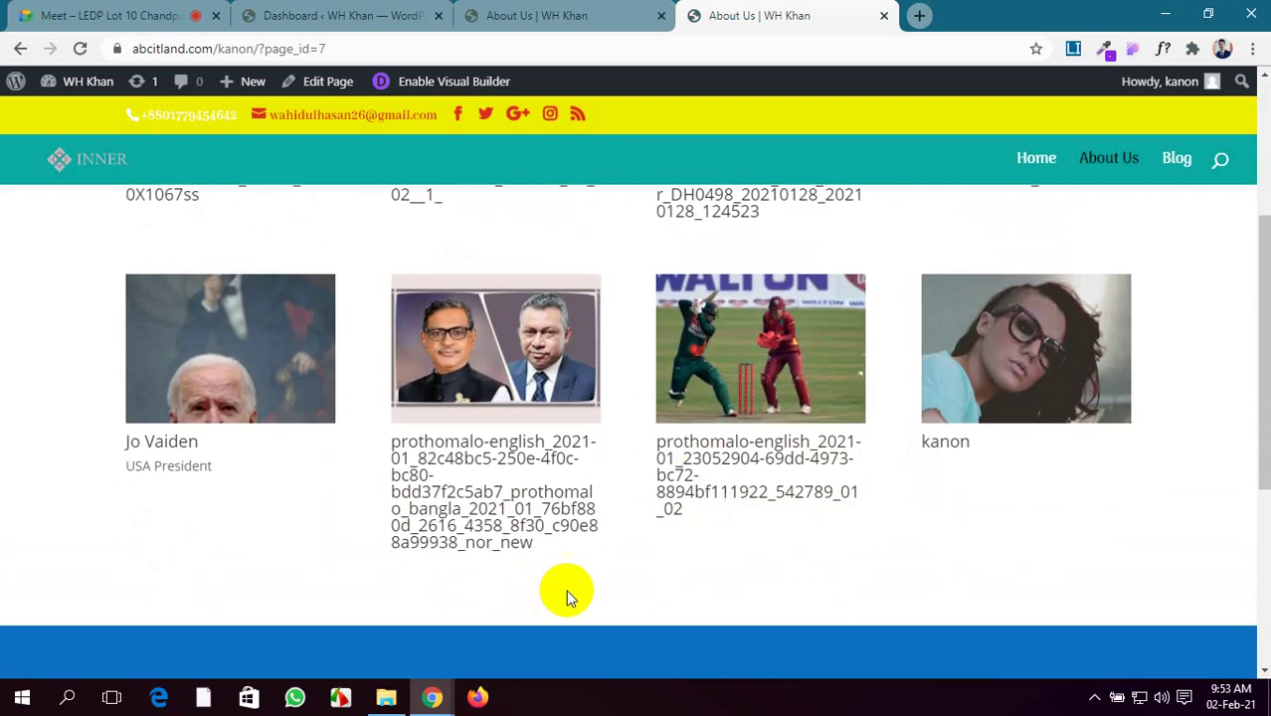
click(423, 12)
click(483, 12)
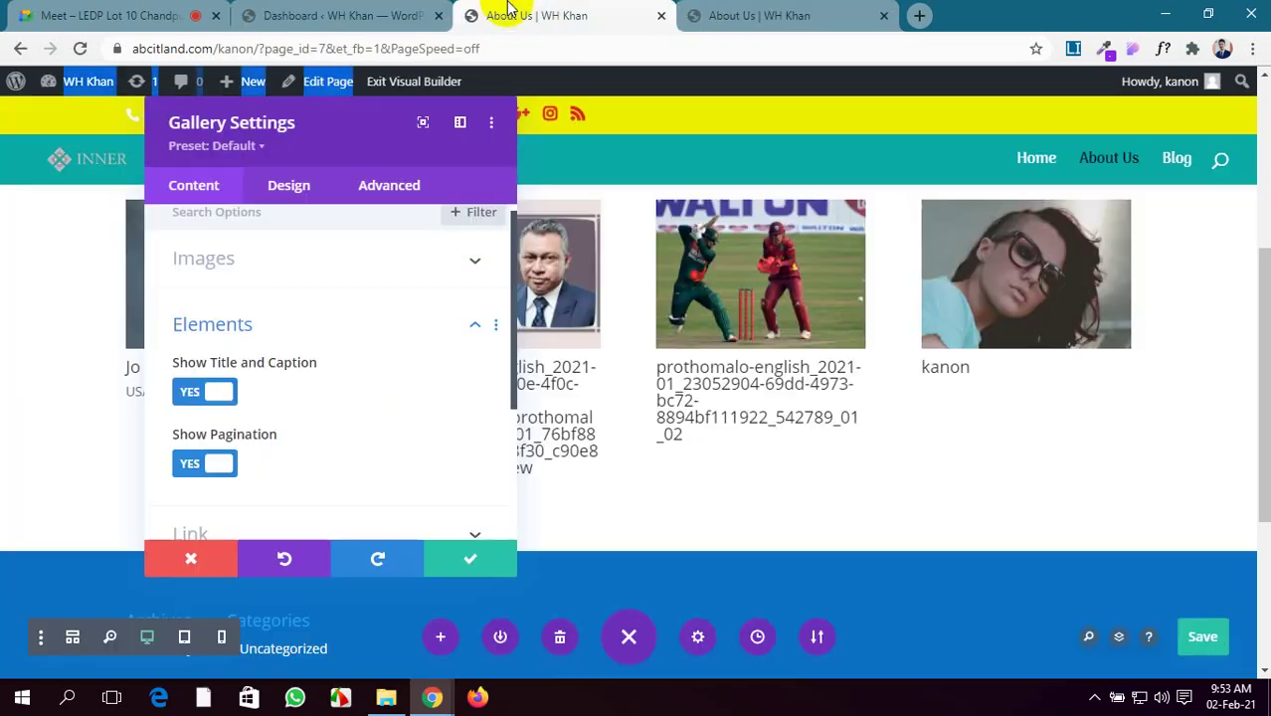
Add the girl, banknotes and SANEM logo photos to the gallery images
scroll(274, 350, up, 1)
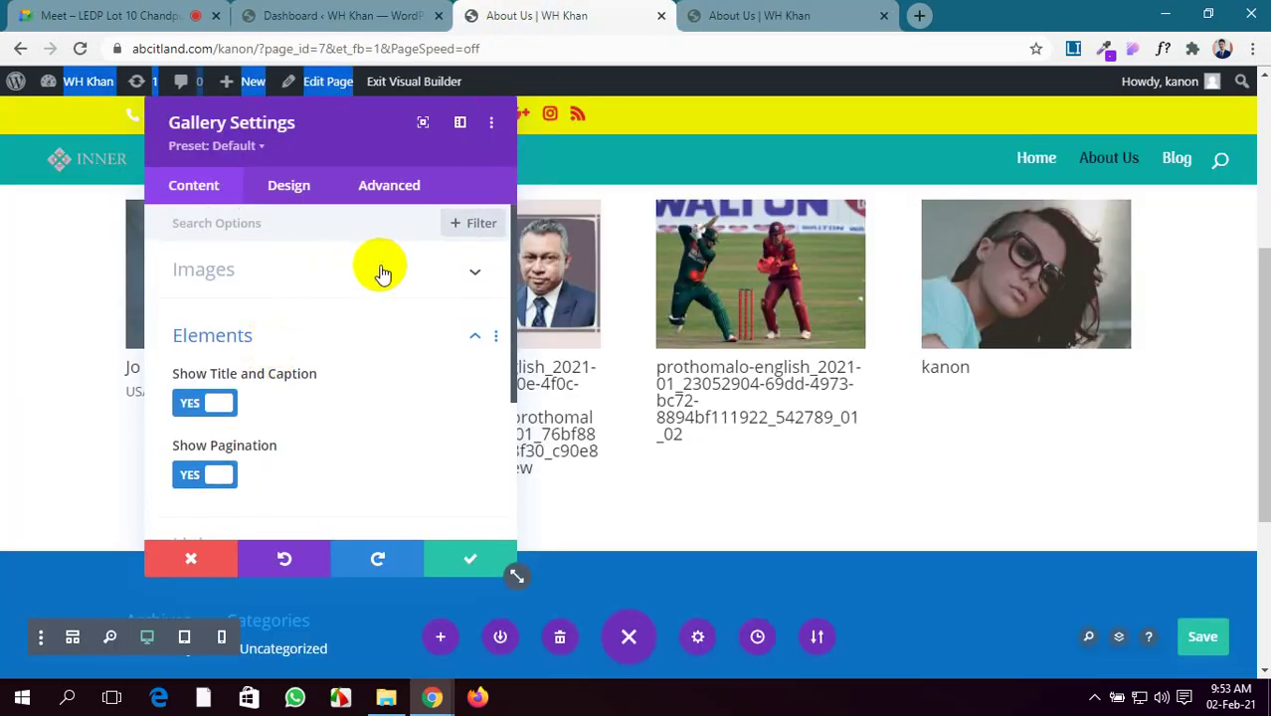
click(378, 270)
scroll(192, 356, down, 3)
click(208, 319)
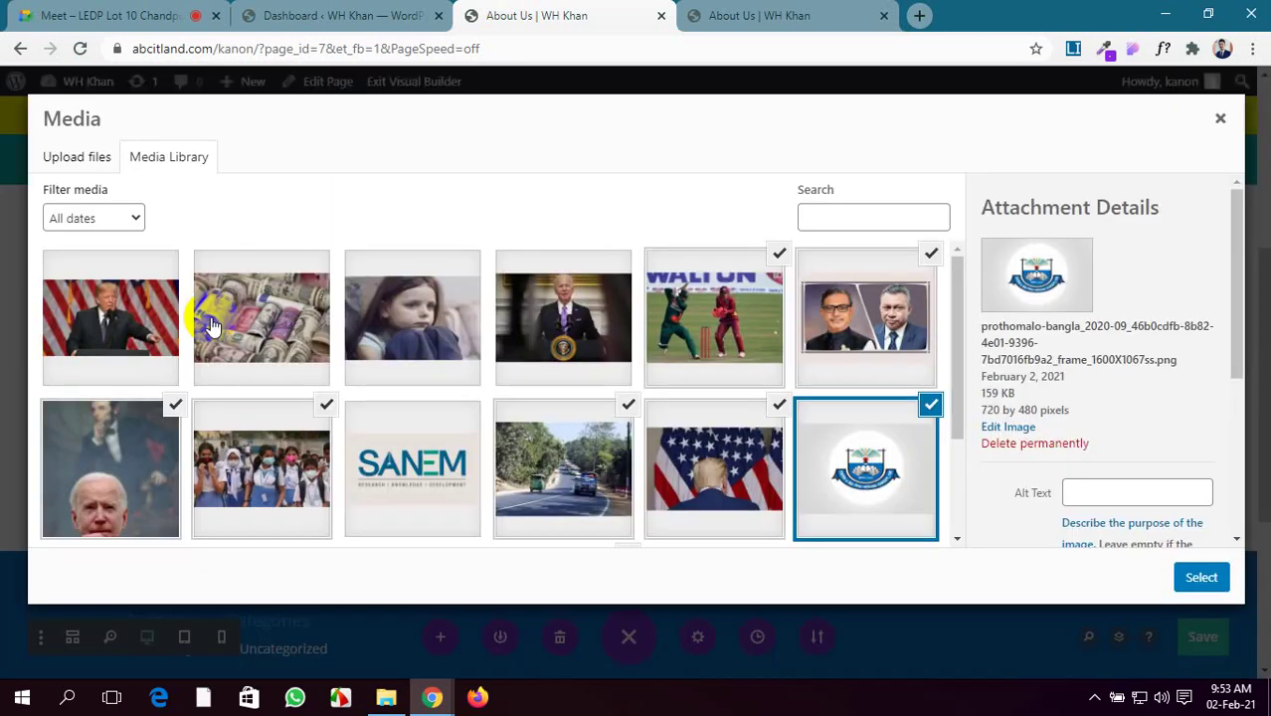
click(400, 304)
click(298, 313)
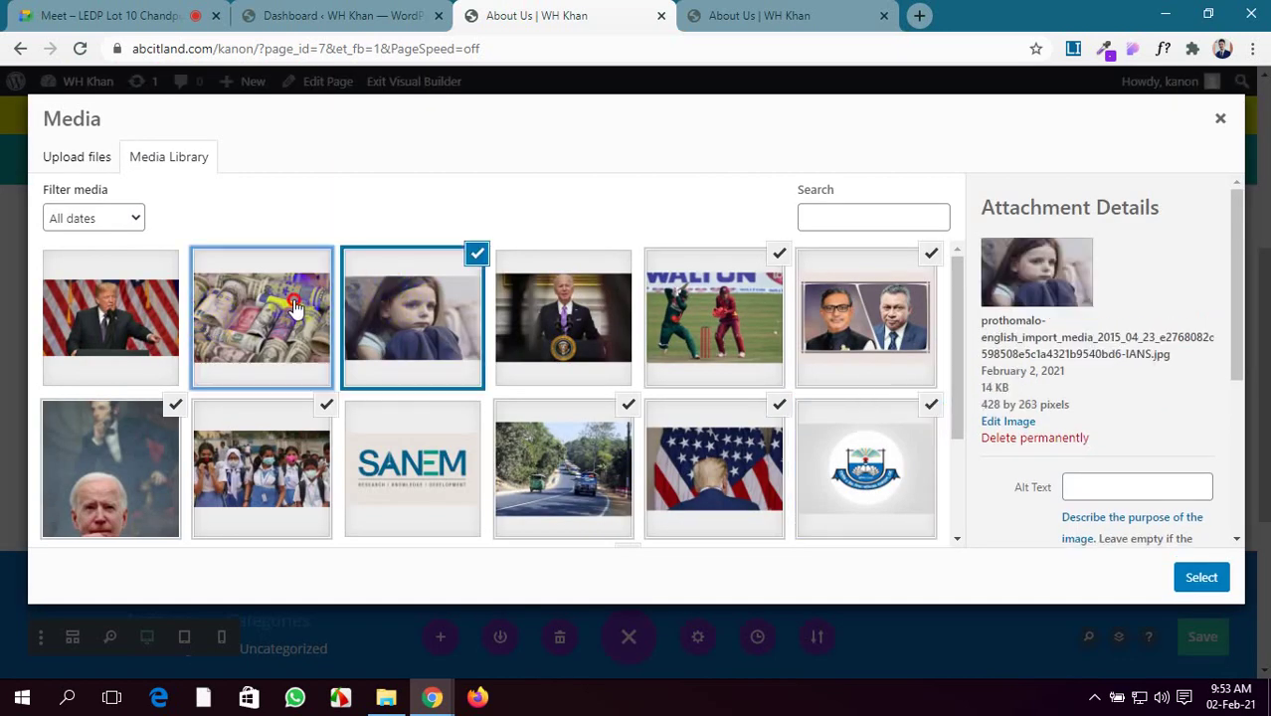
click(423, 467)
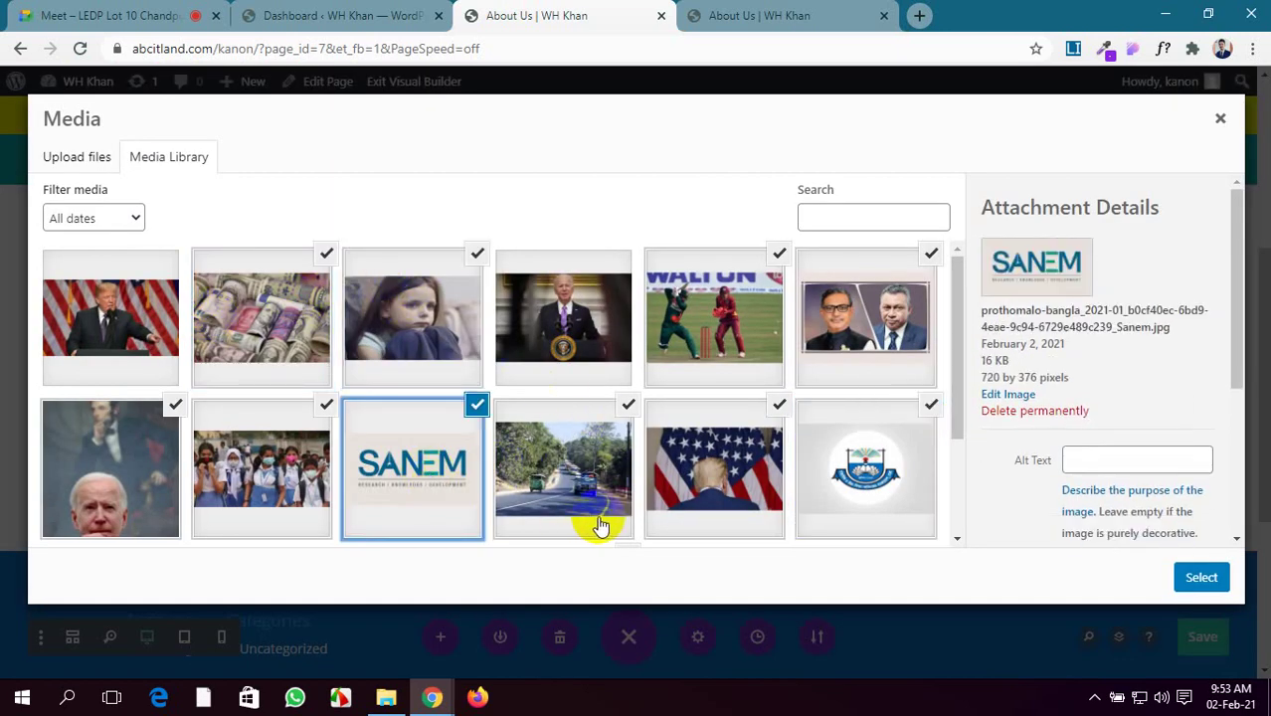
click(1199, 579)
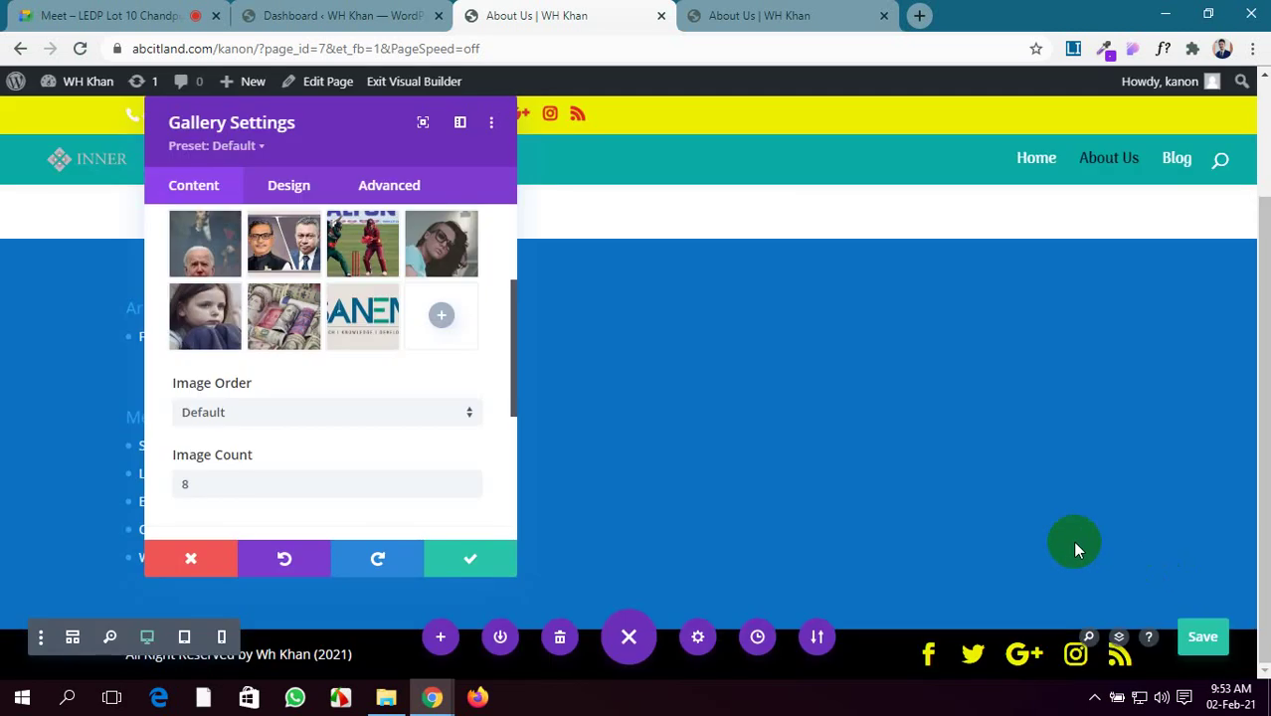
Add the red car photo as the gallery's twelfth image
scroll(340, 355, up, 2)
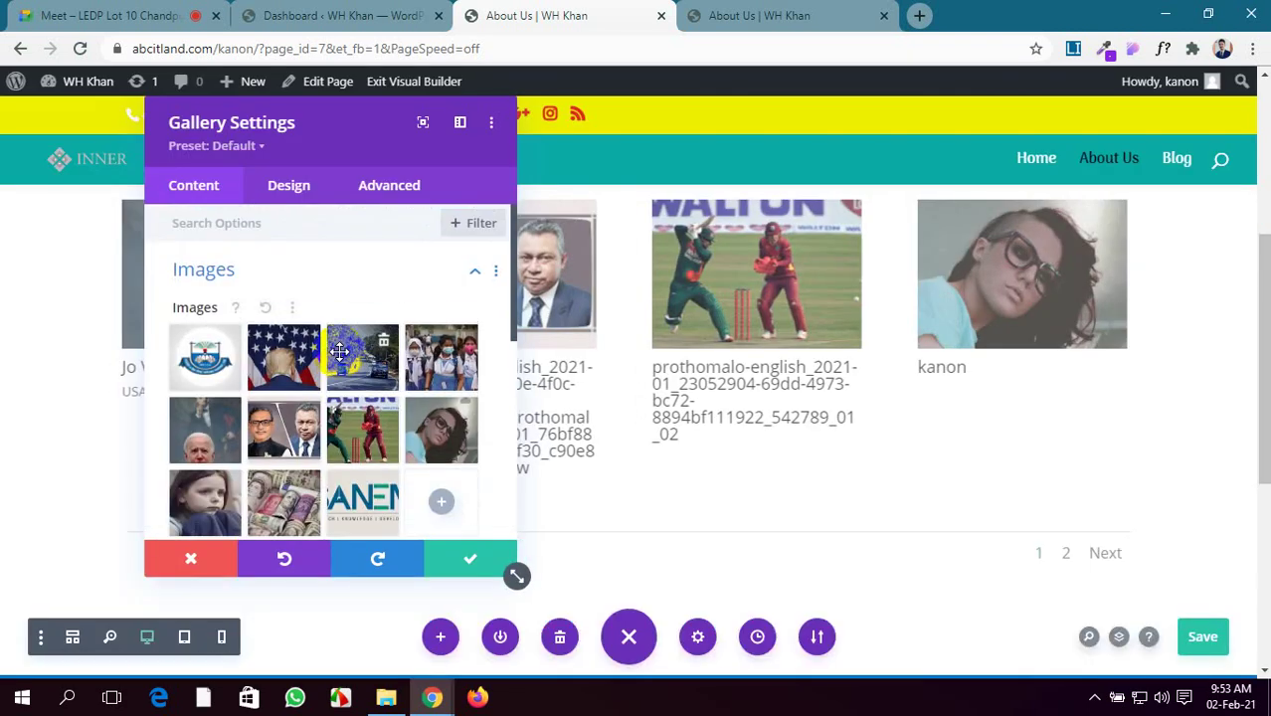
scroll(369, 412, down, 1)
click(441, 418)
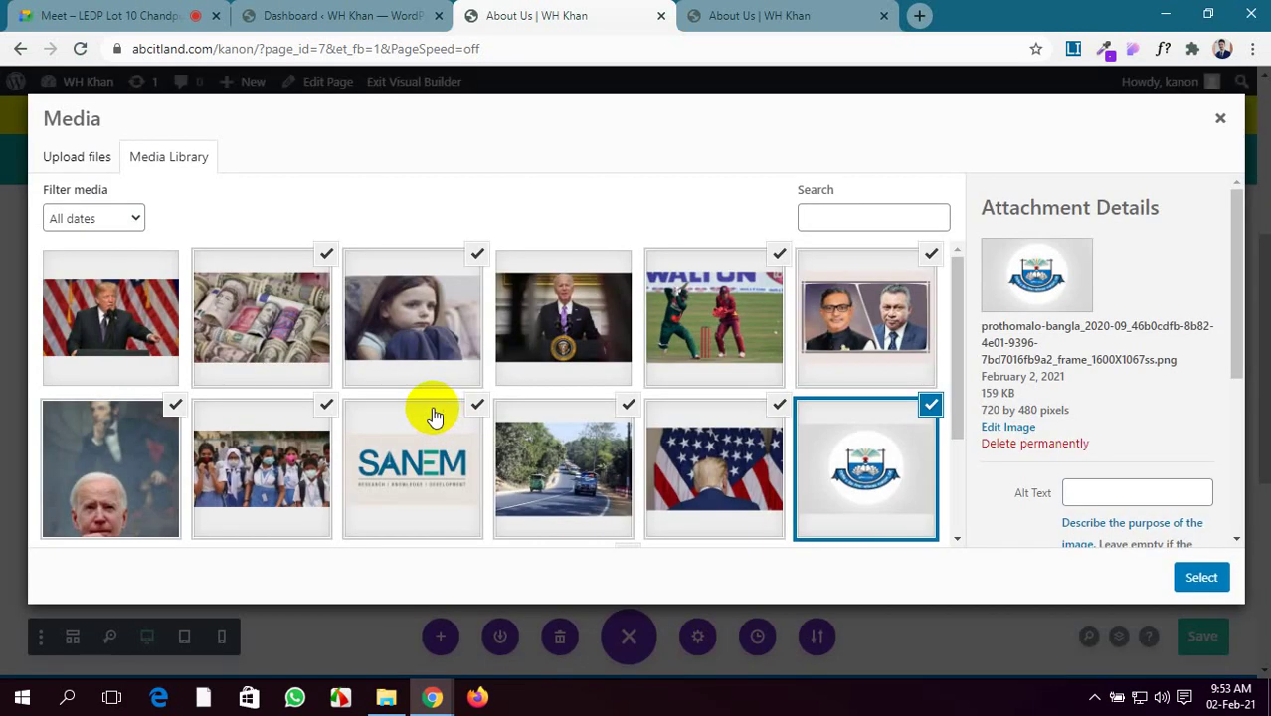
scroll(307, 414, down, 2)
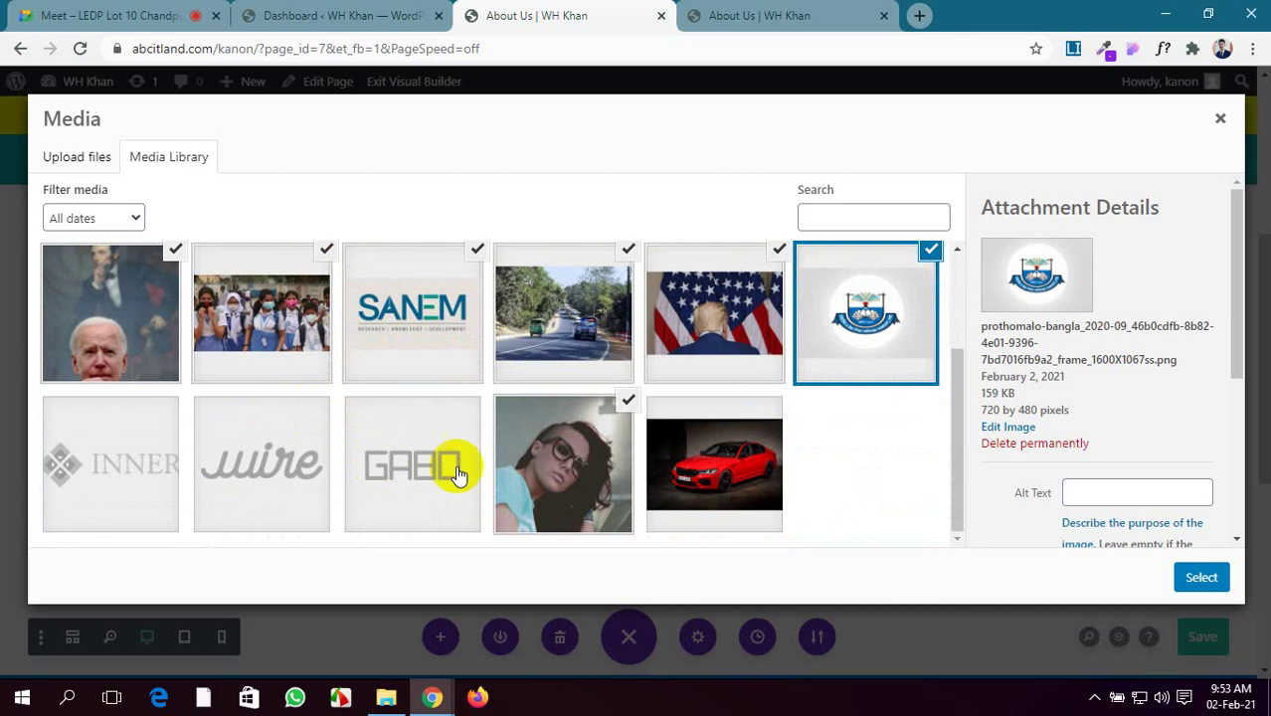
click(555, 485)
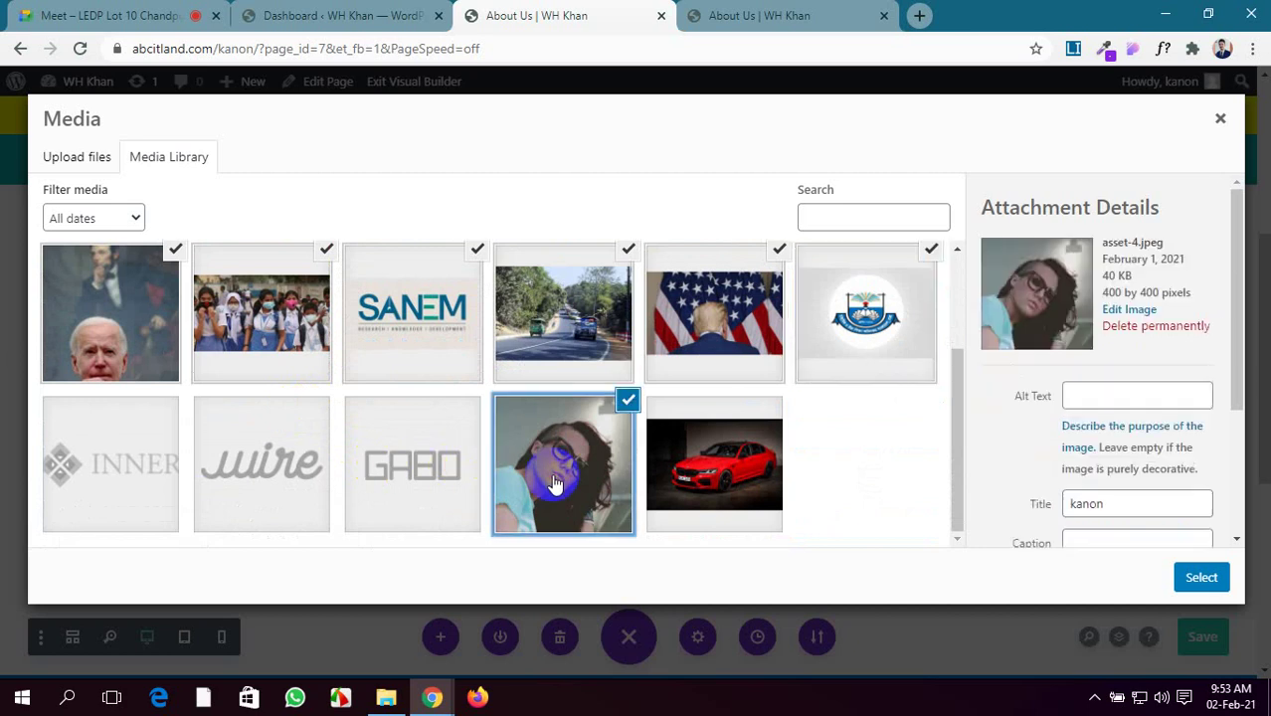
click(680, 467)
click(1199, 577)
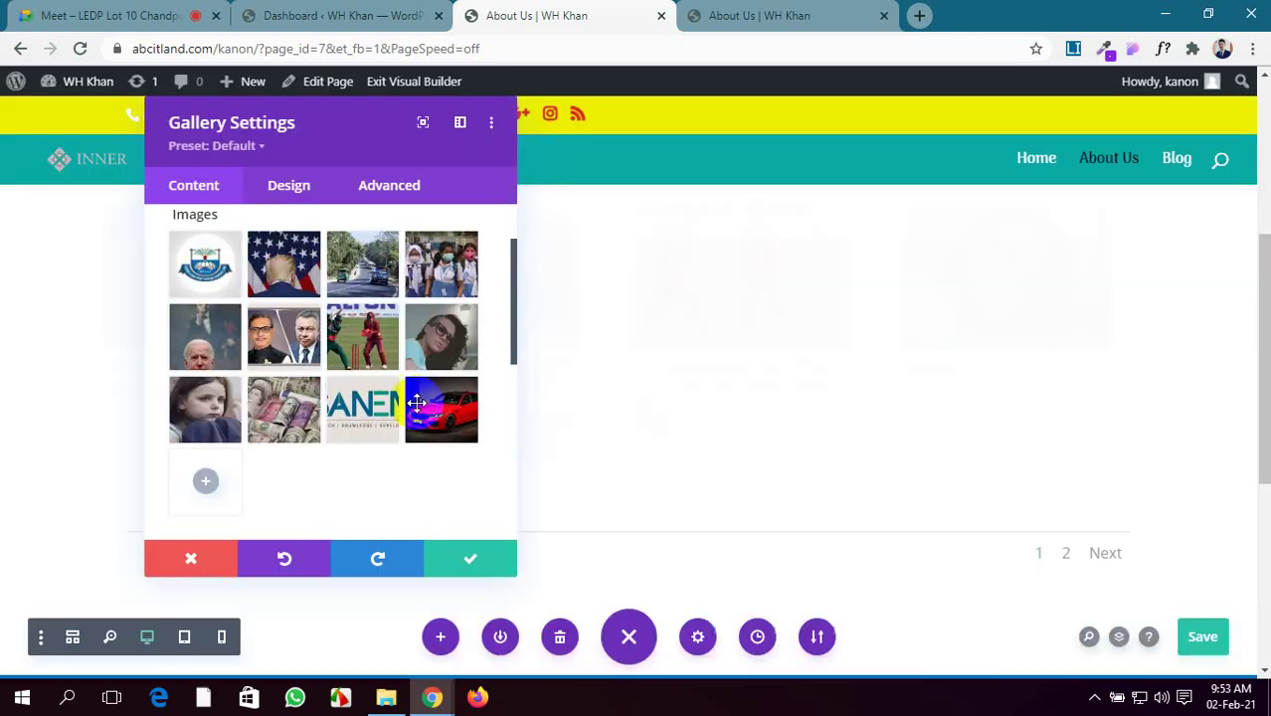
Save the page, reload the live About Us page, and go to gallery page 2 via Next
mouse_move(464, 398)
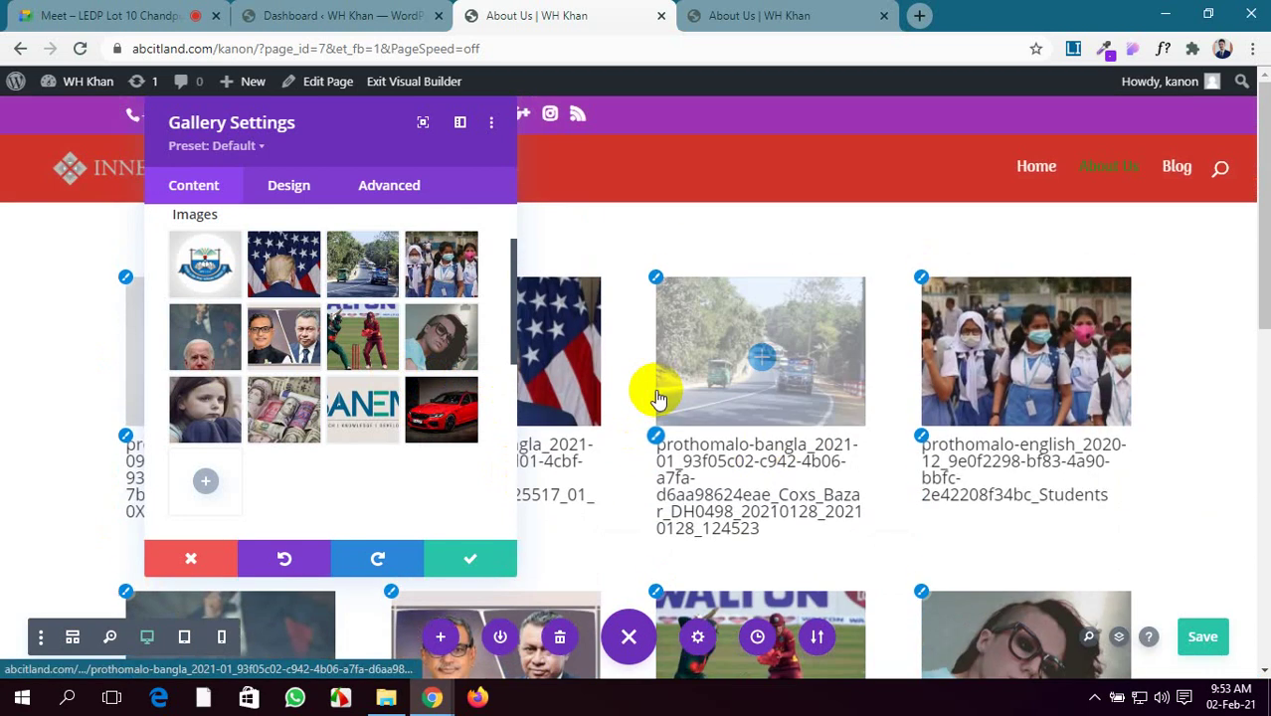
scroll(656, 392, down, 5)
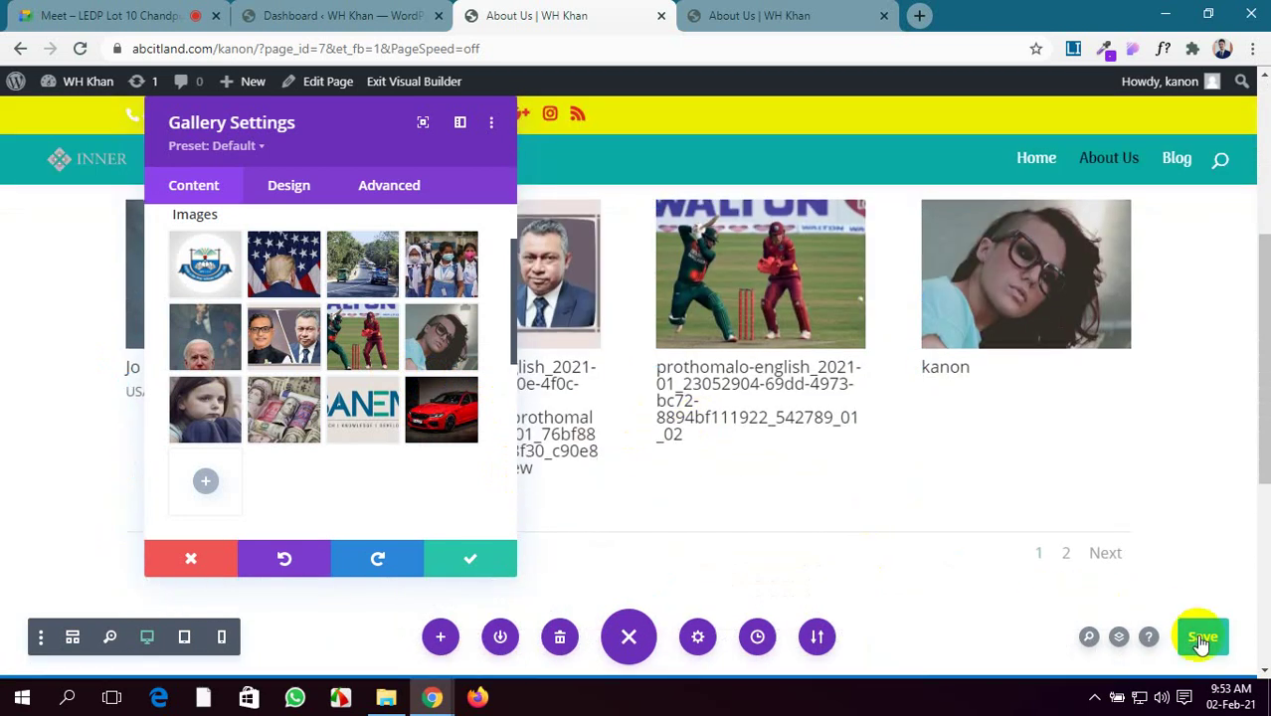
click(1199, 635)
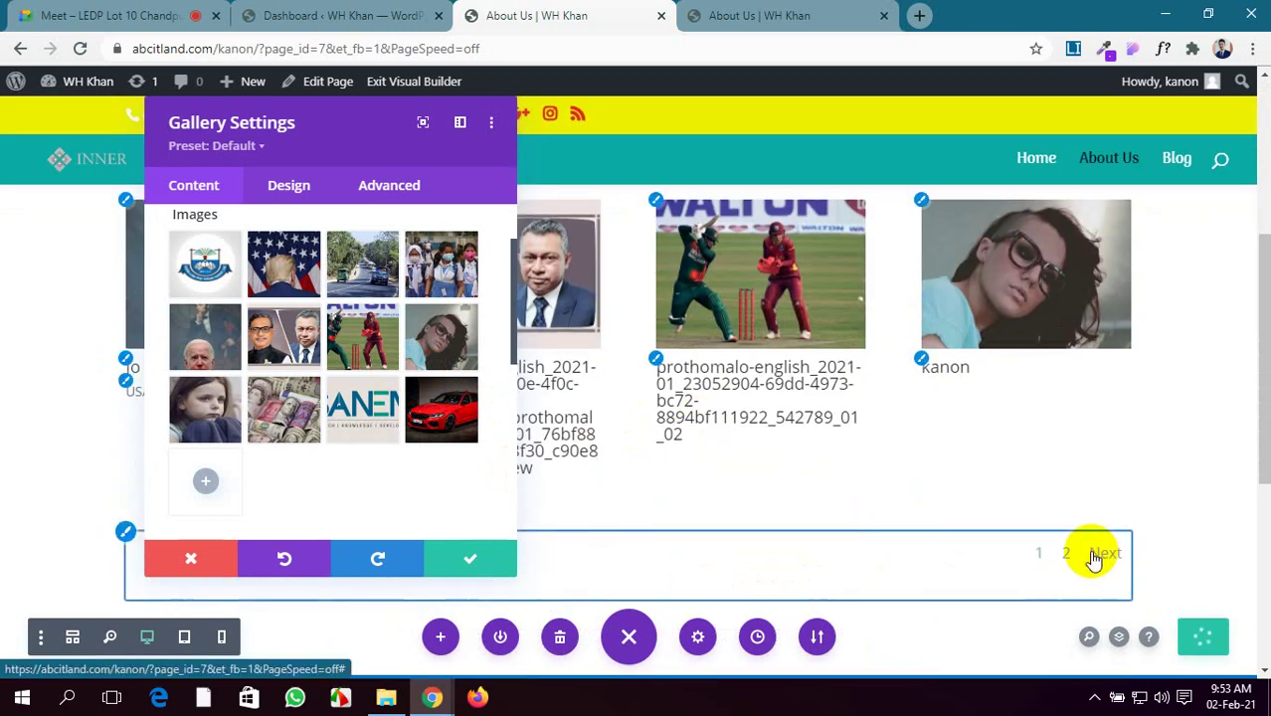
click(732, 14)
click(82, 49)
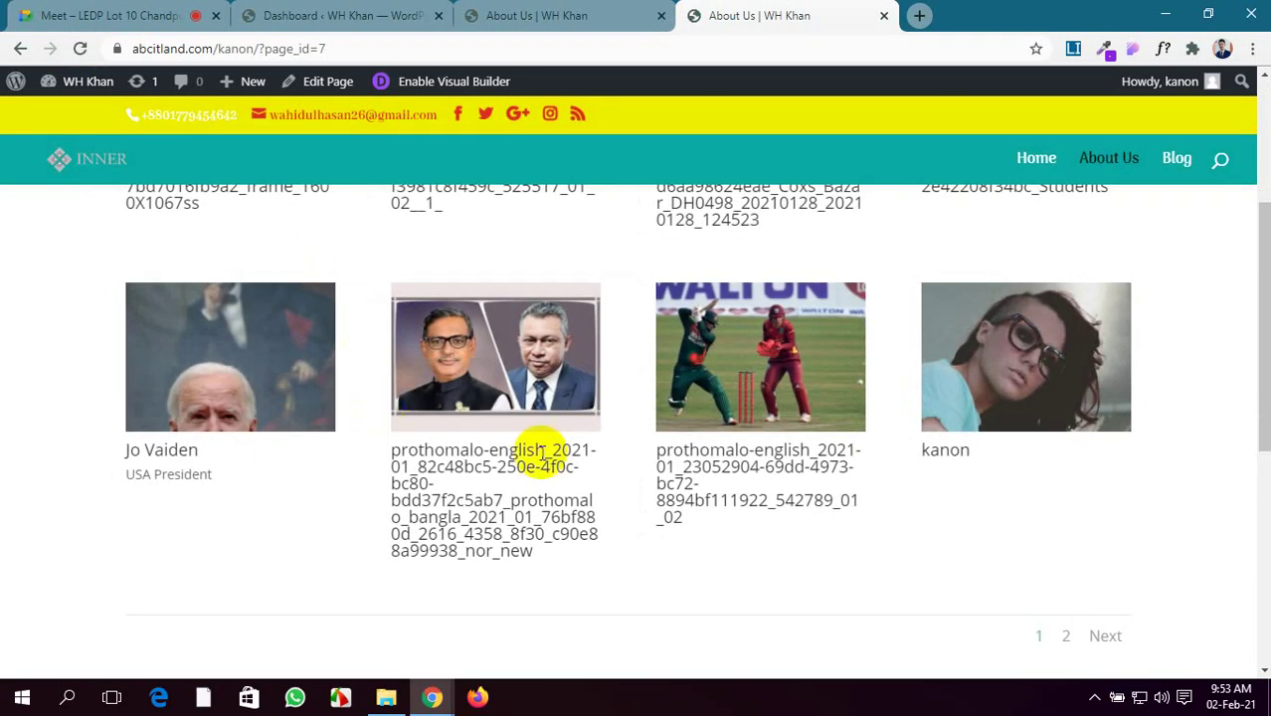
click(1104, 637)
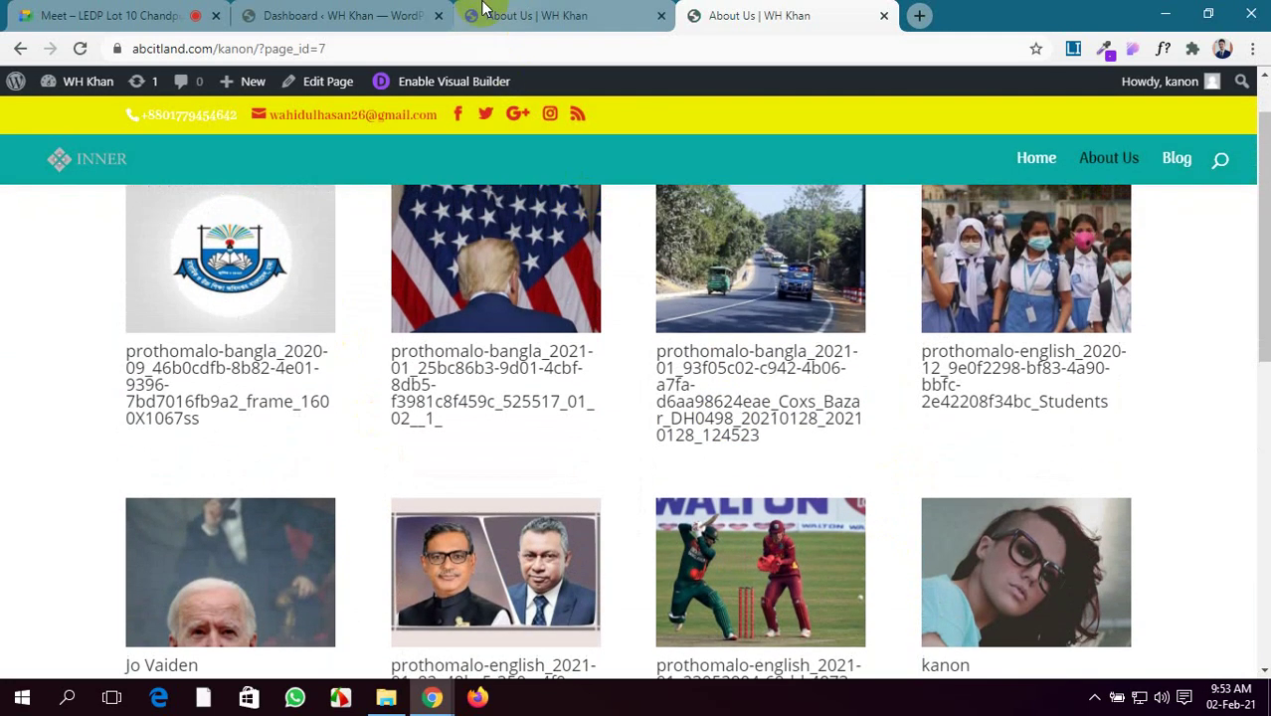
Set the gallery's Show Title and Caption option to No under Elements
click(484, 8)
scroll(224, 448, down, 2)
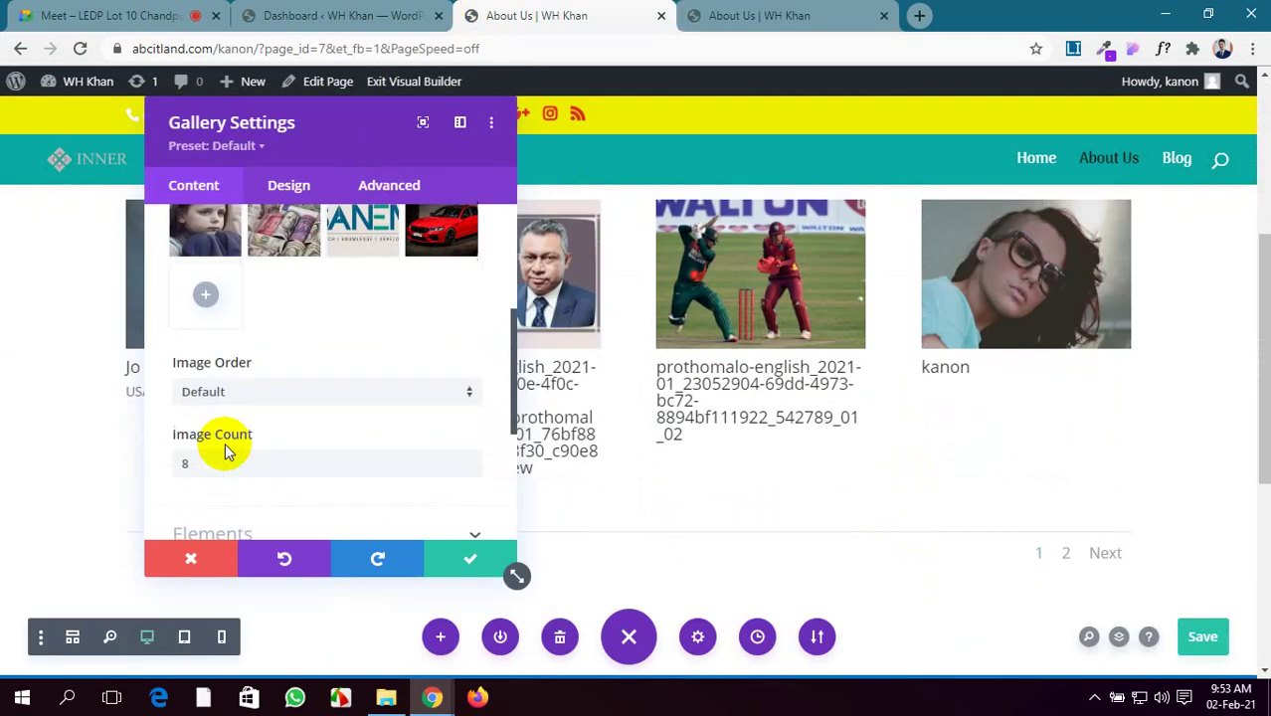
scroll(258, 418, down, 3)
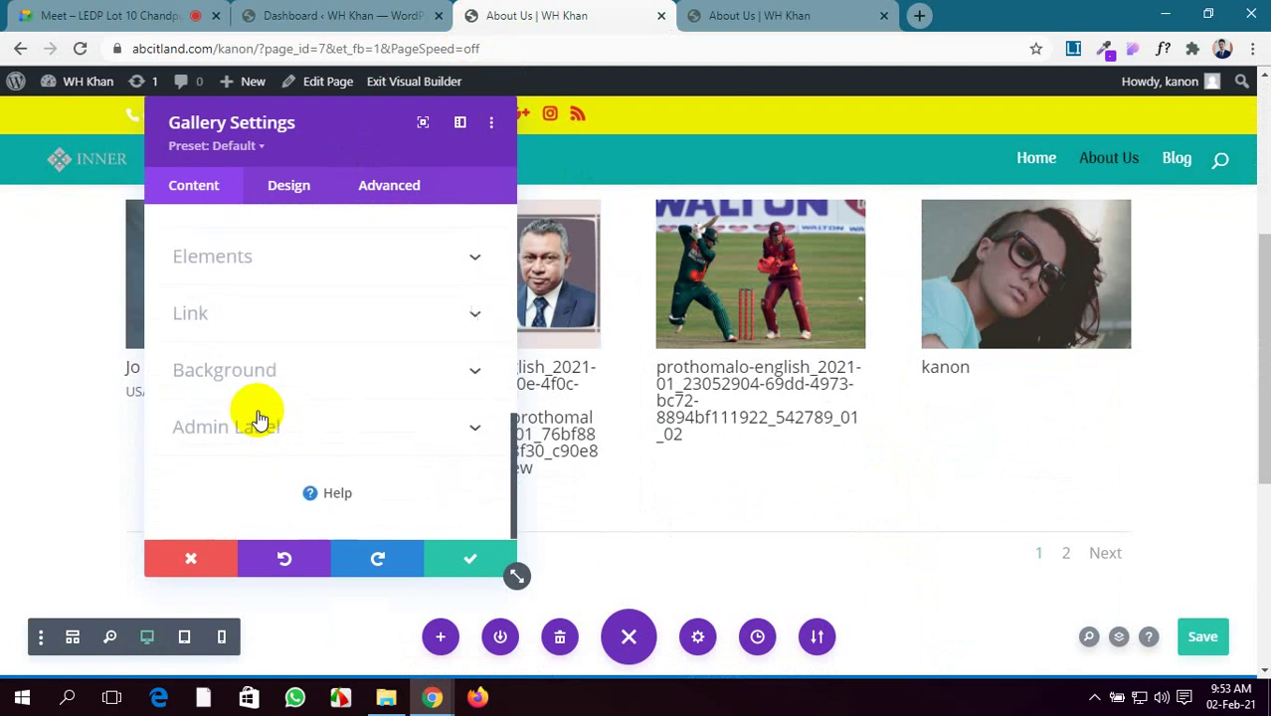
scroll(258, 418, up, 4)
scroll(259, 418, up, 3)
scroll(256, 412, down, 4)
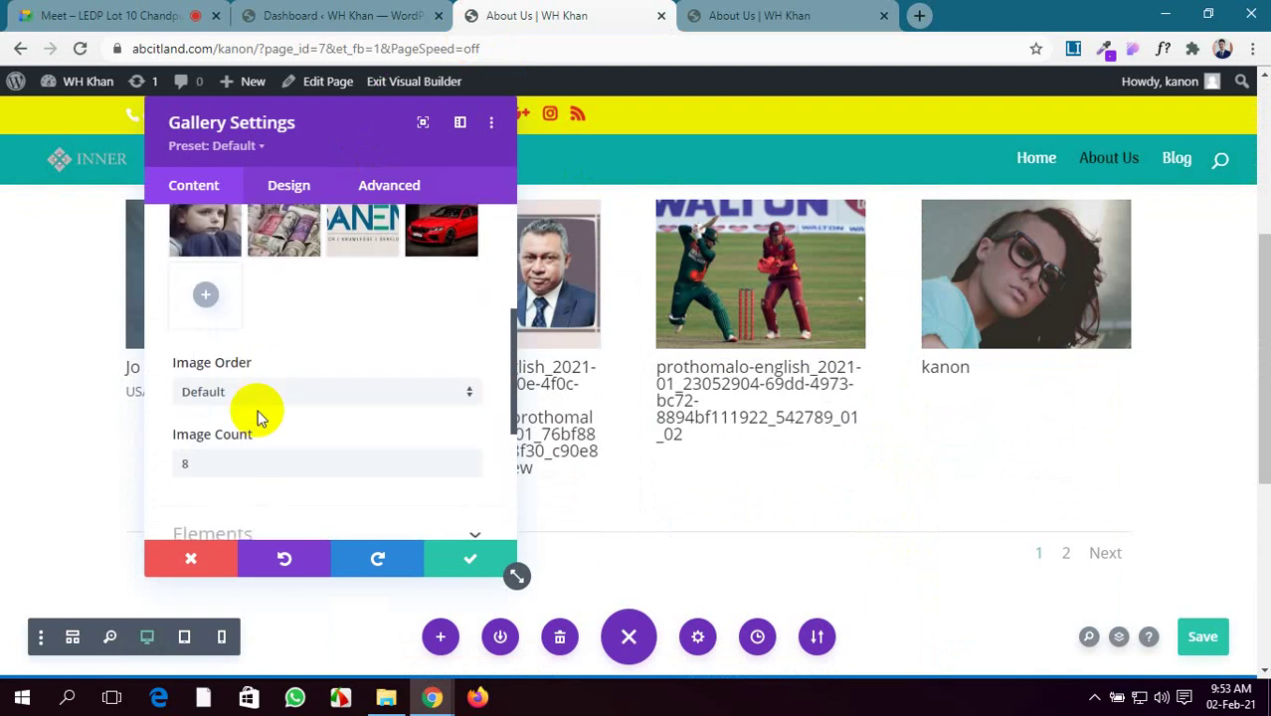
scroll(269, 463, down, 1)
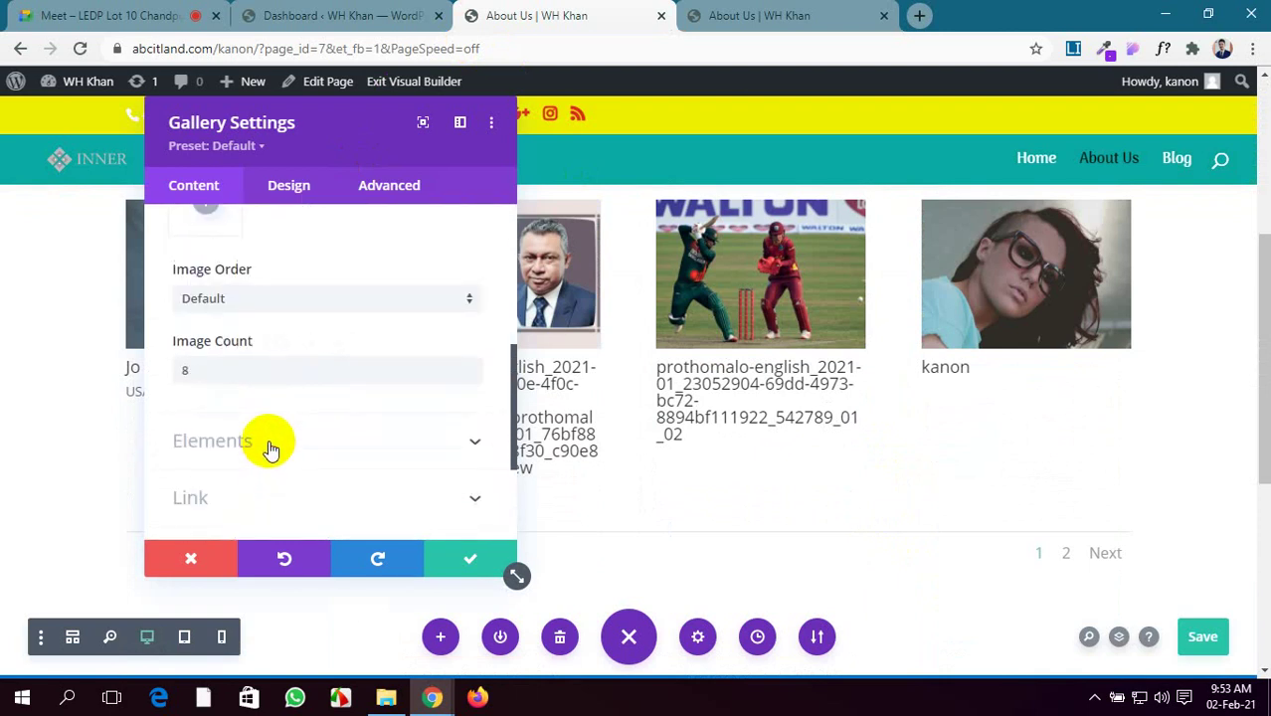
click(270, 443)
click(204, 296)
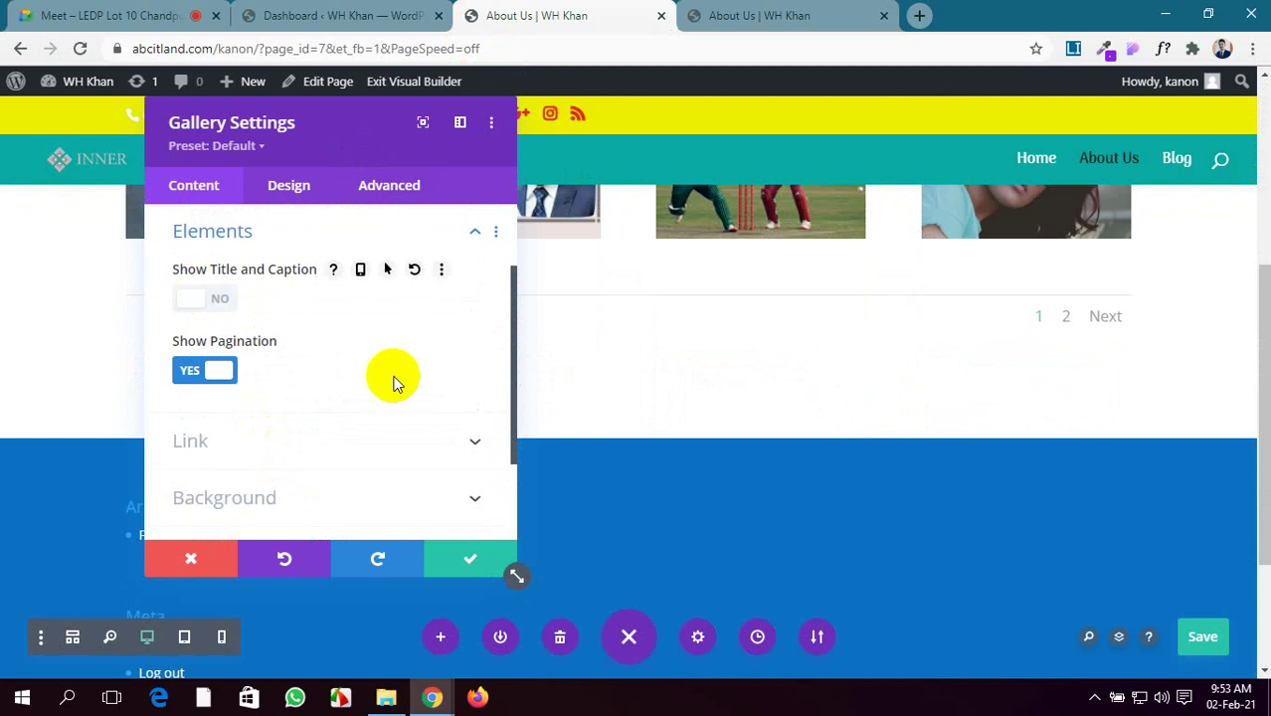
scroll(292, 340, down, 2)
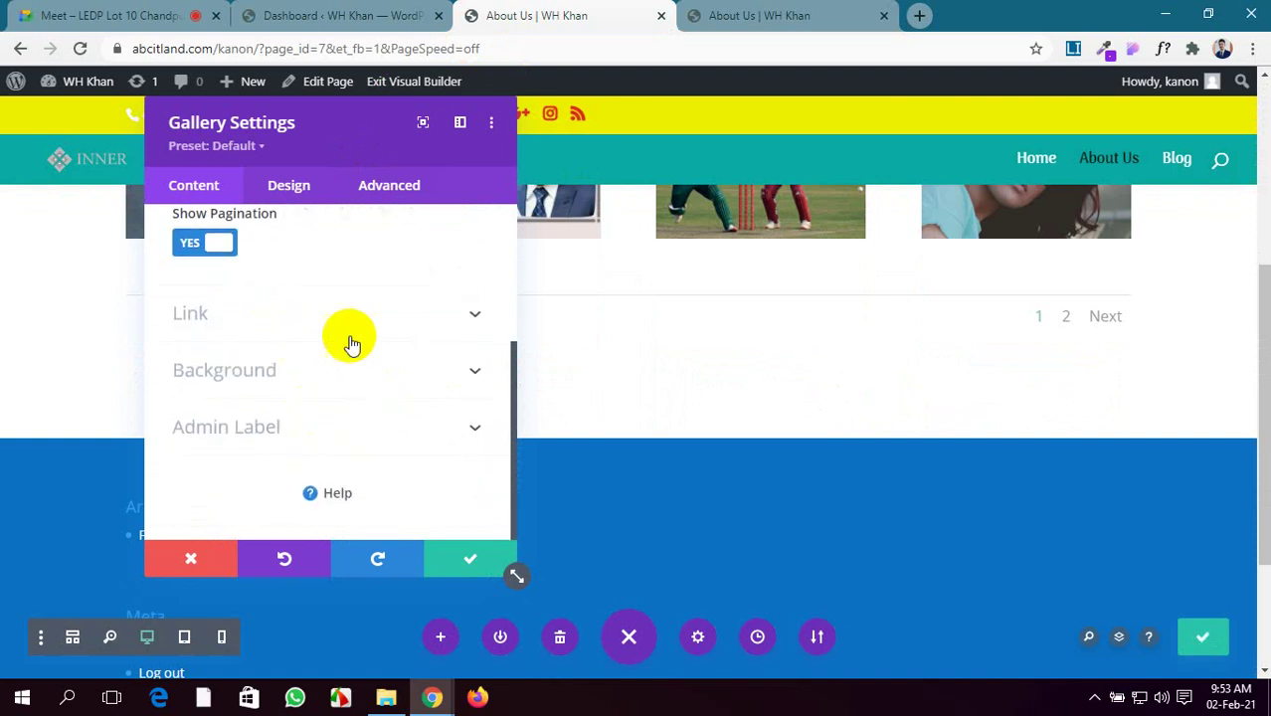
click(406, 316)
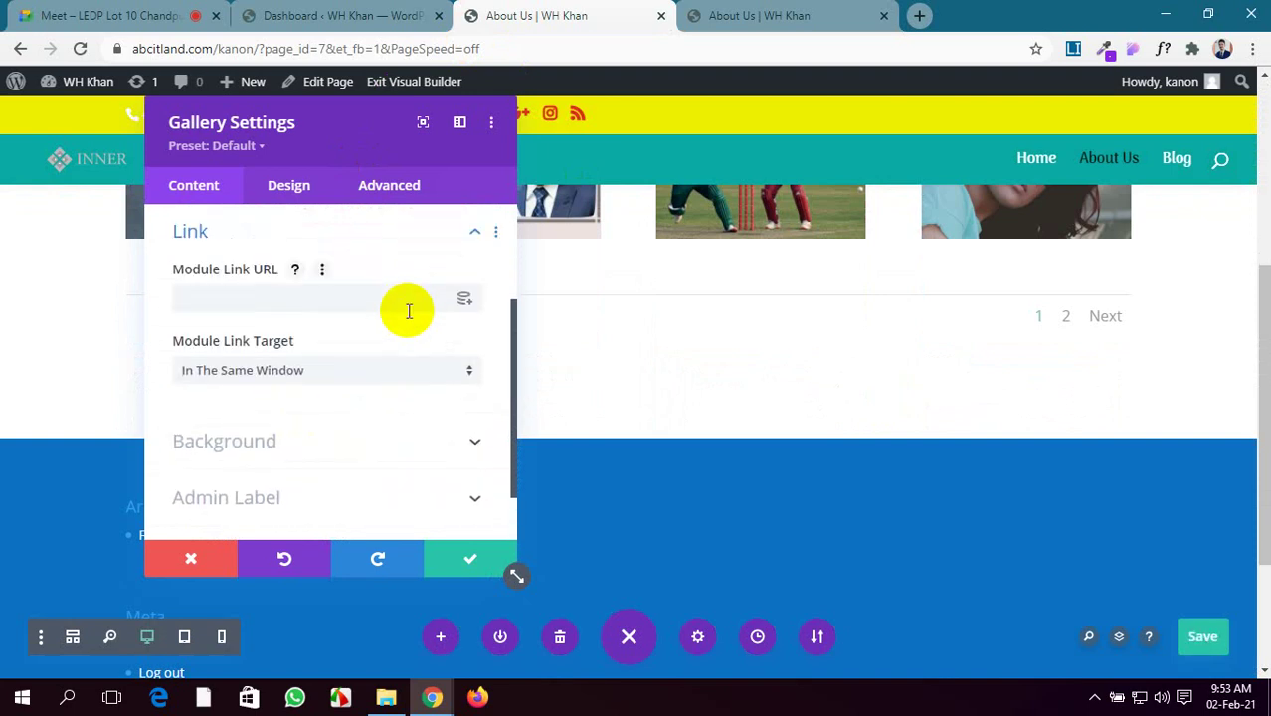
Give the gallery module a near-black background colour
scroll(408, 311, down, 1)
click(418, 386)
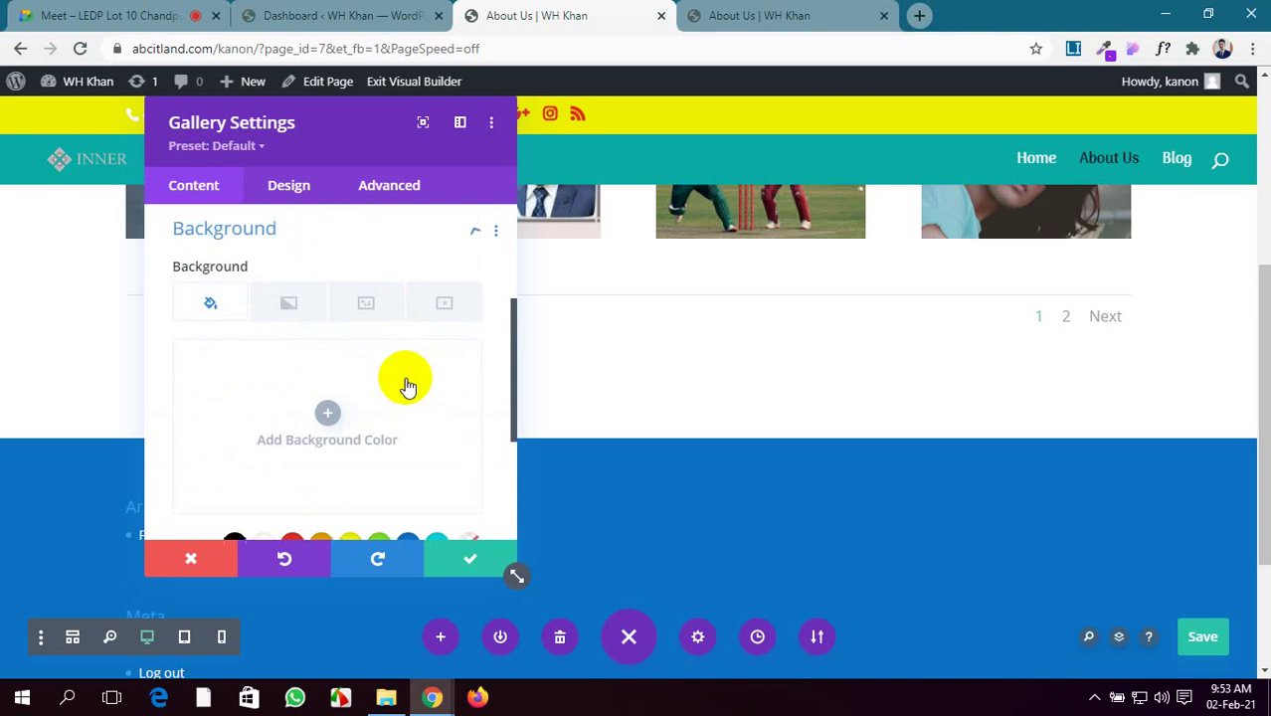
scroll(616, 369, up, 2)
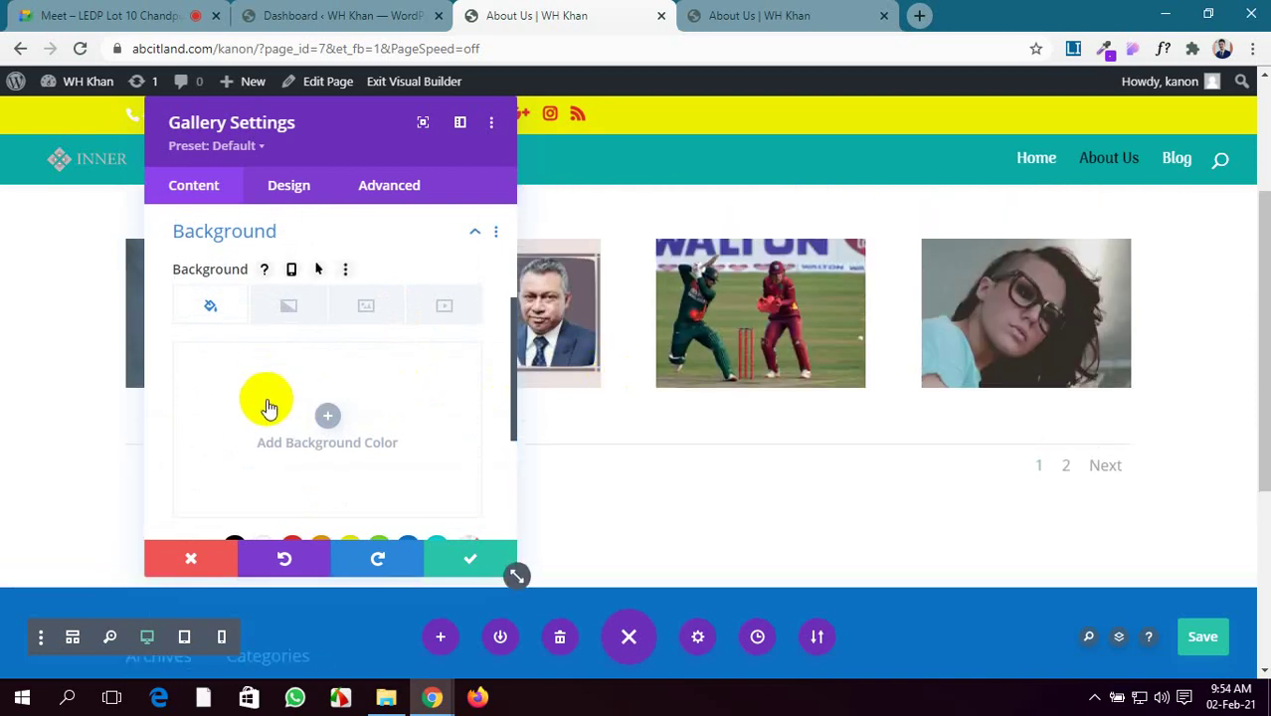
click(320, 412)
scroll(321, 410, down, 2)
click(318, 310)
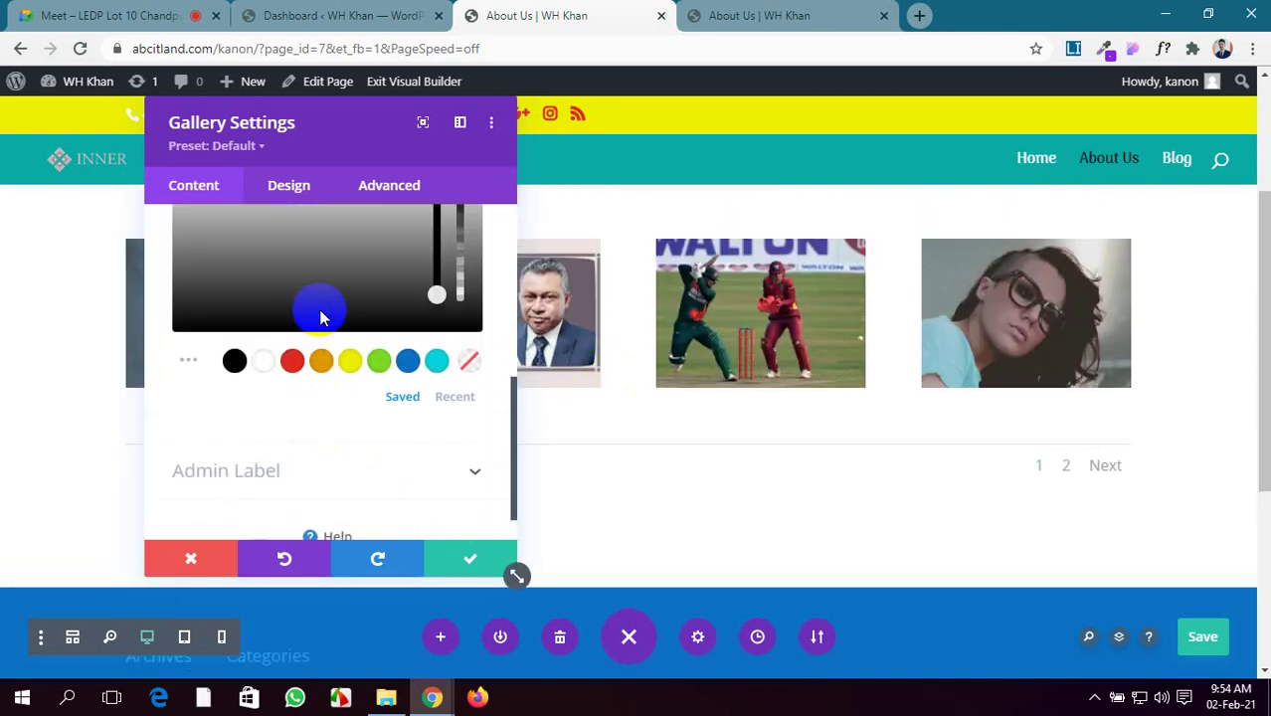
scroll(801, 473, up, 1)
scroll(801, 473, up, 3)
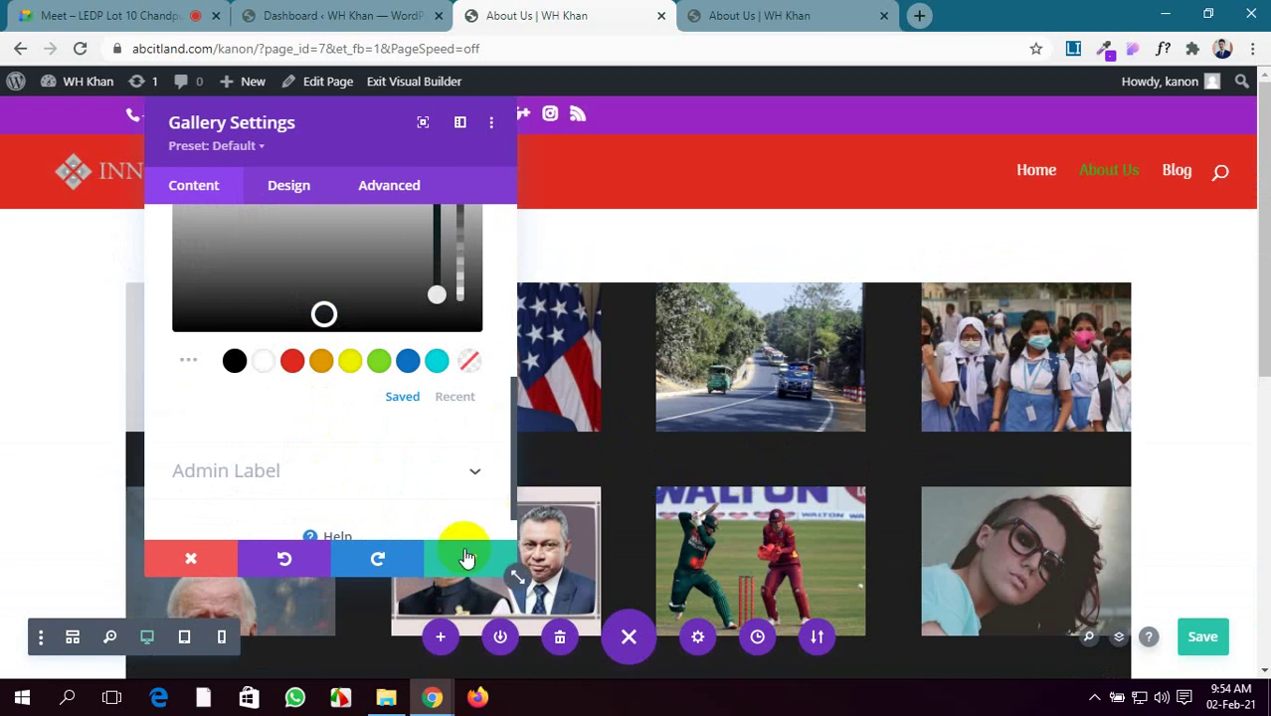
scroll(316, 427, down, 1)
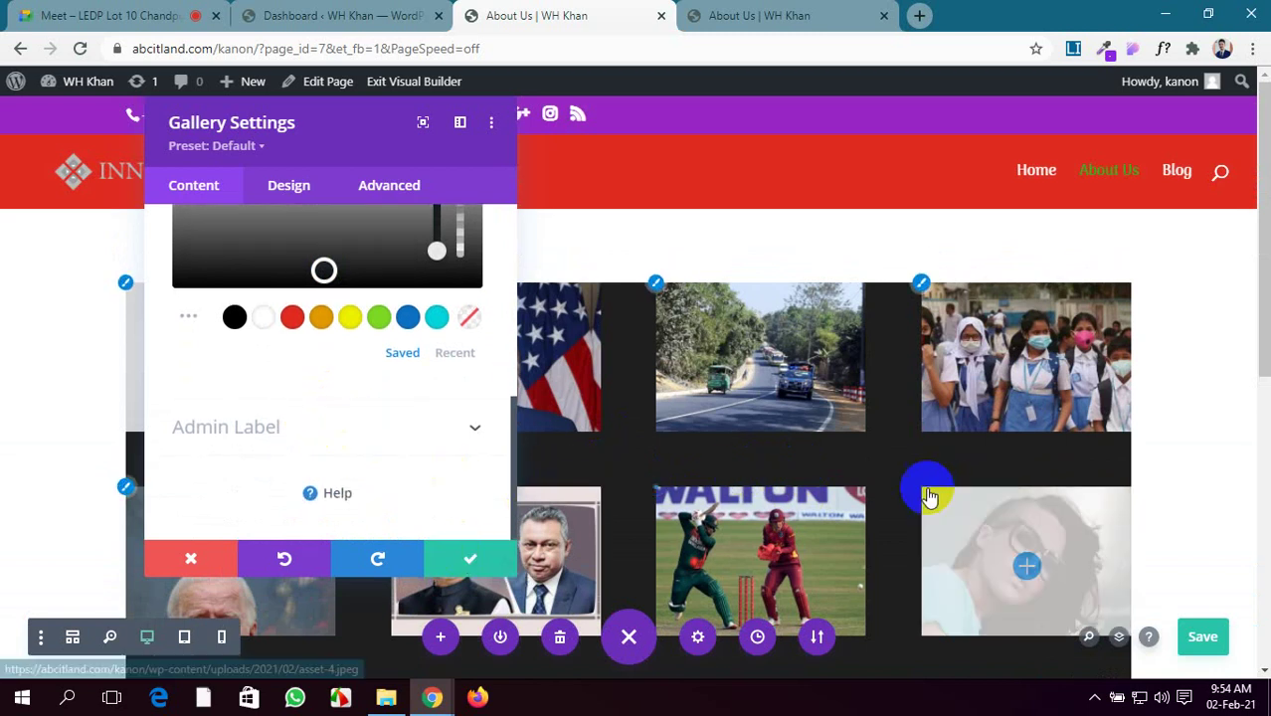
scroll(896, 487, down, 3)
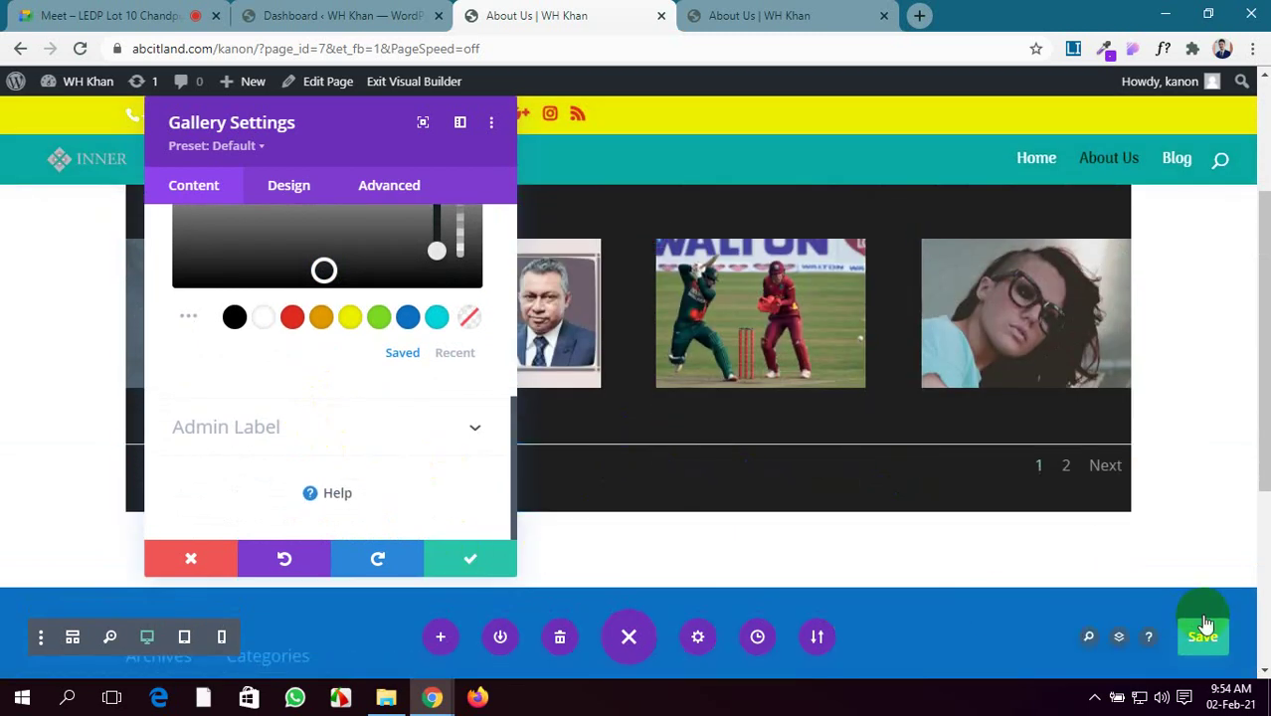
Save the page and reload the live About Us page
click(1206, 635)
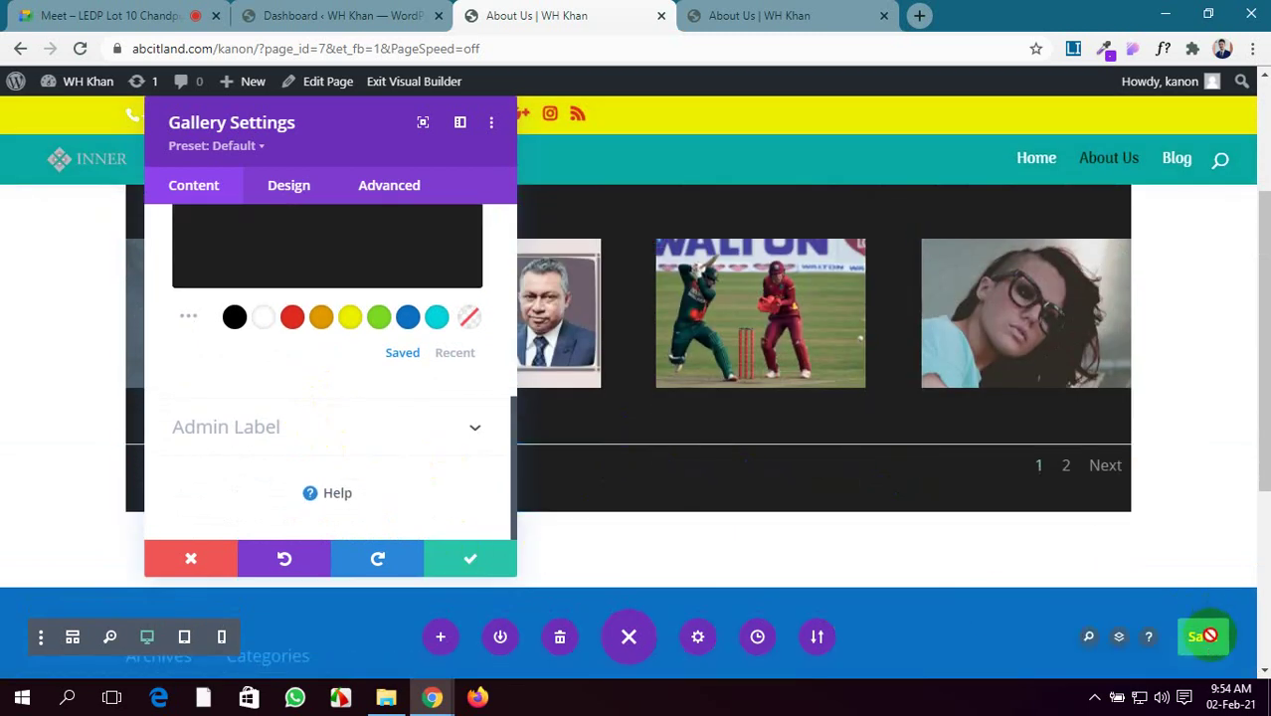
click(762, 8)
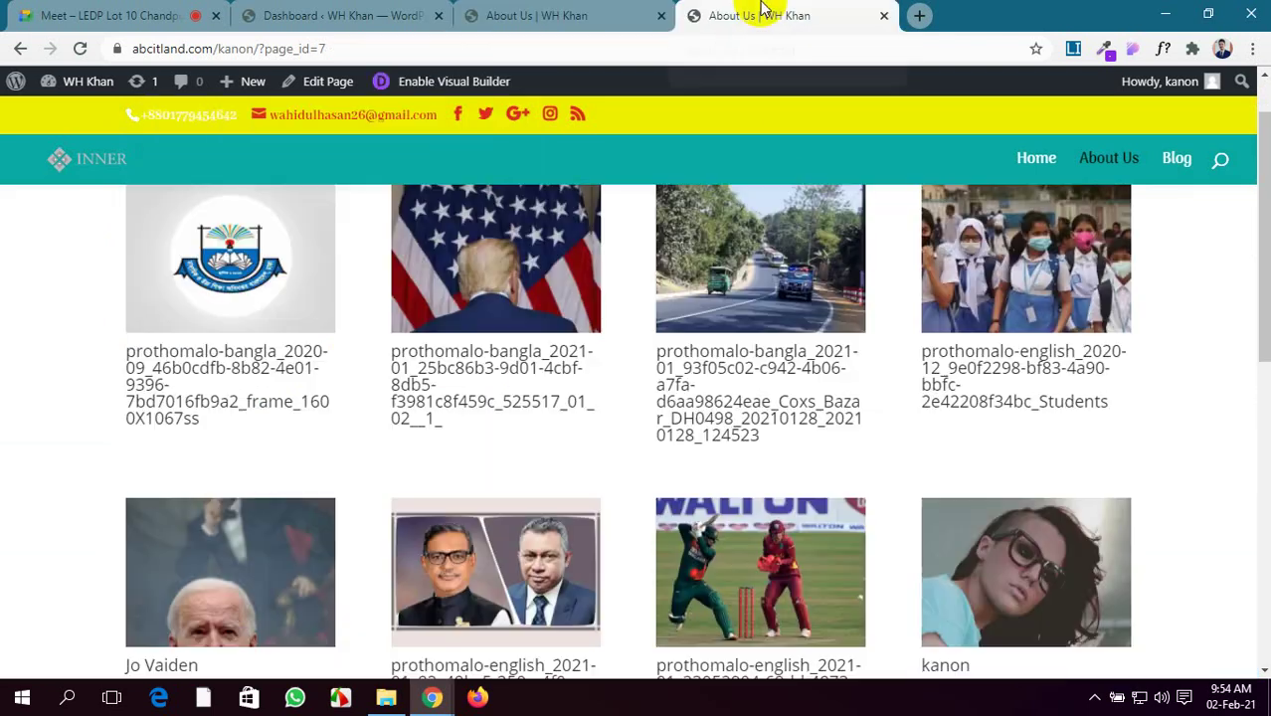
click(83, 47)
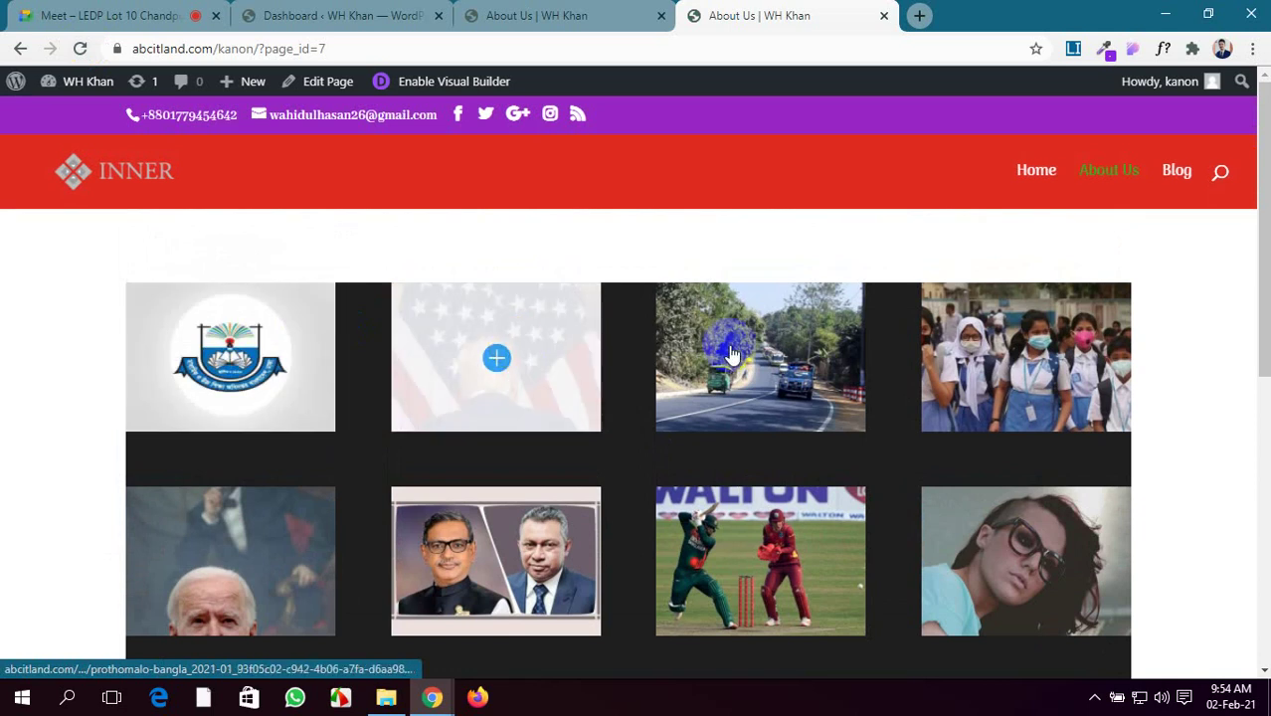
Delete the gallery's near-black background colour and save the page again
scroll(365, 394, down, 1)
scroll(366, 396, down, 2)
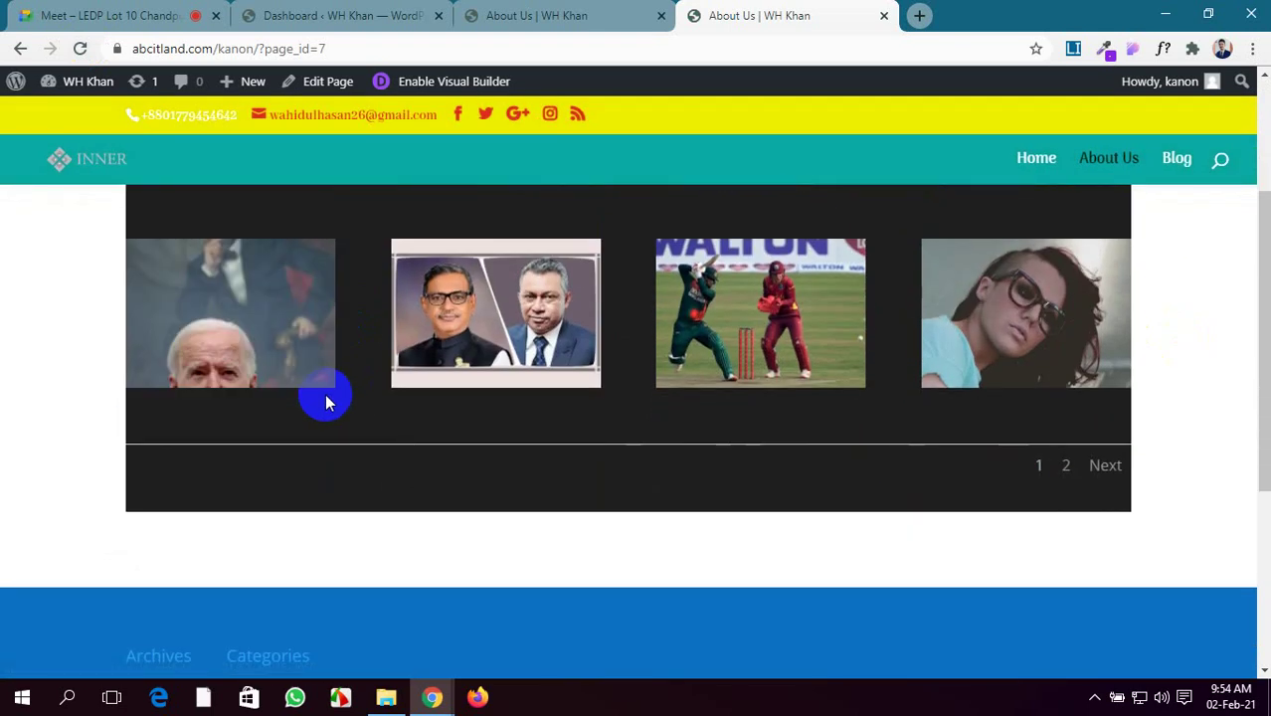
scroll(326, 397, up, 3)
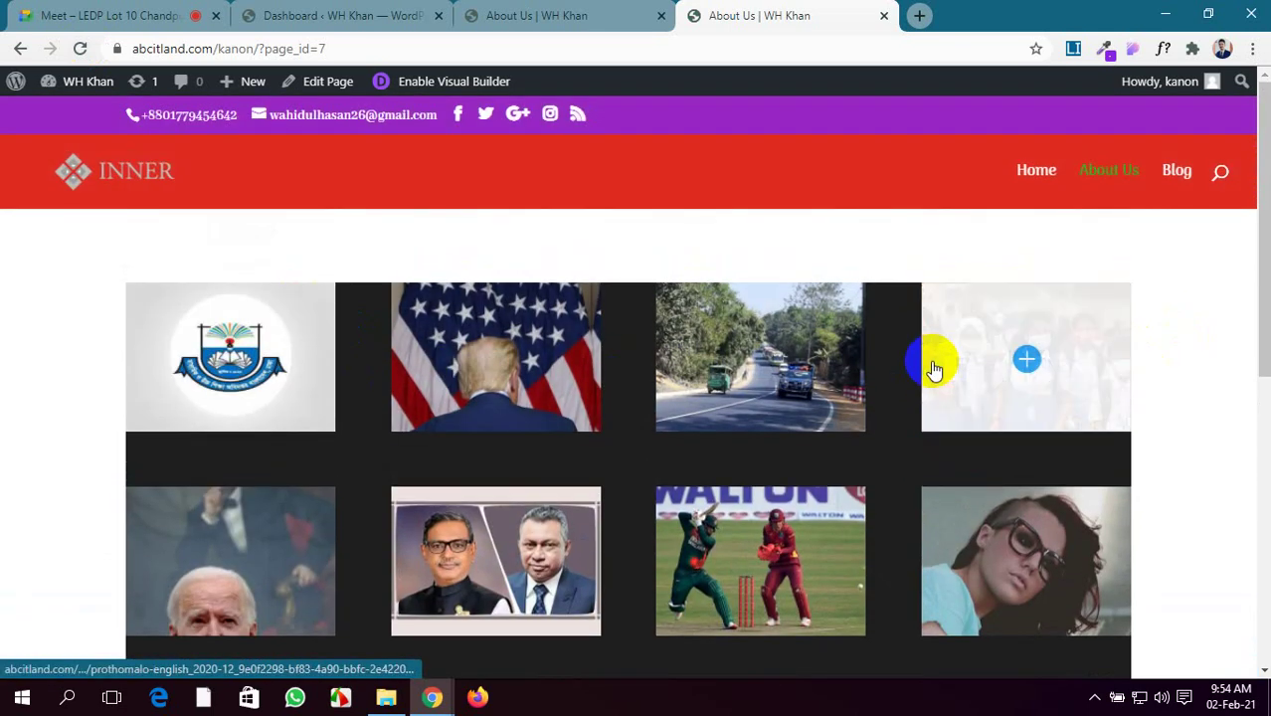
click(557, 16)
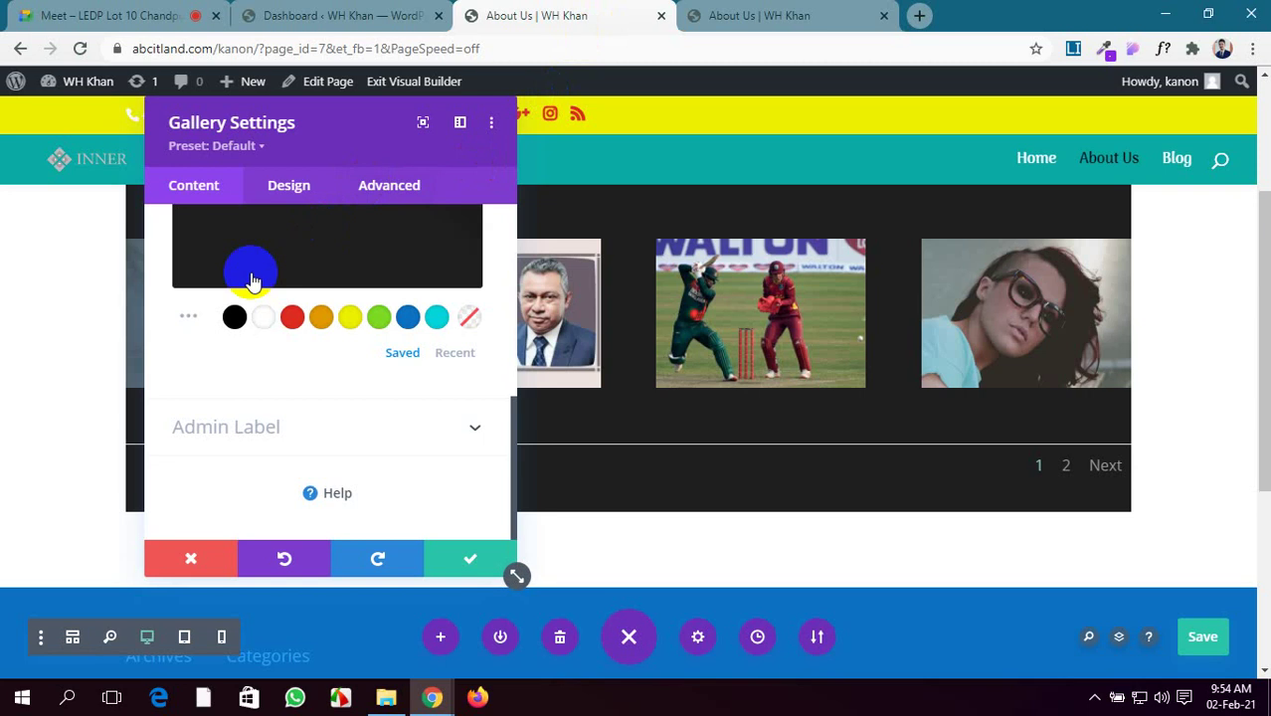
scroll(270, 284, up, 5)
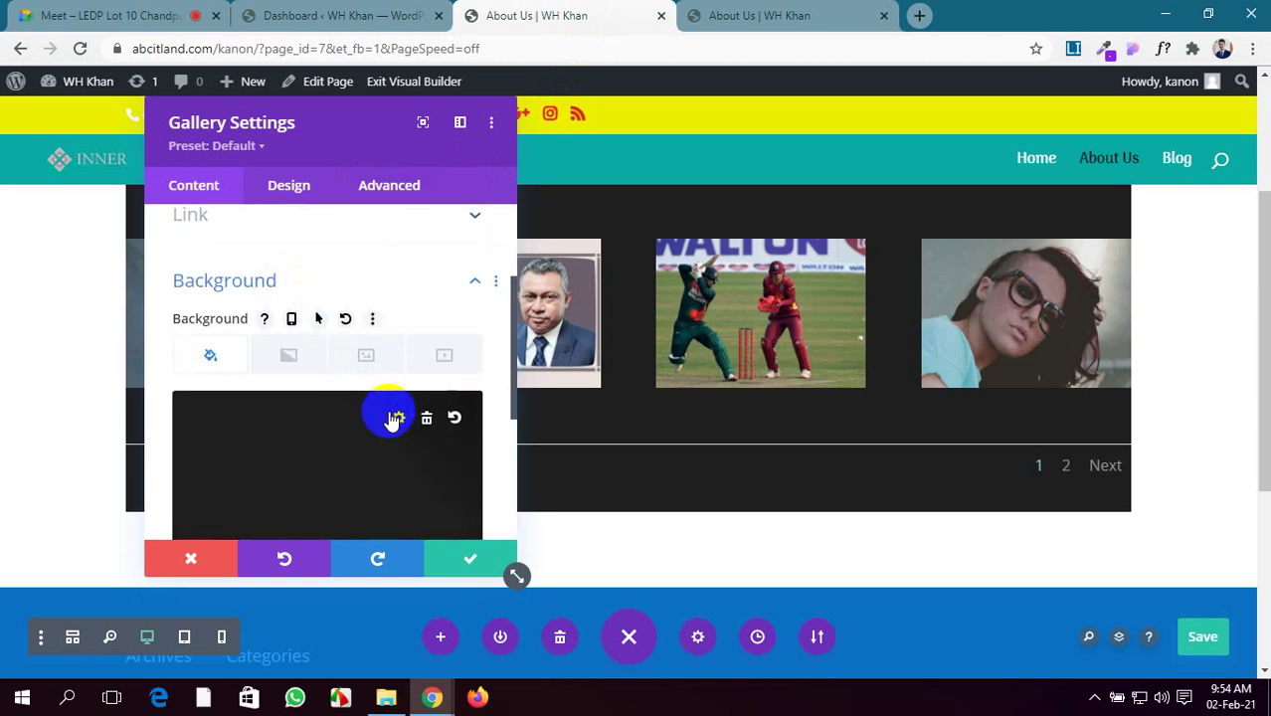
click(427, 420)
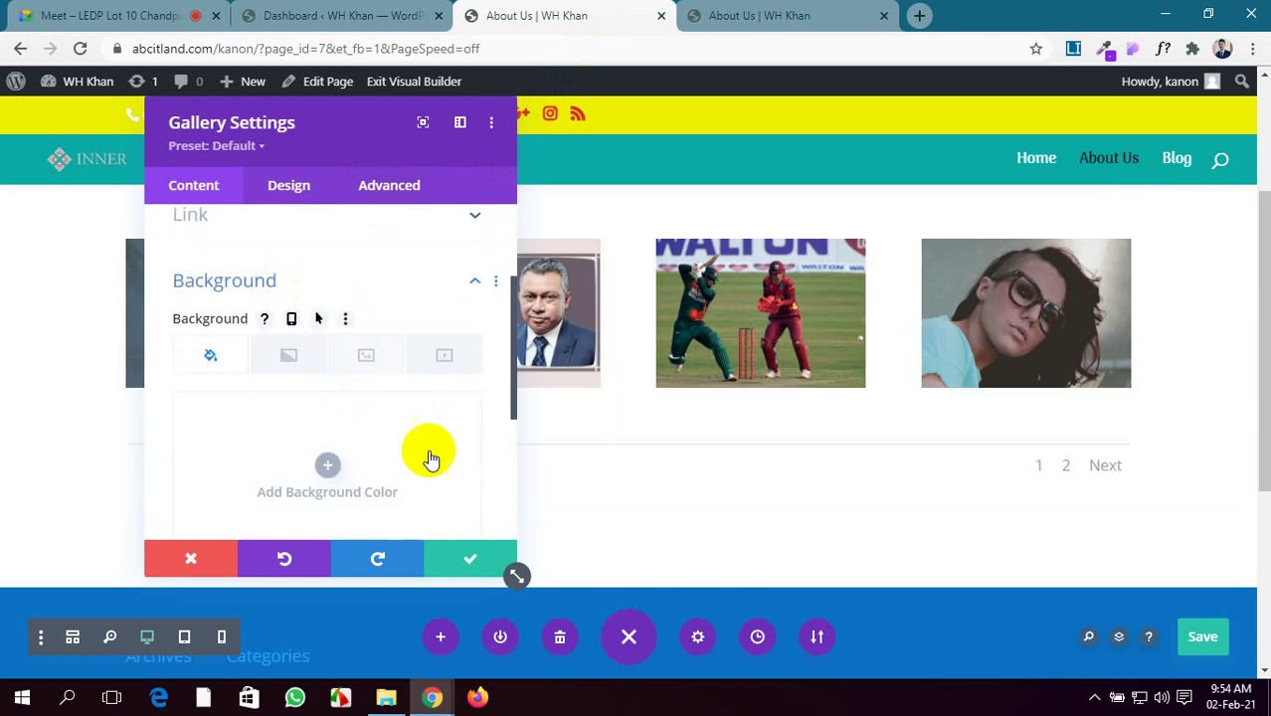
click(1216, 638)
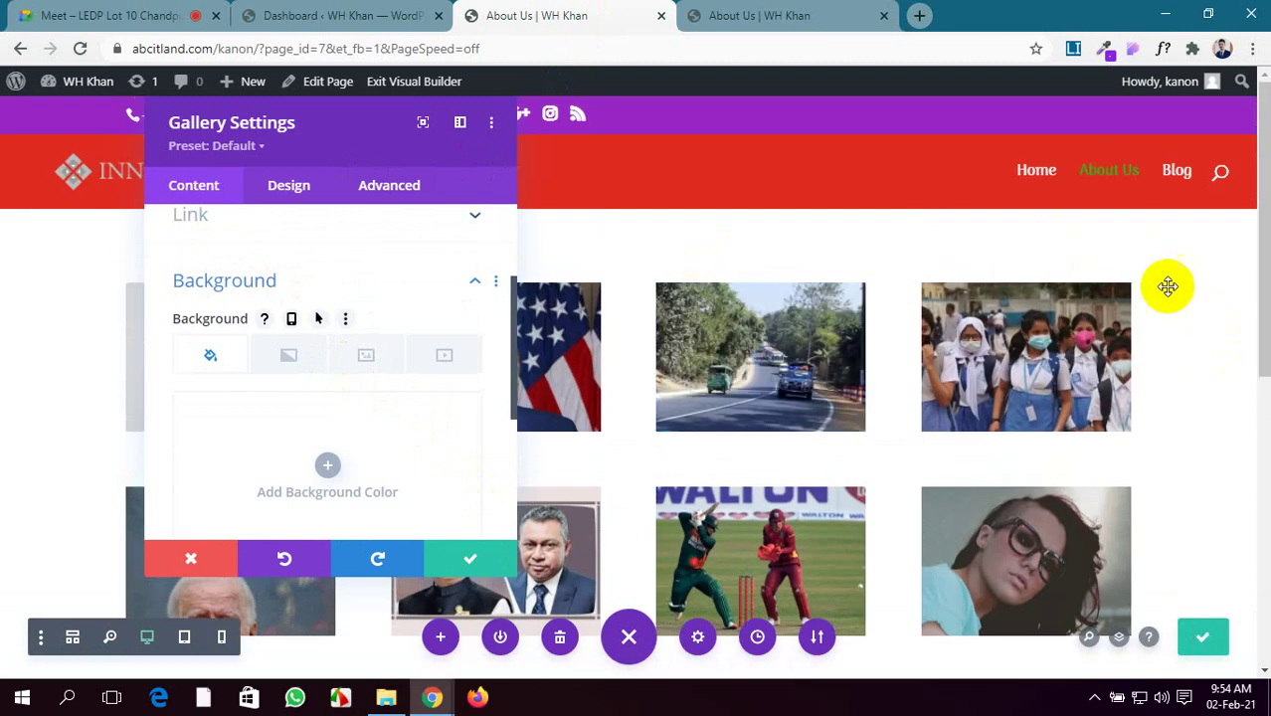
scroll(377, 328, down, 3)
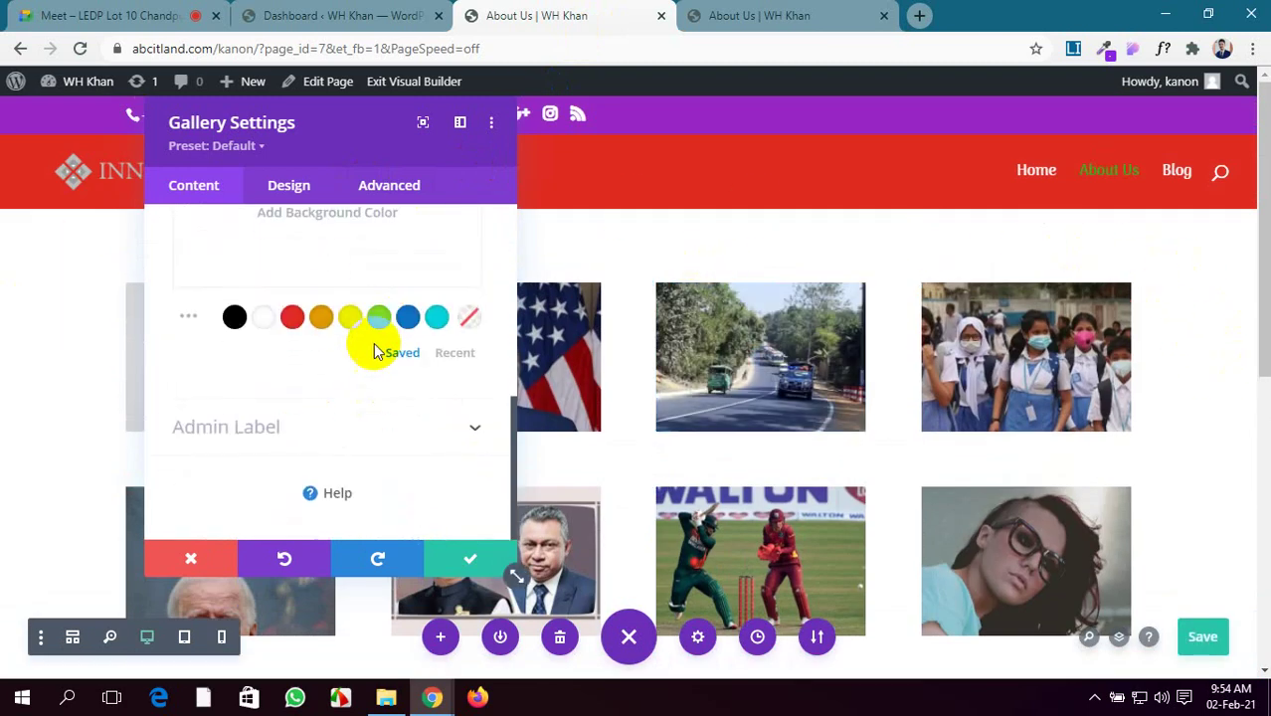
scroll(359, 274, up, 3)
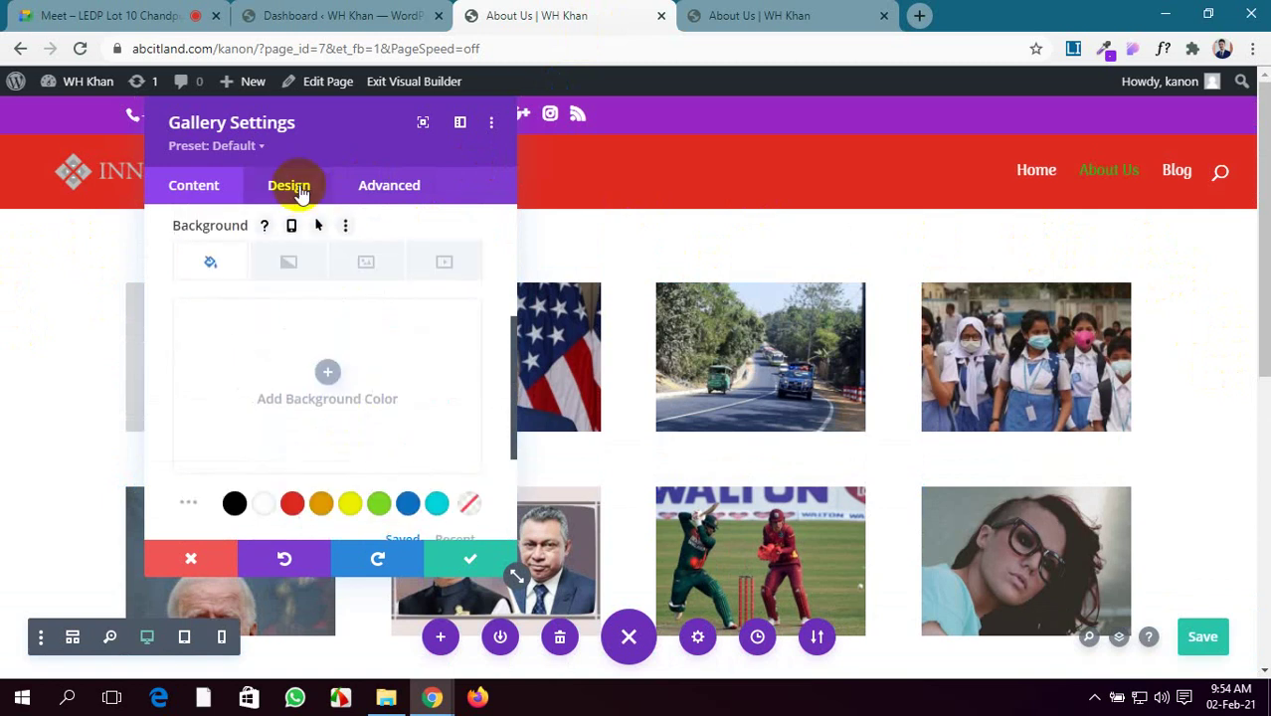
Set the gallery's Design > Layout option to Slider
click(291, 186)
drag(298, 157, 260, 114)
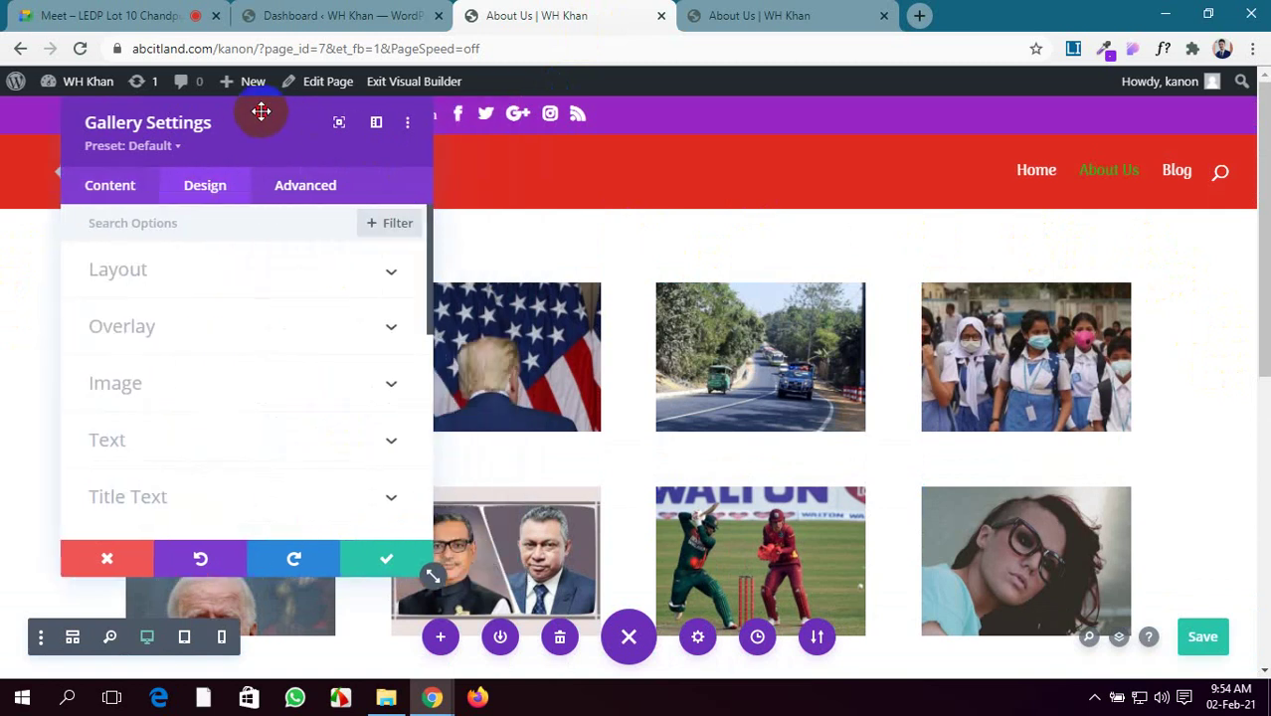
click(261, 281)
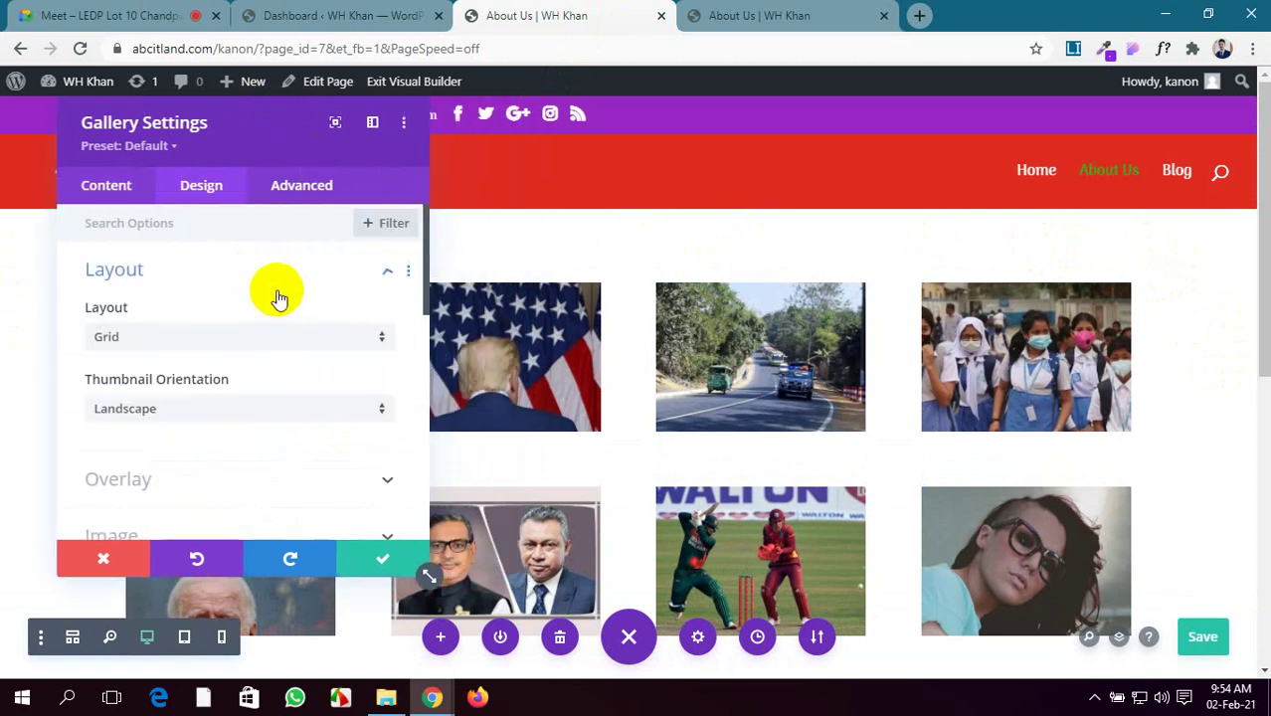
click(225, 343)
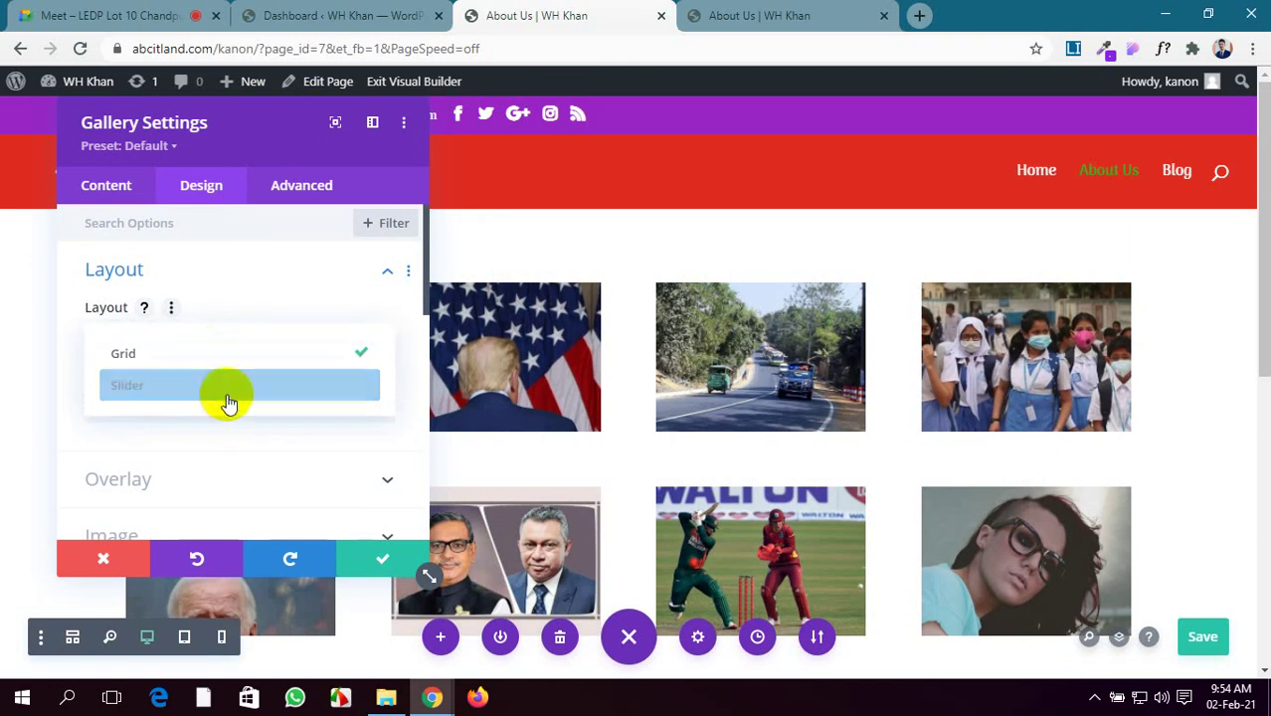
click(236, 388)
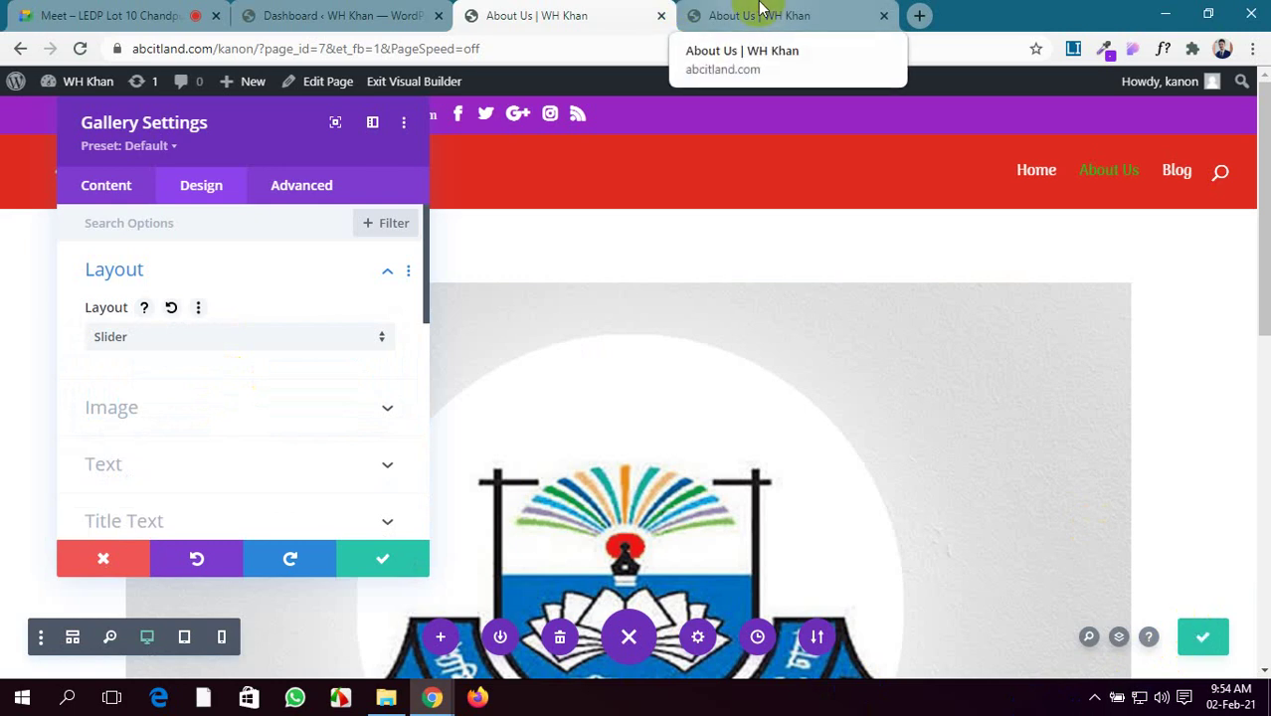
Reload the live About Us page and step through the slider photos, briefly enlarging one
click(759, 12)
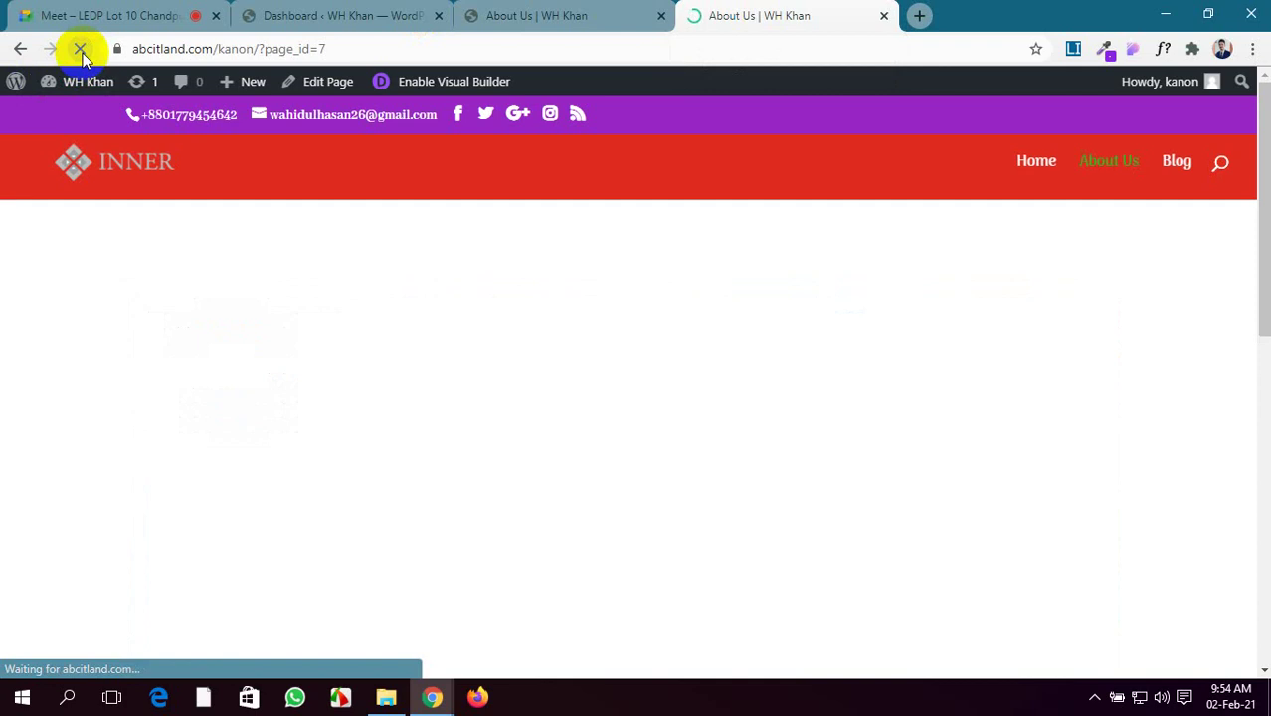
click(245, 173)
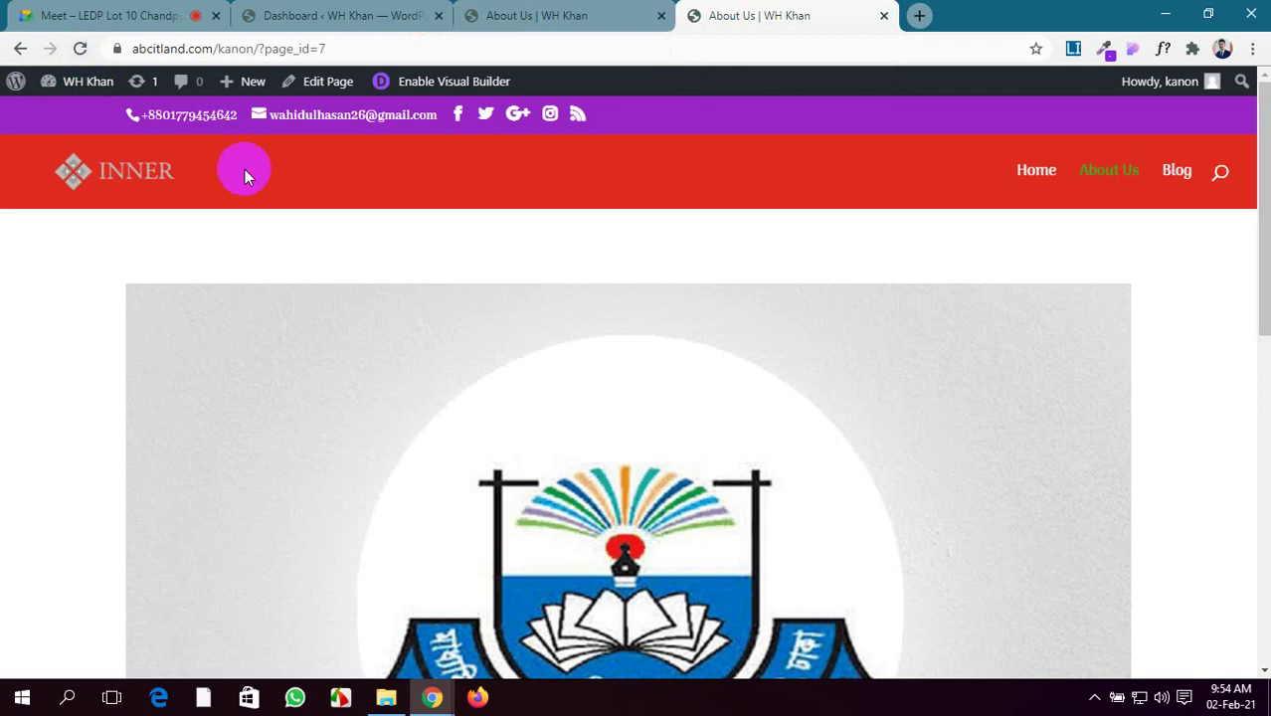
scroll(582, 369, down, 2)
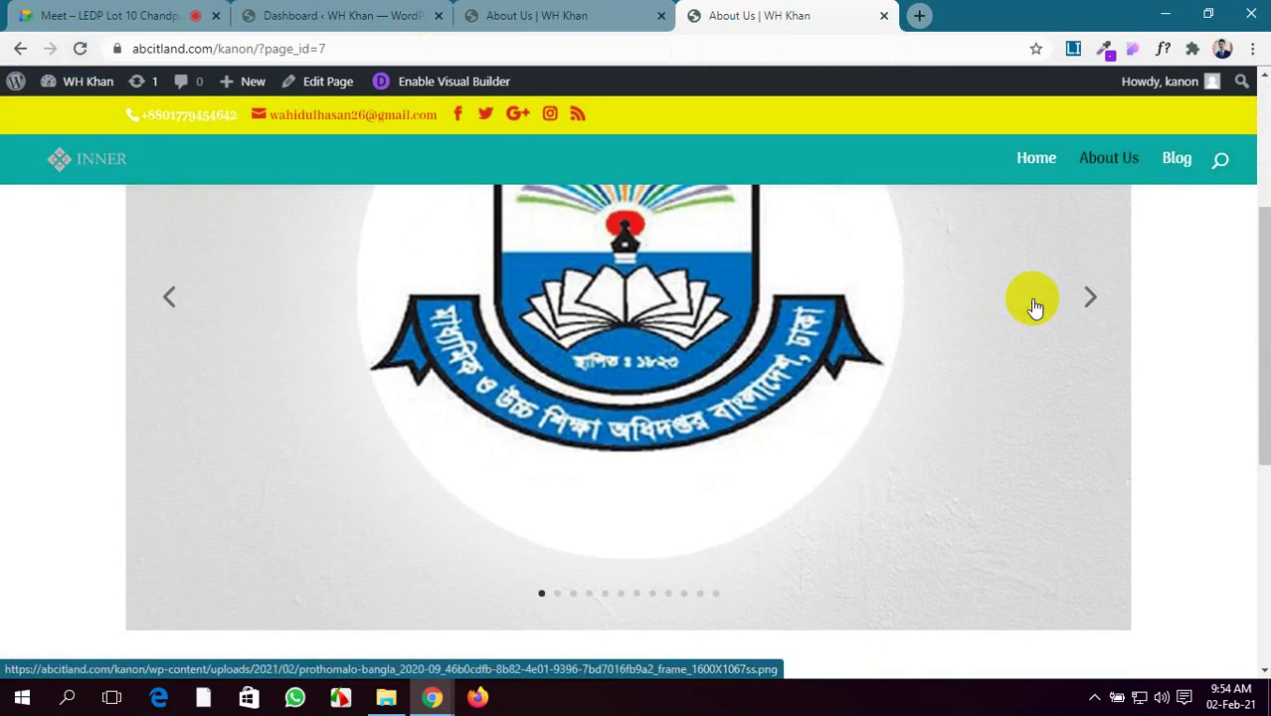
click(1086, 297)
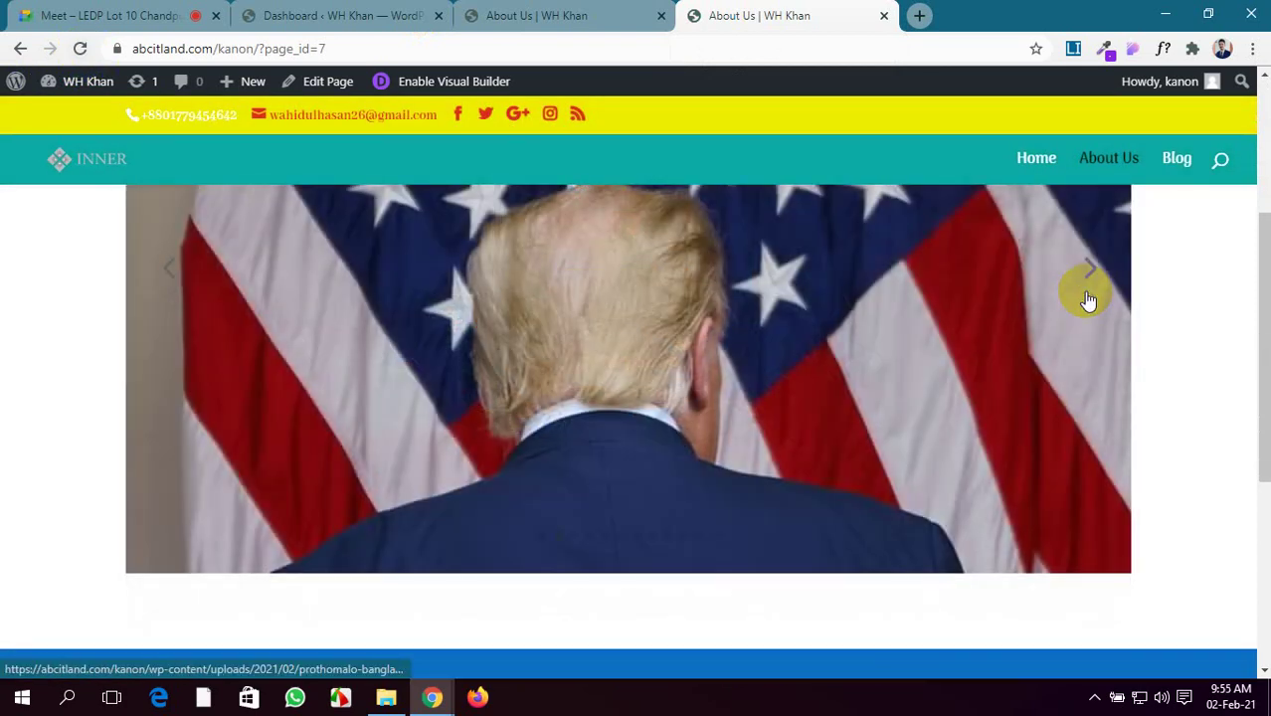
click(1086, 295)
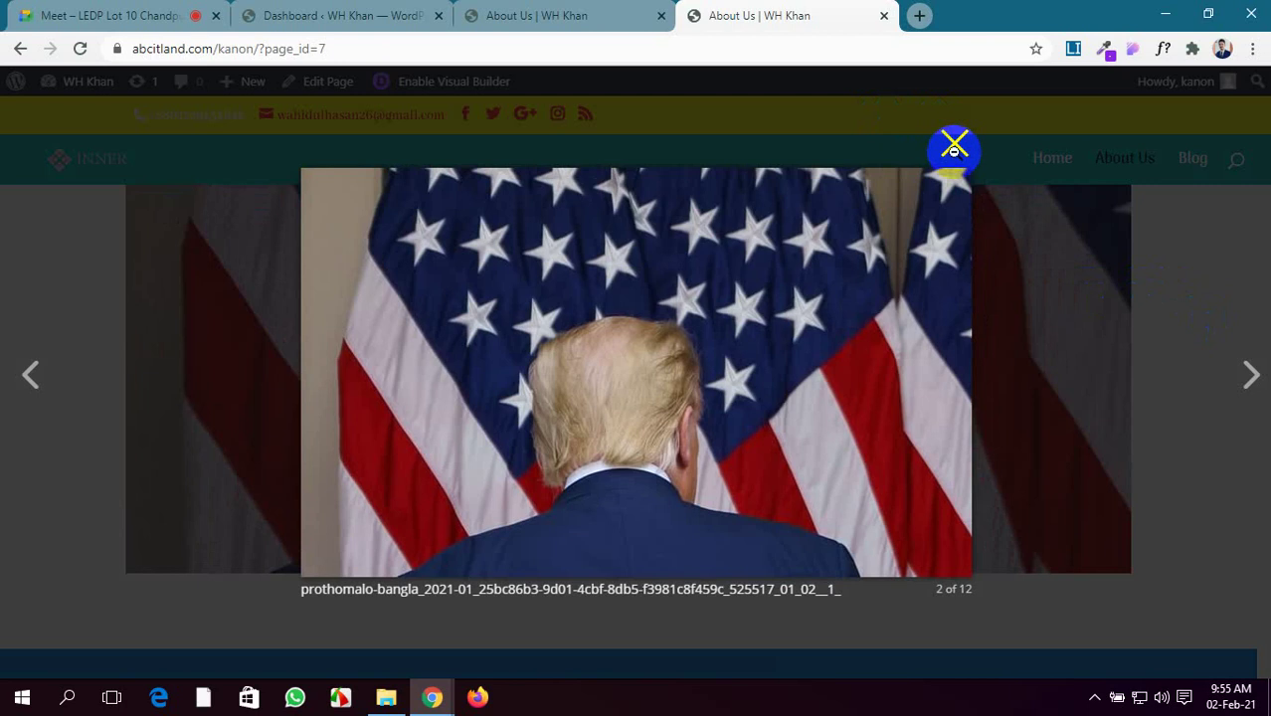
click(957, 146)
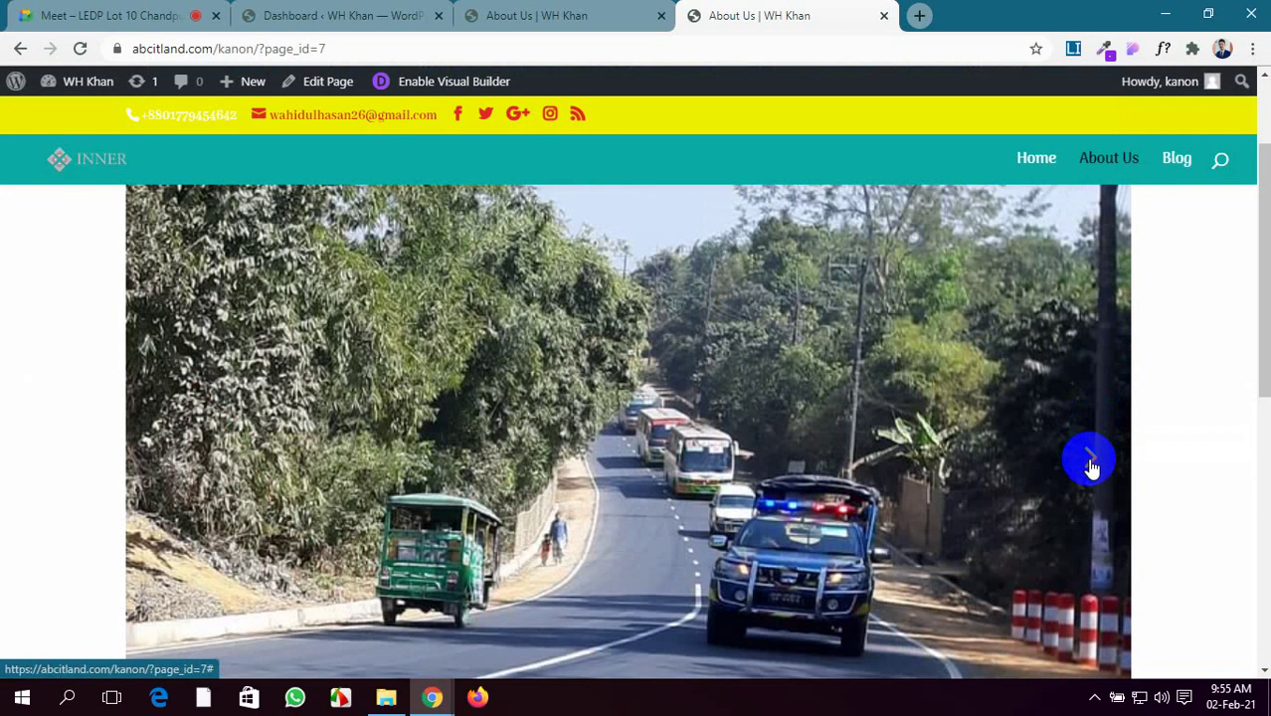
click(1091, 464)
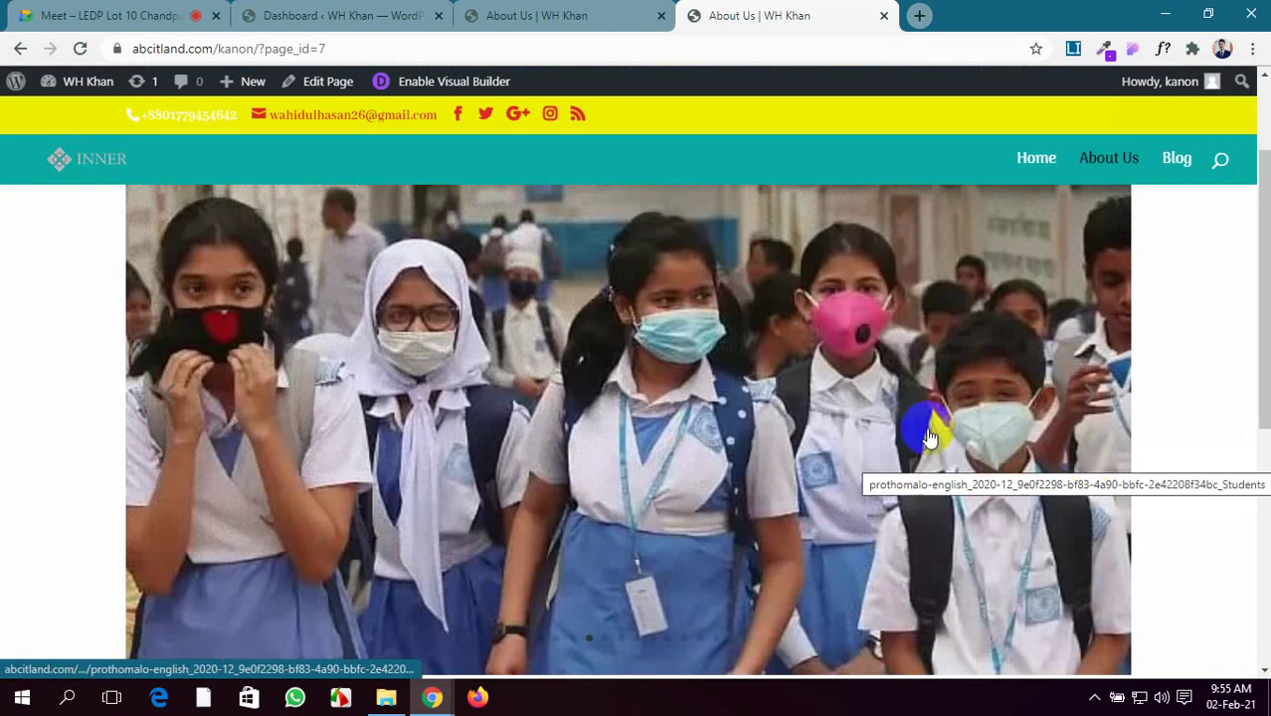
scroll(928, 438, up, 2)
Return to the builder and set the gallery layout back to Grid
click(341, 14)
click(524, 12)
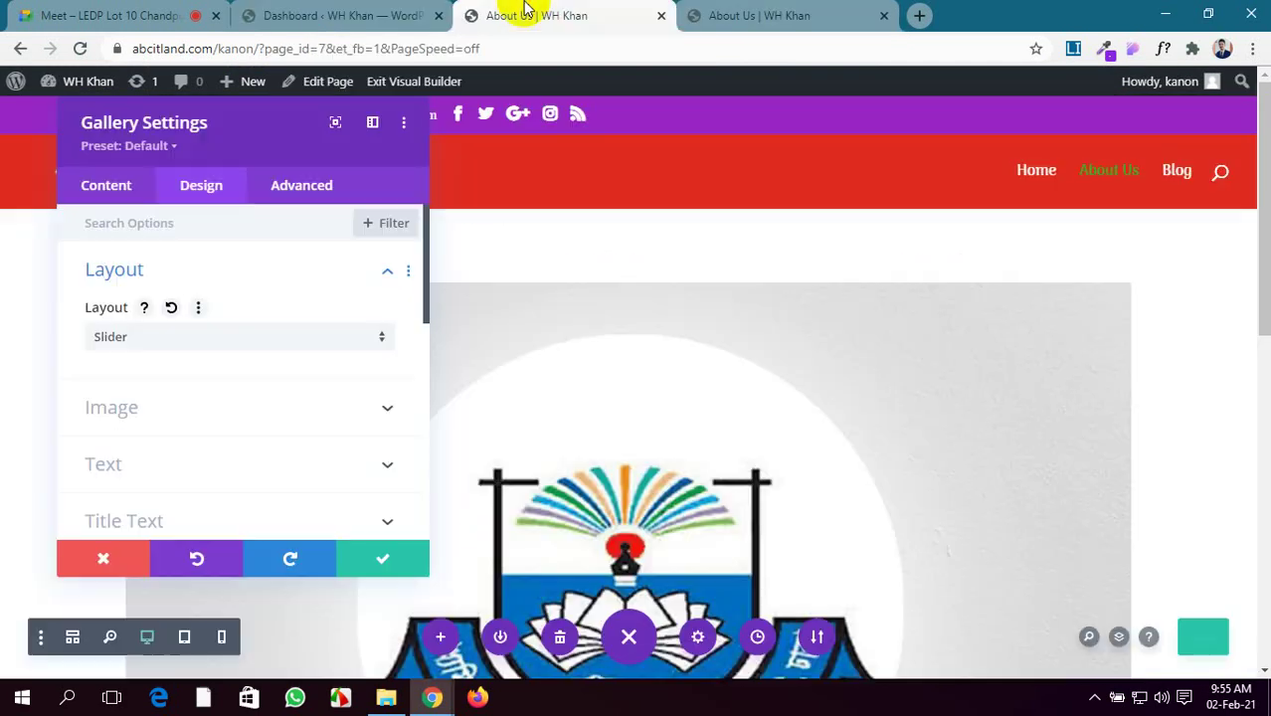
click(149, 356)
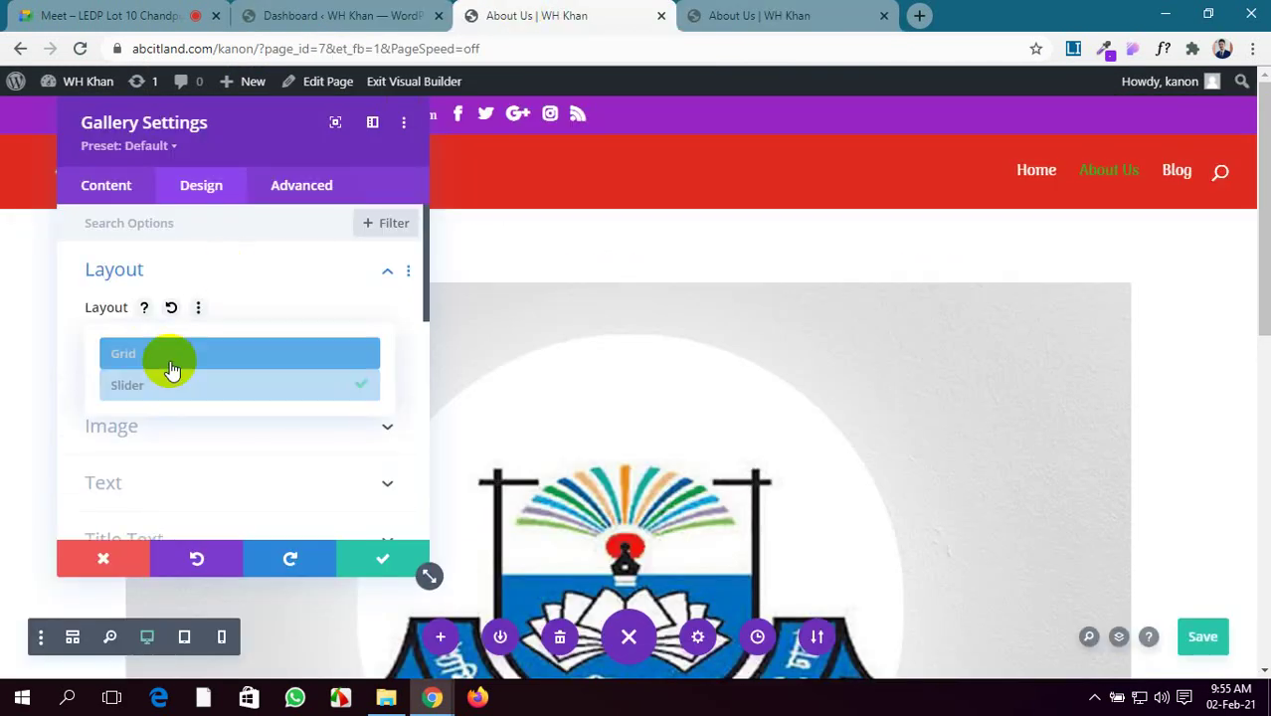
click(174, 362)
scroll(172, 363, down, 1)
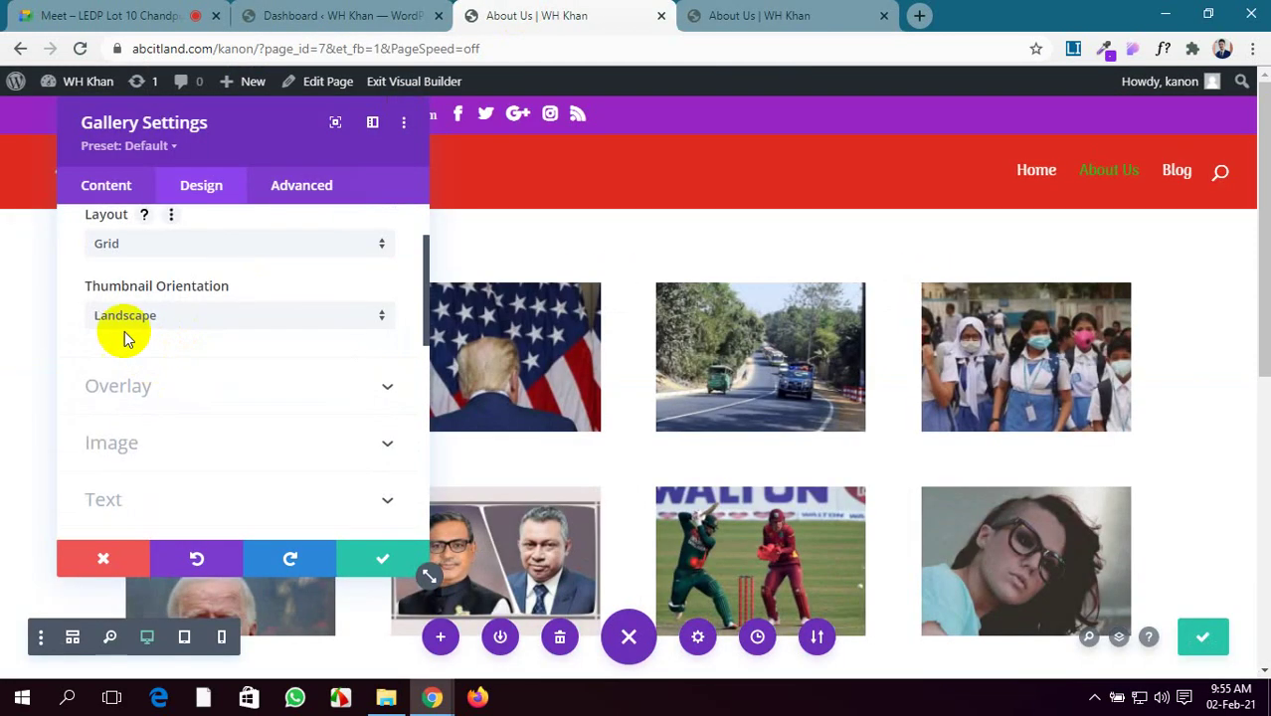
Try Portrait thumbnail orientation, settle on Landscape, and save the page
click(272, 329)
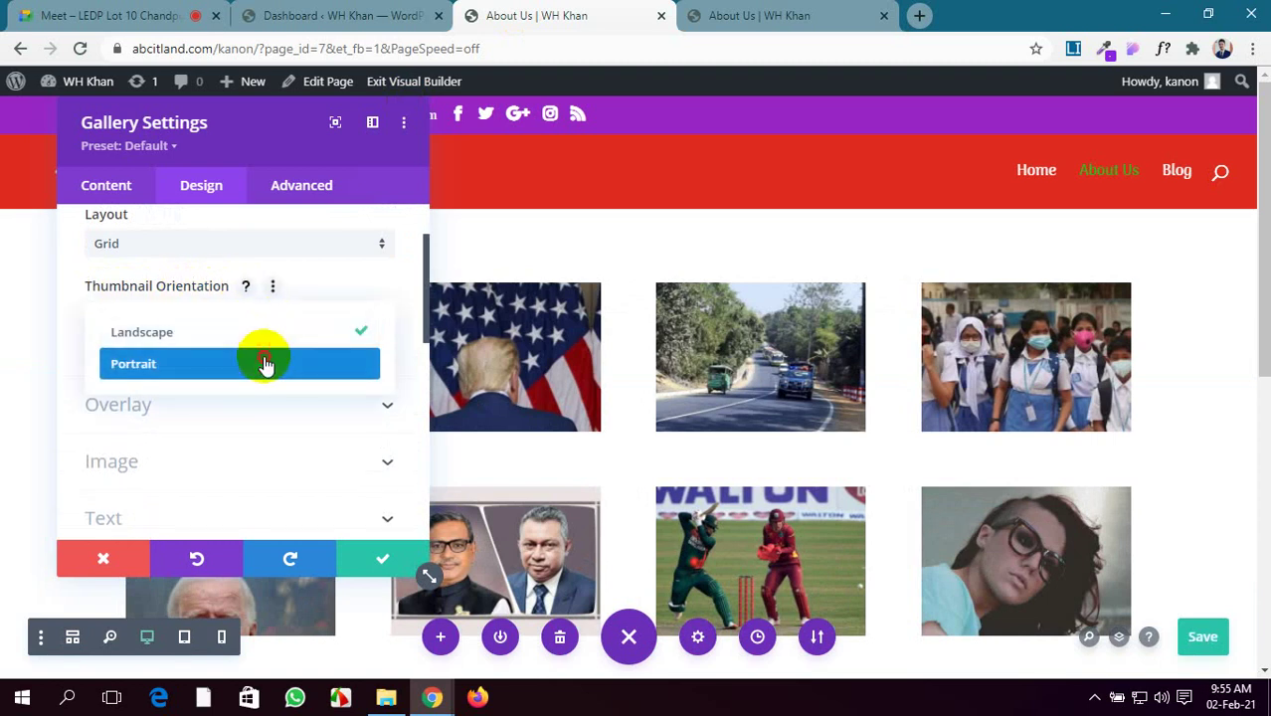
click(264, 363)
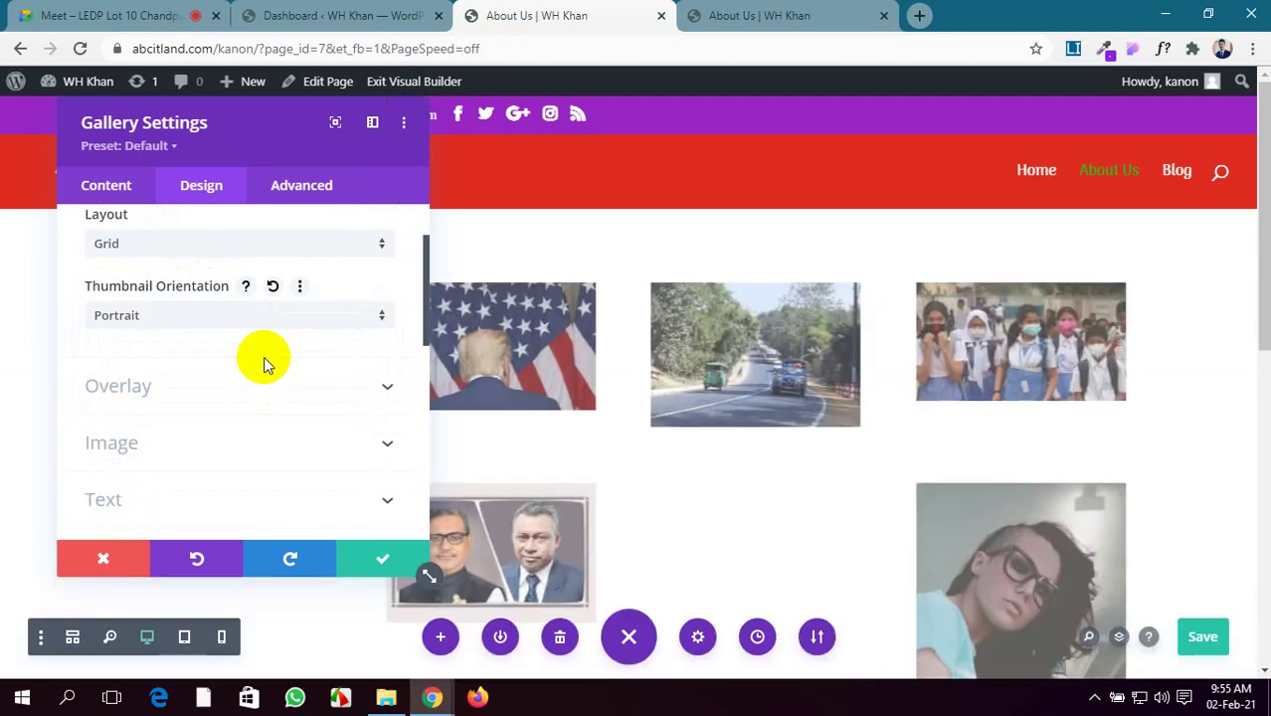
scroll(923, 520, down, 2)
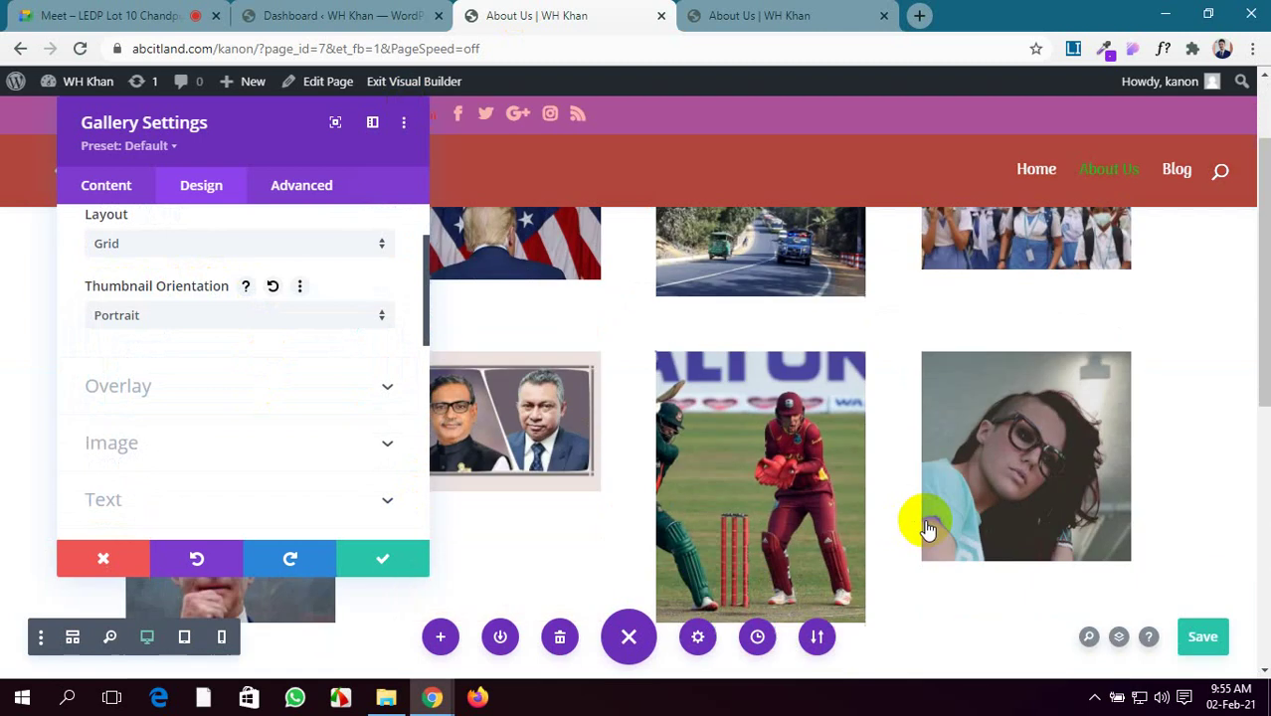
scroll(712, 461, up, 2)
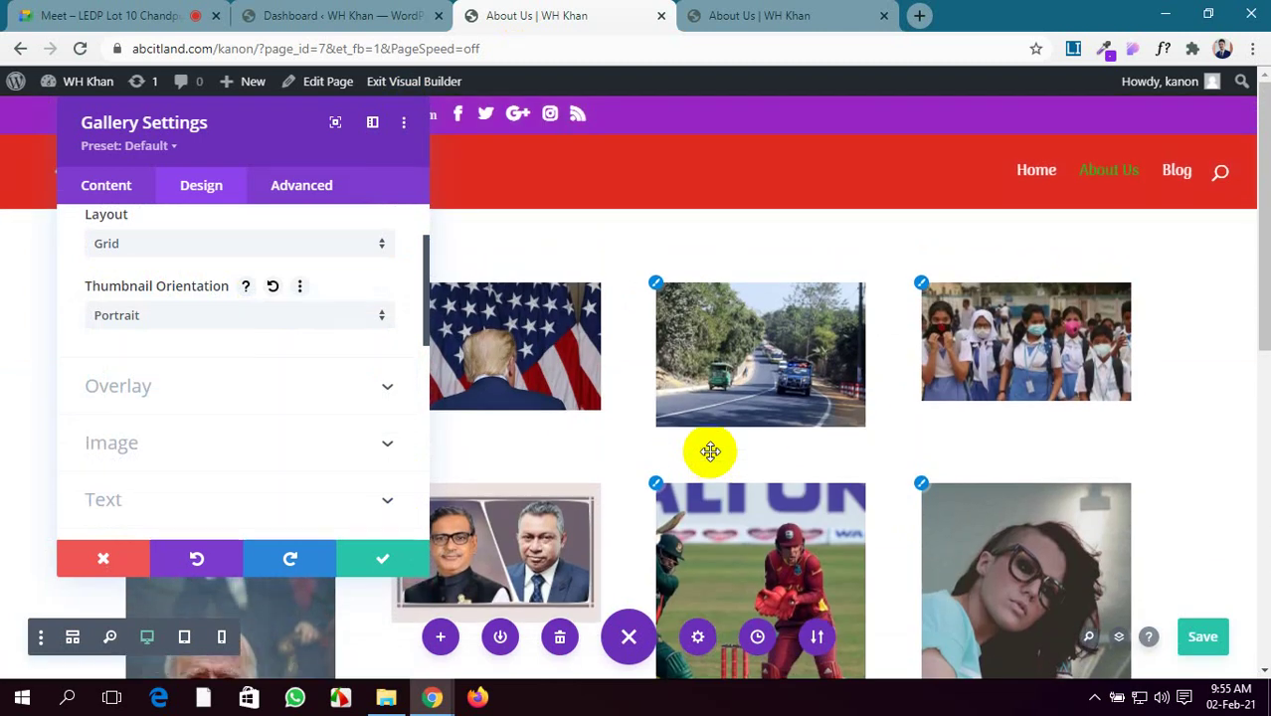
scroll(713, 461, down, 3)
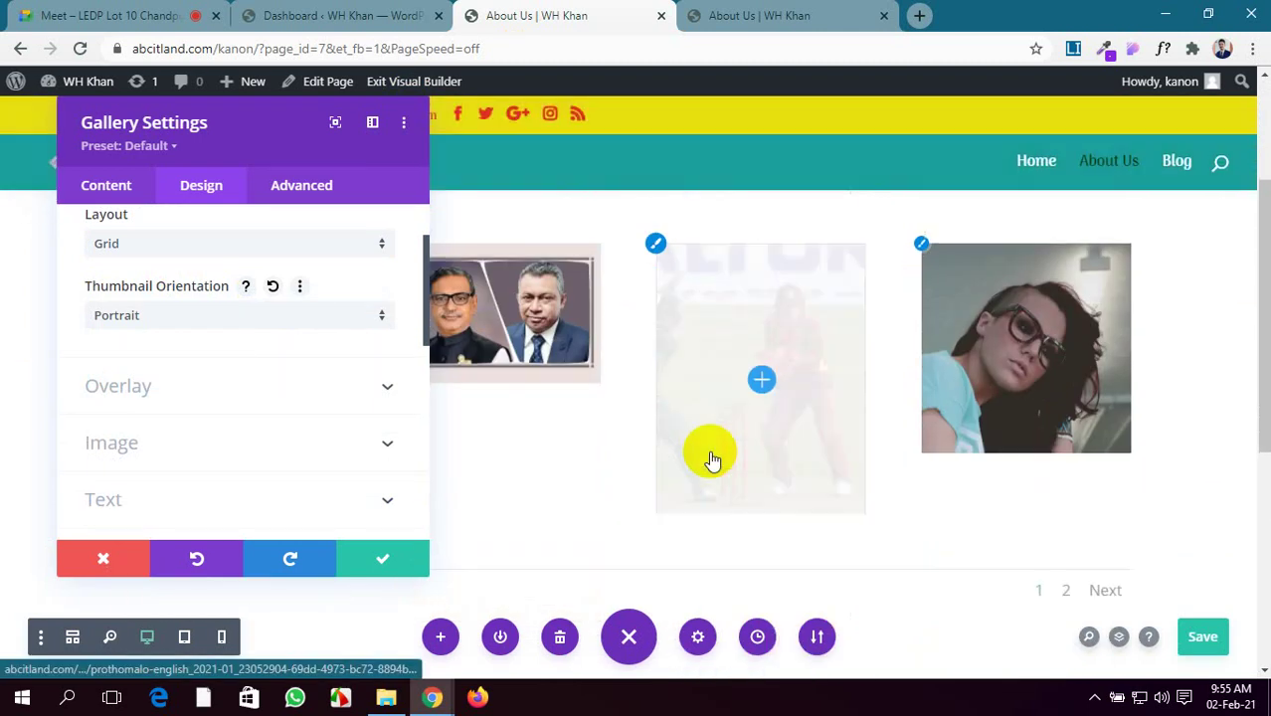
click(193, 311)
click(195, 338)
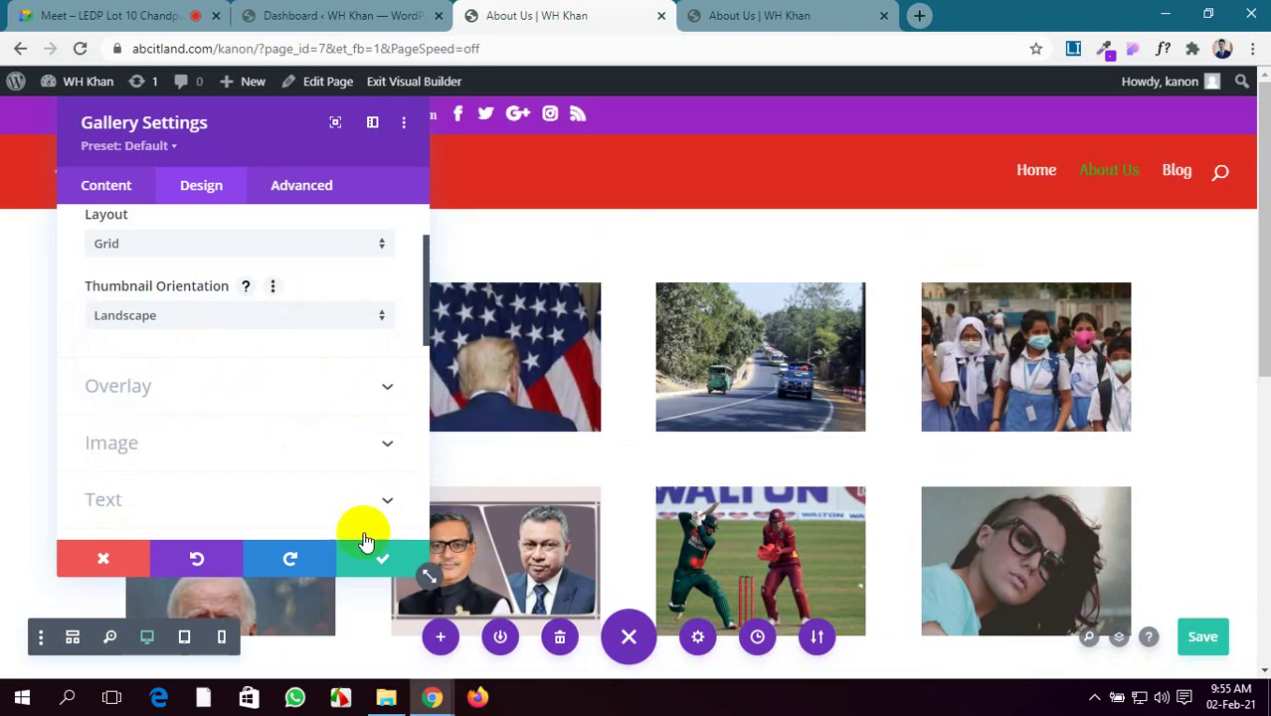
click(1214, 628)
click(751, 10)
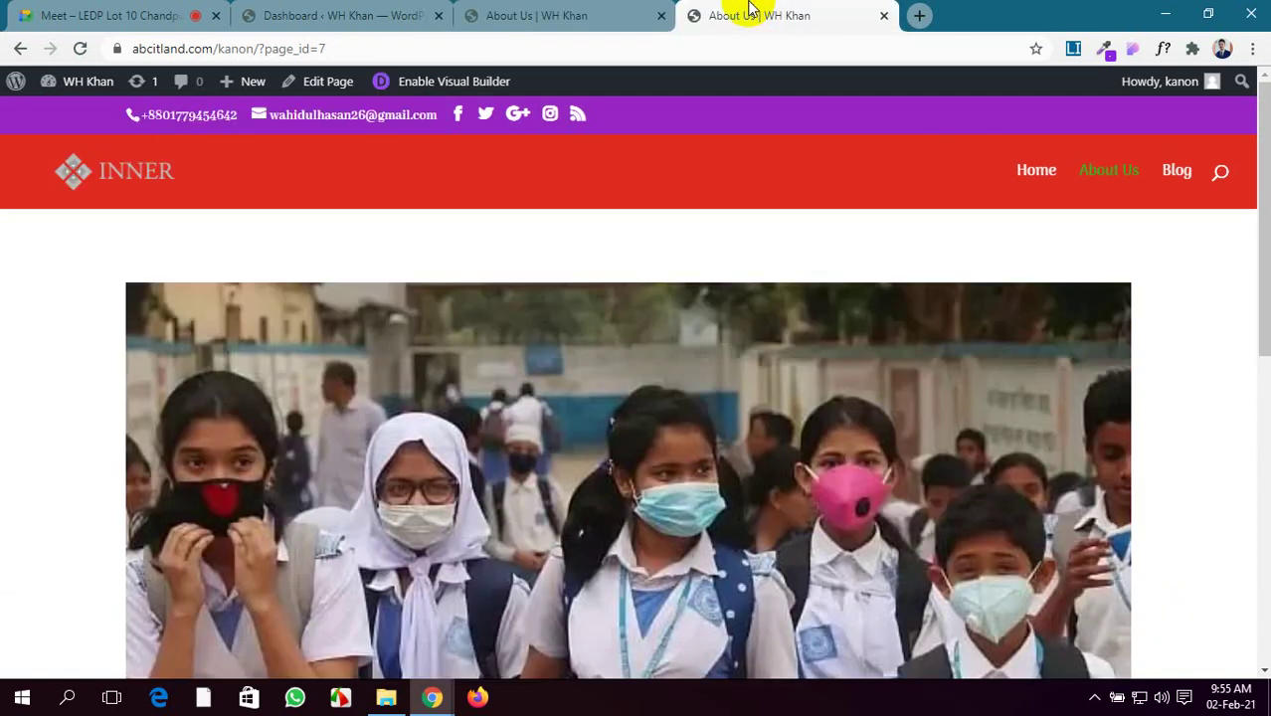
click(82, 50)
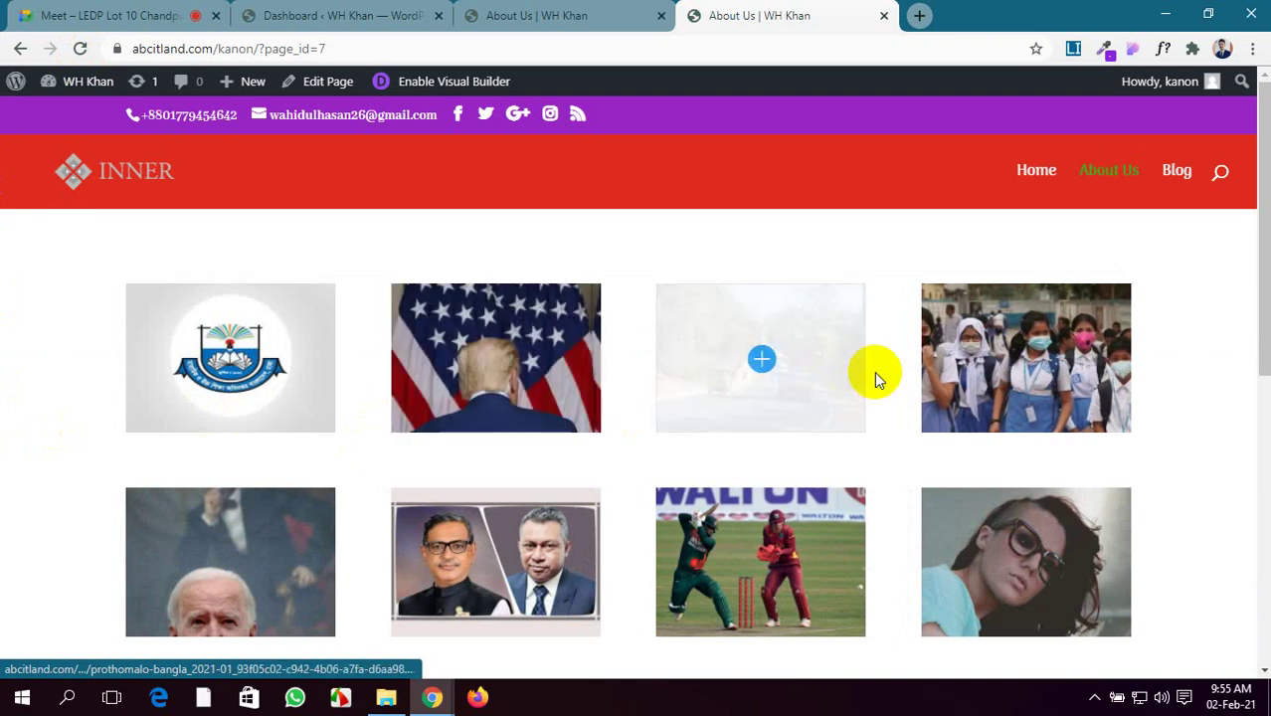
scroll(979, 332, down, 1)
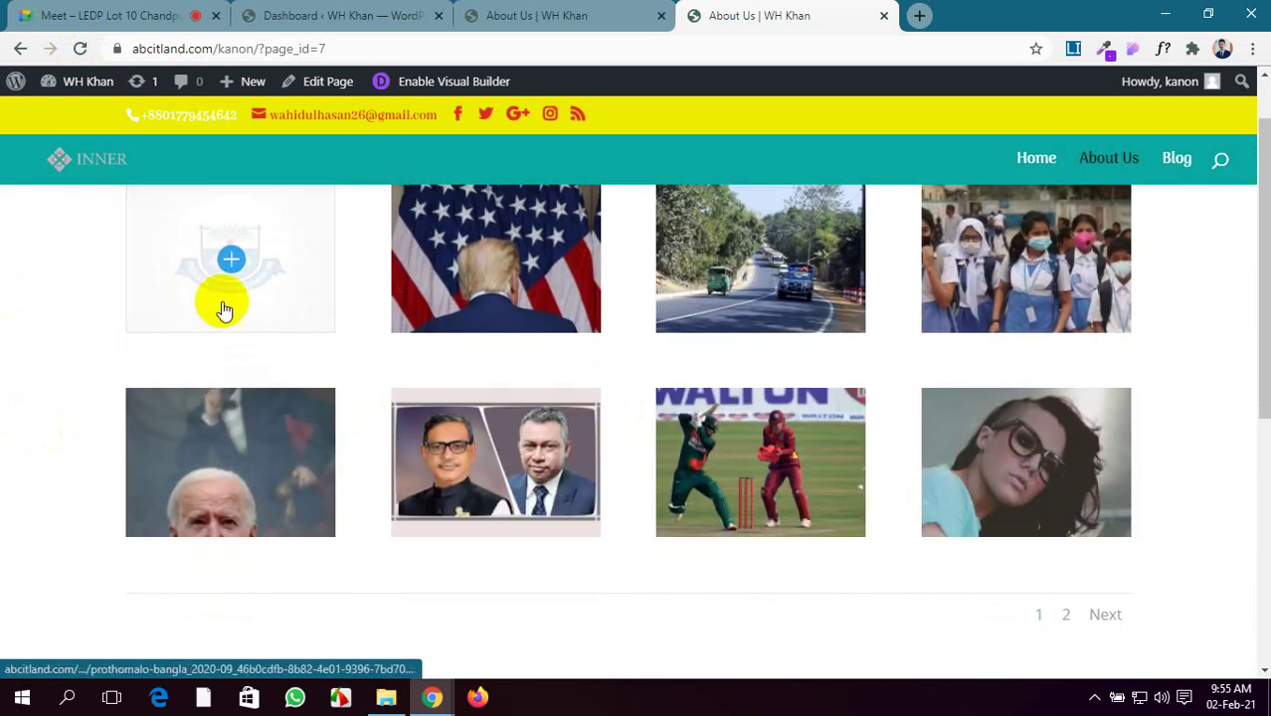
click(521, 15)
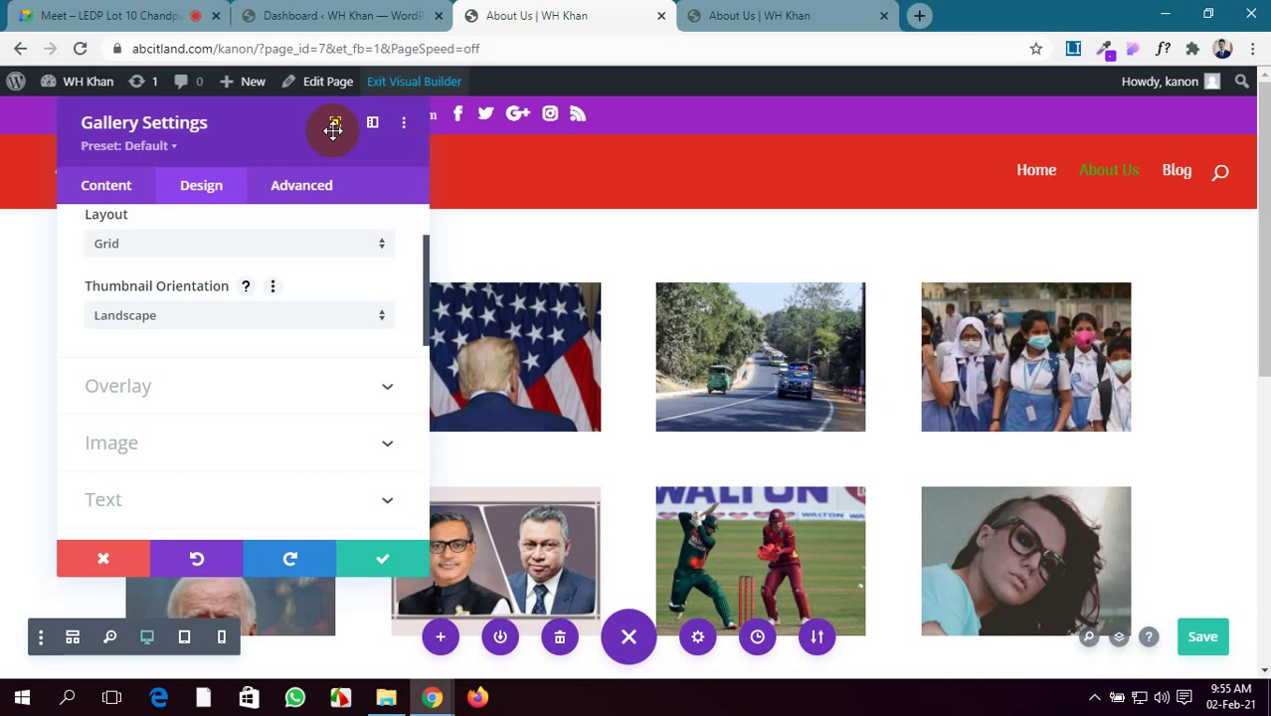
Expand the overlay options and add an orange #fc9569 overlay background colour
click(256, 388)
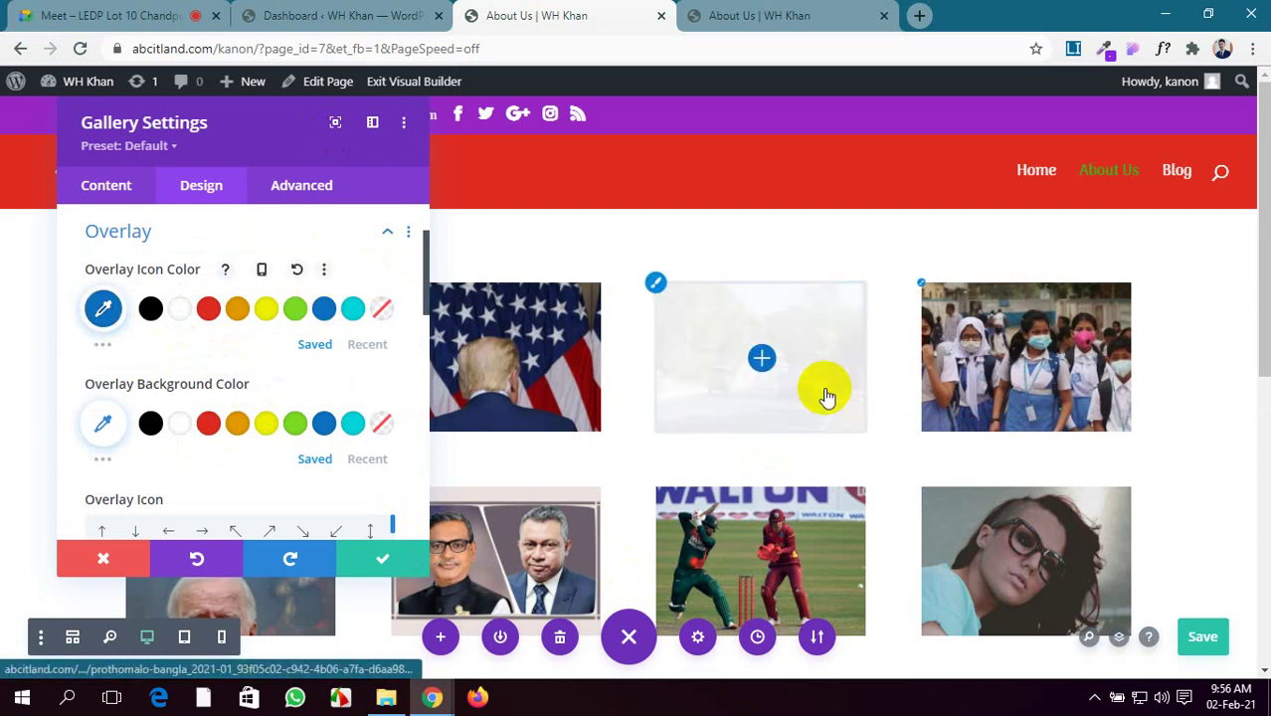
scroll(229, 368, down, 1)
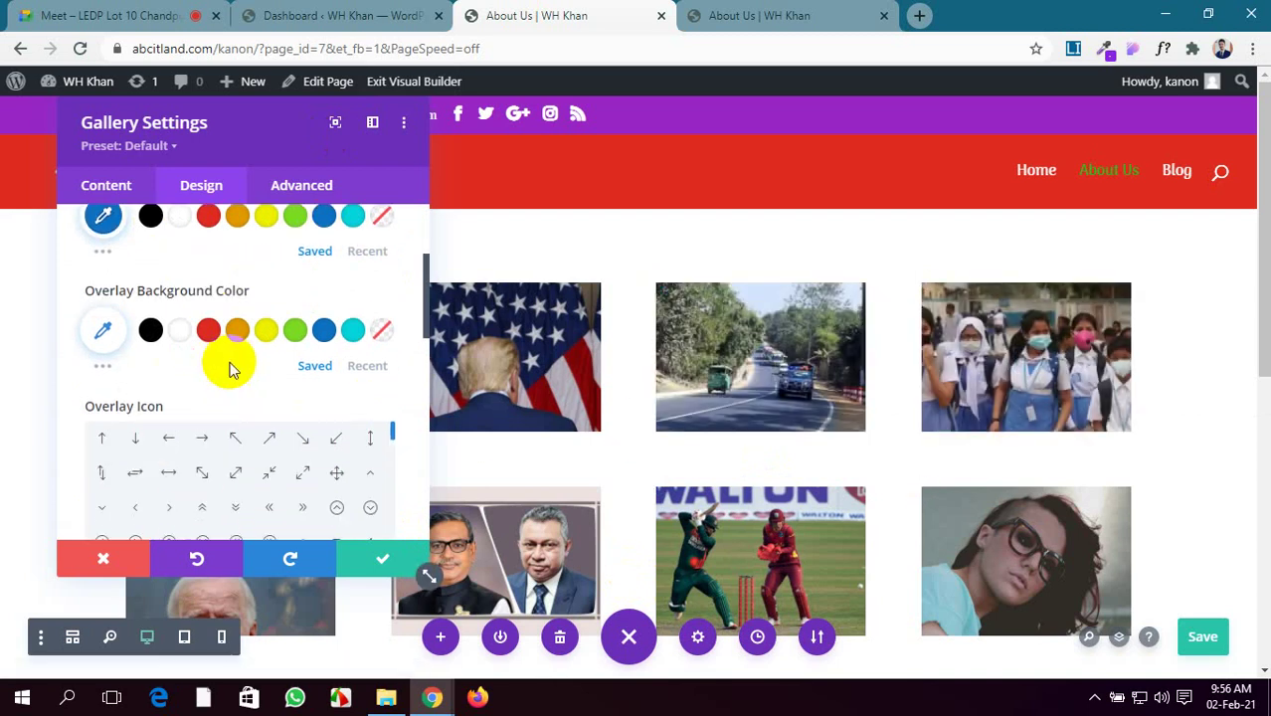
click(100, 367)
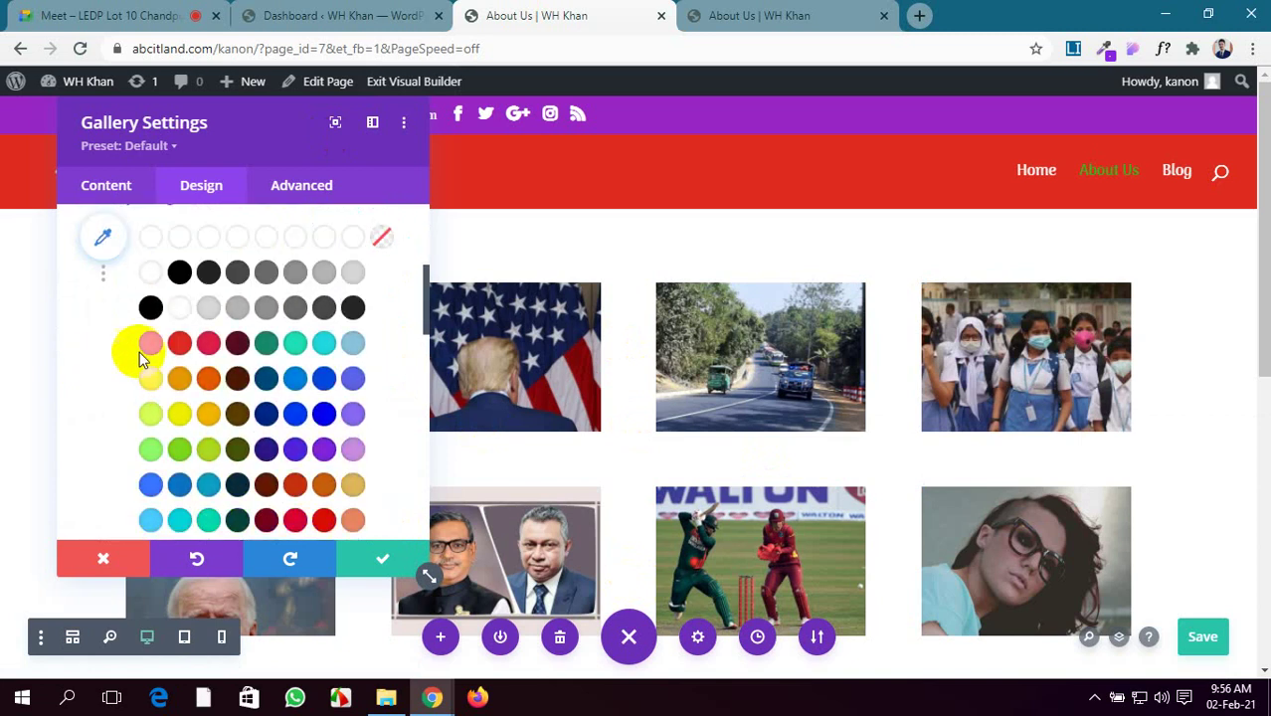
click(152, 345)
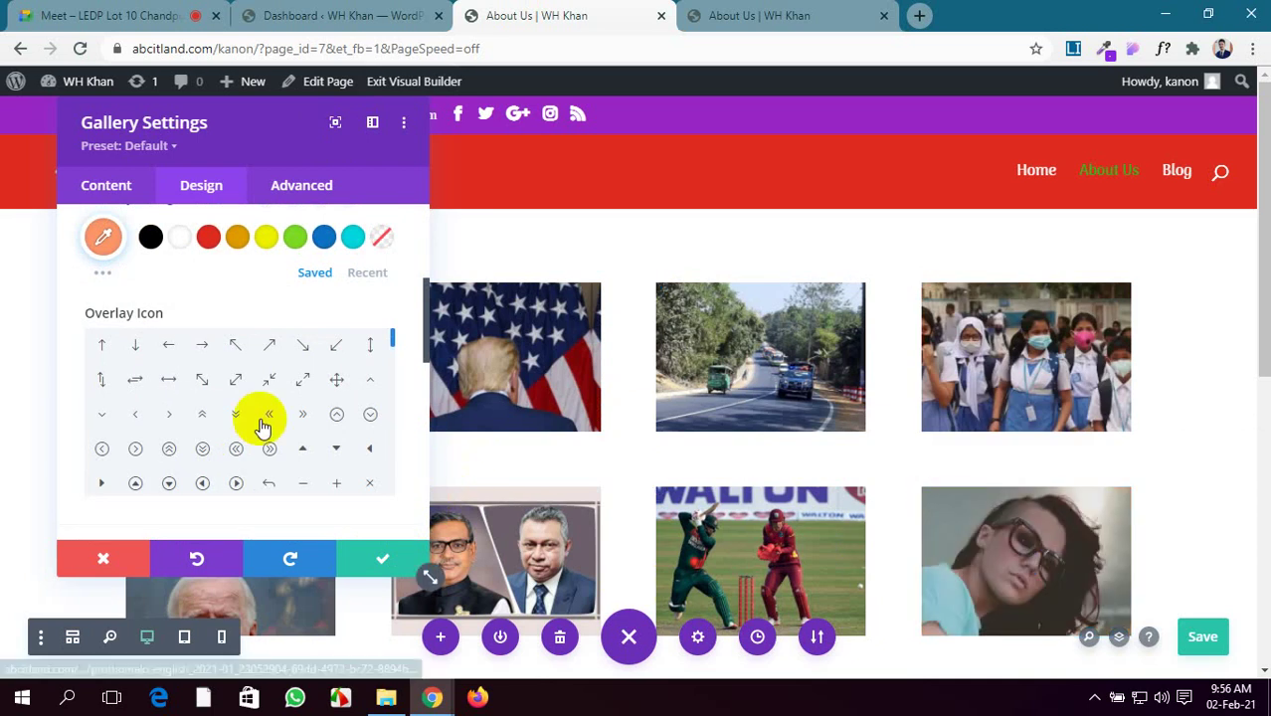
Change the overlay colour to translucent yellow rgba(237,240,0,0.45) and save the page
scroll(199, 328, up, 2)
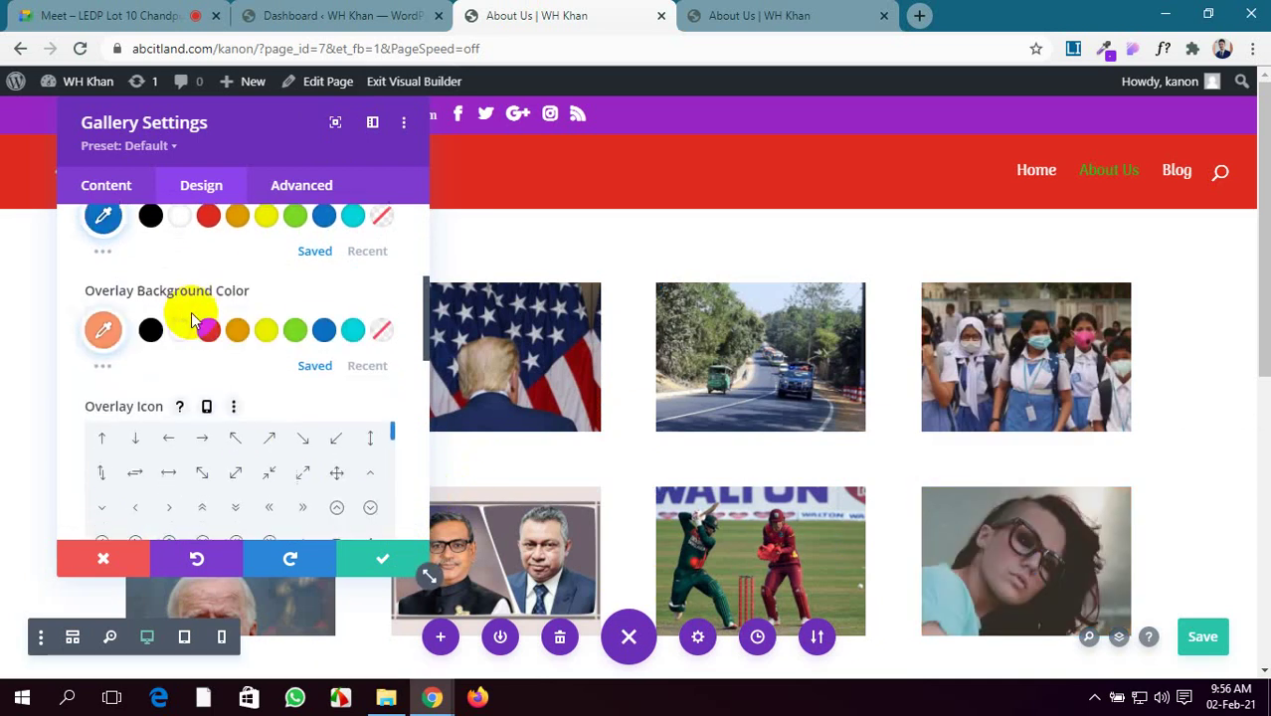
click(104, 336)
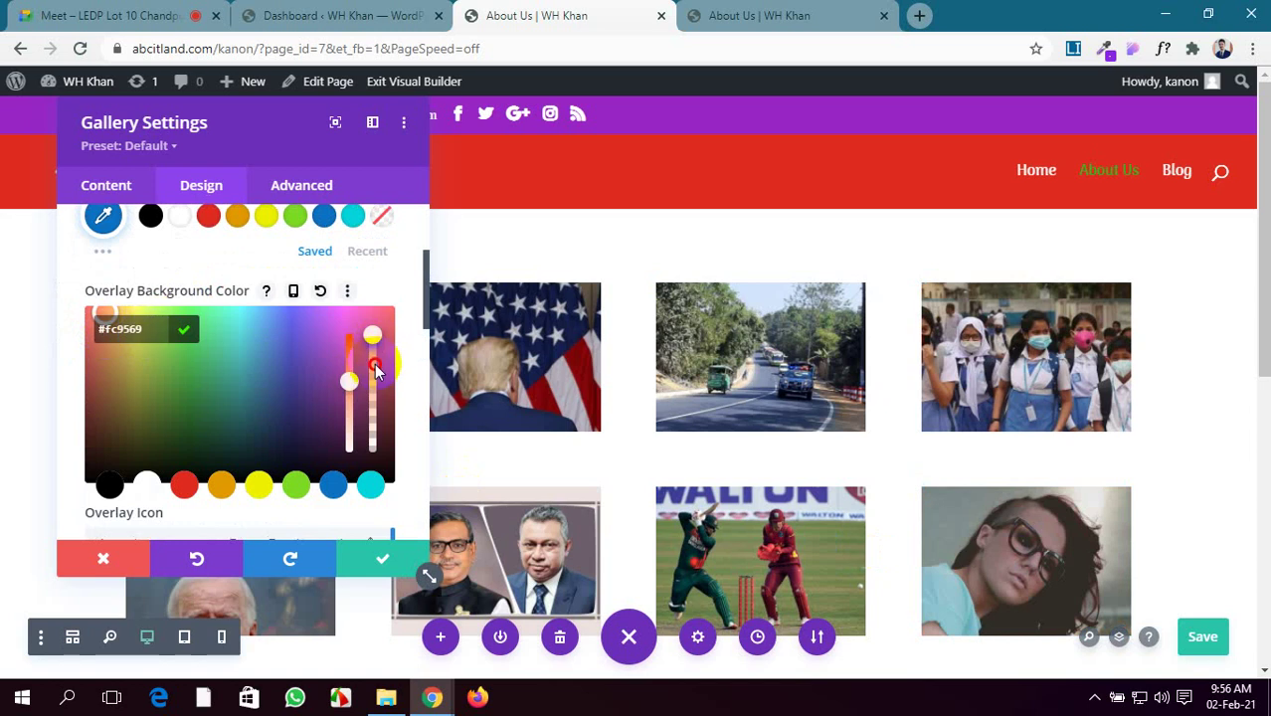
drag(373, 381, 370, 401)
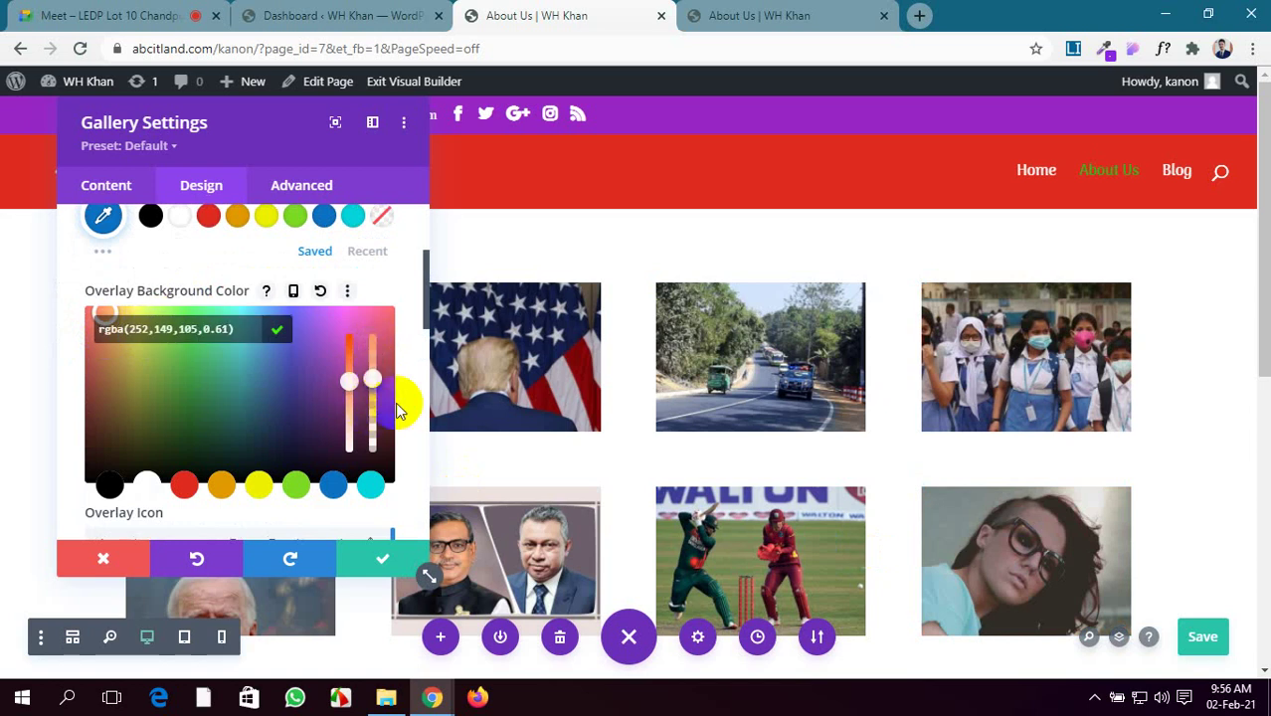
drag(511, 366, 809, 393)
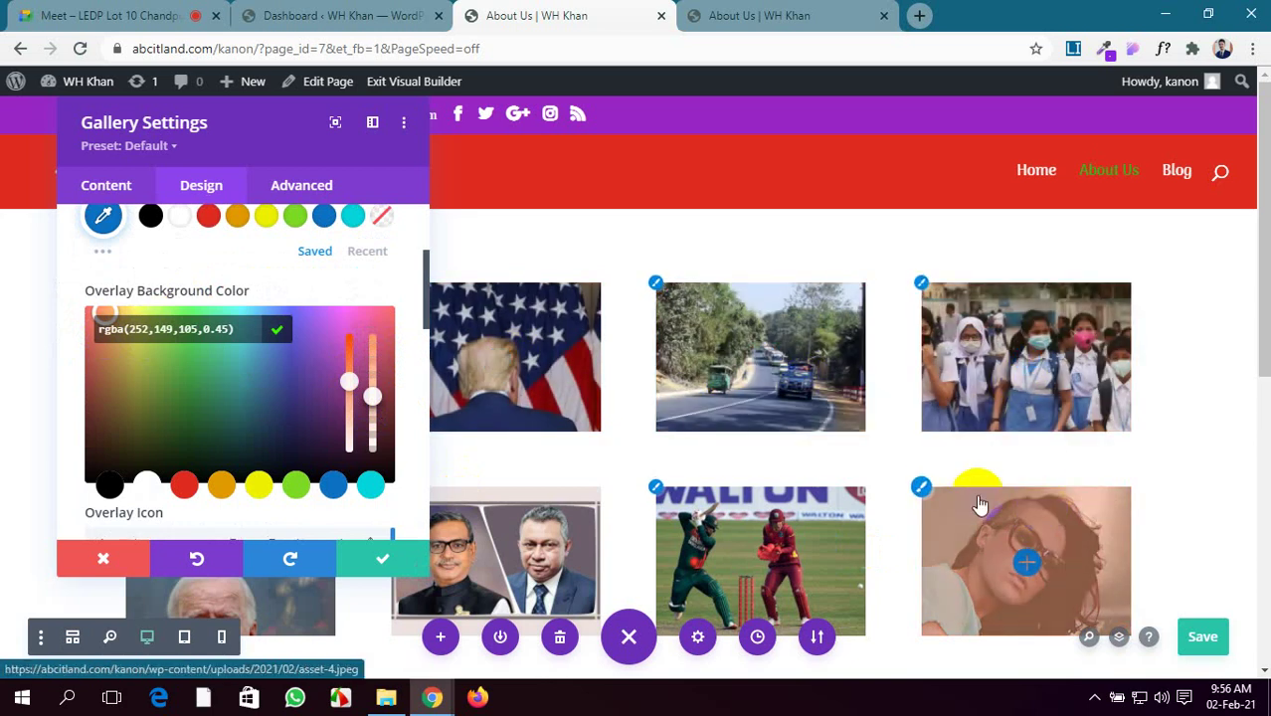
click(256, 487)
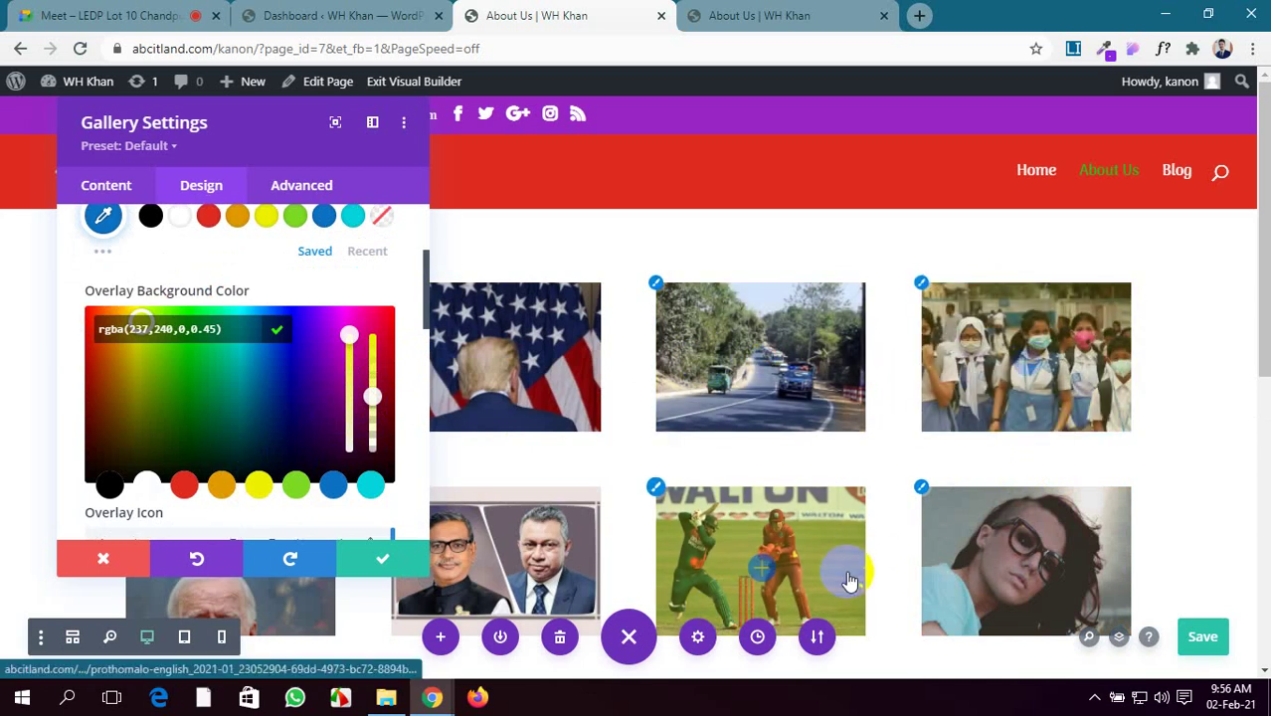
click(1204, 637)
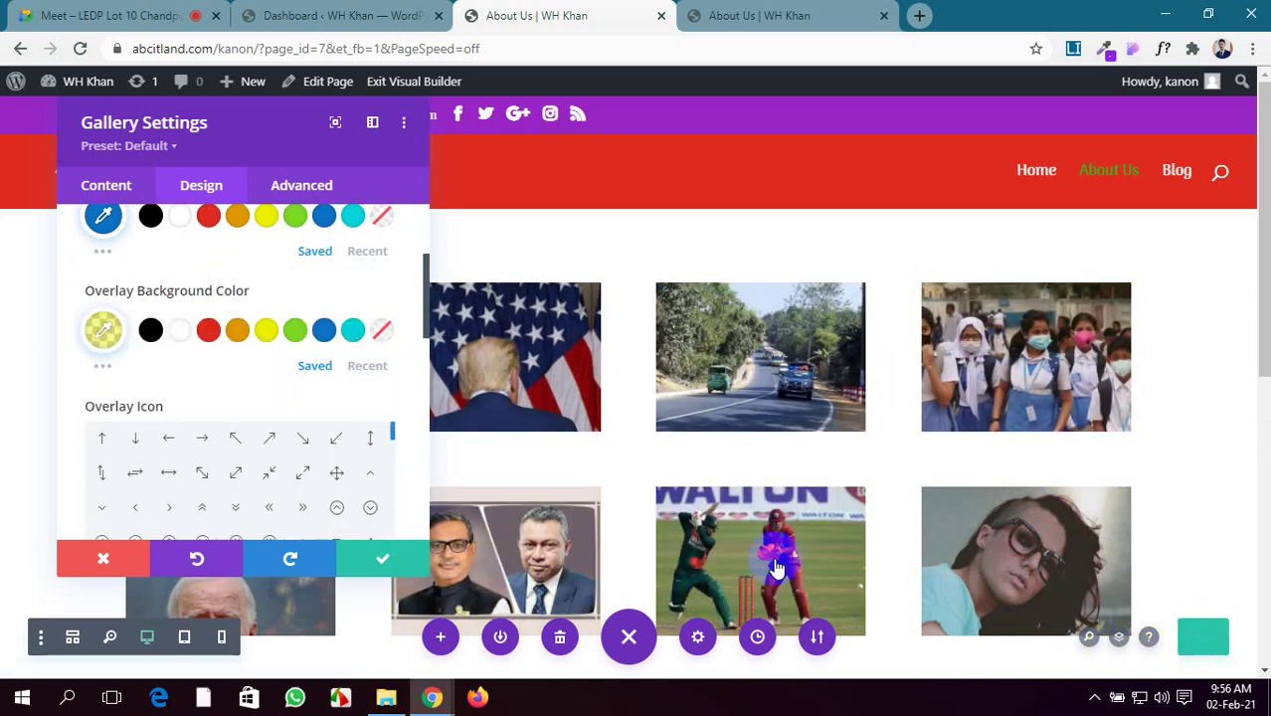
Expand the gallery's Image design options below the Overlay Icon grid, showing corners at 0px
scroll(290, 471, down, 3)
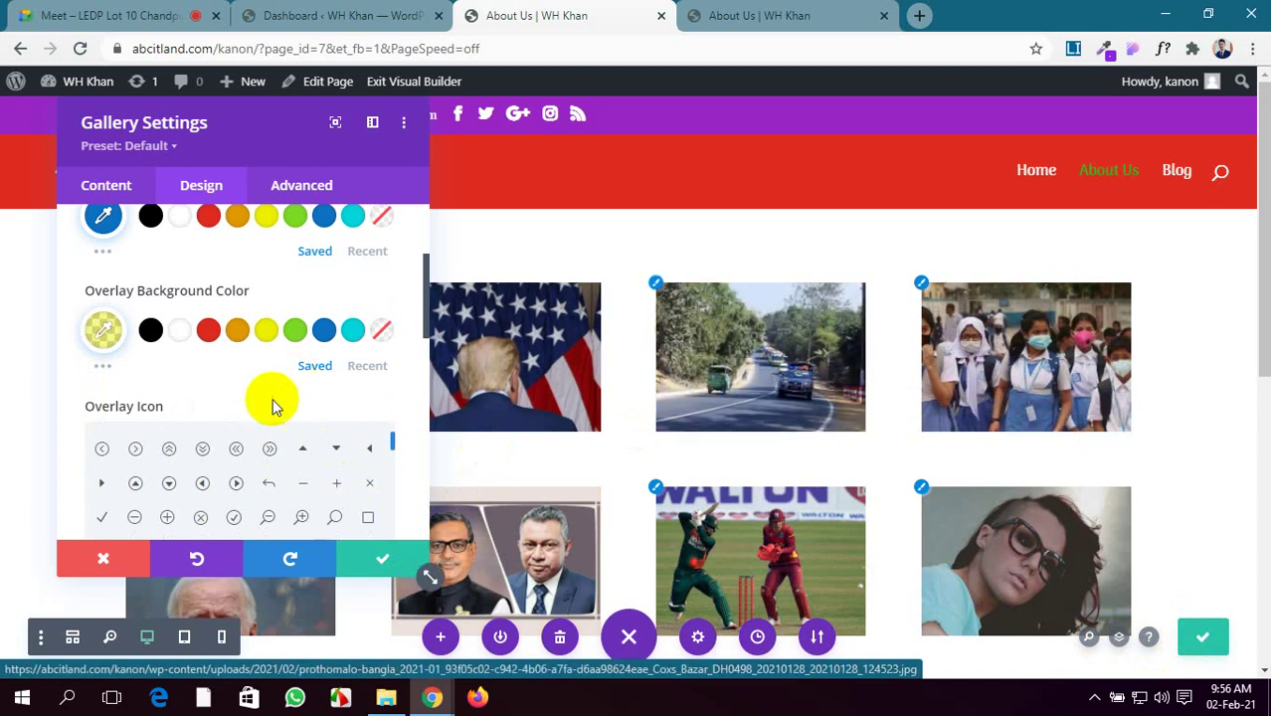
scroll(267, 455, down, 3)
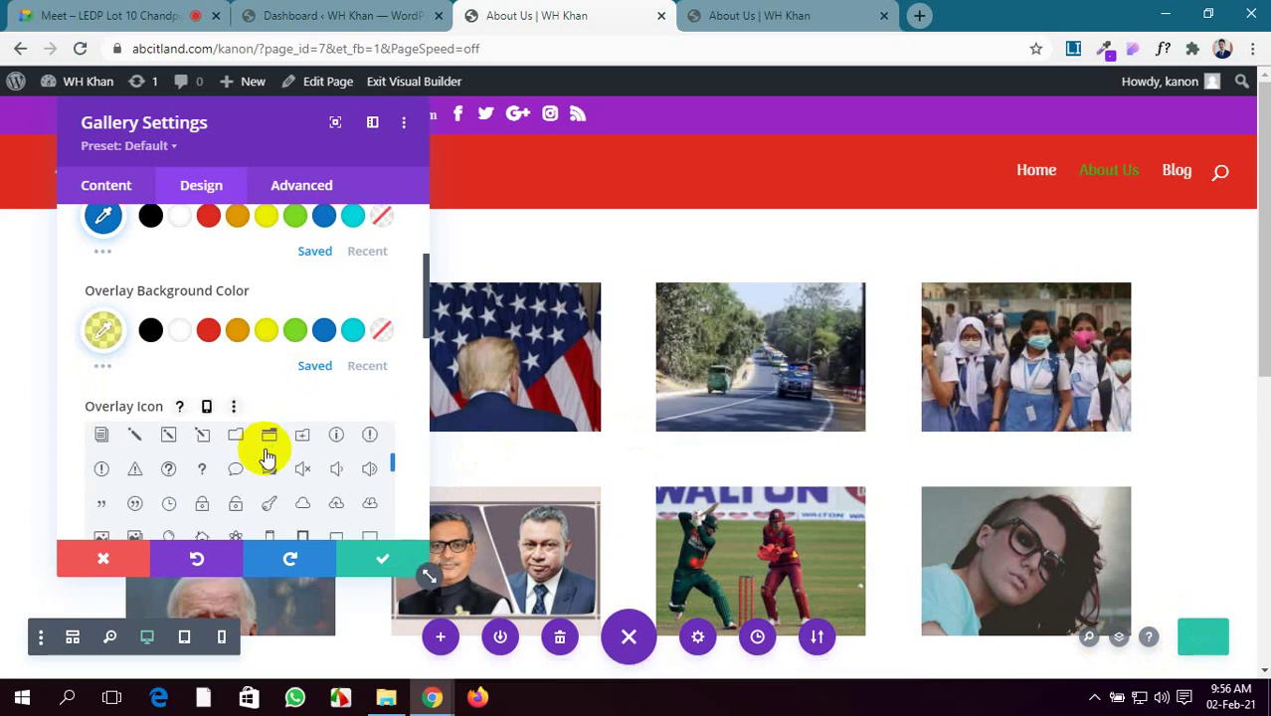
scroll(267, 457, up, 3)
scroll(267, 457, up, 2)
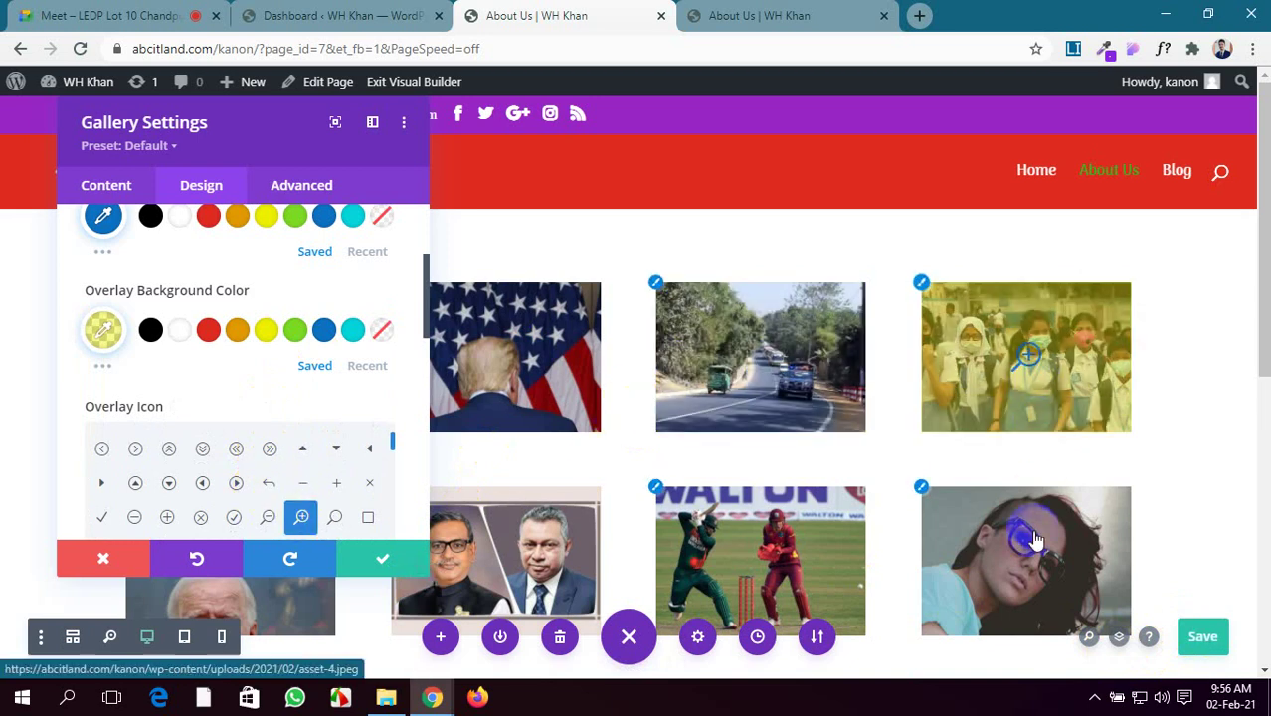
scroll(64, 423, down, 3)
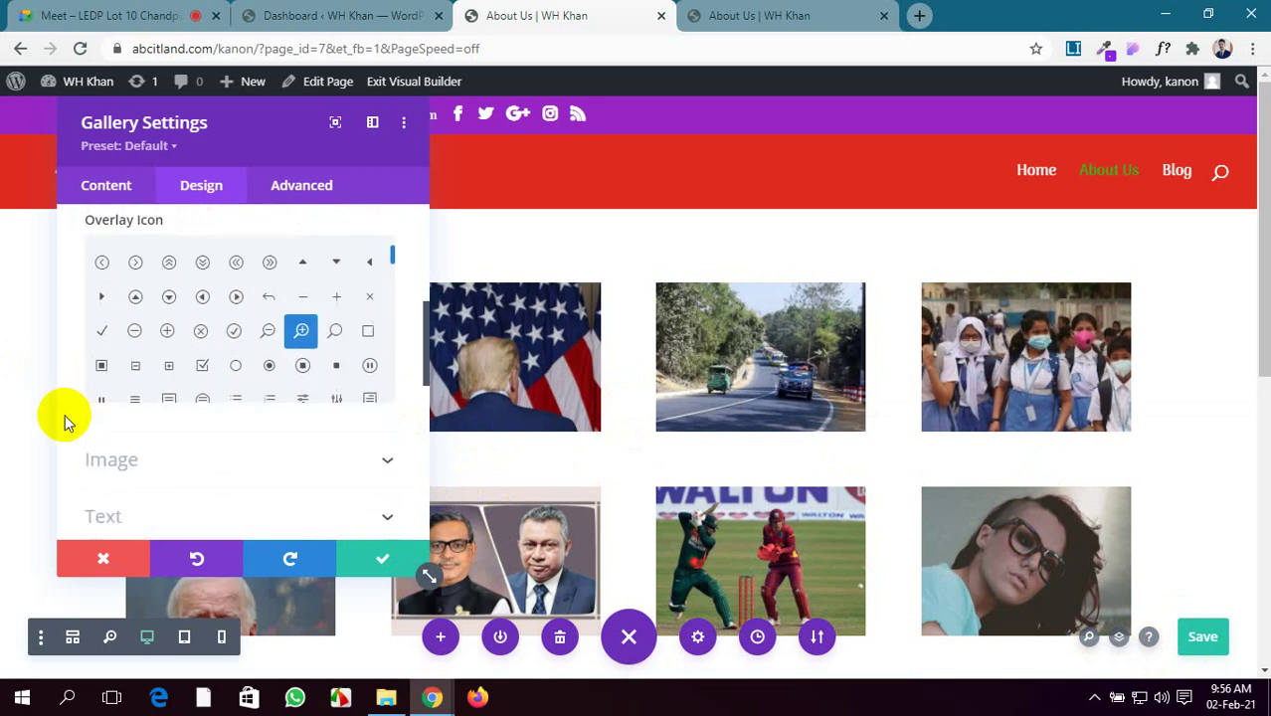
click(344, 368)
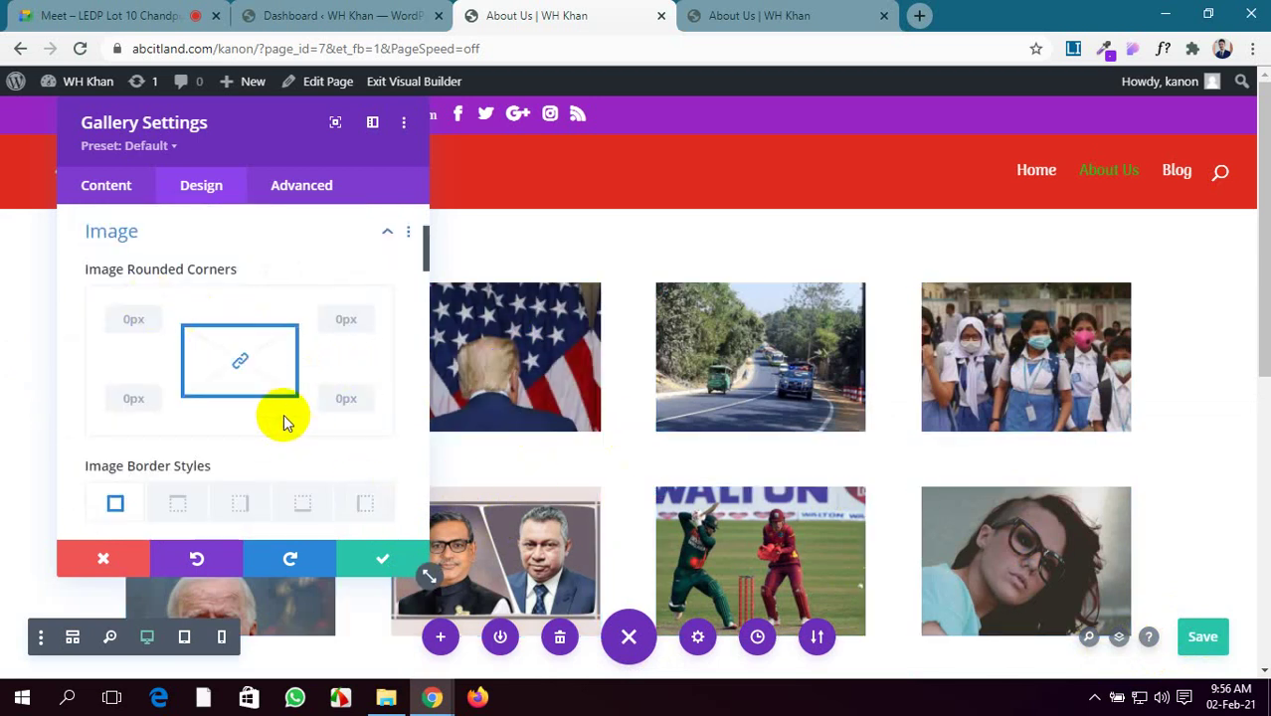
scroll(284, 421, up, 2)
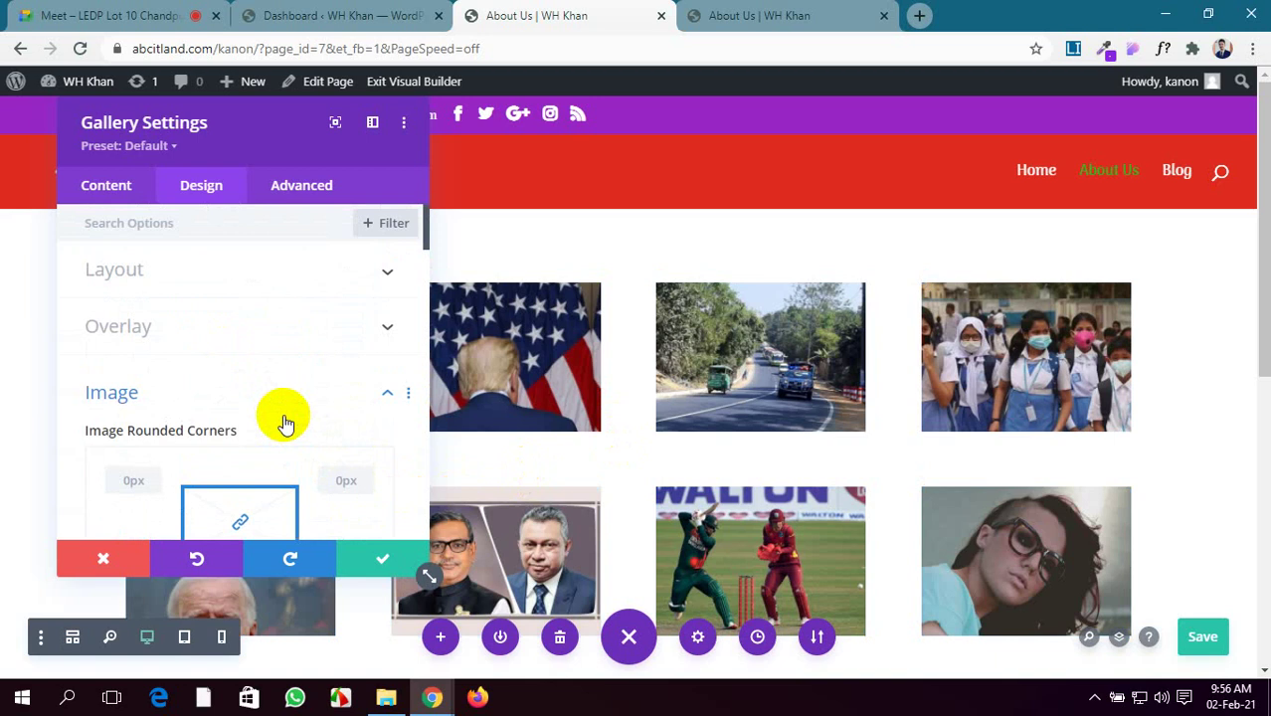
click(785, 10)
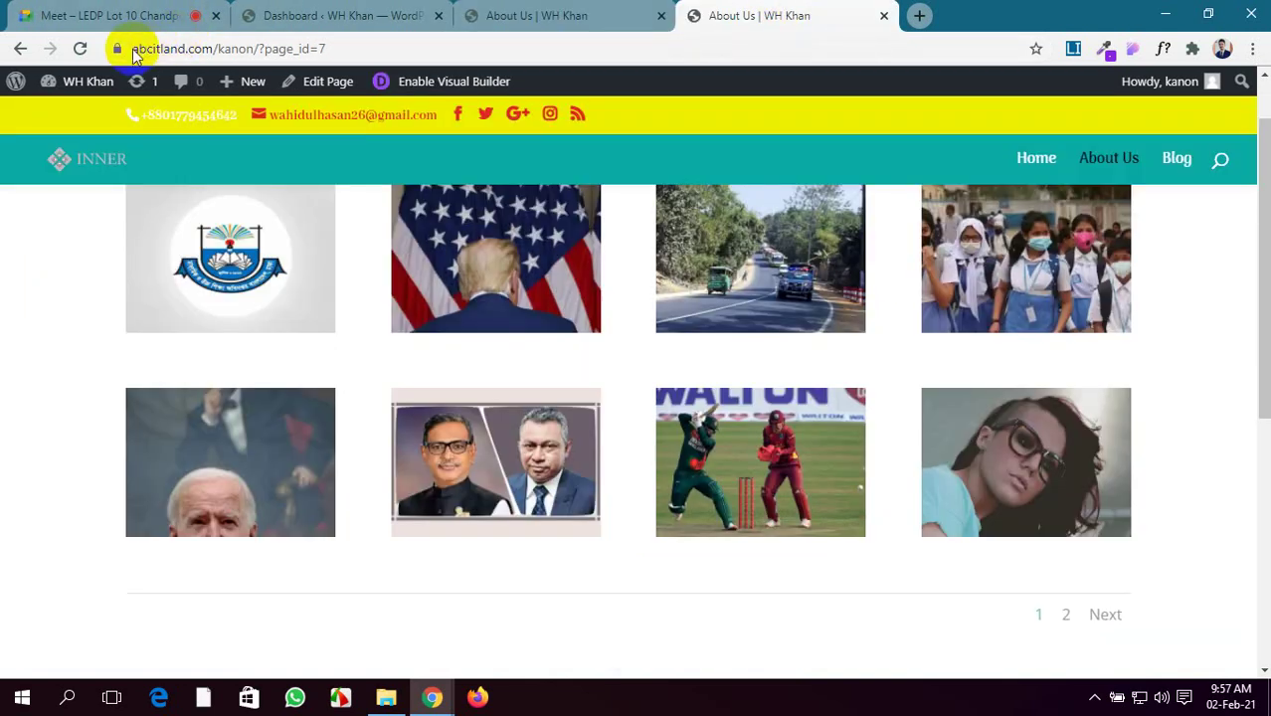
click(80, 48)
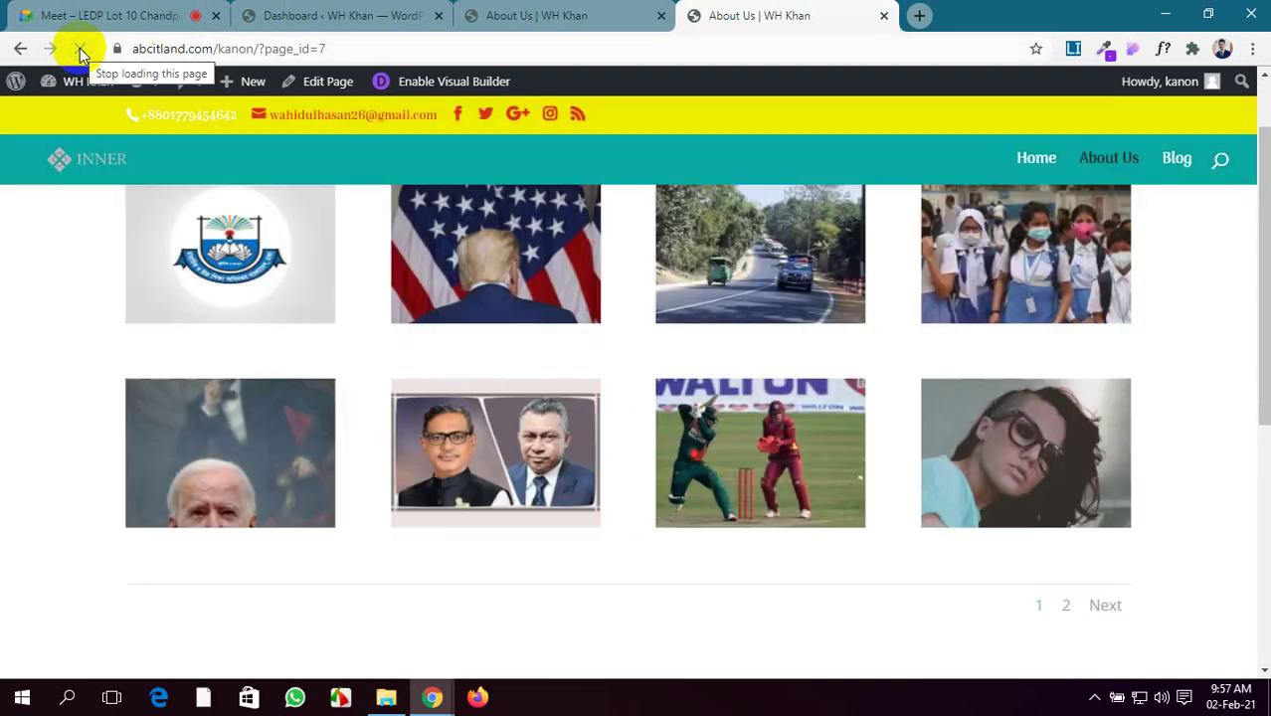
scroll(647, 278, up, 1)
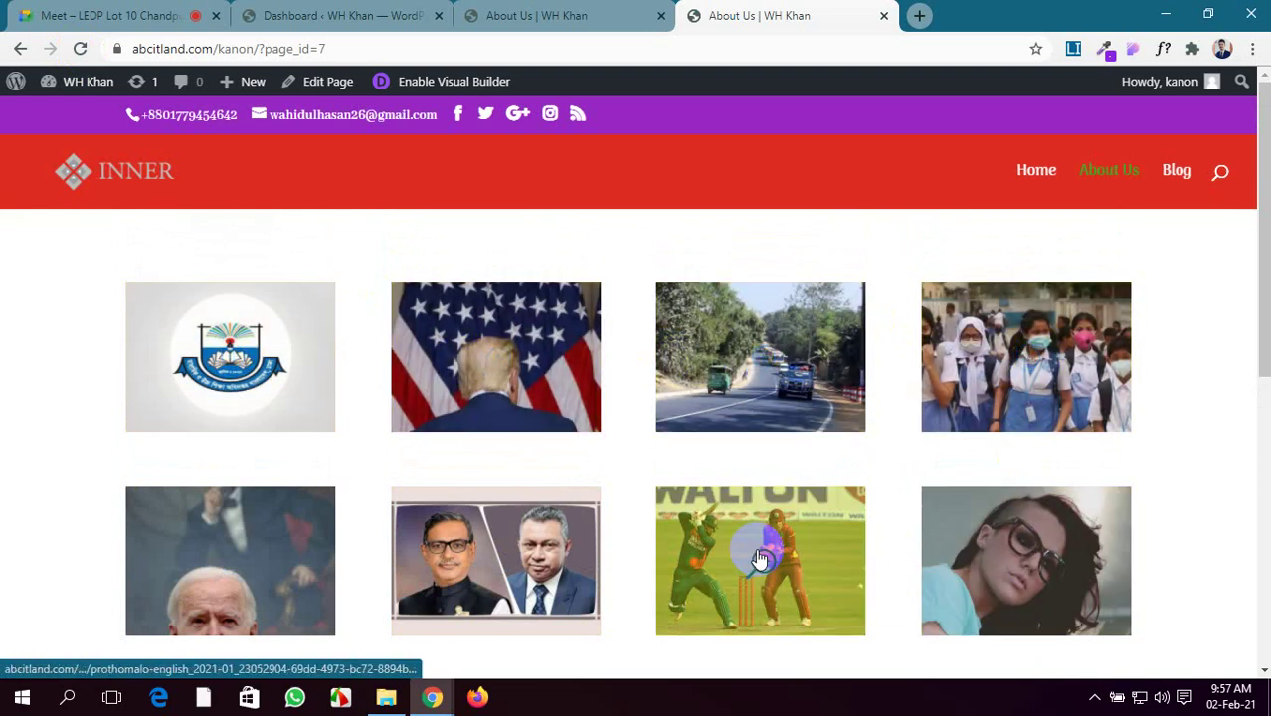
click(169, 8)
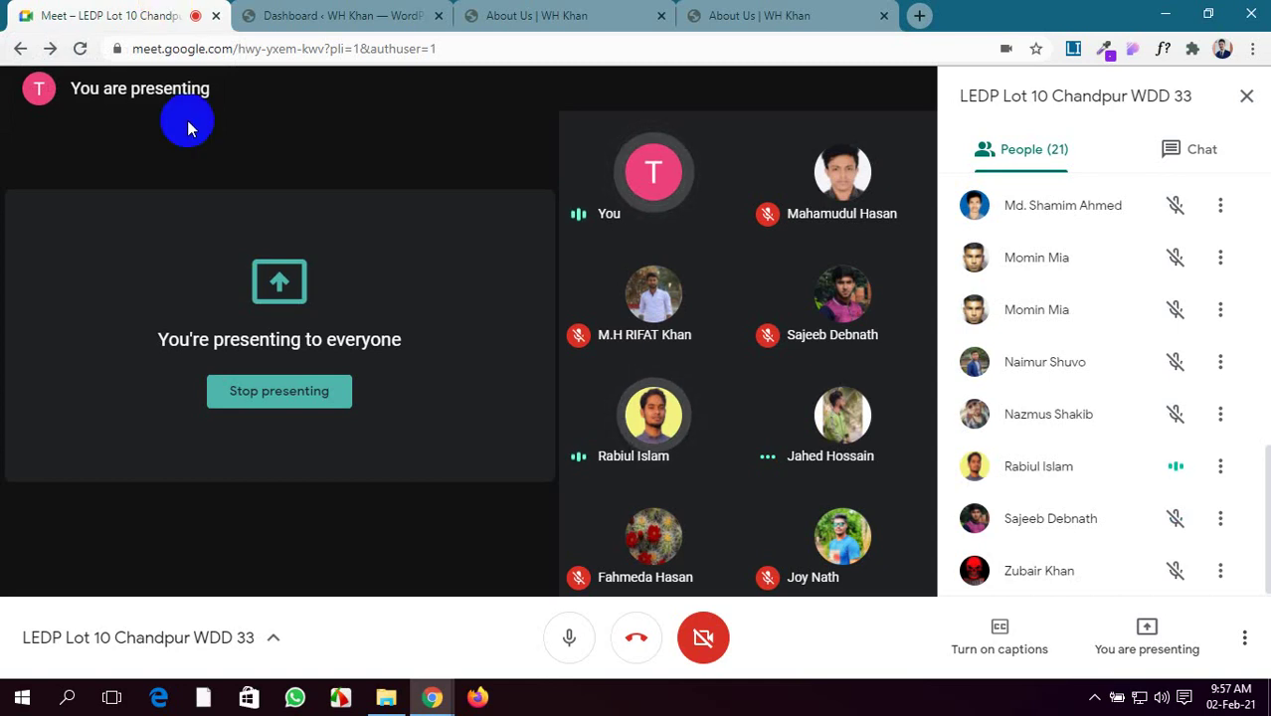
click(743, 15)
click(550, 16)
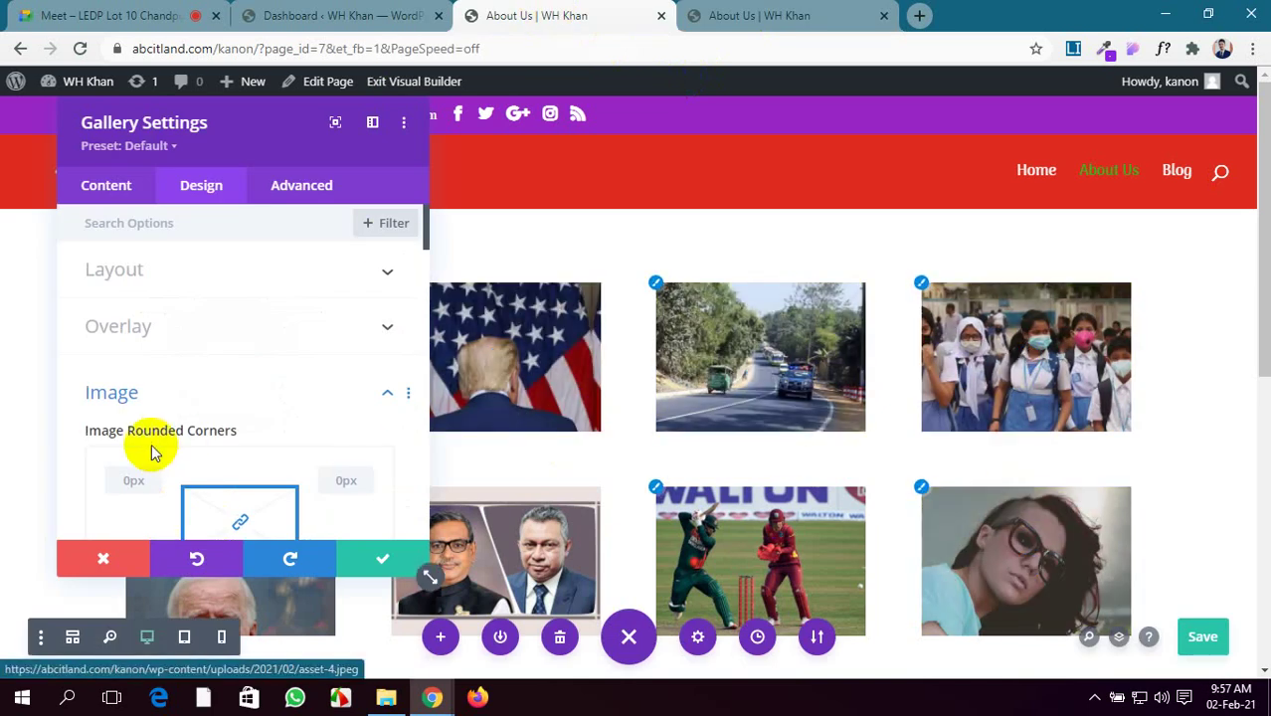
Check the gallery on the live About Us page, then return to the builder
scroll(151, 444, down, 5)
scroll(151, 444, up, 3)
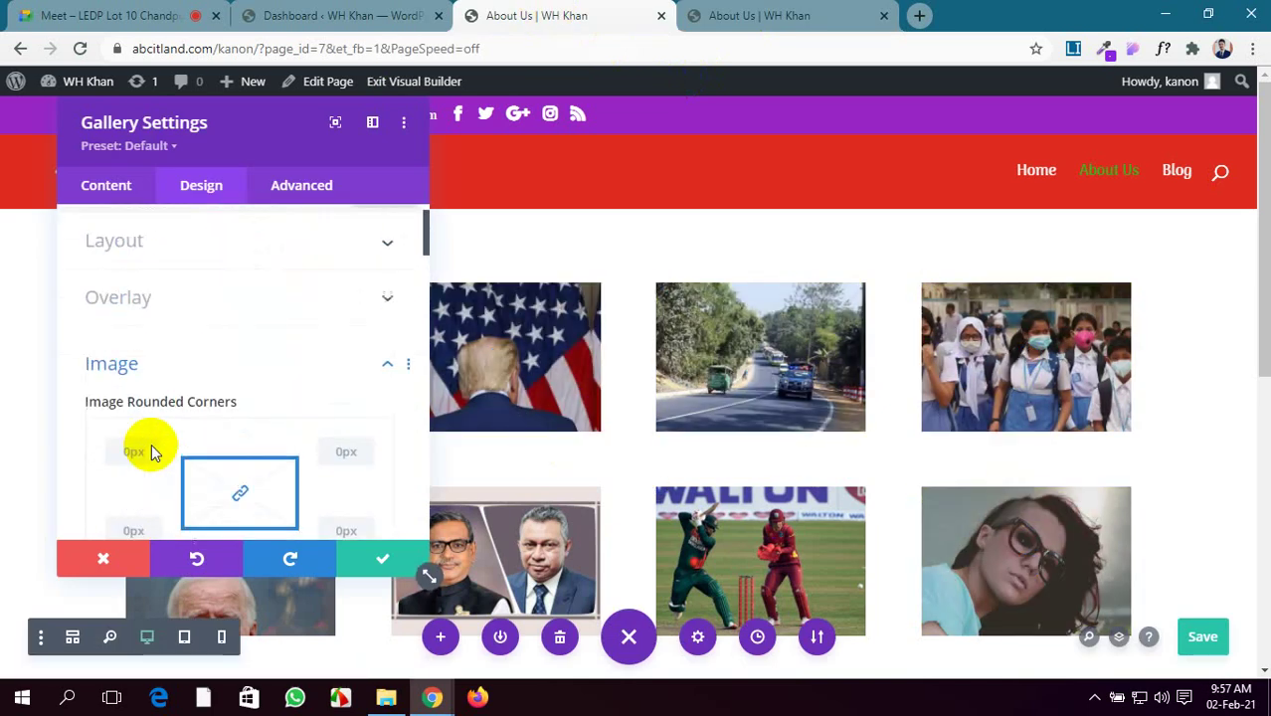
scroll(151, 444, down, 5)
scroll(151, 453, down, 1)
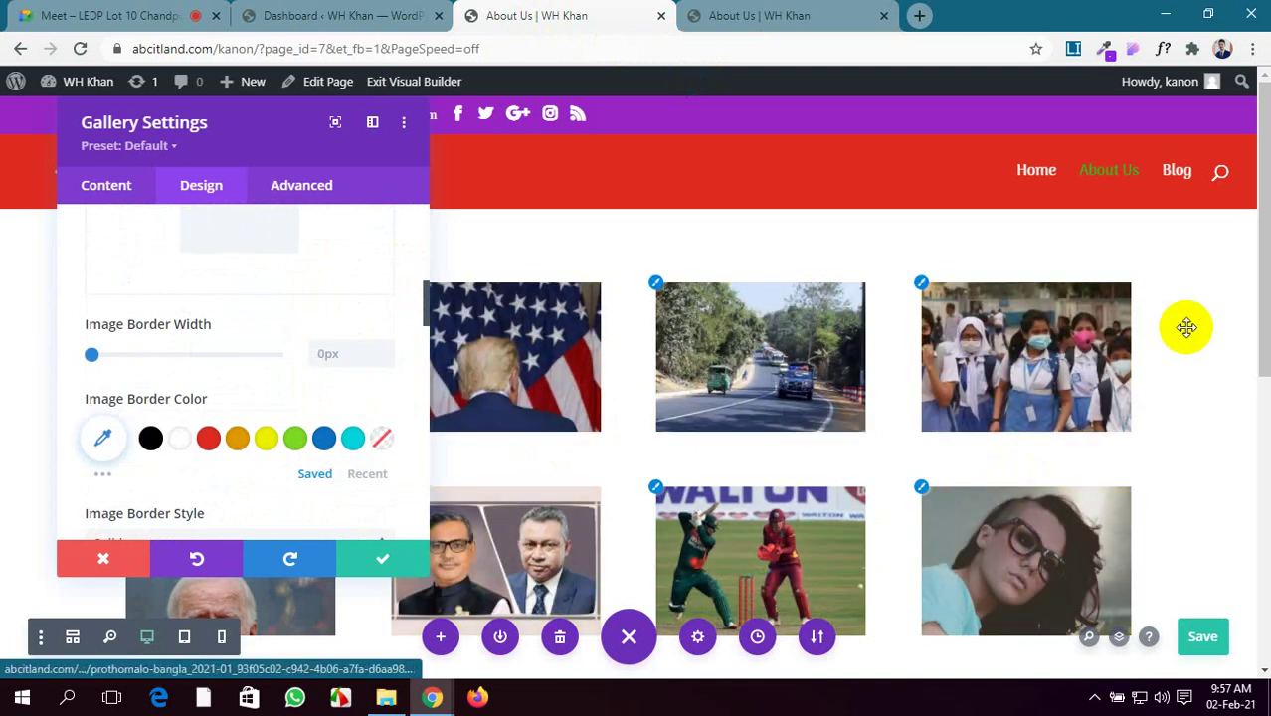
scroll(696, 408, down, 1)
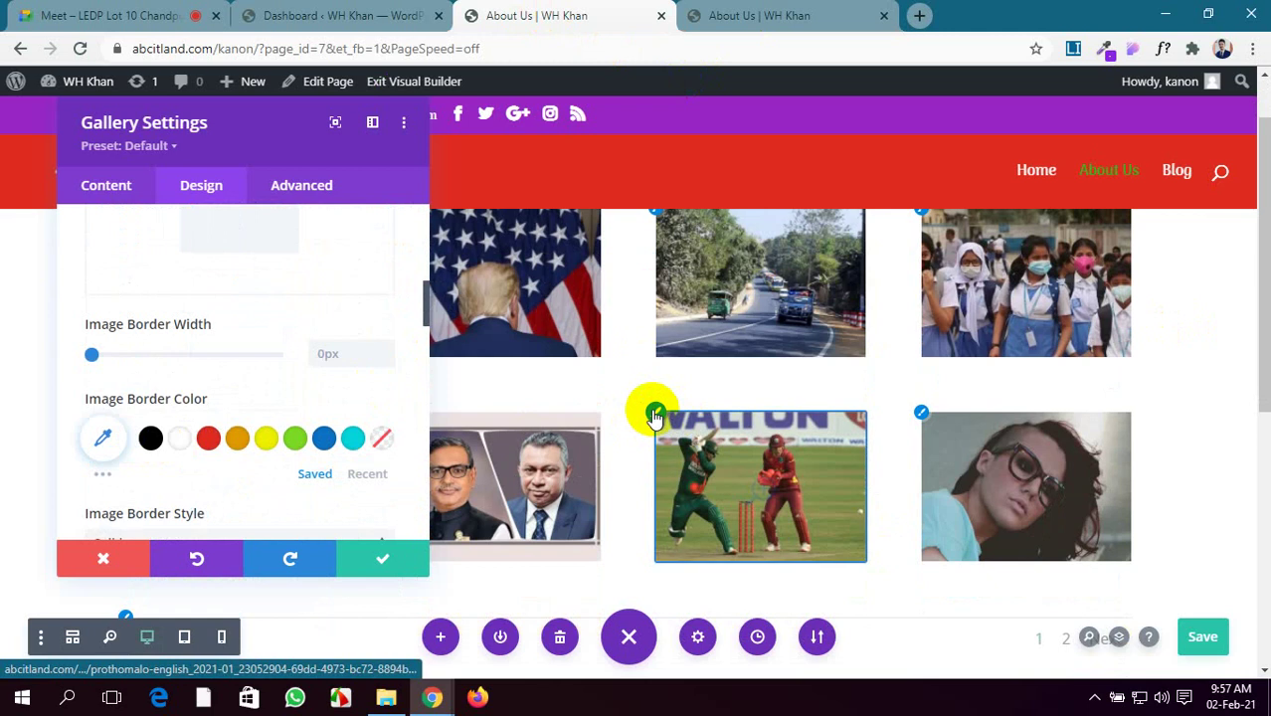
scroll(249, 396, up, 5)
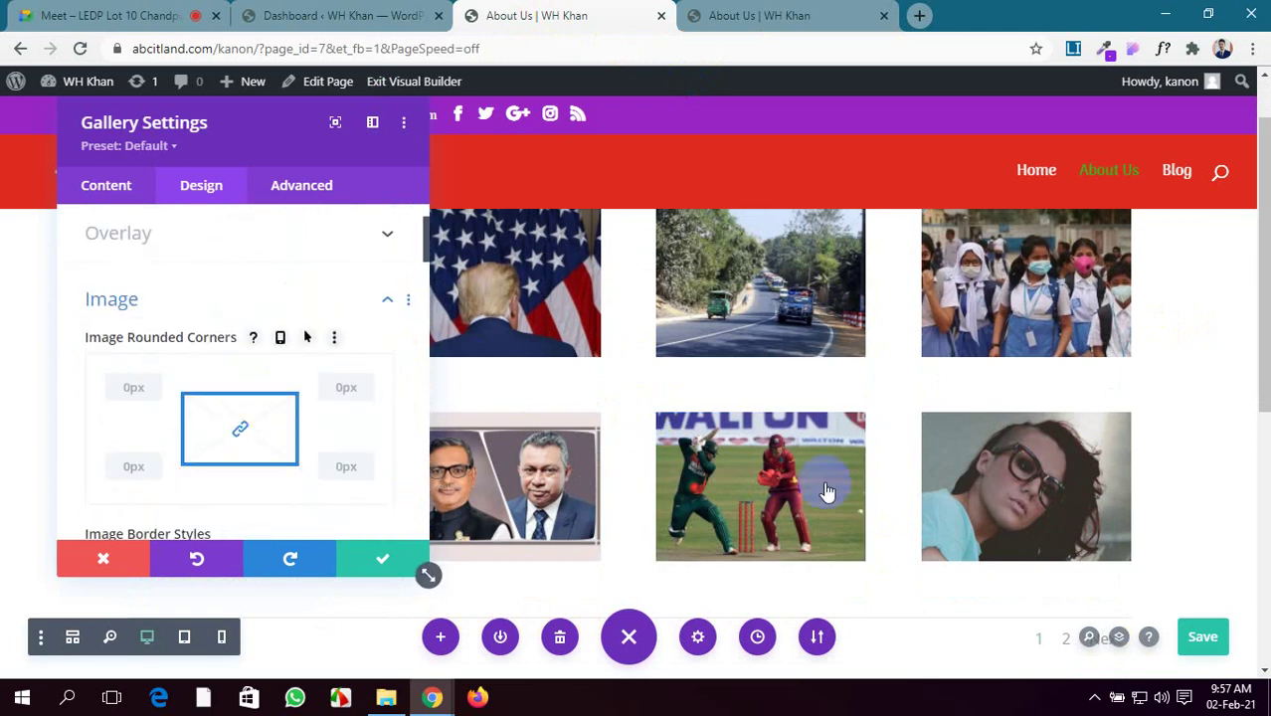
click(756, 15)
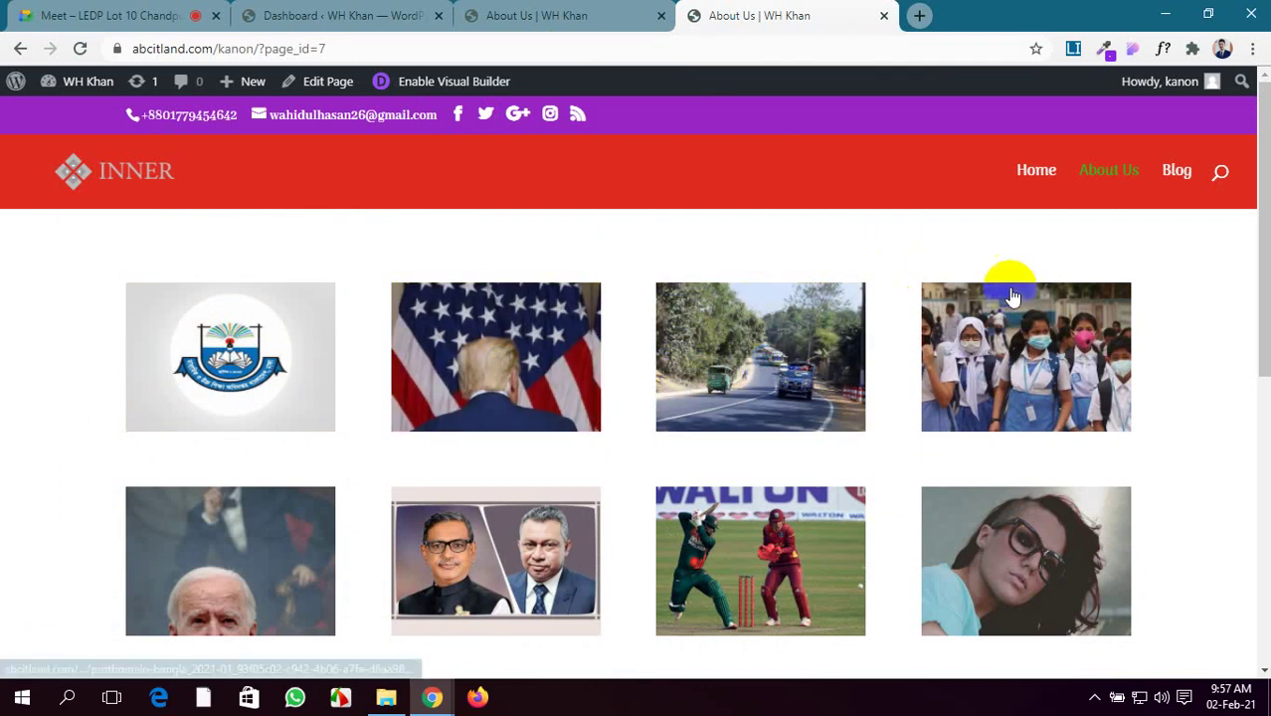
click(546, 12)
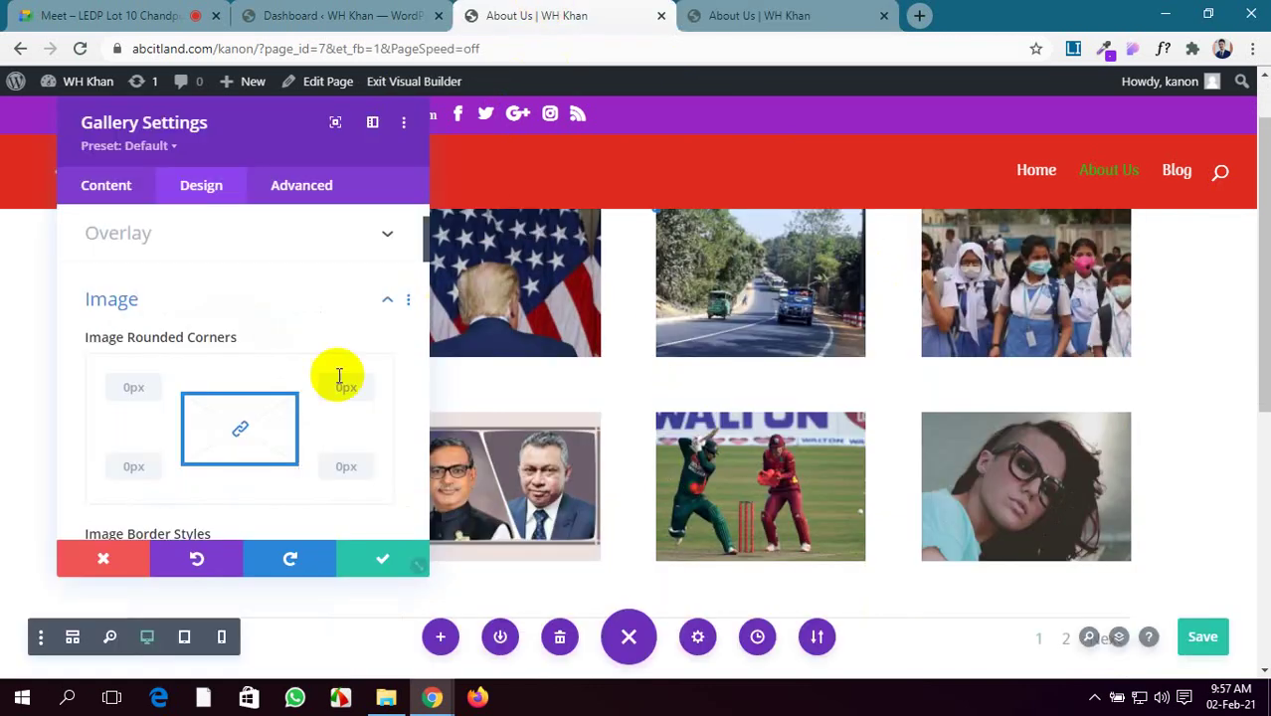
Unlink the image corners and round top-left and bottom-right by 20px
scroll(225, 430, up, 2)
scroll(225, 438, down, 2)
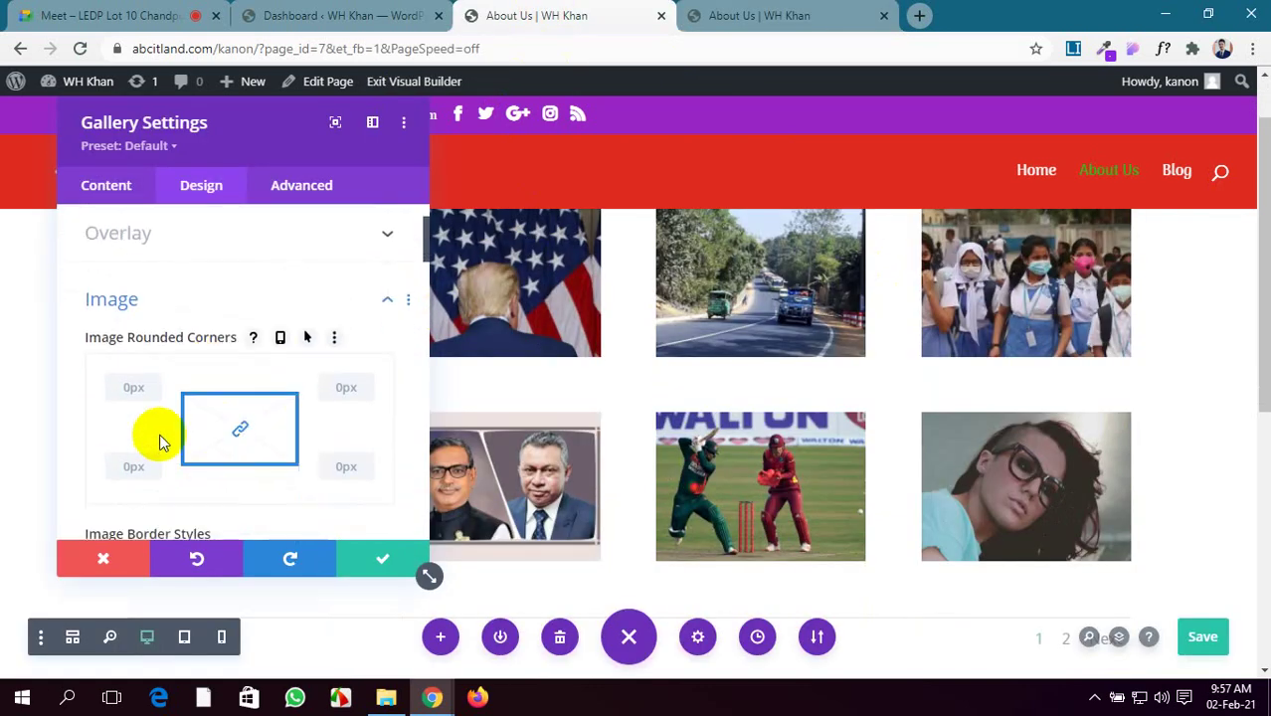
click(232, 428)
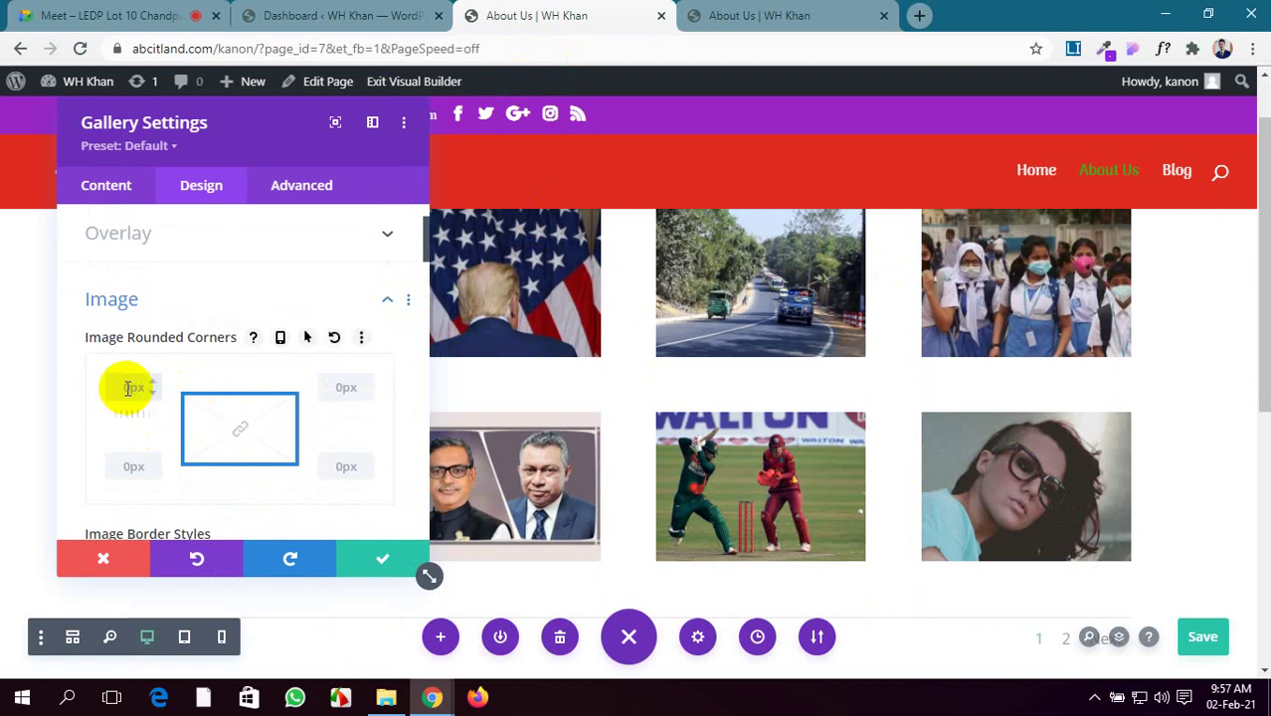
click(327, 465)
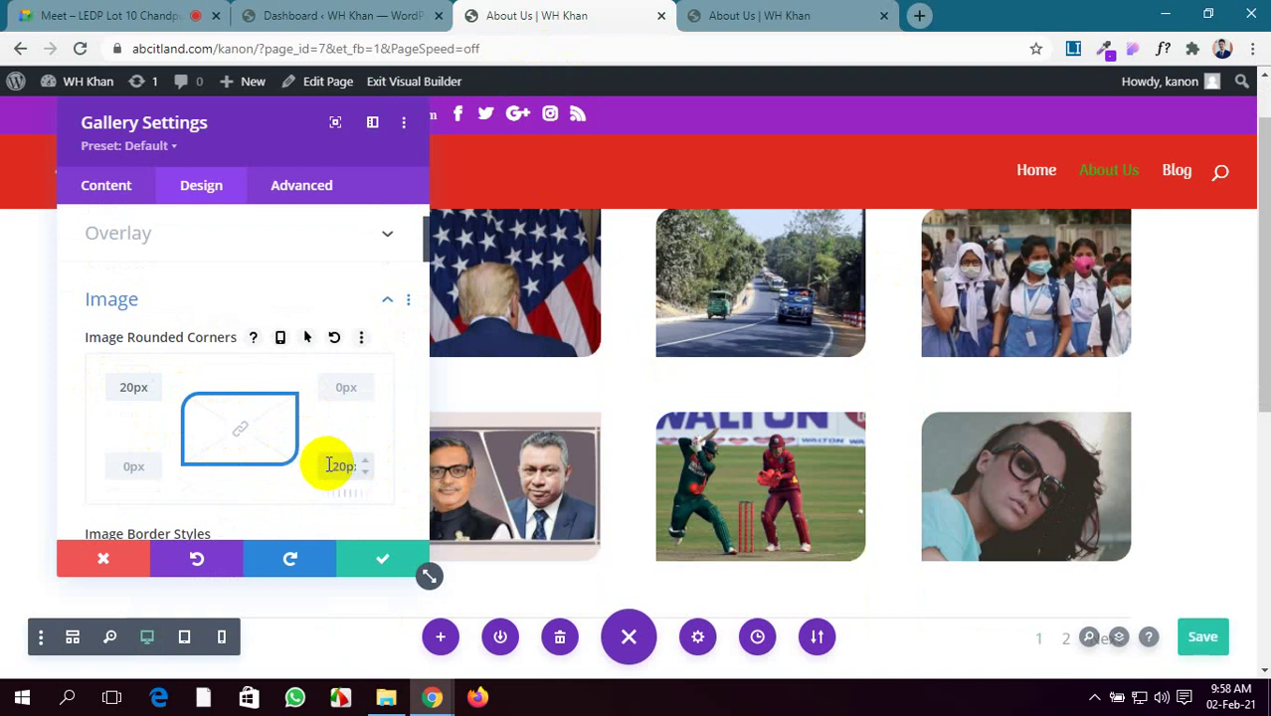
Admit the participant waiting in the video call and return to the builder
click(109, 16)
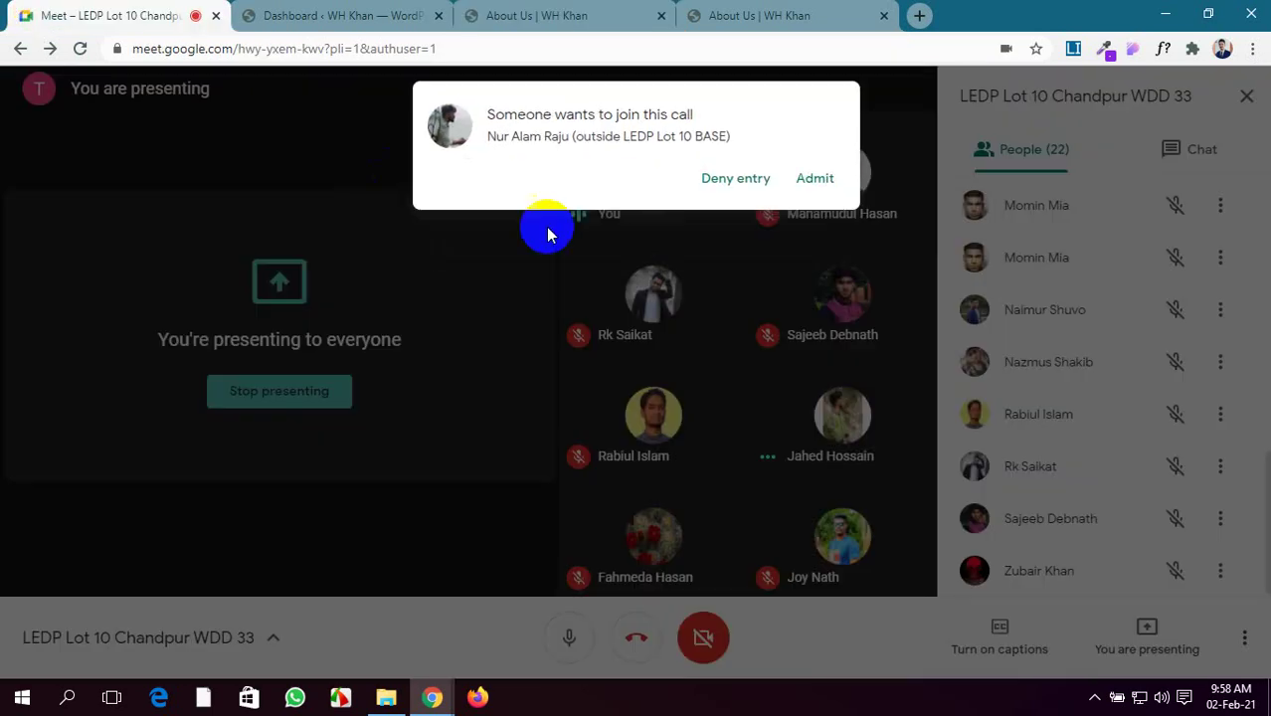
click(816, 179)
click(557, 14)
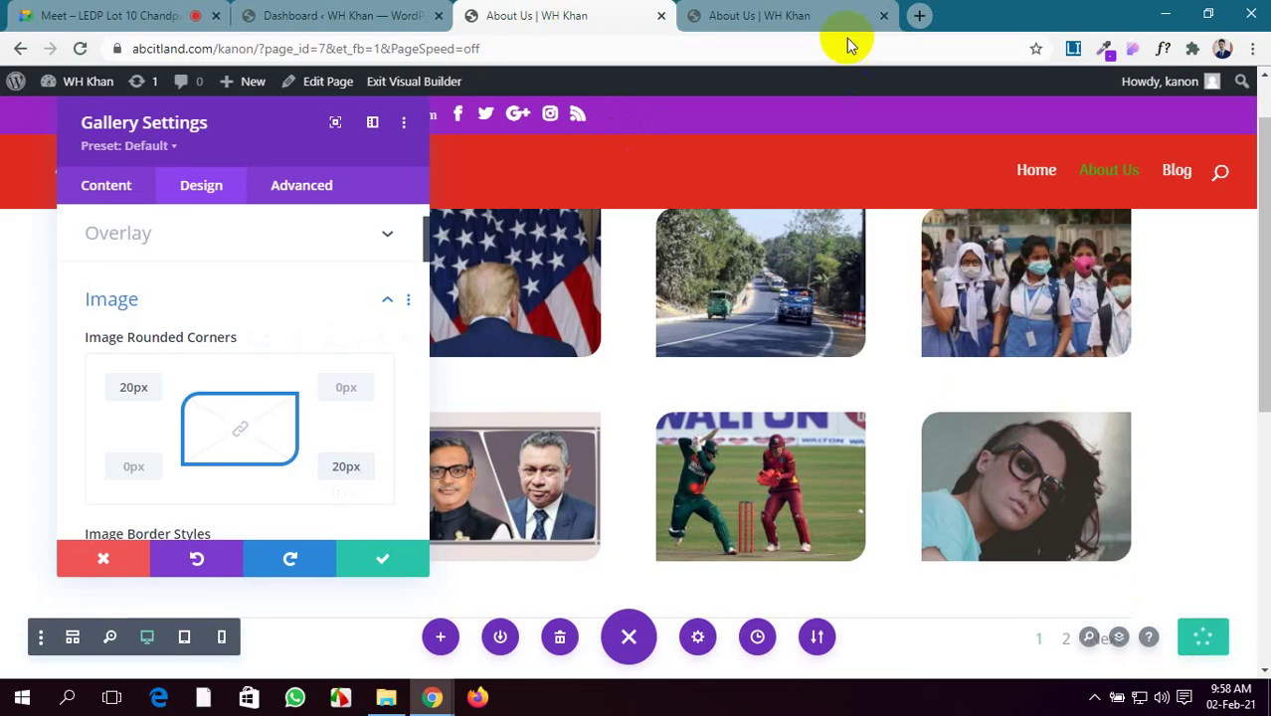
click(822, 12)
click(79, 48)
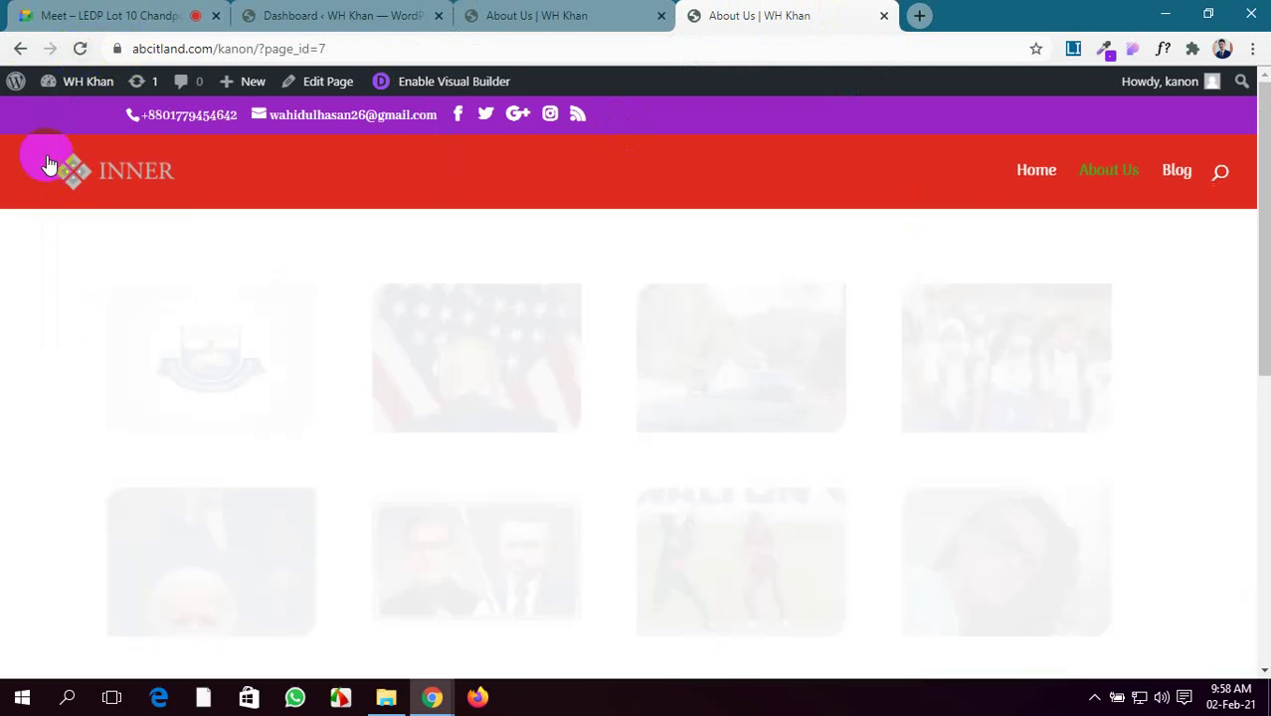
scroll(648, 374, down, 2)
scroll(648, 374, down, 1)
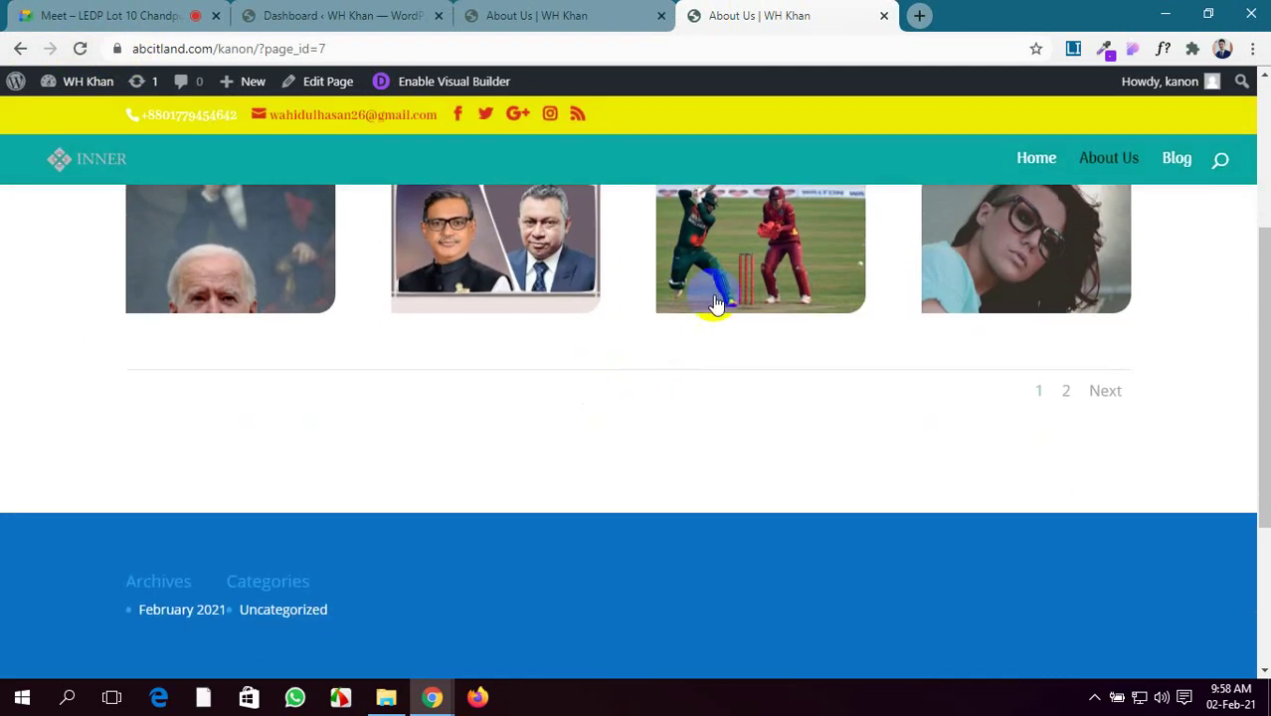
scroll(723, 269, up, 2)
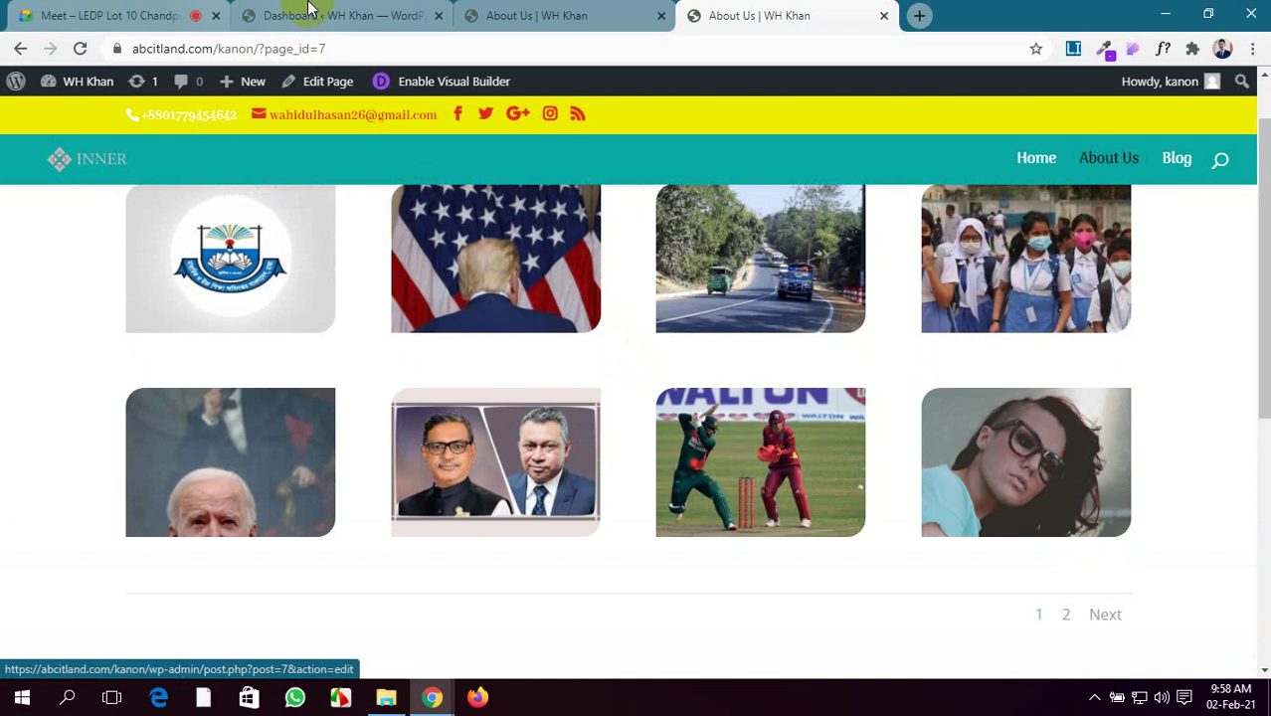
click(329, 14)
click(502, 15)
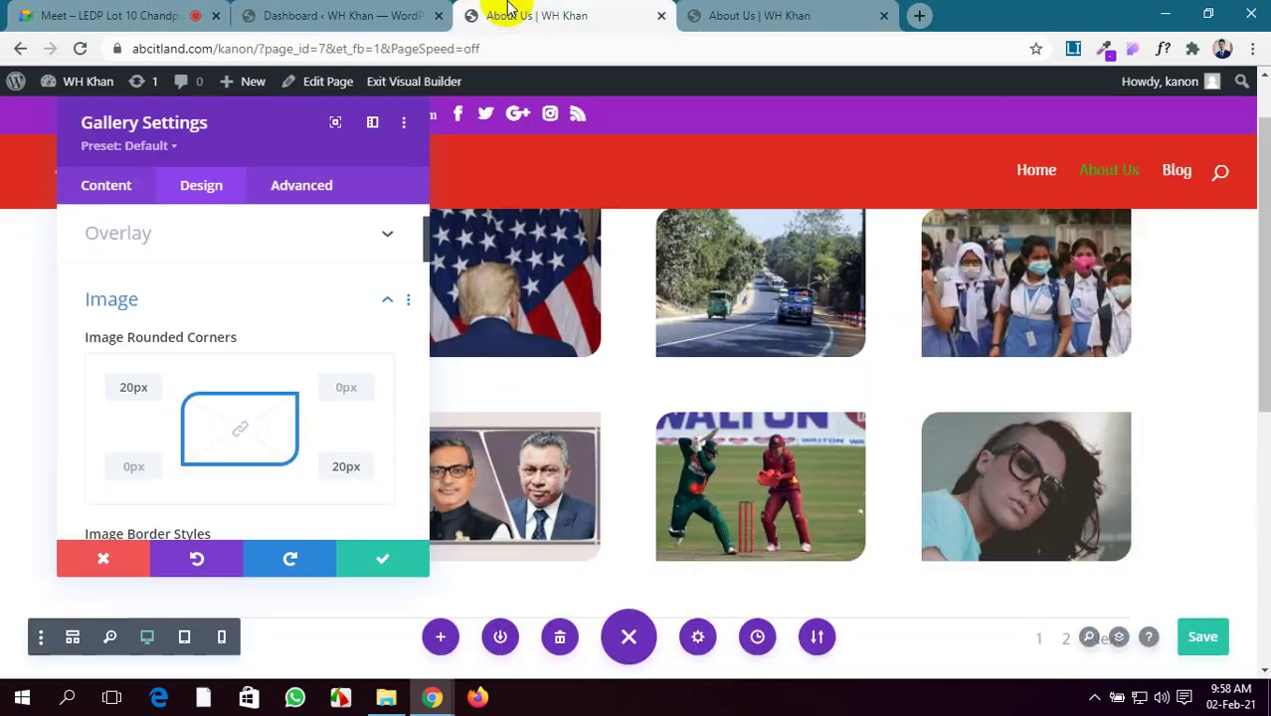
Give the gallery images a basic box shadow preset
scroll(177, 482, down, 1)
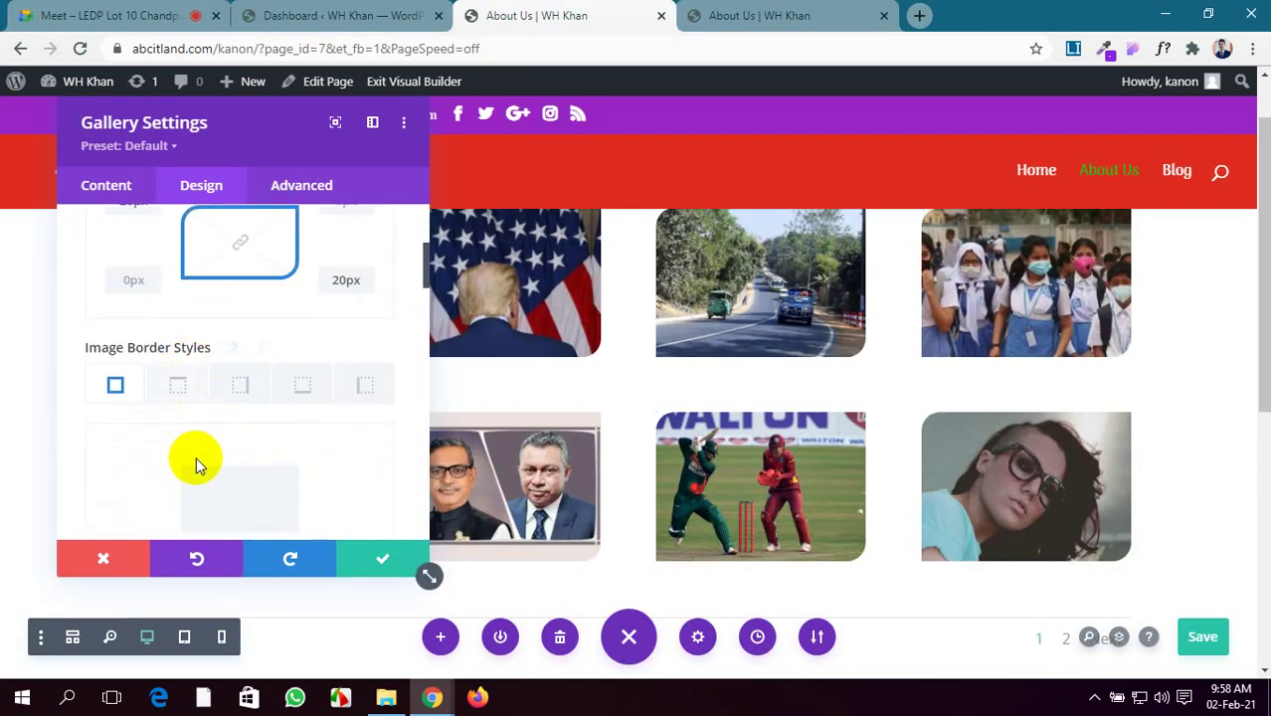
scroll(193, 459, down, 1)
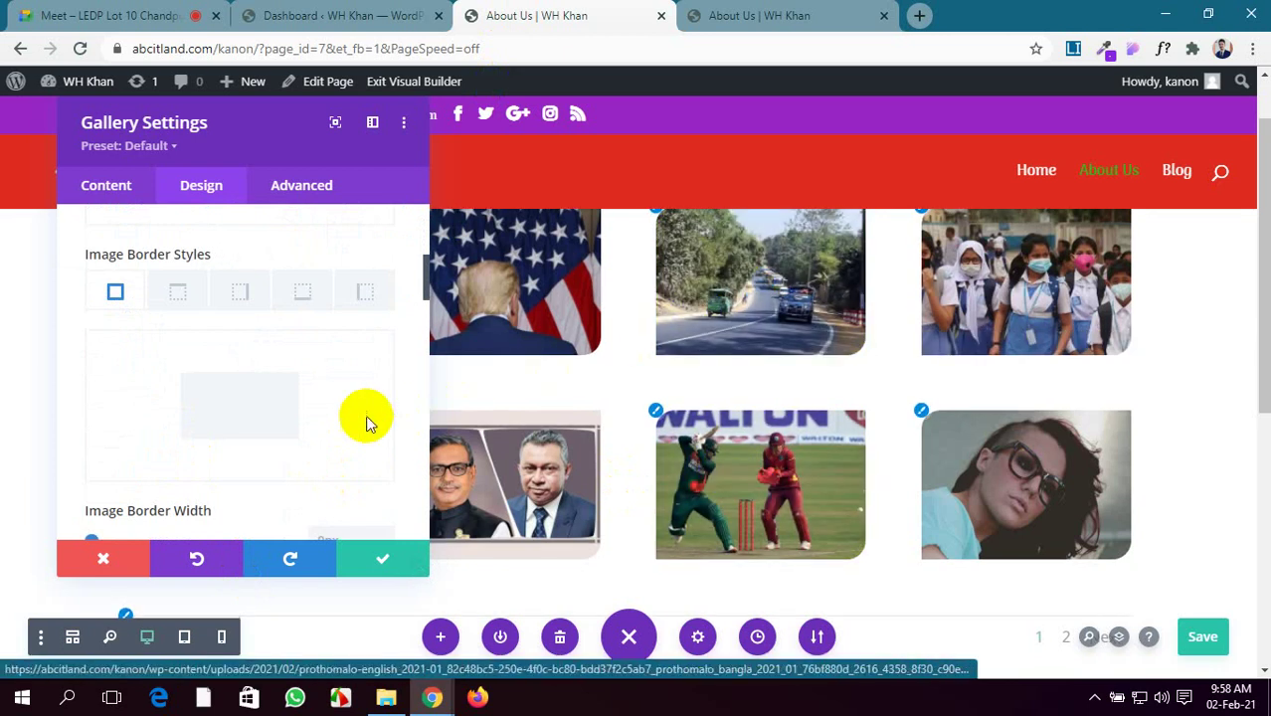
scroll(363, 418, down, 3)
scroll(285, 413, down, 1)
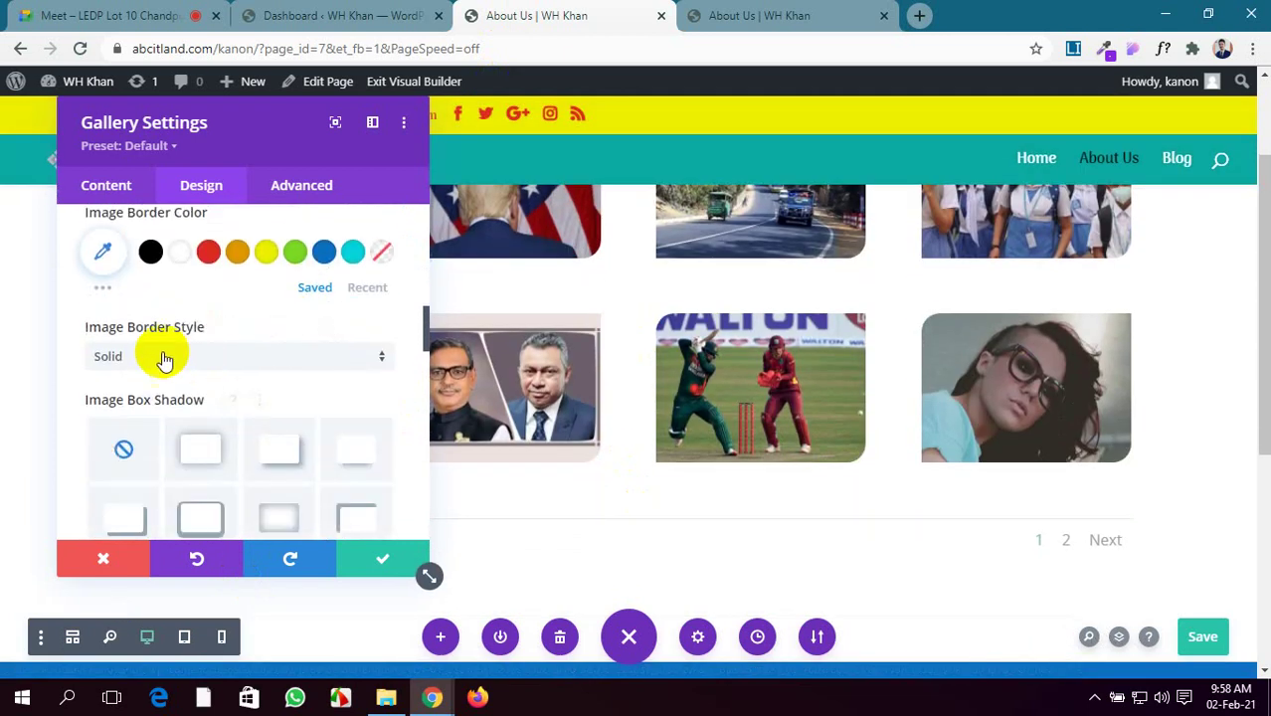
scroll(202, 410, down, 1)
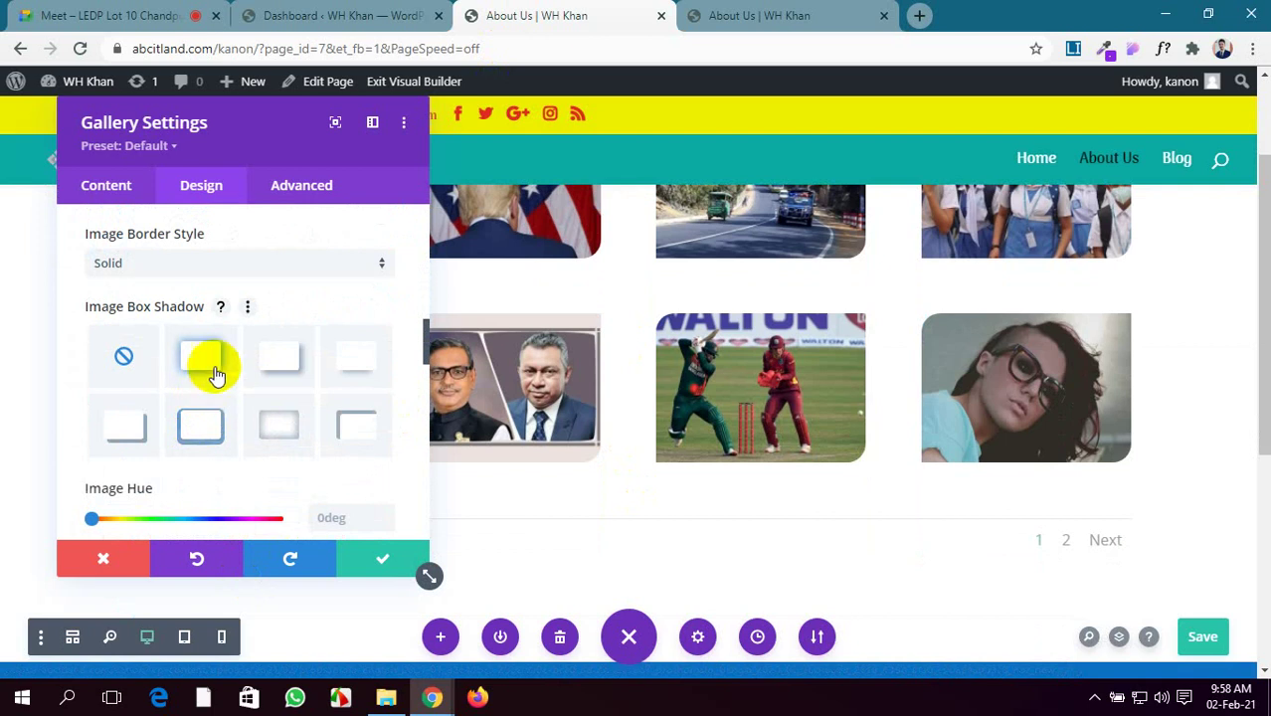
click(204, 360)
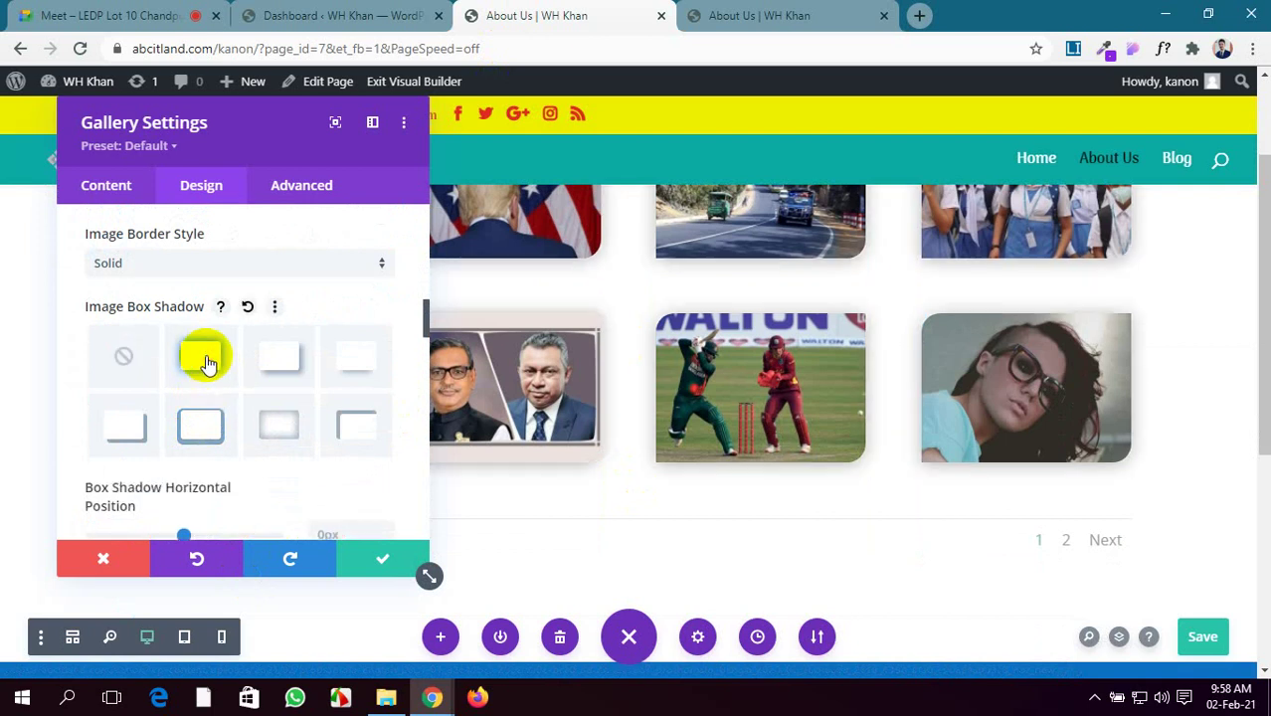
Admit the waiting participant to the video call and return to the gallery settings
click(103, 14)
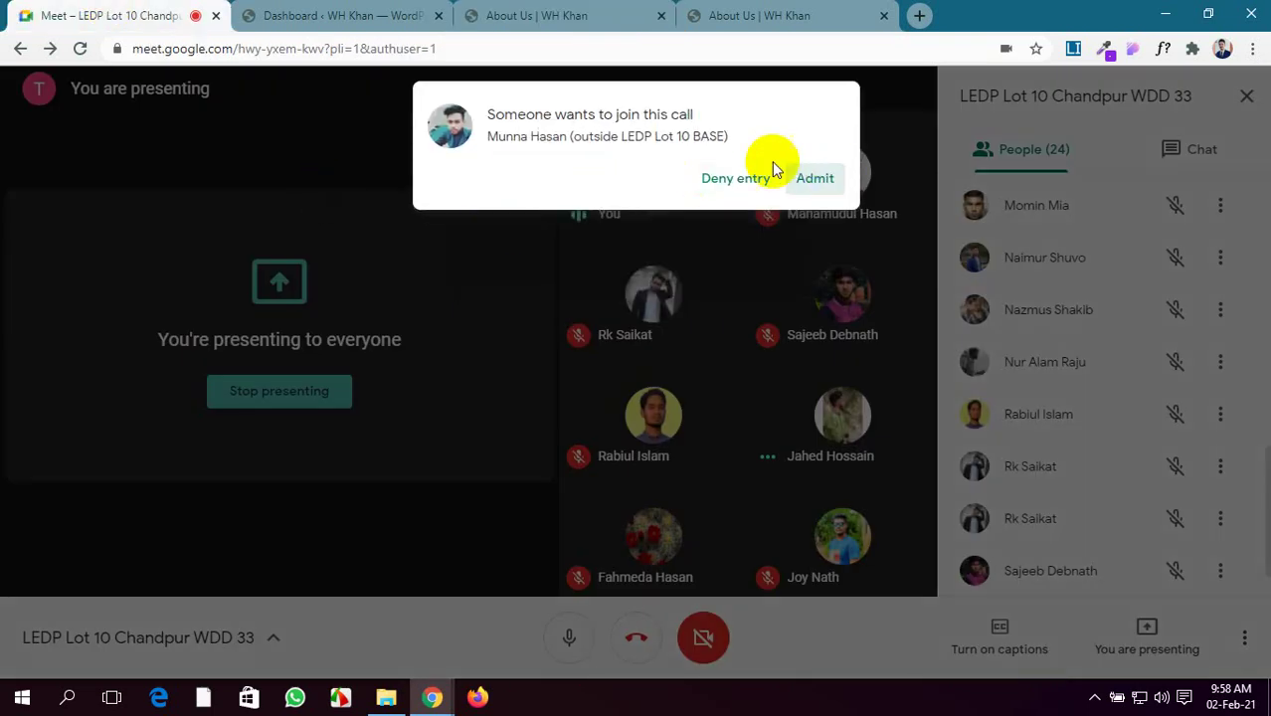
click(815, 178)
click(542, 14)
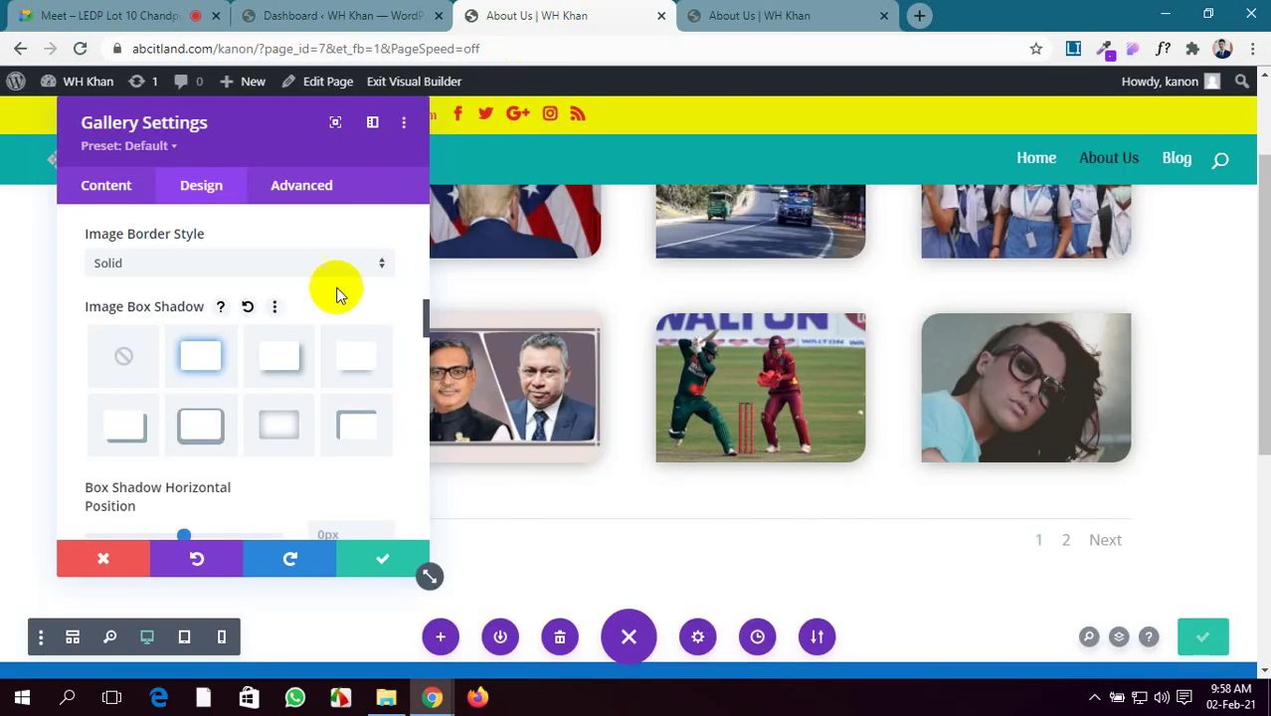
Try right-offset and 10px corner shadows, settling on the inner-glow preset with 0px offsets
click(285, 360)
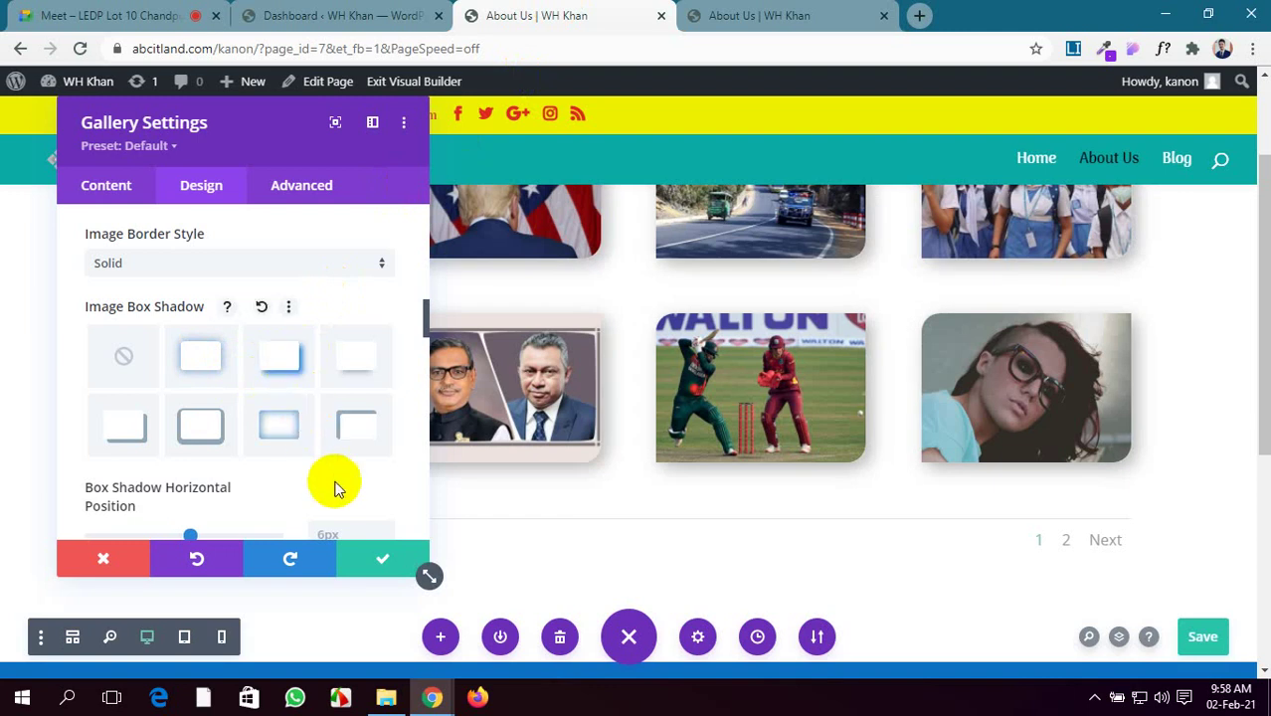
scroll(308, 427, down, 1)
click(298, 330)
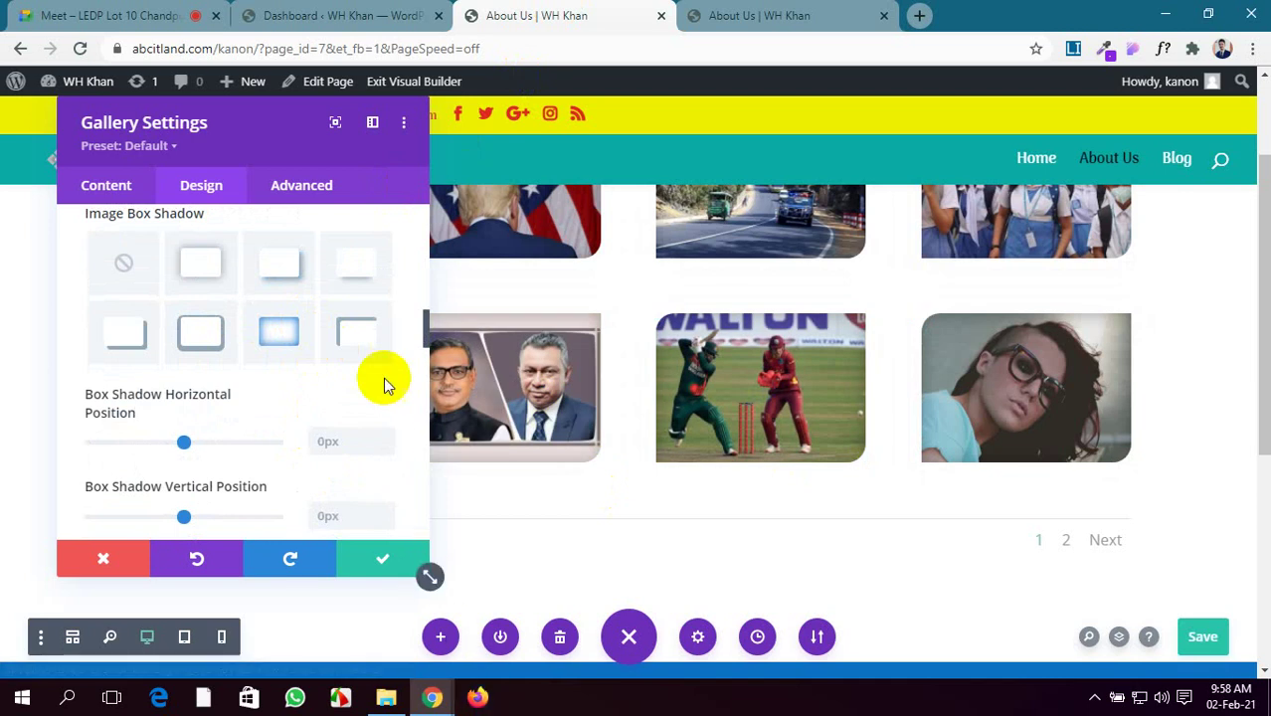
click(372, 337)
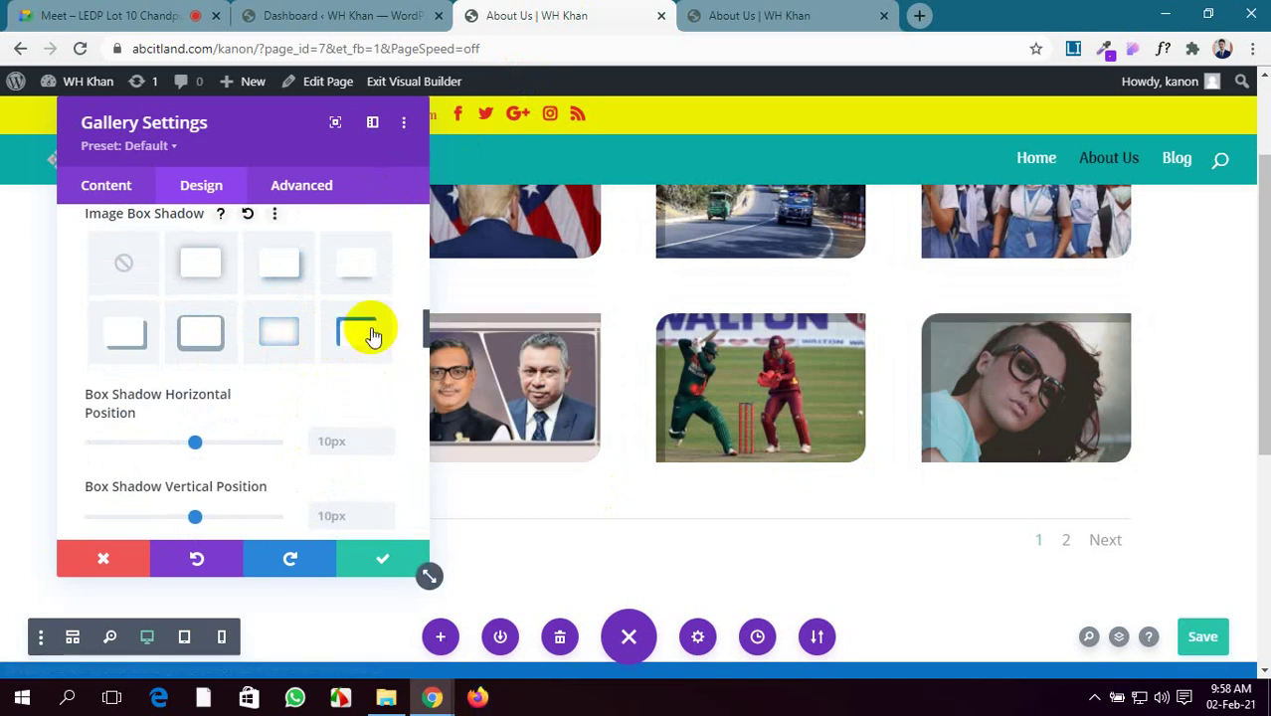
click(268, 336)
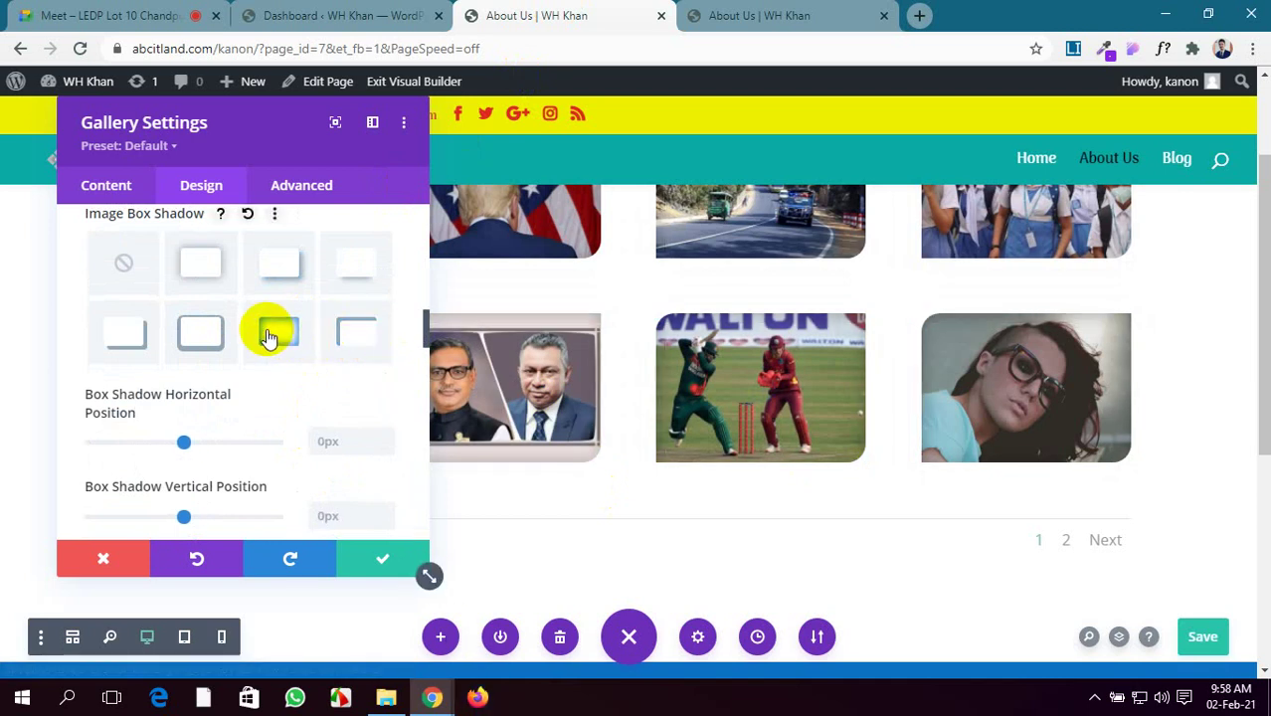
scroll(815, 505, up, 2)
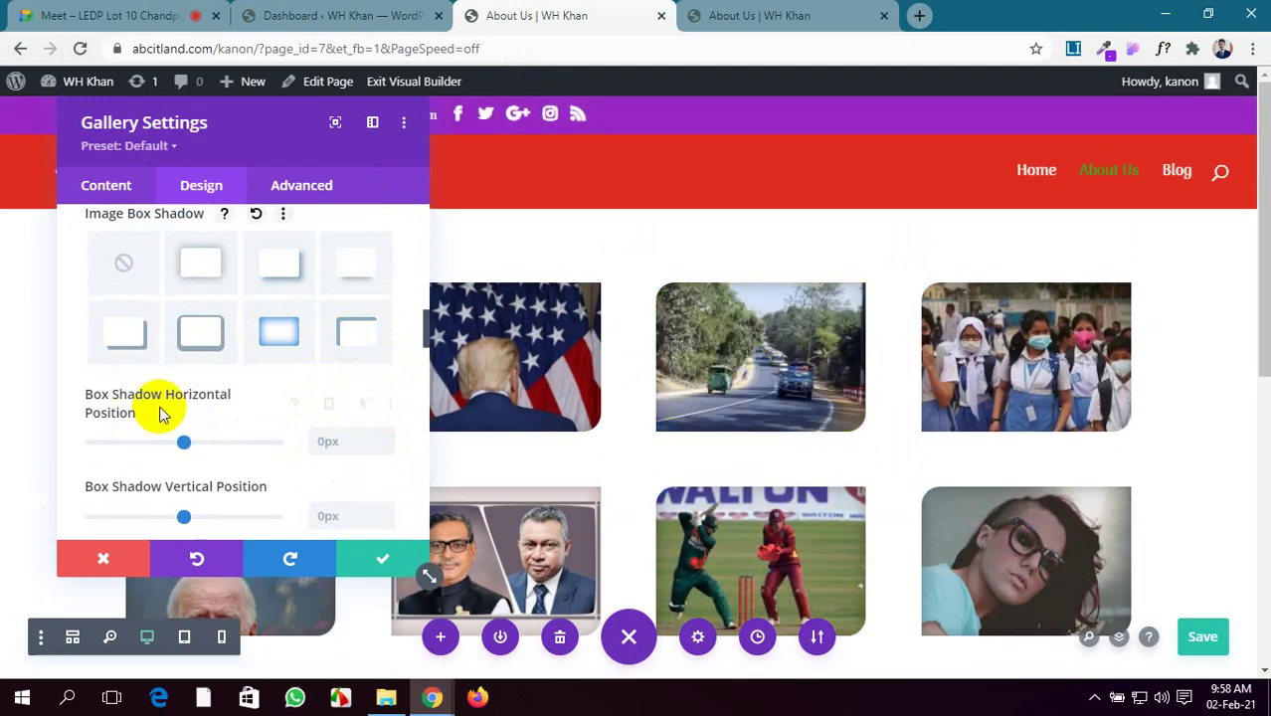
Set the box shadow blur strength to 30px
scroll(159, 412, down, 3)
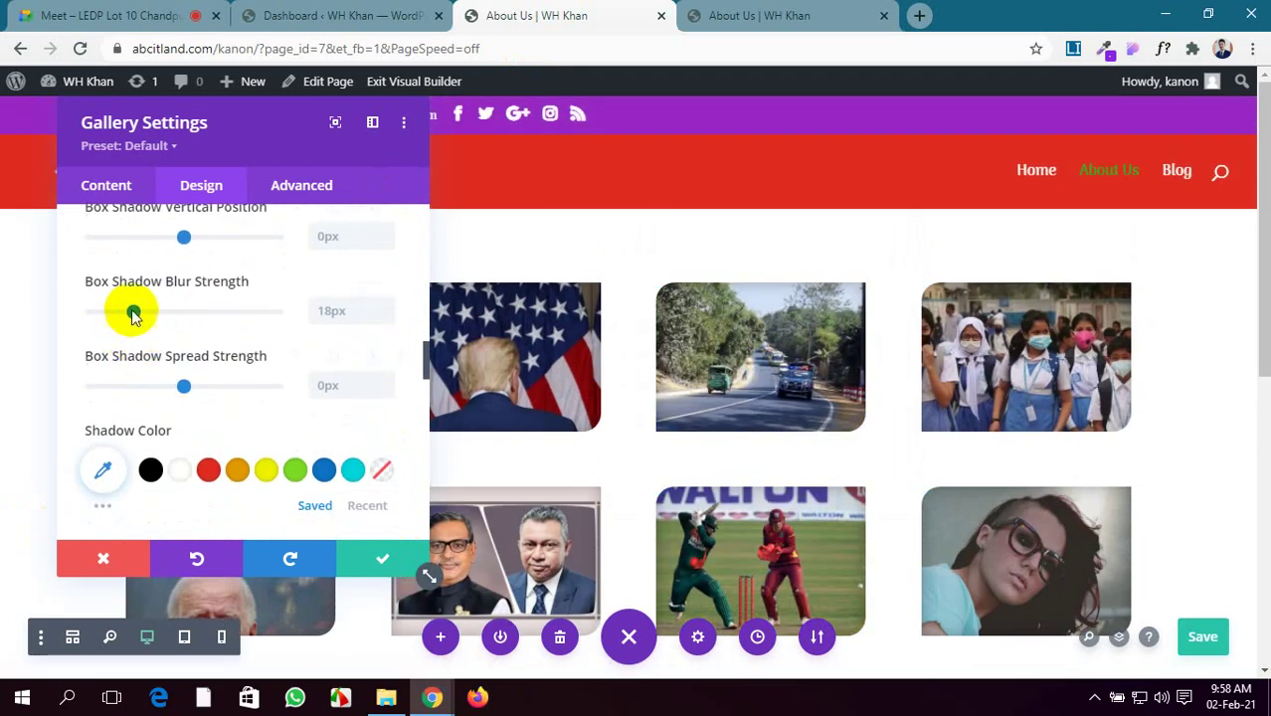
drag(133, 314, 163, 316)
scroll(353, 463, down, 3)
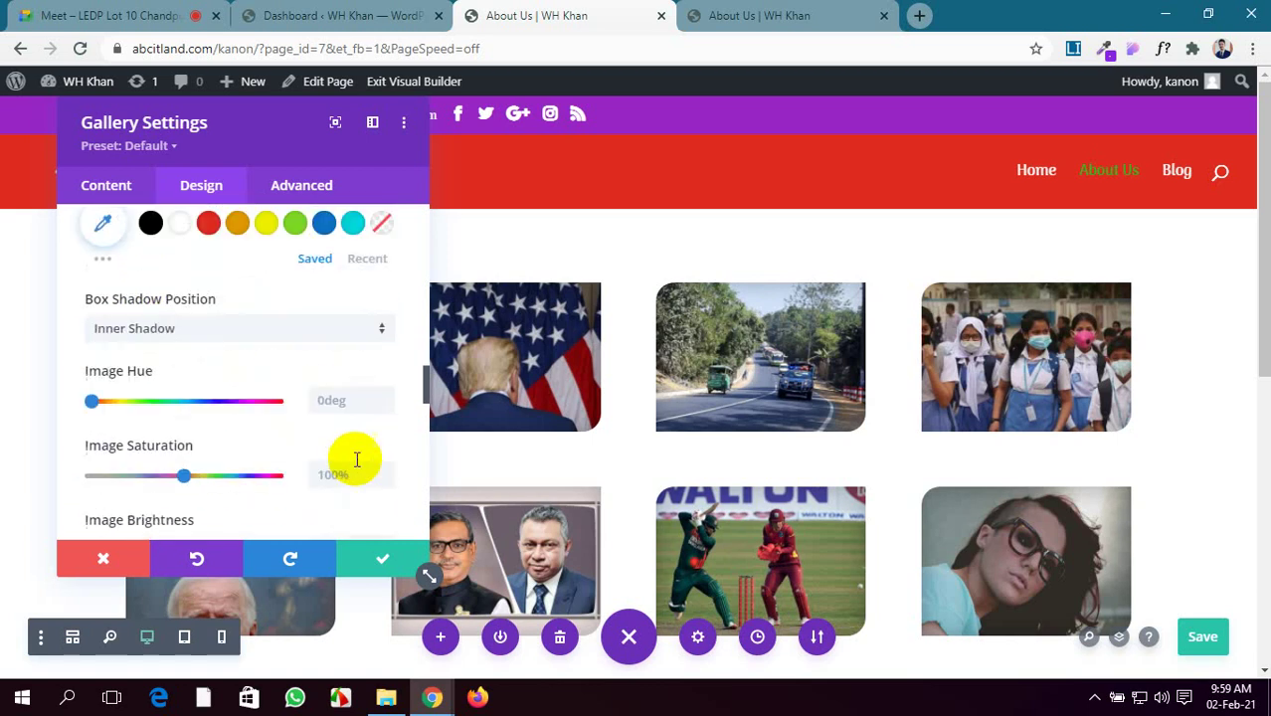
scroll(304, 487, up, 1)
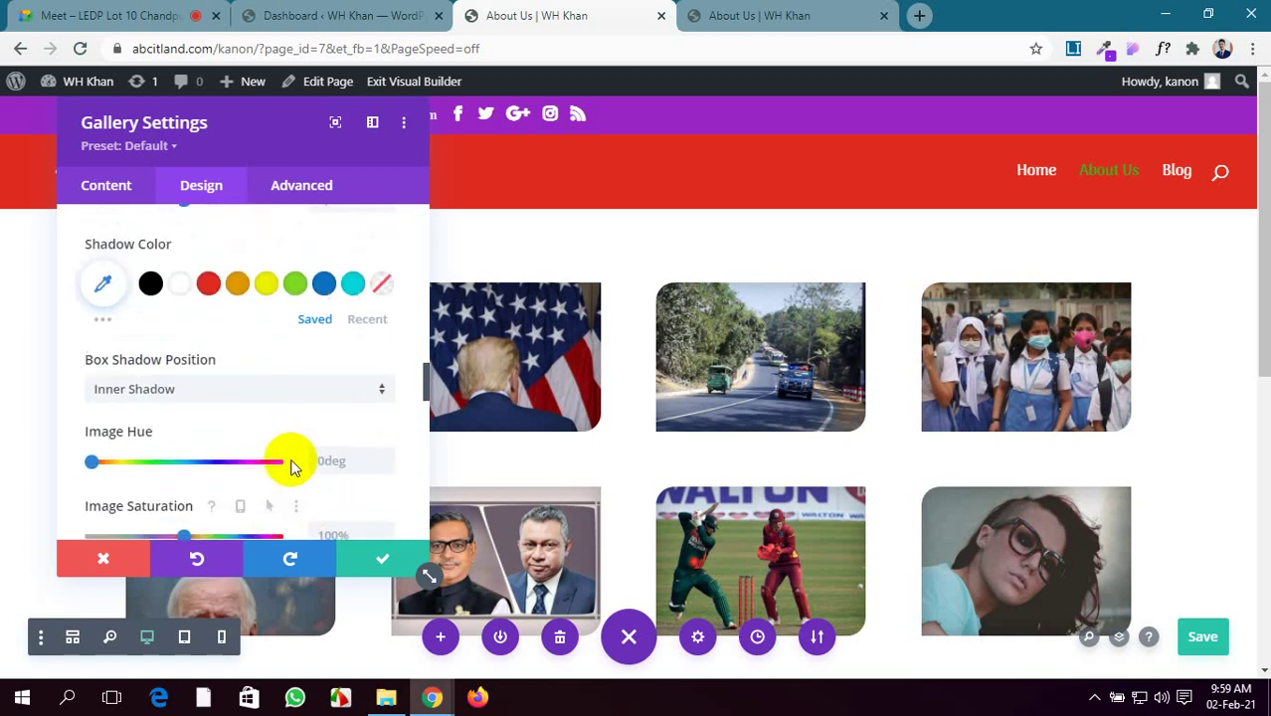
Try yellow and black shadow colours, choose blue #0c71c3, and save the page
click(269, 286)
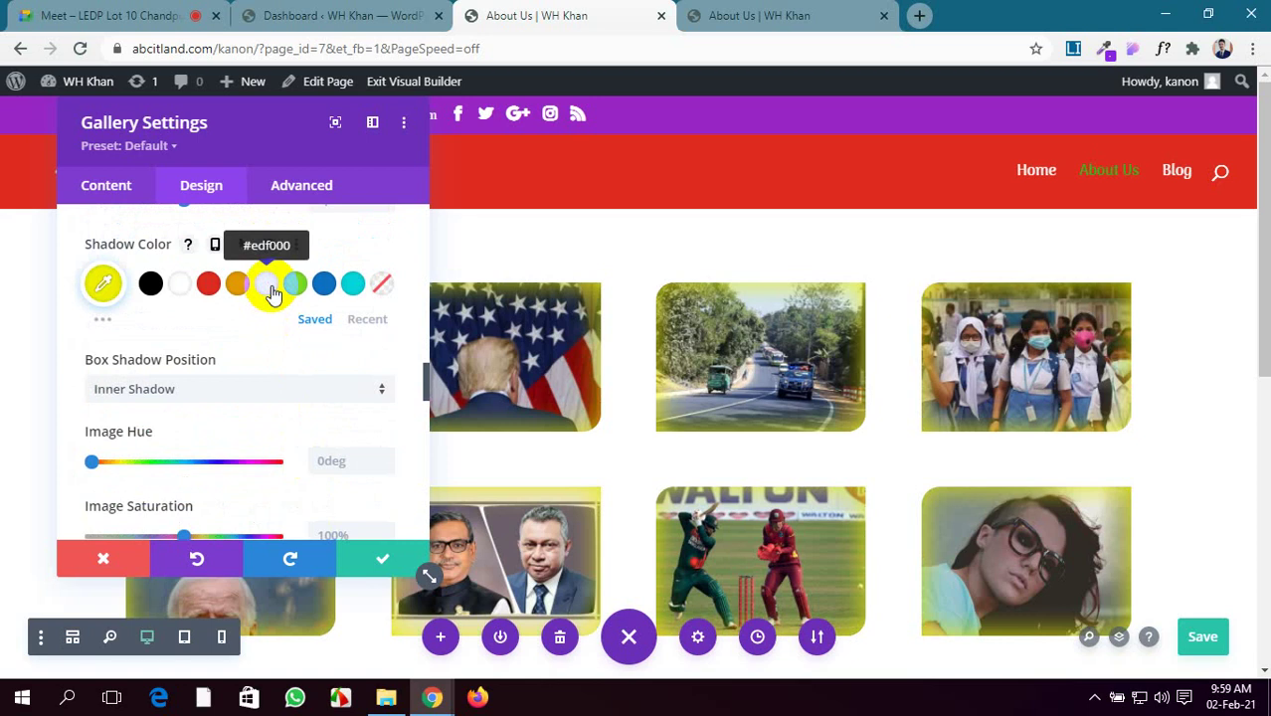
click(150, 286)
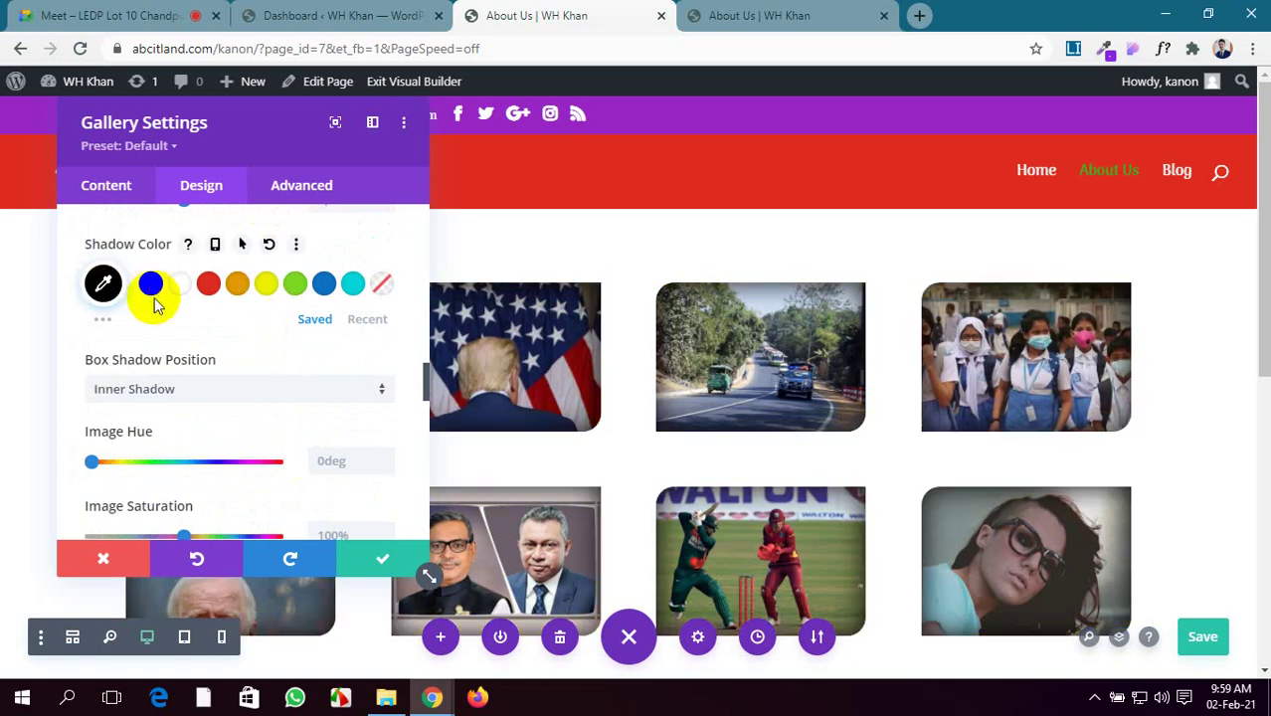
scroll(249, 474, up, 2)
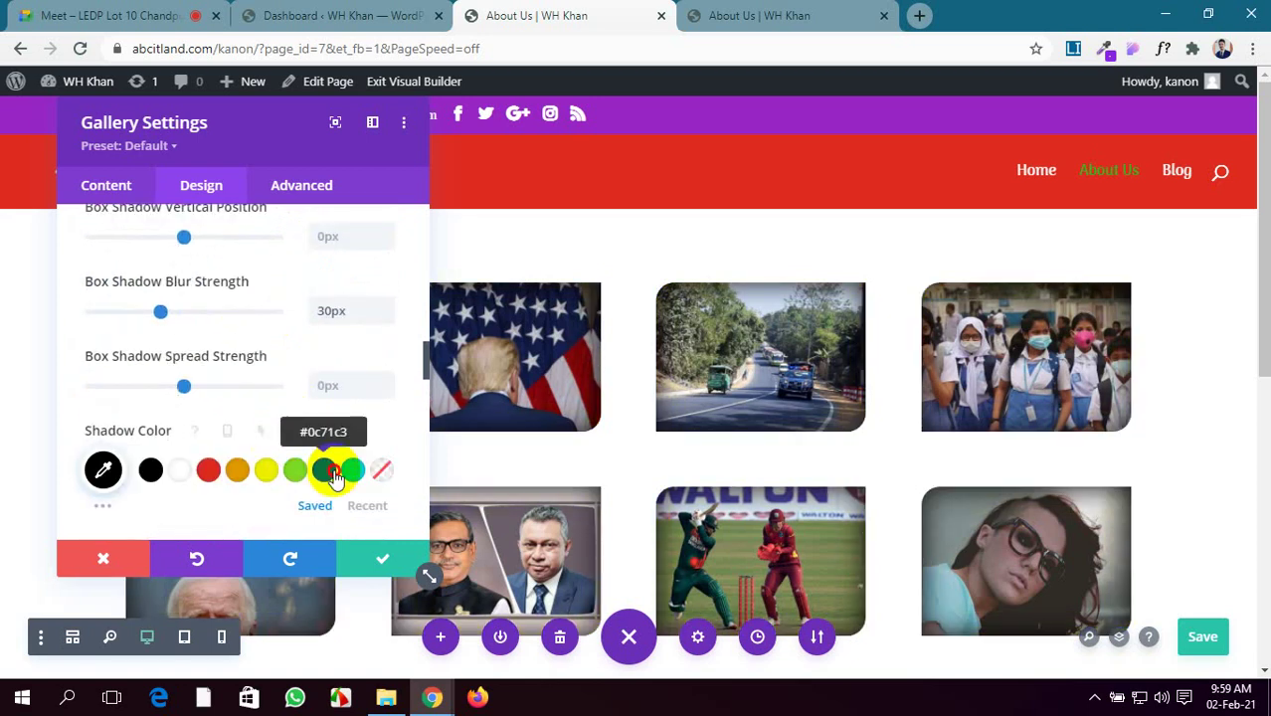
click(333, 476)
scroll(307, 426, down, 2)
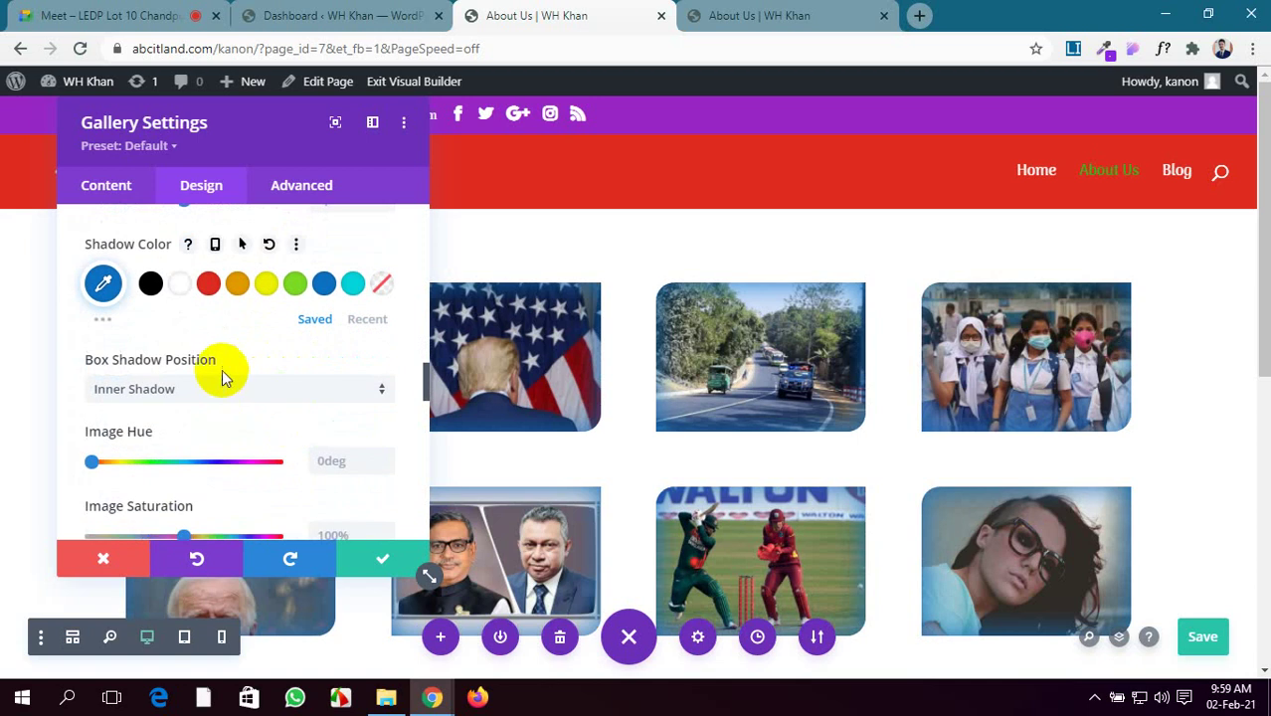
scroll(217, 373, down, 1)
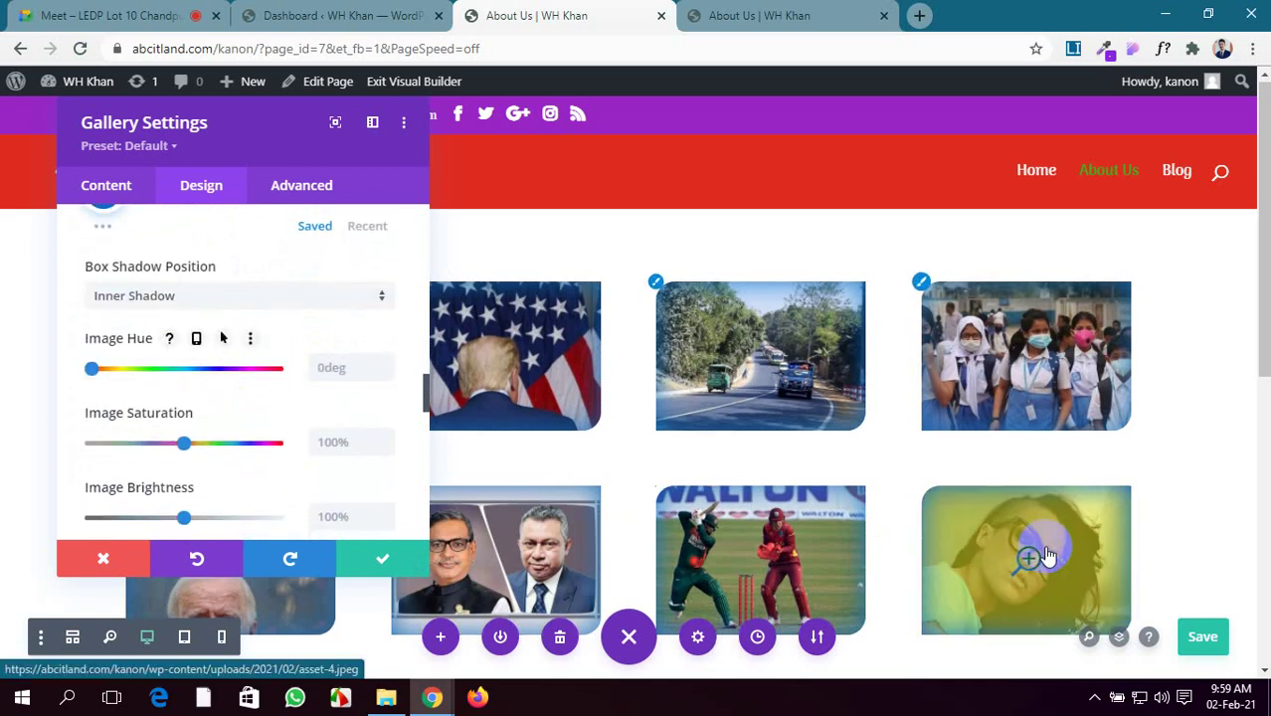
scroll(1047, 557, down, 2)
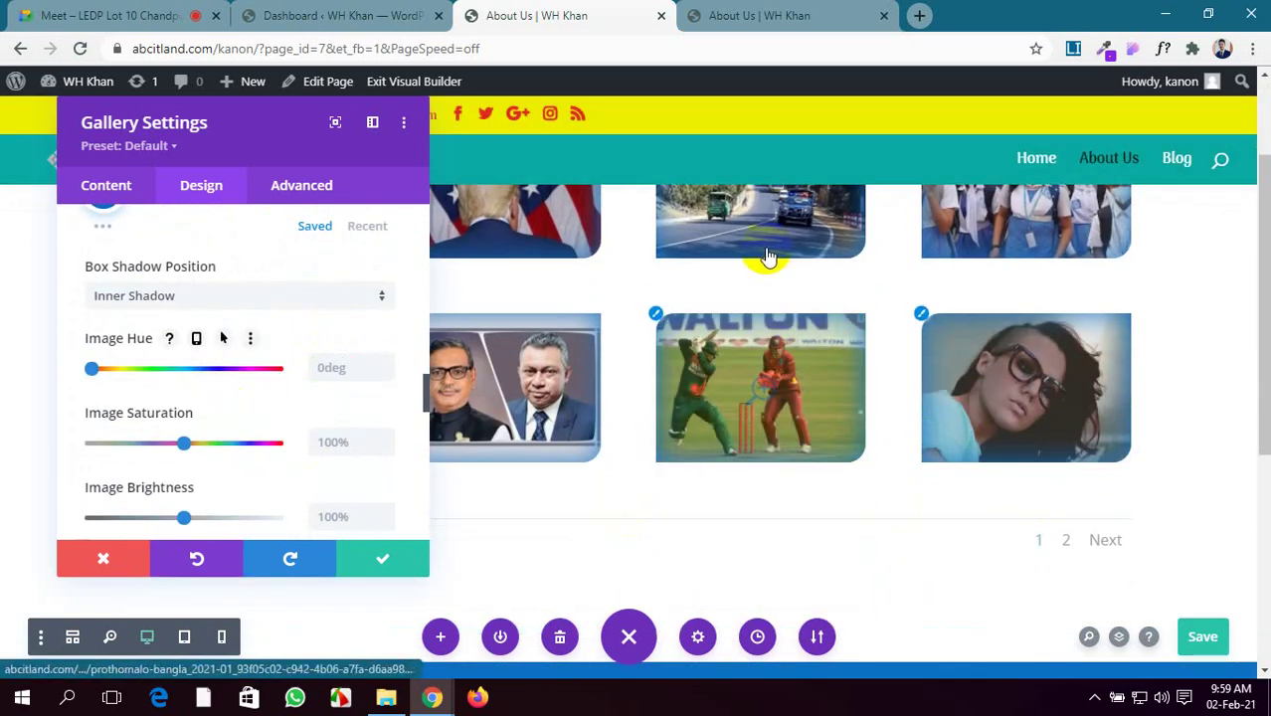
click(1204, 637)
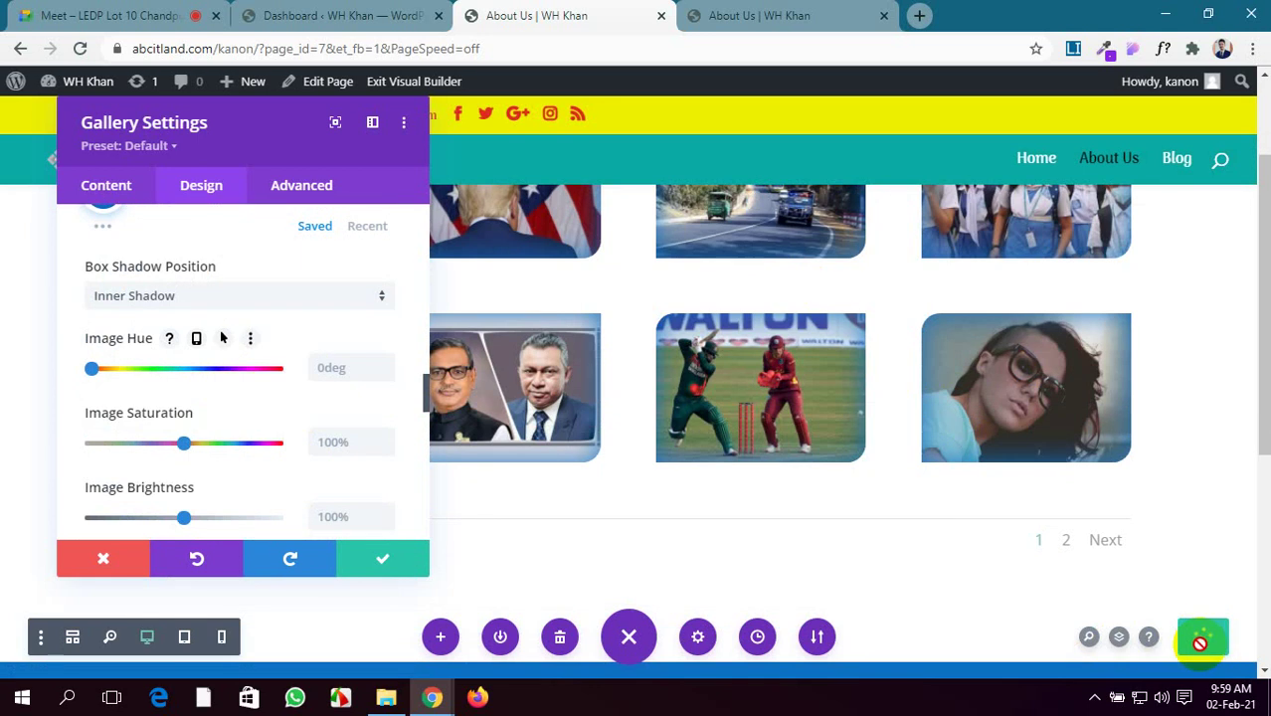
Reload the live About Us page to see the blue inner shadows and rounded corners
click(699, 12)
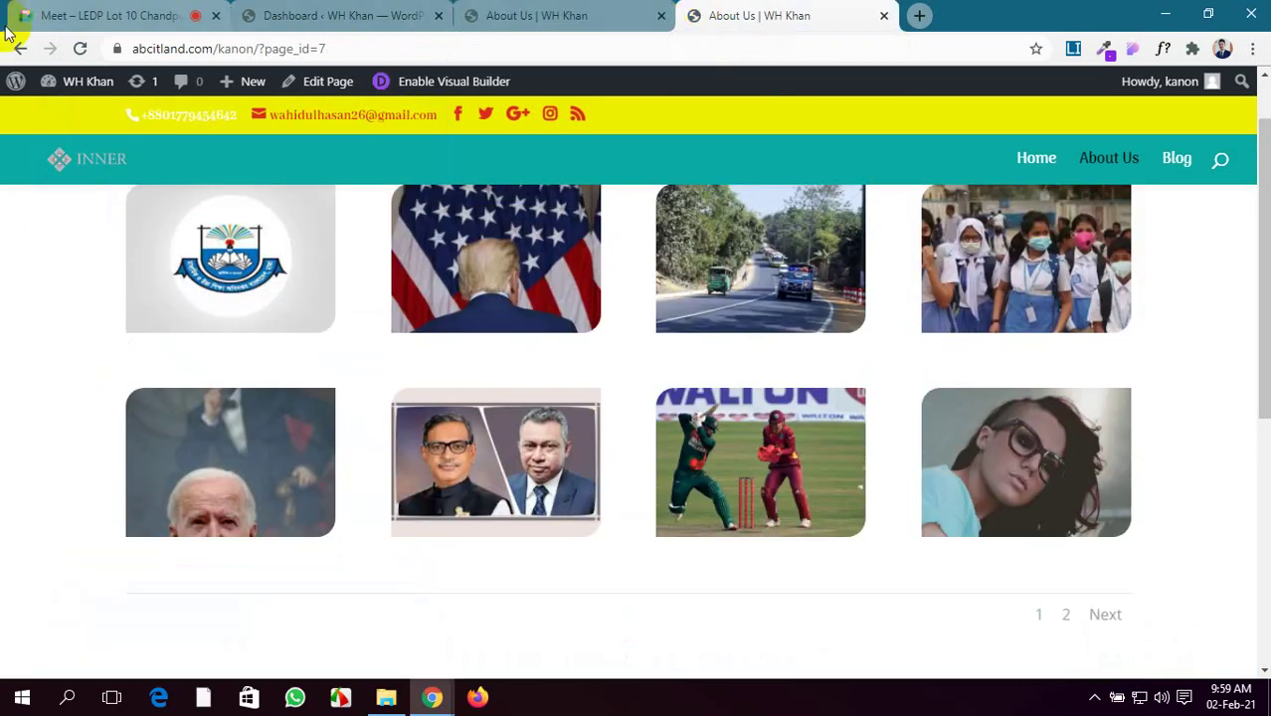
click(81, 48)
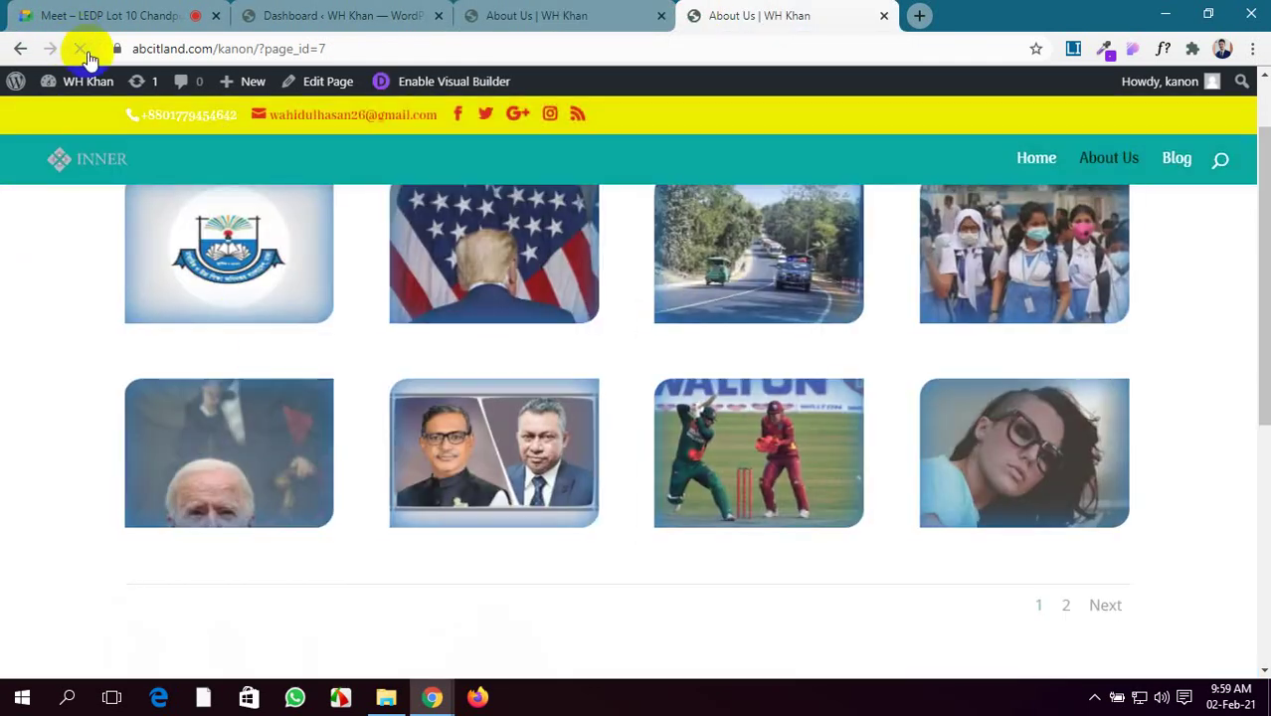
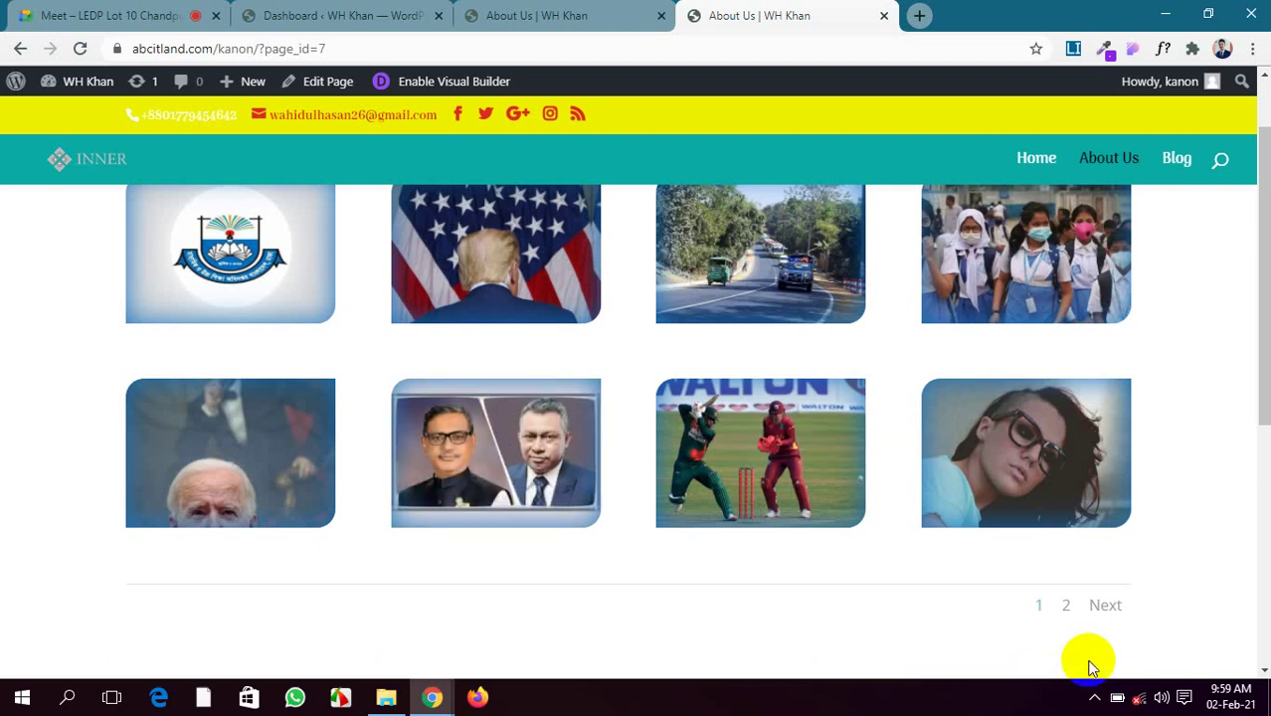
Move from the meeting and live page tabs back to the About Us page in the visual builder
click(1142, 699)
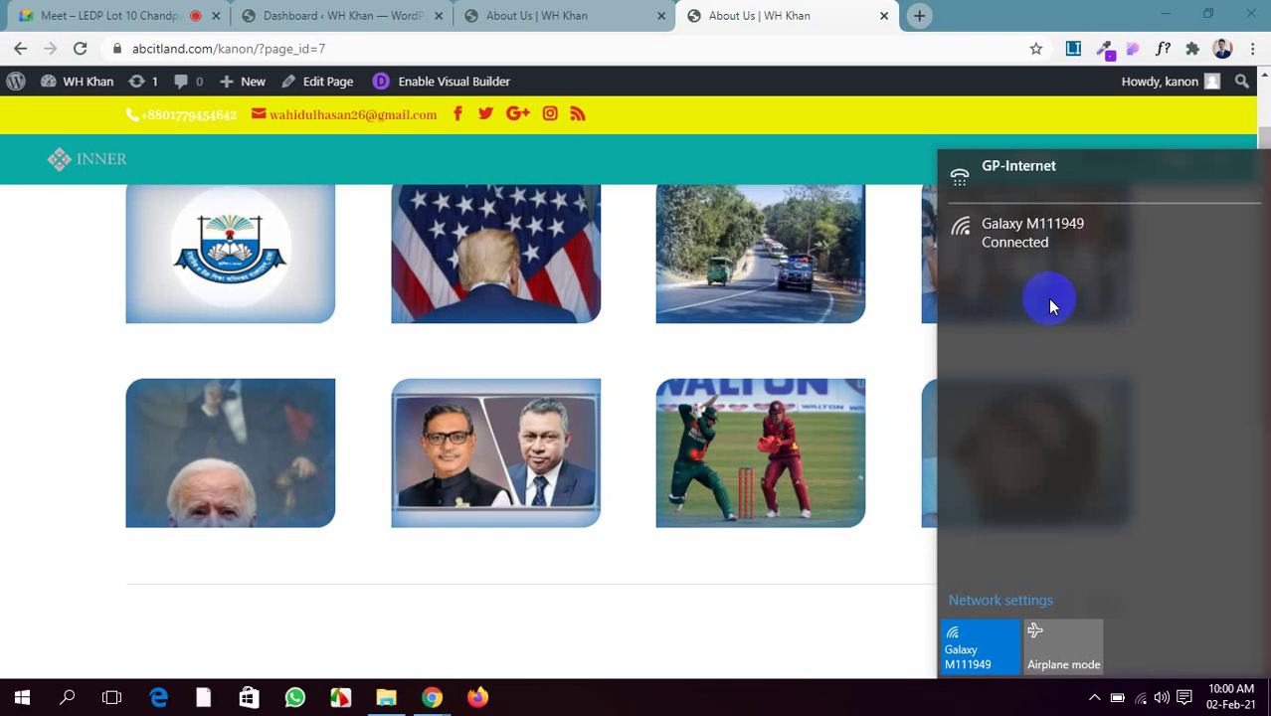
click(5, 10)
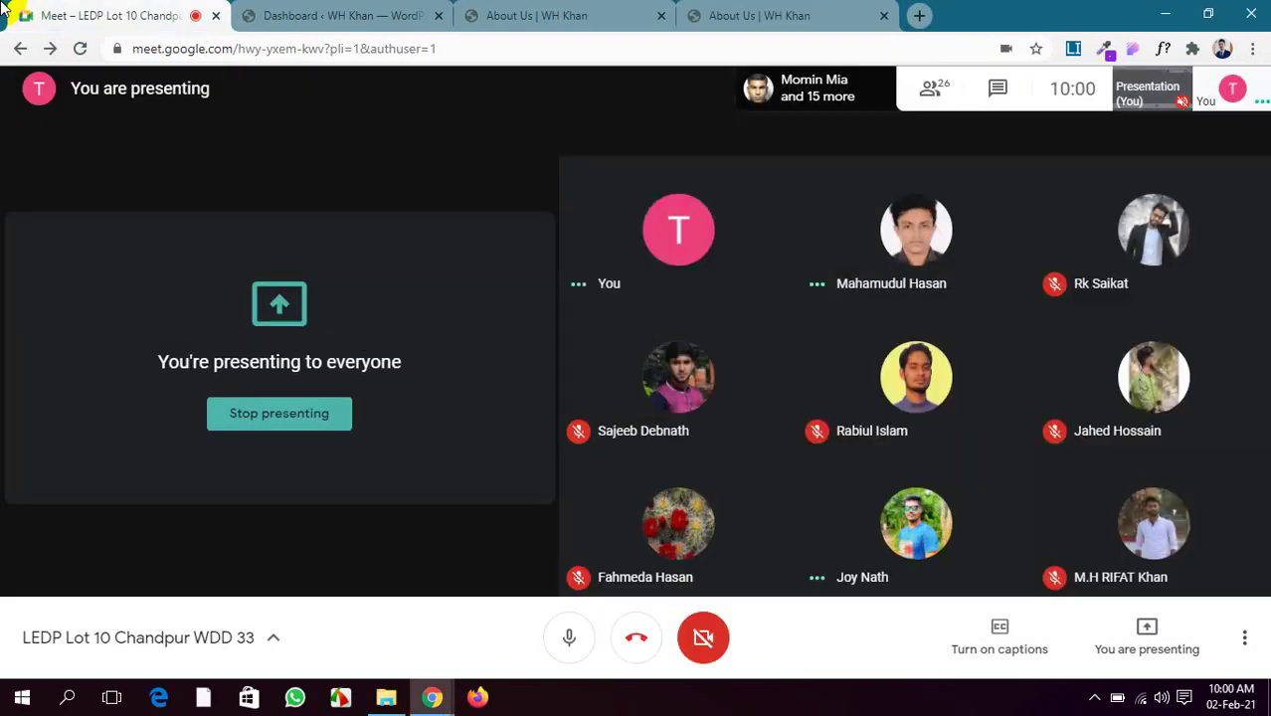
click(830, 10)
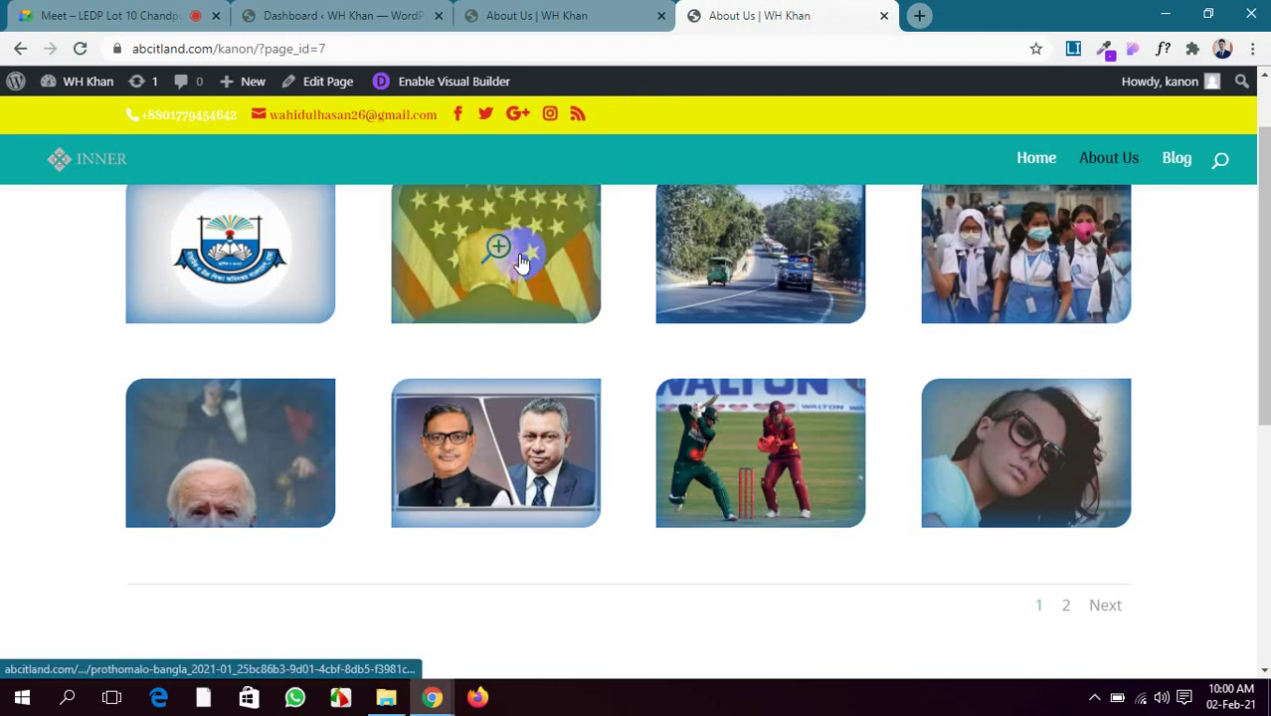
click(522, 10)
scroll(248, 368, up, 10)
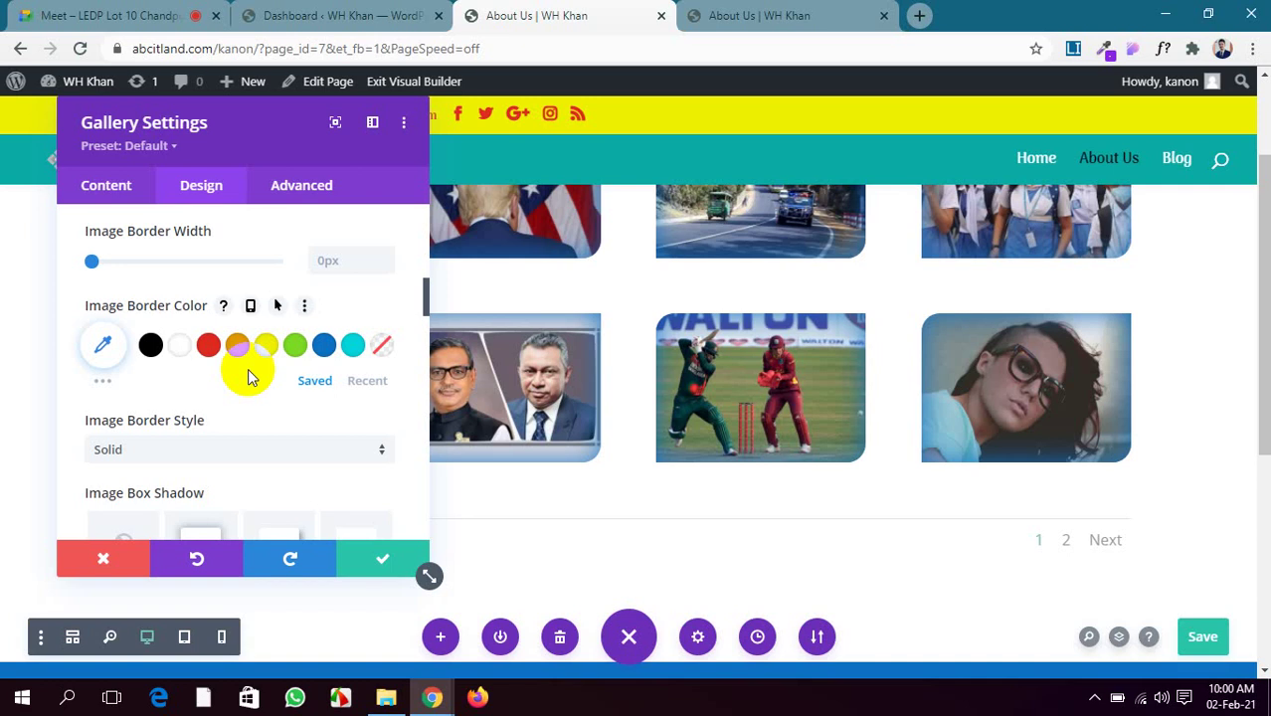
Expand the gallery's Overlay settings and make the overlay icon colour red (#e02b20)
scroll(765, 230, up, 2)
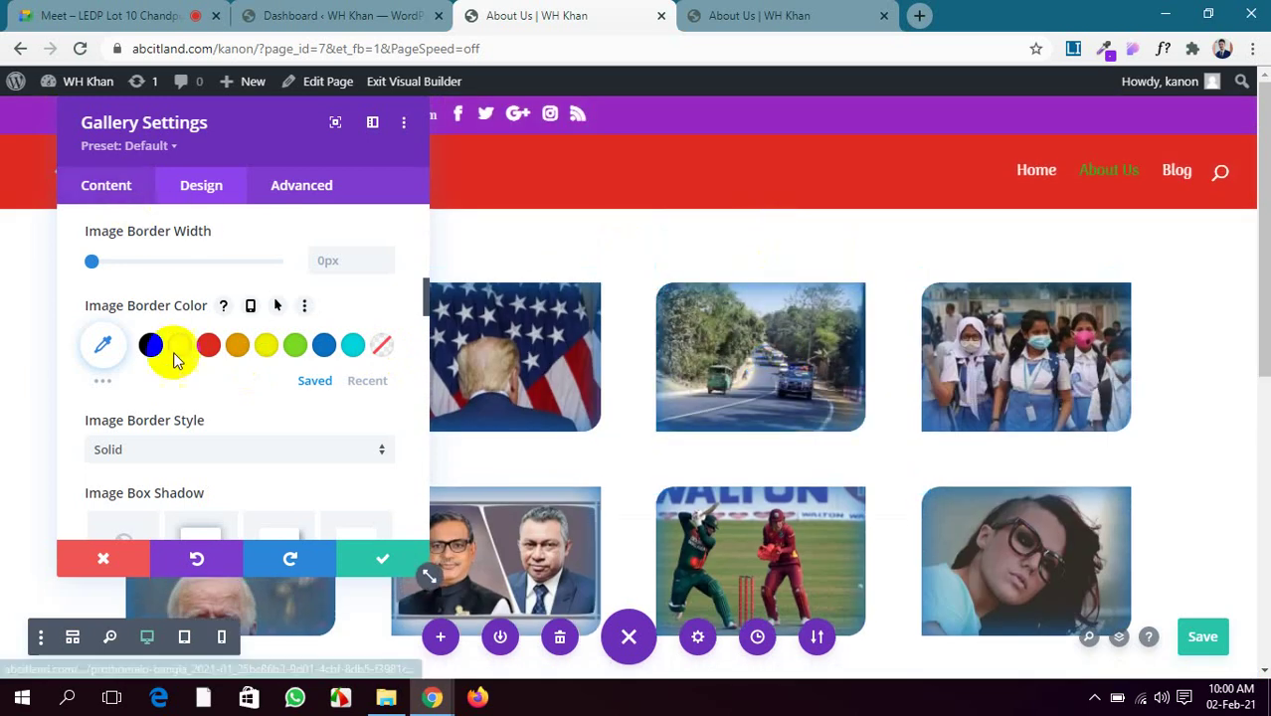
scroll(220, 420, up, 6)
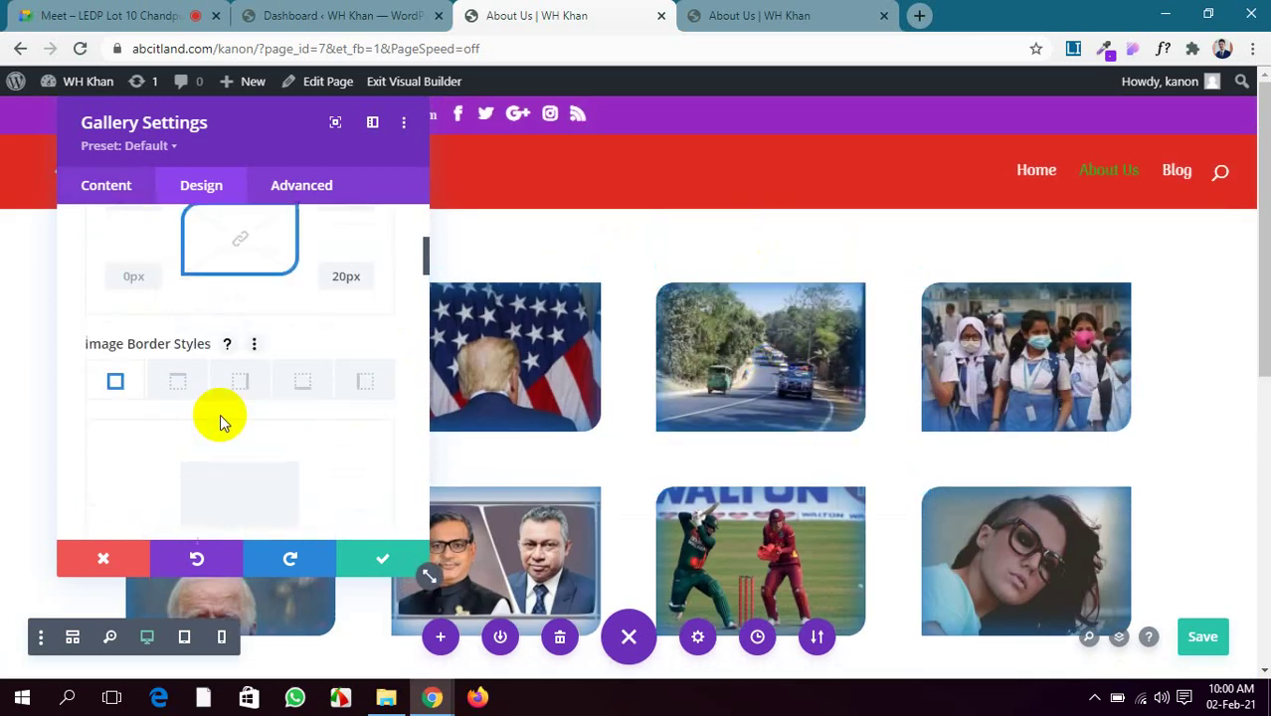
click(318, 334)
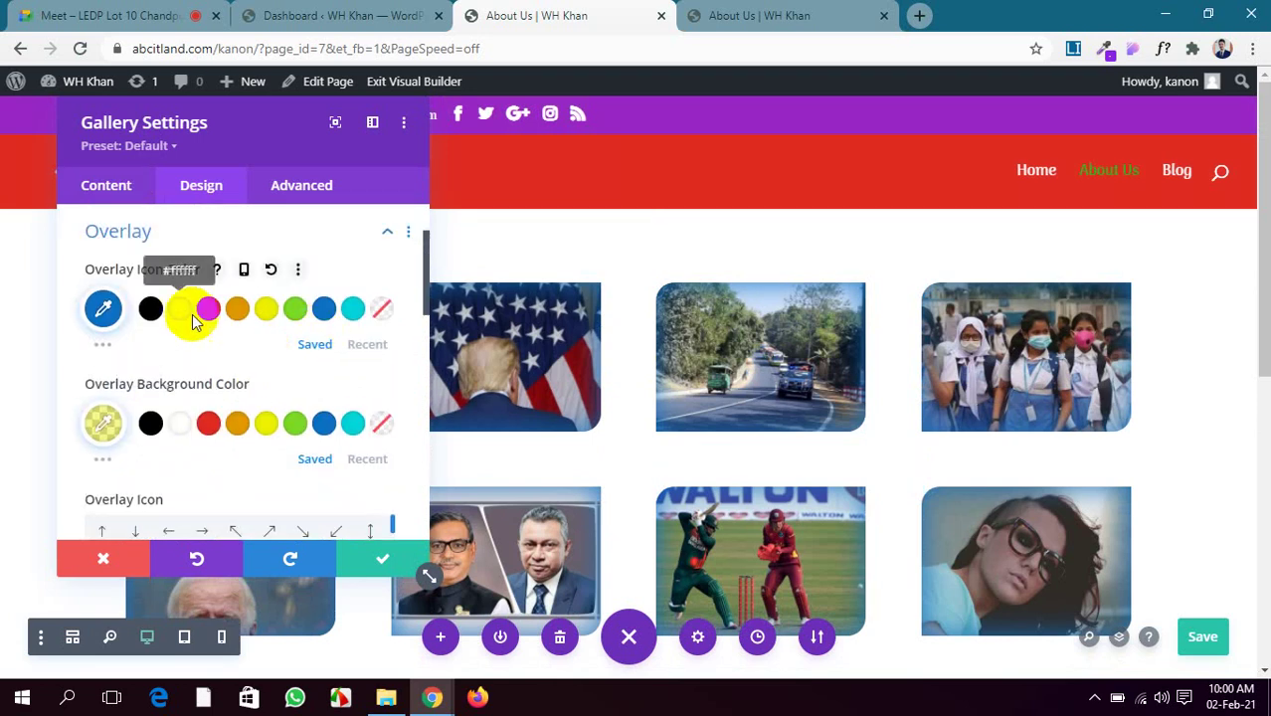
click(208, 311)
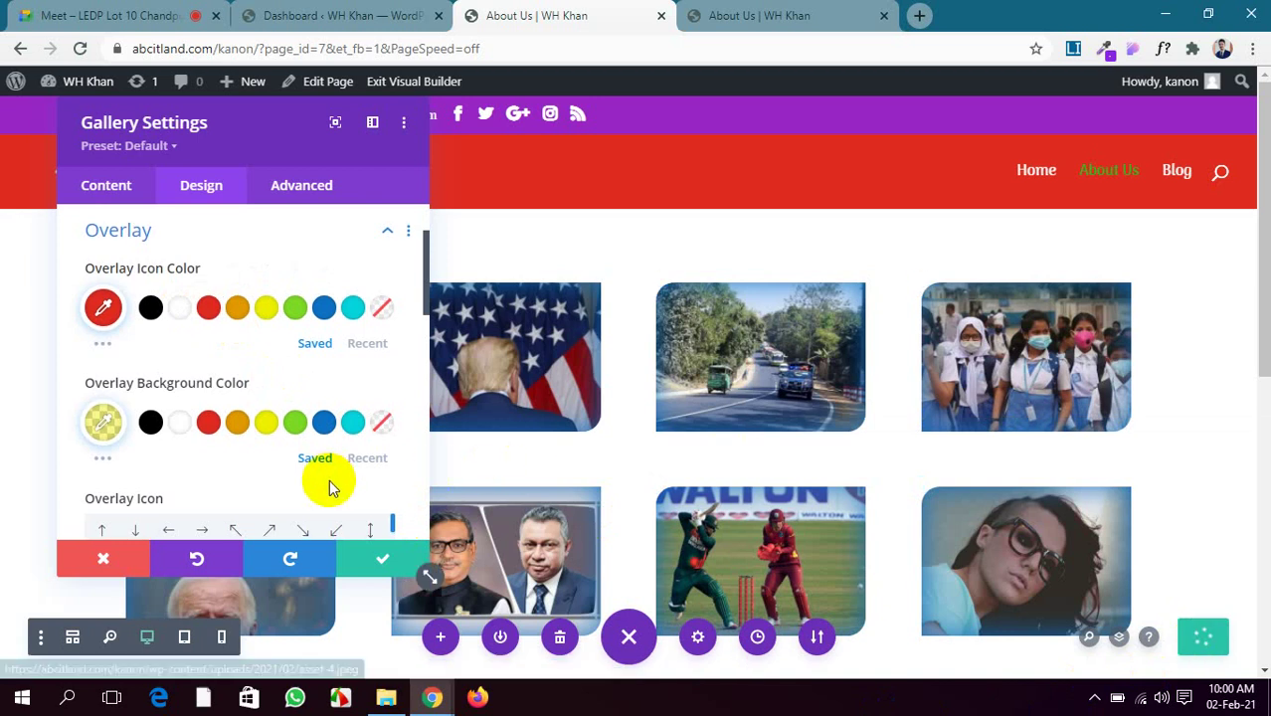
scroll(338, 503, down, 5)
scroll(346, 509, down, 2)
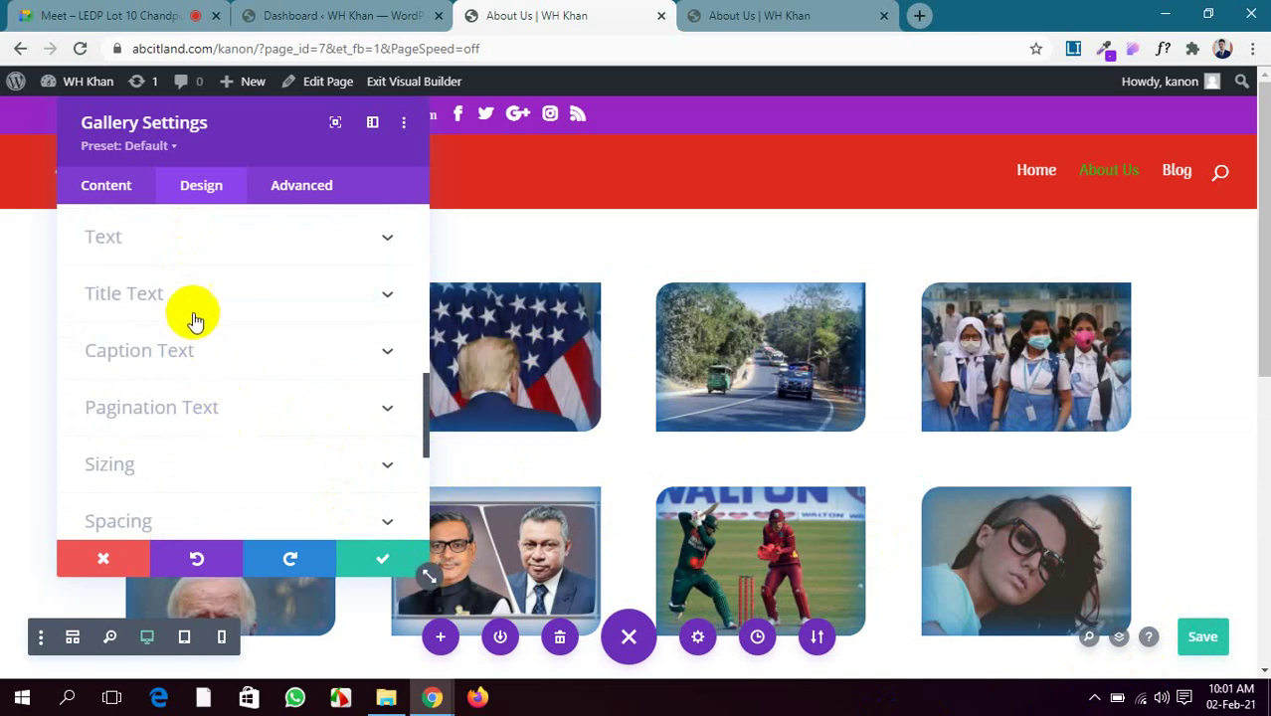
Open the gallery's Pagination Text settings and set the pagination font to Barlow
scroll(582, 370, down, 1)
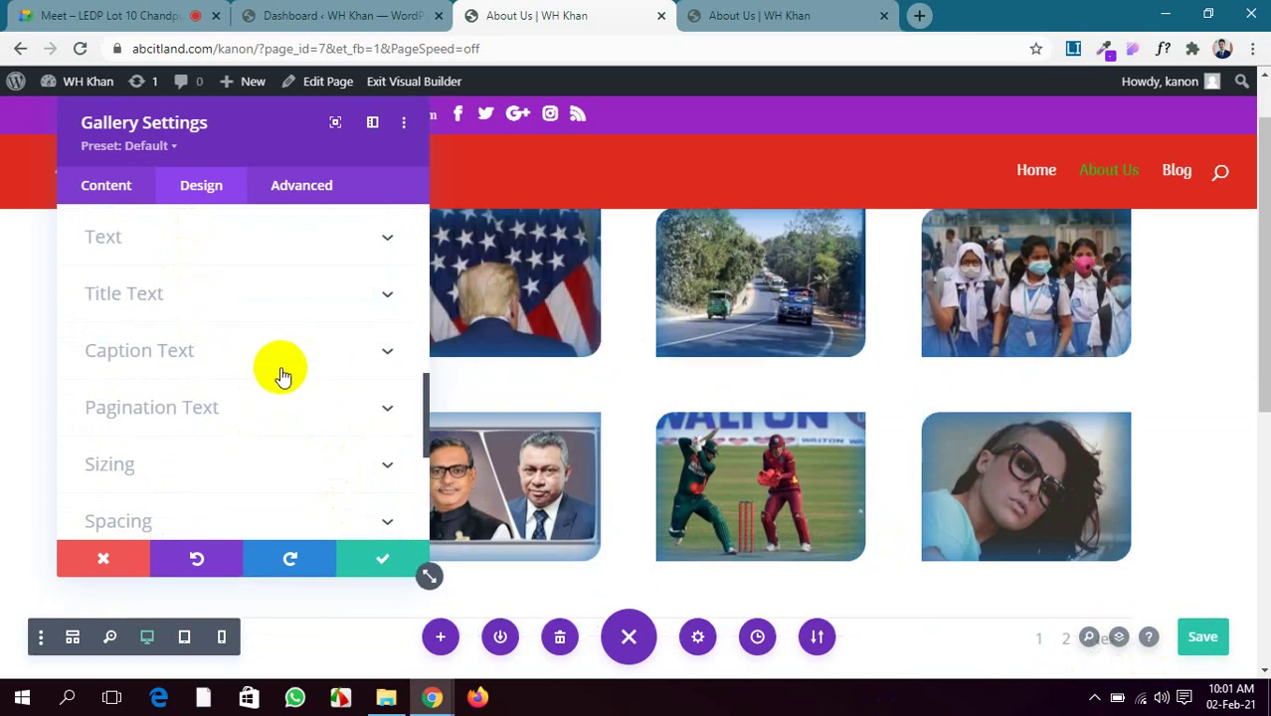
click(319, 360)
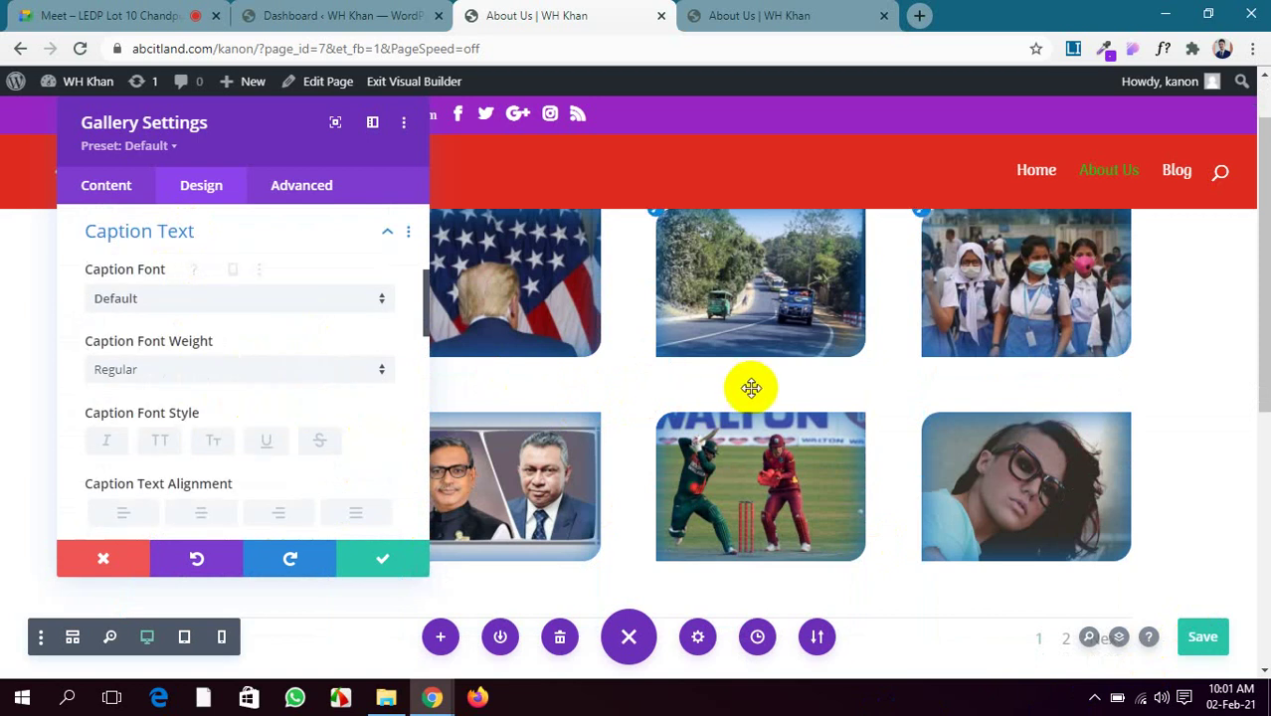
scroll(751, 387, down, 3)
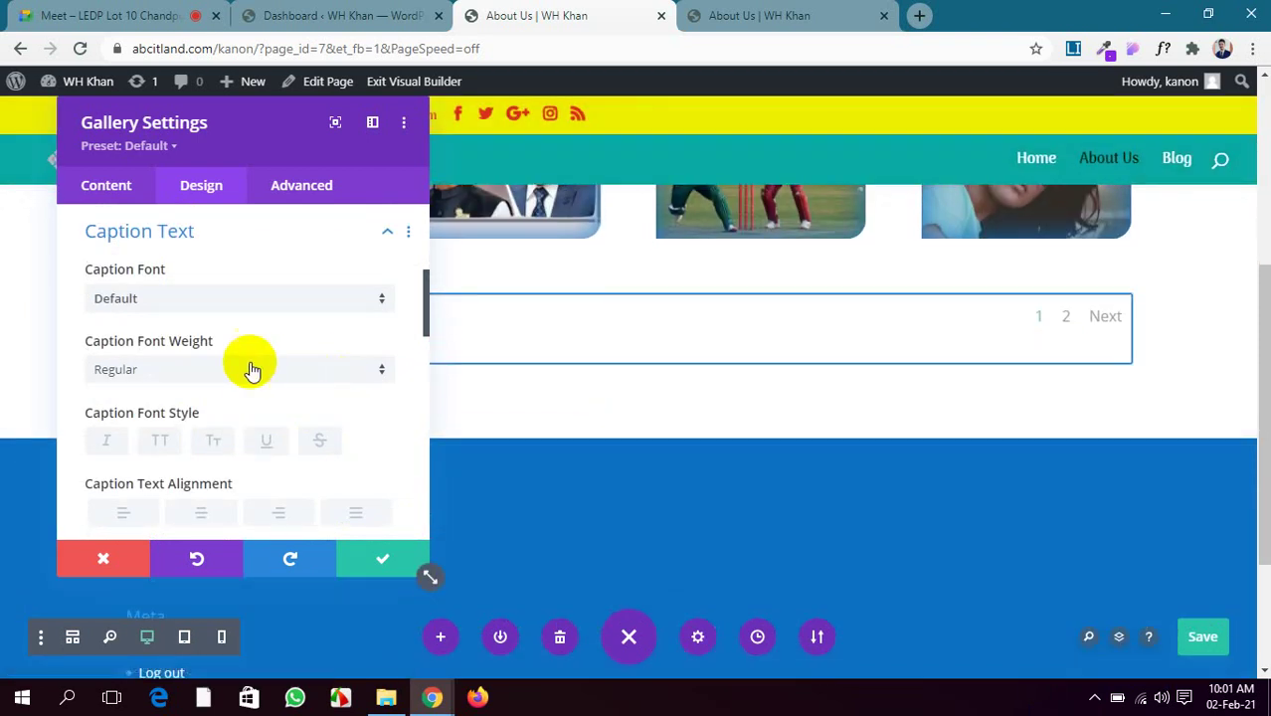
scroll(249, 363, down, 1)
scroll(249, 363, up, 3)
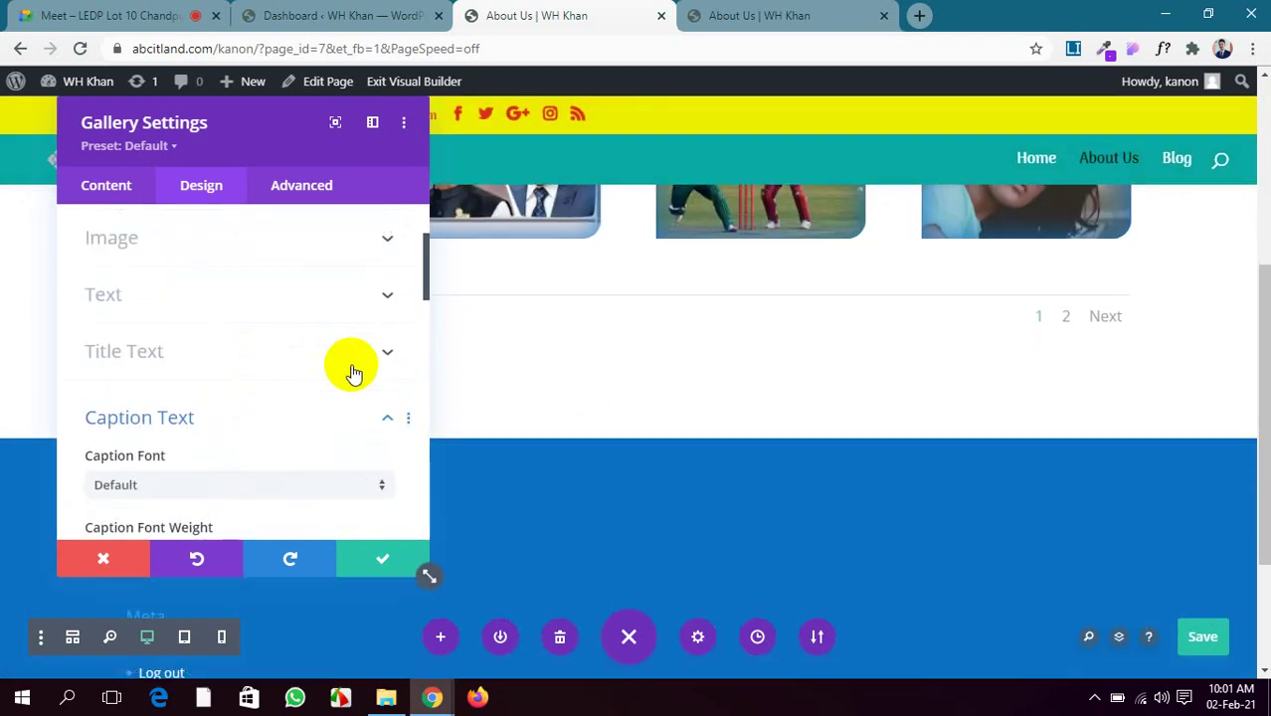
click(387, 415)
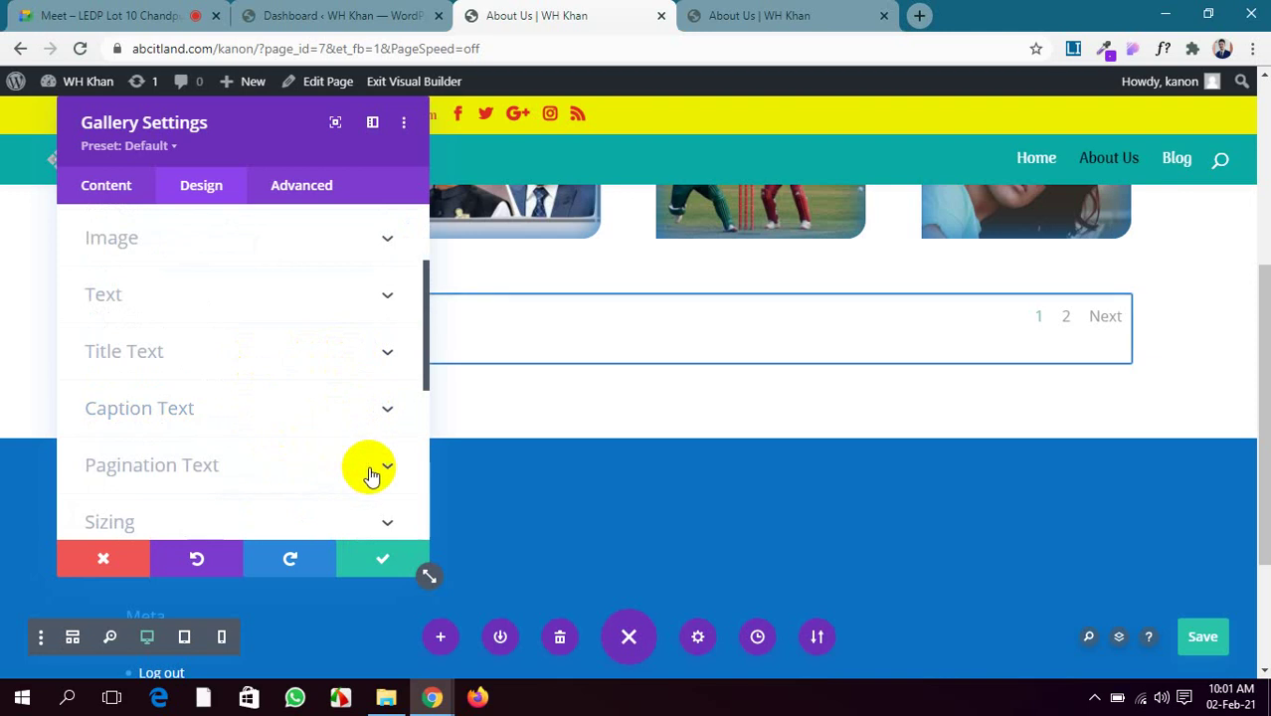
click(366, 466)
scroll(670, 406, up, 1)
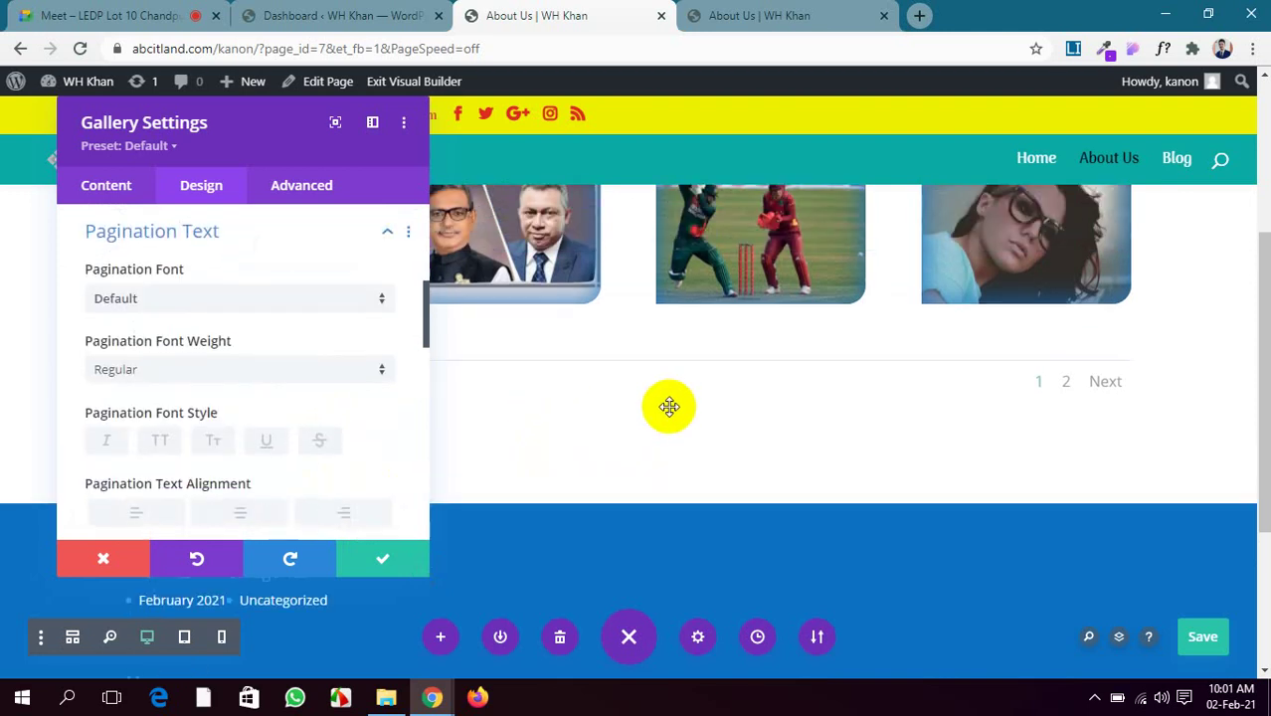
click(166, 300)
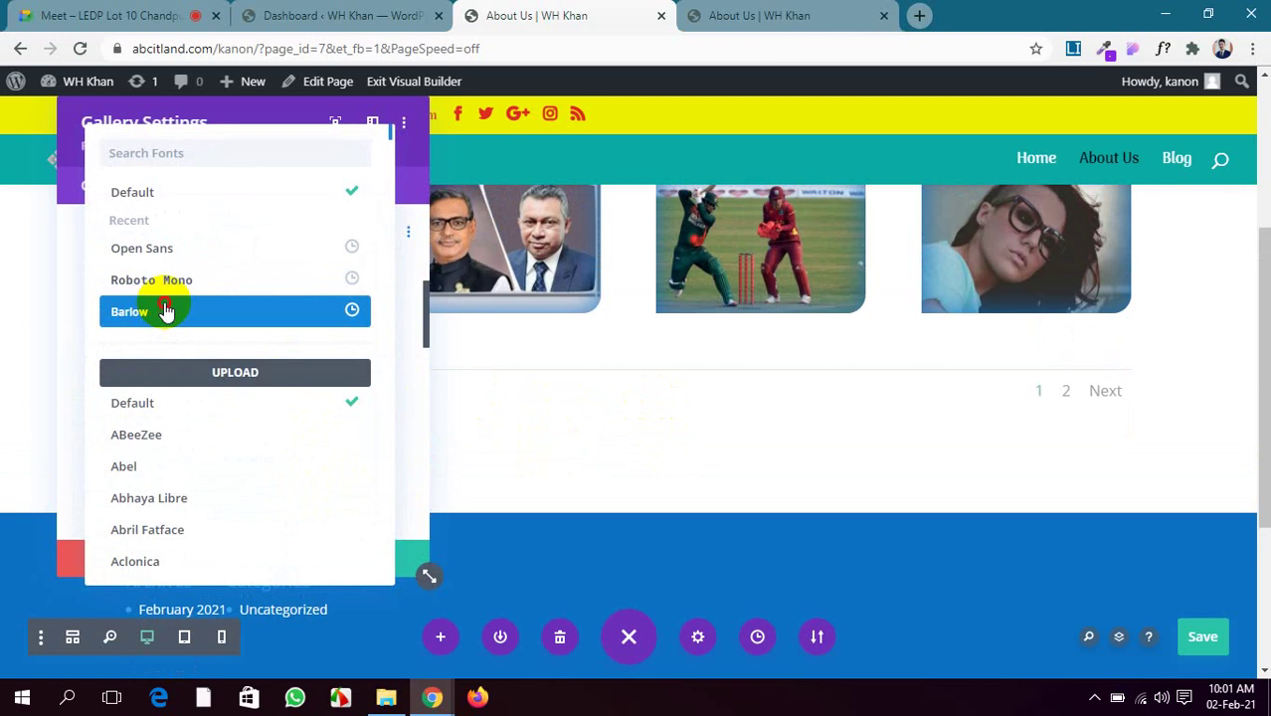
click(166, 311)
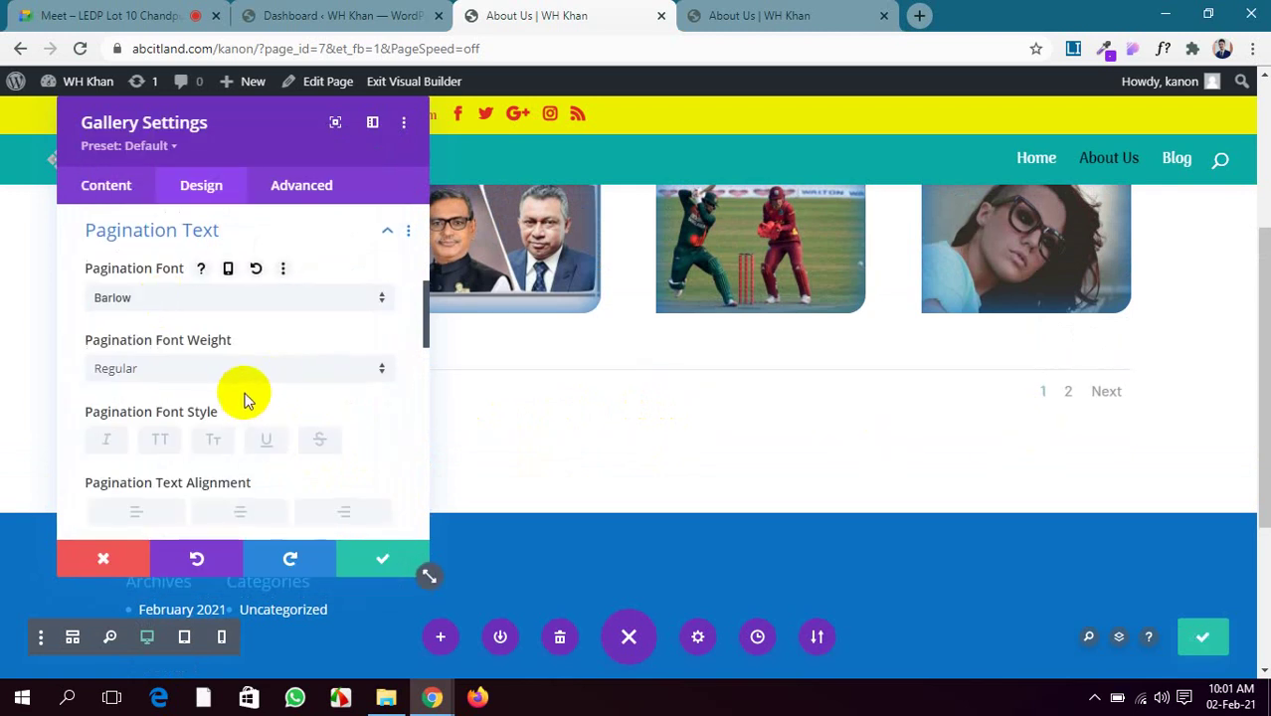
Make the pagination text uppercase, centred and blue, then try a text shadow and set it back to none
scroll(243, 395, down, 1)
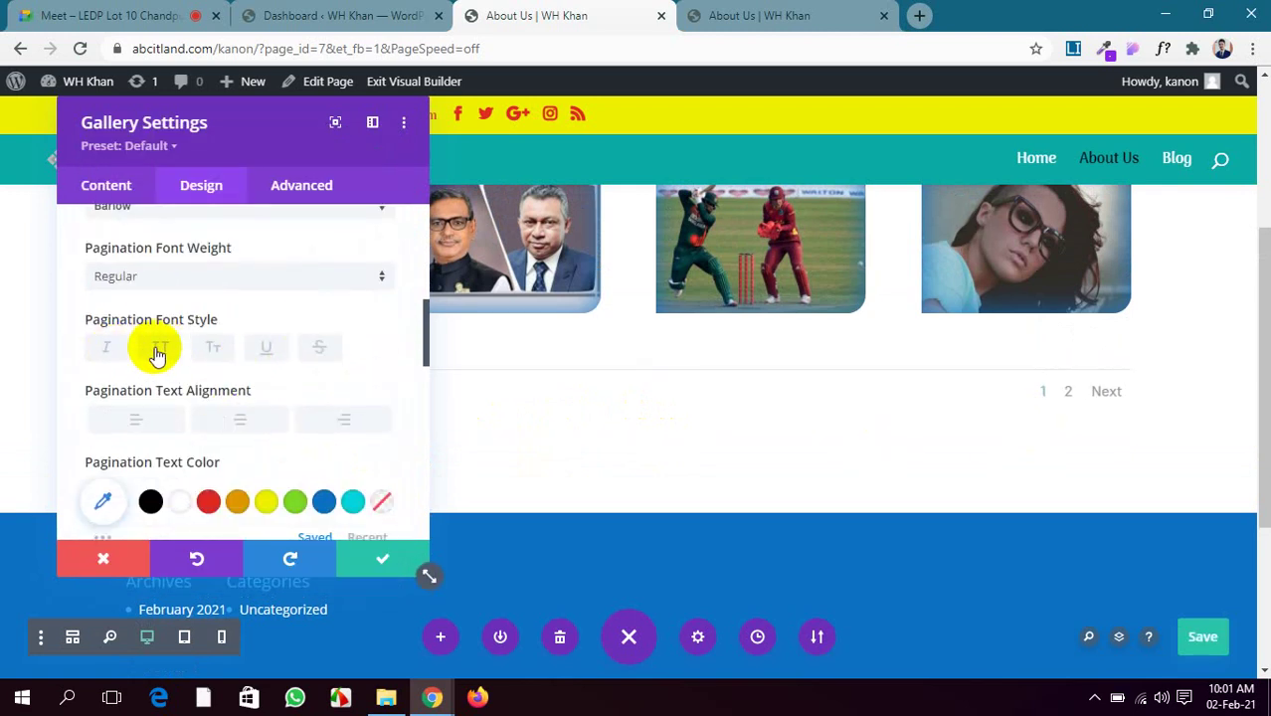
click(158, 348)
scroll(158, 348, down, 1)
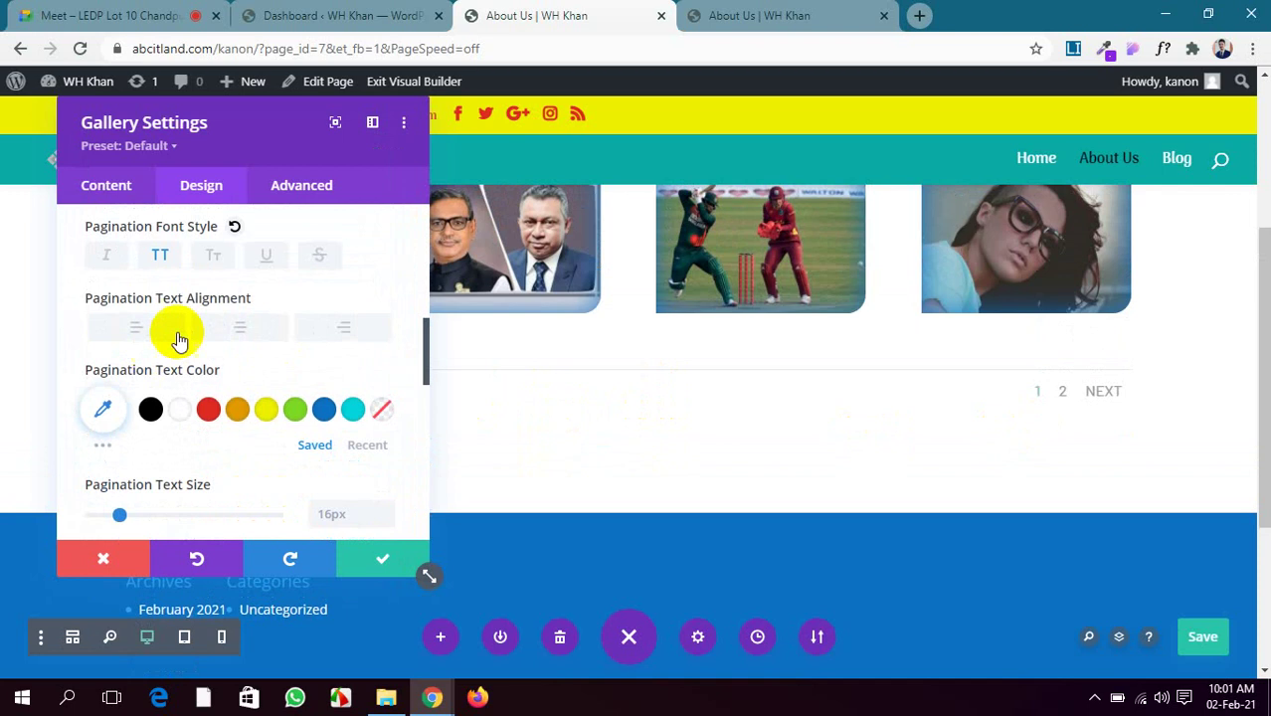
click(218, 334)
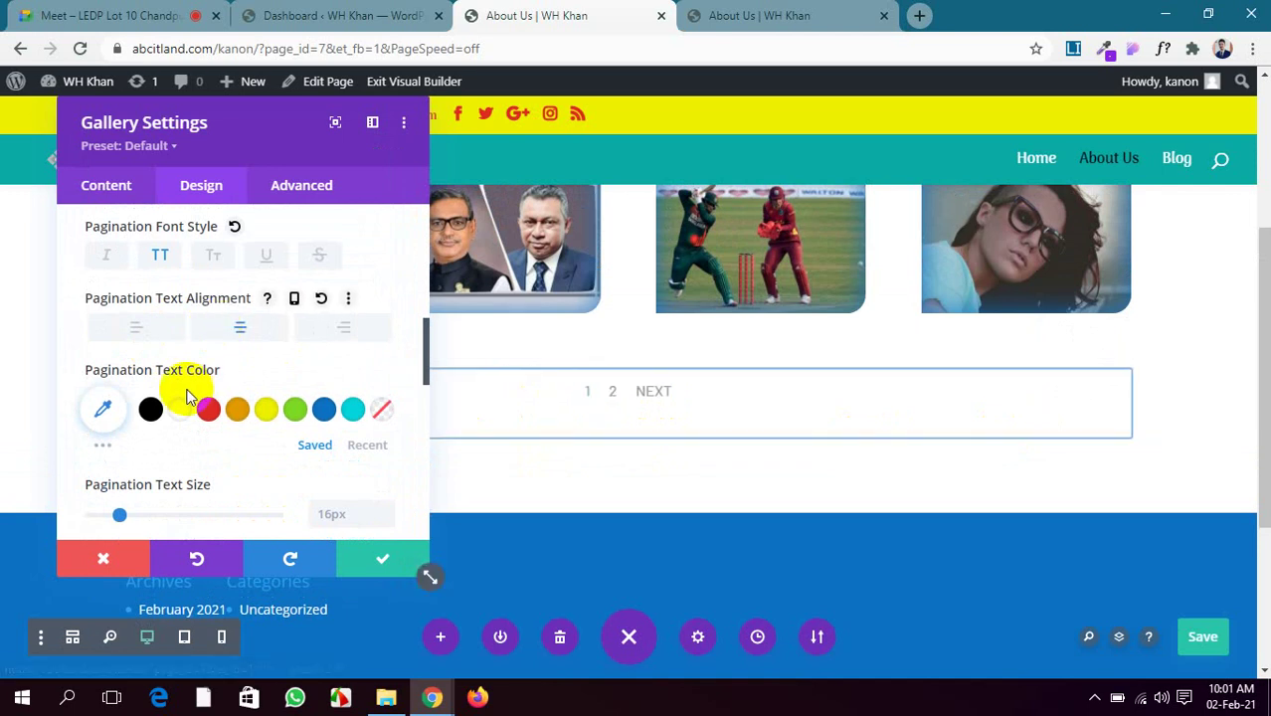
scroll(187, 383, down, 1)
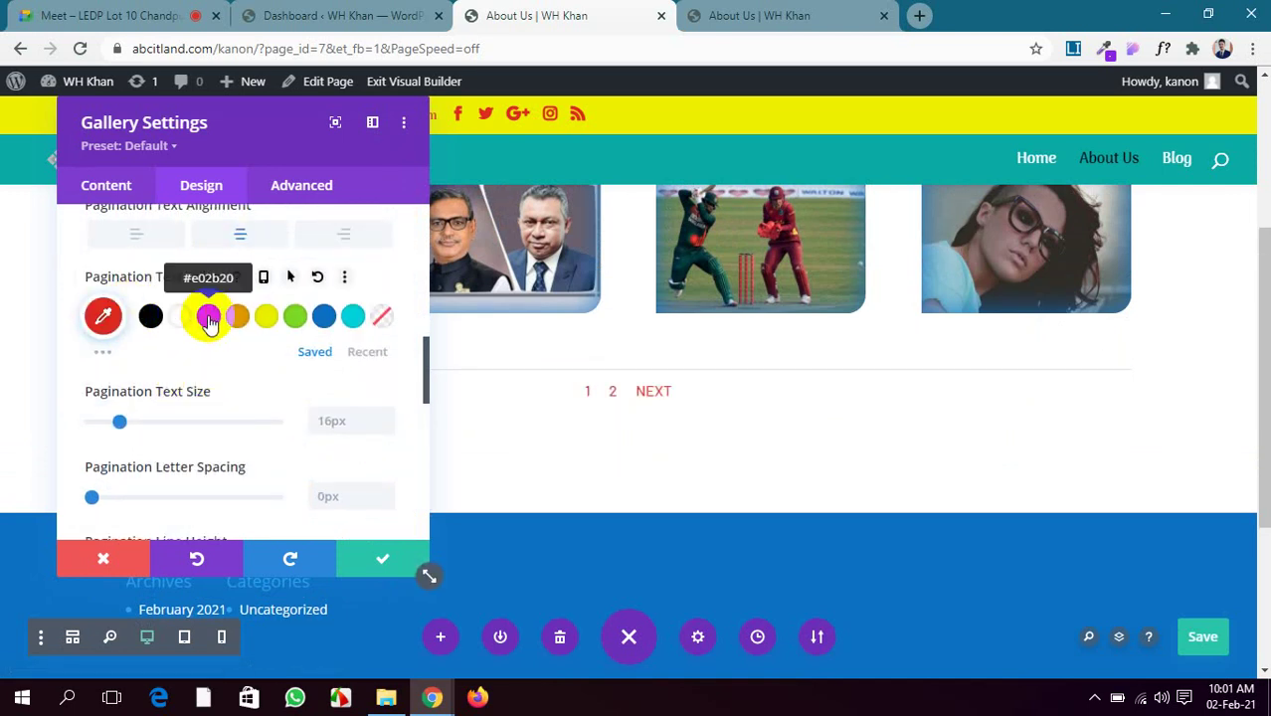
click(323, 316)
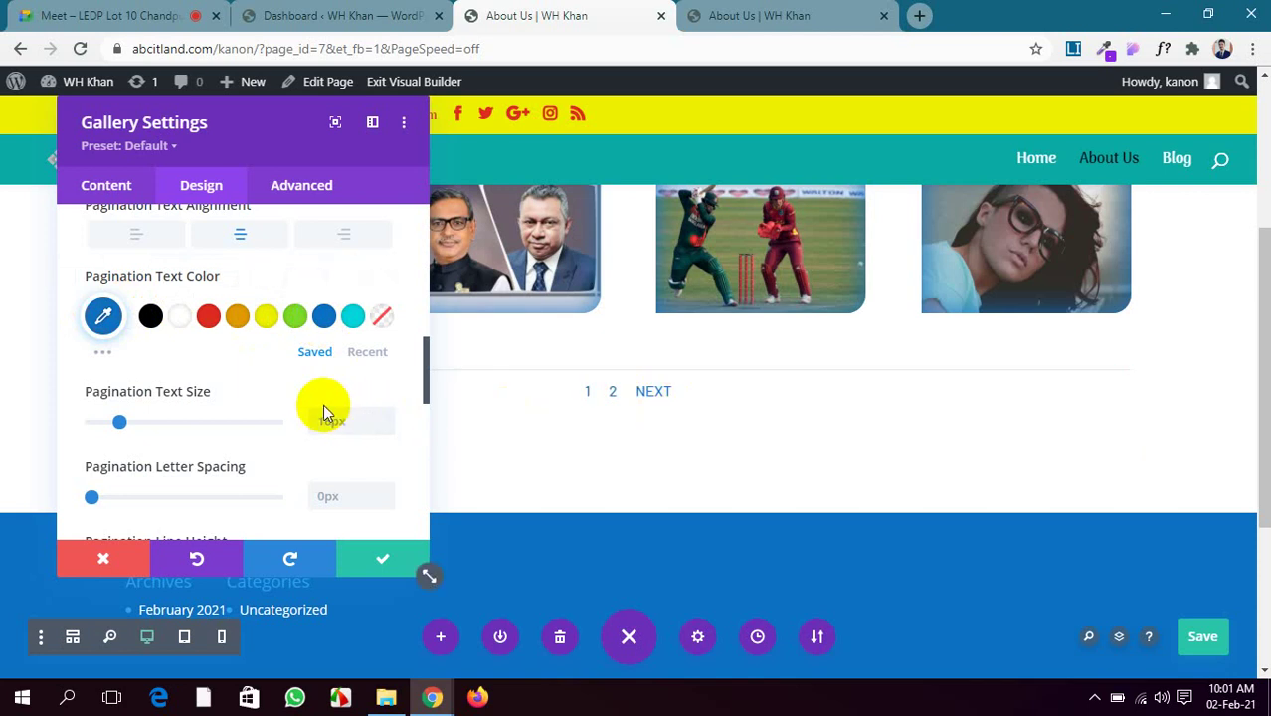
scroll(125, 360, down, 1)
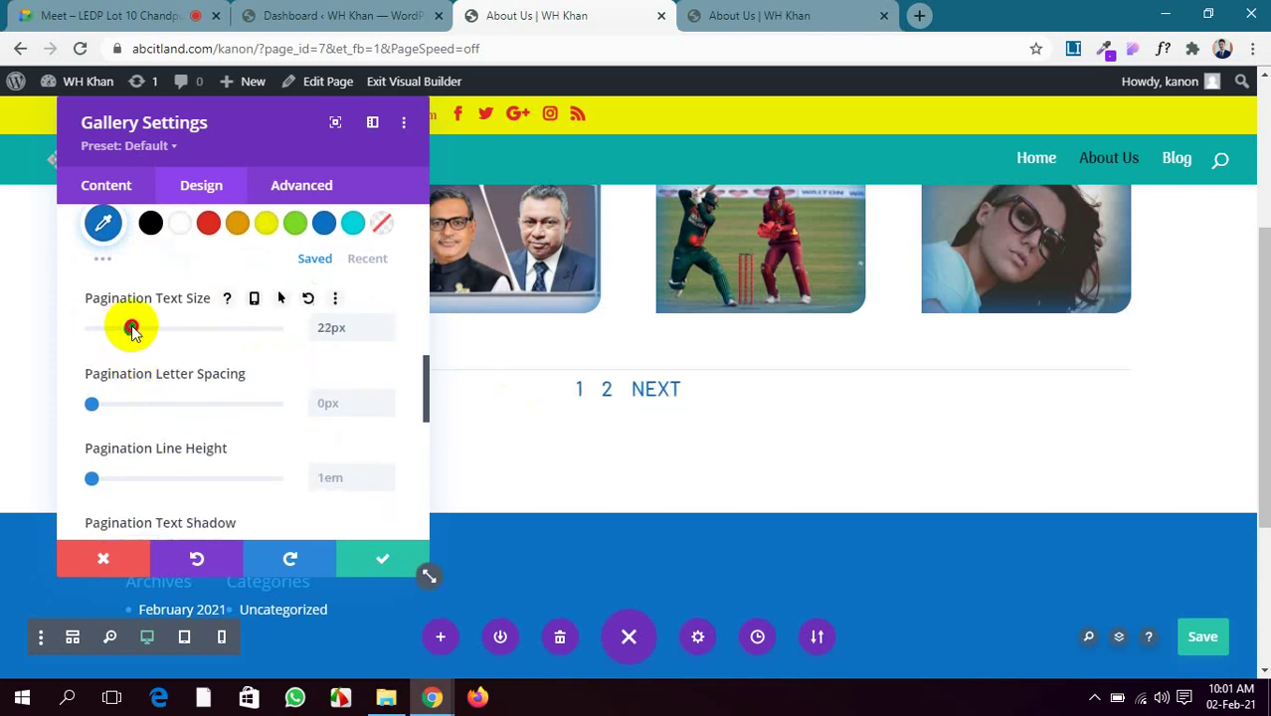
scroll(159, 388, down, 3)
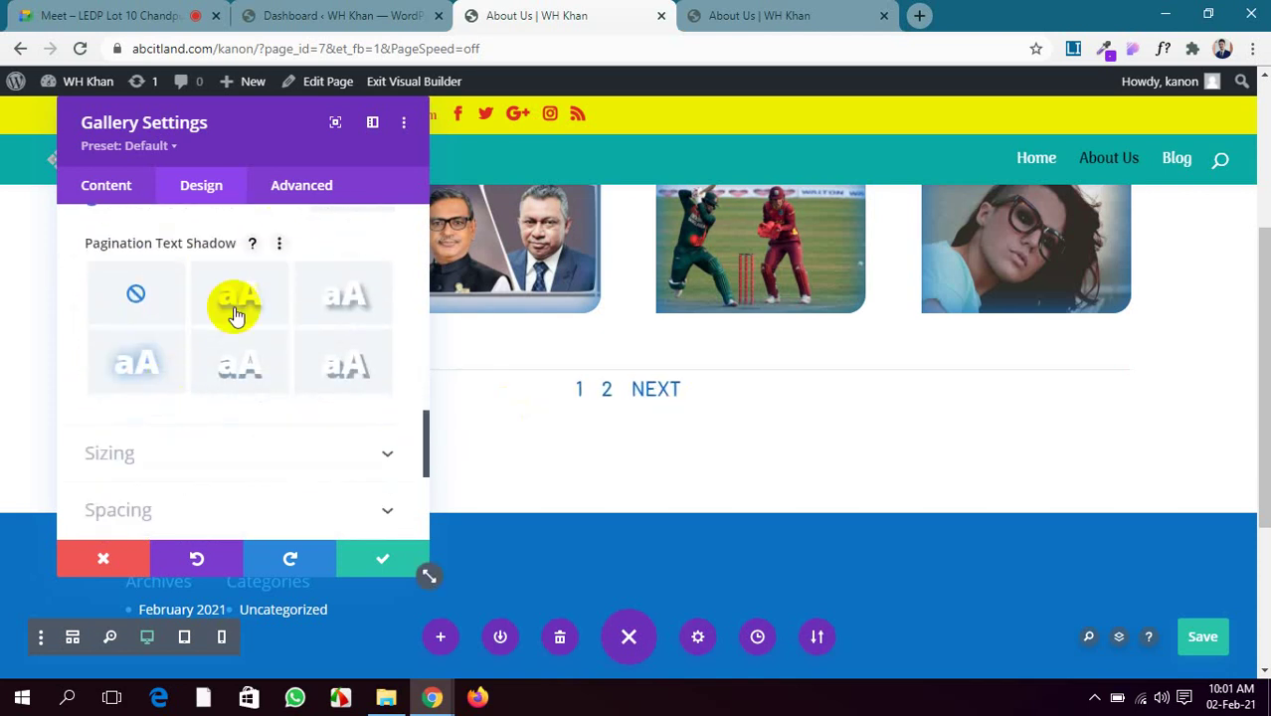
click(236, 298)
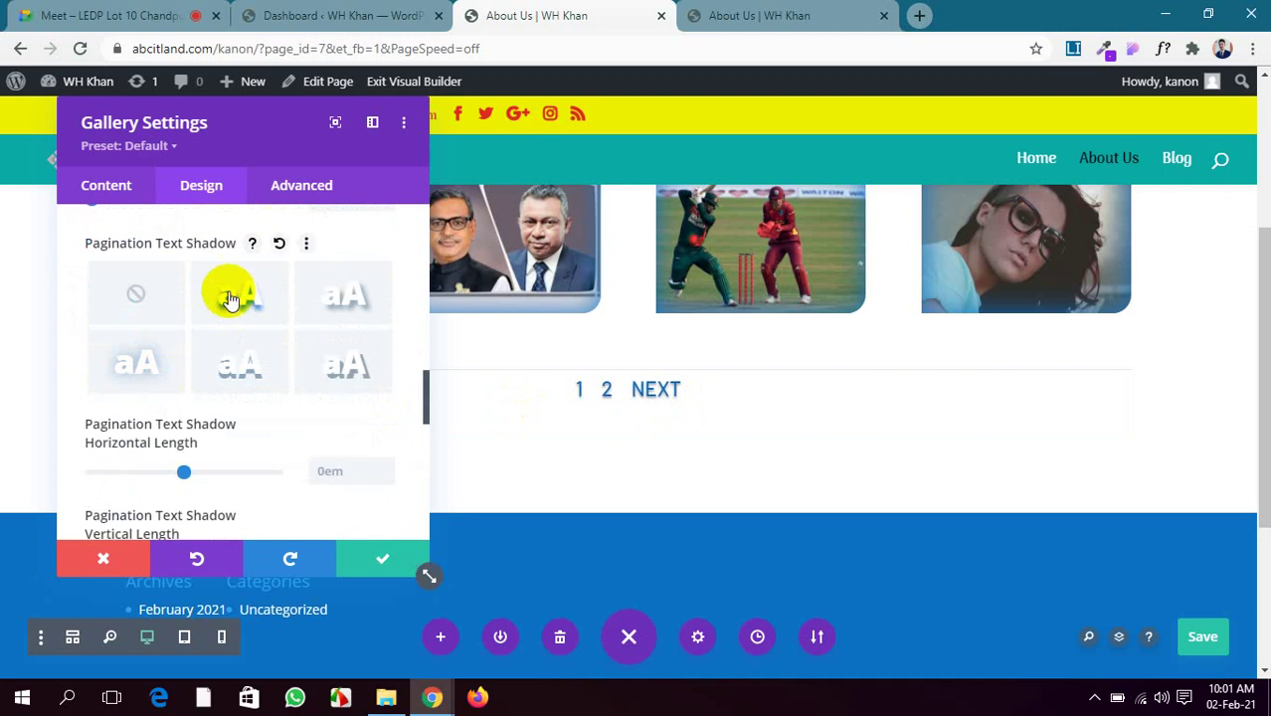
click(134, 289)
scroll(139, 373, down, 2)
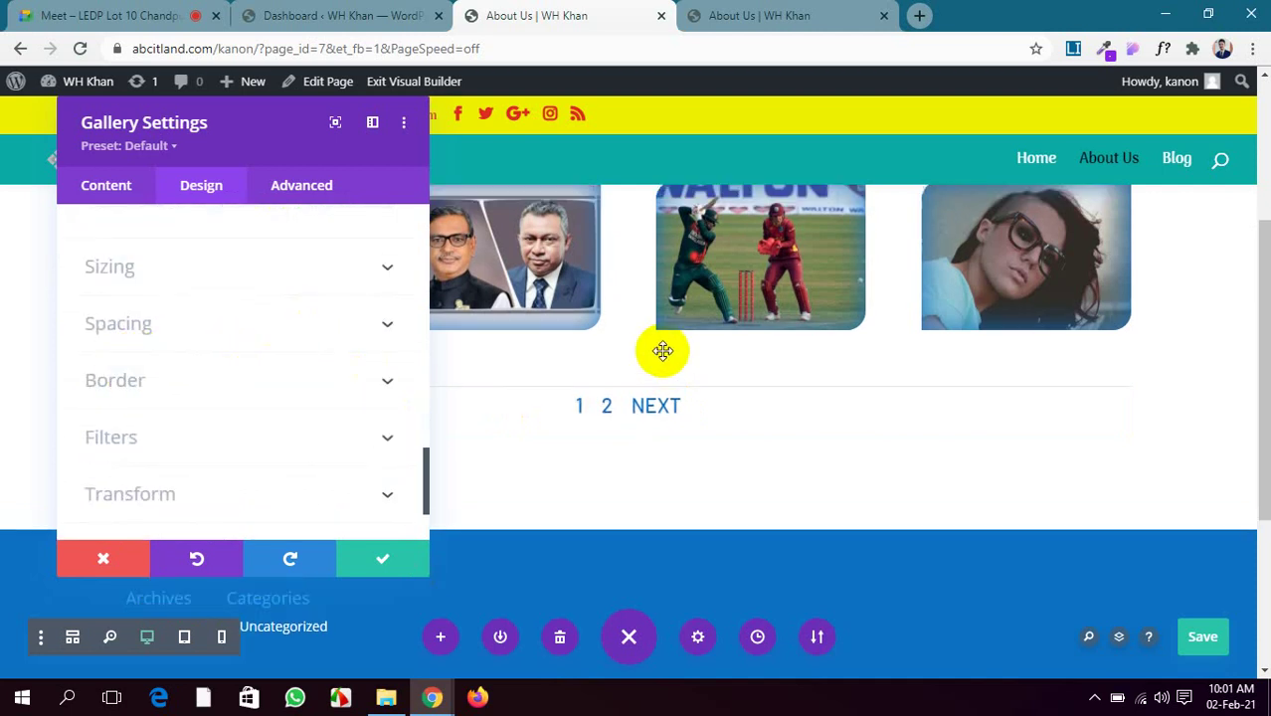
Try the Zoom and Flip gallery animations, then settle on Fade with a 1000ms duration
scroll(659, 350, up, 3)
scroll(303, 408, down, 2)
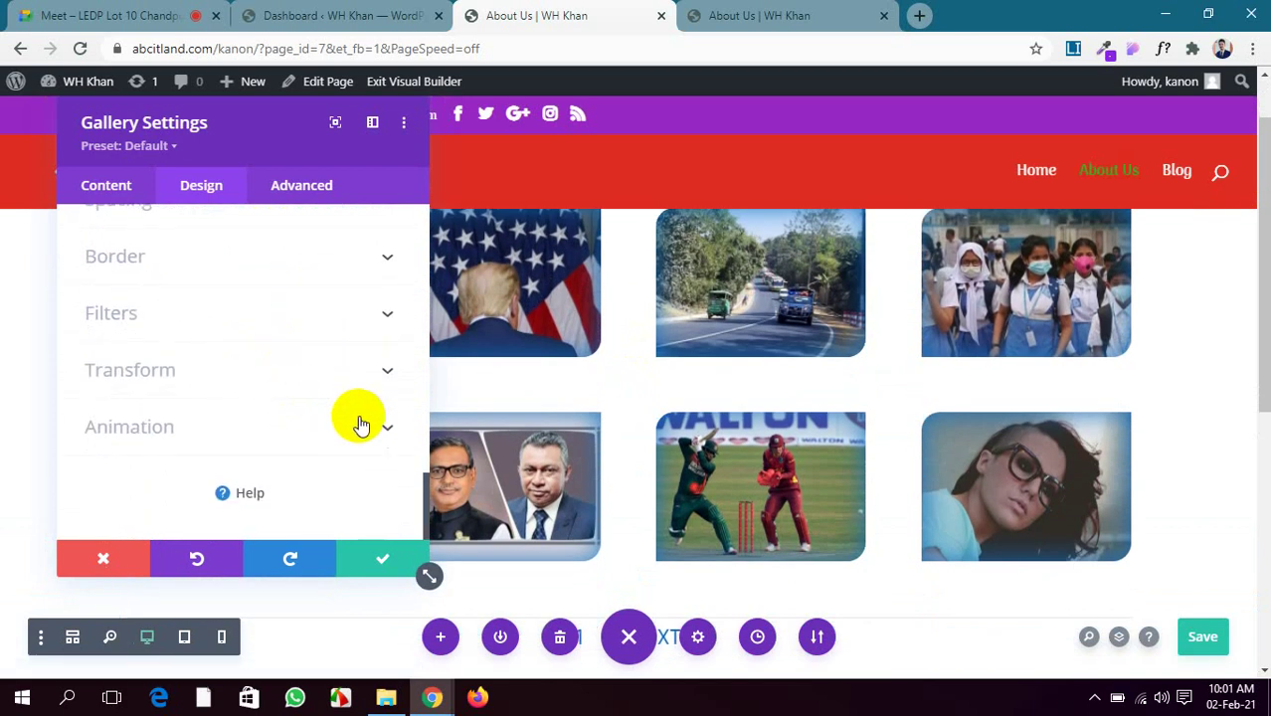
click(360, 426)
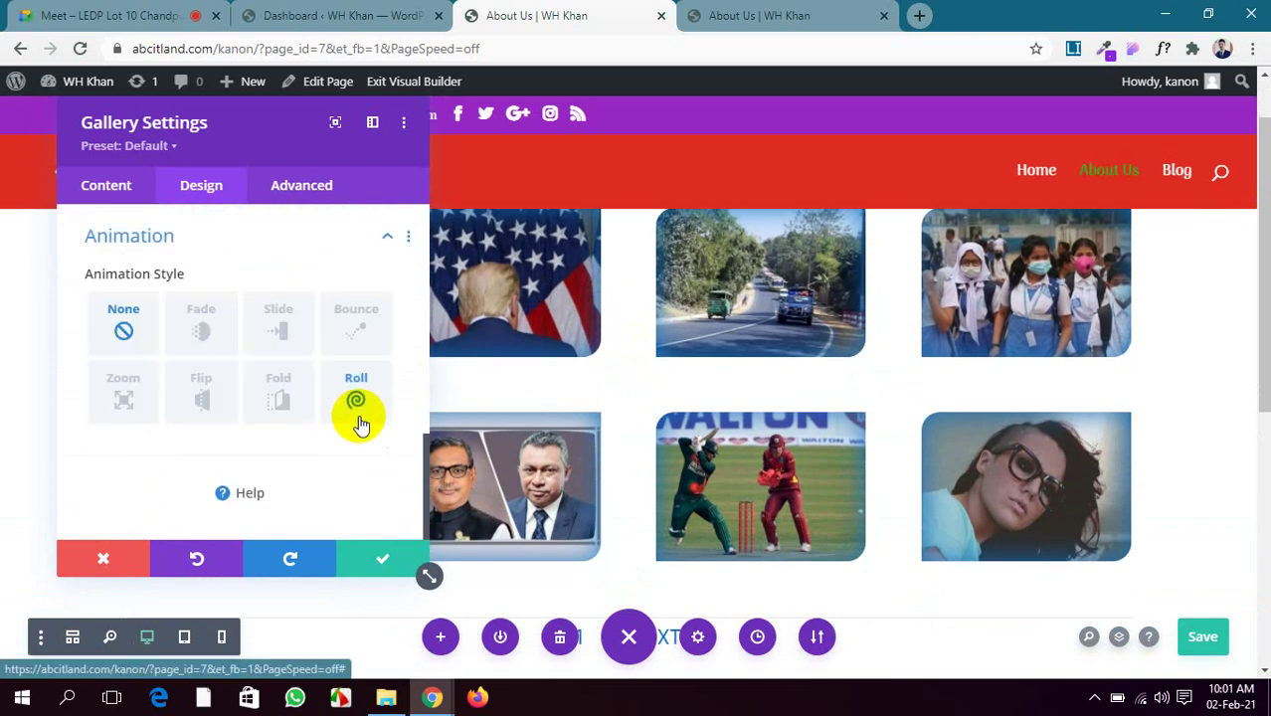
click(144, 386)
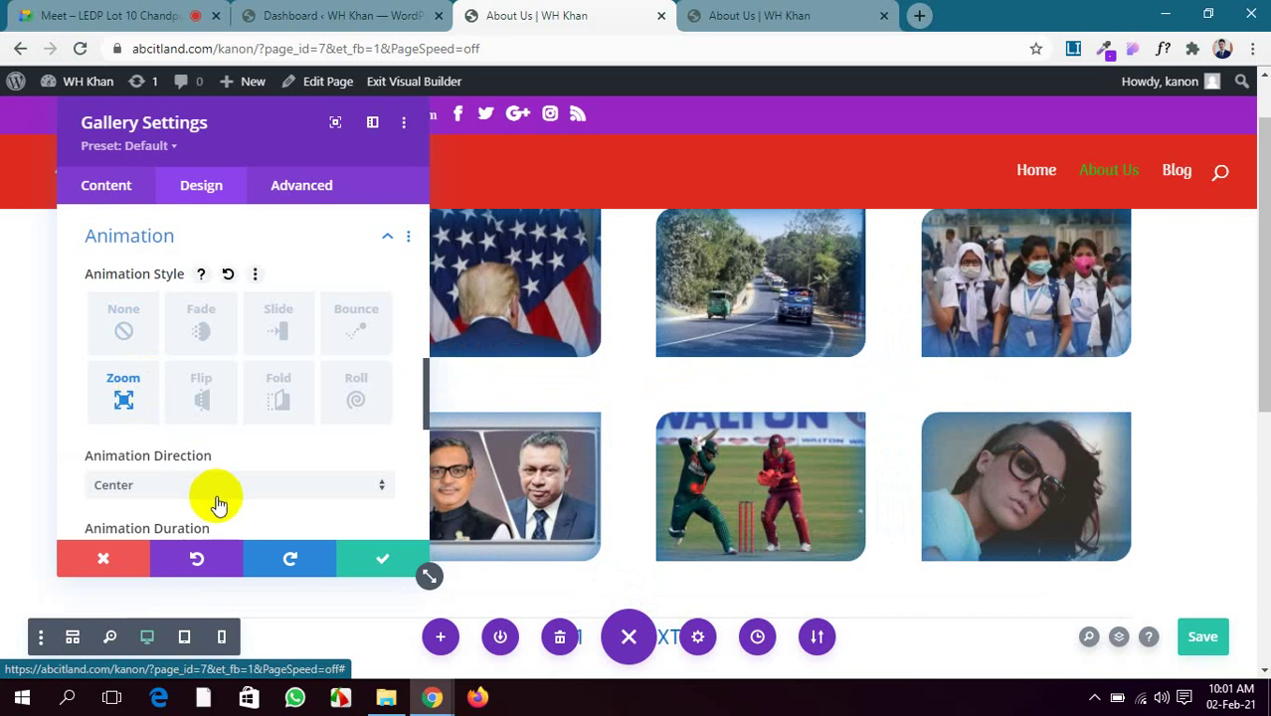
click(200, 395)
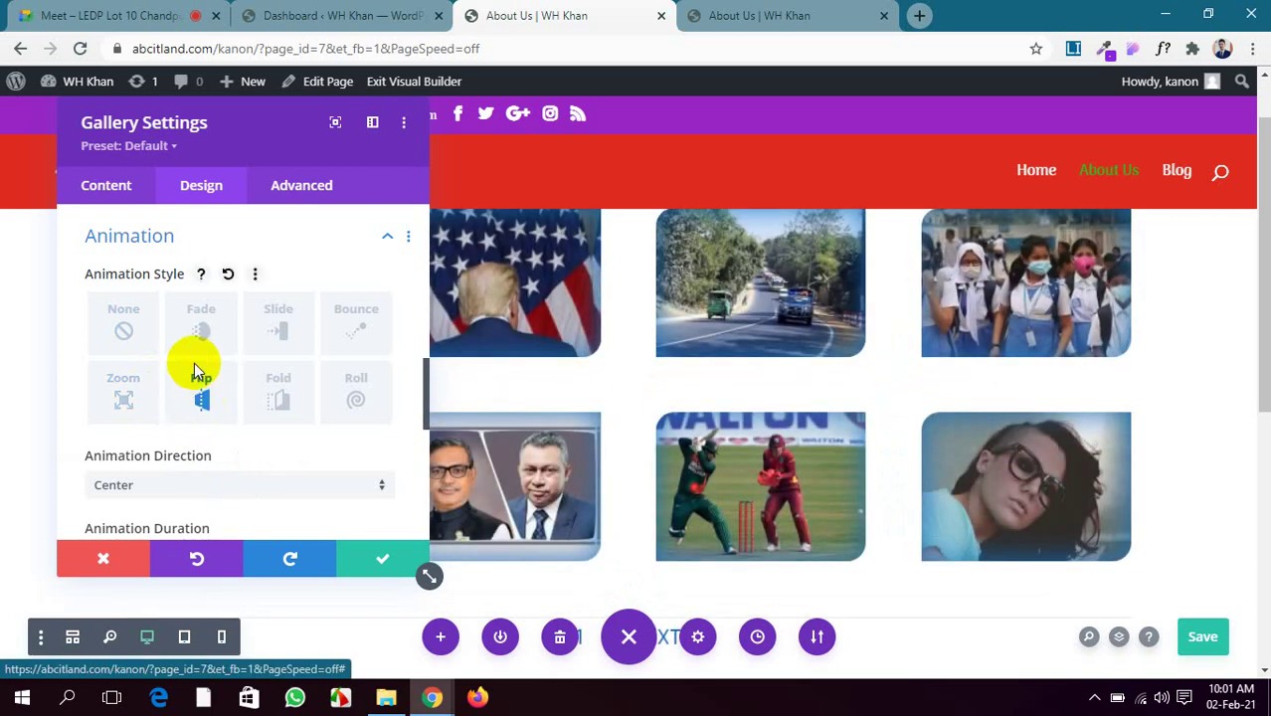
click(200, 327)
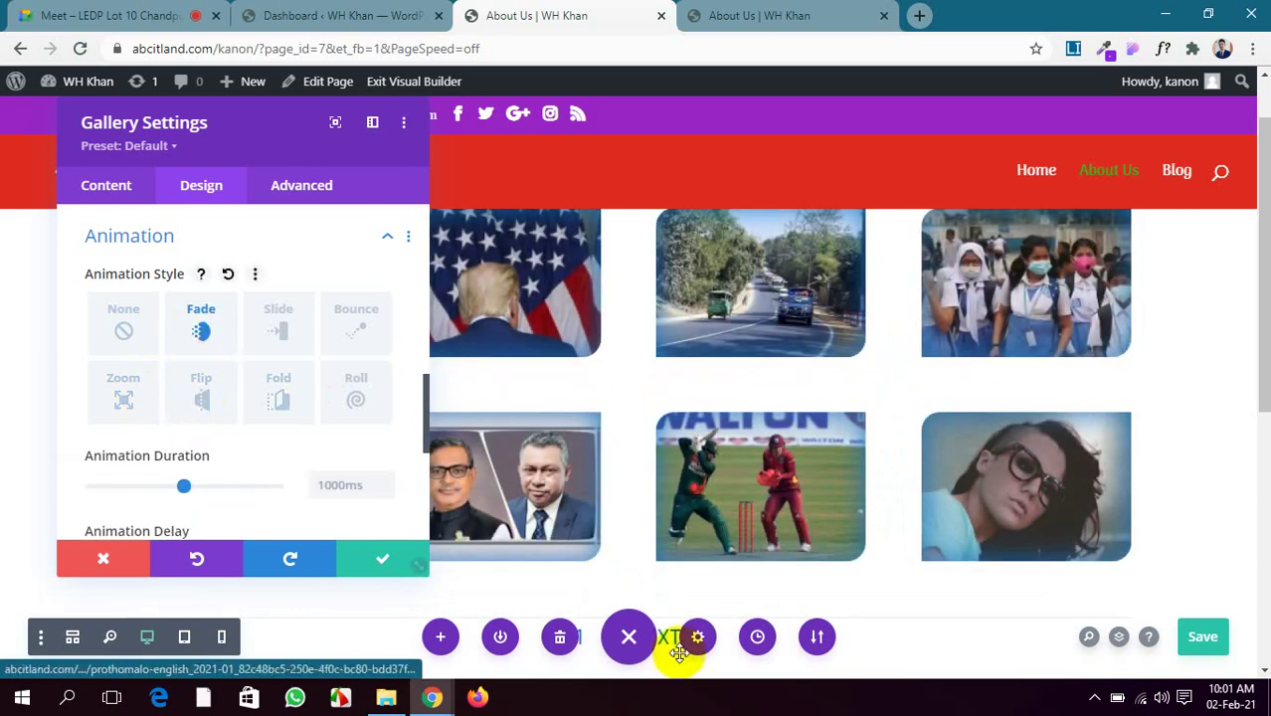
scroll(368, 502, up, 1)
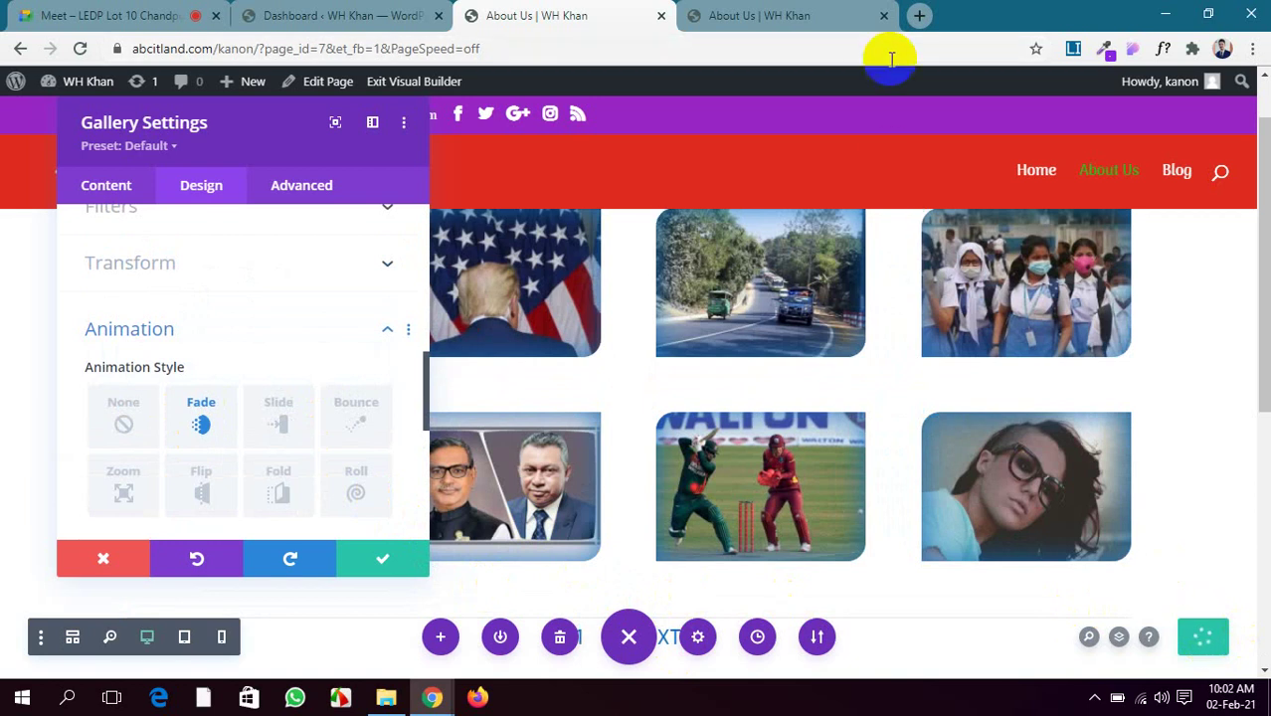
click(784, 12)
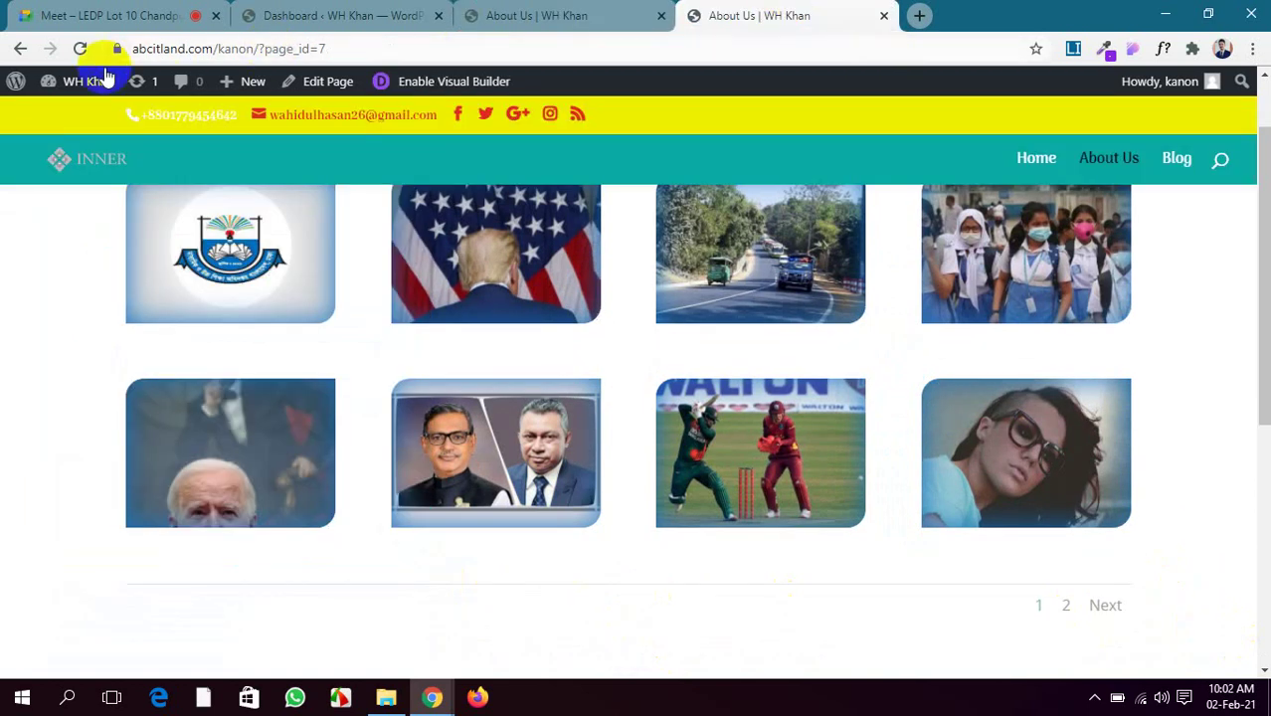
Reload the live About Us page to check the gallery changes
click(82, 49)
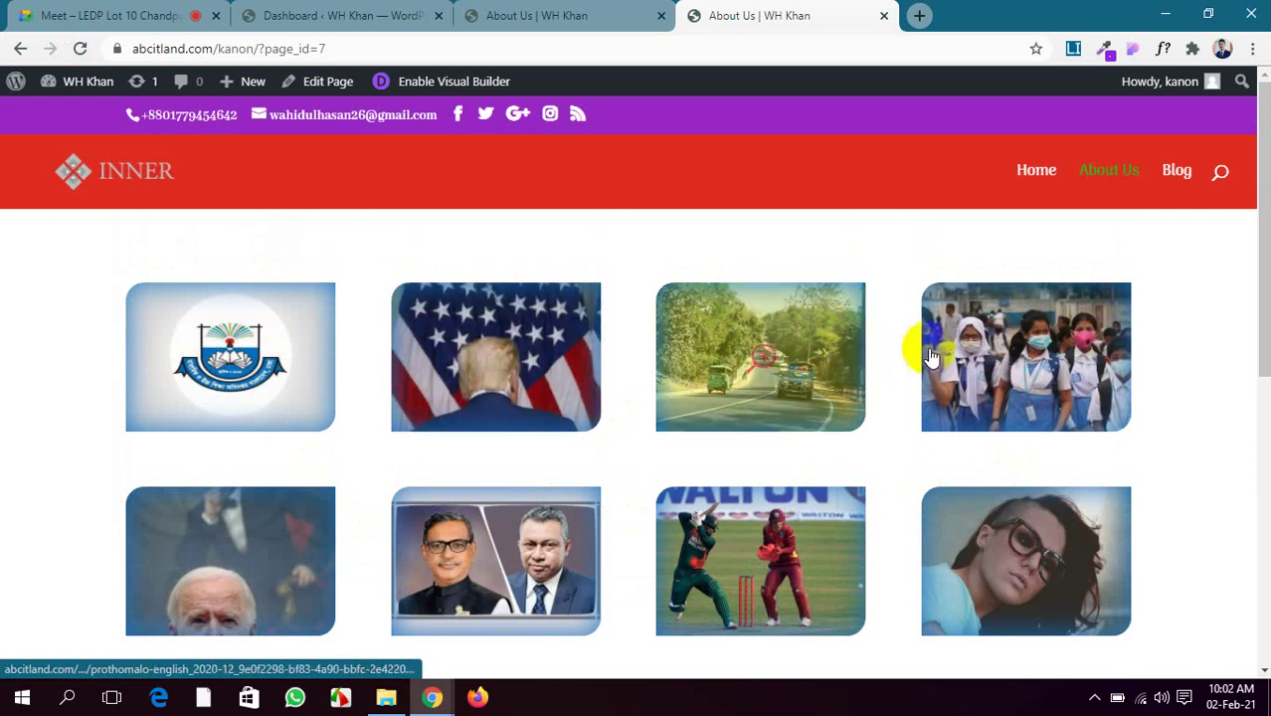
click(107, 15)
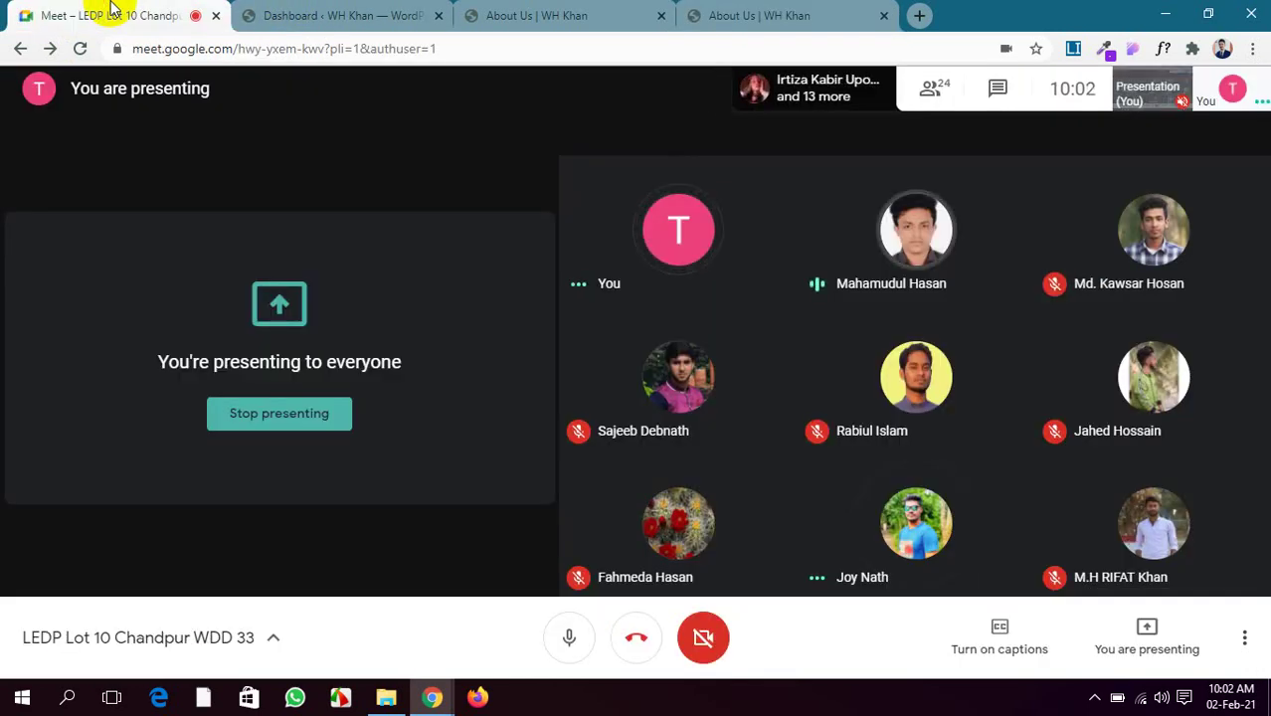
click(746, 14)
click(613, 12)
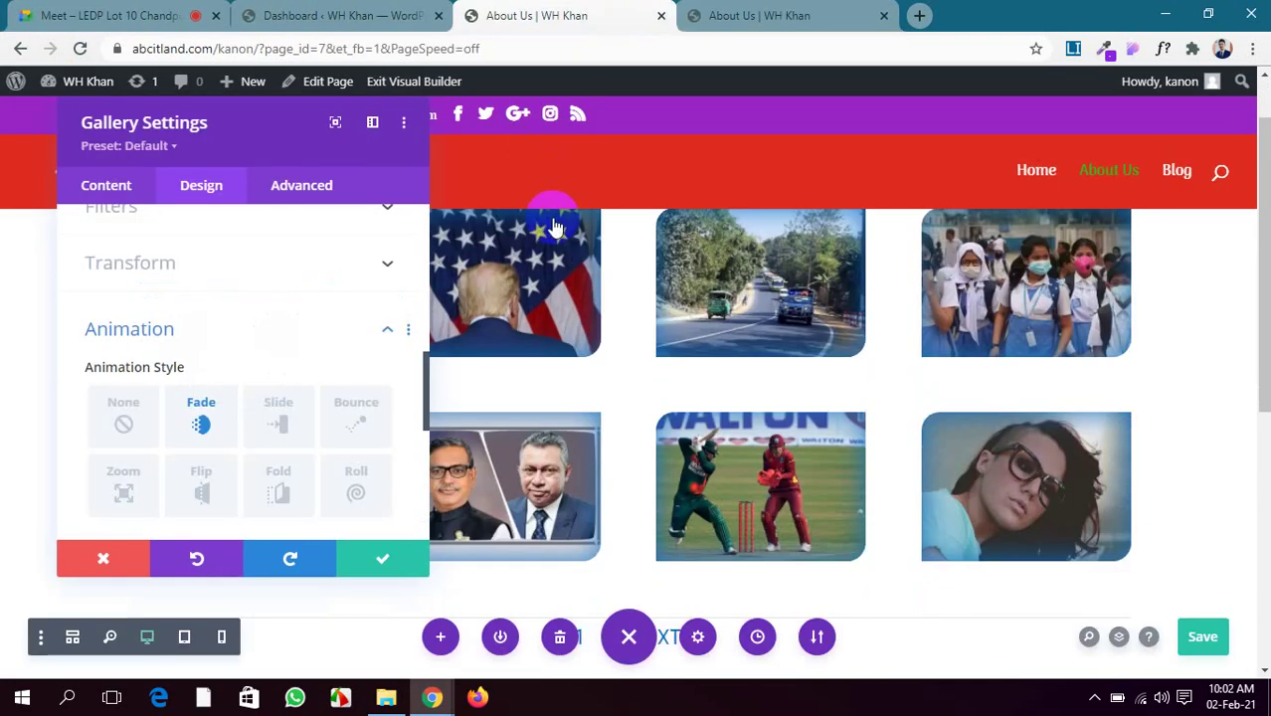
Save and close Gallery Settings, leaving the gallery with its 1 2 NEXT pagination
click(399, 560)
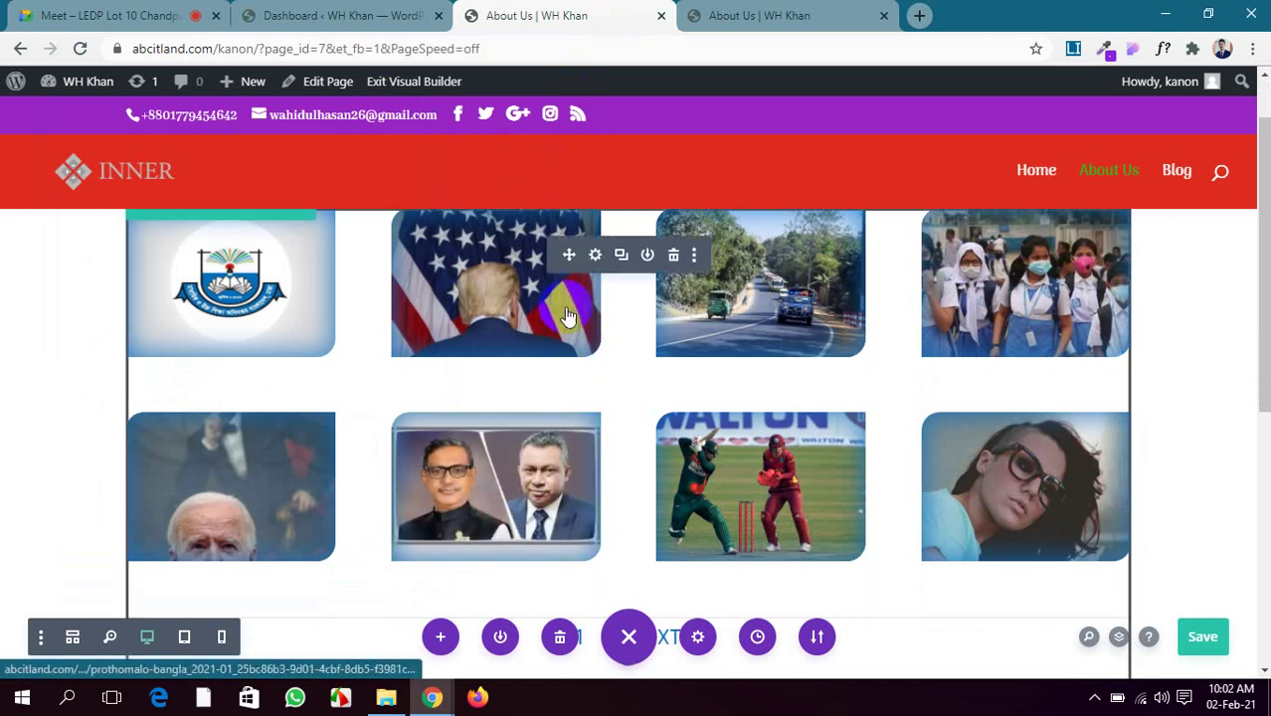
scroll(547, 304, down, 1)
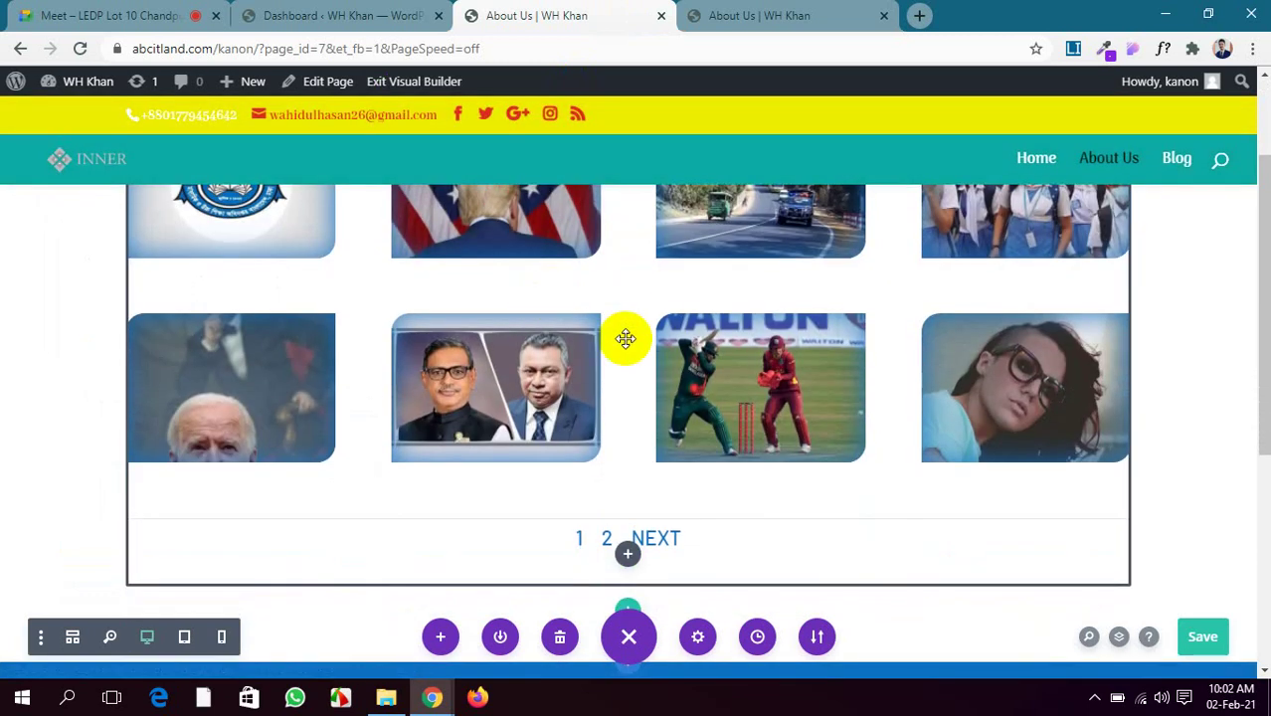
click(360, 14)
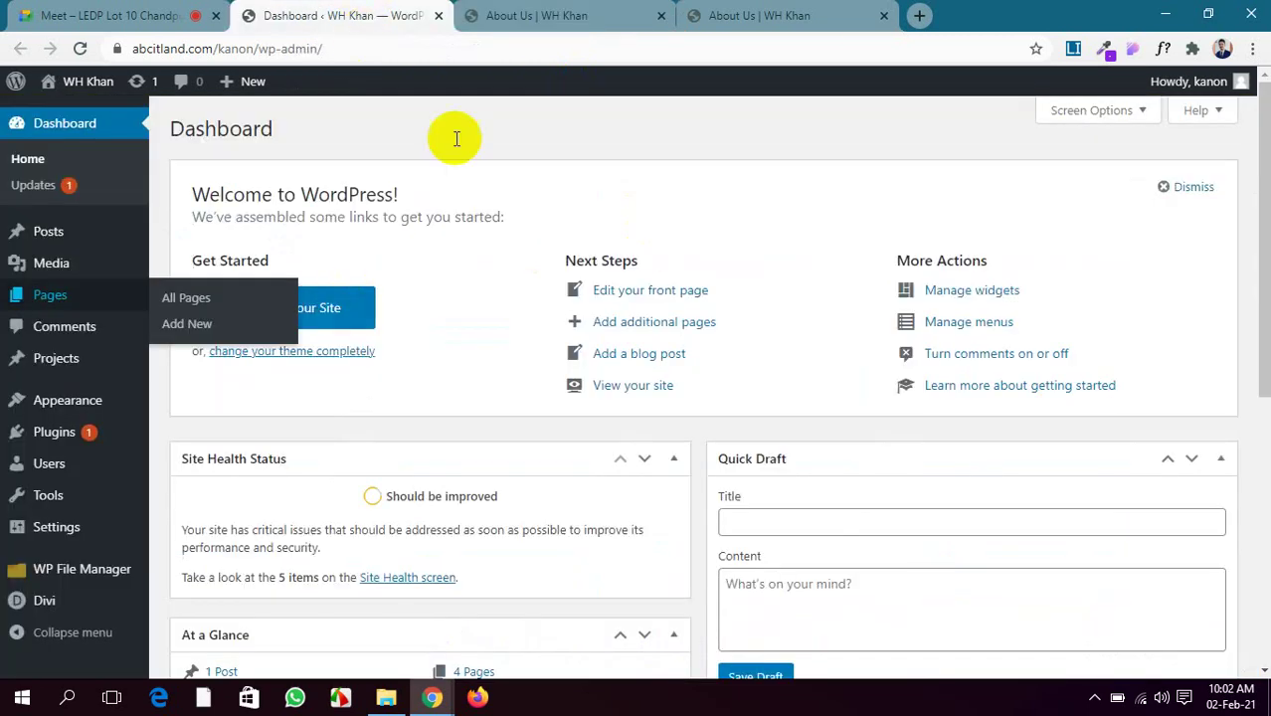
click(562, 8)
scroll(512, 468, down, 2)
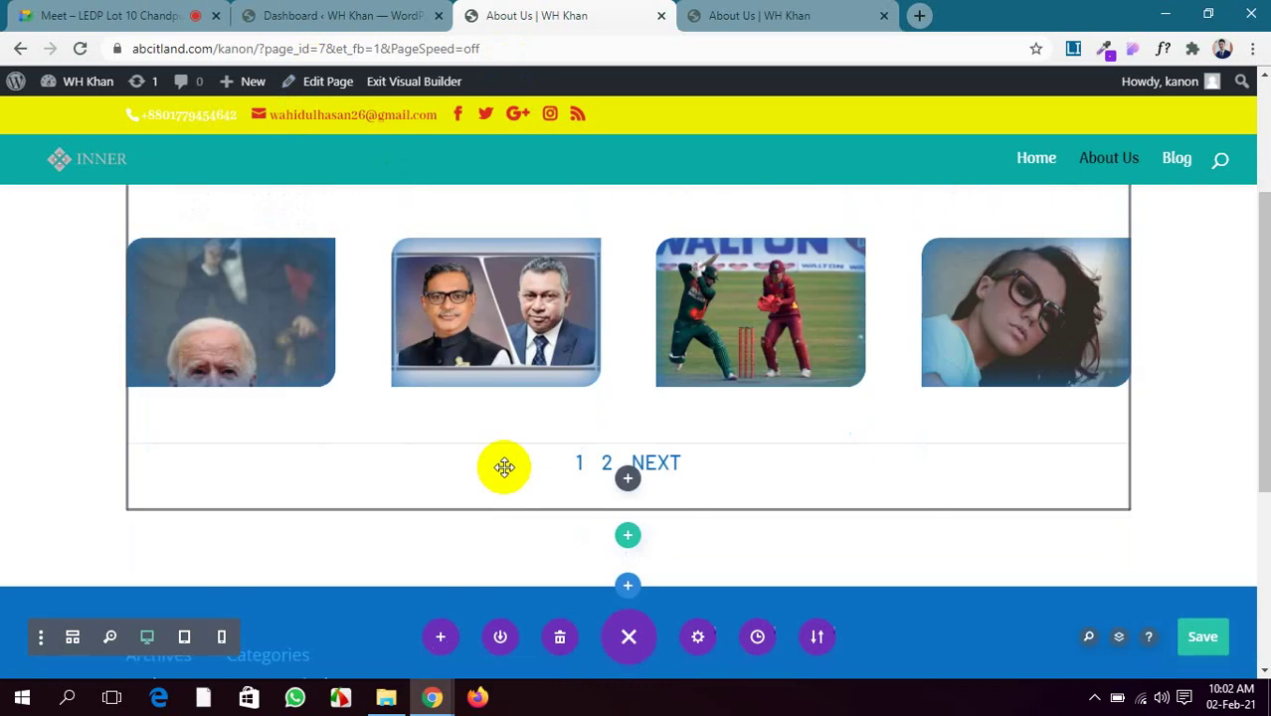
scroll(676, 483, up, 3)
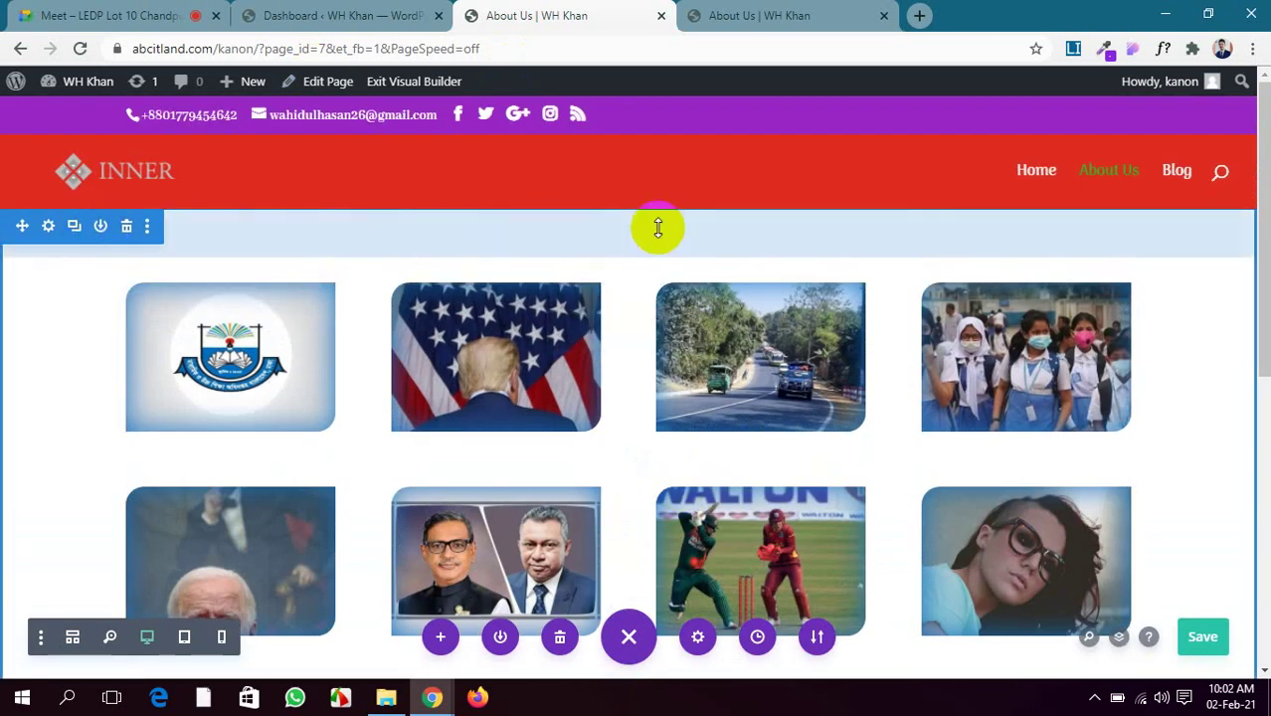
scroll(1114, 257, down, 3)
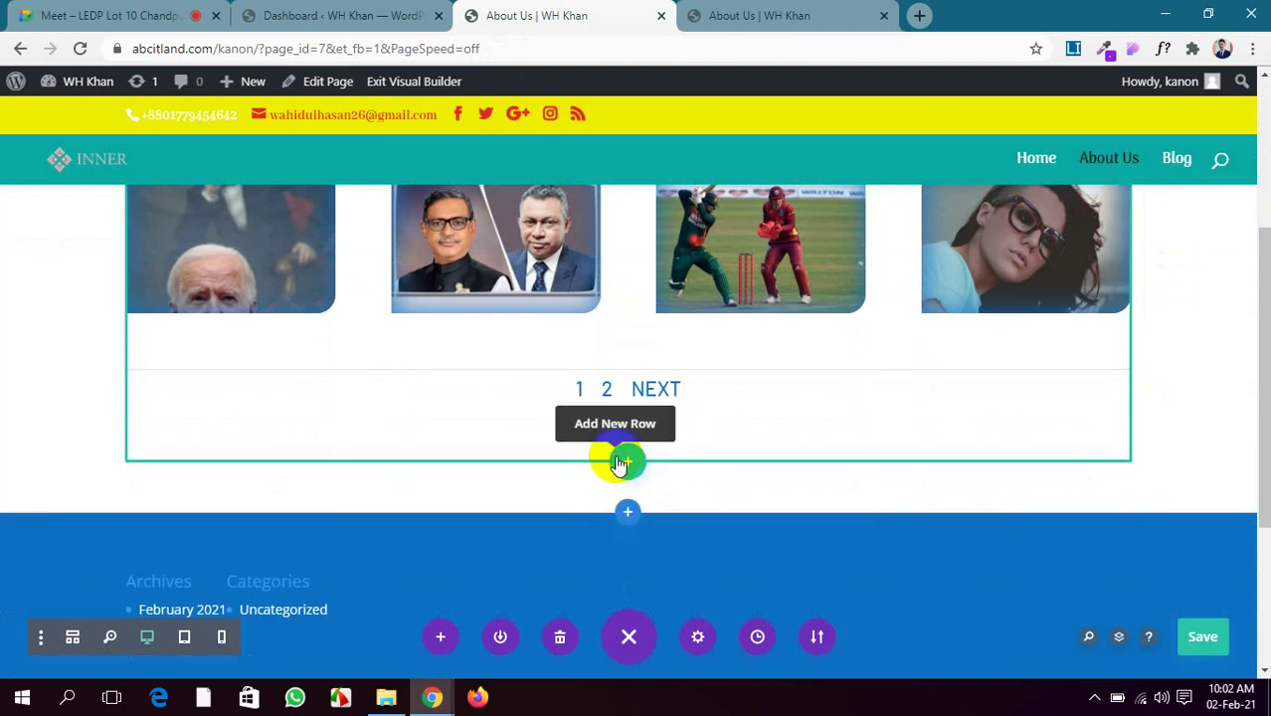
Add a two-column row below the gallery
click(621, 467)
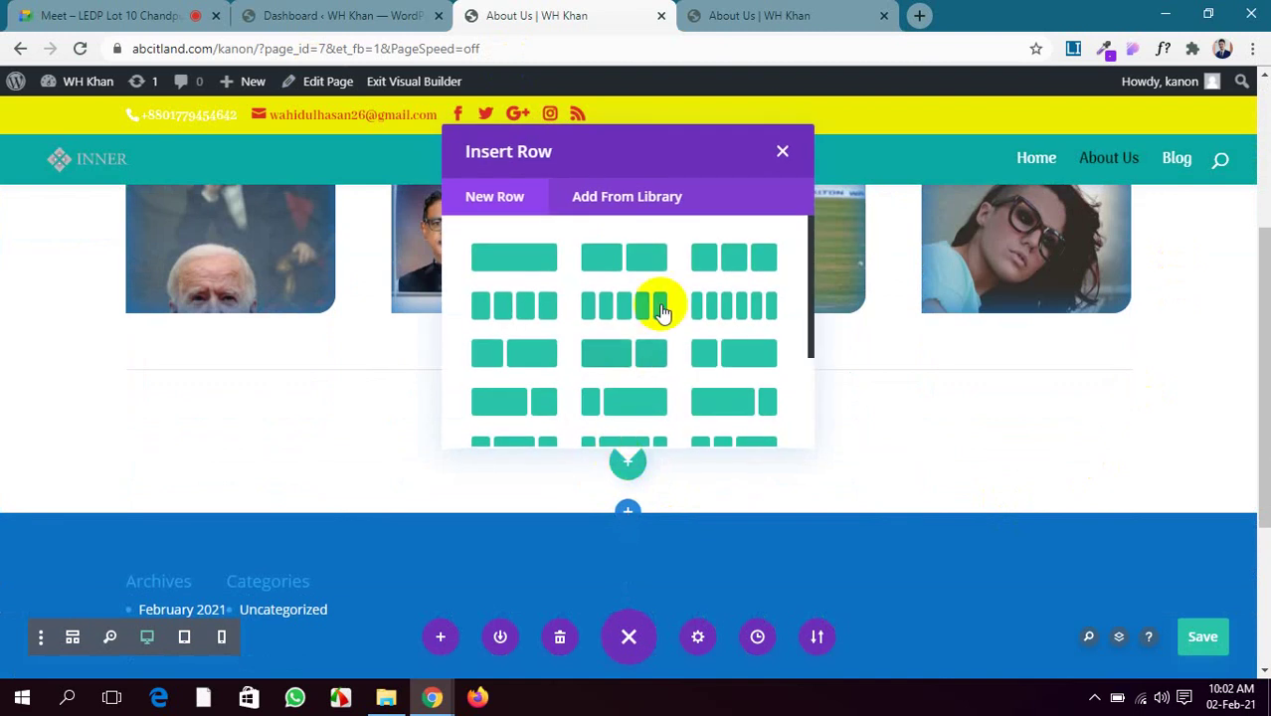
click(653, 257)
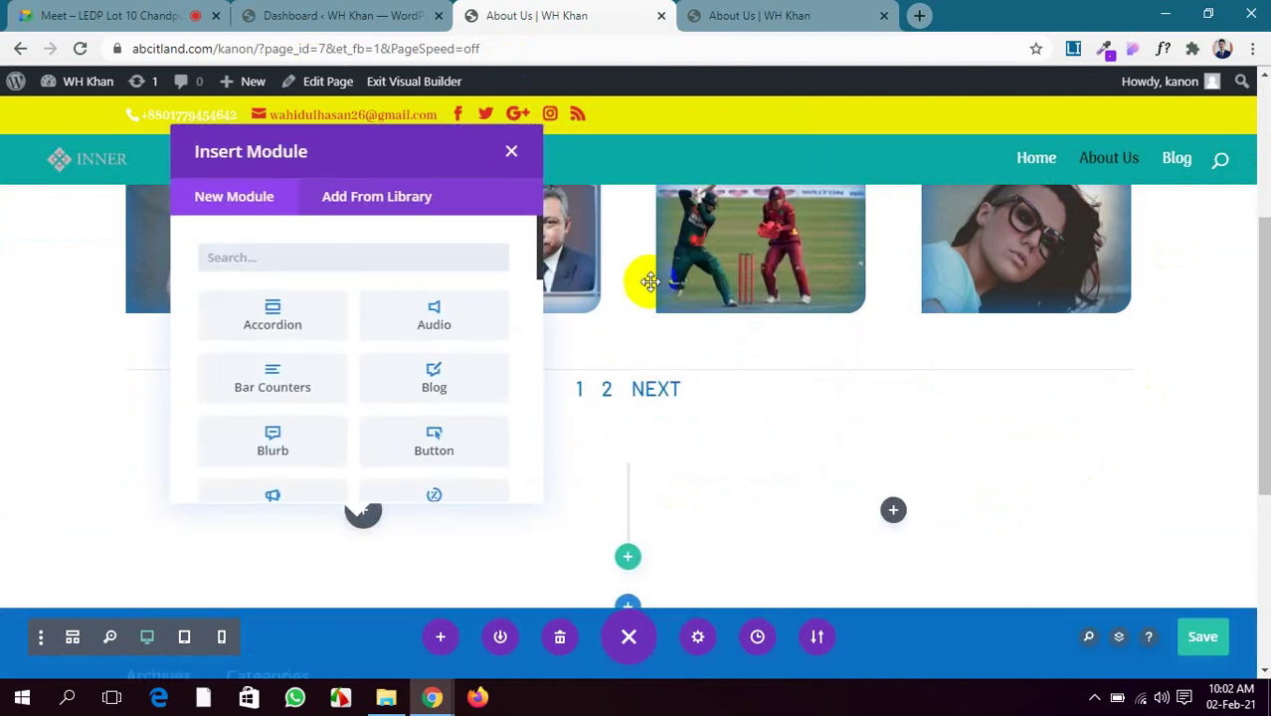
scroll(301, 355, down, 3)
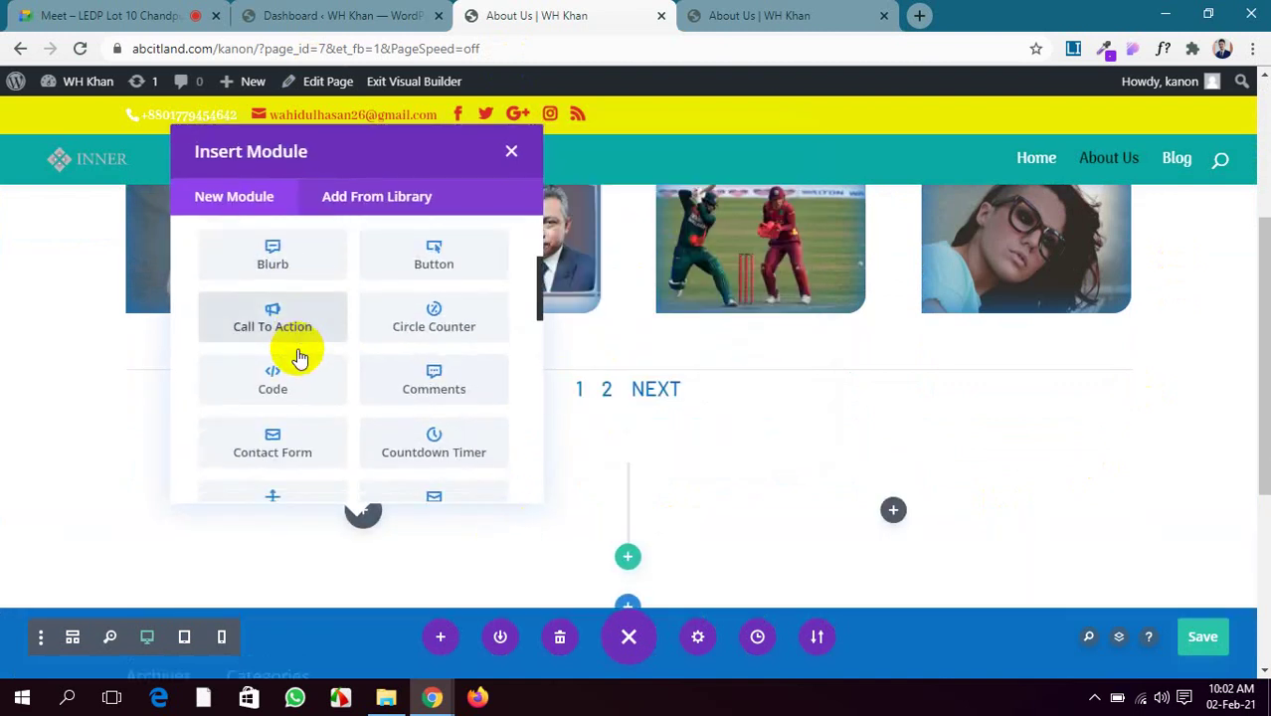
scroll(300, 355, down, 2)
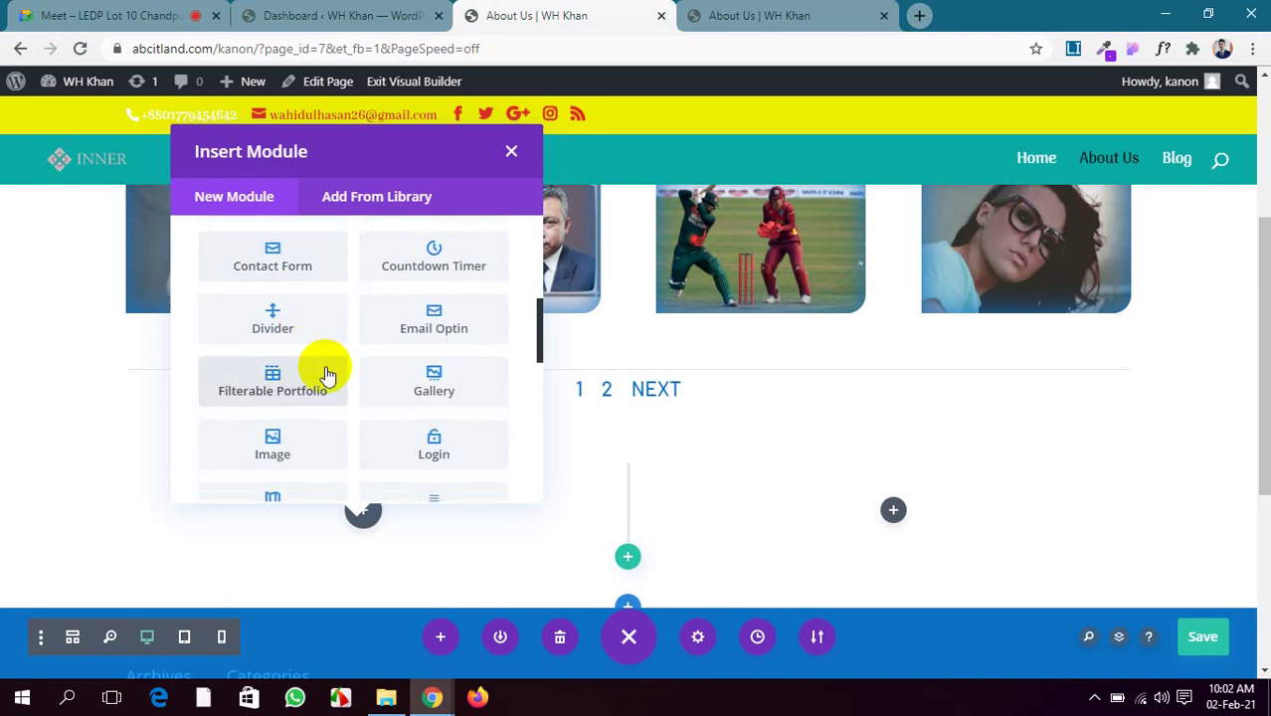
scroll(292, 365, down, 2)
Put an Image module in the first column showing the red car from the Media Library
click(287, 358)
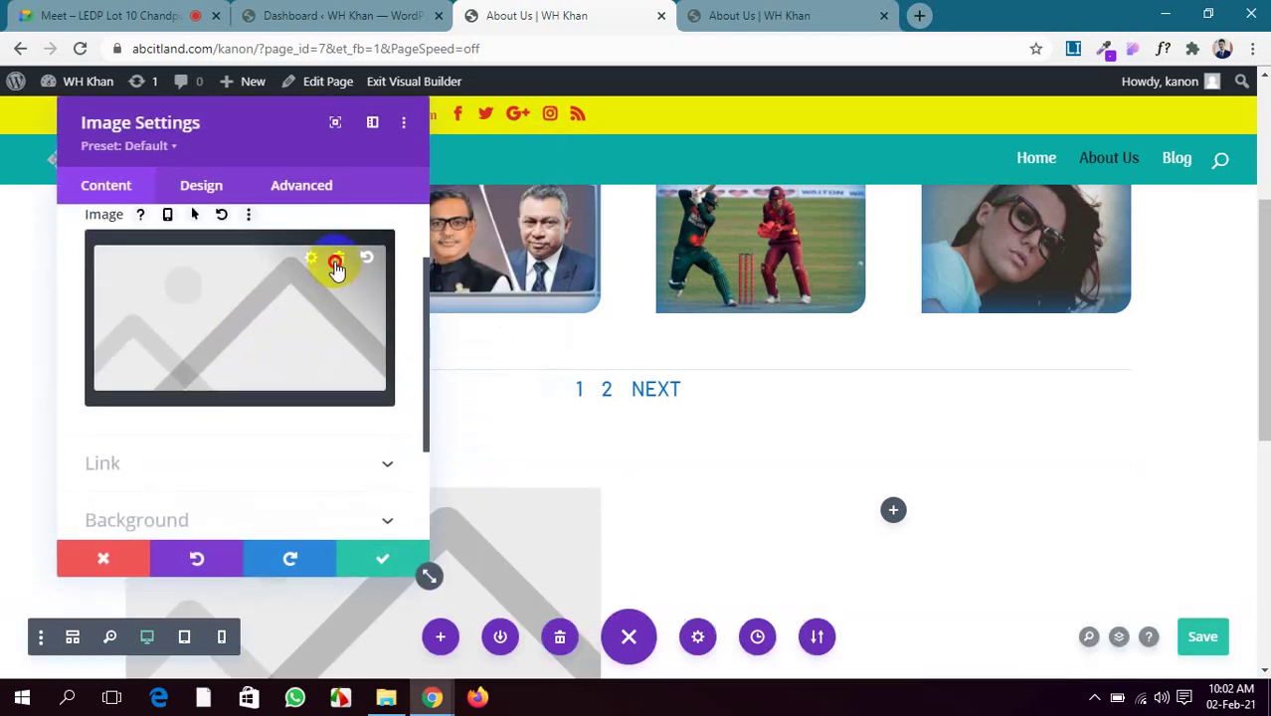
click(336, 261)
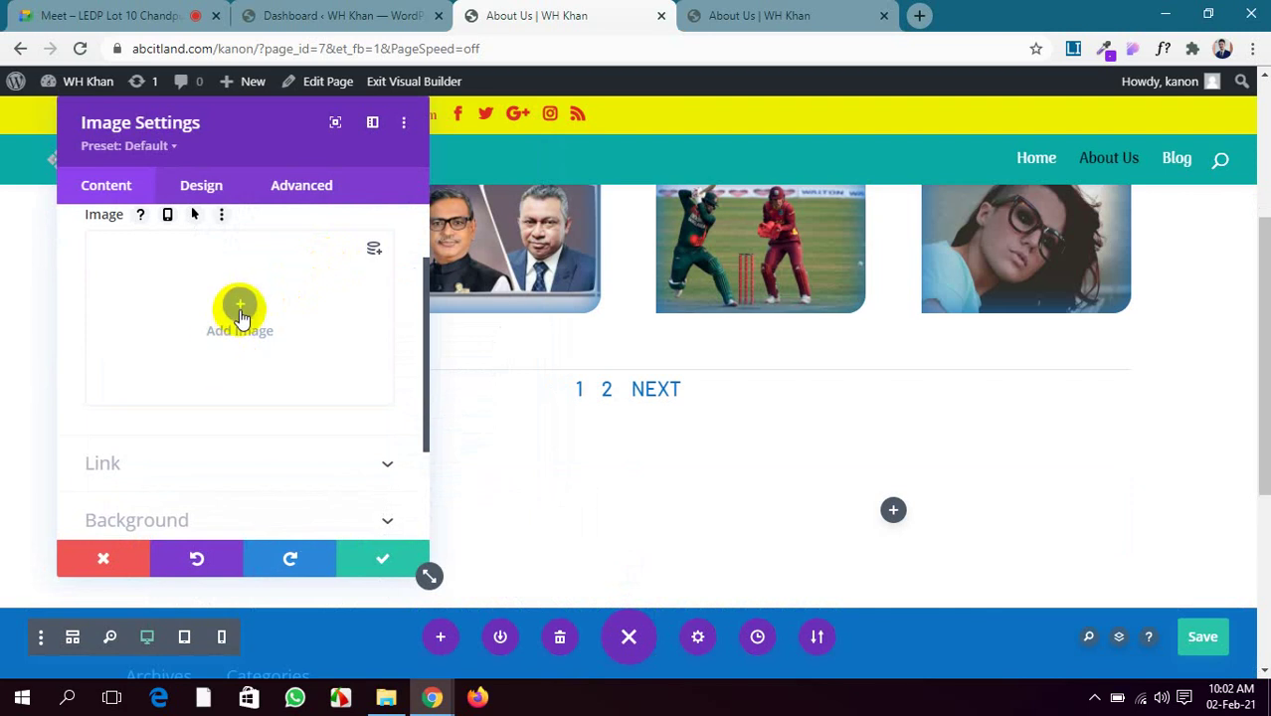
scroll(240, 317, up, 2)
click(242, 397)
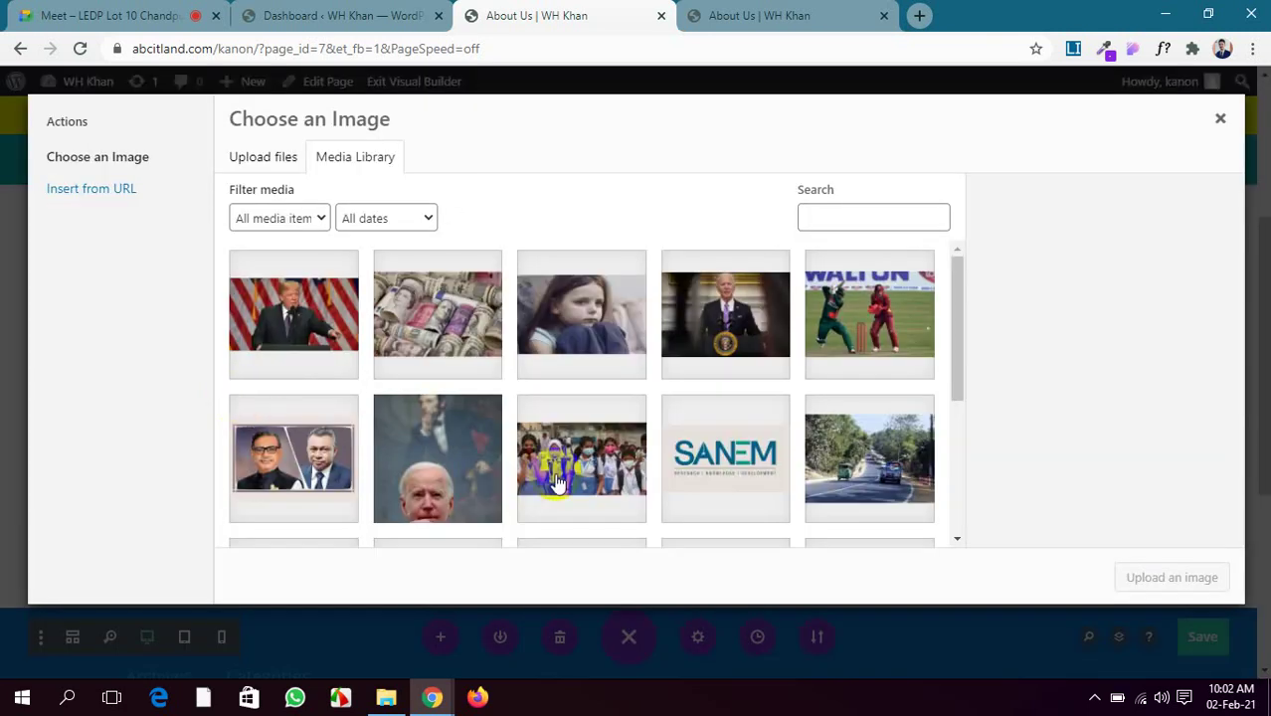
scroll(647, 477, down, 5)
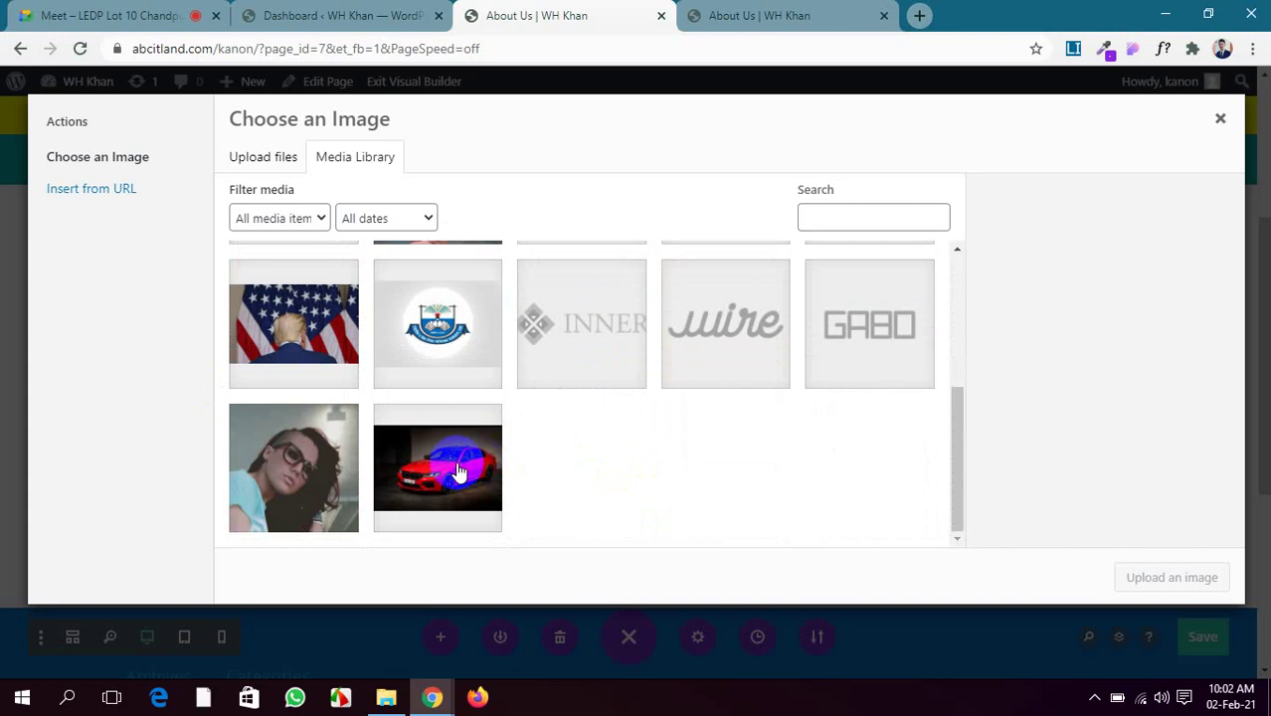
click(459, 473)
click(1172, 578)
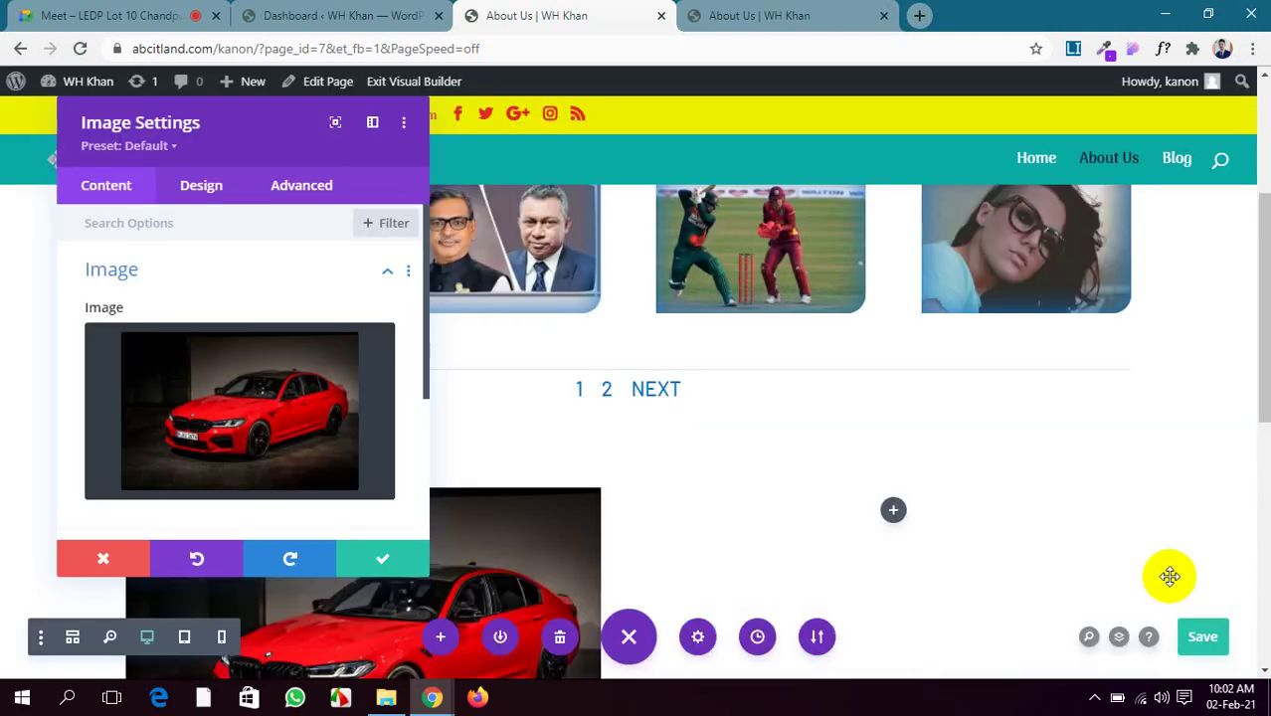
scroll(589, 467, down, 3)
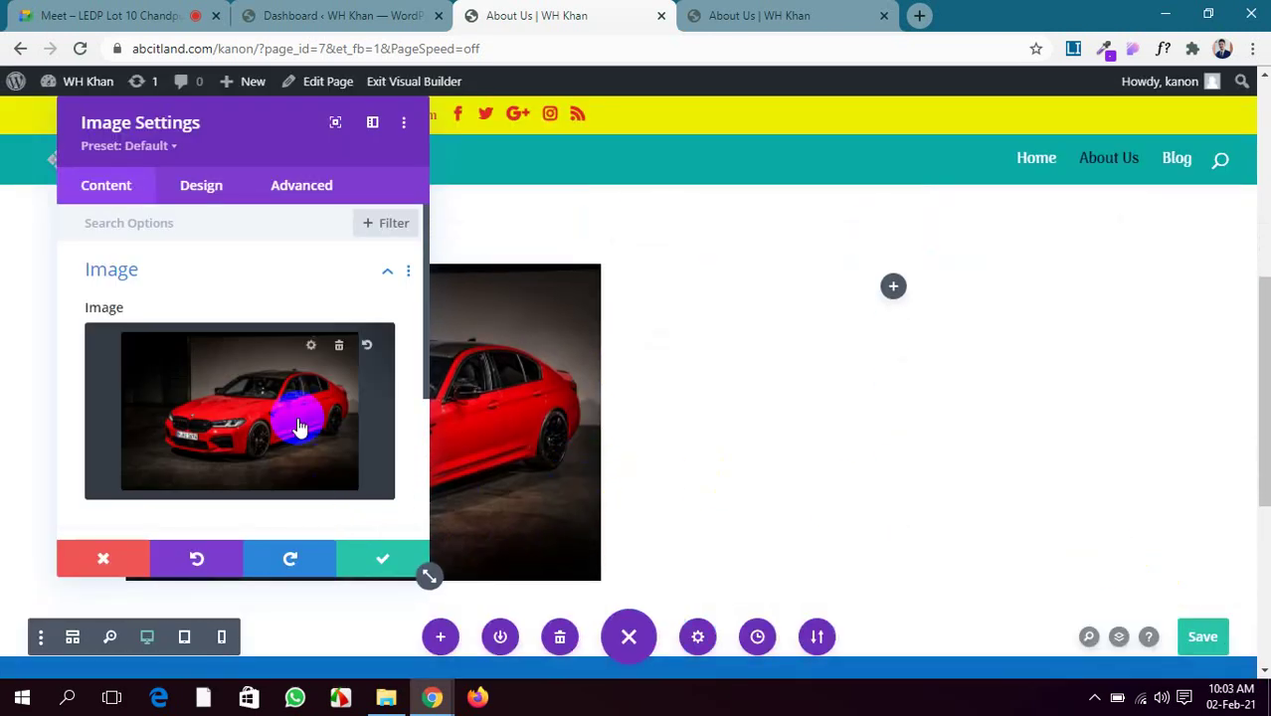
scroll(299, 428, down, 3)
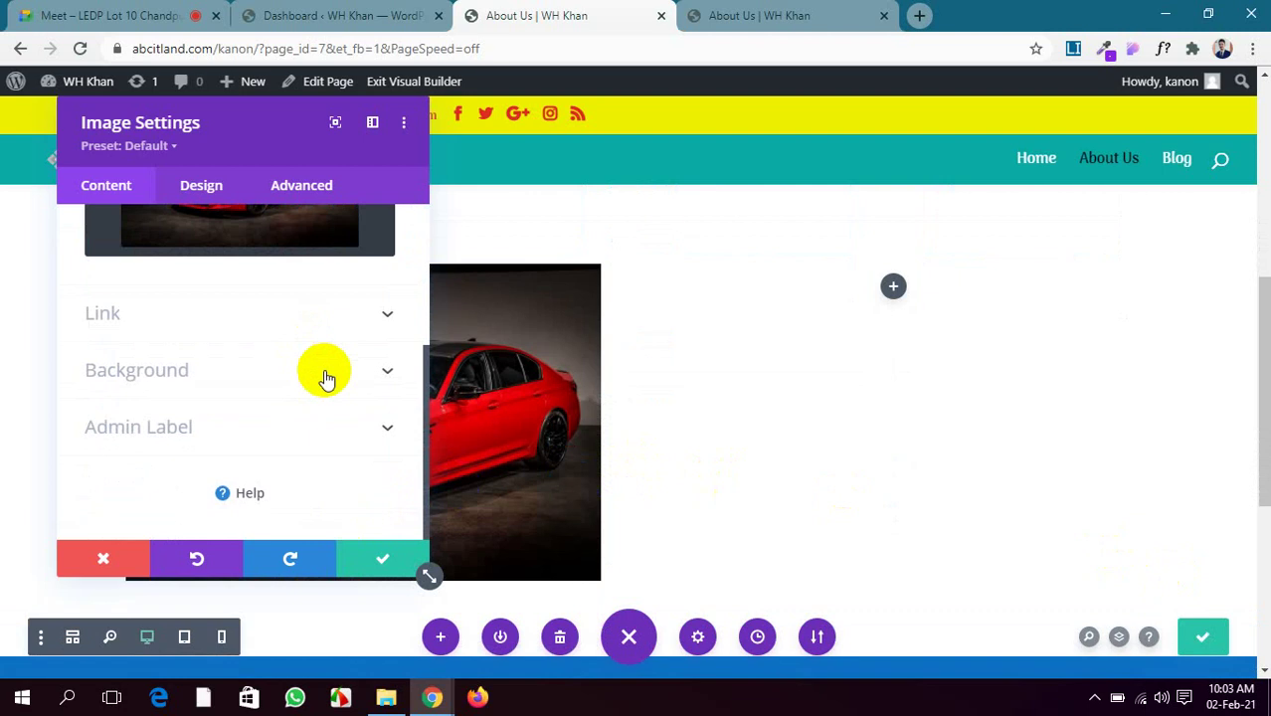
Try grey #6d6d6d and red #e02b20 backgrounds on the car image, then clear the background colour
click(326, 378)
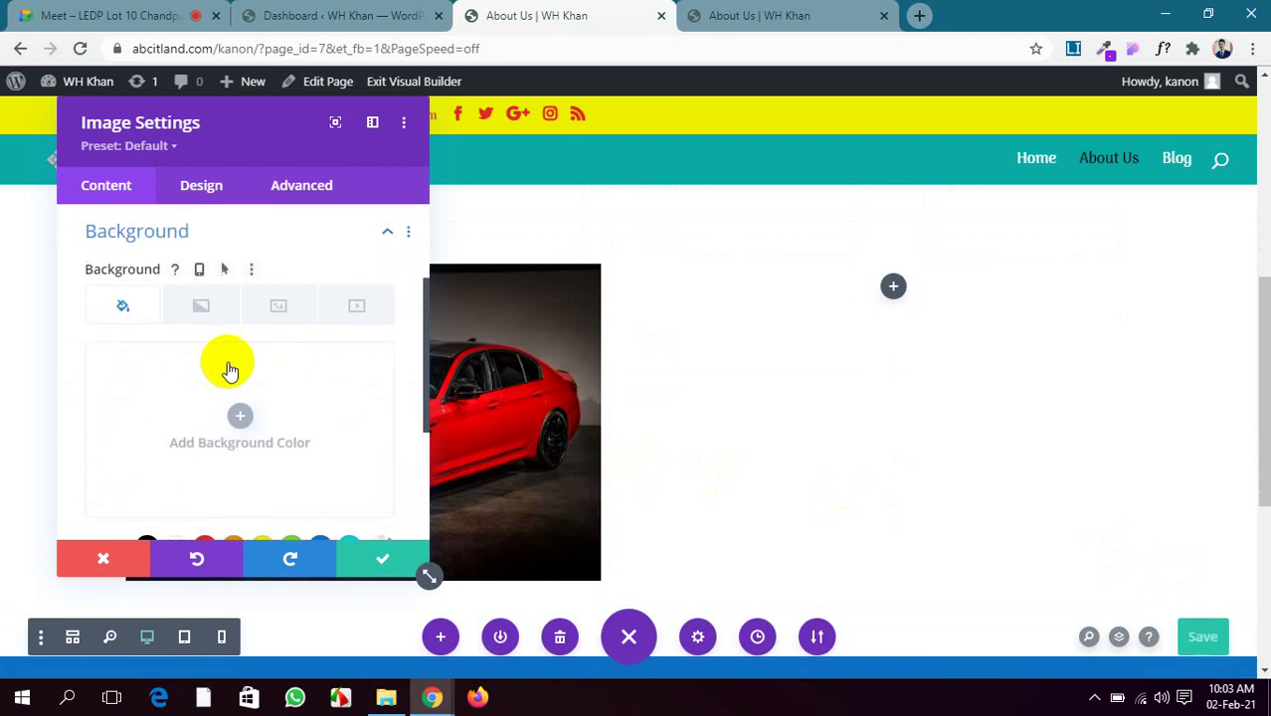
click(243, 418)
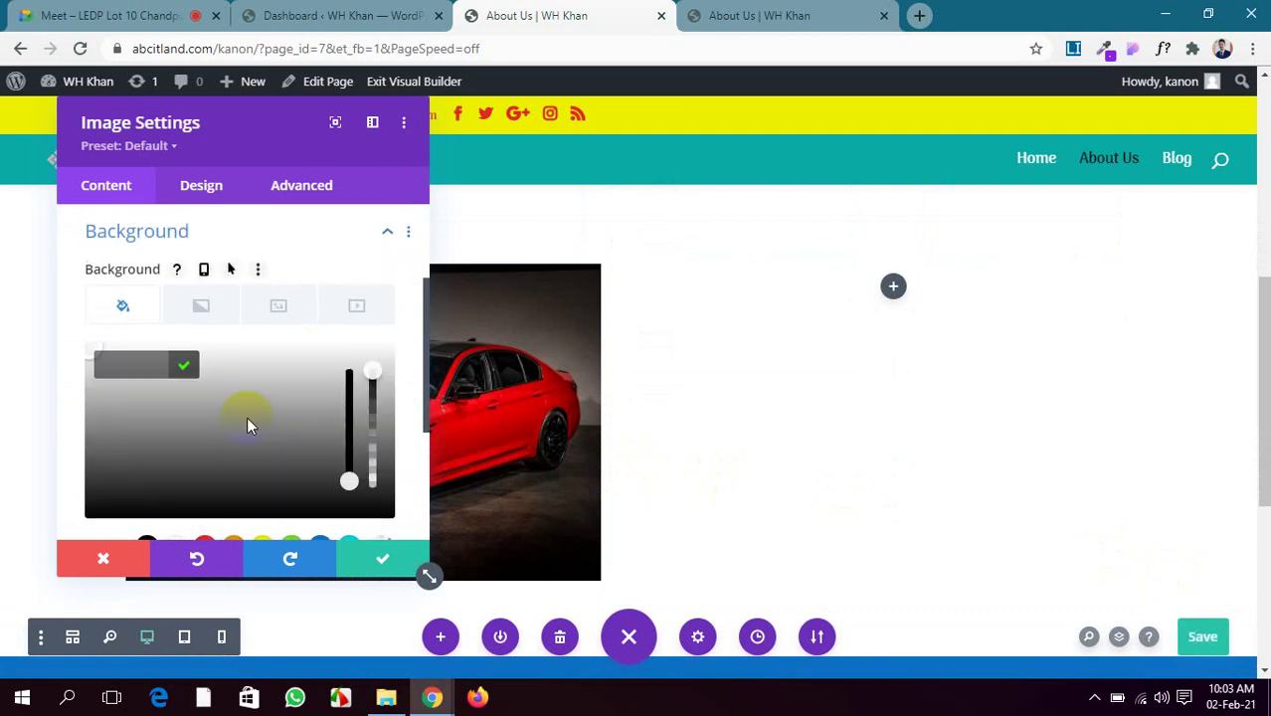
click(233, 444)
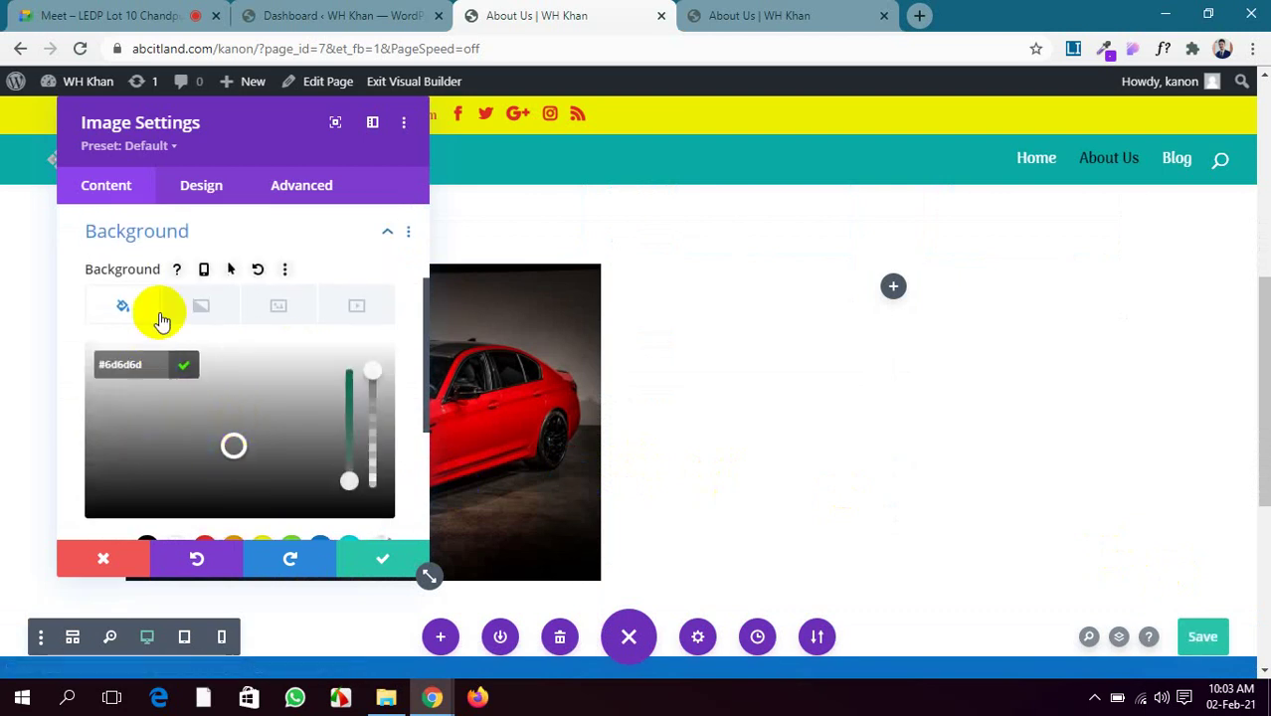
scroll(219, 507, down, 1)
click(205, 456)
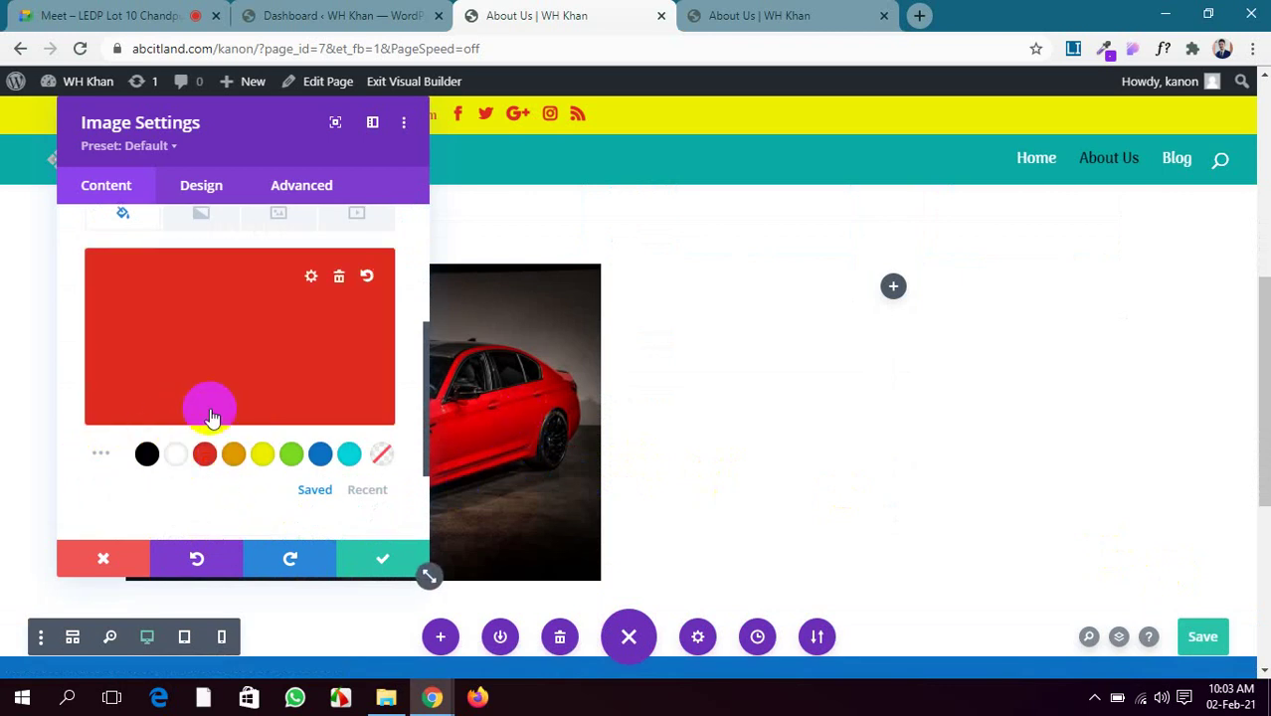
scroll(231, 410, up, 1)
click(339, 370)
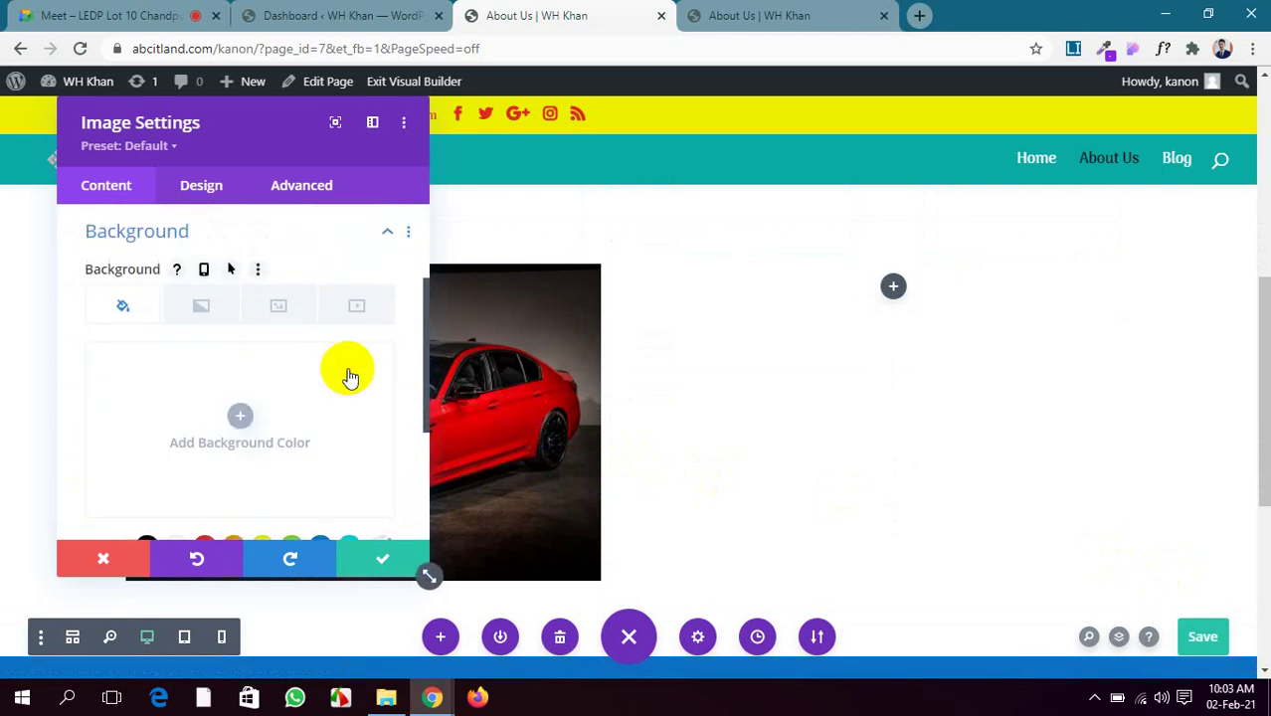
scroll(273, 369, down, 3)
scroll(272, 360, up, 3)
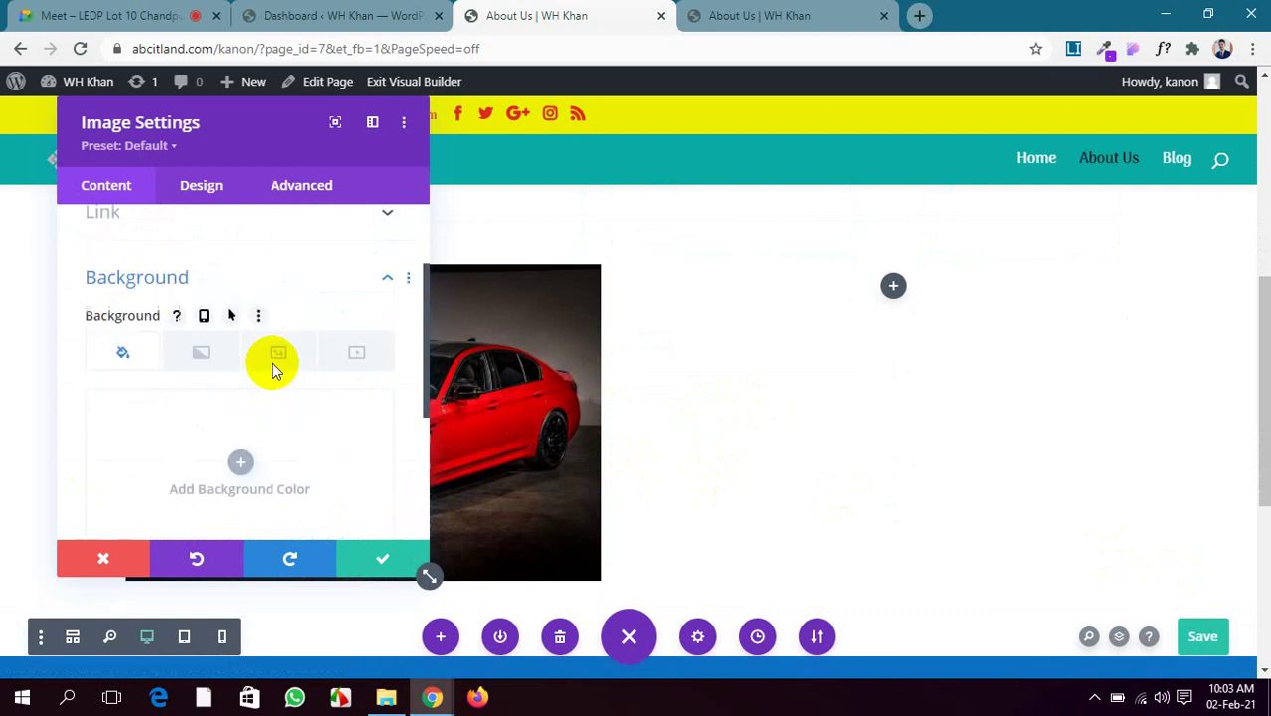
scroll(197, 225, up, 1)
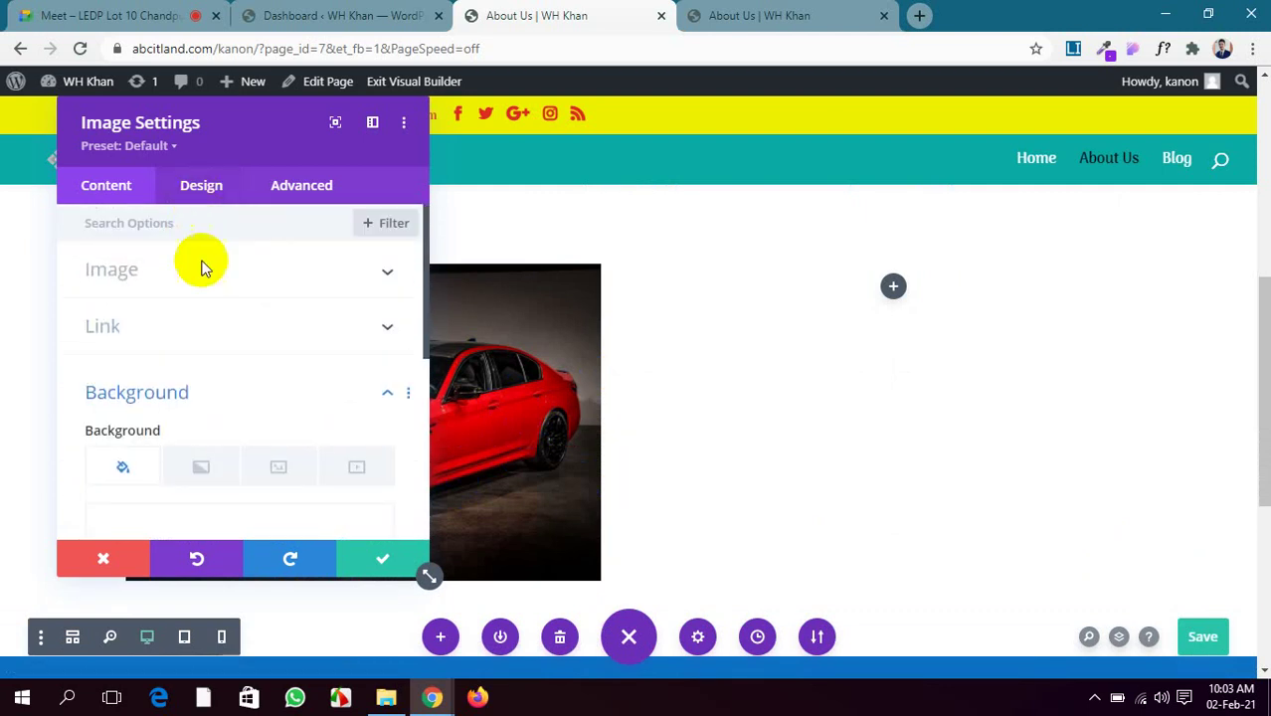
click(193, 189)
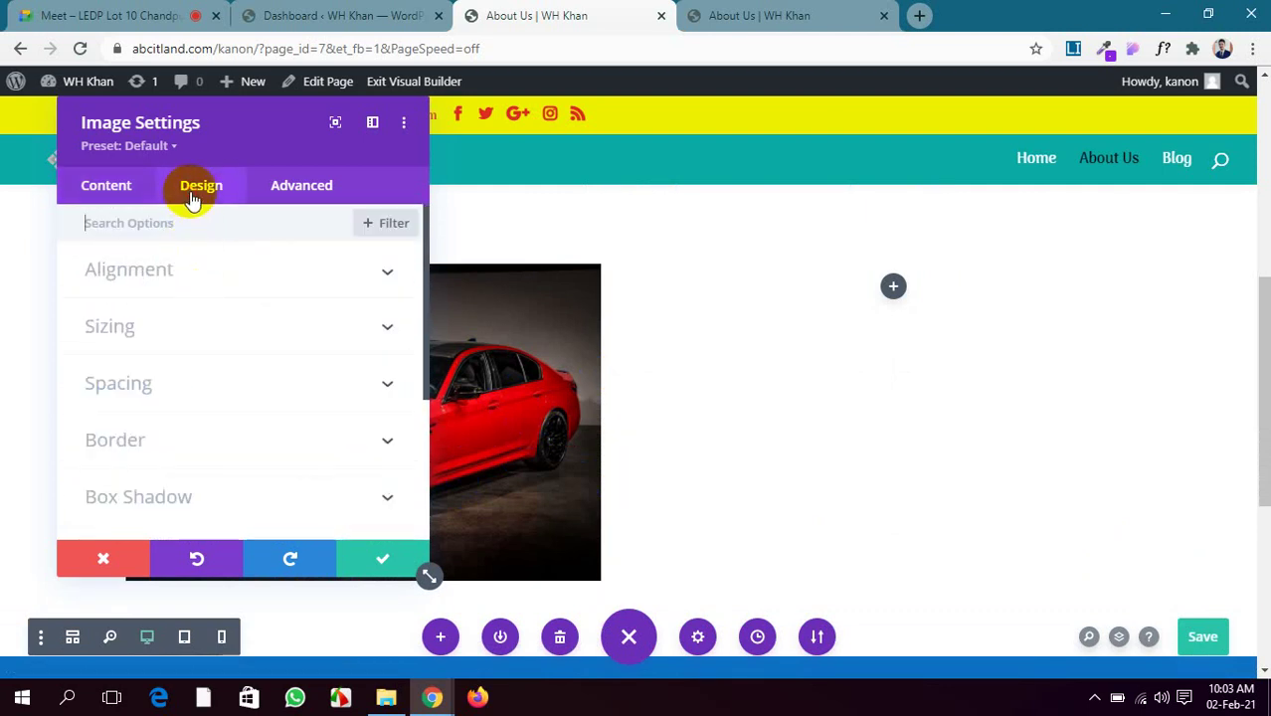
Centre-align the car image and turn on Force Fullwidth
click(235, 271)
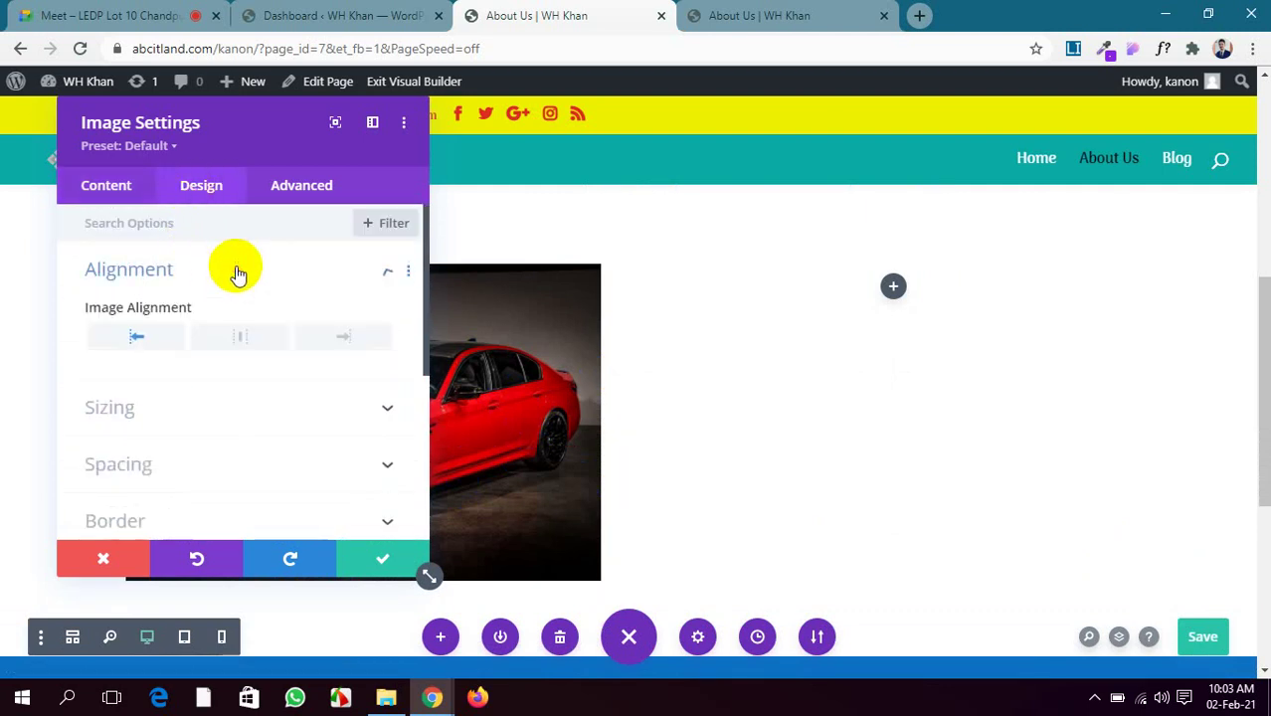
click(233, 342)
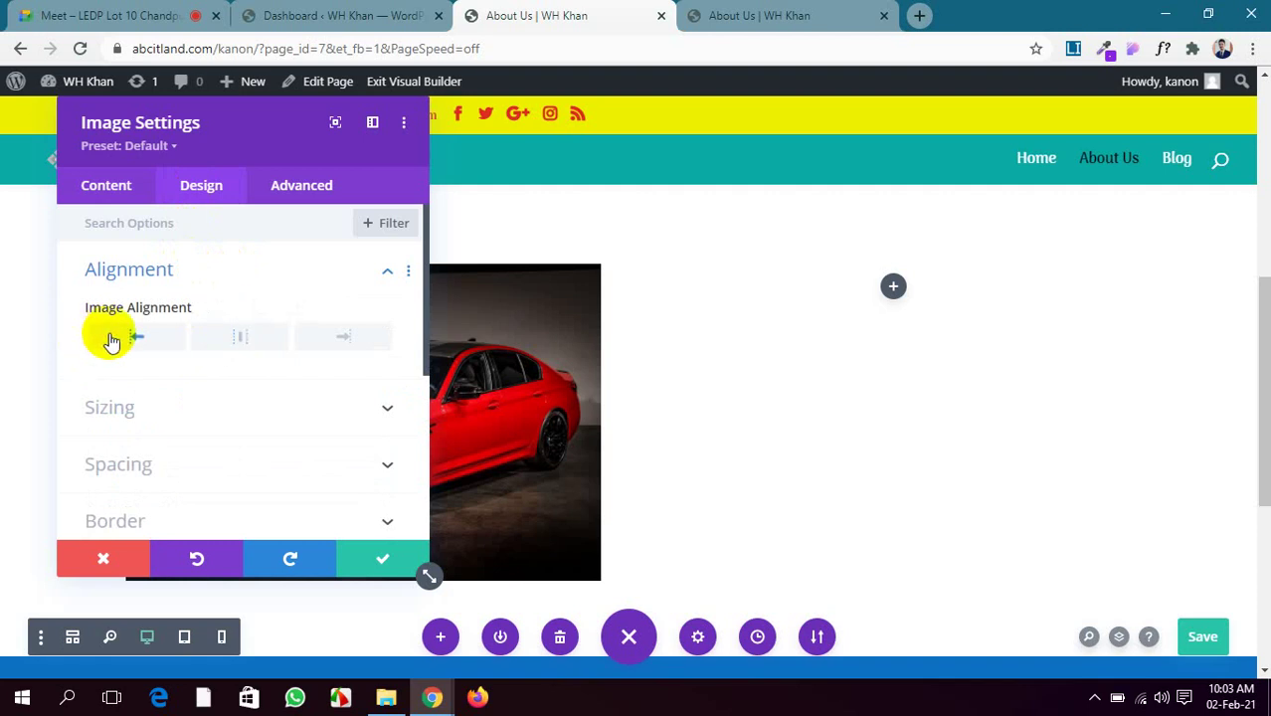
click(244, 341)
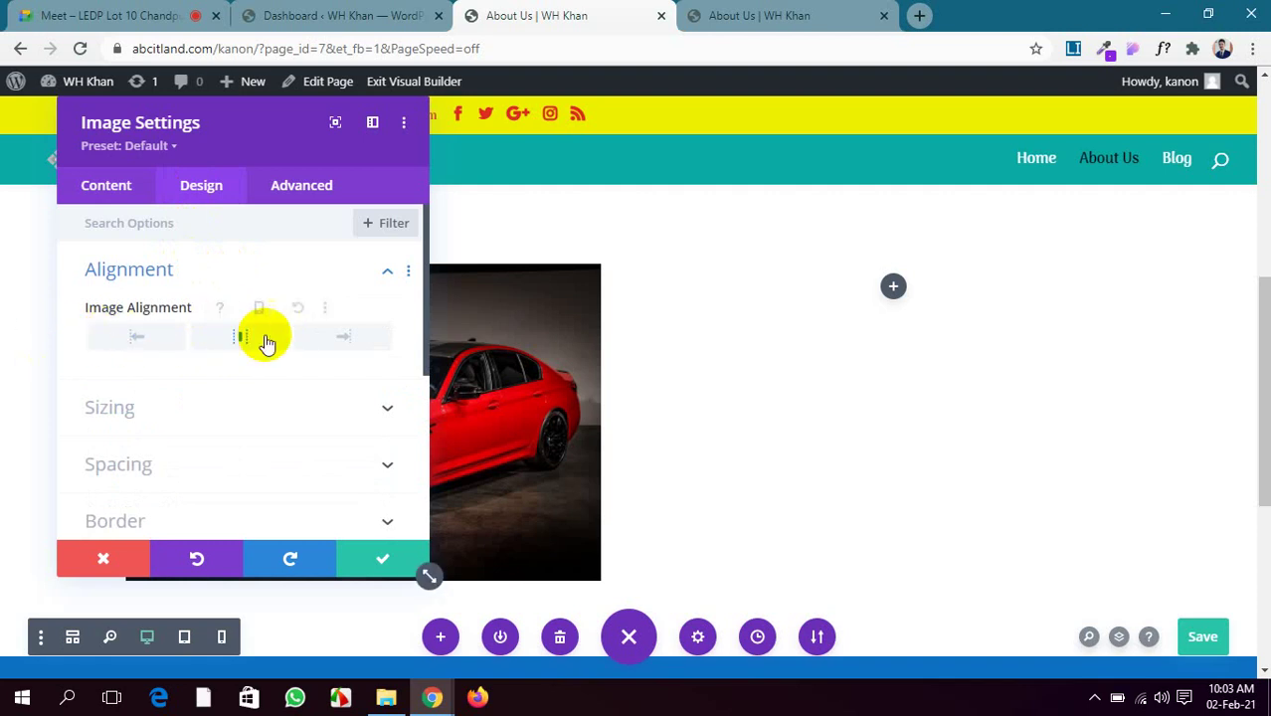
click(343, 403)
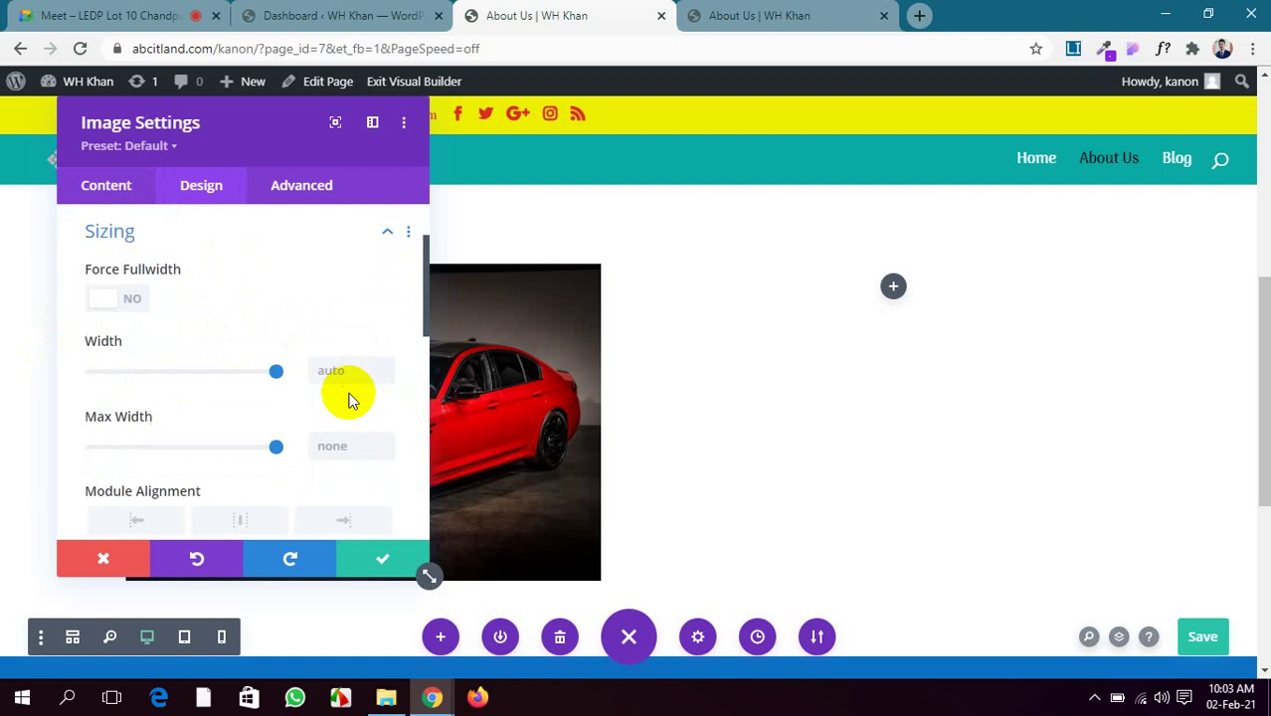
click(115, 302)
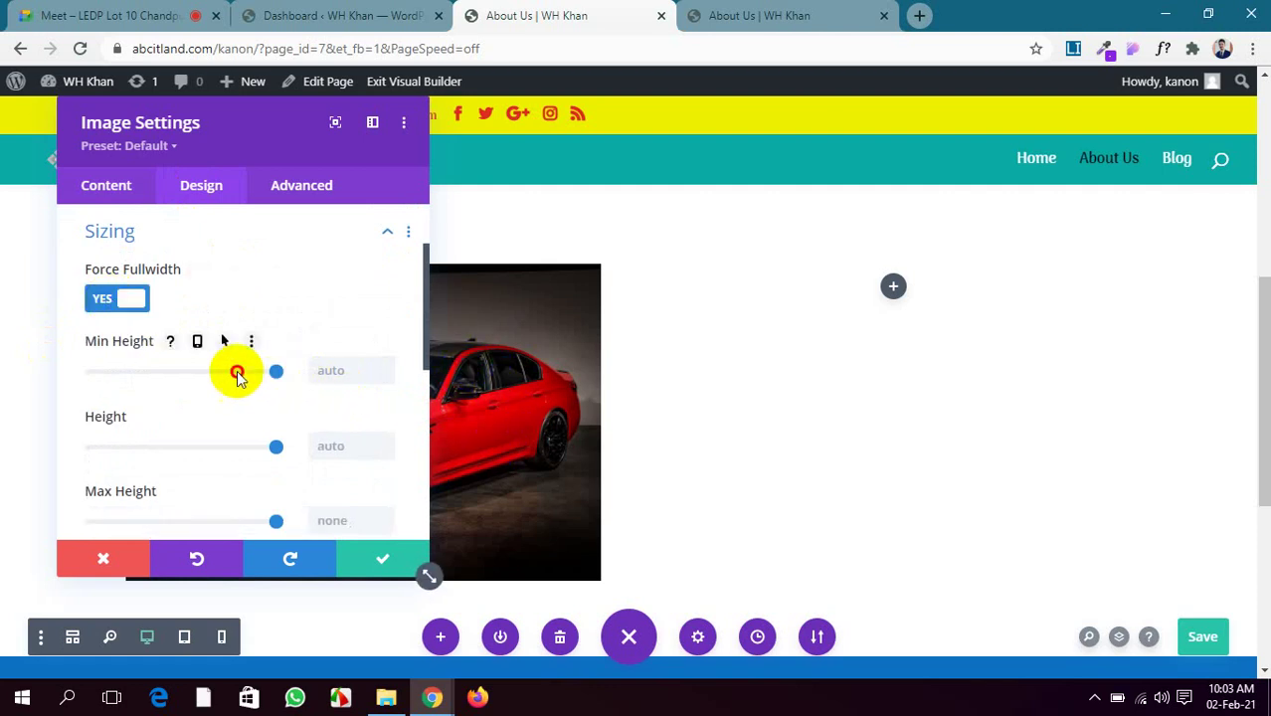
Experiment with the image's min height (1000px), height and max height settings
drag(237, 375, 289, 372)
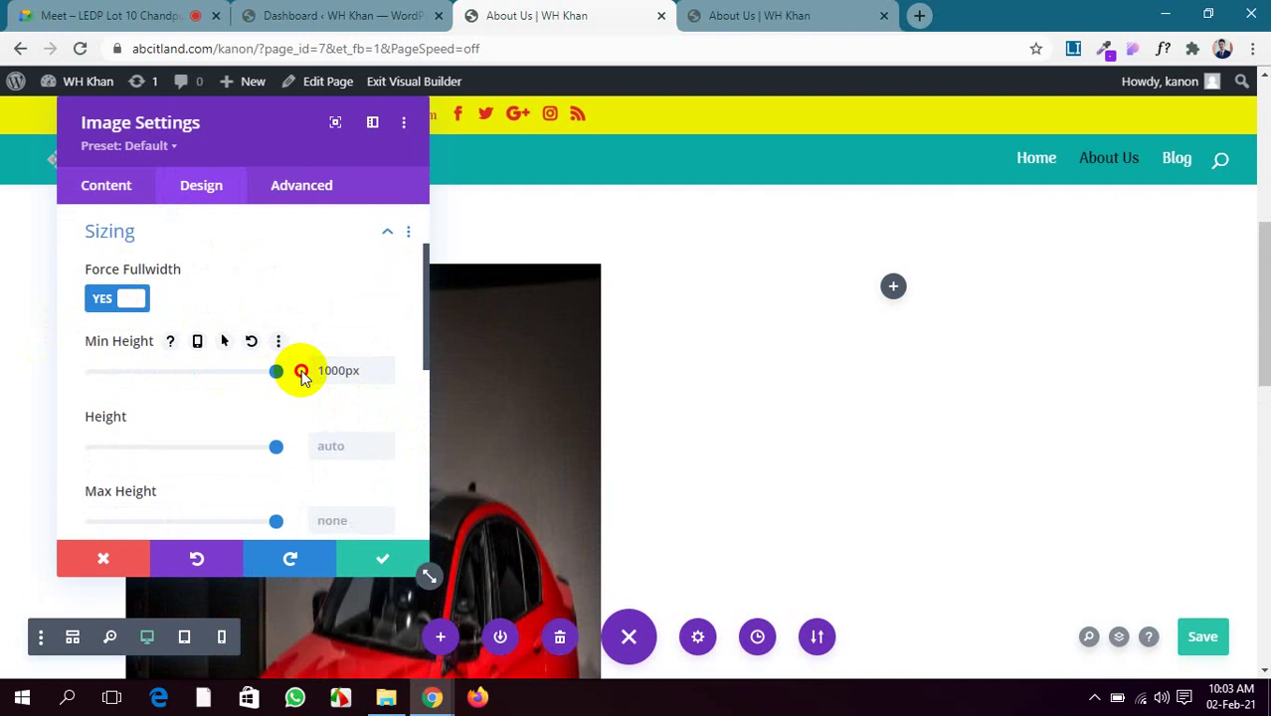
scroll(507, 438, down, 3)
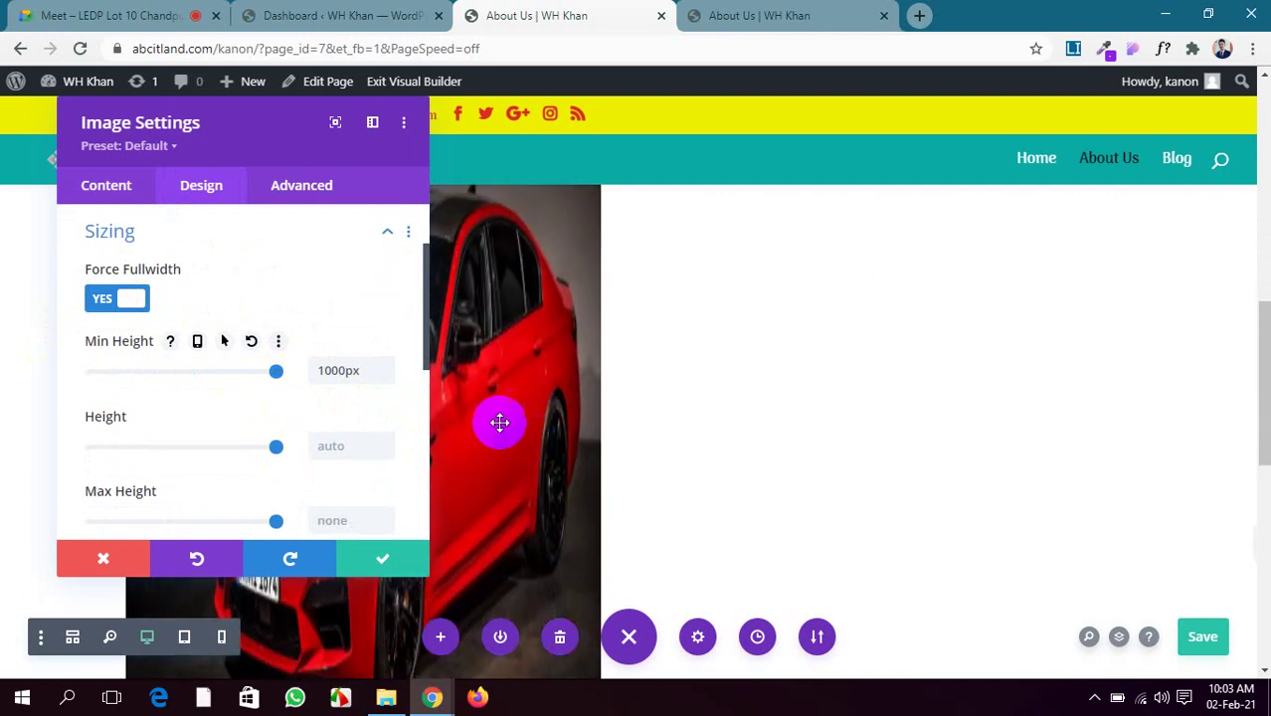
drag(276, 448, 215, 443)
scroll(238, 438, down, 2)
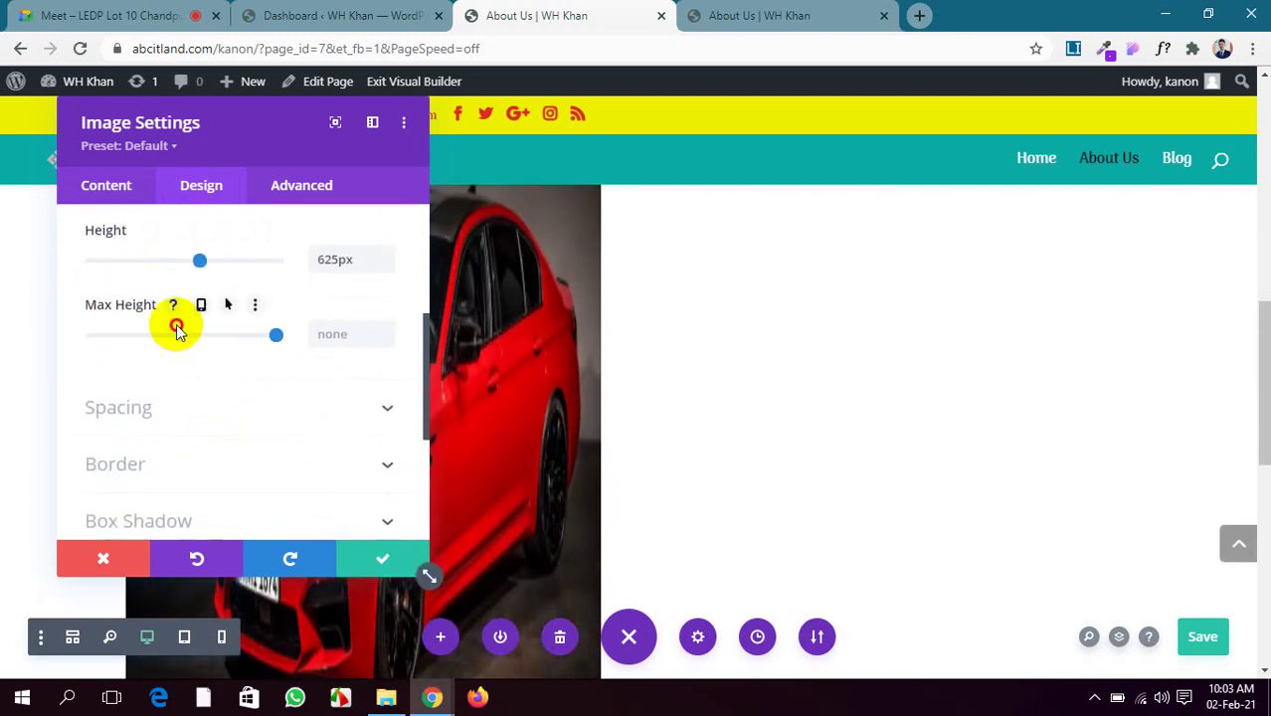
click(276, 335)
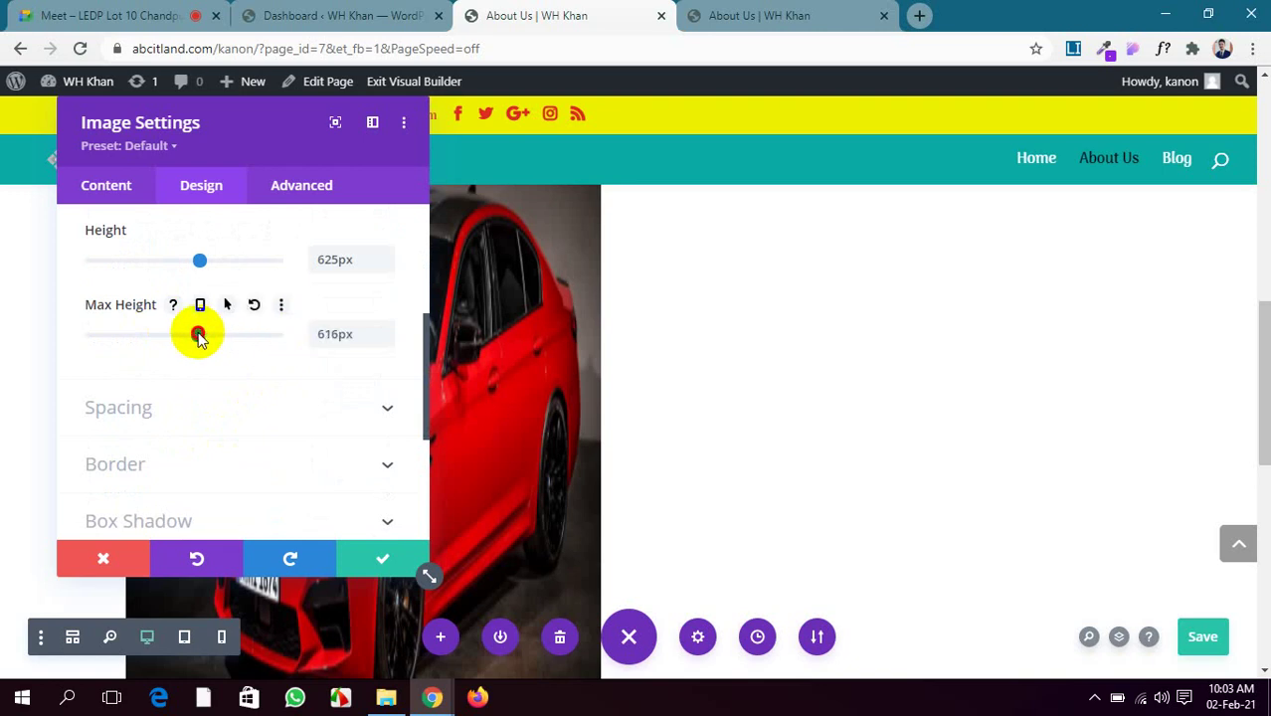
scroll(209, 348, up, 3)
scroll(221, 363, down, 2)
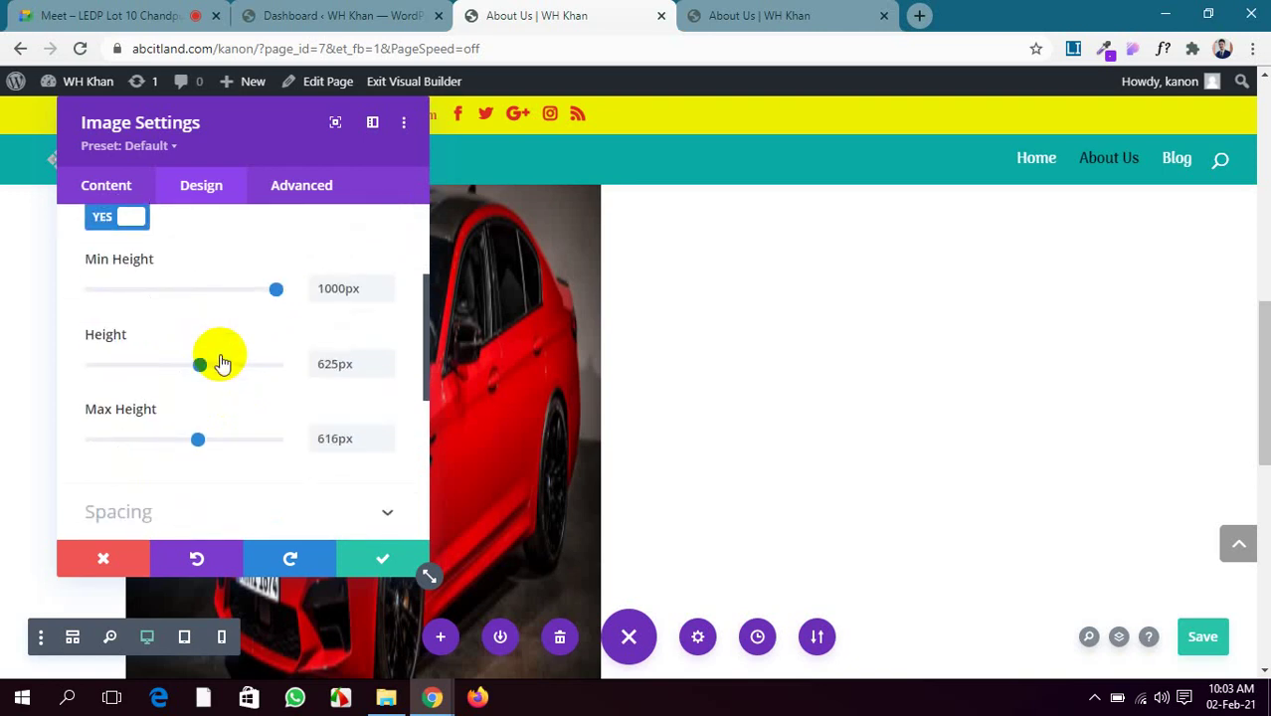
Reset the image's min height and height back to auto
click(243, 259)
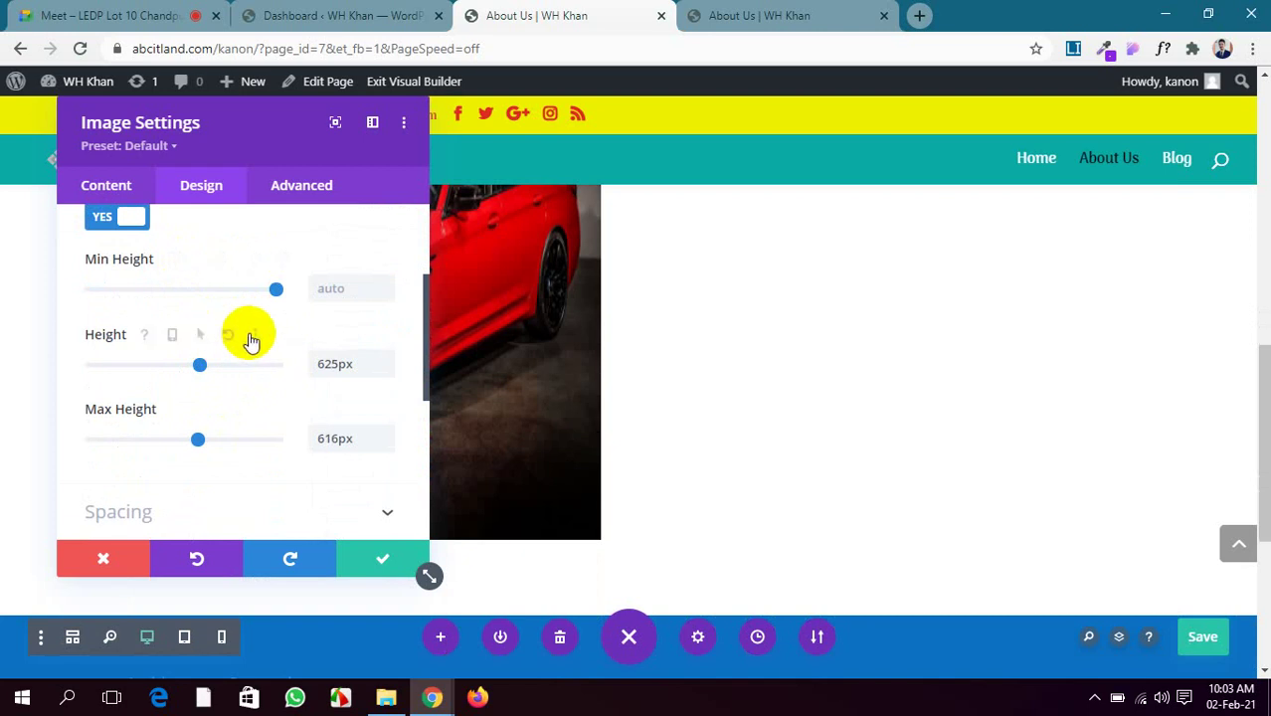
click(228, 335)
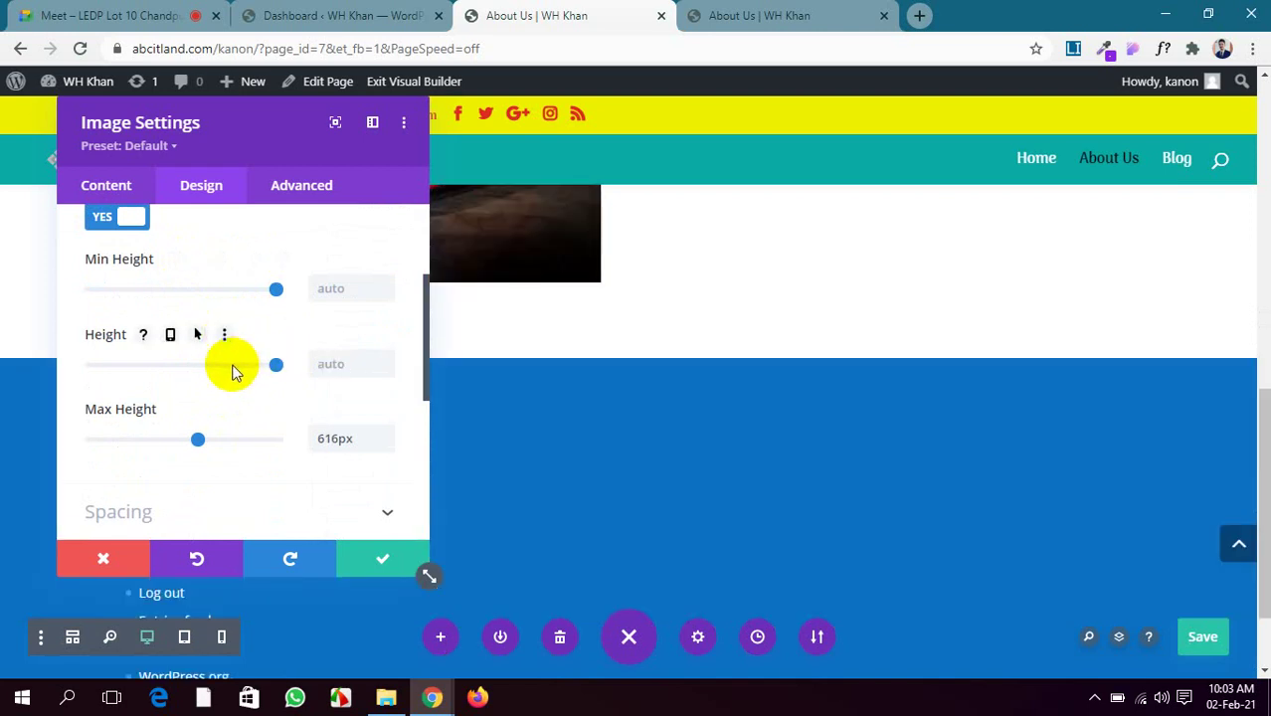
scroll(233, 369, down, 2)
scroll(412, 372, up, 4)
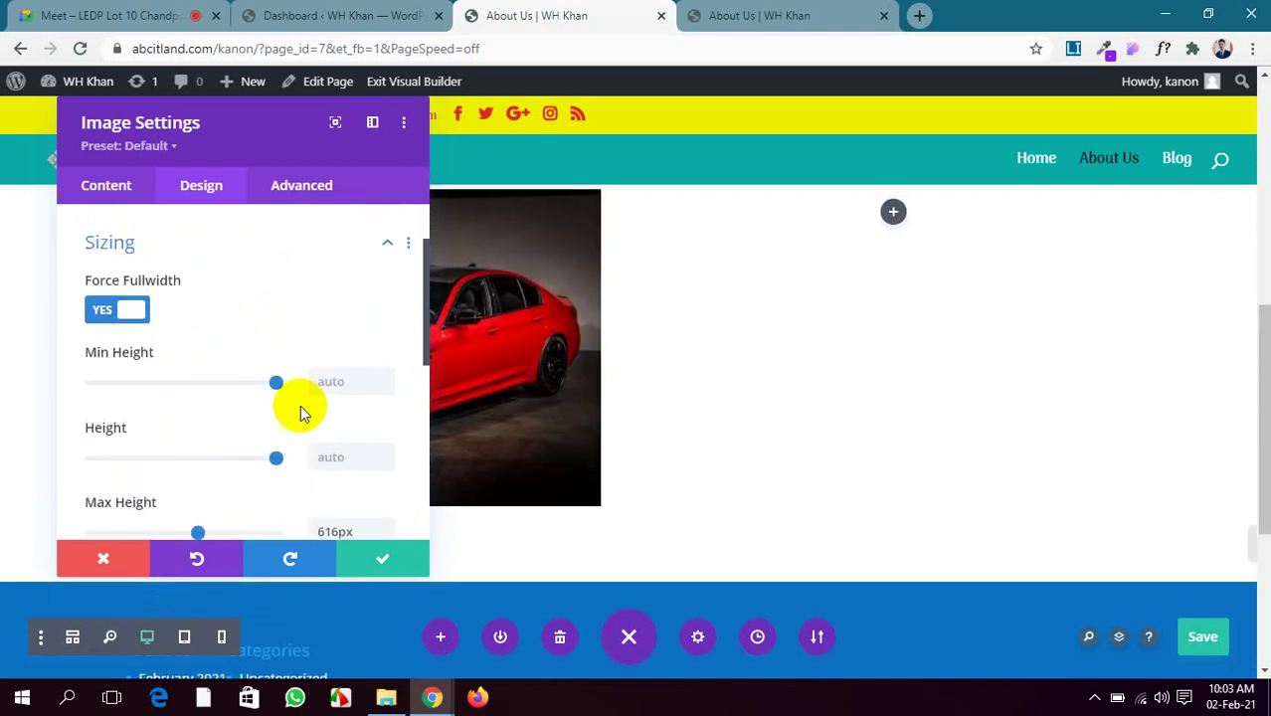
scroll(300, 405, down, 2)
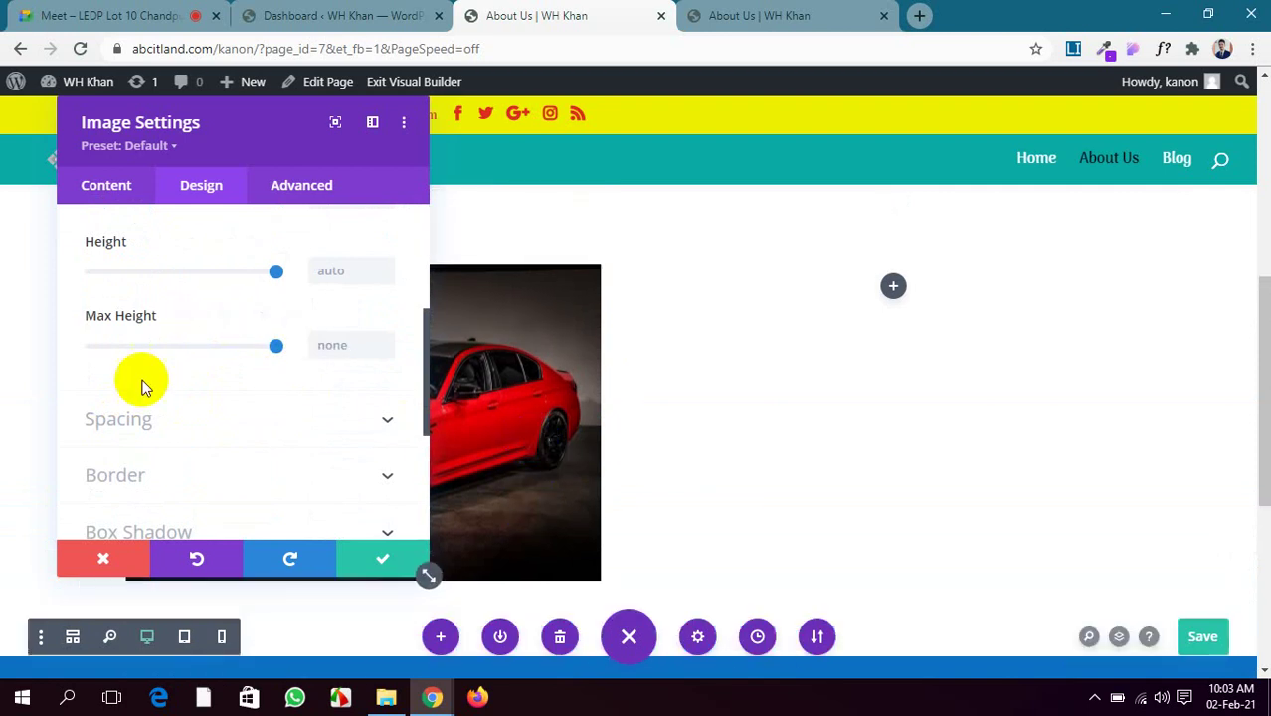
scroll(159, 381, down, 1)
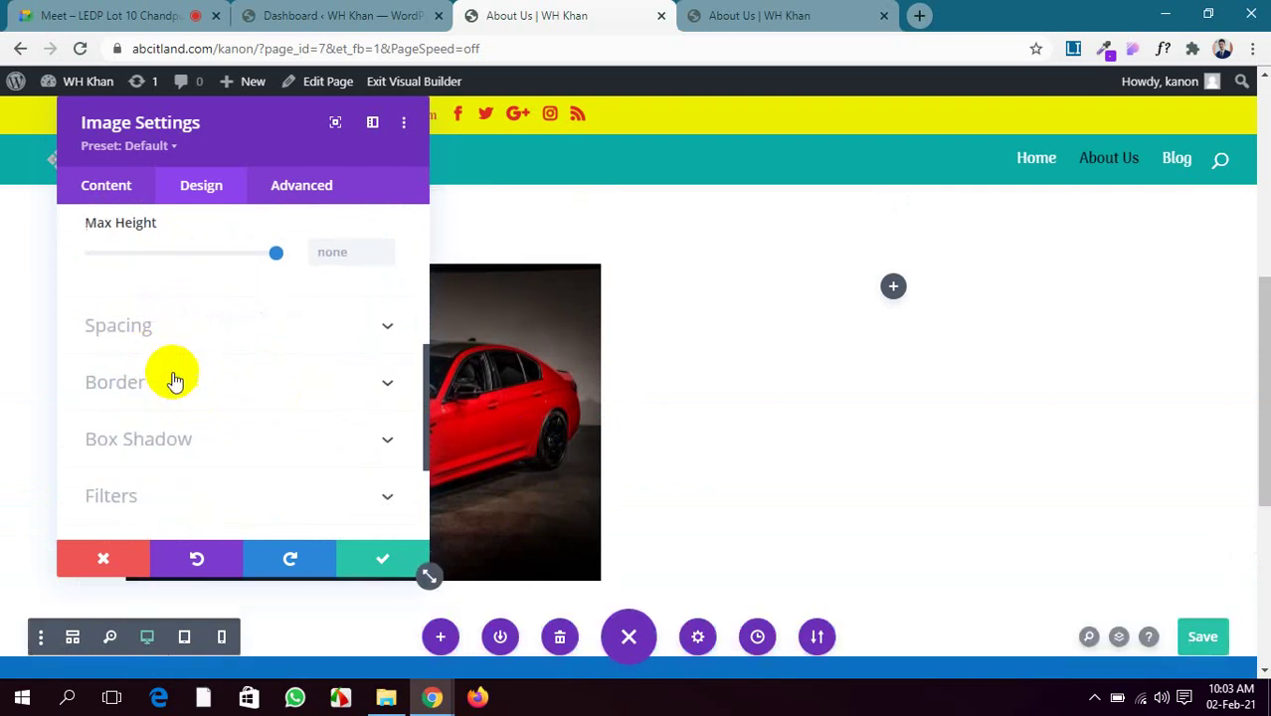
click(326, 329)
scroll(329, 333, down, 3)
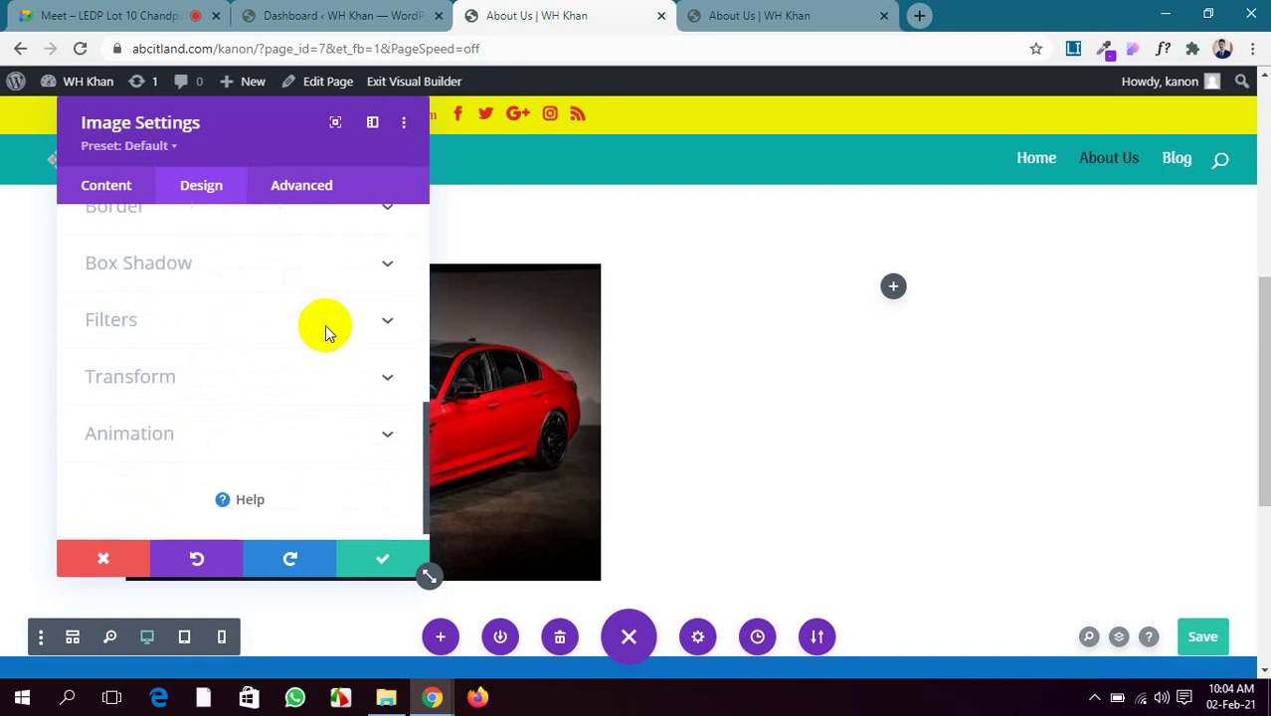
scroll(328, 333, up, 1)
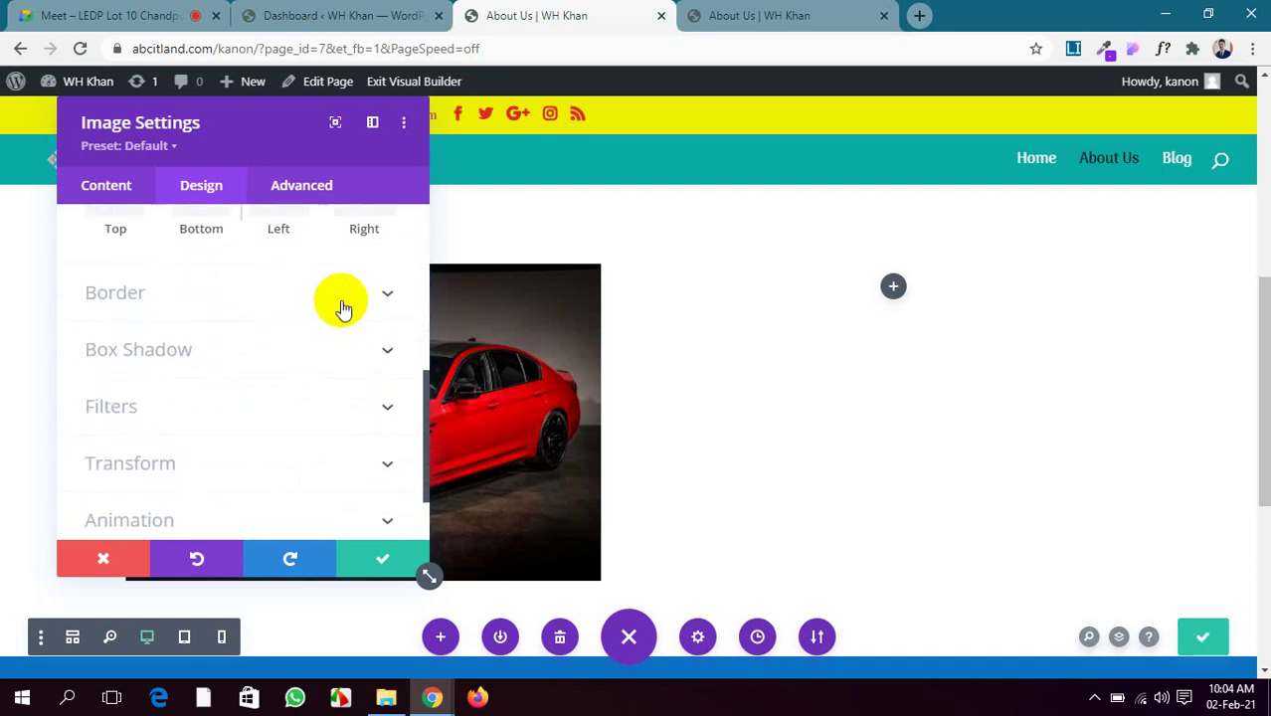
Unlink the car image's rounded corners and set top-left and bottom-right to 40px
click(341, 298)
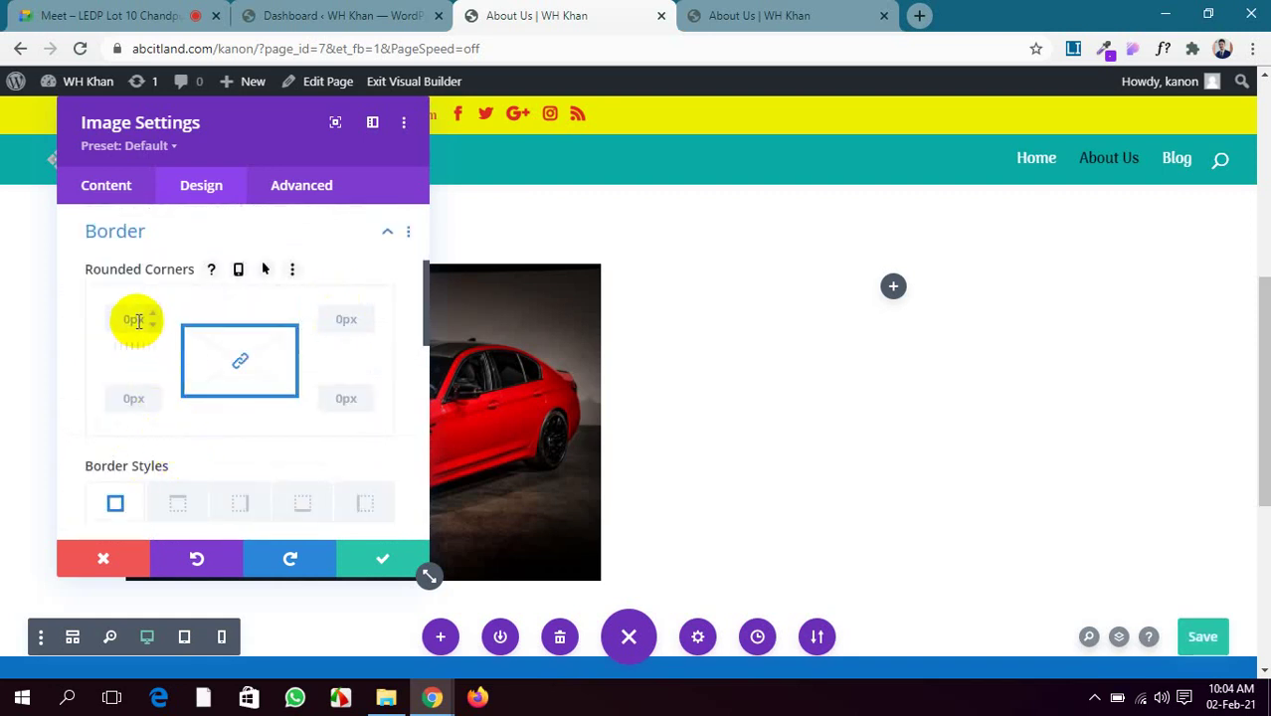
drag(229, 113, 851, 145)
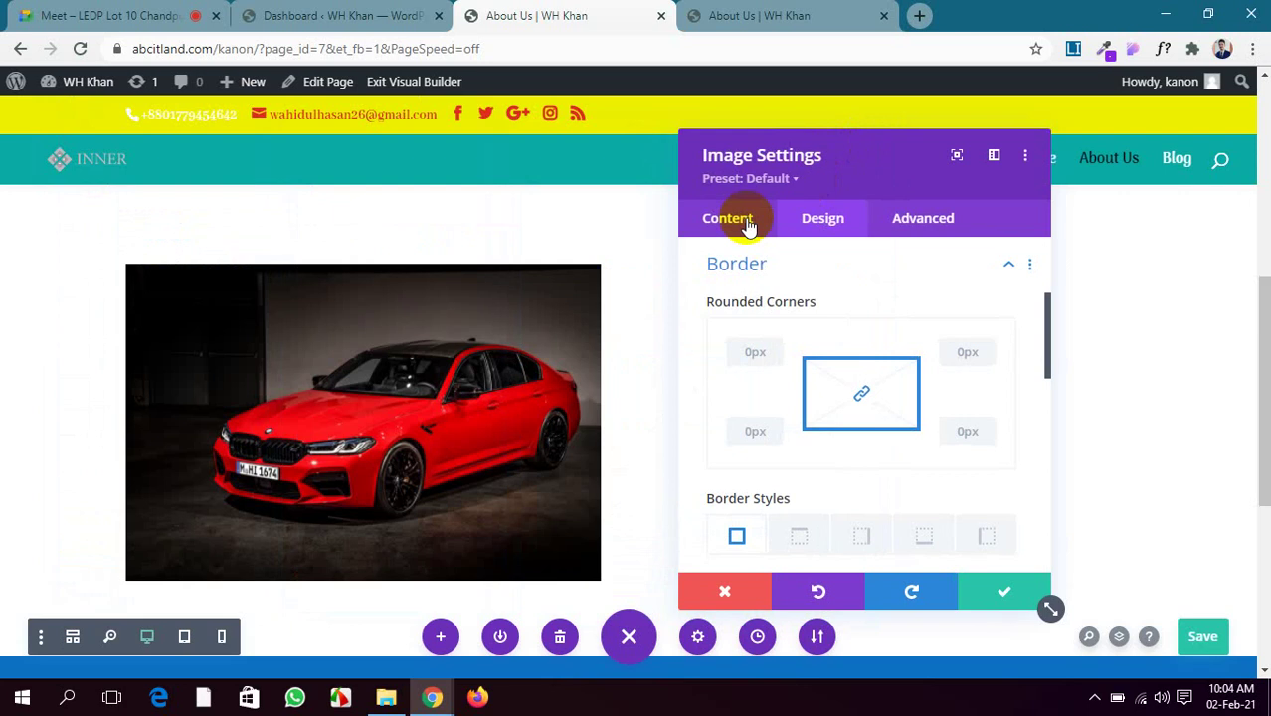
click(864, 395)
click(763, 353)
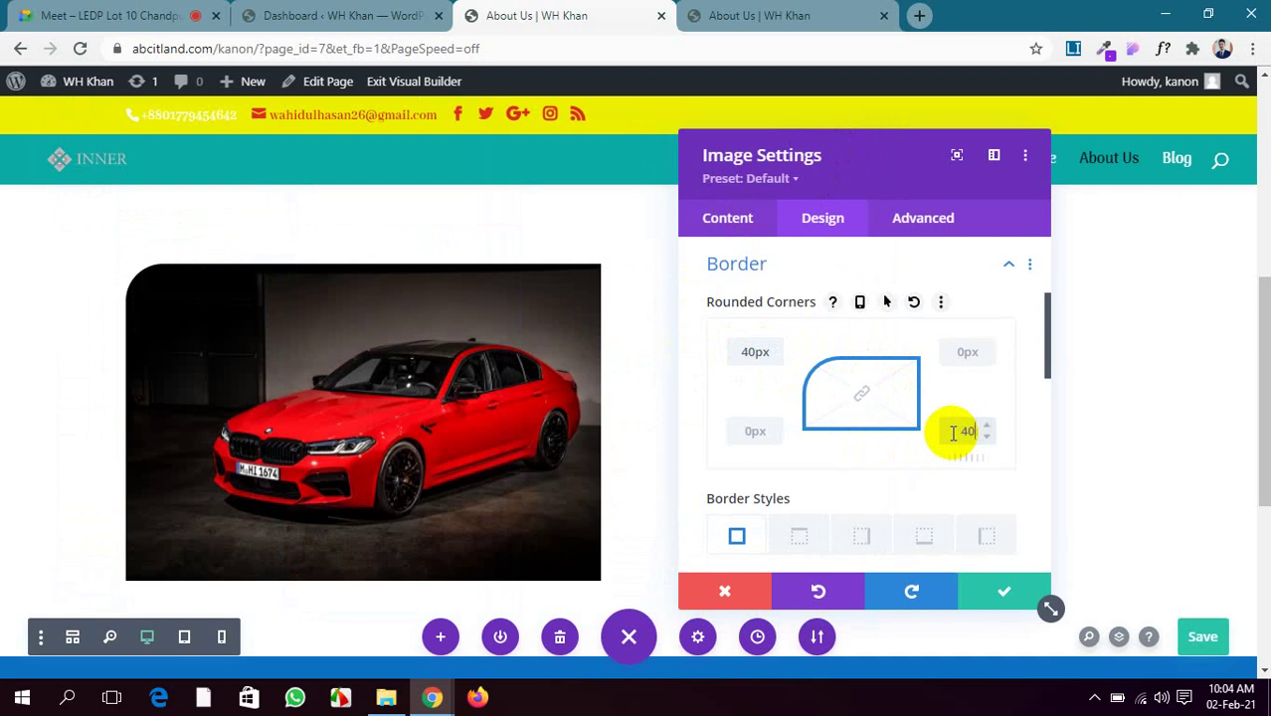
scroll(866, 491, down, 5)
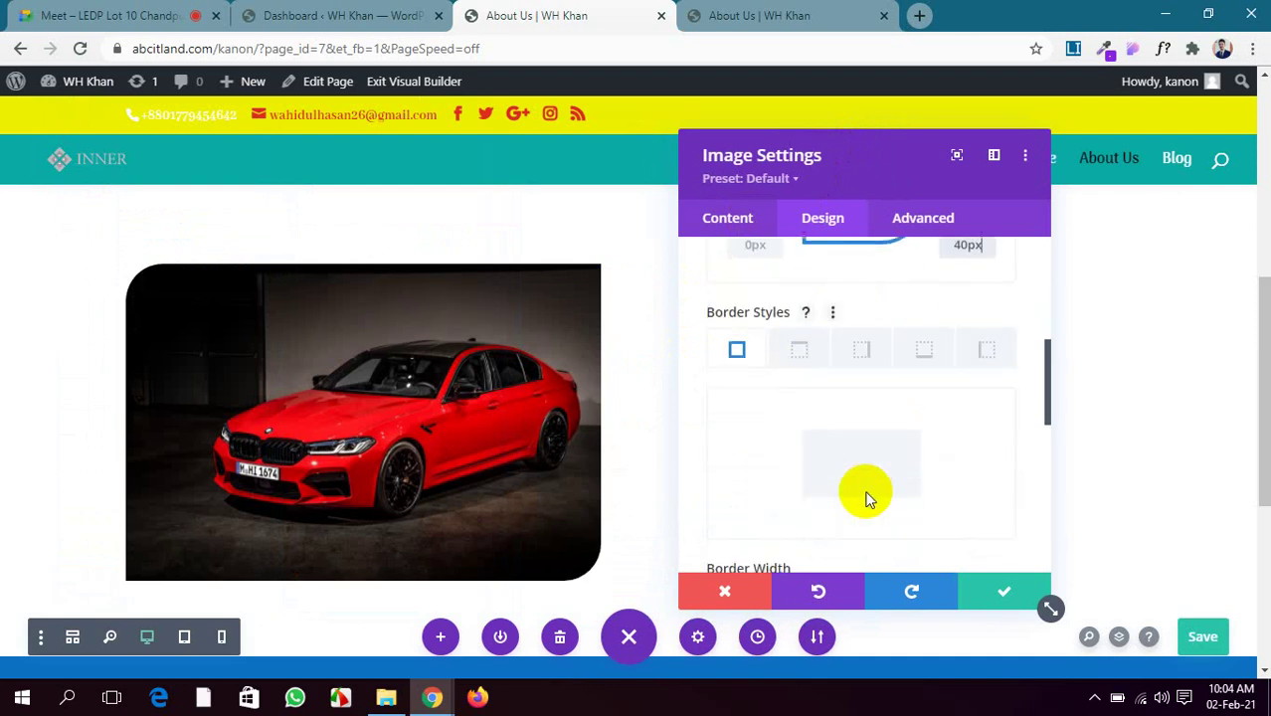
scroll(866, 497, down, 5)
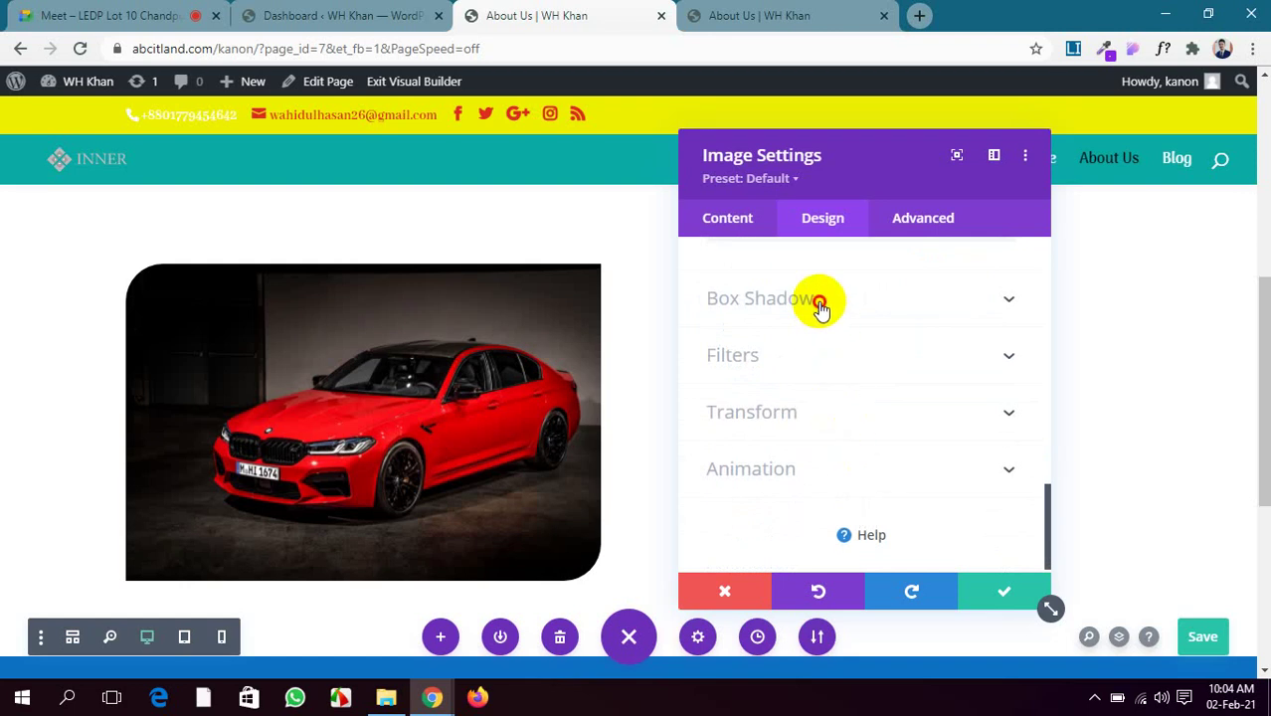
Give the car image an outer box shadow preset offset to the bottom-right
click(820, 303)
click(825, 356)
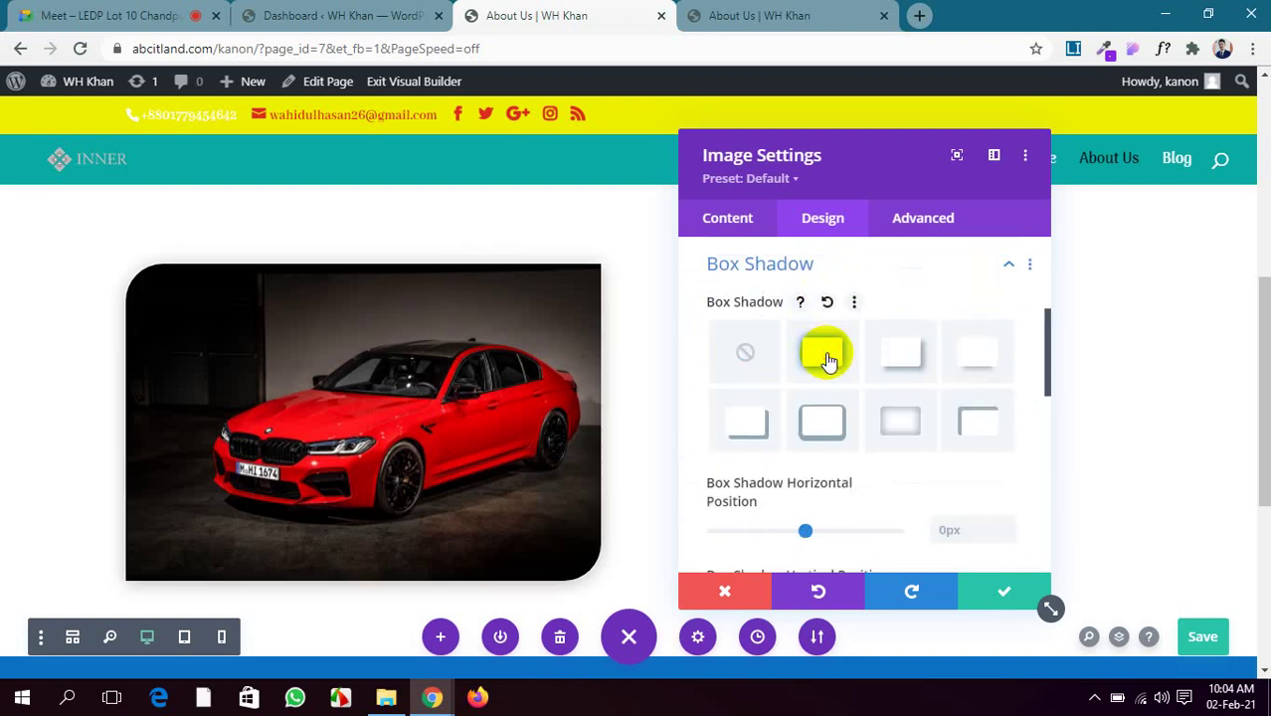
click(903, 360)
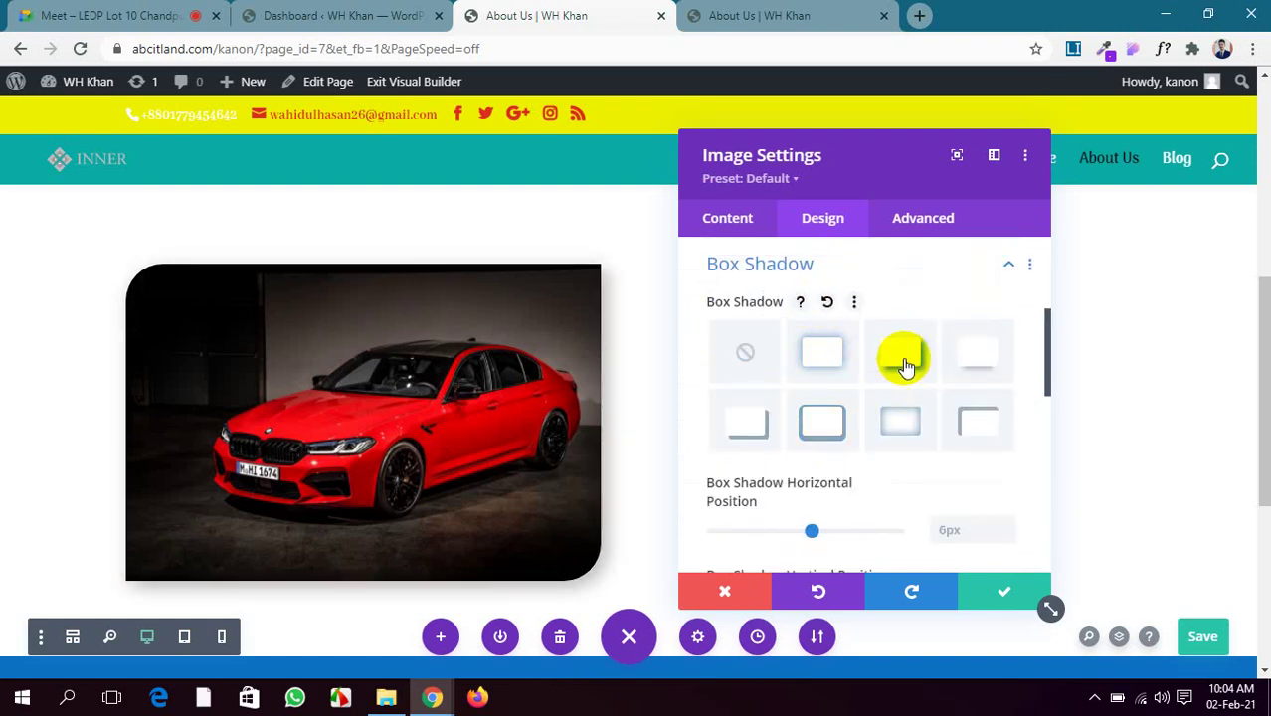
click(749, 426)
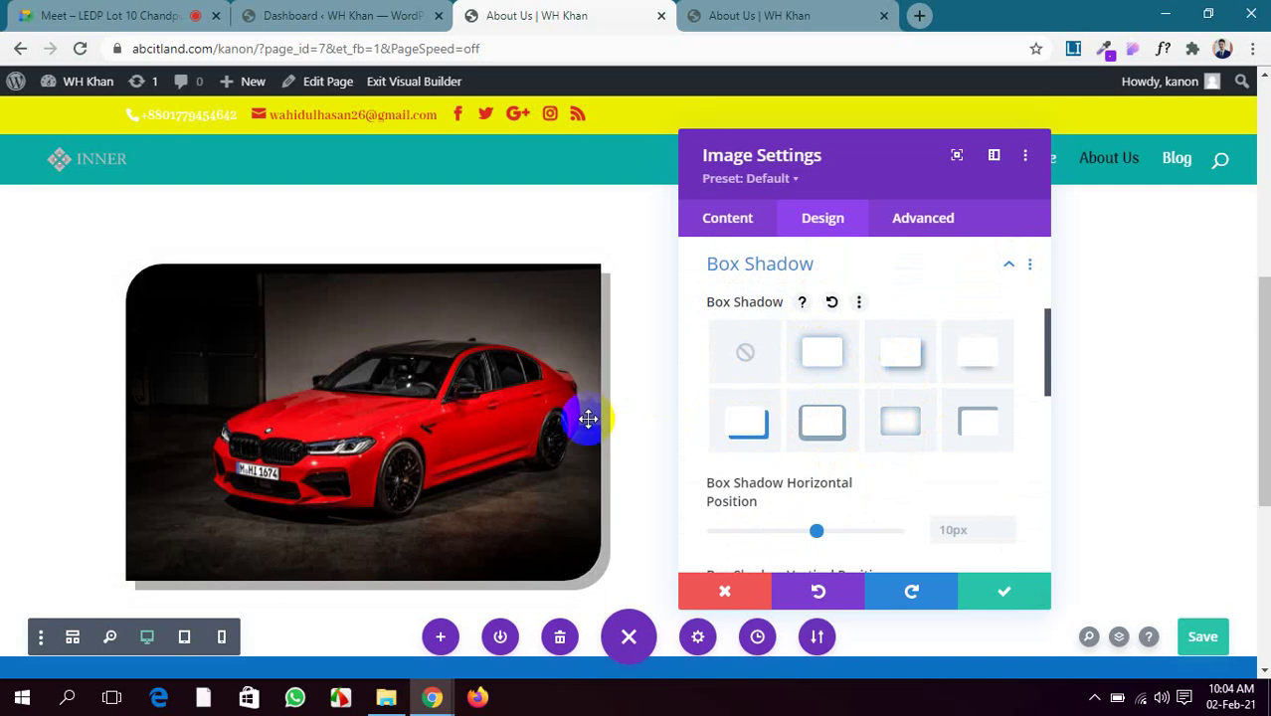
Soften the shadow with a 4px blur and save the image settings
scroll(854, 432, down, 1)
scroll(497, 498, down, 2)
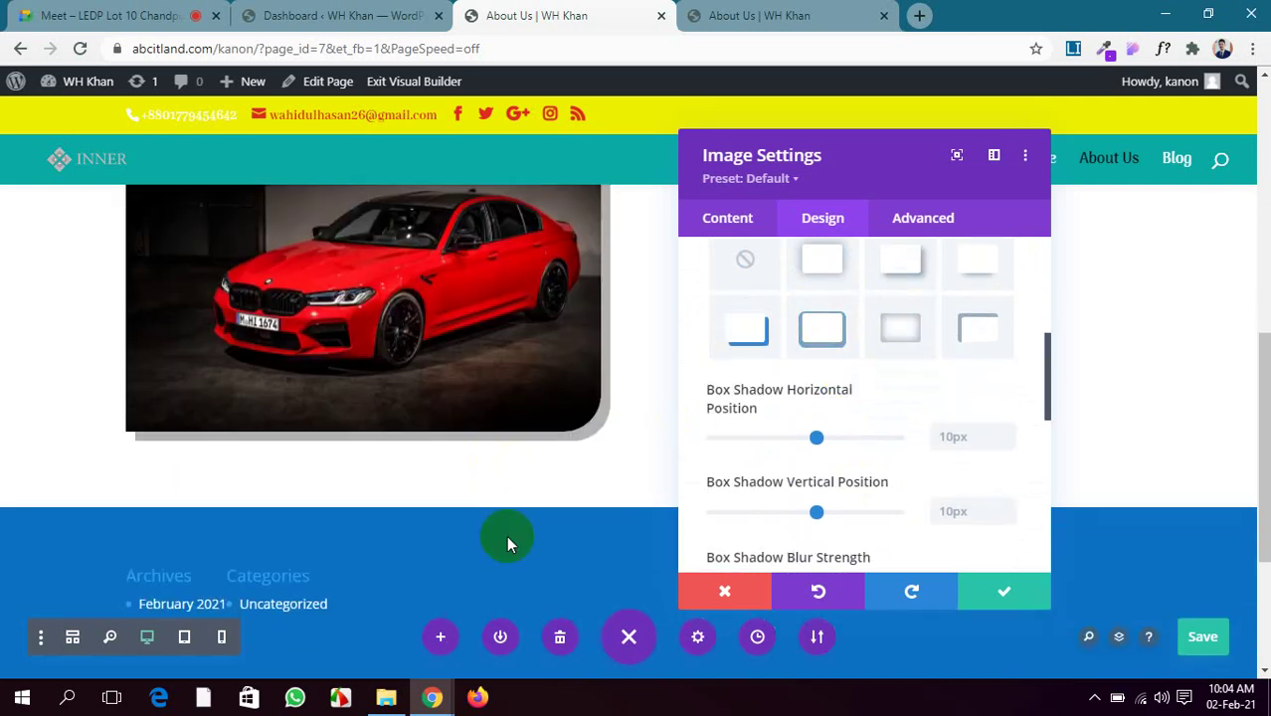
scroll(885, 438, down, 3)
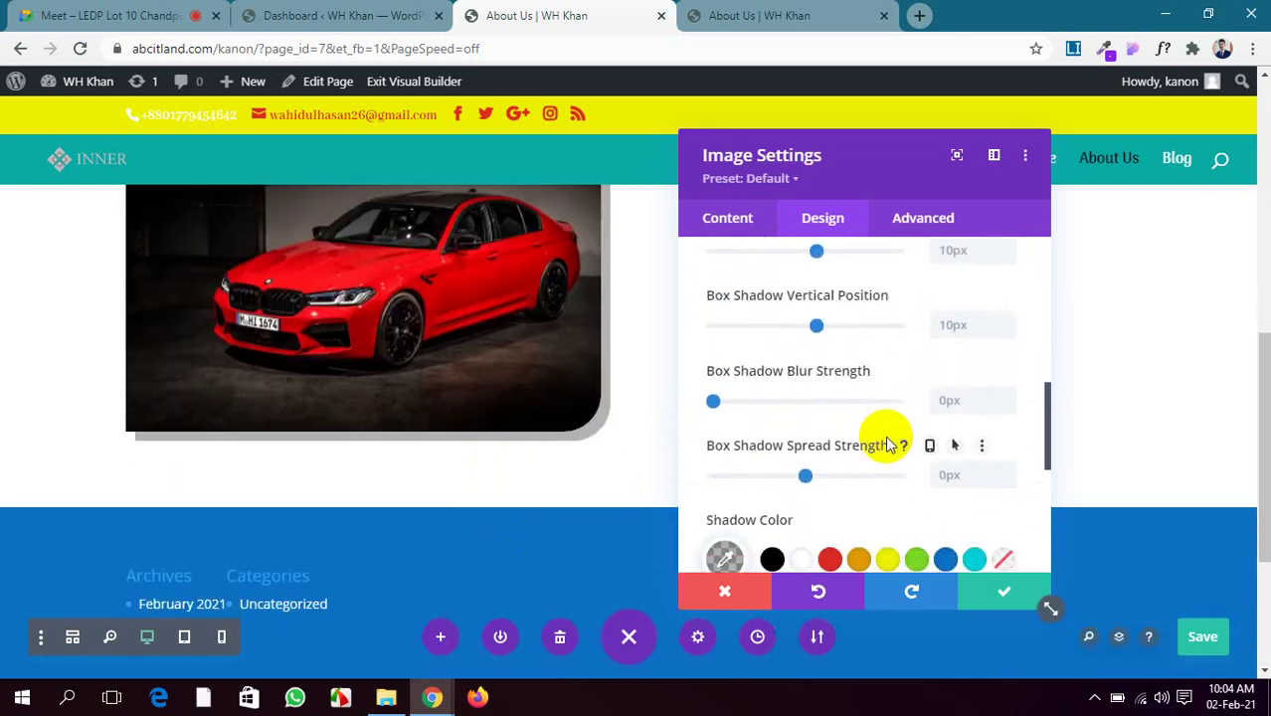
scroll(889, 445, down, 1)
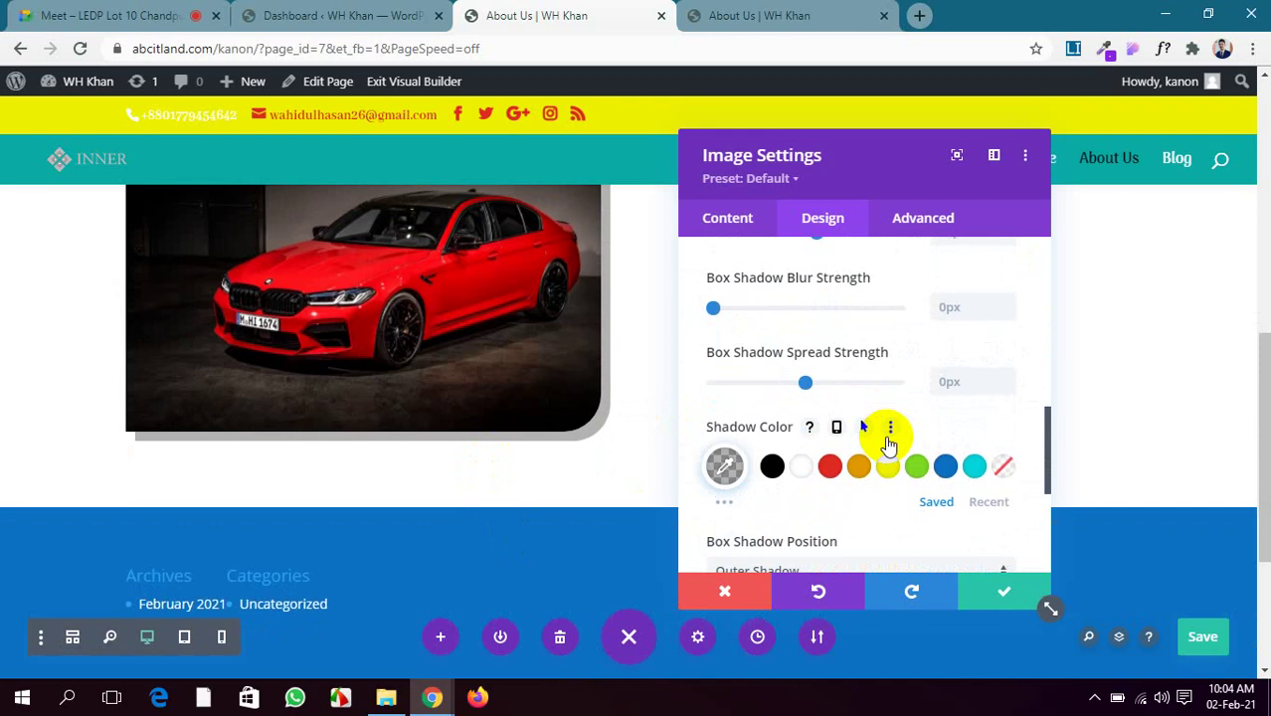
scroll(888, 445, down, 2)
scroll(888, 445, up, 4)
scroll(889, 445, up, 1)
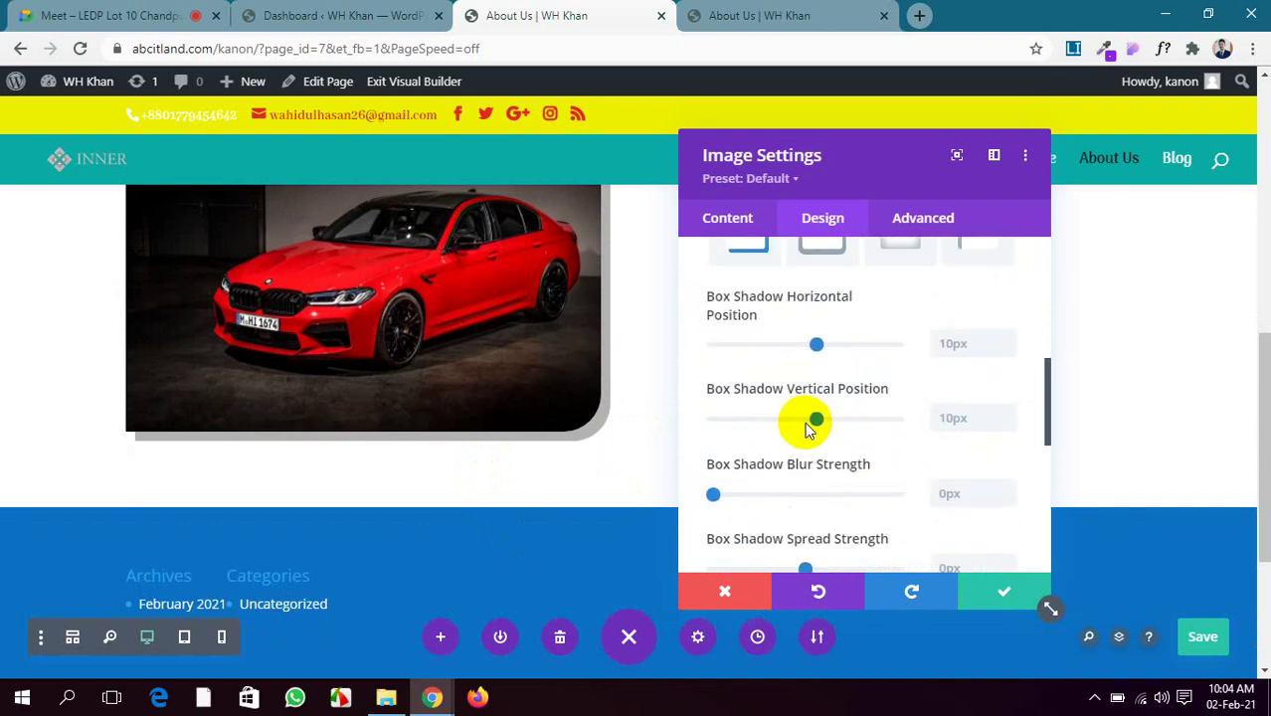
scroll(806, 426, down, 1)
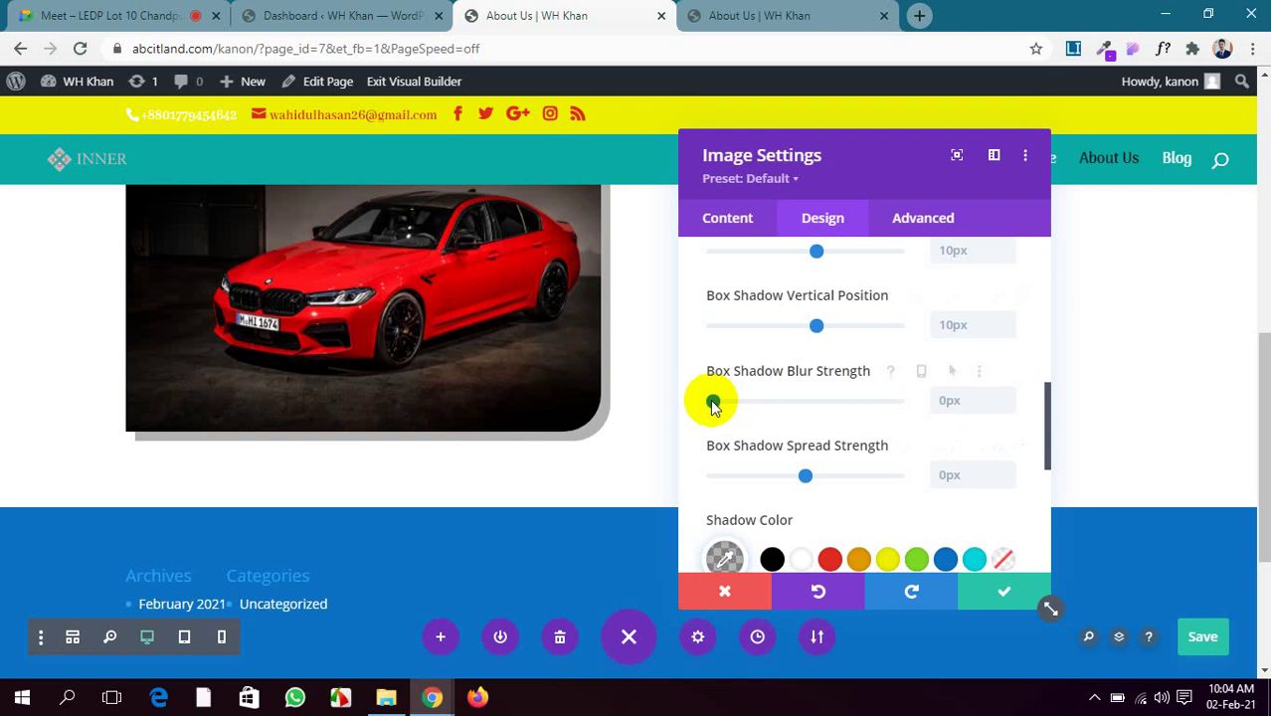
drag(715, 401, 724, 401)
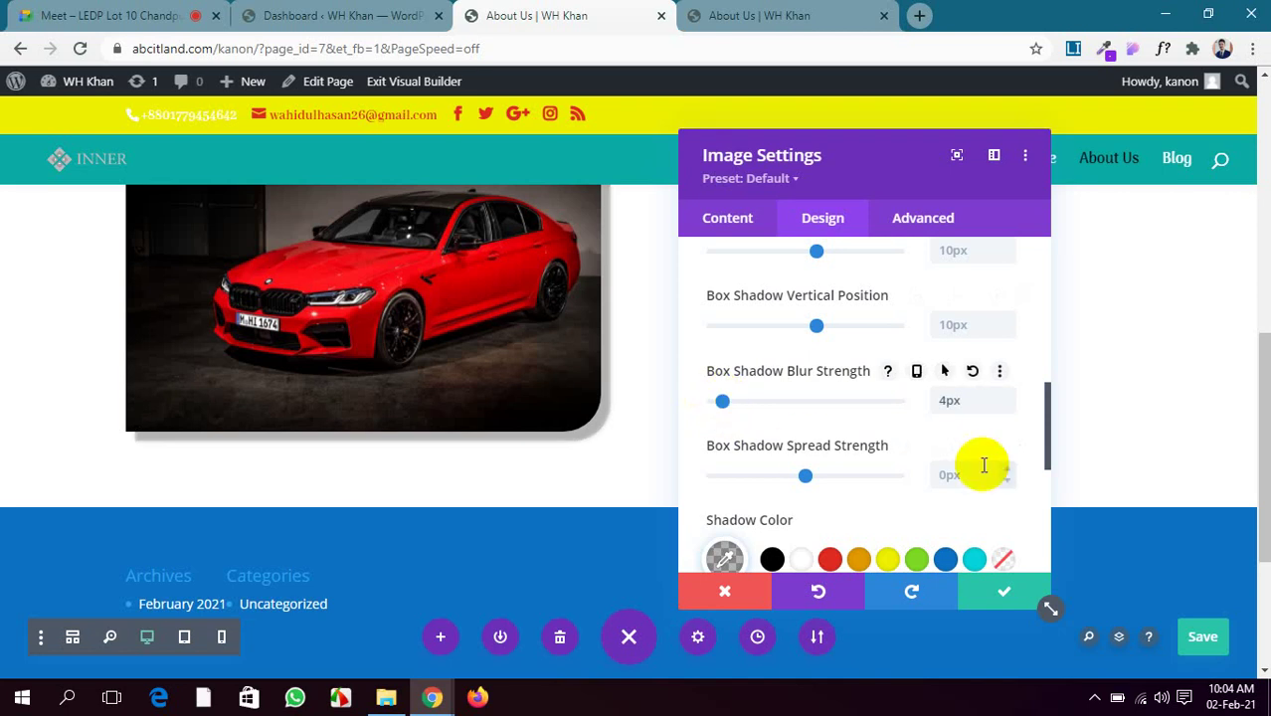
scroll(982, 464, down, 4)
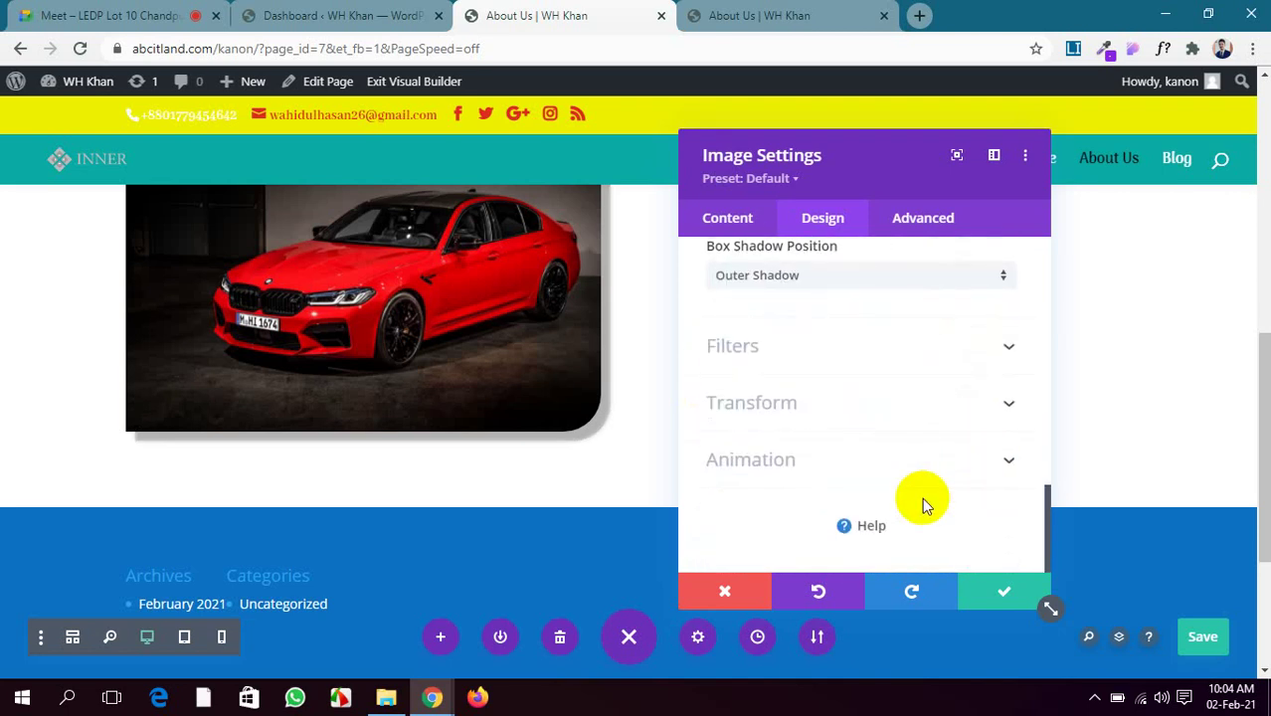
click(1000, 594)
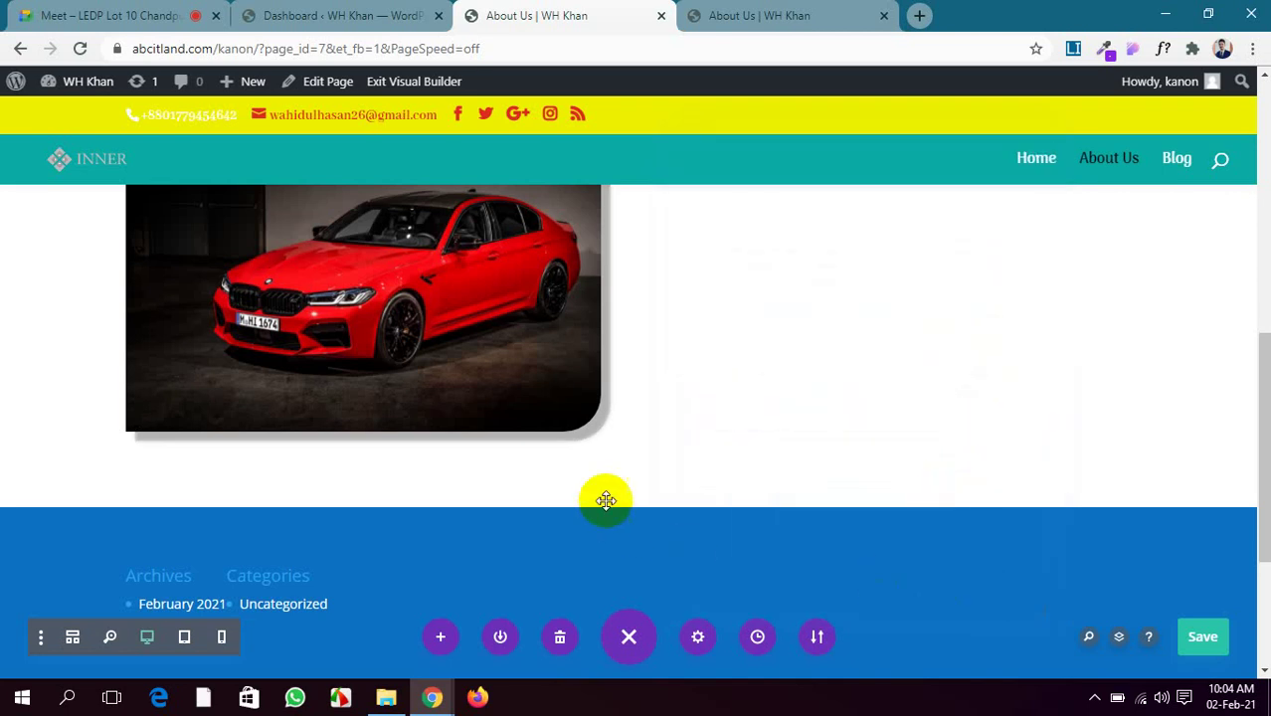
scroll(606, 500, up, 2)
Insert a Login module into the empty column beside the car image
click(893, 365)
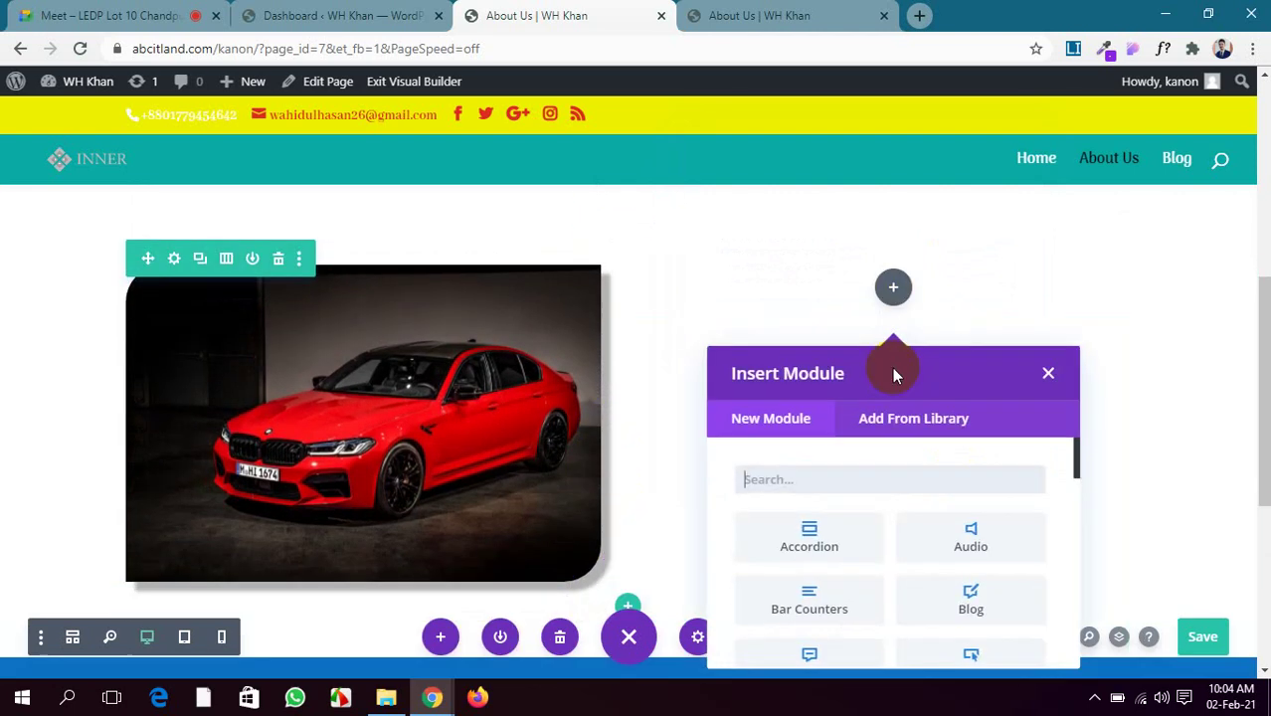
scroll(913, 460, down, 5)
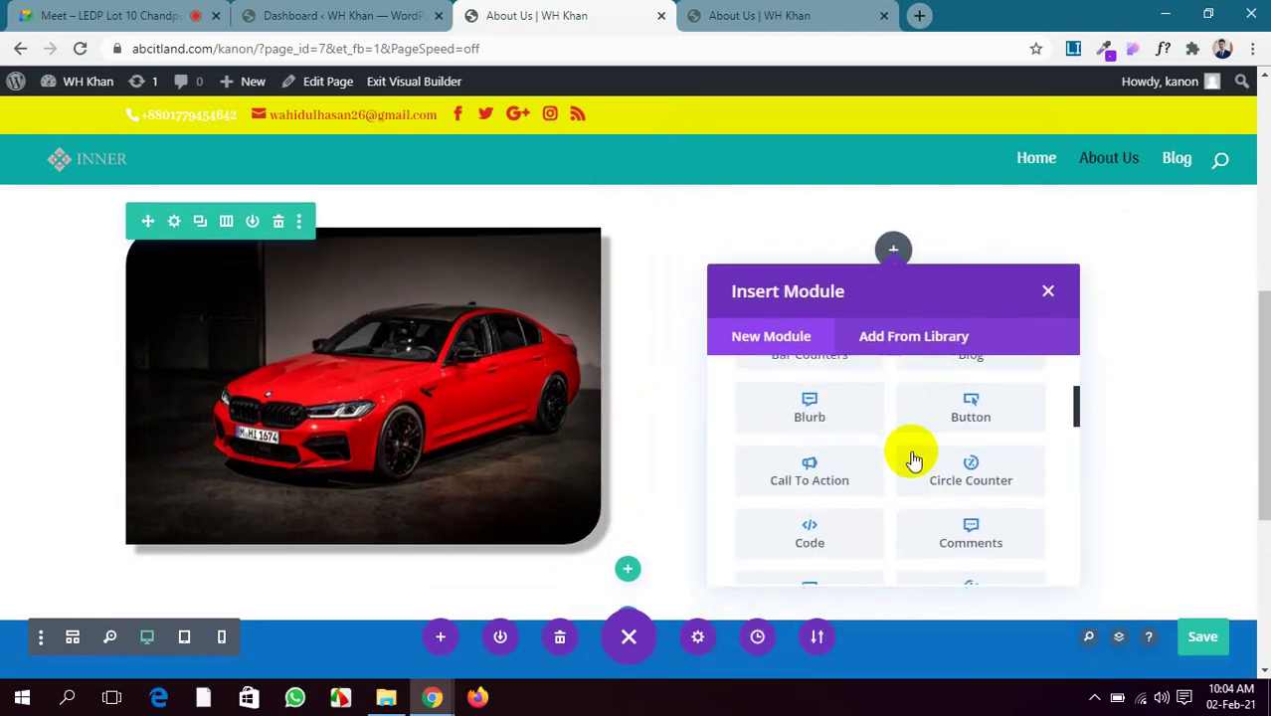
scroll(913, 459, down, 1)
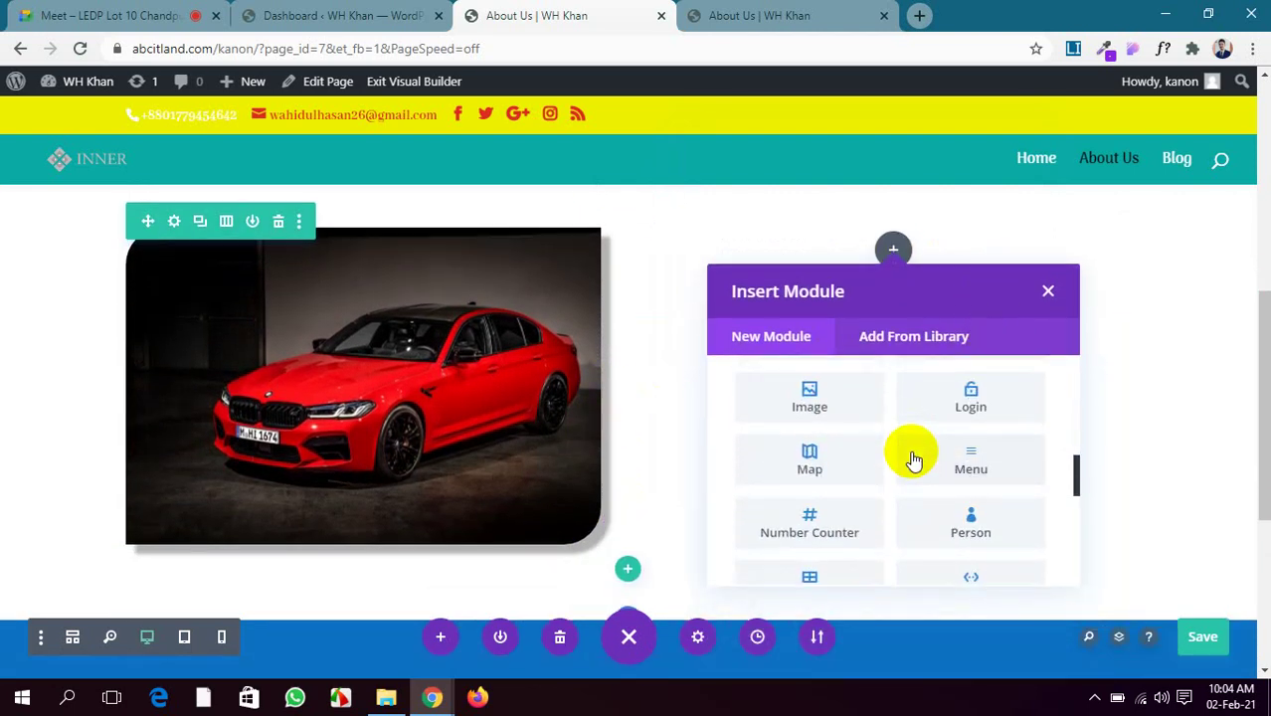
click(970, 391)
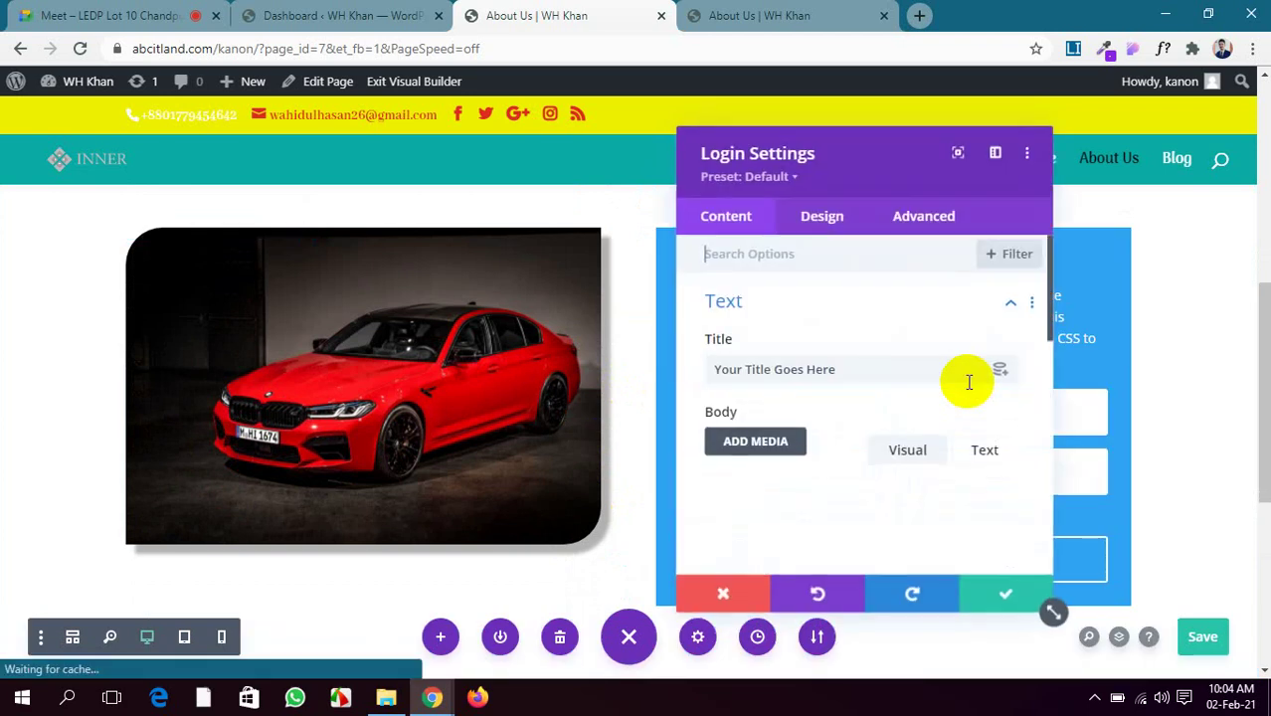
Move the Login Settings panel aside and select the default title text
drag(888, 170, 355, 156)
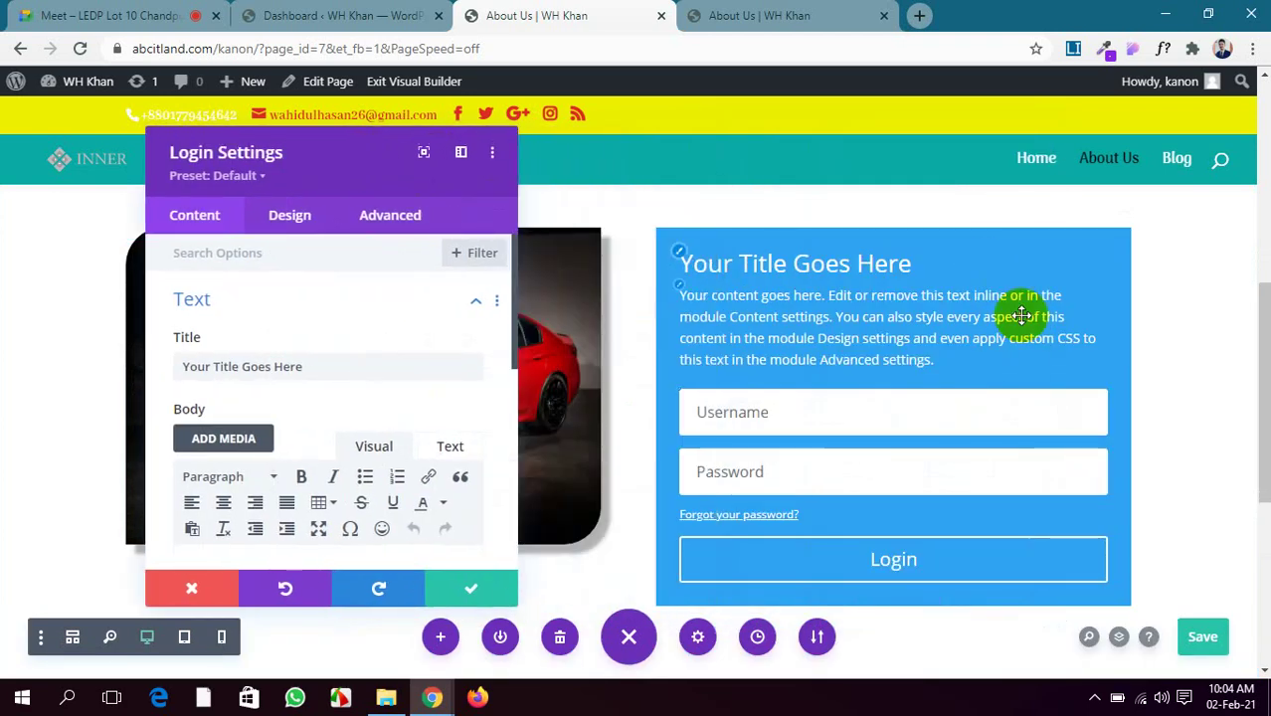
scroll(1011, 339, up, 1)
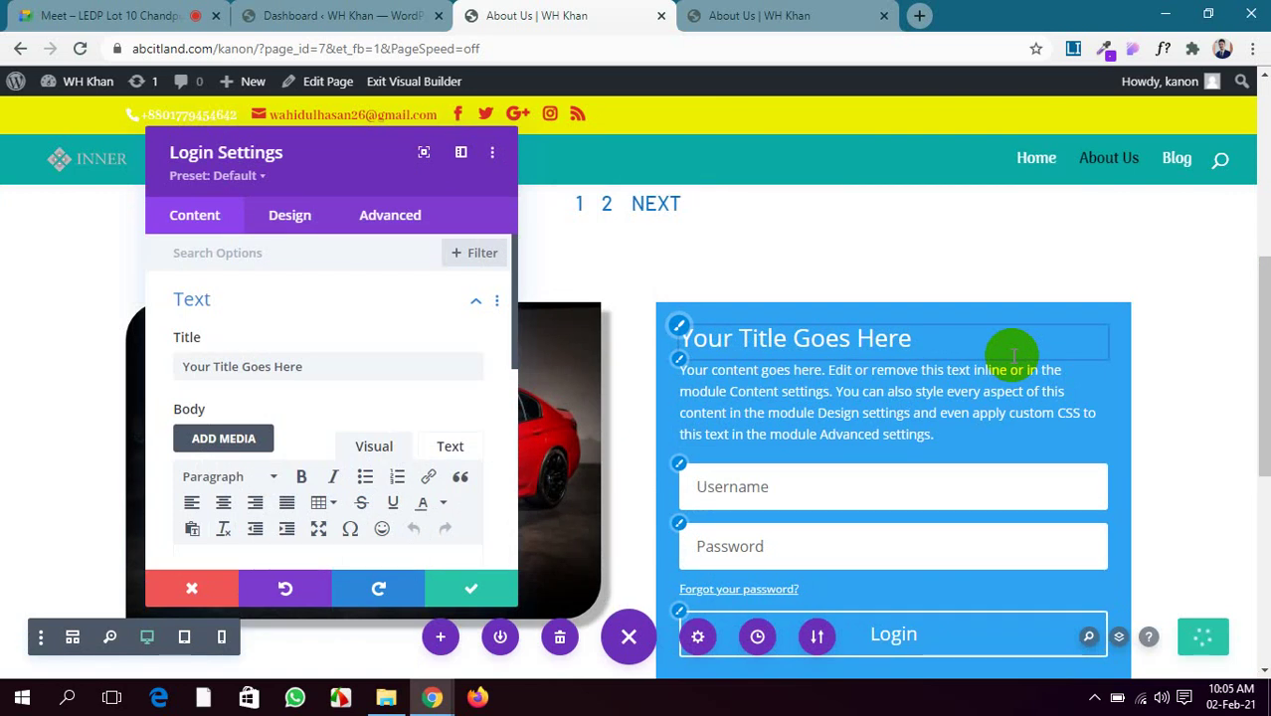
drag(317, 365, 117, 367)
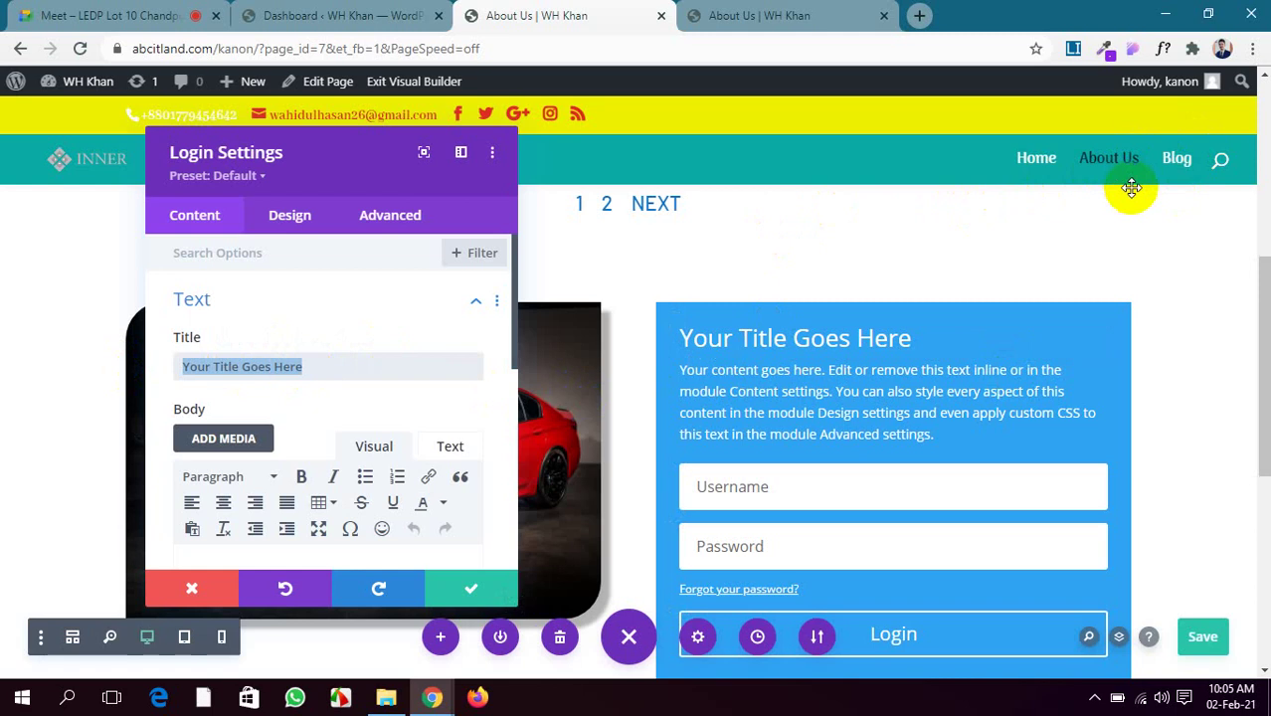
scroll(873, 497, down, 1)
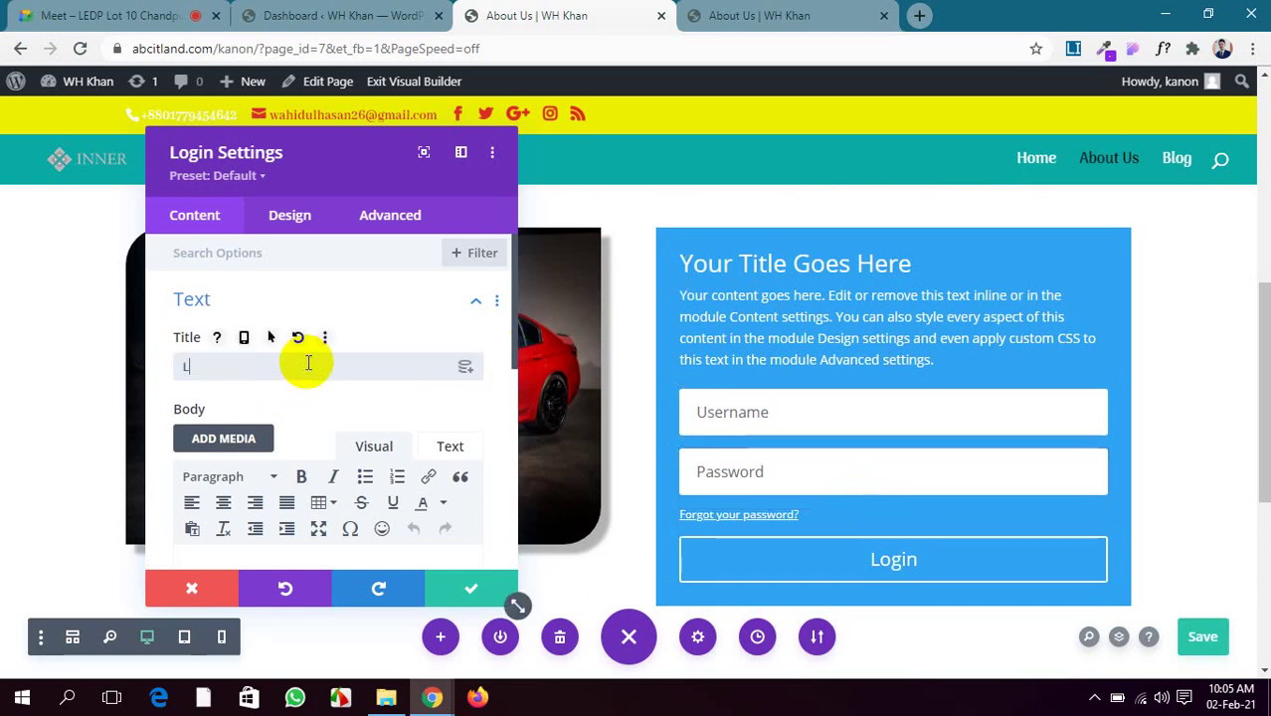
Retitle the login form 'LOG IN' and delete its default body paragraph
text(OG IN)
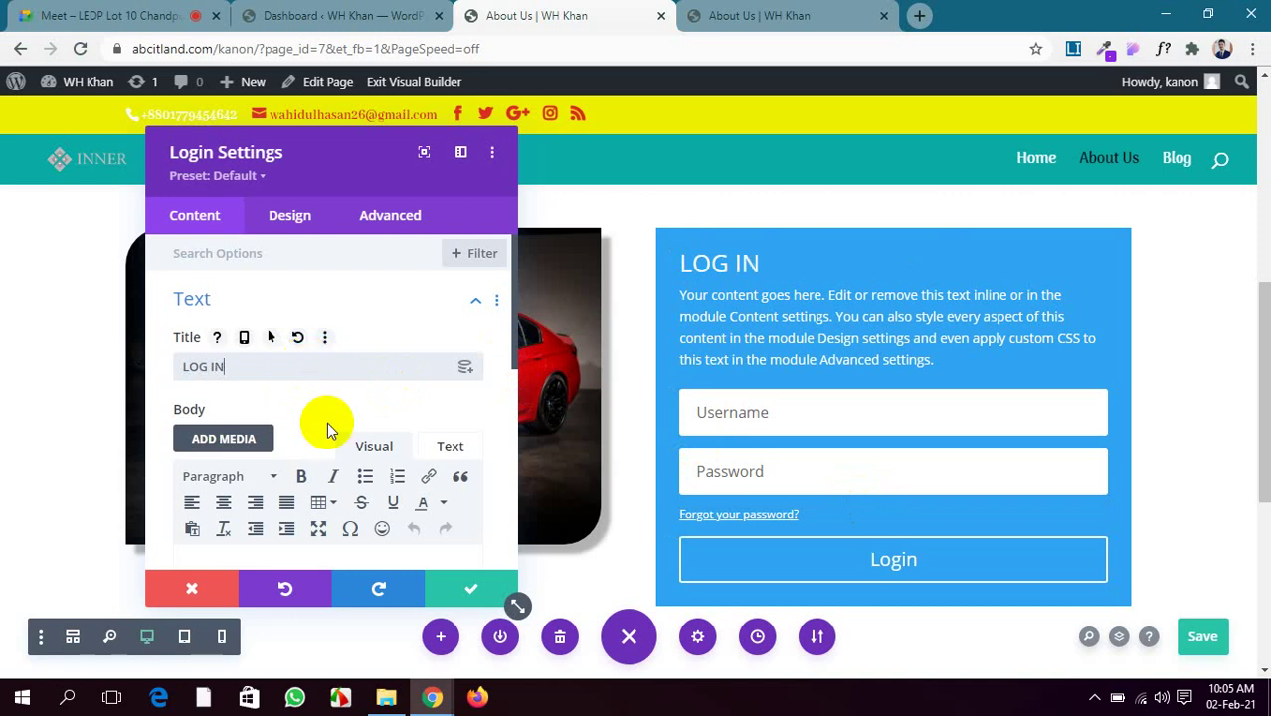
scroll(344, 478, down, 2)
drag(406, 502, 184, 393)
key(BackSpace)
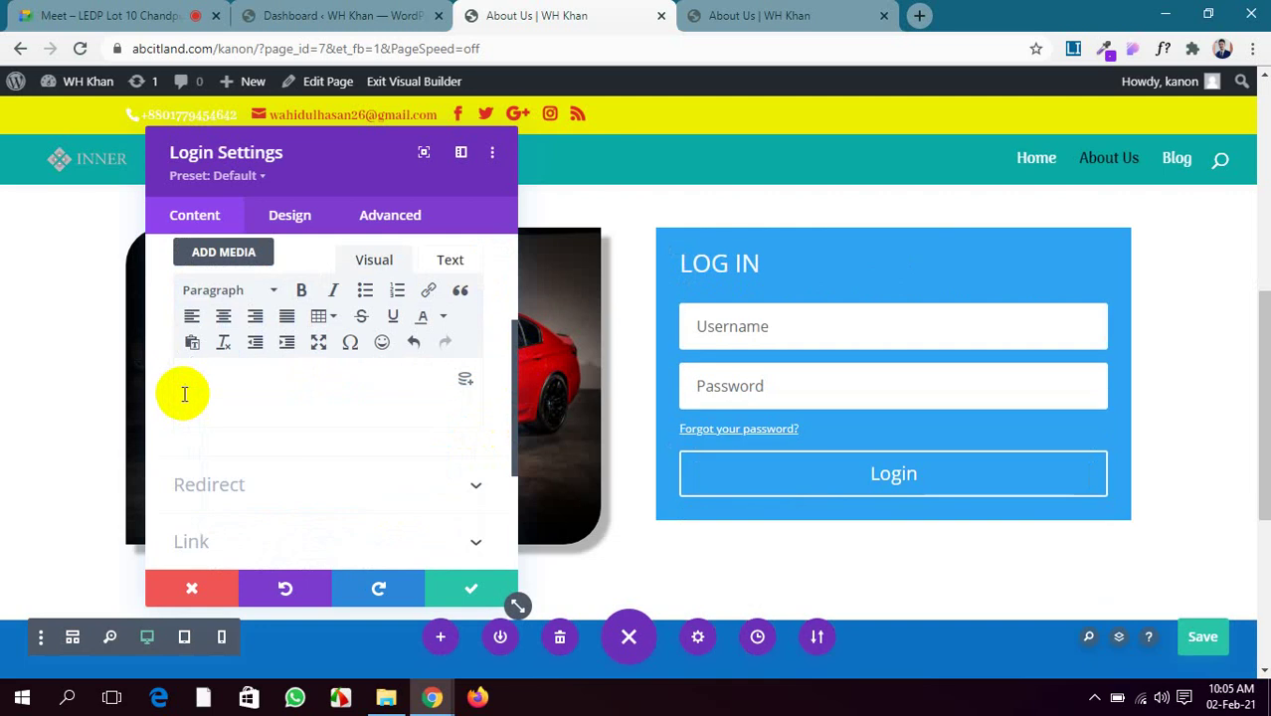
Turn on Redirect To The Current Page in the Redirect options
scroll(298, 390, down, 3)
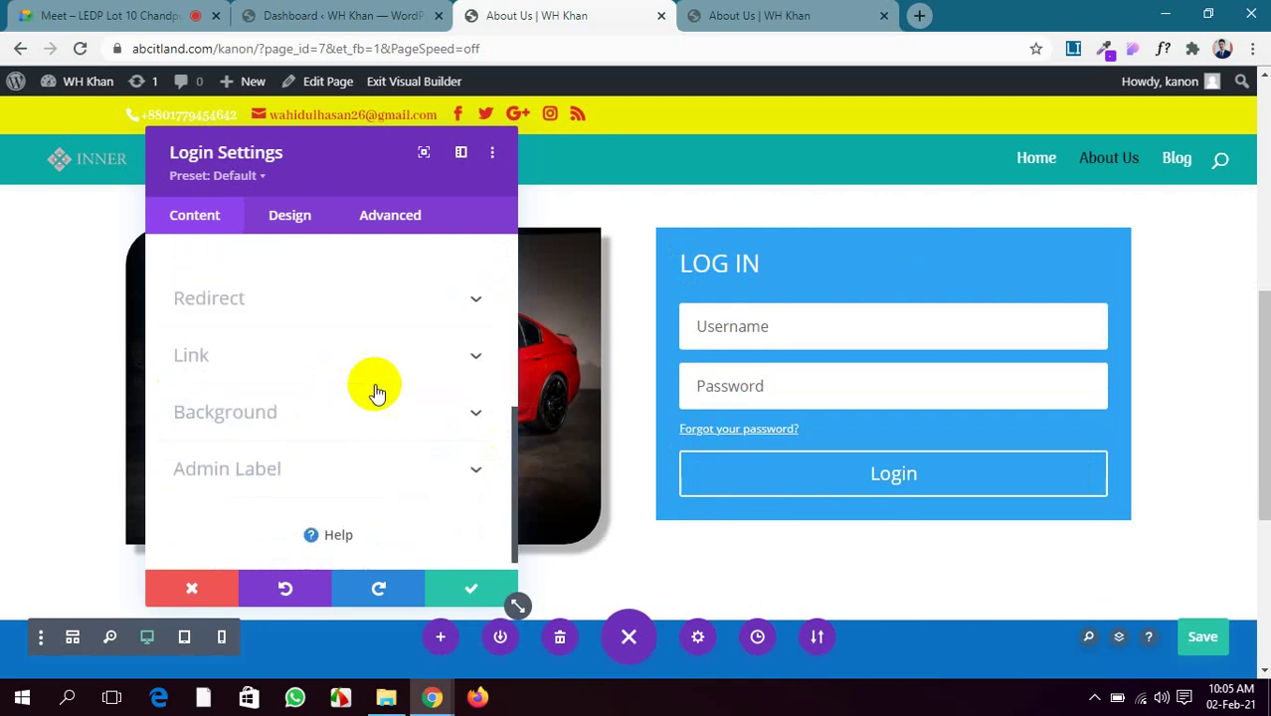
click(455, 305)
scroll(455, 304, up, 1)
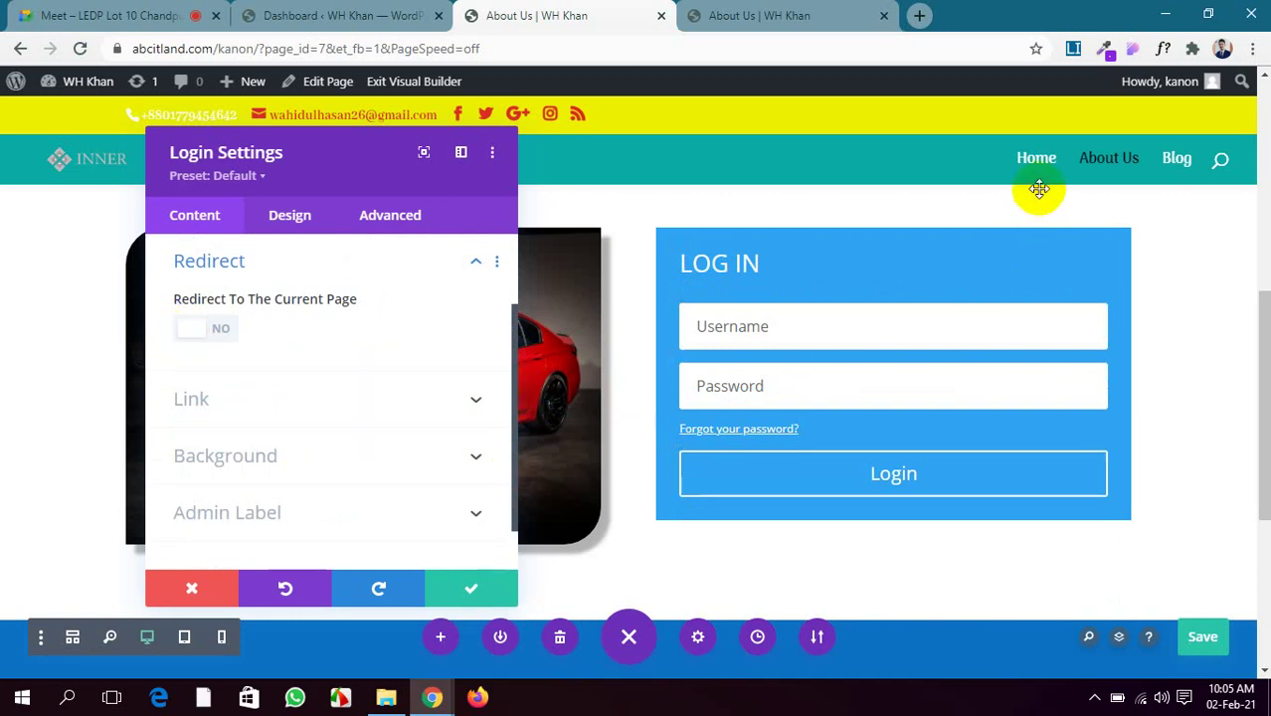
click(204, 331)
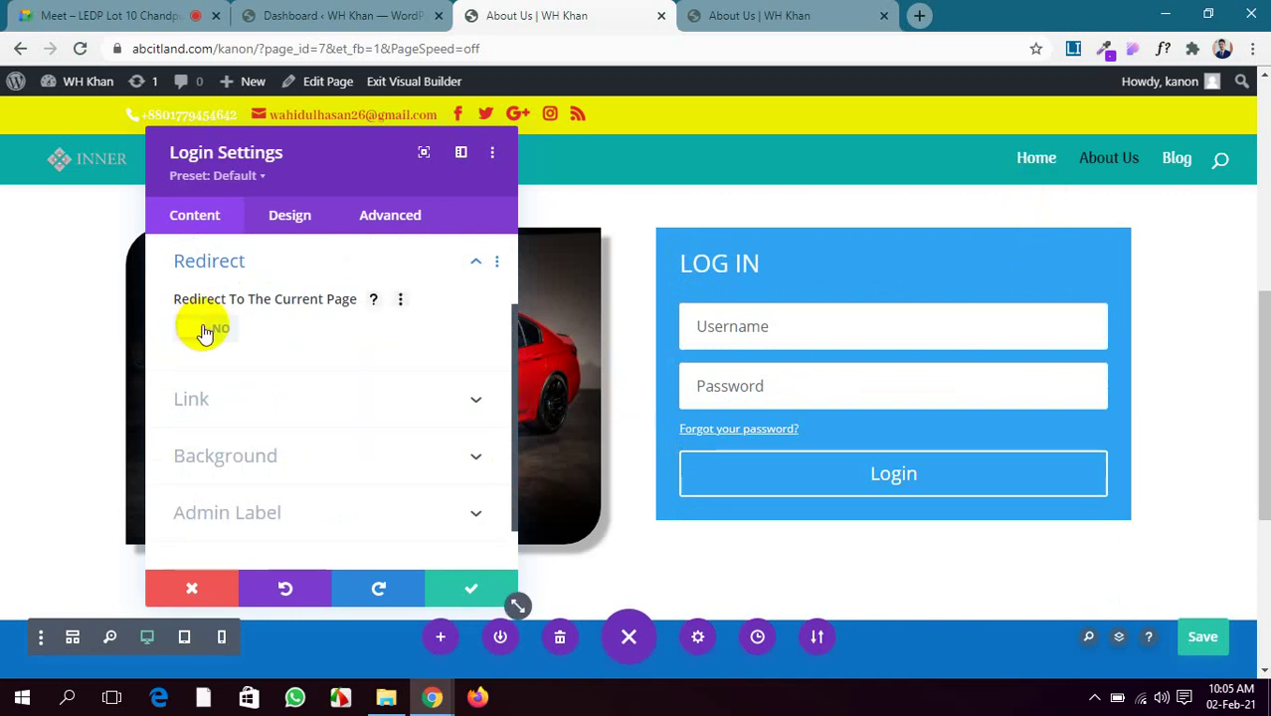
click(204, 331)
Admit the waiting participant into the video call and return to the page builder
click(189, 15)
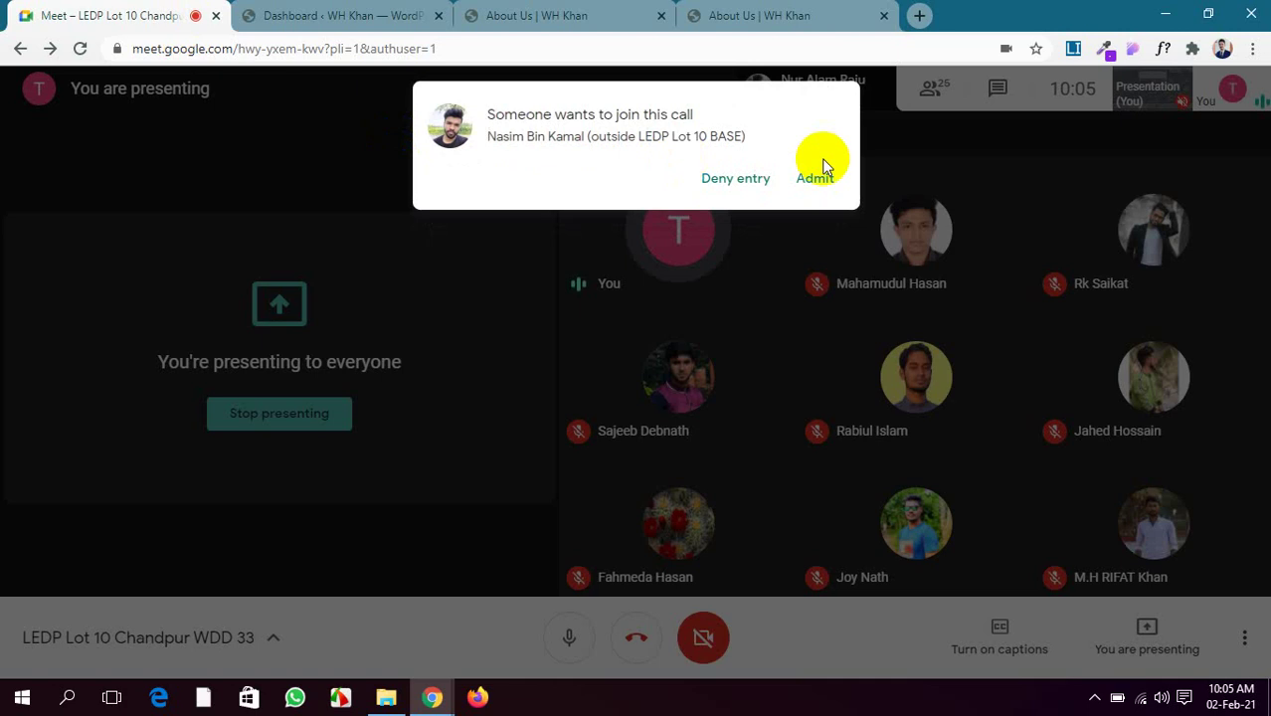
click(818, 179)
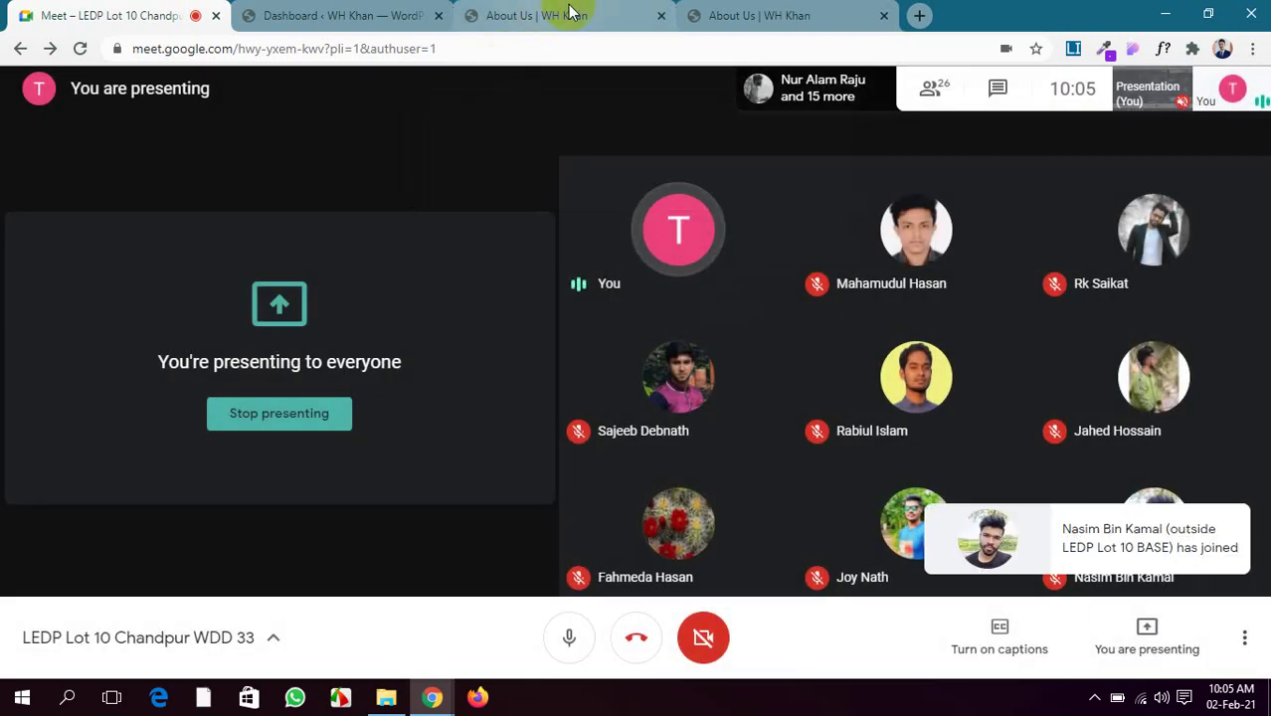
click(545, 15)
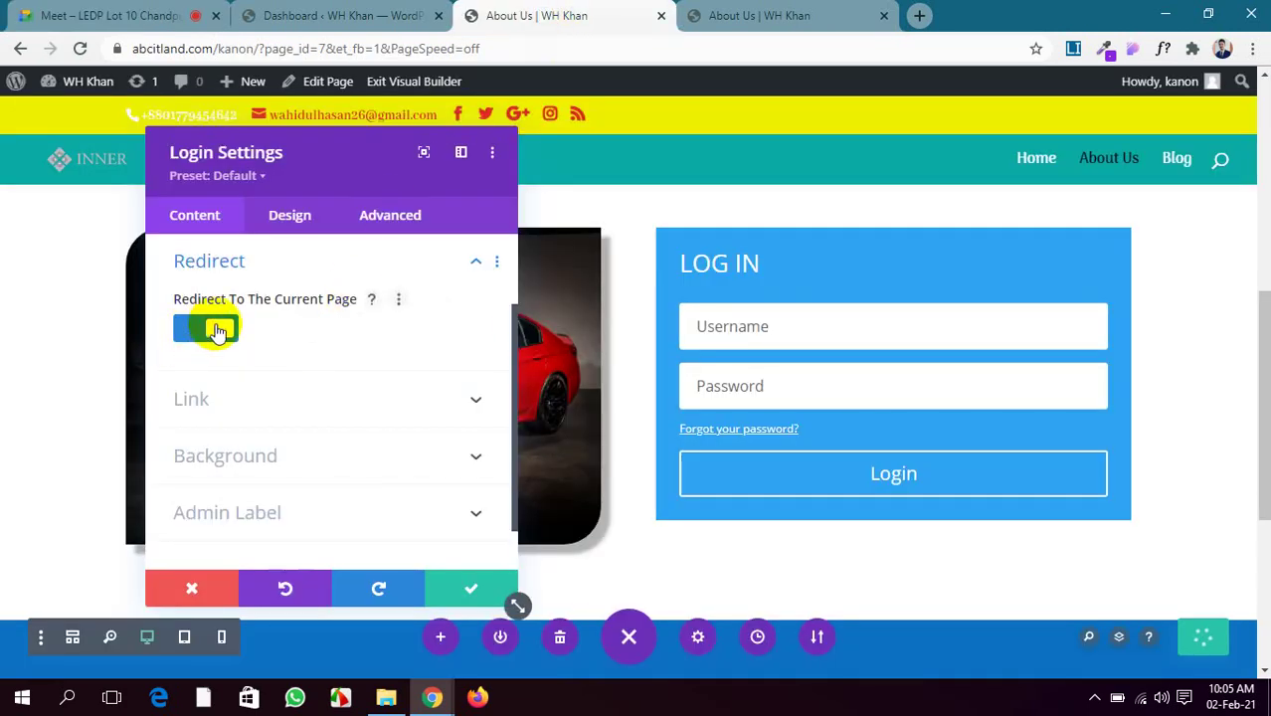
Switch Redirect To The Current Page back to NO
click(218, 330)
scroll(312, 361, down, 1)
scroll(1012, 424, up, 2)
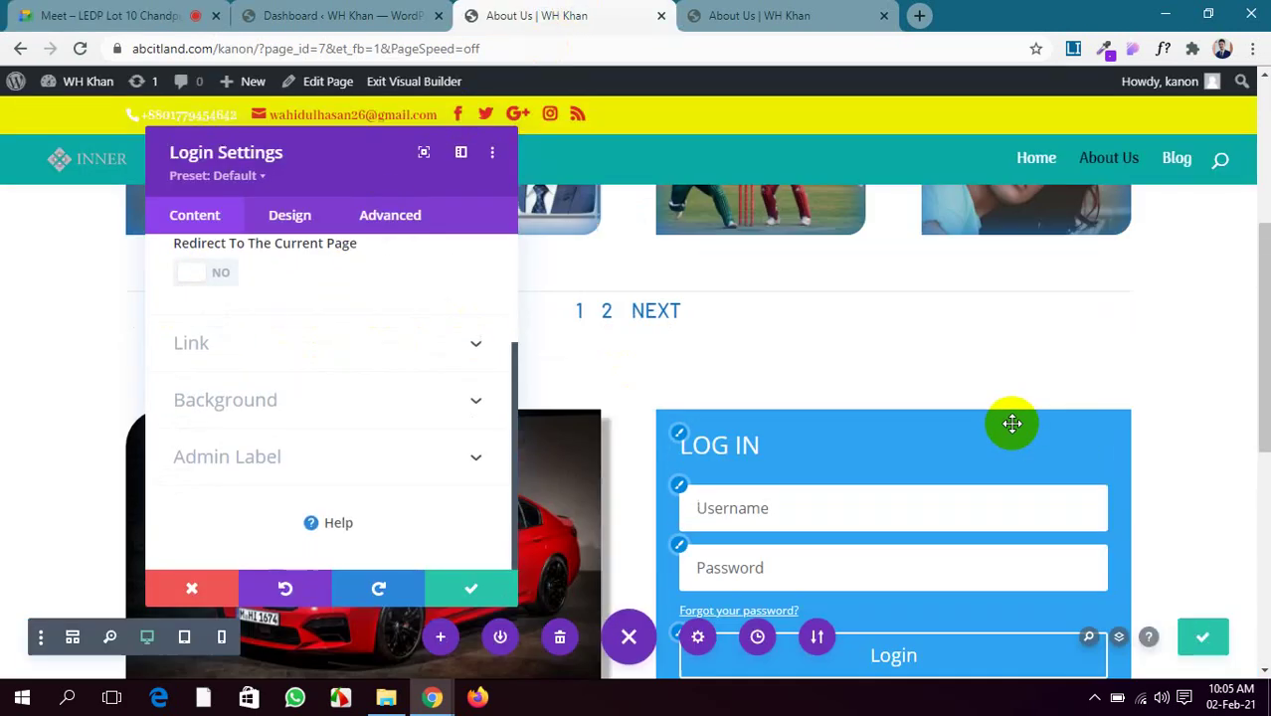
scroll(1014, 426, up, 1)
scroll(1028, 469, down, 2)
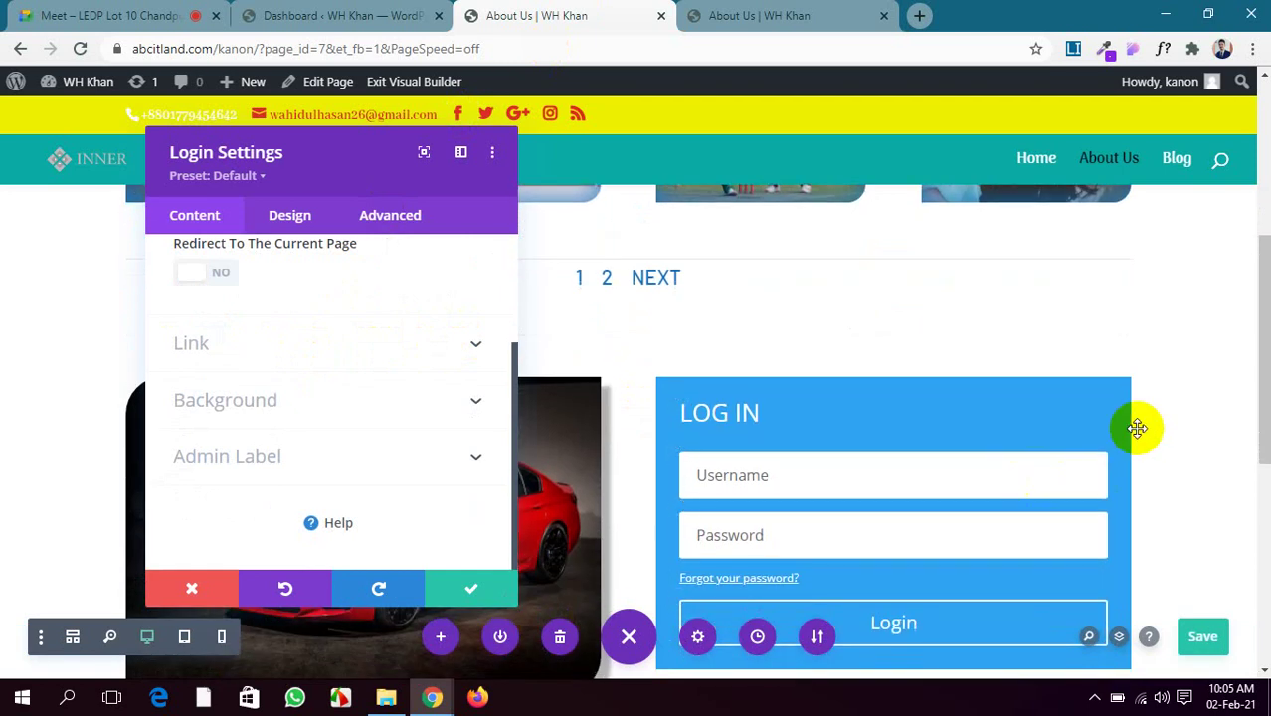
scroll(896, 499, down, 3)
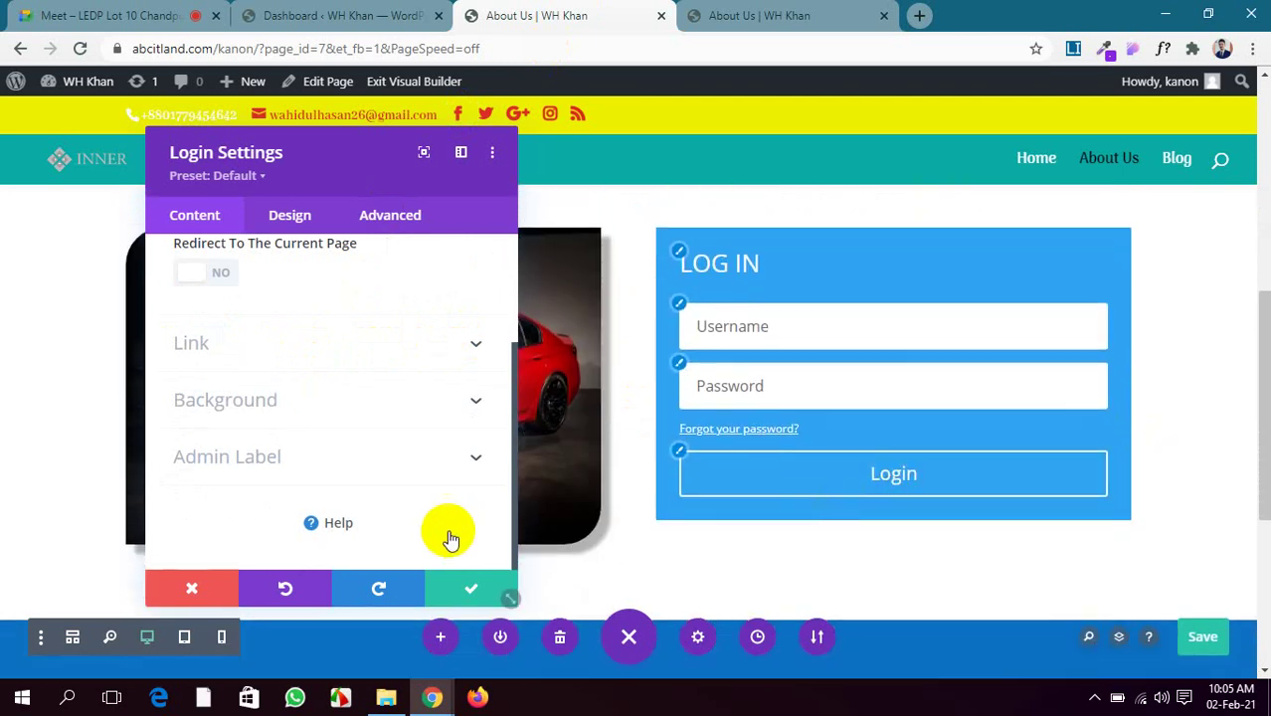
scroll(386, 430, up, 3)
scroll(383, 418, down, 3)
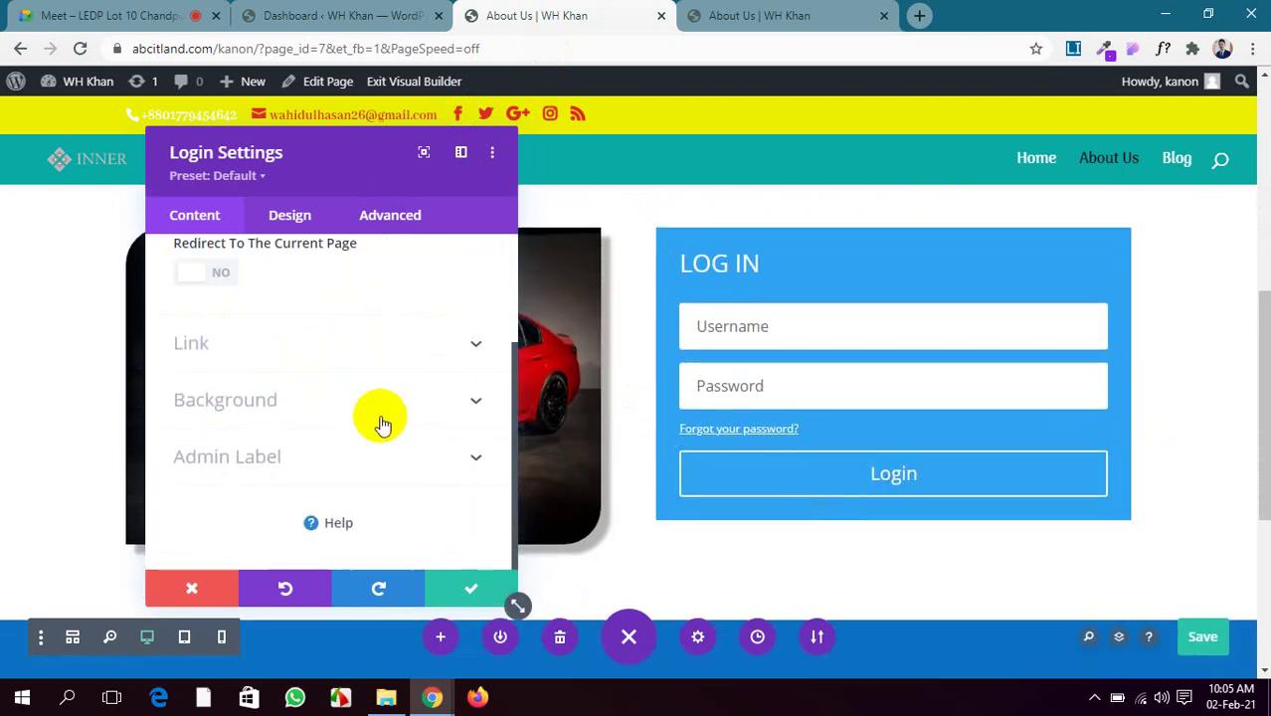
Give the login form a #0c71c3 background with Use Background Color on
click(393, 348)
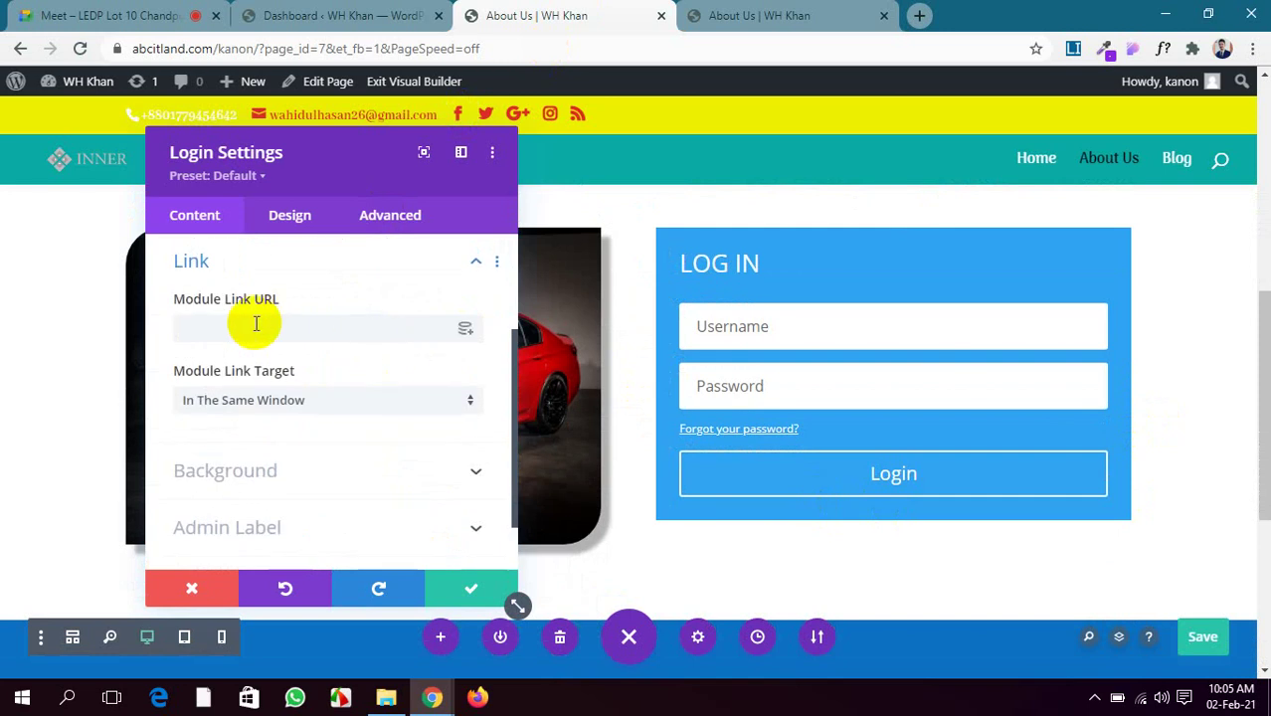
scroll(373, 405, down, 1)
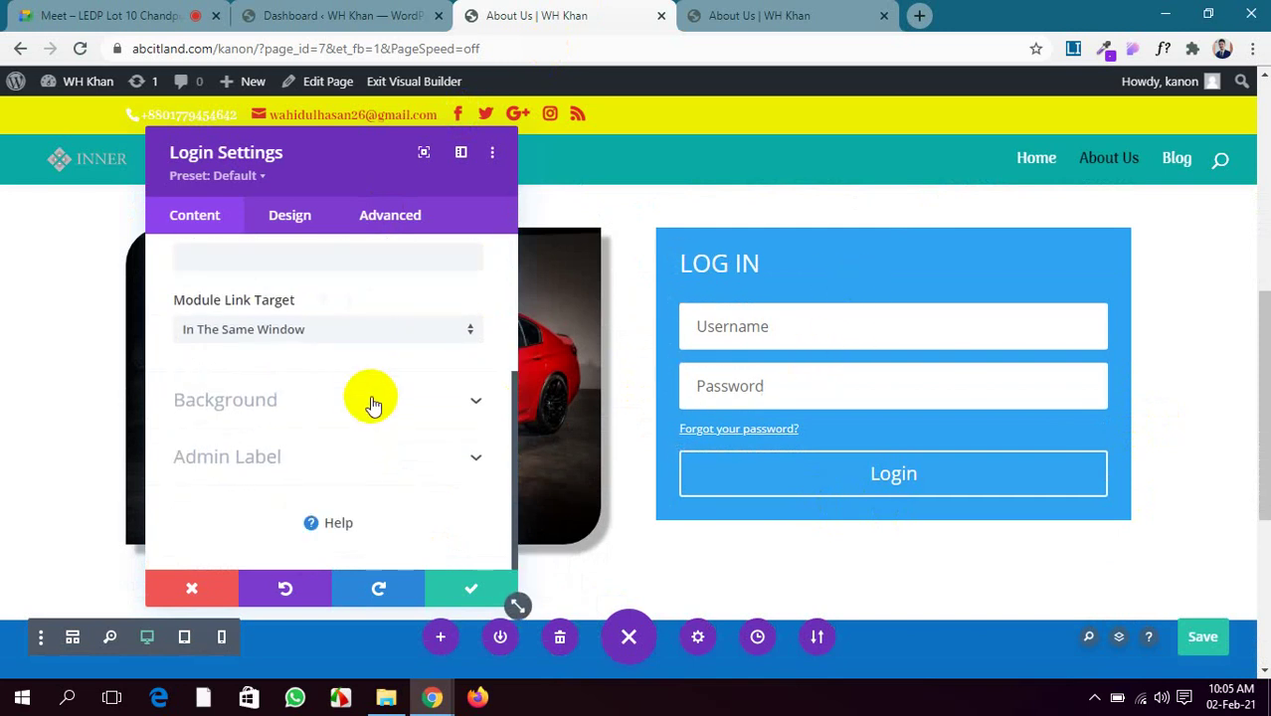
click(368, 399)
scroll(369, 397, down, 2)
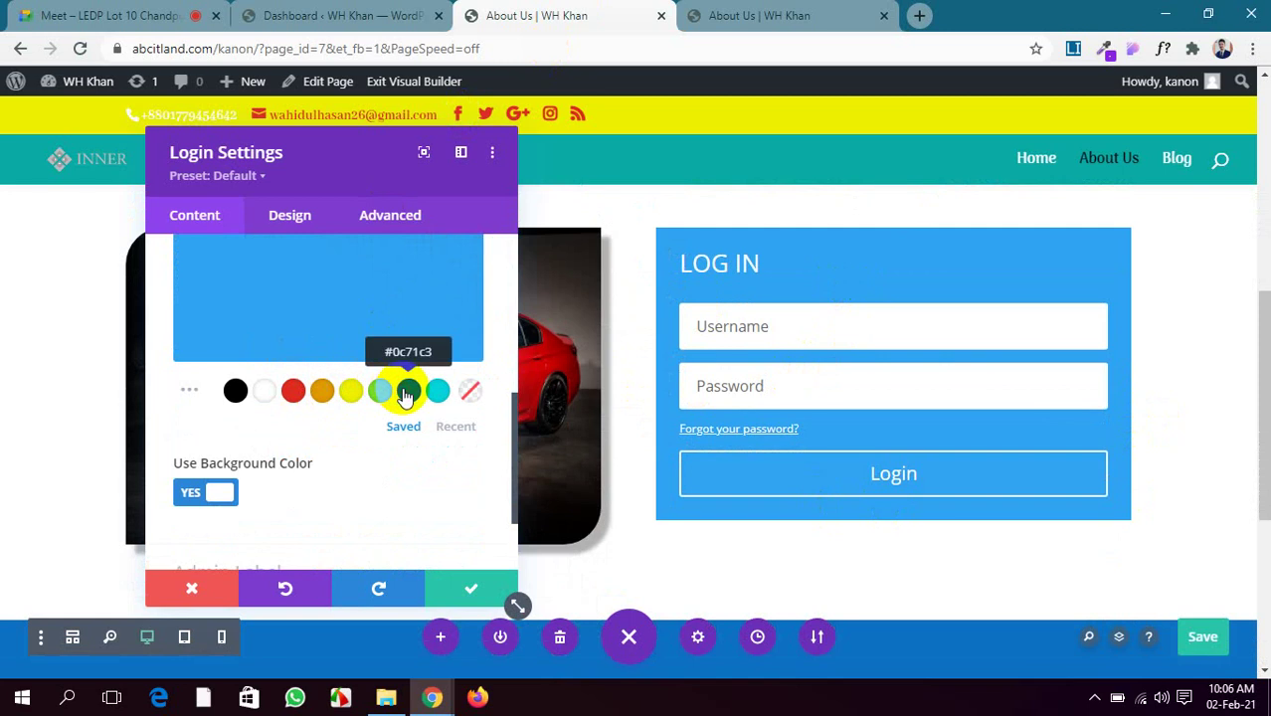
click(408, 393)
scroll(326, 426, down, 2)
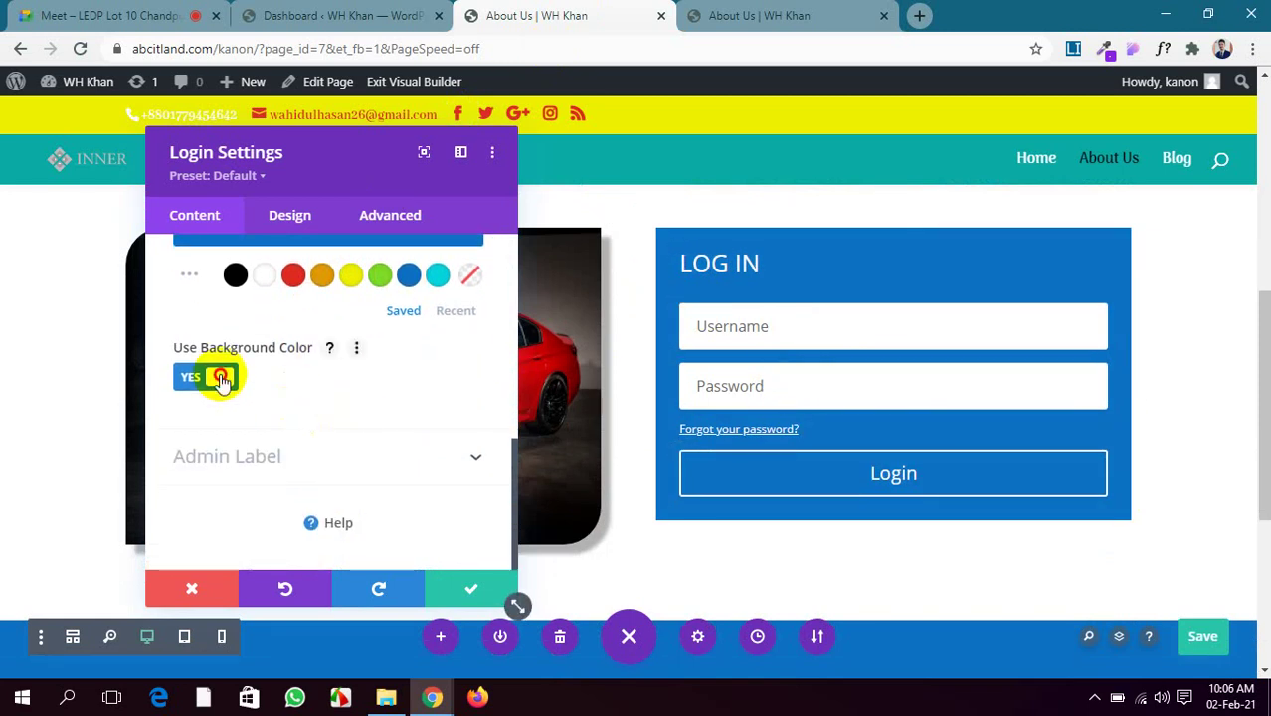
click(221, 378)
click(221, 378)
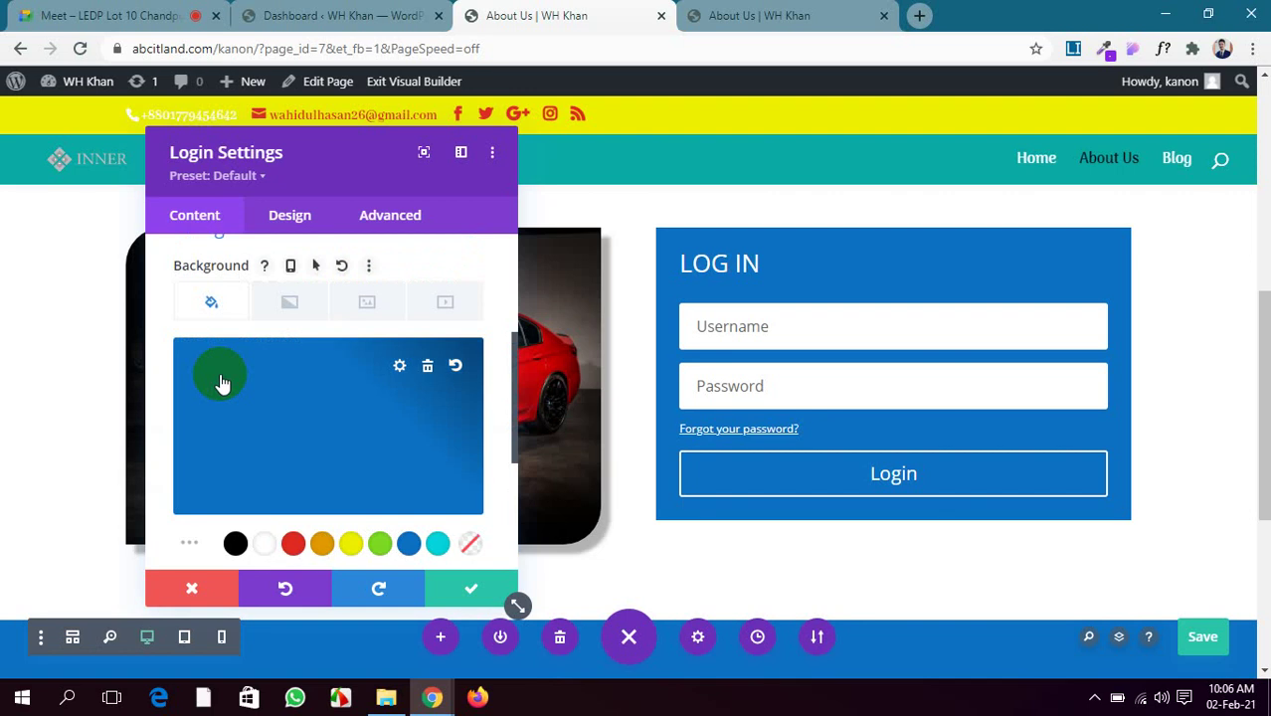
scroll(220, 381, down, 5)
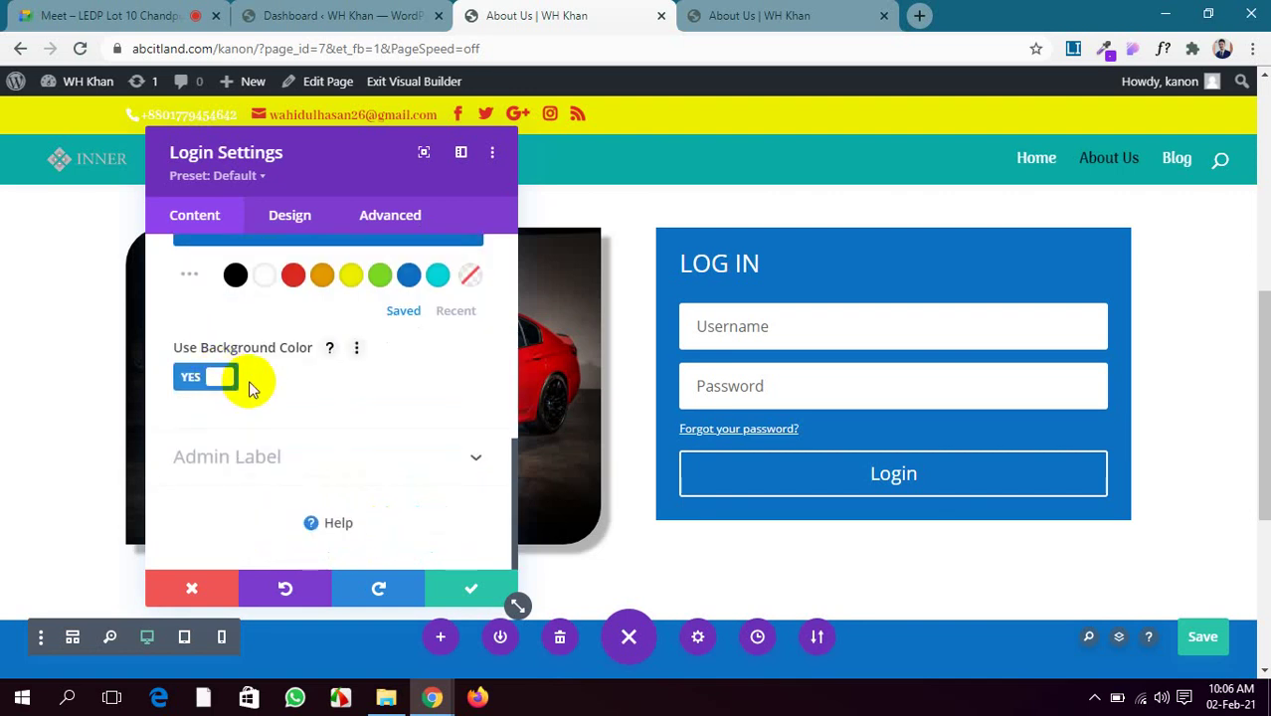
scroll(249, 477, up, 5)
scroll(250, 477, up, 2)
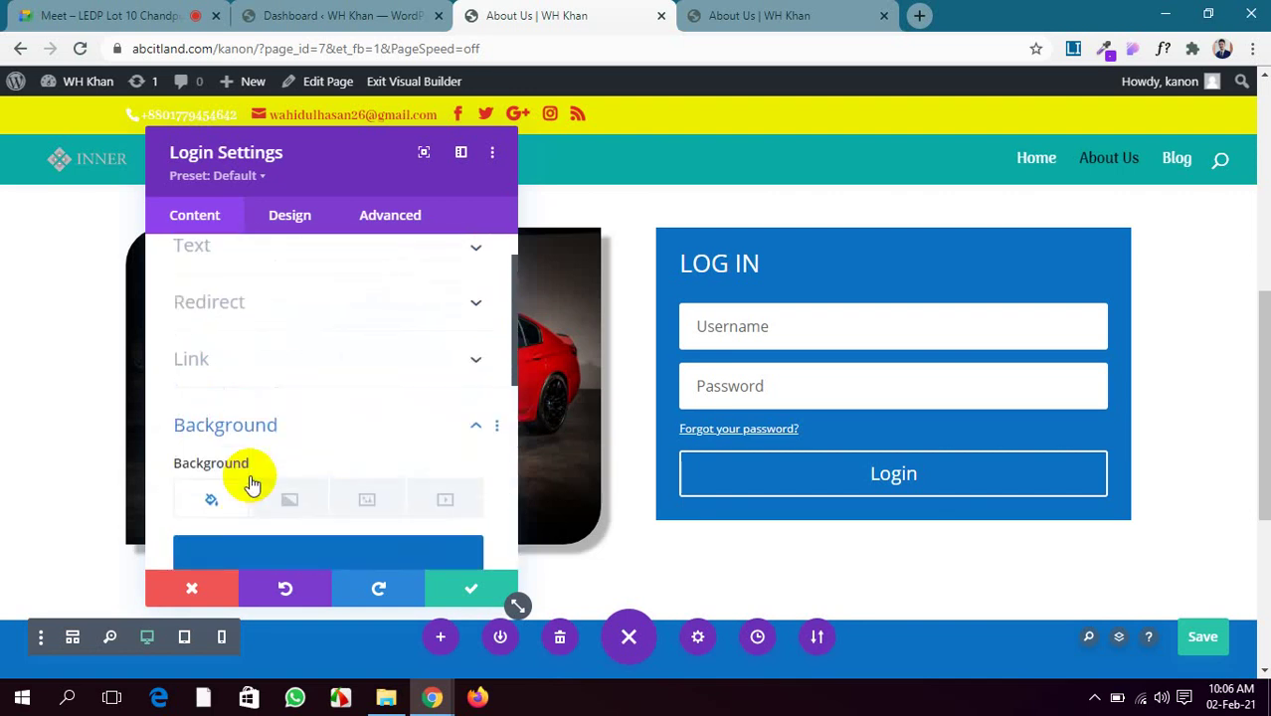
scroll(250, 482, down, 4)
scroll(250, 478, up, 3)
scroll(329, 504, down, 1)
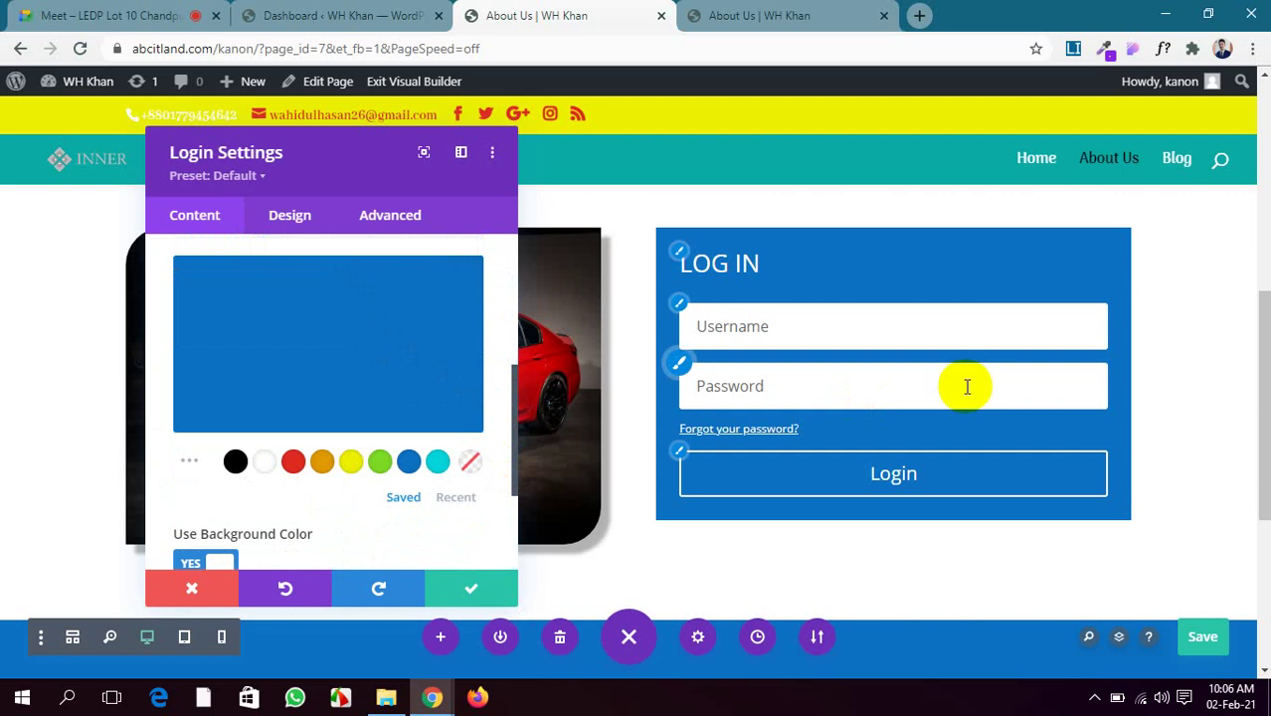
scroll(249, 454, down, 2)
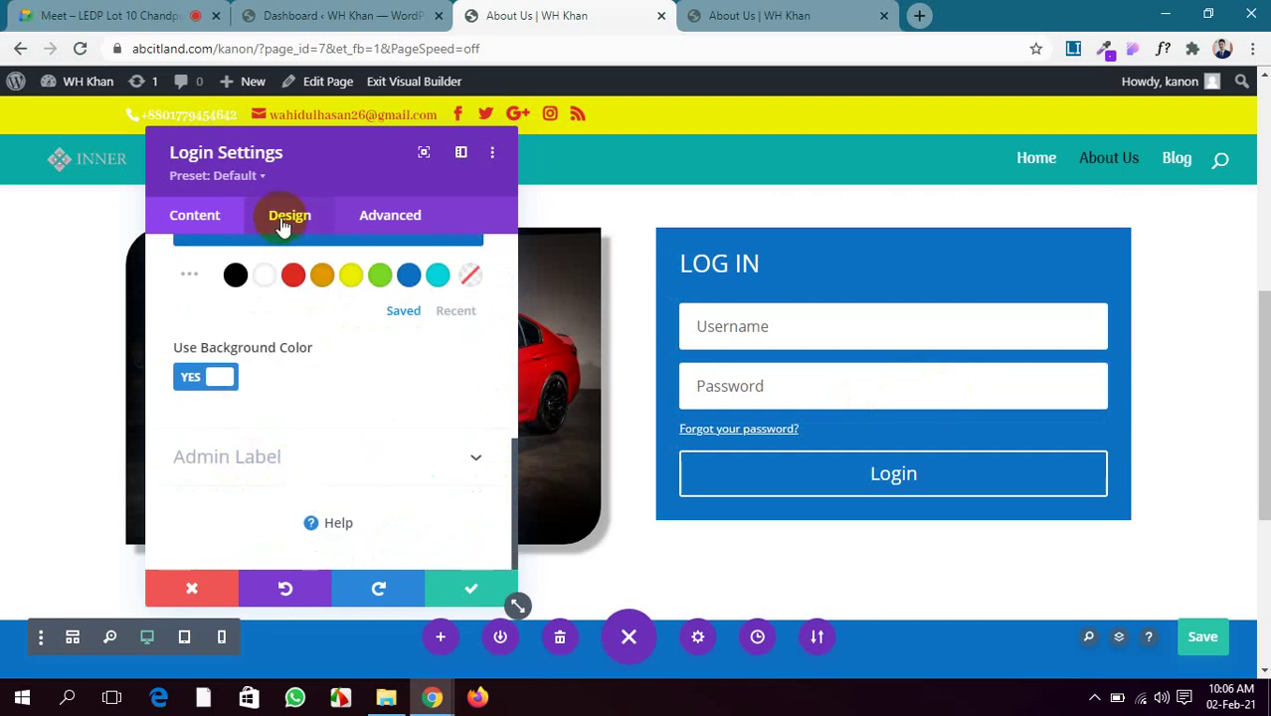
Give the login fields a light grey #d6d6d6 background with black text
click(285, 218)
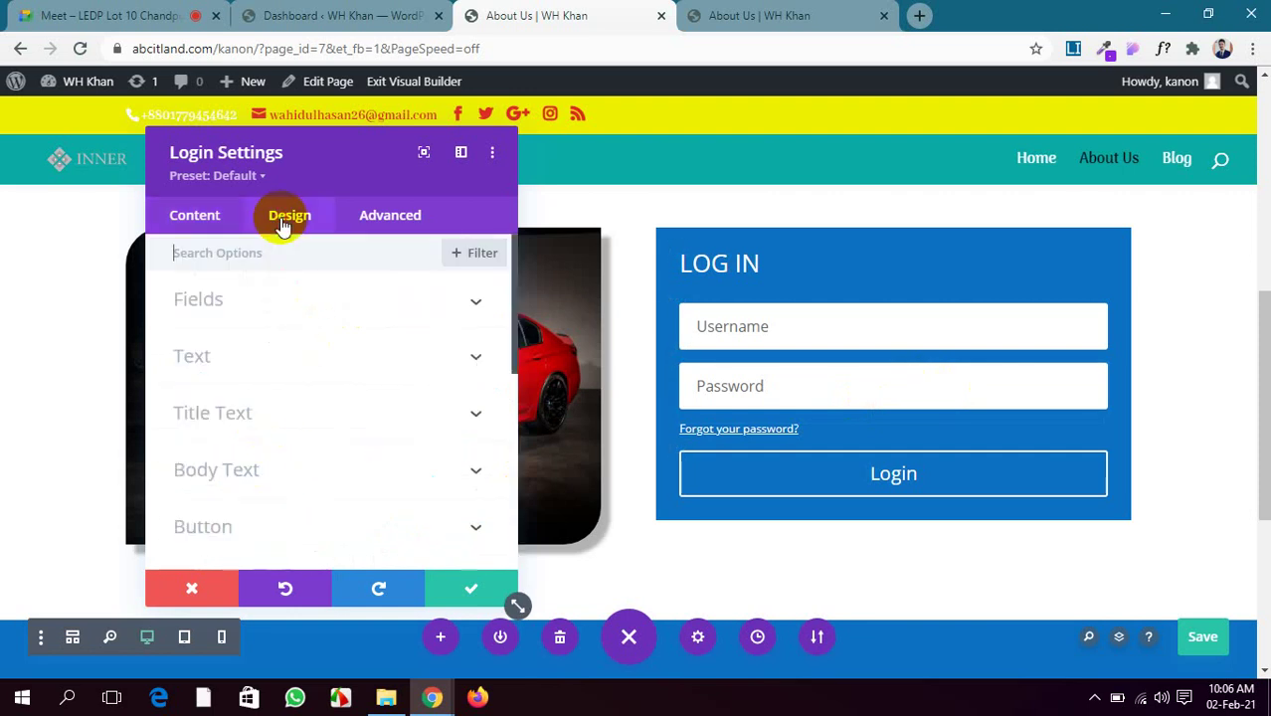
click(339, 316)
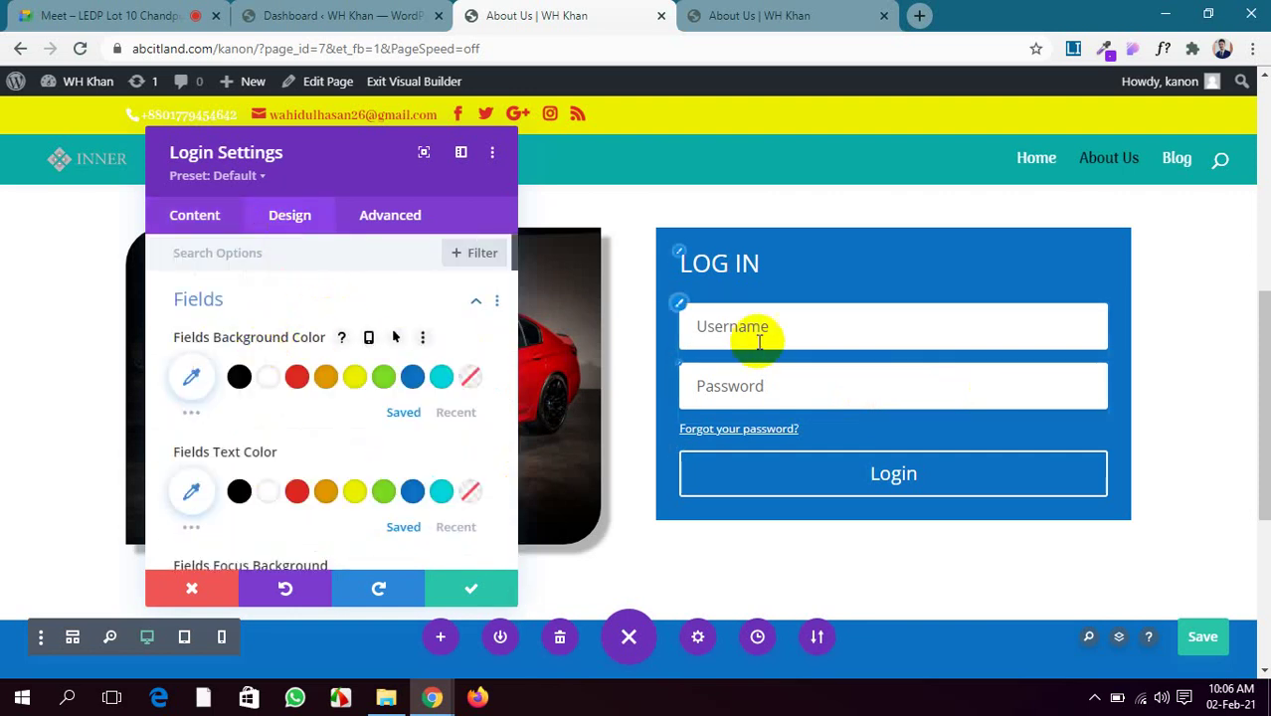
click(793, 326)
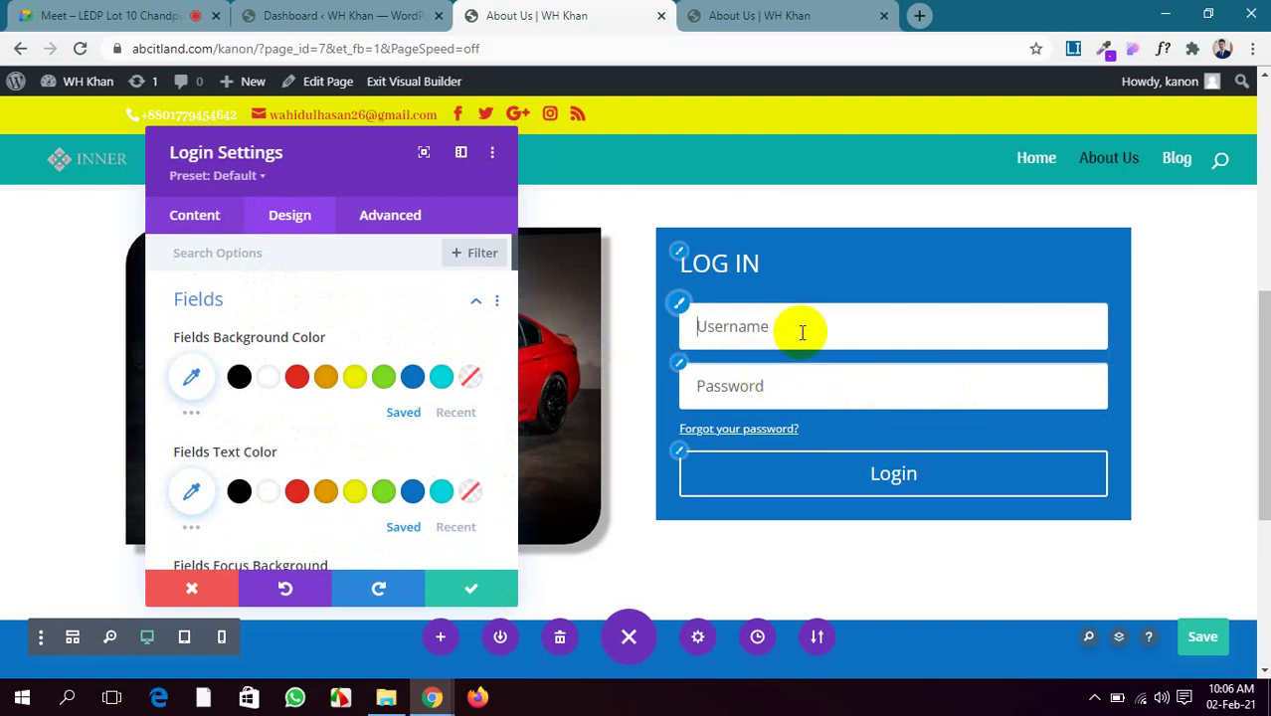
click(795, 372)
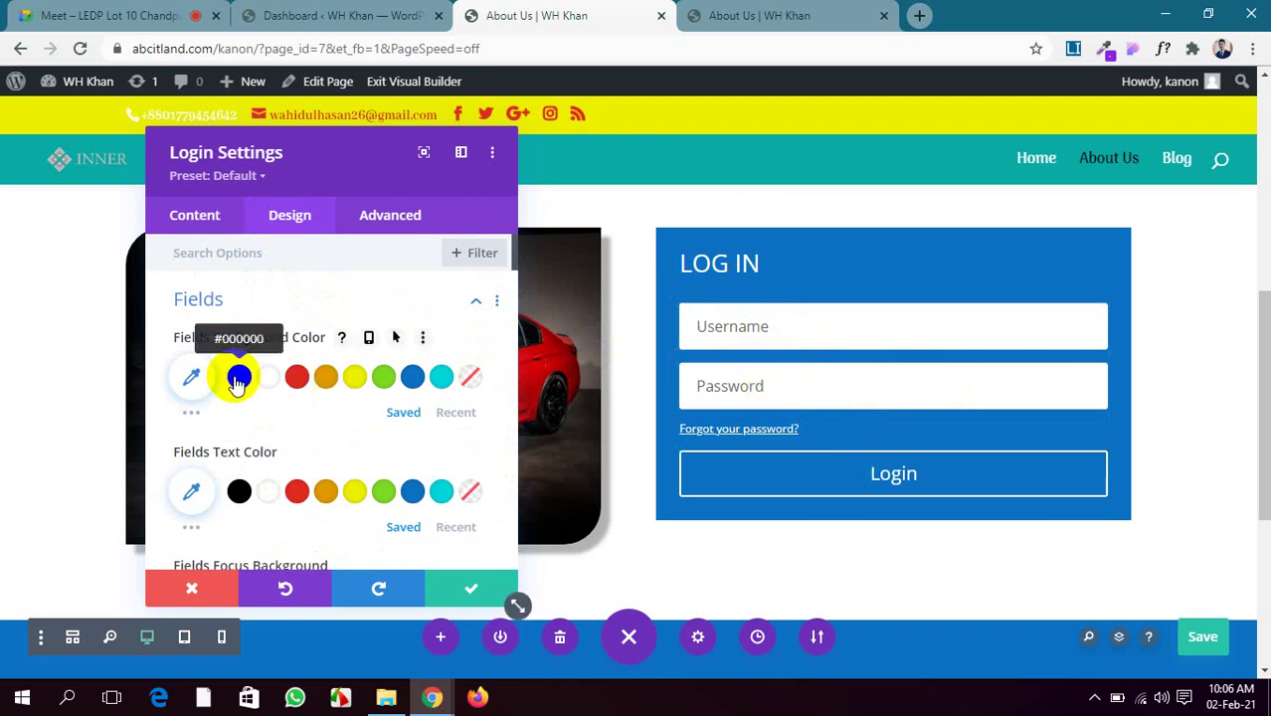
click(239, 376)
click(831, 392)
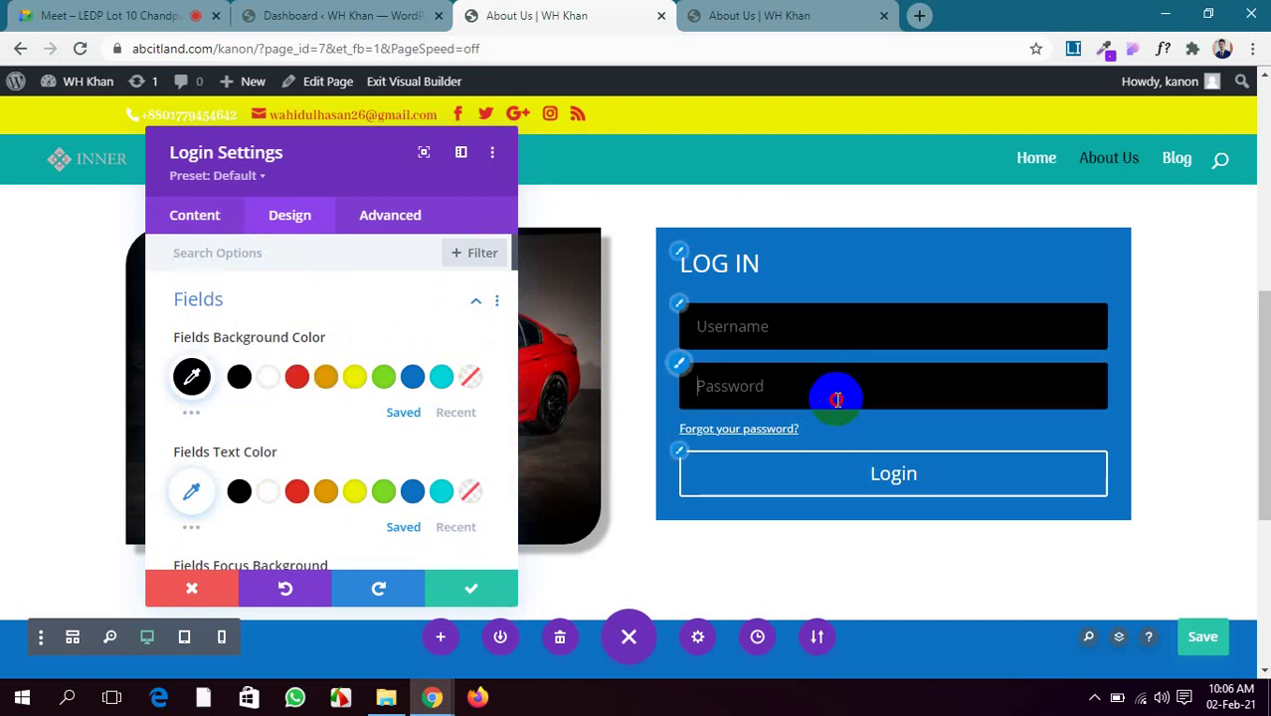
click(845, 324)
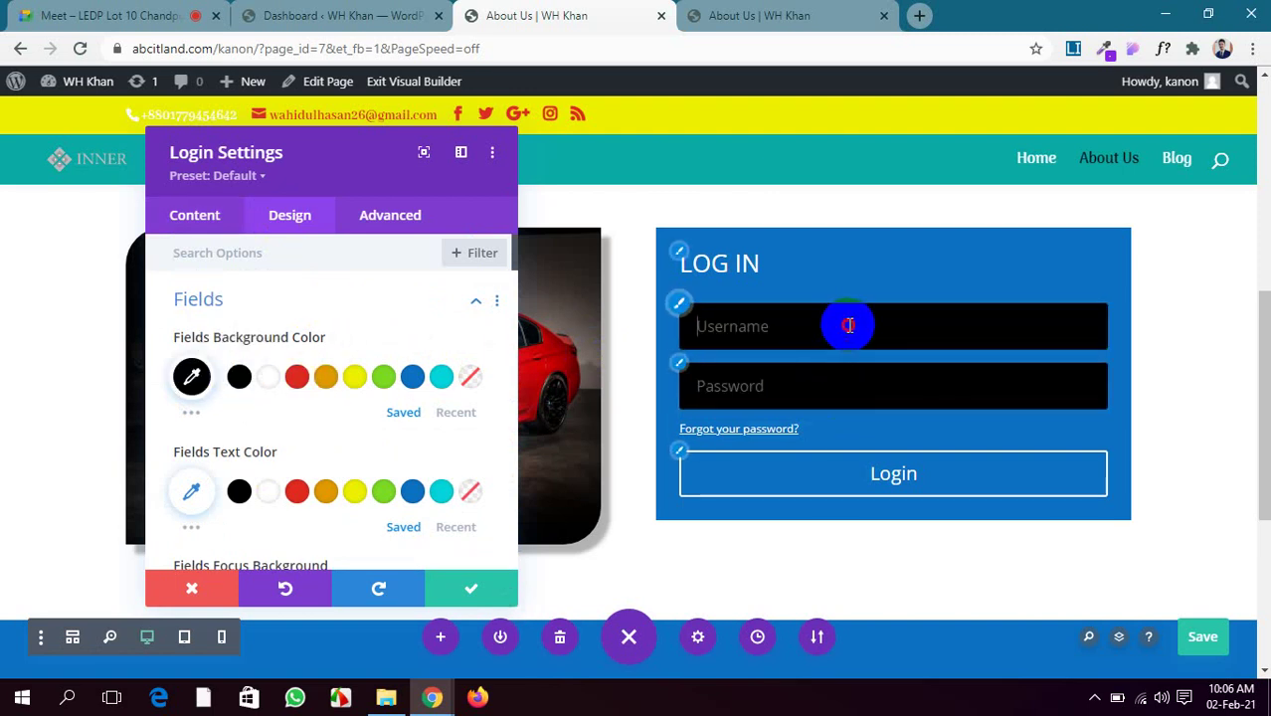
click(189, 414)
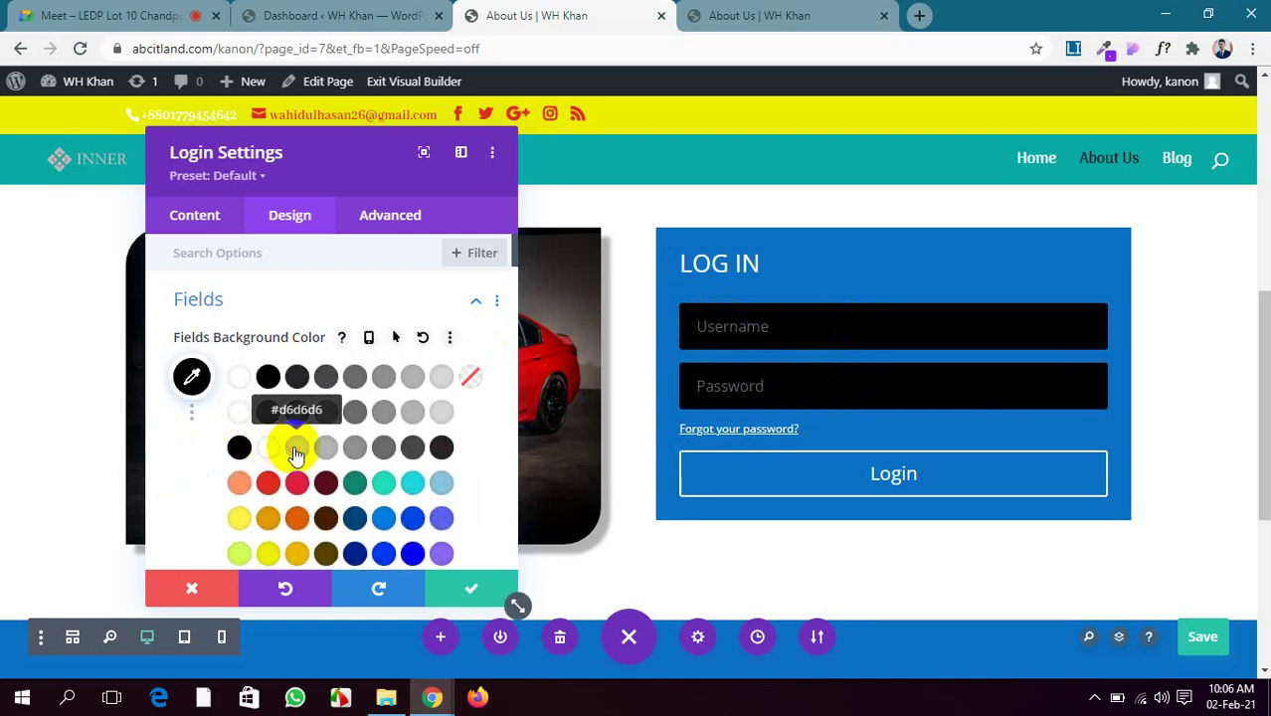
click(295, 447)
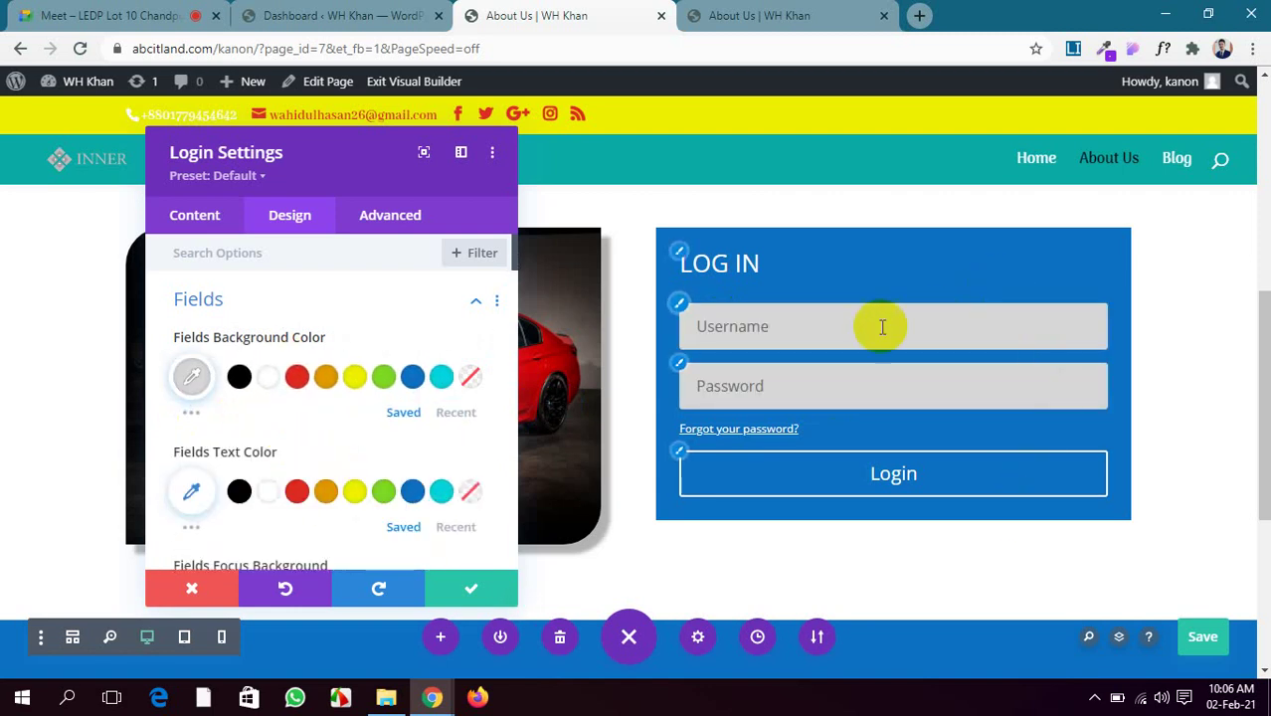
scroll(337, 352, down, 2)
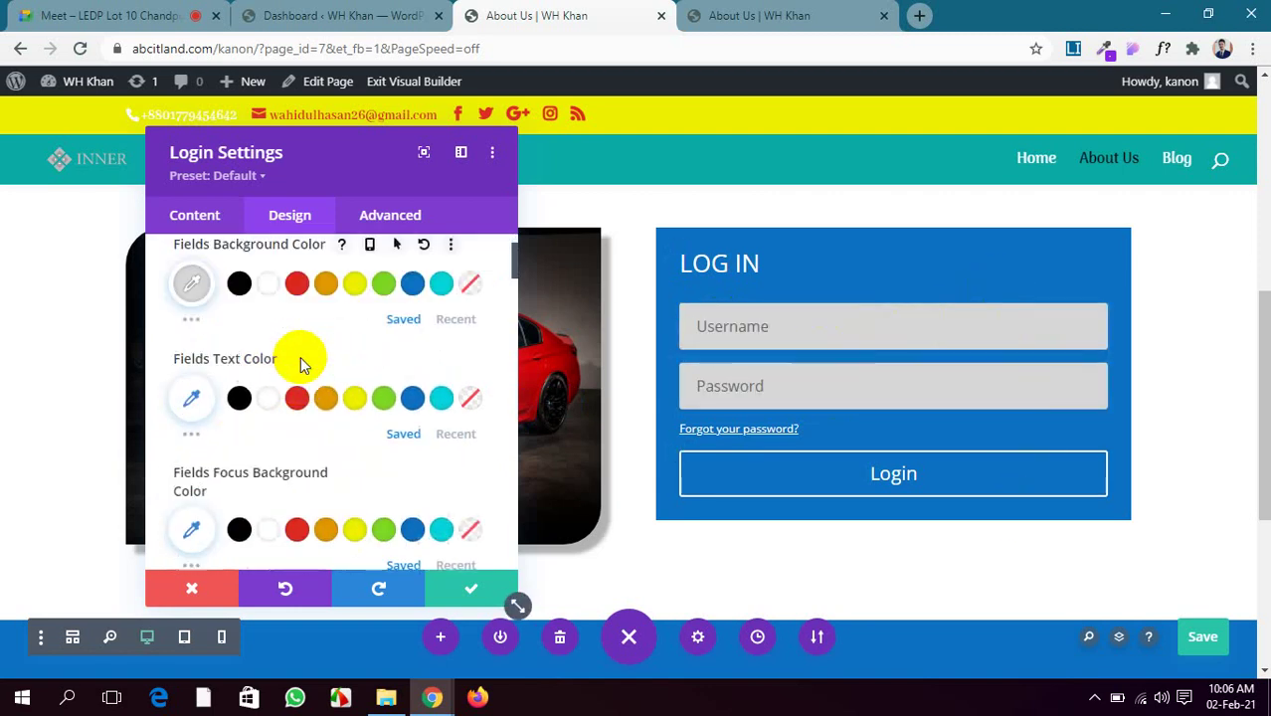
click(268, 400)
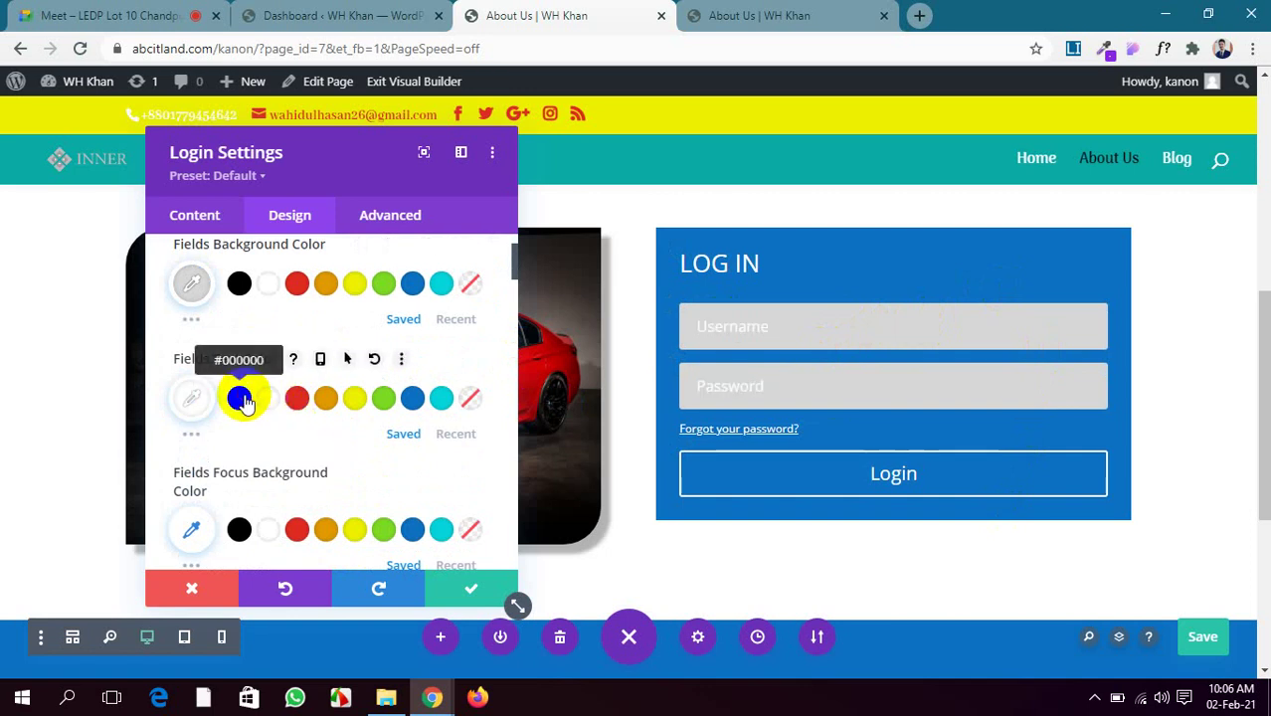
click(241, 399)
Make focused fields black and set their focus text colour
scroll(330, 422, down, 2)
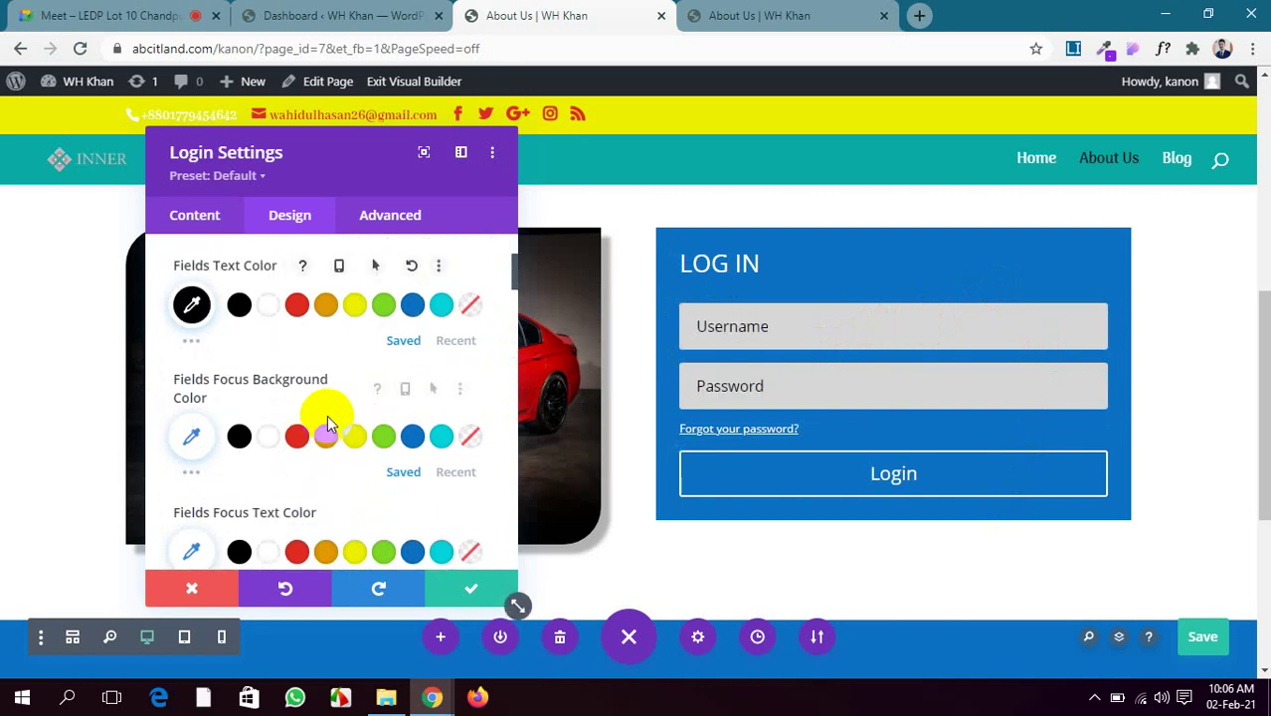
click(871, 319)
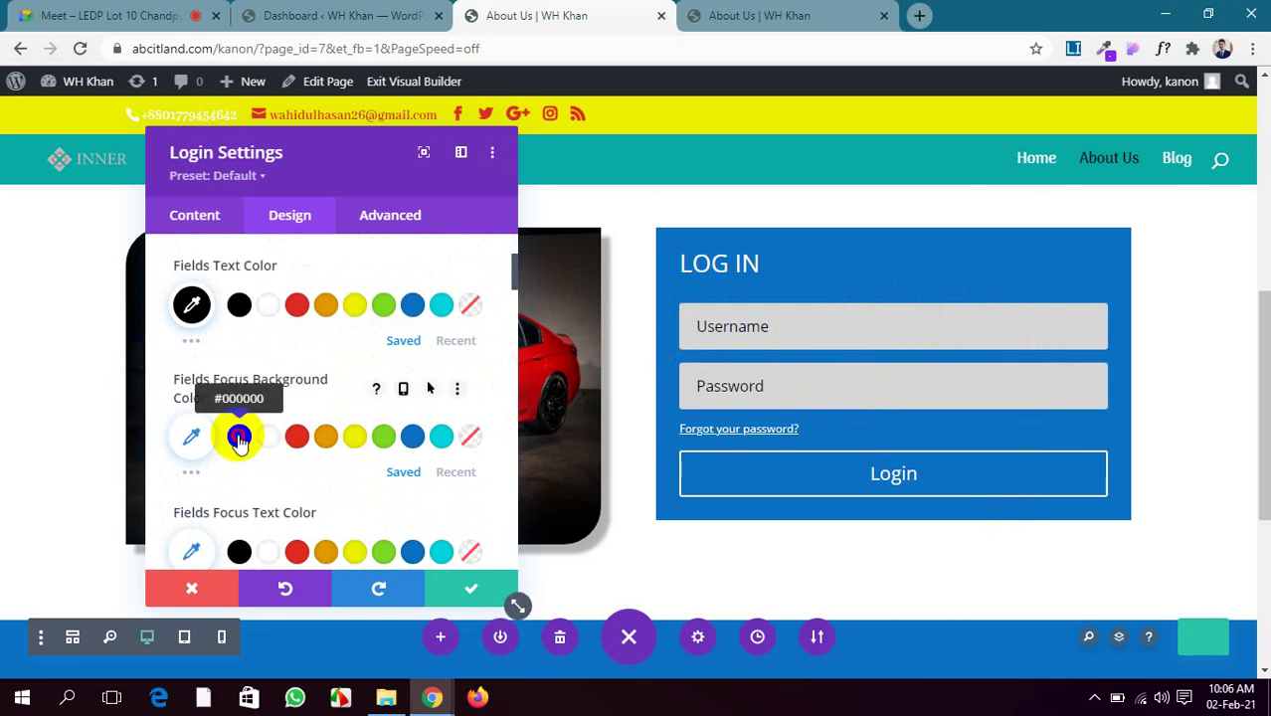
click(239, 438)
click(903, 340)
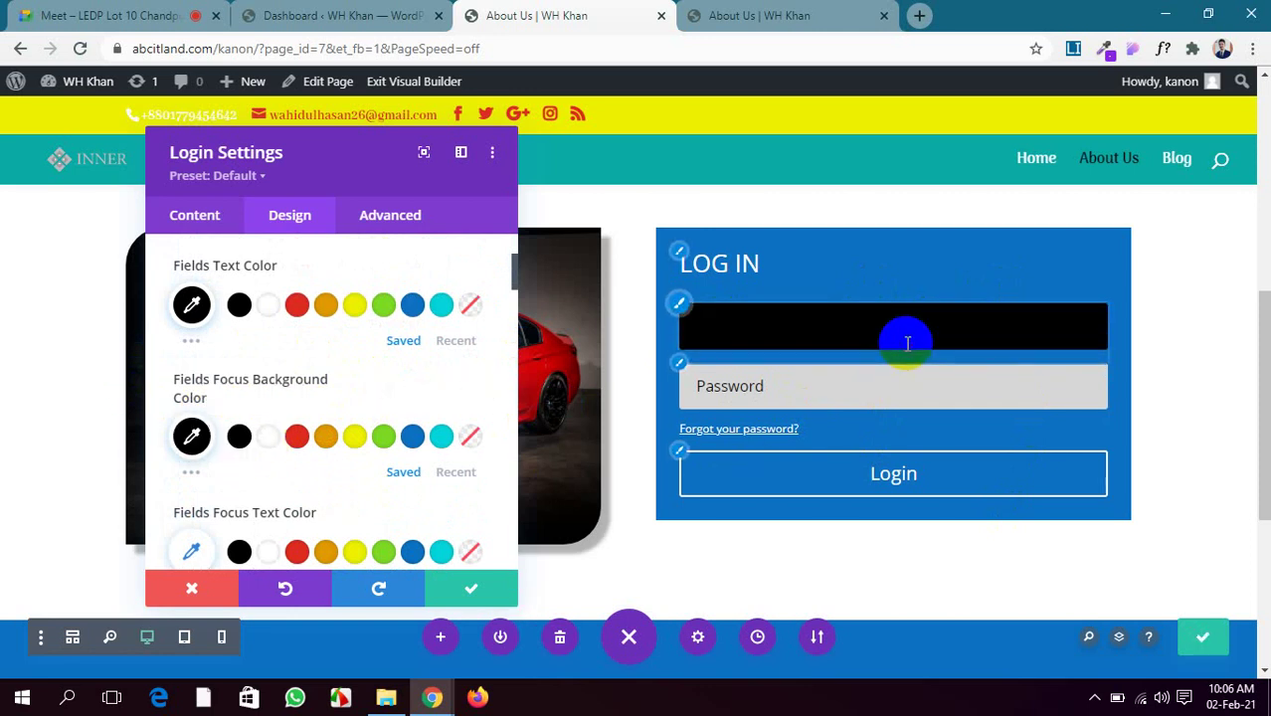
click(896, 390)
click(895, 323)
click(878, 392)
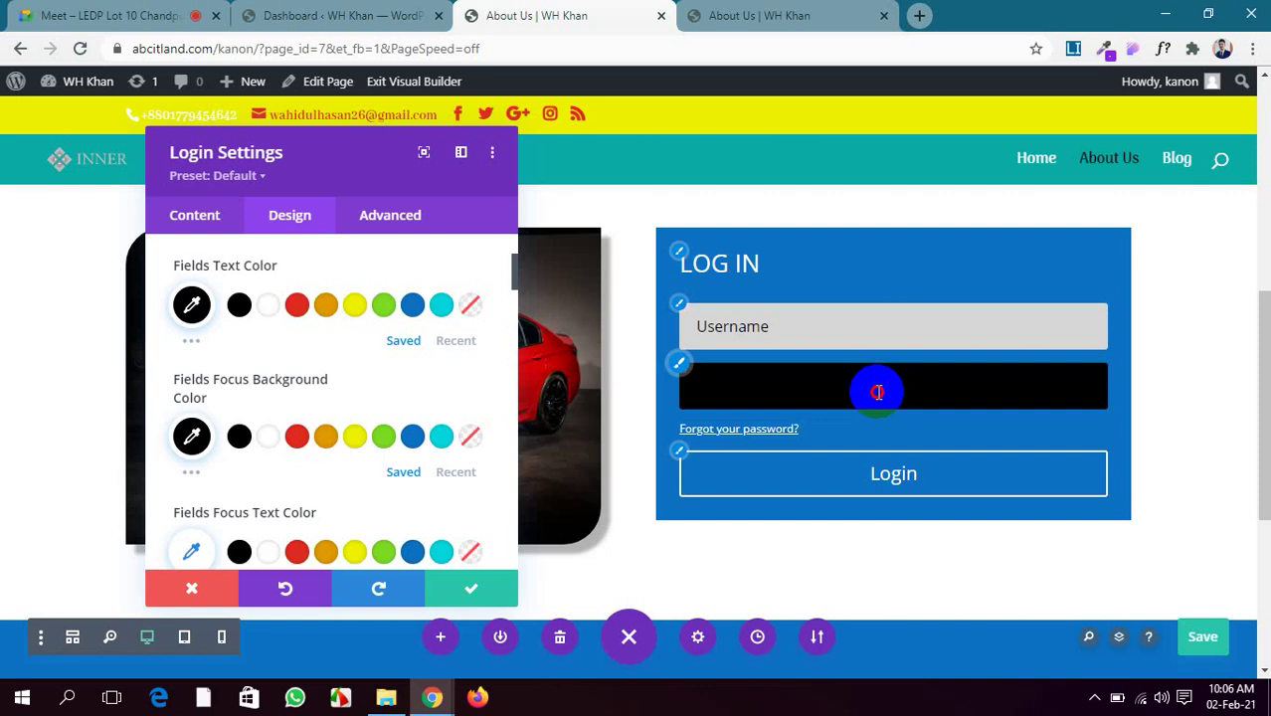
click(888, 329)
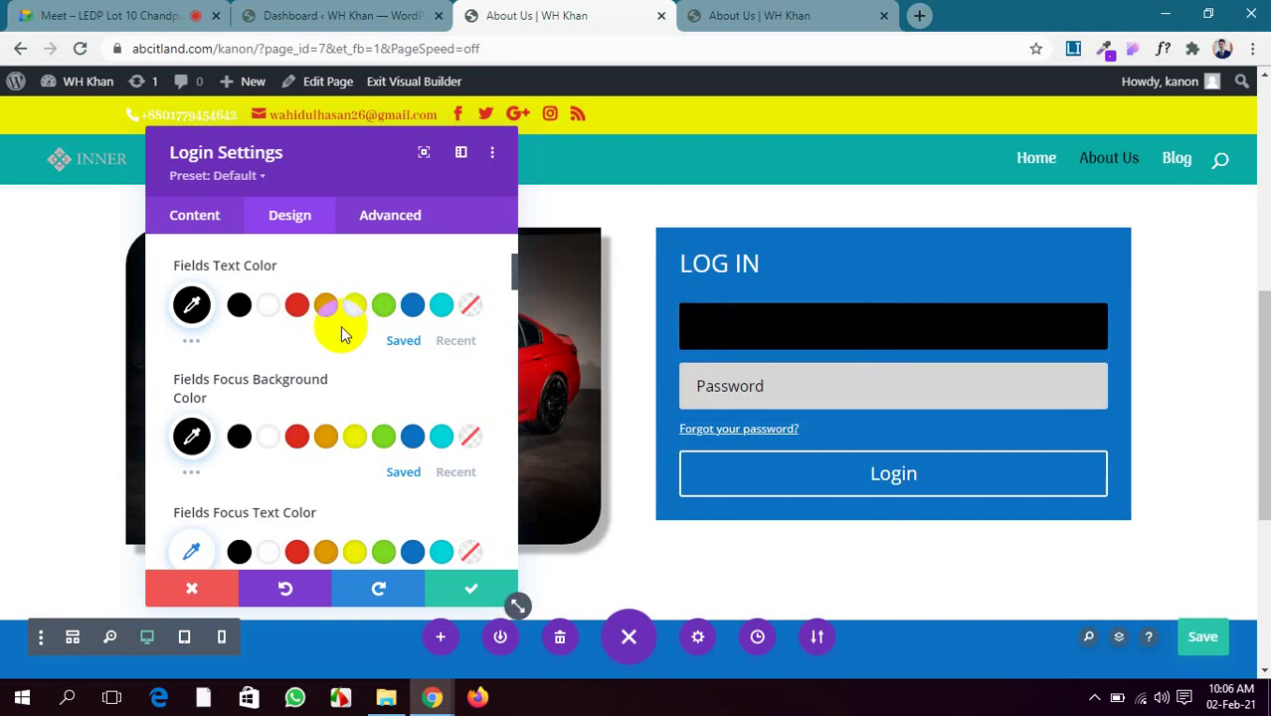
scroll(235, 381, down, 1)
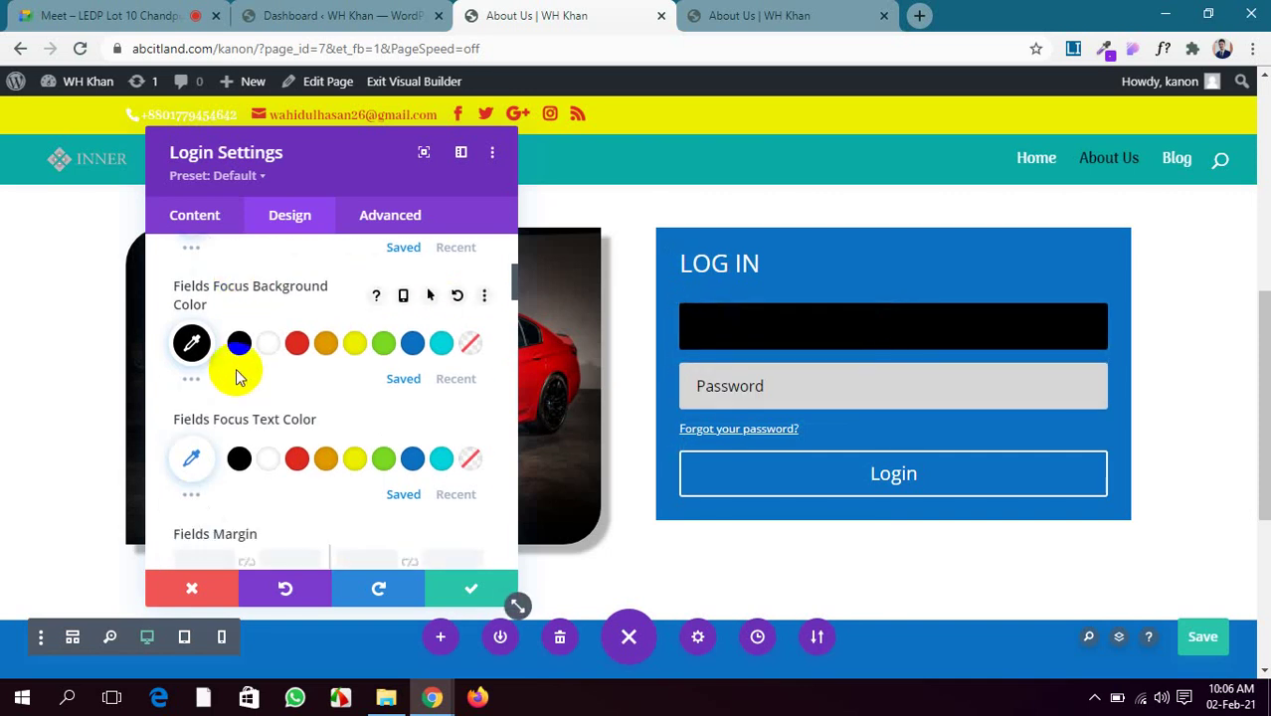
scroll(235, 376, down, 1)
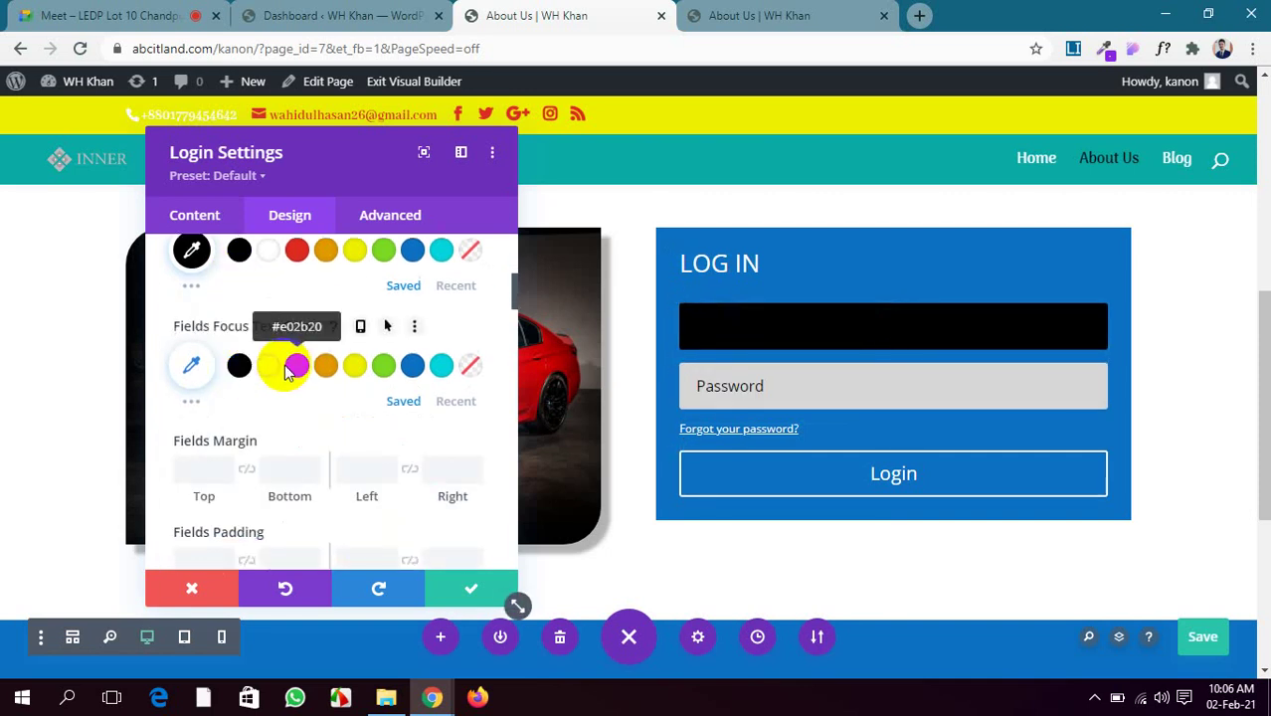
click(273, 367)
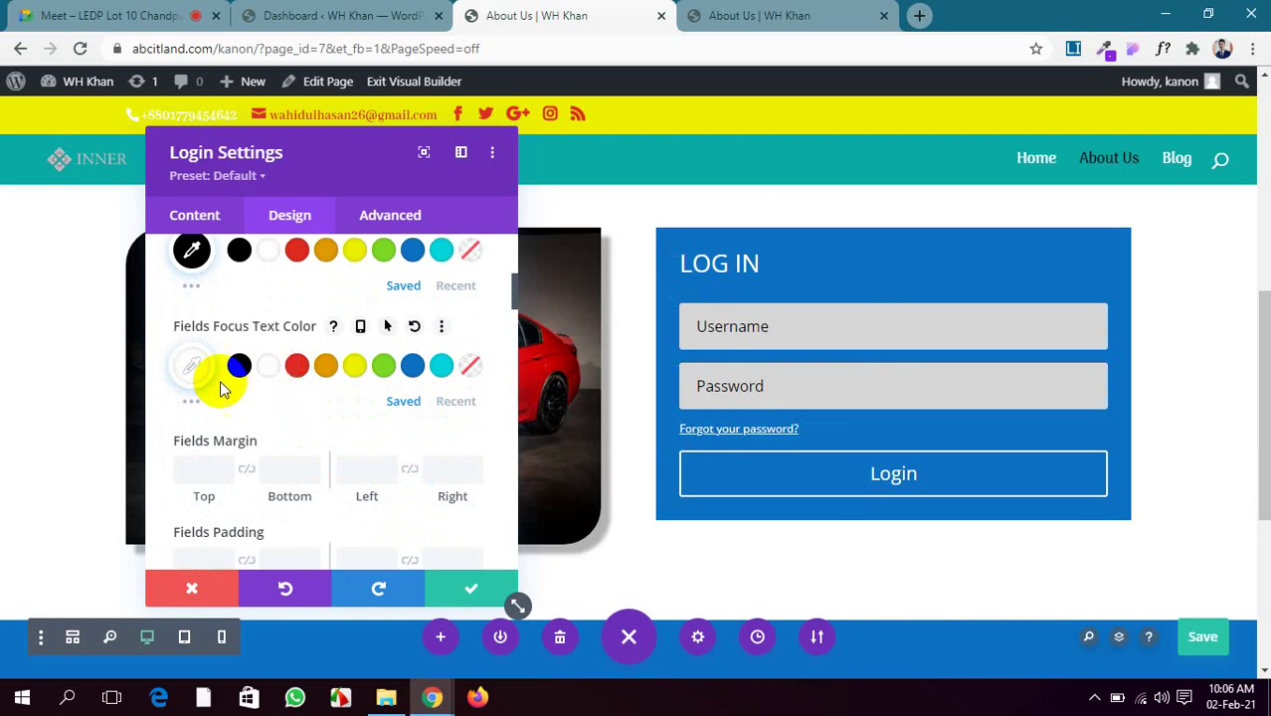
click(235, 372)
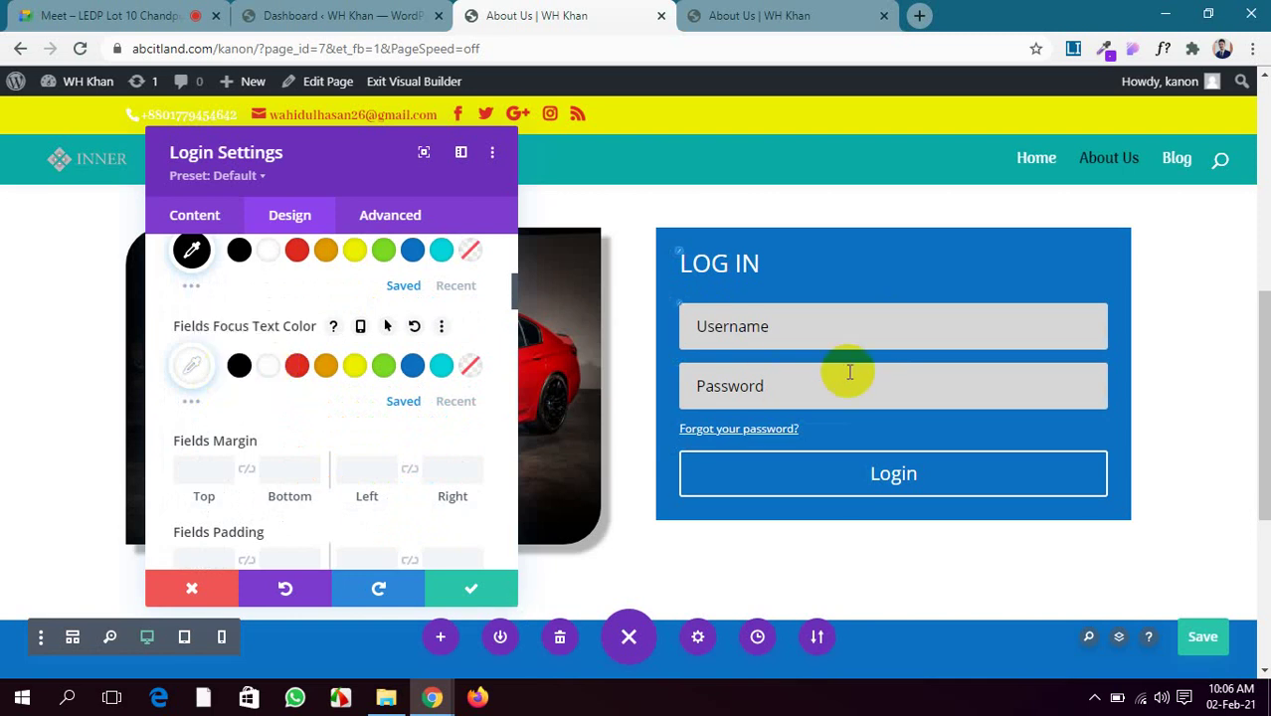
click(812, 318)
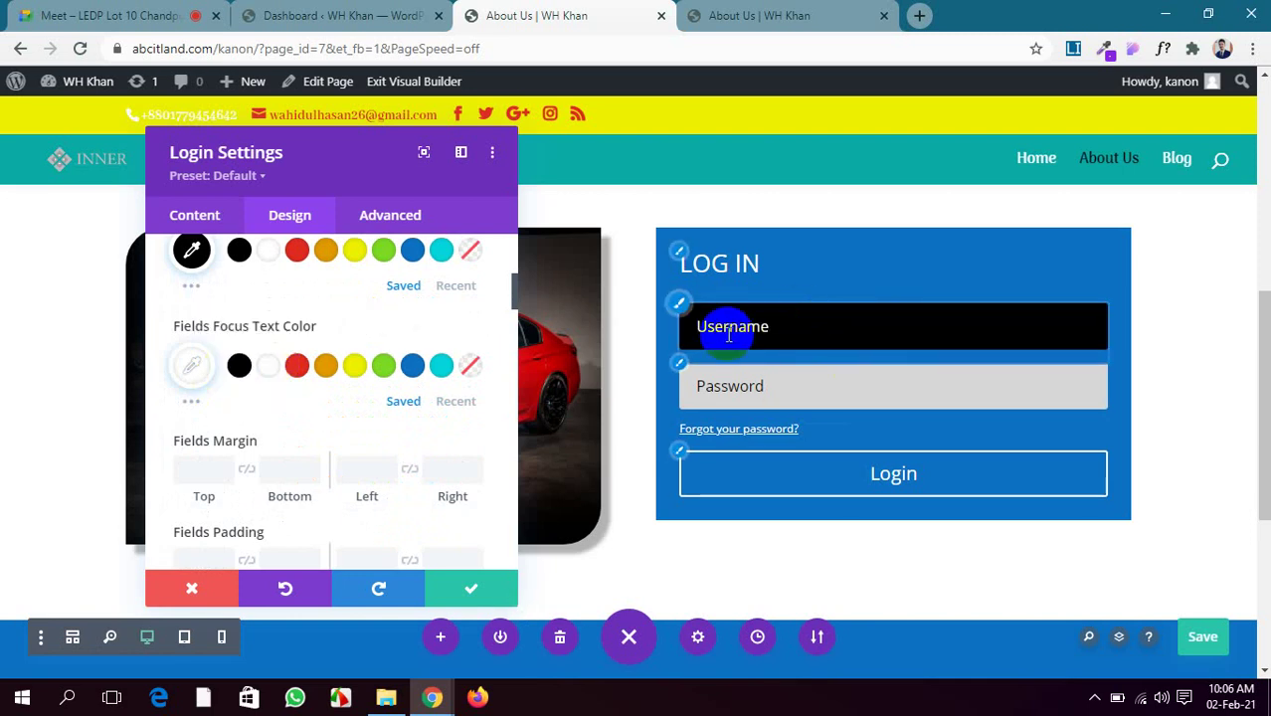
Round the login fields' corners to 5px
scroll(383, 412, down, 3)
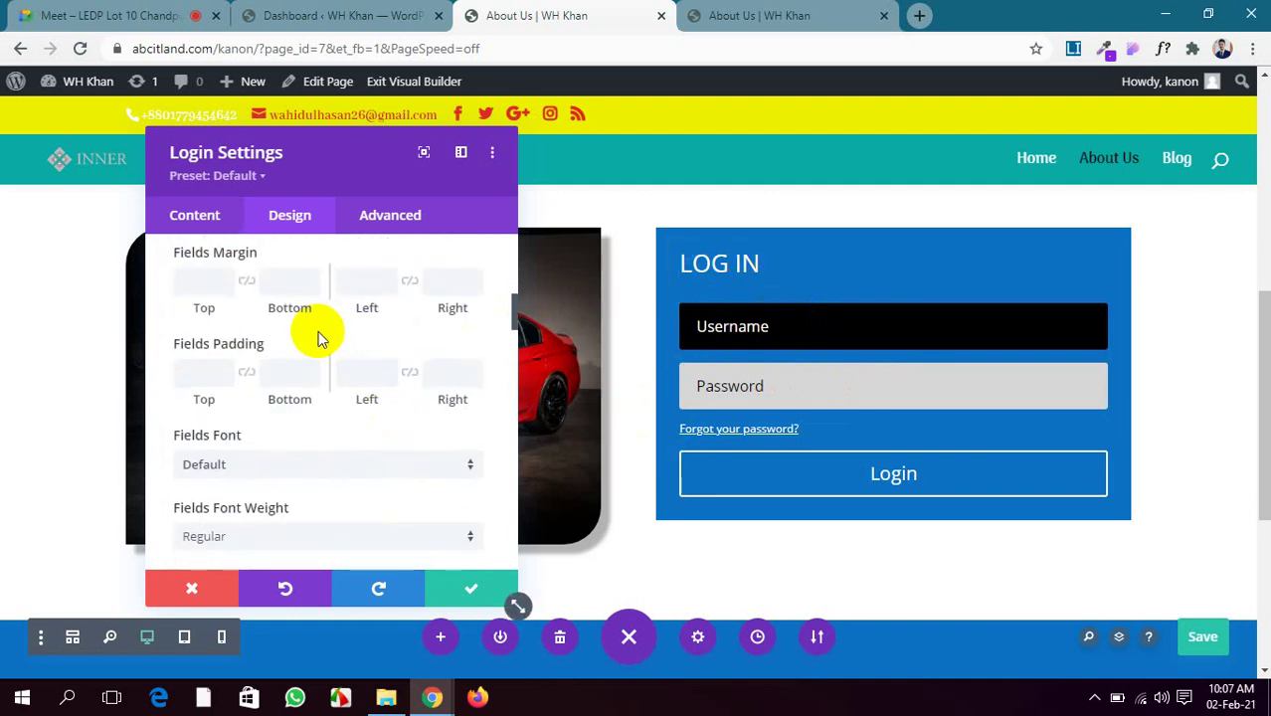
scroll(318, 332, down, 2)
scroll(318, 332, down, 2)
scroll(318, 333, down, 1)
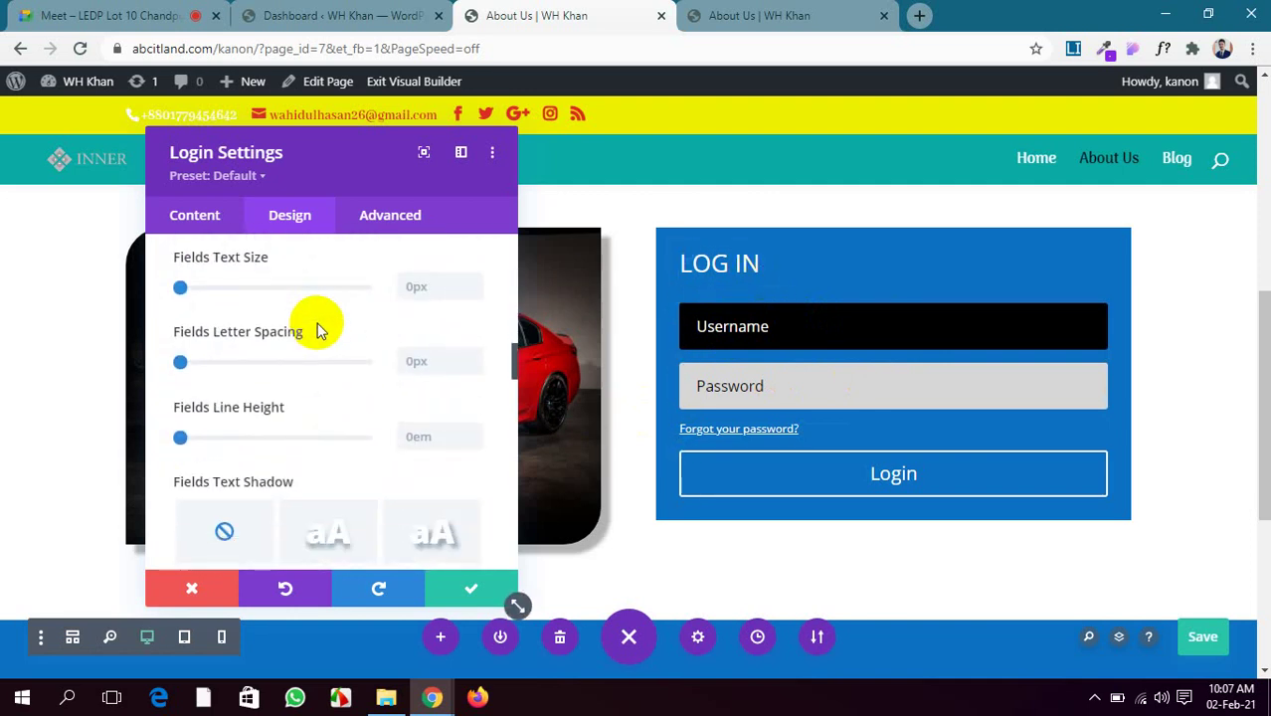
scroll(319, 332, down, 1)
scroll(318, 332, up, 6)
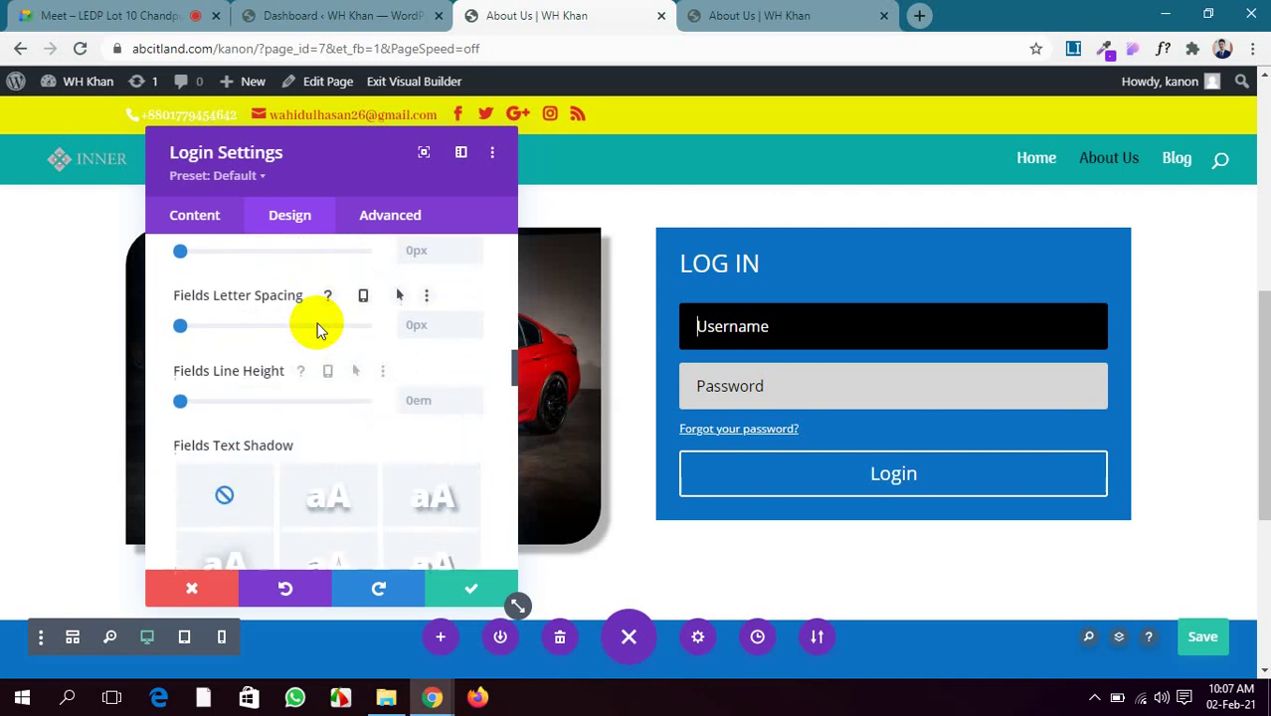
scroll(318, 332, up, 1)
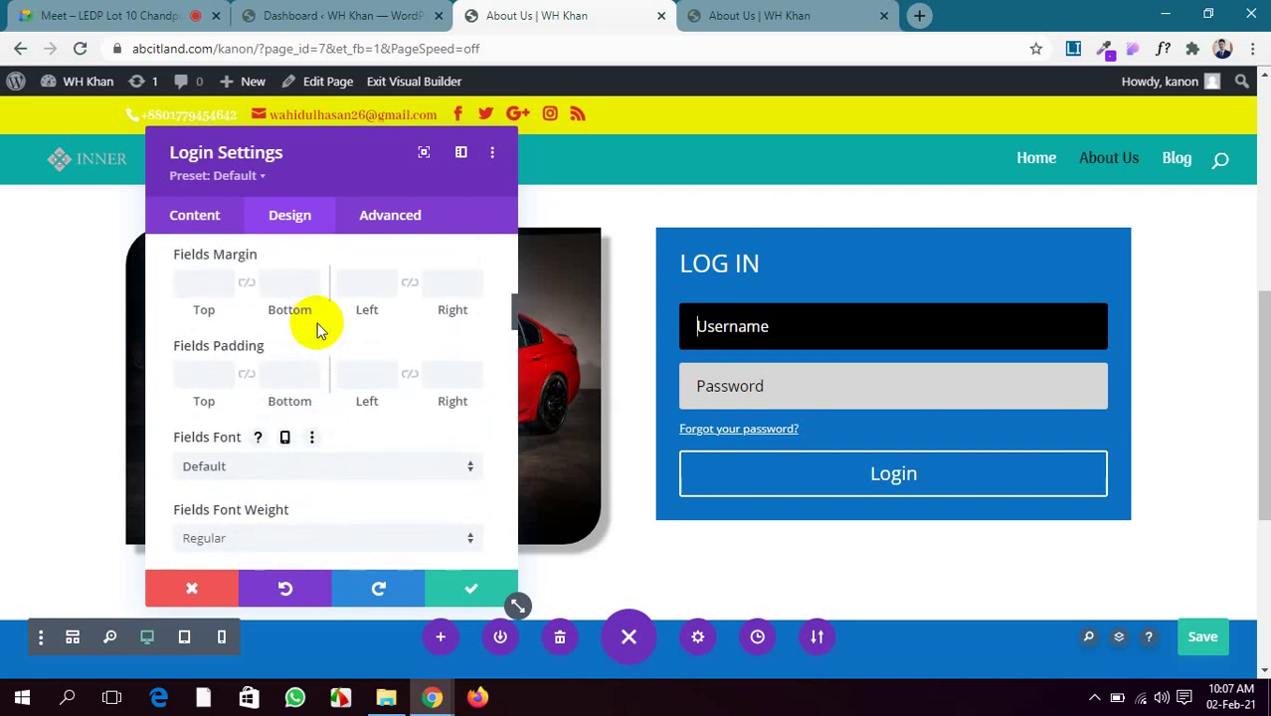
scroll(319, 333, down, 10)
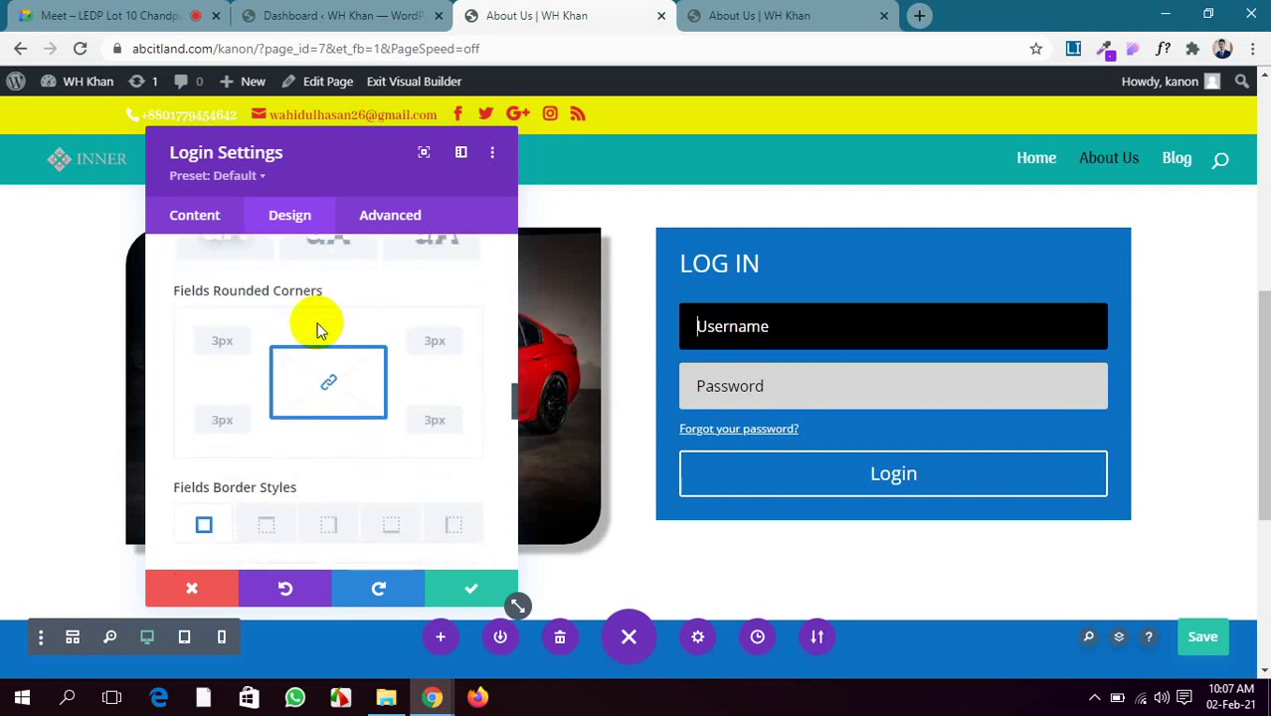
click(217, 340)
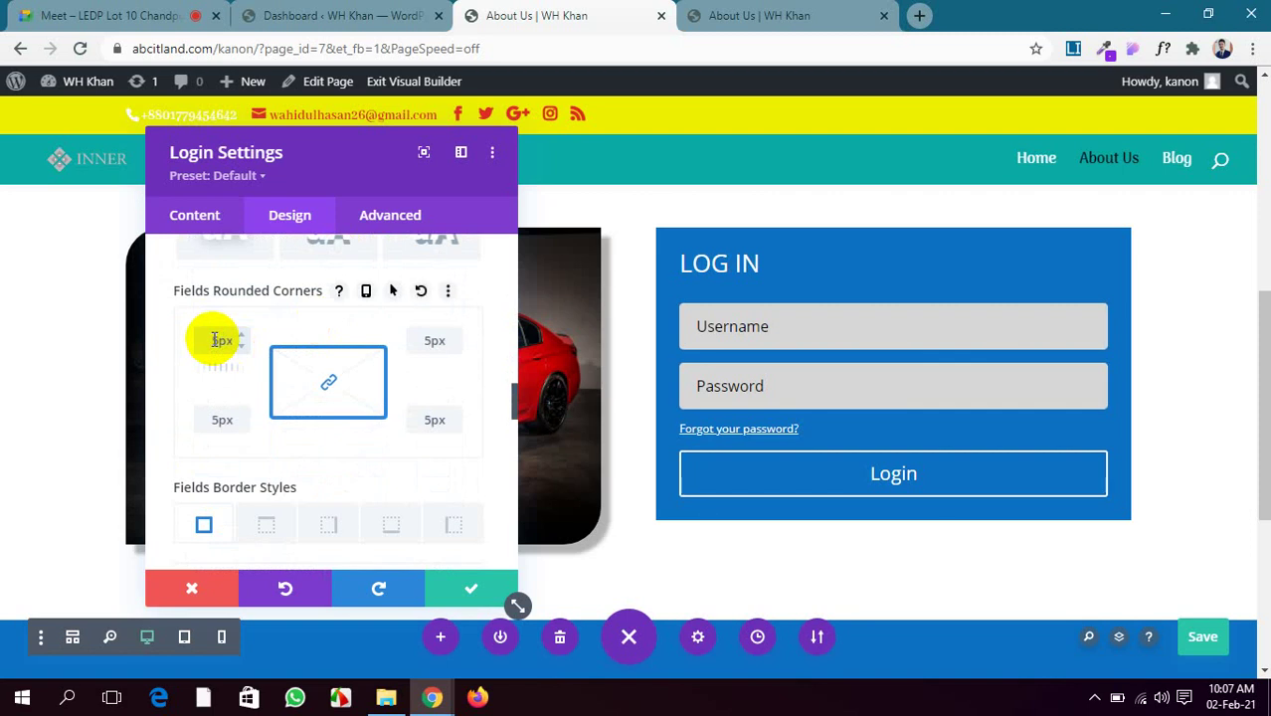
scroll(263, 466, down, 5)
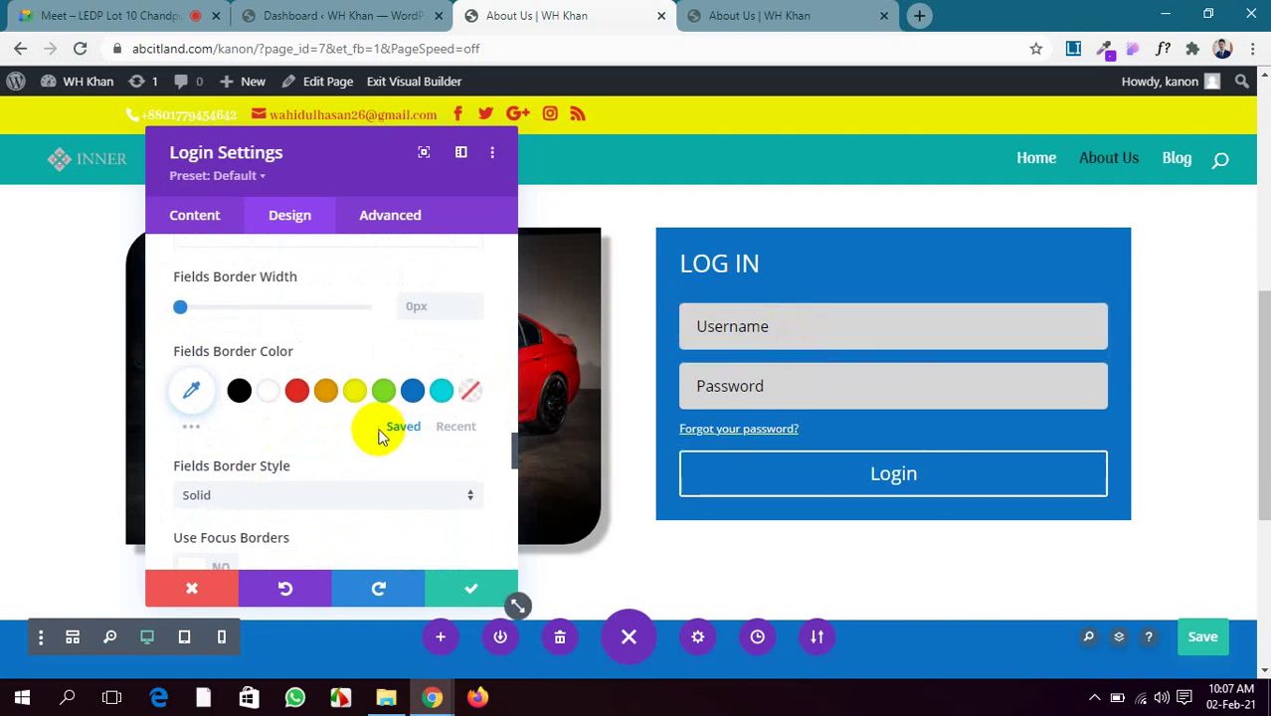
scroll(352, 426, down, 3)
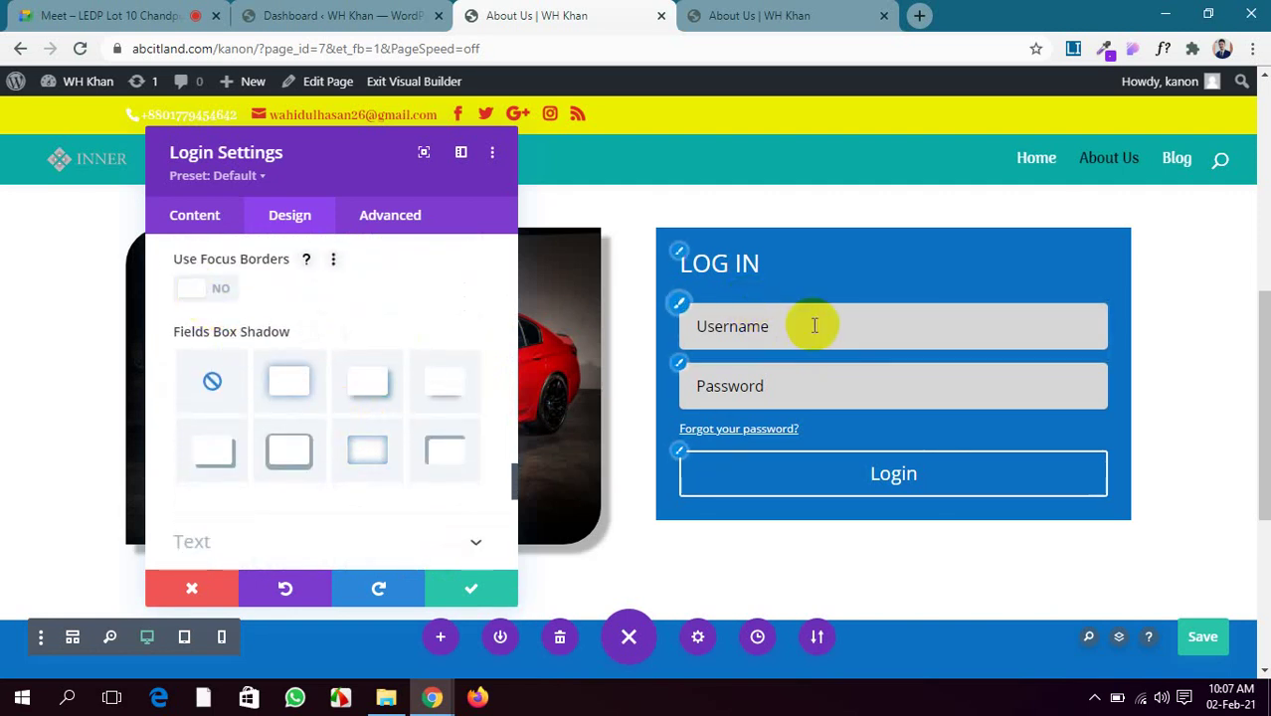
scroll(324, 386, down, 2)
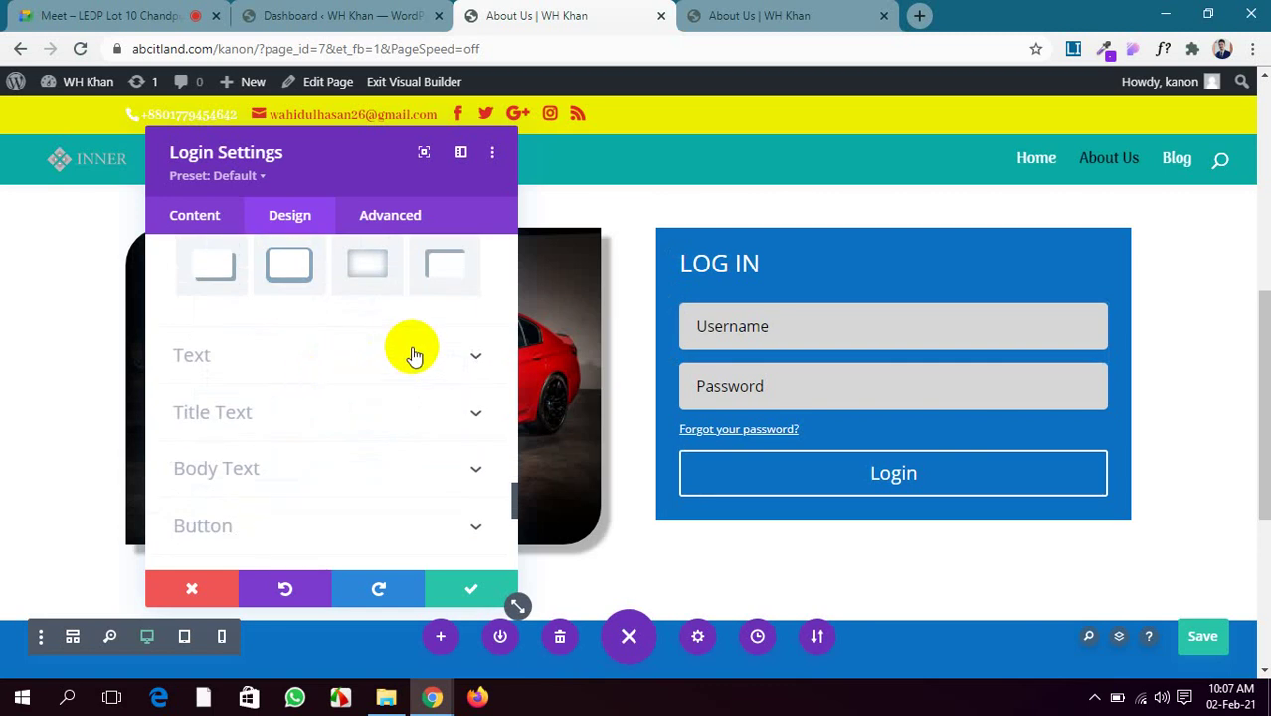
scroll(414, 355, down, 5)
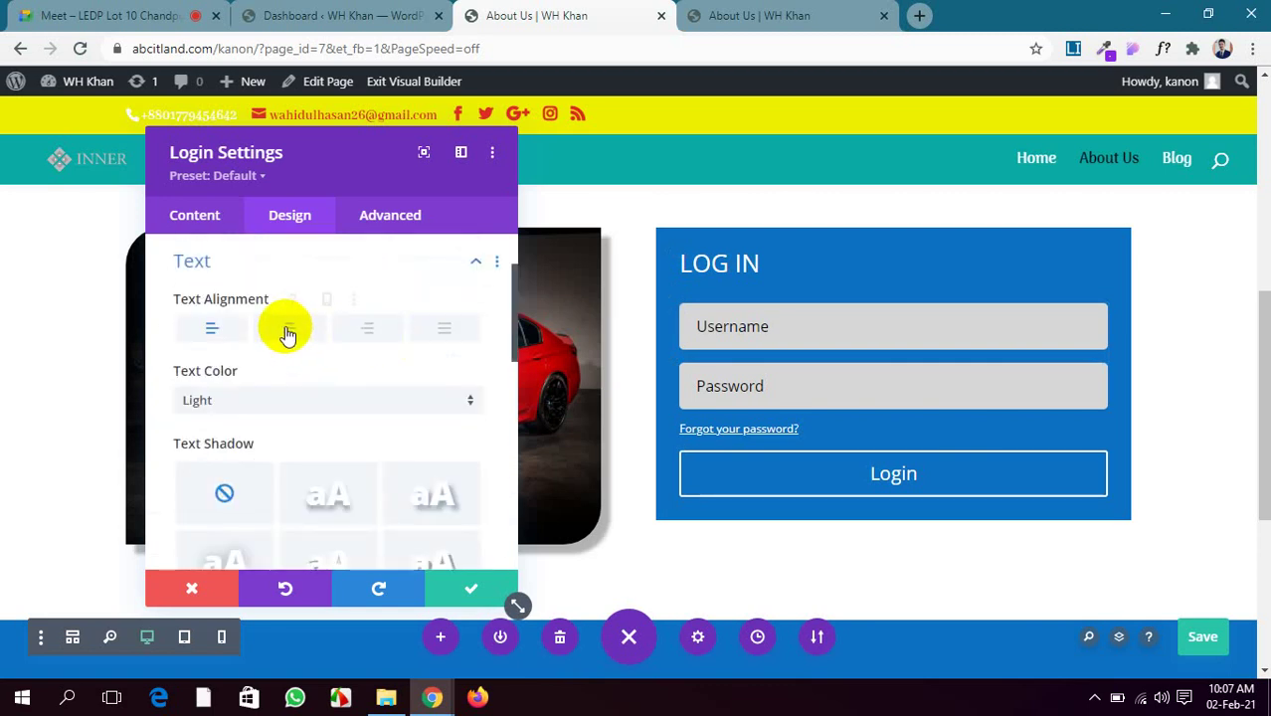
Center the LOG IN title and make its text colour white
click(289, 330)
scroll(369, 419, down, 1)
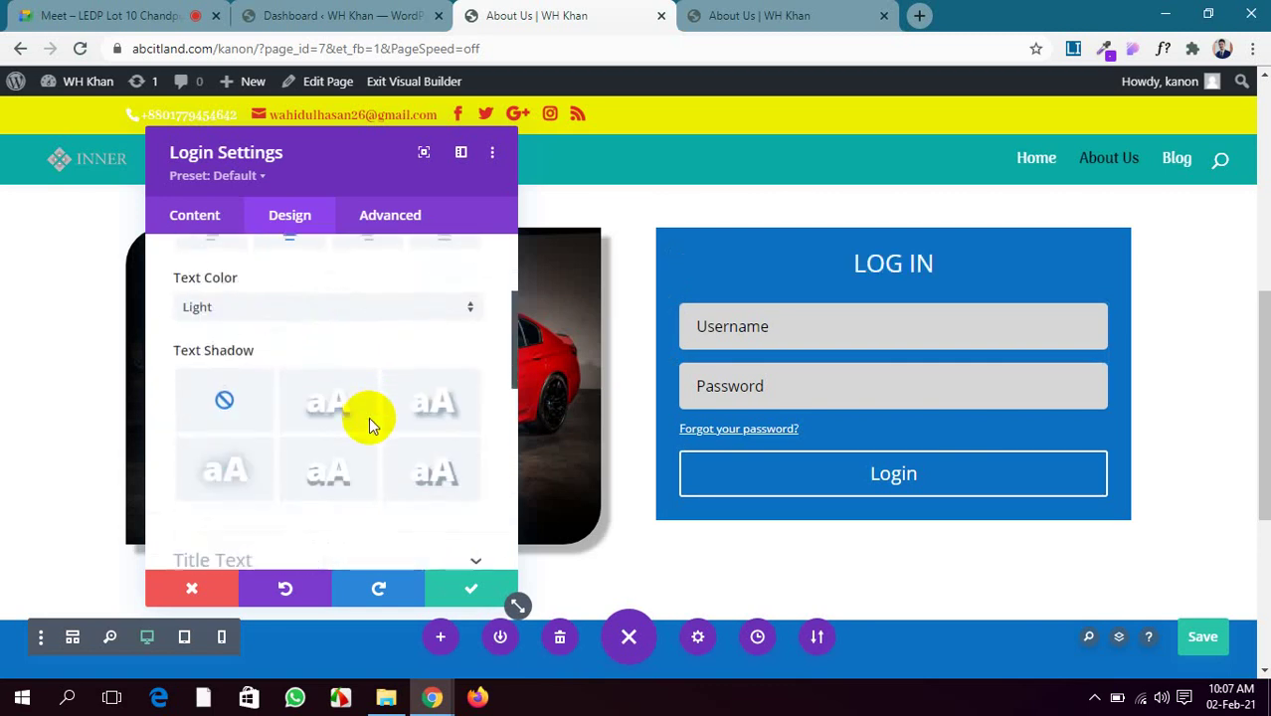
scroll(378, 353, down, 2)
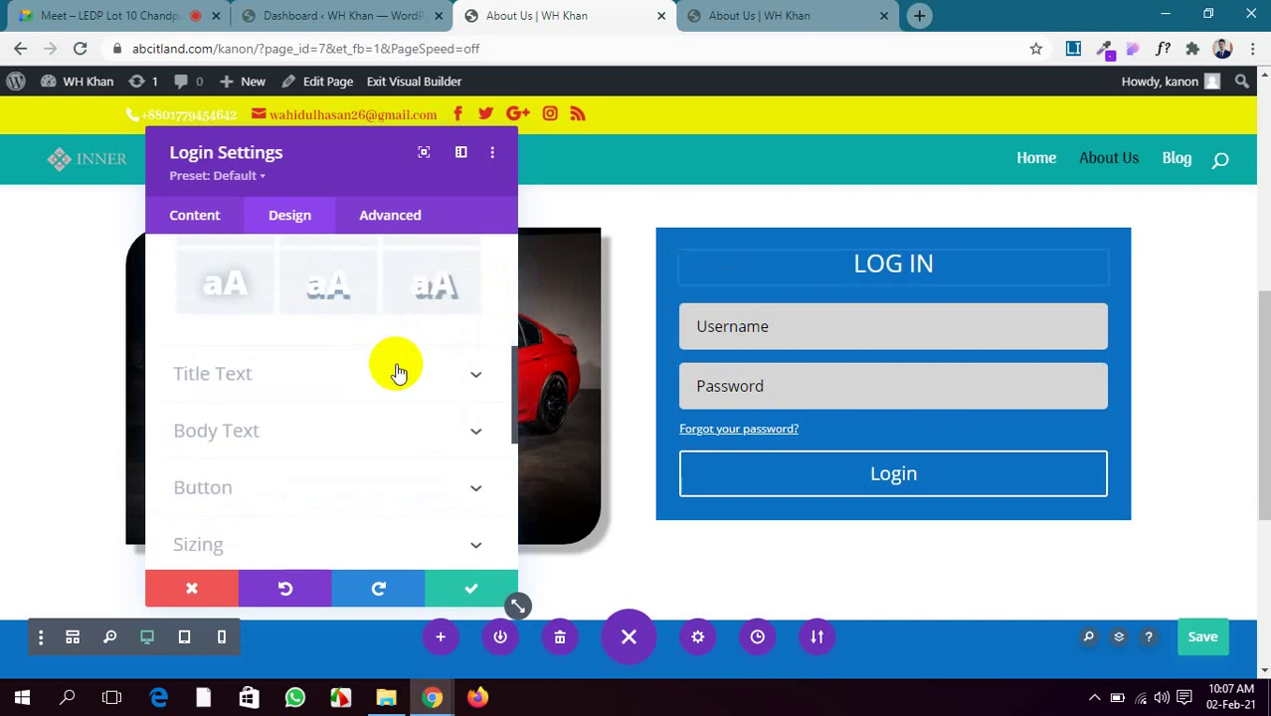
click(427, 373)
scroll(378, 363, down, 3)
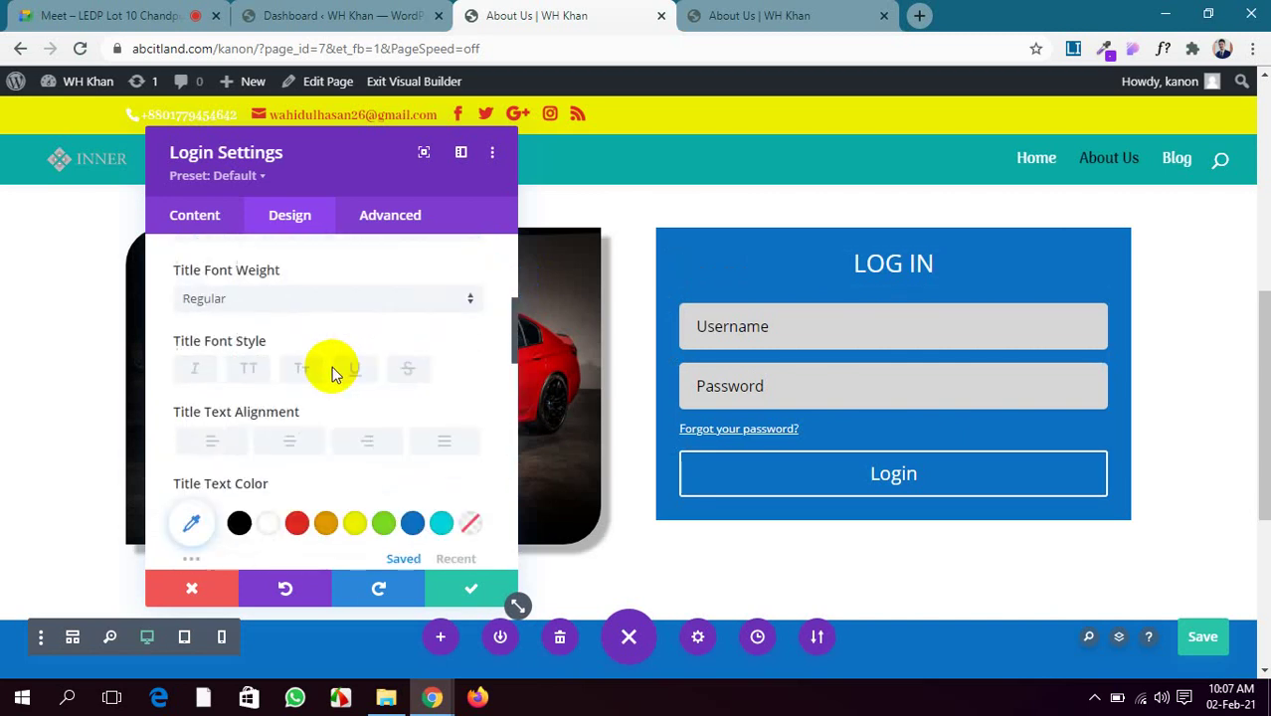
click(297, 420)
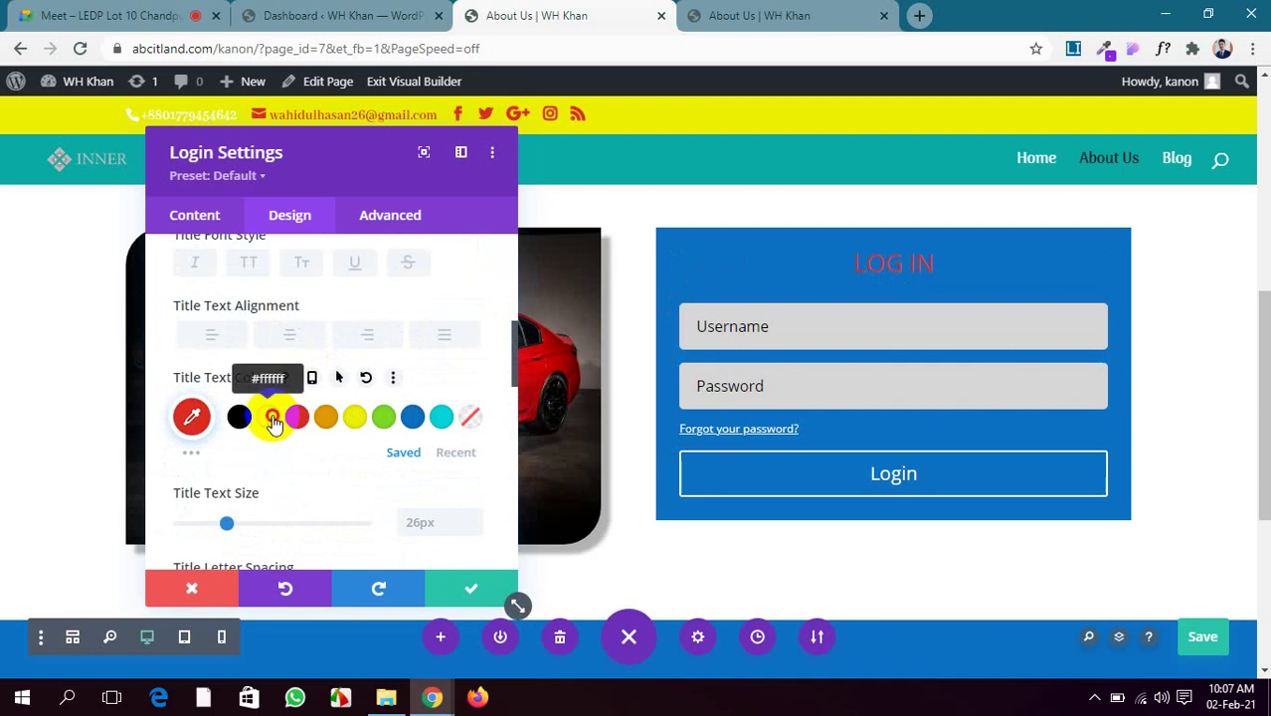
click(269, 417)
Enlarge the LOG IN title text size from 26px to 34px
scroll(329, 414, down, 5)
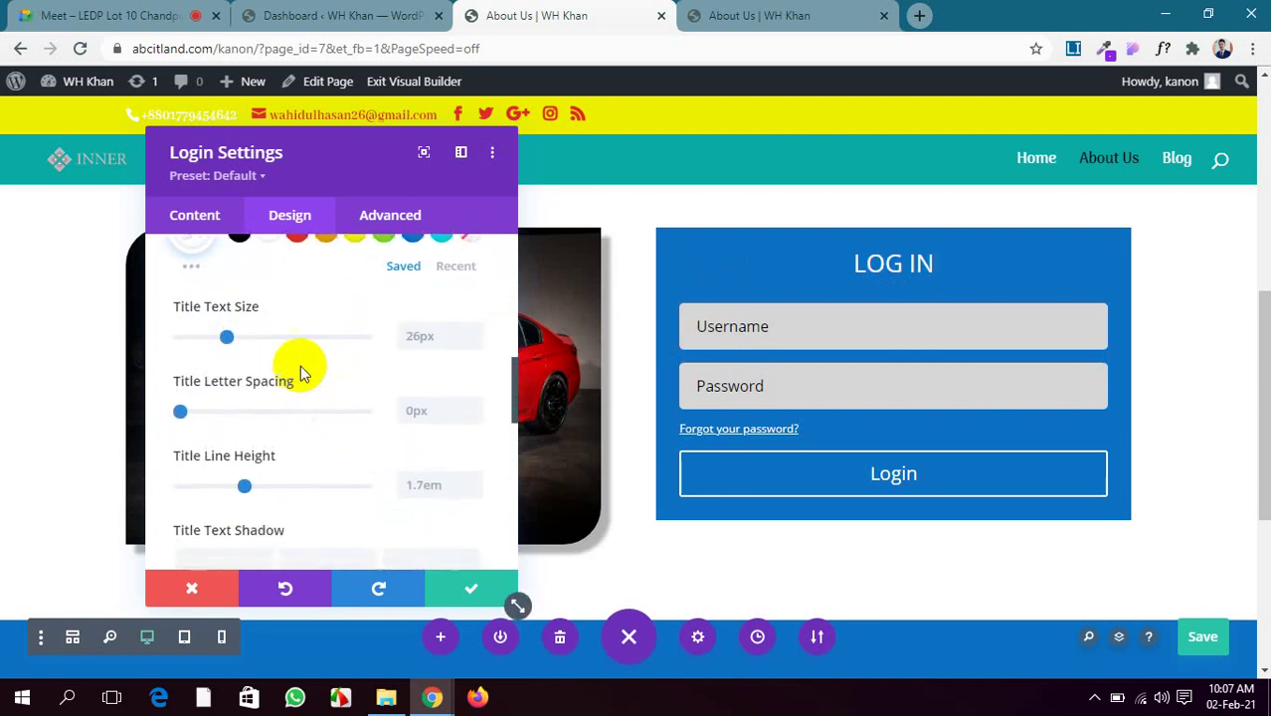
drag(227, 338, 187, 320)
scroll(252, 370, down, 1)
scroll(213, 412, down, 5)
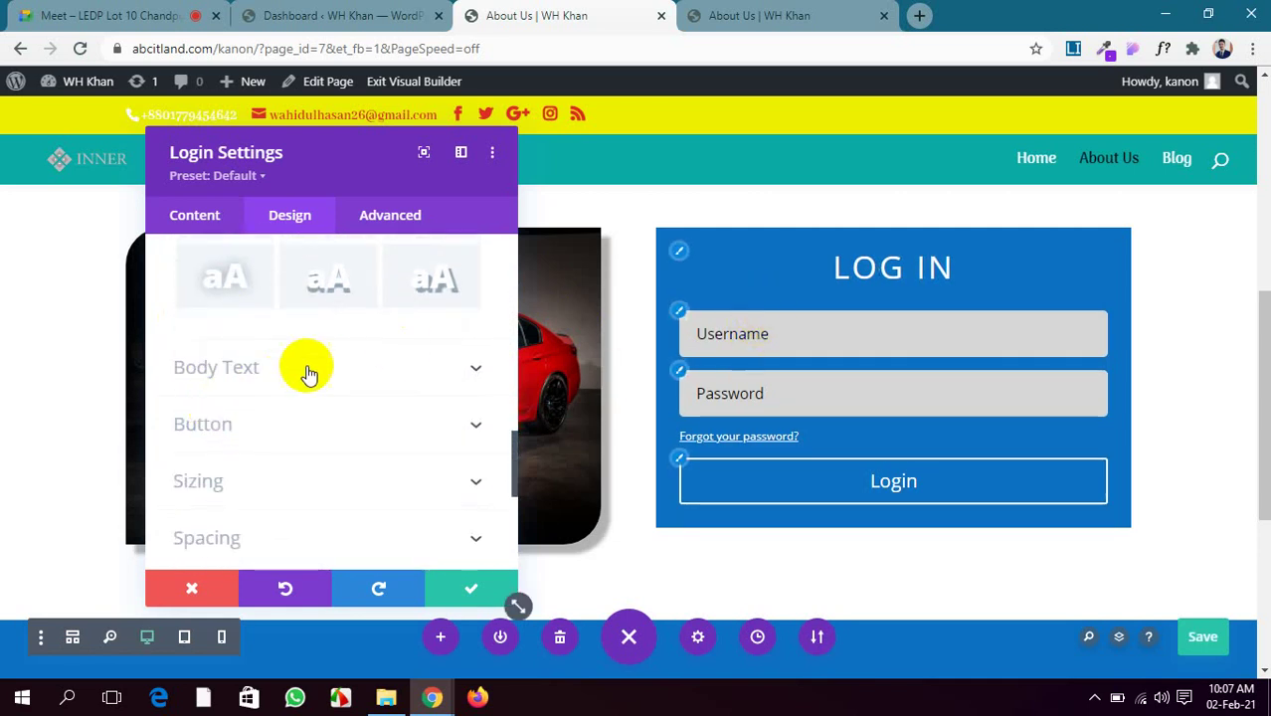
scroll(278, 370, down, 2)
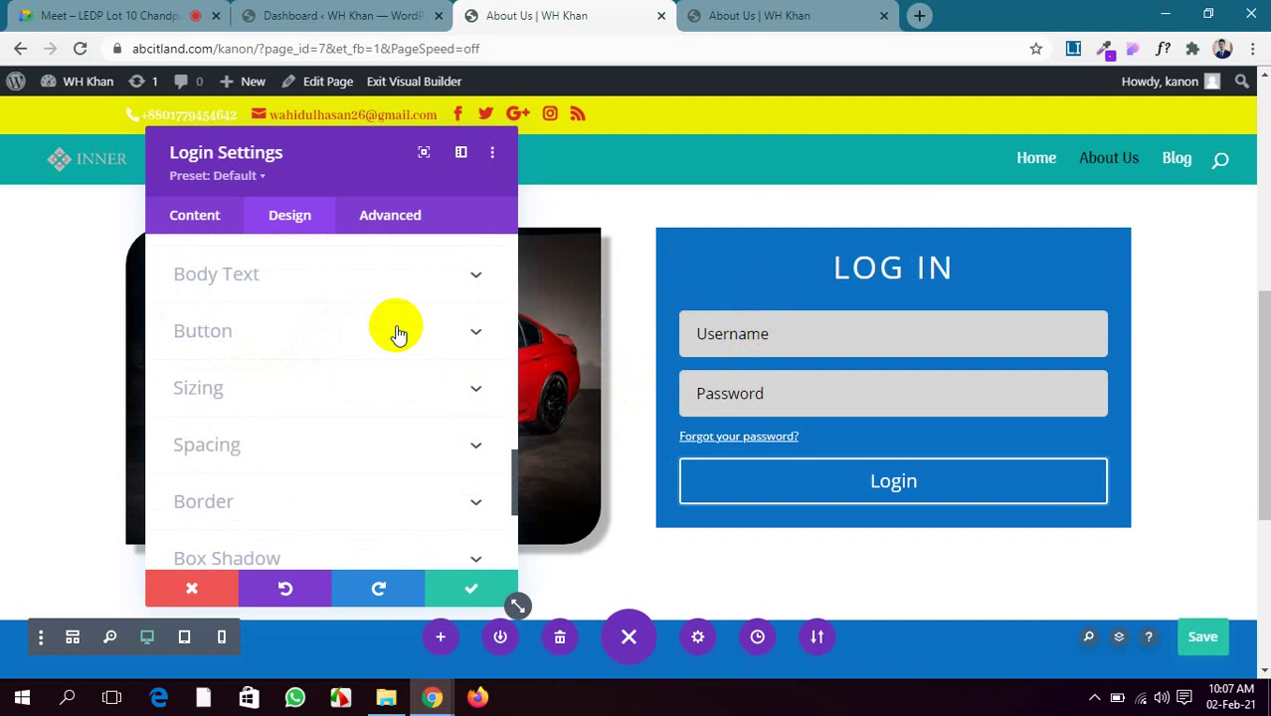
Enable custom styles on the Login button, reduce its text size and make the text black
click(395, 331)
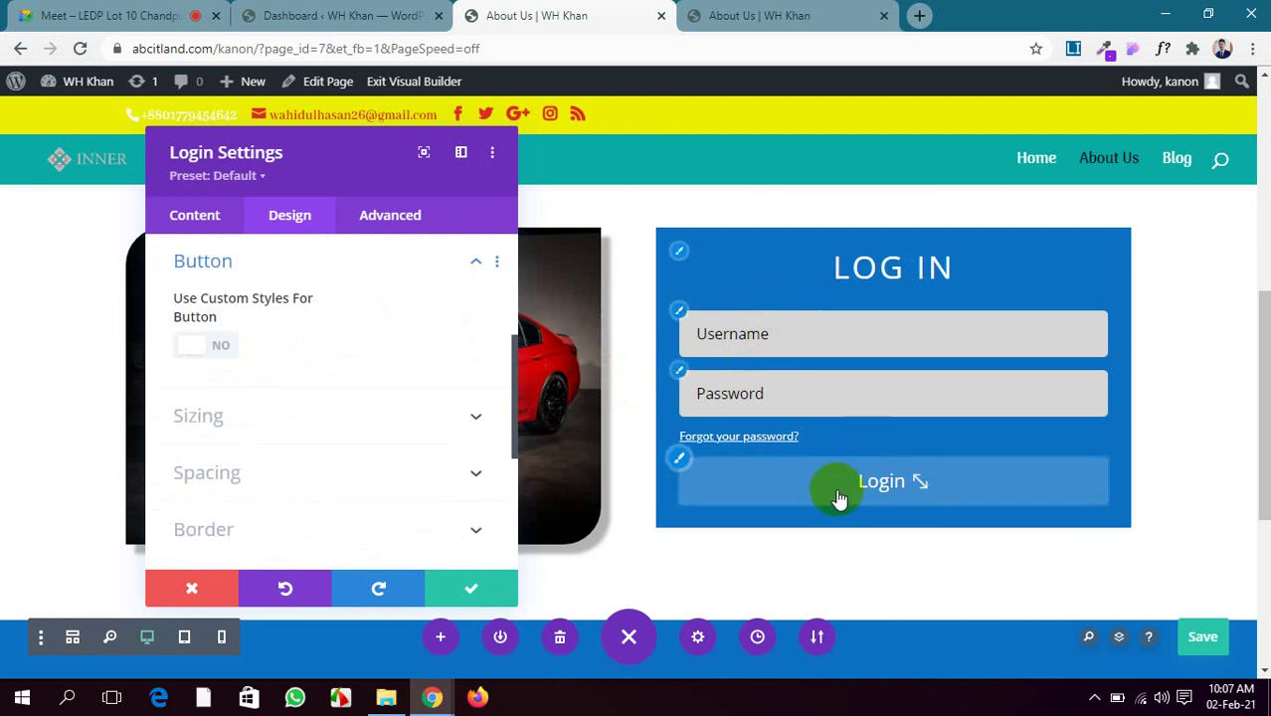
click(200, 346)
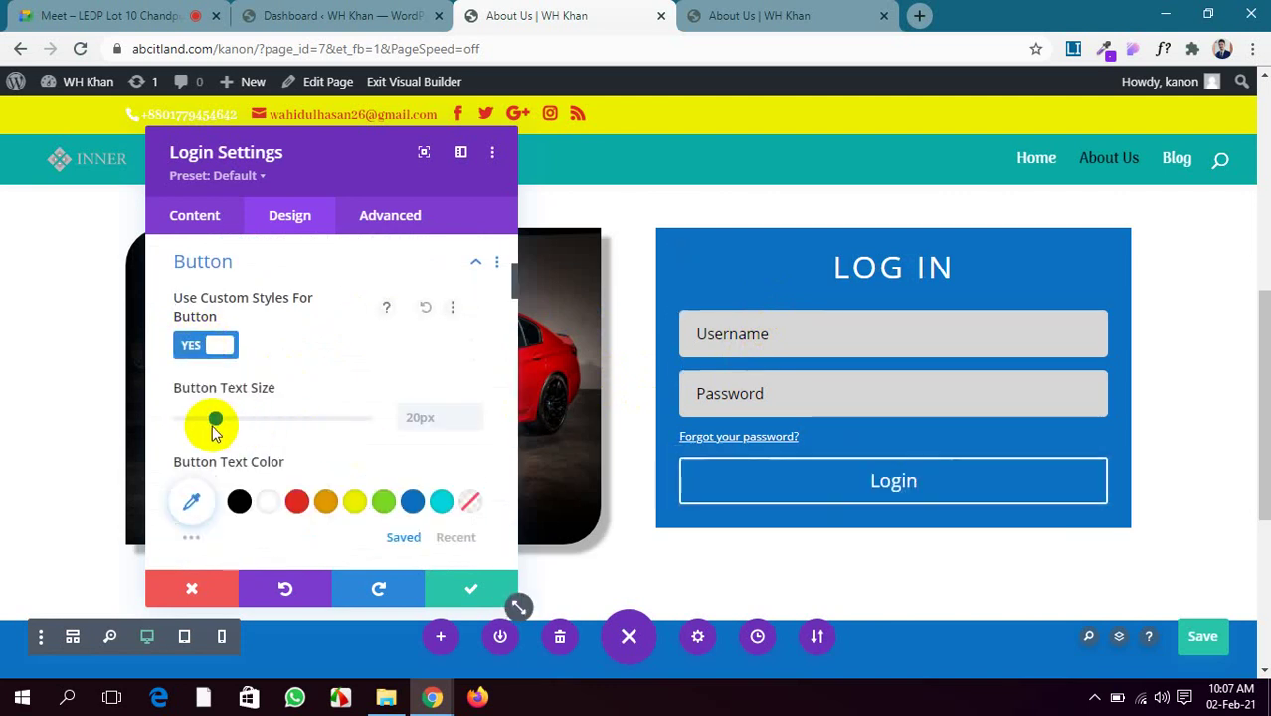
drag(209, 423, 218, 424)
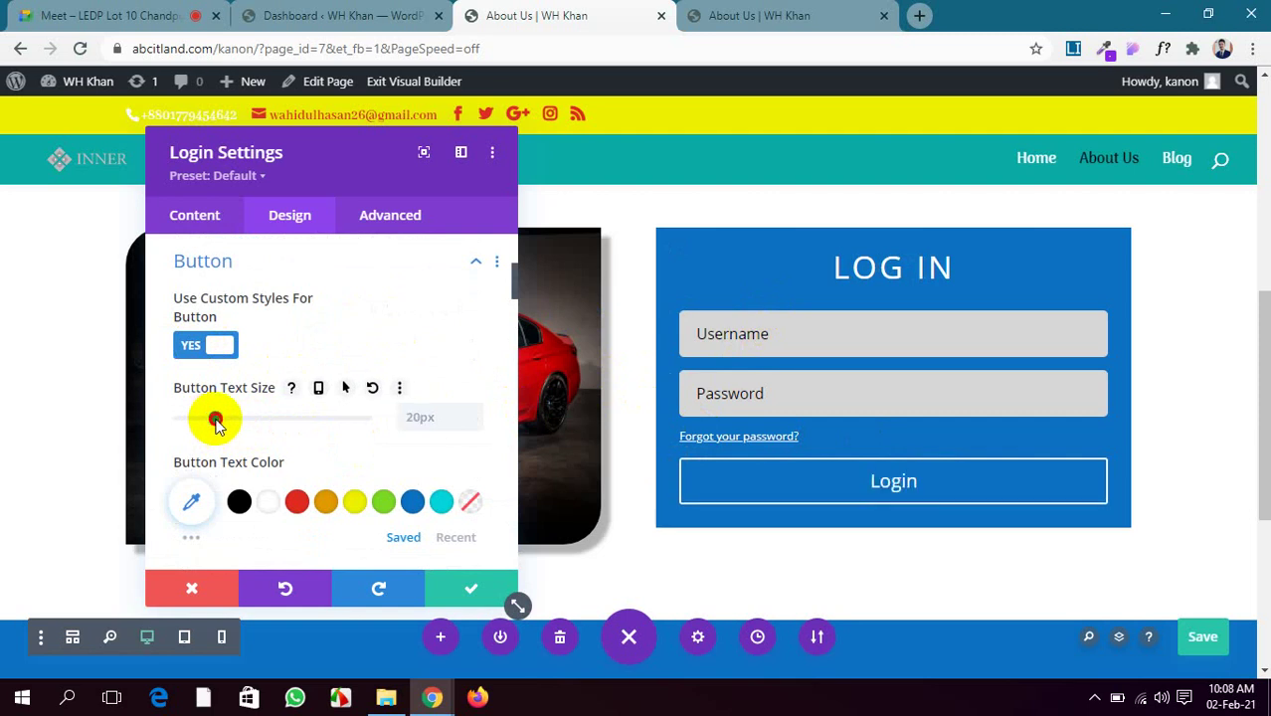
scroll(279, 460, down, 1)
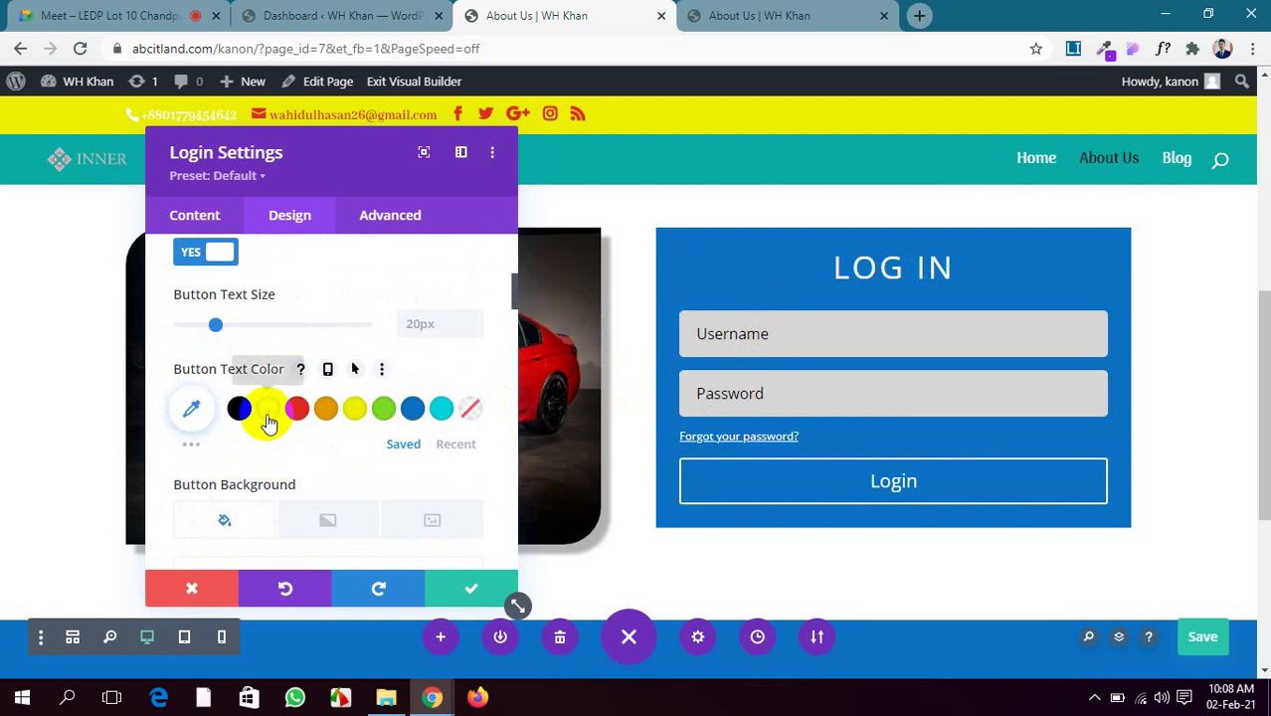
click(239, 410)
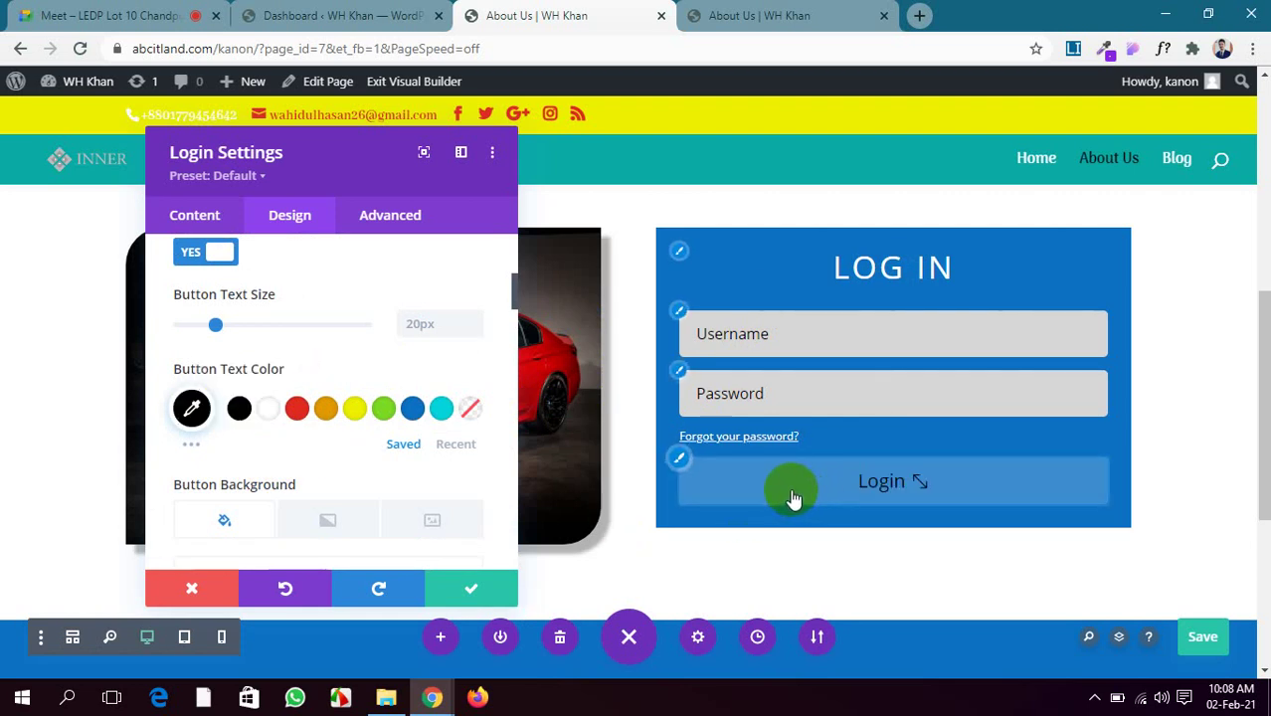
Give the Login button a dark red #651906 background
scroll(335, 446, down, 1)
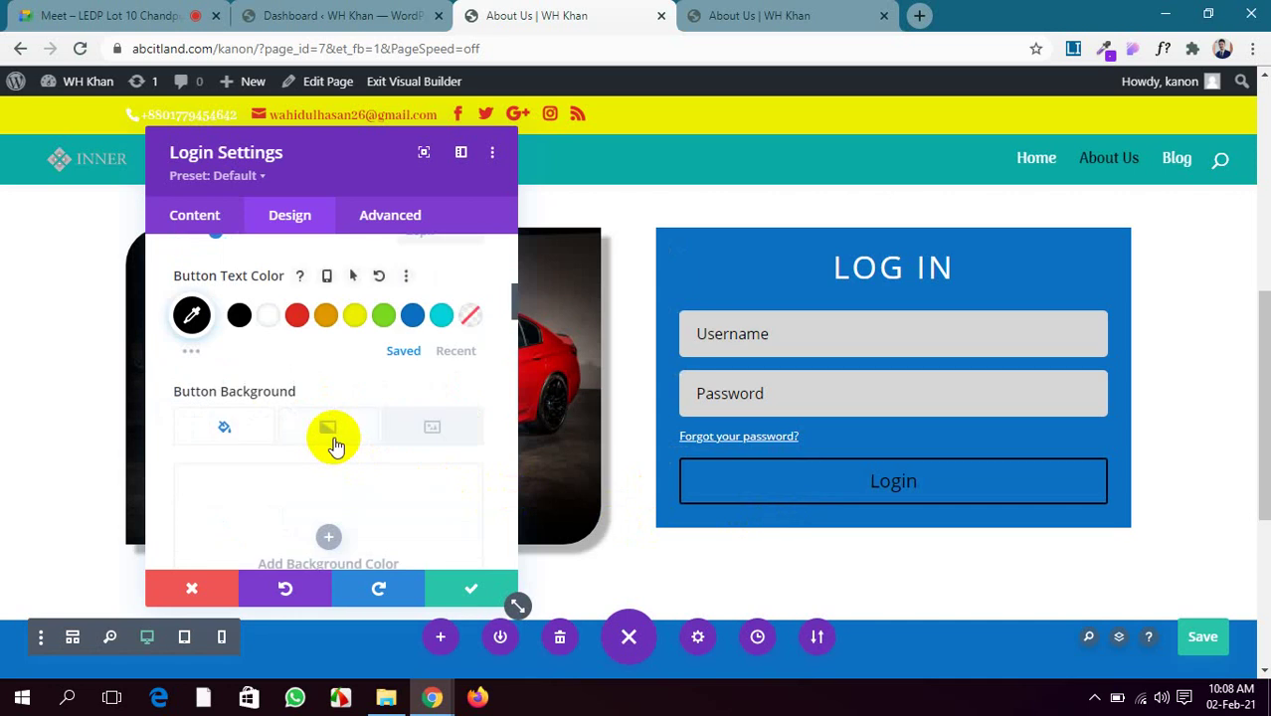
scroll(336, 447, down, 4)
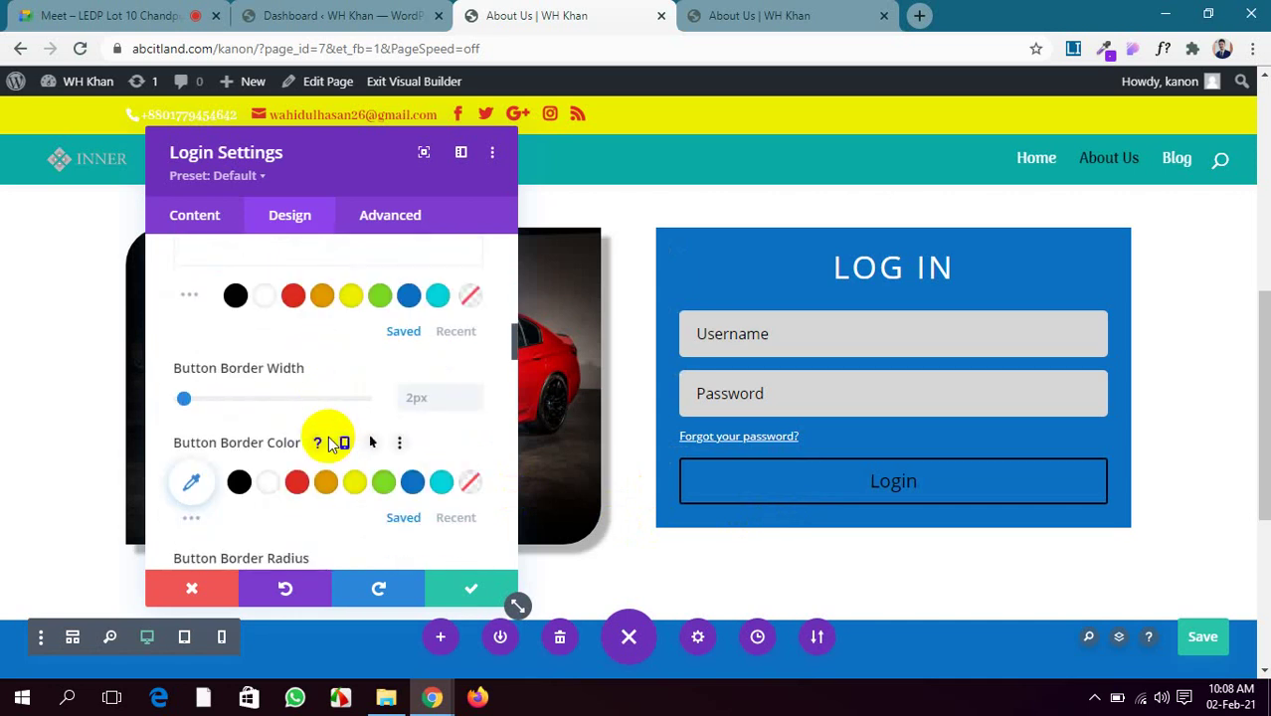
scroll(330, 443, down, 2)
scroll(330, 443, up, 4)
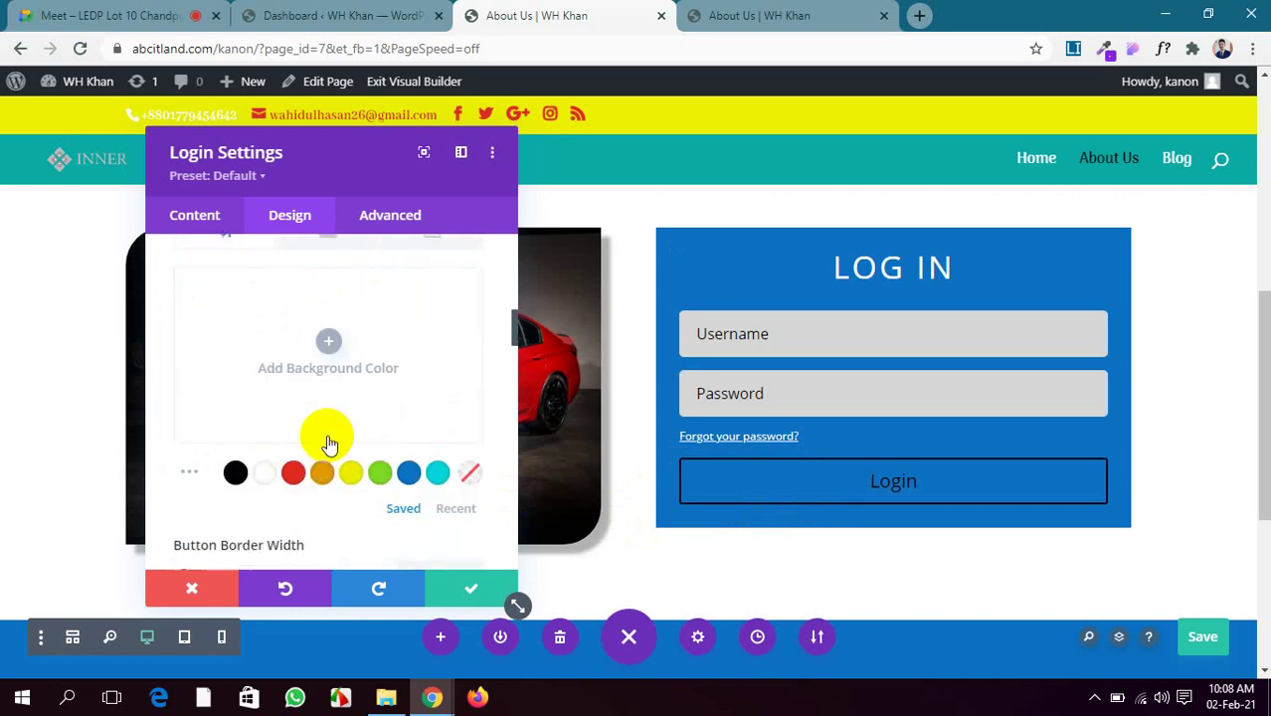
scroll(330, 443, up, 3)
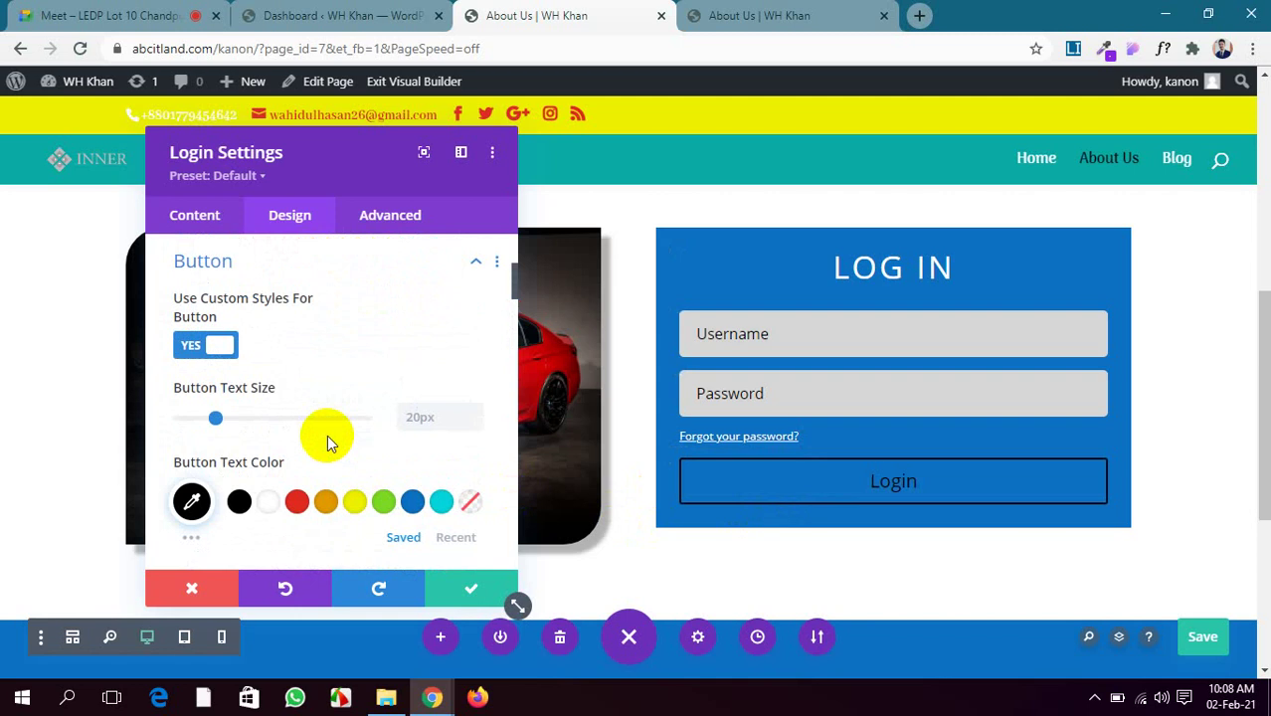
scroll(331, 442, up, 1)
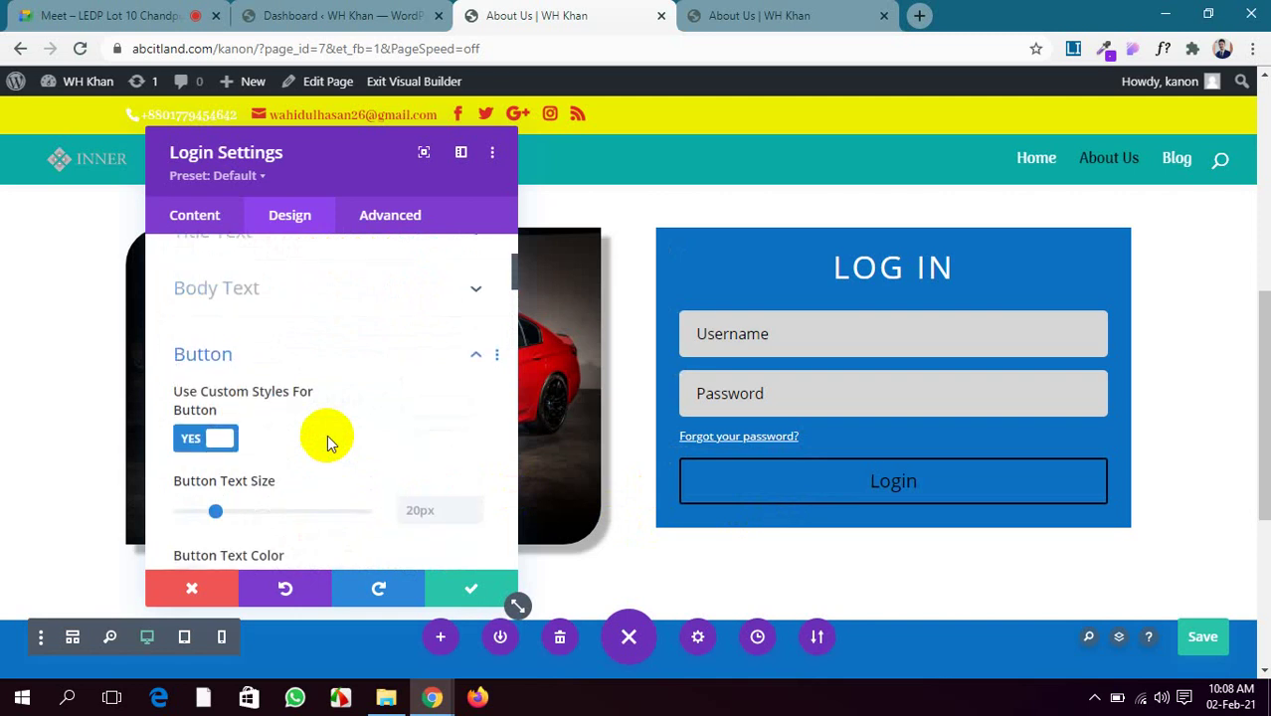
scroll(330, 442, down, 3)
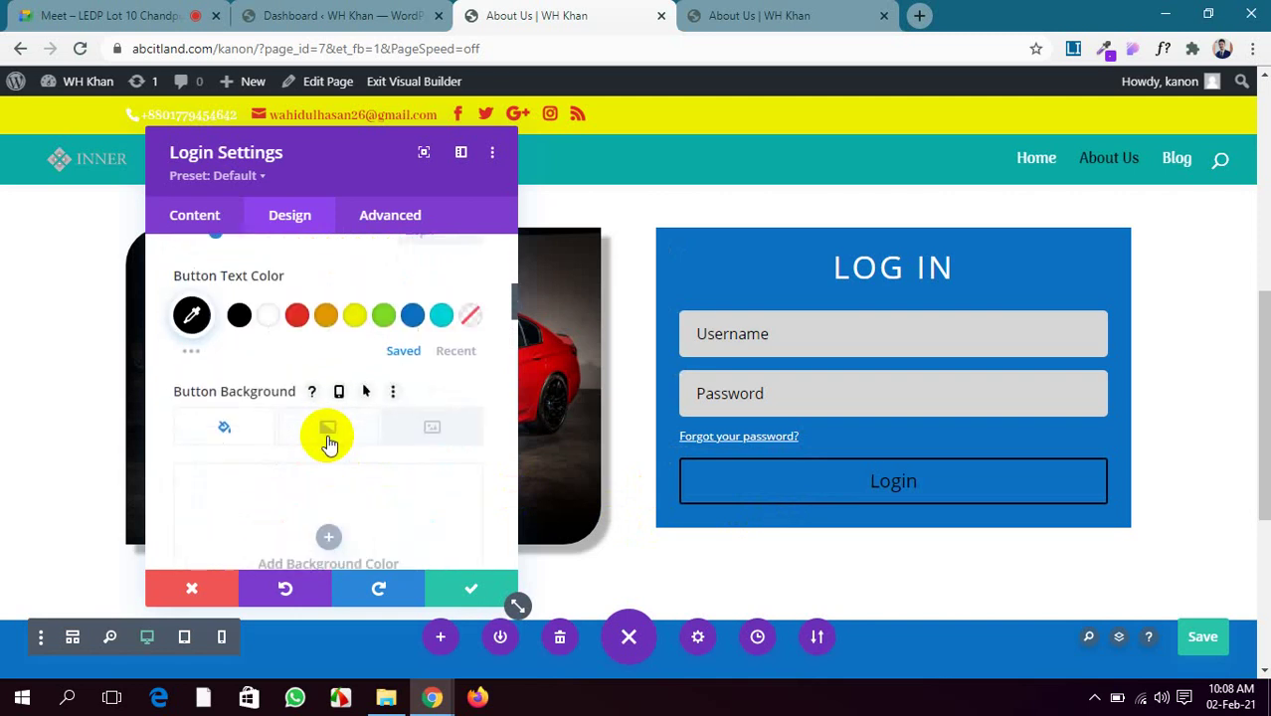
scroll(330, 442, down, 5)
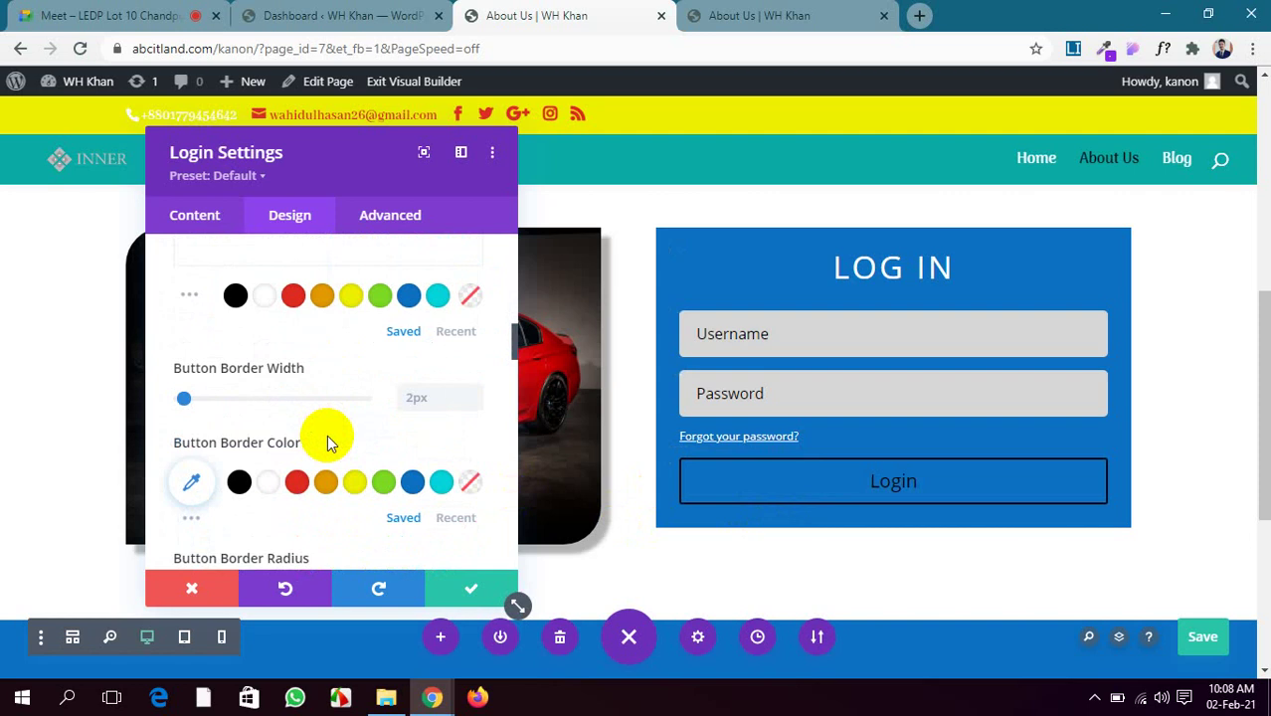
scroll(330, 443, up, 2)
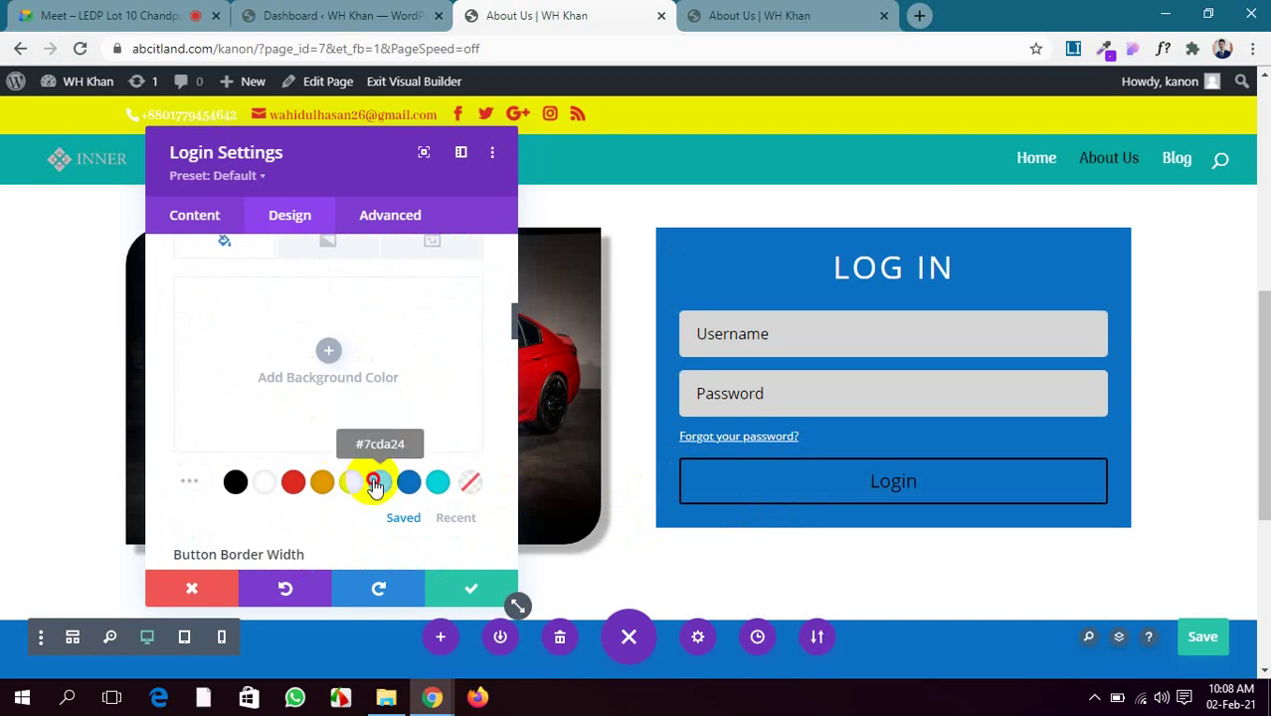
click(378, 483)
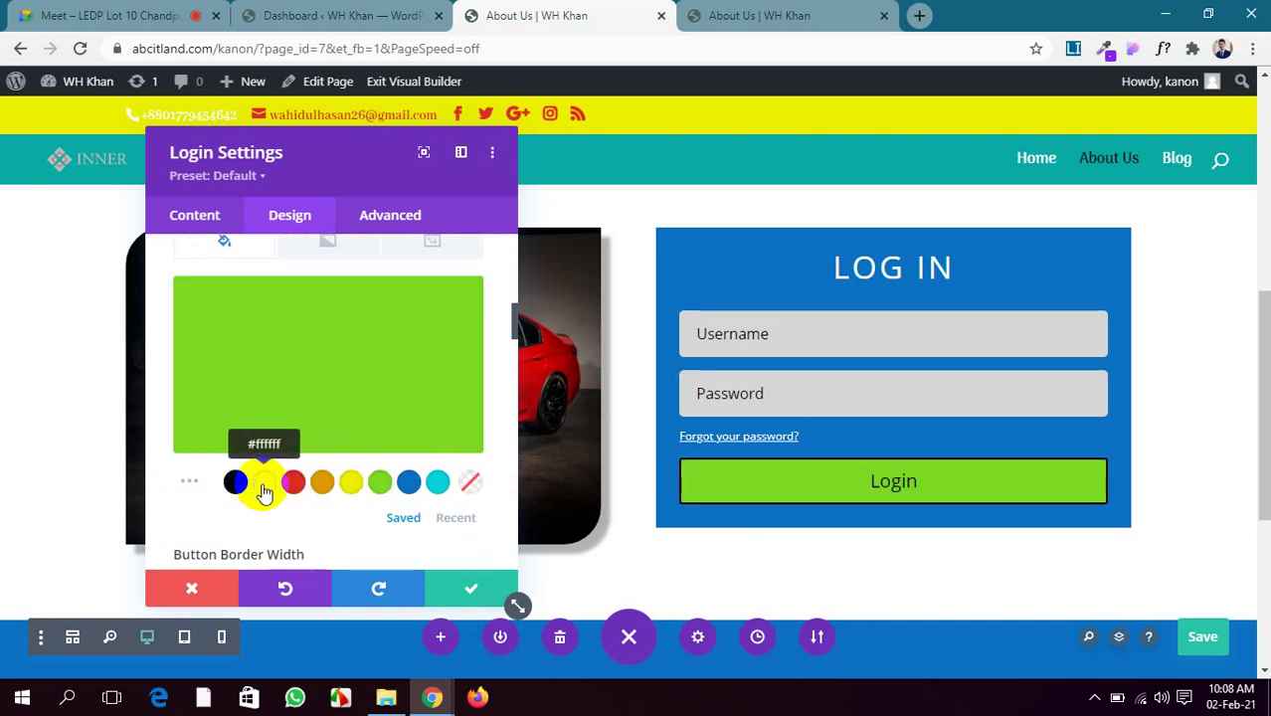
click(264, 488)
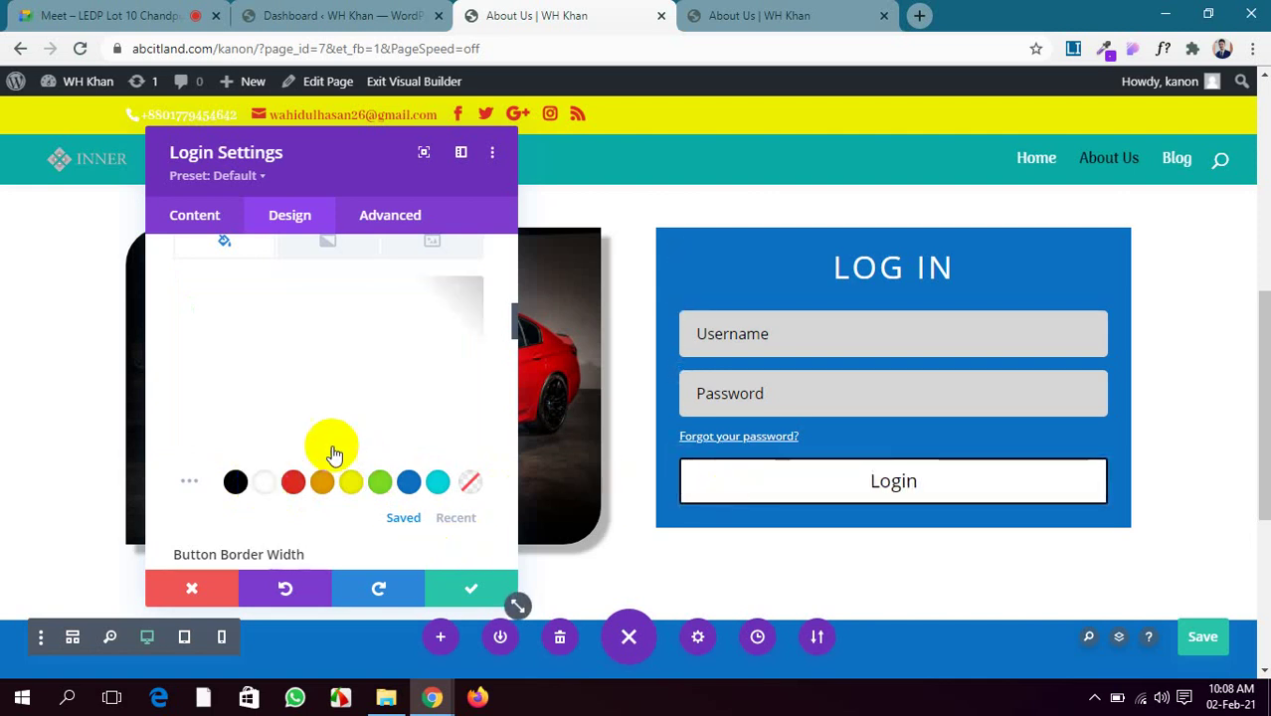
click(189, 488)
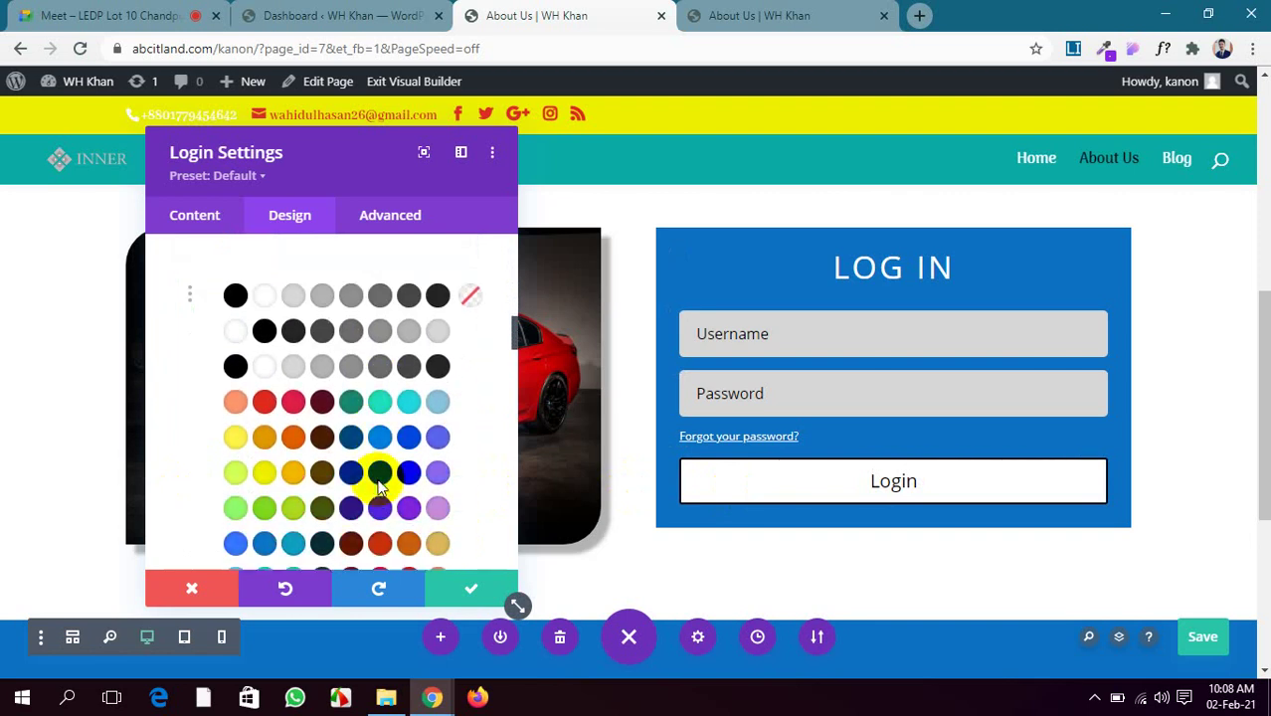
scroll(373, 482, down, 3)
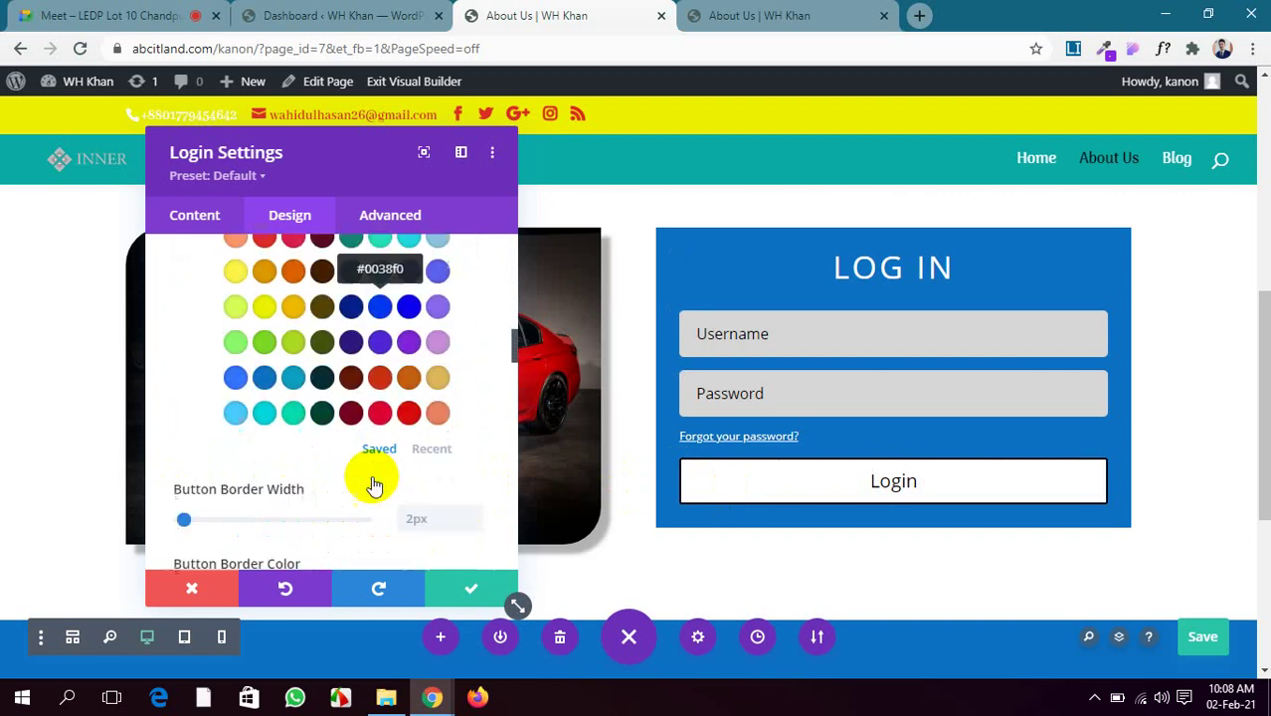
click(353, 360)
scroll(350, 352, down, 4)
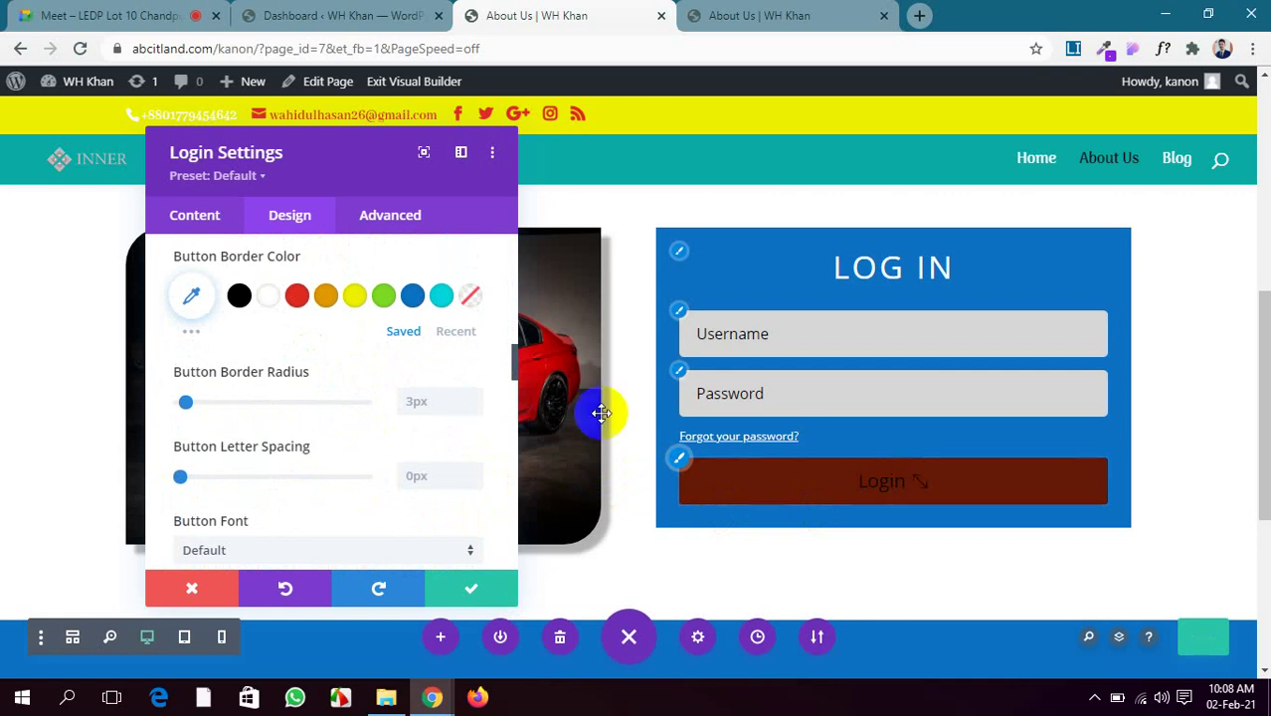
Save the page with Ctrl+S and switch Show Button Icon to NO
key(ctrl+s)
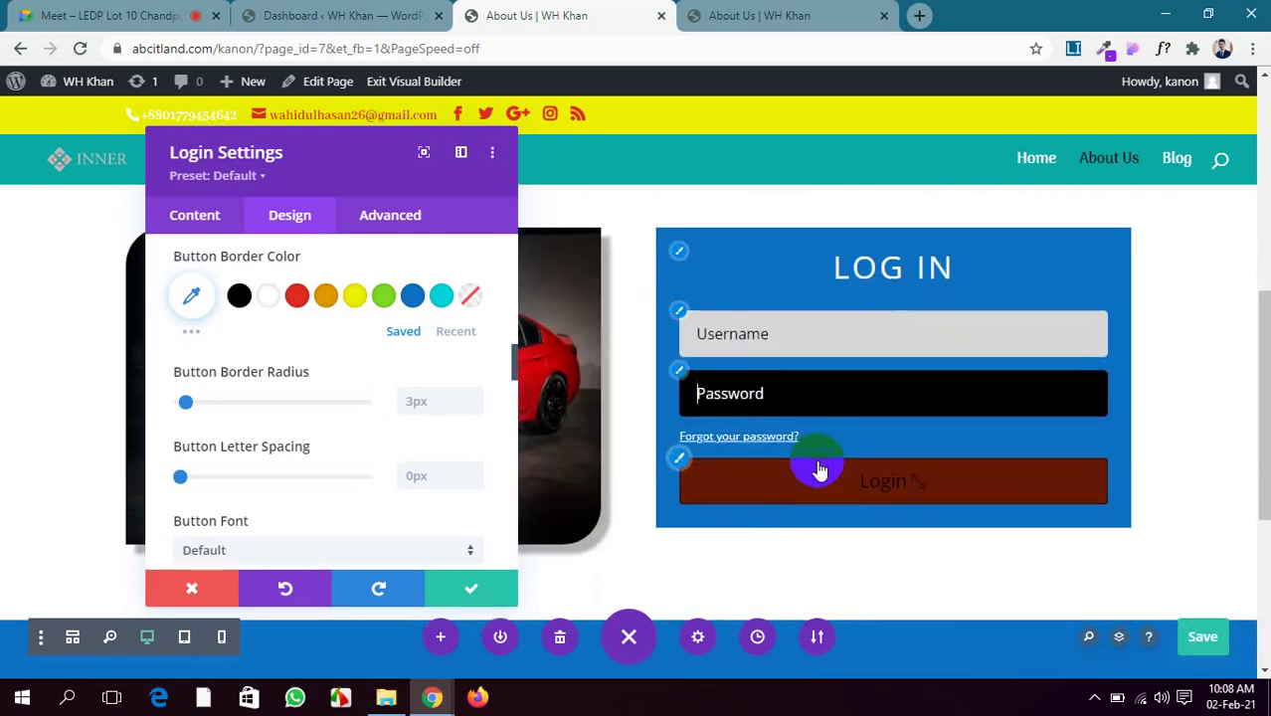
scroll(231, 438, down, 3)
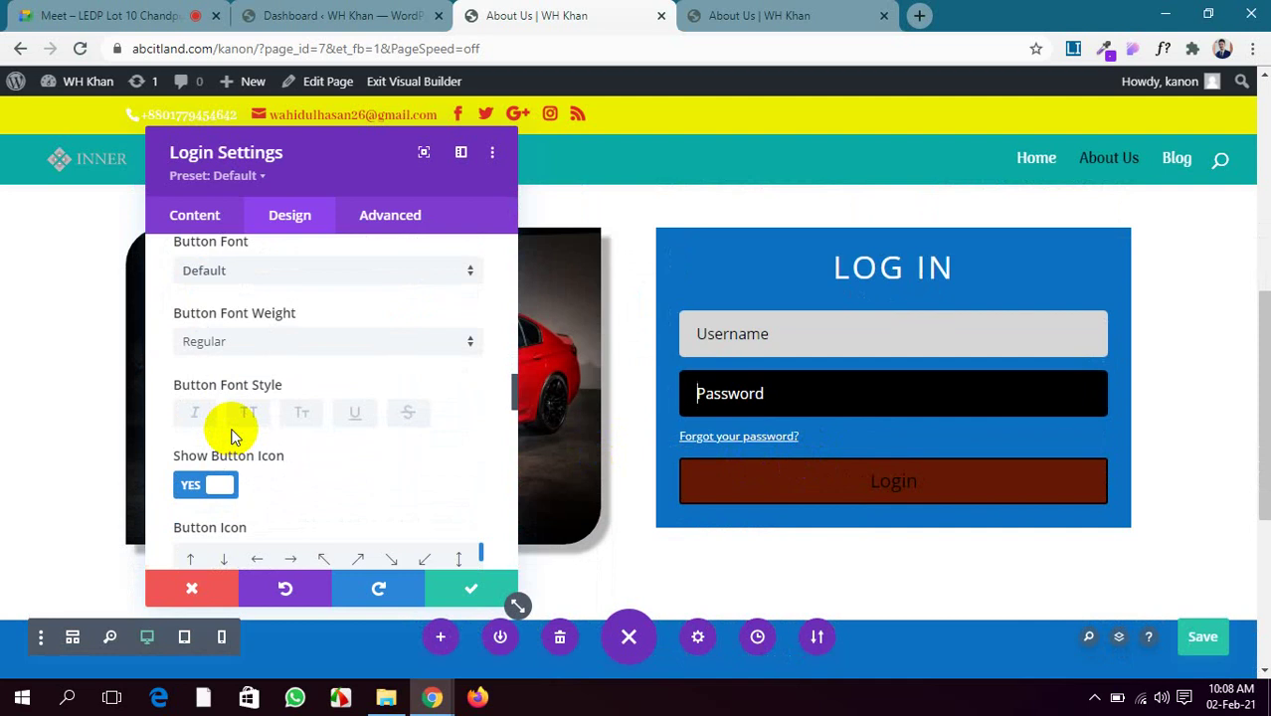
scroll(463, 505, down, 1)
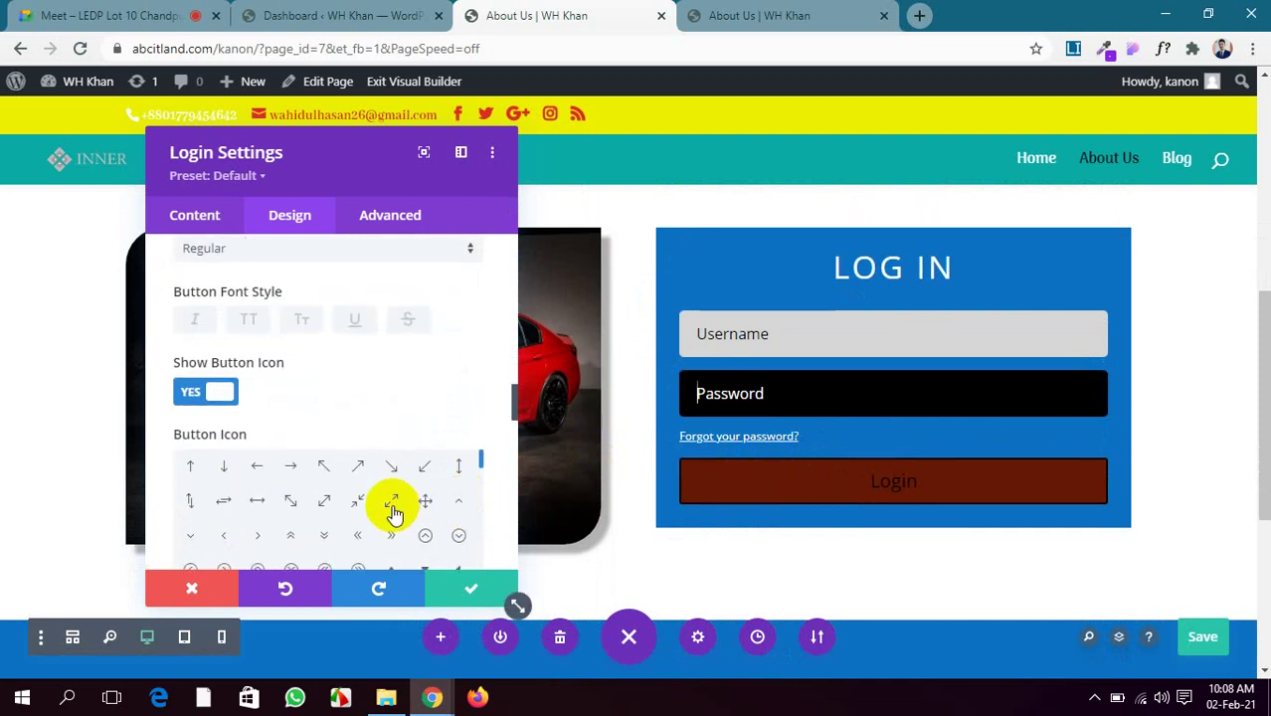
click(220, 390)
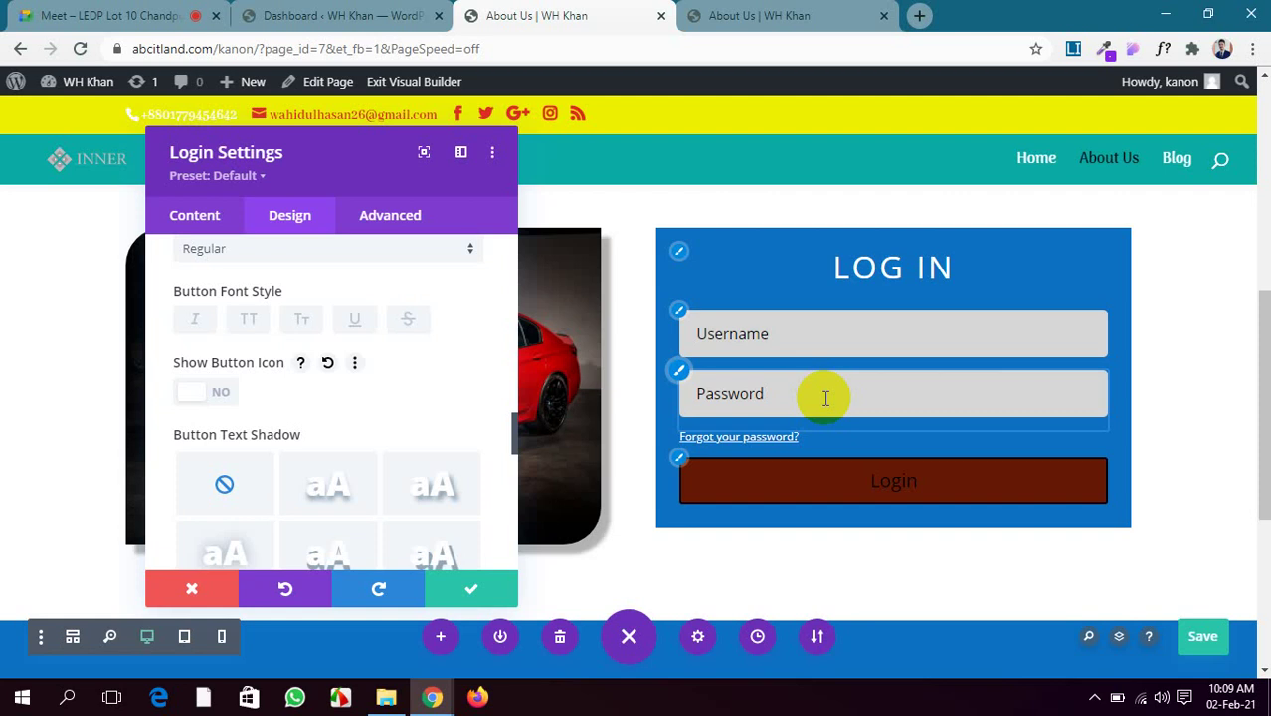
Reload the published About Us page to check the saved login form
click(736, 15)
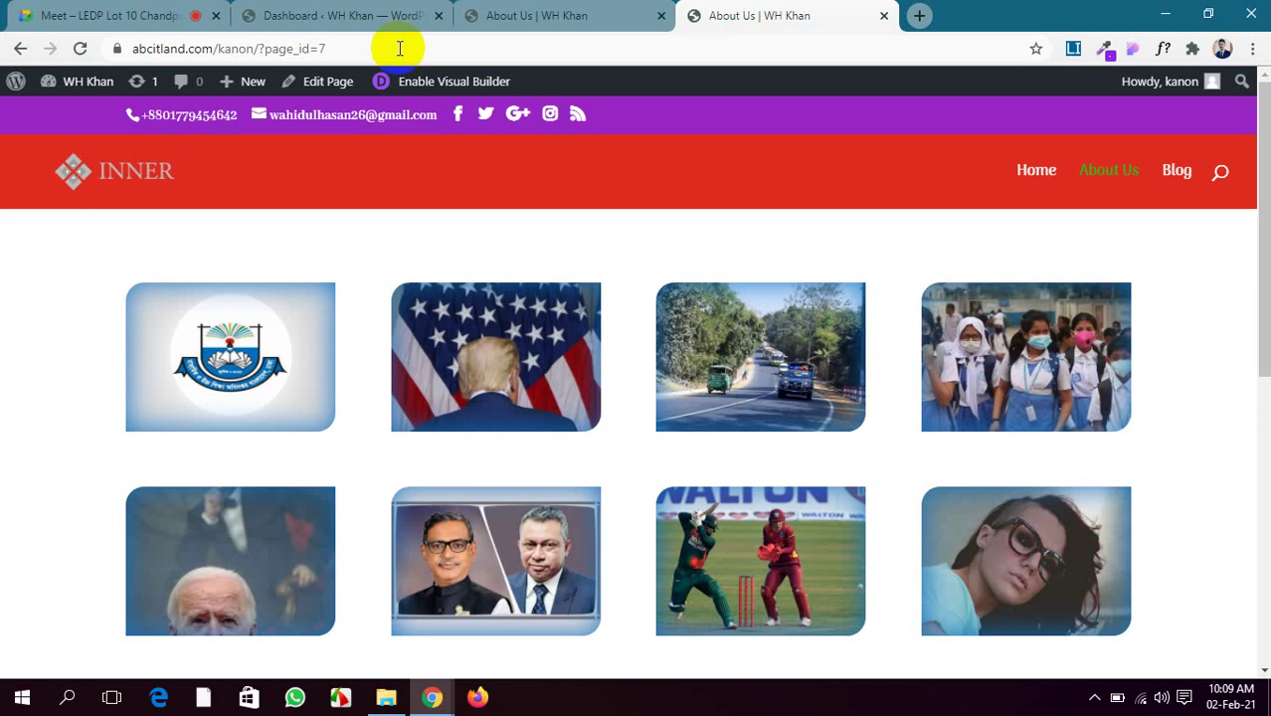
click(85, 48)
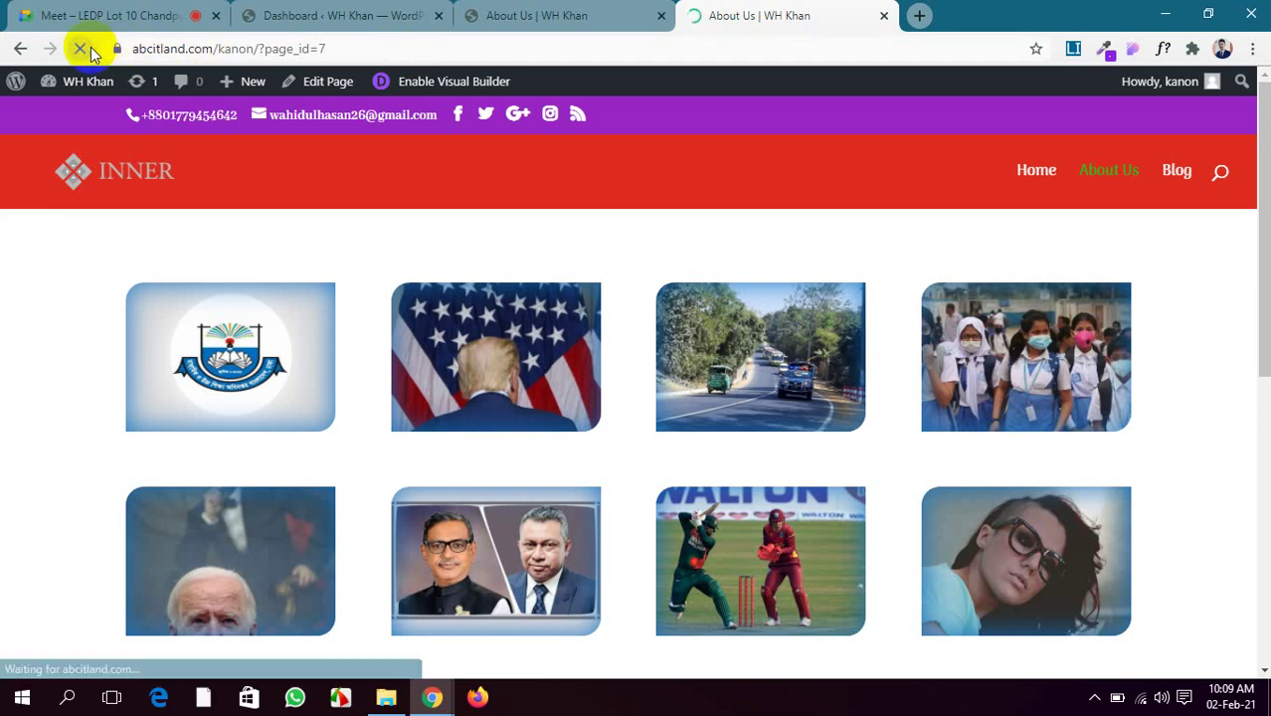
scroll(1008, 512, down, 6)
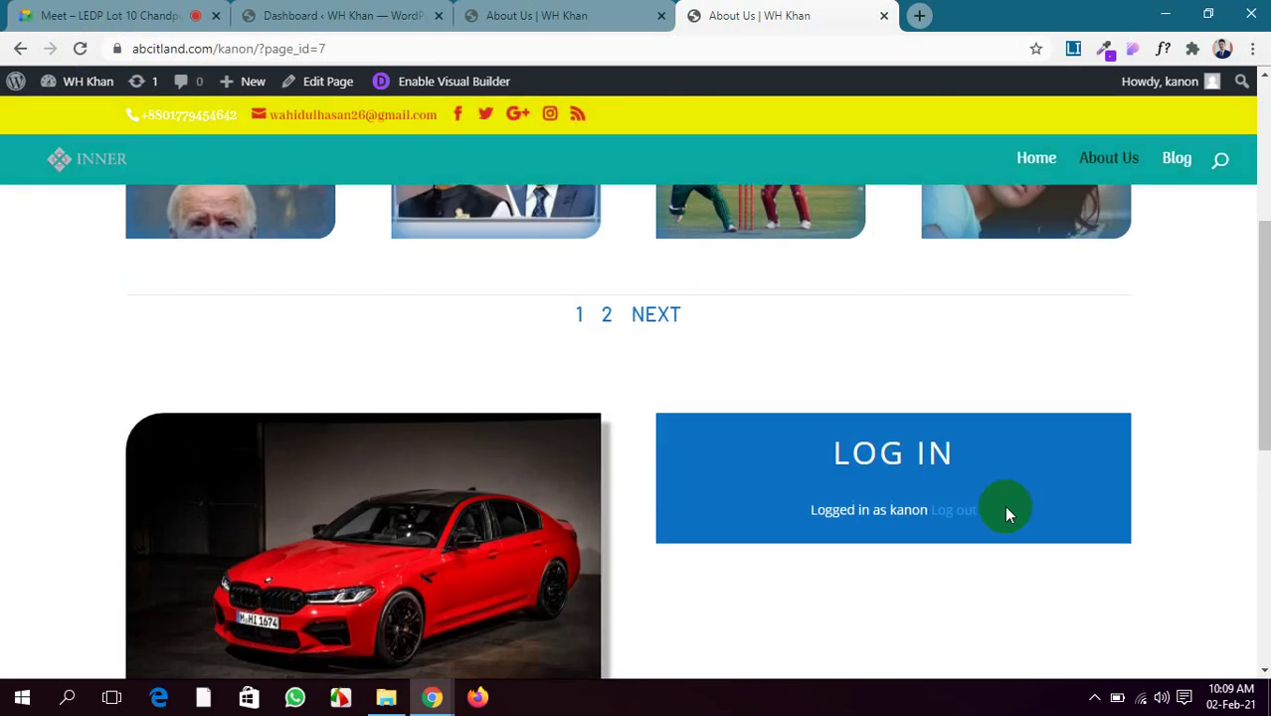
scroll(1004, 509, up, 2)
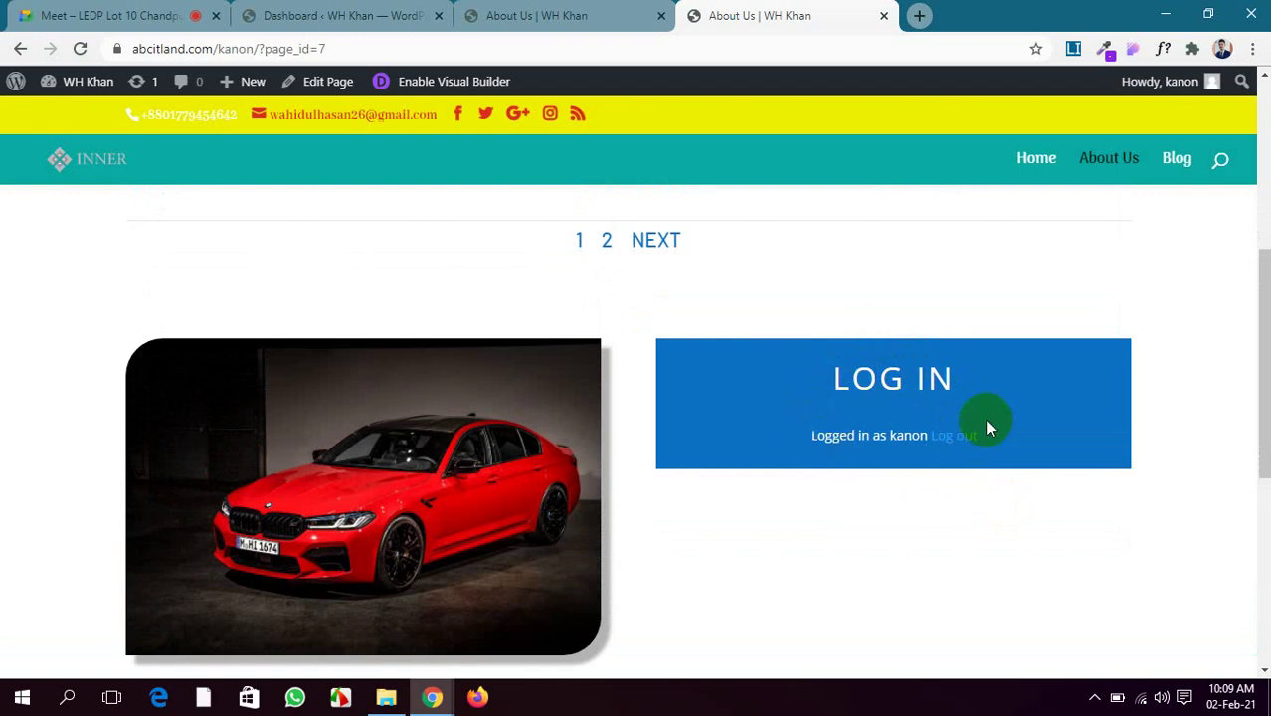
Admit the waiting caller, then select the About Us page URL and switch to Firefox
click(116, 12)
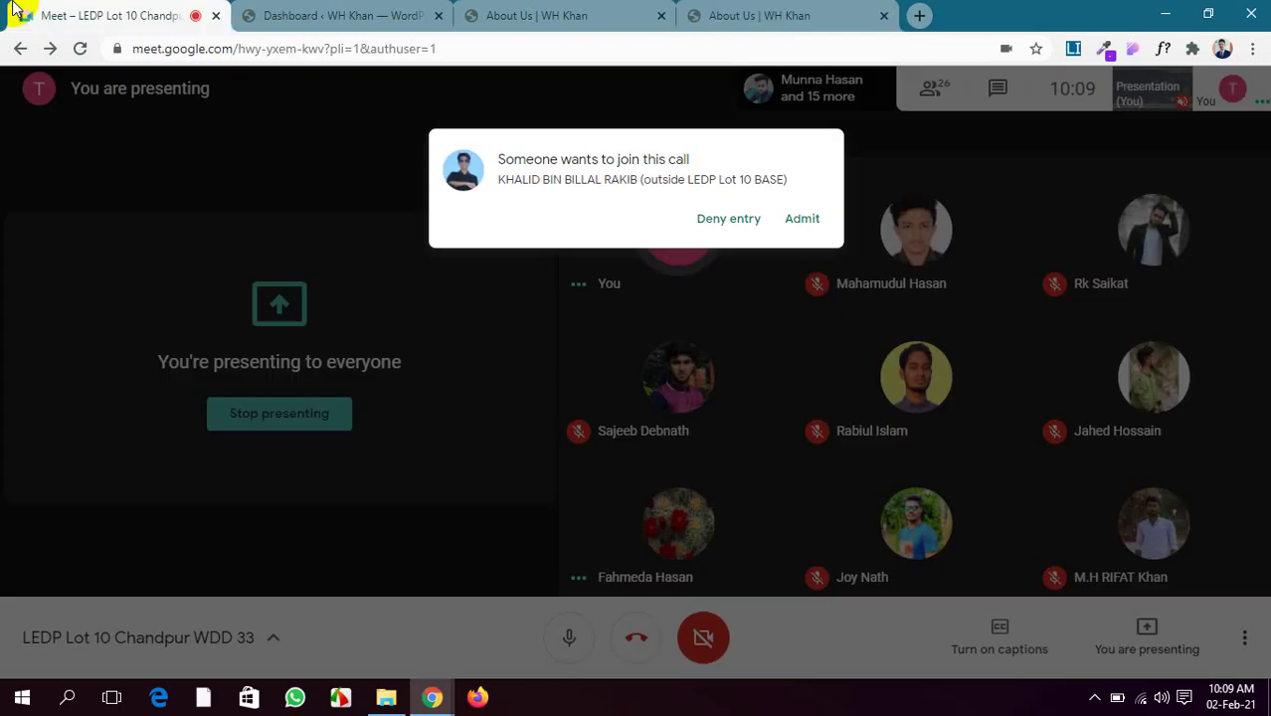
click(813, 180)
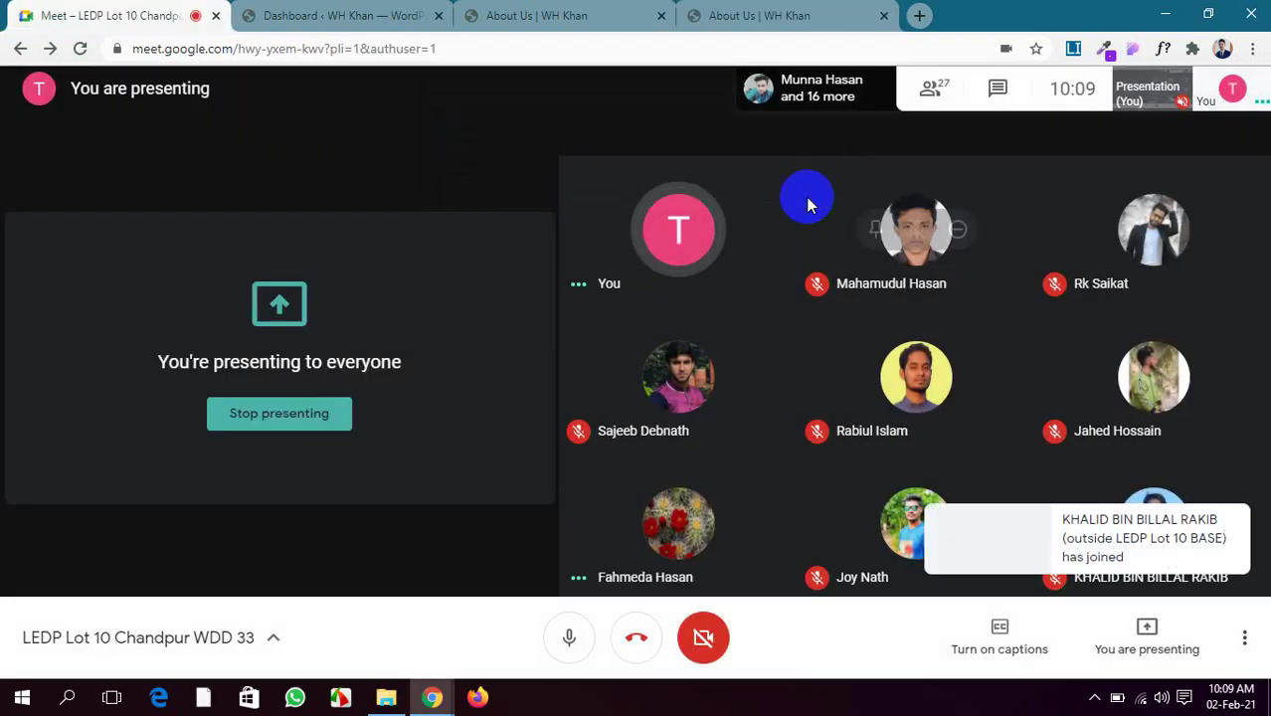
click(587, 12)
click(732, 8)
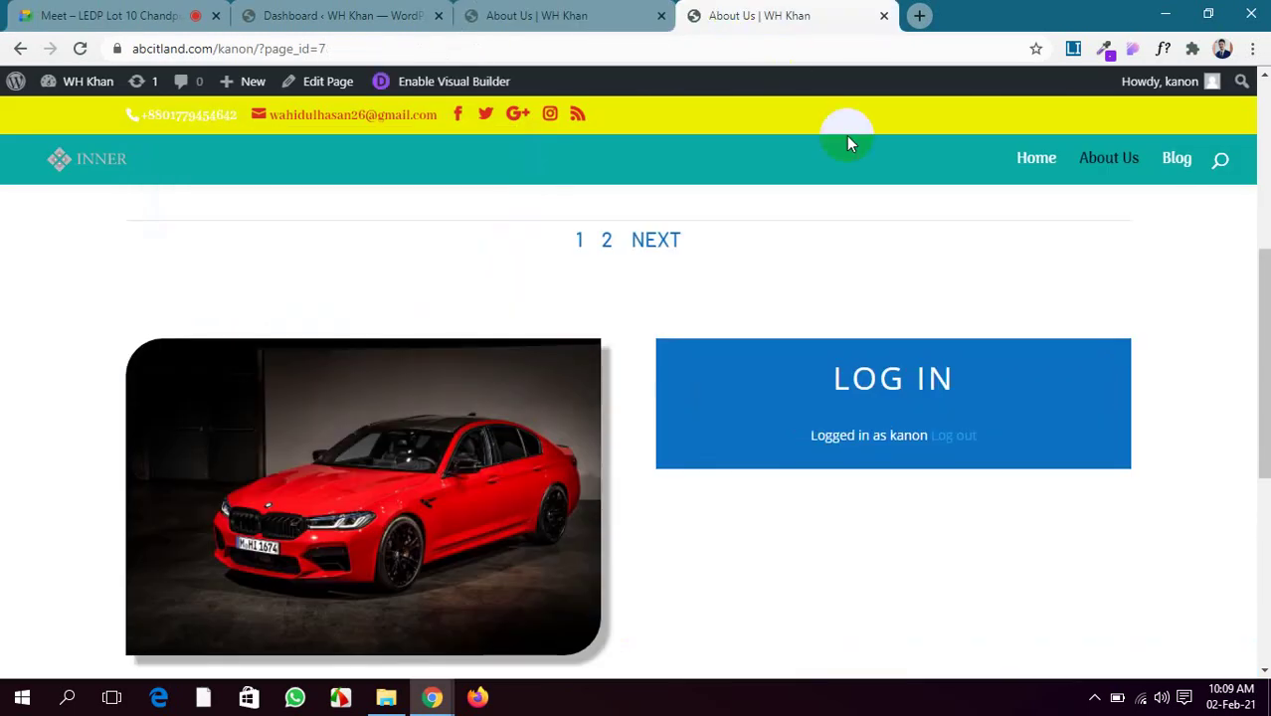
scroll(761, 249, up, 2)
click(309, 49)
key(ctrl+c)
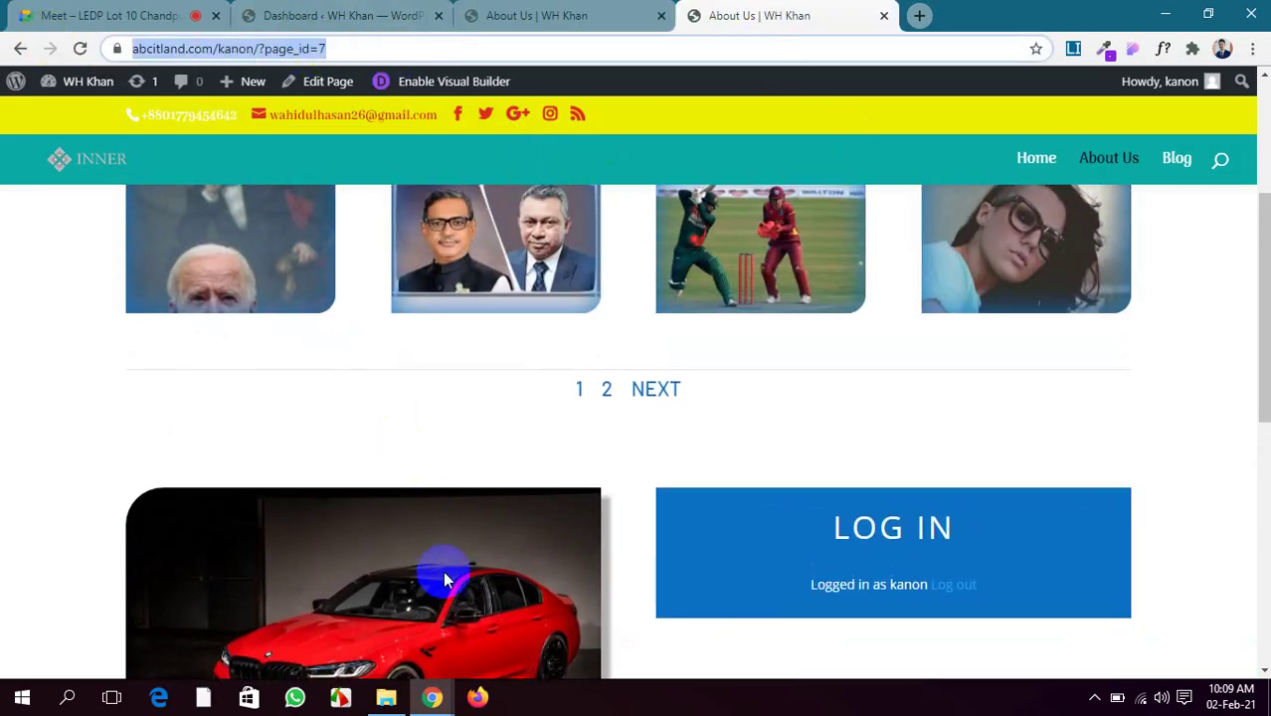
click(477, 699)
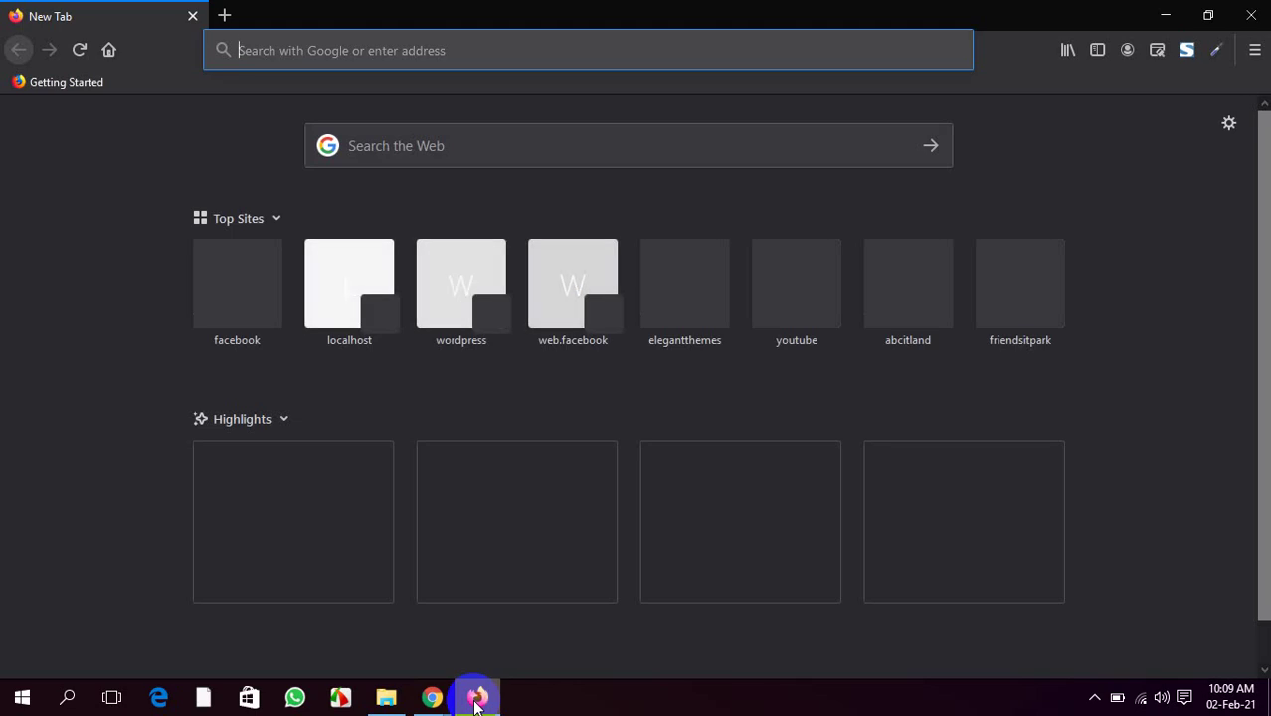
Load the copied About Us URL in Firefox, logged out, and scroll to the LOG IN form
key(ctrl+v)
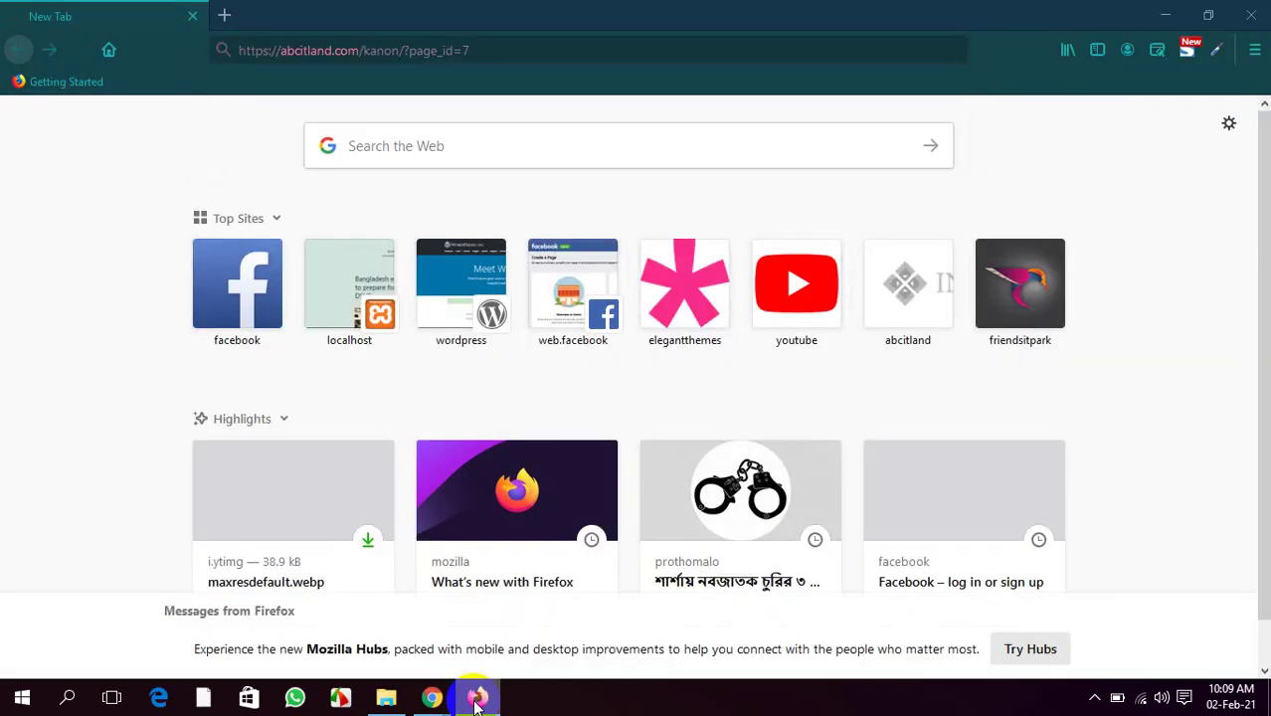
key(Return)
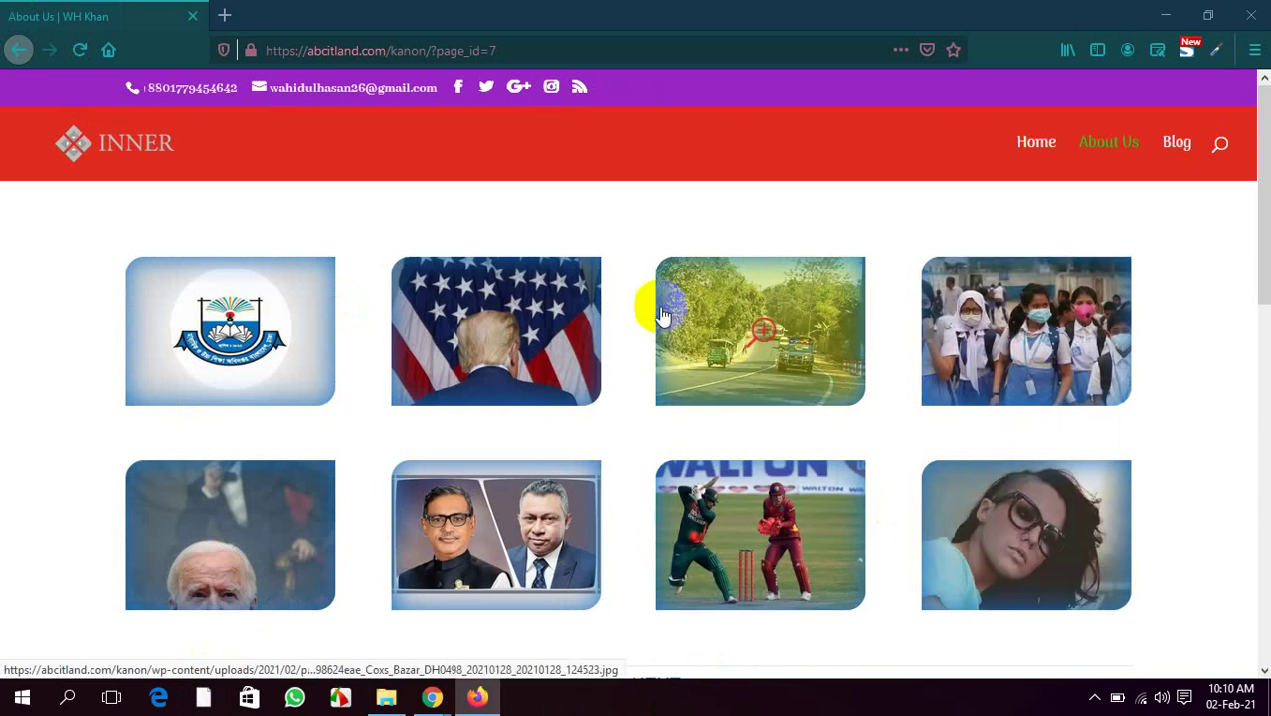
scroll(260, 507, down, 3)
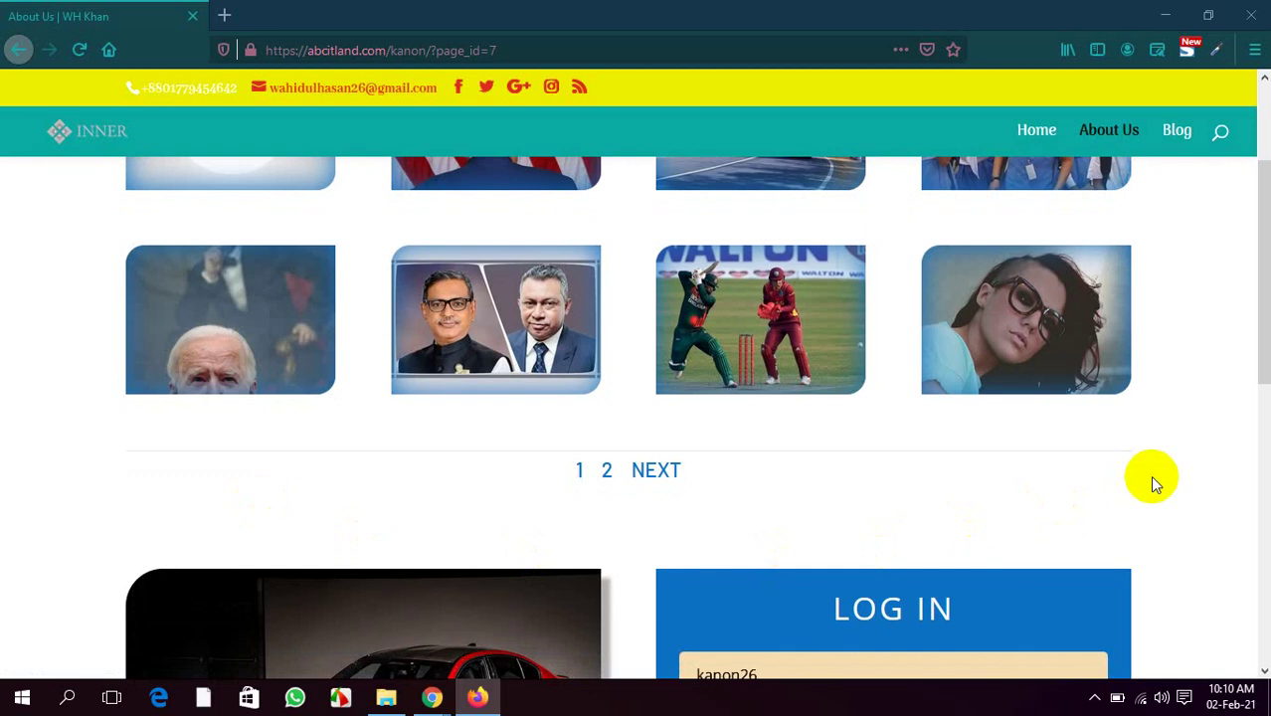
scroll(1150, 476, up, 2)
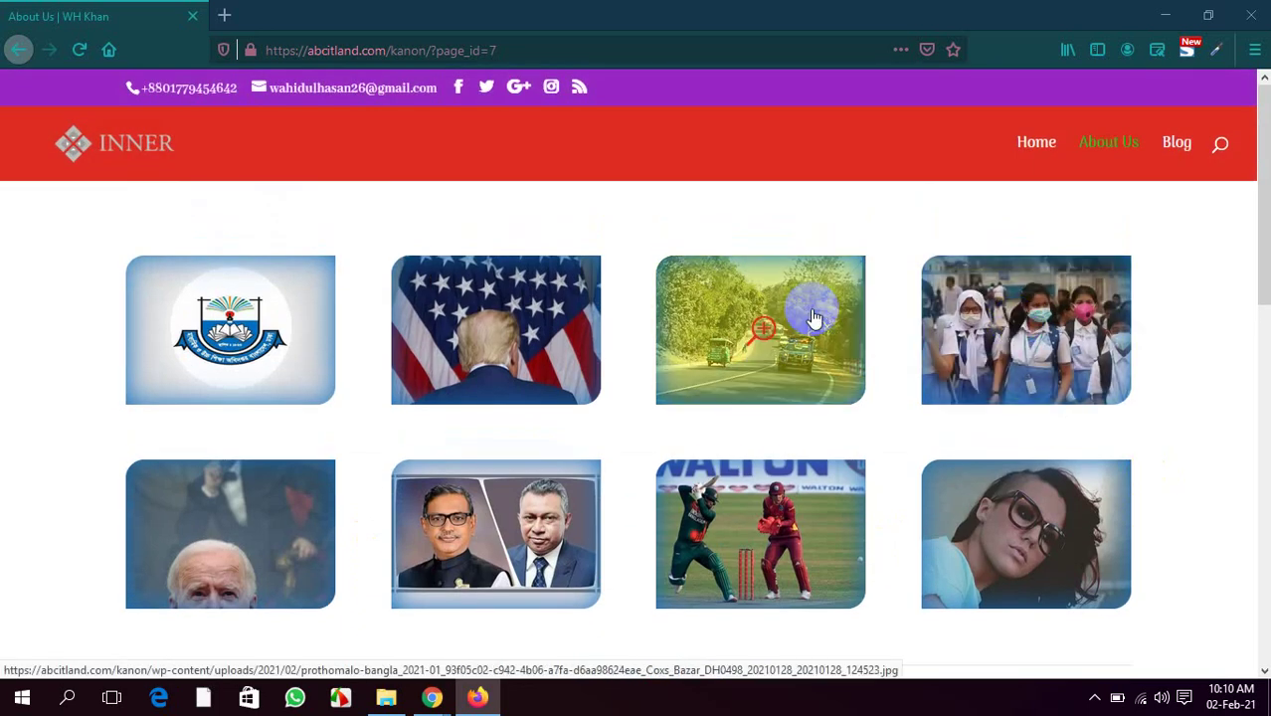
scroll(1050, 473, down, 6)
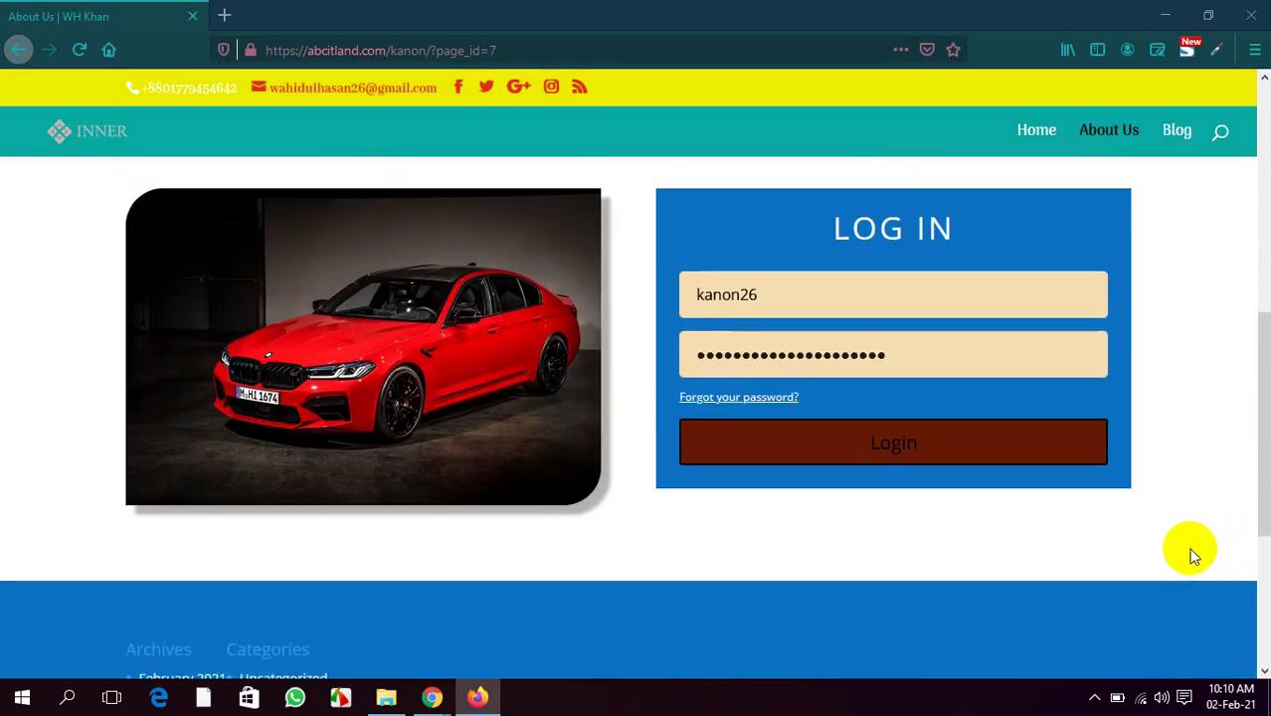
scroll(708, 444, down, 2)
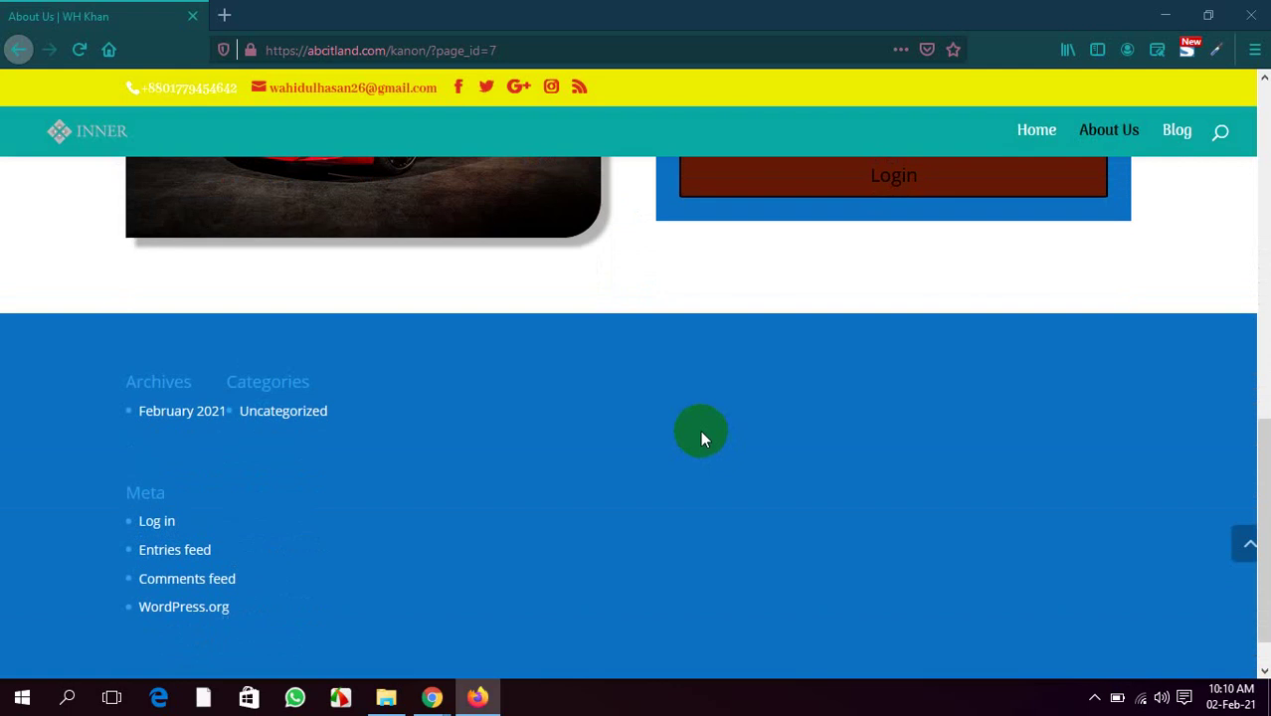
scroll(701, 428, up, 5)
Clear the autofilled username and password from the About Us page's LOG IN form
click(761, 484)
drag(761, 485, 607, 468)
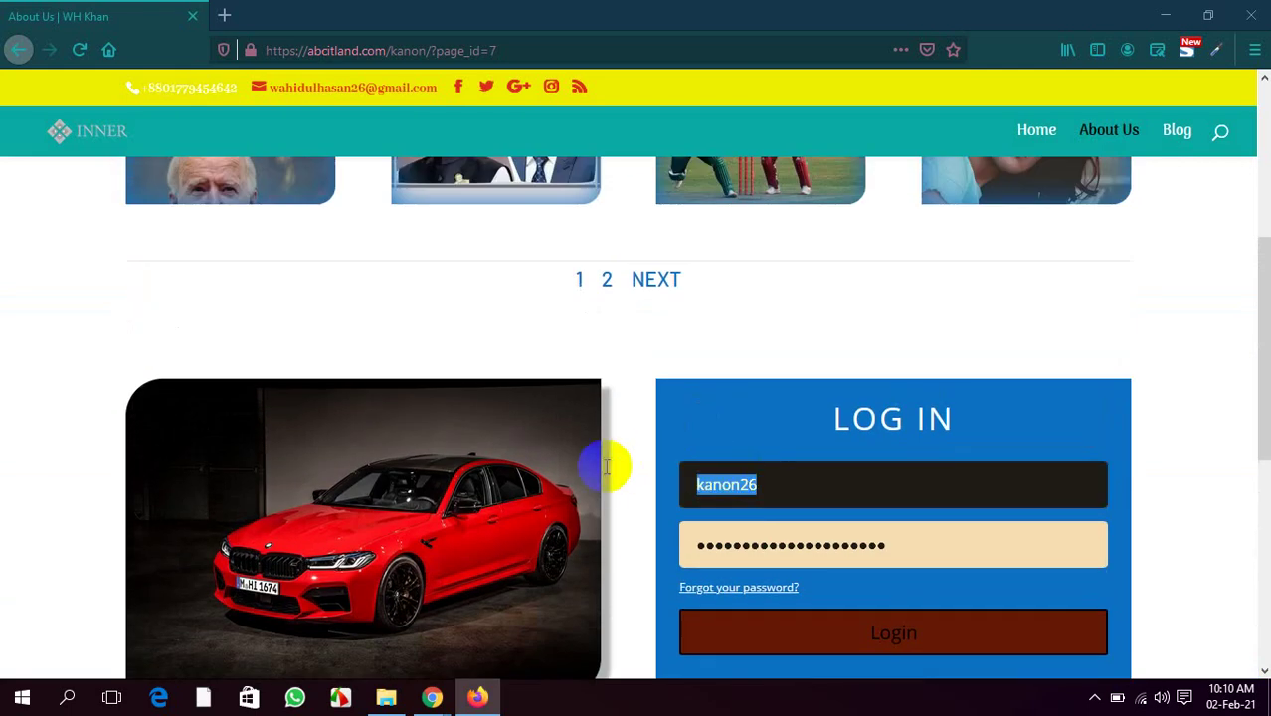
key(BackSpace)
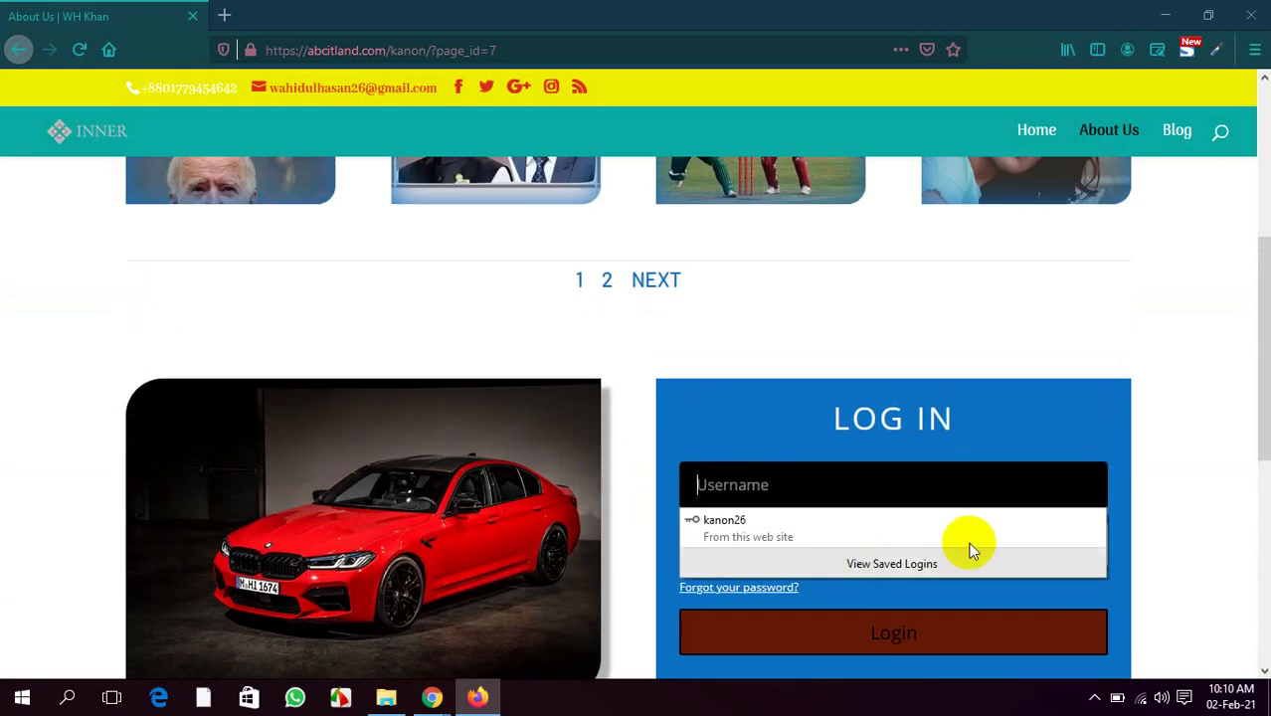
click(971, 543)
drag(916, 545, 636, 540)
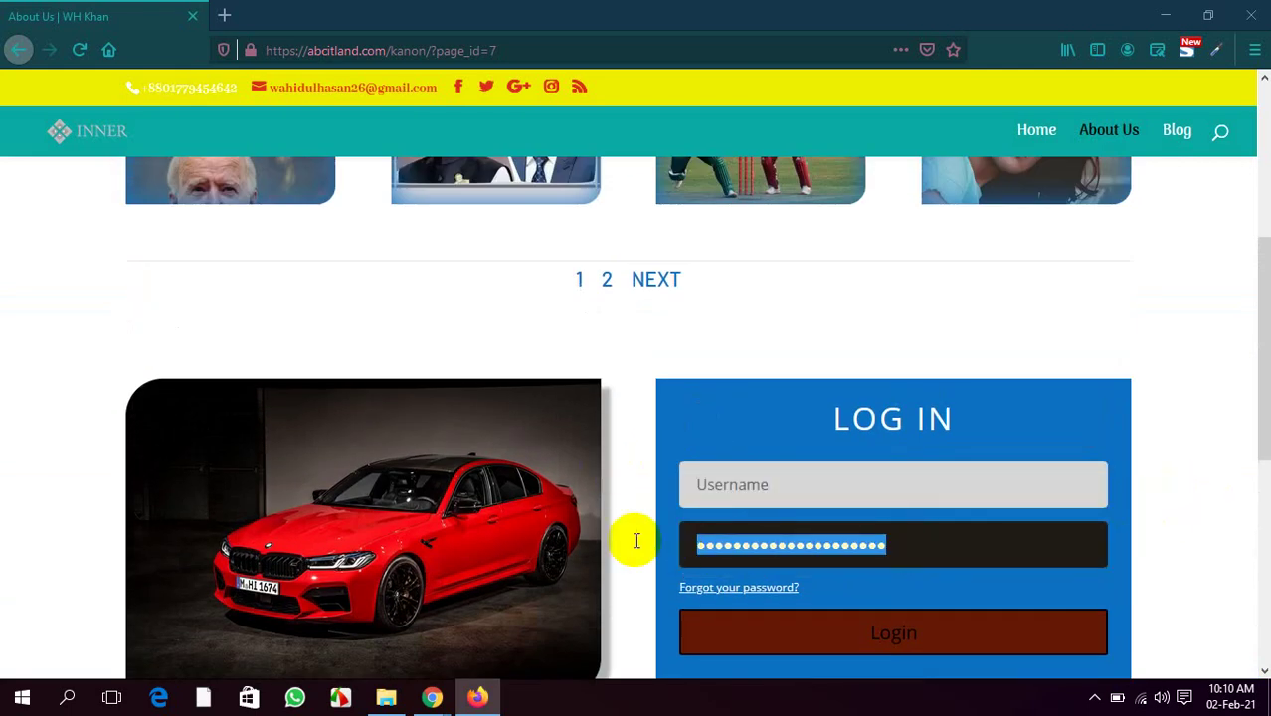
key(BackSpace)
scroll(633, 539, up, 5)
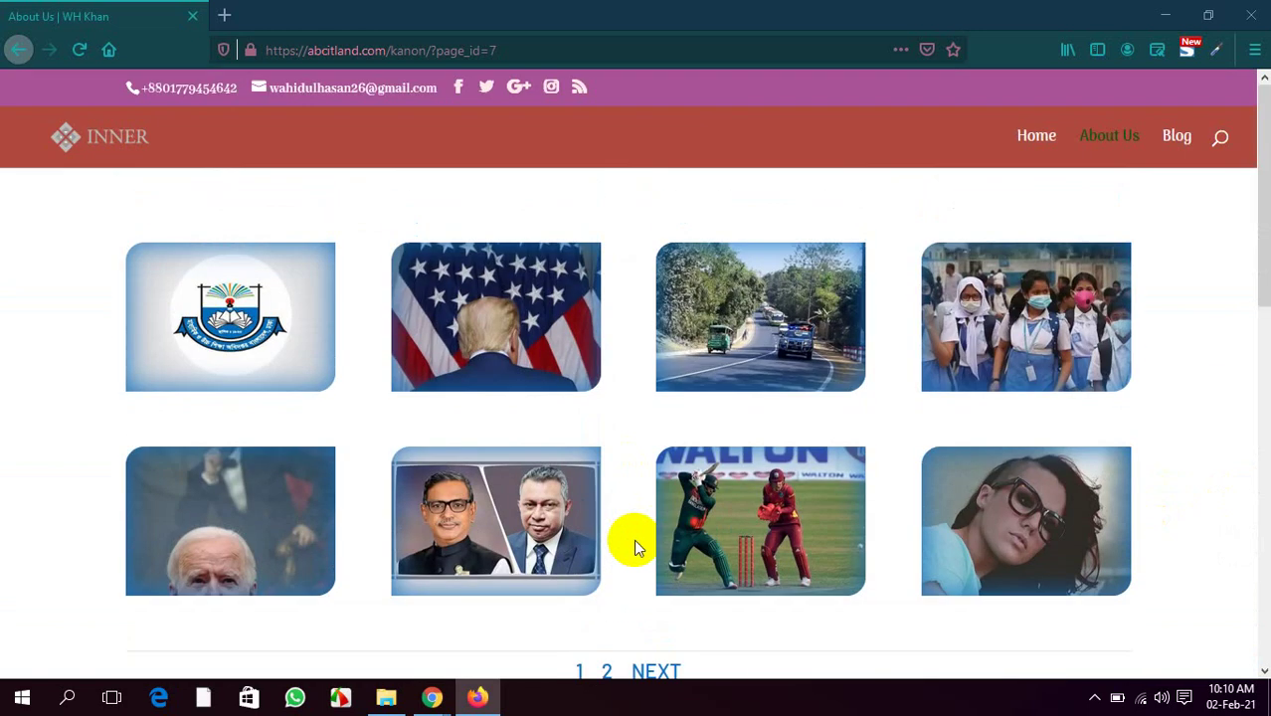
scroll(125, 304, down, 6)
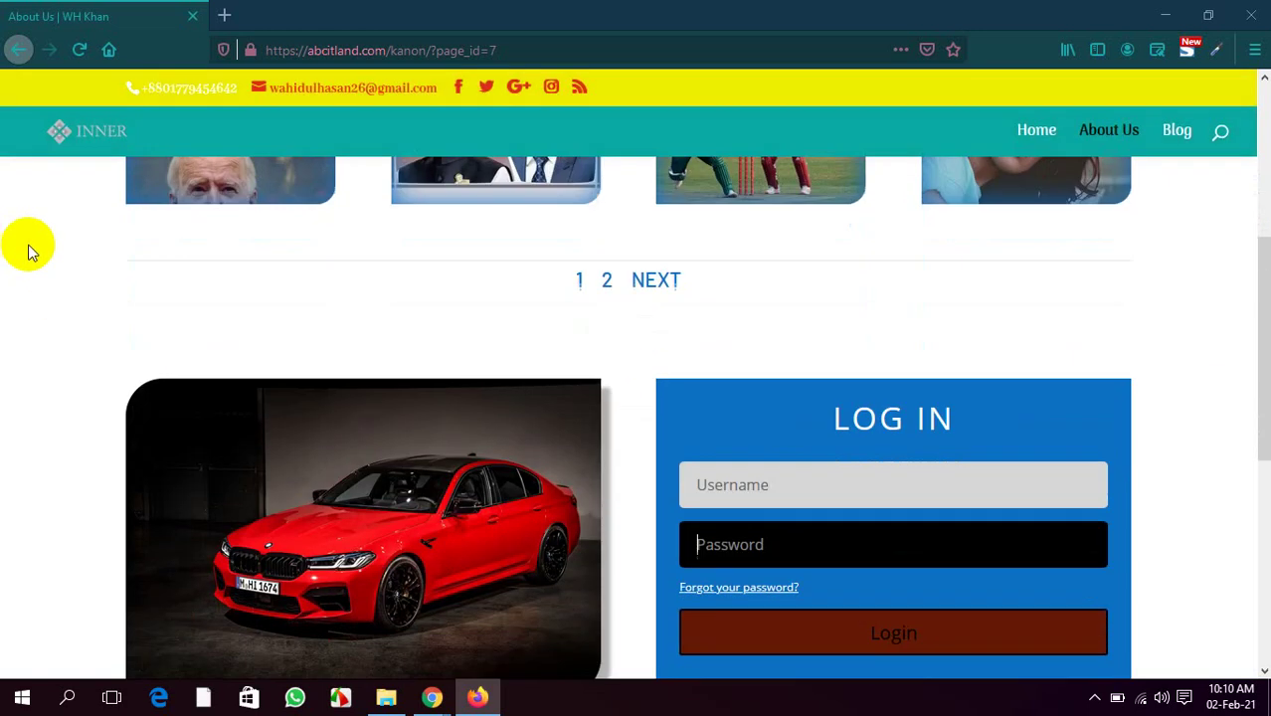
Enter the username and password, log in, and decline saving the login in Firefox
click(775, 297)
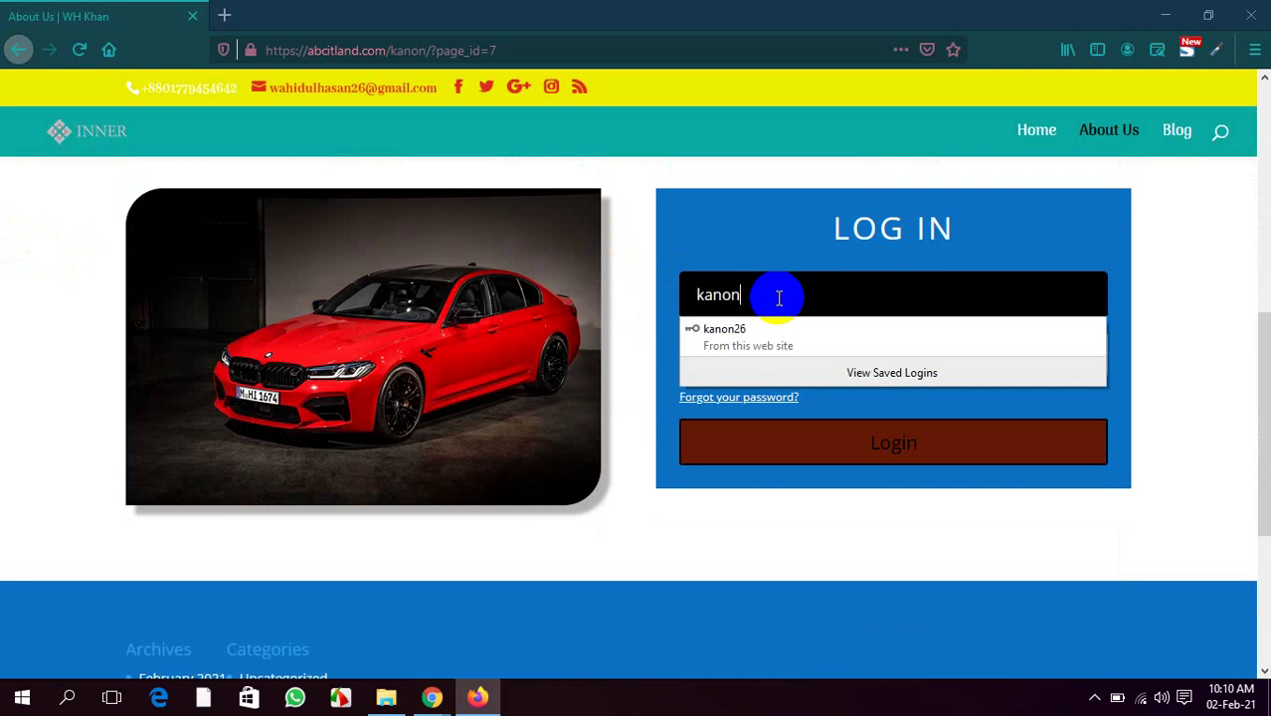
click(784, 512)
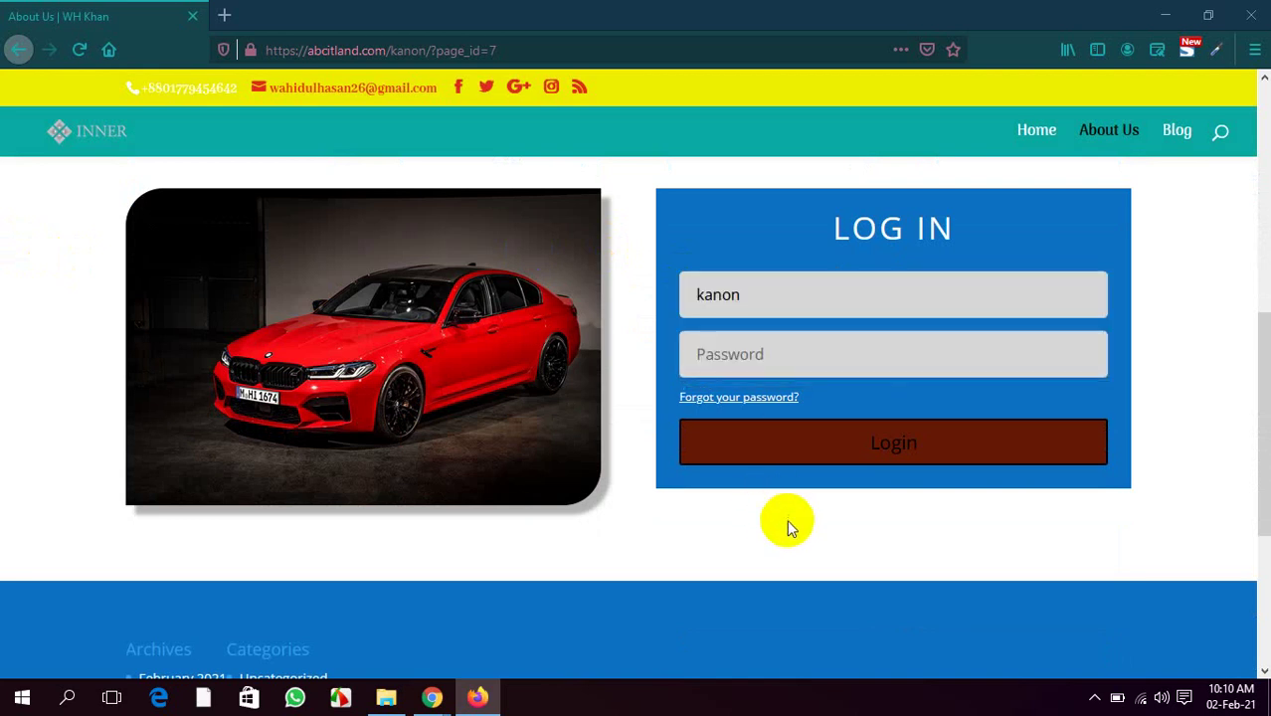
click(792, 357)
text(ka)
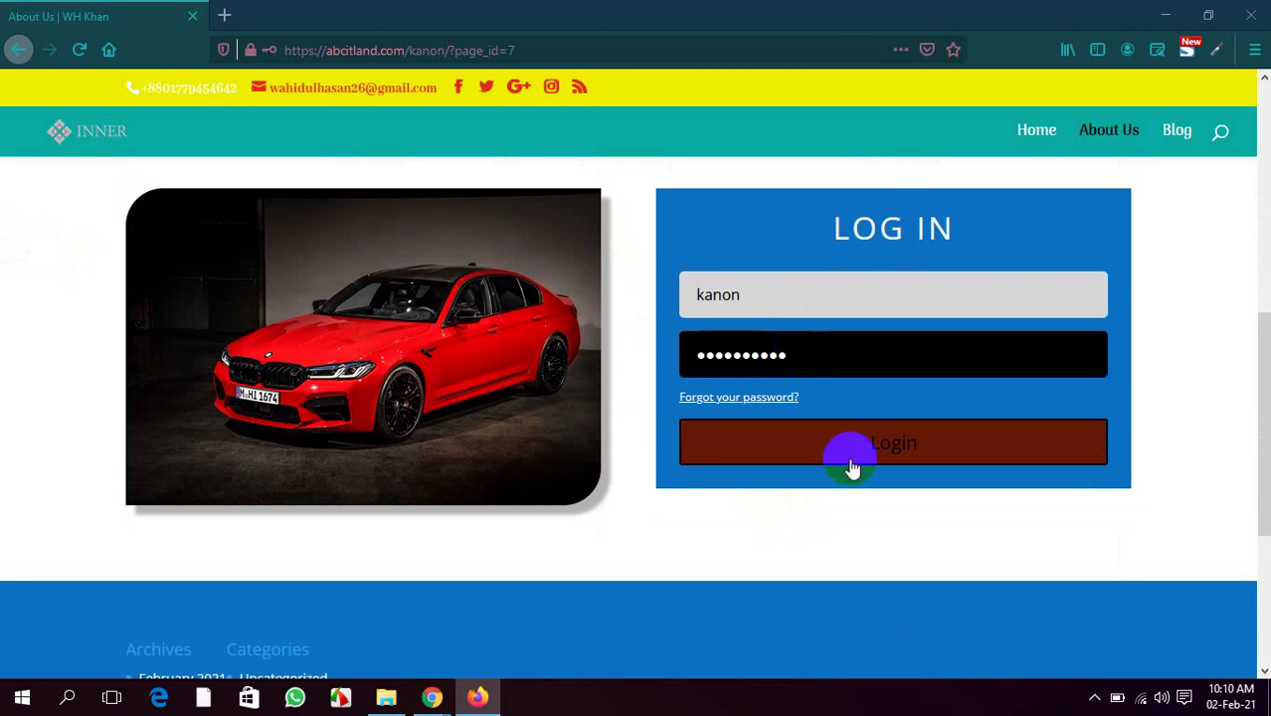
click(891, 456)
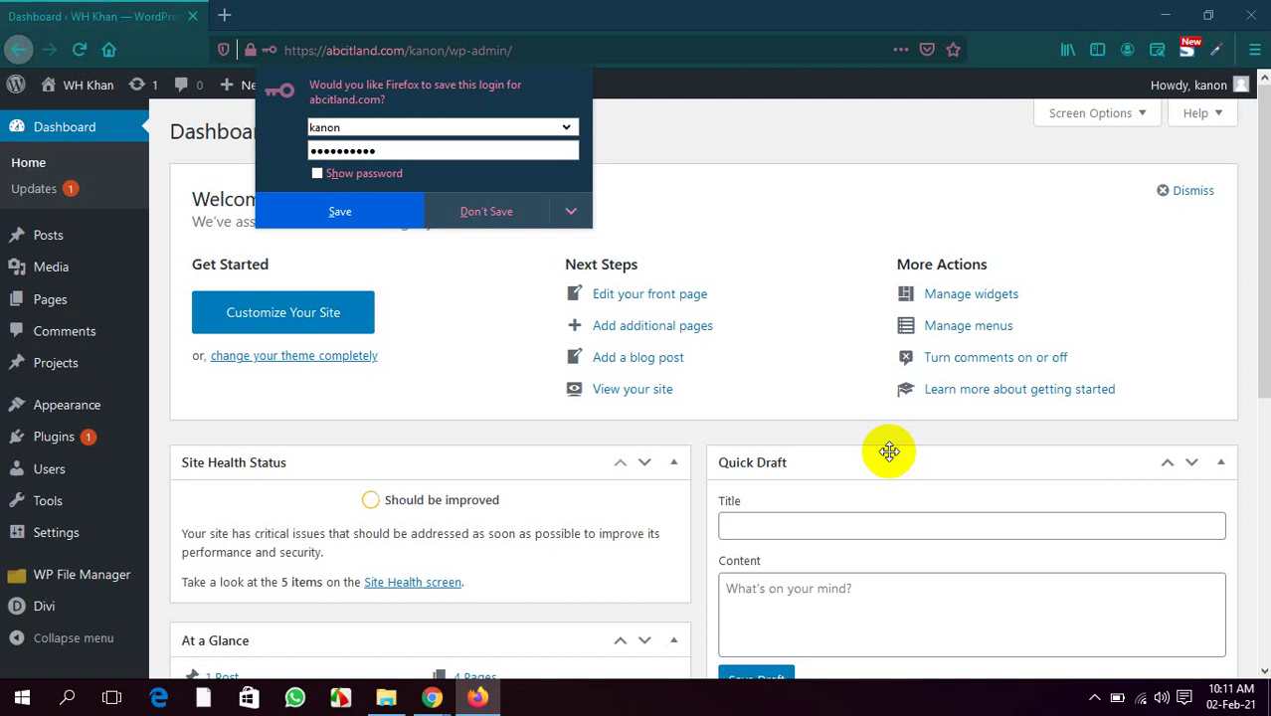
click(528, 215)
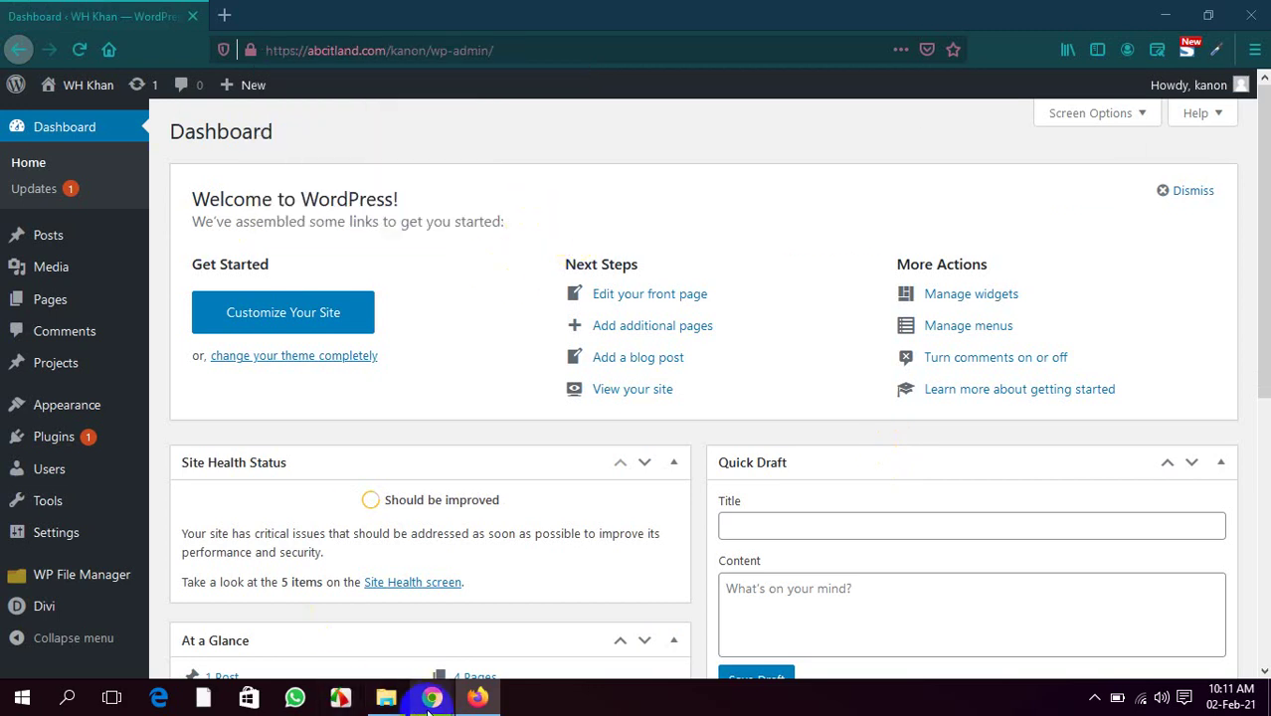
Return to the About Us page in Chrome's Divi builder
mouse_move(430, 701)
click(372, 638)
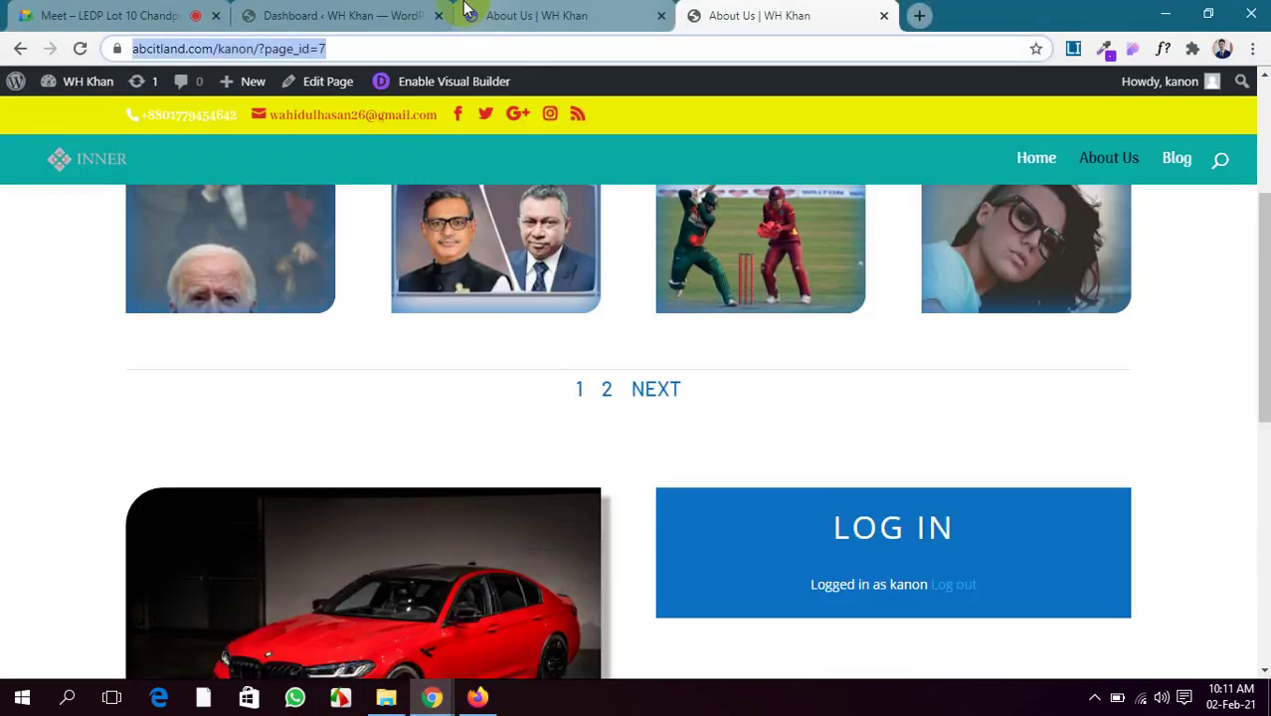
click(398, 15)
click(542, 15)
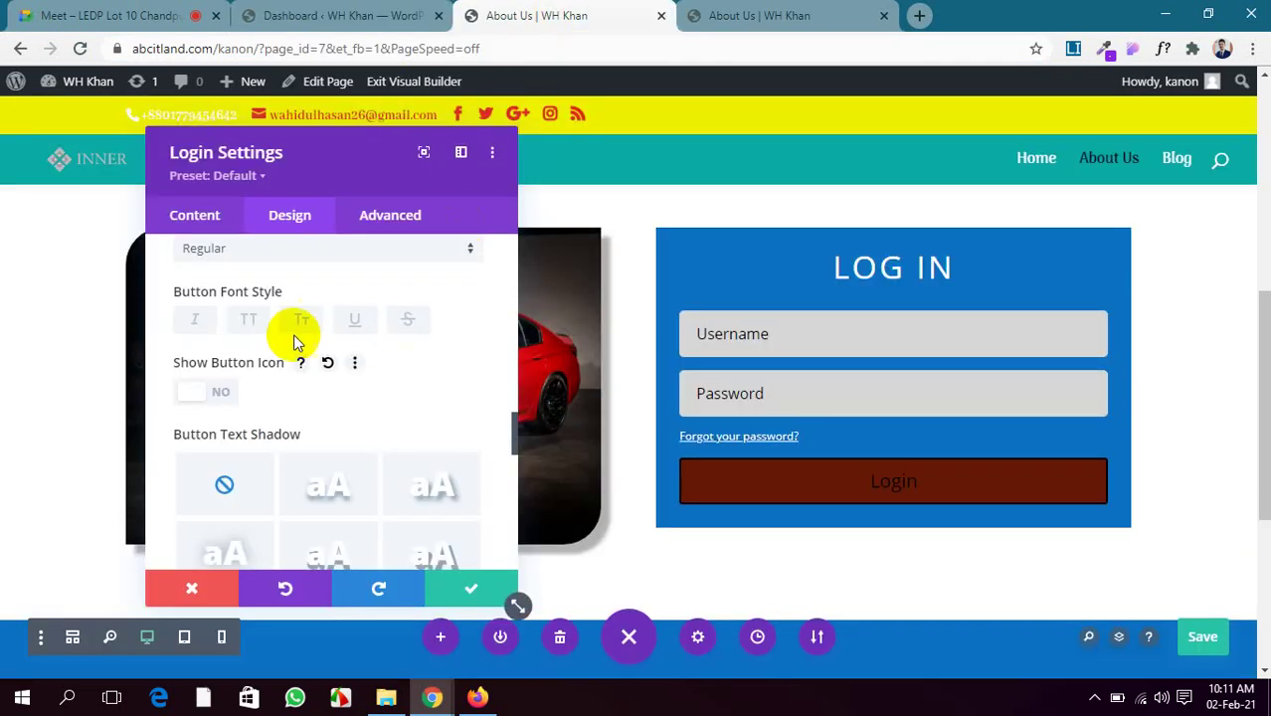
scroll(293, 342, up, 10)
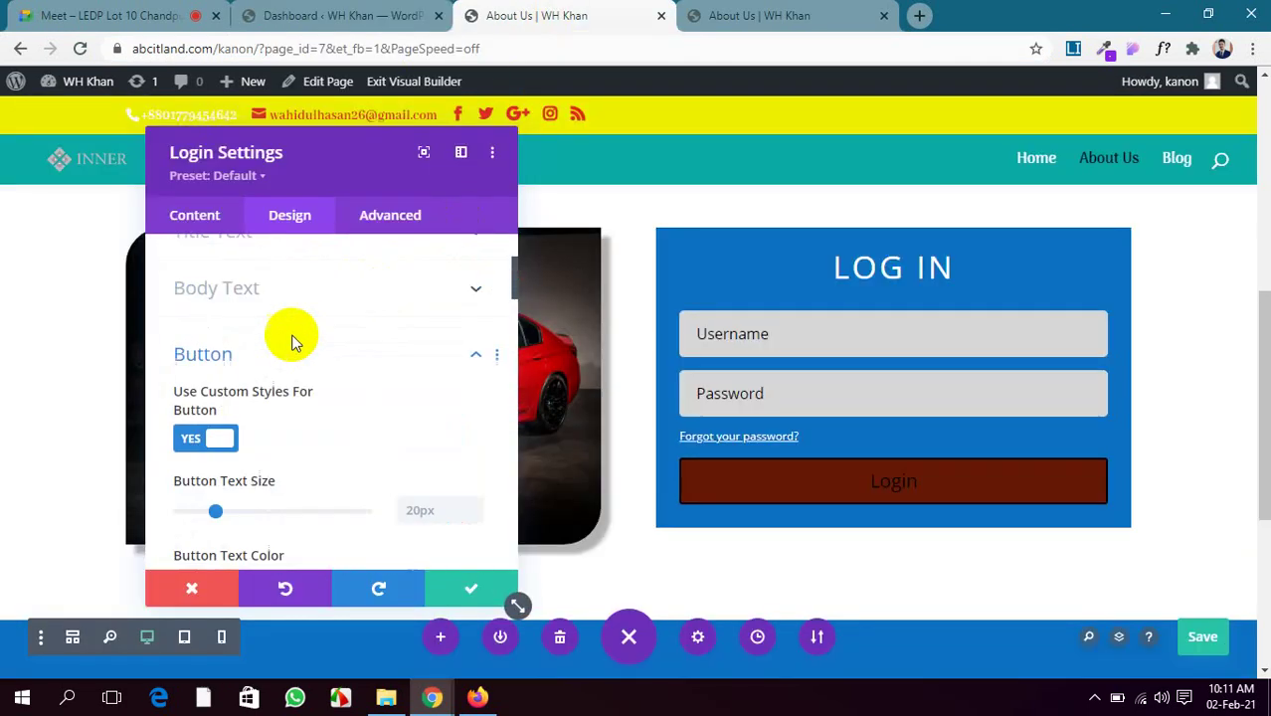
scroll(292, 342, up, 3)
Switch the login module's Redirect To The Current Page to Yes and save the page
click(225, 222)
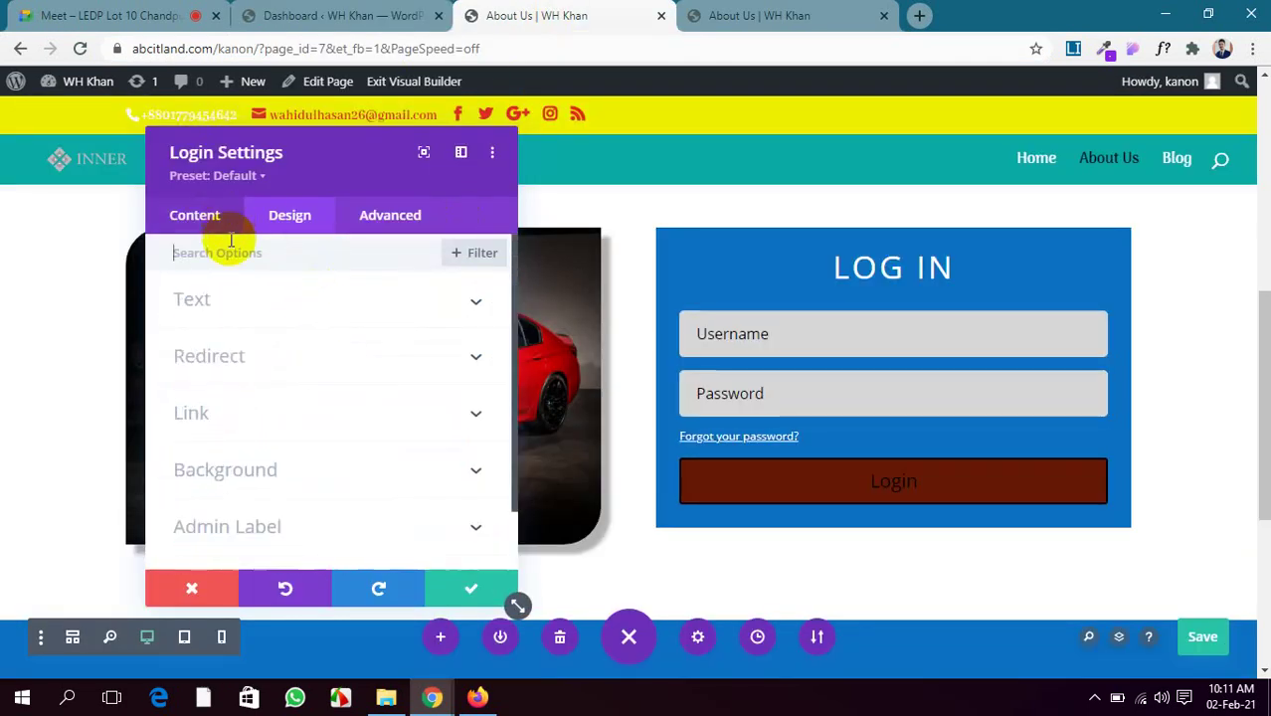
click(343, 360)
click(221, 333)
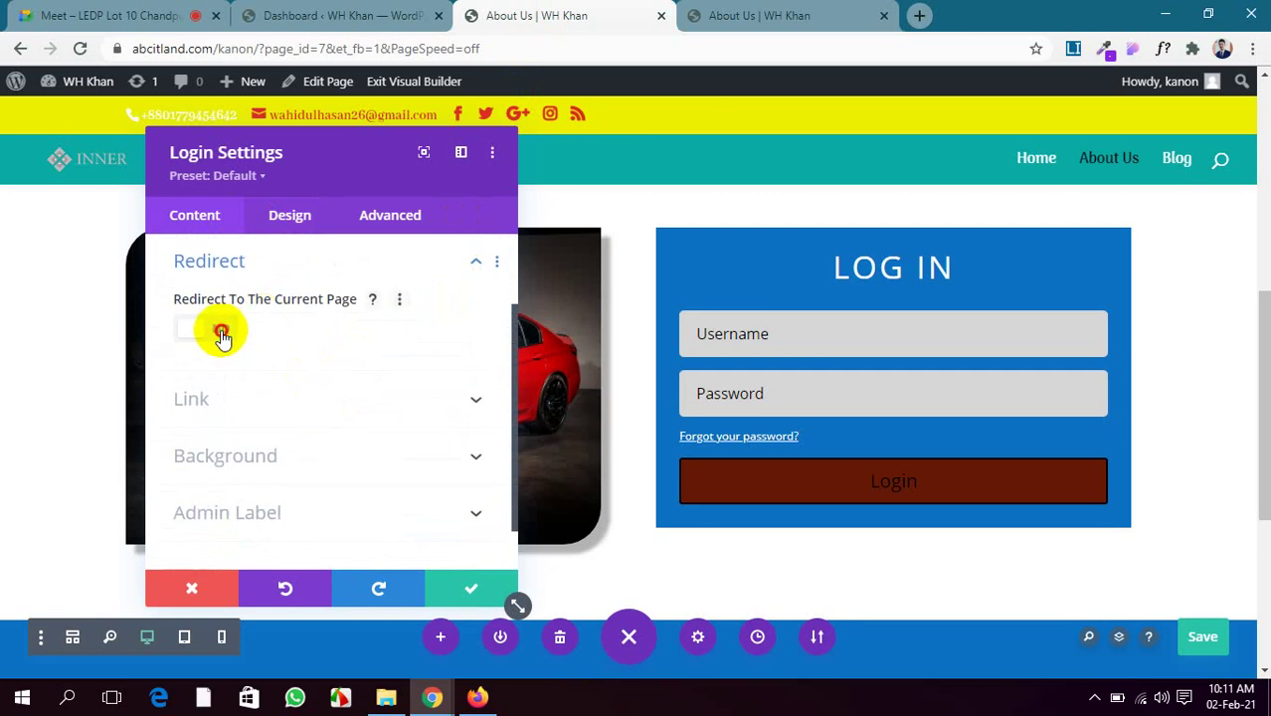
click(1203, 639)
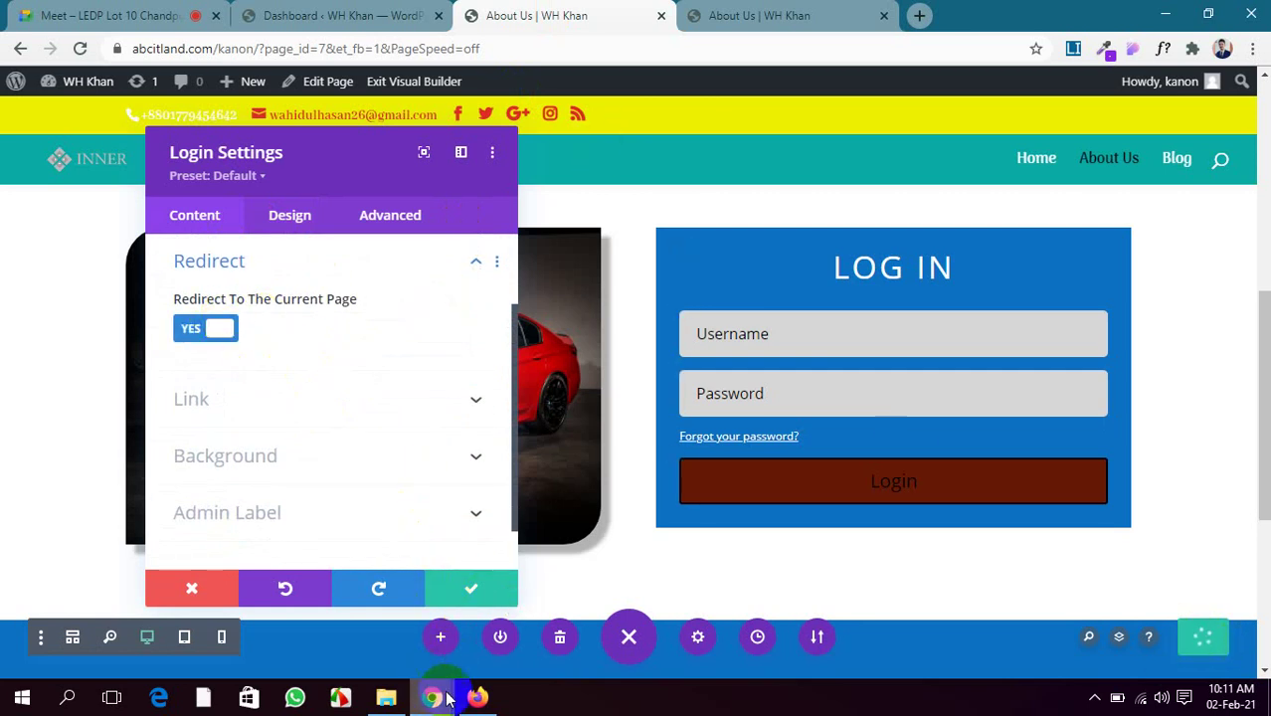
mouse_move(488, 704)
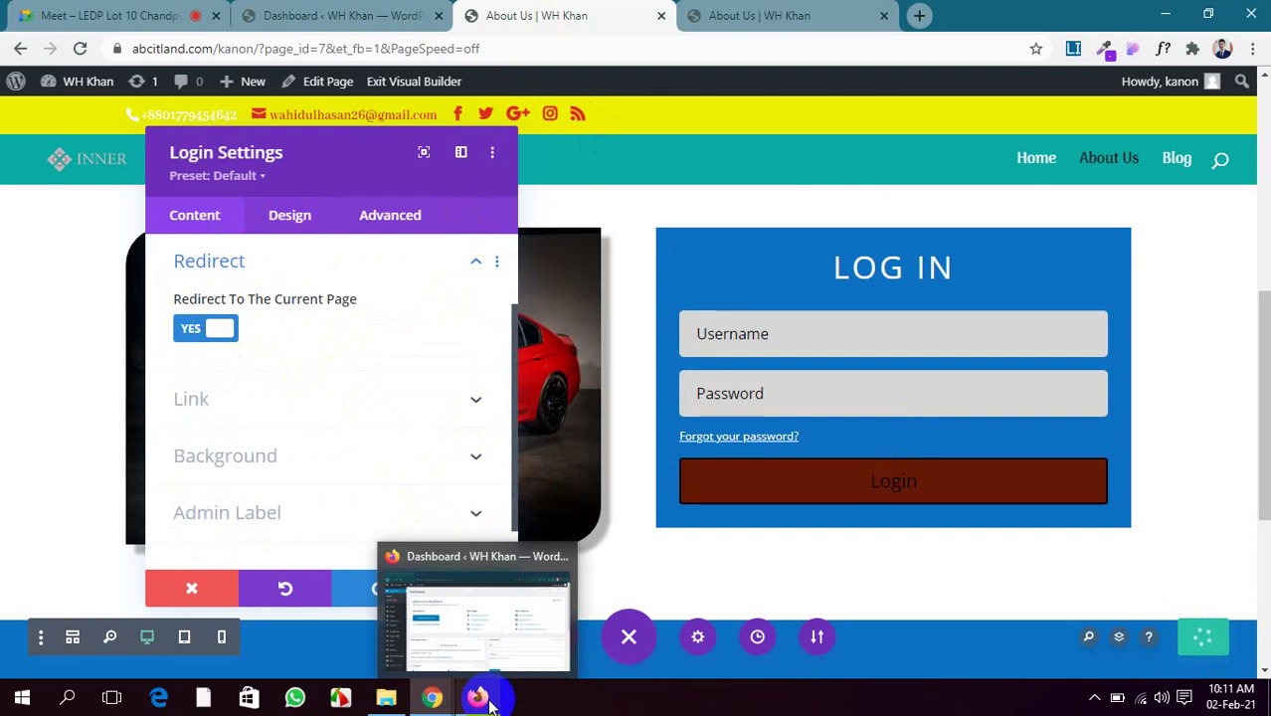
In Firefox, trim the login URL to the site root and open the About Us page
click(482, 698)
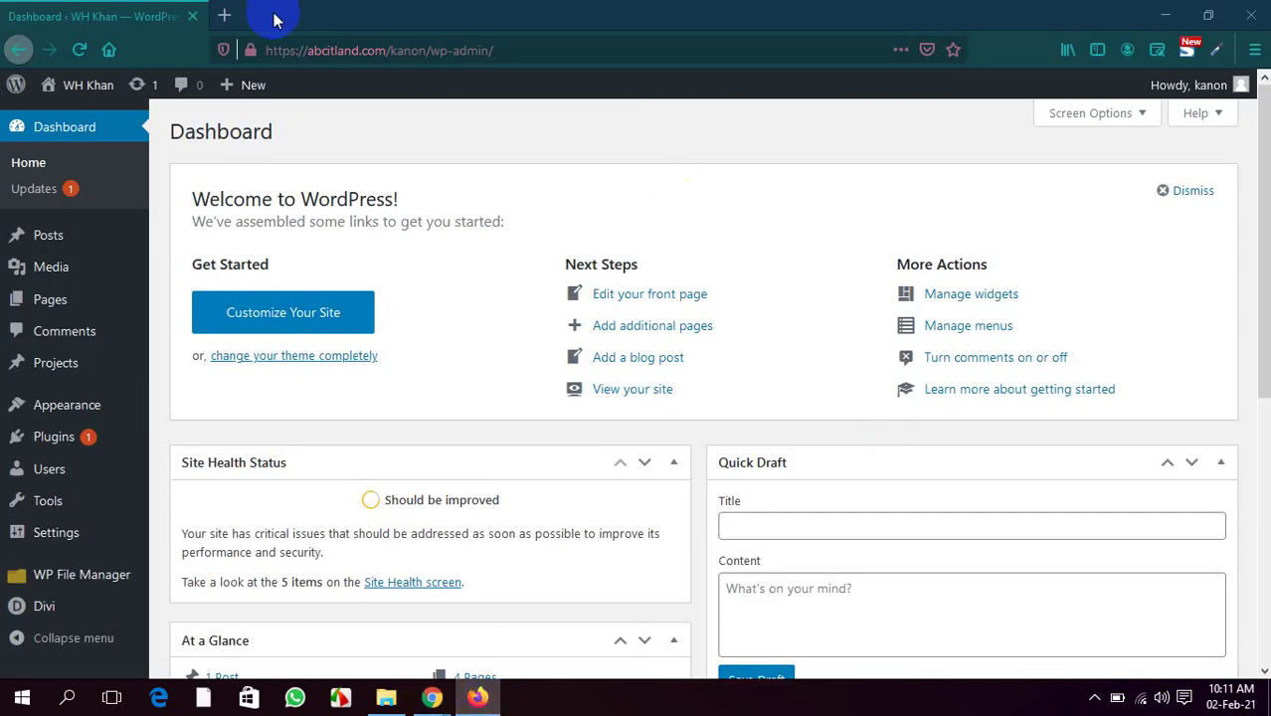
mouse_move(1240, 90)
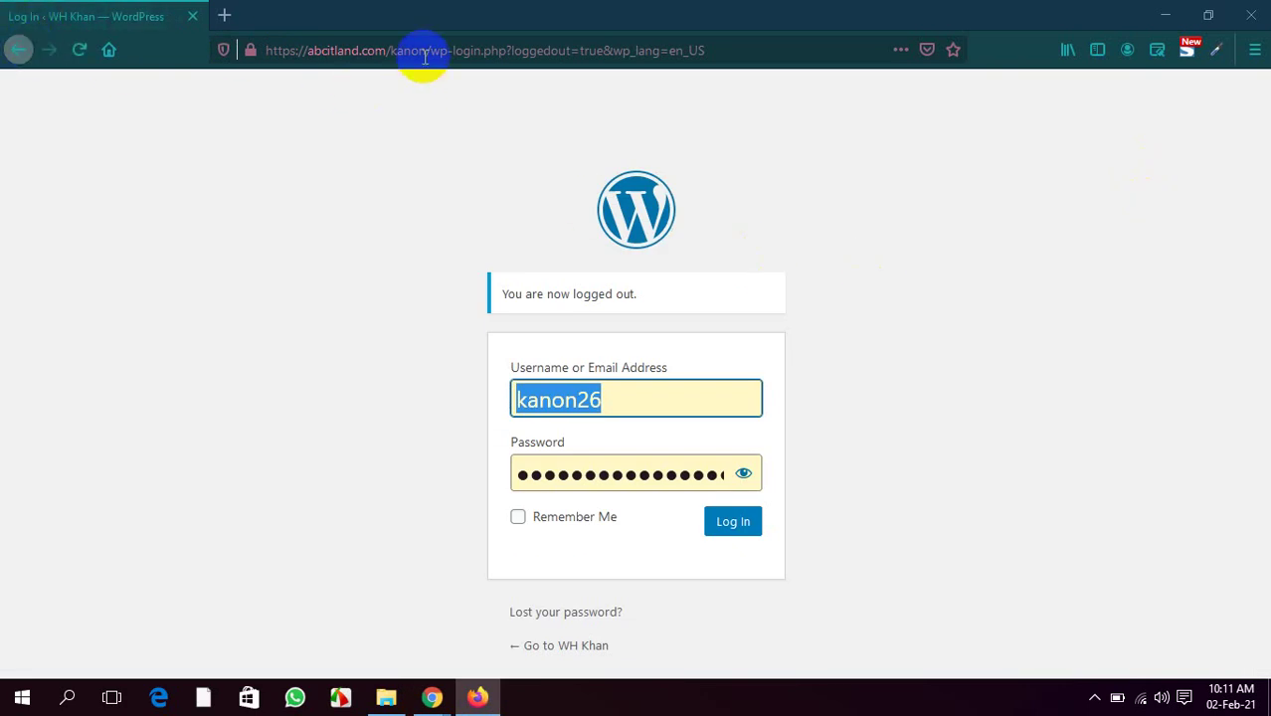
click(396, 51)
click(393, 50)
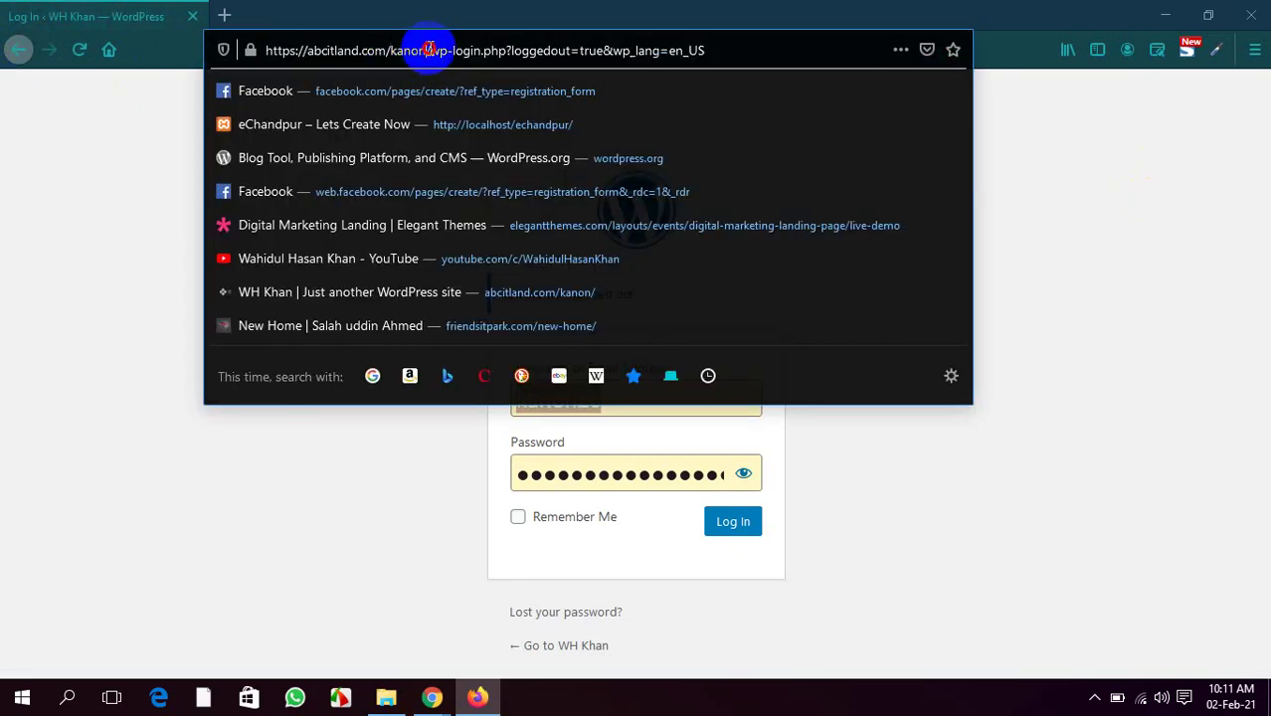
drag(428, 50, 977, 106)
key(BackSpace)
key(Return)
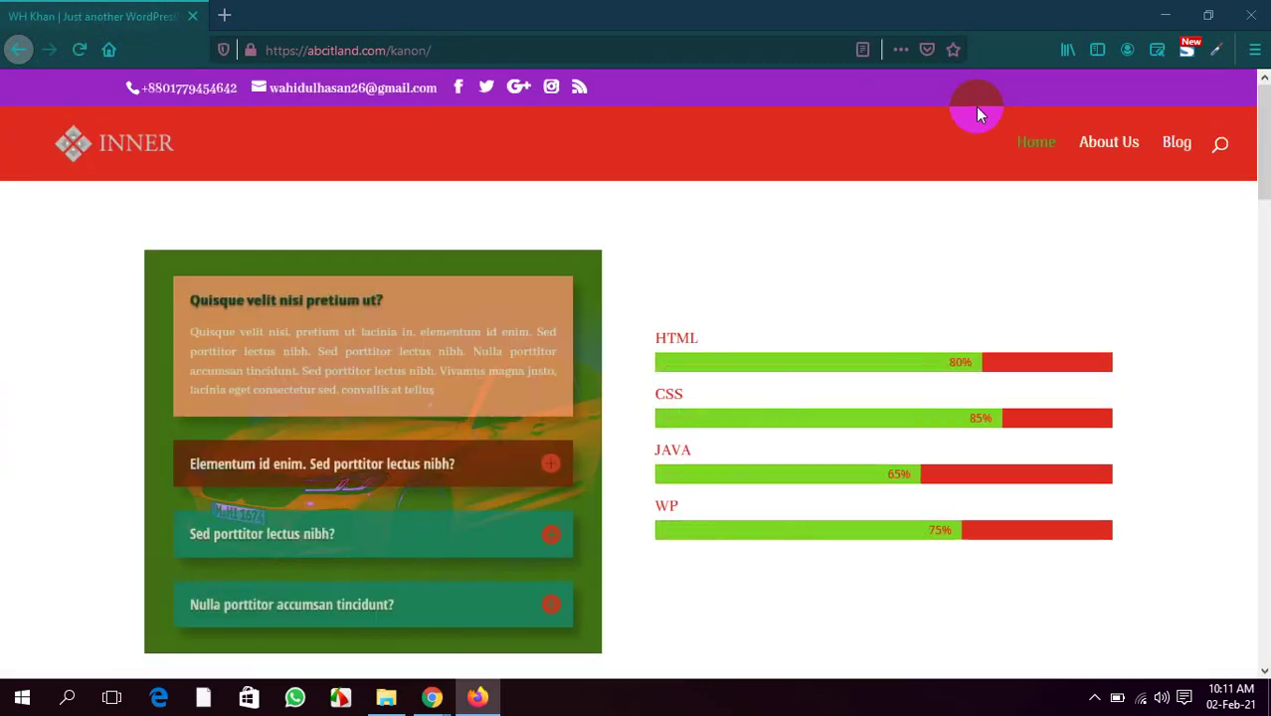
click(1092, 155)
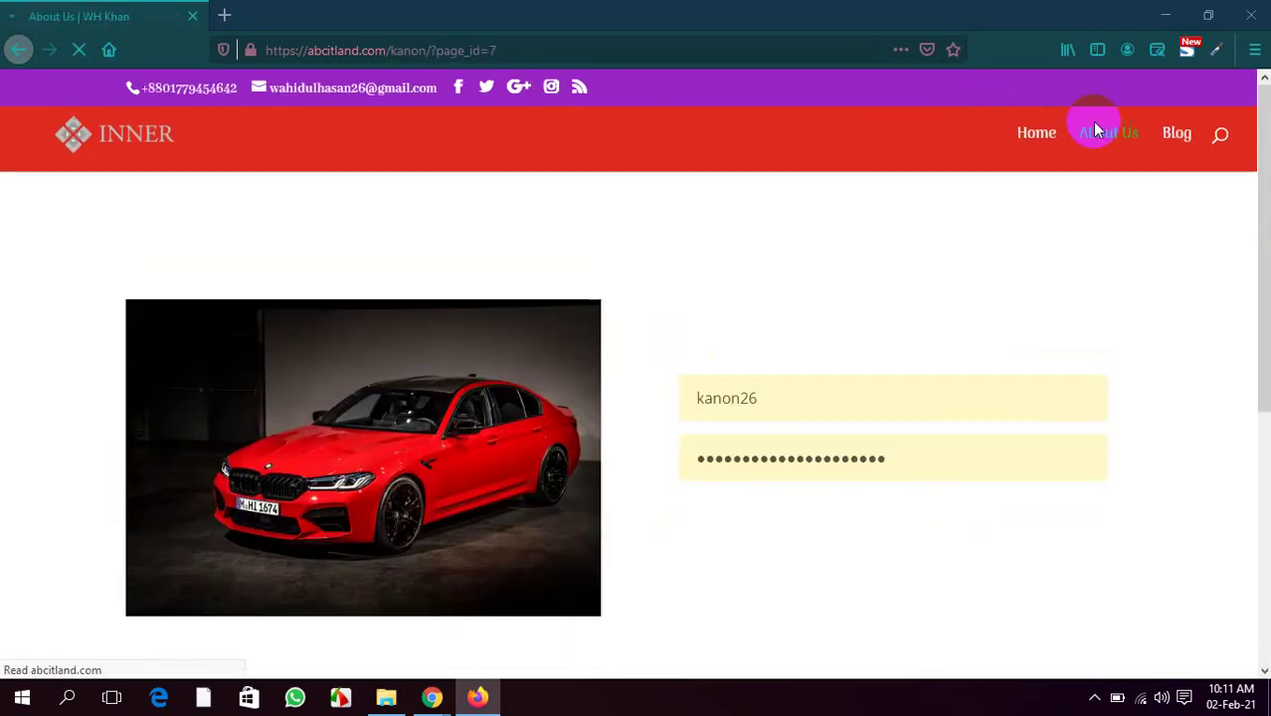
Clear the saved username and password from the LOG IN form
scroll(872, 319, down, 3)
scroll(872, 318, down, 2)
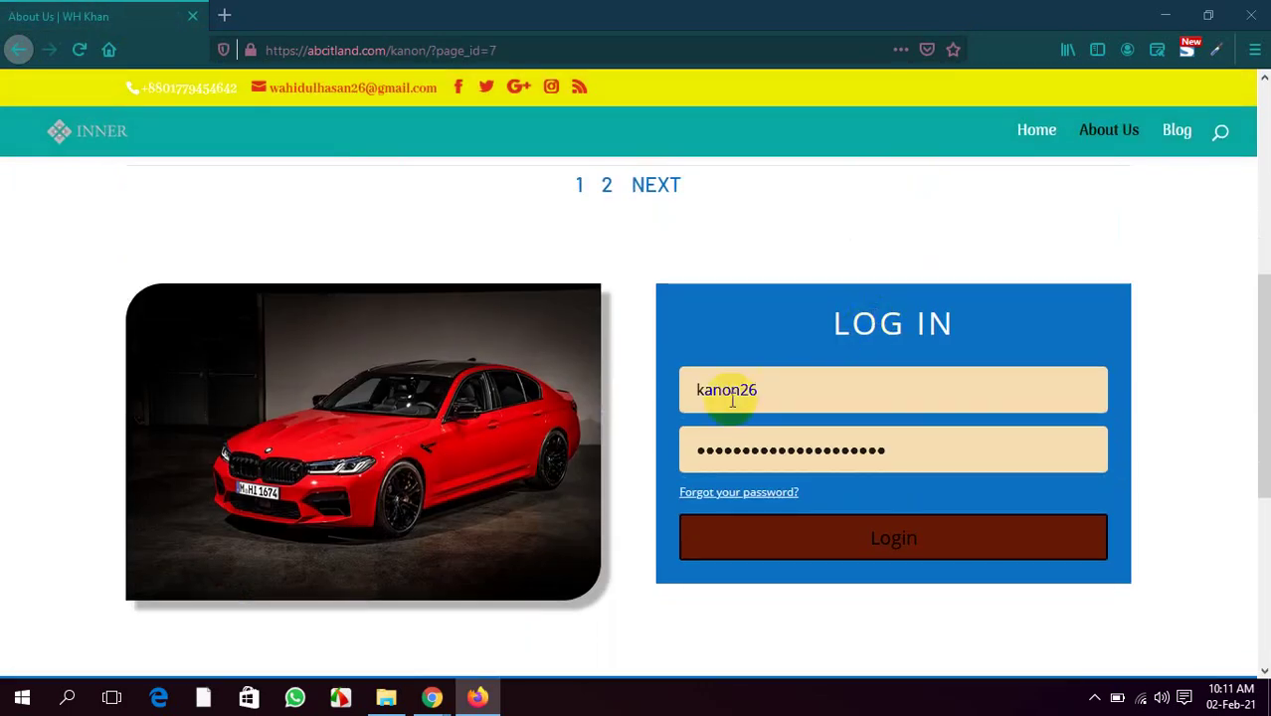
drag(756, 389, 603, 376)
key(BackSpace)
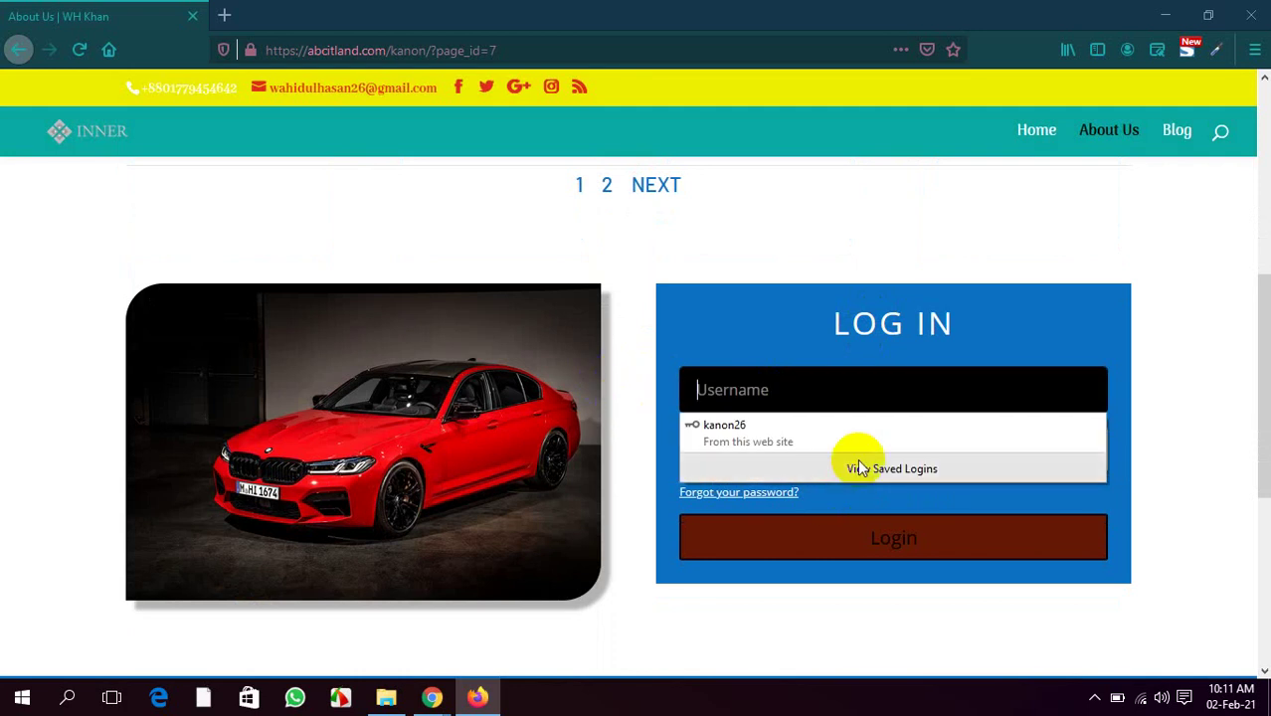
click(1205, 497)
drag(923, 459, 526, 446)
key(BackSpace)
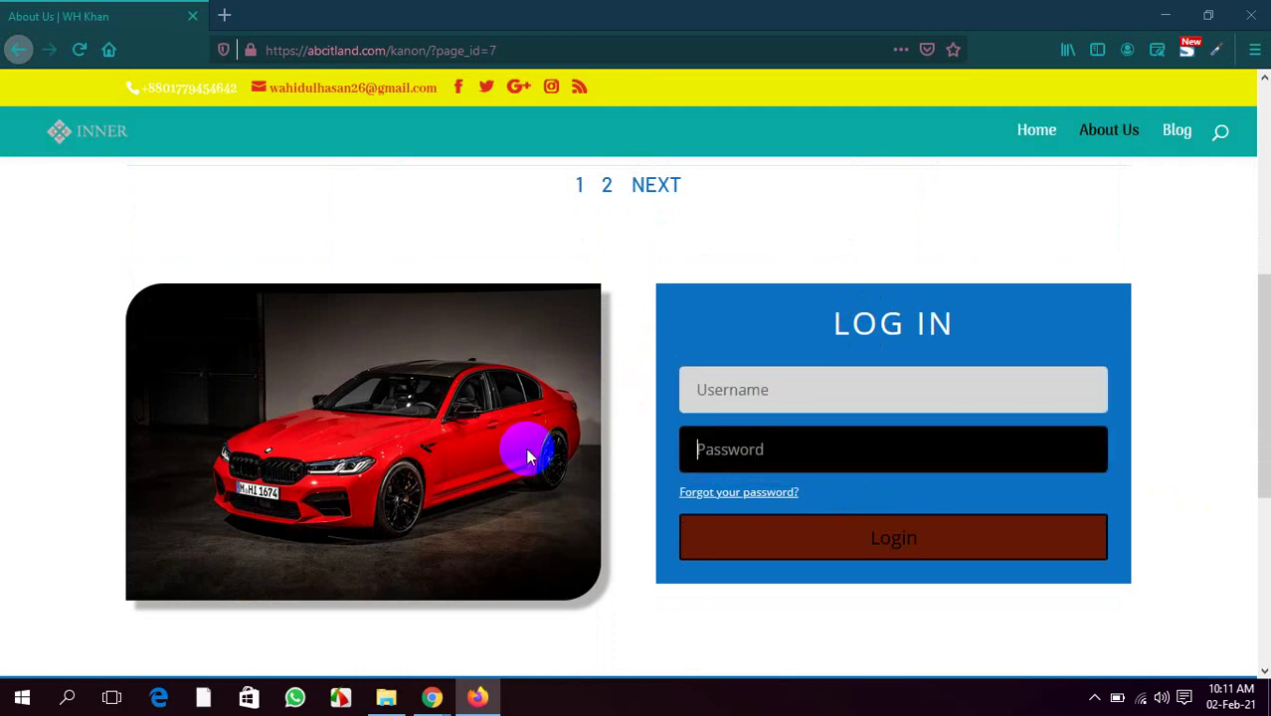
Enter the username and password, log in, and decline saving the login
click(739, 387)
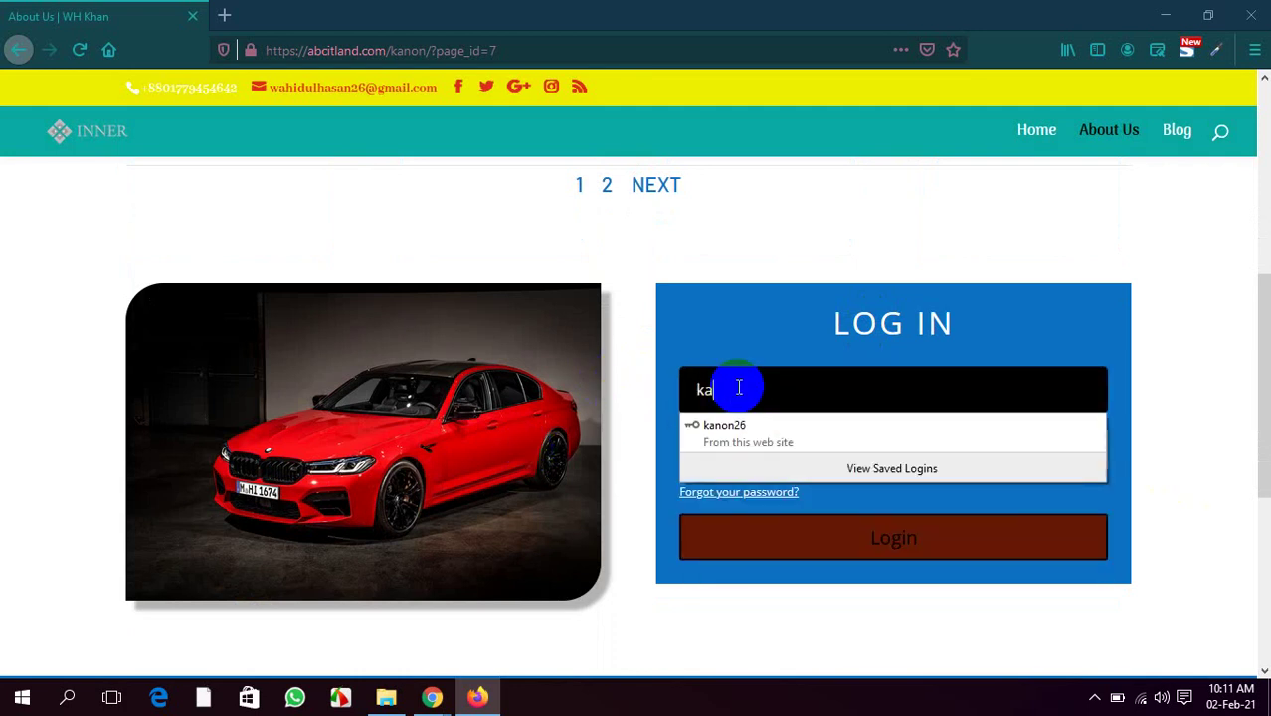
text(kanon)
click(792, 642)
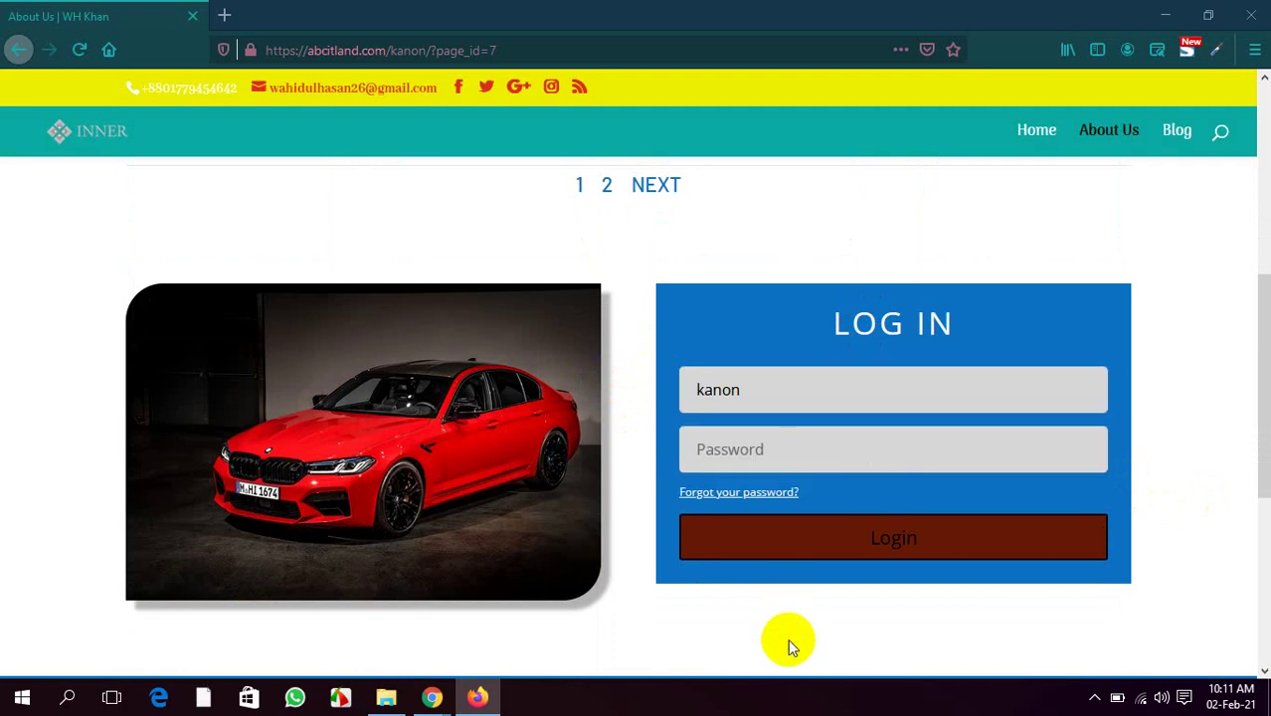
click(759, 448)
text(1)
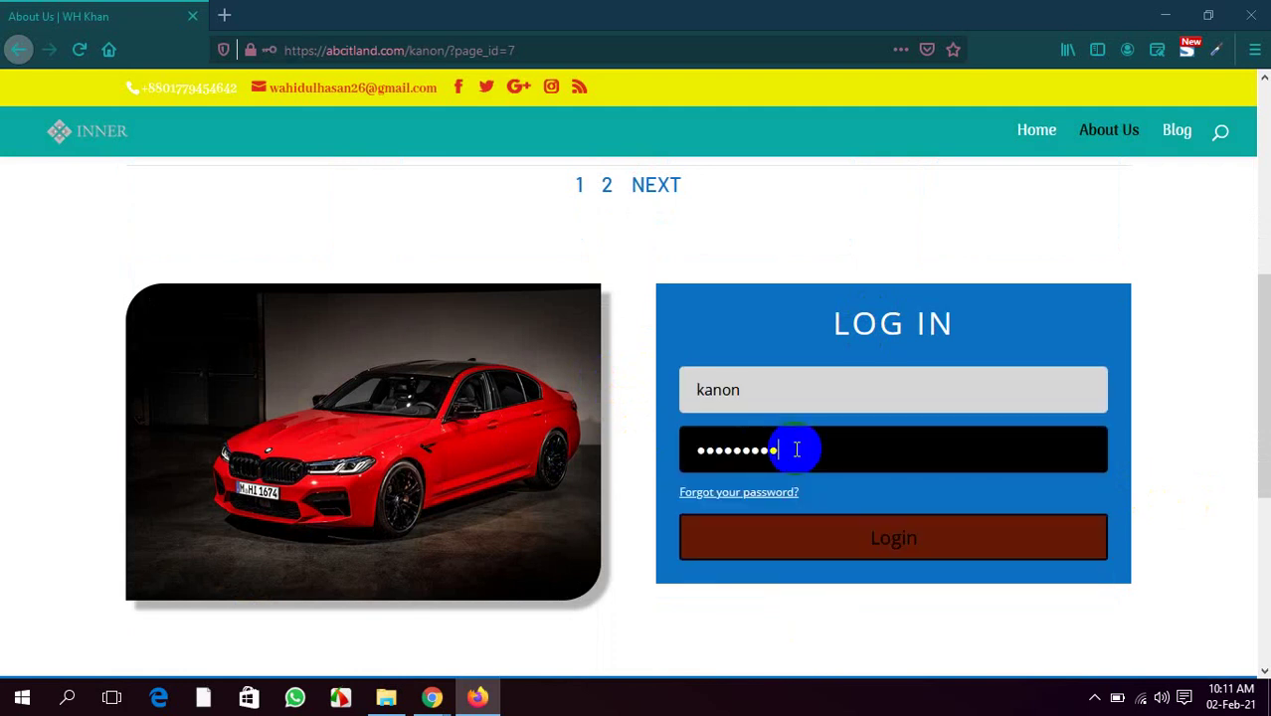
click(866, 540)
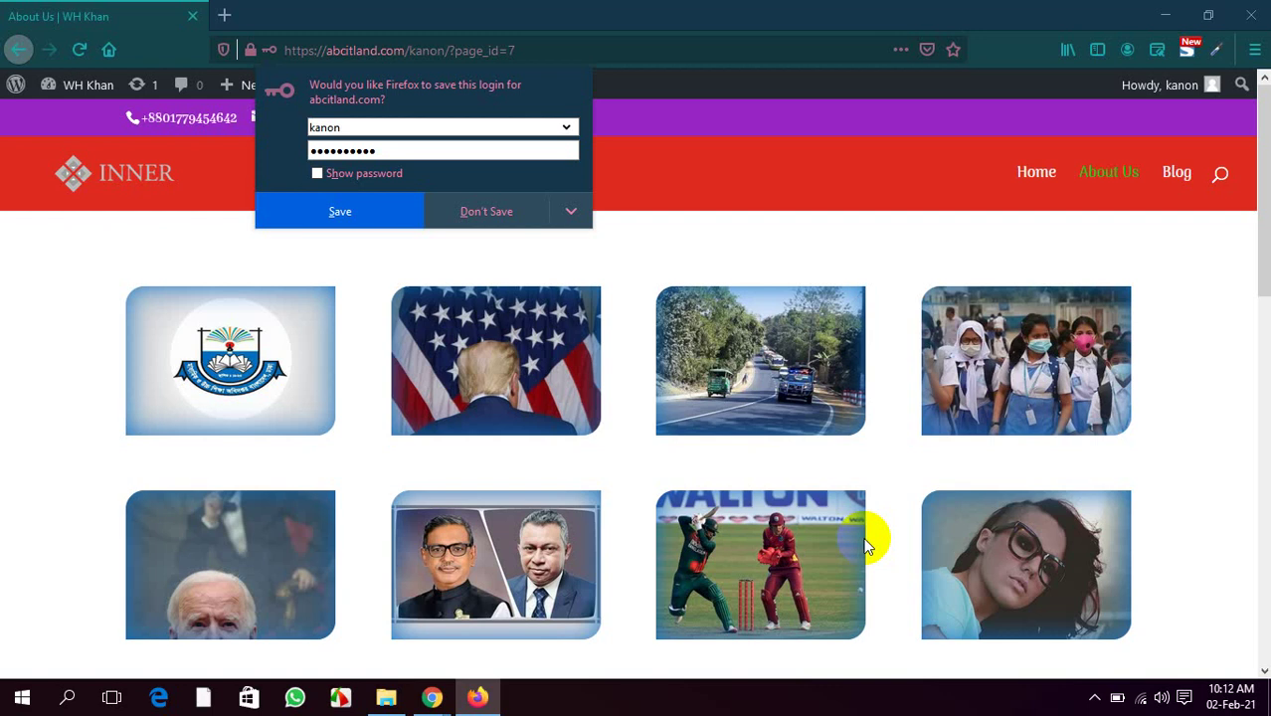
click(474, 213)
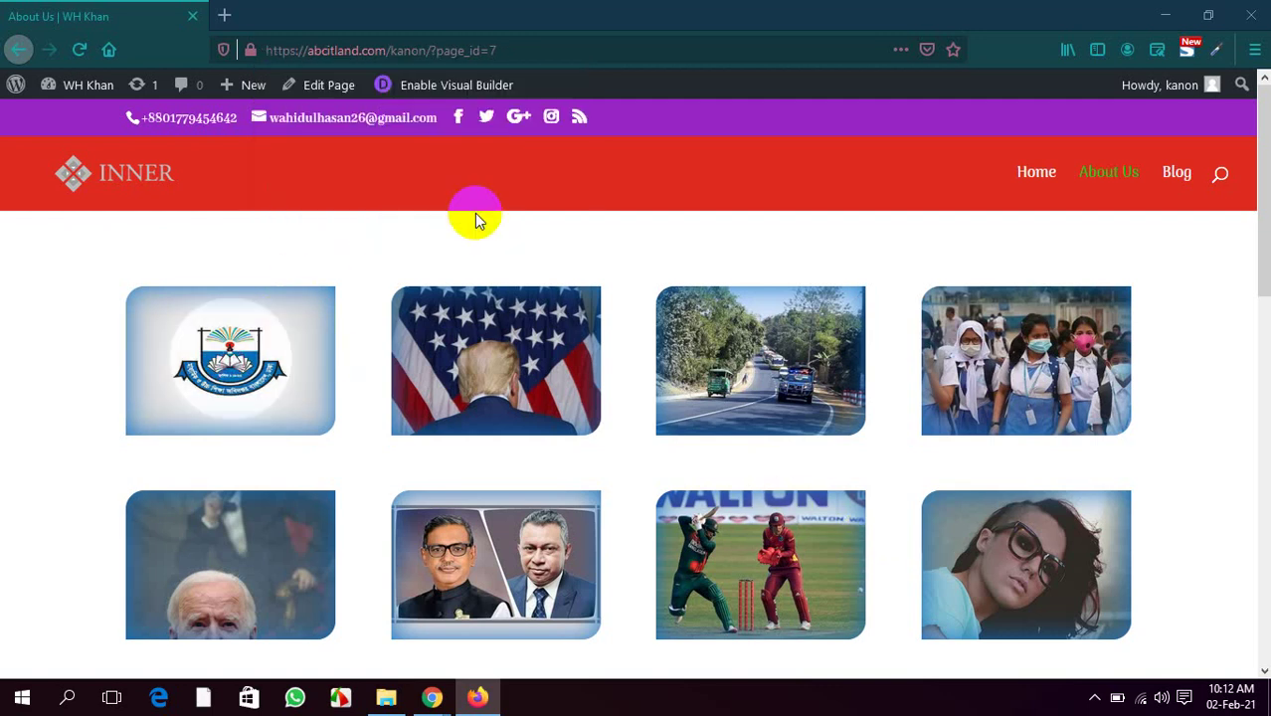
Switch back to the About Us window in Chrome's Divi Visual Builder
mouse_move(432, 697)
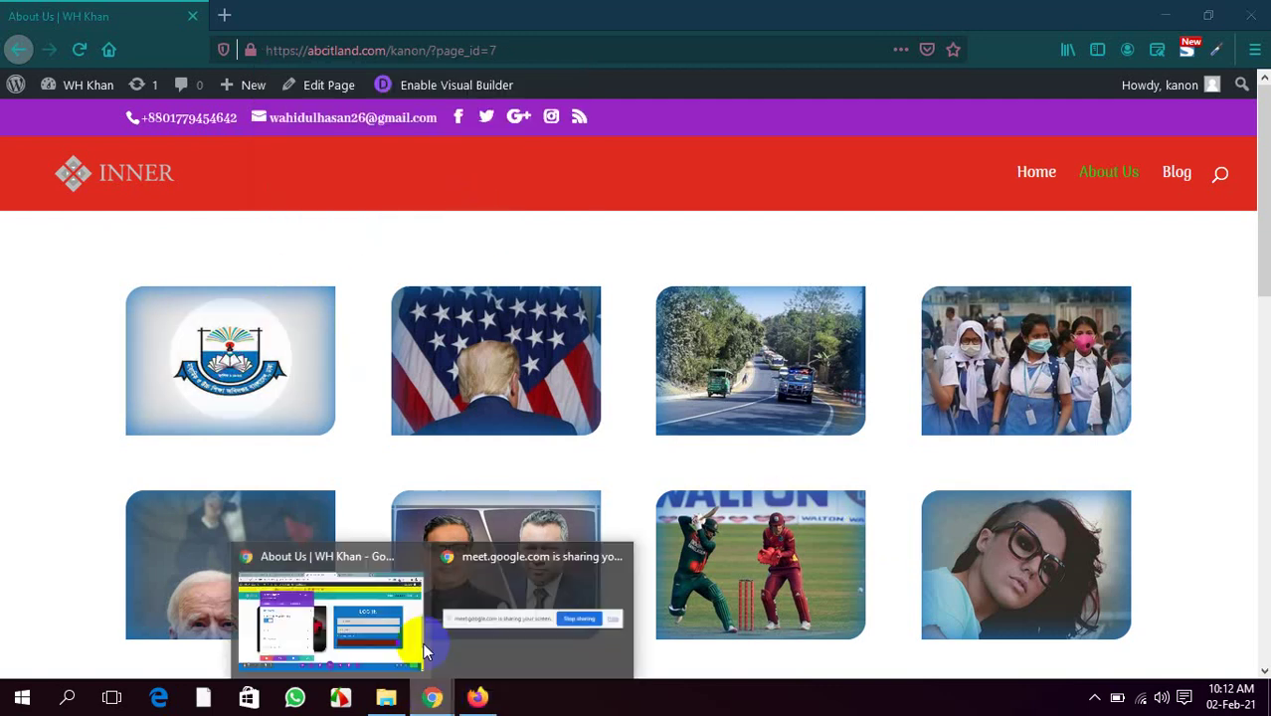
click(398, 622)
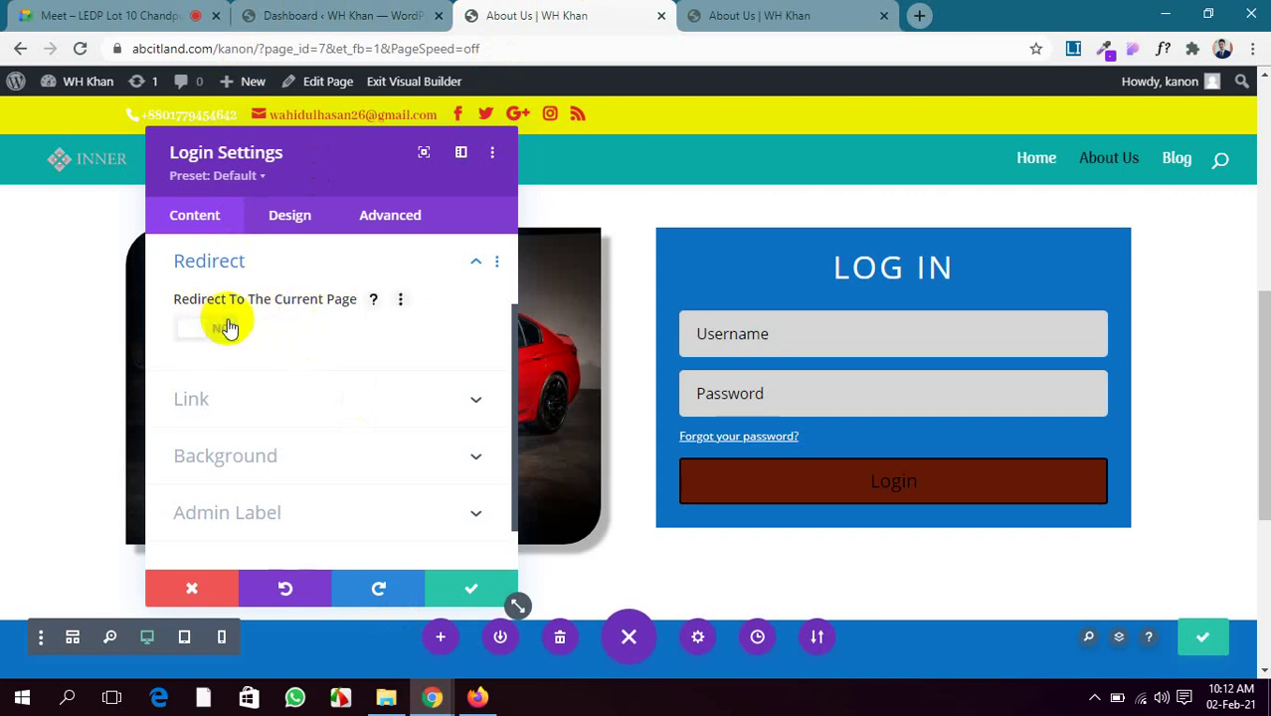
Confirm the login module changes and close Login Settings
click(457, 595)
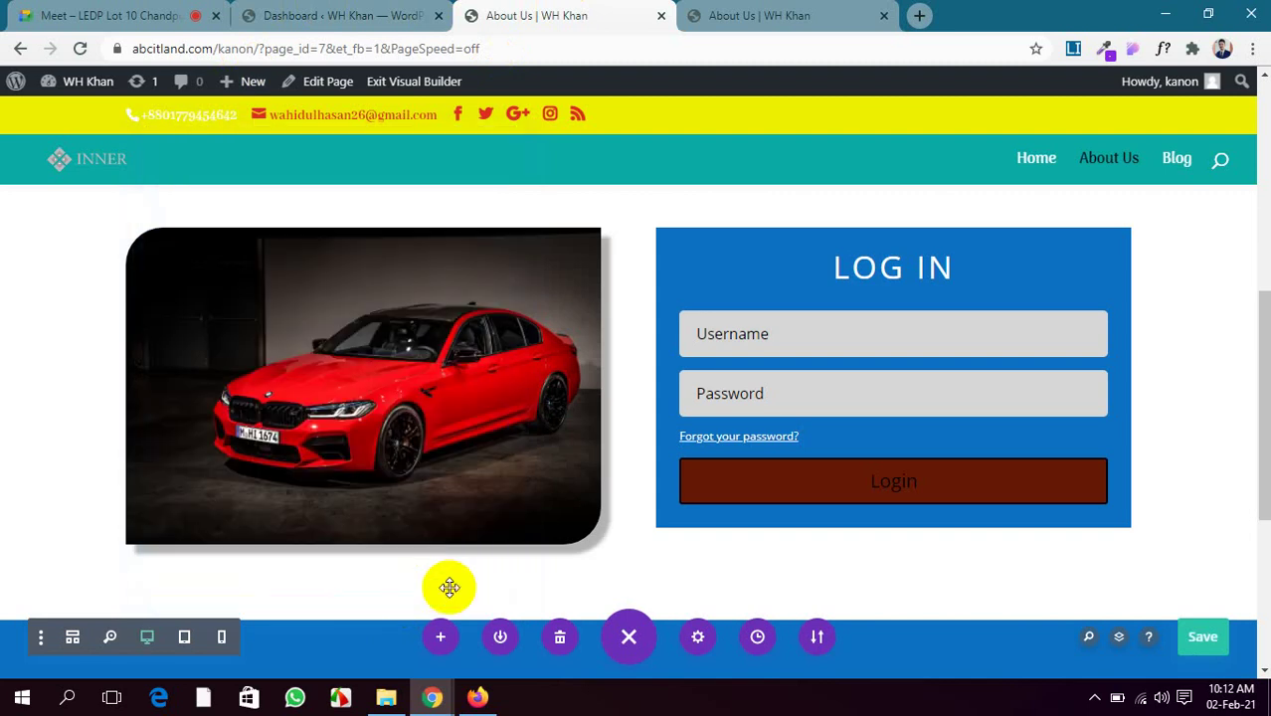
scroll(488, 503, down, 5)
scroll(490, 510, up, 10)
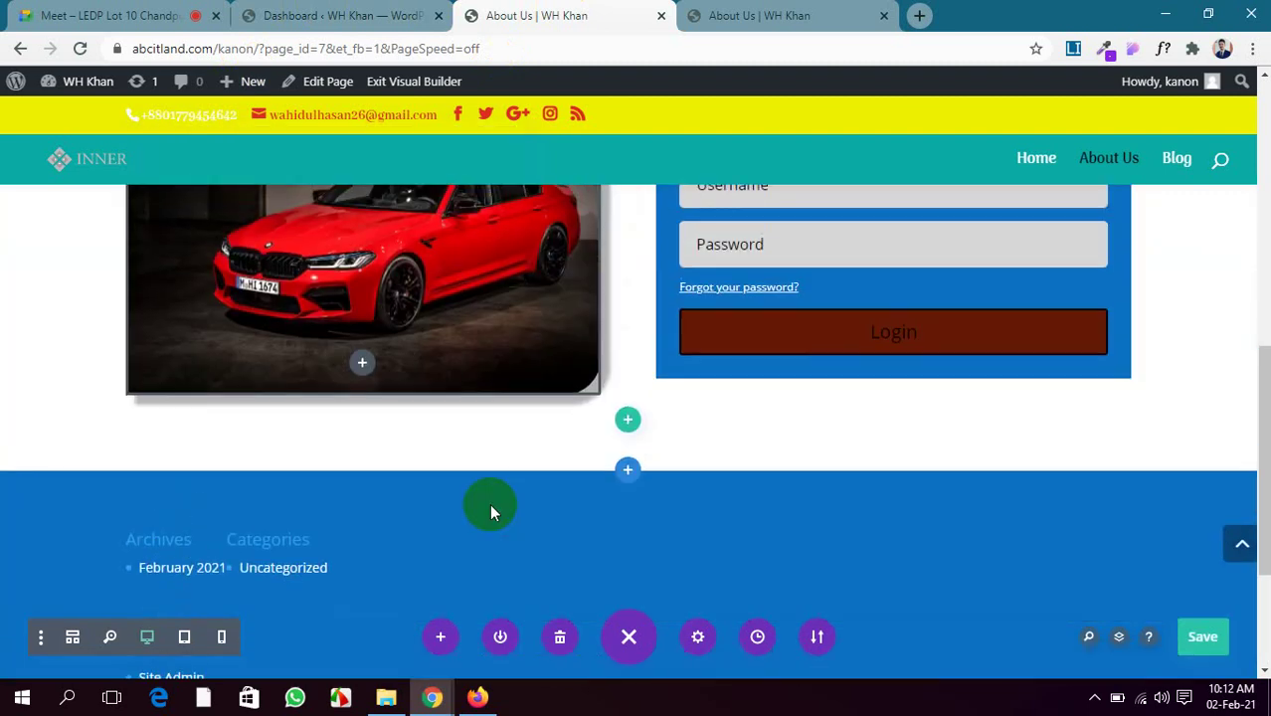
scroll(491, 510, down, 3)
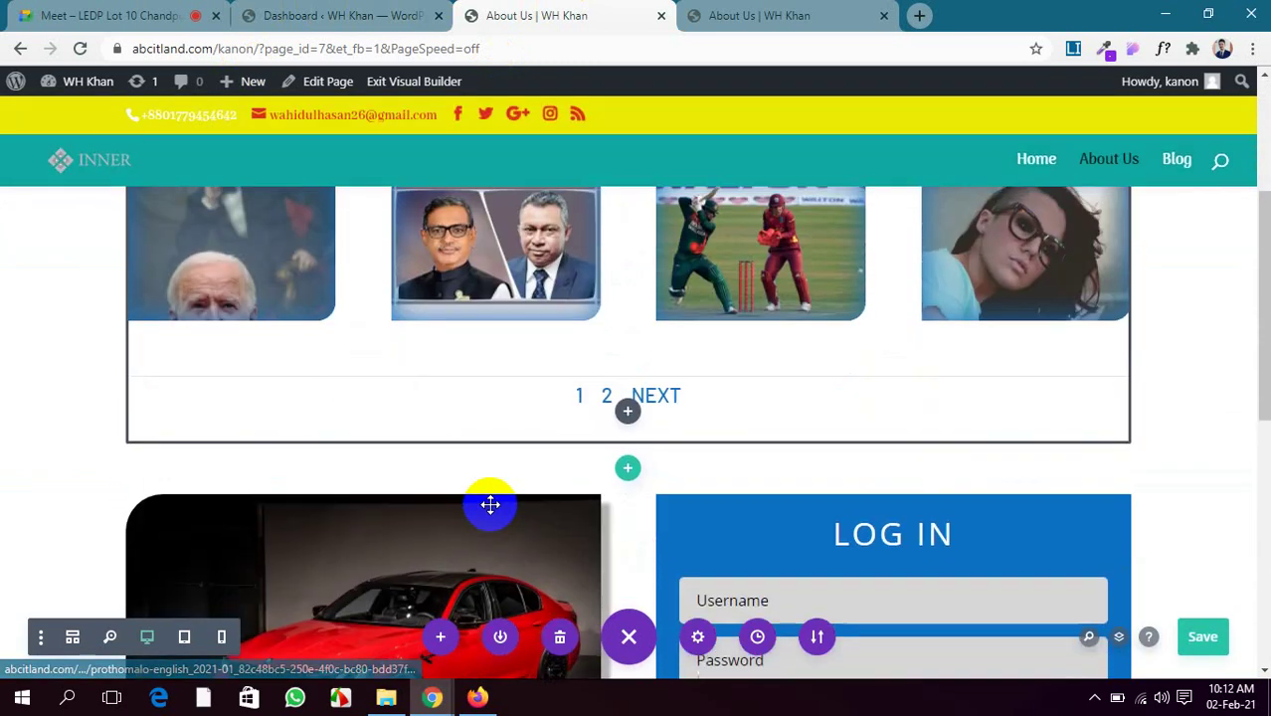
scroll(491, 505, up, 2)
scroll(491, 509, up, 2)
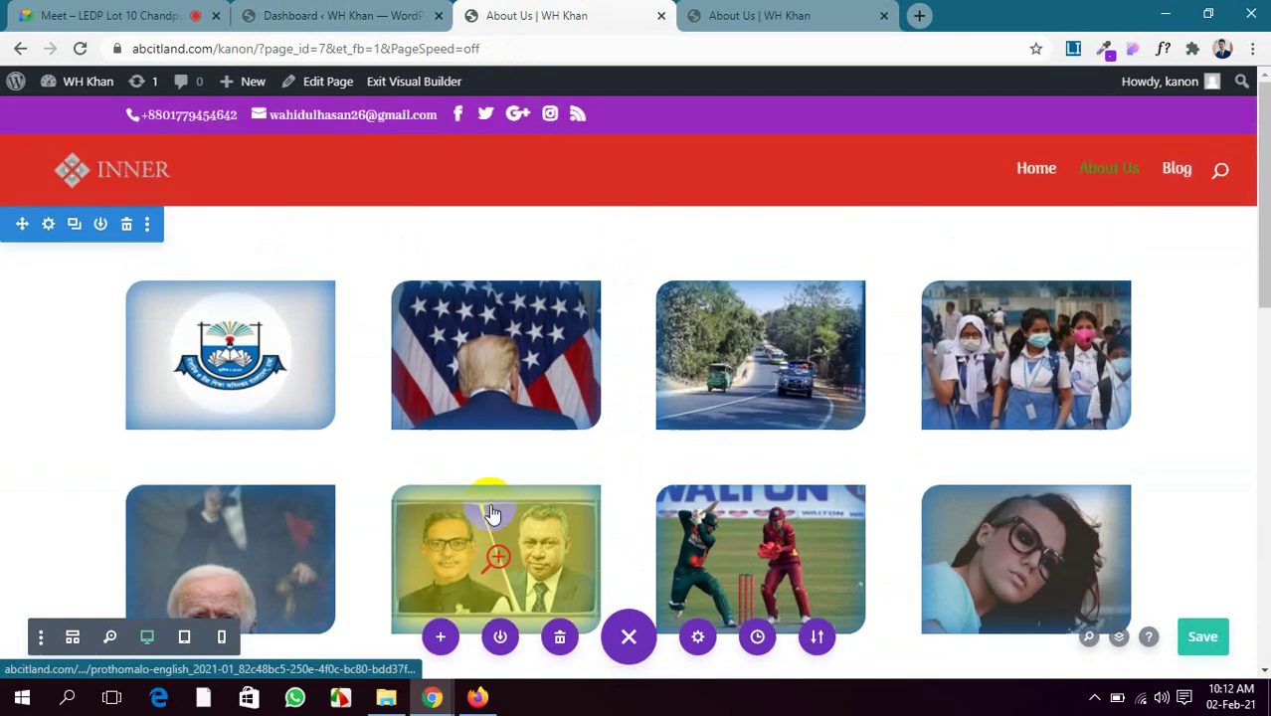
scroll(146, 438, down, 1)
scroll(148, 437, up, 1)
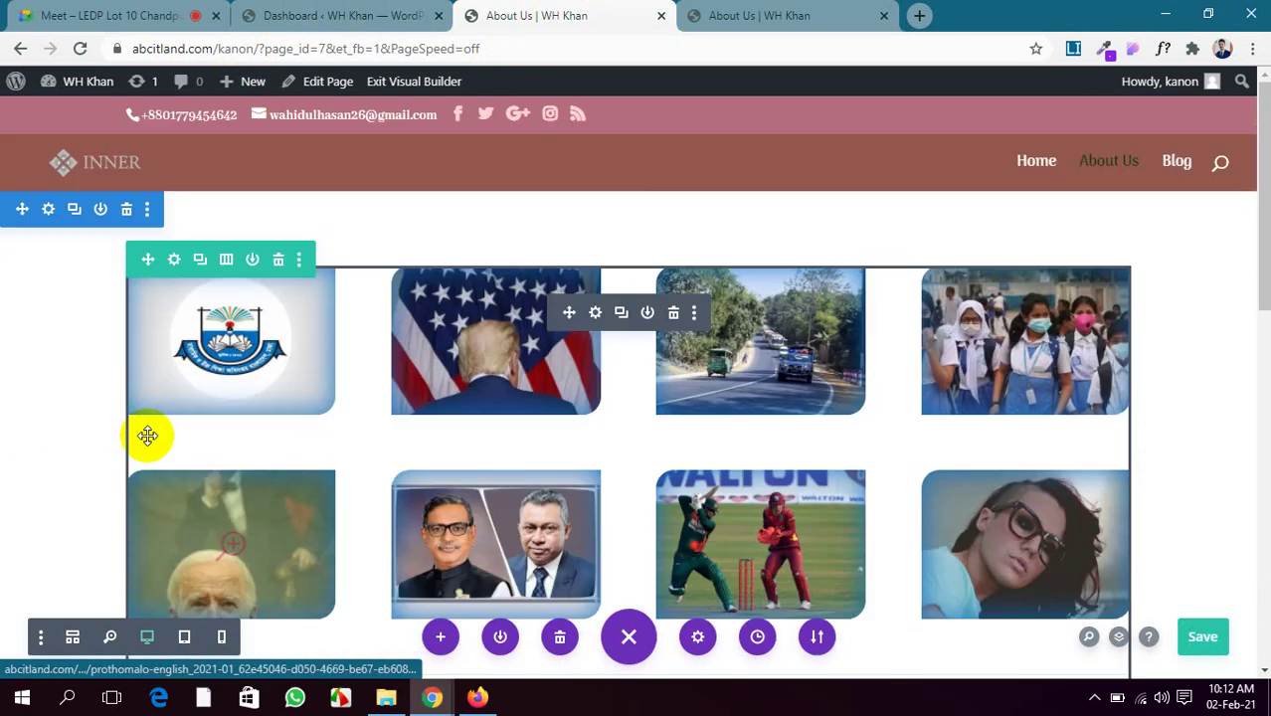
scroll(149, 361, down, 1)
scroll(189, 298, down, 3)
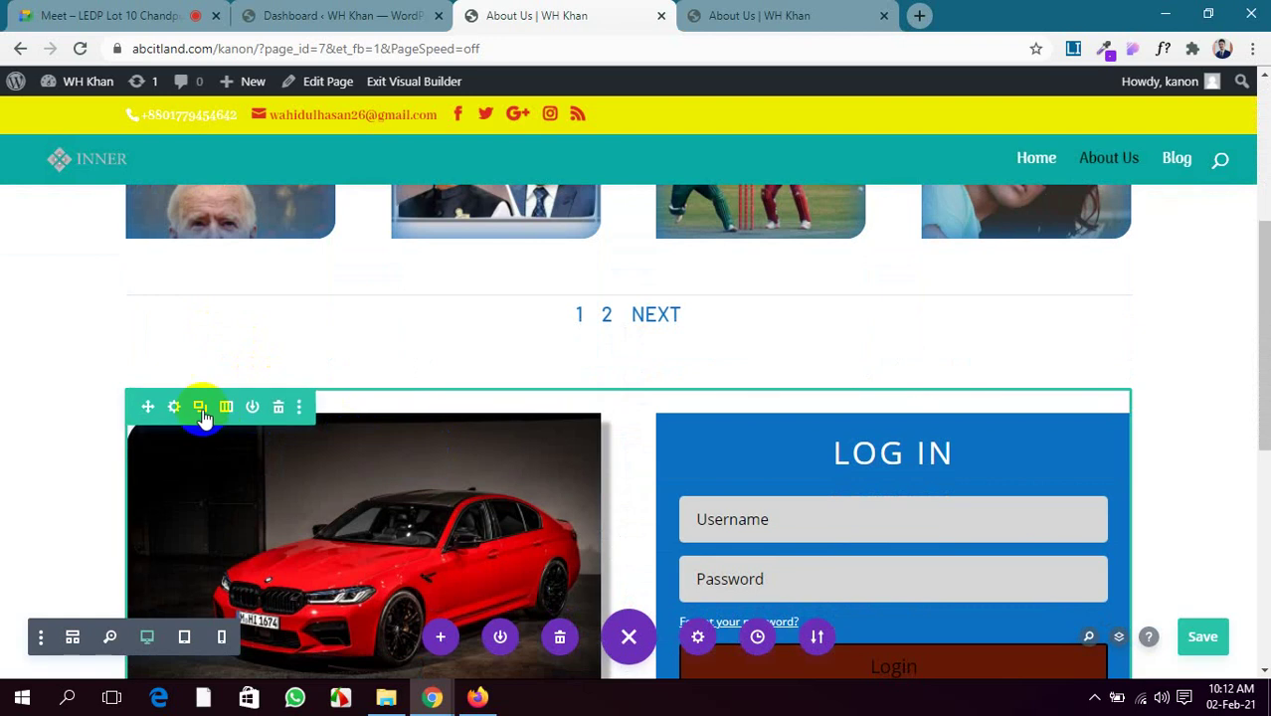
Open the car-and-login row's settings on its Content options
click(174, 410)
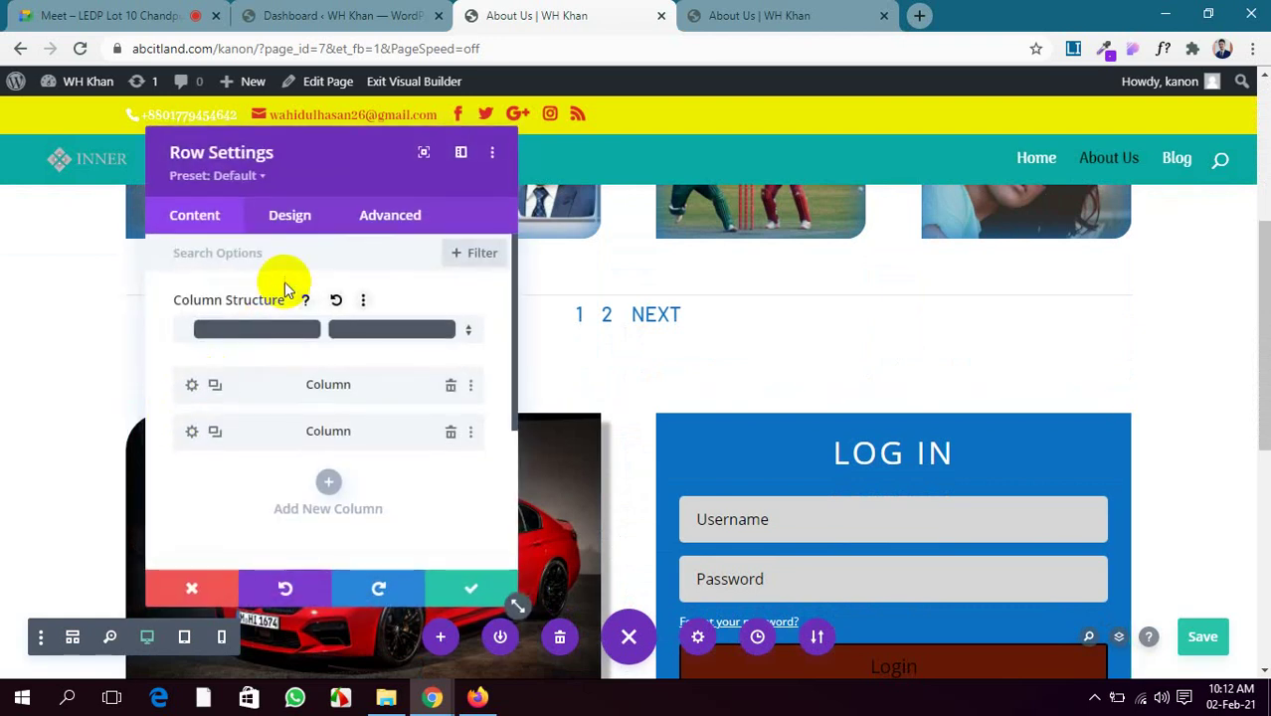
click(271, 232)
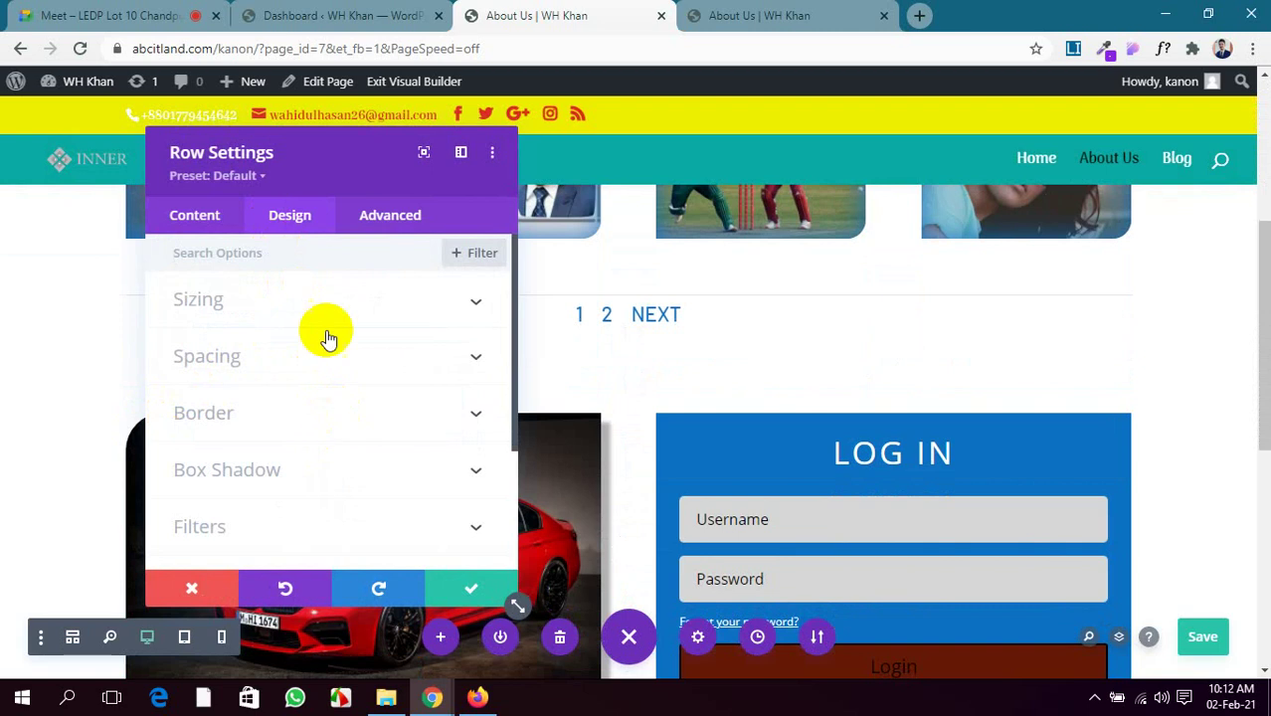
click(187, 217)
scroll(283, 478, down, 3)
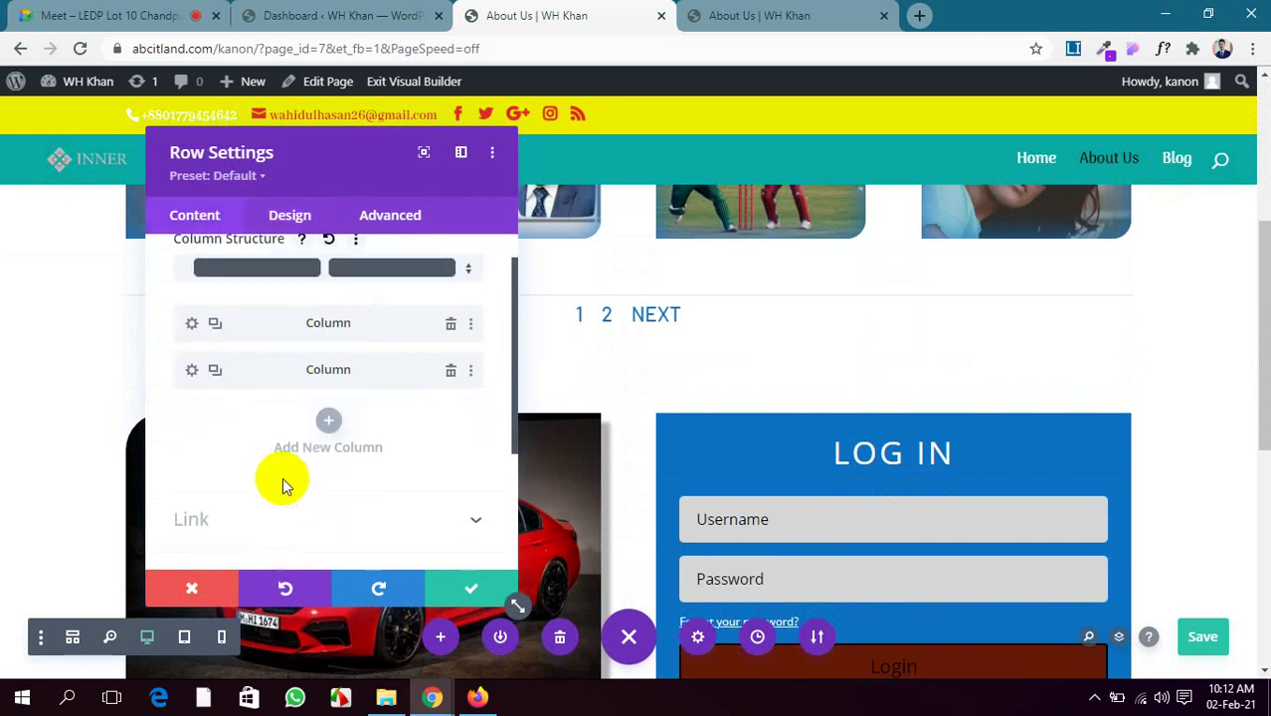
scroll(299, 447, down, 1)
Give the car-and-login row a dark-red #5a0c1c background colour
click(342, 397)
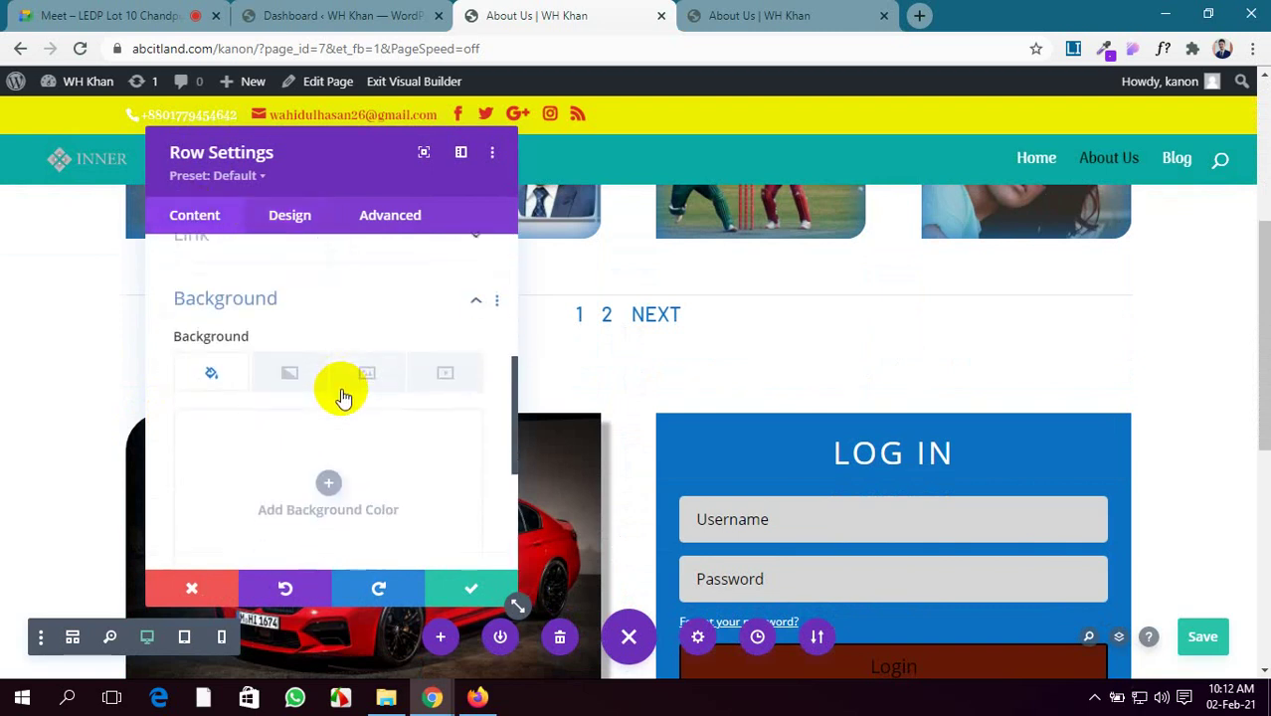
click(322, 482)
scroll(294, 507, down, 4)
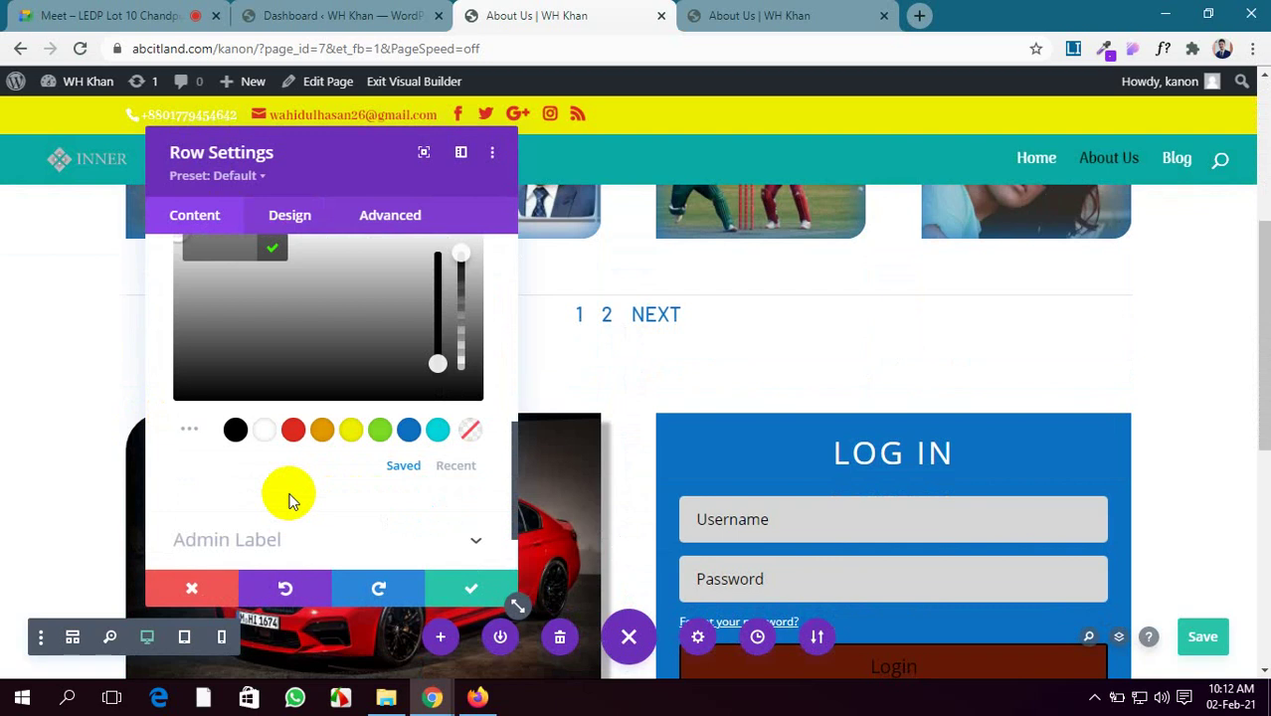
click(236, 432)
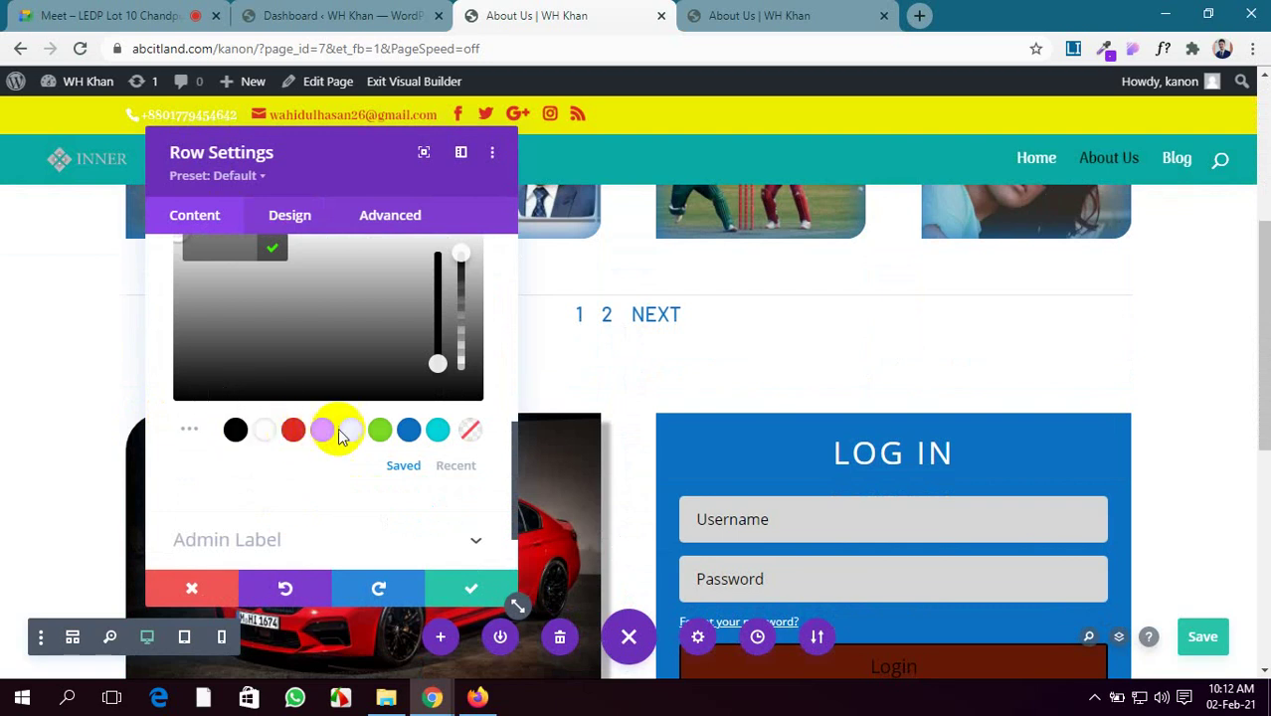
click(189, 430)
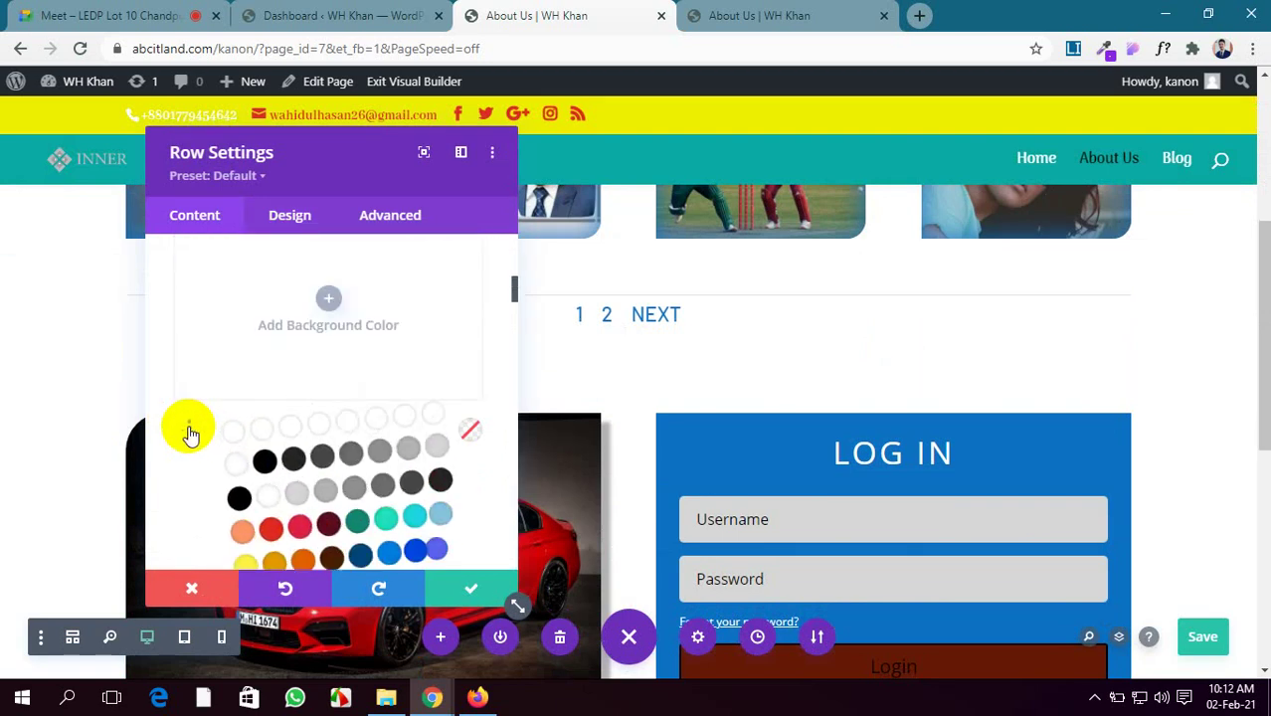
scroll(291, 442, down, 2)
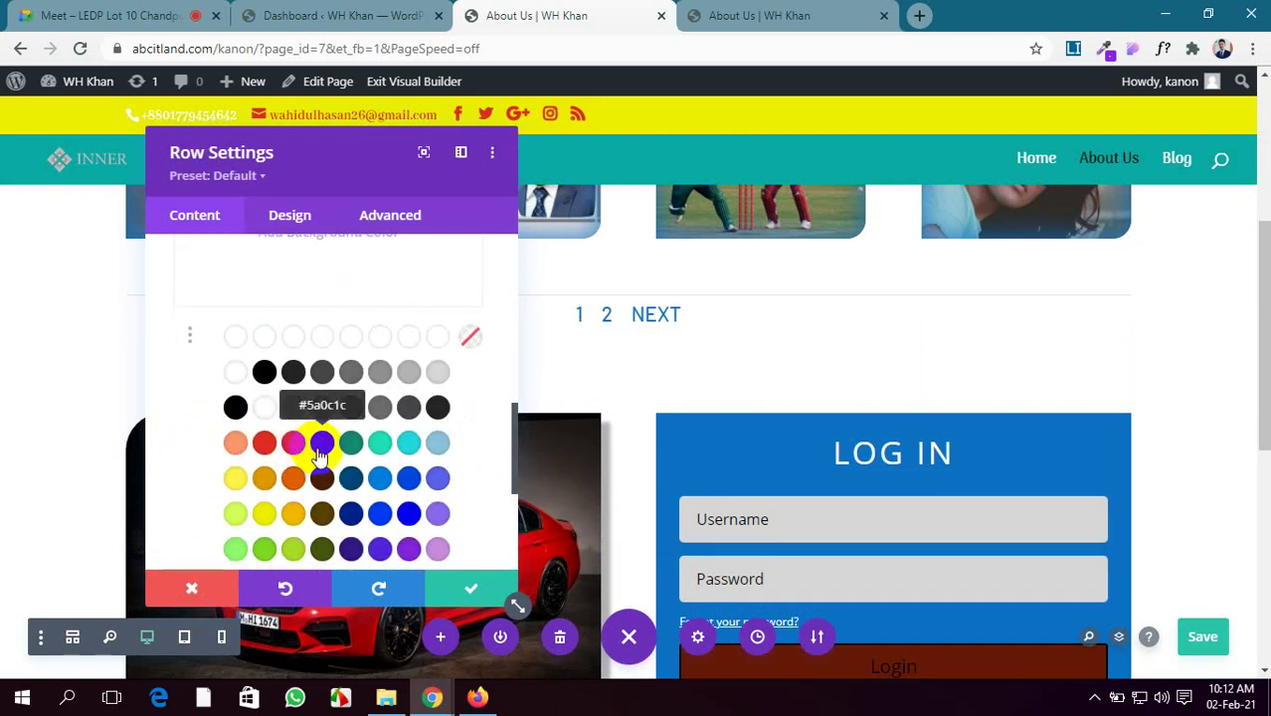
click(320, 454)
scroll(637, 492, down, 3)
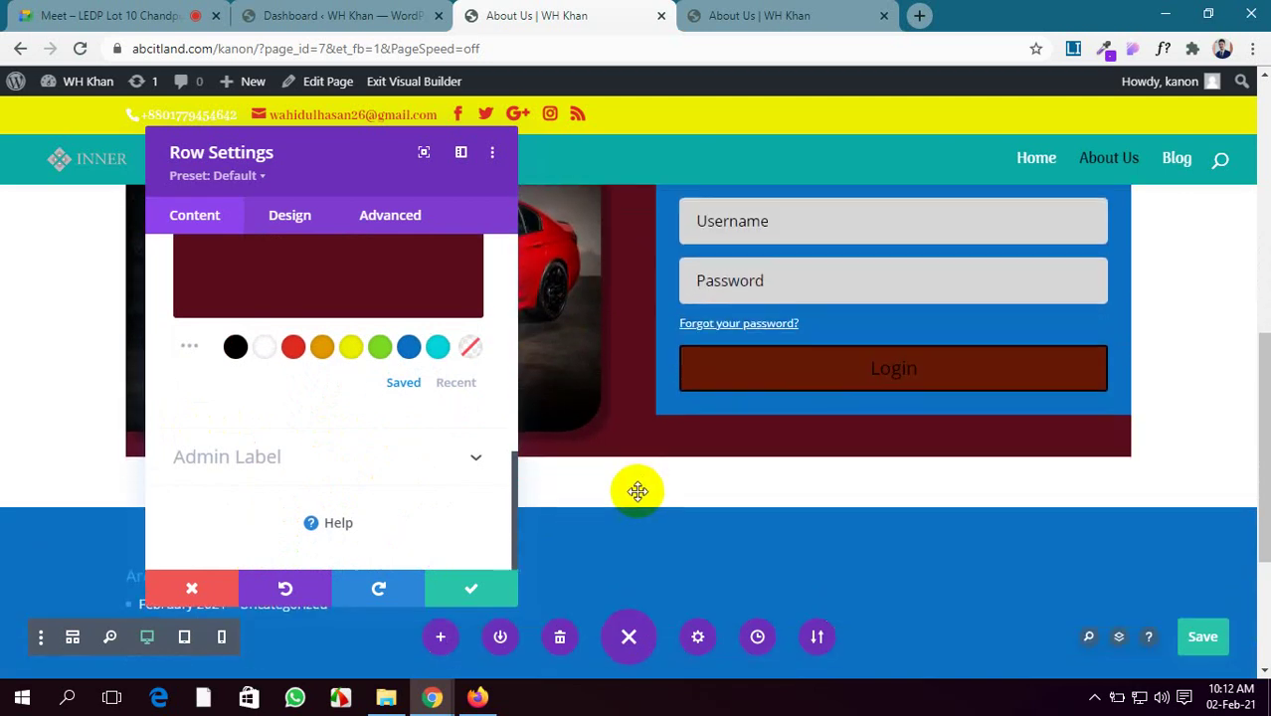
scroll(638, 492, up, 2)
click(311, 225)
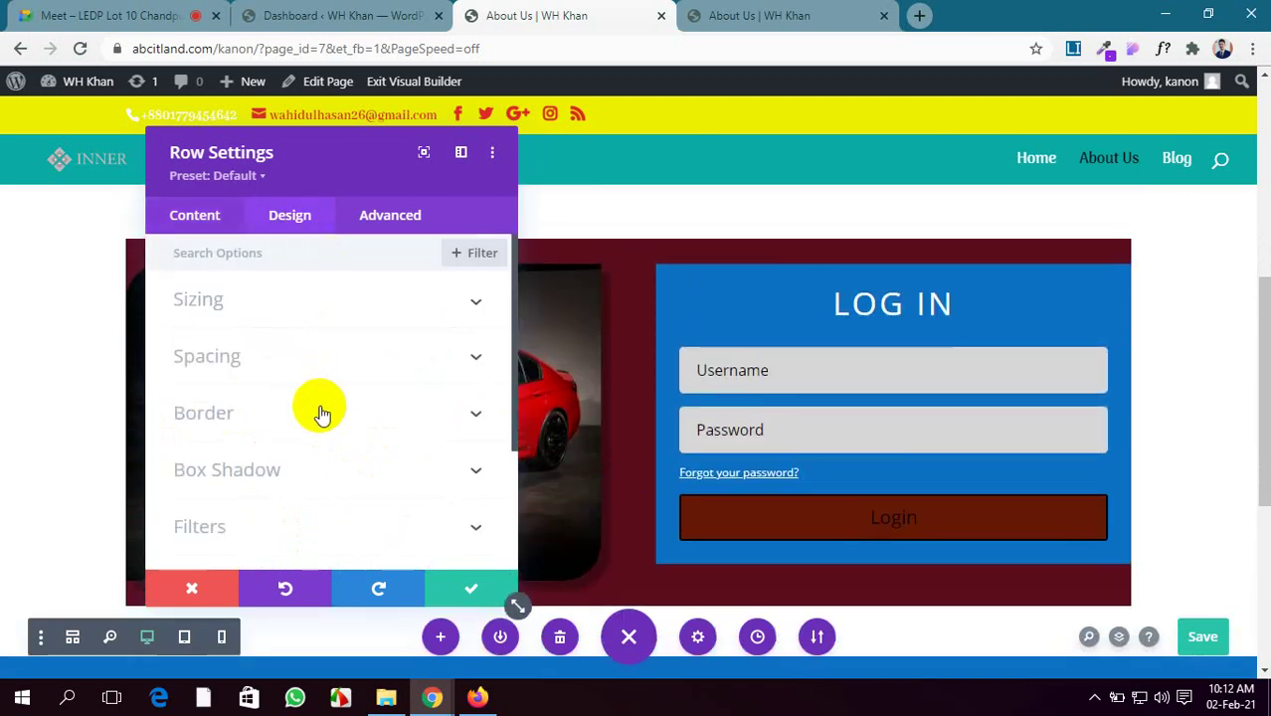
Set the row's top/bottom and left/right padding to 50px
scroll(323, 422, down, 2)
scroll(437, 470, down, 1)
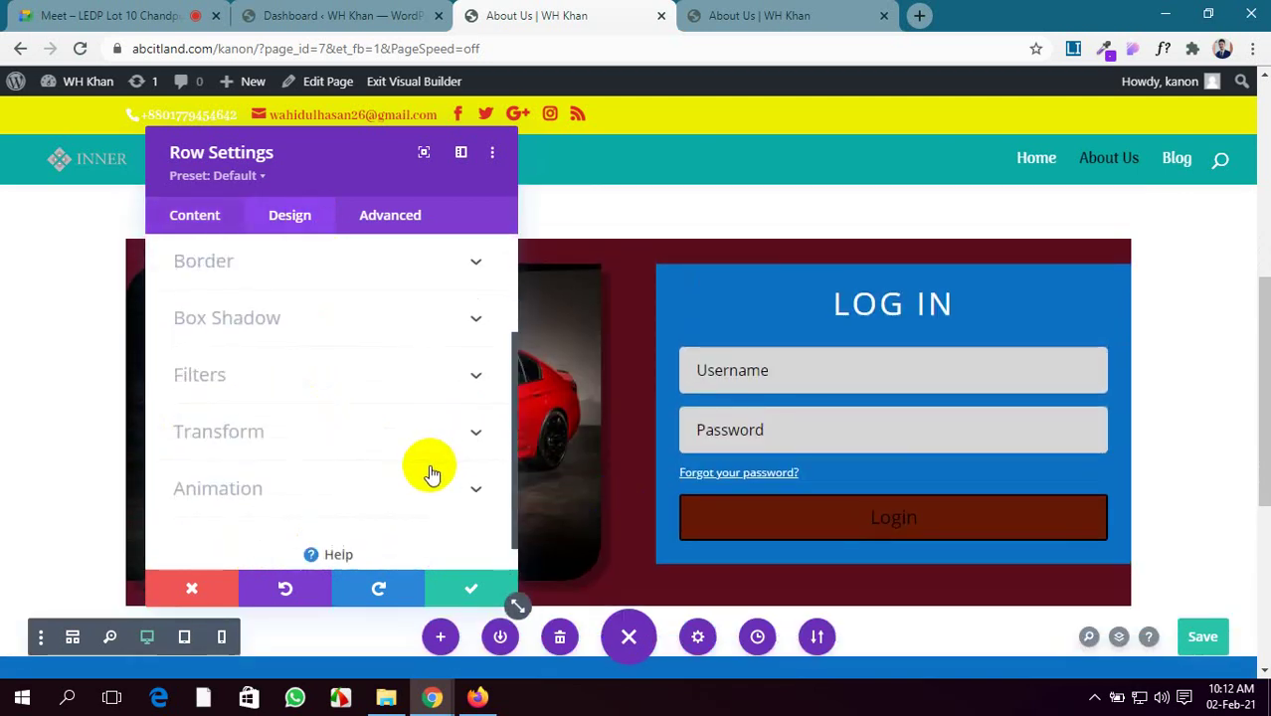
scroll(431, 475, down, 1)
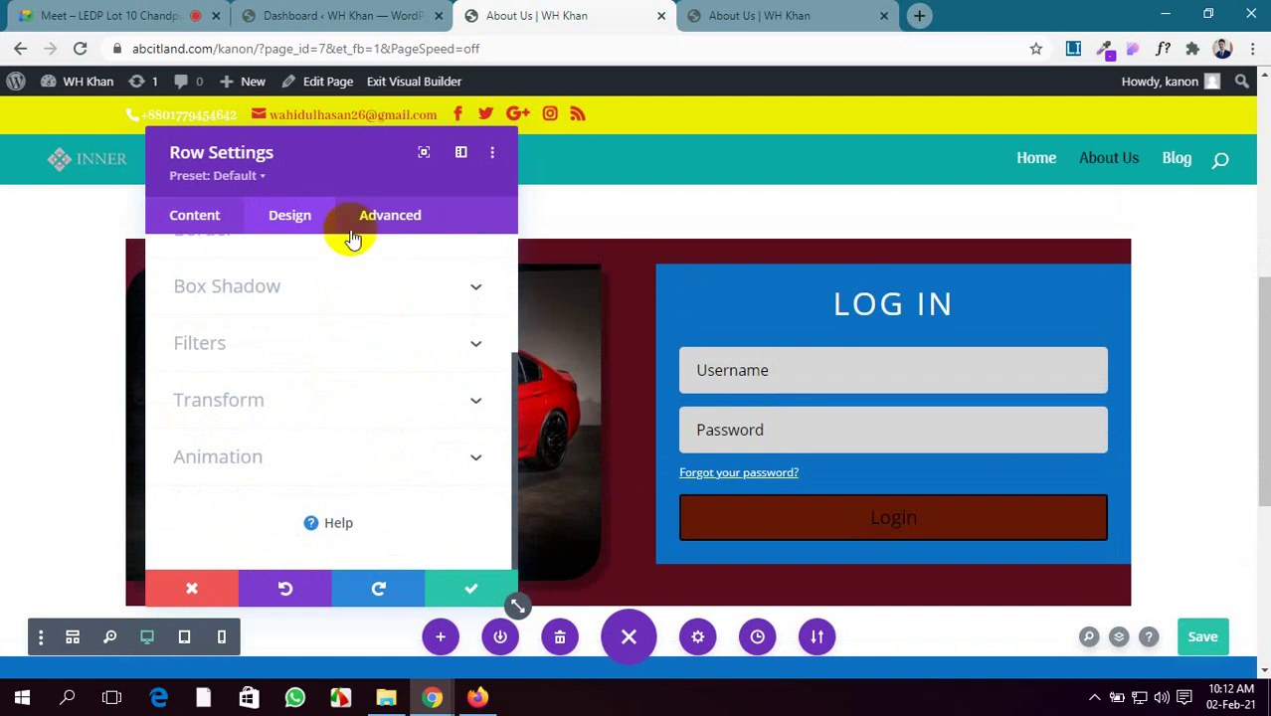
scroll(258, 362, up, 3)
click(373, 360)
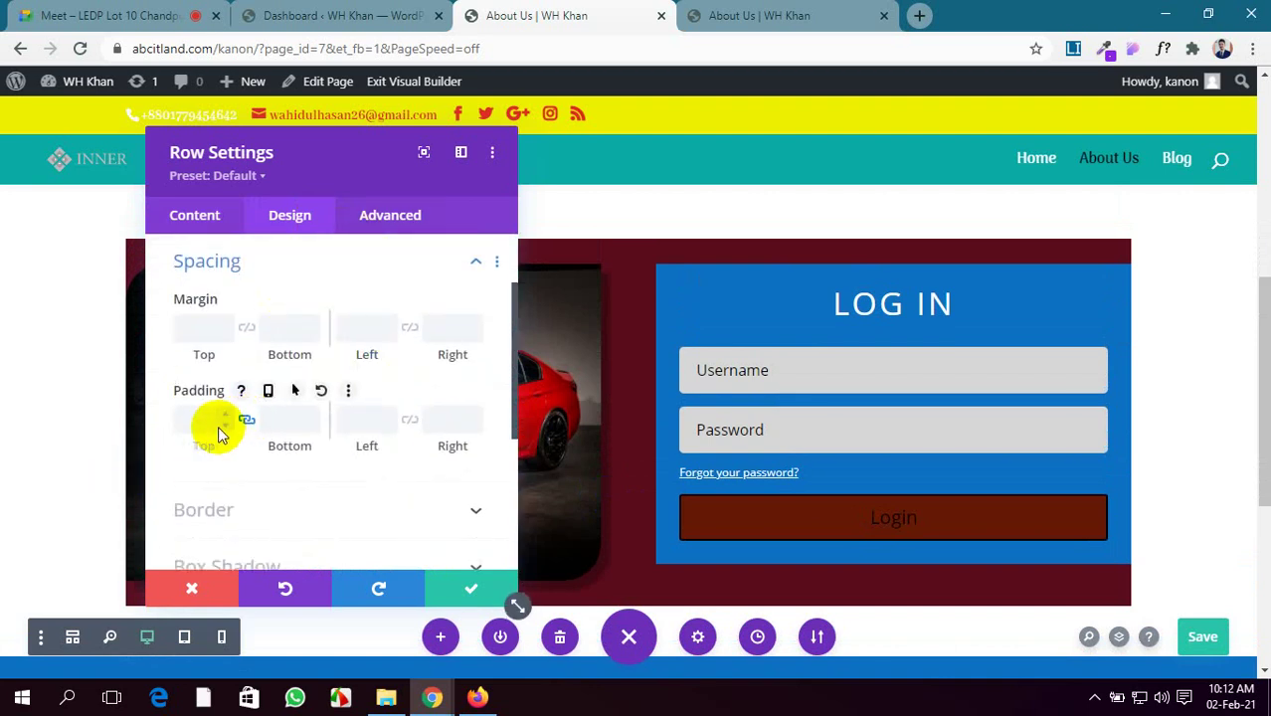
click(198, 422)
text(4)
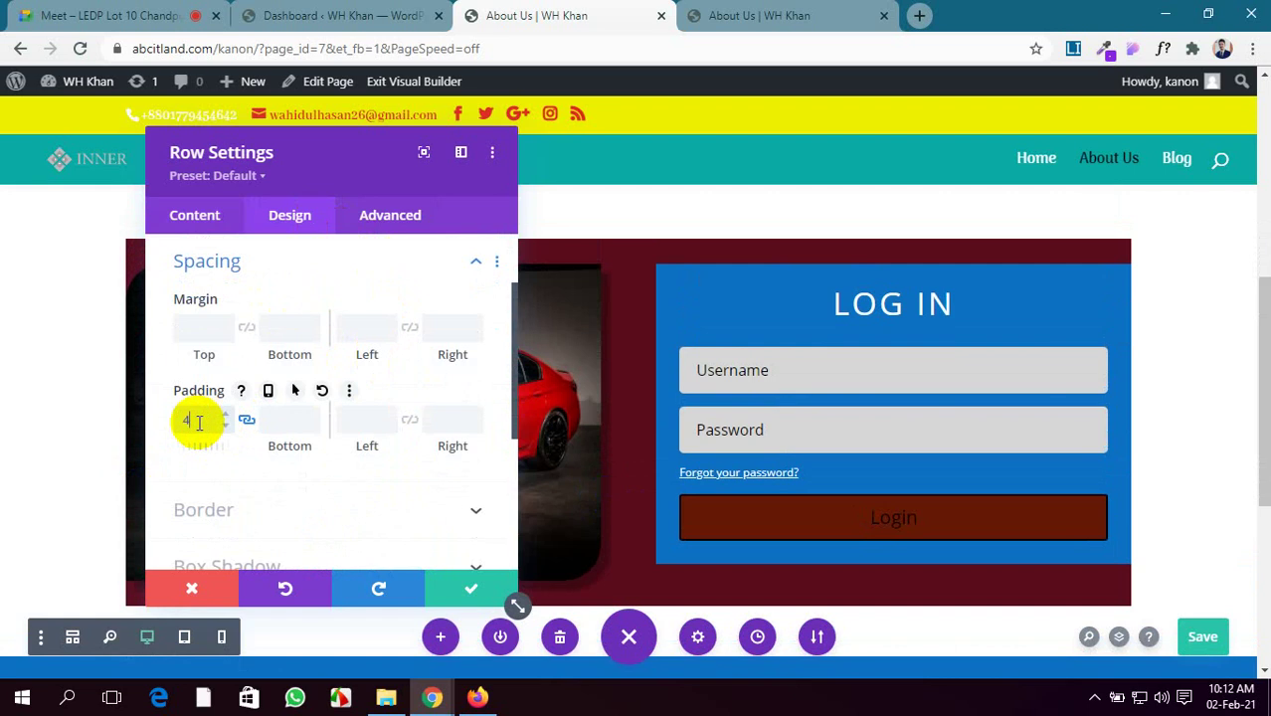
text(px)
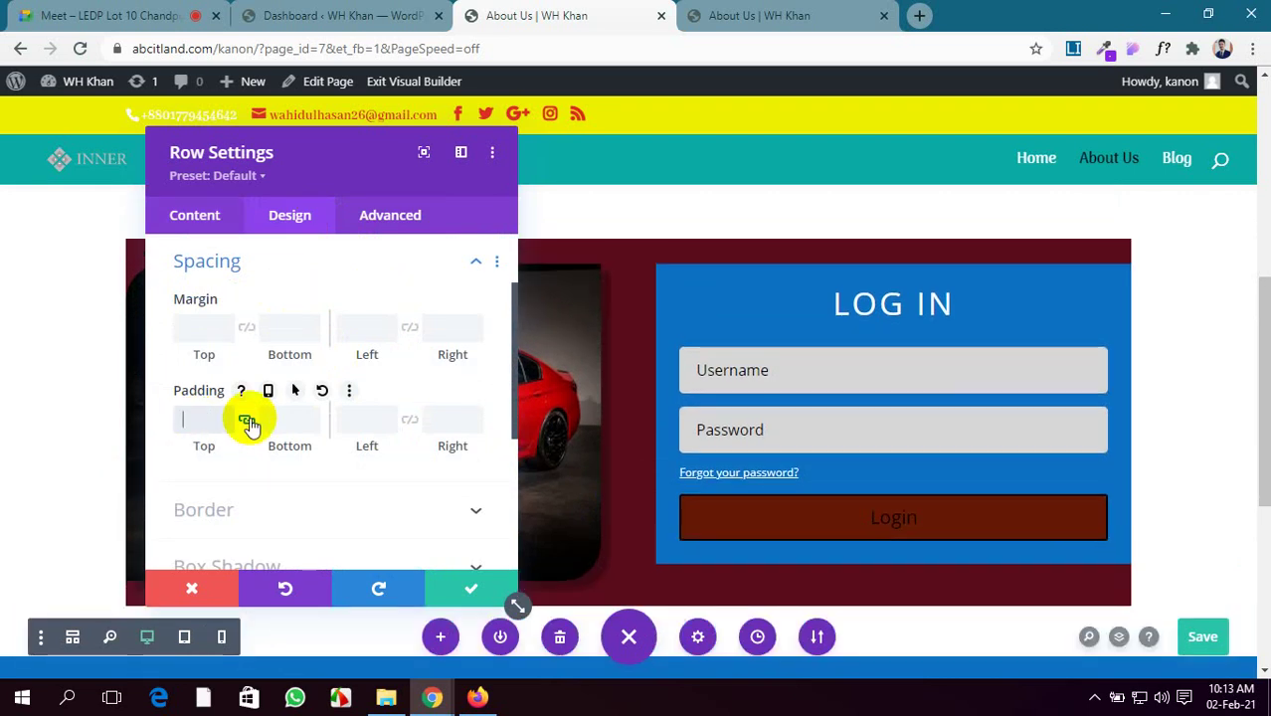
text(50px)
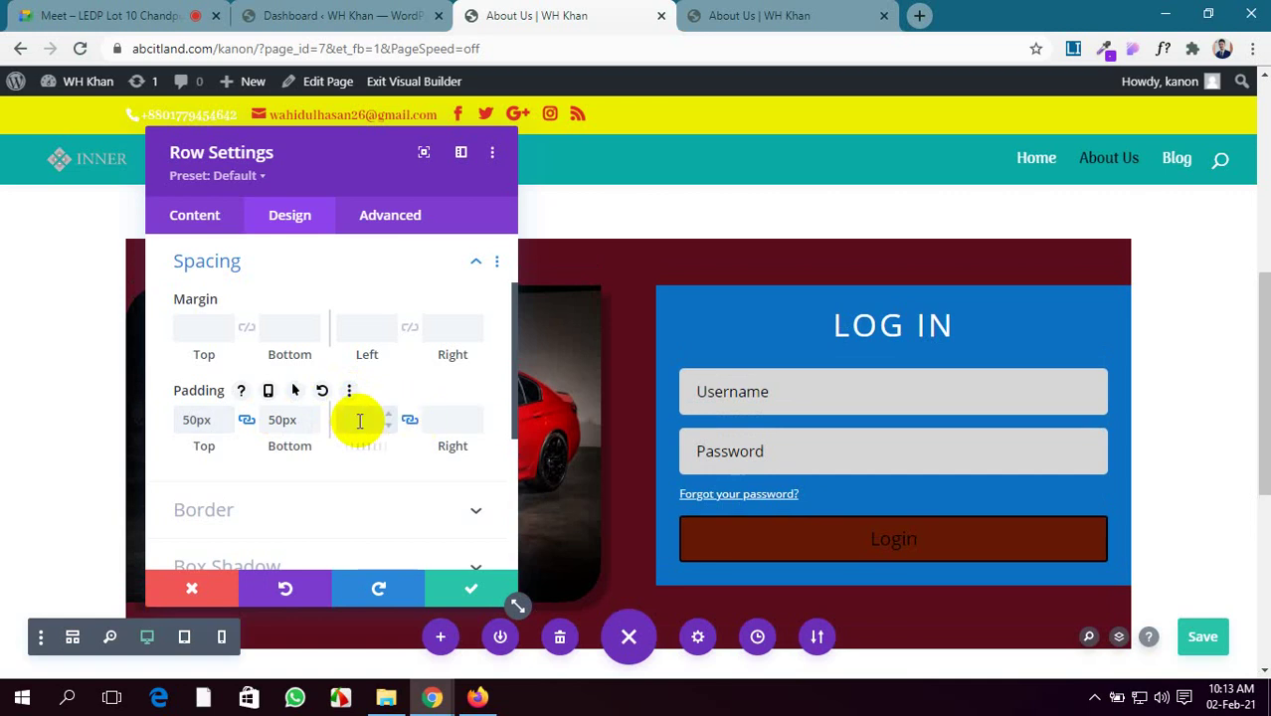
click(359, 421)
text(50px)
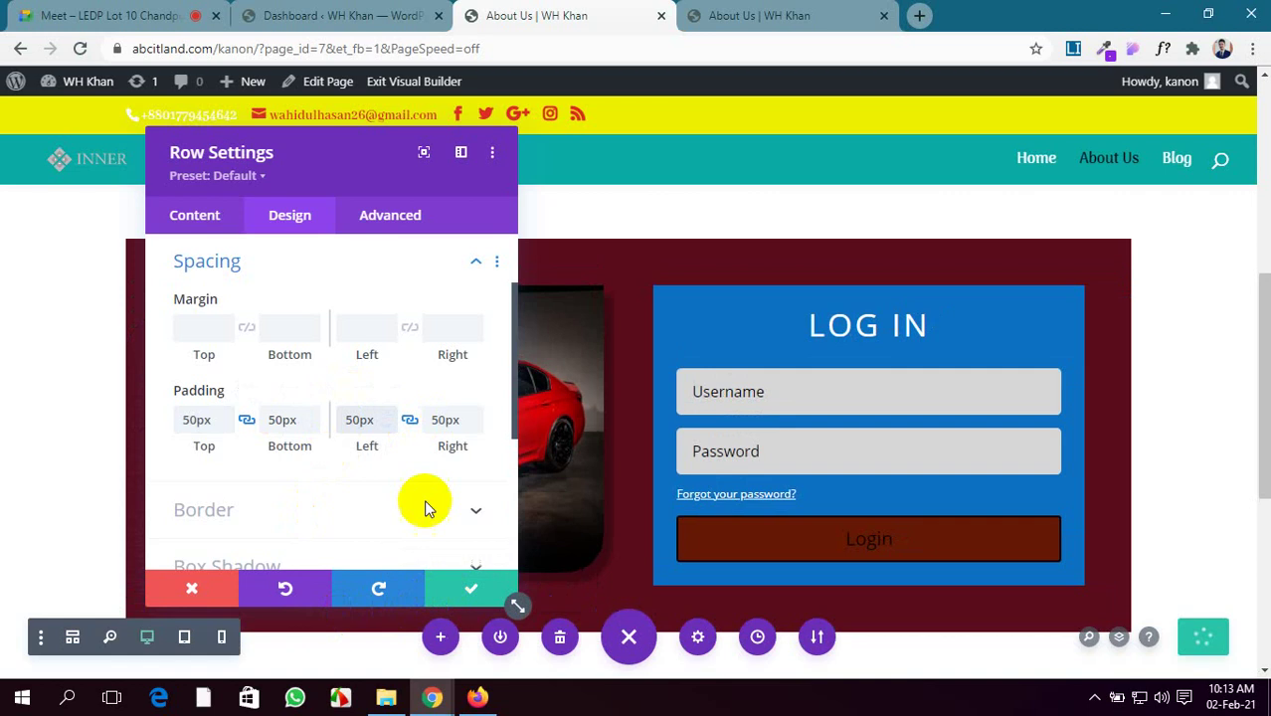
Move the settings panel aside to check the row, then close Row Settings
drag(341, 150, 582, 348)
scroll(253, 296, up, 2)
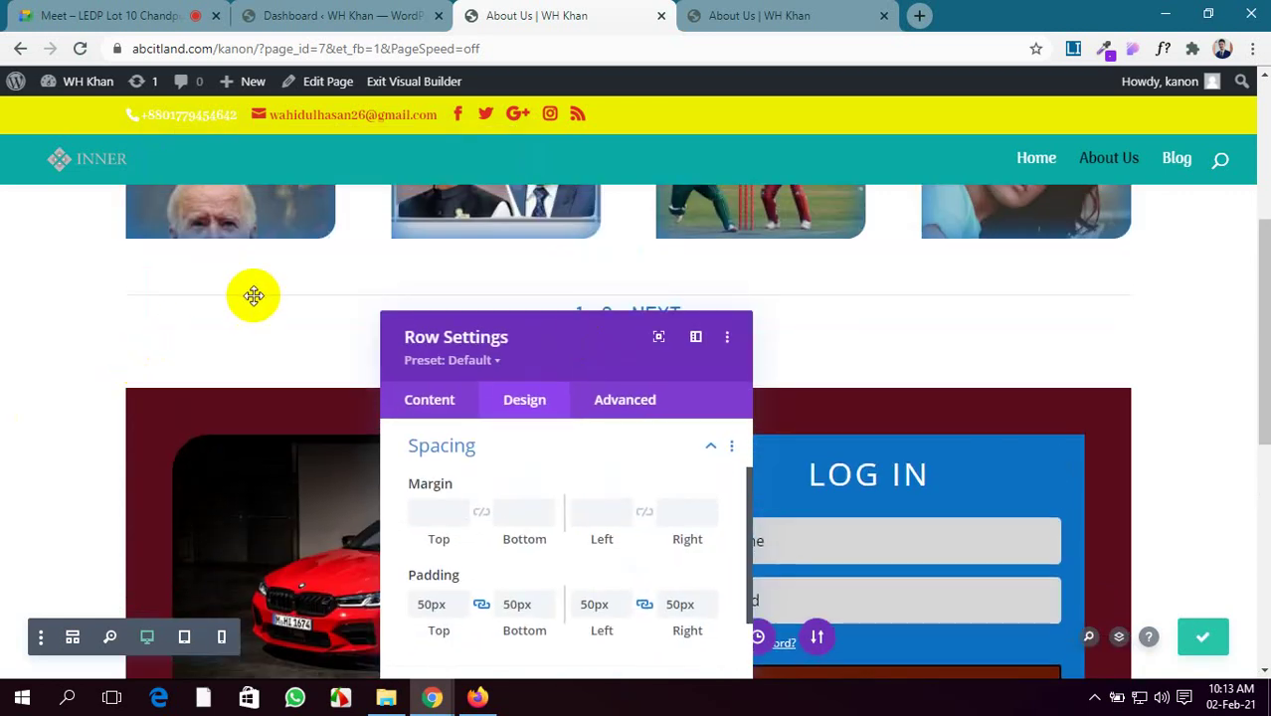
scroll(506, 442, up, 2)
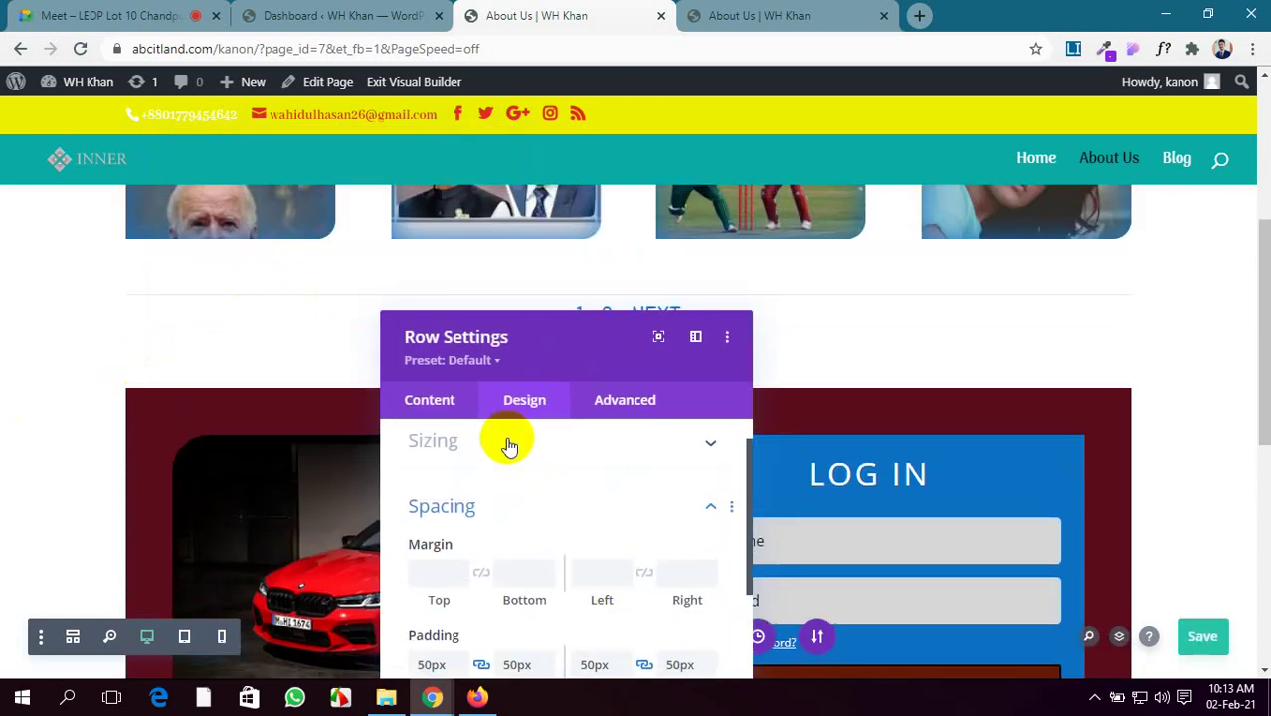
scroll(558, 454, down, 2)
drag(609, 378, 567, 290)
click(647, 682)
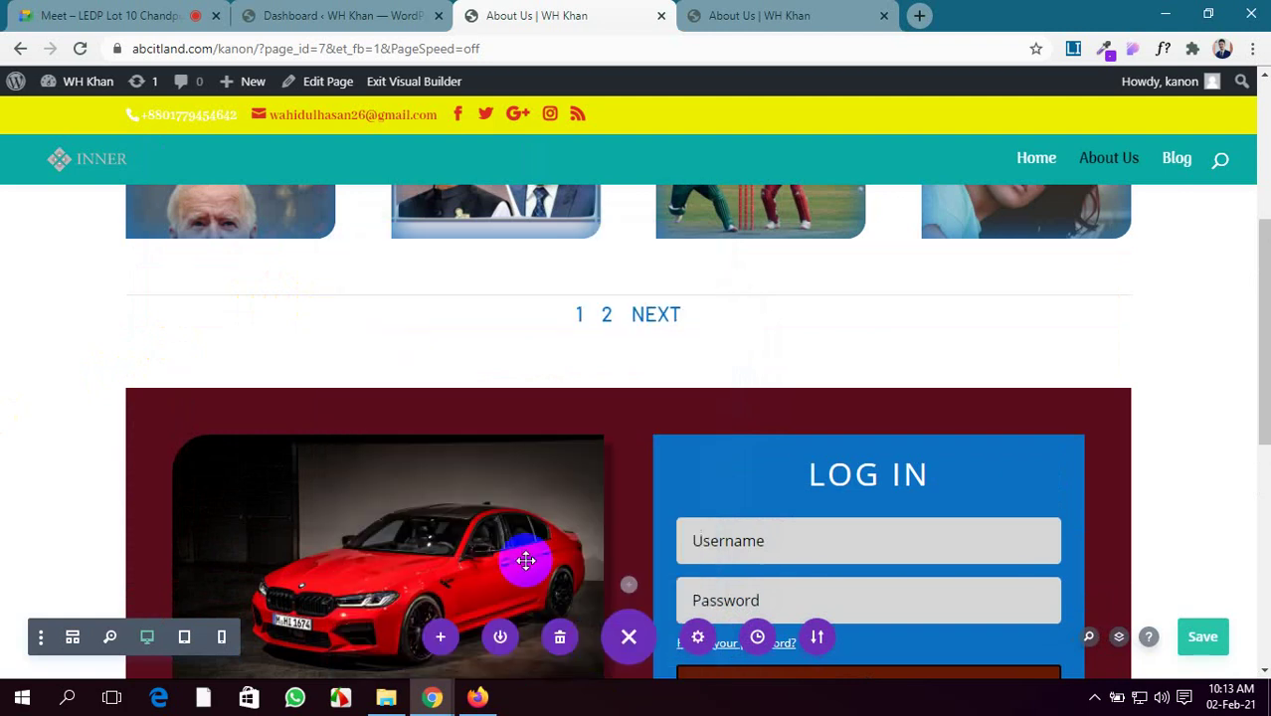
Give the gallery row a green #7cda24 background colour
scroll(455, 406, up, 5)
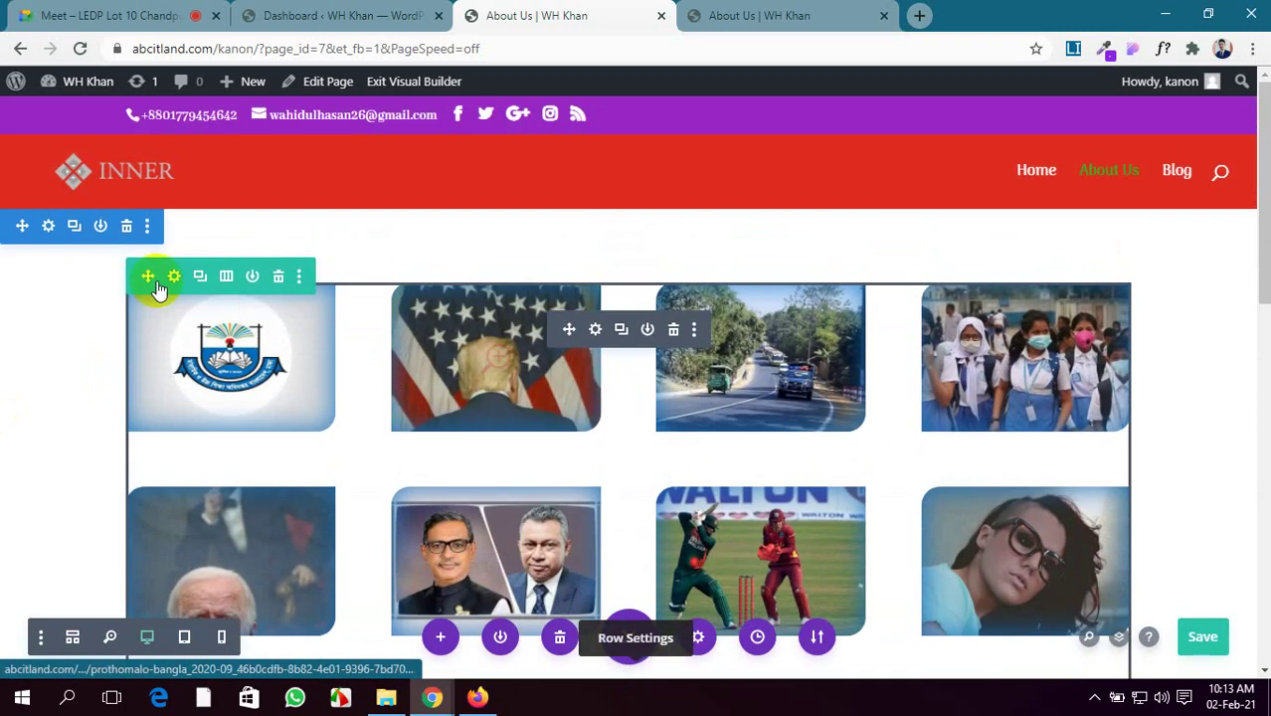
click(173, 278)
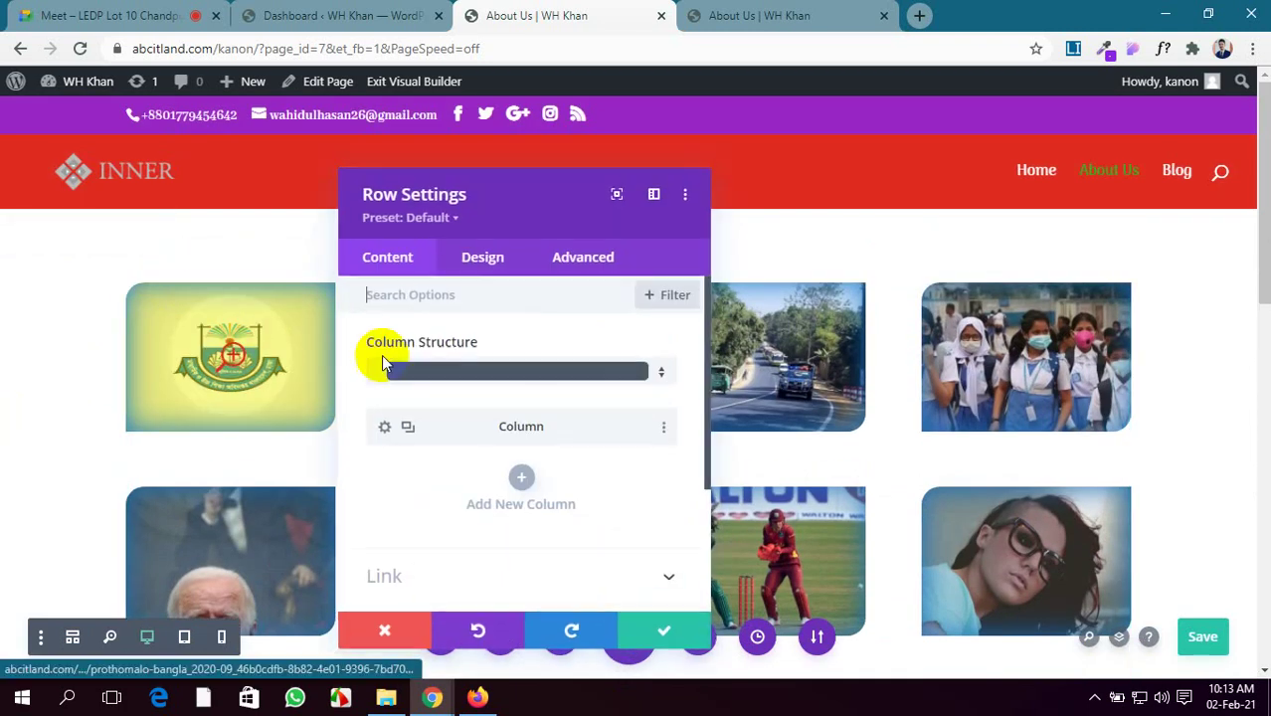
click(484, 260)
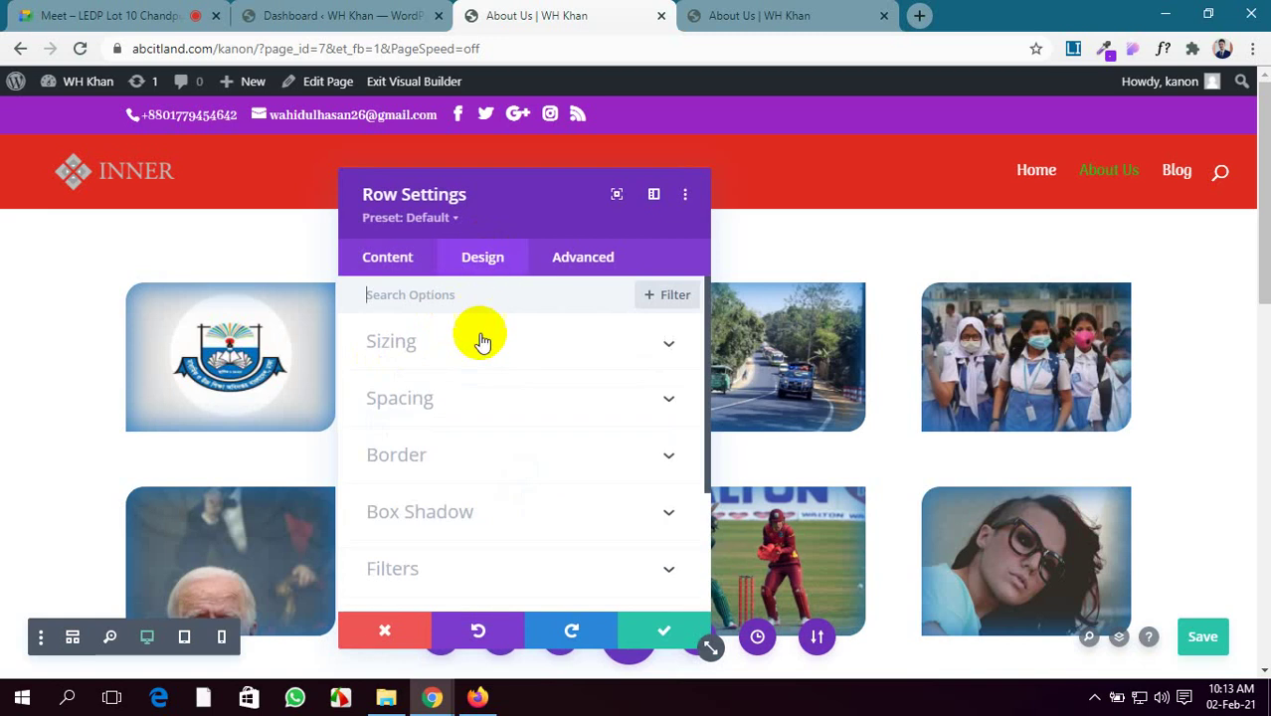
click(499, 398)
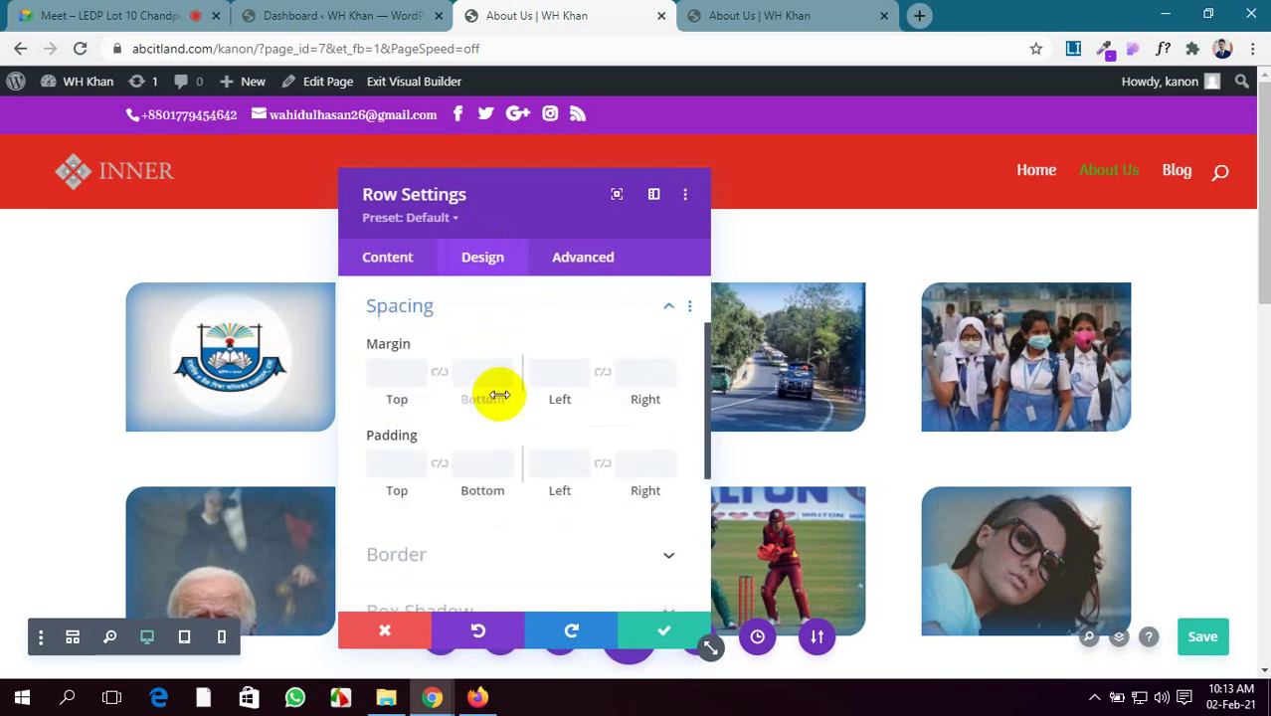
click(390, 256)
scroll(454, 499, down, 3)
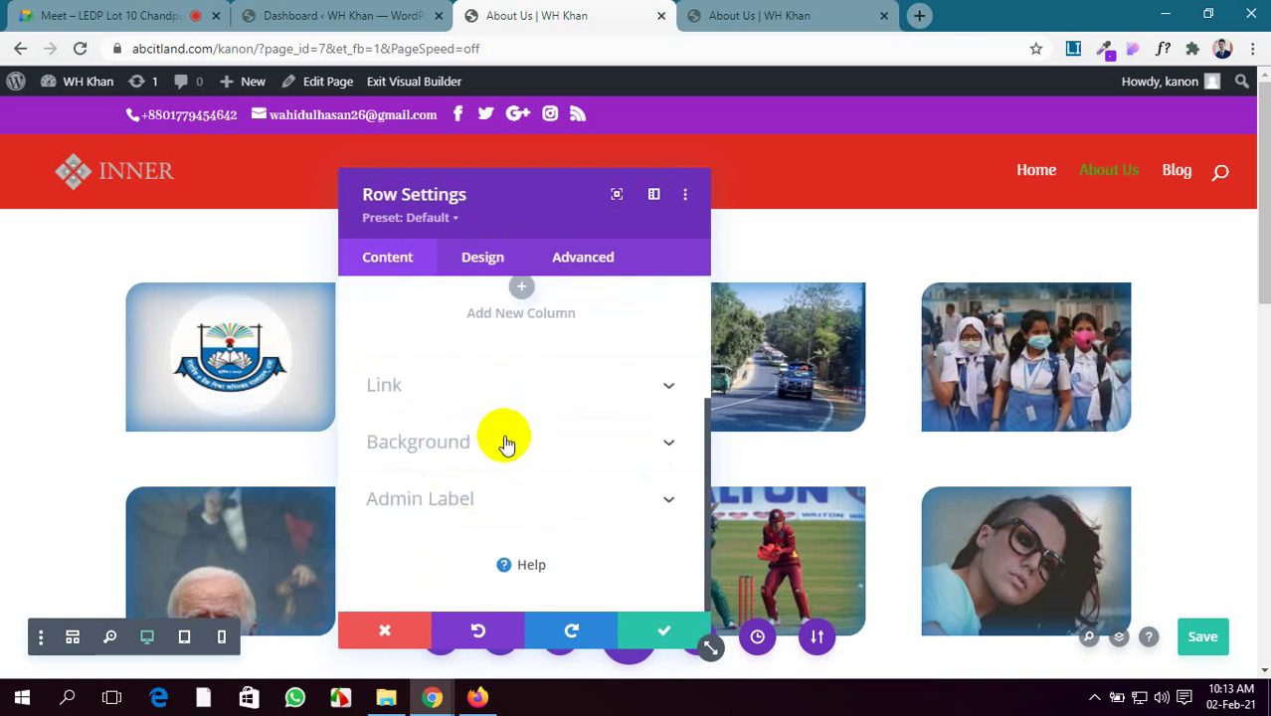
click(503, 439)
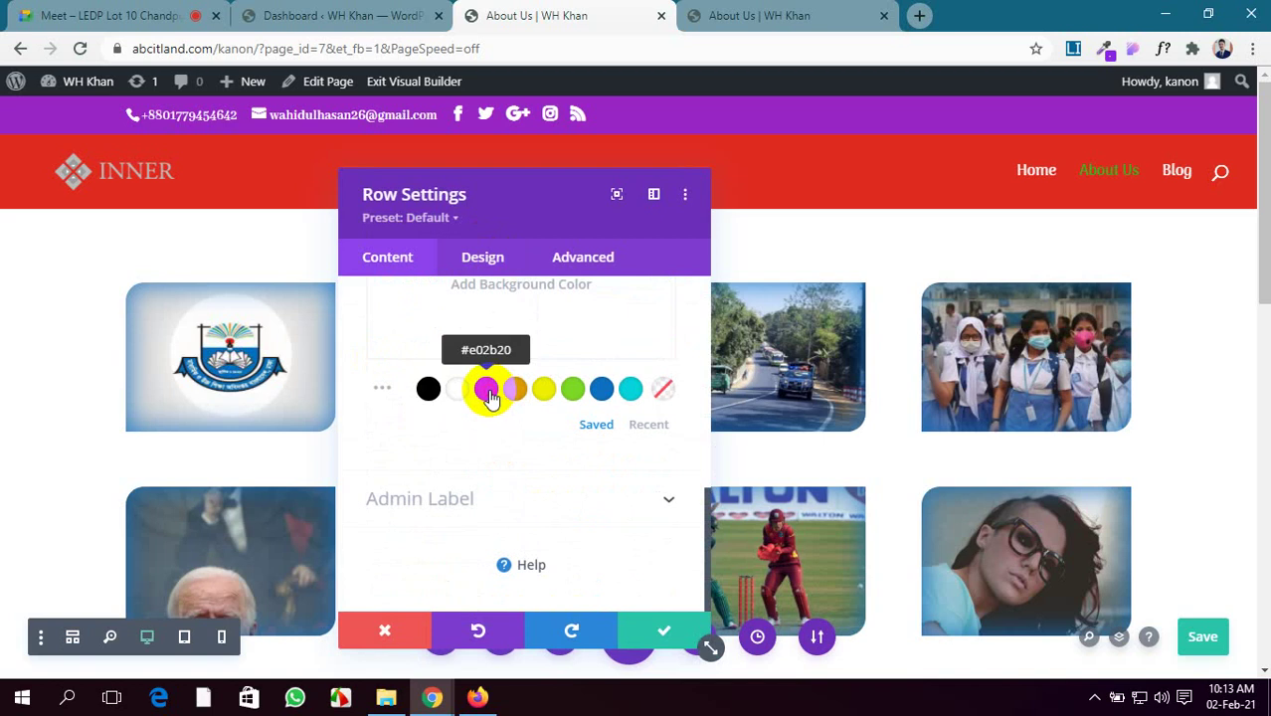
click(486, 392)
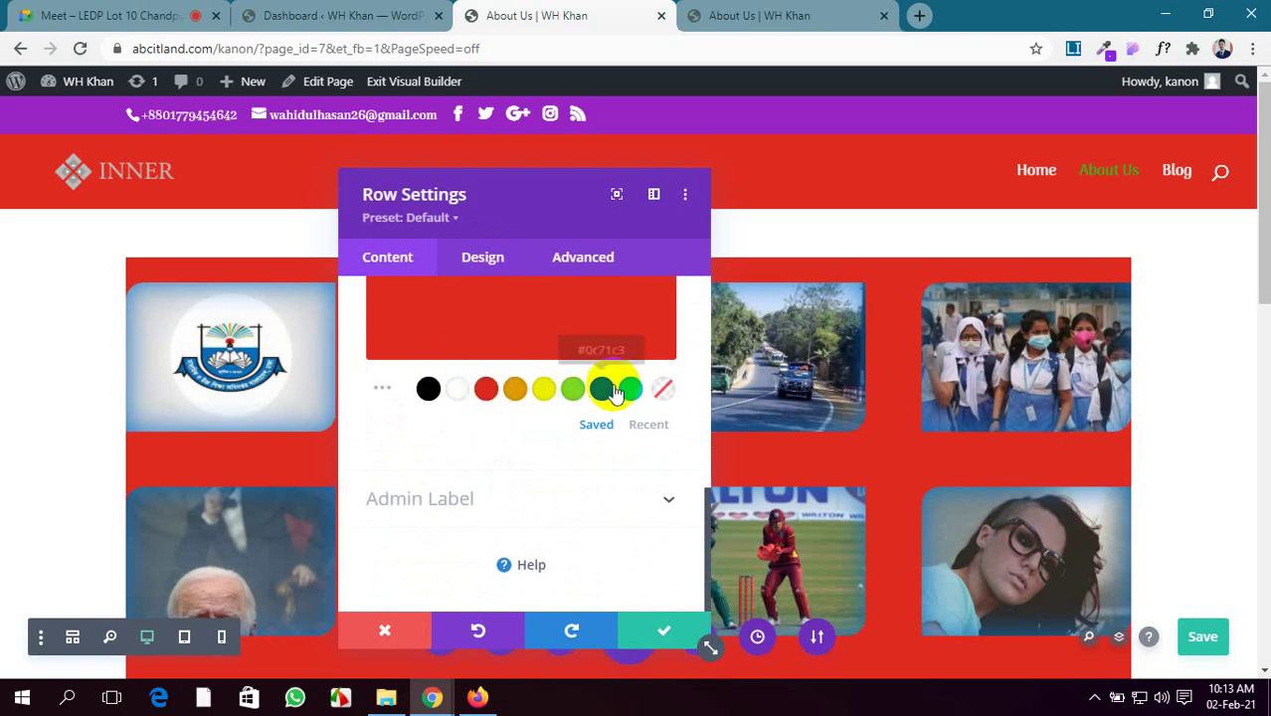
click(602, 389)
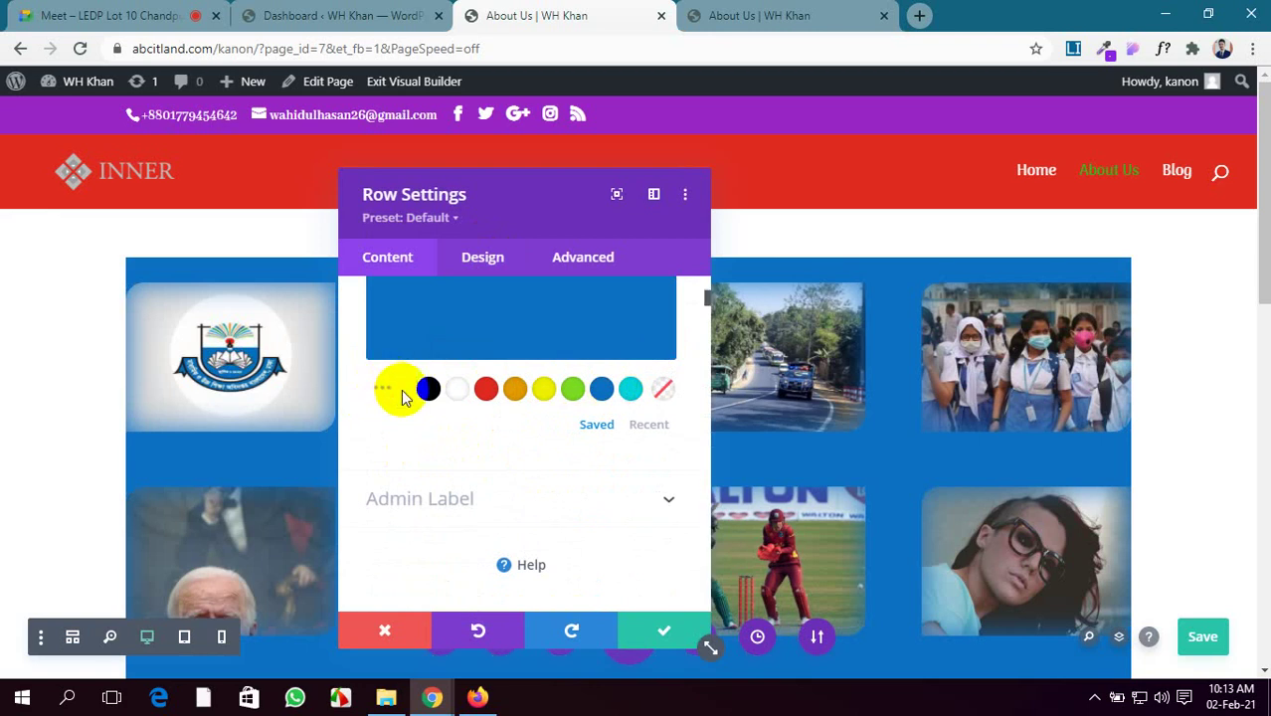
click(388, 389)
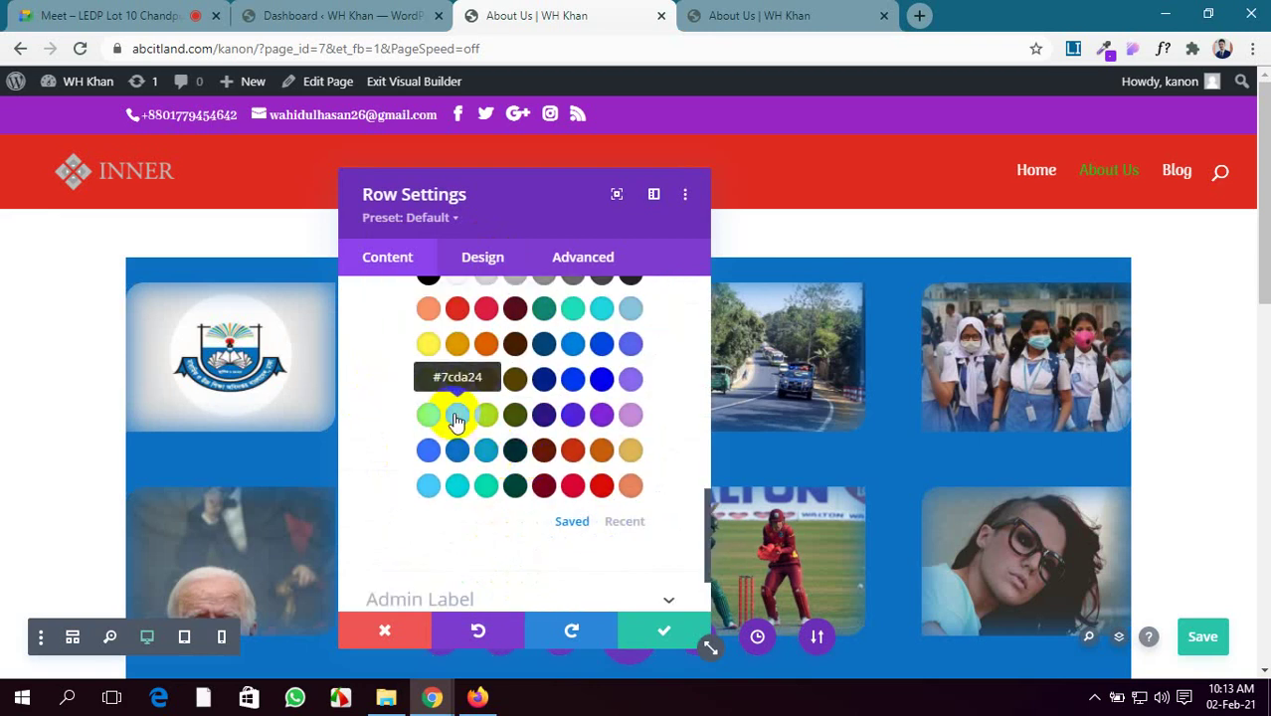
click(456, 421)
Set the gallery row's padding to 50px on all sides and close its settings
click(486, 260)
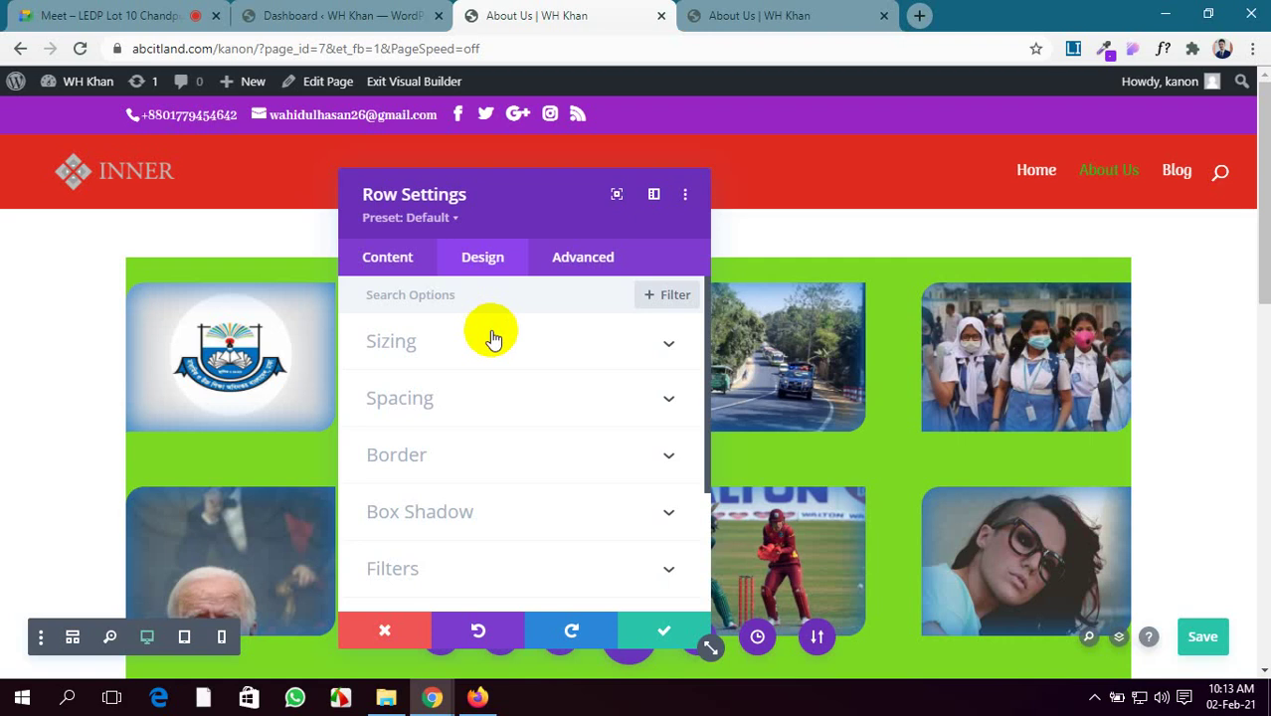
click(597, 402)
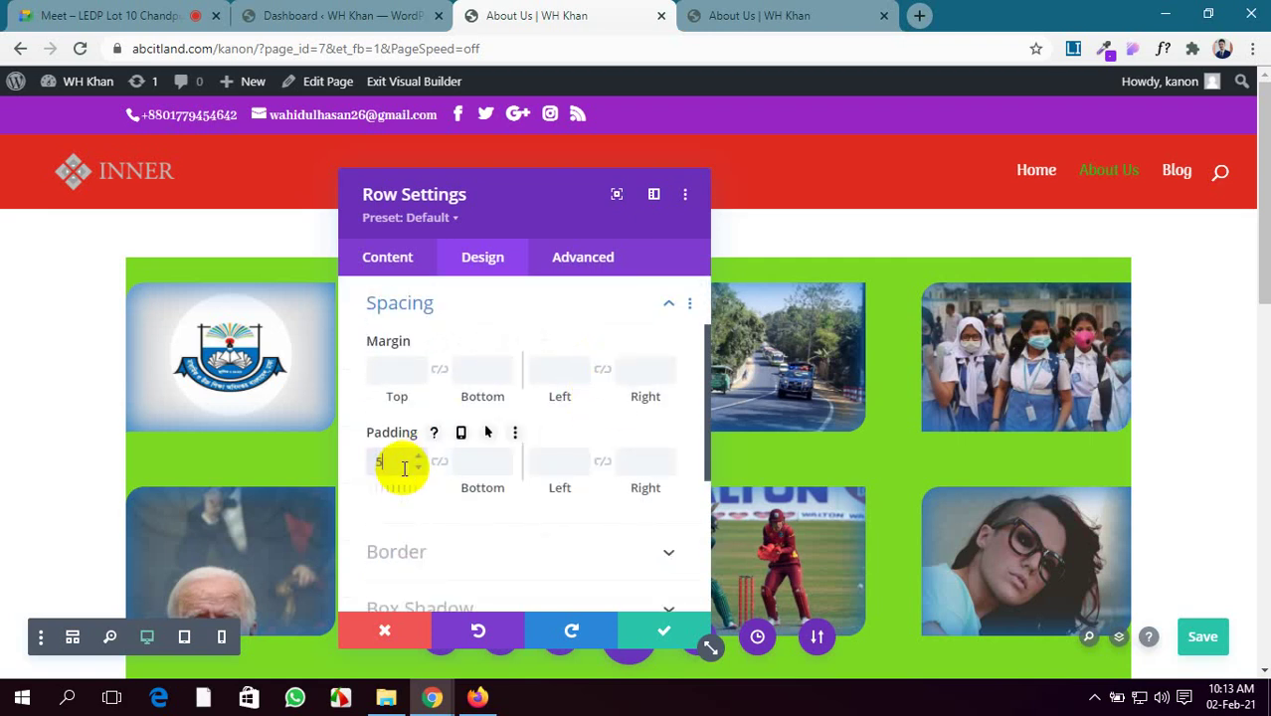
text(px)
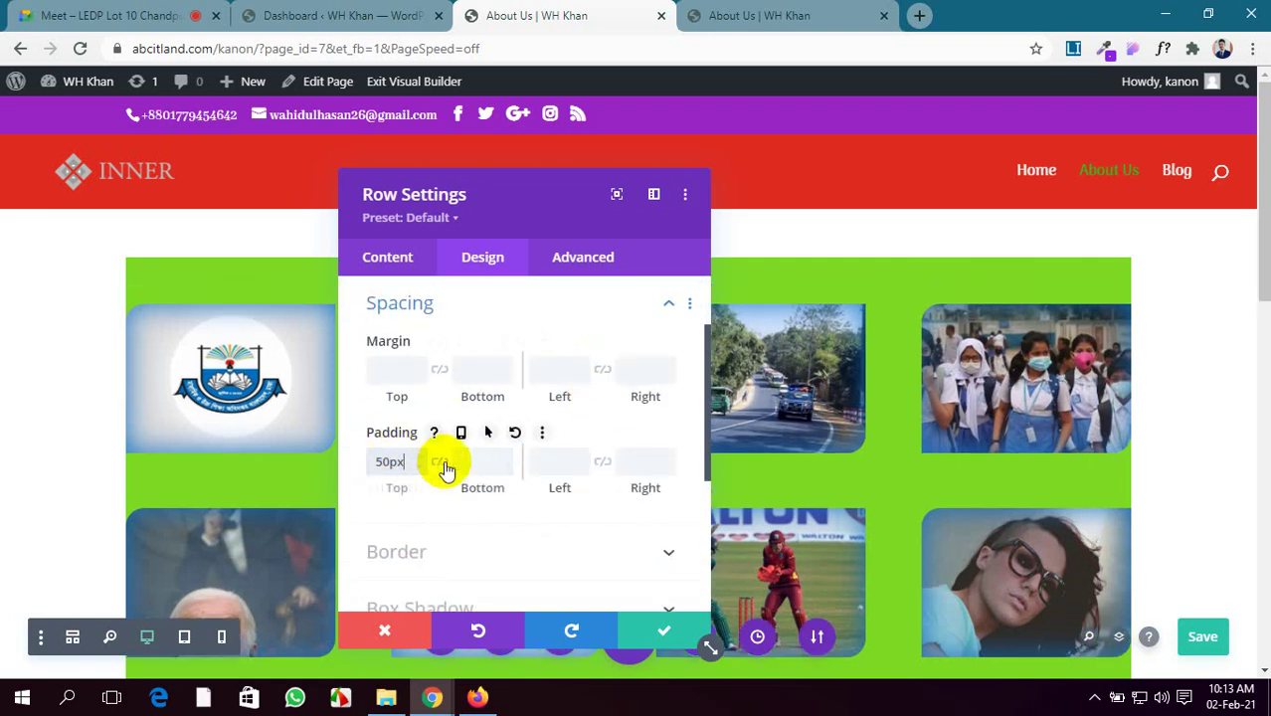
click(439, 461)
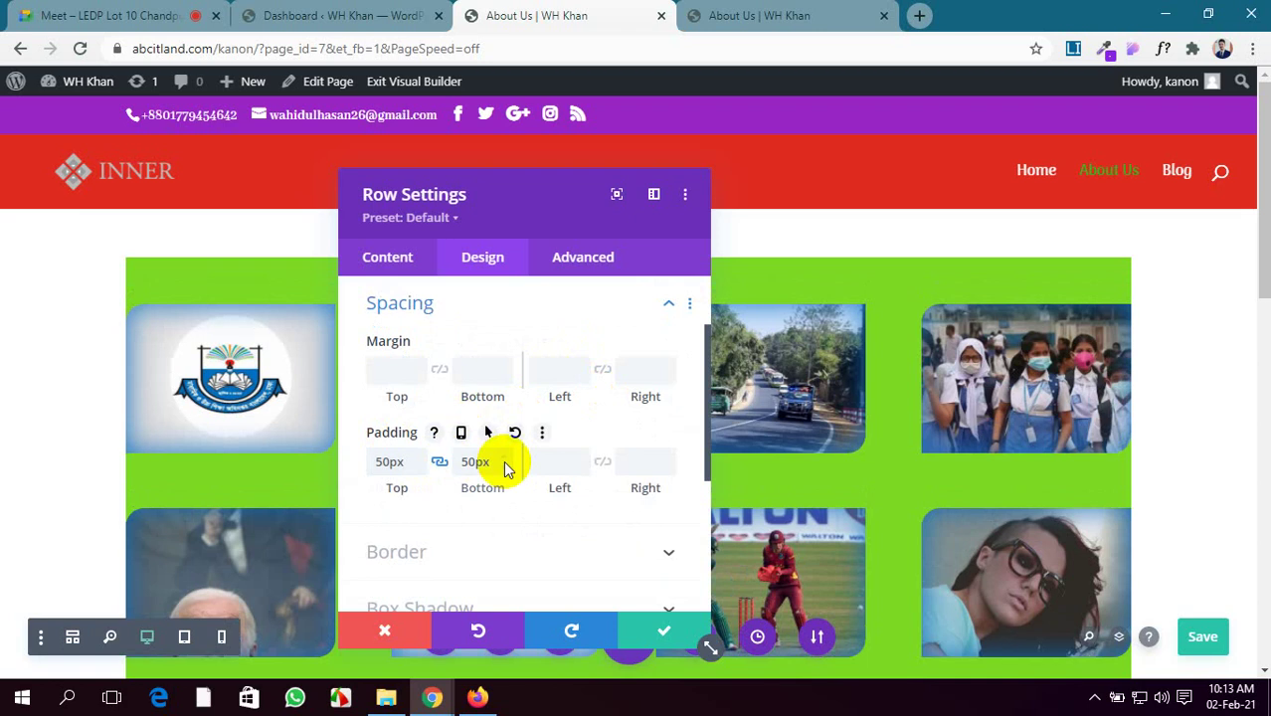
click(567, 460)
text(50px)
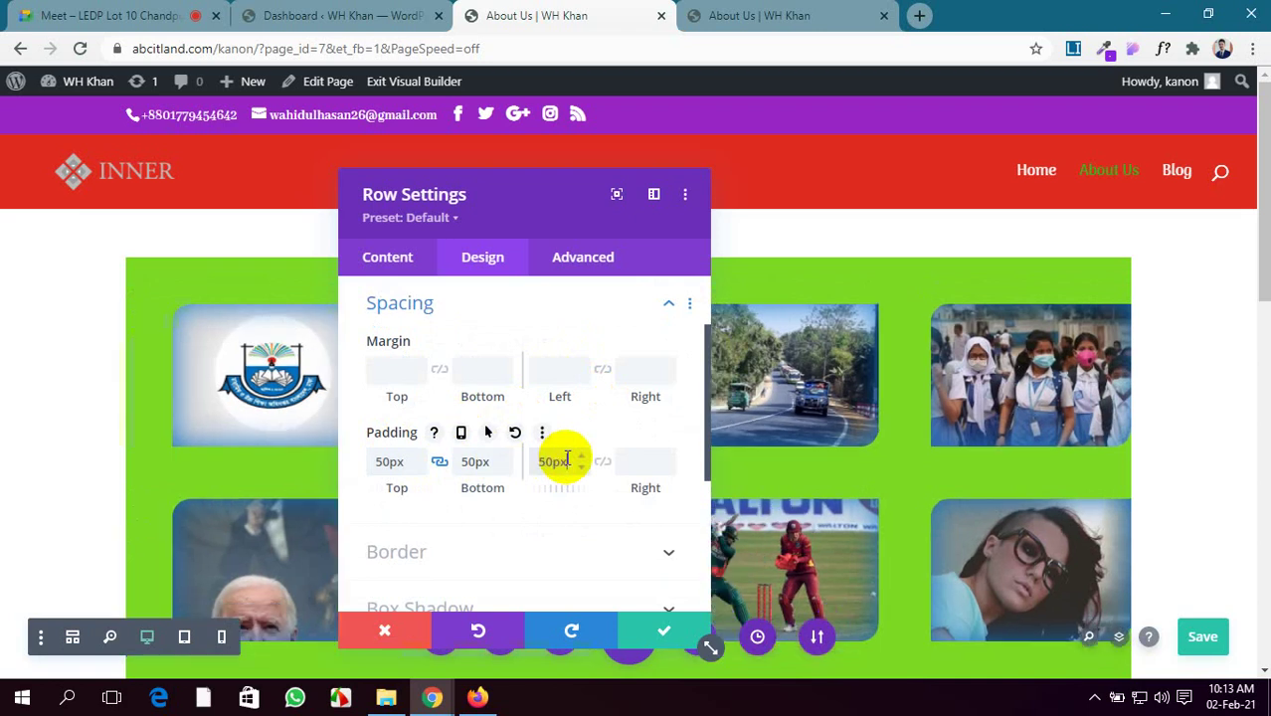
click(651, 630)
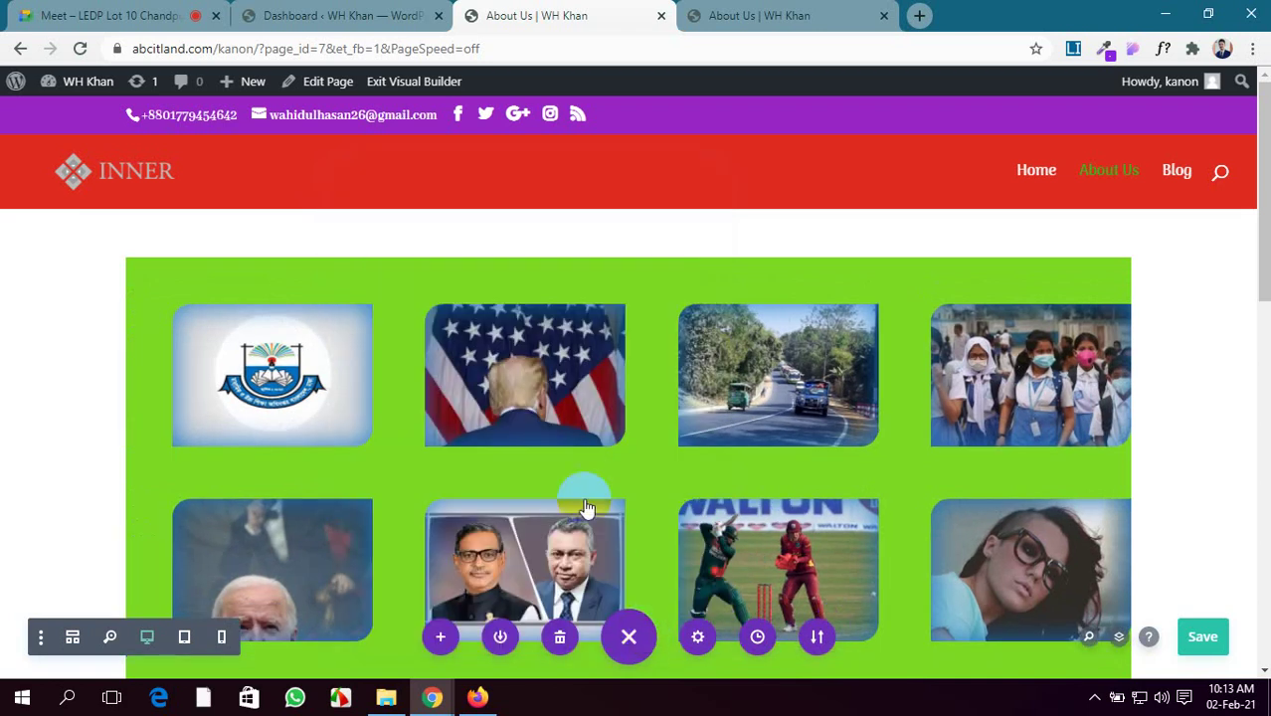
Save the About Us page
scroll(561, 490, down, 4)
scroll(561, 491, down, 1)
scroll(626, 582, down, 1)
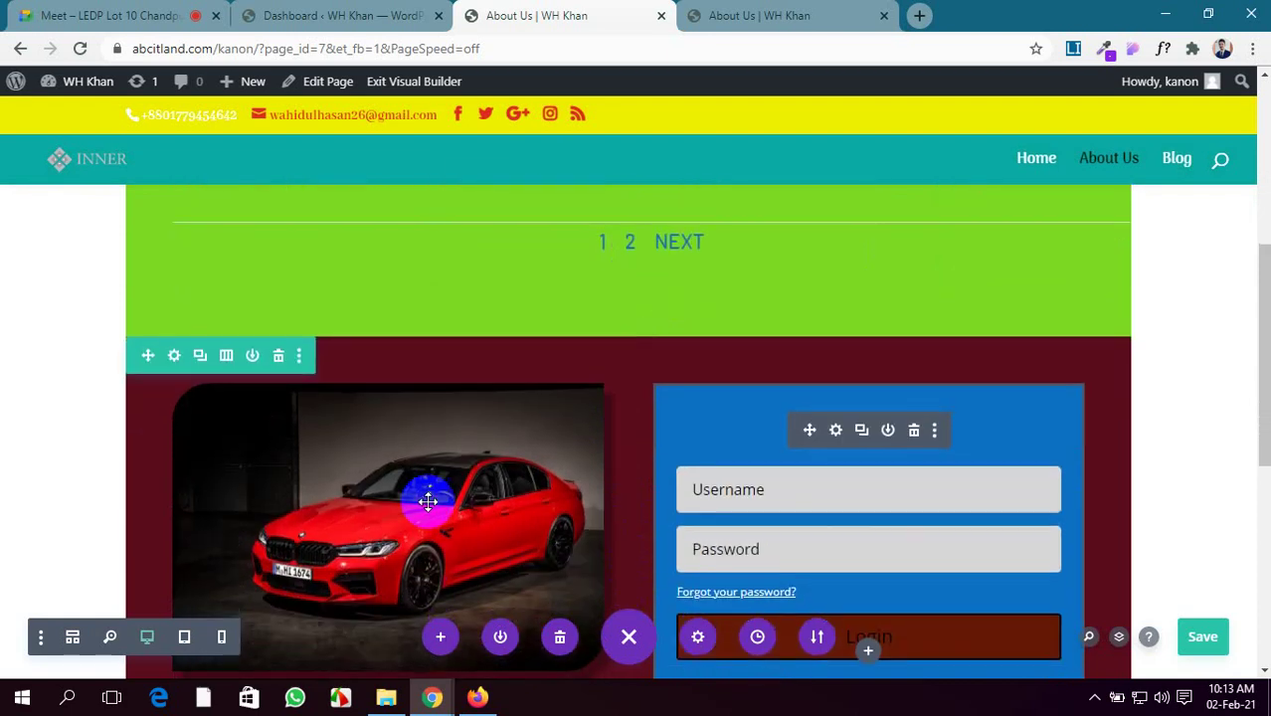
click(1205, 639)
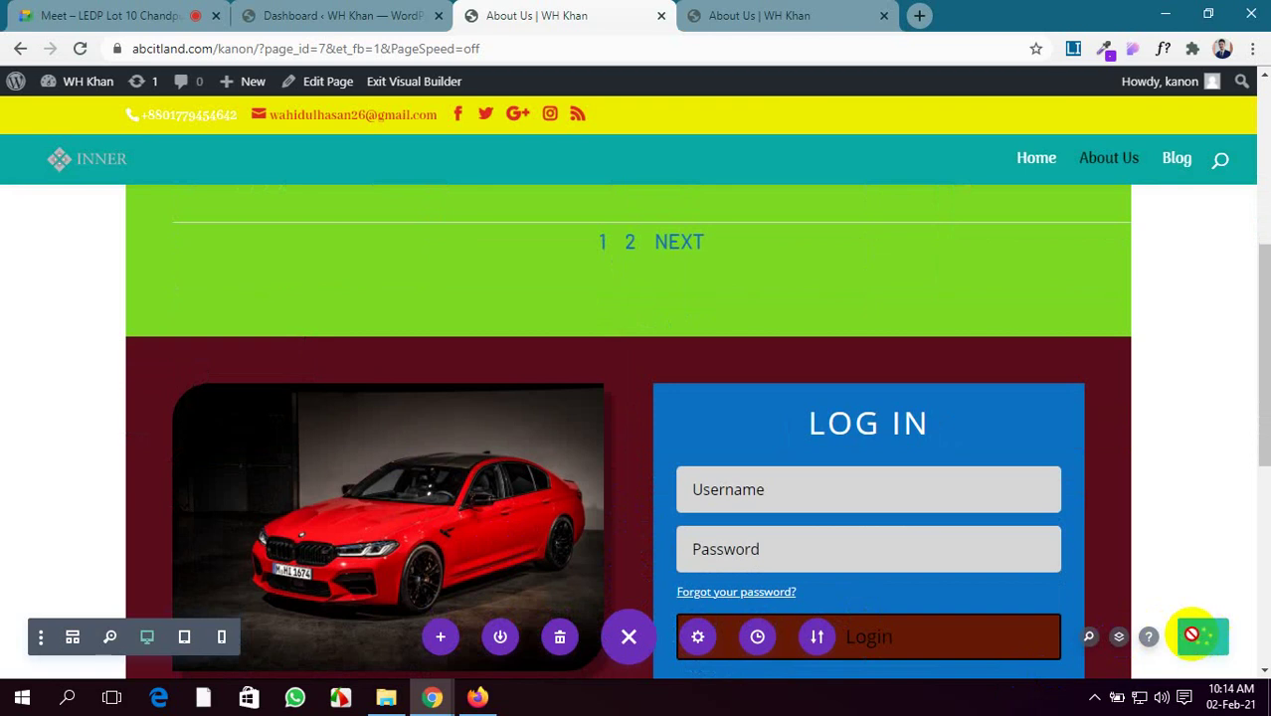
Toggle the microphone in the Google Meet call, then return to the About Us builder
click(66, 18)
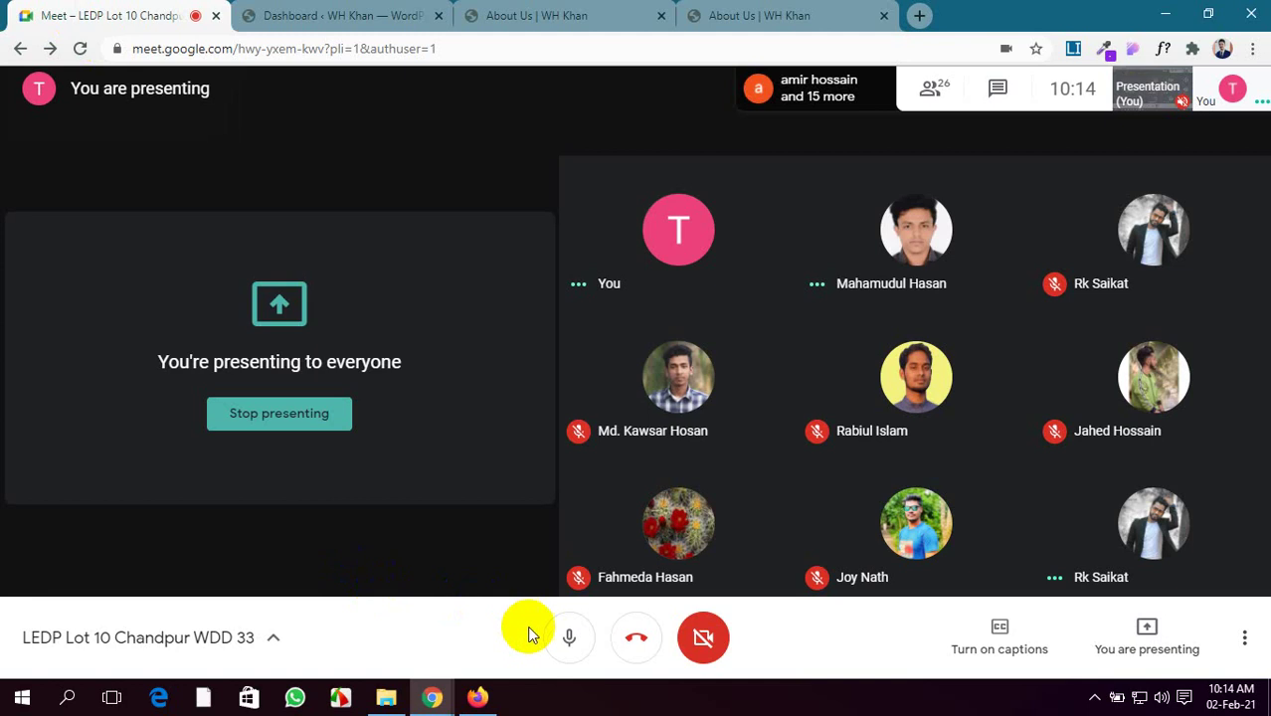
click(568, 644)
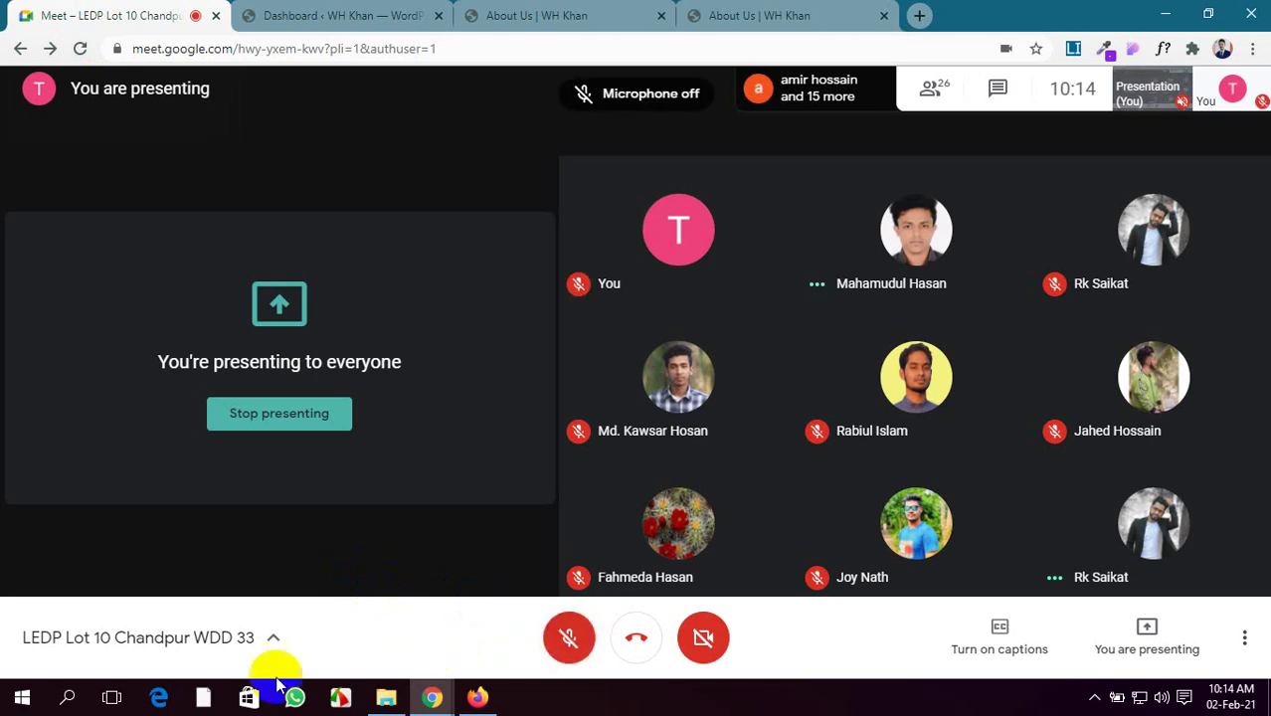
key(ctrl+d)
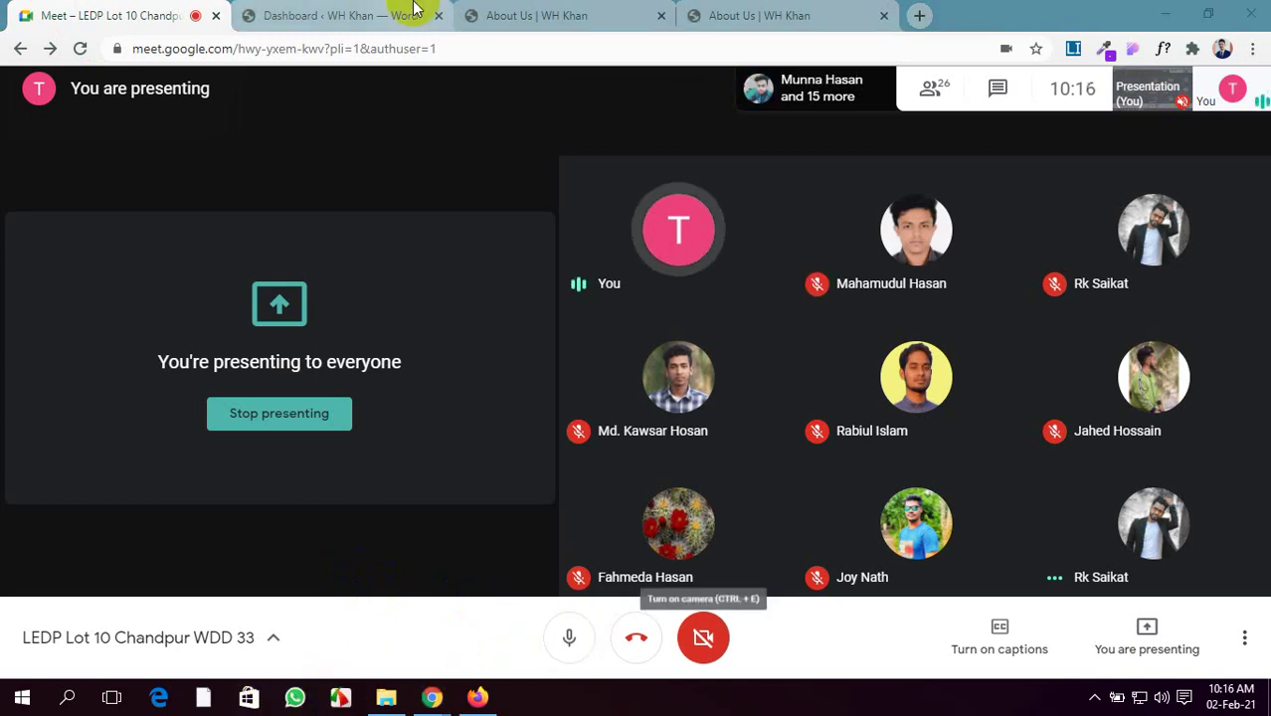
click(597, 18)
scroll(681, 389, down, 3)
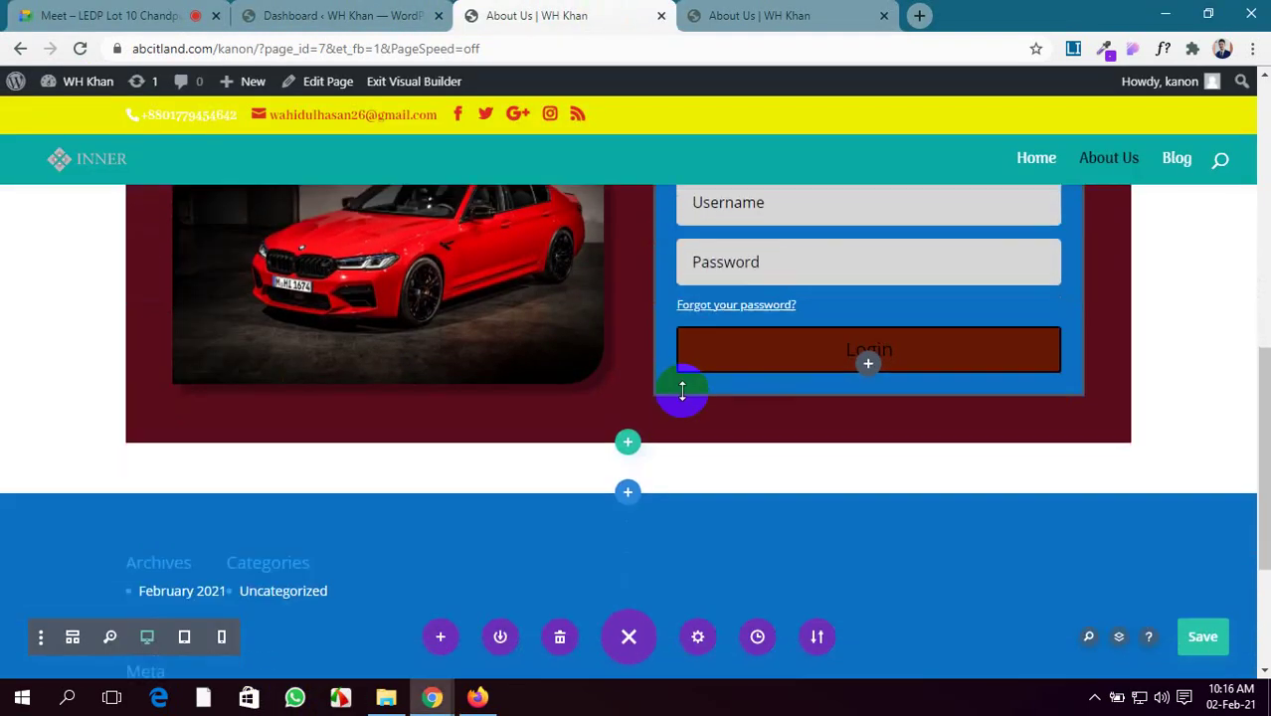
scroll(676, 386, up, 4)
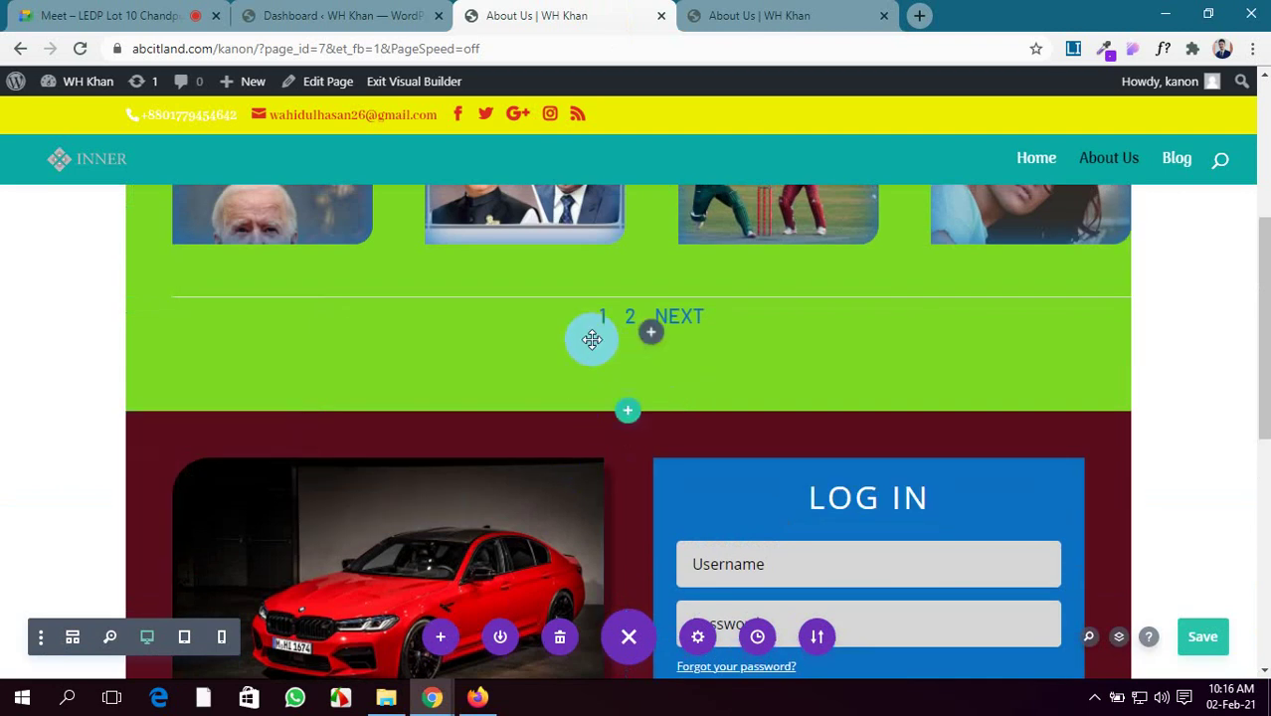
Give the car-and-login row a -124px top margin in its Design spacing settings
click(174, 437)
click(478, 257)
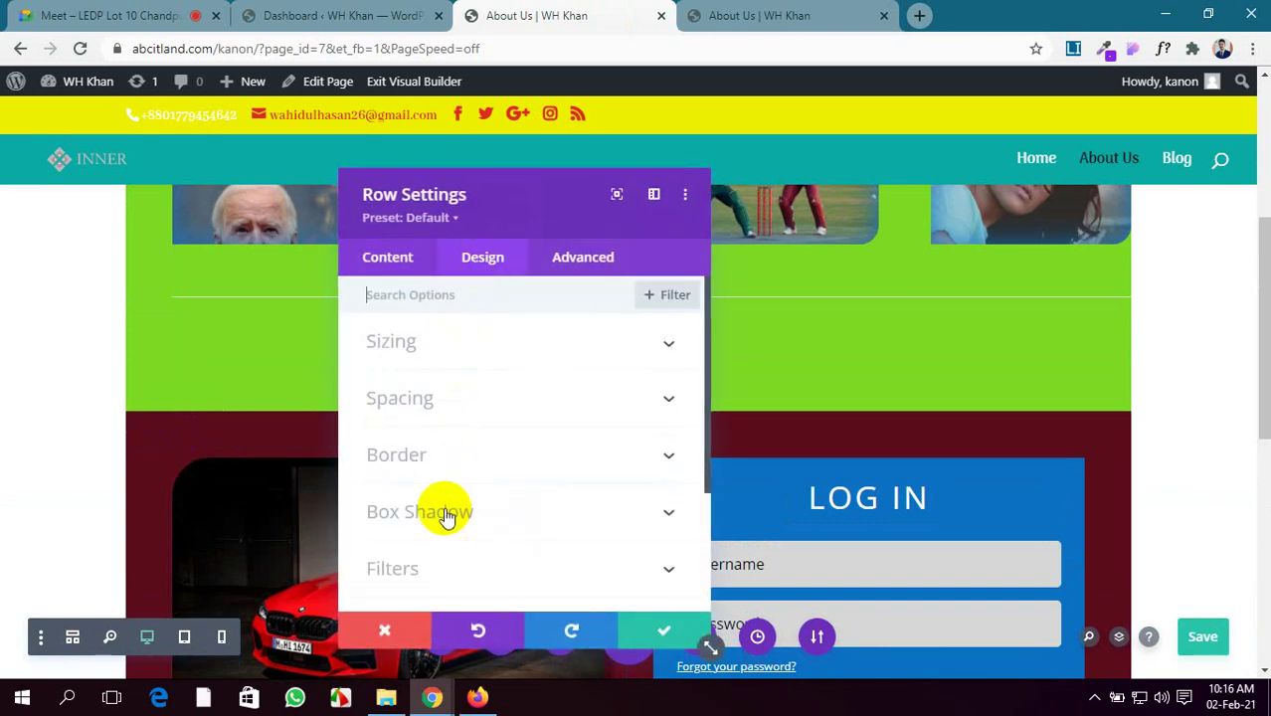
scroll(440, 426, down, 1)
scroll(437, 427, up, 1)
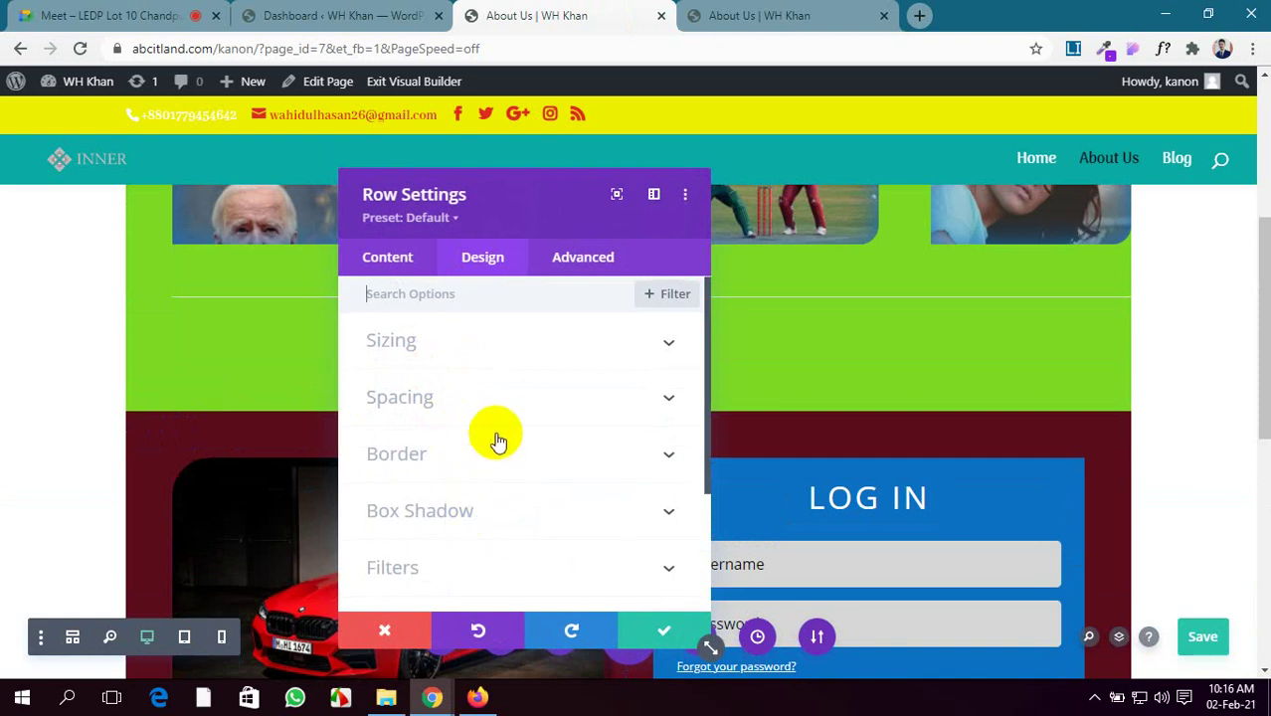
scroll(497, 435, down, 1)
scroll(496, 436, down, 1)
scroll(498, 439, up, 1)
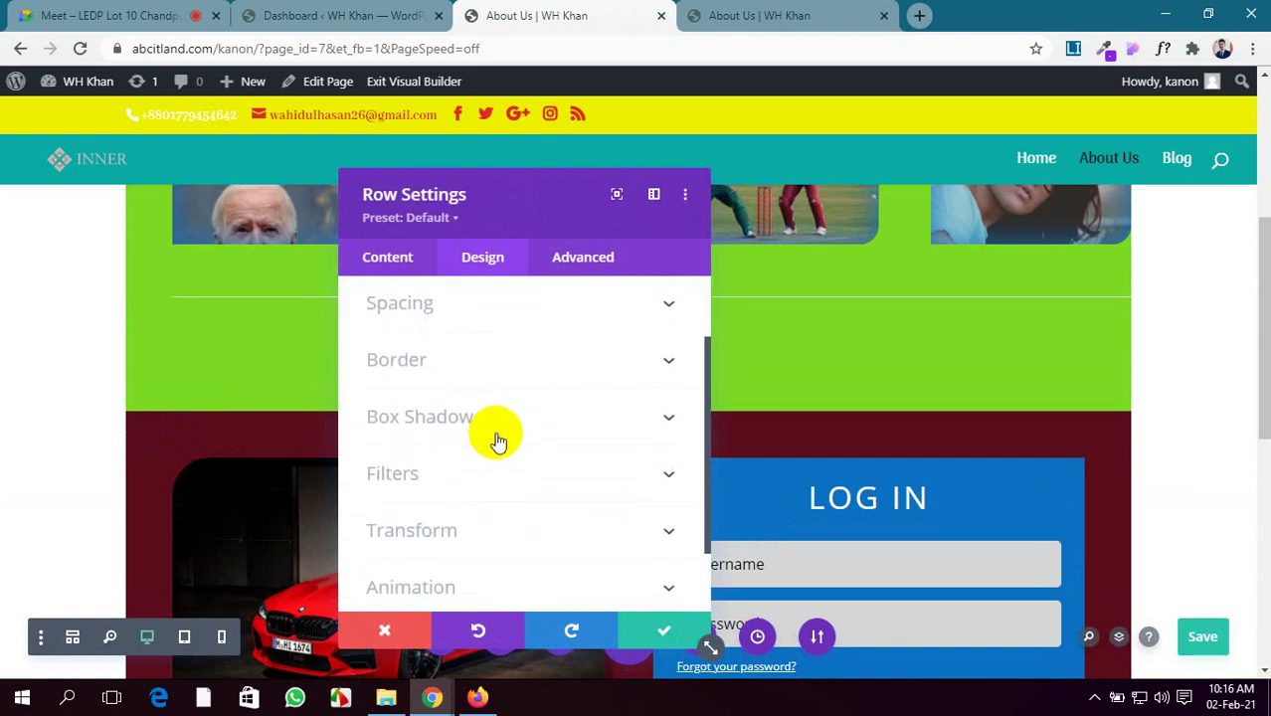
click(492, 306)
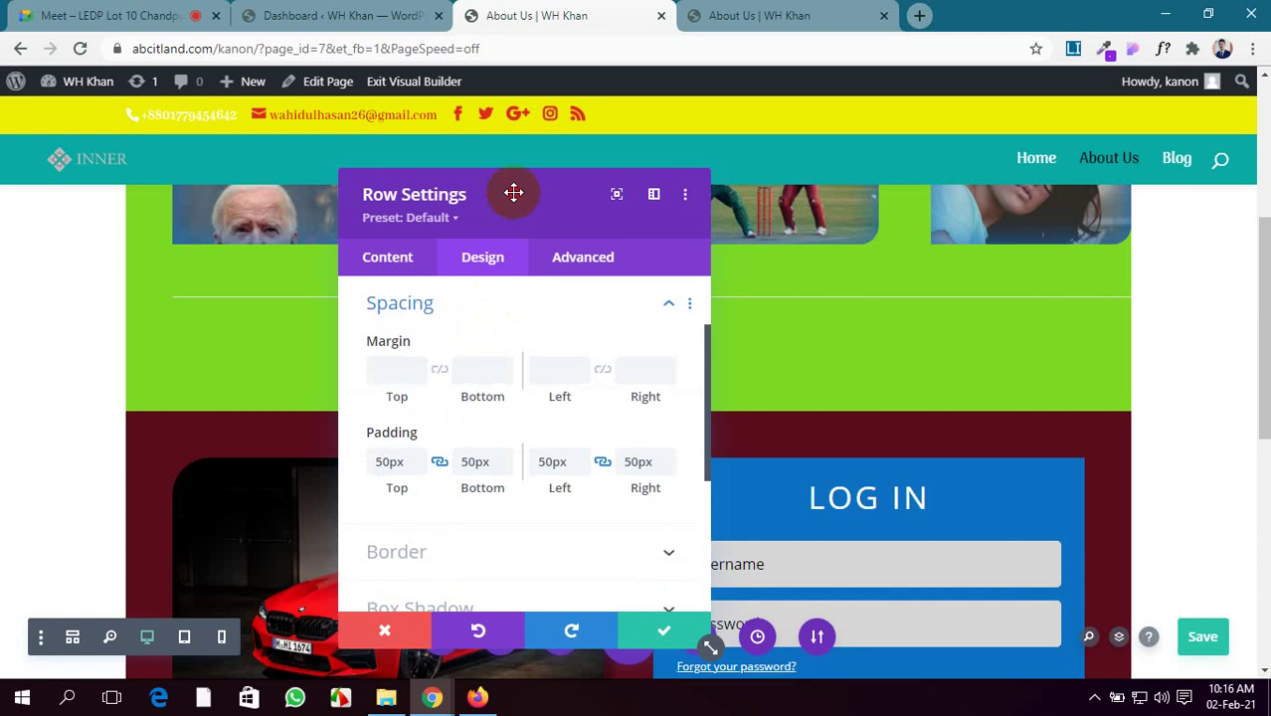
drag(511, 193, 935, 181)
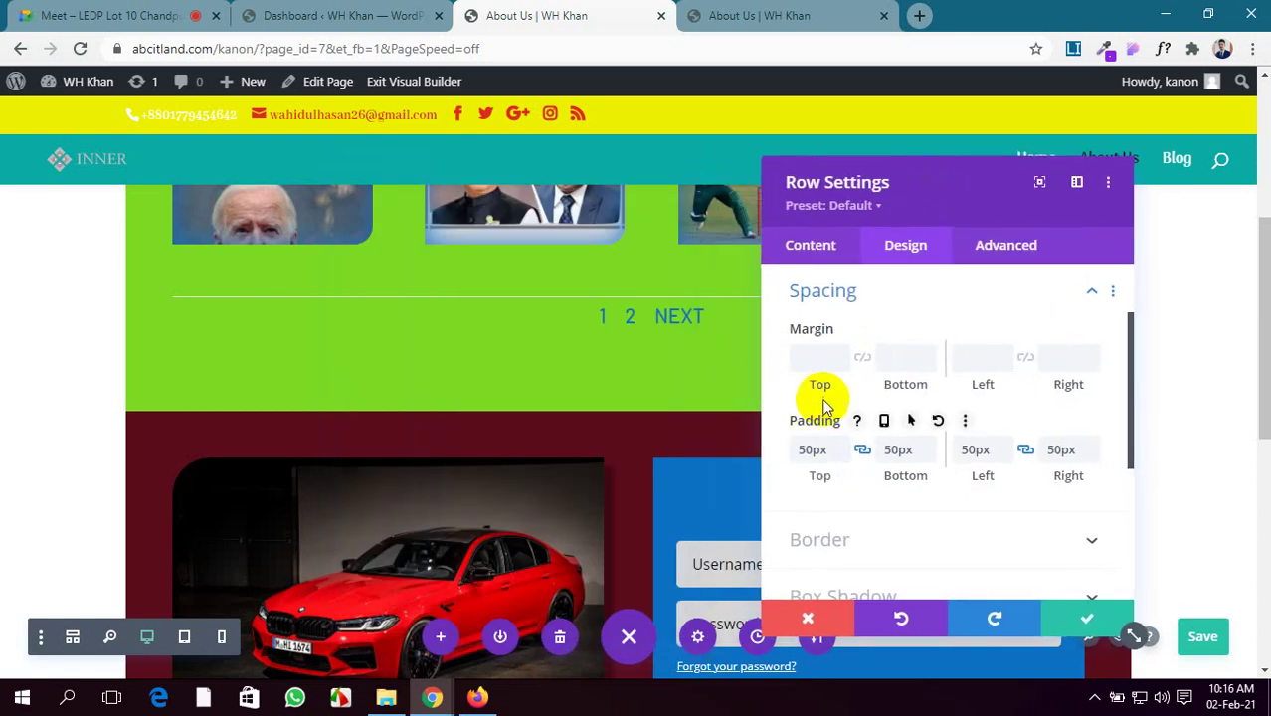
drag(810, 388, 517, 403)
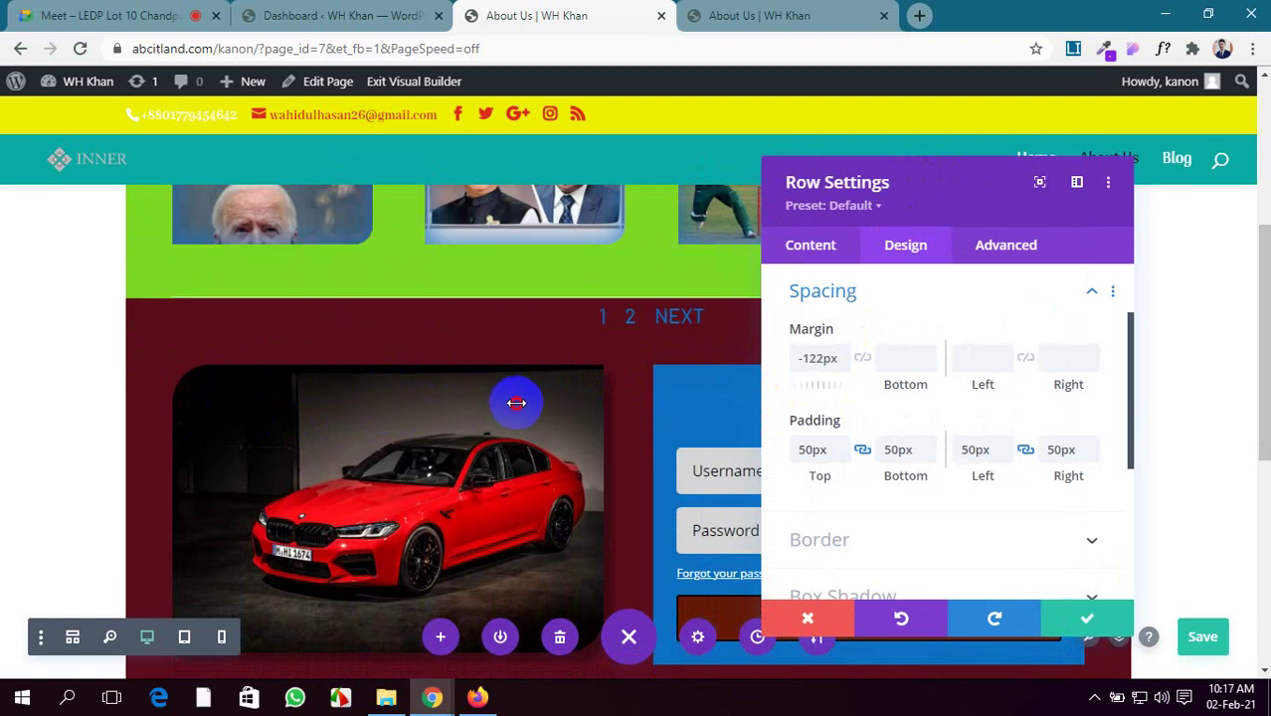
Glance at the Meet call, then save the row's new spacing settings
scroll(613, 486, up, 3)
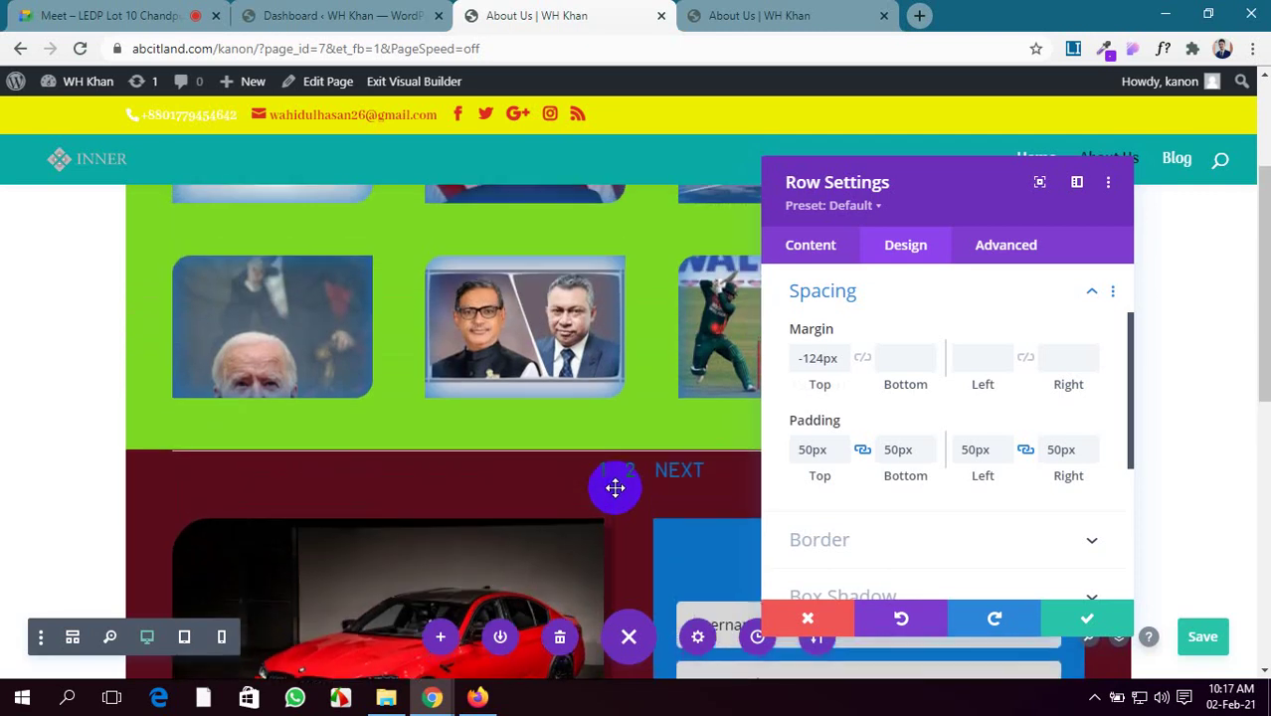
scroll(627, 497, down, 1)
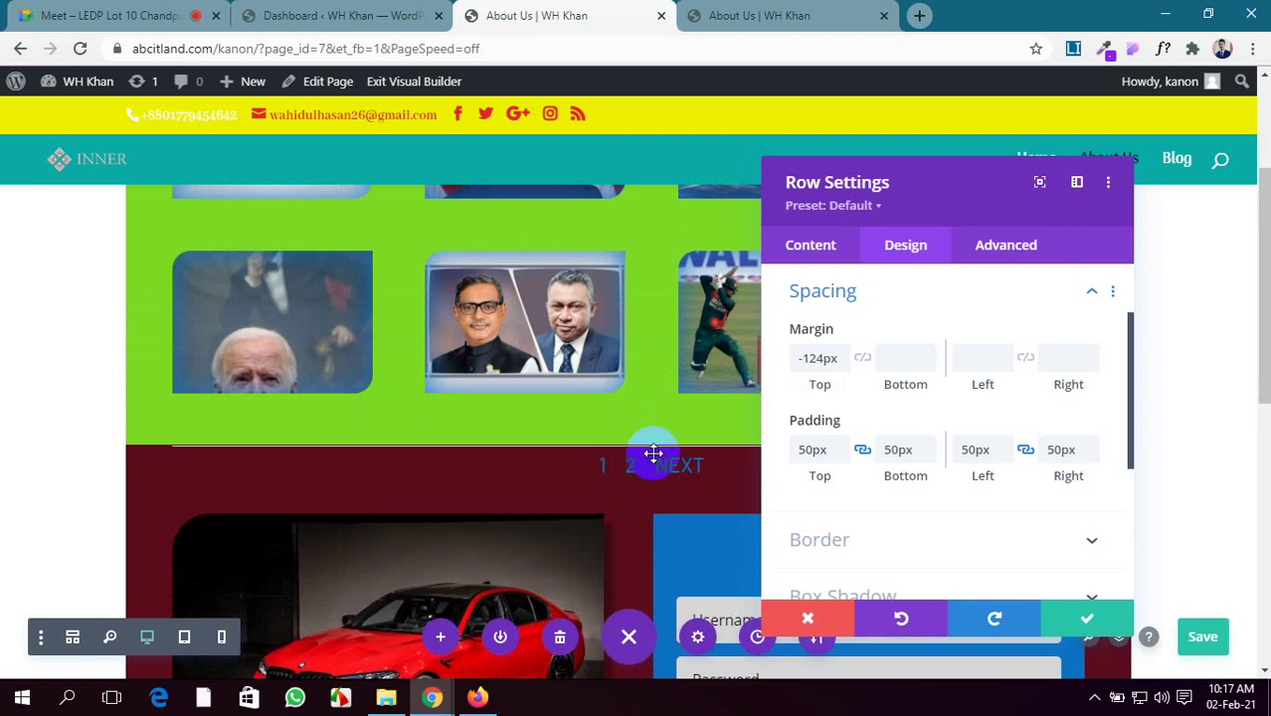
click(148, 11)
click(572, 12)
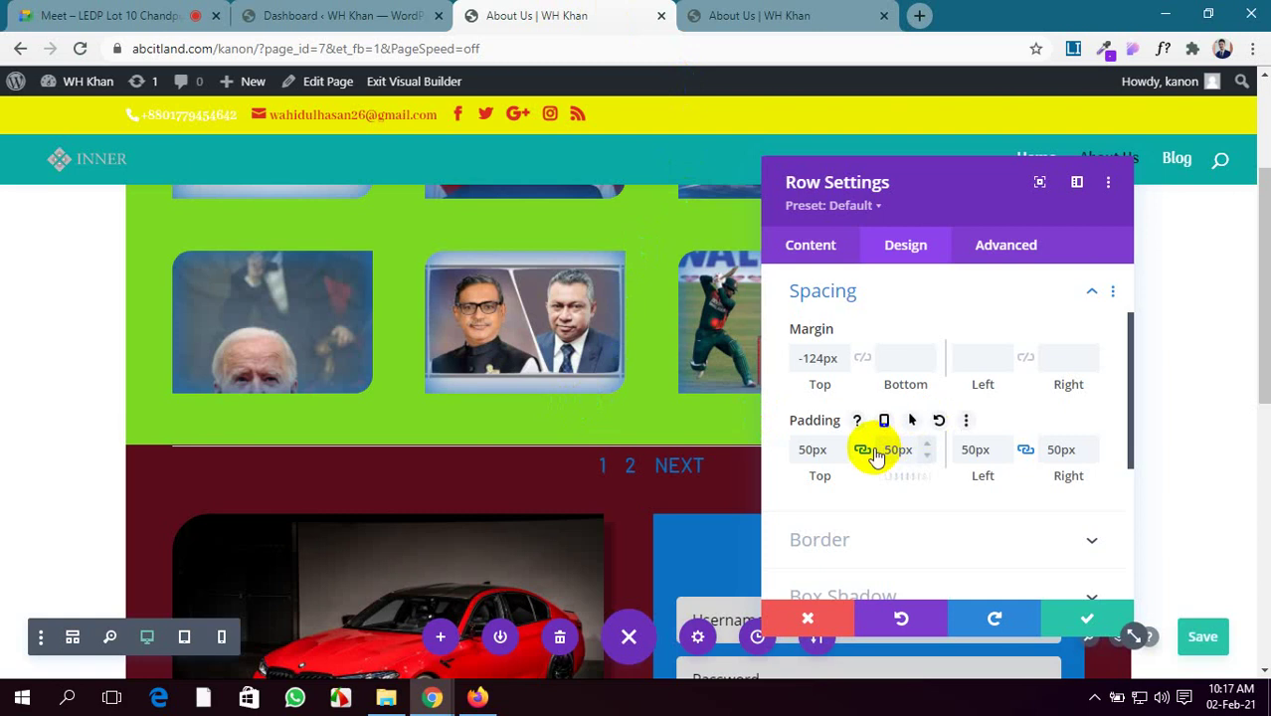
scroll(689, 471, down, 1)
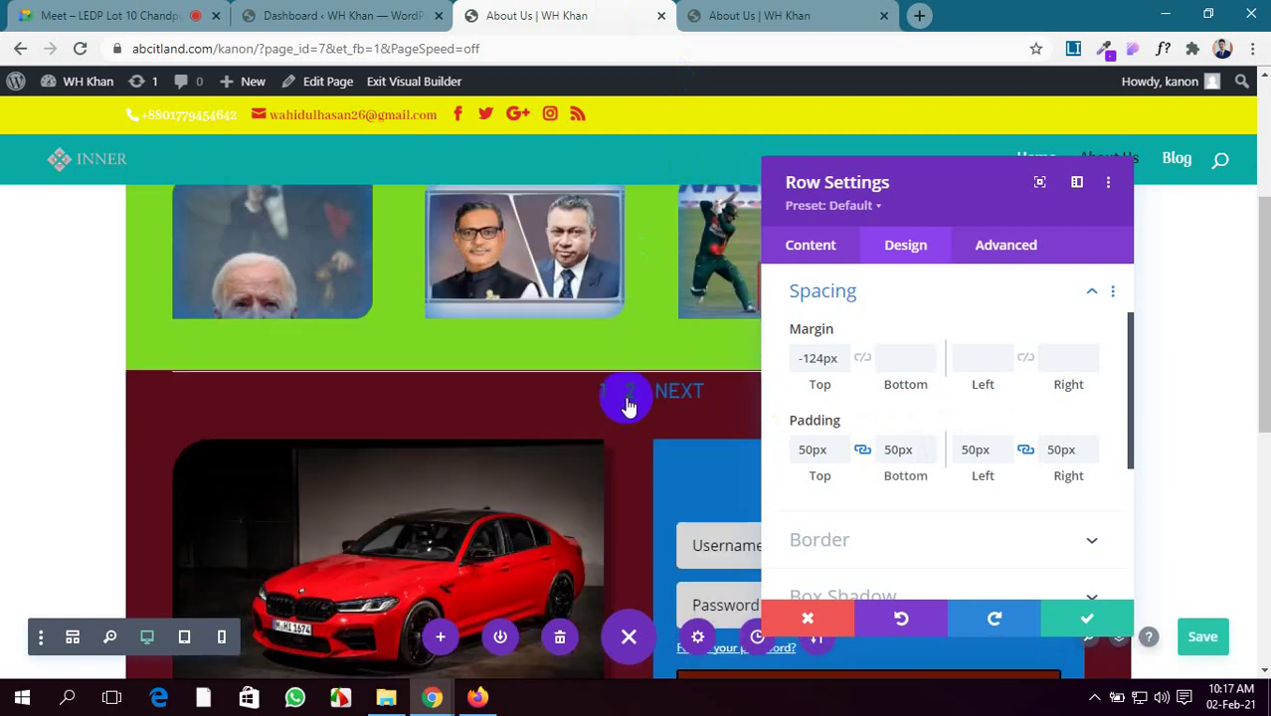
scroll(914, 523, down, 1)
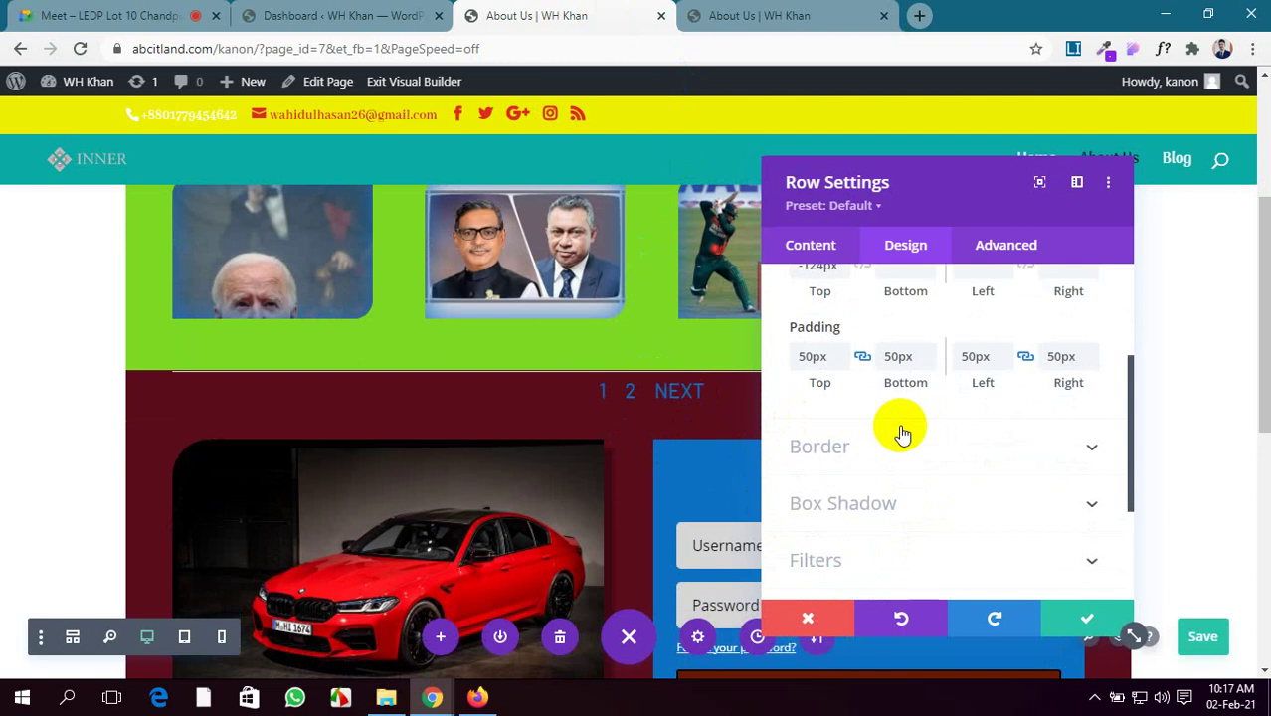
scroll(608, 388, up, 3)
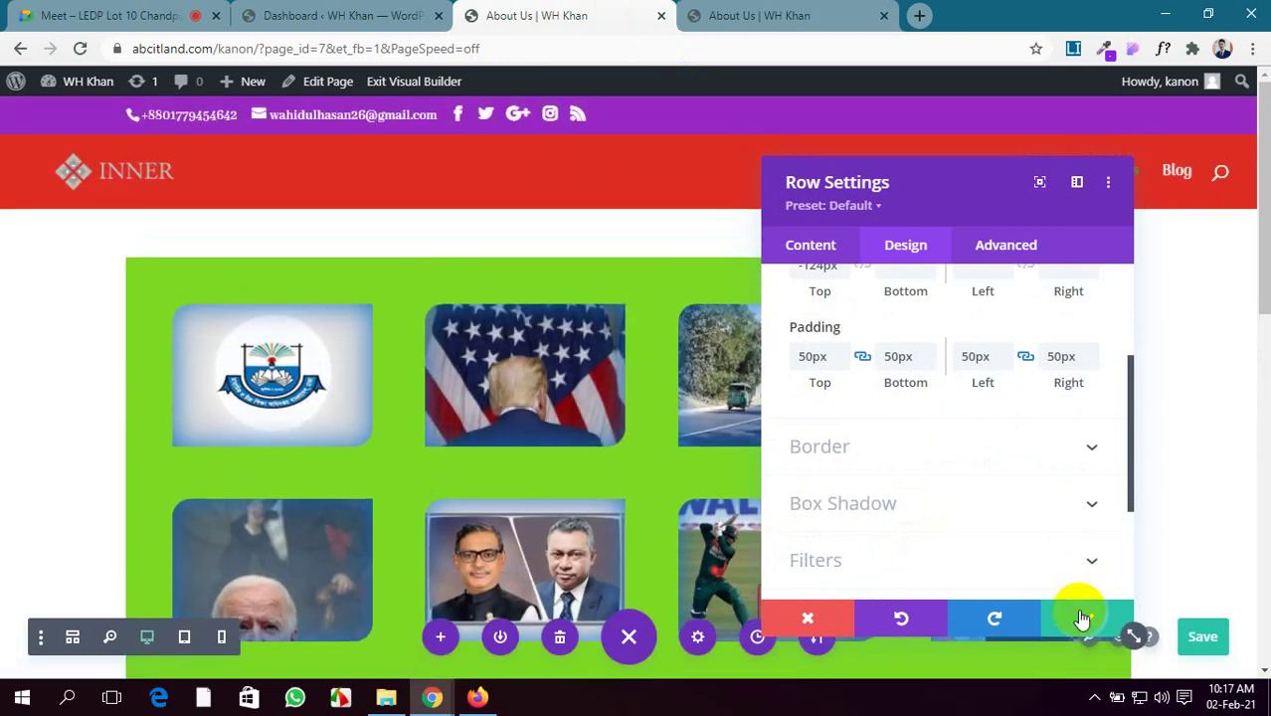
click(1082, 618)
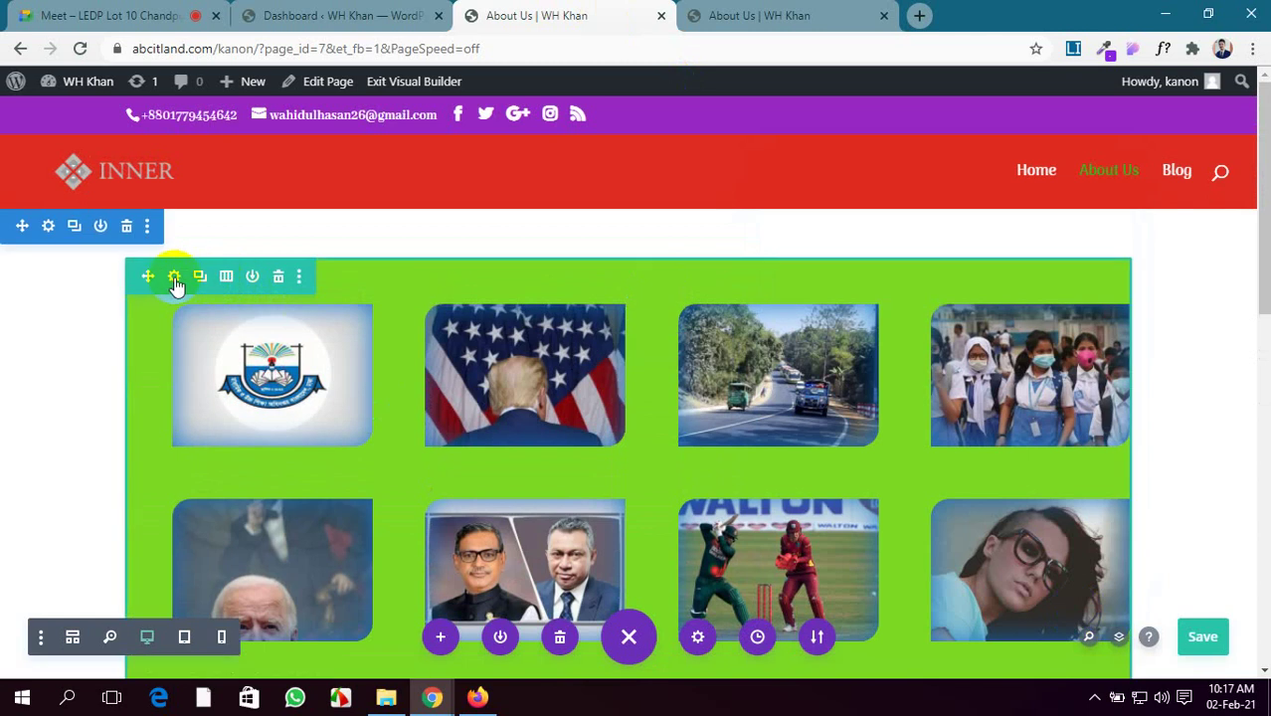
Set the gallery module's Advanced > Position Z Index to 3 and save it
scroll(597, 298, down, 1)
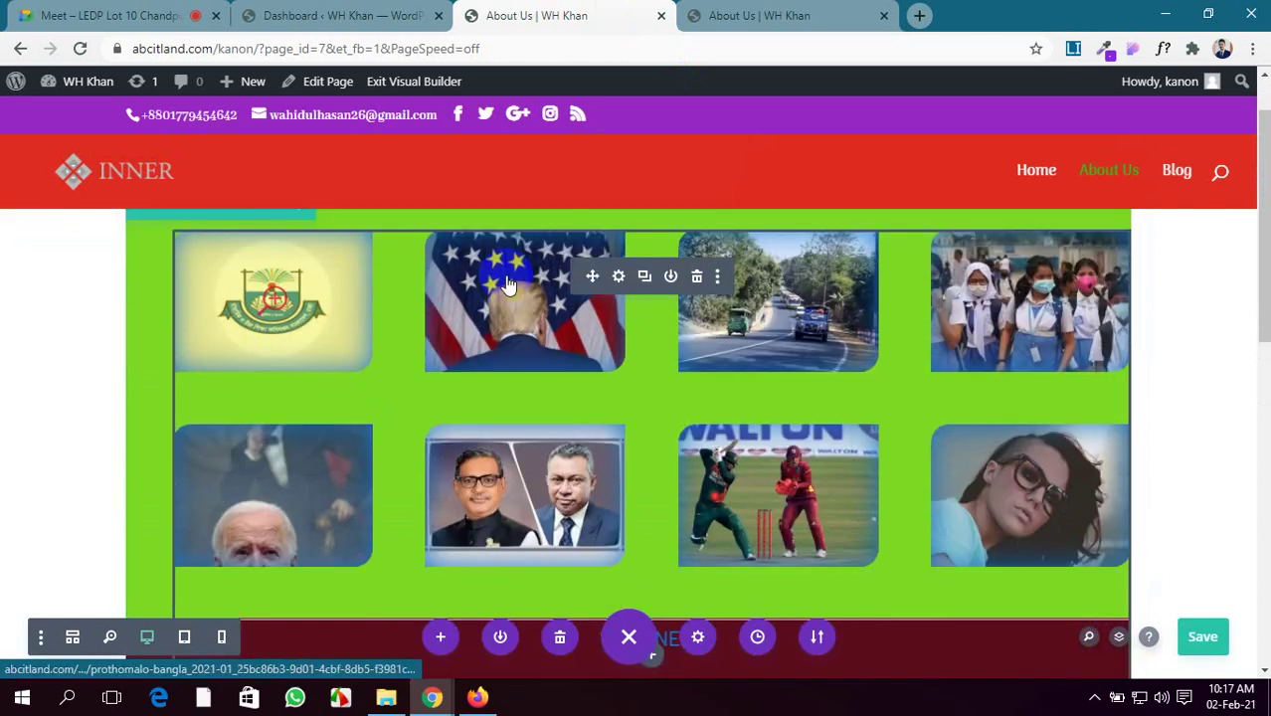
click(619, 276)
scroll(995, 388, down, 2)
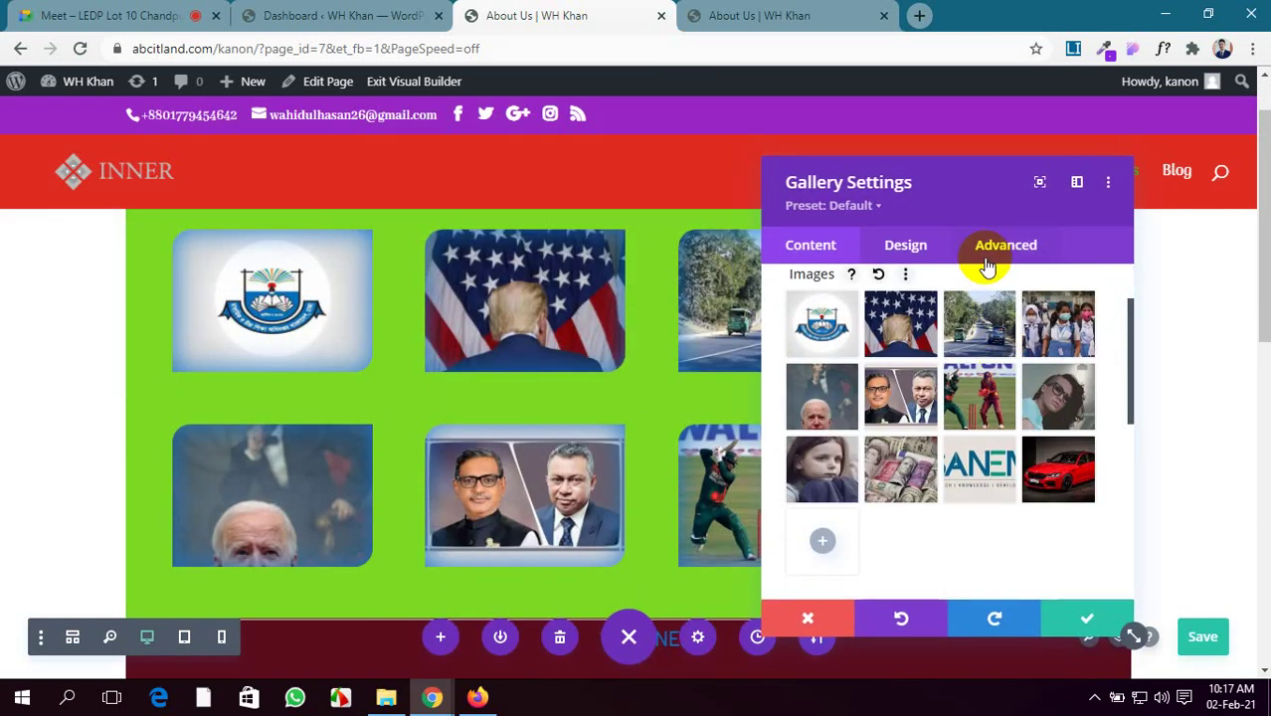
click(1007, 253)
scroll(988, 336, down, 2)
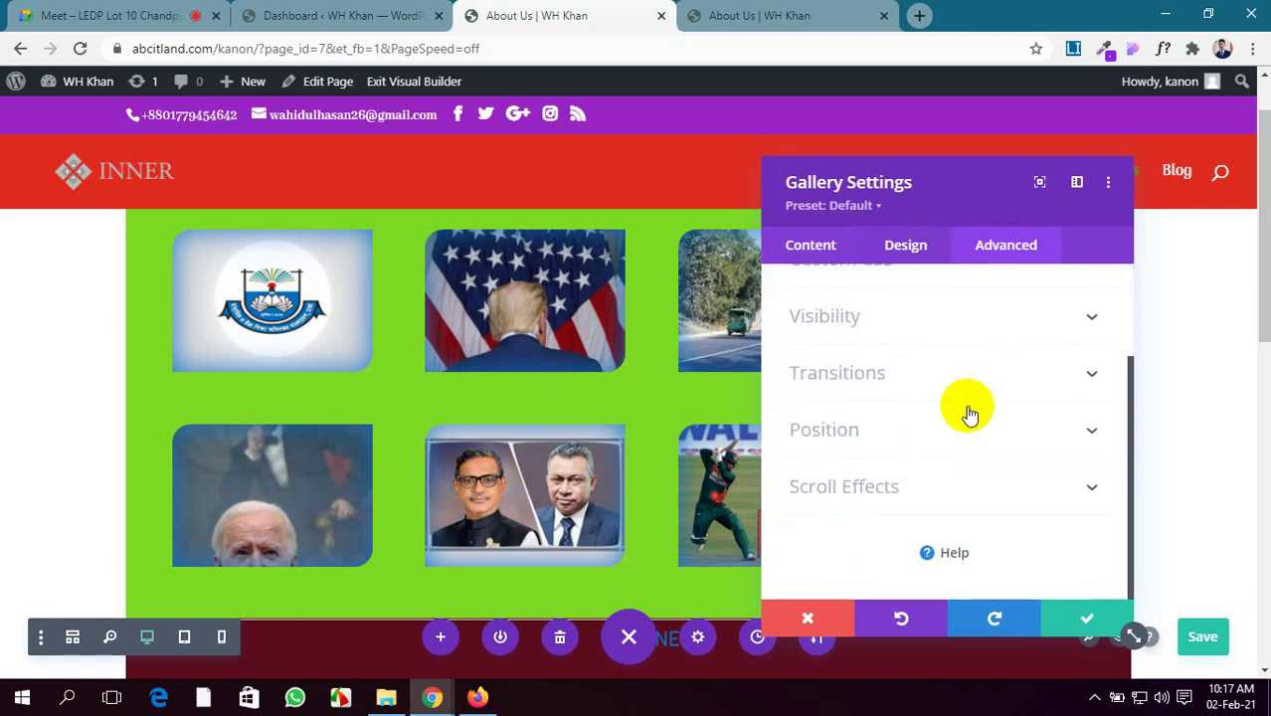
click(985, 431)
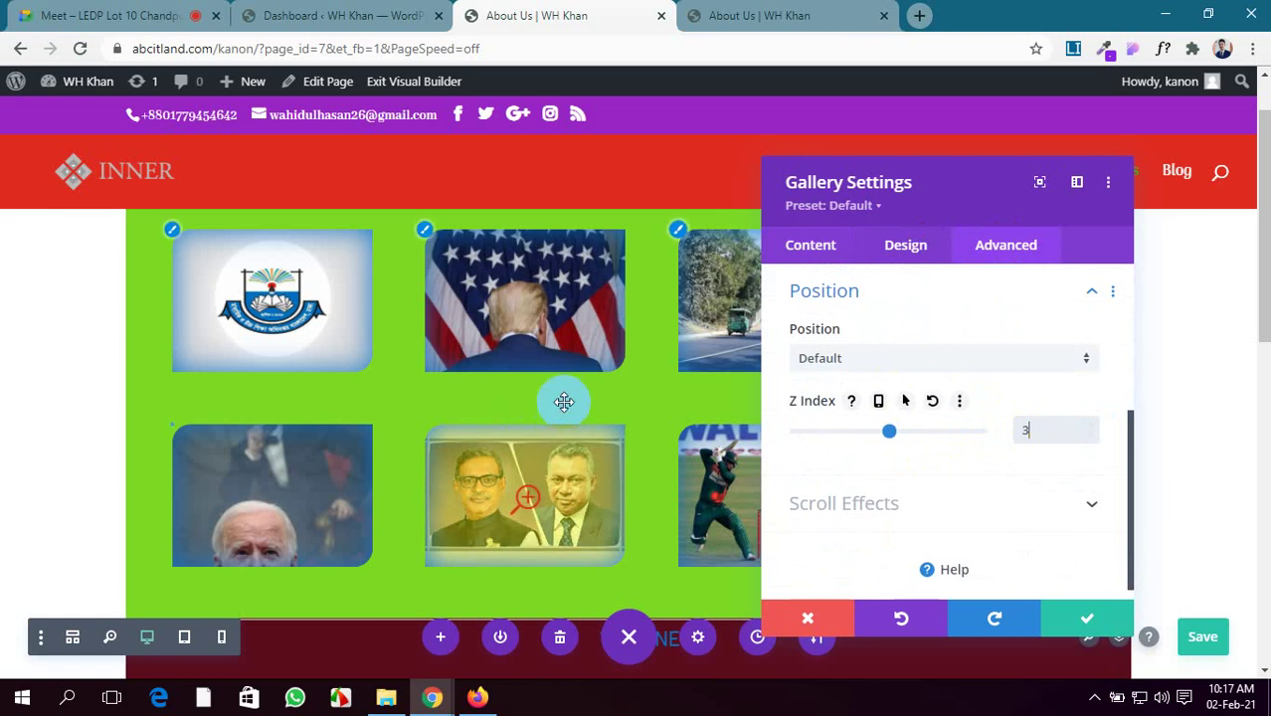
scroll(562, 398, down, 4)
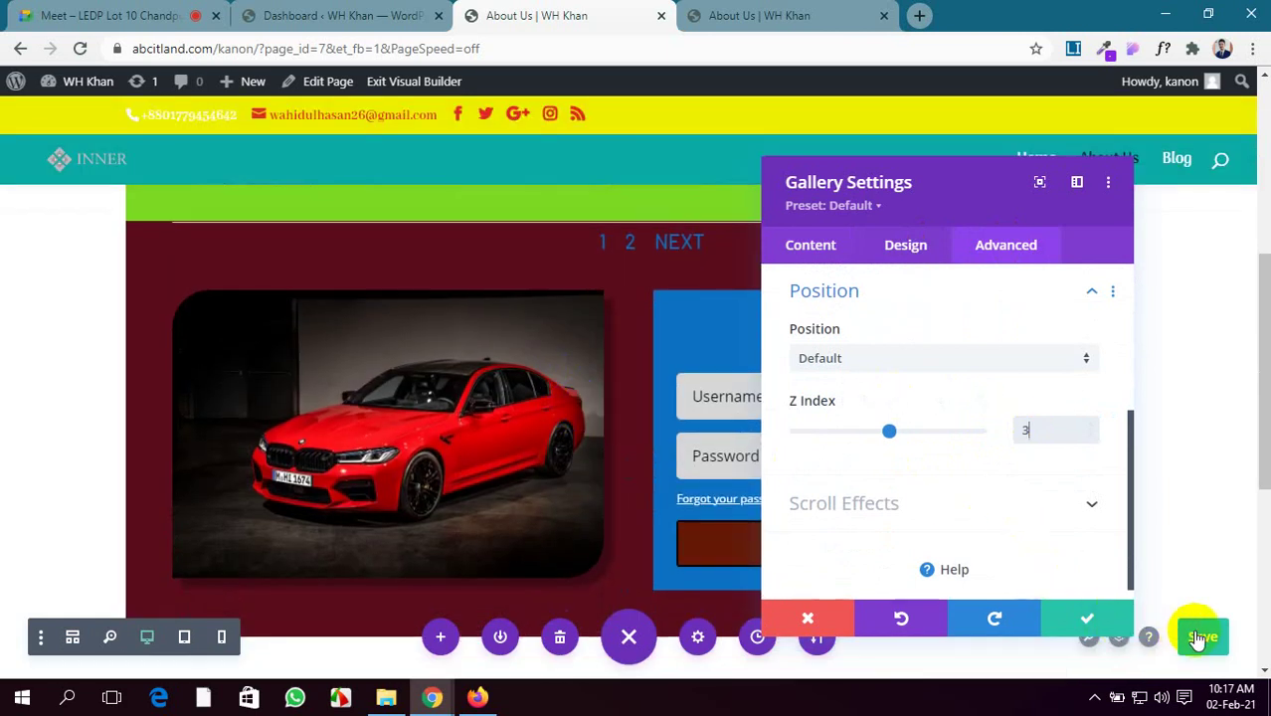
click(1114, 621)
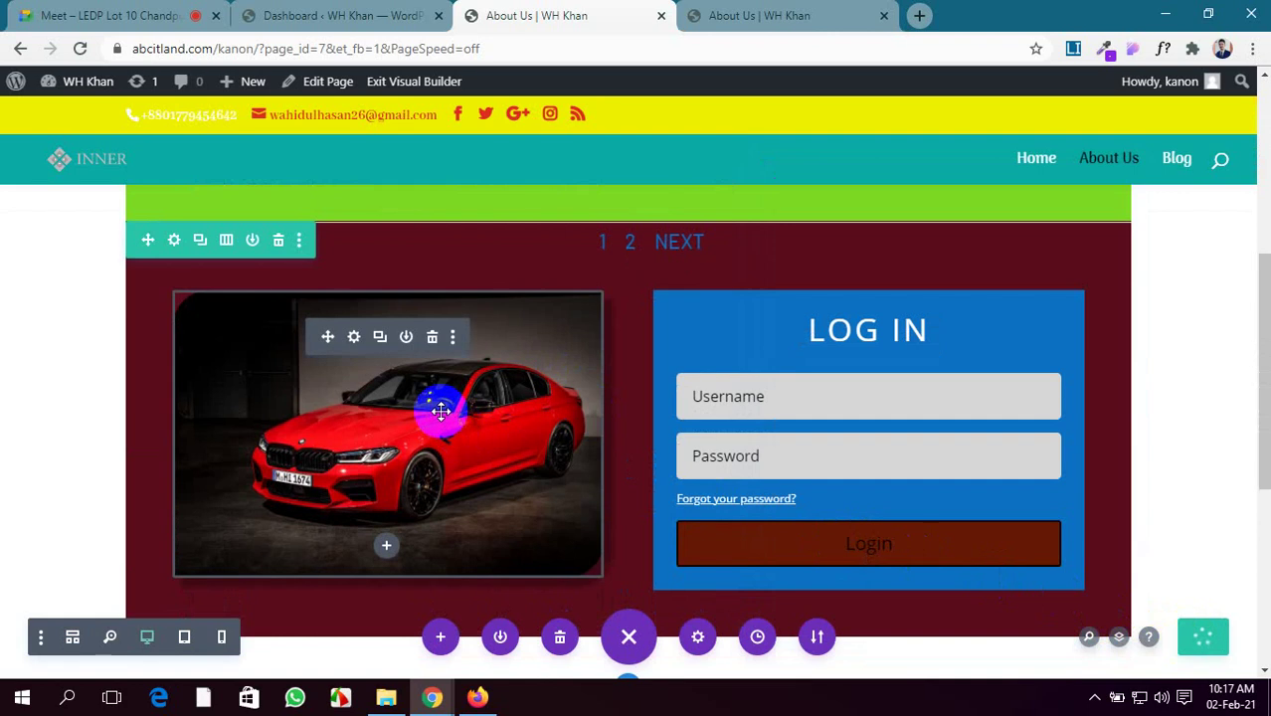
Open the row's Advanced > Position settings
drag(441, 411, 140, 397)
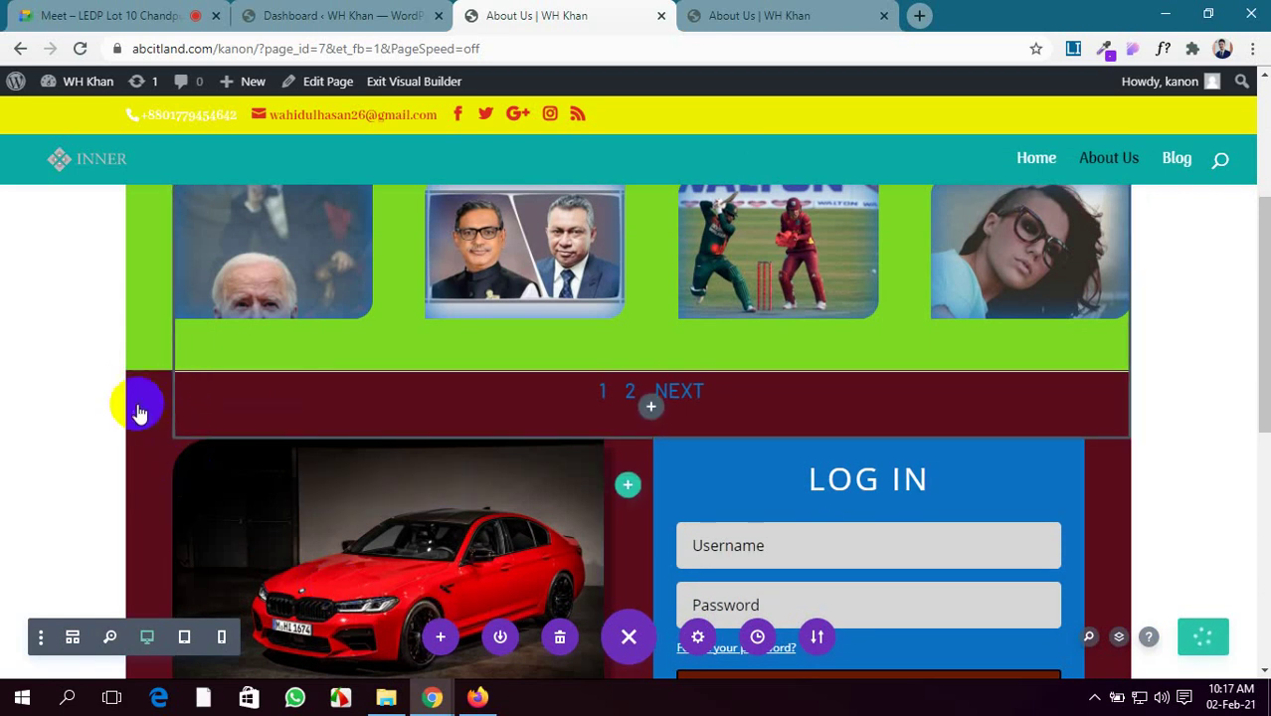
drag(141, 412, 154, 386)
click(178, 391)
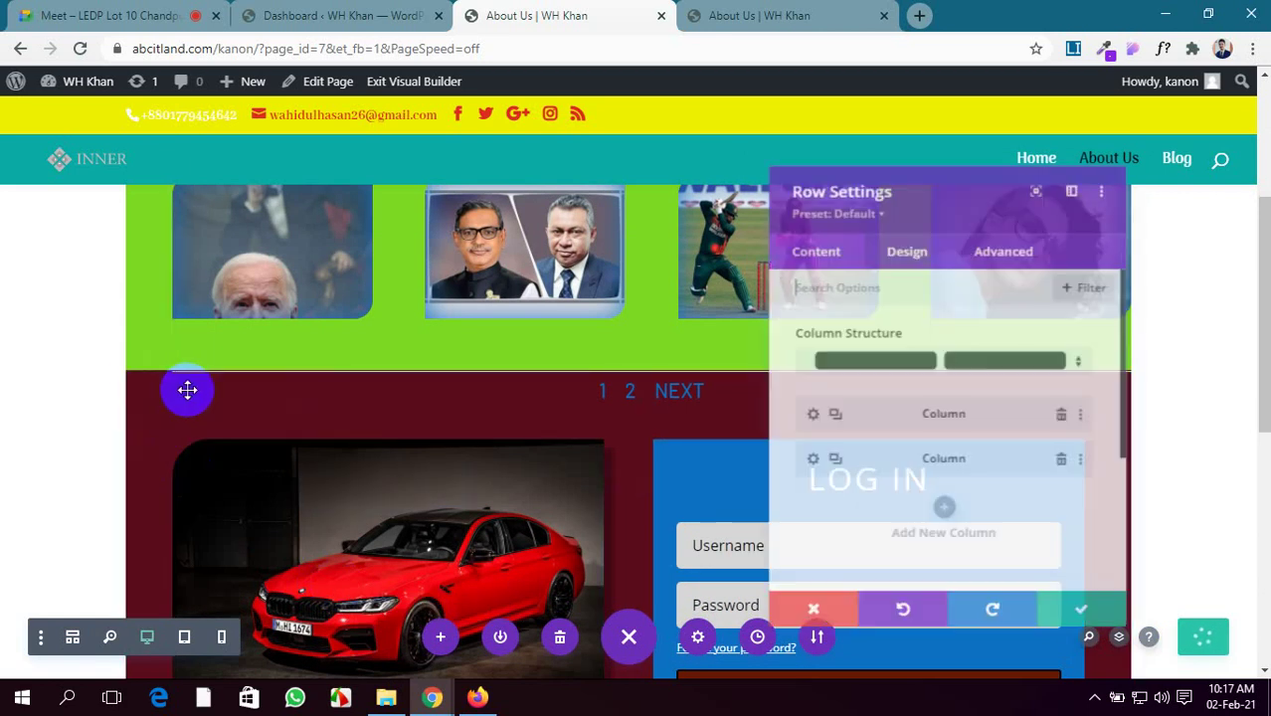
click(1027, 249)
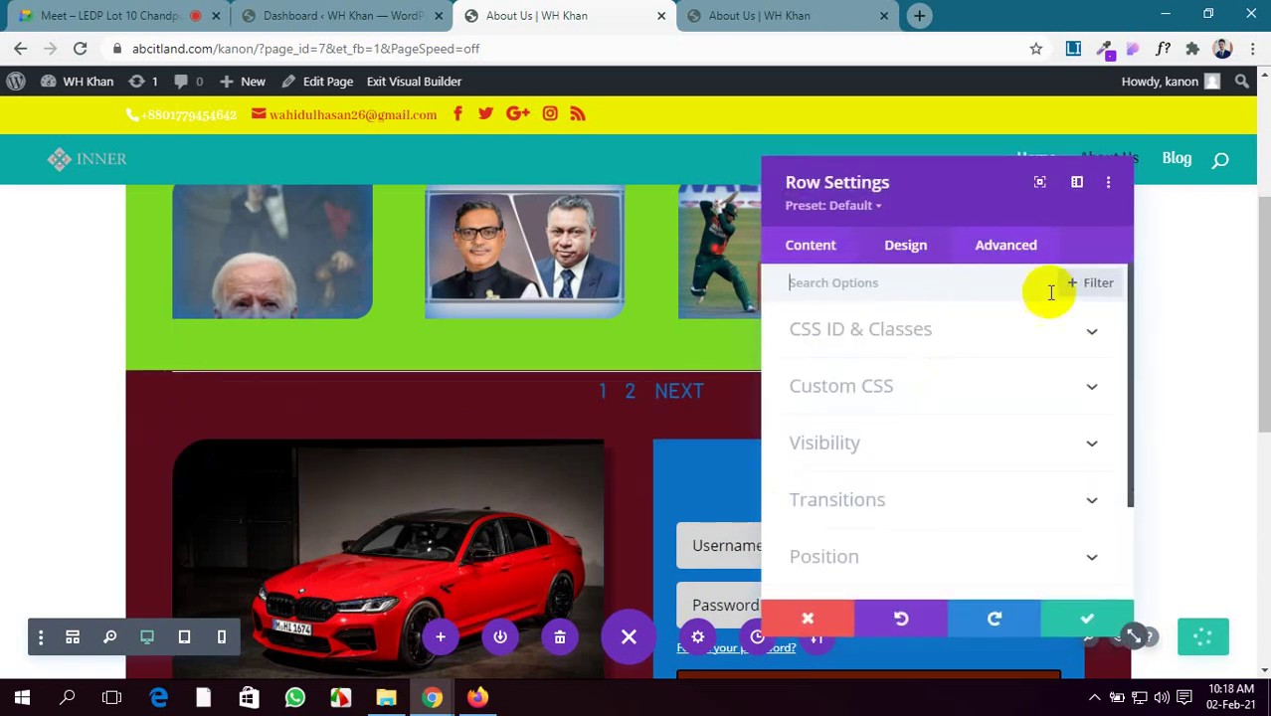
scroll(1032, 495, down, 2)
click(980, 423)
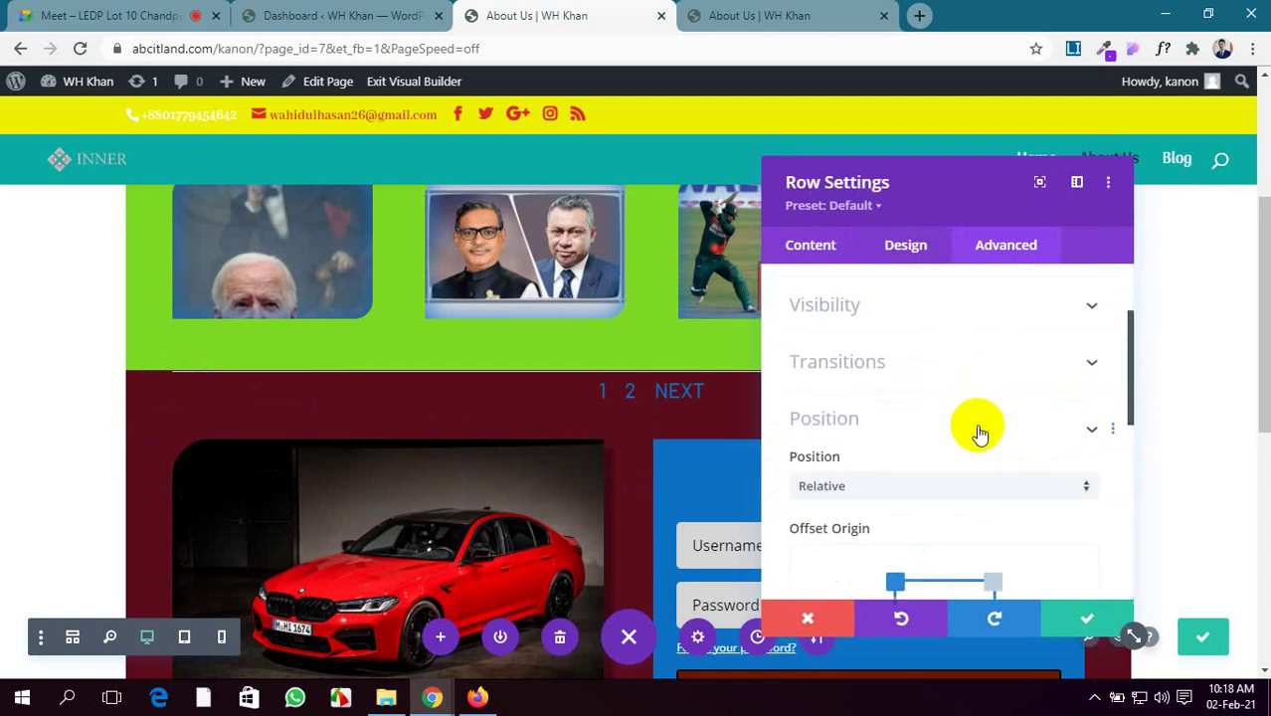
Set the gallery row's Z Index to 6 and apply the row settings
scroll(976, 454, down, 6)
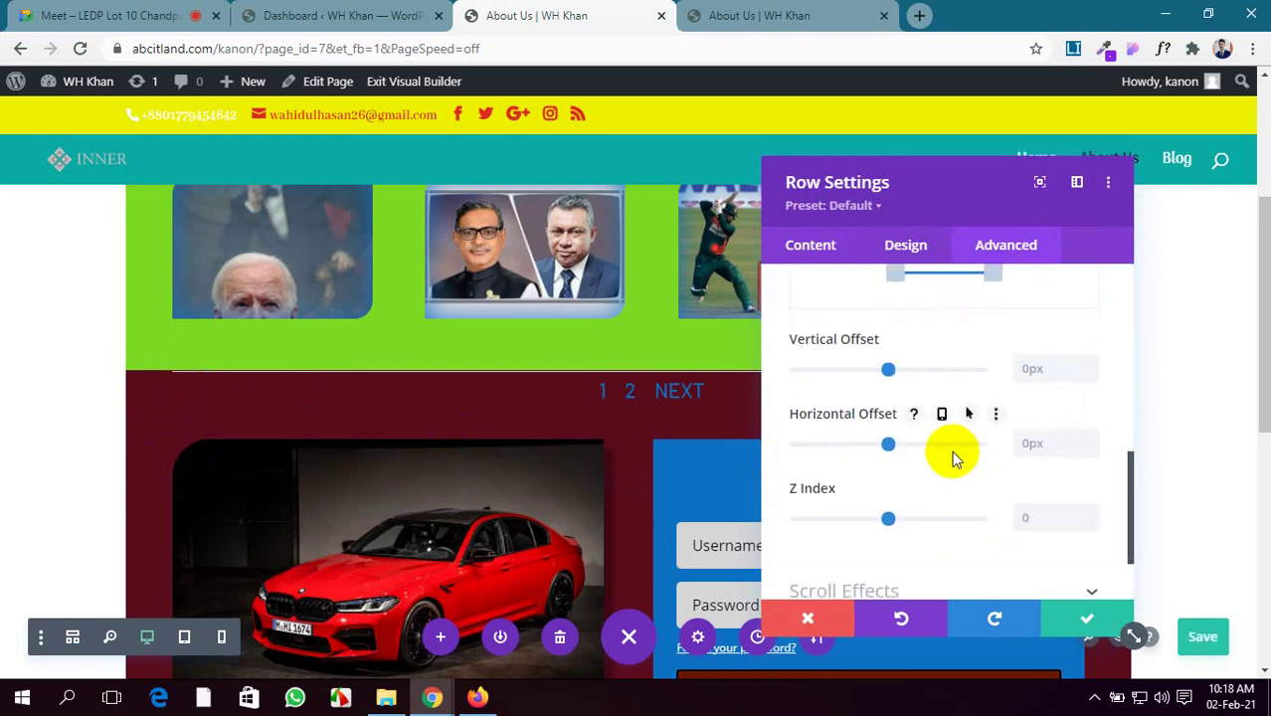
scroll(955, 452, down, 2)
click(1028, 423)
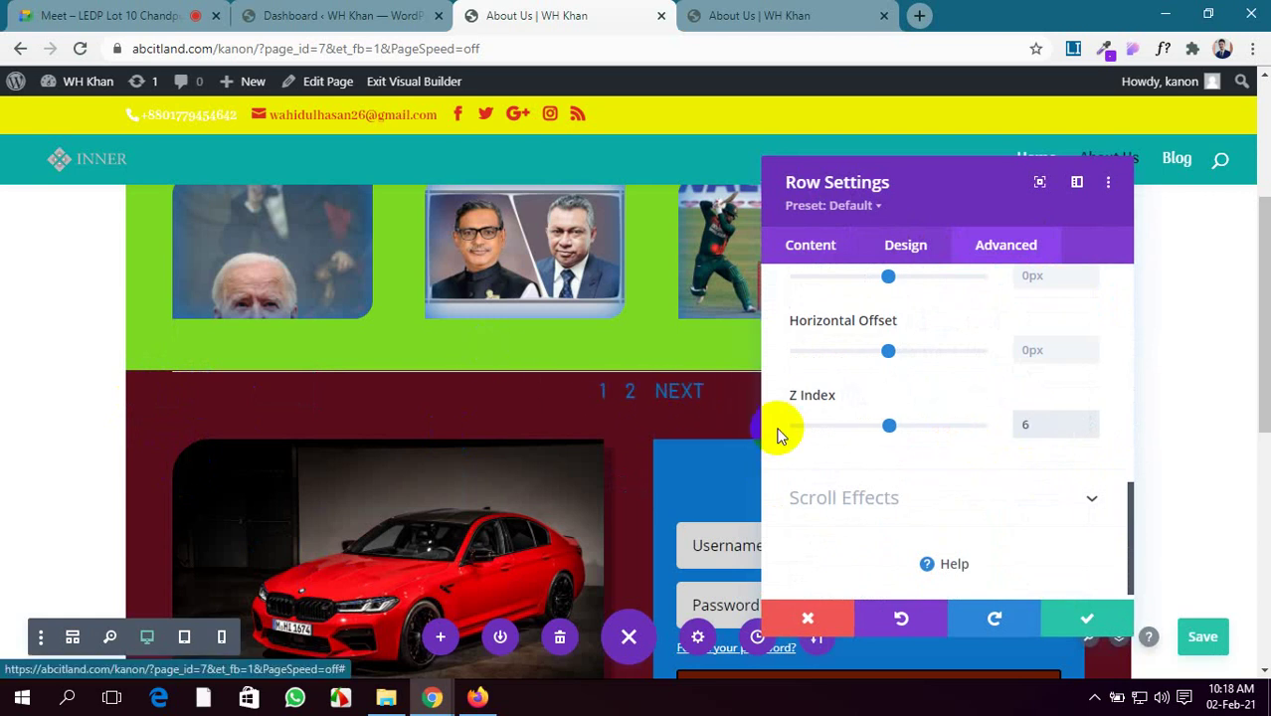
drag(965, 179, 1085, 195)
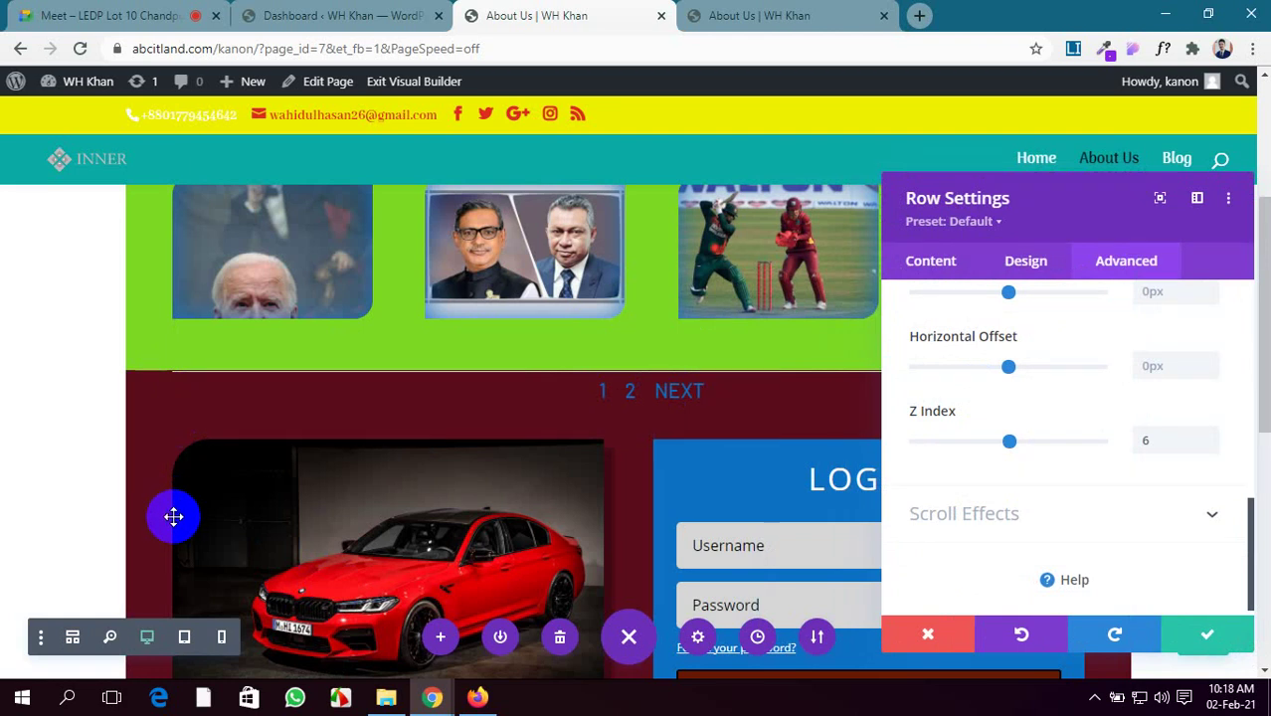
mouse_move(1065, 434)
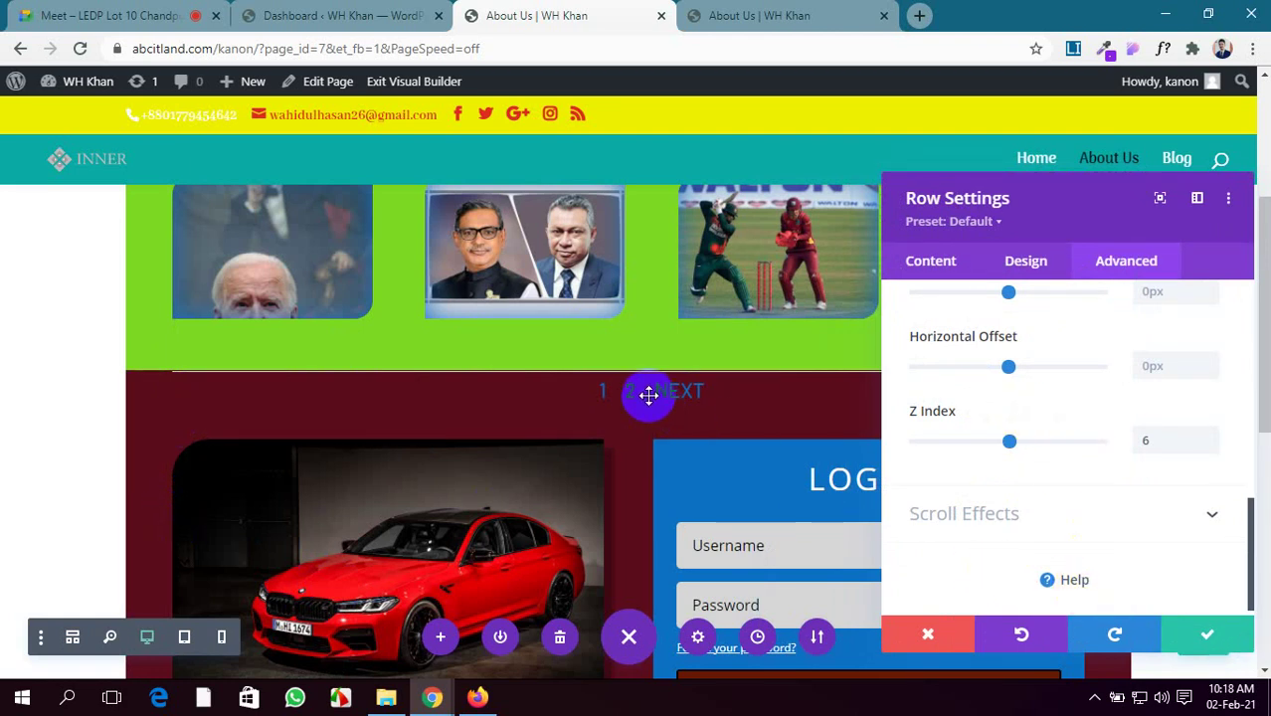
scroll(644, 470, up, 3)
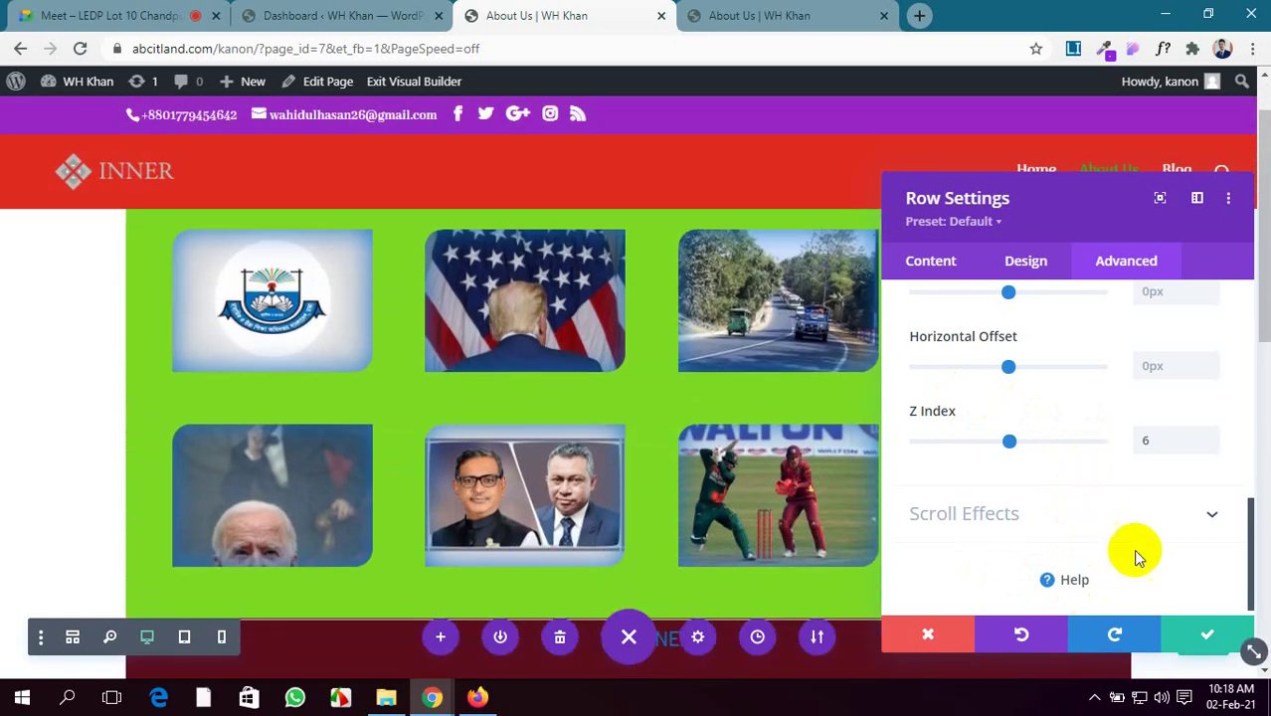
click(1199, 639)
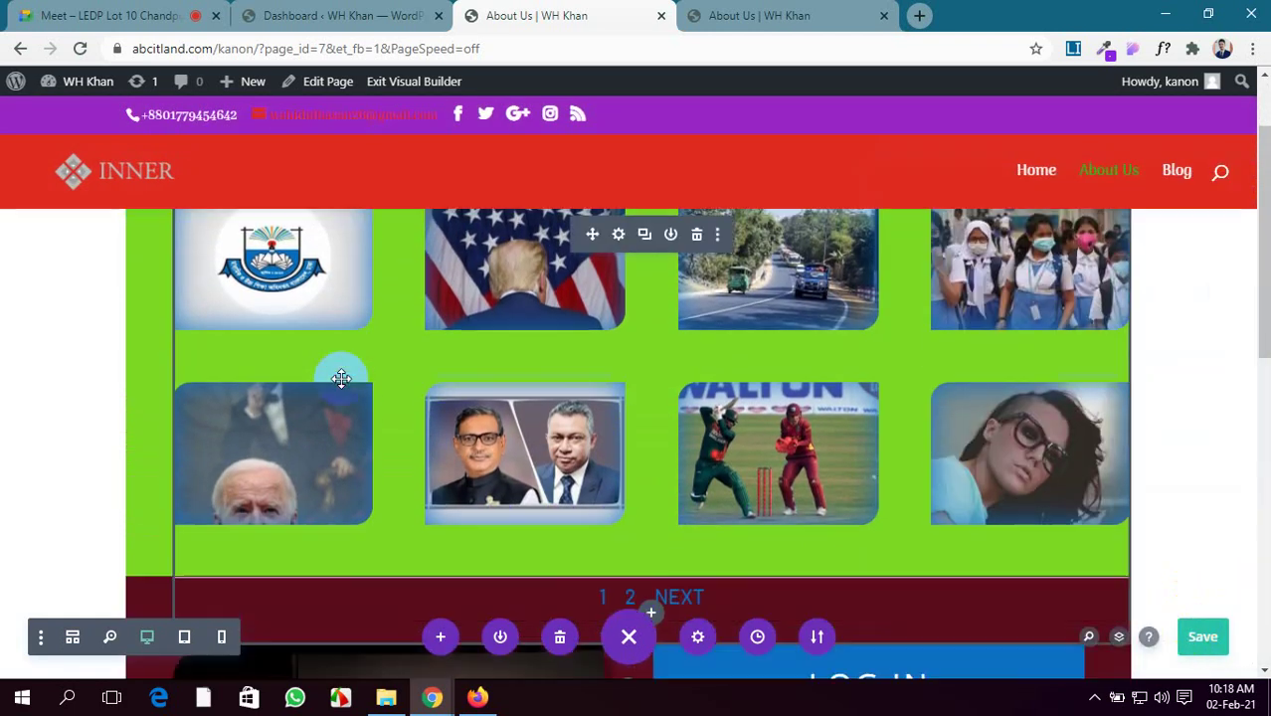
scroll(328, 372, down, 2)
scroll(299, 338, up, 2)
scroll(282, 320, up, 1)
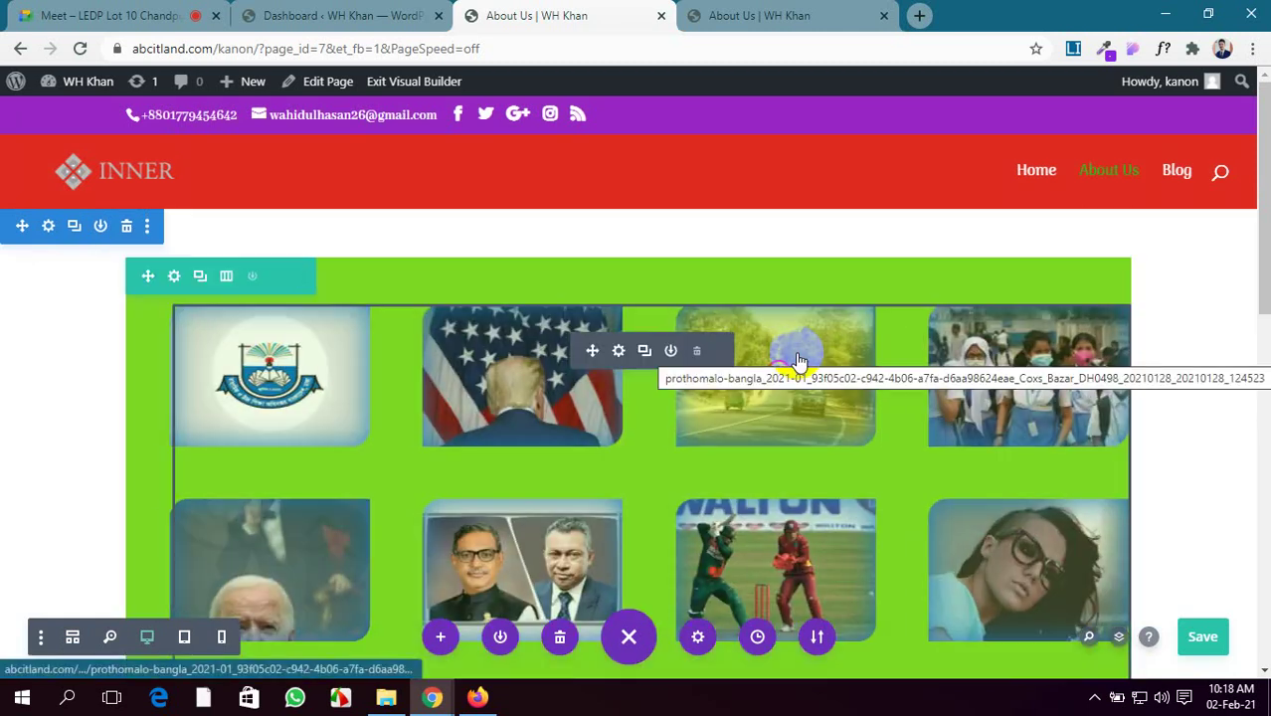
Open the gallery row's Advanced > Position options
click(175, 278)
click(1122, 272)
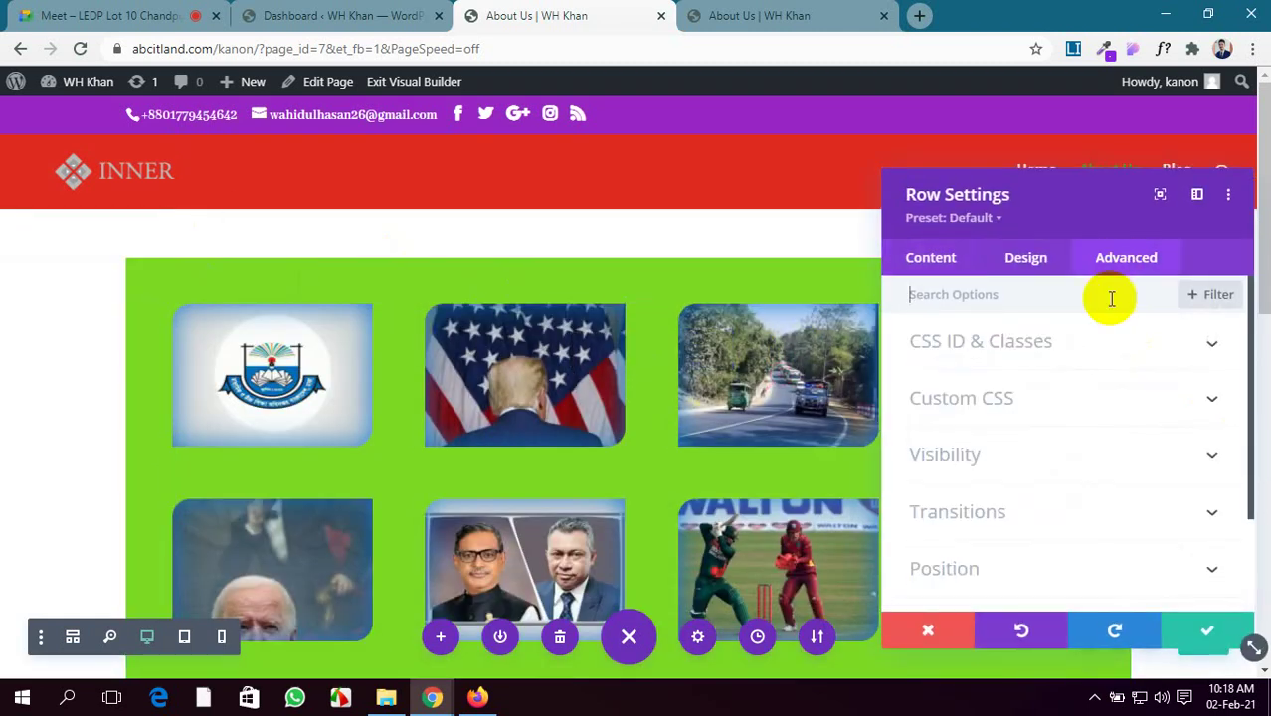
scroll(1072, 432, down, 3)
click(1205, 438)
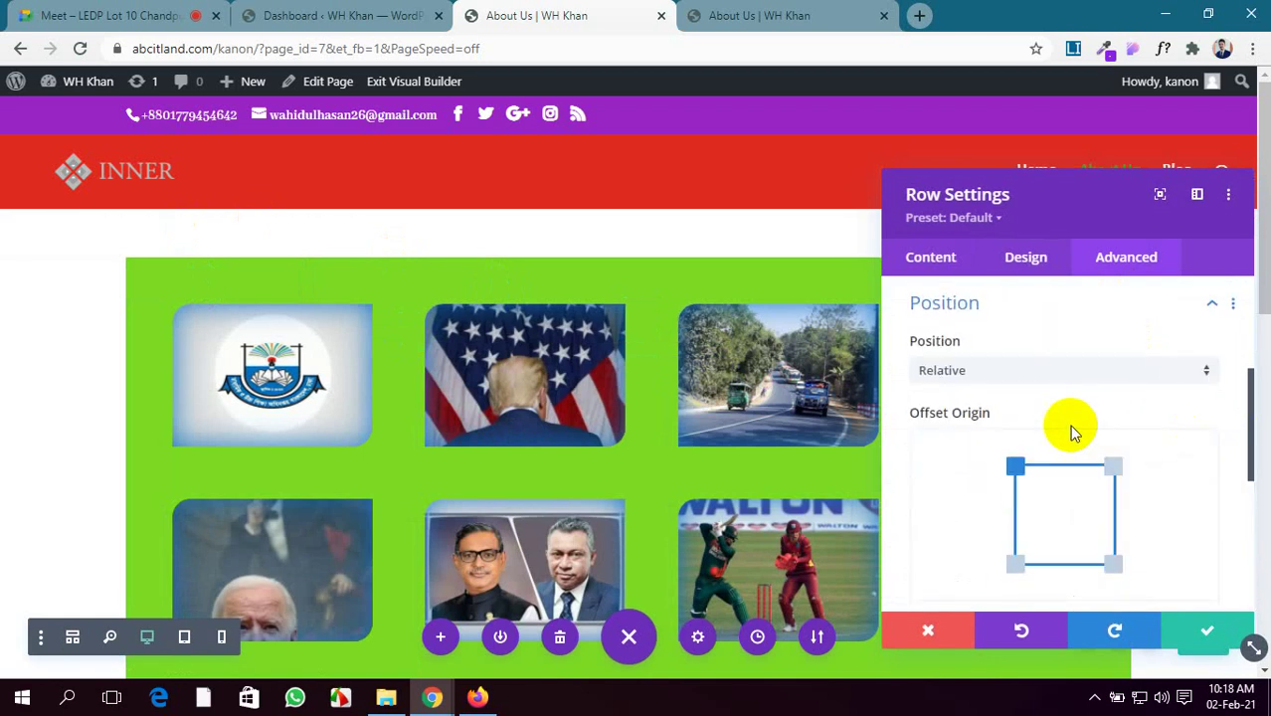
scroll(1044, 423, down, 4)
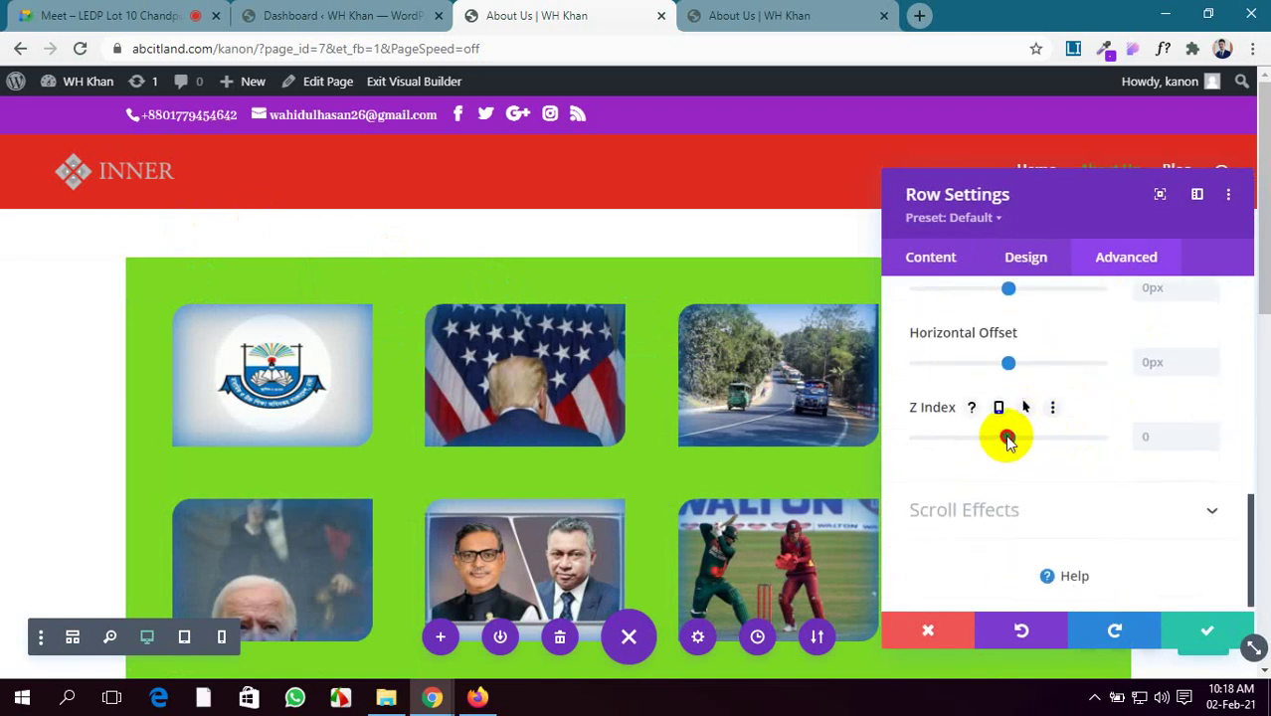
Try a negative Z Index, reset it, then set Z Index to 2 and apply
drag(1008, 439, 999, 441)
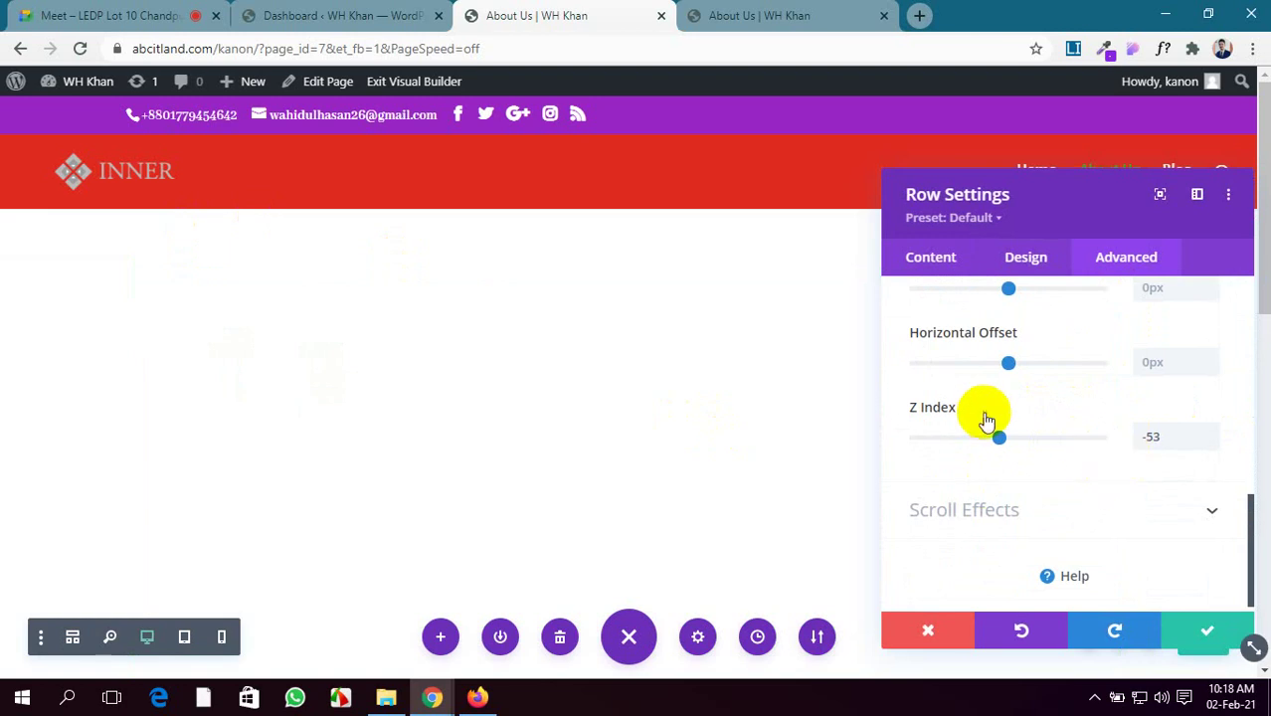
click(1053, 408)
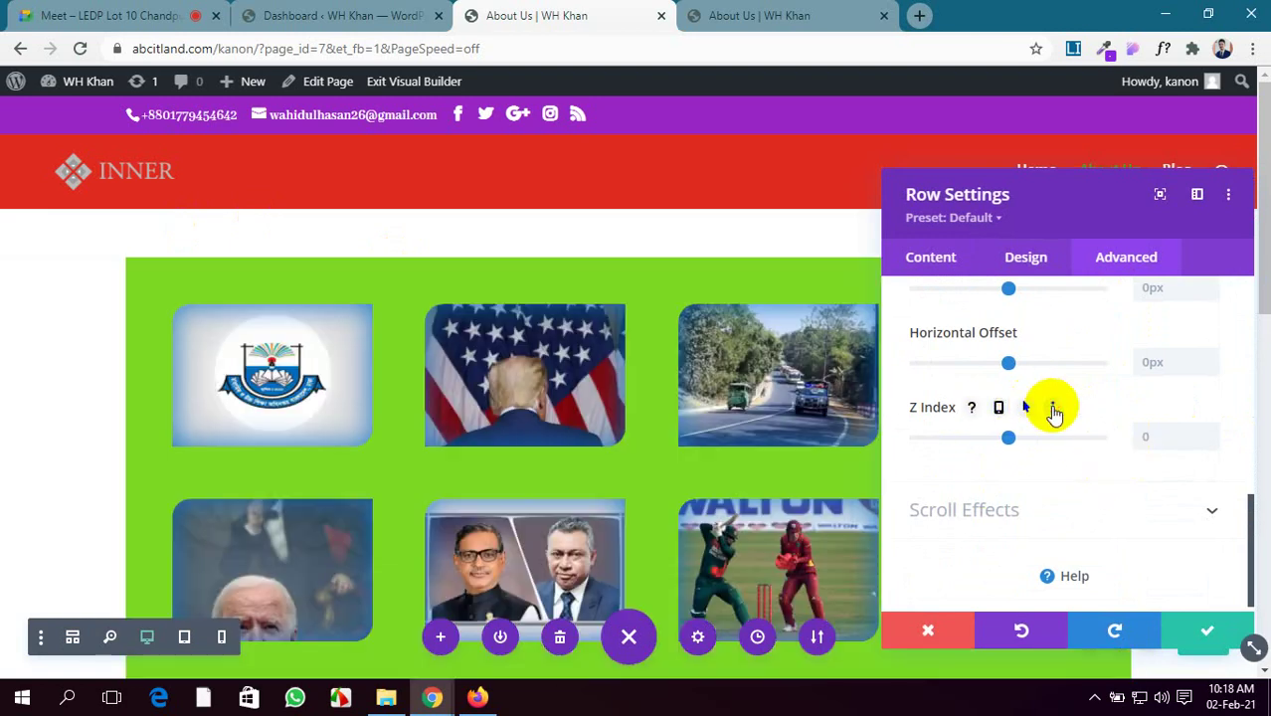
click(1145, 434)
text(2)
scroll(597, 489, down, 3)
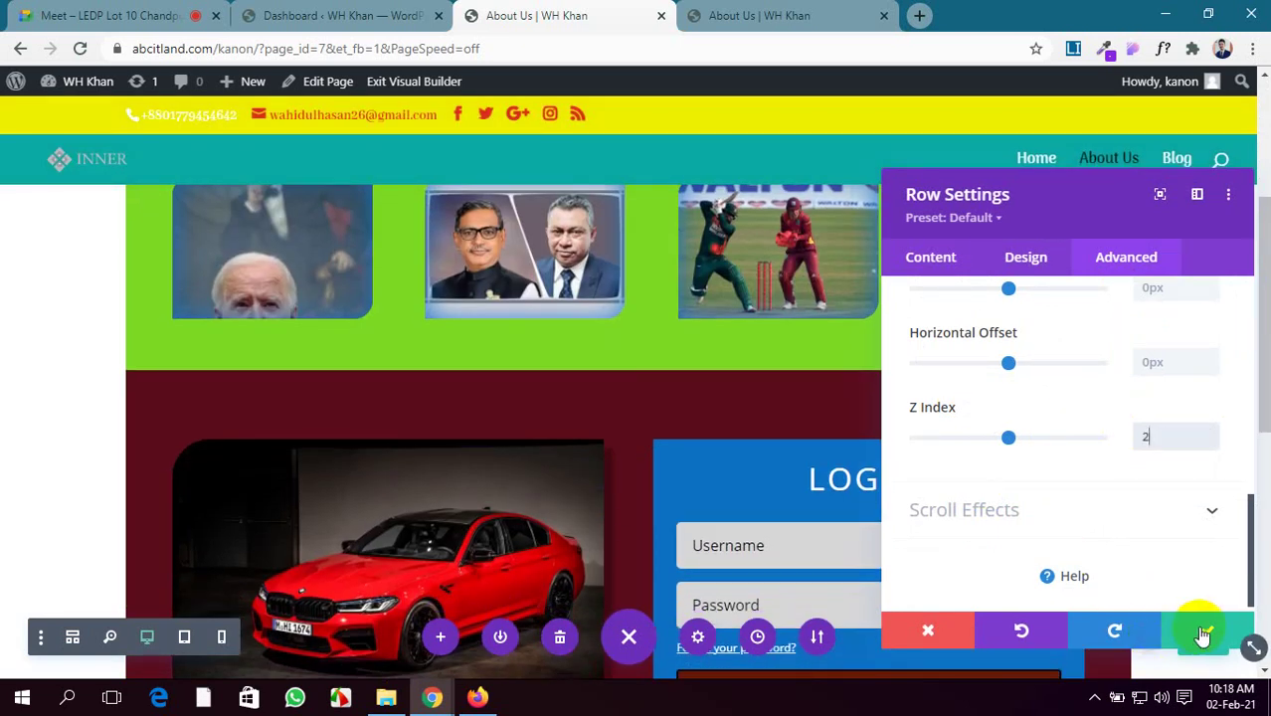
scroll(512, 406, up, 1)
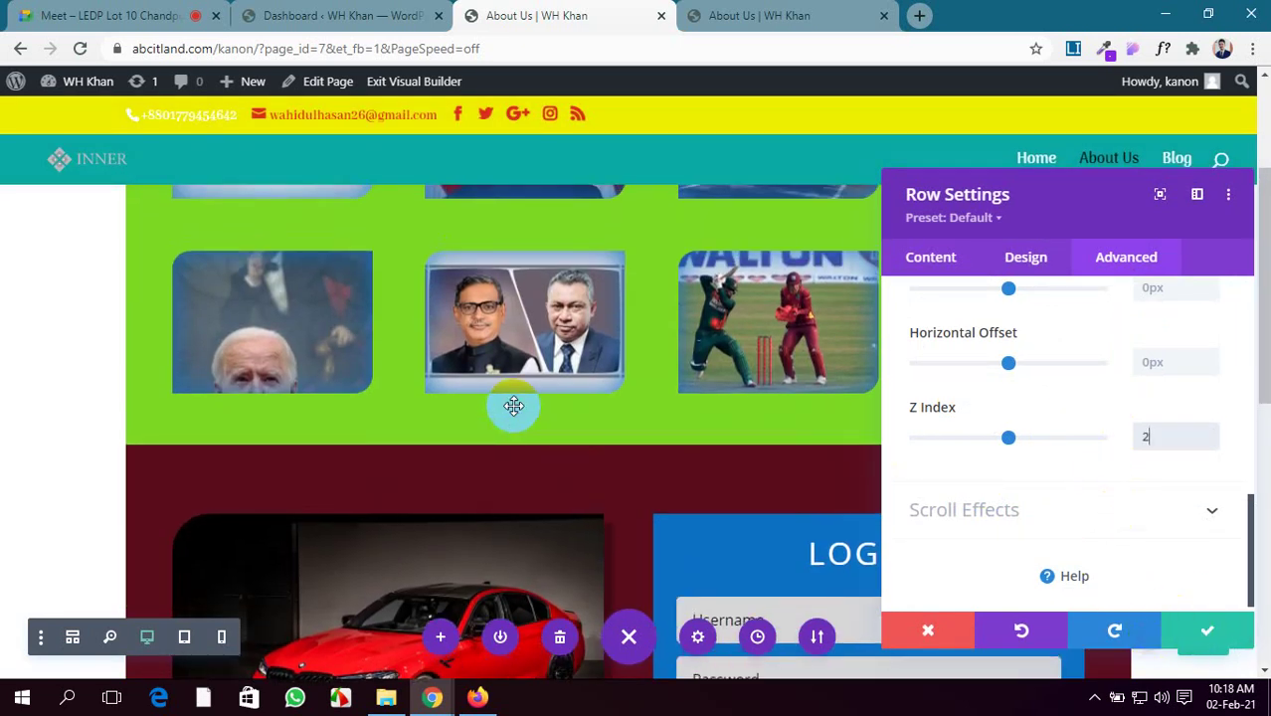
click(1191, 635)
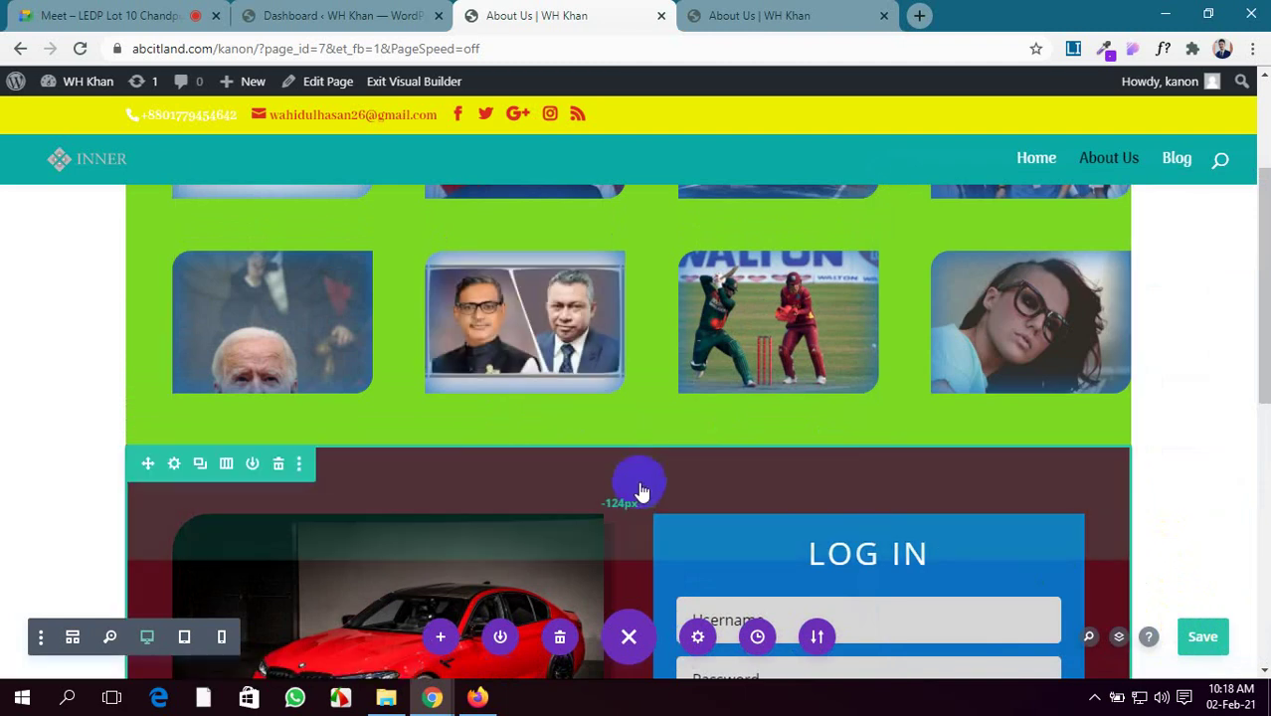
drag(562, 600, 618, 286)
Review the gallery's Position Z Index, close it unchanged, and view the live About Us tab
click(618, 279)
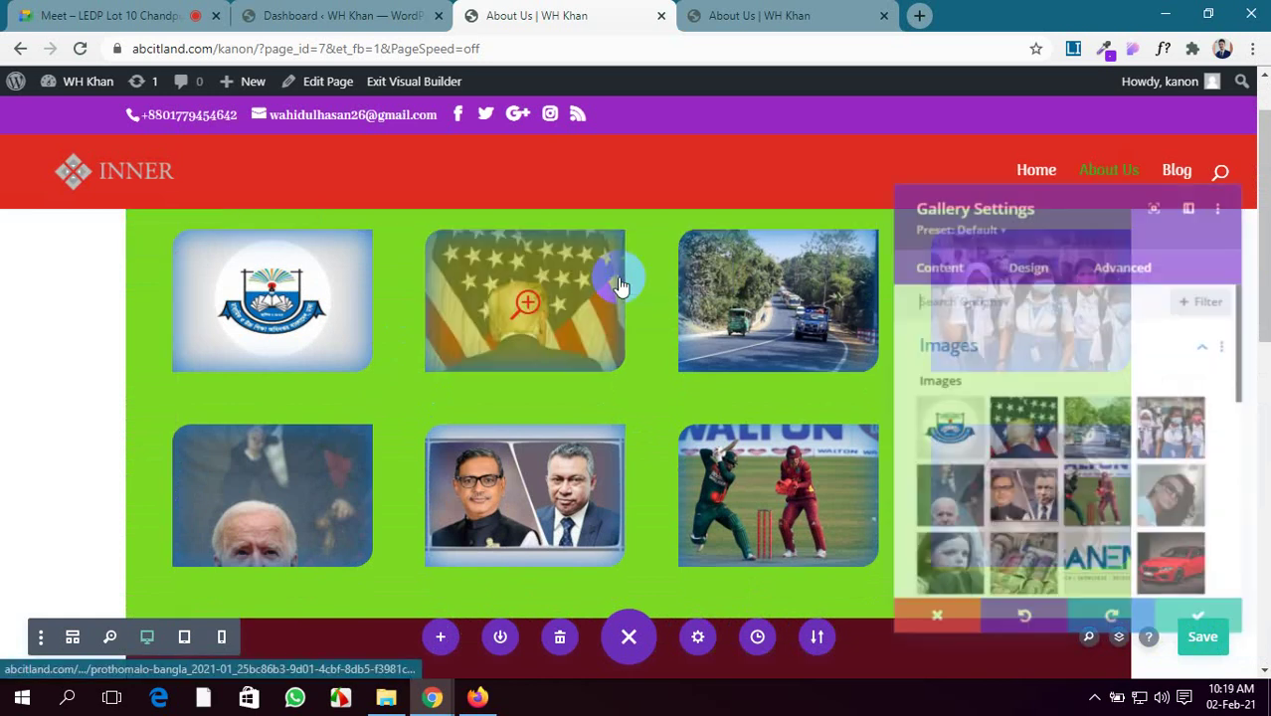
click(1106, 261)
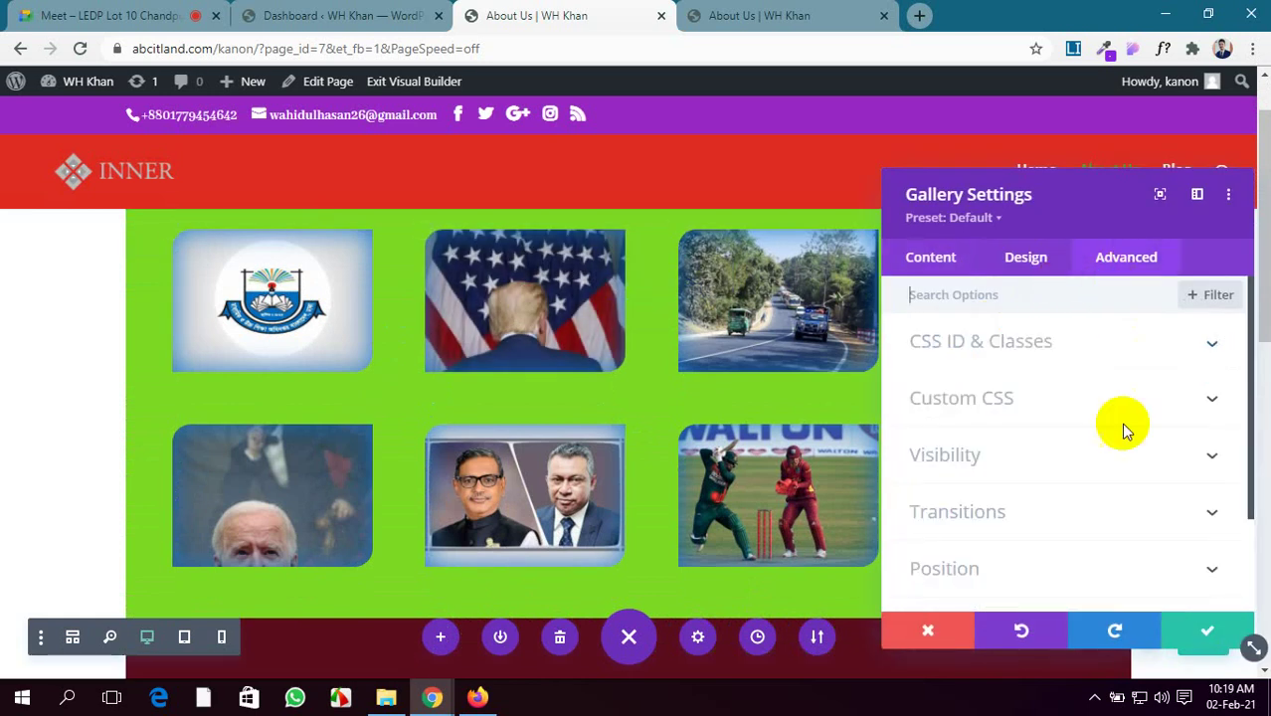
scroll(1119, 437, down, 2)
click(1184, 478)
scroll(1184, 478, down, 1)
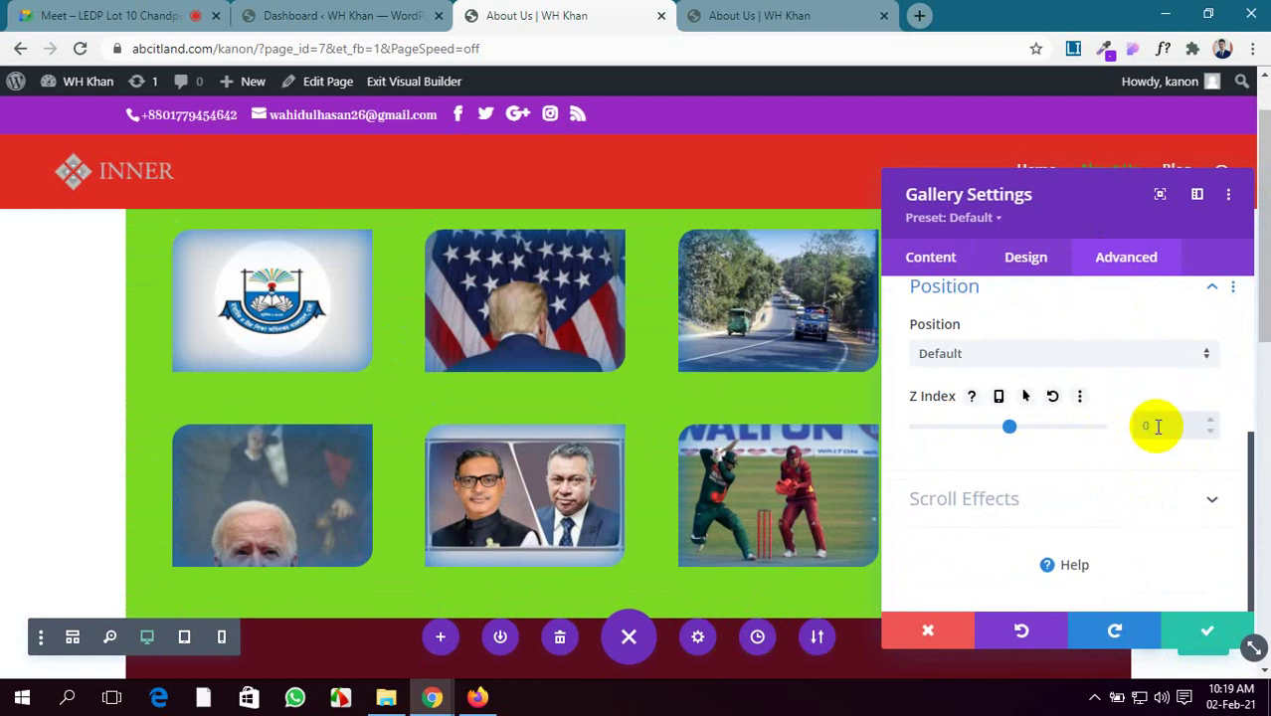
scroll(647, 419, down, 1)
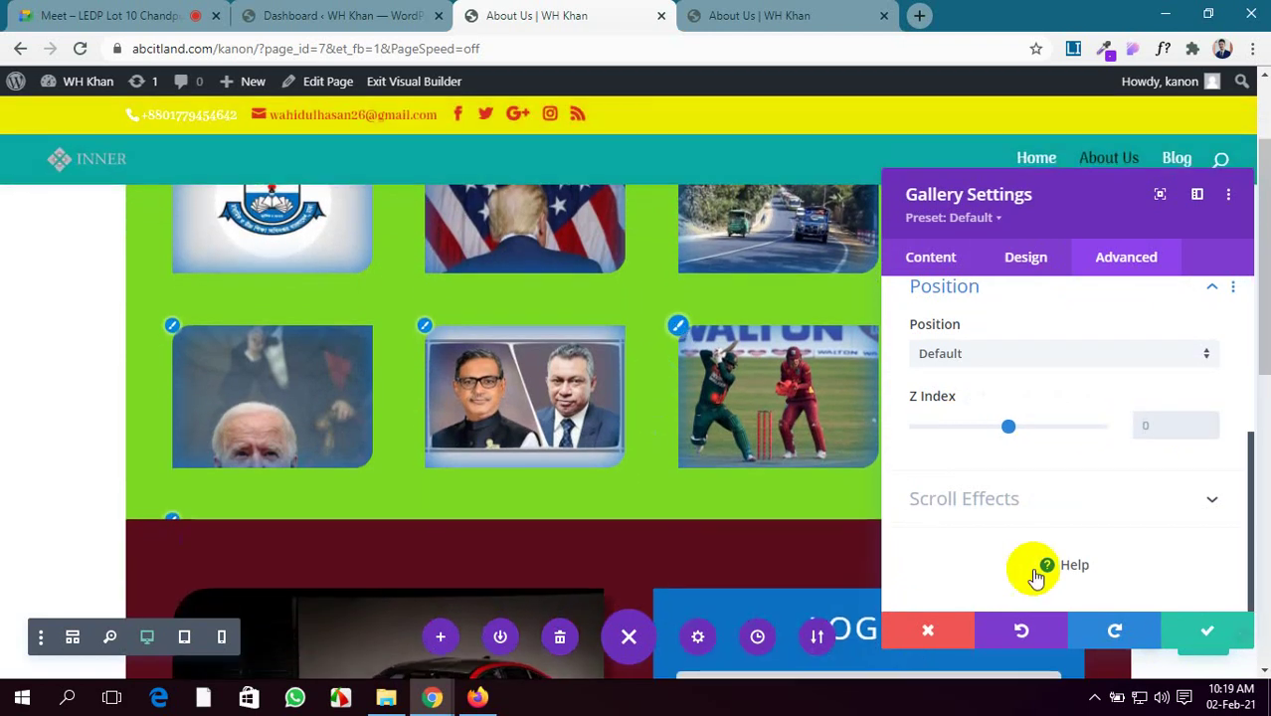
click(1176, 633)
scroll(519, 509, down, 1)
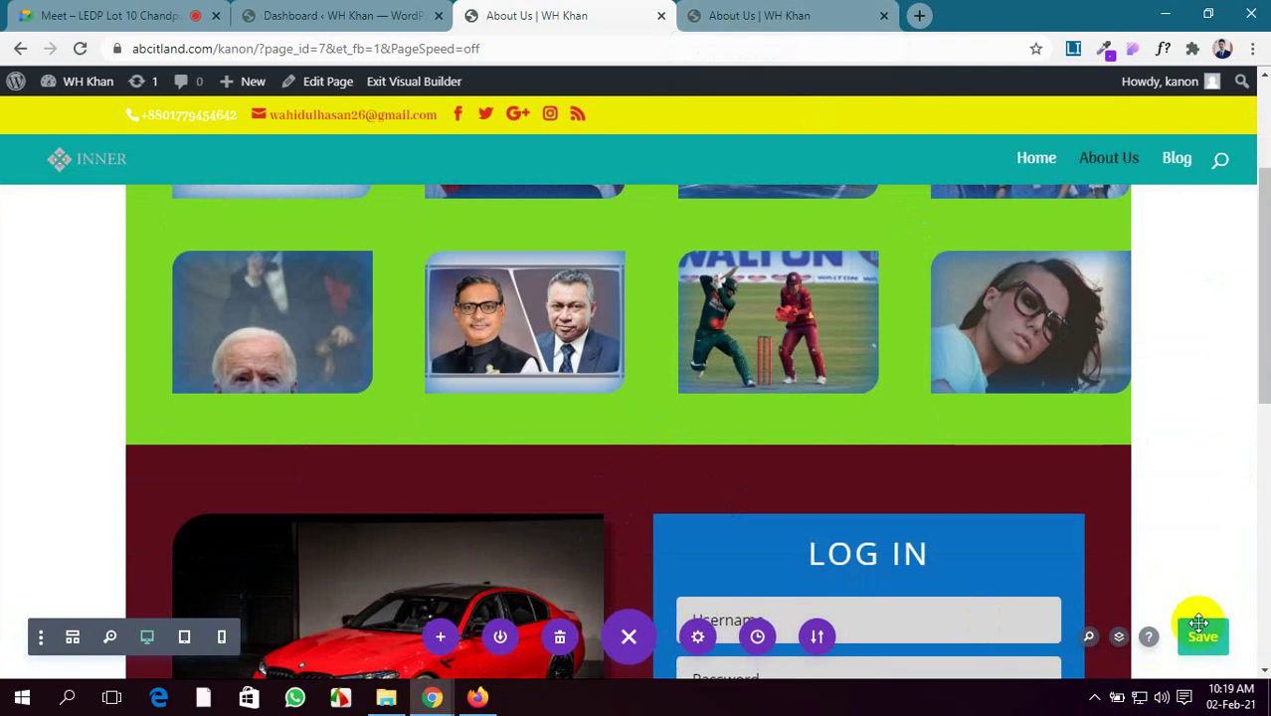
click(760, 15)
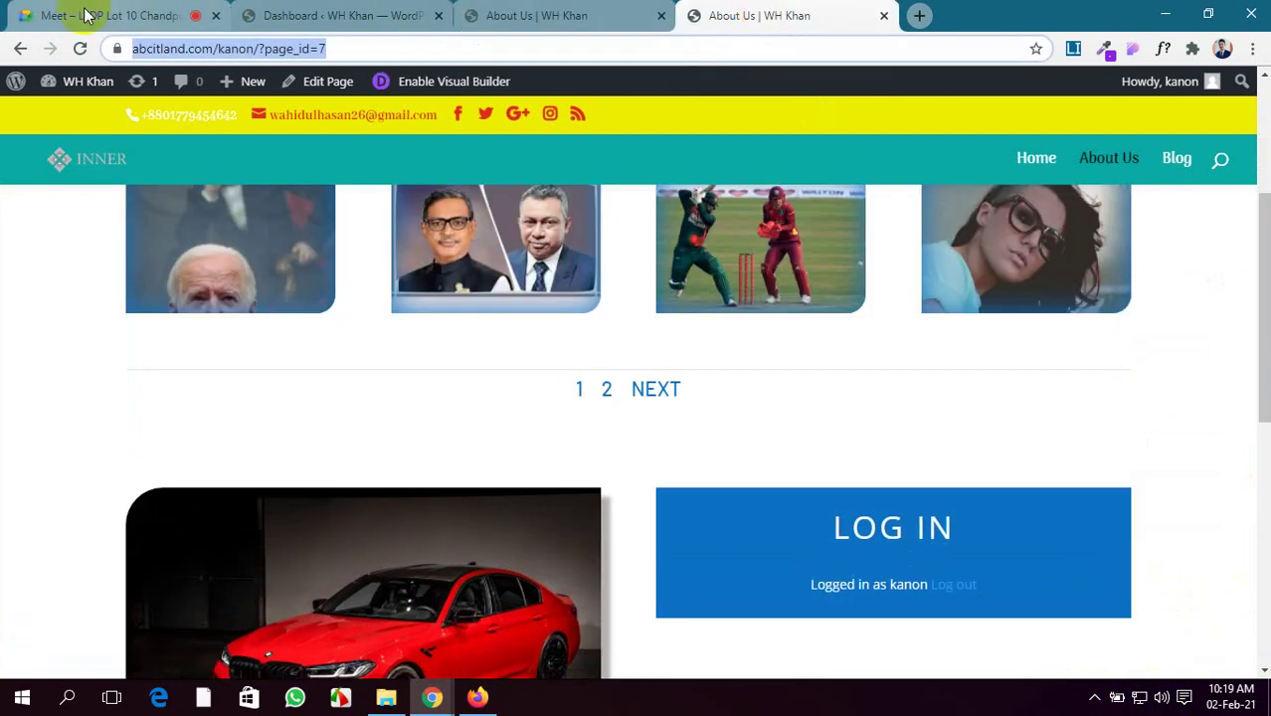
Reload the live About Us page, scroll through it, and return to the builder tab
click(80, 49)
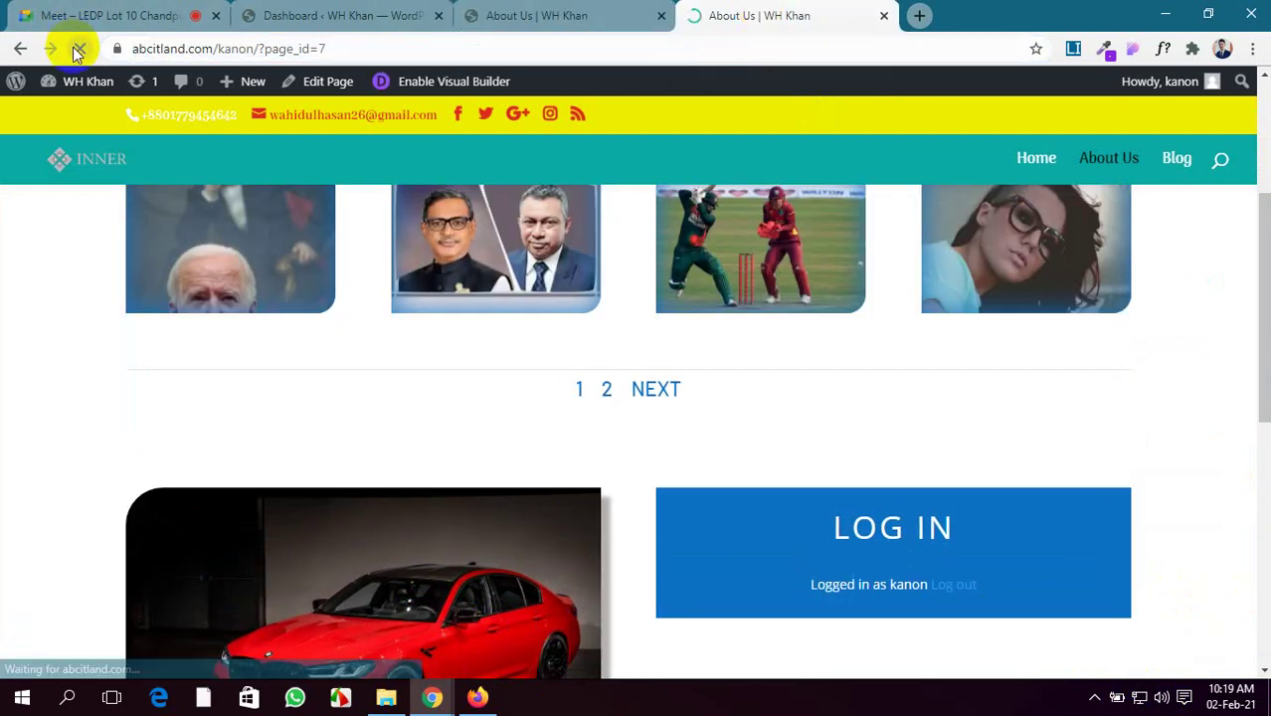
scroll(655, 478, up, 1)
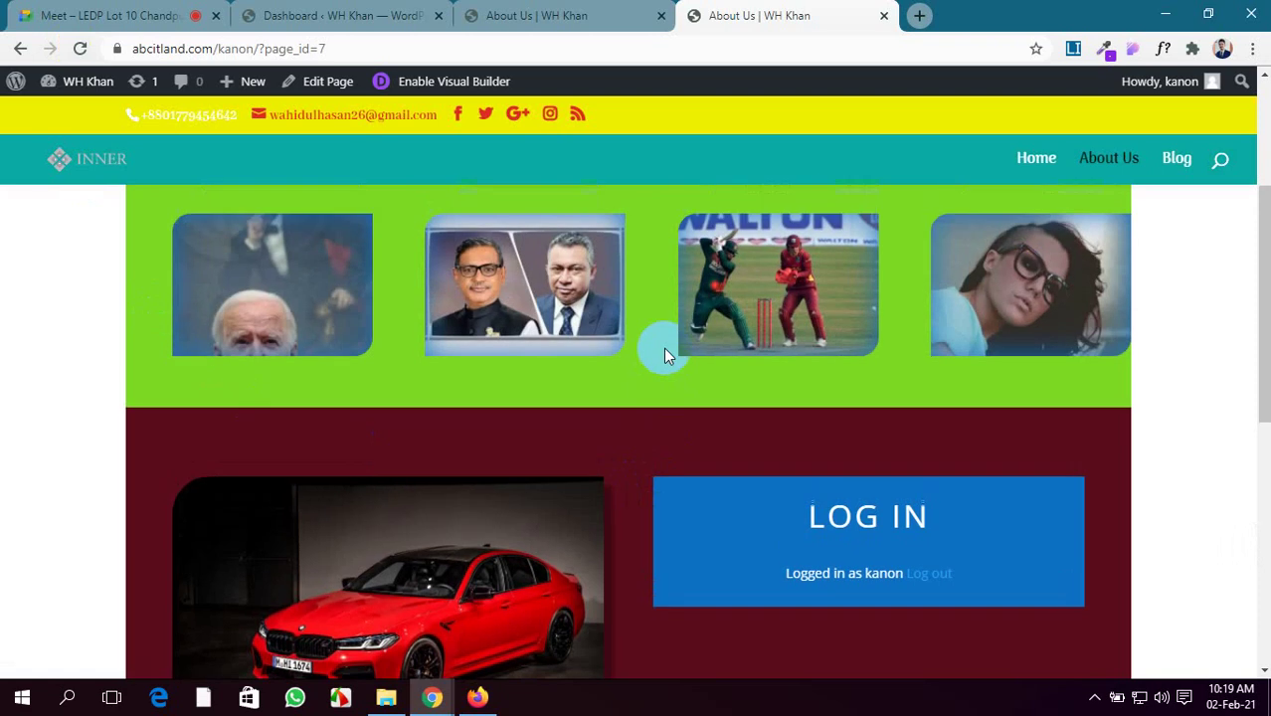
scroll(646, 366, down, 1)
scroll(640, 429, down, 2)
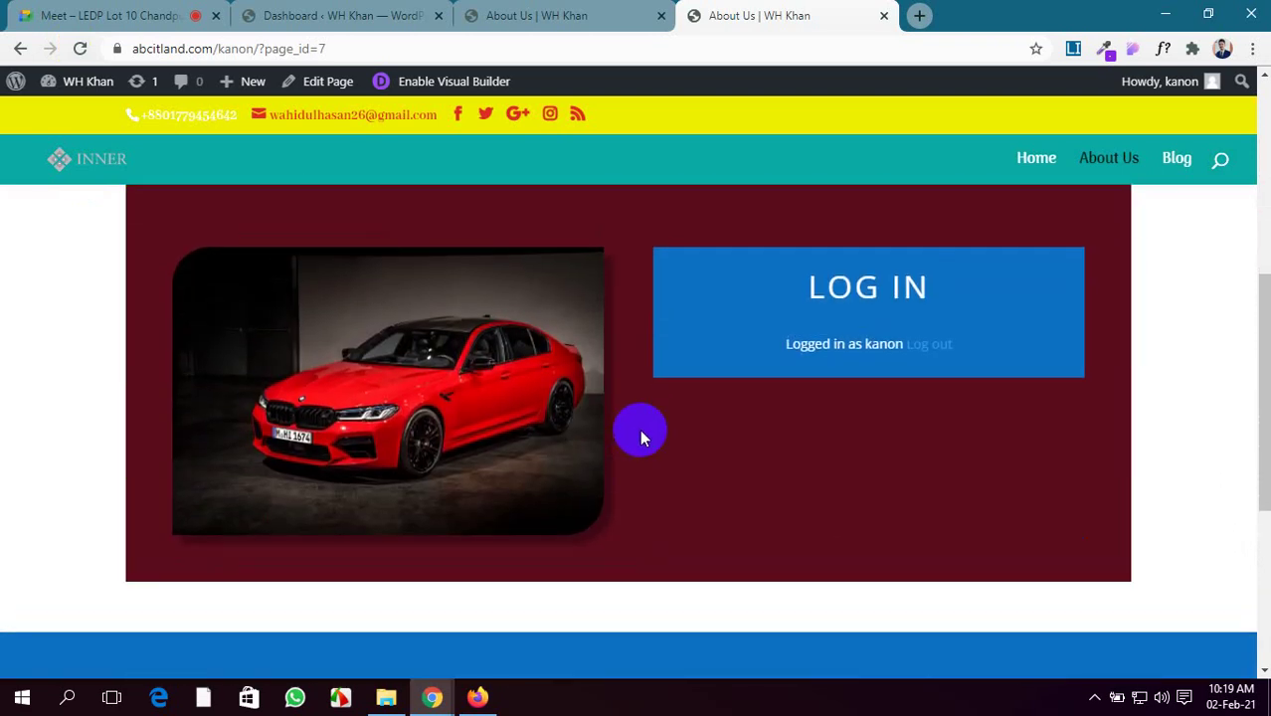
scroll(639, 428, up, 2)
click(482, 24)
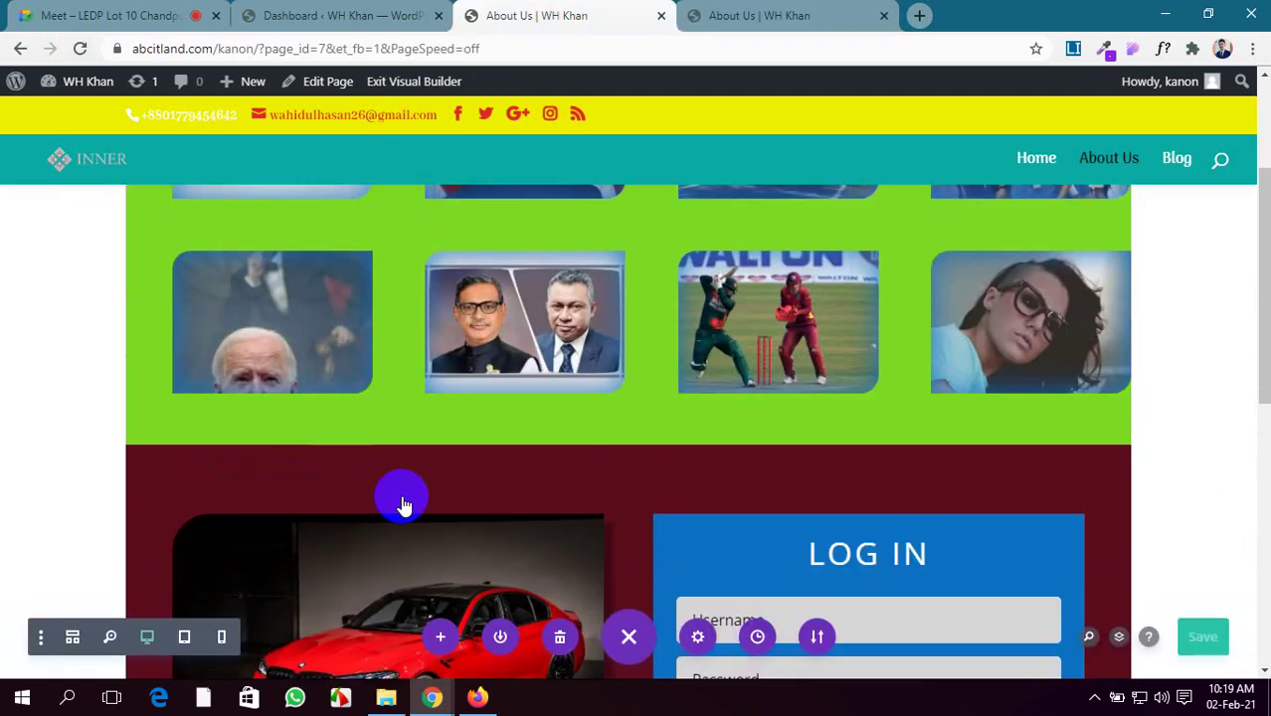
mouse_move(511, 497)
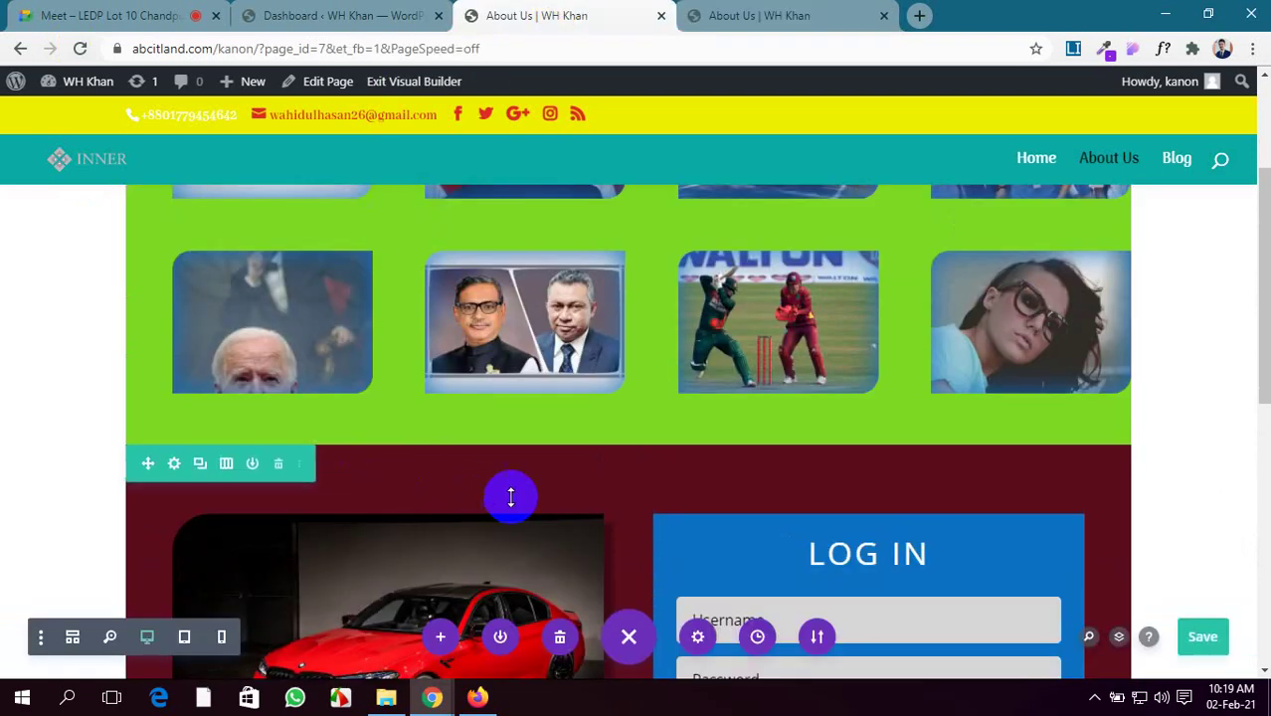
Open the login row's settings with the panel moved to the left side
click(175, 464)
drag(998, 240, 201, 162)
scroll(346, 326, down, 2)
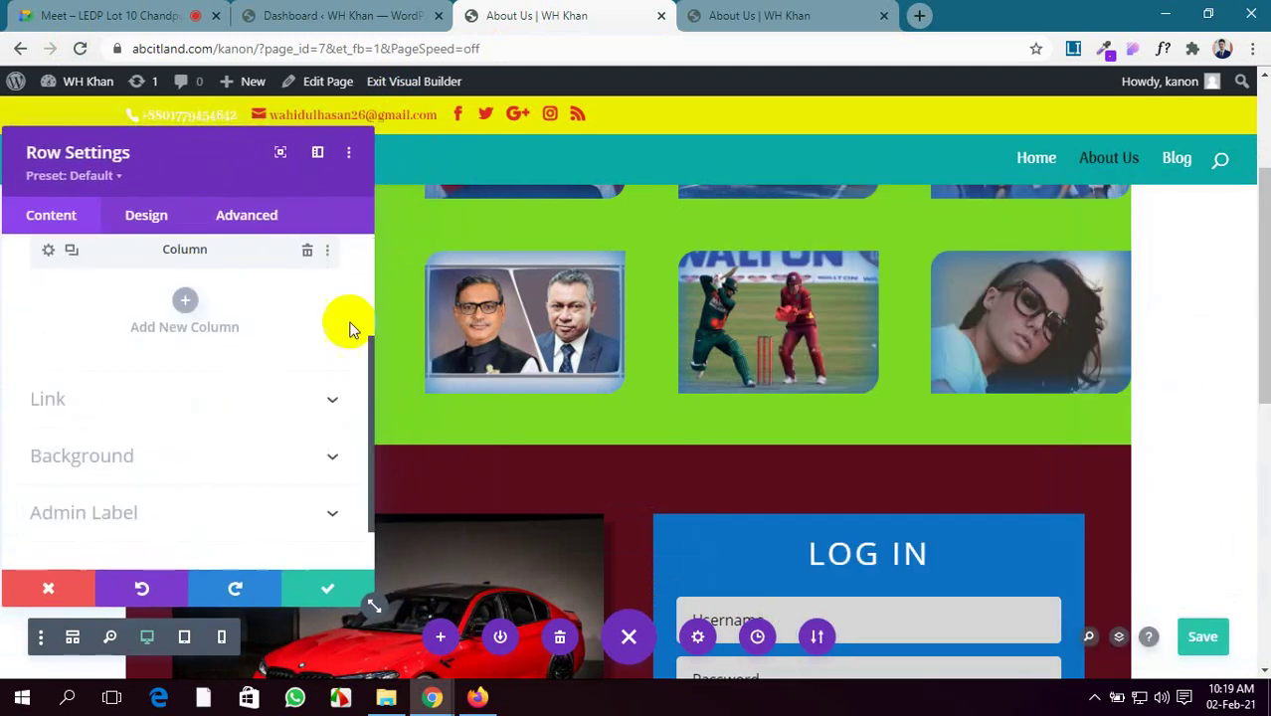
scroll(184, 304, up, 2)
scroll(179, 333, down, 2)
scroll(199, 368, down, 1)
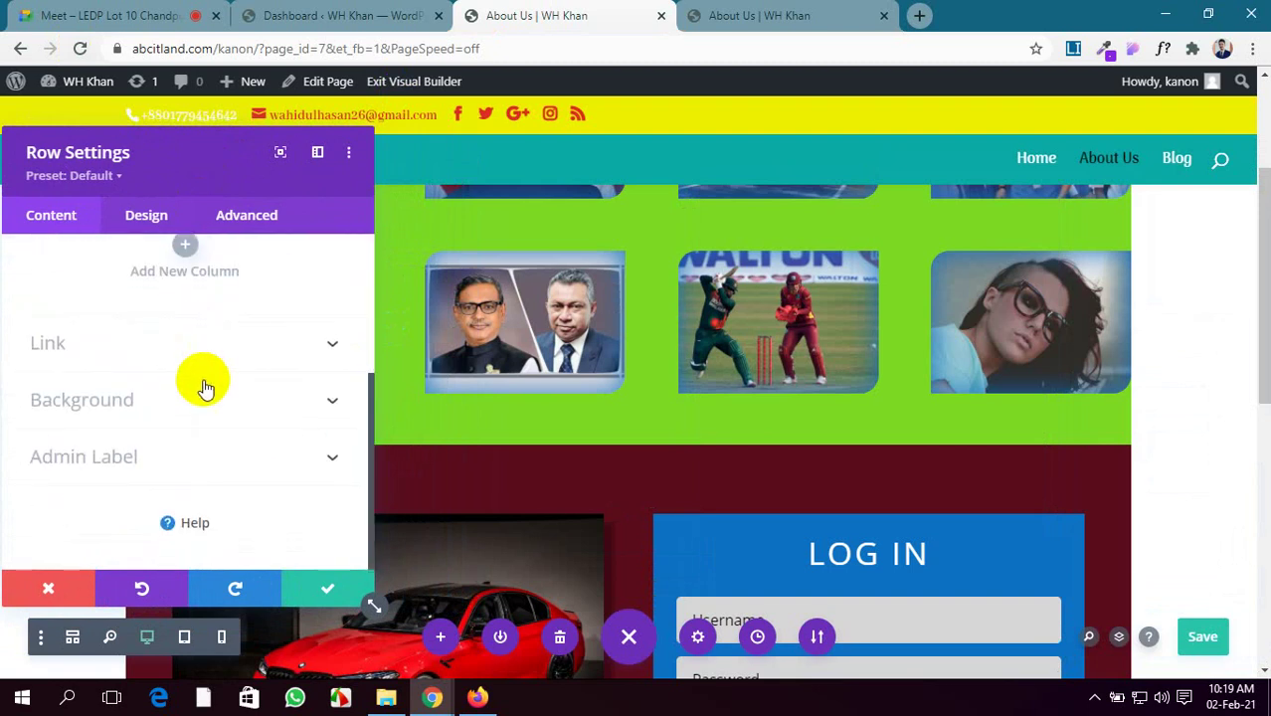
Make the row's dark red background semi-transparent at rgba(90,12,28,0.7) and save the page
click(191, 380)
scroll(192, 388, down, 1)
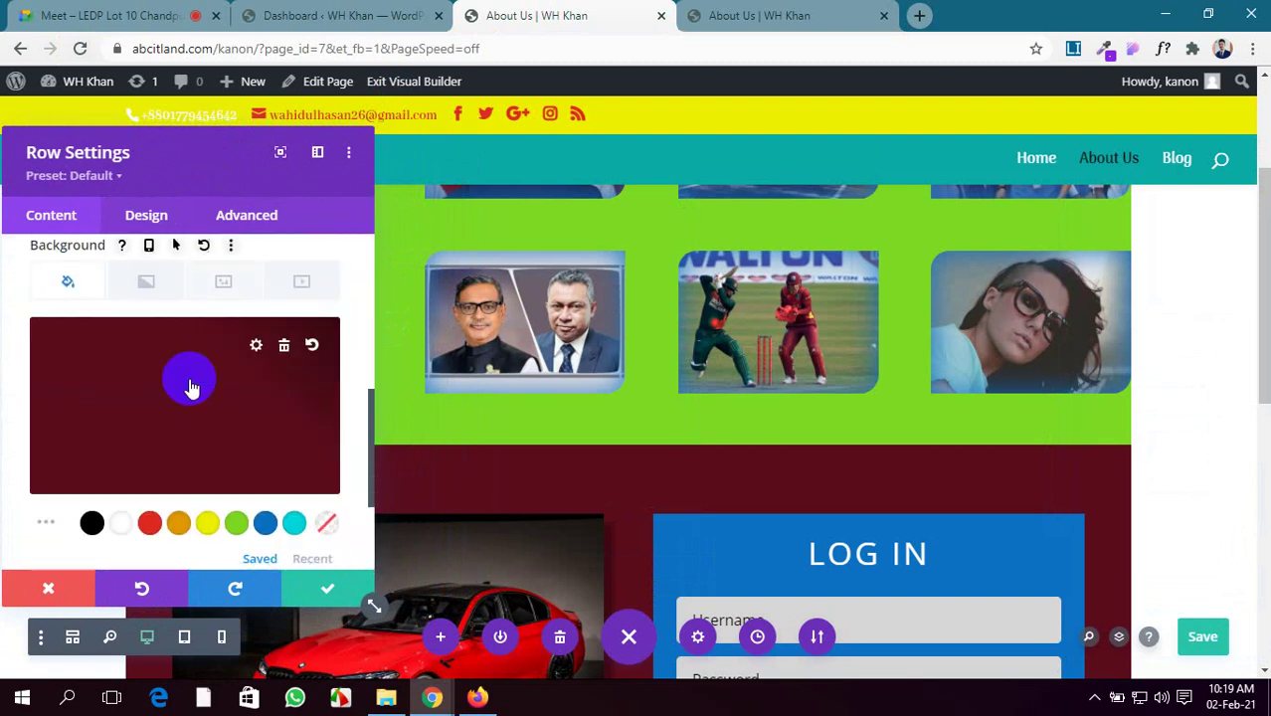
click(256, 345)
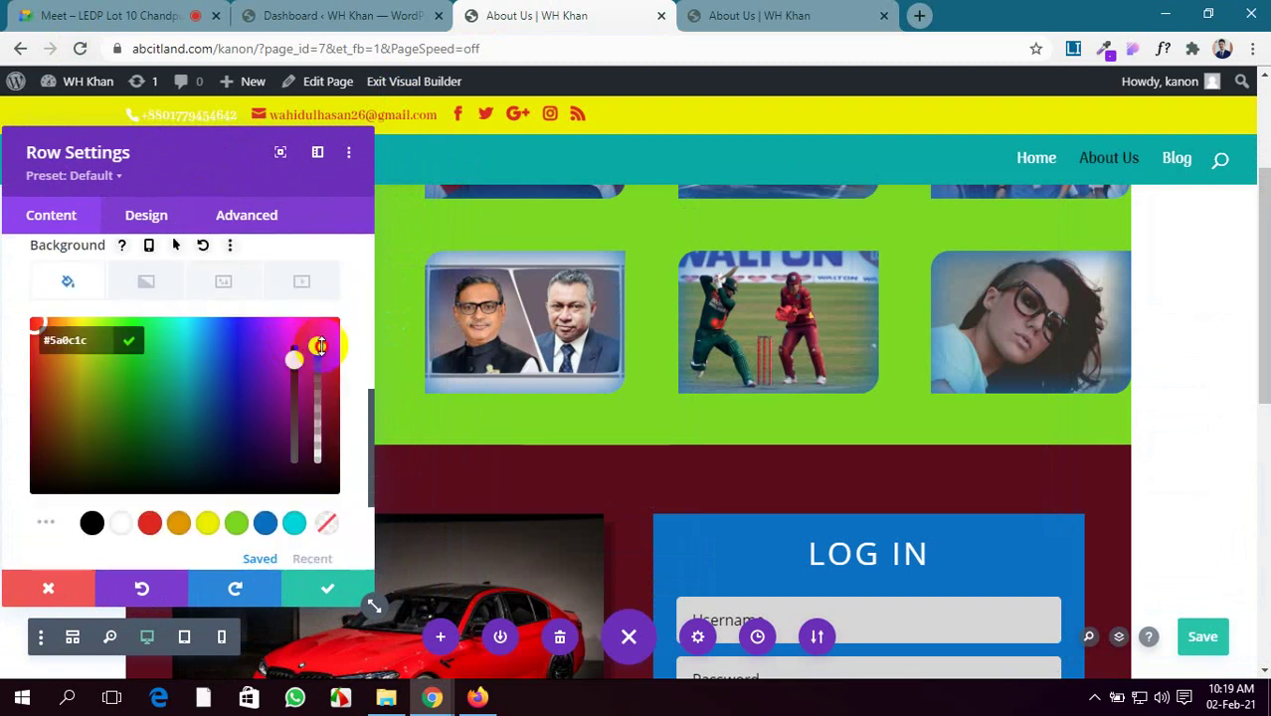
drag(318, 346, 320, 395)
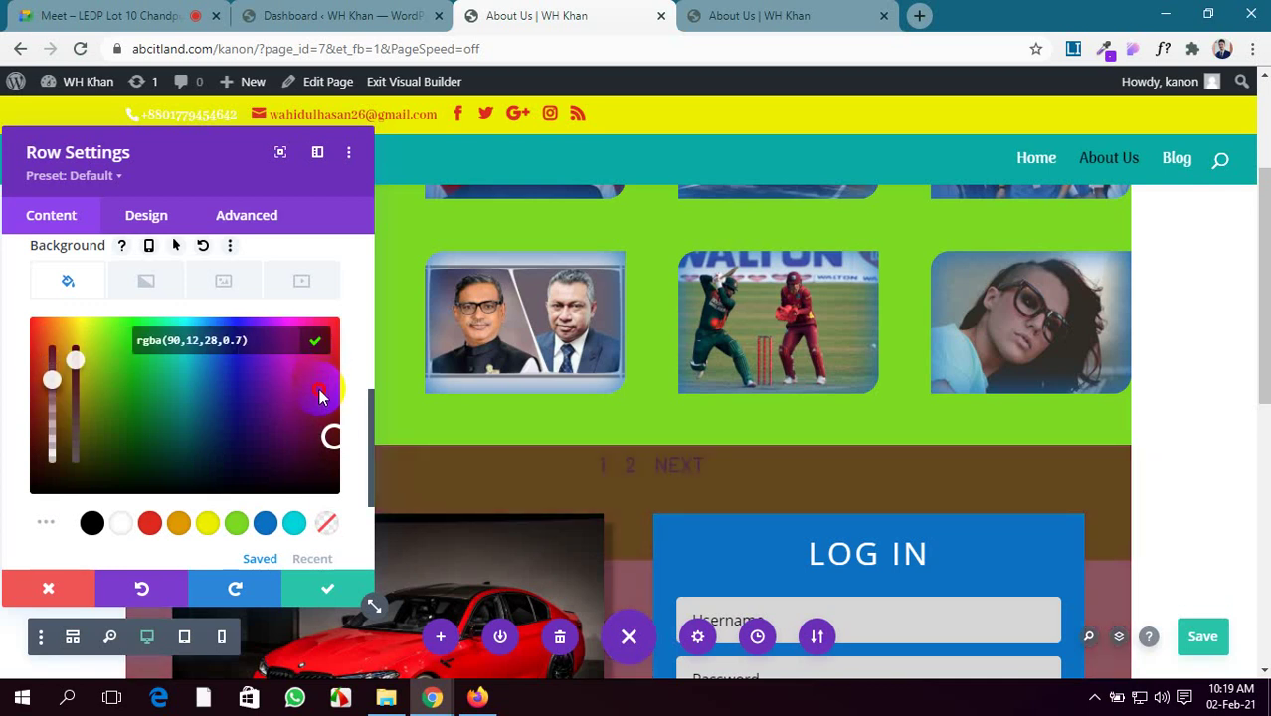
scroll(1234, 553, down, 3)
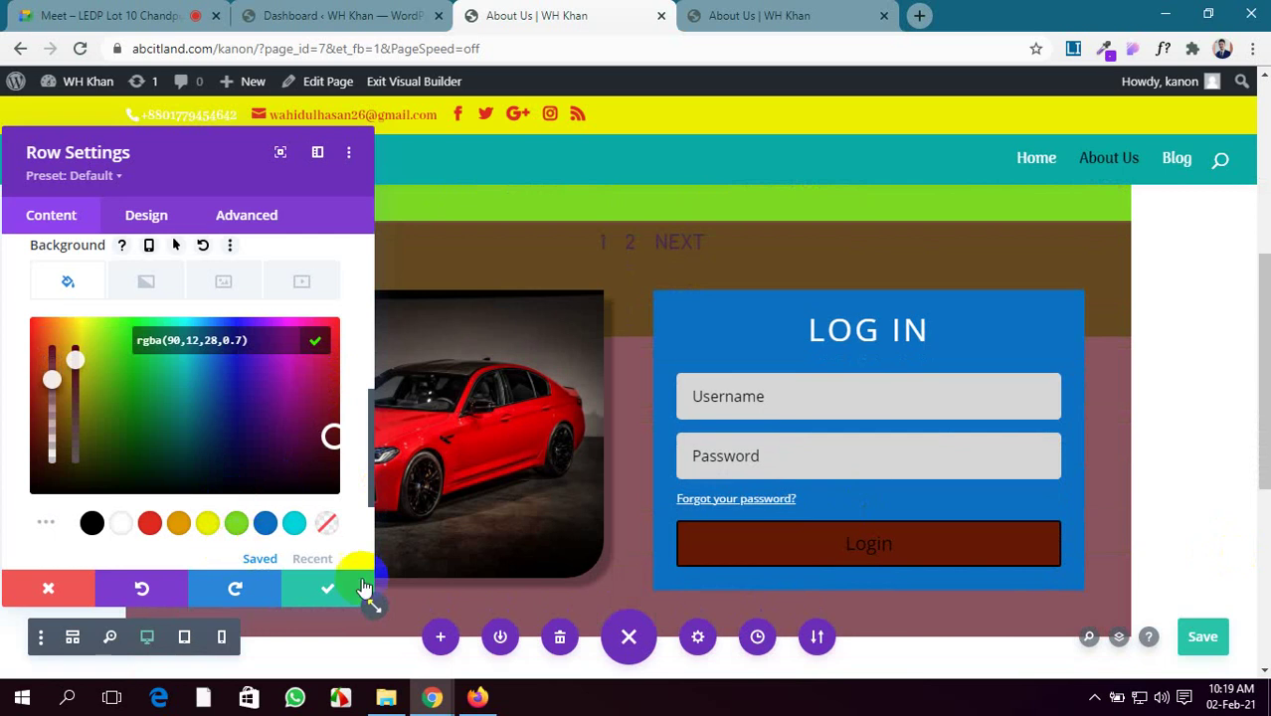
click(1209, 636)
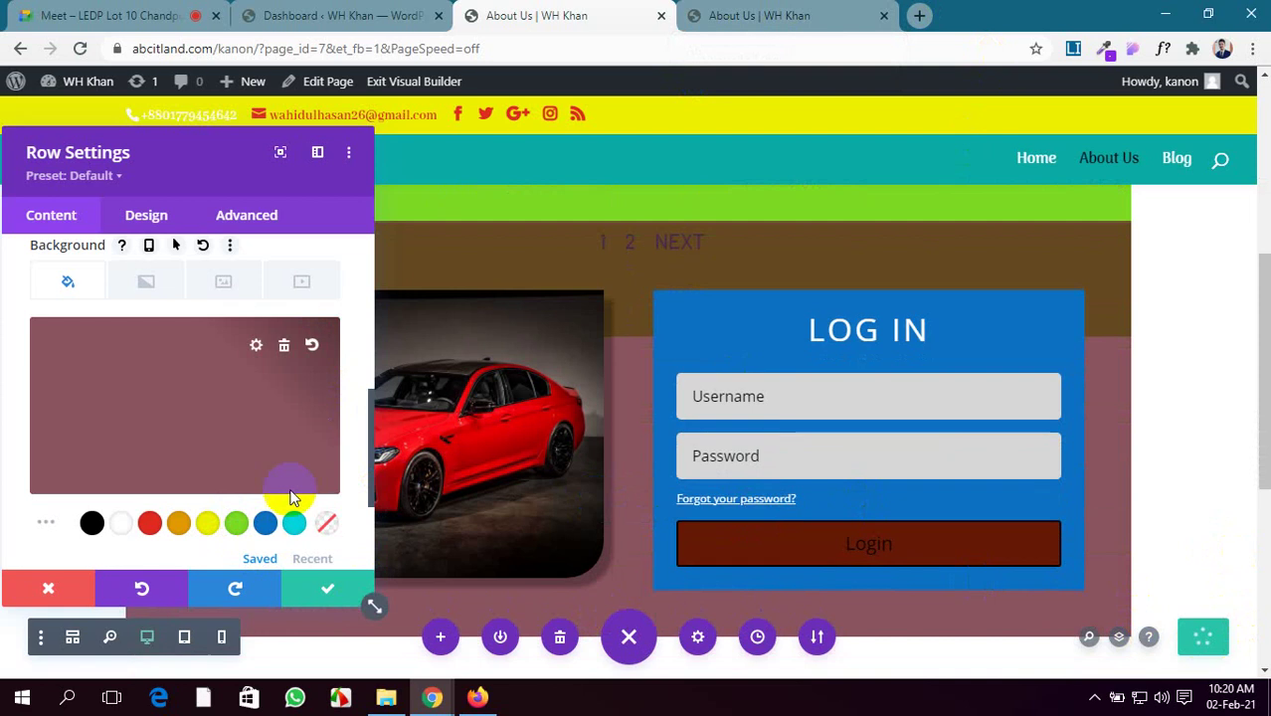
click(311, 593)
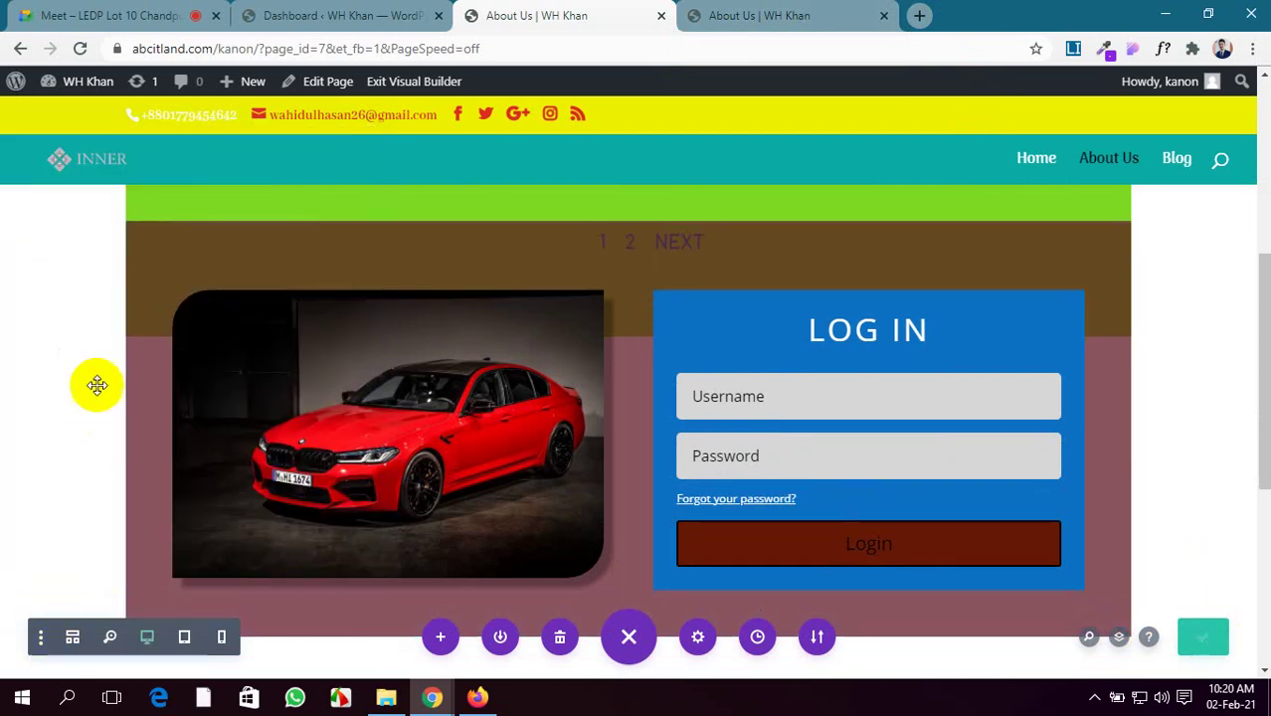
drag(227, 330, 412, 187)
Reload the live About Us page and scroll through it to review the changes
click(737, 15)
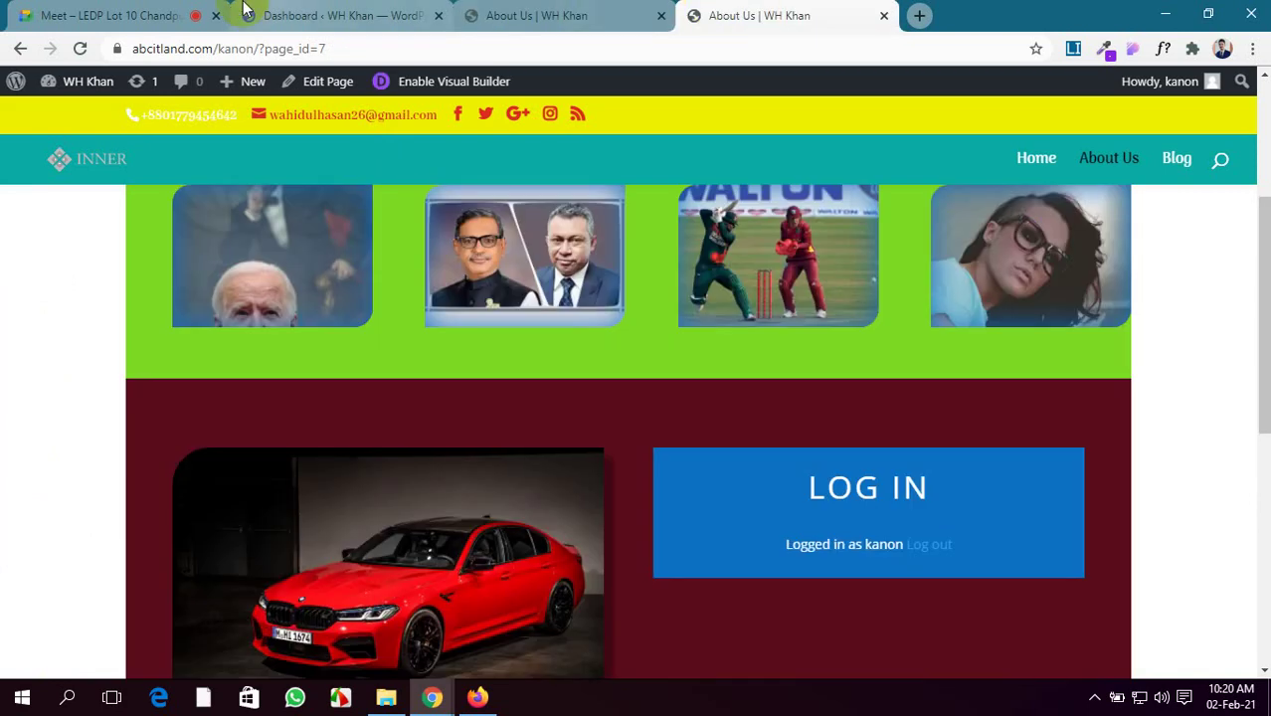
click(84, 51)
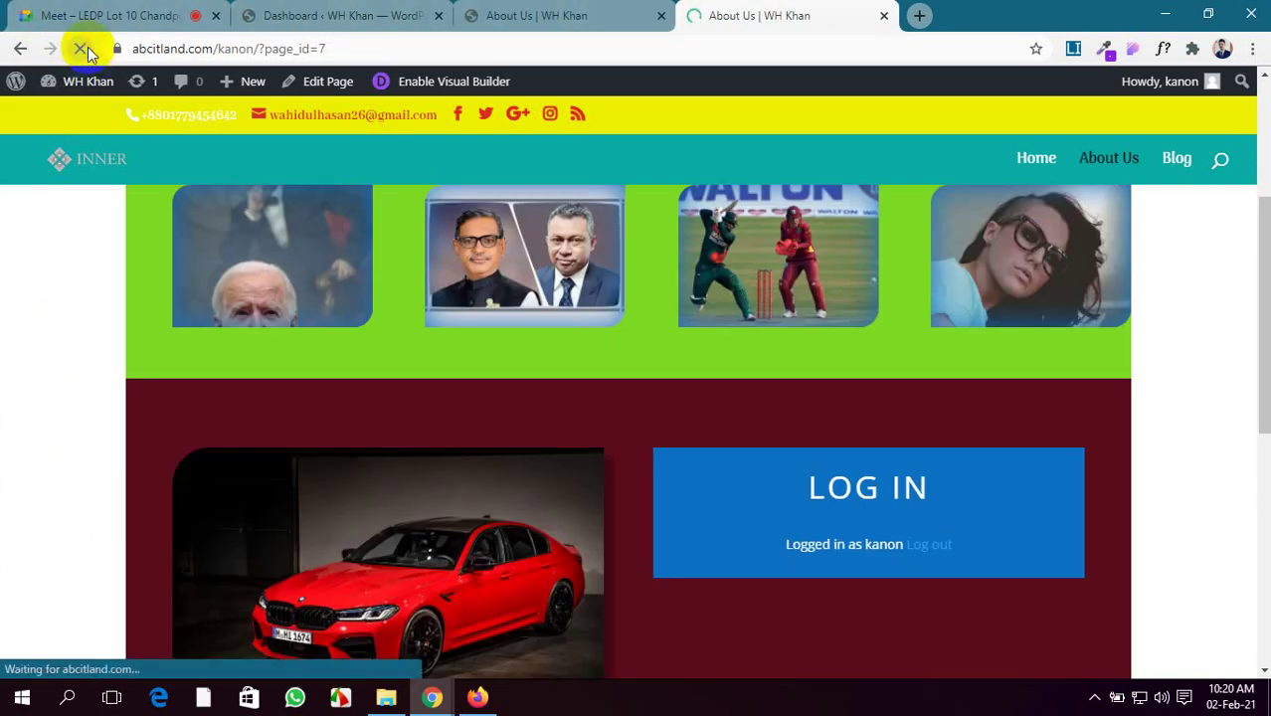
scroll(683, 441, up, 1)
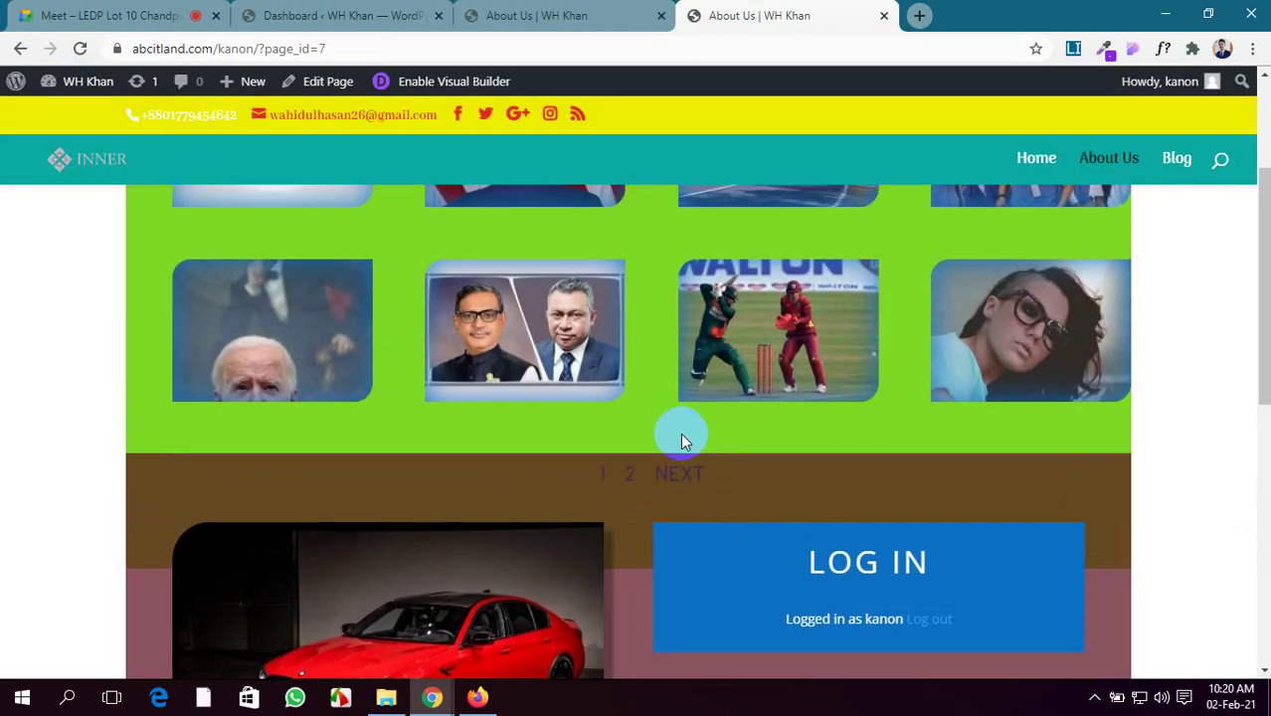
scroll(787, 487, down, 5)
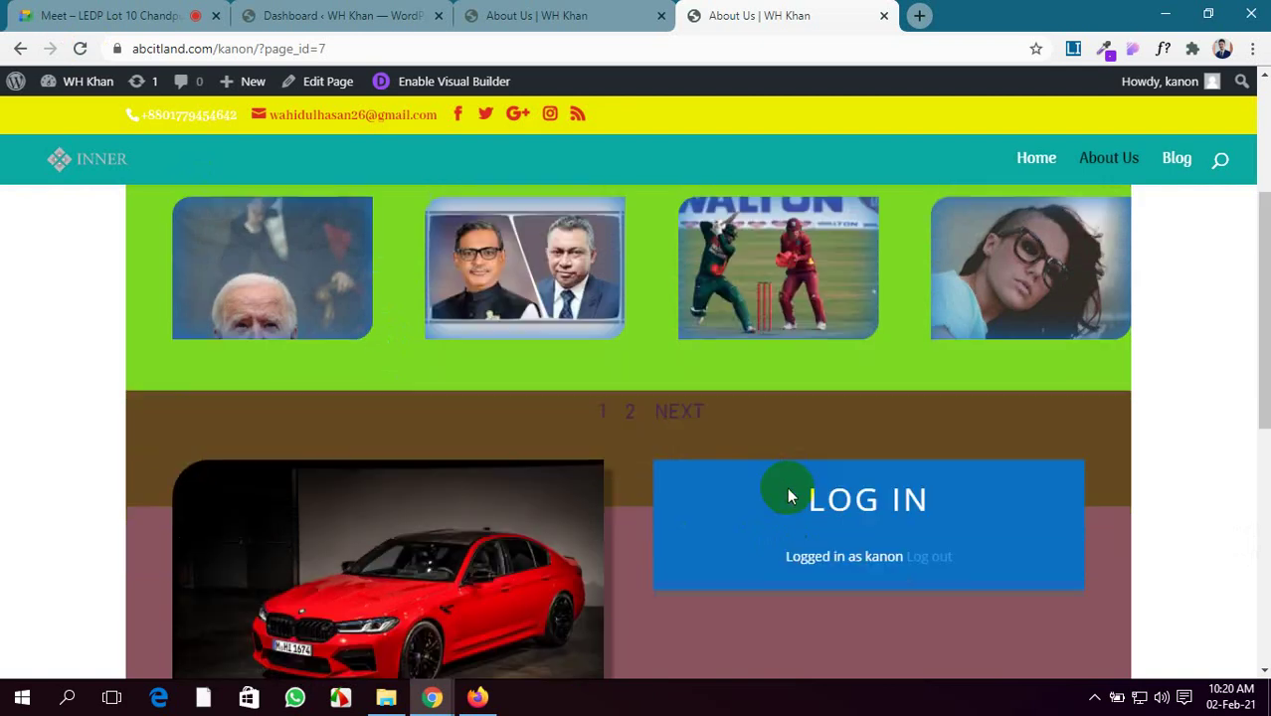
scroll(785, 486, up, 7)
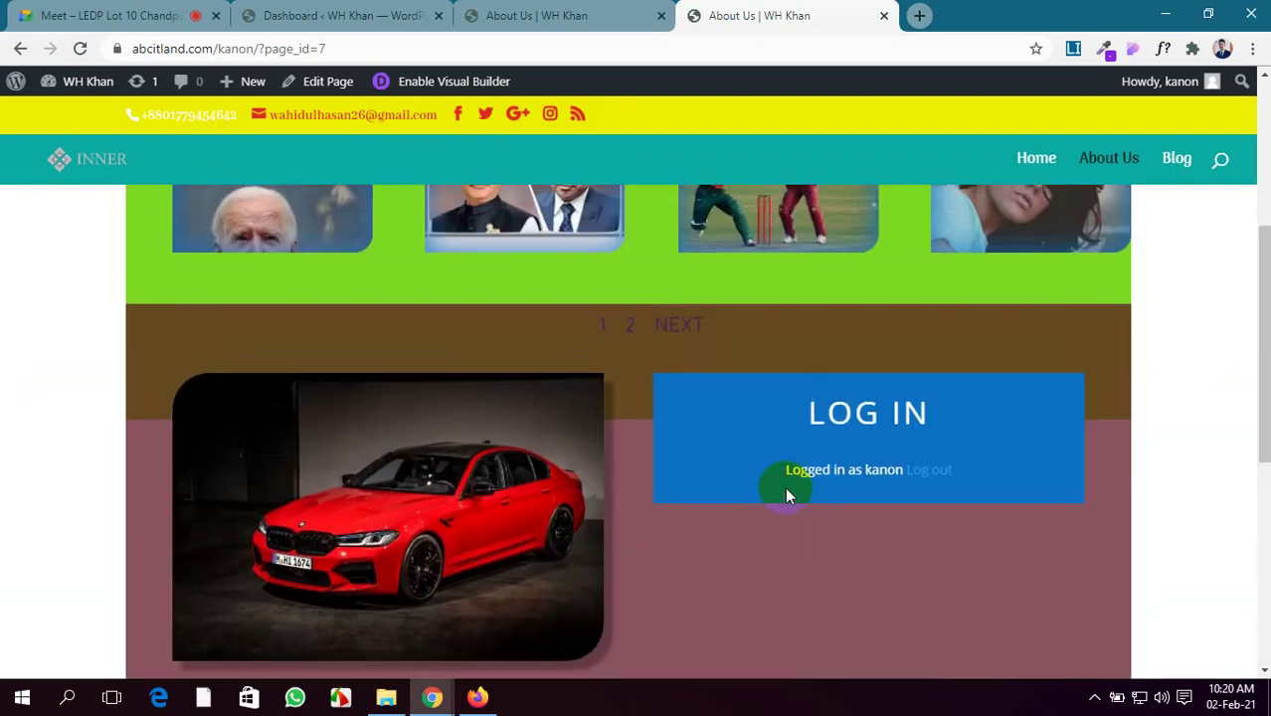
scroll(785, 486, down, 4)
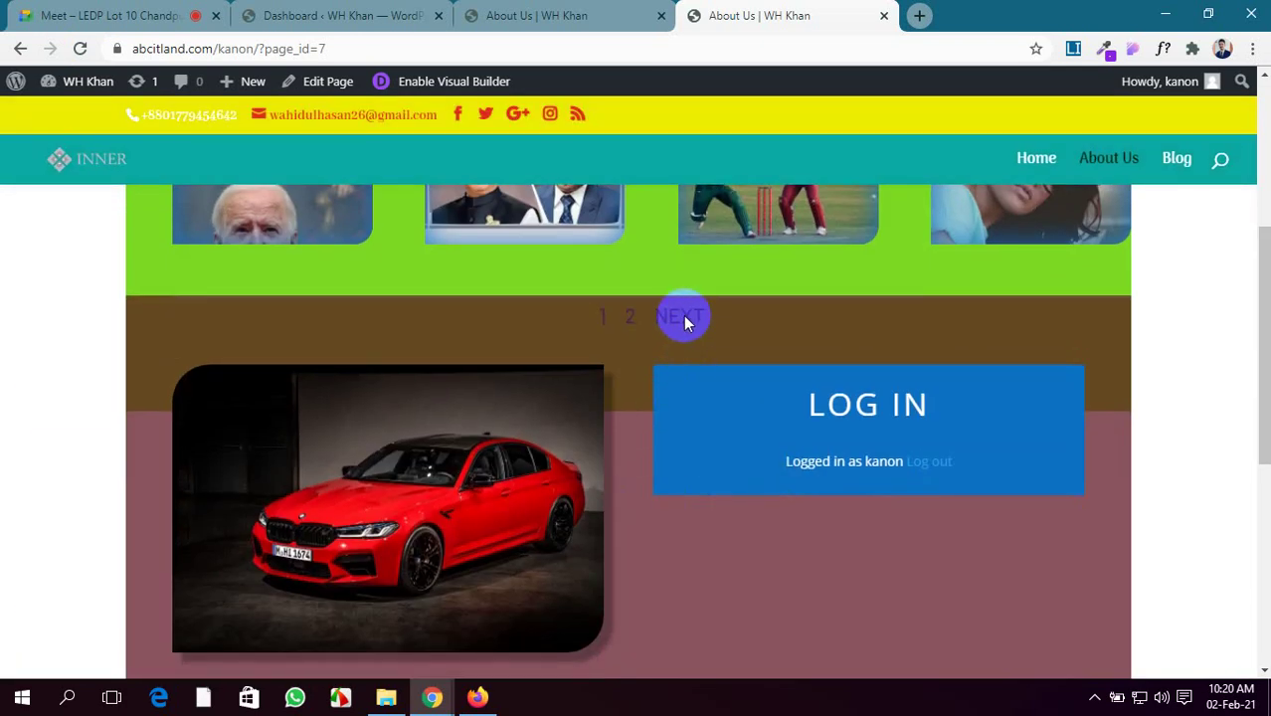
scroll(775, 593, down, 2)
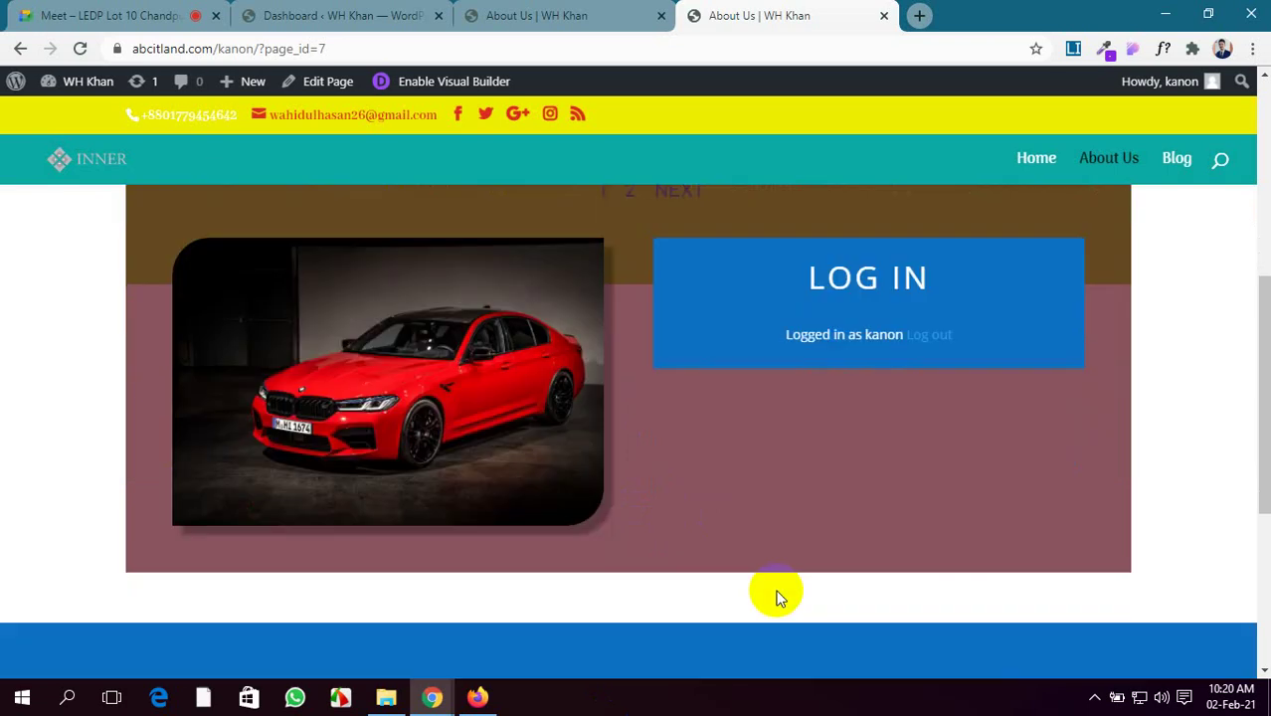
scroll(779, 598, up, 3)
scroll(779, 599, down, 3)
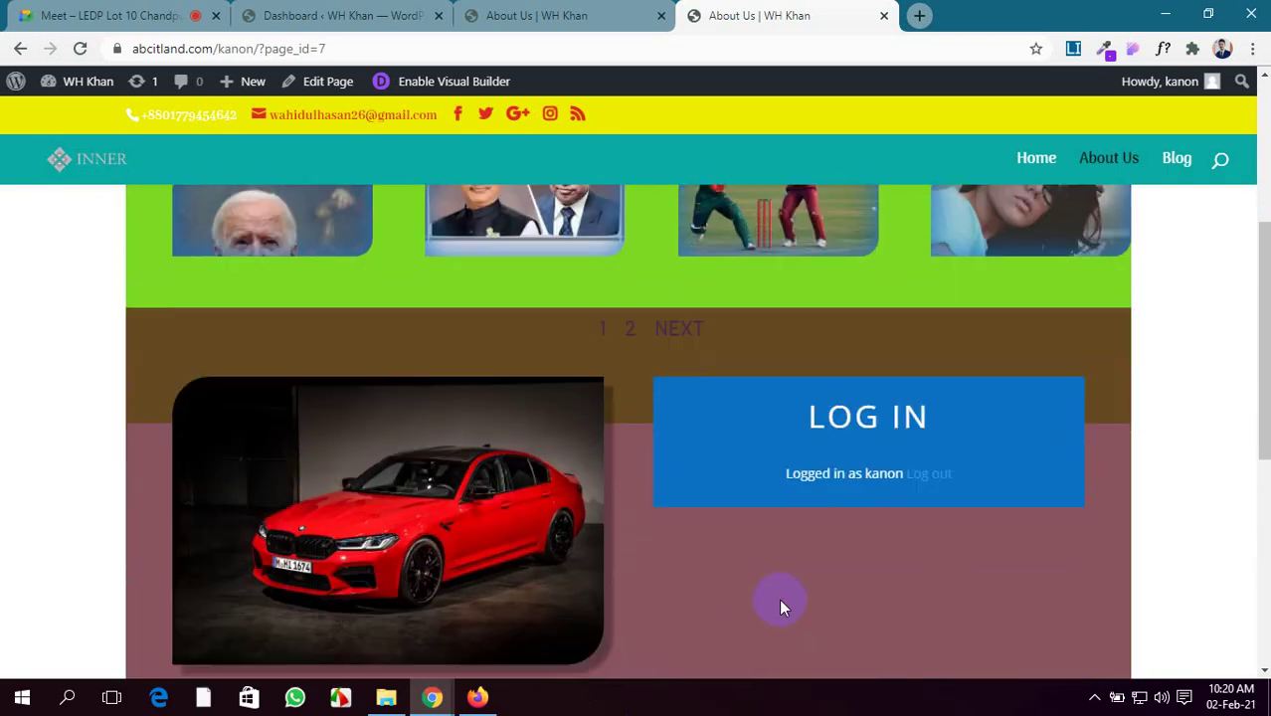
scroll(779, 599, up, 3)
scroll(779, 599, down, 3)
scroll(779, 599, up, 3)
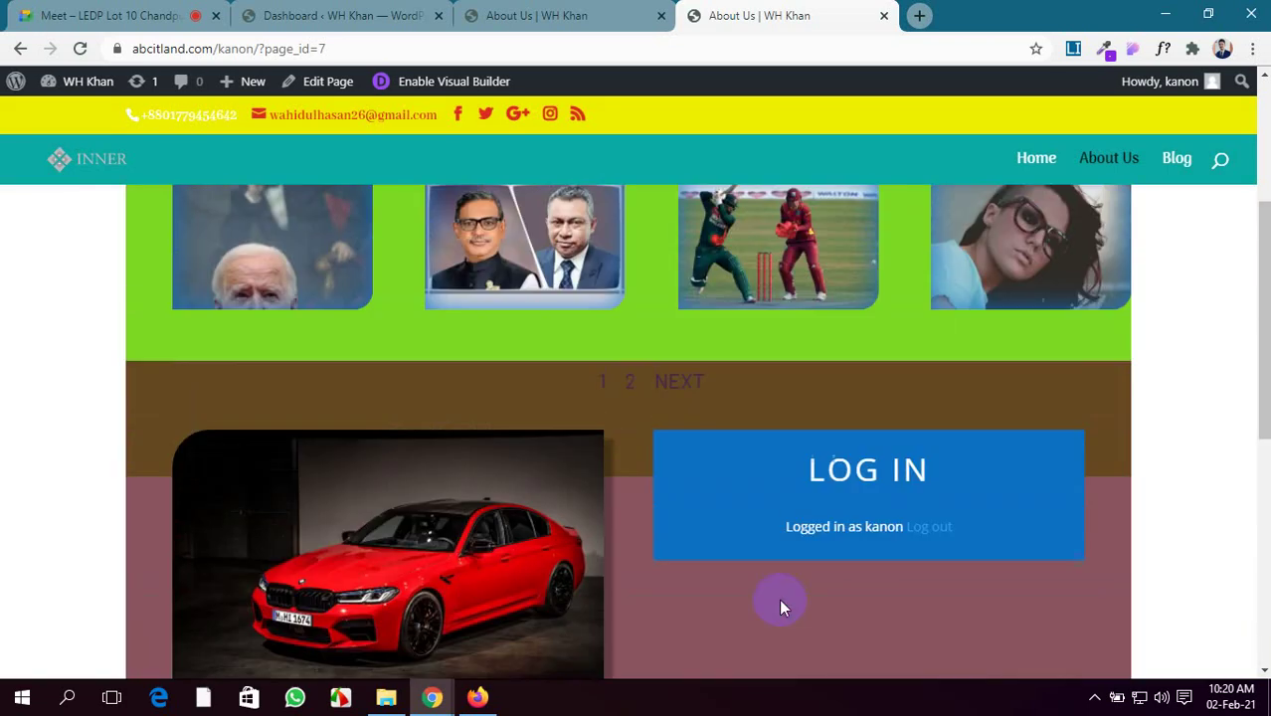
scroll(779, 599, down, 1)
scroll(779, 599, up, 2)
scroll(779, 599, down, 1)
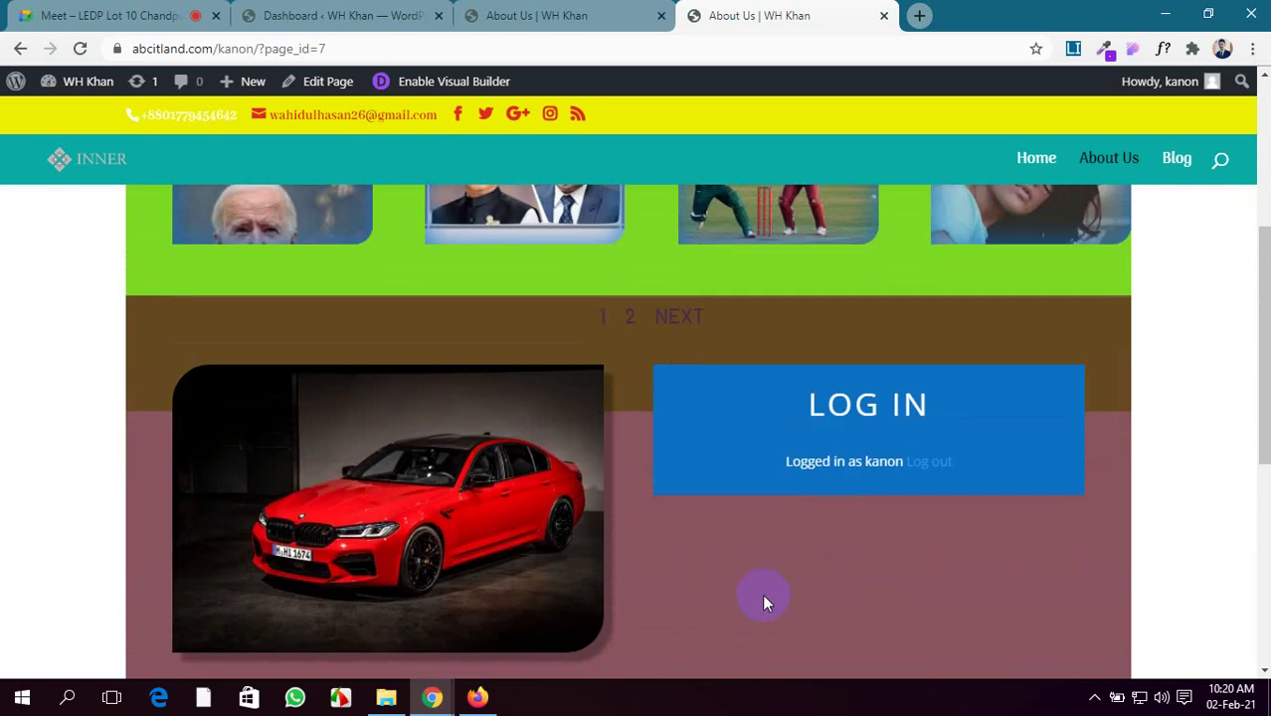
Briefly check the builder and Dashboard tabs, then return to the live About Us page
click(547, 15)
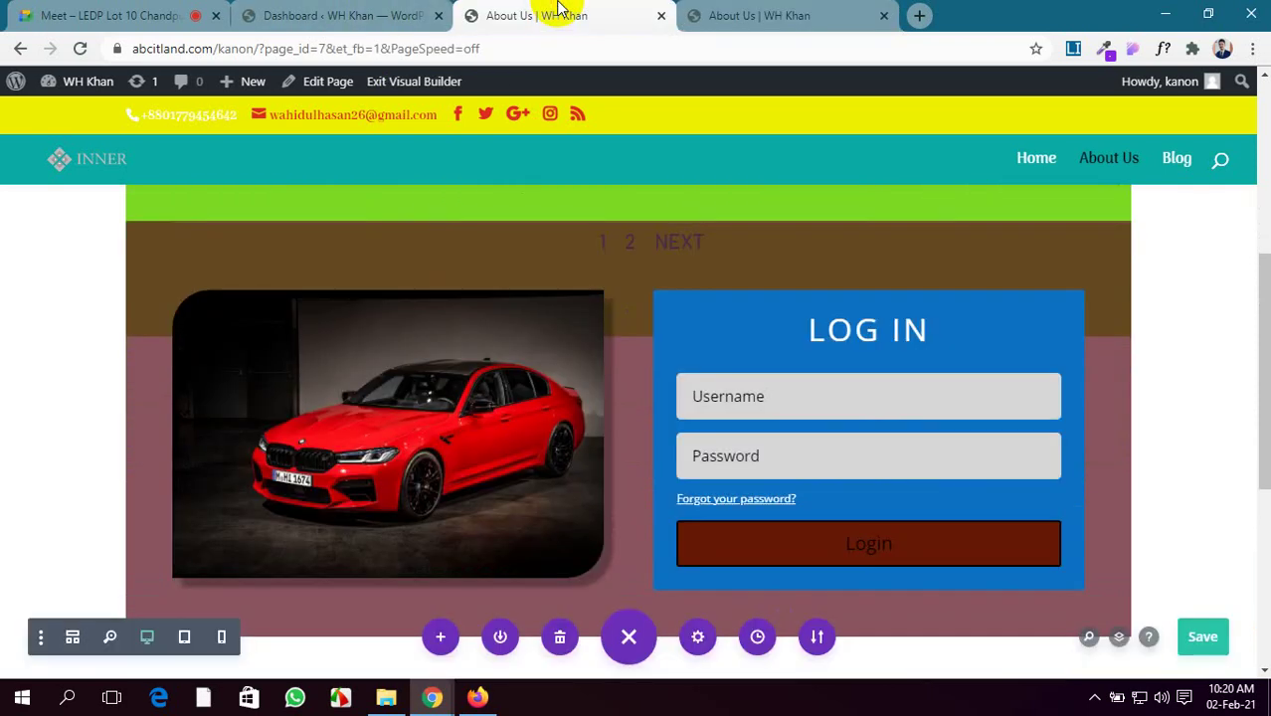
click(814, 10)
click(627, 12)
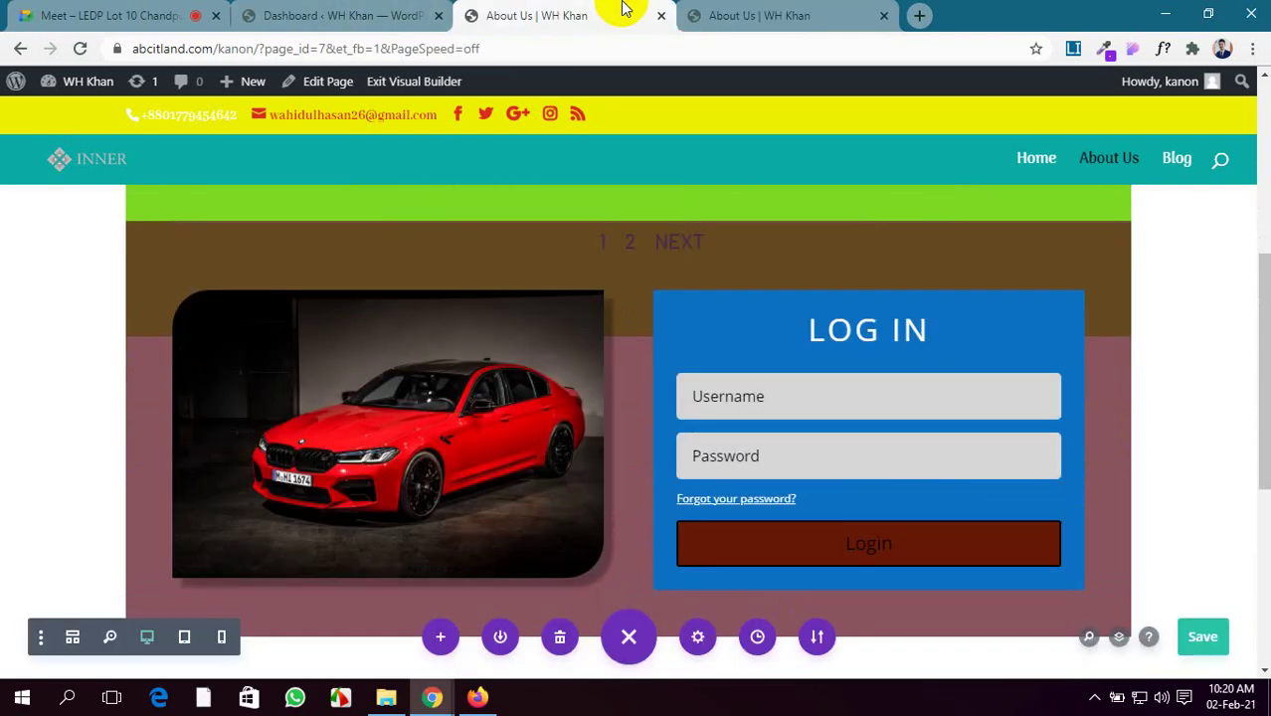
click(346, 10)
click(684, 14)
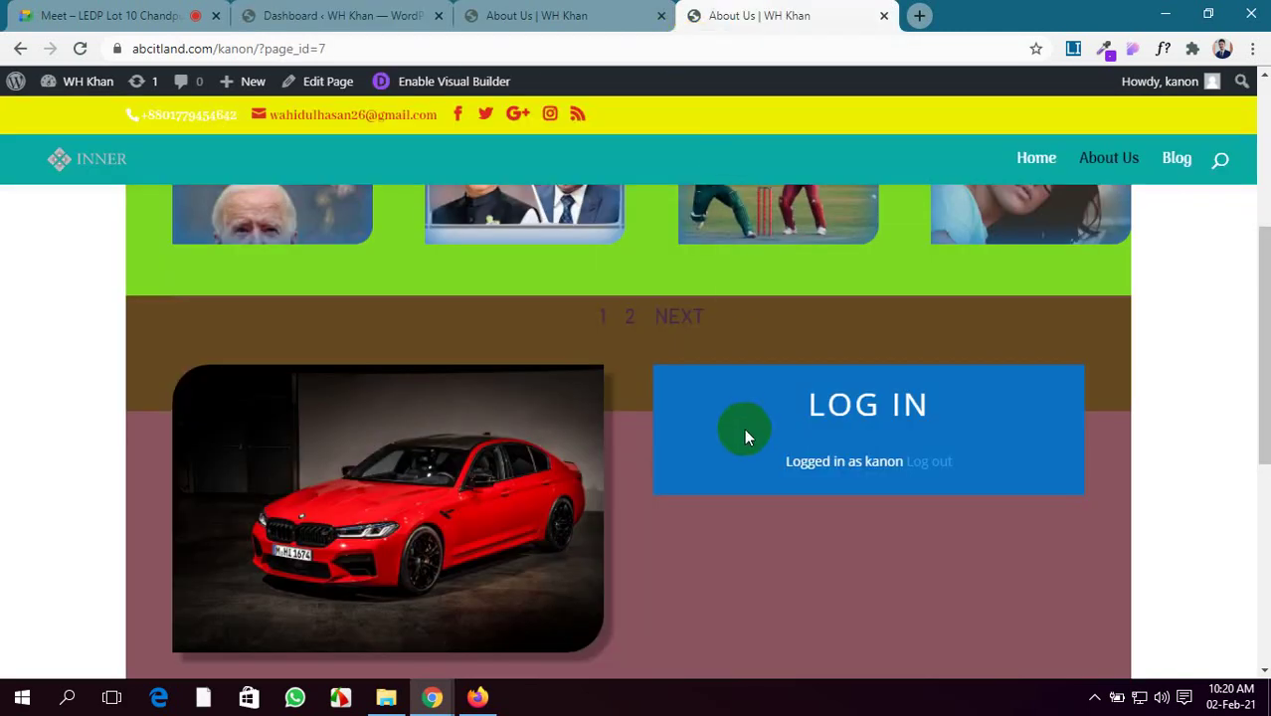
scroll(746, 435, up, 3)
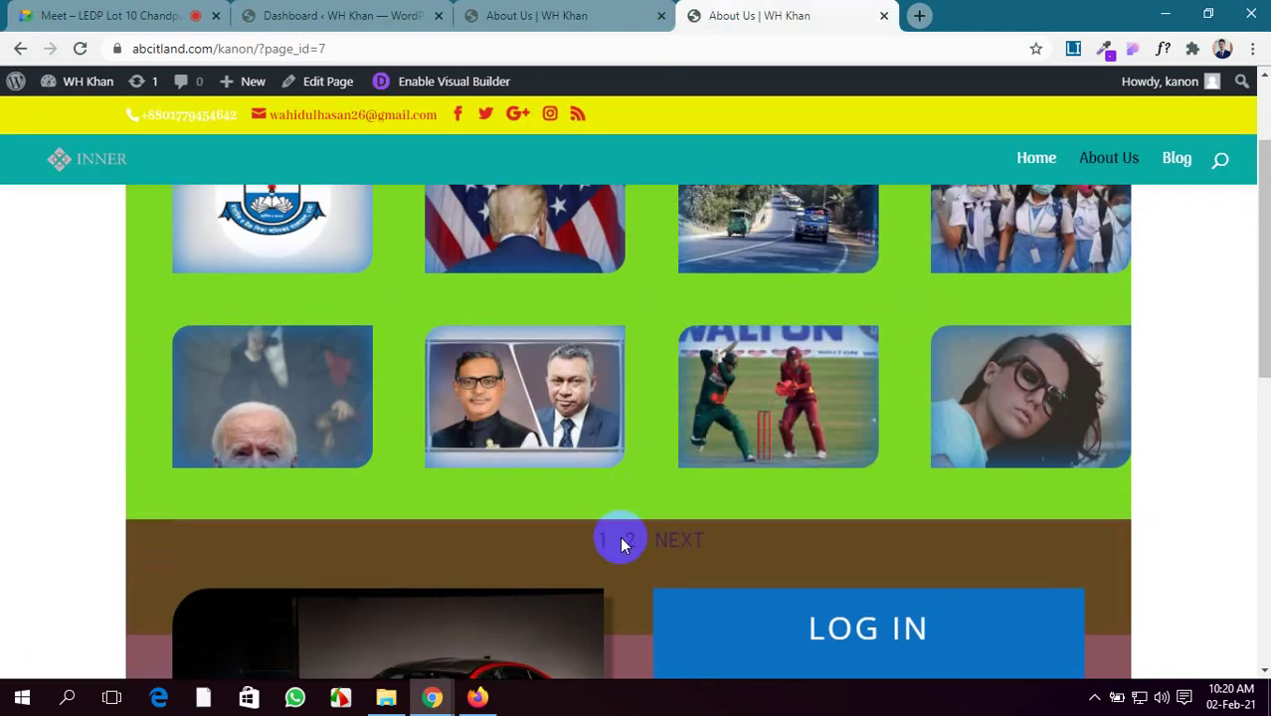
scroll(626, 508, down, 1)
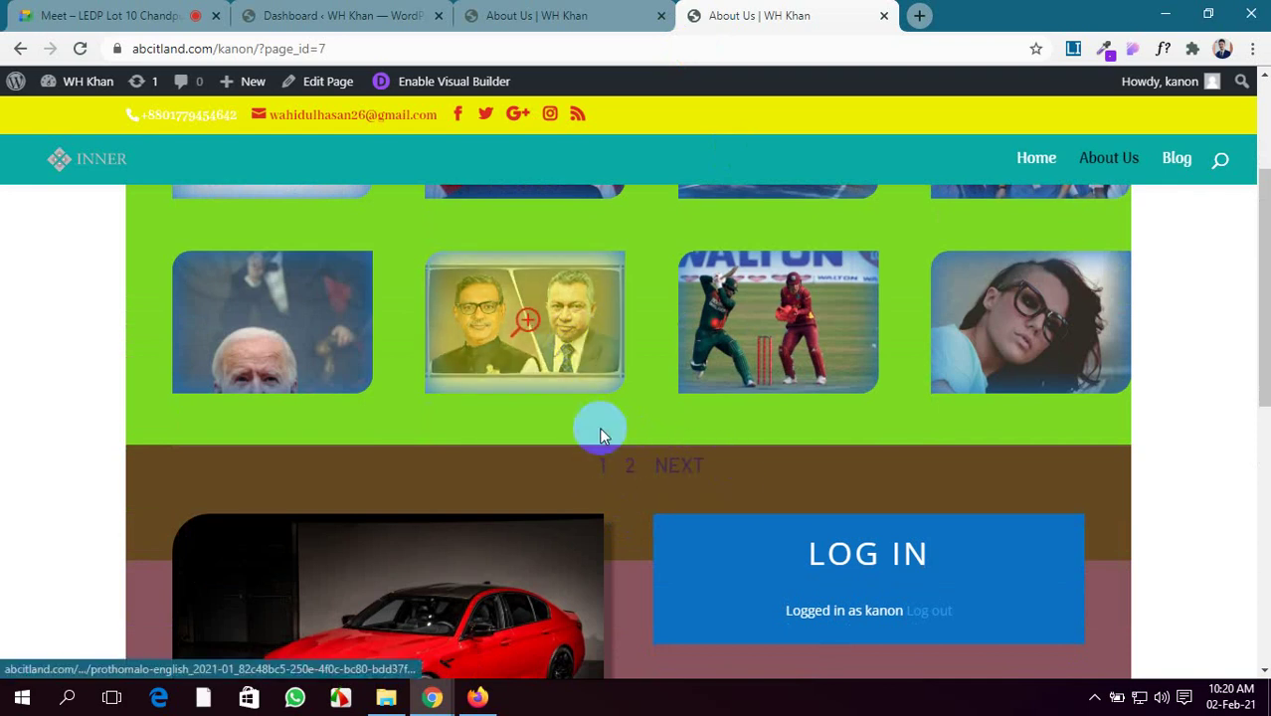
scroll(558, 538, down, 3)
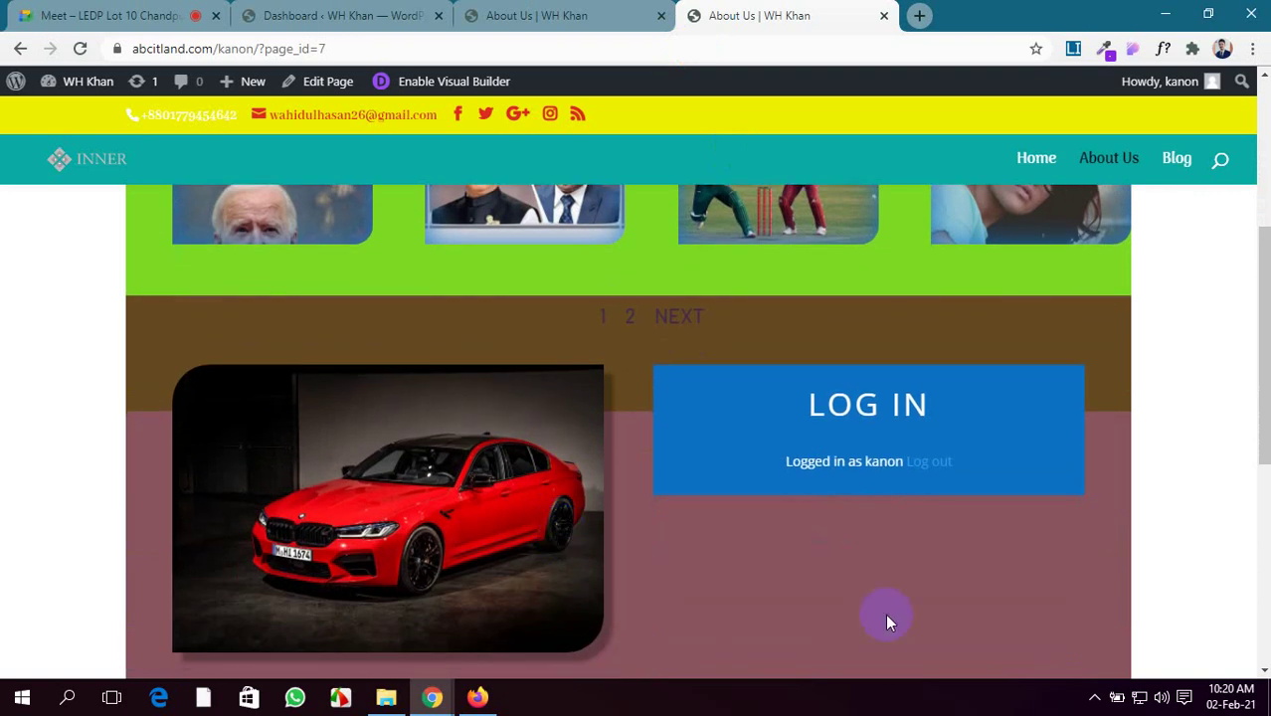
scroll(845, 557, up, 1)
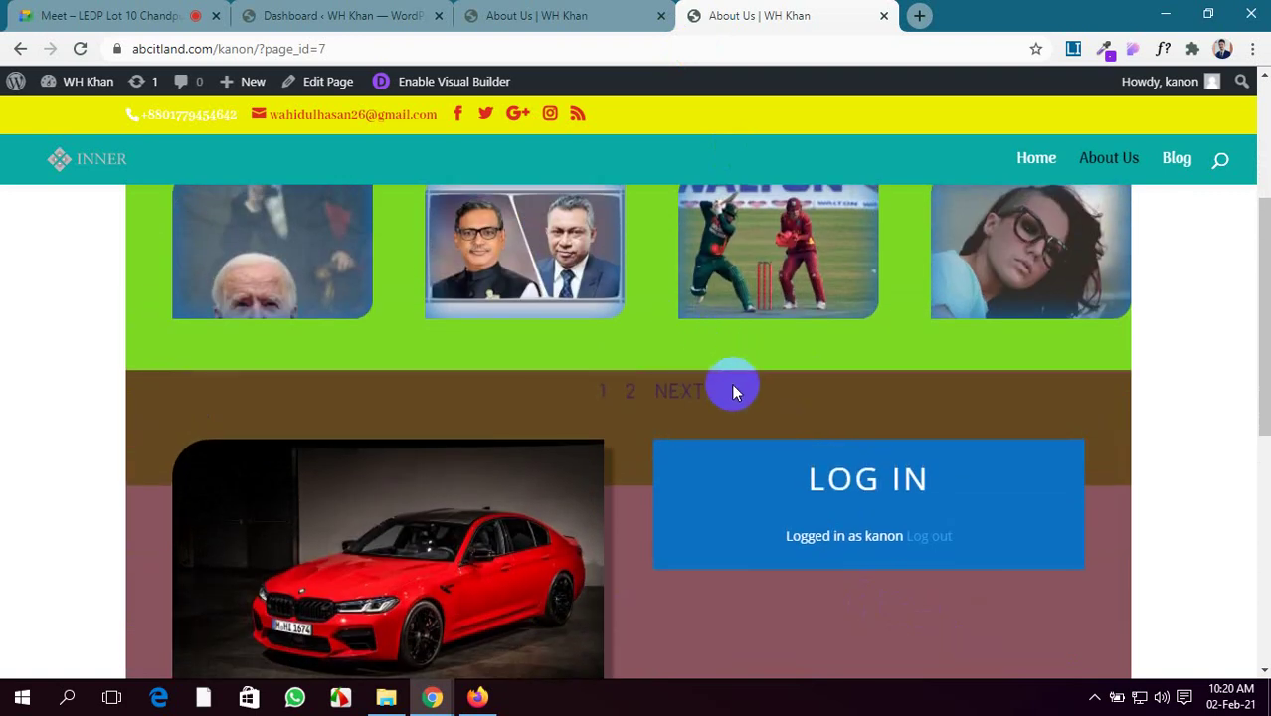
scroll(732, 390, up, 1)
scroll(732, 391, down, 2)
scroll(727, 390, up, 1)
scroll(833, 587, down, 1)
scroll(437, 466, up, 1)
scroll(170, 267, up, 2)
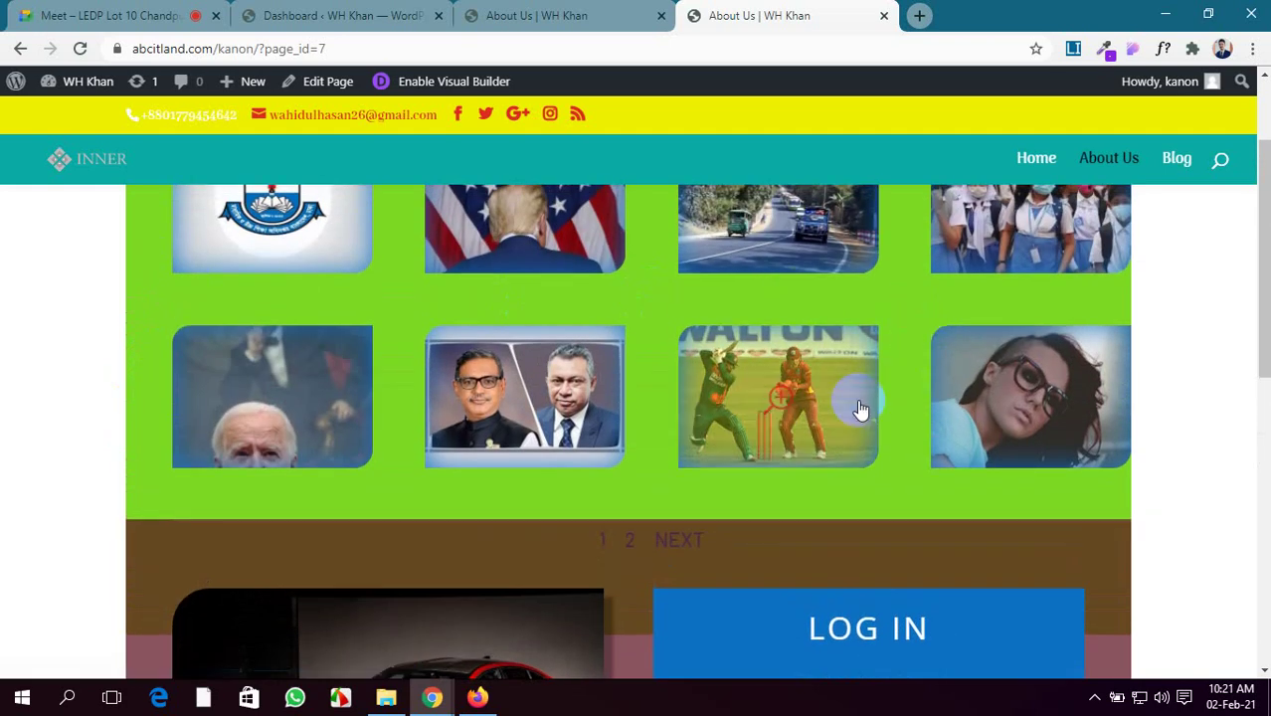
scroll(701, 426, down, 1)
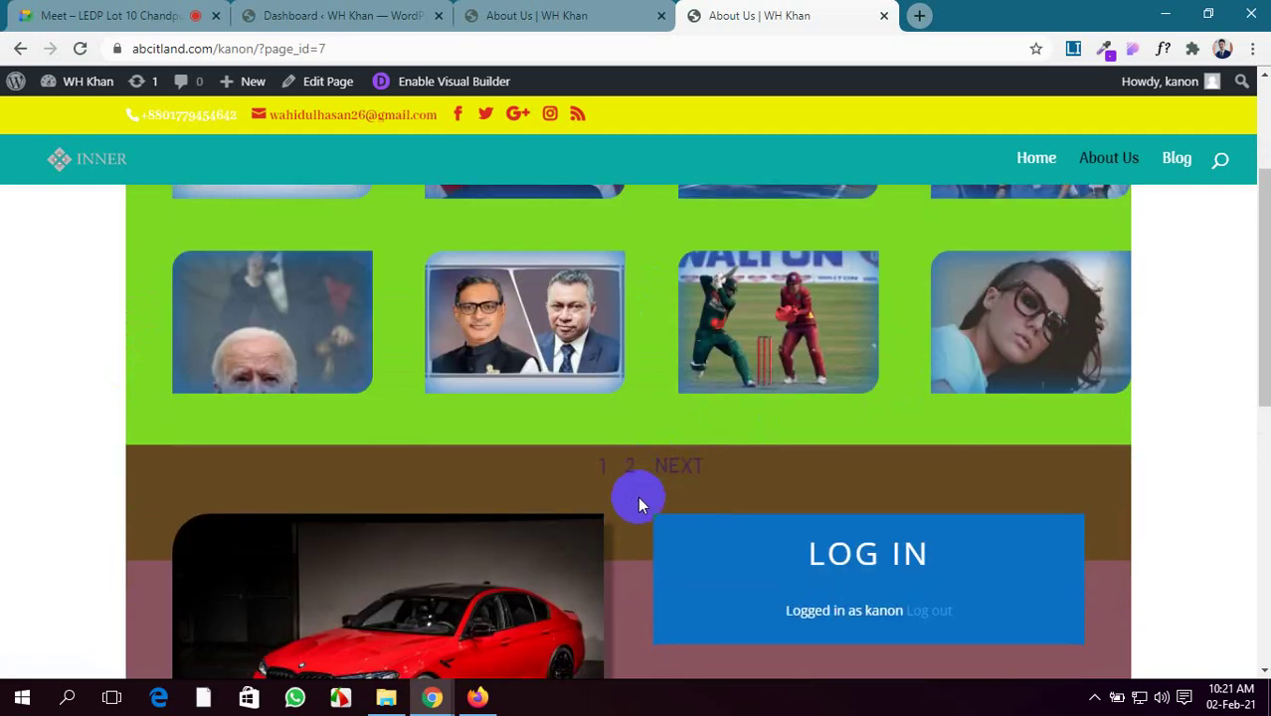
scroll(635, 497, up, 1)
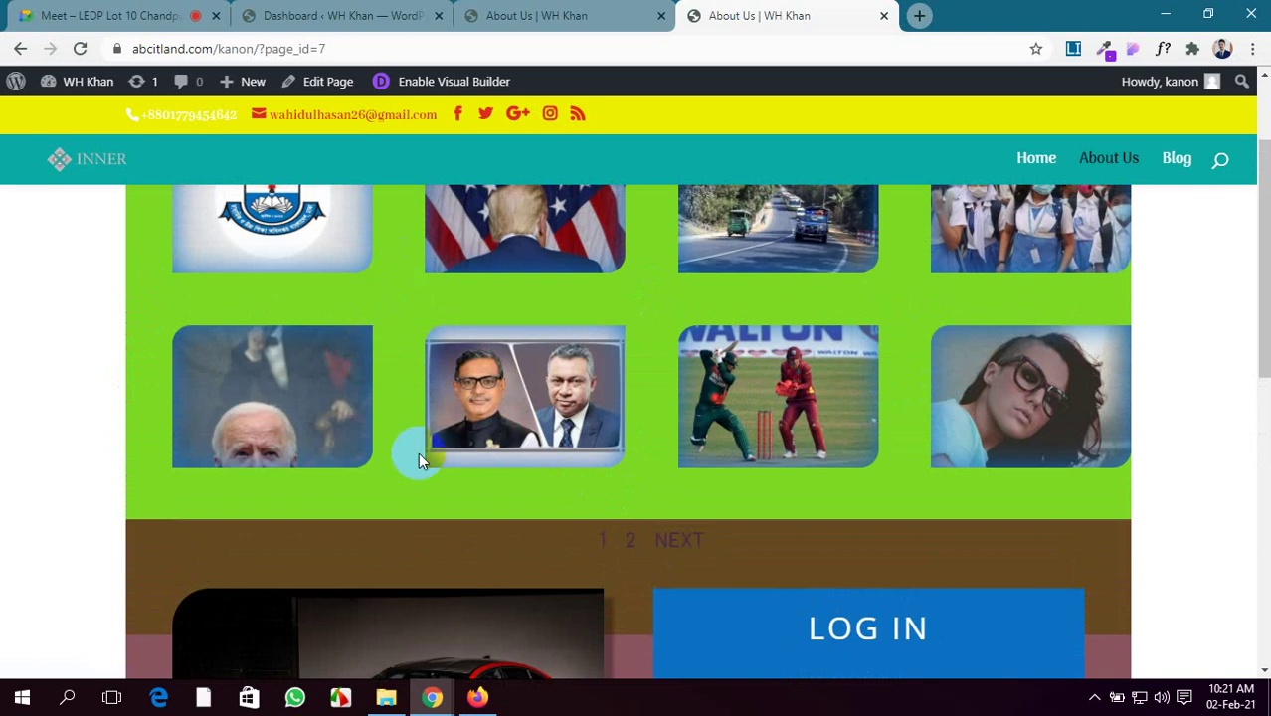
scroll(418, 453, down, 2)
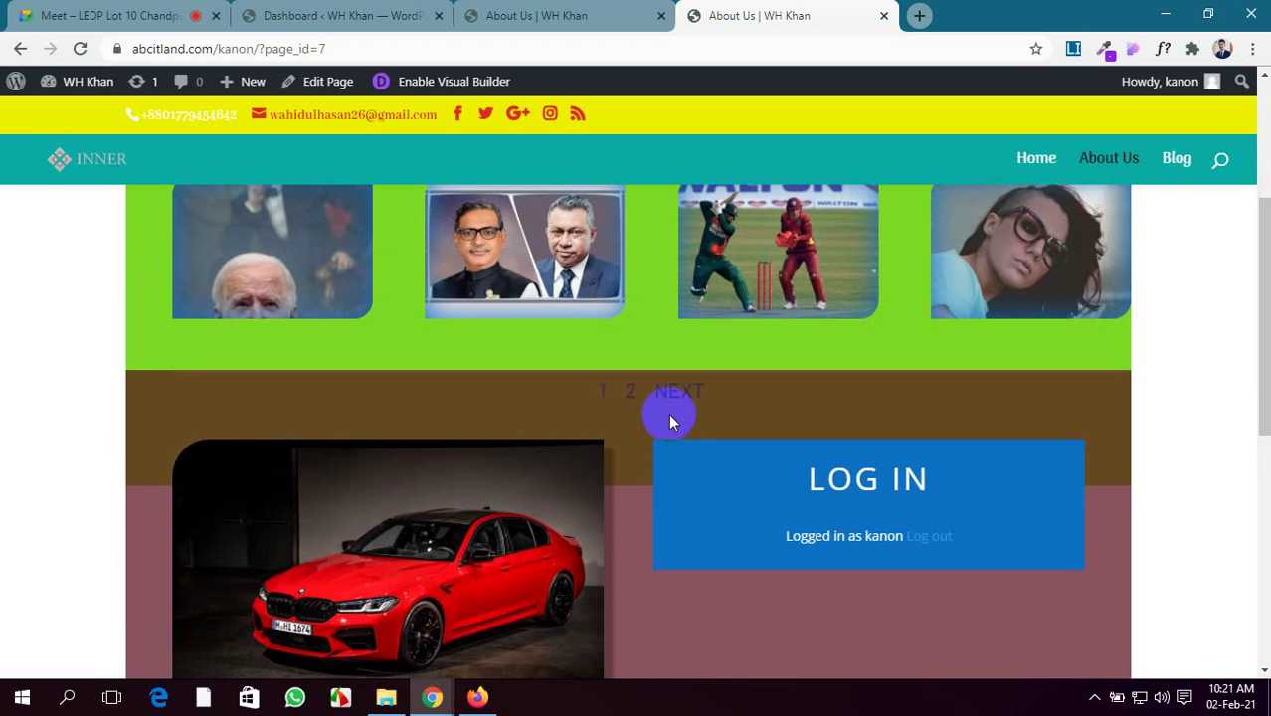
scroll(668, 412, up, 2)
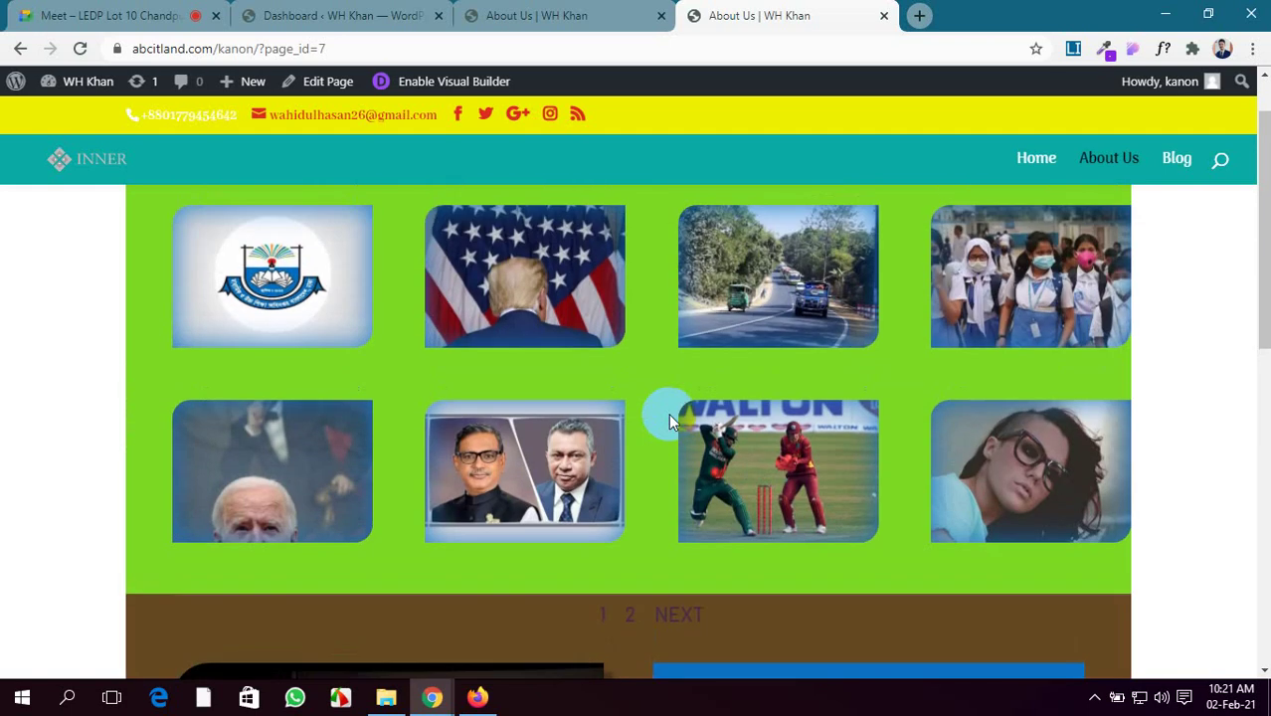
scroll(668, 412, down, 2)
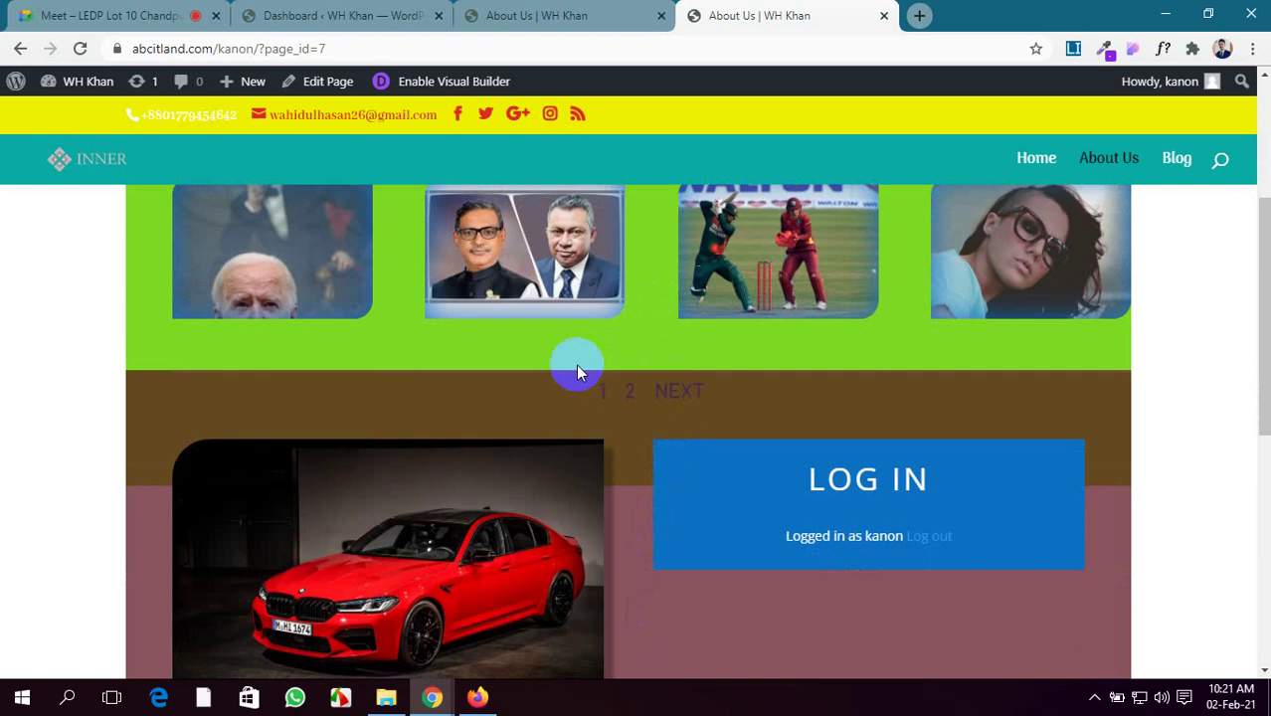
Review the gallery on the live page, then return to the Visual Builder tab
drag(577, 366, 721, 418)
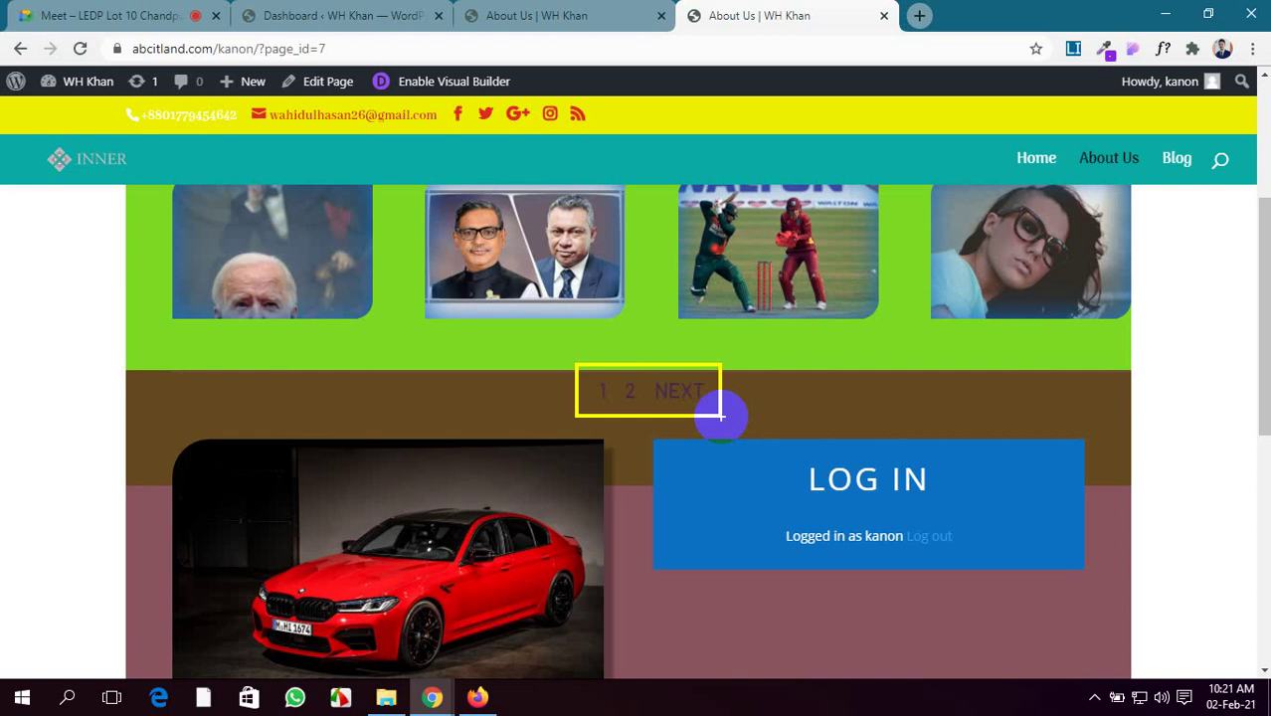
click(720, 416)
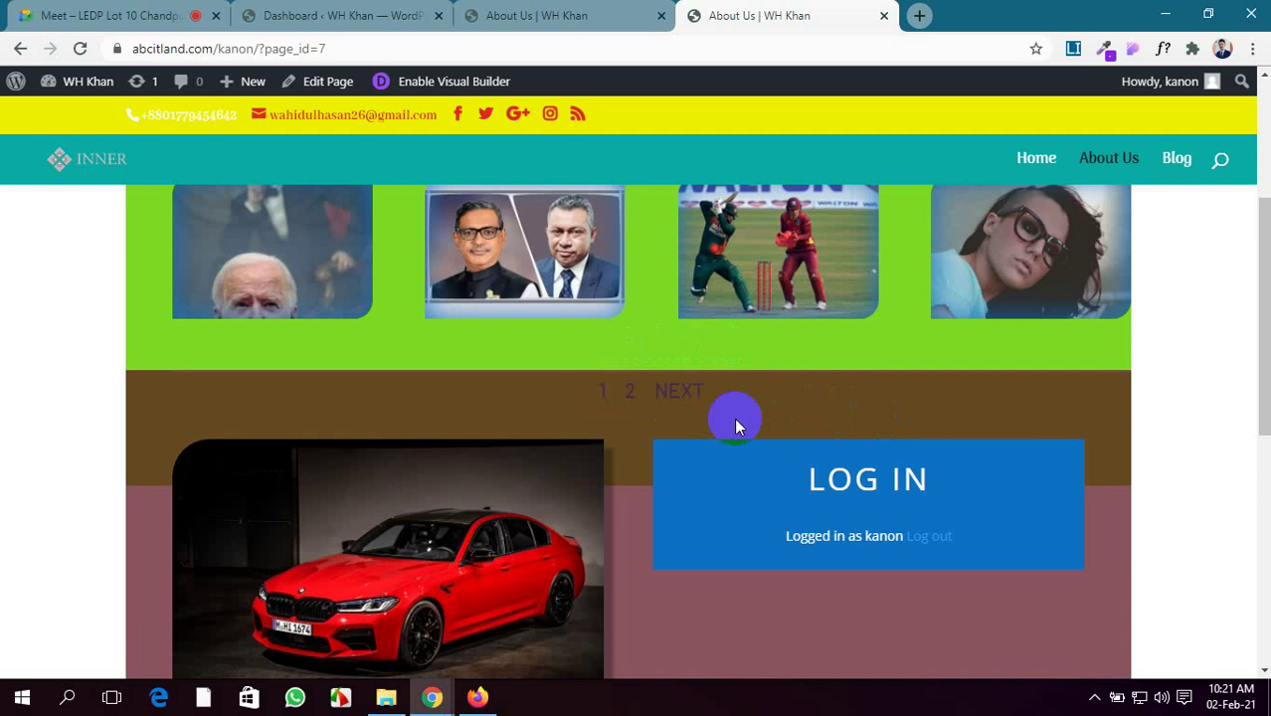
scroll(734, 423, up, 2)
scroll(733, 420, down, 2)
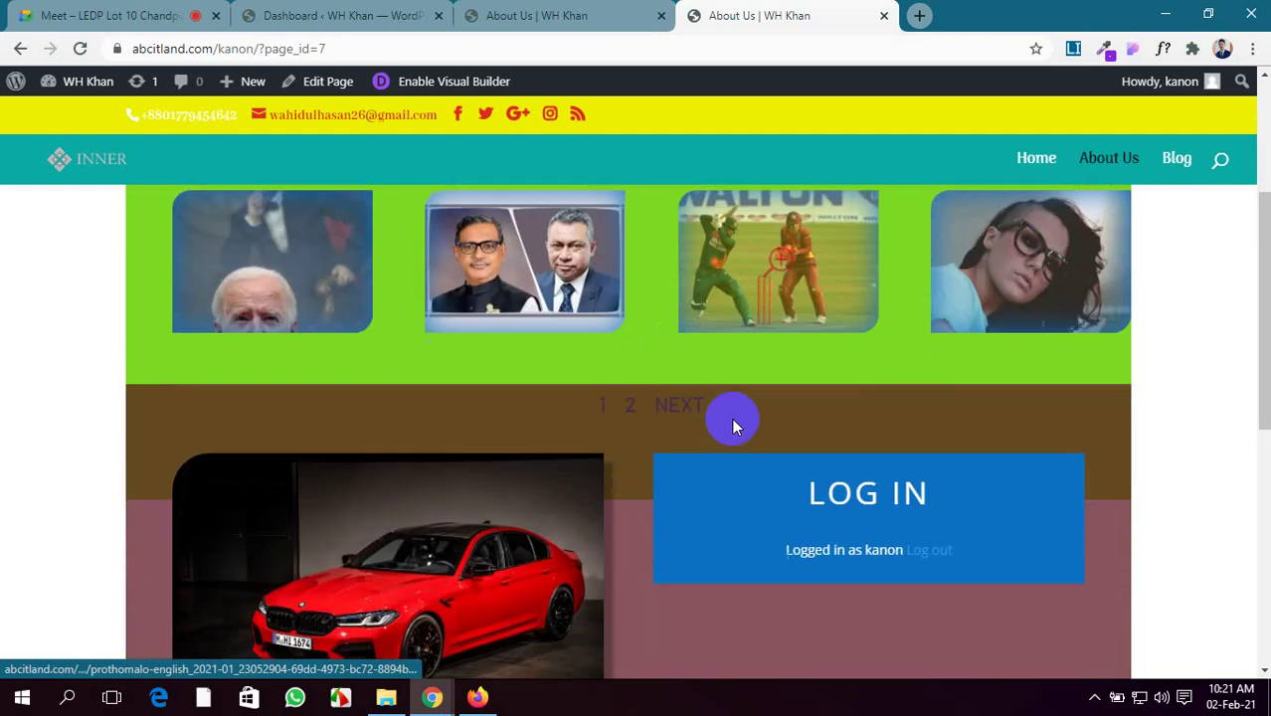
scroll(734, 360, up, 3)
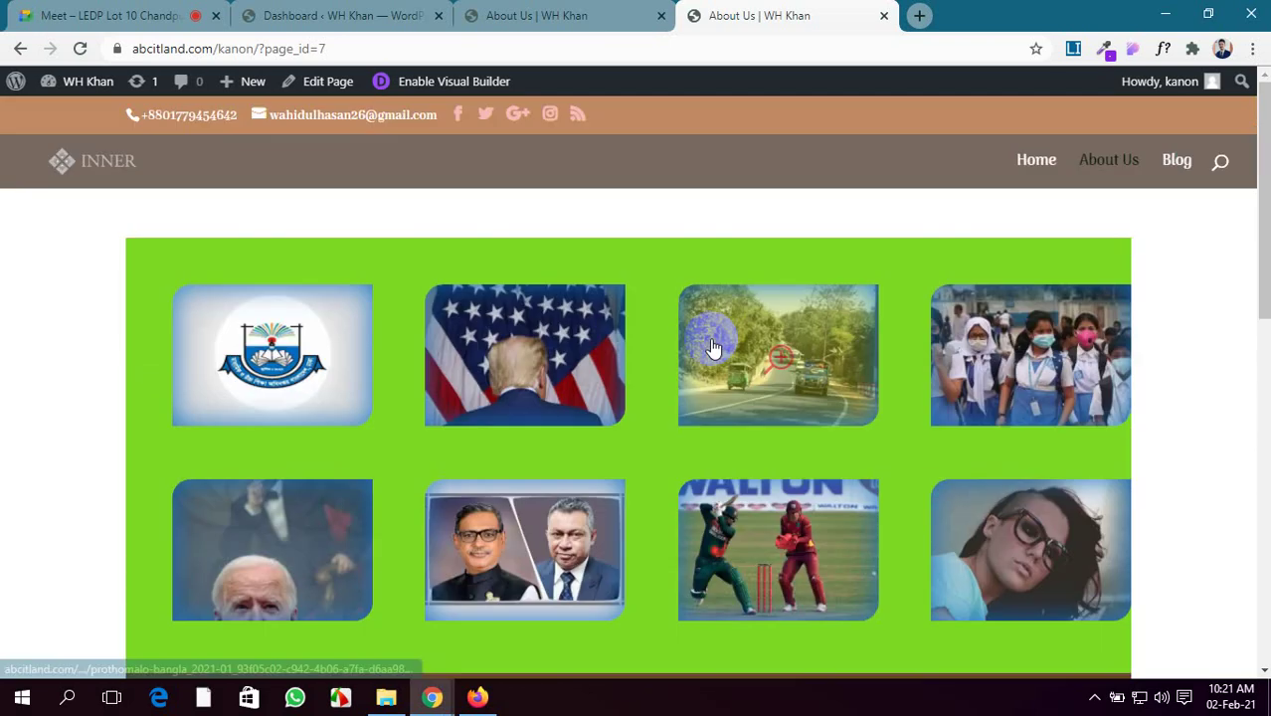
scroll(795, 510, down, 3)
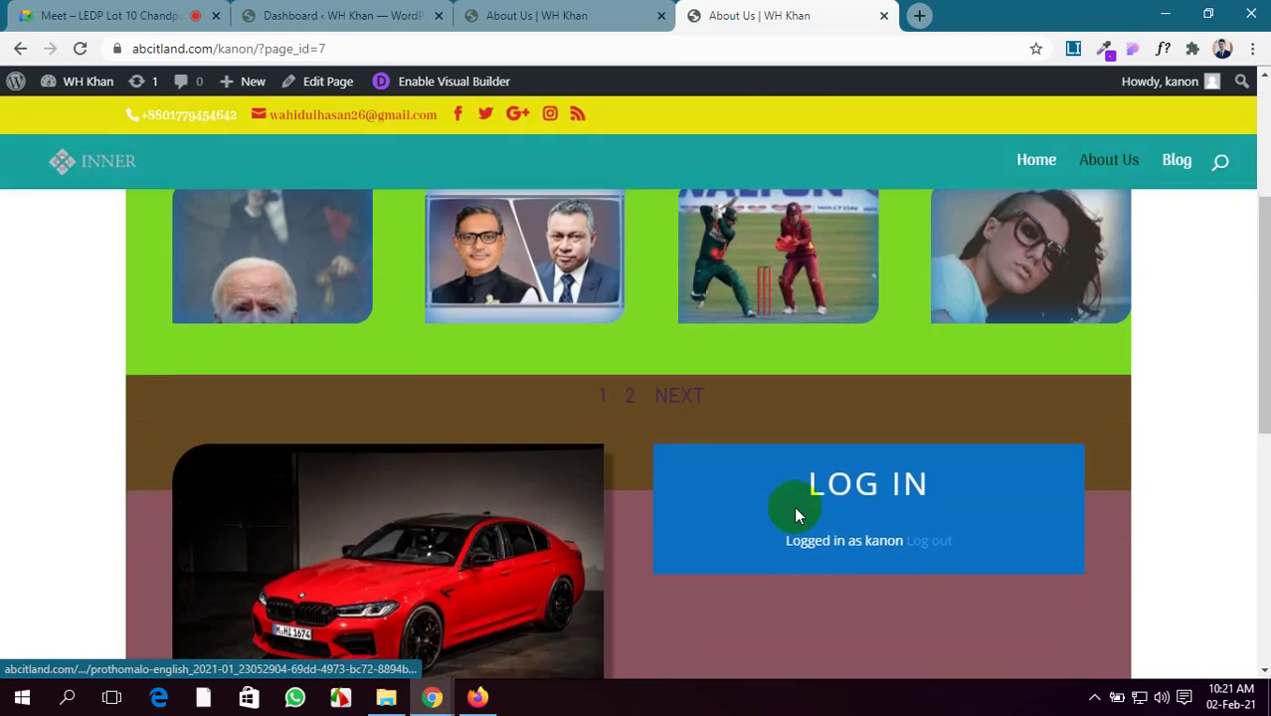
click(547, 14)
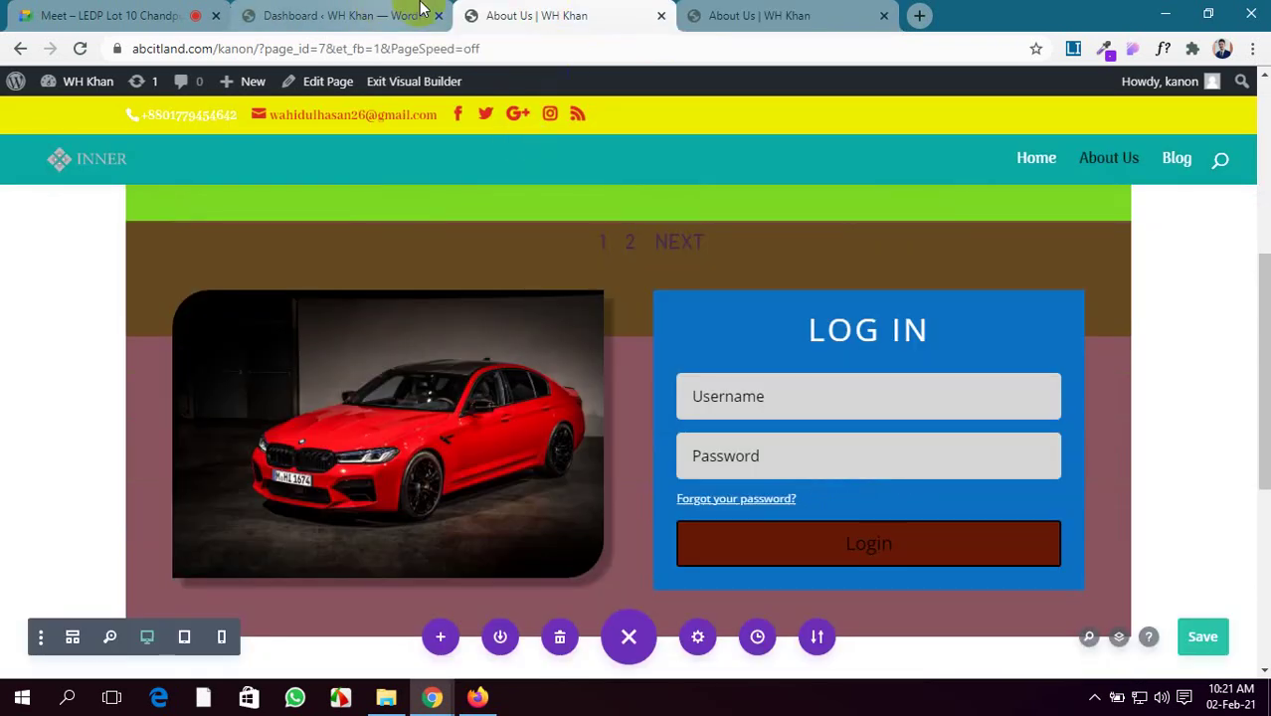
On the live About Us page, show the gallery's next page of images
click(805, 15)
click(545, 12)
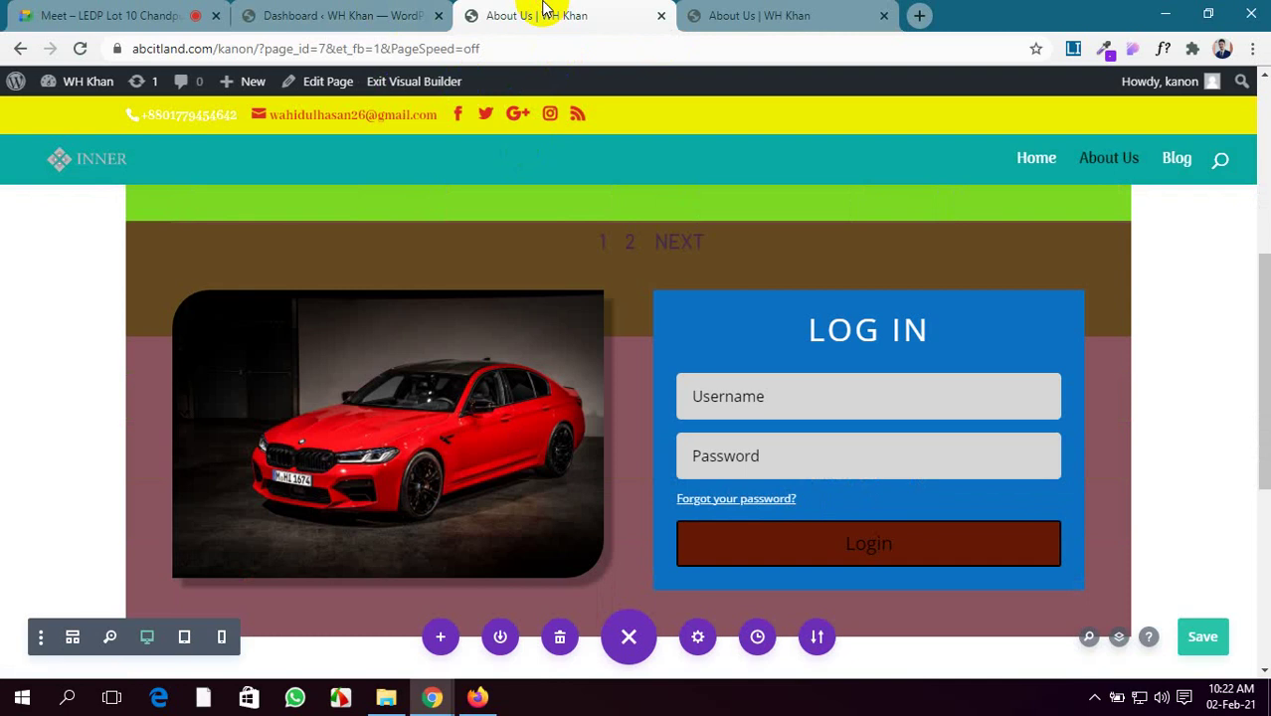
scroll(645, 363, up, 2)
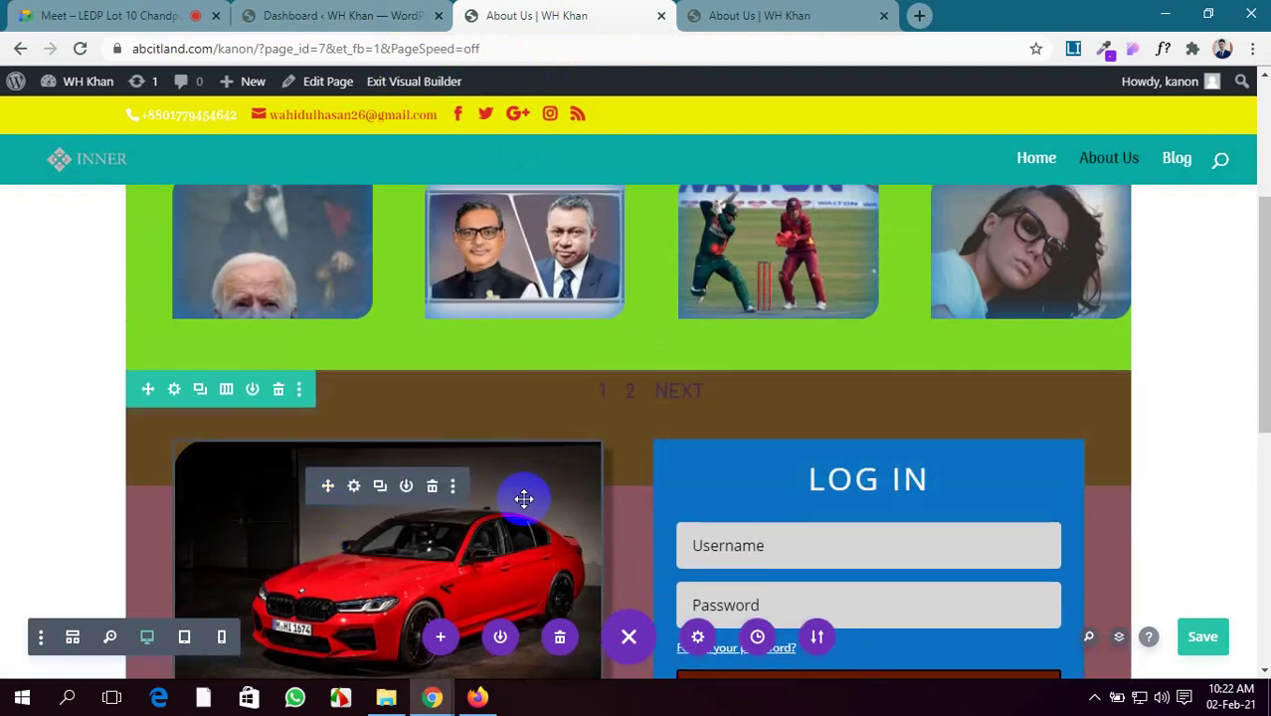
click(766, 15)
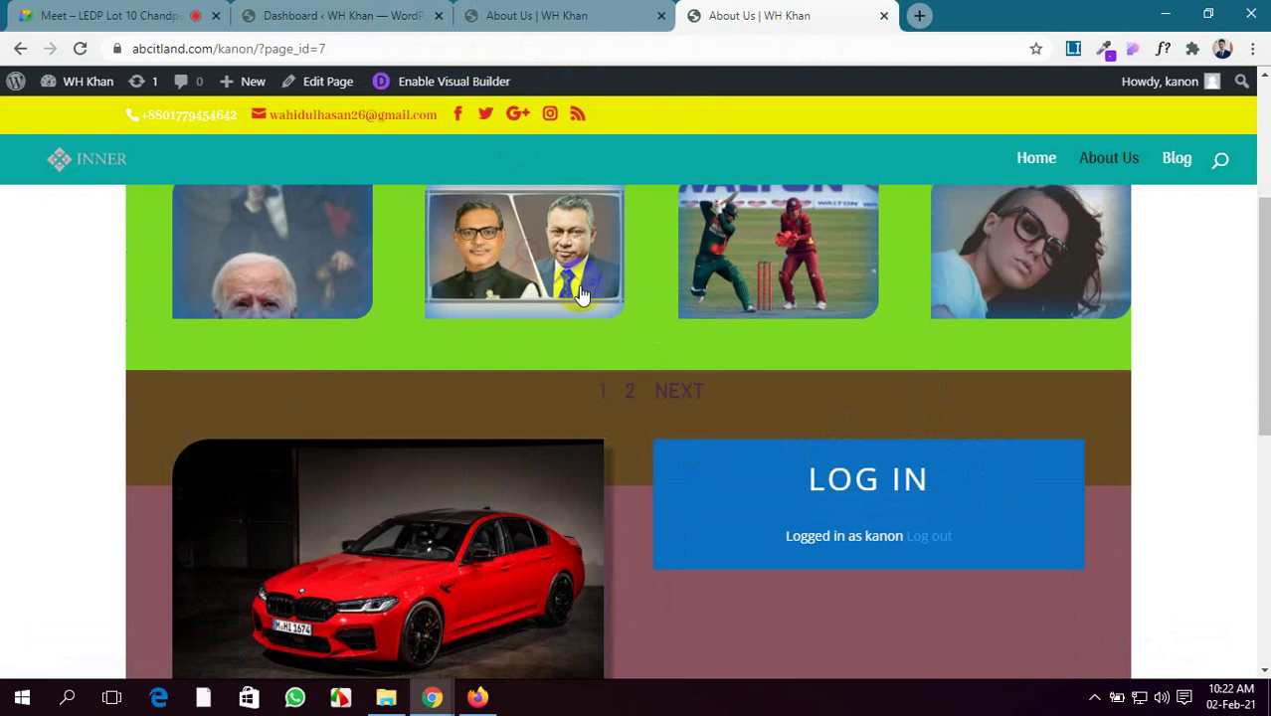
click(679, 393)
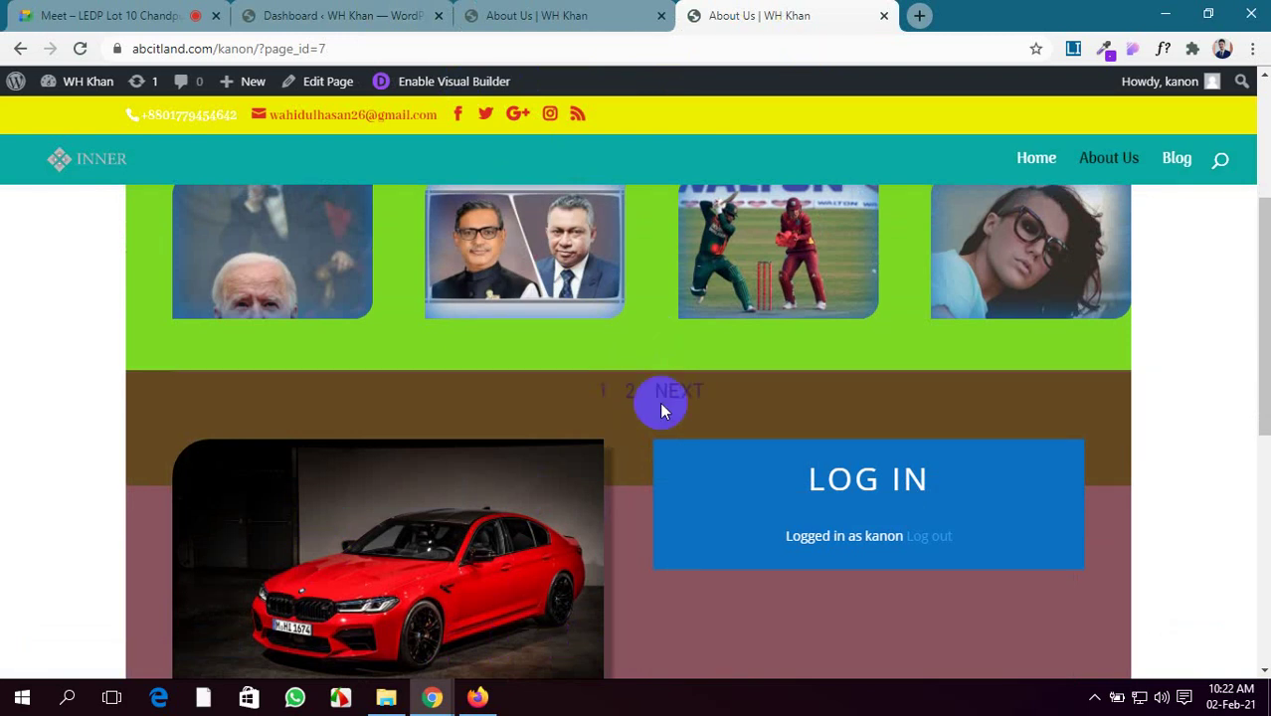
Return to the builder's About Us tab and scroll down to the footer
click(487, 12)
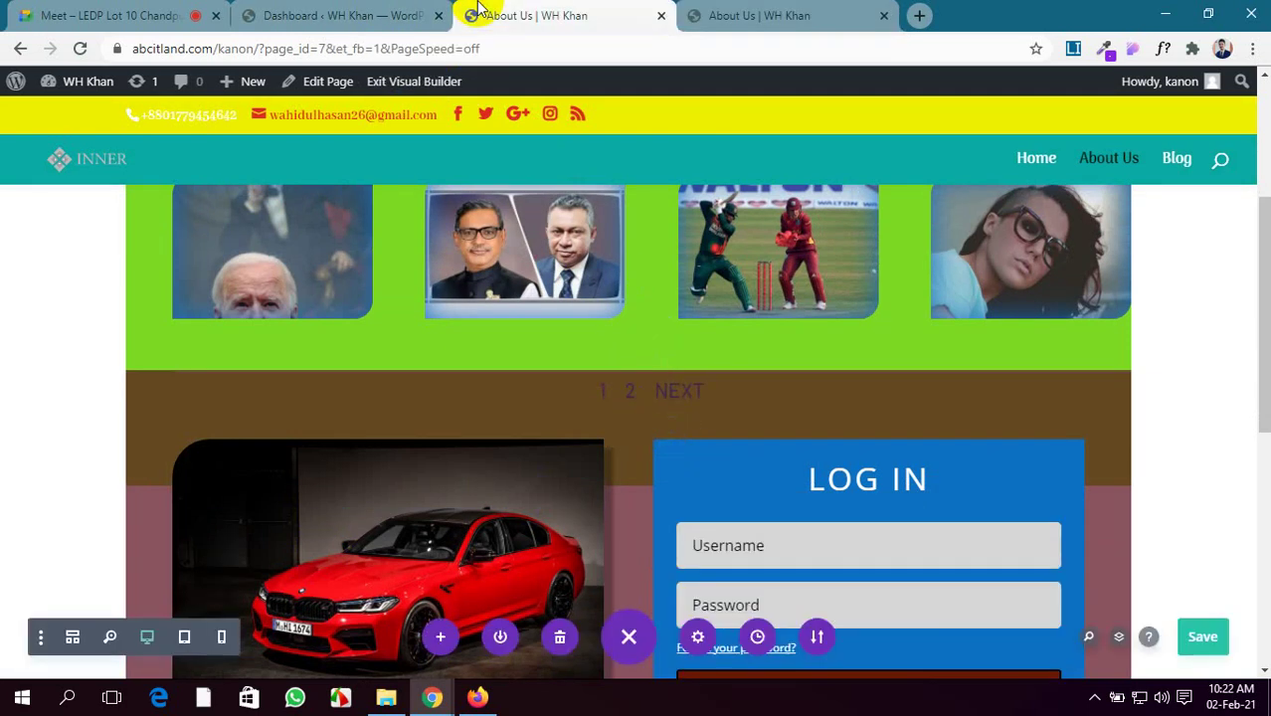
click(420, 12)
click(560, 10)
scroll(553, 398, down, 6)
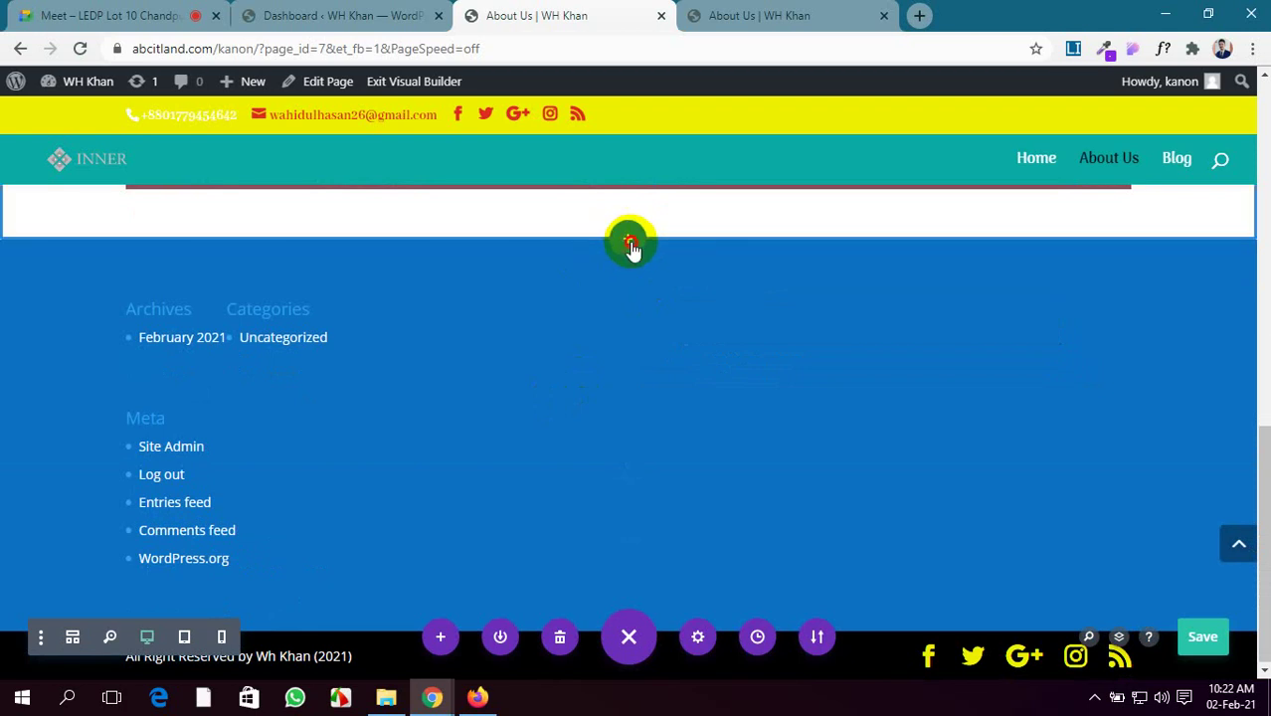
Add a Regular section with a three-column row below the page content
click(626, 240)
click(538, 398)
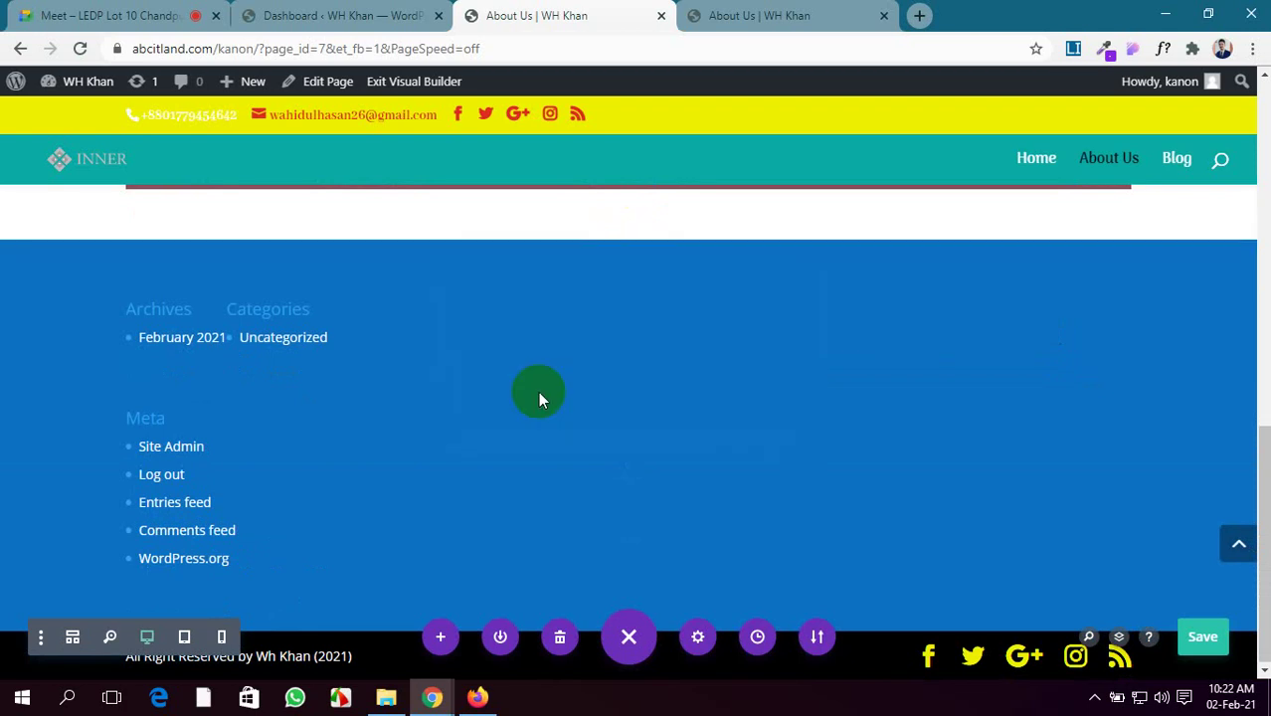
click(734, 478)
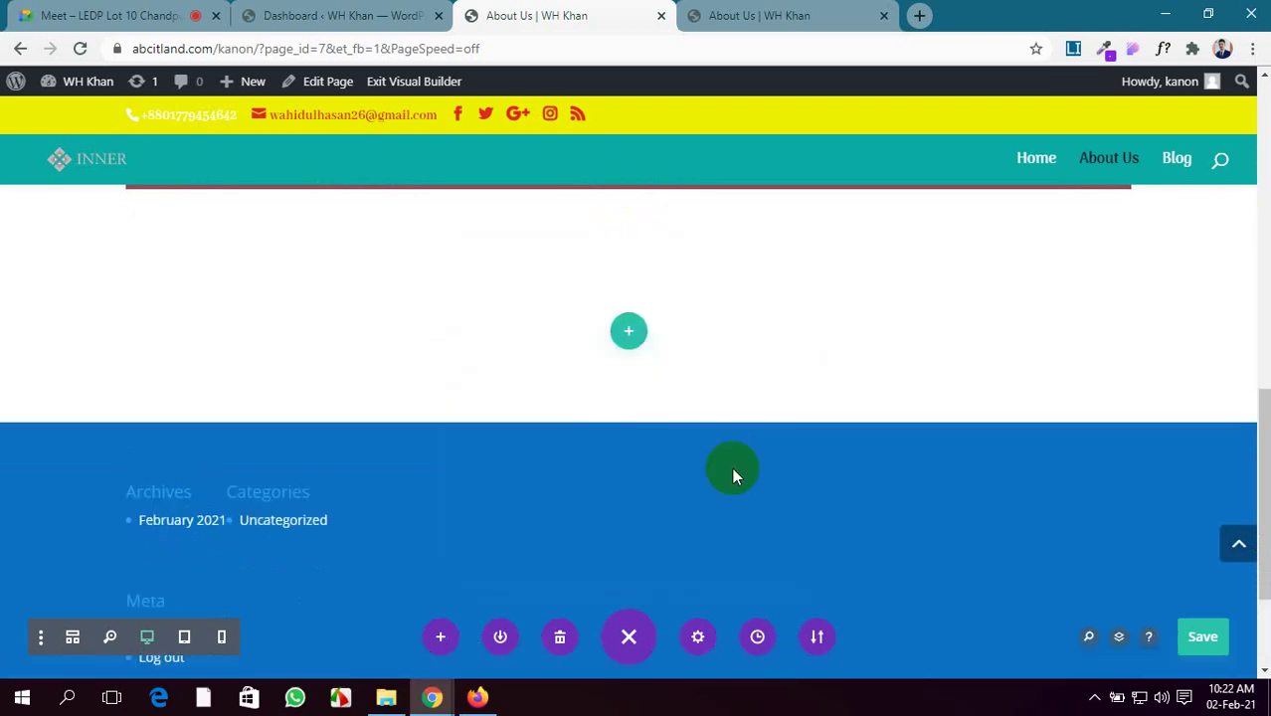
scroll(383, 488, down, 5)
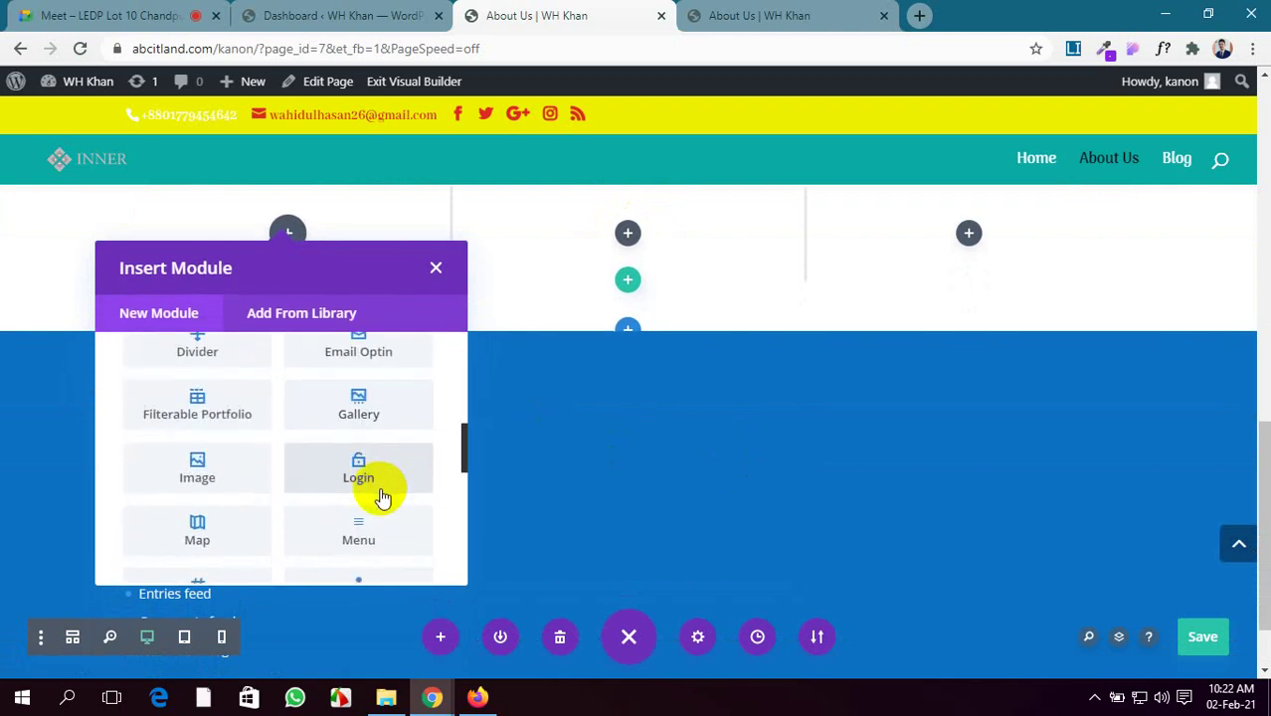
scroll(380, 489, down, 2)
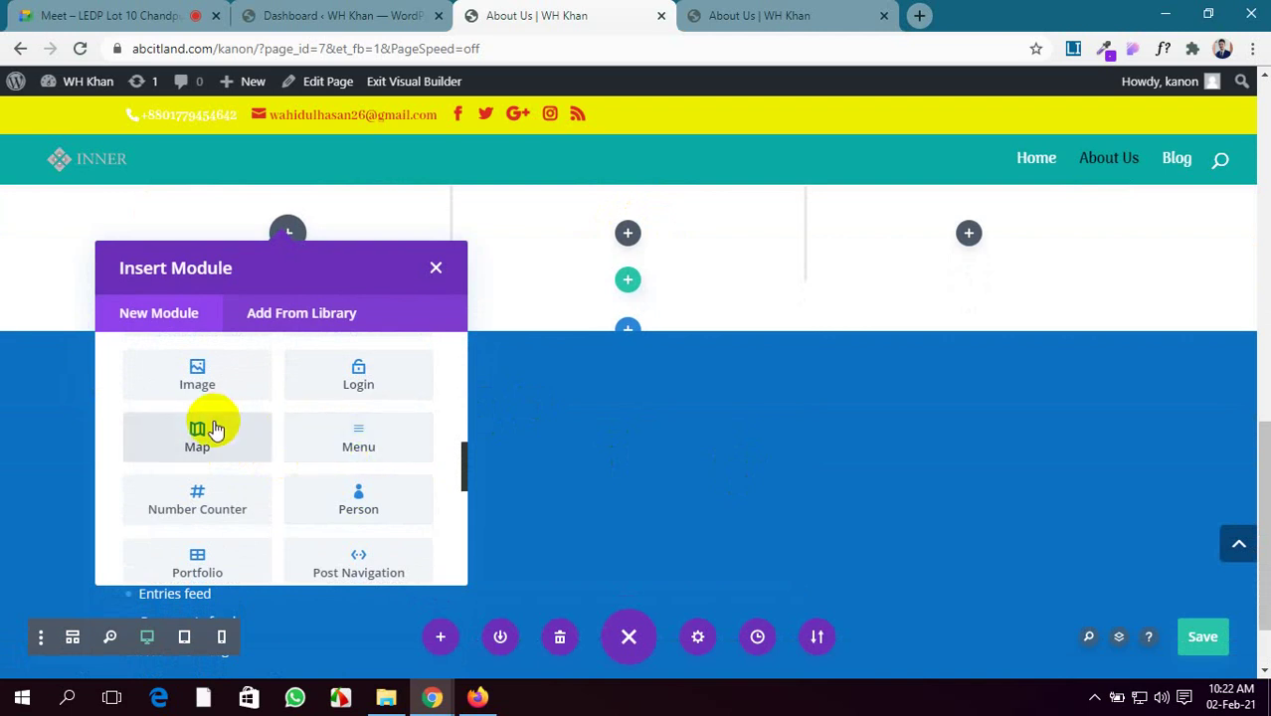
click(436, 267)
scroll(431, 320, up, 2)
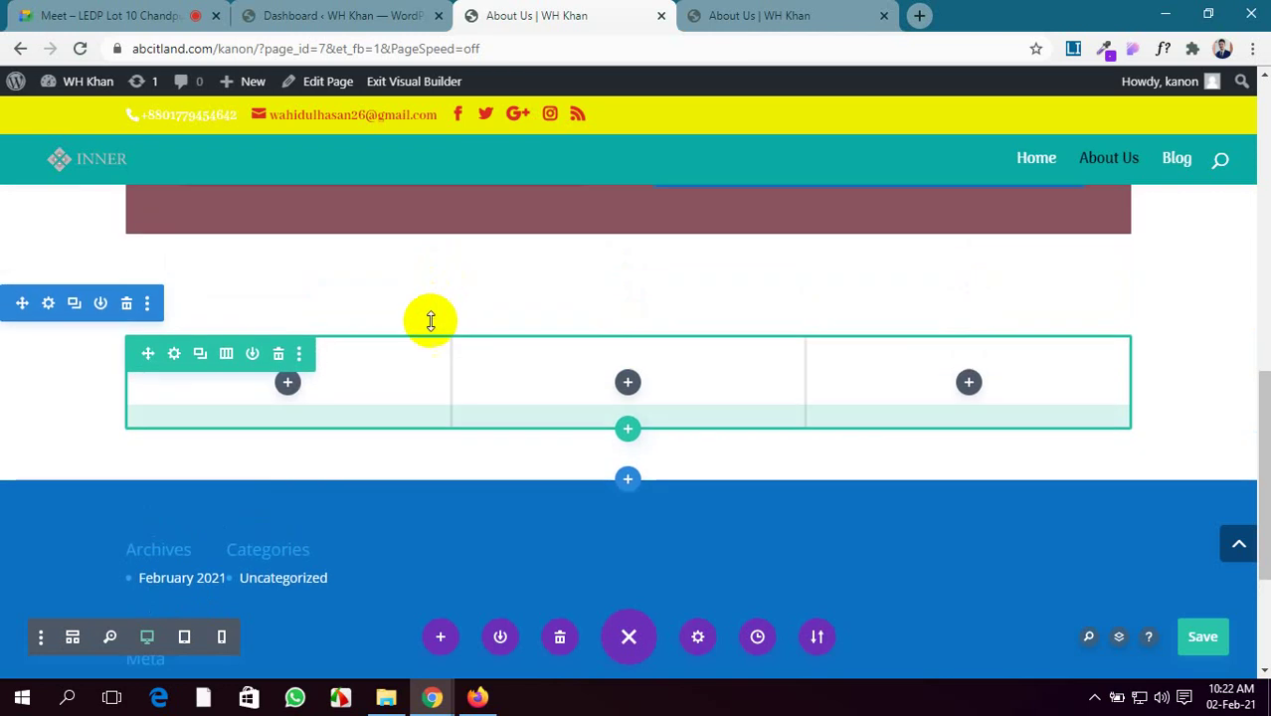
Change the new row's column structure to a single full-width column
click(172, 350)
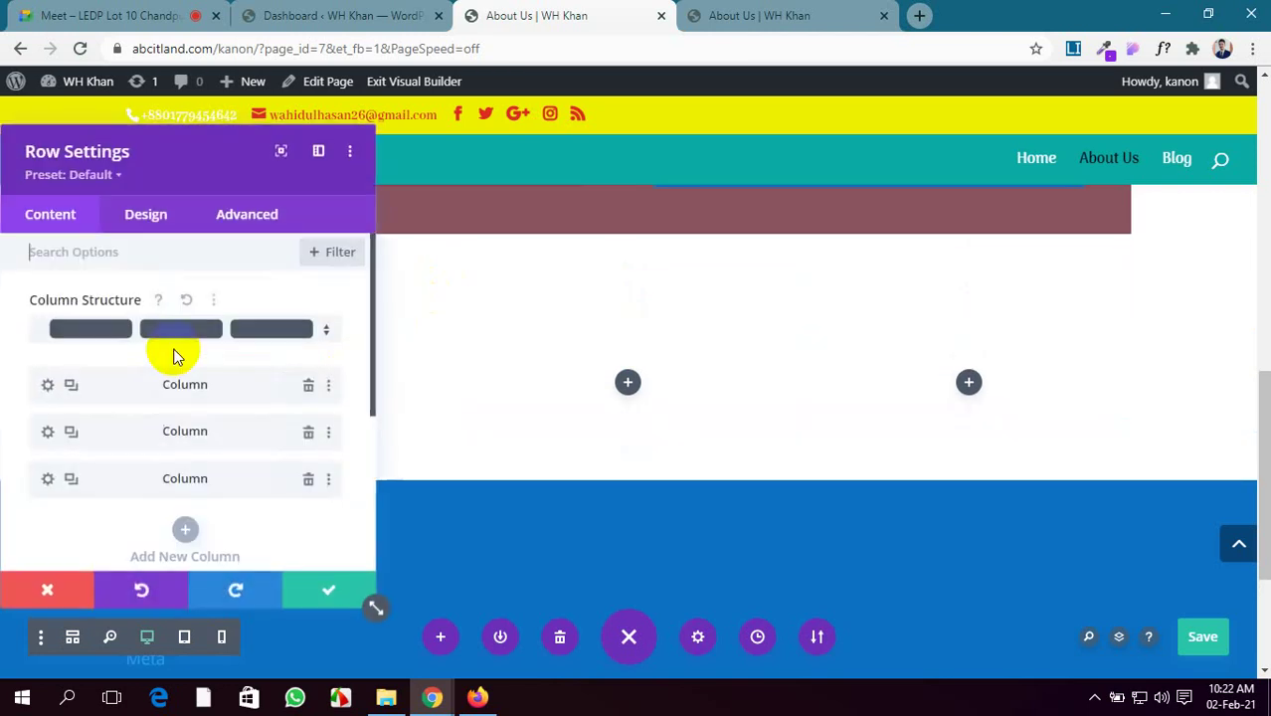
click(156, 328)
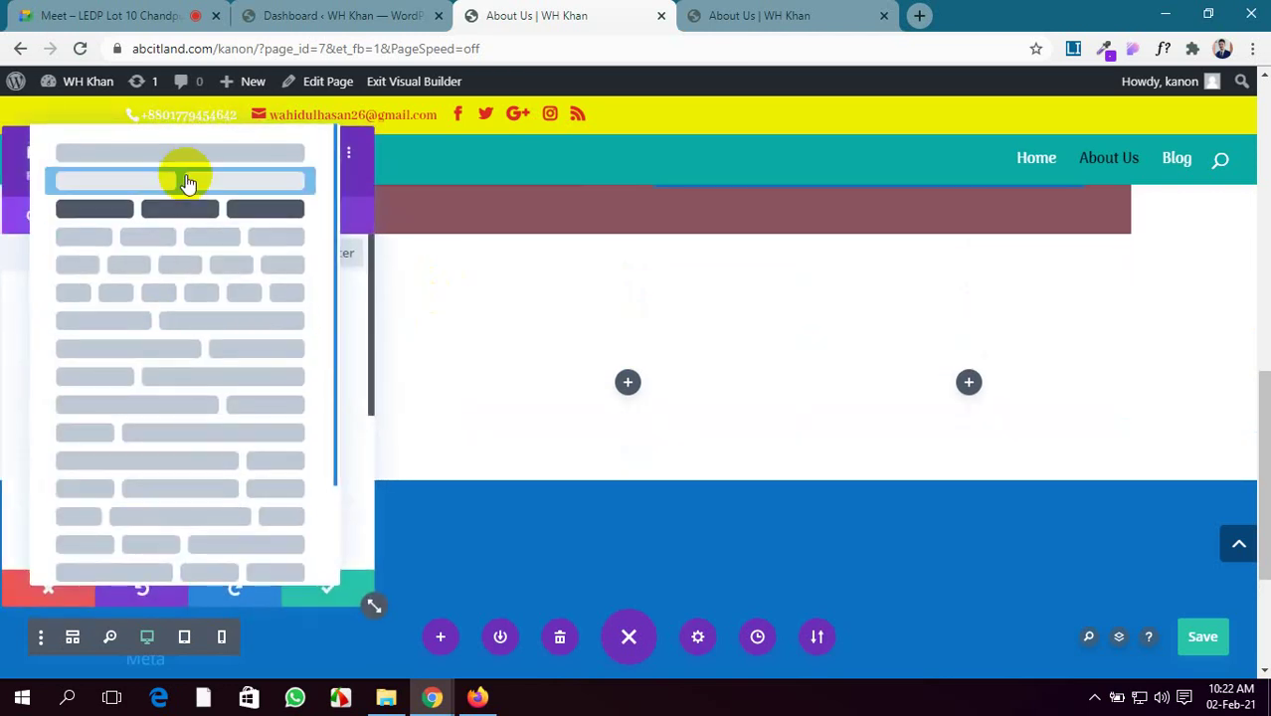
click(197, 153)
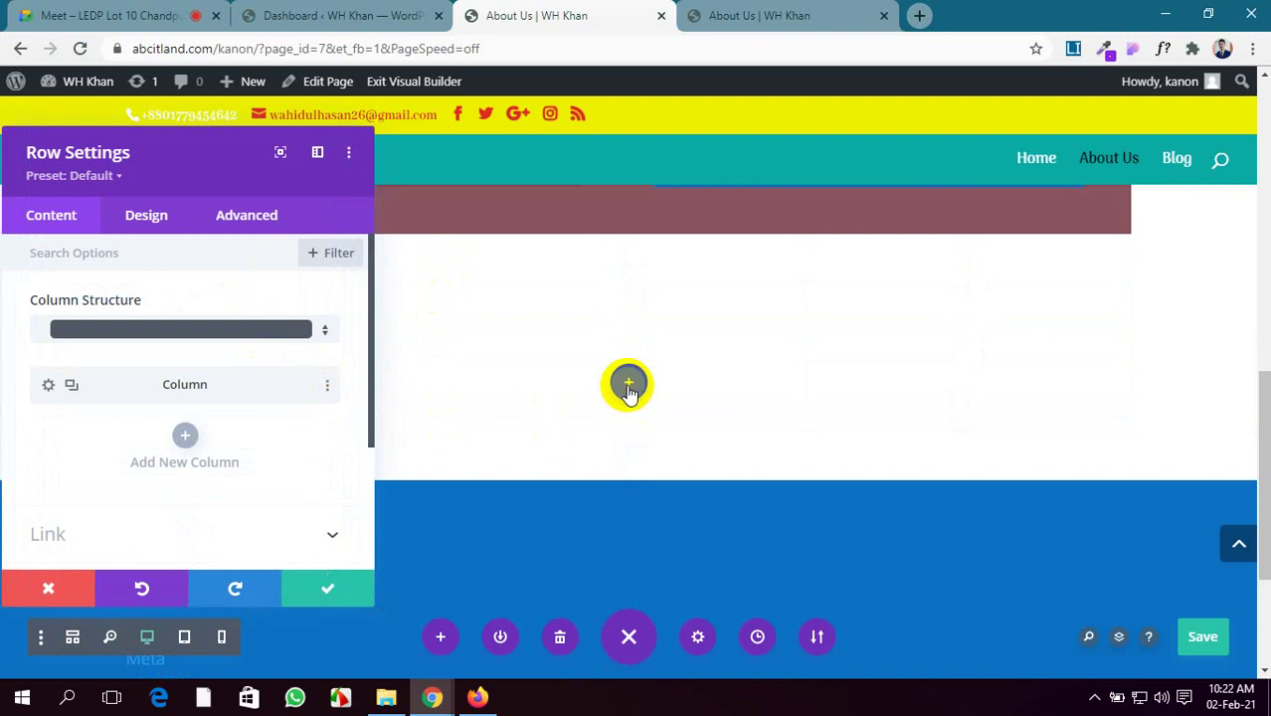
click(629, 386)
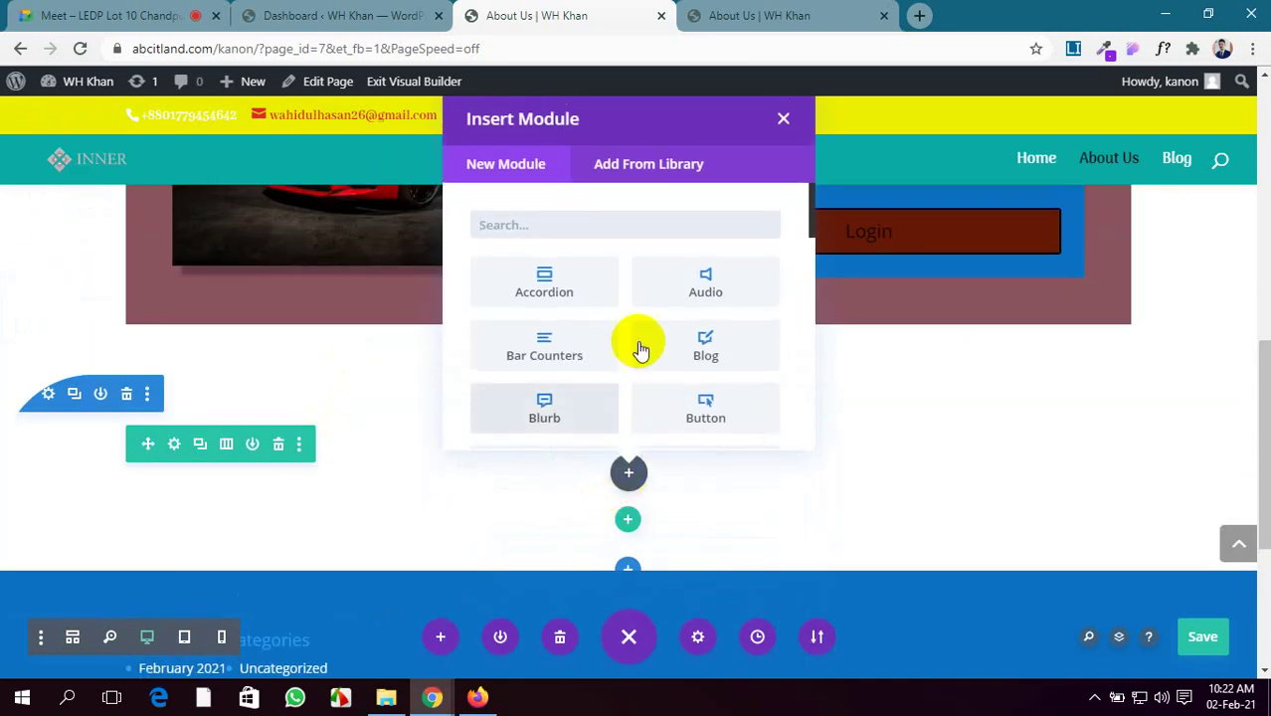
Insert a Map module into the new one-column row
scroll(642, 346, down, 3)
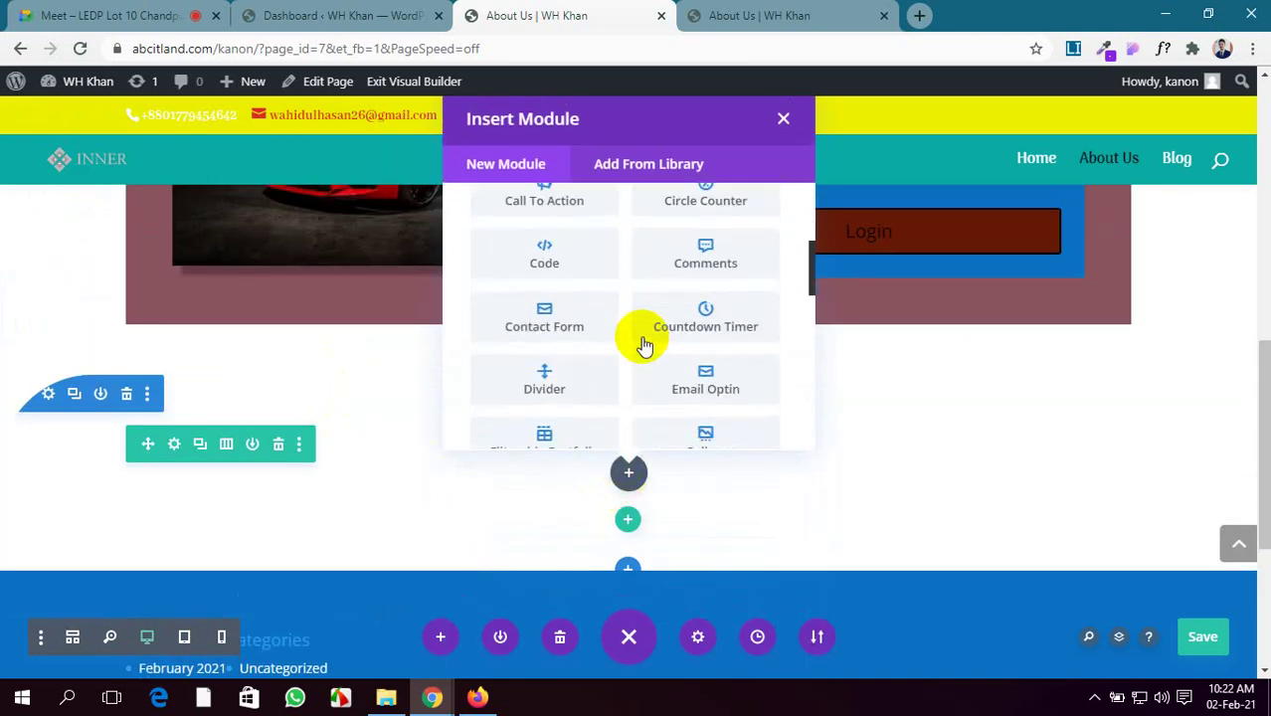
scroll(642, 346, down, 3)
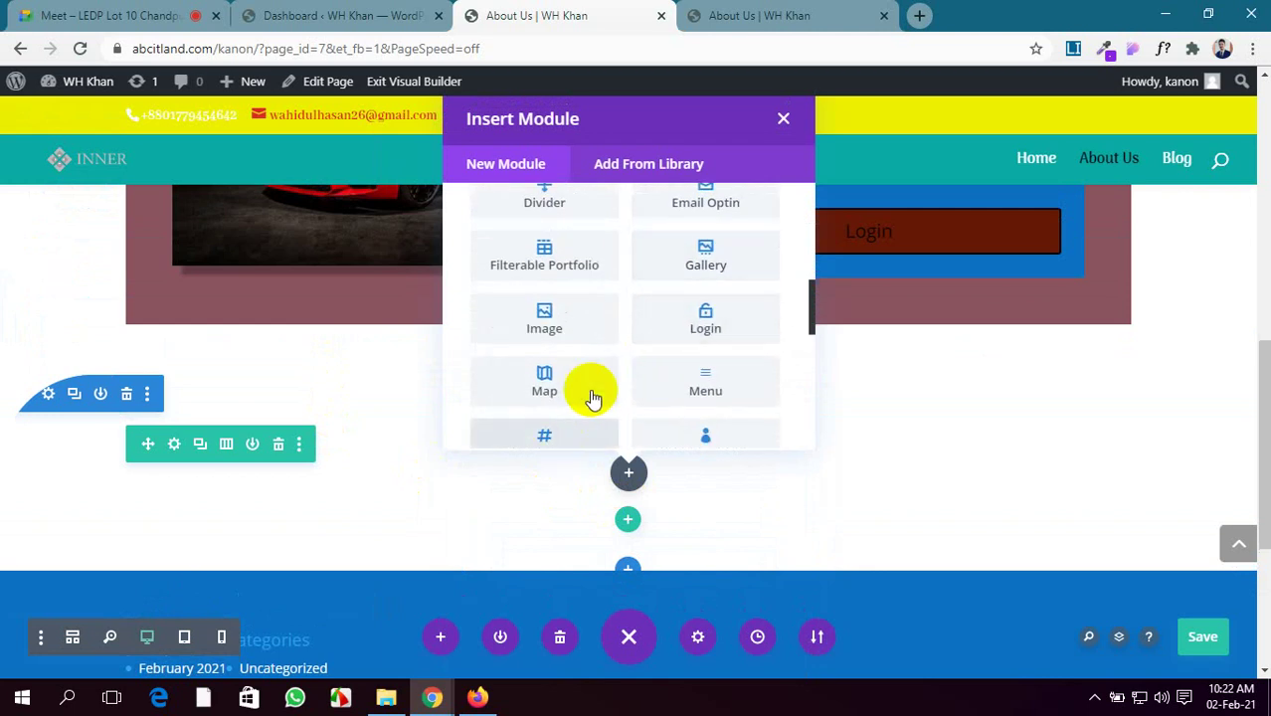
click(592, 396)
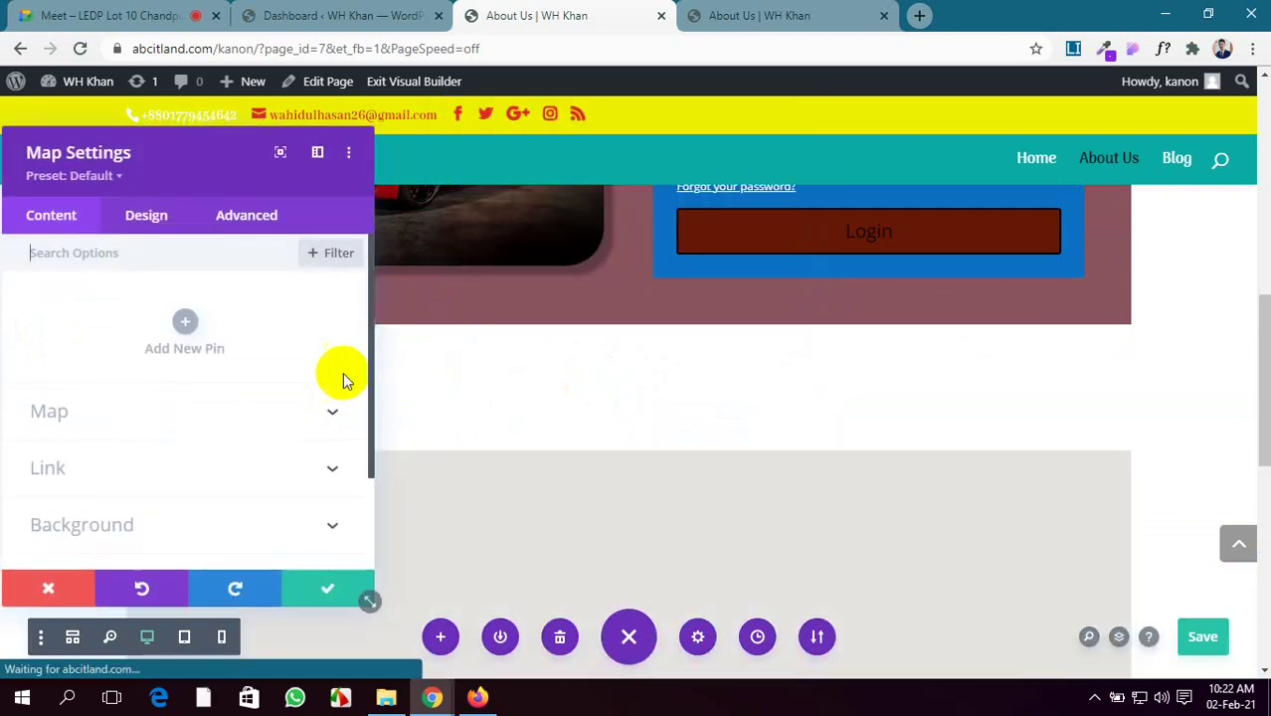
Save the page changes and bring up the live About Us page
scroll(318, 375, down, 2)
scroll(1099, 399, down, 2)
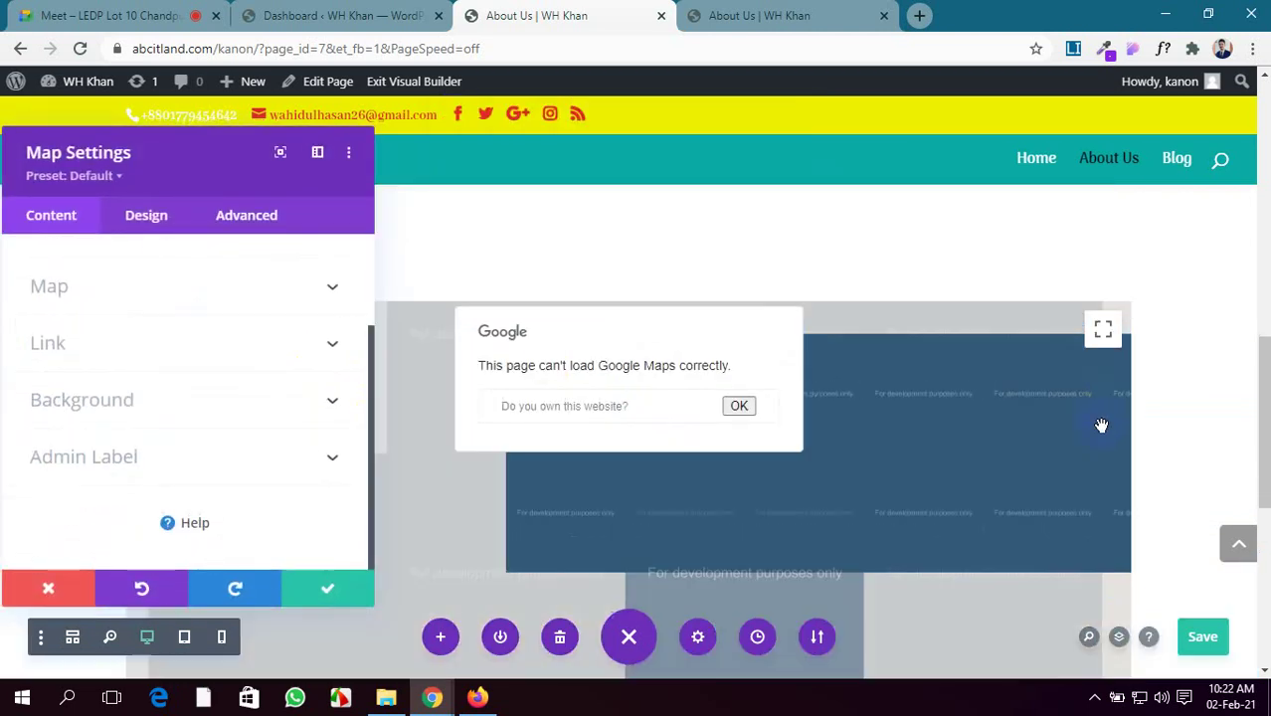
scroll(1229, 449, down, 1)
click(1204, 638)
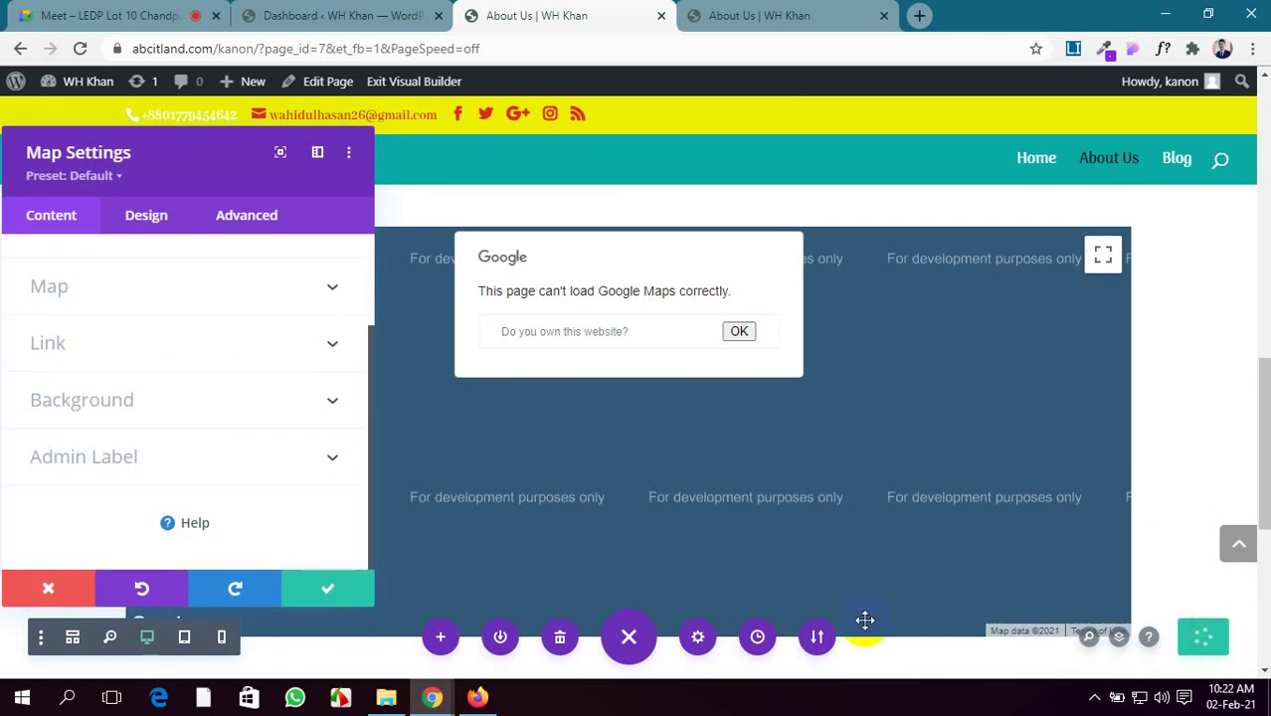
click(724, 12)
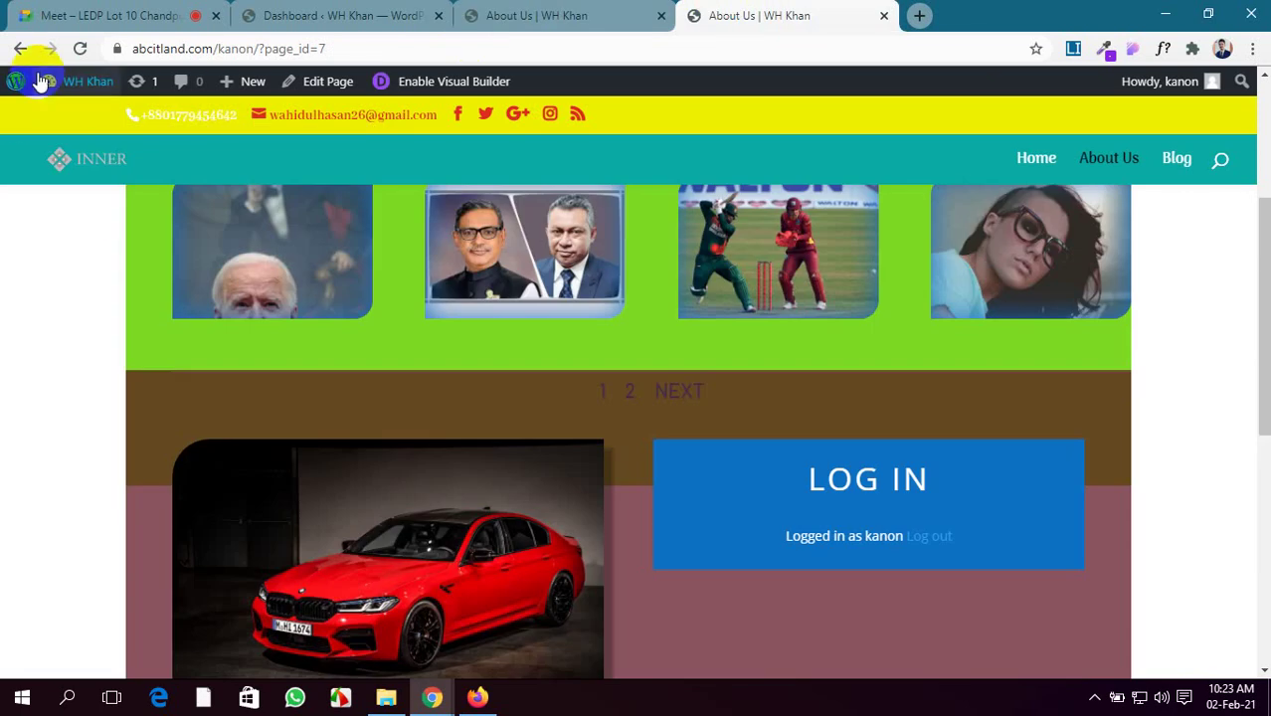
Reload the live About Us page, dismiss the Google Maps error, and return to the builder
click(80, 47)
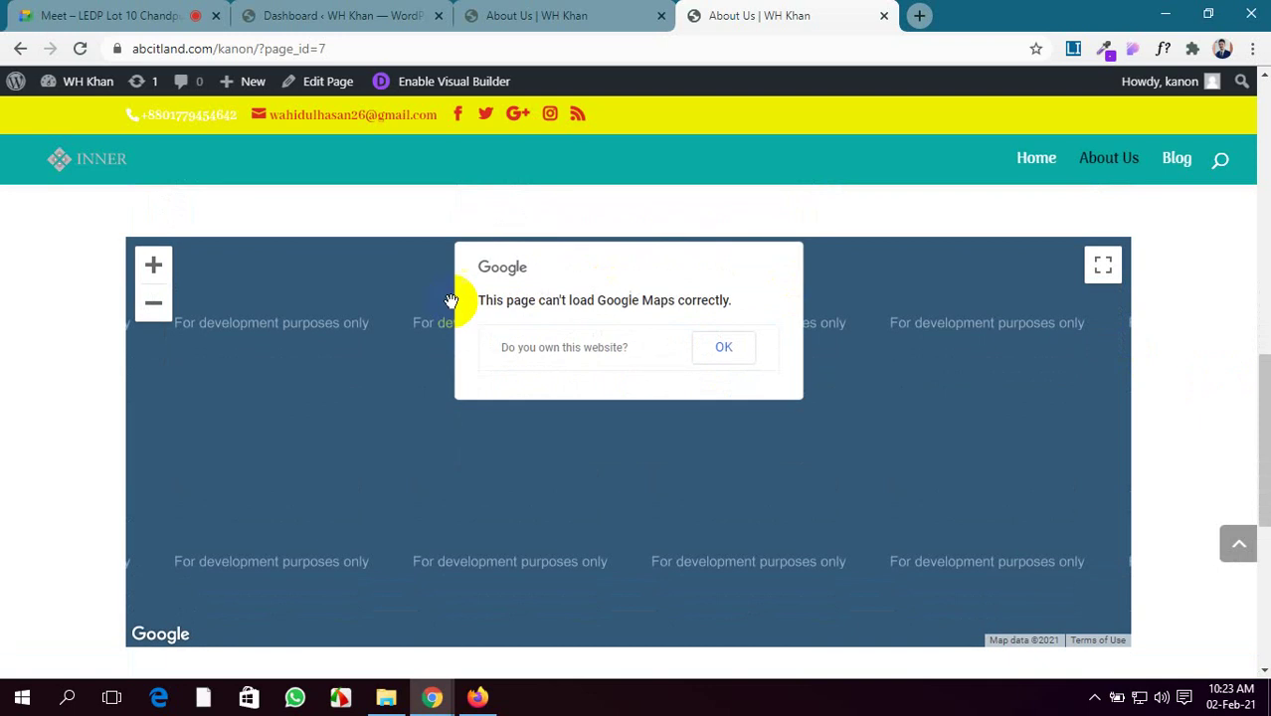
click(729, 345)
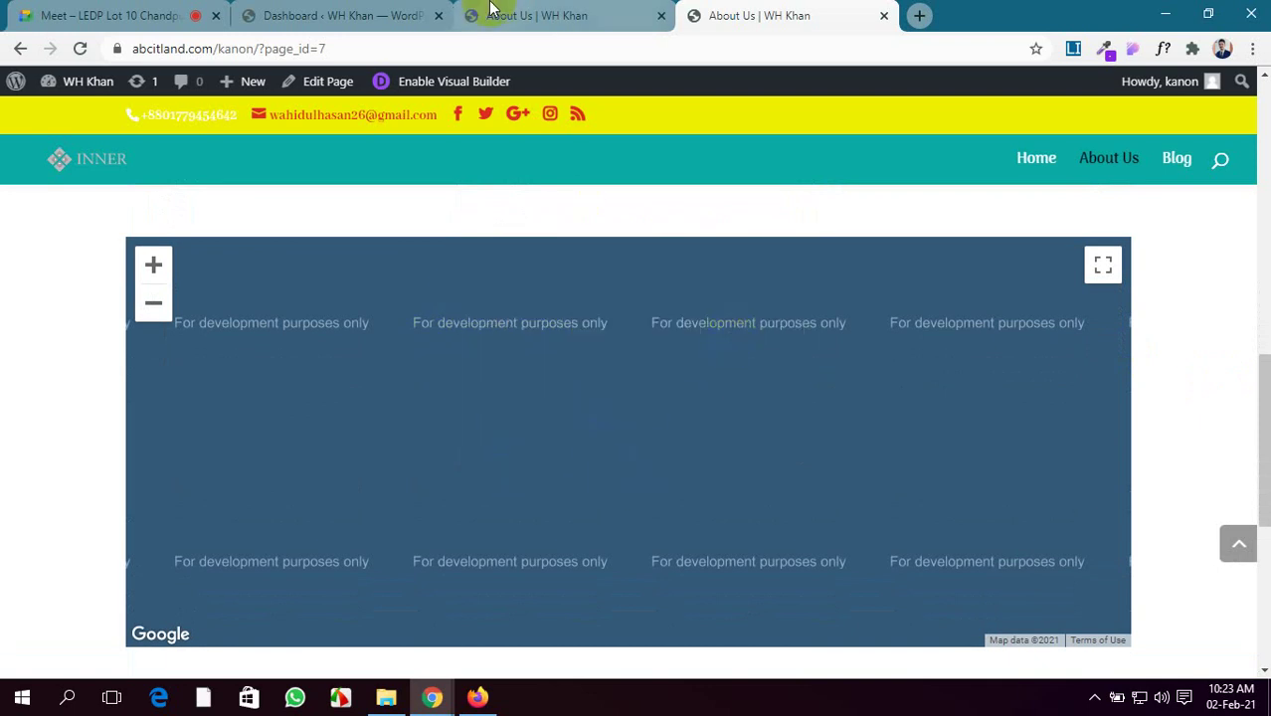
click(537, 15)
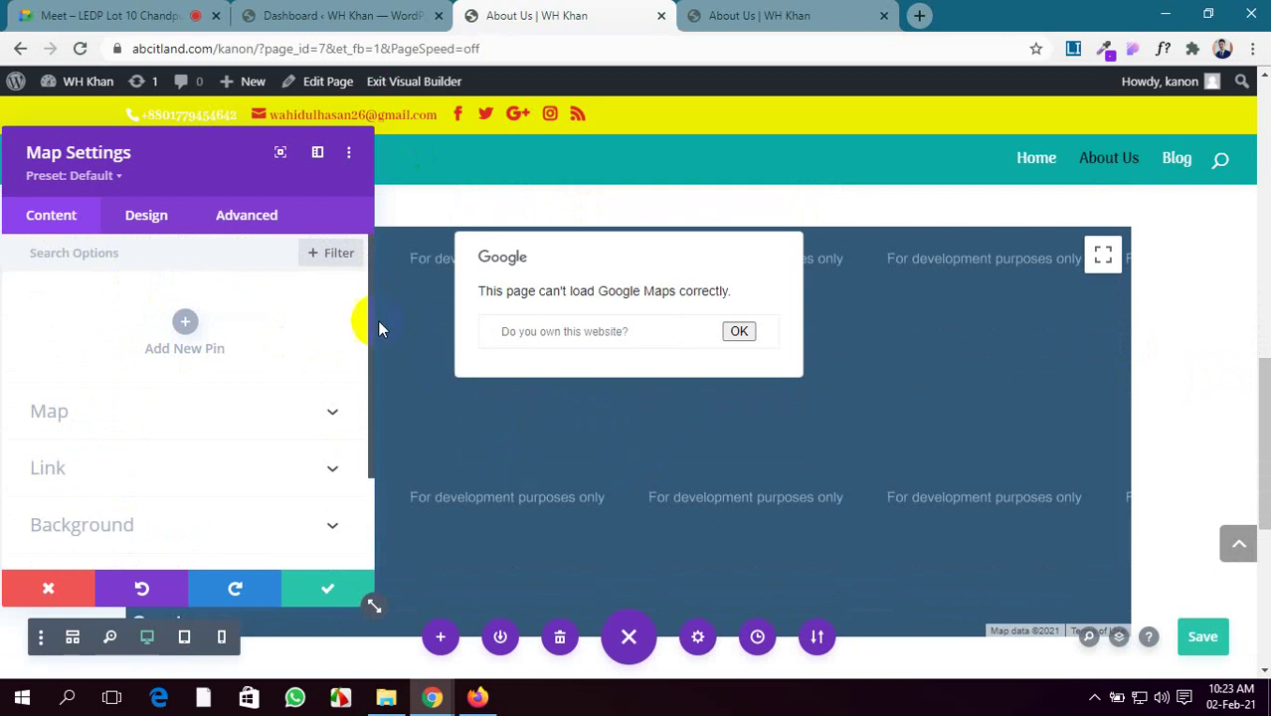
Add a new pin to the Map module and show its map location settings
click(736, 334)
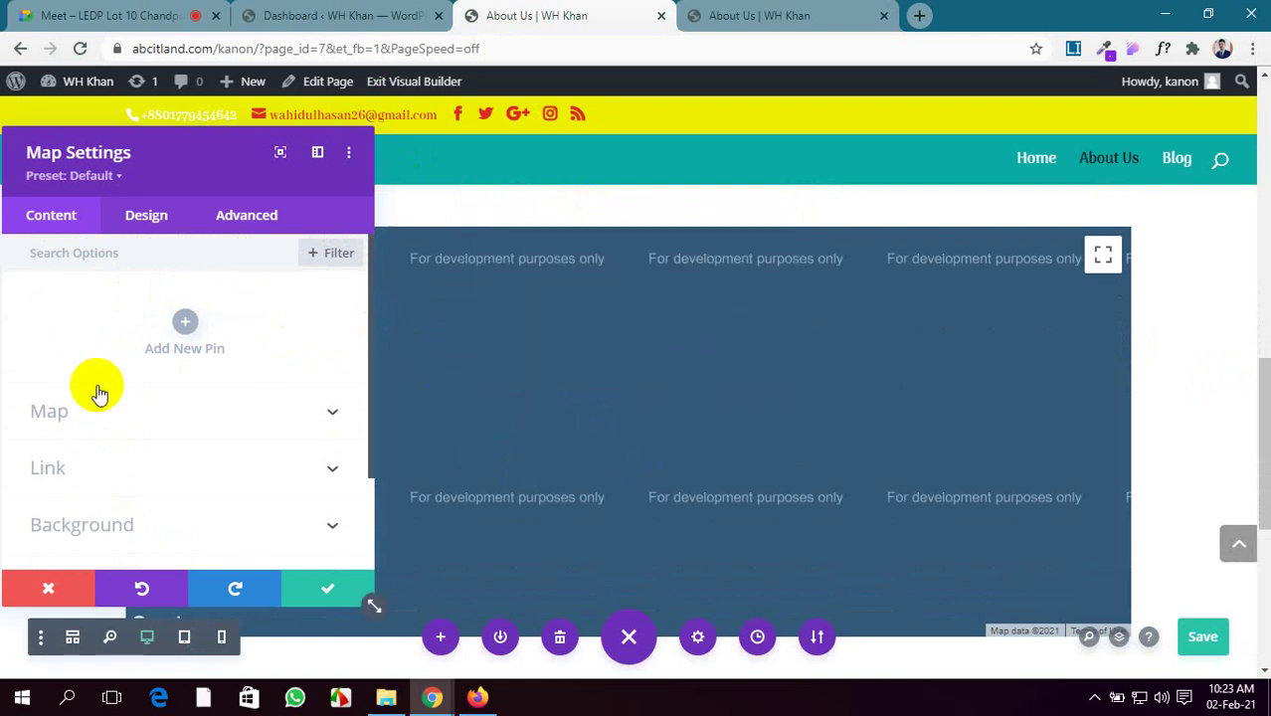
click(185, 333)
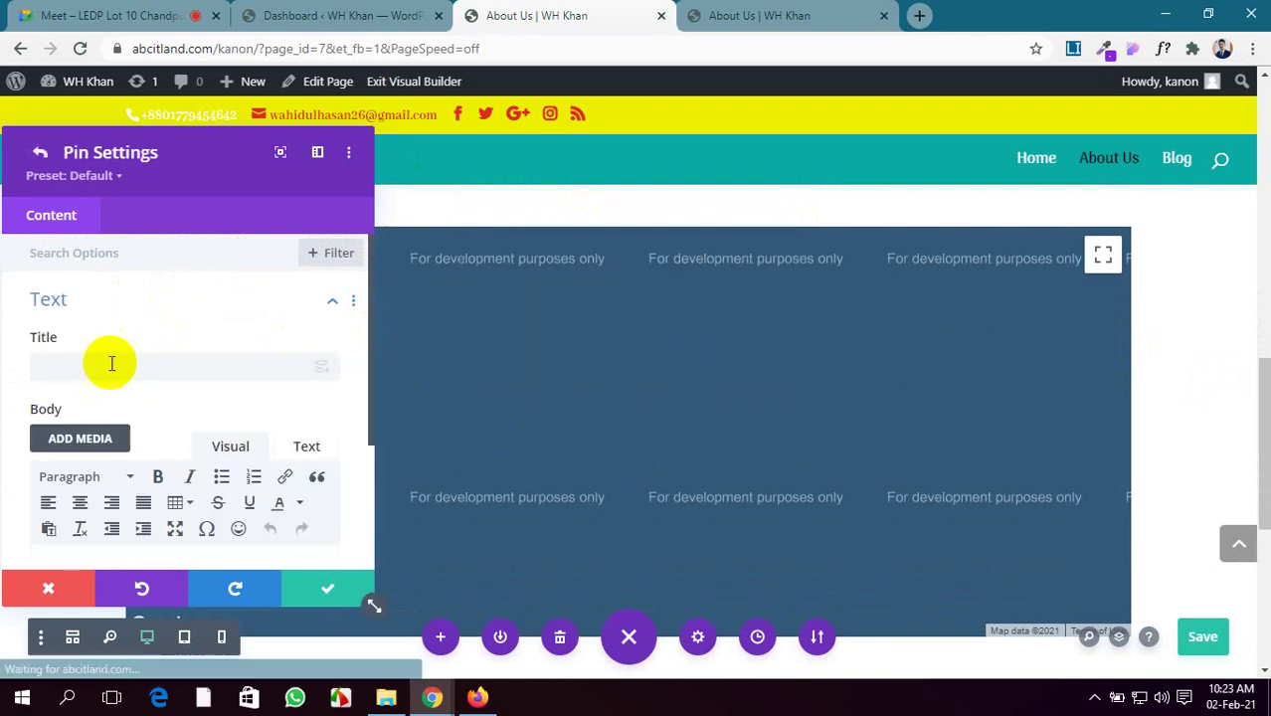
scroll(68, 368, down, 2)
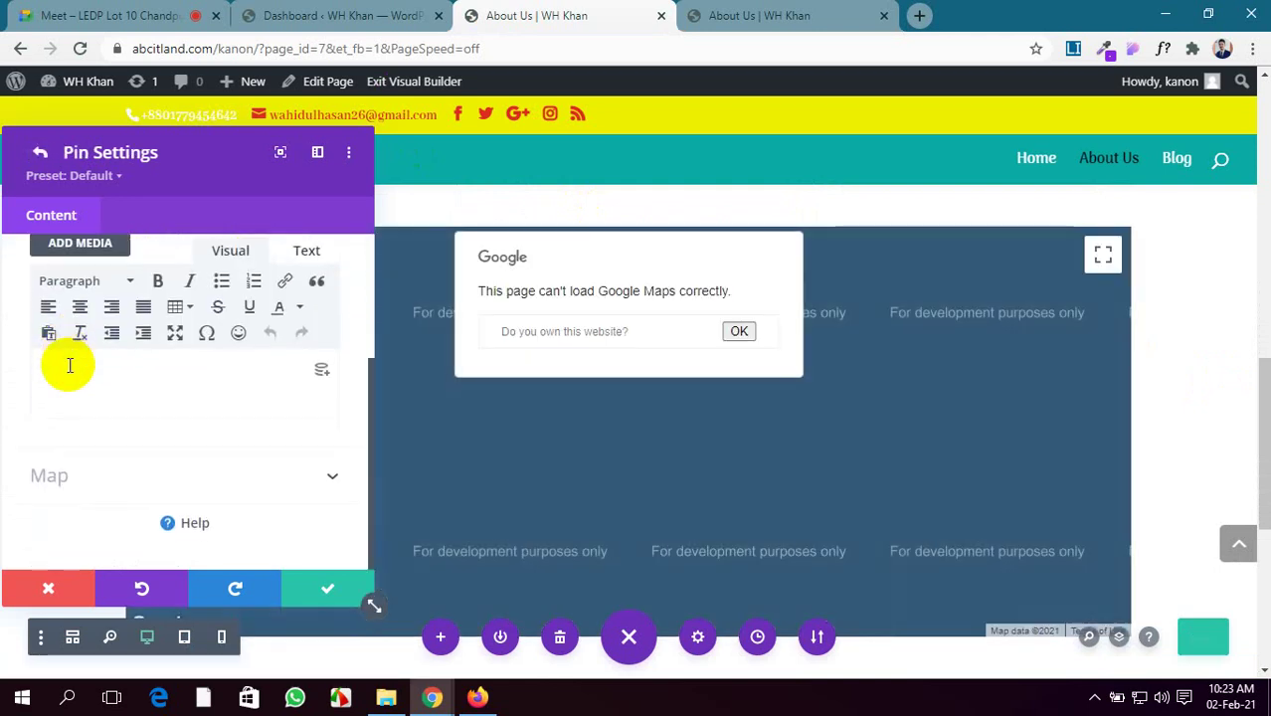
click(311, 479)
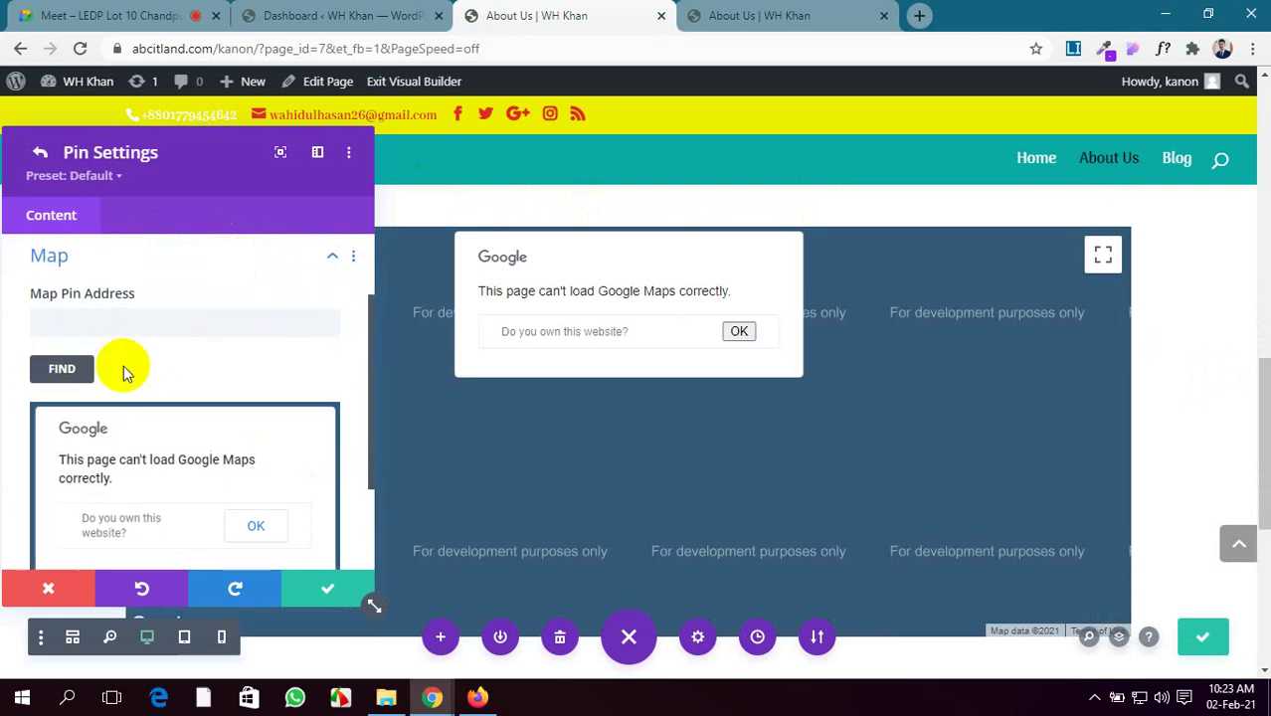
scroll(159, 366, down, 3)
click(256, 398)
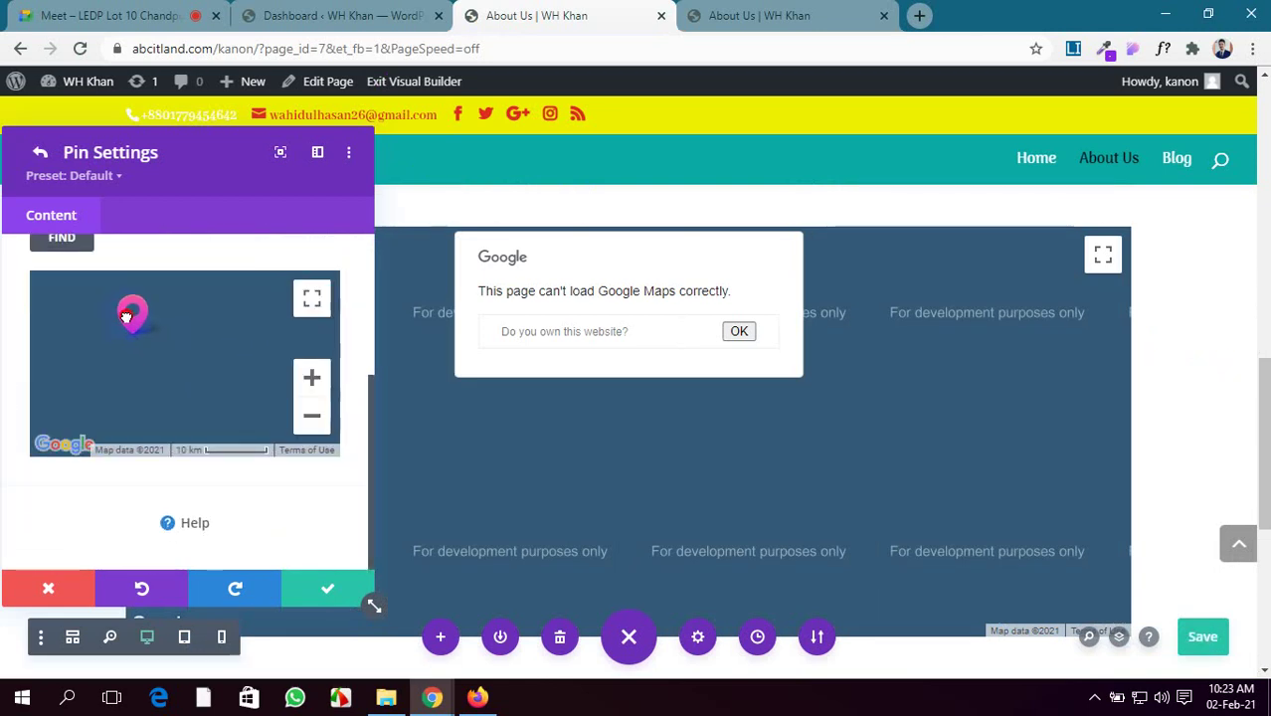
Drag the pin to a new map spot, dismiss the geocoder alerts, and return to main map settings
drag(199, 292, 202, 351)
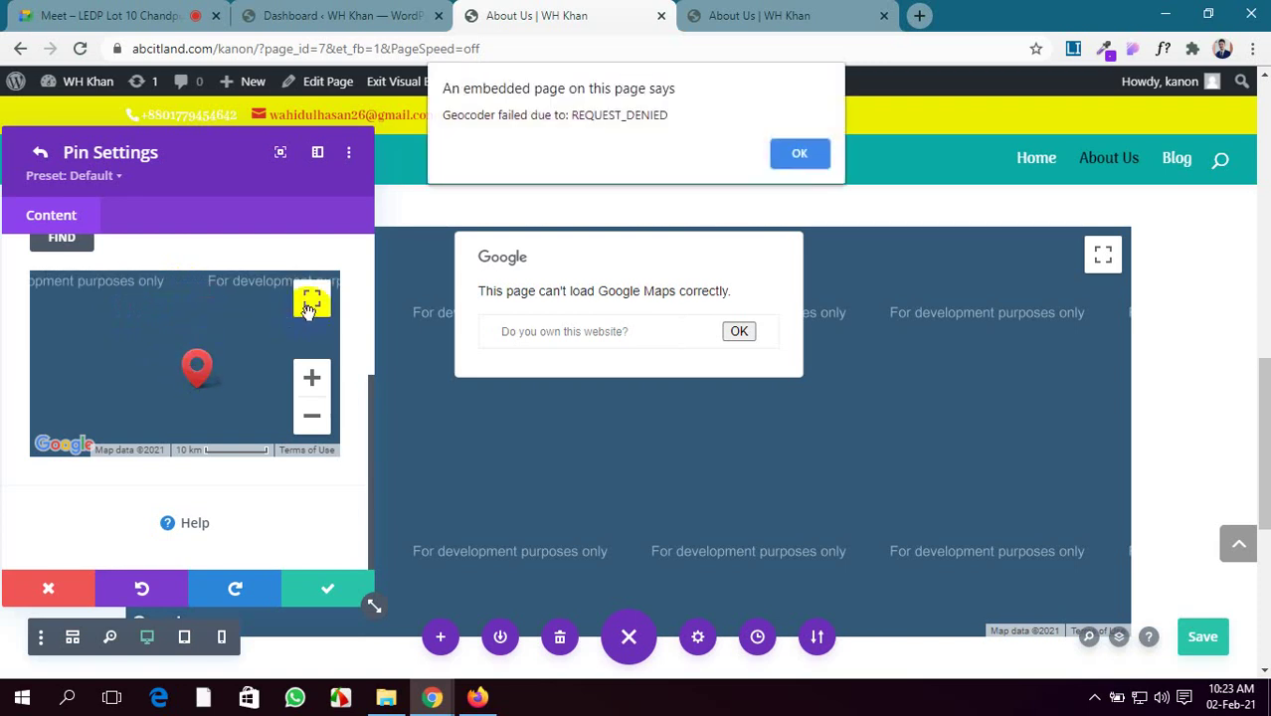
click(796, 150)
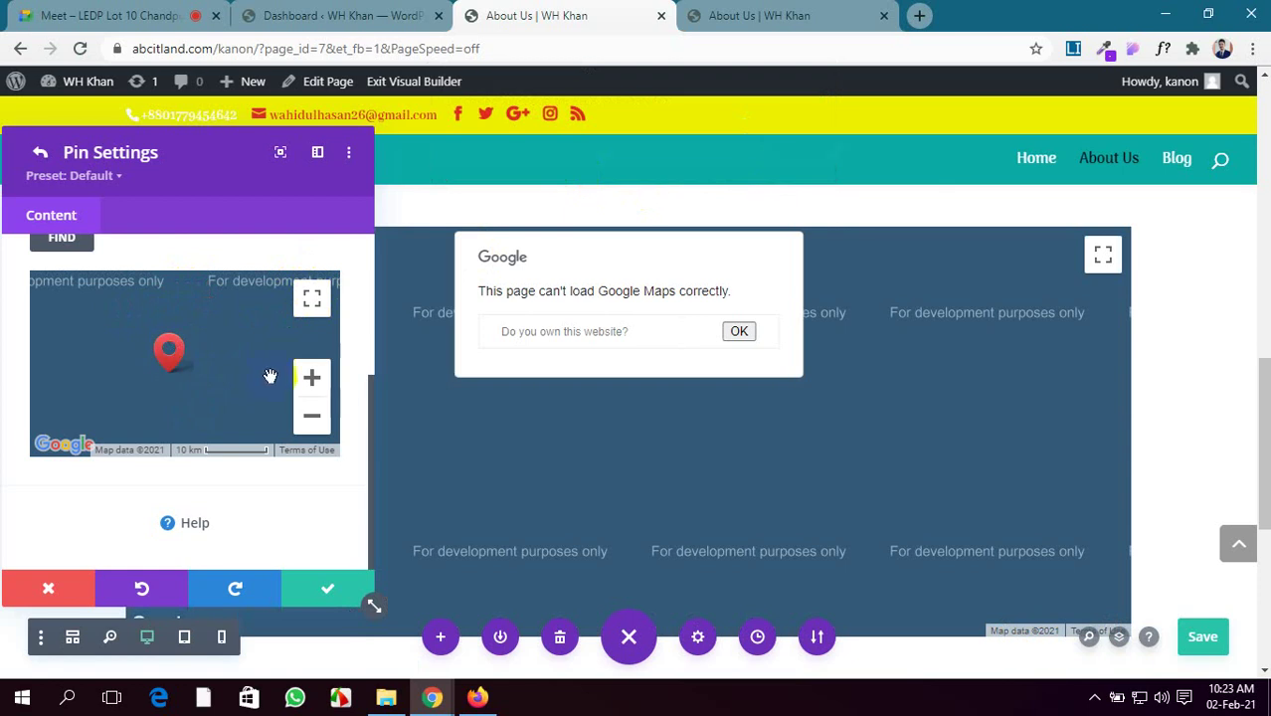
click(798, 155)
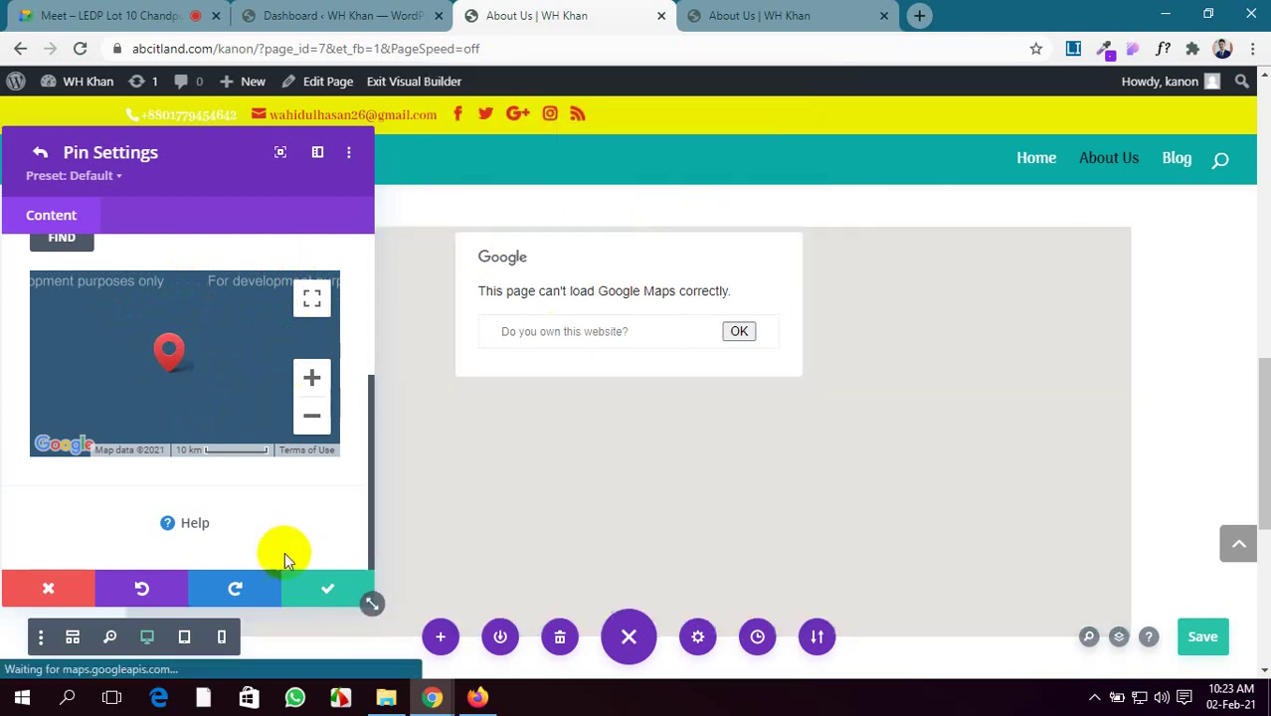
scroll(260, 526, up, 5)
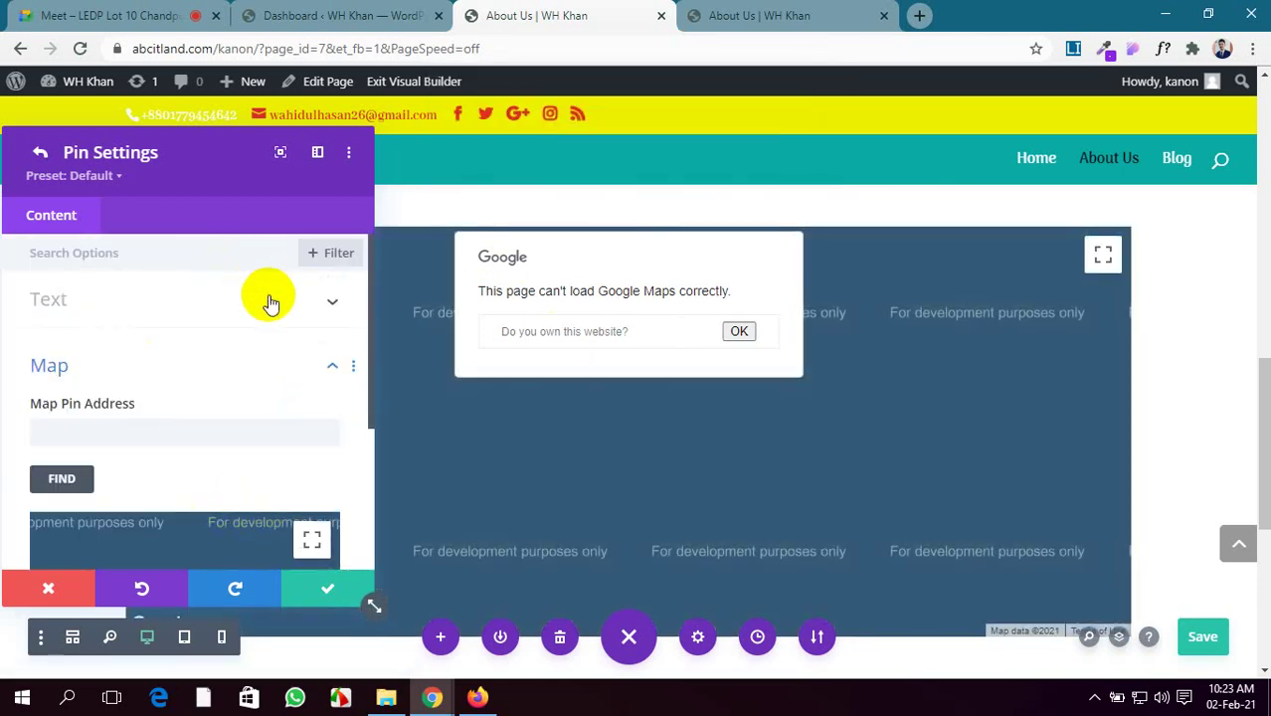
click(270, 298)
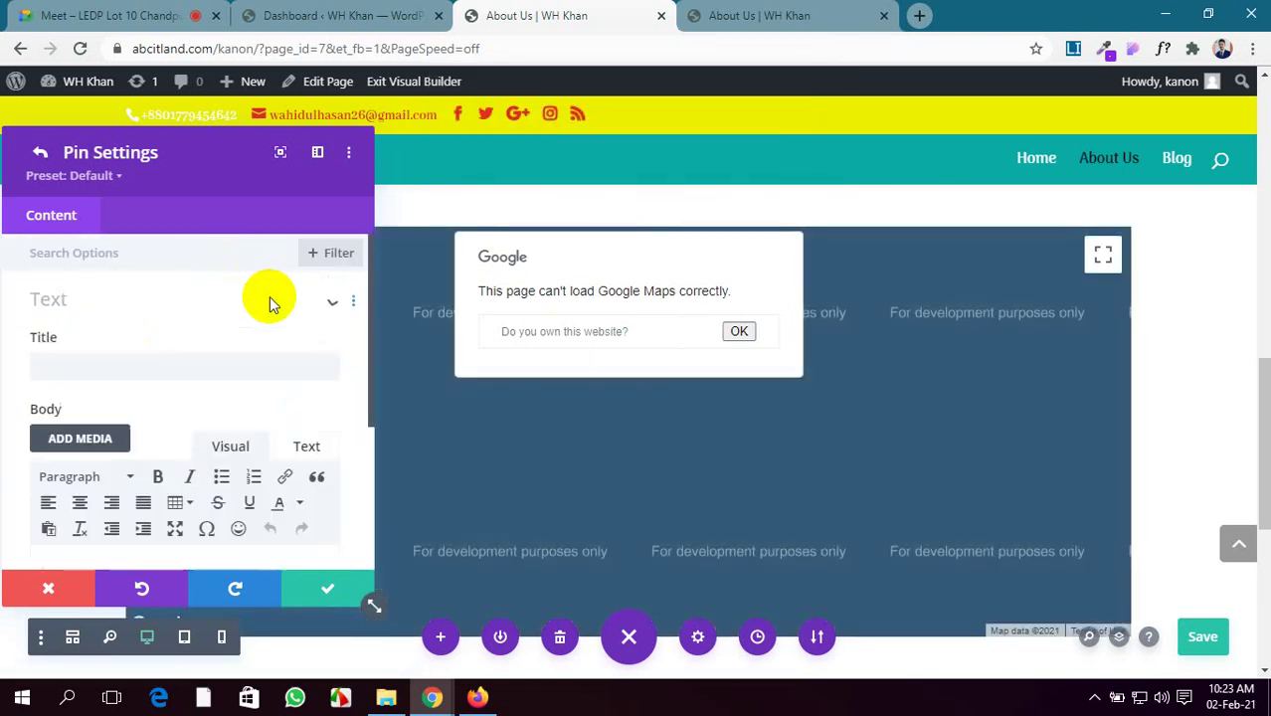
click(40, 152)
scroll(159, 259, down, 1)
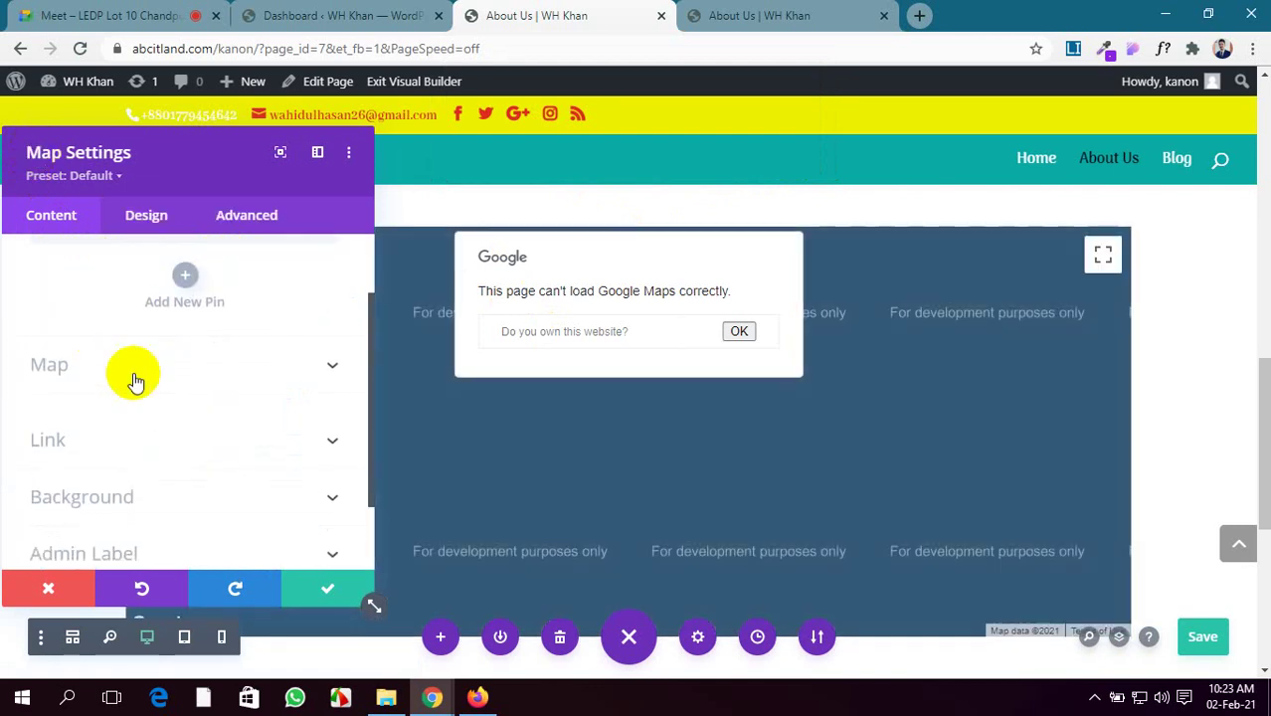
Show the map's API key and centre address settings and dismiss the preview's loading error
click(225, 364)
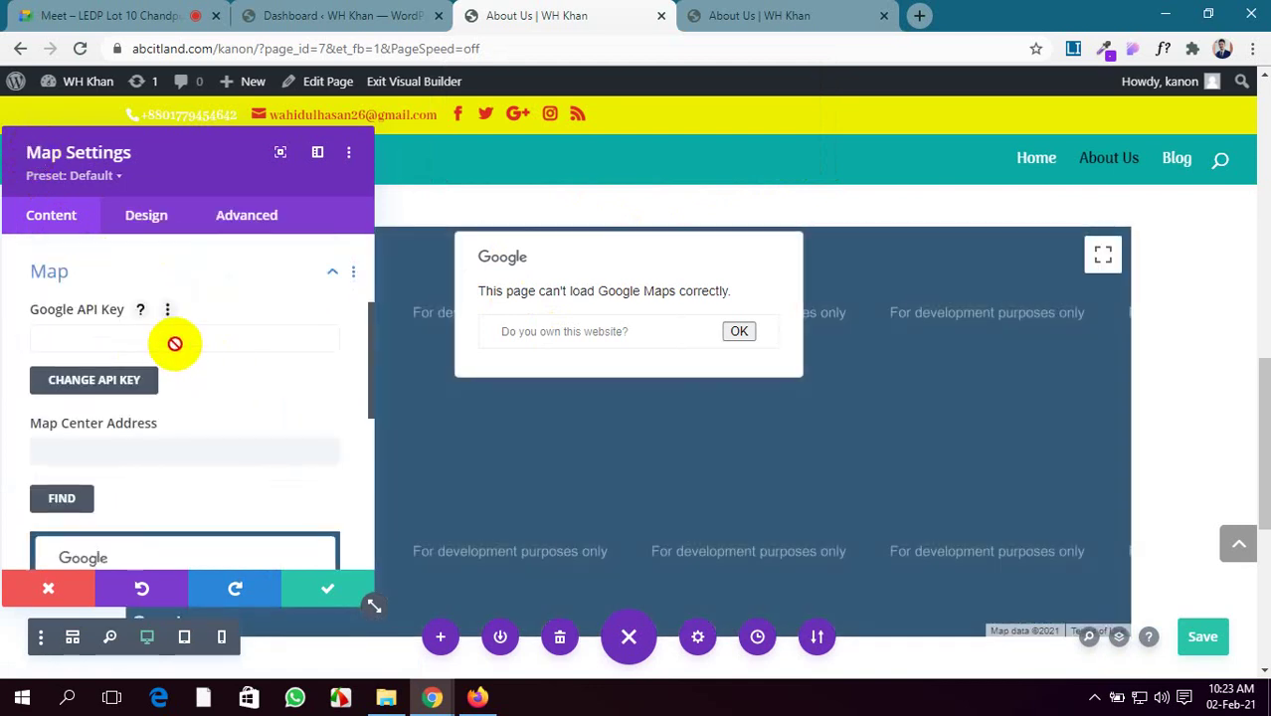
scroll(184, 333, down, 1)
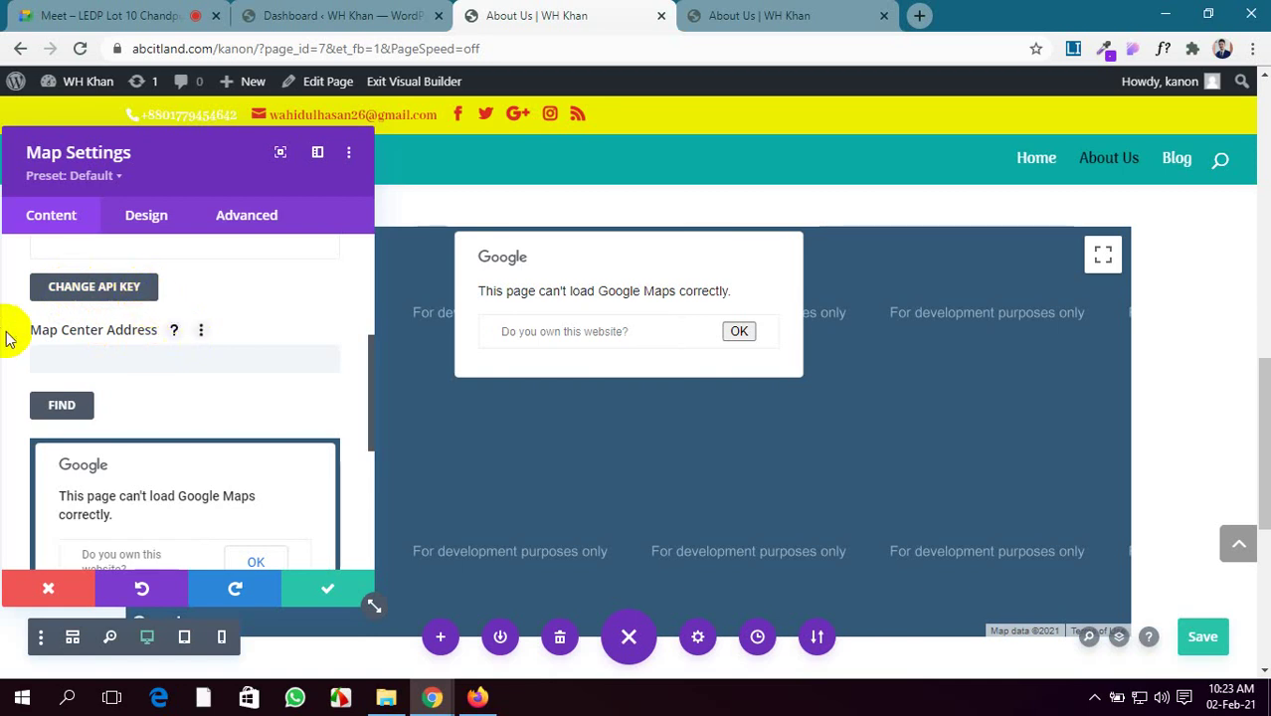
scroll(26, 350, down, 2)
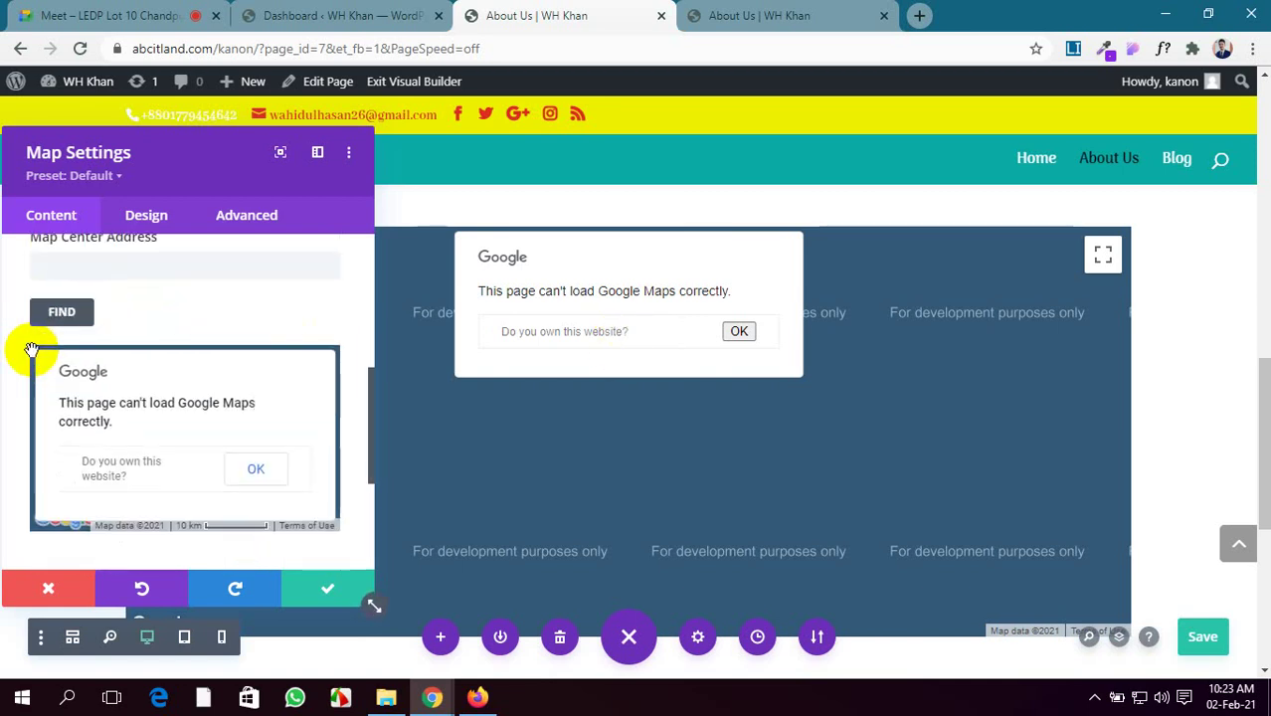
scroll(80, 282, up, 1)
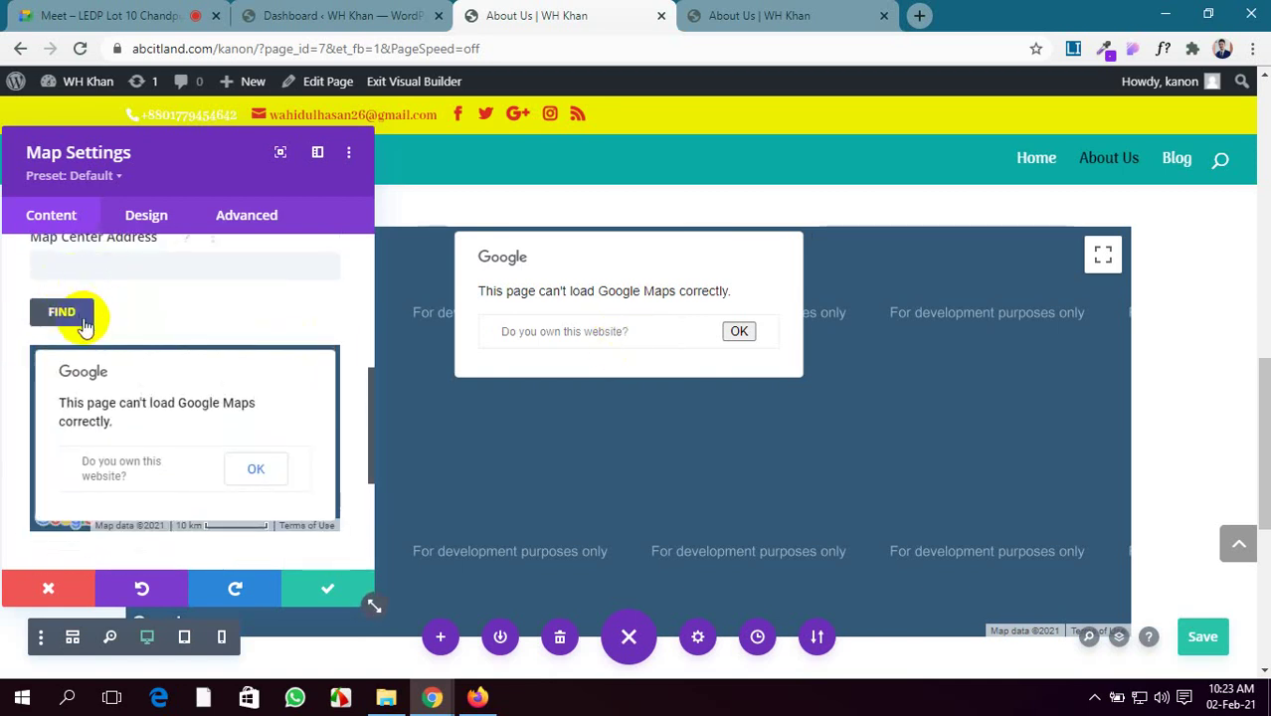
click(257, 472)
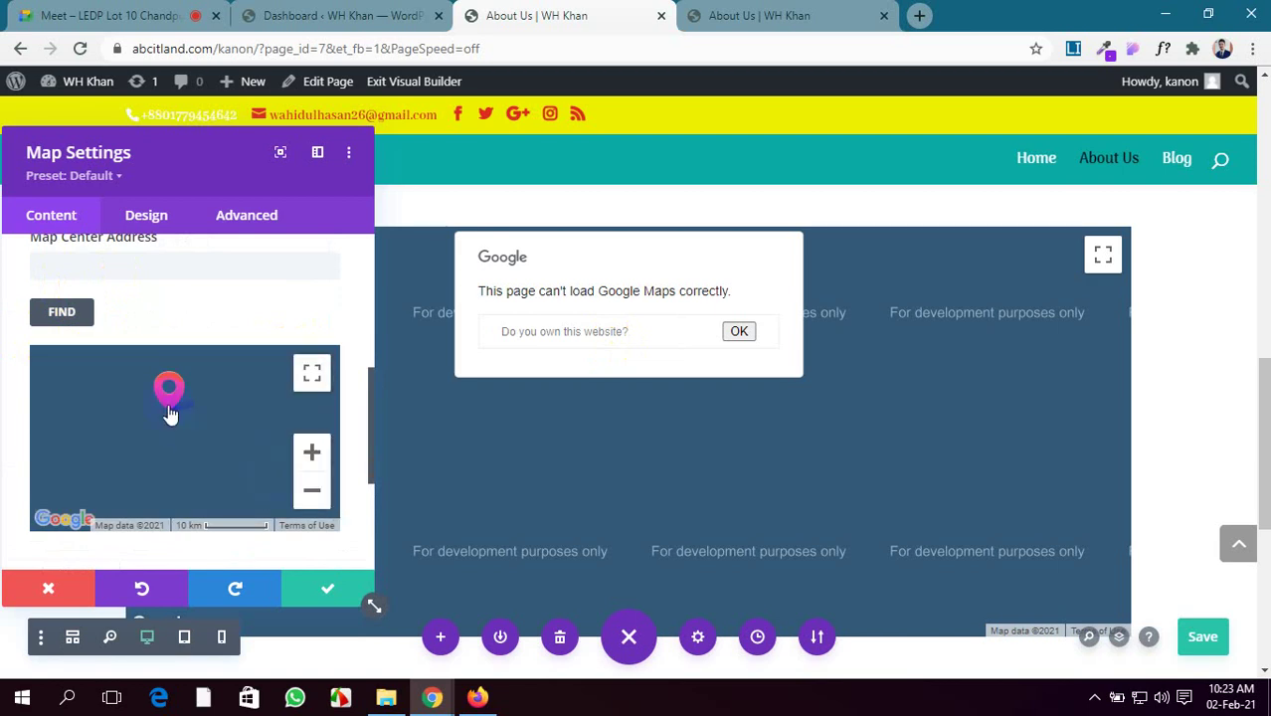
scroll(199, 448, down, 3)
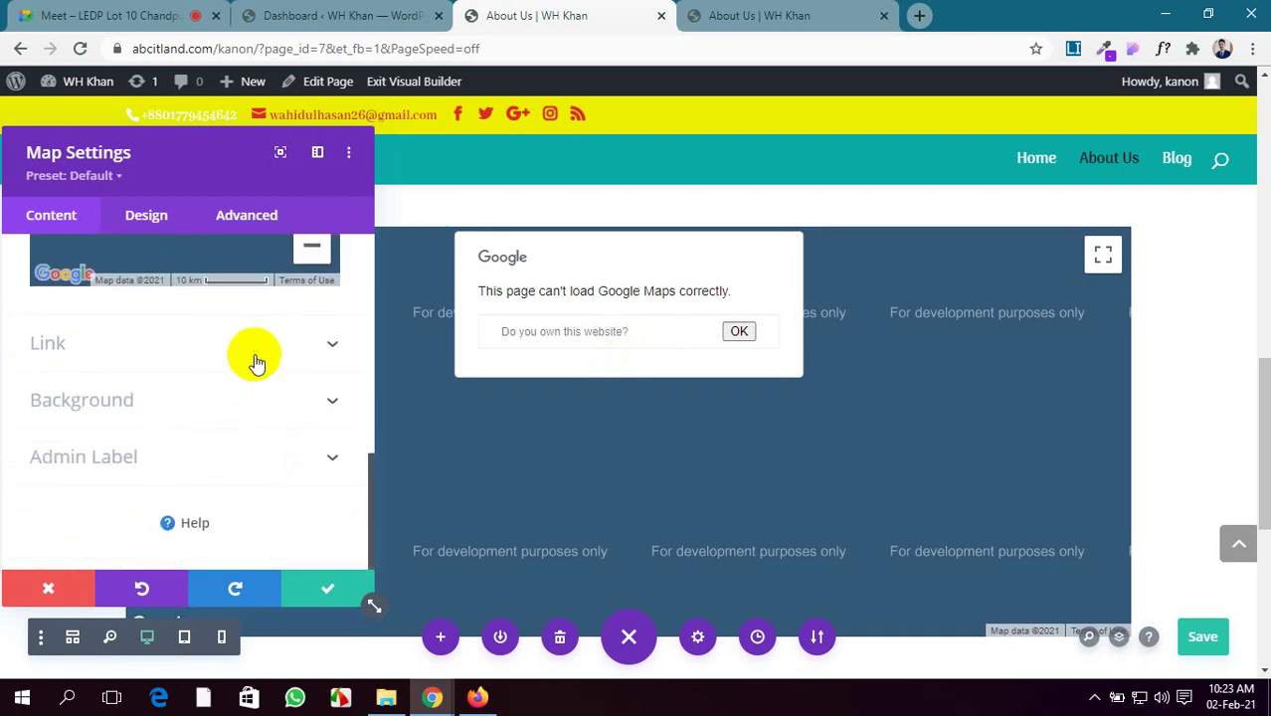
Try an orange #e09900 background on the map, then remove the colour
click(207, 394)
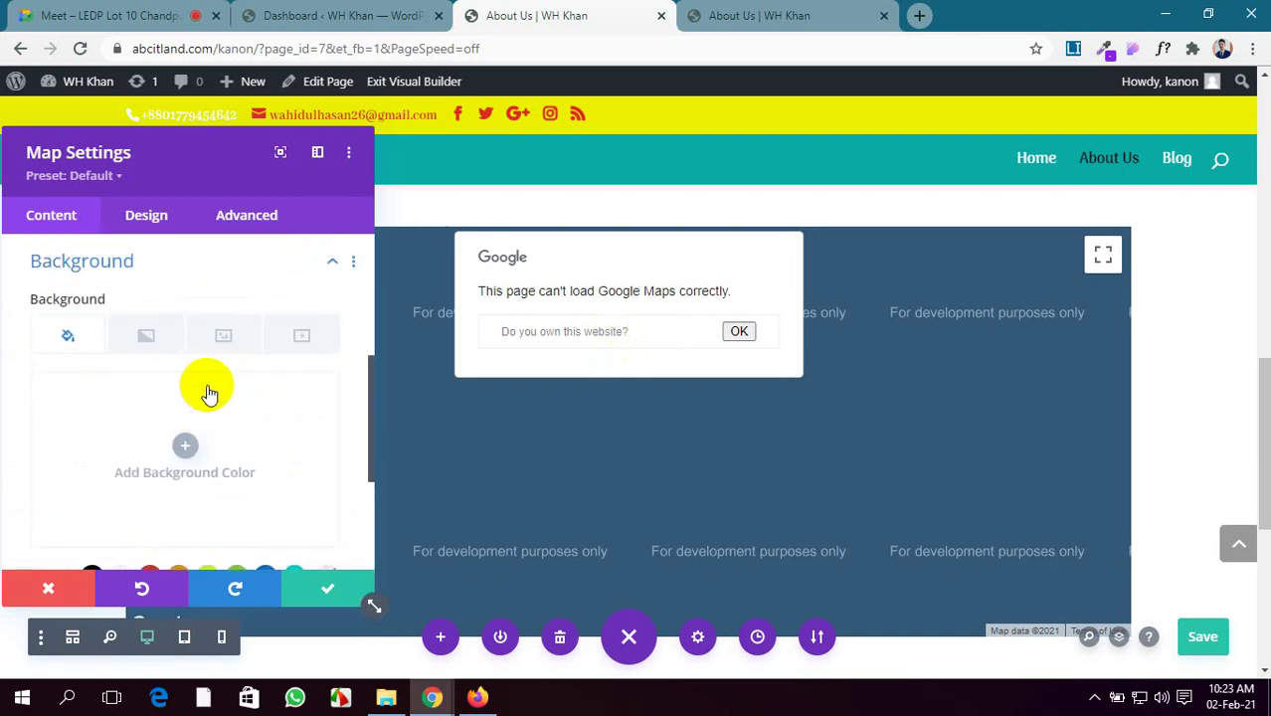
scroll(207, 396, down, 1)
click(177, 485)
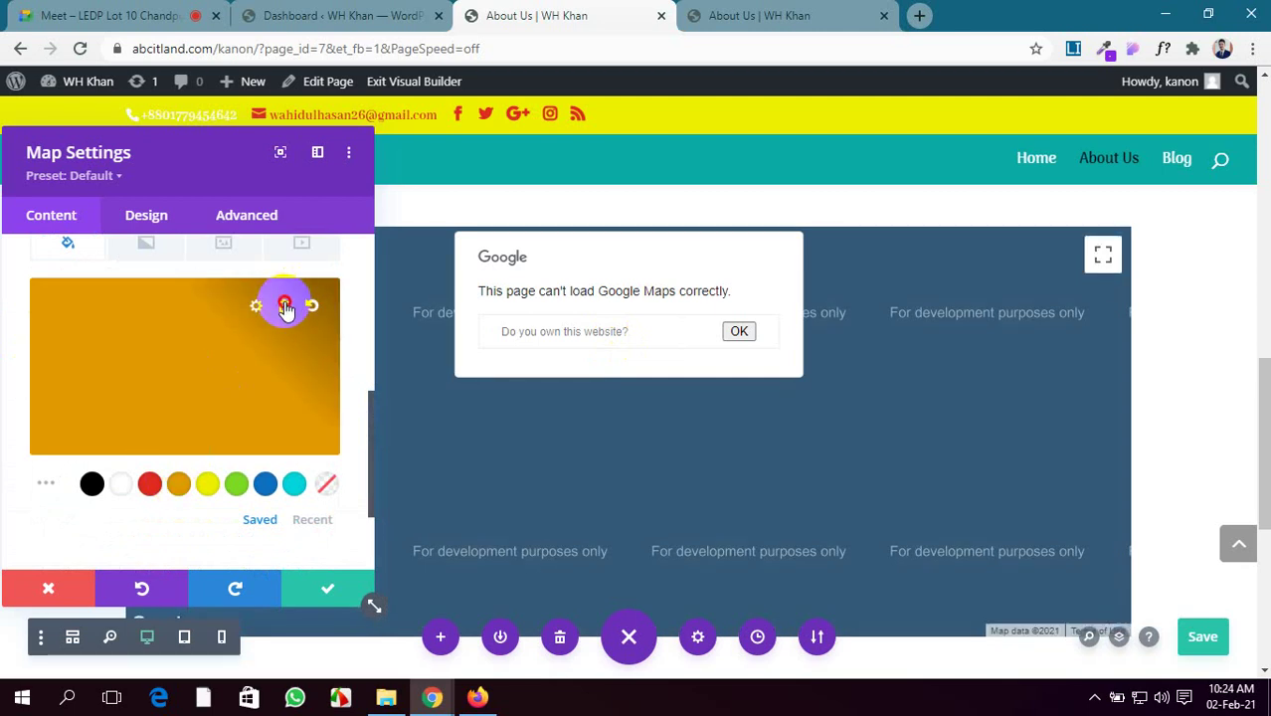
click(285, 307)
scroll(238, 388, down, 2)
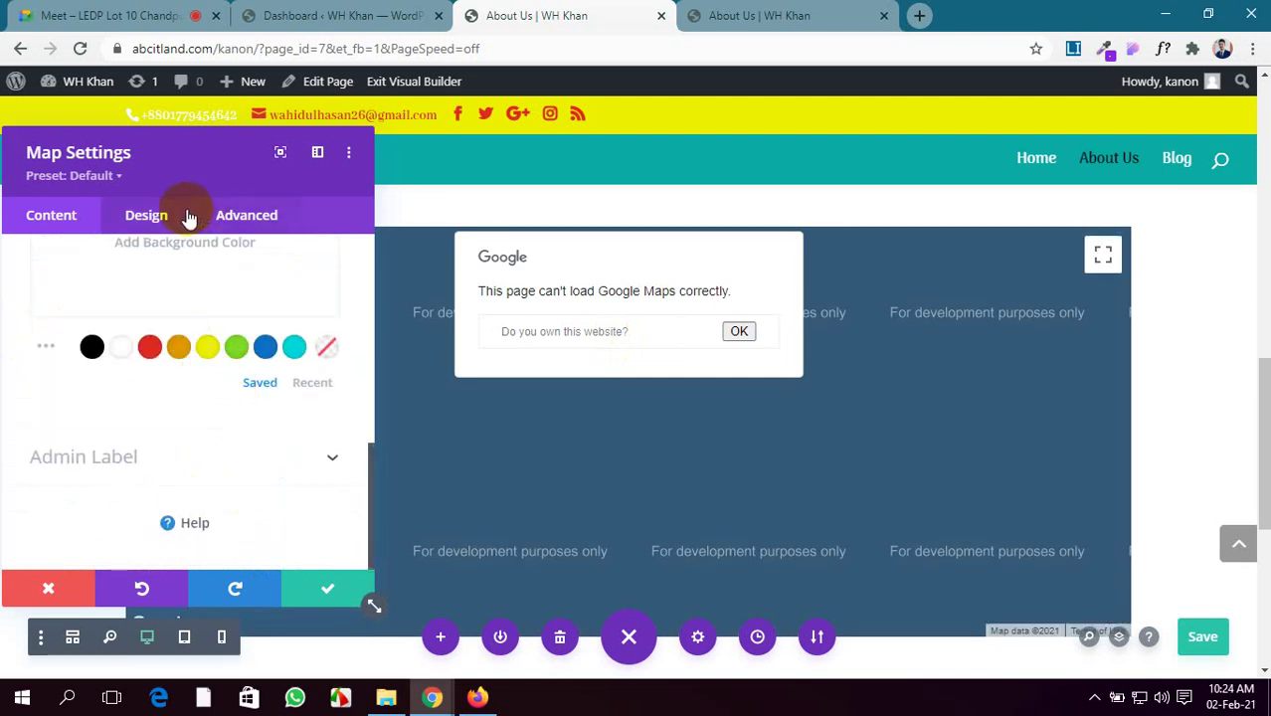
click(190, 217)
Expand the map's Controls and Map design options and toggle the Grayscale Filter
click(167, 314)
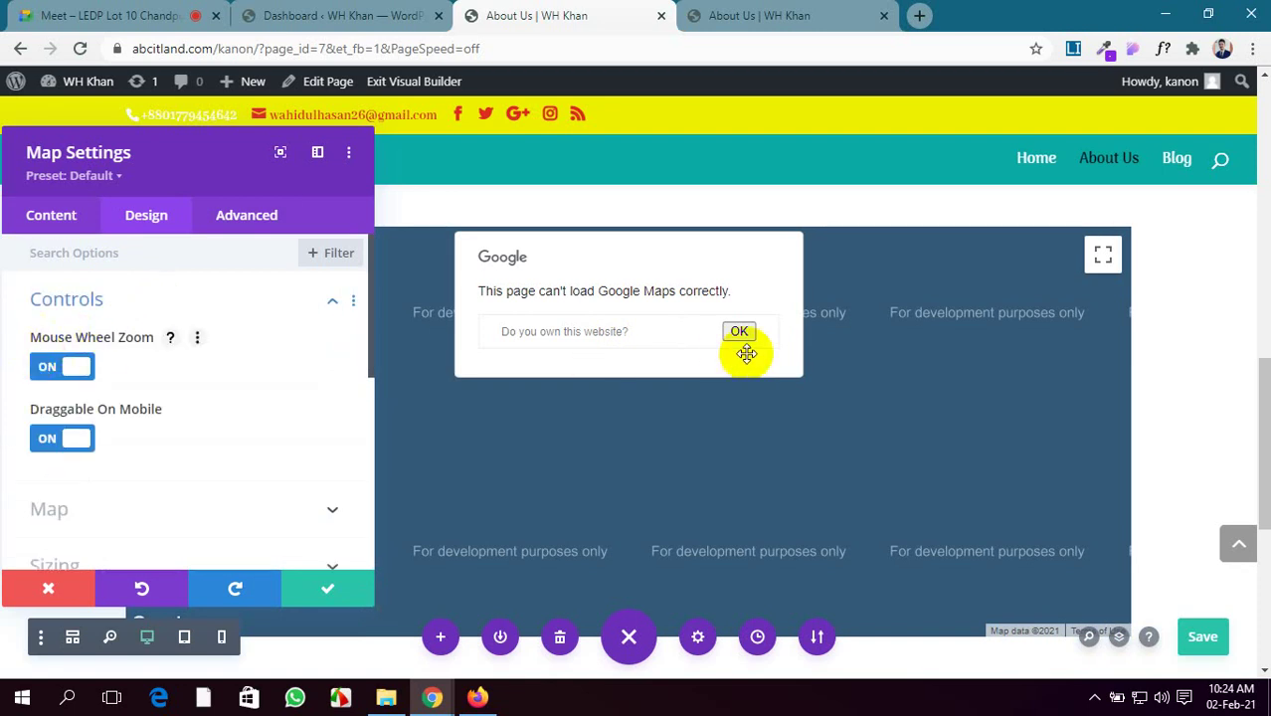
scroll(833, 399, up, 1)
scroll(833, 400, down, 2)
scroll(835, 402, up, 1)
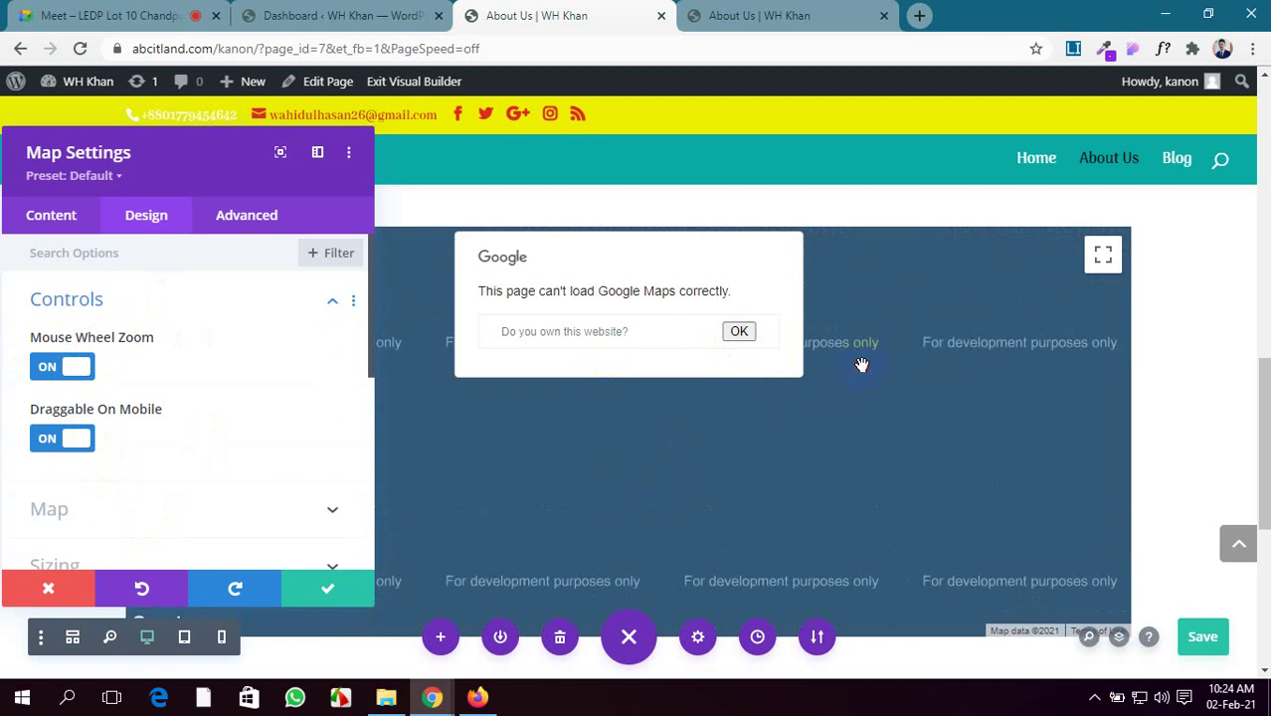
scroll(559, 479, down, 1)
scroll(241, 420, down, 3)
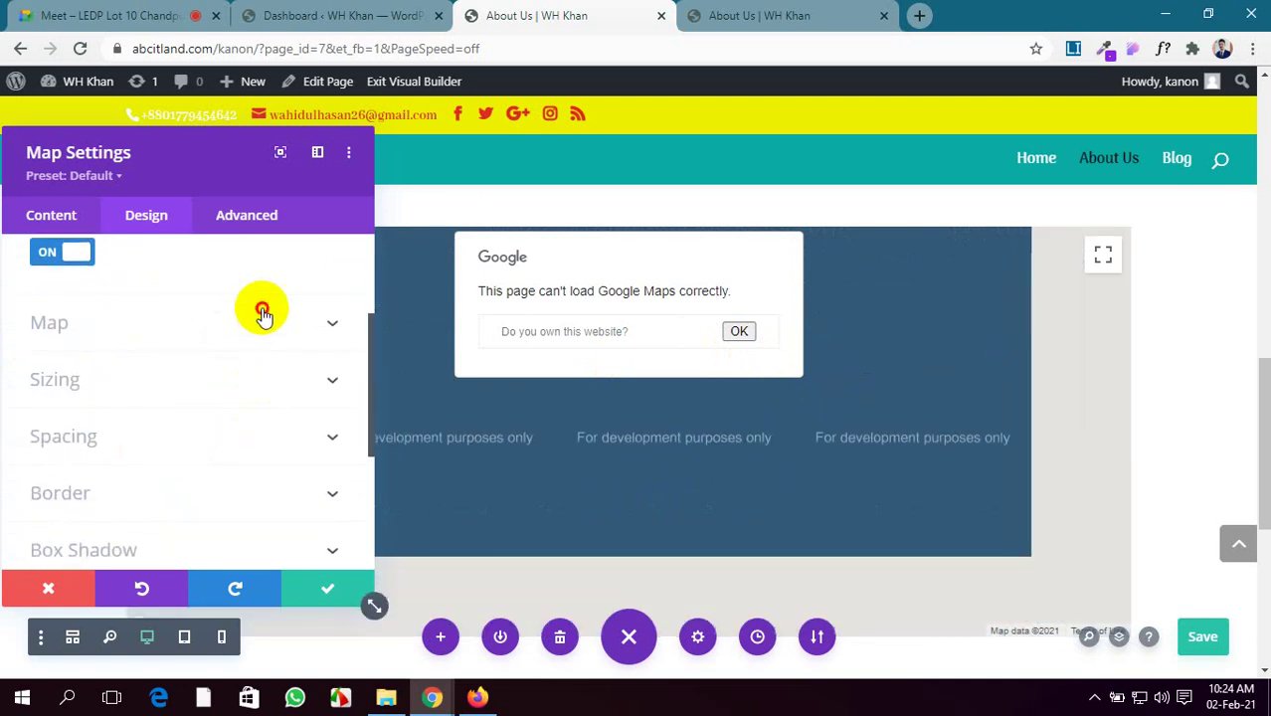
click(262, 314)
click(57, 331)
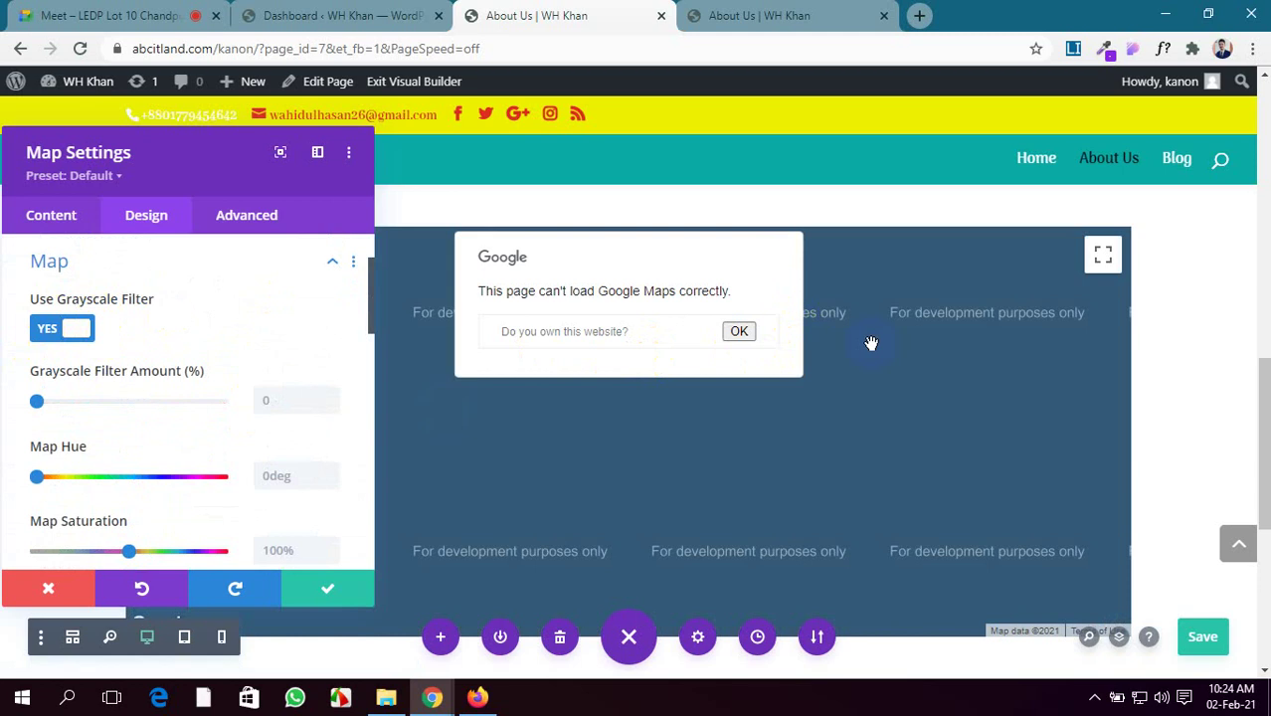
scroll(313, 411, down, 3)
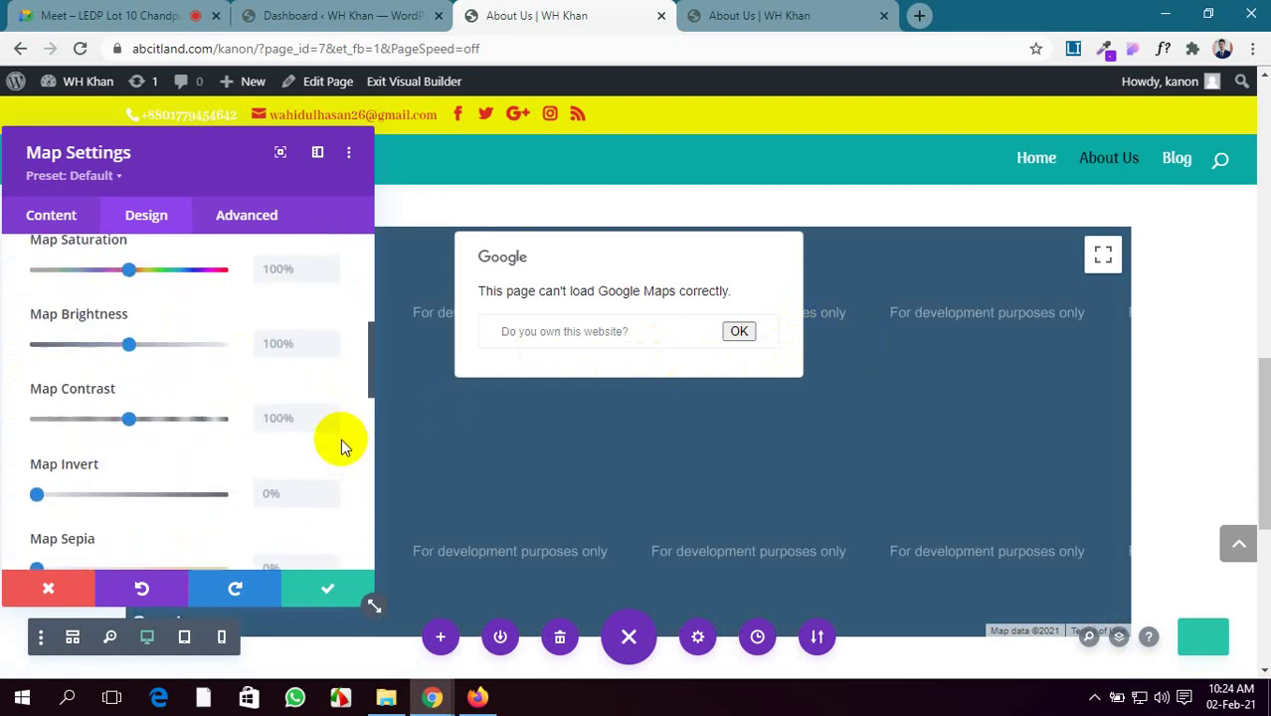
scroll(336, 447, down, 5)
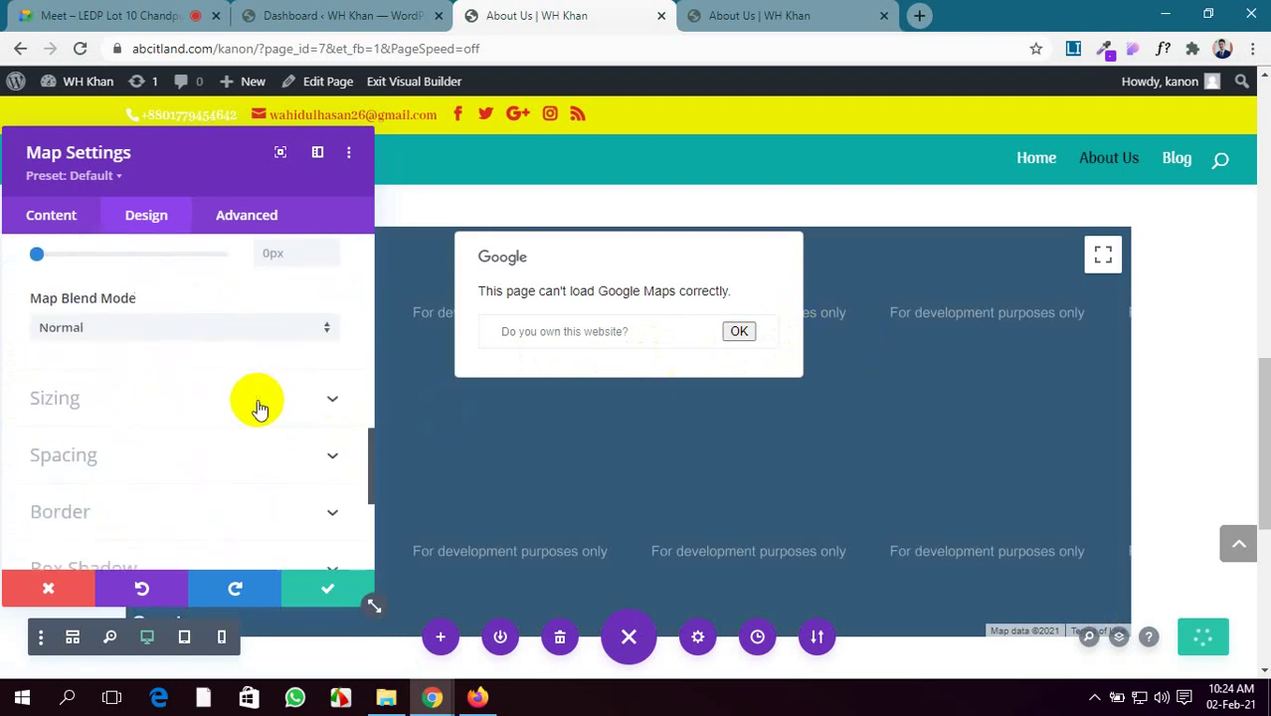
scroll(257, 408, down, 5)
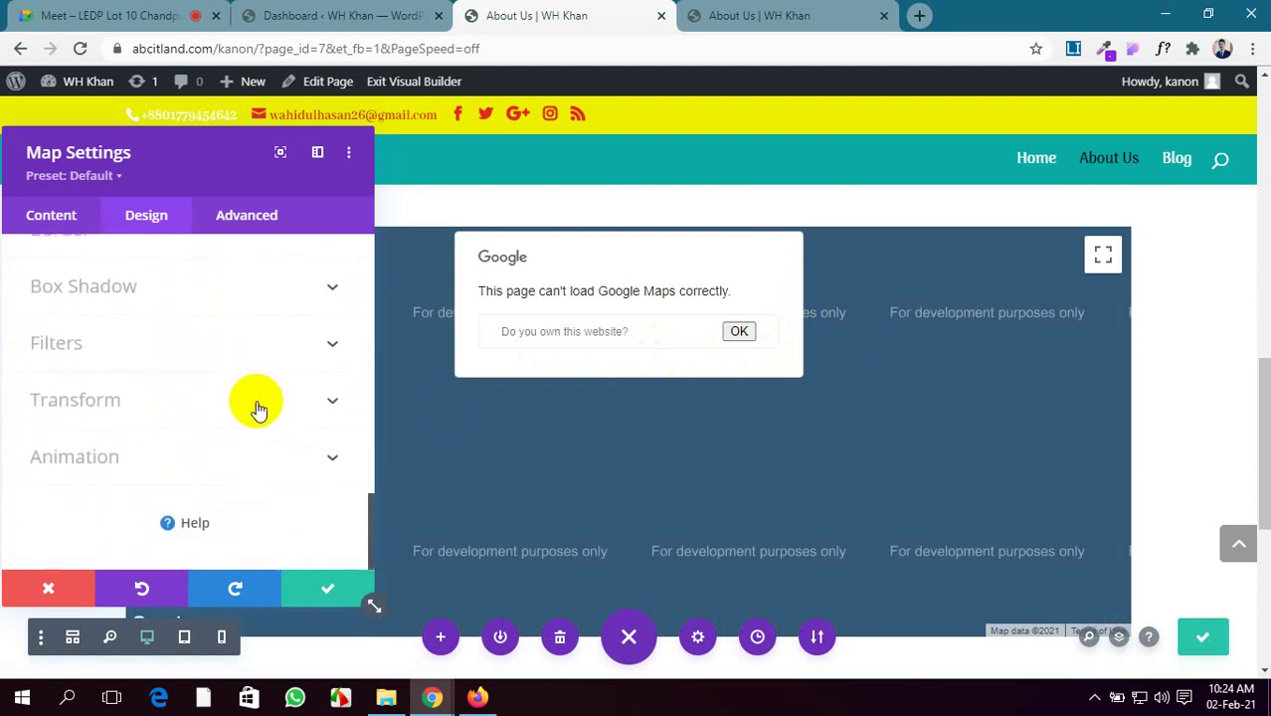
scroll(248, 393, up, 3)
Review the map's Advanced settings, save the page, and reload the live page to check it
click(239, 216)
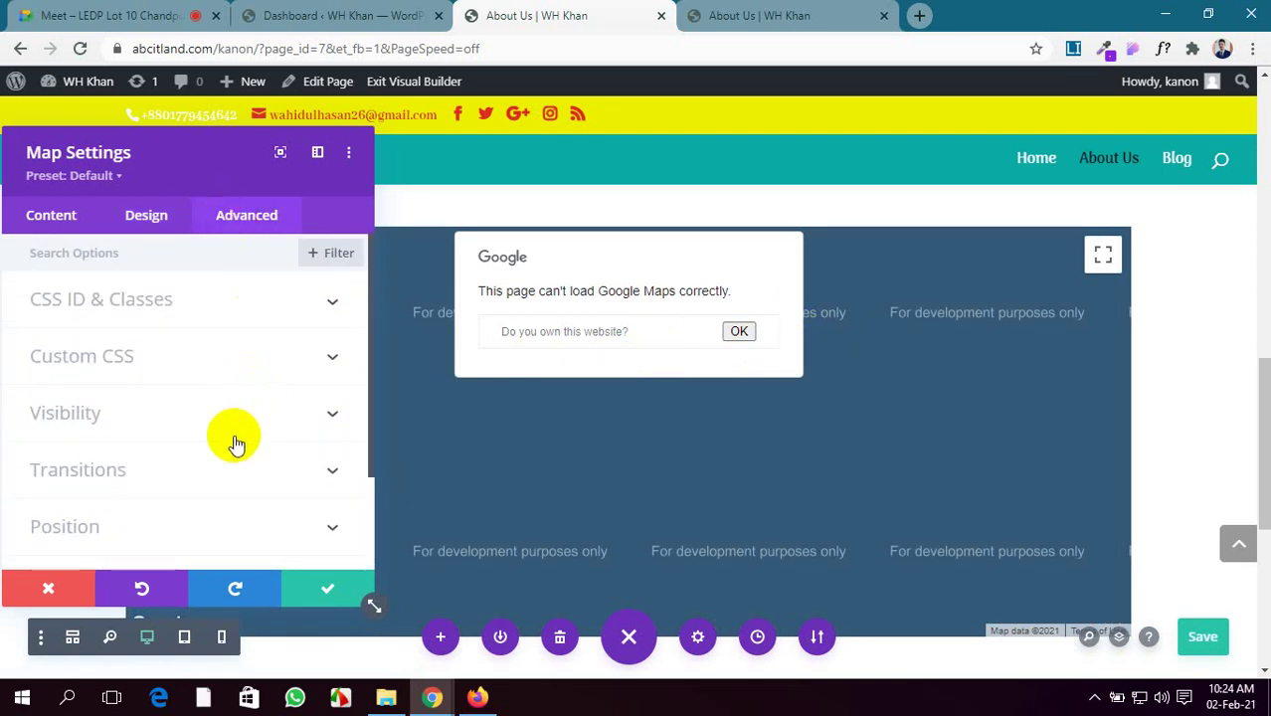
scroll(236, 443, down, 2)
scroll(236, 443, up, 2)
scroll(236, 442, down, 2)
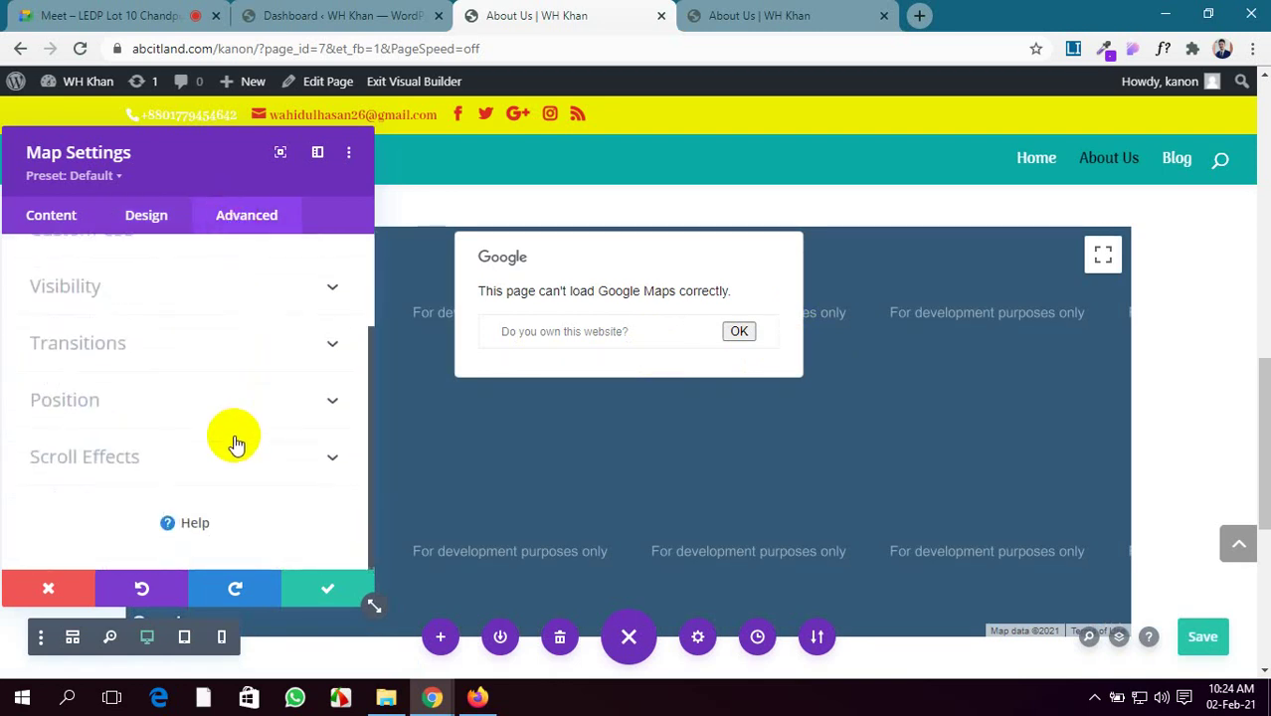
click(1196, 634)
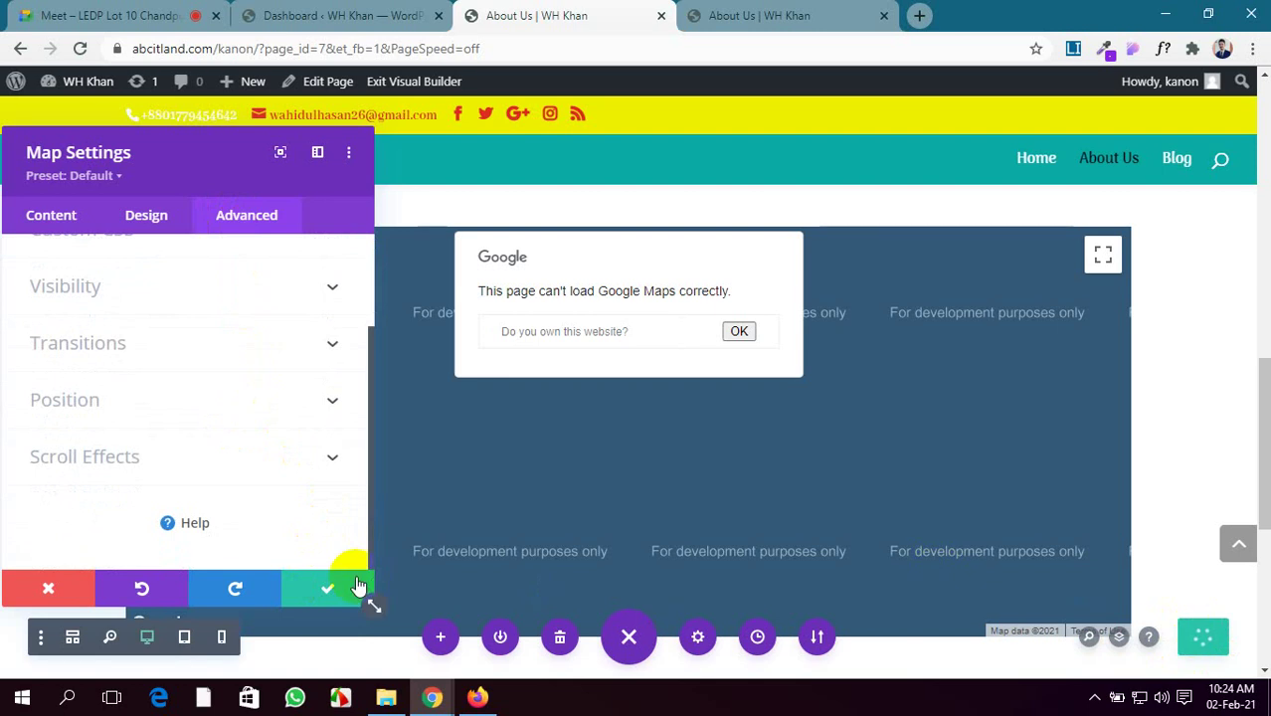
click(734, 14)
click(81, 49)
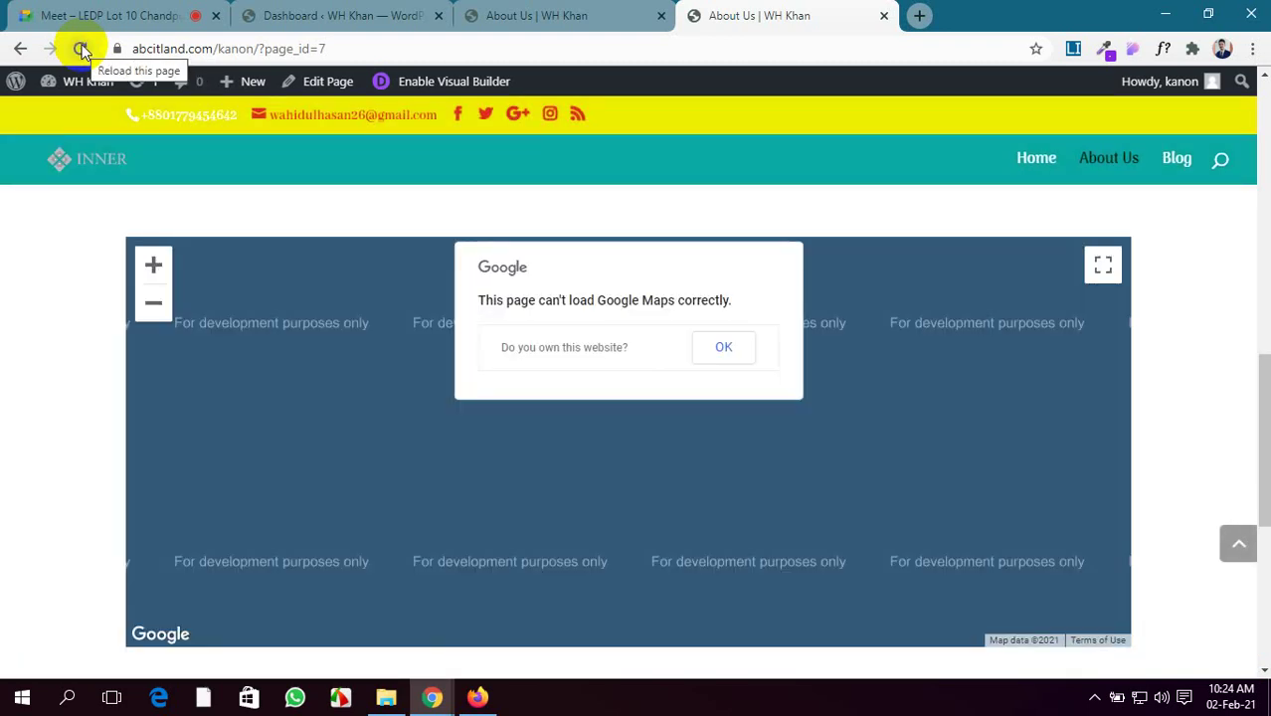
click(537, 15)
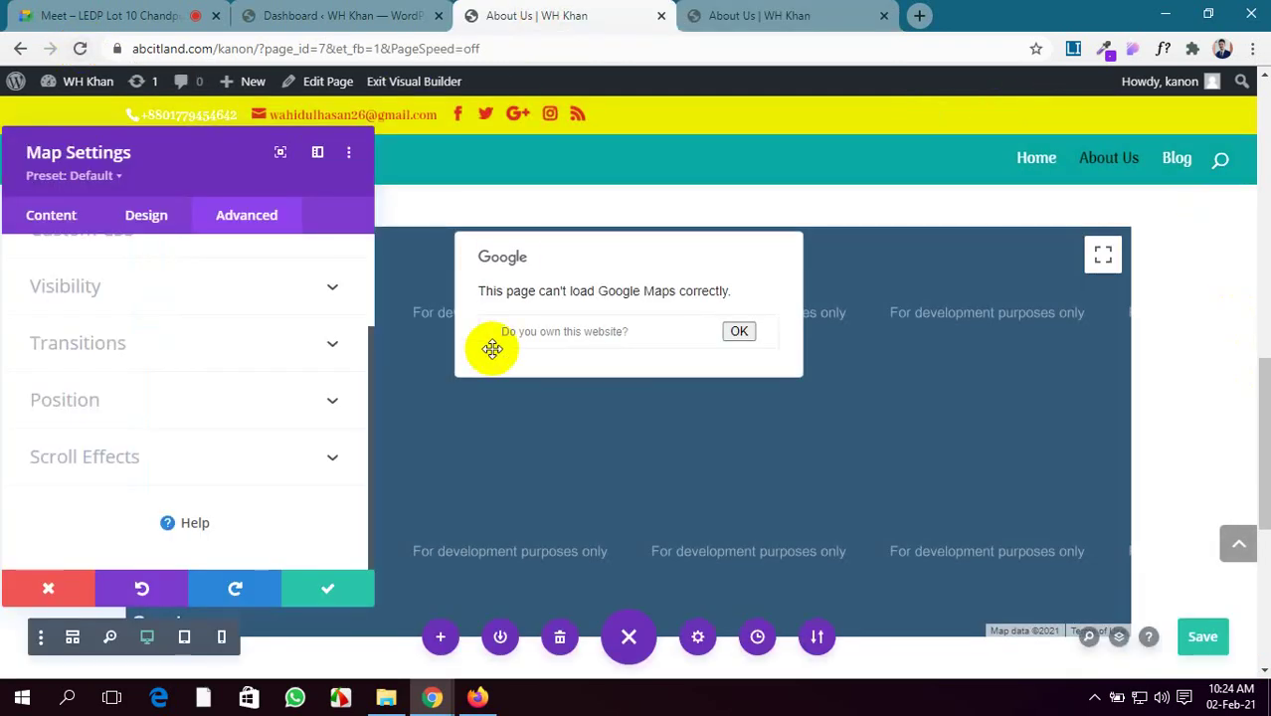
Close the map settings and delete the Map module from the row
click(328, 589)
mouse_move(559, 415)
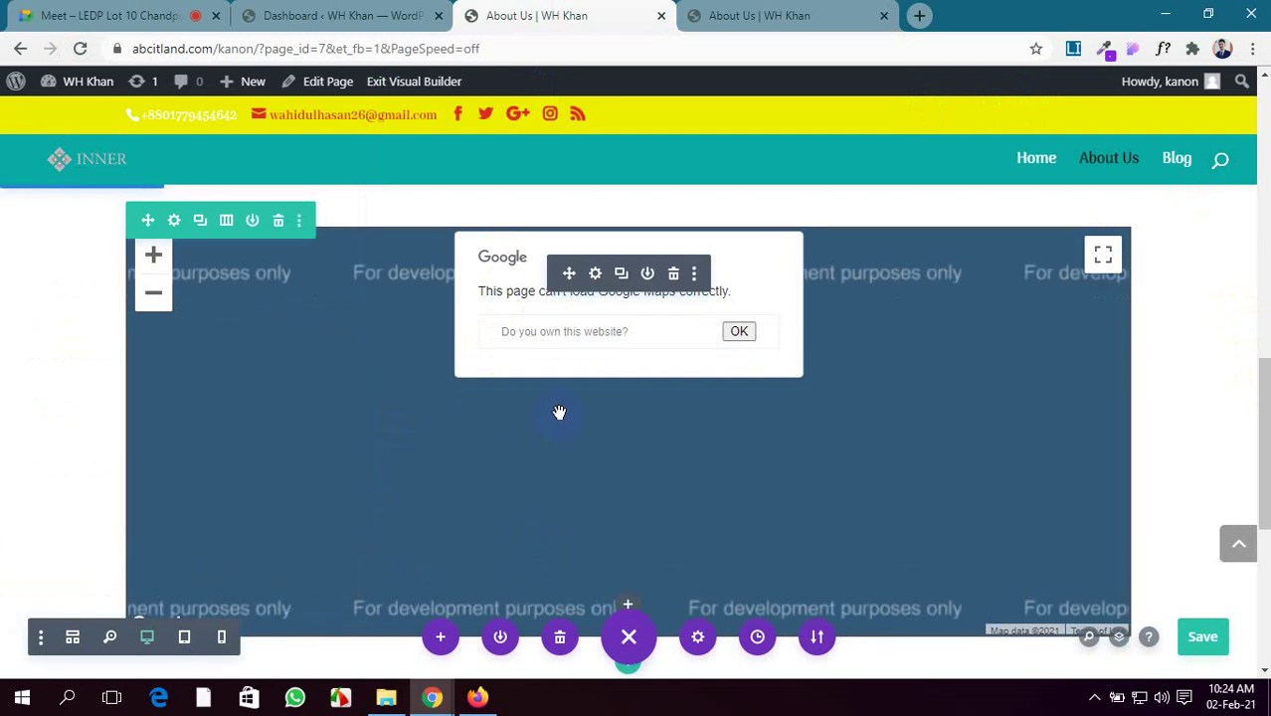
click(674, 275)
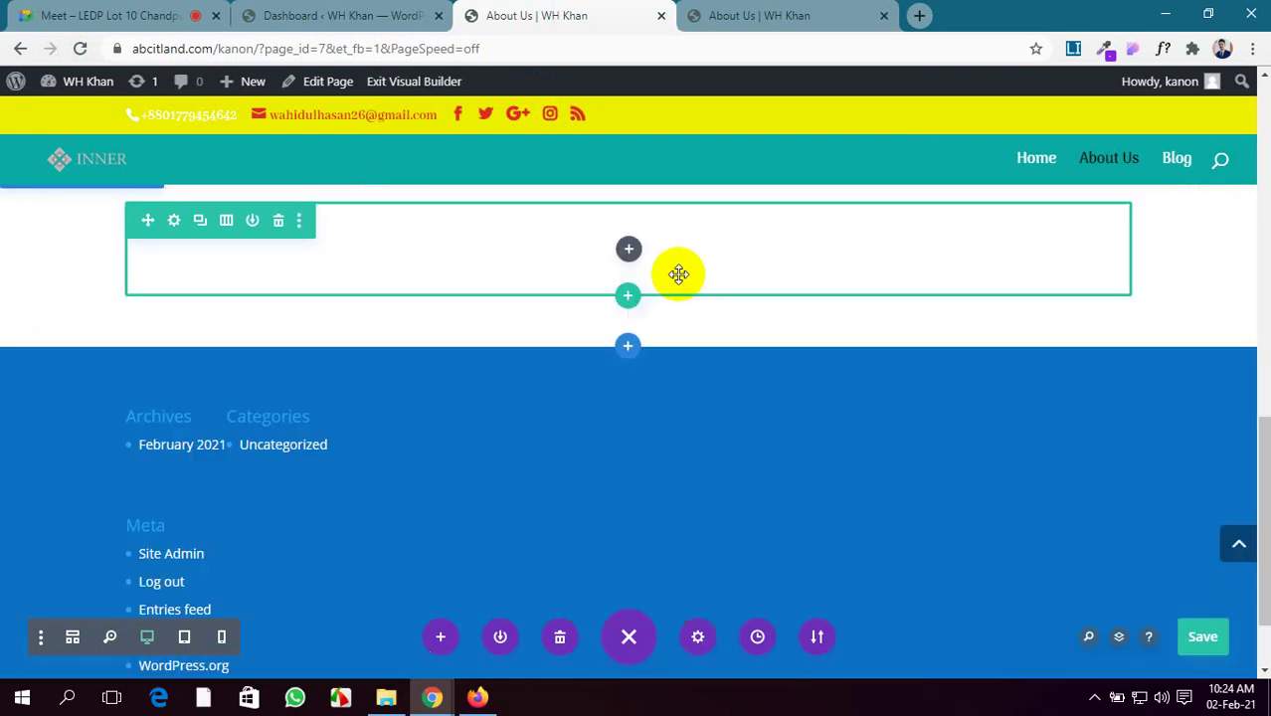
click(348, 15)
click(528, 15)
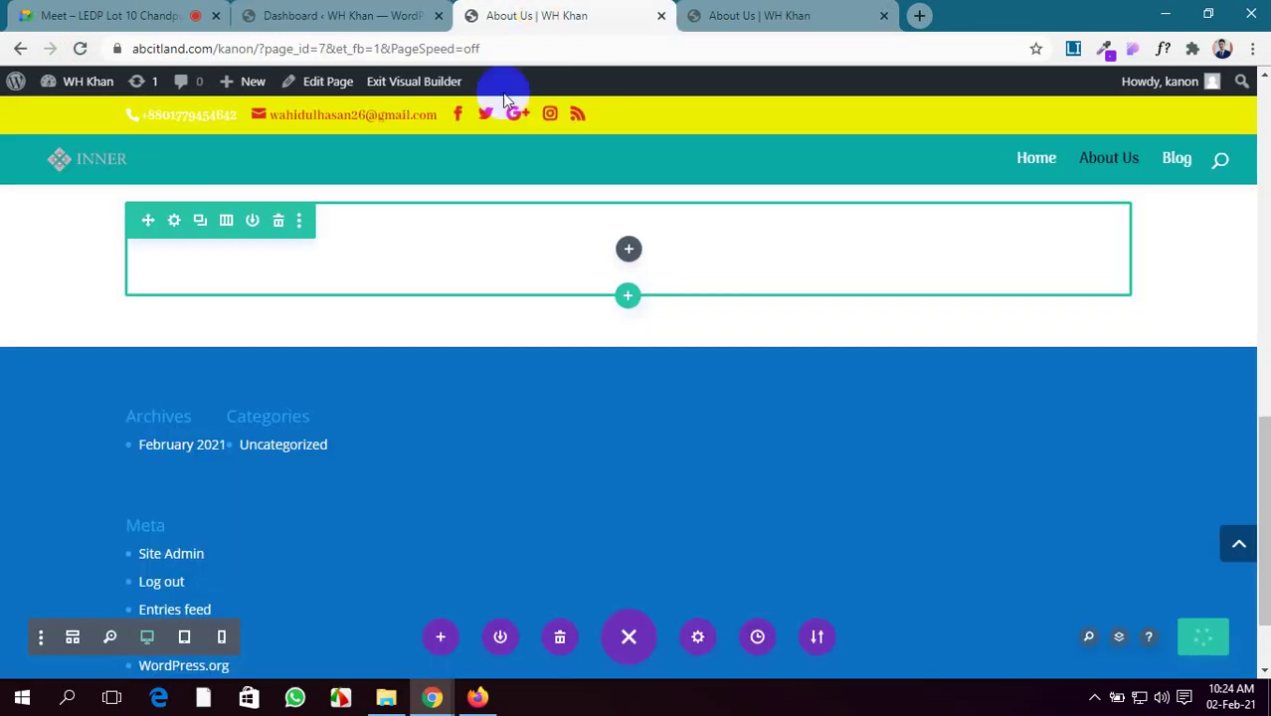
Add a Person module to the empty row from the Insert Module list
click(628, 253)
scroll(677, 508, down, 5)
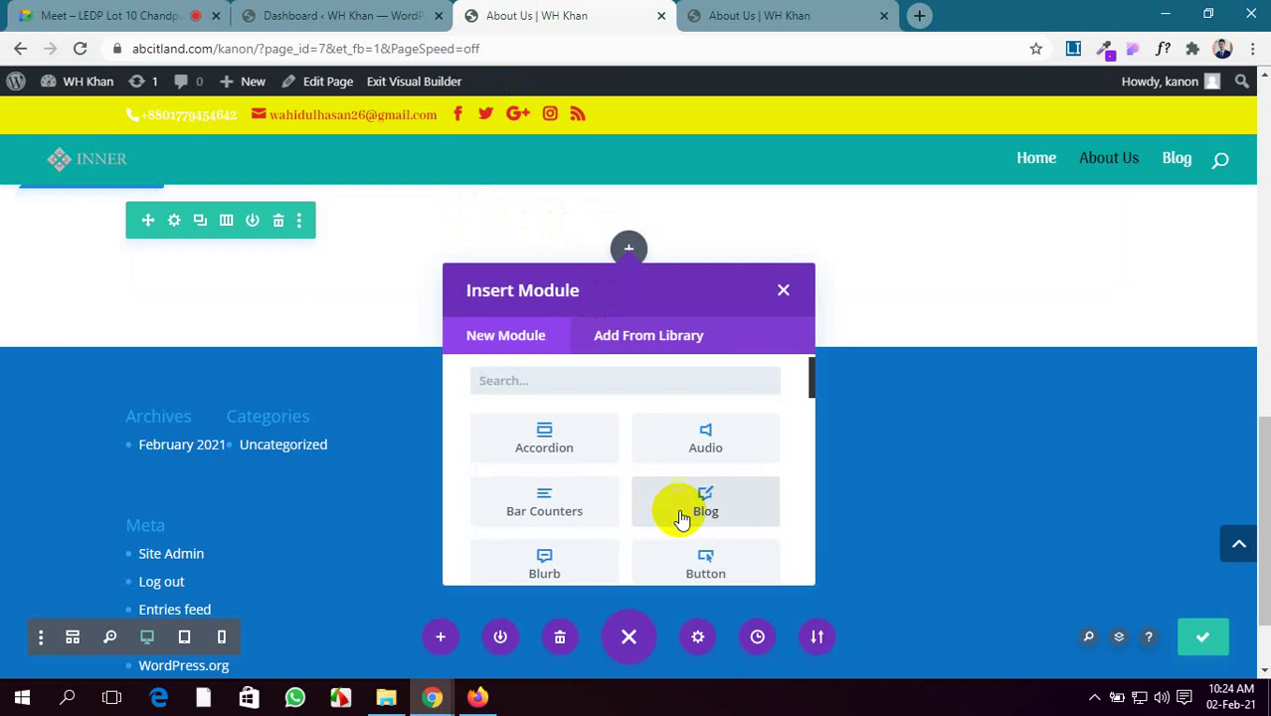
scroll(683, 519, down, 1)
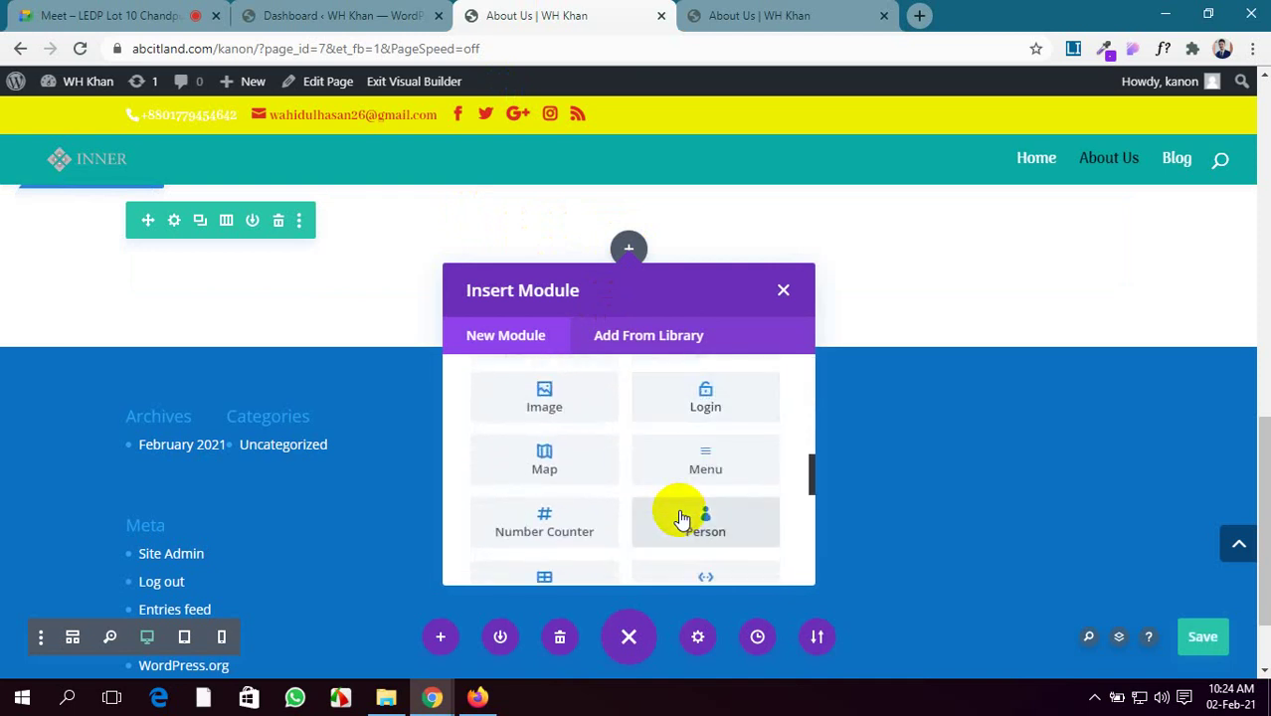
scroll(719, 482, up, 5)
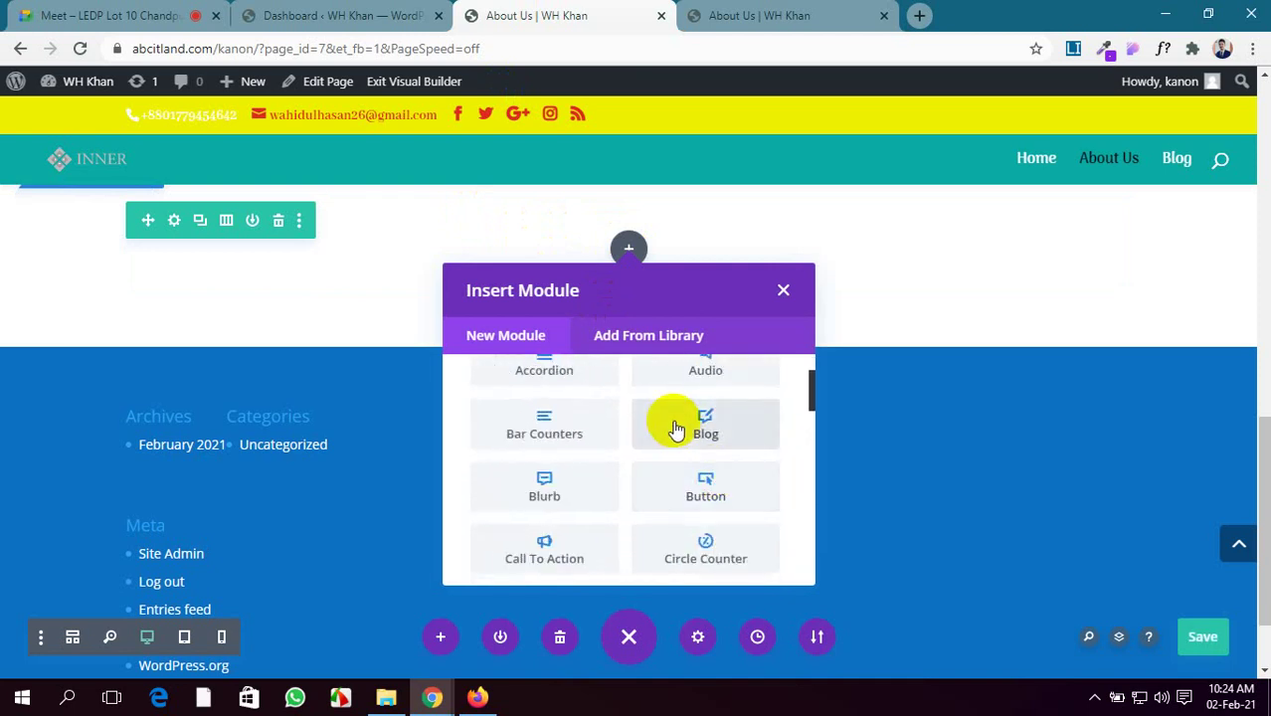
scroll(675, 429, up, 1)
scroll(676, 429, down, 3)
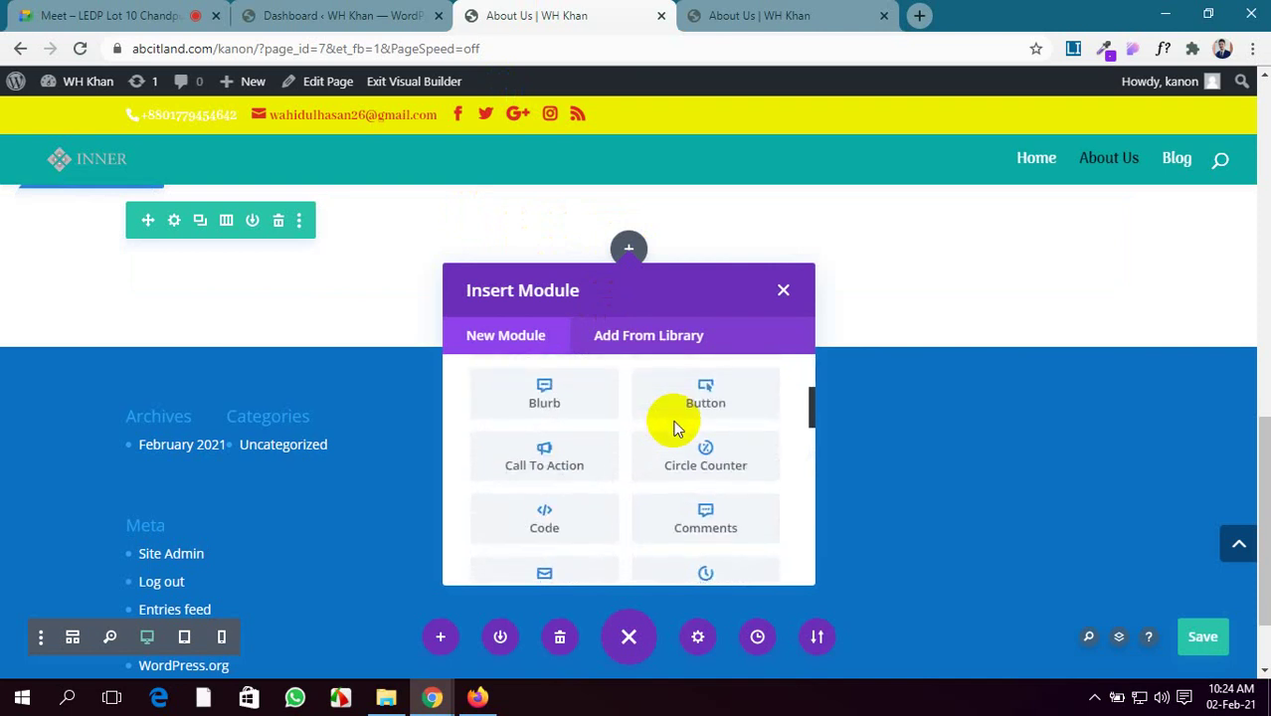
scroll(676, 429, down, 2)
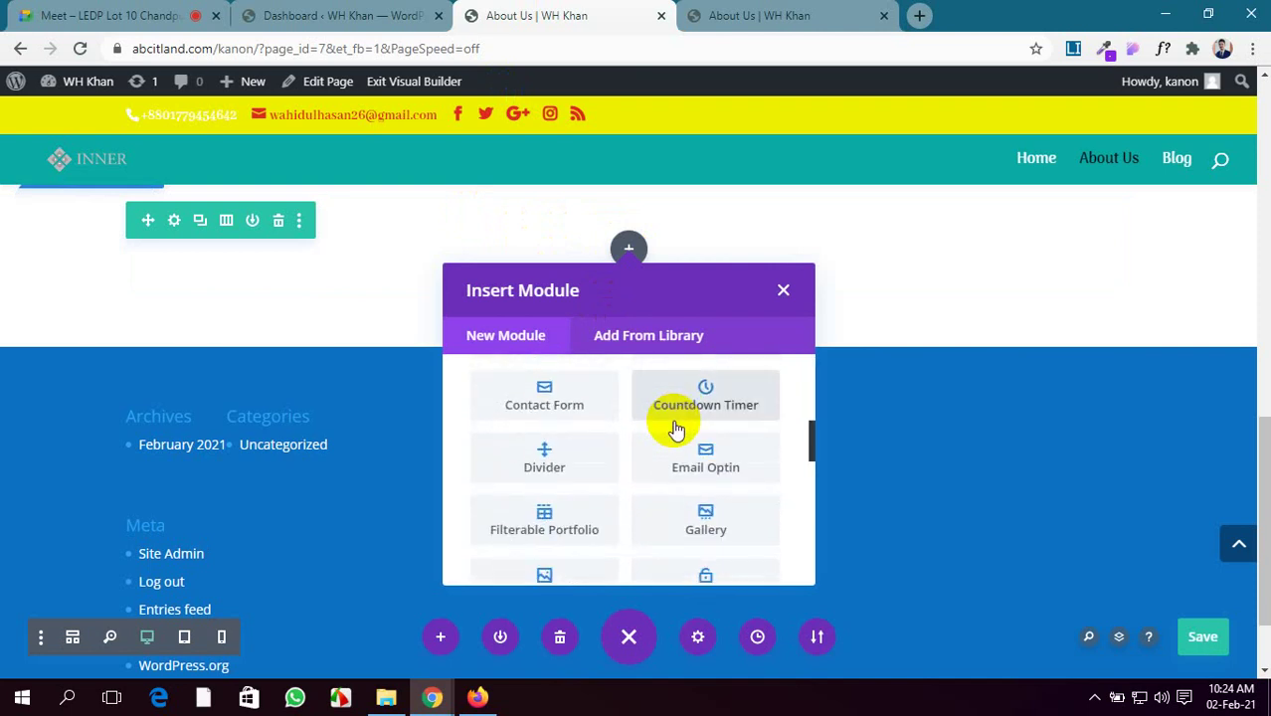
scroll(676, 429, down, 2)
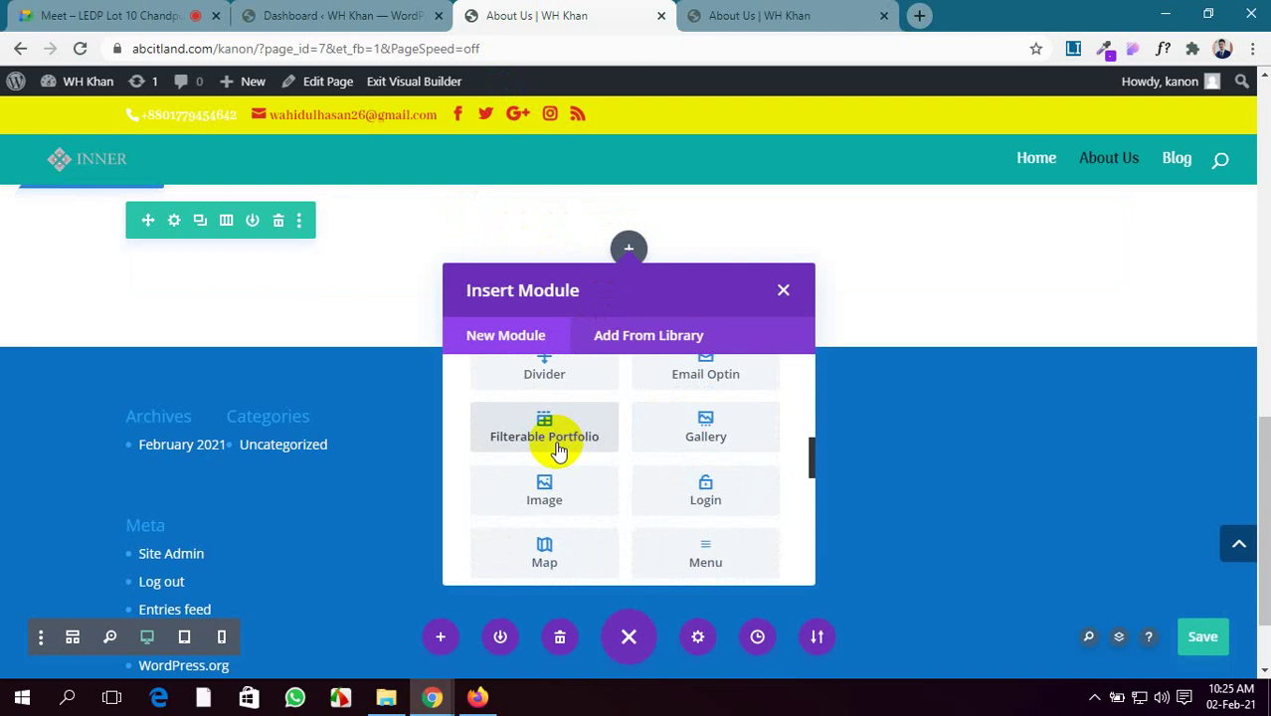
scroll(559, 451, up, 5)
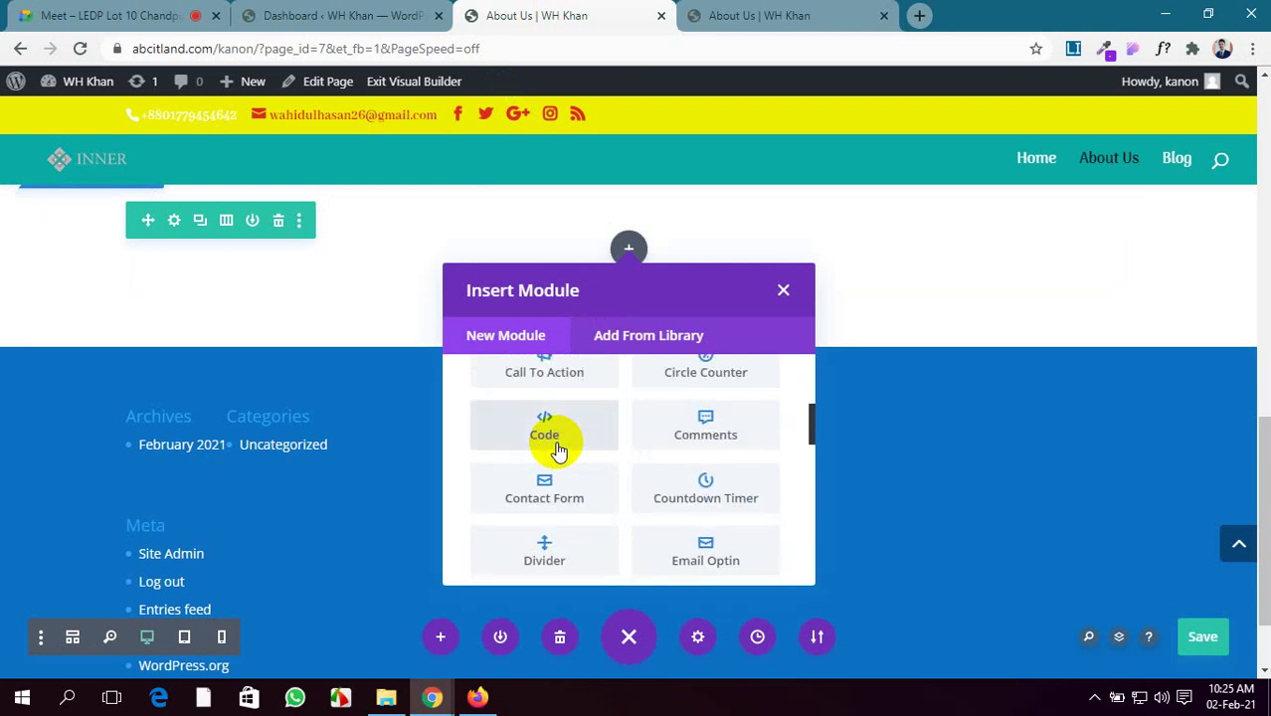
scroll(558, 449, up, 1)
scroll(559, 446, down, 3)
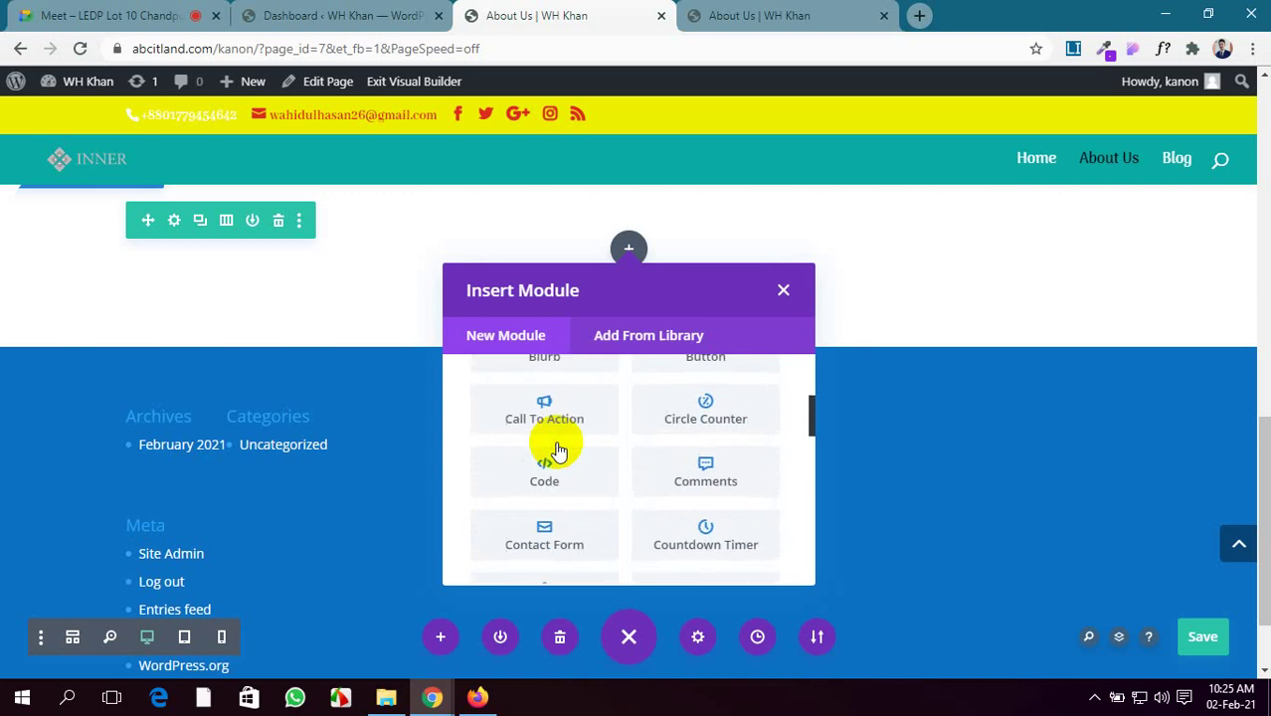
scroll(571, 384, up, 4)
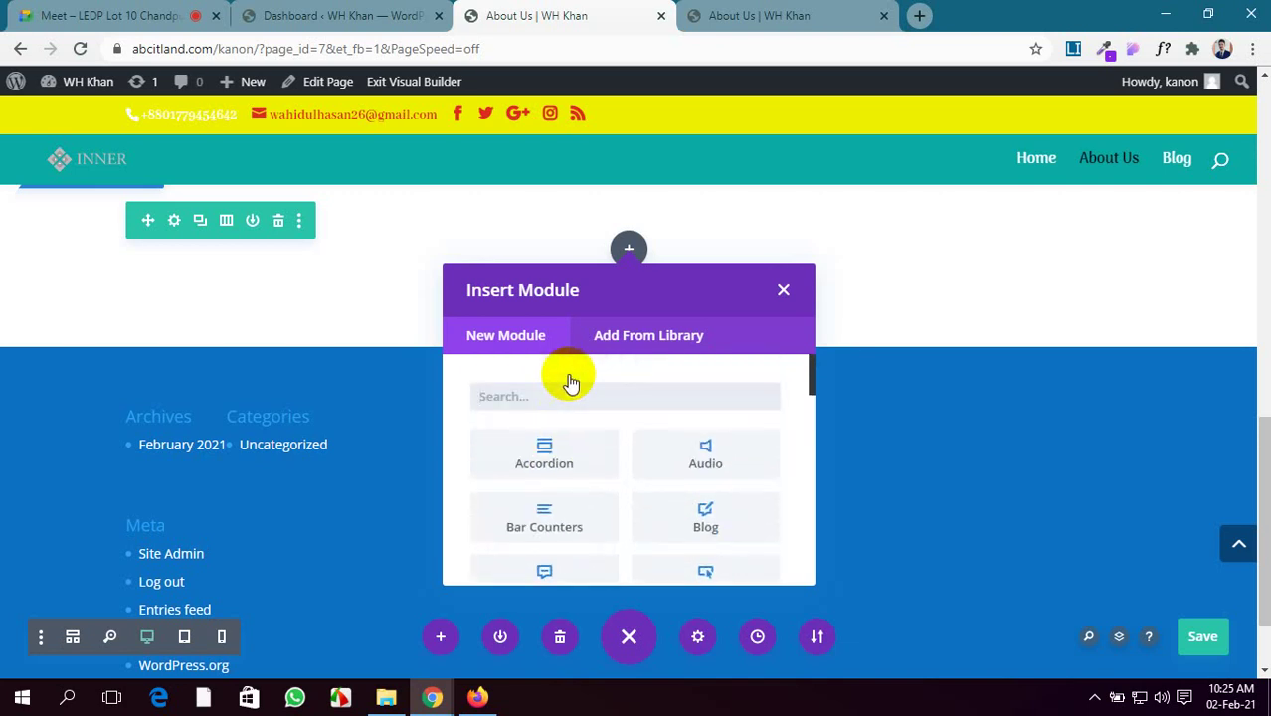
scroll(568, 378, down, 2)
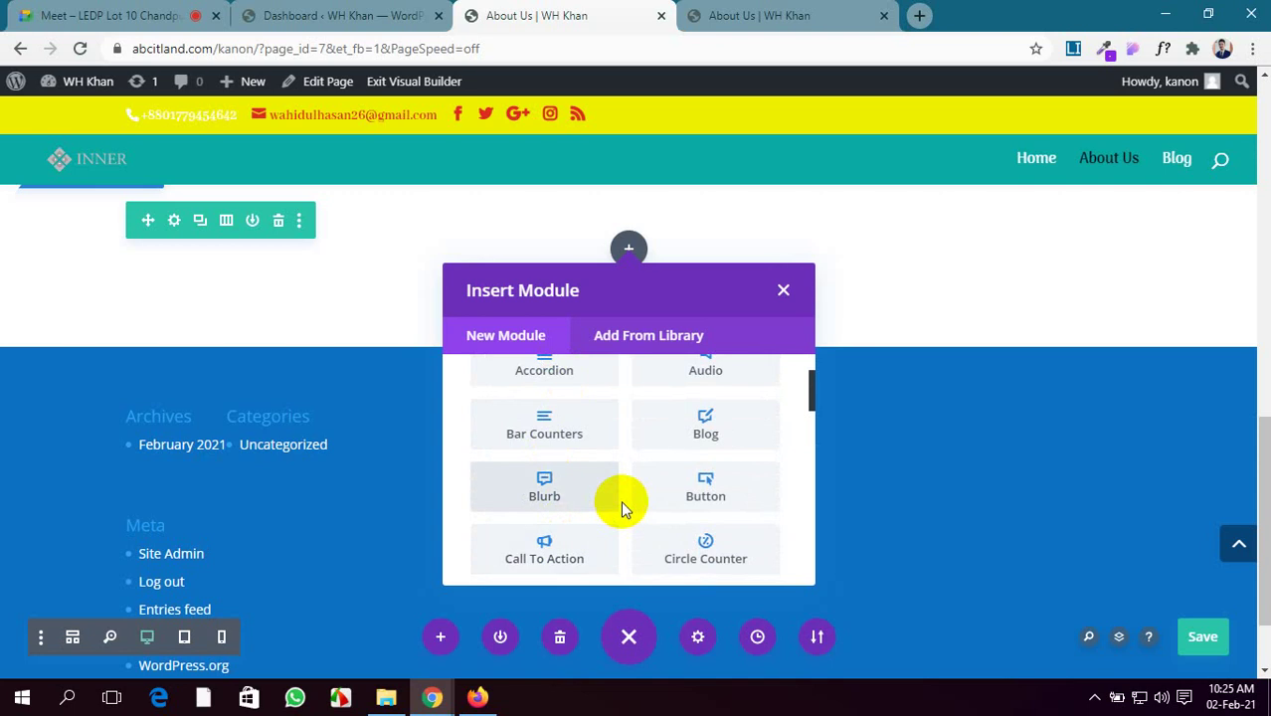
scroll(619, 501, down, 2)
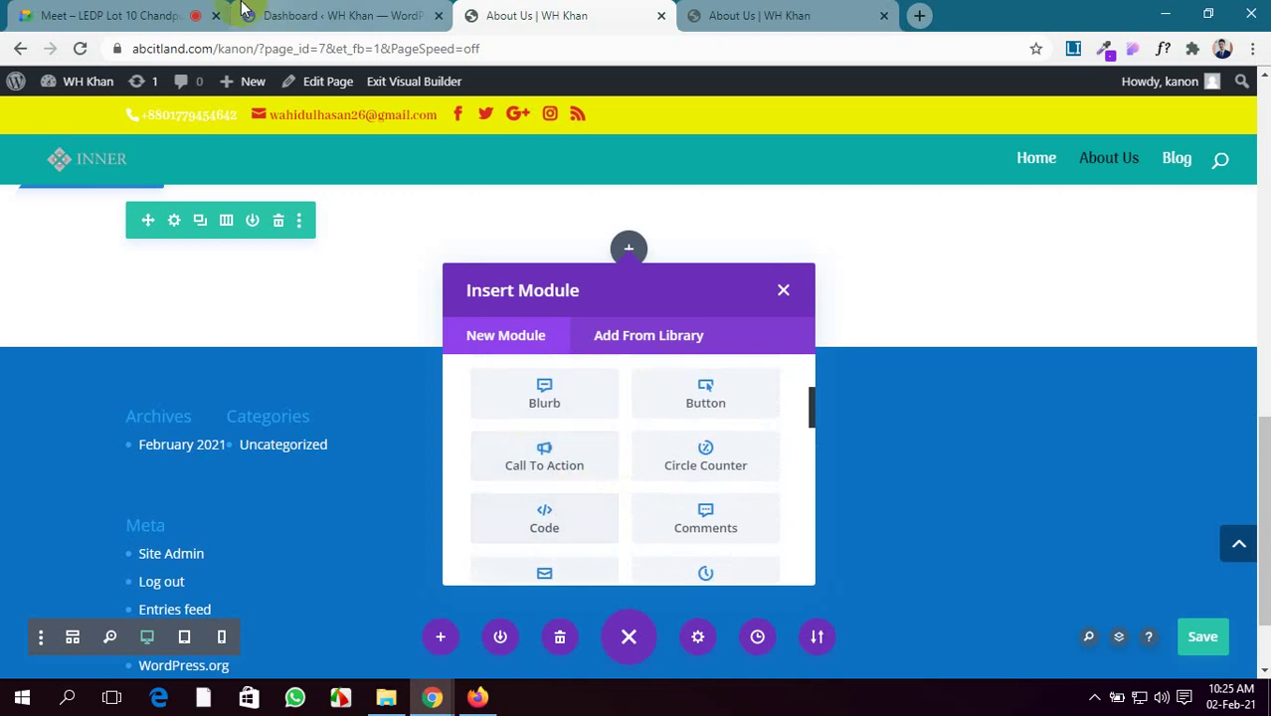
scroll(648, 550, down, 2)
scroll(647, 552, up, 4)
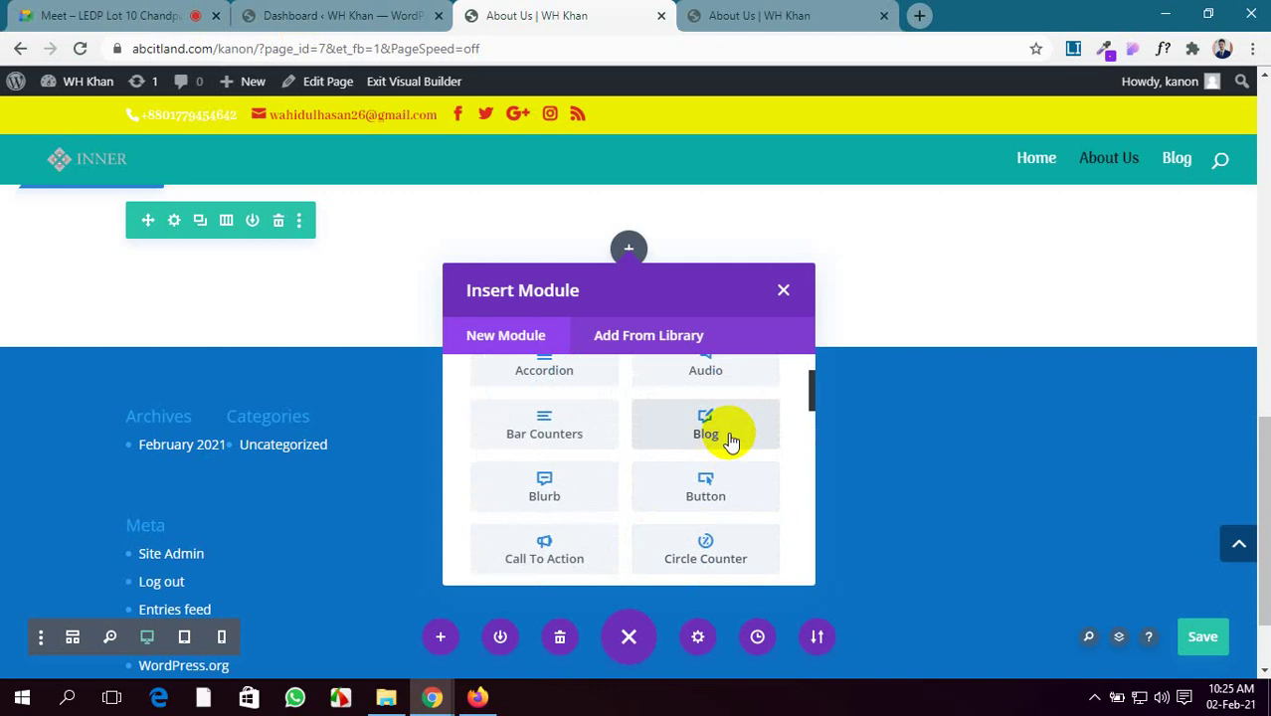
scroll(729, 440, up, 2)
scroll(713, 483, down, 2)
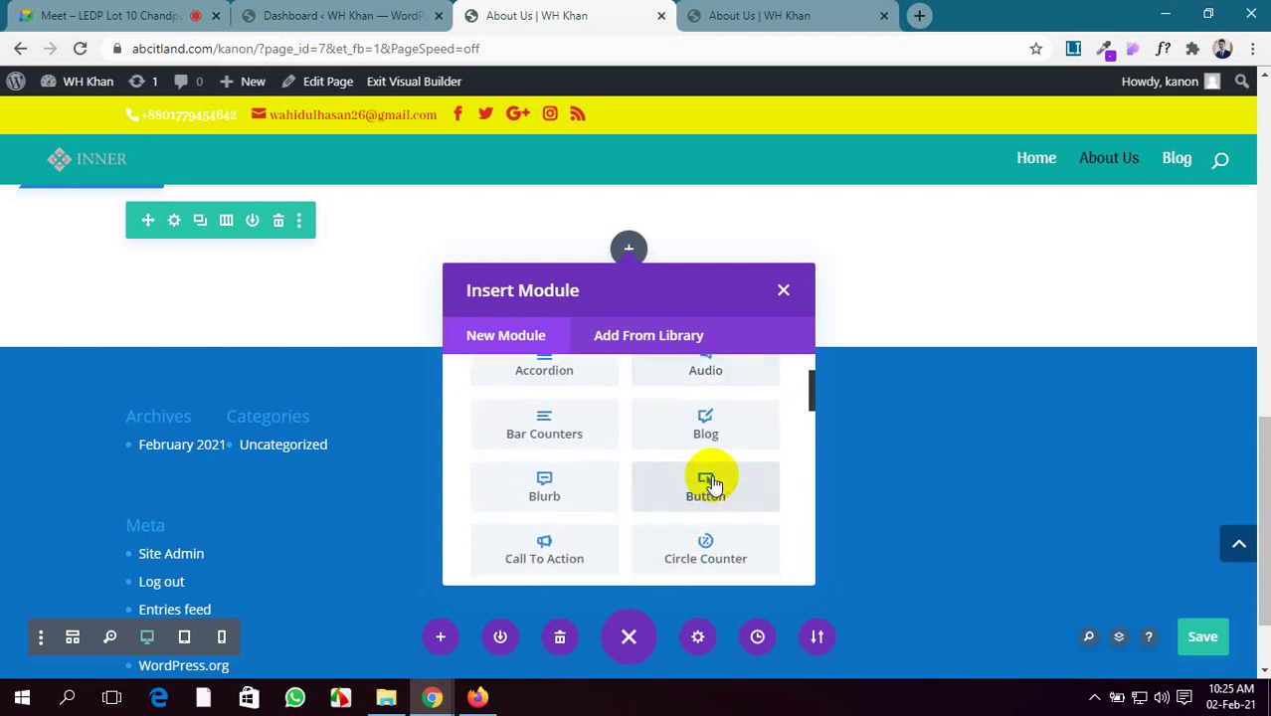
scroll(712, 482, down, 3)
scroll(709, 482, up, 1)
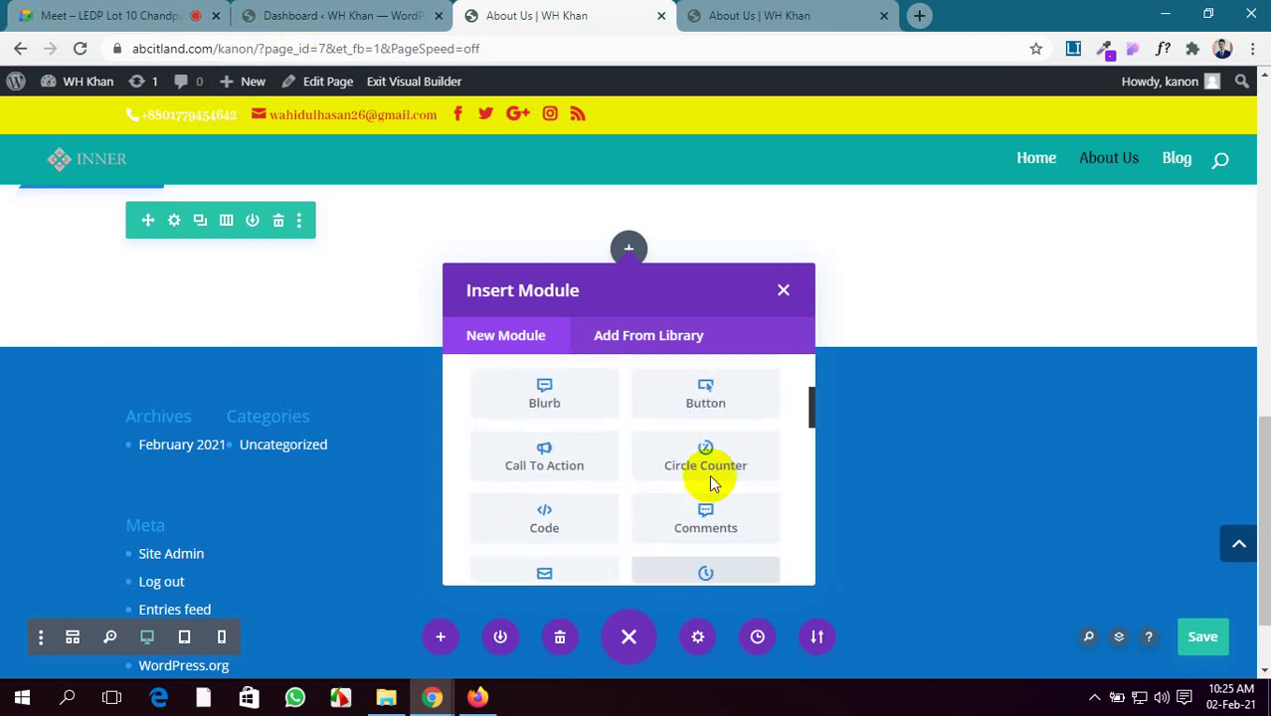
scroll(709, 390, down, 3)
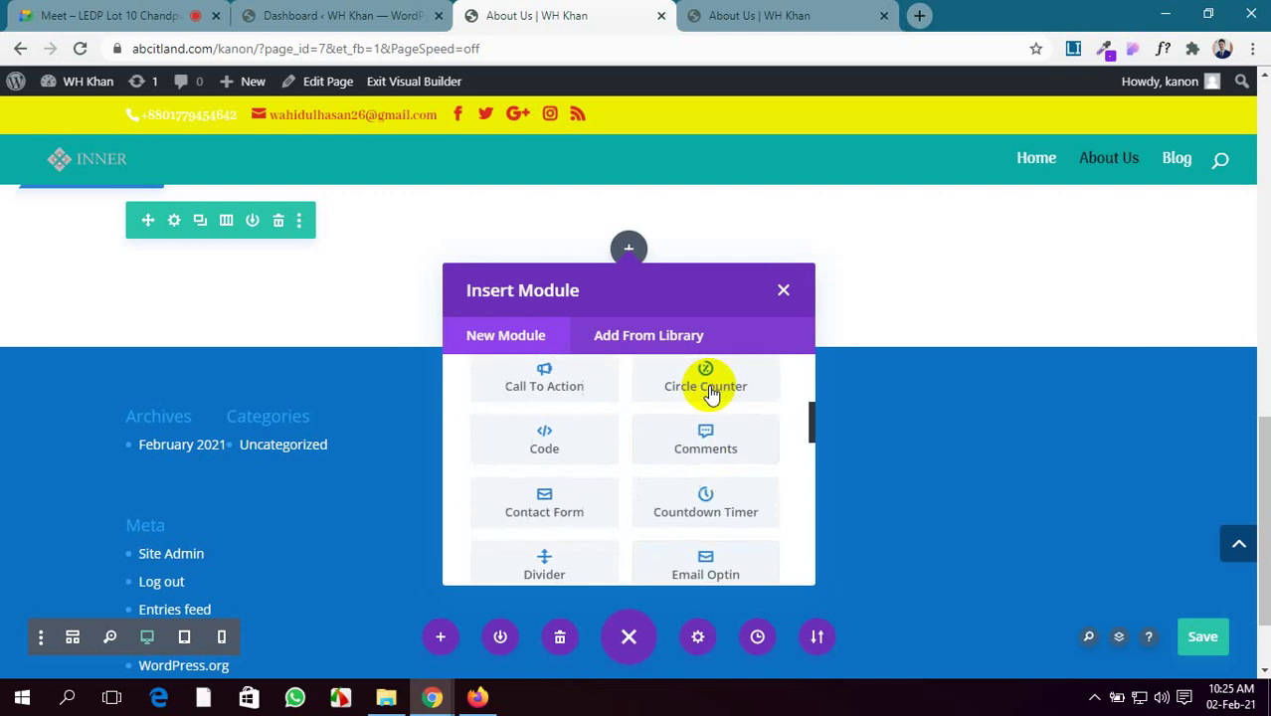
scroll(592, 458, down, 1)
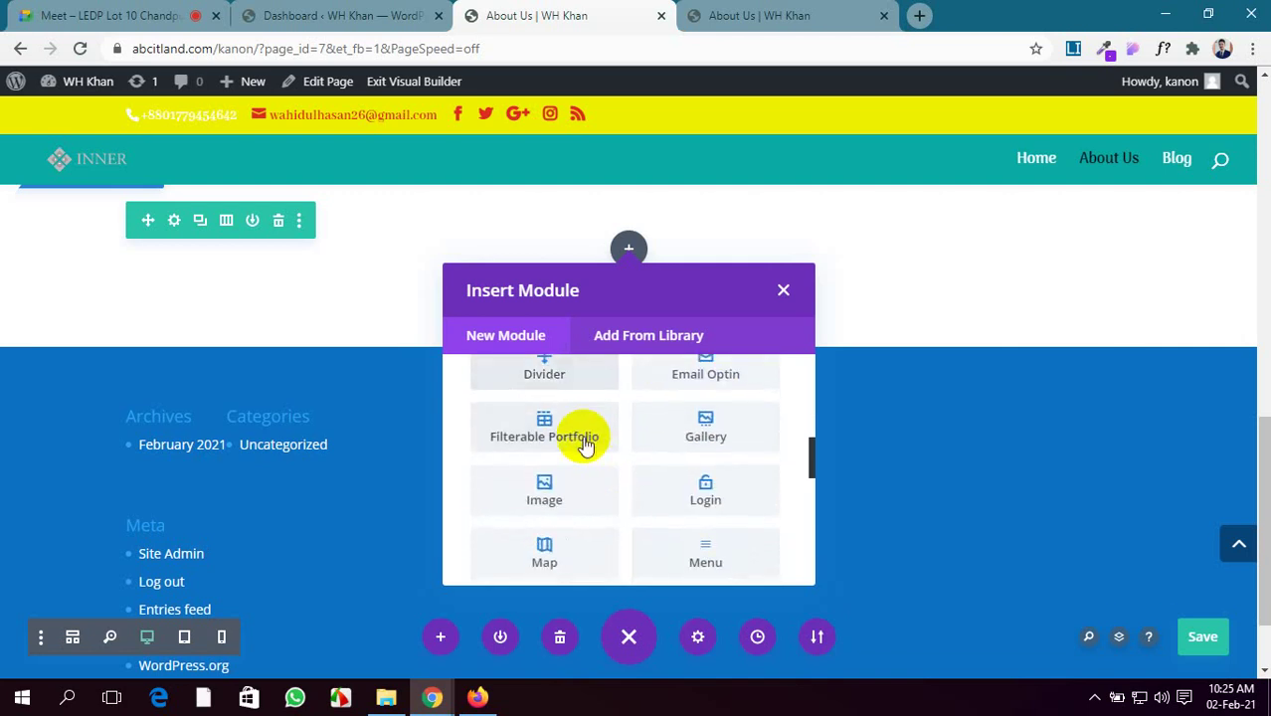
scroll(557, 445, down, 2)
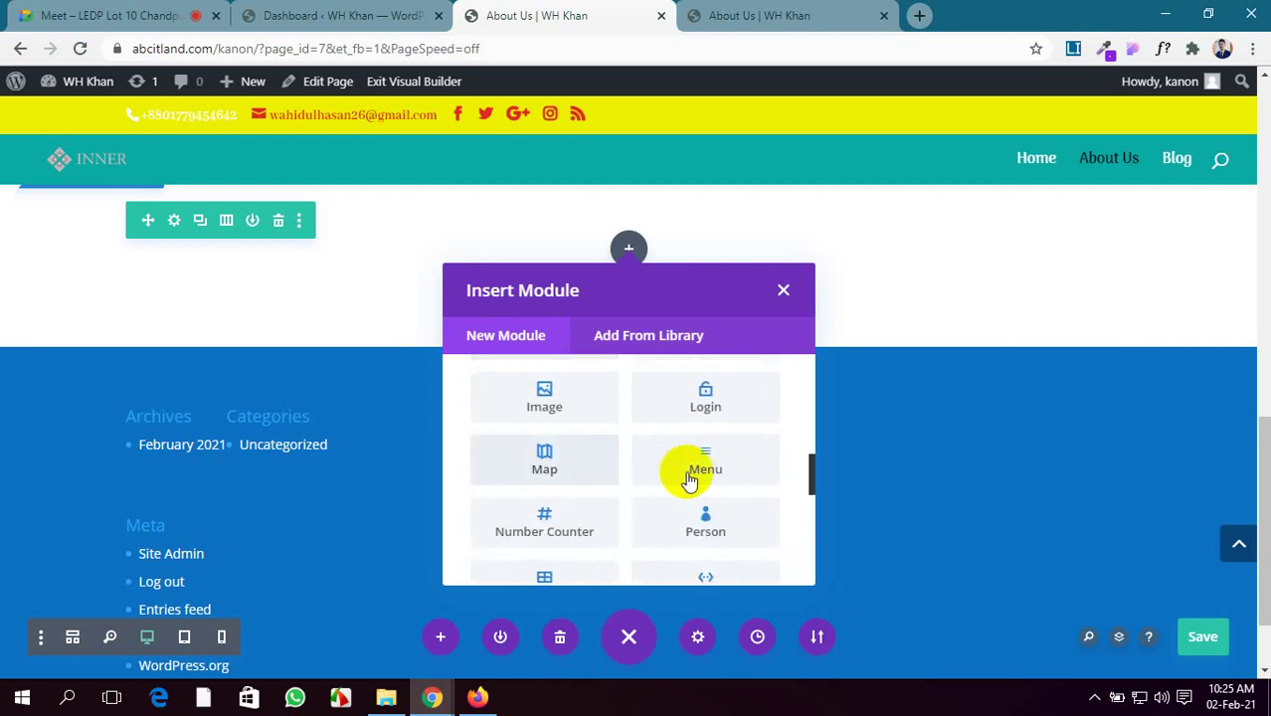
scroll(701, 483, down, 2)
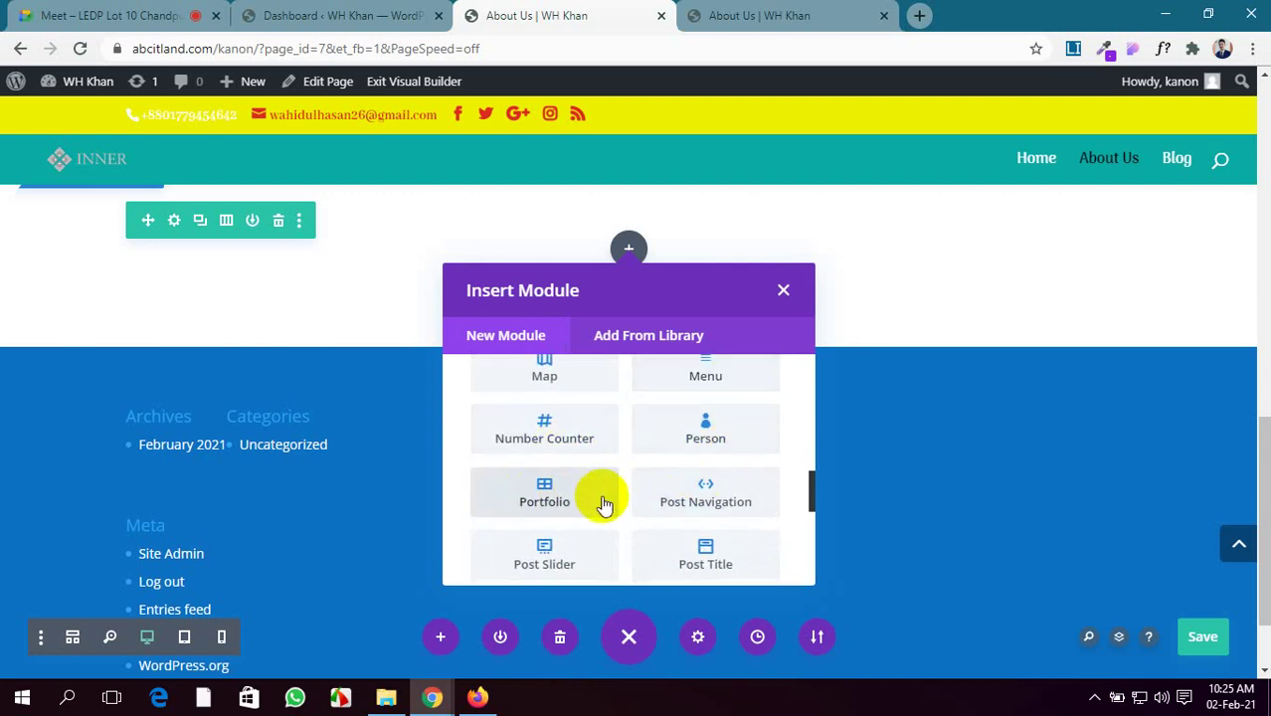
scroll(601, 506, up, 2)
scroll(600, 505, down, 2)
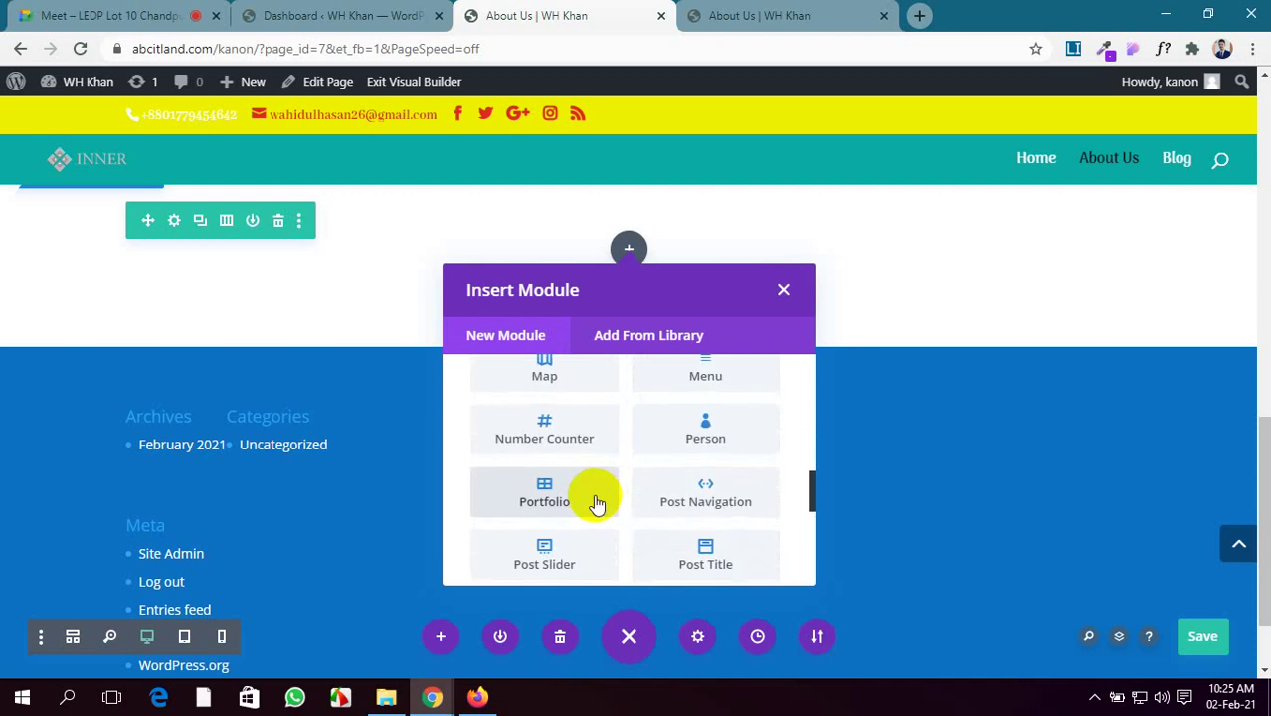
scroll(691, 503, down, 1)
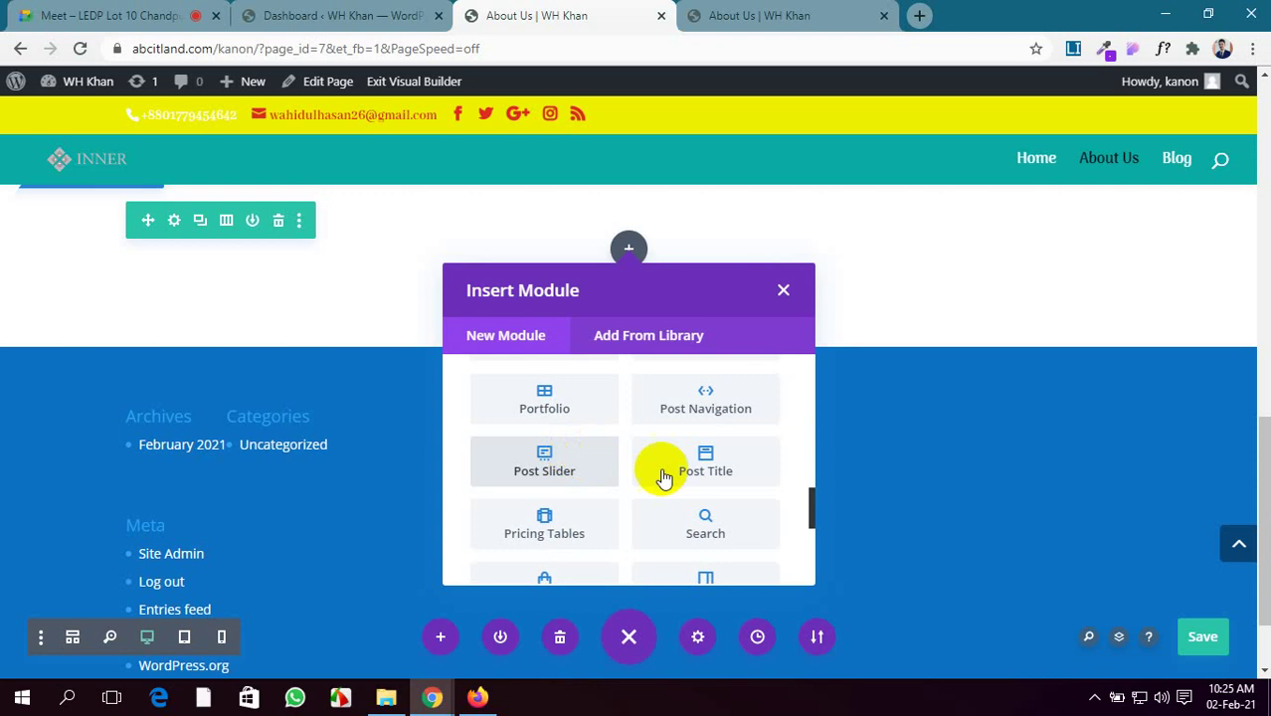
scroll(512, 522, down, 1)
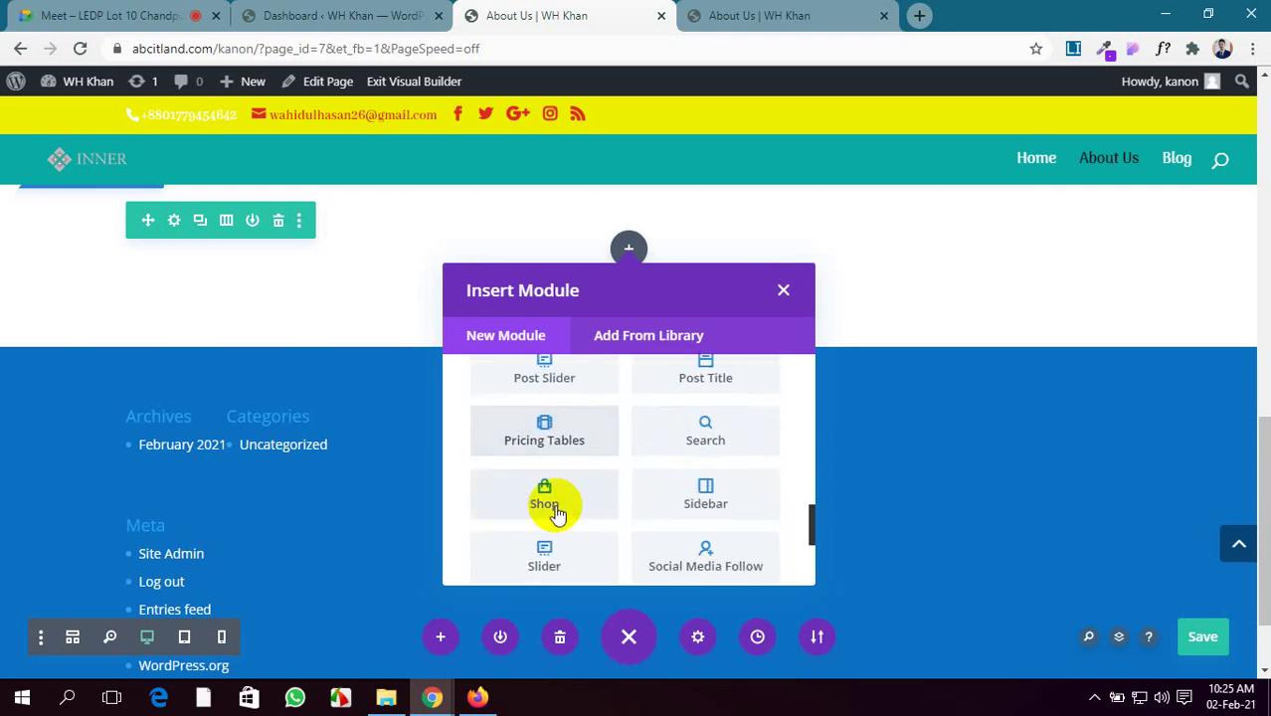
scroll(709, 509, down, 1)
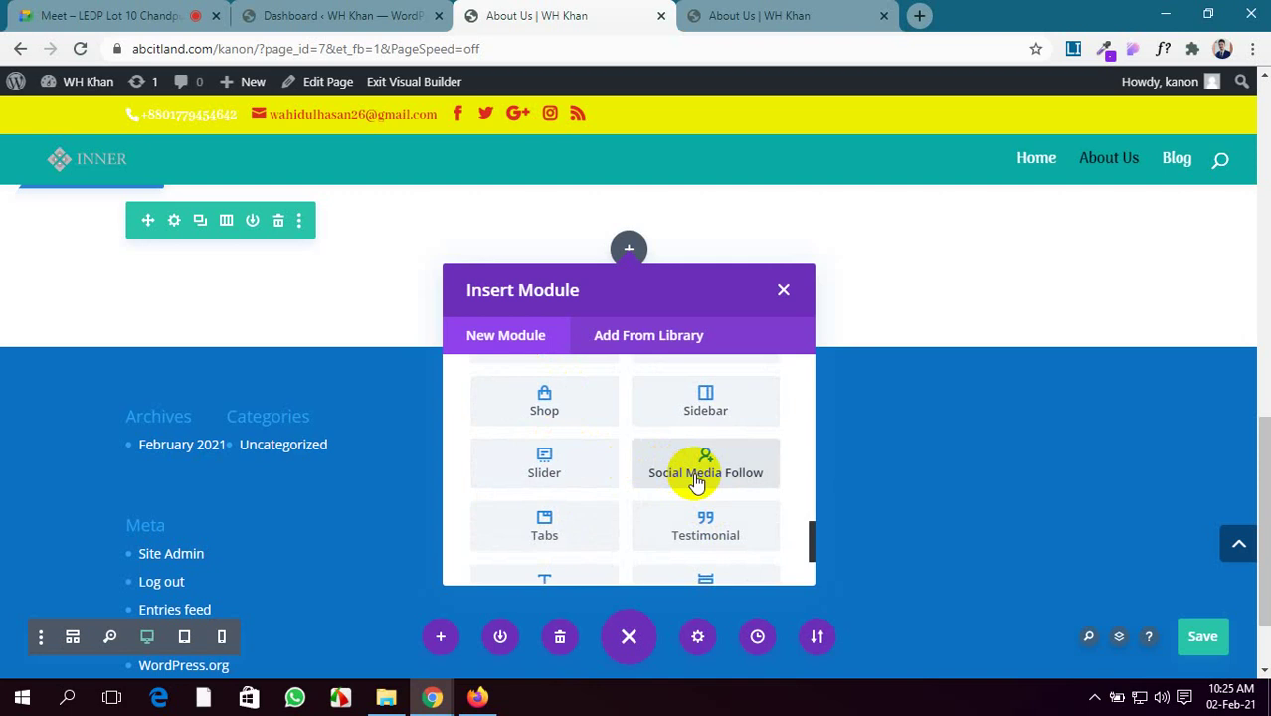
scroll(590, 547, down, 1)
scroll(593, 550, up, 3)
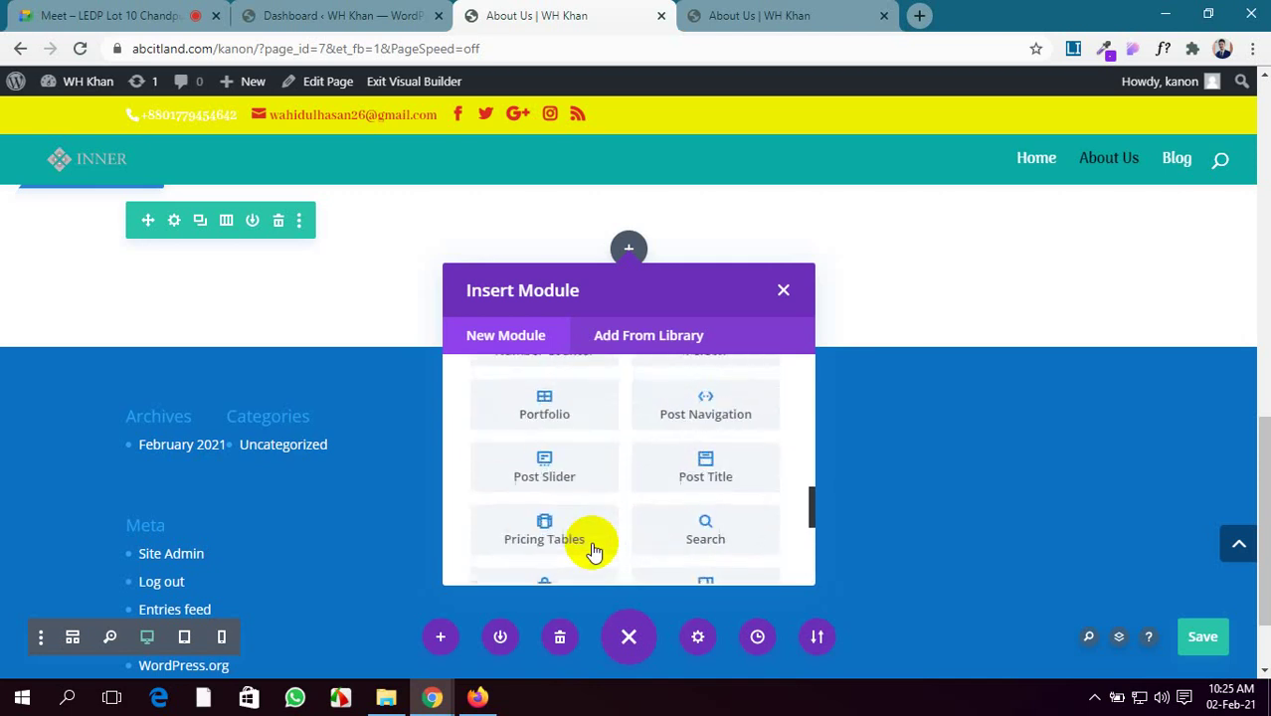
scroll(594, 551, up, 2)
scroll(564, 428, down, 1)
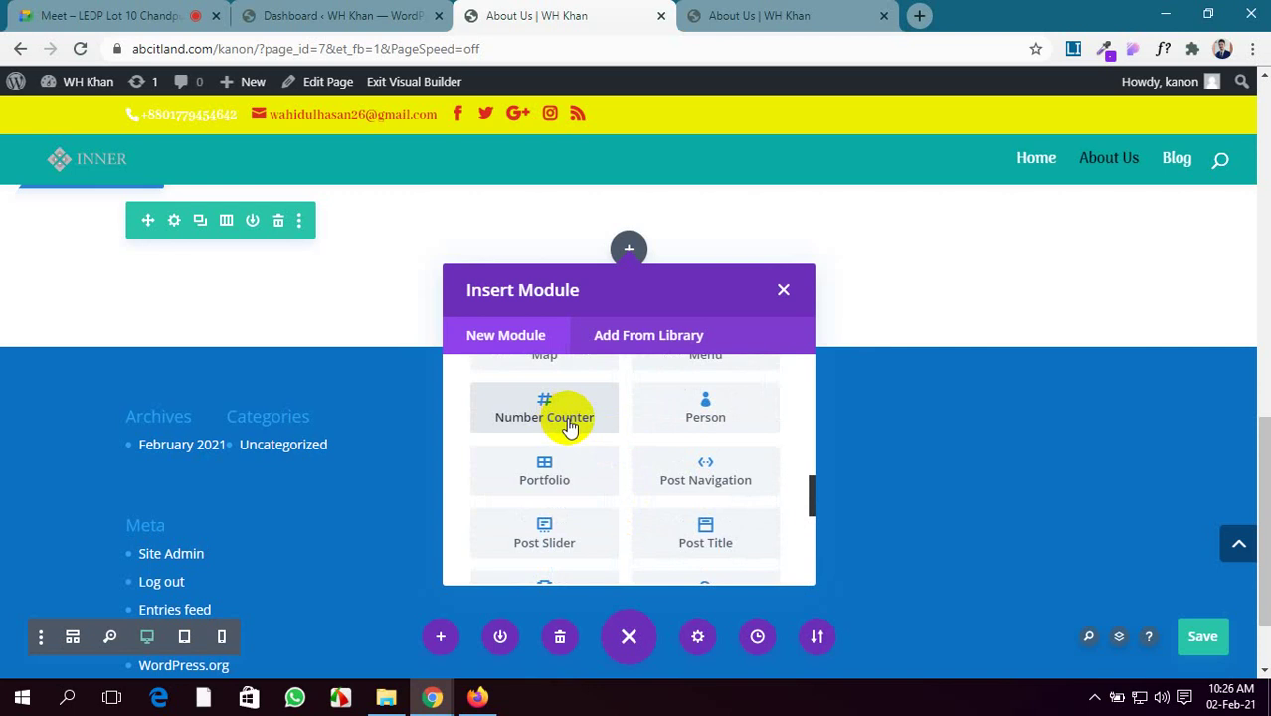
scroll(716, 420, up, 1)
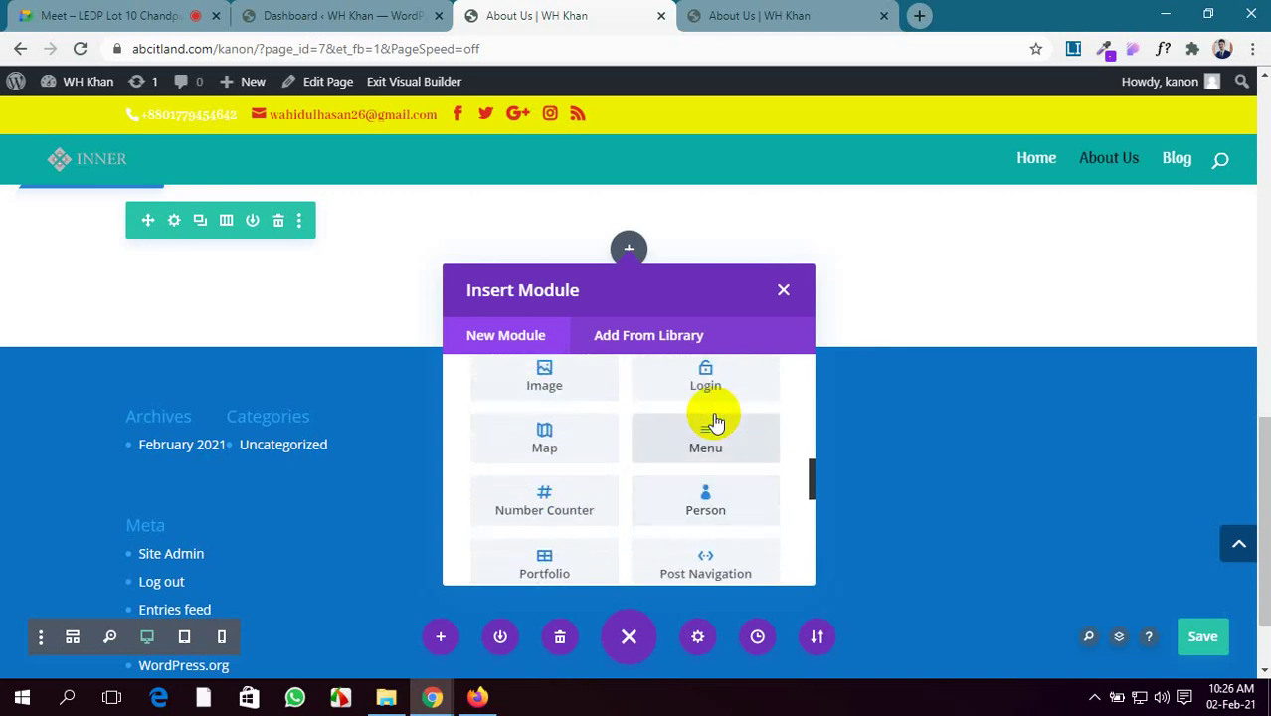
click(695, 508)
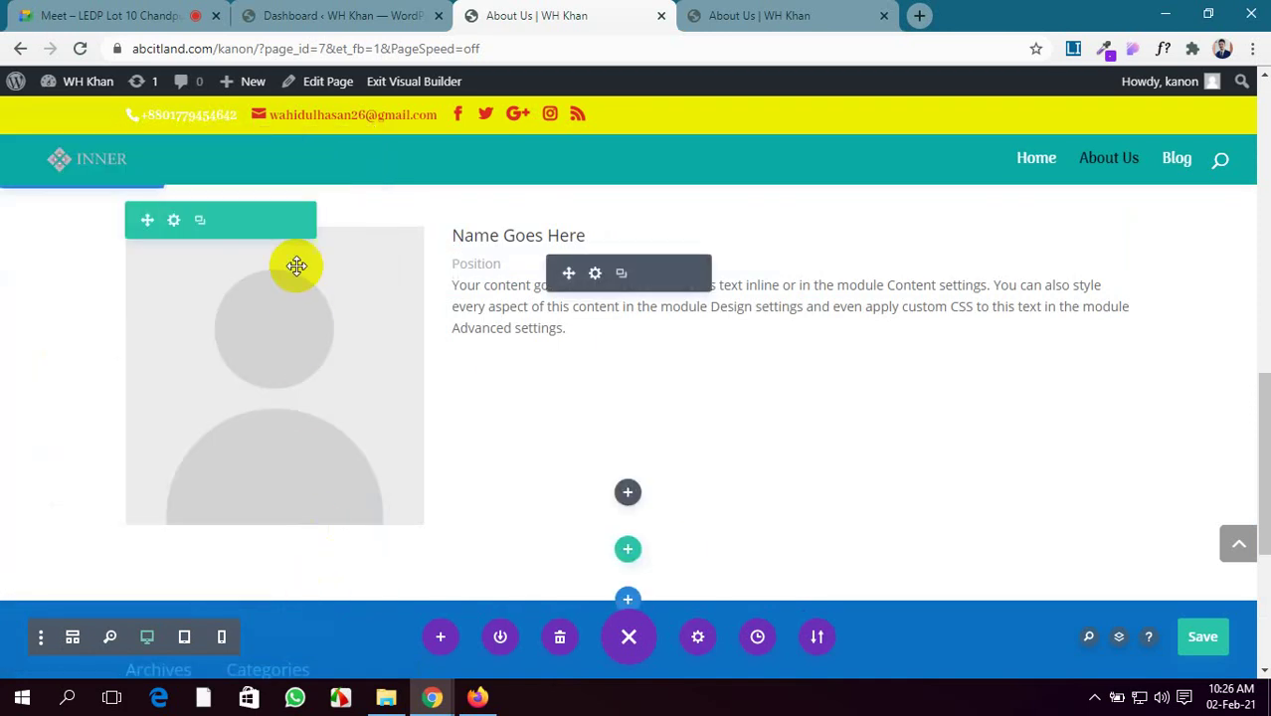
Split the Person module's row into three equal columns
mouse_move(244, 233)
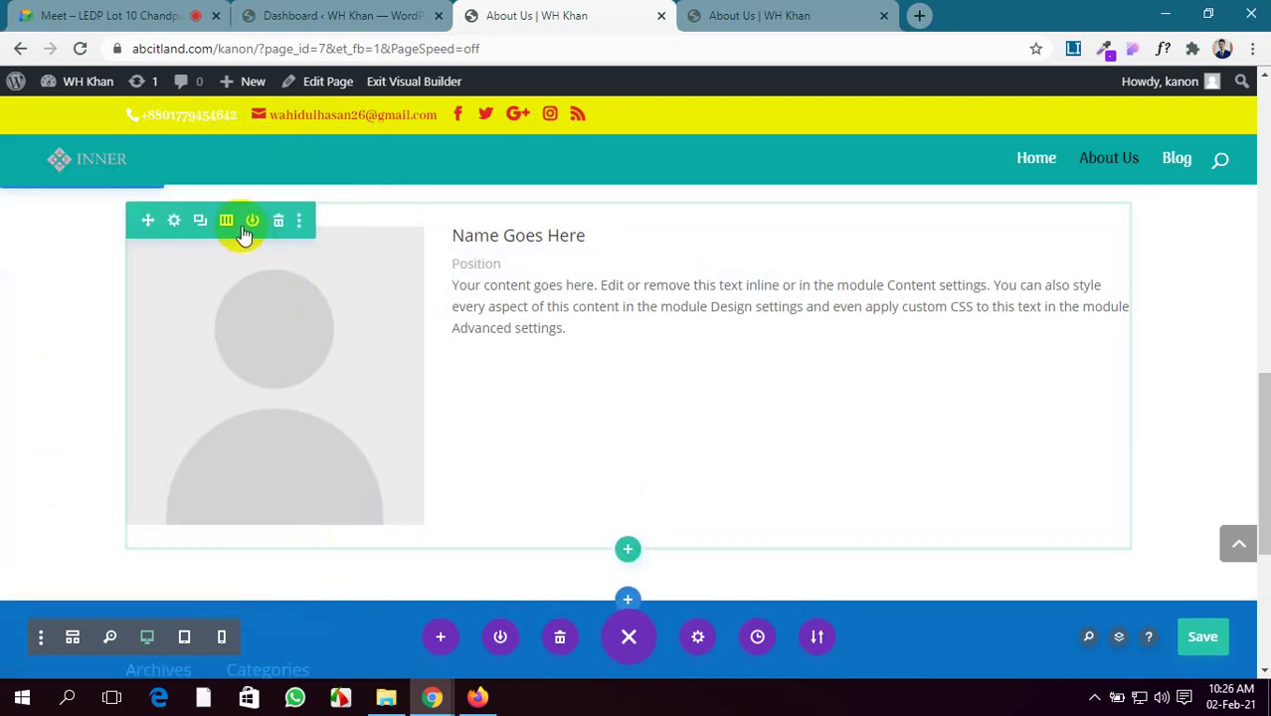
click(174, 222)
click(196, 337)
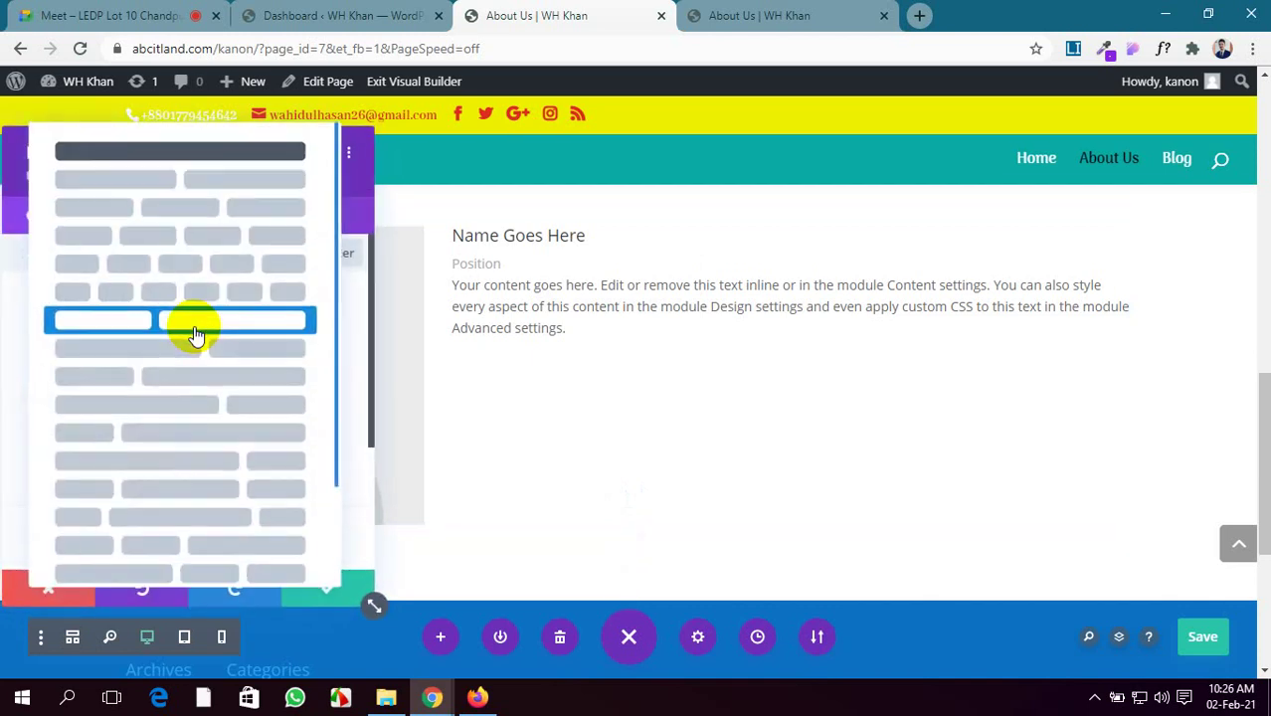
click(177, 237)
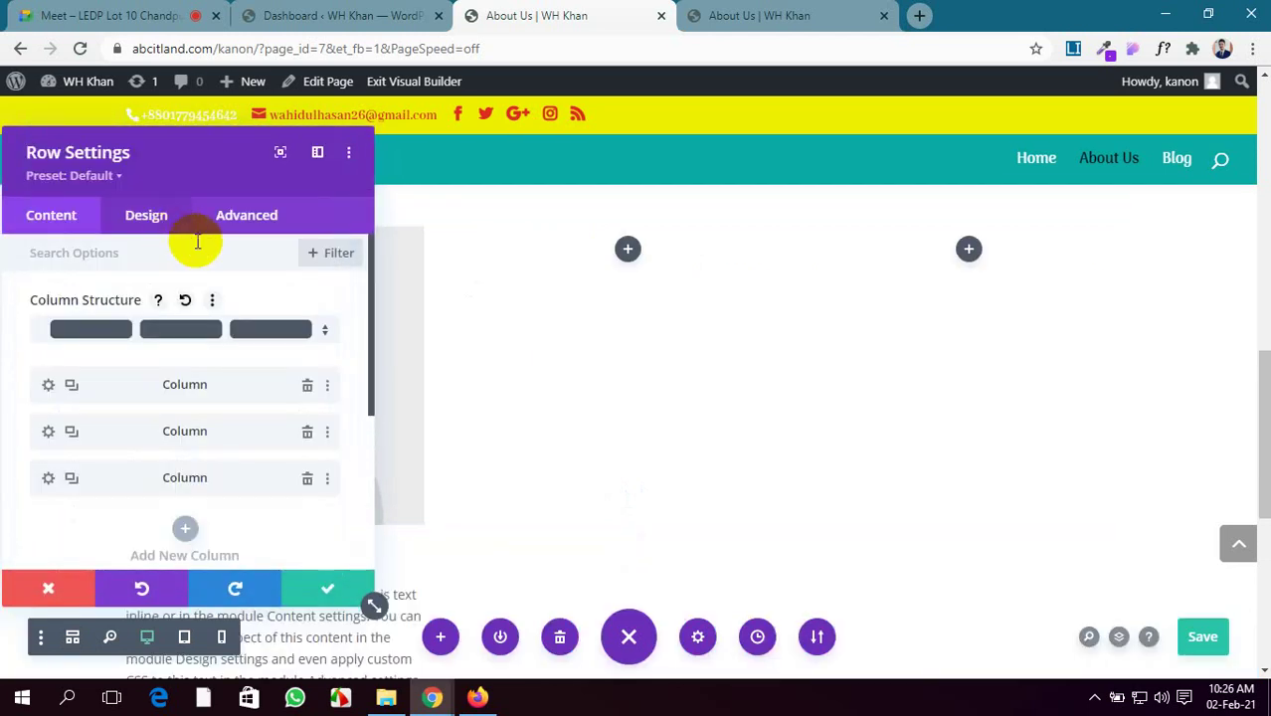
click(329, 587)
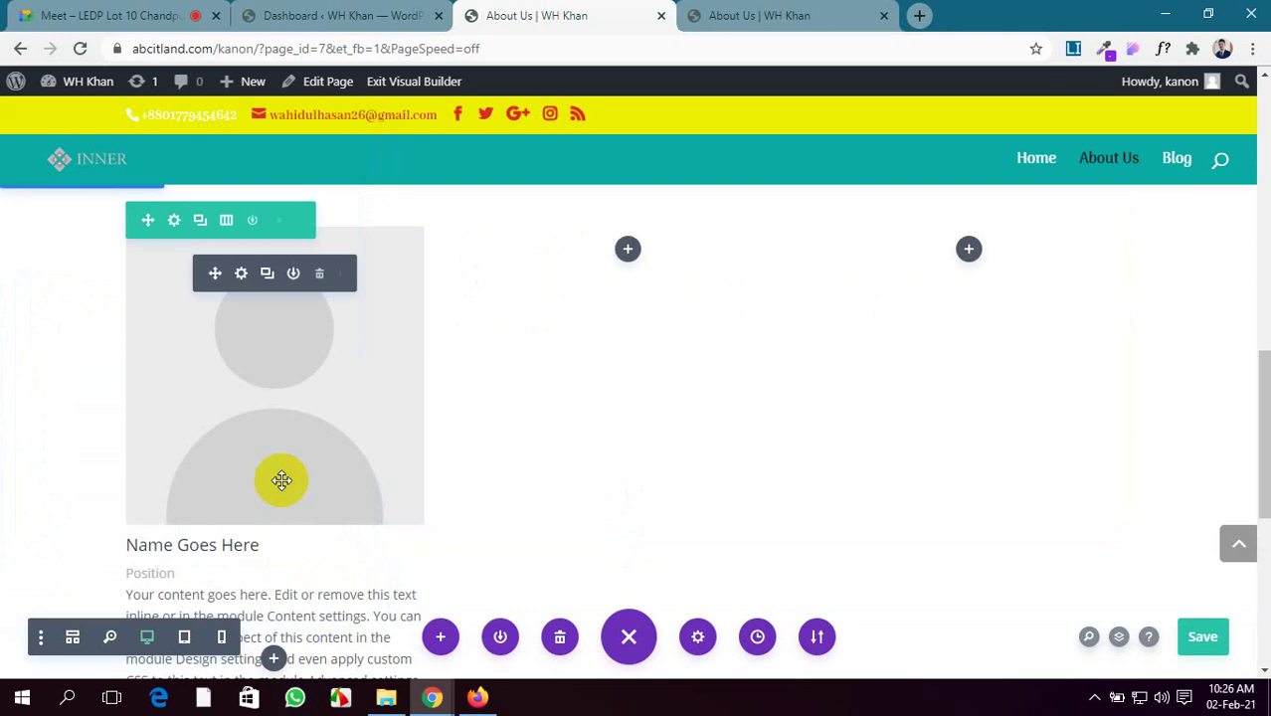
Open the Person module's settings
scroll(281, 481, down, 2)
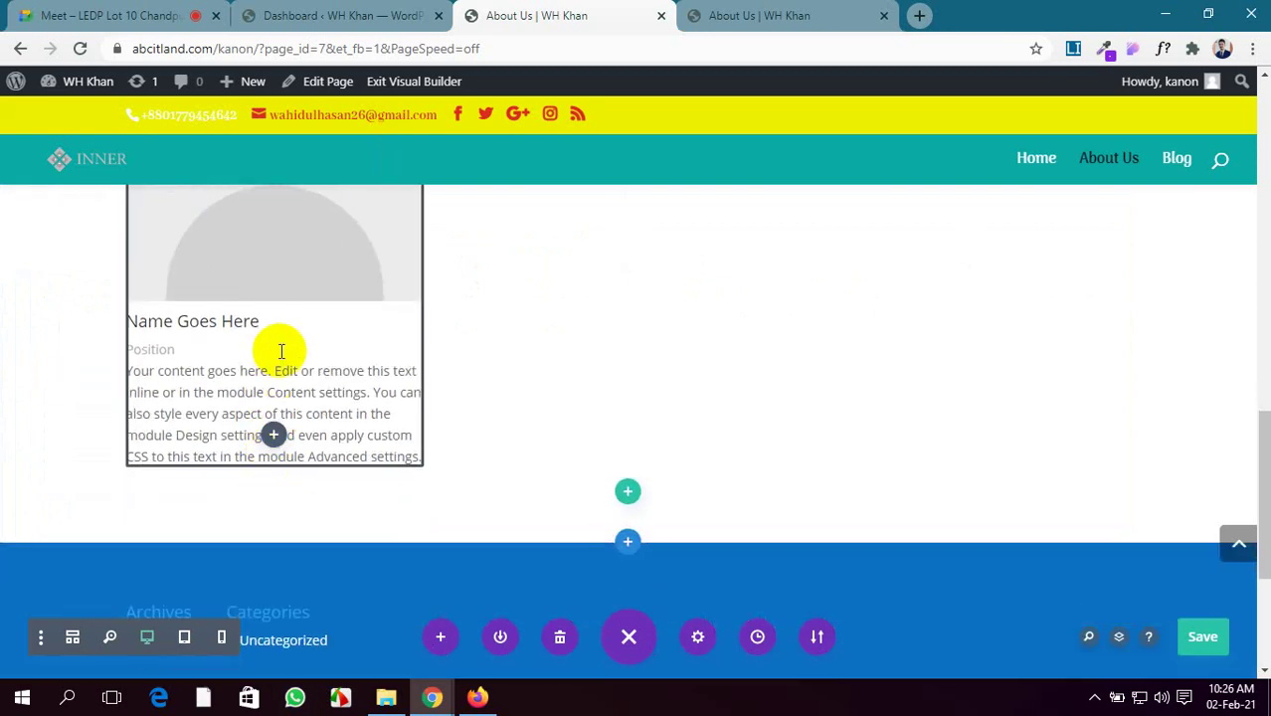
scroll(279, 349, up, 2)
scroll(280, 349, down, 1)
scroll(280, 349, up, 2)
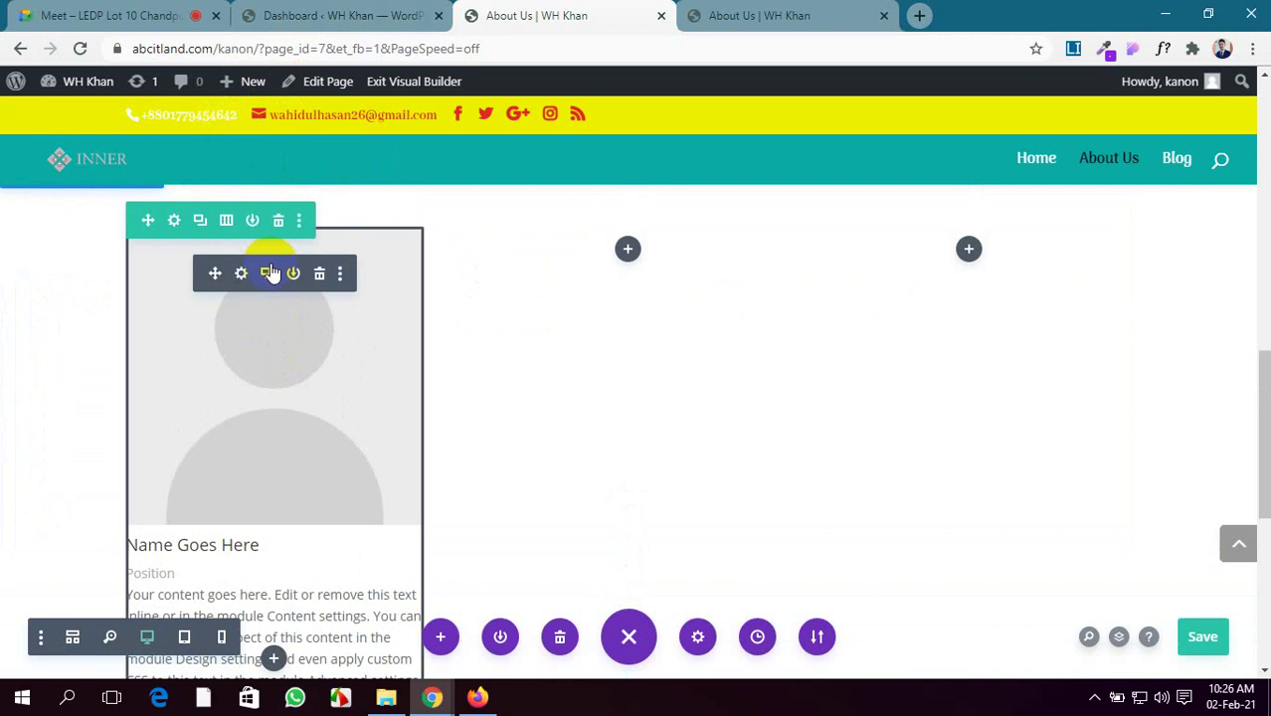
click(241, 274)
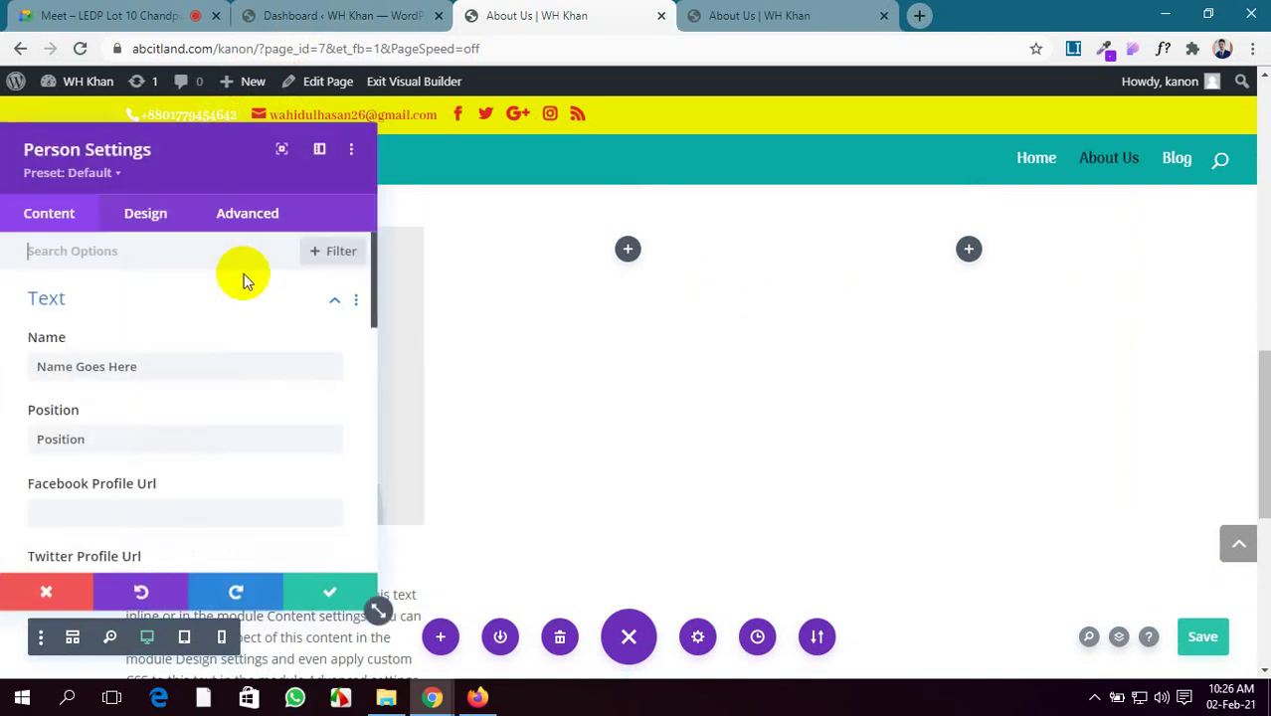
Replace the placeholder name and set the position to Trainer LEDP
click(118, 366)
drag(118, 366, 4, 362)
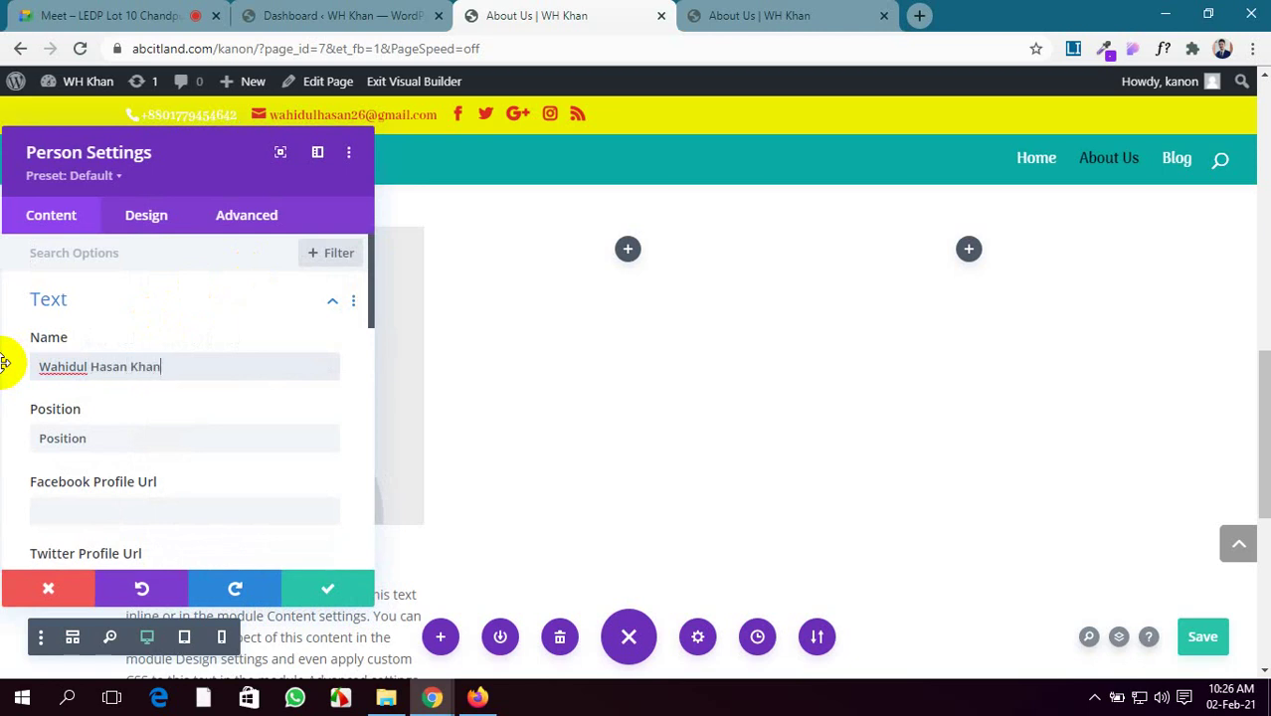
drag(210, 185, 741, 159)
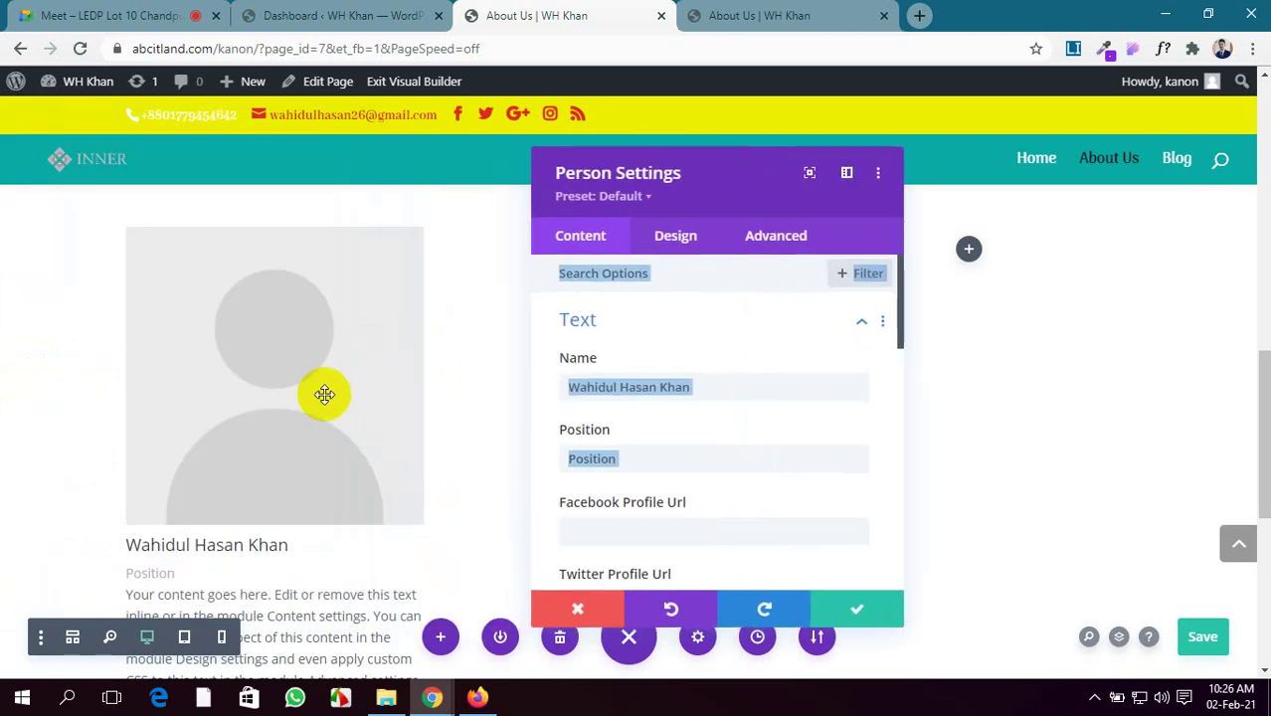
scroll(397, 393, down, 1)
click(746, 400)
scroll(753, 406, down, 1)
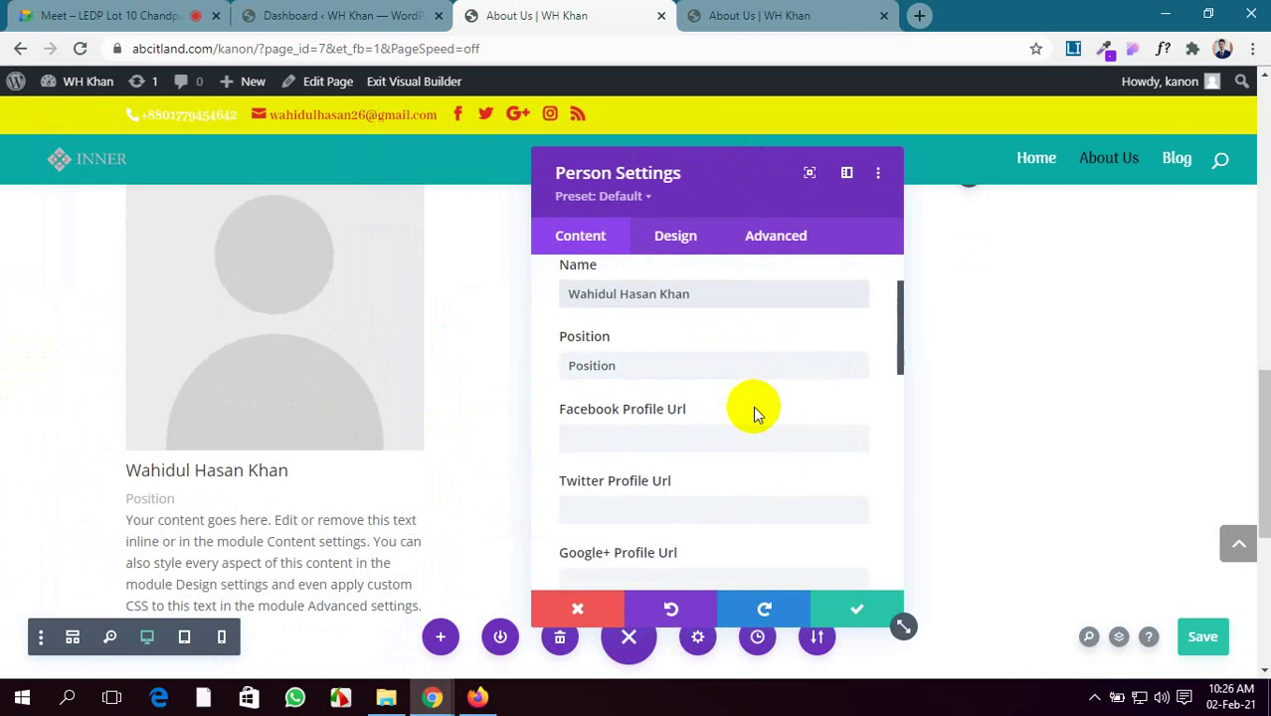
drag(653, 365, 481, 369)
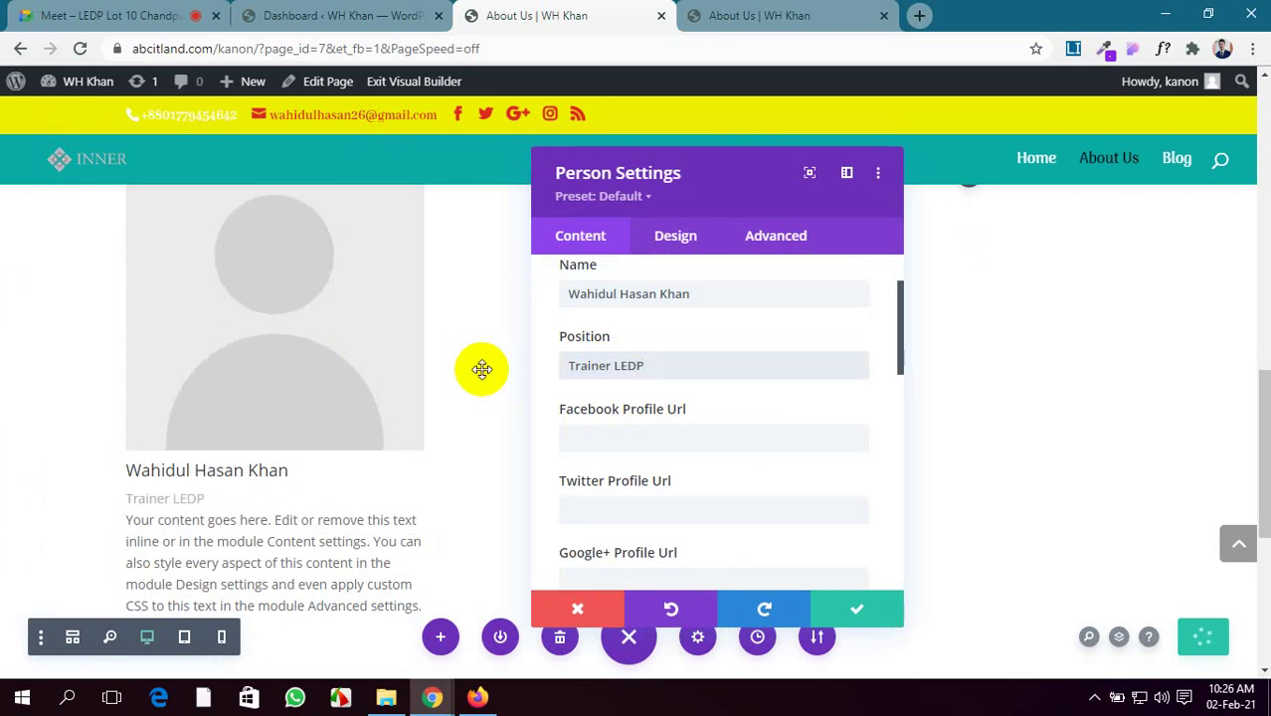
Set the Facebook and Google+ profile links to #
scroll(338, 449, down, 1)
click(672, 427)
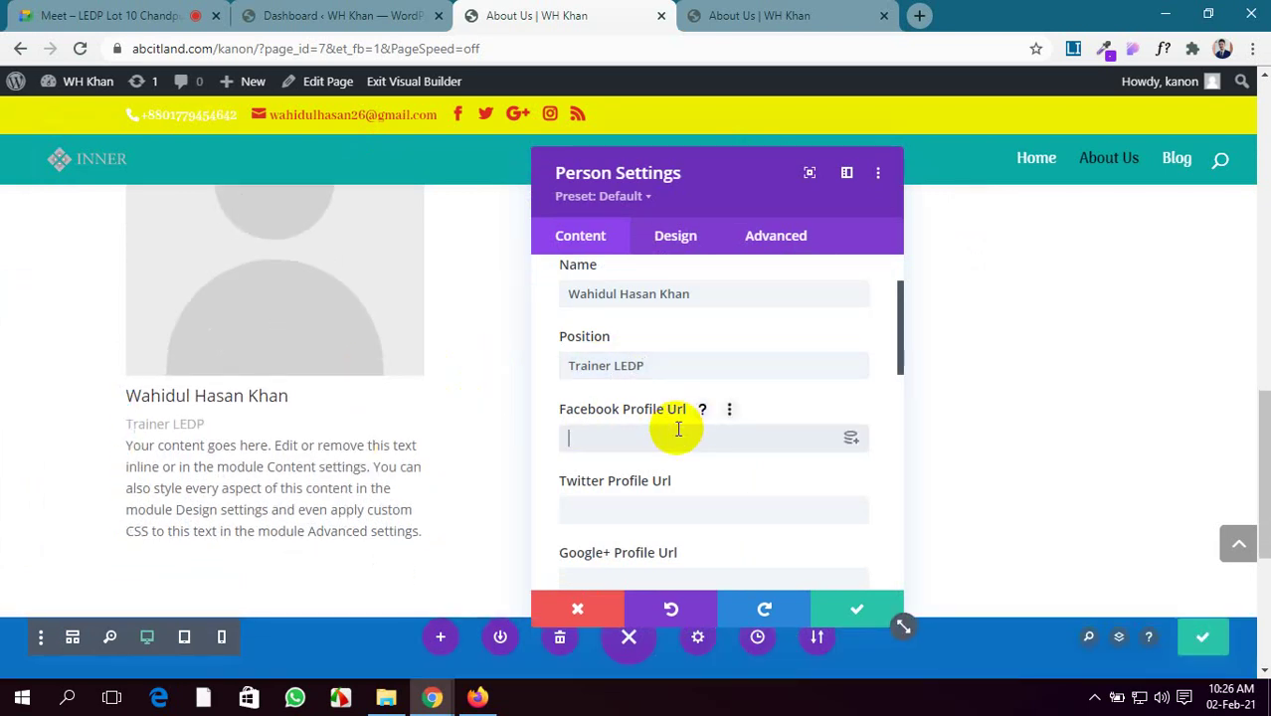
text(#)
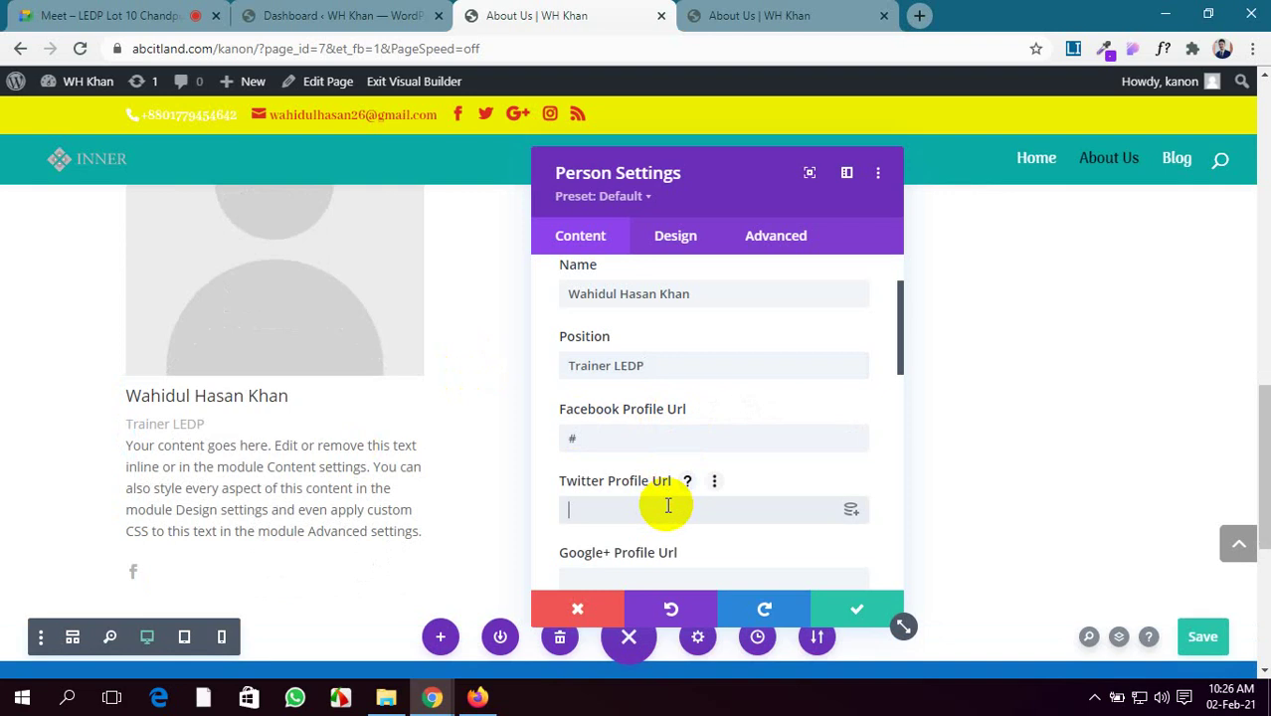
scroll(668, 506, down, 2)
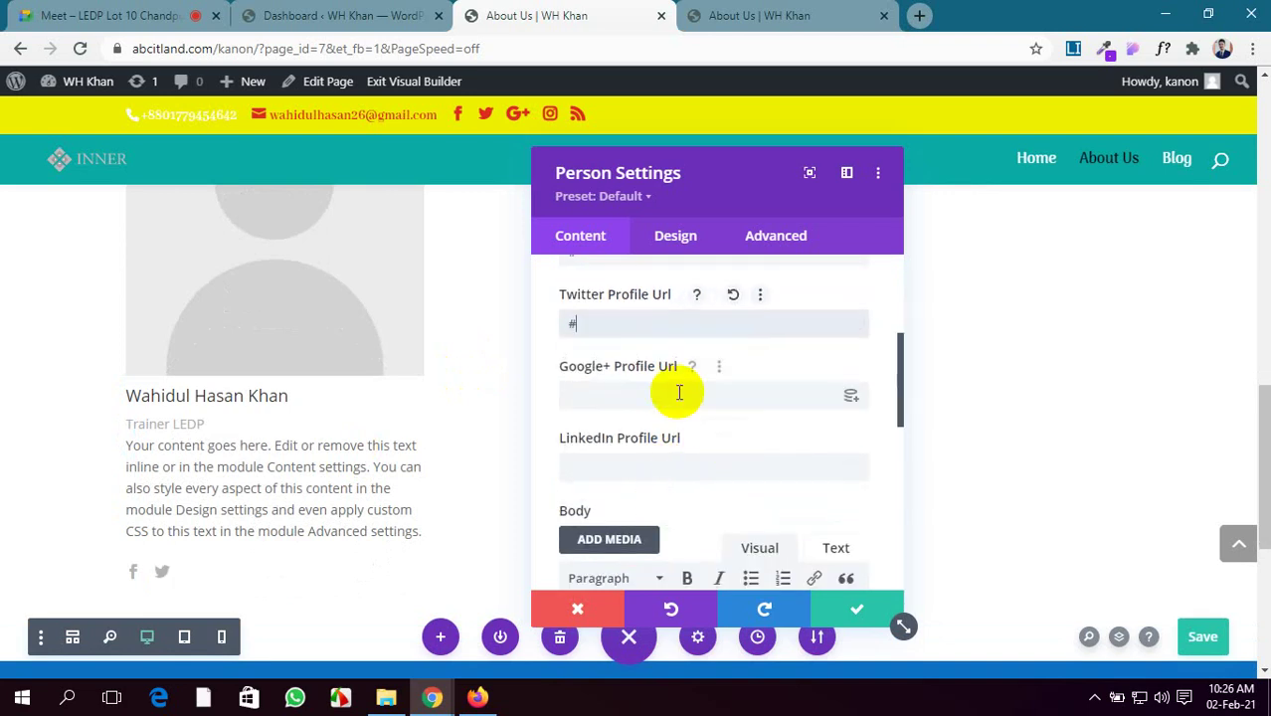
click(679, 392)
text(#)
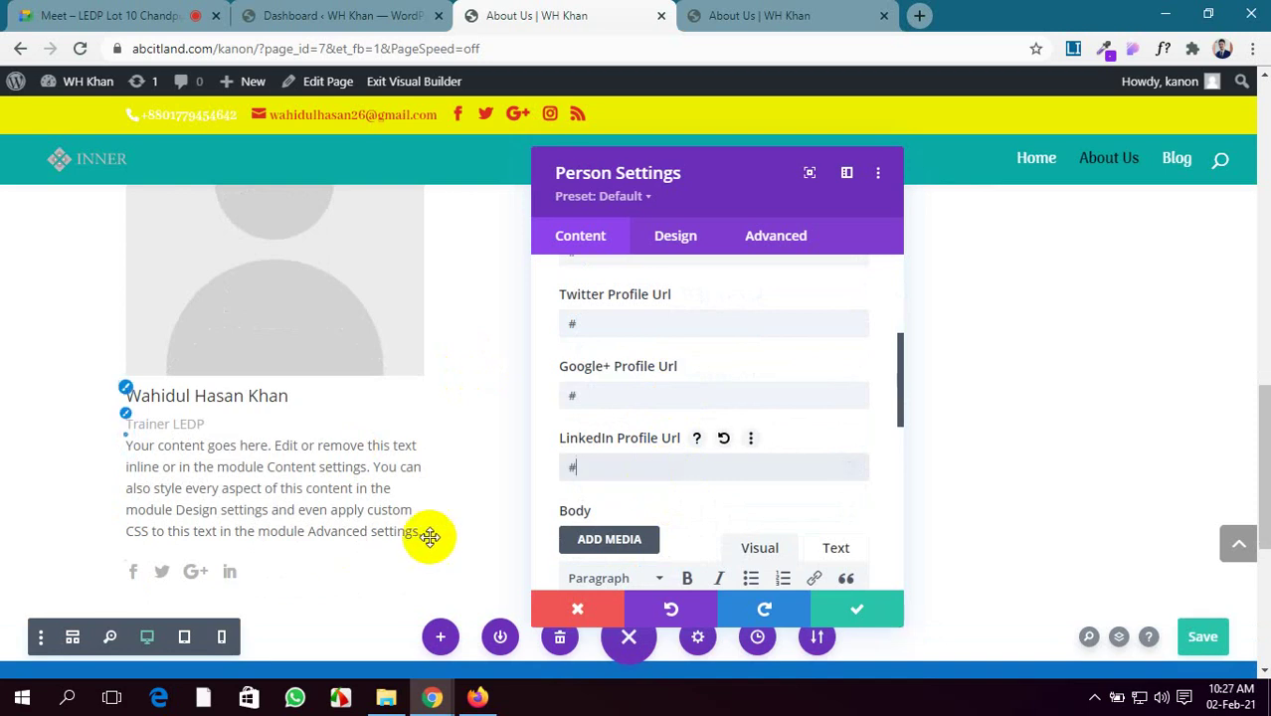
scroll(710, 469, down, 2)
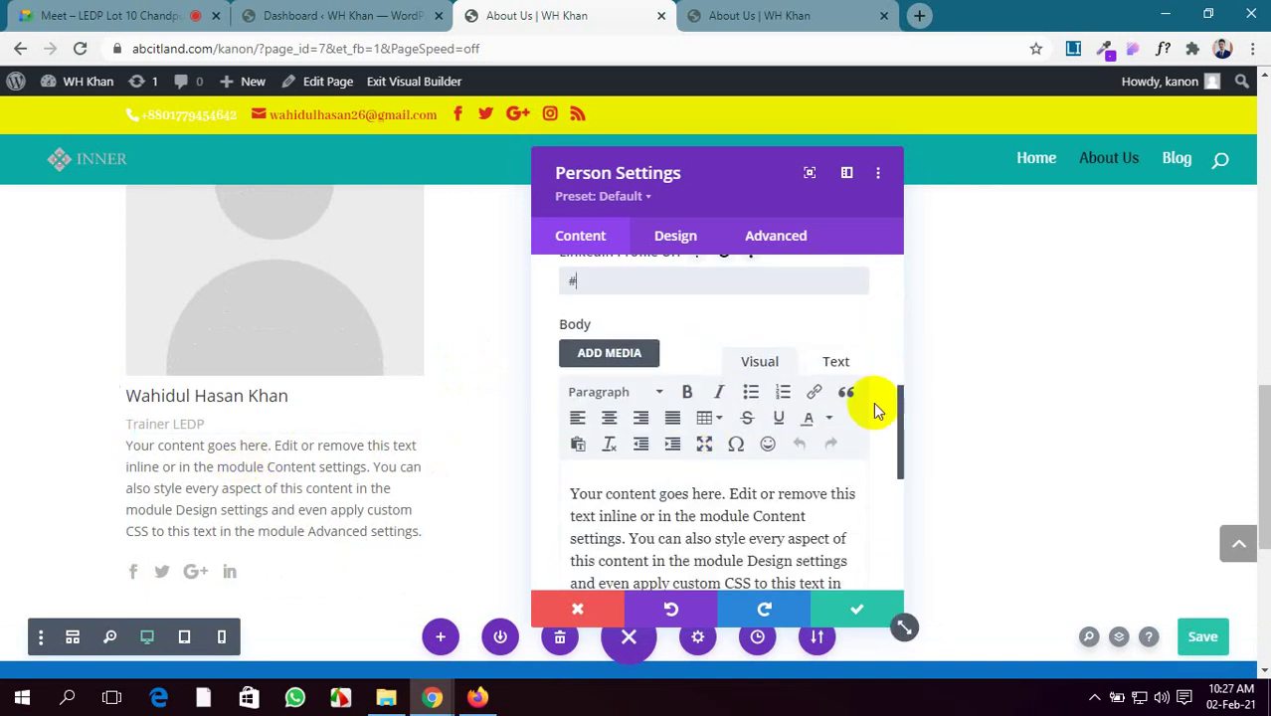
scroll(874, 401, down, 4)
Set the Person card's image to the podium photo from the Media Library
click(829, 351)
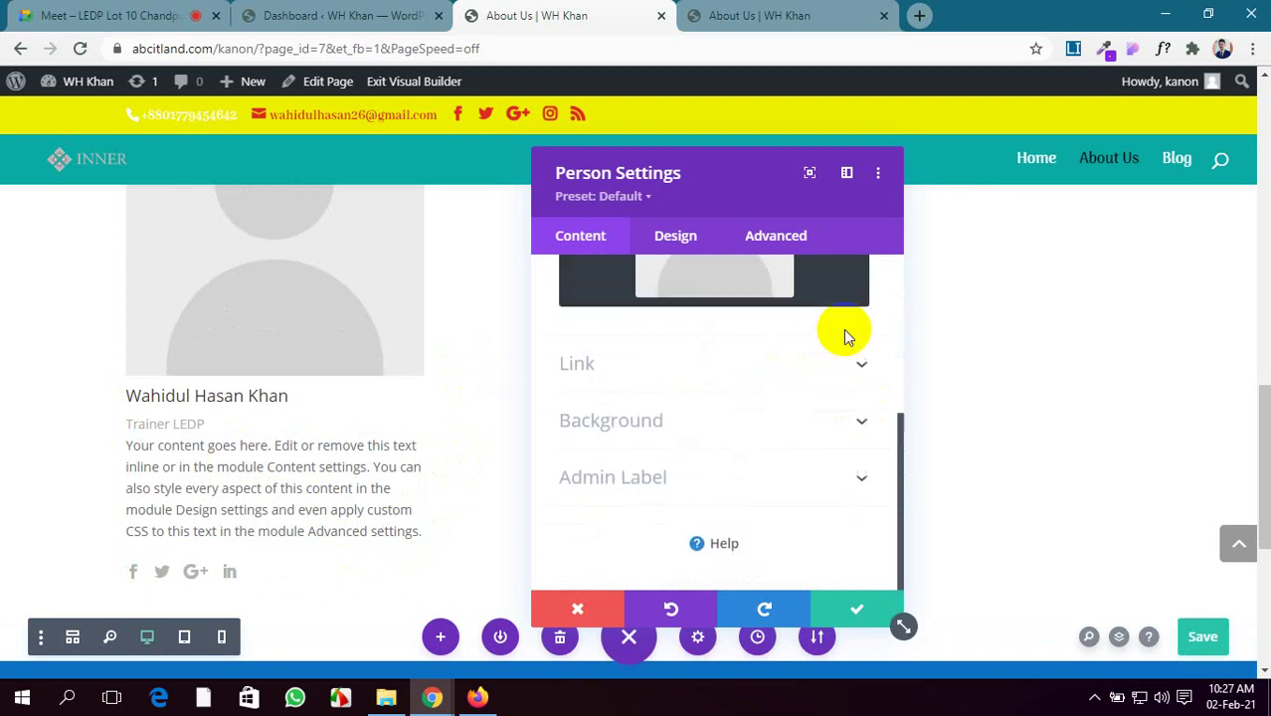
click(691, 406)
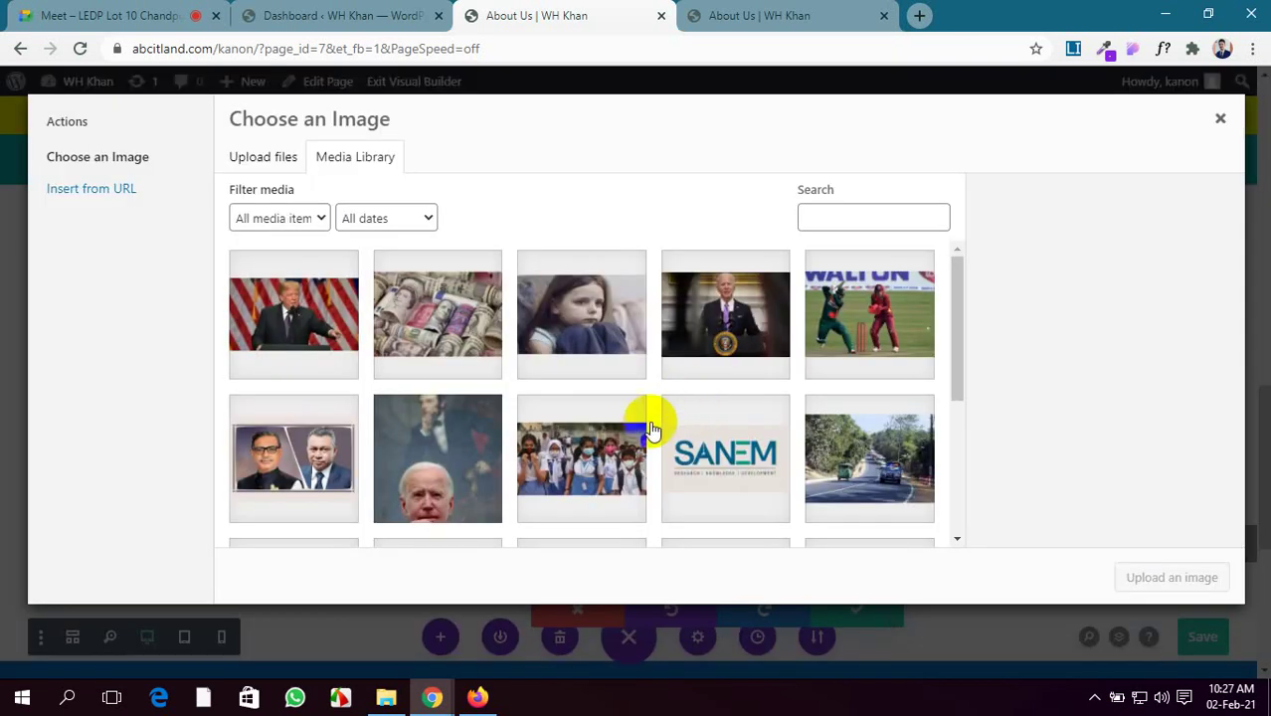
scroll(399, 442, down, 2)
scroll(400, 442, down, 1)
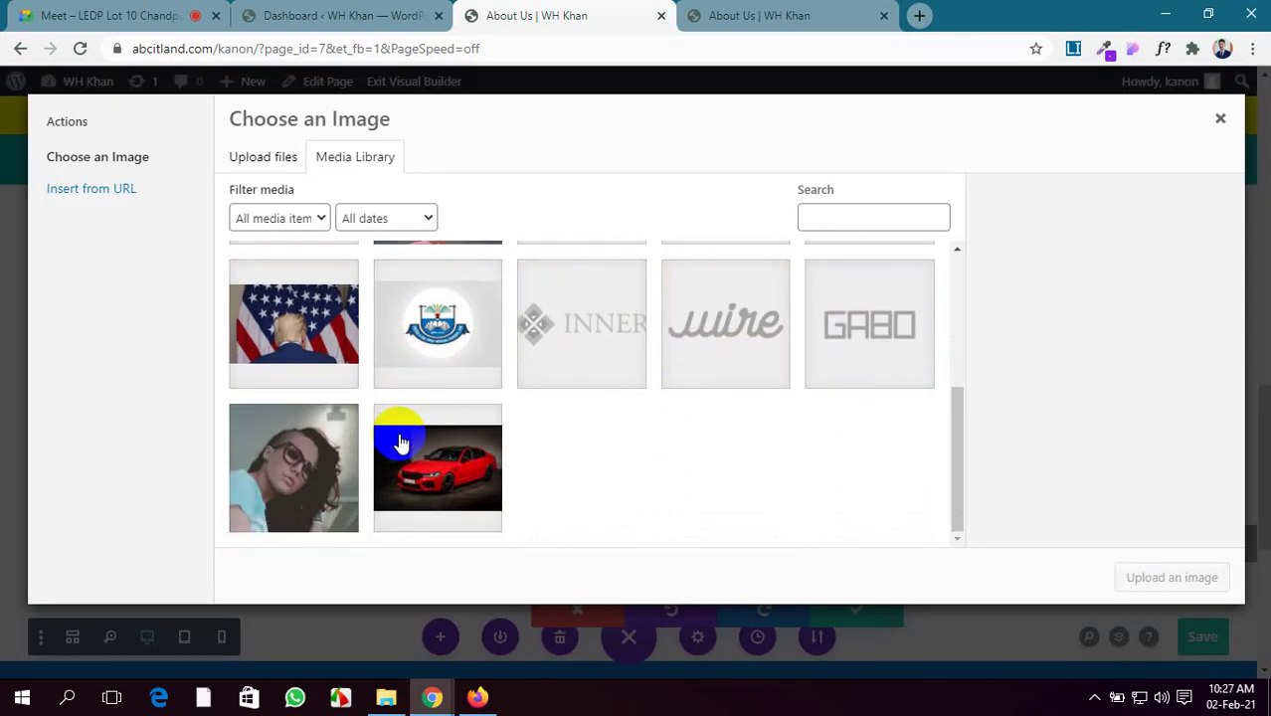
scroll(418, 443, up, 3)
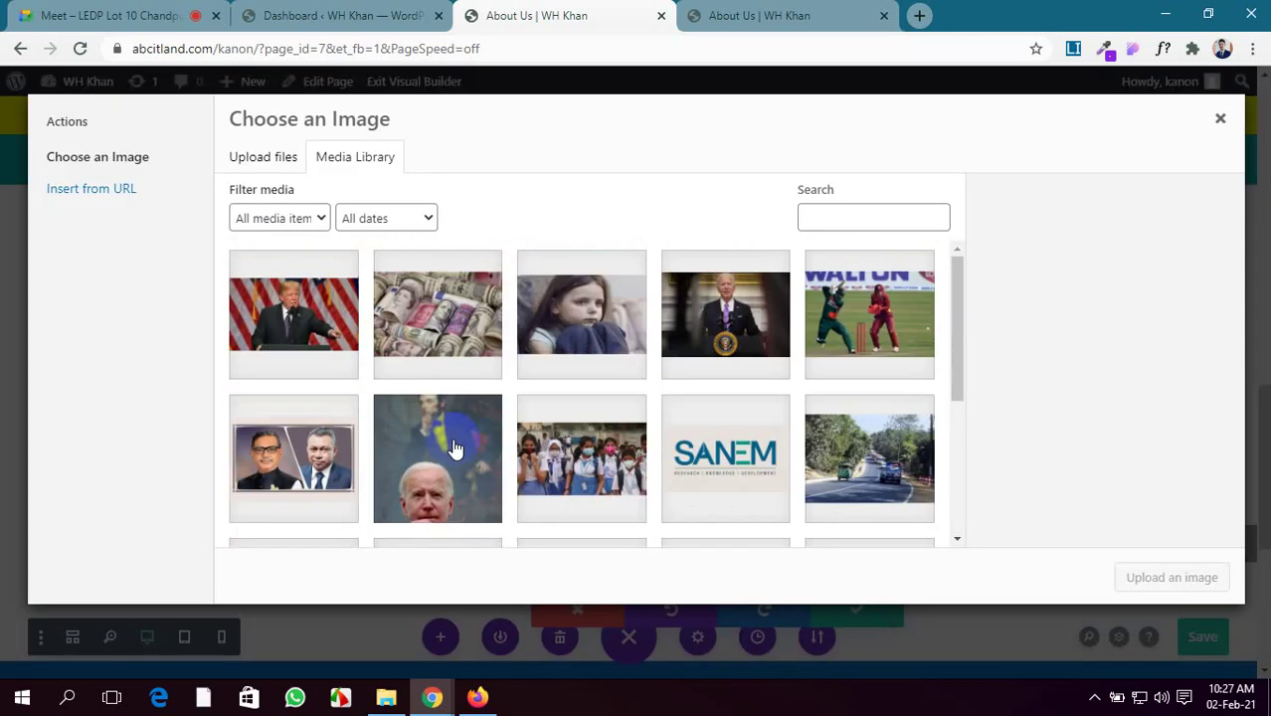
click(725, 314)
click(1156, 575)
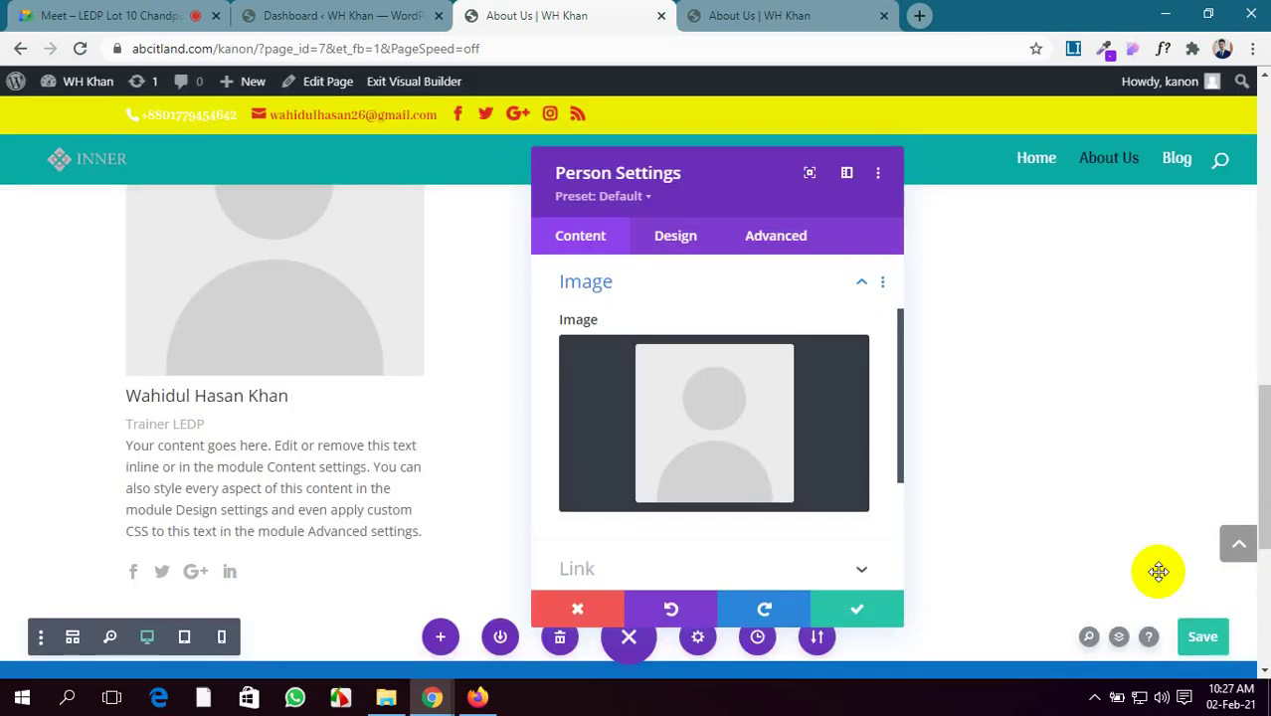
Give the card a purple background colour from the palette, after trying red first
scroll(843, 525, up, 1)
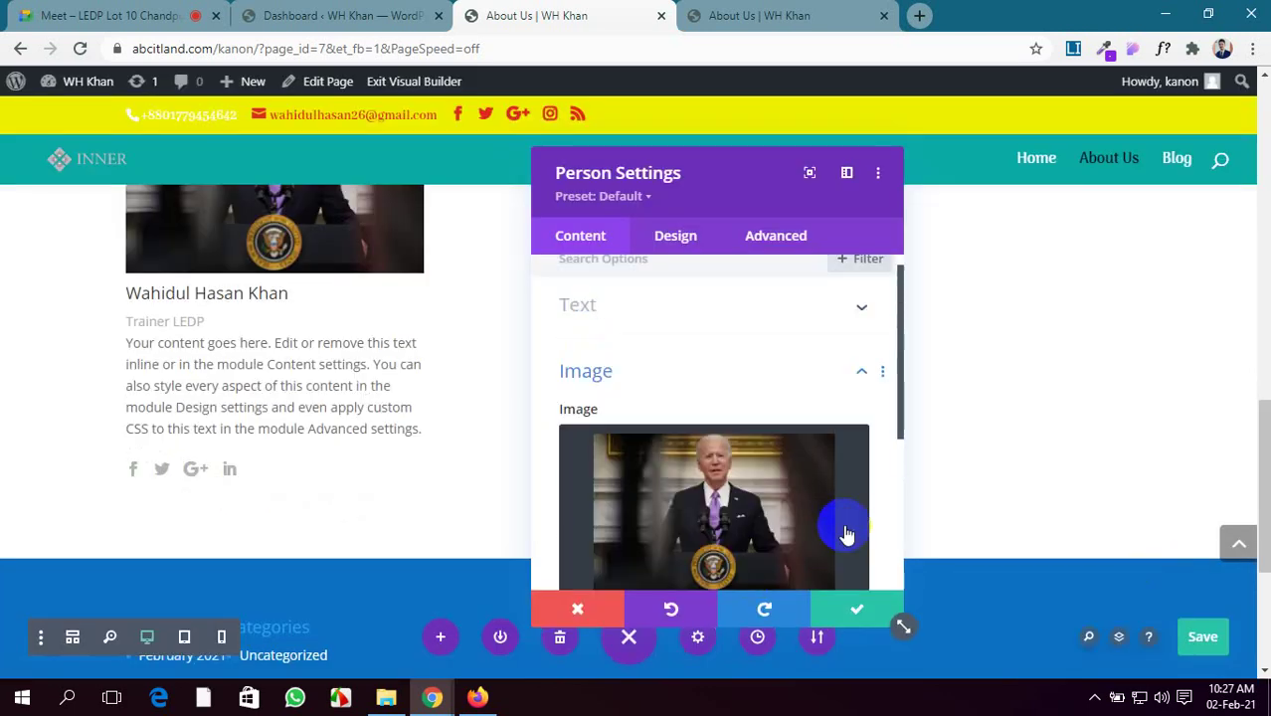
scroll(329, 437, up, 2)
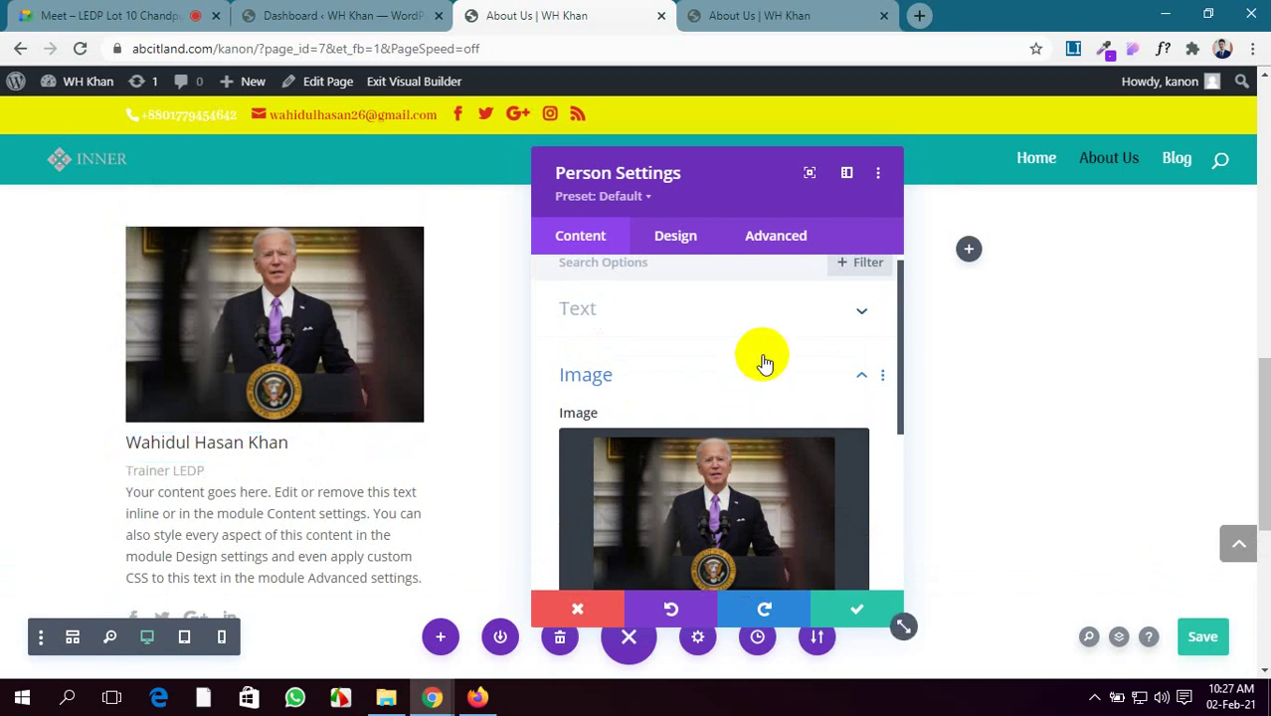
scroll(764, 362, down, 3)
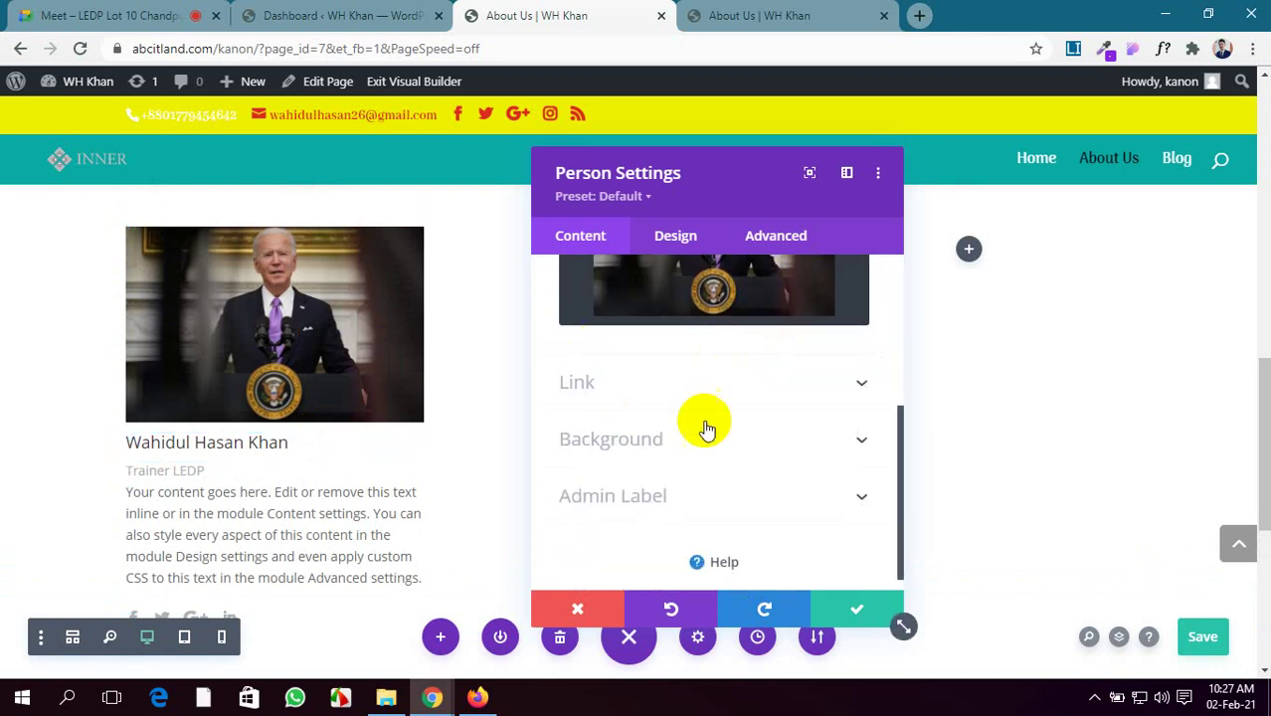
scroll(724, 431, up, 4)
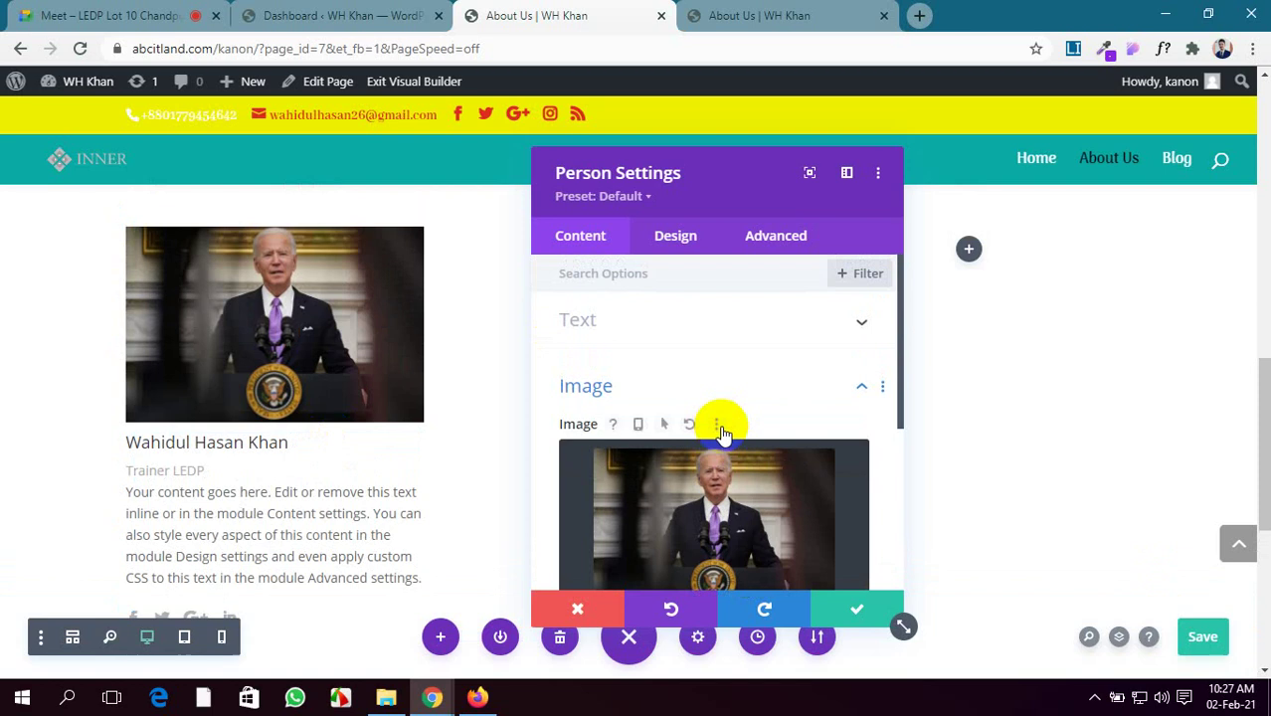
scroll(723, 432, down, 4)
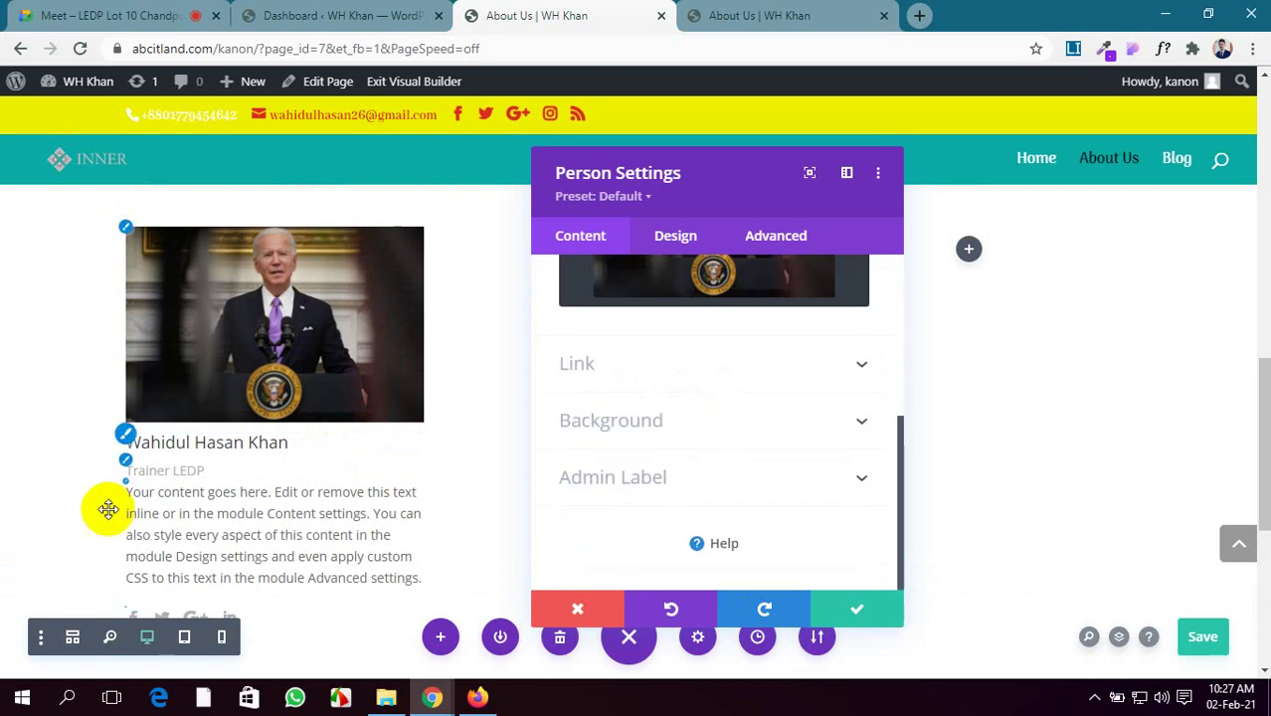
scroll(227, 539, down, 2)
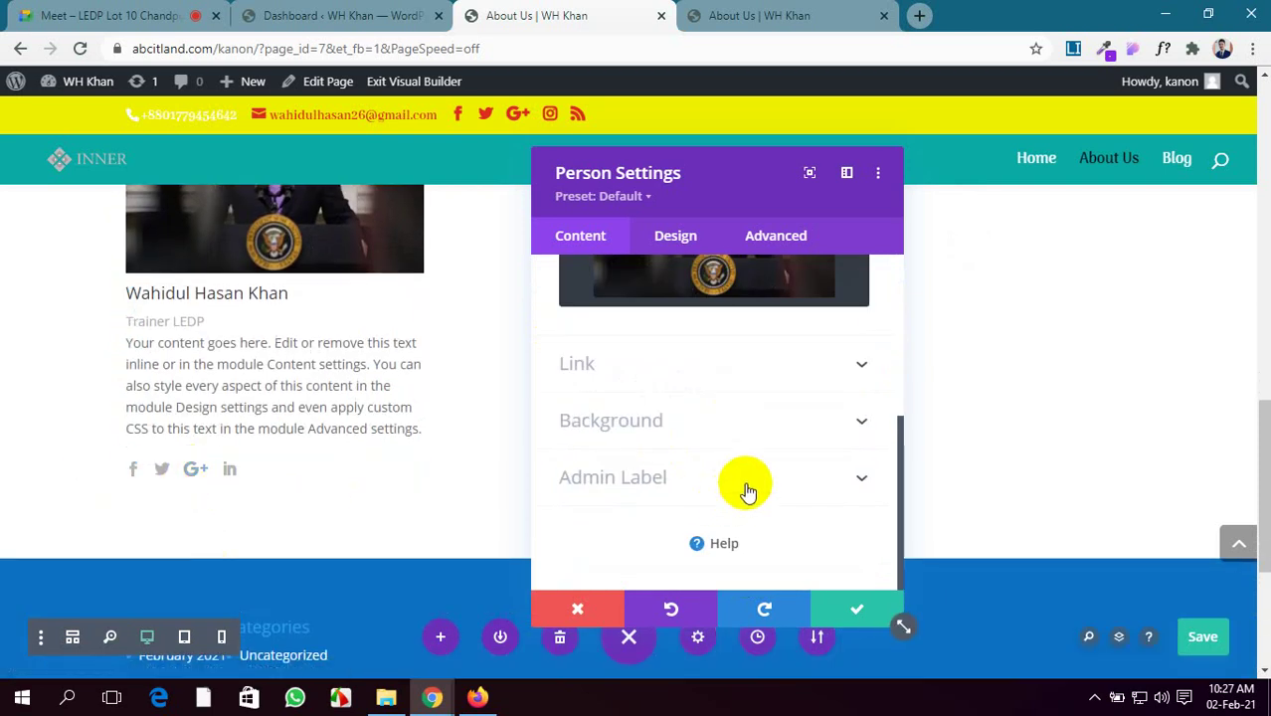
scroll(795, 406, up, 2)
scroll(794, 410, down, 1)
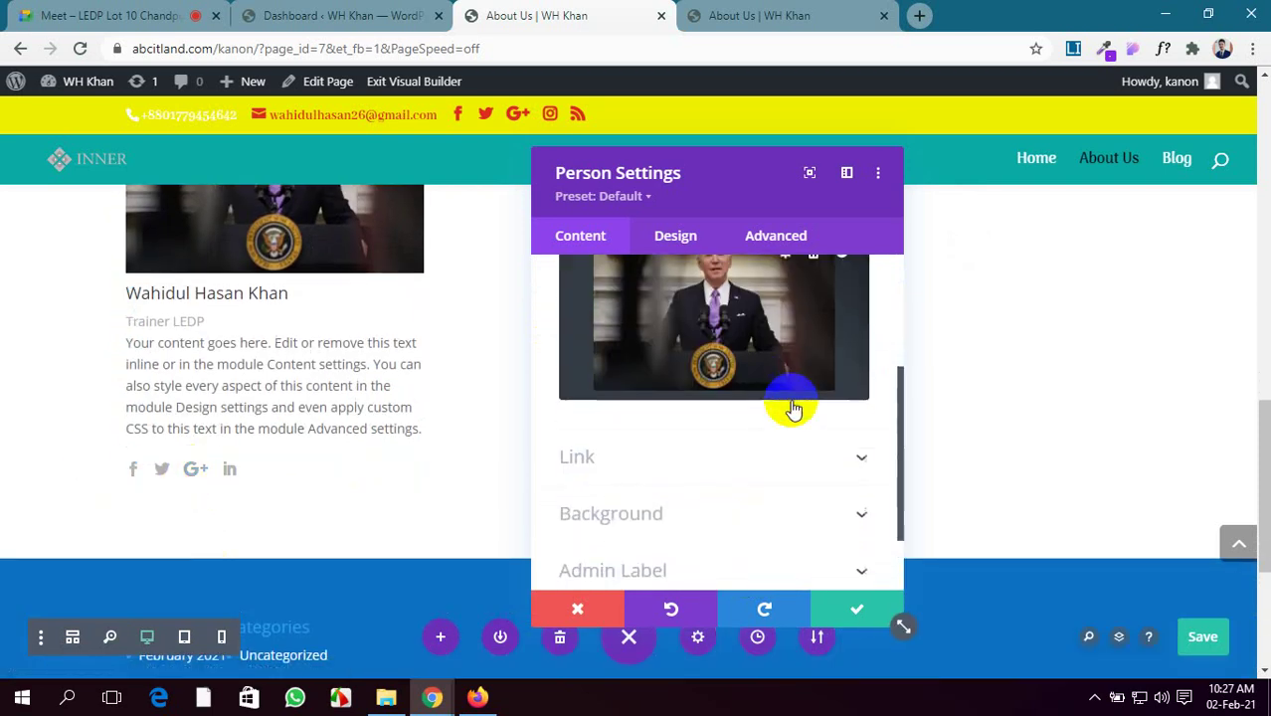
click(729, 514)
scroll(706, 483, down, 3)
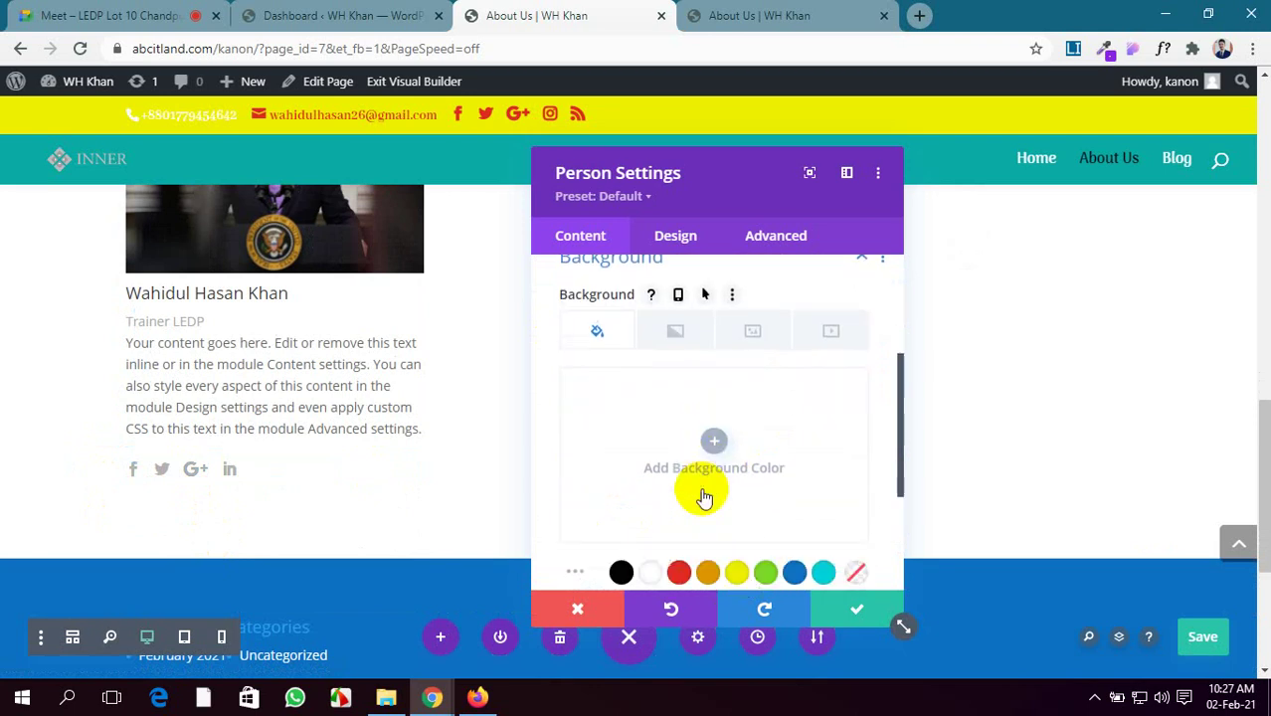
click(678, 412)
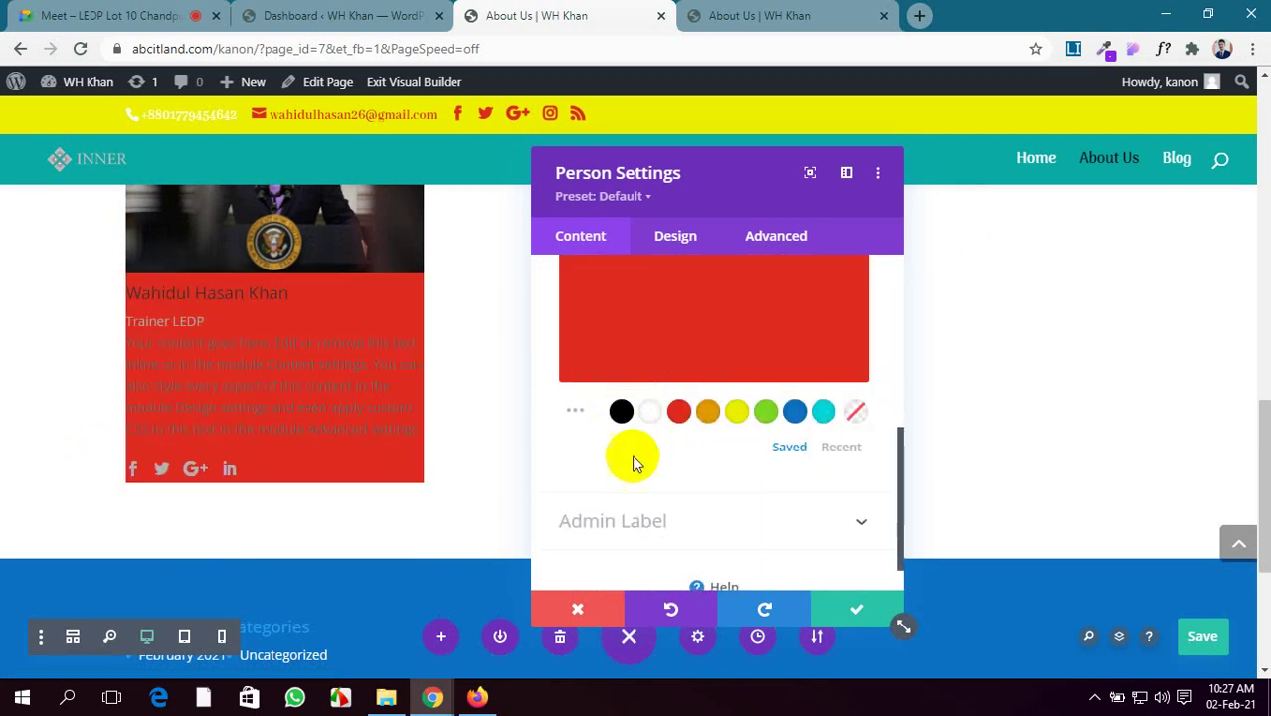
click(574, 412)
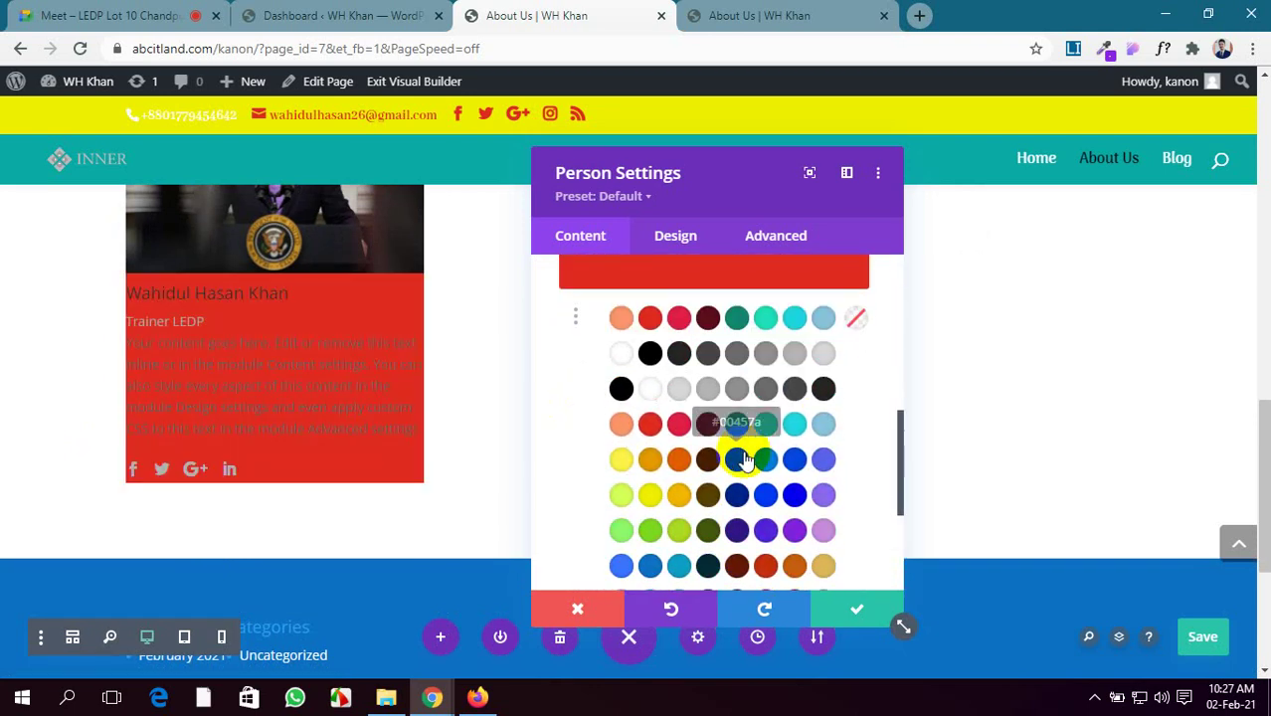
click(789, 527)
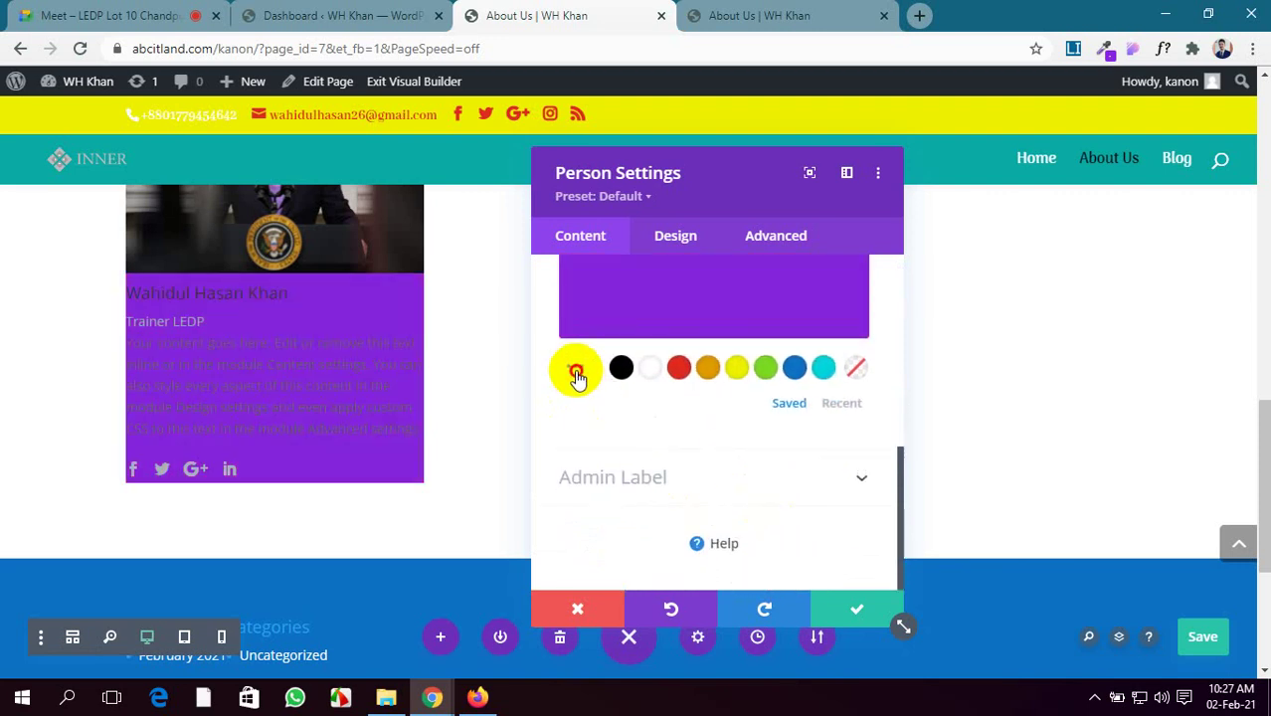
click(576, 373)
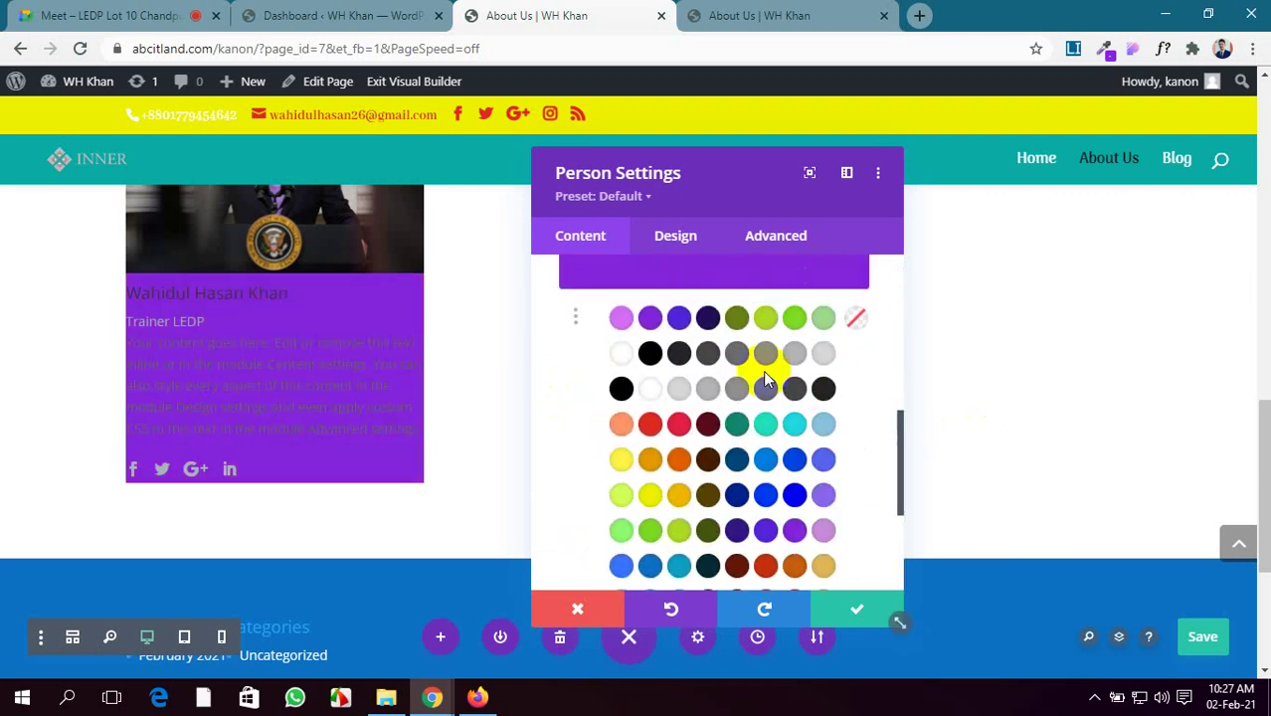
click(673, 236)
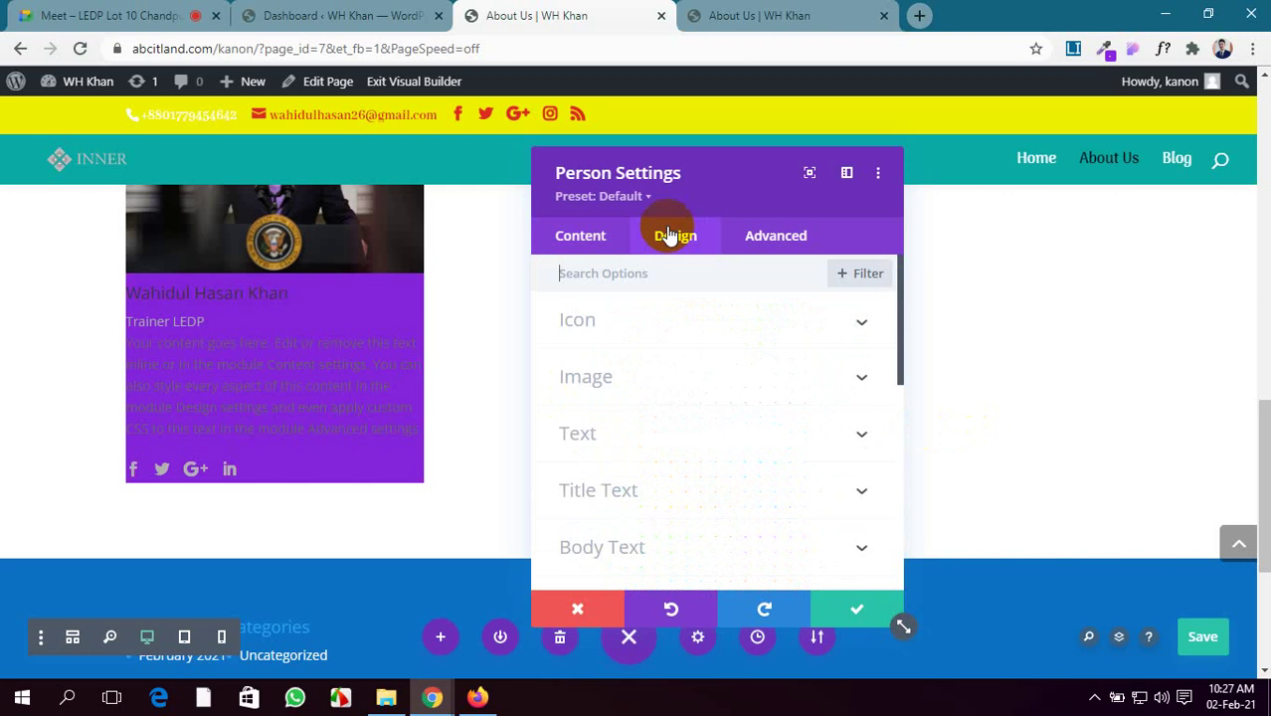
Colour the social icons #0c71c3 and give them a custom 19px icon font size
click(721, 323)
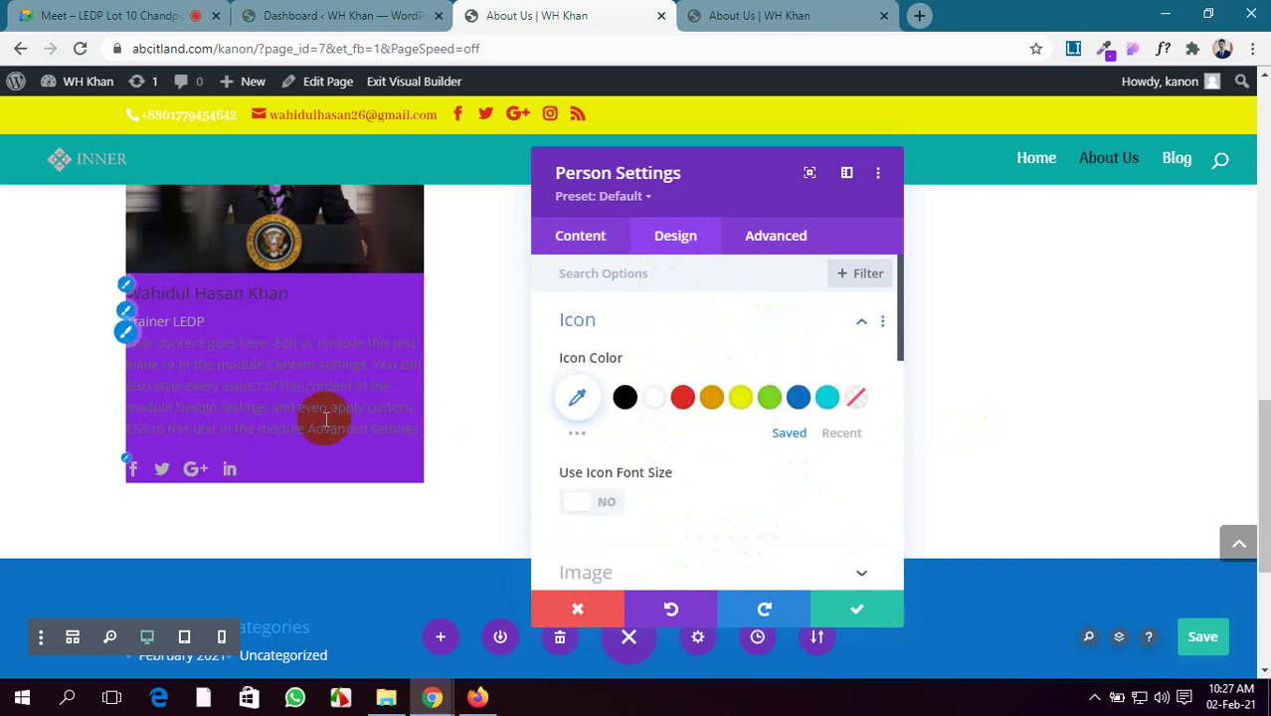
scroll(418, 408, down, 1)
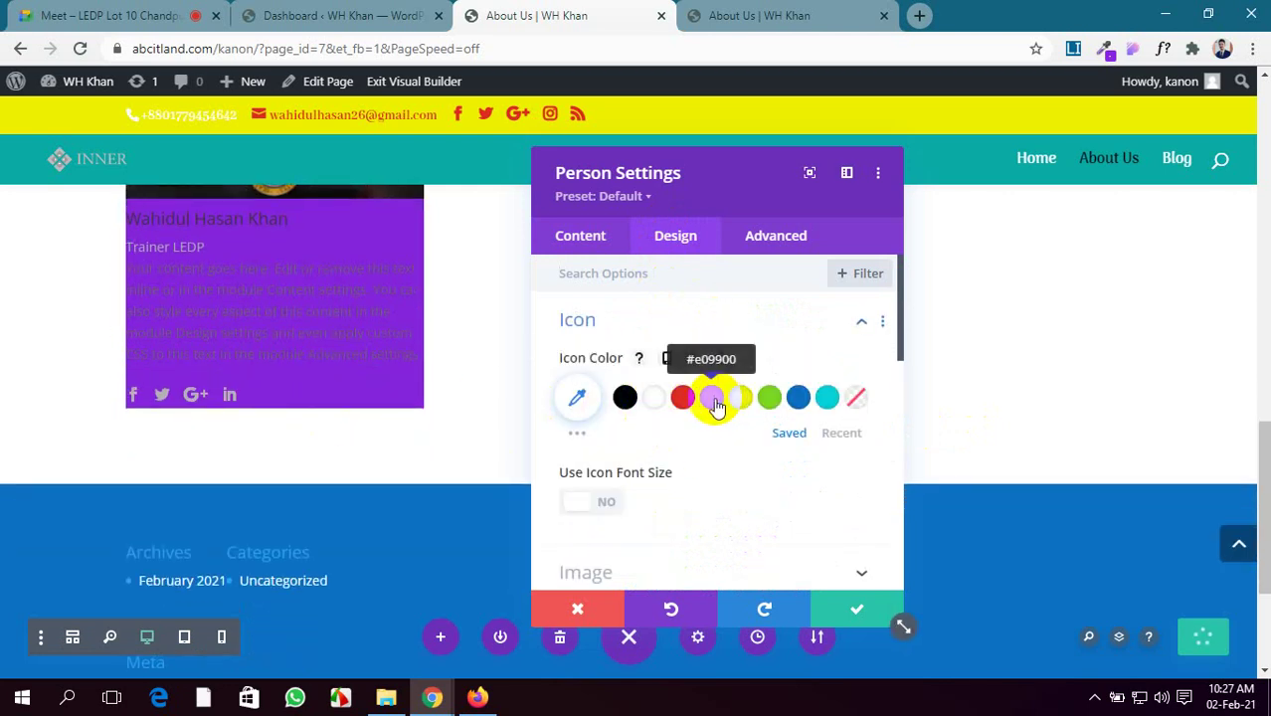
click(683, 399)
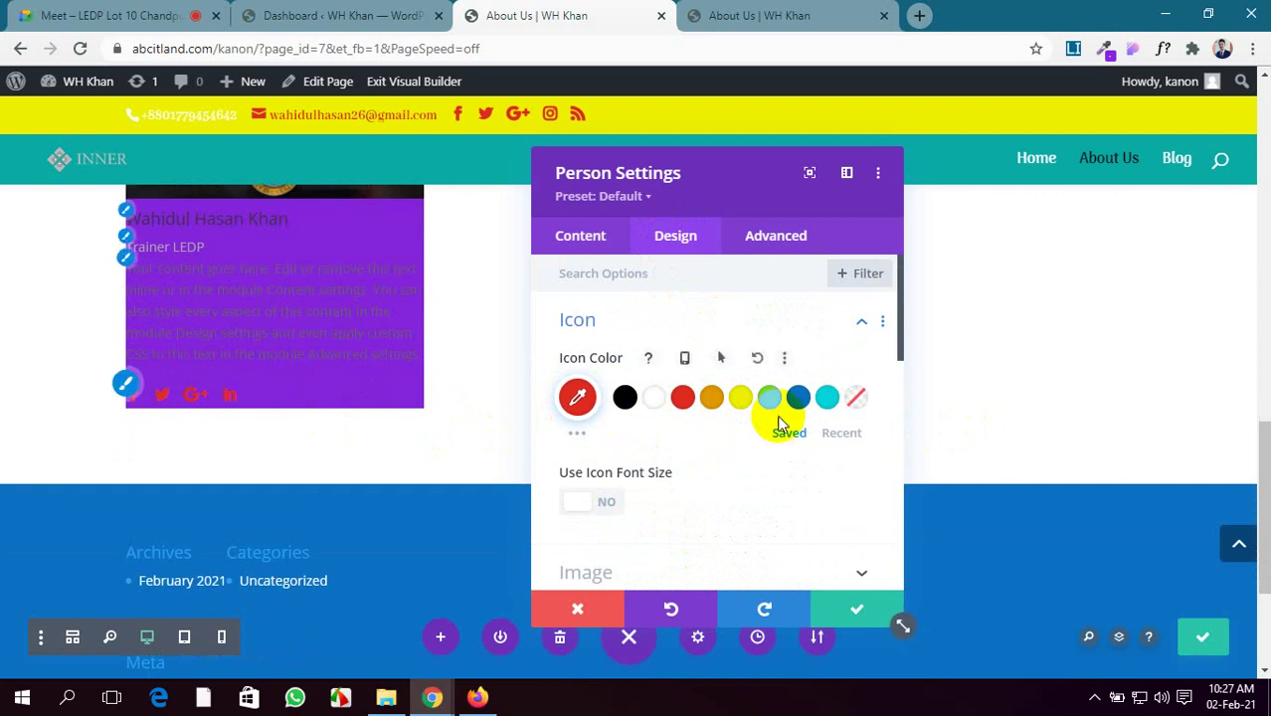
click(798, 399)
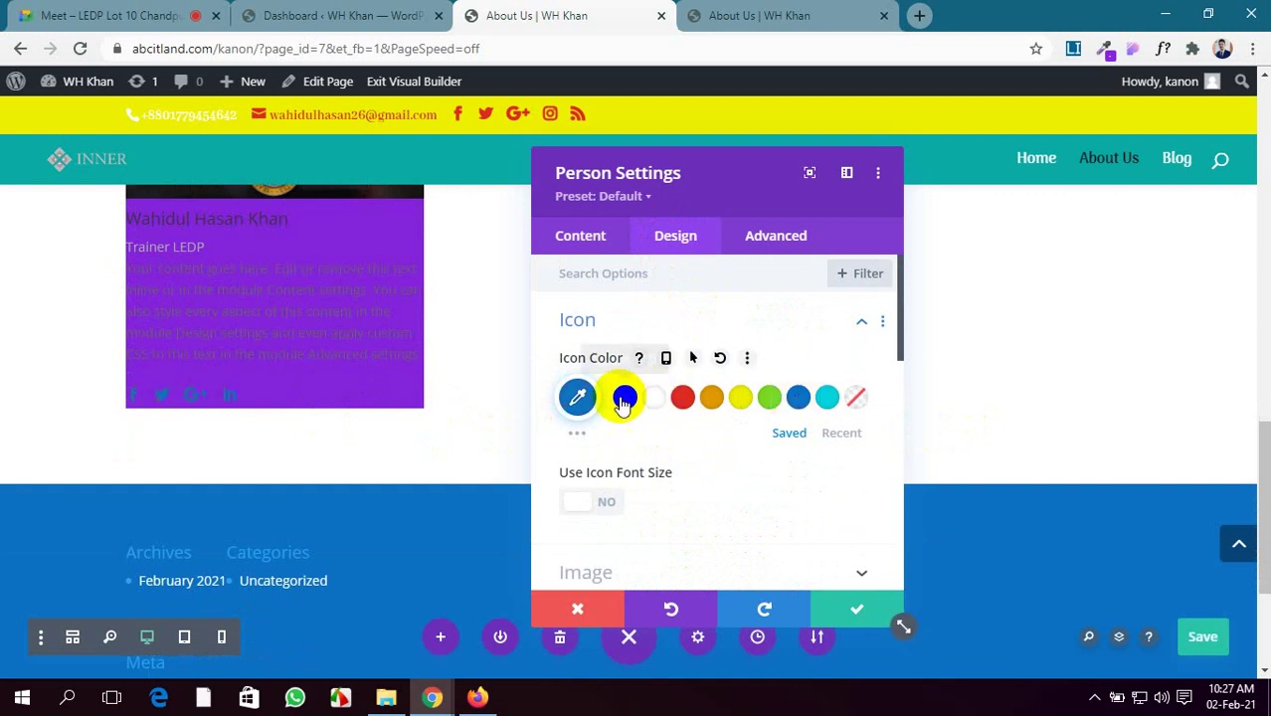
scroll(704, 491, down, 5)
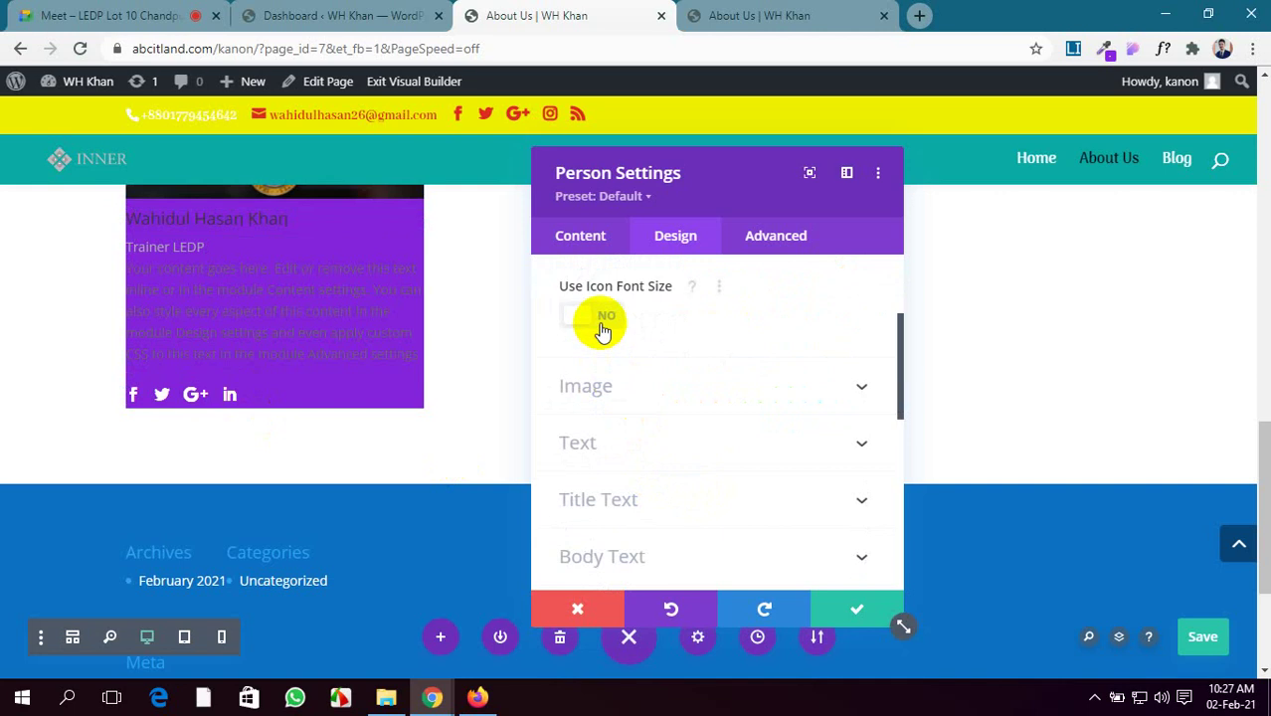
click(600, 320)
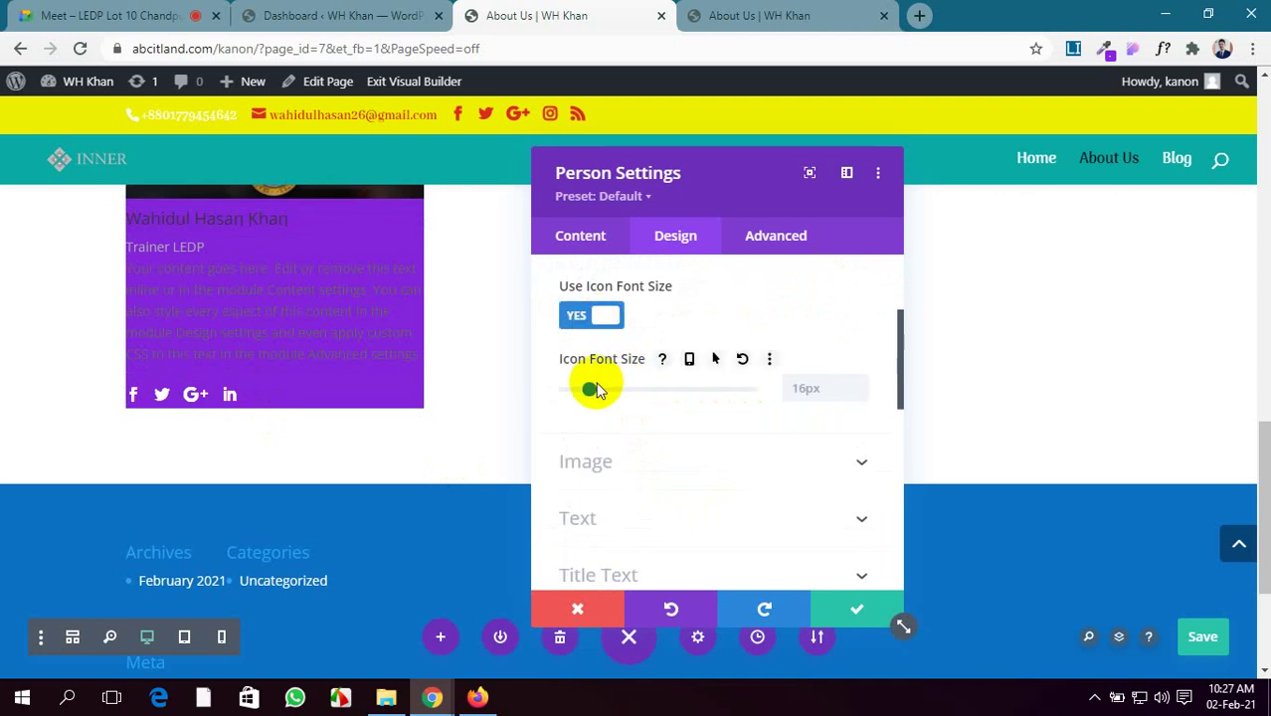
drag(590, 394, 593, 393)
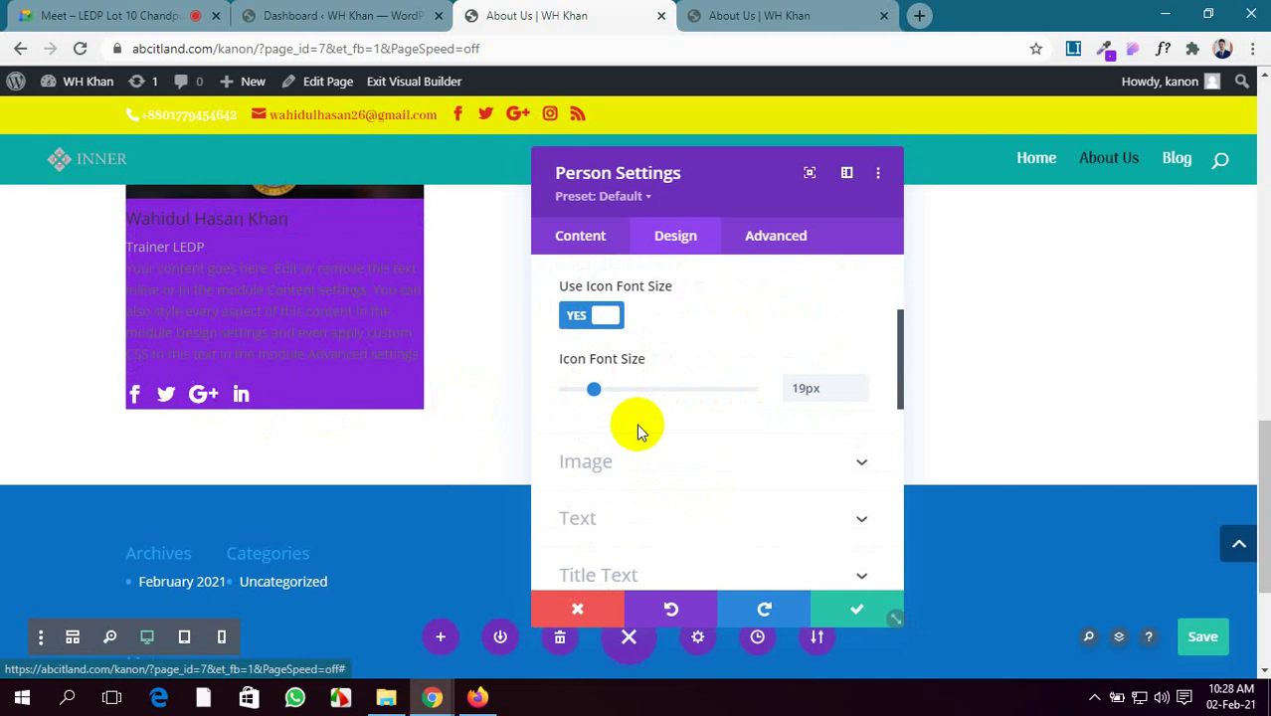
scroll(656, 428, down, 1)
scroll(668, 423, down, 2)
click(719, 379)
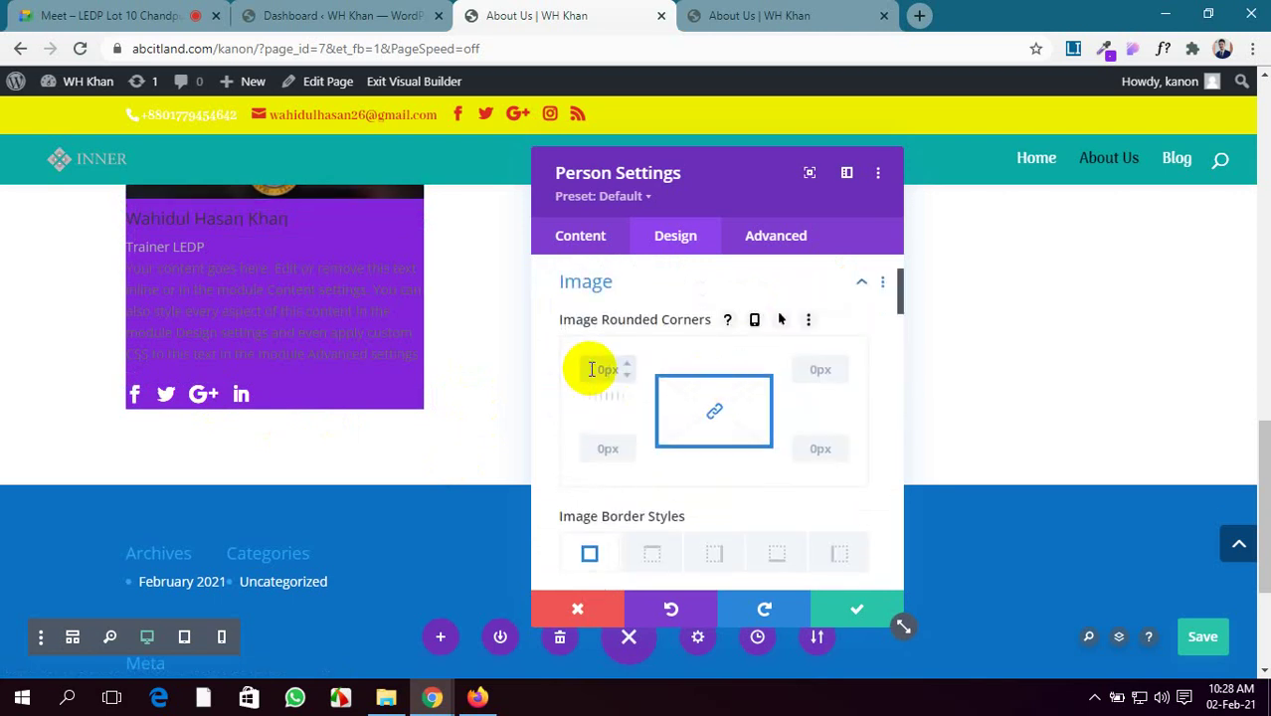
Unlink the photo's rounded corners: top corners 0px, bottom corners 50px
scroll(539, 369, up, 1)
scroll(403, 339, up, 1)
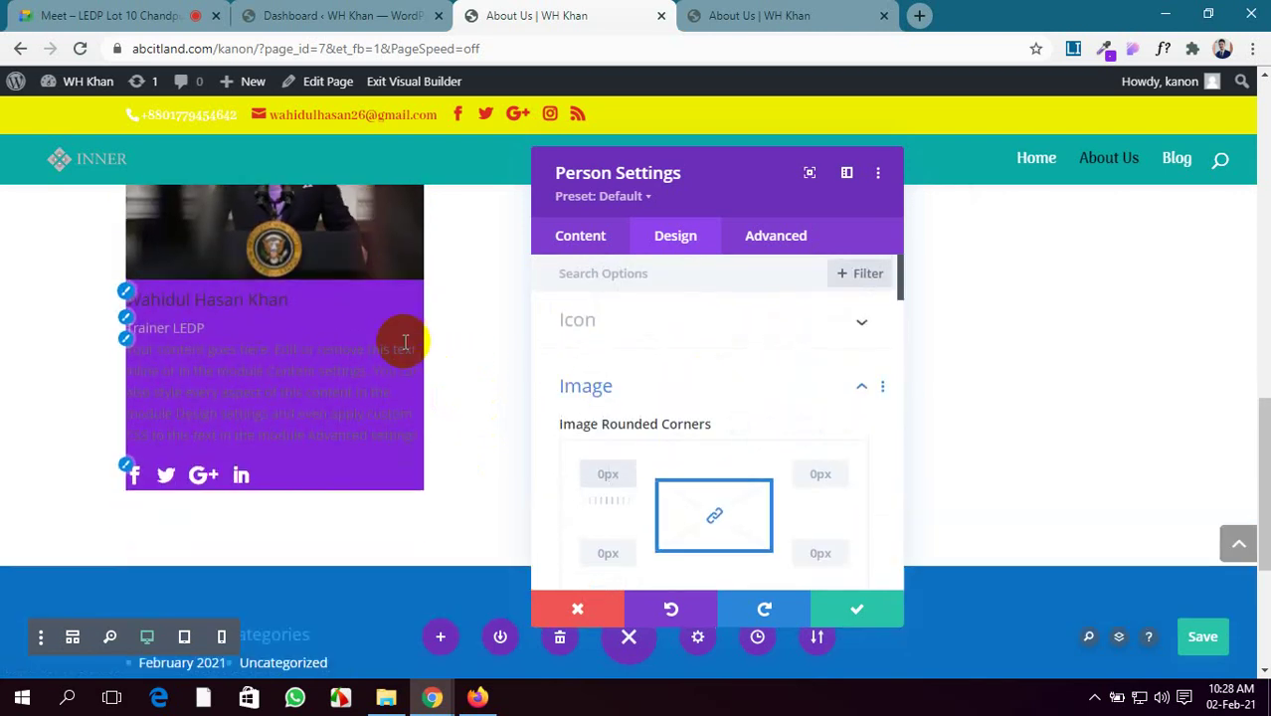
mouse_move(604, 442)
text(50)
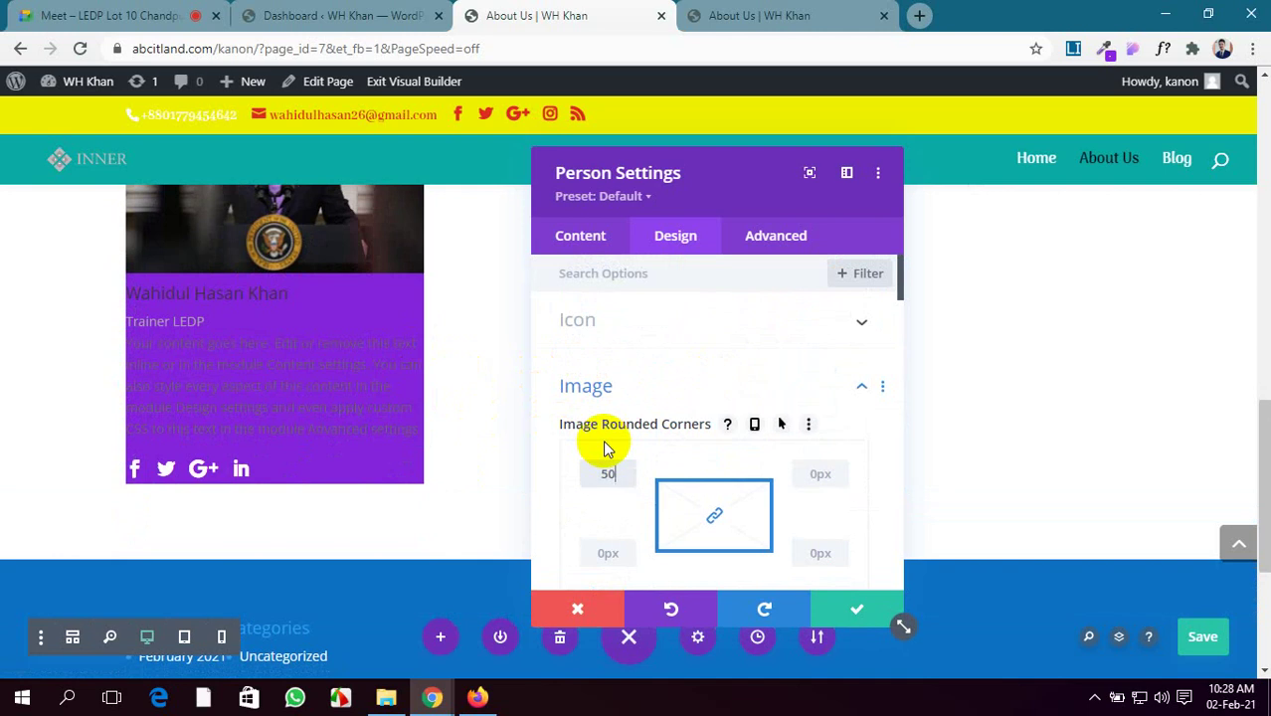
click(381, 432)
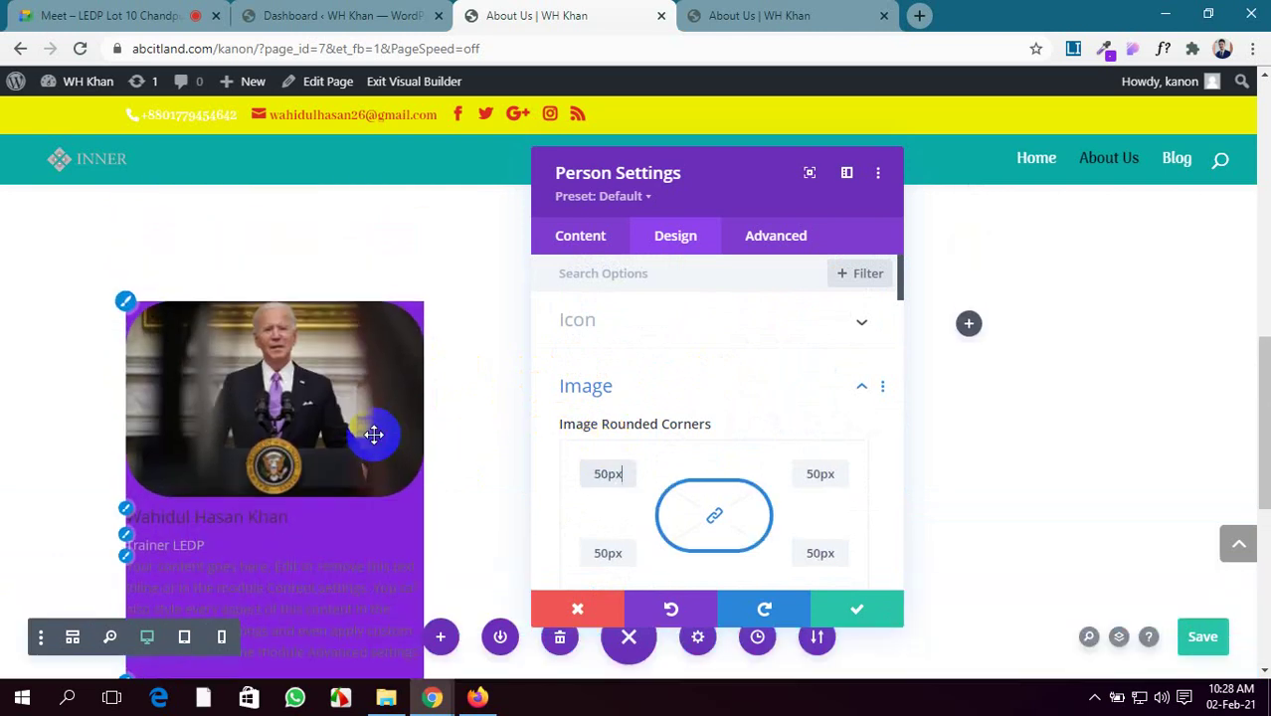
click(370, 432)
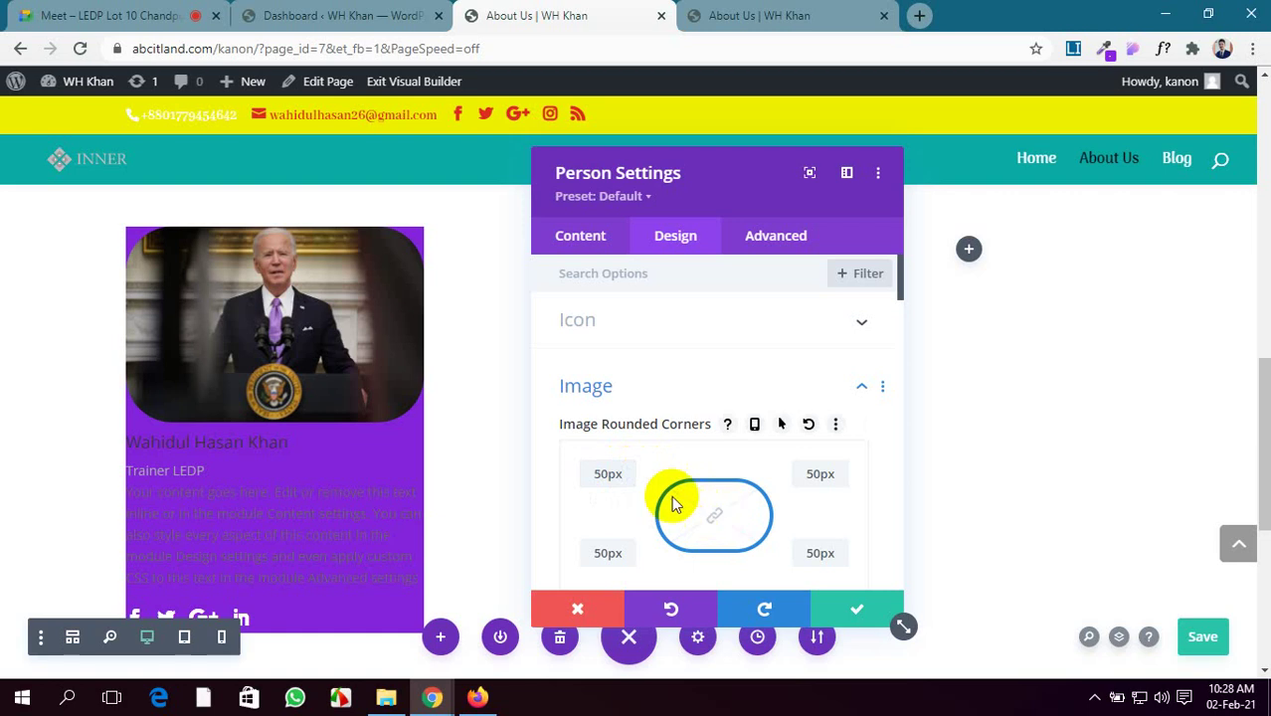
click(618, 475)
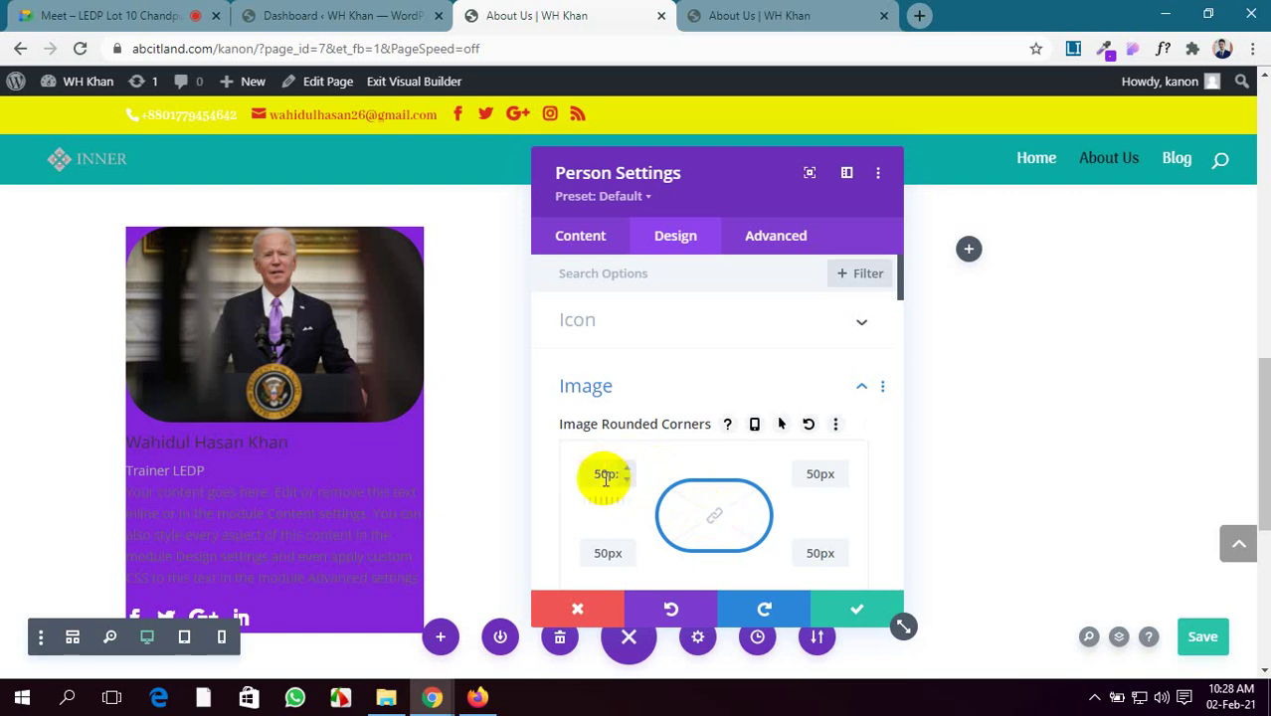
click(614, 473)
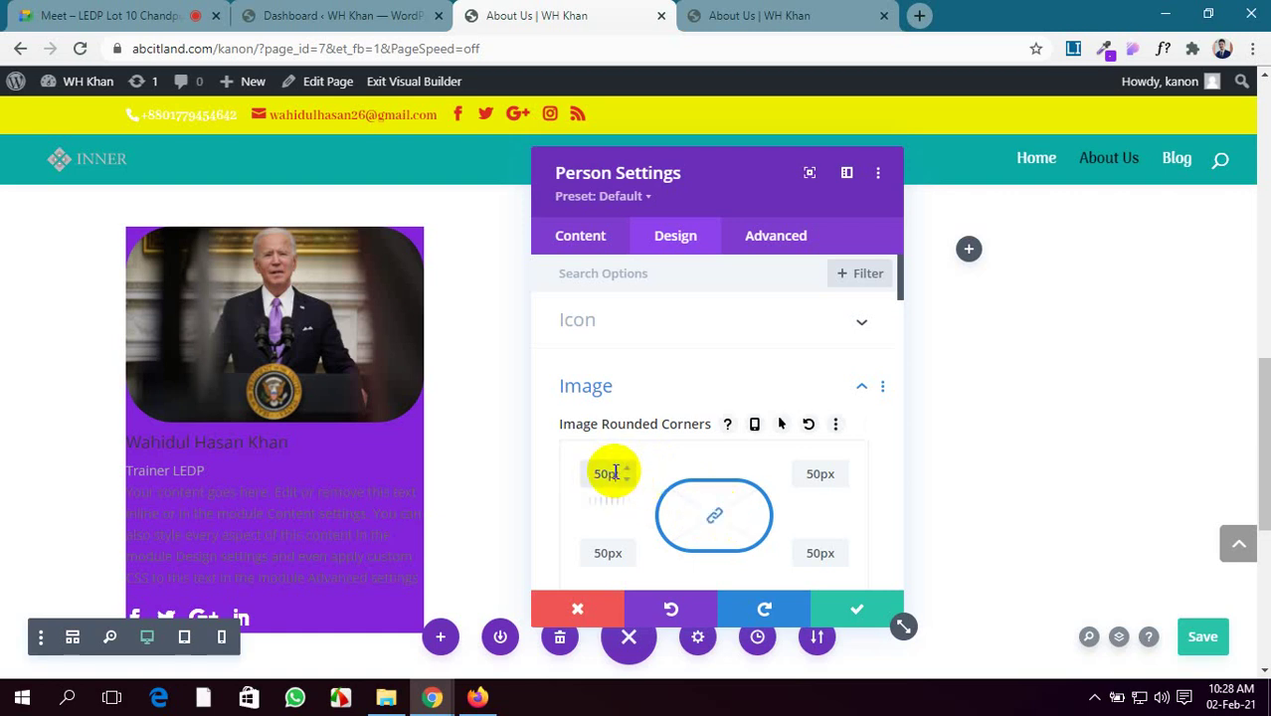
text(0)
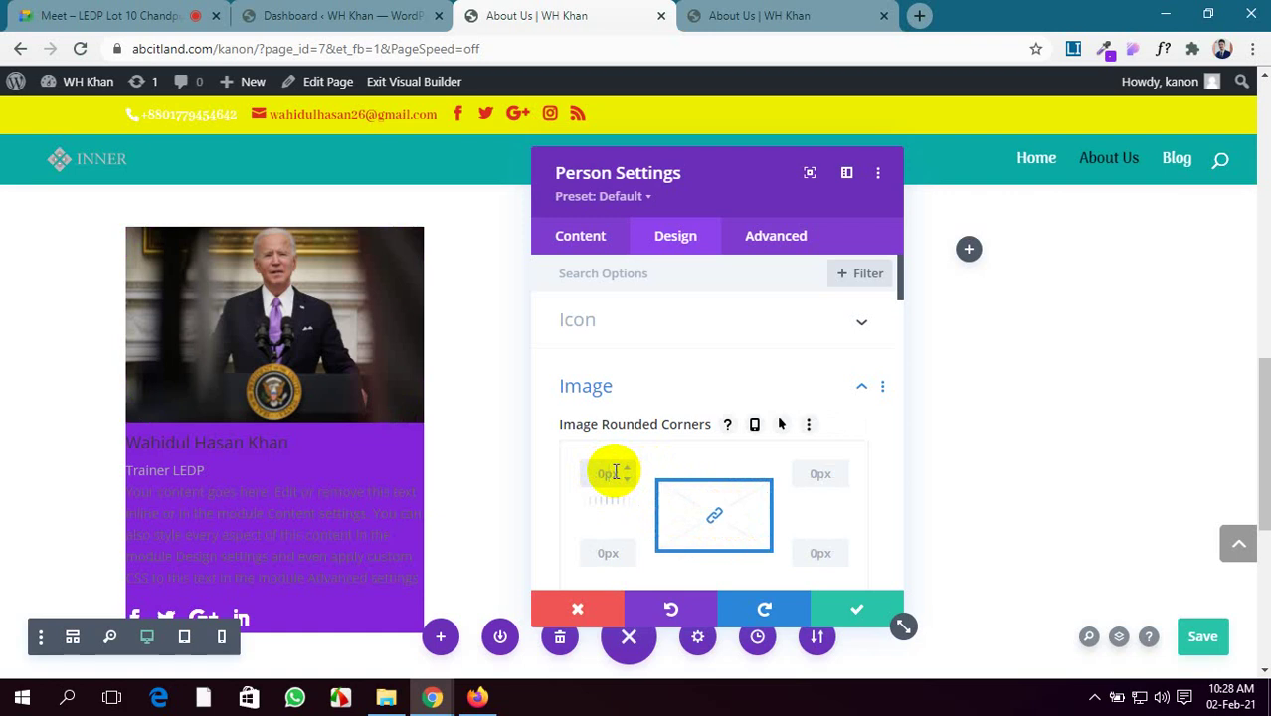
click(712, 512)
scroll(697, 502, down, 1)
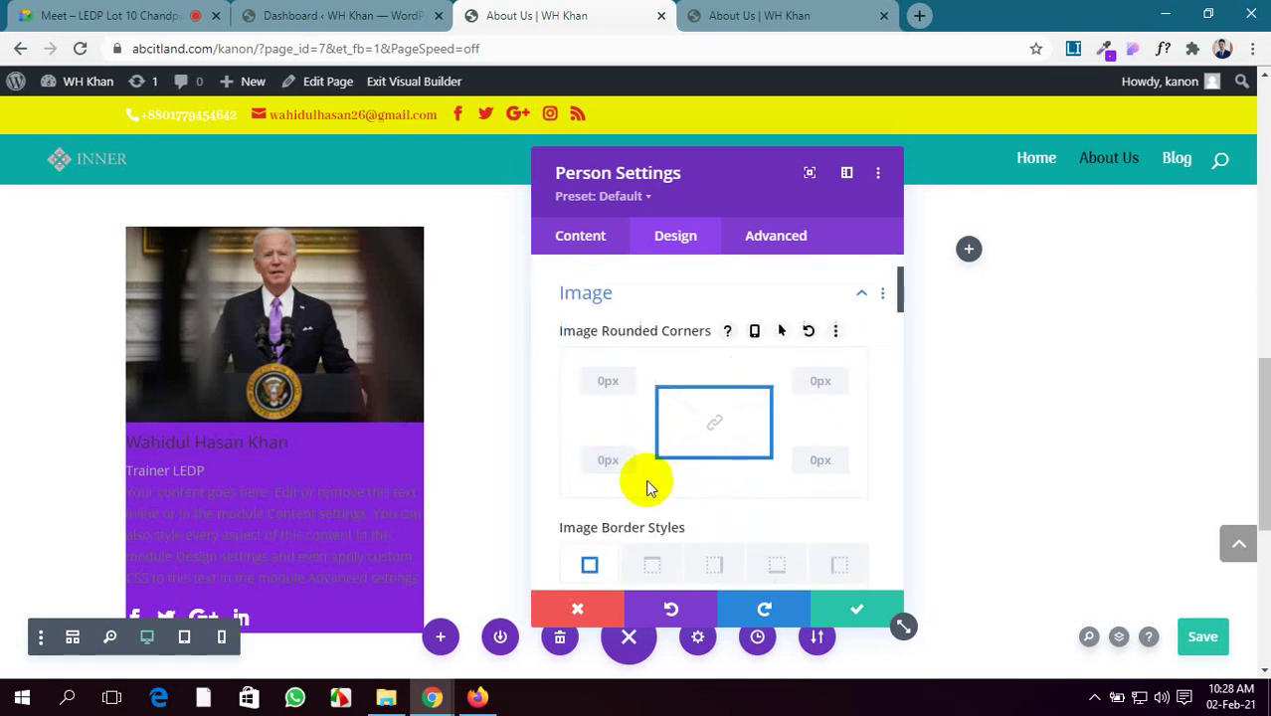
click(608, 459)
text(5)
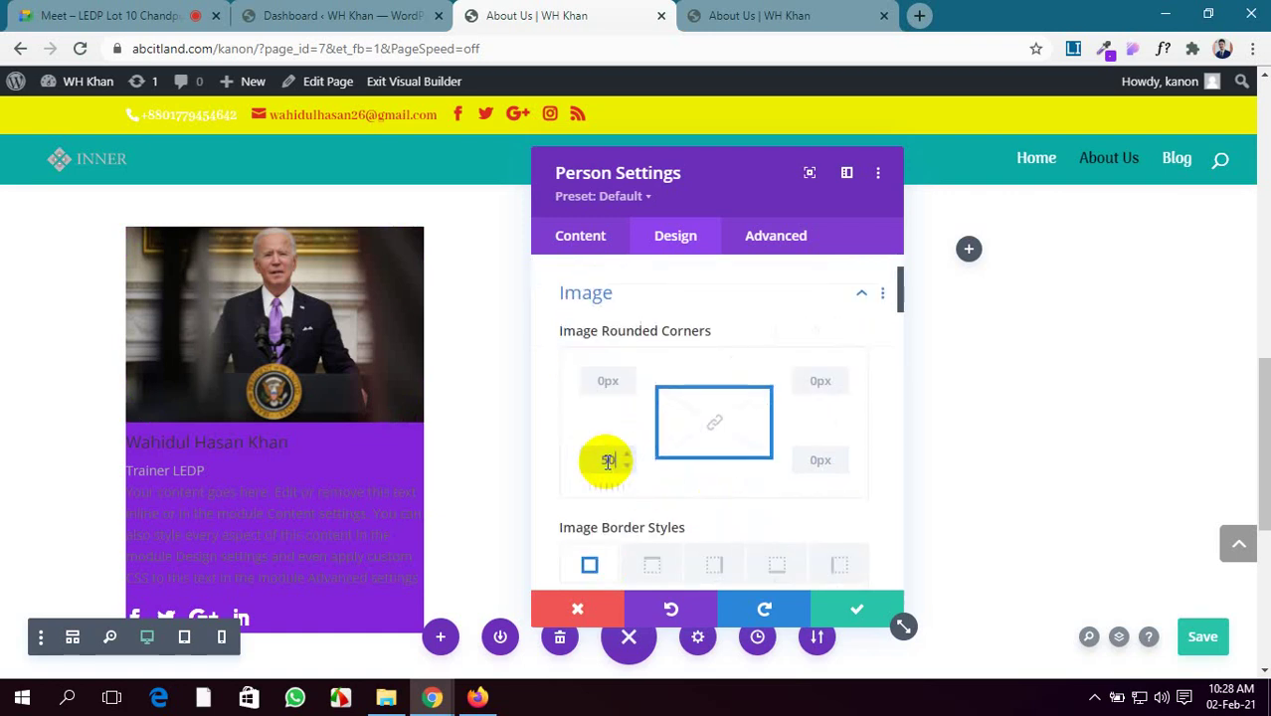
text(0)
click(816, 460)
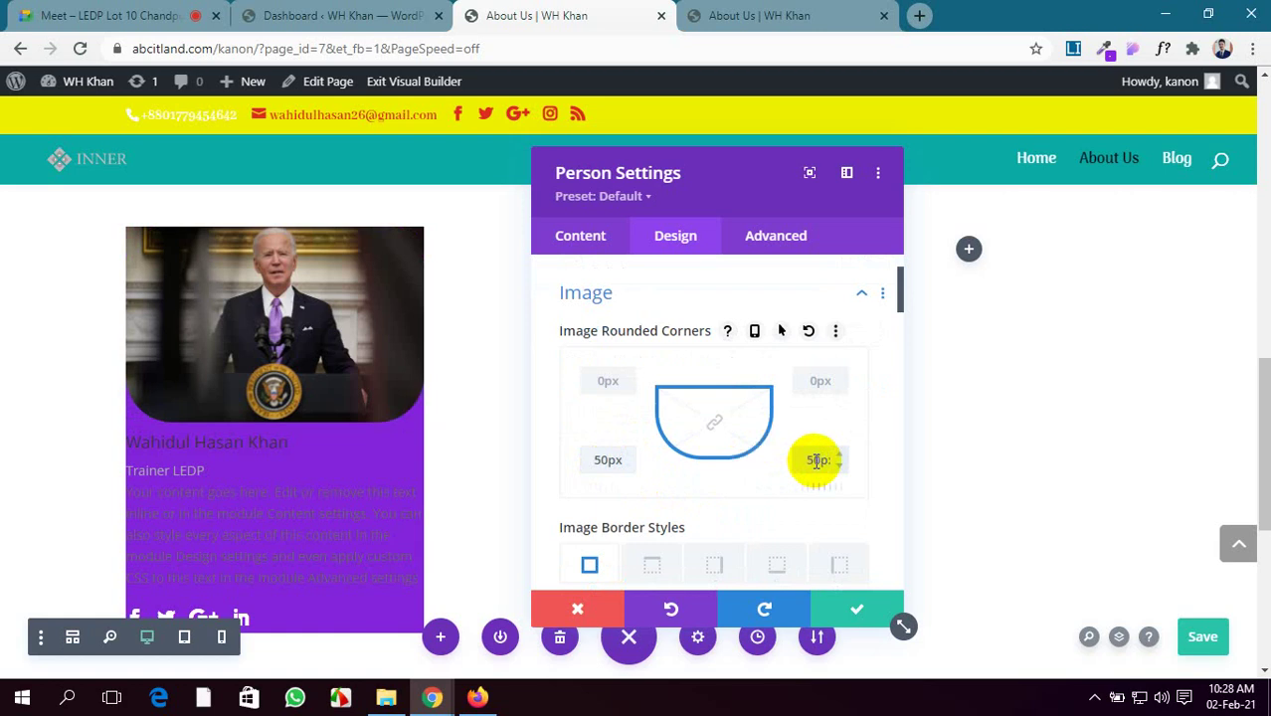
Centre-align all of the Person card's text
scroll(717, 443, down, 2)
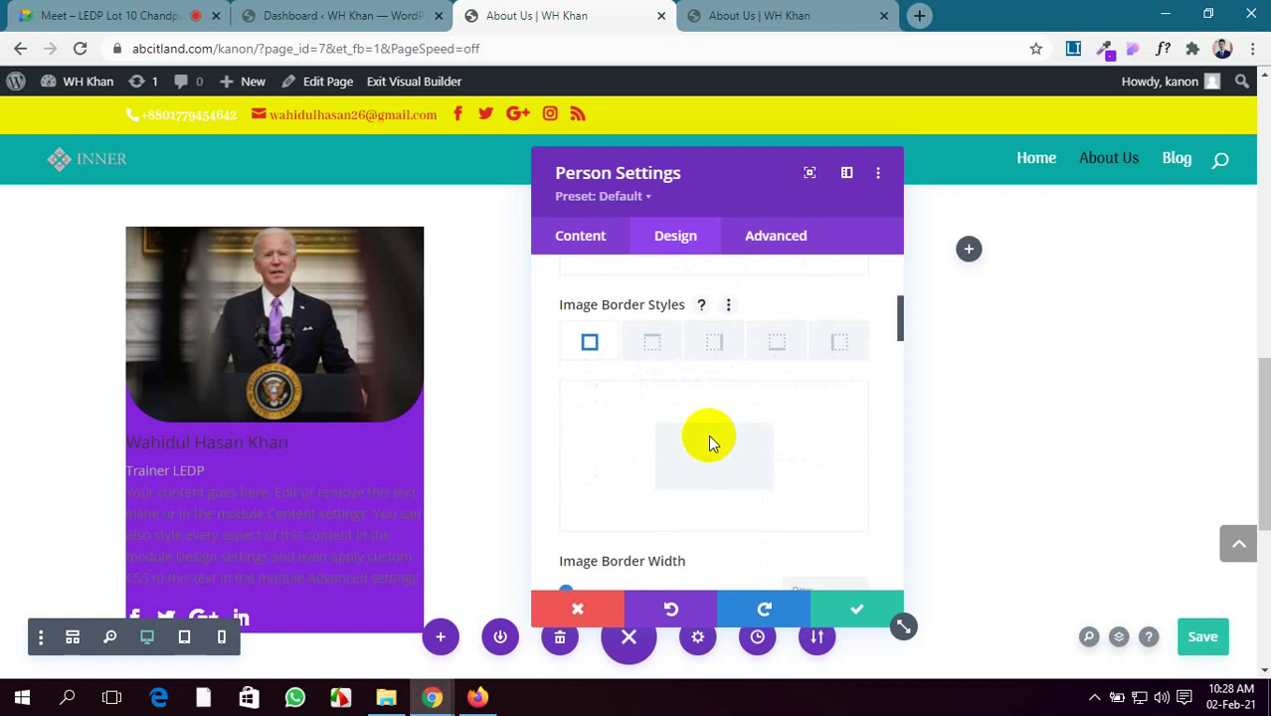
scroll(710, 443, down, 3)
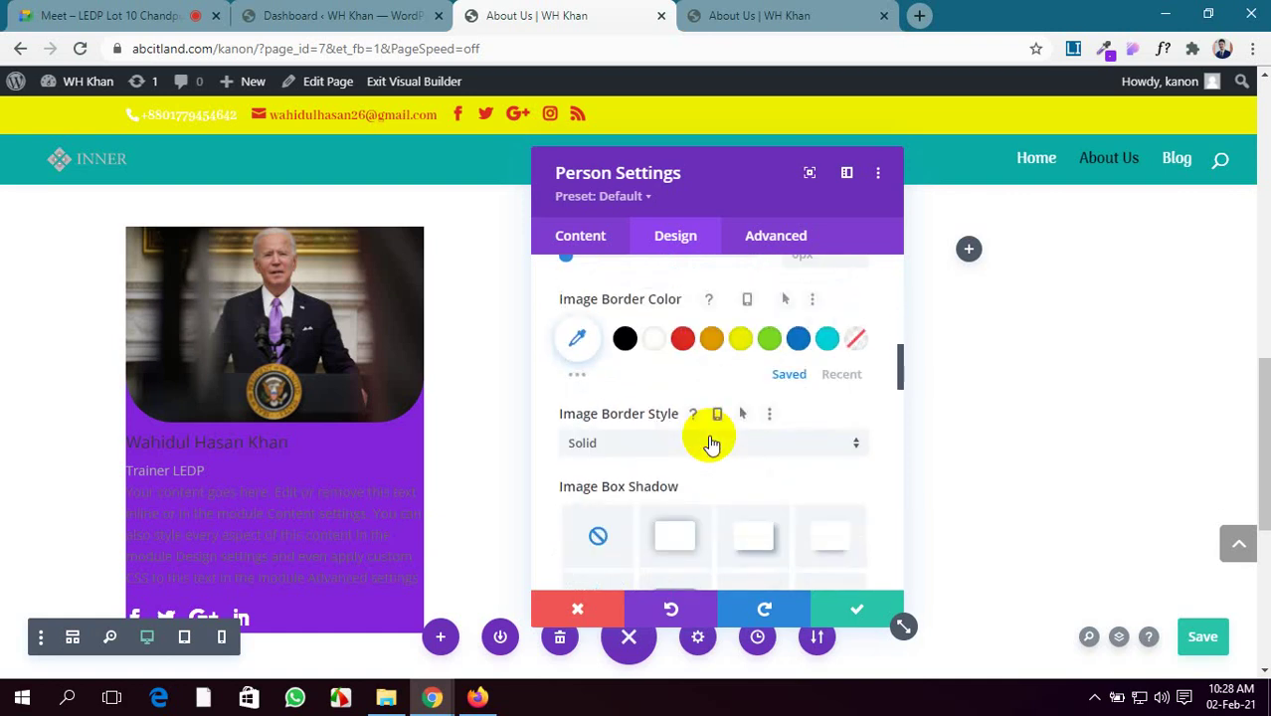
scroll(712, 444, down, 1)
scroll(713, 443, down, 6)
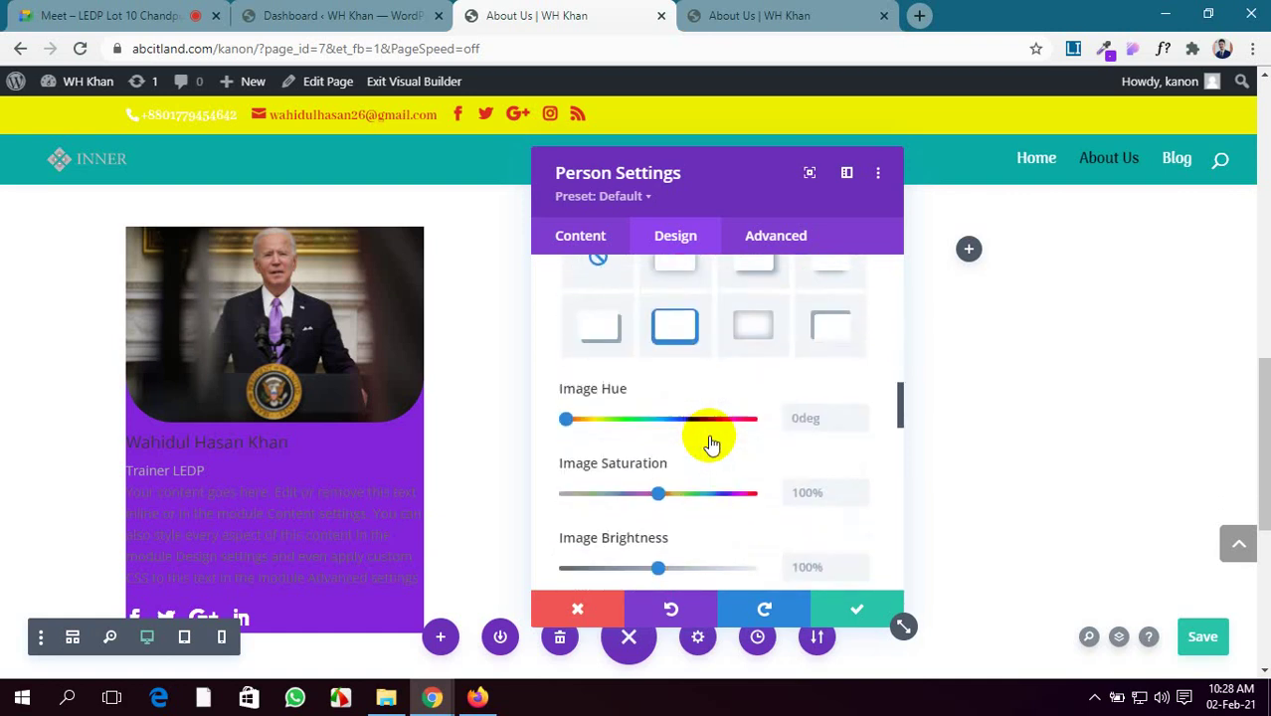
scroll(712, 443, down, 2)
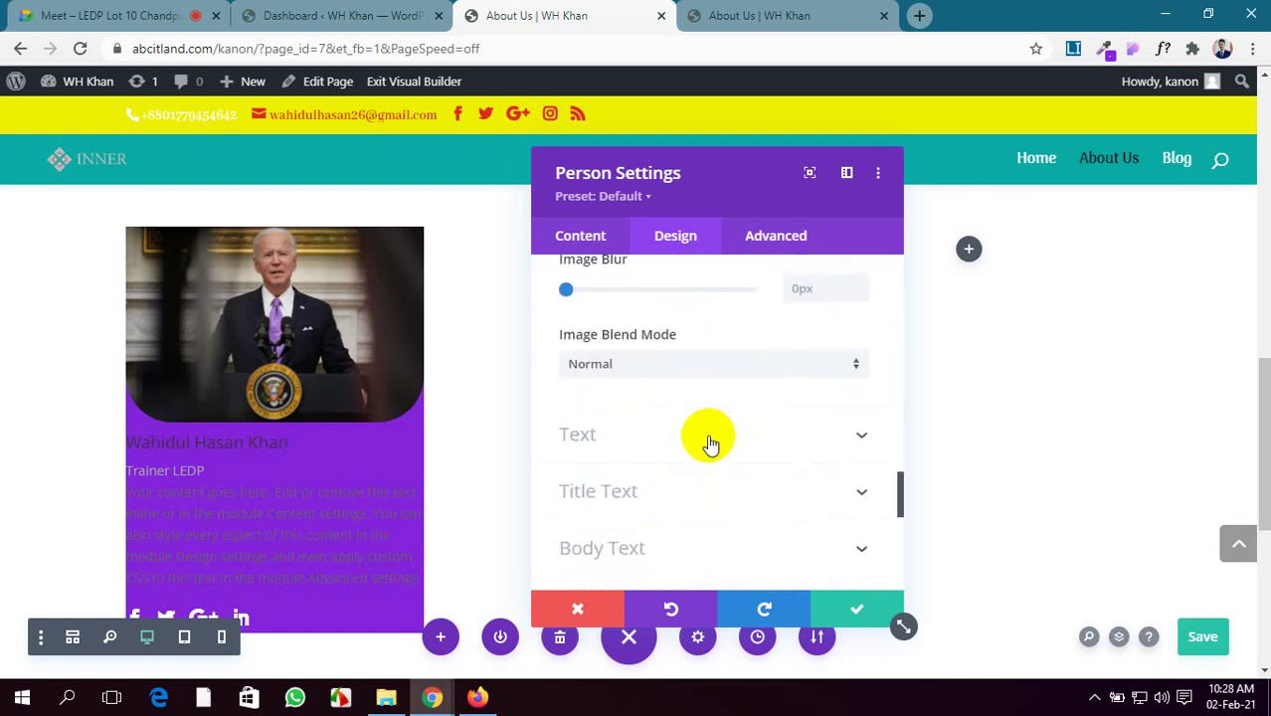
click(709, 438)
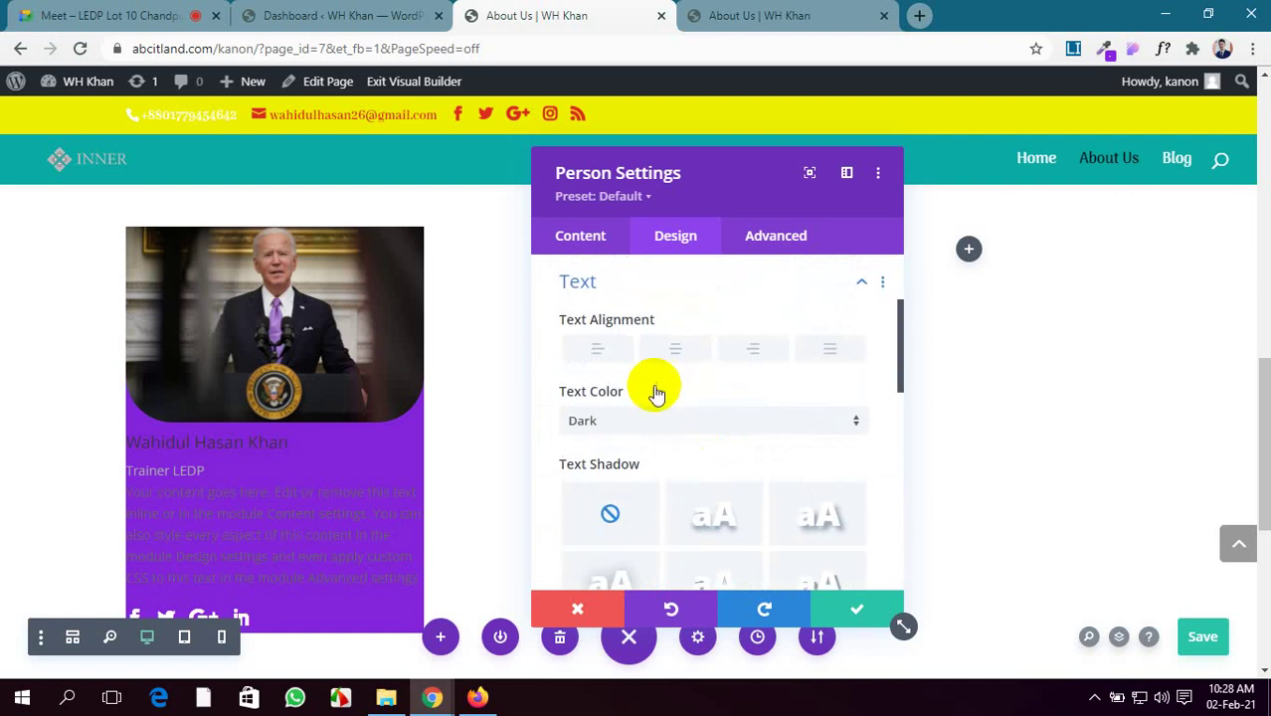
scroll(656, 389, down, 2)
scroll(656, 347, up, 2)
click(674, 360)
scroll(731, 418, down, 3)
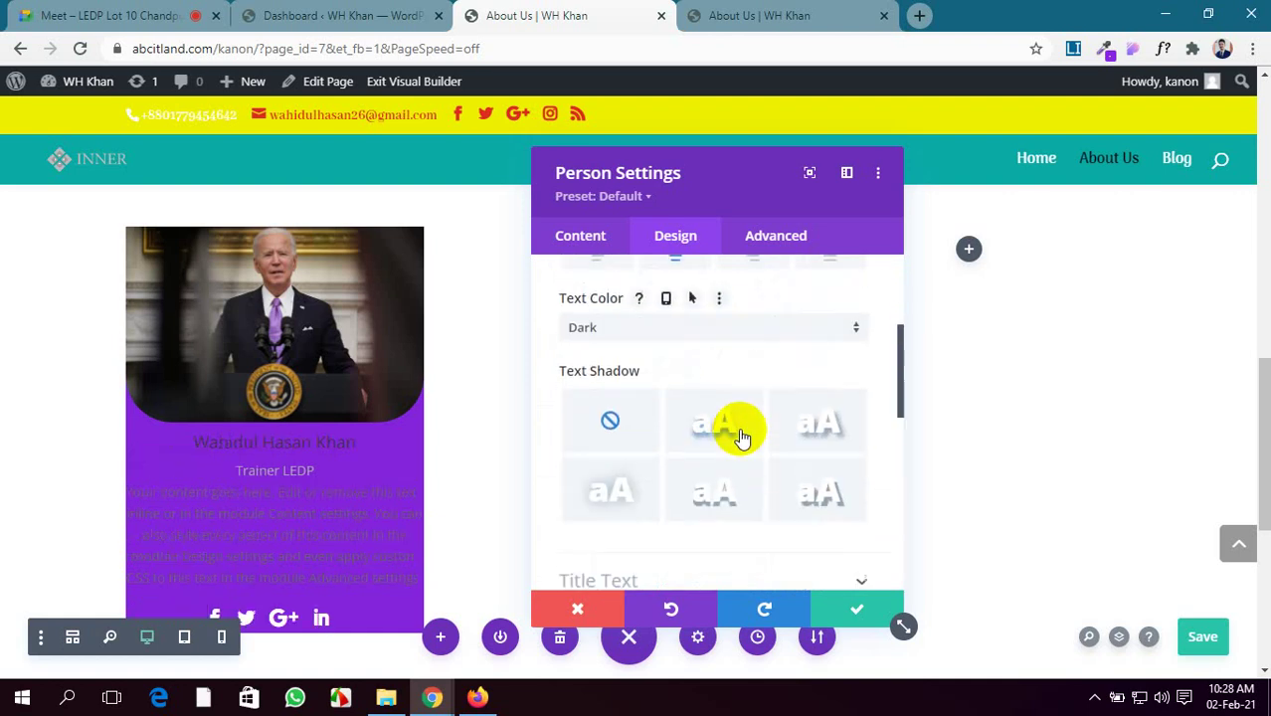
Enlarge the name title text from 18px to 22px
scroll(737, 439, down, 1)
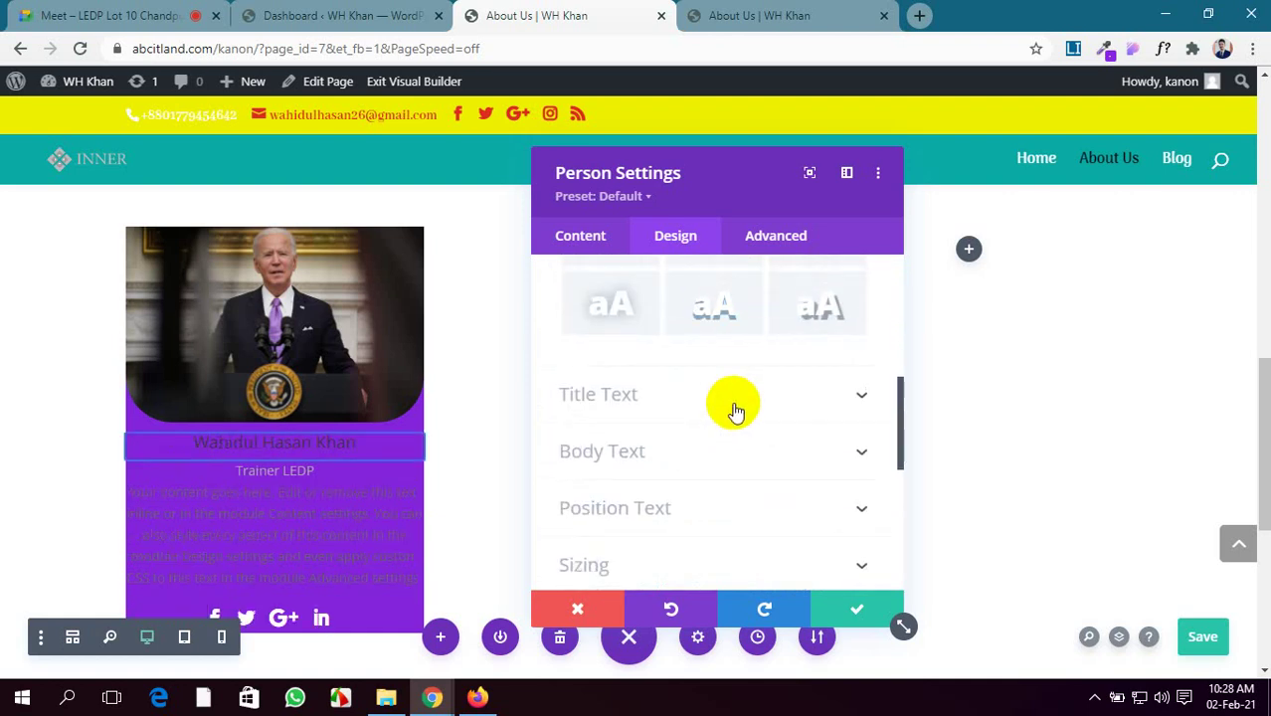
click(735, 409)
scroll(682, 406, down, 2)
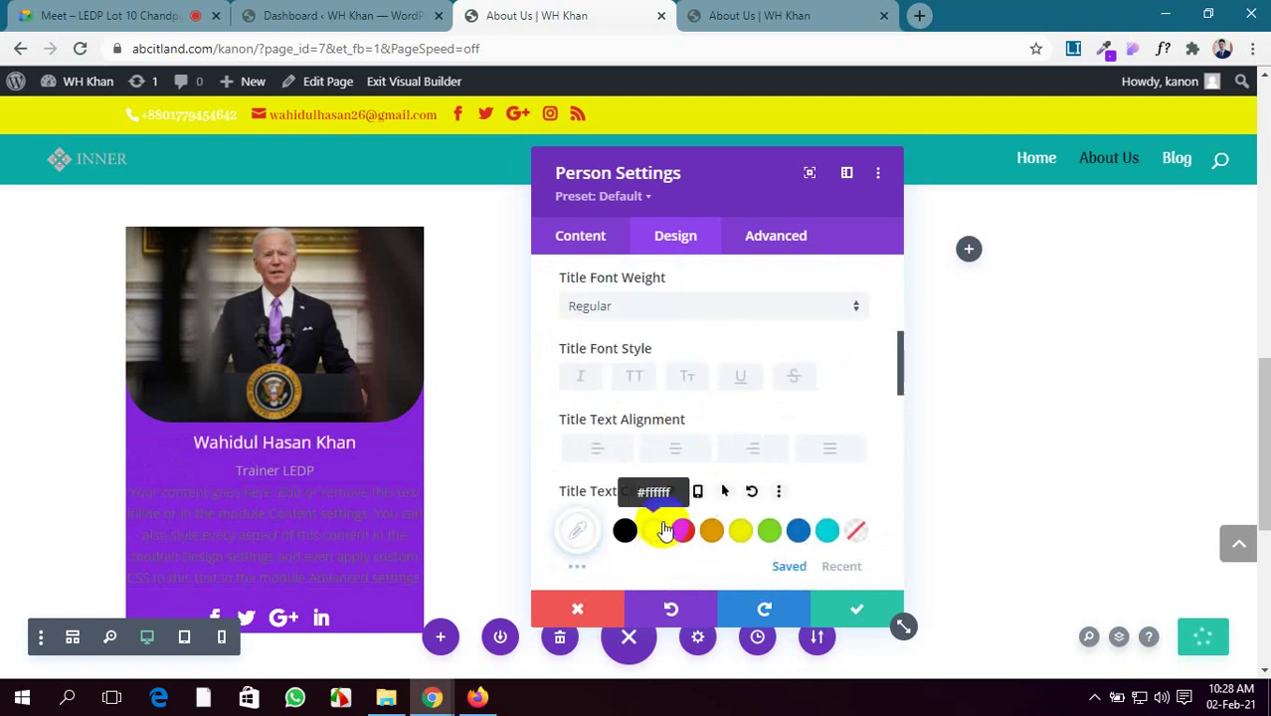
scroll(664, 531, down, 2)
scroll(652, 460, down, 1)
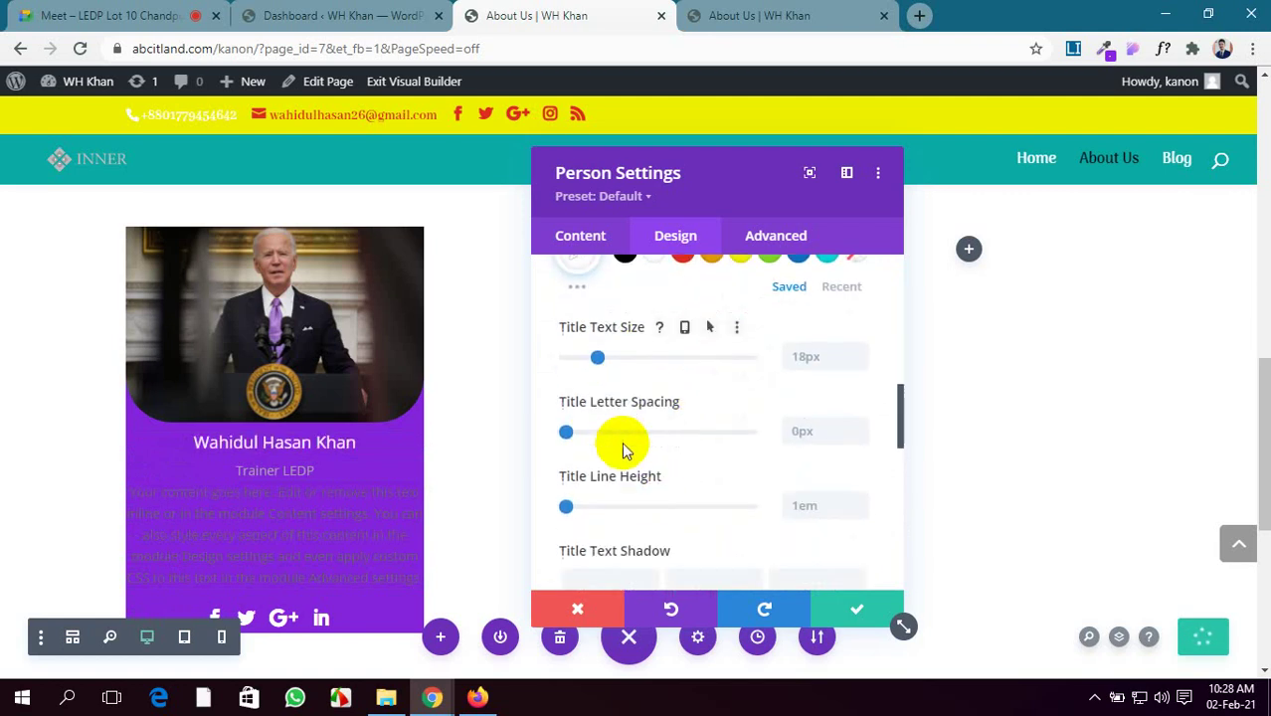
drag(597, 357, 605, 356)
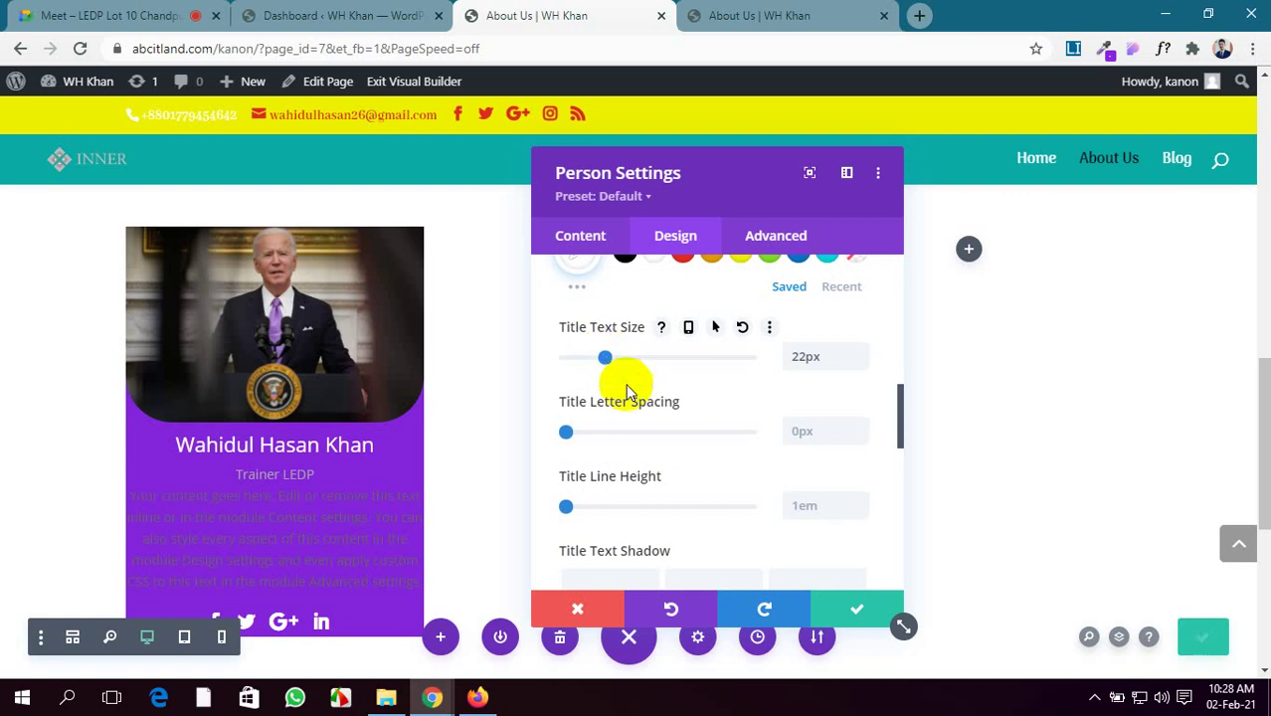
scroll(589, 426, down, 4)
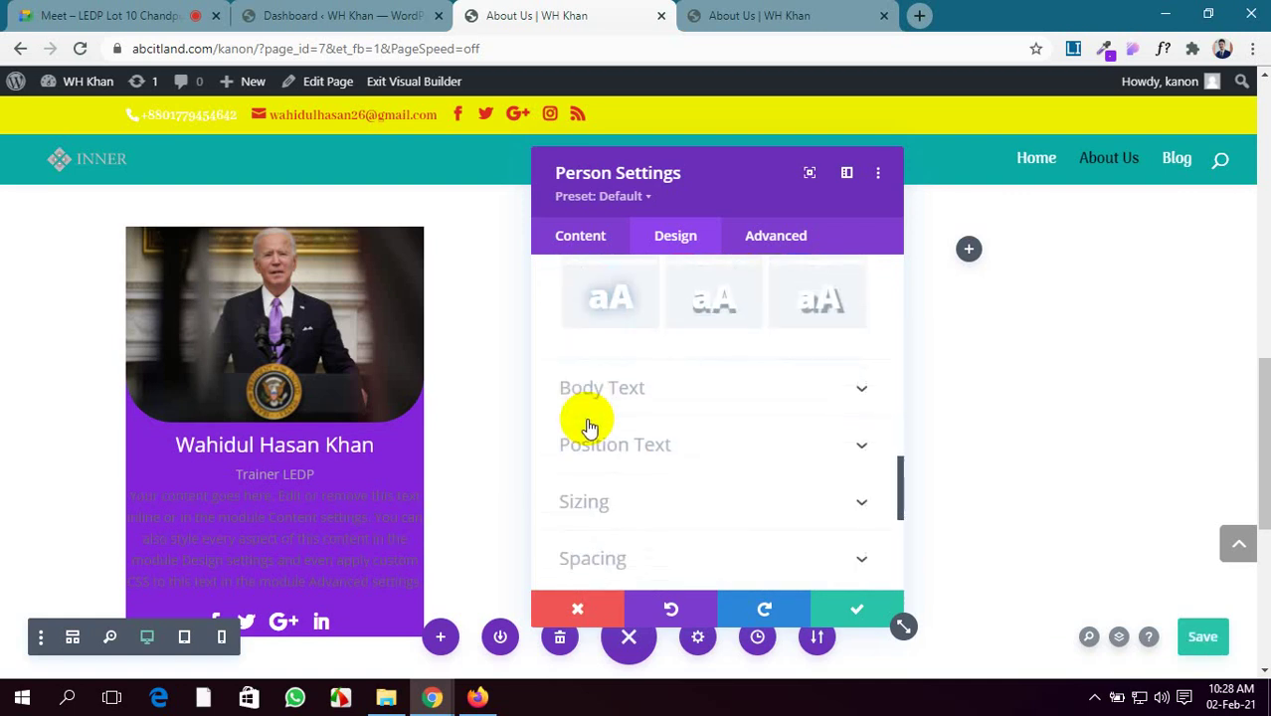
Make the body text white and centred with a 1.9em line height
click(716, 393)
scroll(707, 394, down, 3)
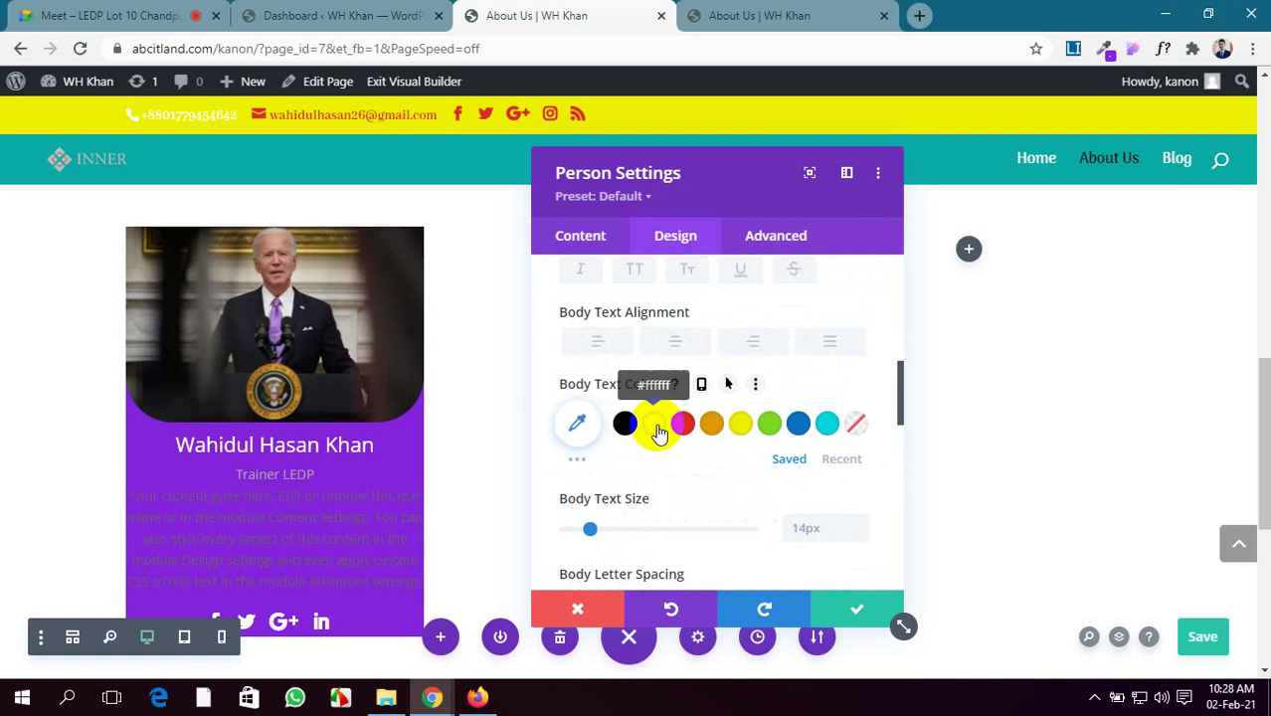
click(656, 428)
click(675, 341)
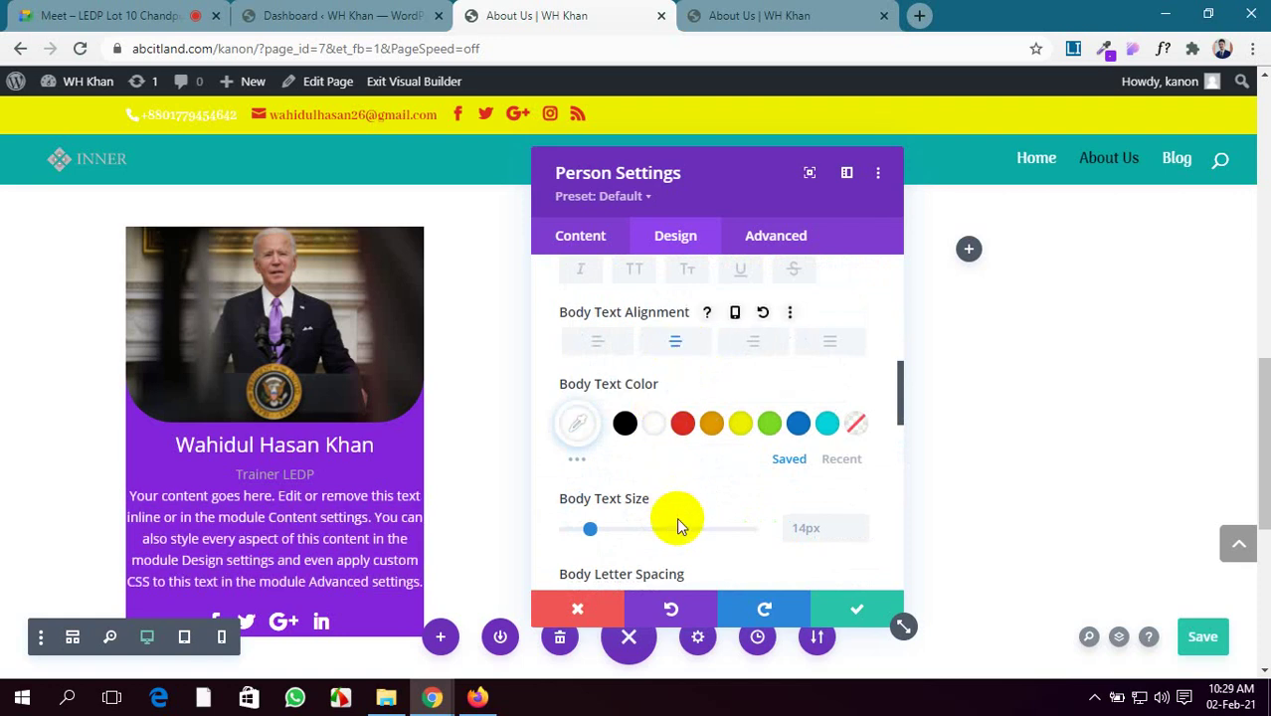
scroll(676, 522, down, 1)
scroll(656, 466, down, 1)
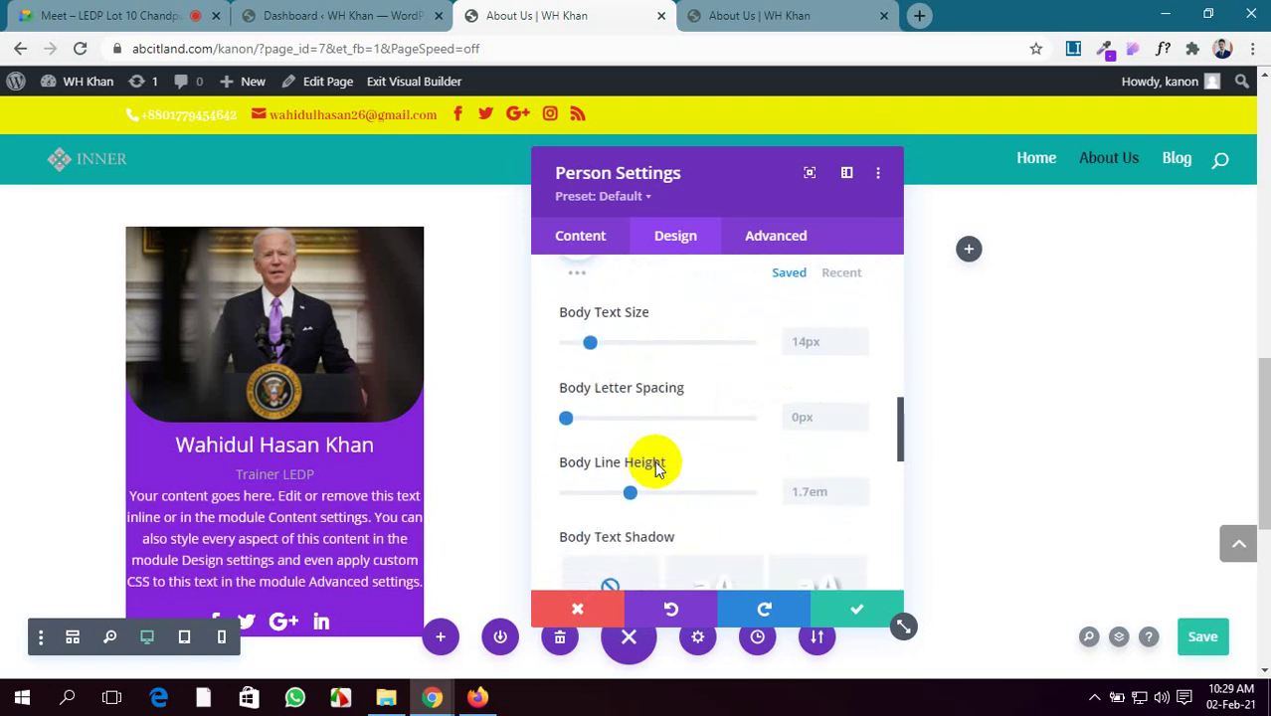
scroll(616, 415, up, 2)
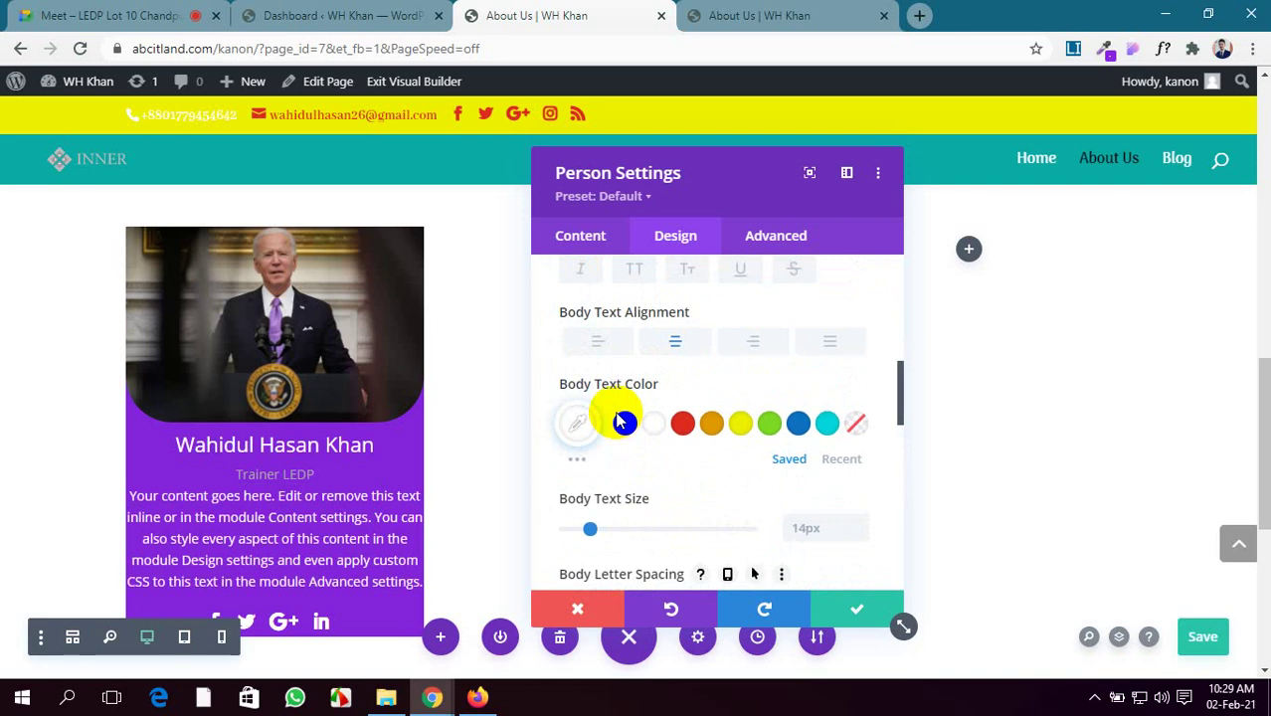
scroll(617, 420, down, 1)
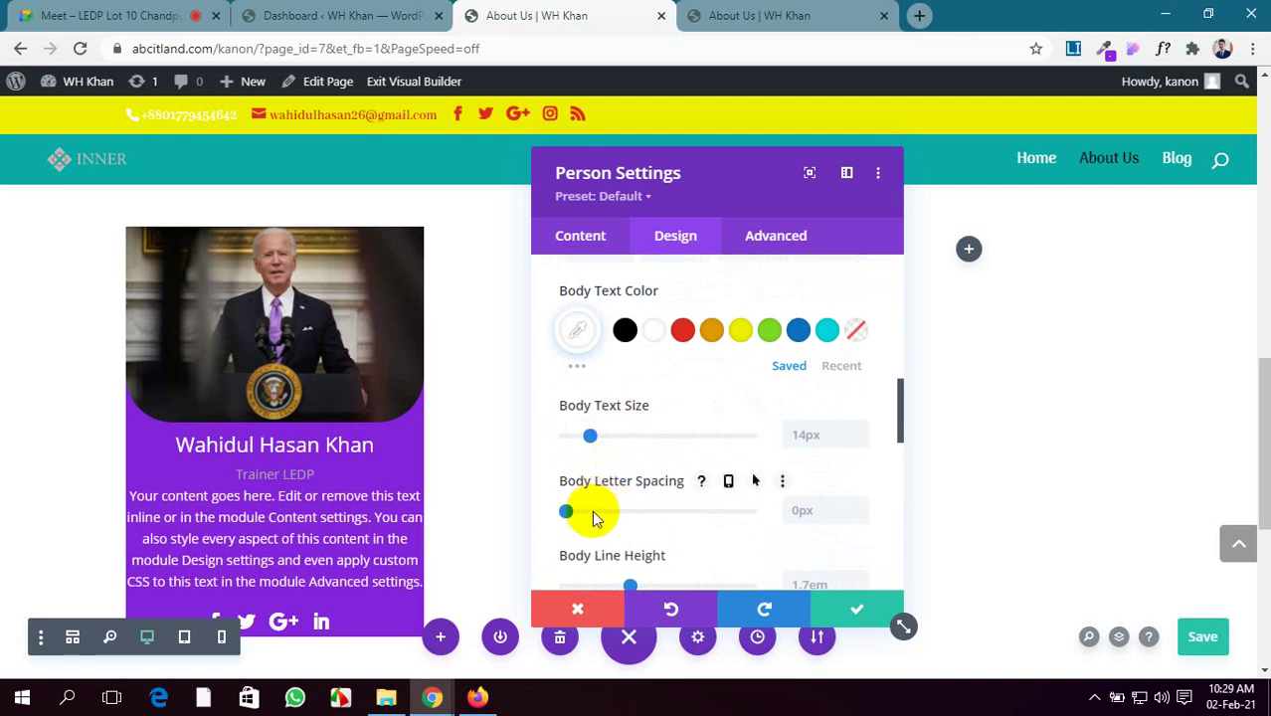
scroll(589, 510, down, 1)
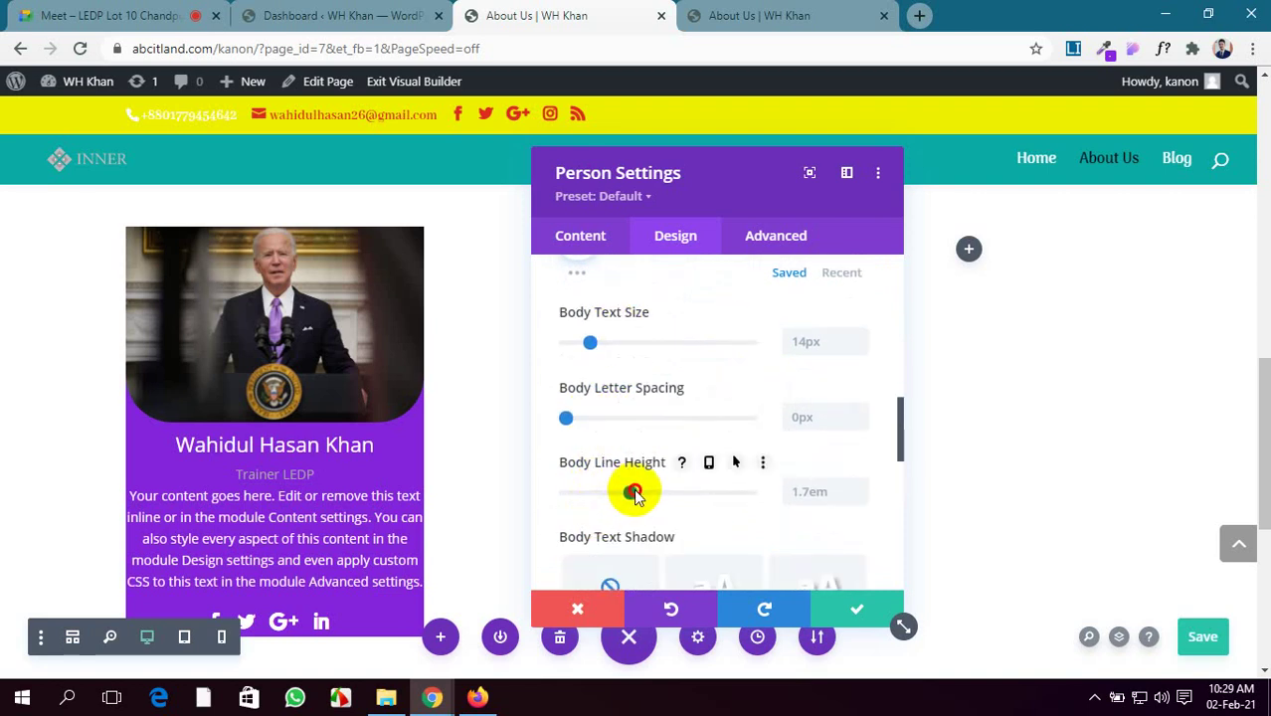
drag(637, 497, 648, 496)
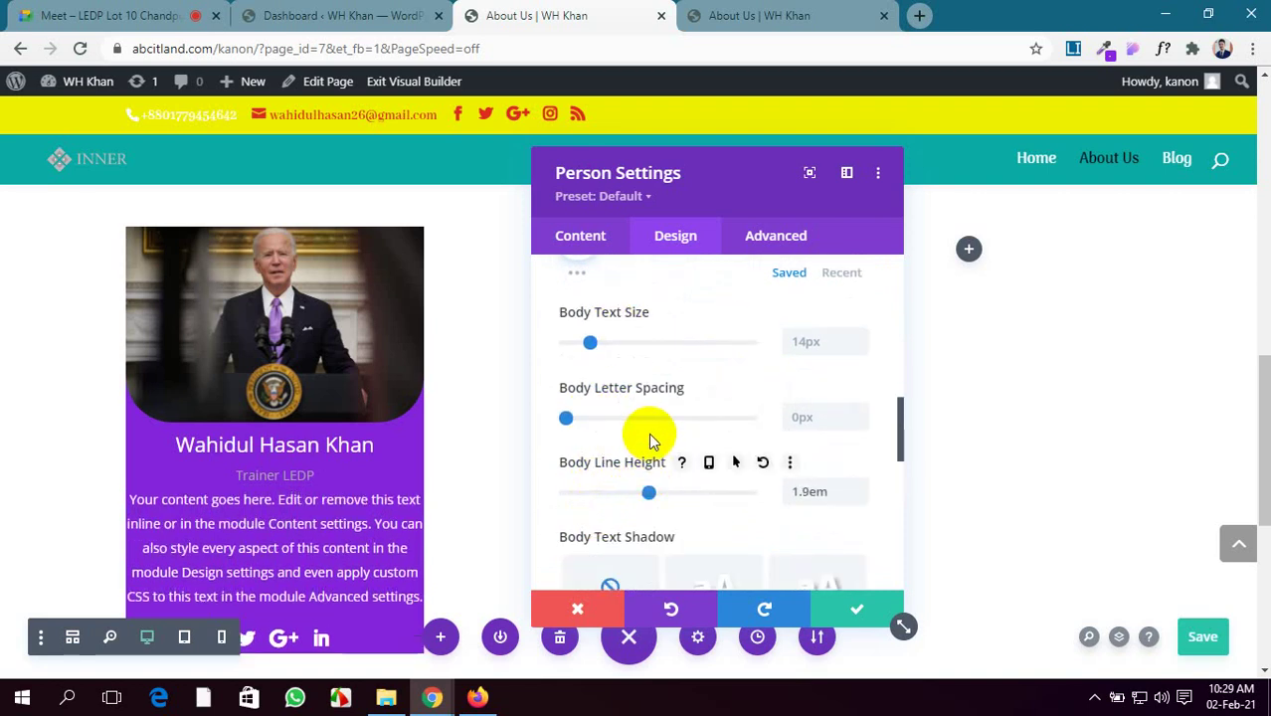
scroll(650, 434, up, 5)
scroll(650, 442, up, 1)
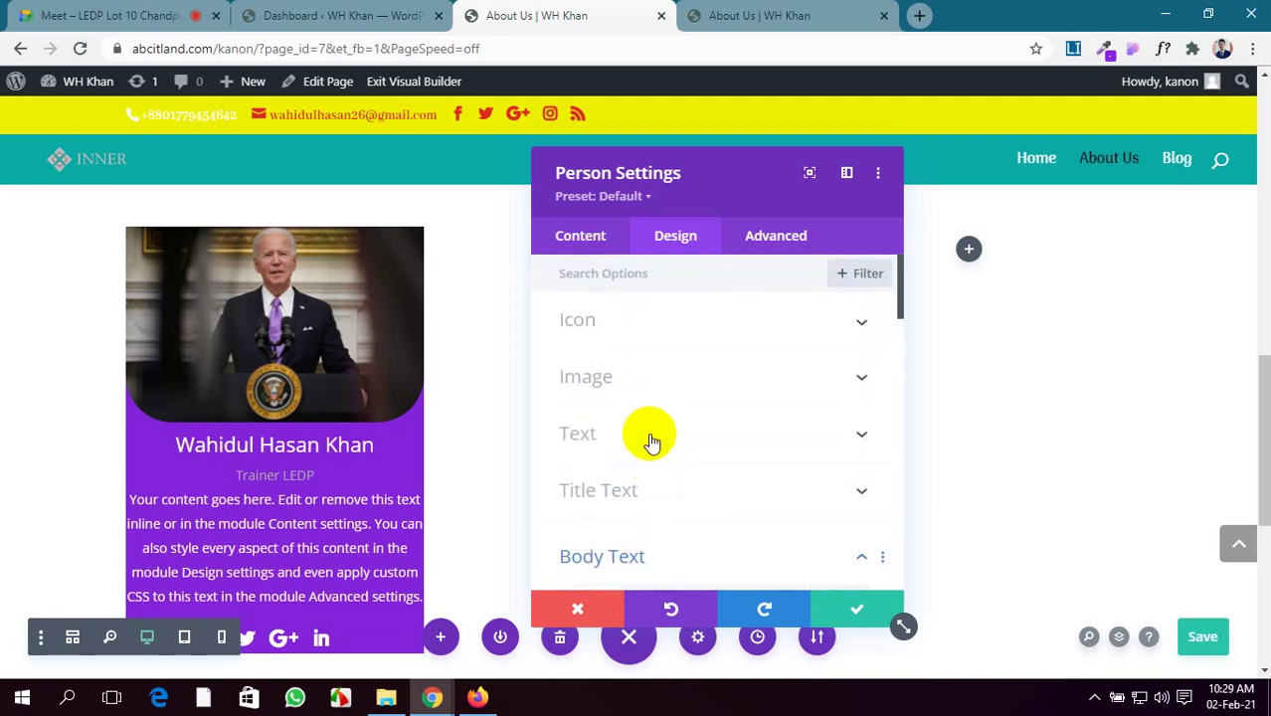
scroll(692, 507, down, 2)
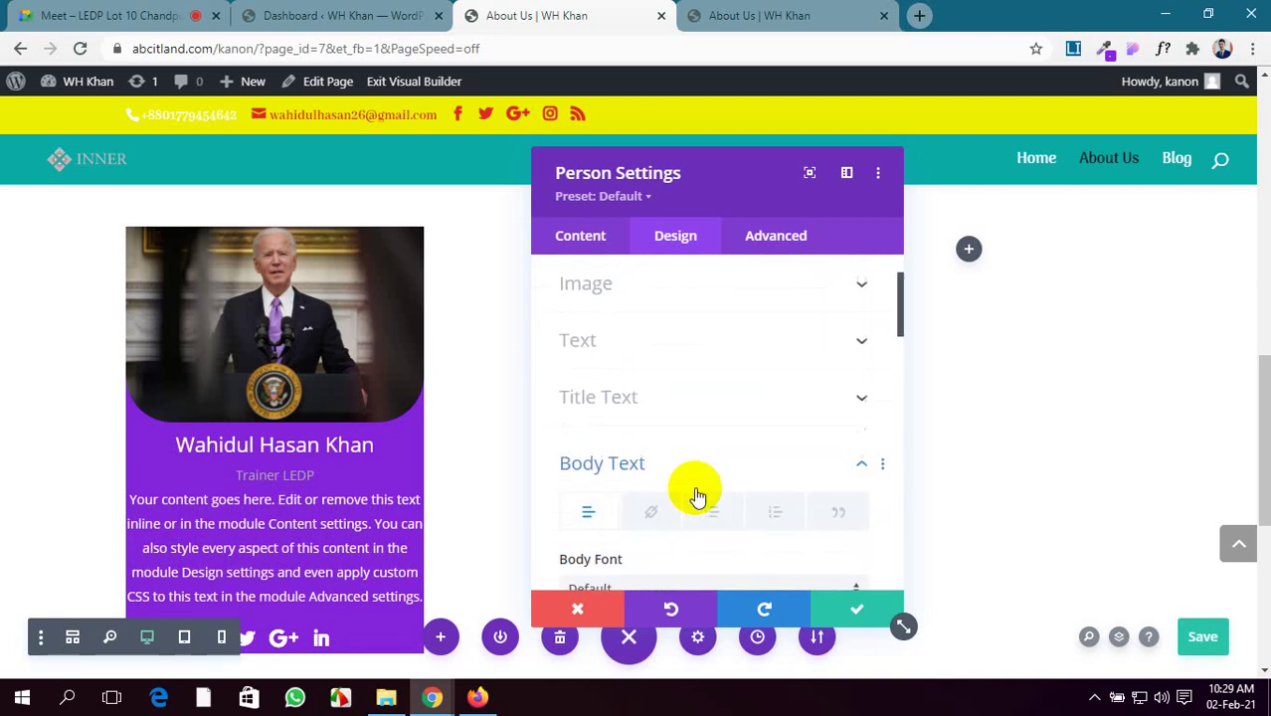
Raise the title text line height to 1.4em
click(706, 408)
scroll(670, 445, down, 7)
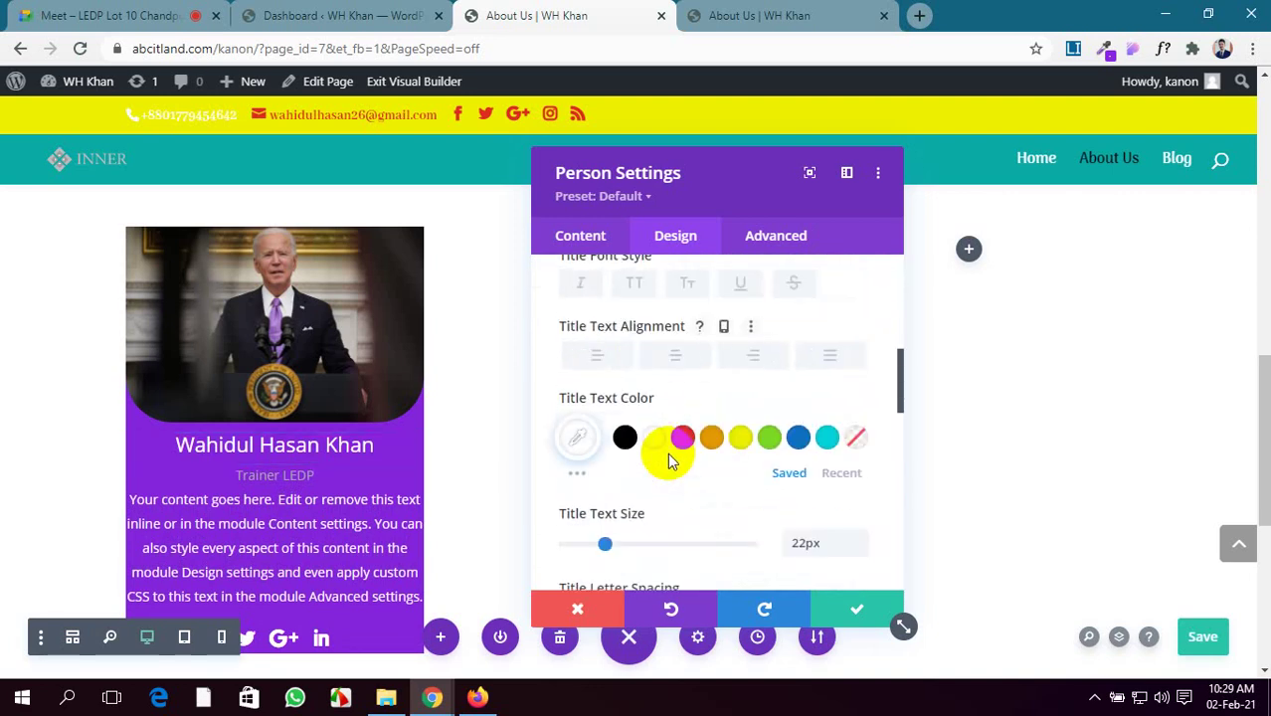
scroll(669, 459, down, 4)
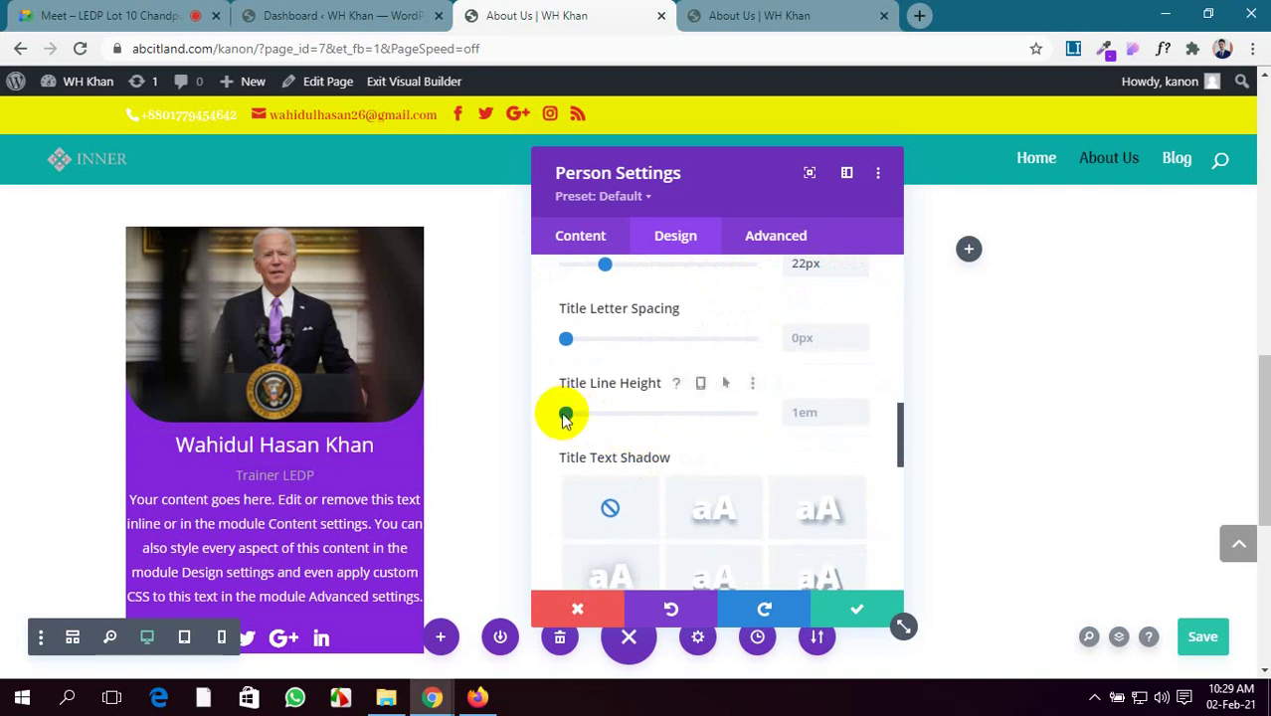
drag(568, 416, 606, 415)
scroll(914, 476, down, 3)
scroll(823, 503, down, 6)
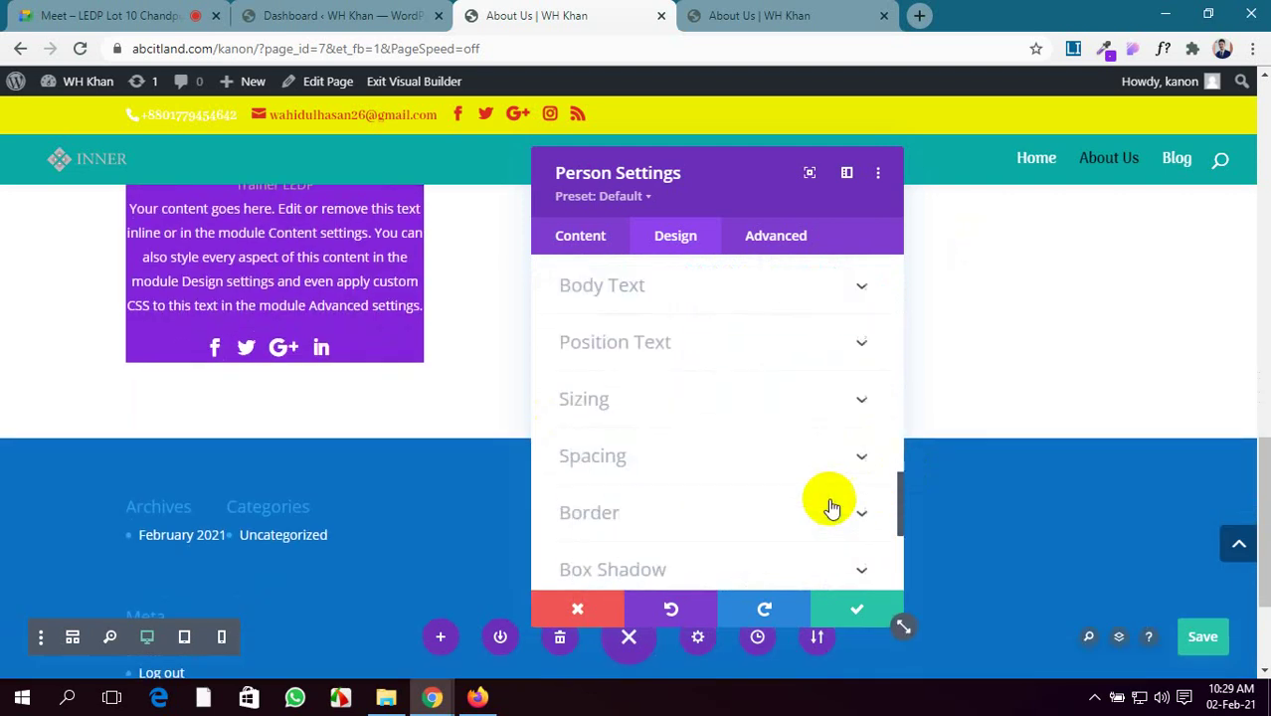
scroll(402, 473, up, 1)
scroll(659, 446, up, 2)
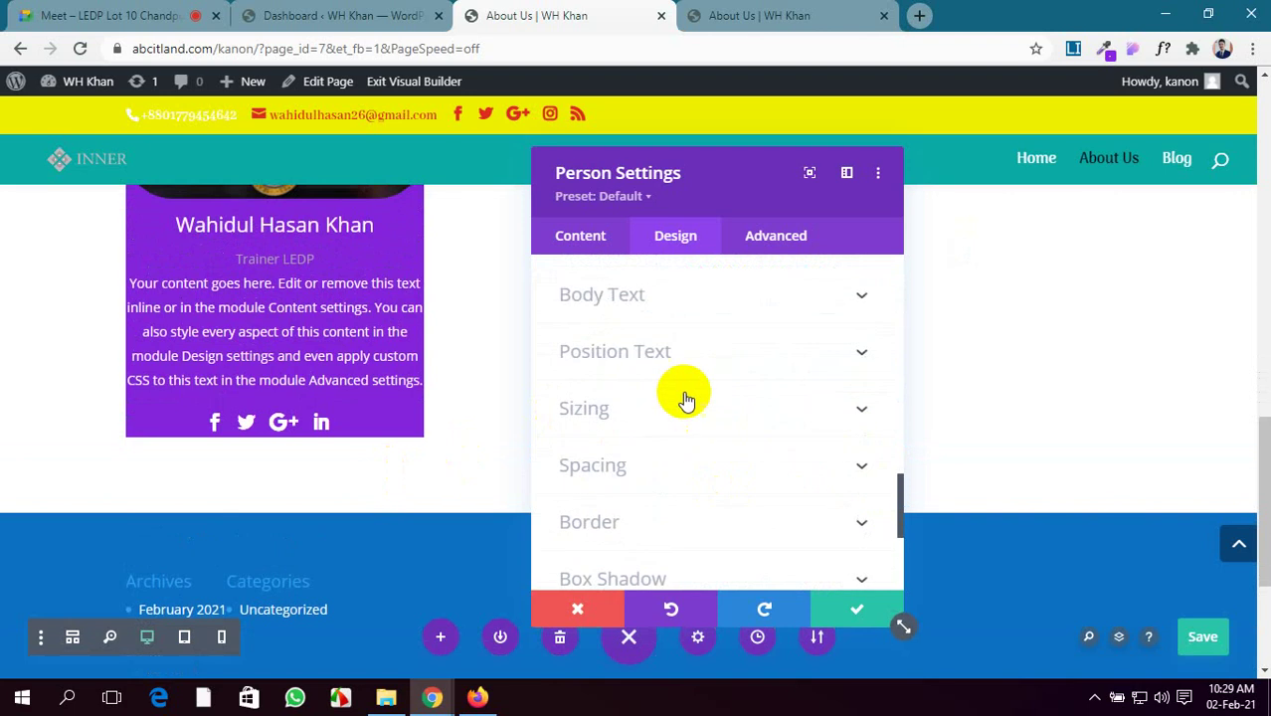
Set the position text size to 19px
click(713, 355)
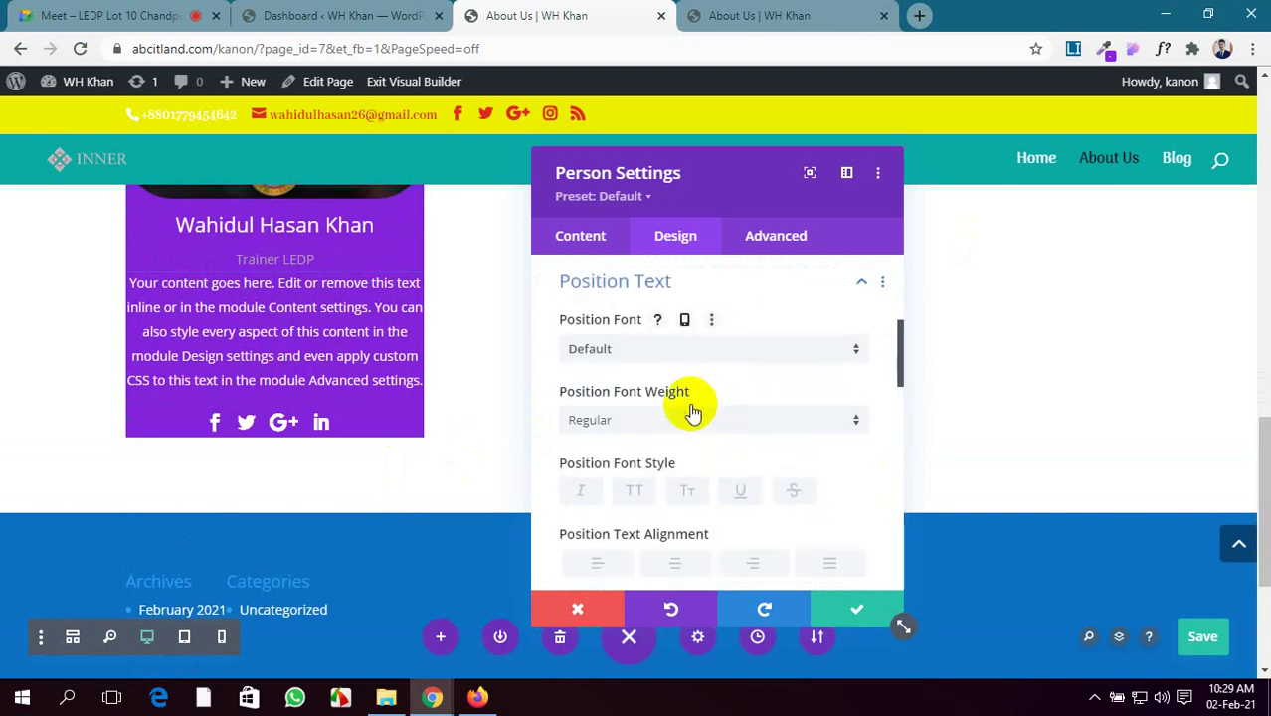
scroll(686, 416, down, 3)
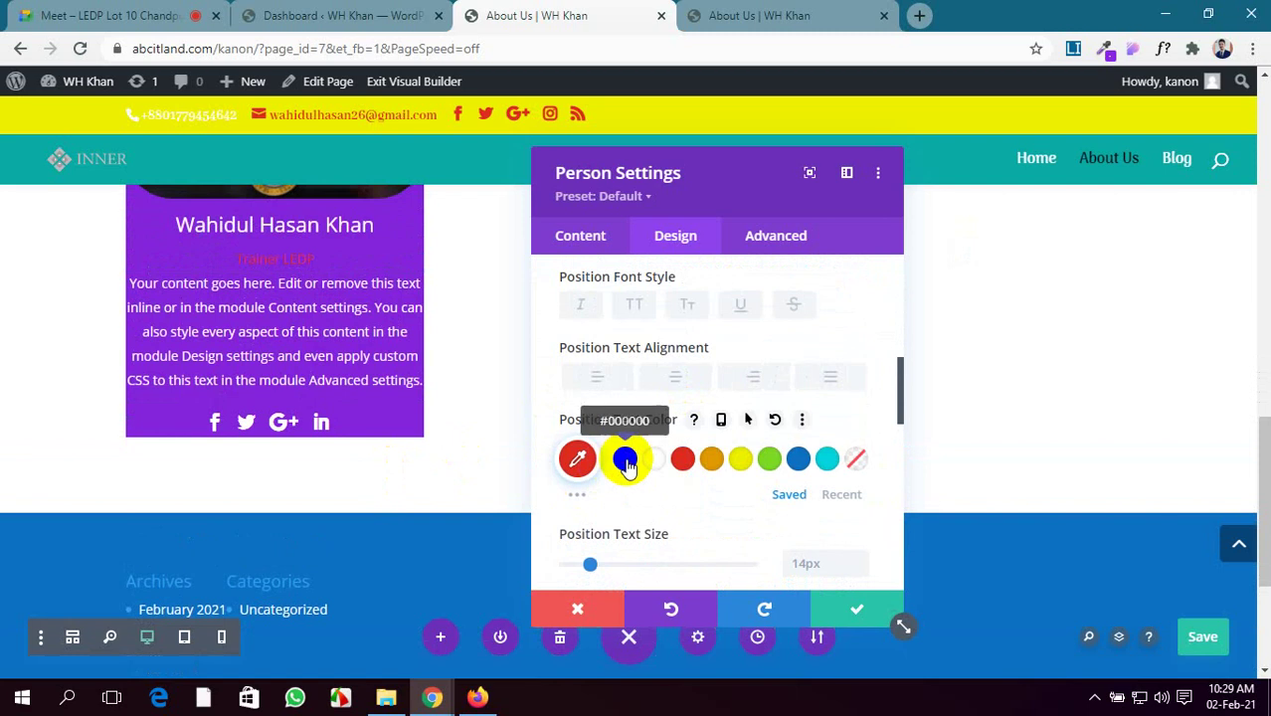
scroll(612, 417, down, 4)
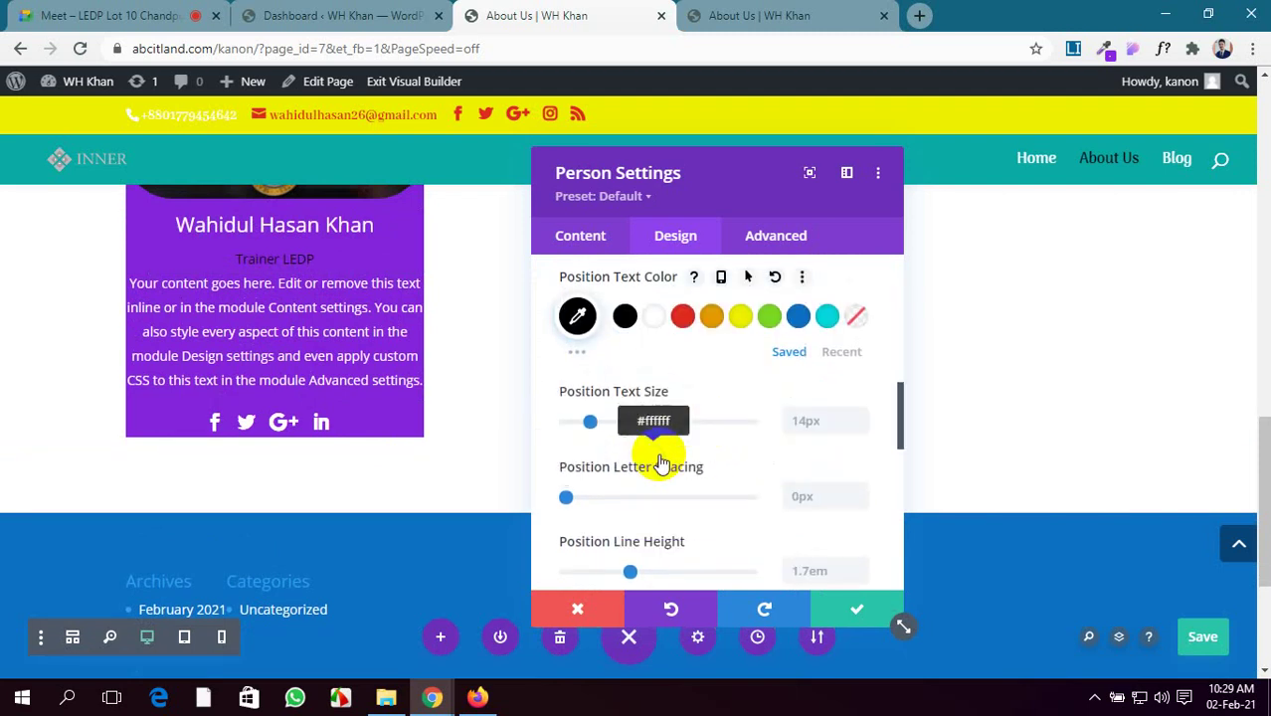
drag(590, 377, 599, 377)
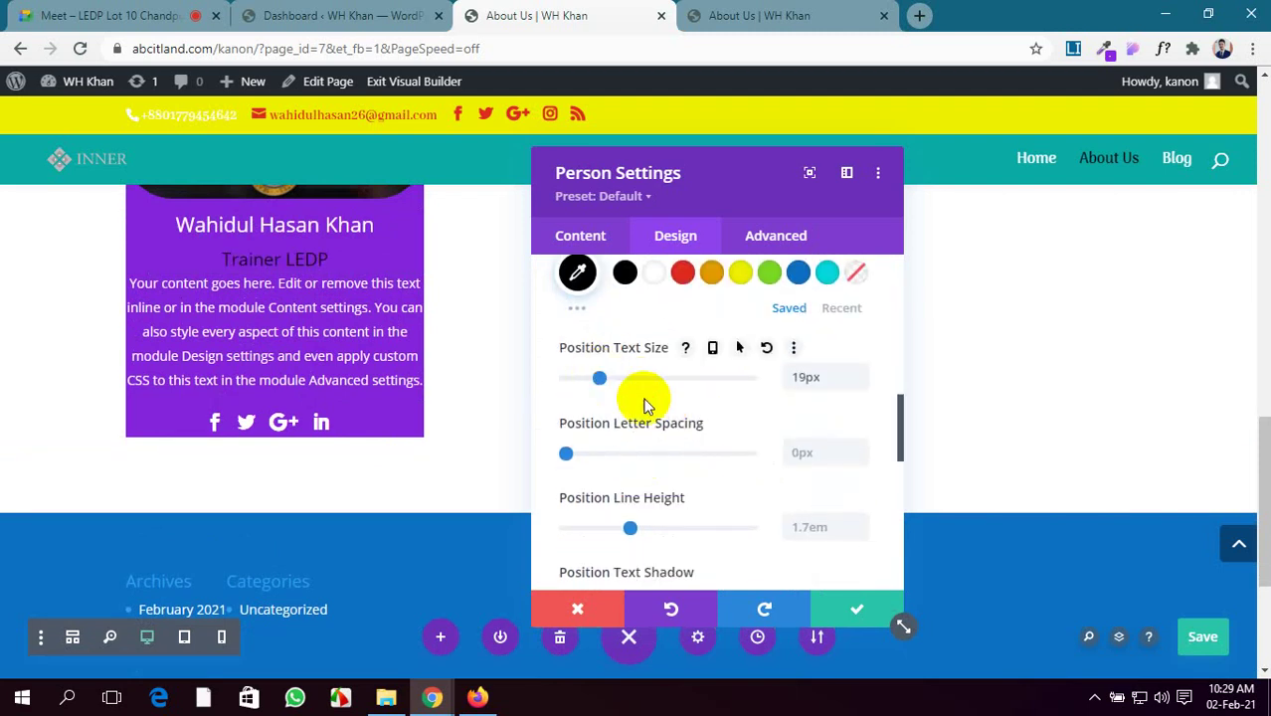
scroll(716, 423, down, 2)
scroll(762, 444, down, 12)
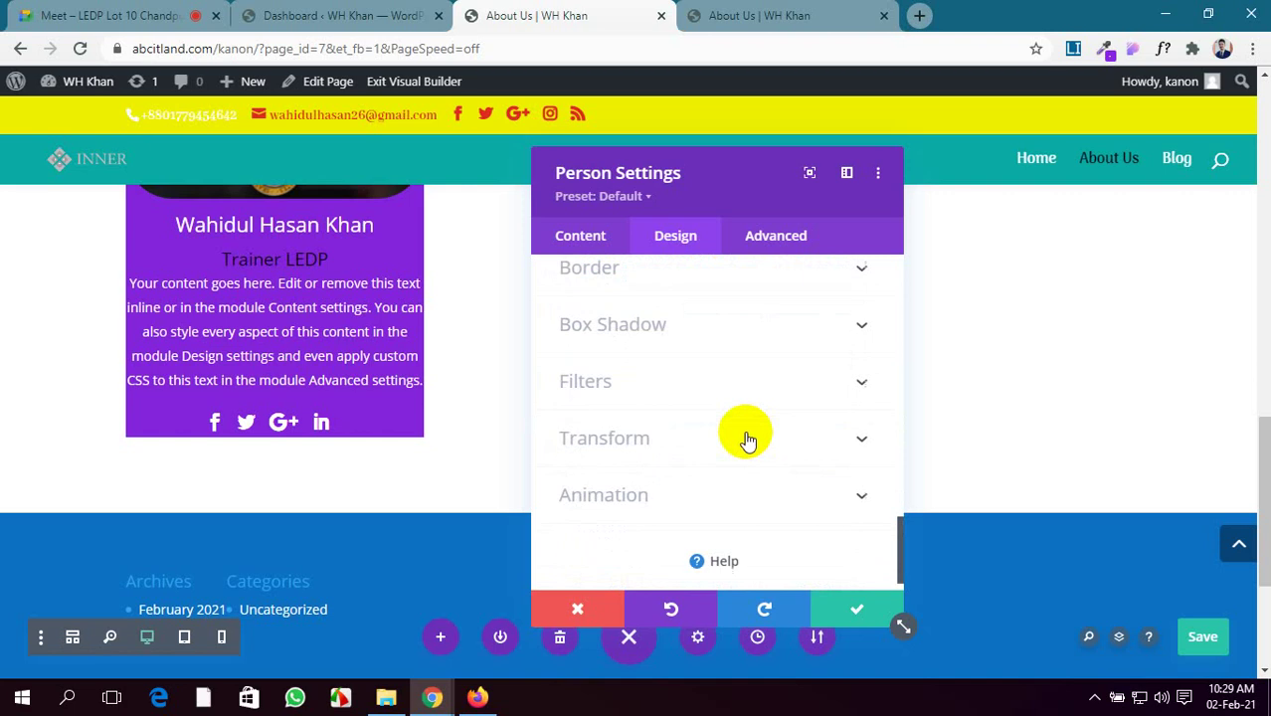
scroll(746, 440, up, 6)
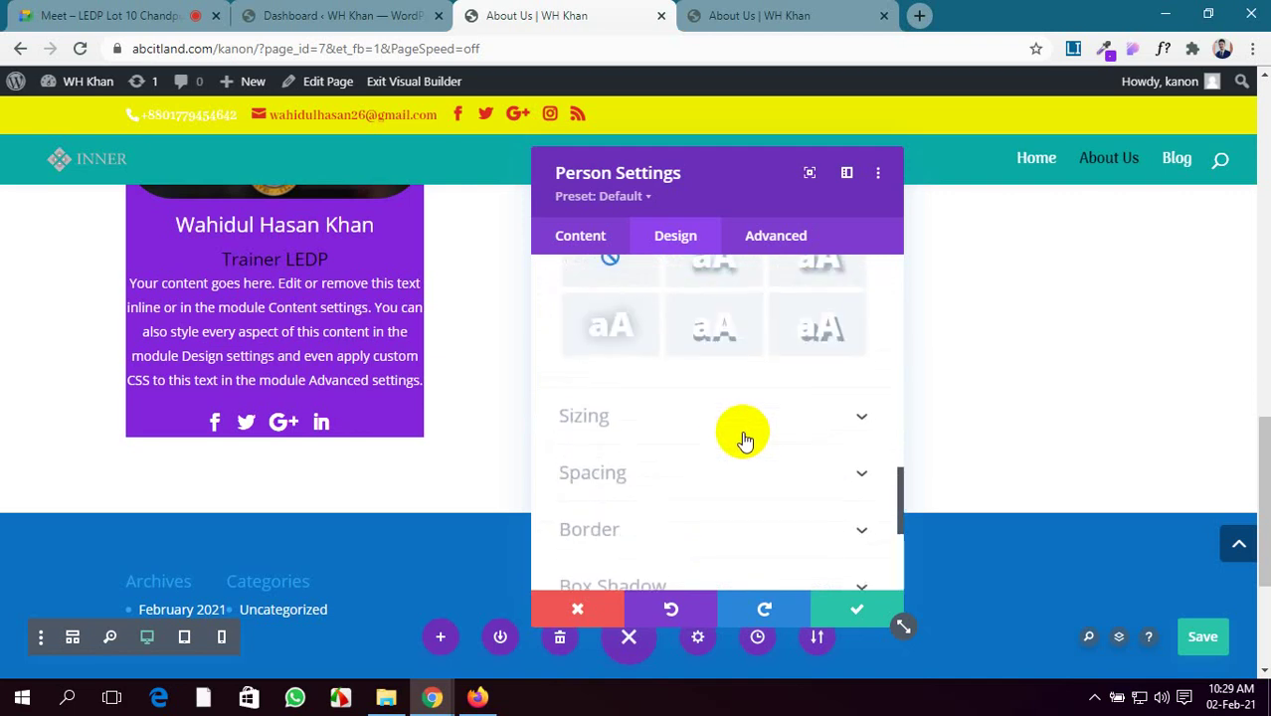
scroll(741, 437, down, 6)
scroll(723, 434, up, 2)
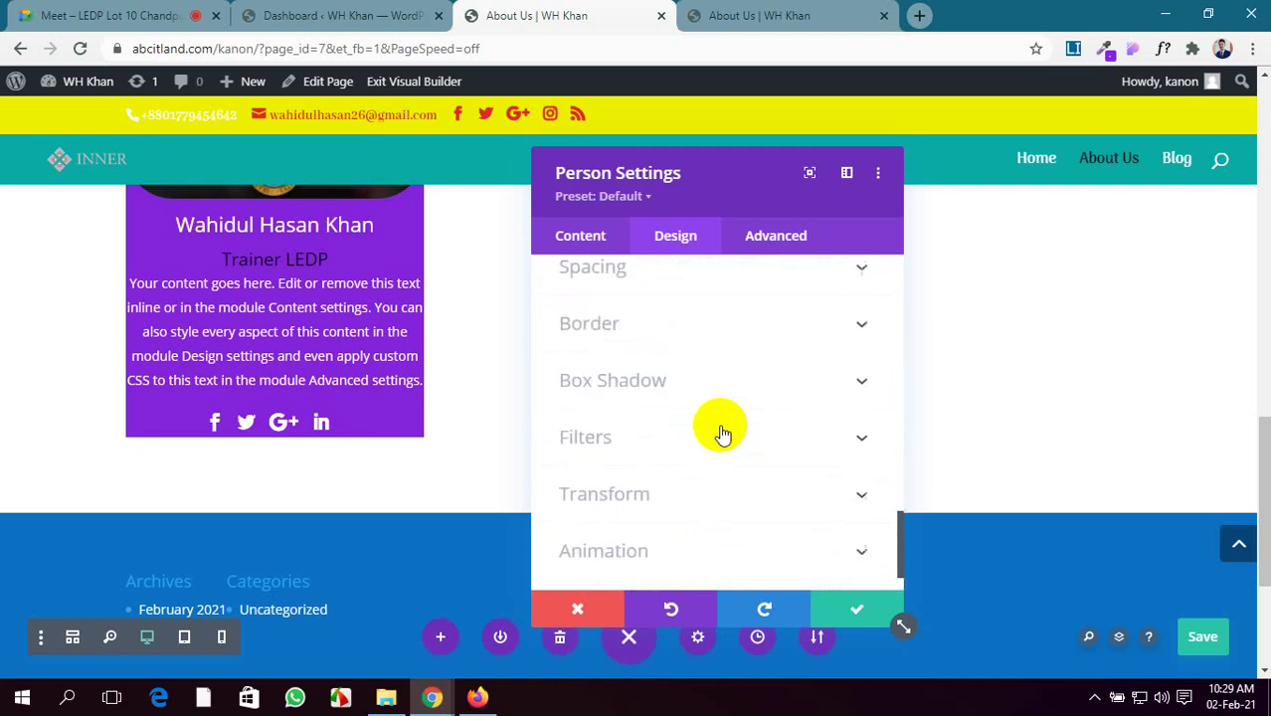
scroll(723, 433, up, 4)
scroll(723, 427, down, 2)
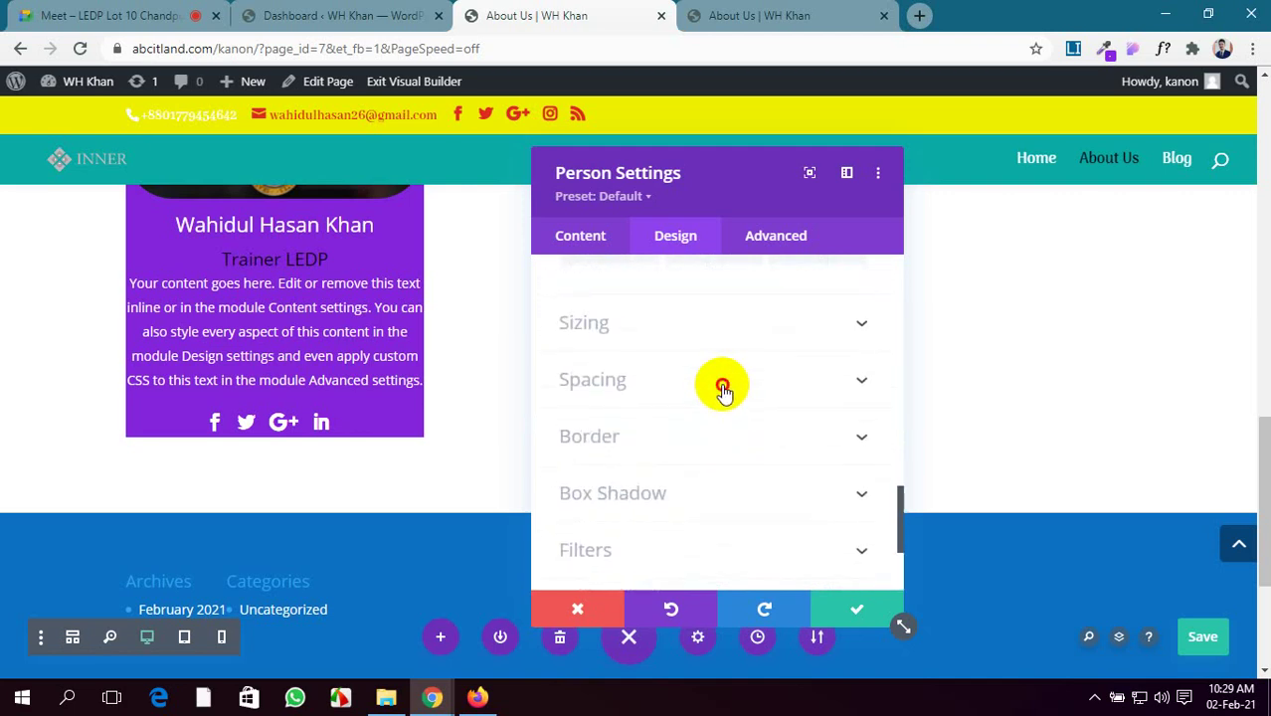
Give the card 20px top, bottom and left padding and apply the settings
click(723, 388)
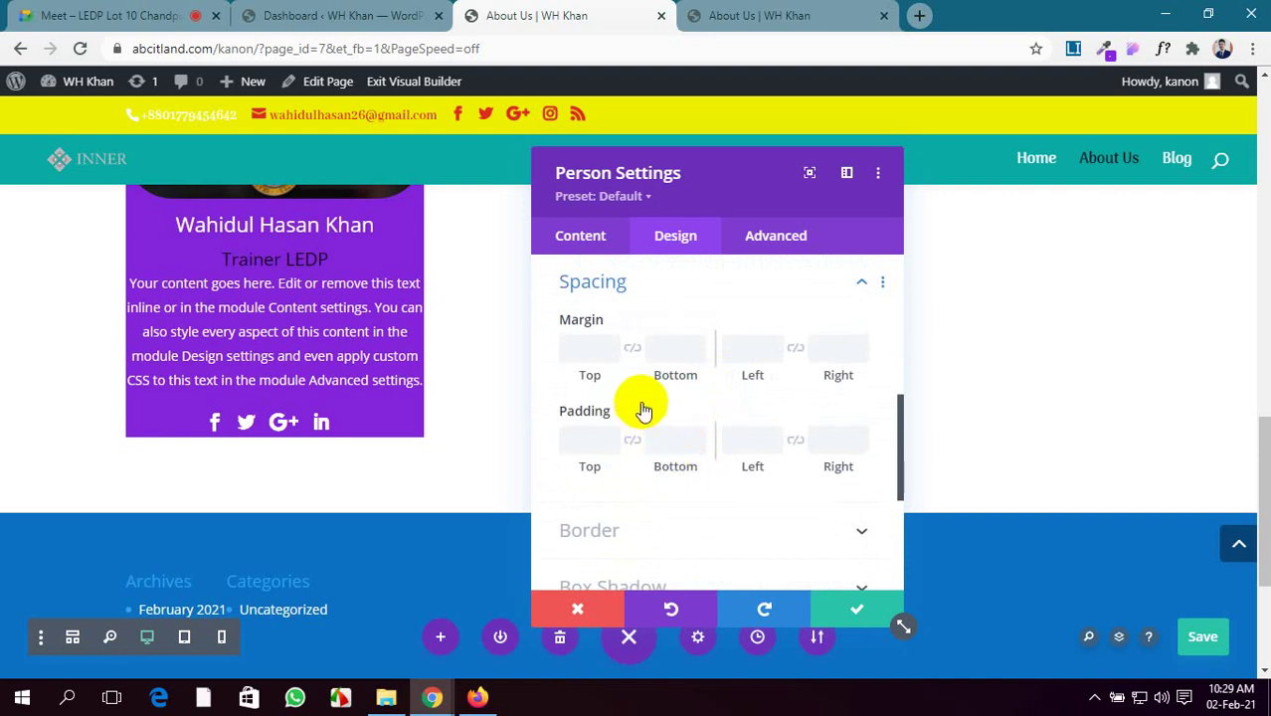
click(589, 436)
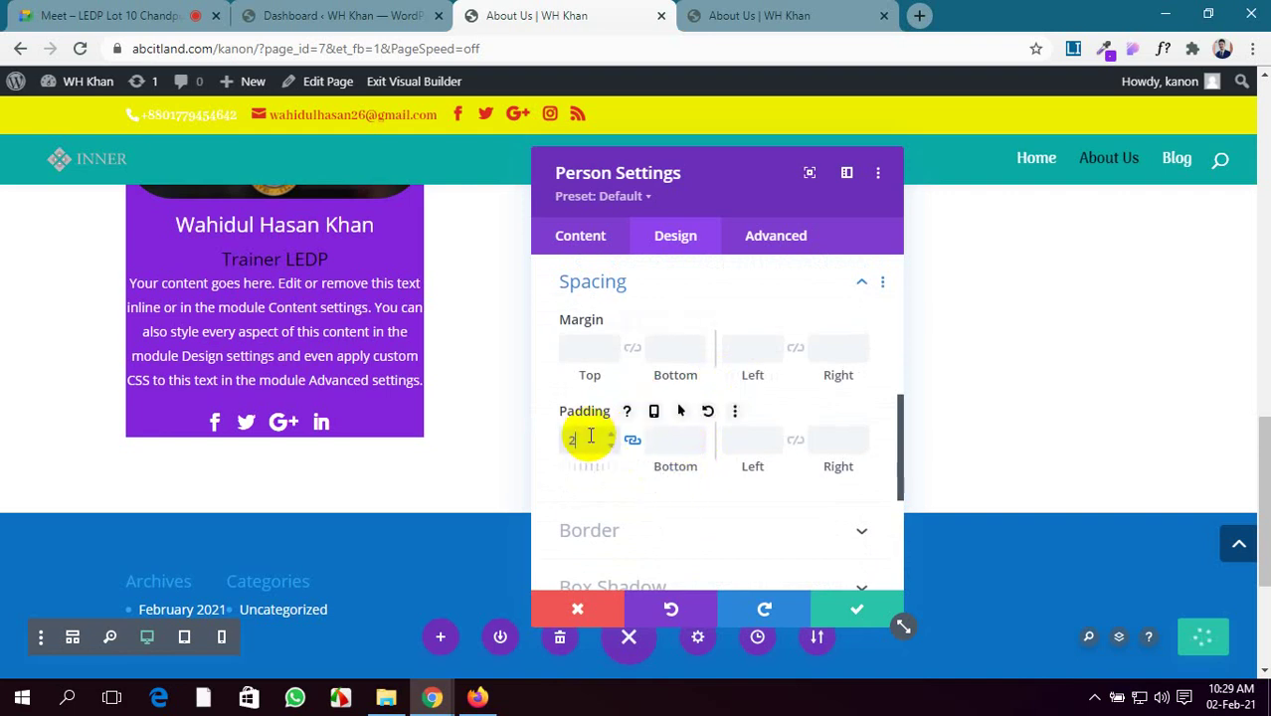
click(792, 440)
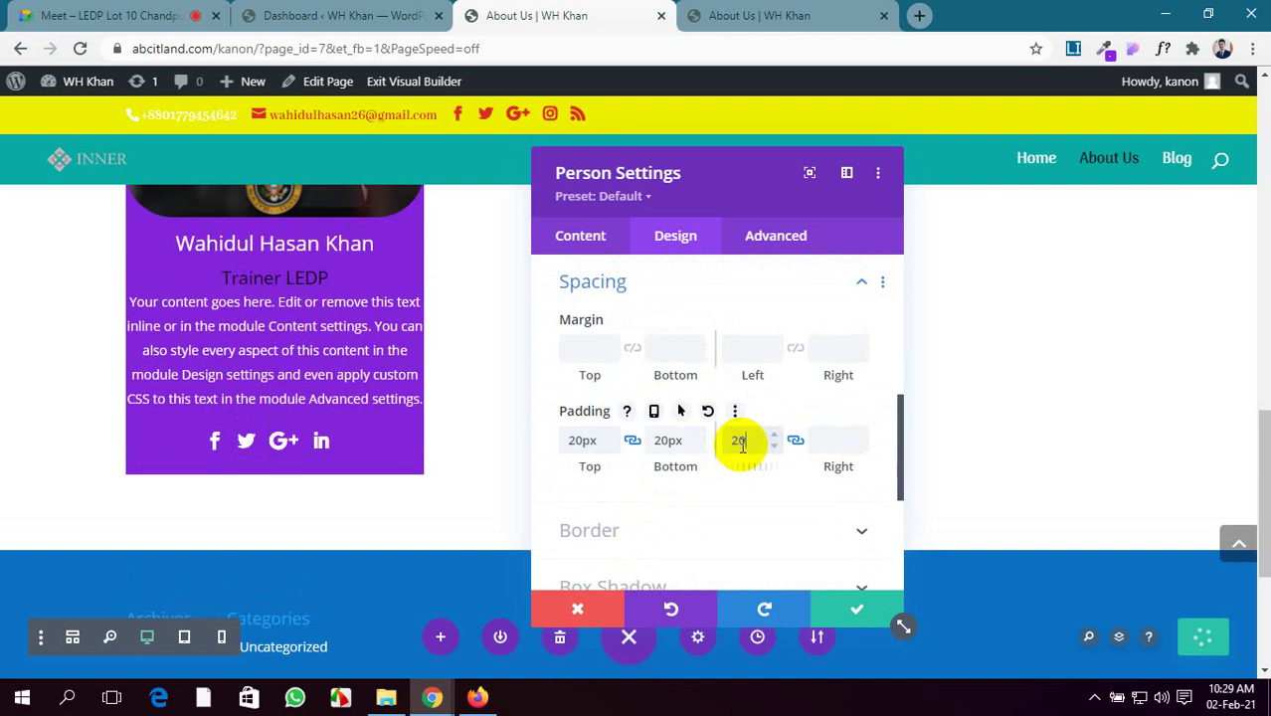
click(856, 611)
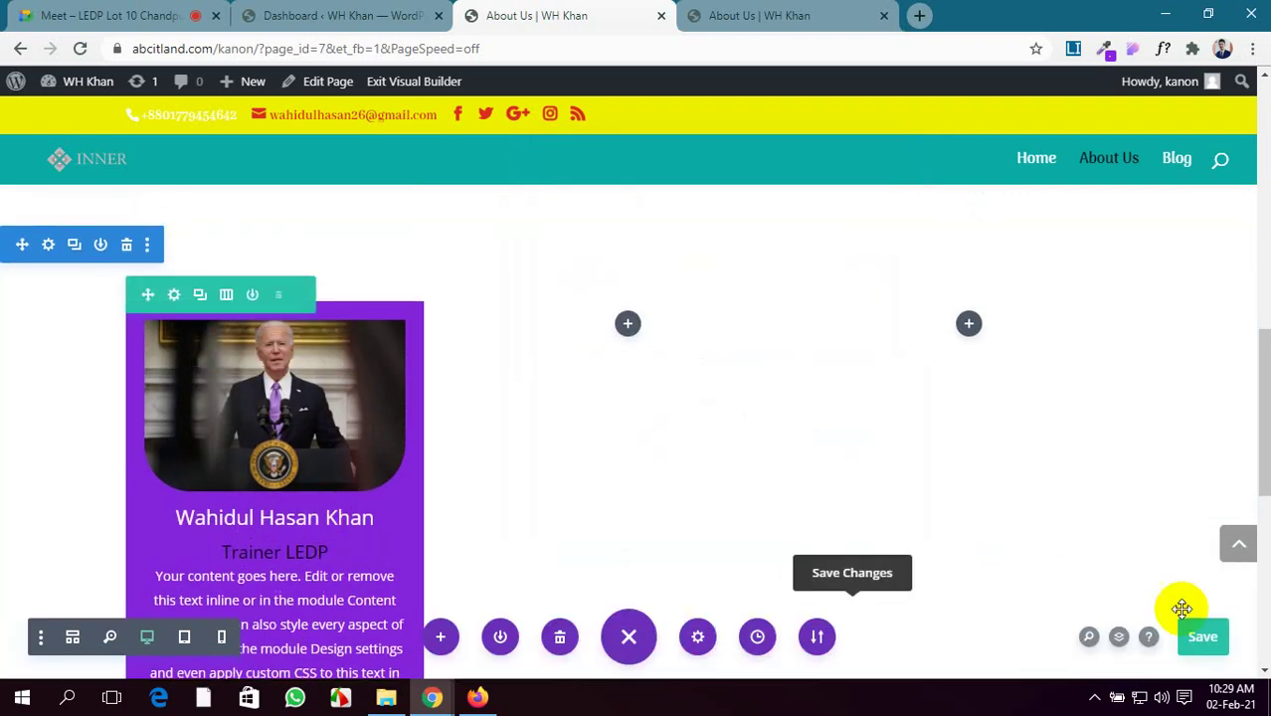
Save the page and copy the Person module, dismissing the failed-save notice
click(1206, 636)
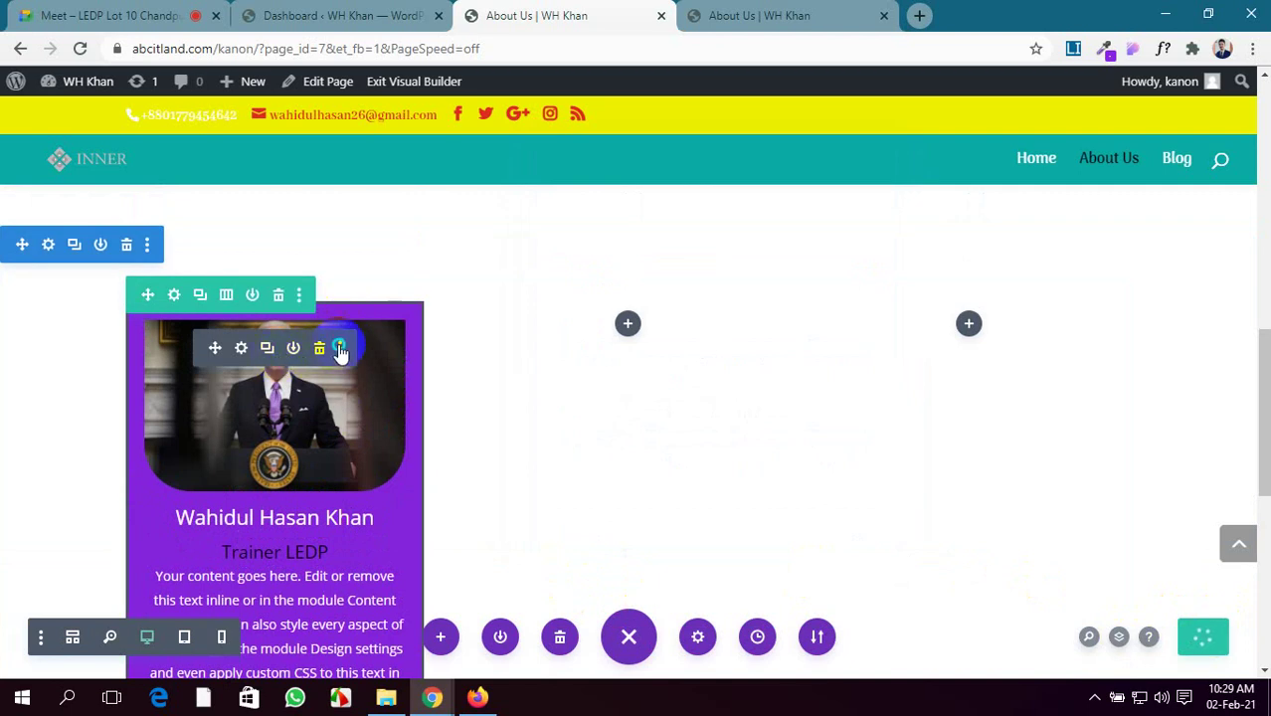
click(342, 349)
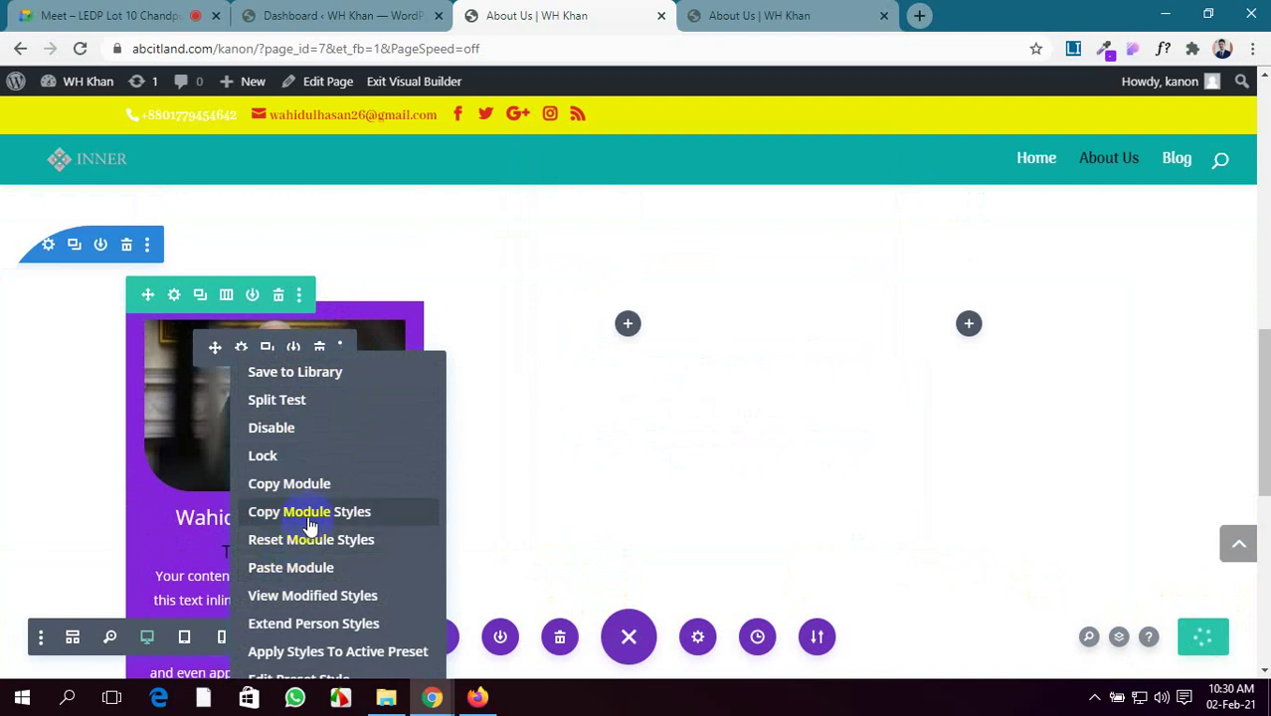
click(316, 485)
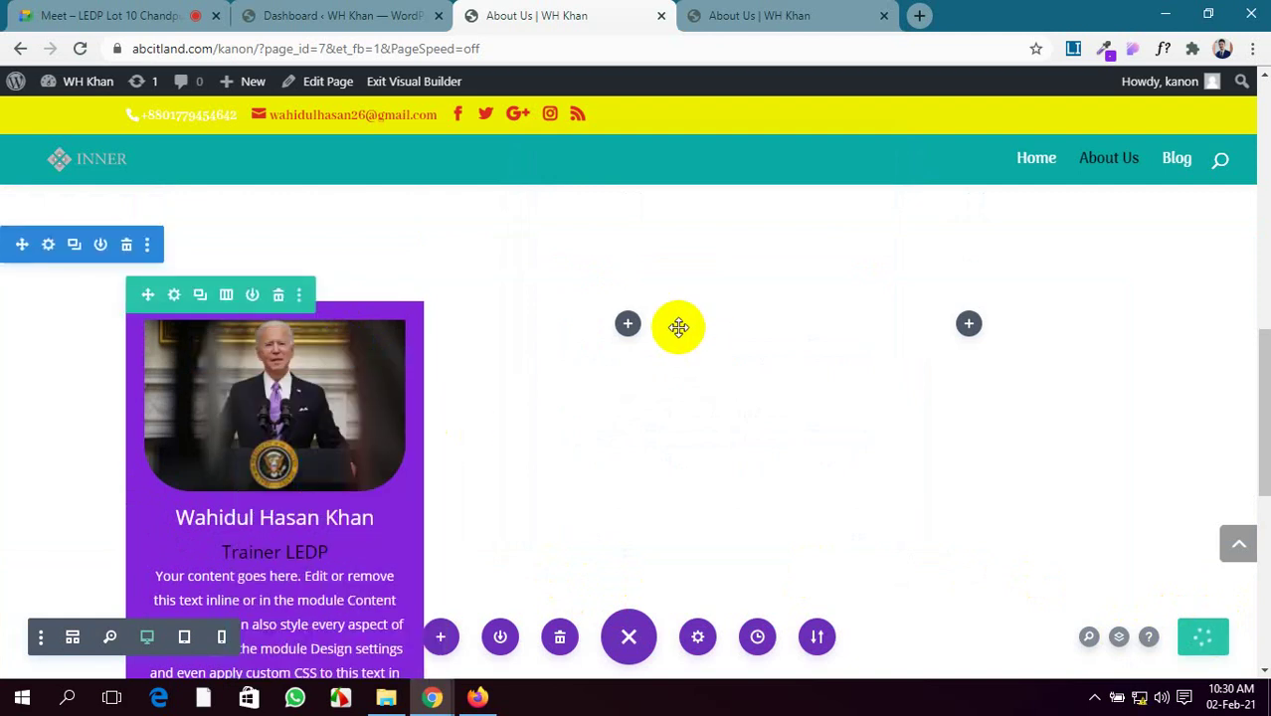
right_click(625, 327)
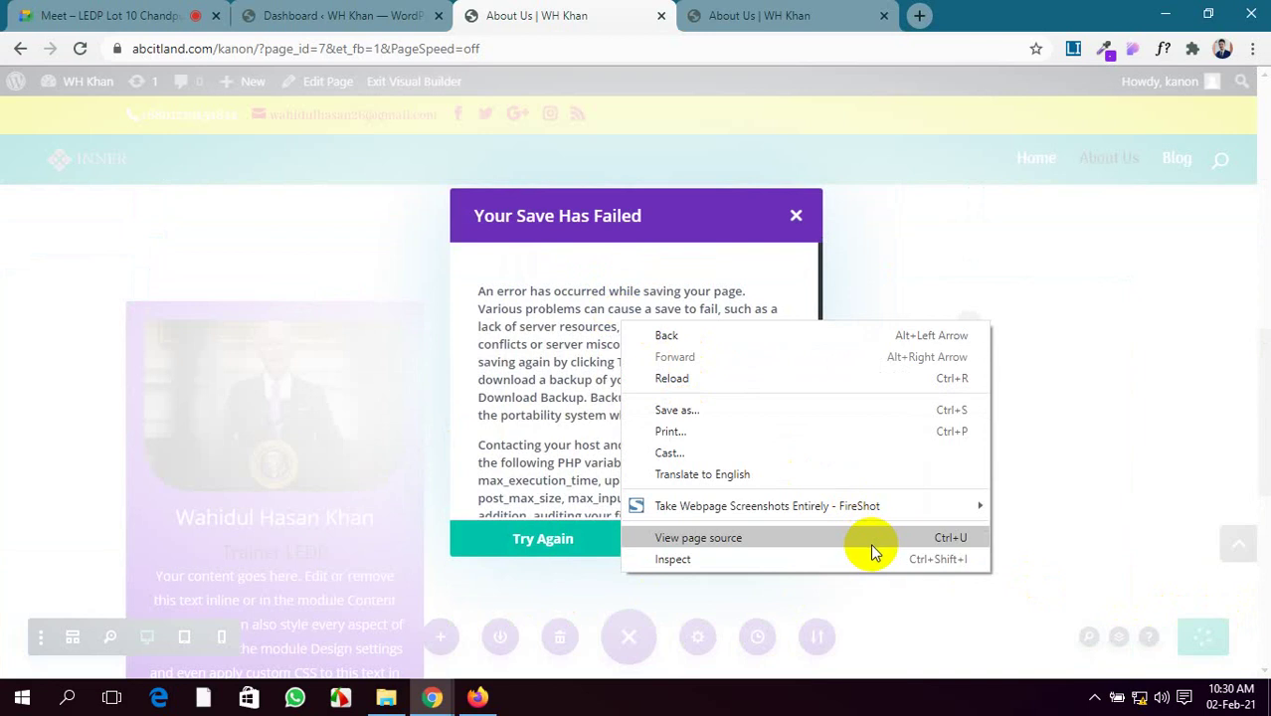
click(1089, 591)
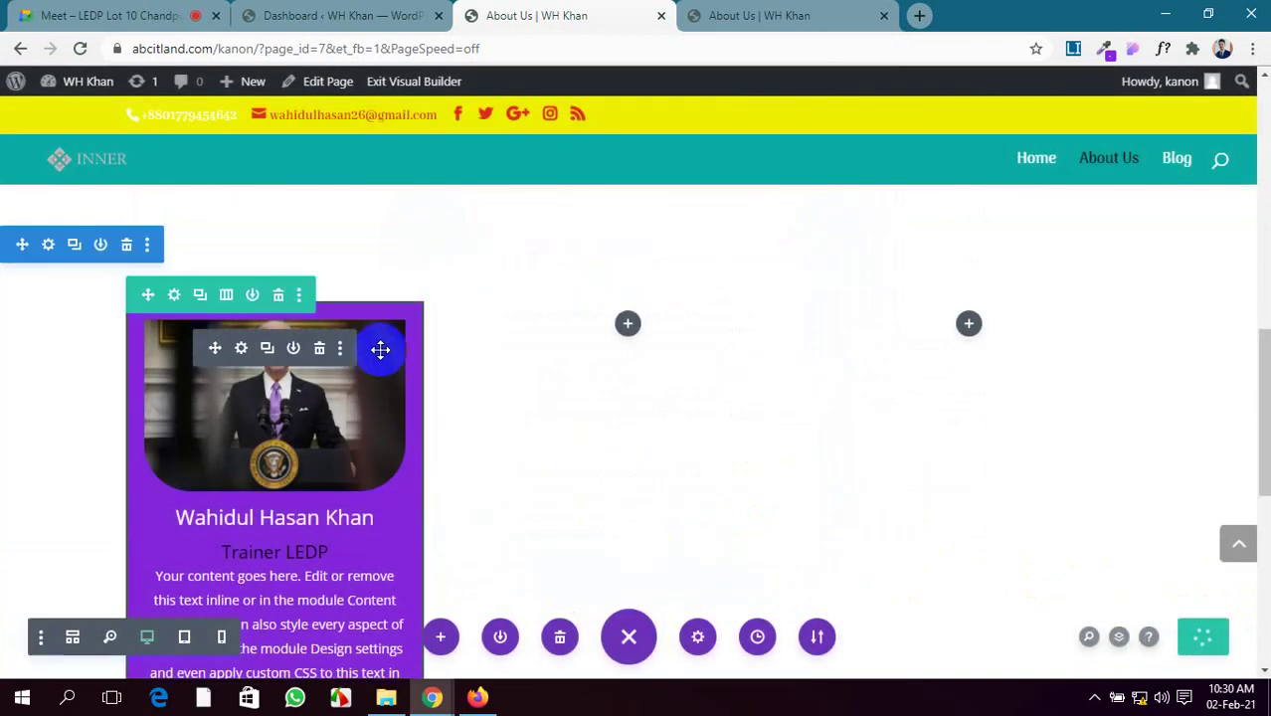
Copy the Person card again, paste it into the second and third columns, and save
click(340, 347)
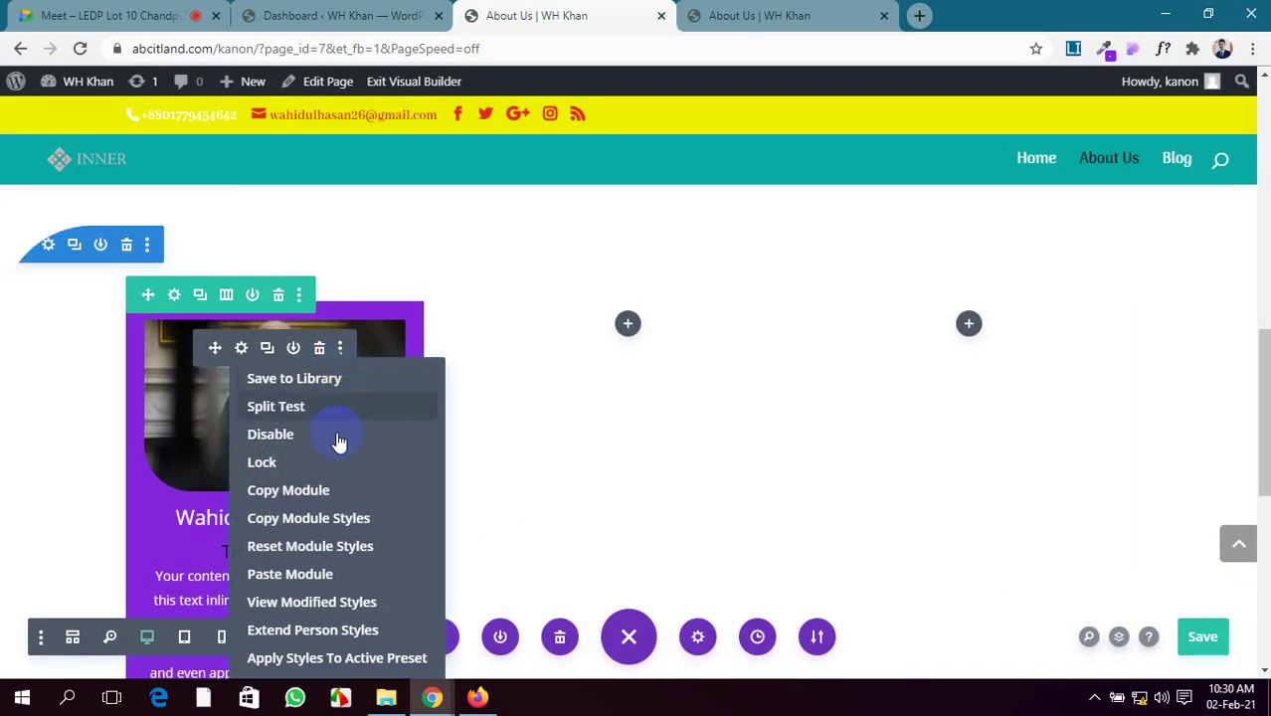
click(332, 498)
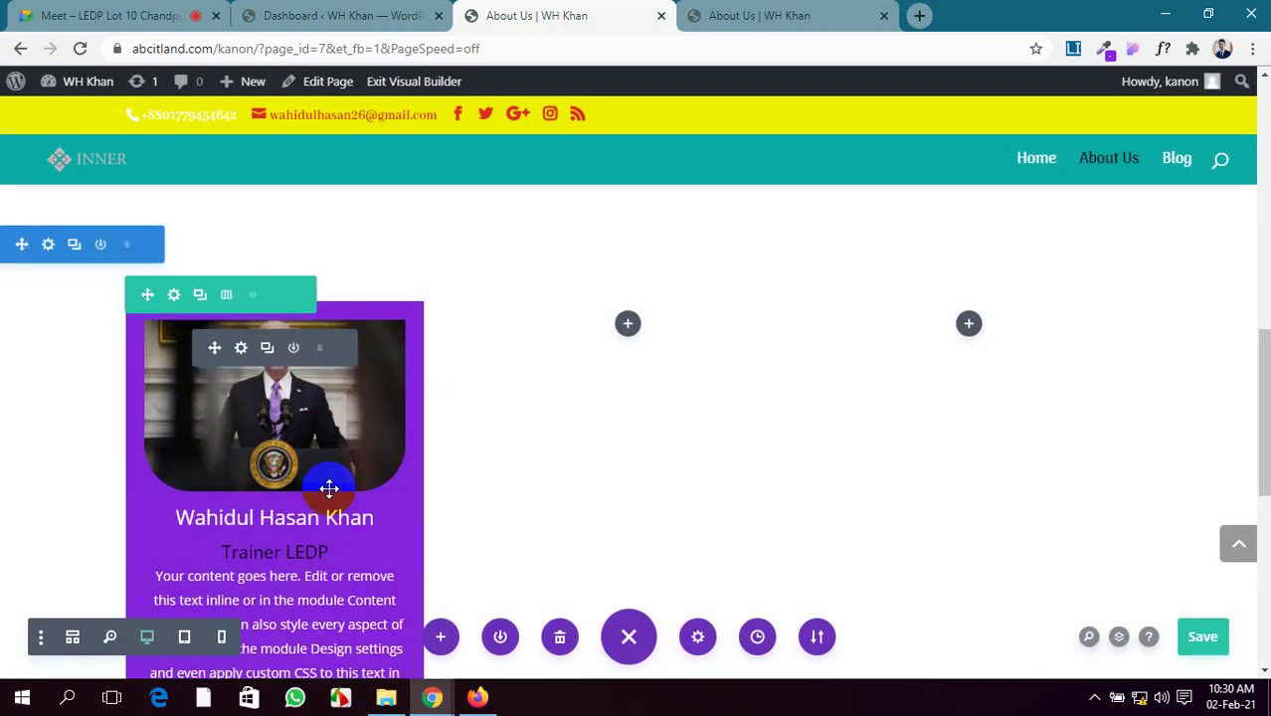
right_click(630, 328)
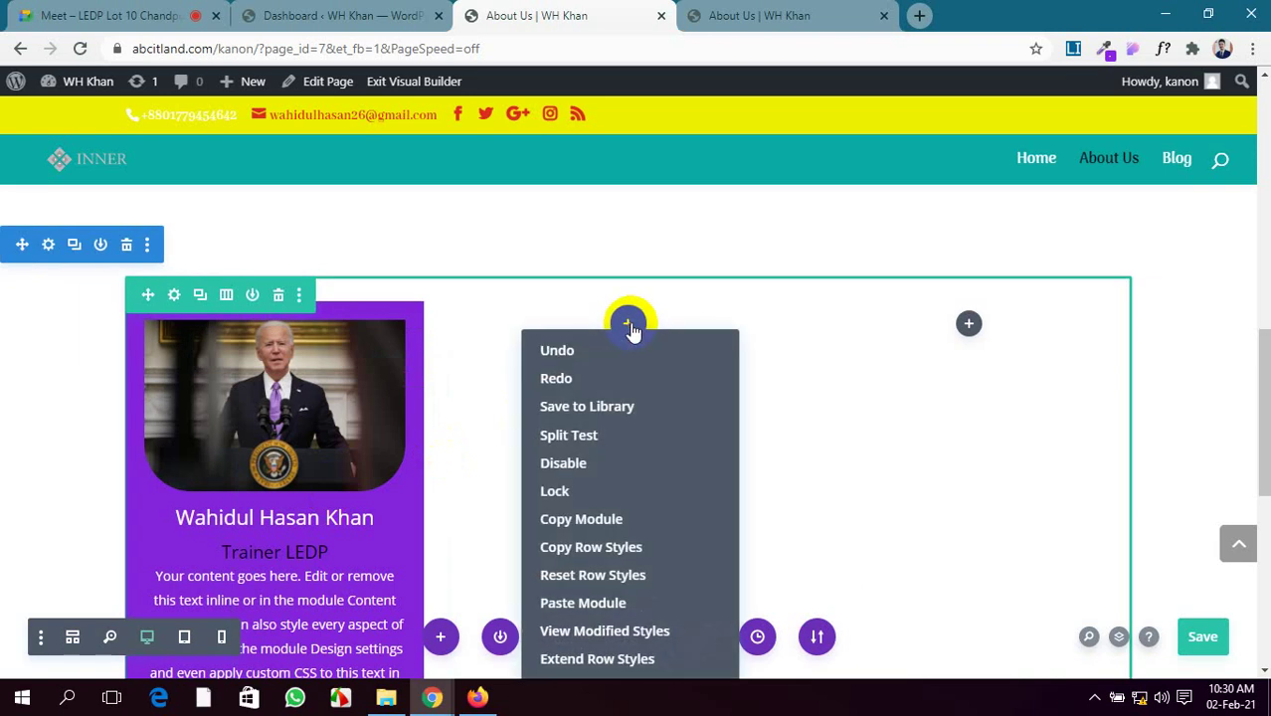
click(582, 603)
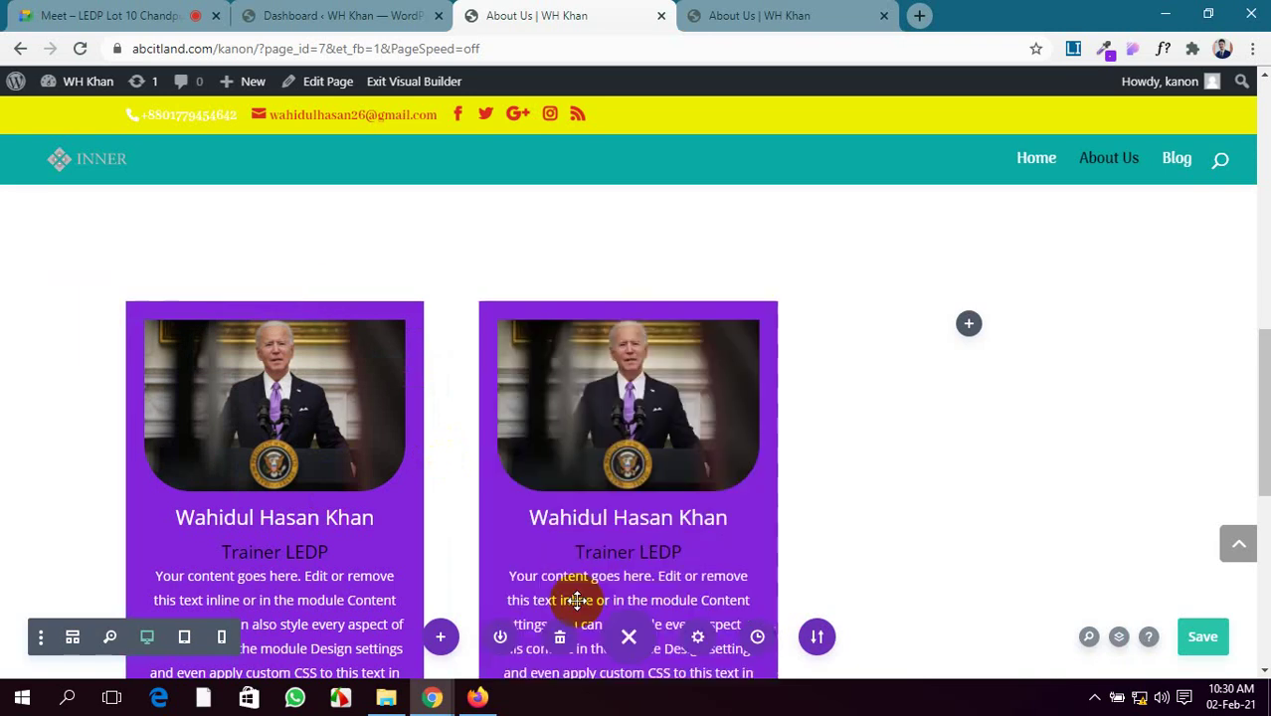
right_click(971, 330)
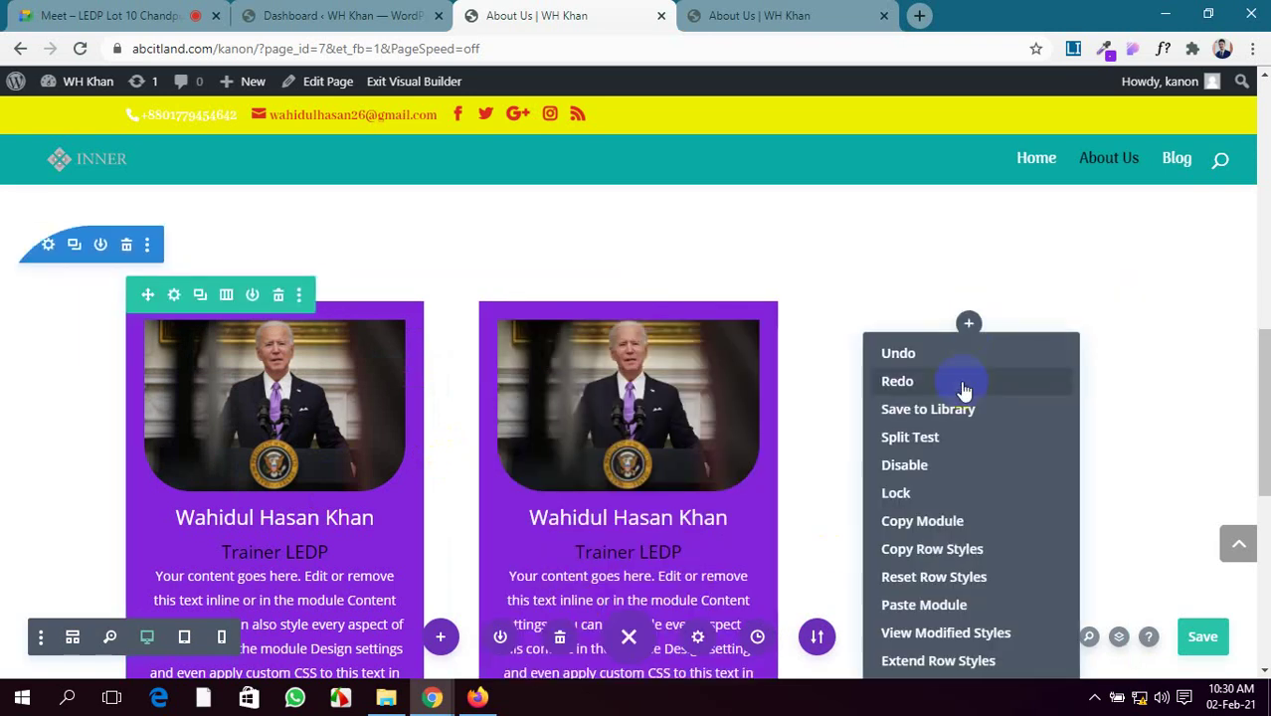
click(902, 606)
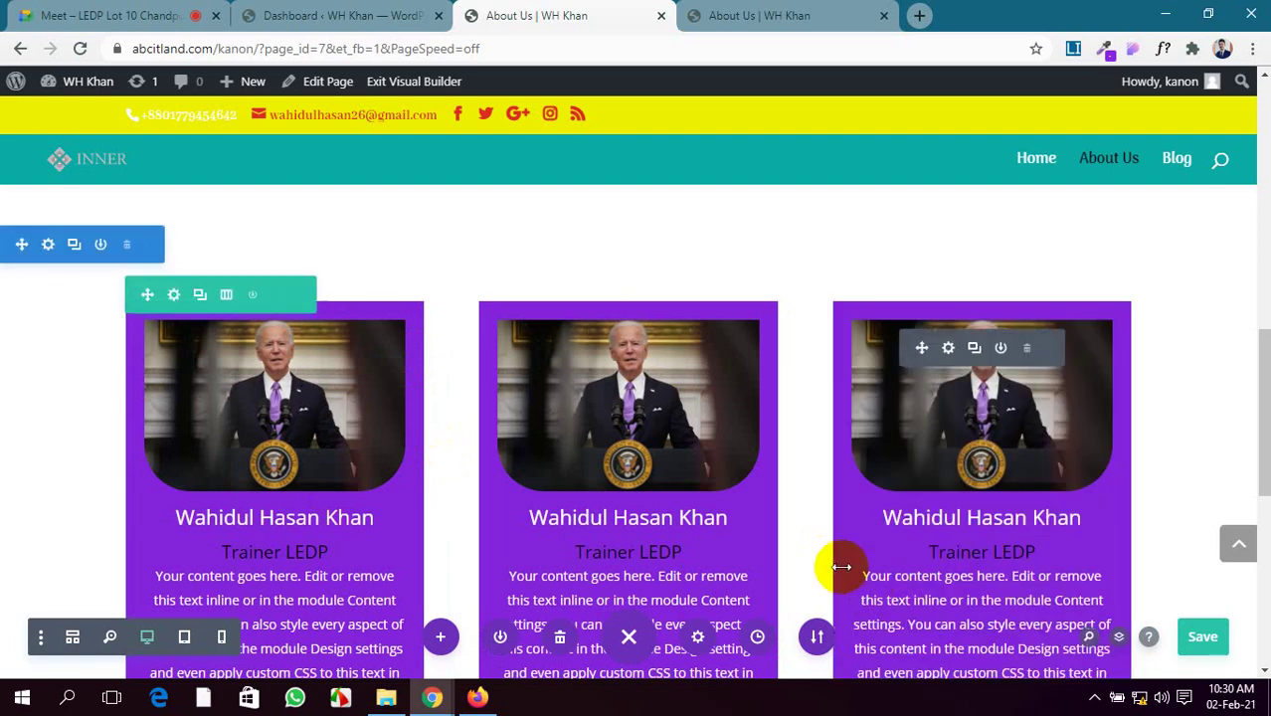
click(1202, 637)
Retry the failed page save, then switch to the Google Meet browser tab
scroll(1019, 550, up, 3)
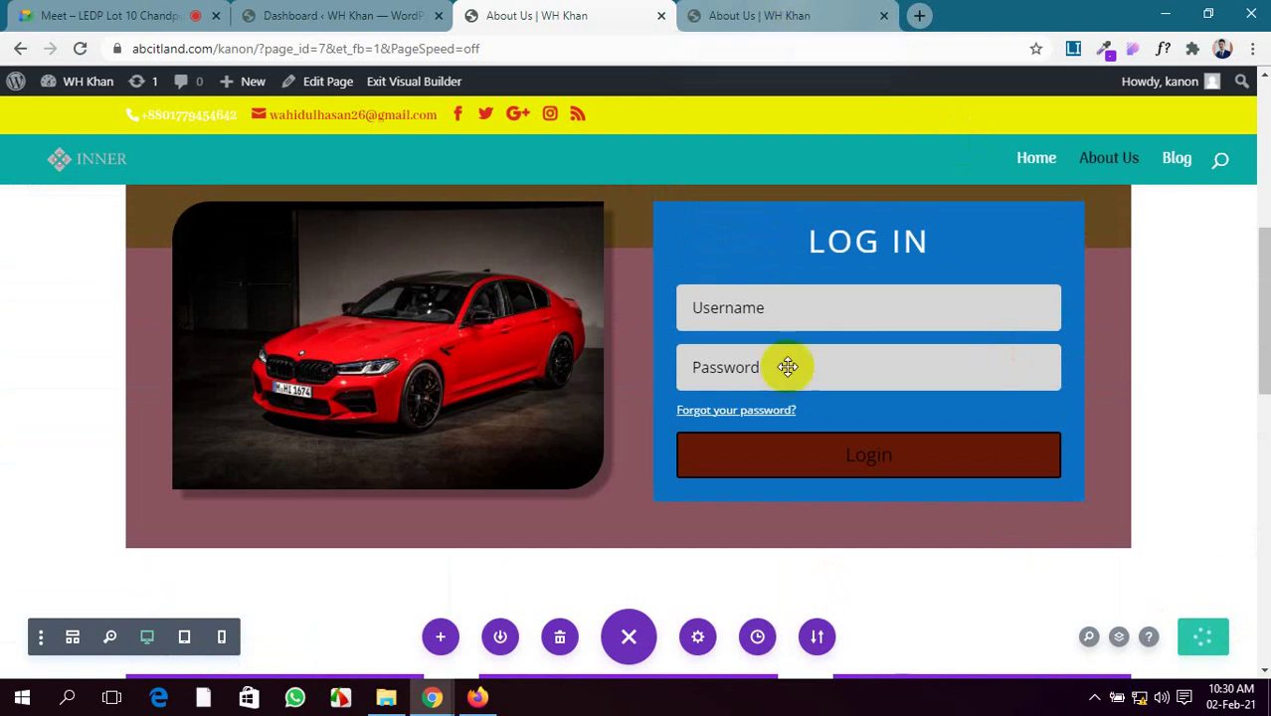
scroll(786, 363, down, 8)
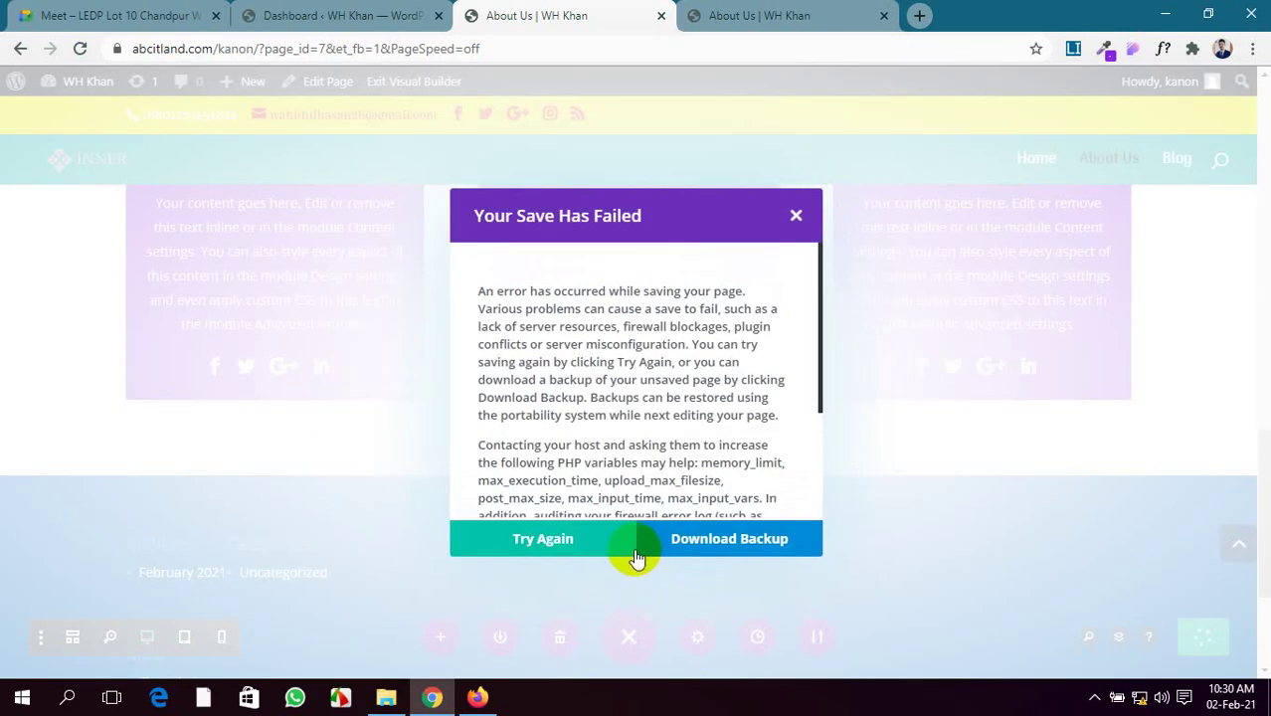
click(619, 538)
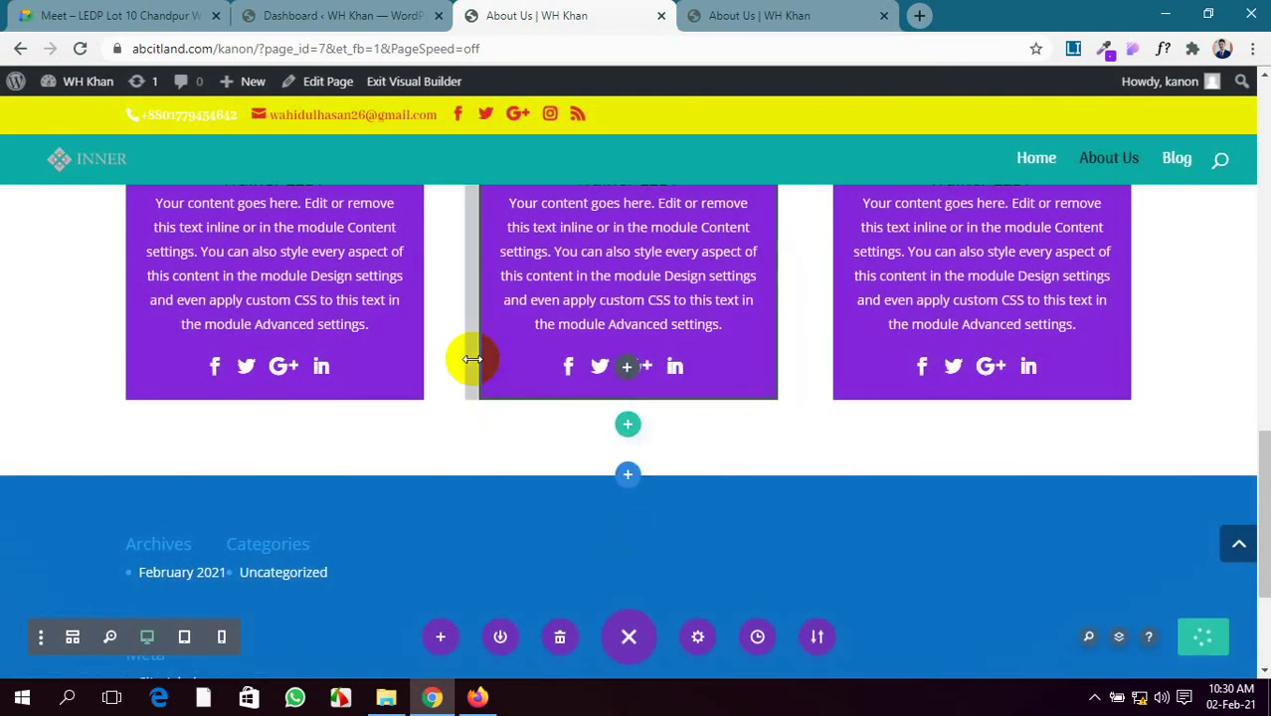
click(85, 12)
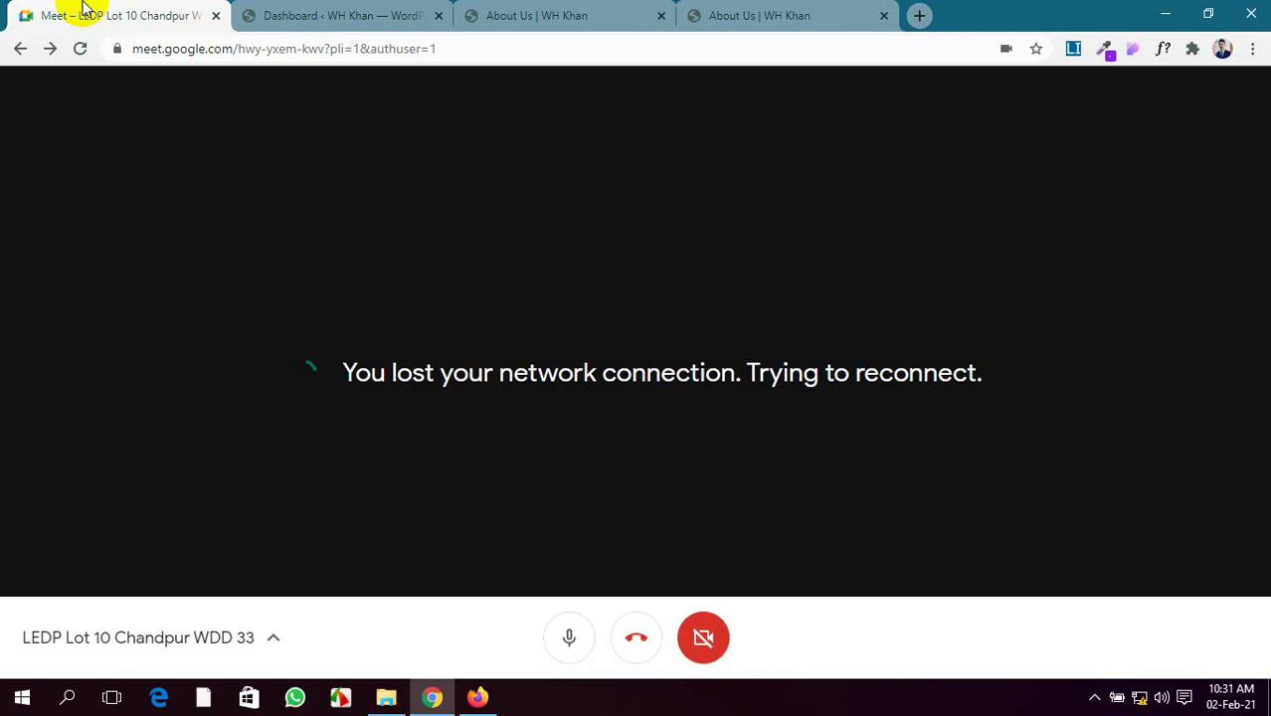
Connect the computer to the Galaxy M111949 Wi-Fi network from the Windows tray
click(1140, 697)
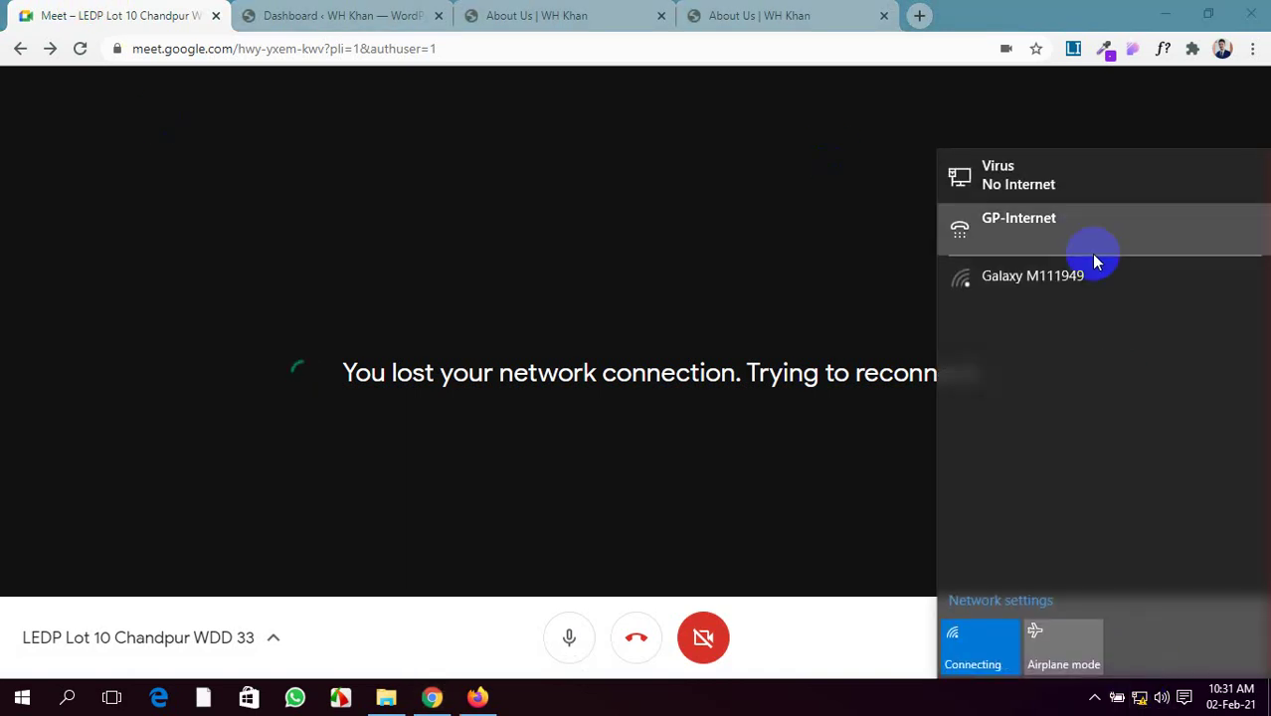
click(1096, 276)
click(1216, 343)
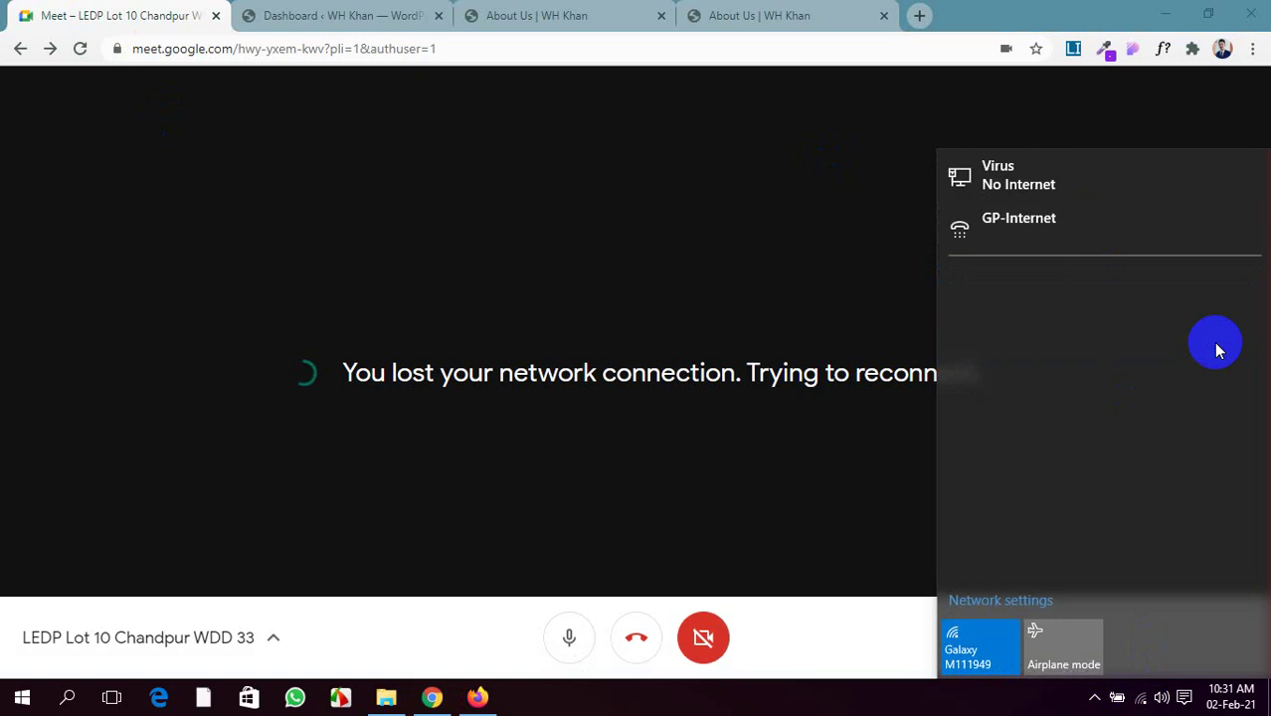
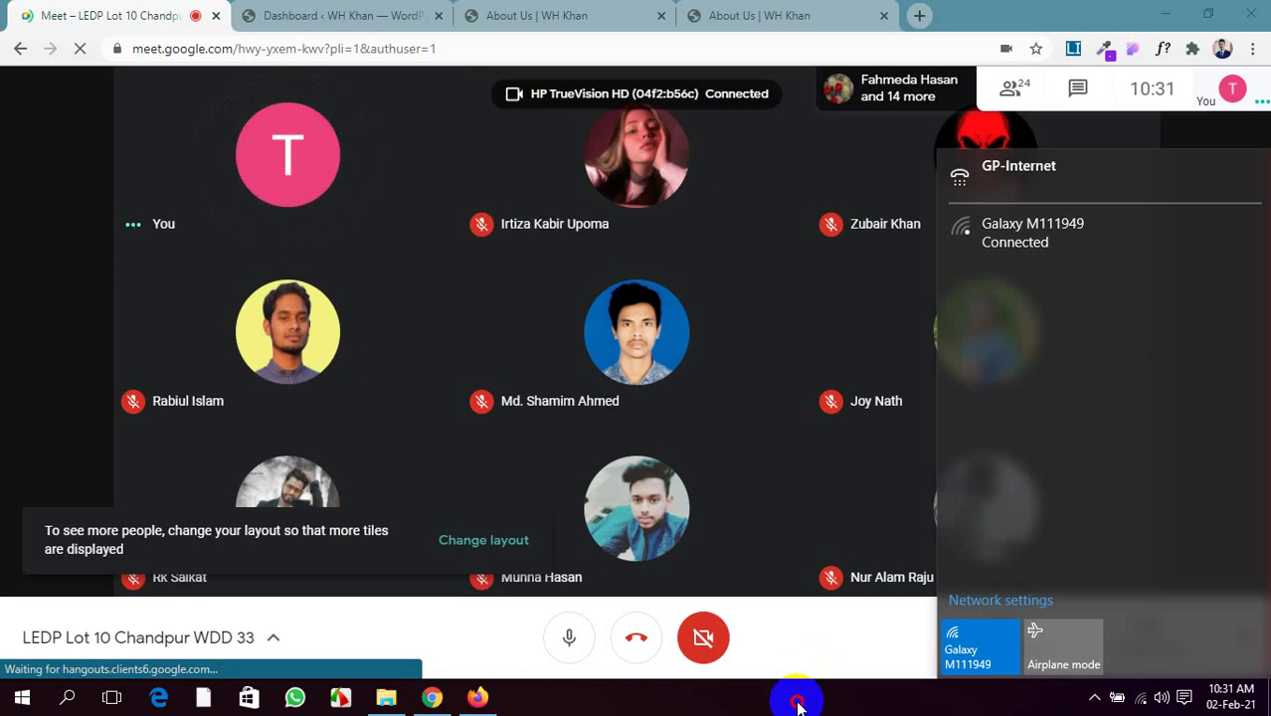
Present the entire screen in Google Meet, then return to the About Us builder tab
click(847, 677)
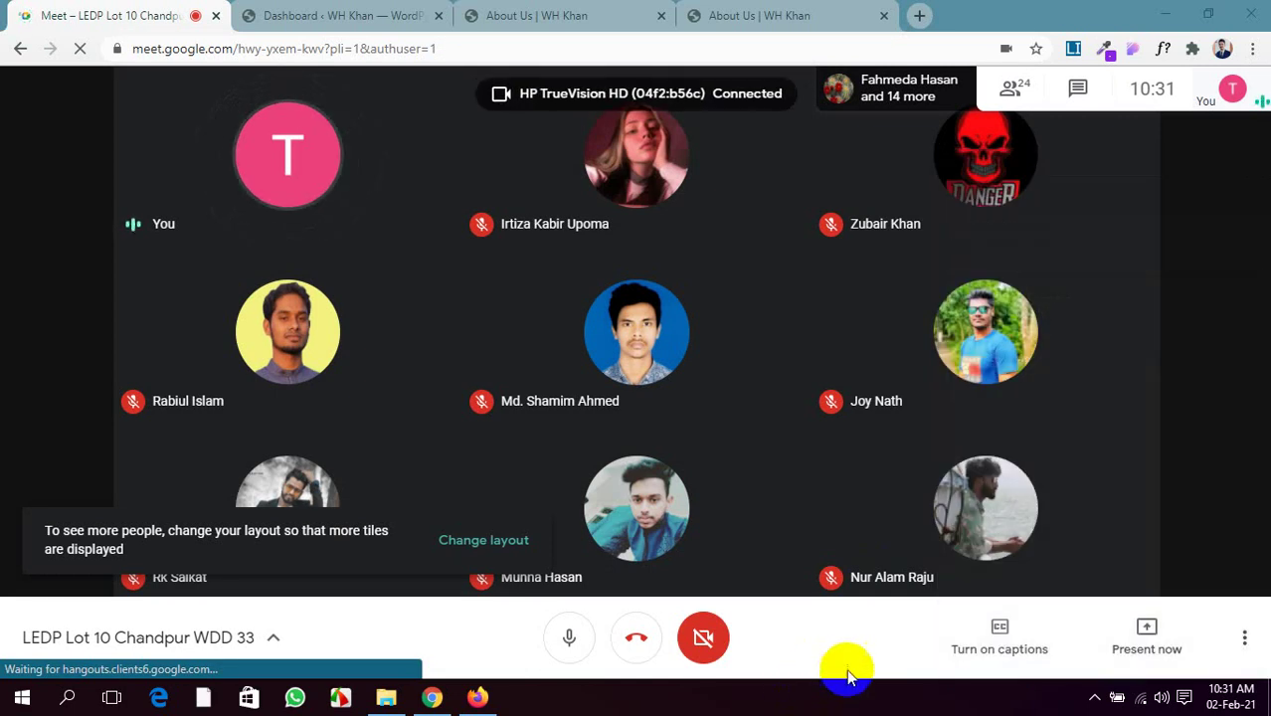
click(1129, 631)
click(1092, 473)
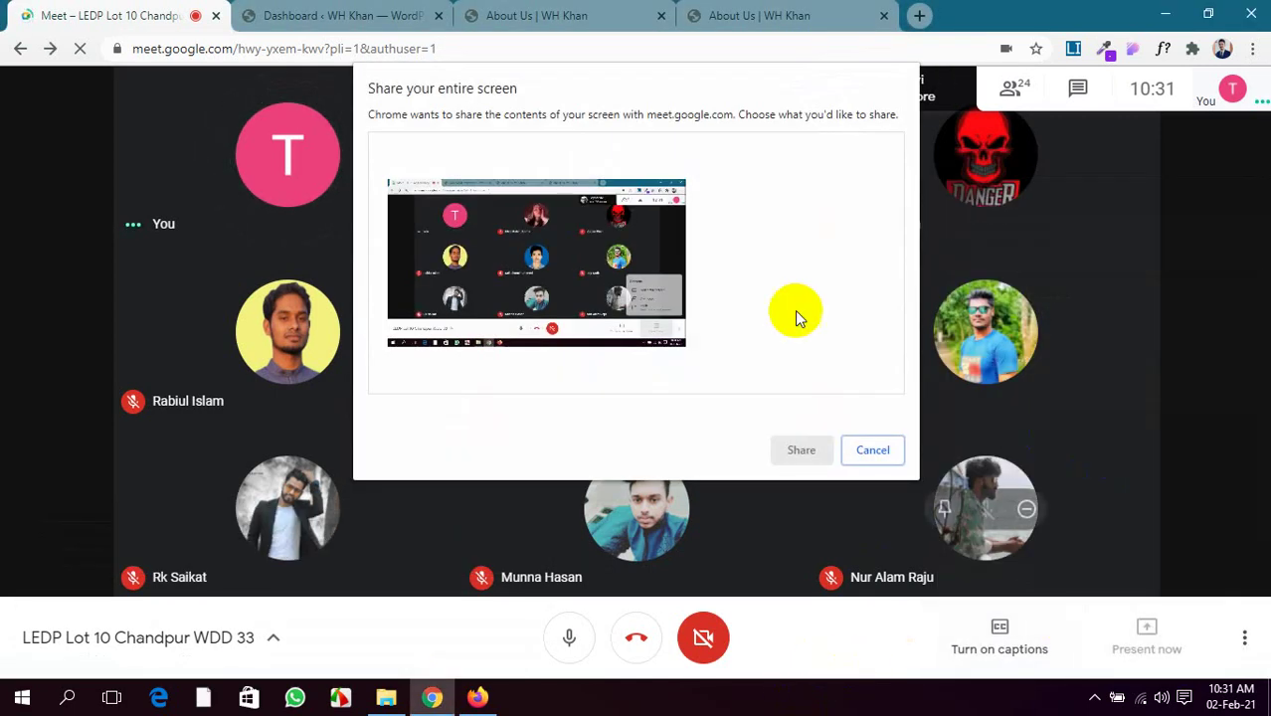
click(791, 450)
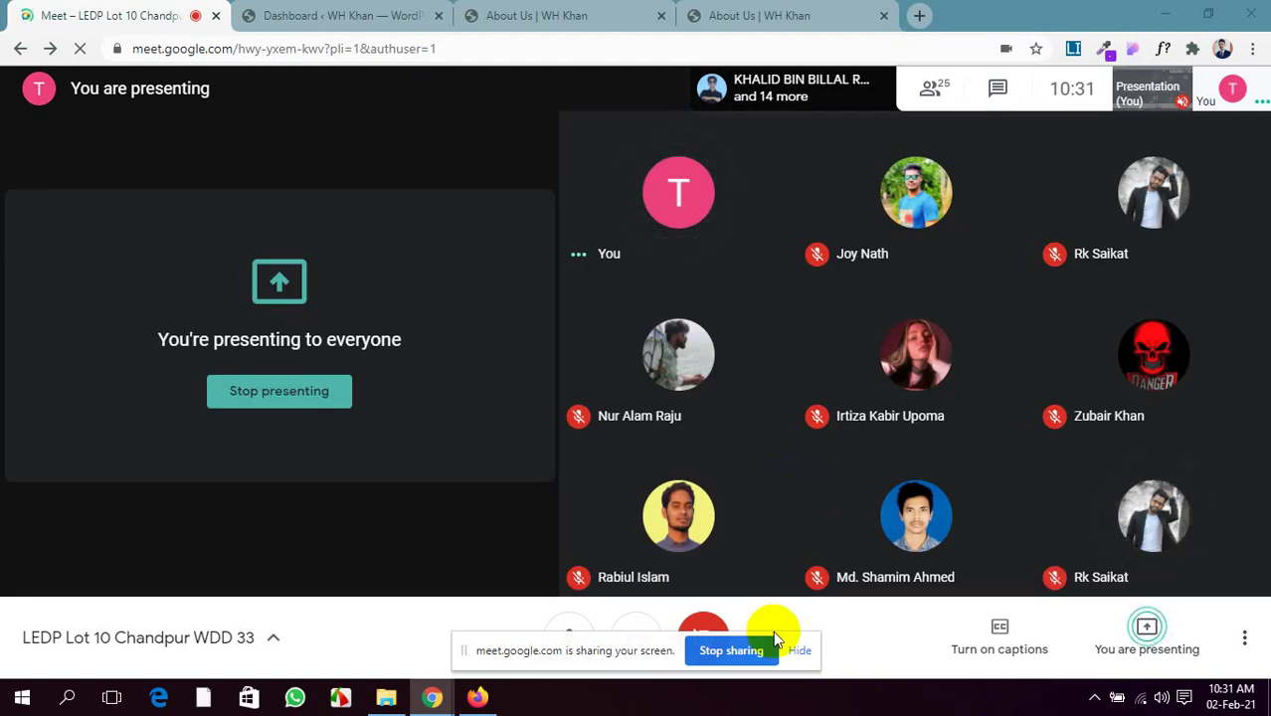
click(800, 652)
click(617, 20)
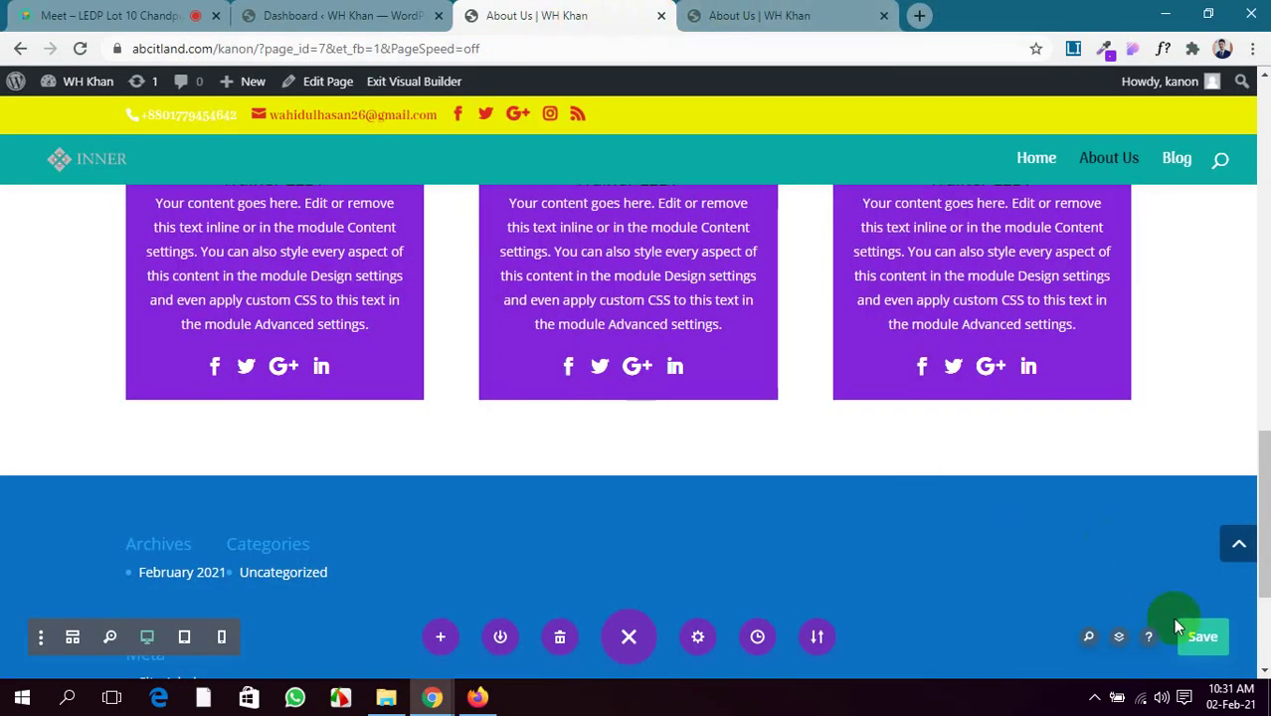
Retry the failed save of the About Us page from the Save Failed dialog
click(174, 12)
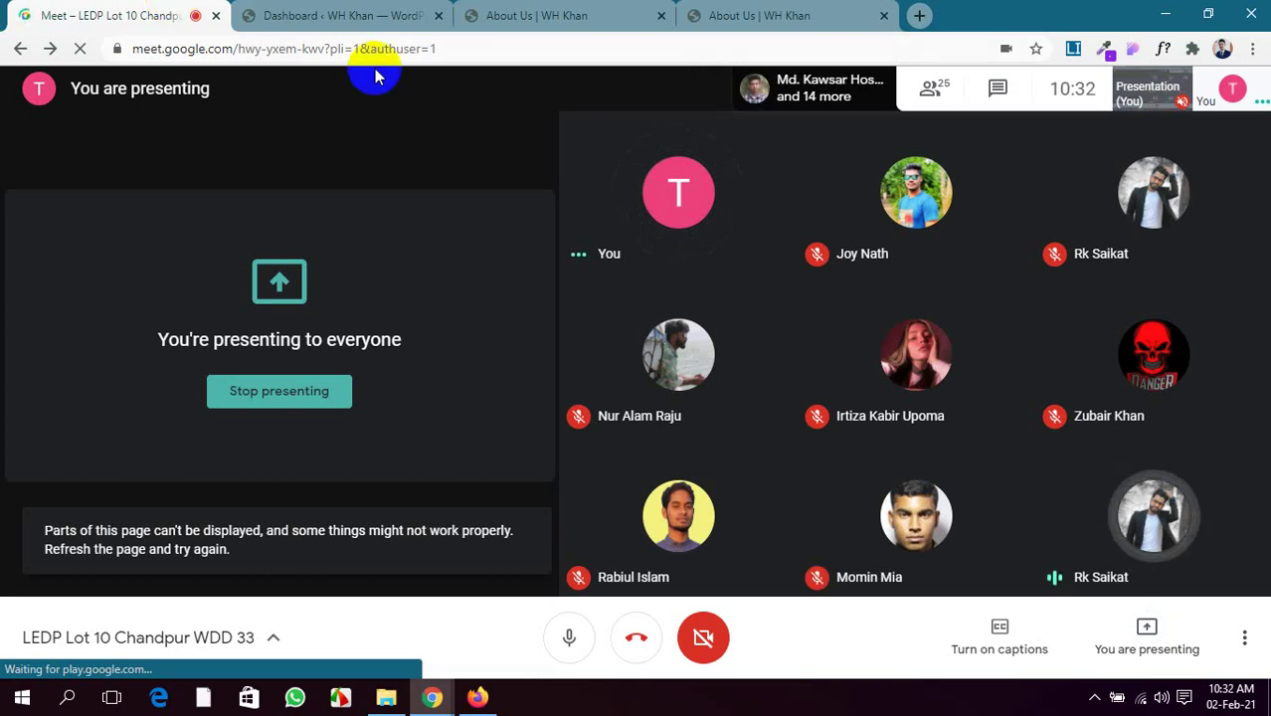
click(517, 13)
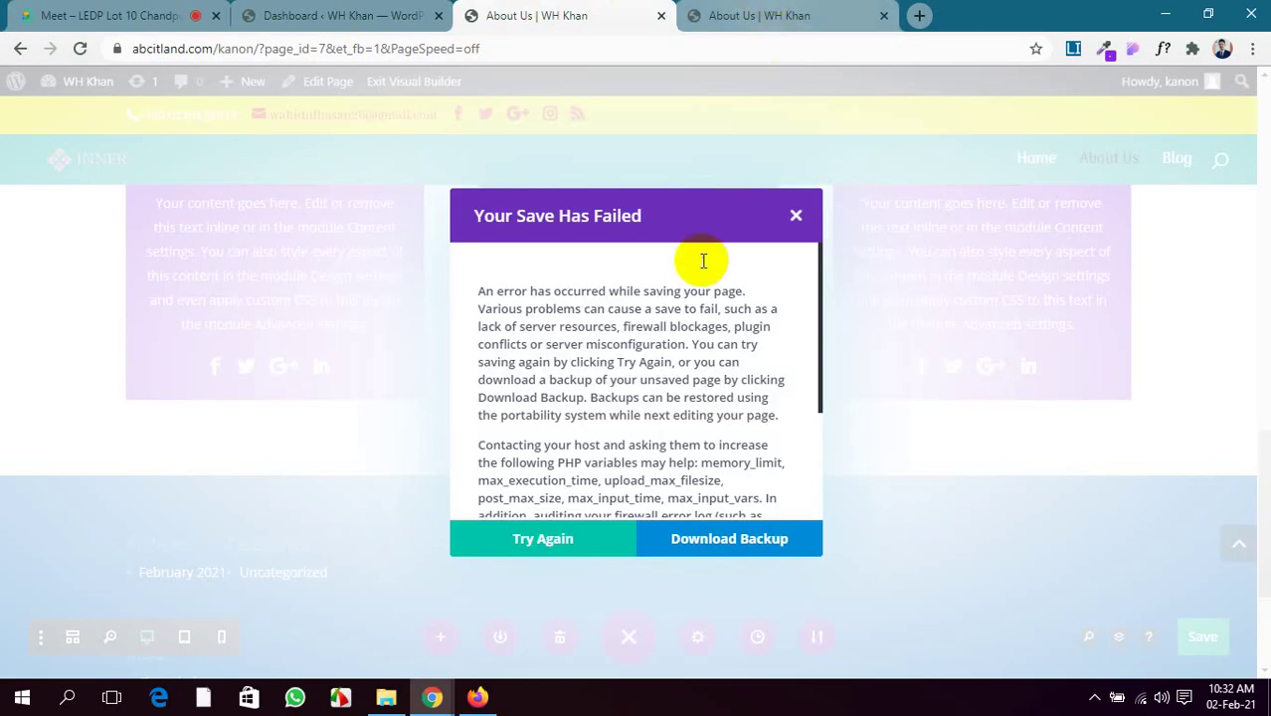
click(569, 540)
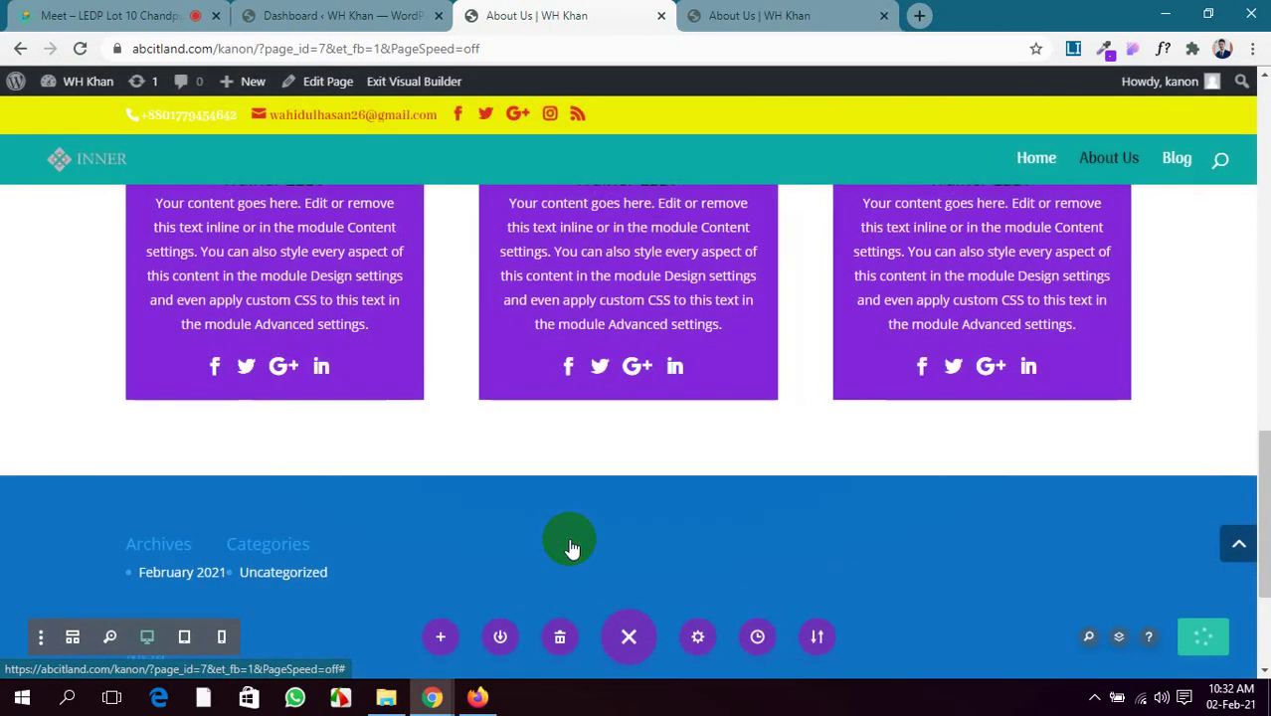
scroll(500, 430, up, 2)
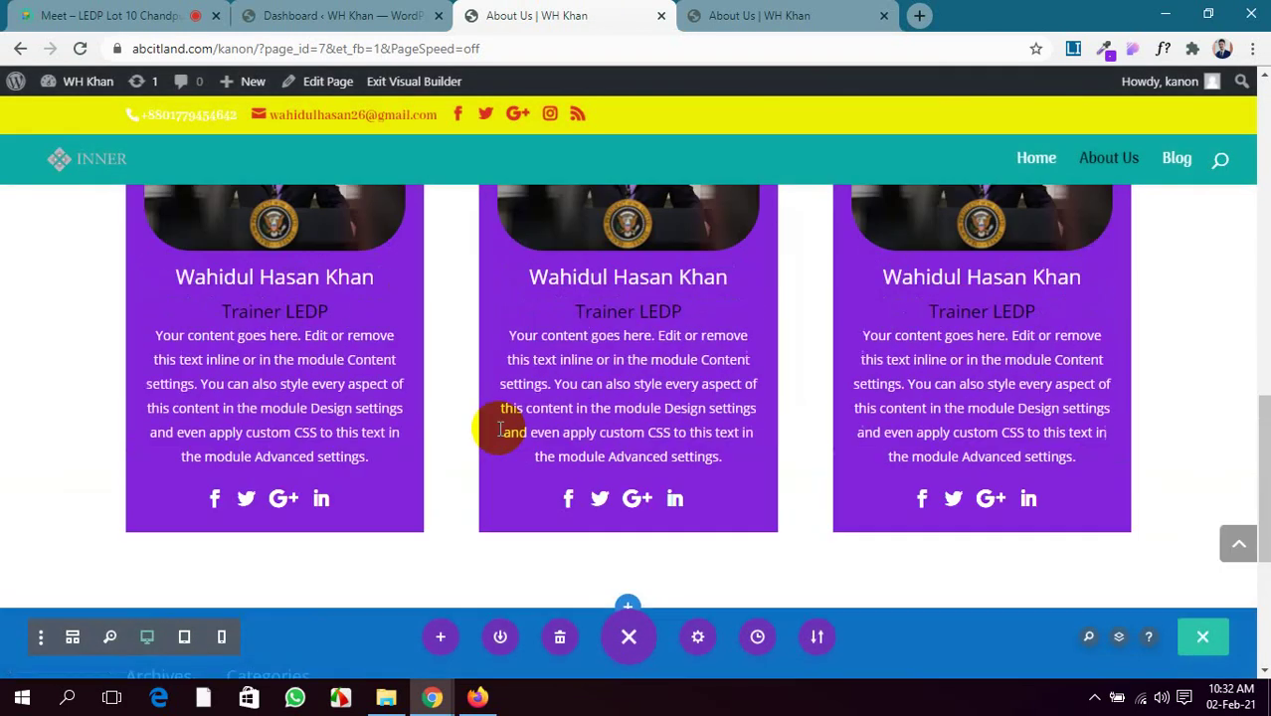
scroll(500, 430, up, 4)
scroll(500, 429, down, 2)
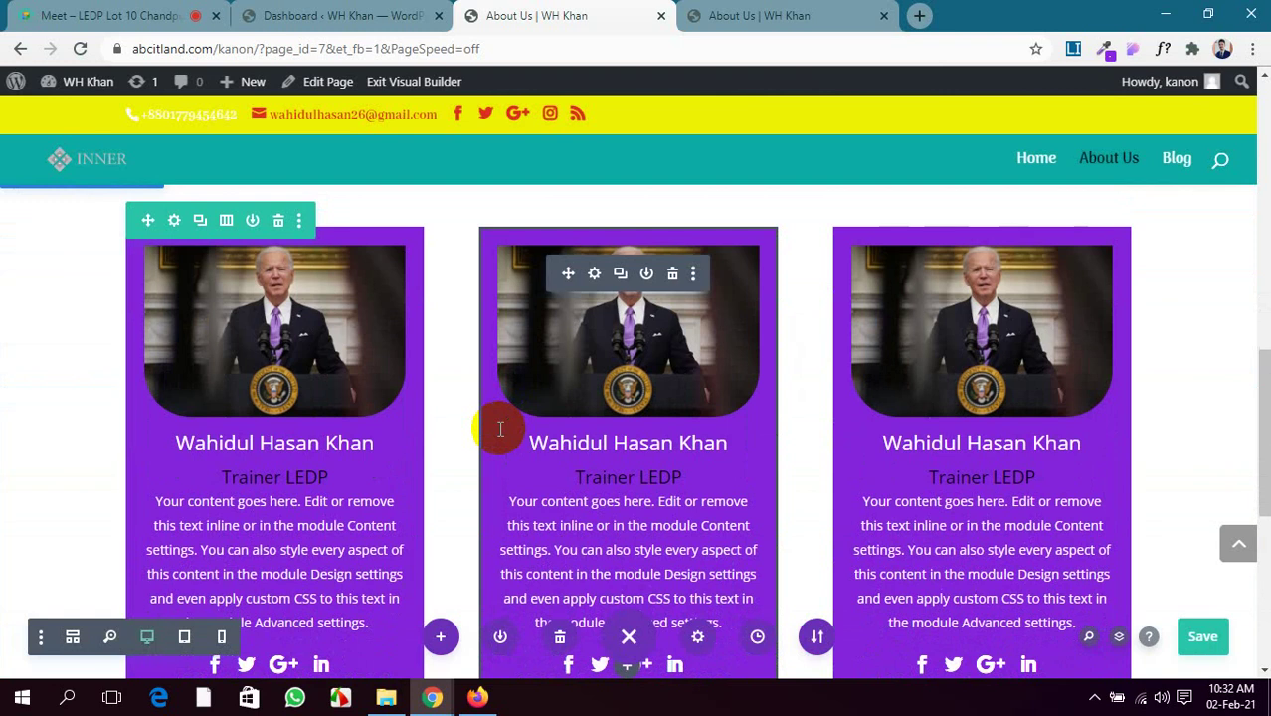
Check the published About Us page and admit the guest waiting to join the meeting
click(702, 15)
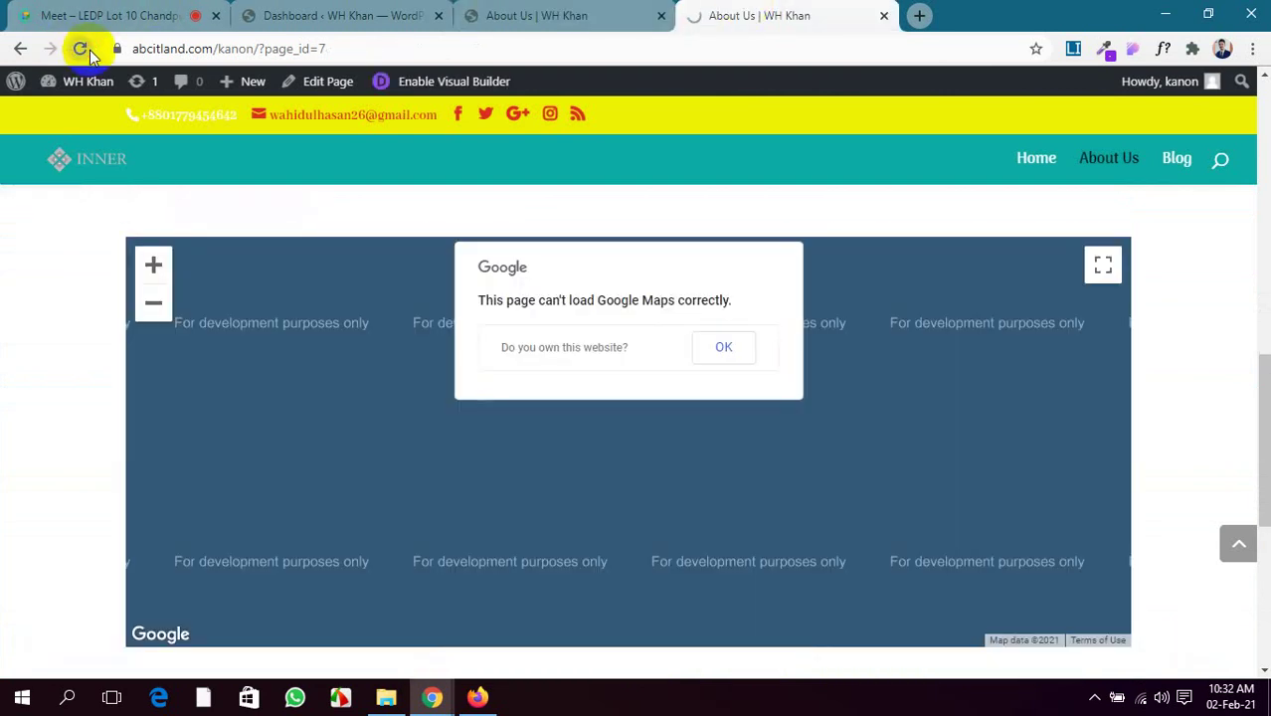
click(45, 16)
click(818, 177)
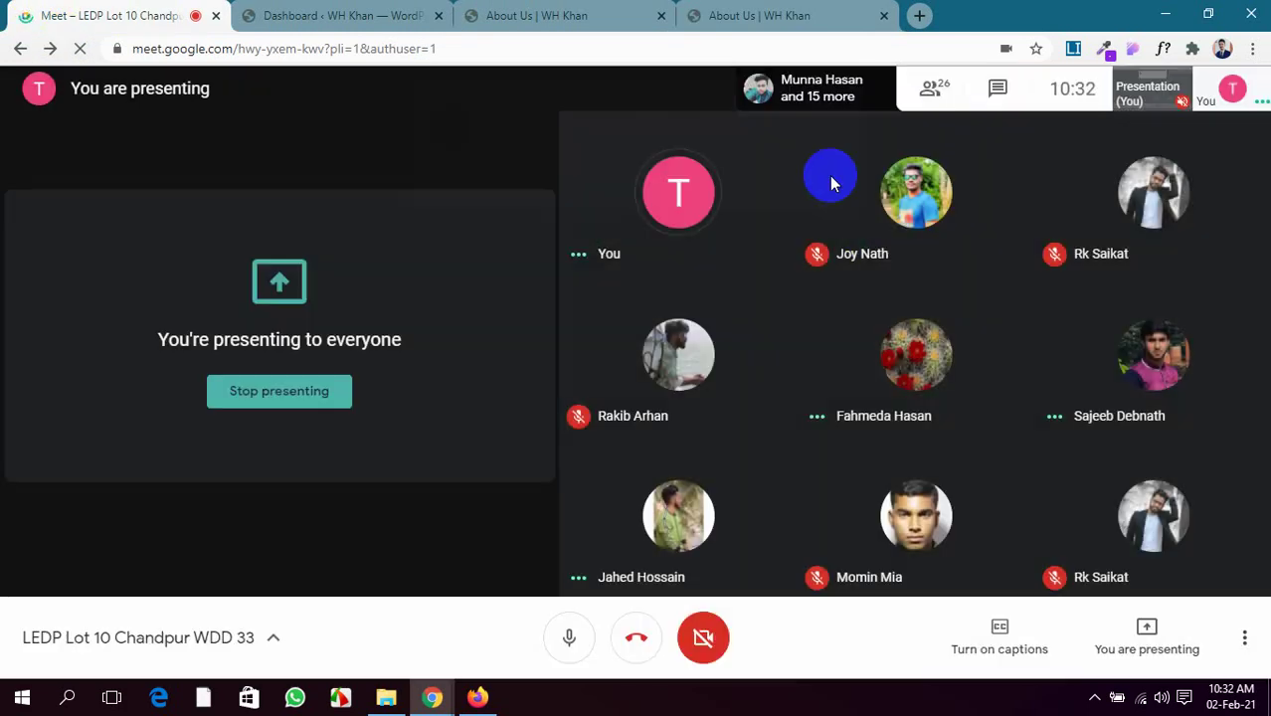
click(764, 10)
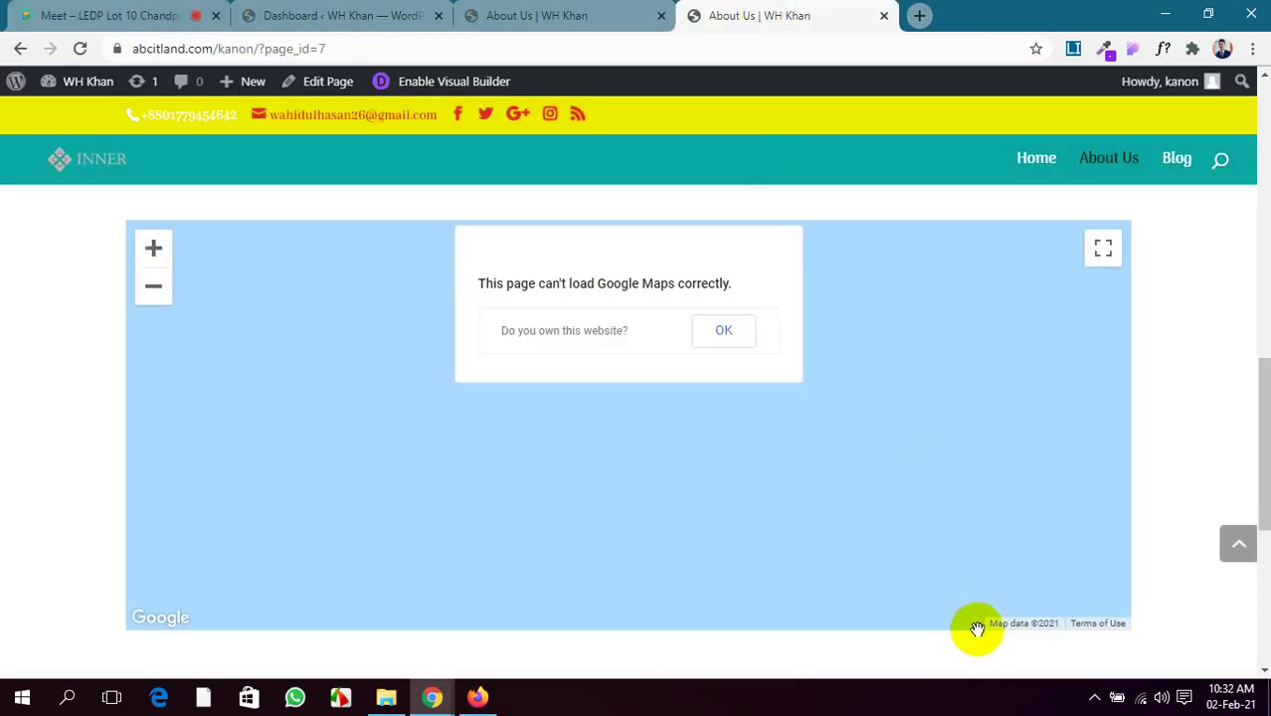
scroll(1194, 577, down, 3)
scroll(1188, 569, down, 2)
scroll(1099, 542, up, 3)
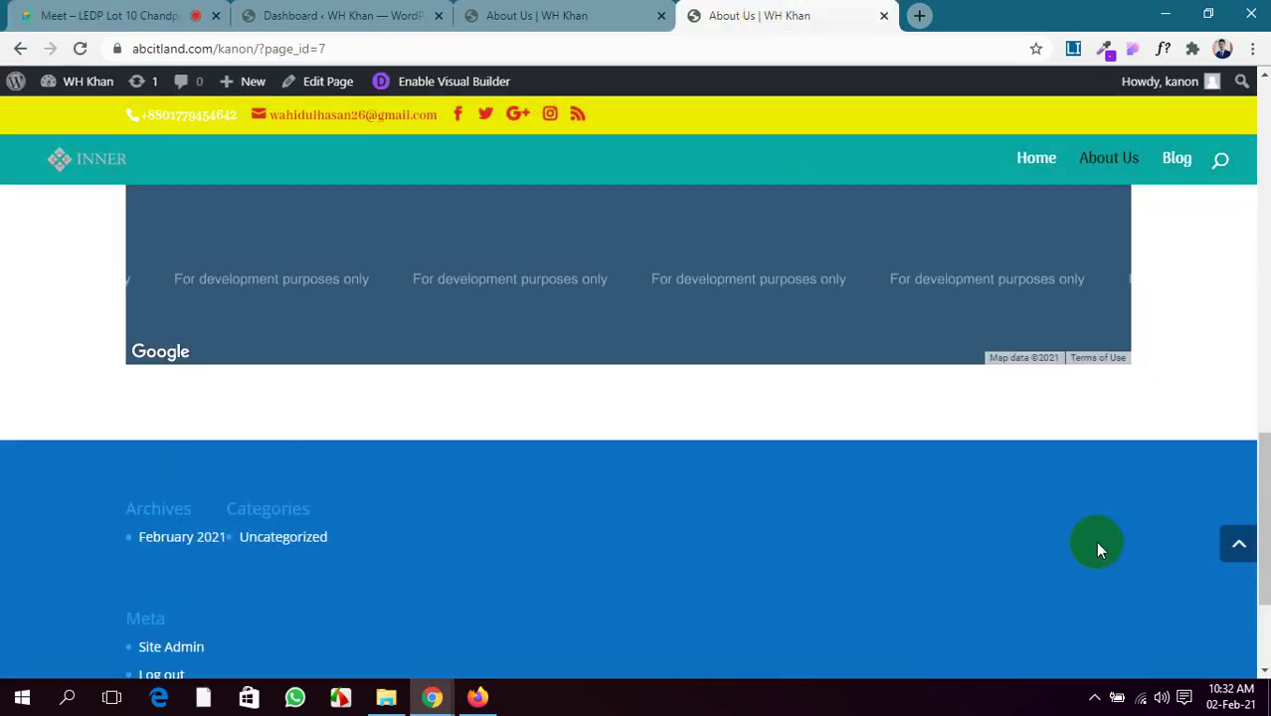
Save the builder changes and add a new section below the team cards
click(546, 10)
scroll(488, 440, up, 3)
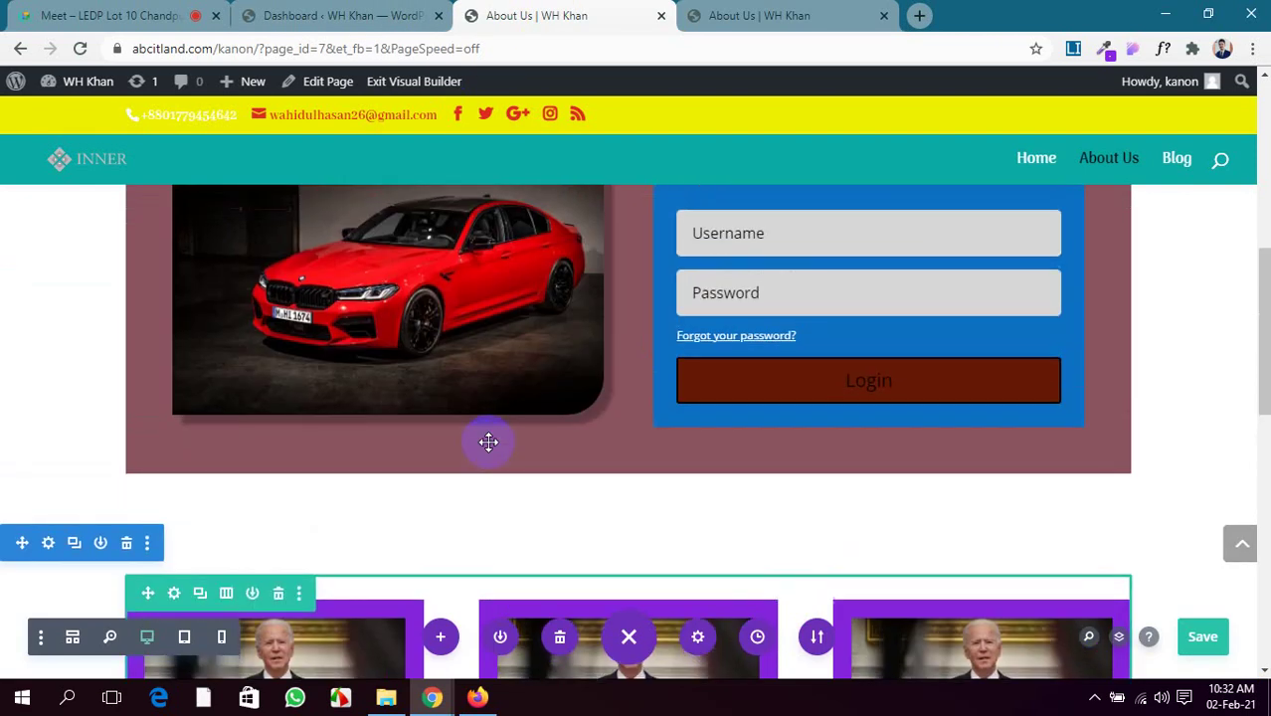
scroll(488, 439, down, 4)
click(1212, 639)
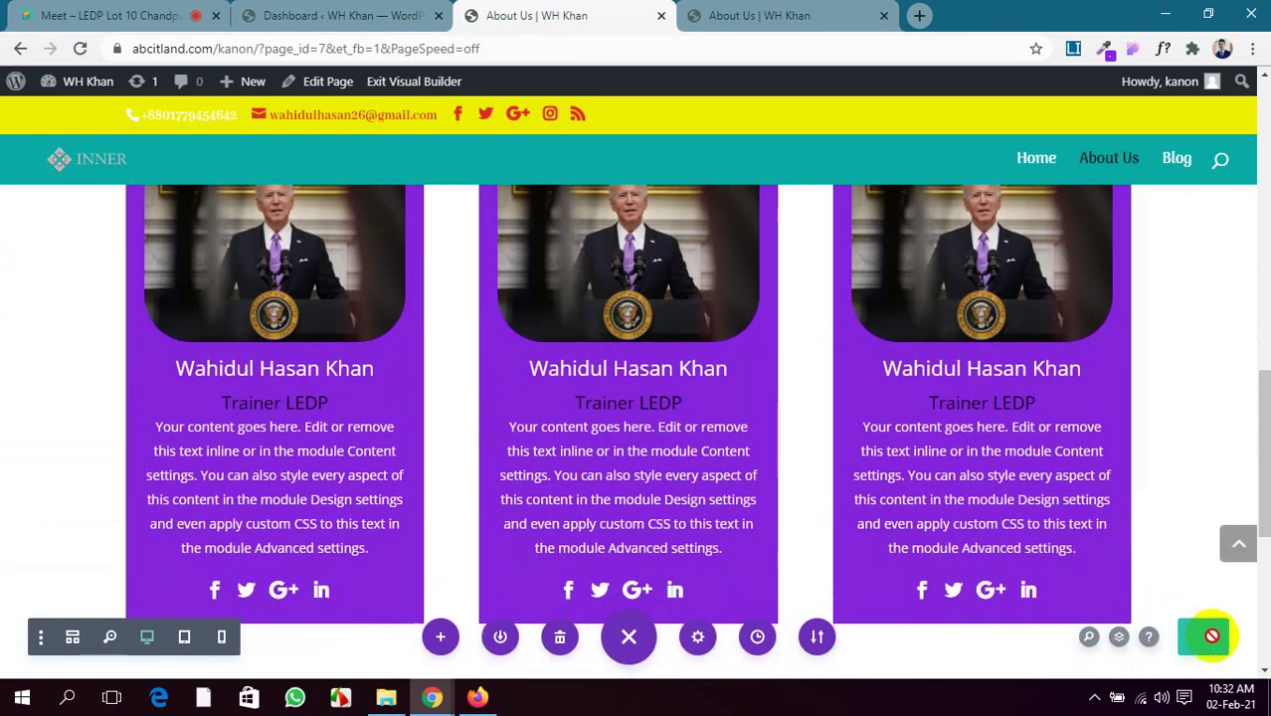
scroll(809, 463, down, 3)
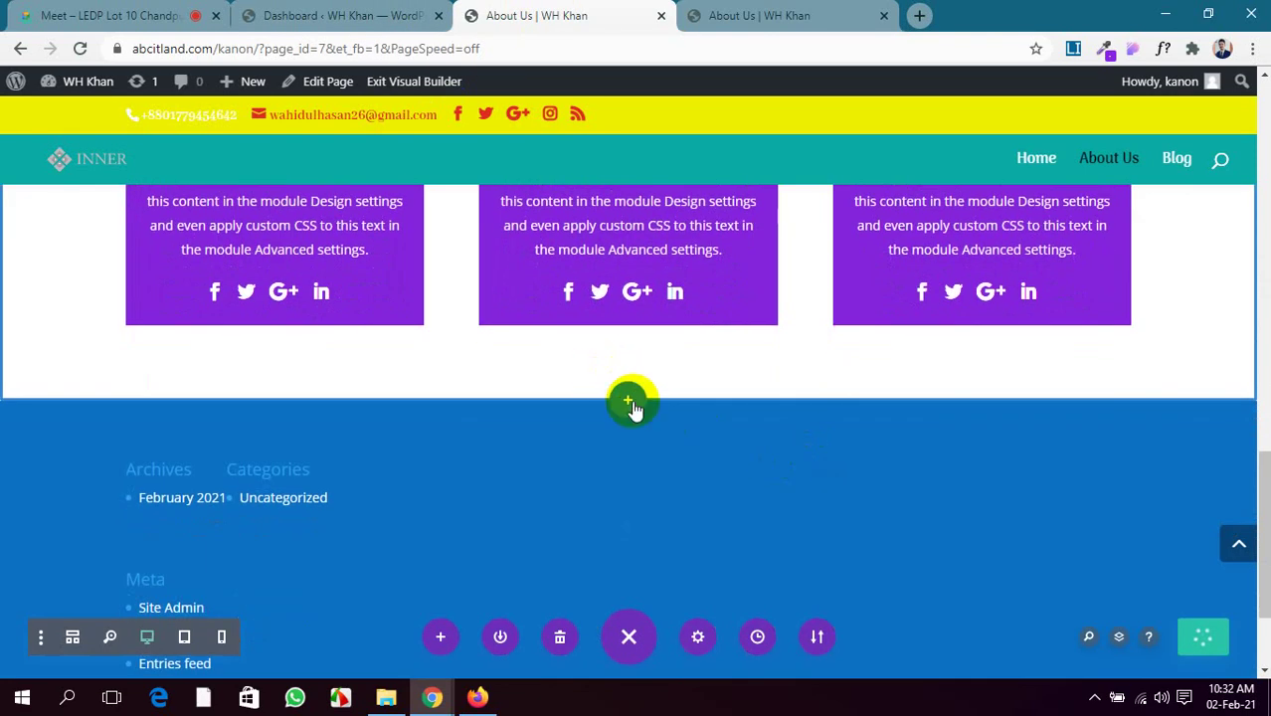
click(629, 401)
Make the new section a Regular section with a three-column row
click(497, 335)
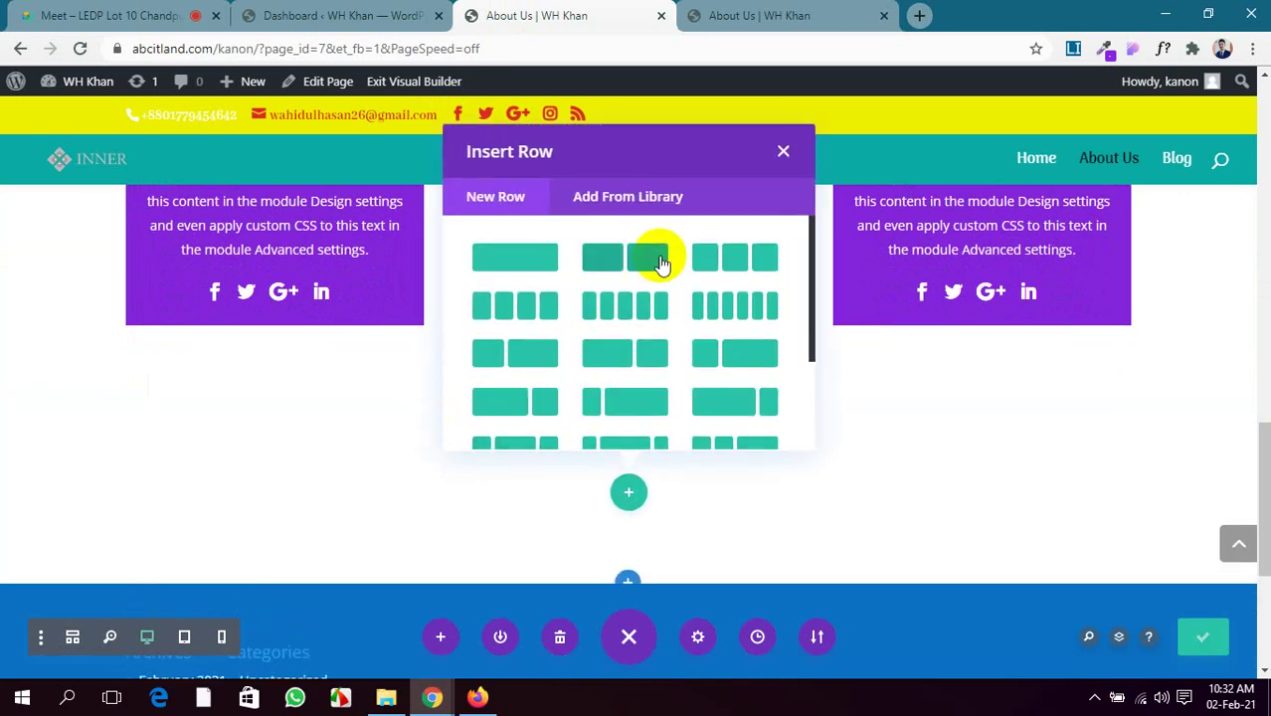
click(704, 258)
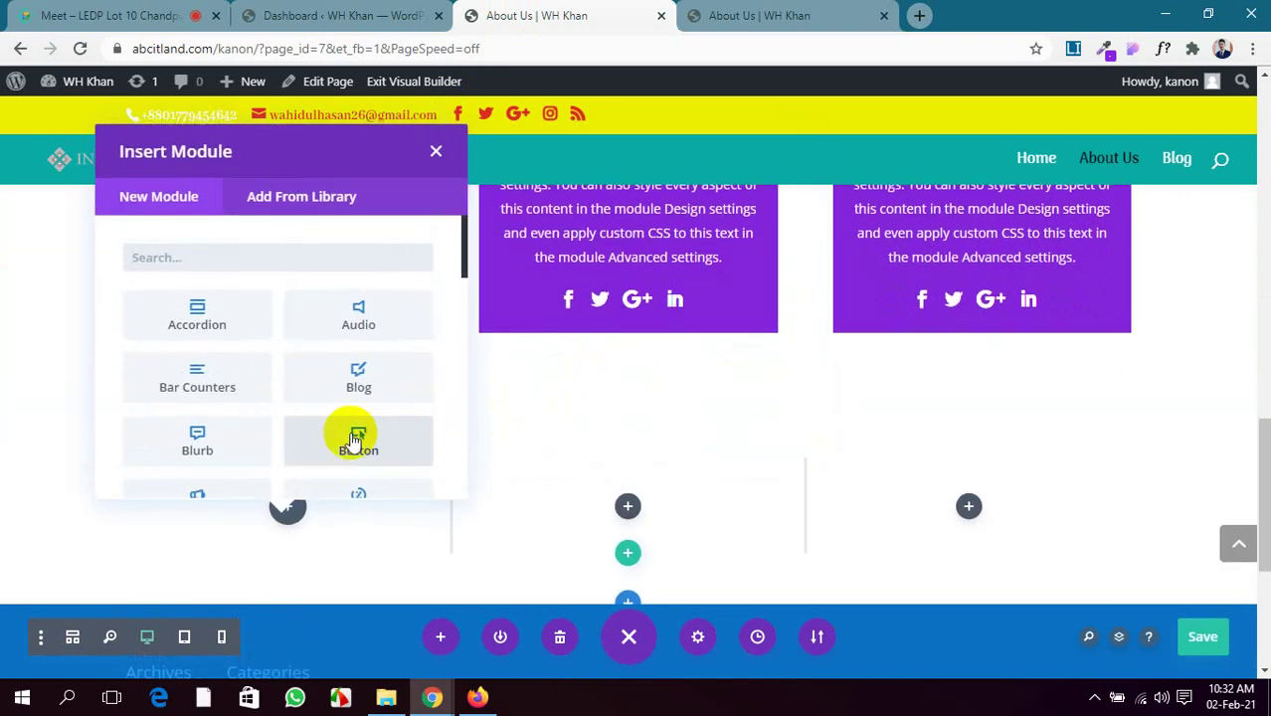
scroll(253, 383, down, 3)
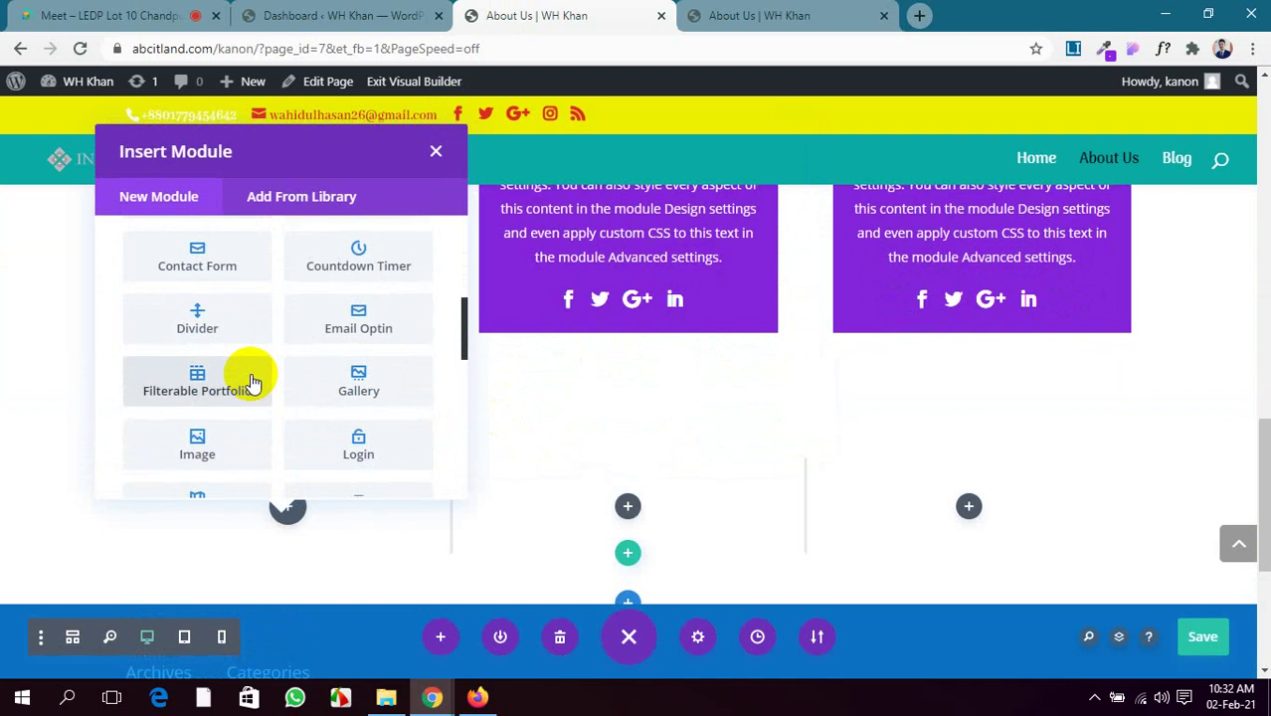
scroll(253, 383, down, 1)
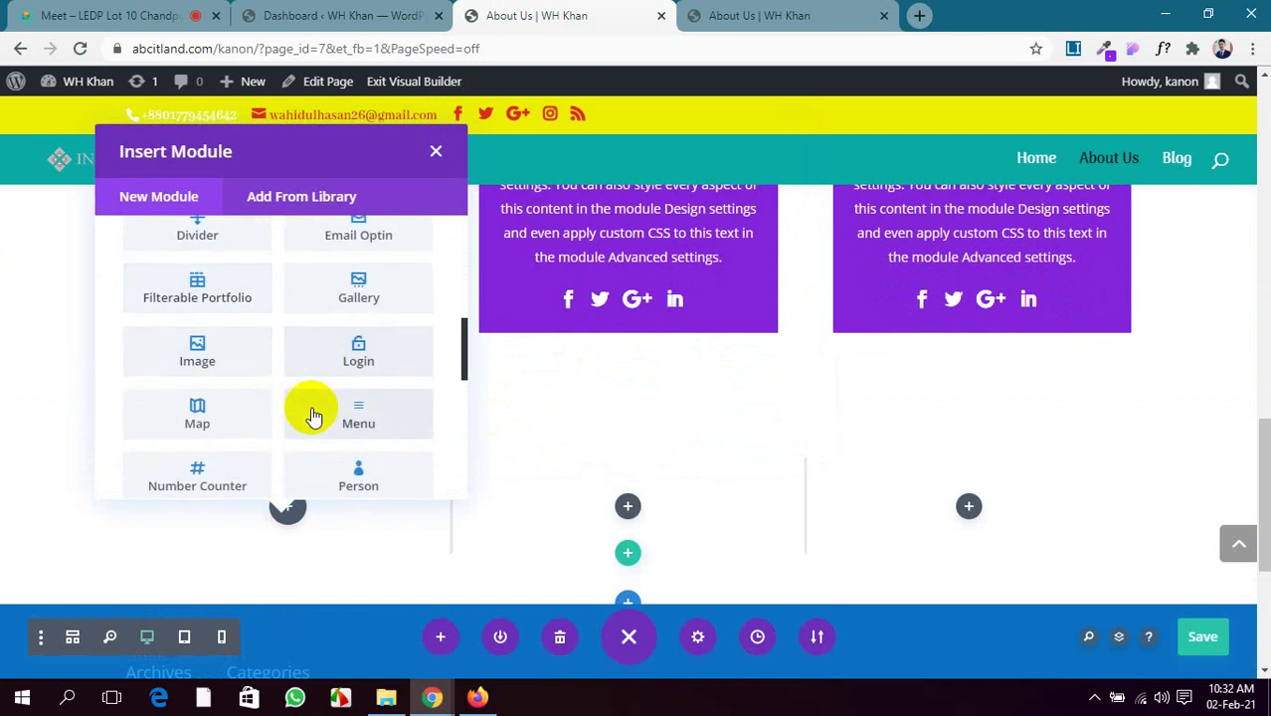
scroll(231, 444, down, 2)
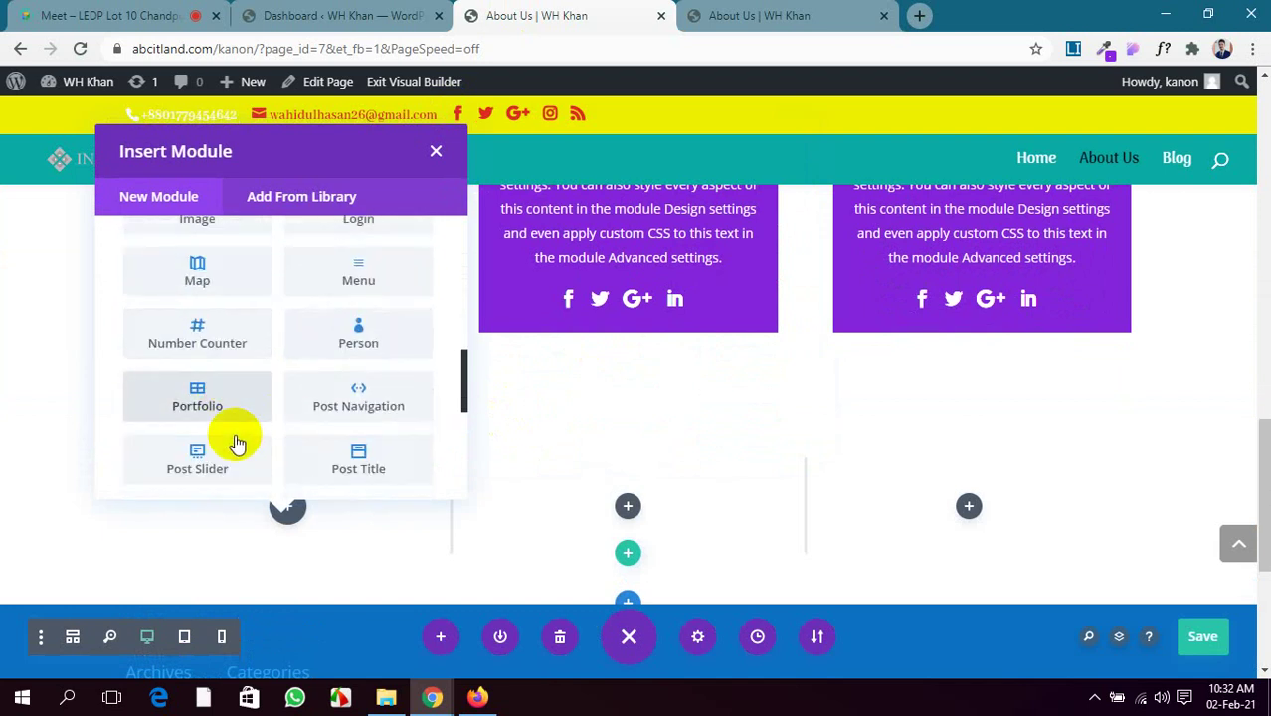
scroll(236, 444, down, 1)
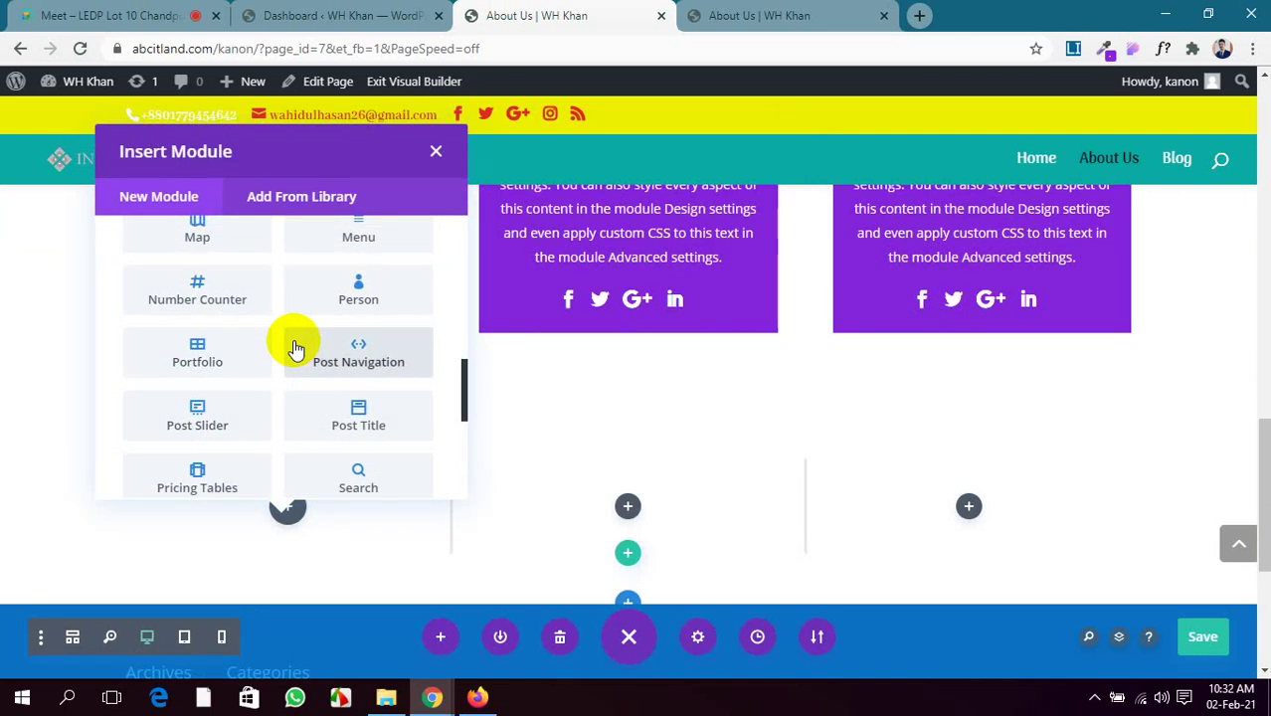
Insert a Post Navigation module with Home and Blog links into the first column
click(340, 346)
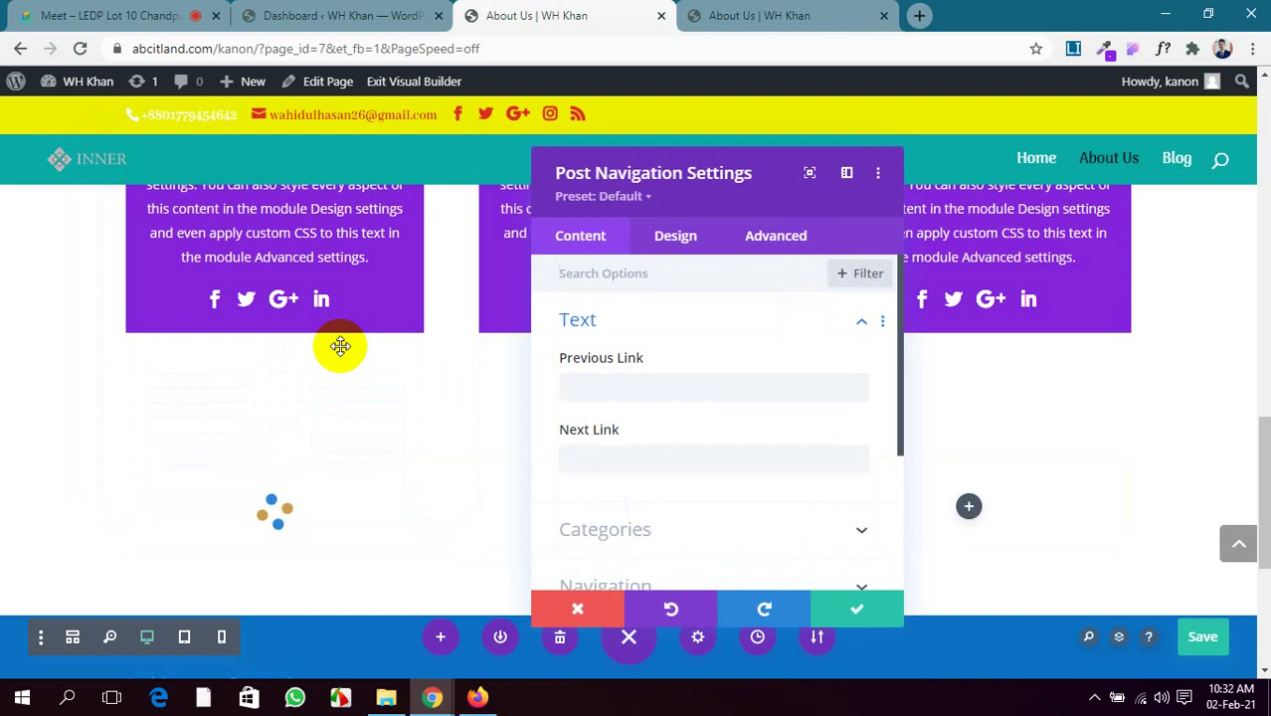
scroll(335, 399, down, 1)
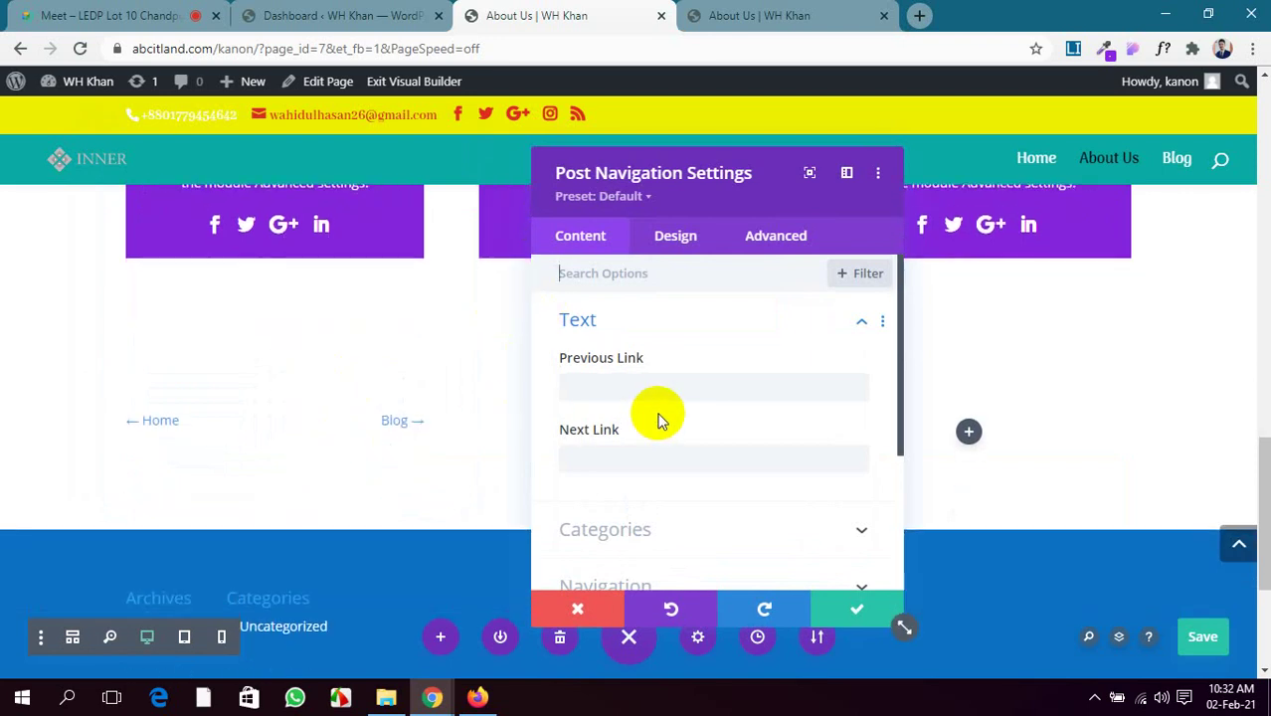
click(672, 386)
scroll(662, 455, down, 3)
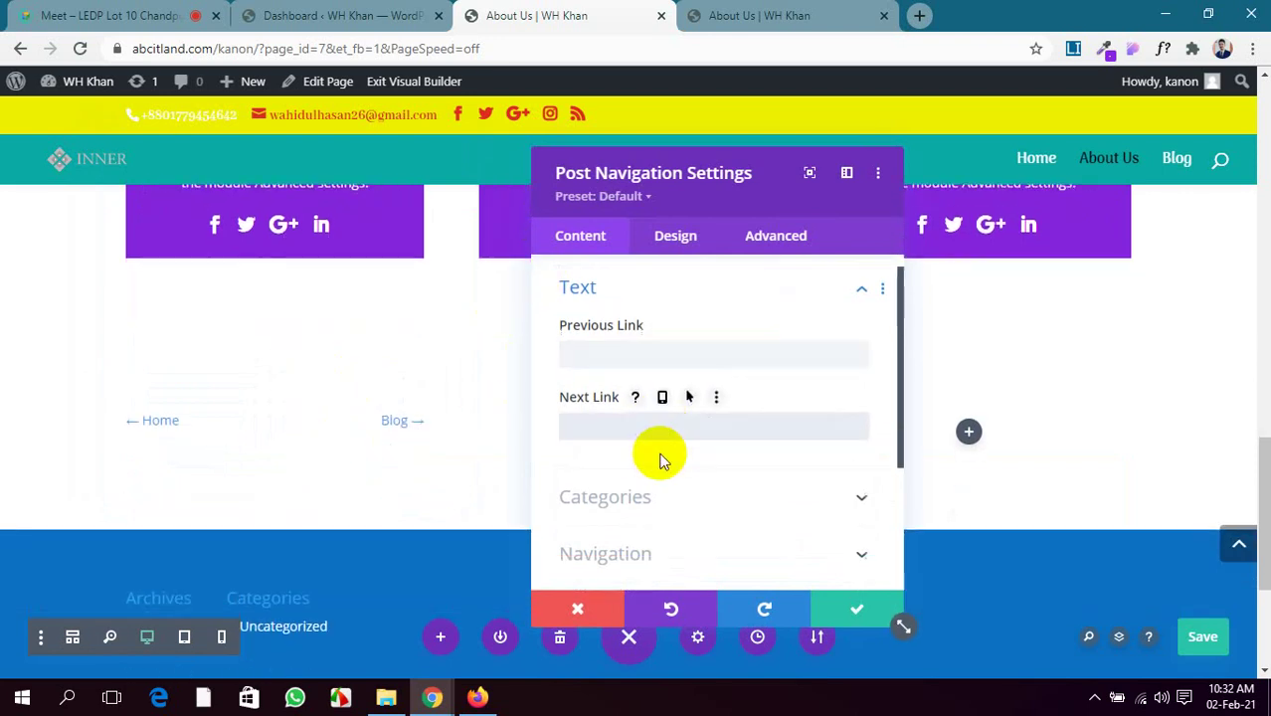
scroll(663, 460, up, 2)
scroll(663, 462, up, 1)
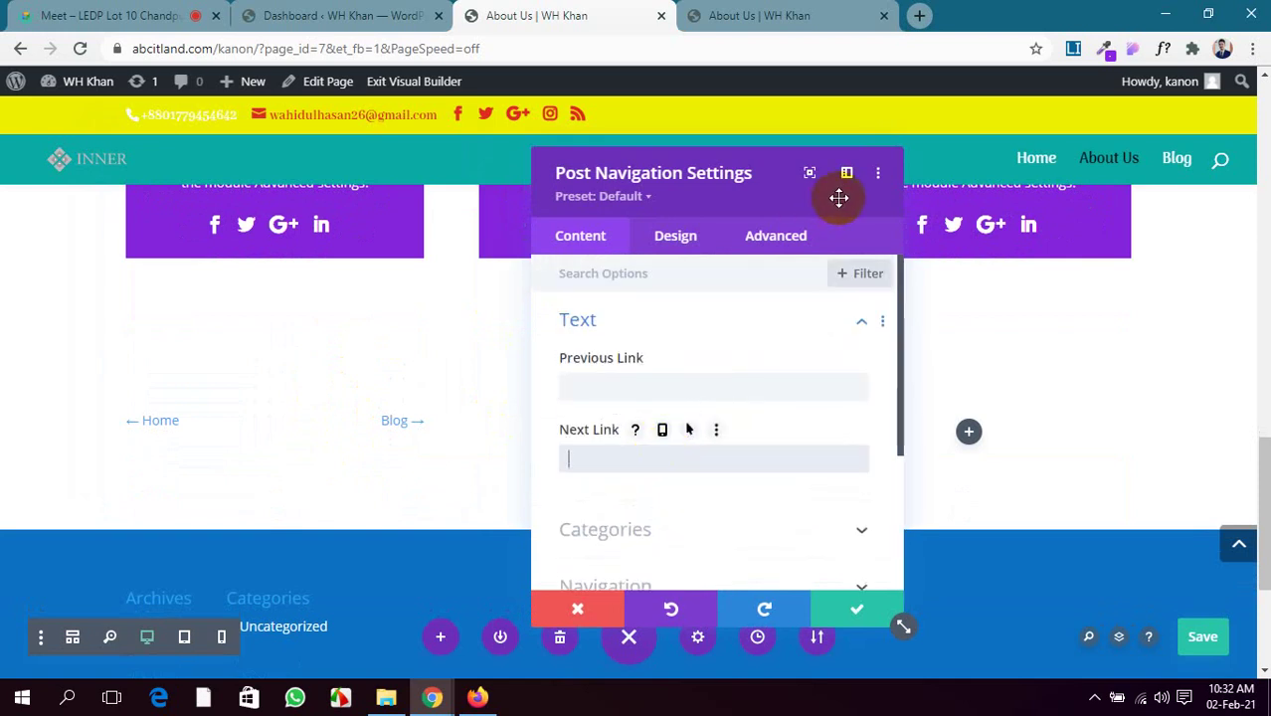
click(832, 604)
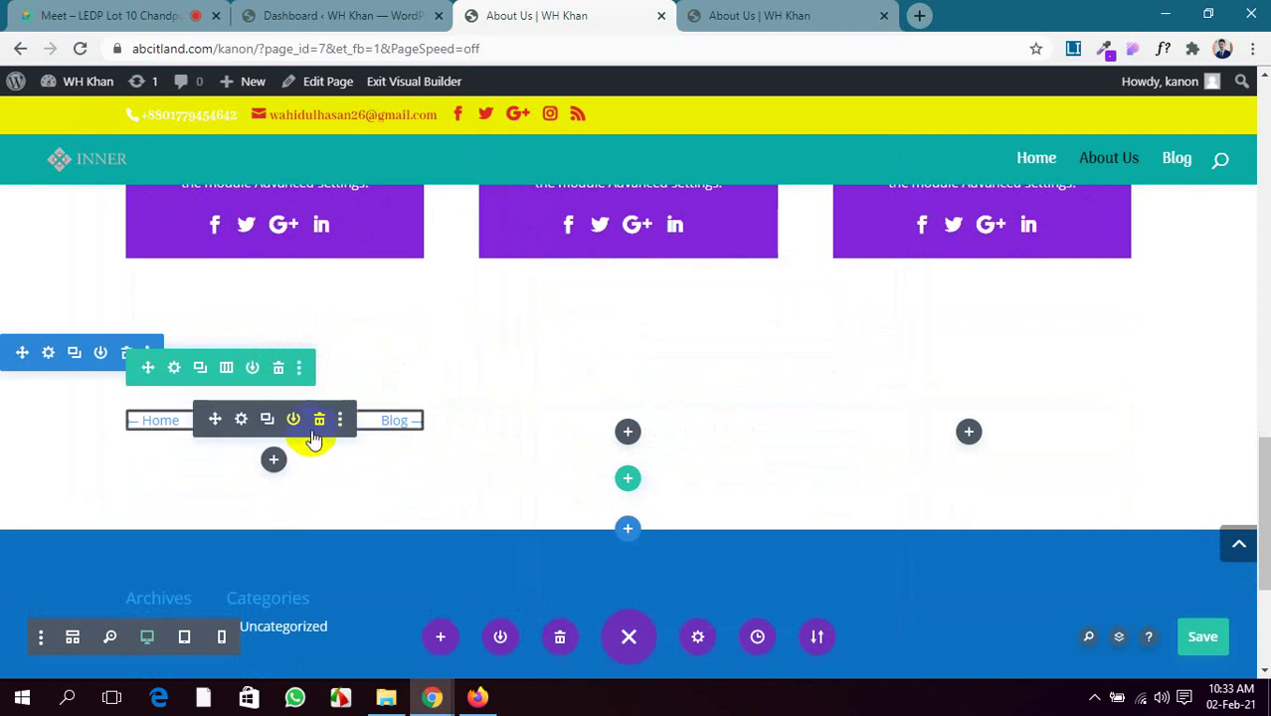
Delete the Post Navigation module, leaving the row's first column empty
click(317, 421)
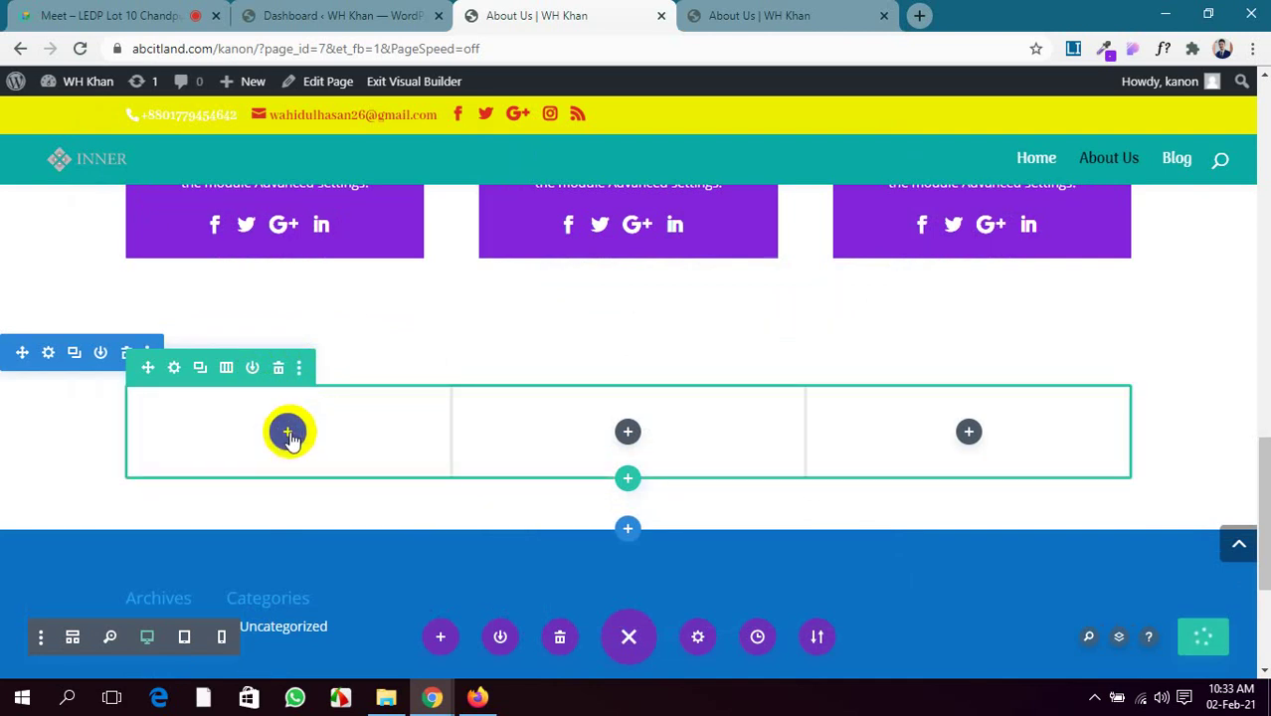
click(287, 431)
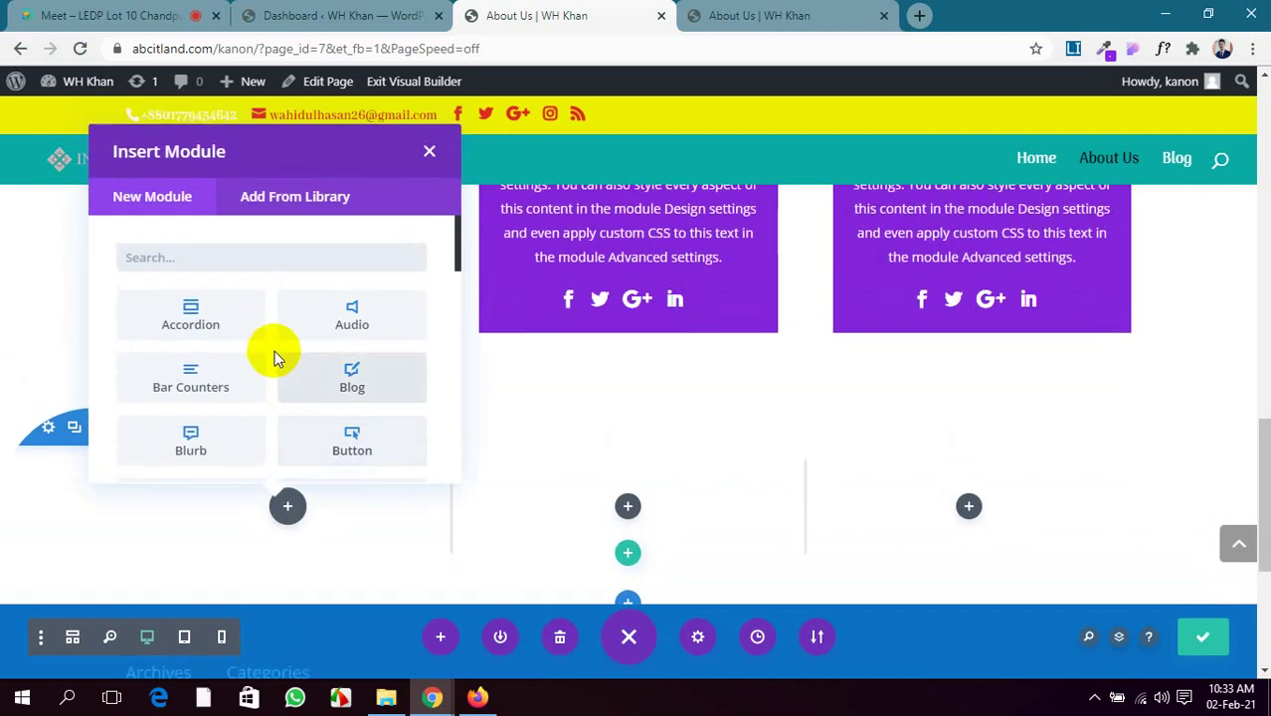
scroll(271, 351, down, 5)
scroll(271, 352, down, 6)
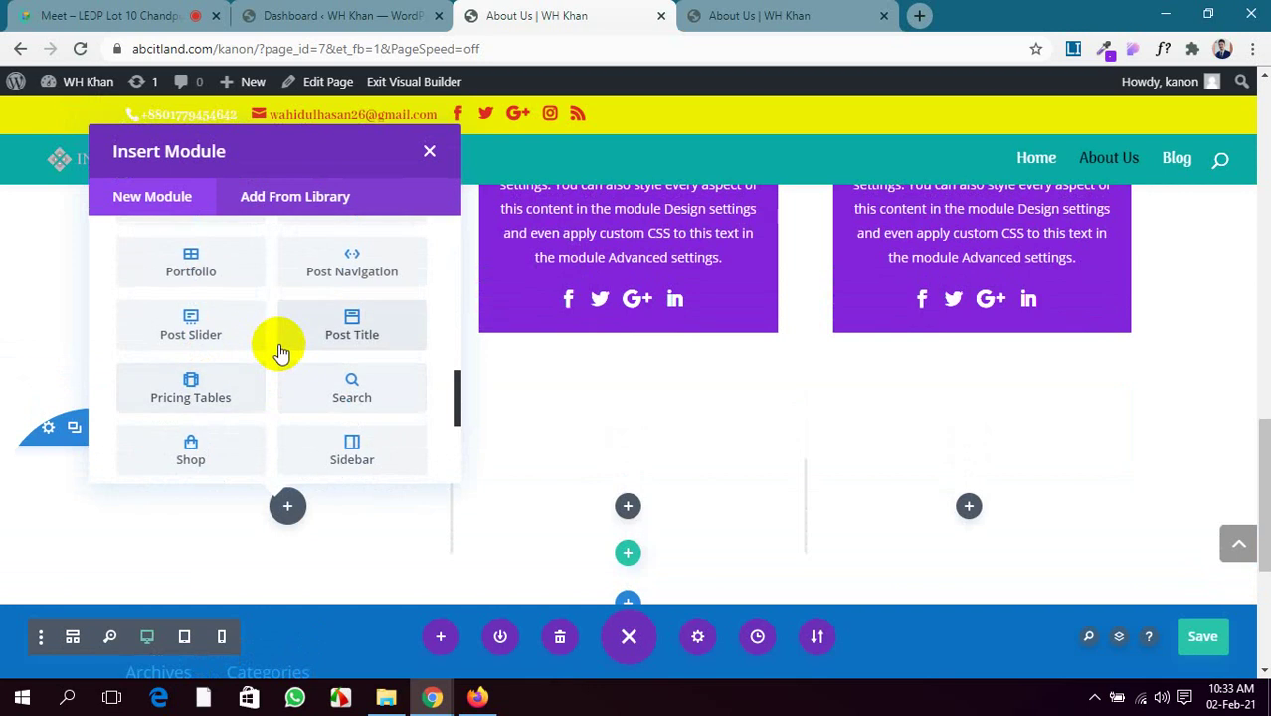
scroll(277, 346, up, 2)
scroll(282, 353, down, 2)
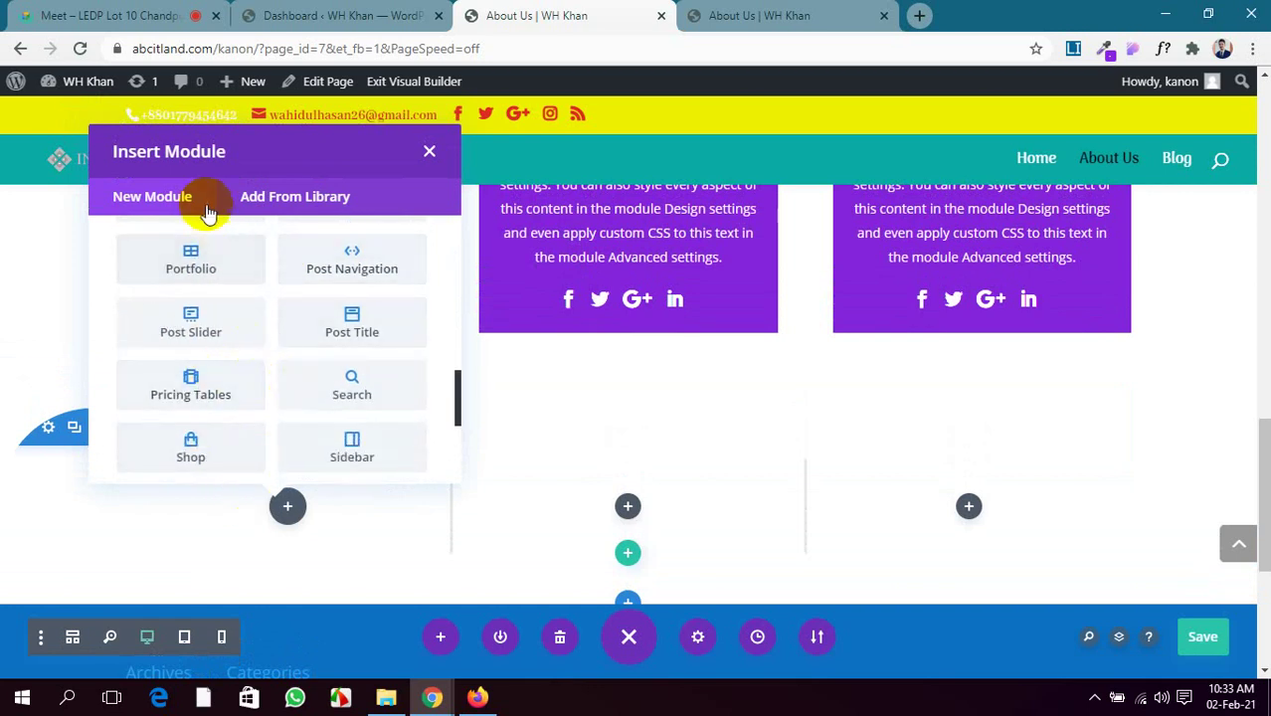
click(429, 151)
scroll(389, 372, down, 2)
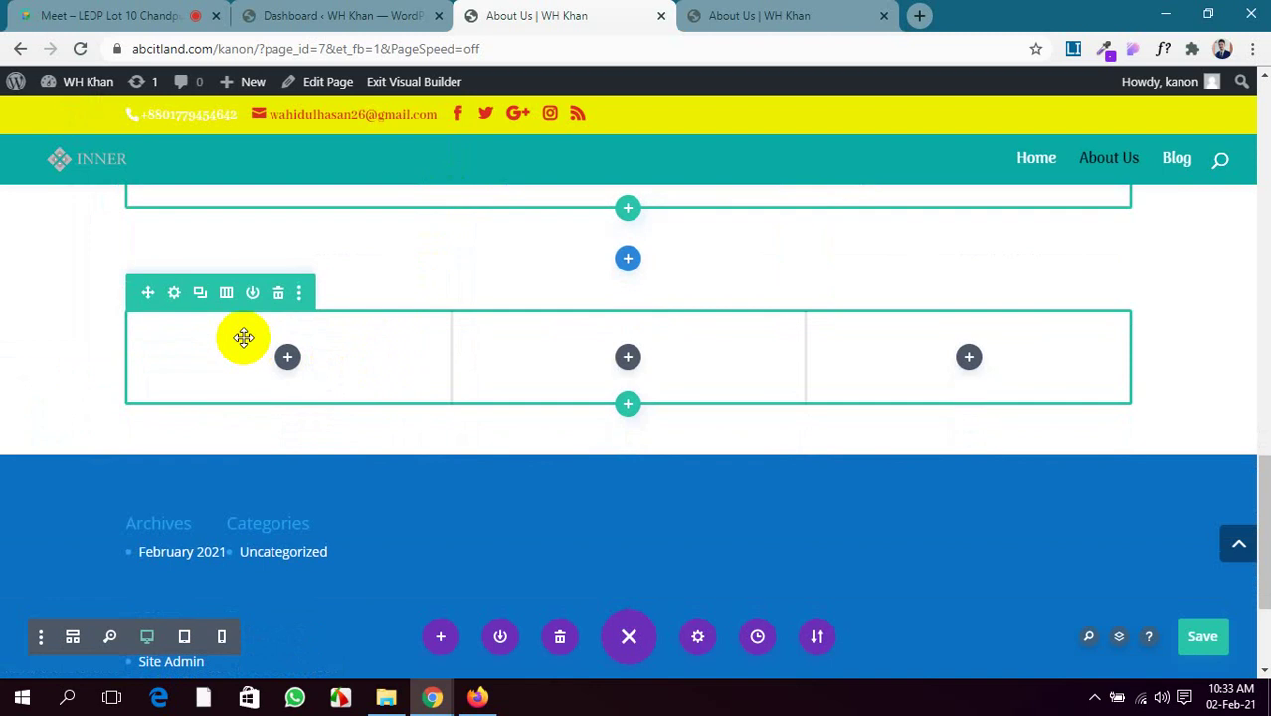
Change the row's column structure to a single column
click(171, 293)
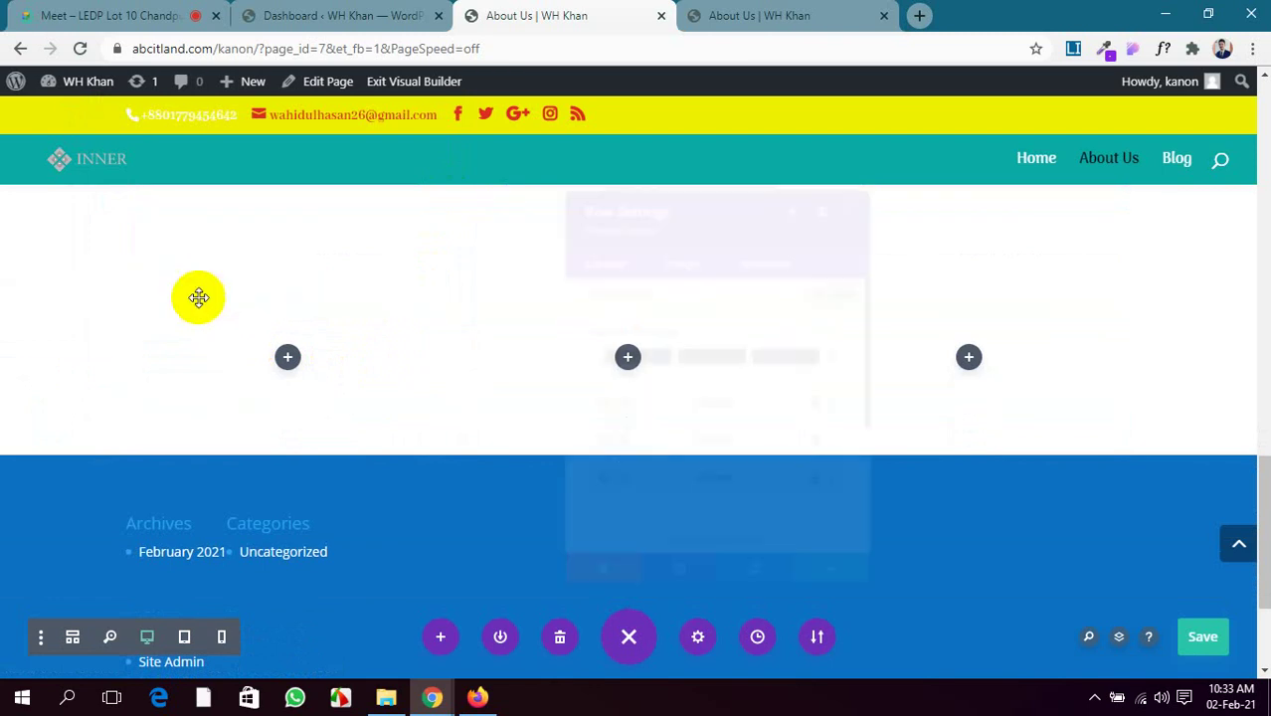
click(614, 349)
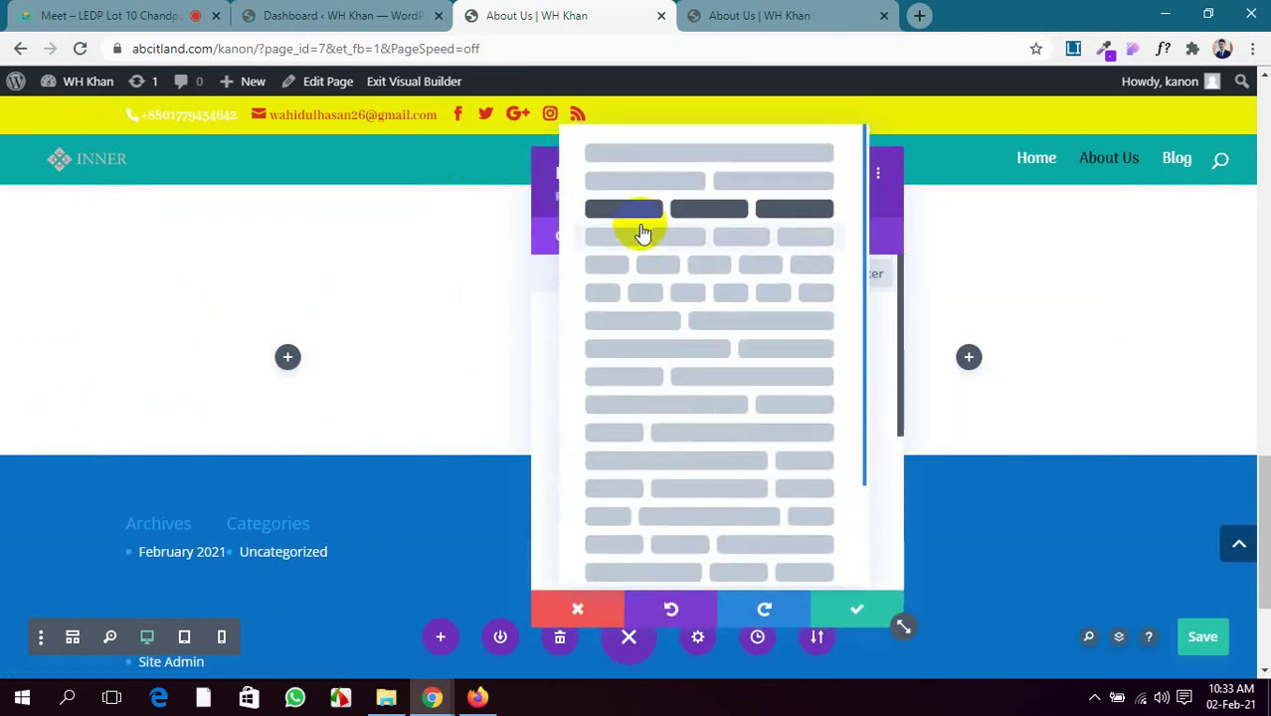
click(658, 165)
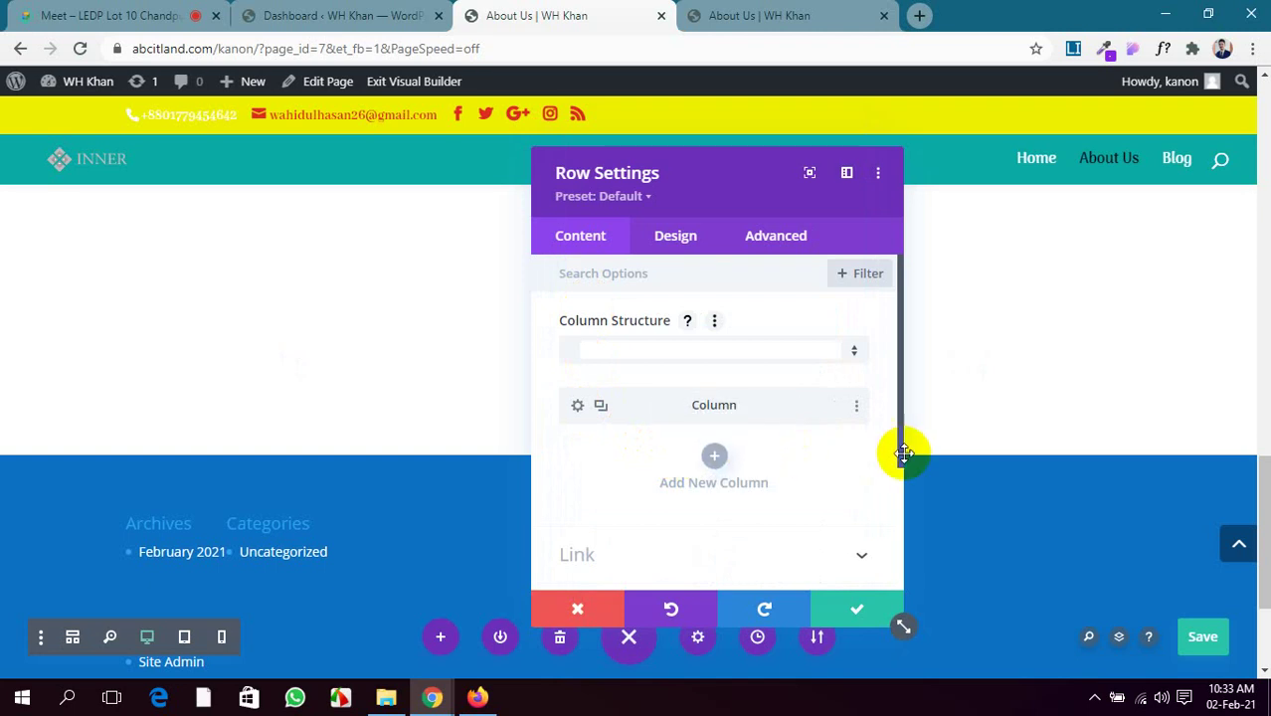
click(862, 609)
click(627, 355)
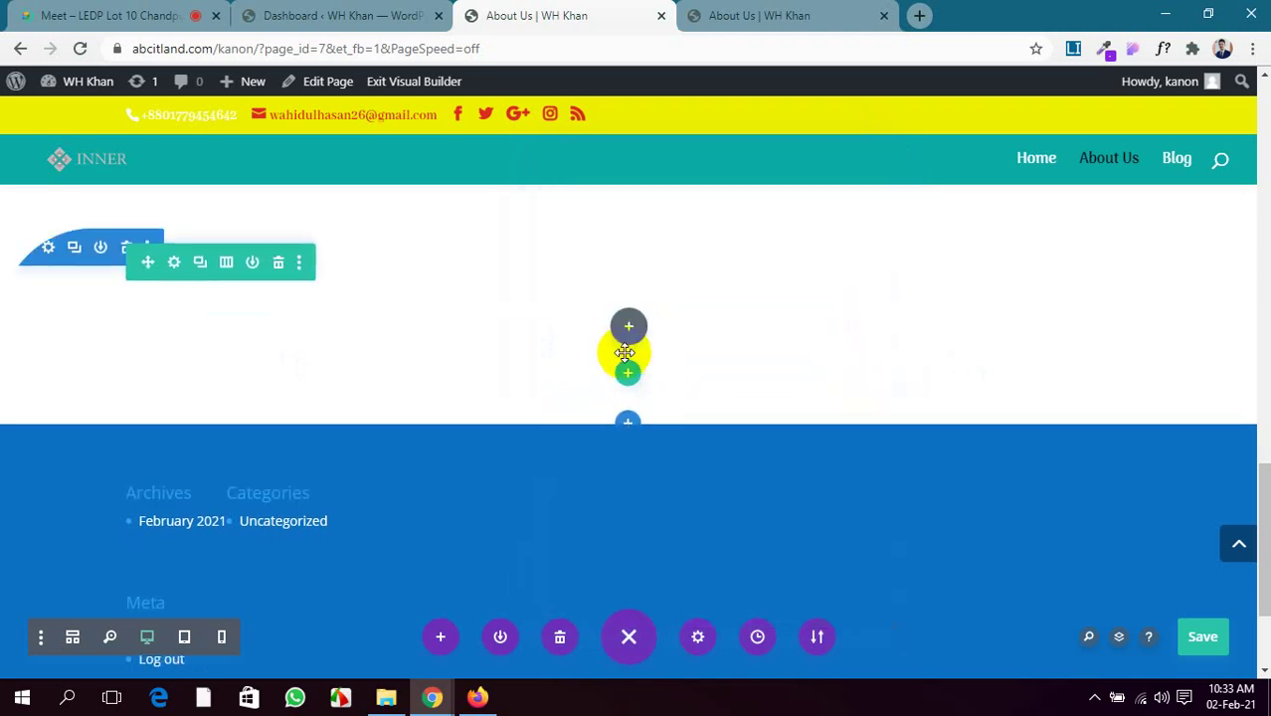
Insert a Pricing Tables module with two default $50 tables into the row and save
scroll(609, 468, down, 5)
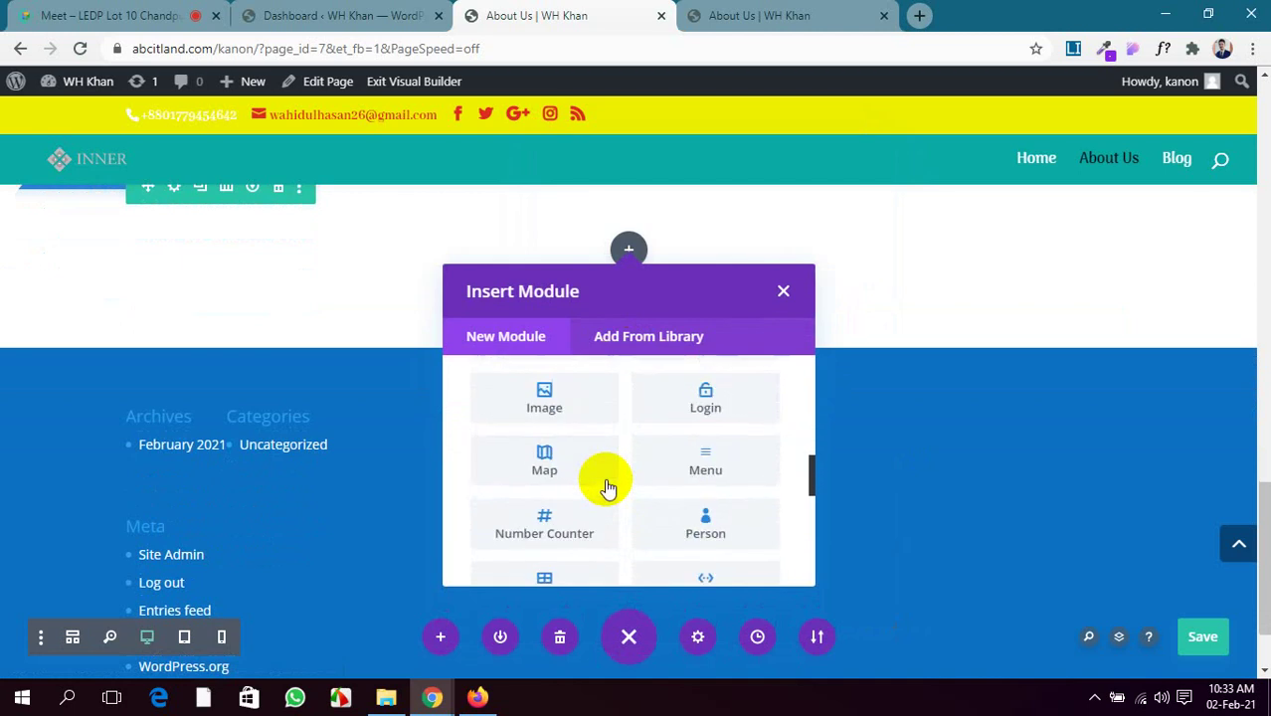
scroll(609, 488, down, 2)
scroll(605, 485, down, 1)
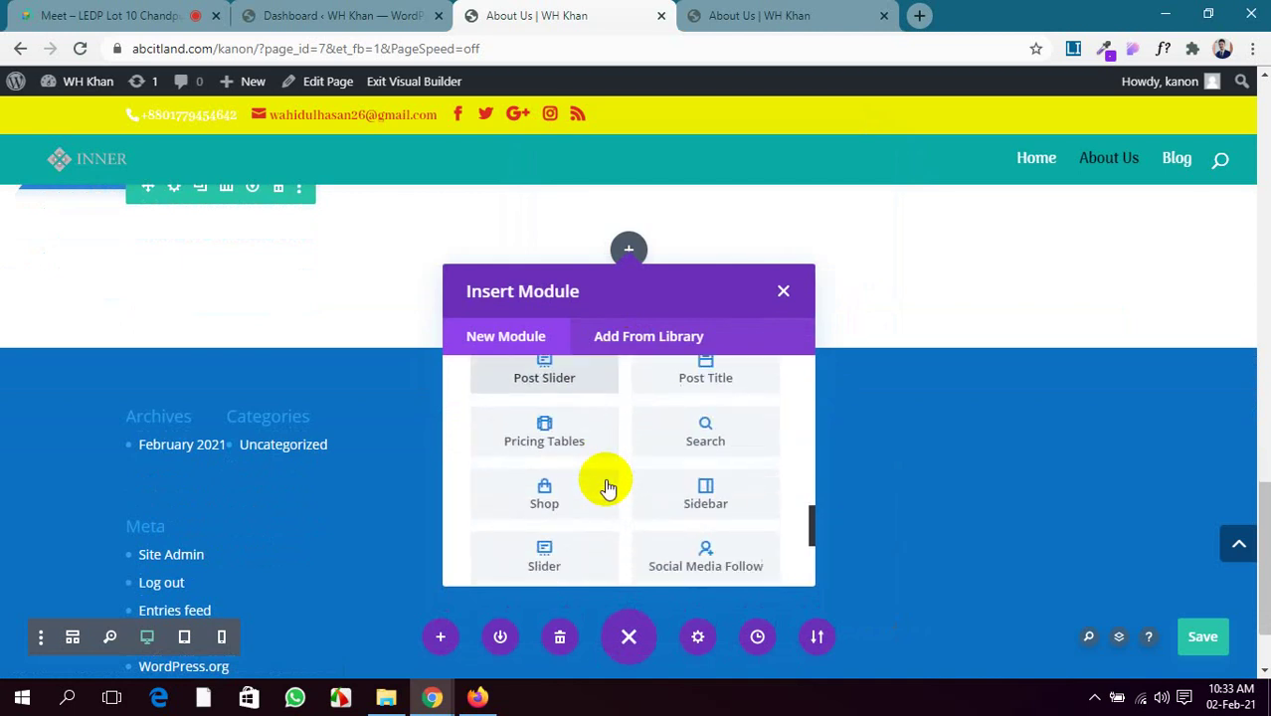
click(586, 448)
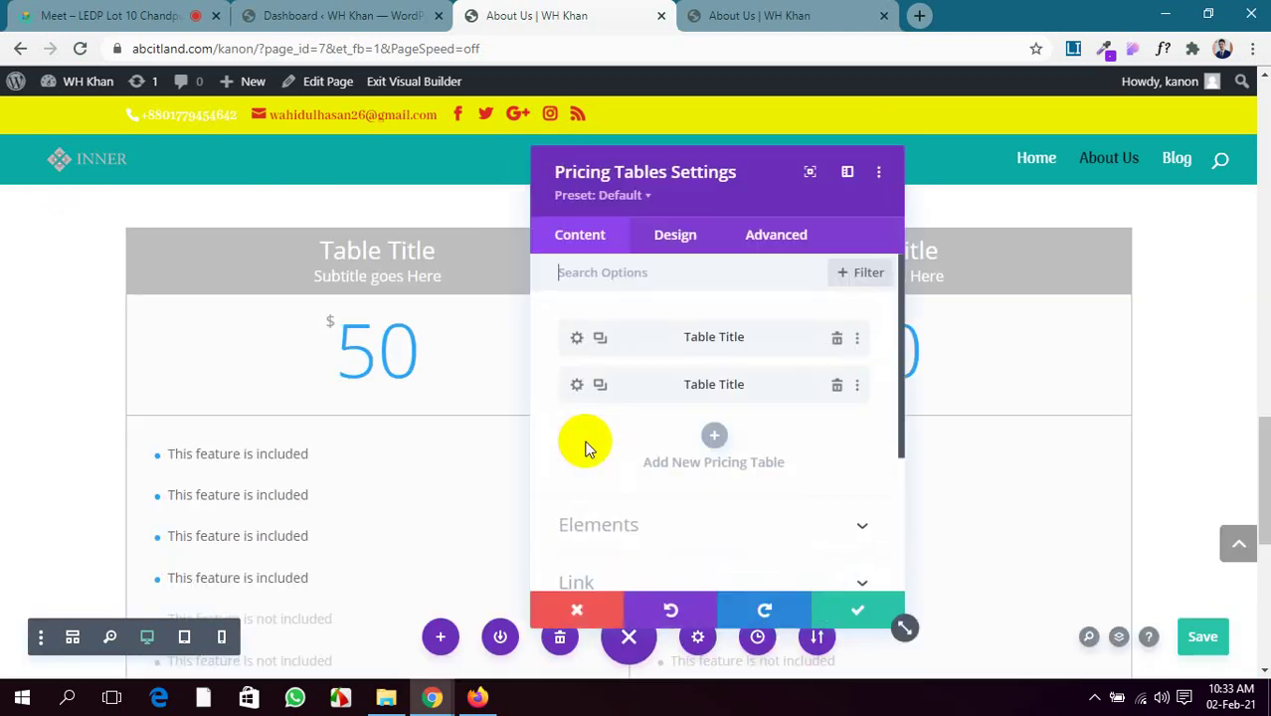
scroll(448, 335, down, 3)
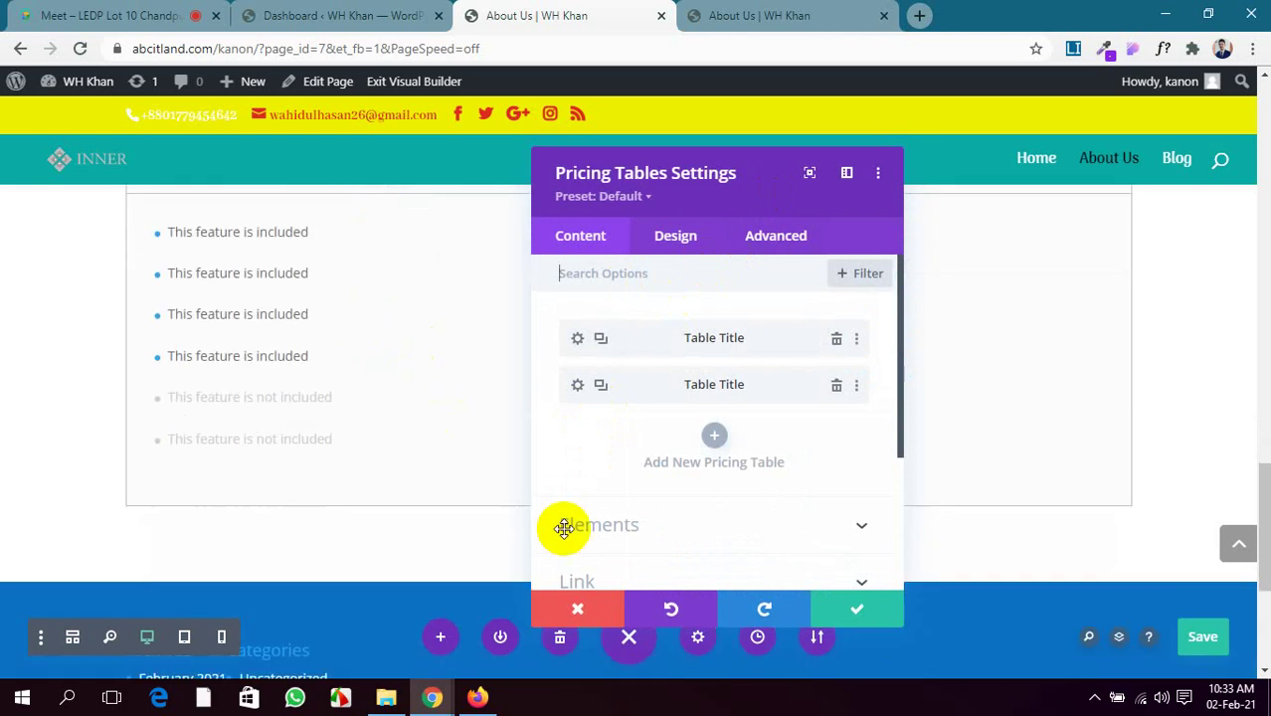
click(1201, 633)
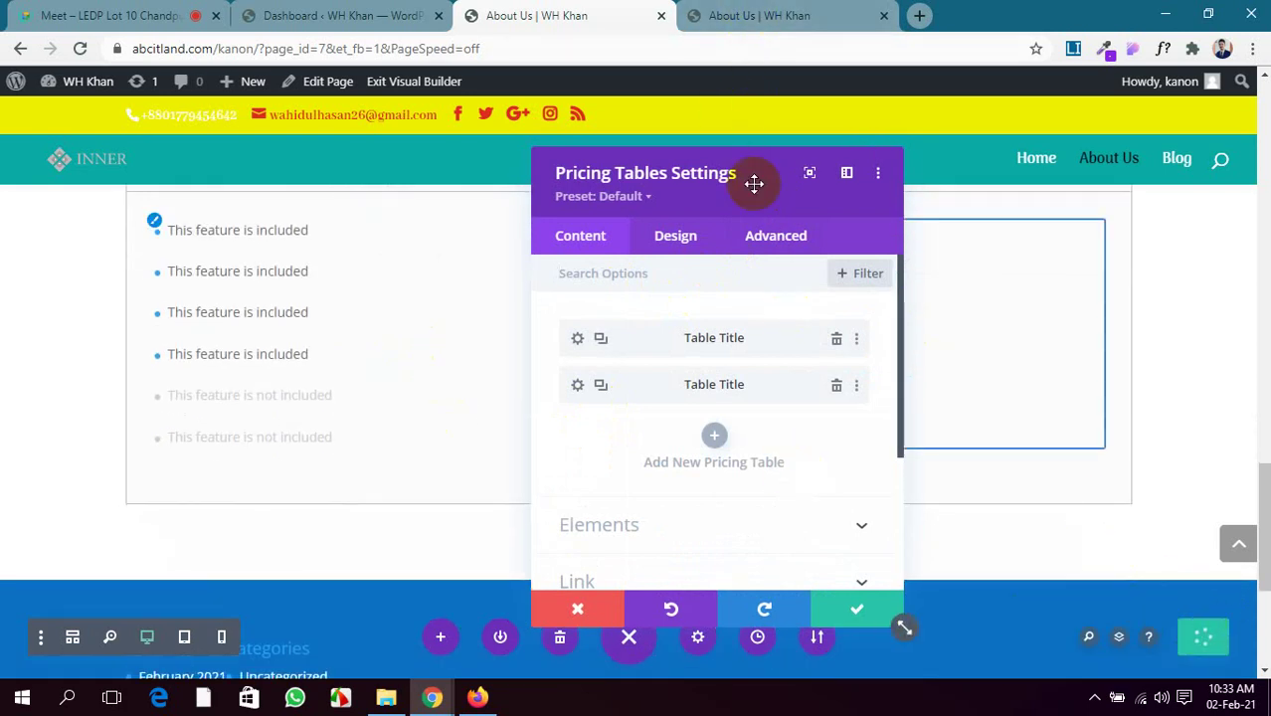
drag(753, 184, 264, 399)
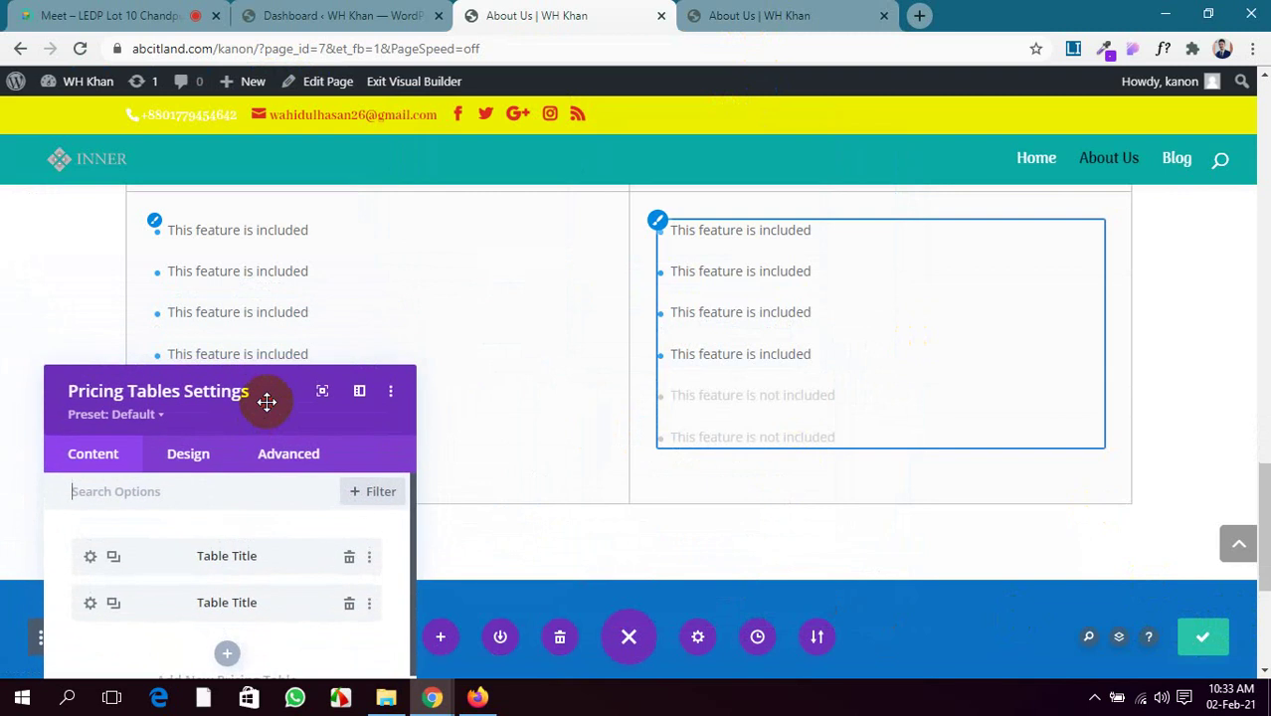
scroll(519, 304, up, 3)
Duplicate the second pricing table to make three tables and save the page
scroll(524, 308, down, 3)
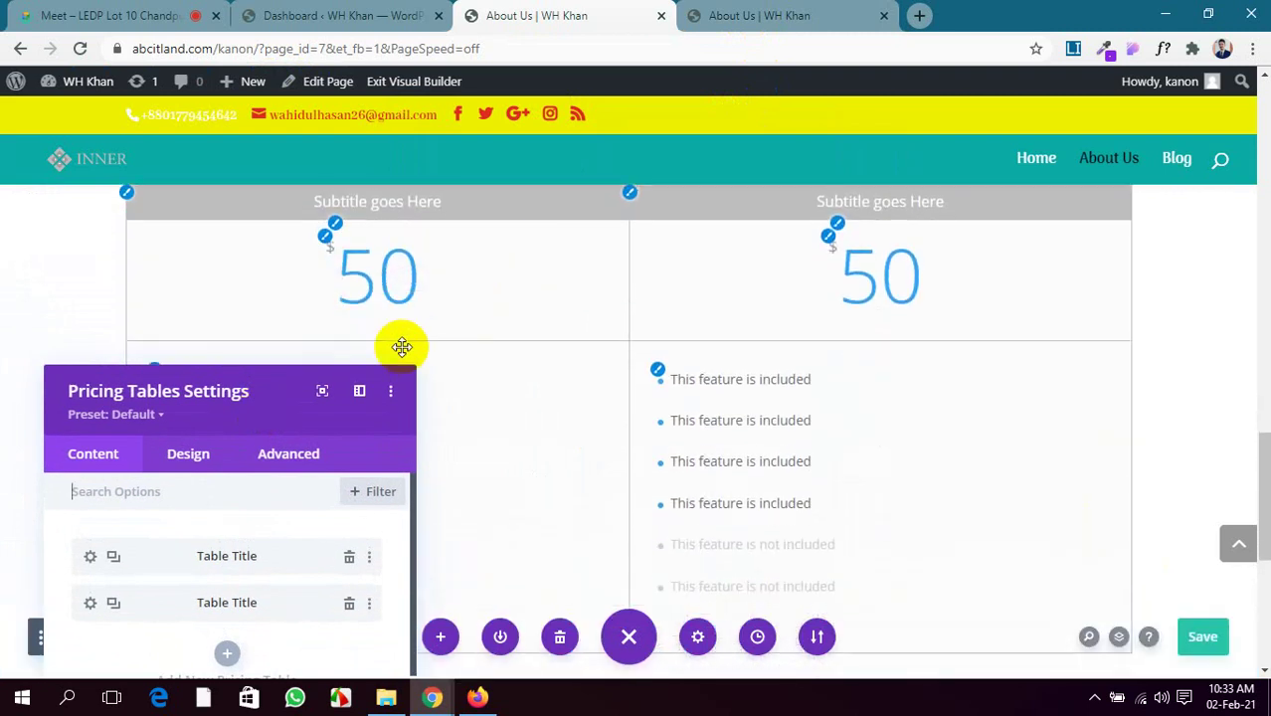
drag(259, 400, 276, 273)
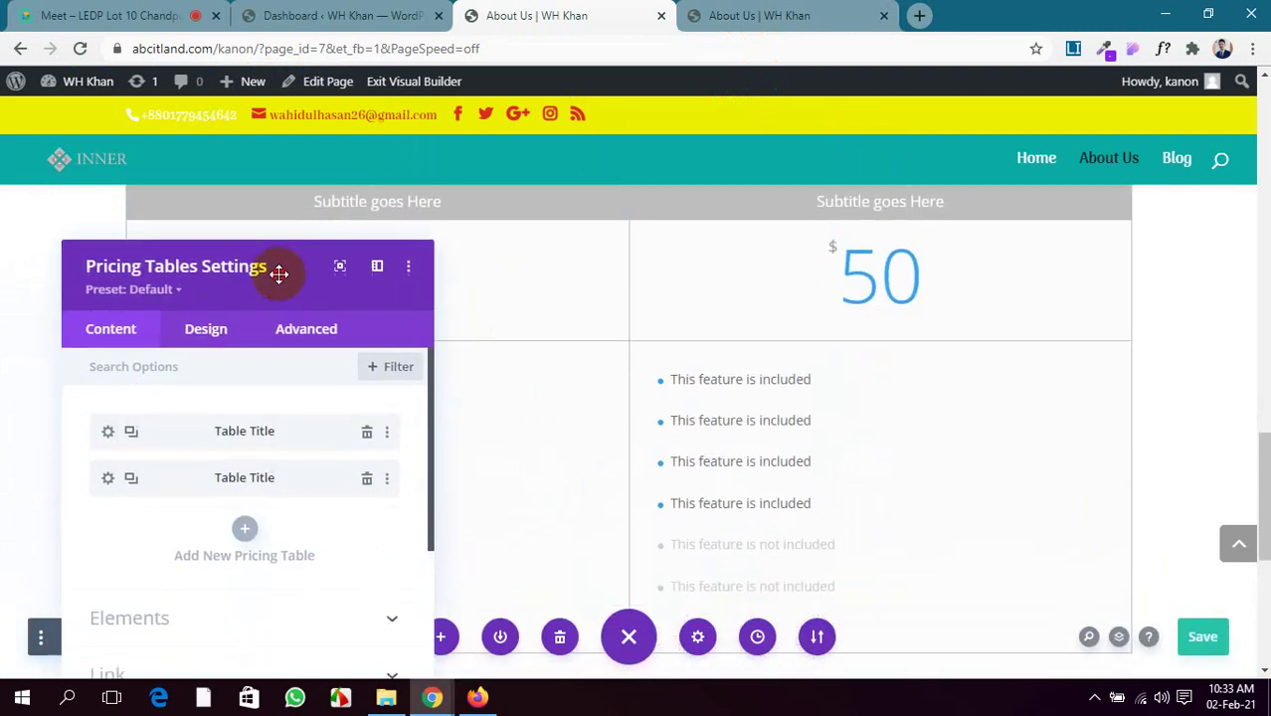
click(134, 470)
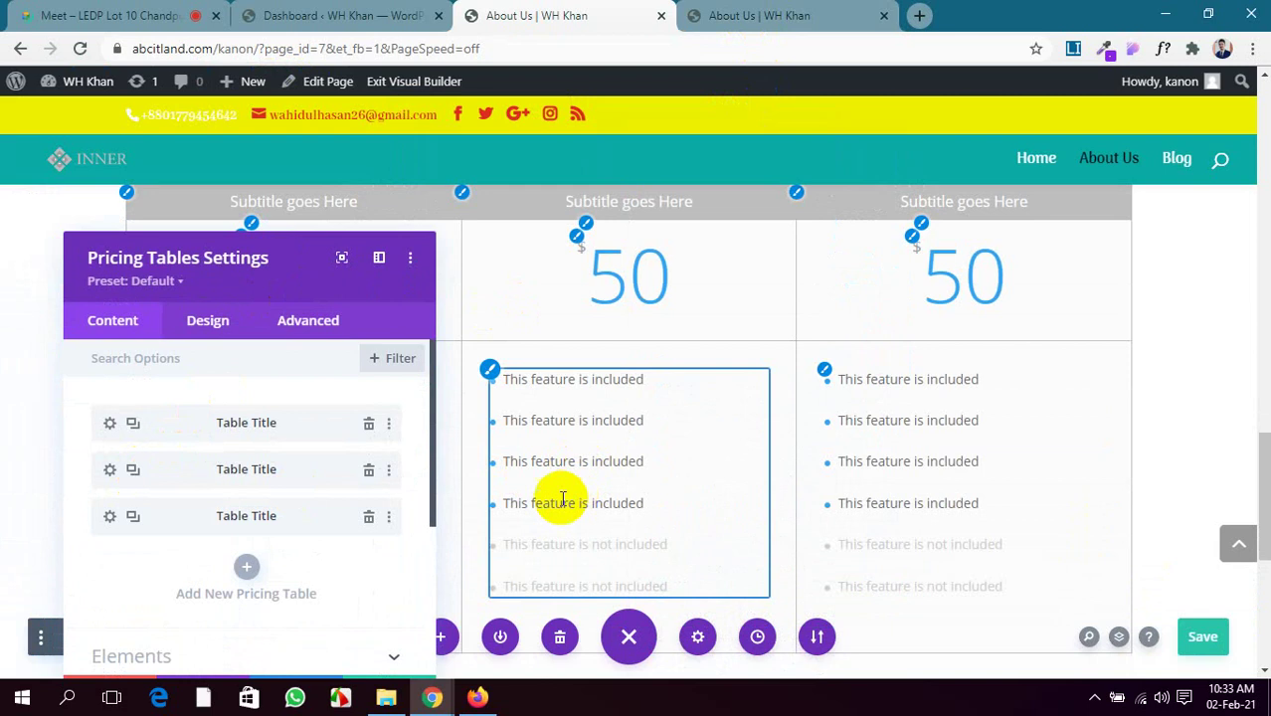
click(1197, 635)
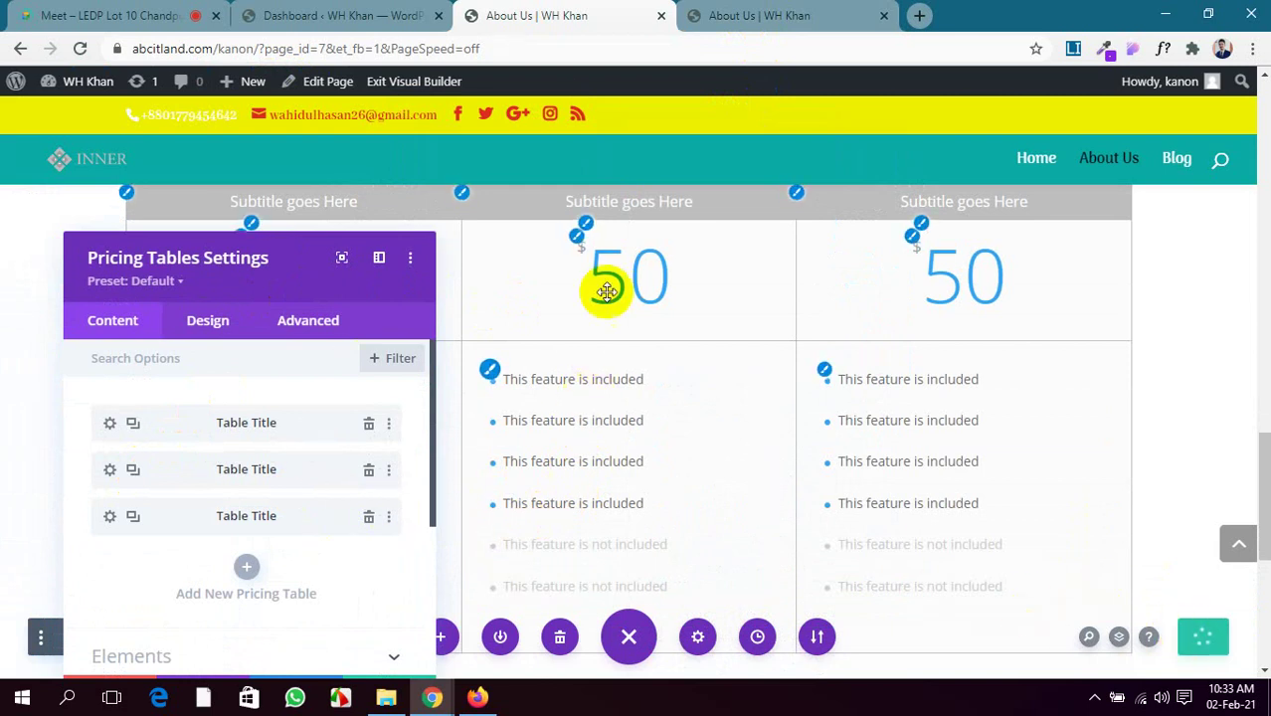
Reload the live About Us page to check the tables, then return to the builder
scroll(603, 279, up, 1)
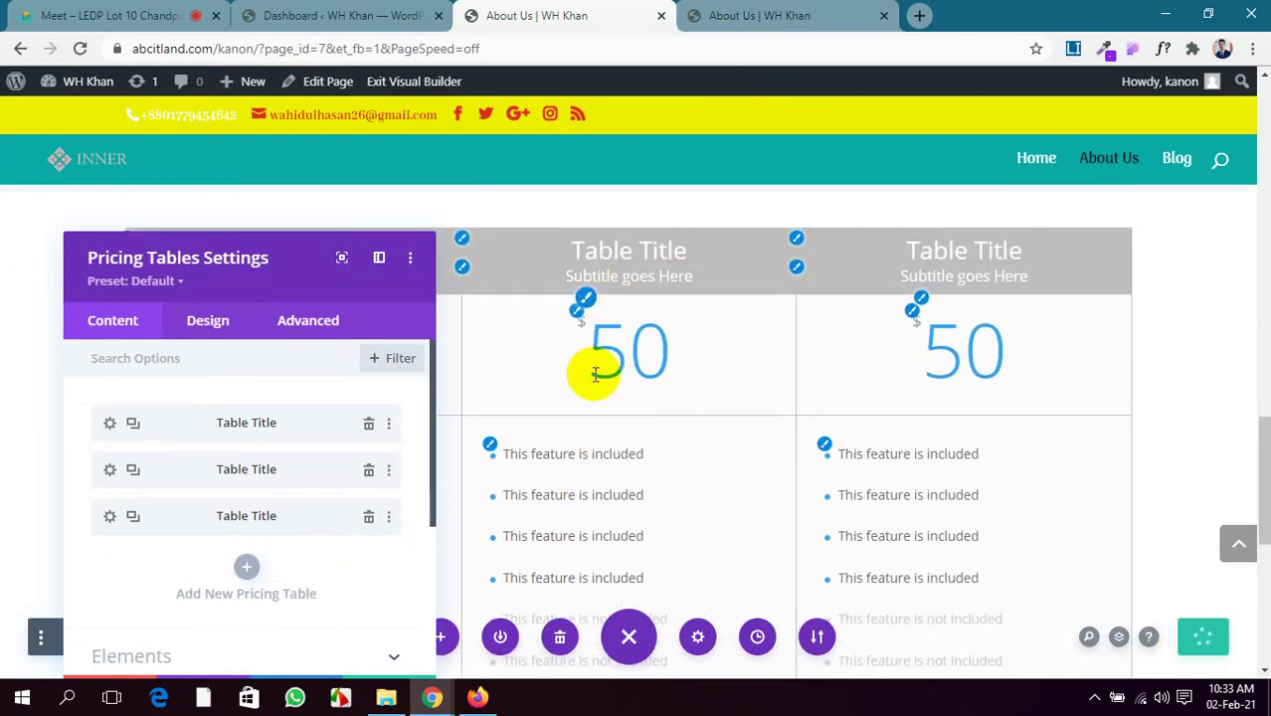
click(822, 9)
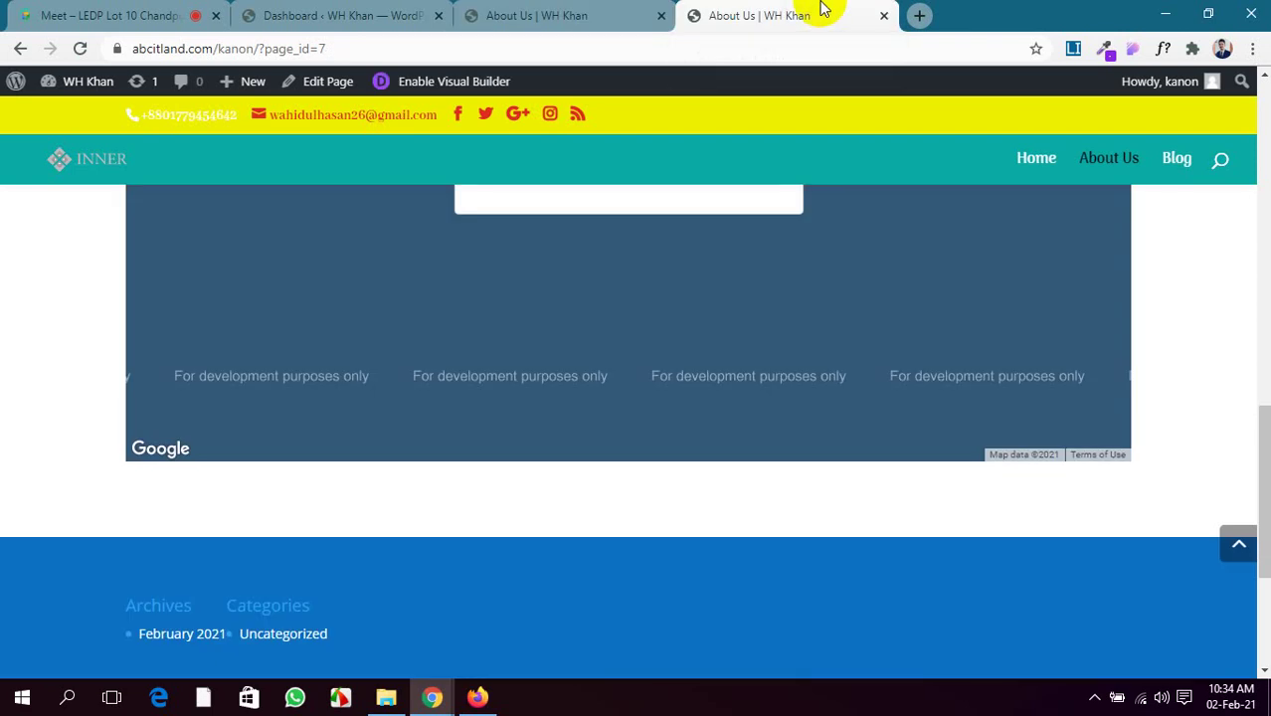
click(75, 50)
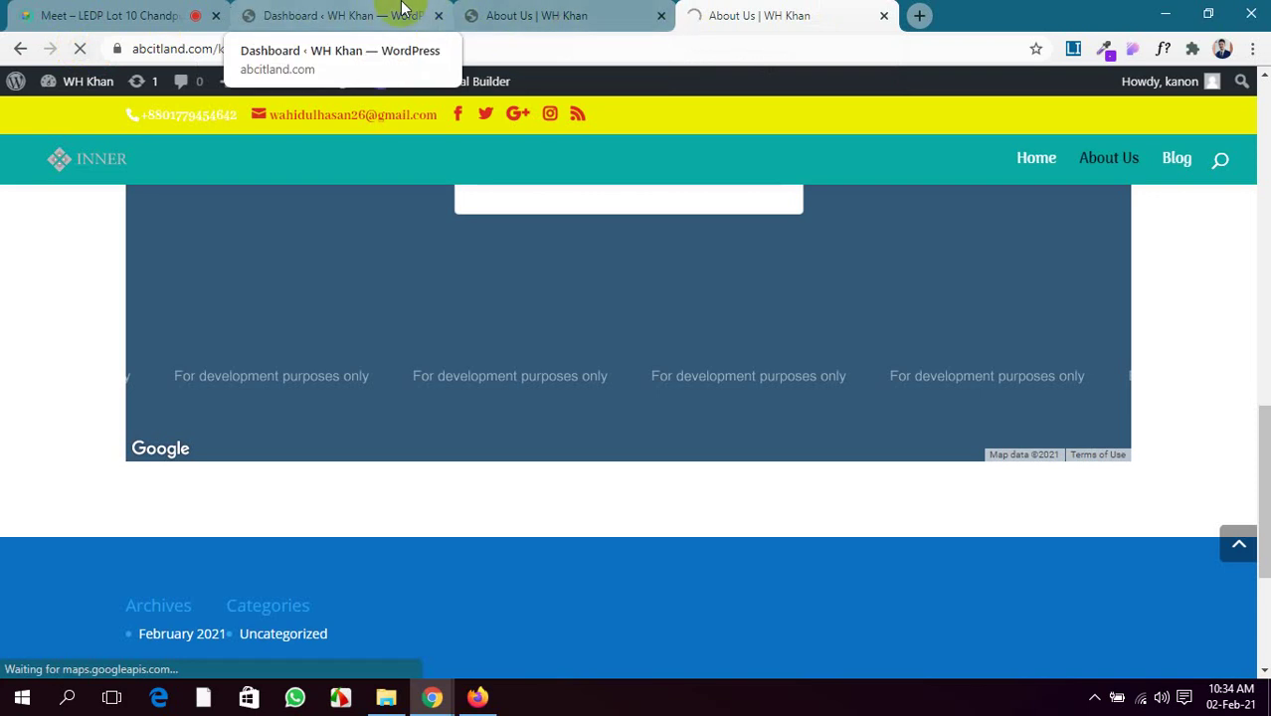
click(556, 12)
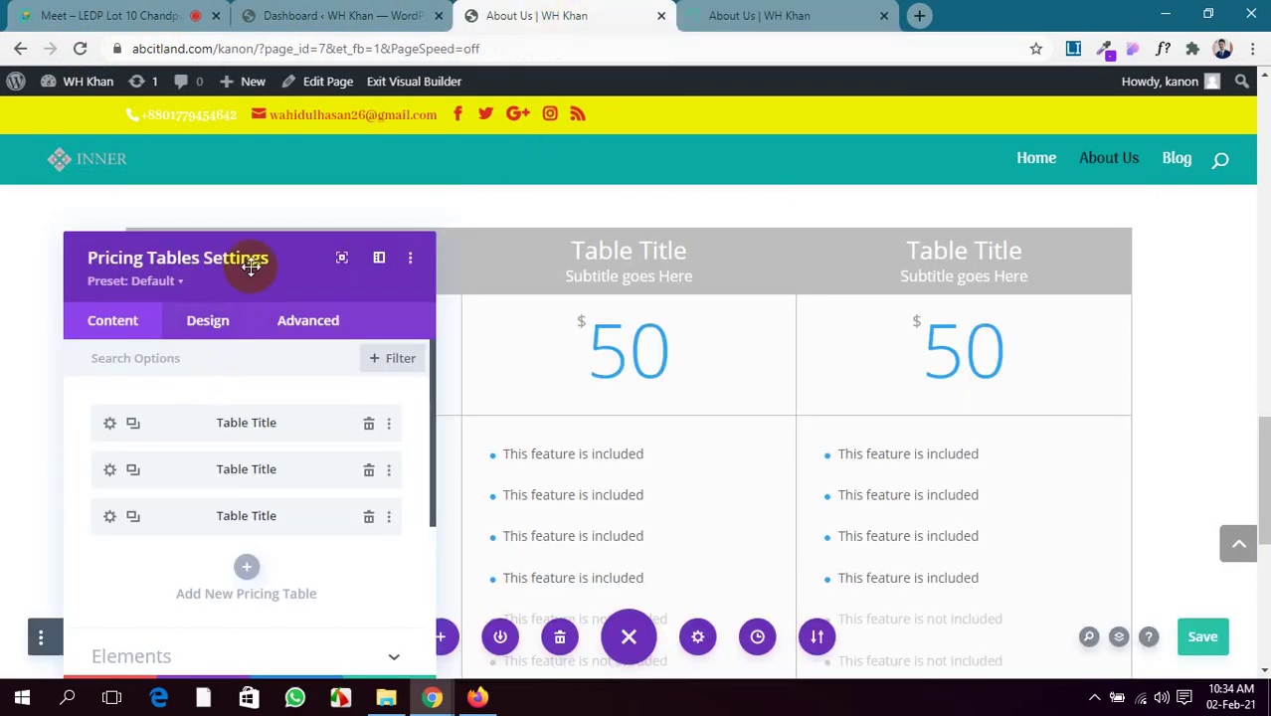
Open the first pricing table's settings, select its Table Title text, and open a new tab
drag(325, 265, 658, 169)
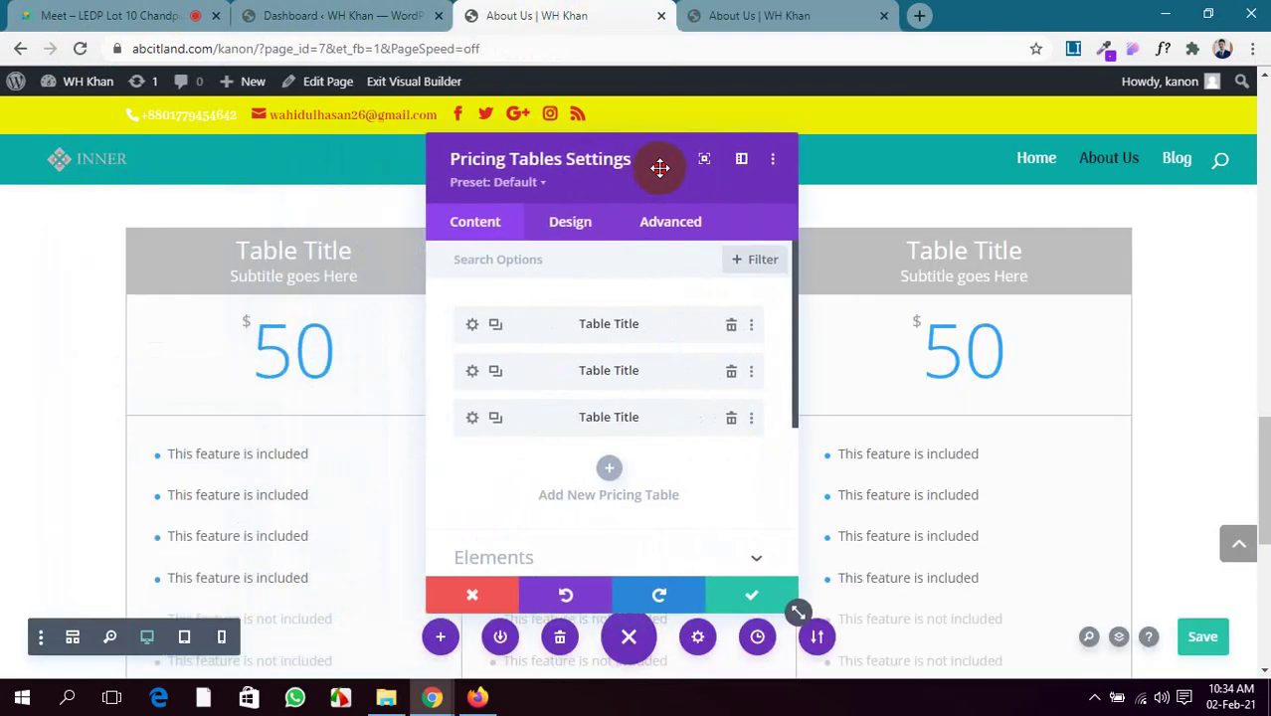
click(472, 326)
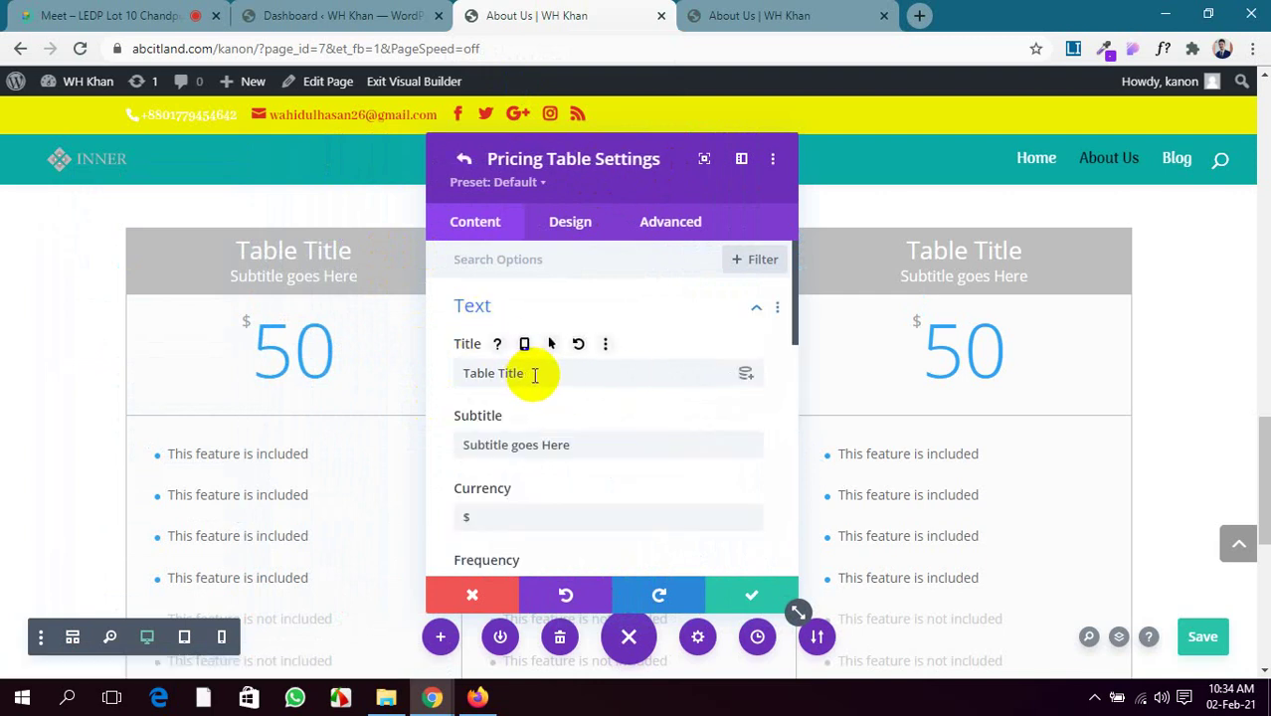
drag(534, 375, 444, 378)
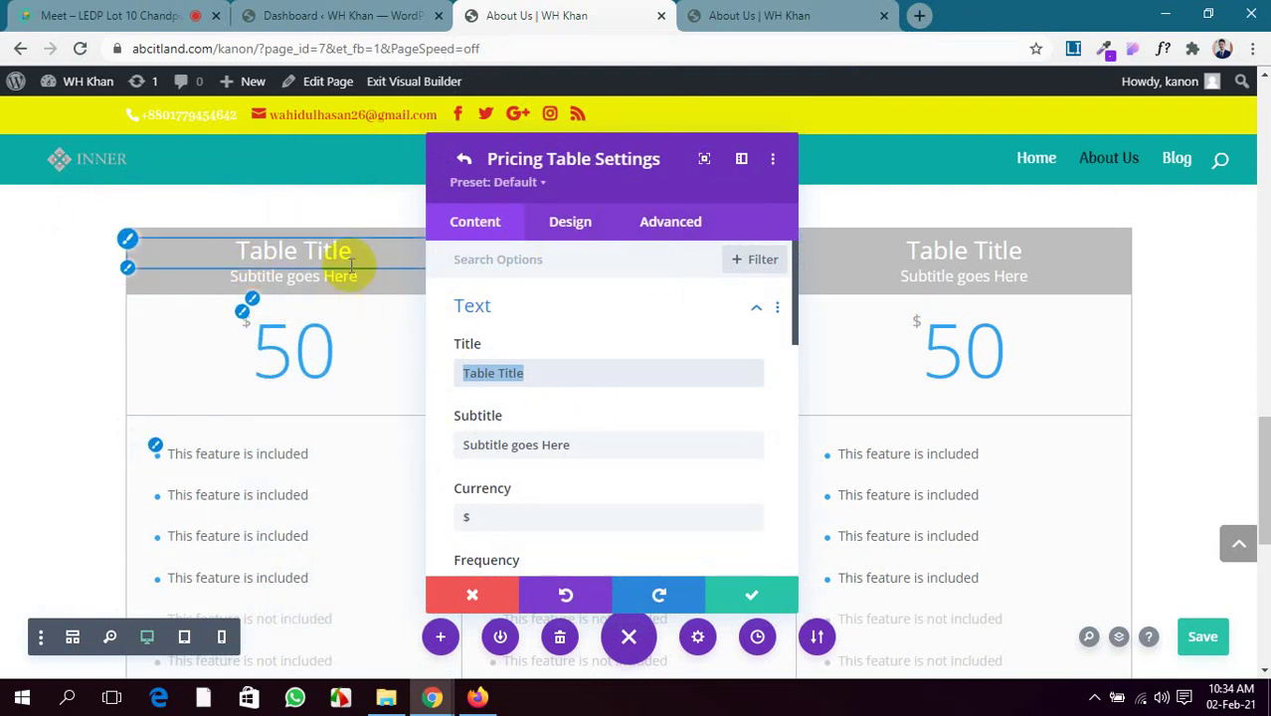
click(919, 15)
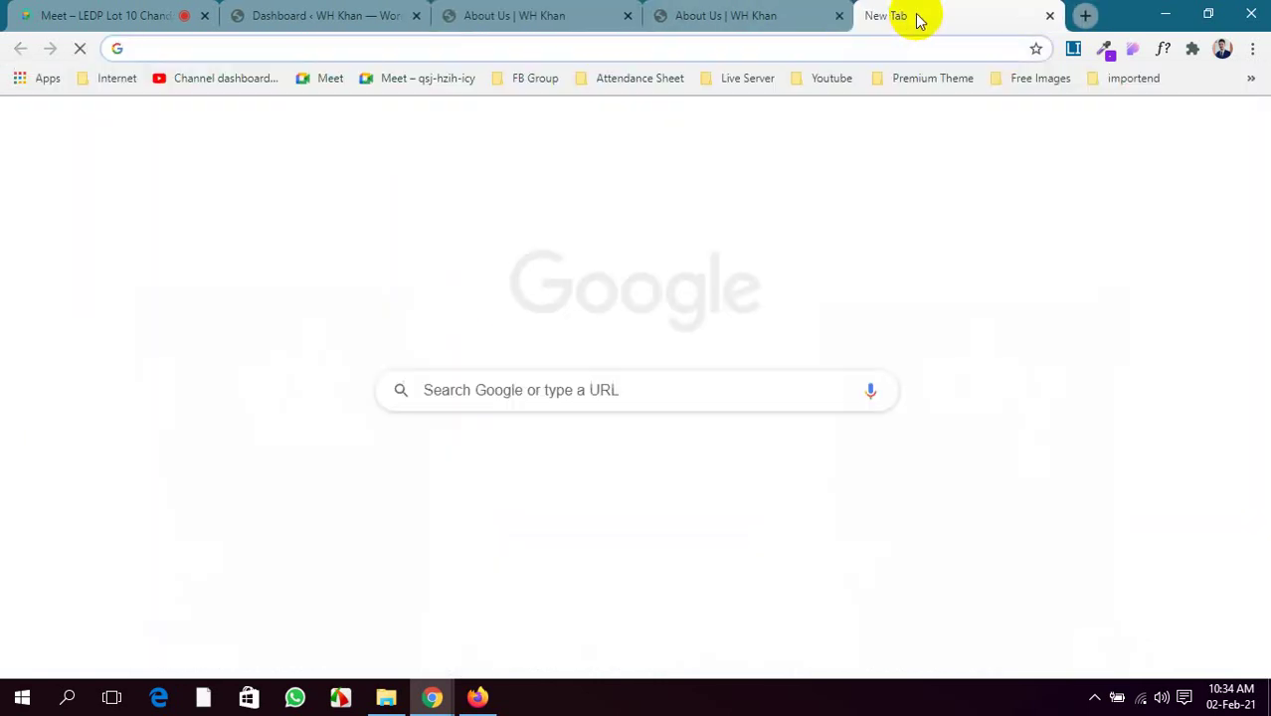
Search Google Images for 'price table' and preview the vectorstock pricing chart
text(pri)
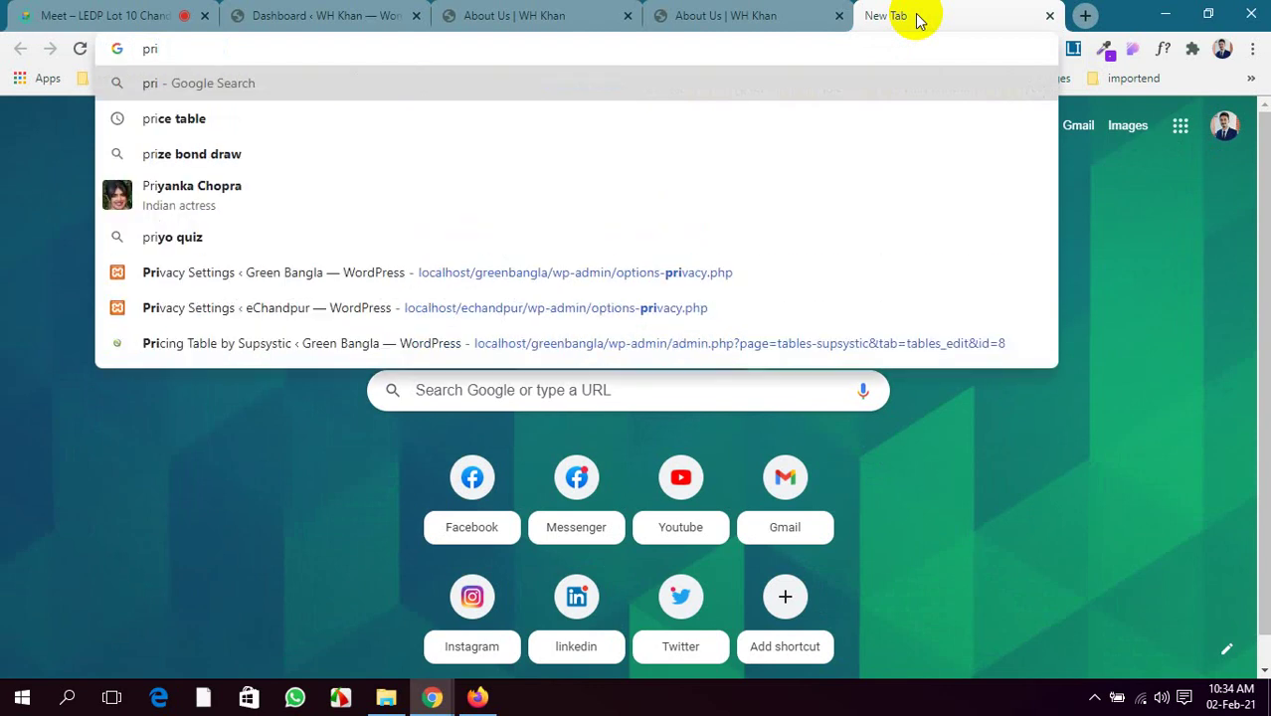
click(242, 118)
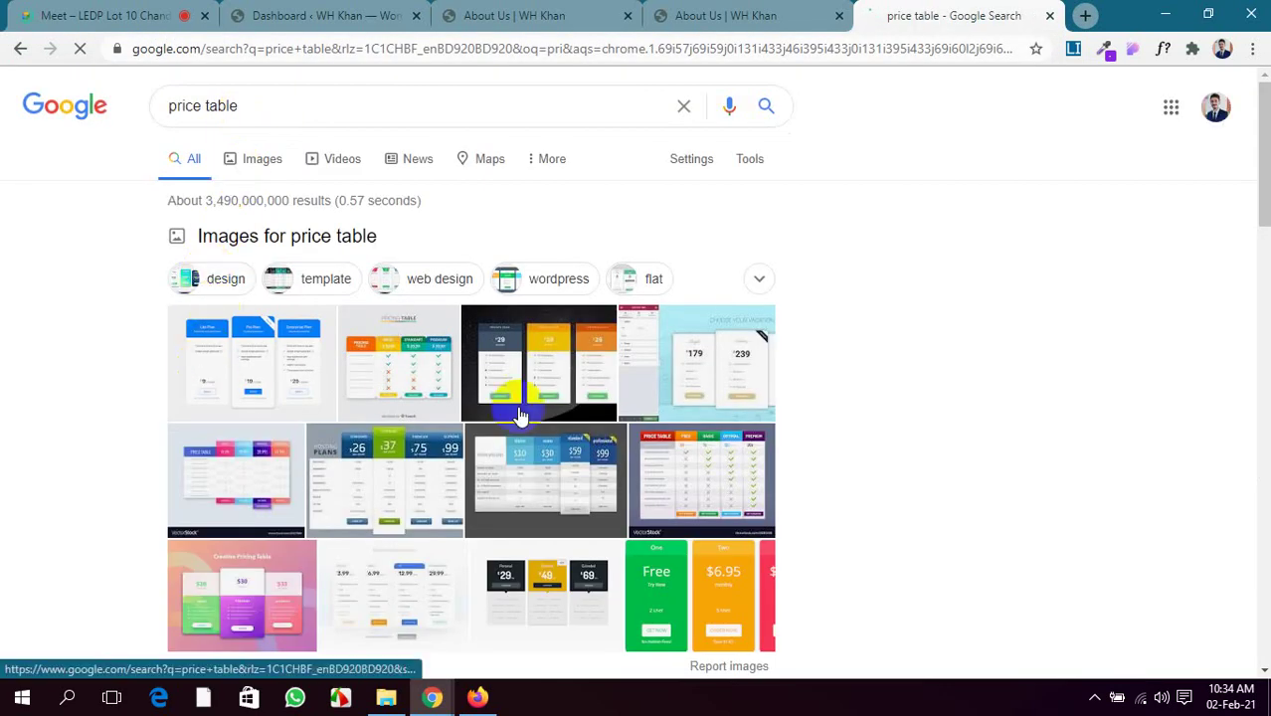
click(567, 370)
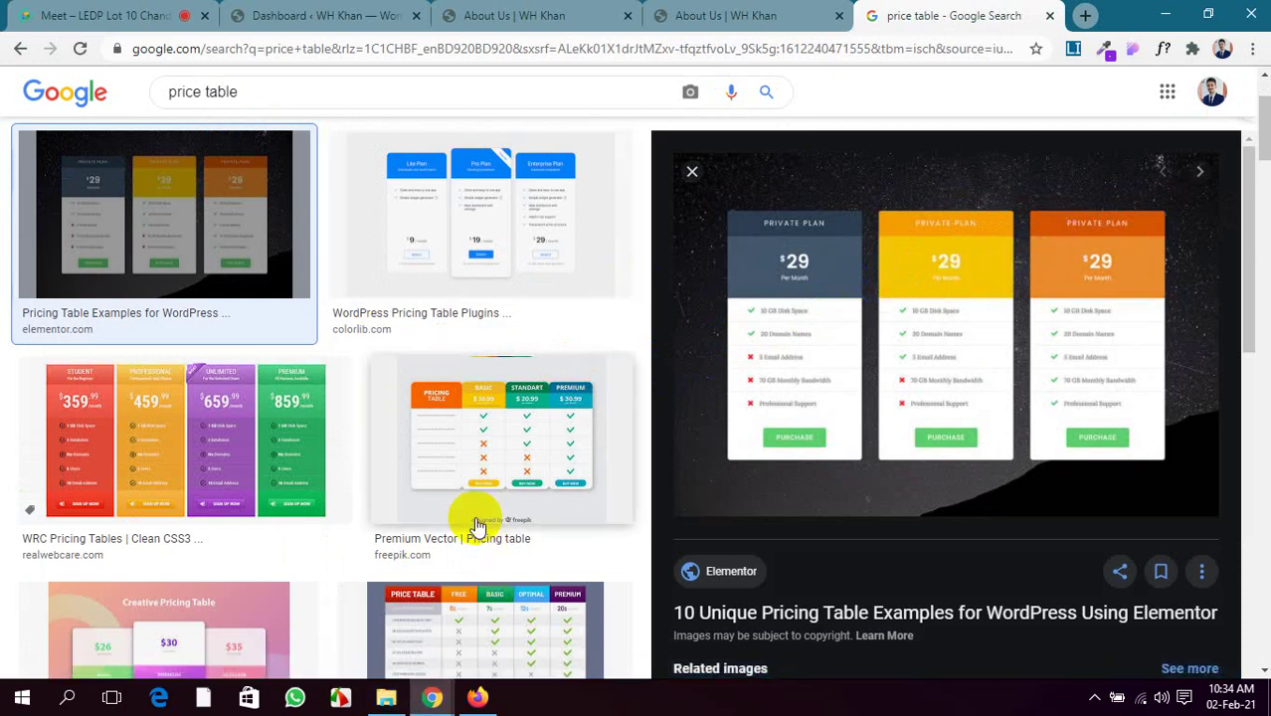
scroll(473, 517, down, 2)
click(467, 462)
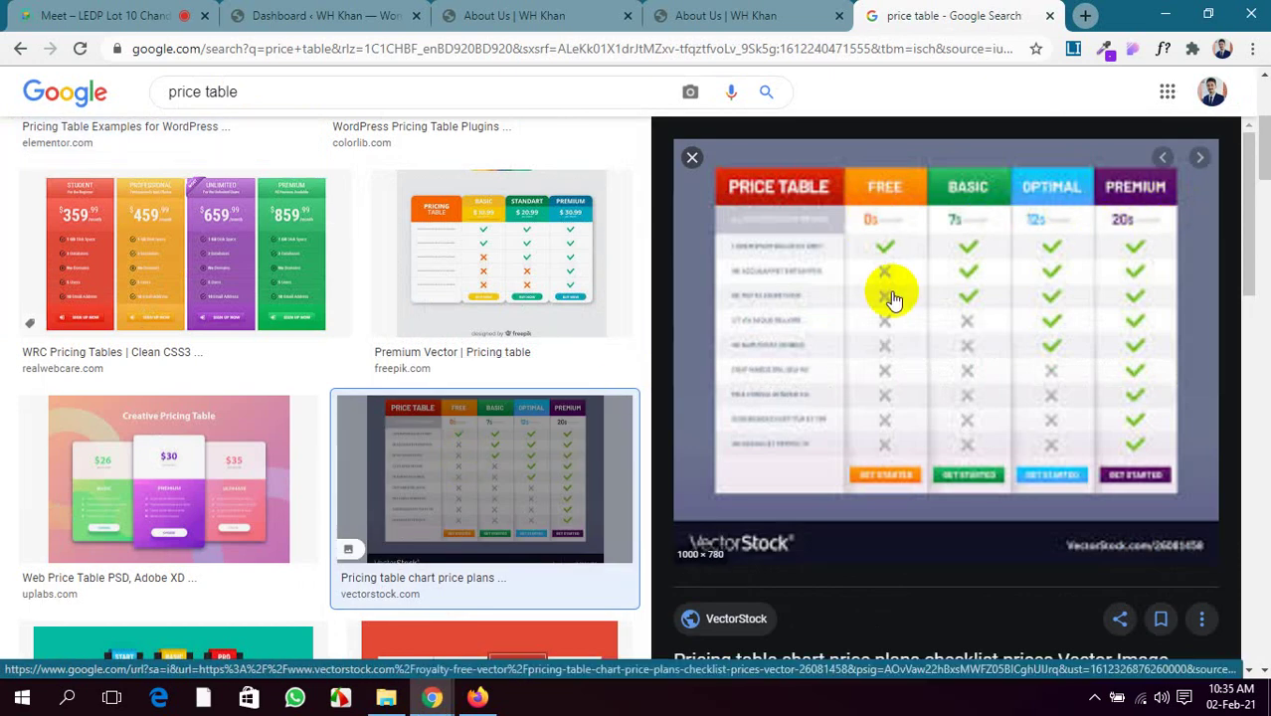
Preview more pricing table examples, including an Elementor one, then return to the builder
scroll(513, 377, down, 5)
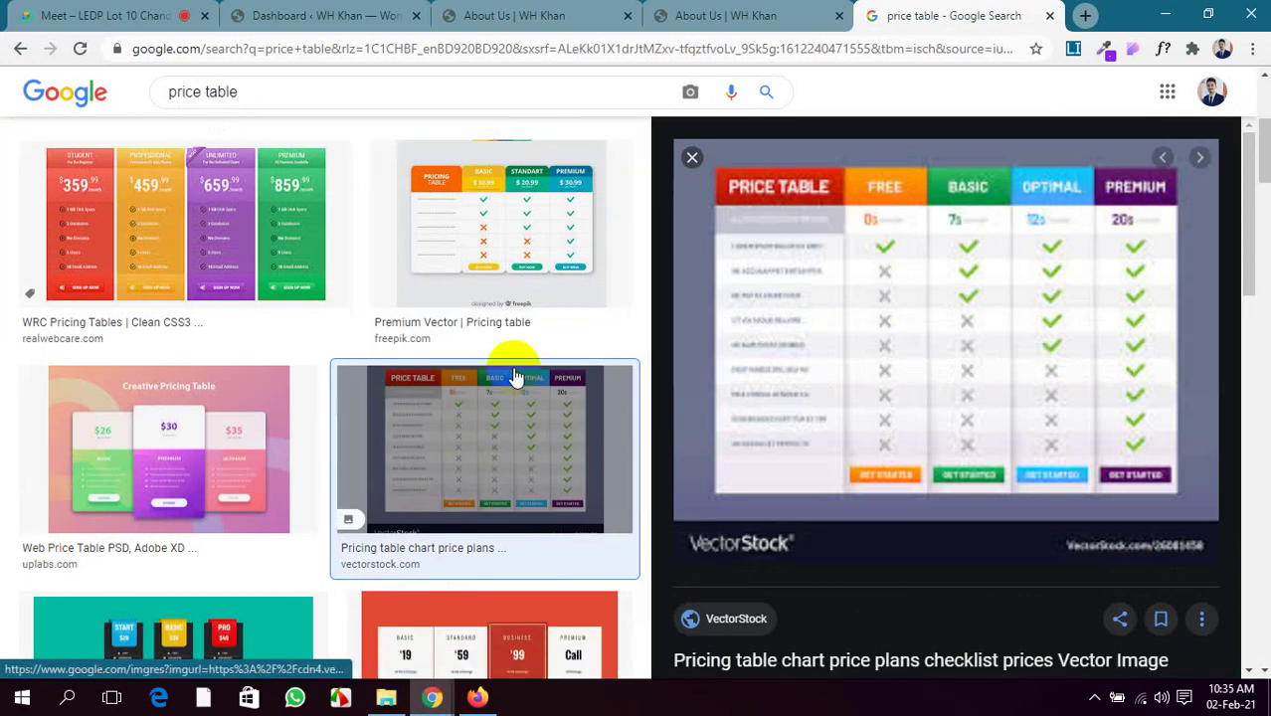
scroll(189, 394, down, 1)
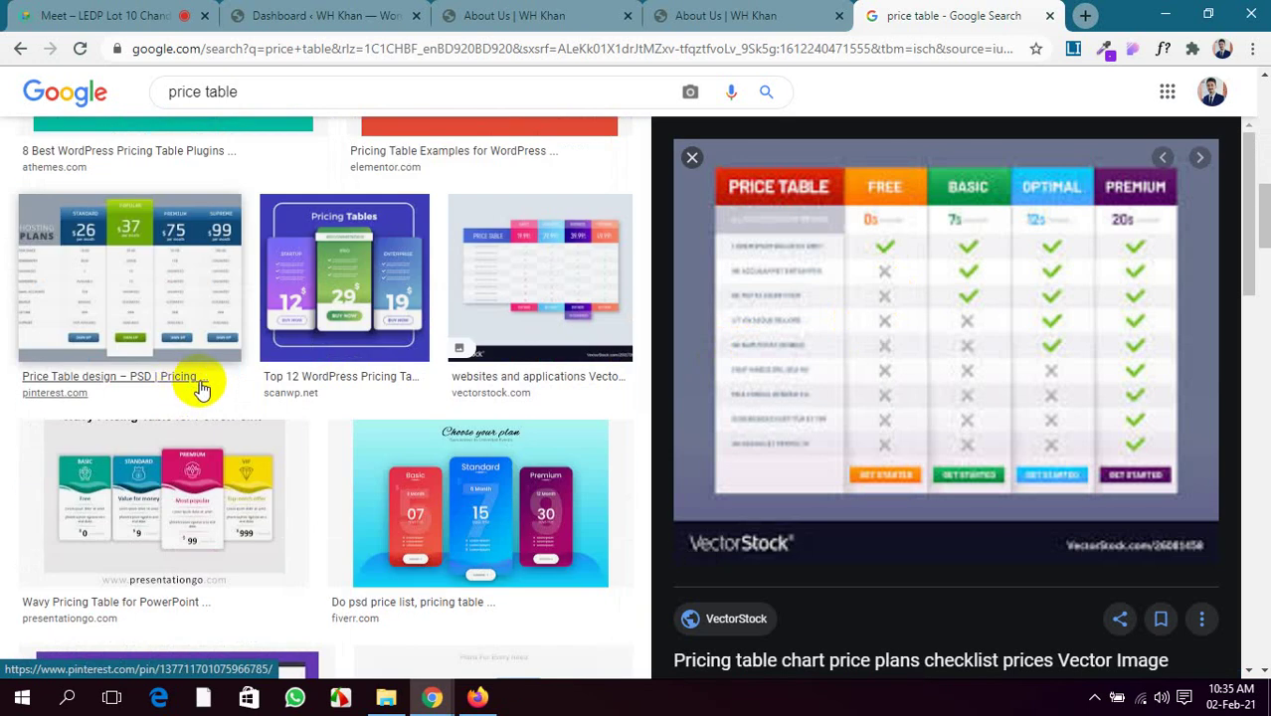
scroll(840, 355, down, 5)
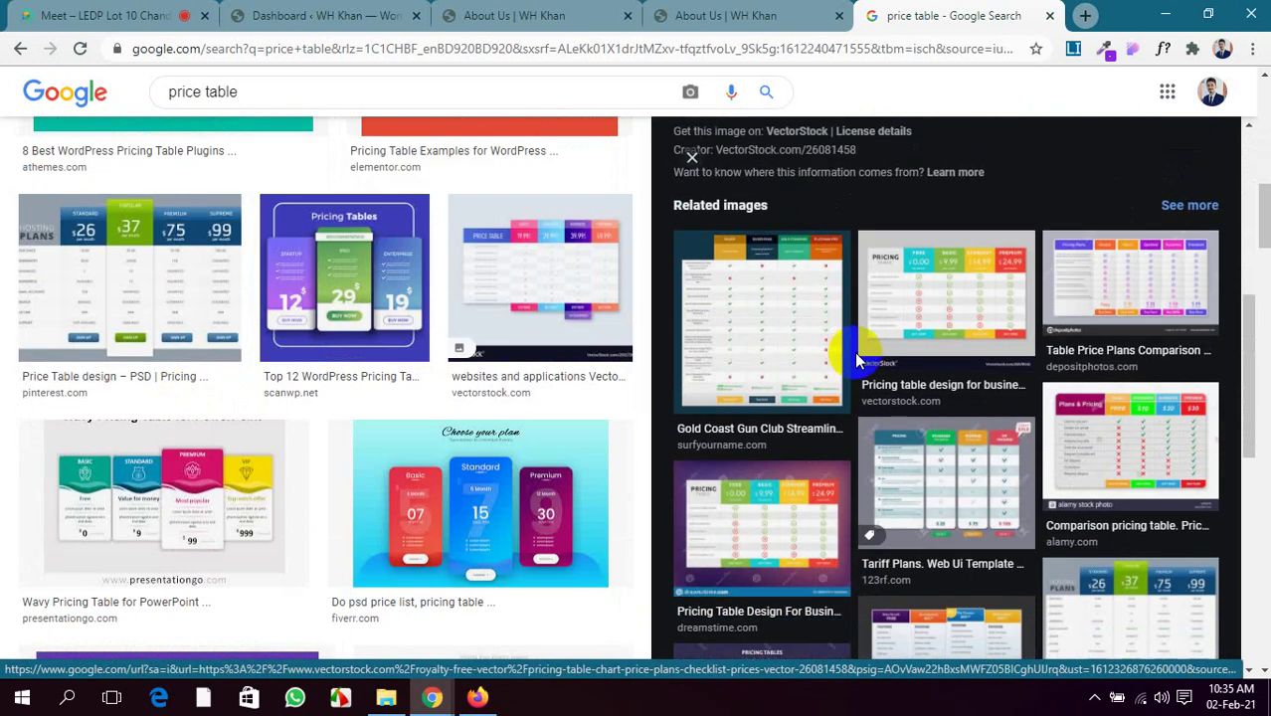
scroll(861, 360, down, 2)
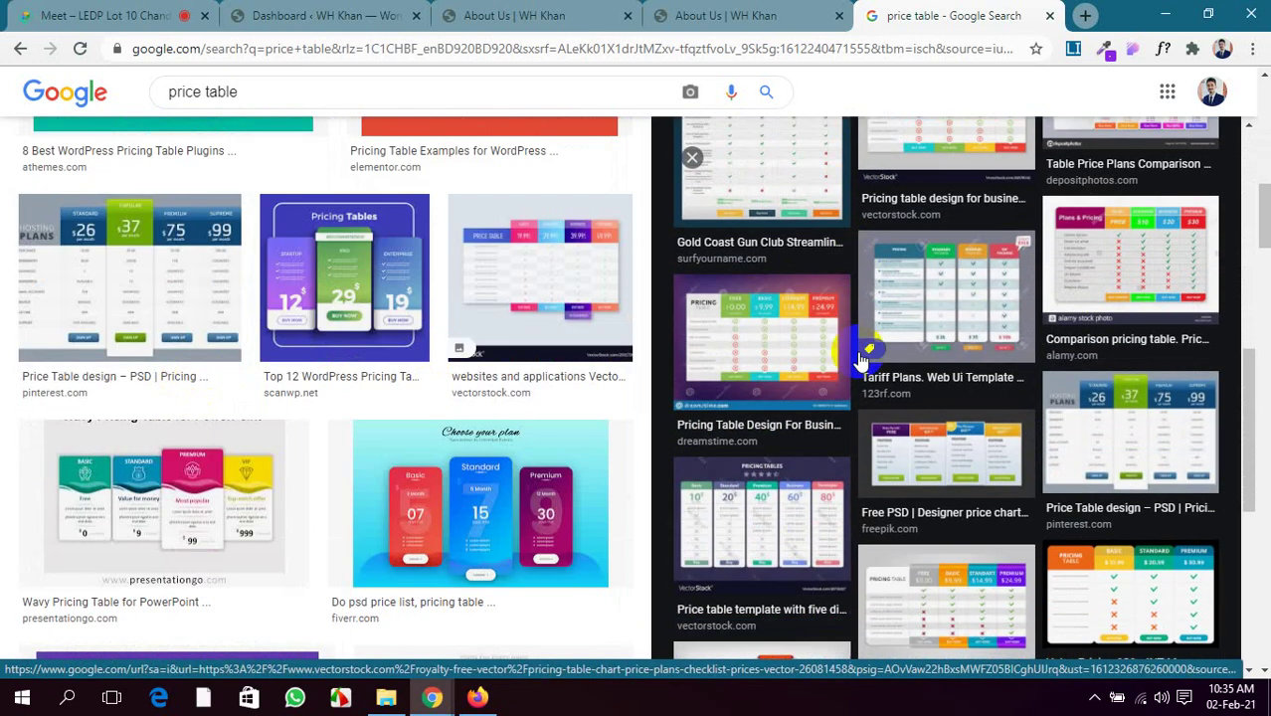
scroll(886, 335, down, 4)
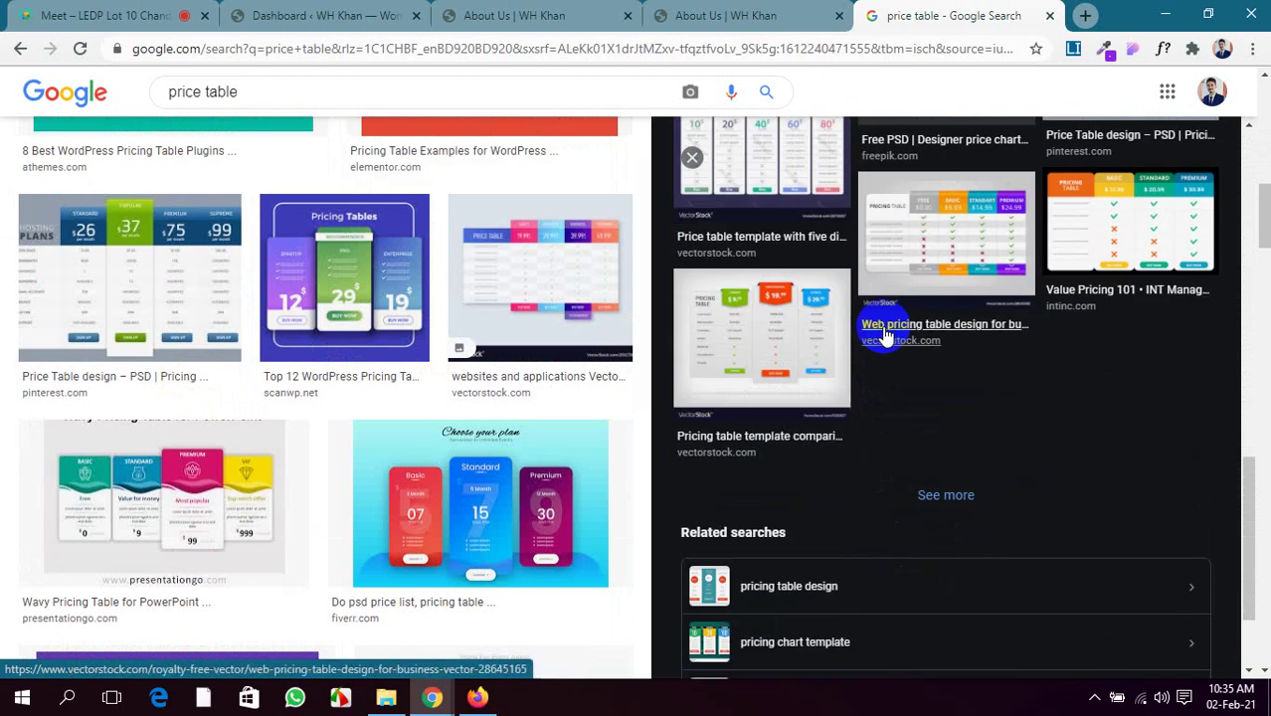
click(881, 328)
scroll(726, 283, up, 5)
scroll(377, 240, up, 5)
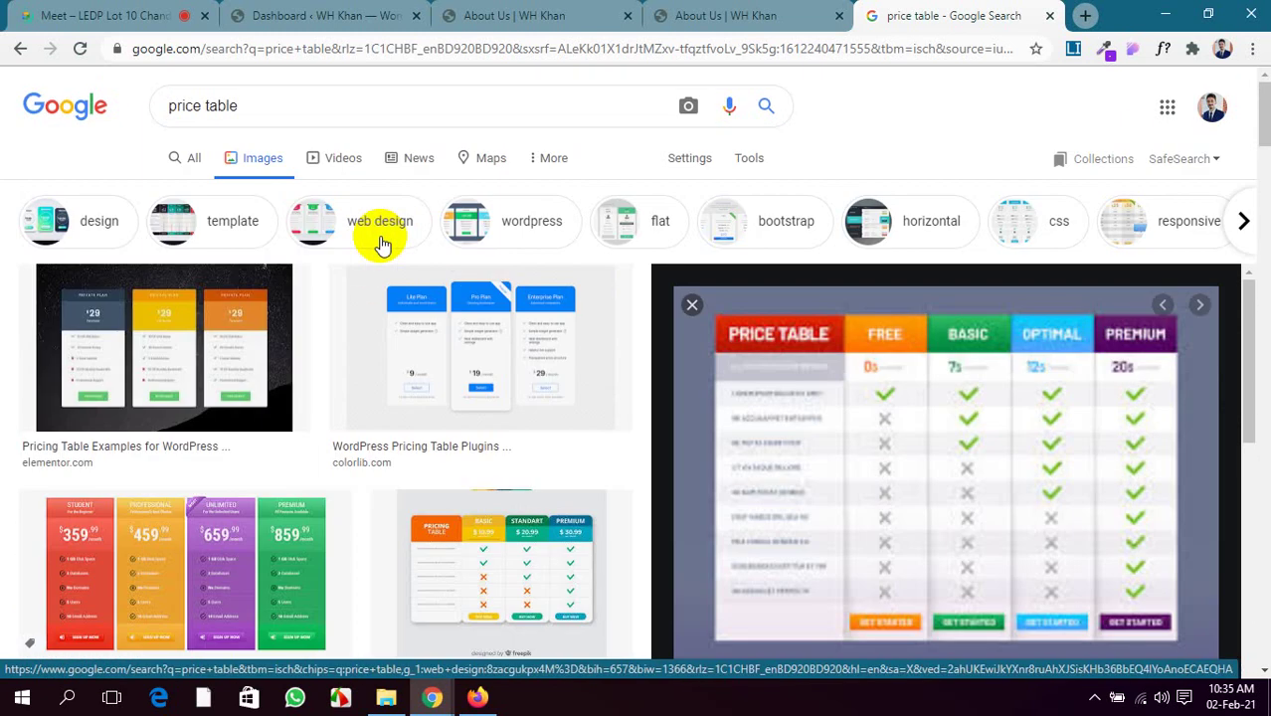
click(193, 332)
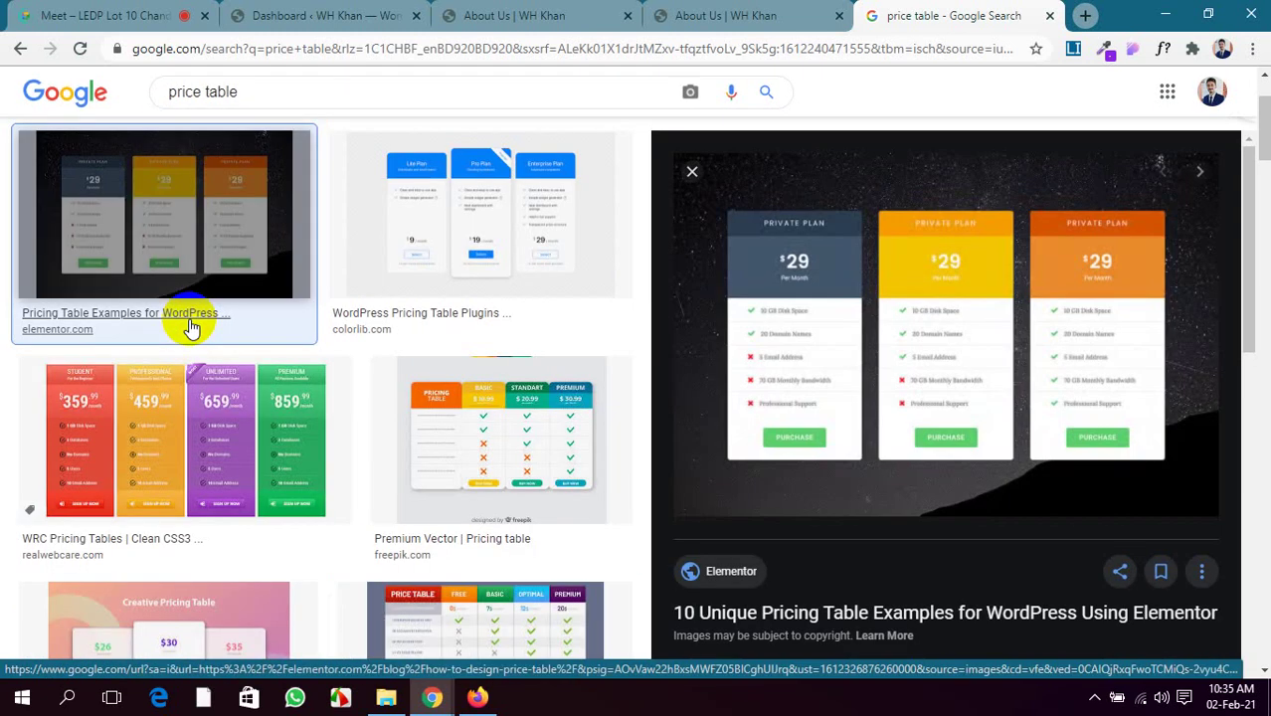
mouse_move(431, 697)
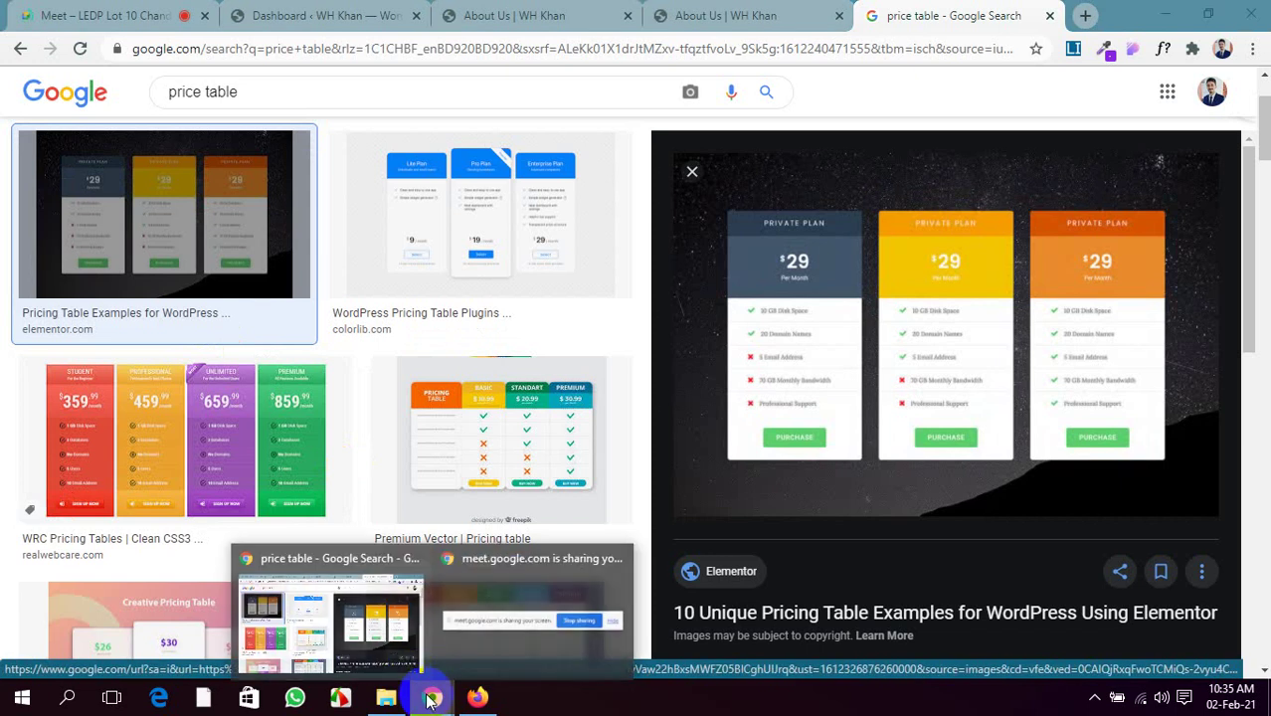
click(498, 14)
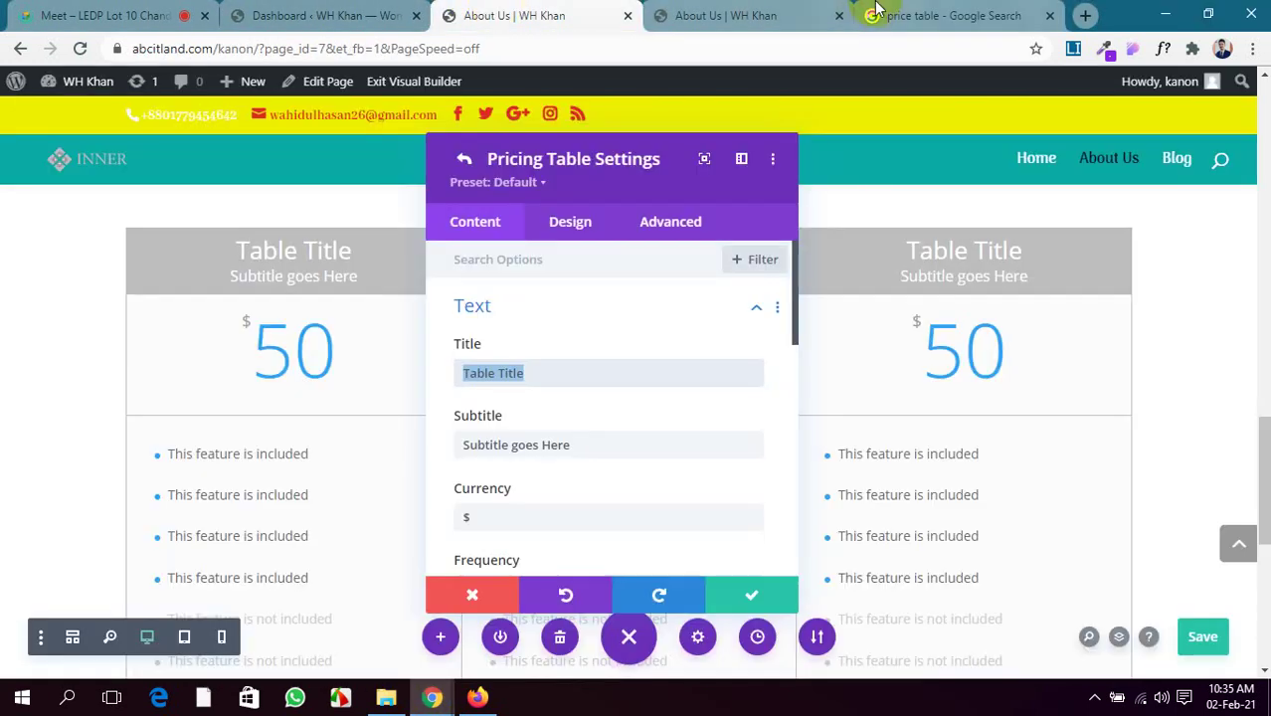
Title the first pricing table 'Basic' and select its subtitle text for replacement
click(758, 14)
scroll(681, 483, down, 7)
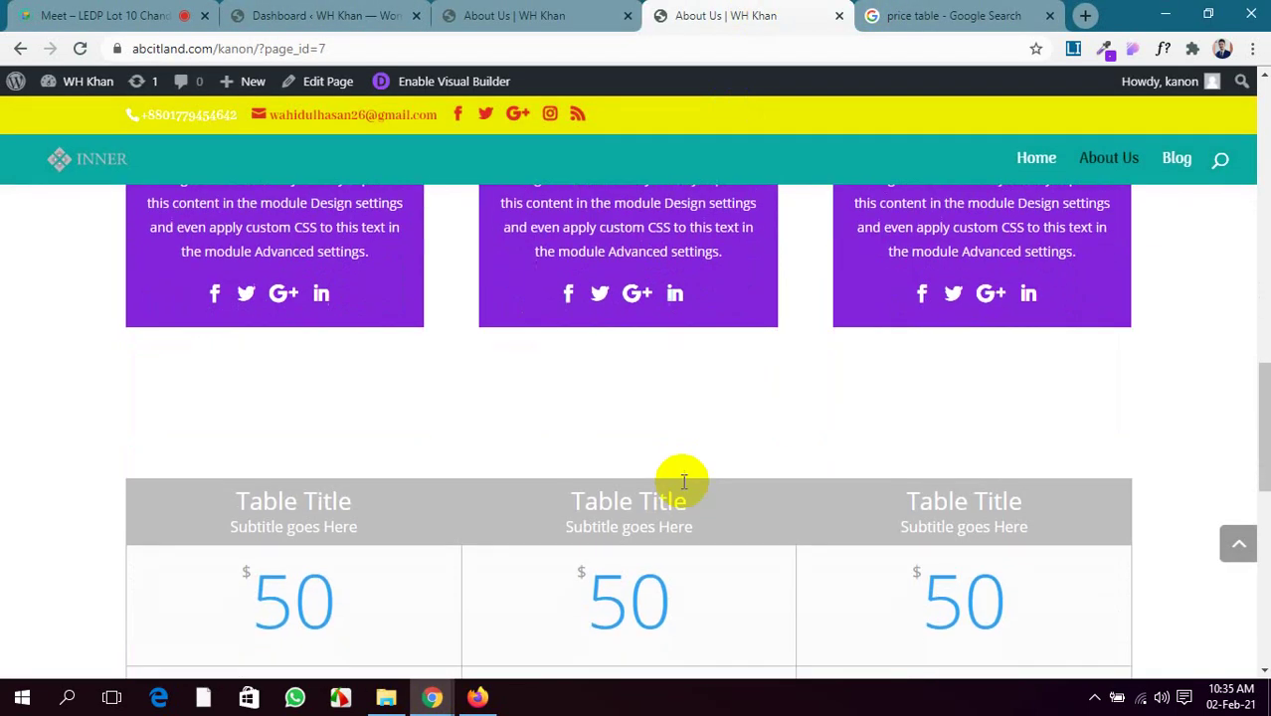
click(478, 15)
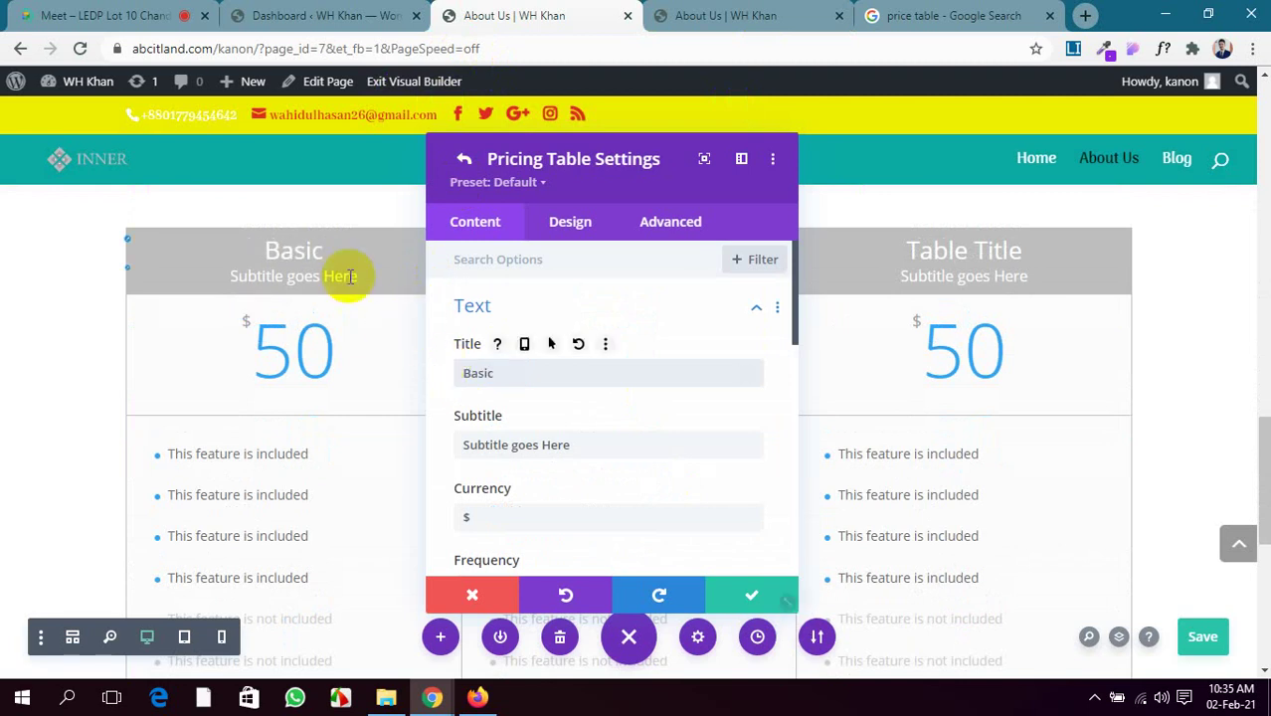
click(511, 378)
scroll(557, 368, down, 1)
drag(567, 360, 435, 366)
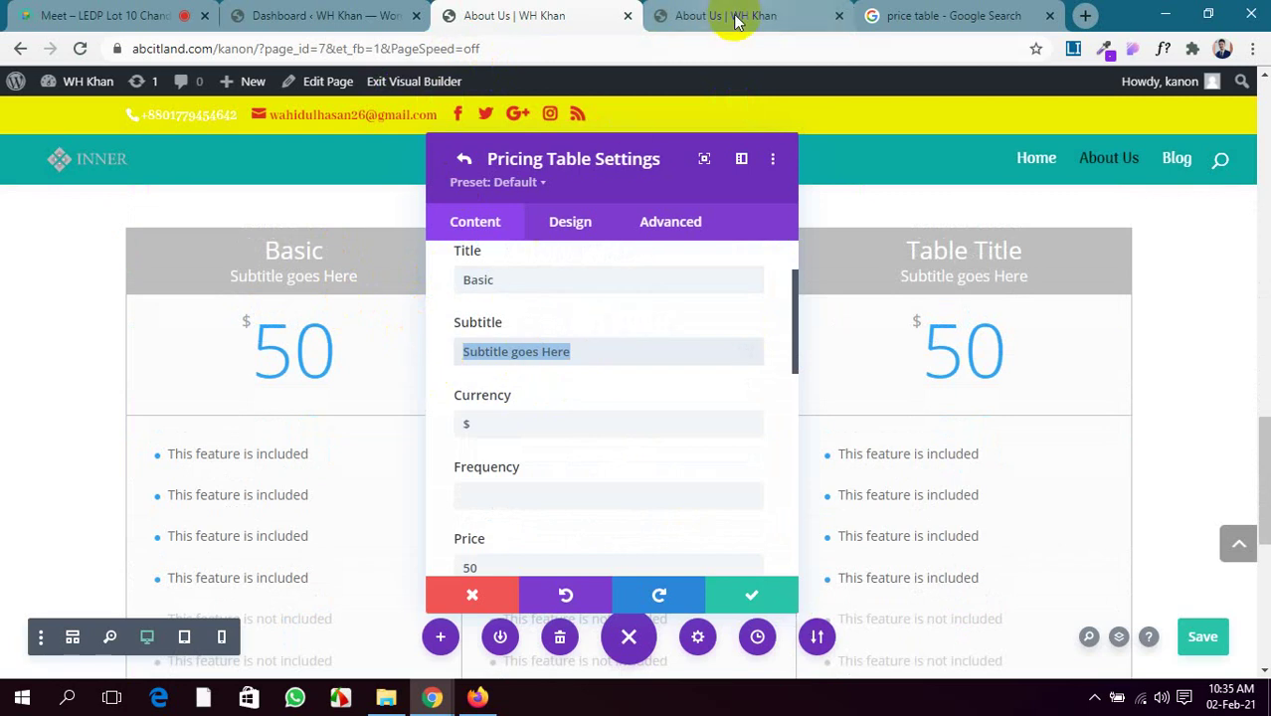
Look at the colourful WRC pricing tables example for reference, then return to editing
click(935, 16)
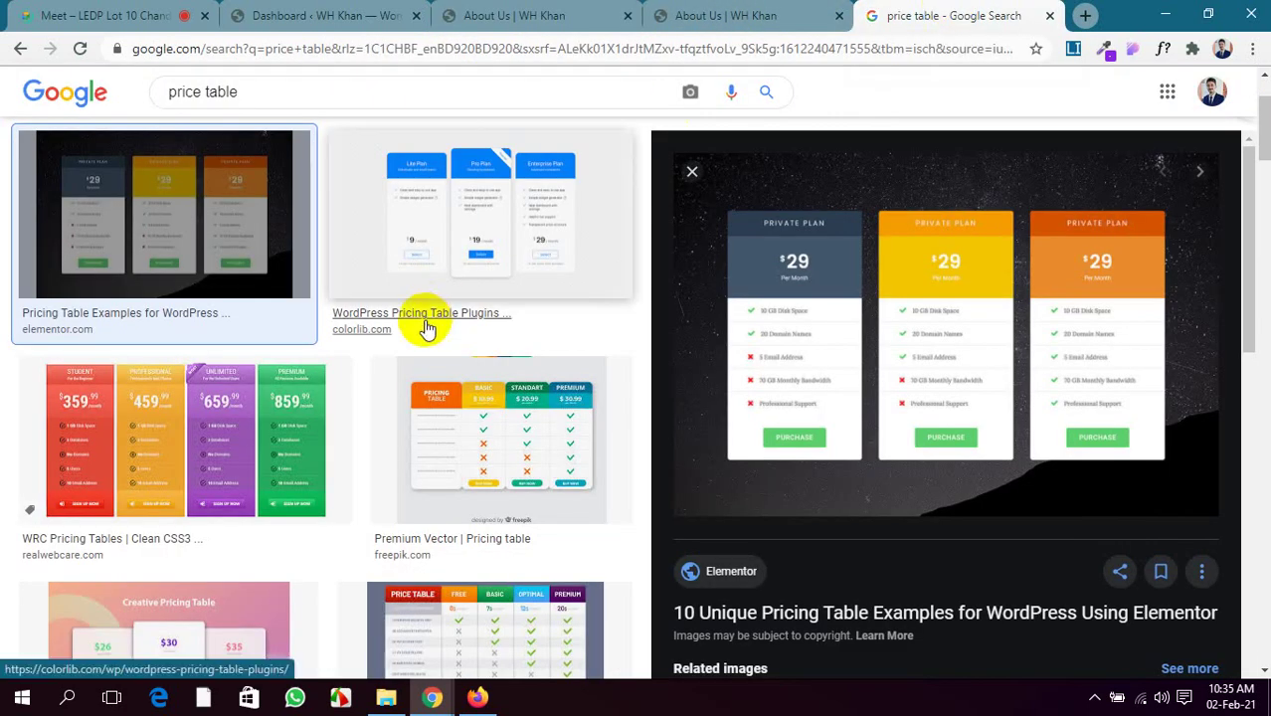
click(239, 423)
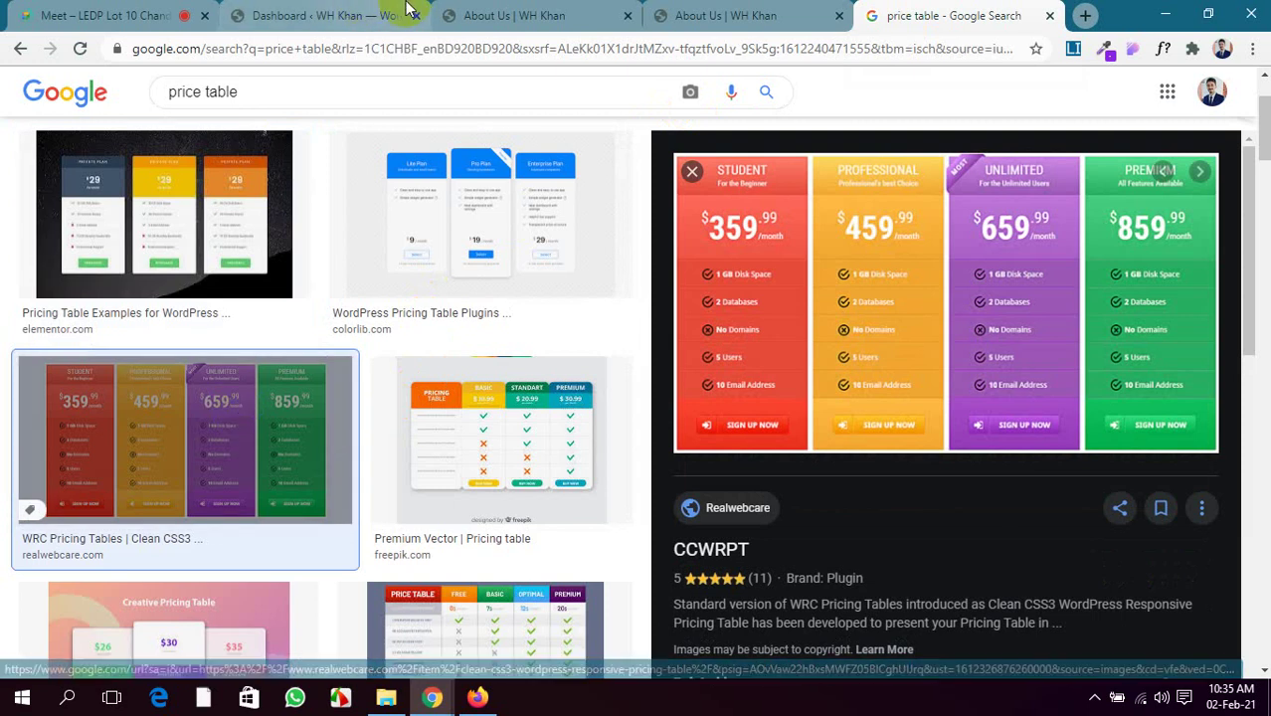
click(557, 12)
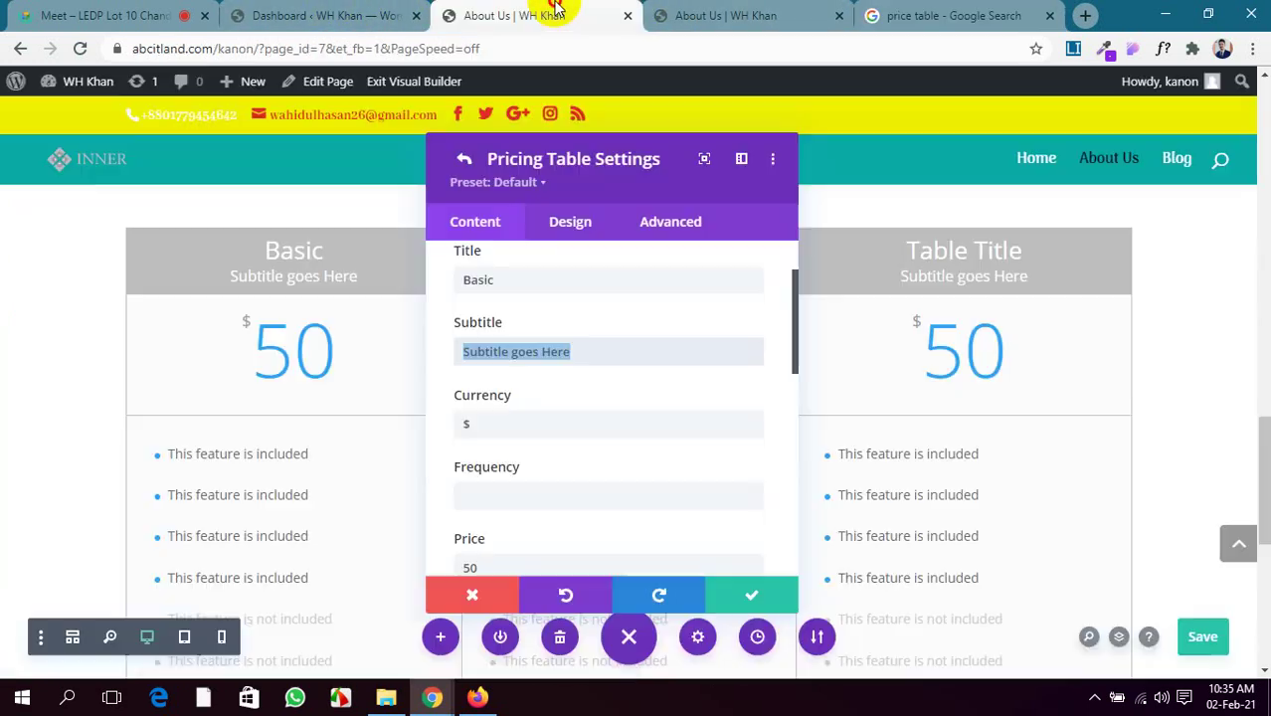
Set the first table's subtitle to 'For the bargainer' and its price to 69
text(For the bigainer)
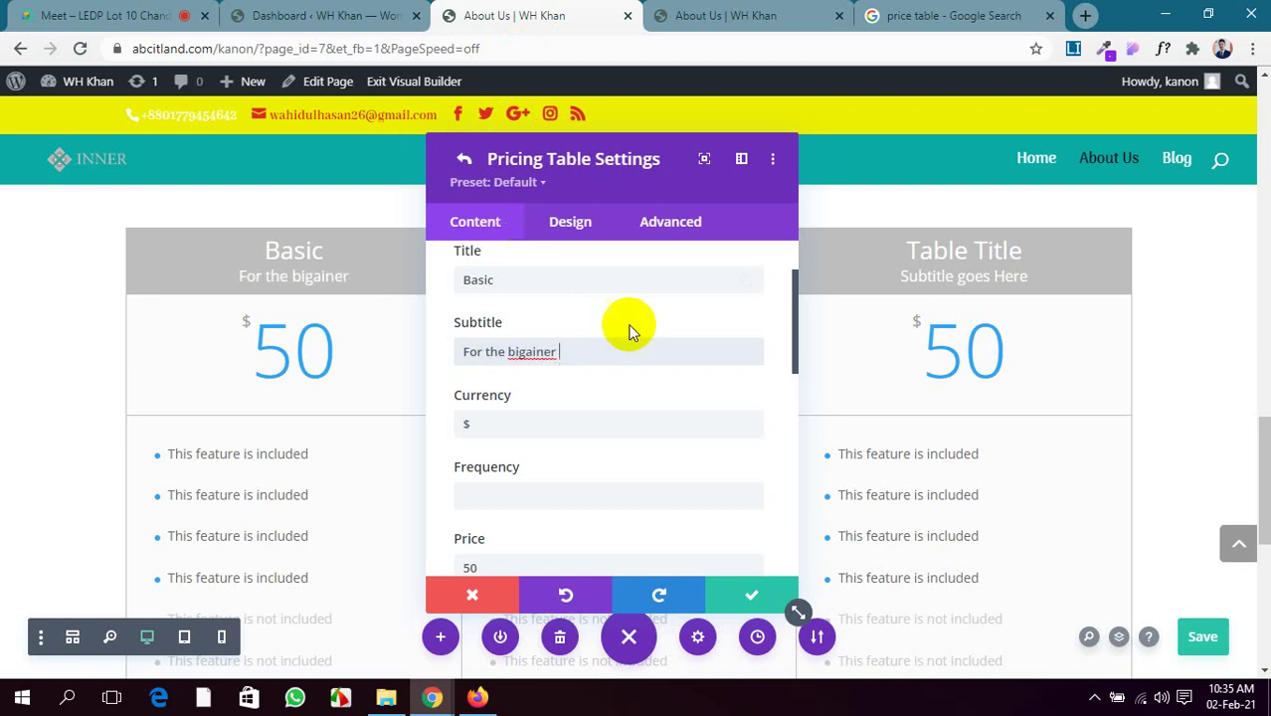
right_click(548, 354)
click(583, 372)
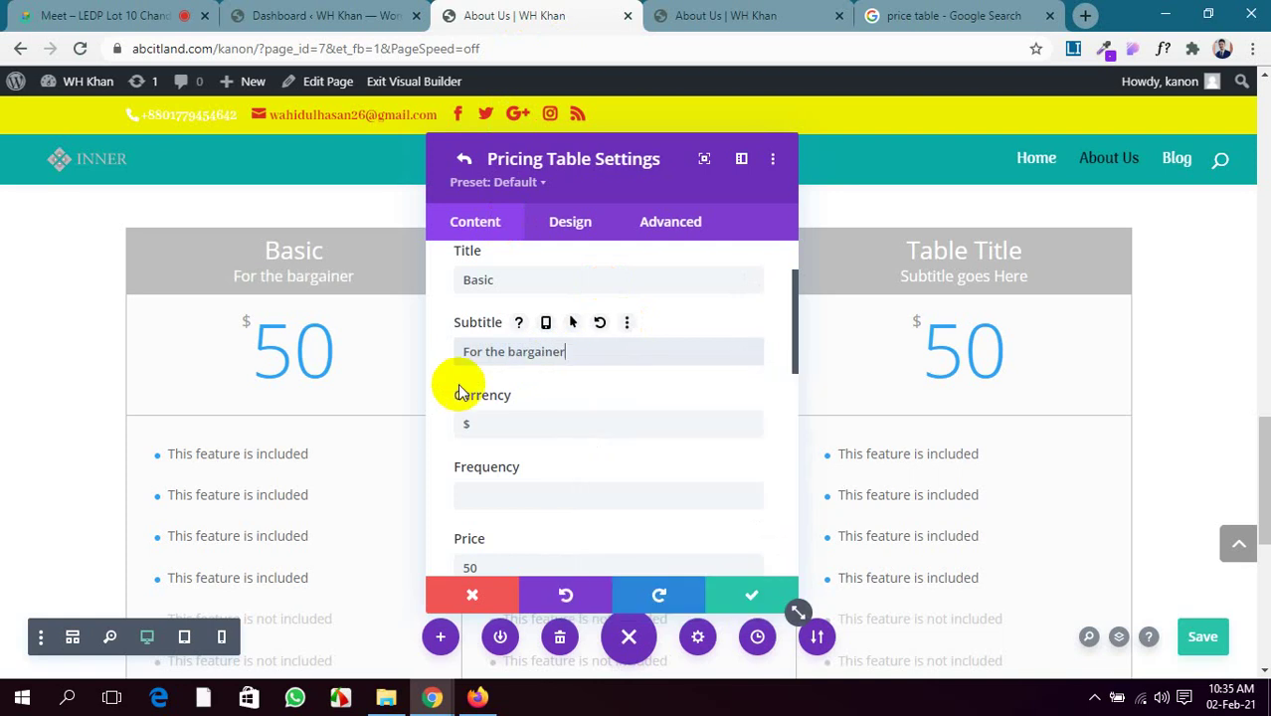
scroll(507, 378, down, 1)
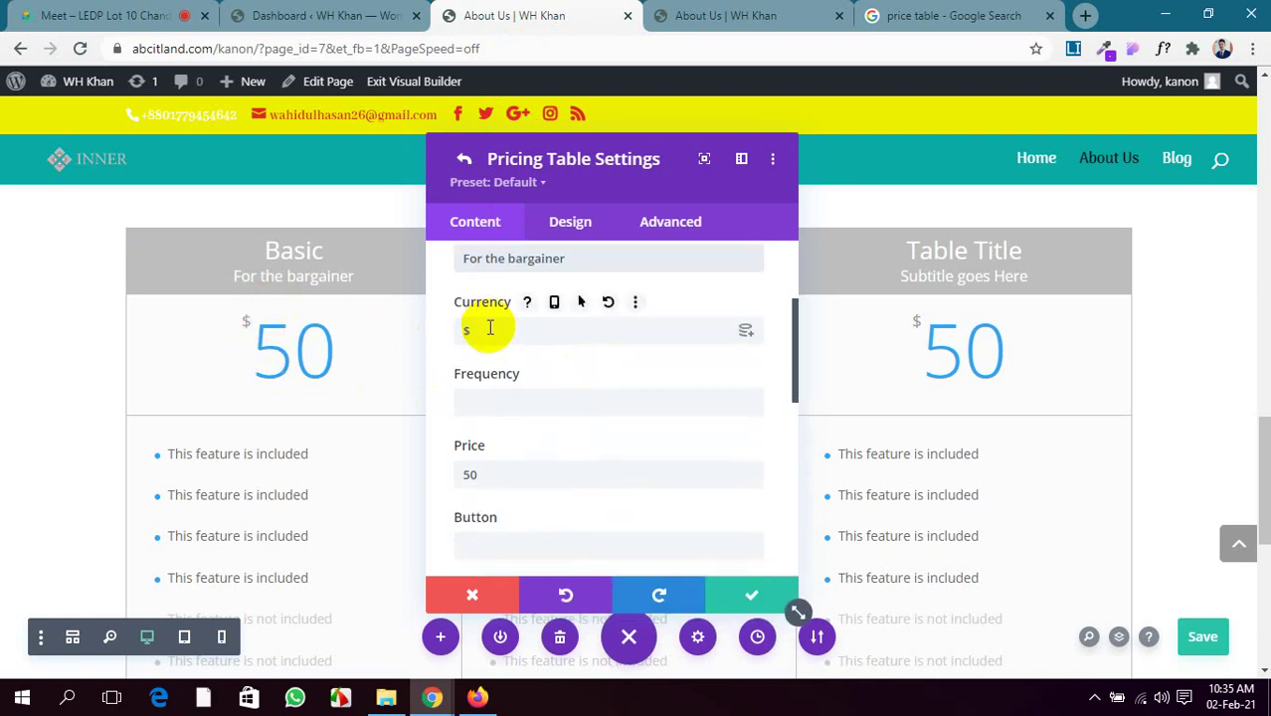
scroll(490, 329, down, 1)
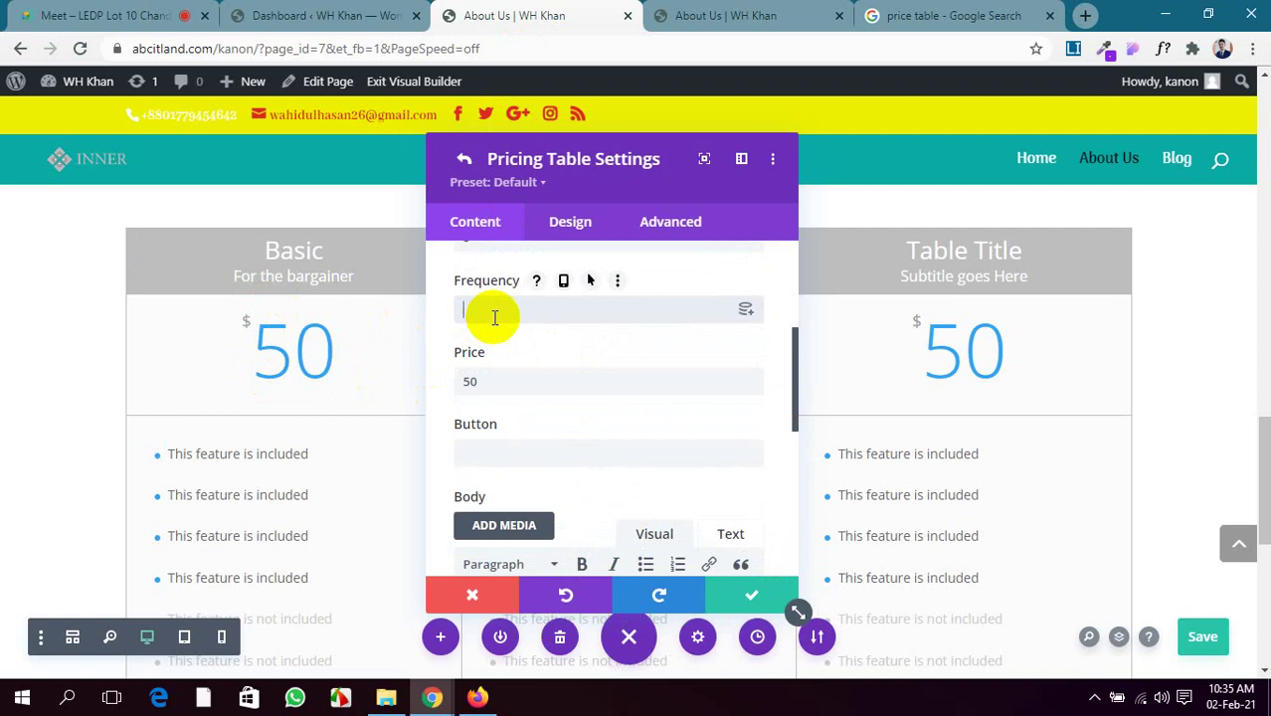
text(40)
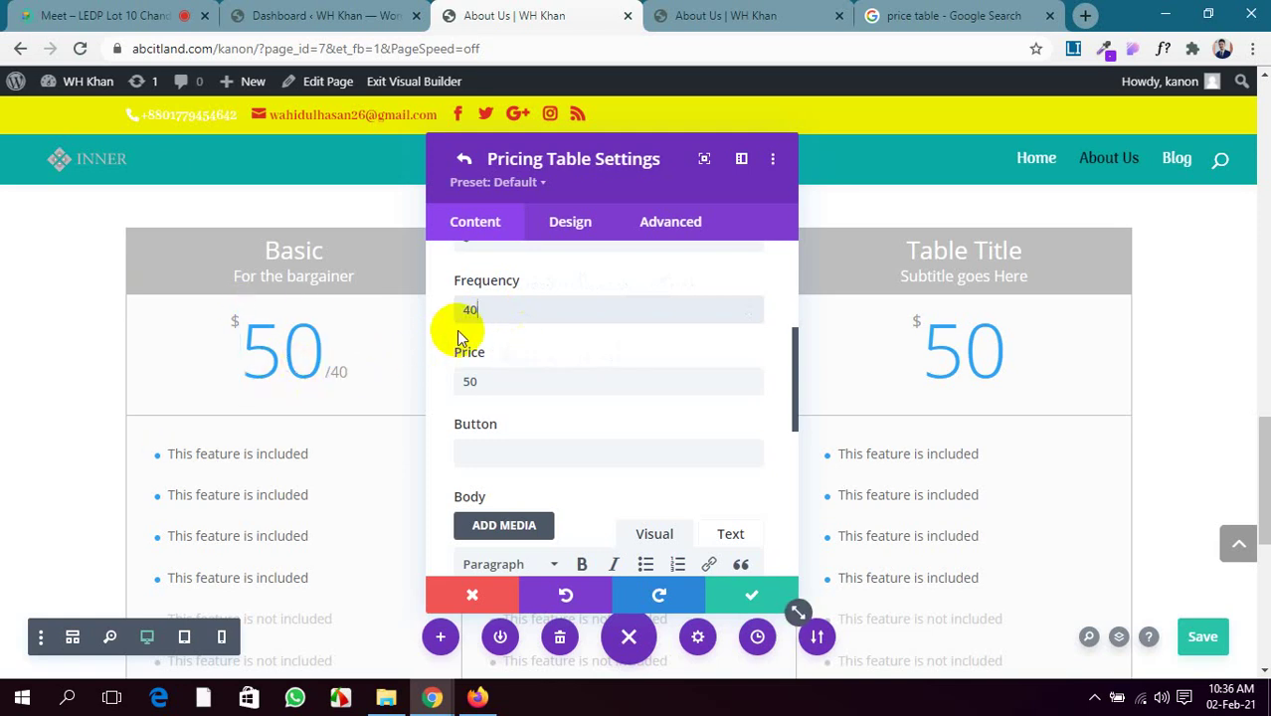
key(BackSpace)
key(BackSpace)
text(89)
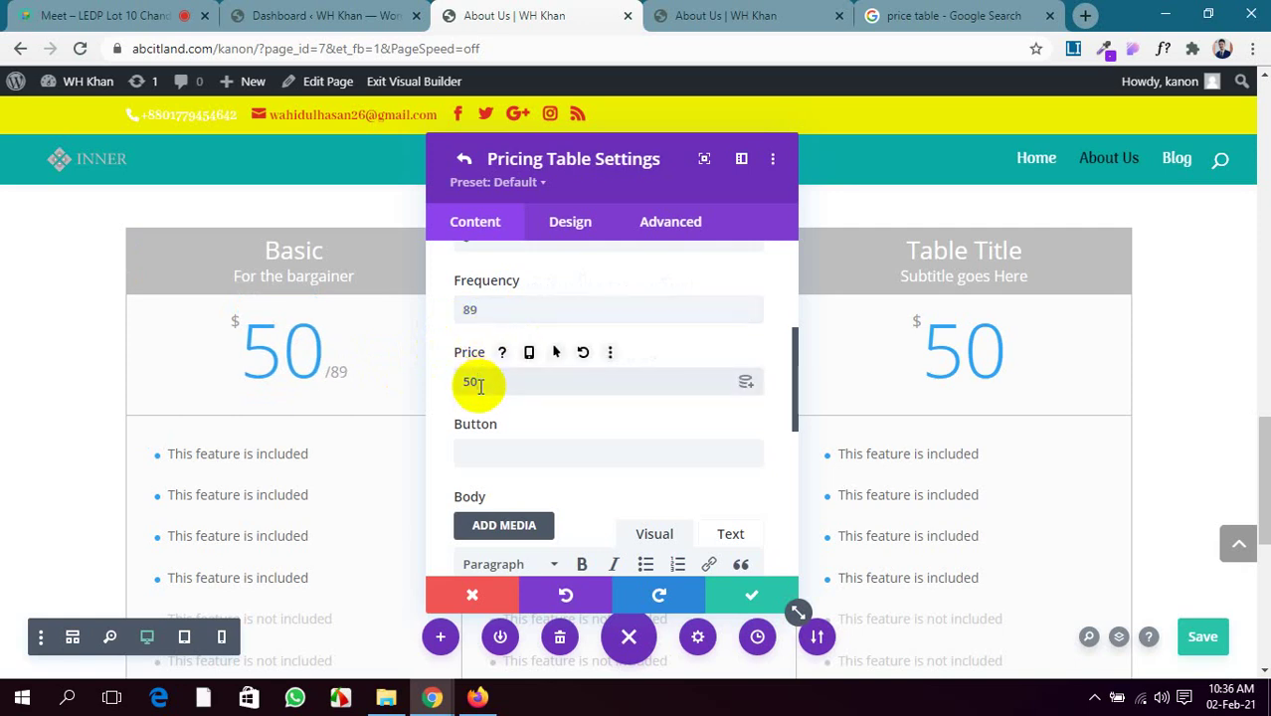
key(BackSpace)
key(BackSpace)
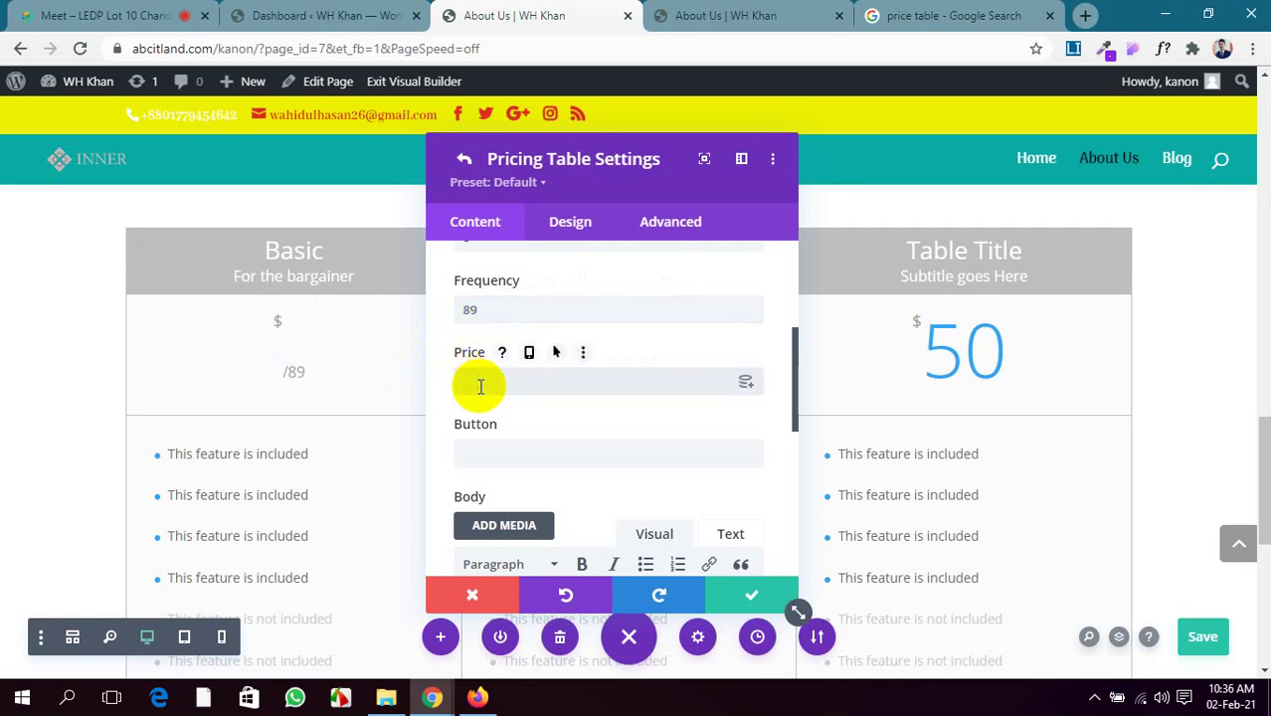
text(69)
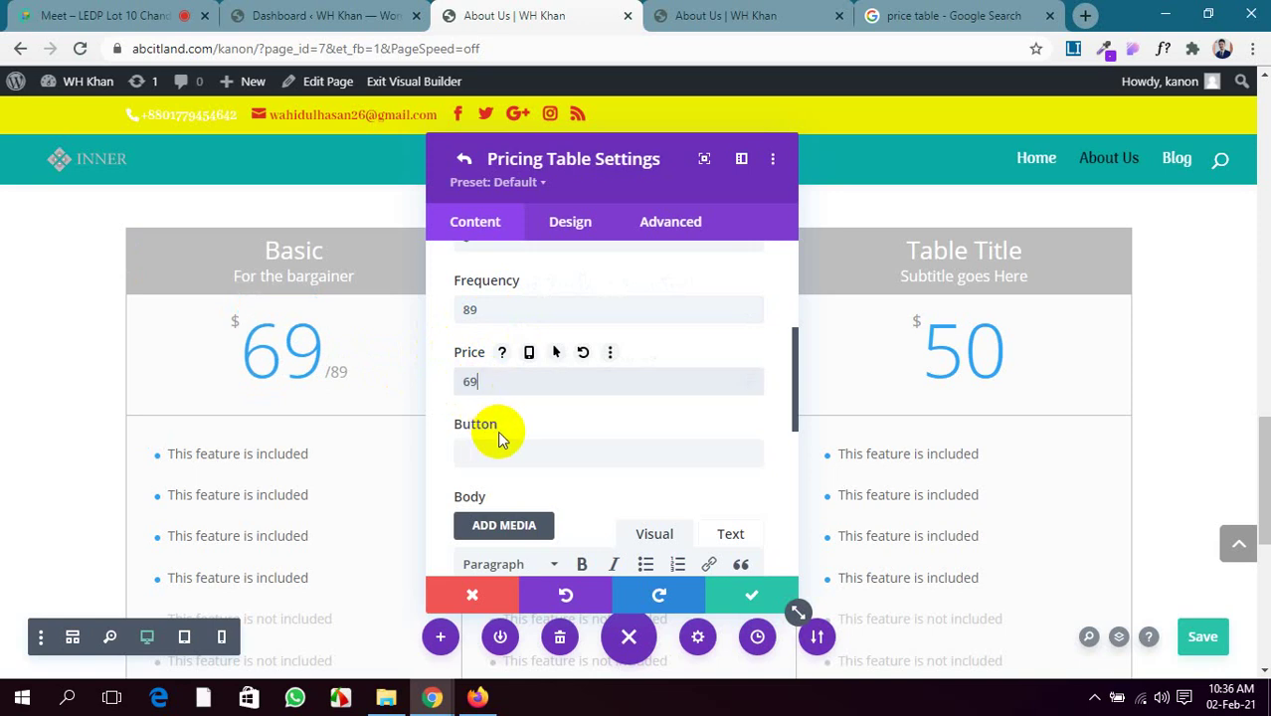
Enter 'Buy Now' as the first table's button text
scroll(499, 434, down, 2)
scroll(261, 483, down, 3)
scroll(262, 474, up, 2)
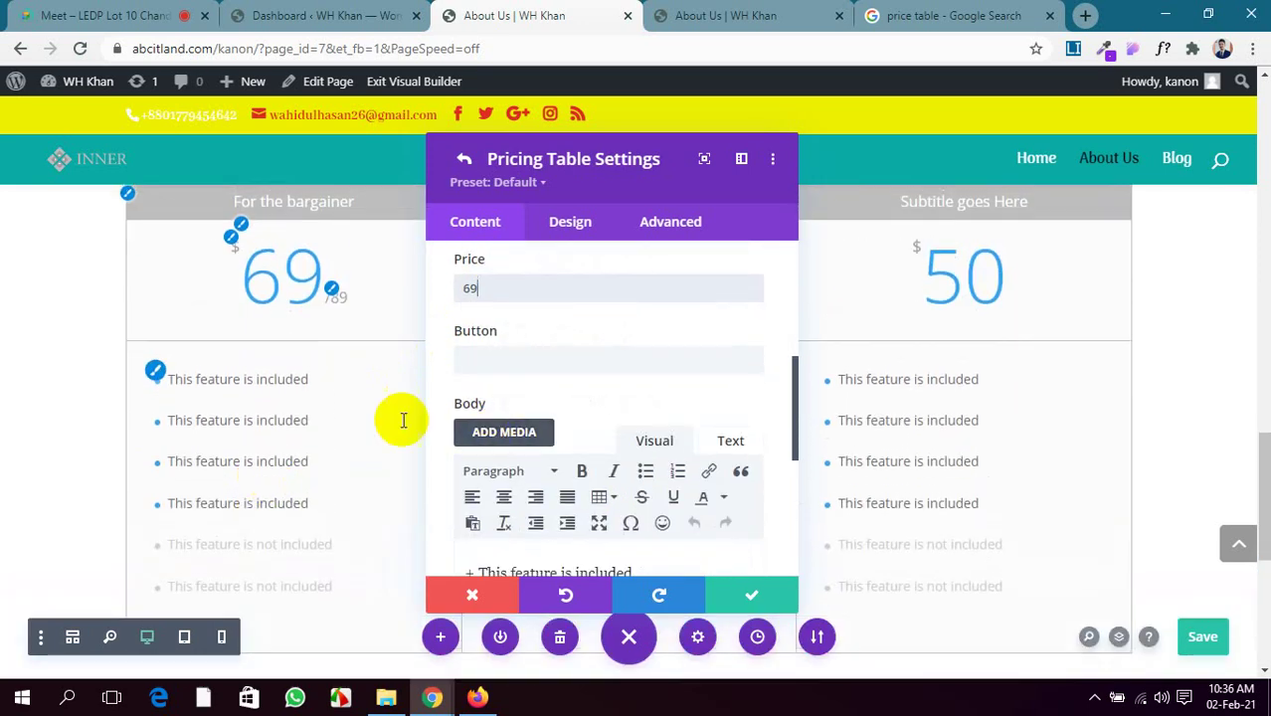
click(506, 360)
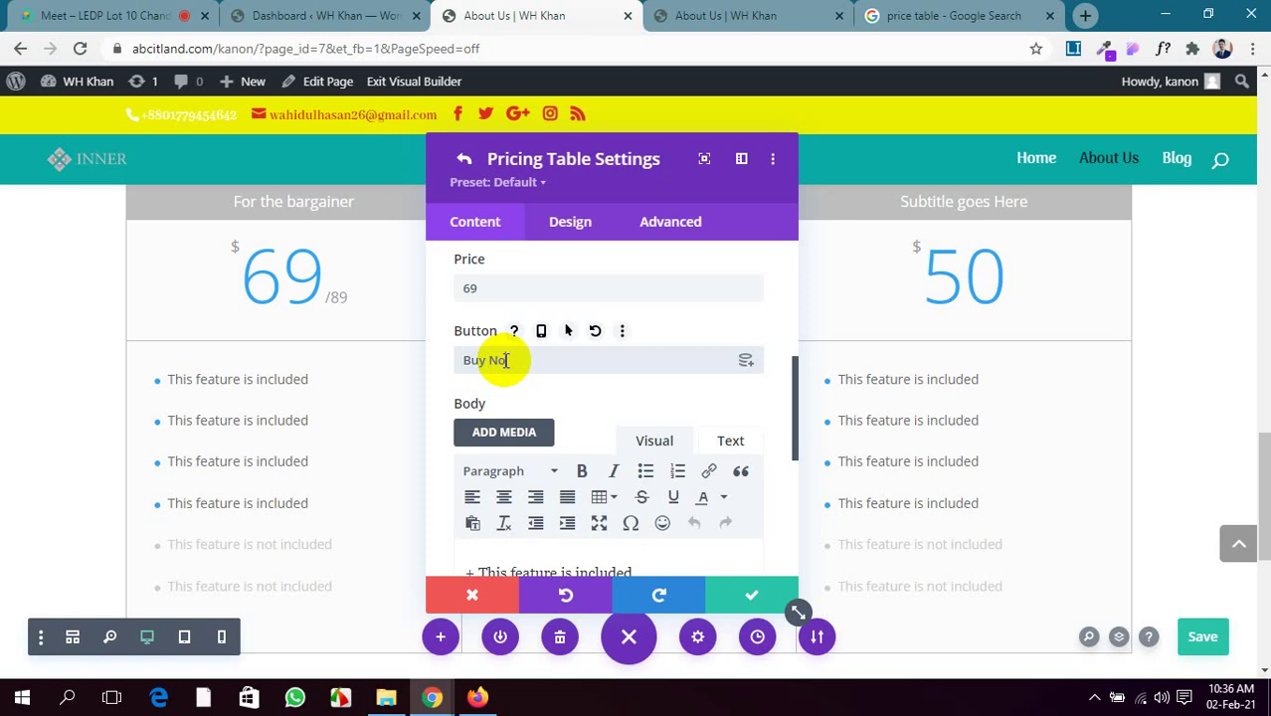
scroll(264, 434, down, 3)
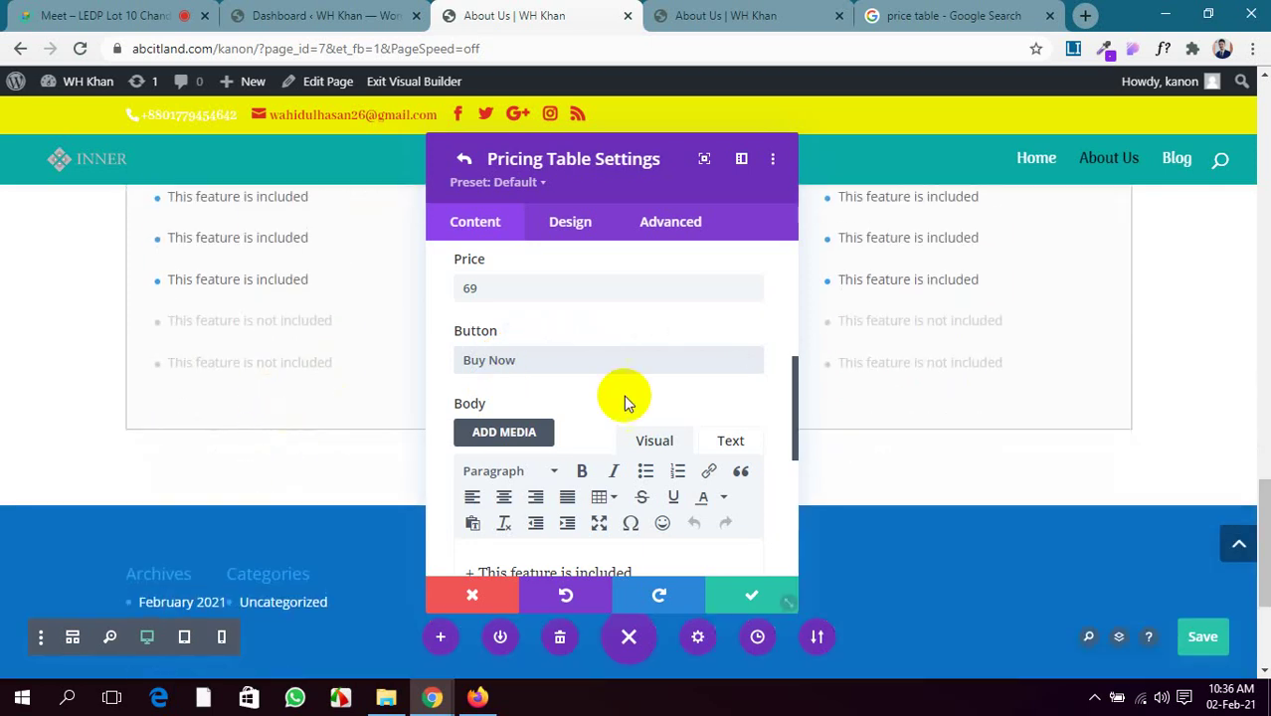
click(671, 360)
scroll(624, 368, down, 1)
scroll(622, 368, down, 1)
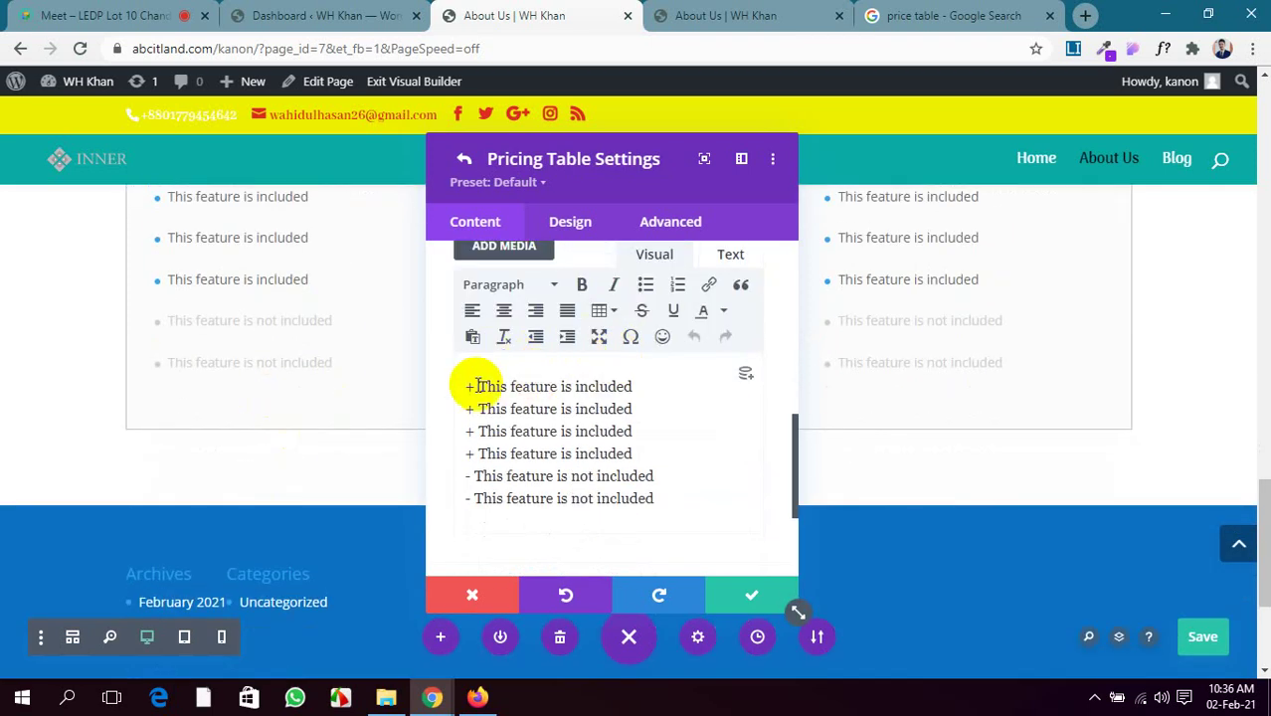
scroll(298, 338, up, 1)
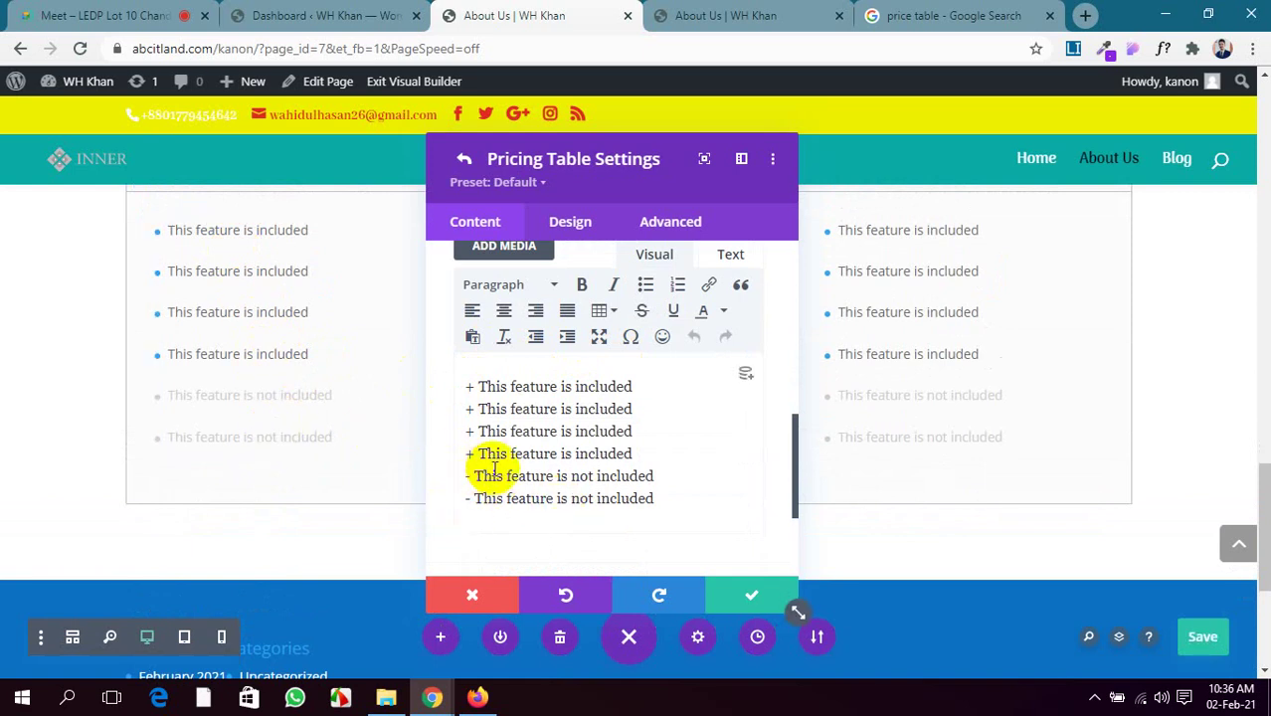
Mark the fifth and sixth features as included with a '+' marker
key(BackSpace)
text(+)
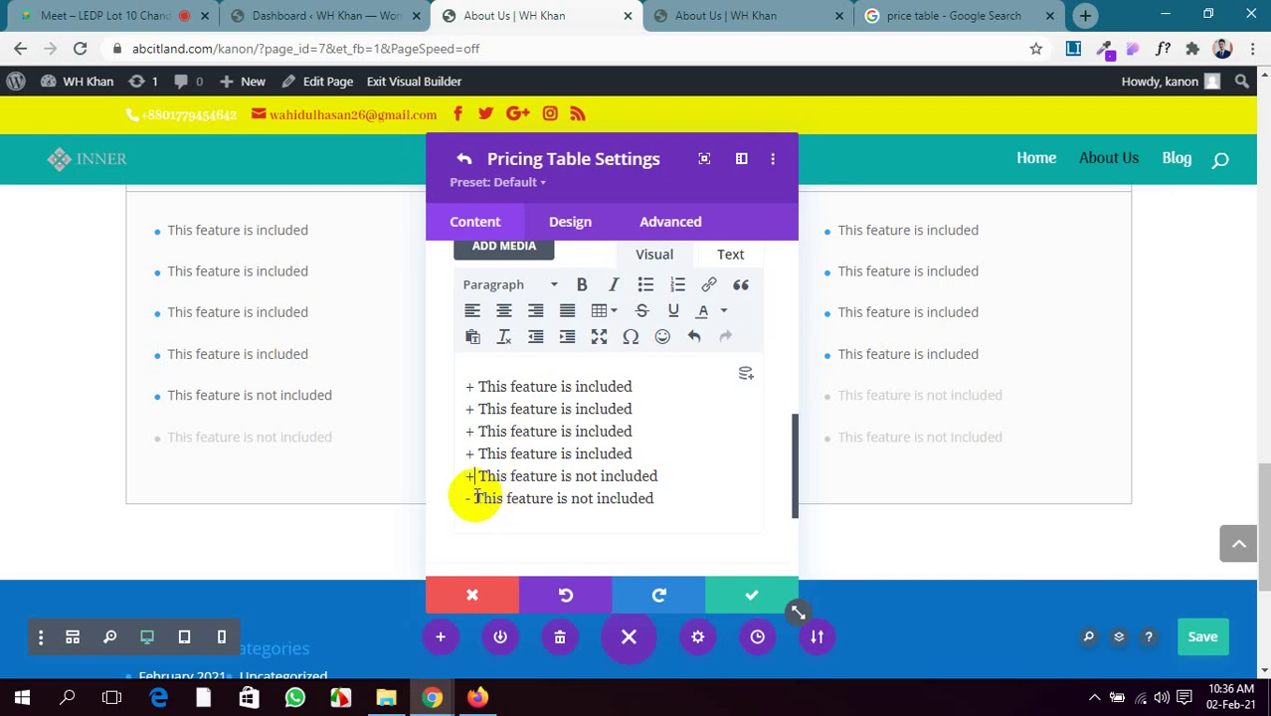
click(474, 497)
key(BackSpace)
text(+)
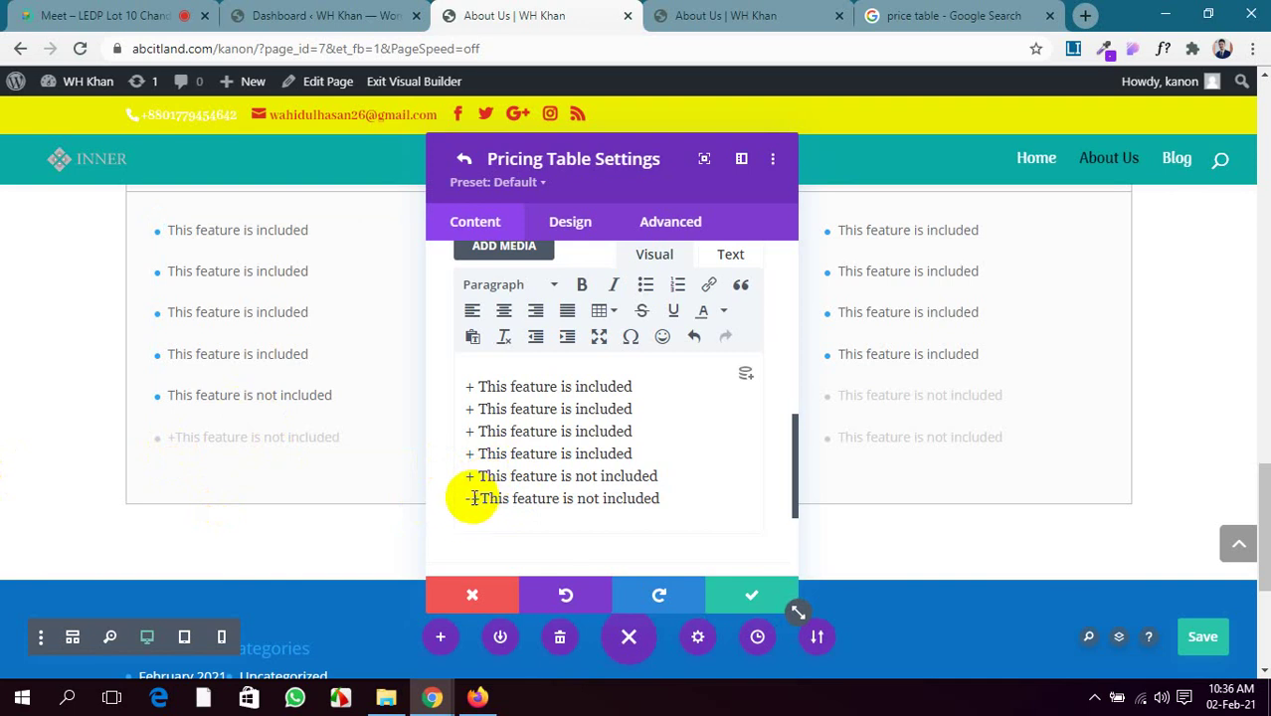
key(Delete)
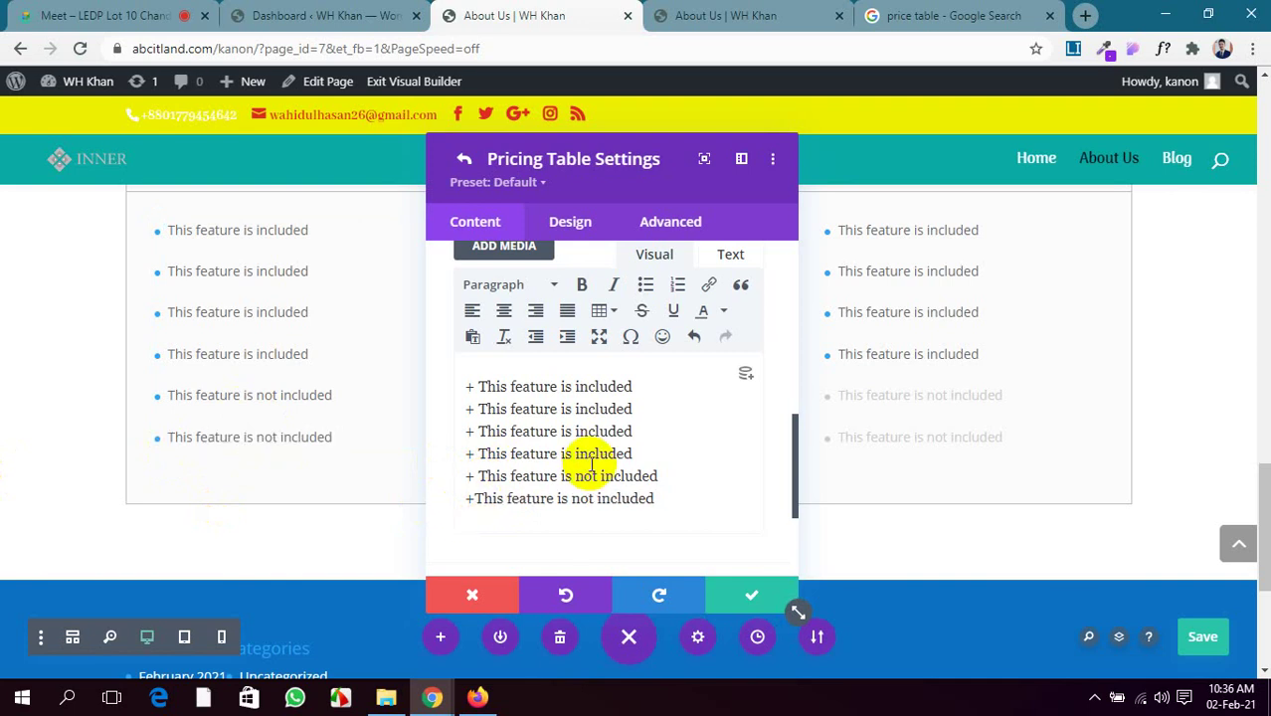
scroll(226, 356, up, 1)
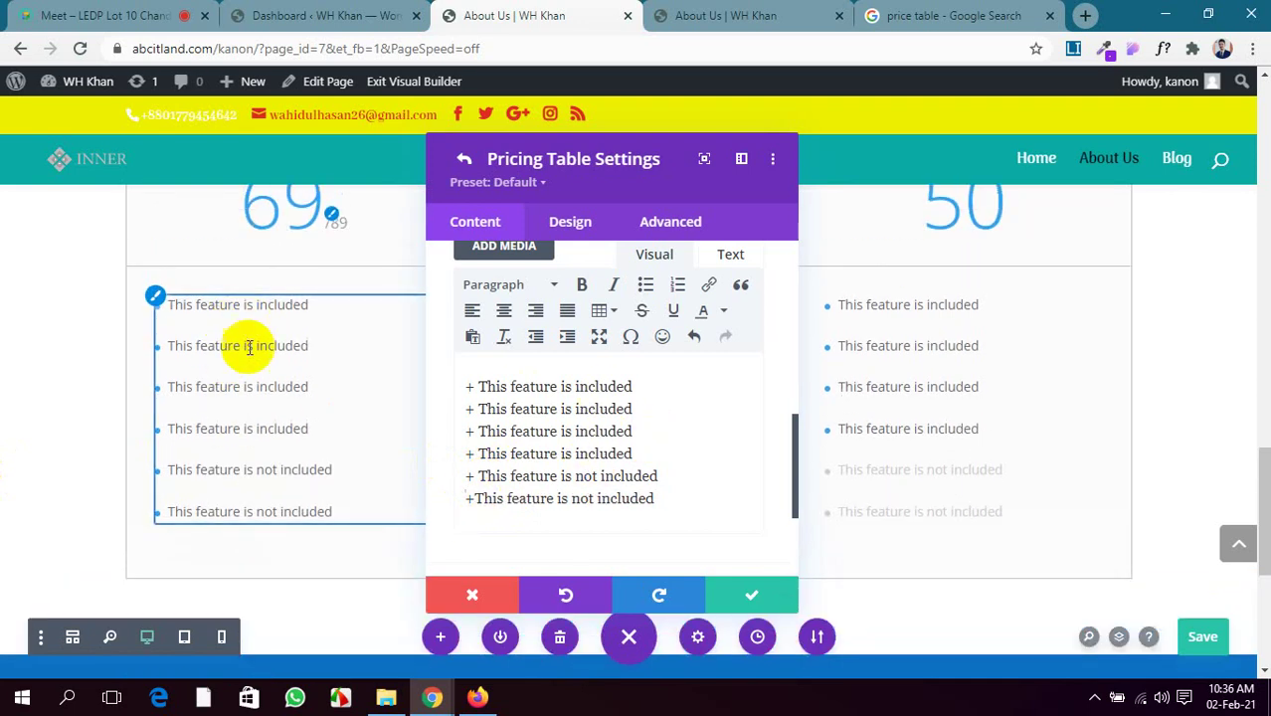
scroll(617, 450, down, 2)
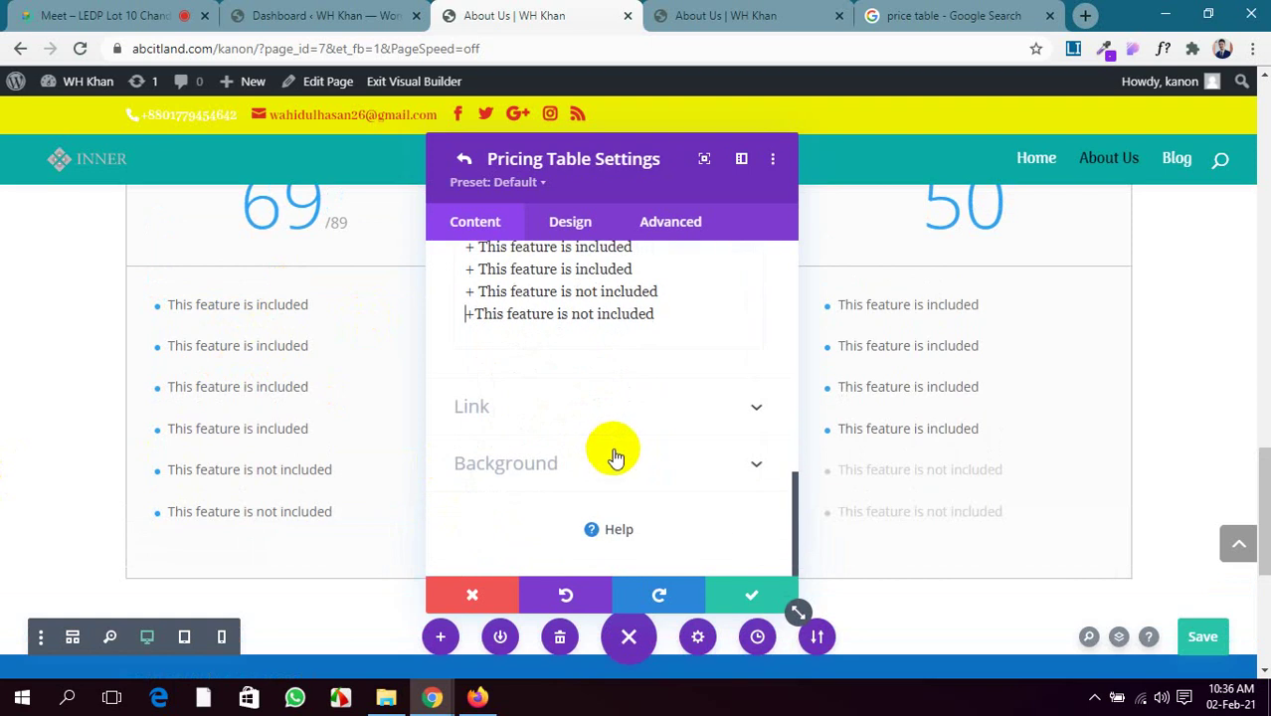
Set the Basic table's Button Link URL to #
click(678, 407)
scroll(547, 369, up, 1)
click(518, 334)
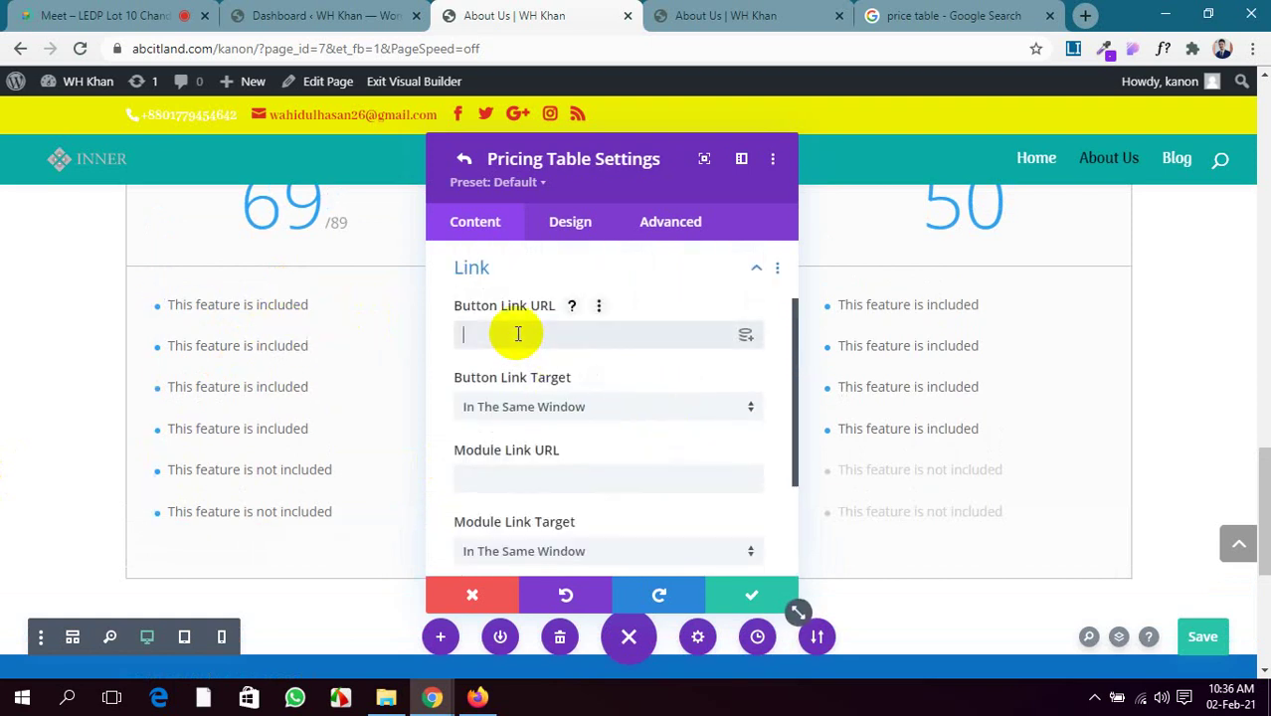
text(#)
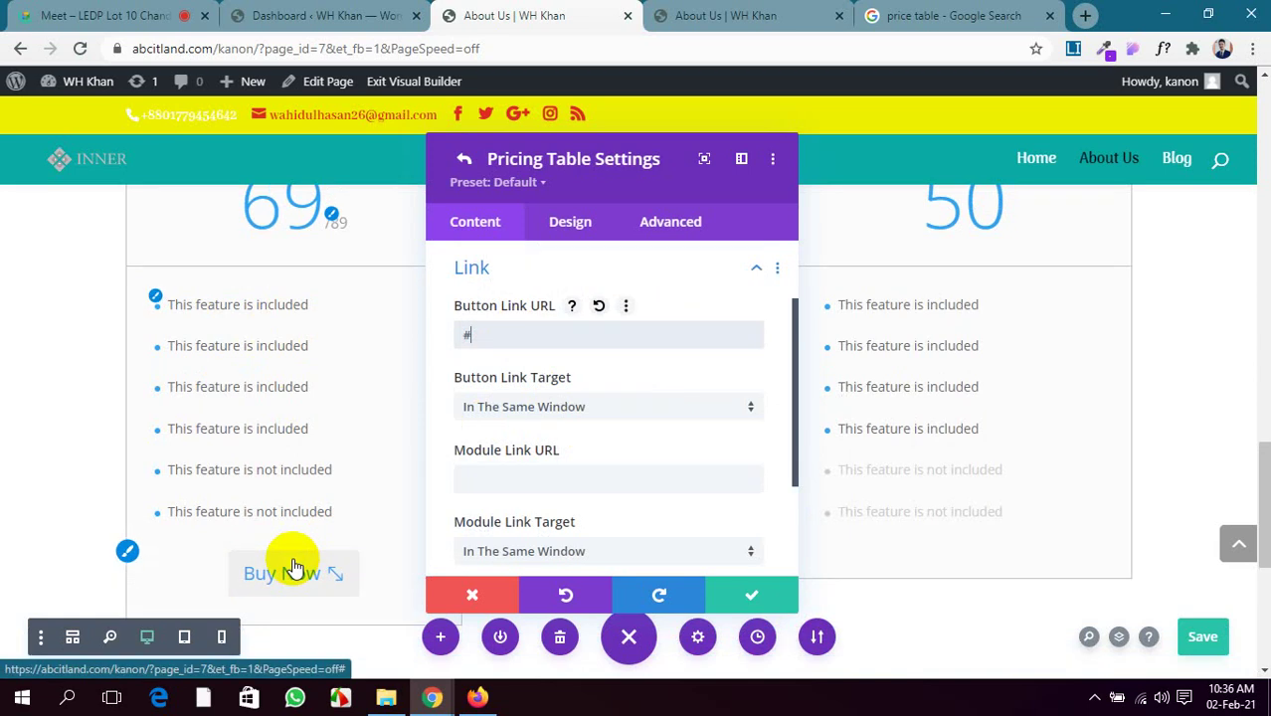
scroll(703, 378, down, 3)
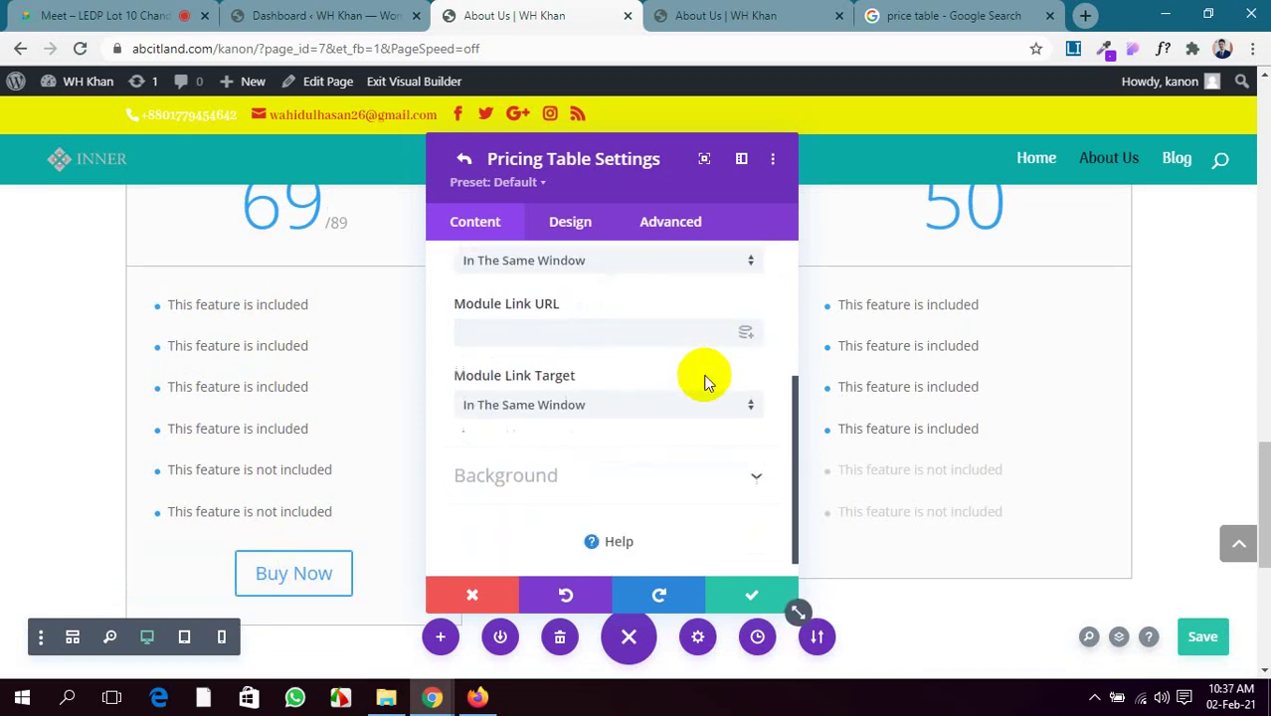
Give the Basic table a blue background from the full colour palette
click(645, 465)
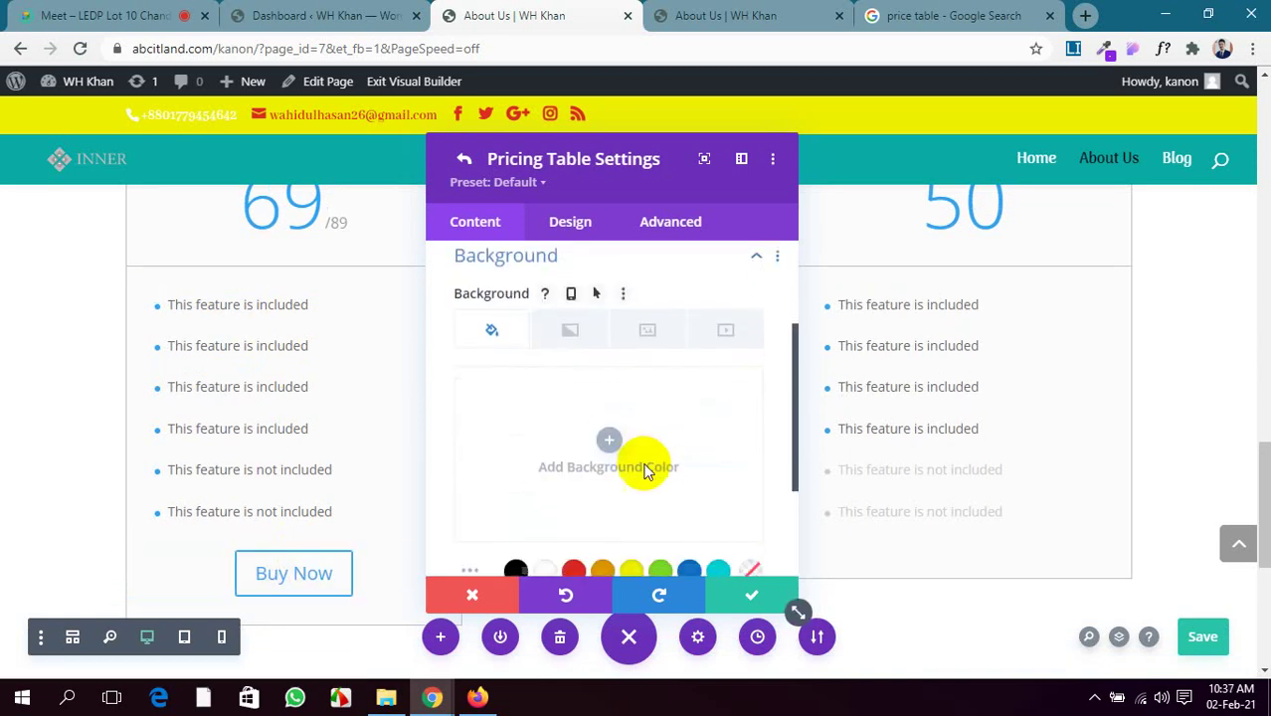
scroll(597, 463, down, 2)
click(471, 411)
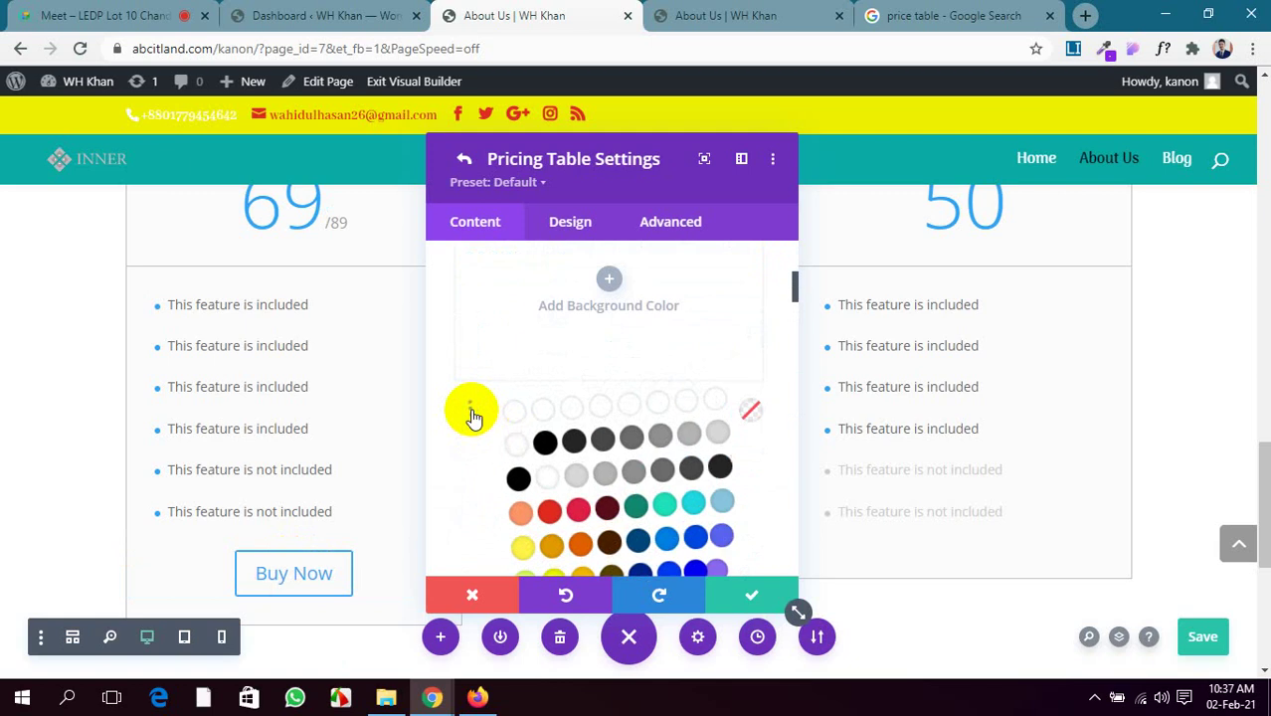
scroll(546, 418, down, 2)
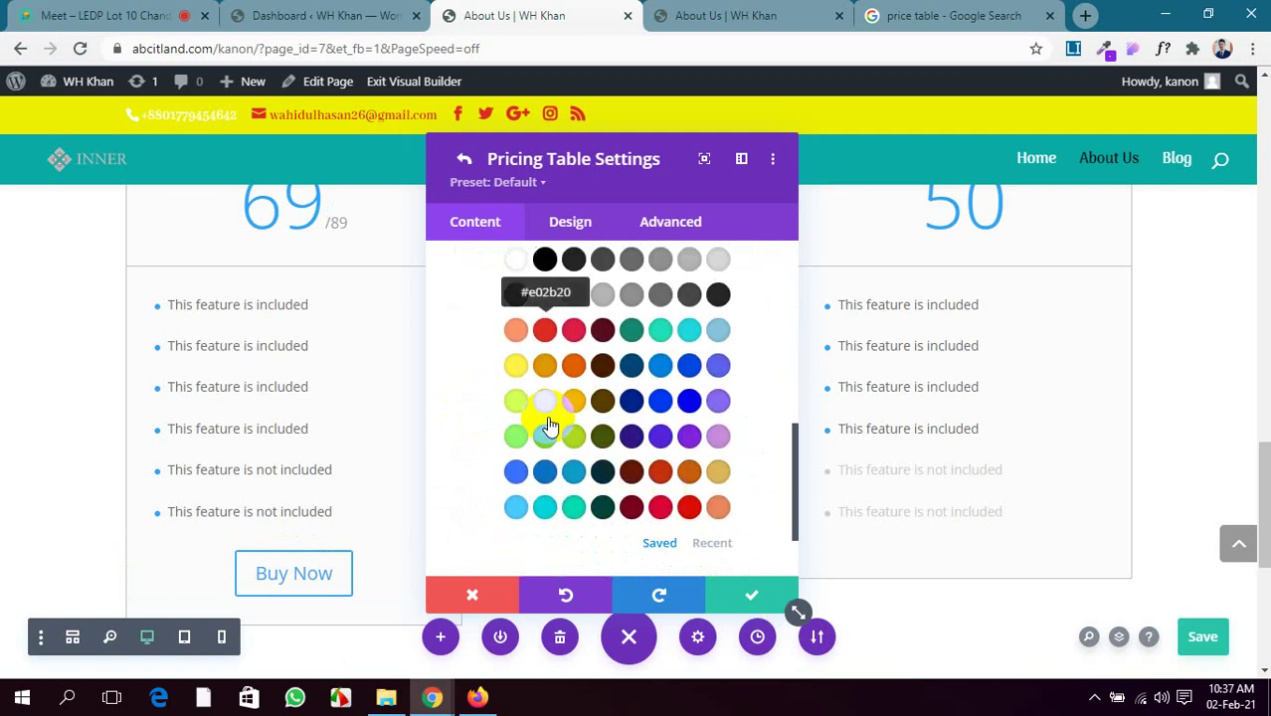
click(691, 403)
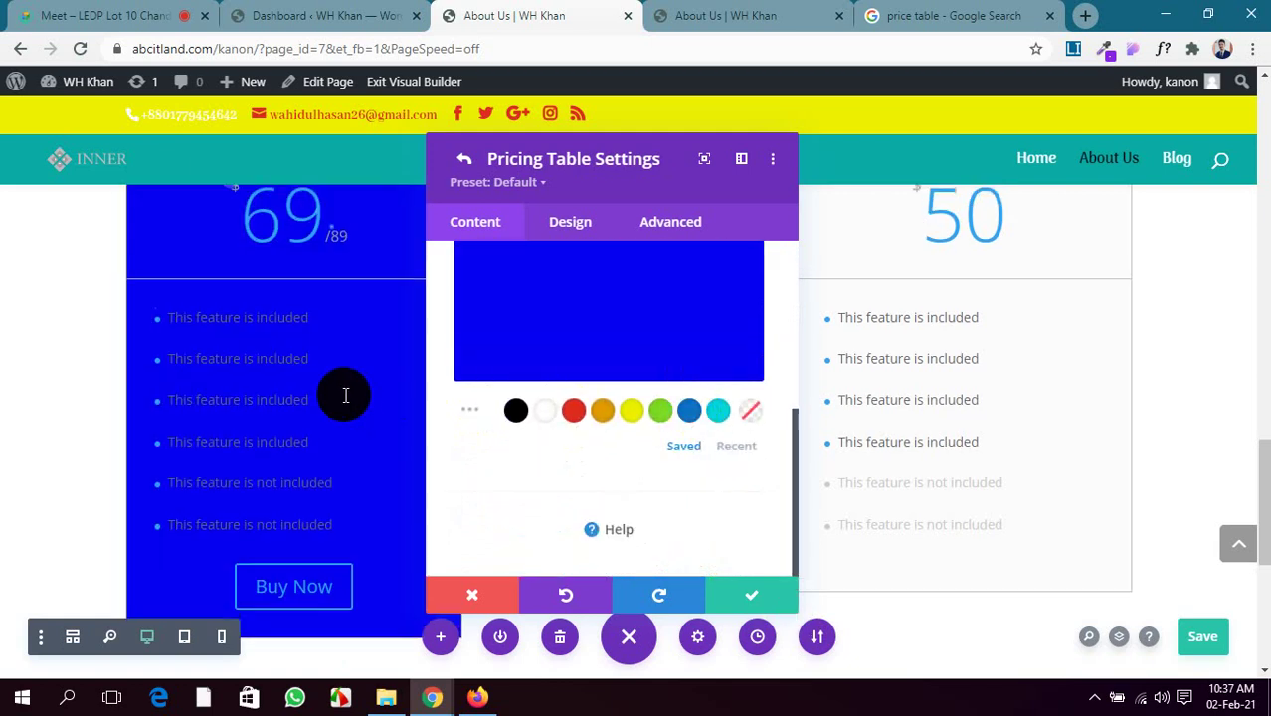
scroll(345, 395, down, 1)
scroll(346, 395, up, 2)
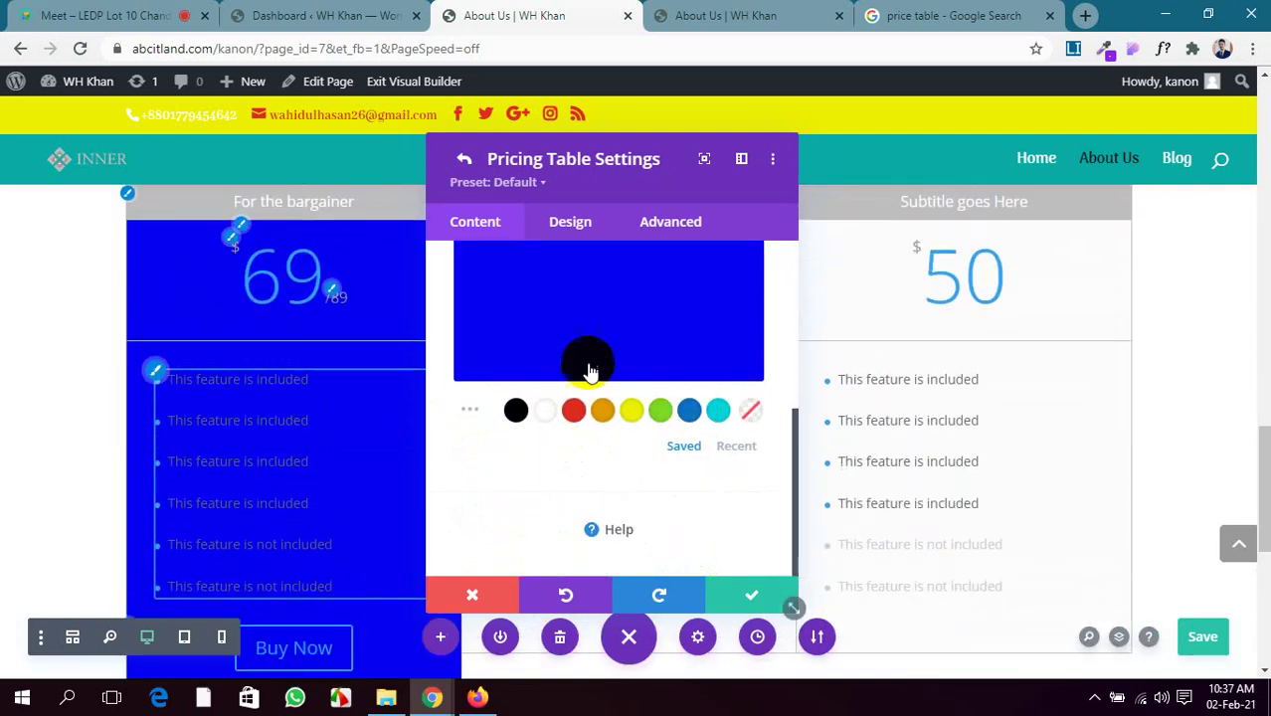
scroll(587, 369, up, 3)
scroll(590, 363, down, 4)
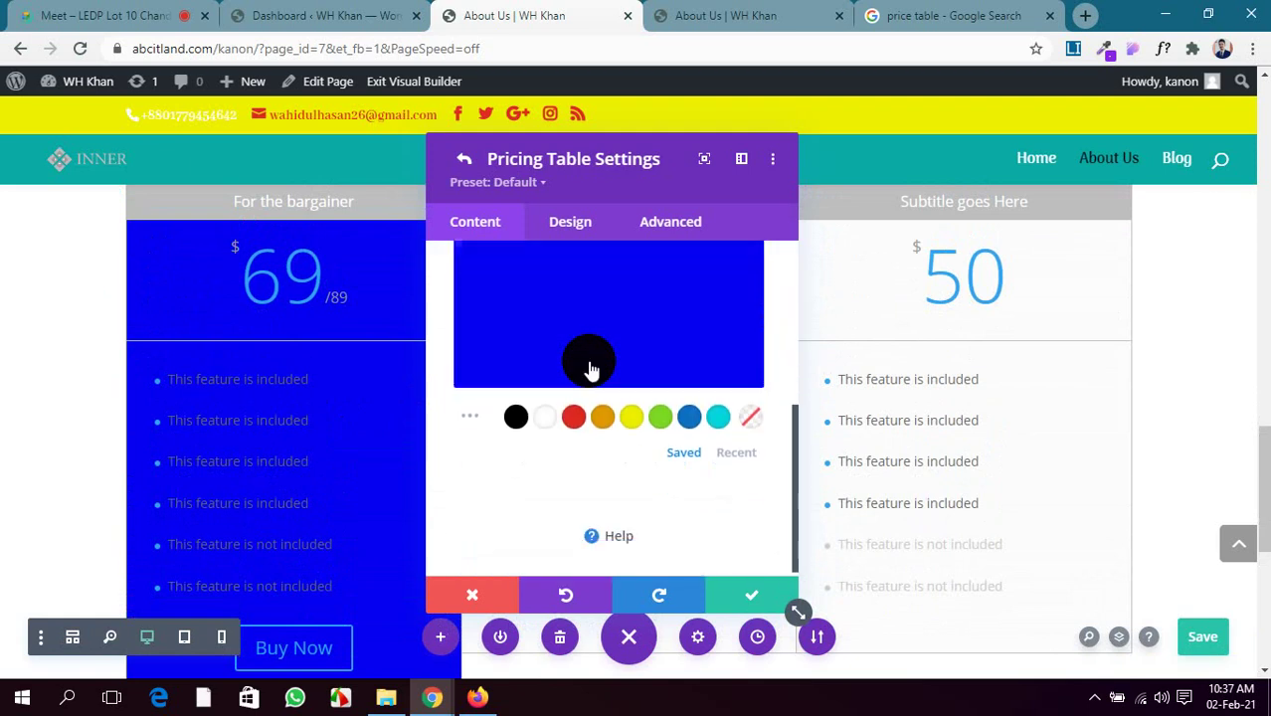
Switch to a lighter blue, confirm the table changes, and move the settings panel left
click(475, 415)
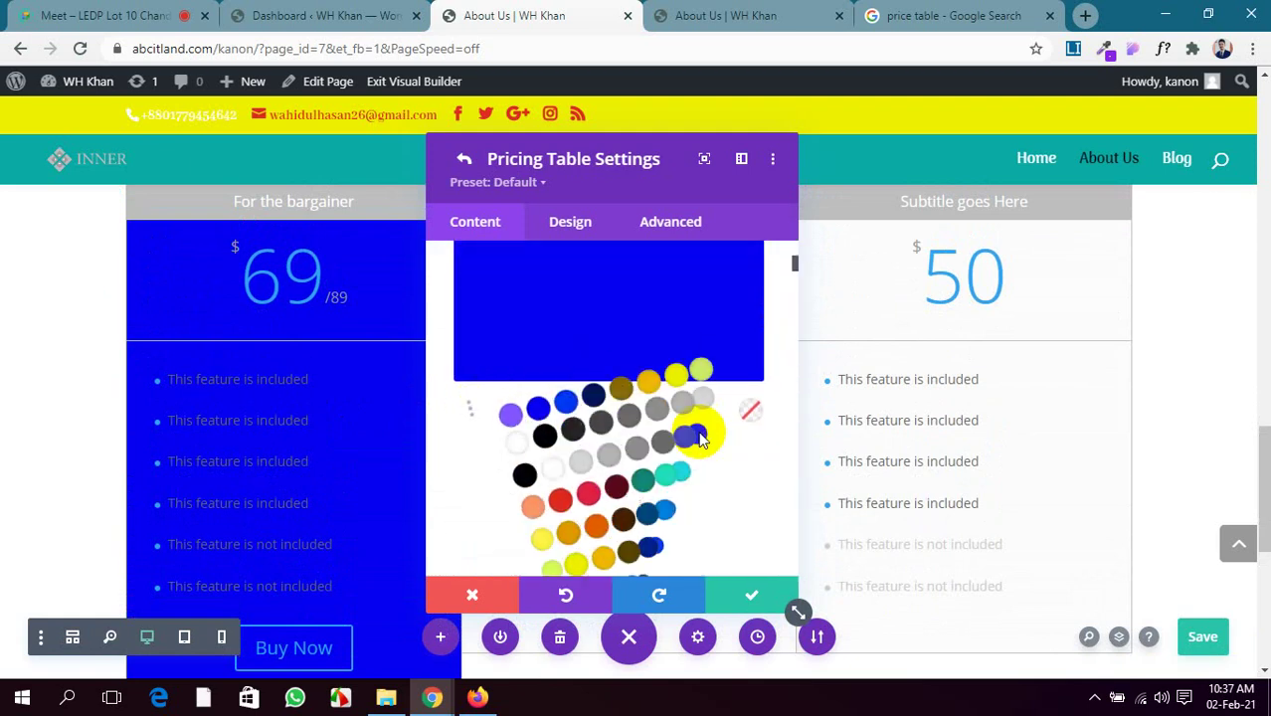
scroll(689, 426, down, 2)
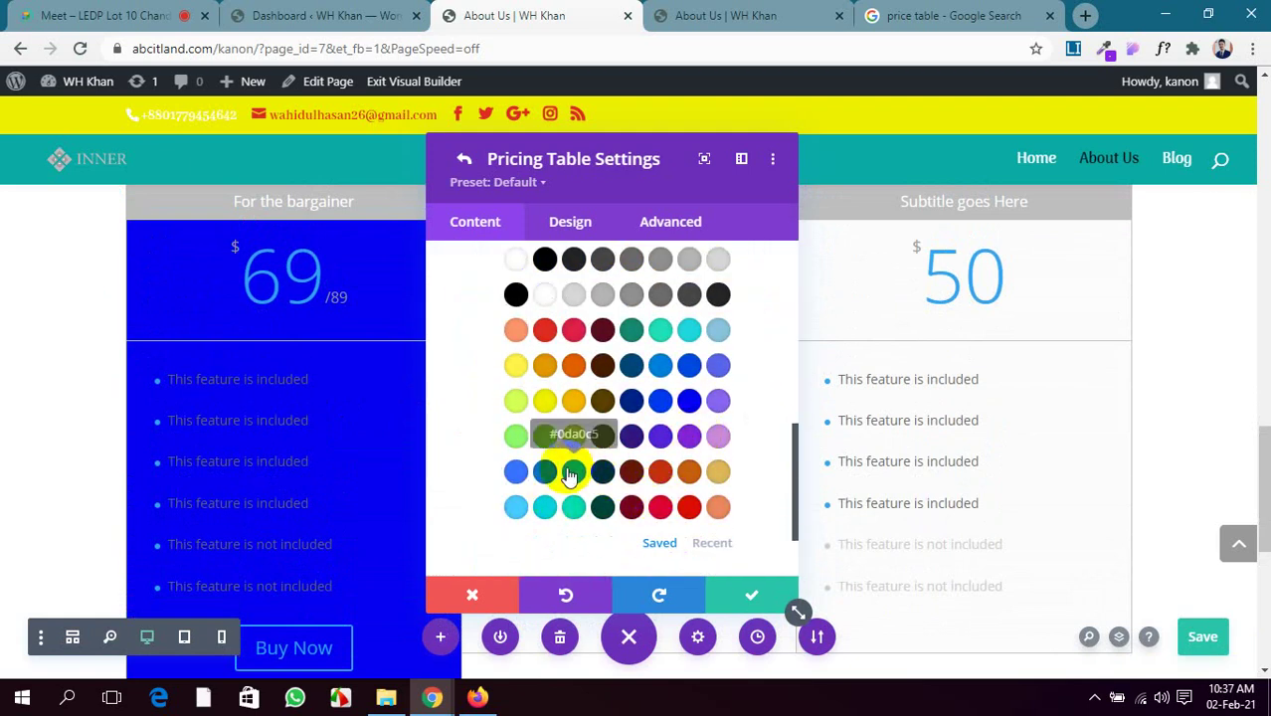
click(545, 478)
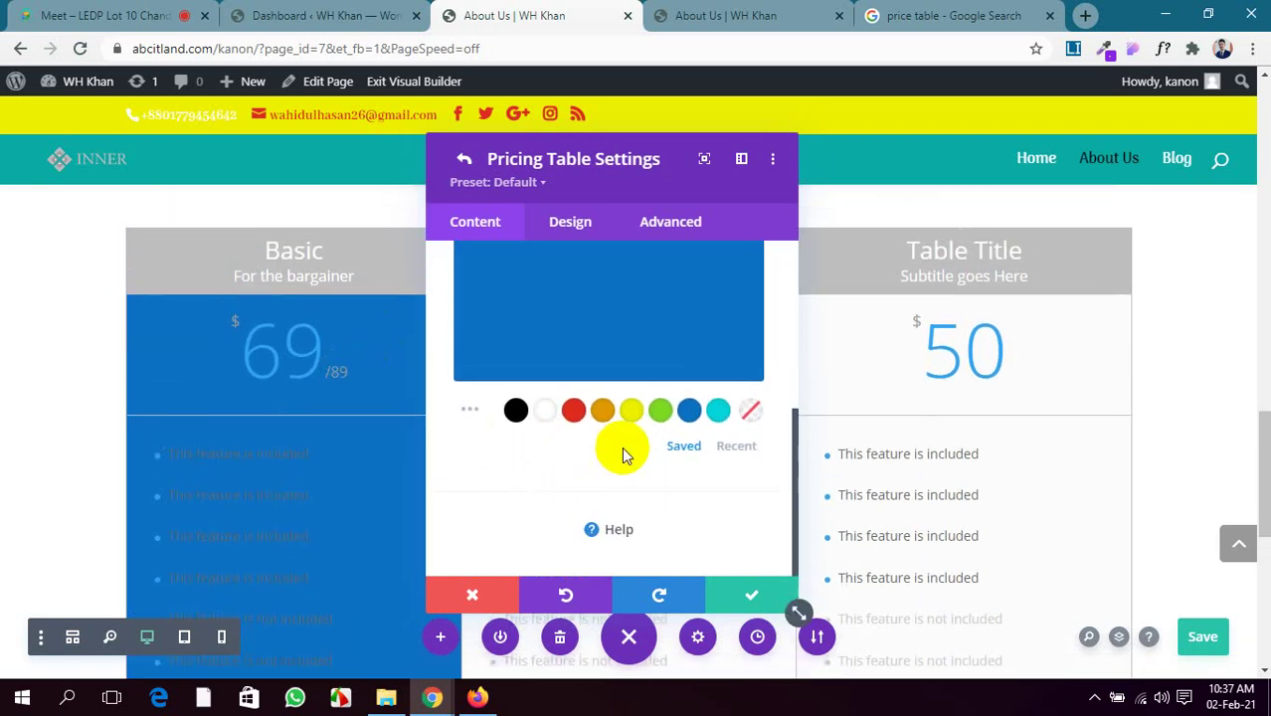
scroll(617, 443, up, 5)
scroll(626, 448, down, 3)
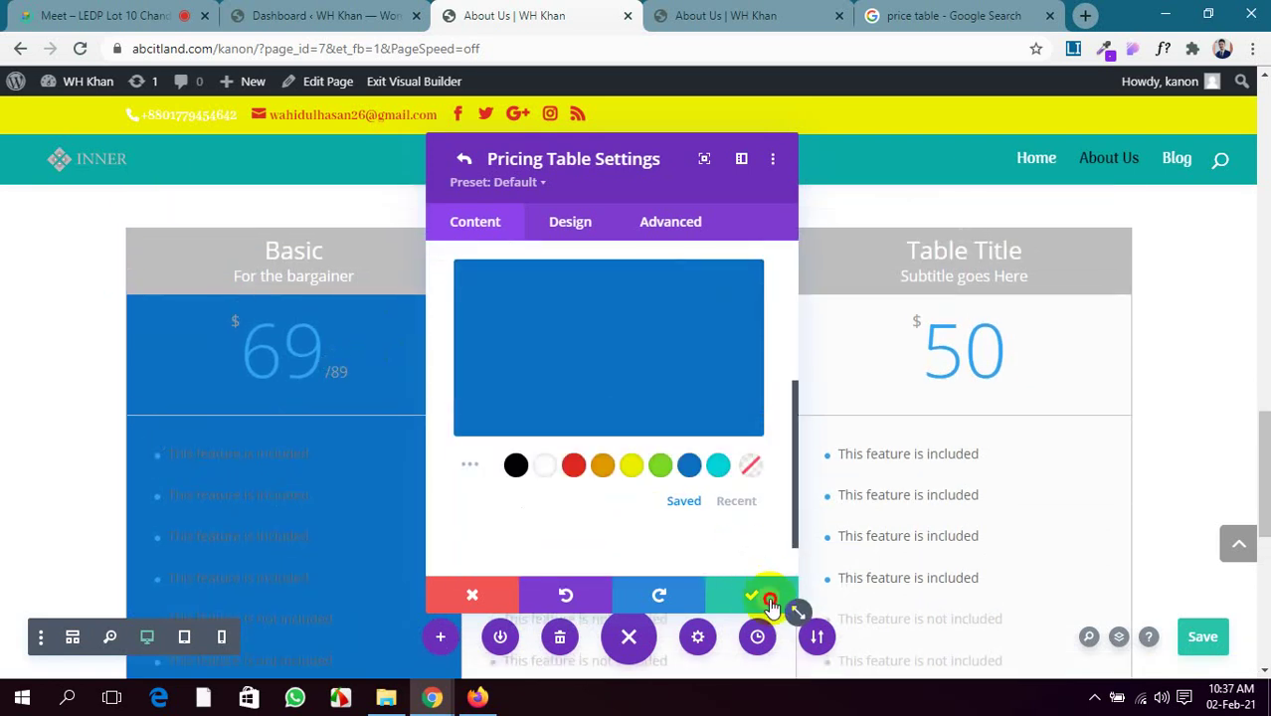
click(756, 595)
drag(632, 177, 270, 184)
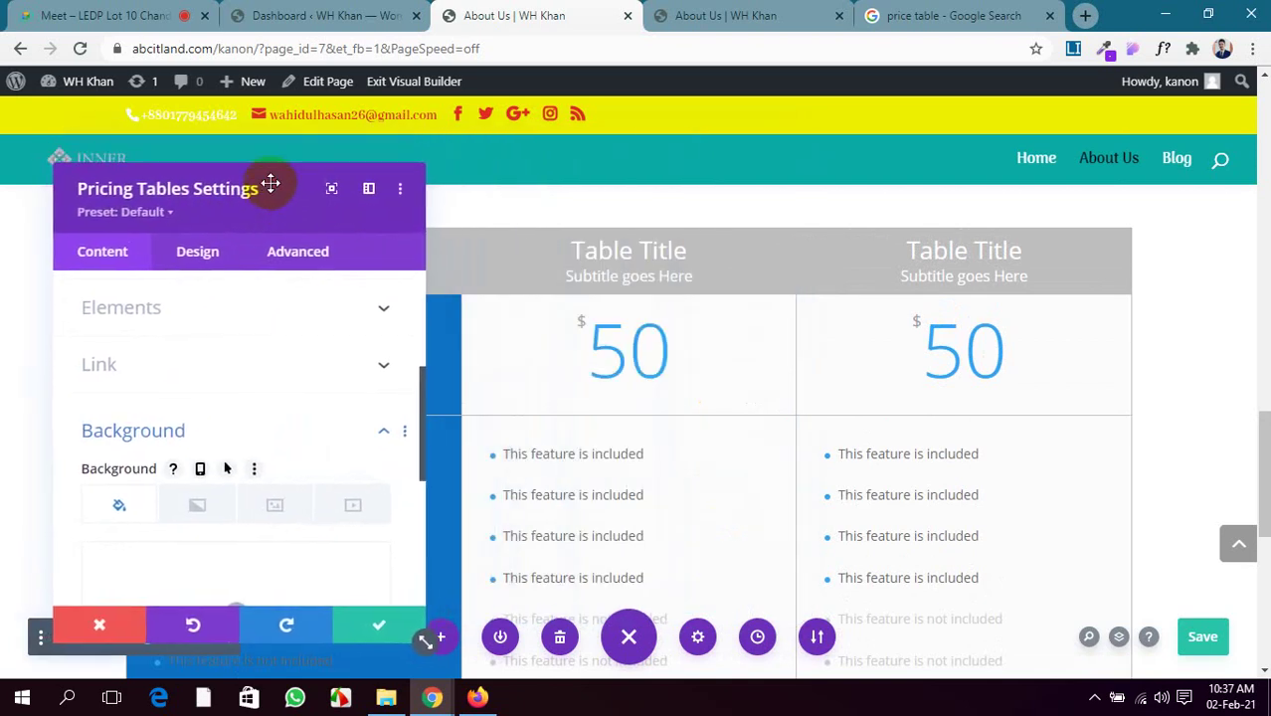
Admit the waiting guest in the video meeting and return to the builder tab
click(110, 15)
click(816, 180)
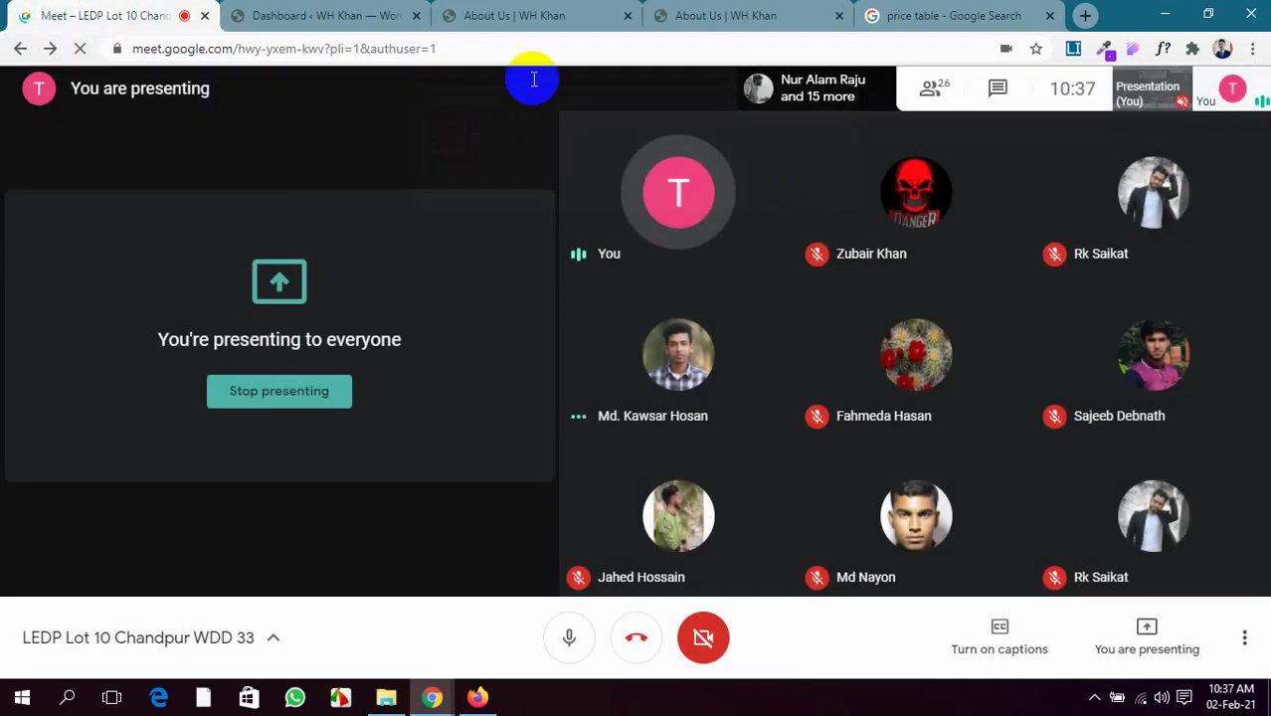
click(514, 14)
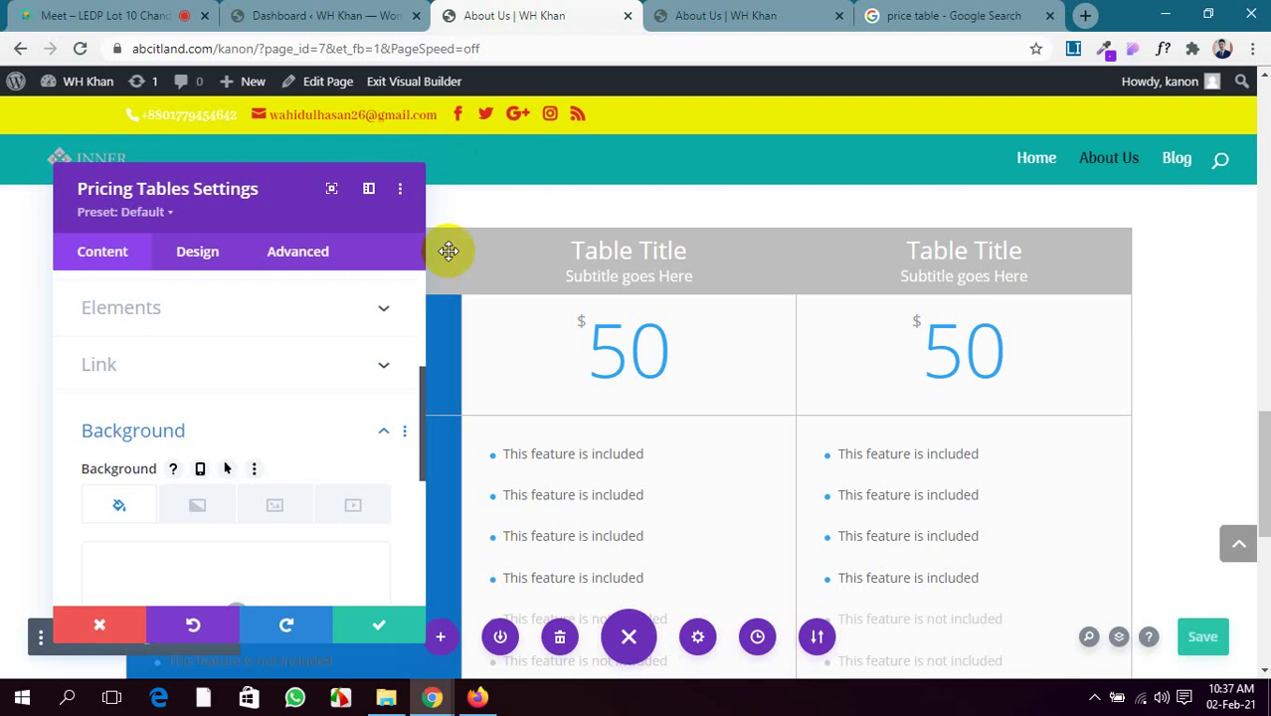
Open the second table's Text settings, select its Table Title, then check the reference and live page
scroll(235, 369, down, 3)
scroll(235, 384, up, 5)
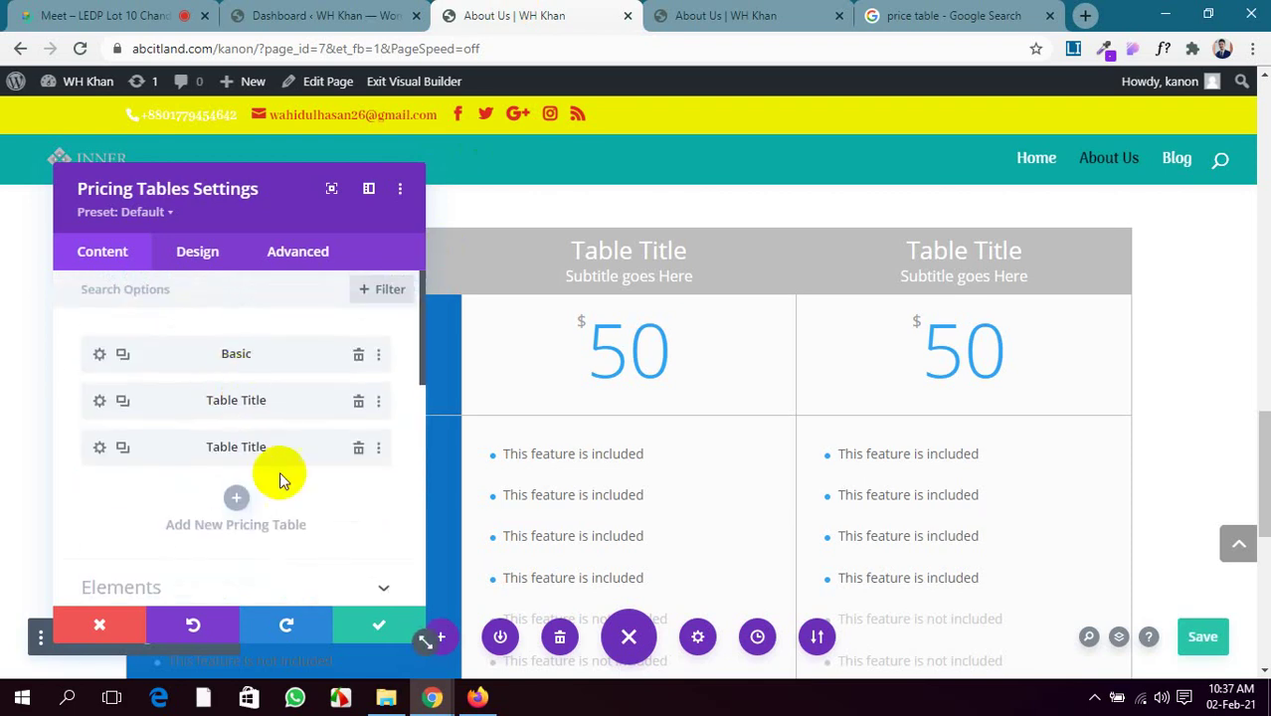
click(97, 404)
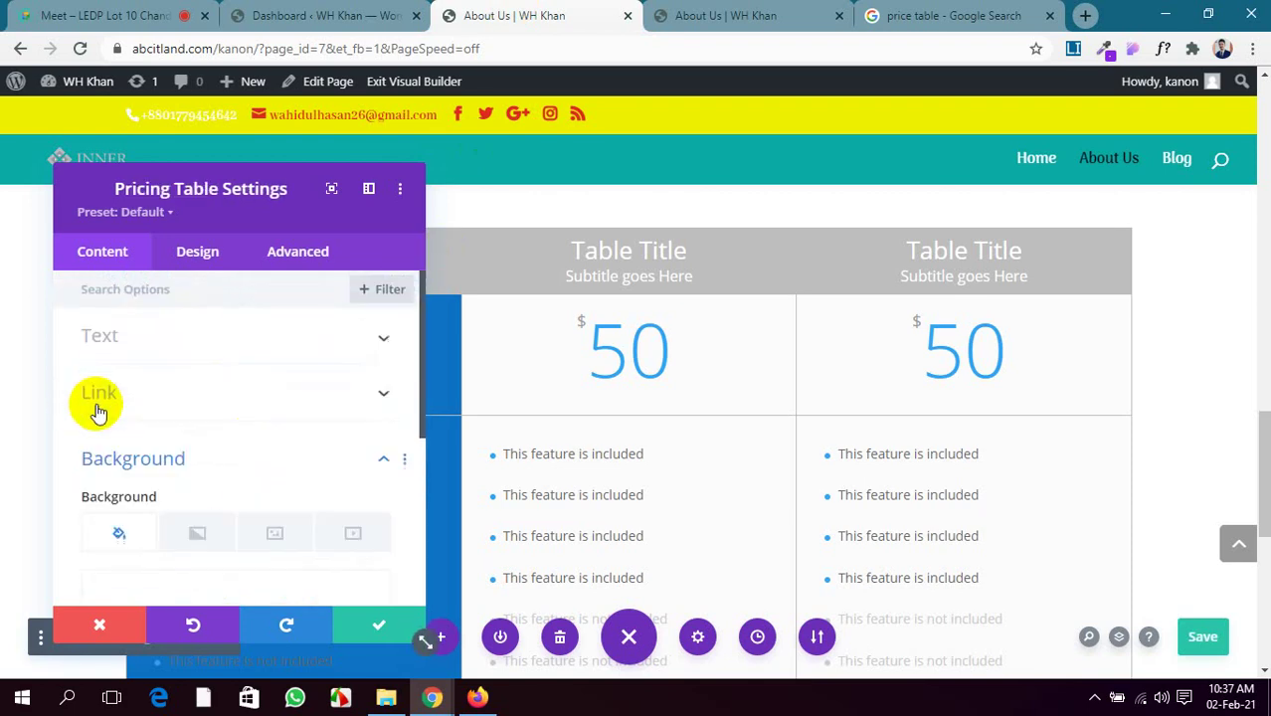
click(208, 337)
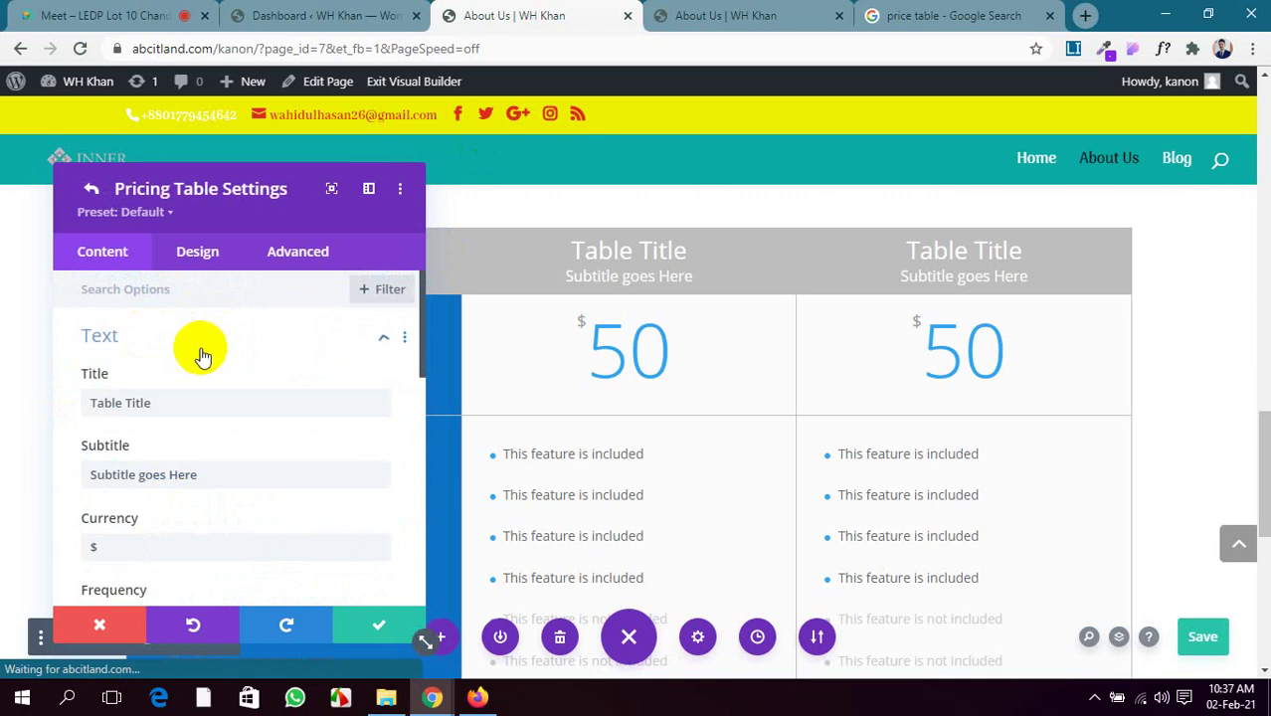
drag(161, 404, 19, 404)
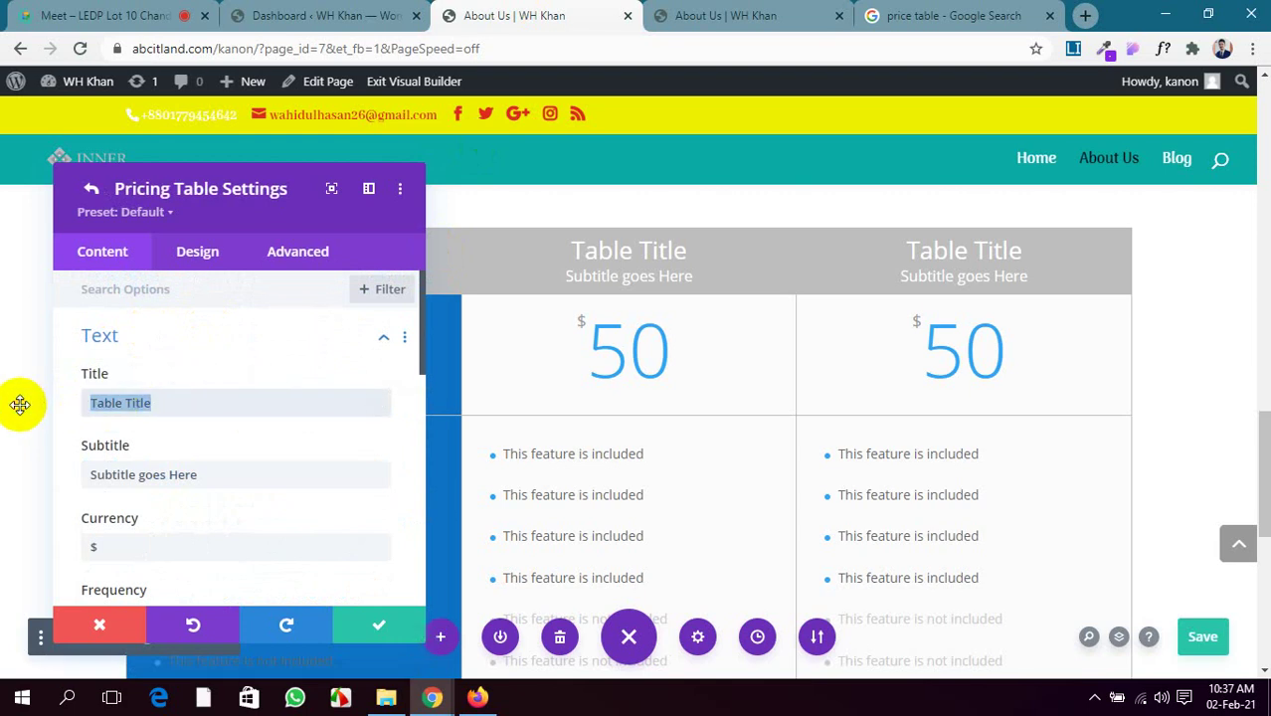
click(916, 12)
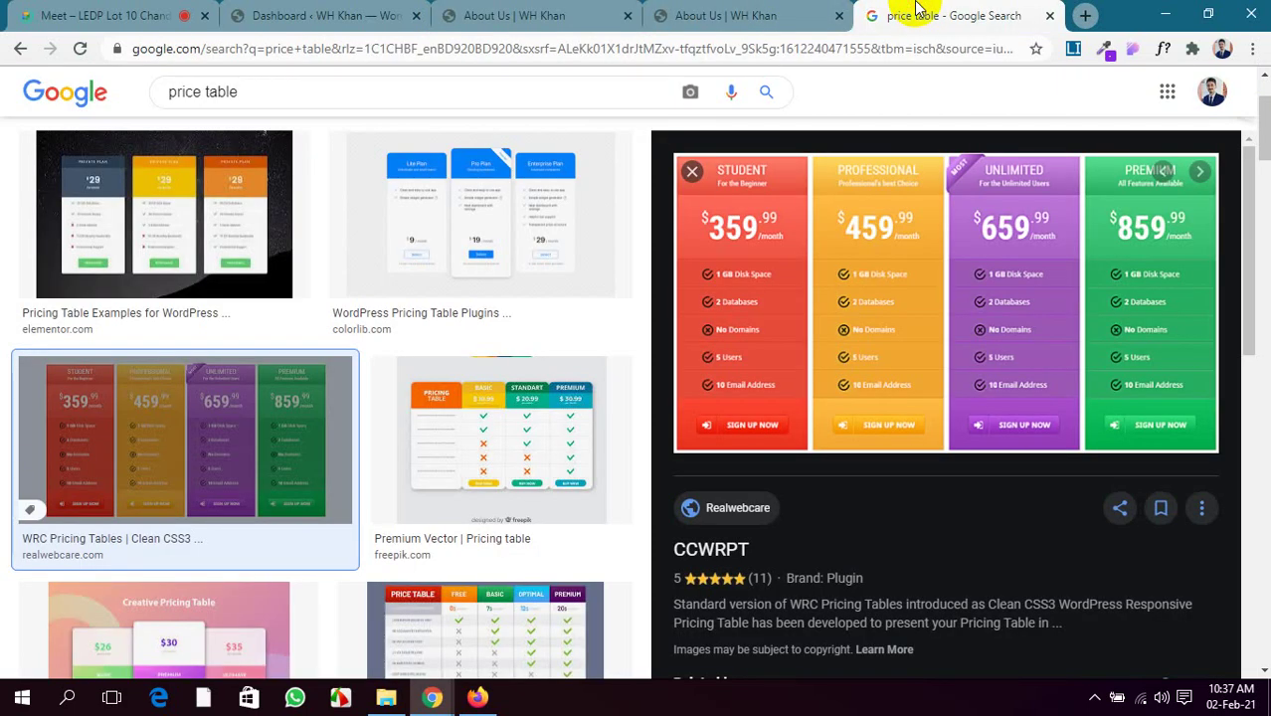
click(696, 15)
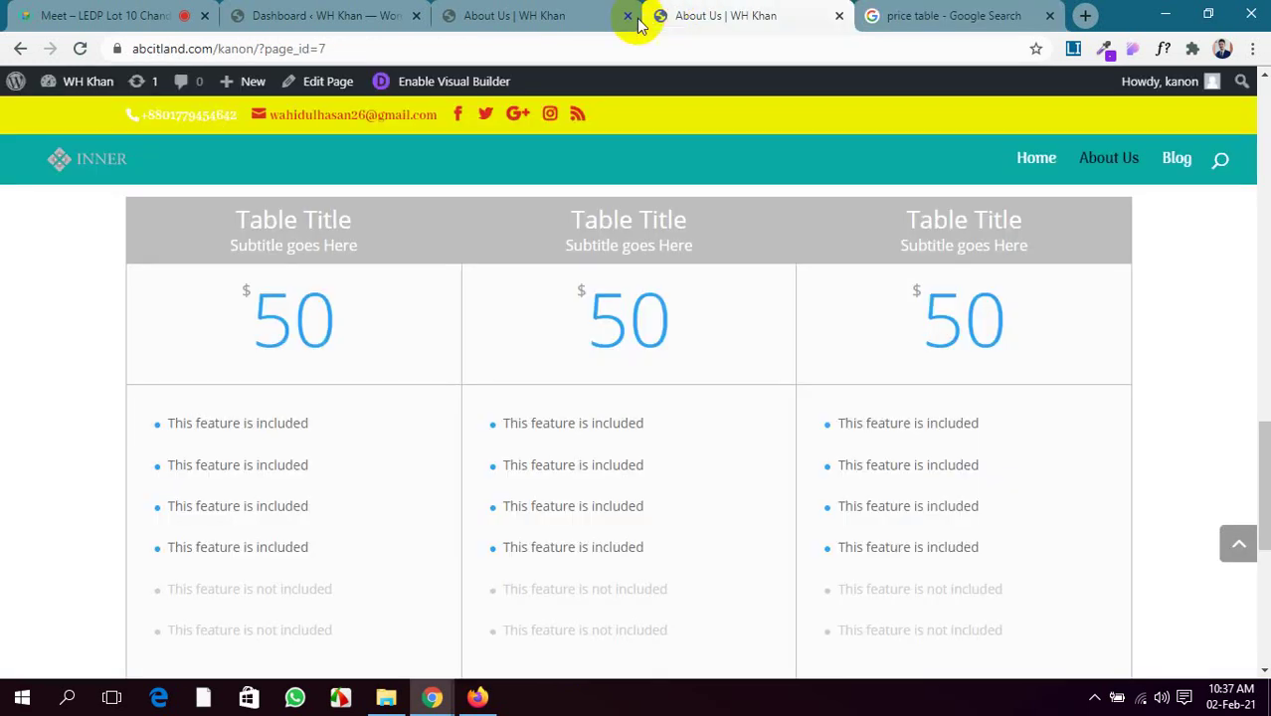
Retitle the second pricing table 'Standert' and select its default subtitle text
click(572, 15)
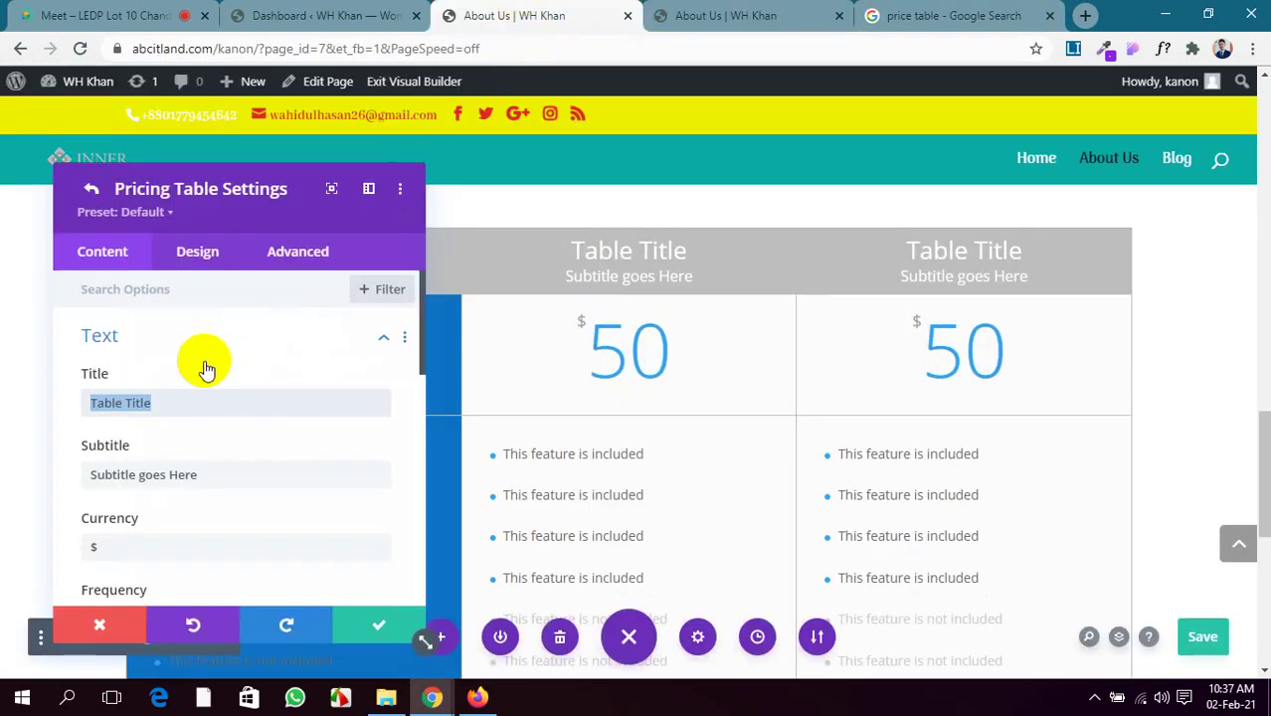
text(Sta)
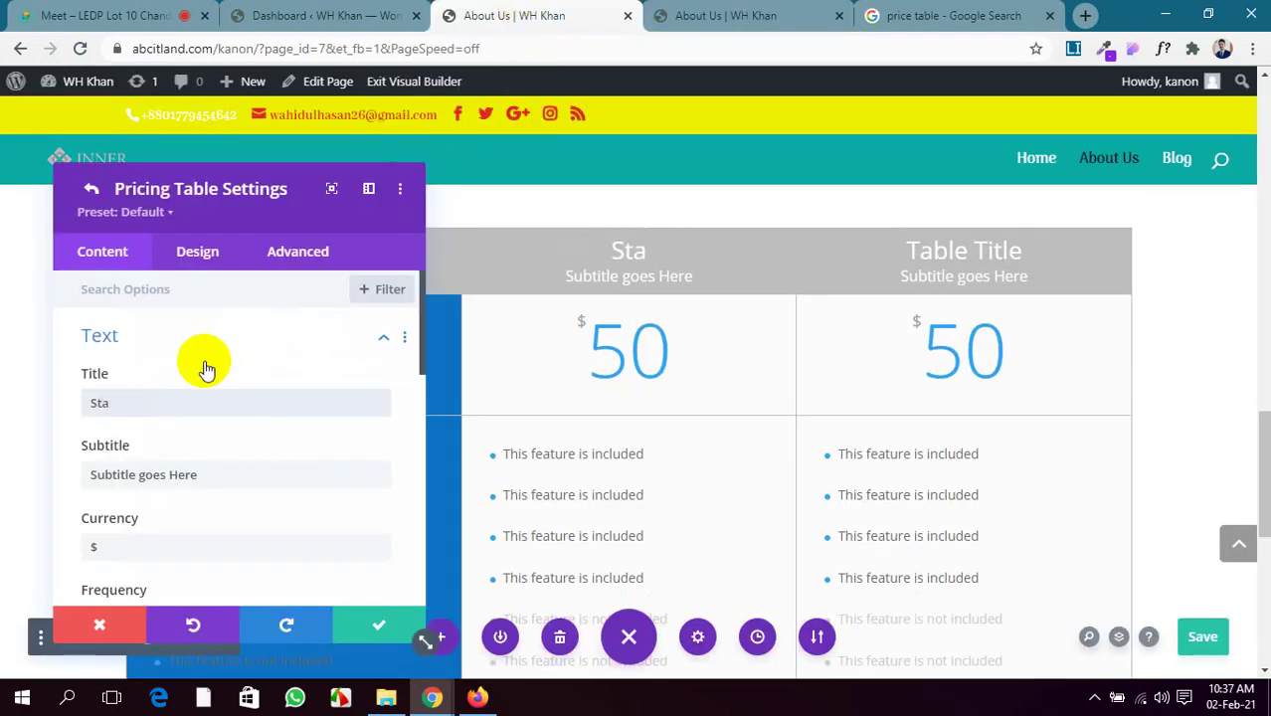
text(nderd)
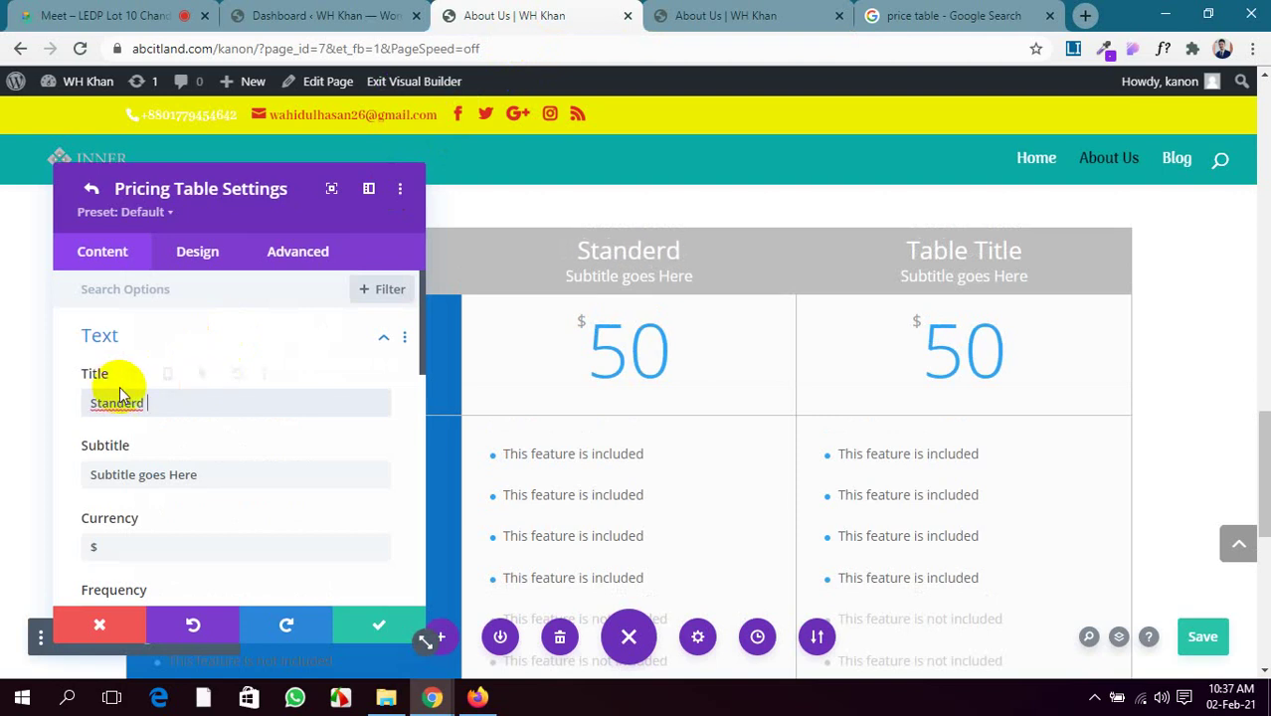
key(BackSpace)
text(t)
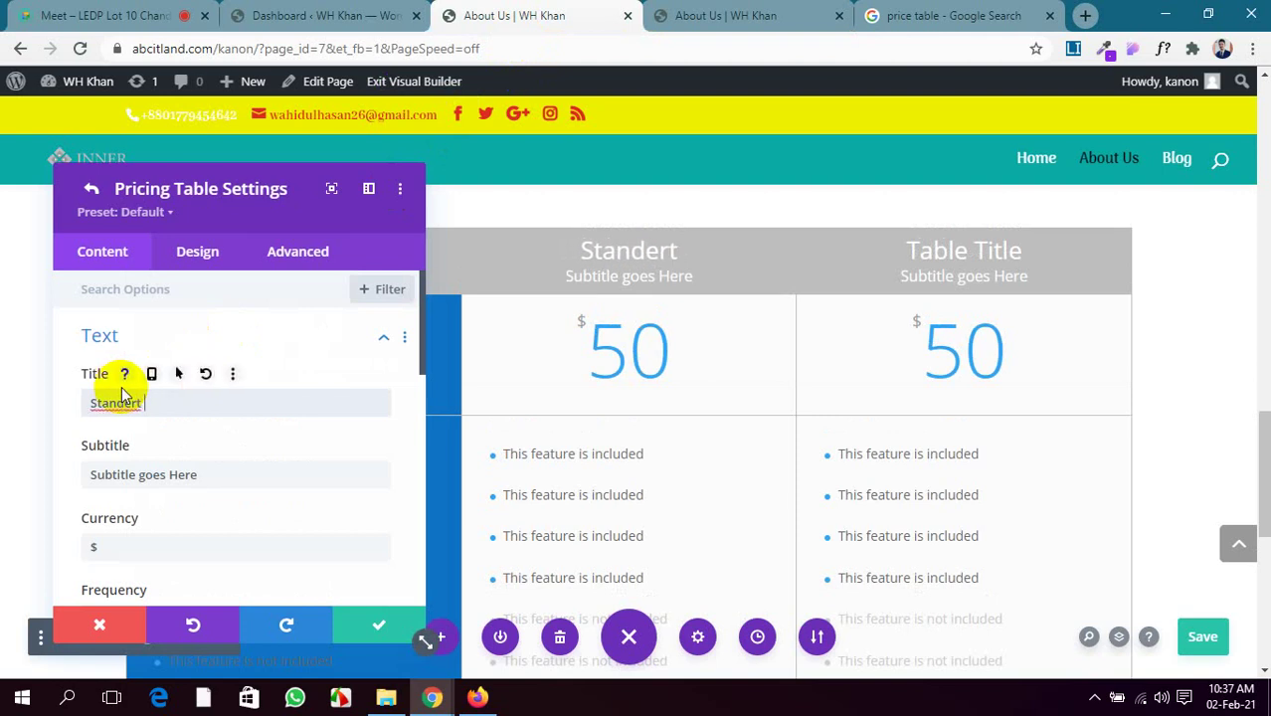
right_click(128, 403)
click(165, 423)
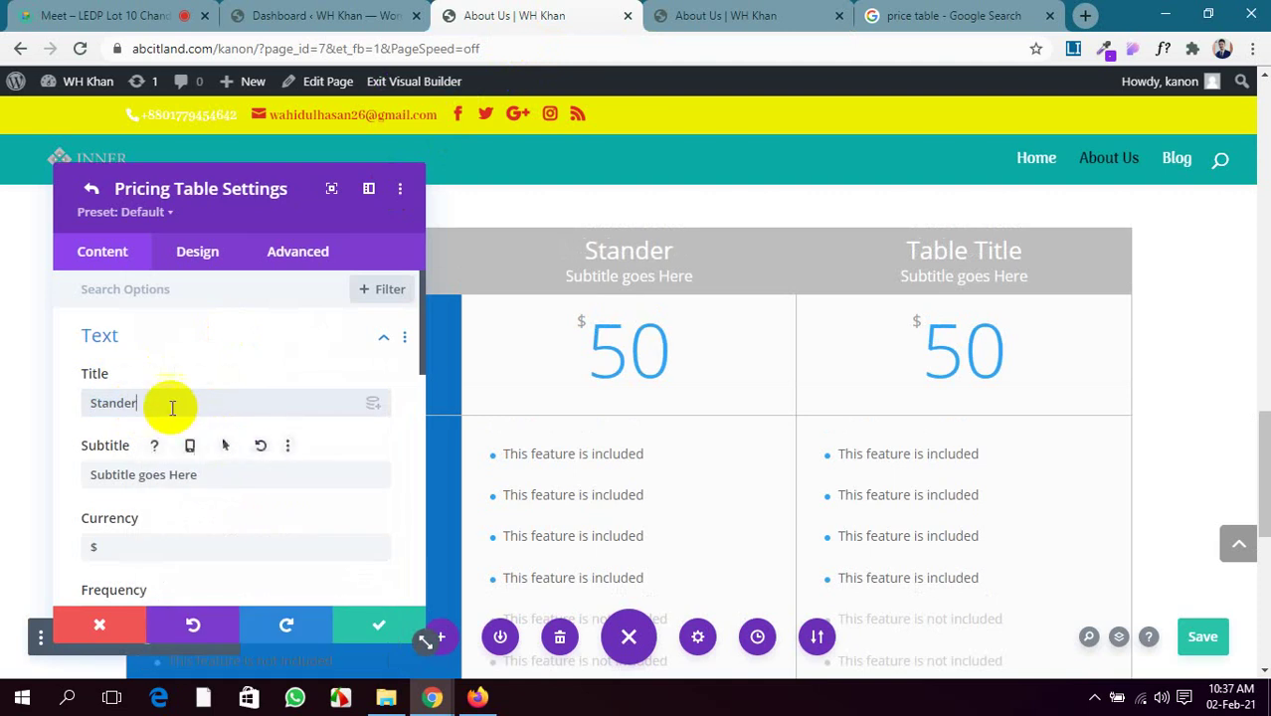
text(t)
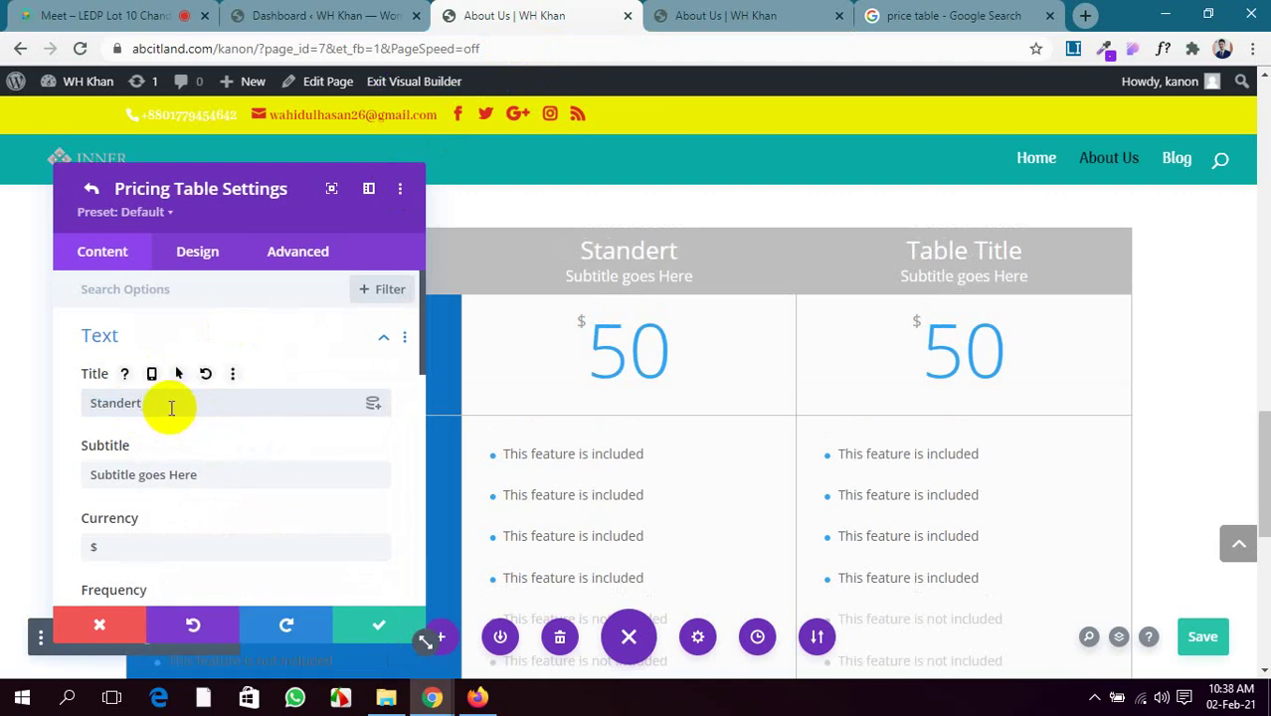
drag(219, 476, 37, 463)
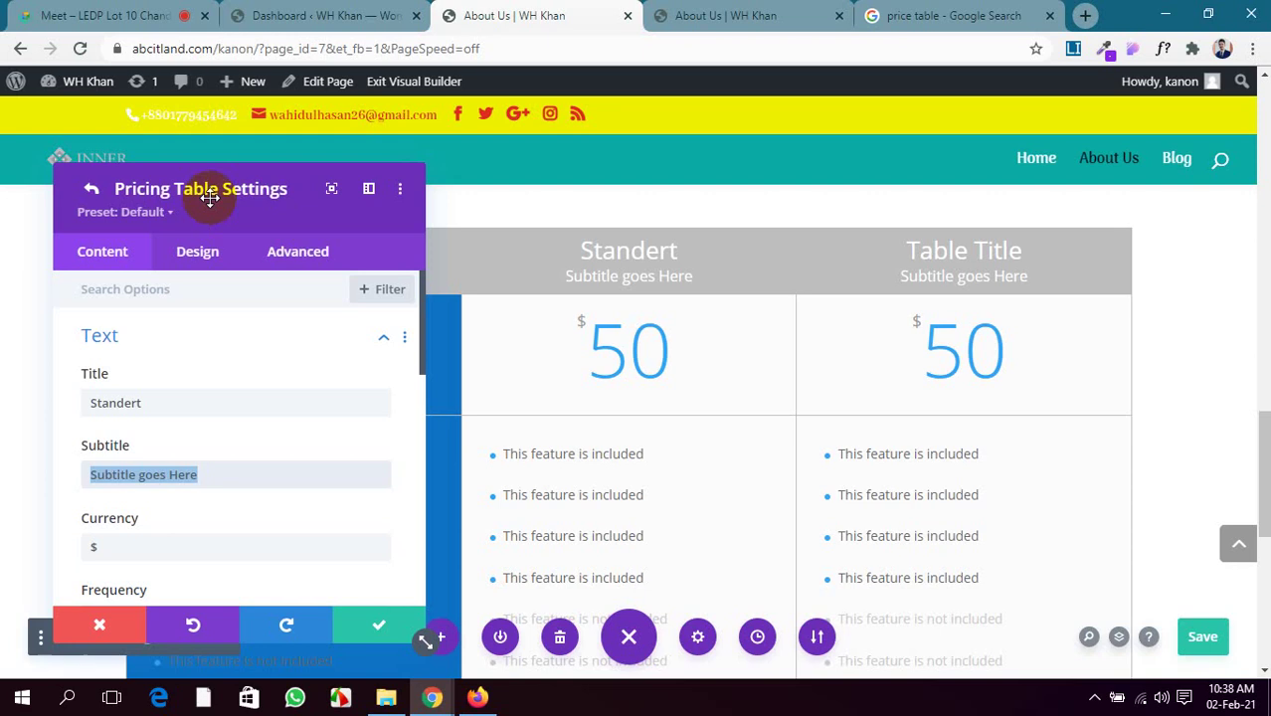
Compare with the live page and image reference, then set the subtitle to 'For Professional'
click(731, 14)
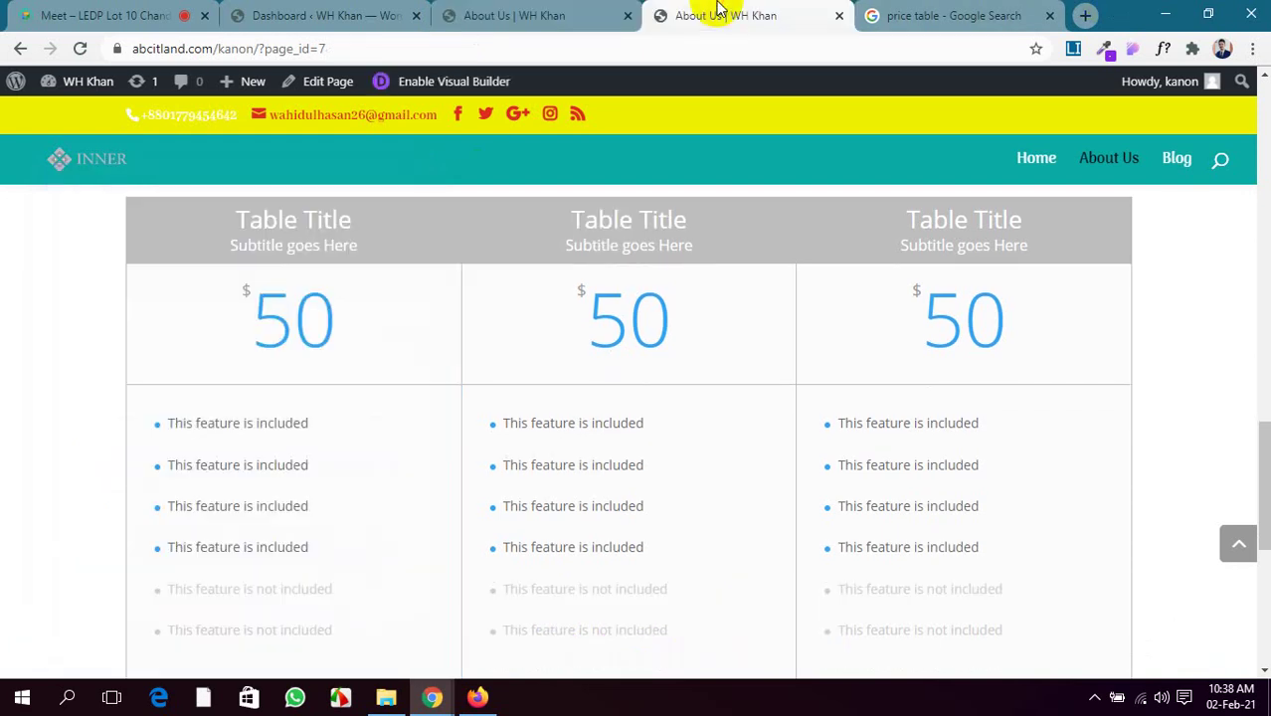
click(923, 12)
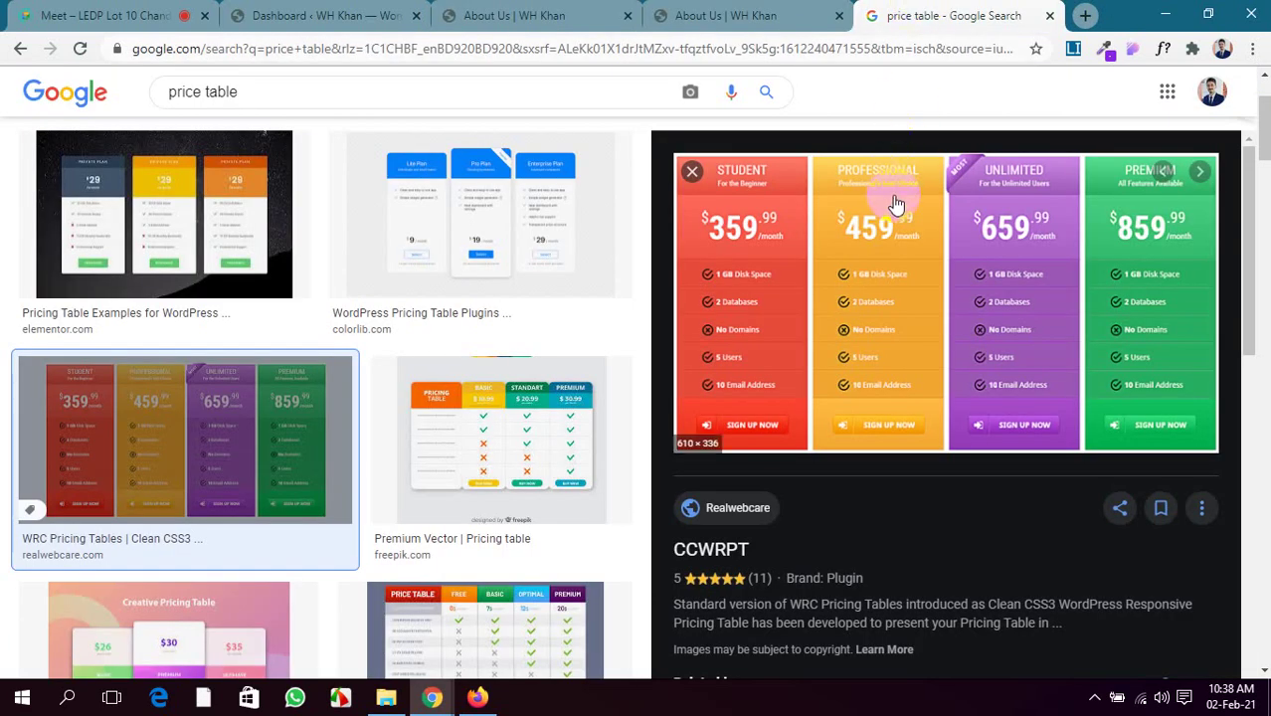
click(756, 14)
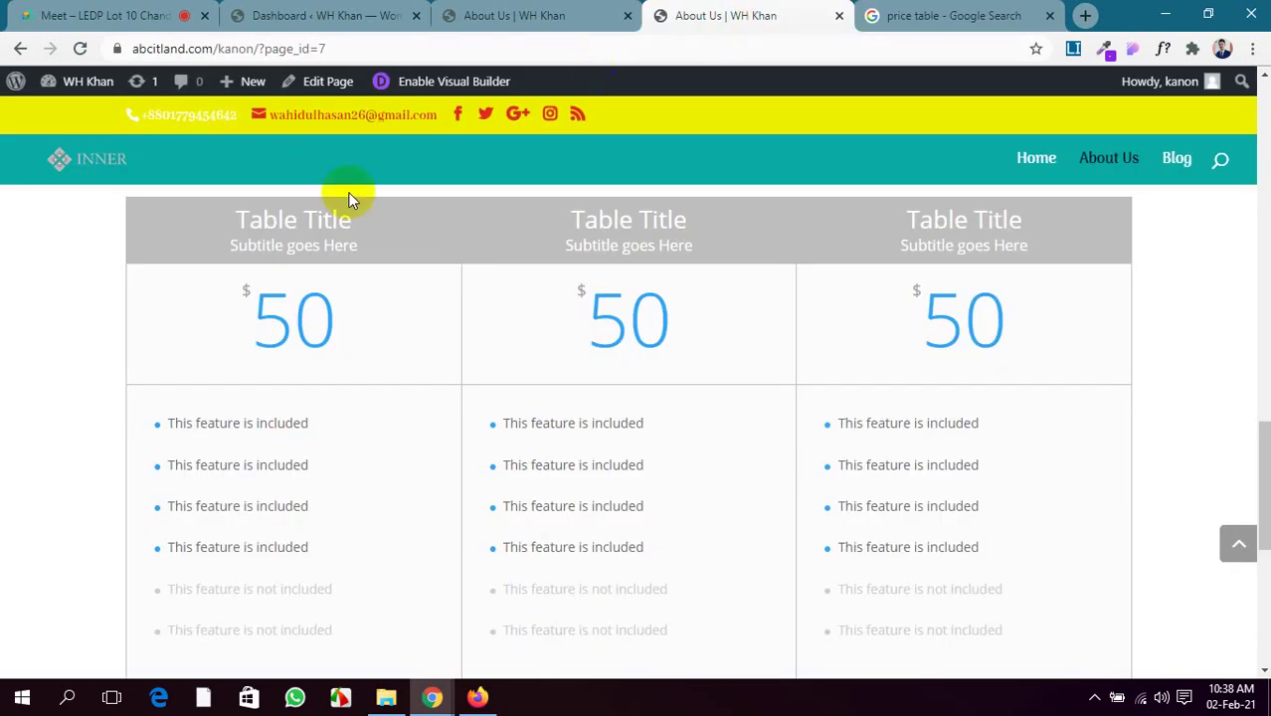
click(468, 14)
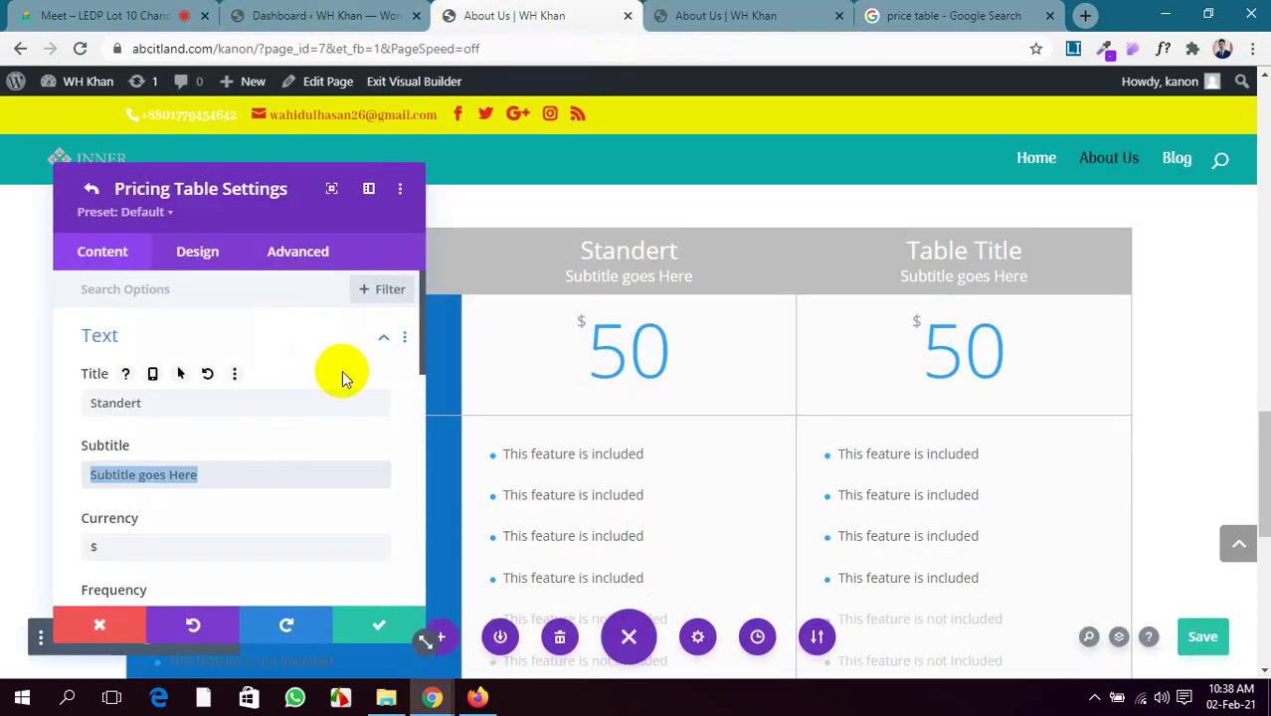
text(Fo)
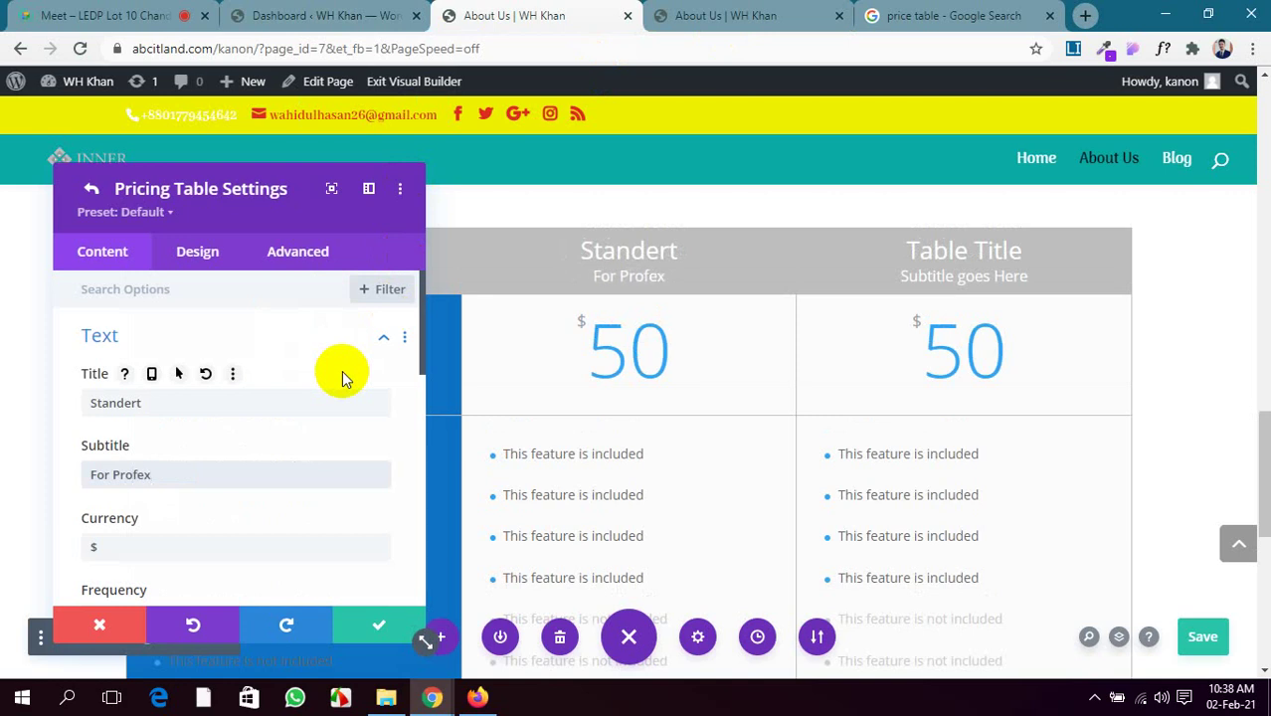
text(r Professional)
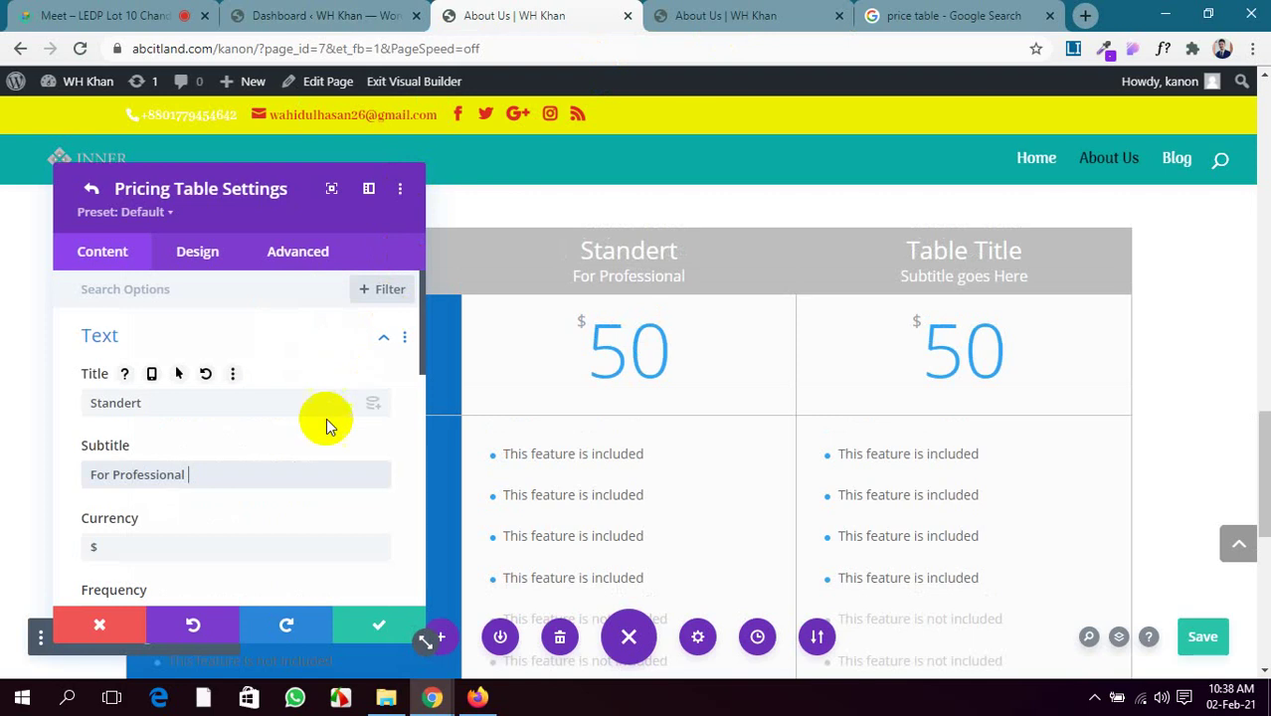
Set the frequency to 69 and the price to 89
scroll(154, 527, down, 1)
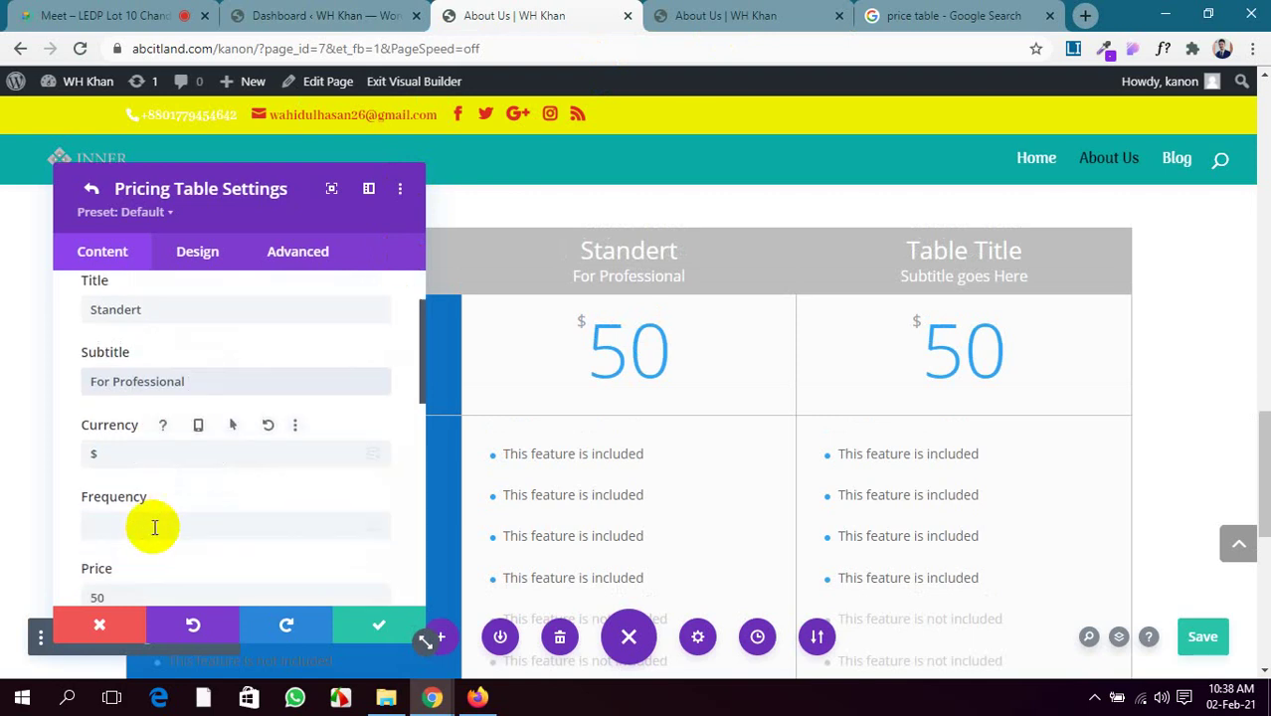
scroll(129, 486, down, 1)
click(122, 432)
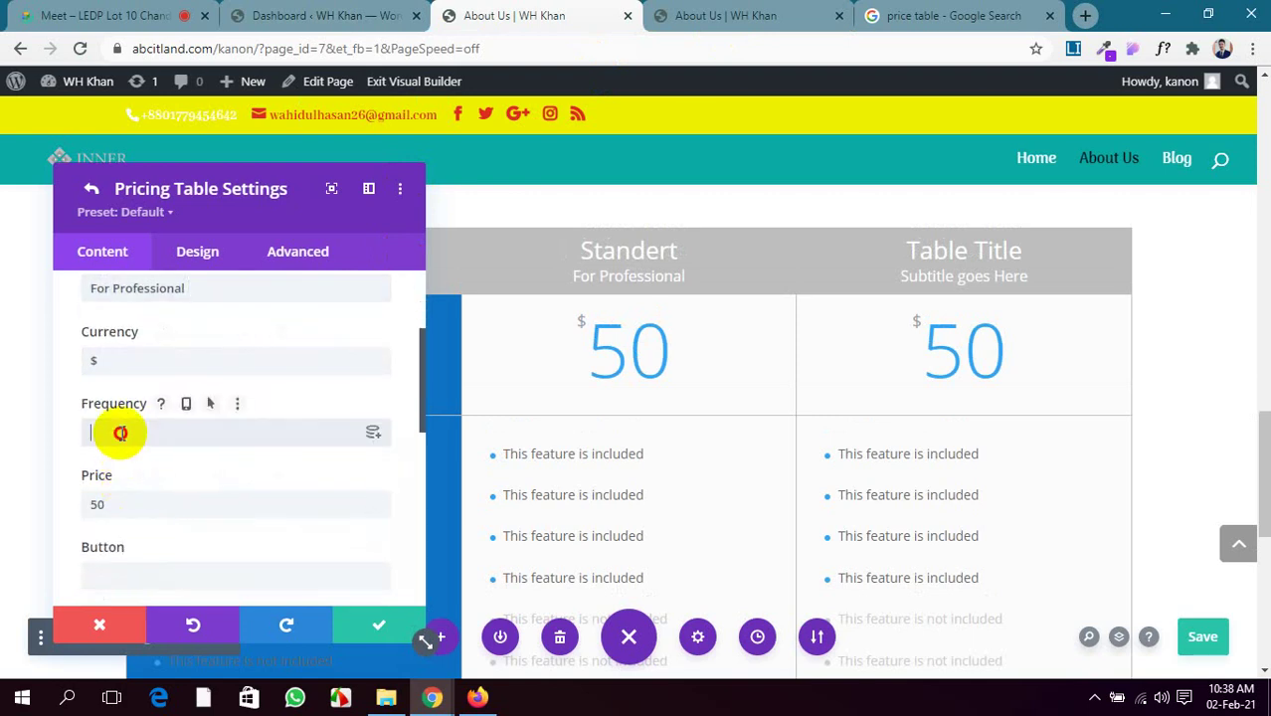
text(69)
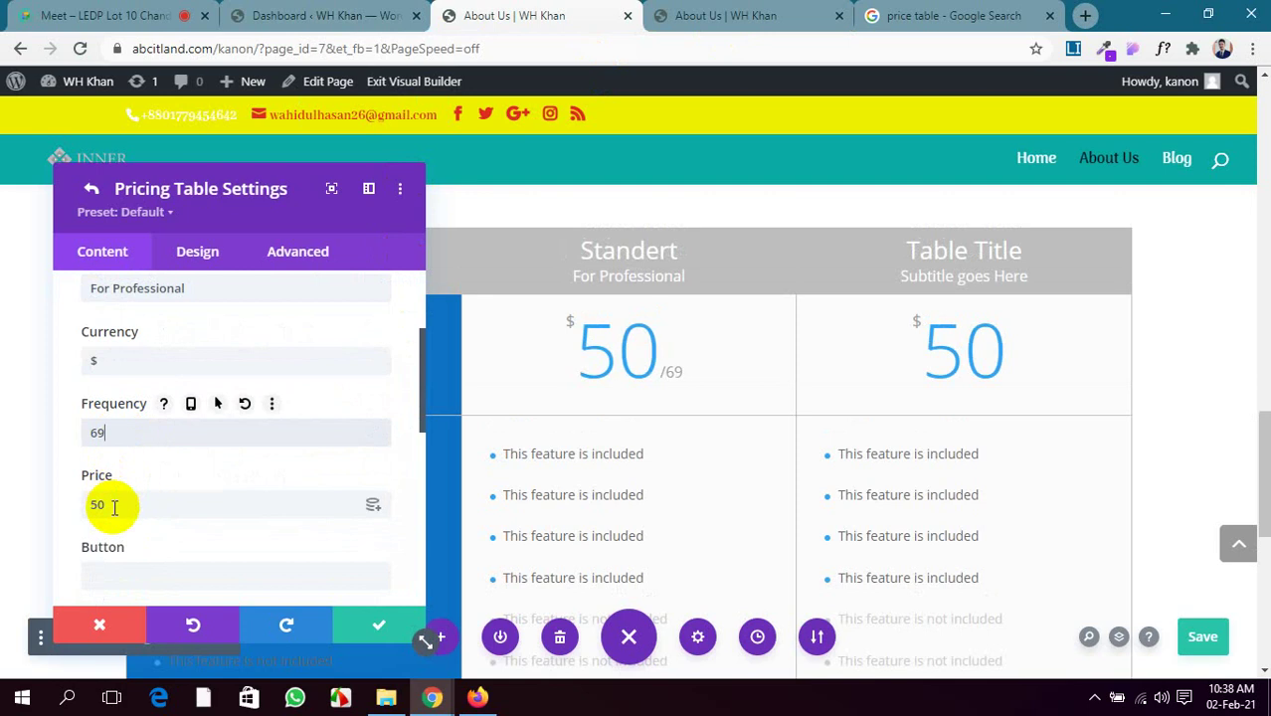
double_click(86, 505)
text(89)
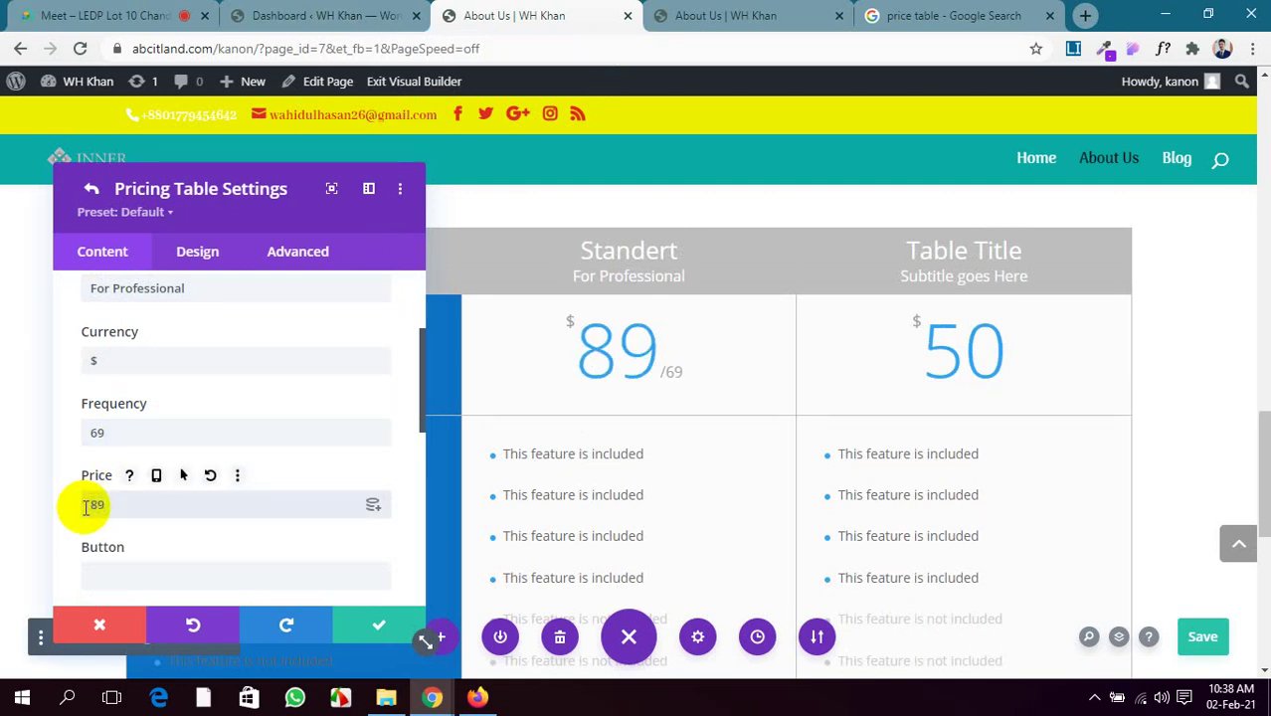
scroll(109, 503, down, 1)
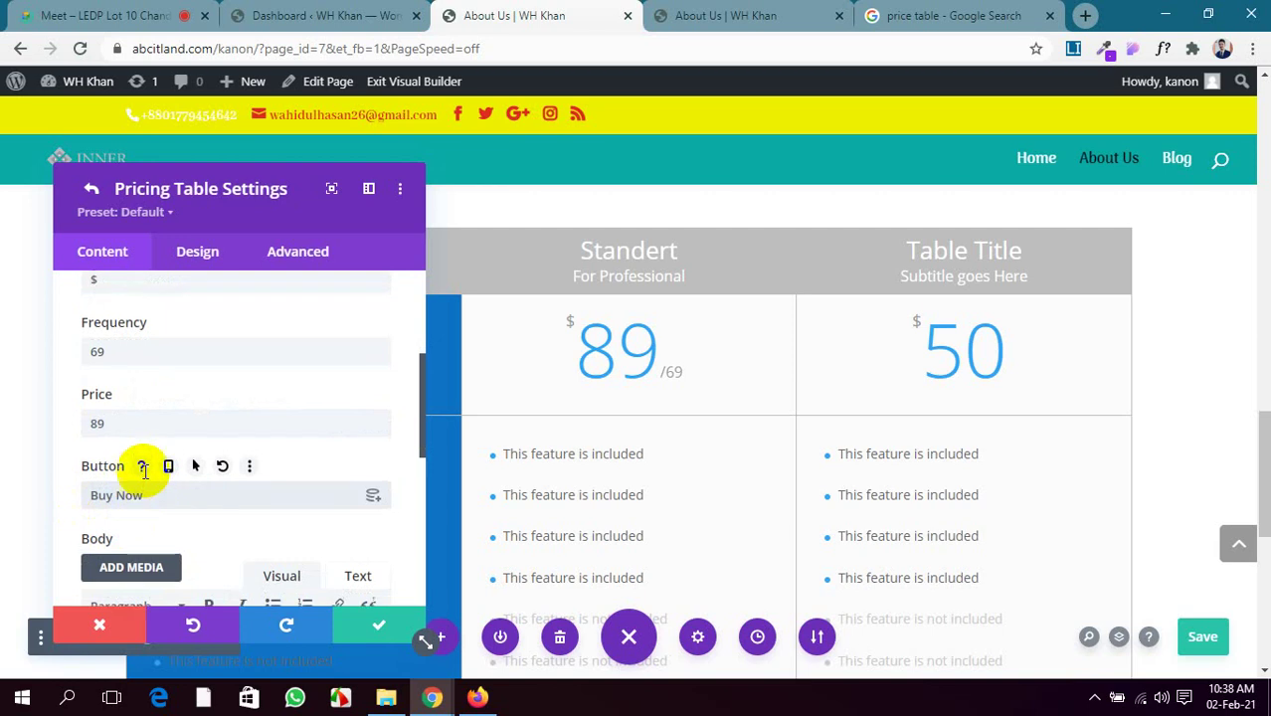
scroll(145, 473, down, 5)
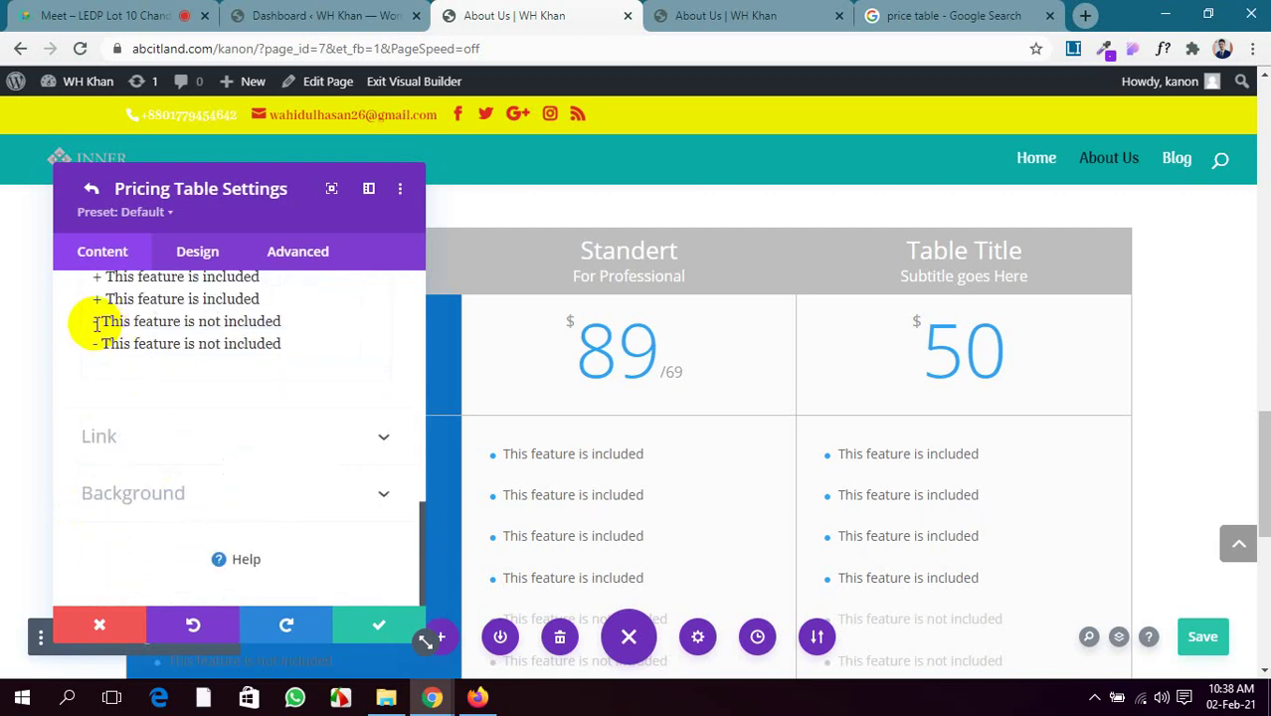
Replace the dash on the first excluded feature line with '+' and restore its line break
click(100, 323)
key(BackSpace)
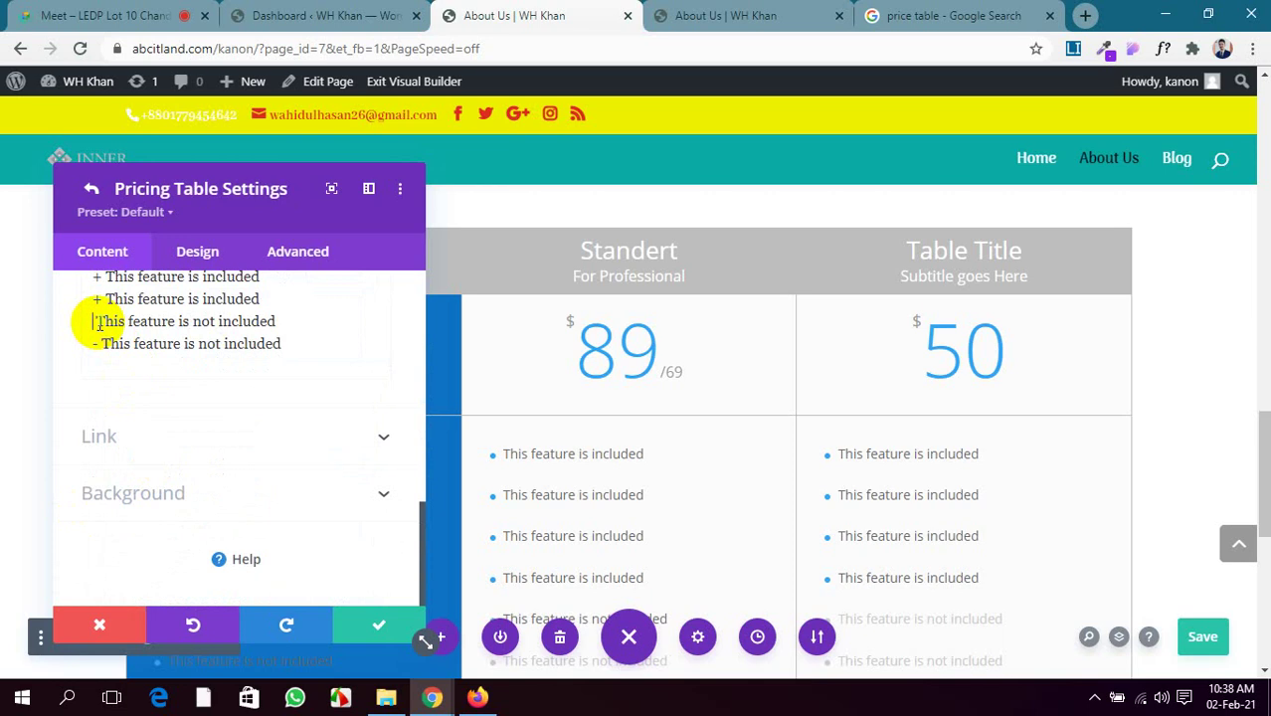
key(Return)
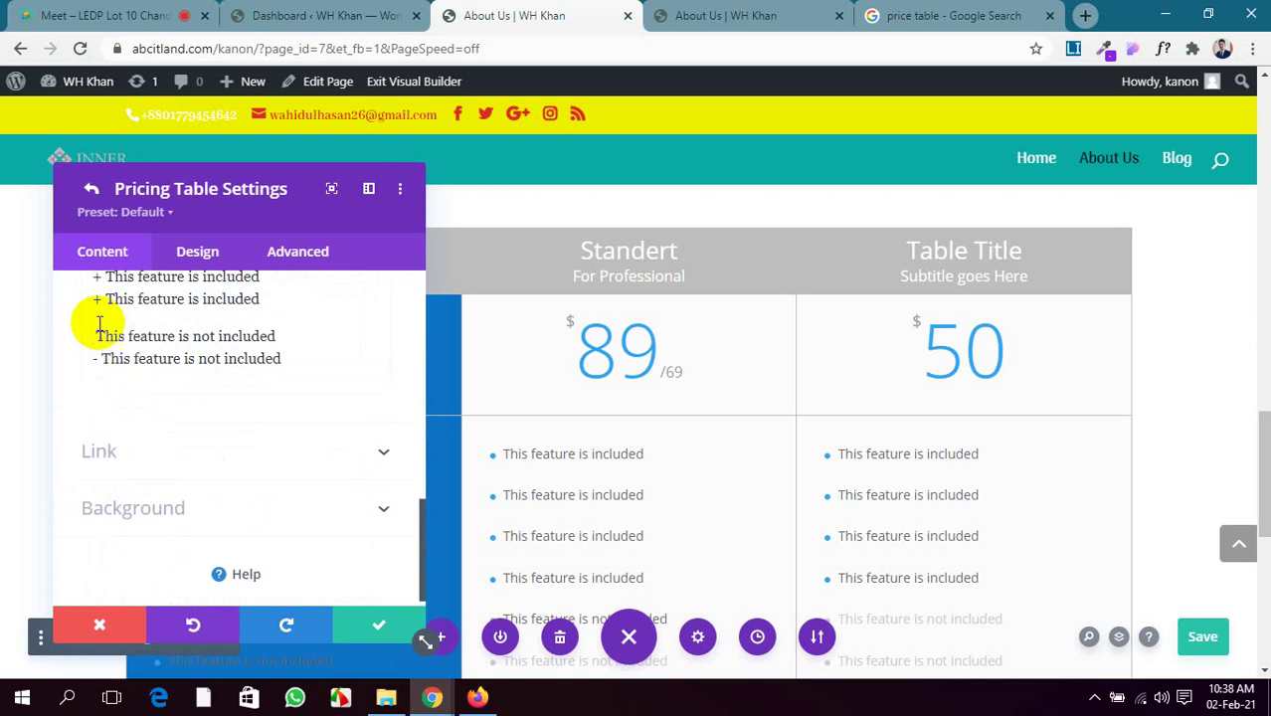
key(BackSpace)
key(BackSpace)
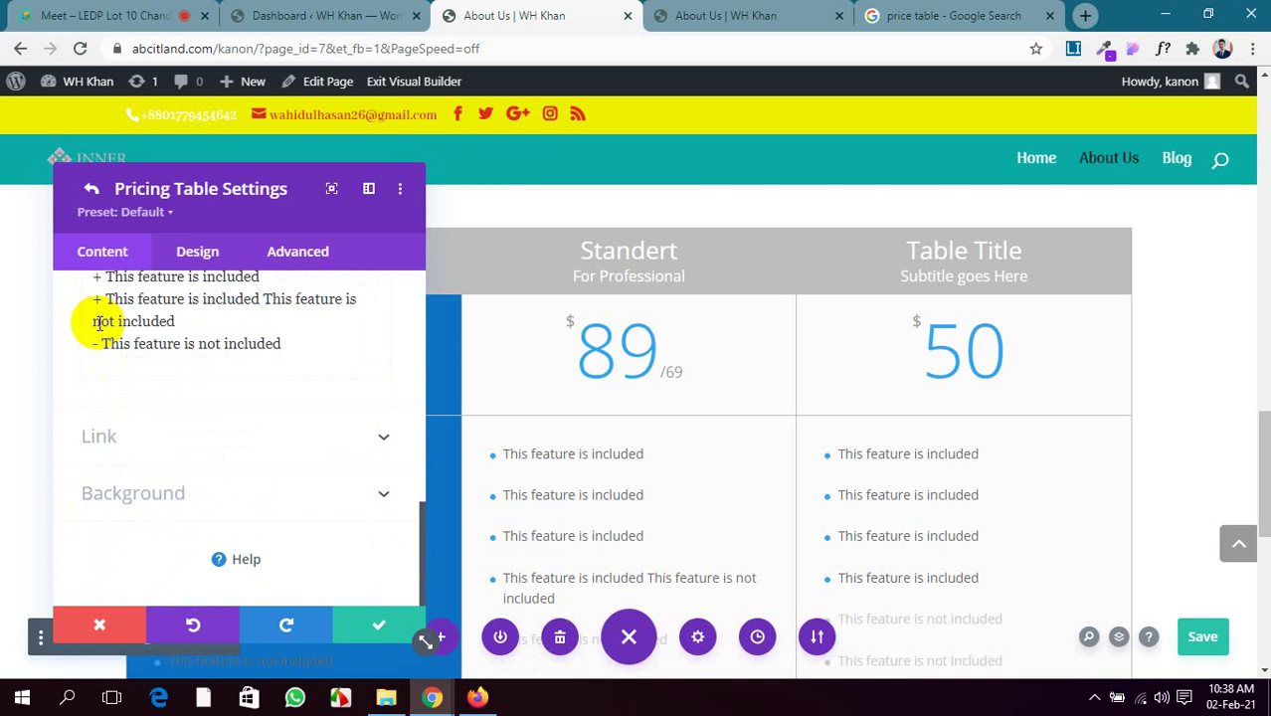
key(Return)
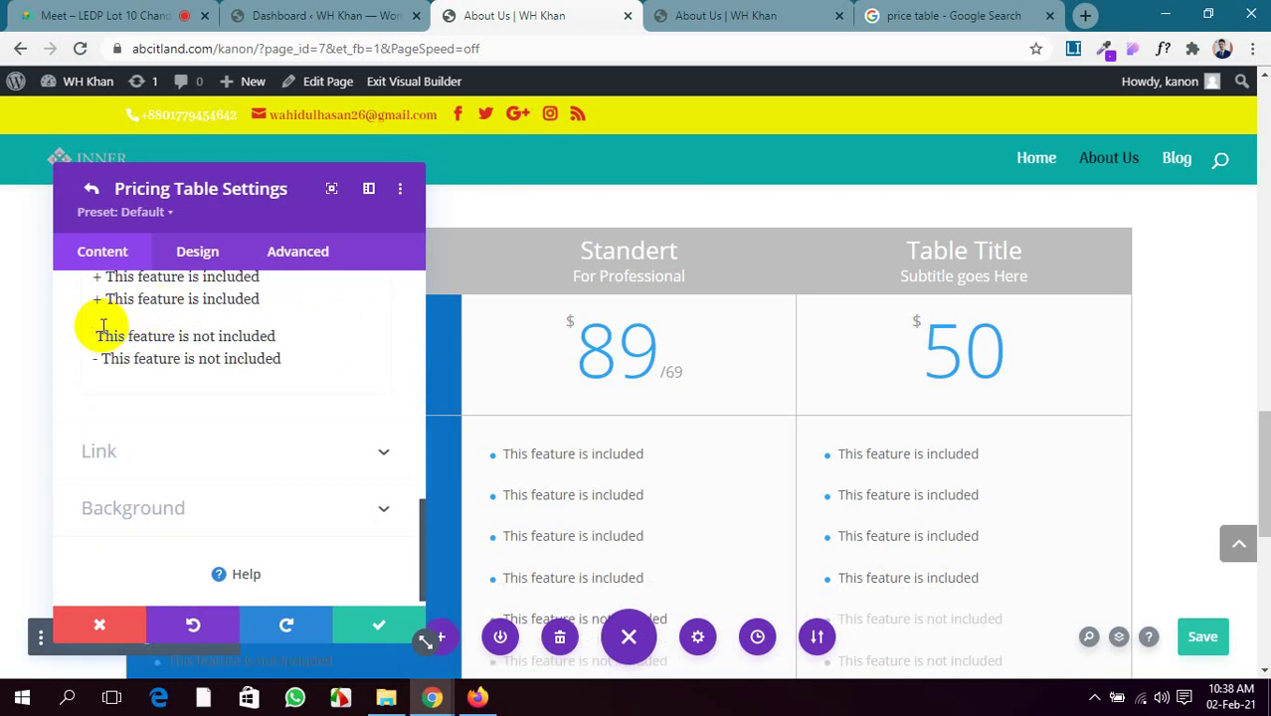
key(BackSpace)
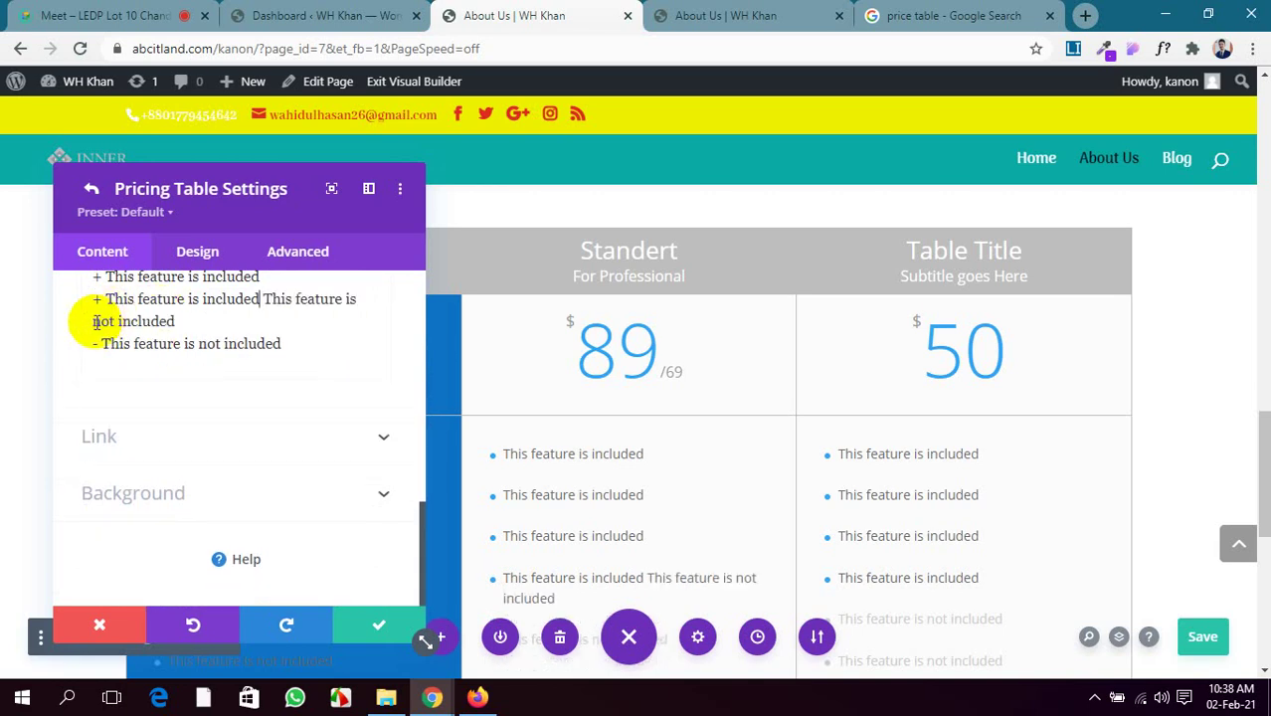
key(BackSpace)
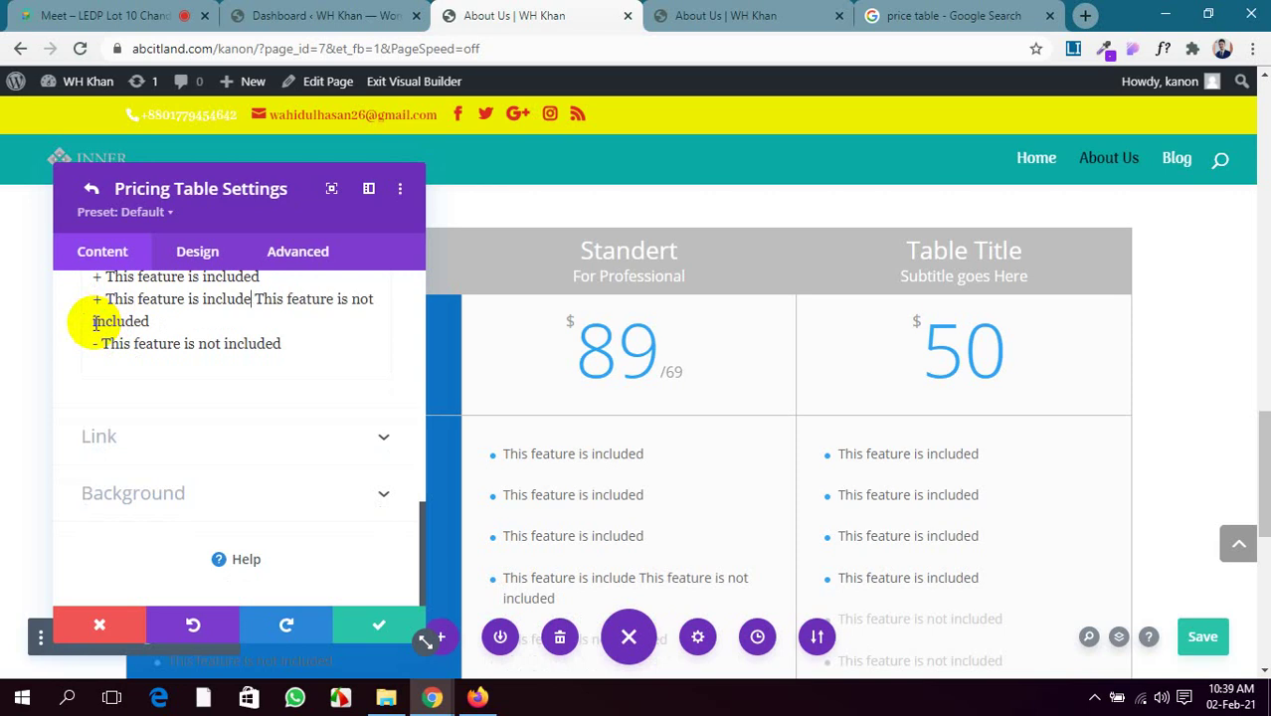
key(BackSpace)
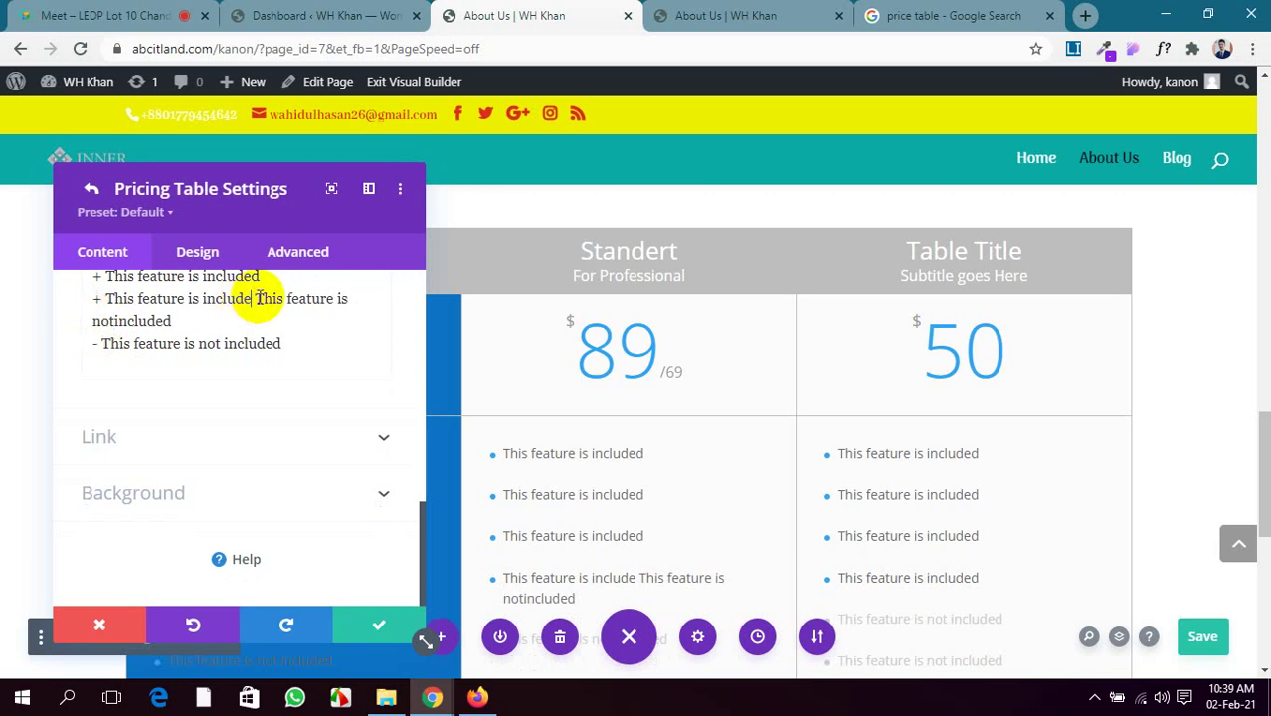
text(+)
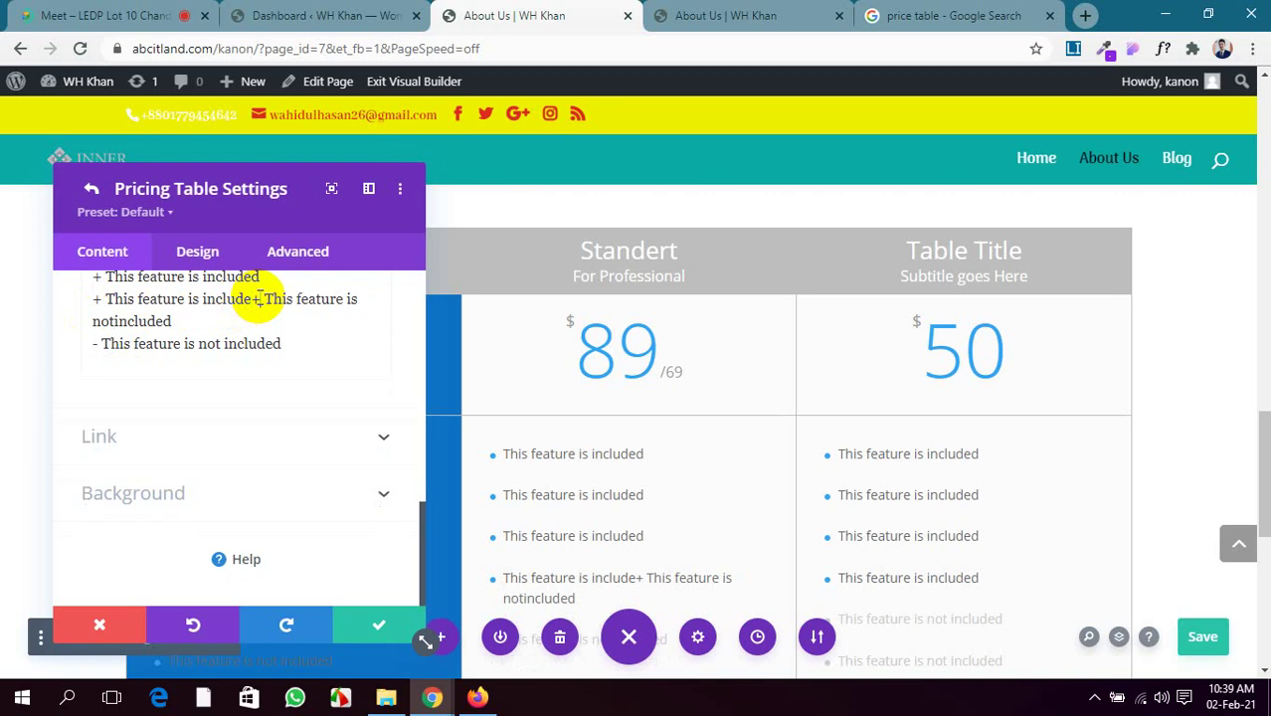
click(255, 299)
key(Return)
key(Return)
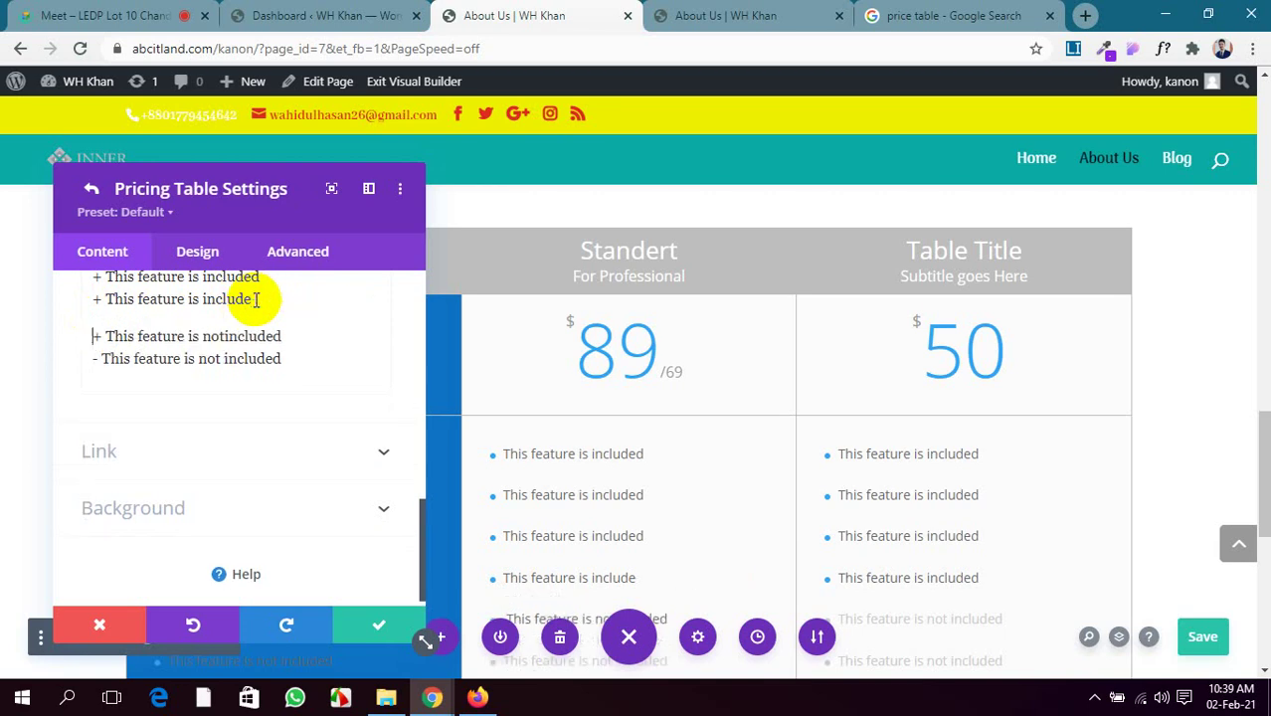
scroll(544, 432, down, 2)
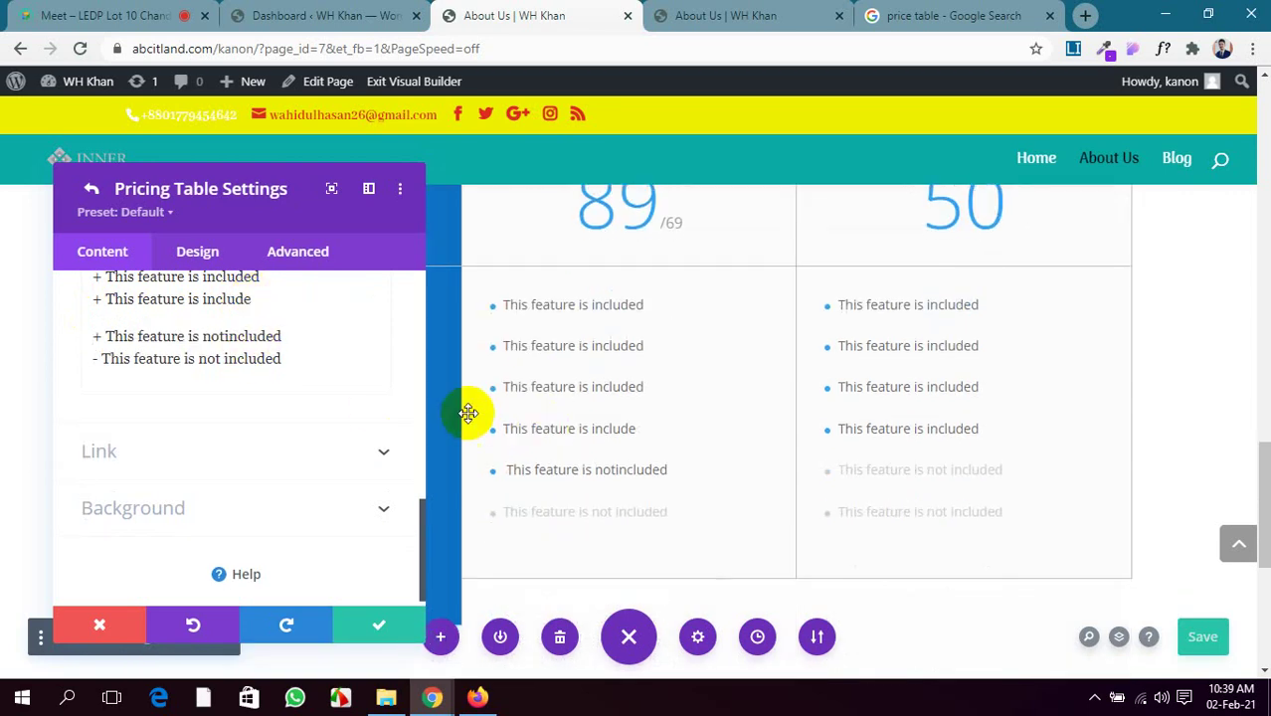
Change the last feature line's '-' prefix to '+'
click(96, 360)
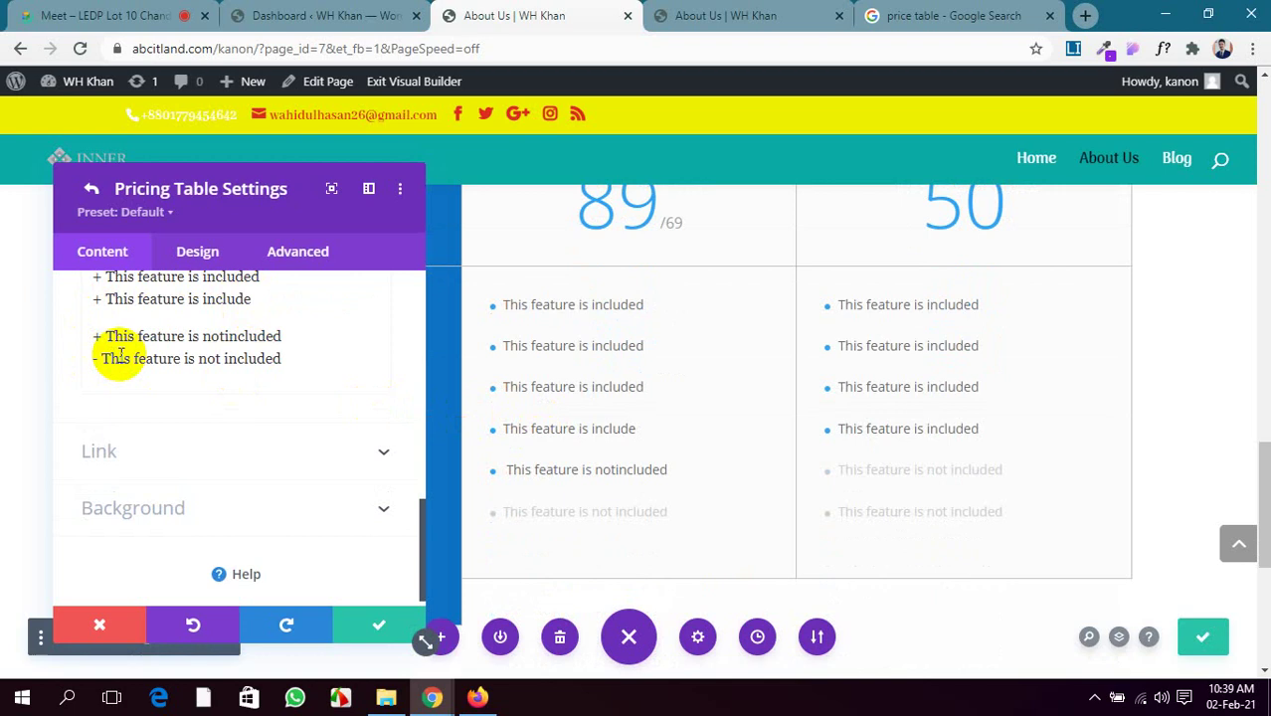
key(BackSpace)
text(+)
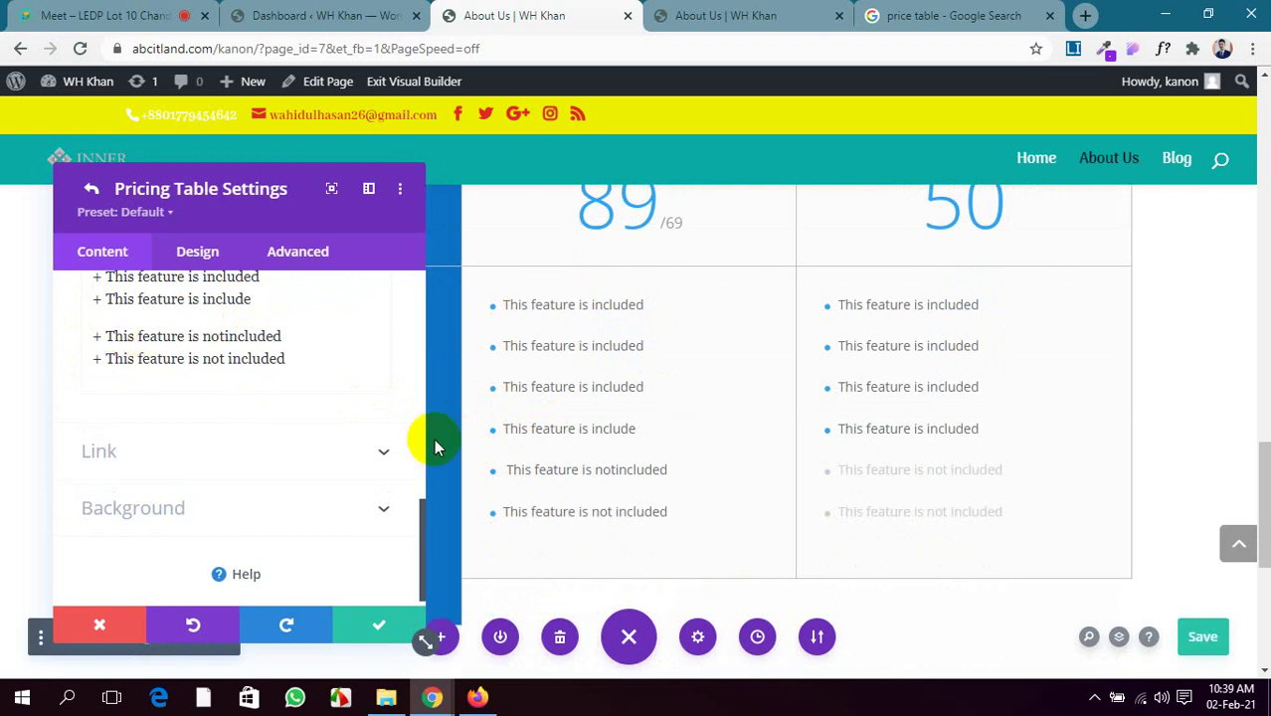
scroll(557, 452, down, 1)
Set the Standert table's Button Link URL to #
drag(221, 188, 283, 204)
scroll(249, 418, down, 1)
scroll(249, 418, down, 5)
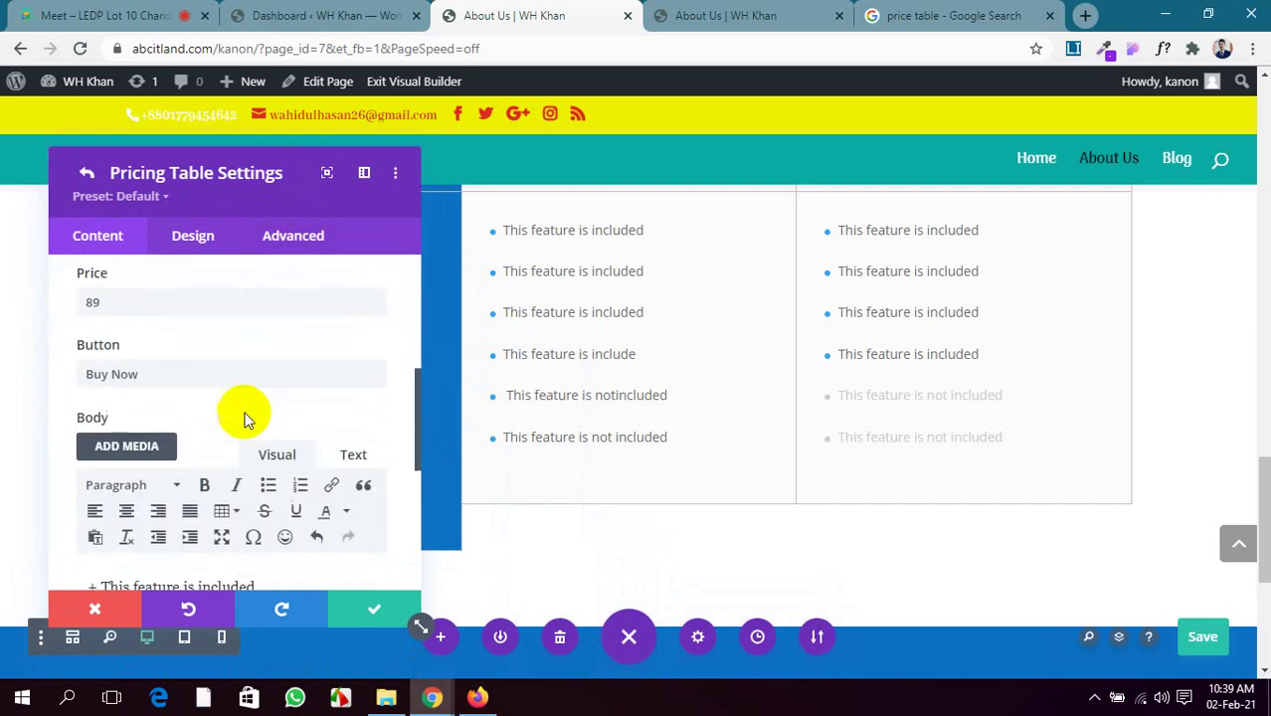
scroll(243, 418, down, 3)
scroll(243, 412, down, 3)
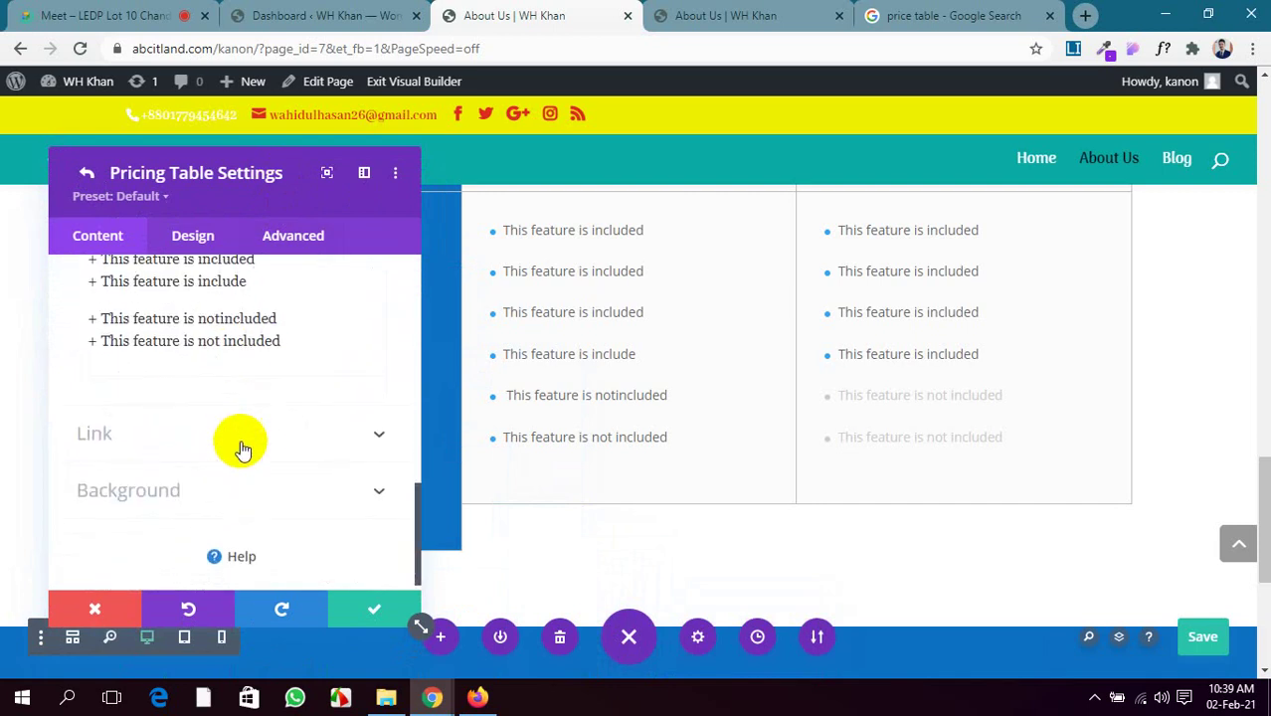
click(241, 443)
click(172, 353)
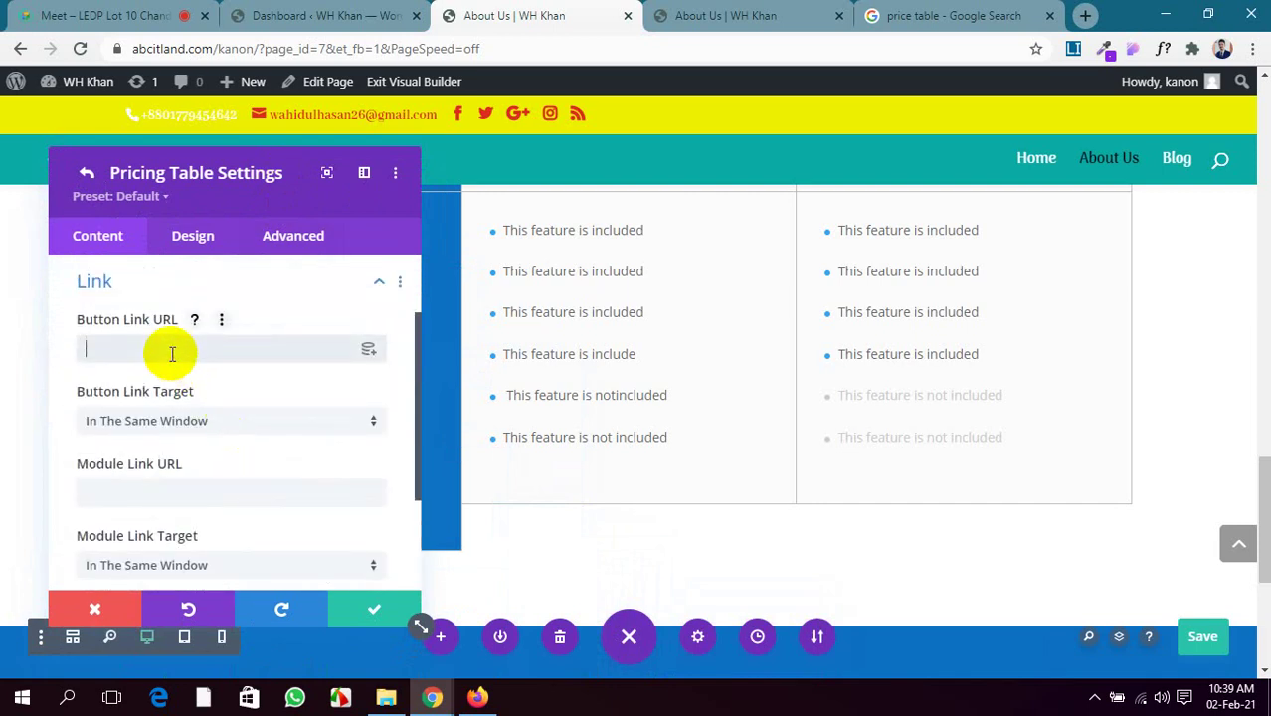
text(#)
scroll(209, 473, down, 2)
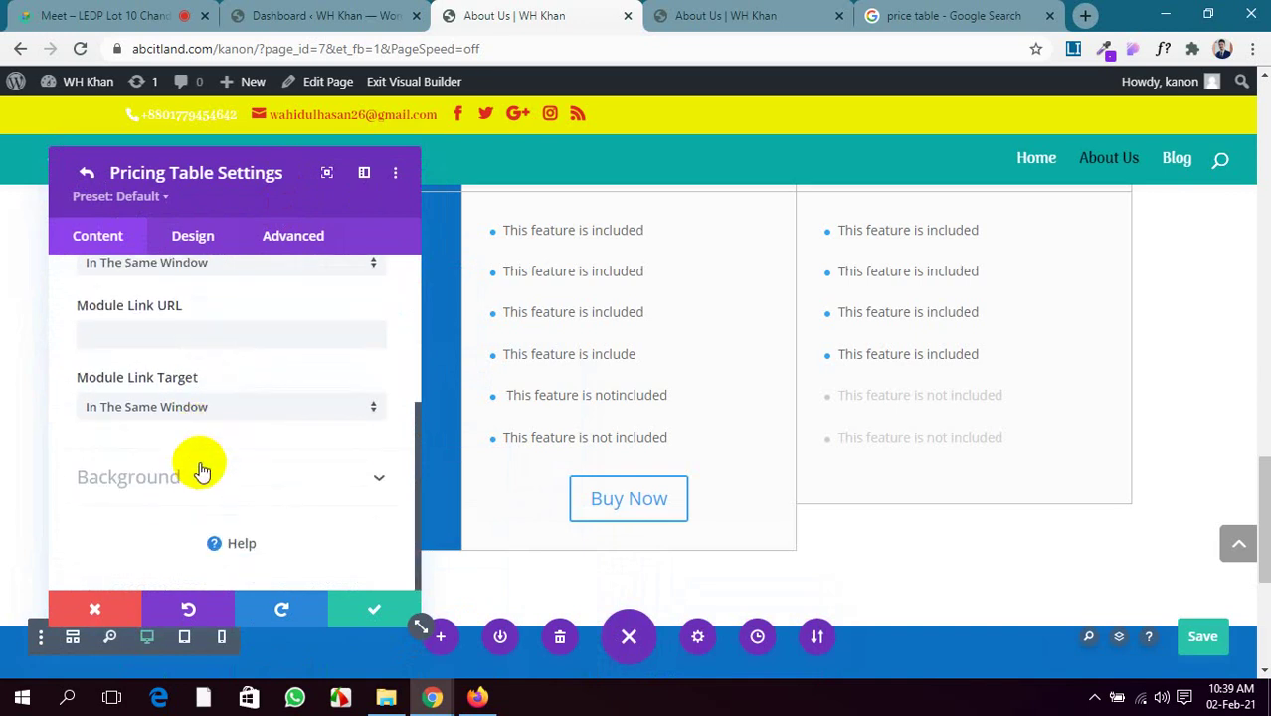
Give the Standert table a dark teal #032b35 background and confirm
click(213, 479)
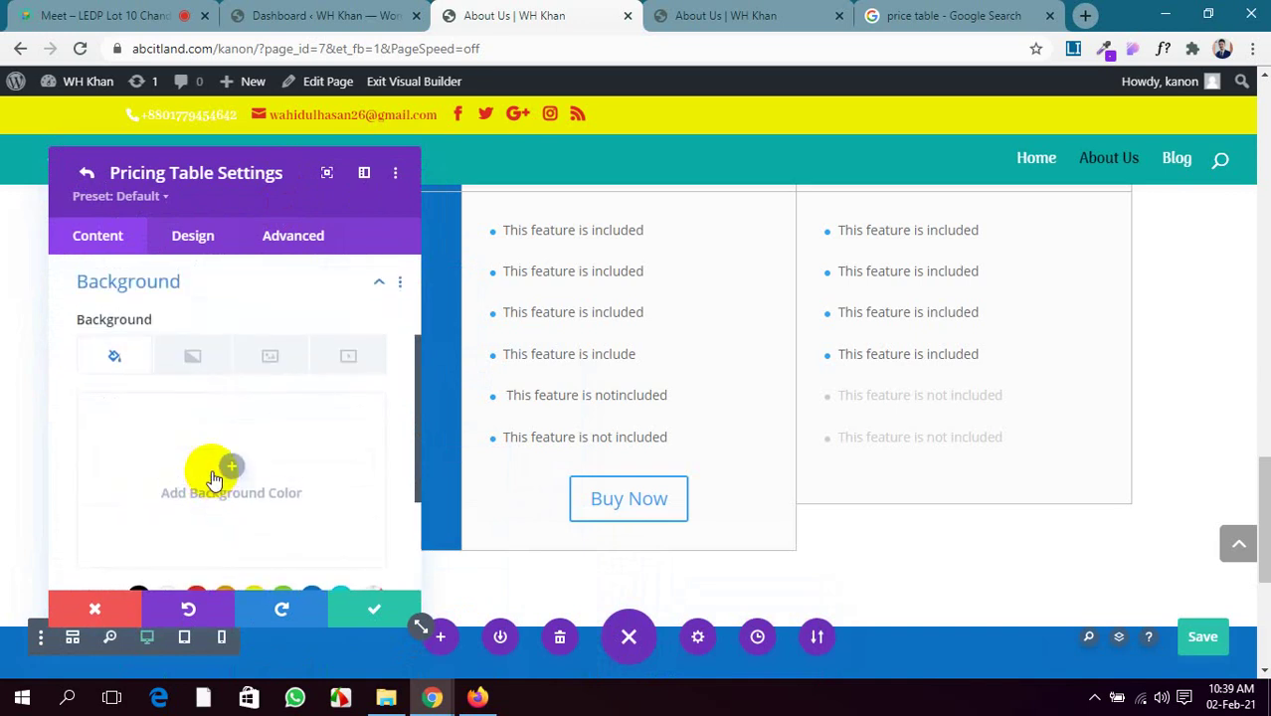
scroll(149, 442, down, 2)
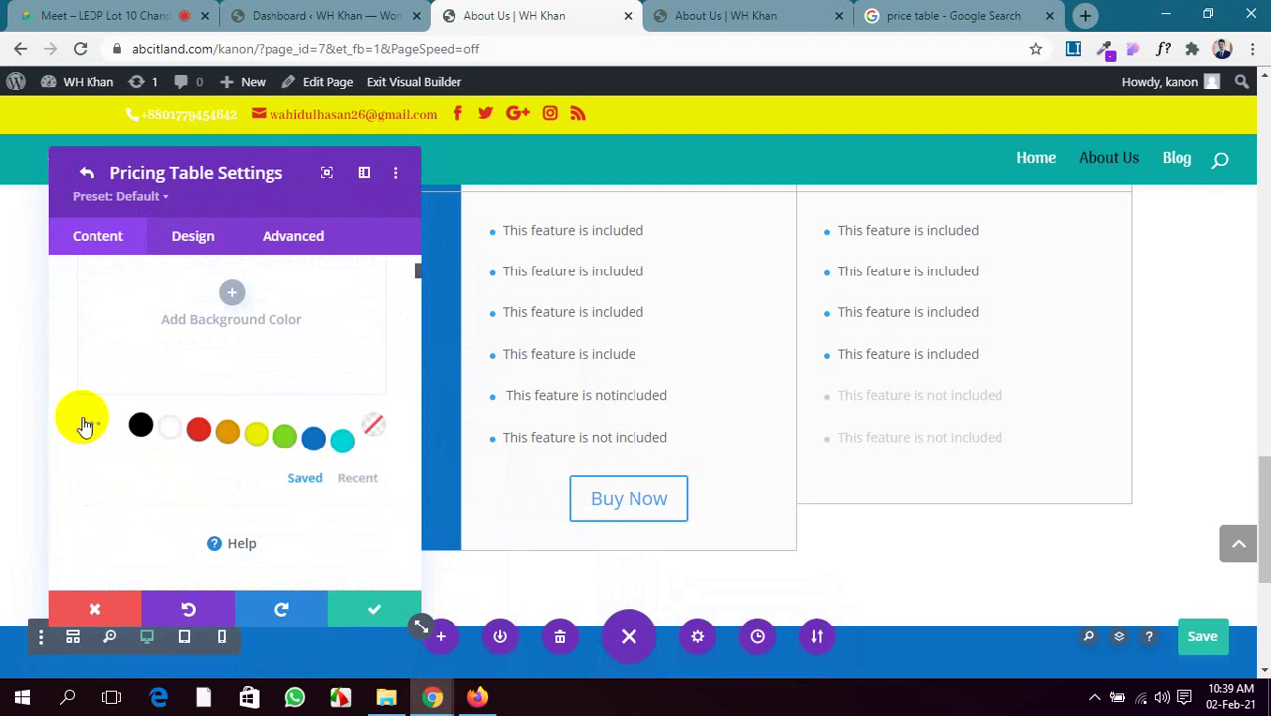
click(86, 425)
scroll(133, 420, down, 3)
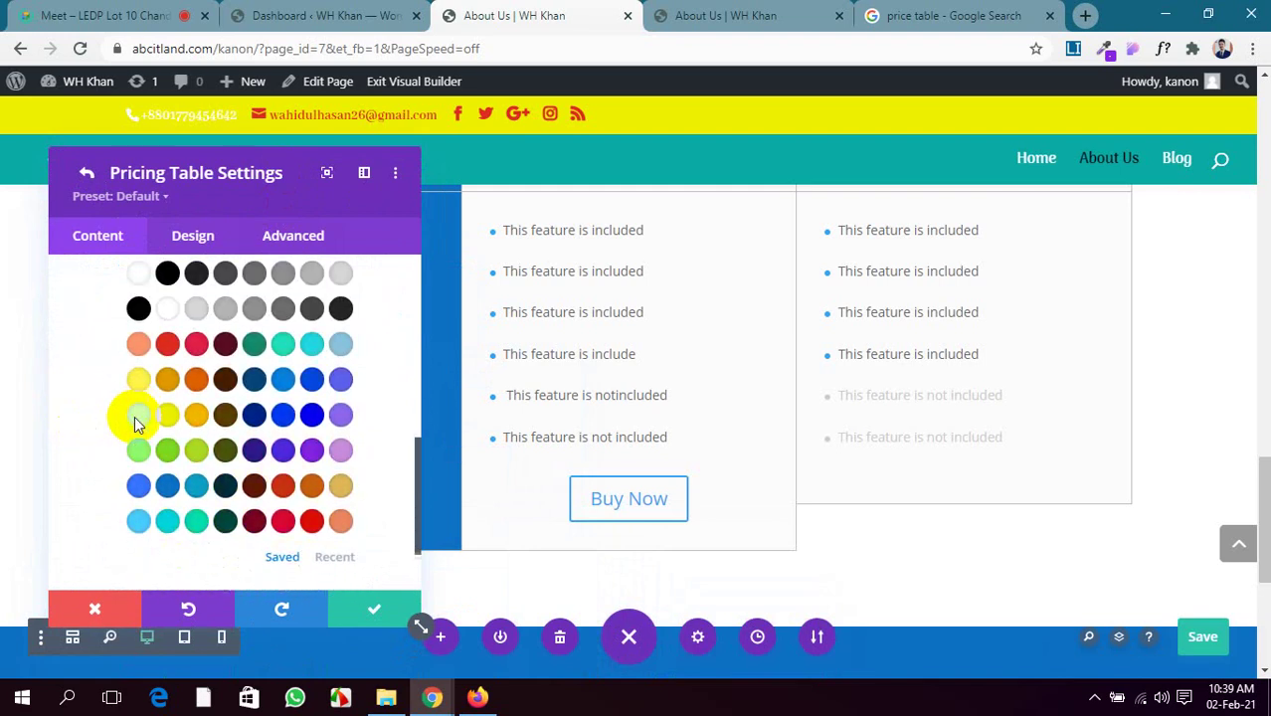
click(225, 487)
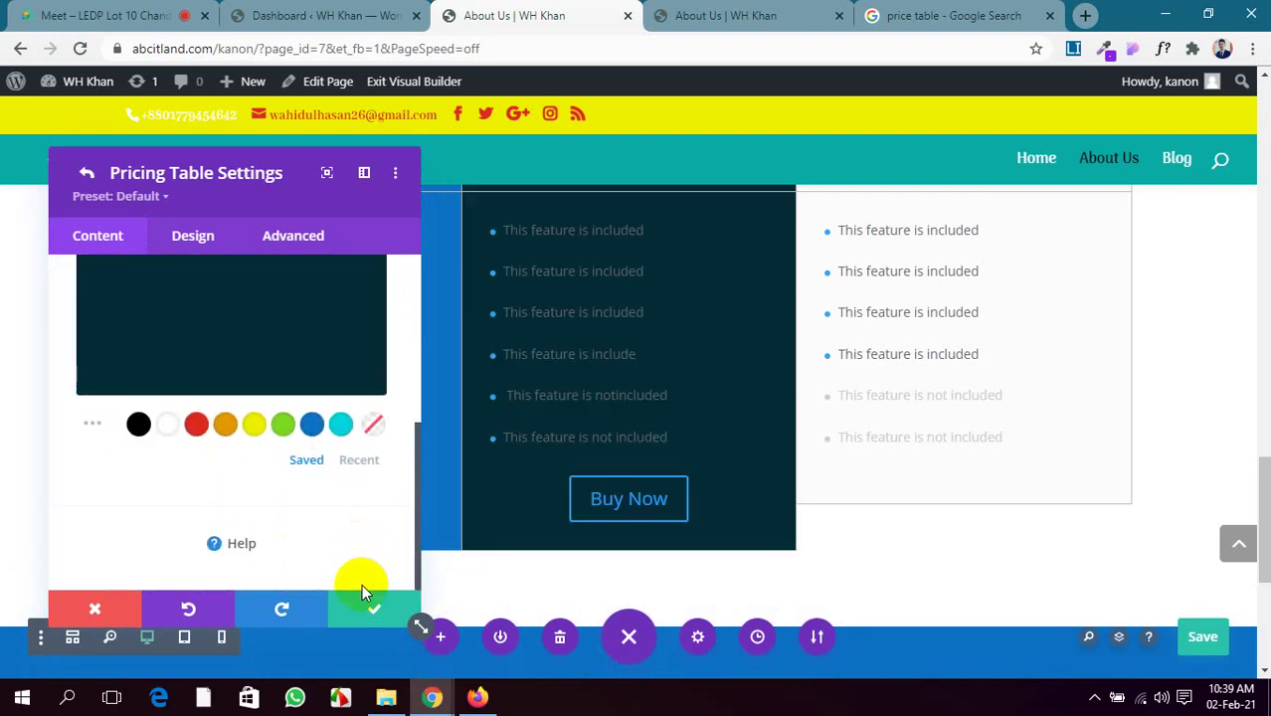
click(408, 605)
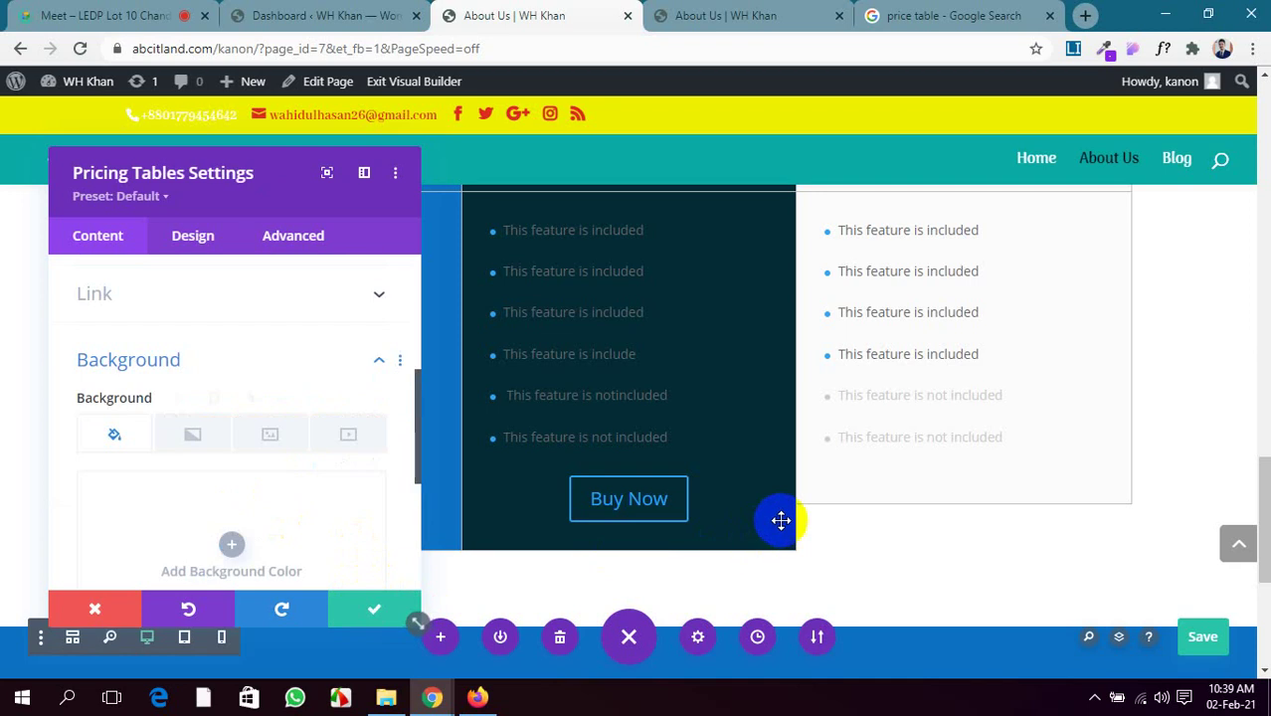
Title the third pricing table 'Premium' with subtitle 'For PRO'
scroll(105, 340, up, 3)
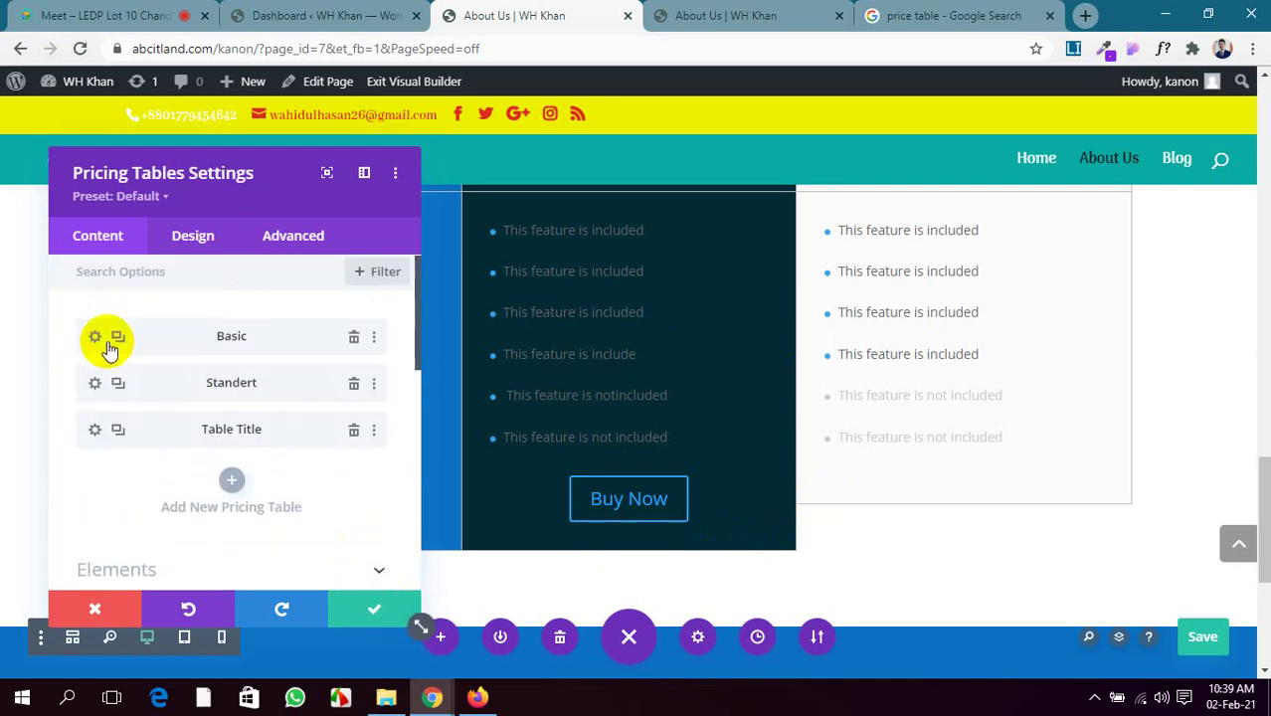
click(95, 435)
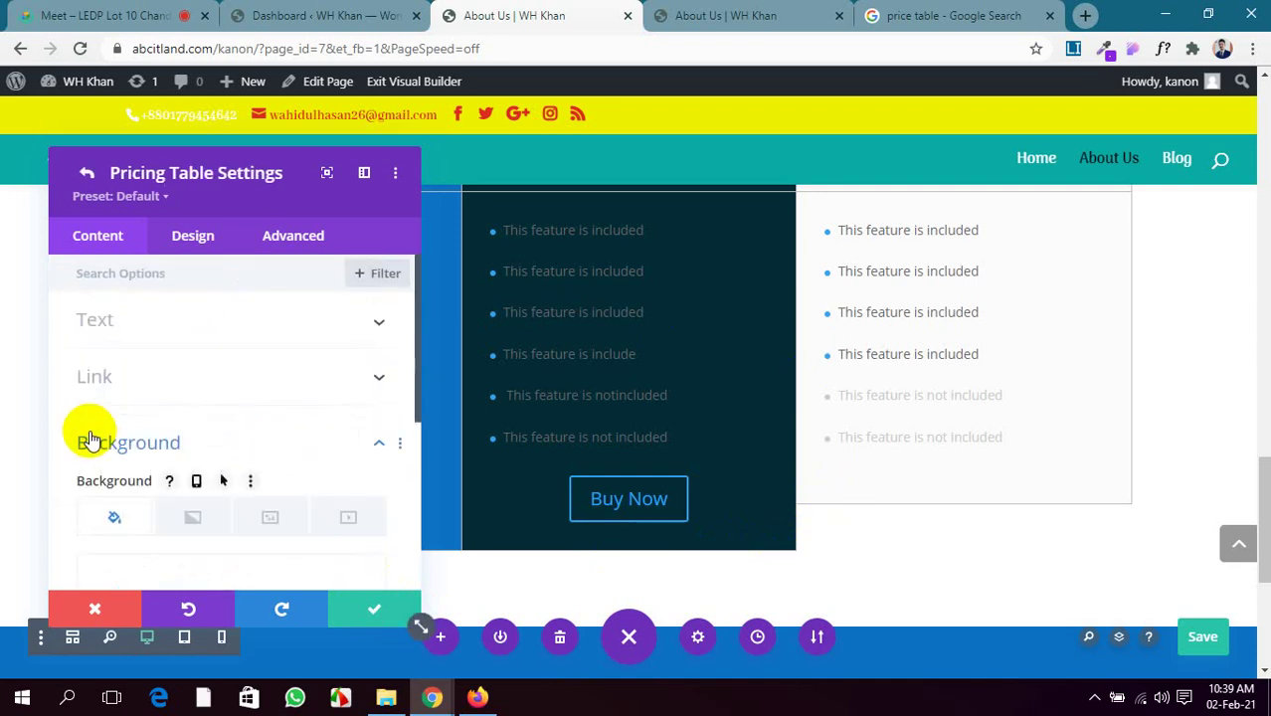
click(156, 326)
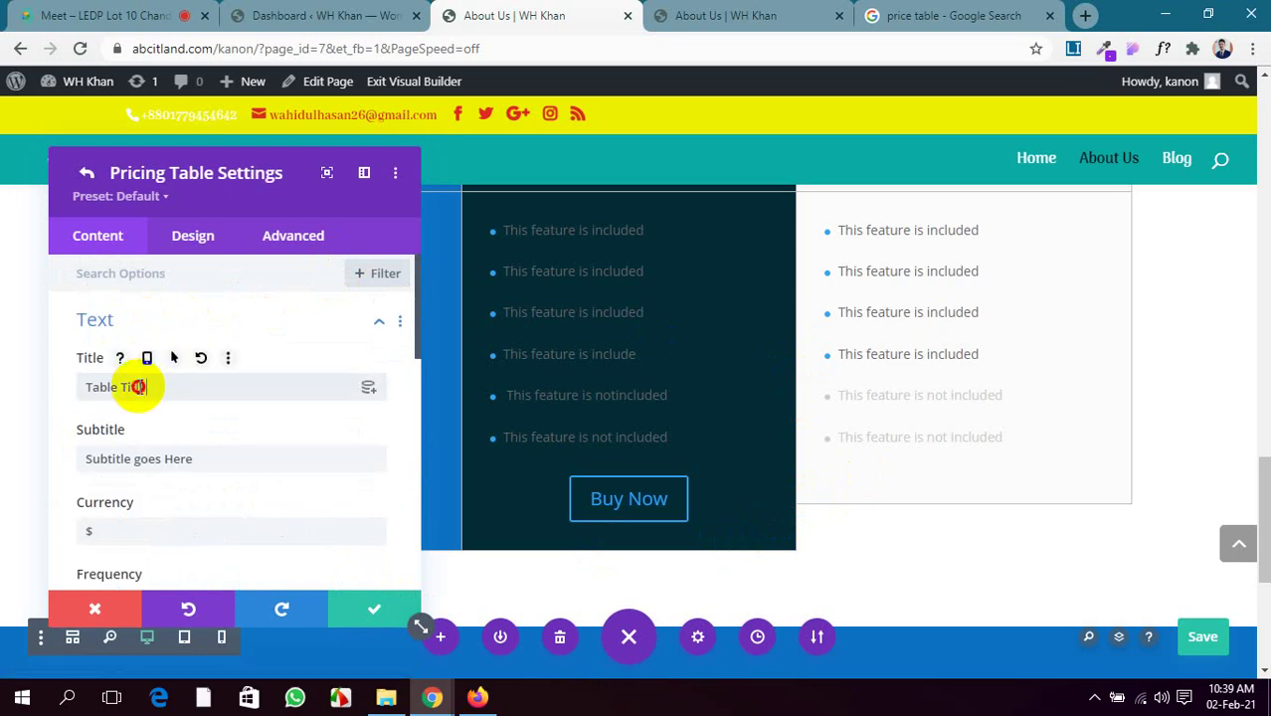
drag(138, 387, 77, 386)
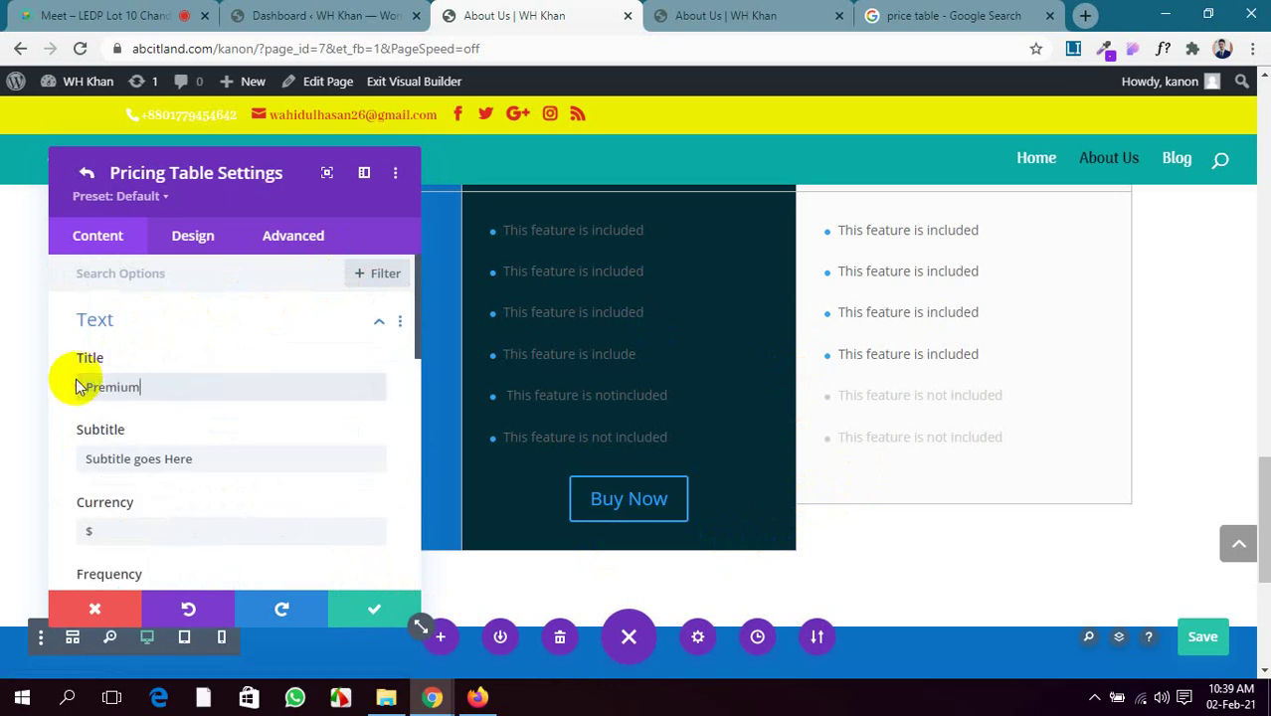
drag(189, 459, 34, 462)
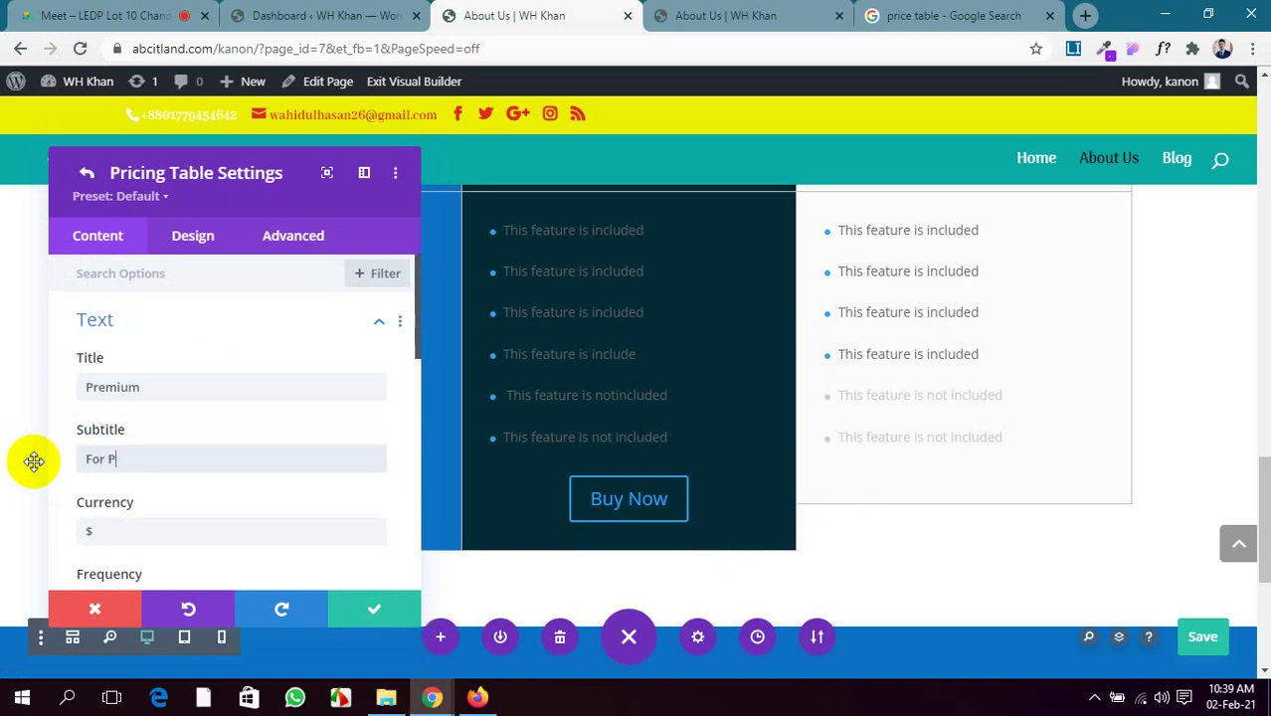
text(For PRO)
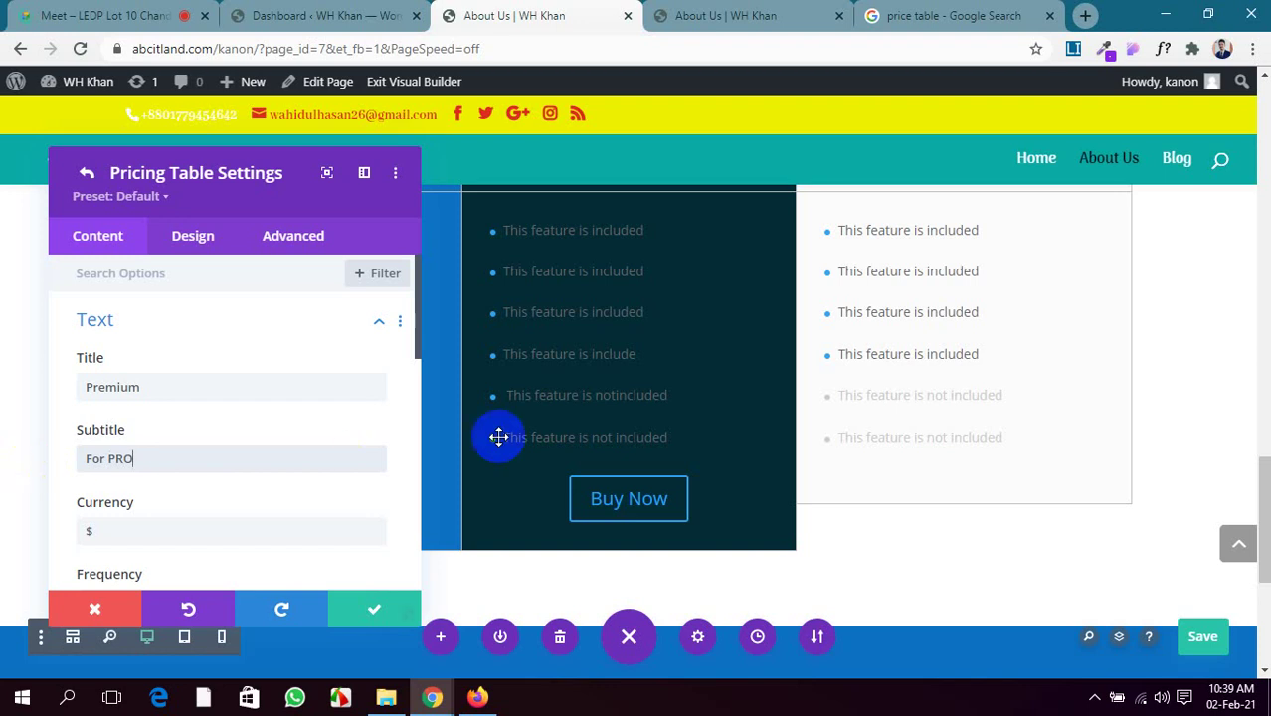
Set the frequency to 79 and select the old price of 50
scroll(502, 438, up, 2)
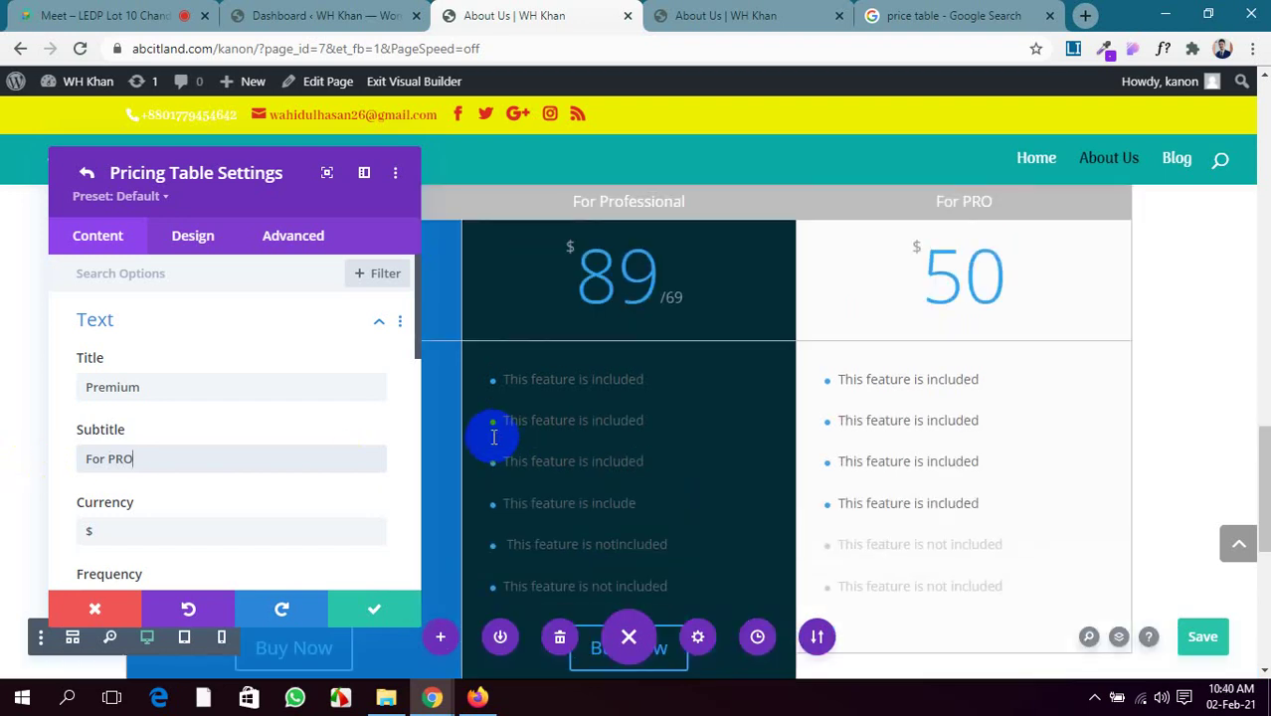
scroll(358, 458, down, 3)
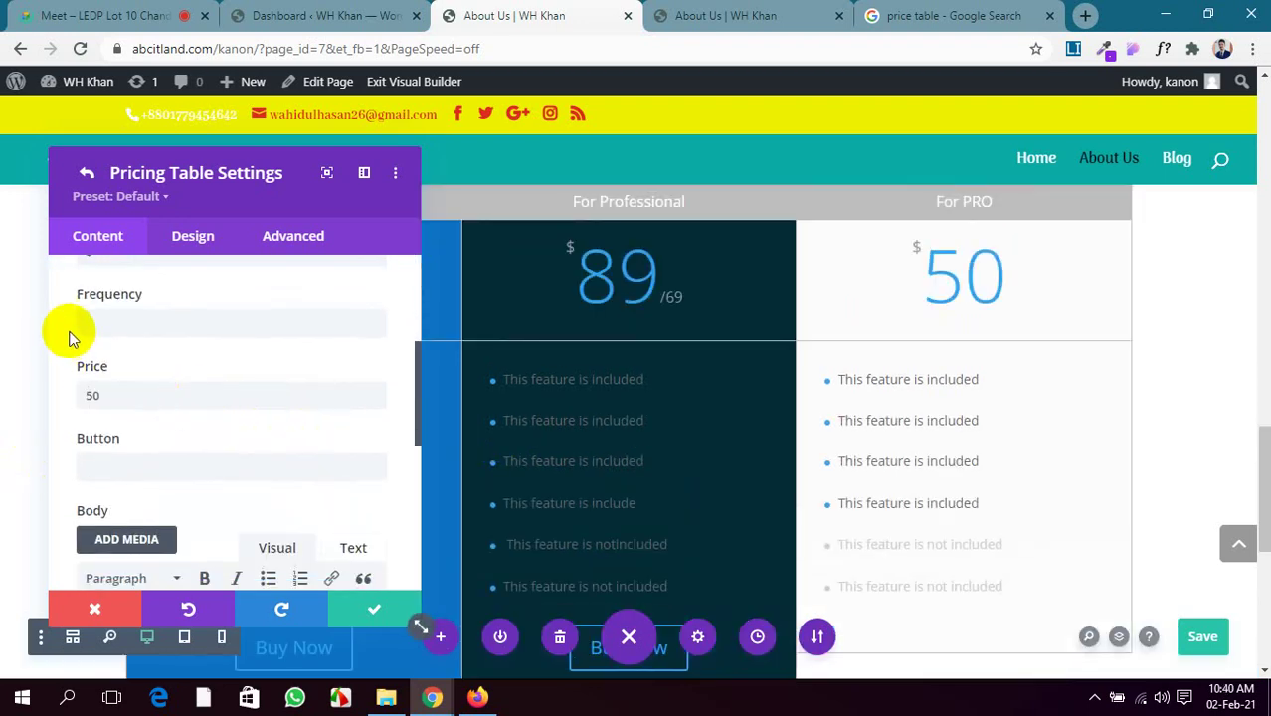
click(111, 323)
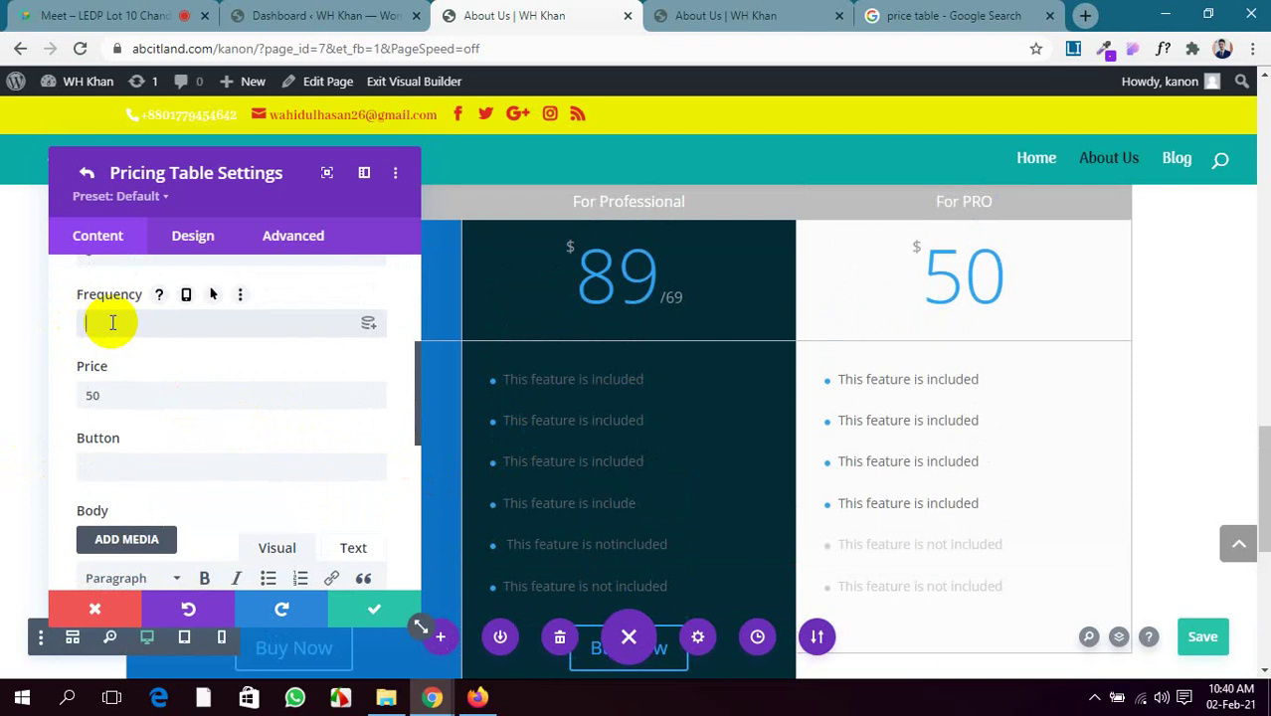
text(79)
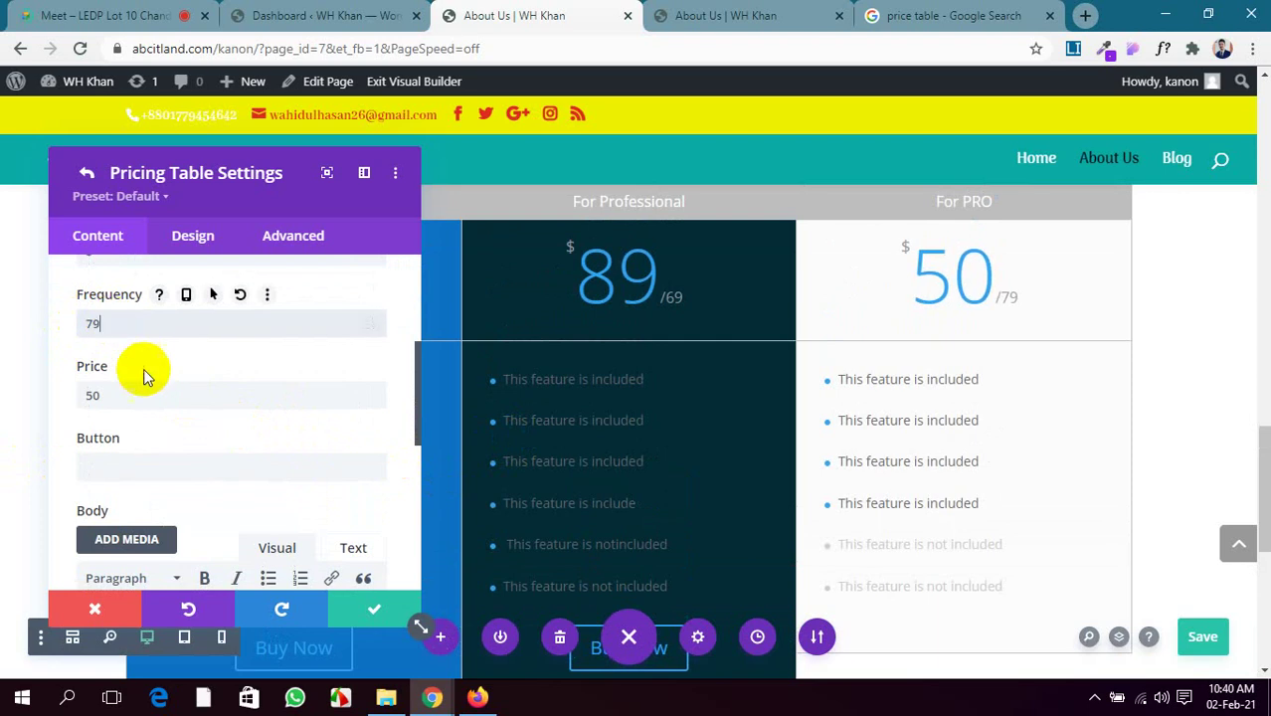
drag(142, 396, 63, 403)
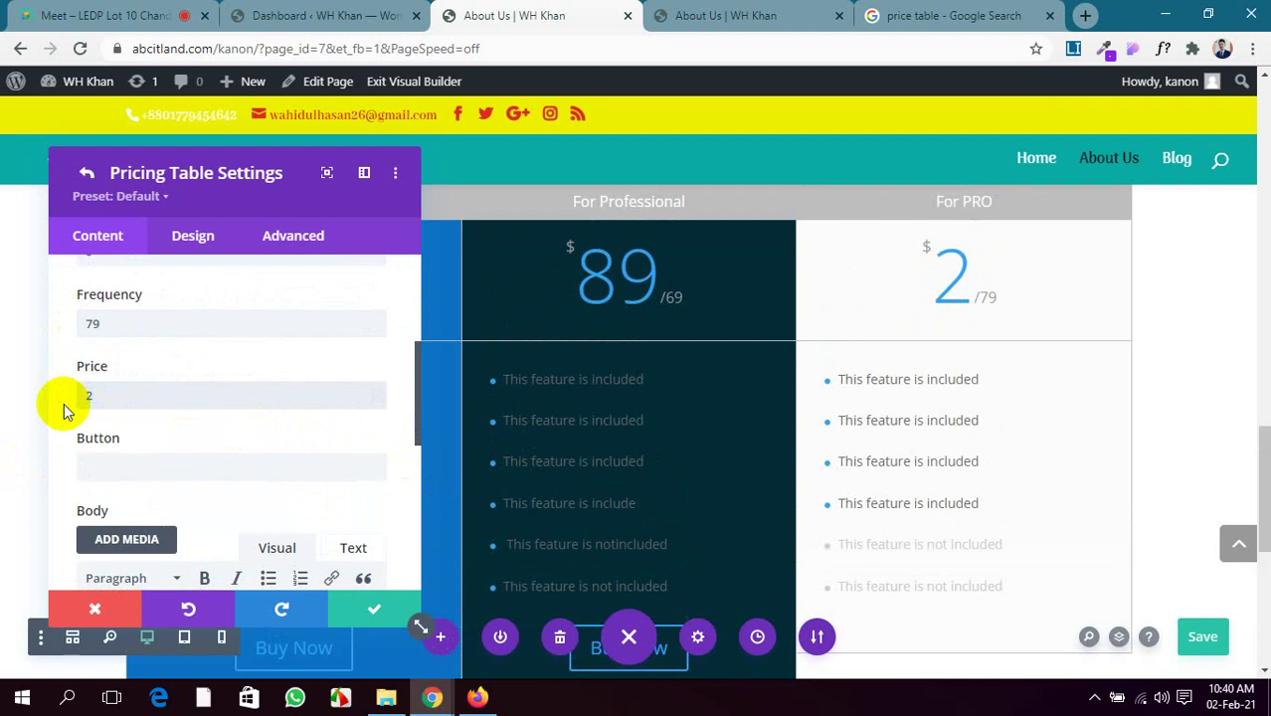
Set the price to 129, the button text to Buy Now, and the link URL to #
text(129)
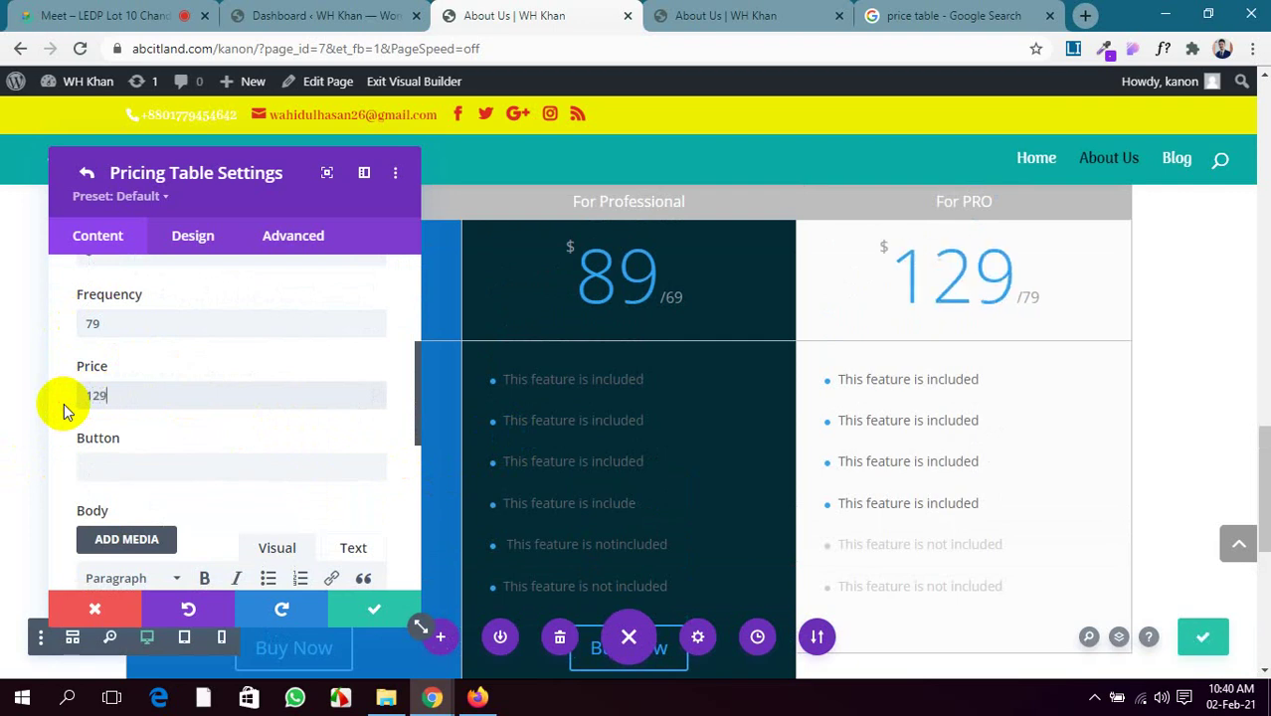
scroll(221, 487, down, 1)
scroll(221, 487, down, 2)
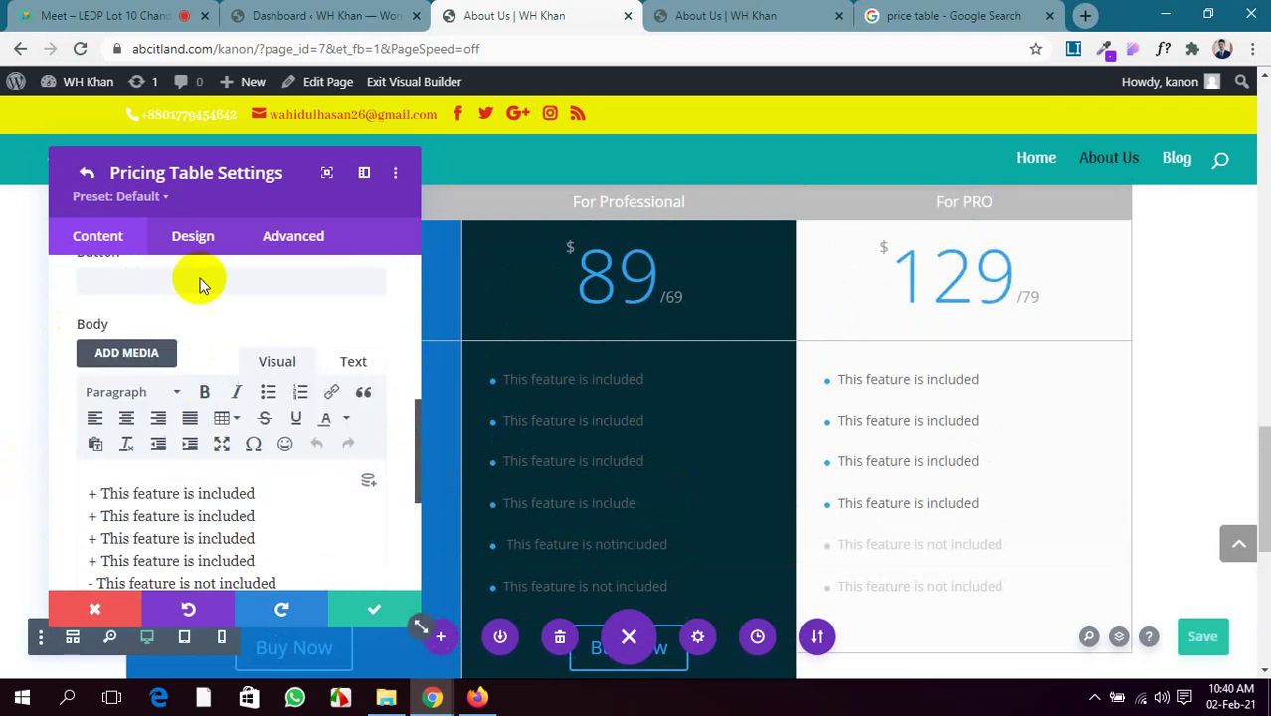
click(201, 278)
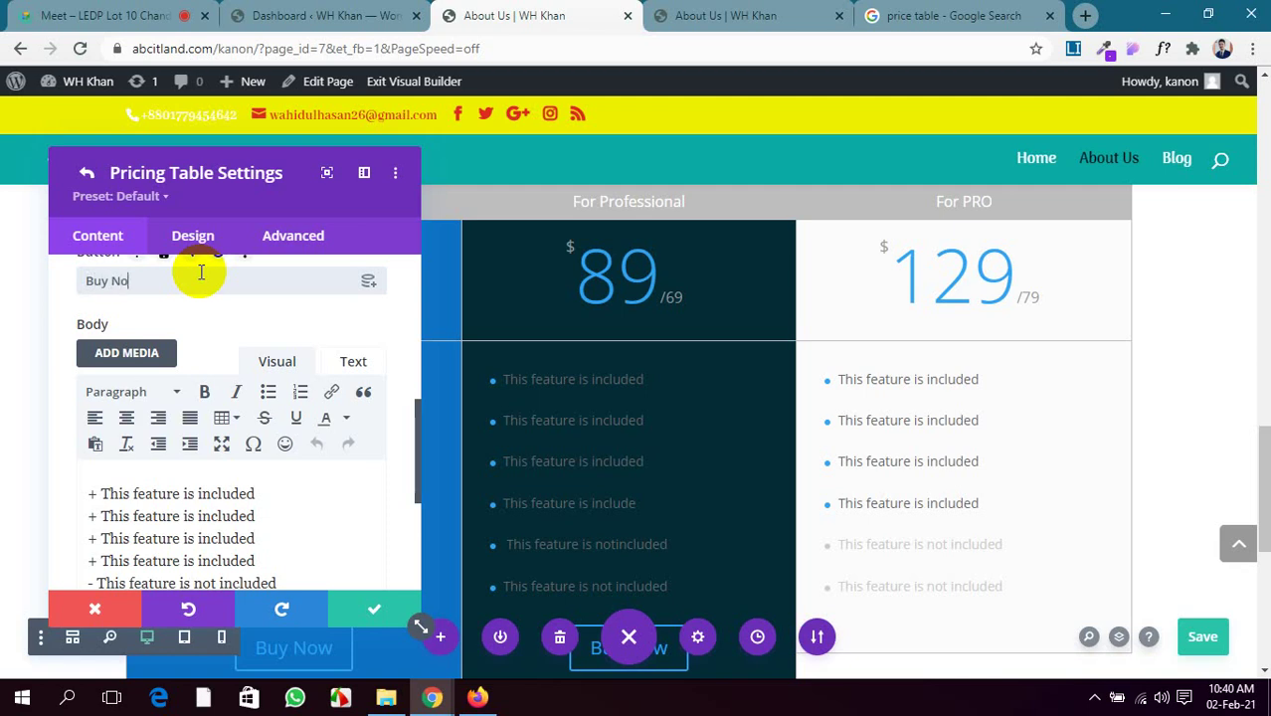
scroll(269, 417, down, 5)
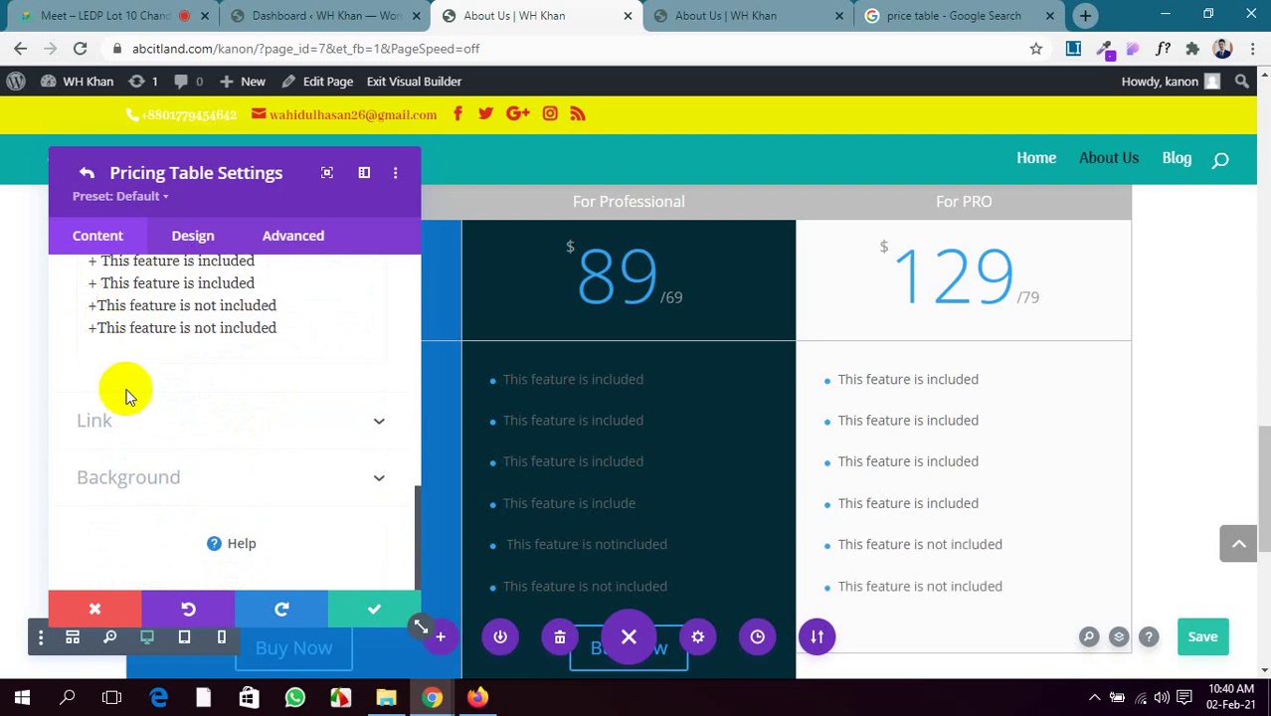
click(260, 426)
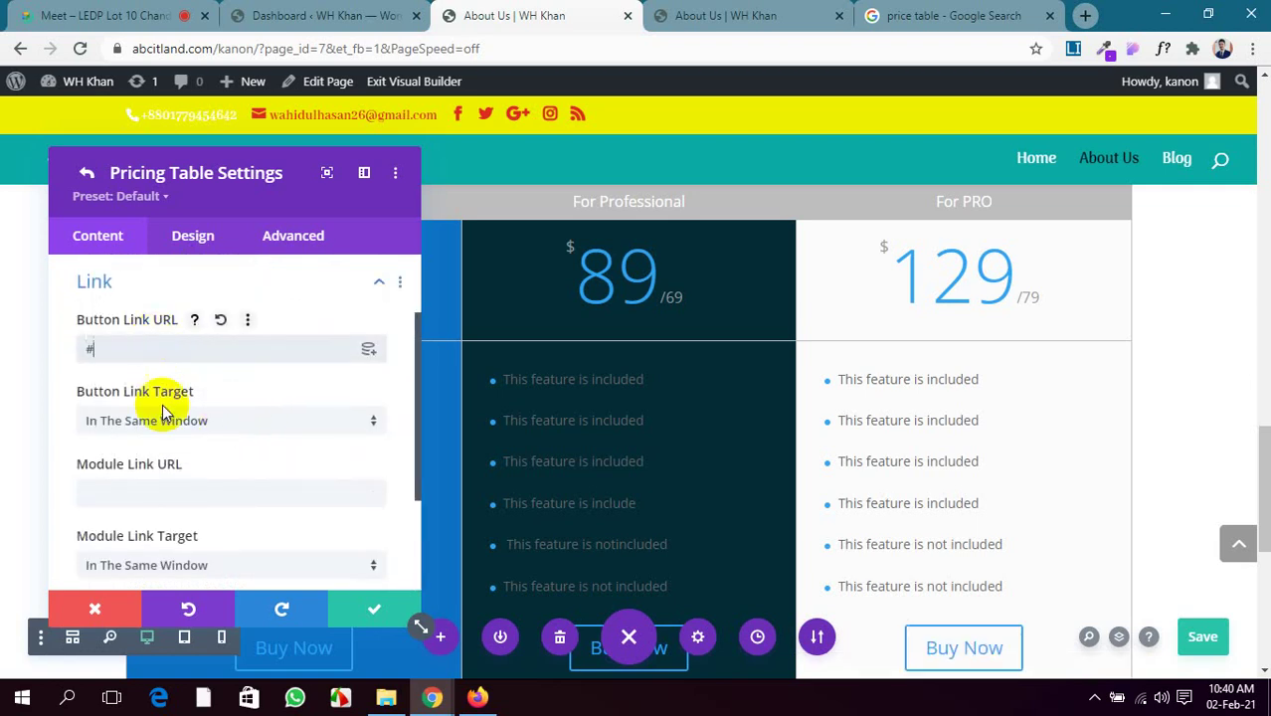
scroll(204, 463, down, 2)
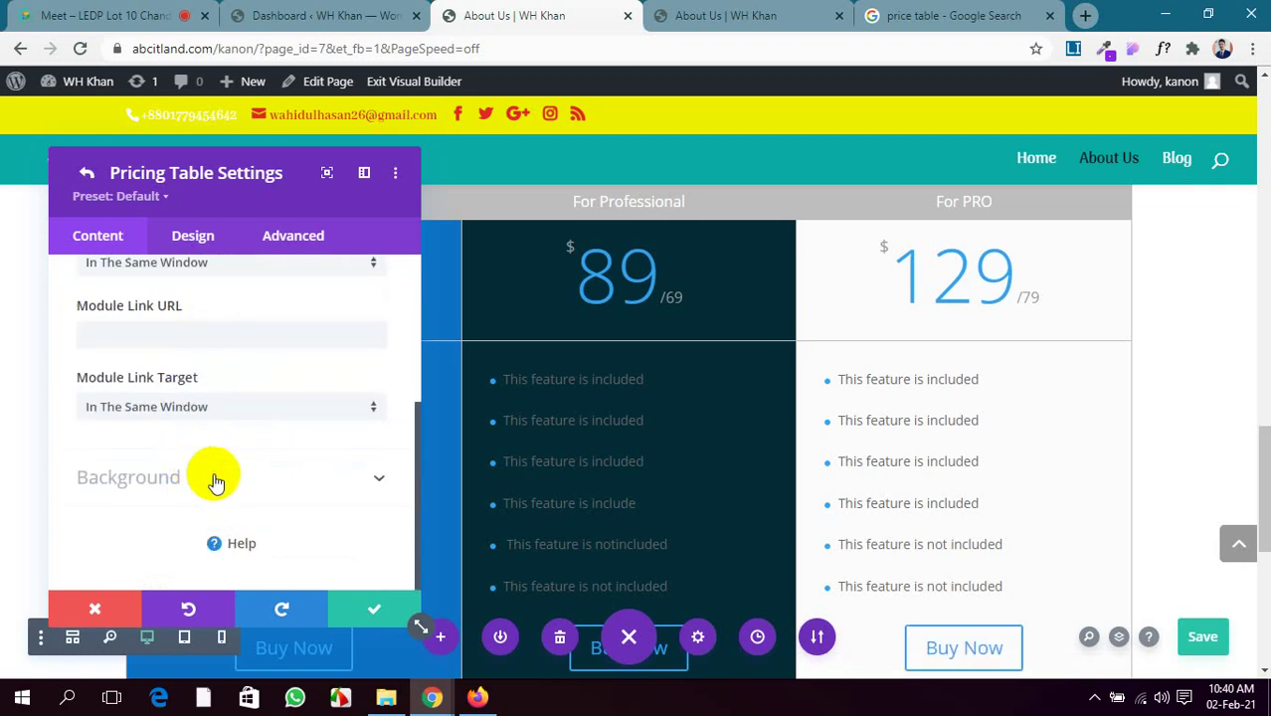
Give the Premium table a dark red #651906 background and save the page
click(211, 480)
scroll(199, 473, down, 2)
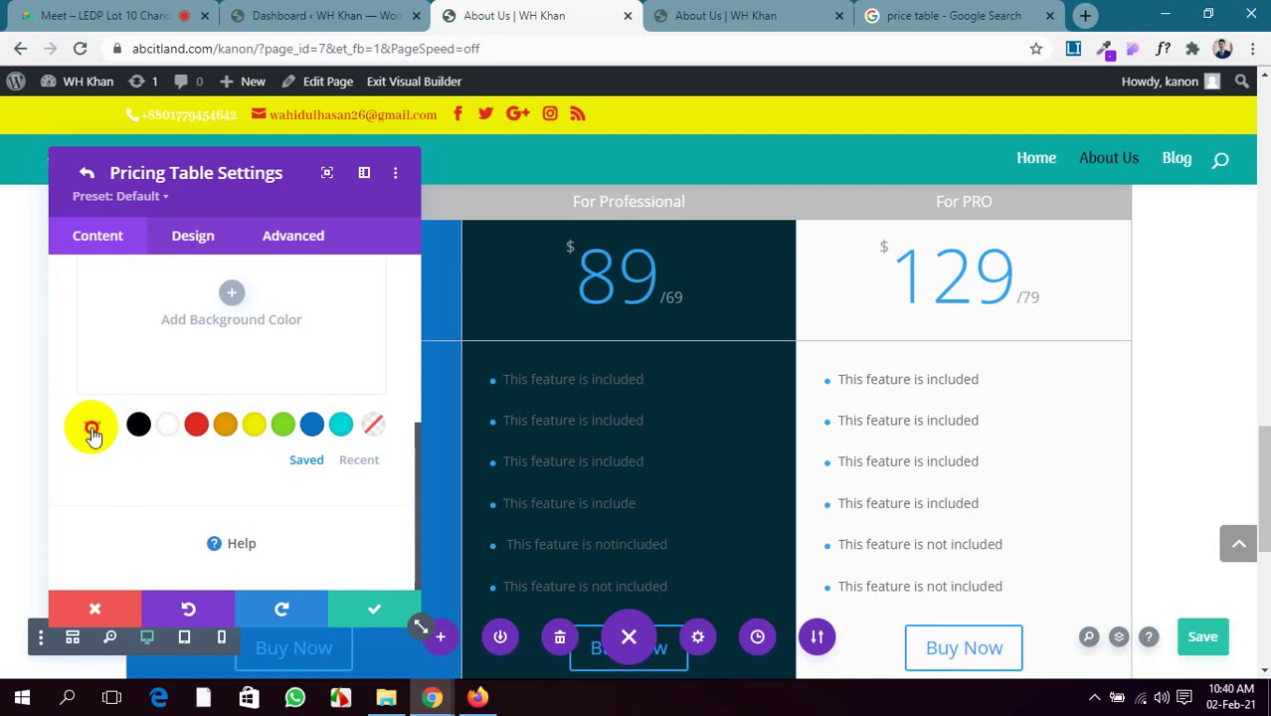
click(91, 430)
scroll(104, 429, down, 2)
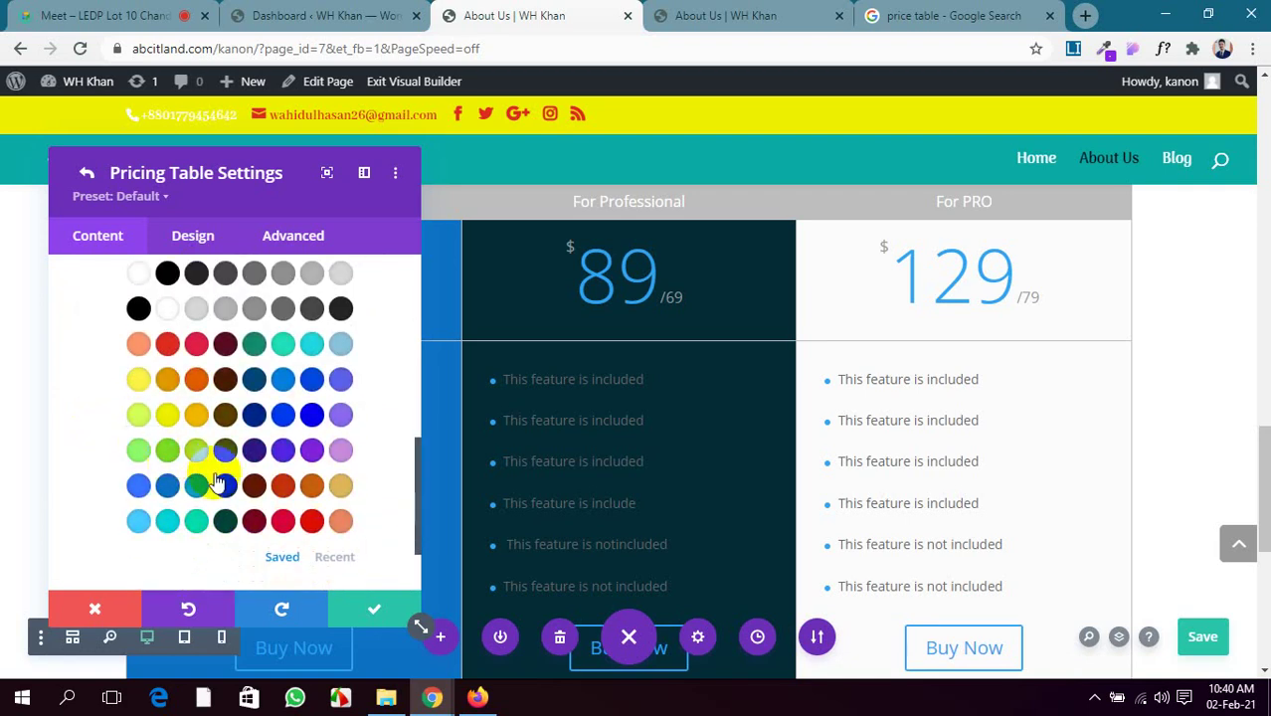
click(257, 488)
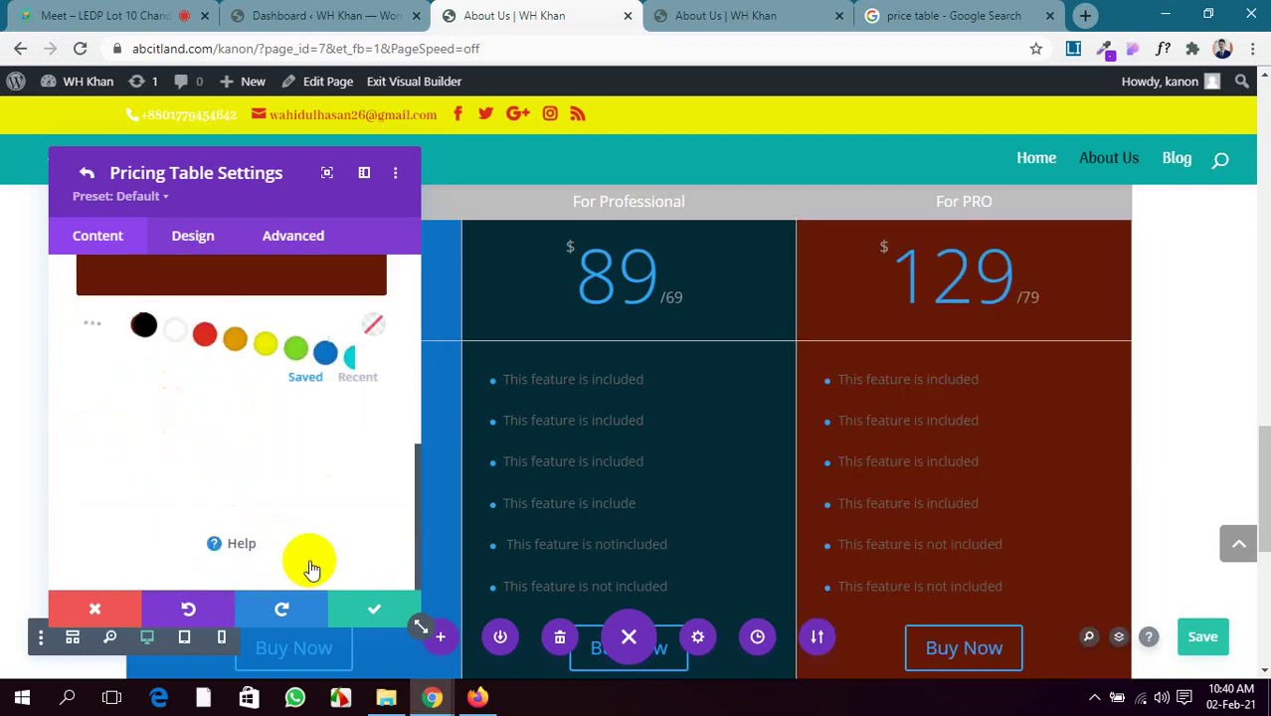
click(1203, 639)
scroll(841, 321, up, 5)
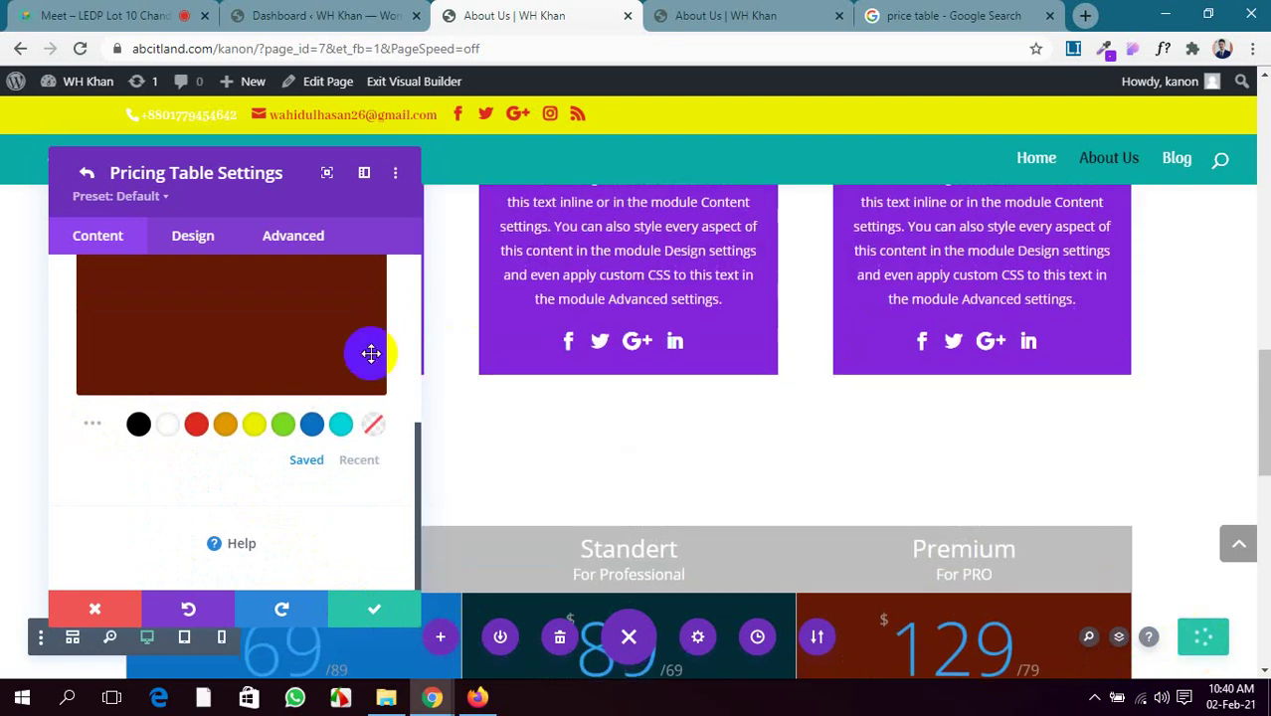
click(764, 10)
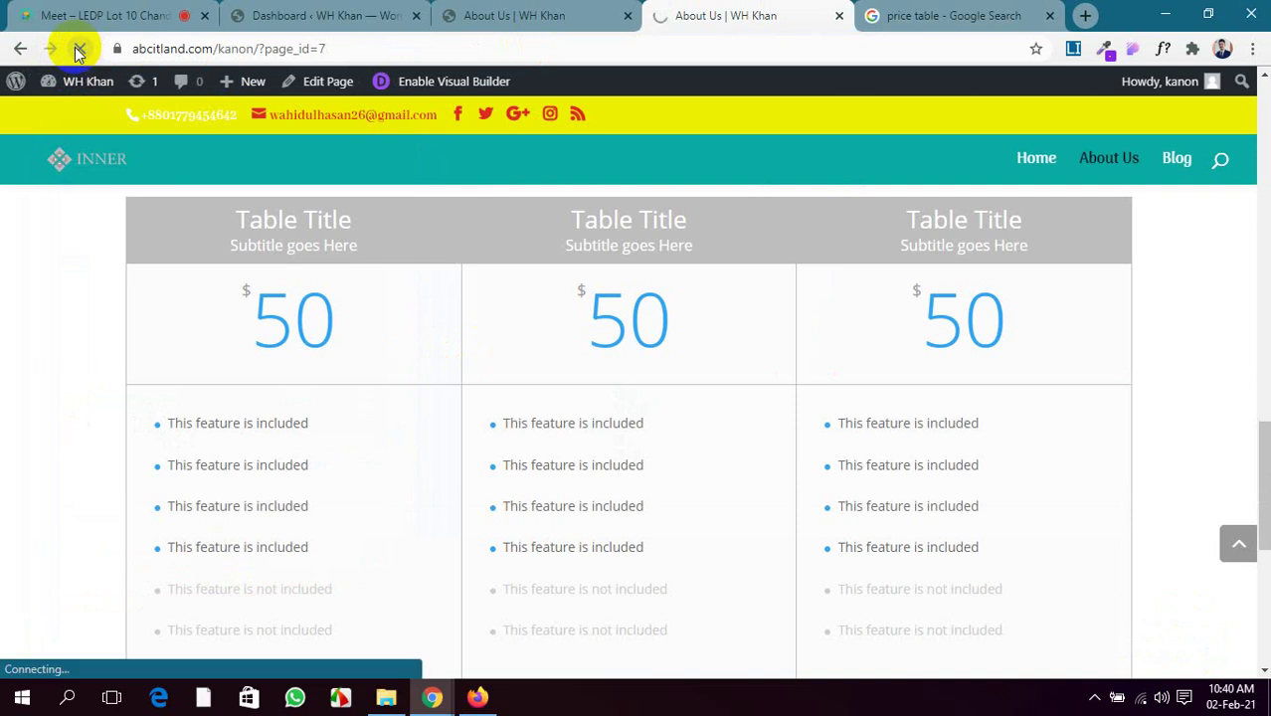
scroll(568, 454, up, 2)
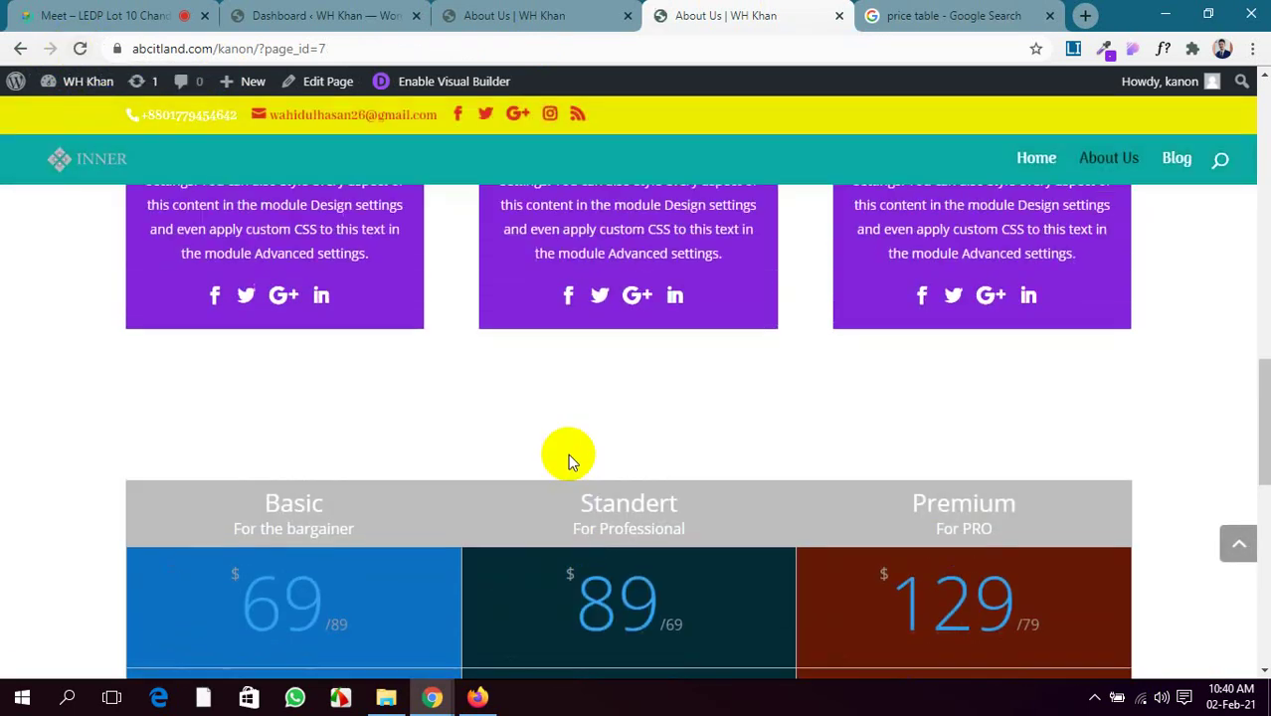
scroll(569, 463, down, 3)
scroll(568, 457, down, 3)
scroll(568, 455, up, 4)
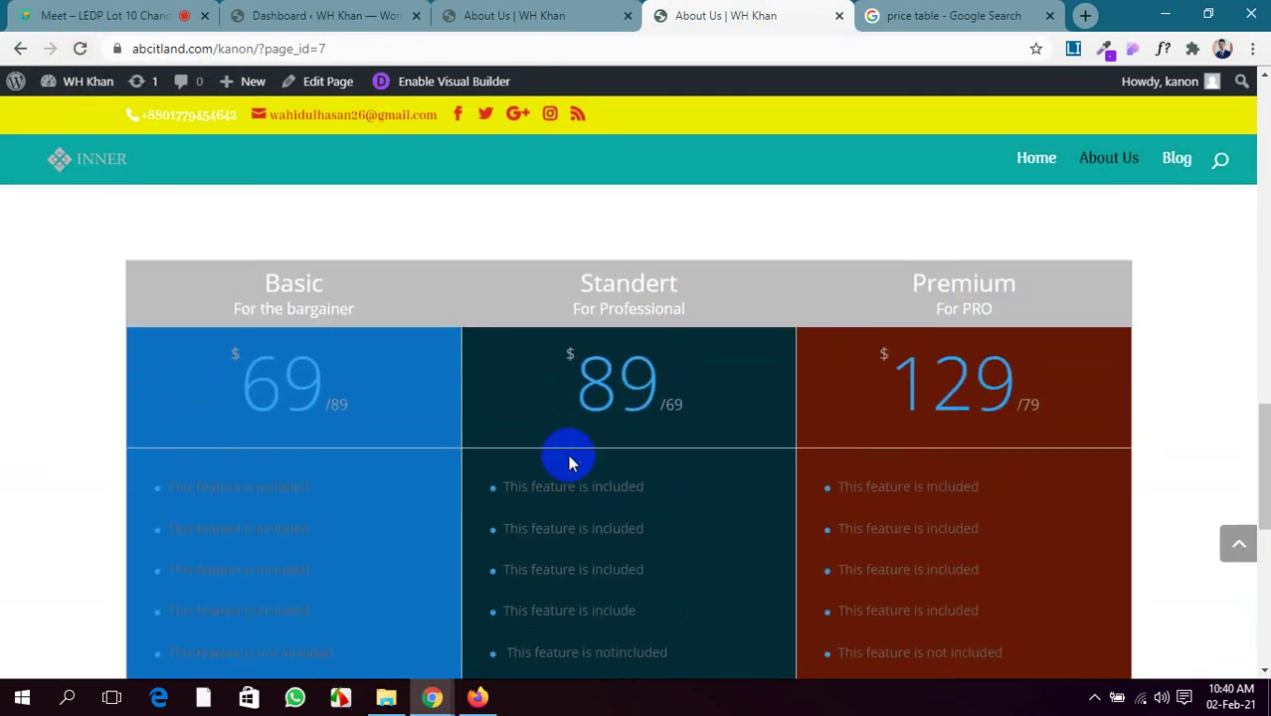
scroll(557, 457, down, 1)
click(519, 20)
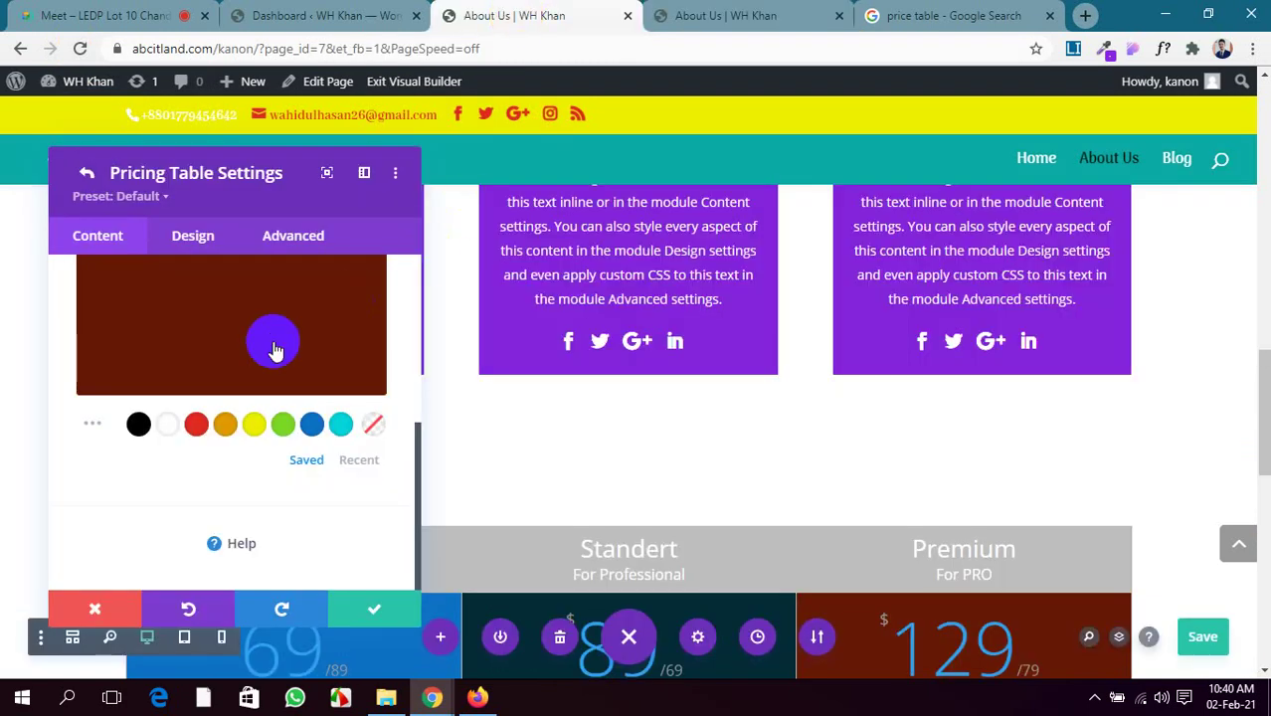
In the Pricing Tables settings, toggle Show Bullets off and back on
scroll(268, 344, up, 4)
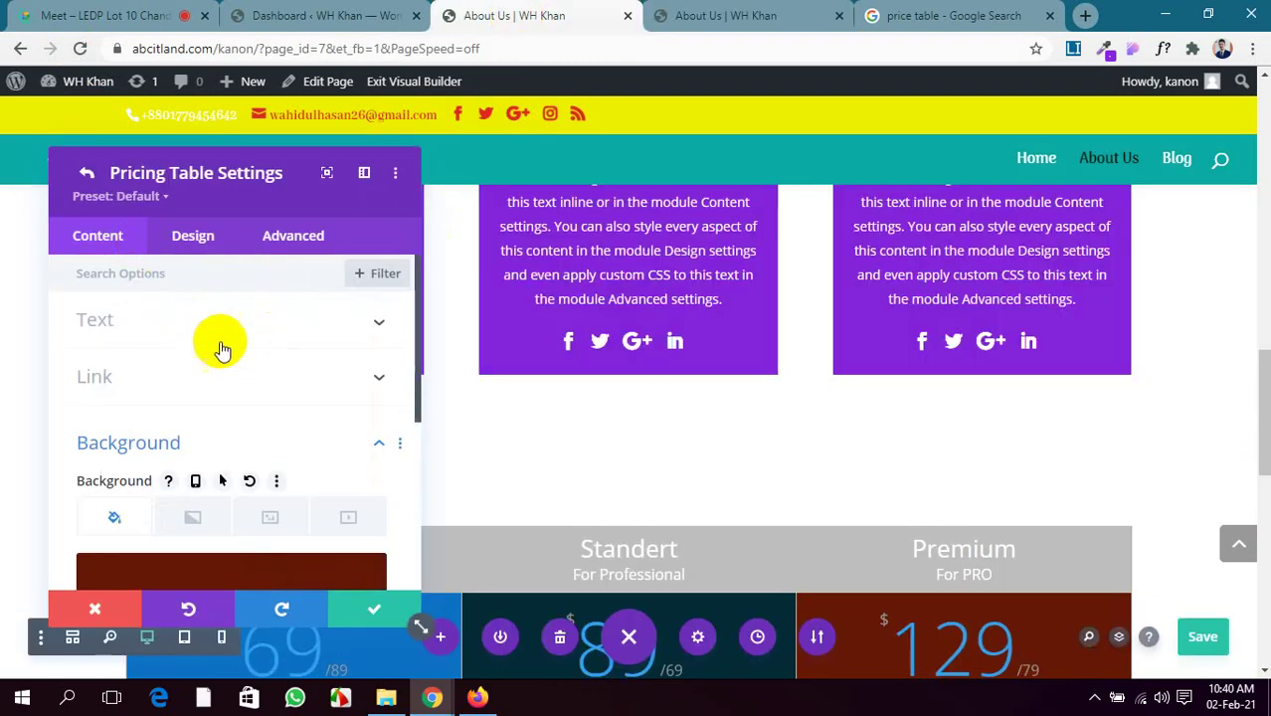
click(86, 173)
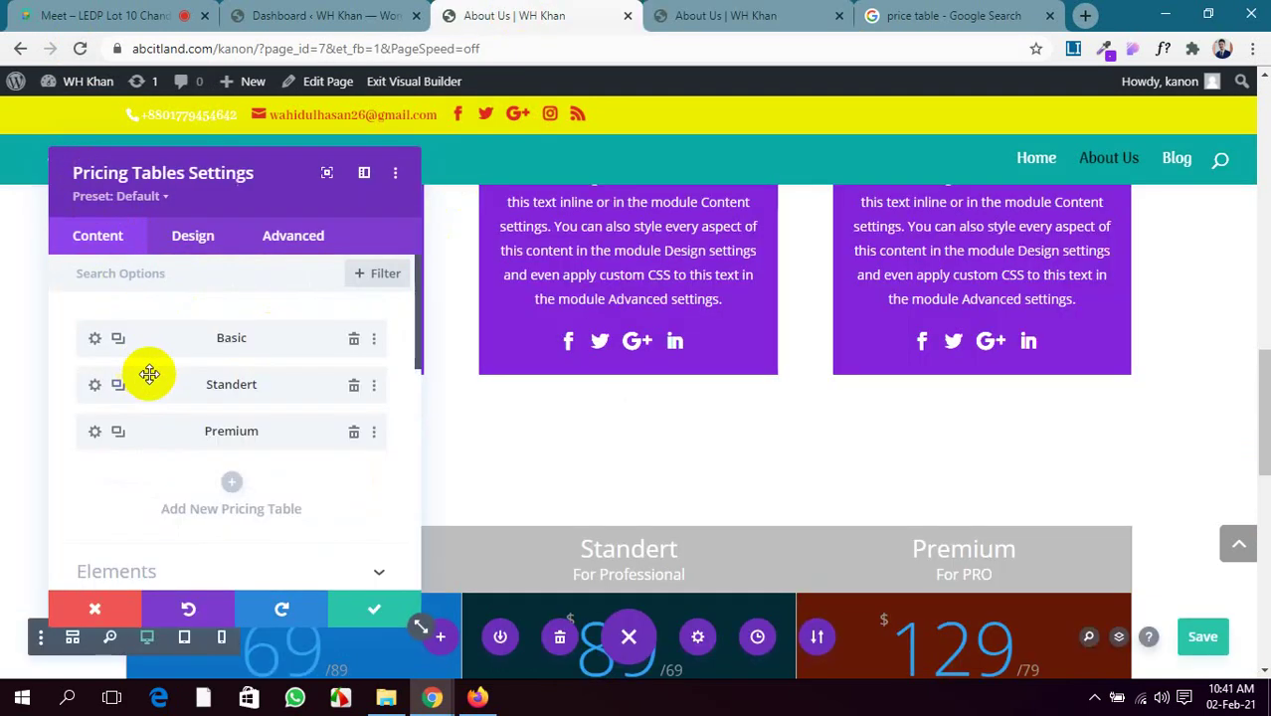
scroll(149, 374, down, 3)
scroll(151, 393, up, 1)
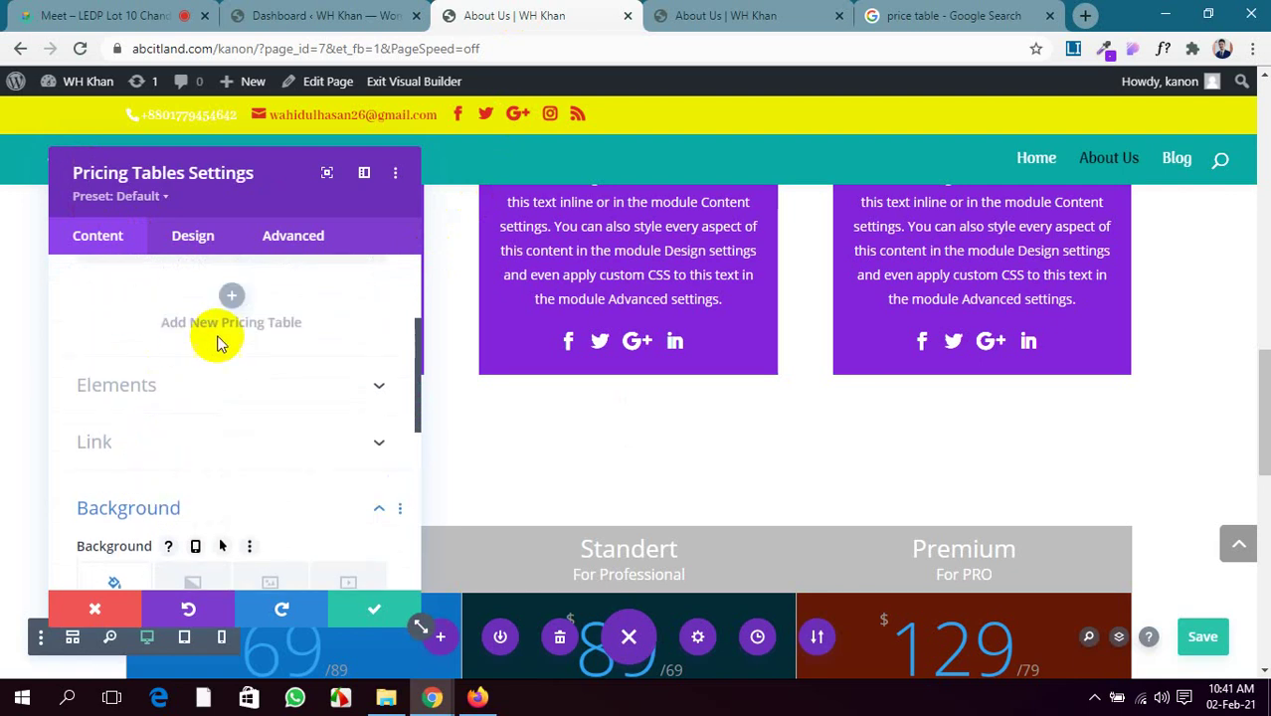
click(264, 388)
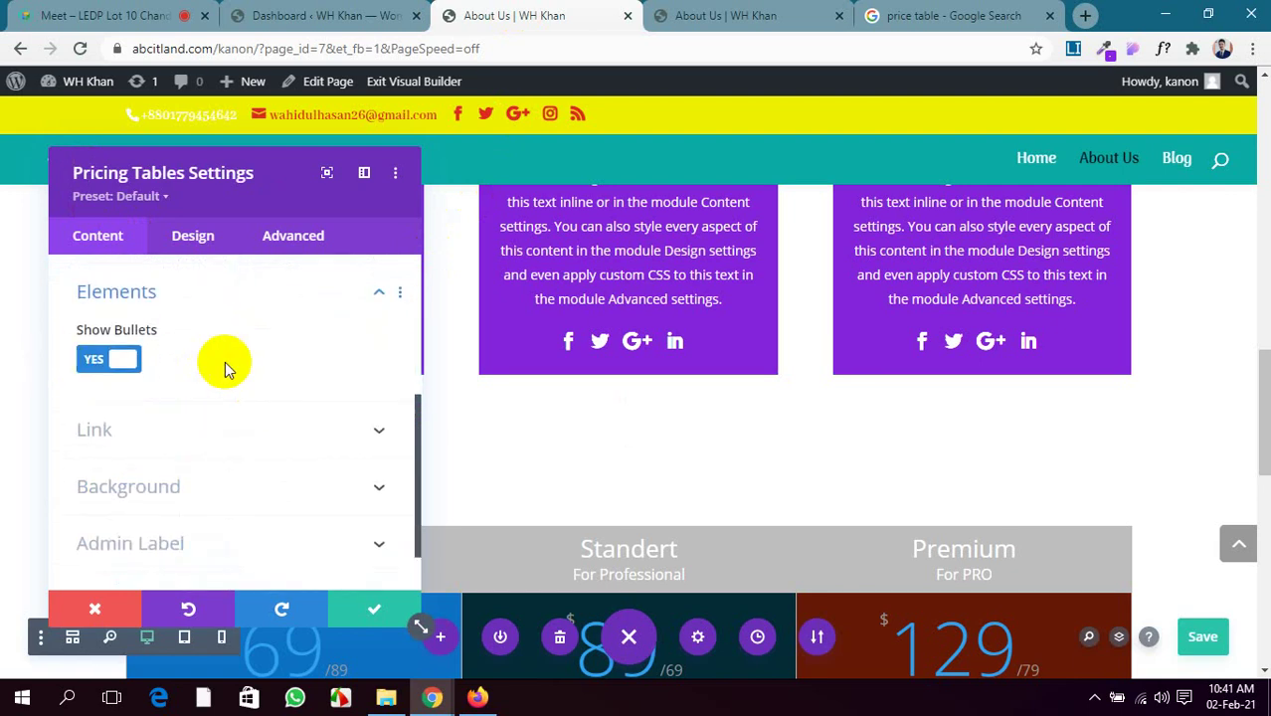
scroll(199, 388, up, 1)
click(94, 453)
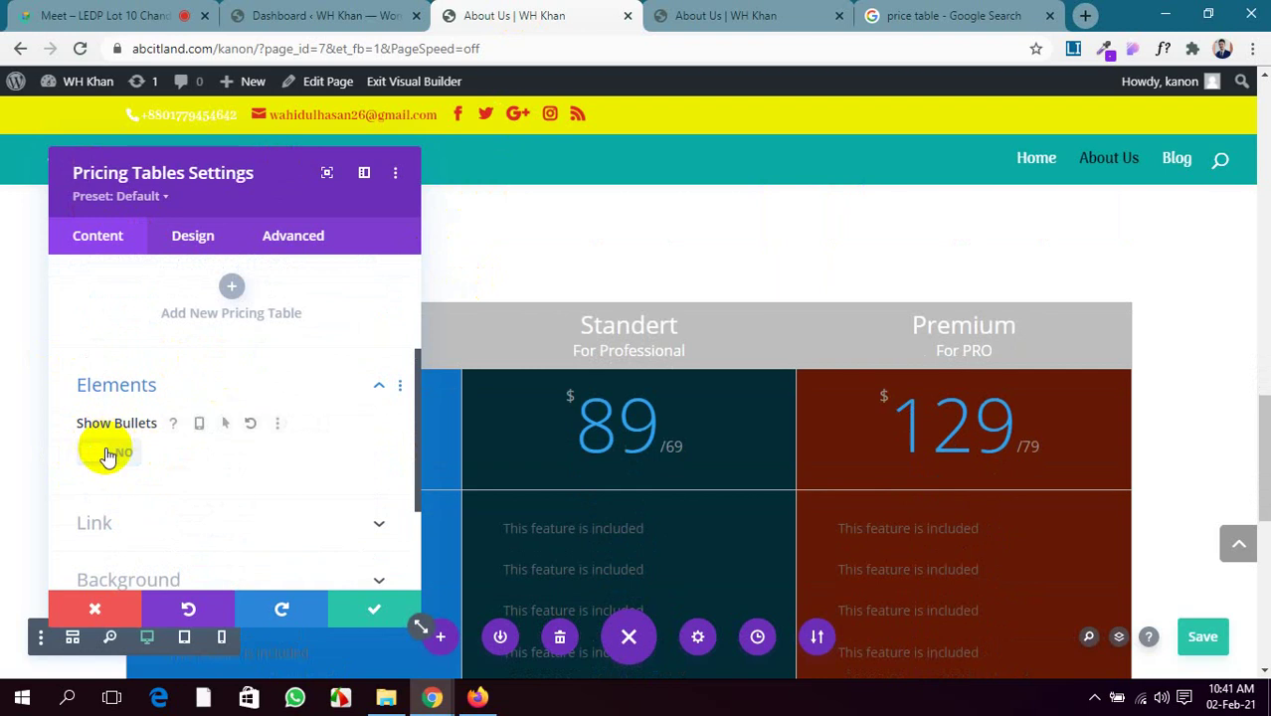
click(106, 454)
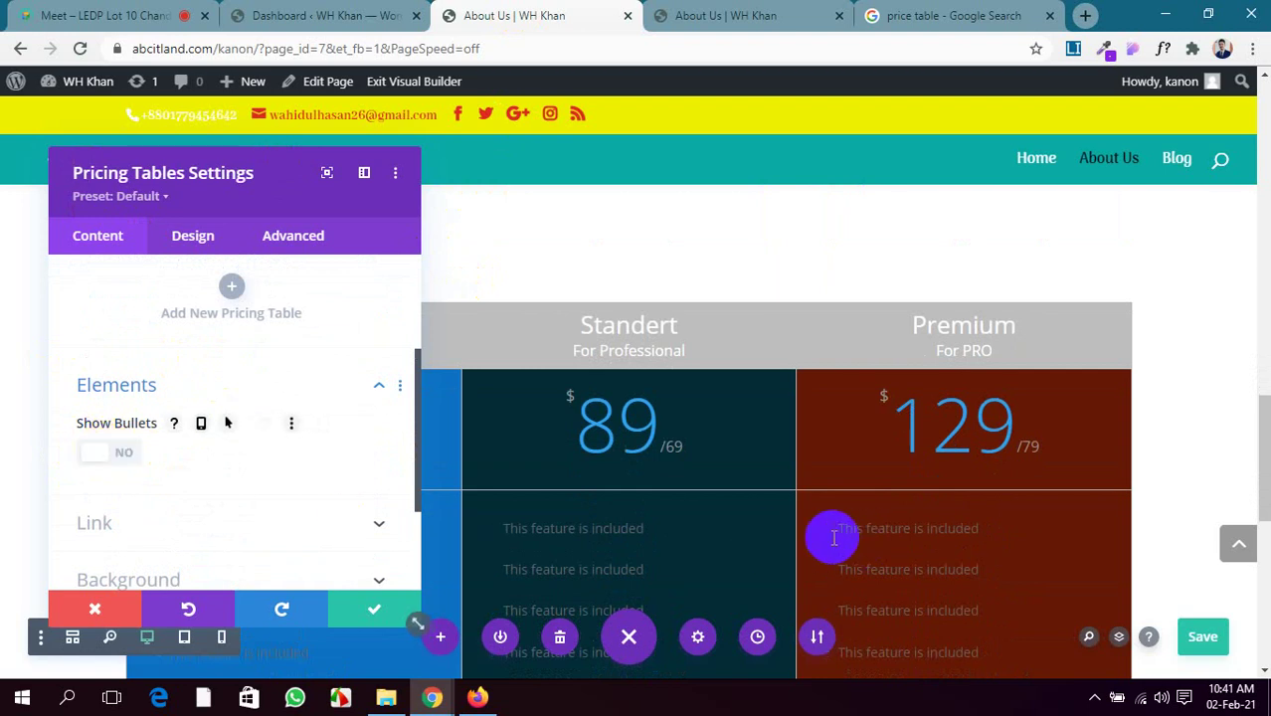
click(112, 453)
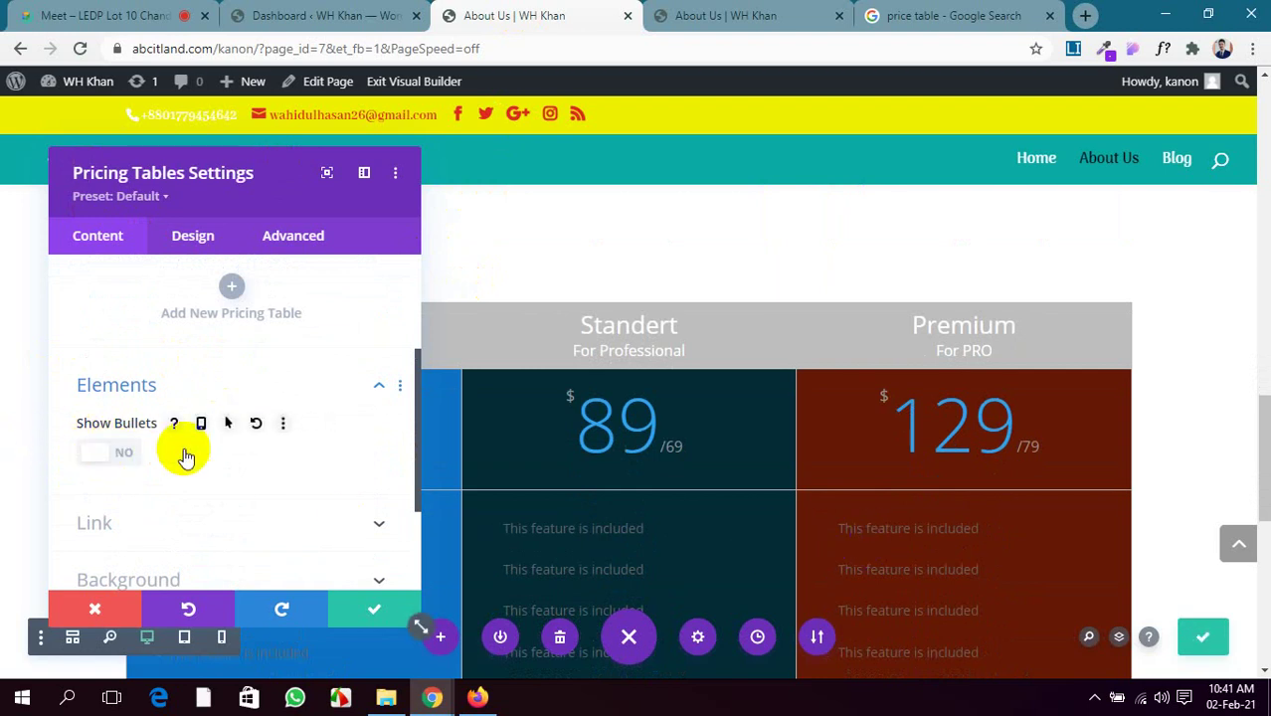
scroll(292, 403, down, 1)
Try a yellow module background, remove it again, and open the Design tab
click(295, 429)
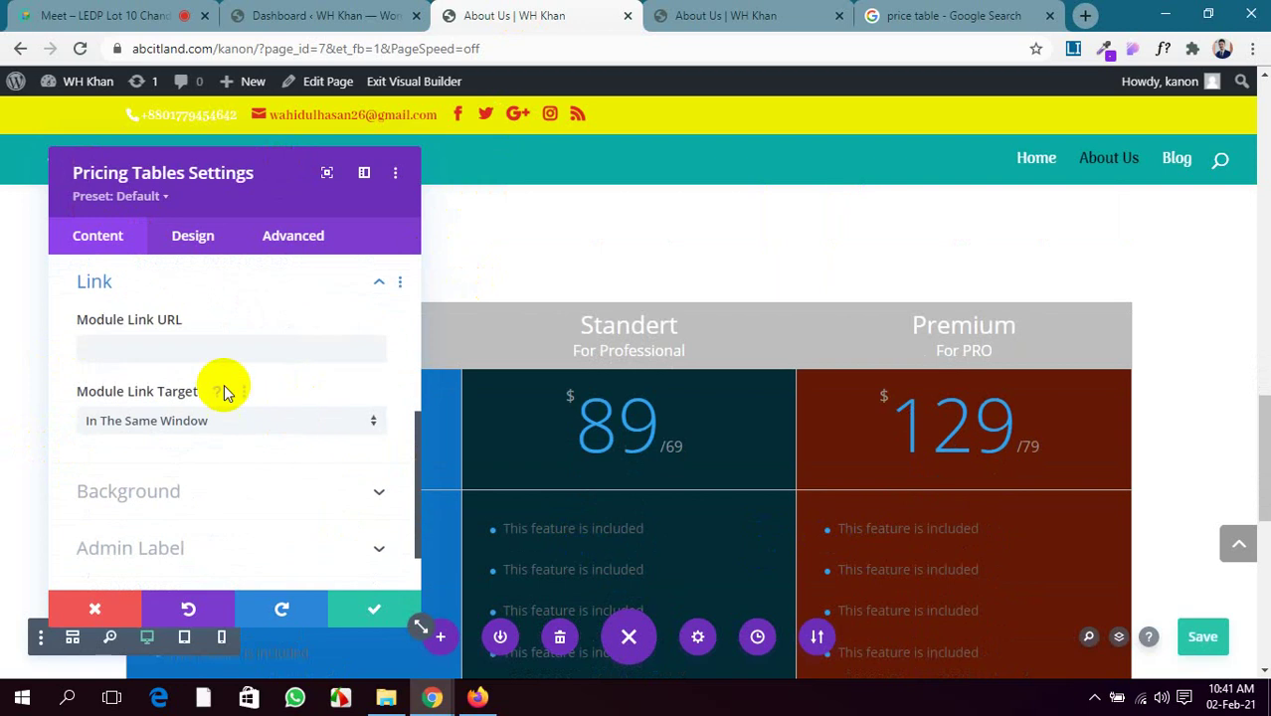
scroll(164, 378, down, 1)
click(280, 434)
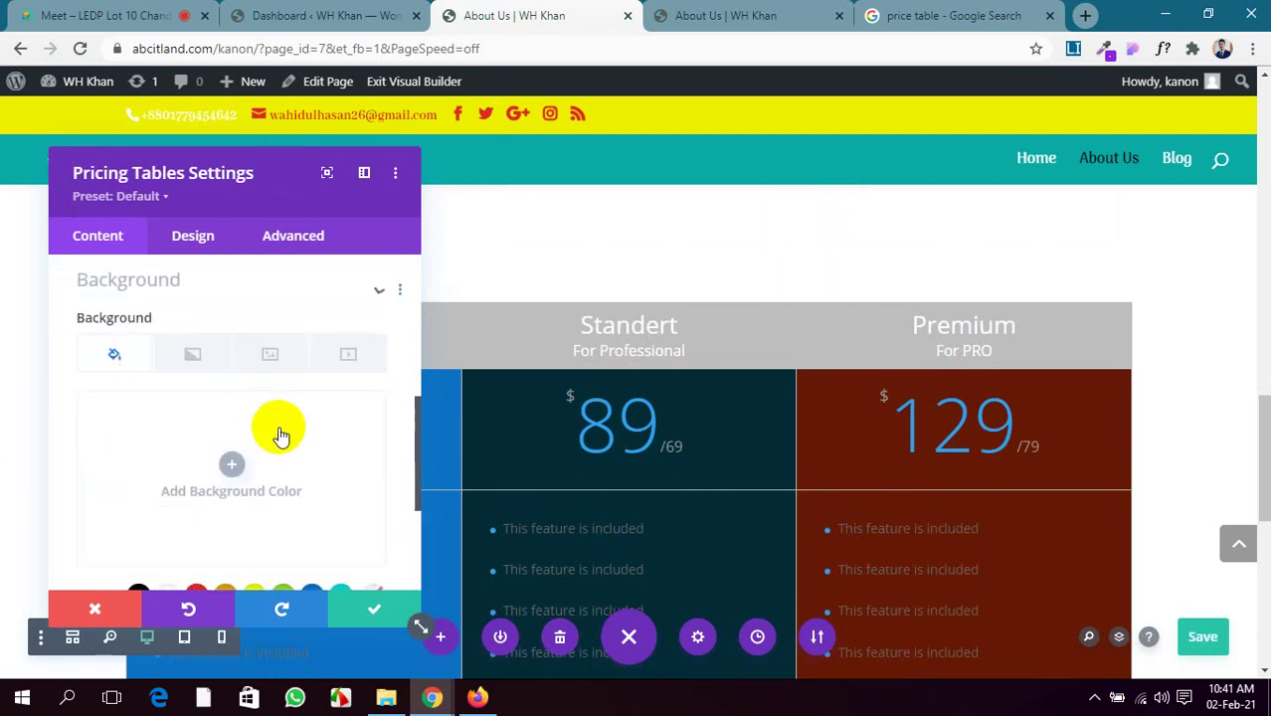
scroll(219, 446, down, 2)
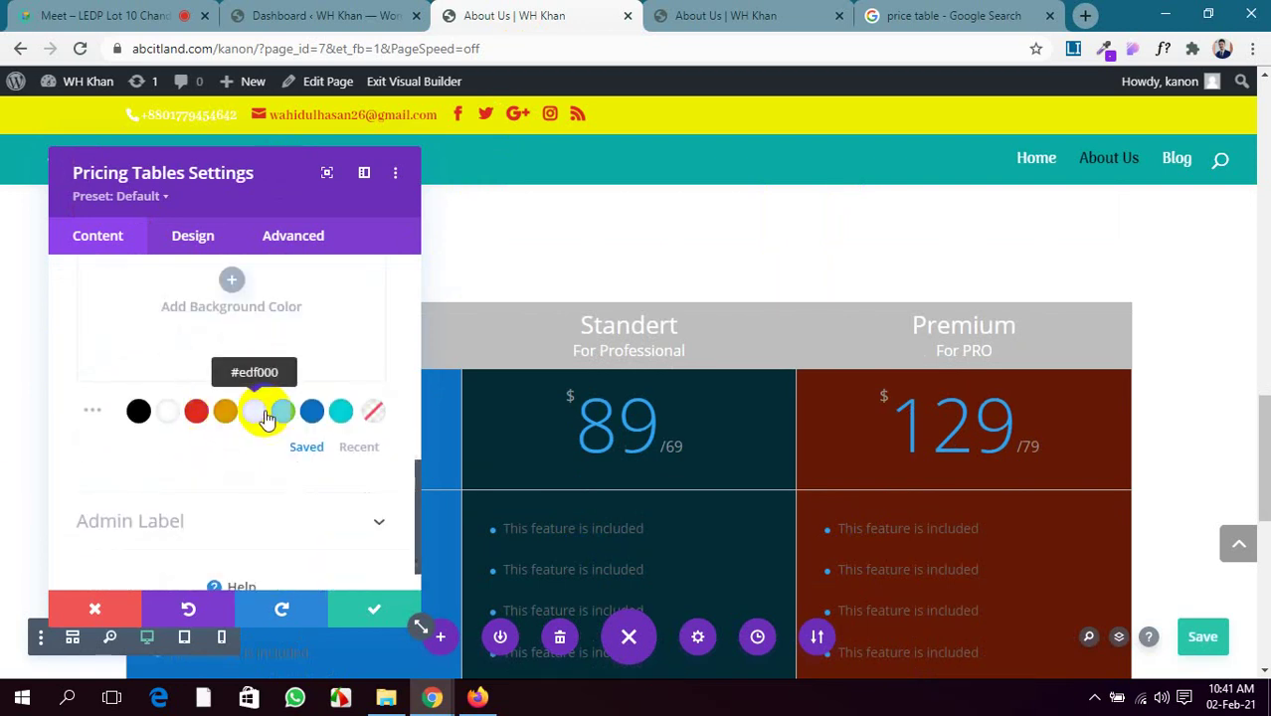
click(260, 410)
scroll(654, 320, down, 3)
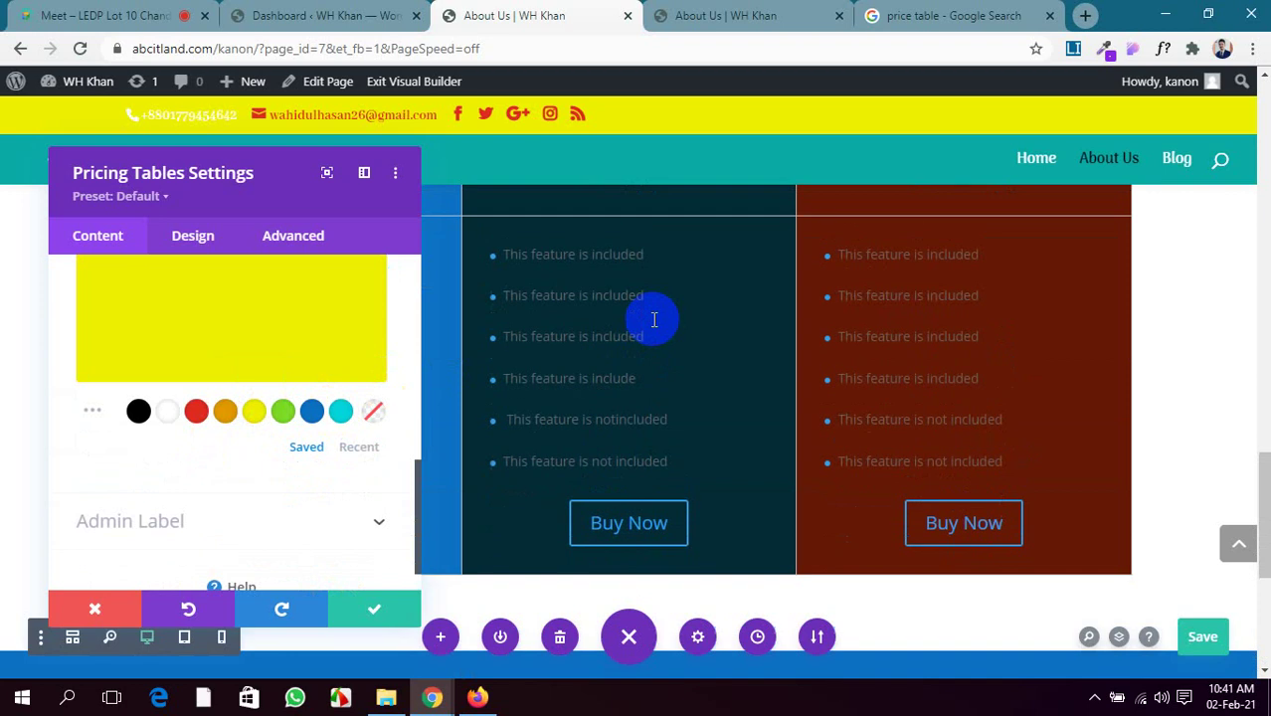
scroll(653, 318, up, 5)
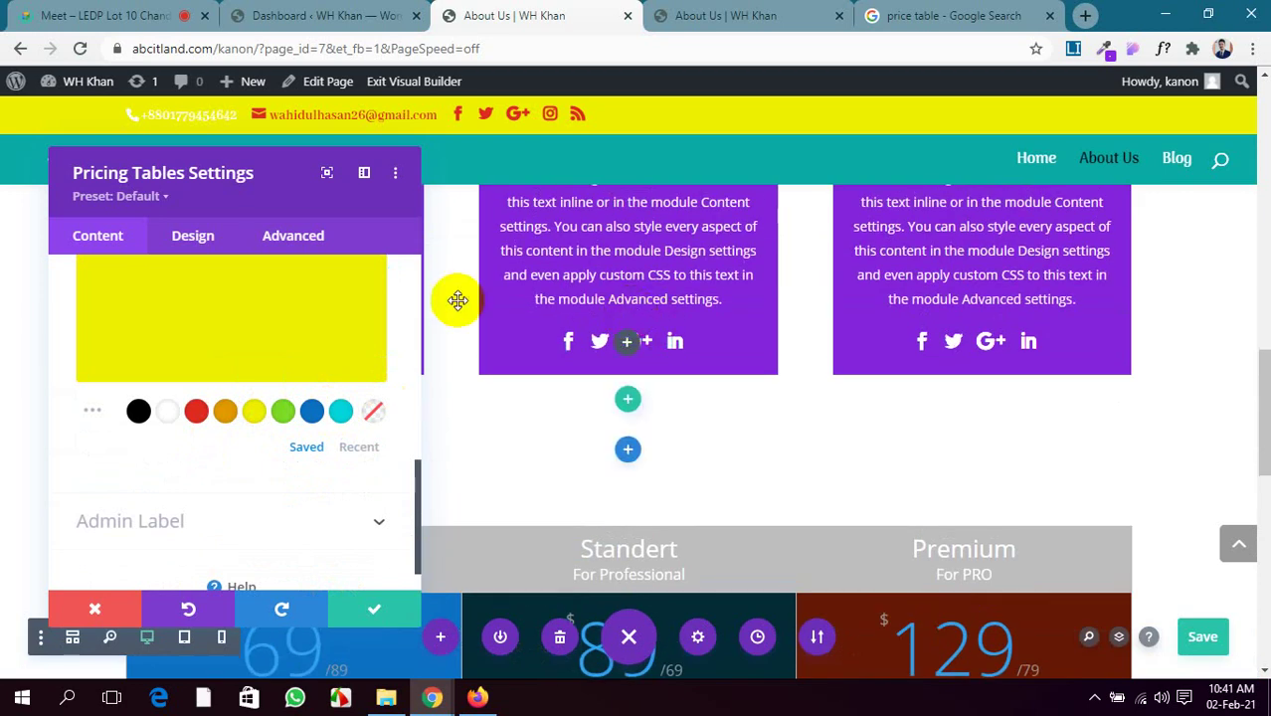
scroll(276, 363, up, 2)
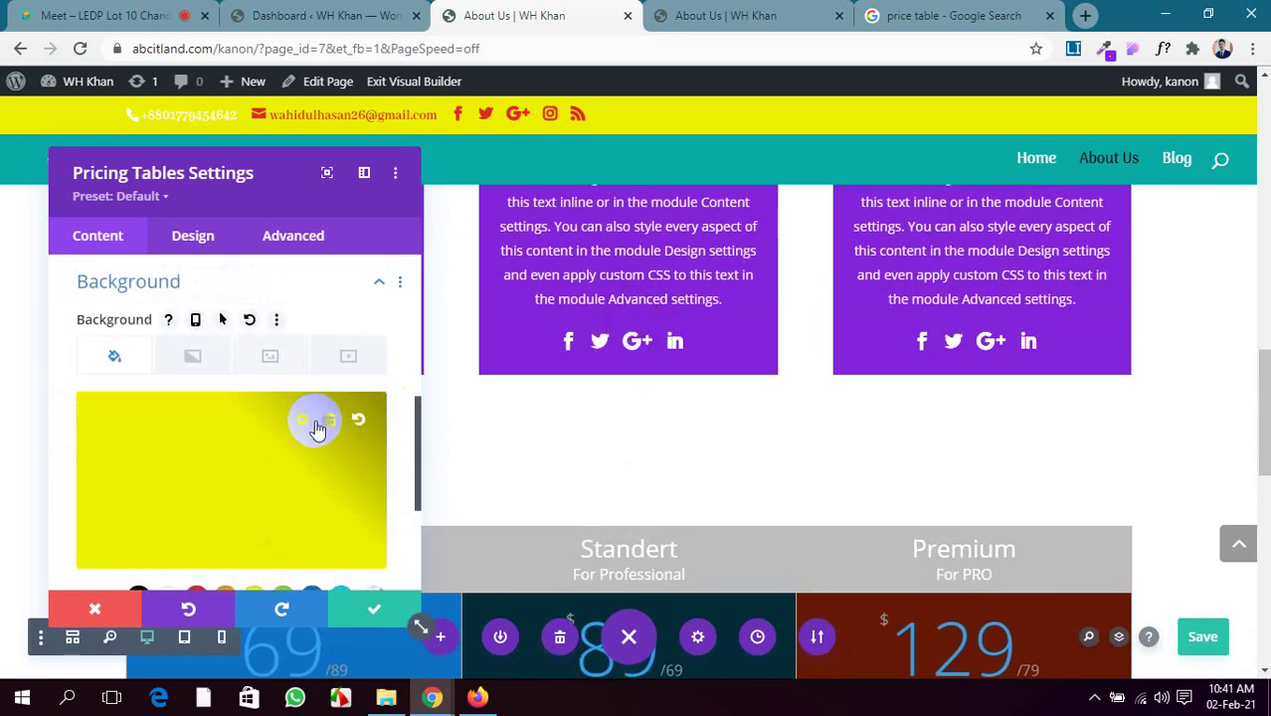
click(315, 428)
scroll(241, 438, down, 3)
scroll(228, 438, up, 1)
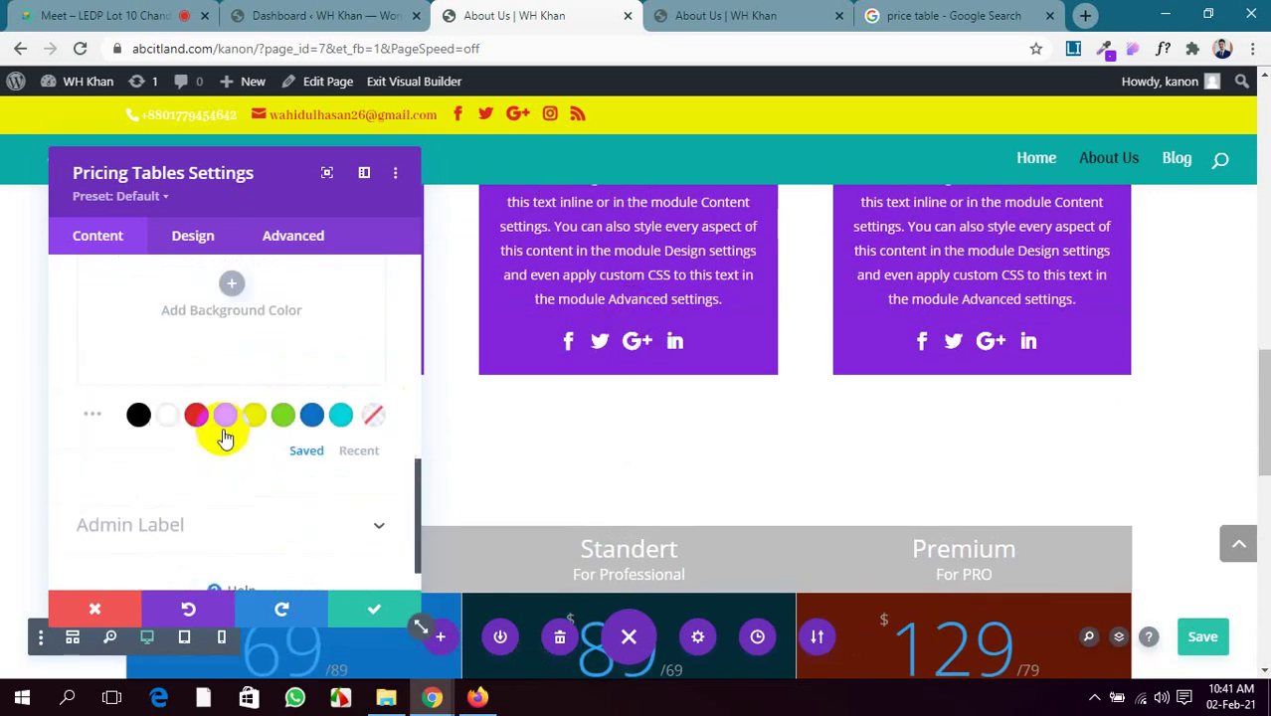
scroll(209, 349, up, 3)
click(150, 249)
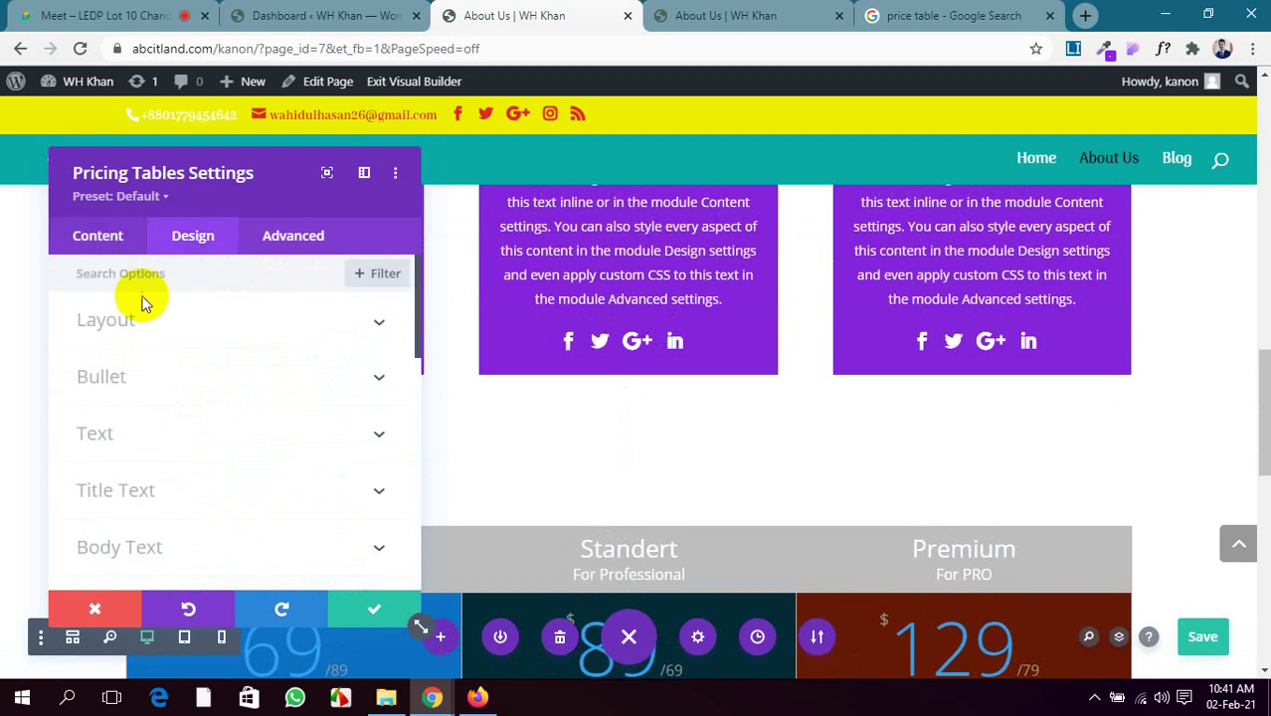
Set the featured pricing table's background colour to red in Design > Layout
click(219, 322)
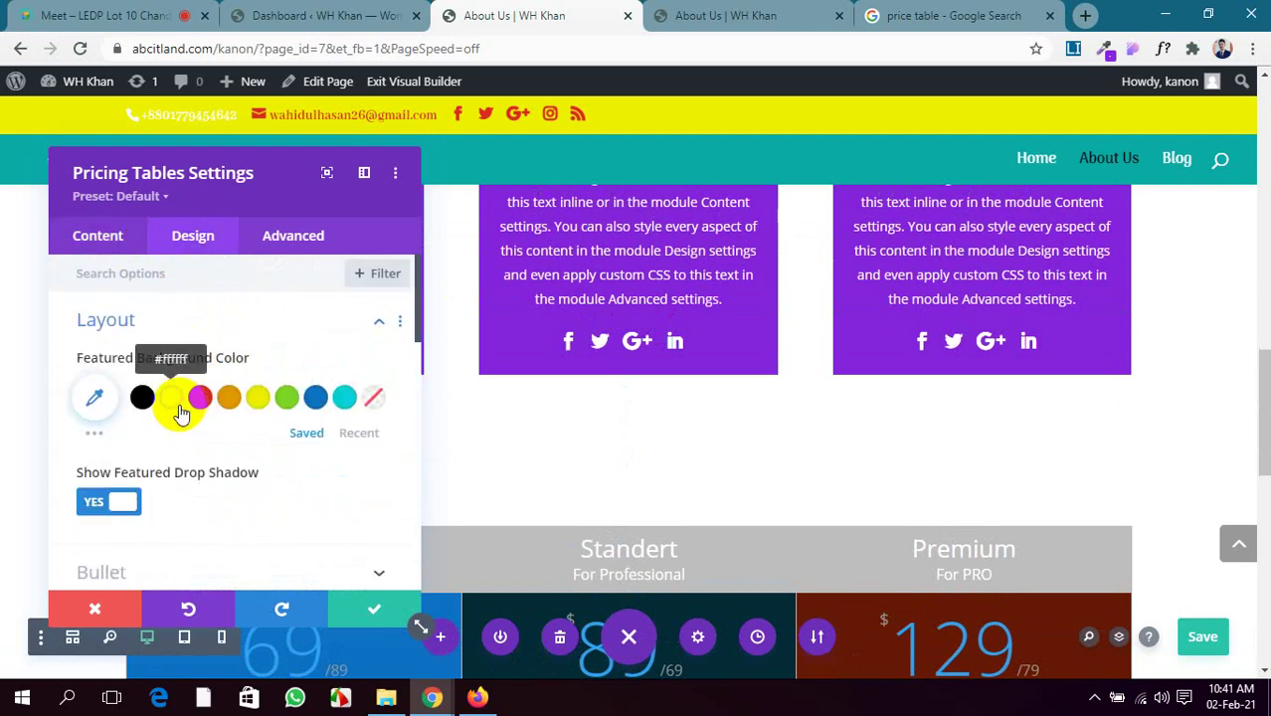
click(200, 397)
scroll(707, 464, down, 2)
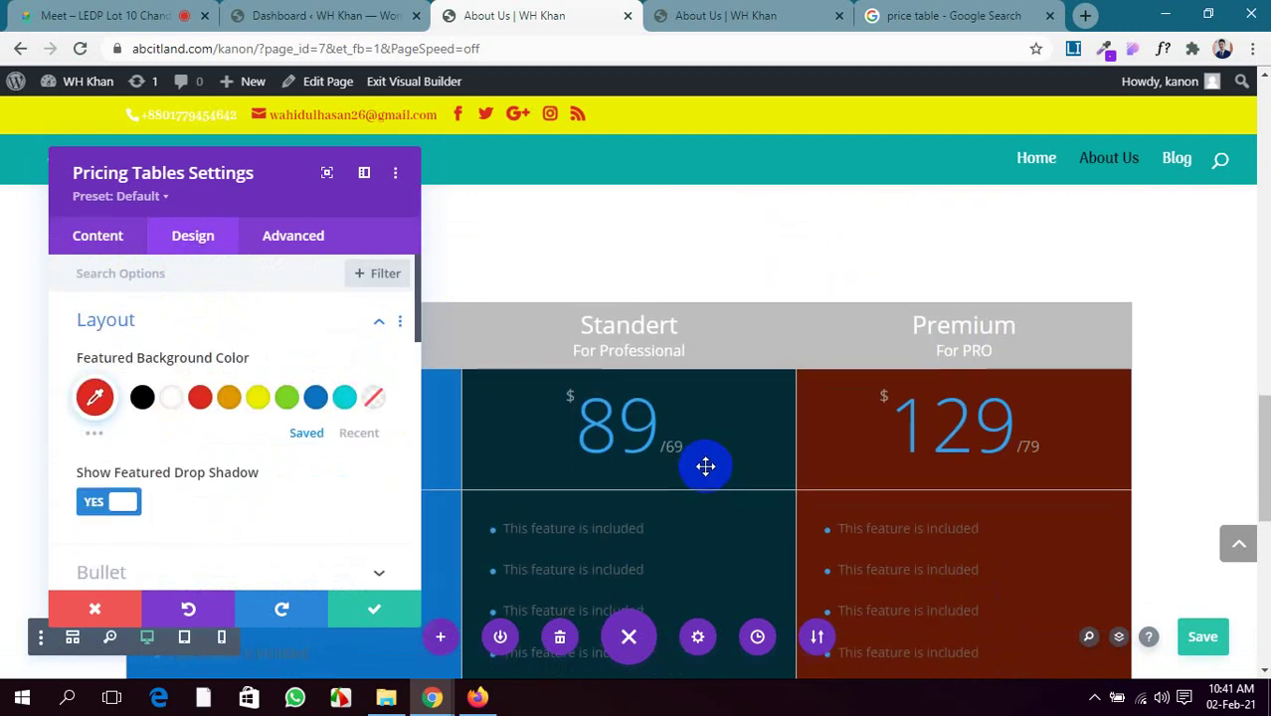
scroll(705, 466, down, 3)
drag(266, 187, 699, 363)
Toggle the Featured Drop Shadow setting, leaving the featured table's shadow on
scroll(109, 367, up, 4)
scroll(109, 367, down, 2)
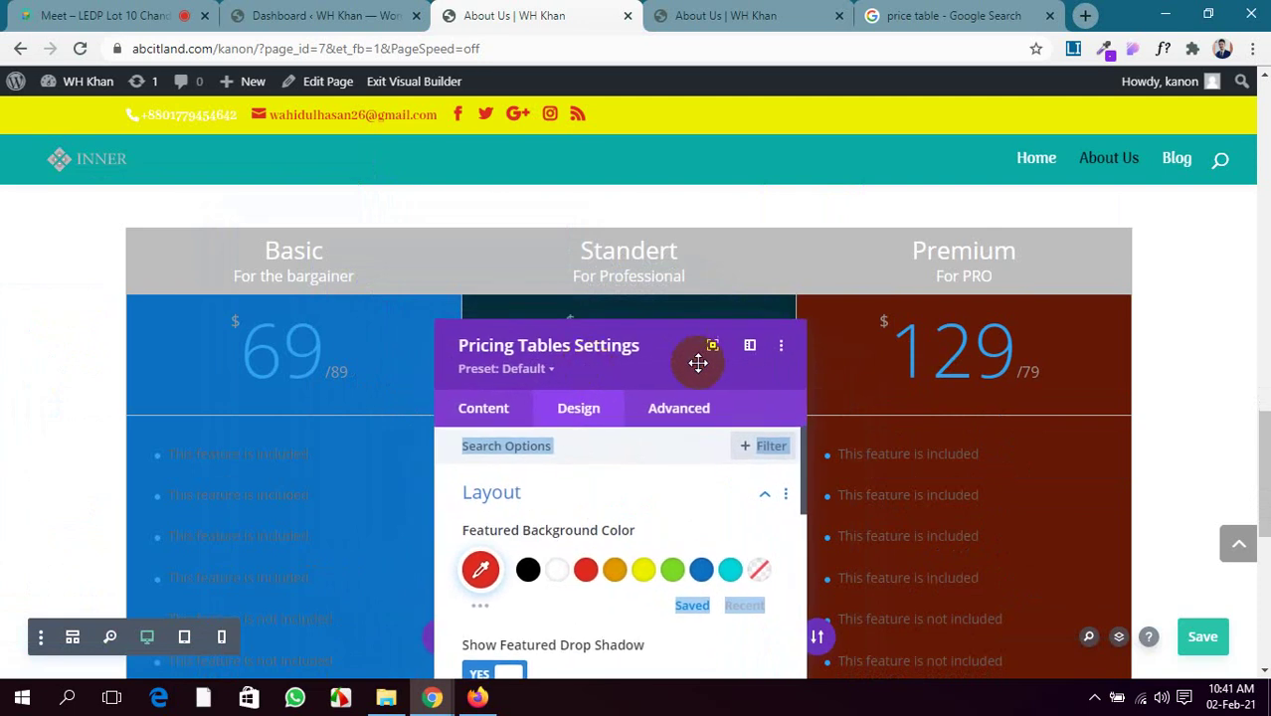
scroll(835, 360, down, 2)
scroll(614, 485, down, 1)
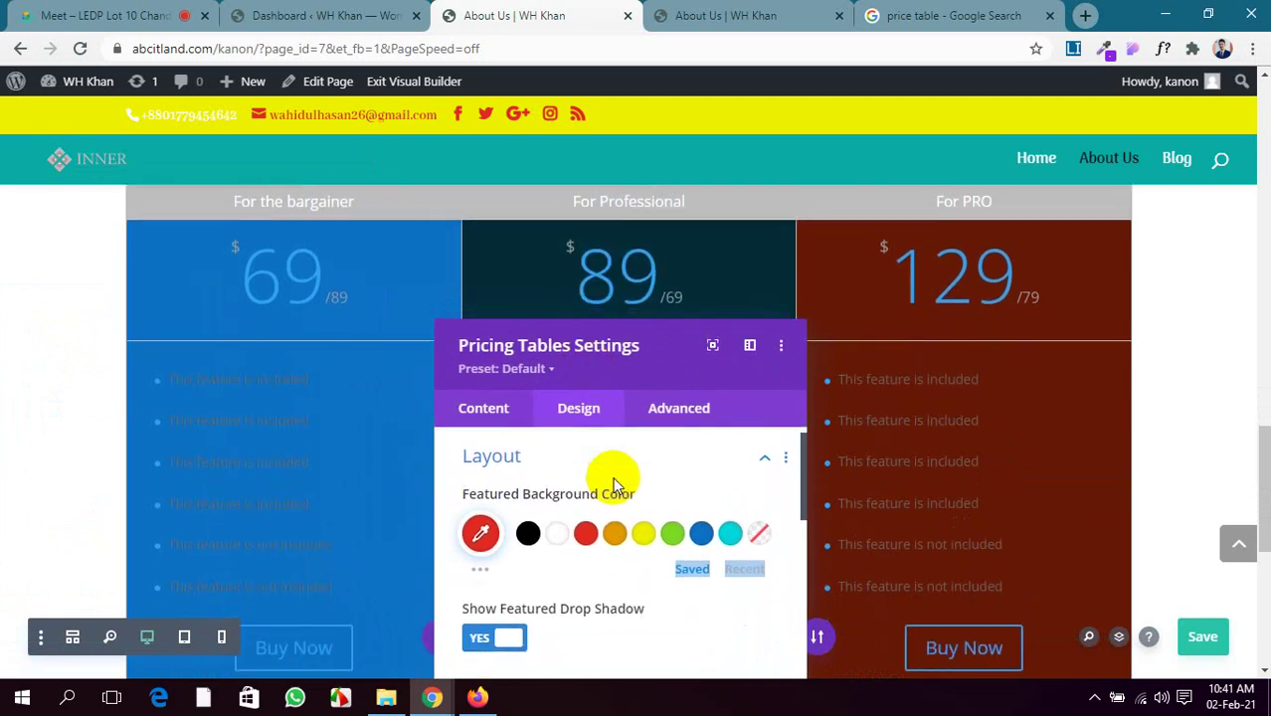
scroll(614, 486, down, 3)
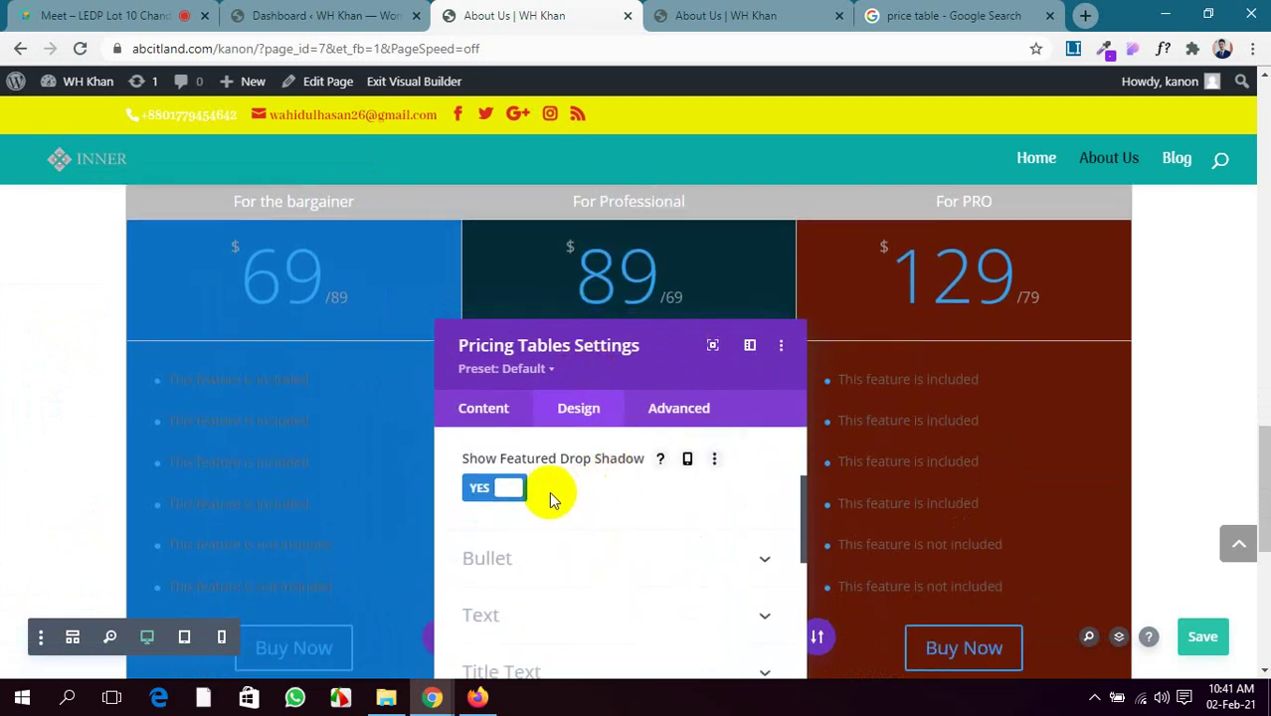
click(495, 490)
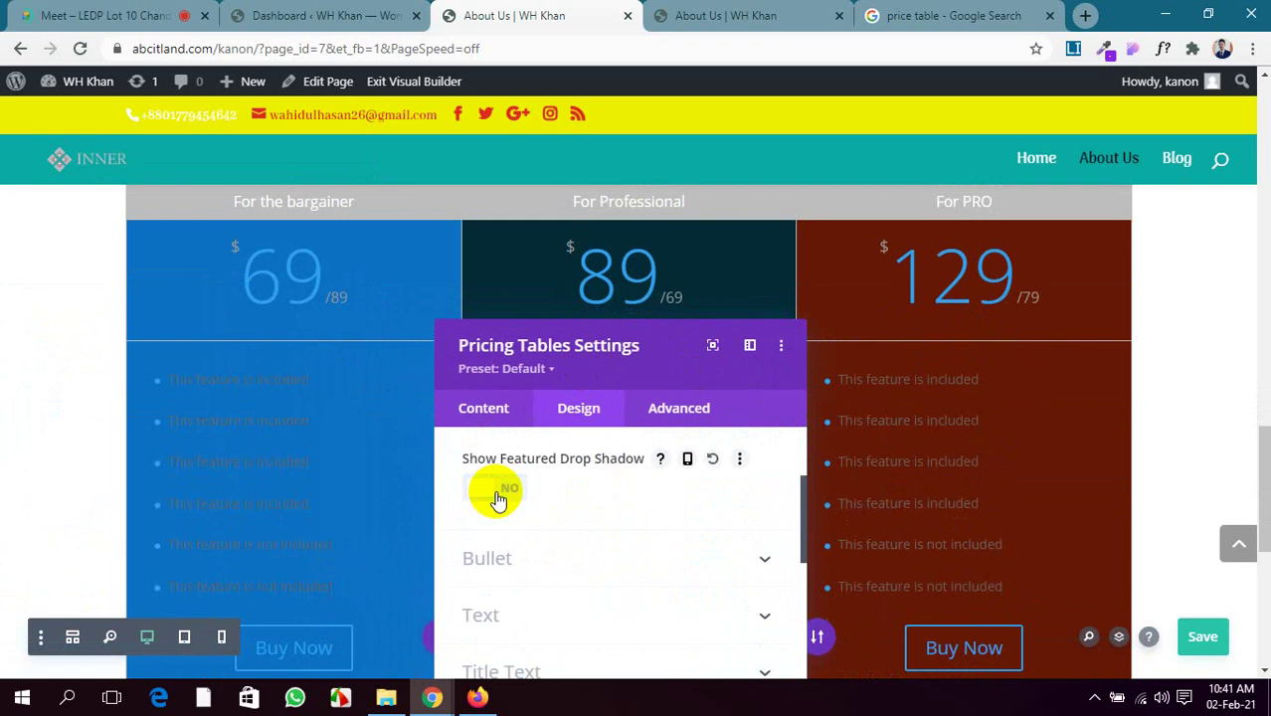
scroll(857, 496, up, 2)
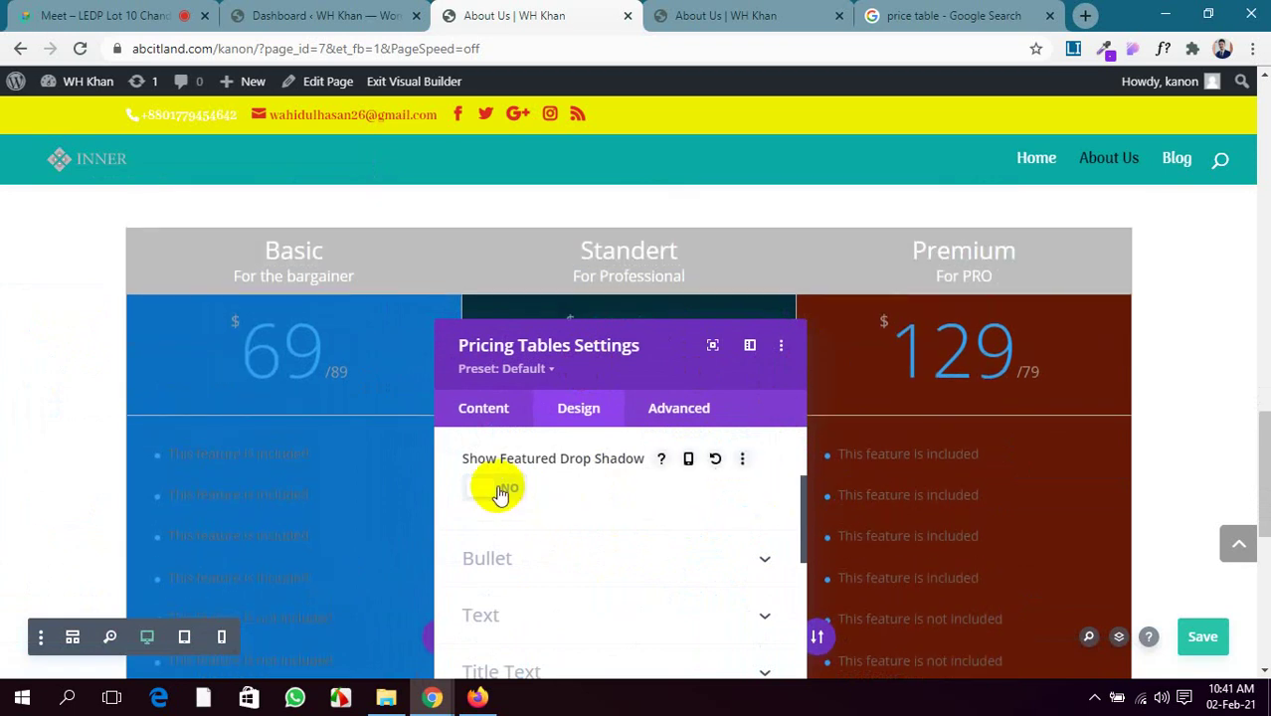
scroll(611, 500, up, 2)
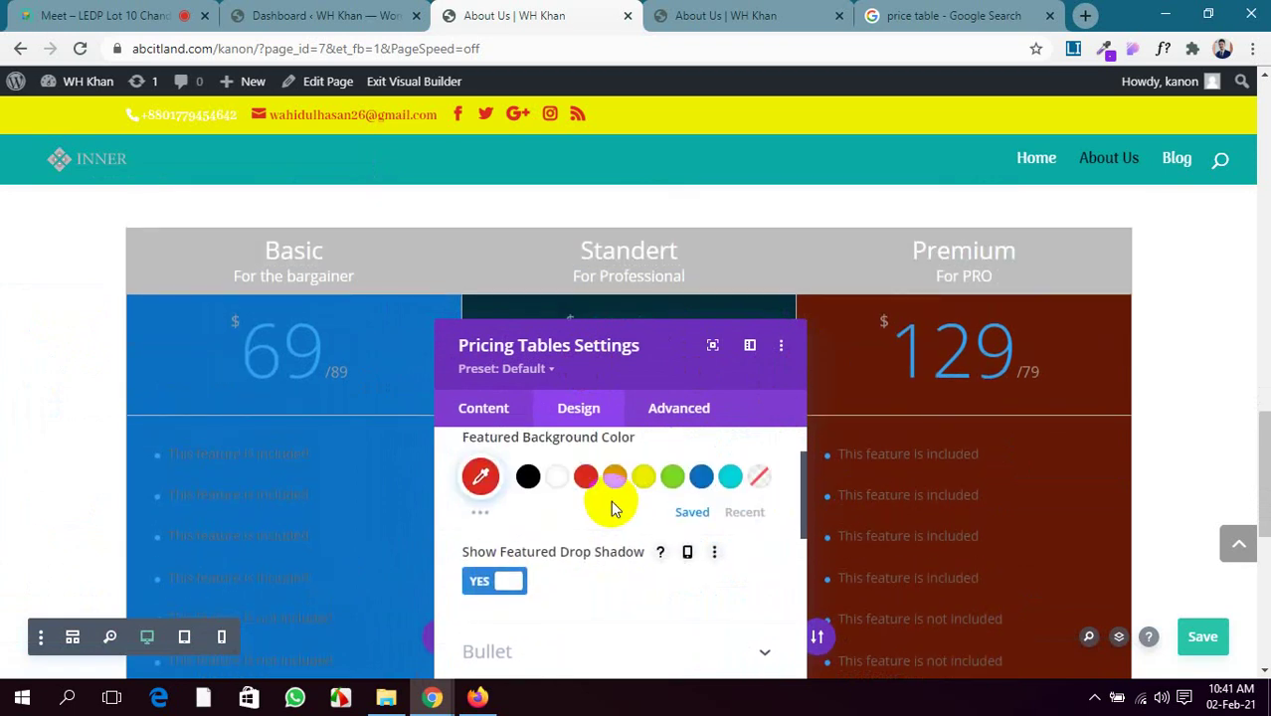
scroll(611, 501, up, 2)
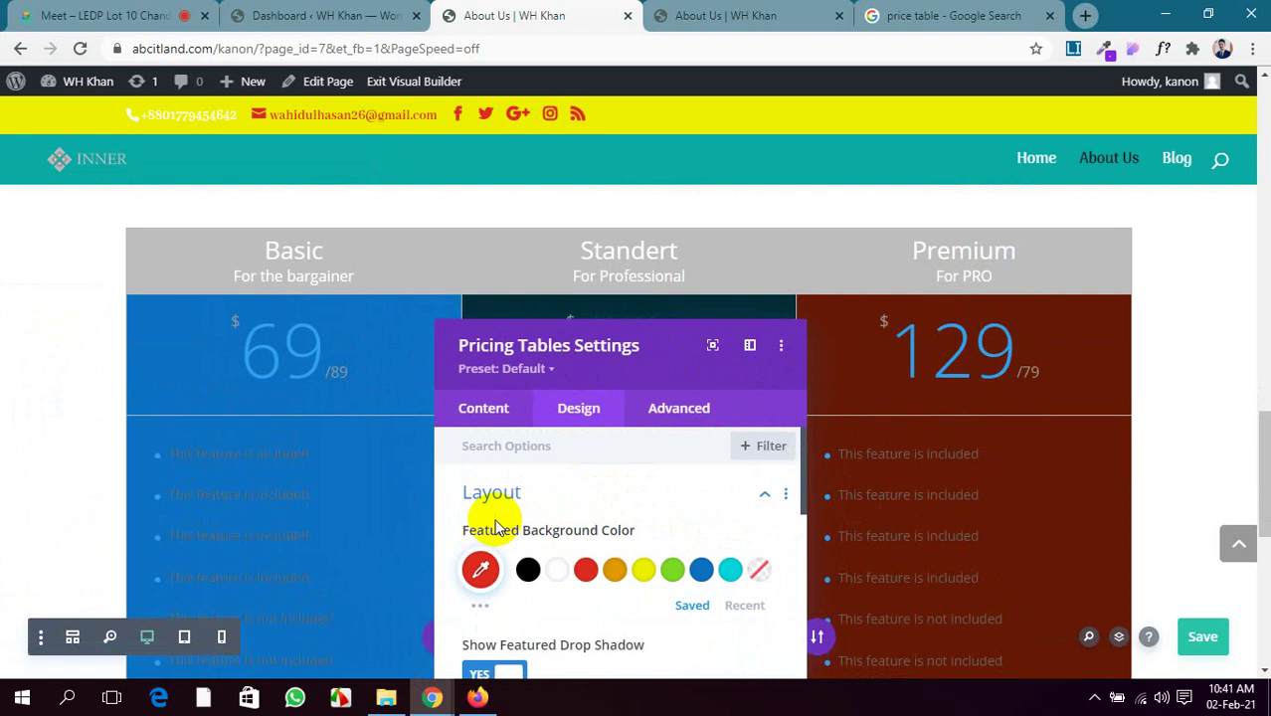
scroll(496, 512, down, 2)
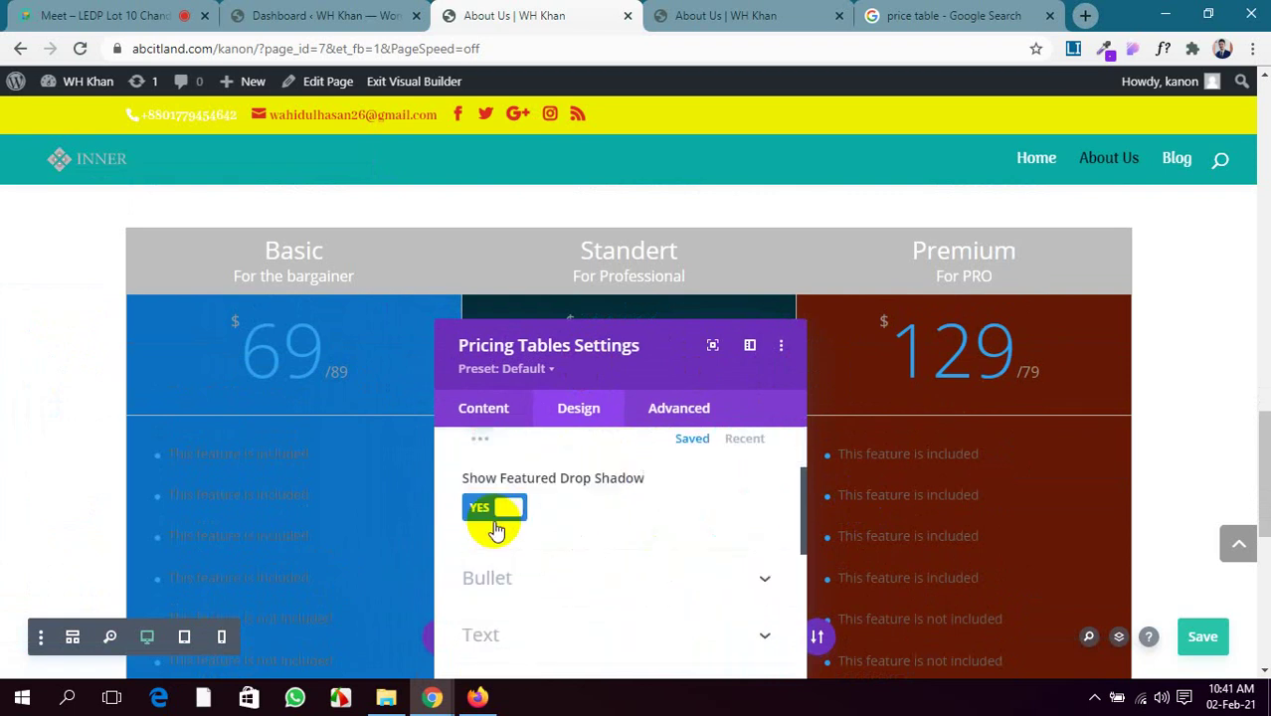
scroll(522, 491, down, 1)
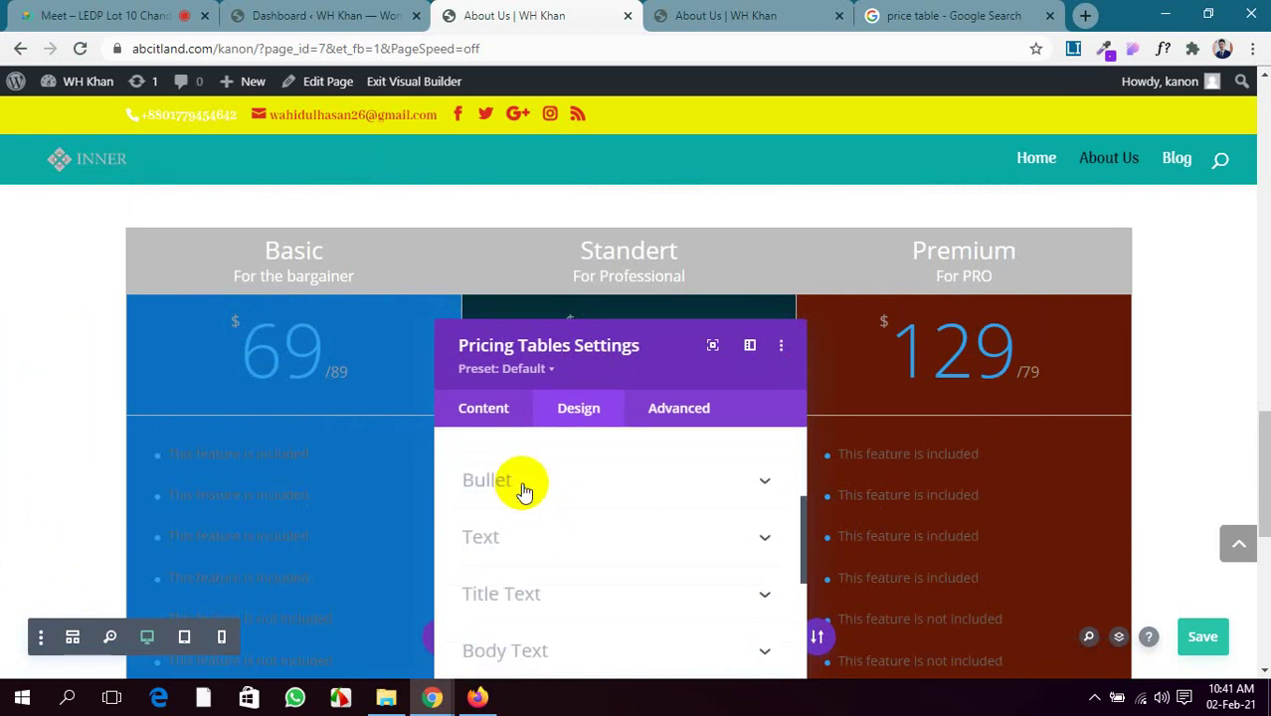
Review the bullet colour options and try black for the featured background colour
click(619, 467)
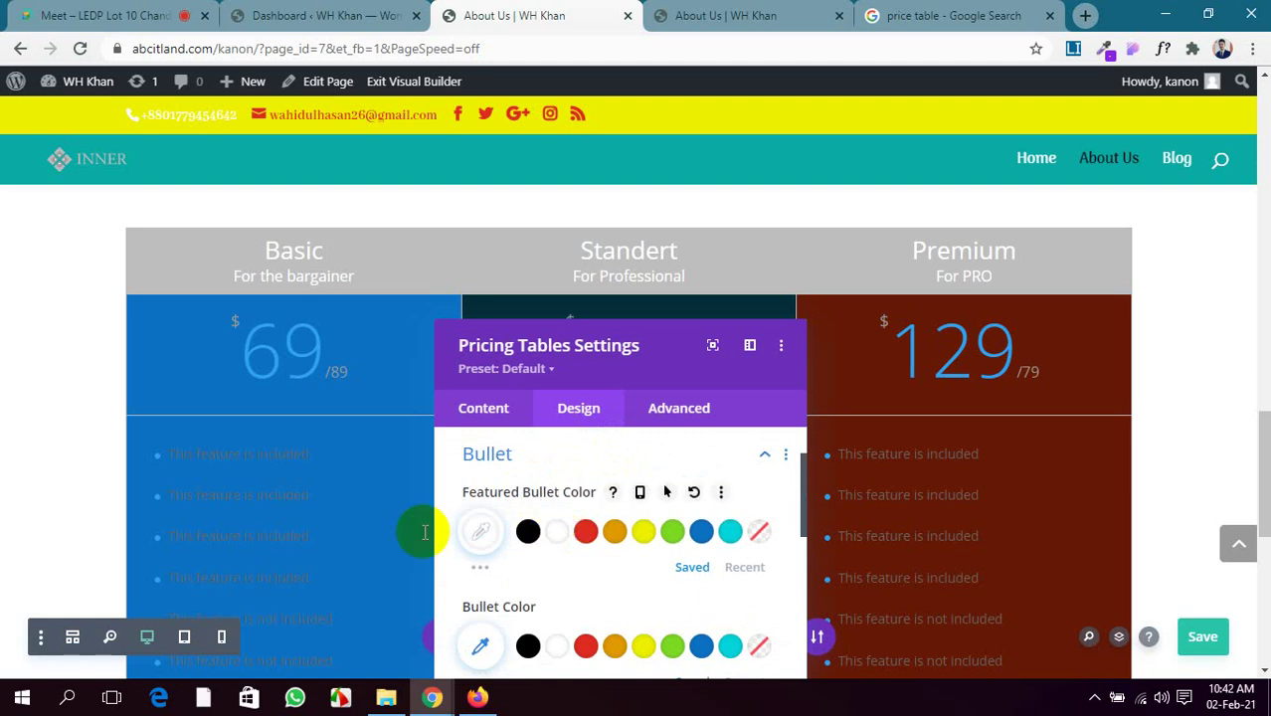
scroll(570, 543, down, 1)
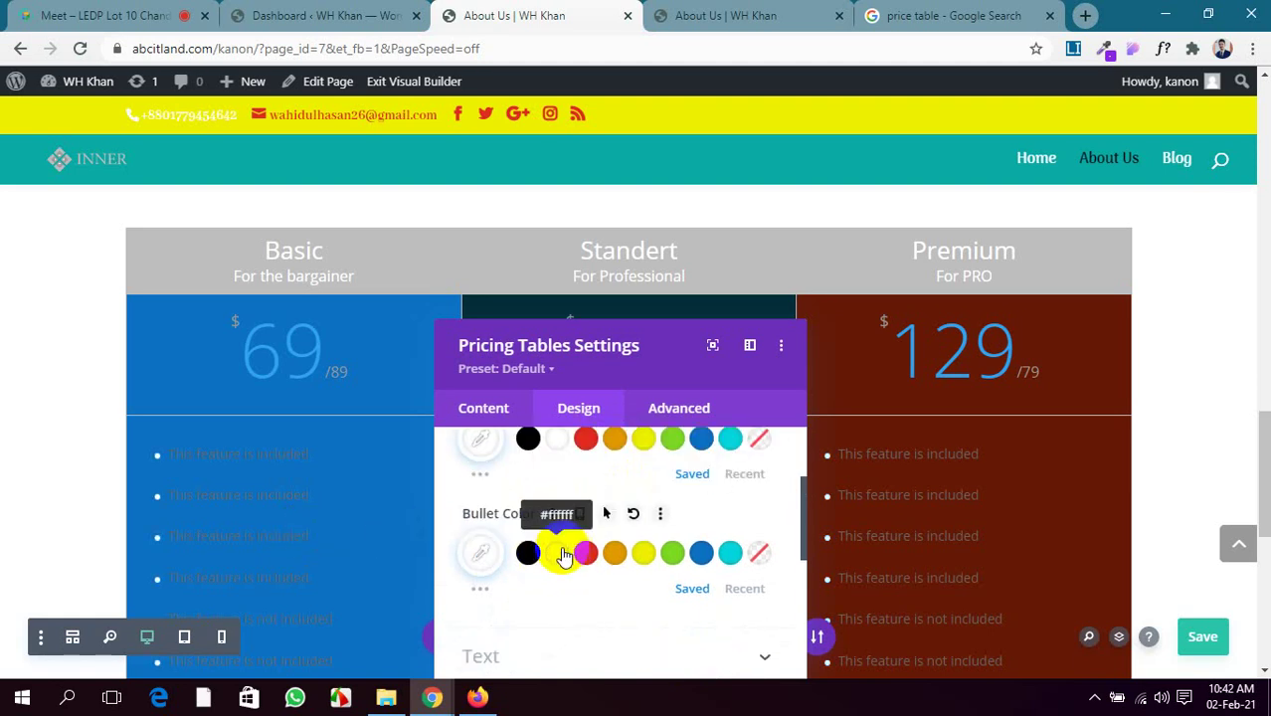
scroll(563, 556, down, 1)
scroll(563, 555, up, 3)
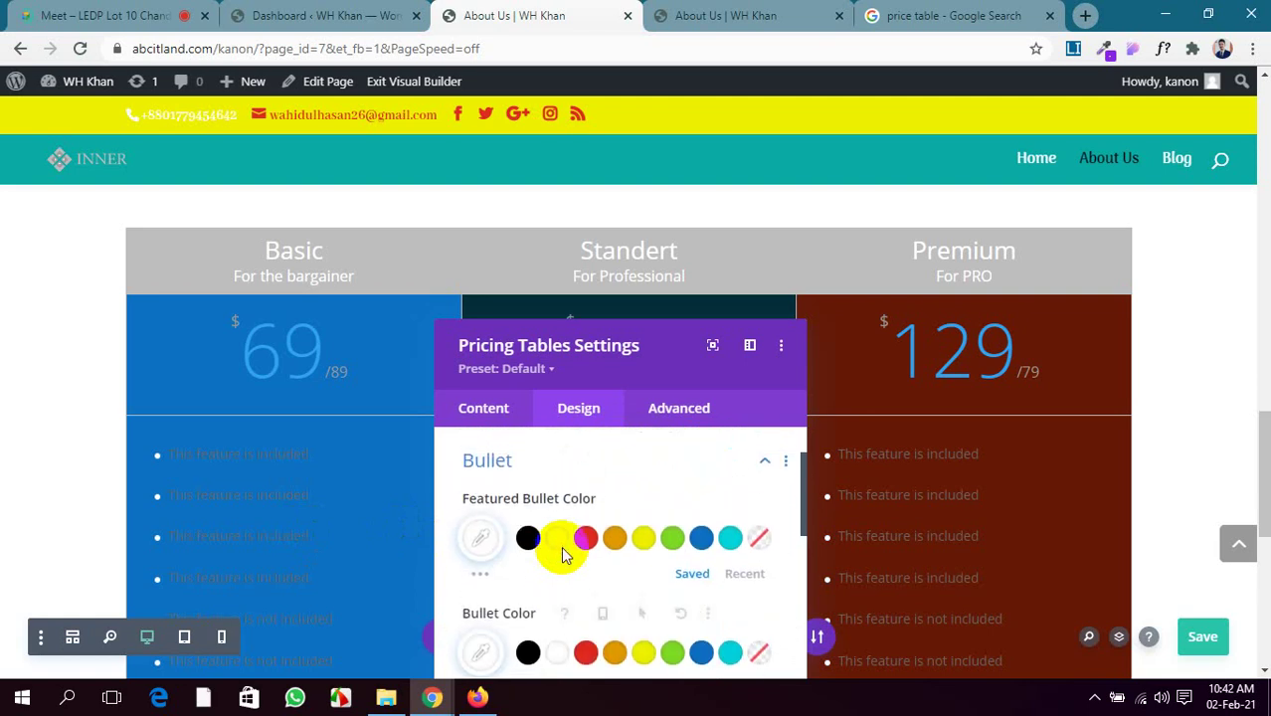
scroll(563, 555, up, 1)
click(675, 502)
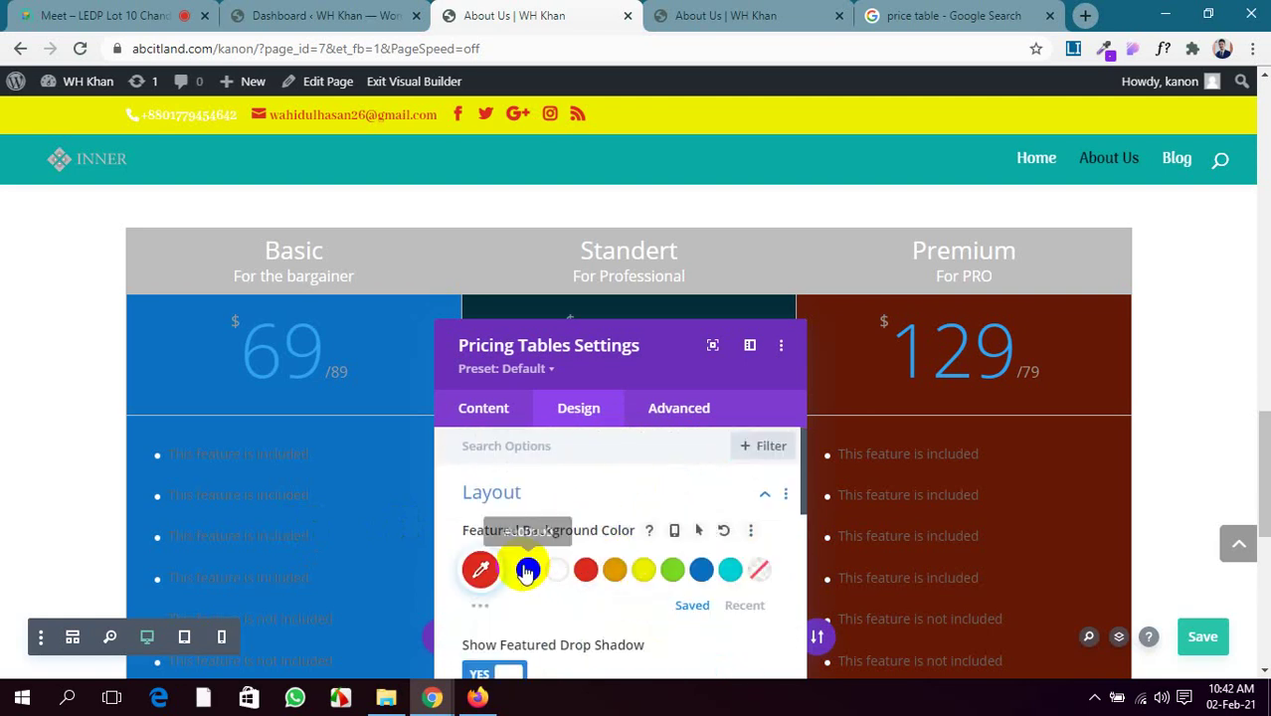
click(525, 571)
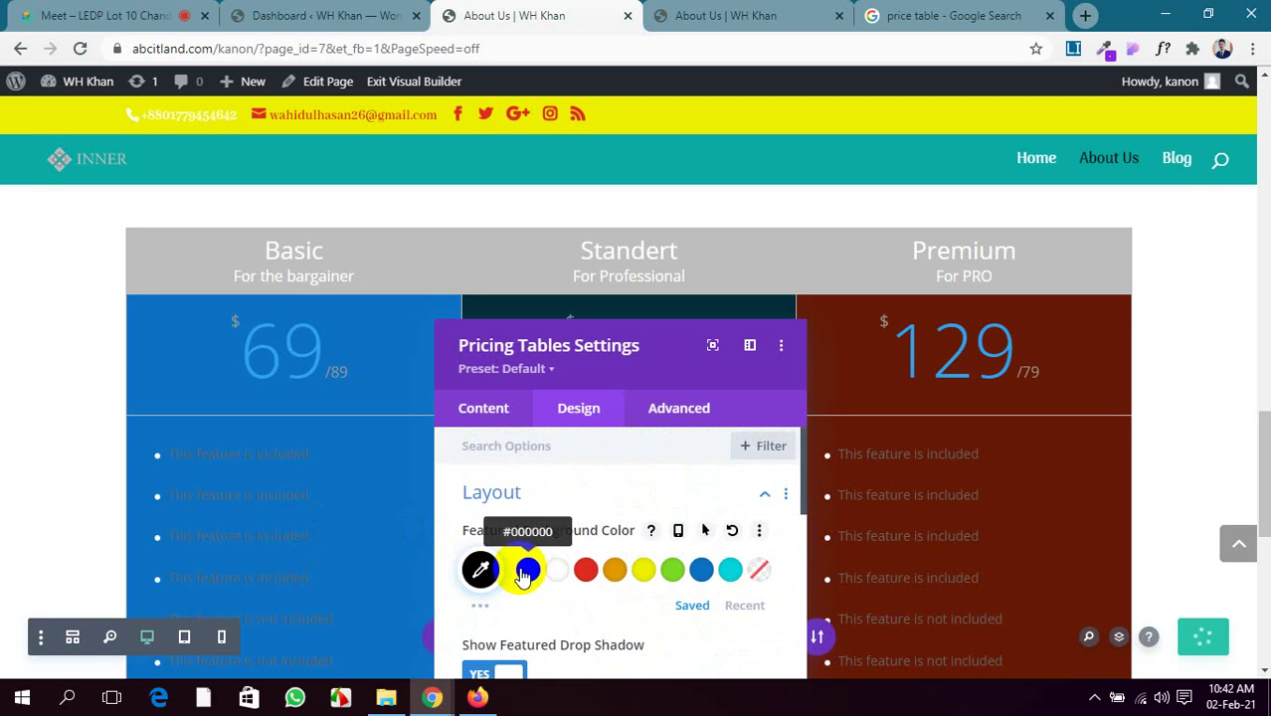
click(483, 605)
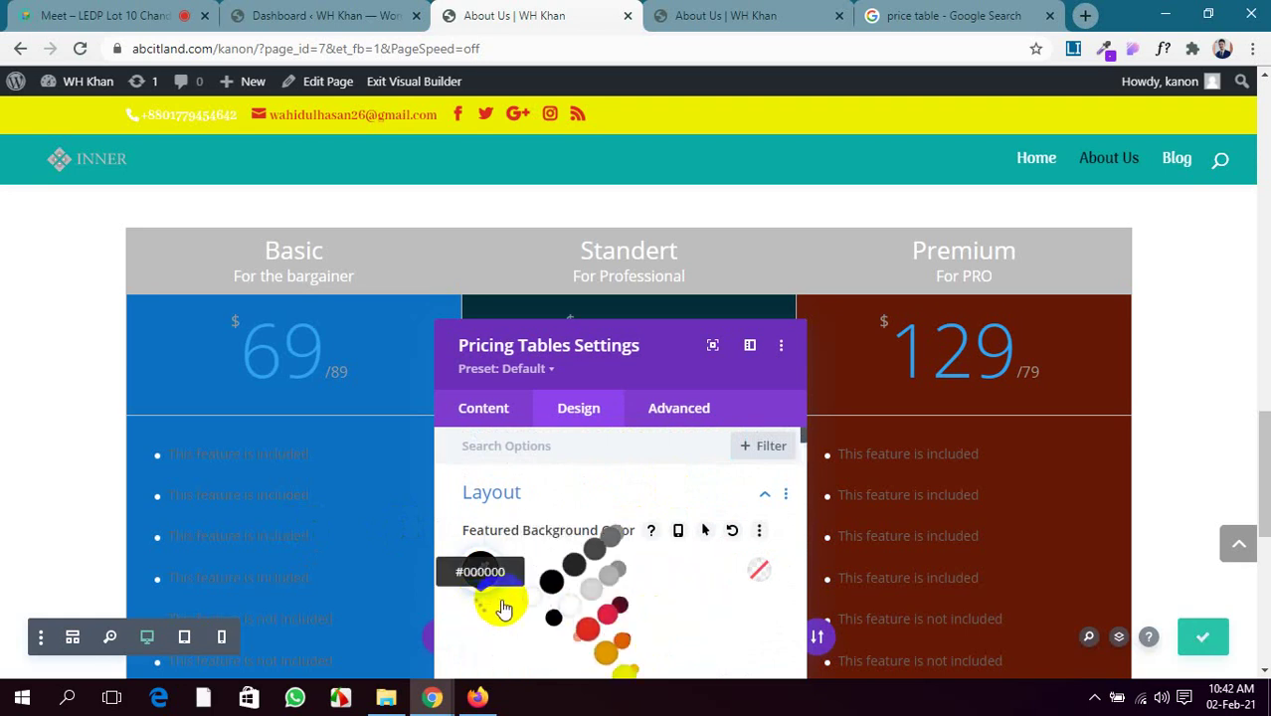
scroll(567, 557, down, 1)
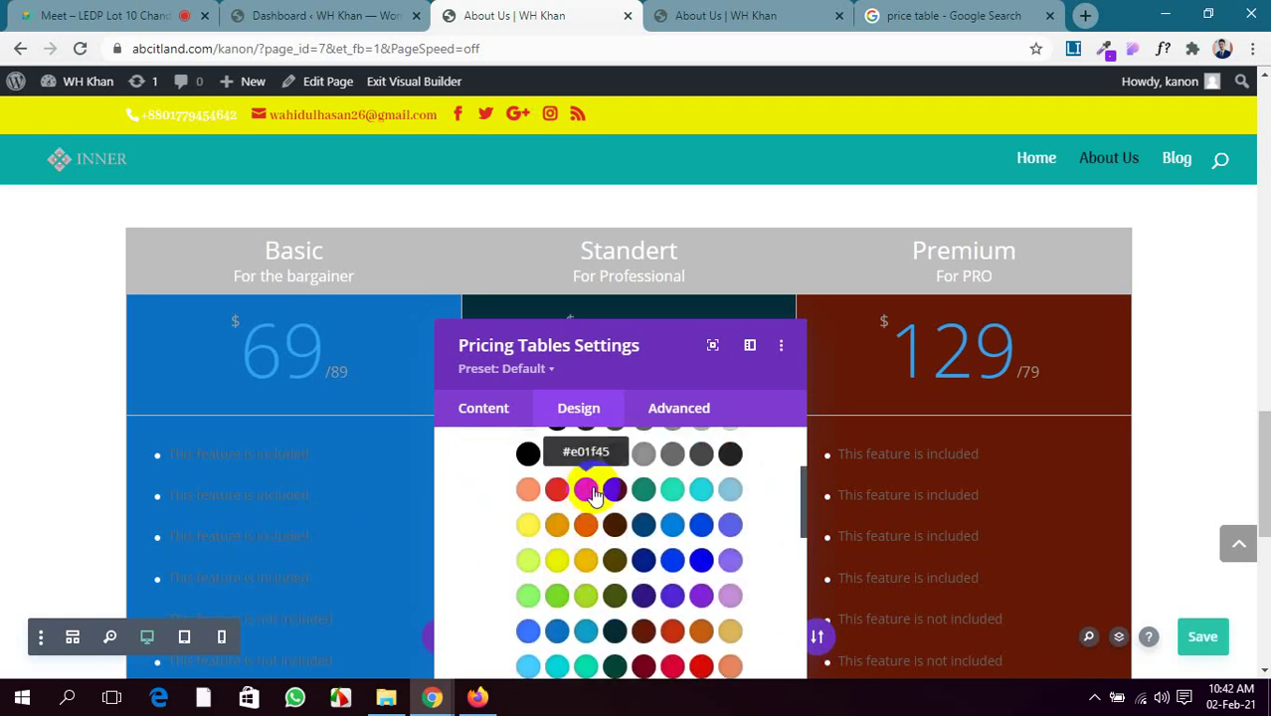
click(922, 538)
scroll(922, 538, down, 4)
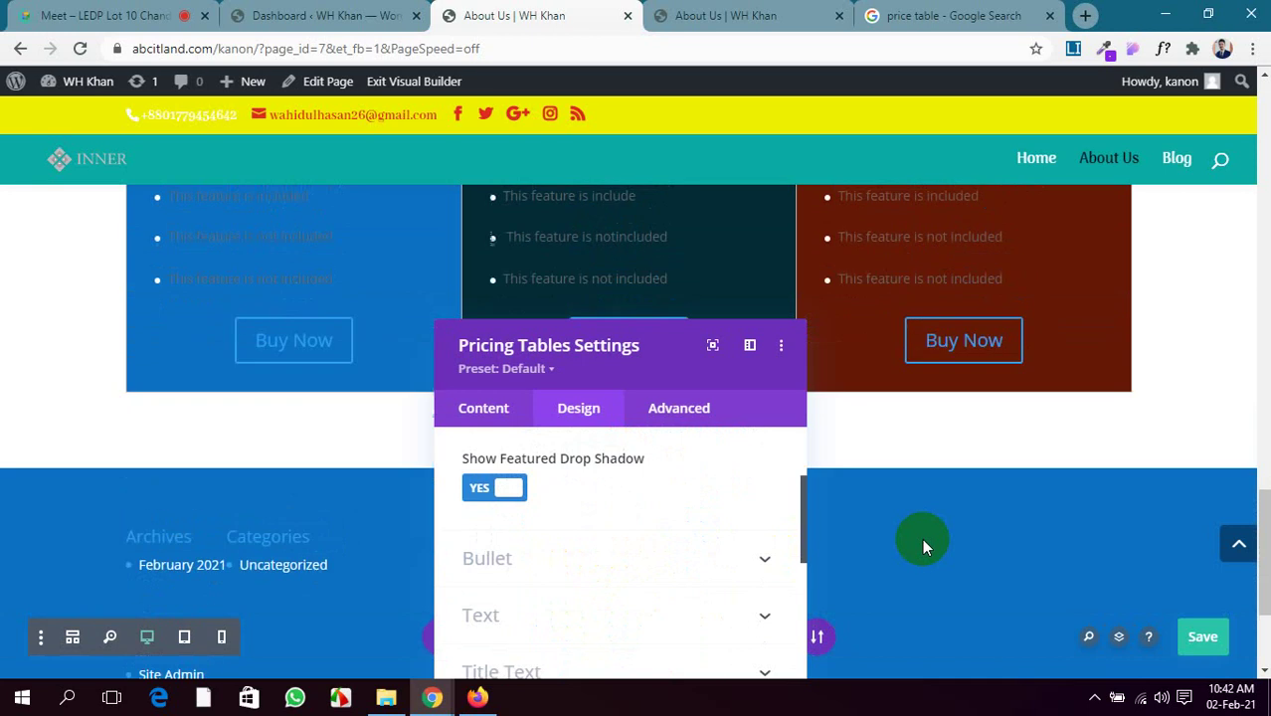
scroll(911, 542, up, 2)
scroll(616, 576, down, 3)
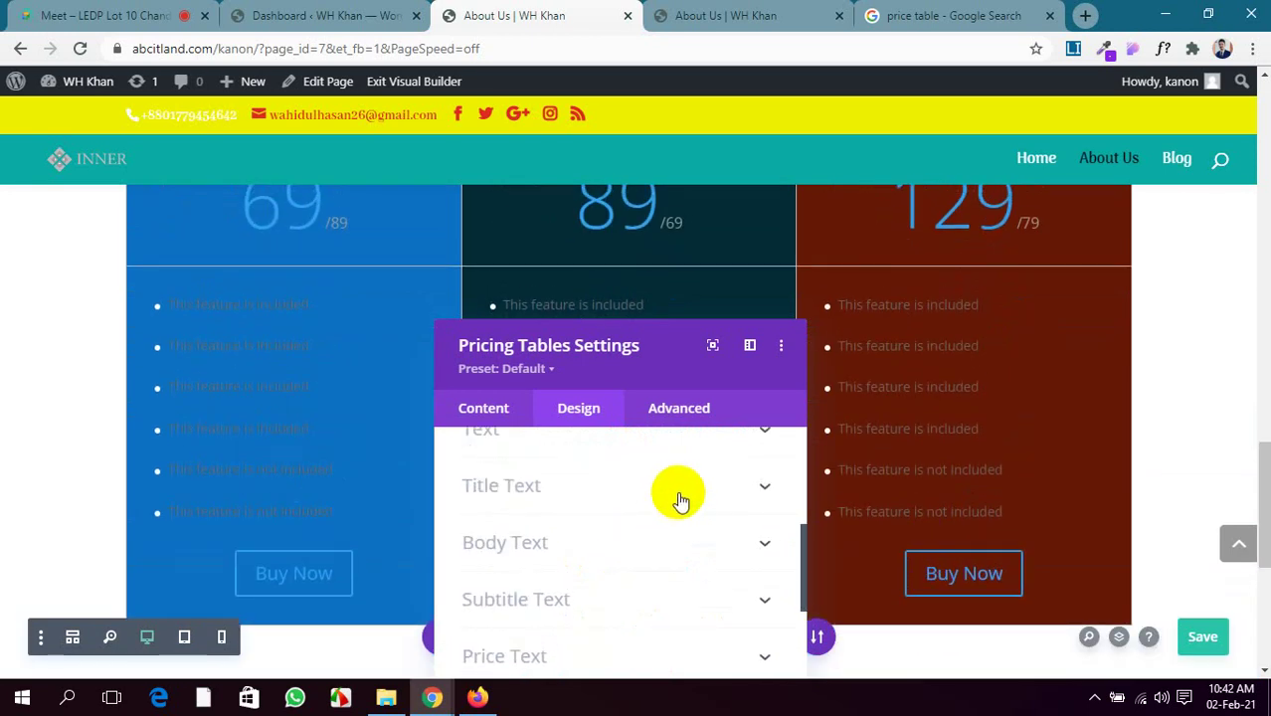
scroll(687, 507, up, 1)
Centre-align the feature list text in all three pricing tables
click(701, 523)
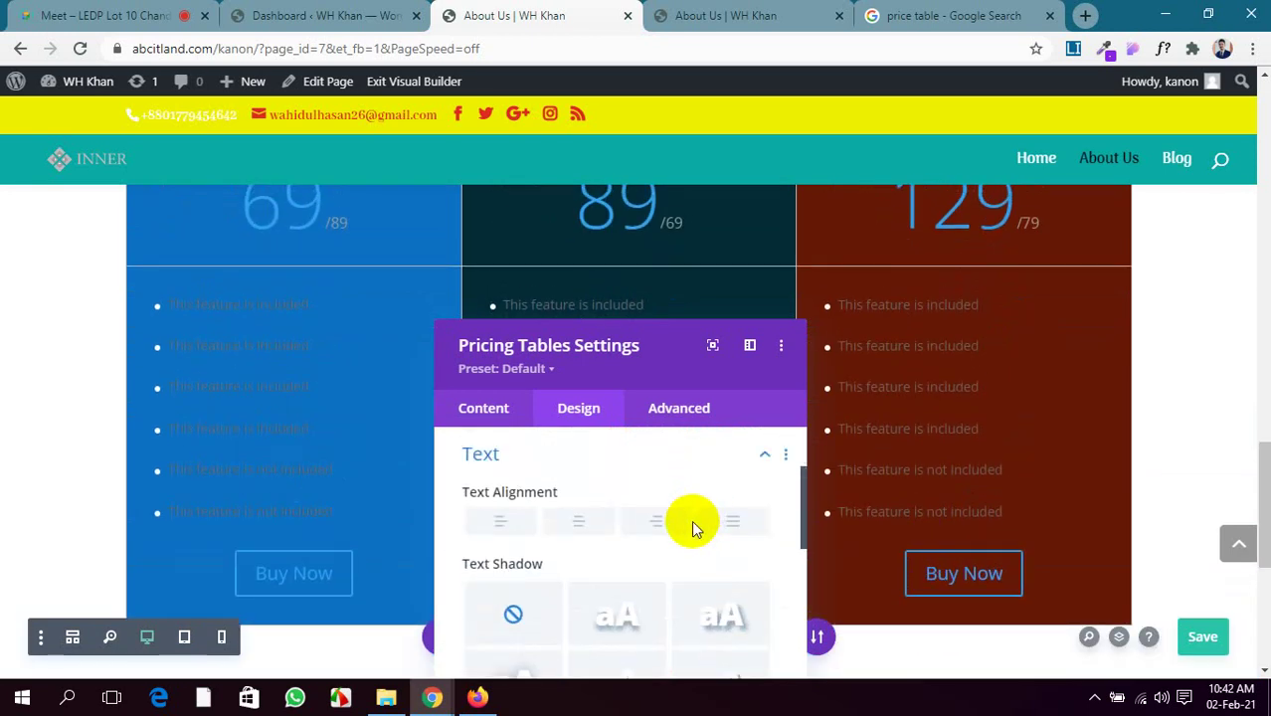
click(579, 521)
scroll(759, 563, down, 5)
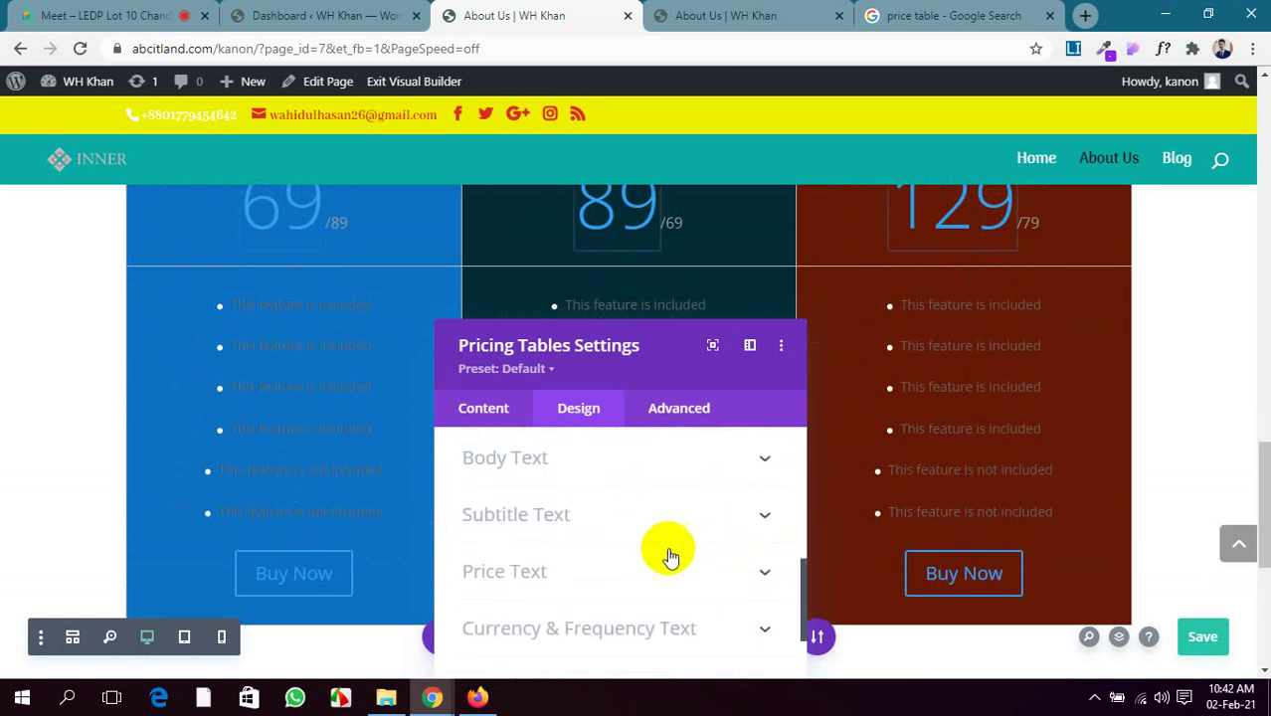
scroll(657, 554, down, 2)
scroll(647, 556, up, 5)
scroll(646, 548, down, 1)
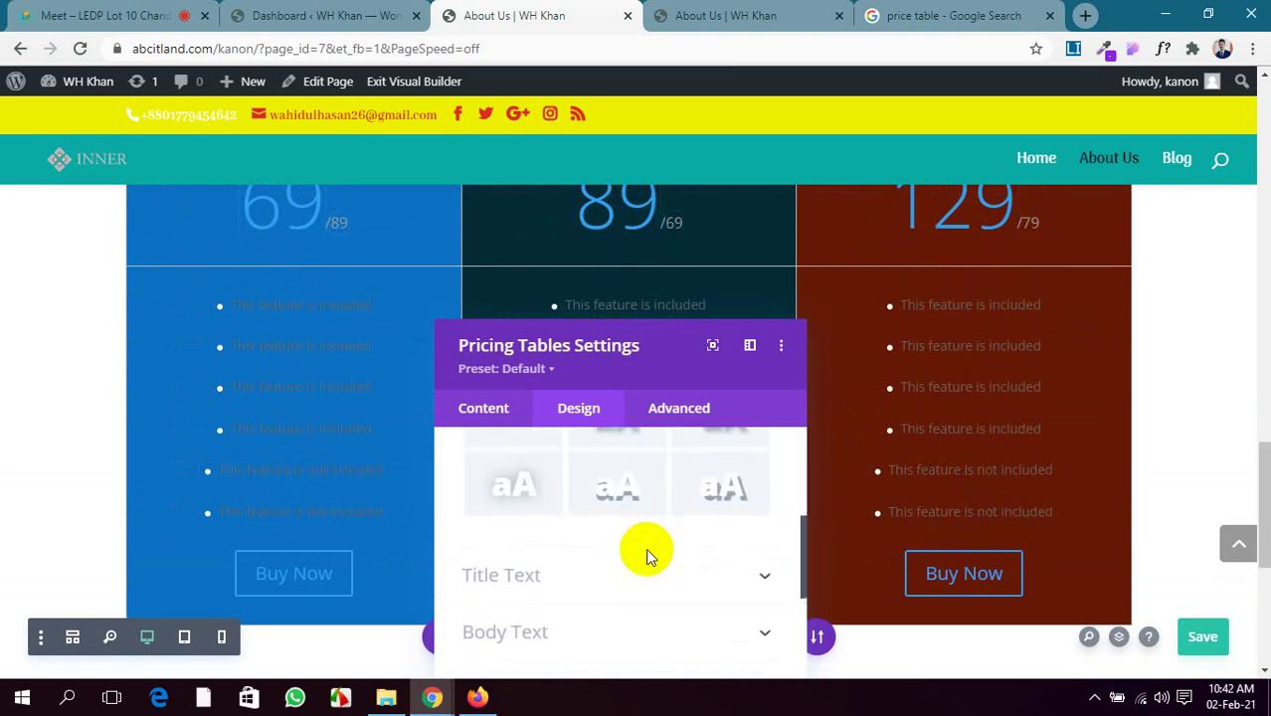
scroll(646, 548, up, 3)
scroll(646, 548, down, 3)
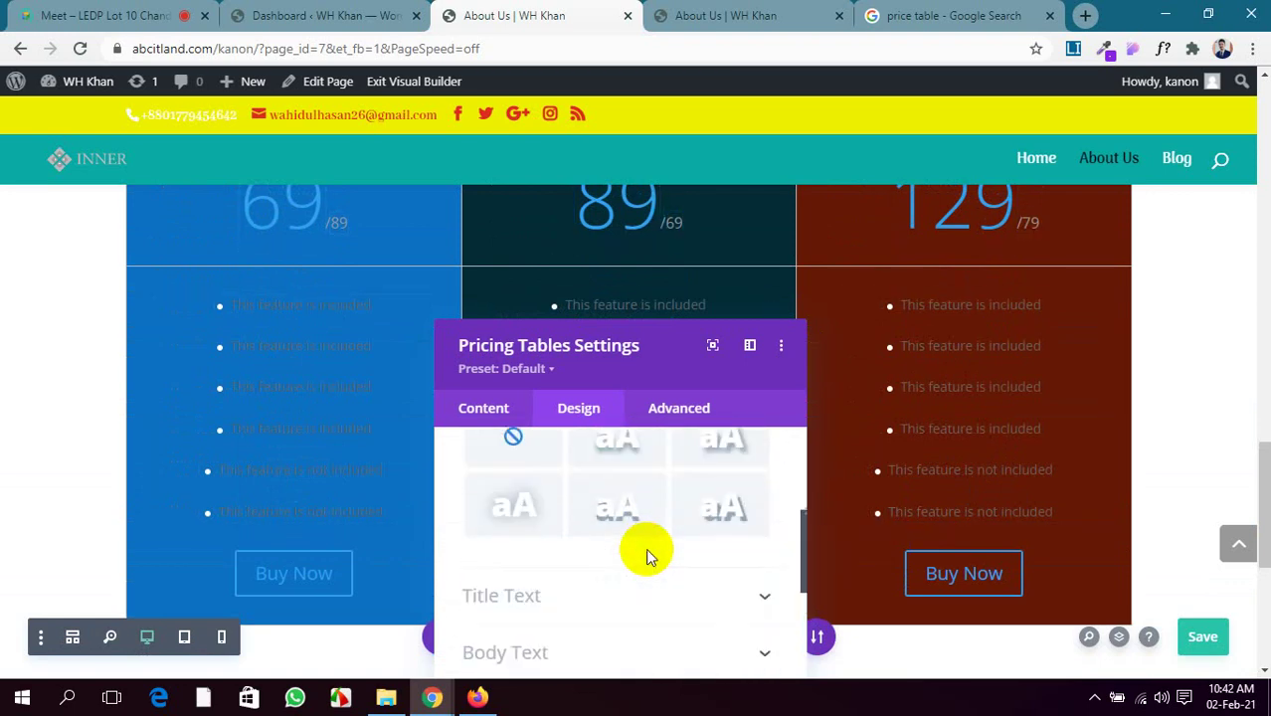
click(652, 508)
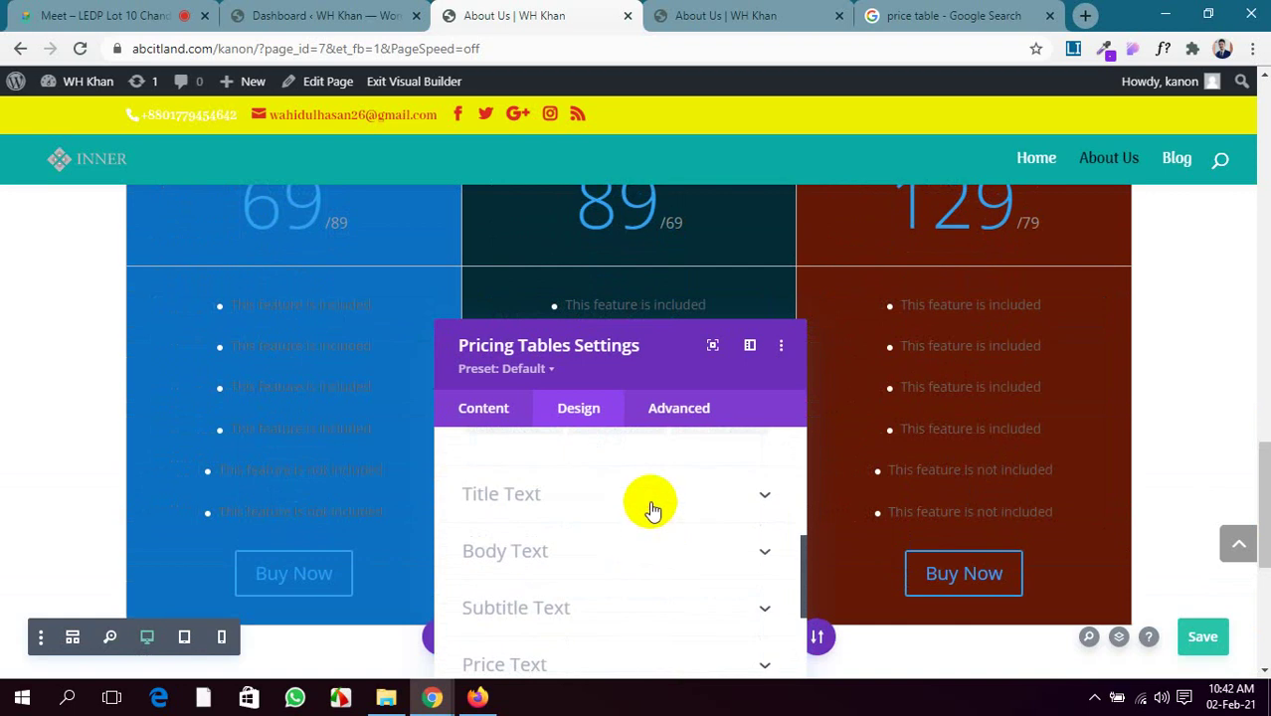
click(650, 507)
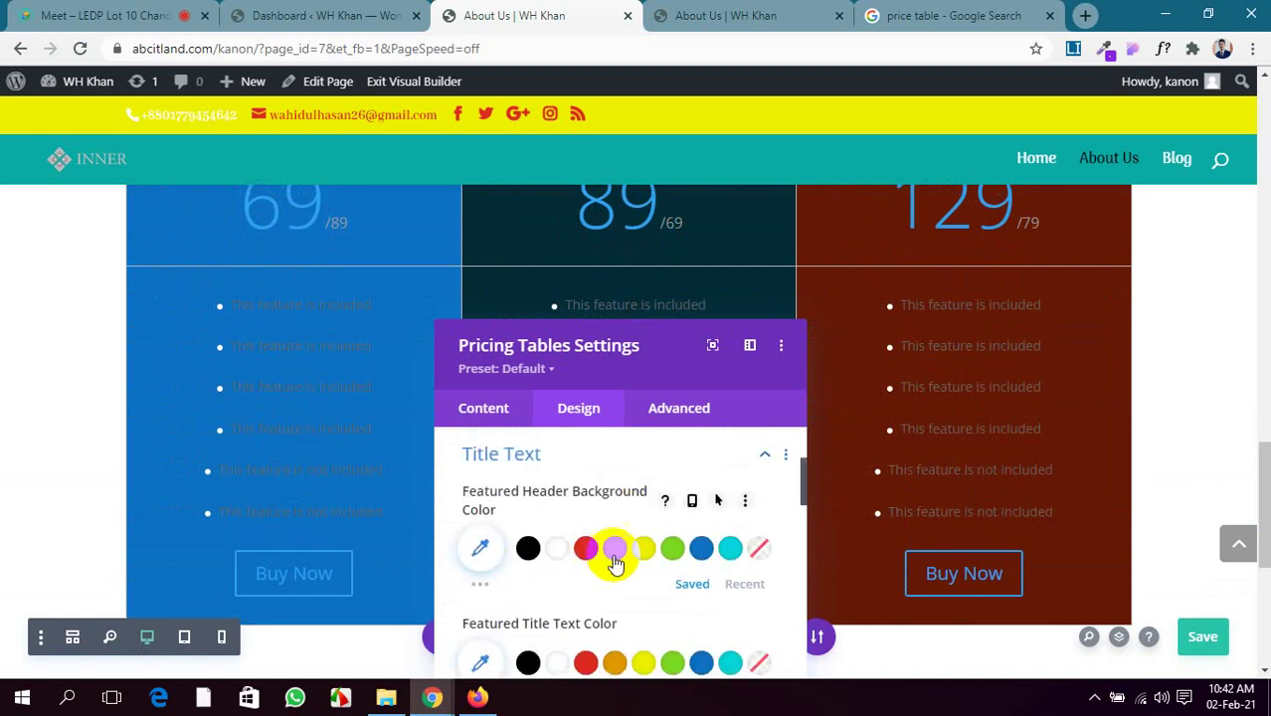
Try custom colours, including salmon orange, for the featured table header background
click(482, 585)
scroll(644, 545, down, 2)
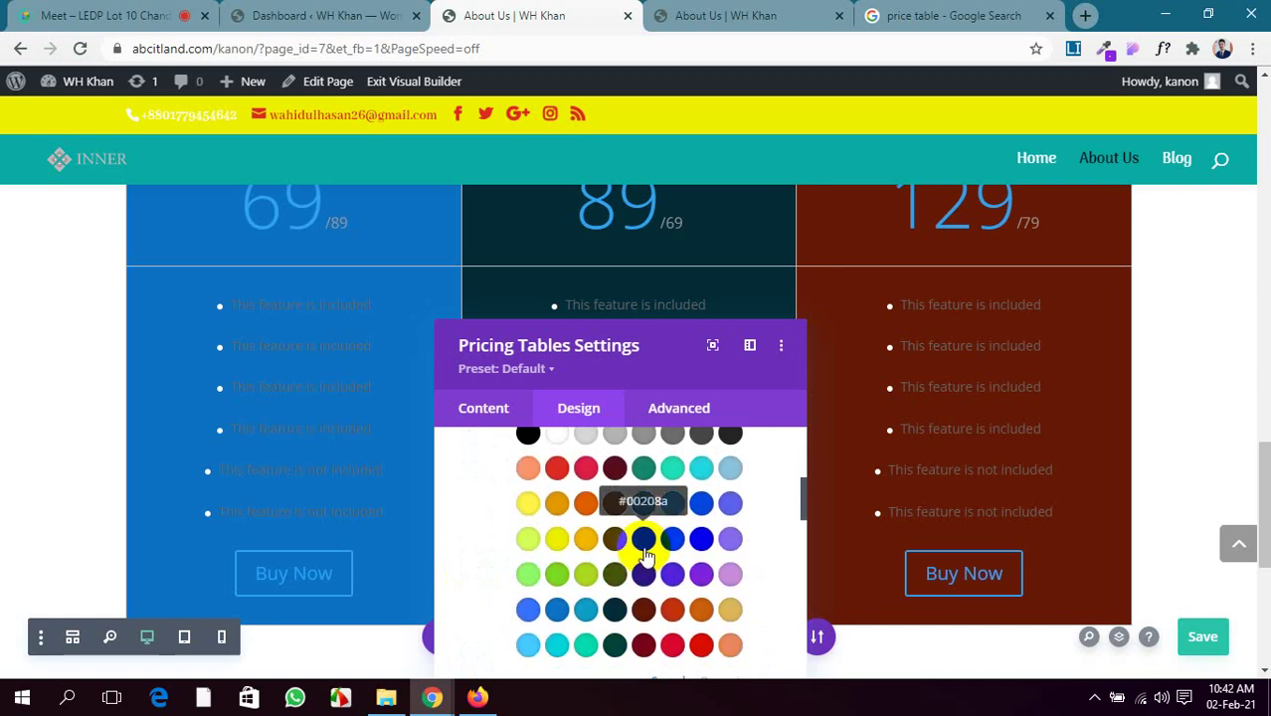
click(727, 649)
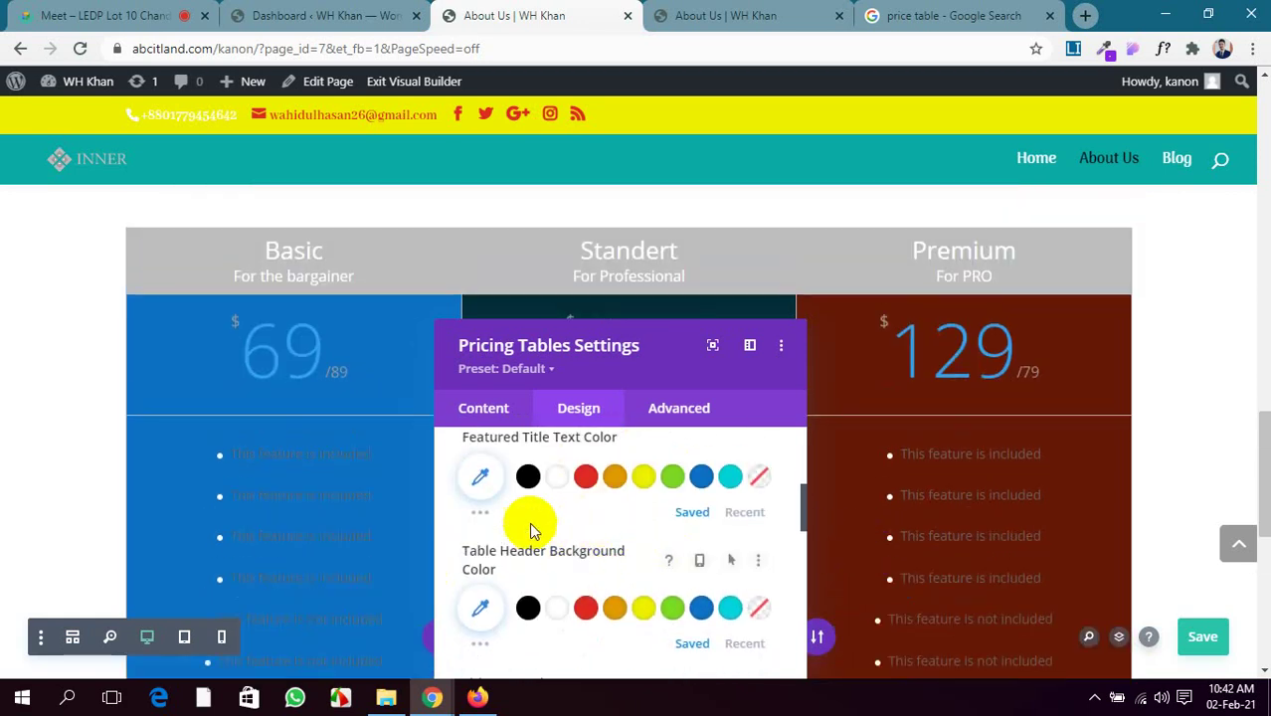
scroll(499, 486, up, 1)
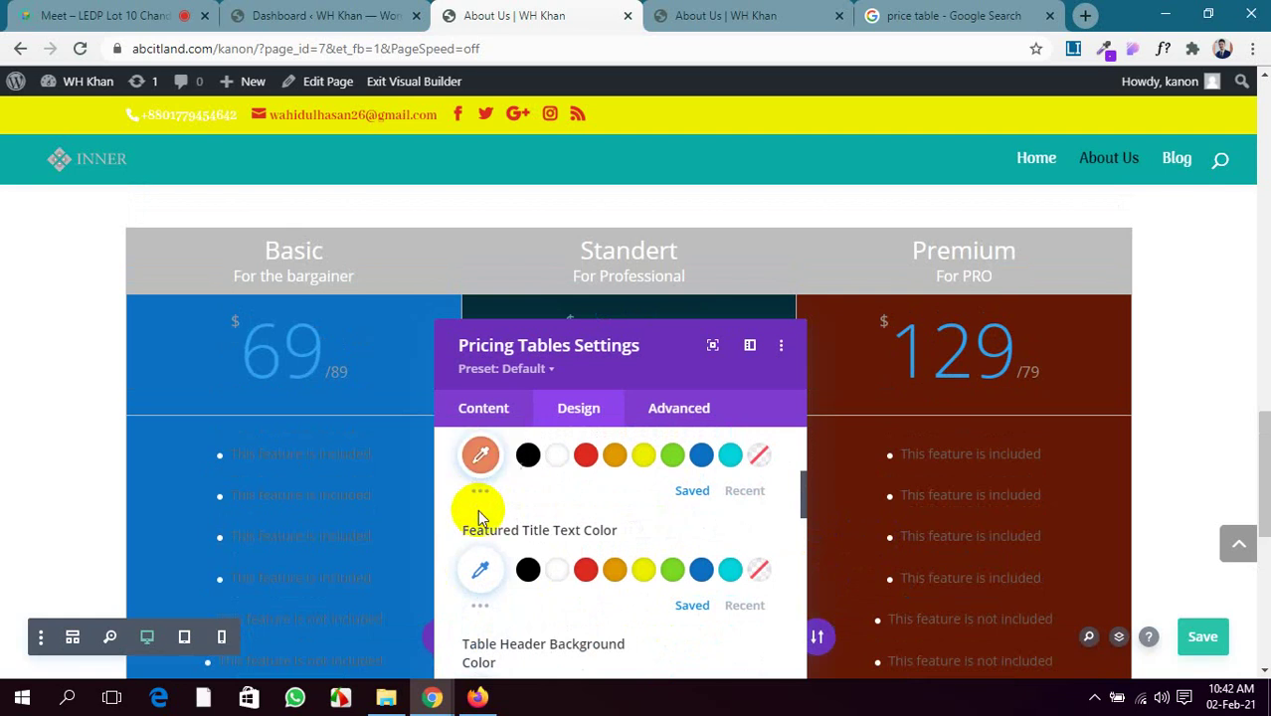
scroll(477, 517, up, 1)
scroll(482, 539, up, 1)
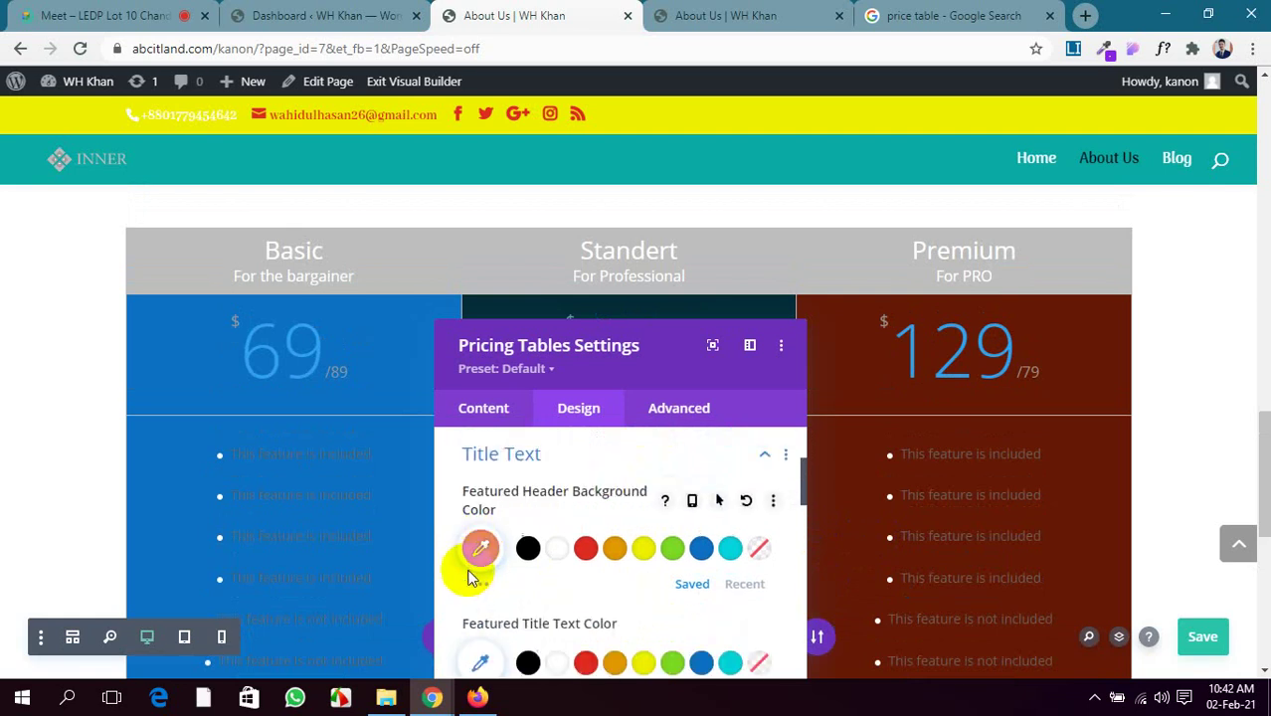
click(477, 581)
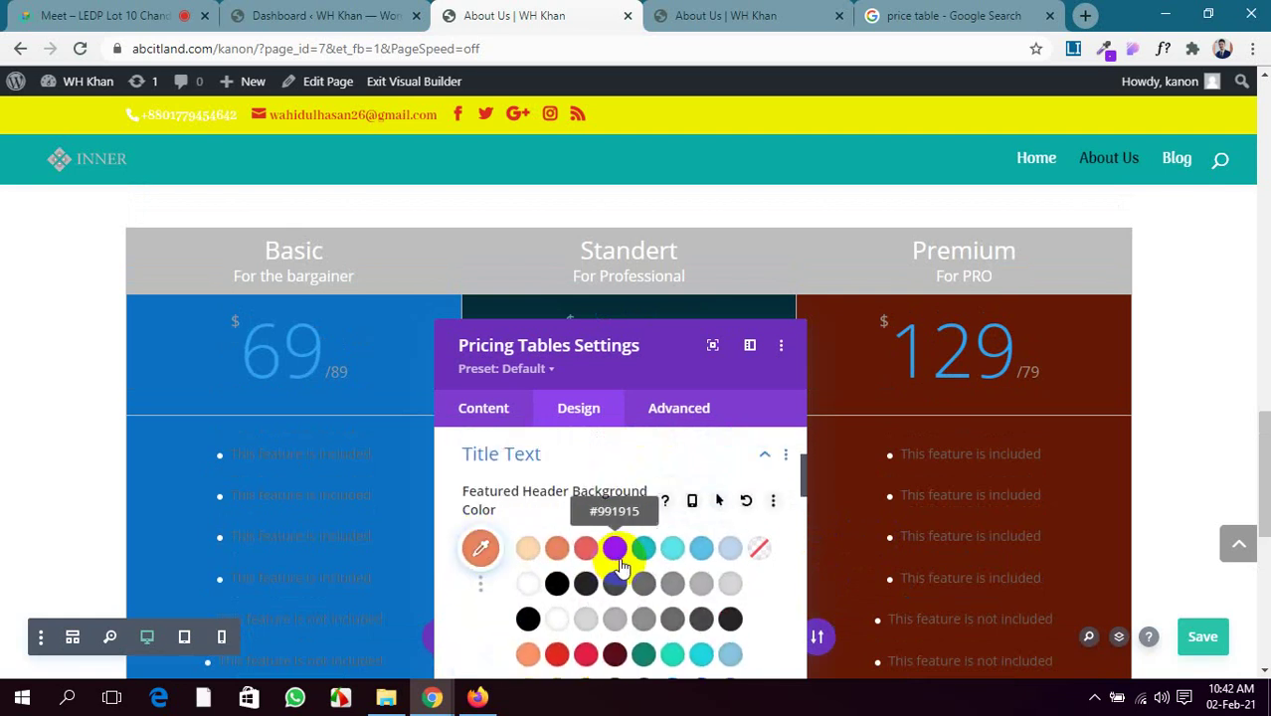
scroll(639, 614, down, 1)
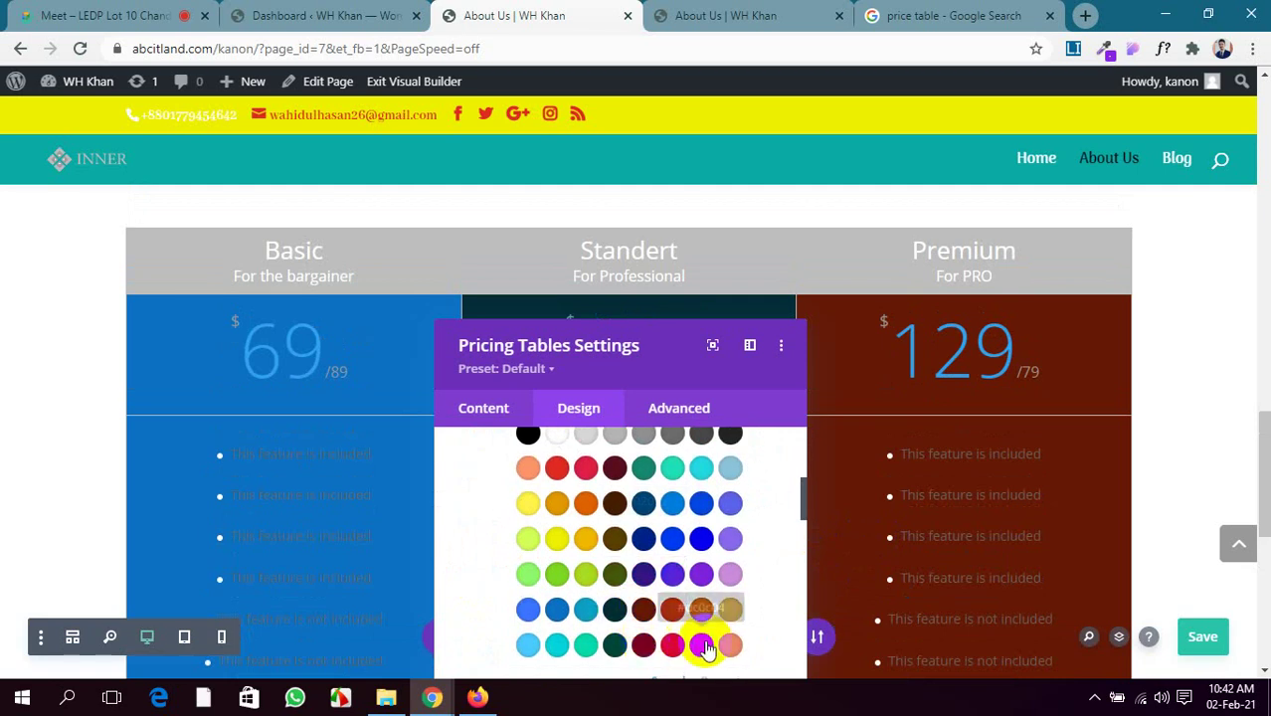
click(555, 577)
scroll(525, 549, down, 2)
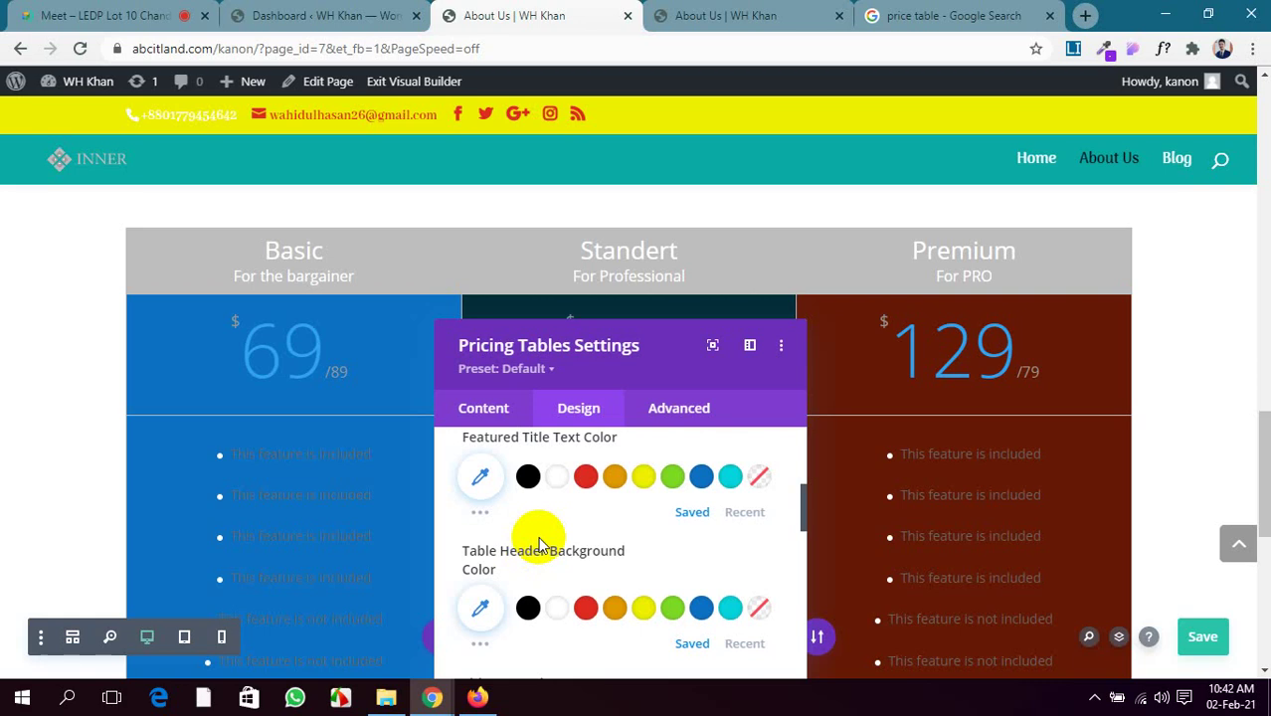
scroll(539, 545, down, 1)
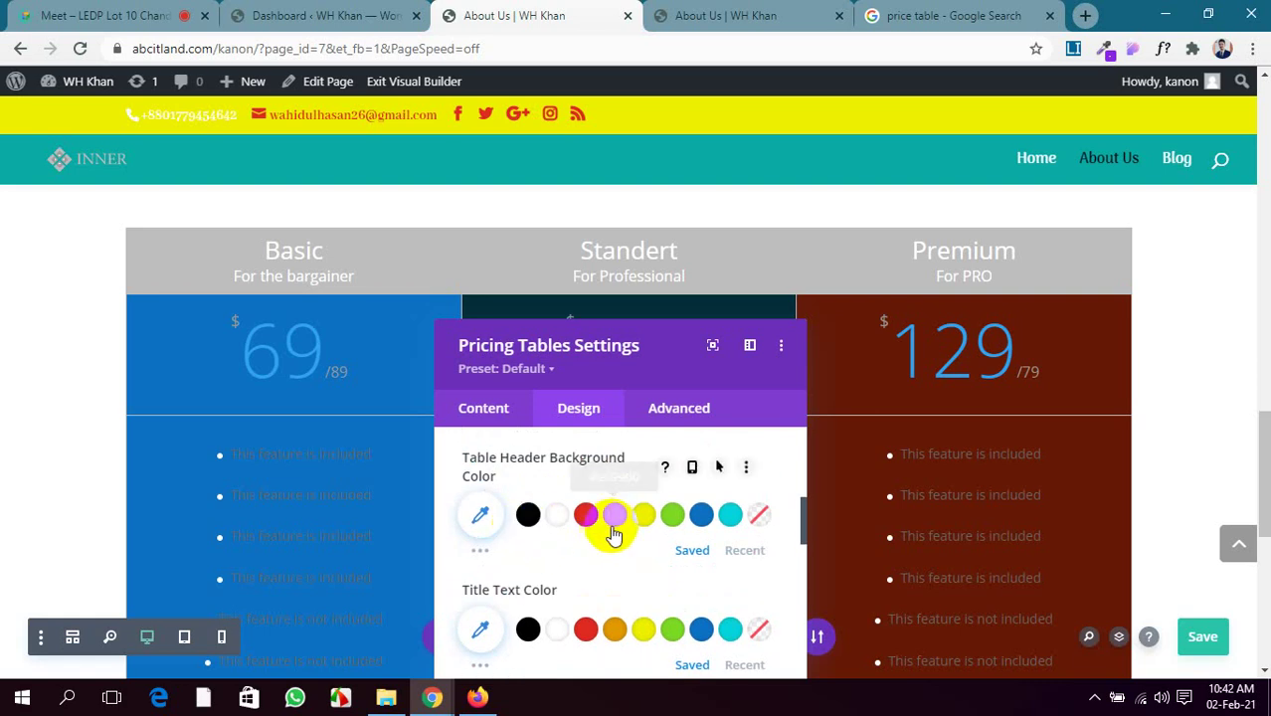
Make the table headers orange (#e09900) and the title text red (#e02b20)
click(614, 520)
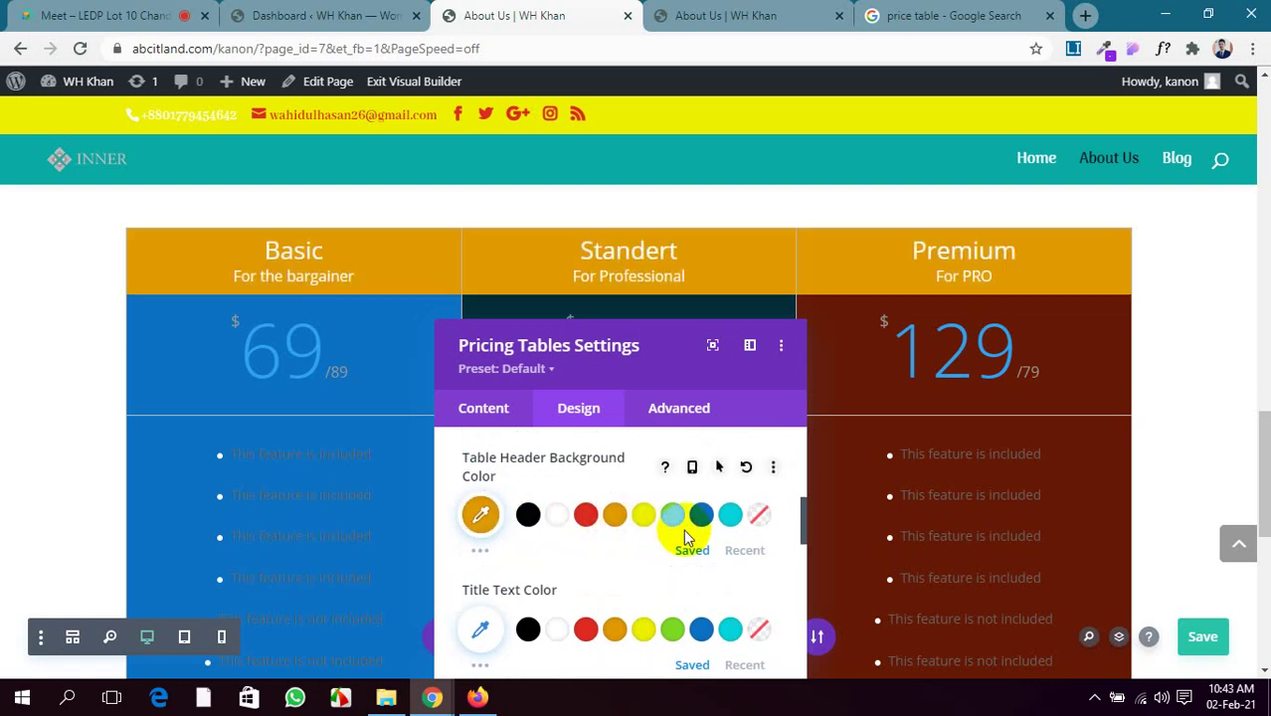
scroll(592, 535, down, 1)
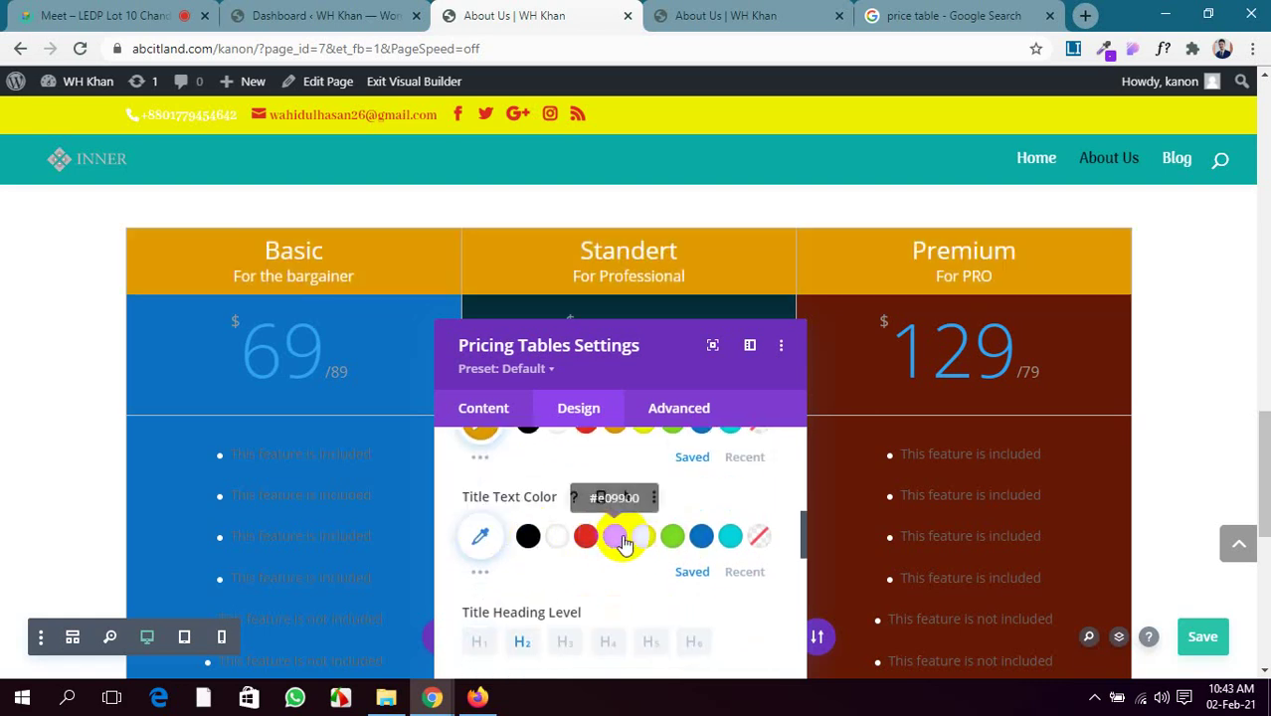
click(529, 547)
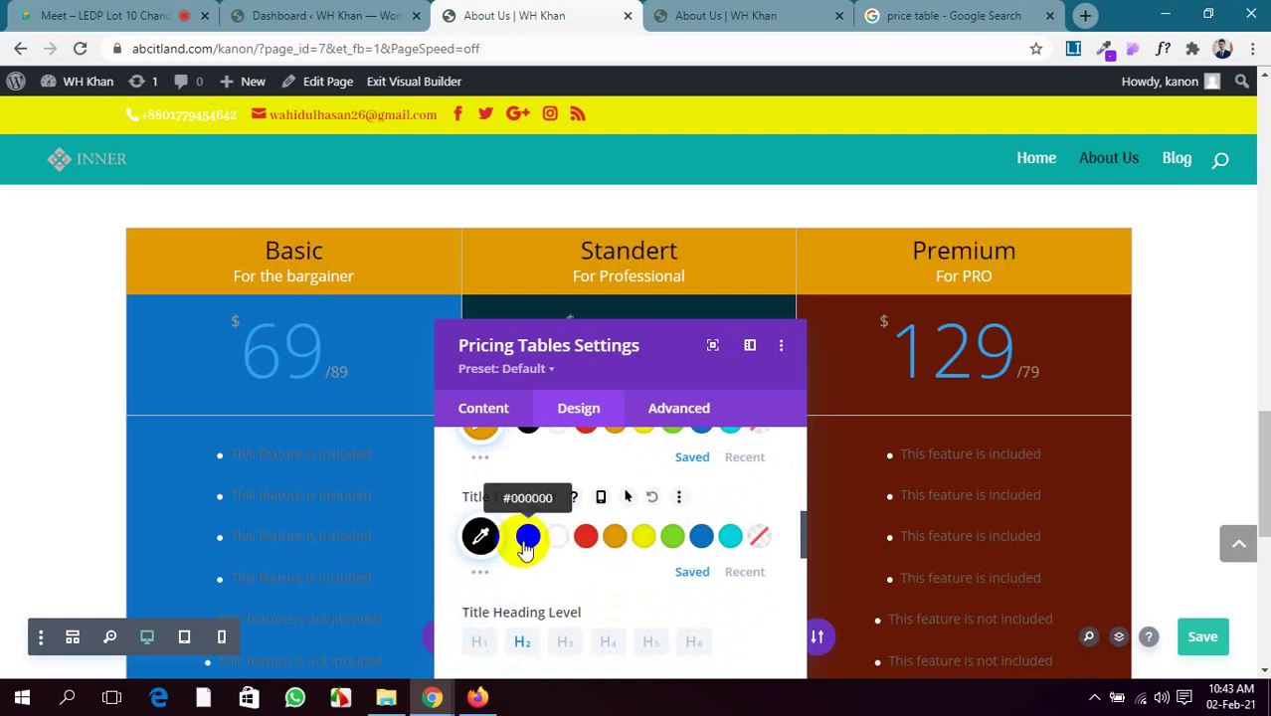
click(587, 544)
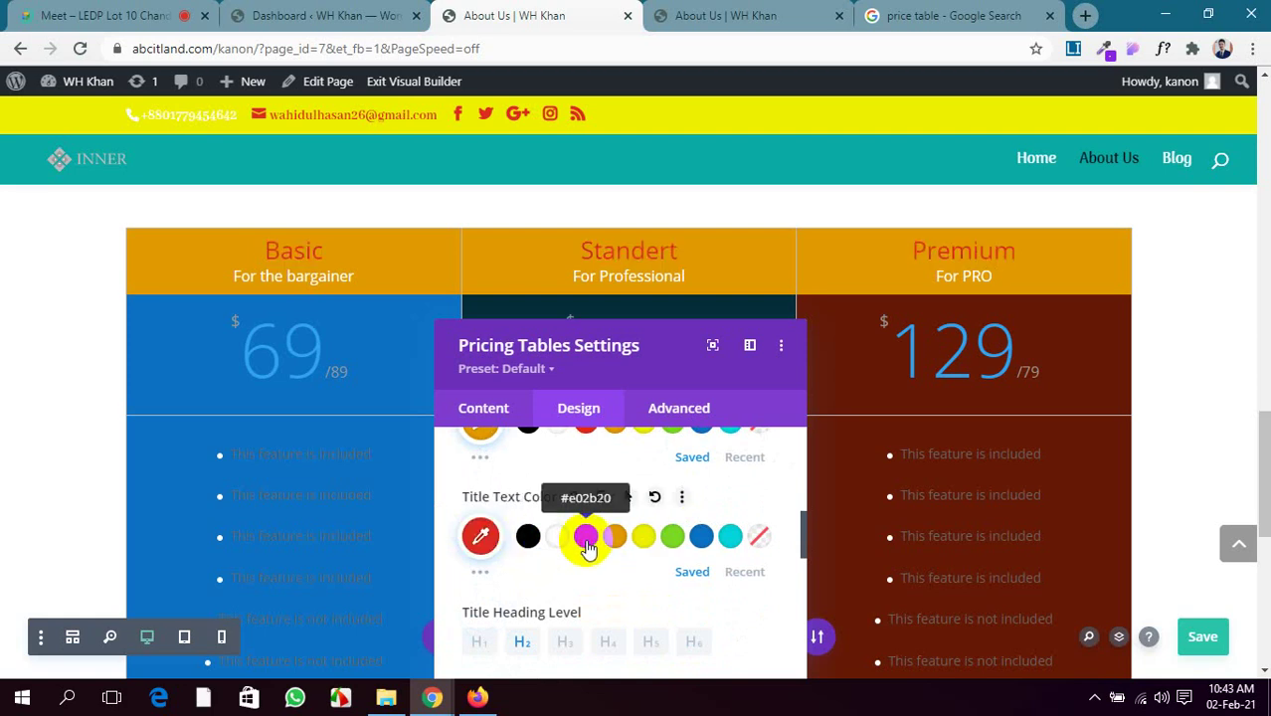
scroll(666, 542, down, 2)
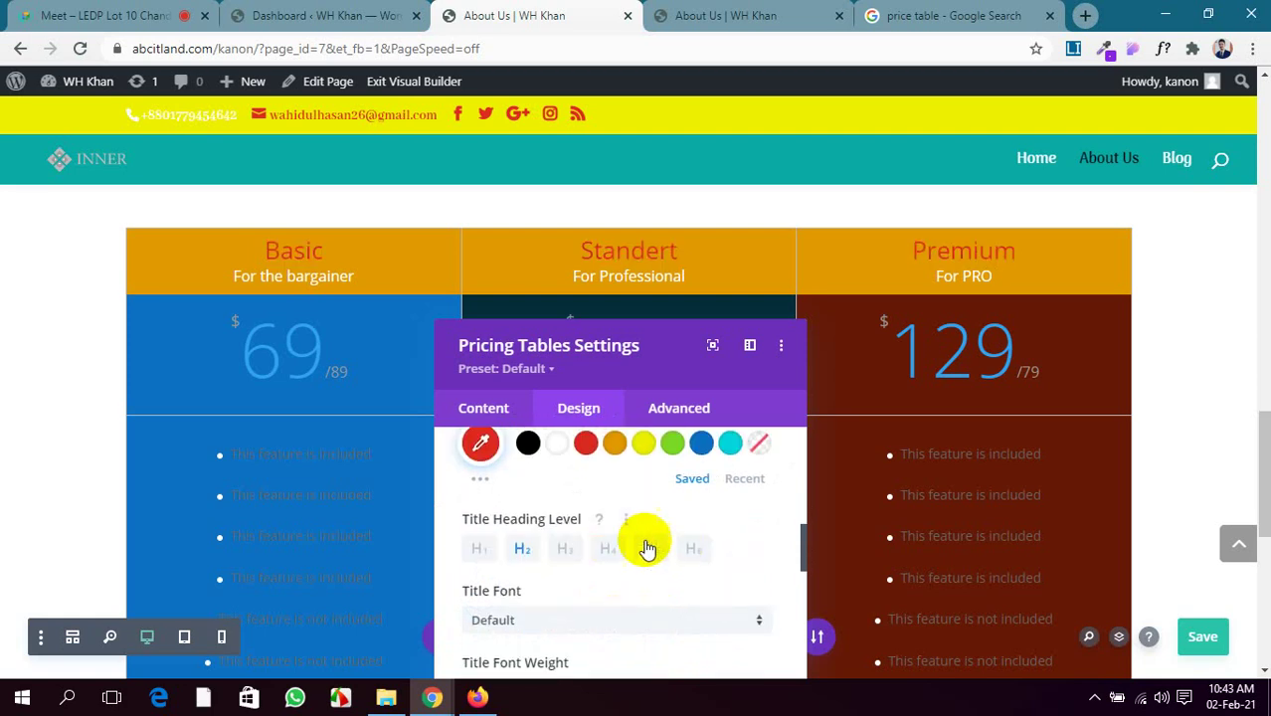
scroll(528, 543, up, 4)
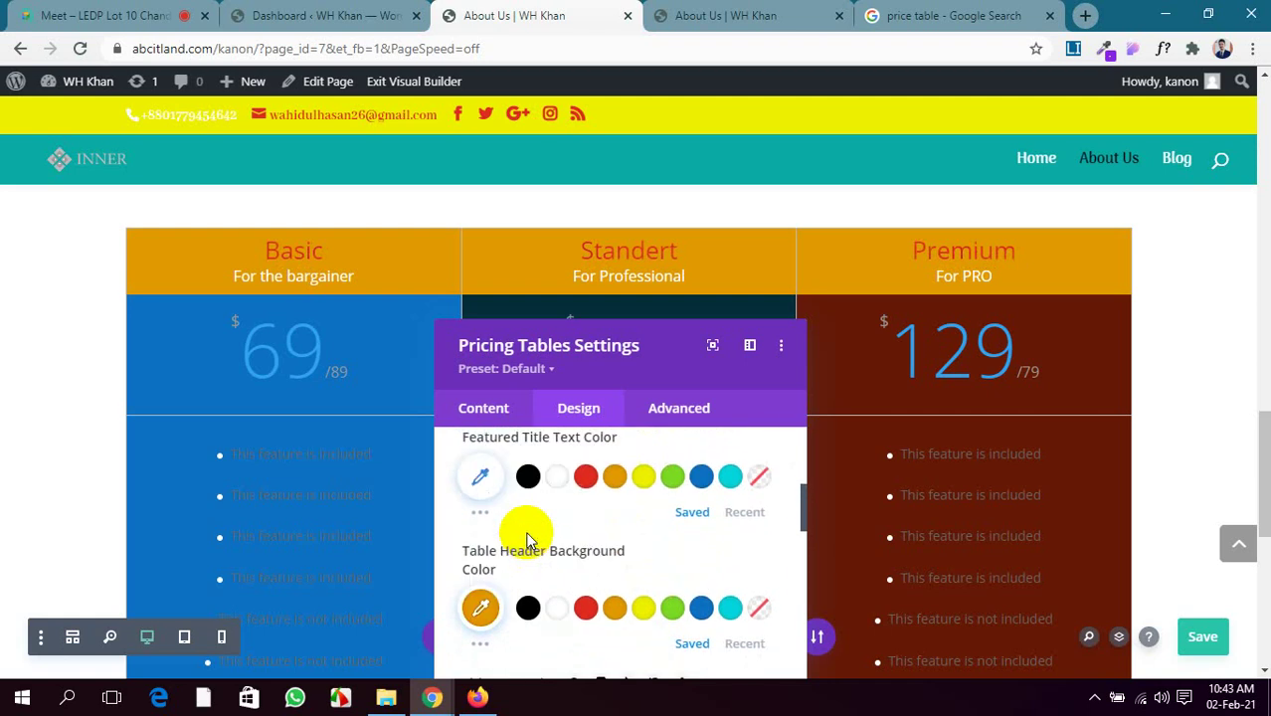
scroll(528, 540, down, 2)
scroll(529, 538, down, 6)
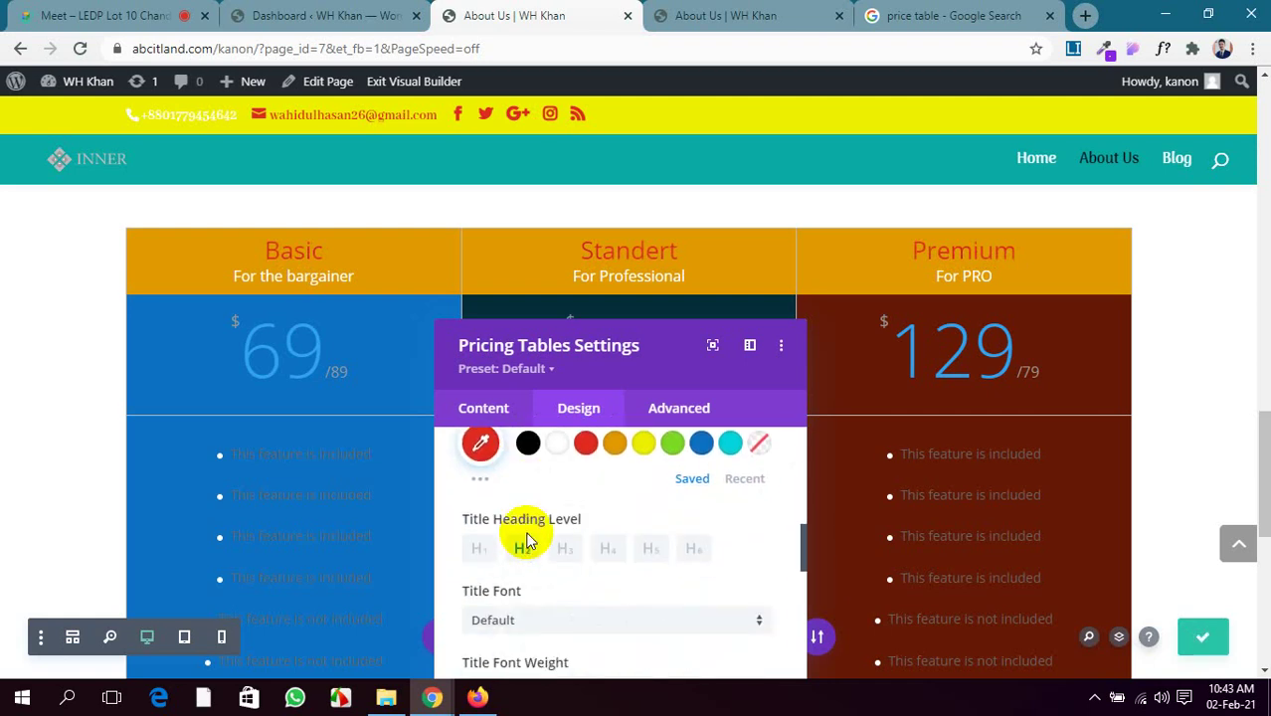
scroll(529, 541, down, 2)
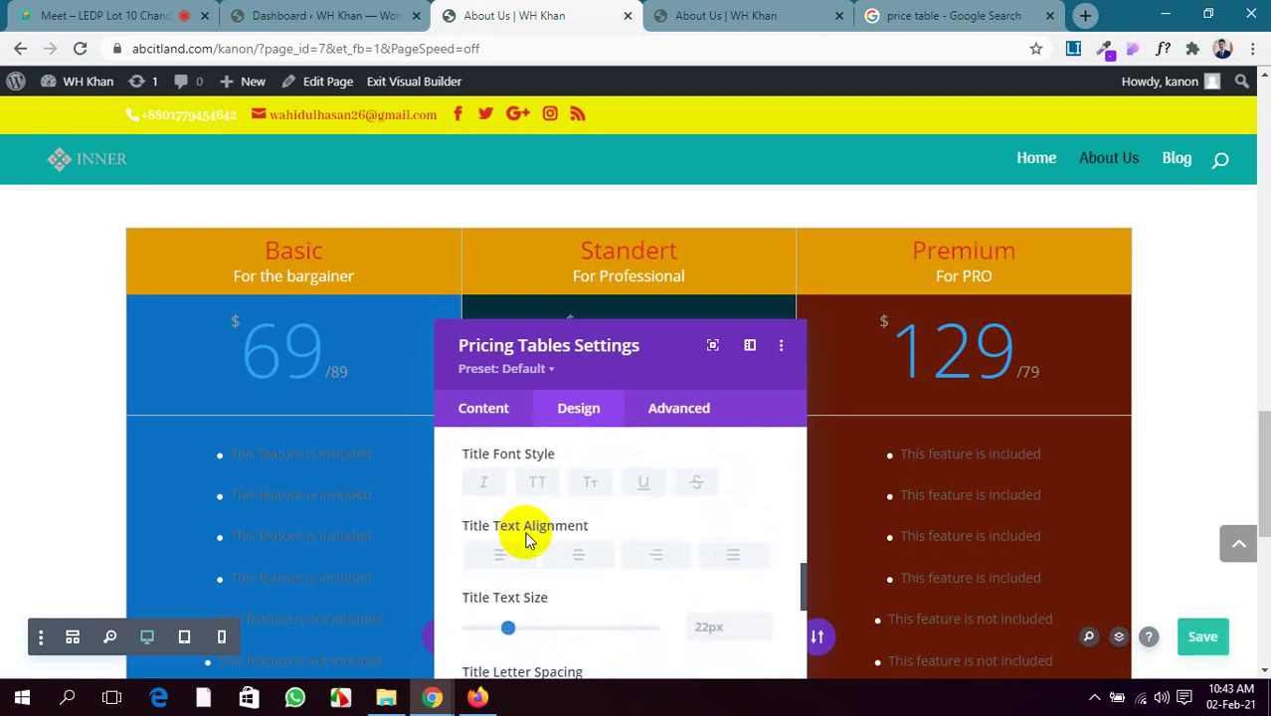
scroll(569, 562, down, 2)
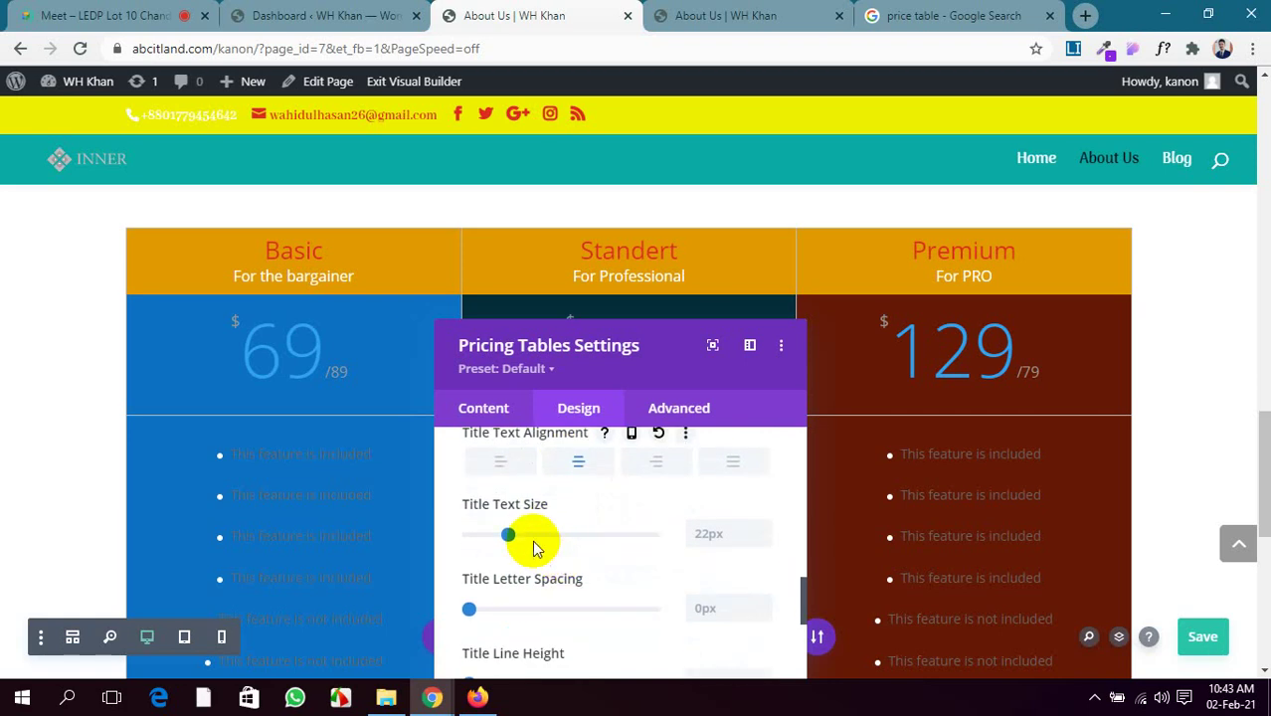
Enlarge the Basic, Standert and Premium table titles to 36px
mouse_move(513, 539)
mouse_down()
mouse_move(546, 535)
mouse_move(535, 540)
mouse_up()
scroll(630, 577, down, 4)
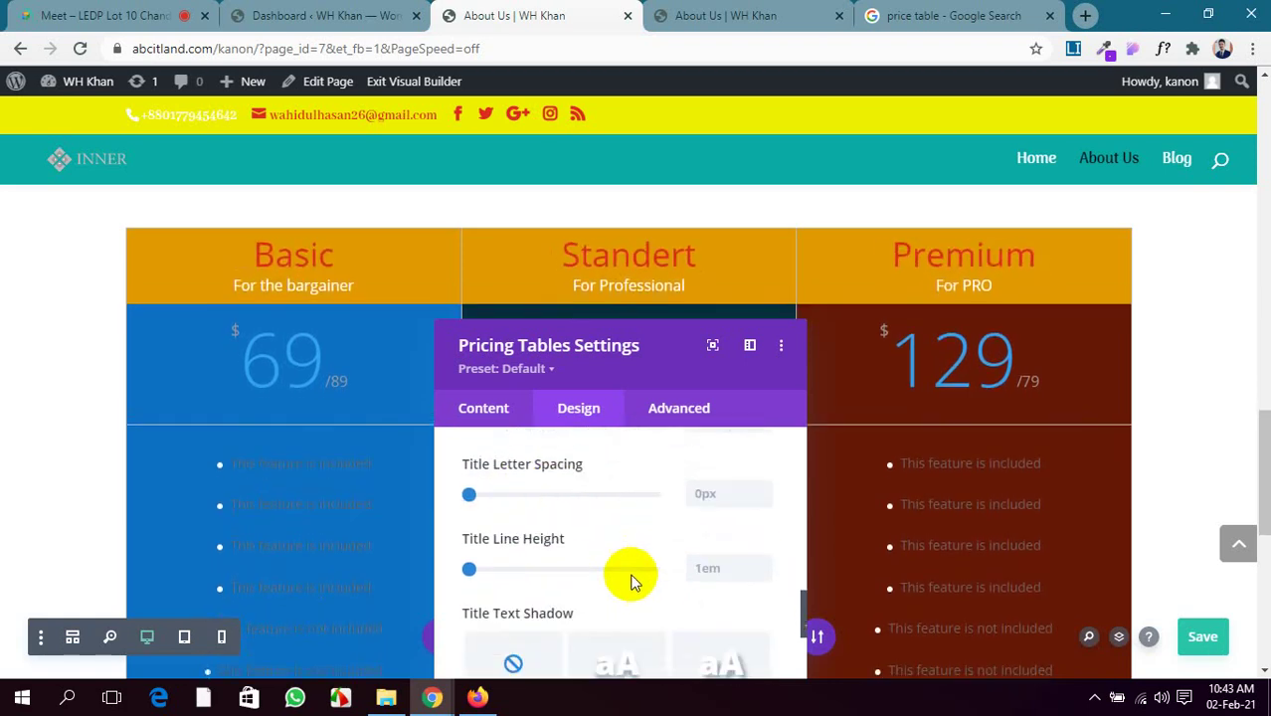
scroll(632, 582, up, 2)
scroll(585, 577, down, 5)
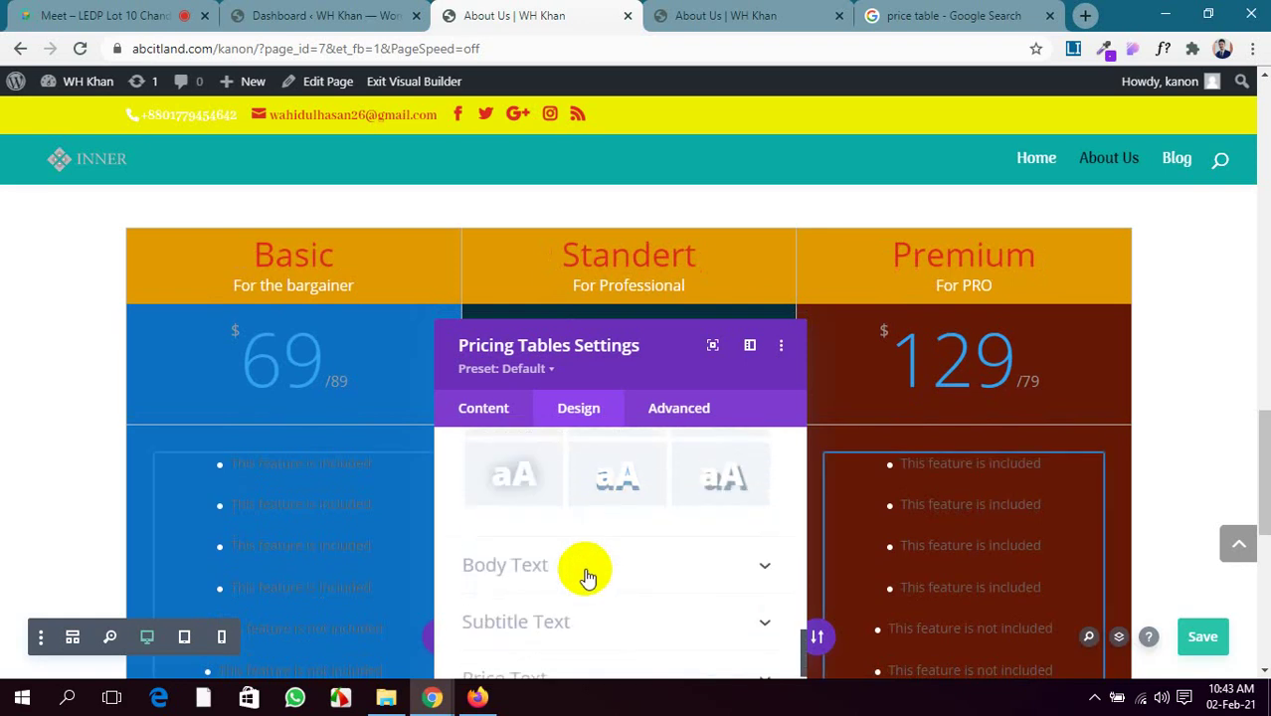
click(587, 575)
Make the pricing tables' feature list body text white
scroll(582, 554, down, 1)
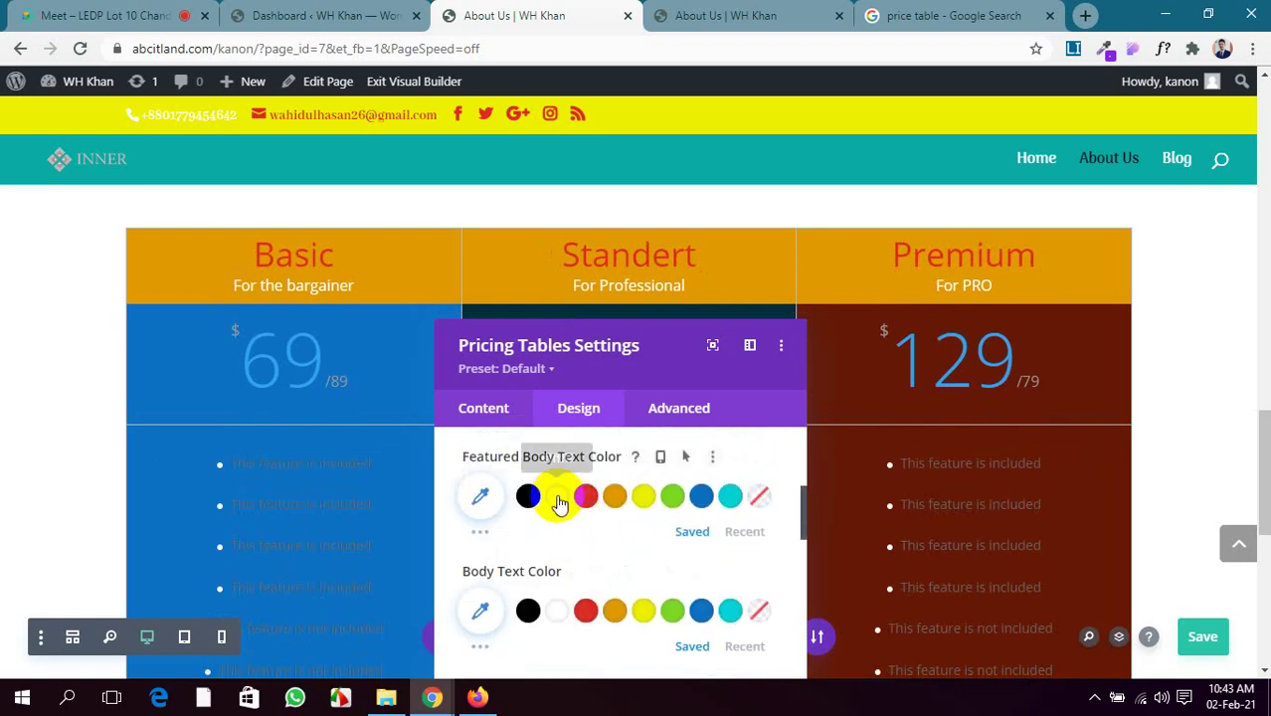
scroll(597, 509, down, 1)
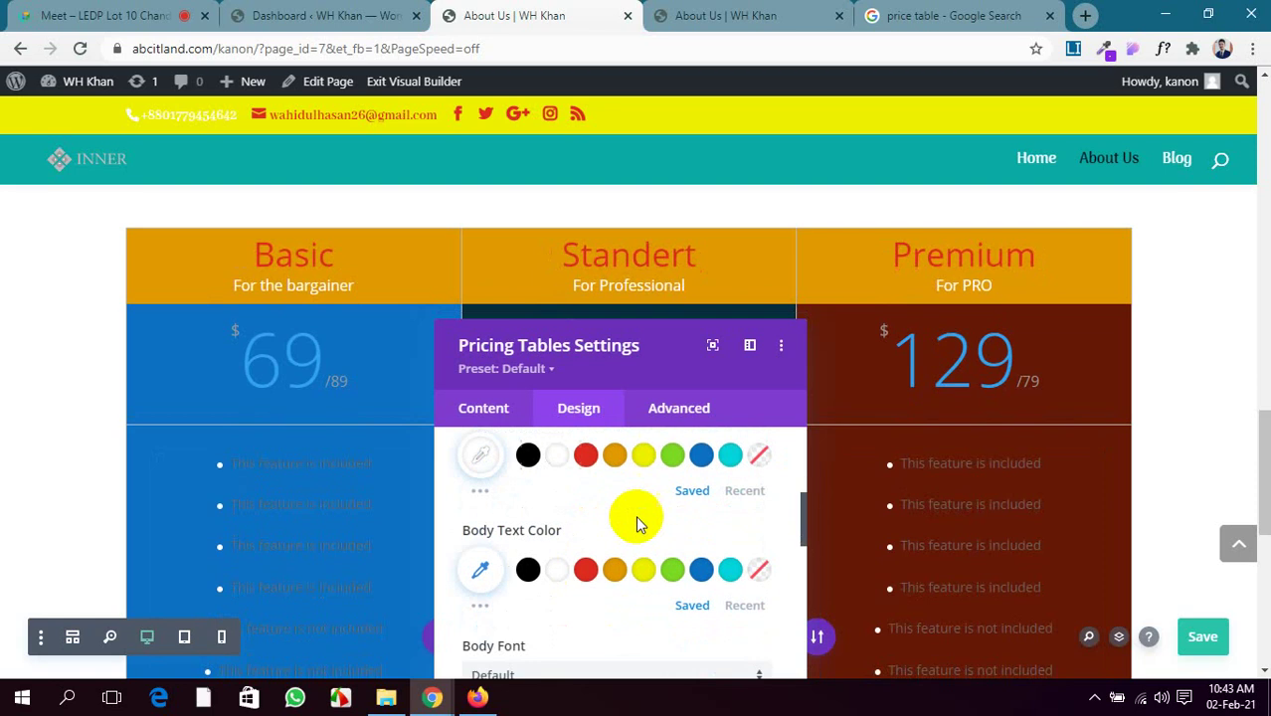
click(556, 522)
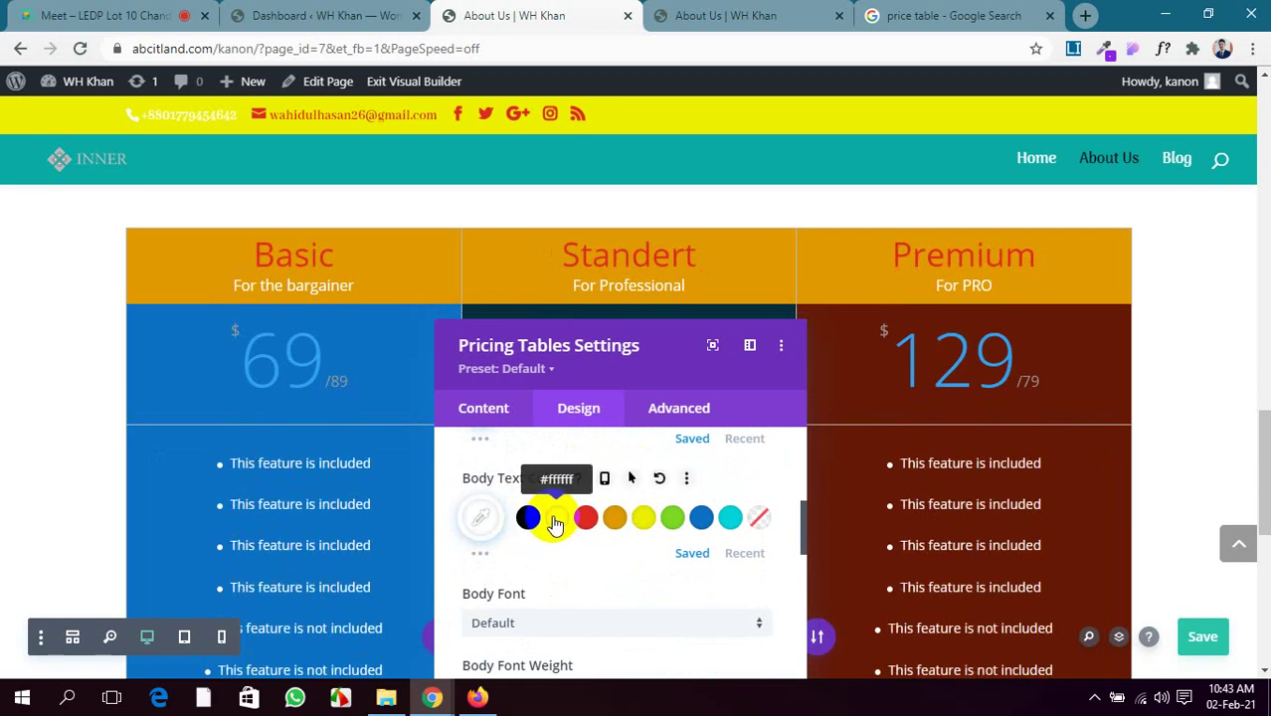
scroll(684, 527, down, 1)
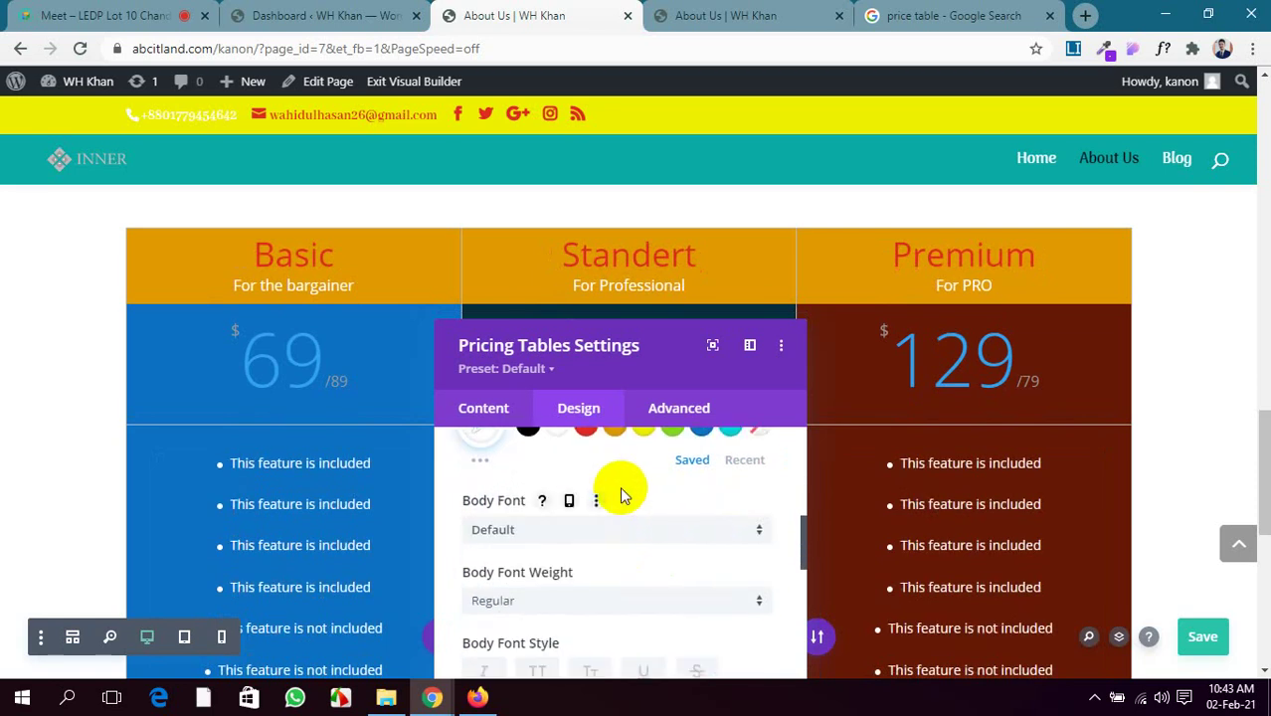
scroll(609, 524, up, 3)
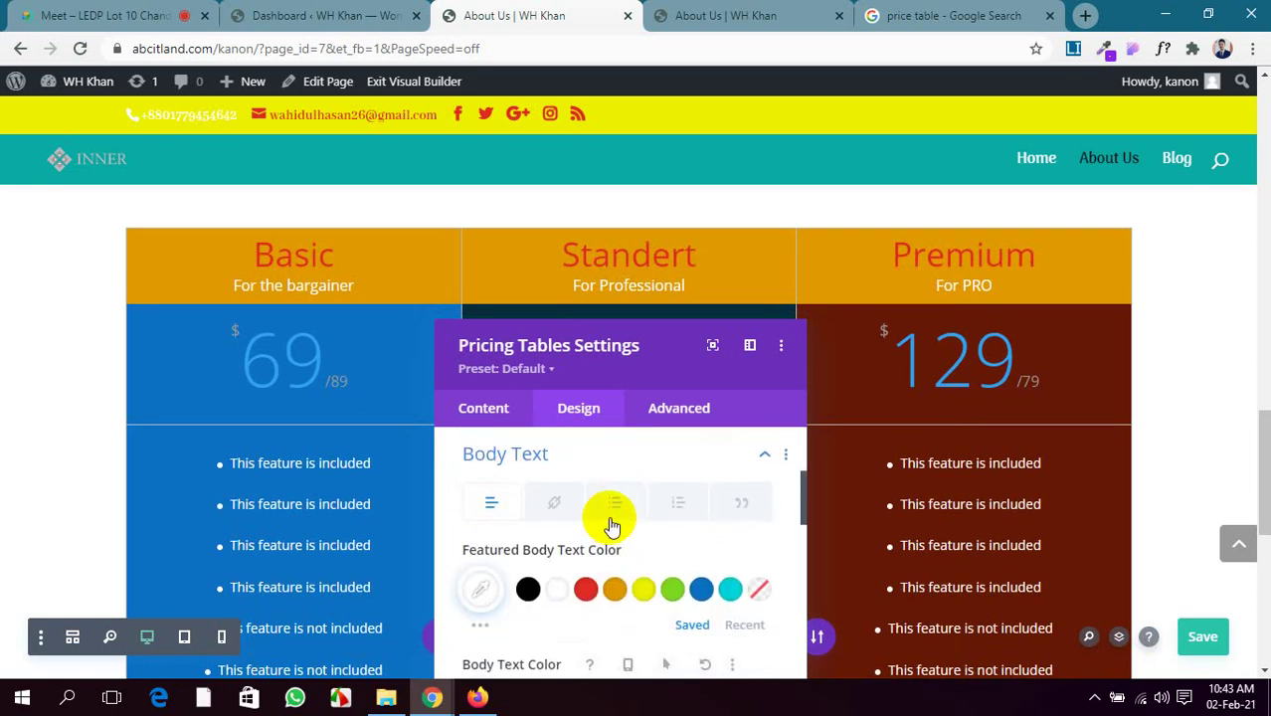
scroll(611, 525, up, 5)
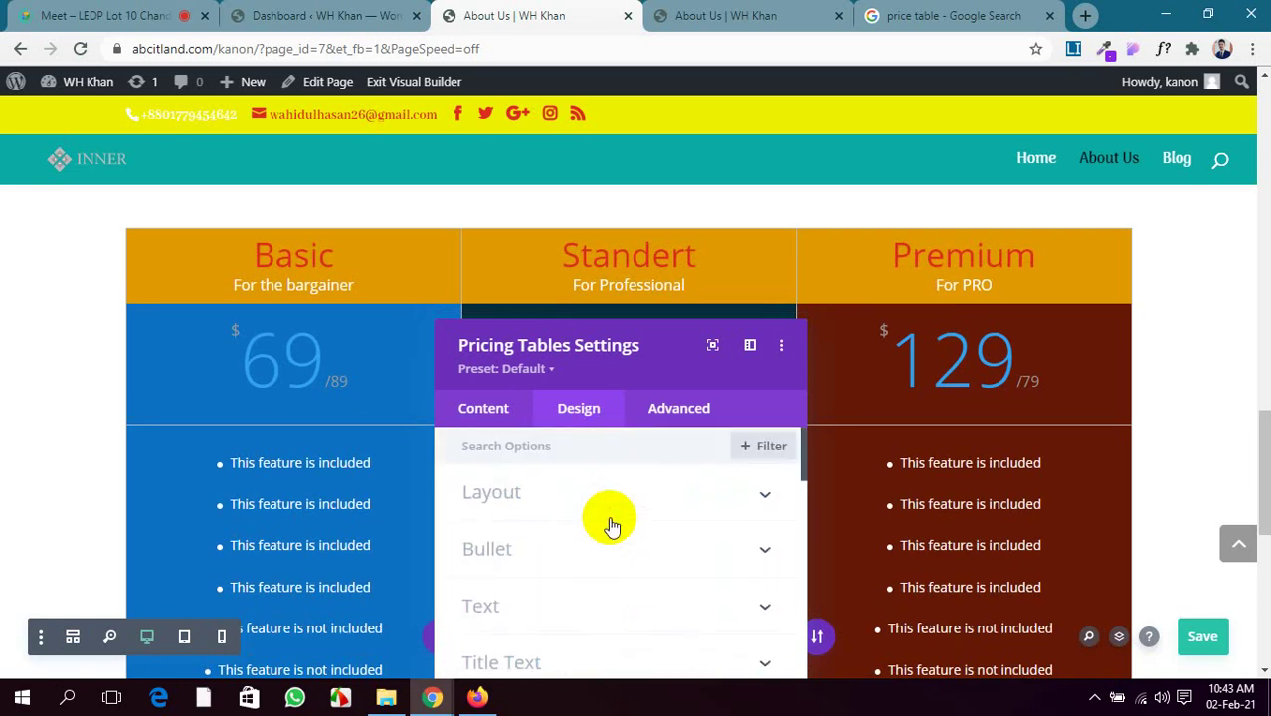
scroll(611, 525, down, 2)
scroll(611, 526, down, 6)
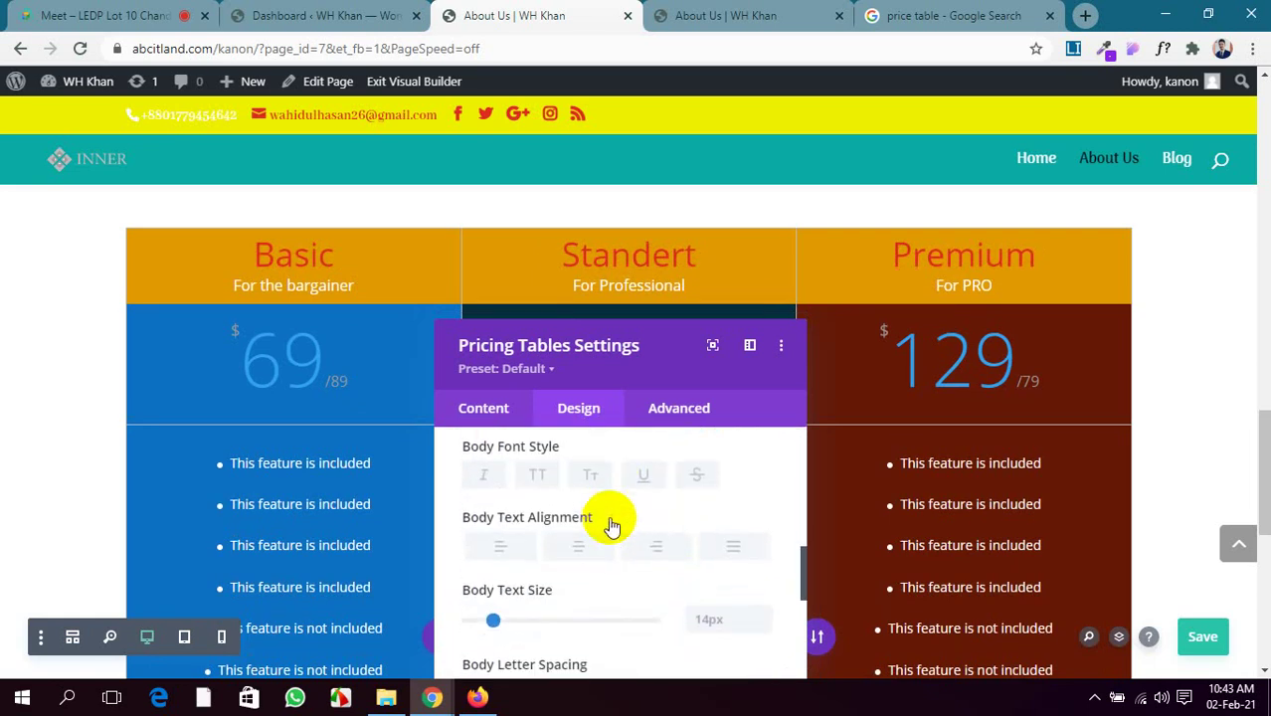
scroll(611, 523, down, 5)
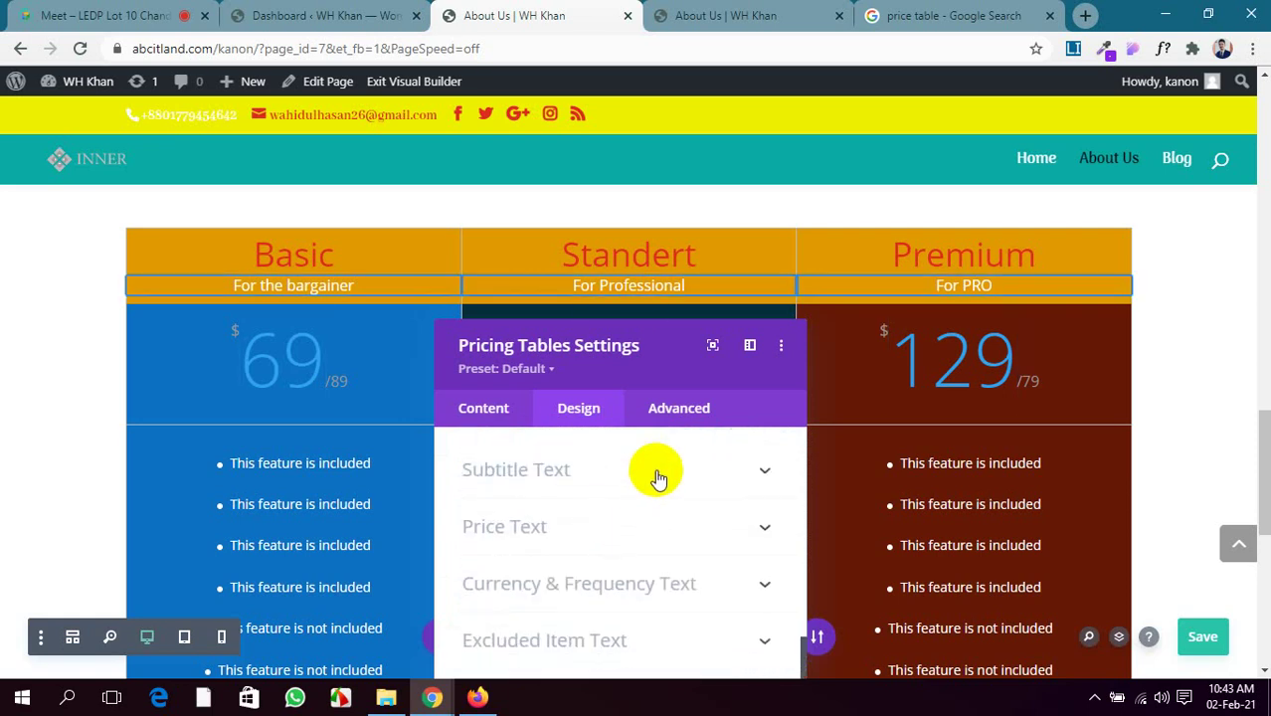
Expand the Subtitle Text and Price Text styling options
click(657, 475)
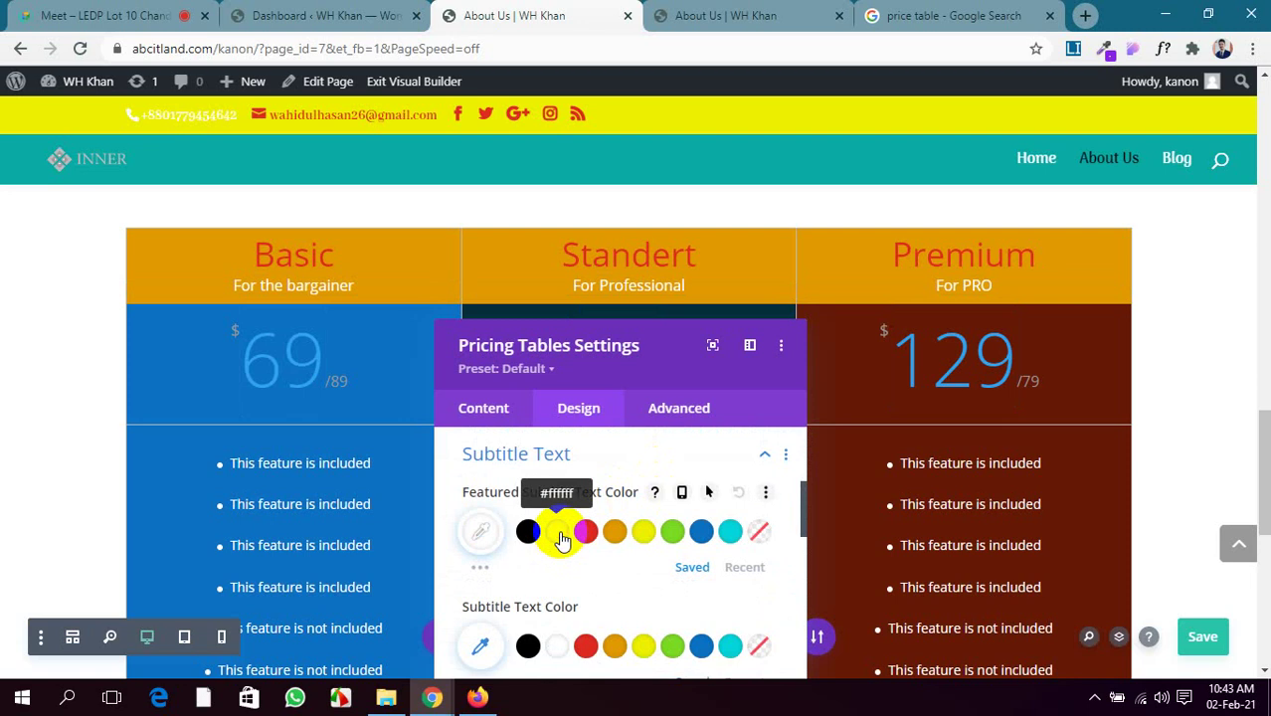
scroll(562, 541, down, 3)
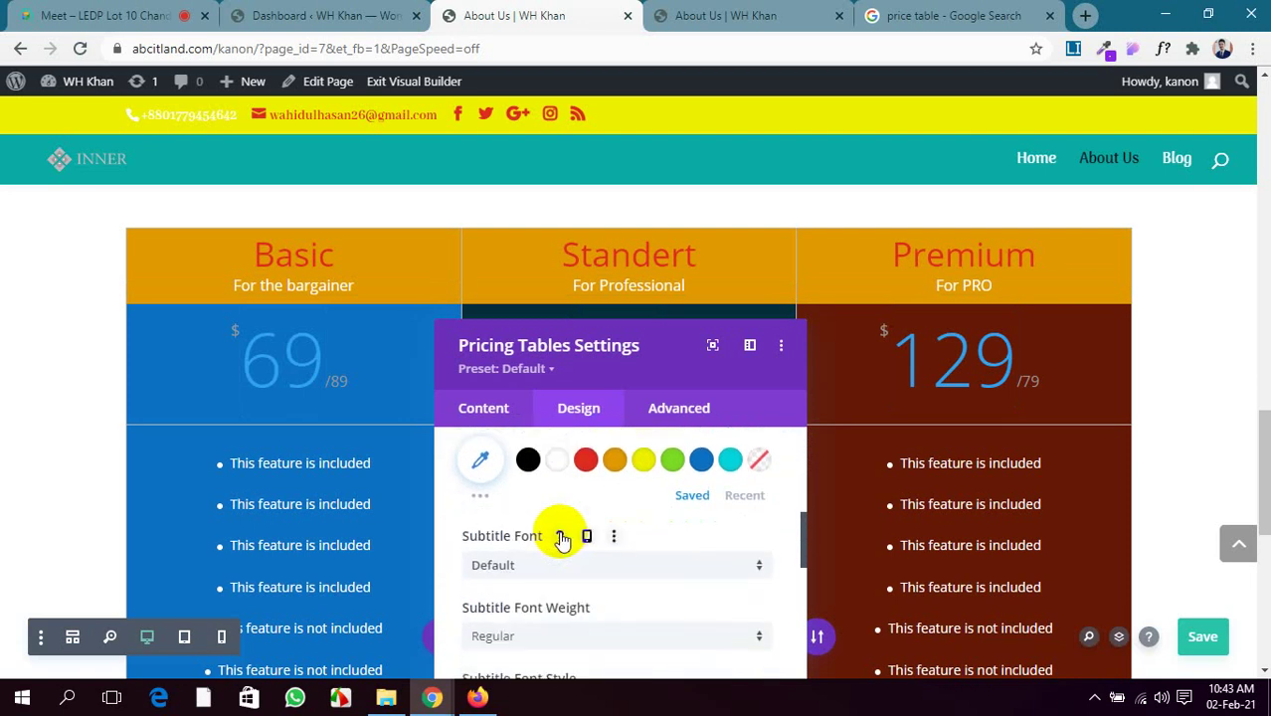
scroll(562, 541, down, 6)
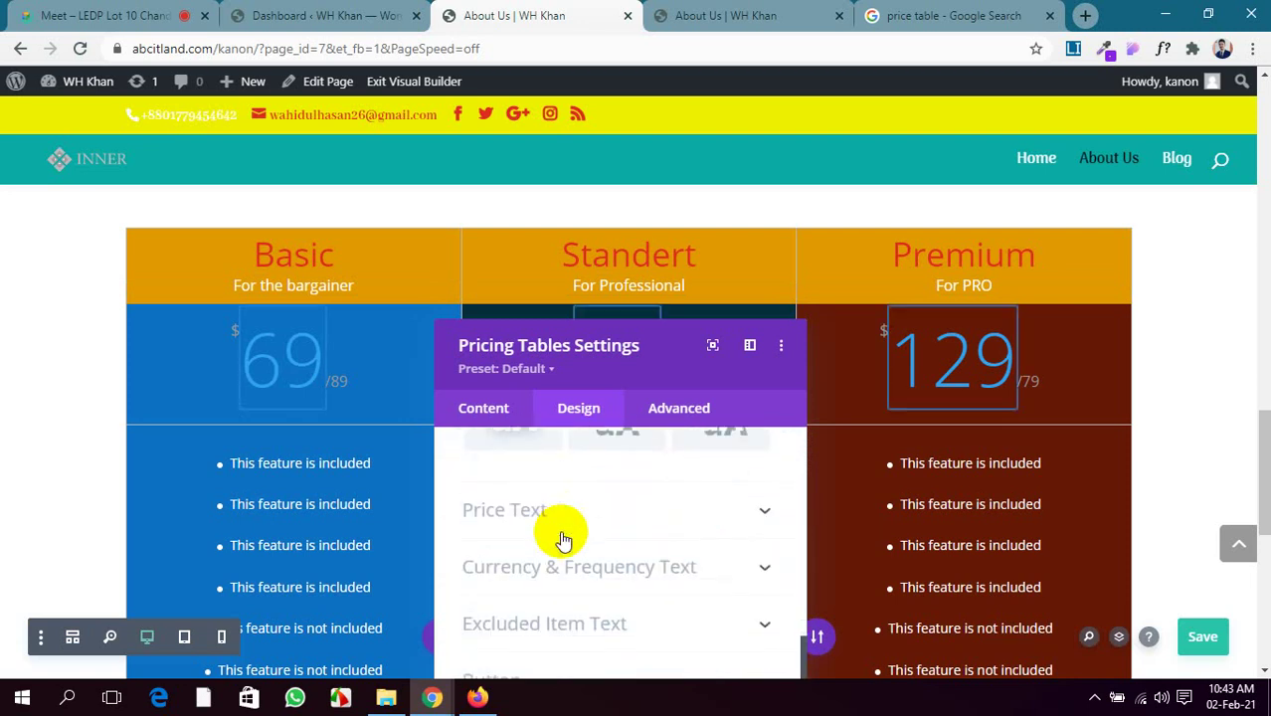
scroll(560, 534, down, 1)
scroll(560, 534, up, 1)
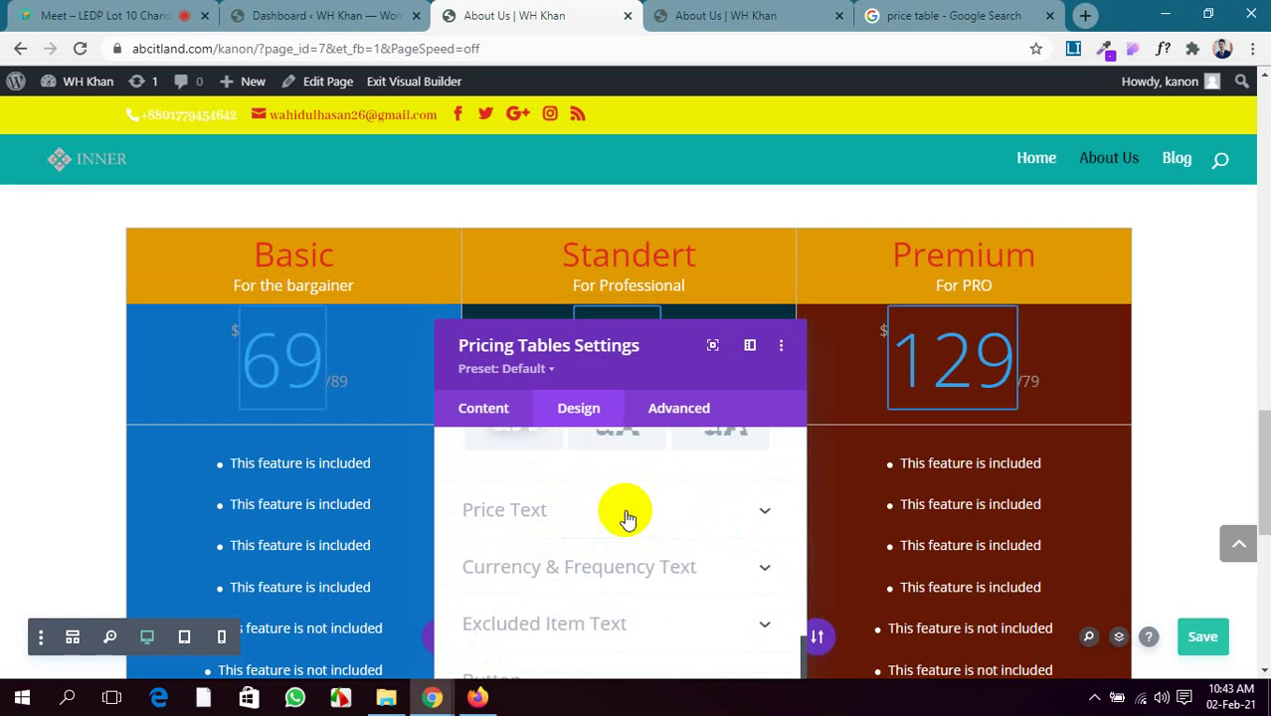
click(630, 512)
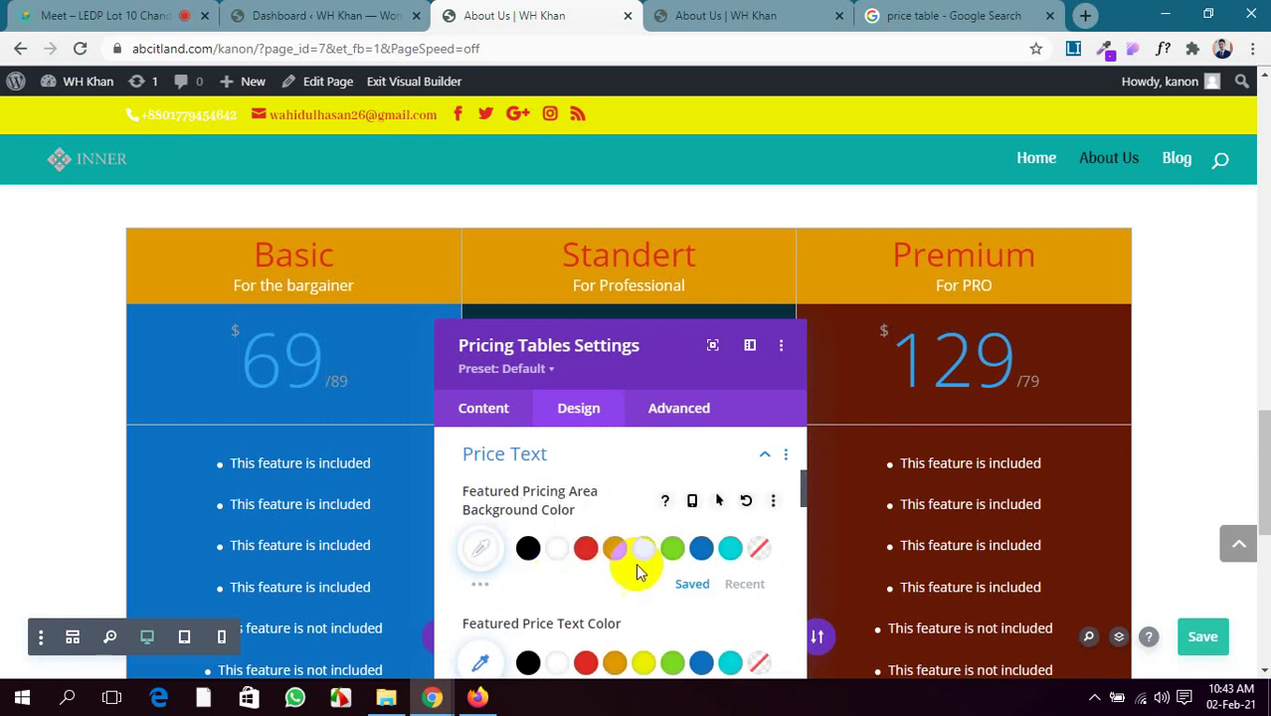
Turn the price digits white and shrink the price text from 80px to 69px
scroll(575, 530, down, 1)
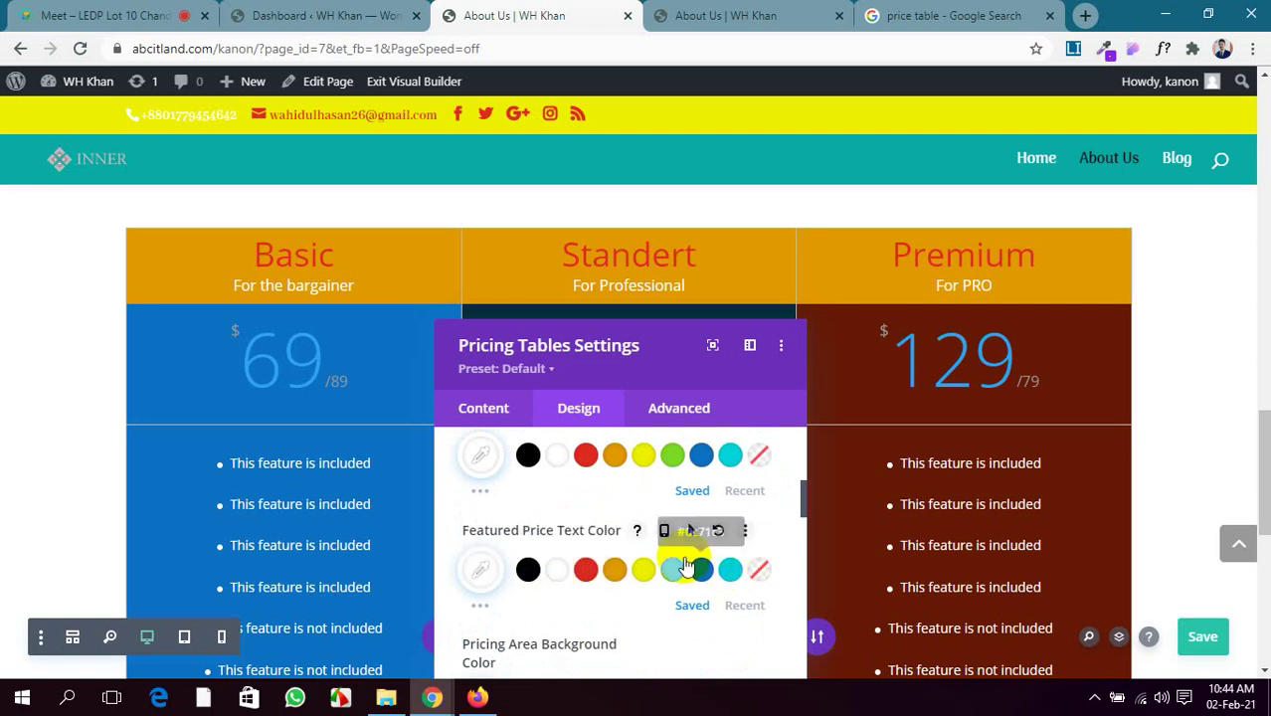
scroll(686, 537, up, 1)
scroll(627, 548, up, 1)
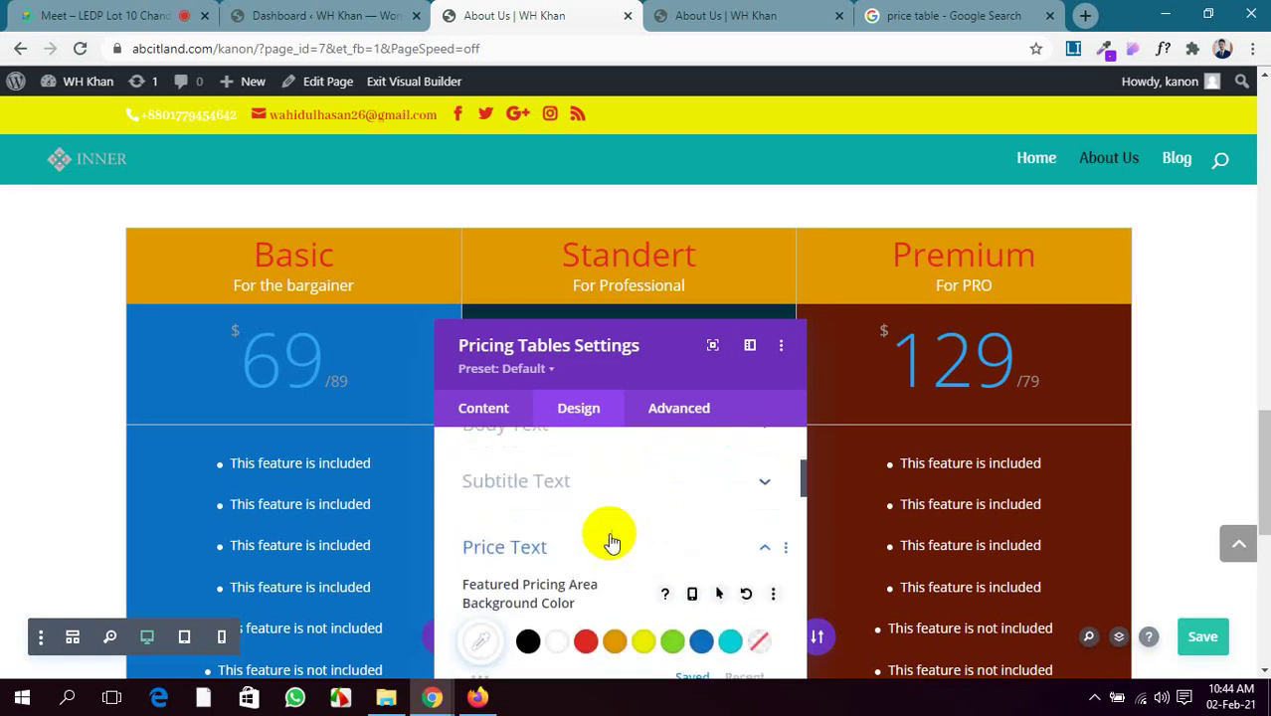
scroll(589, 514, down, 3)
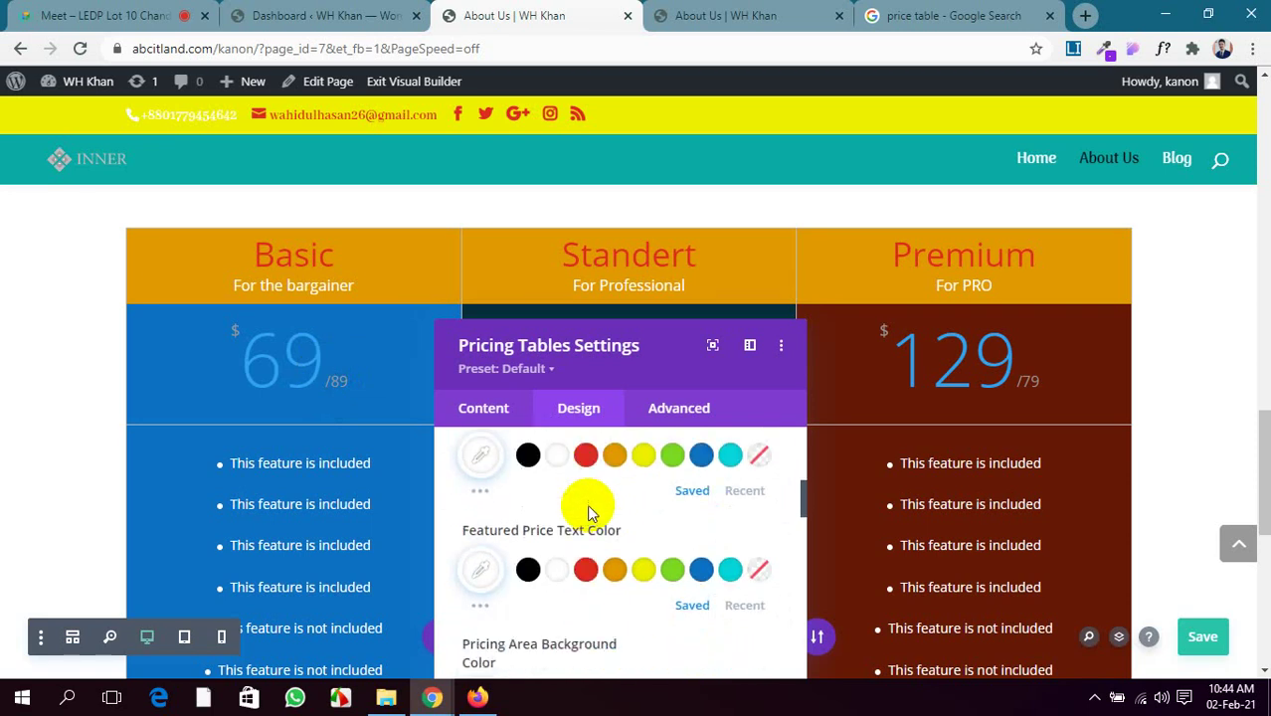
scroll(587, 513, down, 2)
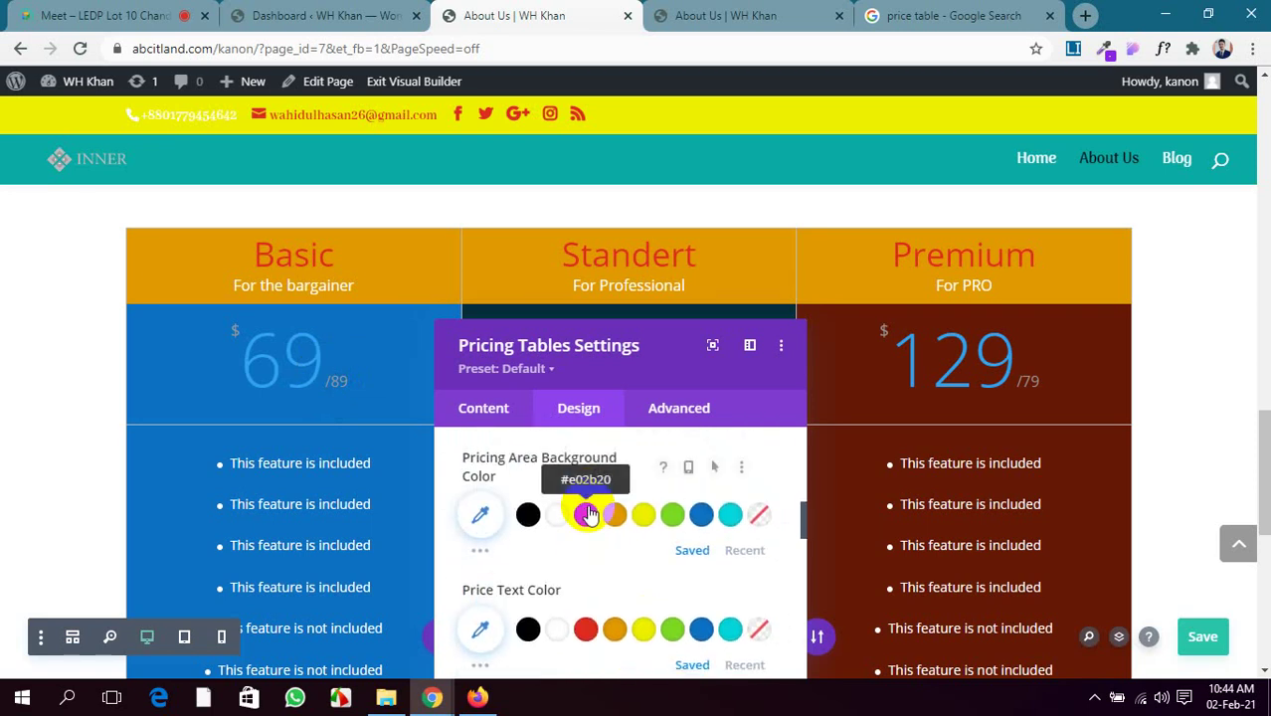
click(557, 542)
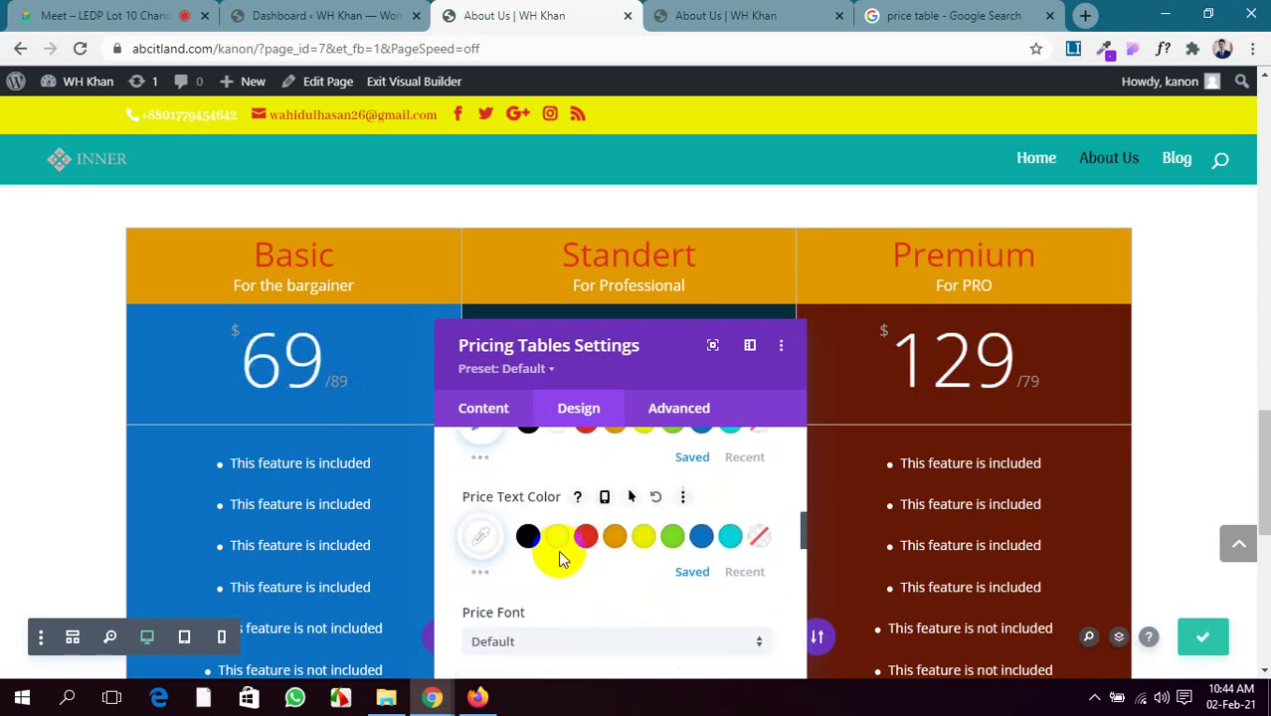
scroll(558, 550, down, 5)
scroll(559, 550, down, 2)
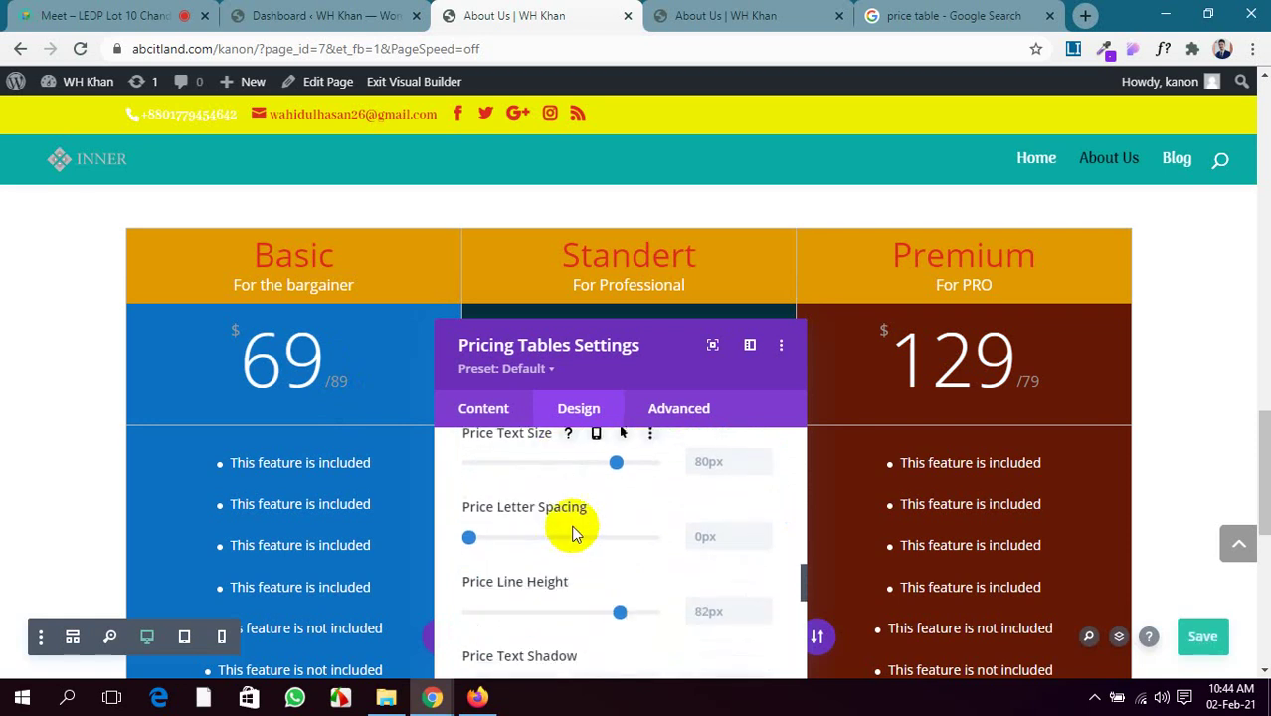
drag(614, 460, 596, 463)
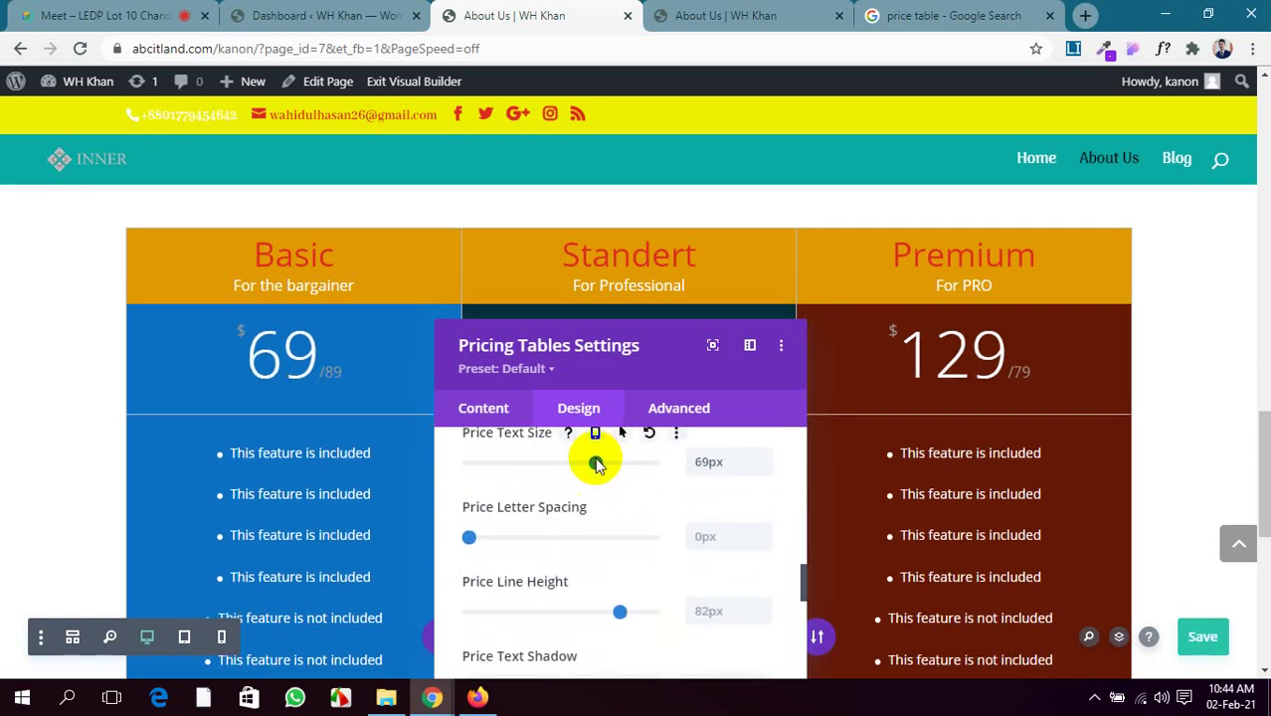
Change the price digit colour to red, then to yellow
scroll(591, 508, down, 1)
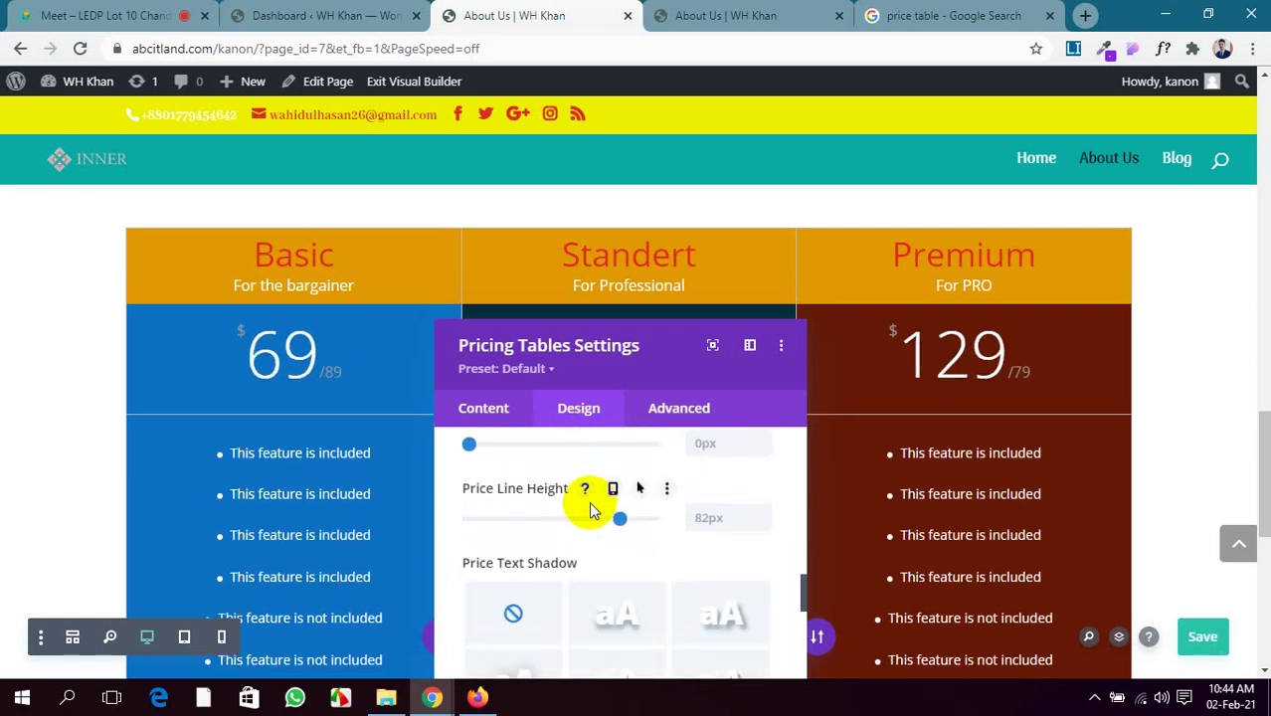
scroll(591, 507, up, 4)
scroll(589, 504, up, 3)
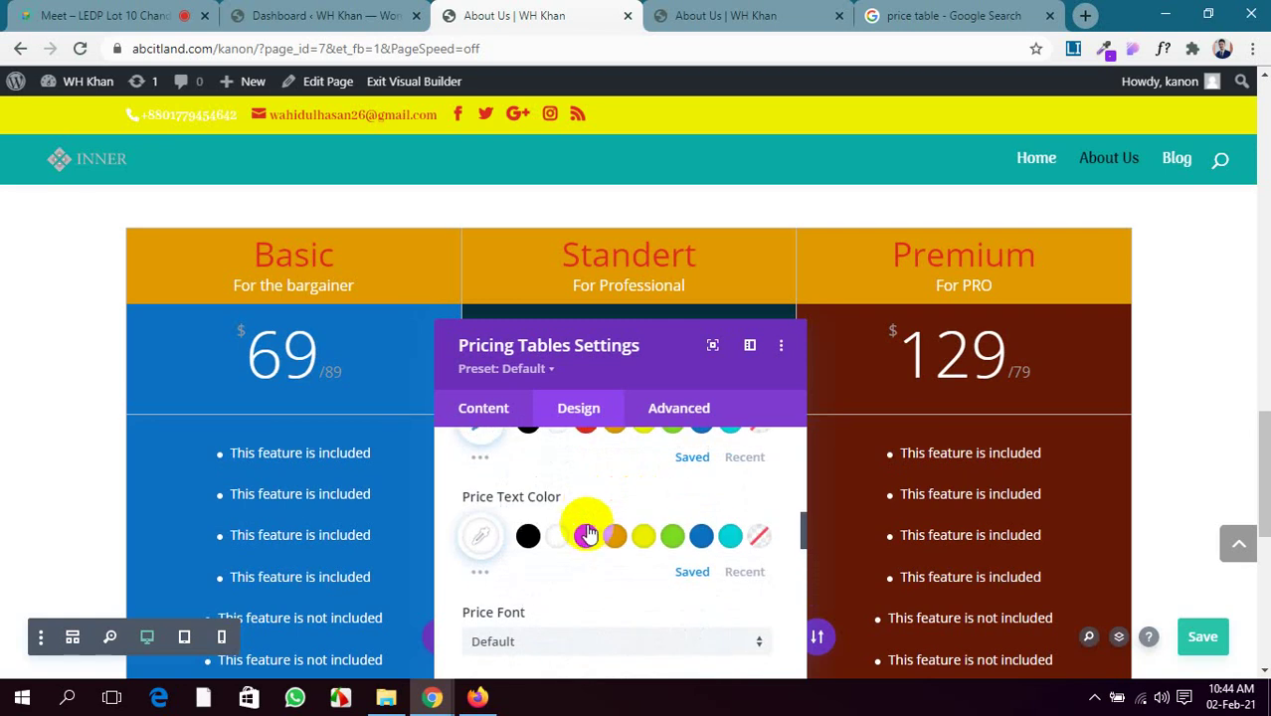
click(587, 536)
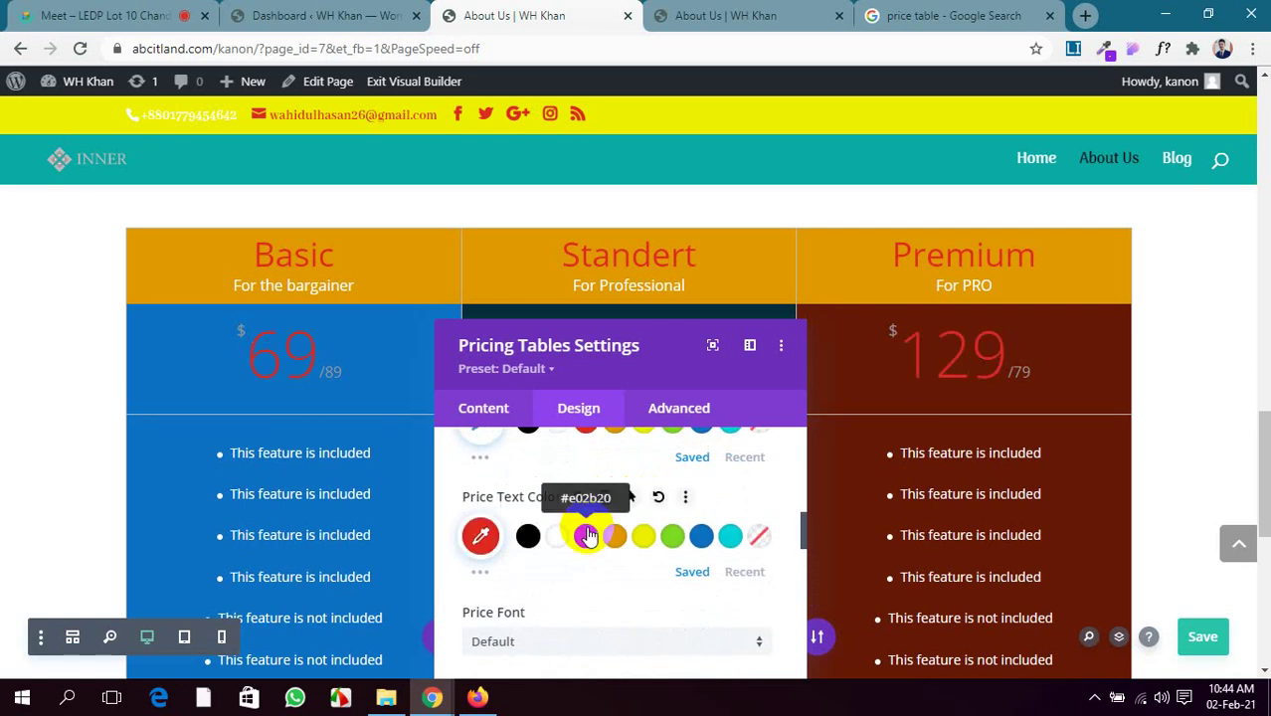
click(642, 536)
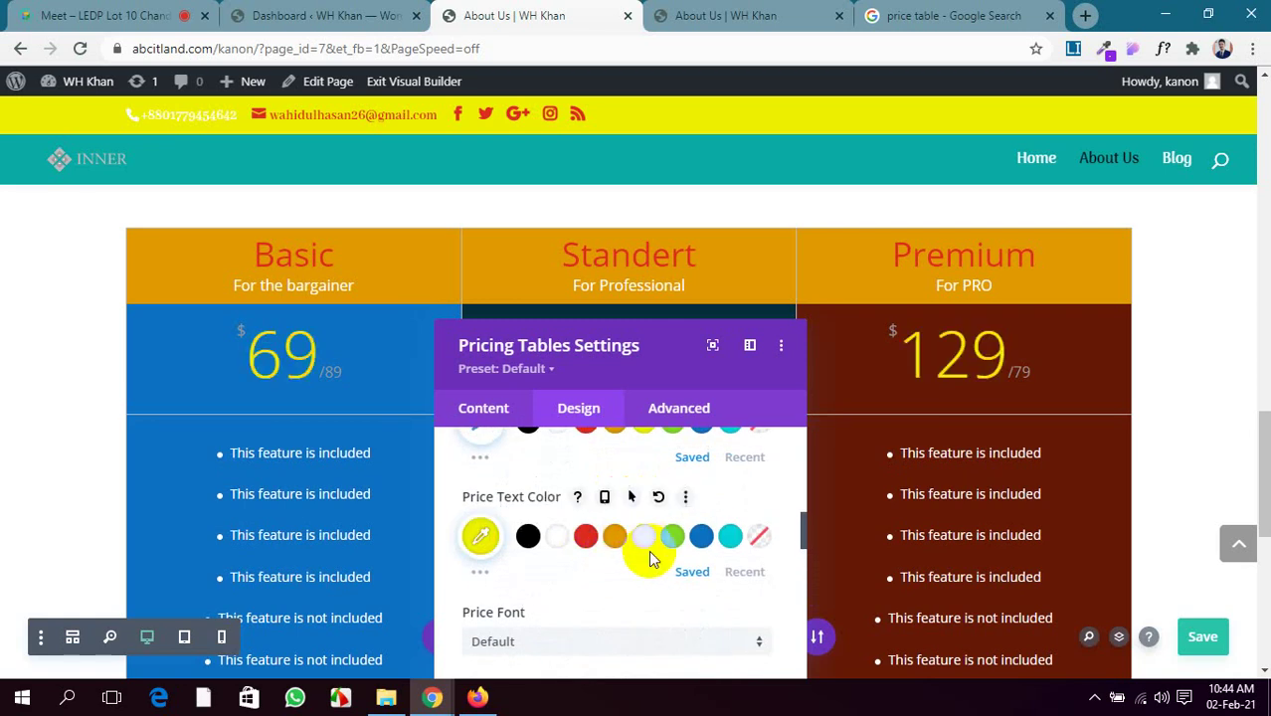
Save the page, retrying after the save error appears
click(1209, 642)
scroll(697, 550, down, 8)
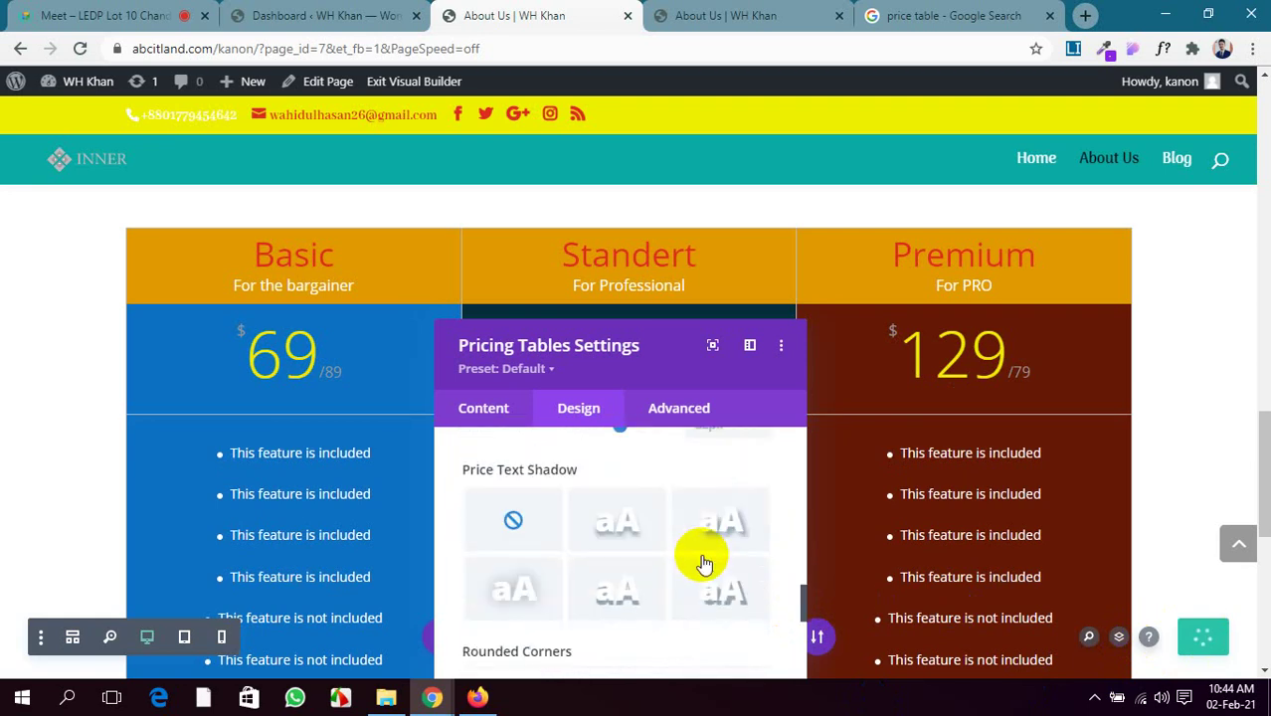
scroll(703, 560, down, 3)
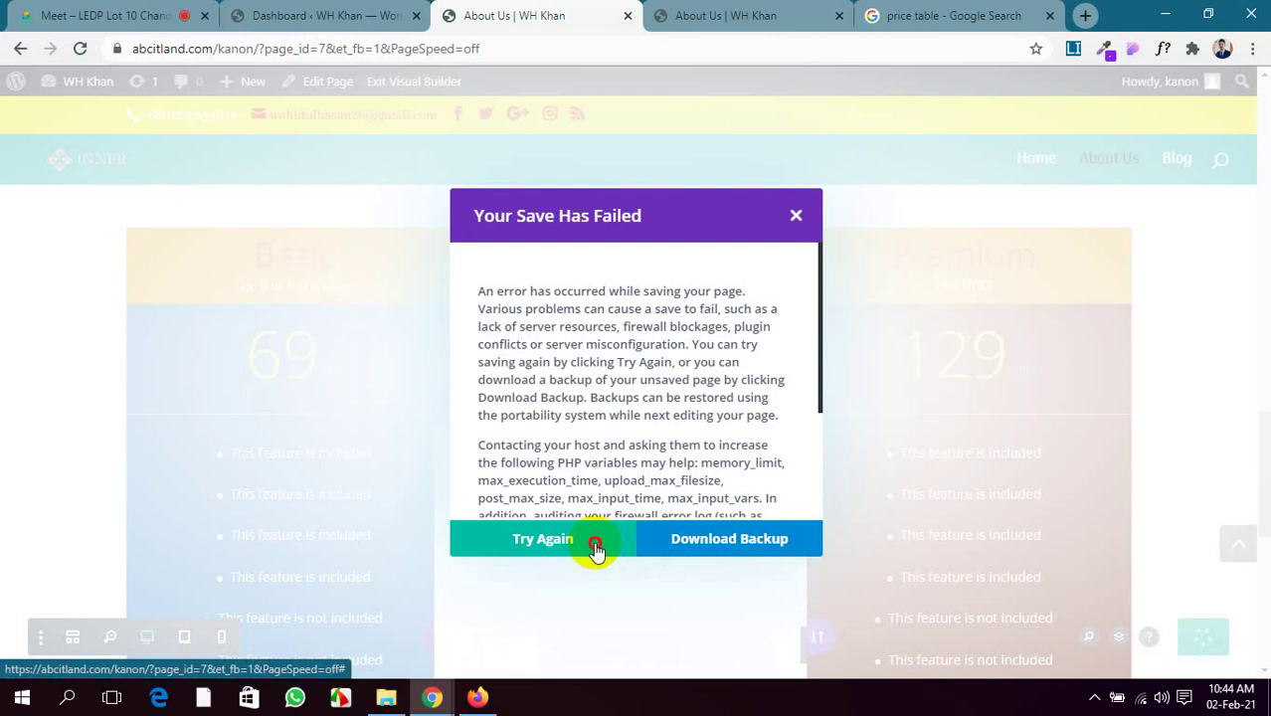
click(595, 551)
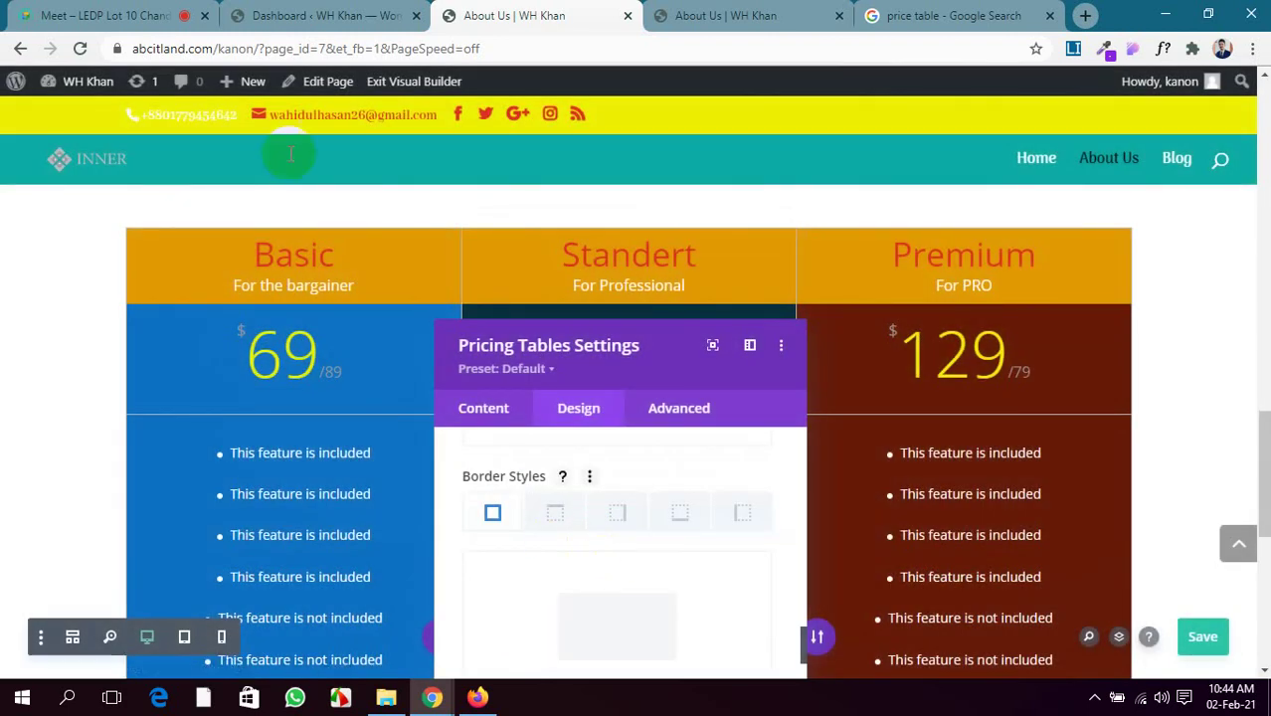
click(88, 14)
Return to the About Us editor and bring up the Currency & Frequency Text settings
click(562, 15)
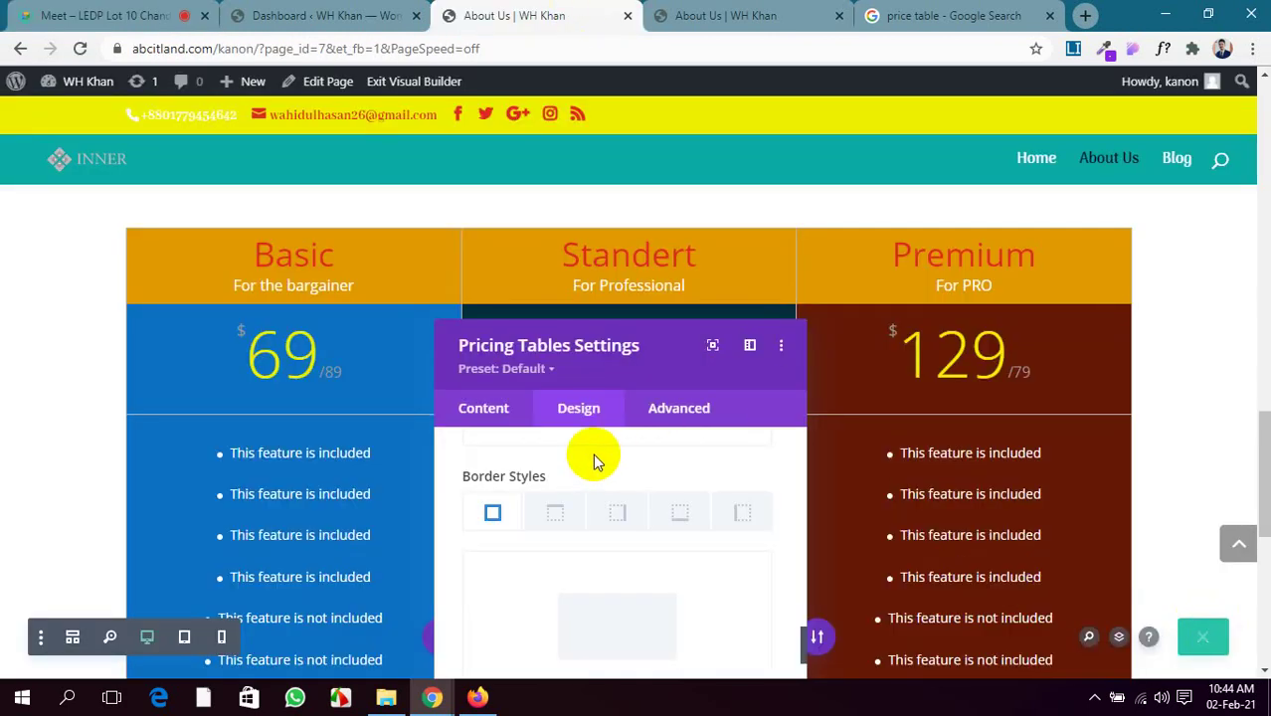
scroll(597, 453, down, 2)
scroll(613, 459, up, 2)
scroll(613, 460, down, 5)
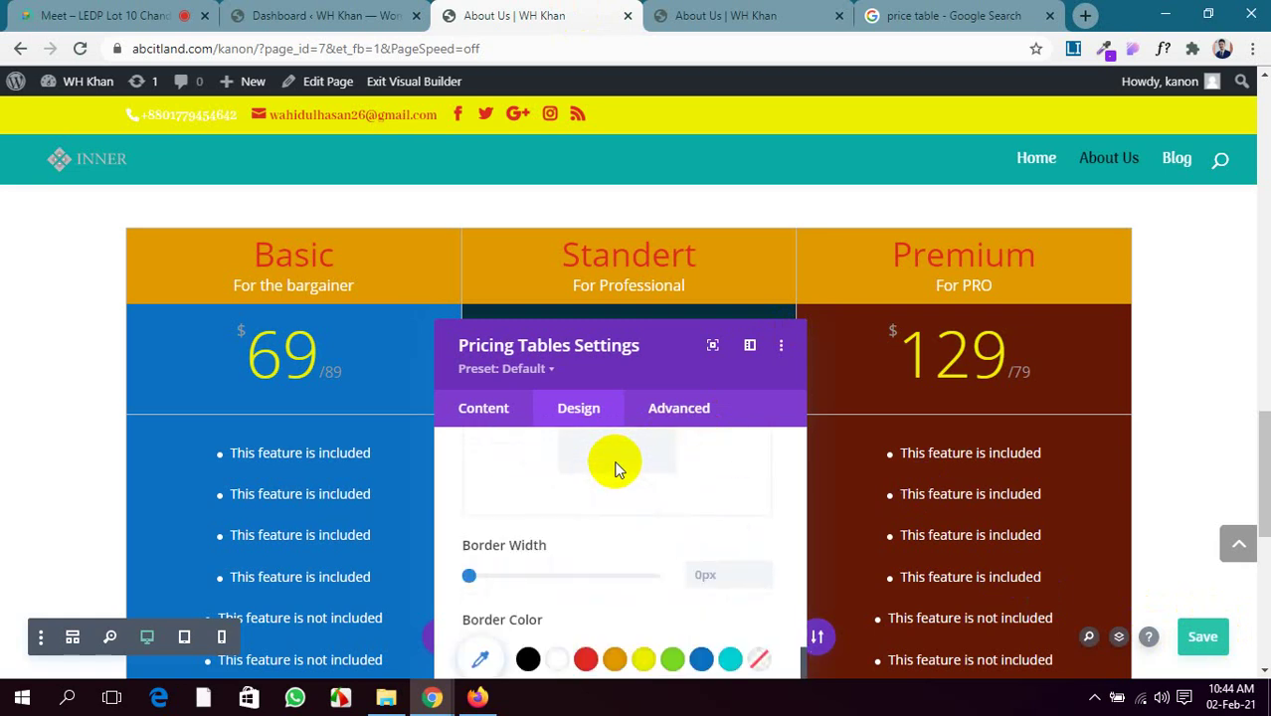
scroll(615, 467, down, 1)
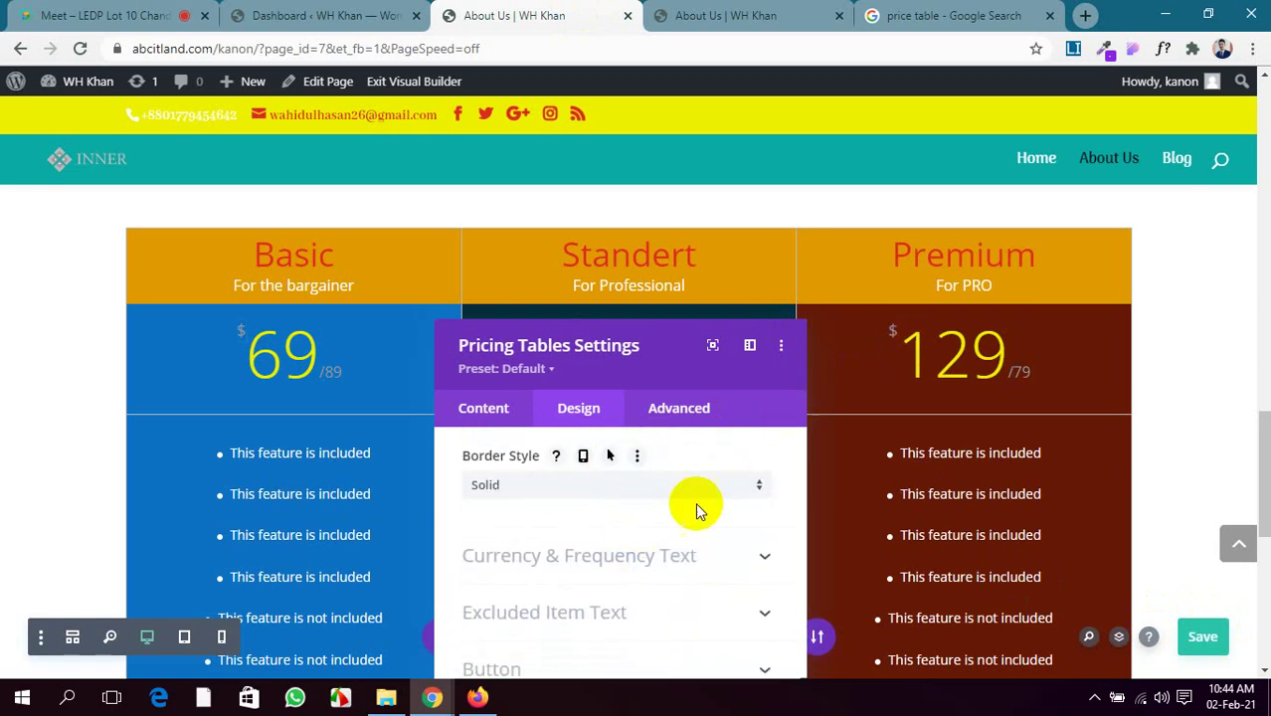
click(664, 557)
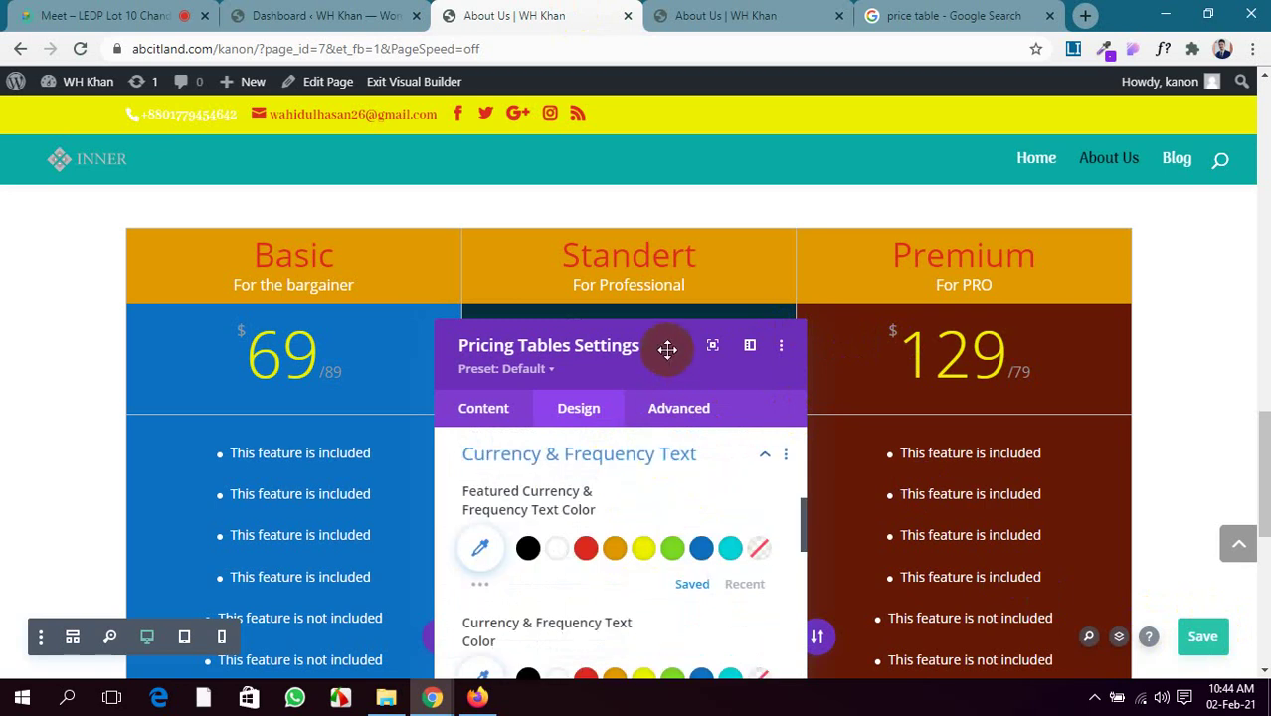
drag(667, 349, 418, 130)
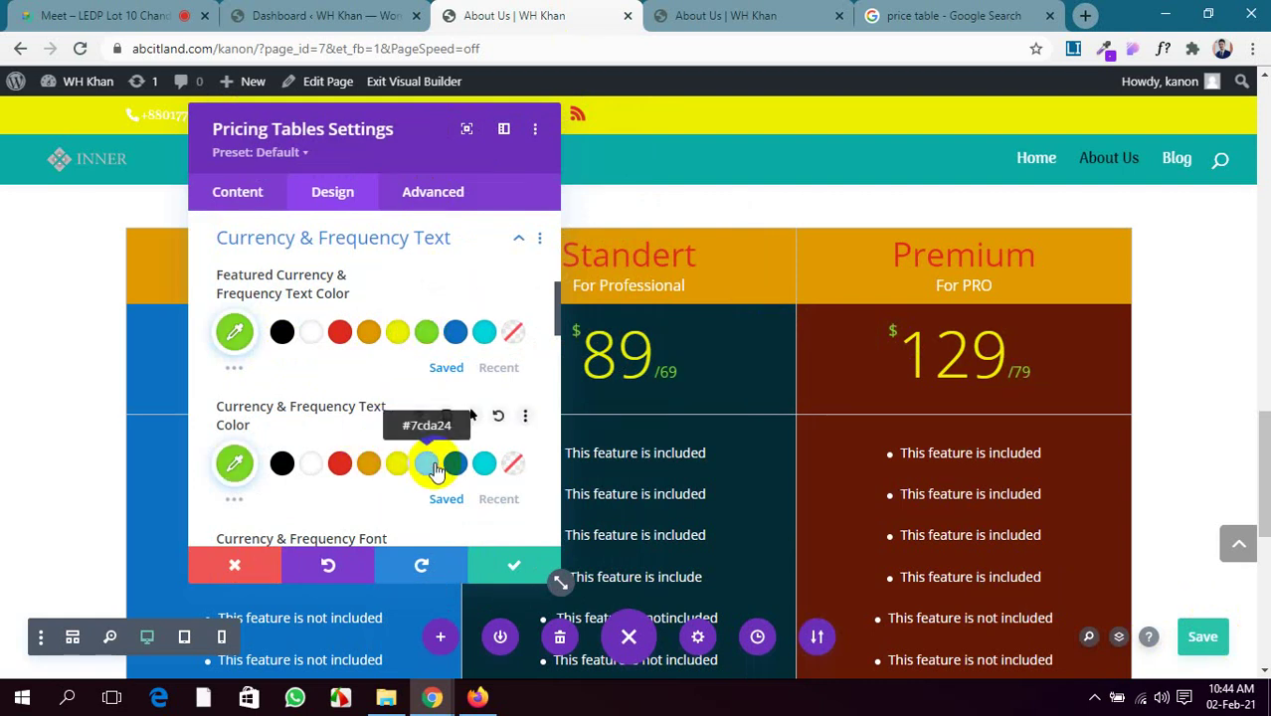
Set the currency and frequency text size to 22px and letter spacing to 5px
scroll(470, 431, down, 1)
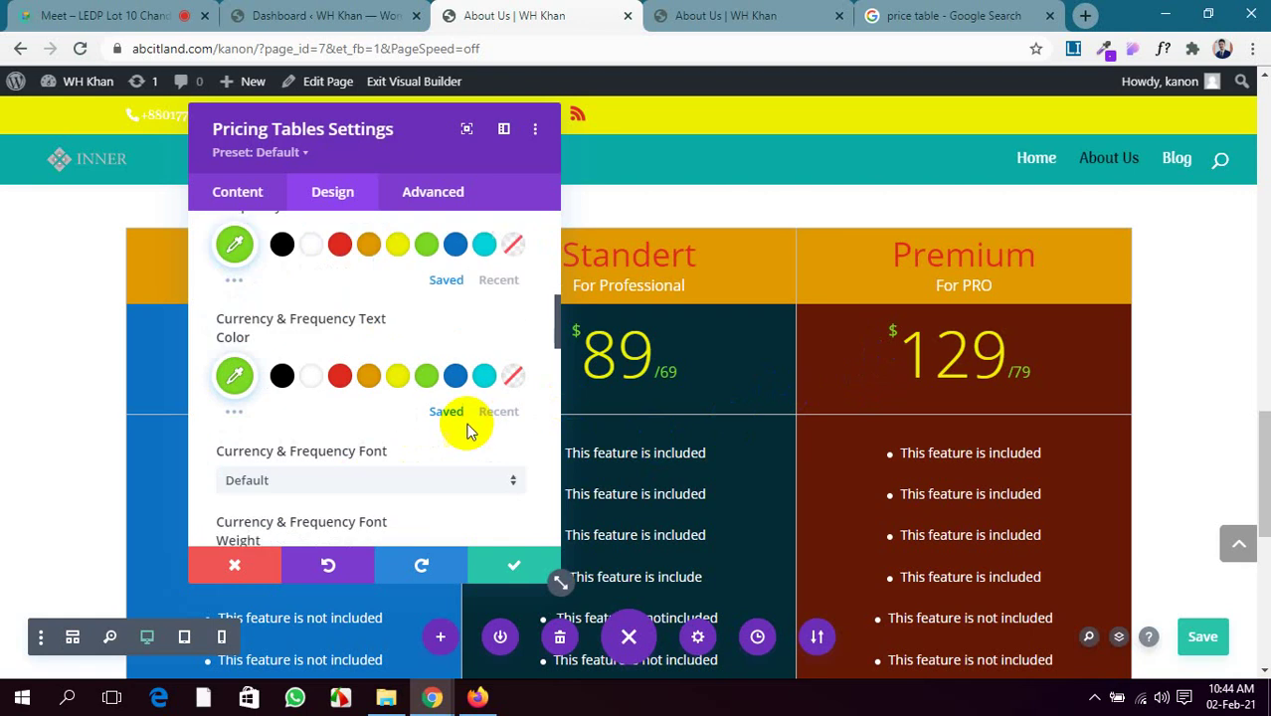
scroll(468, 426, down, 1)
scroll(326, 401, down, 2)
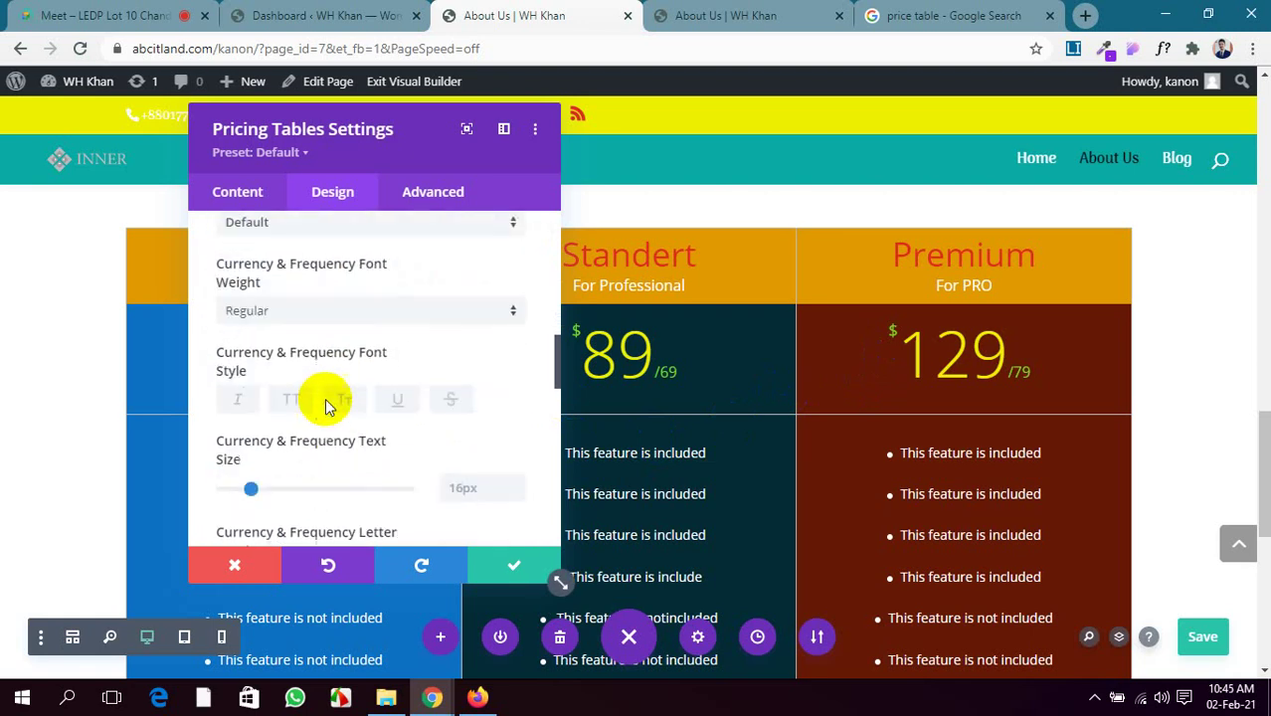
scroll(326, 401, down, 1)
drag(250, 373, 264, 374)
scroll(280, 432, down, 2)
scroll(274, 427, up, 1)
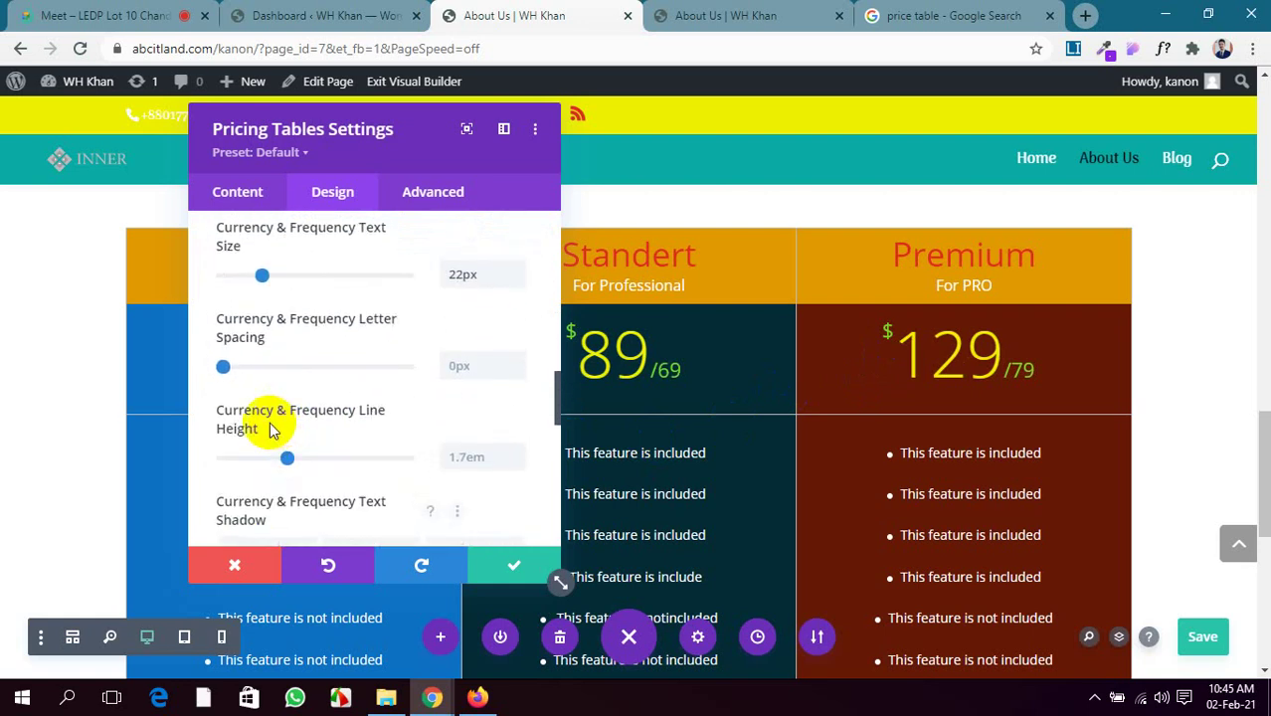
drag(223, 368, 235, 365)
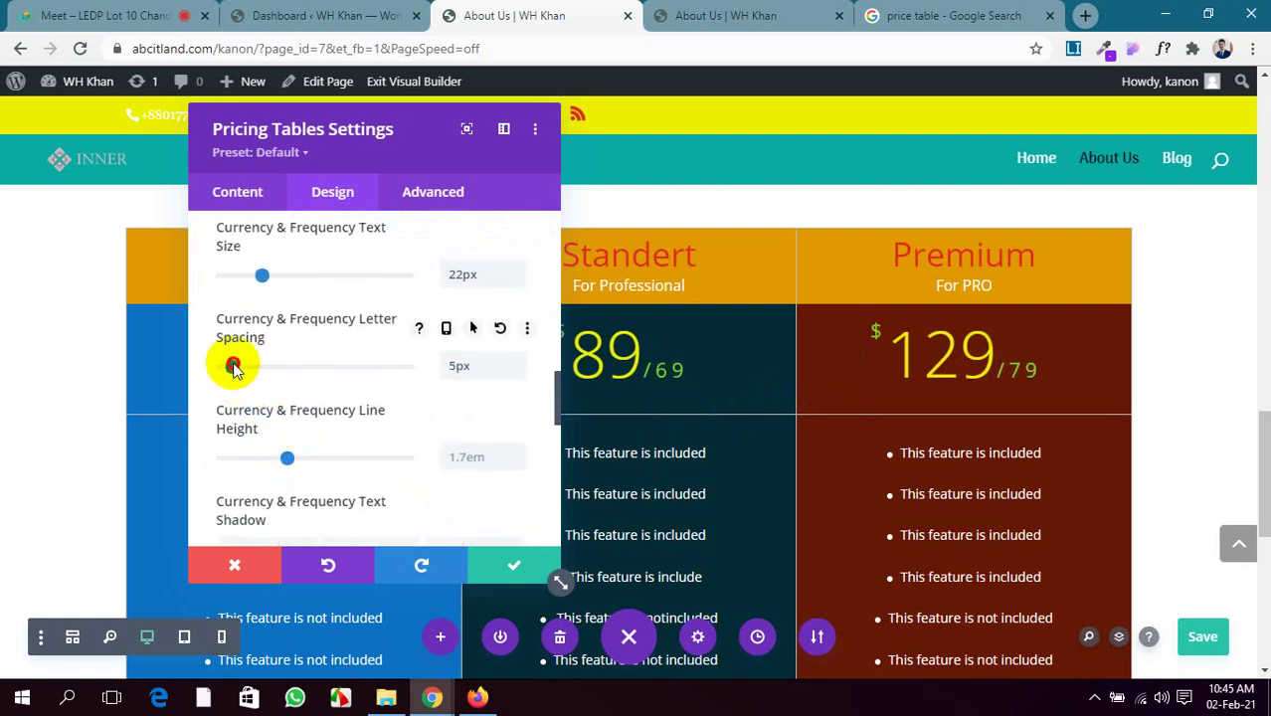
scroll(270, 452, down, 1)
scroll(265, 430, down, 5)
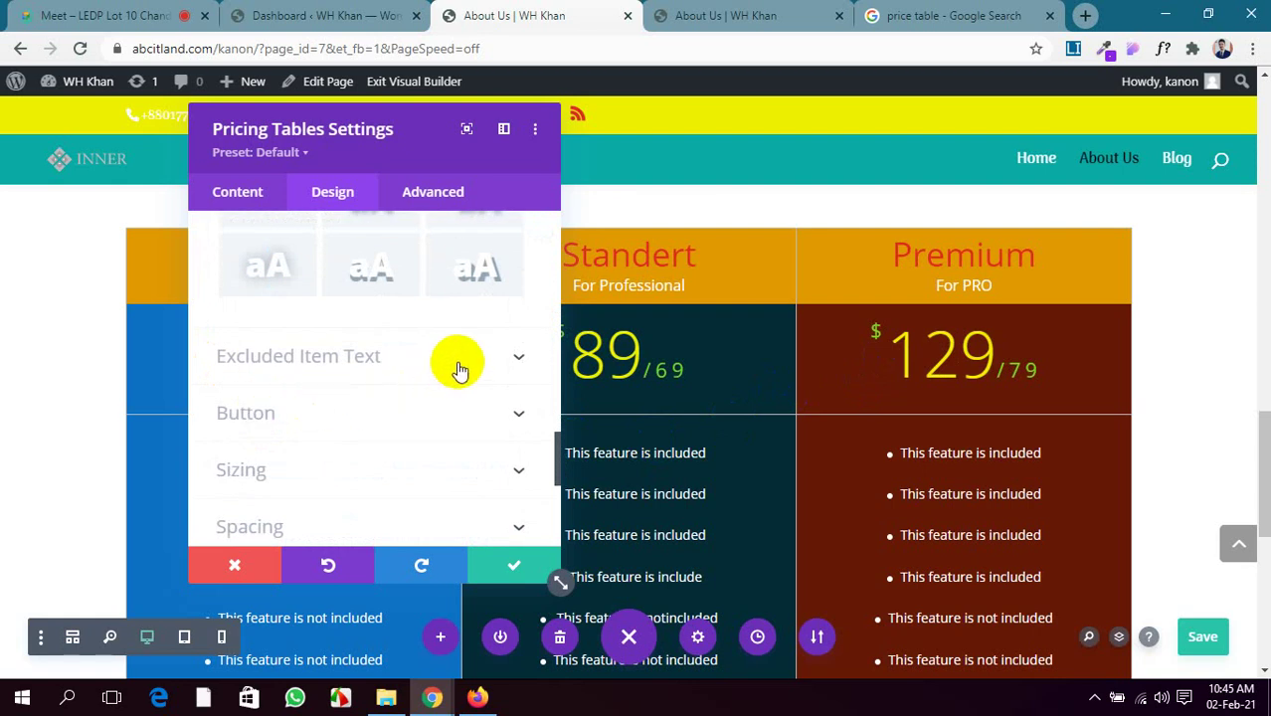
Review the Excluded Item Text styling options
click(459, 368)
scroll(448, 393, down, 2)
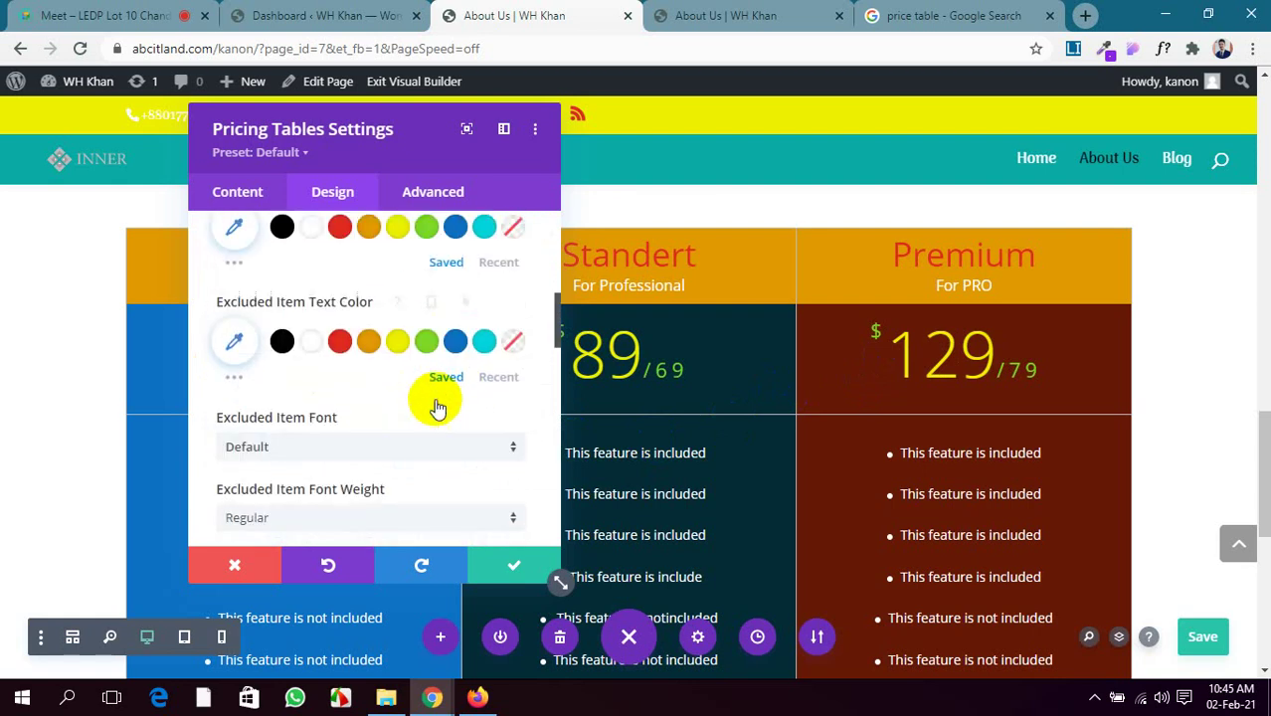
scroll(378, 368, up, 1)
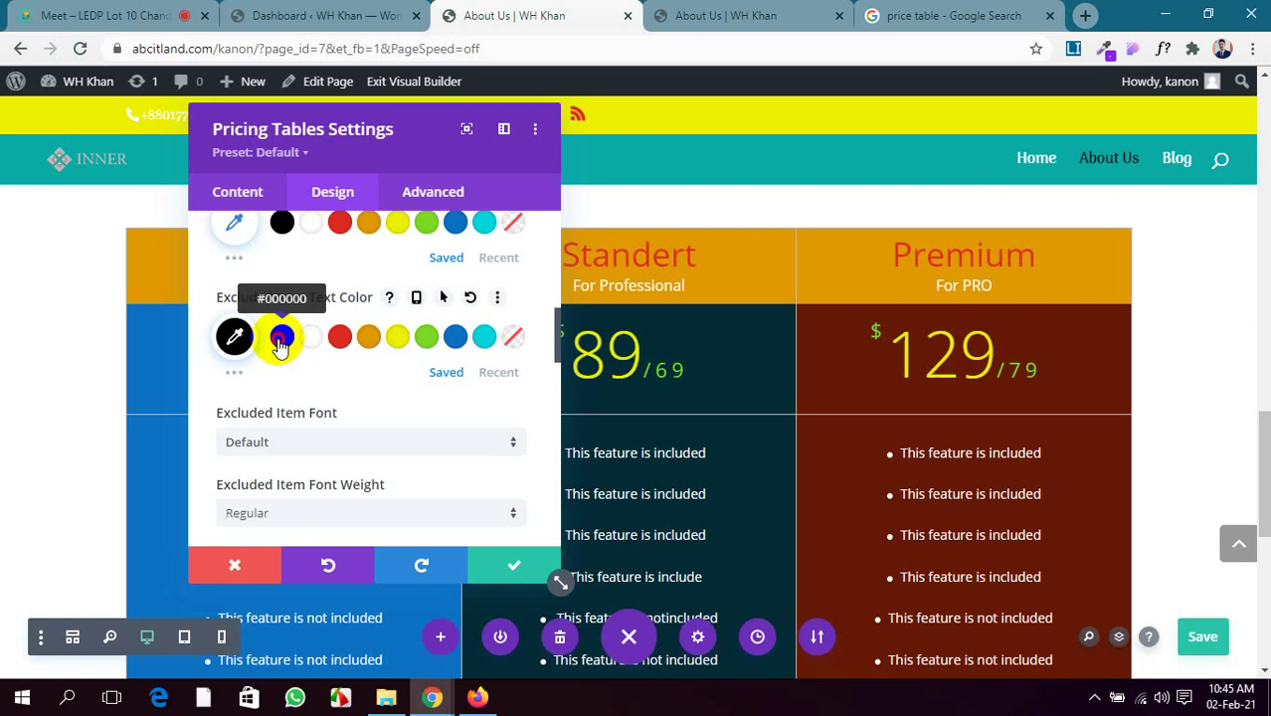
scroll(717, 479, down, 2)
scroll(458, 442, down, 1)
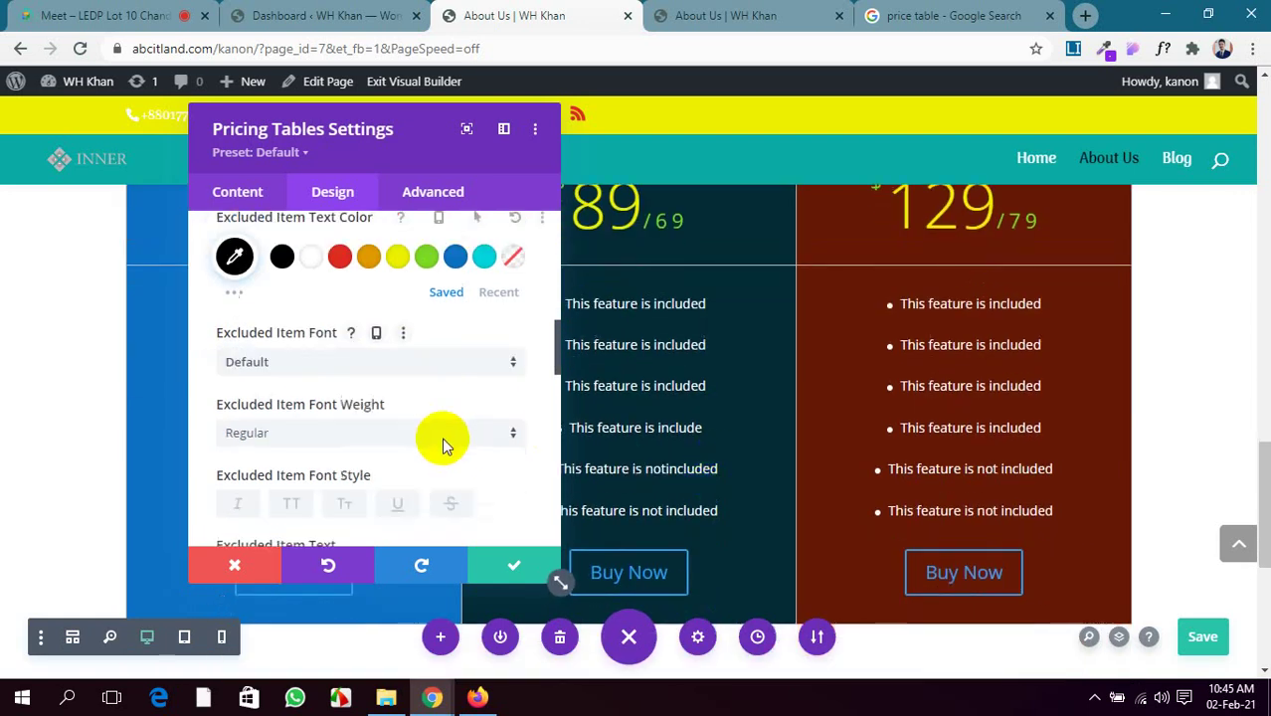
scroll(443, 444, down, 5)
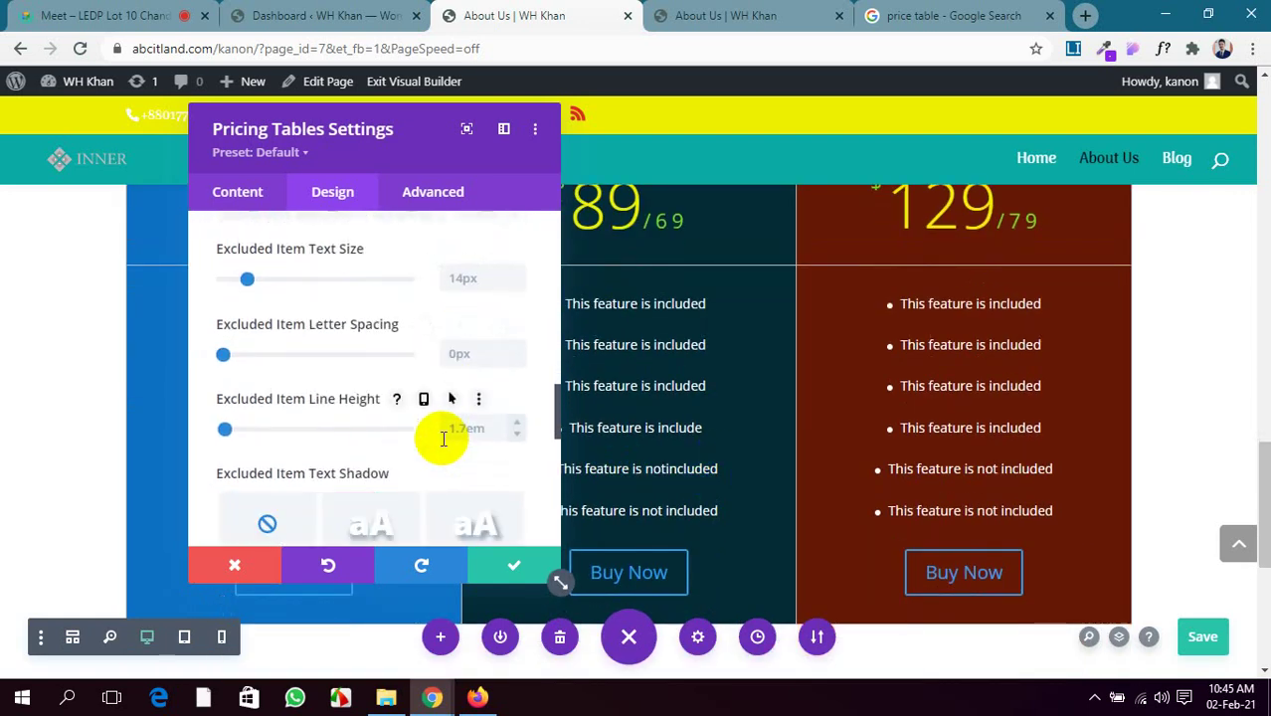
scroll(443, 438, up, 1)
scroll(444, 443, down, 3)
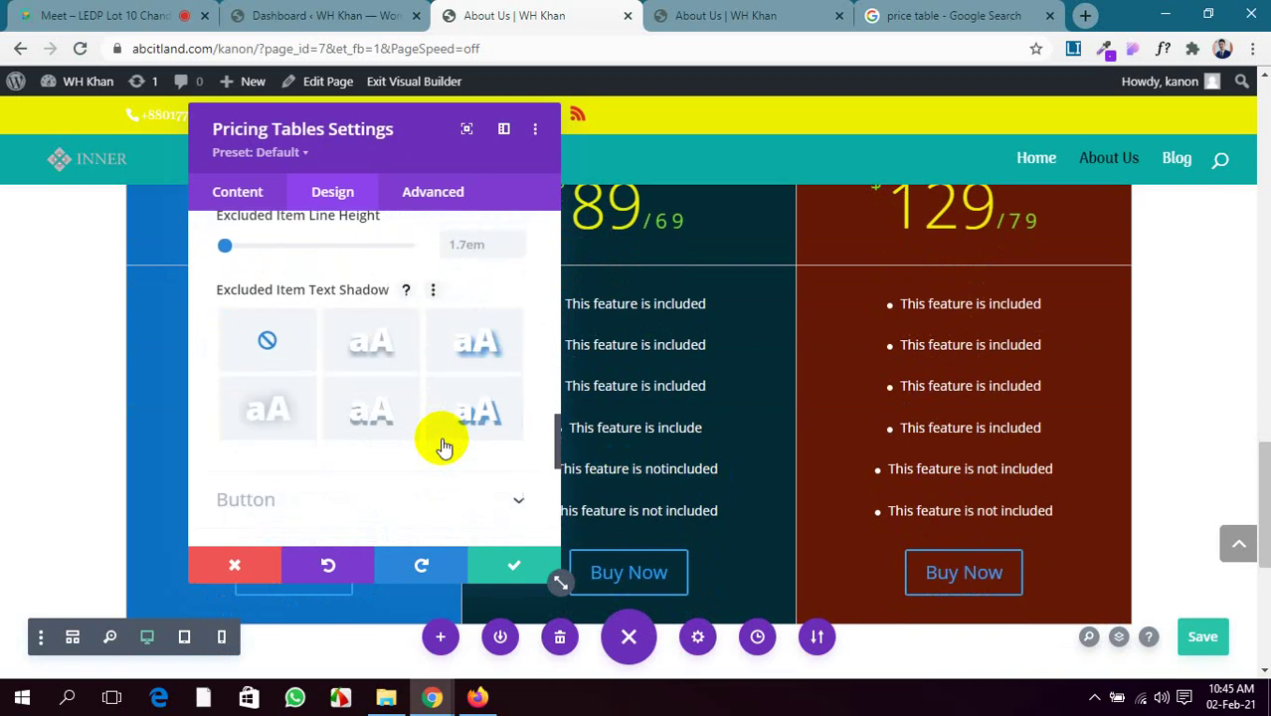
scroll(441, 446, down, 1)
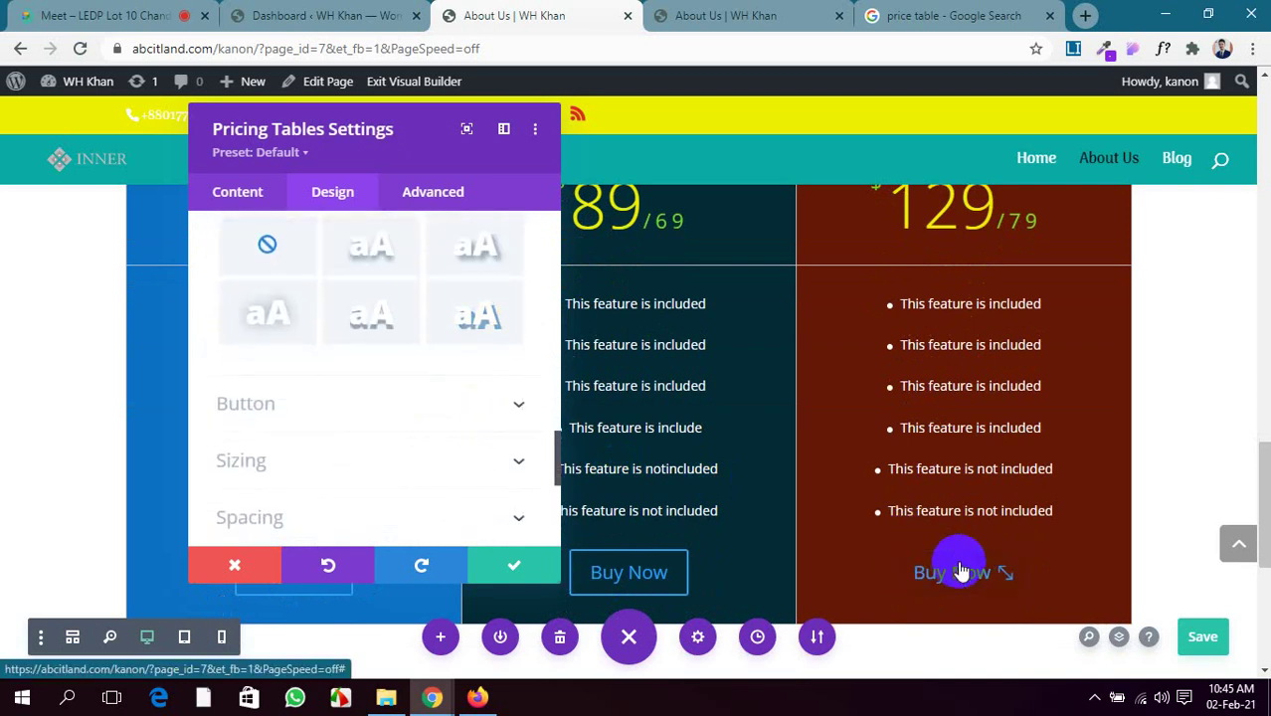
Close the Pricing Tables settings keeping the changes, and save the page
scroll(434, 430, down, 2)
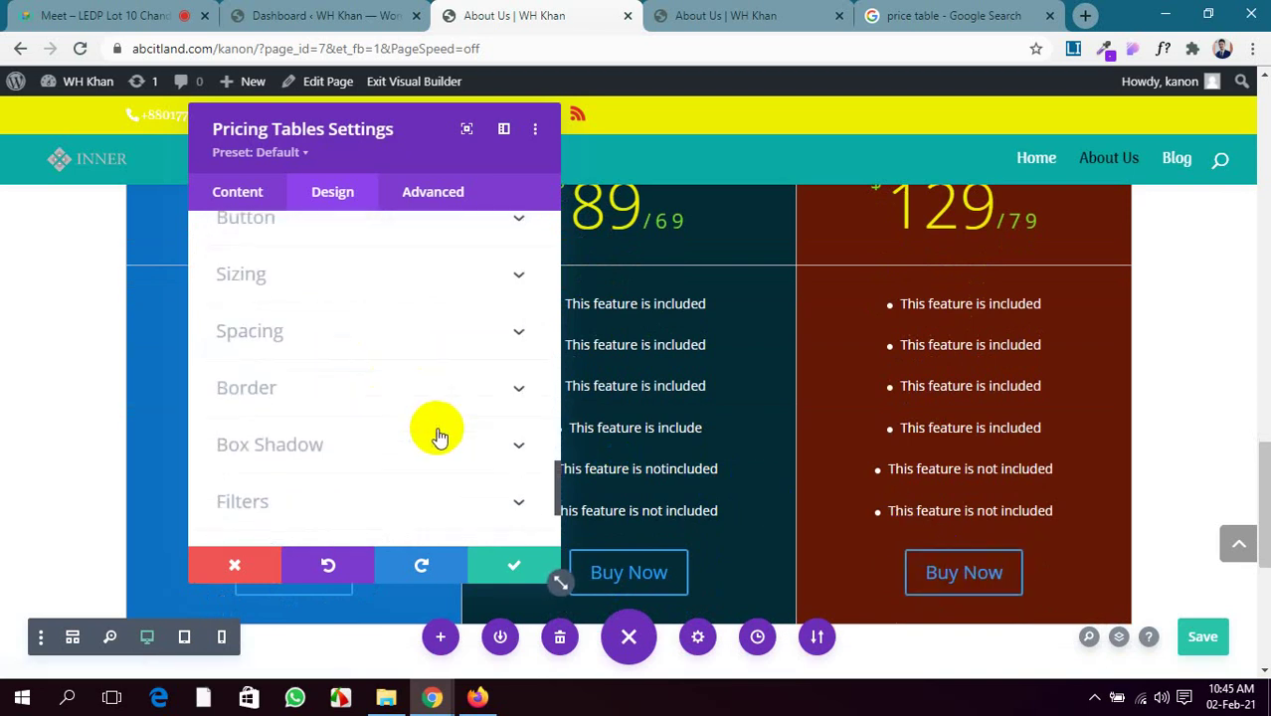
scroll(437, 380, down, 2)
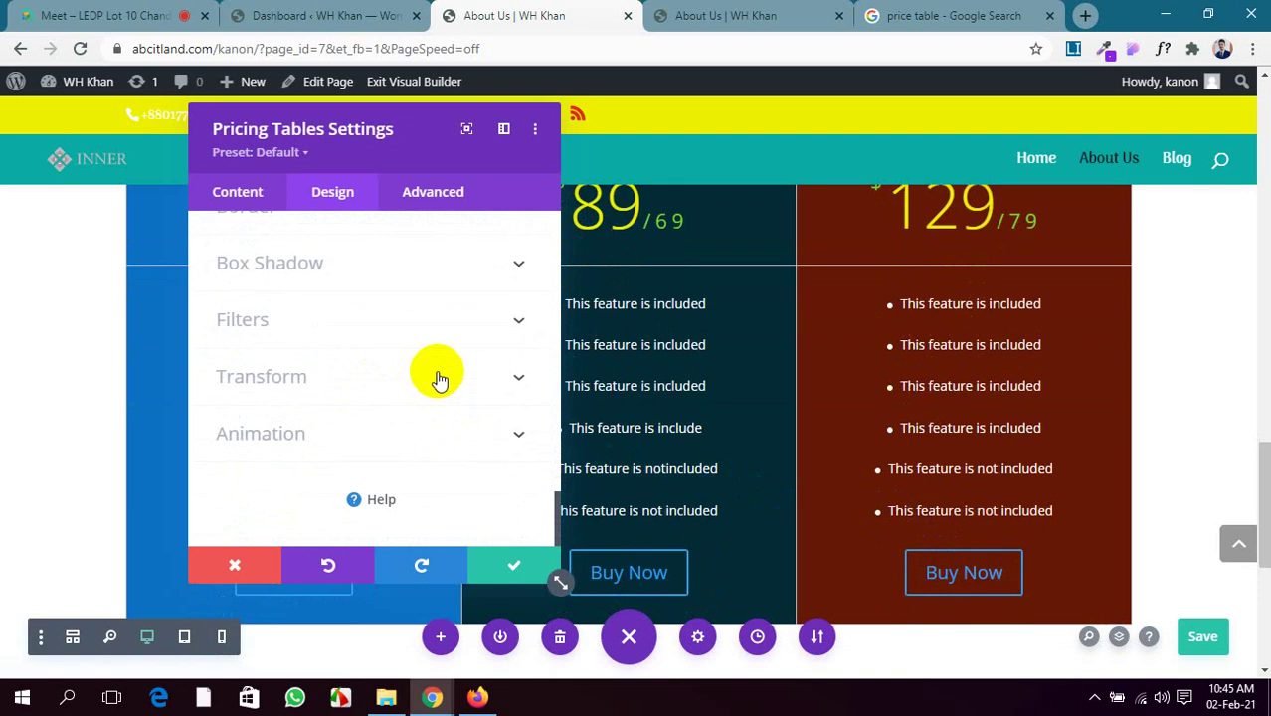
scroll(438, 379, up, 5)
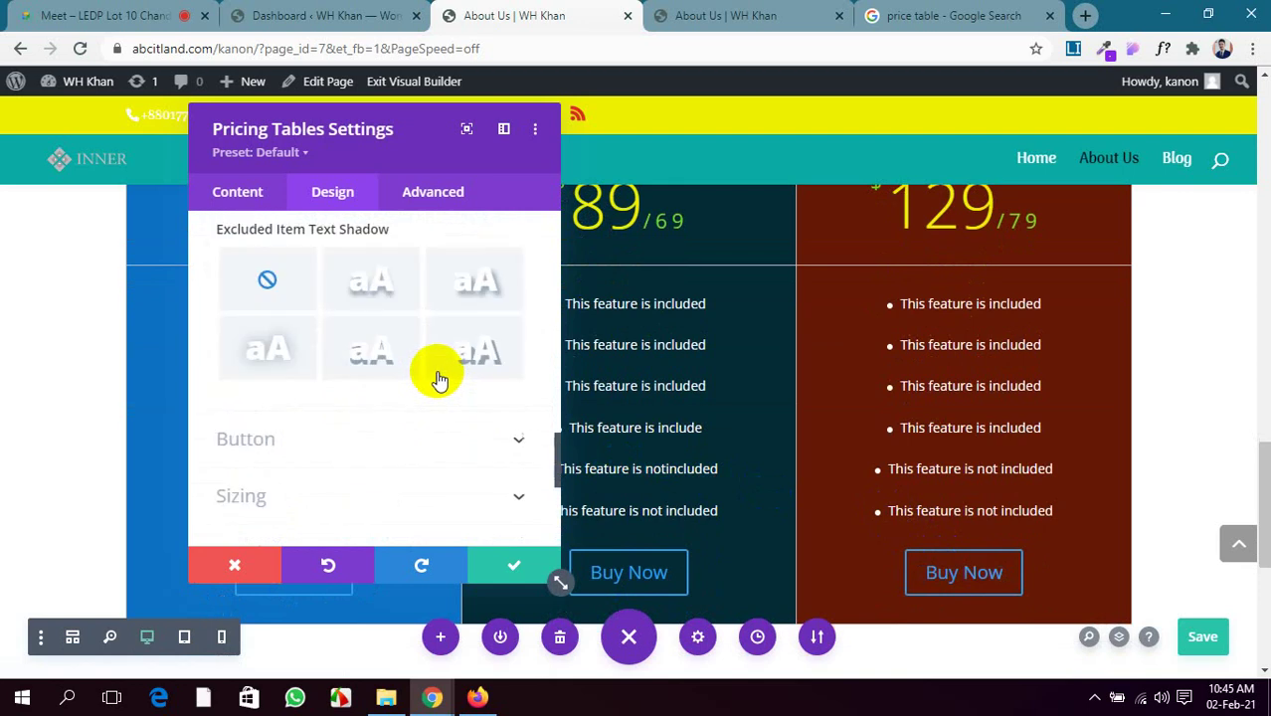
click(508, 560)
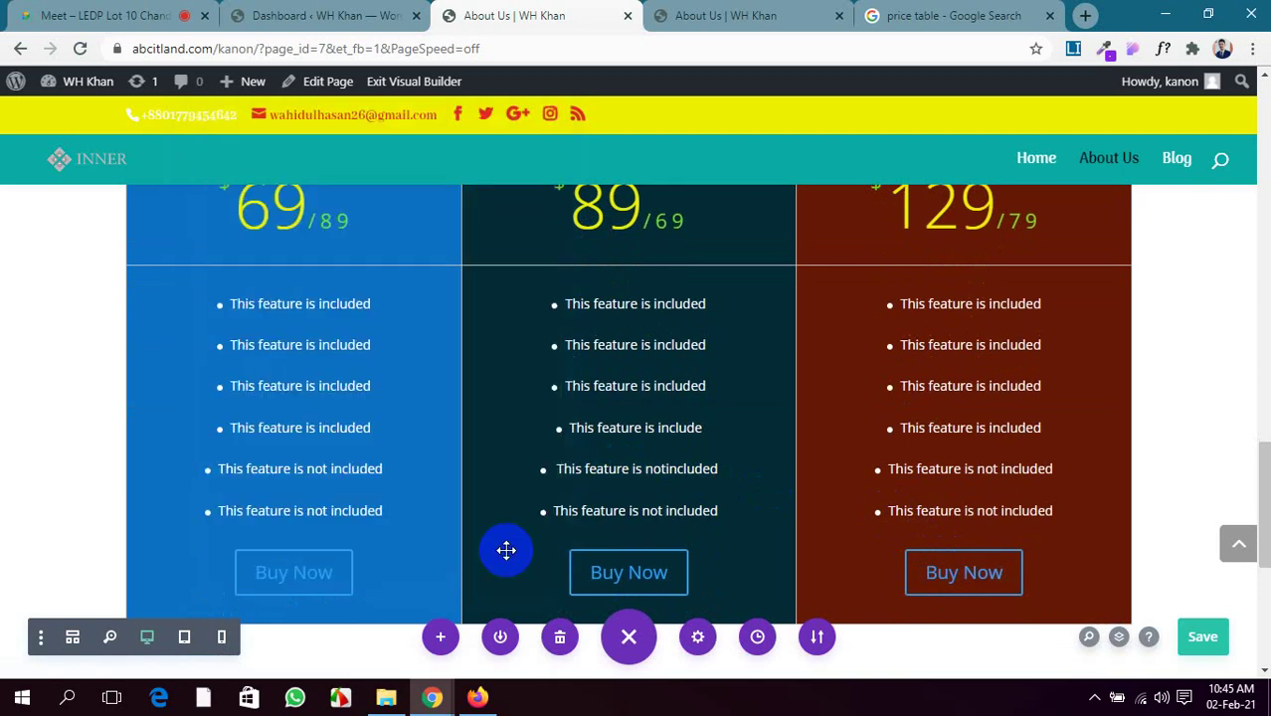
click(1205, 637)
In the Premium pricing table's Design > Layout settings, set Make This Table Featured to YES
scroll(428, 443, up, 2)
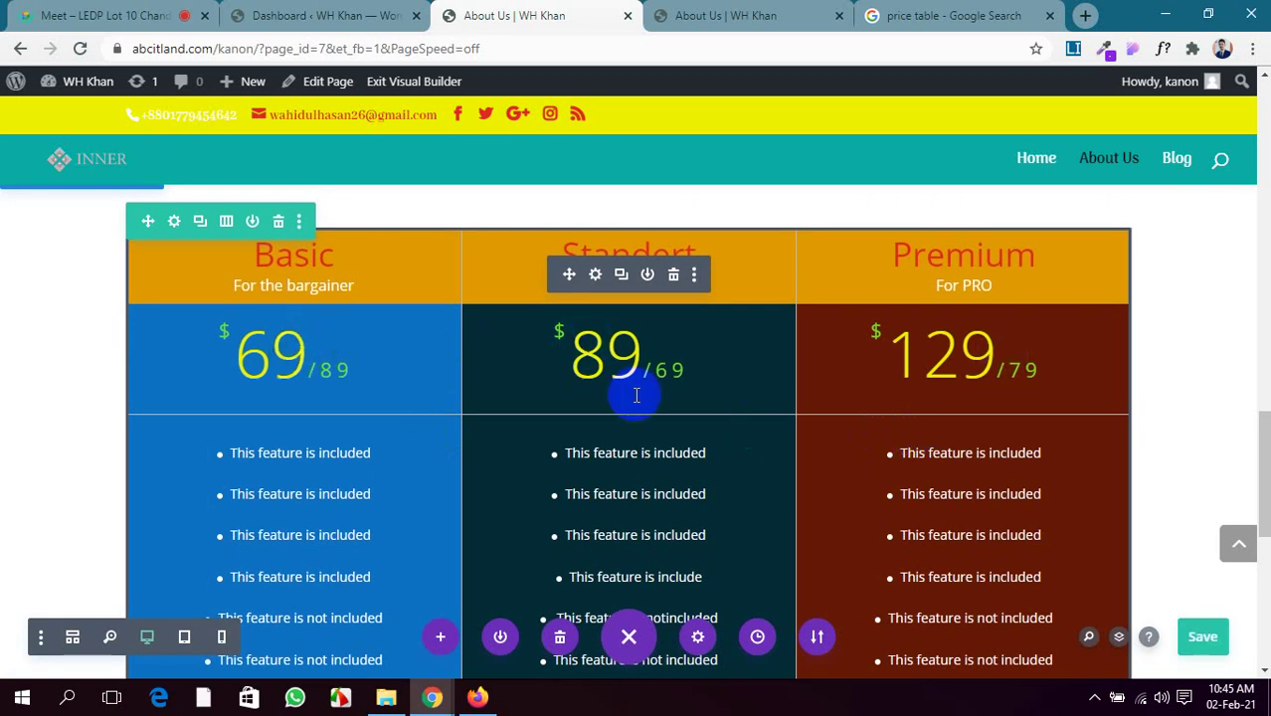
click(595, 275)
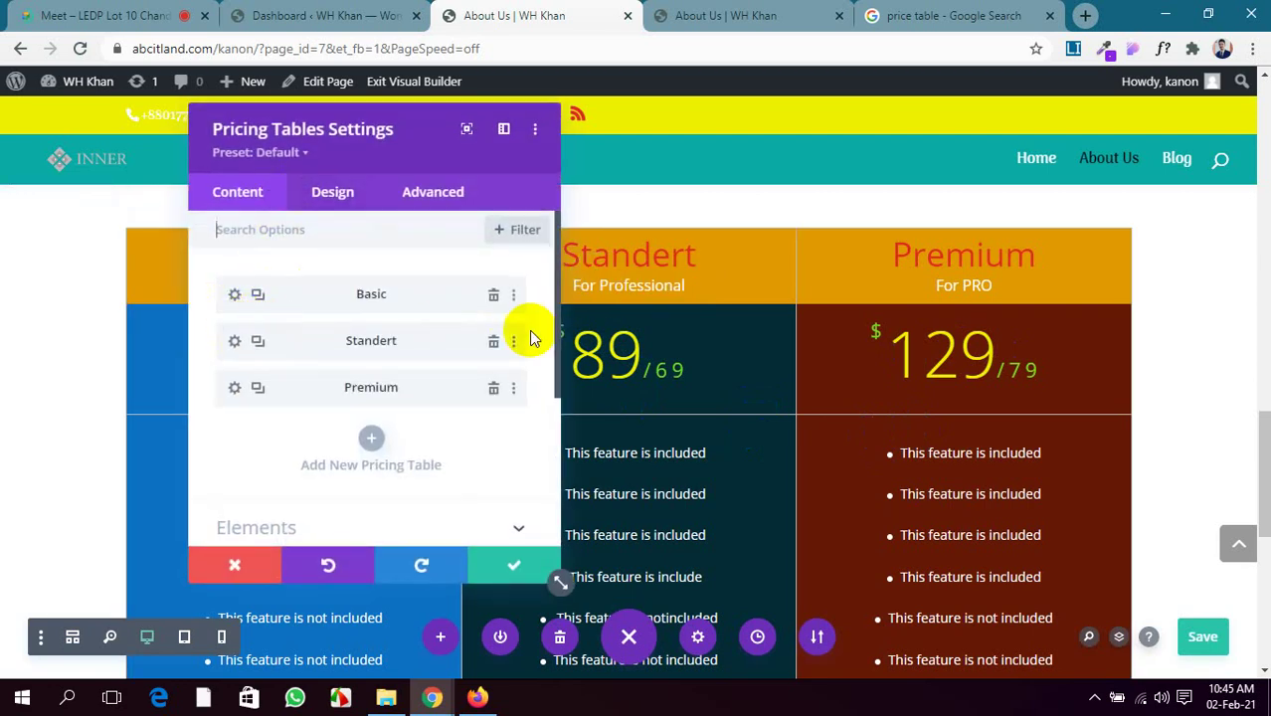
click(235, 392)
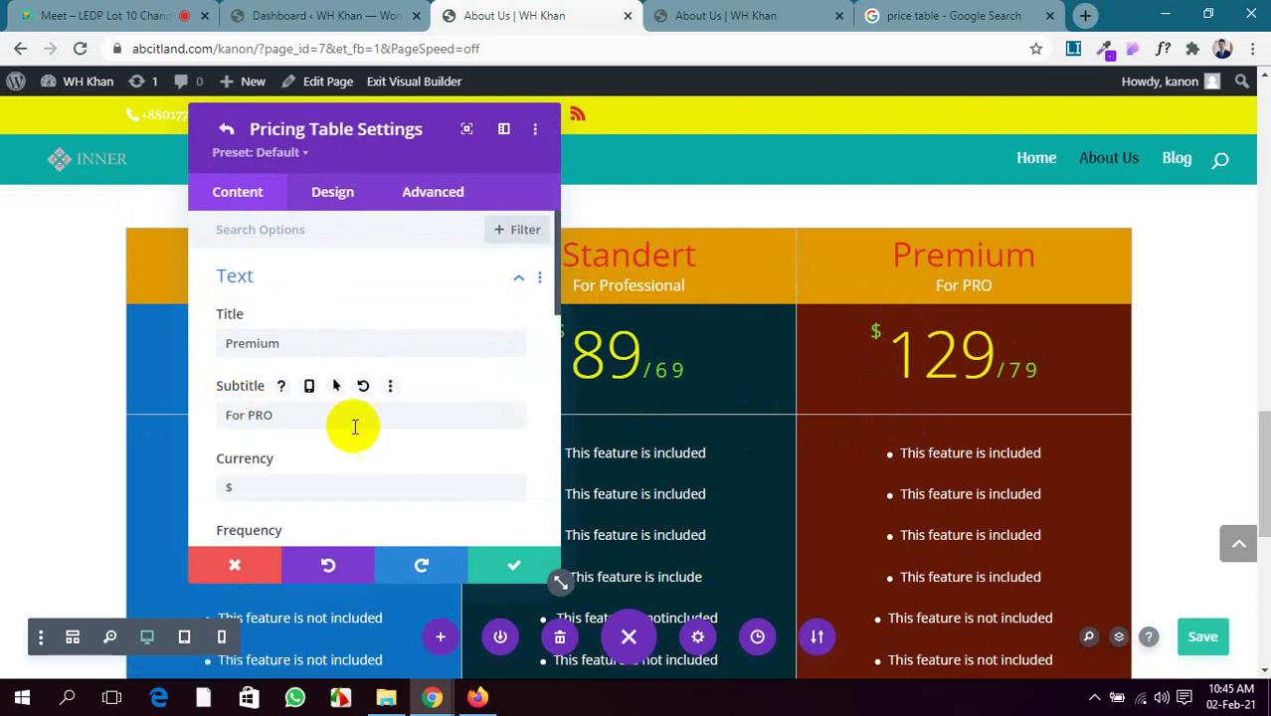
scroll(353, 428, down, 5)
scroll(359, 435, down, 5)
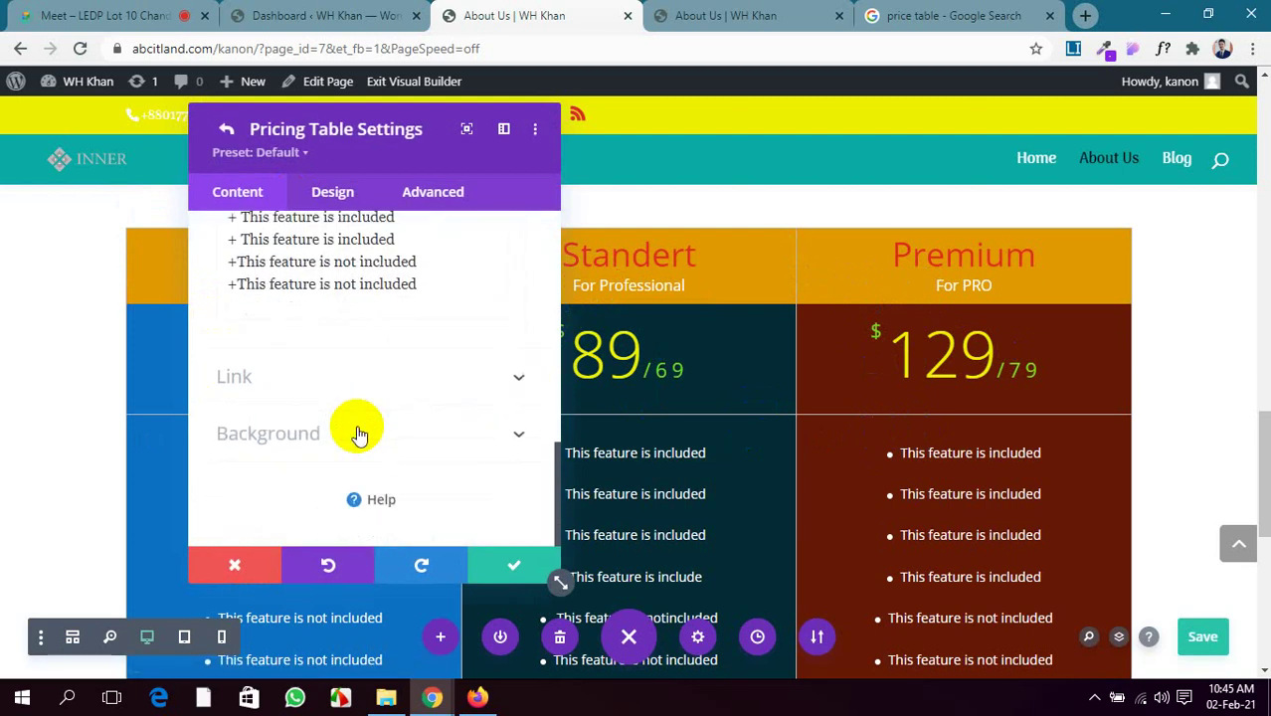
click(360, 435)
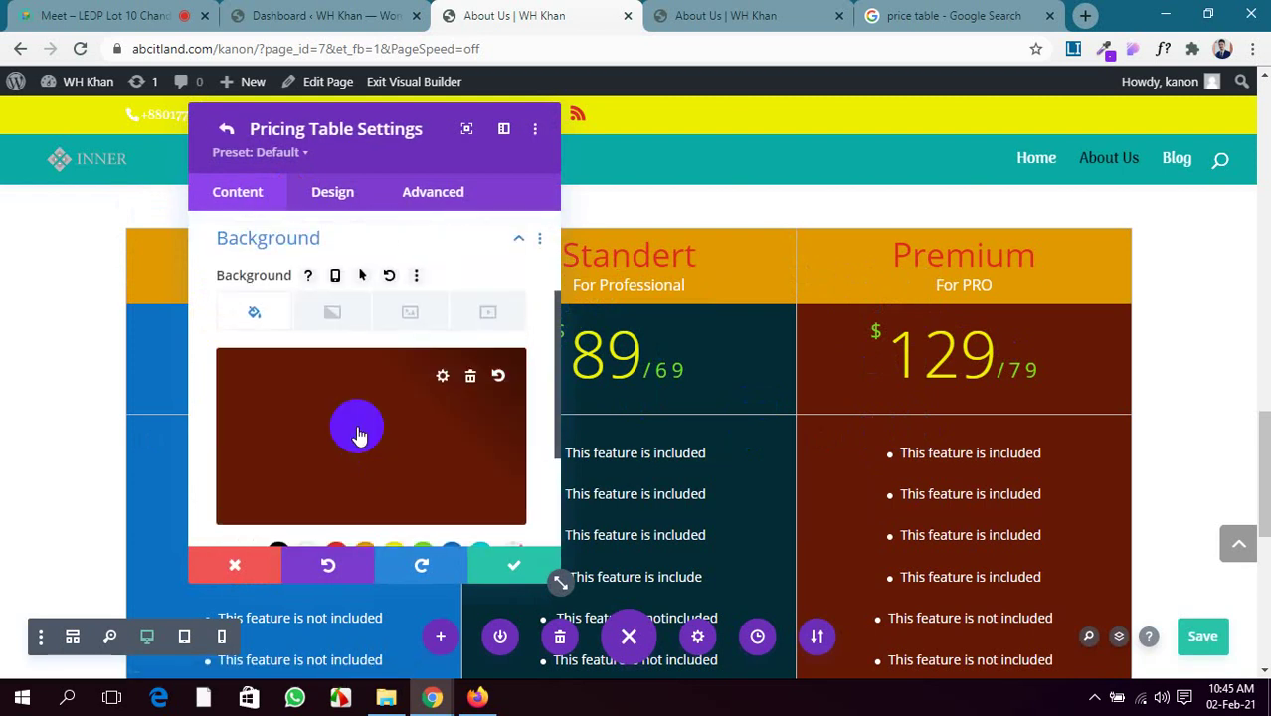
scroll(301, 460, down, 3)
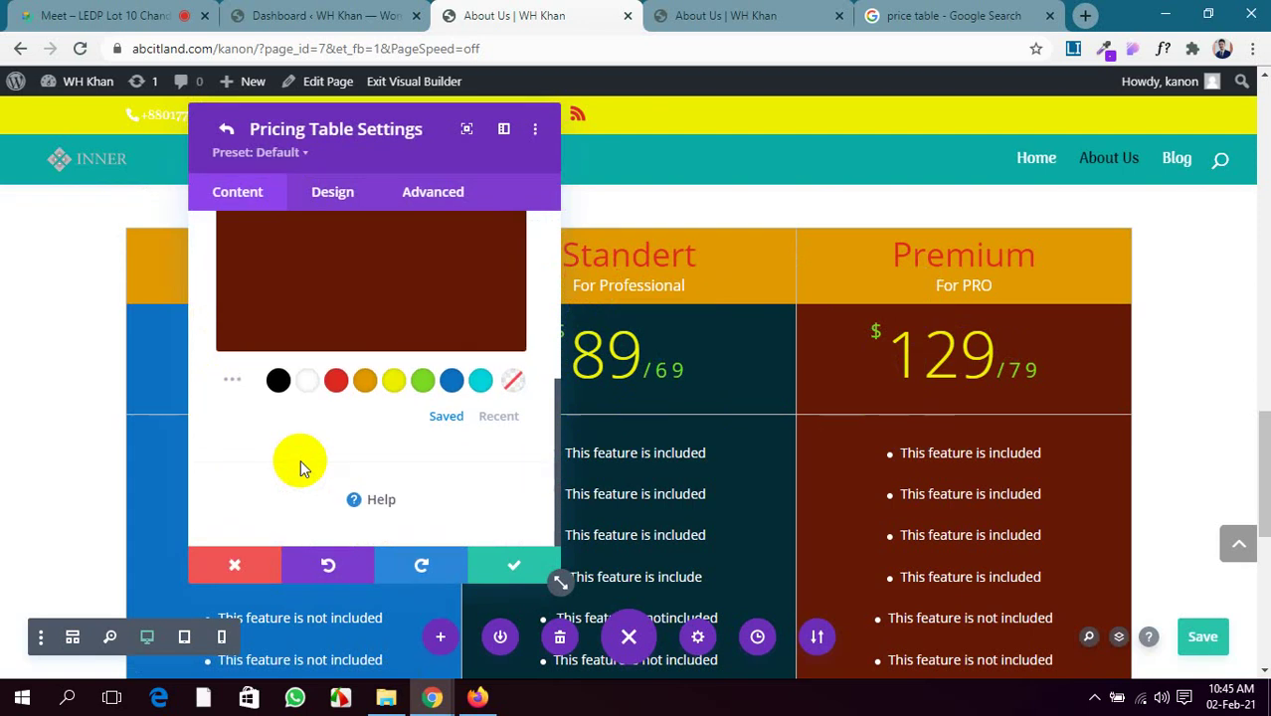
scroll(301, 459, up, 5)
click(320, 191)
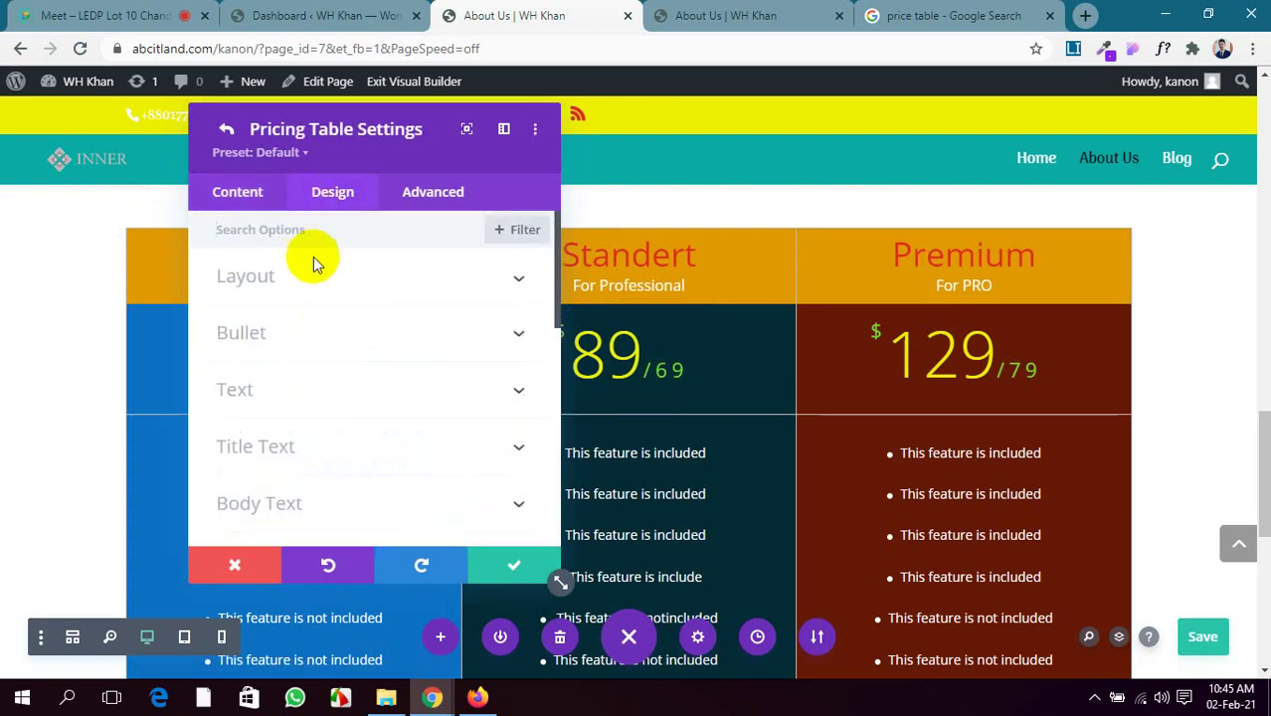
click(394, 287)
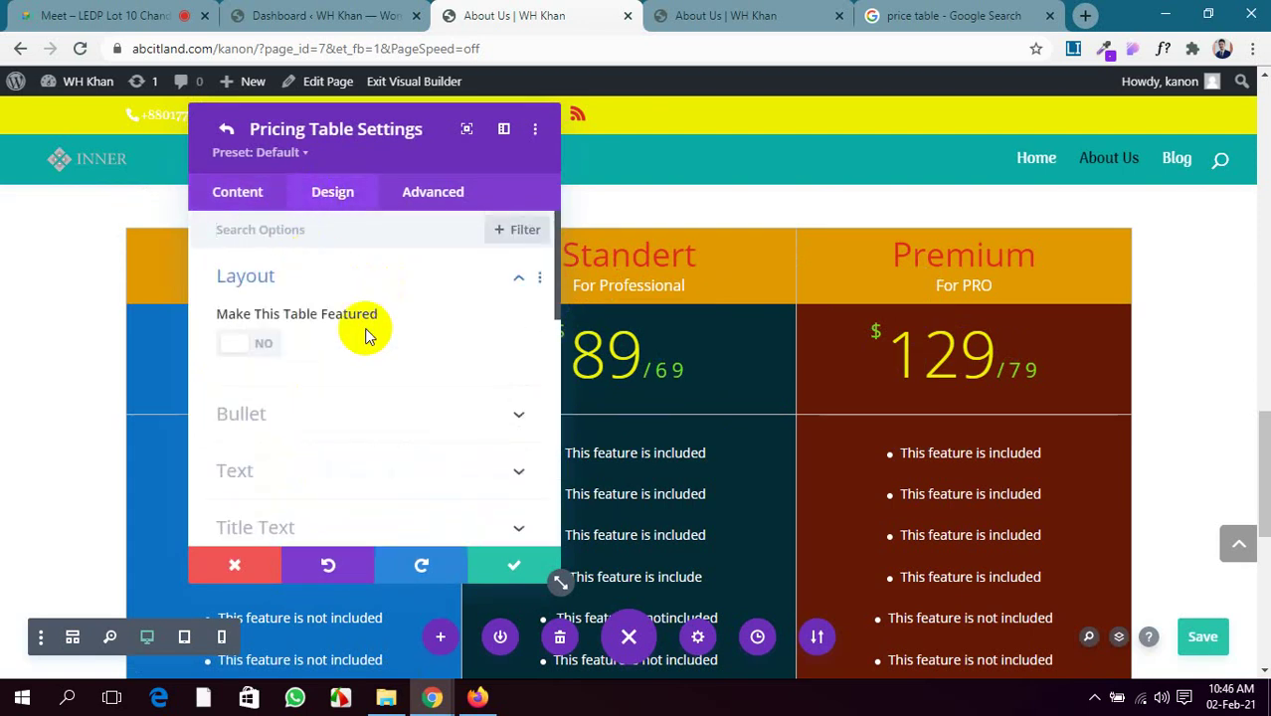
click(241, 344)
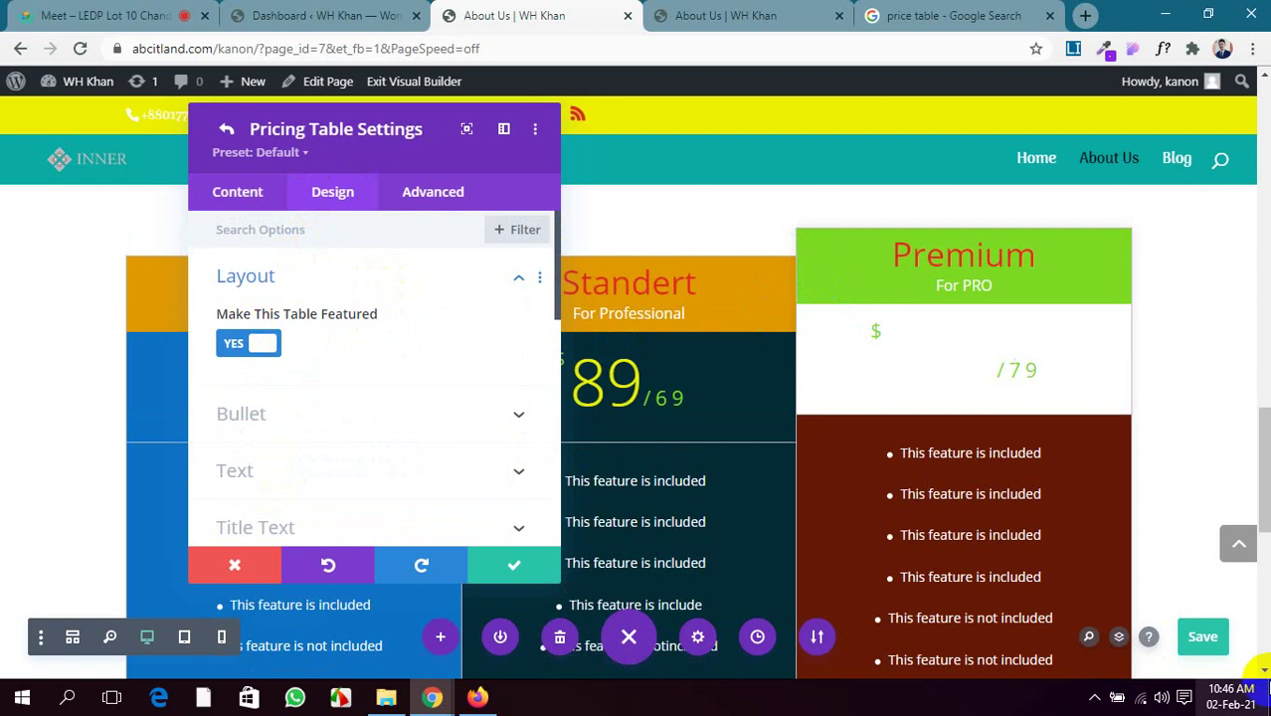
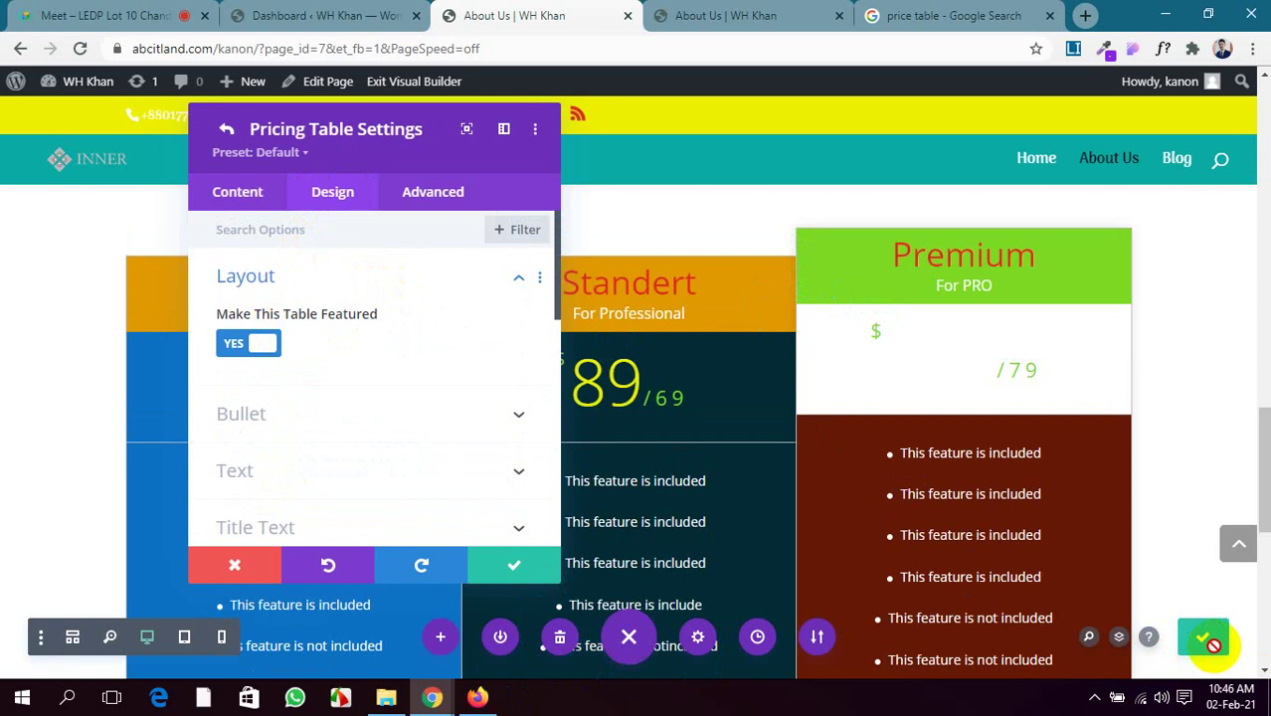
Make the Premium column's bullets green and centre-align the pricing table text
click(372, 418)
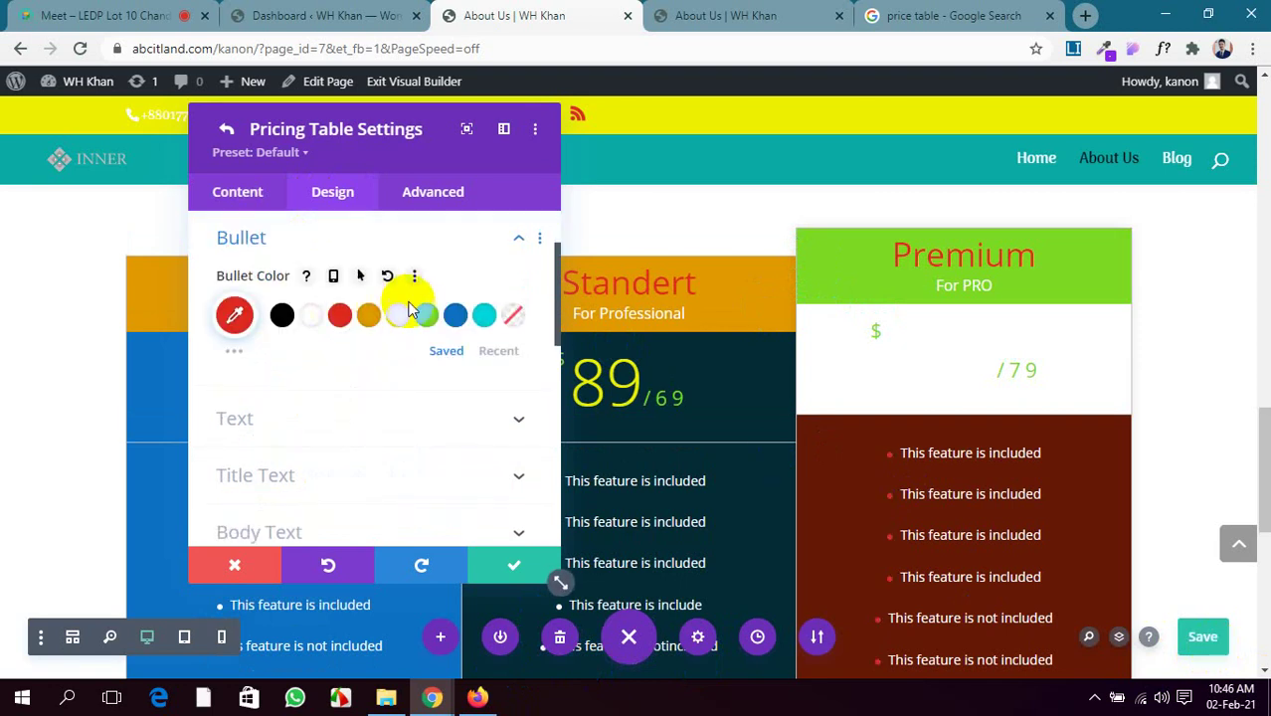
click(426, 315)
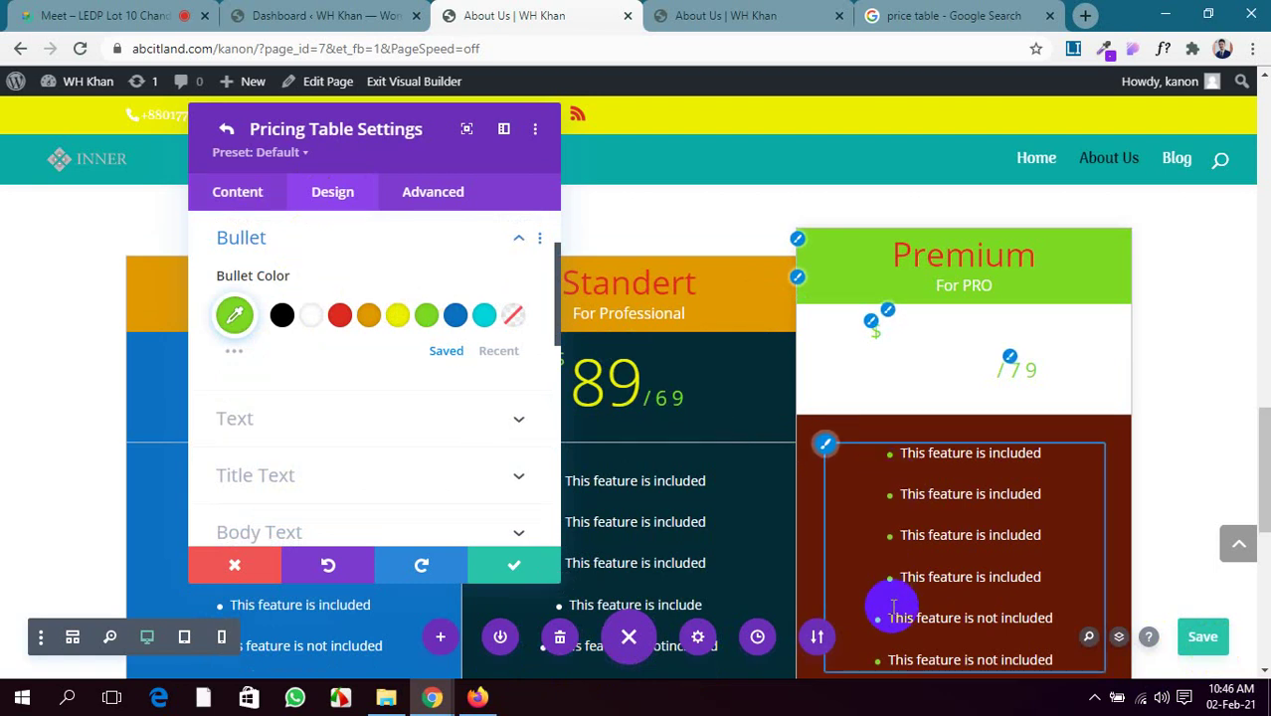
click(378, 419)
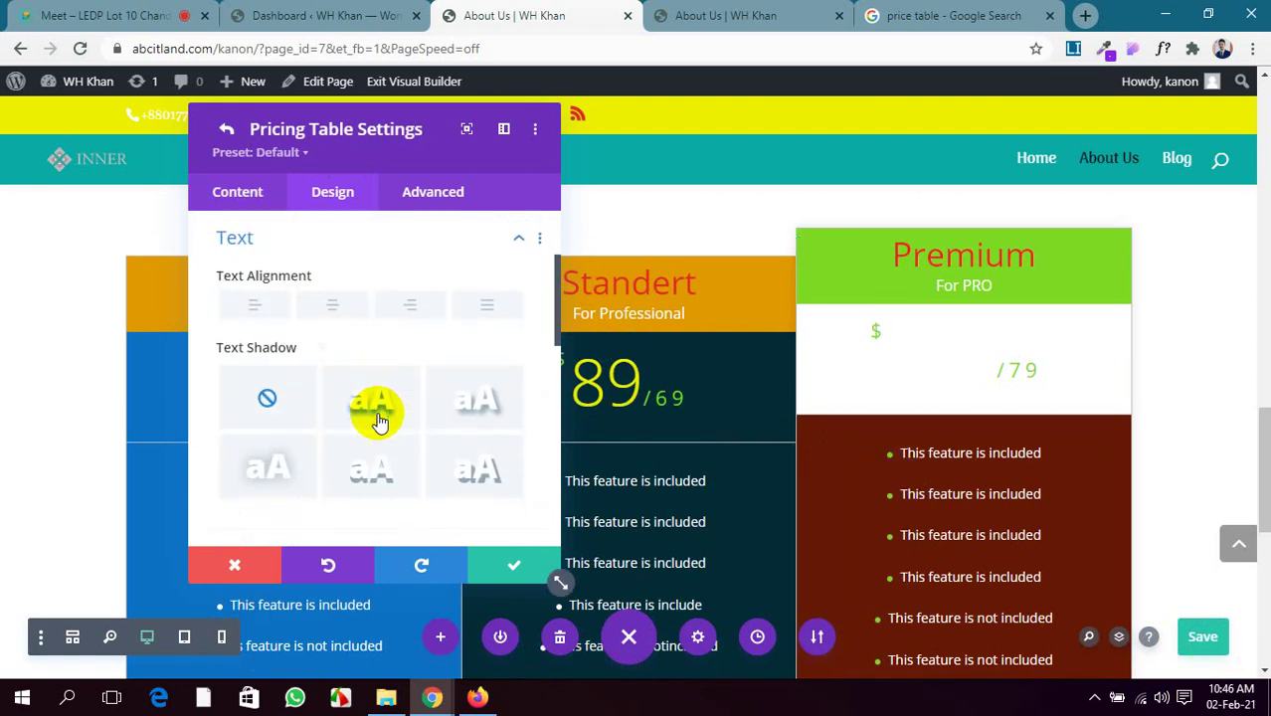
scroll(354, 298, down, 2)
scroll(340, 288, up, 2)
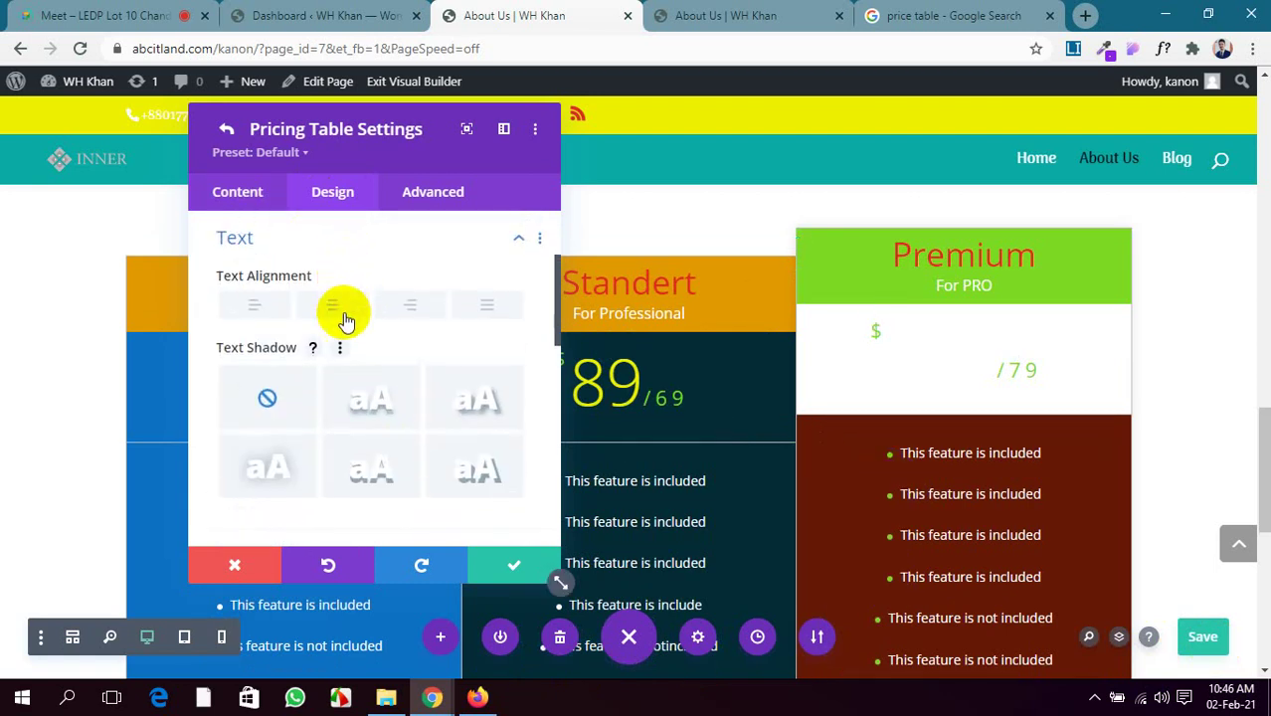
click(333, 305)
Apply a text shadow preset to the table text with a black shadow colour
scroll(326, 402, down, 2)
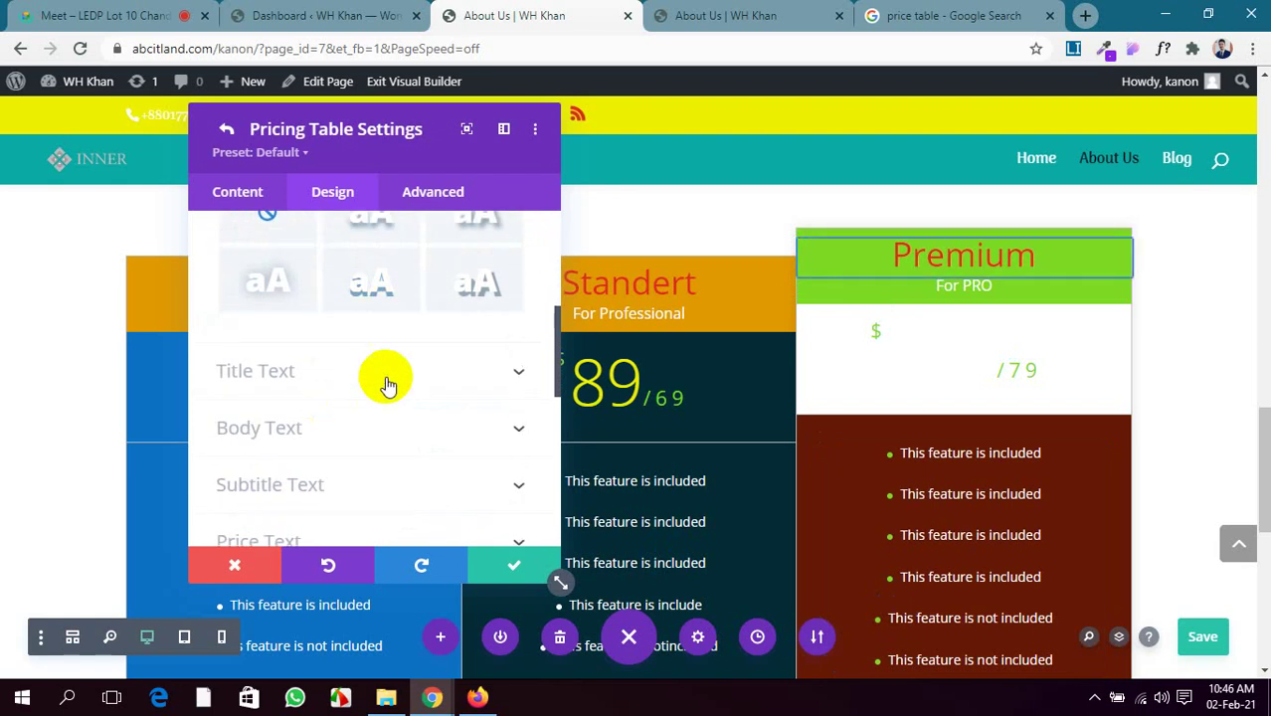
click(381, 295)
scroll(389, 352, up, 2)
scroll(389, 352, down, 2)
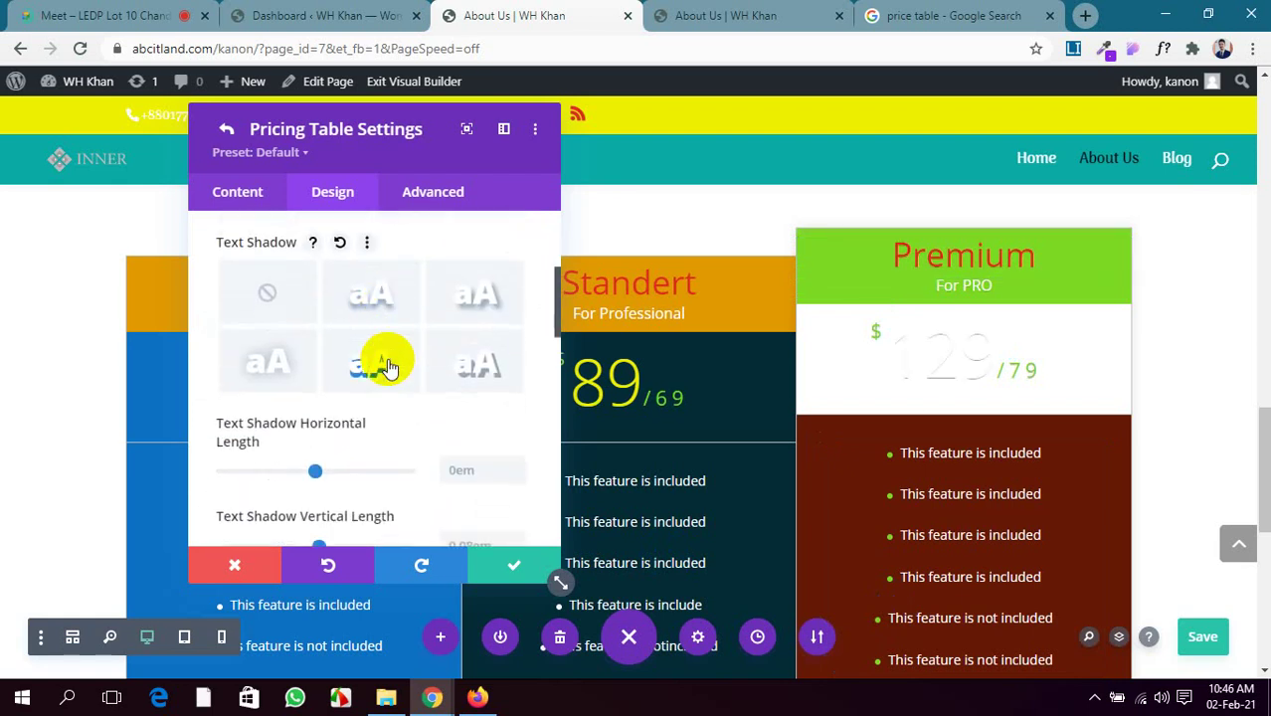
scroll(434, 393, down, 1)
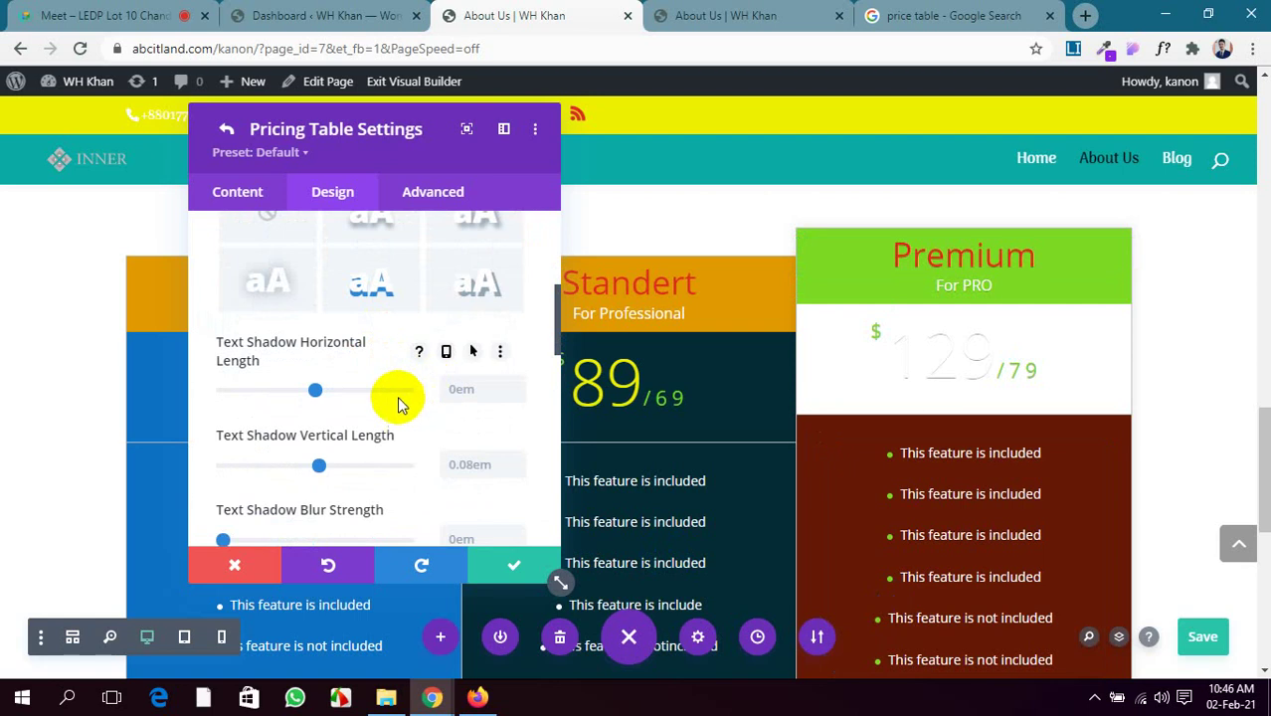
scroll(303, 380, down, 3)
scroll(303, 388, up, 6)
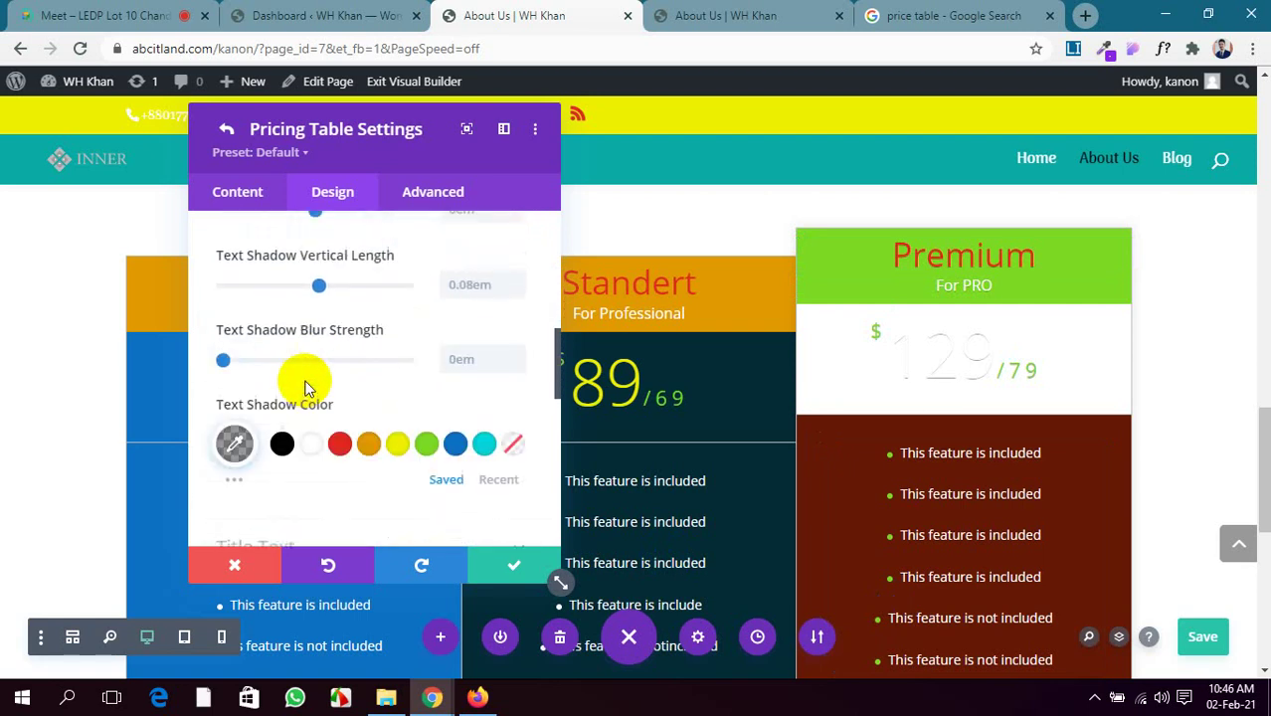
scroll(304, 388, down, 3)
scroll(304, 388, down, 4)
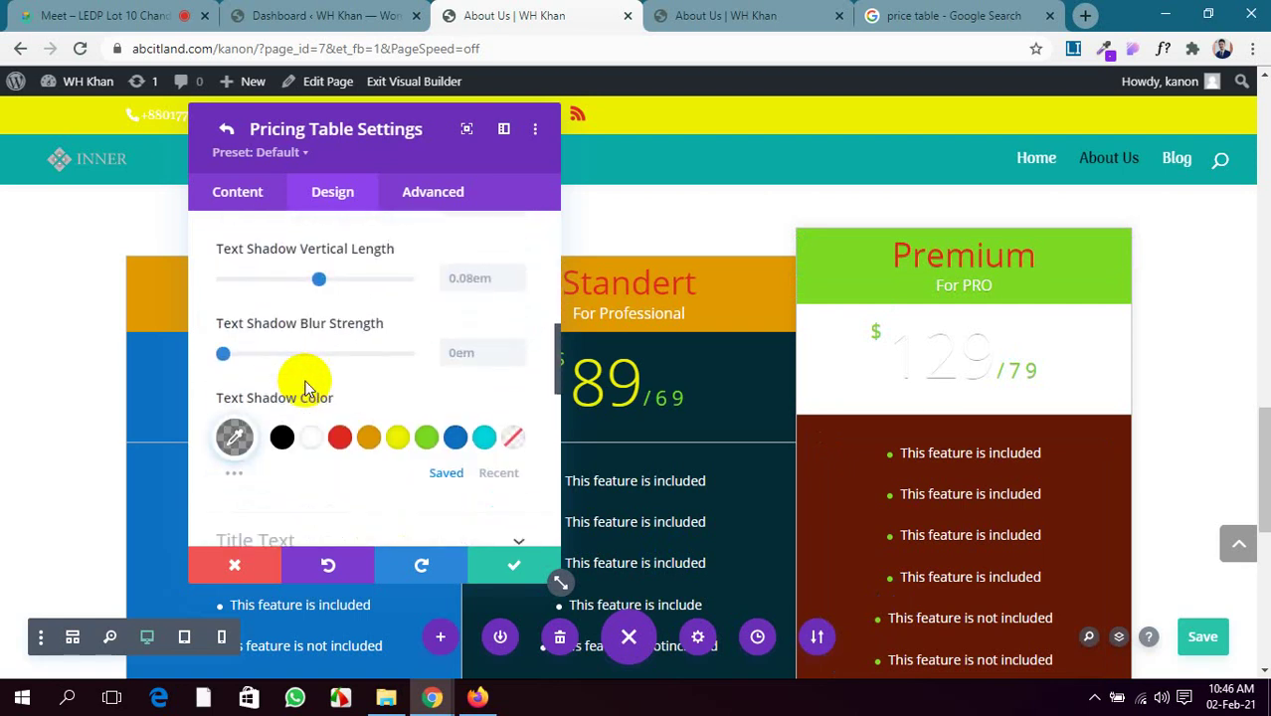
scroll(303, 388, up, 1)
click(285, 348)
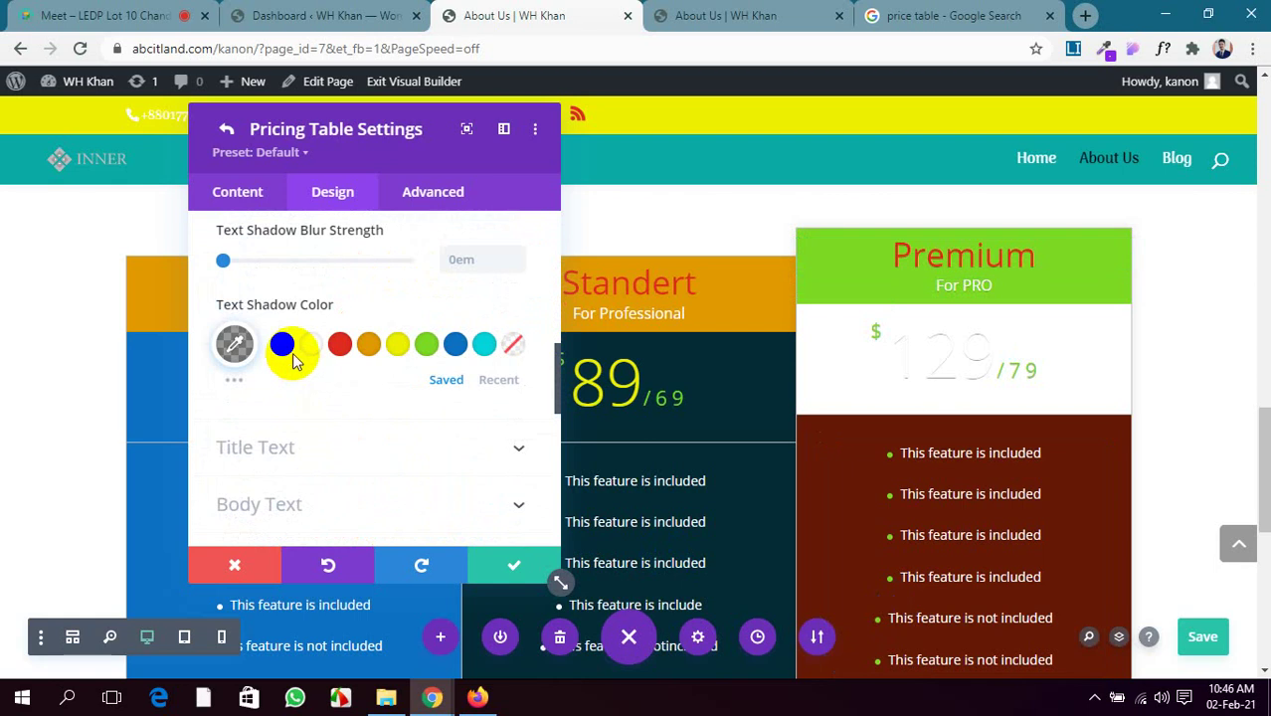
click(284, 347)
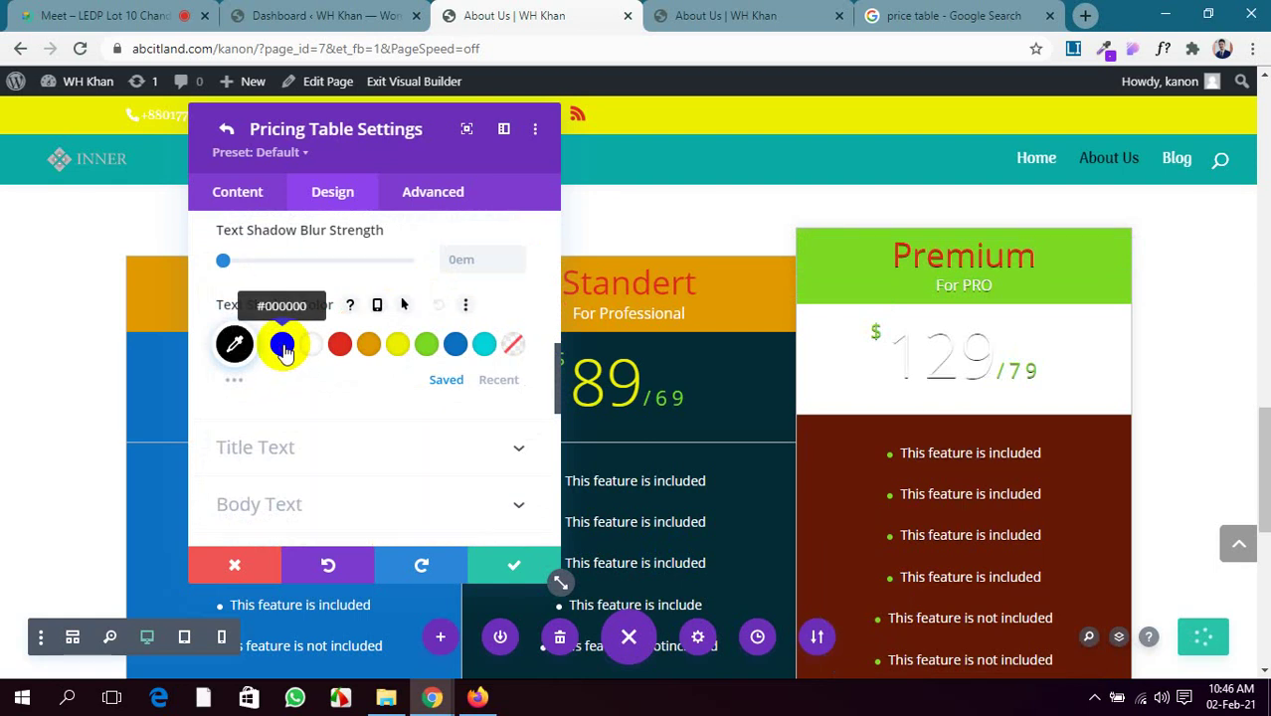
Try red, orange and yellow for the Premium title, then settle on red
click(377, 452)
scroll(313, 458, down, 2)
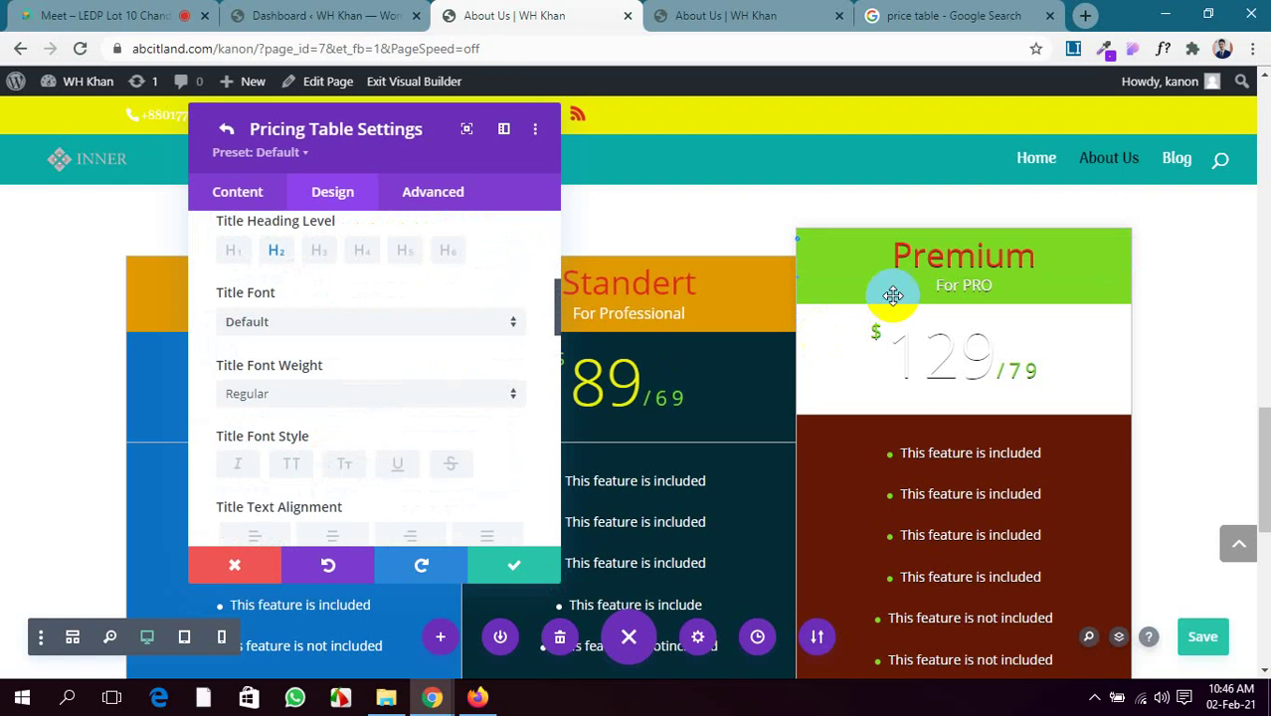
scroll(445, 372, down, 3)
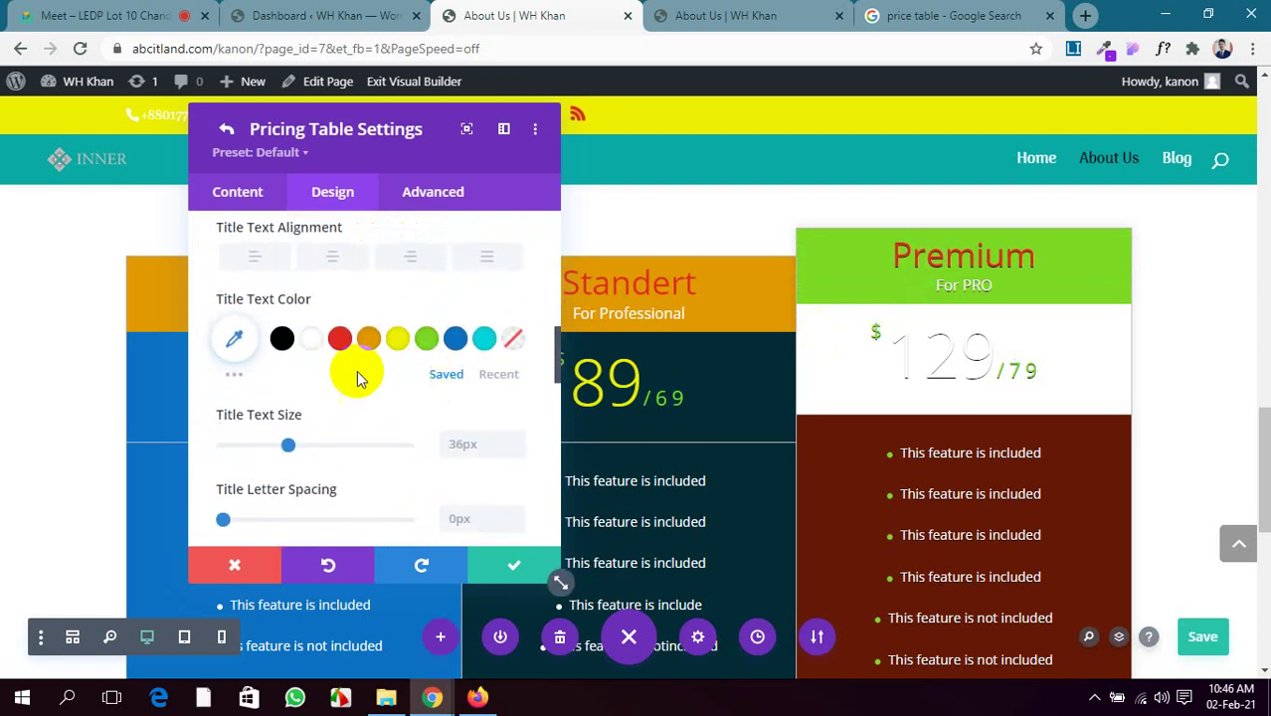
click(338, 340)
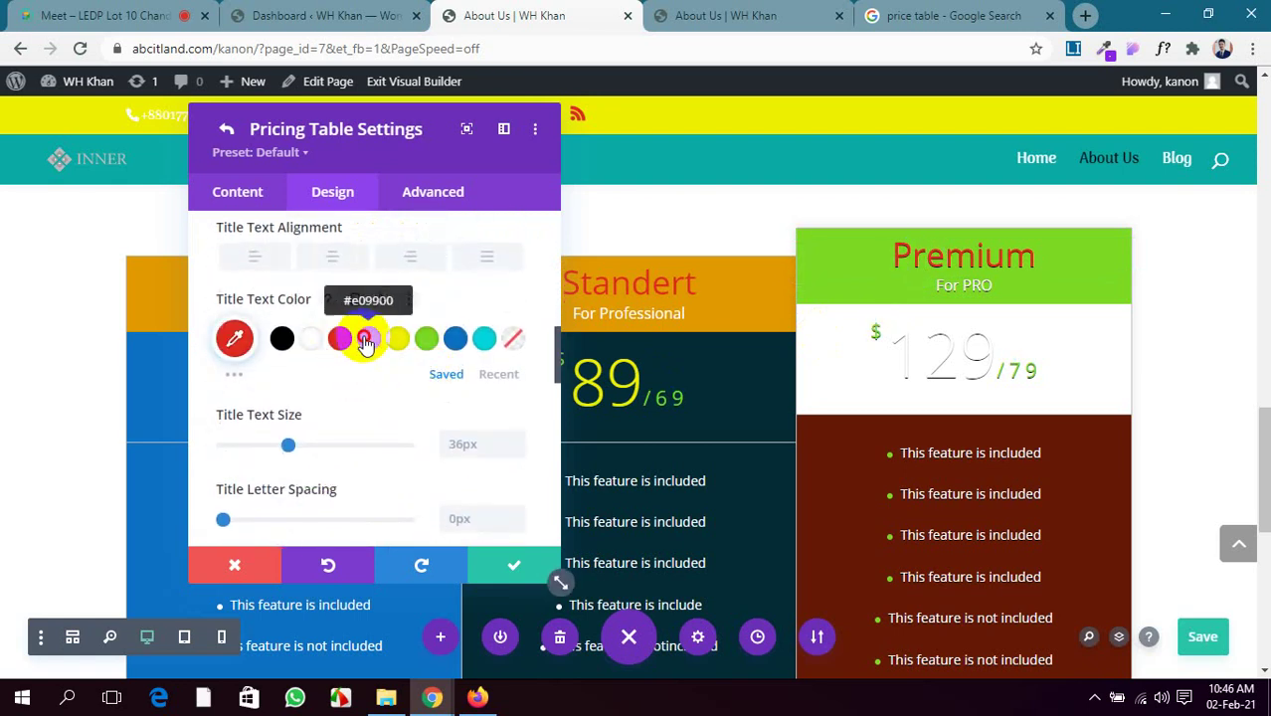
click(365, 341)
click(394, 341)
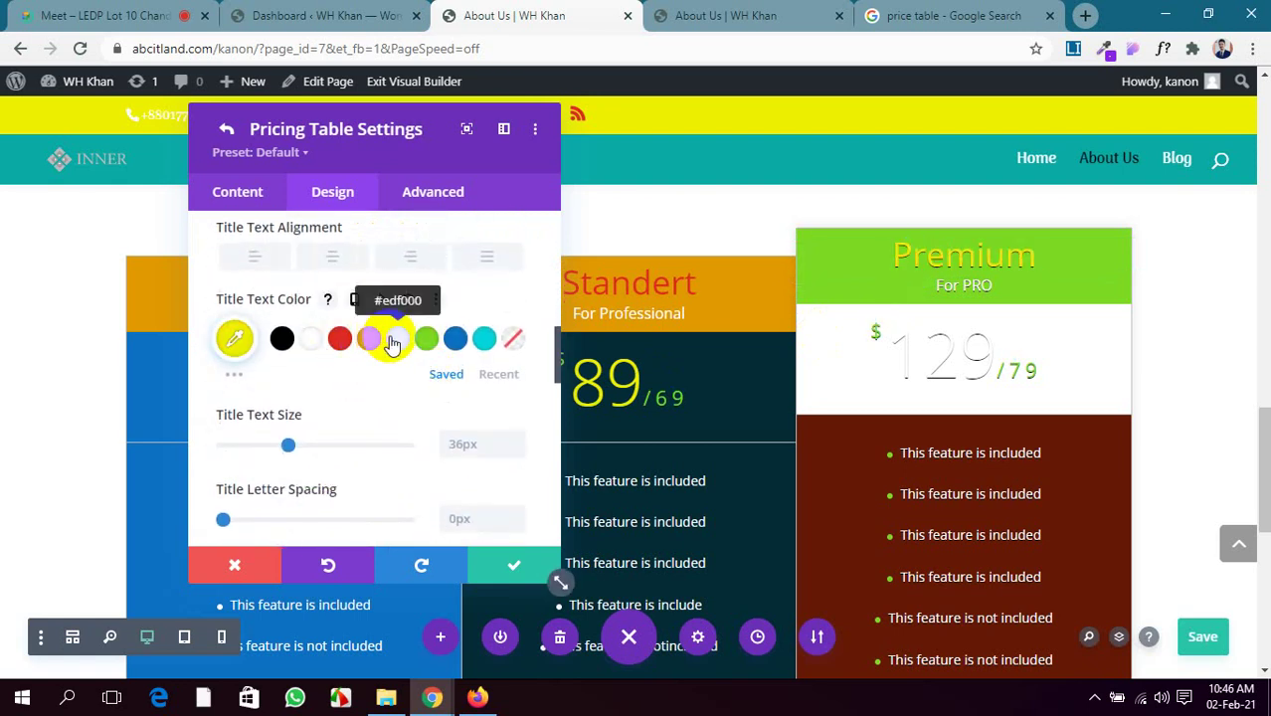
click(342, 341)
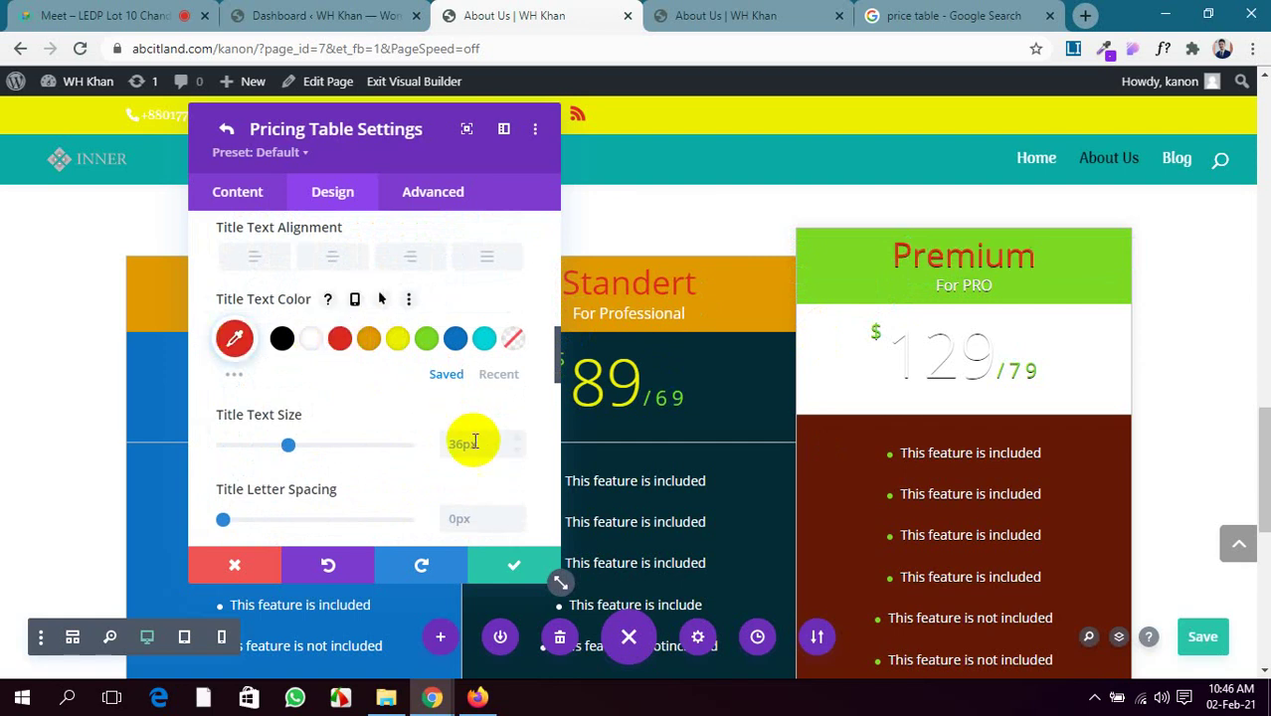
scroll(471, 412, down, 8)
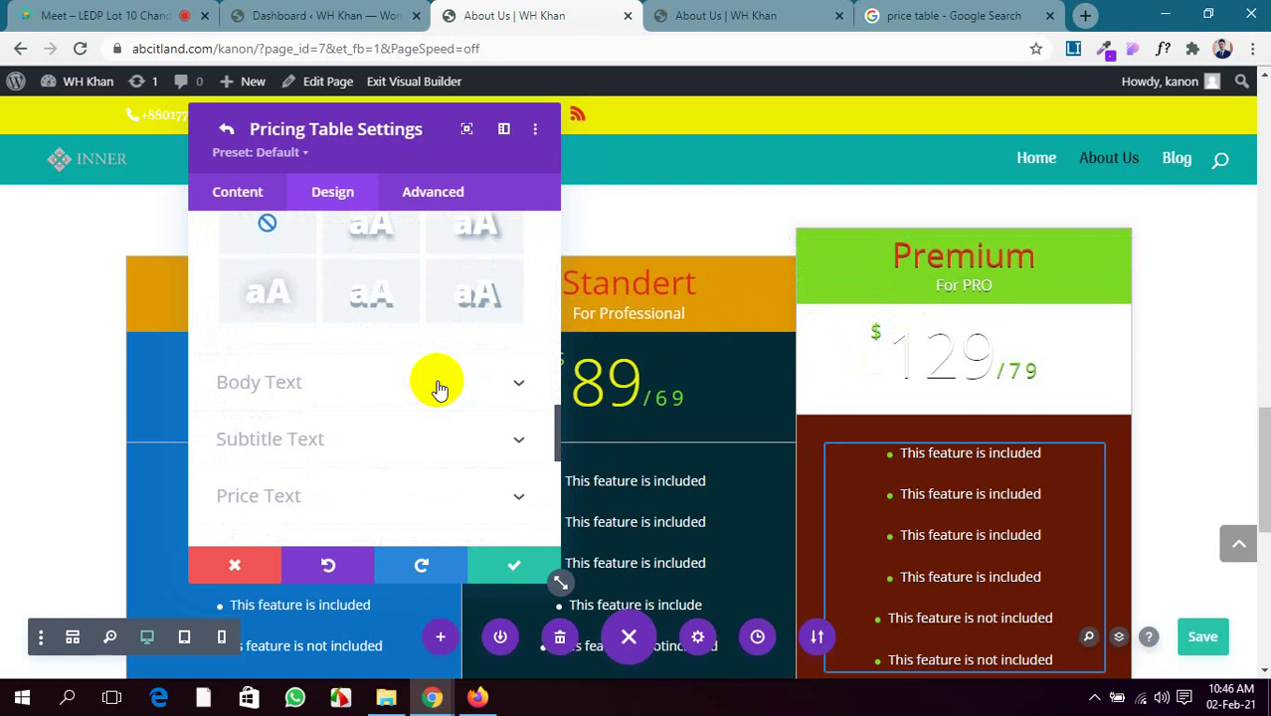
scroll(438, 386, up, 2)
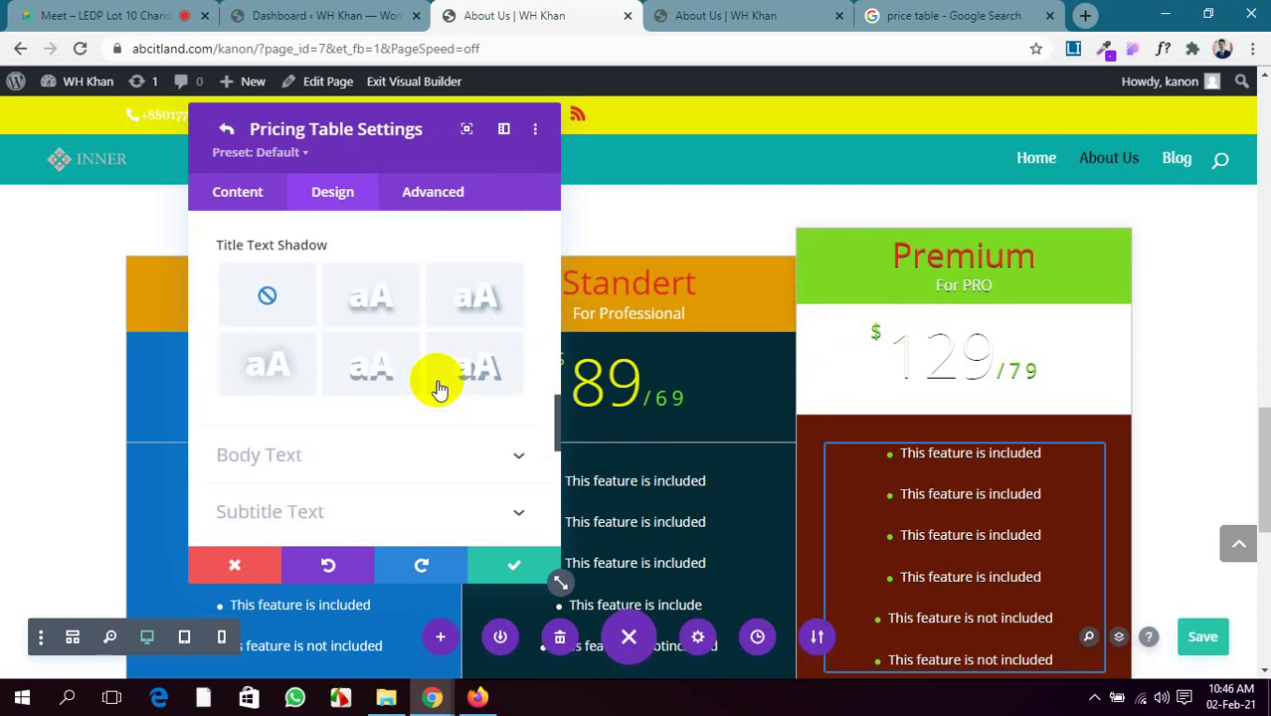
scroll(438, 386, down, 2)
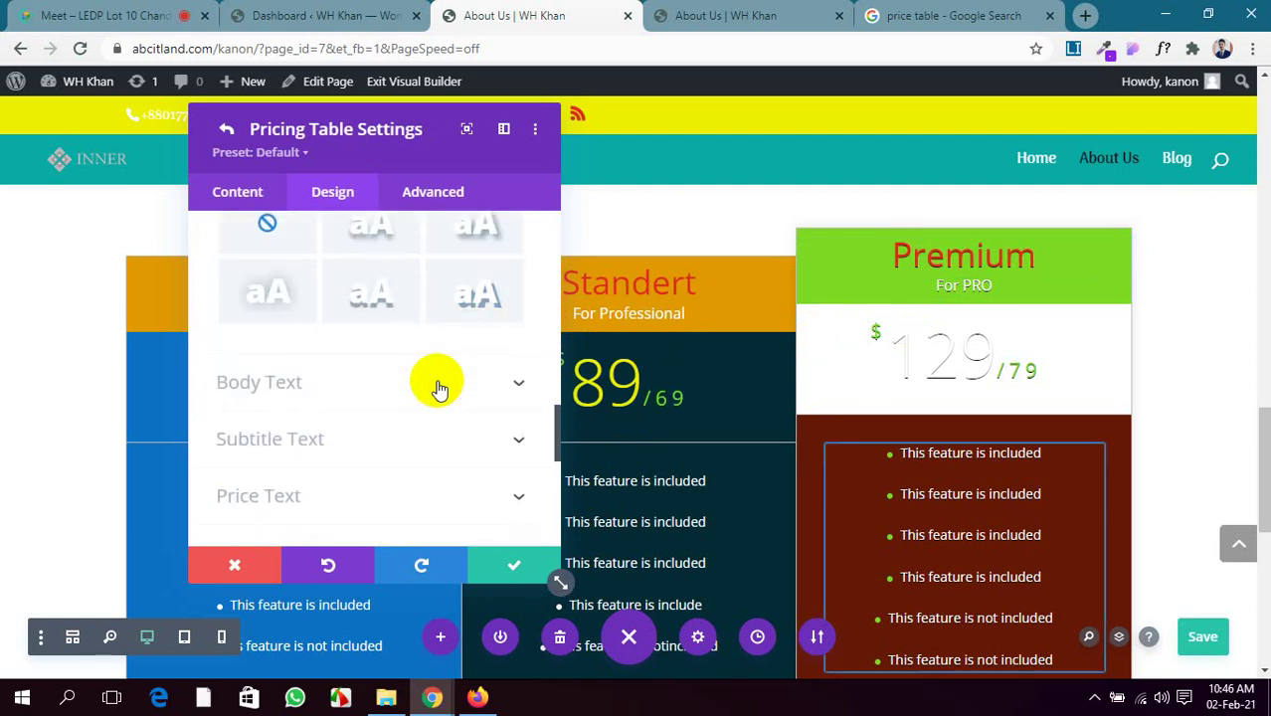
Make the Premium feature list body text blue (#0c71c3)
click(440, 388)
scroll(437, 388, down, 4)
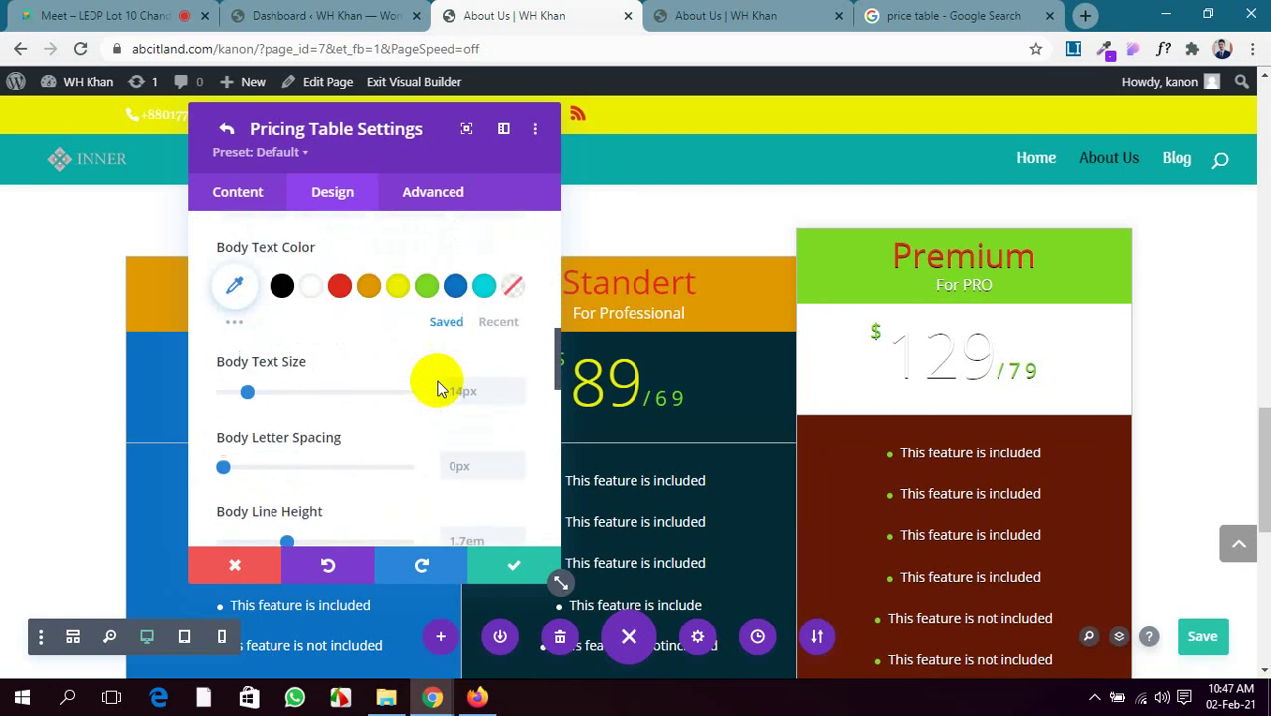
click(453, 289)
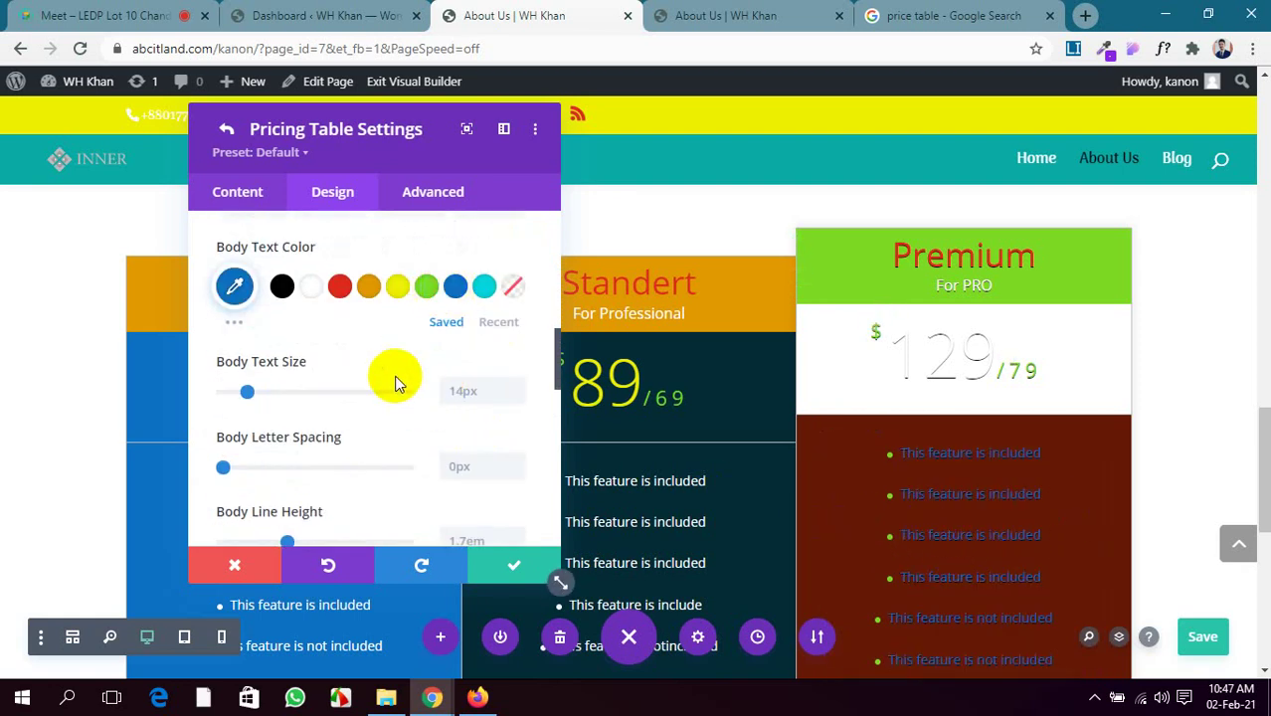
scroll(397, 378, down, 1)
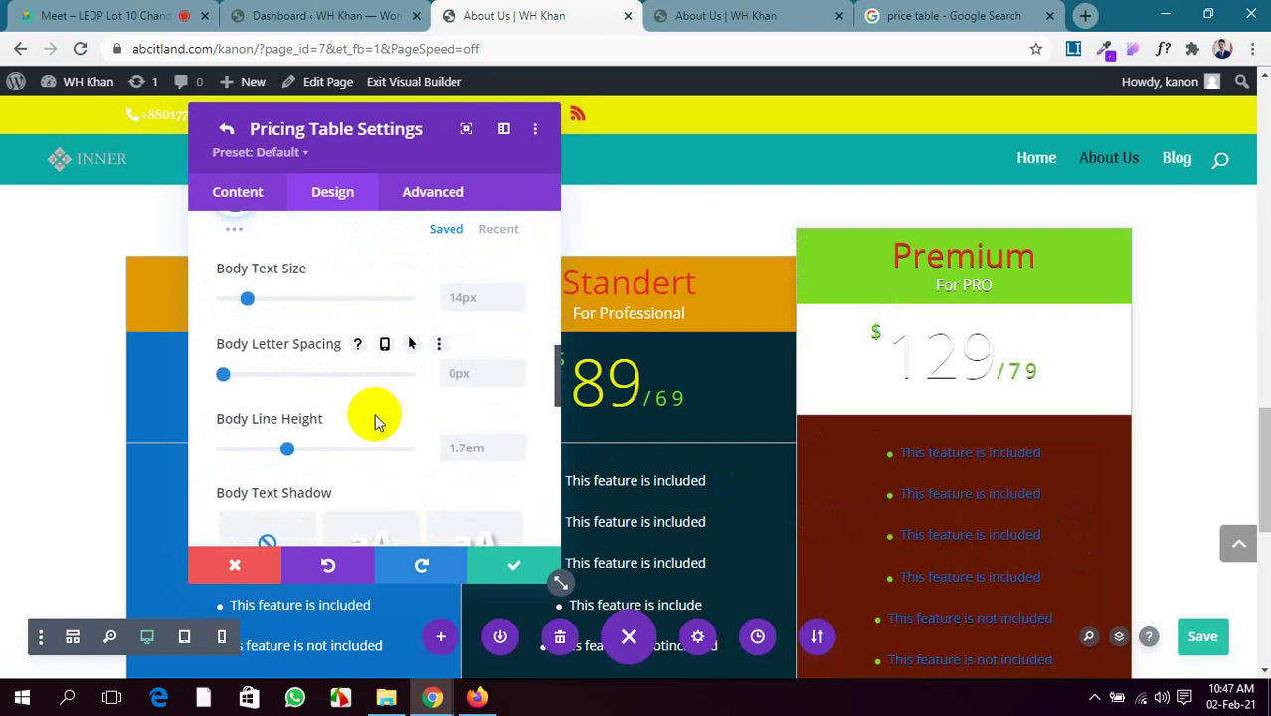
scroll(355, 418, down, 4)
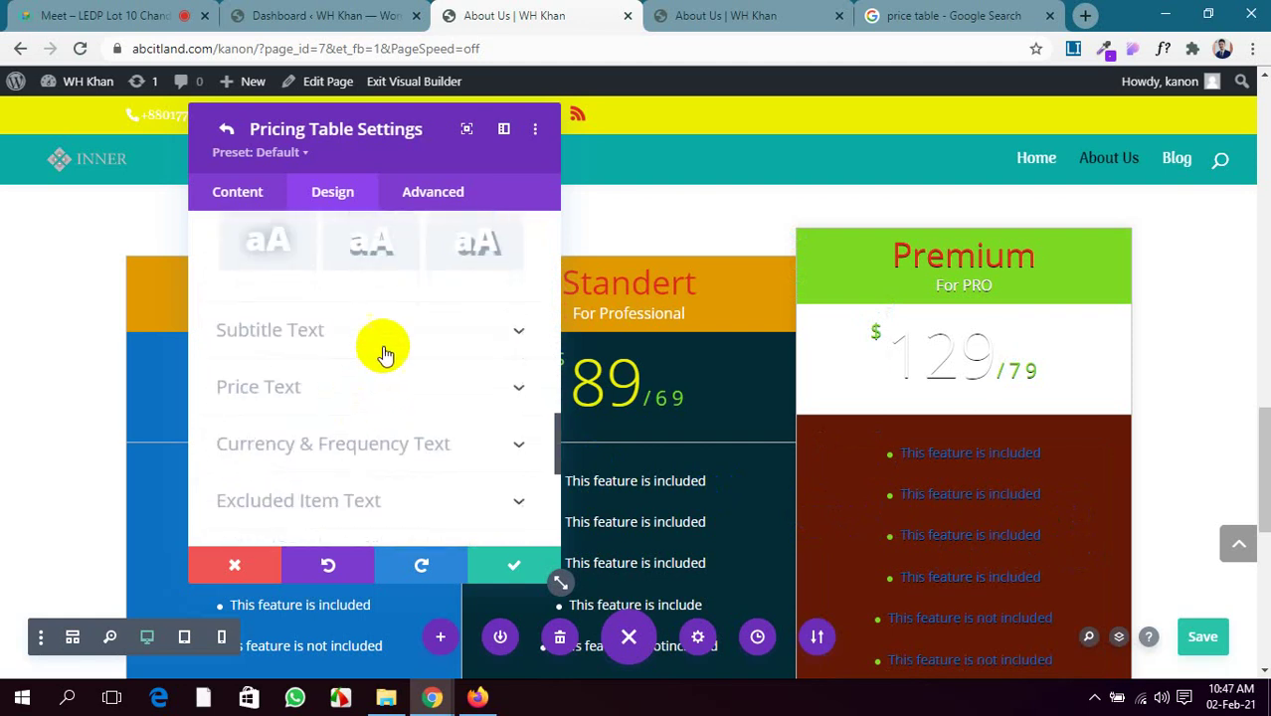
Set the For PRO subtitle colour to dark purple #331584 from the full palette
click(394, 340)
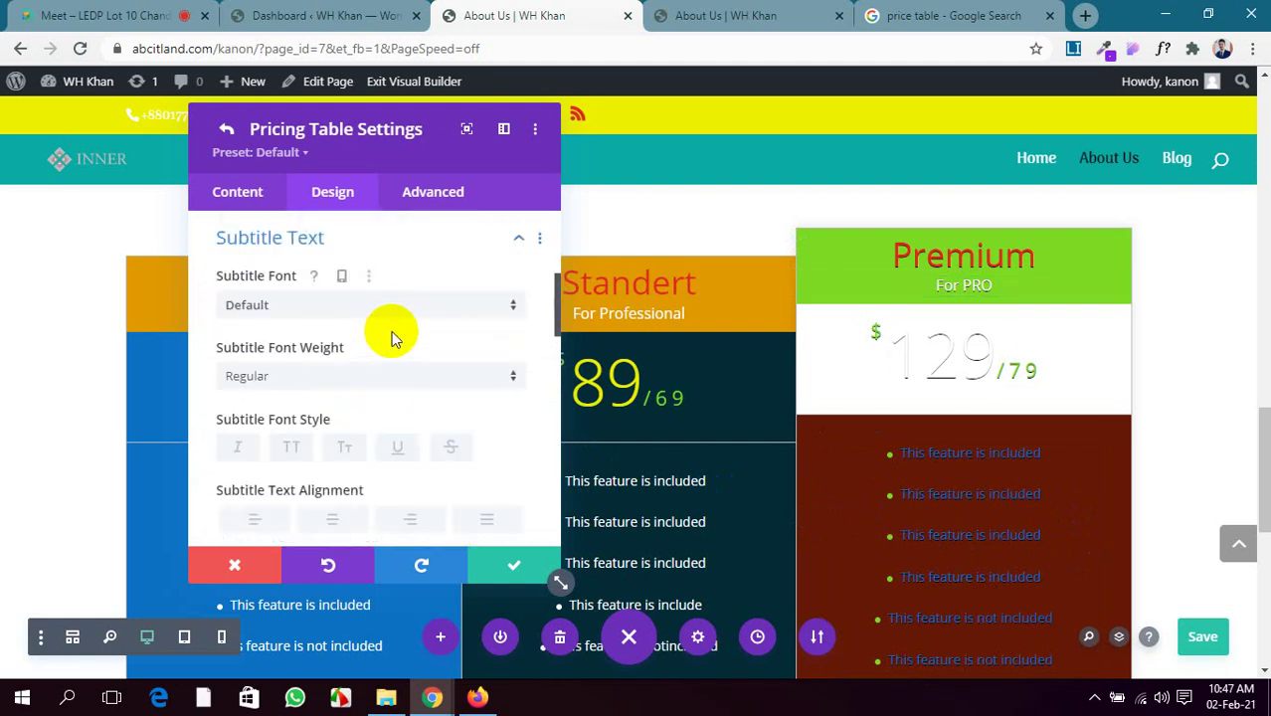
scroll(355, 417, down, 2)
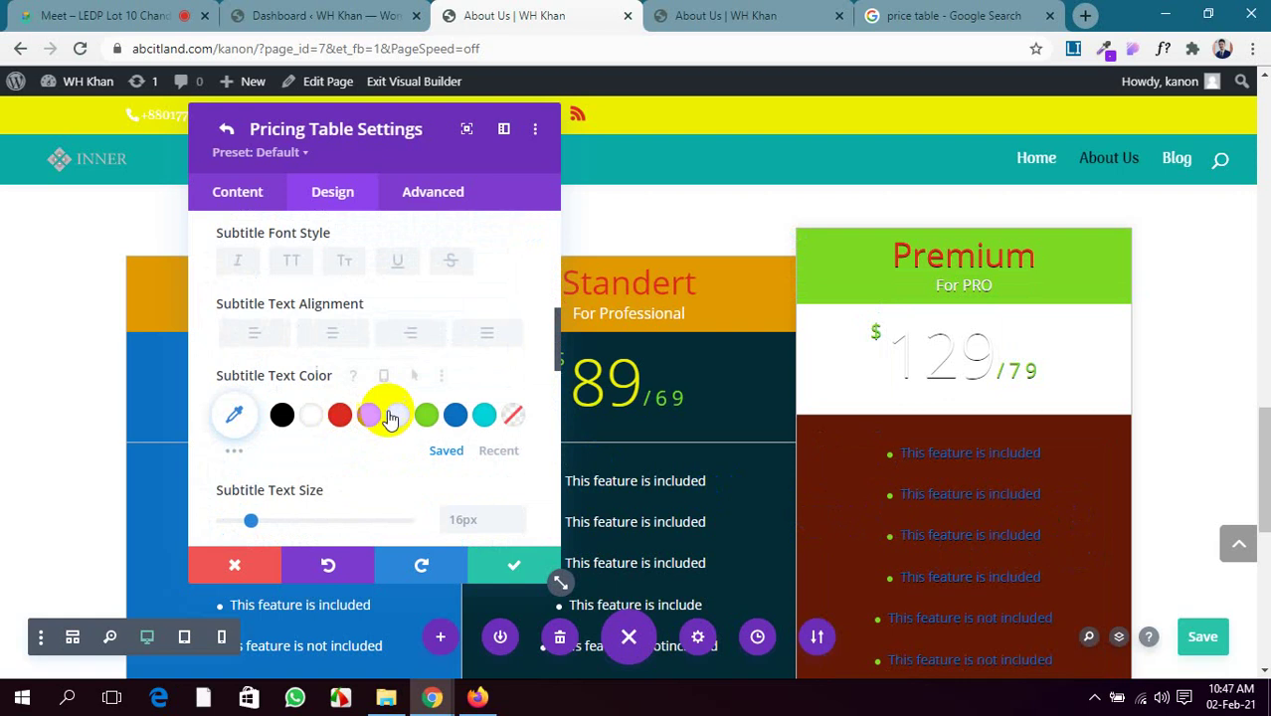
click(397, 415)
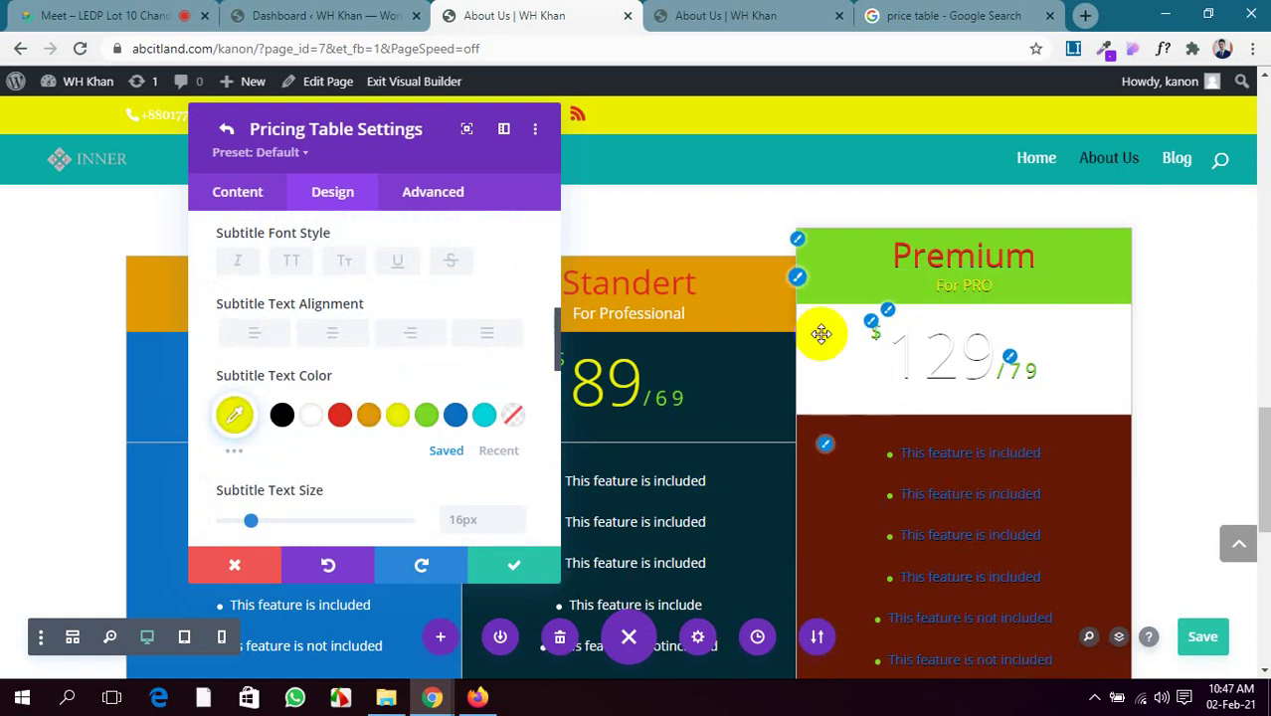
click(232, 453)
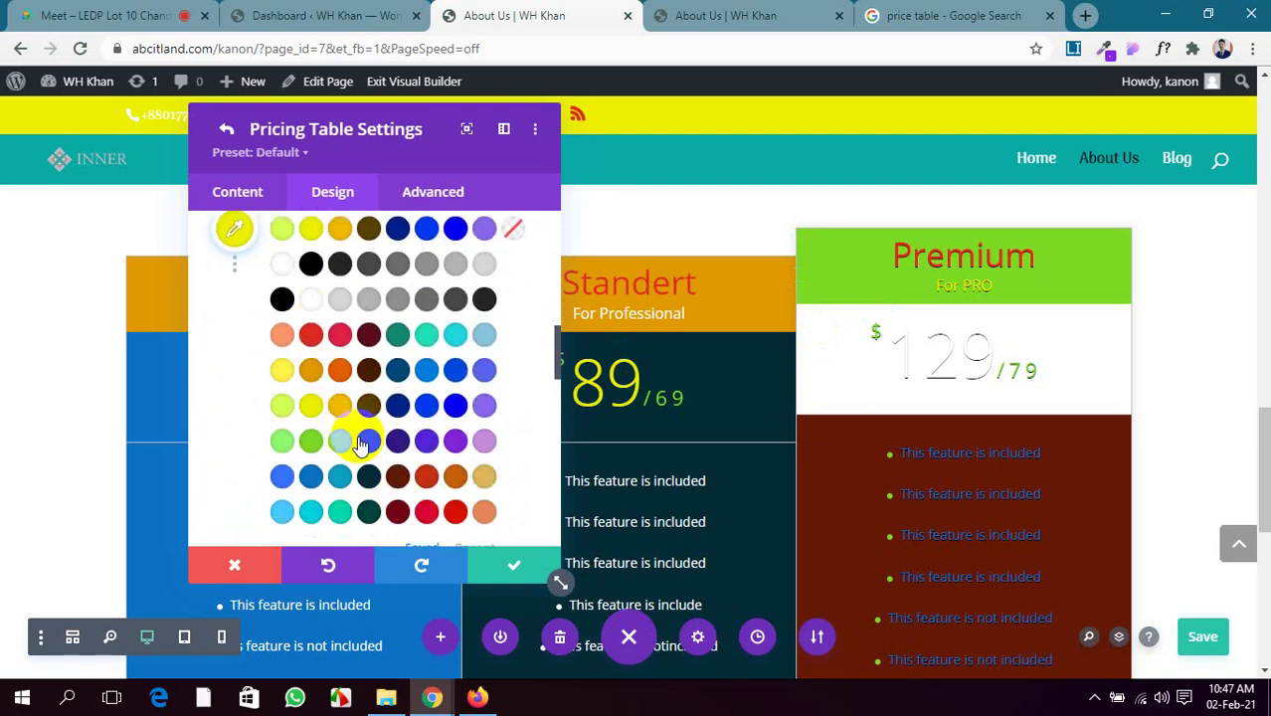
click(399, 450)
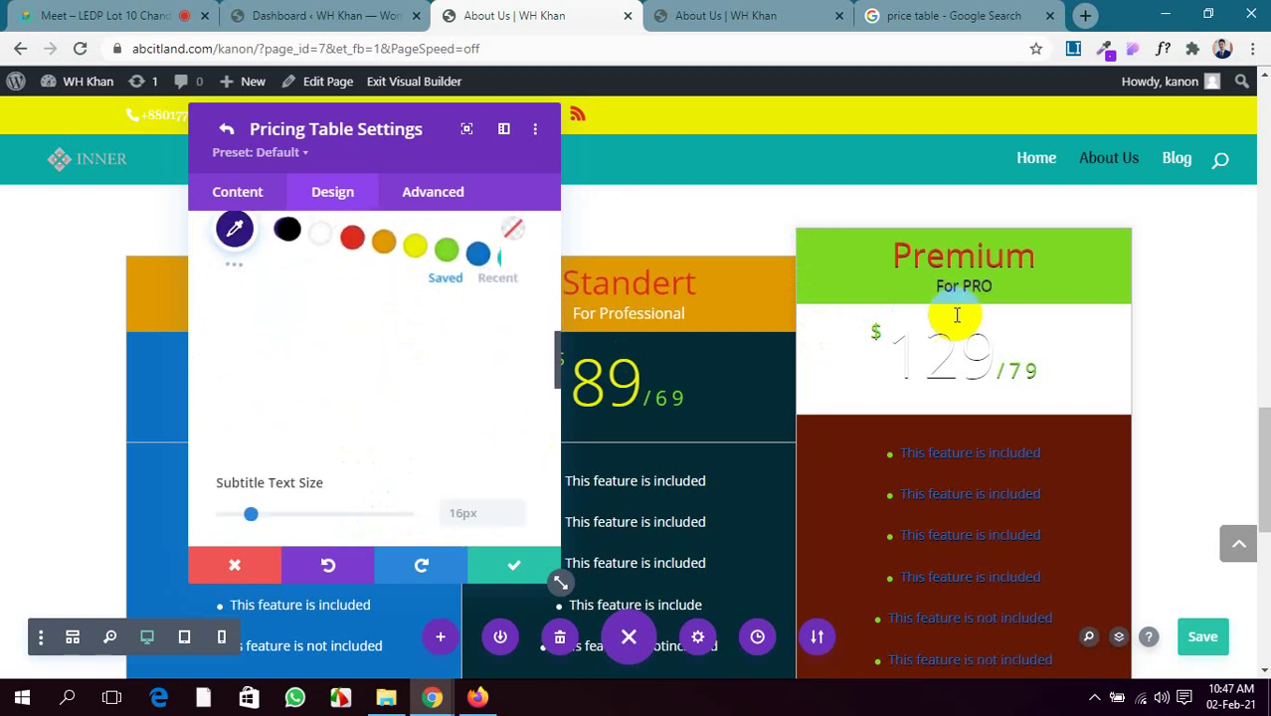
scroll(368, 455, down, 3)
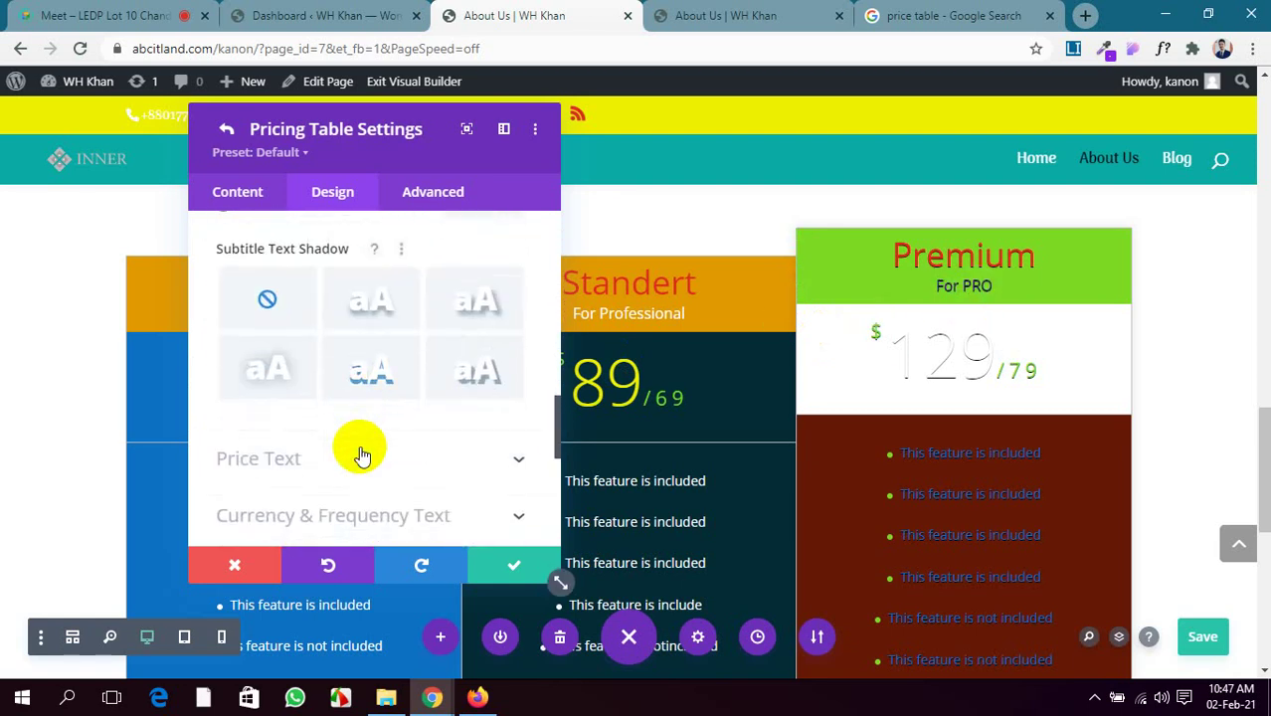
scroll(360, 448, up, 2)
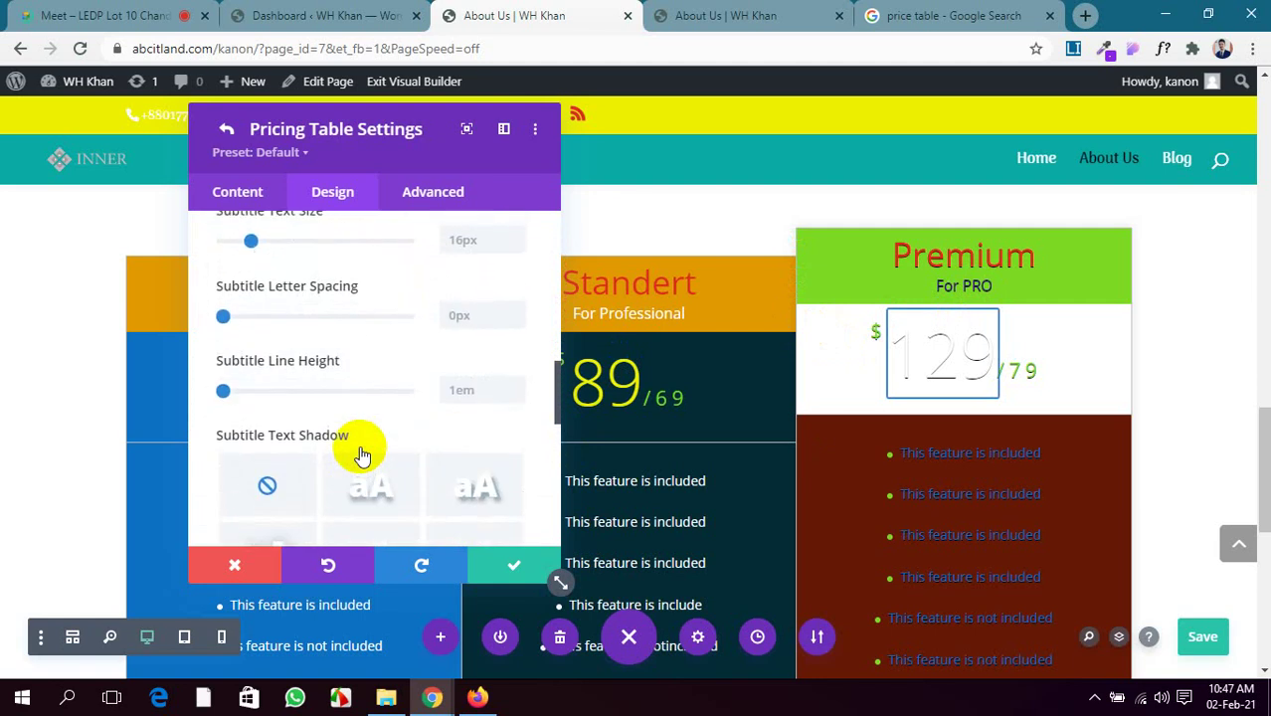
scroll(358, 448, down, 3)
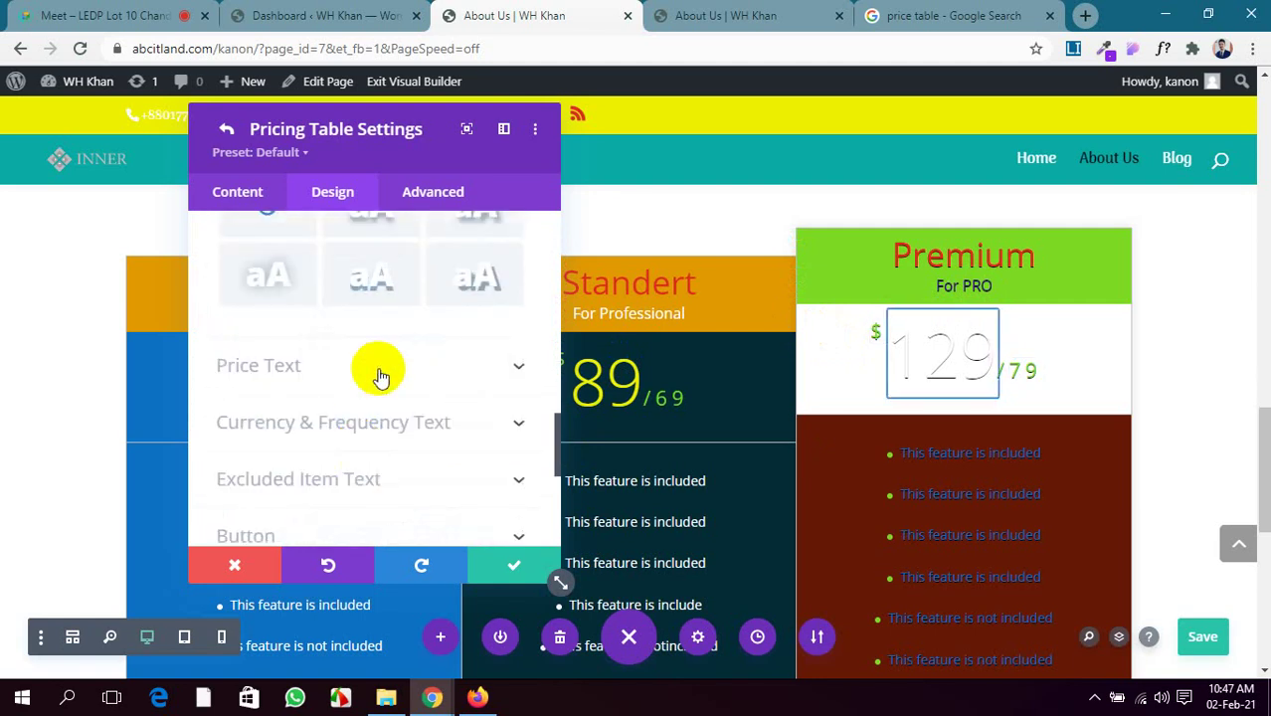
Give the Premium price area a black background and 30px rounded corners
click(381, 369)
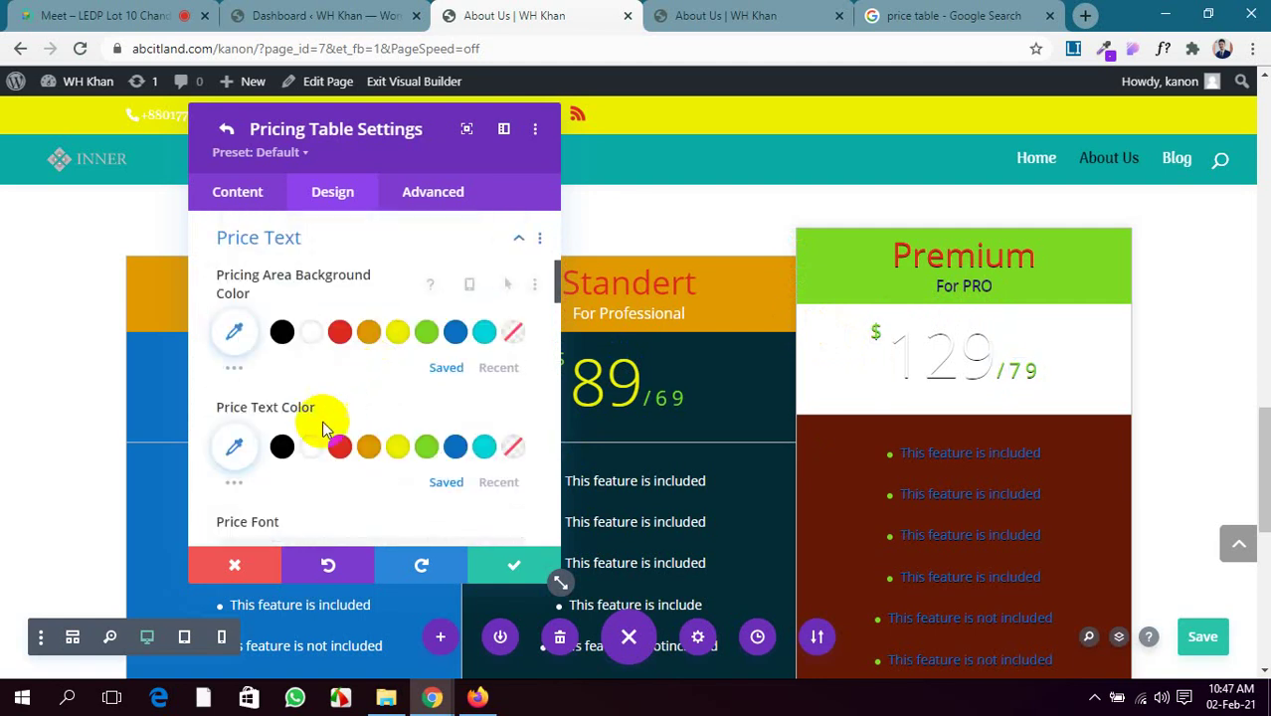
click(282, 333)
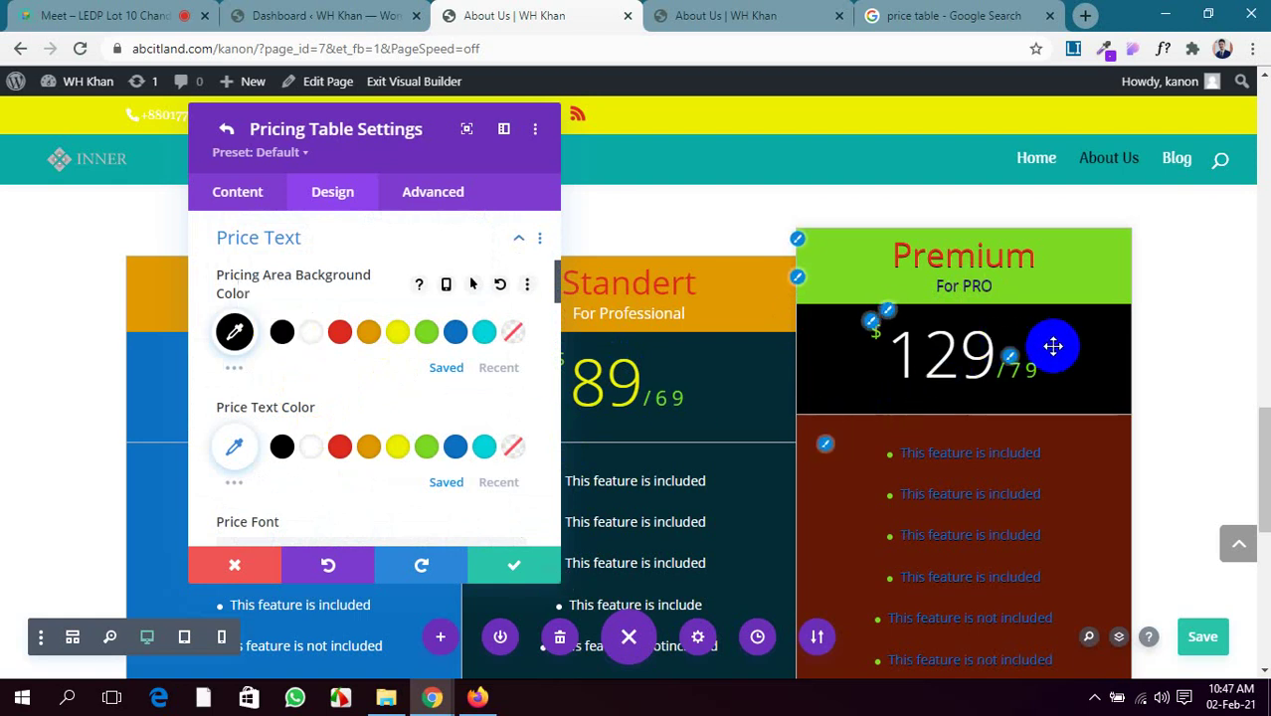
scroll(355, 406, down, 1)
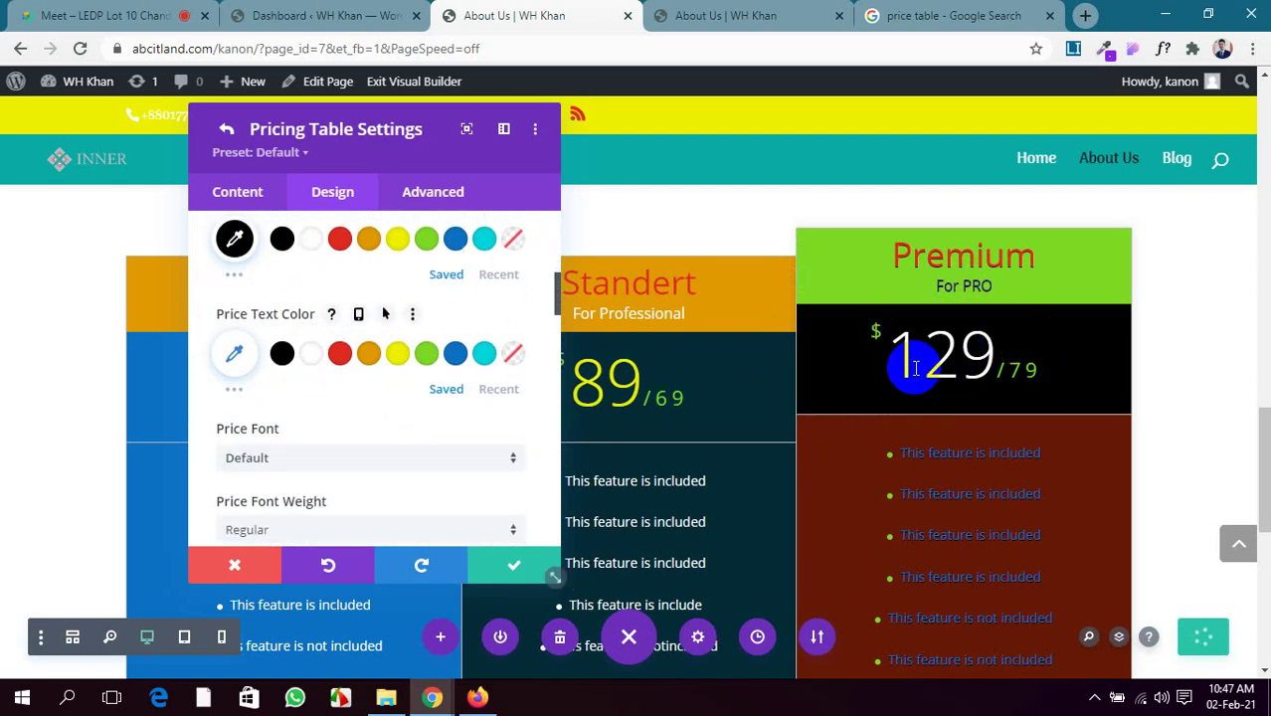
click(956, 359)
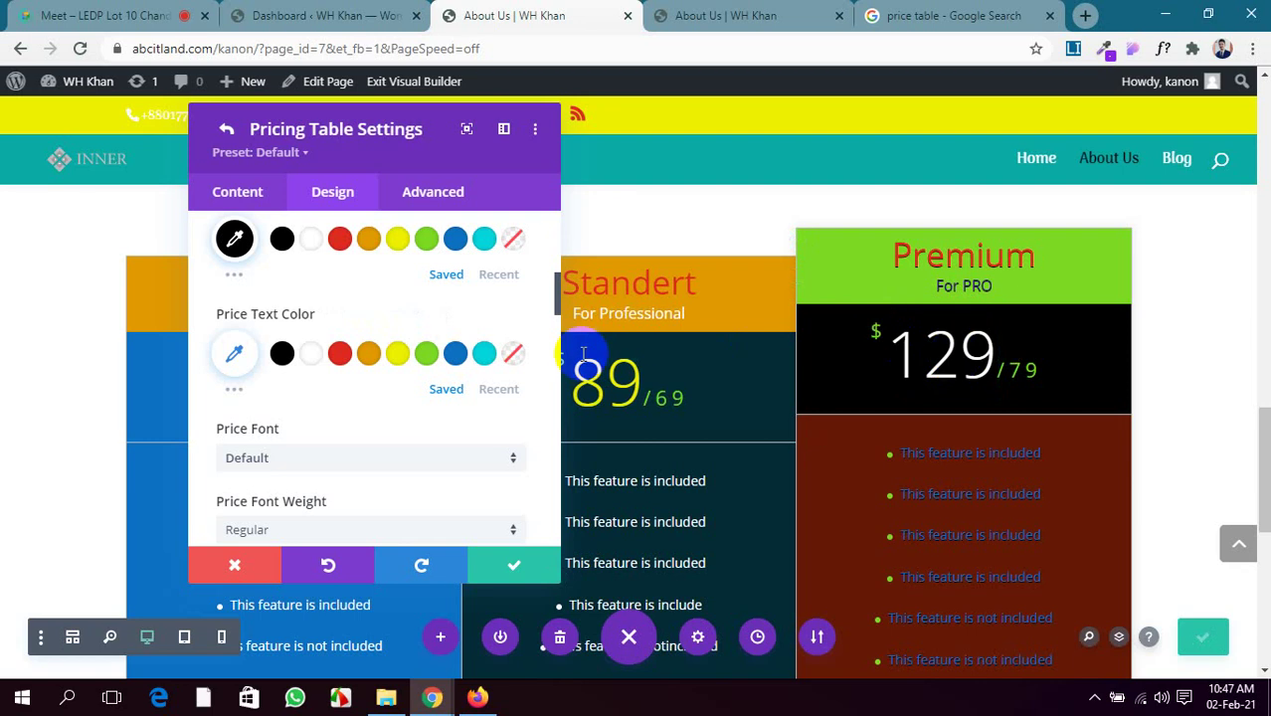
scroll(335, 395, down, 4)
scroll(335, 399, down, 5)
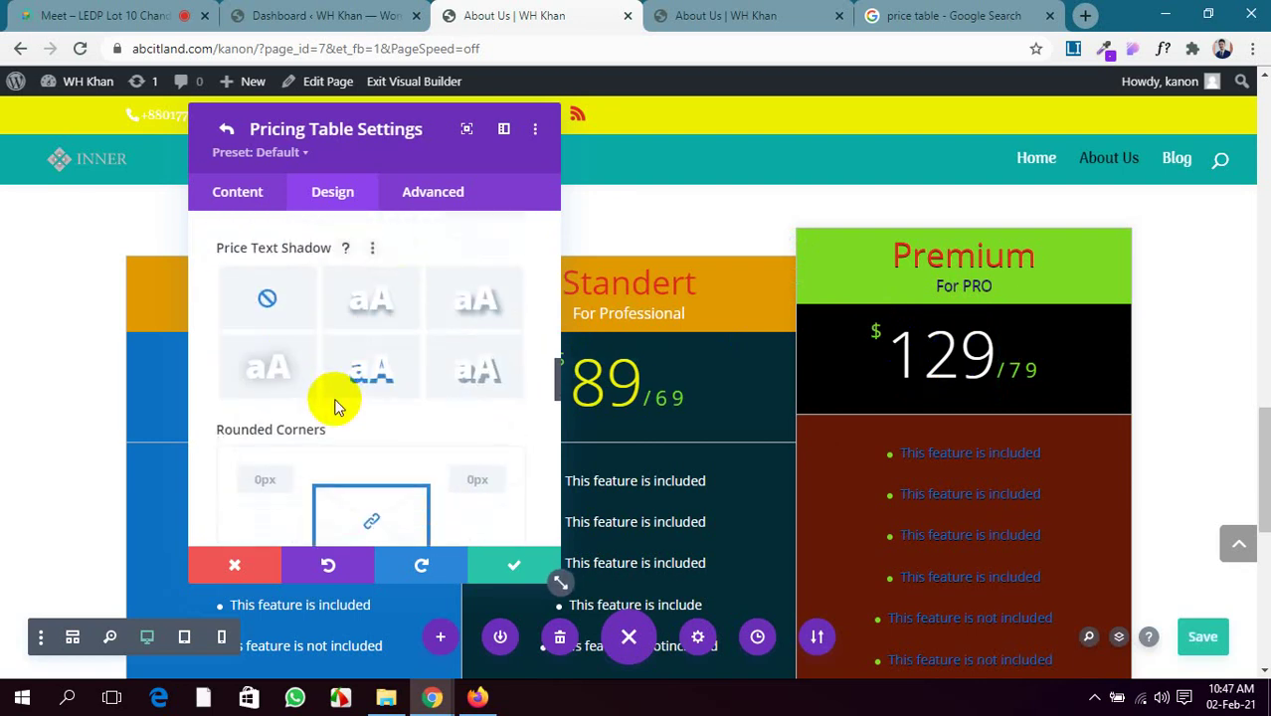
scroll(335, 403, up, 1)
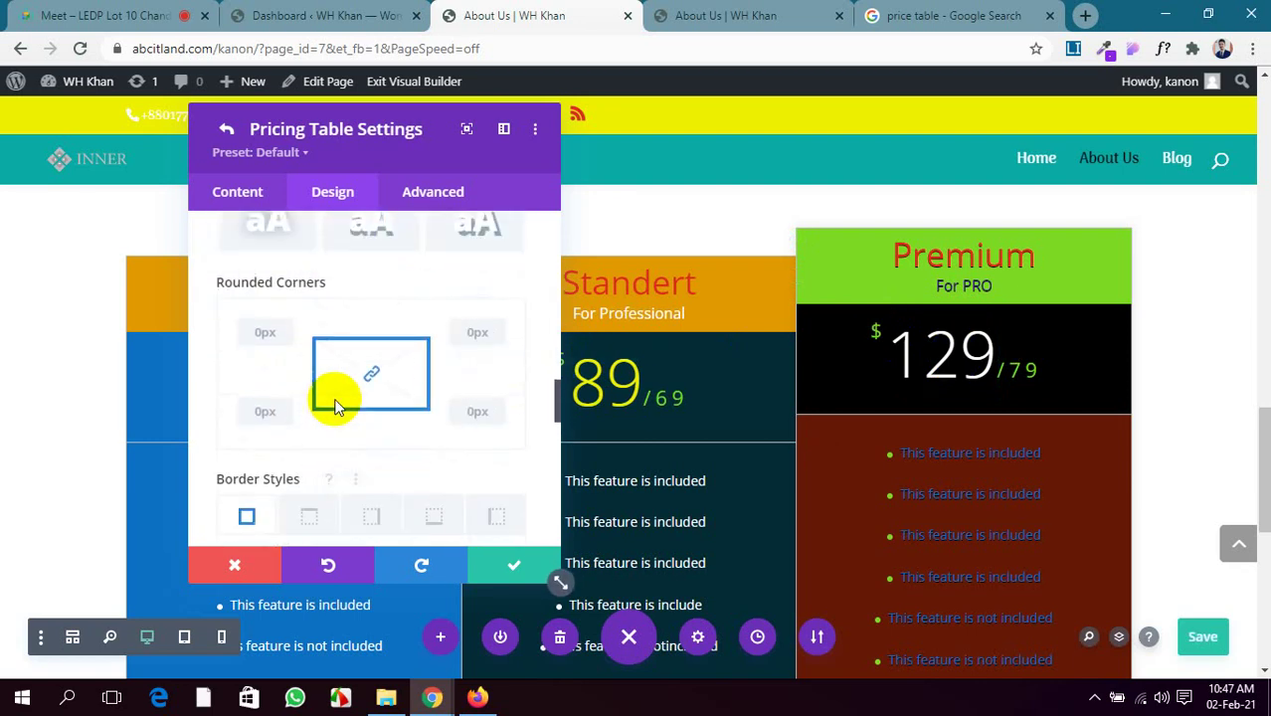
click(255, 331)
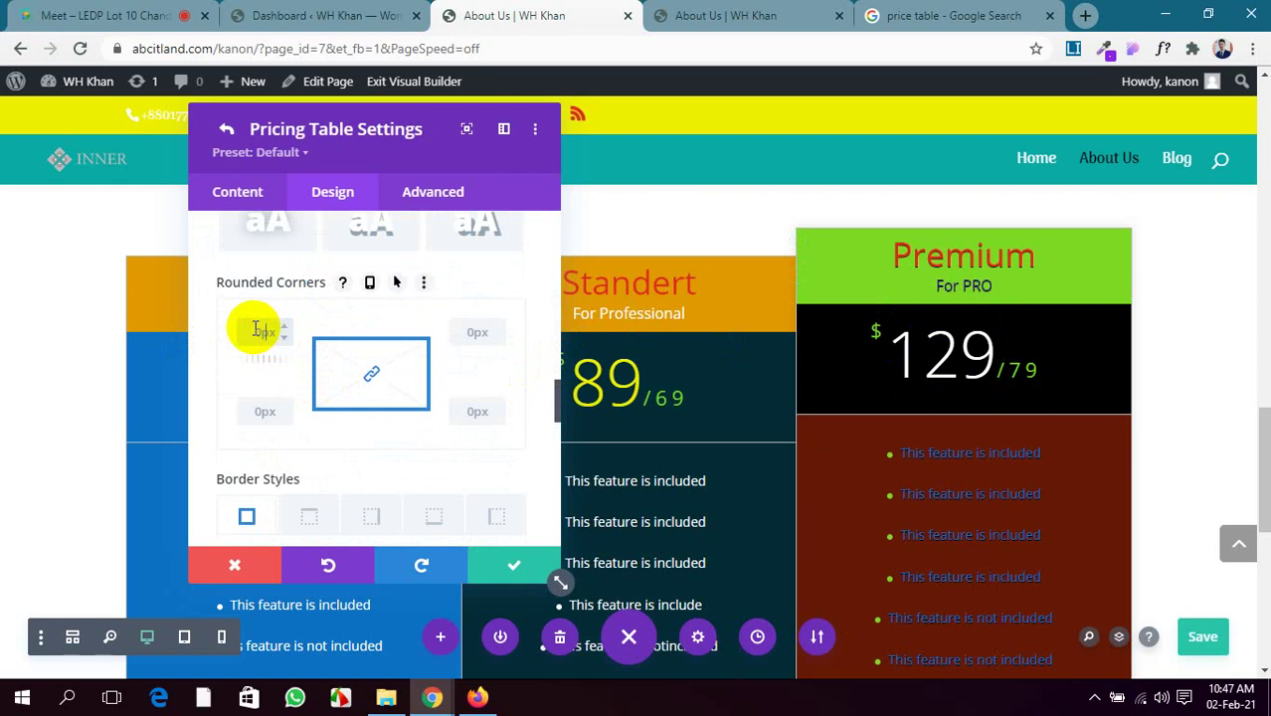
text(30px)
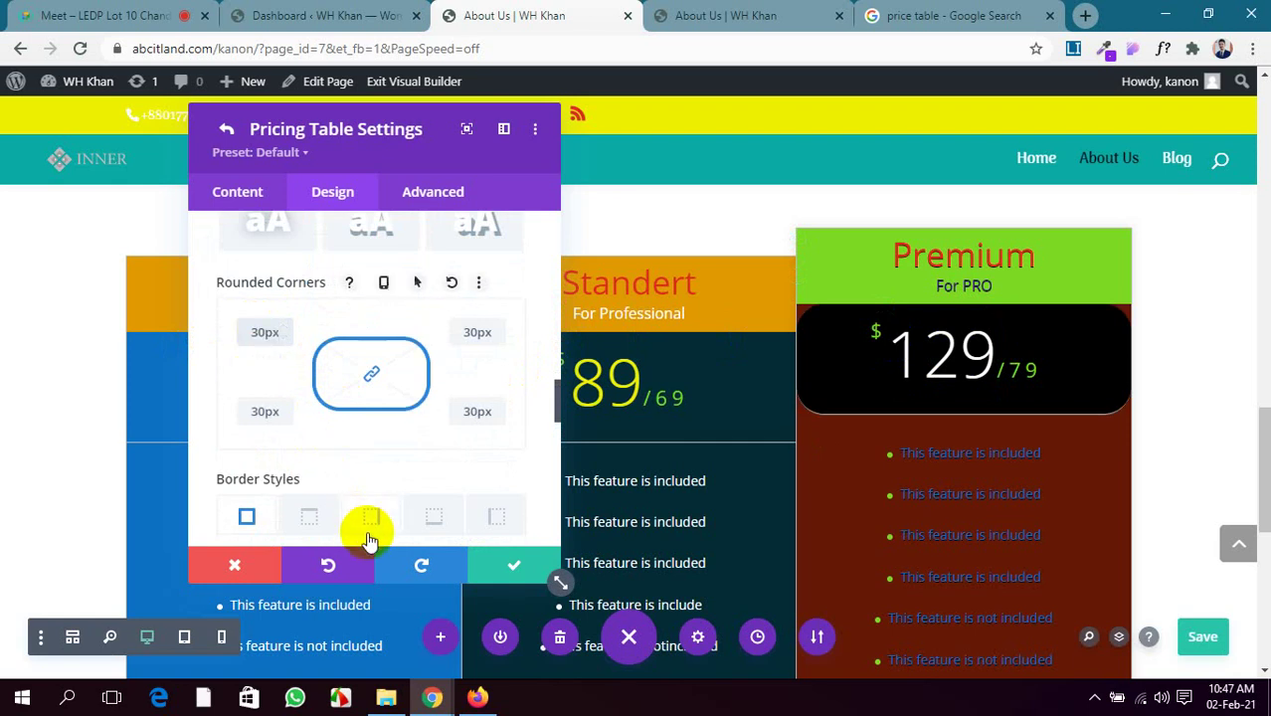
Add a 1px yellow bottom border, then close the pricing table settings keeping changes
scroll(244, 442, down, 2)
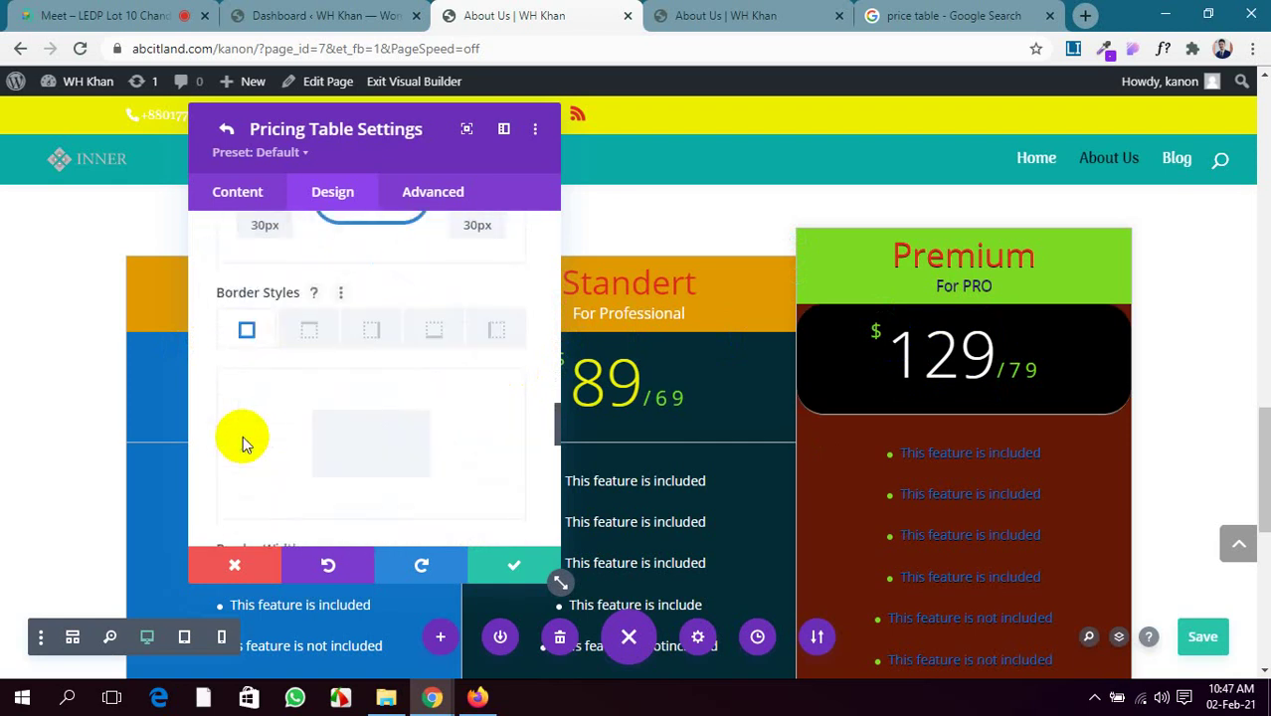
scroll(243, 440, down, 3)
scroll(244, 432, up, 3)
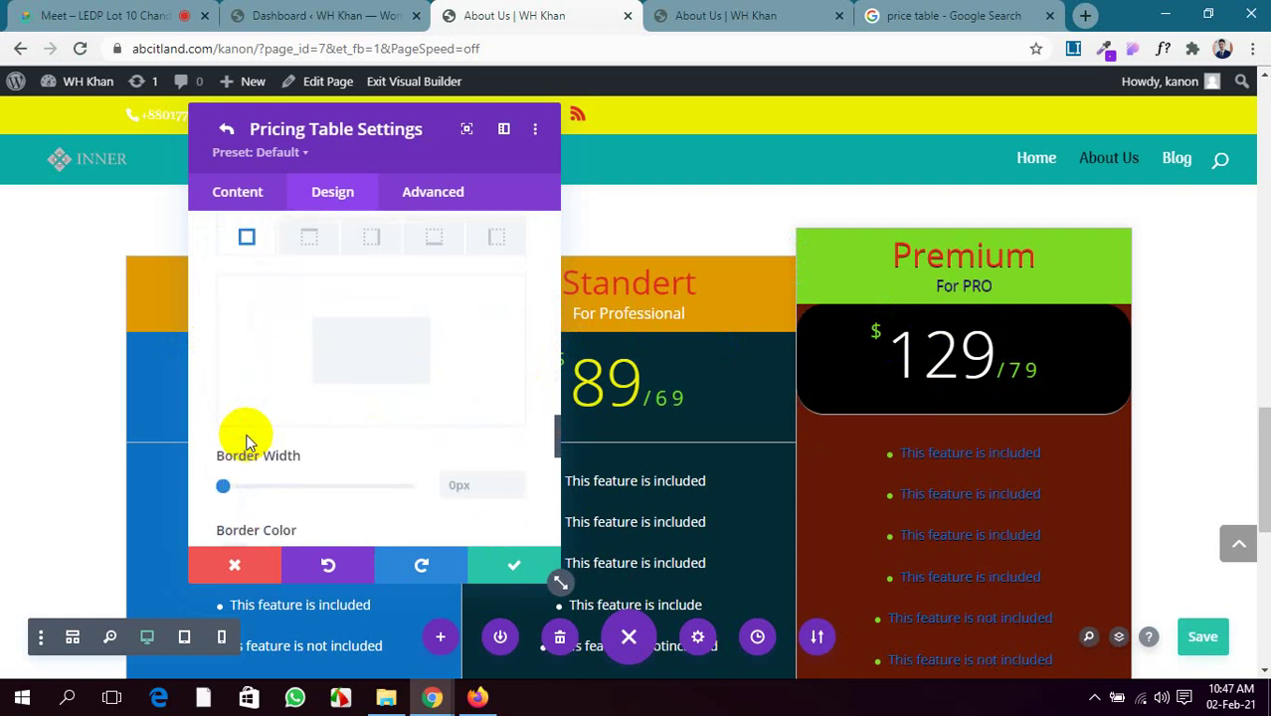
scroll(288, 403, up, 1)
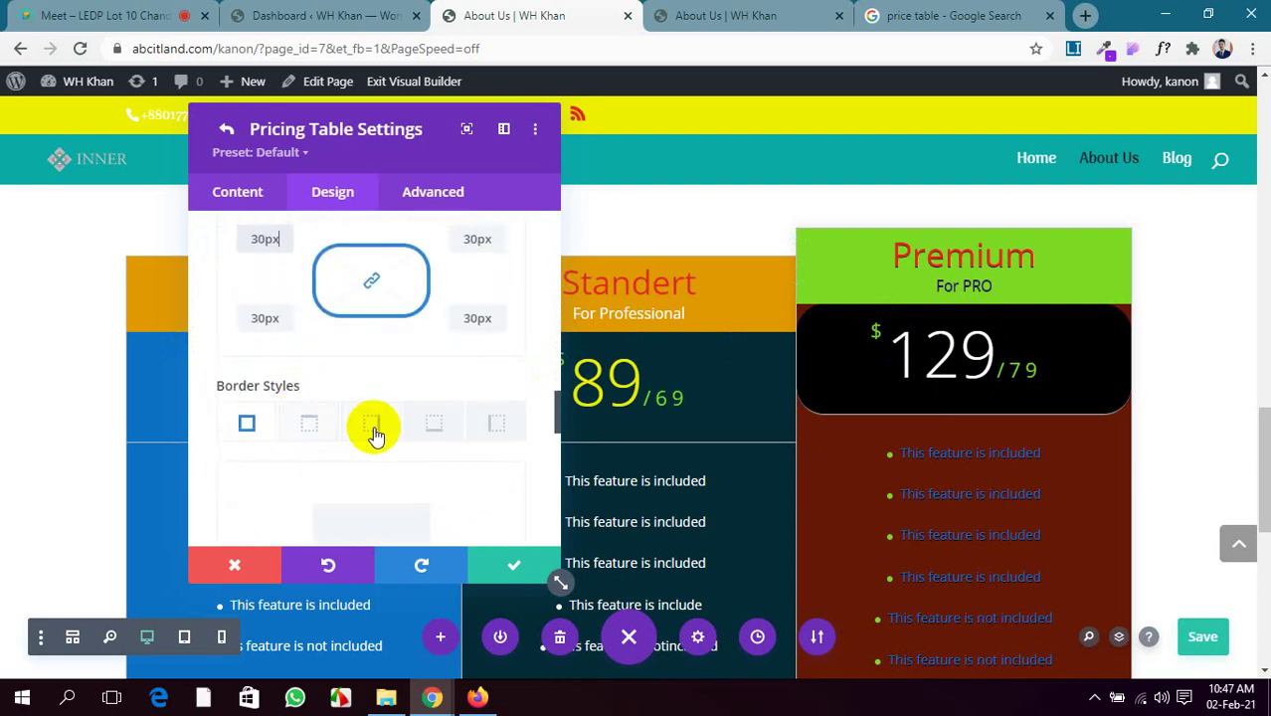
click(433, 426)
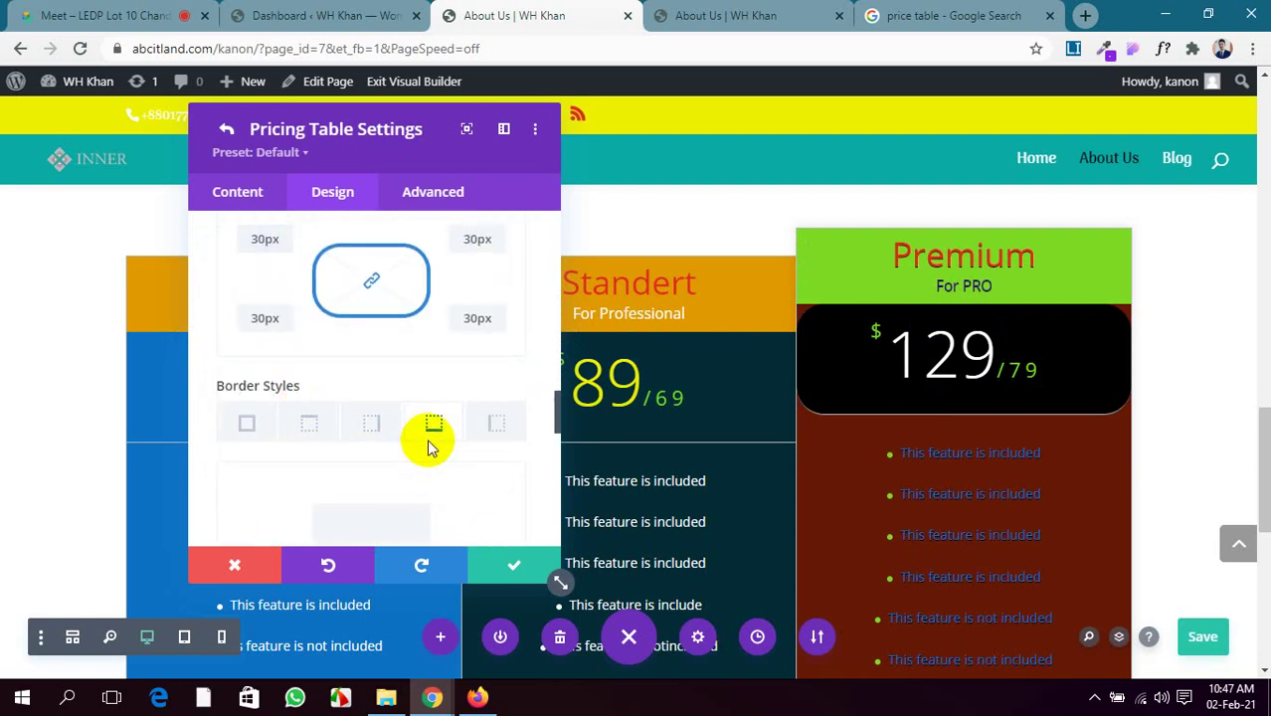
scroll(430, 480, down, 2)
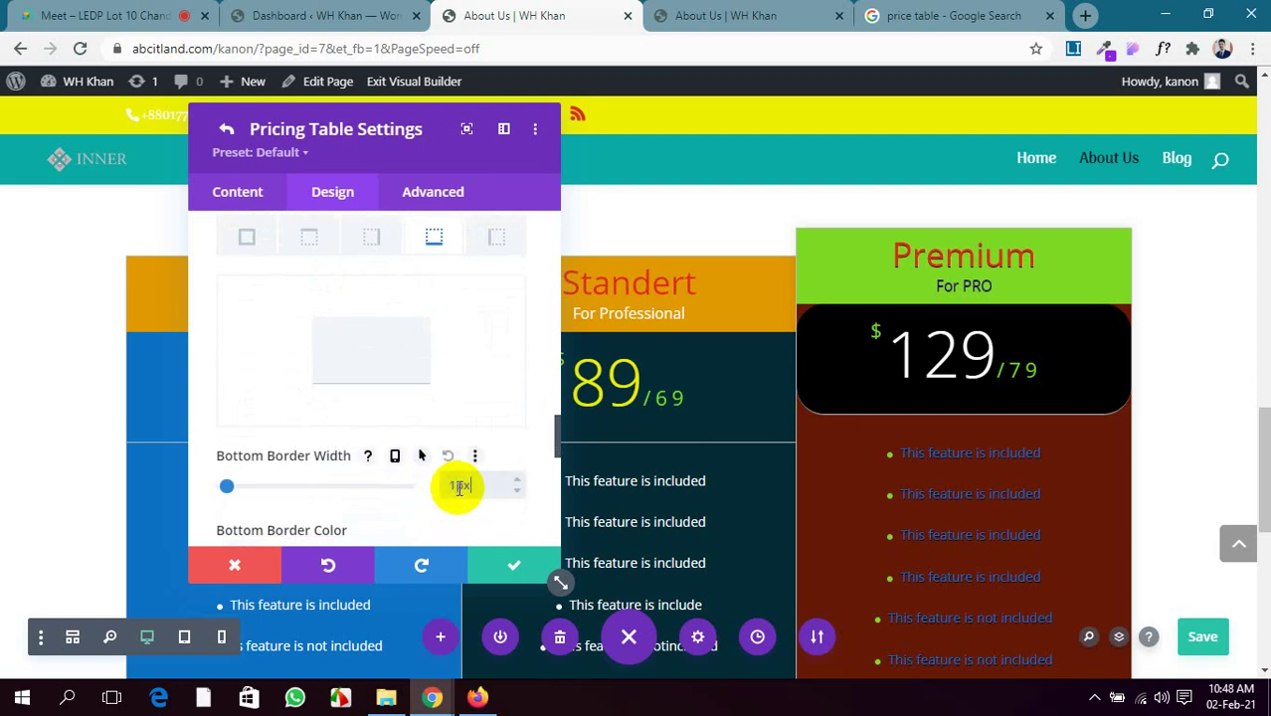
scroll(459, 485, down, 2)
click(399, 386)
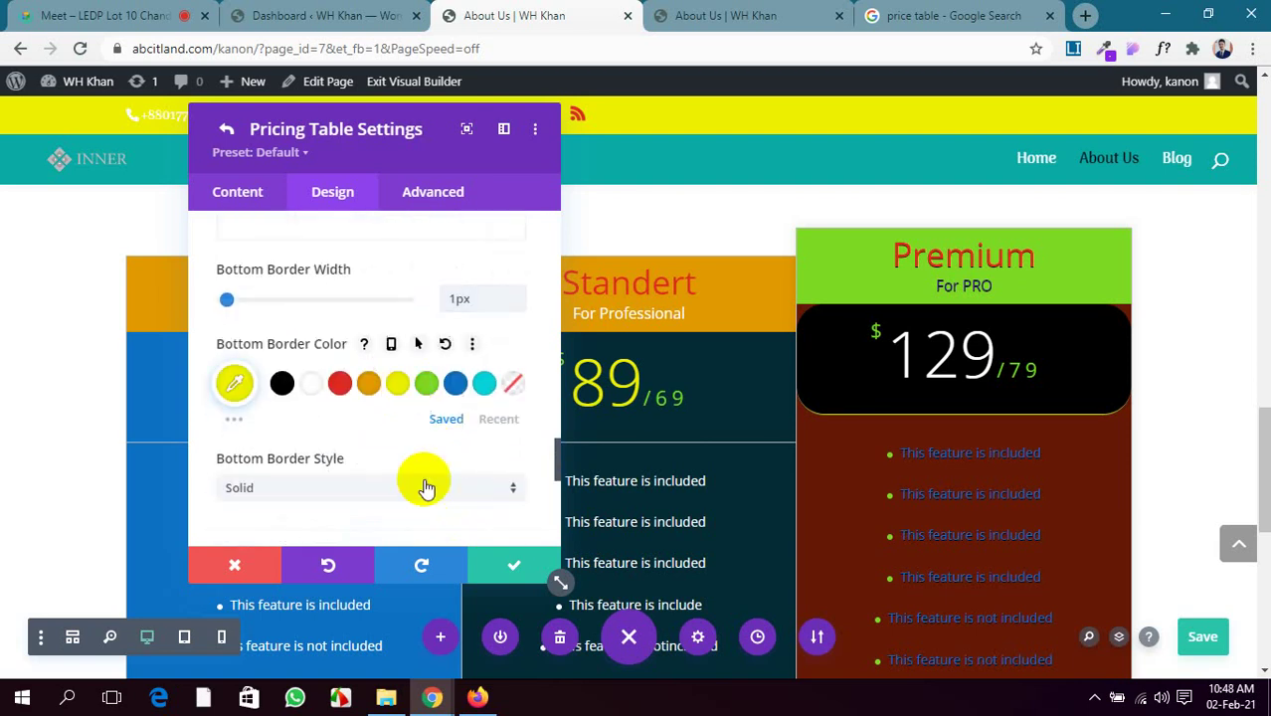
click(513, 566)
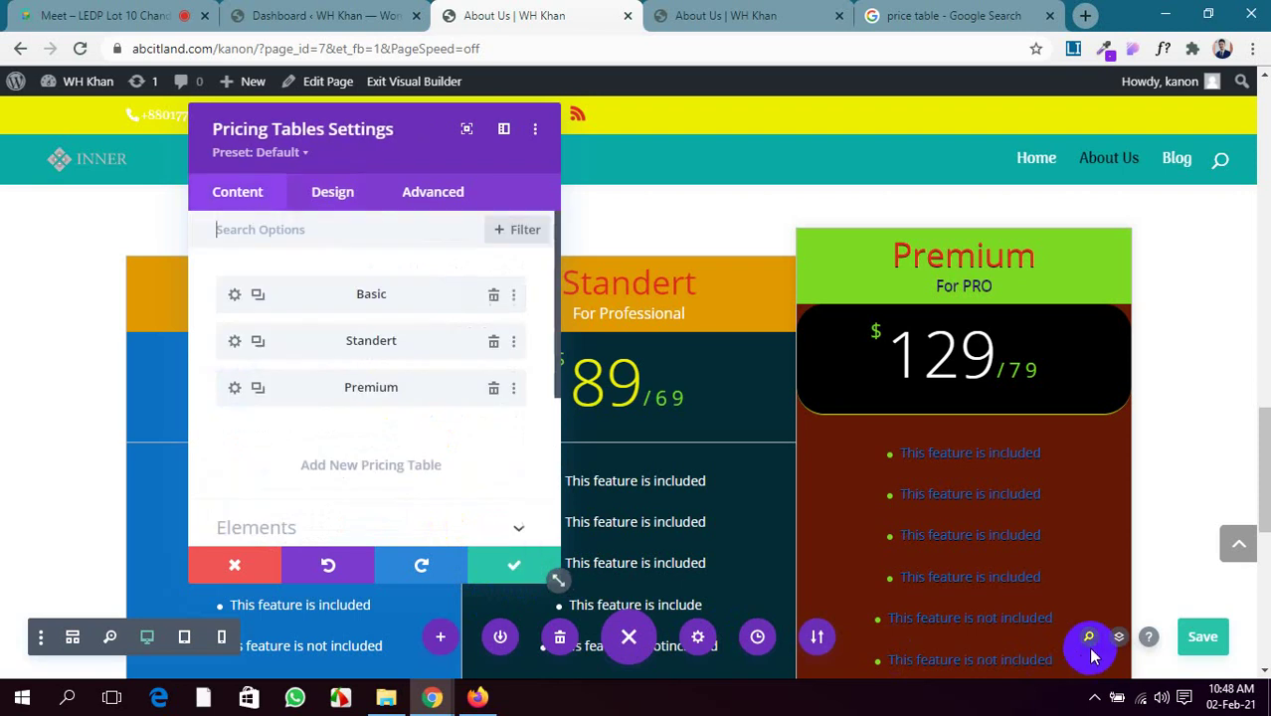
scroll(403, 482, down, 3)
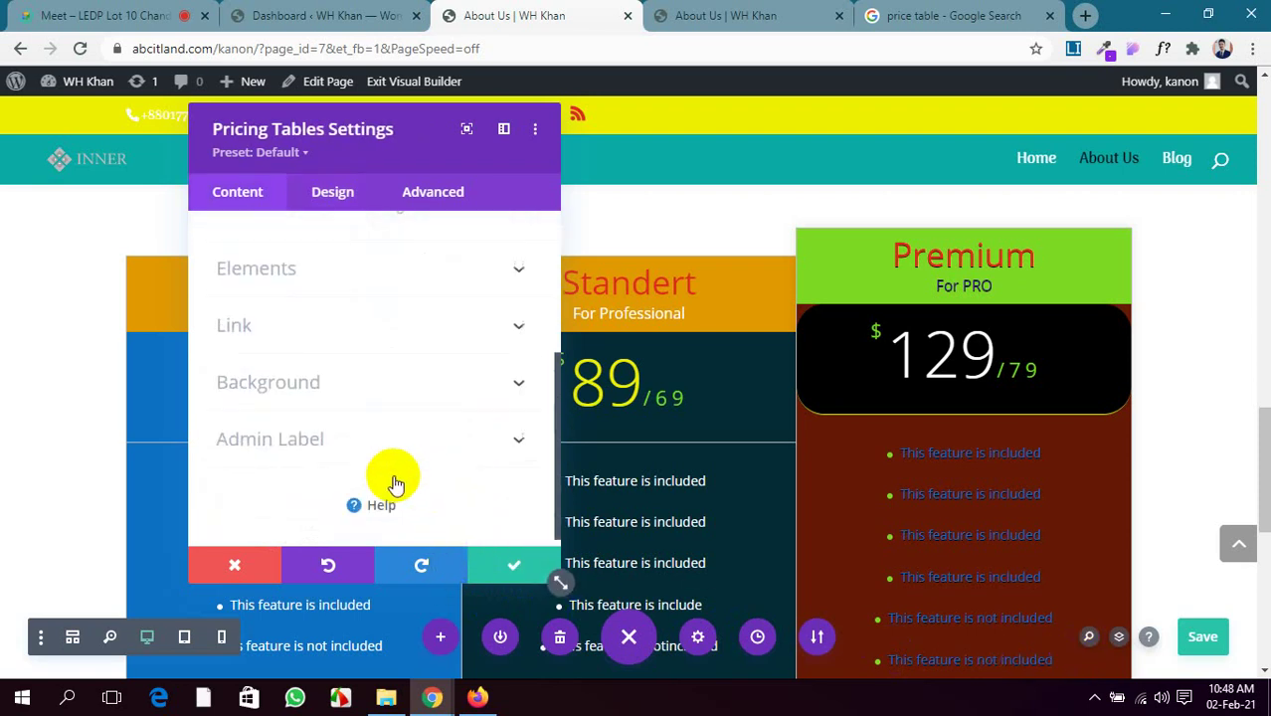
click(495, 563)
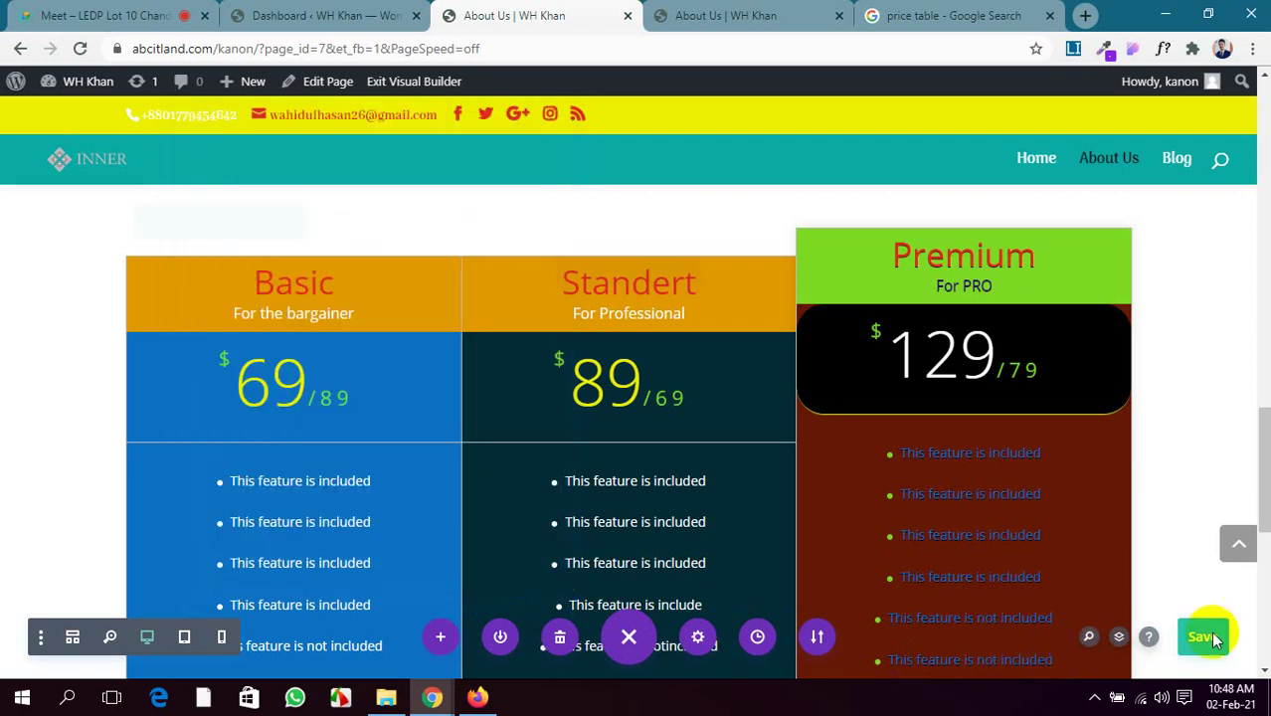
Save the page and reload the live About Us page to check the changes
click(1189, 637)
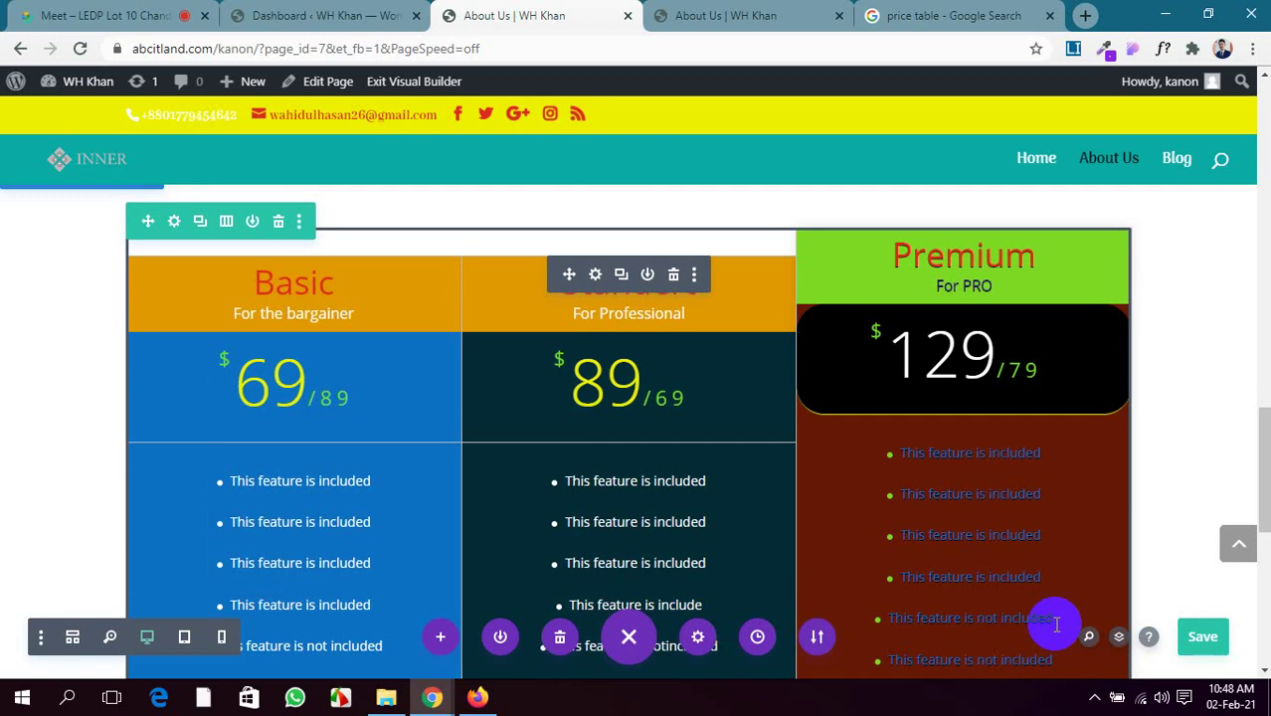
click(742, 15)
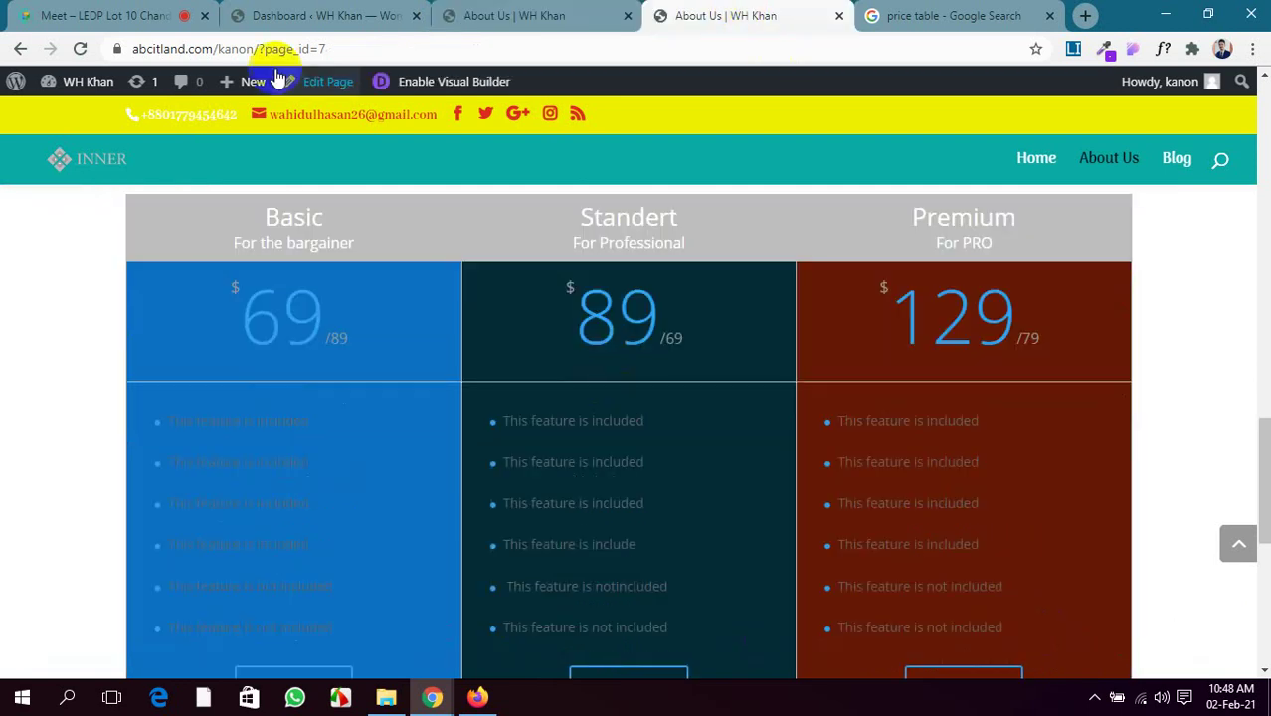
click(81, 49)
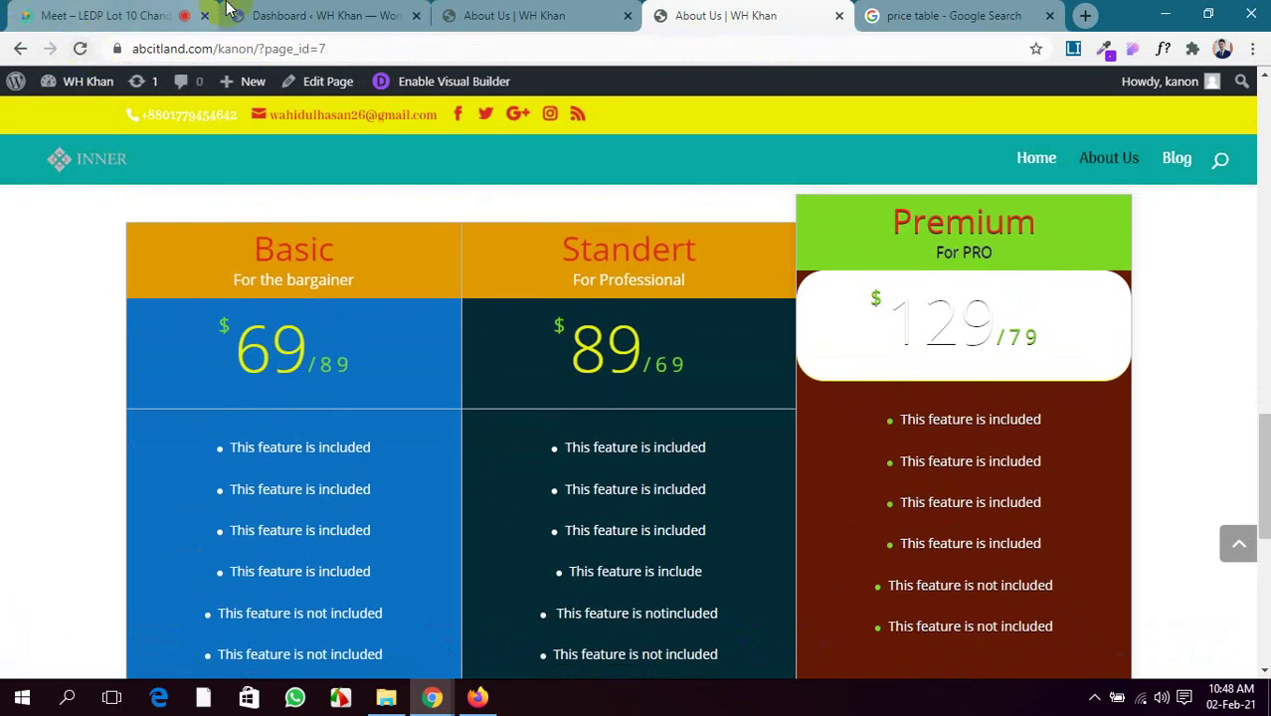
click(514, 14)
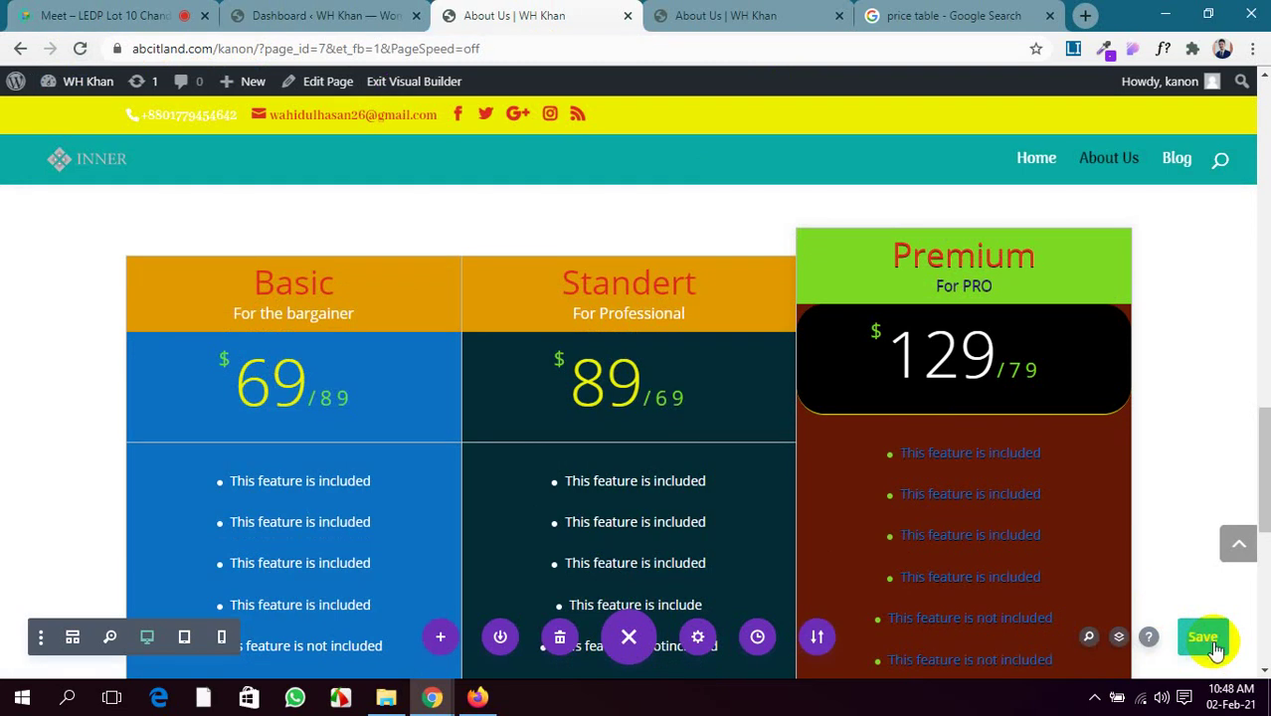
Reload the live About Us page twice more, then return to the builder
click(796, 15)
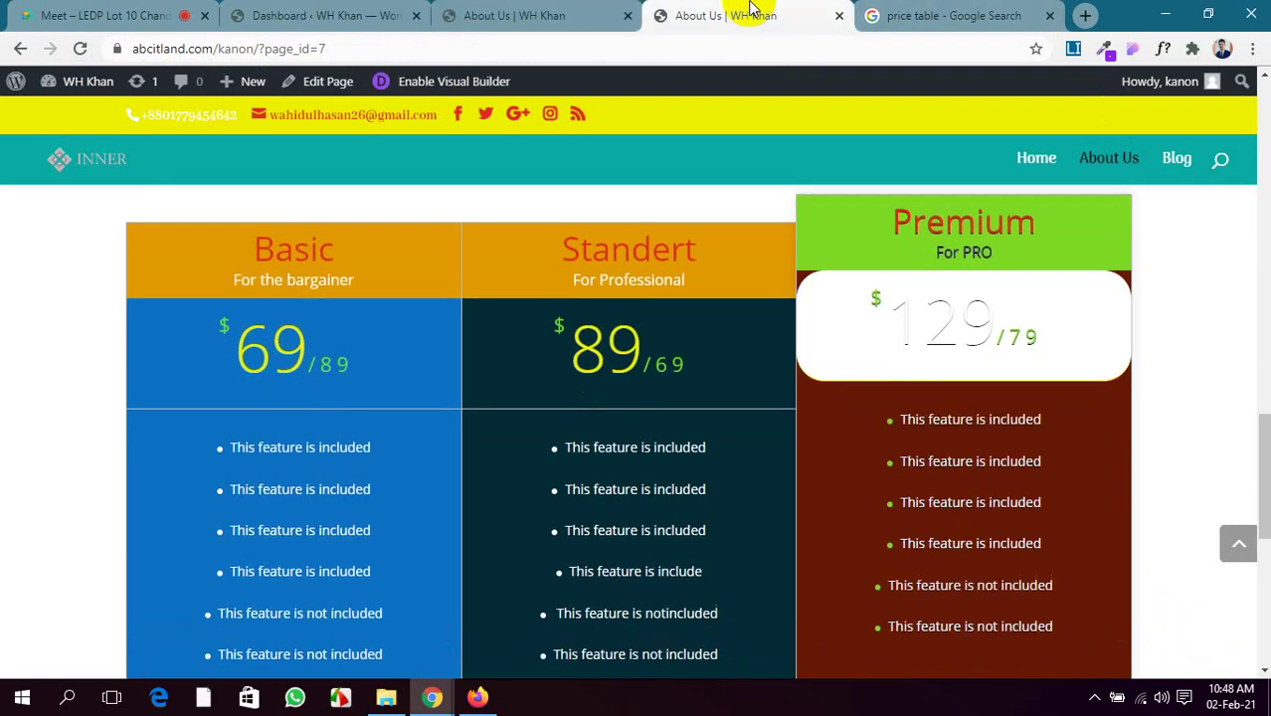
click(81, 49)
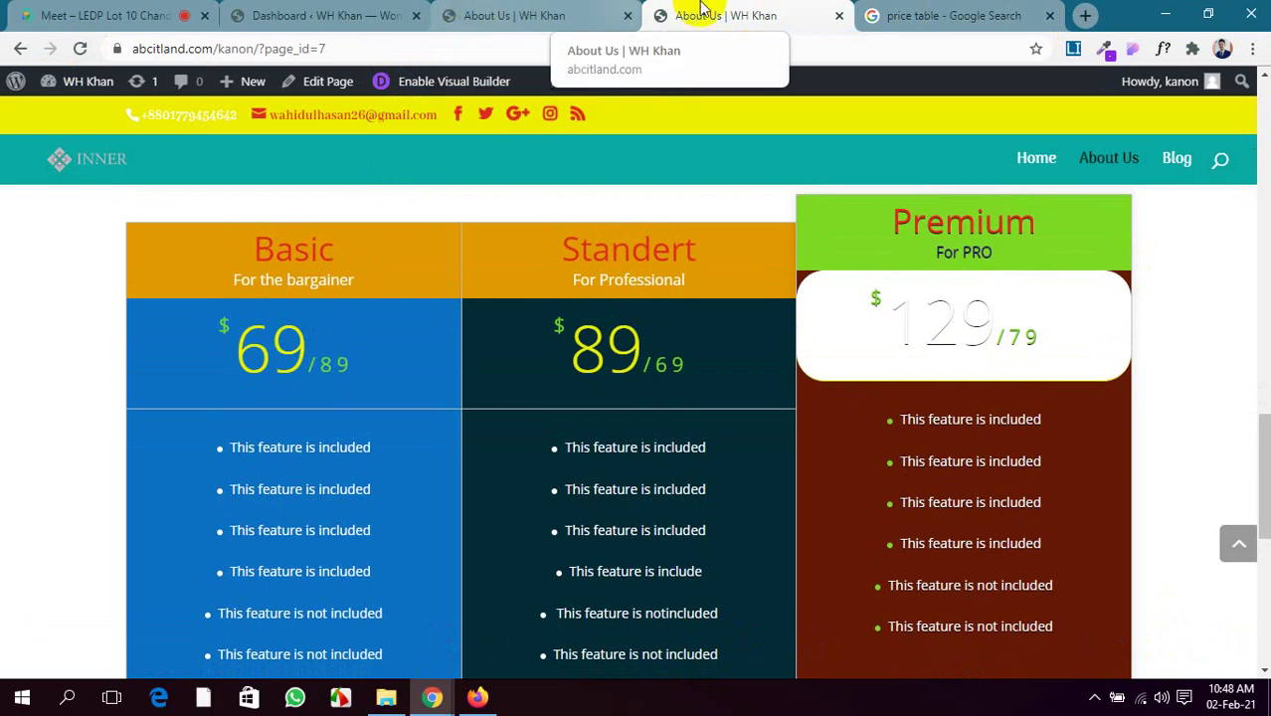
click(602, 11)
click(729, 12)
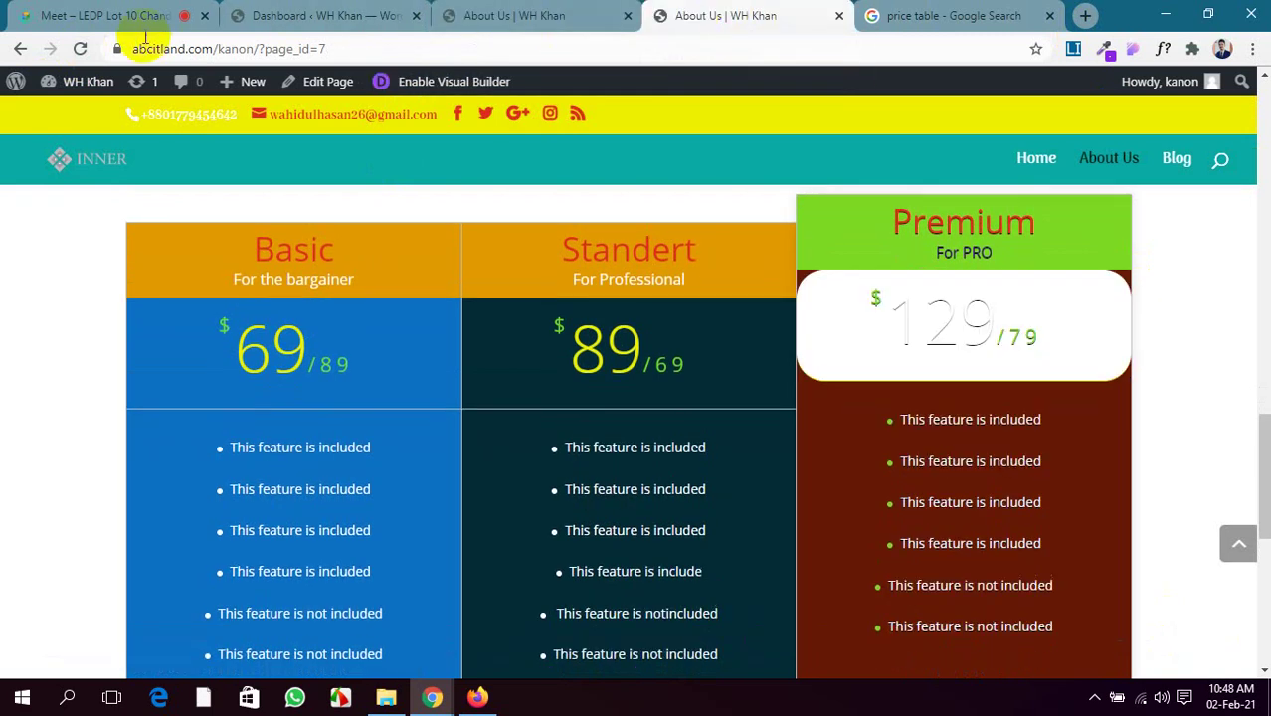
click(78, 49)
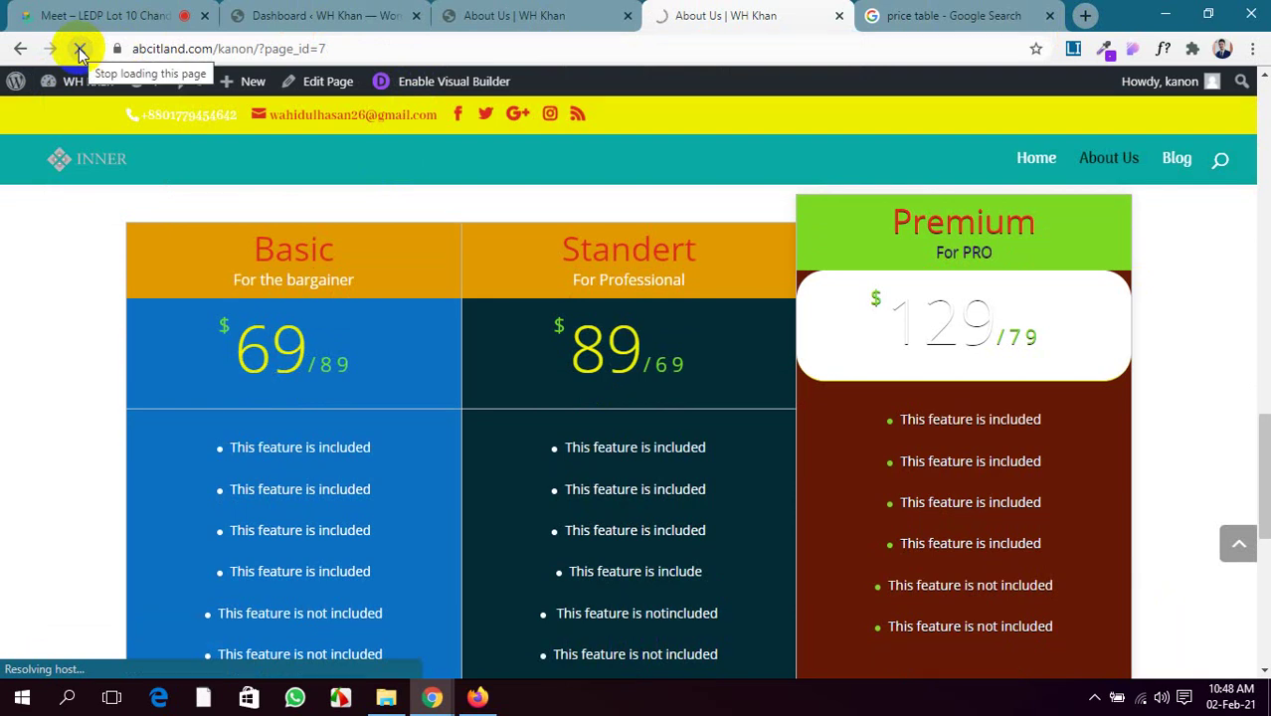
click(553, 14)
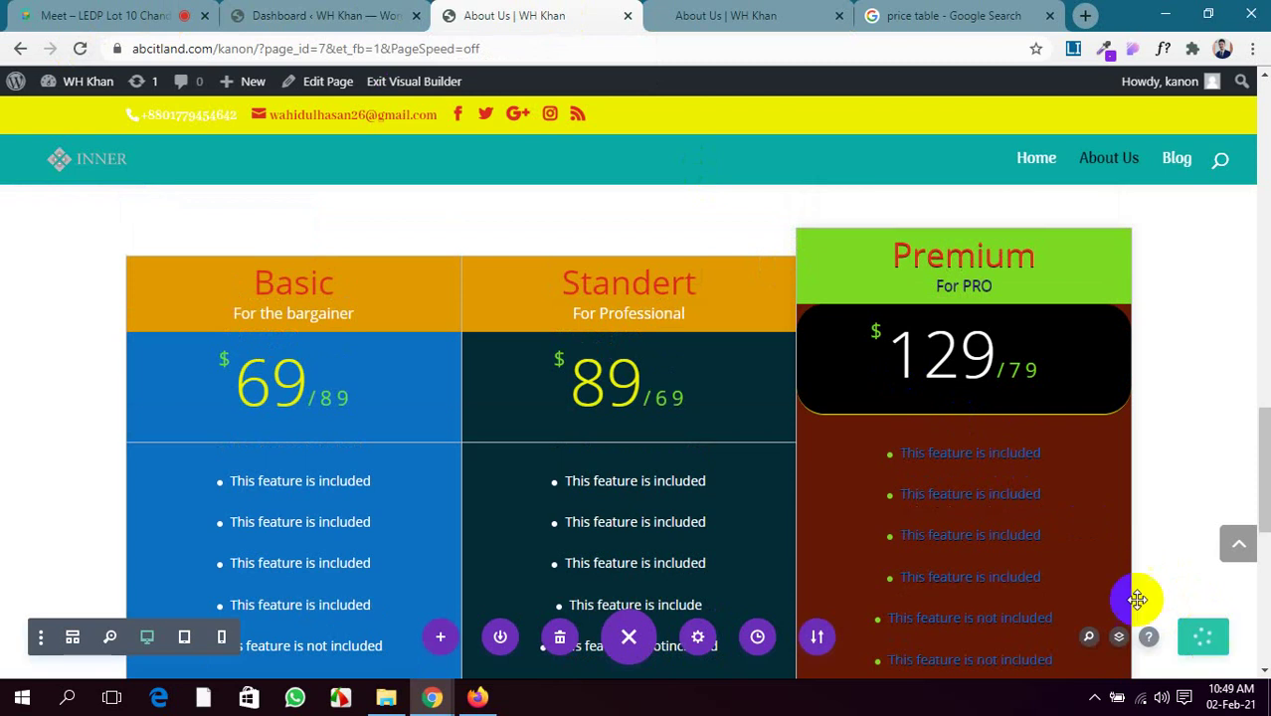
Review the live About Us page, then retry the failed save from the builder
scroll(597, 353, up, 5)
click(786, 14)
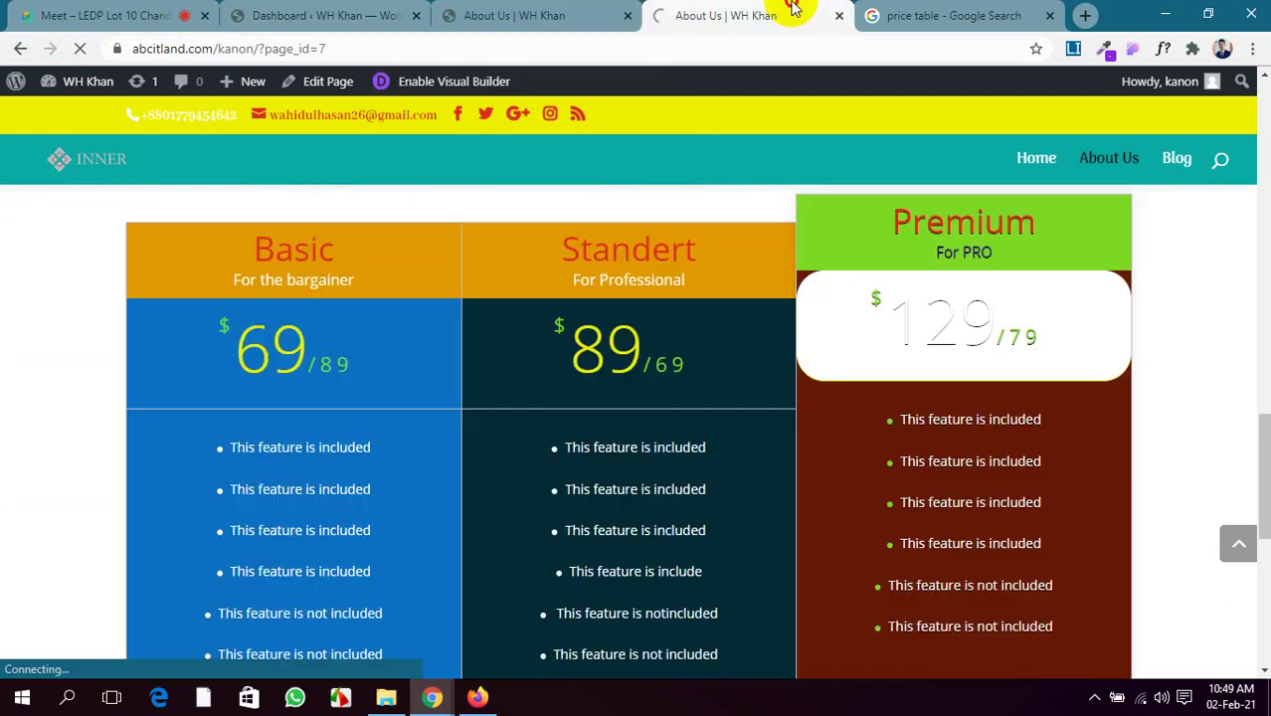
scroll(552, 388, up, 15)
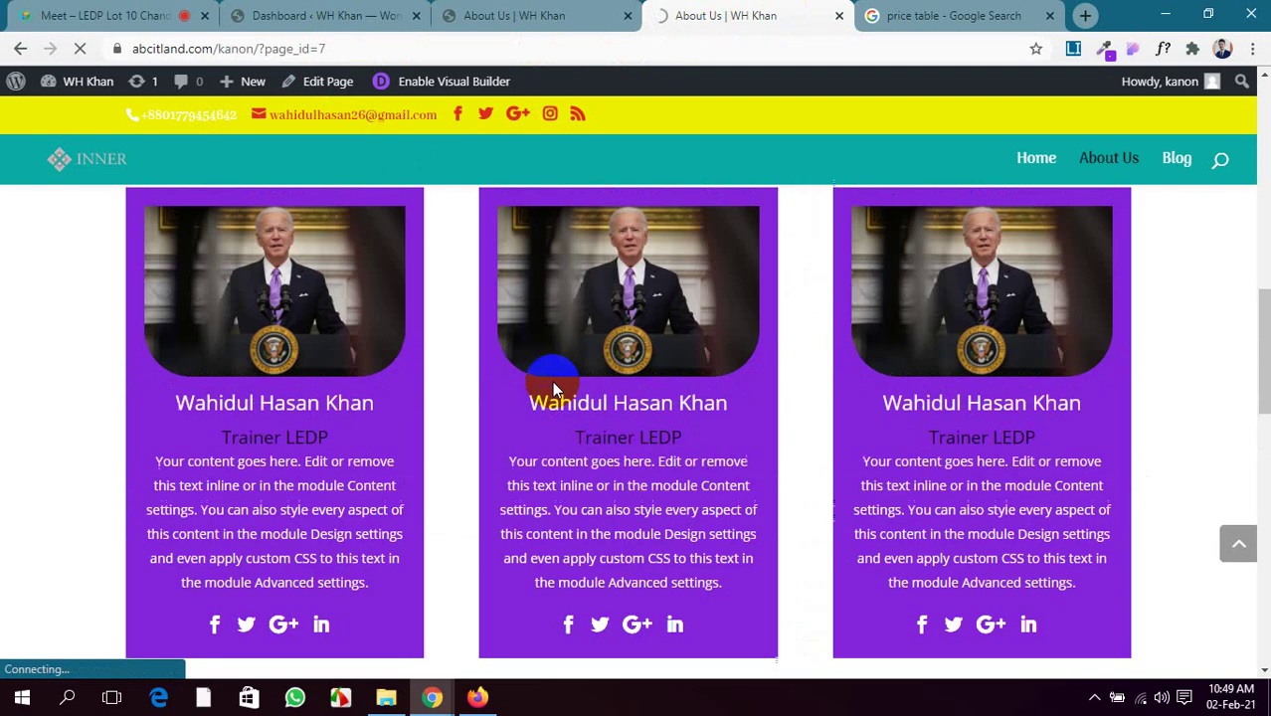
scroll(552, 381, up, 2)
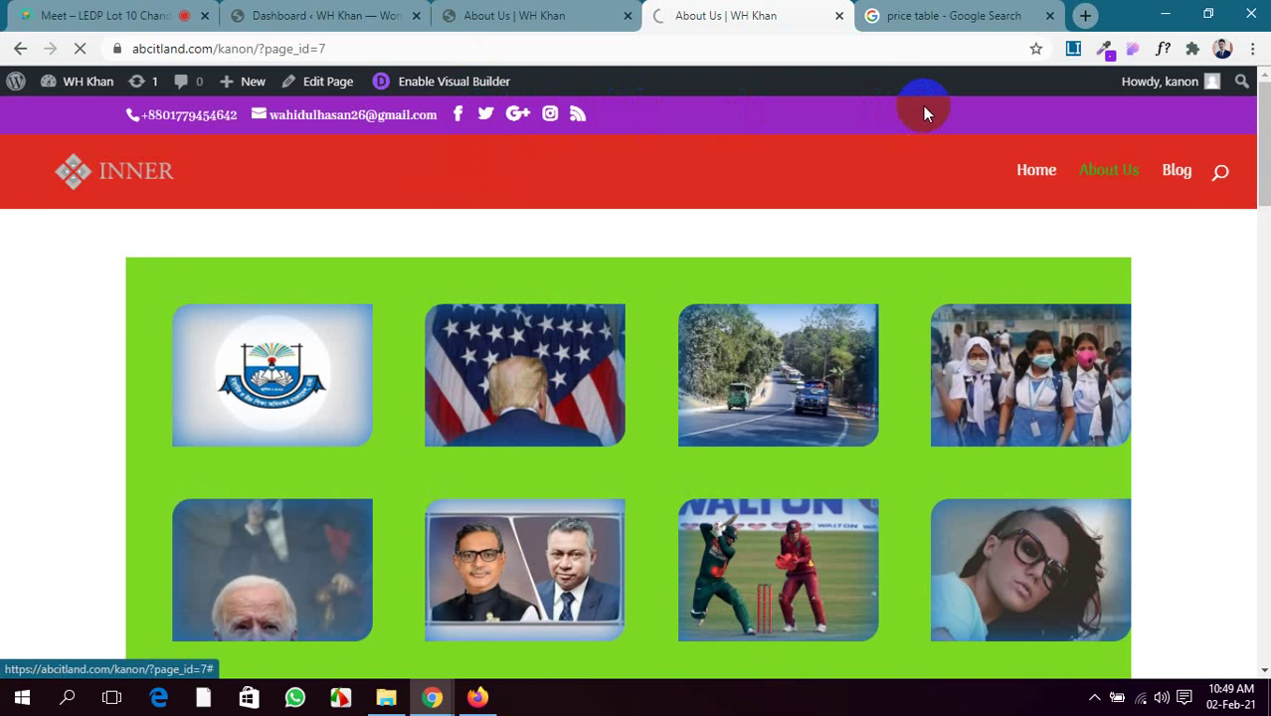
scroll(492, 142, down, 10)
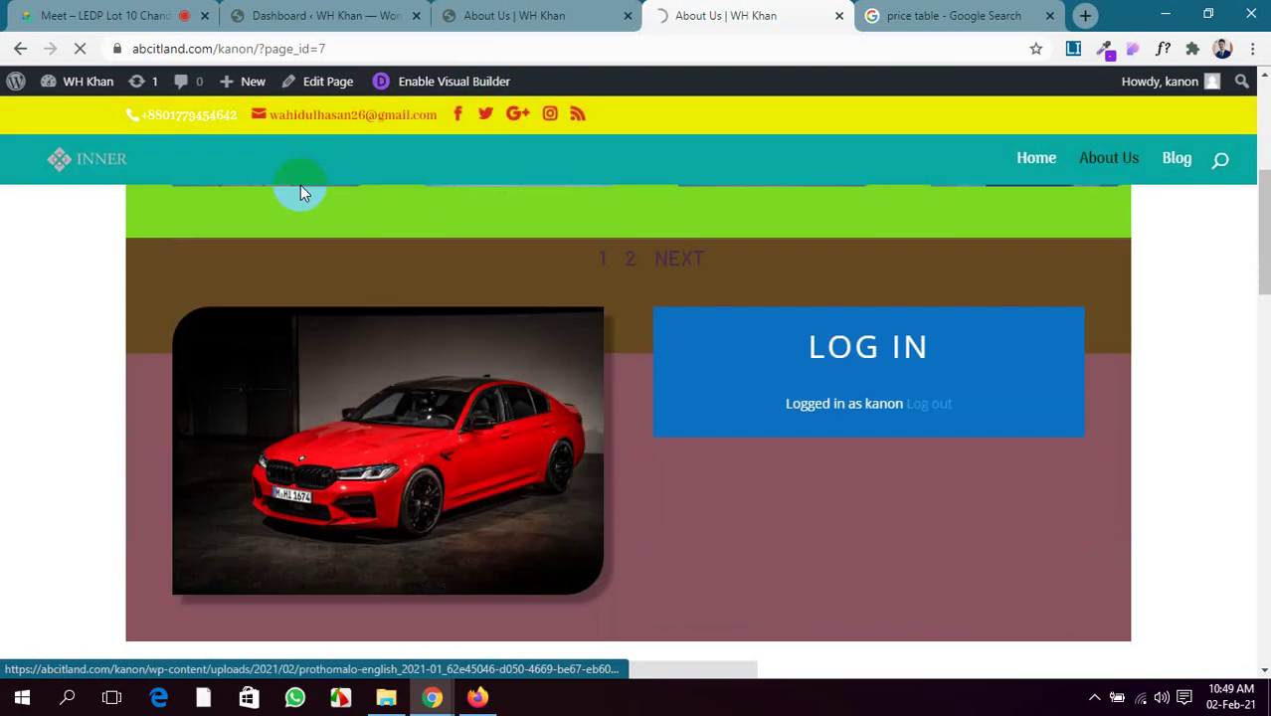
scroll(913, 234, down, 2)
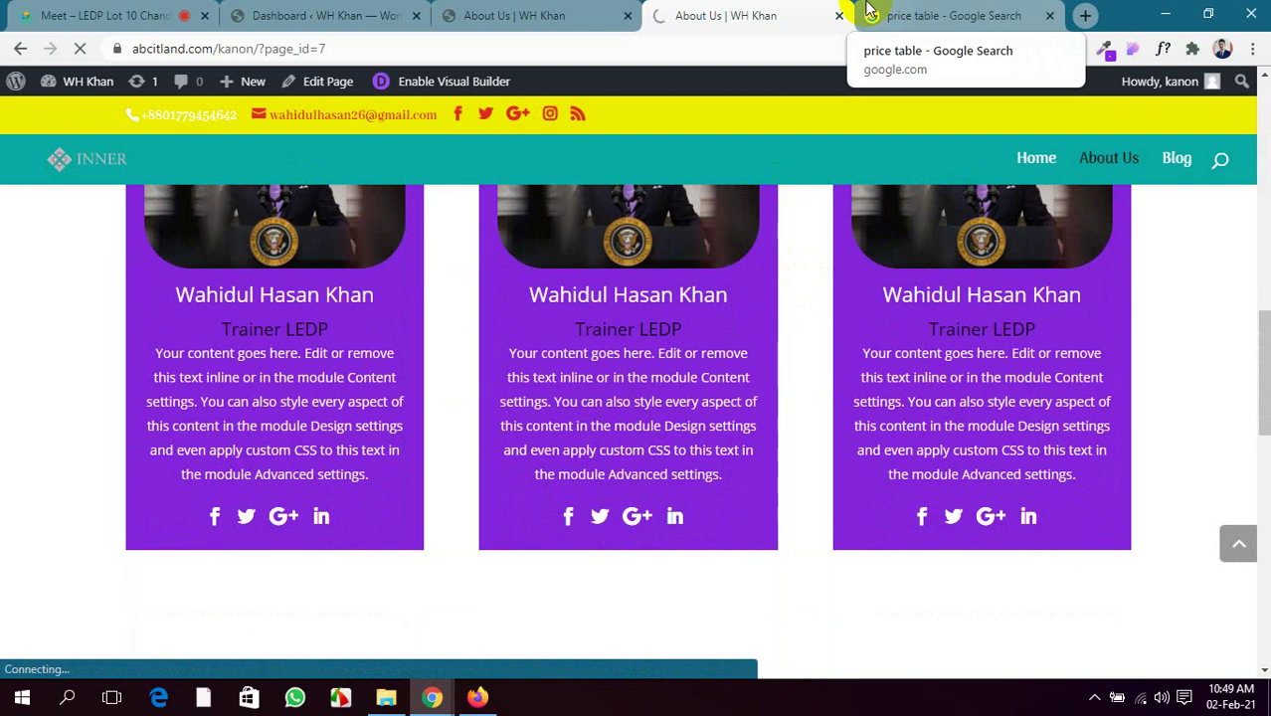
scroll(619, 448, up, 2)
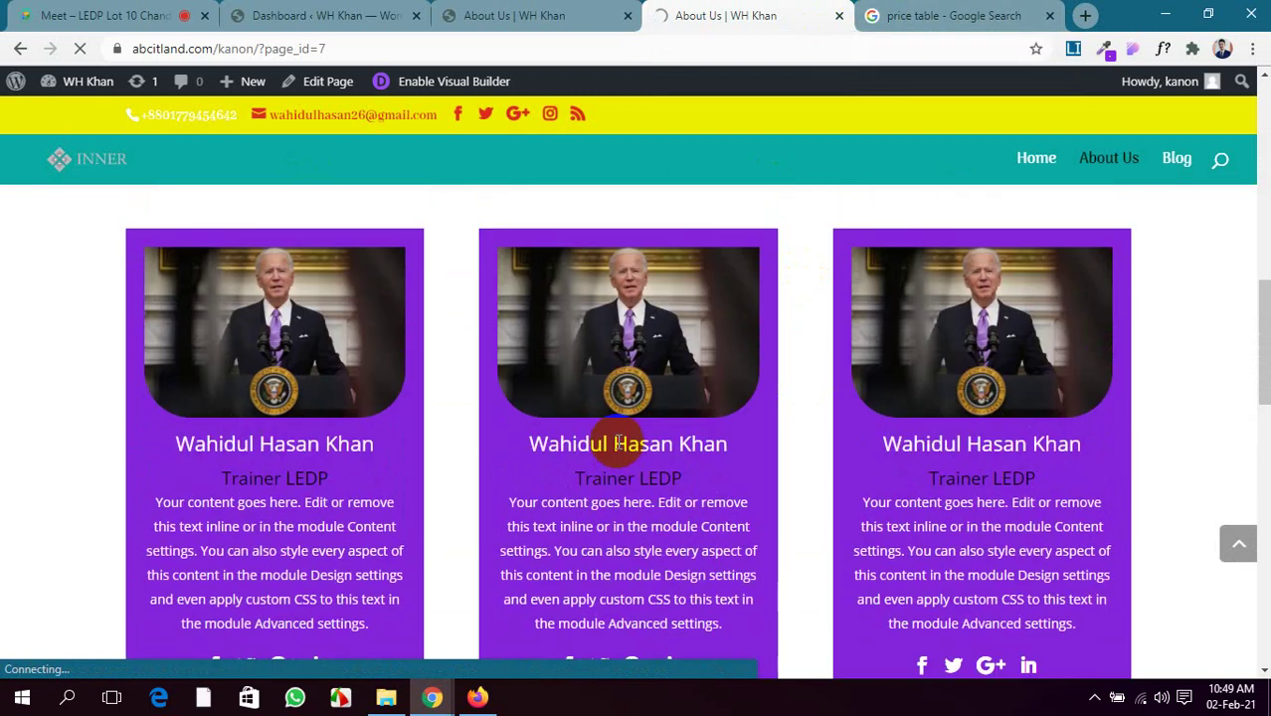
click(518, 14)
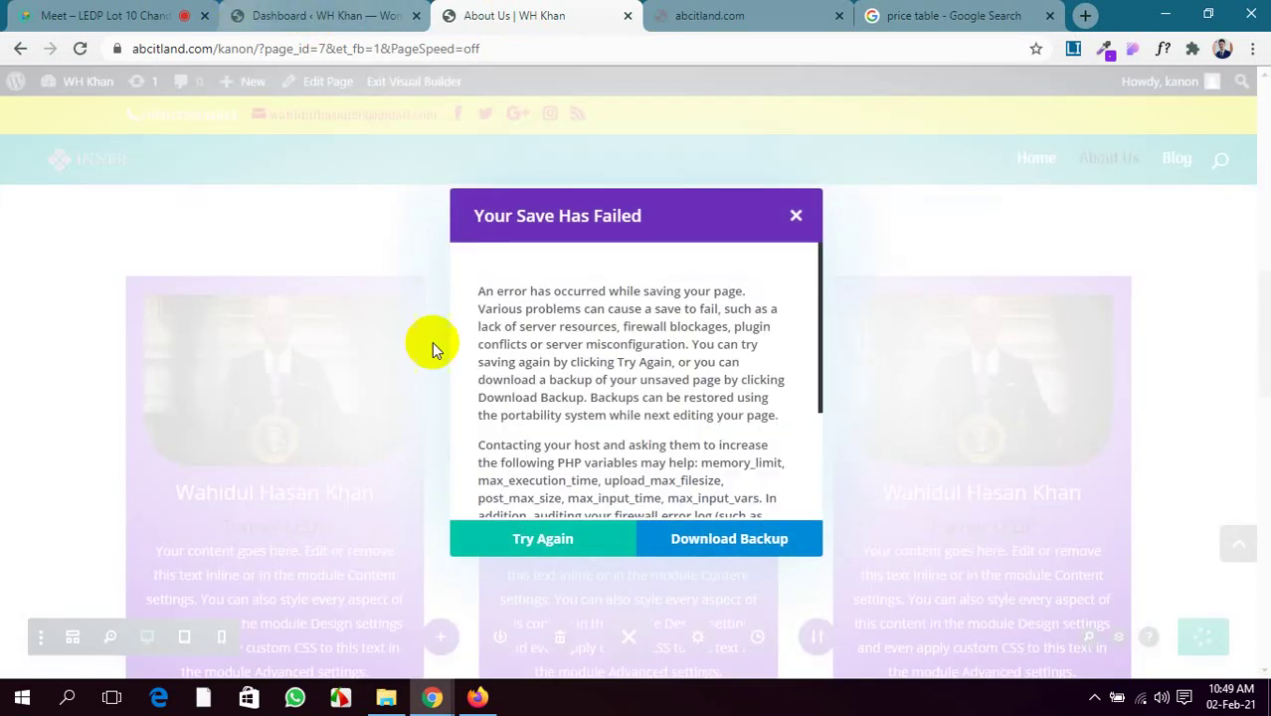
click(545, 540)
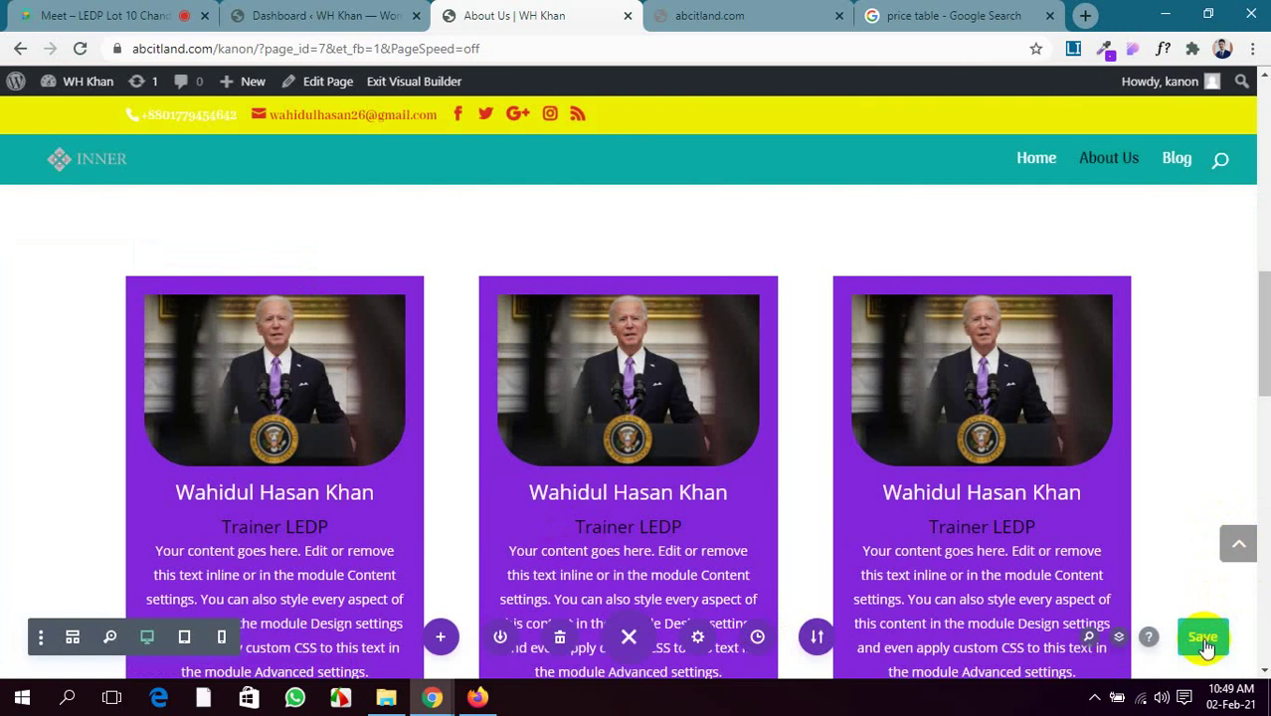
Check the live abcitland.com page, save About Us in the builder, then go to Google Meet
click(714, 11)
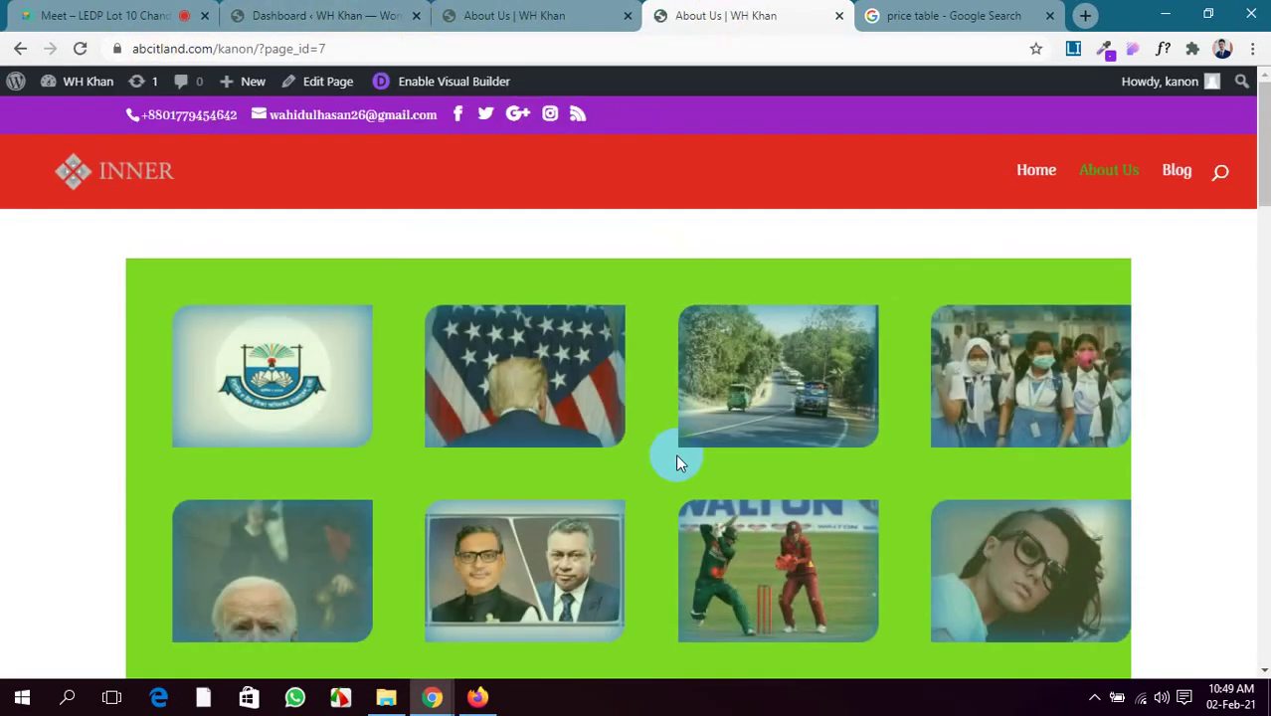
scroll(675, 460, down, 15)
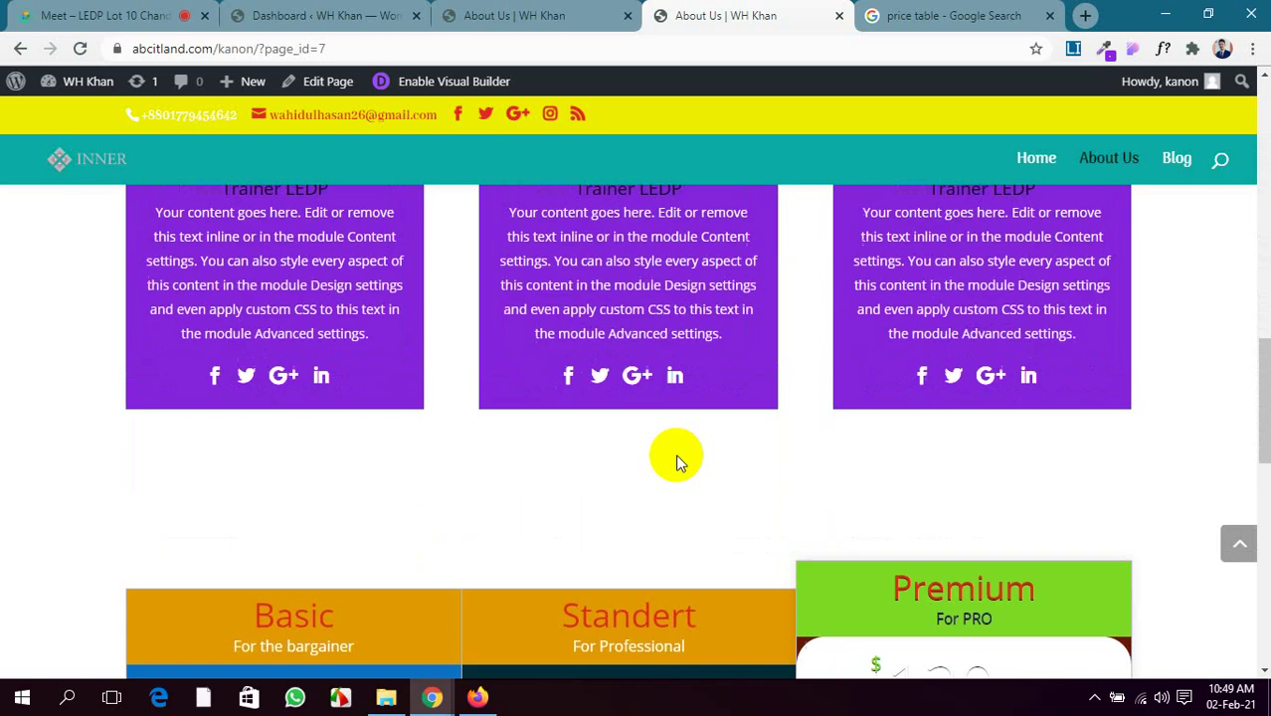
scroll(676, 460, down, 3)
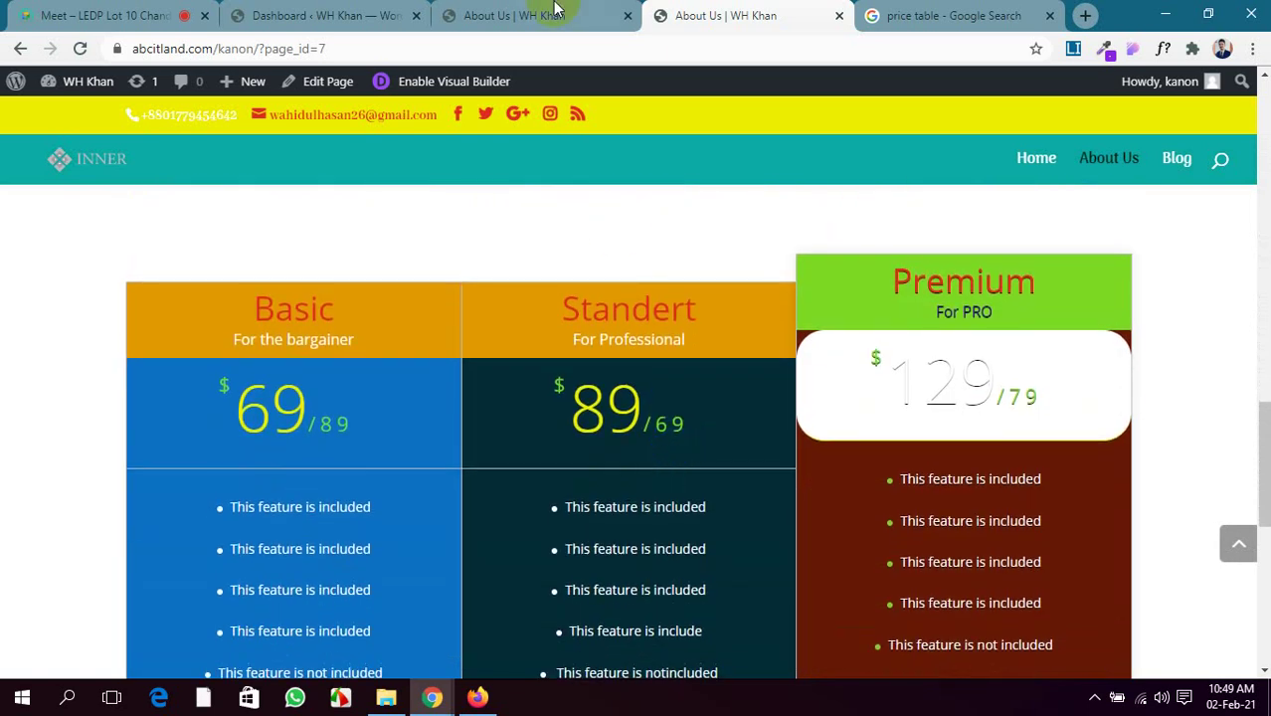
click(554, 12)
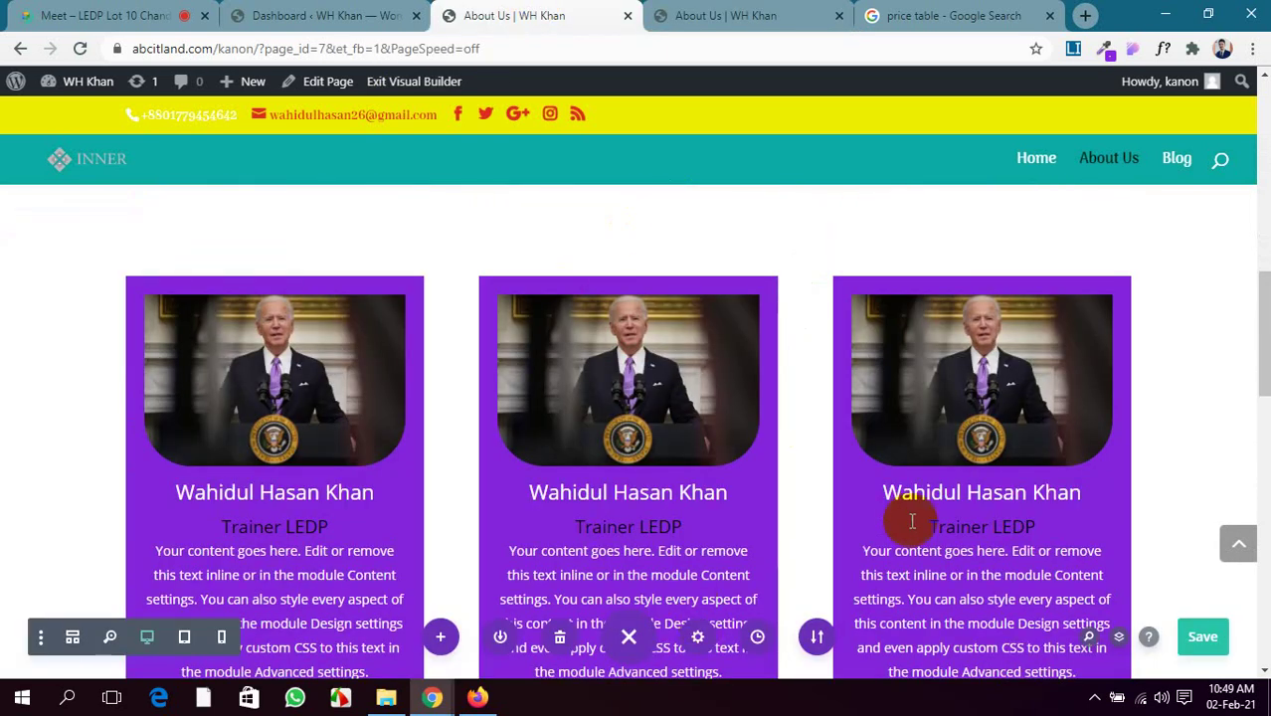
scroll(912, 520, down, 5)
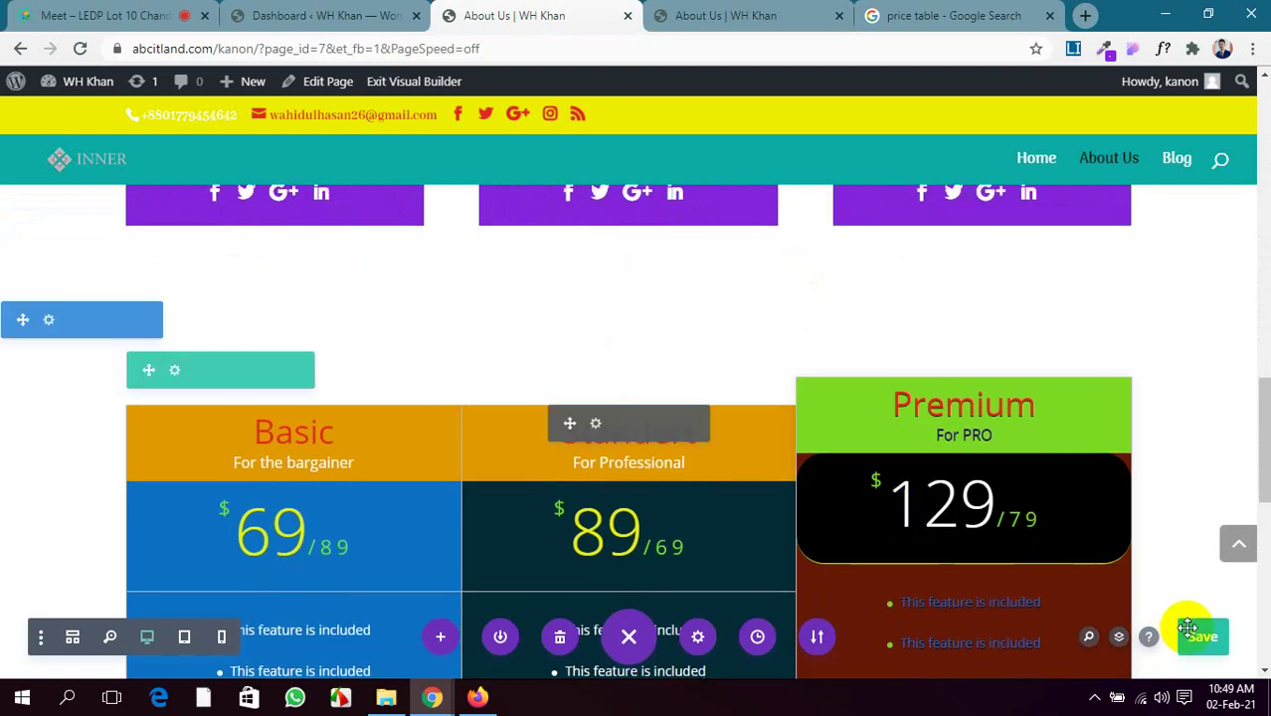
click(1190, 635)
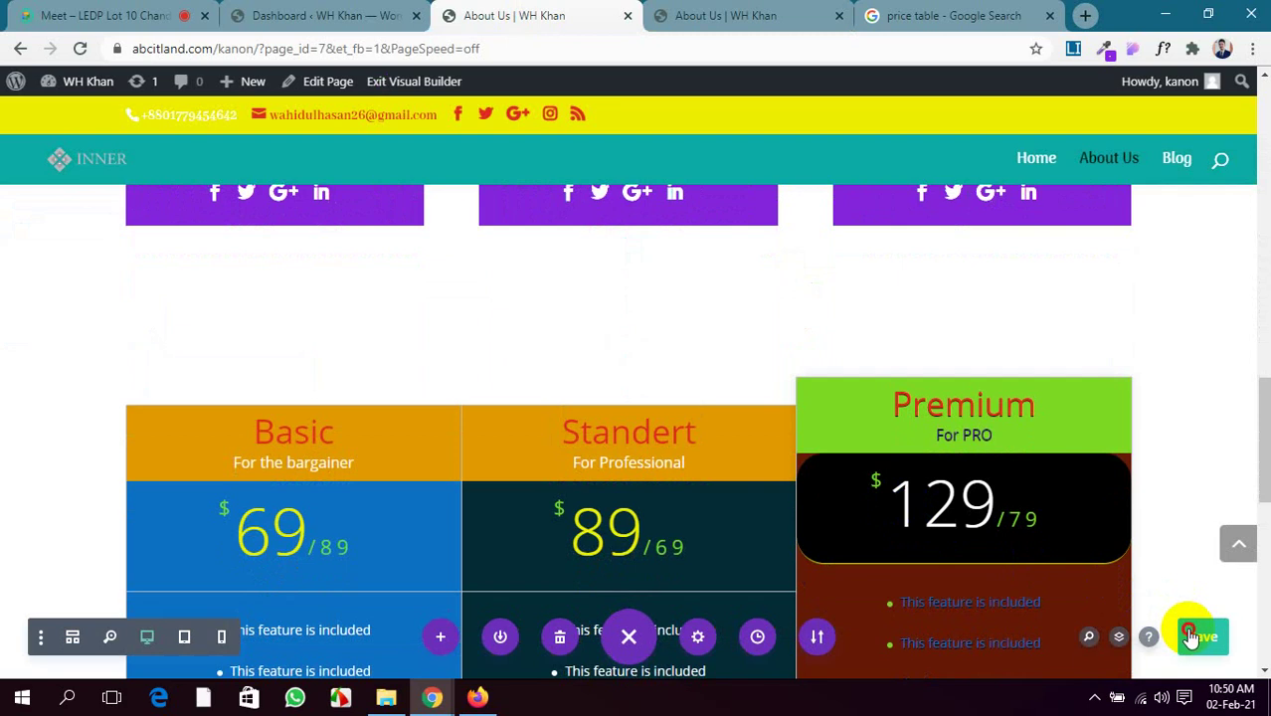
click(43, 12)
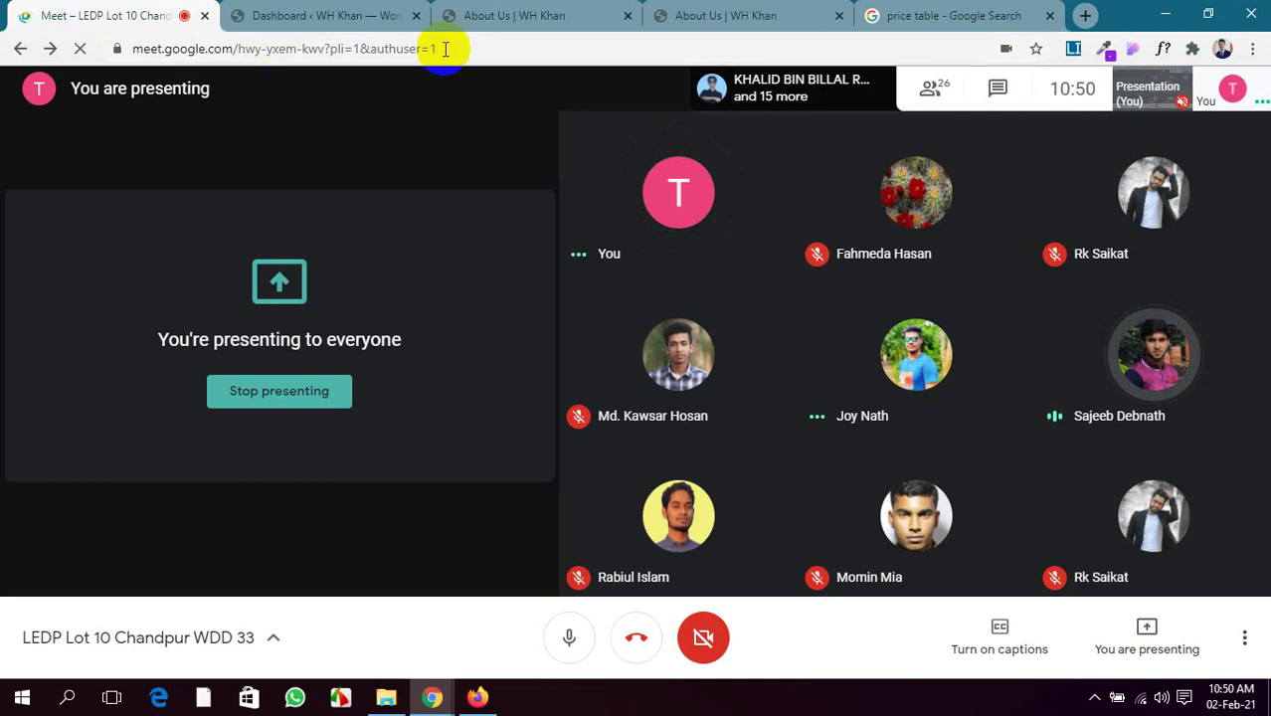
Glance at the price table image results, then return to About Us in the builder
click(909, 10)
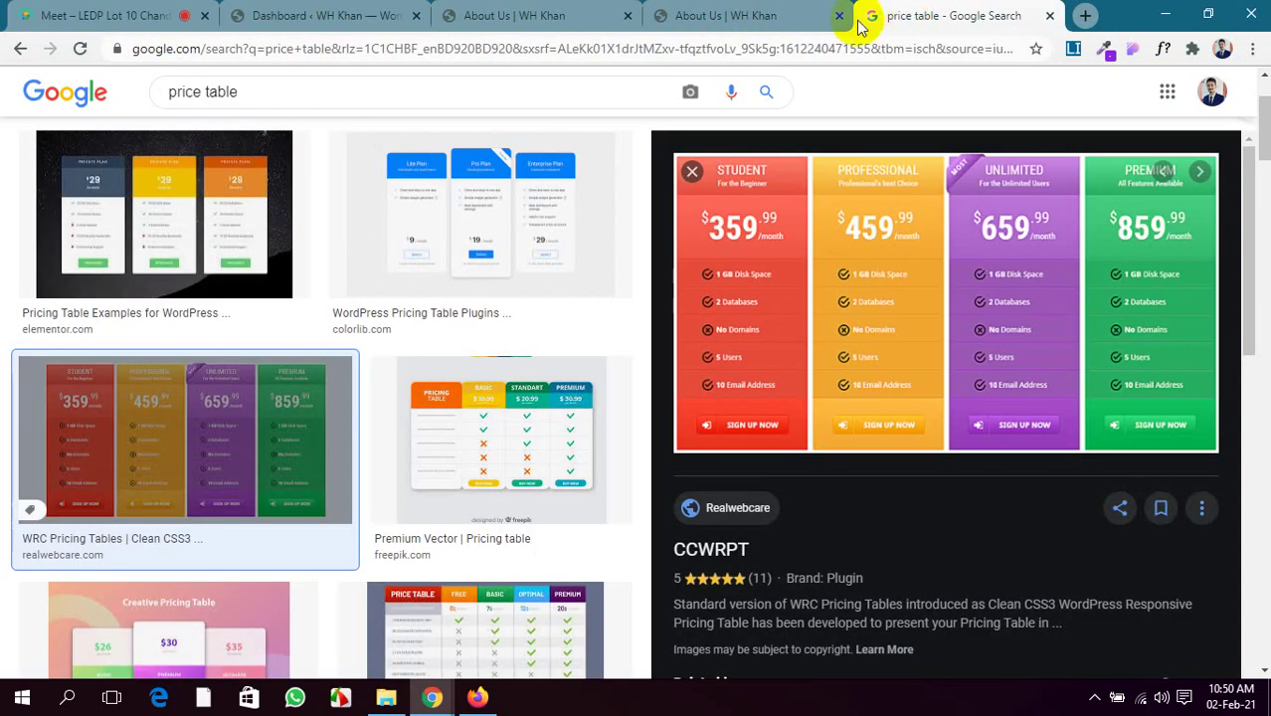
click(557, 12)
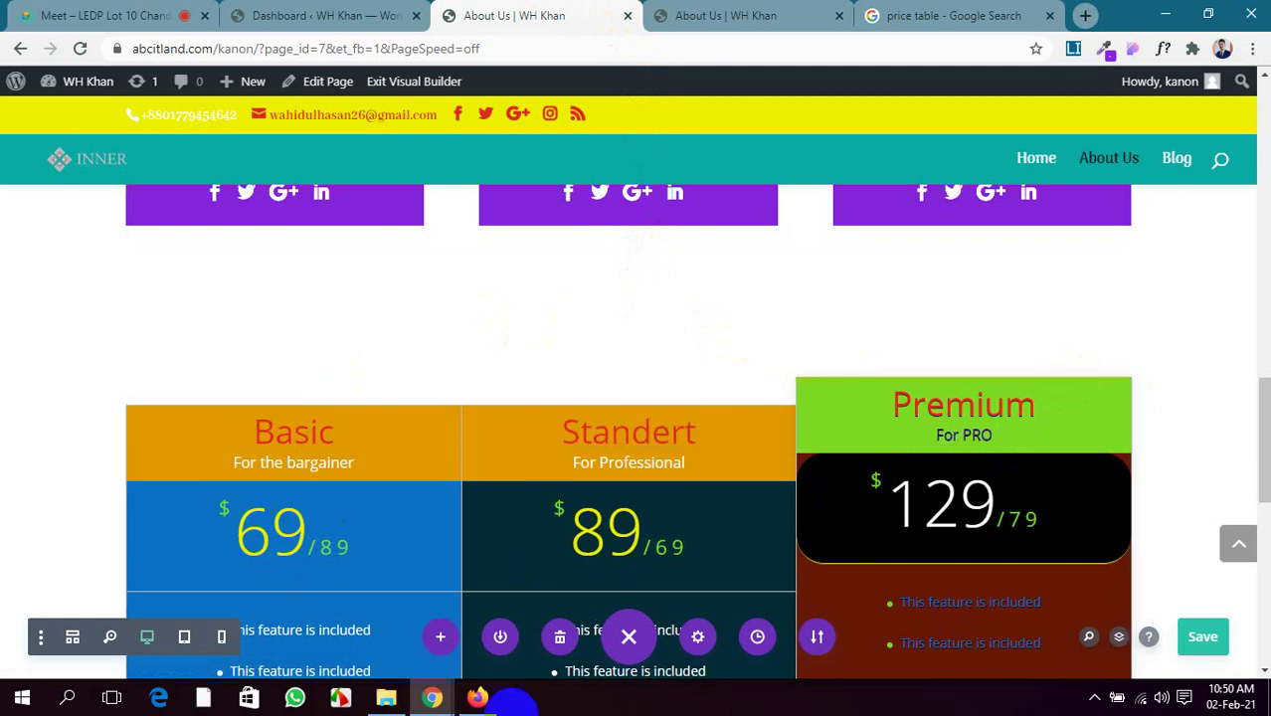
Reload the live About Us page to confirm the saved changes, then return to the builder
scroll(801, 363, down, 1)
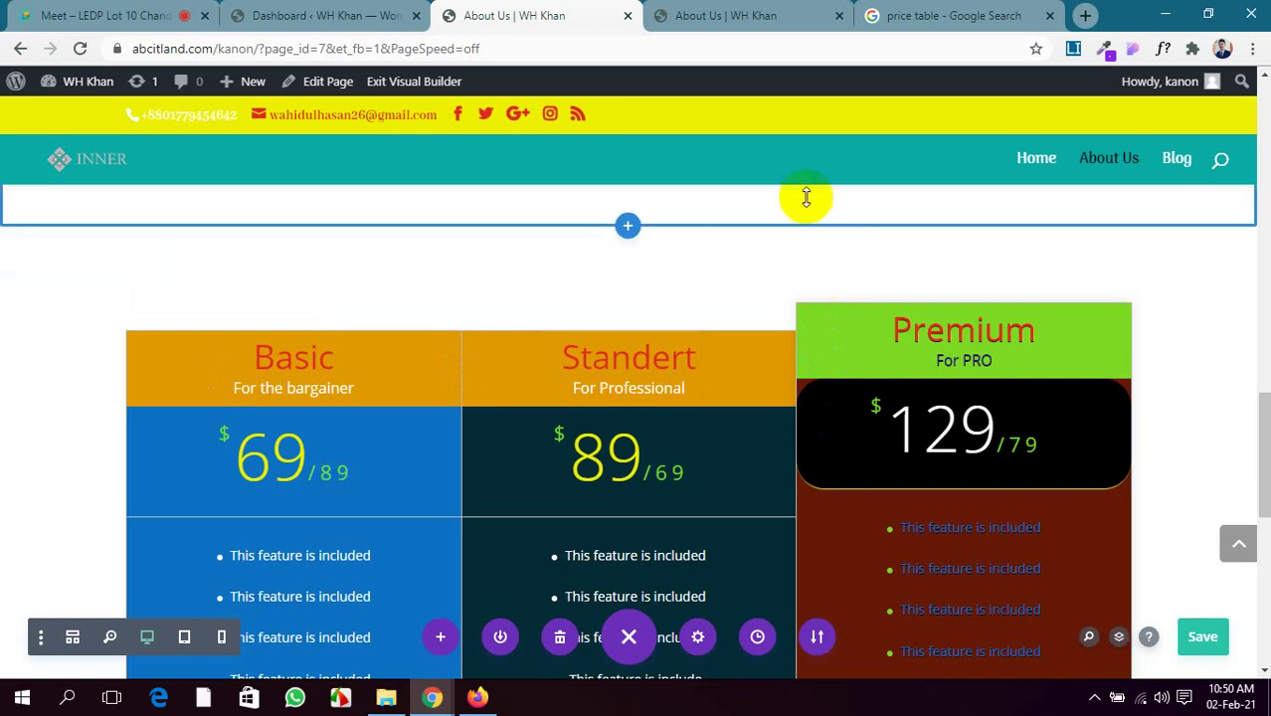
click(771, 14)
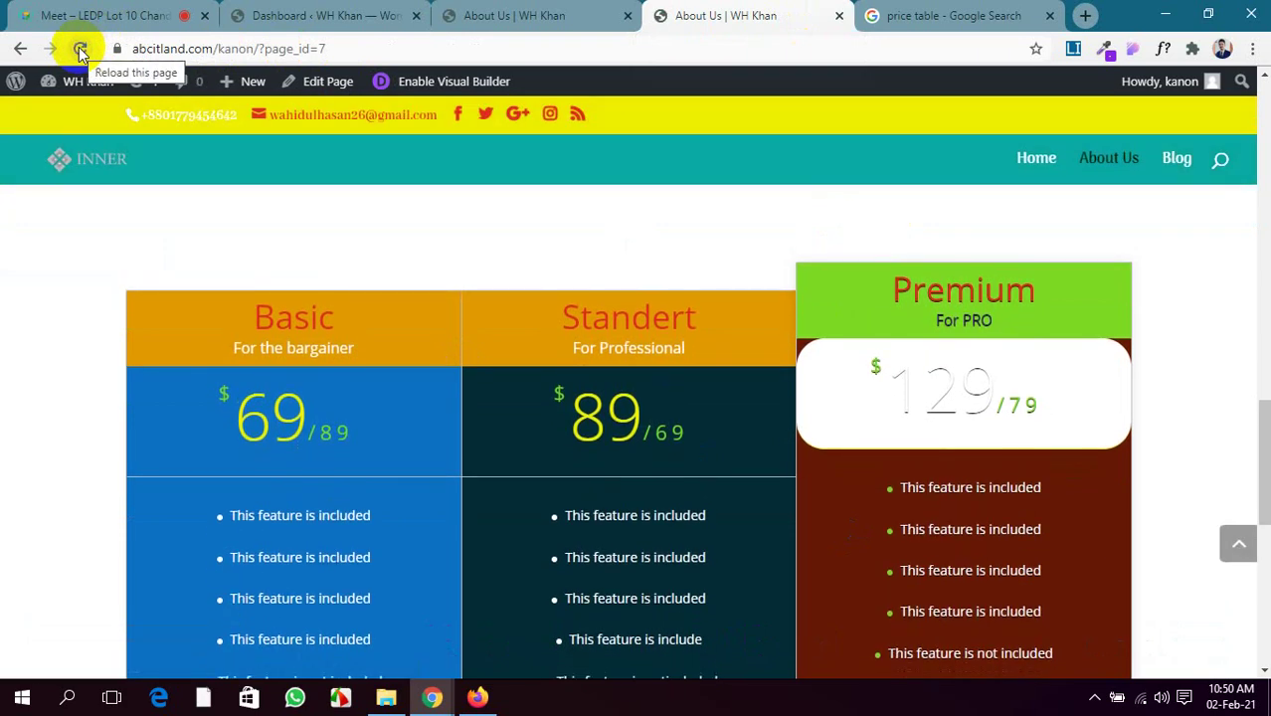
click(478, 8)
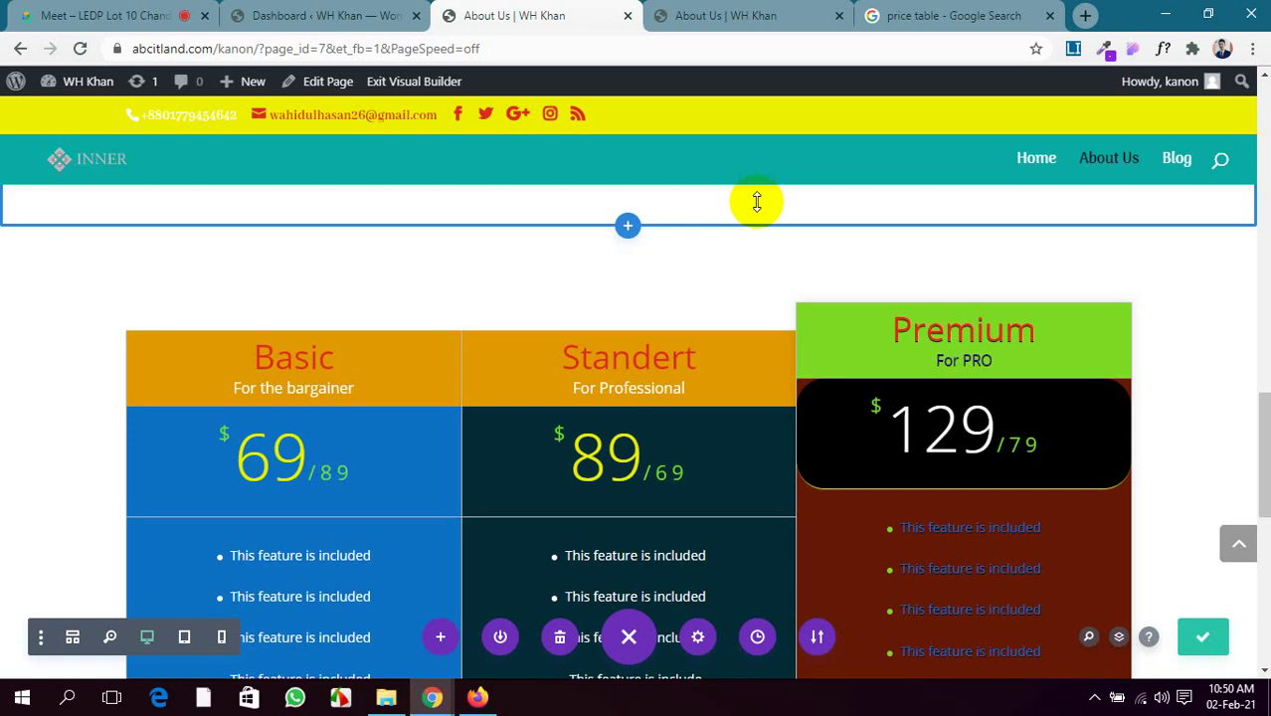
click(731, 16)
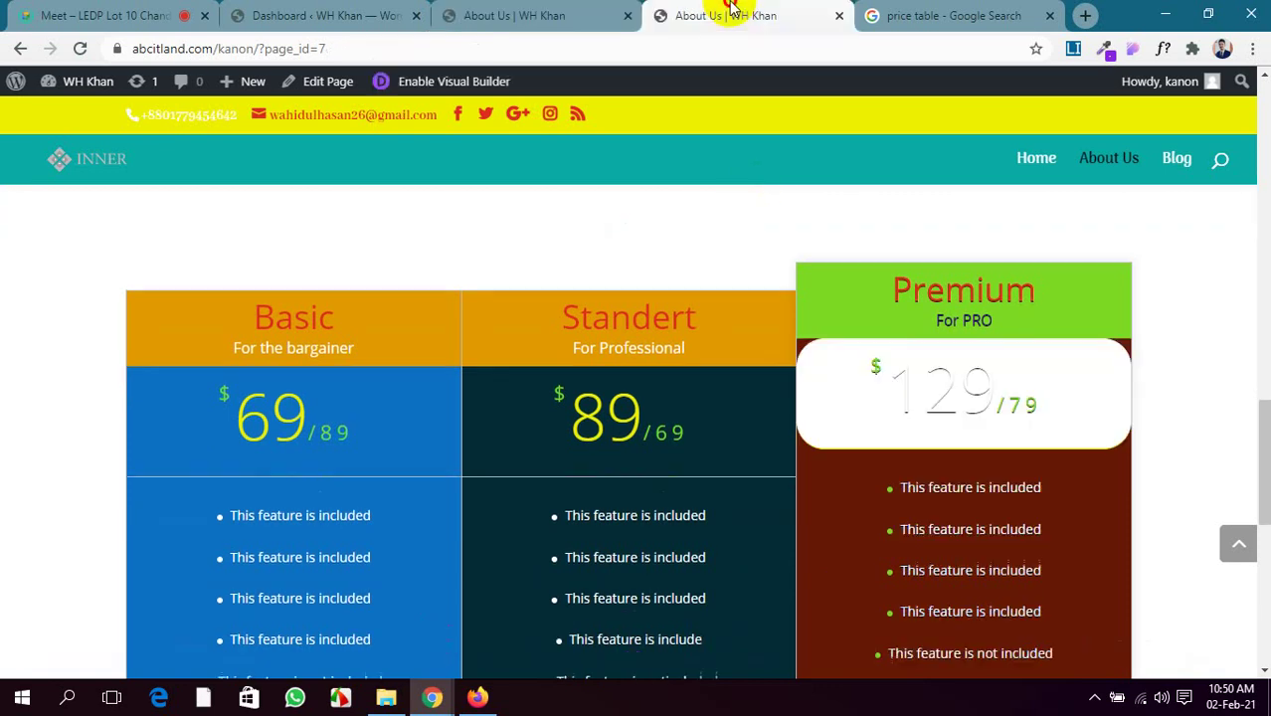
click(82, 48)
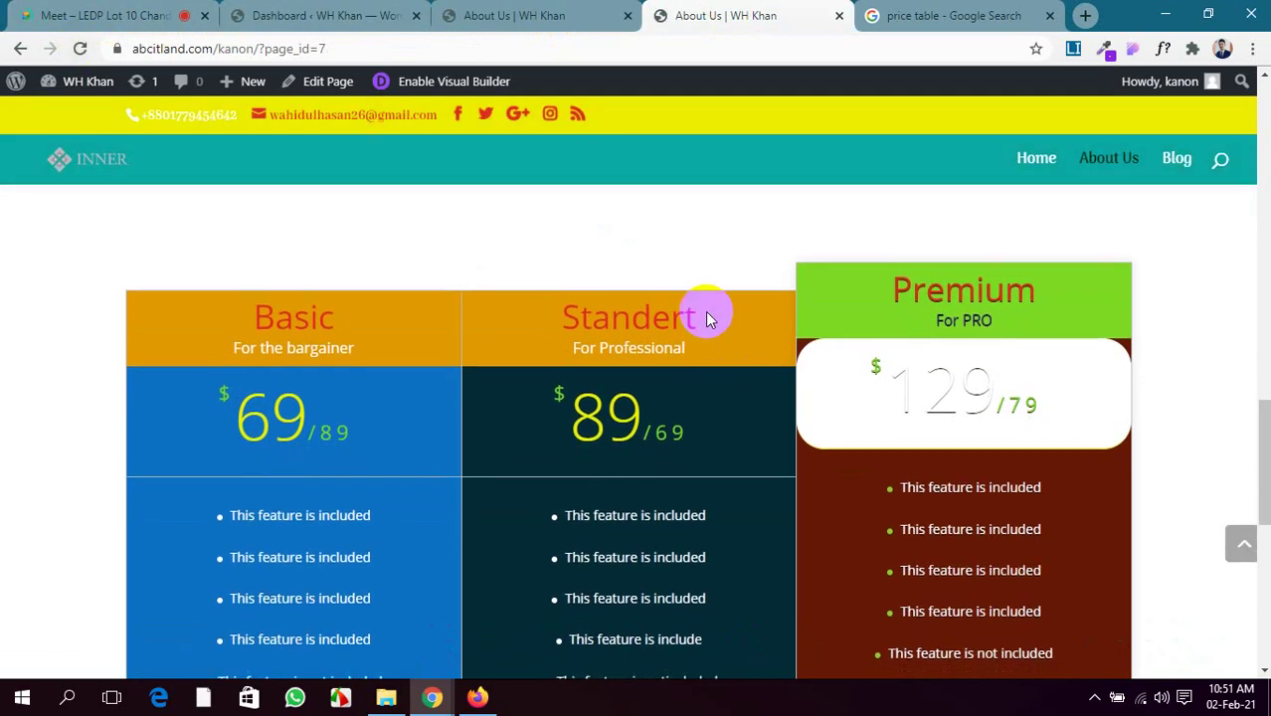
click(519, 12)
Add a Regular section with a two-equal-column row below the pricing tables, then browse the module list
scroll(644, 454, down, 5)
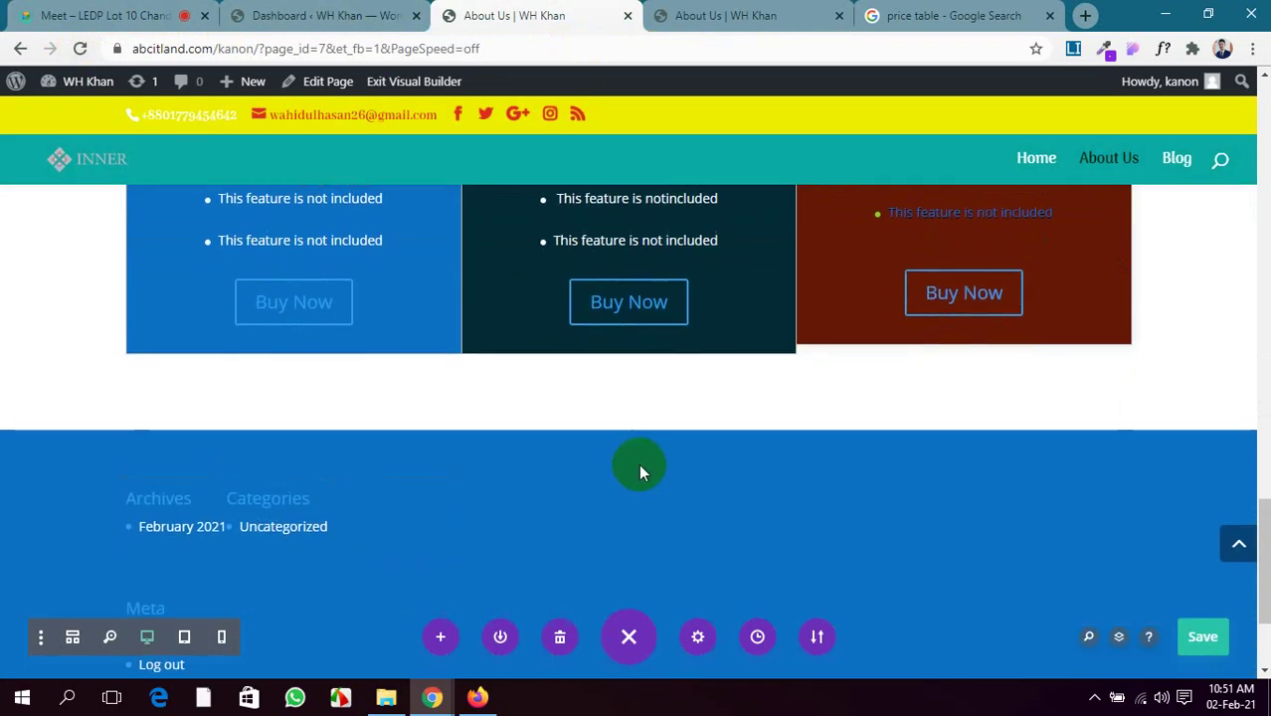
click(626, 428)
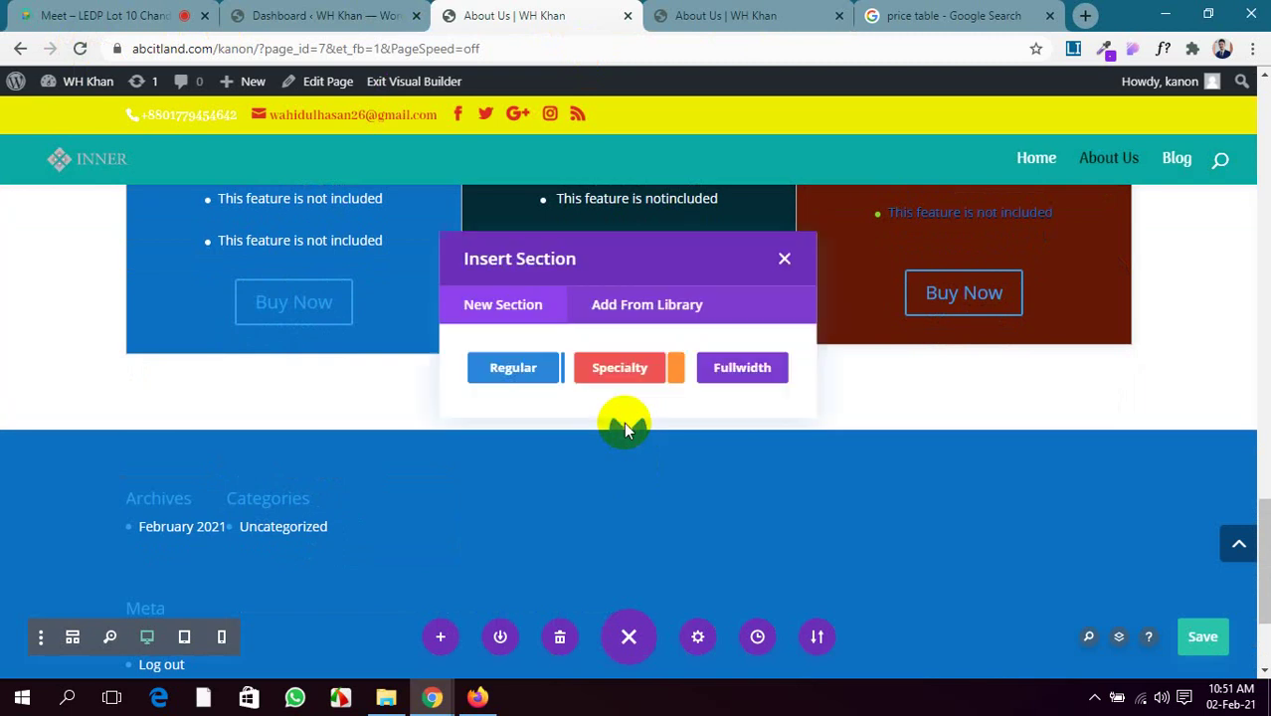
click(546, 368)
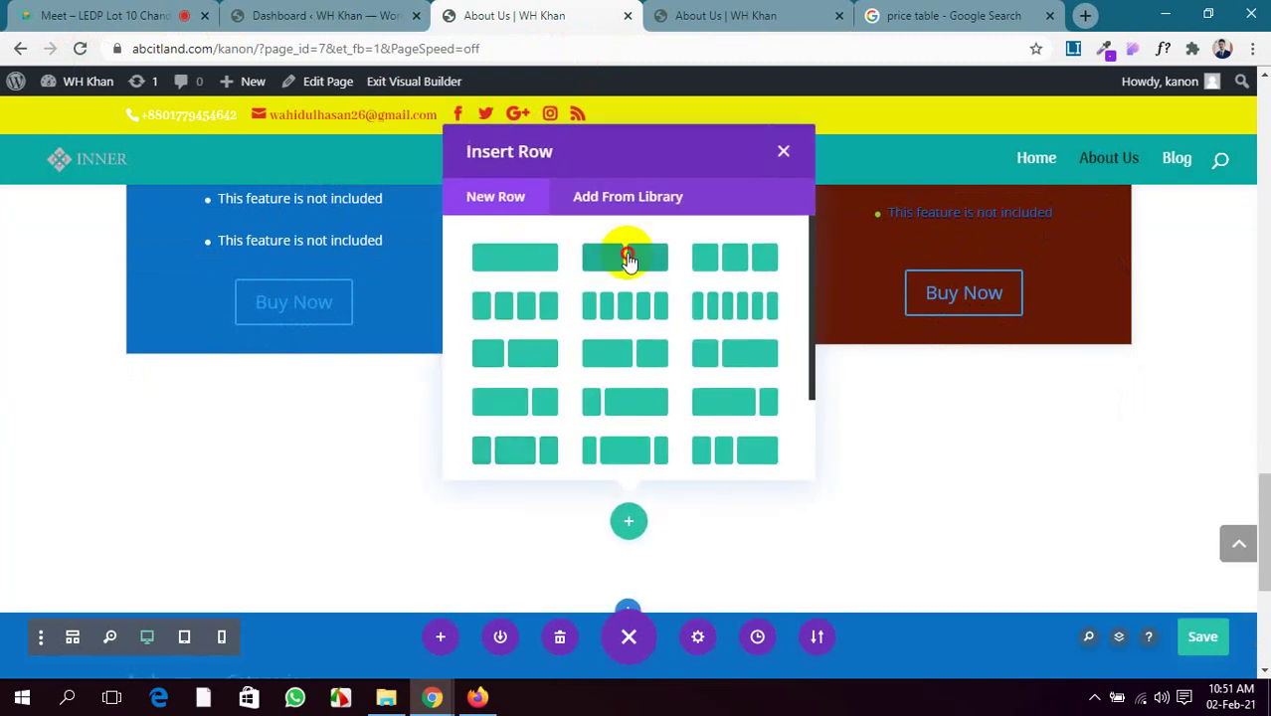
click(627, 258)
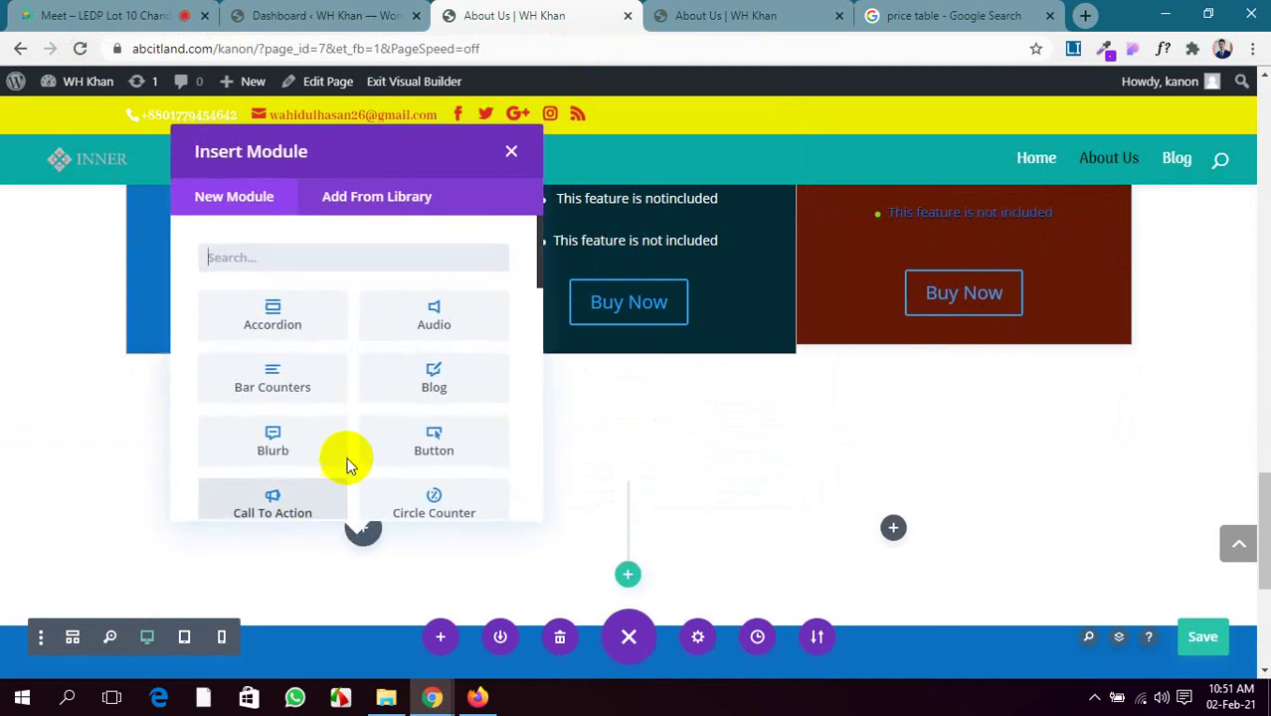
scroll(349, 465, down, 5)
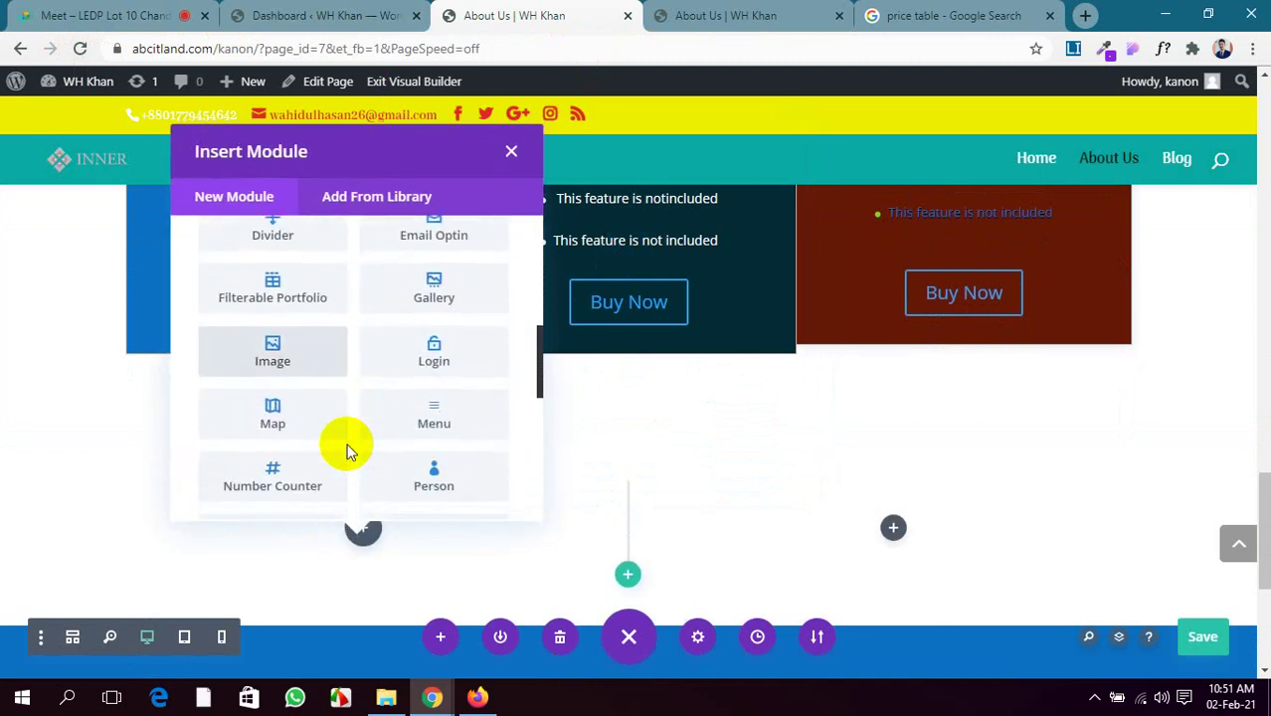
scroll(348, 453, down, 2)
scroll(348, 453, down, 1)
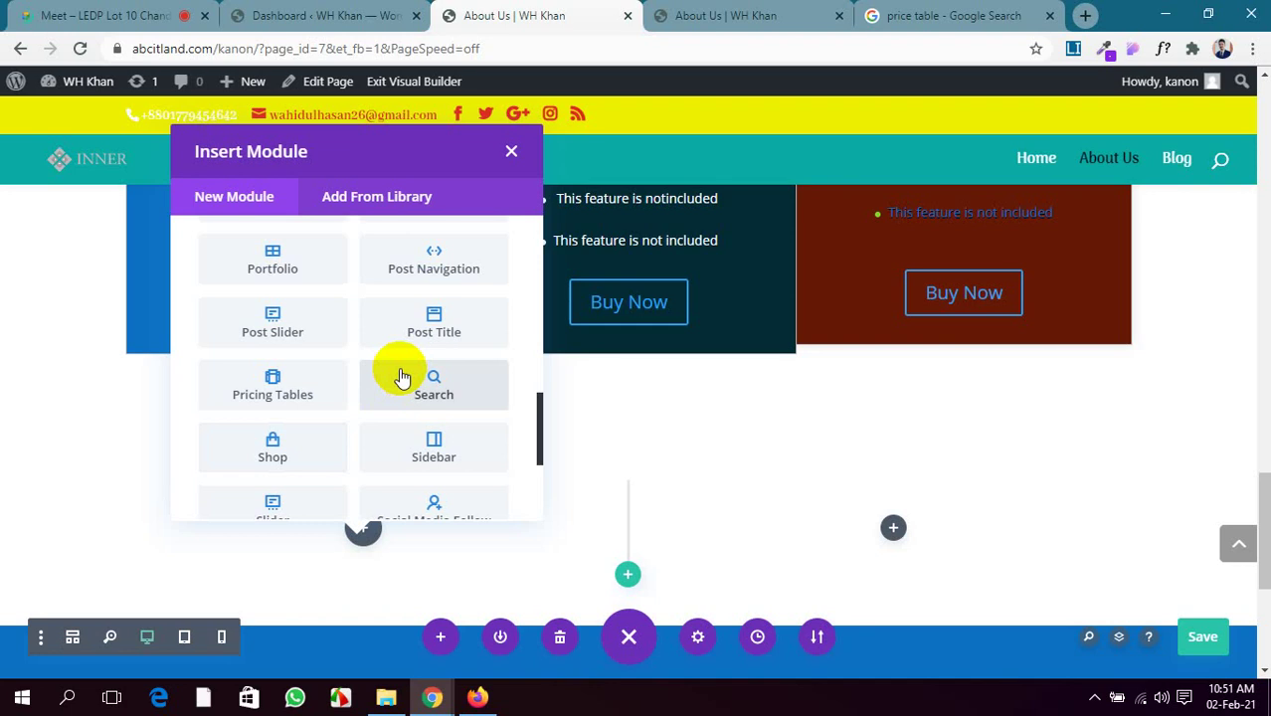
scroll(313, 426, down, 1)
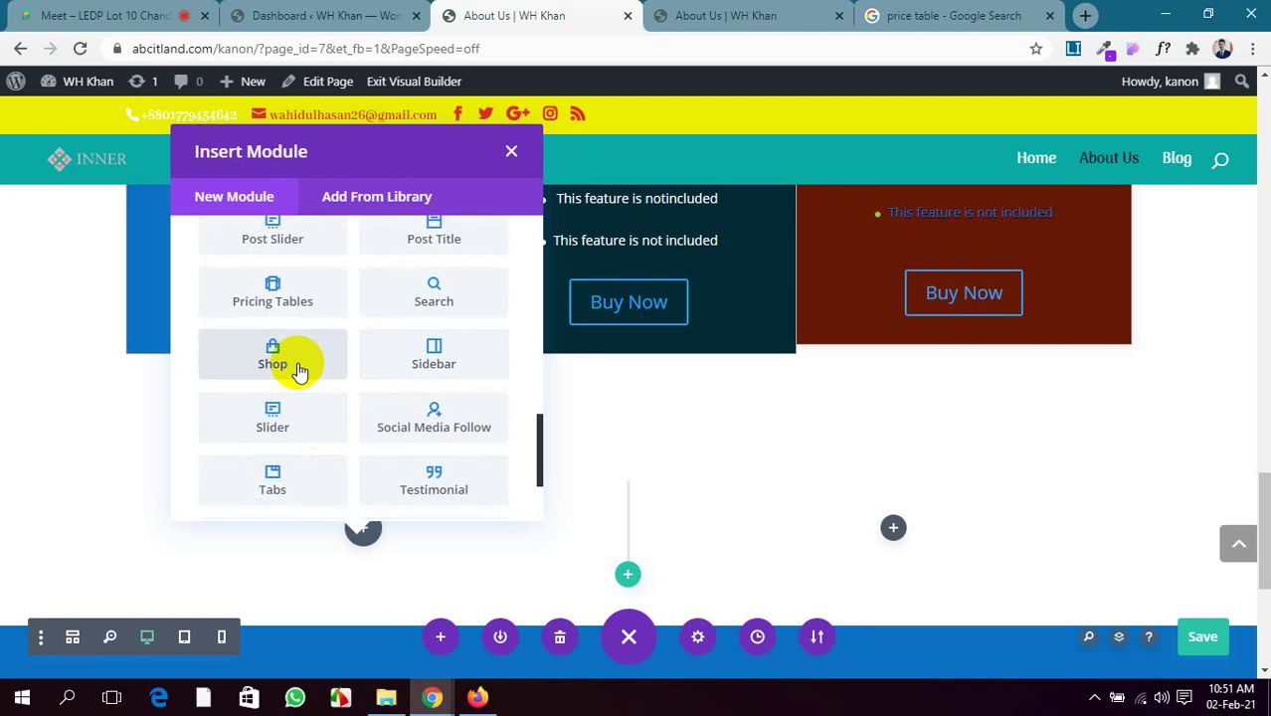
Insert a Sidebar module with Sidebar as its widget area, then delete it again
click(388, 364)
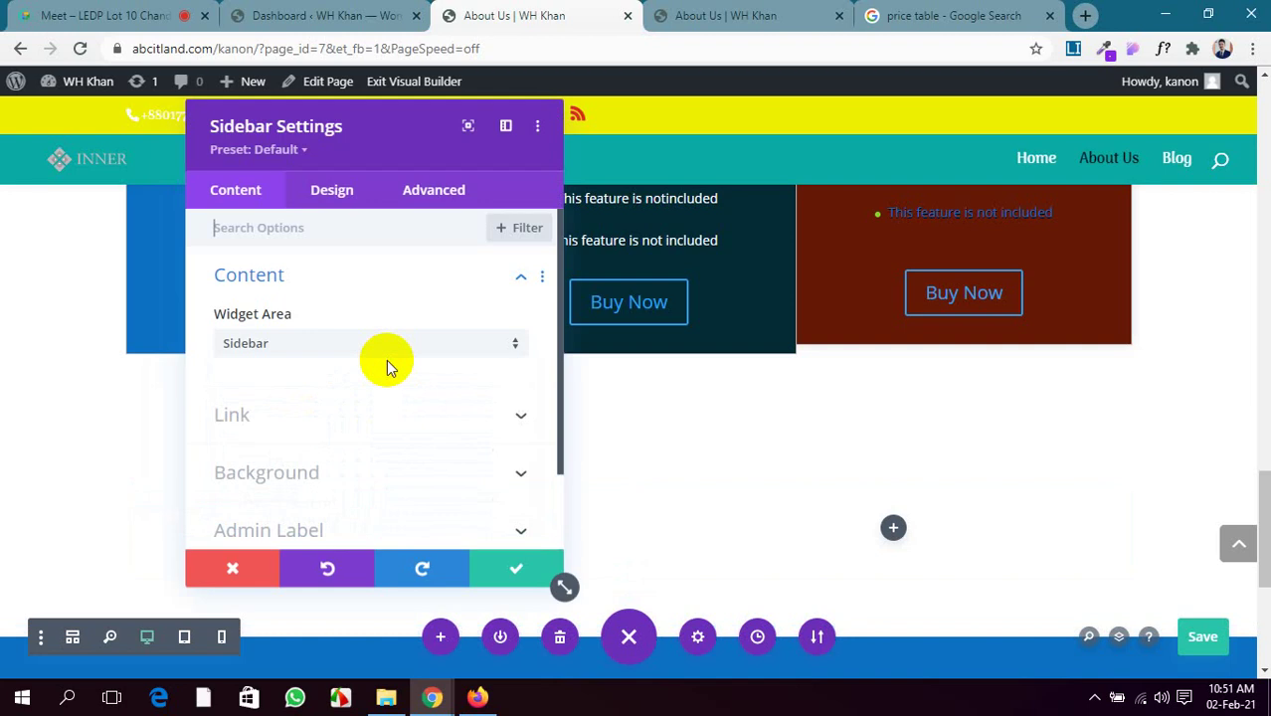
scroll(388, 366, down, 2)
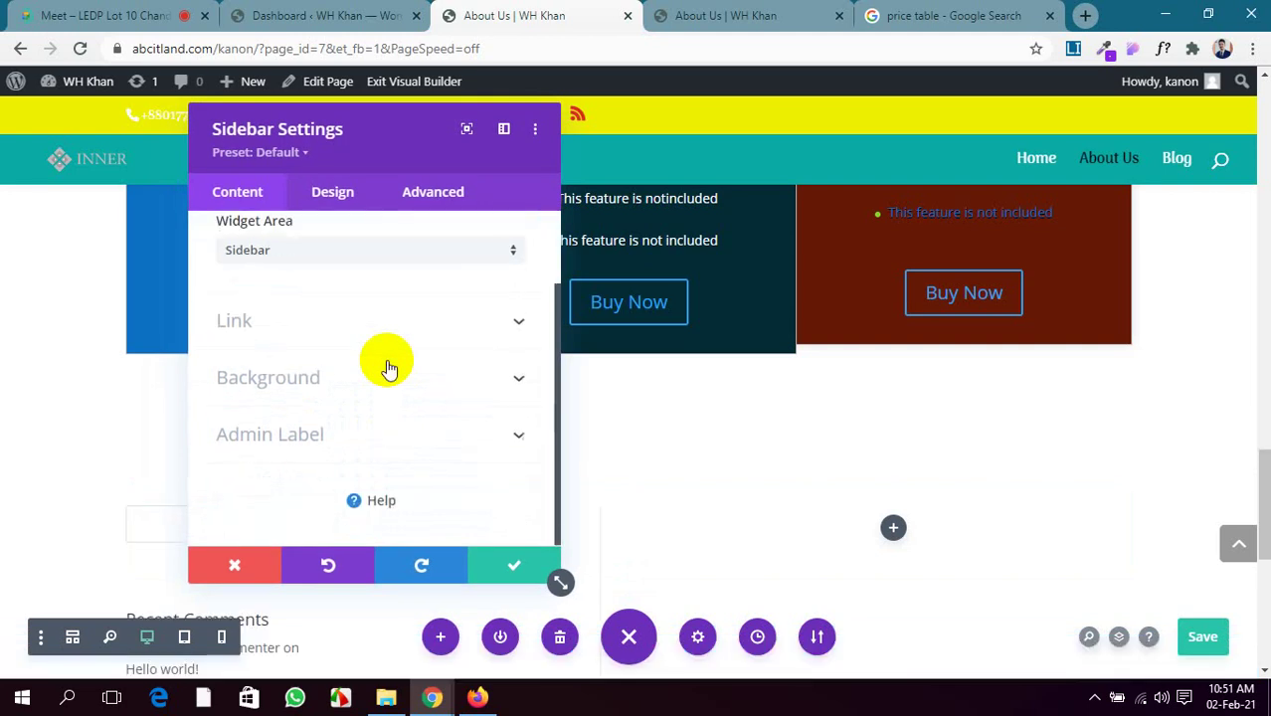
scroll(94, 458, down, 2)
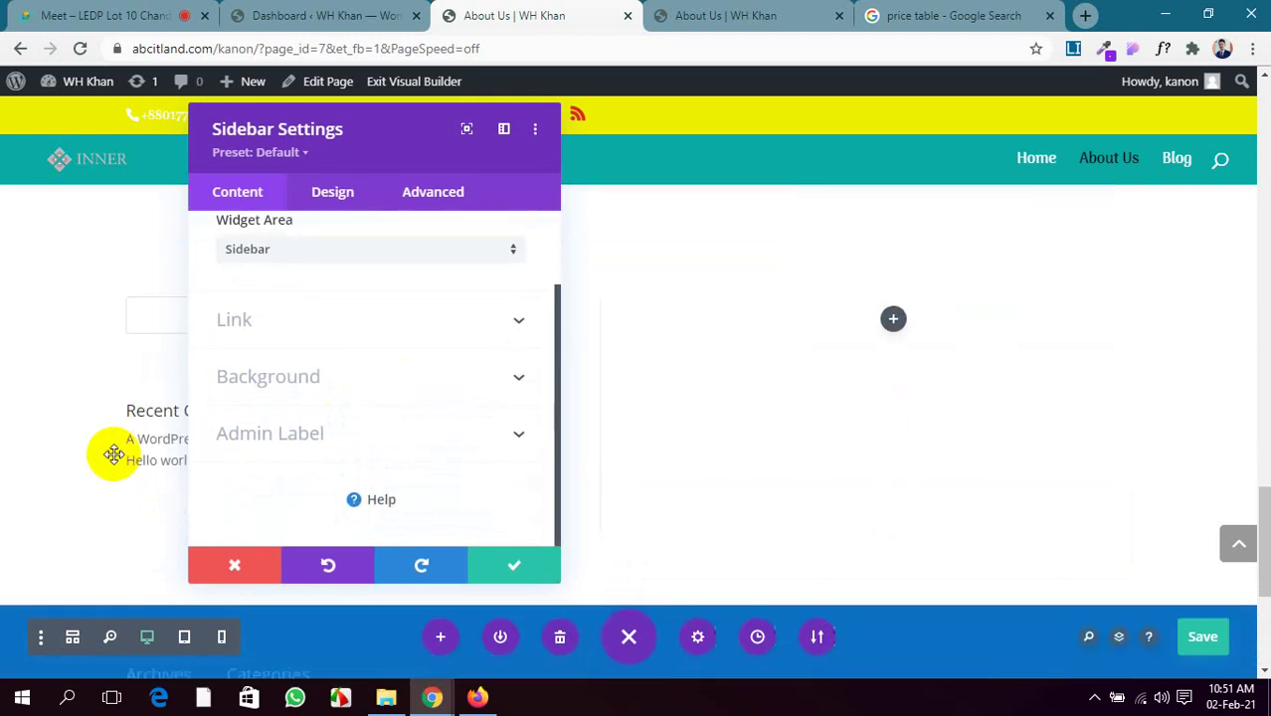
click(502, 560)
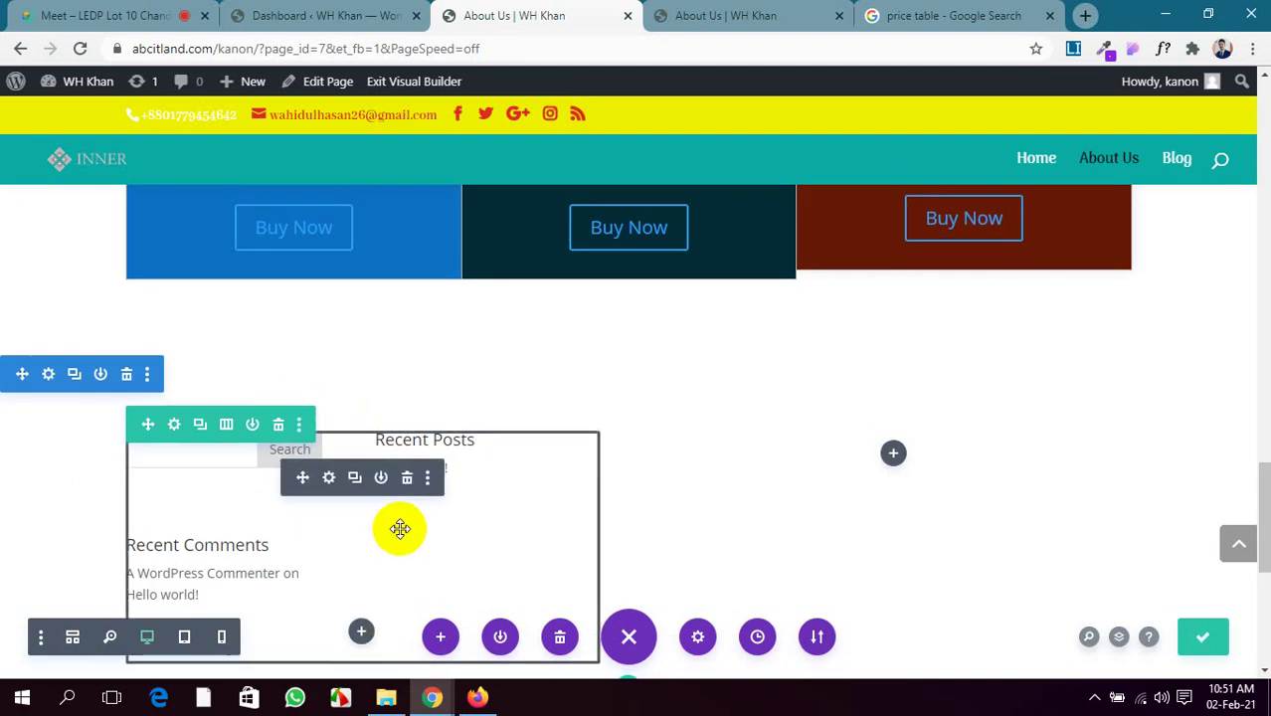
click(329, 480)
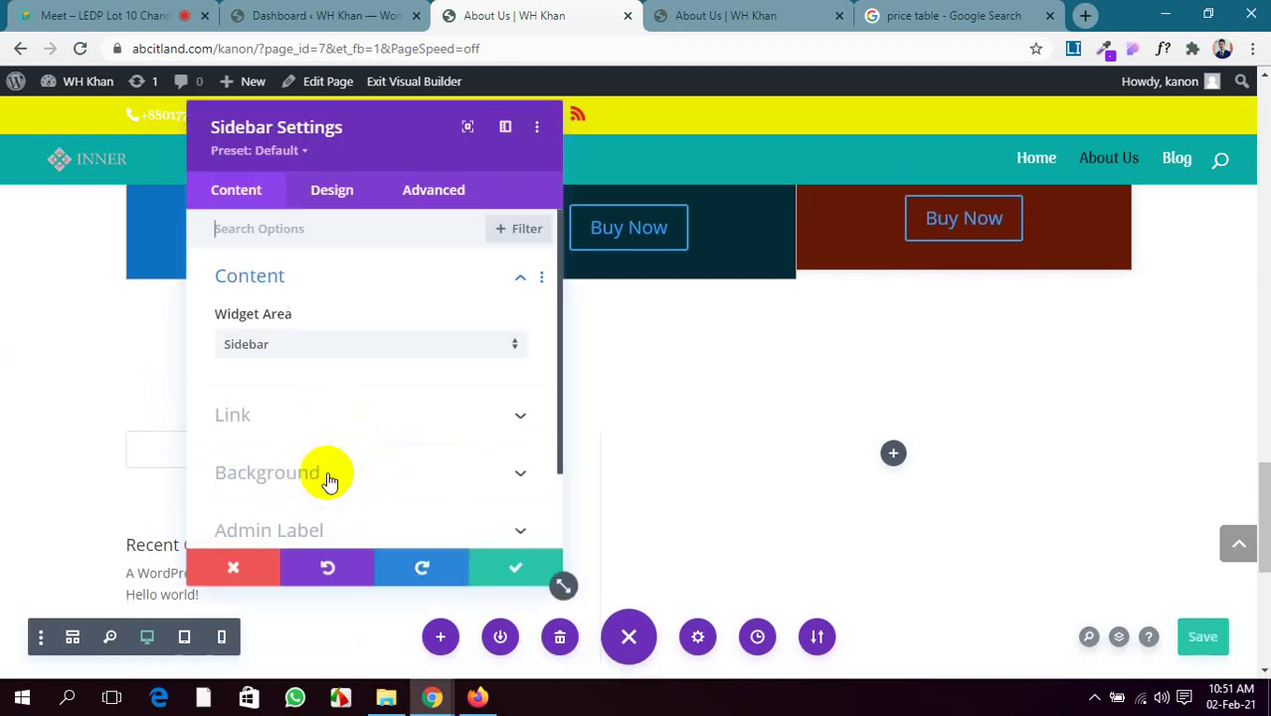
click(359, 341)
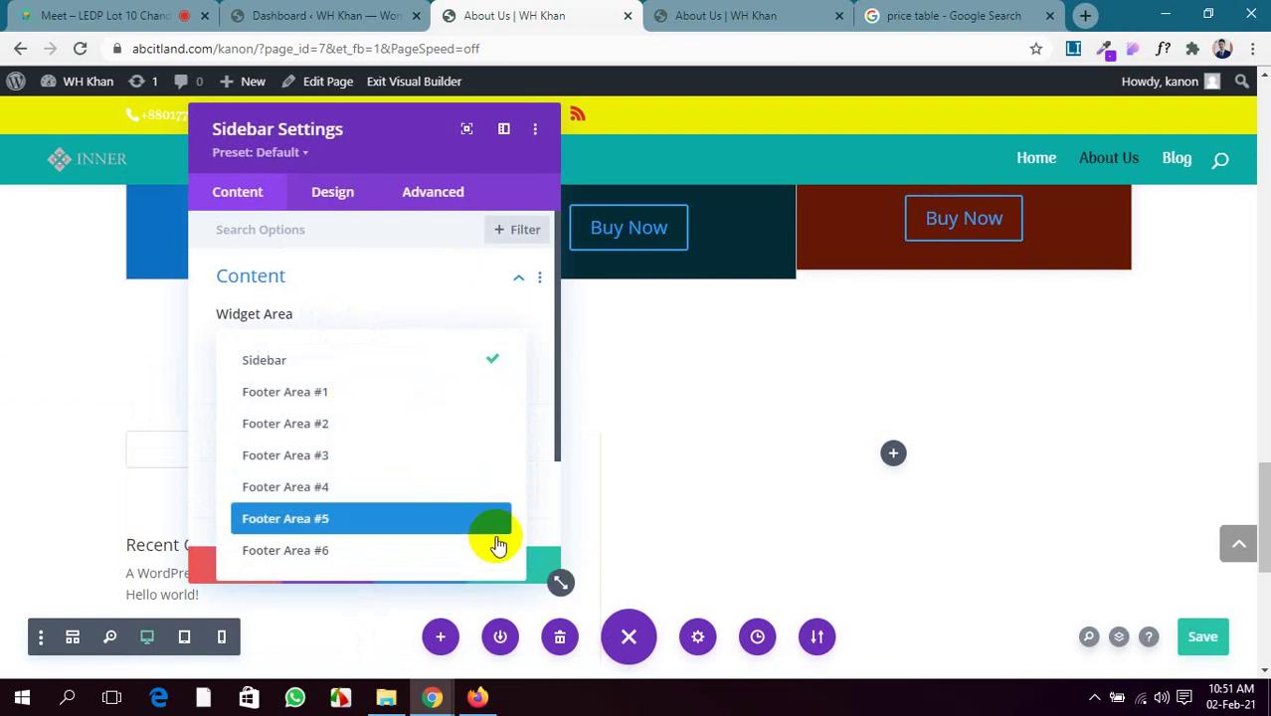
click(538, 565)
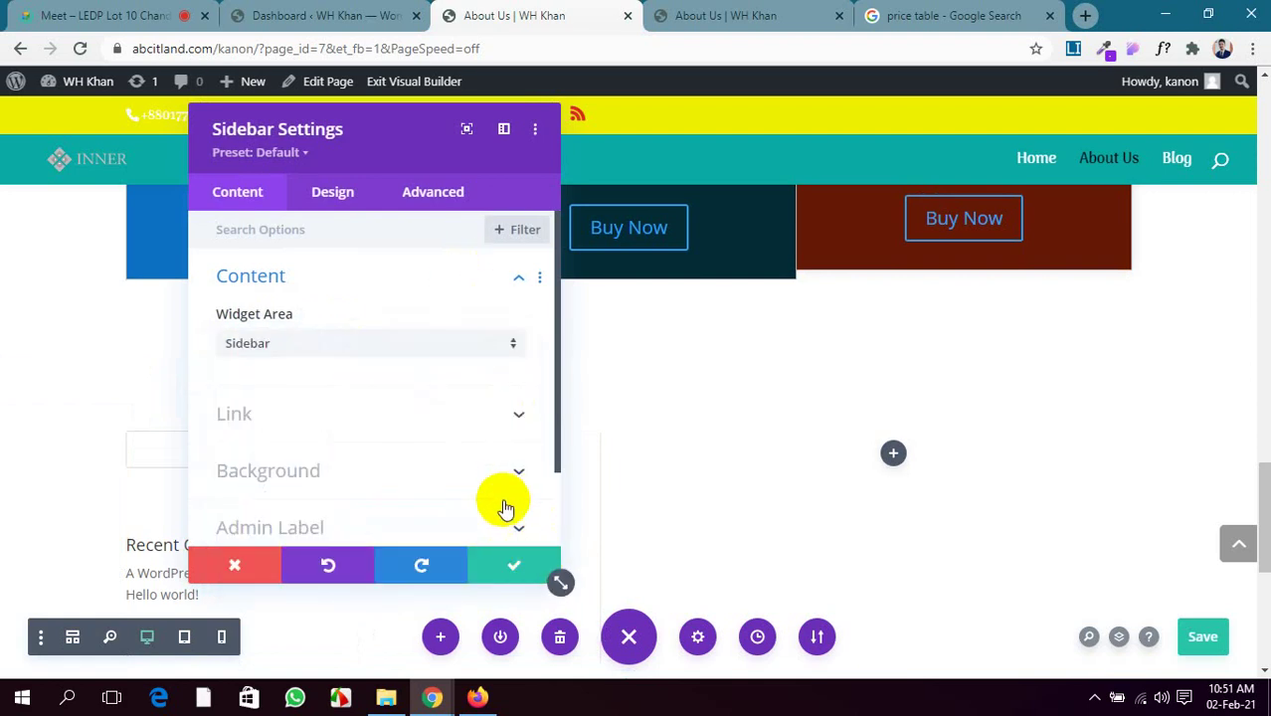
click(503, 525)
click(520, 575)
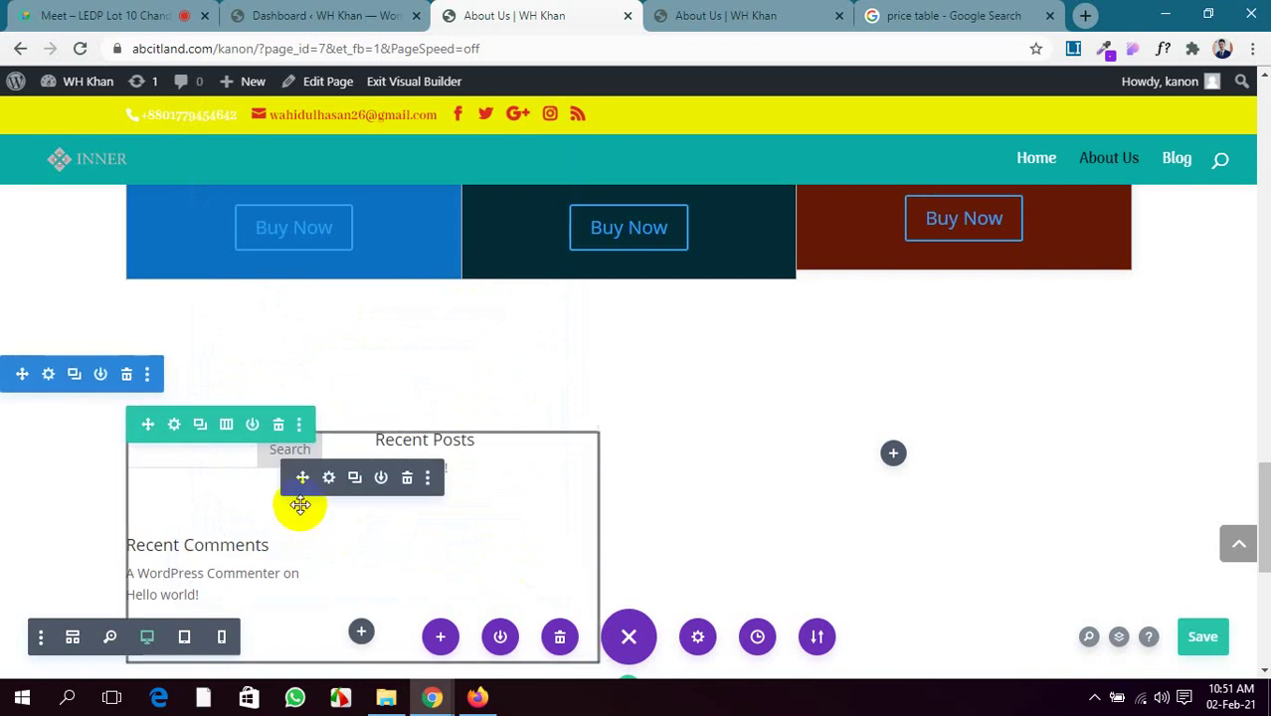
click(405, 480)
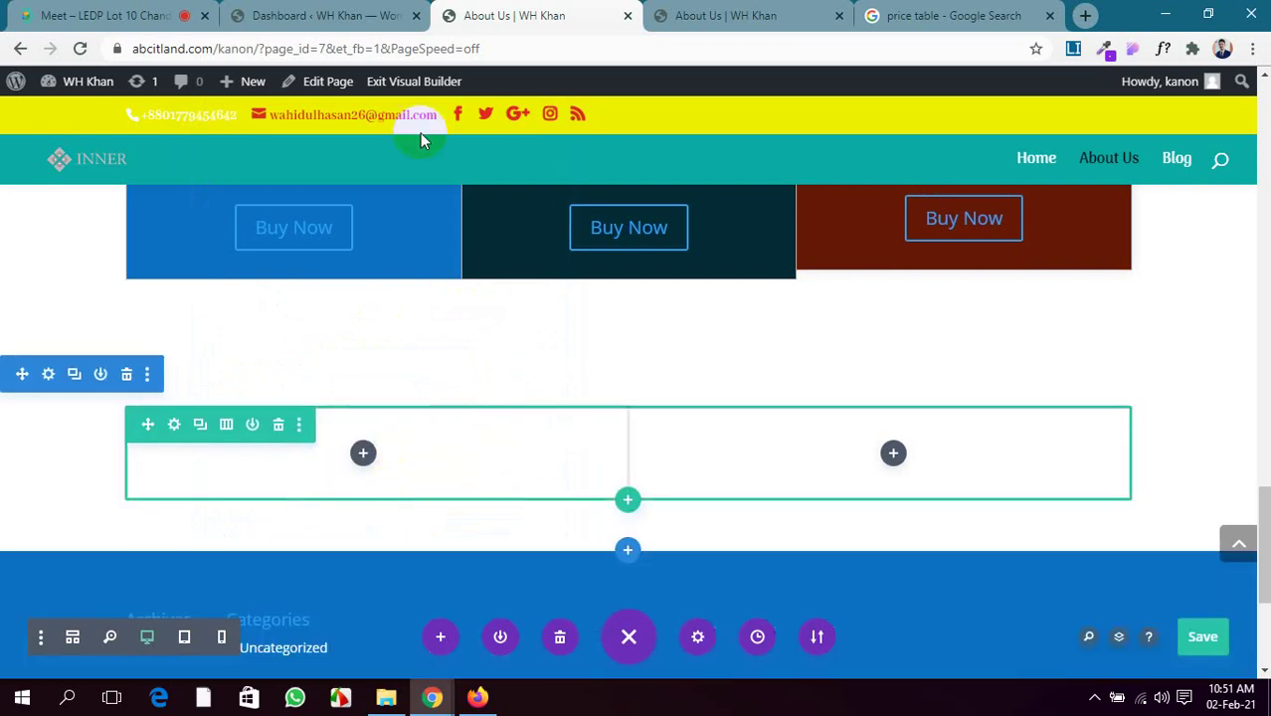
Insert a Slider module into the left column of the About Us row
click(363, 453)
scroll(383, 392, down, 6)
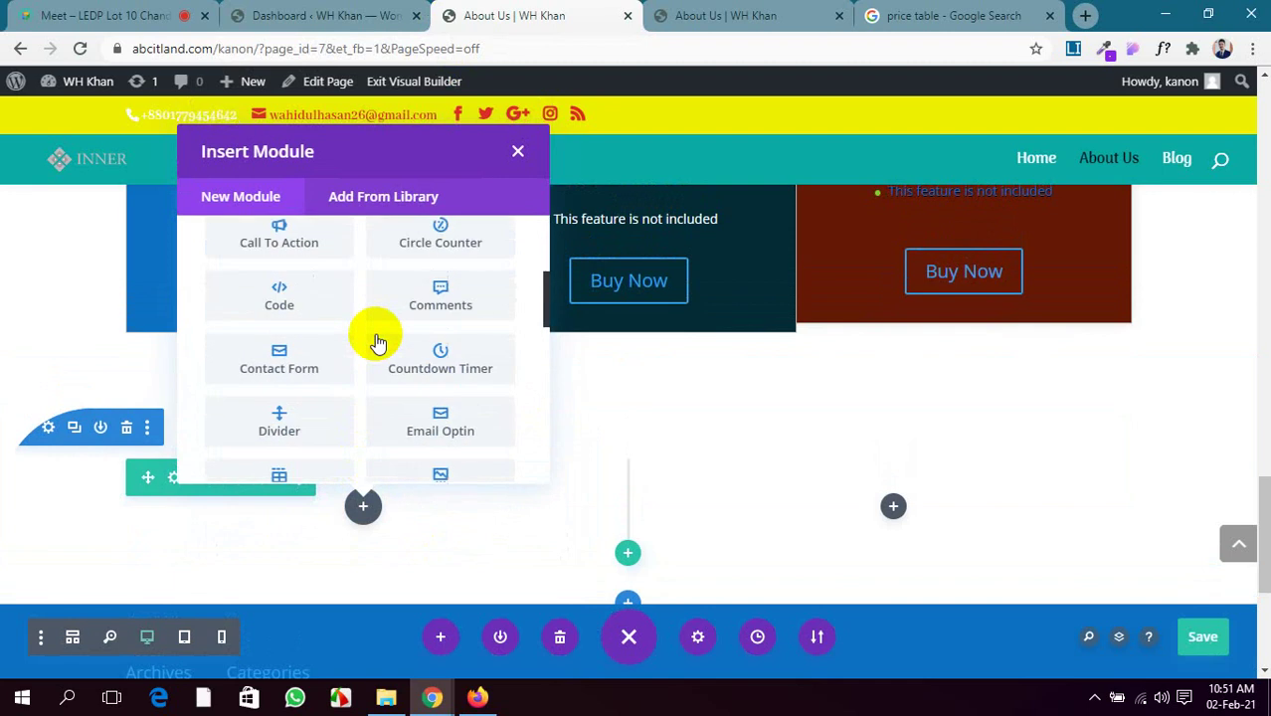
scroll(378, 344, down, 5)
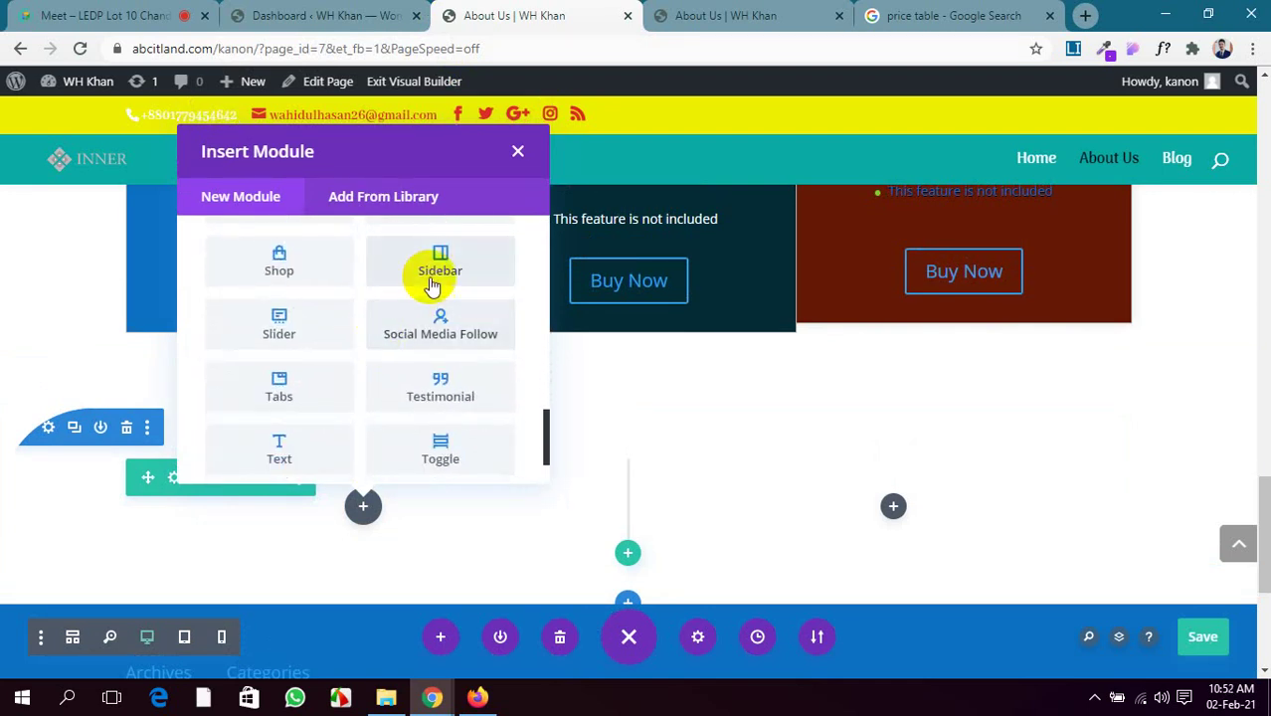
click(303, 329)
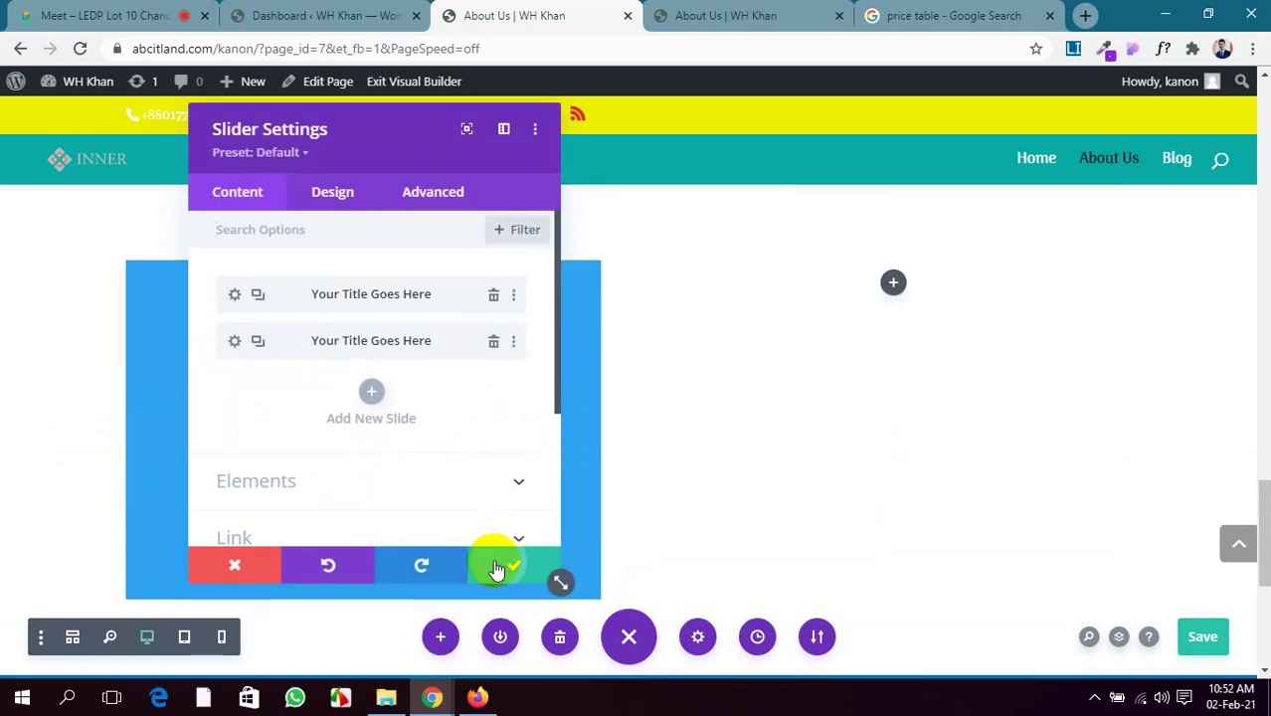
click(496, 569)
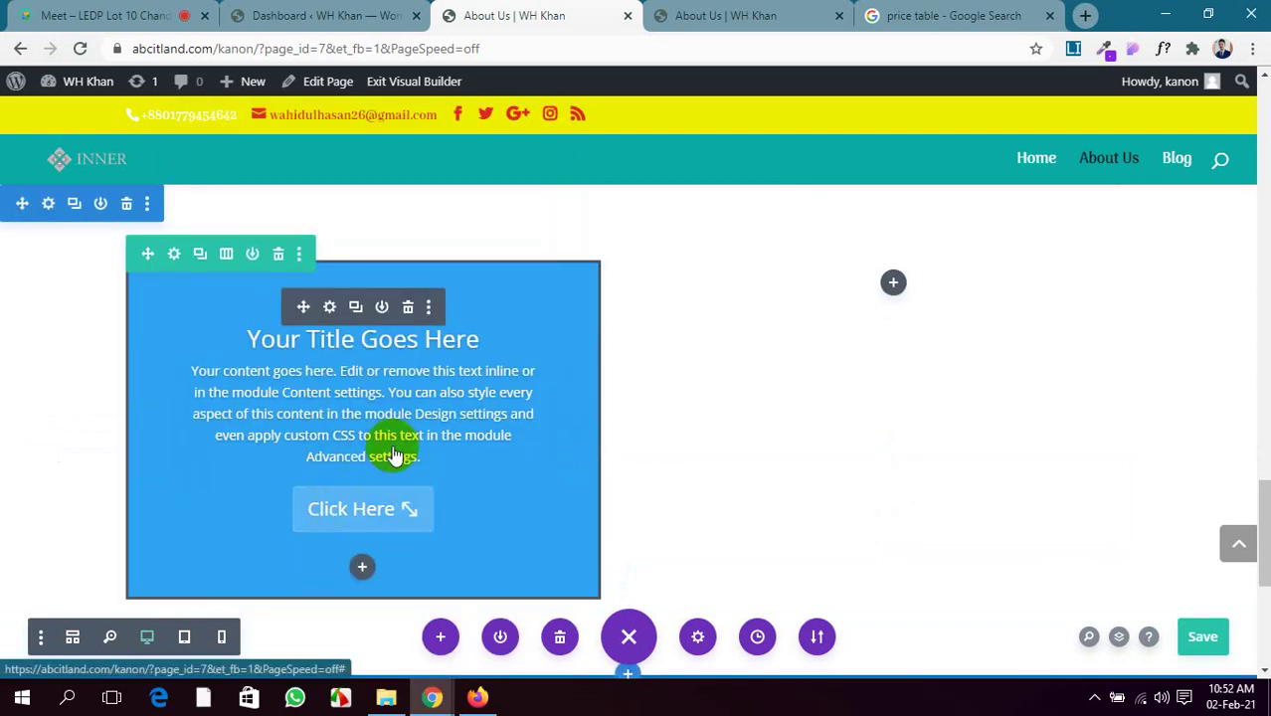
Check the price table image search and WordPress dashboard tabs, then return to the About Us page
click(938, 14)
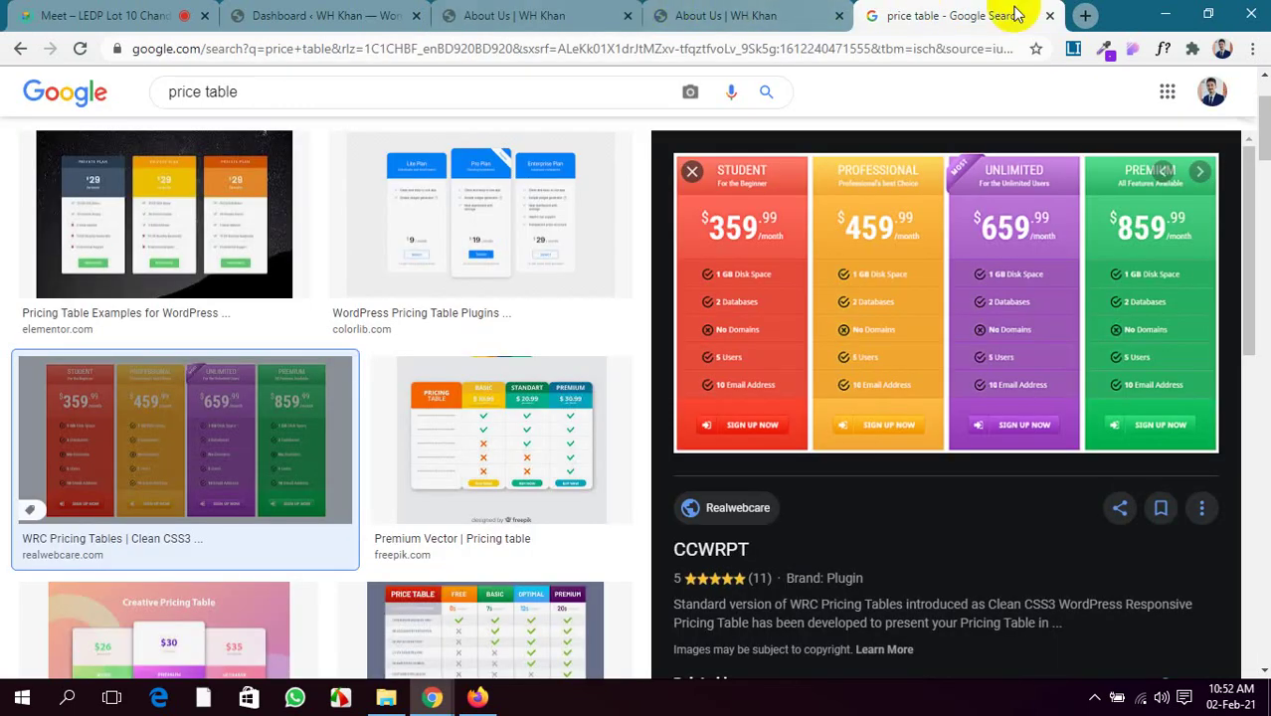
click(1048, 16)
click(408, 16)
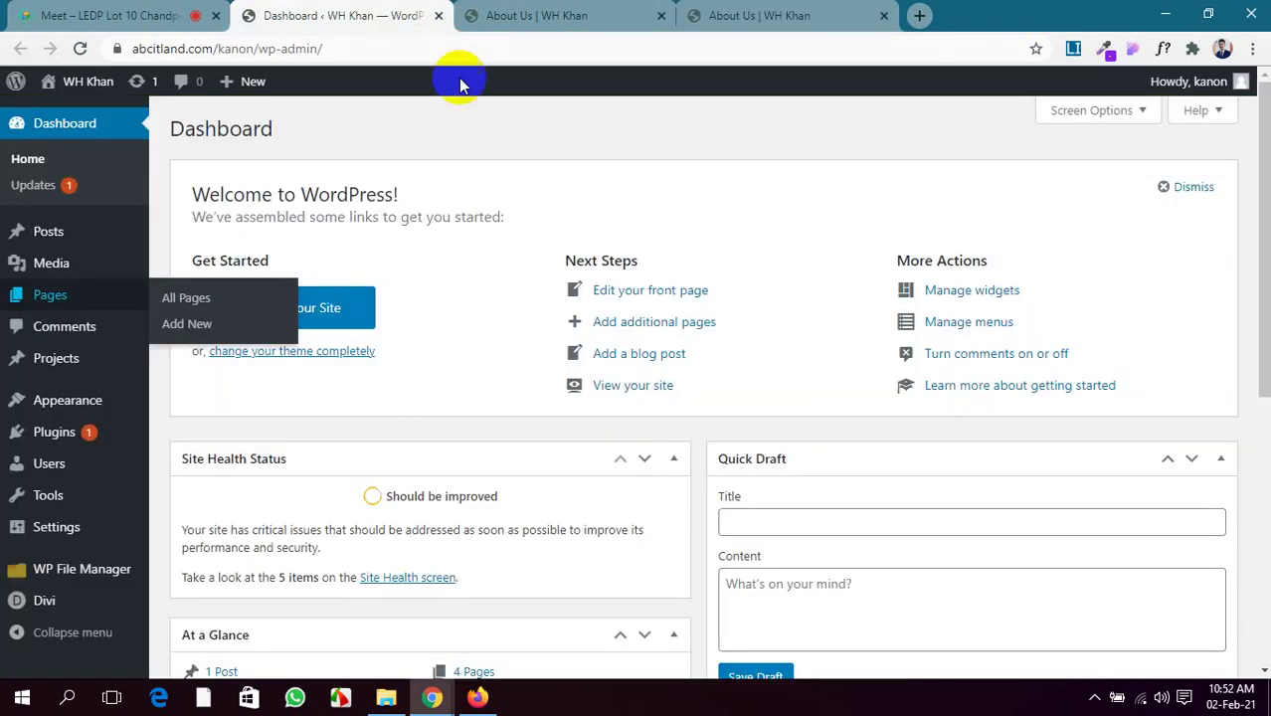
click(567, 8)
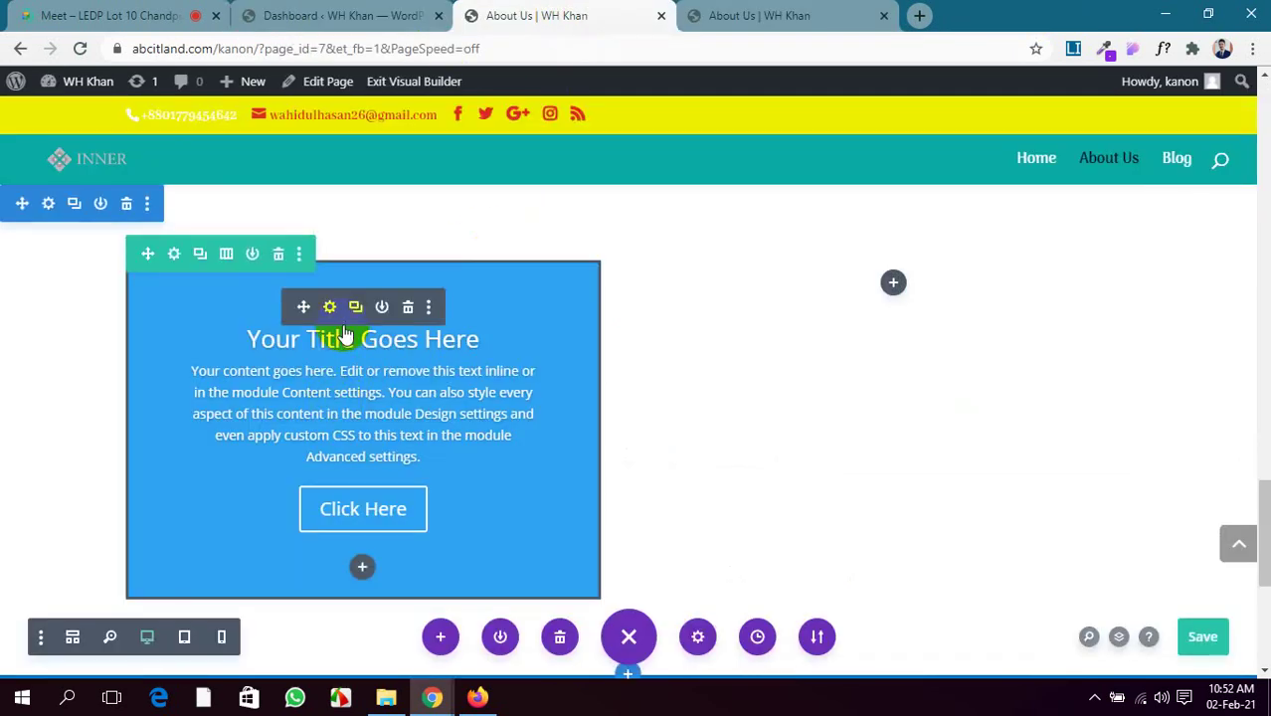
Duplicate the slider's second slide to make a third, then save the slide and slider settings
click(329, 306)
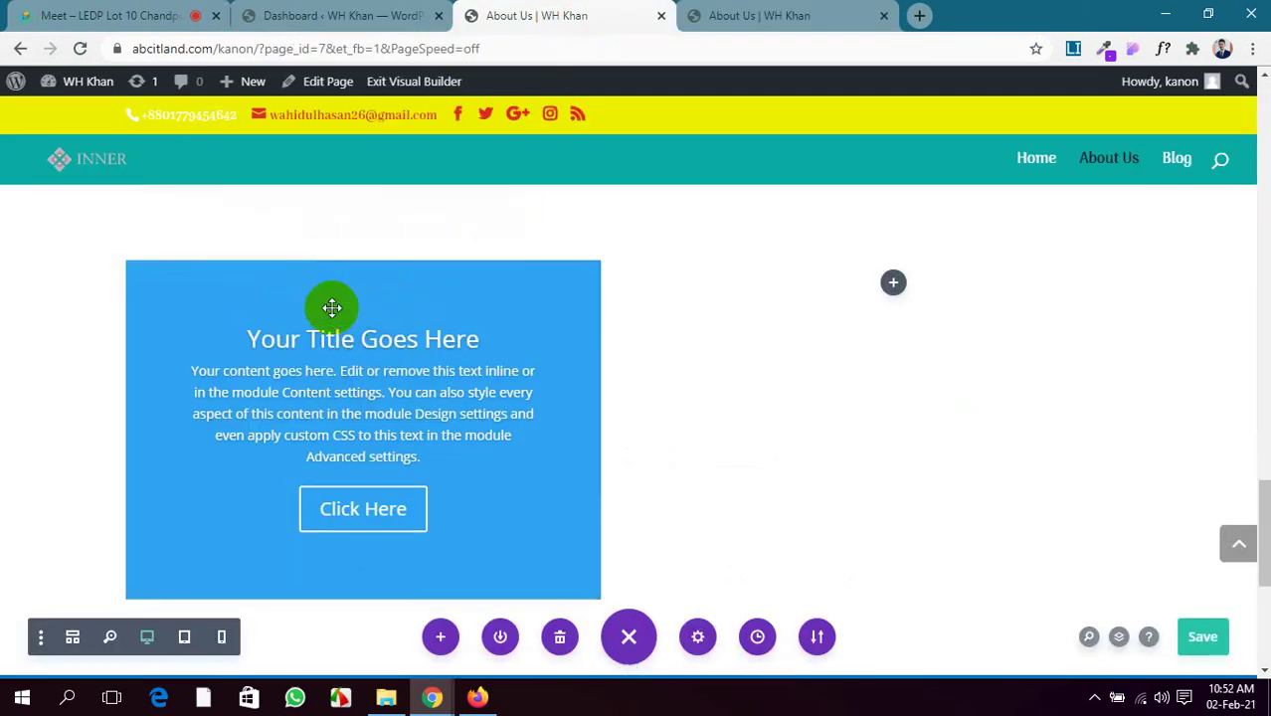
drag(369, 118, 882, 153)
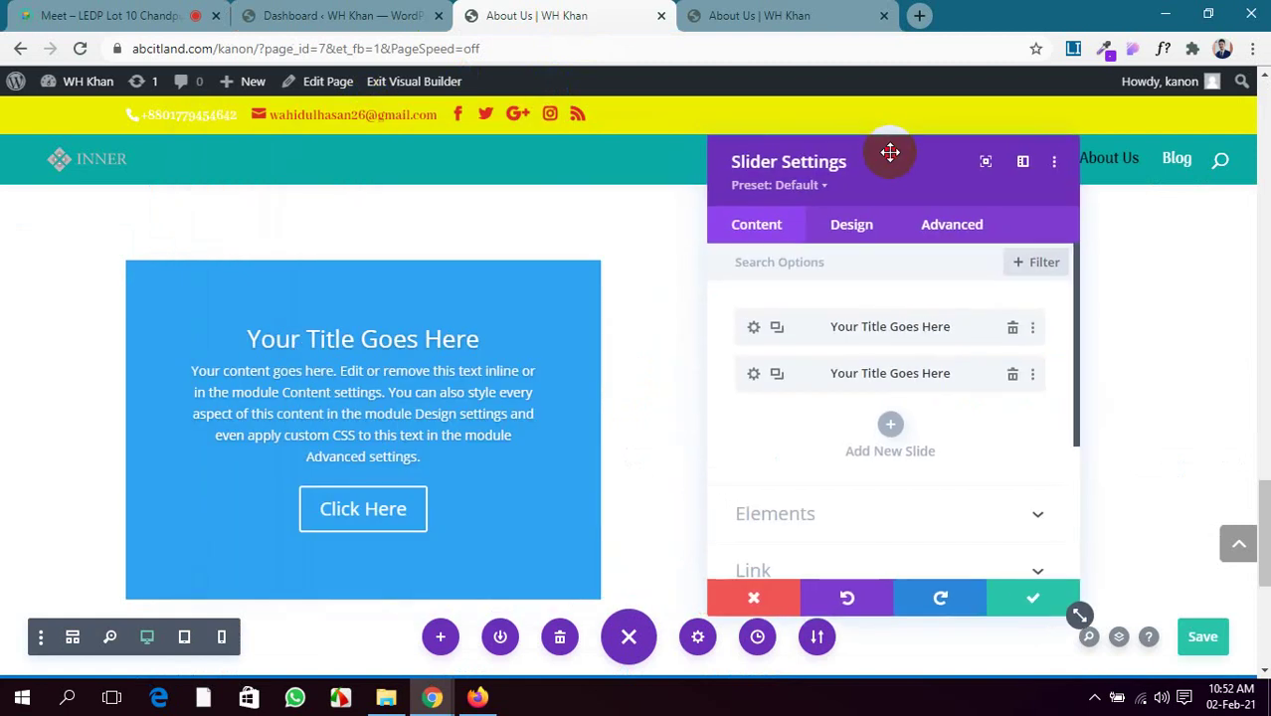
scroll(266, 329, down, 1)
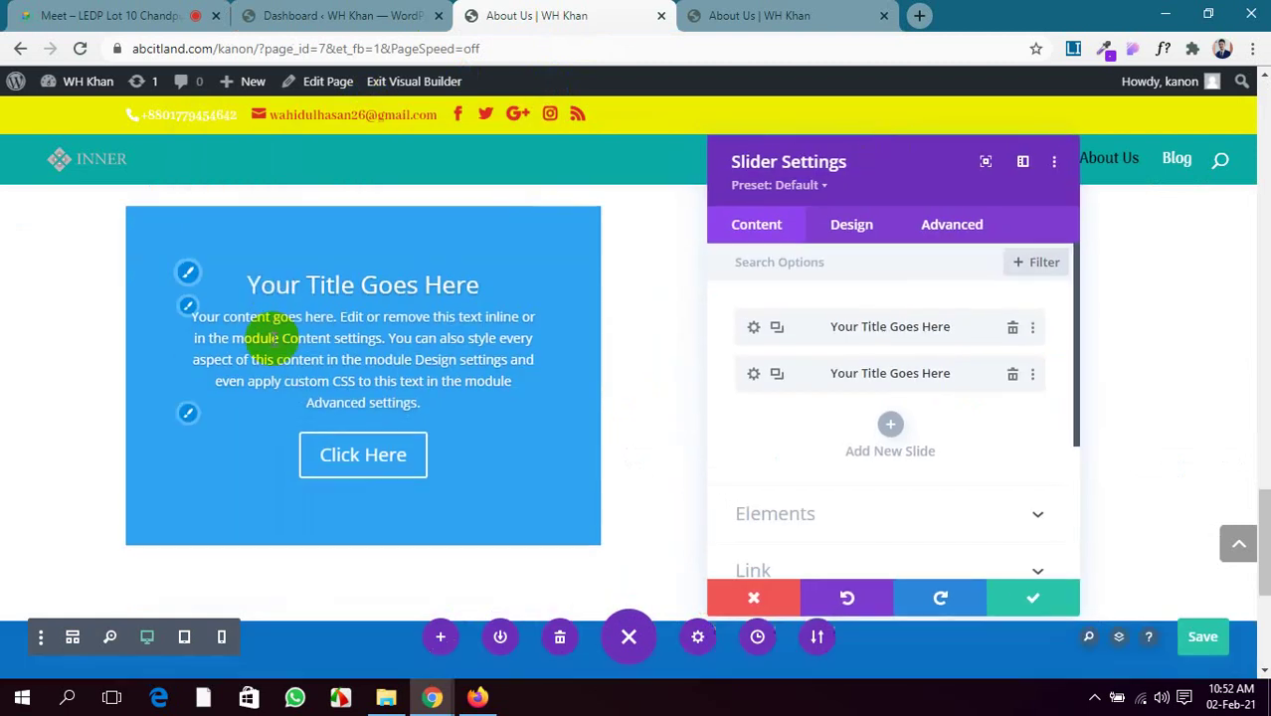
click(776, 374)
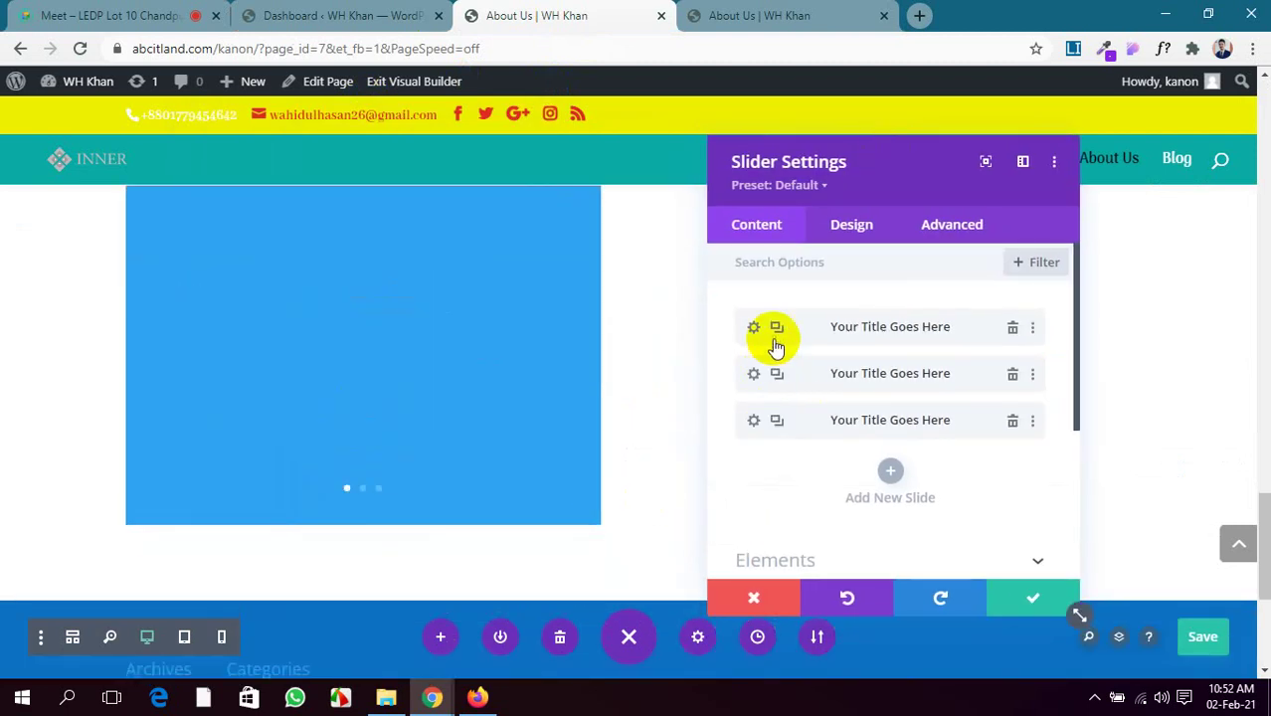
click(754, 328)
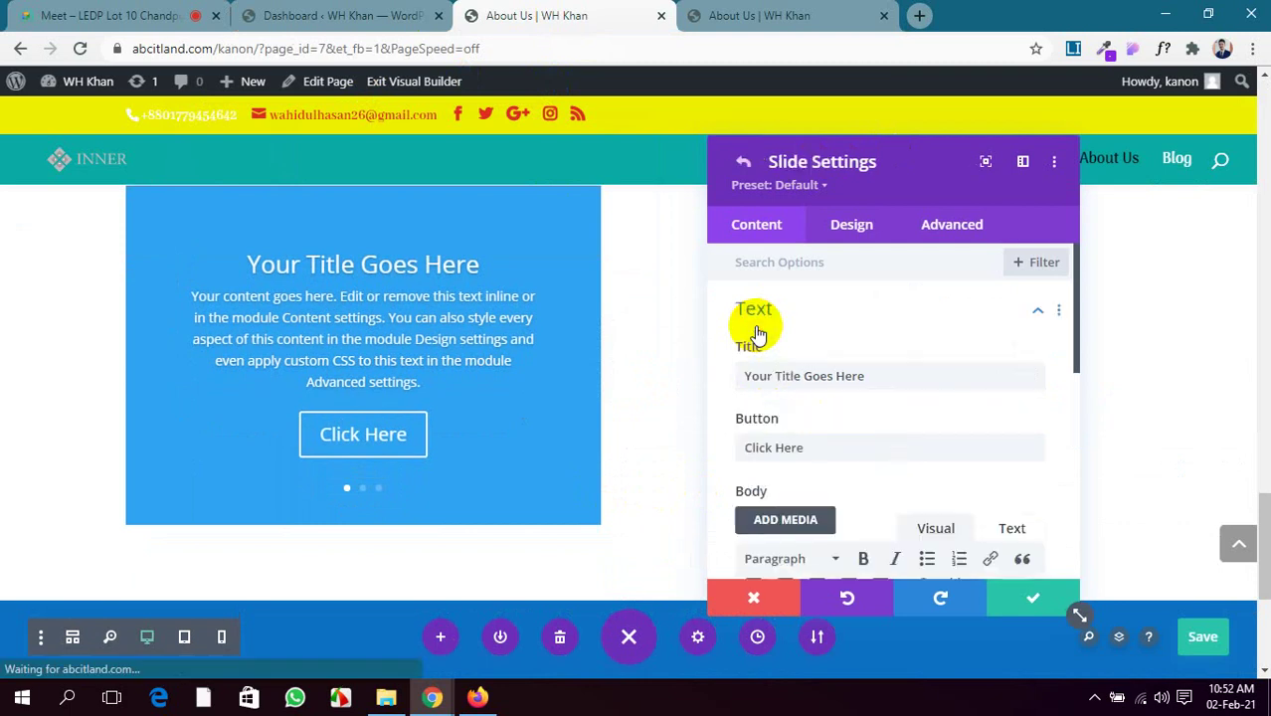
scroll(875, 438, down, 5)
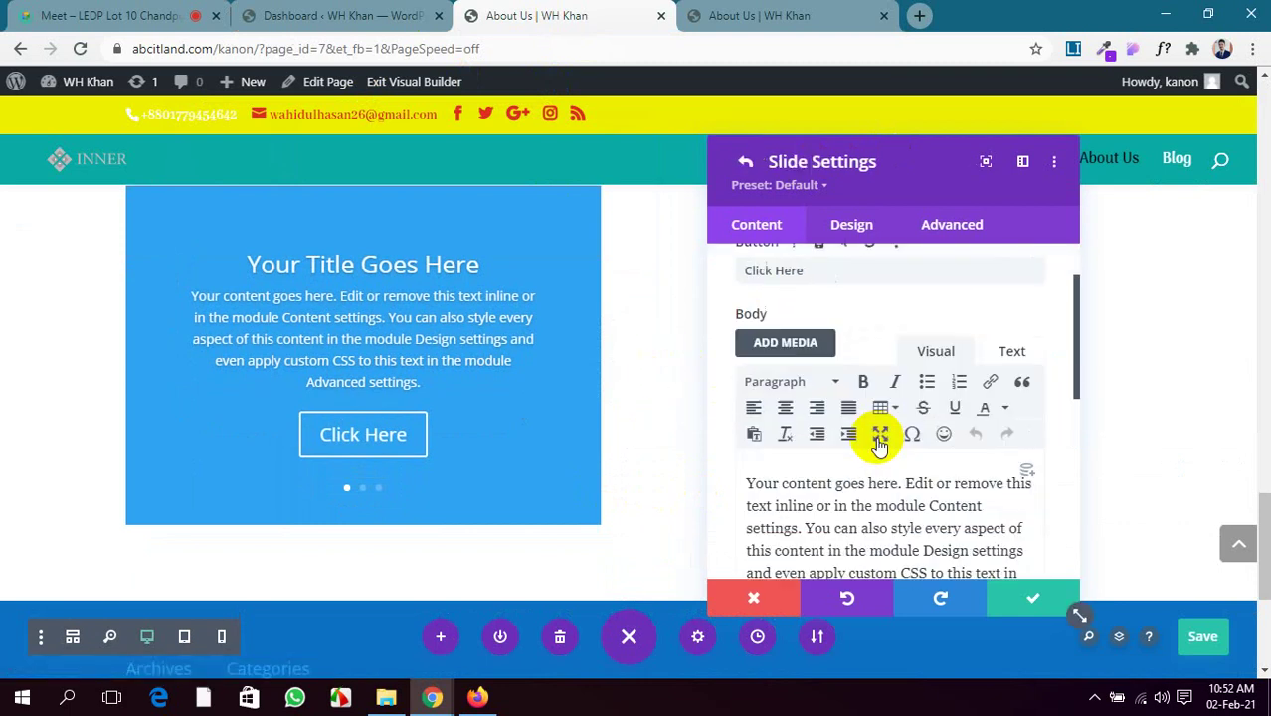
scroll(880, 445, down, 1)
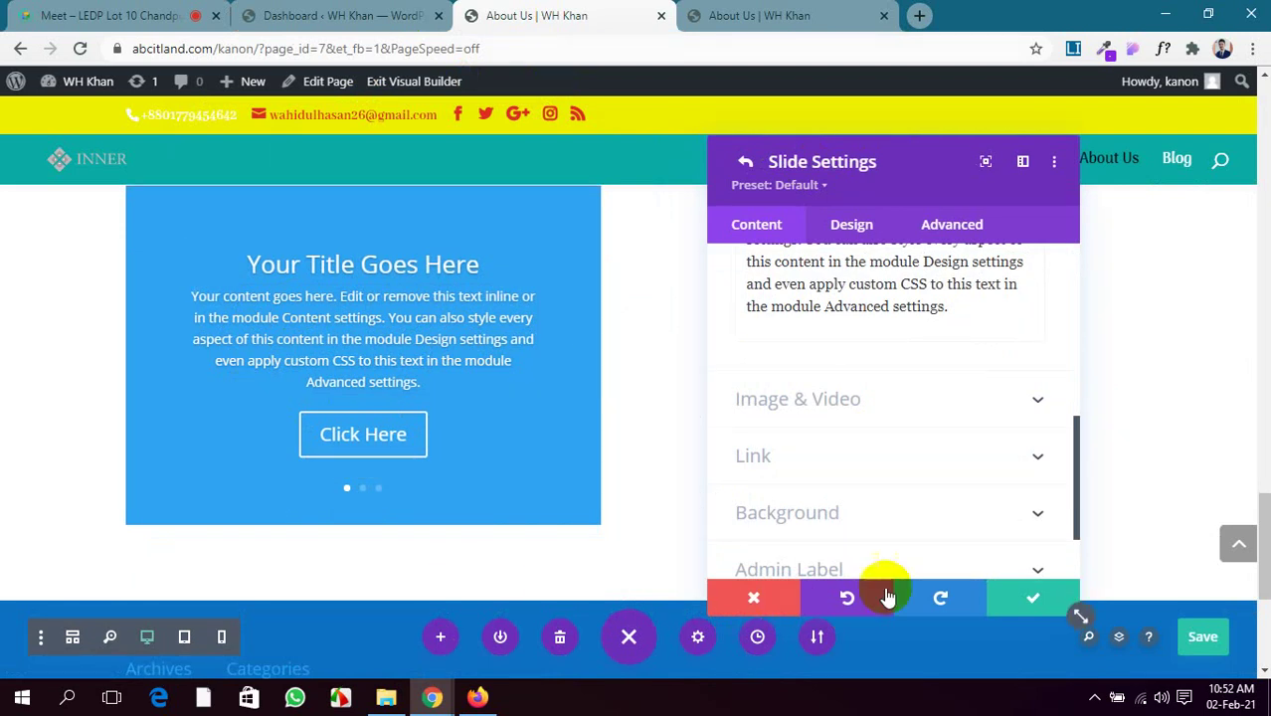
click(1008, 598)
click(1005, 597)
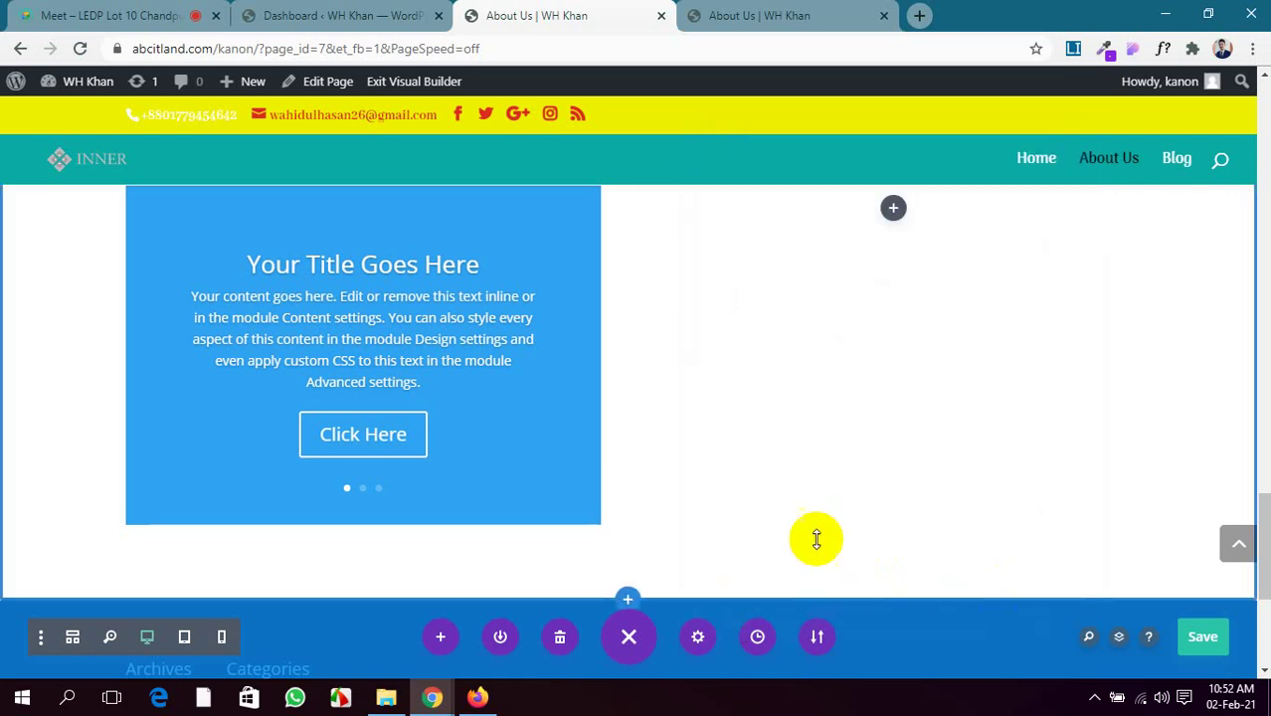
scroll(448, 417, up, 2)
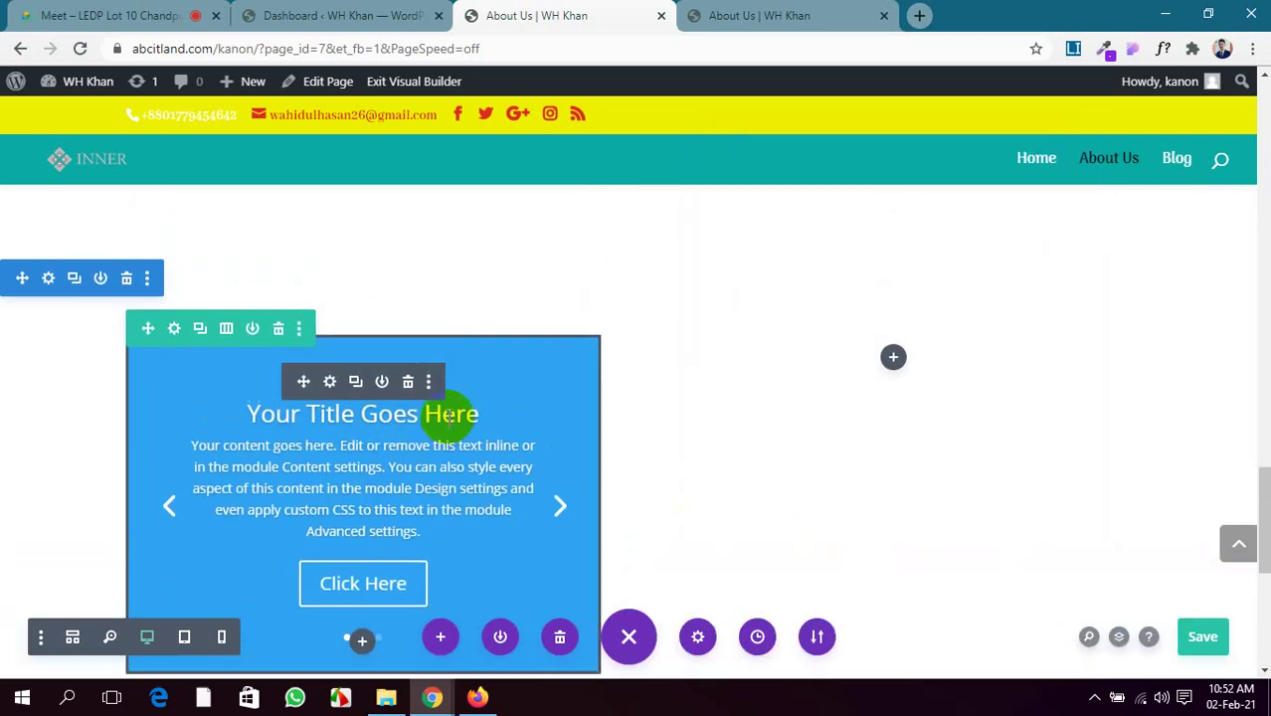
Replace the slider with a new Testimonial module in the column
click(408, 383)
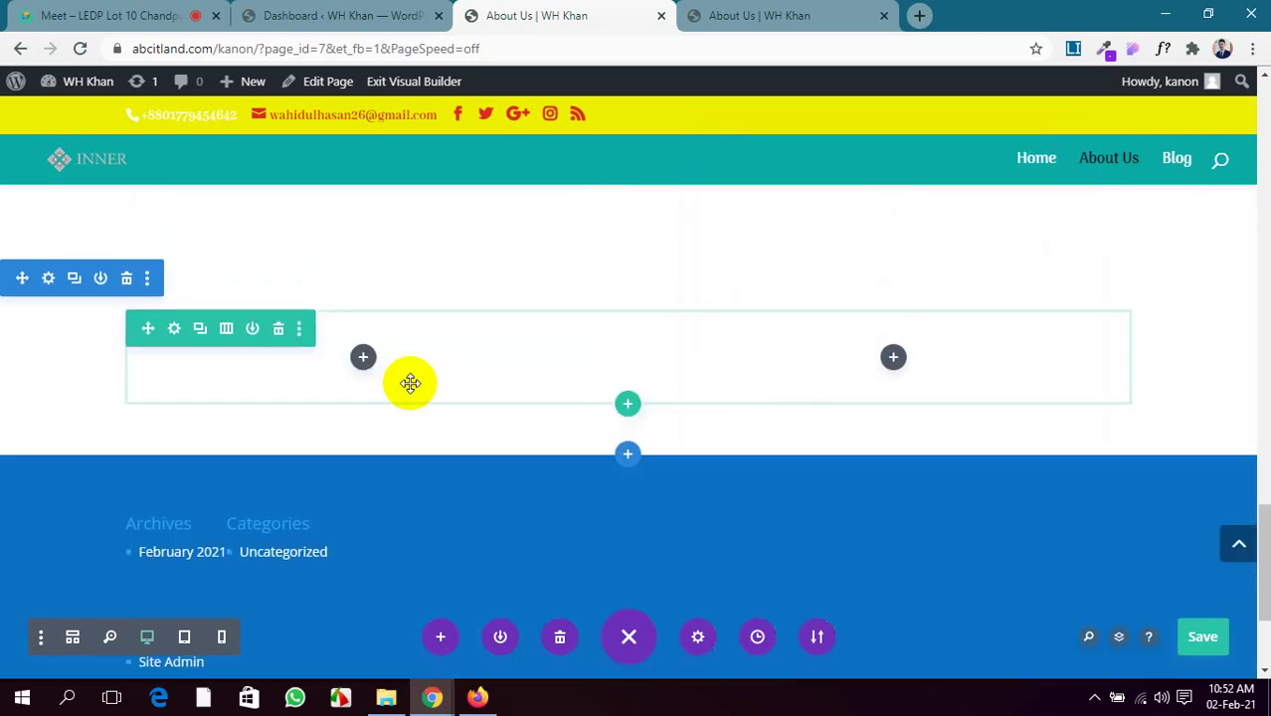
click(363, 358)
scroll(306, 468, down, 5)
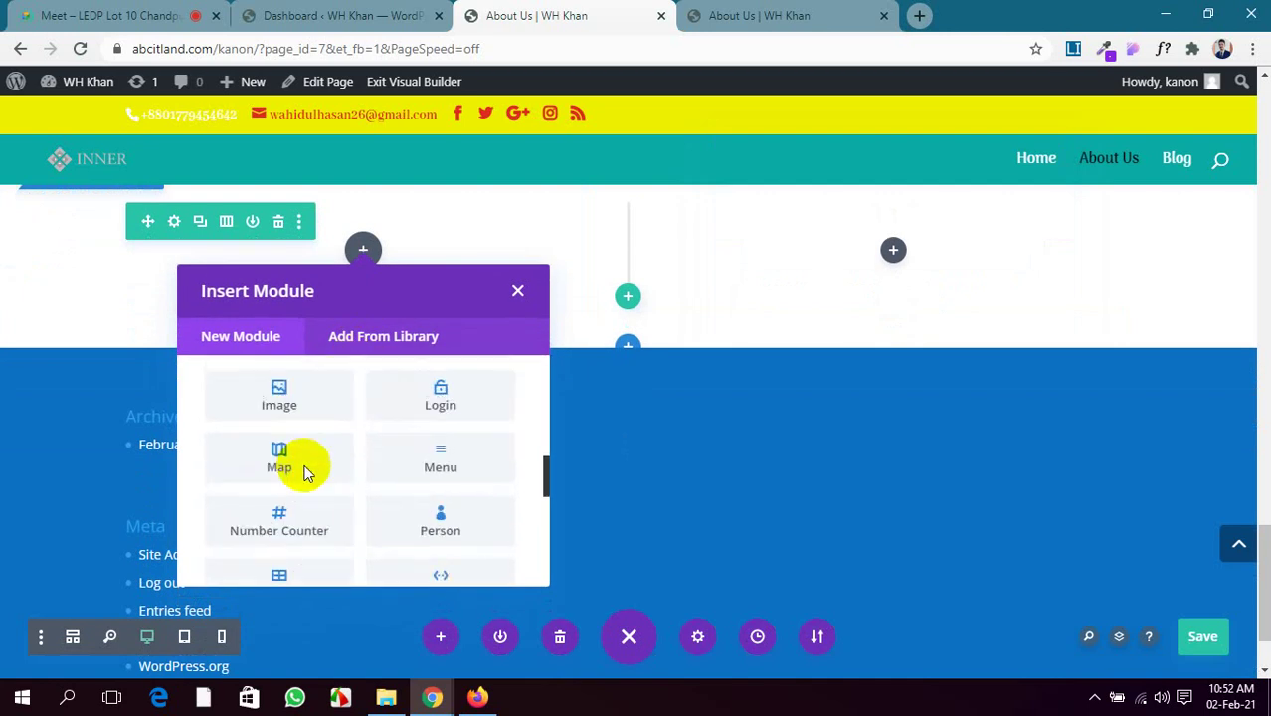
scroll(305, 472, down, 5)
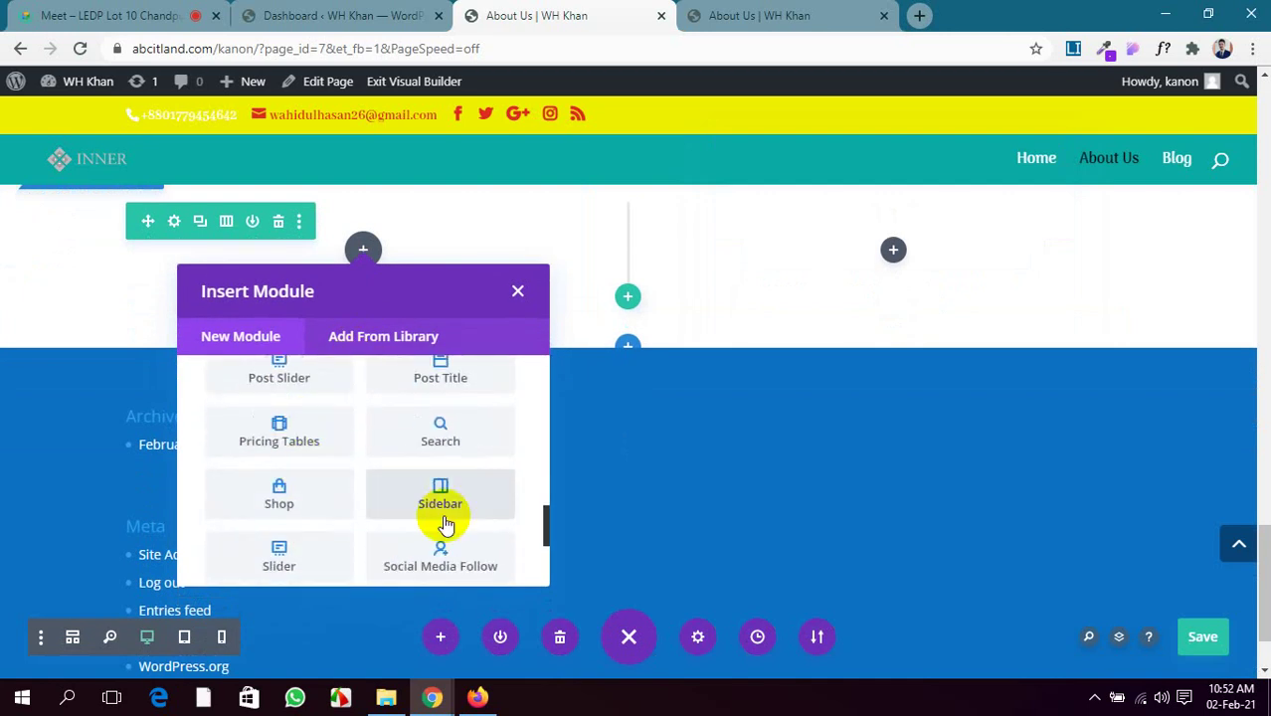
scroll(444, 519, down, 2)
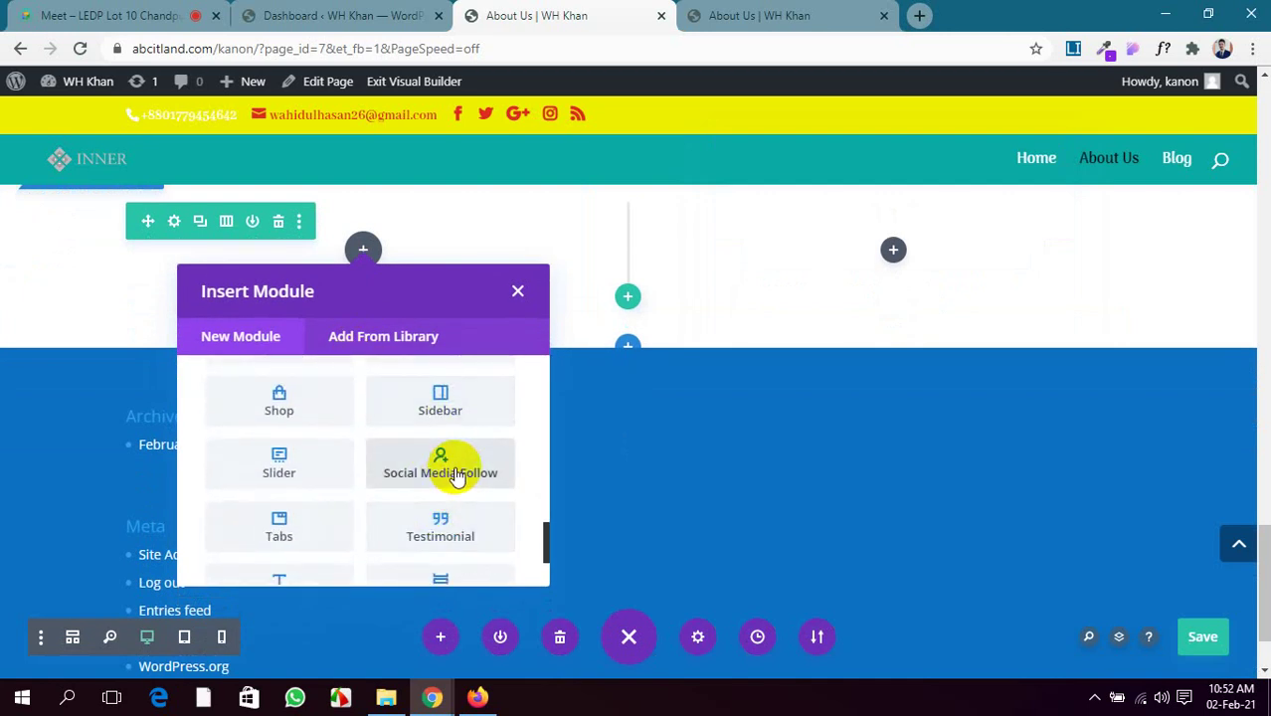
click(439, 524)
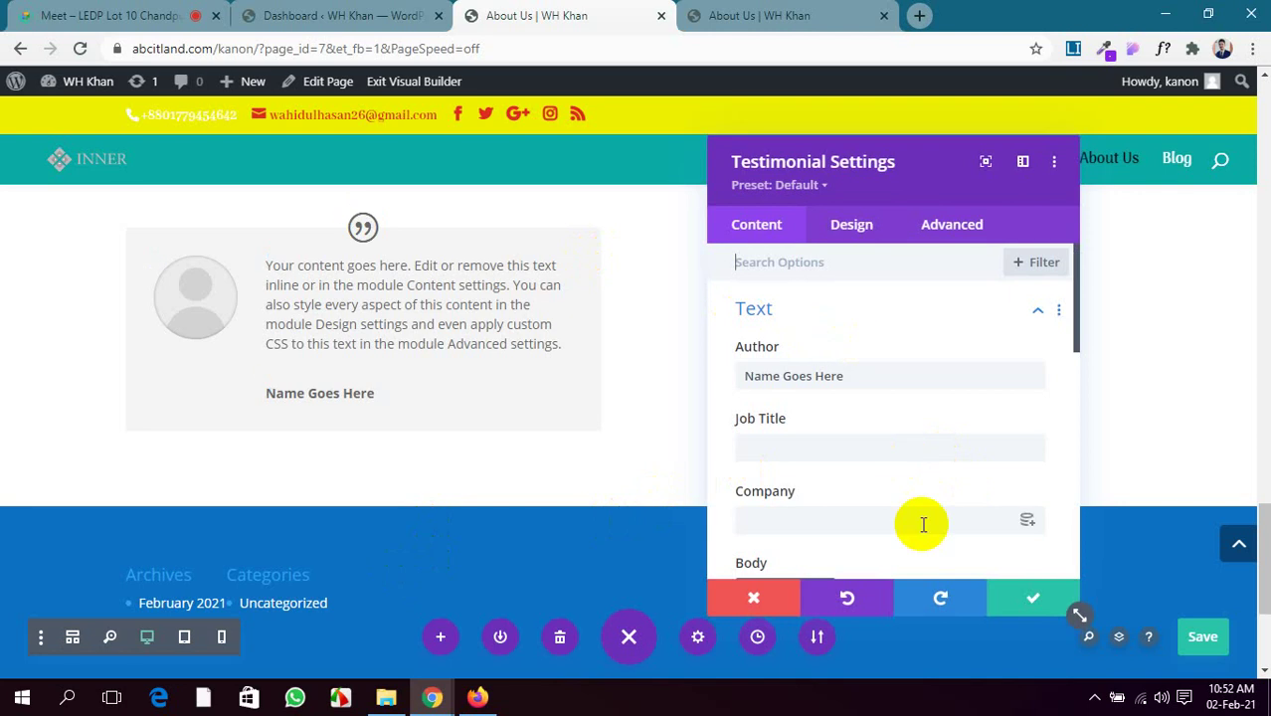
Enter the author's name, job title 'President USA' and company 'WDC' for the testimonial
drag(851, 376, 642, 361)
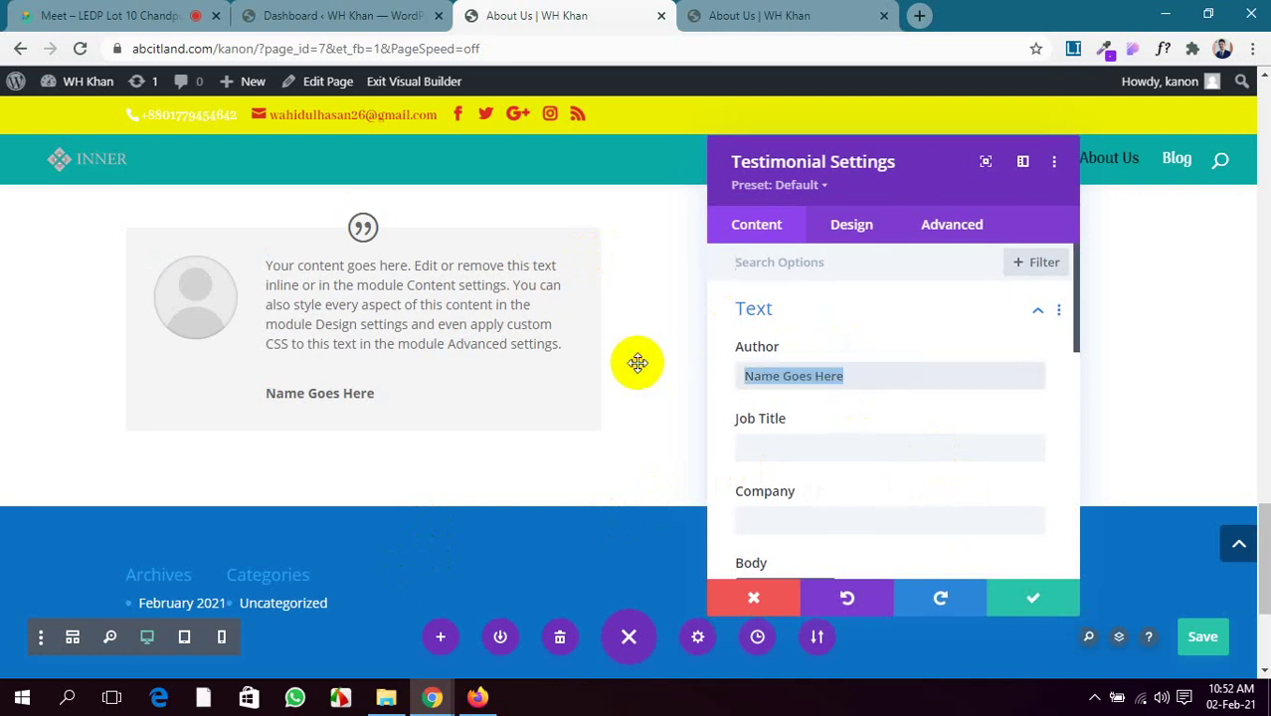
text(Joe Baiden)
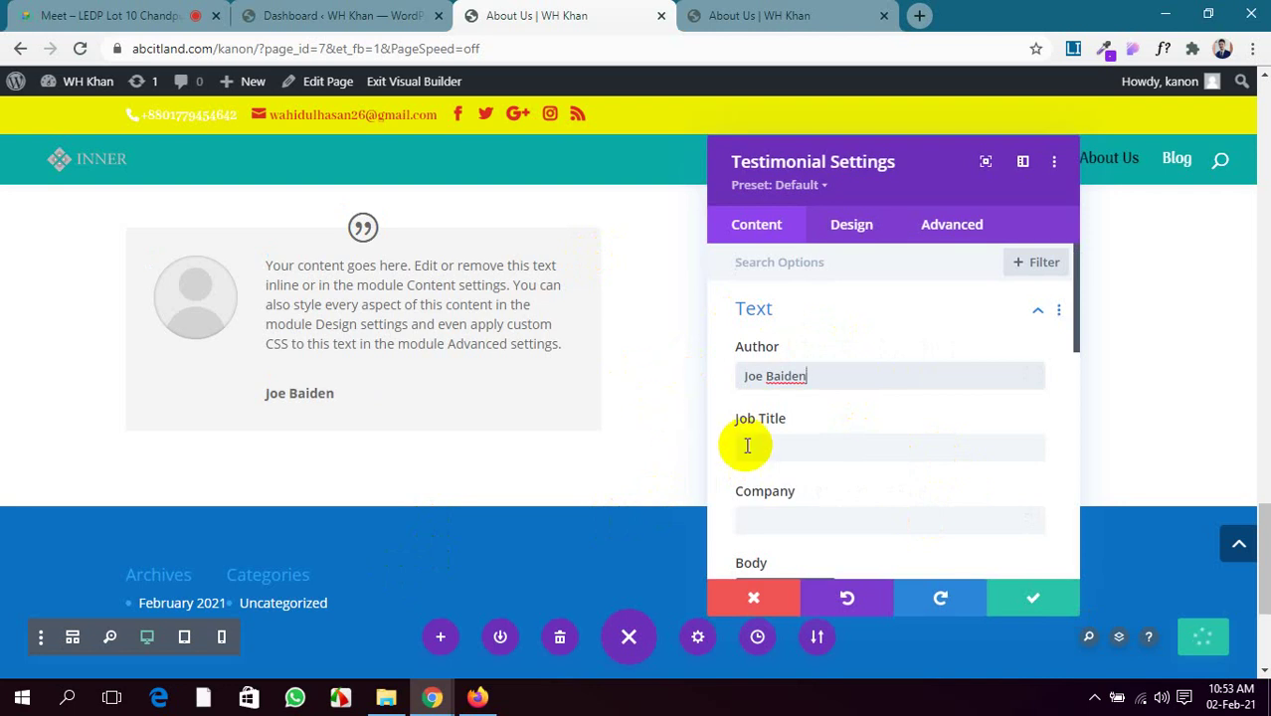
click(789, 449)
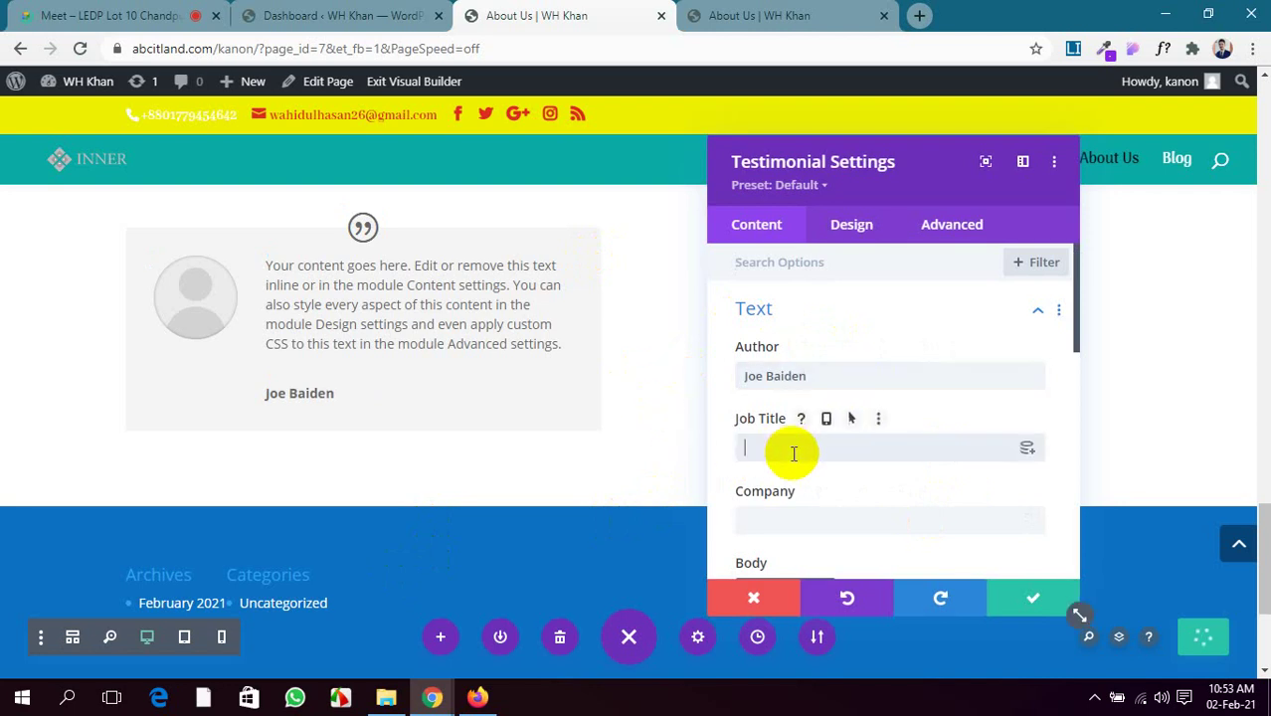
text(Preisident)
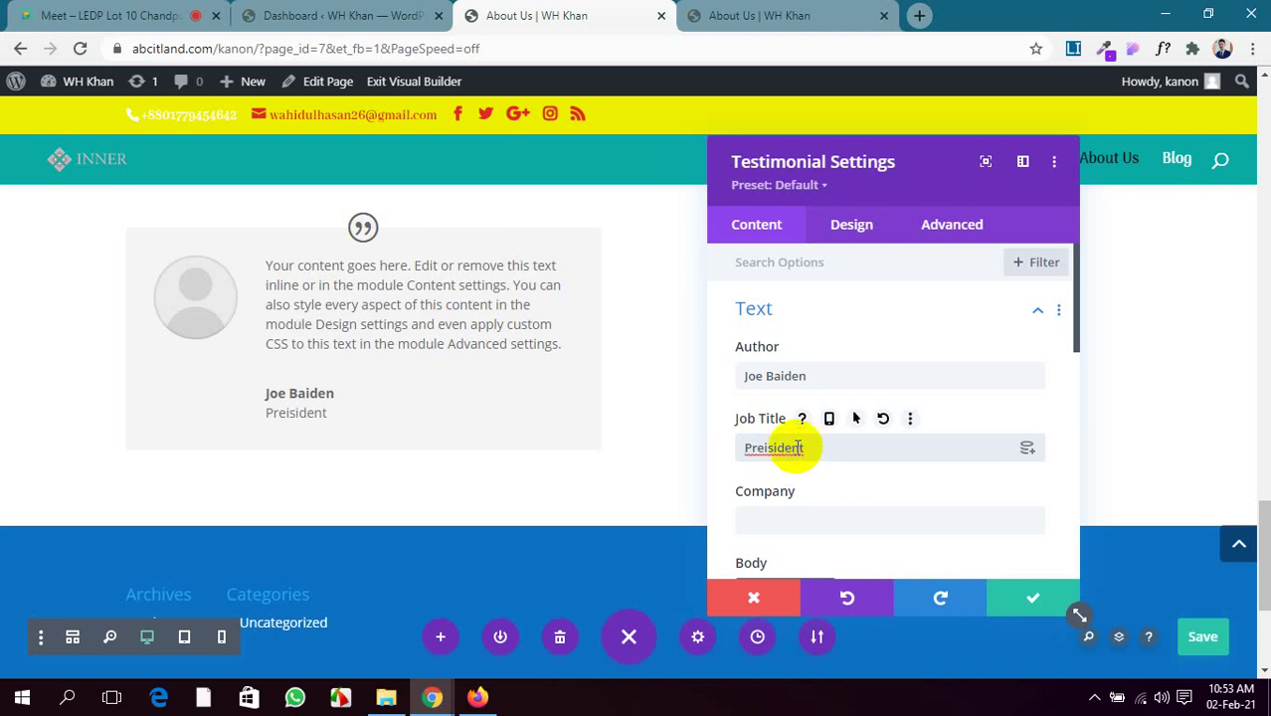
right_click(801, 449)
click(842, 463)
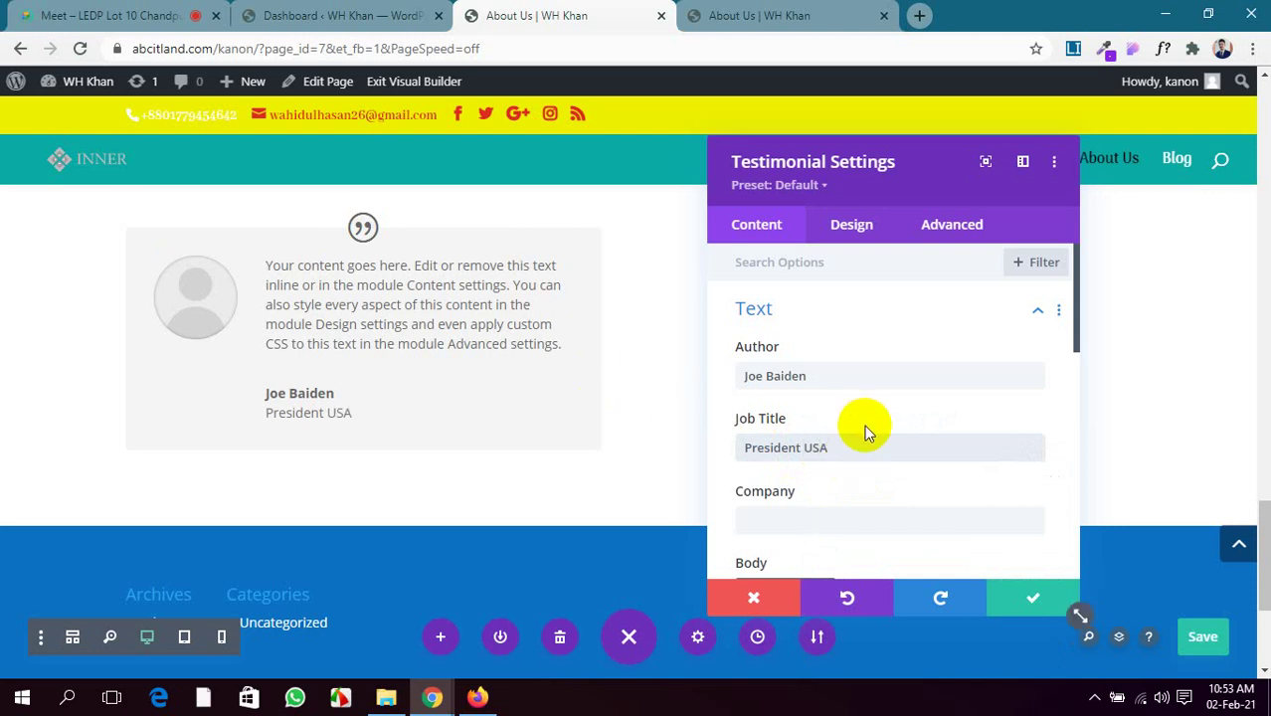
scroll(859, 425, down, 1)
click(858, 424)
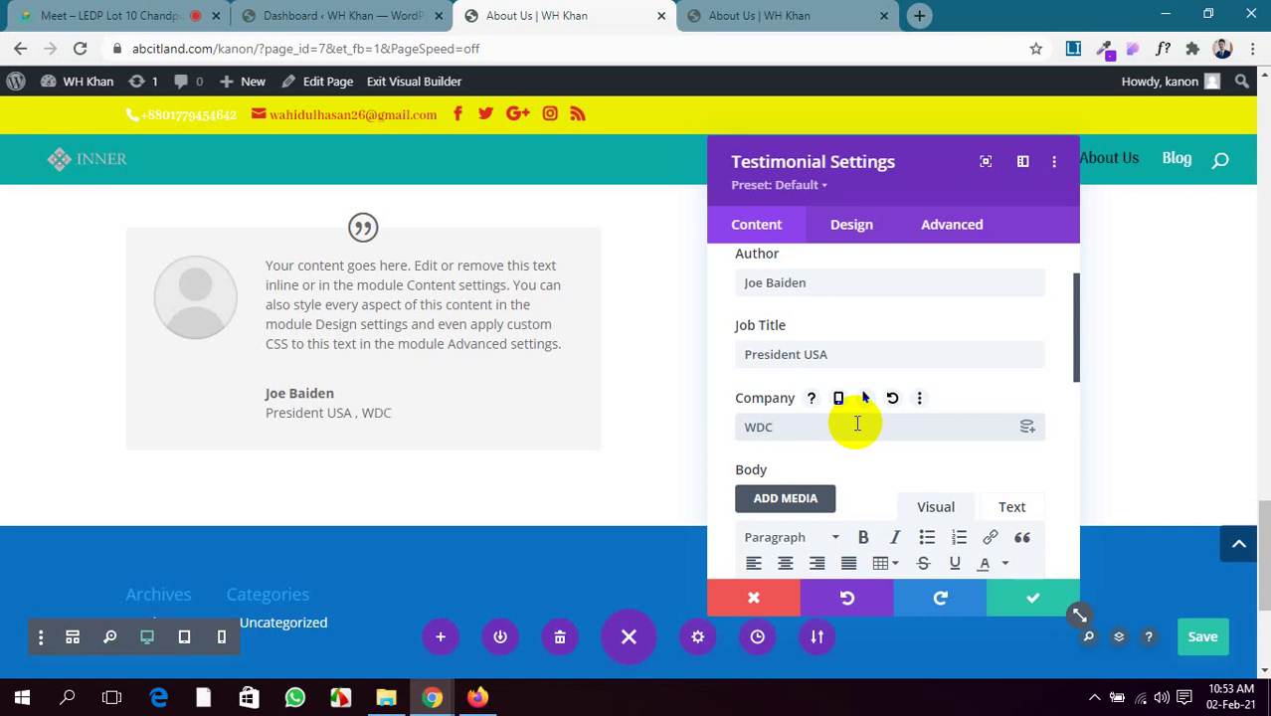
Expand the testimonial's Image settings and open the media library for a photo
scroll(888, 388, down, 1)
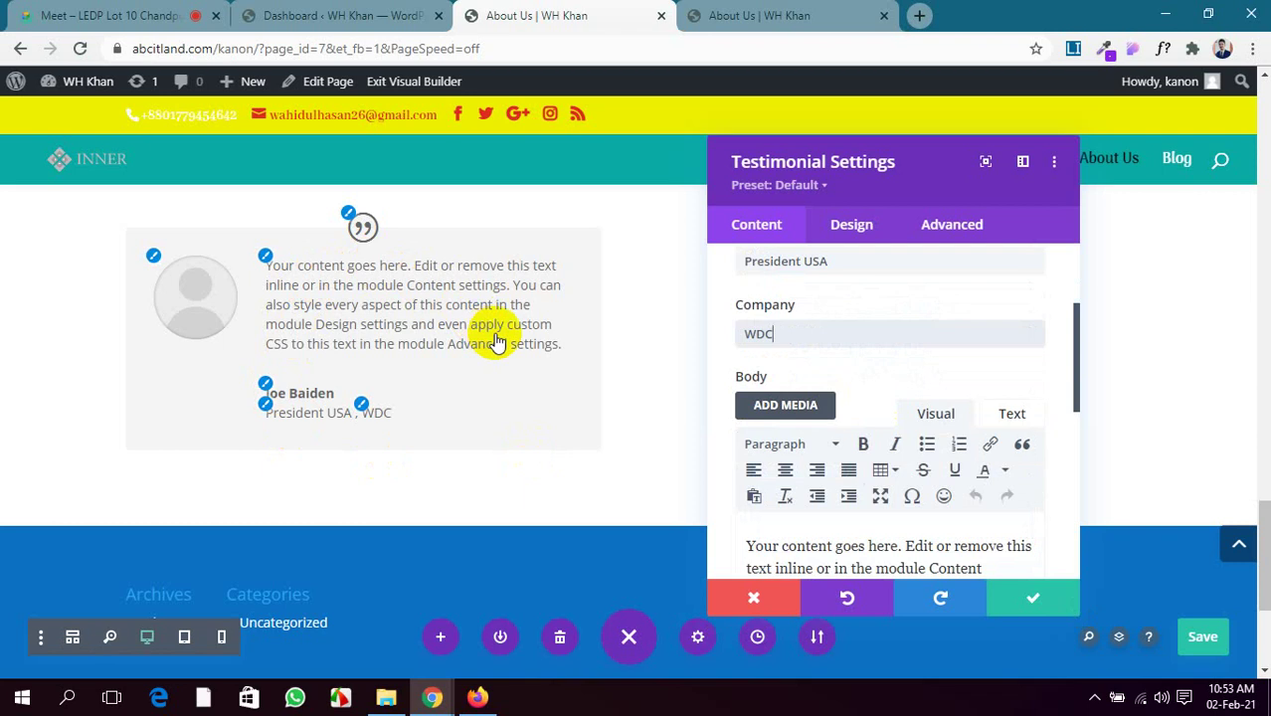
scroll(930, 422, down, 1)
scroll(930, 422, down, 4)
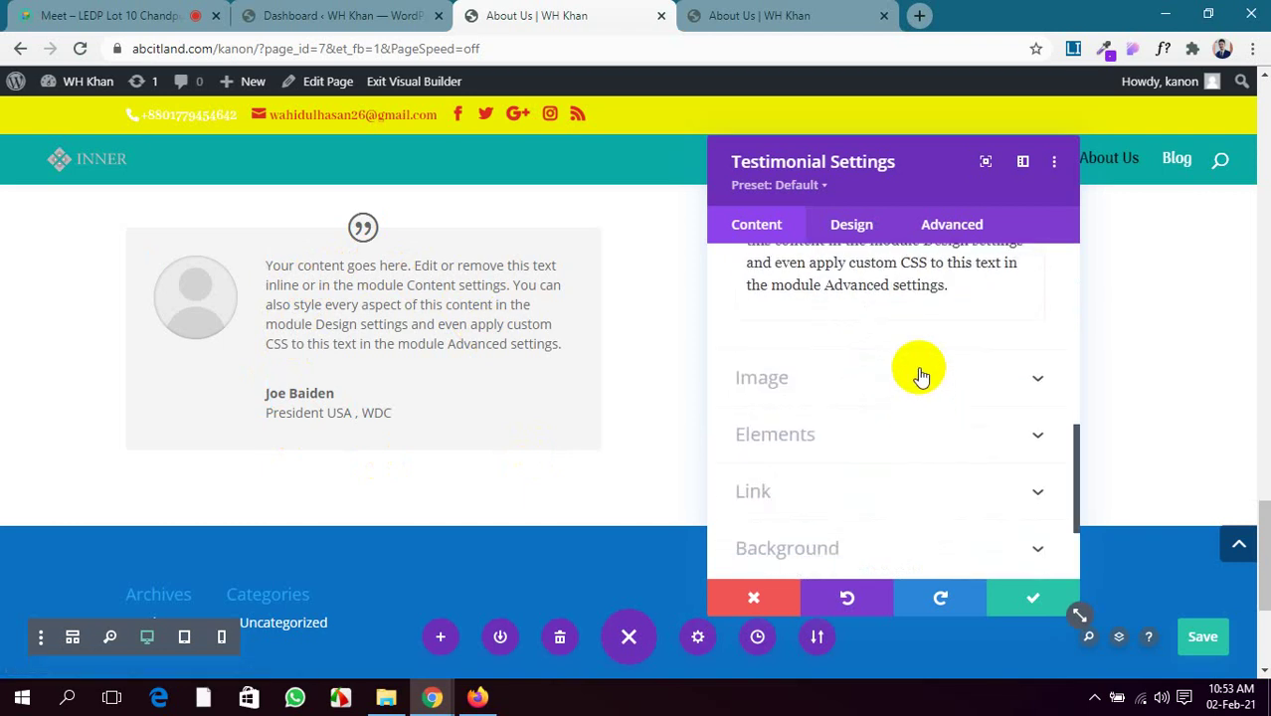
click(923, 386)
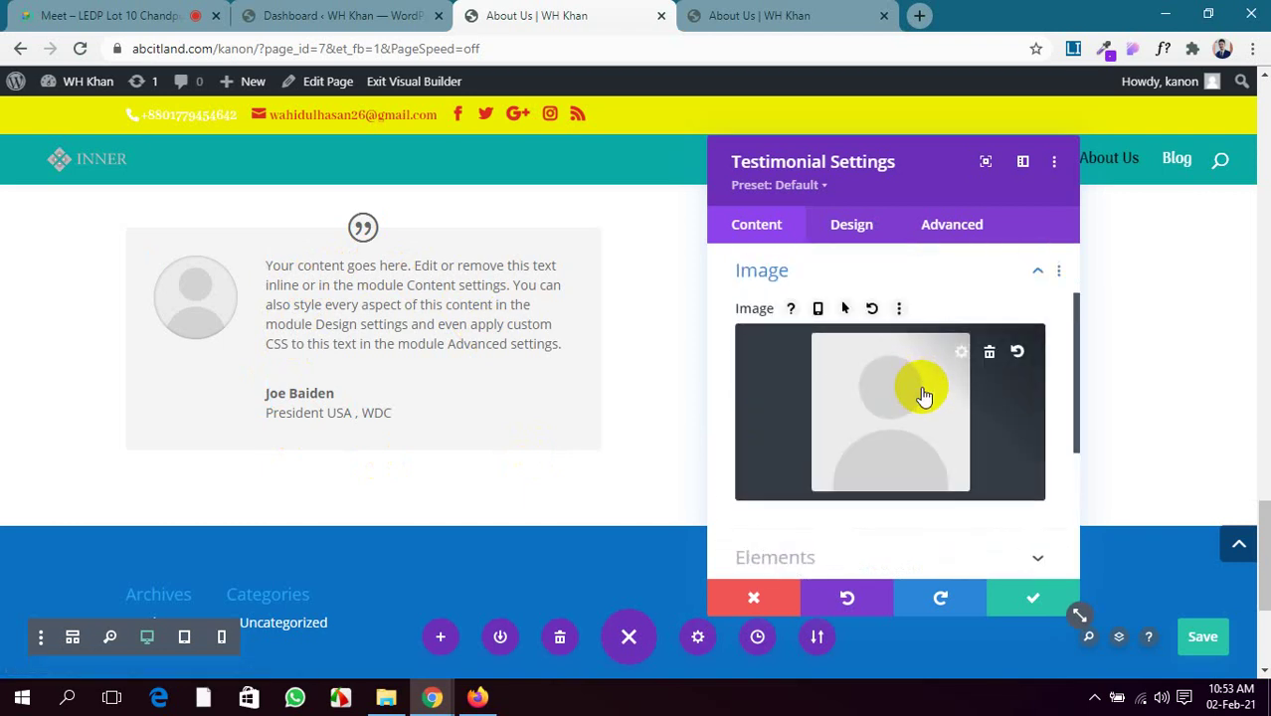
click(922, 385)
Use the photo of the man at the podium as the testimonial image
click(725, 343)
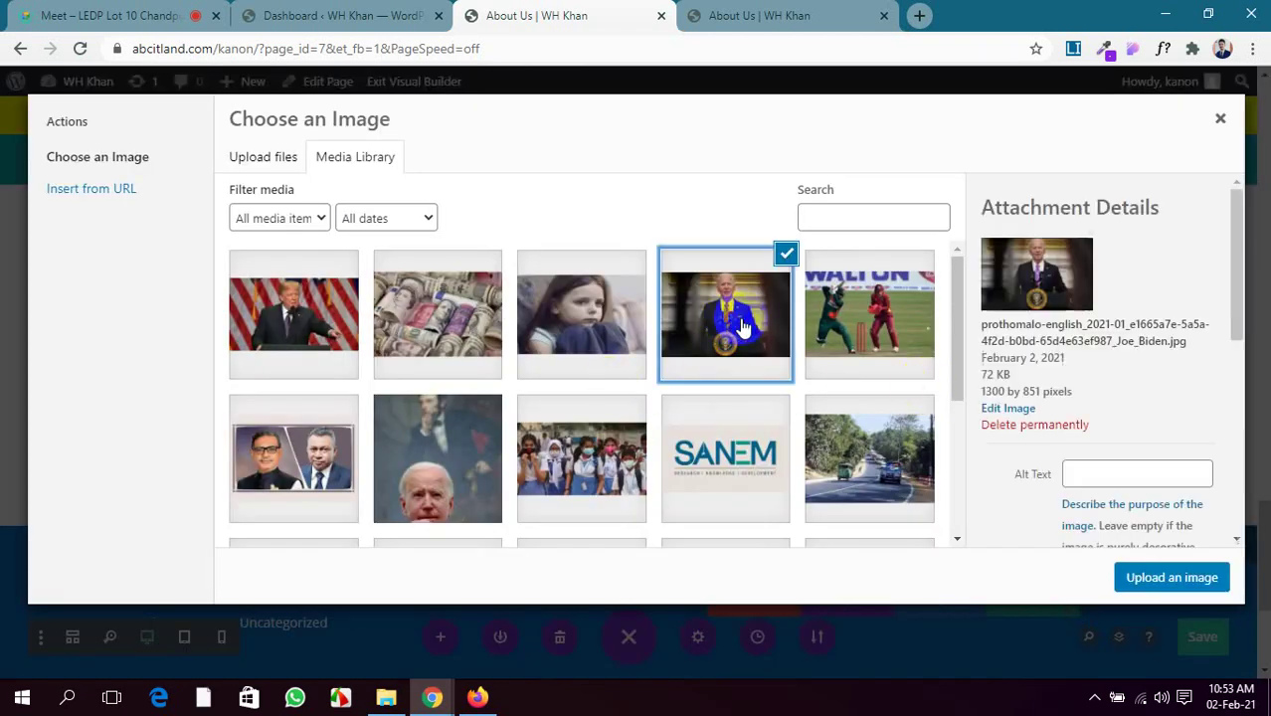
click(1130, 577)
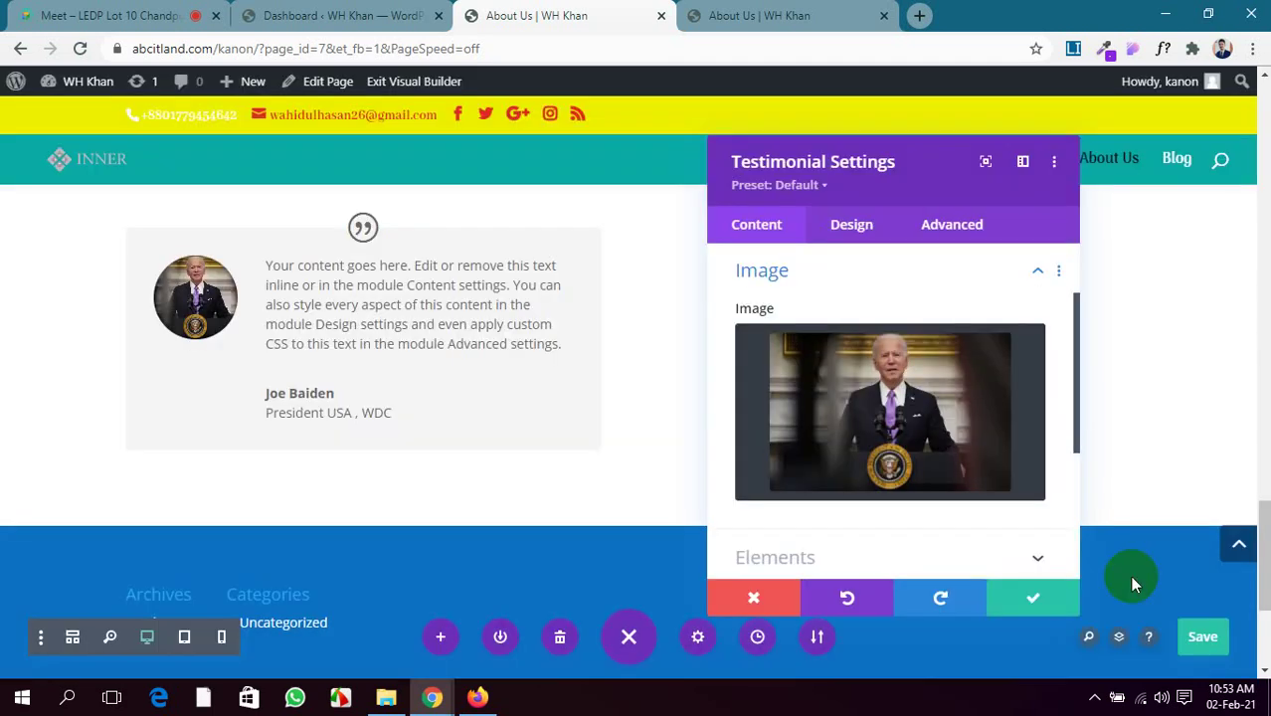
scroll(942, 448, down, 2)
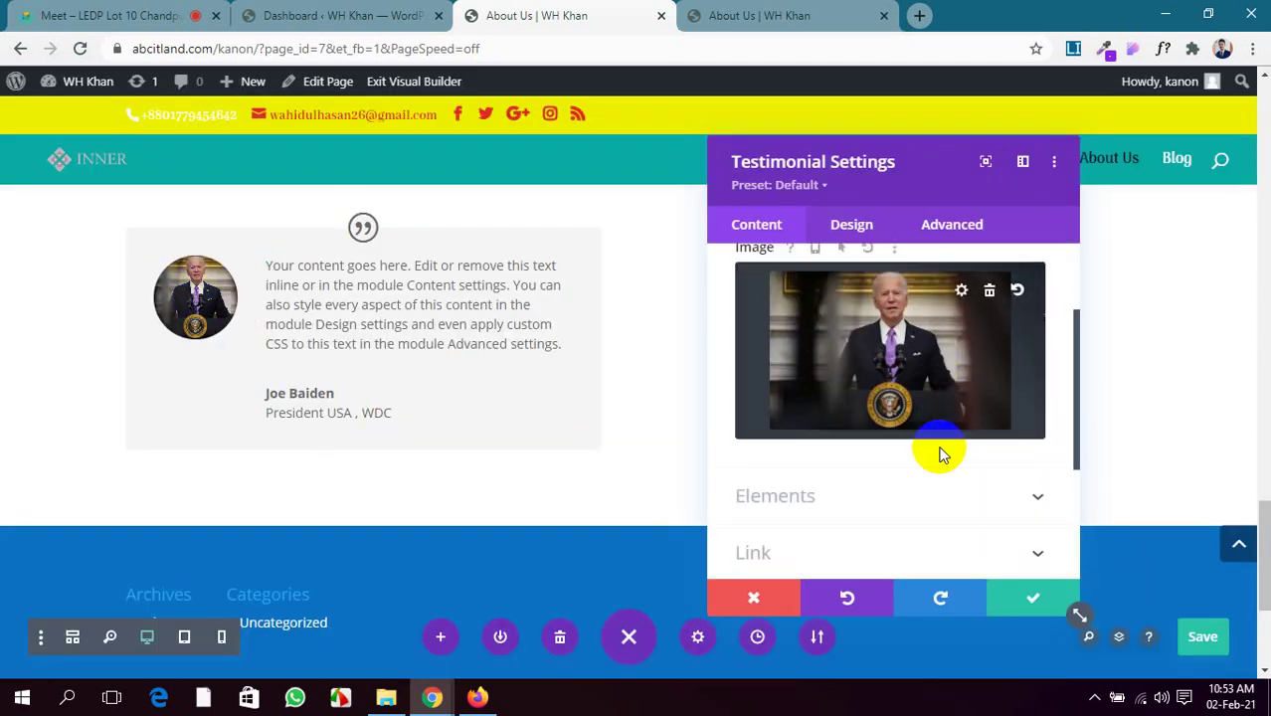
scroll(955, 452, up, 3)
scroll(910, 452, down, 5)
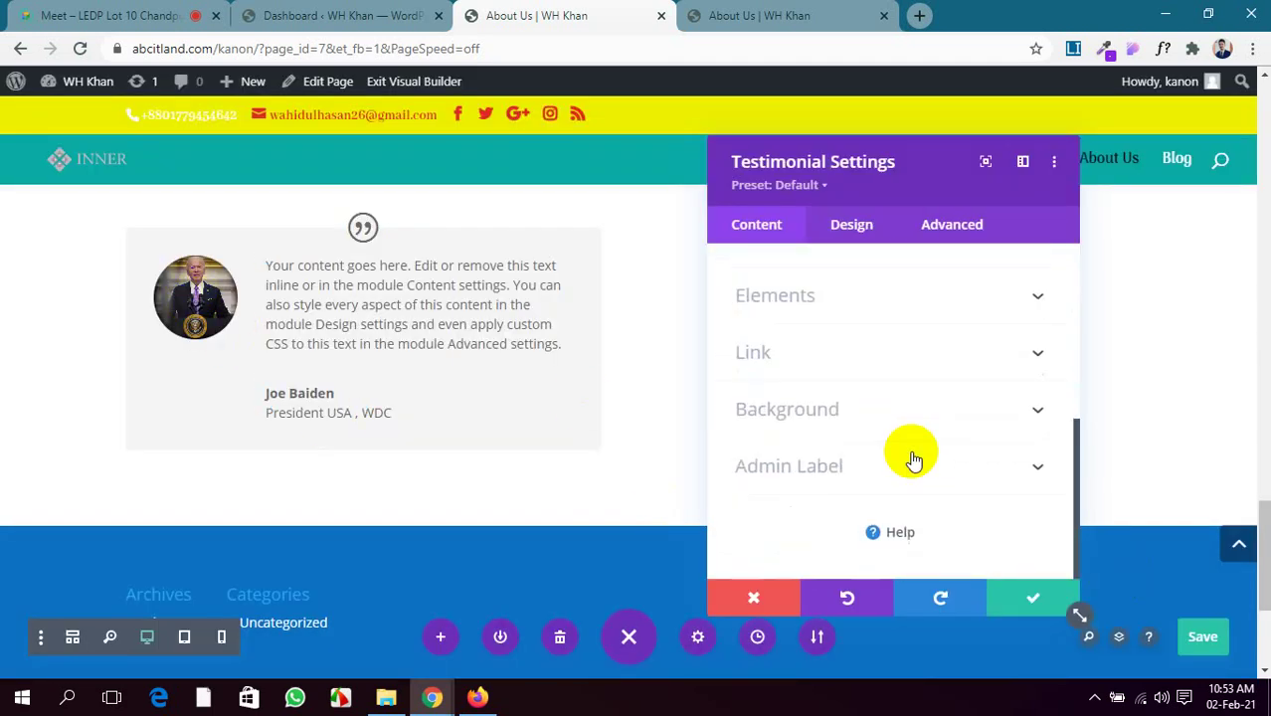
Set Show Quote Icon to No and expand the Link settings
click(986, 296)
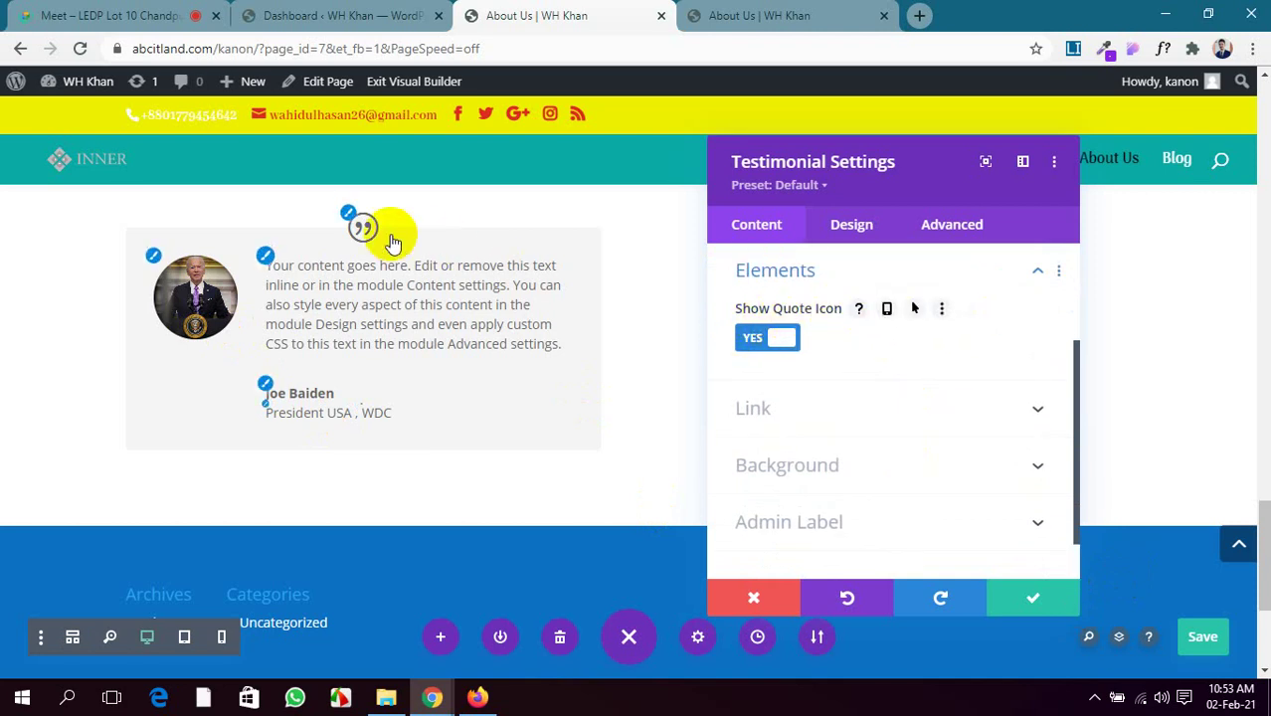
click(768, 338)
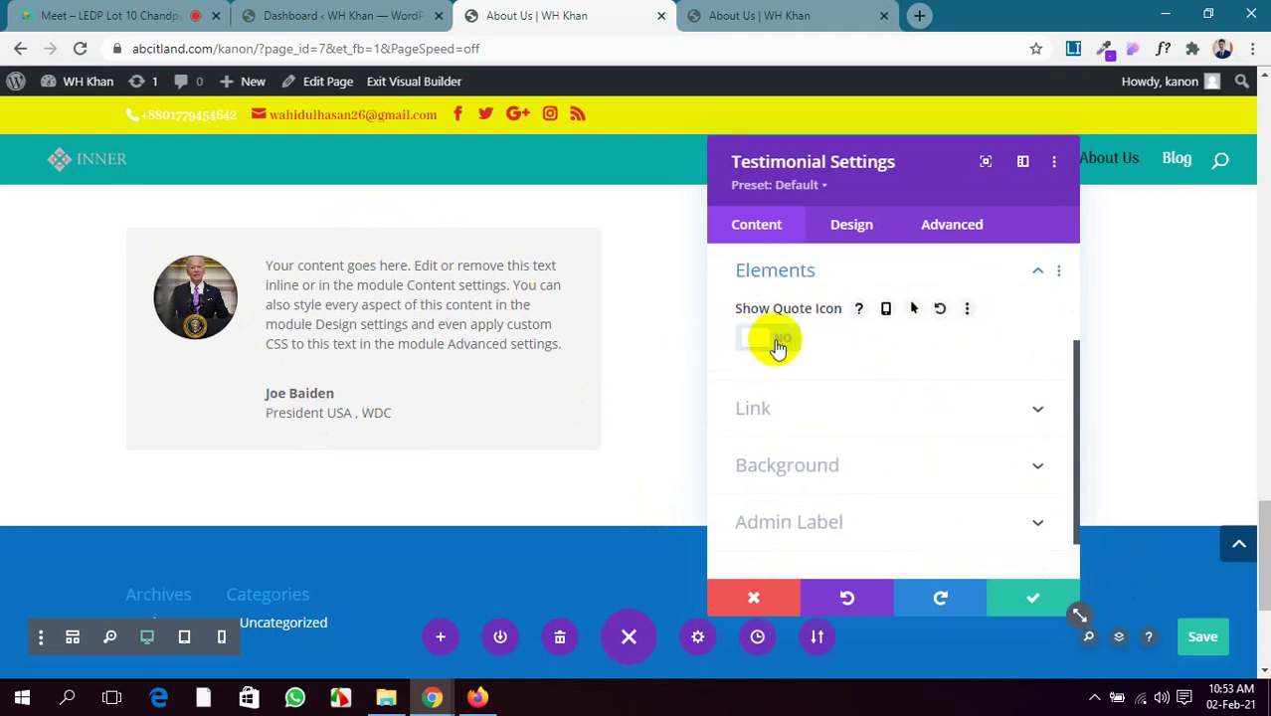
scroll(752, 388, down, 1)
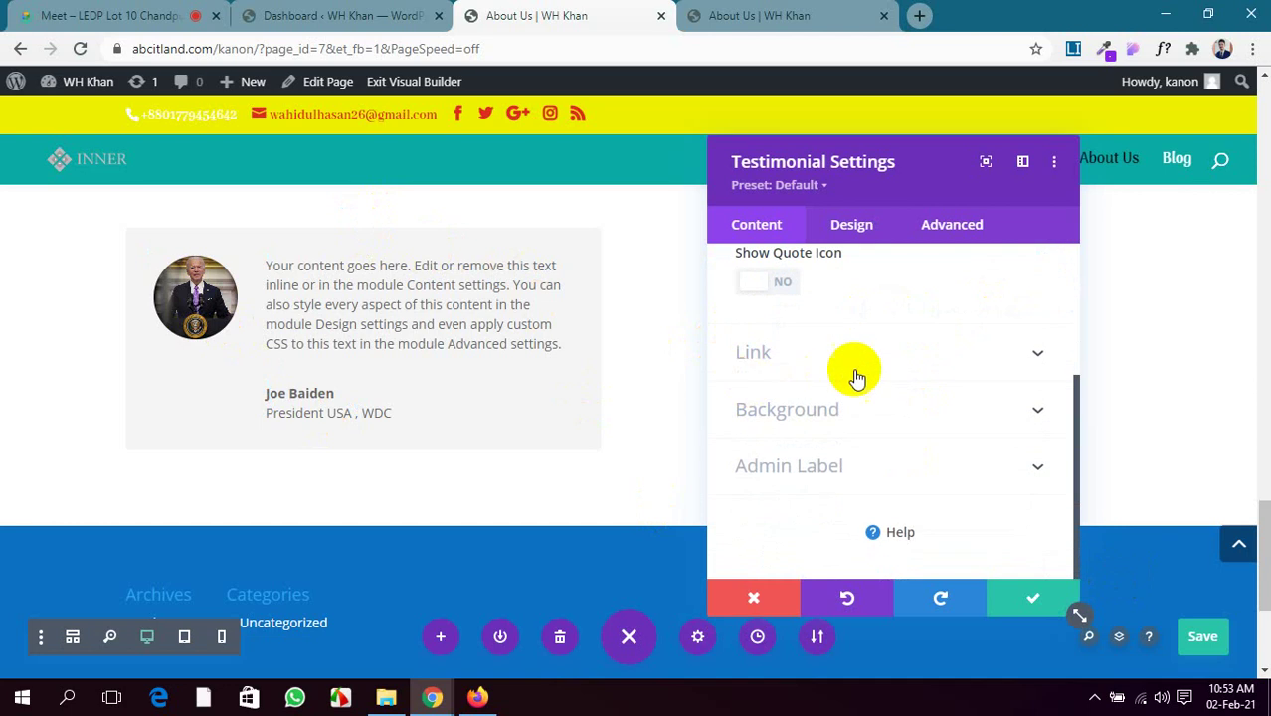
click(933, 358)
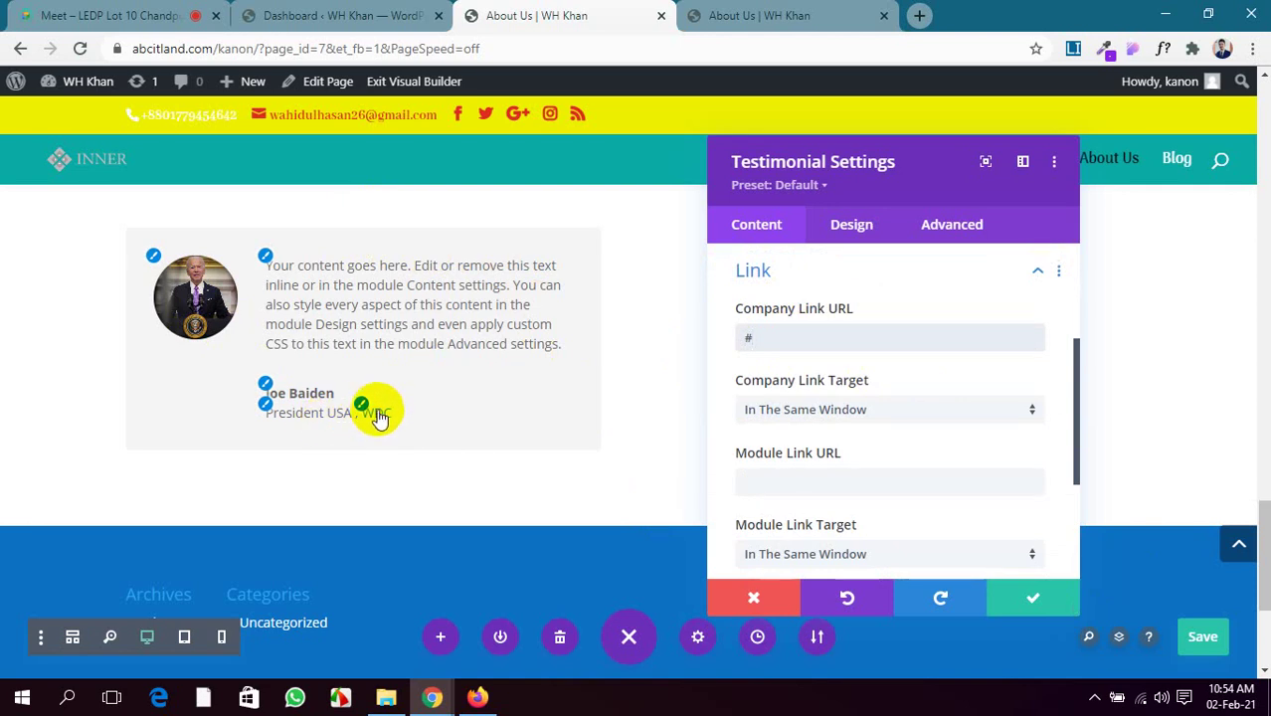
Choose 'In The New Tab' as the testimonial's Company Link Target
click(913, 410)
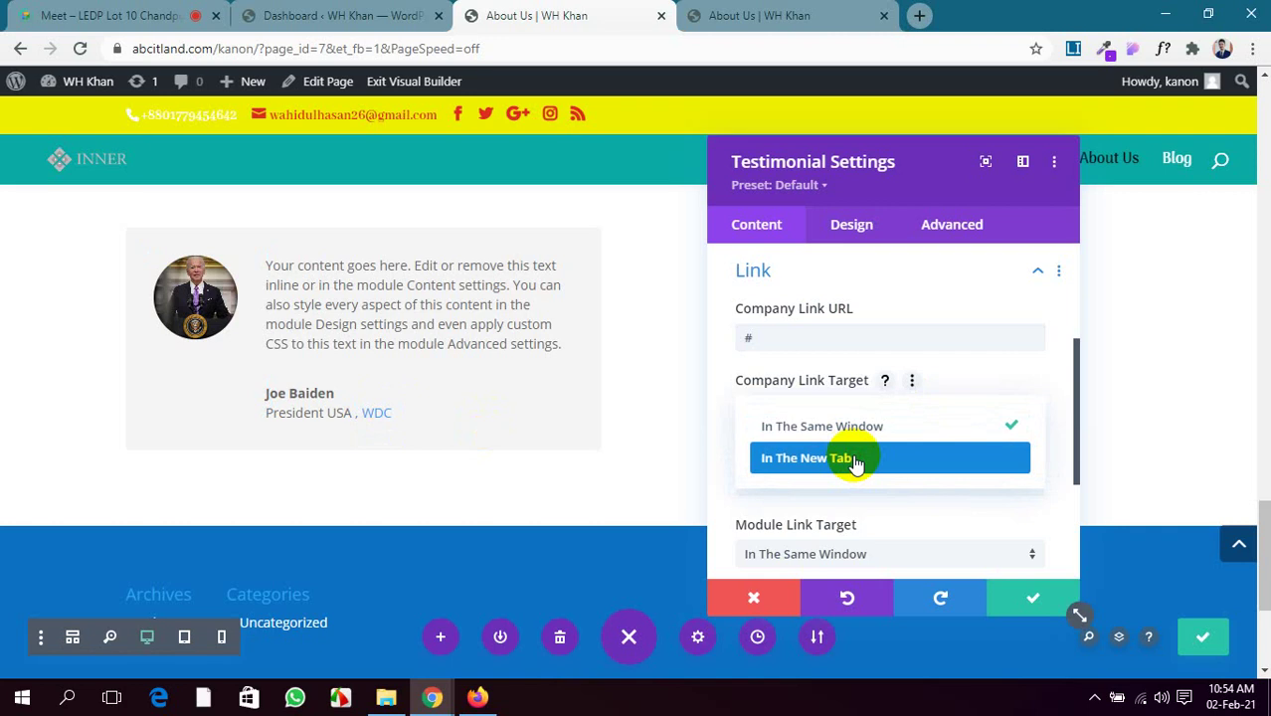
click(854, 460)
scroll(899, 426, down, 2)
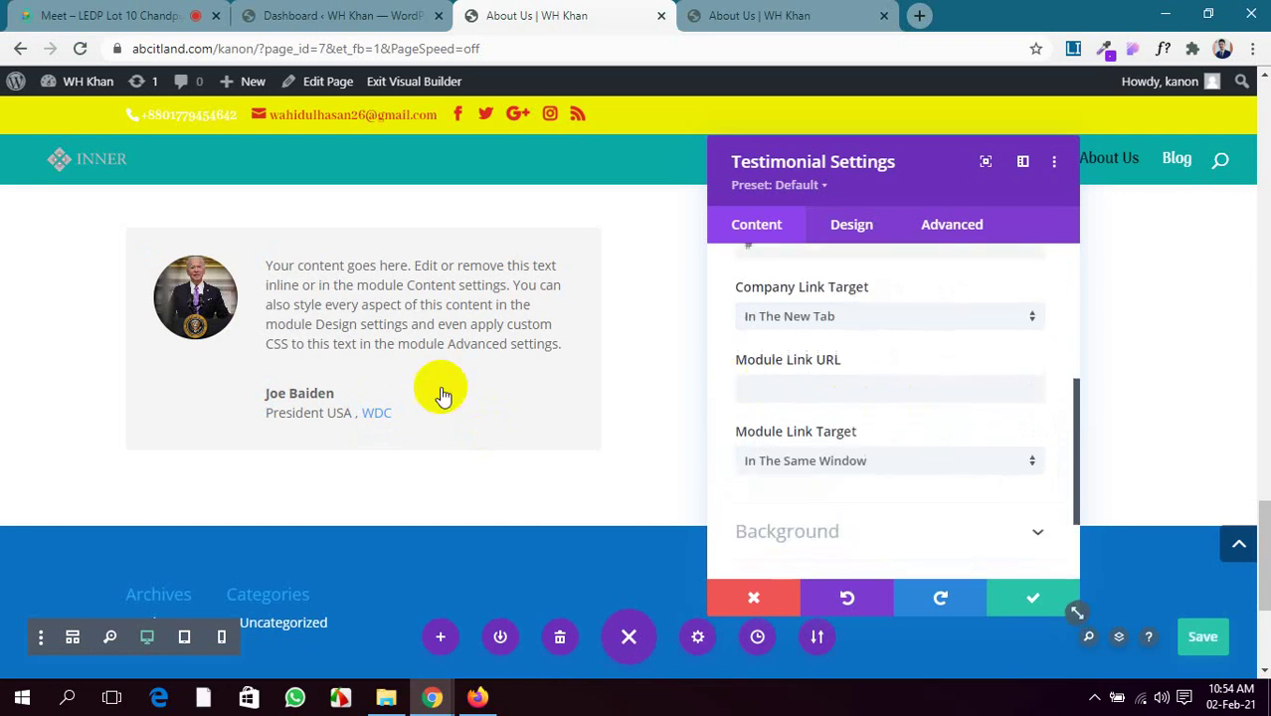
scroll(908, 463, down, 3)
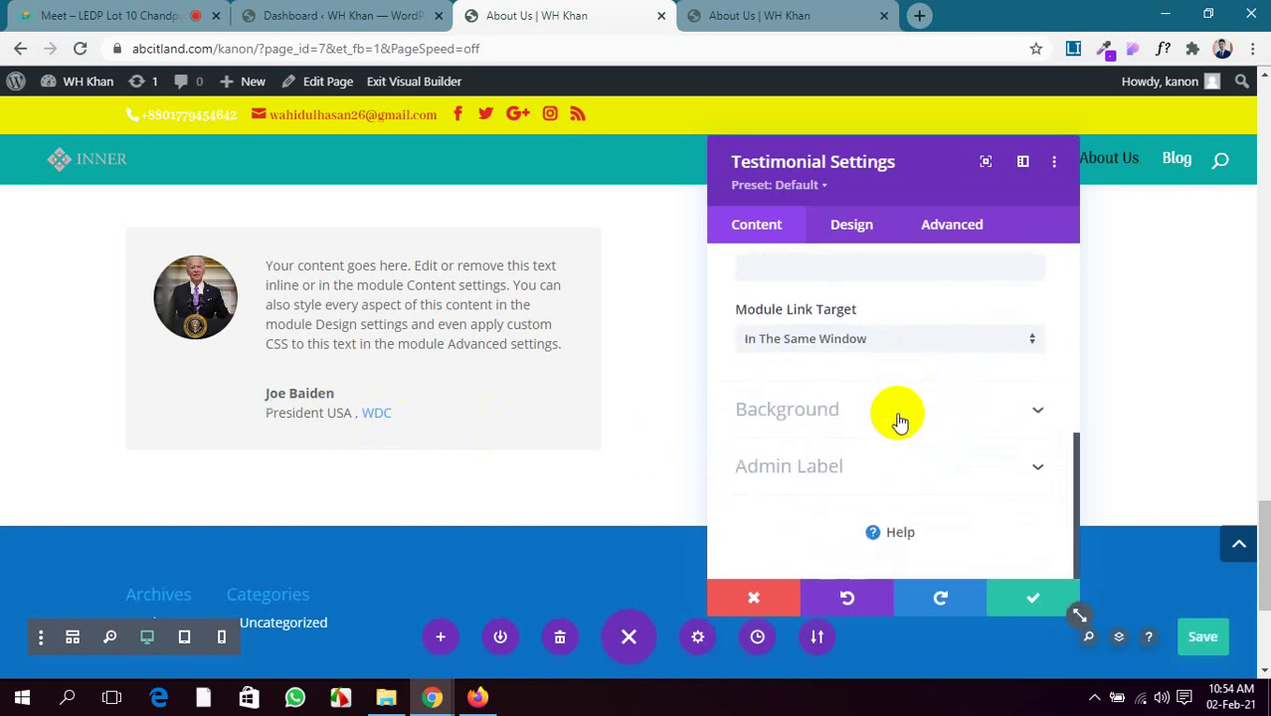
Give the testimonial box a grey background from the full colour palette
click(899, 423)
scroll(880, 414, down, 2)
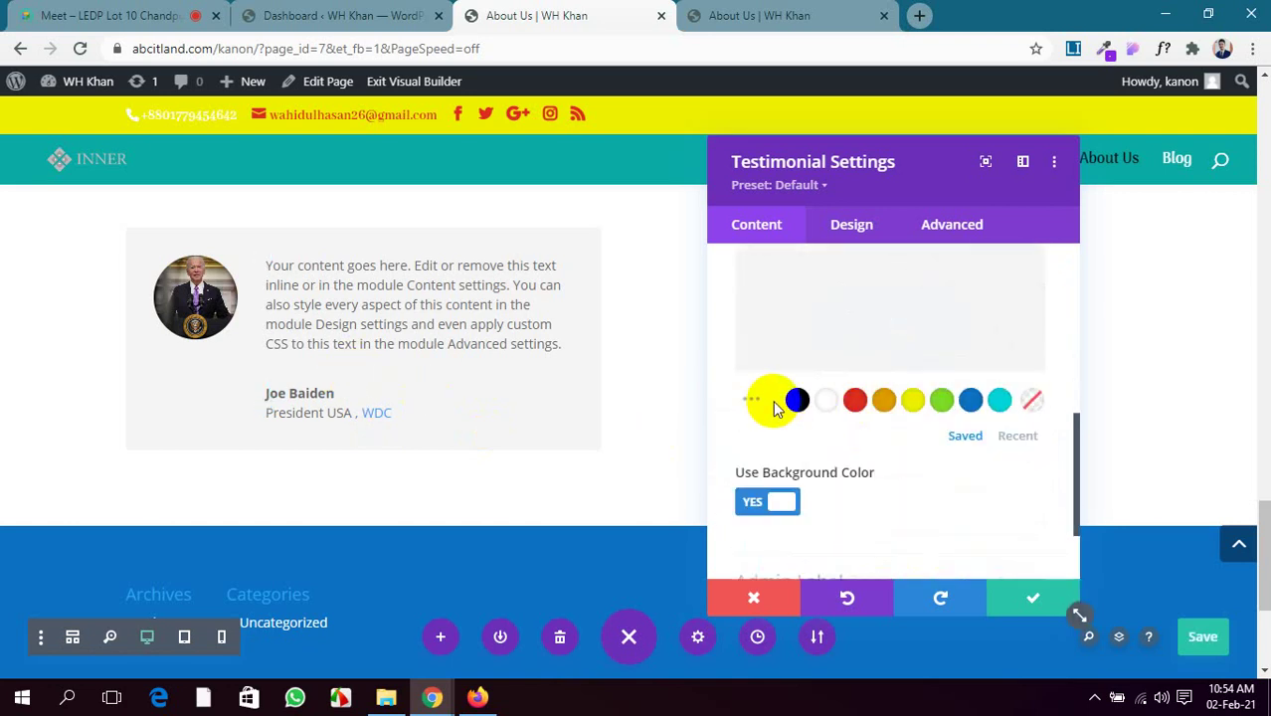
click(753, 401)
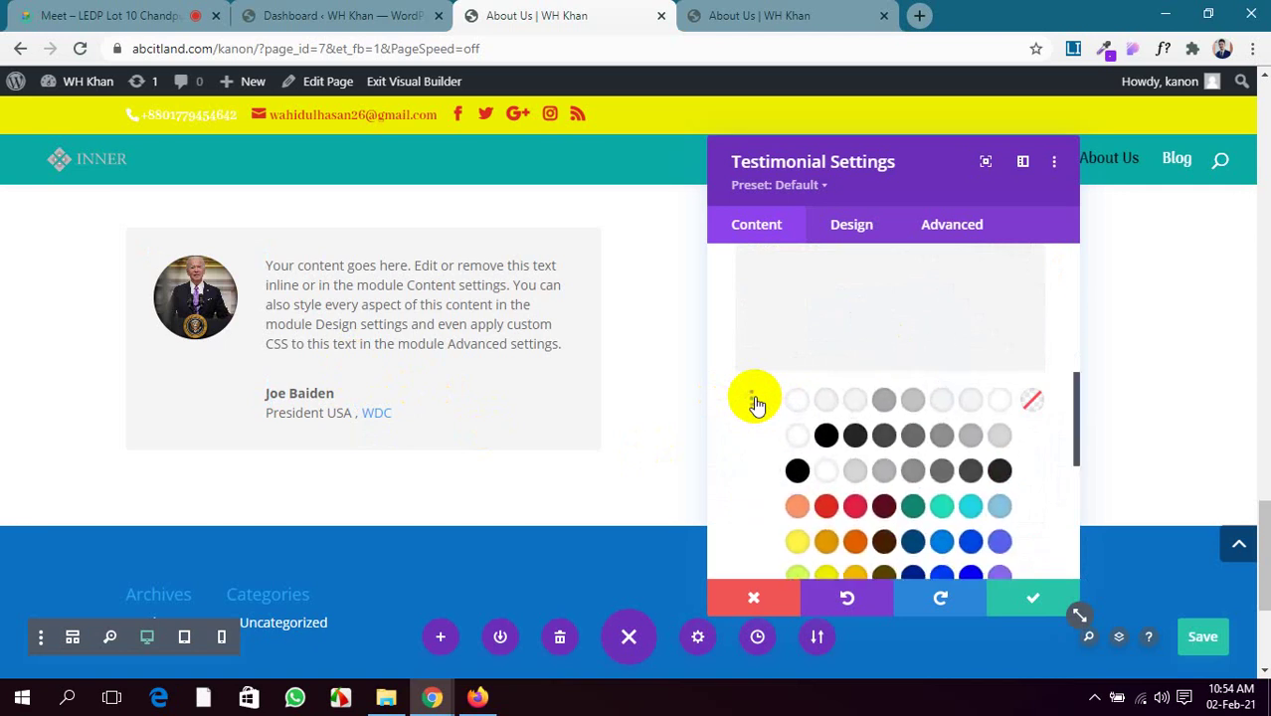
click(908, 386)
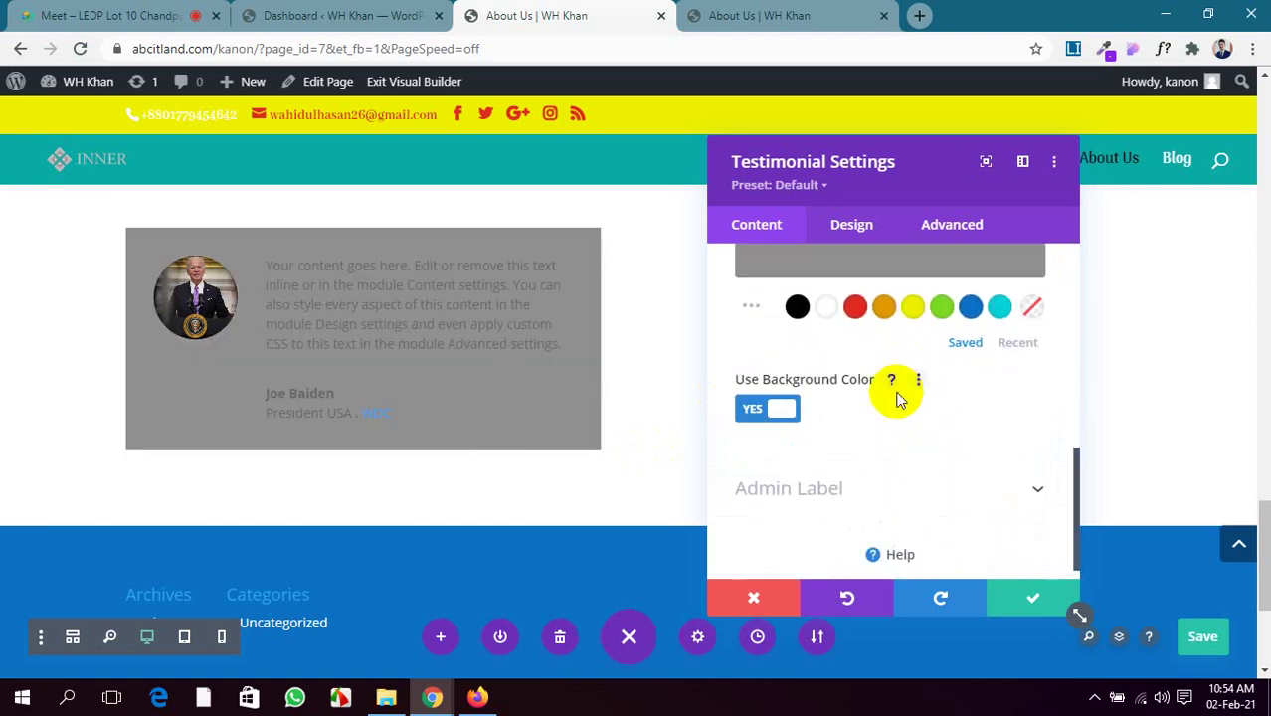
scroll(893, 407, down, 1)
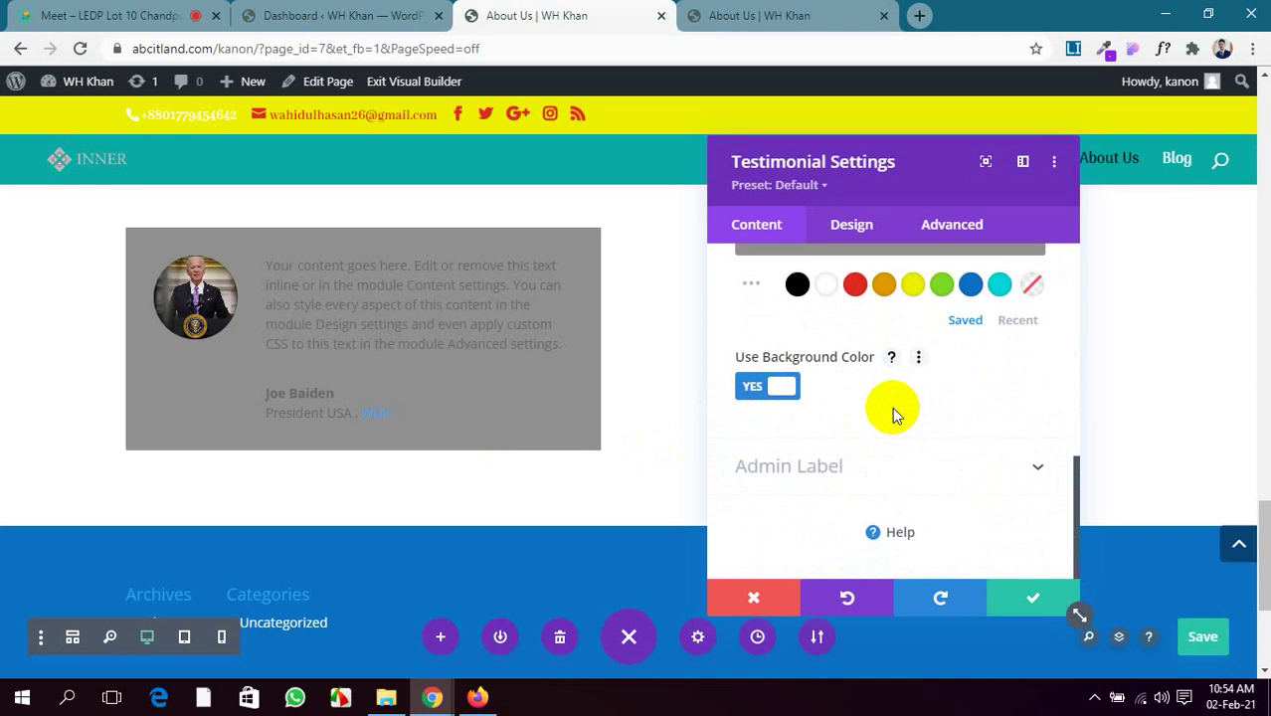
Set Show Quote Icon back to Yes in the Elements settings
click(852, 224)
click(988, 307)
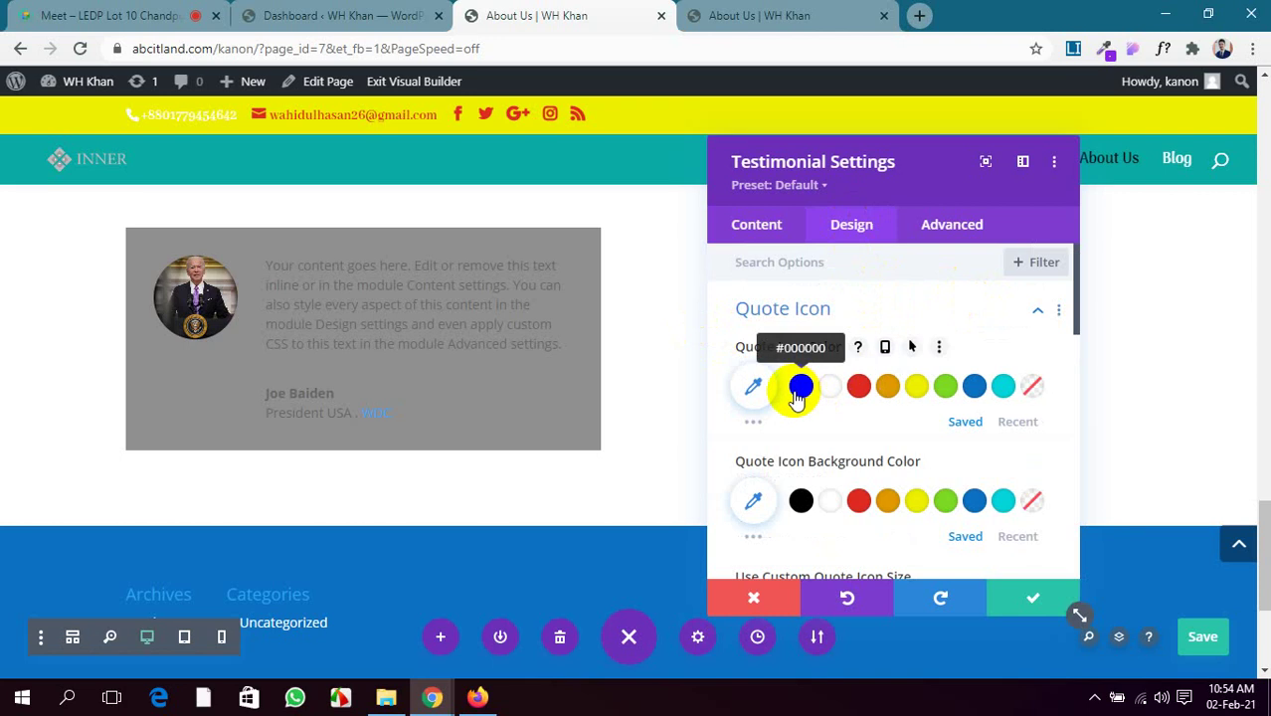
click(759, 229)
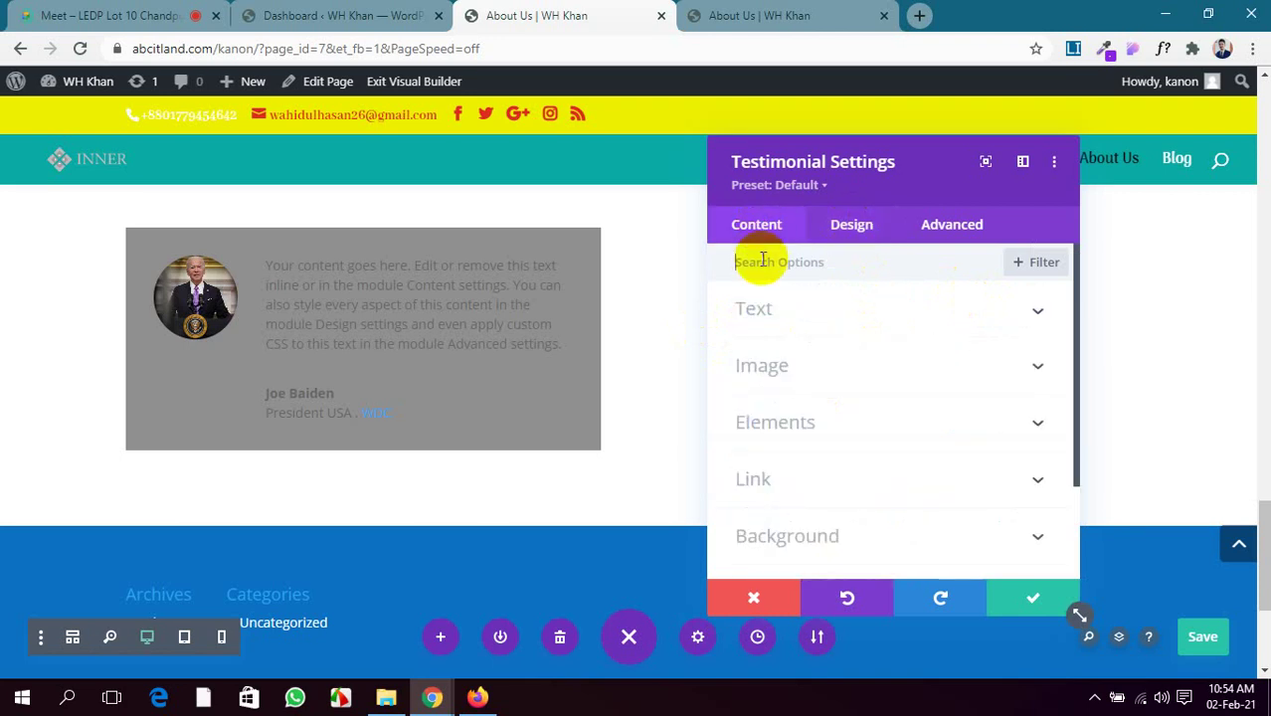
scroll(894, 412, down, 2)
scroll(899, 398, up, 2)
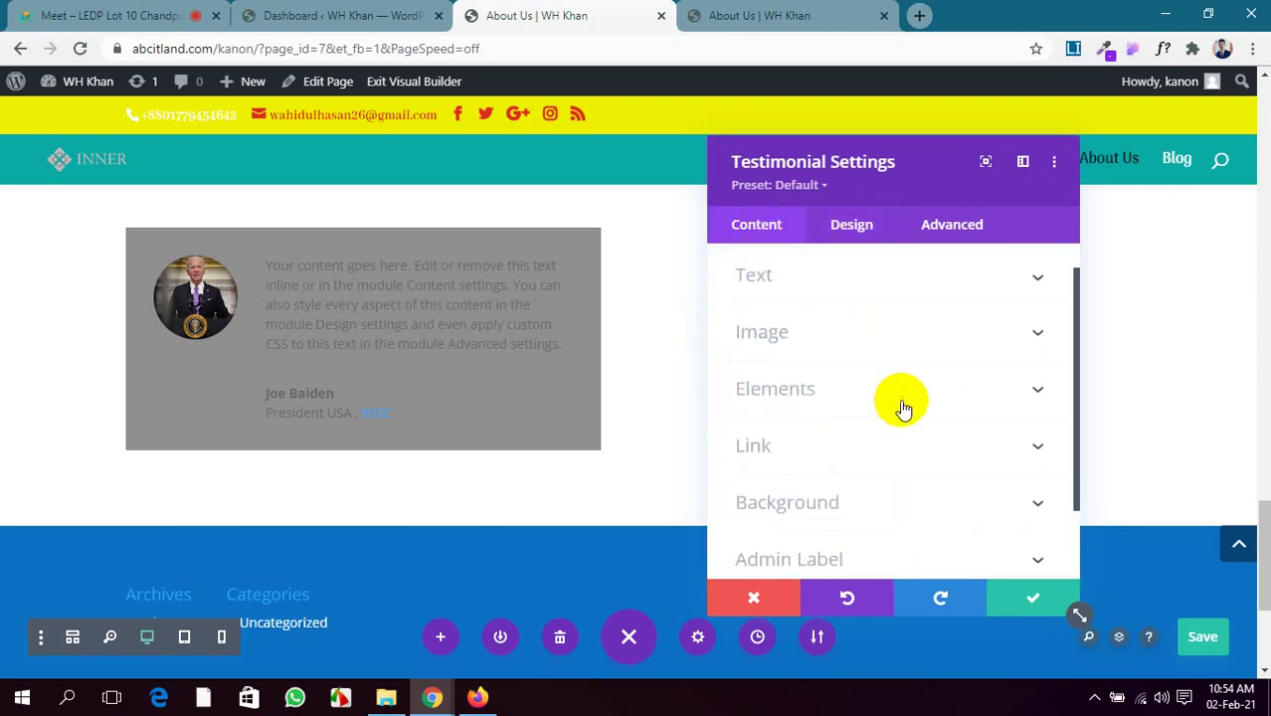
click(906, 390)
scroll(906, 388, down, 1)
click(764, 334)
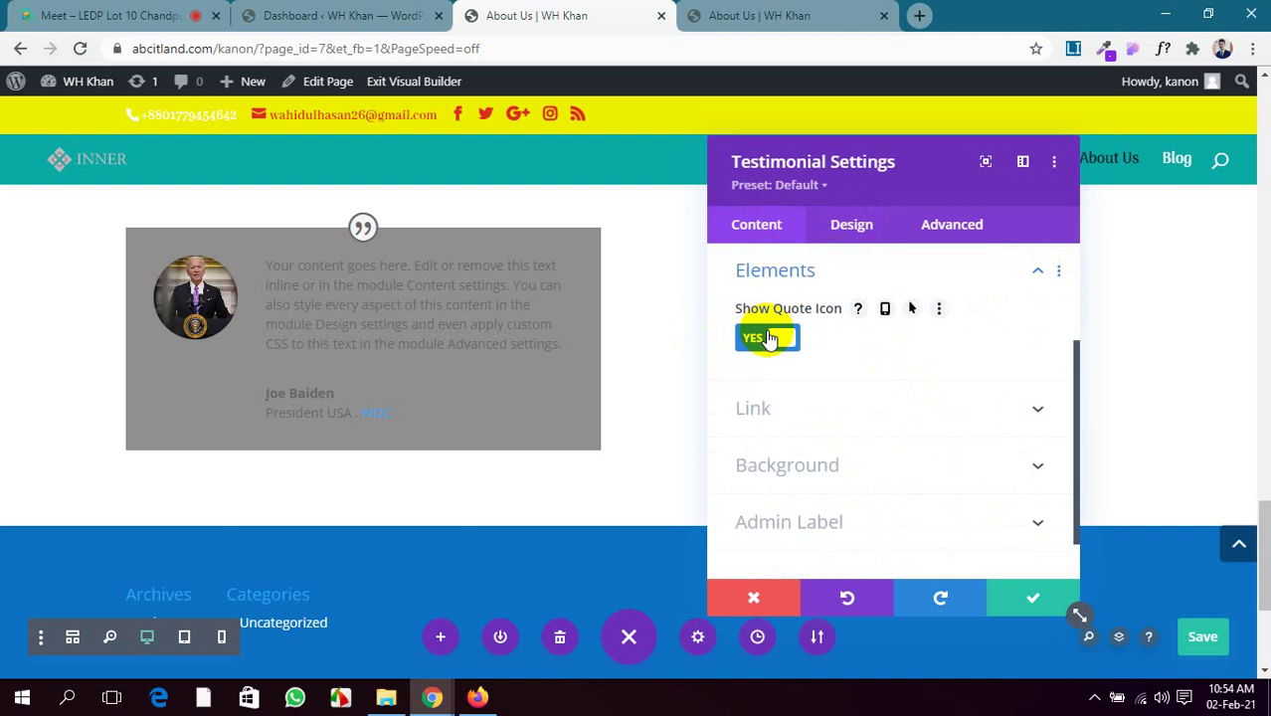
scroll(885, 457, down, 1)
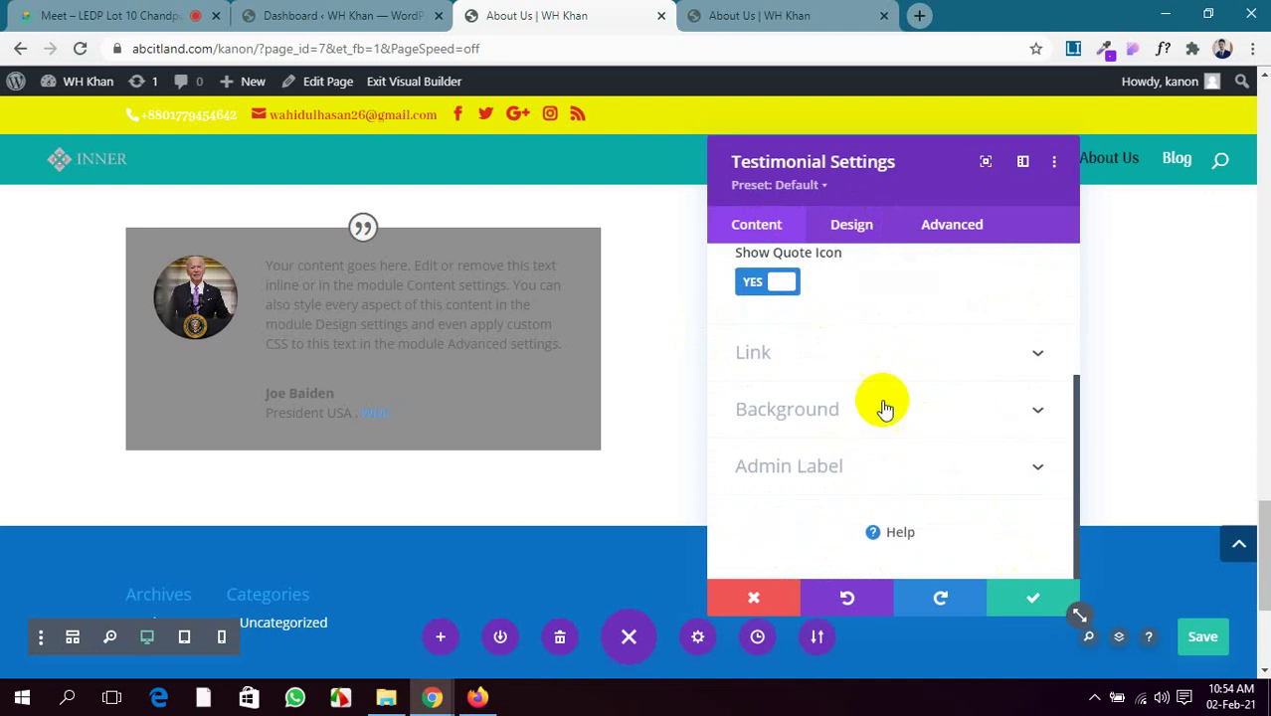
click(854, 227)
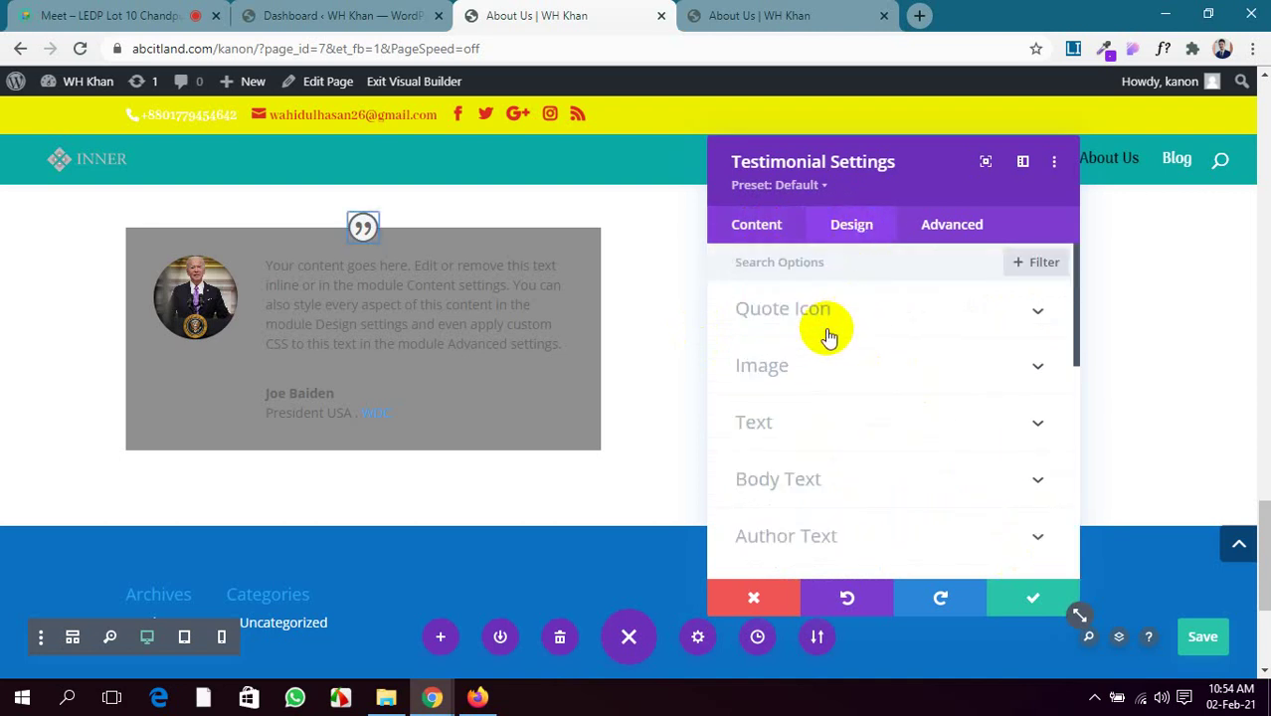
Colour the quote icon dark grey (#242424) on a white (#ffffff) background
click(826, 320)
click(857, 386)
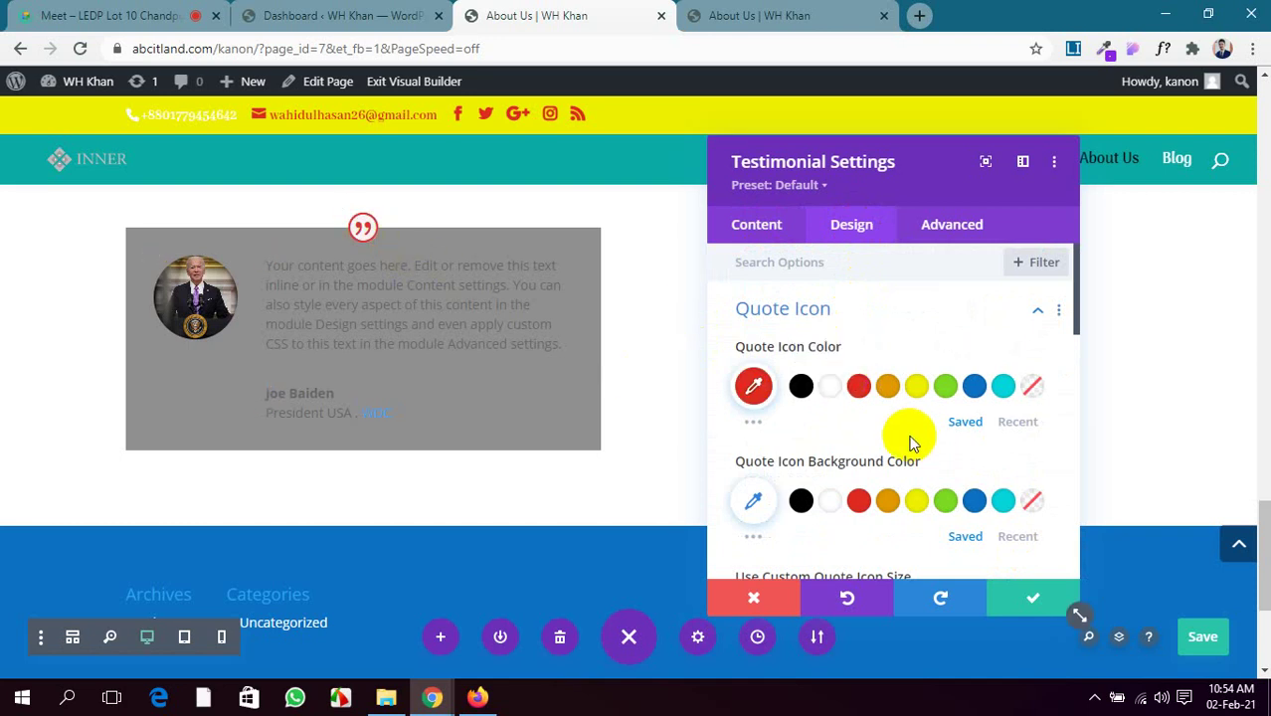
scroll(870, 413, down, 1)
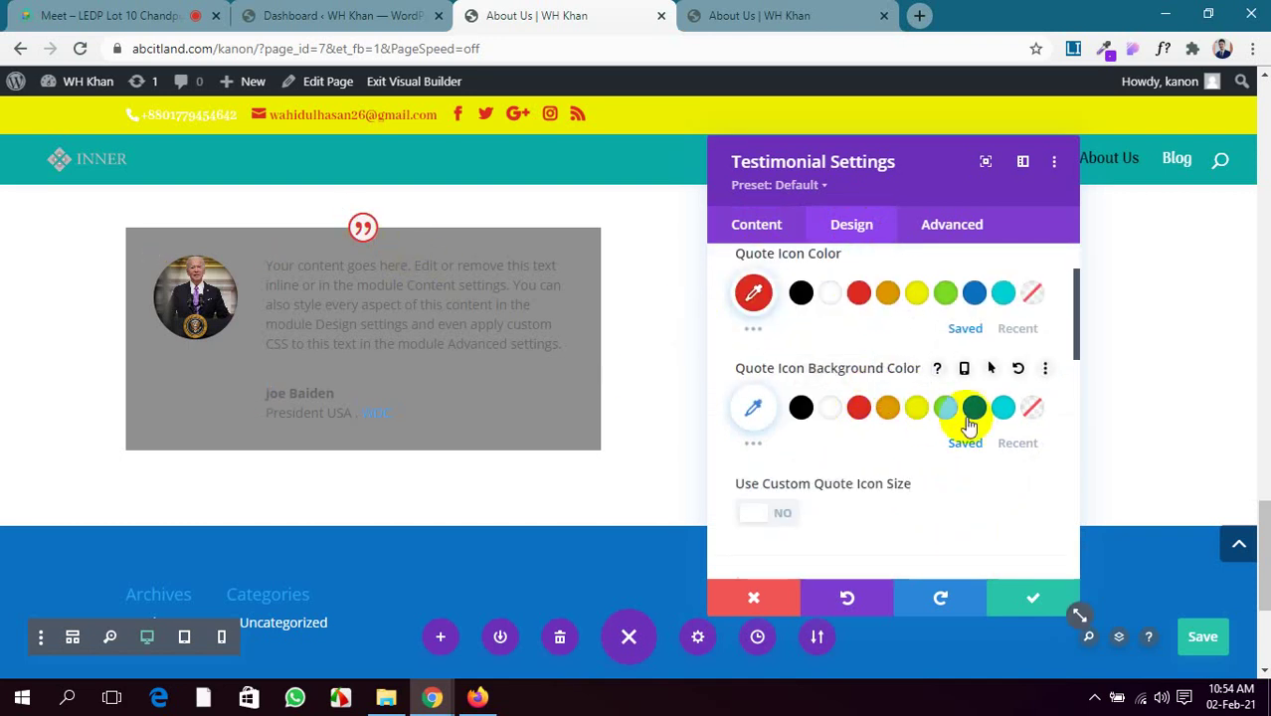
click(946, 410)
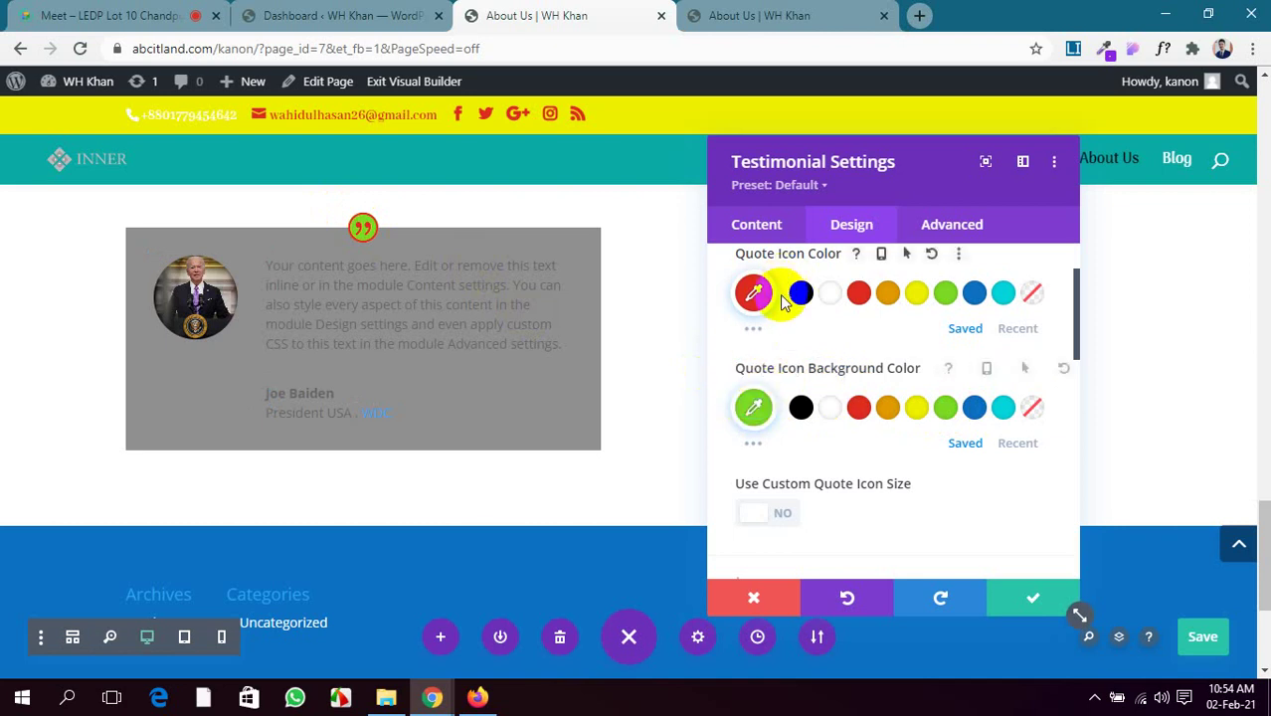
click(744, 333)
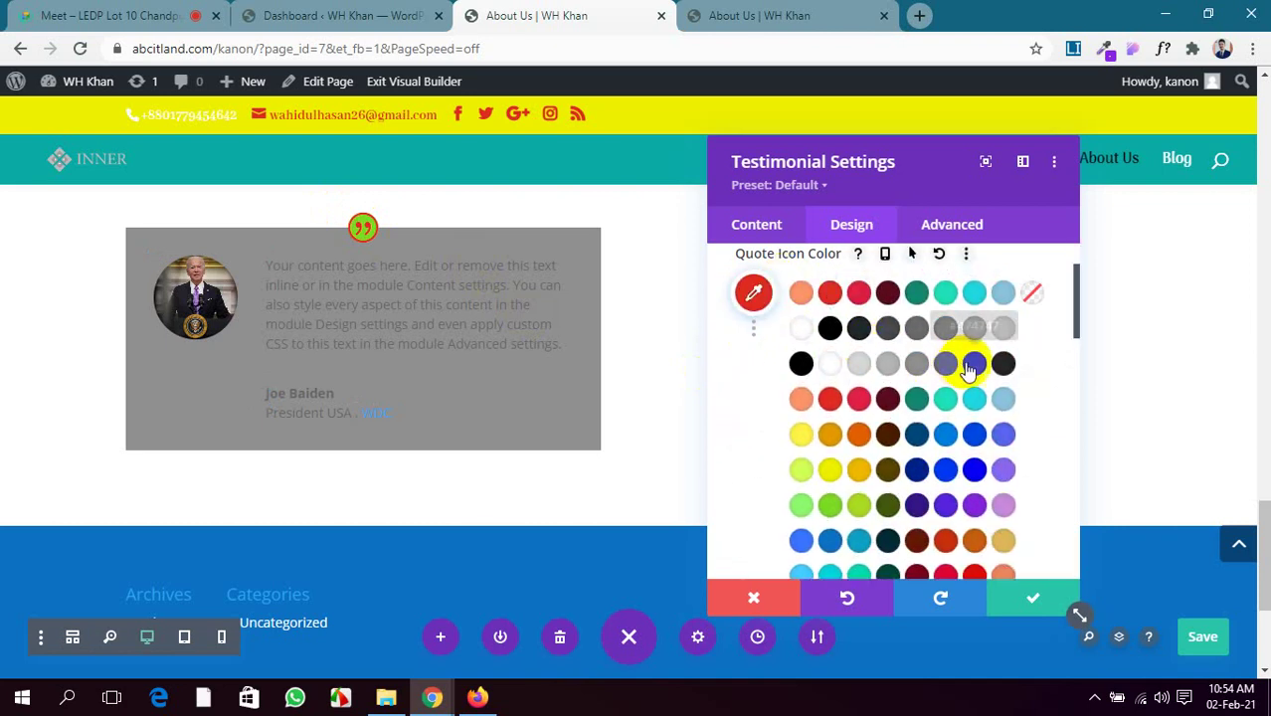
click(1004, 366)
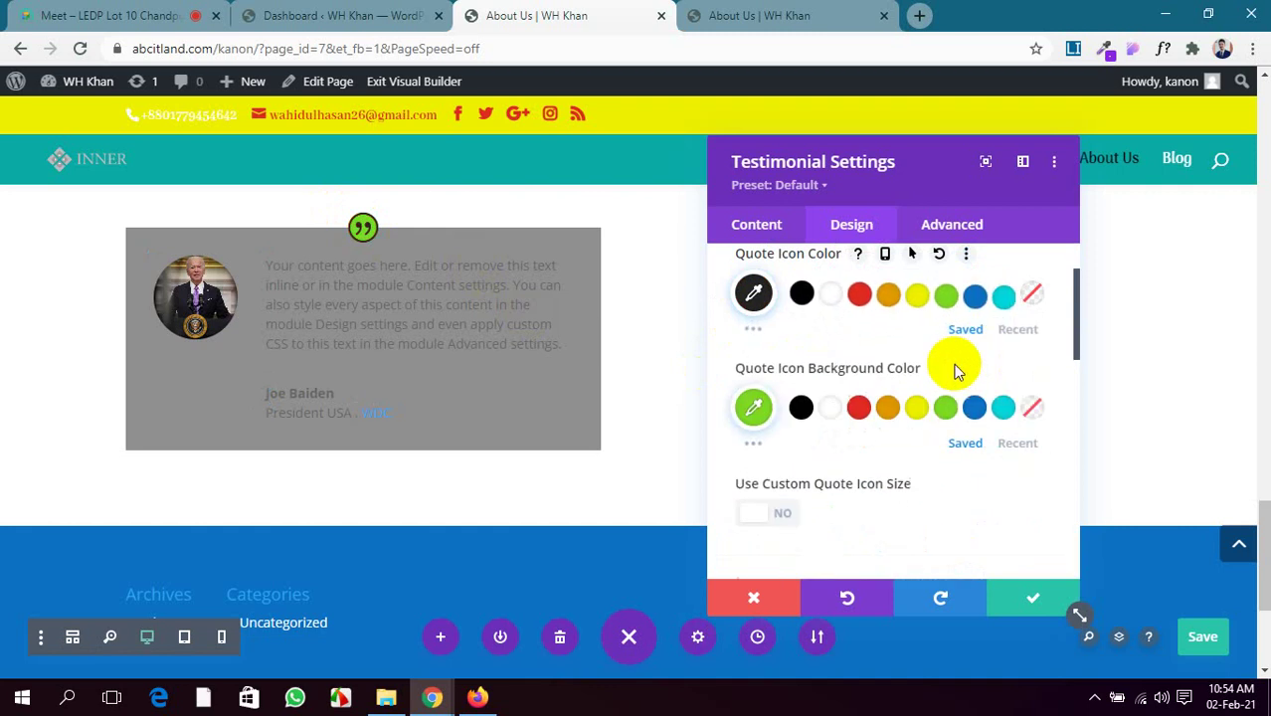
click(753, 445)
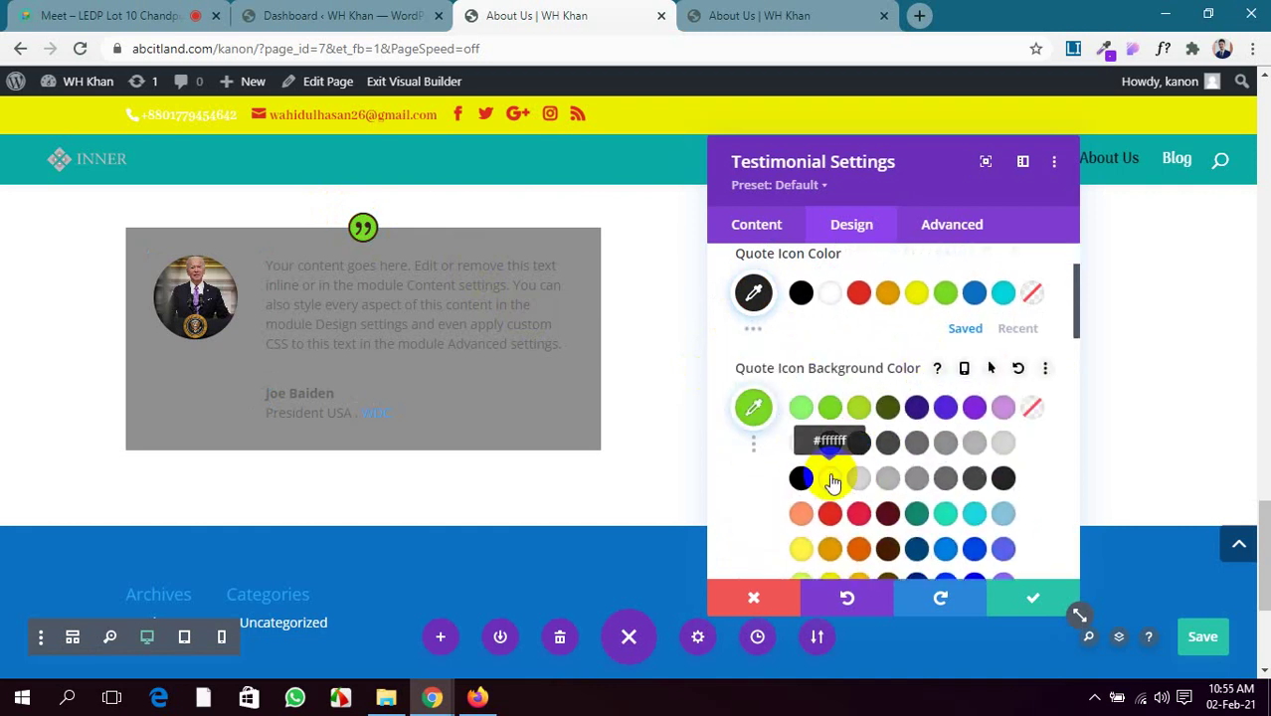
click(832, 481)
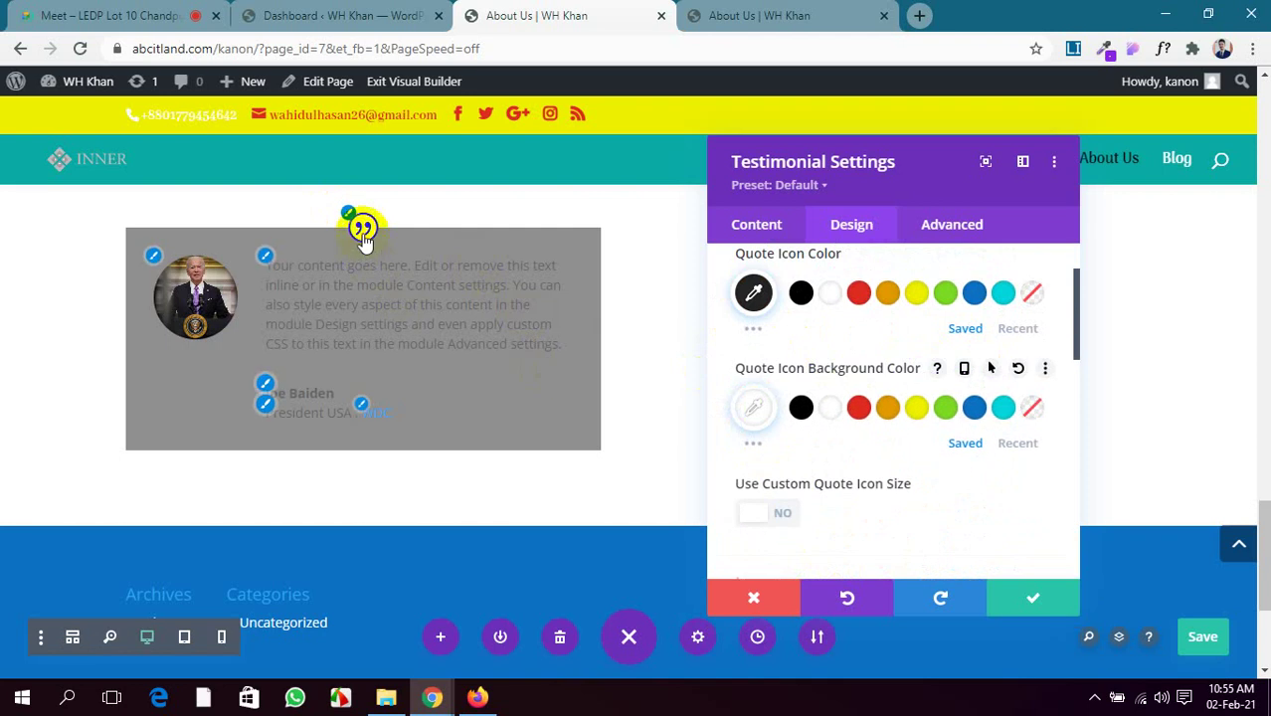
Enable Use Custom Quote Icon Size and set the icon to 29px
scroll(946, 393, down, 1)
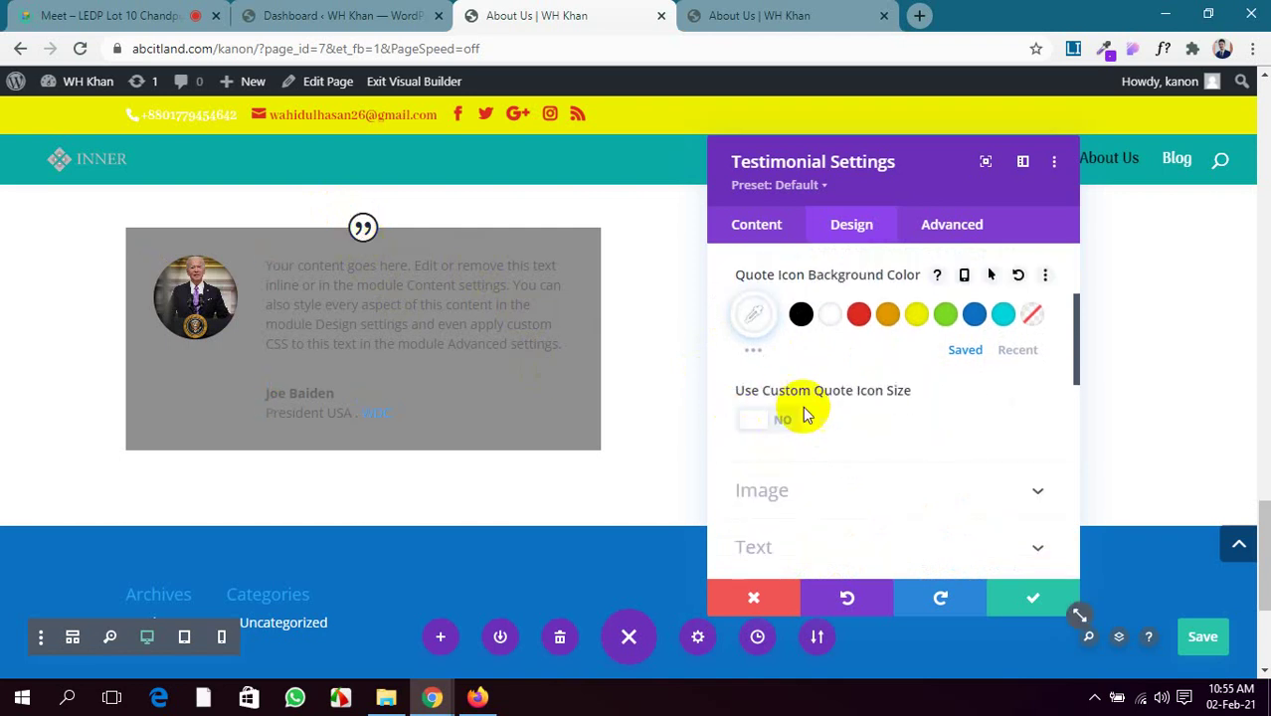
click(756, 424)
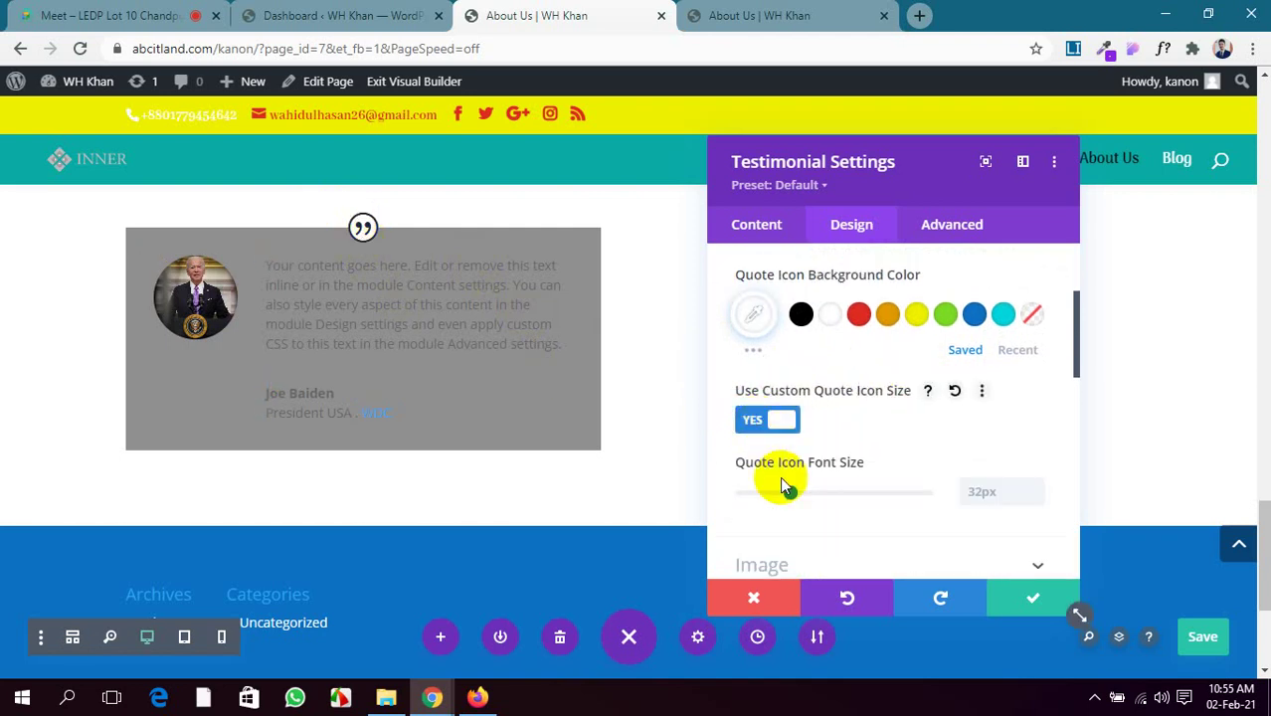
mouse_move(786, 487)
mouse_down()
mouse_move(799, 504)
mouse_move(786, 495)
mouse_up()
scroll(859, 428, down, 1)
scroll(860, 428, down, 1)
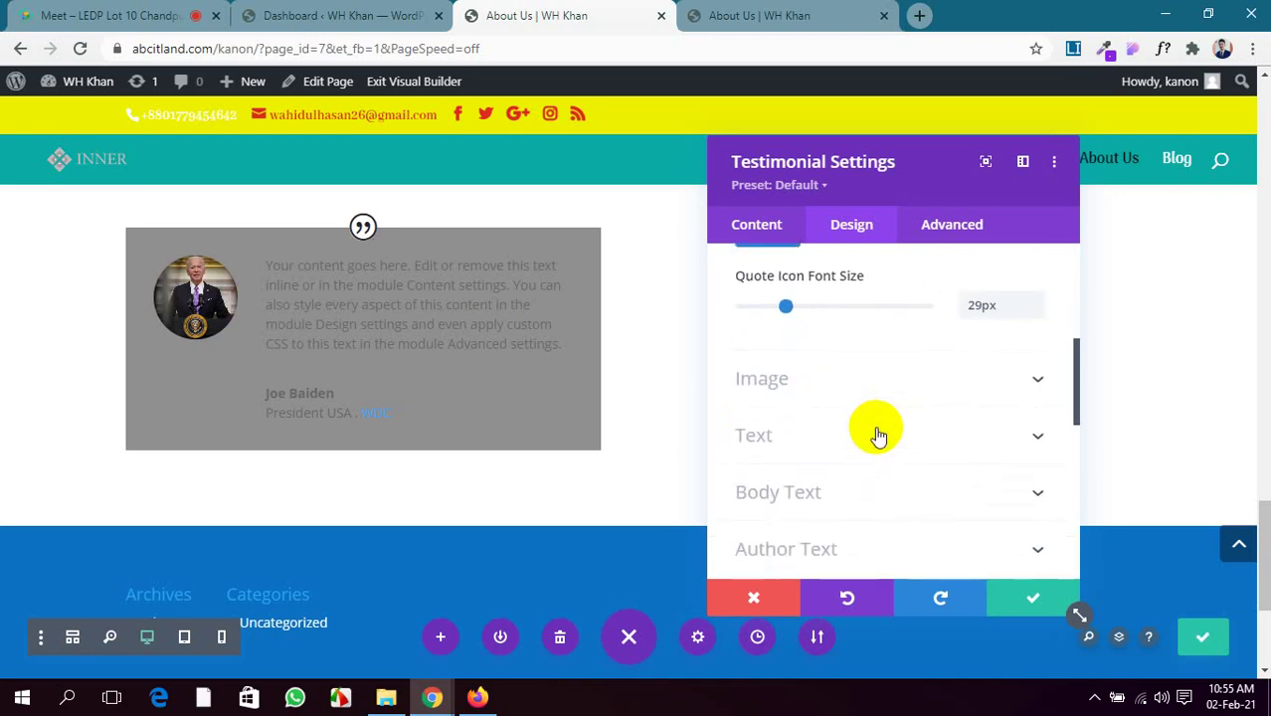
click(905, 391)
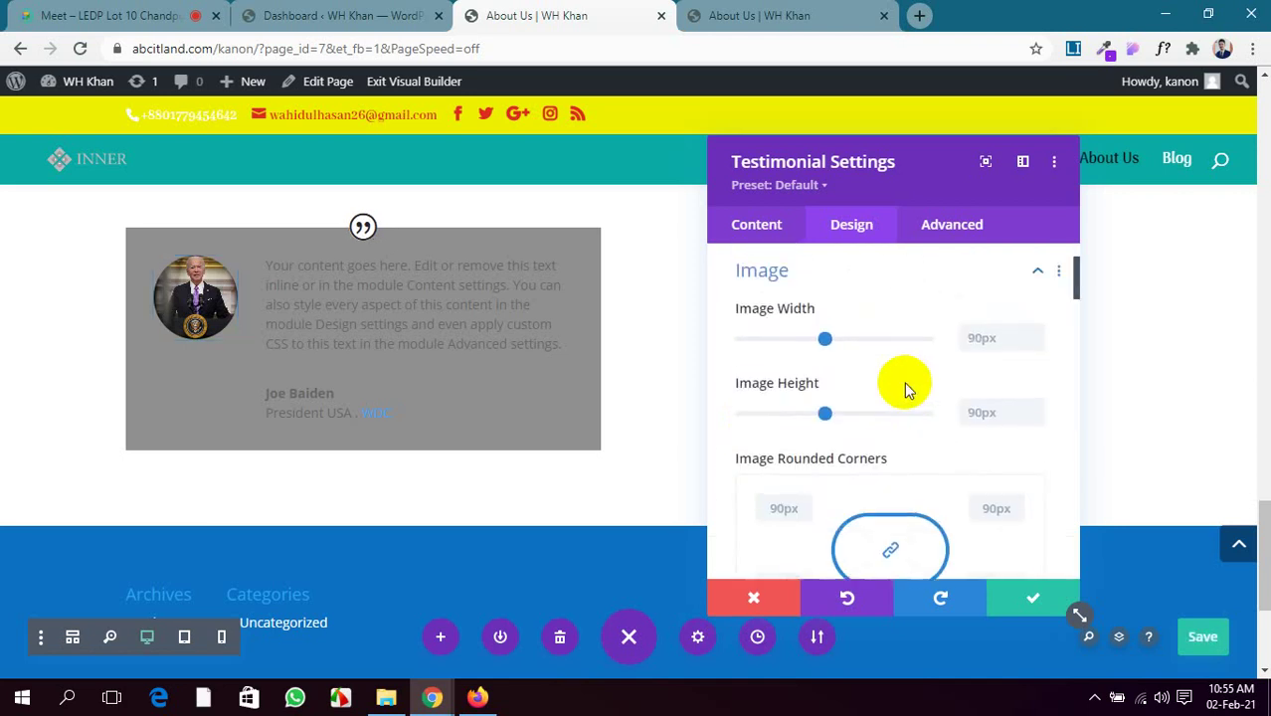
Set the testimonial photo's width and height to 100px
drag(831, 339, 845, 338)
drag(821, 420, 844, 416)
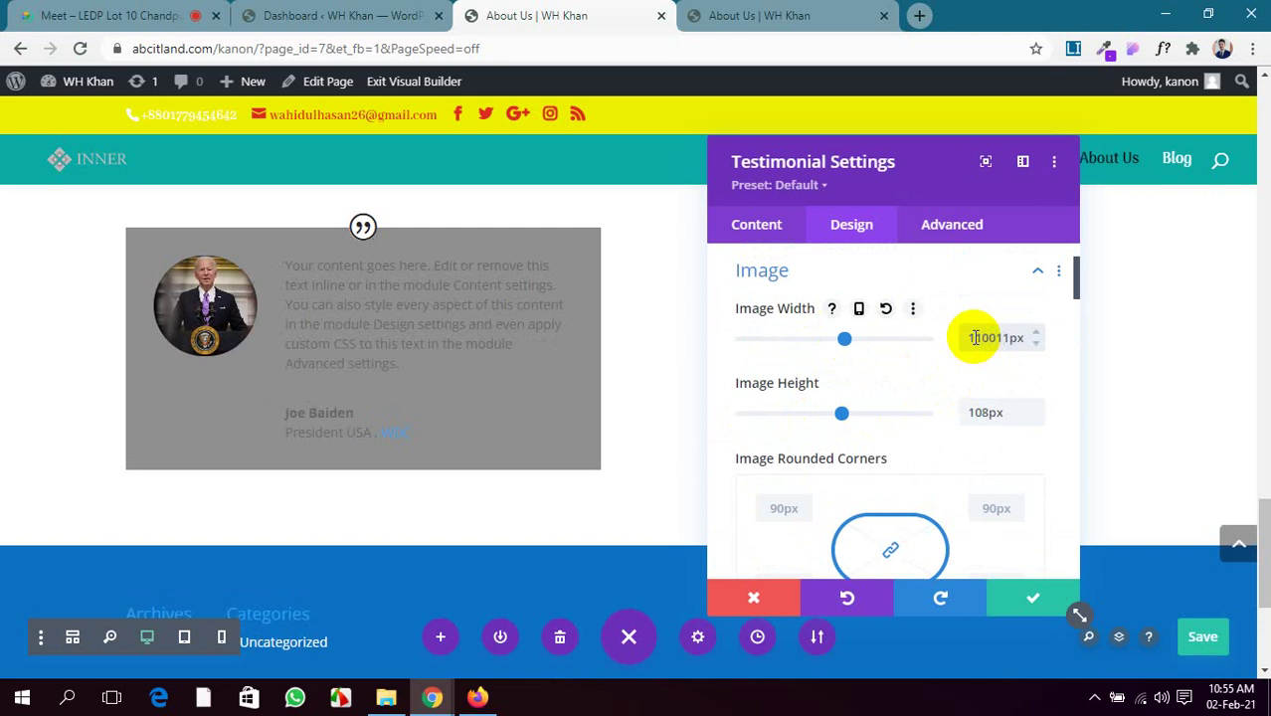
key(BackSpace)
text(1)
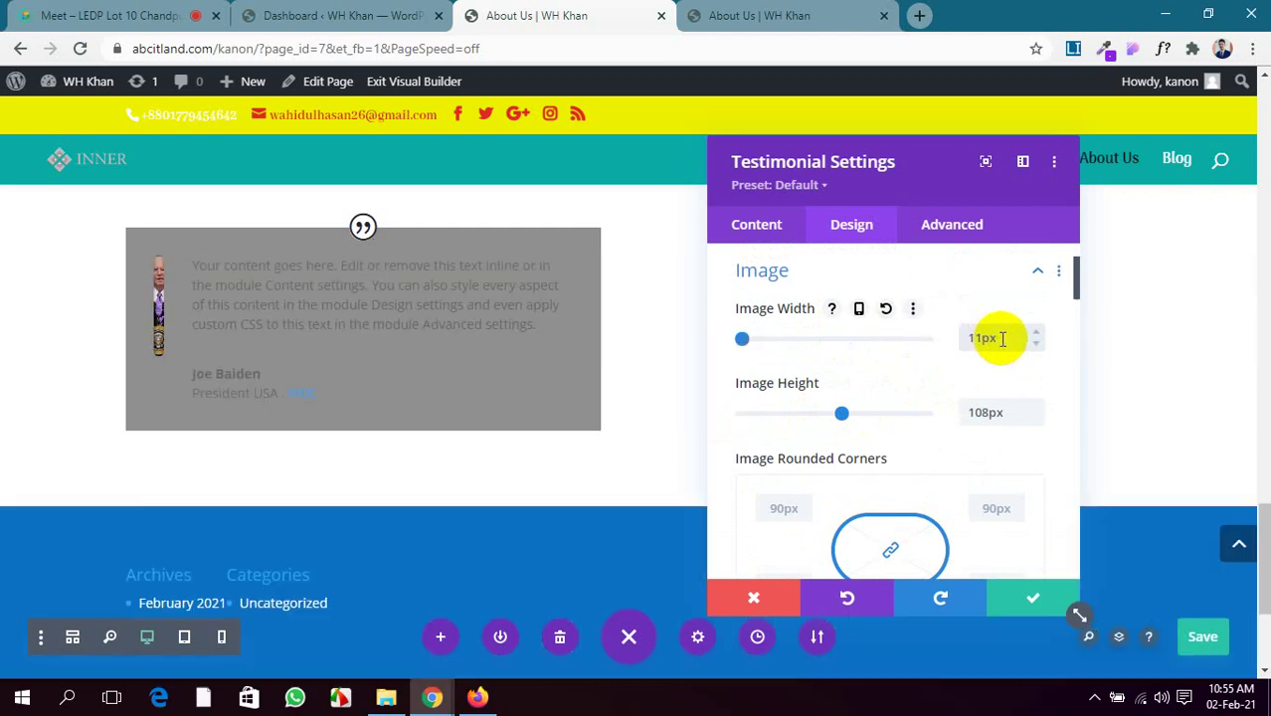
drag(998, 336, 943, 342)
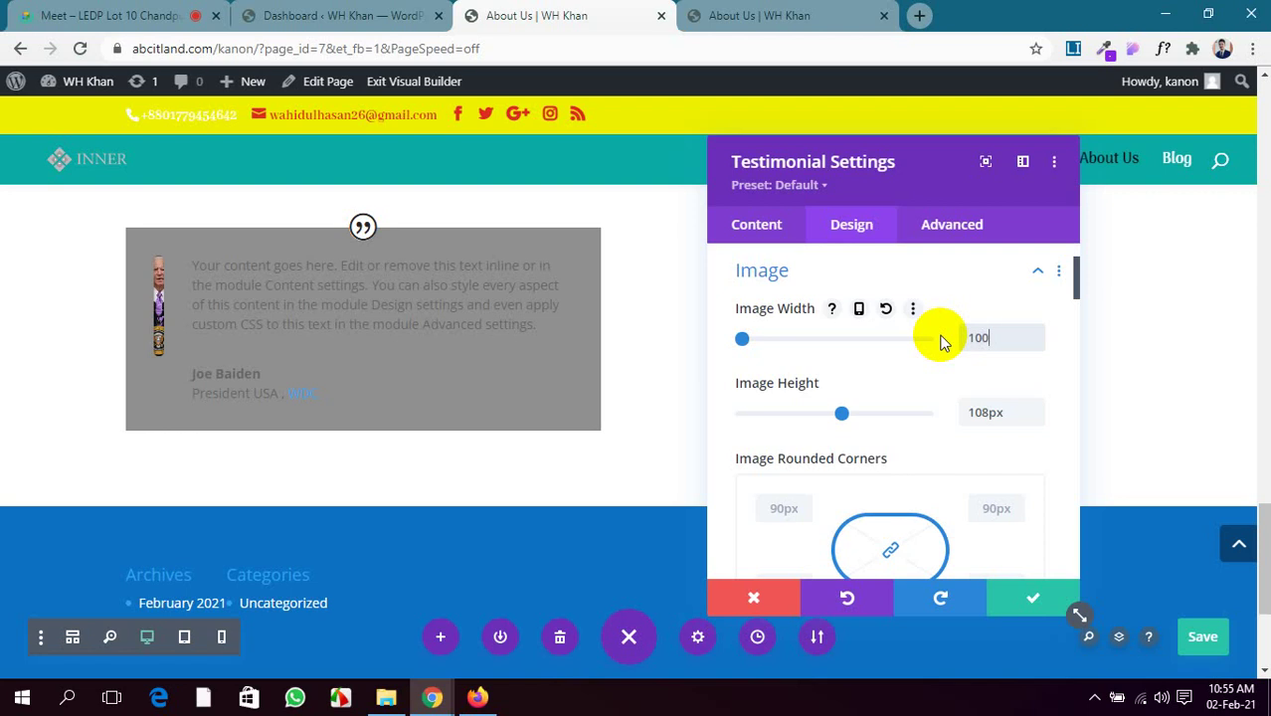
drag(1008, 415, 960, 412)
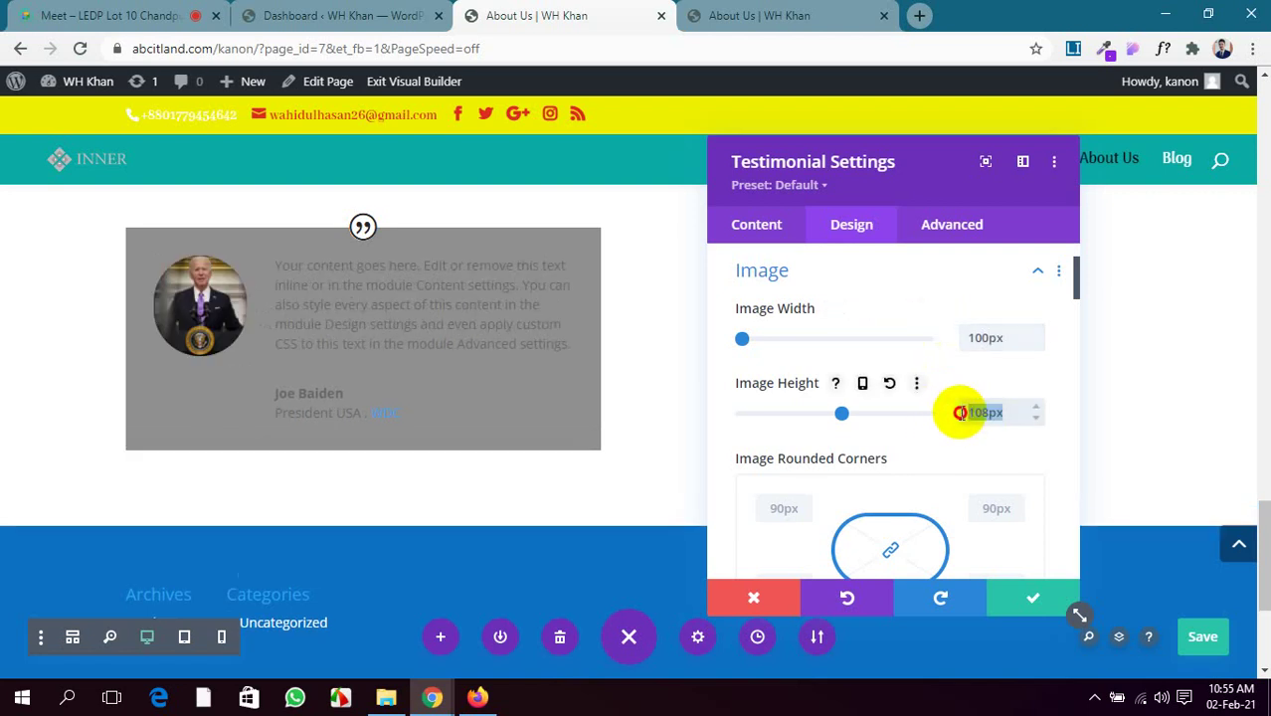
text(100)
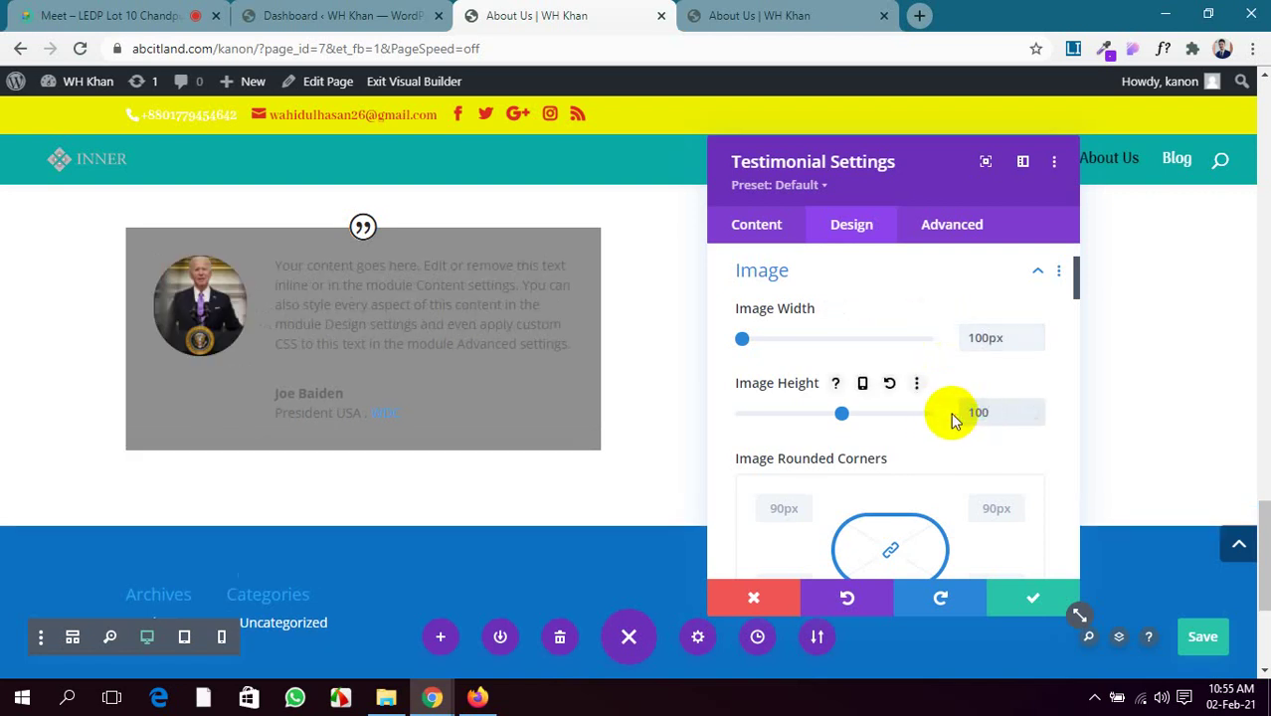
scroll(993, 469, down, 1)
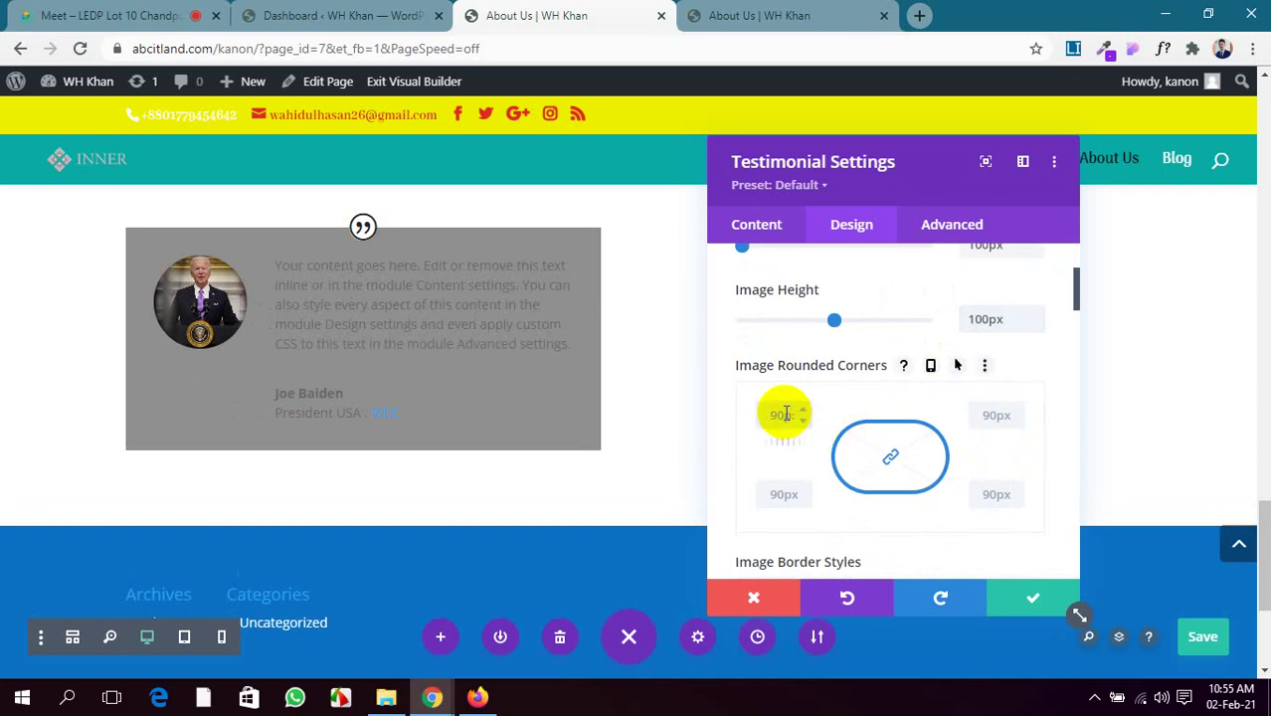
Give the photo 100px rounded corners to make it a circle
click(786, 414)
text(50px)
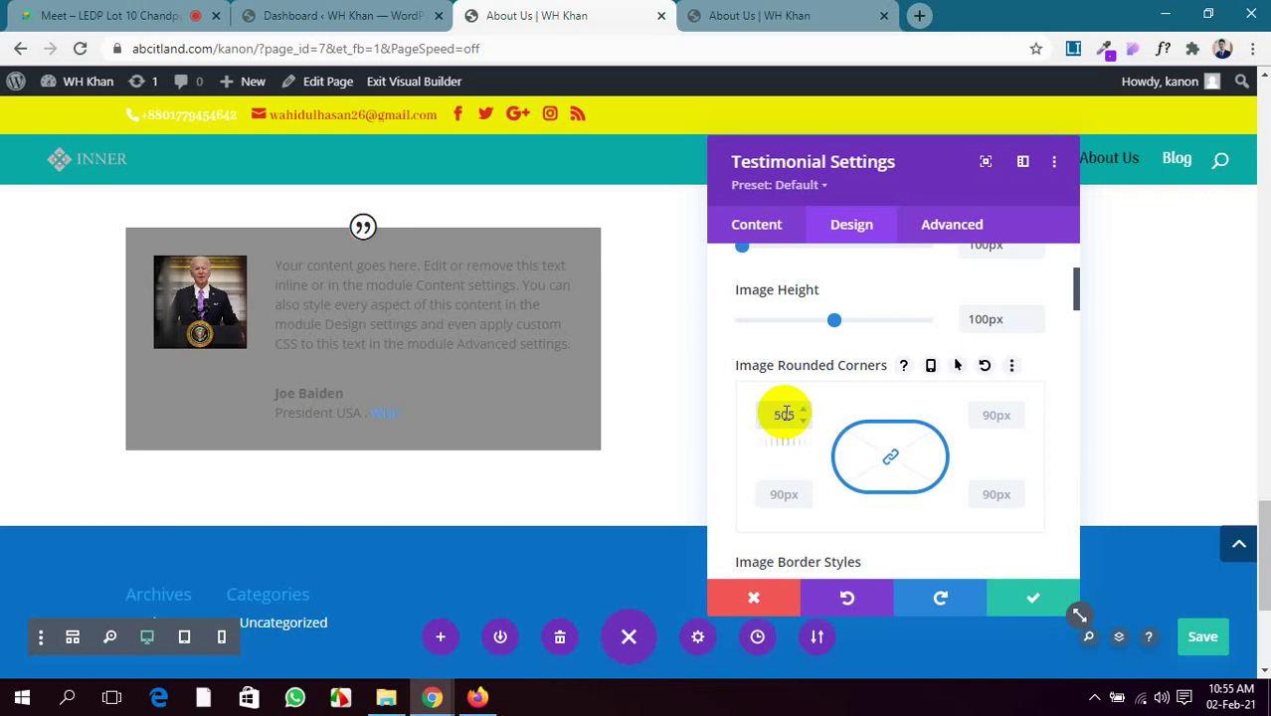
text(px)
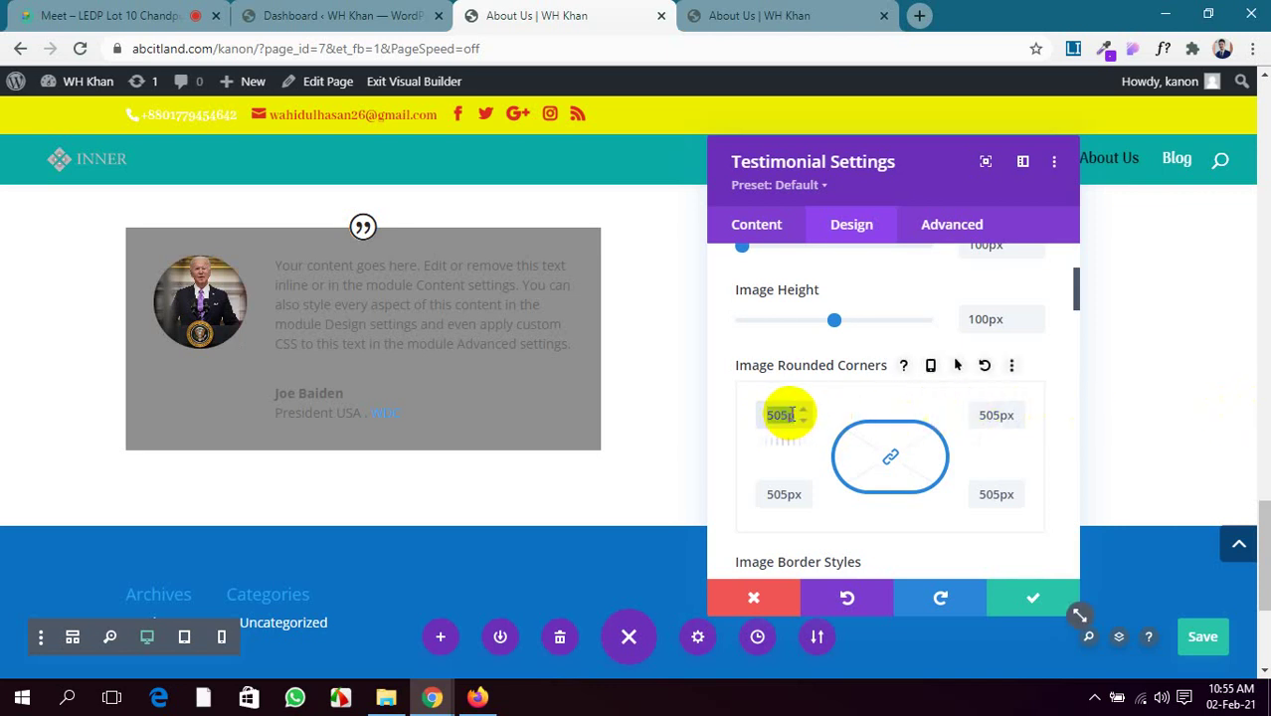
text(p)
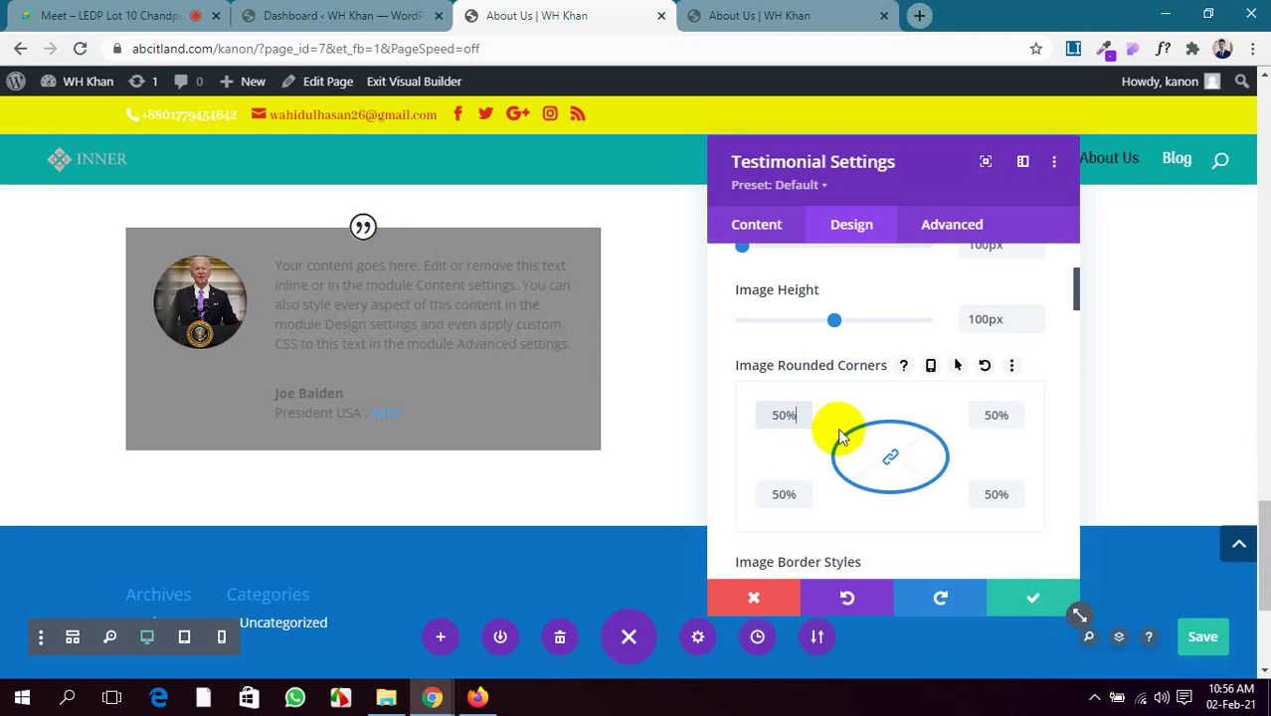
key(Down)
key(Down)
key(Down)
key(Down)
key(Down)
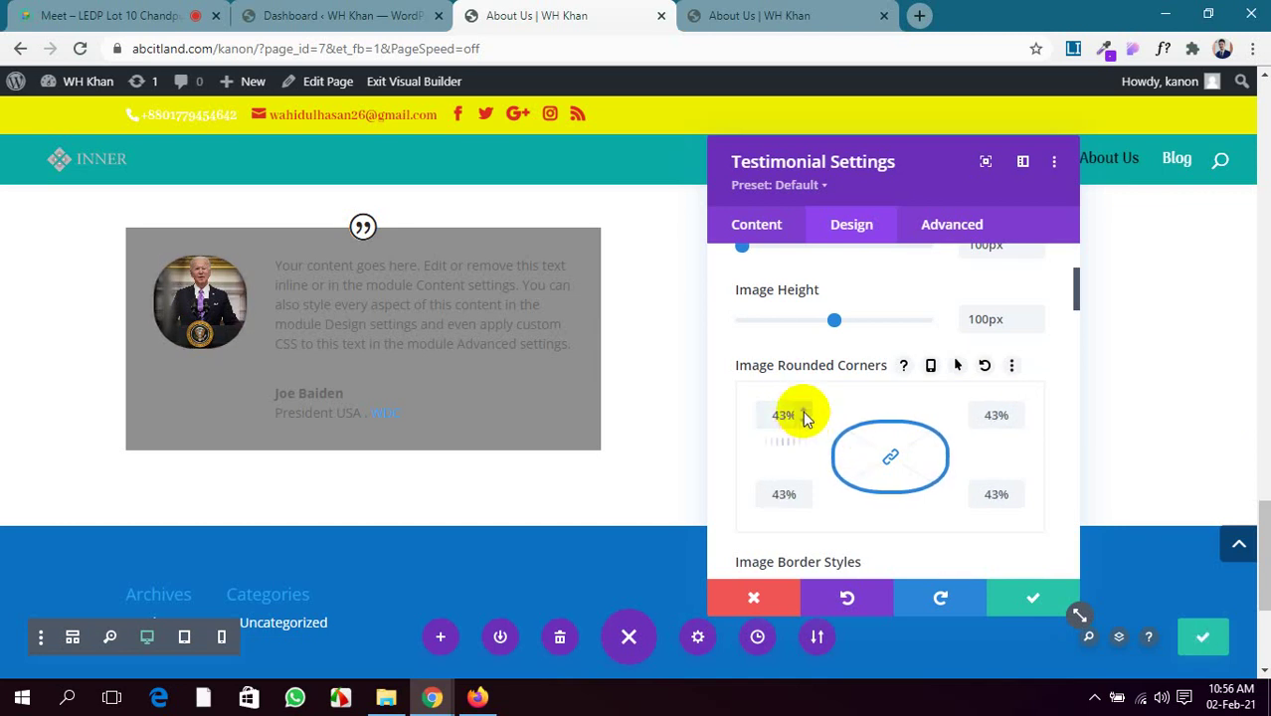
click(804, 412)
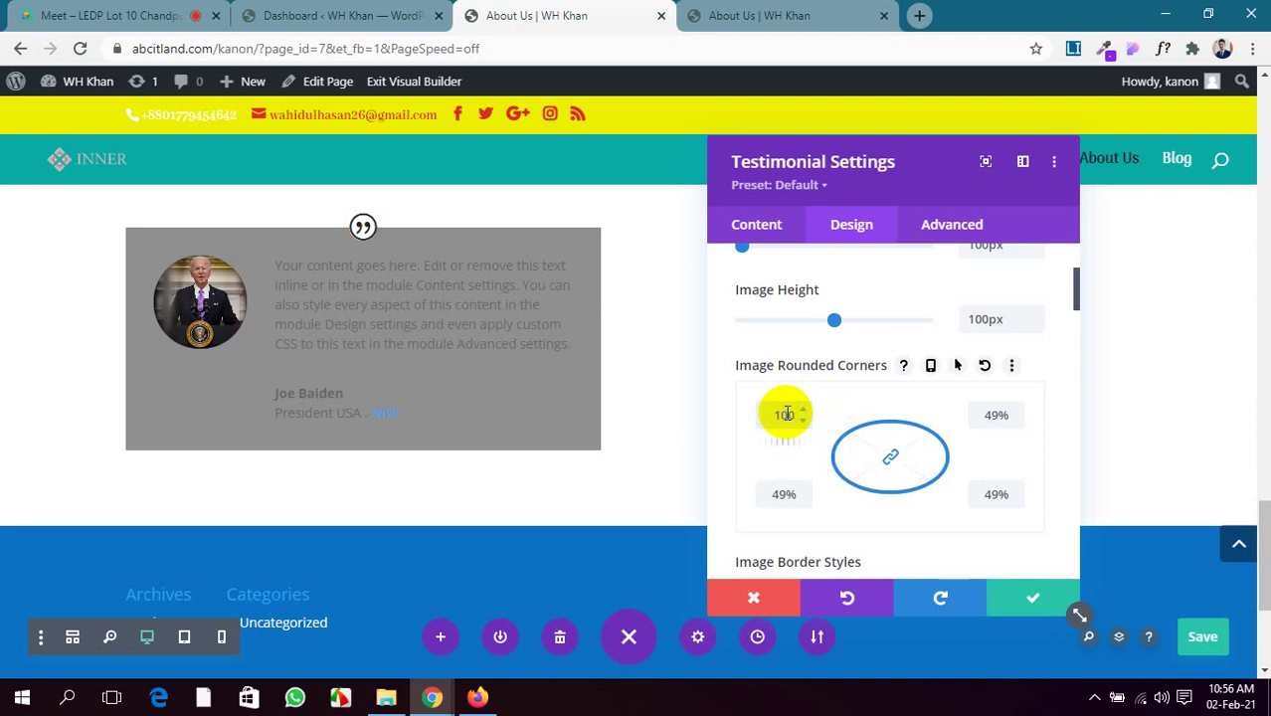
text(px)
Add a white 2px border around the testimonial photo
scroll(935, 506, down, 2)
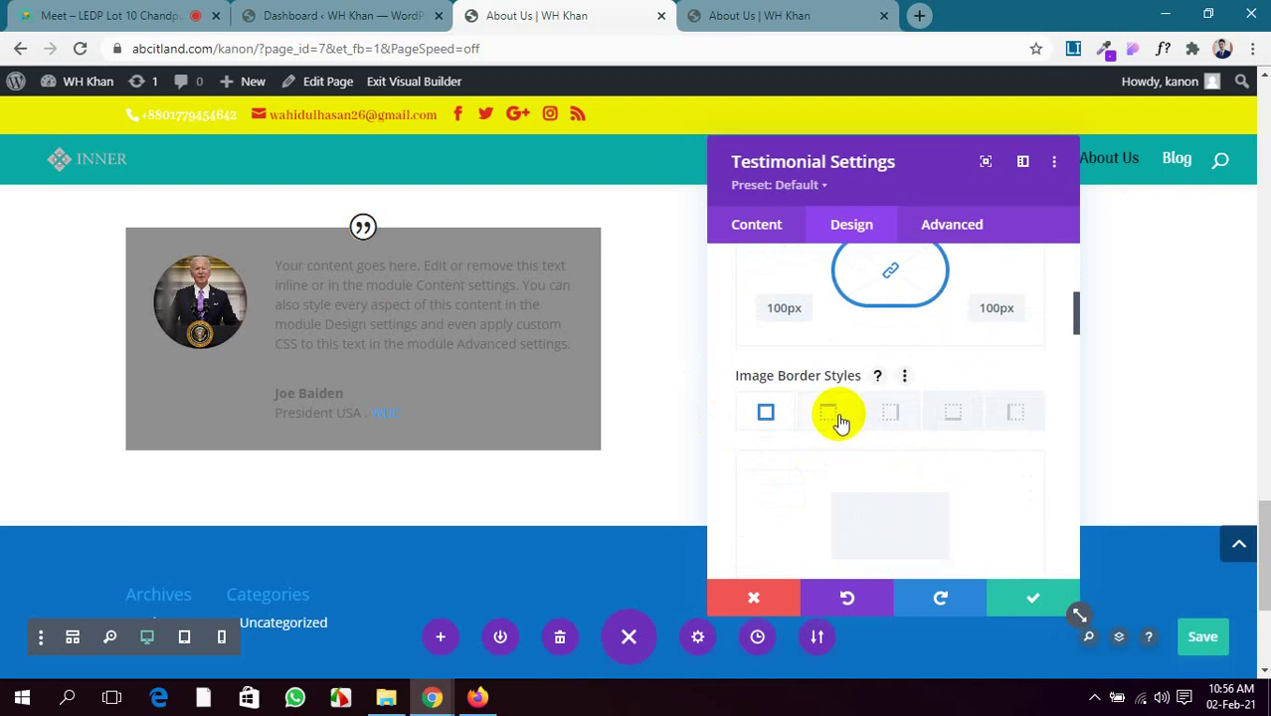
scroll(900, 509, down, 3)
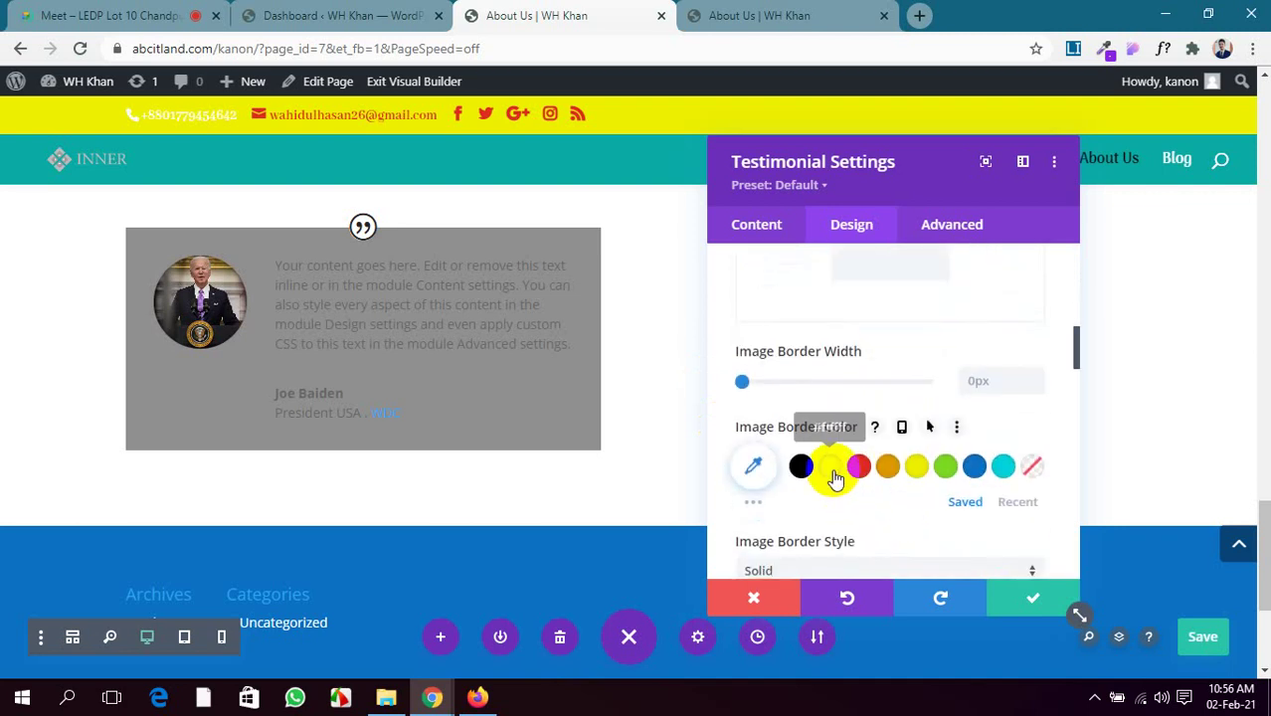
click(829, 468)
click(986, 381)
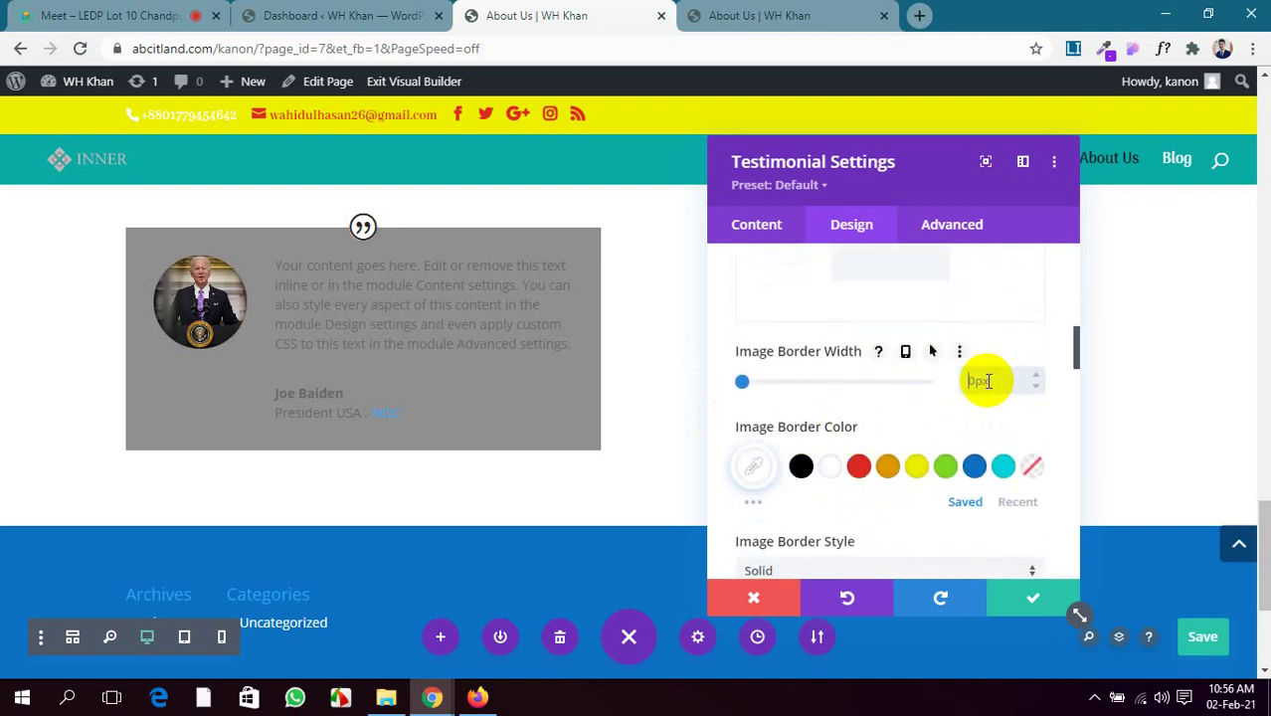
text(2px)
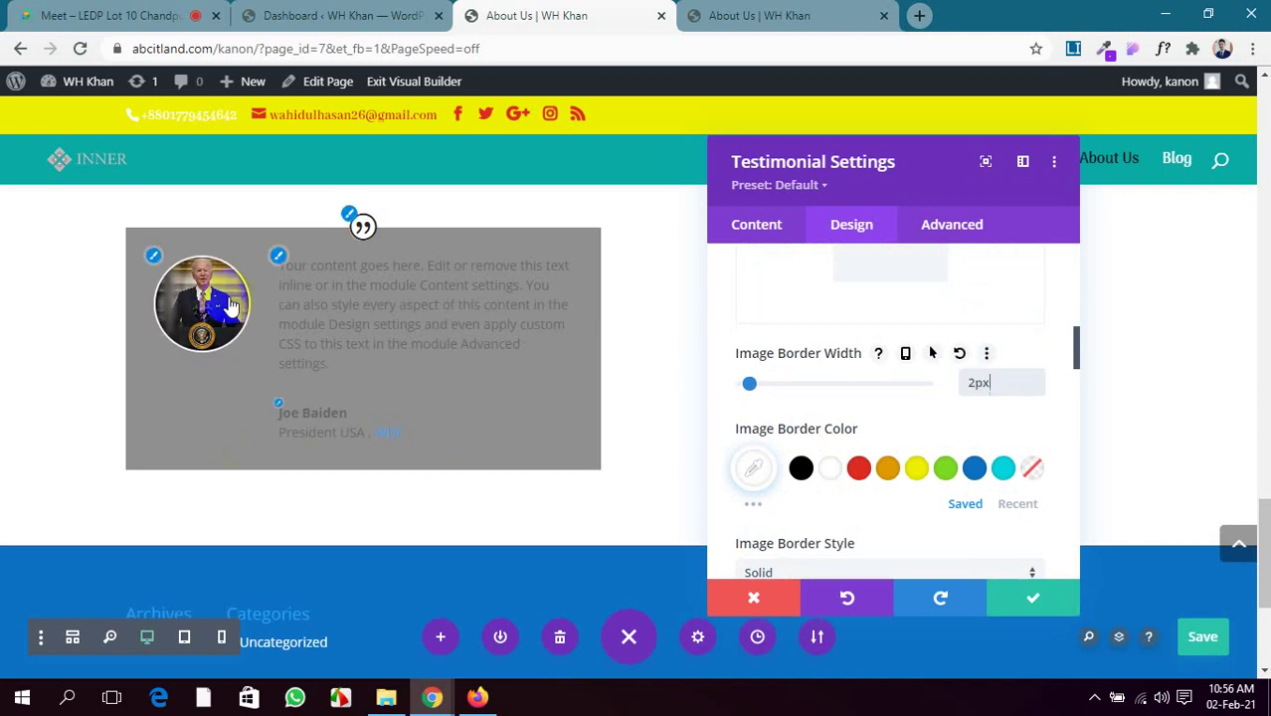
scroll(962, 476, down, 4)
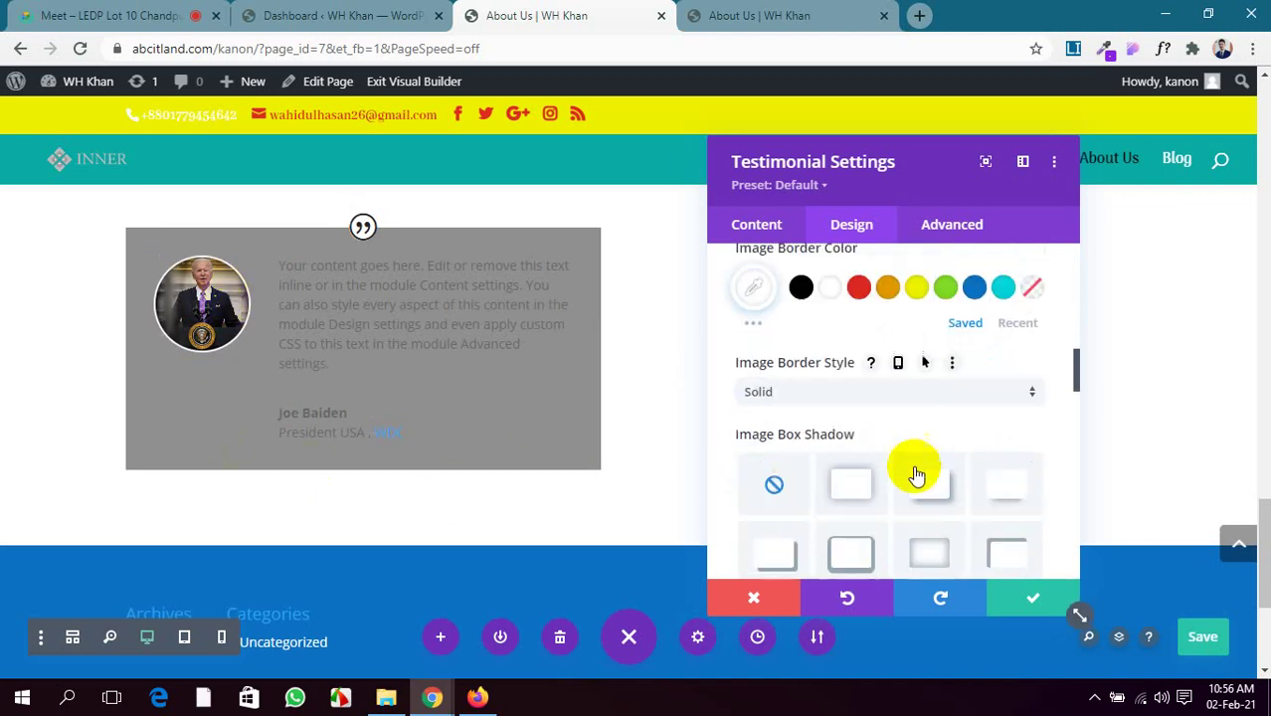
scroll(910, 475, down, 6)
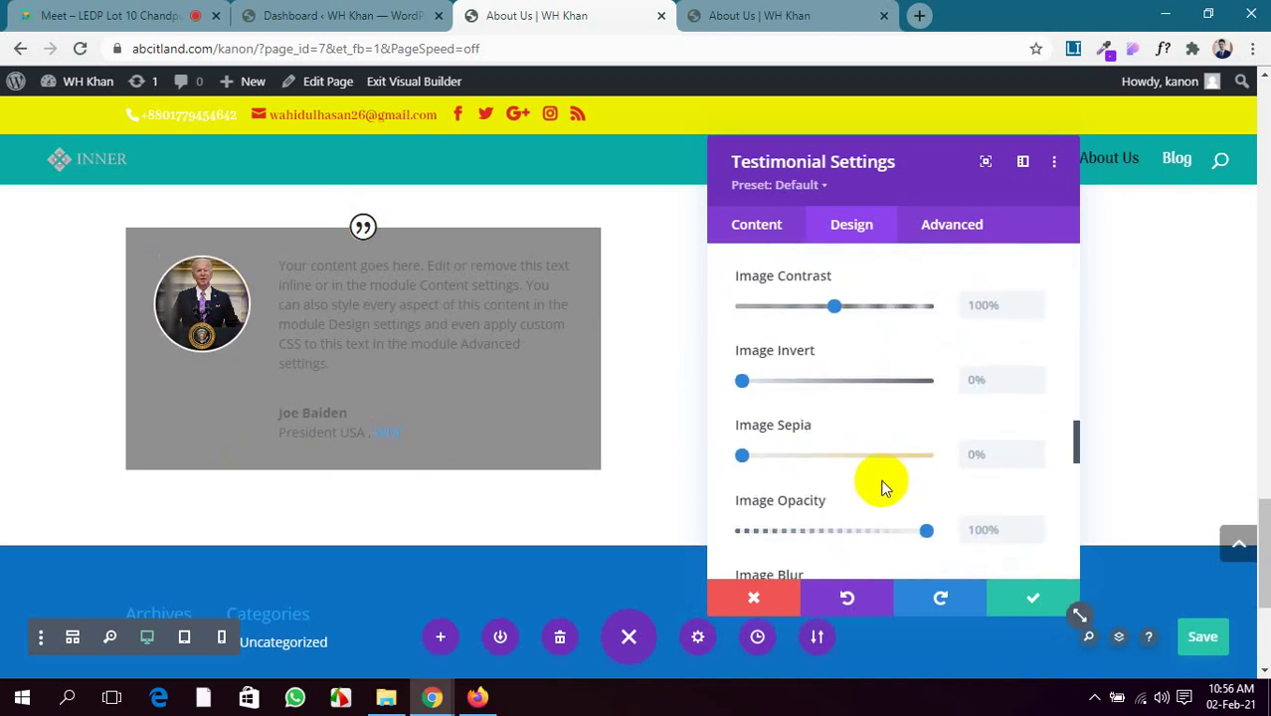
Keep the testimonial text left-aligned and set its Text Color to Light
click(881, 470)
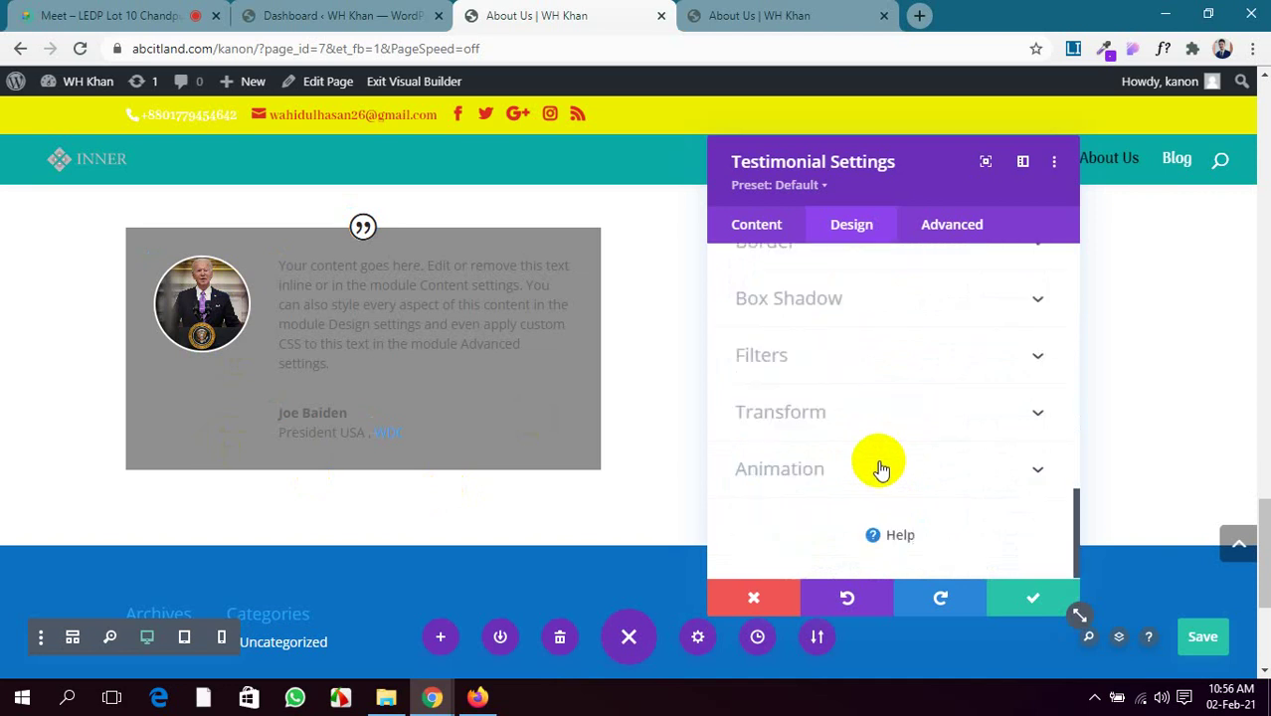
click(853, 339)
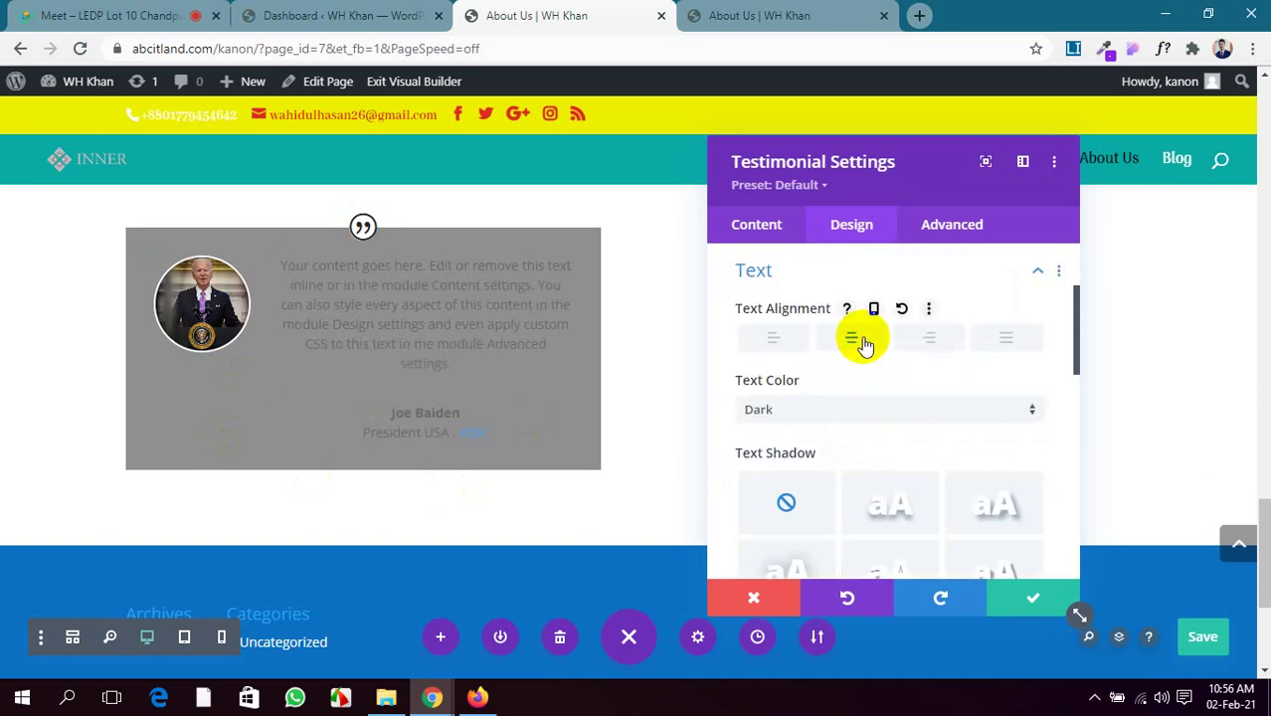
click(775, 337)
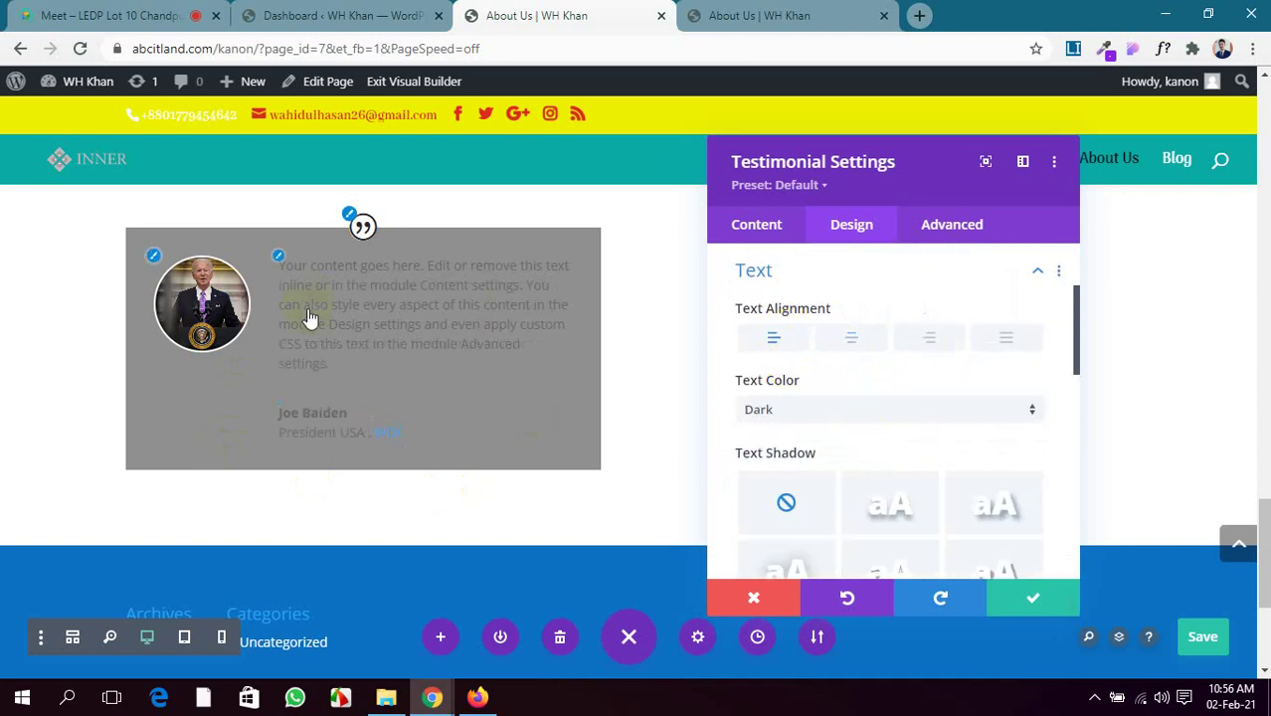
scroll(816, 438, down, 1)
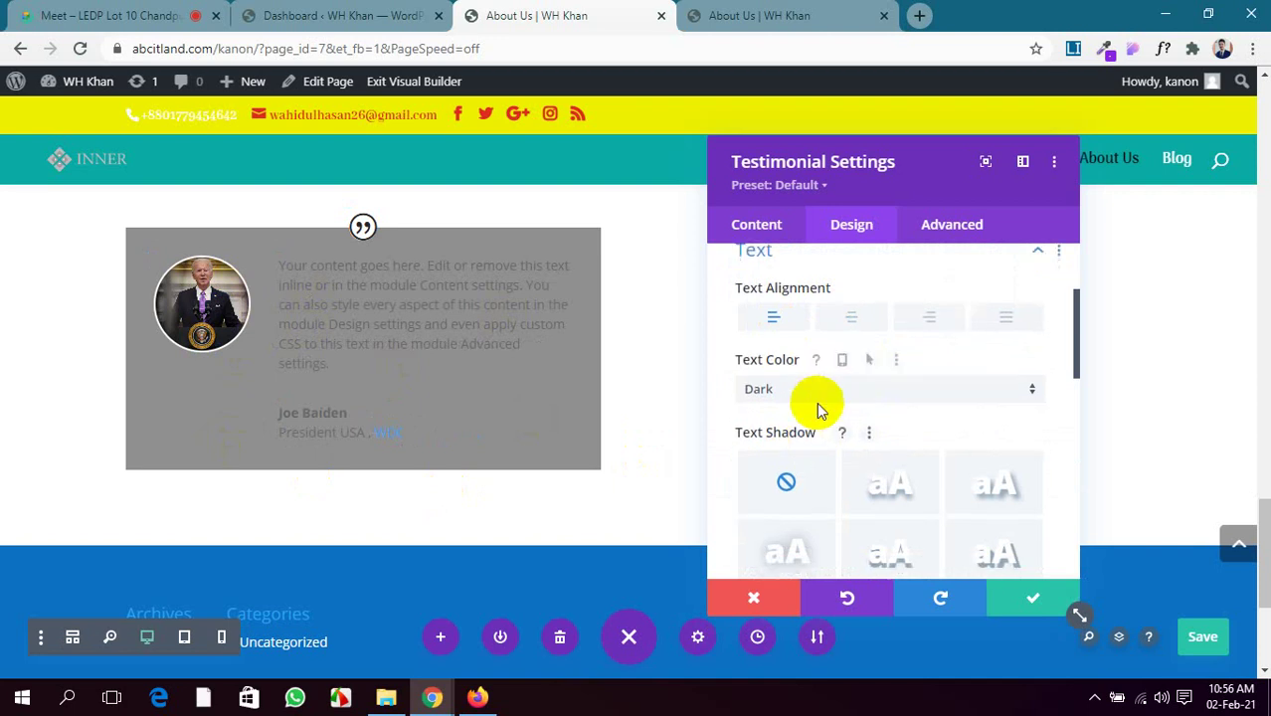
click(853, 317)
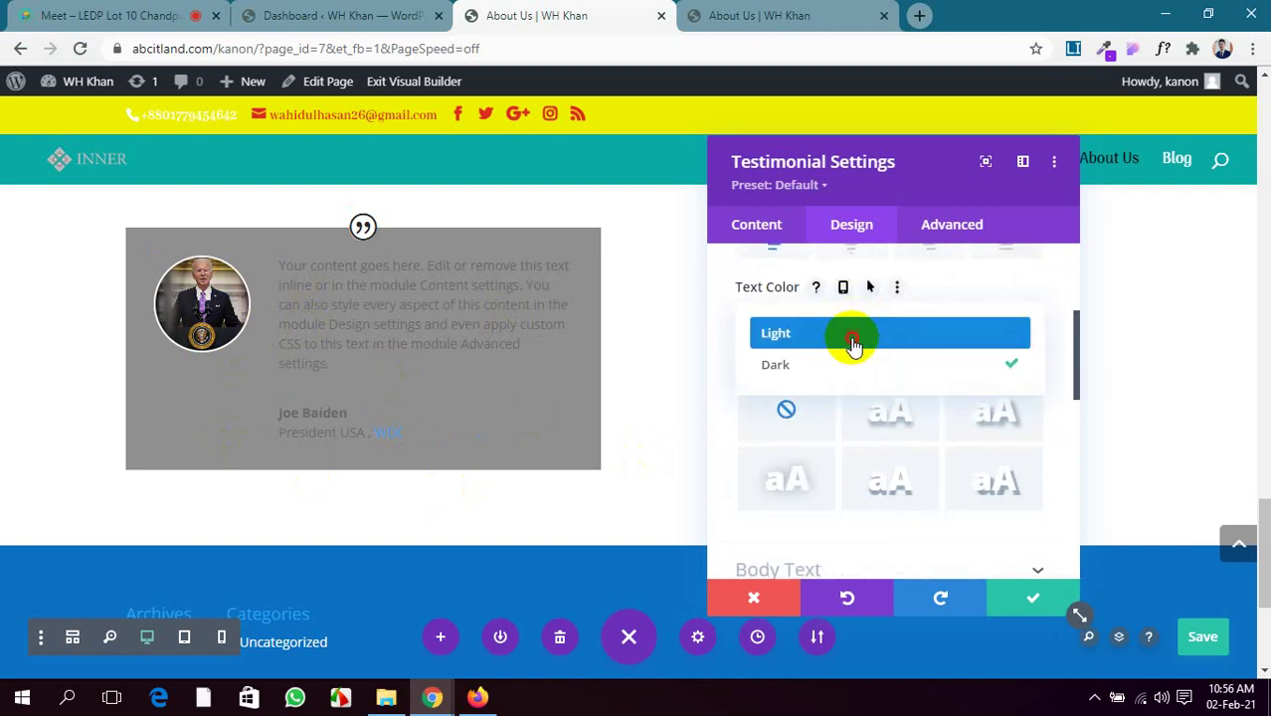
click(854, 343)
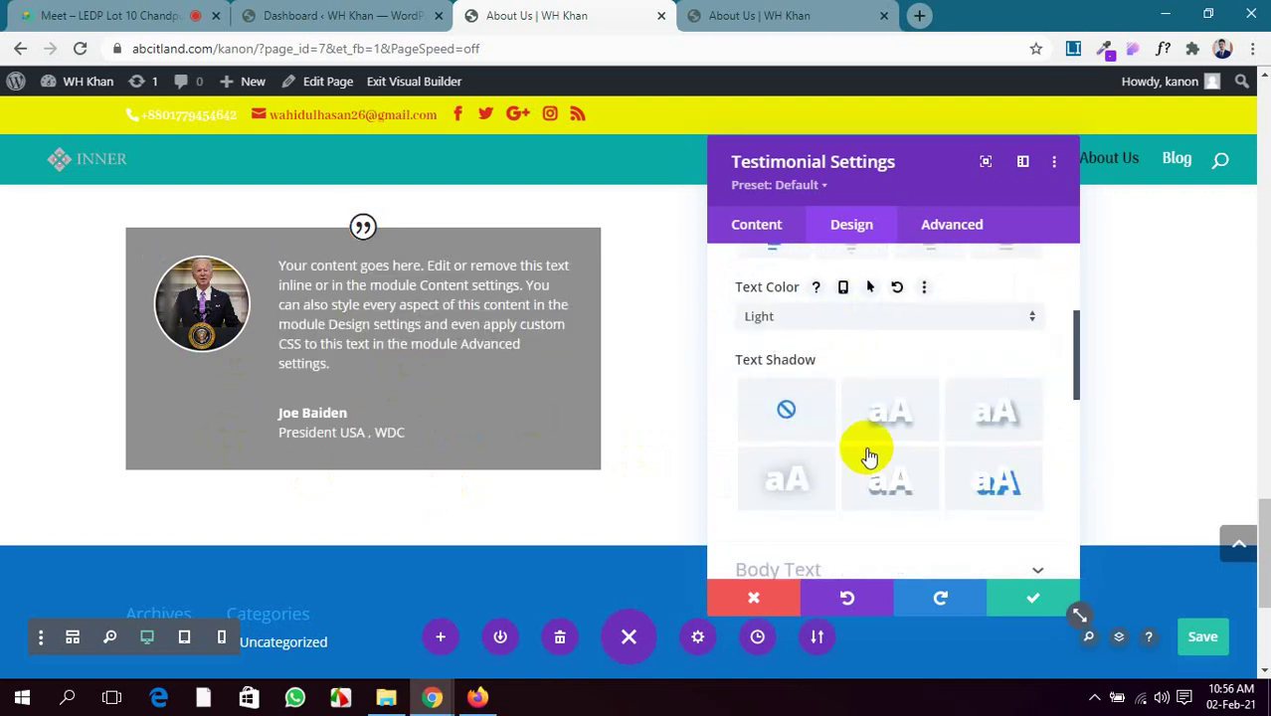
scroll(864, 453, down, 1)
scroll(861, 453, down, 3)
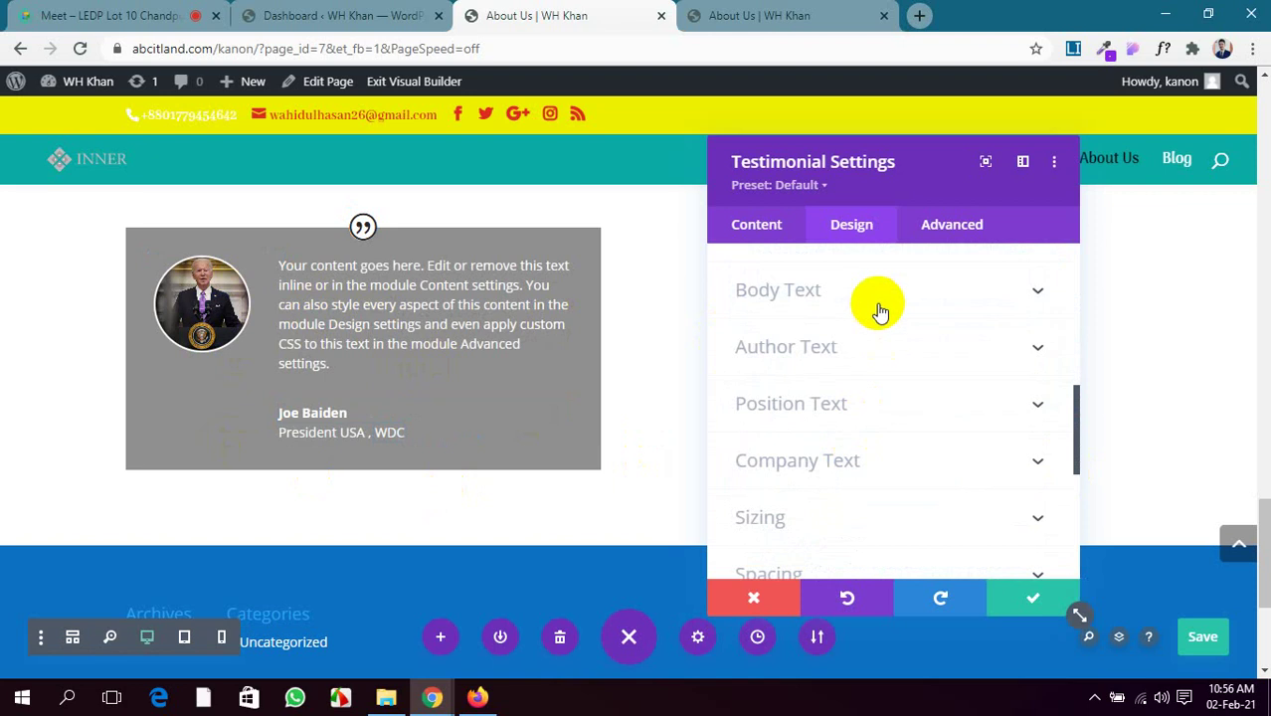
Set the testimonial Body Text Color to white
click(885, 293)
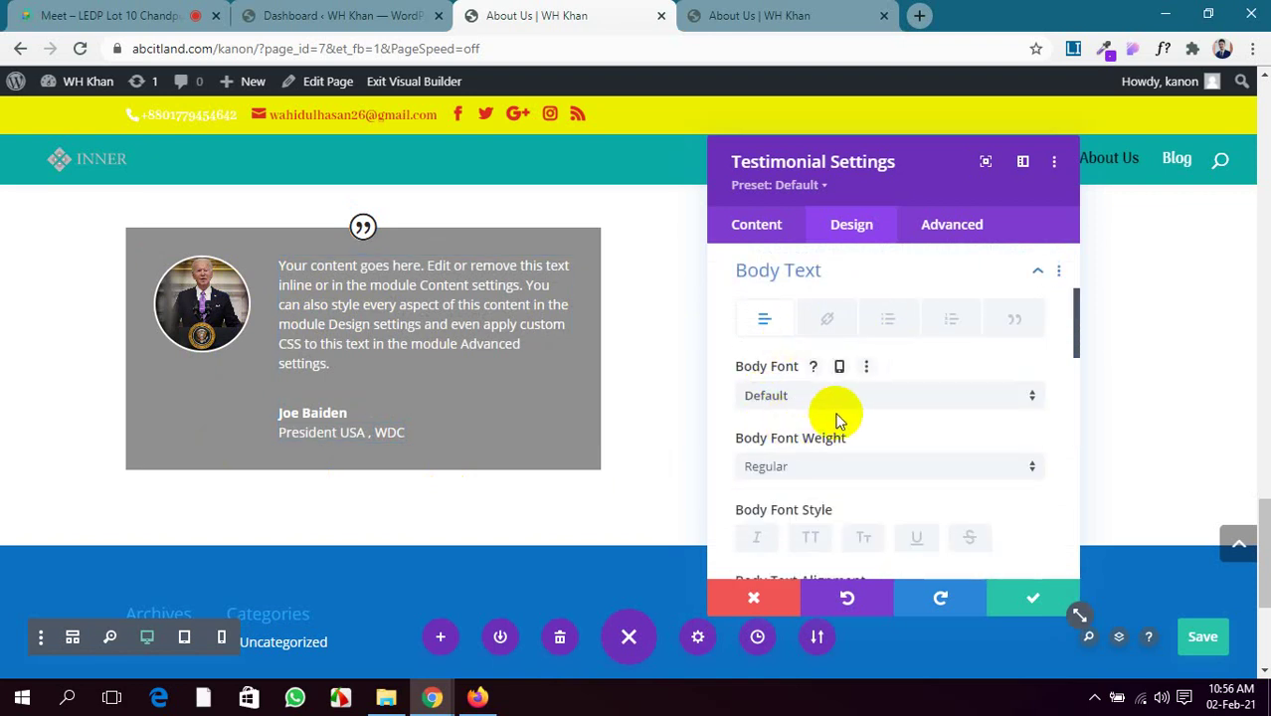
scroll(846, 433, down, 5)
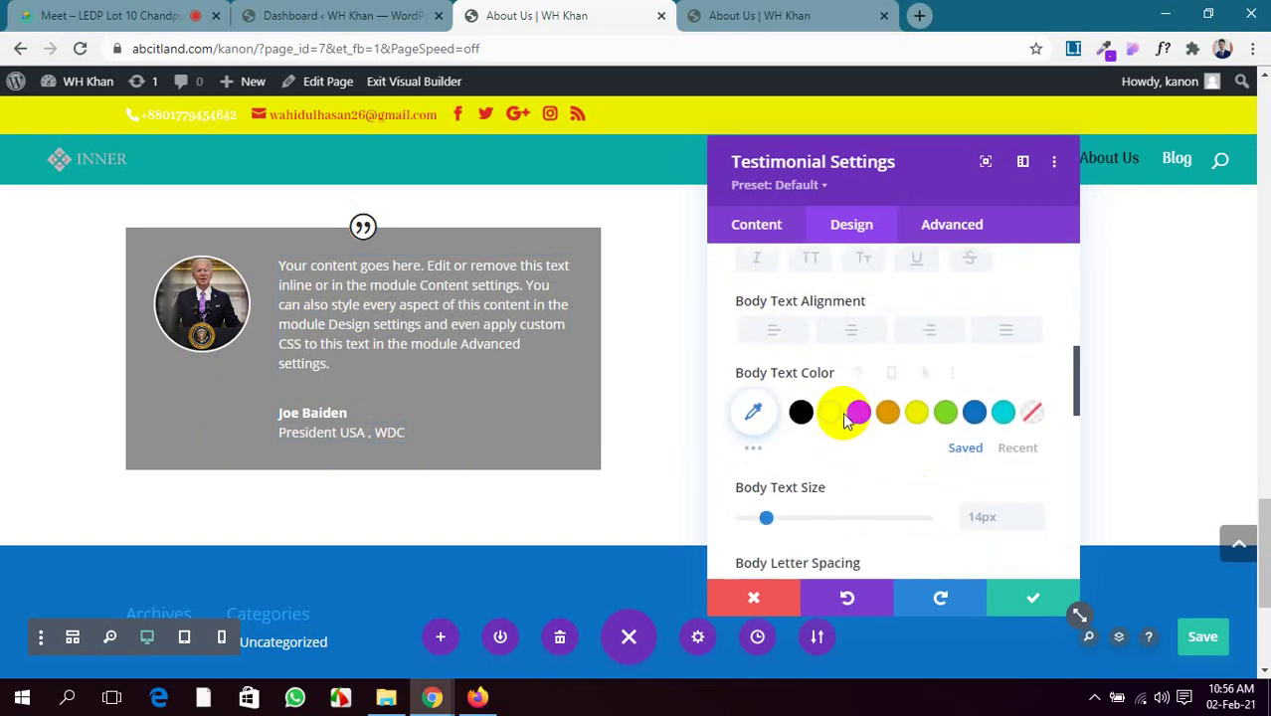
click(861, 415)
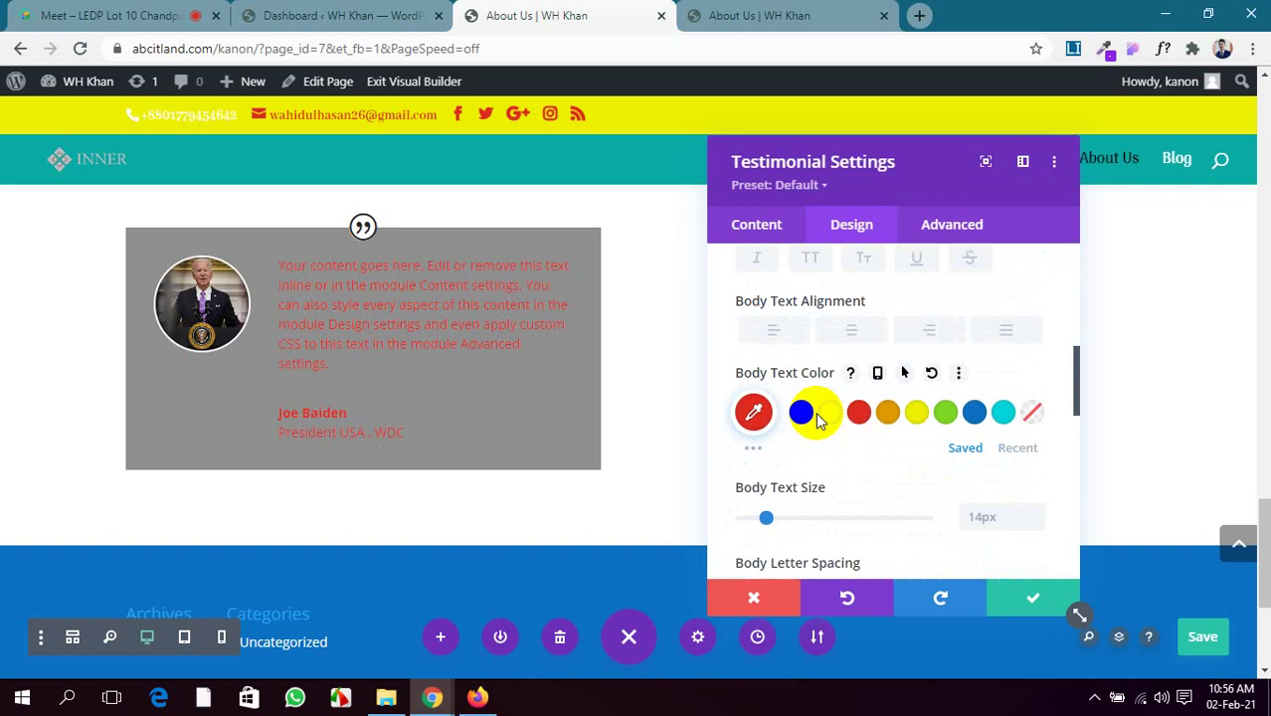
click(830, 411)
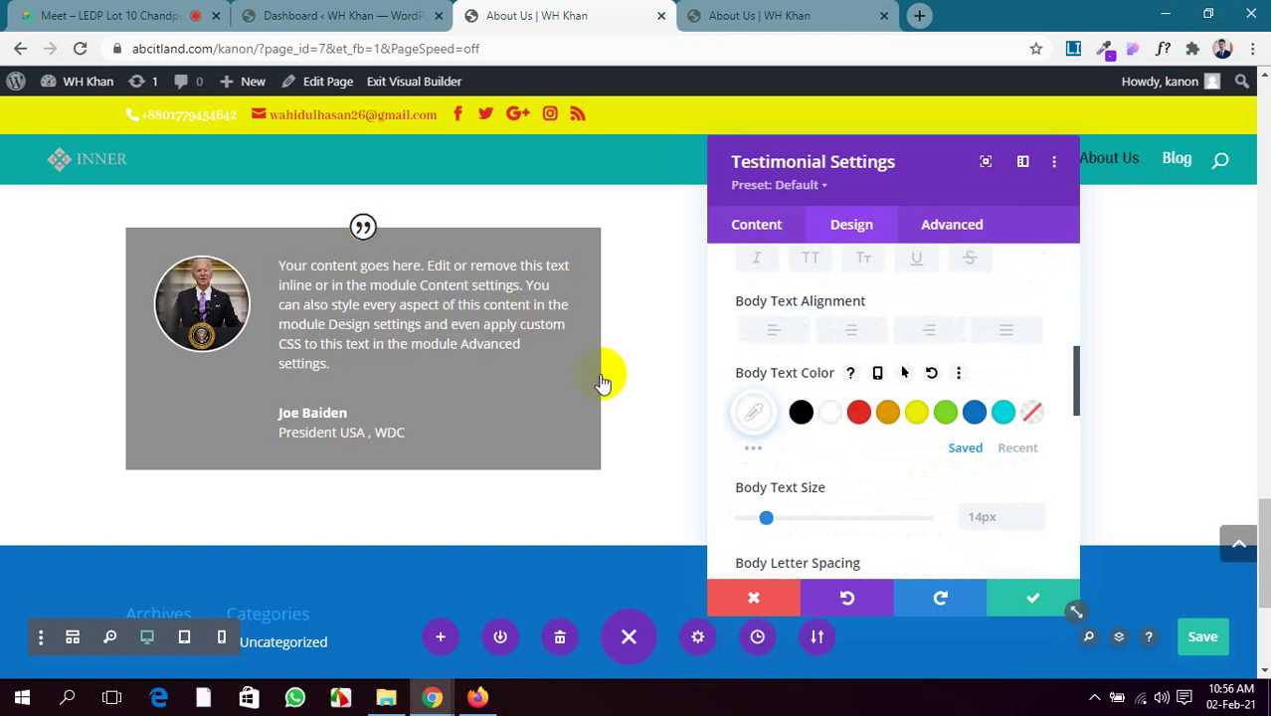
scroll(844, 448, down, 5)
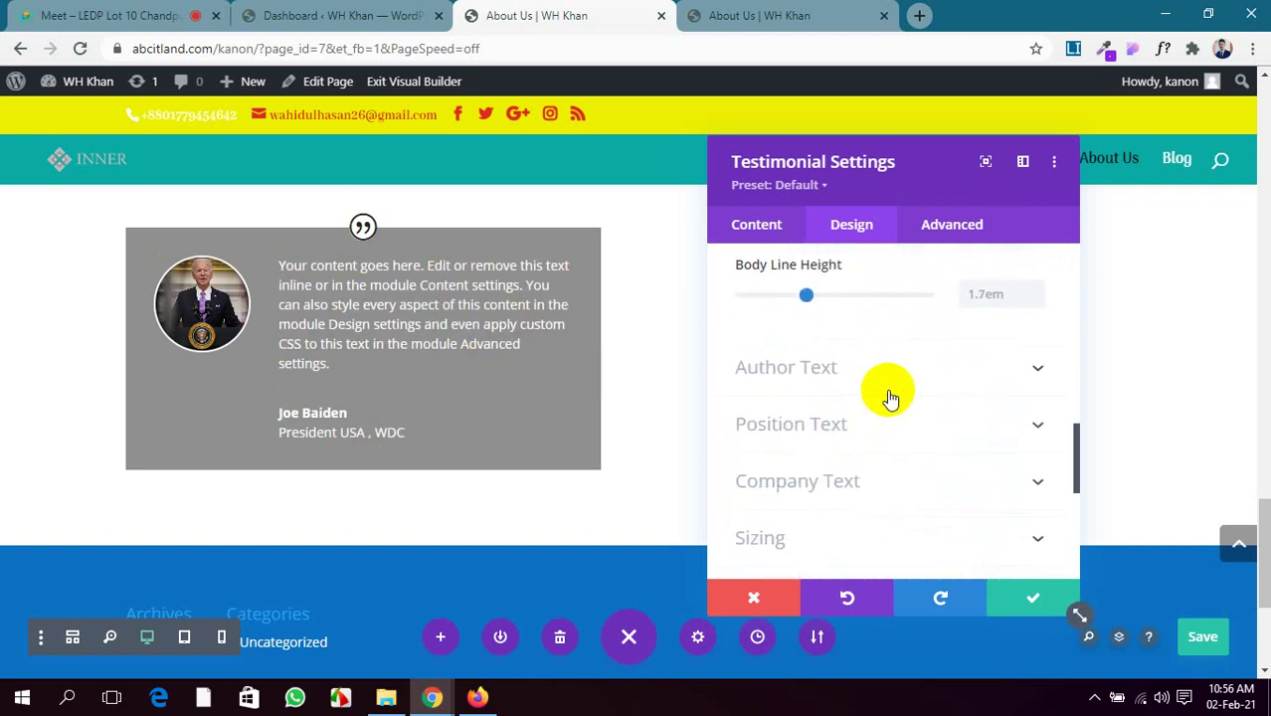
Style the author name uppercase, 19px, in dark blue (#00457a)
click(916, 383)
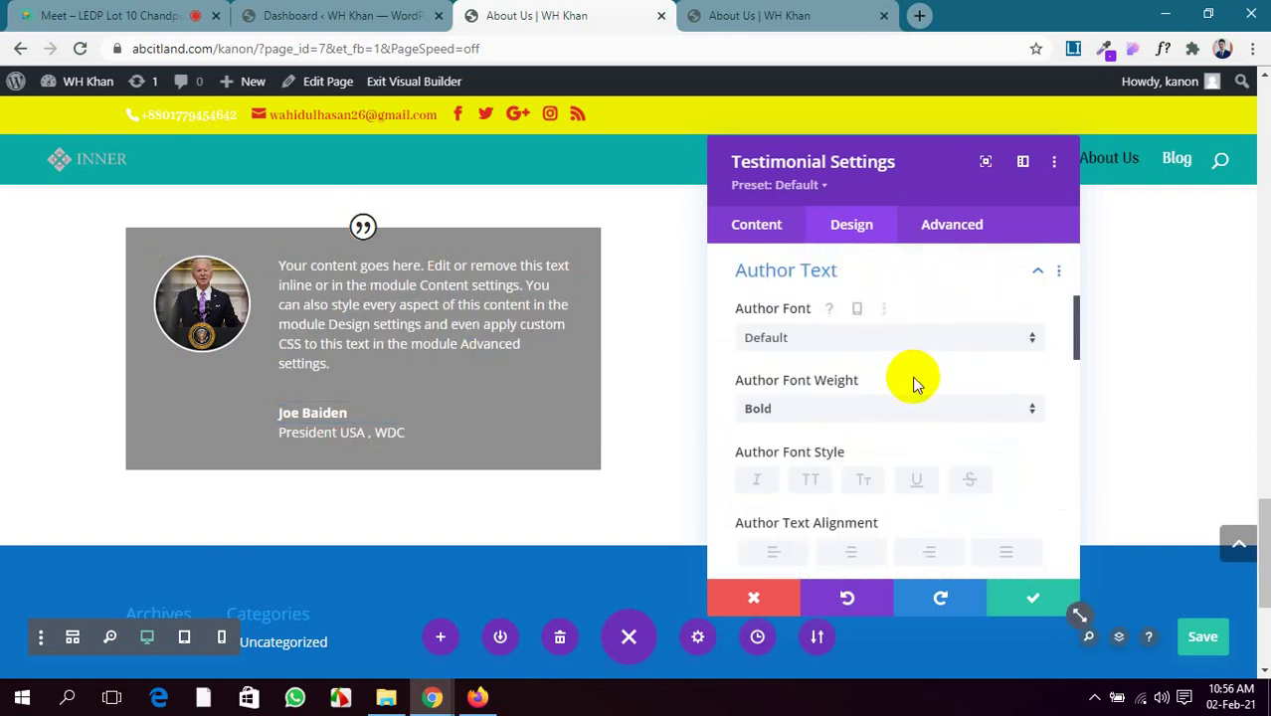
scroll(776, 456, down, 2)
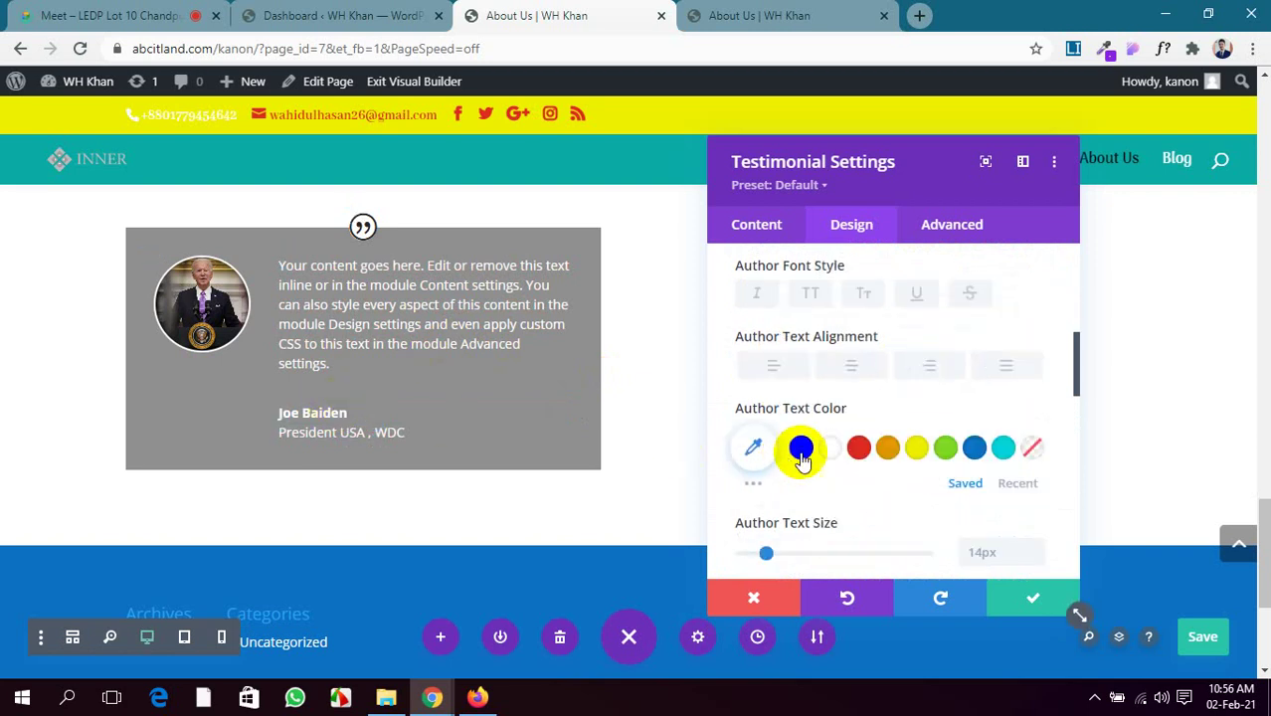
click(812, 294)
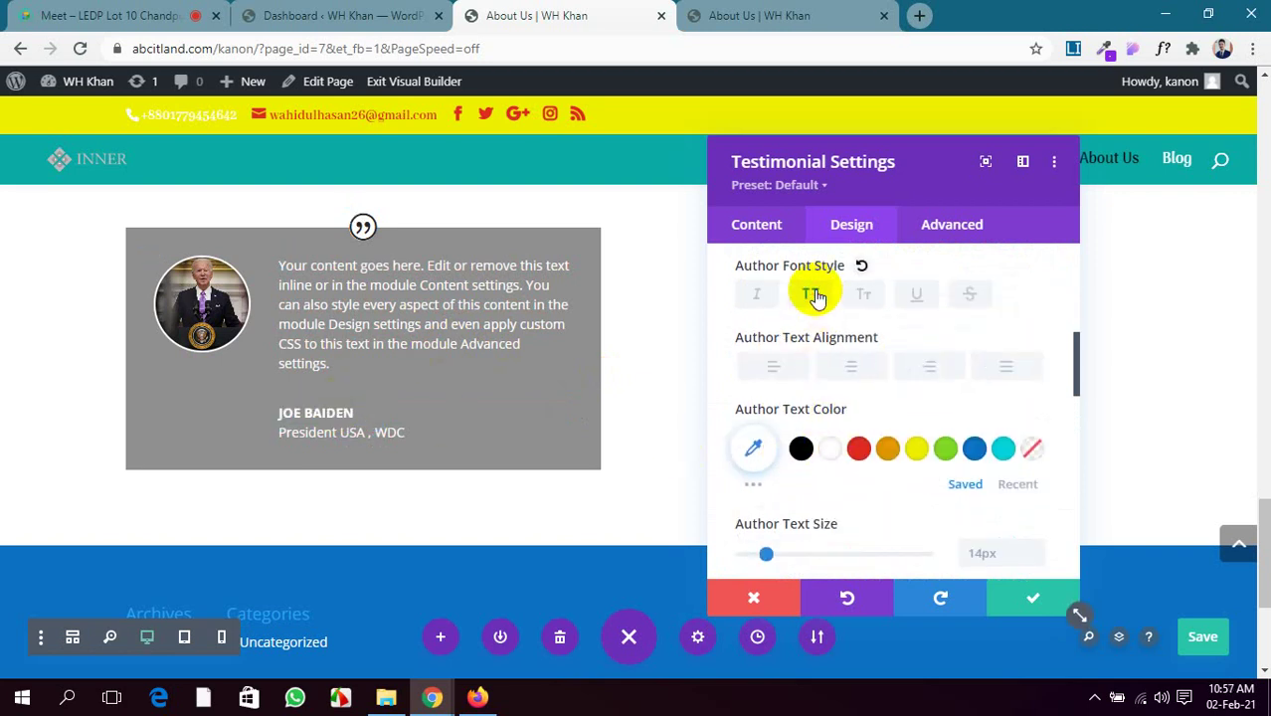
drag(764, 554, 776, 555)
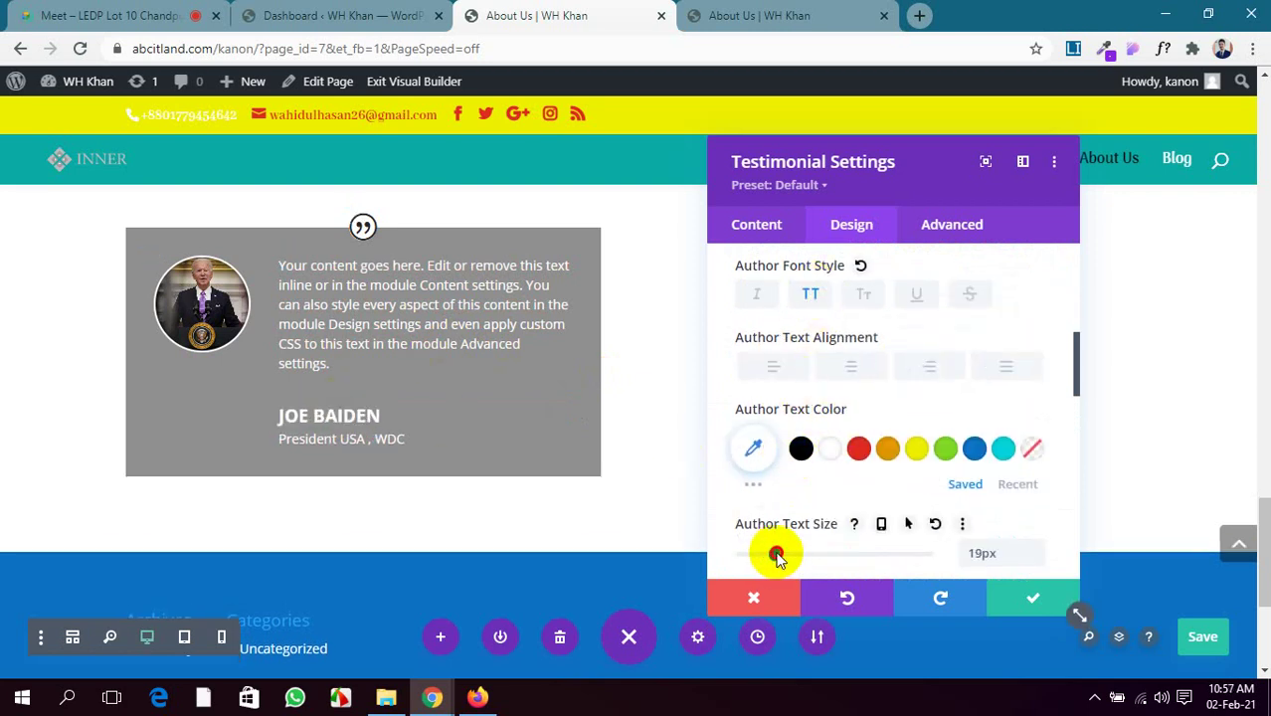
click(754, 485)
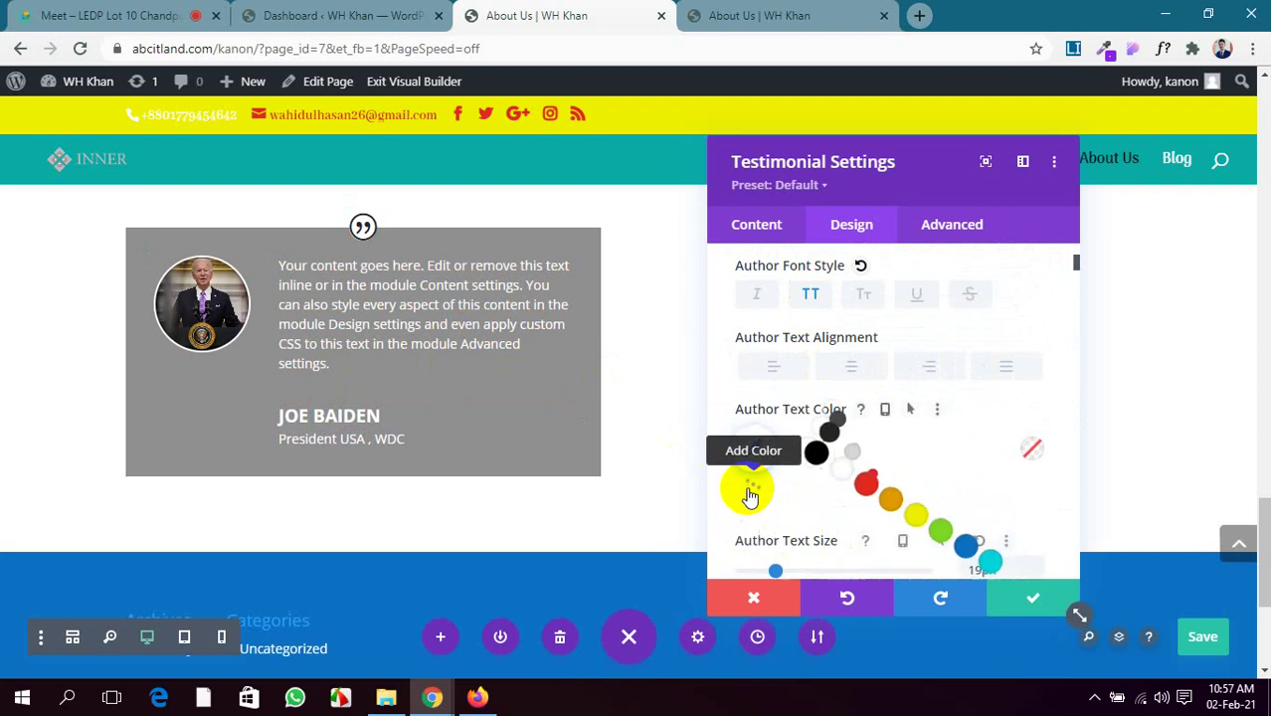
scroll(762, 488, down, 1)
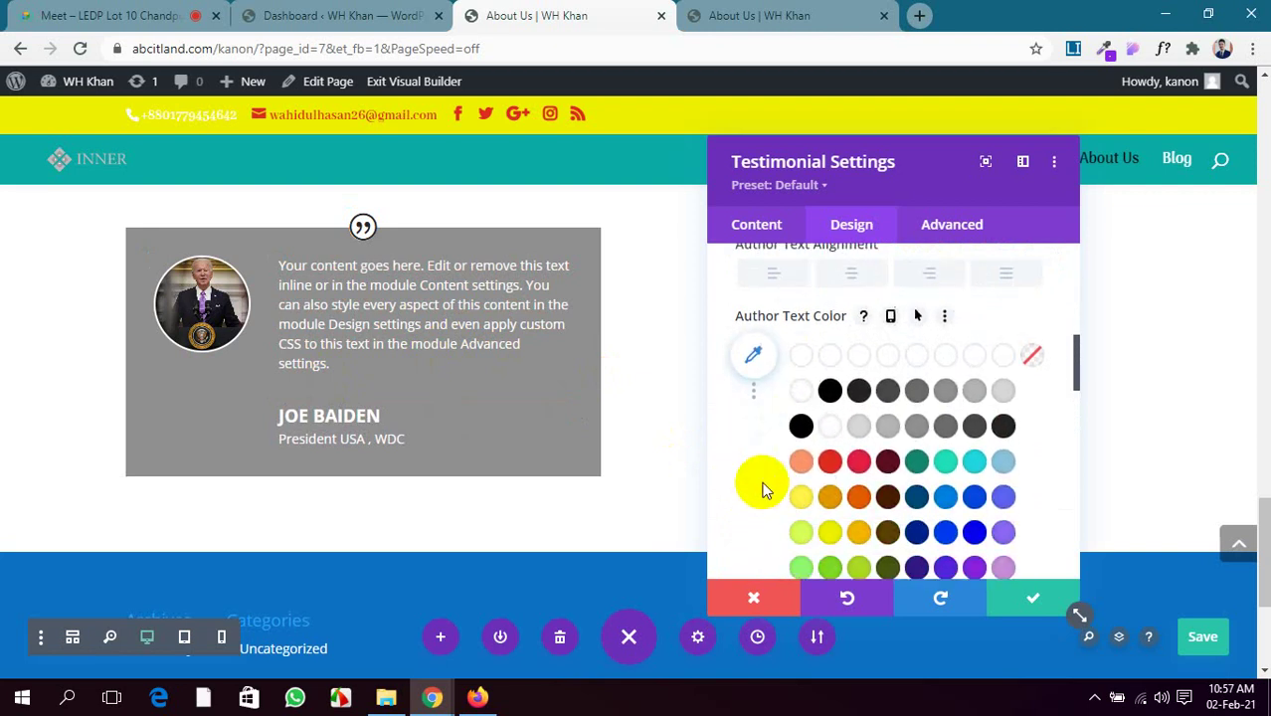
click(916, 503)
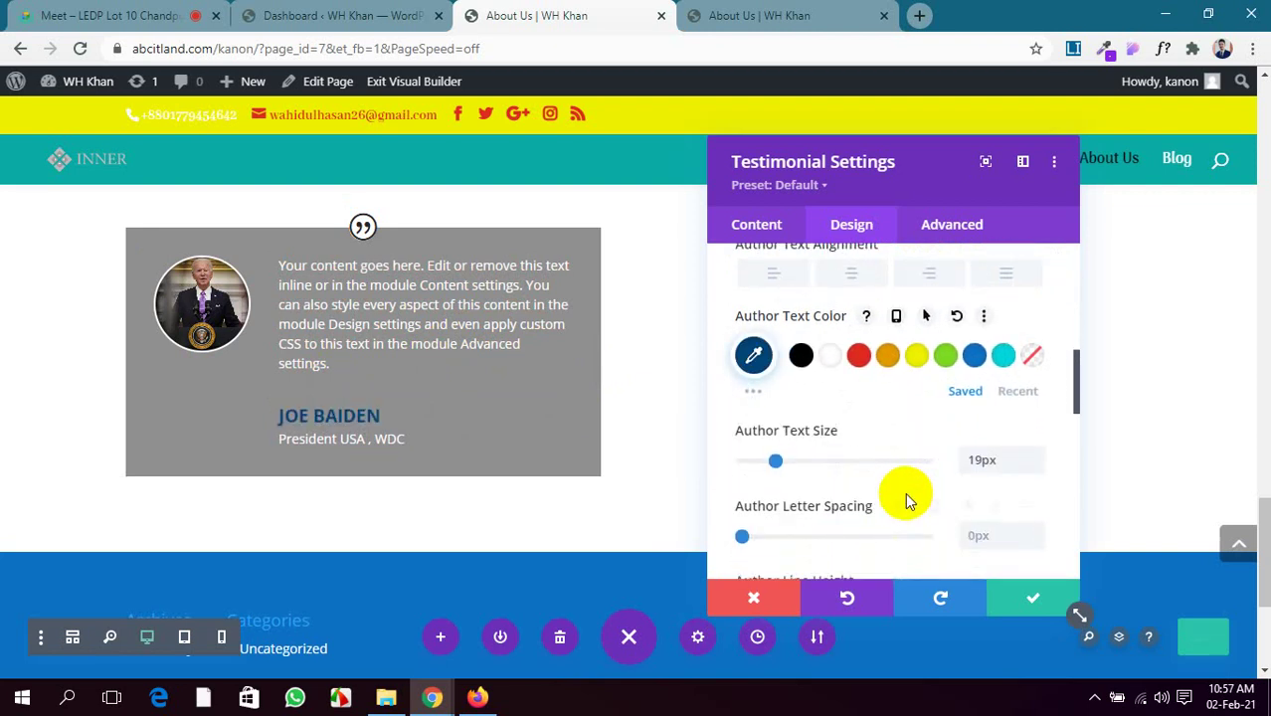
scroll(858, 483, down, 4)
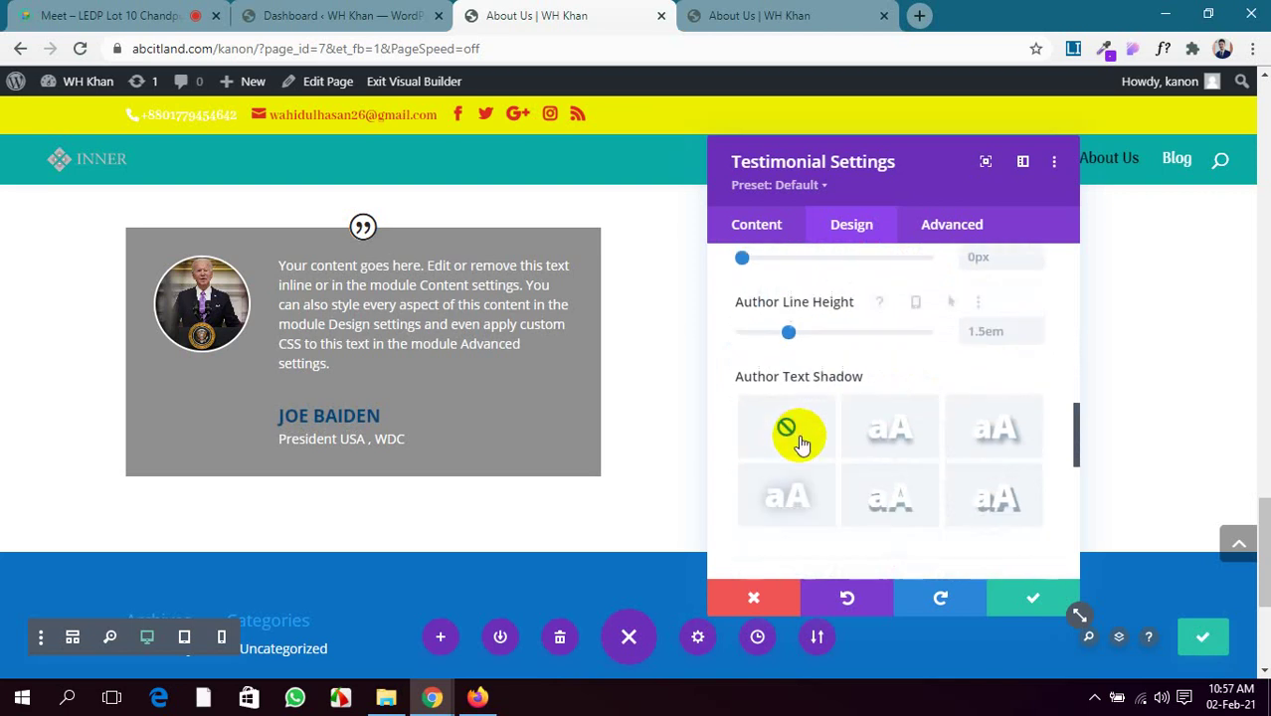
scroll(800, 437, down, 1)
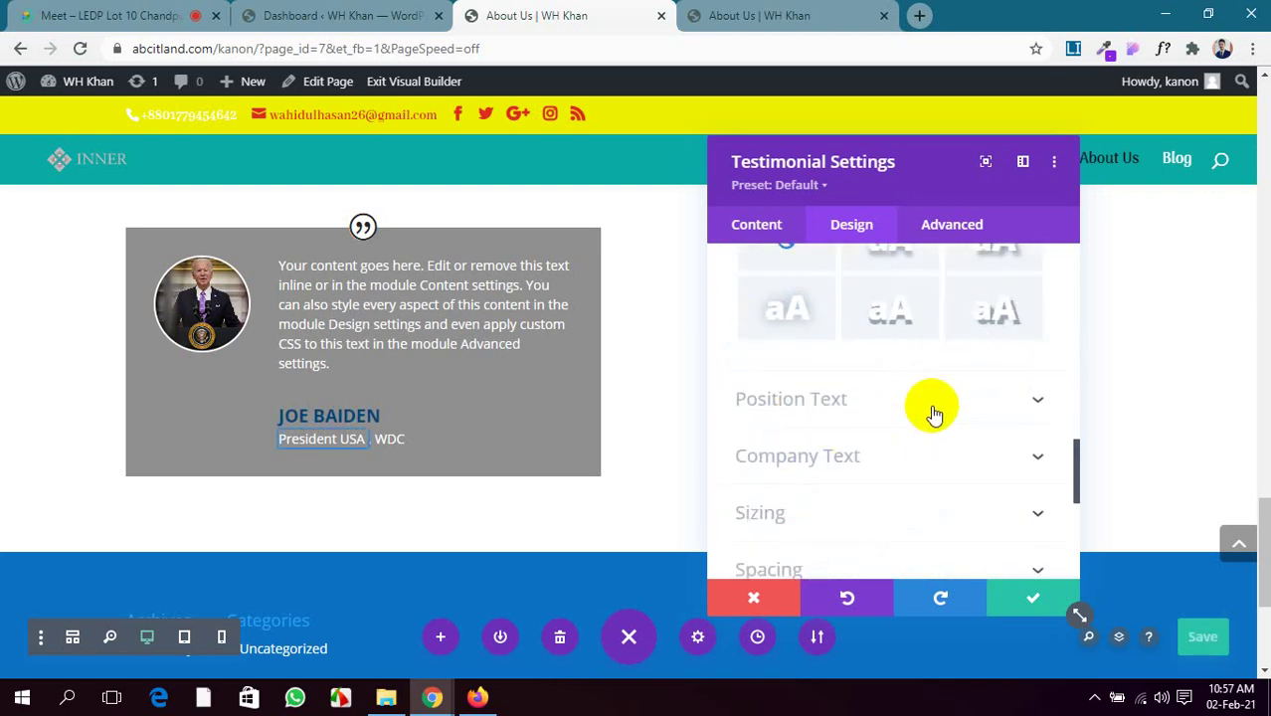
Colour the job title text grey (#474747)
click(934, 408)
scroll(841, 426, down, 1)
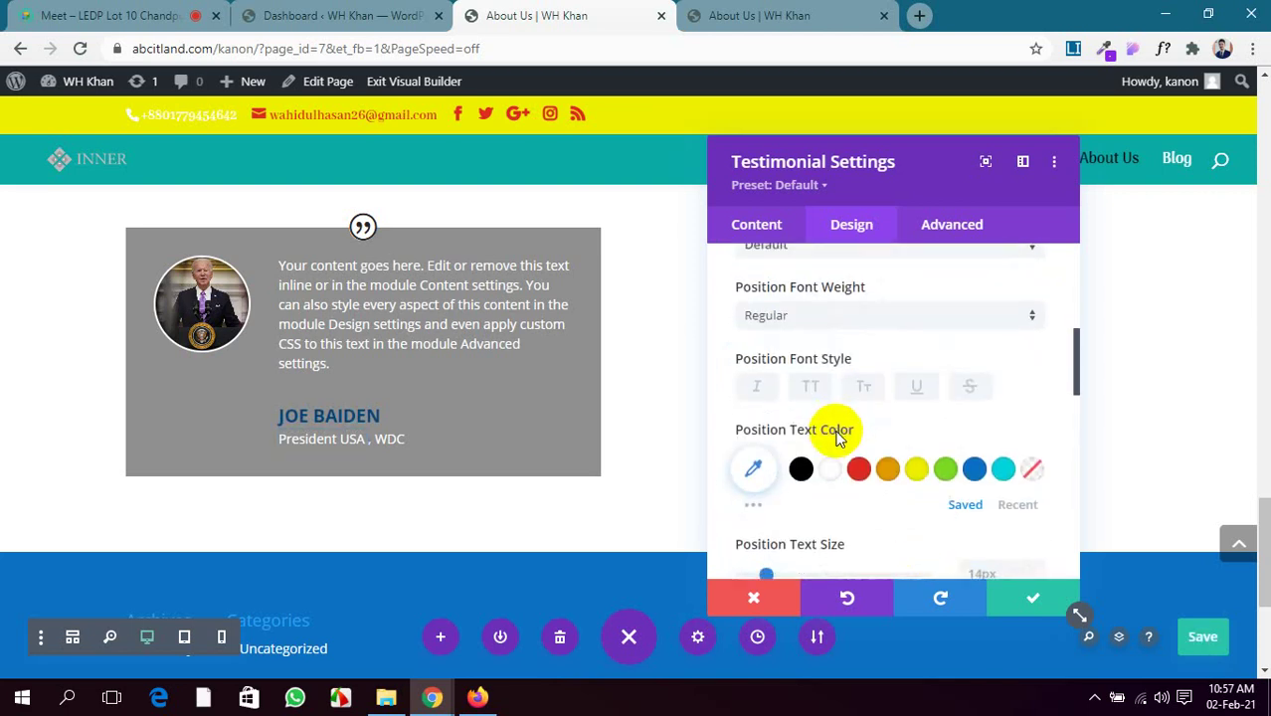
click(761, 505)
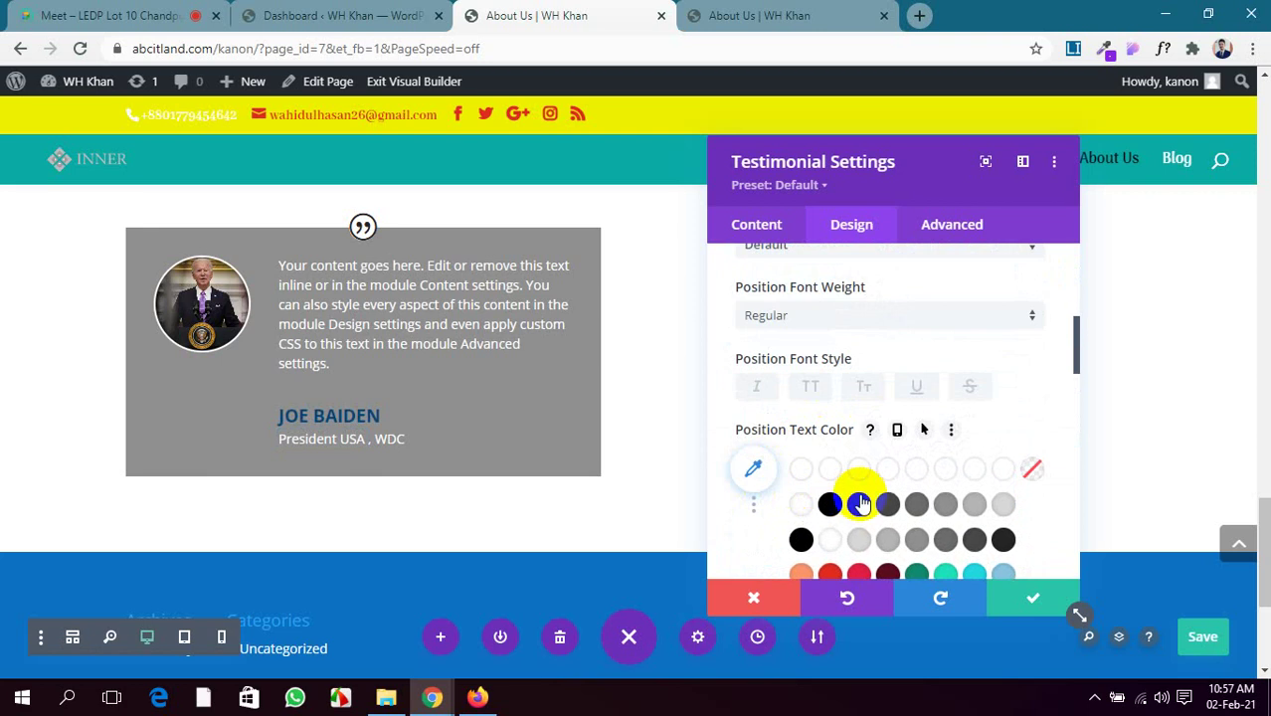
click(886, 505)
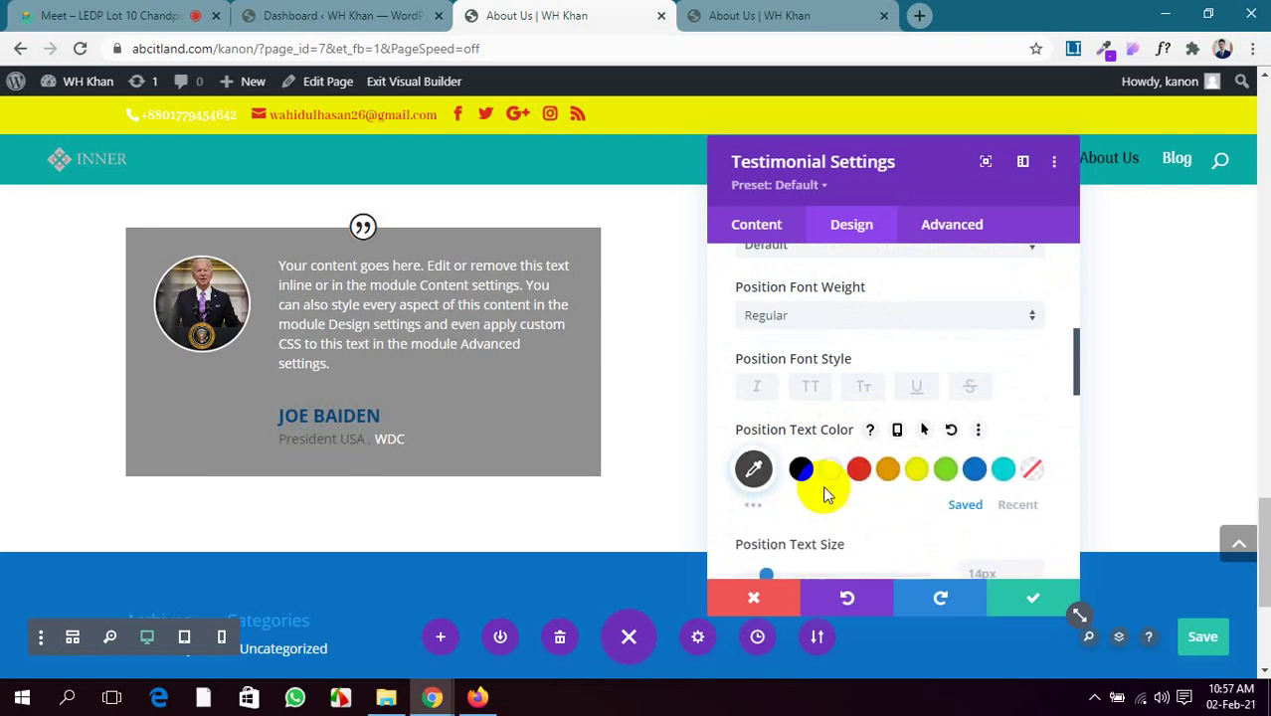
scroll(796, 483, down, 2)
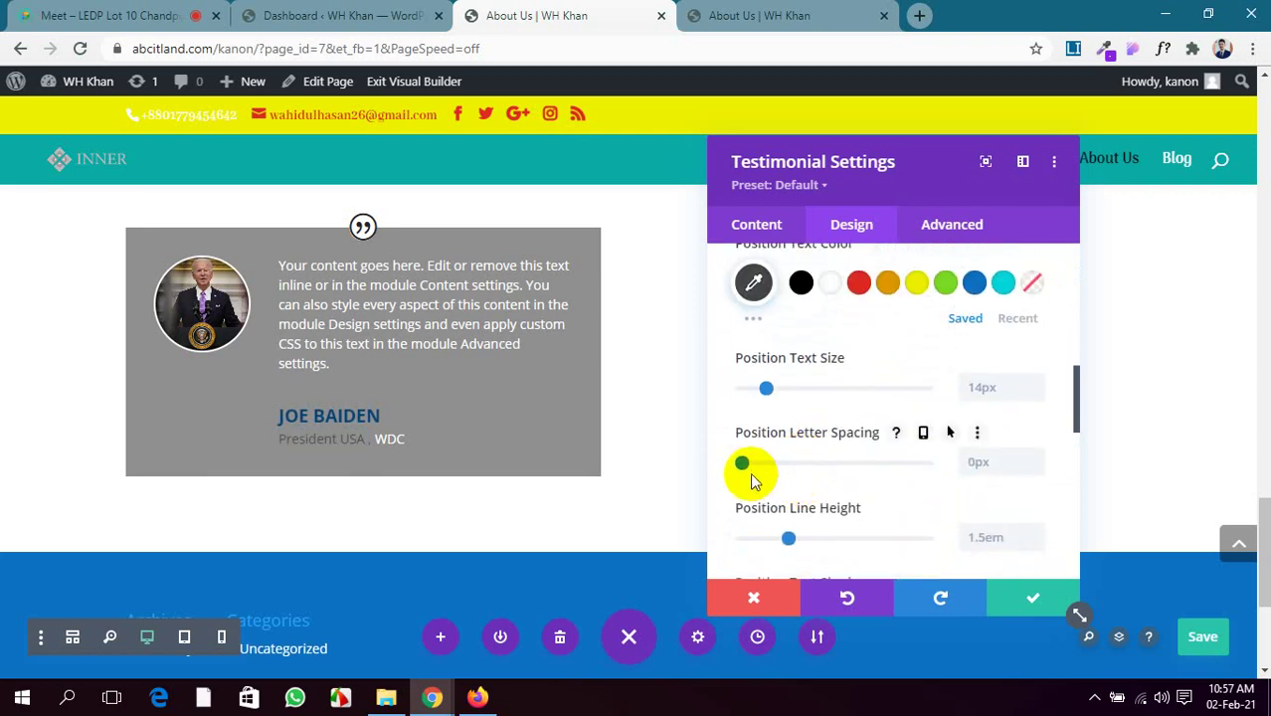
scroll(751, 480, down, 2)
scroll(753, 479, down, 3)
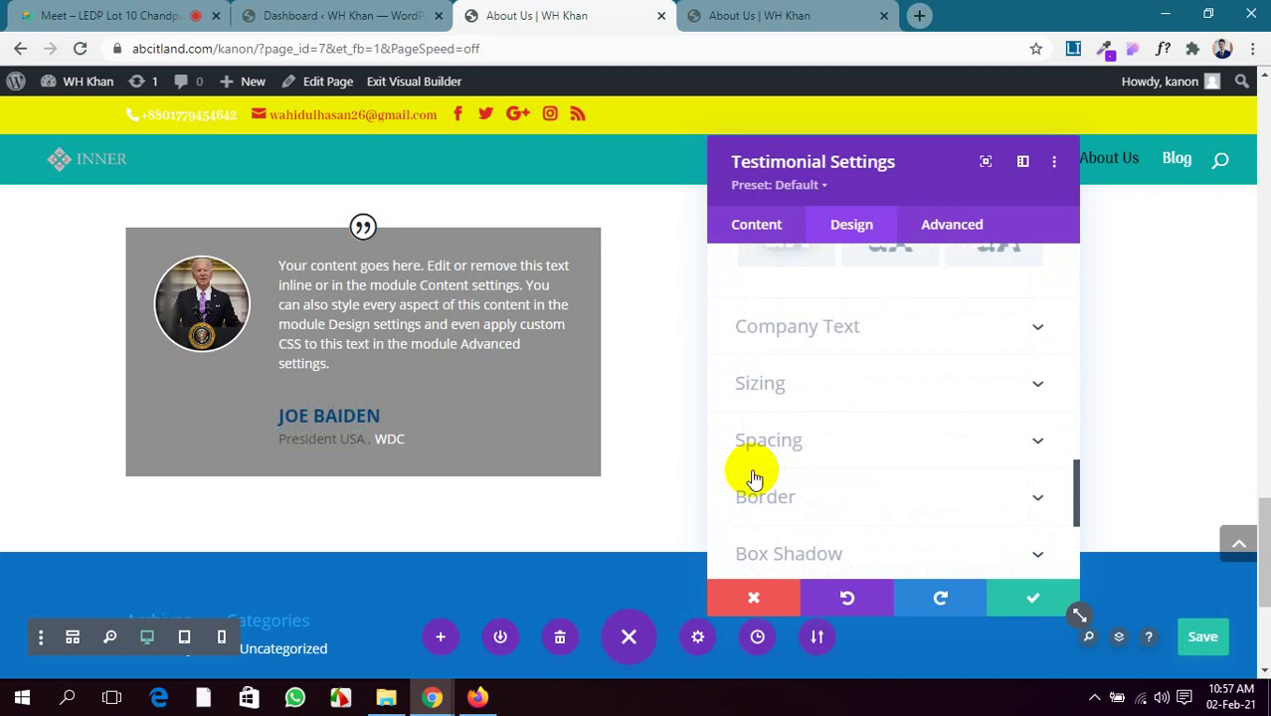
Enlarge the company name text from 14px to 16px
click(953, 326)
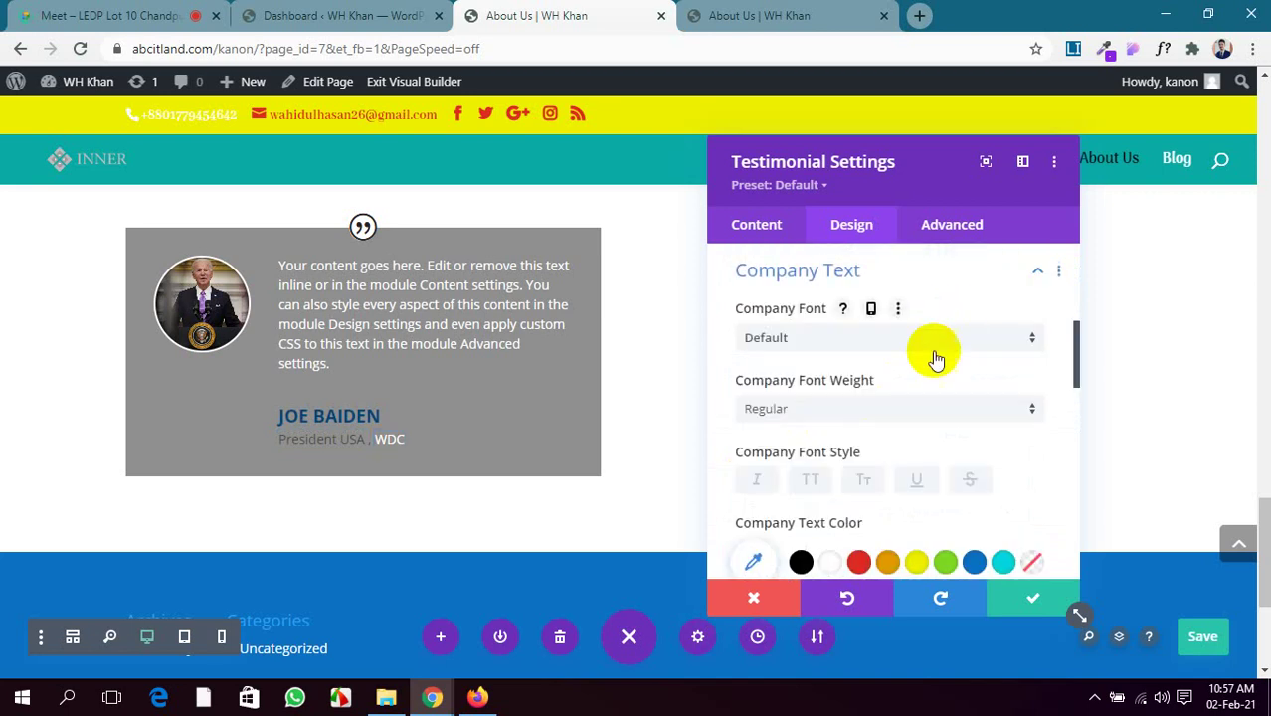
scroll(934, 355, down, 2)
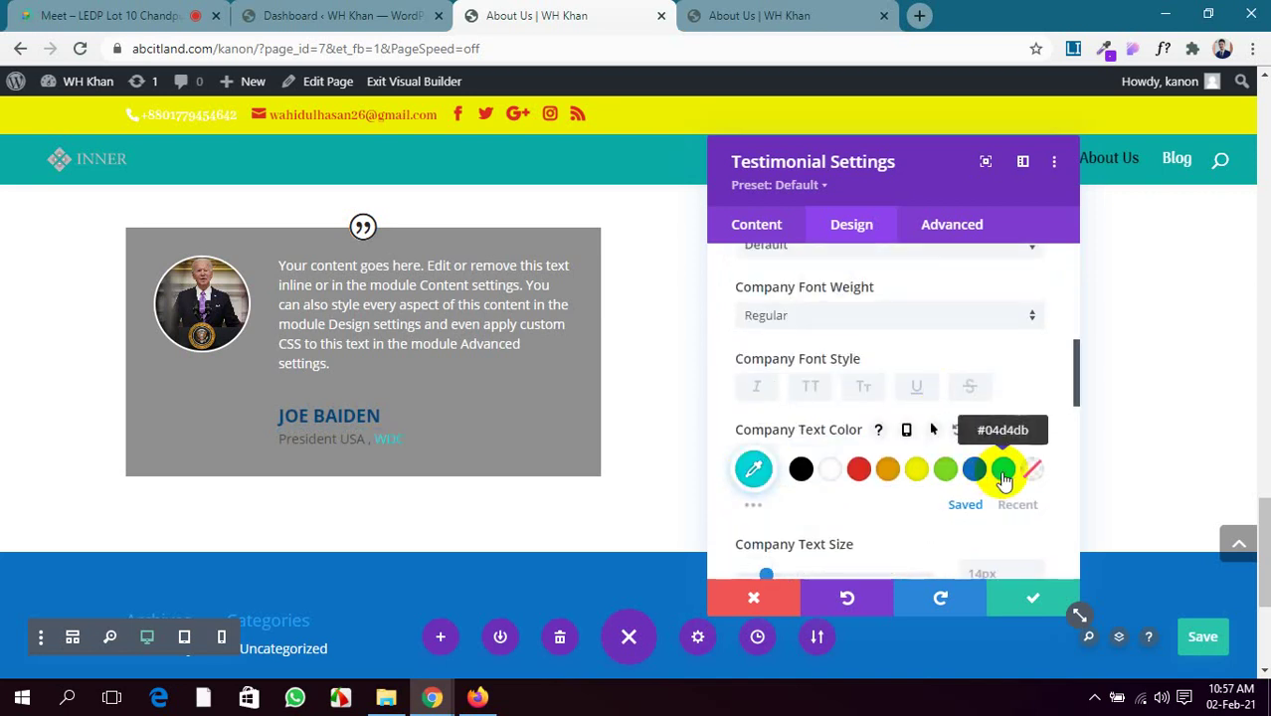
scroll(871, 407, down, 2)
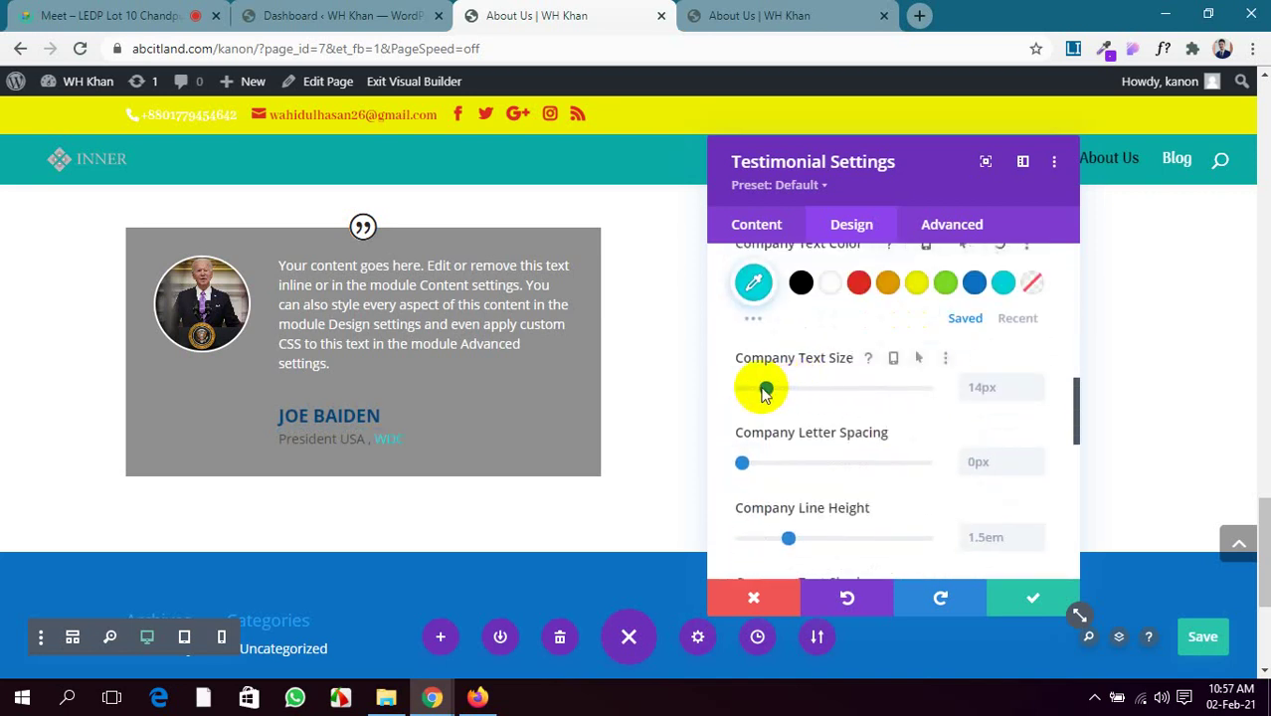
drag(764, 390, 770, 391)
scroll(880, 468, down, 5)
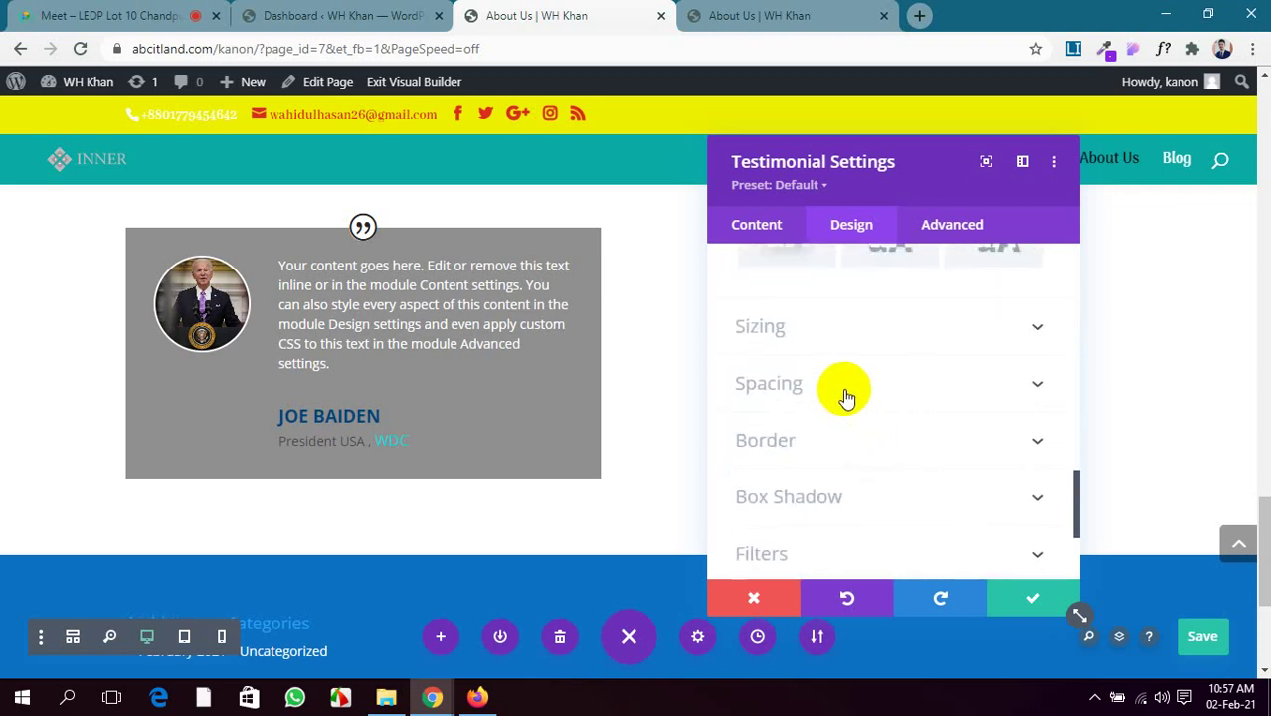
Try 20px rounded corners on the testimonial card, then revert them to 0px square corners
click(837, 439)
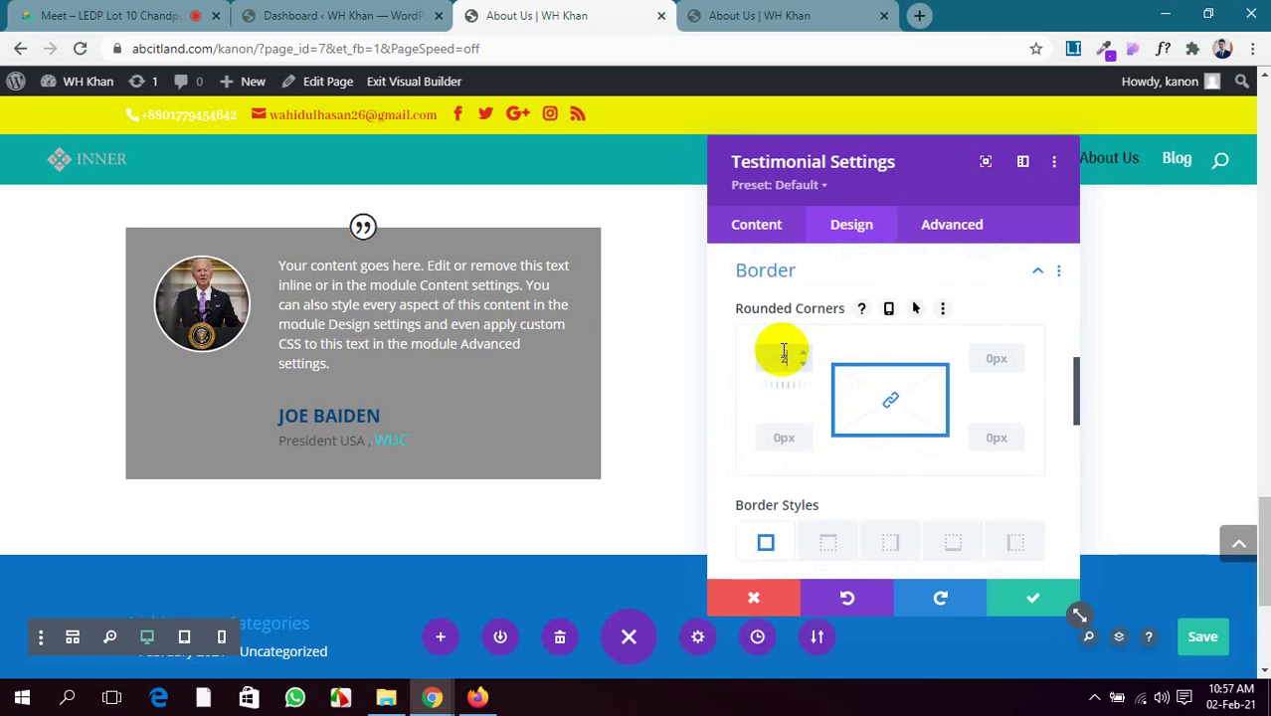
text(px)
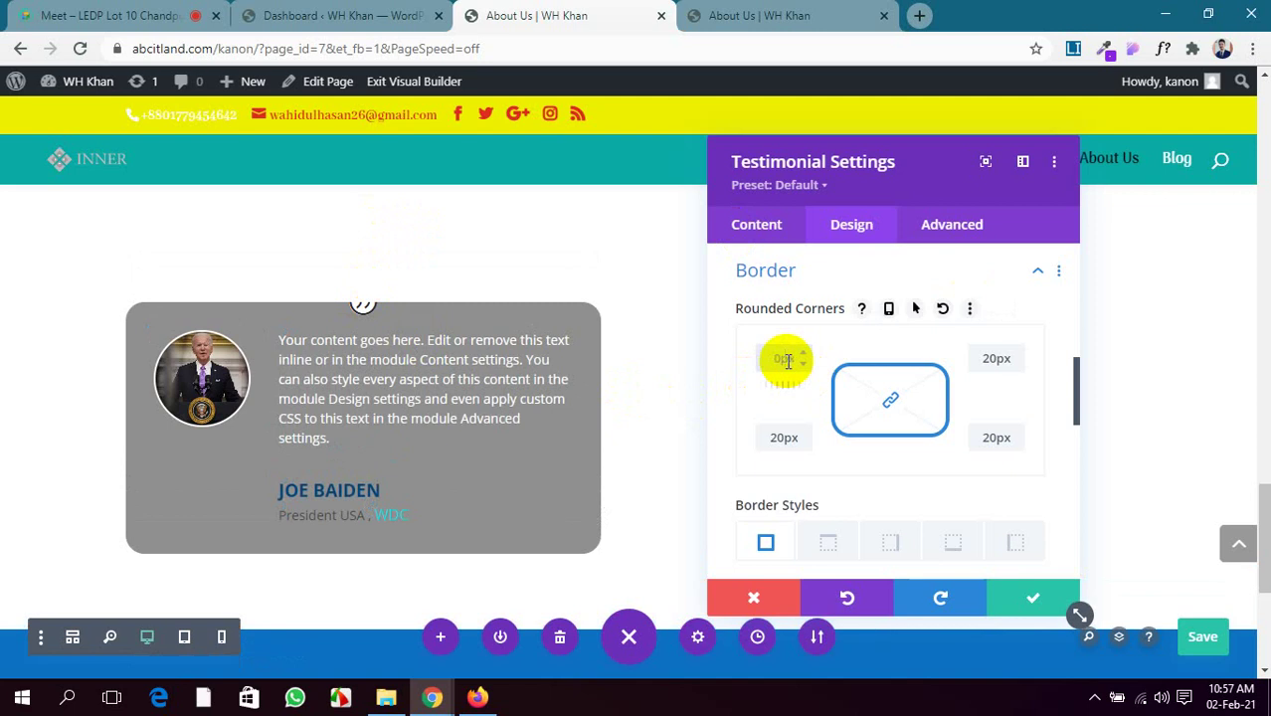
key(BackSpace)
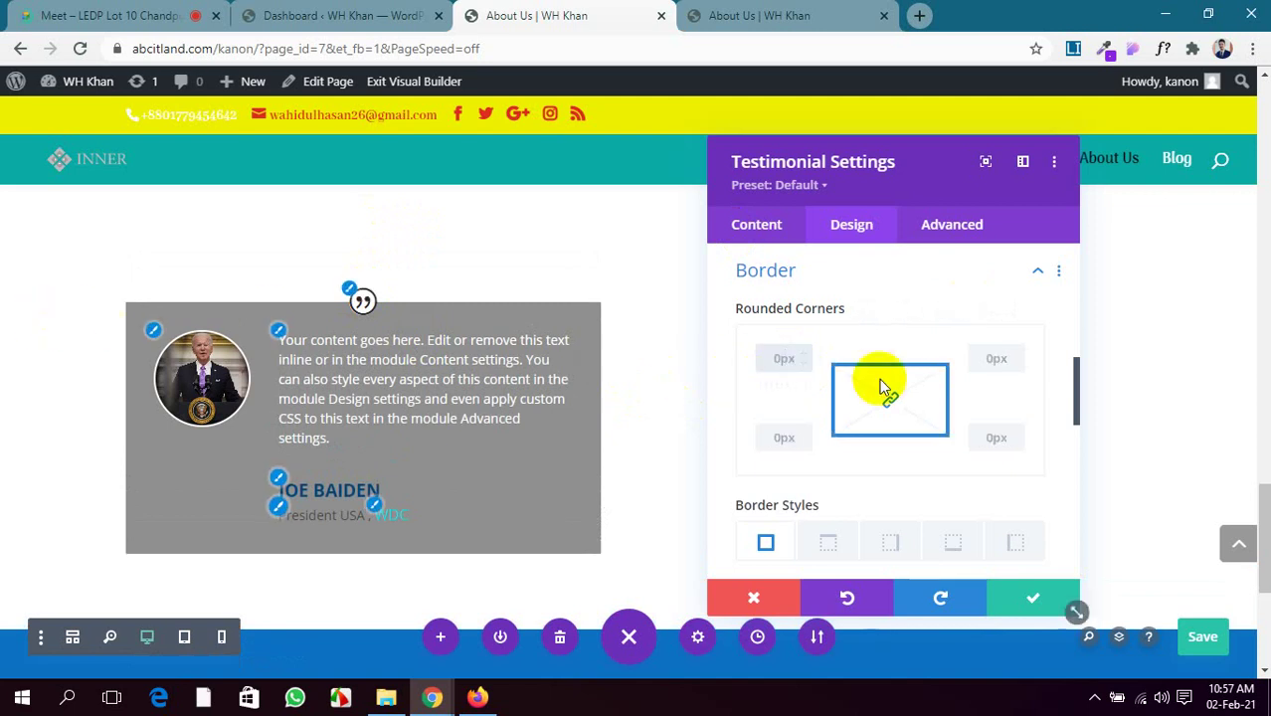
click(789, 362)
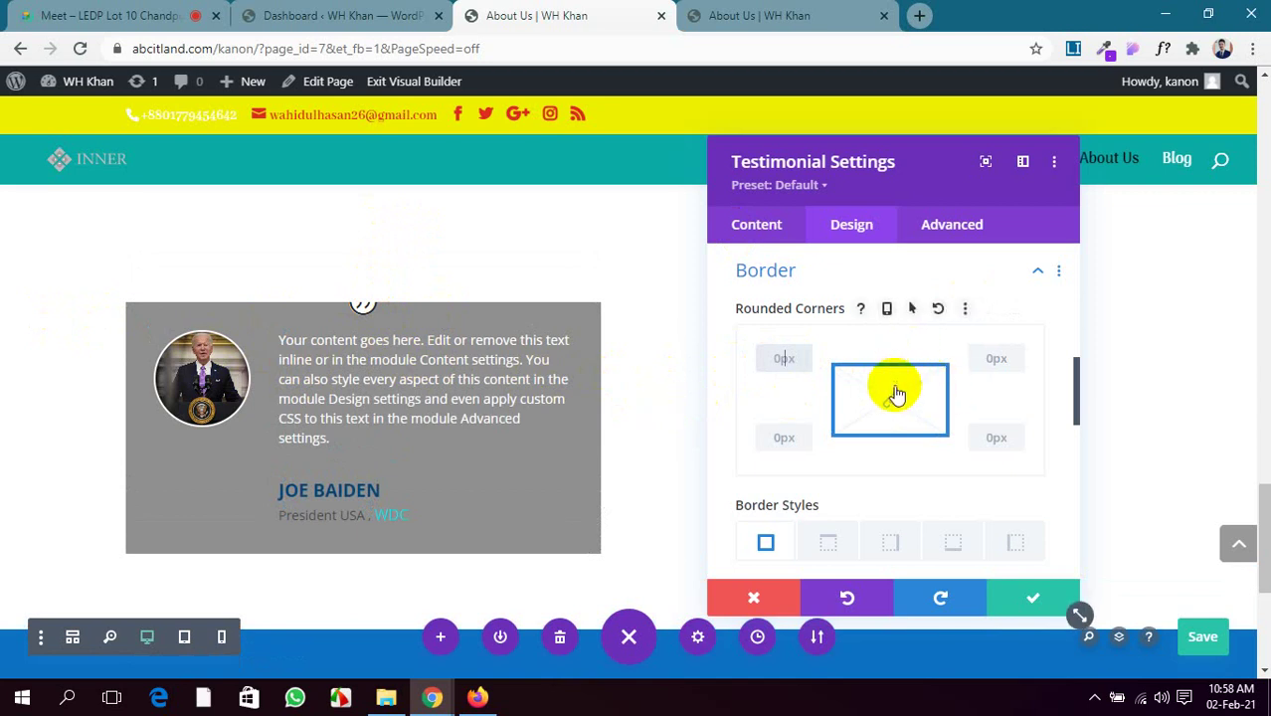
scroll(896, 517, down, 5)
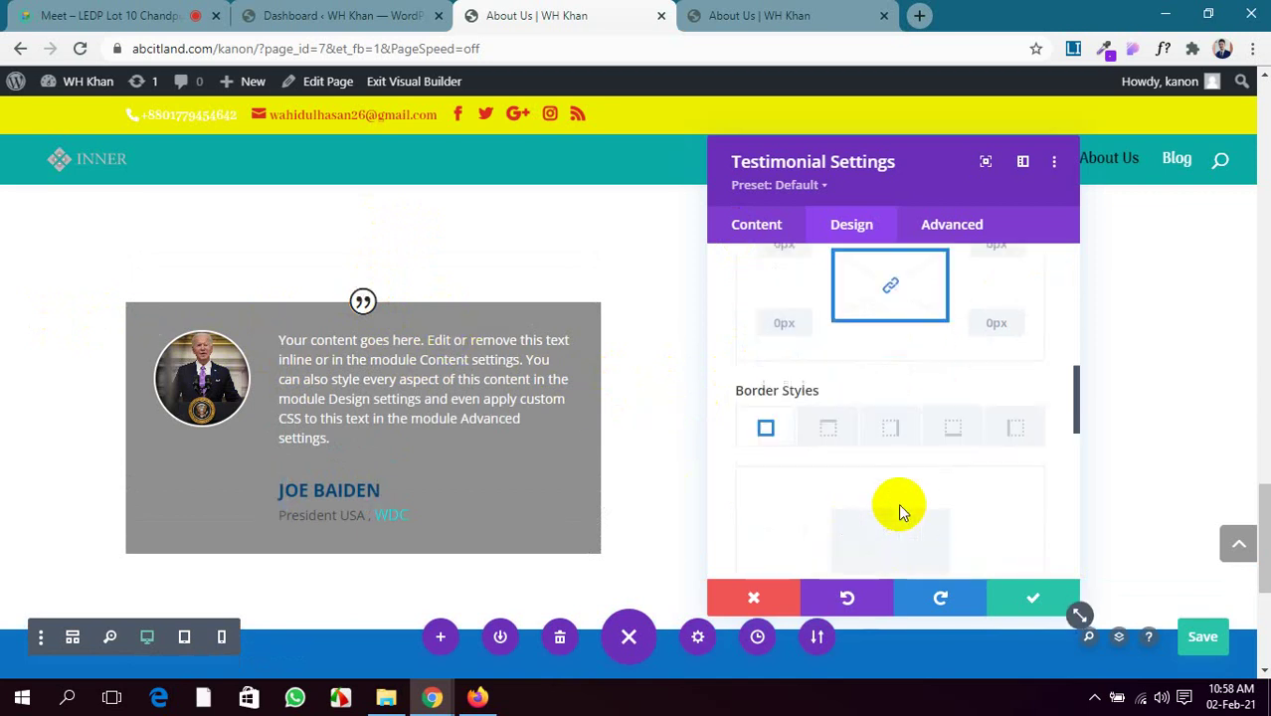
scroll(901, 509, down, 5)
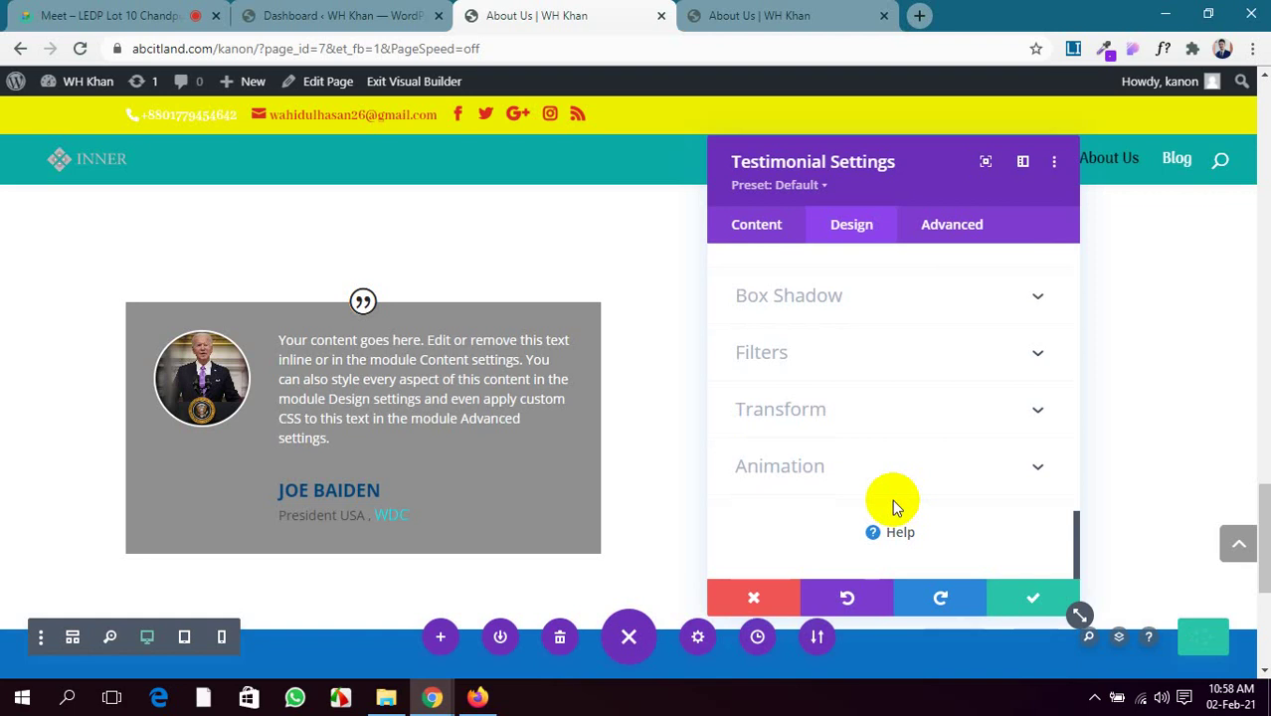
Close the testimonial settings keeping the changes and save the page
click(1033, 597)
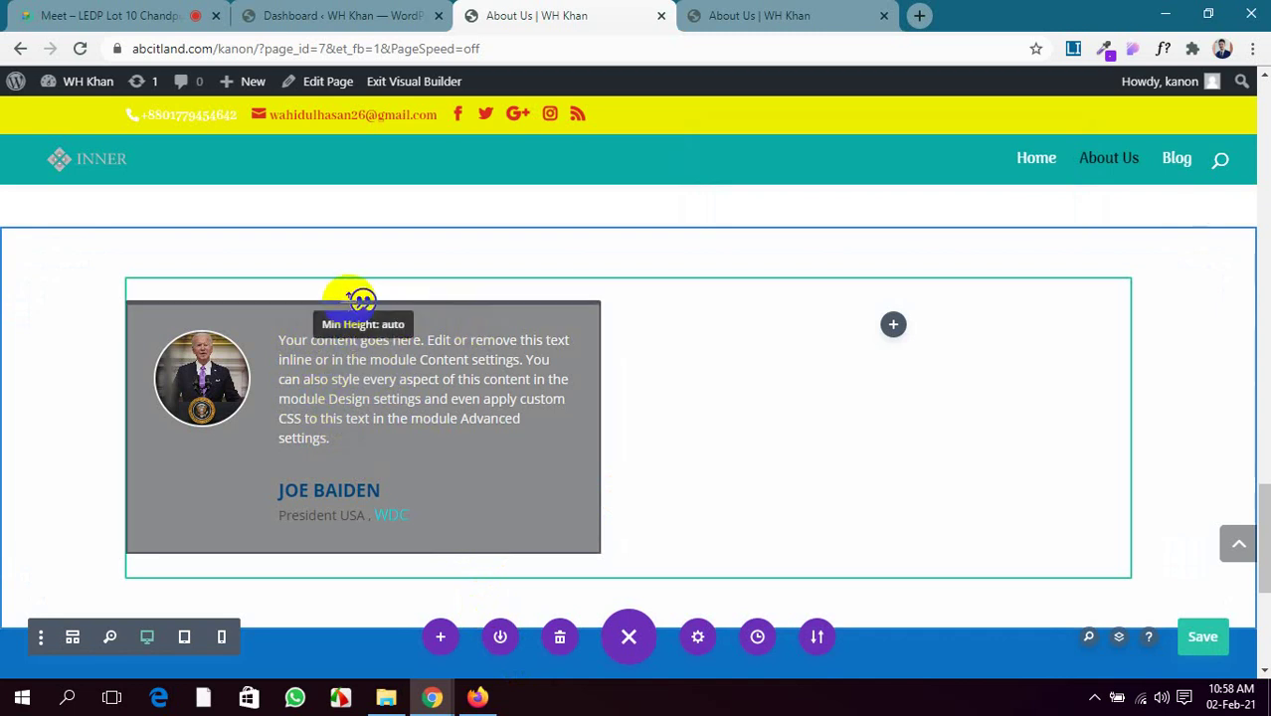
scroll(363, 417, up, 3)
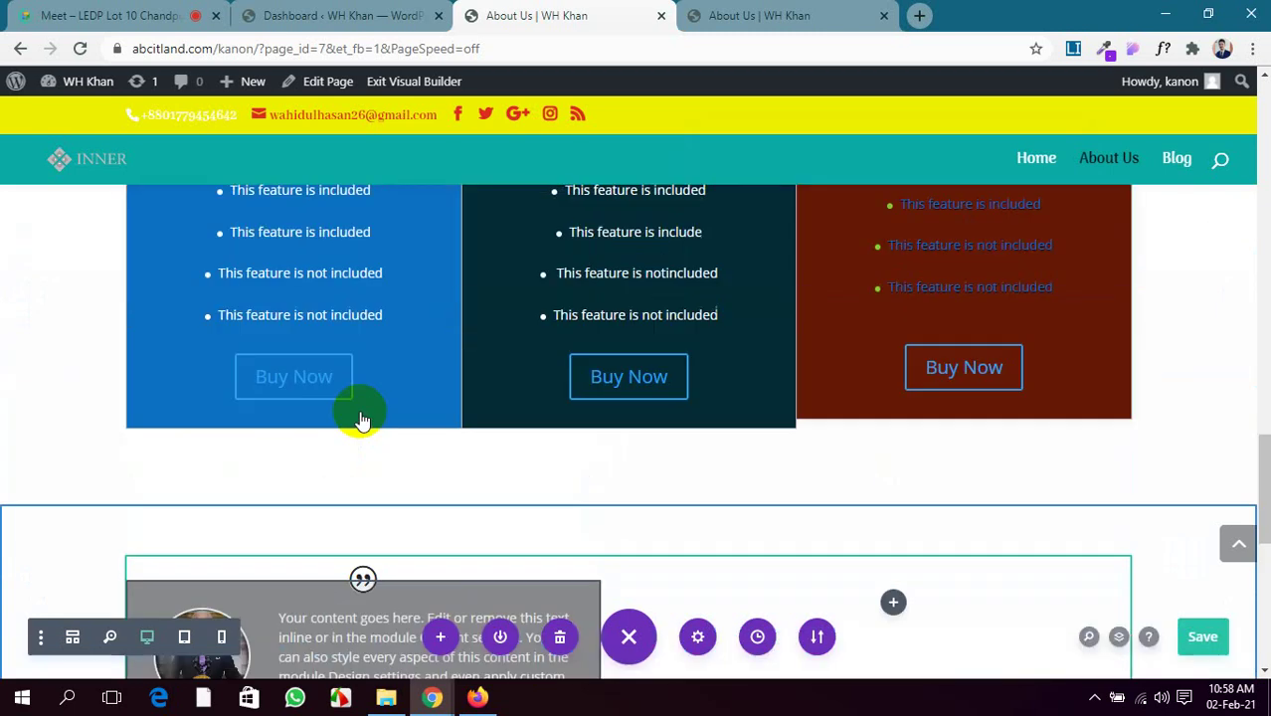
scroll(363, 423, down, 5)
scroll(383, 432, up, 2)
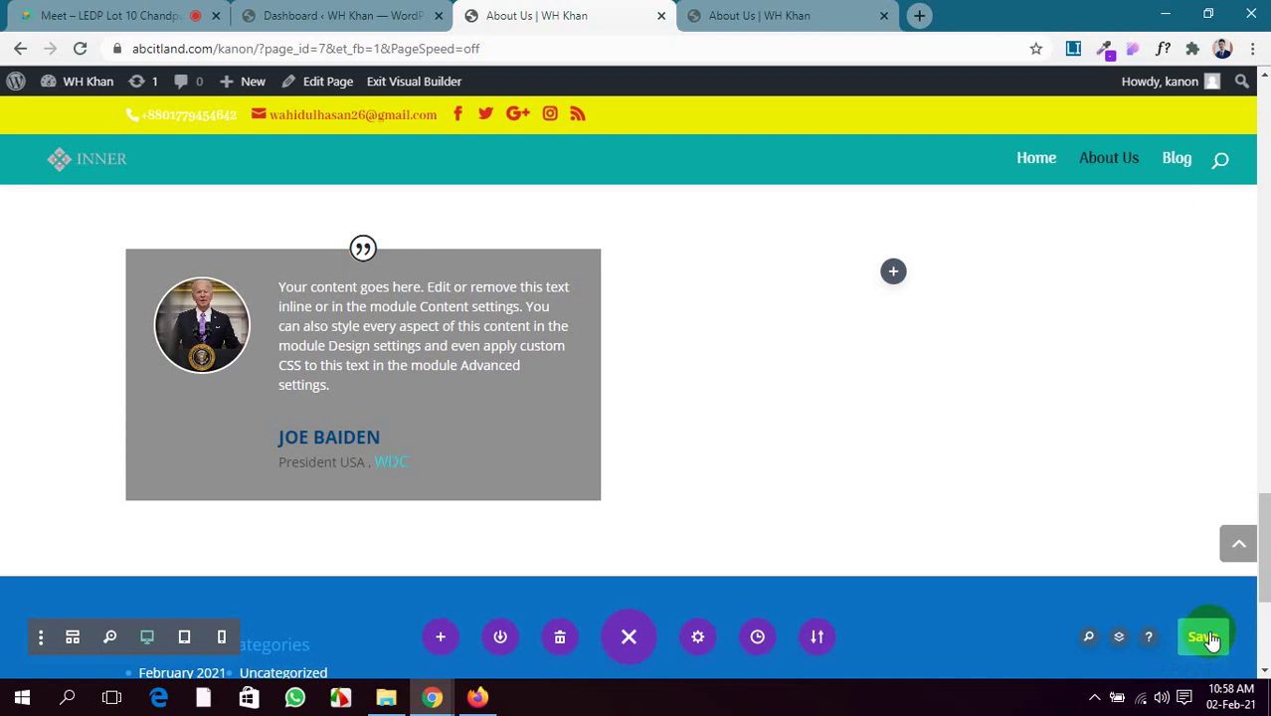
click(1208, 640)
scroll(340, 389, up, 2)
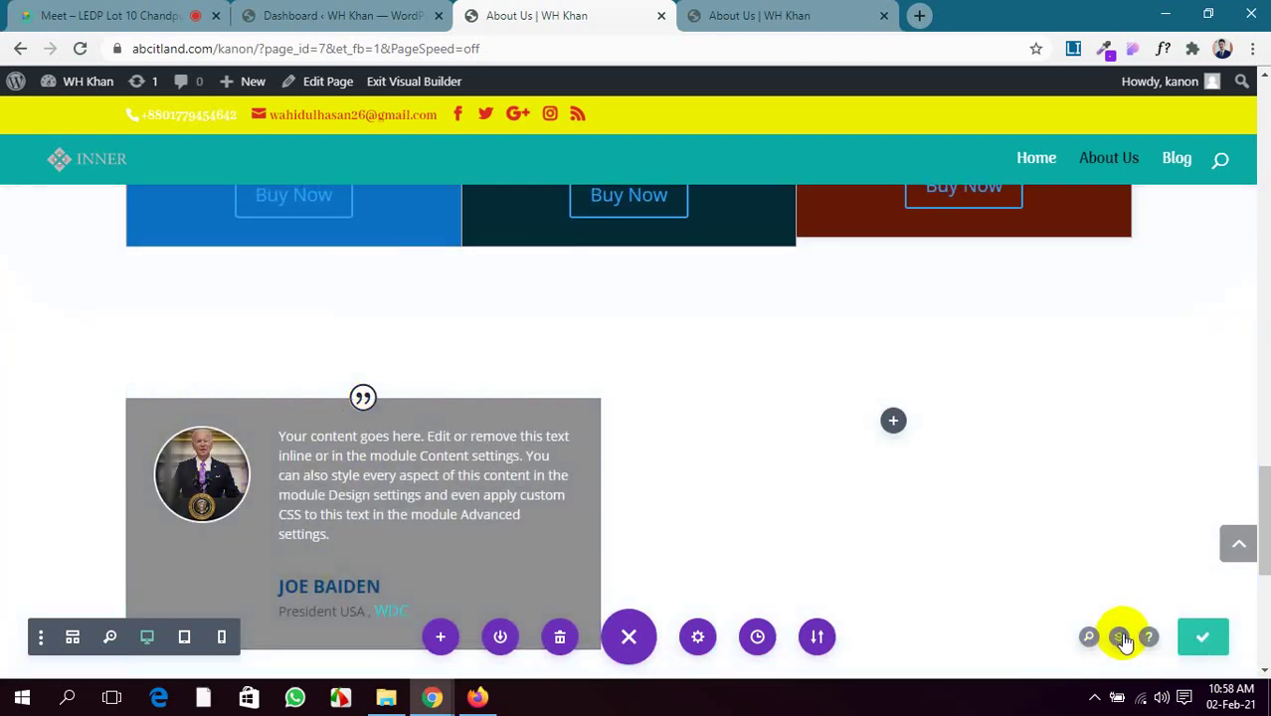
Drill through the page layers to the left-column testimonial and open its settings
click(1120, 638)
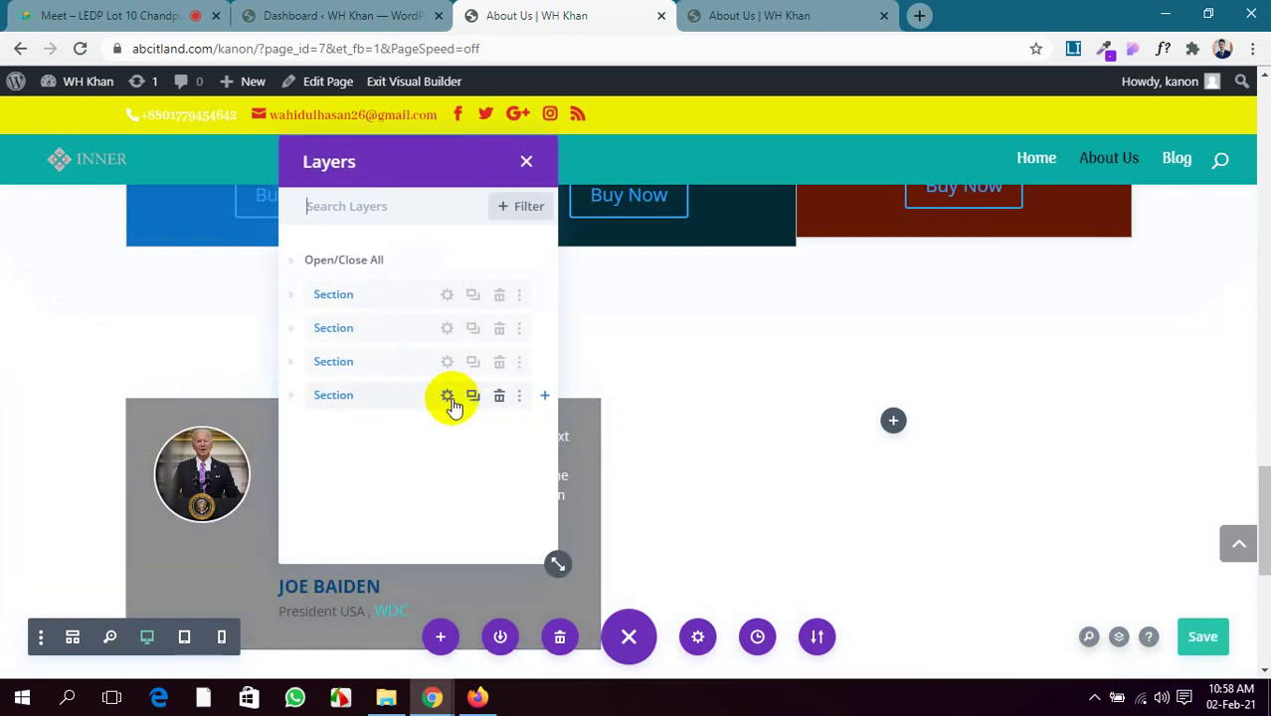
click(448, 396)
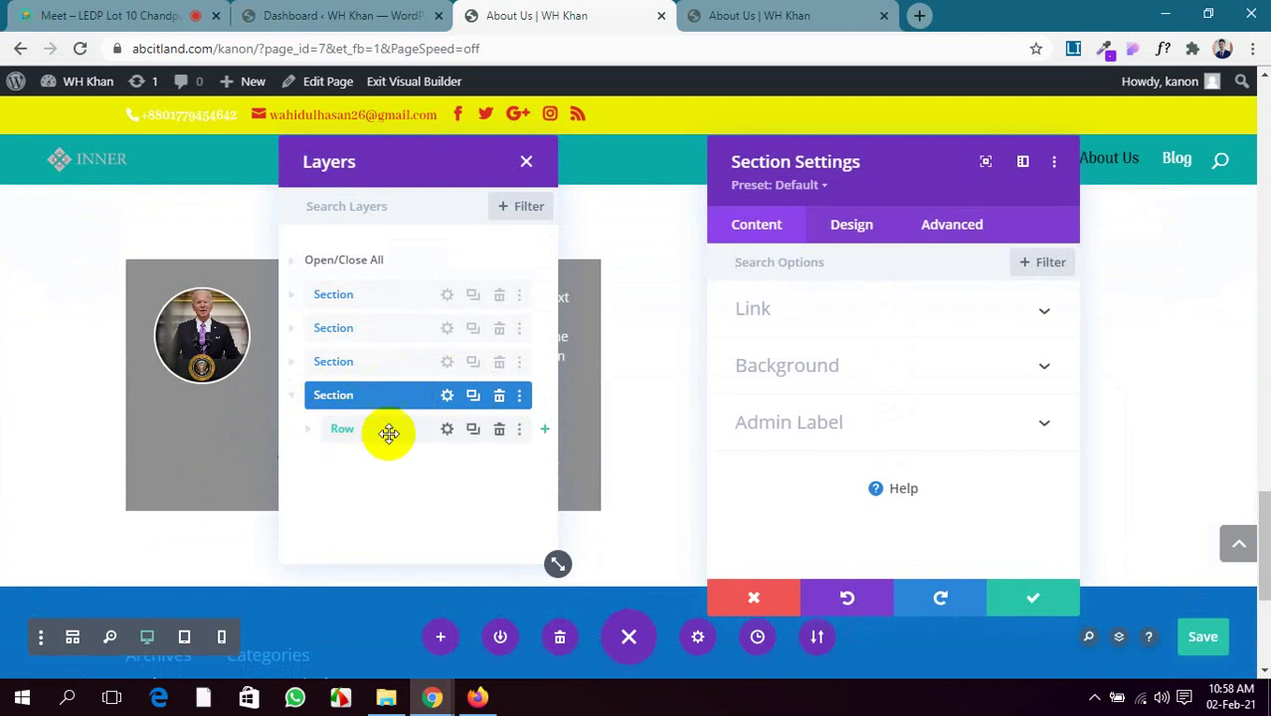
click(310, 432)
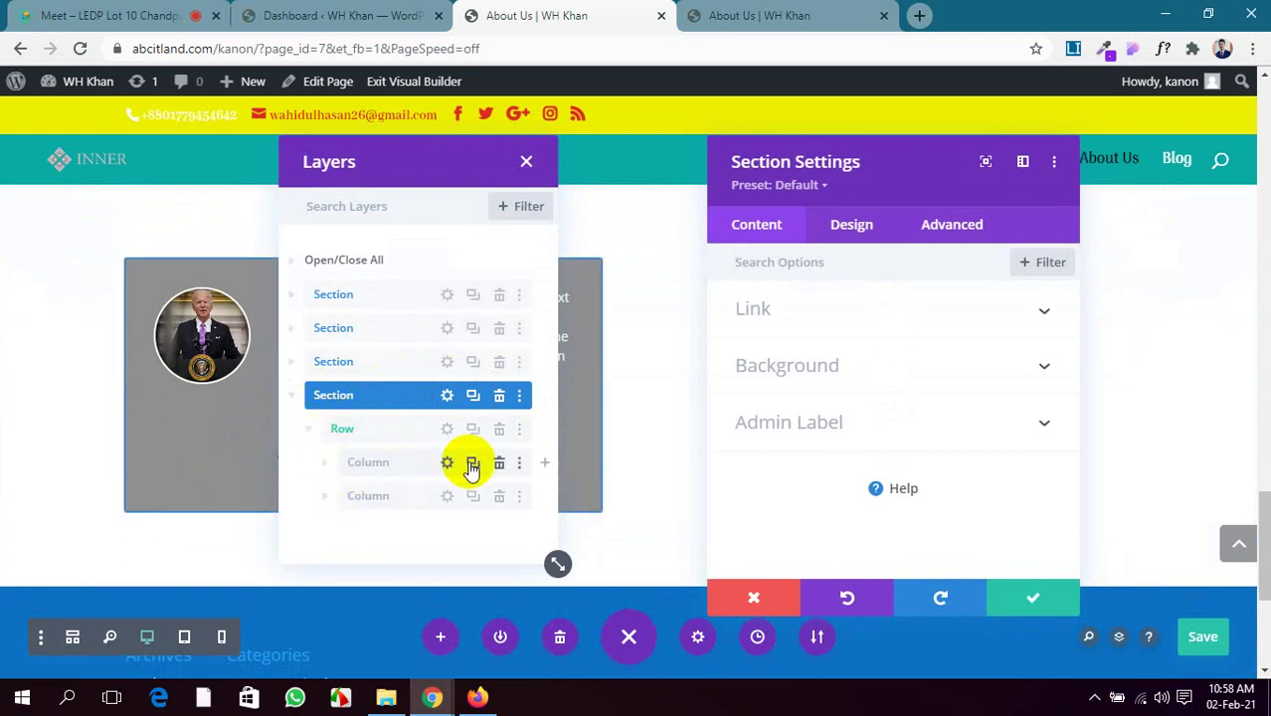
click(327, 466)
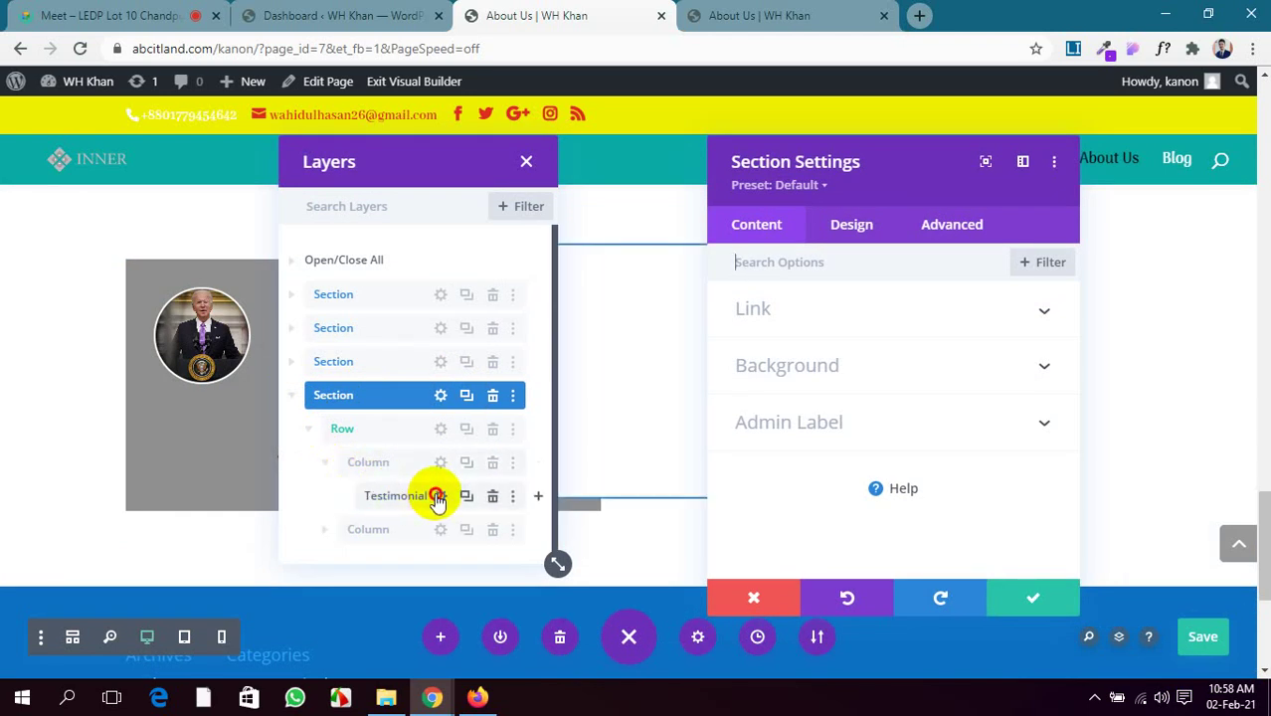
click(438, 497)
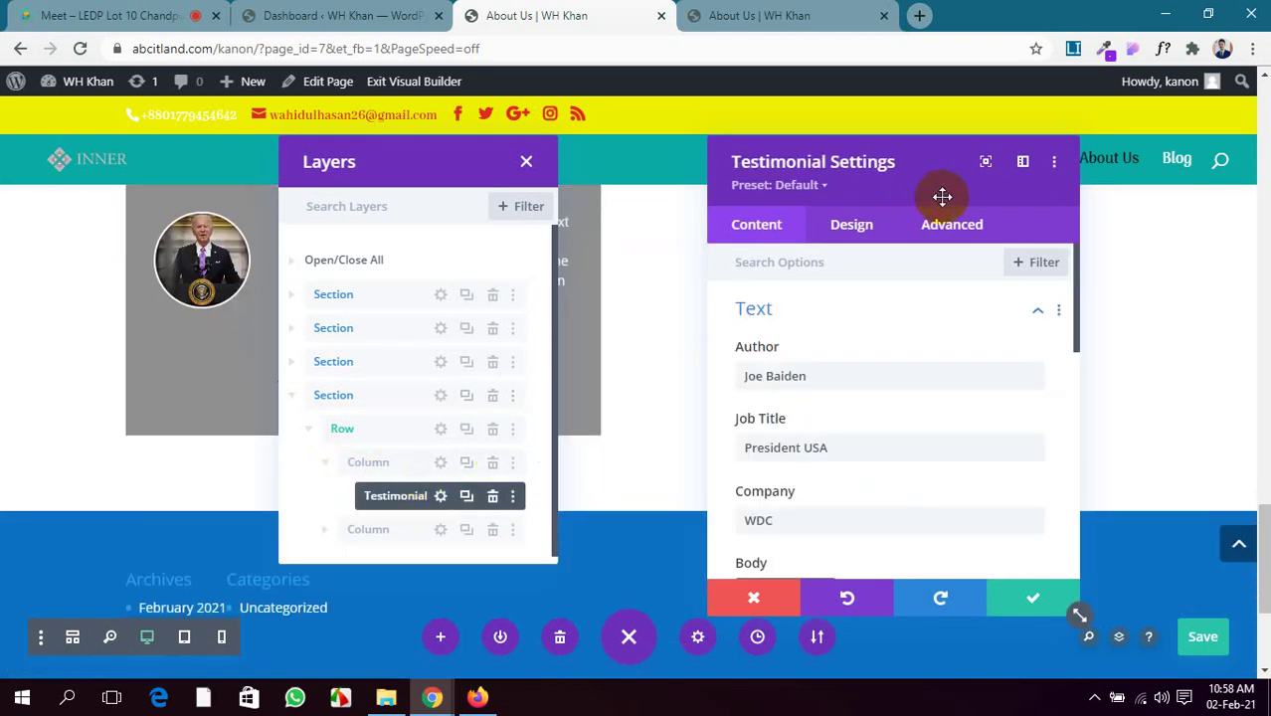
click(1015, 598)
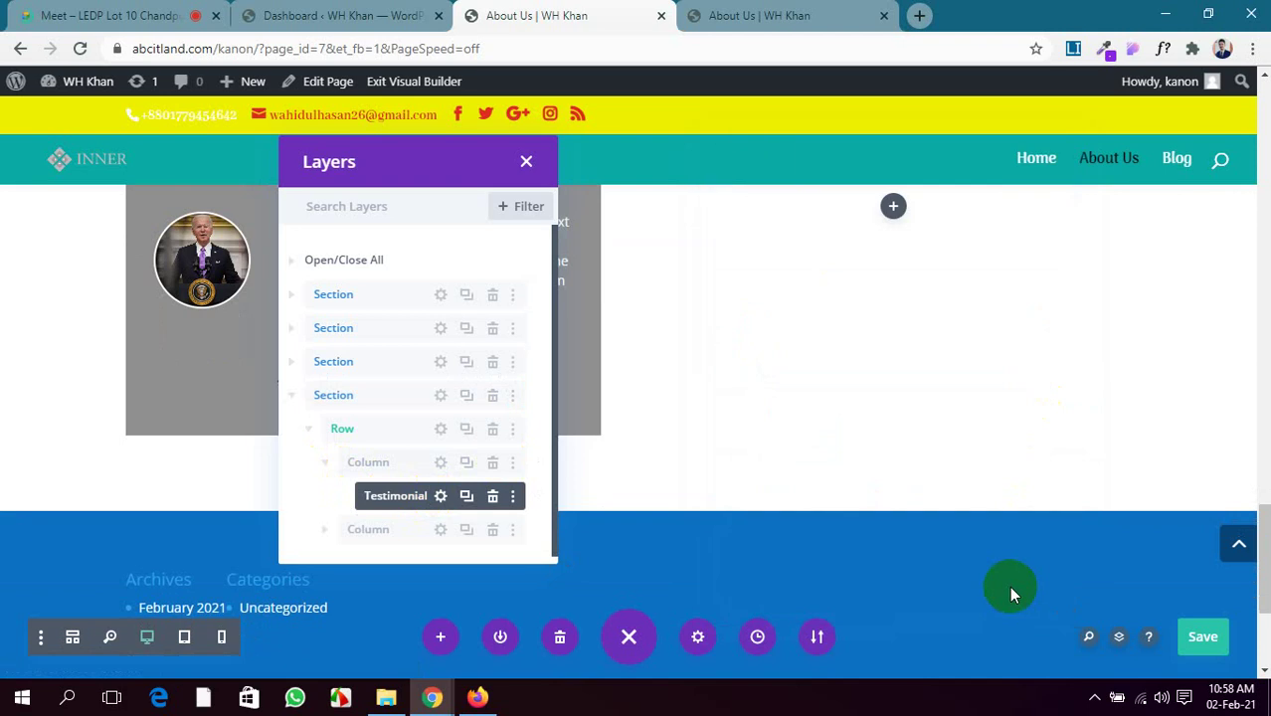
click(439, 496)
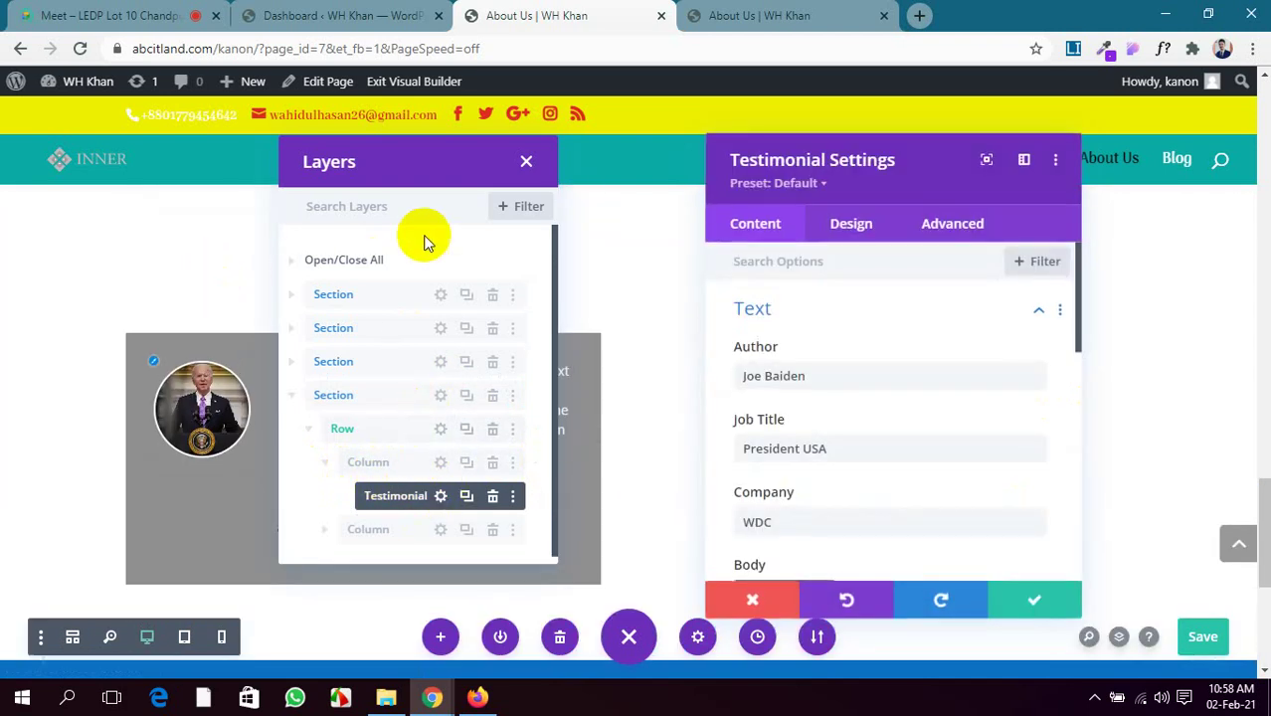
Close the layers list, then apply and close the testimonial settings
click(526, 162)
scroll(260, 366, up, 3)
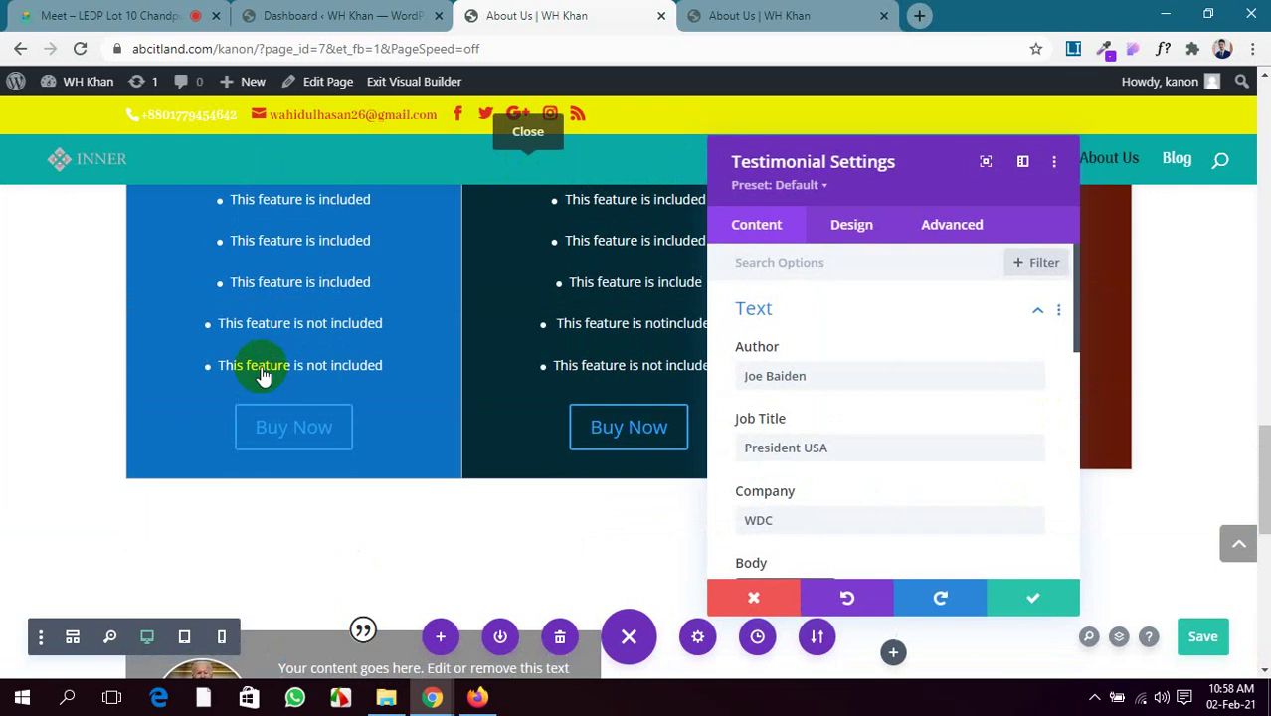
scroll(941, 422, down, 3)
scroll(938, 426, down, 2)
scroll(936, 426, up, 5)
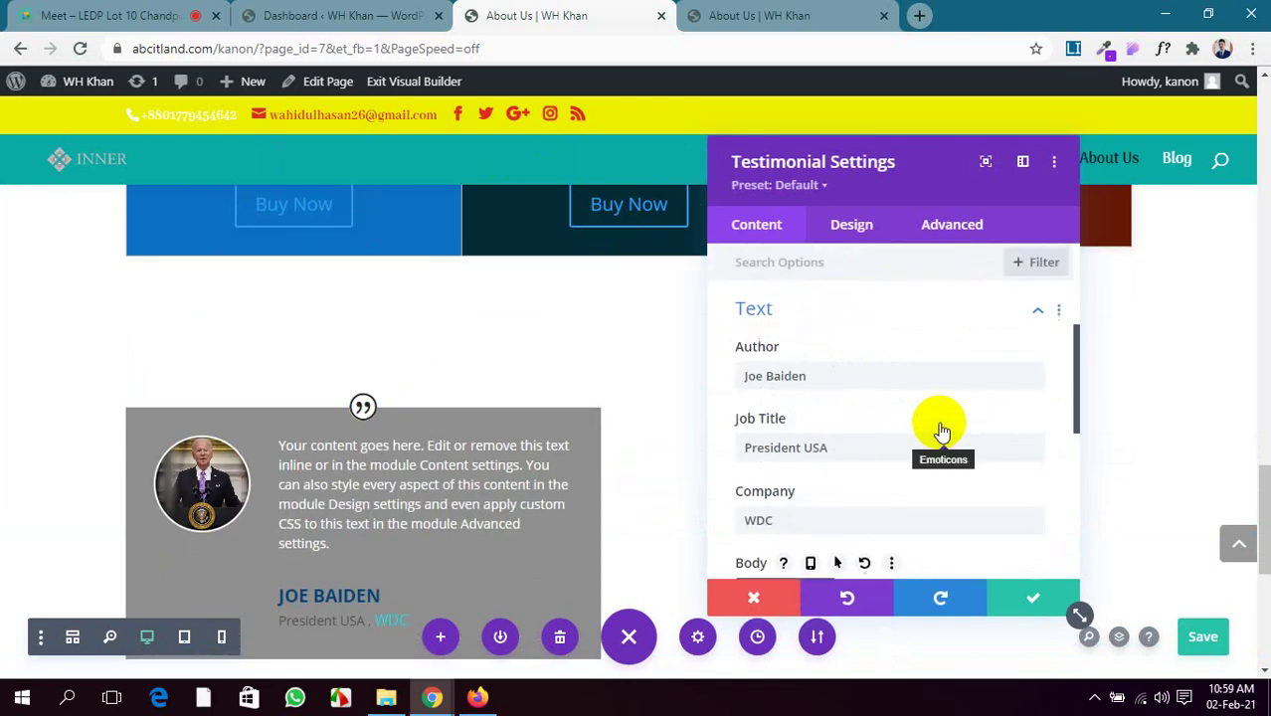
click(1026, 604)
scroll(455, 468, up, 1)
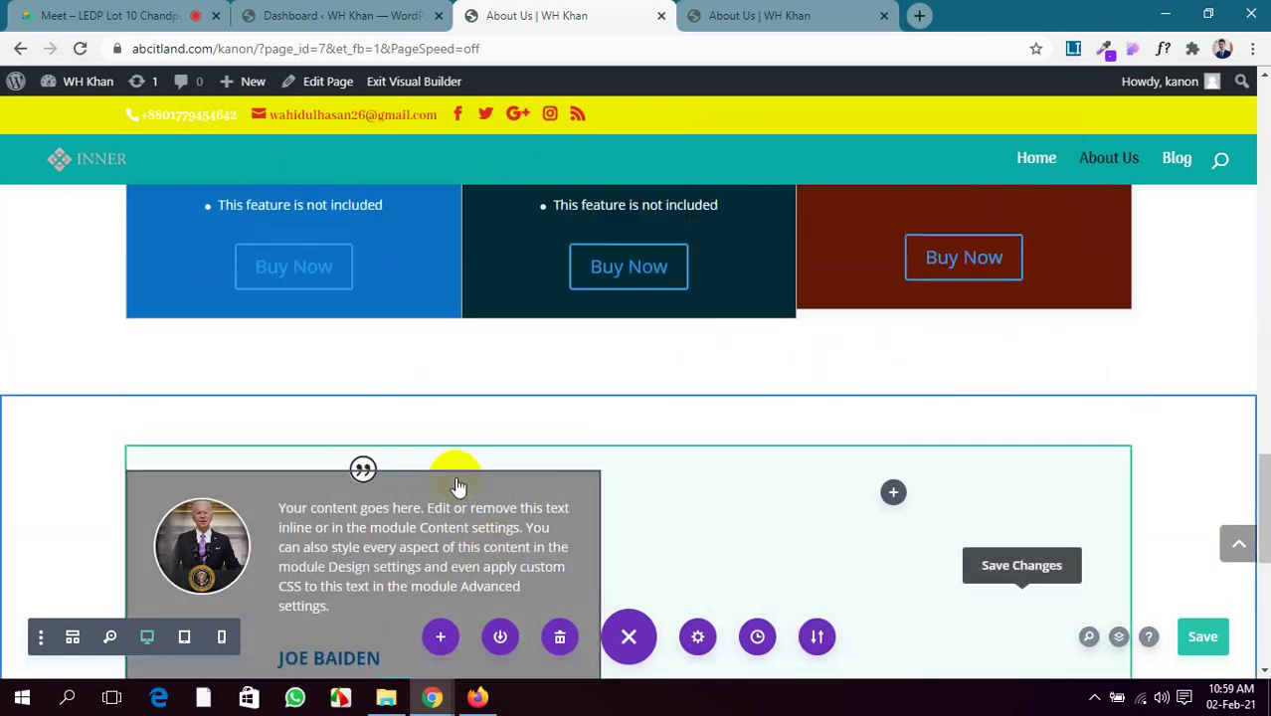
scroll(426, 469, down, 2)
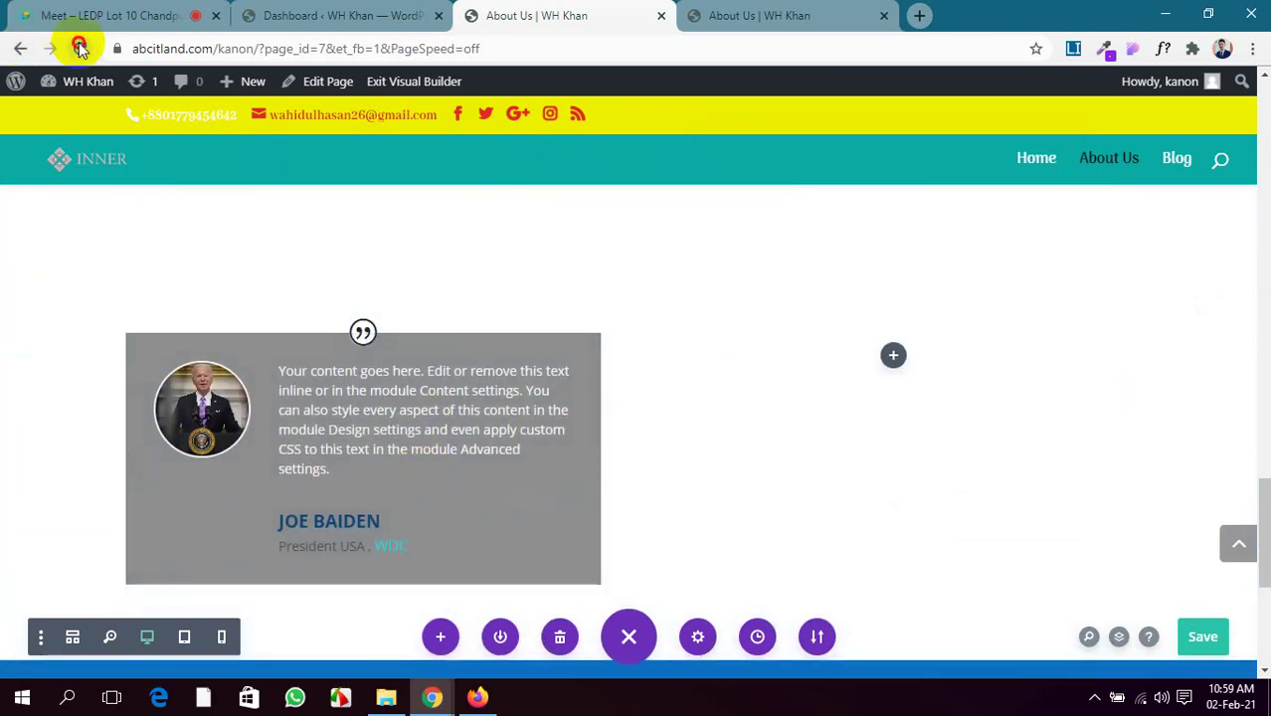
click(79, 48)
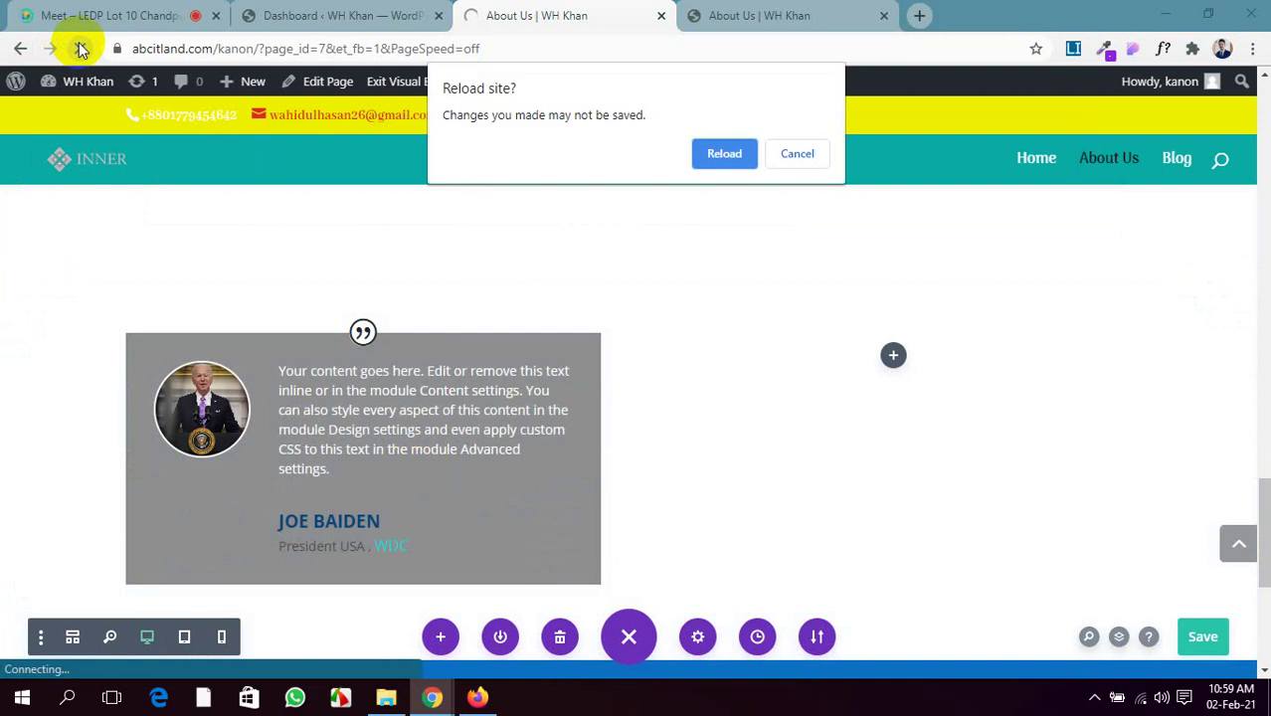
click(725, 159)
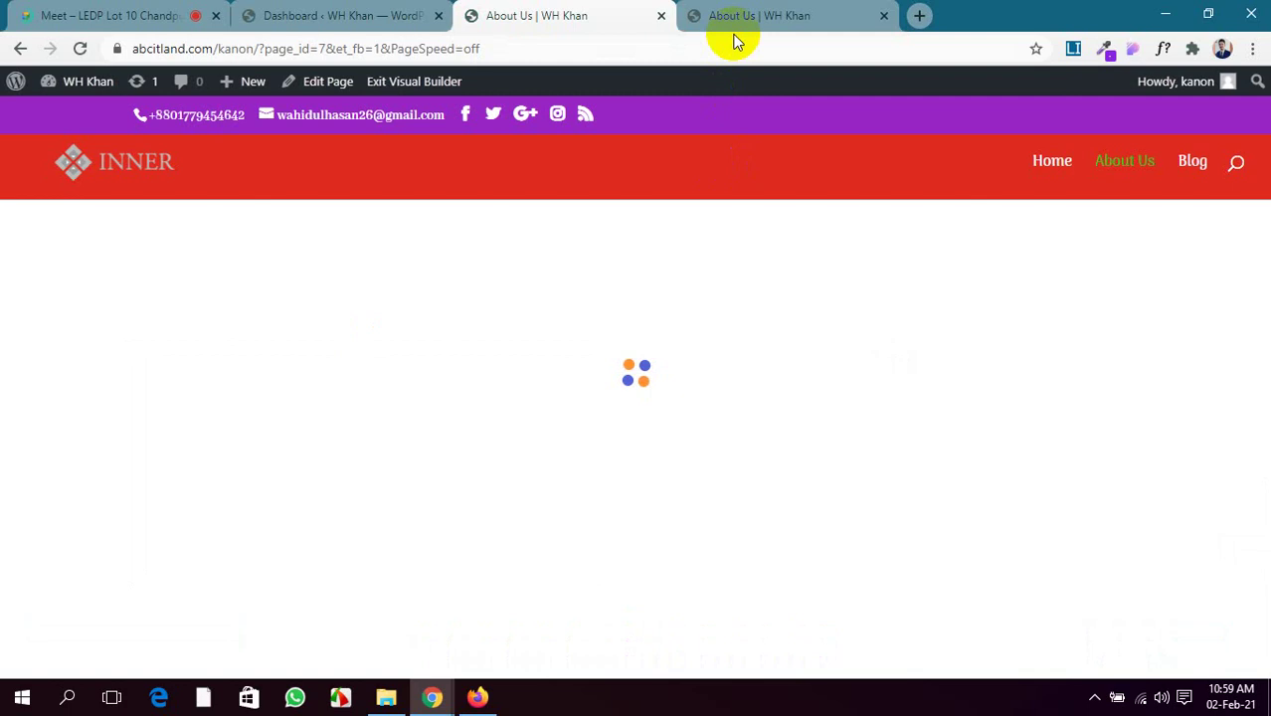
scroll(587, 418, down, 2)
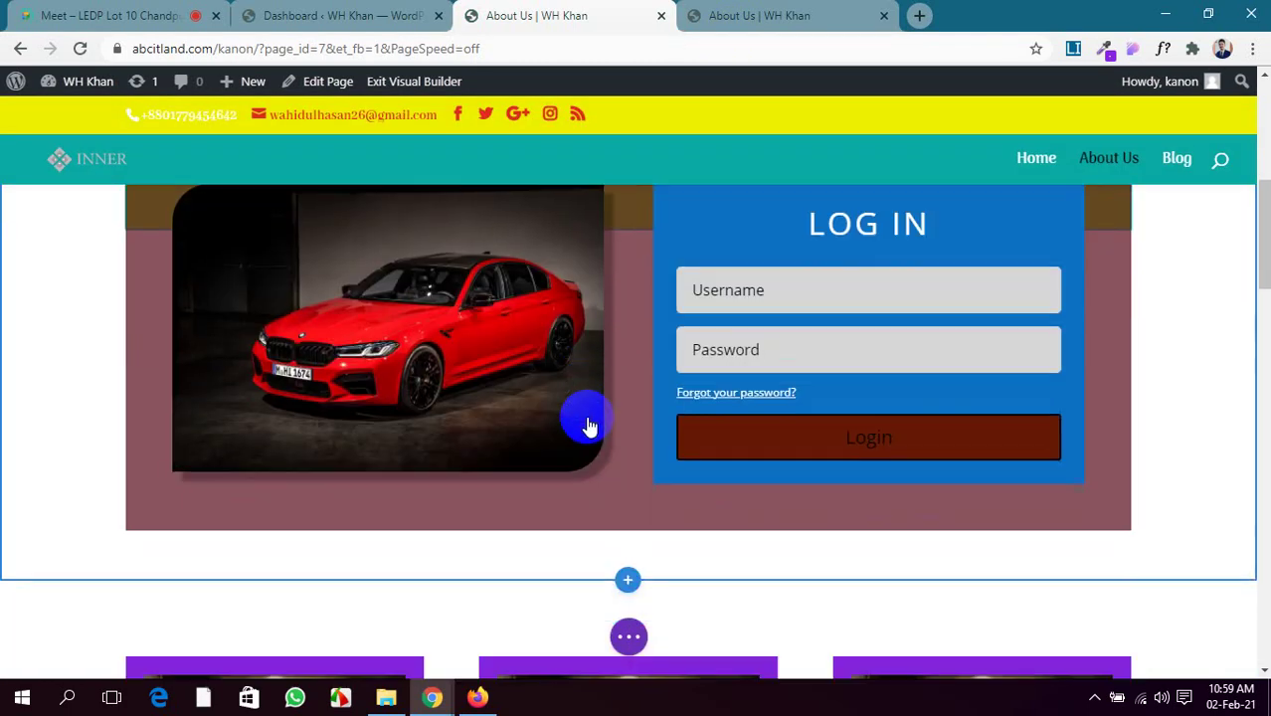
scroll(589, 426, down, 15)
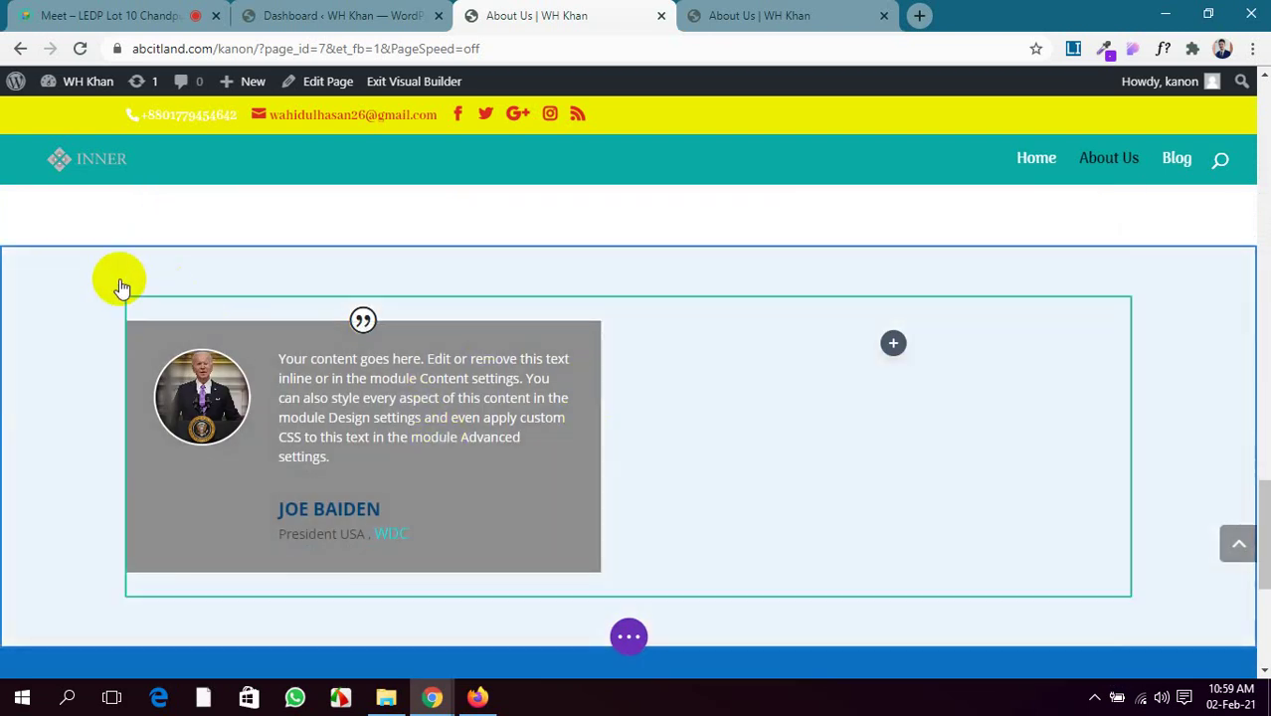
scroll(57, 281, up, 3)
scroll(57, 292, down, 2)
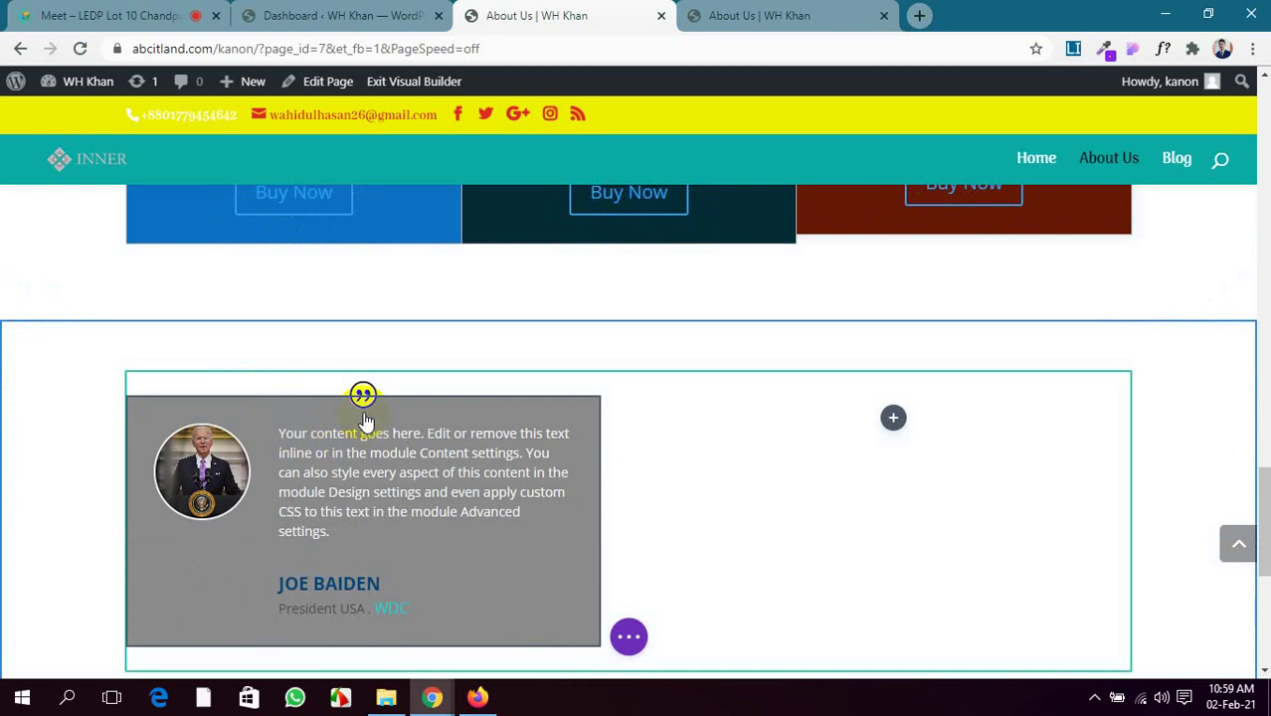
scroll(696, 577, down, 2)
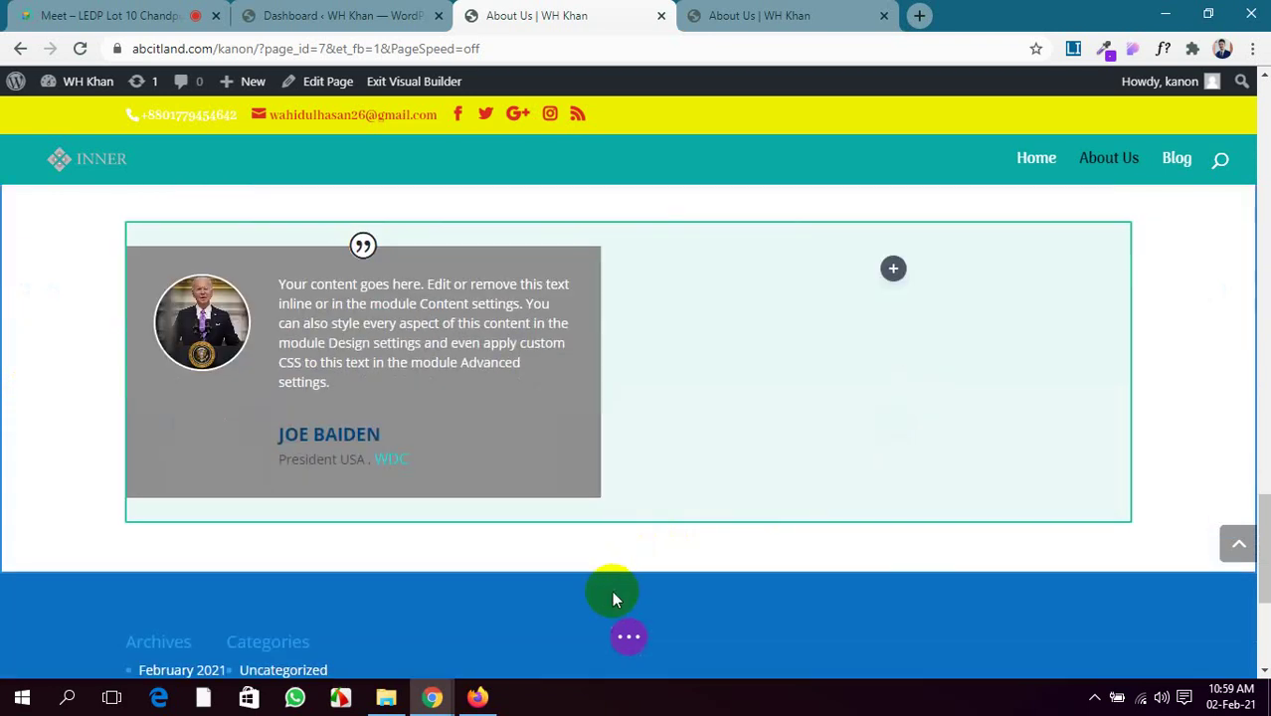
Copy the testimonial module from the row's first column using the Layers view
click(627, 644)
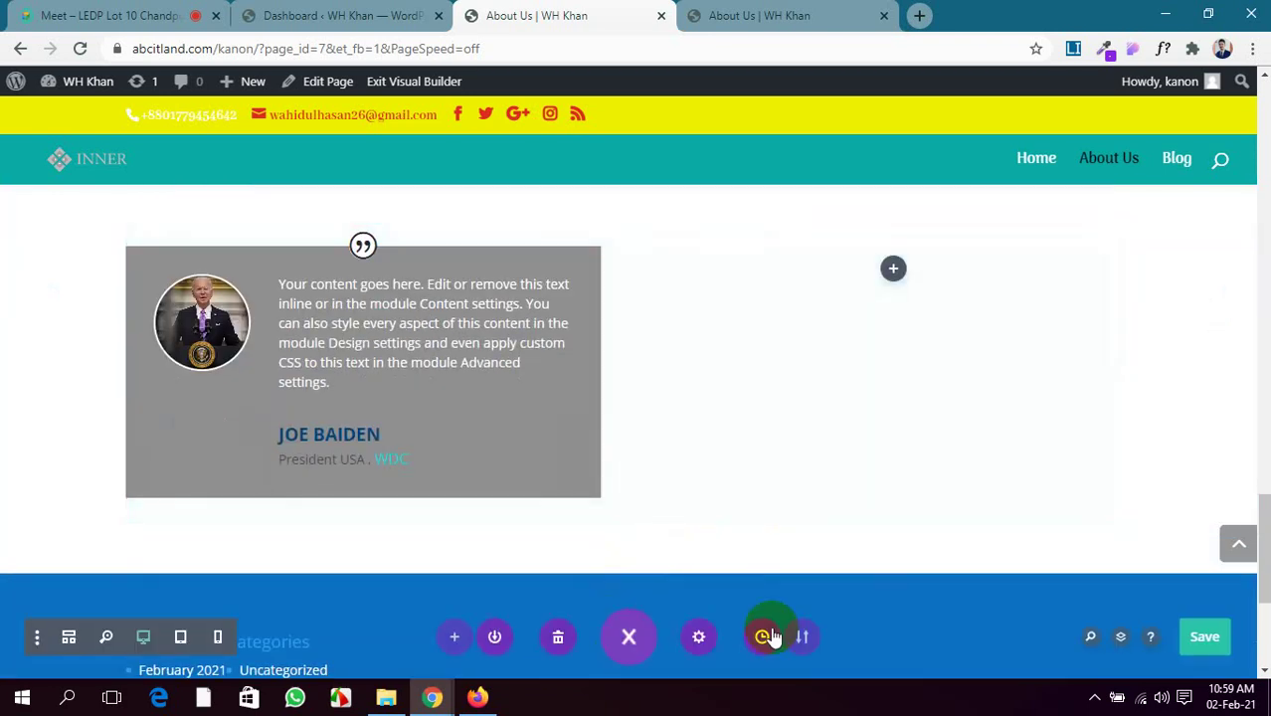
click(1119, 639)
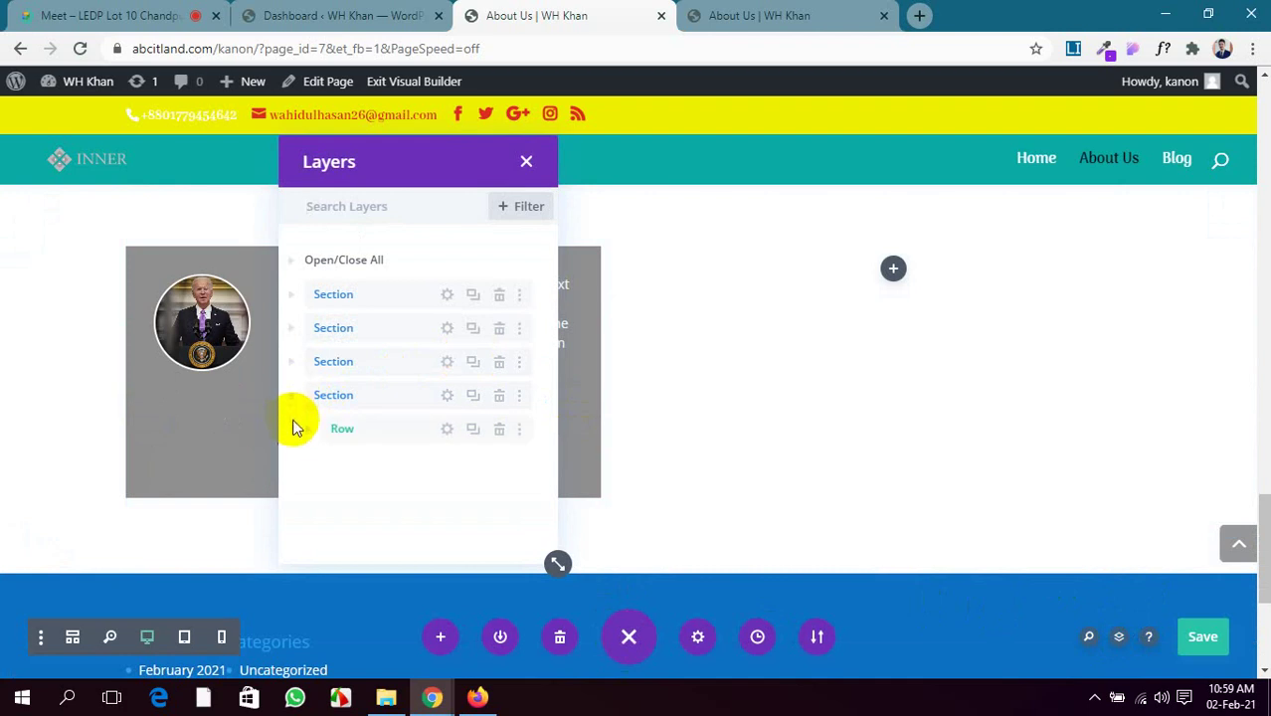
click(308, 434)
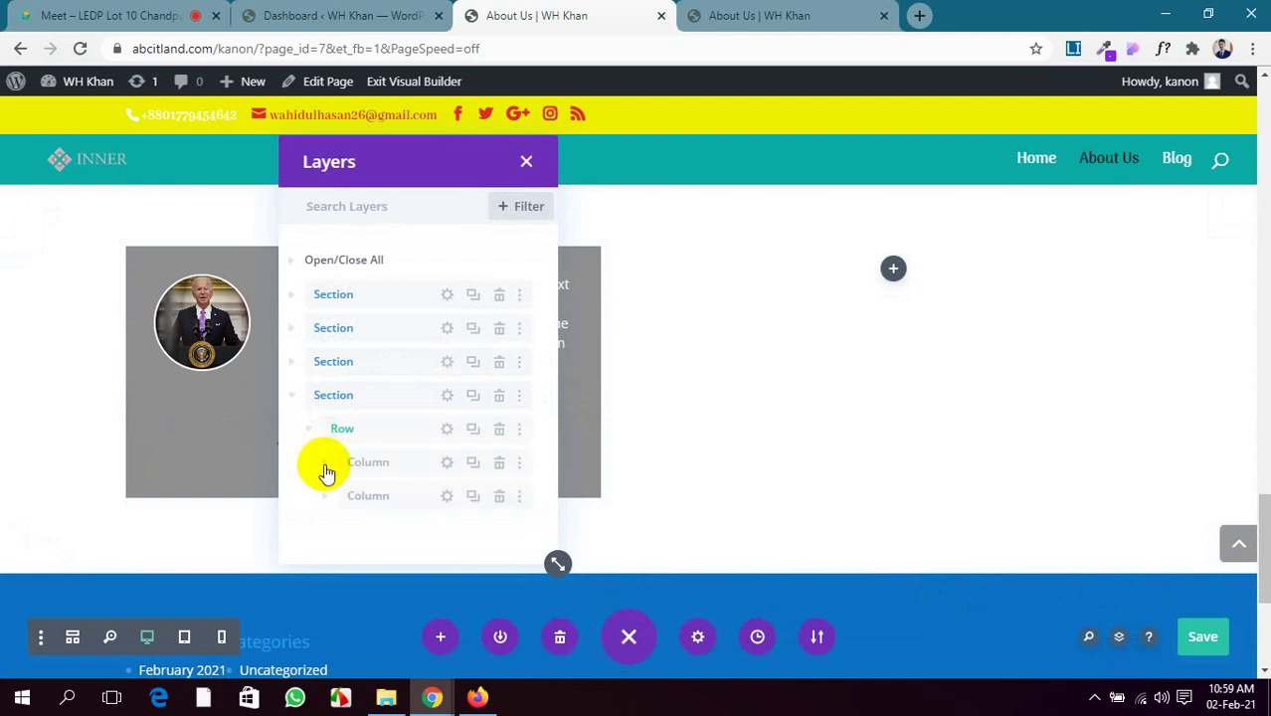
click(326, 465)
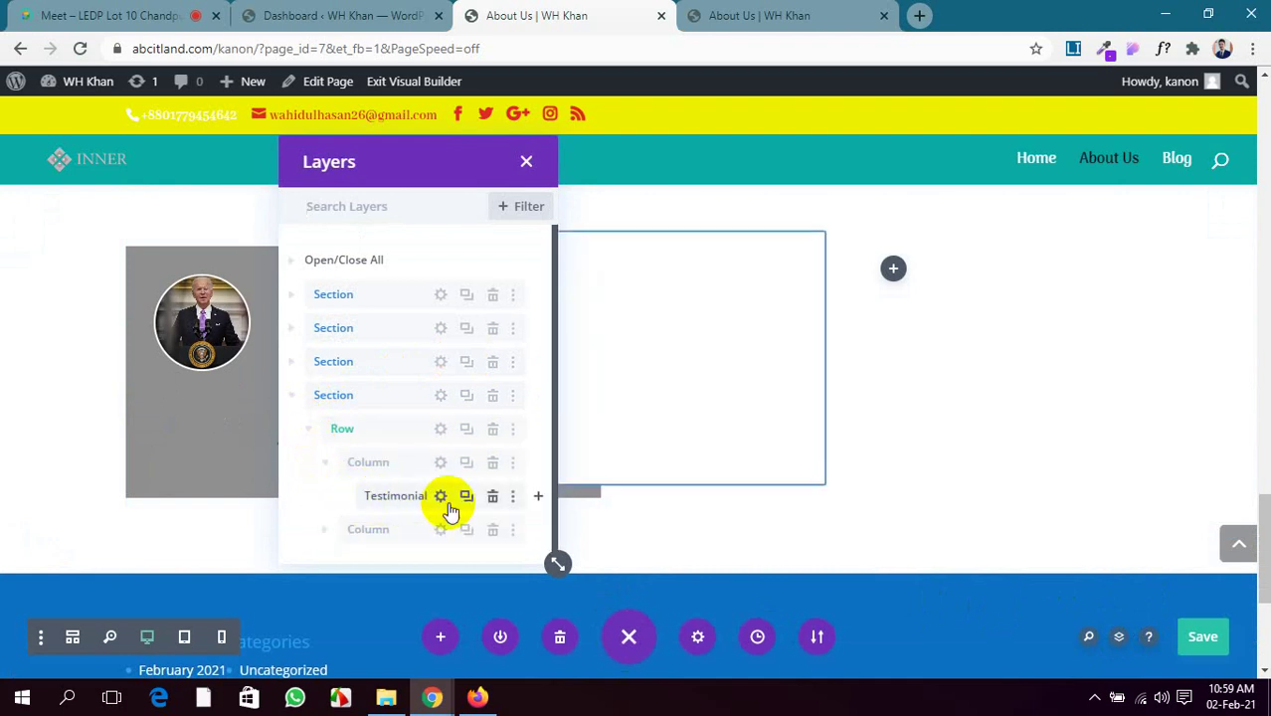
click(513, 497)
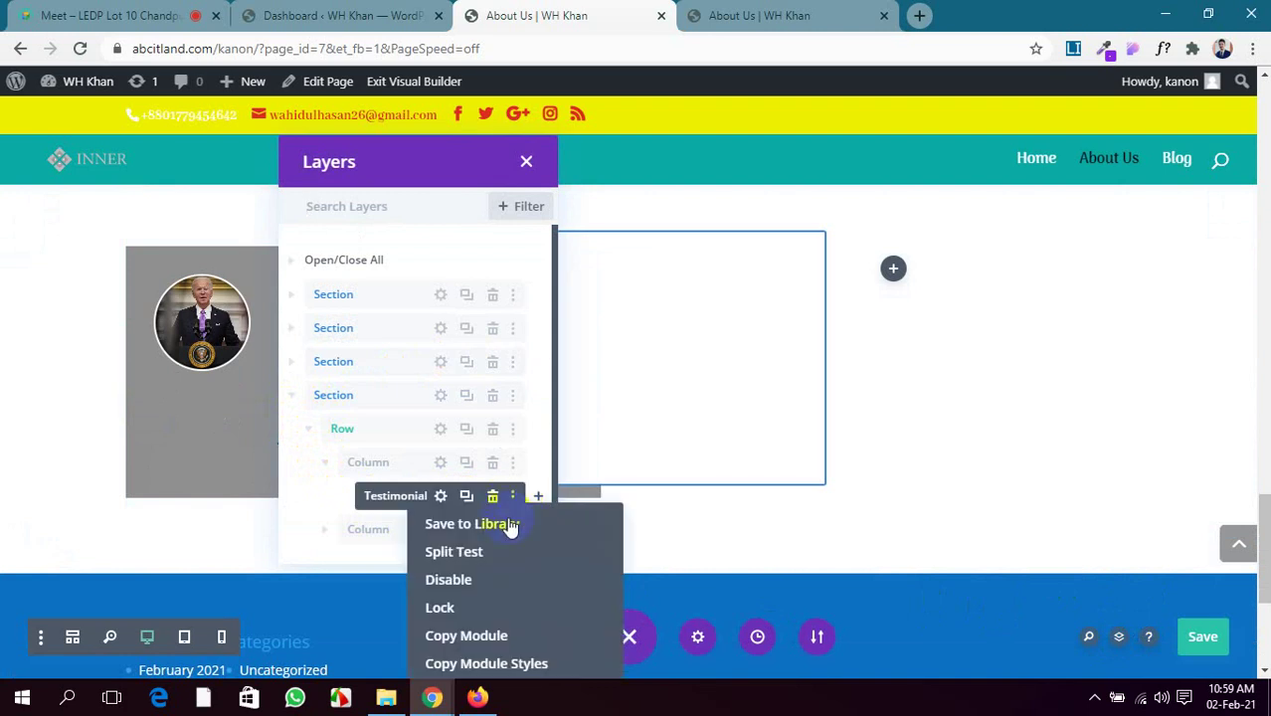
click(480, 638)
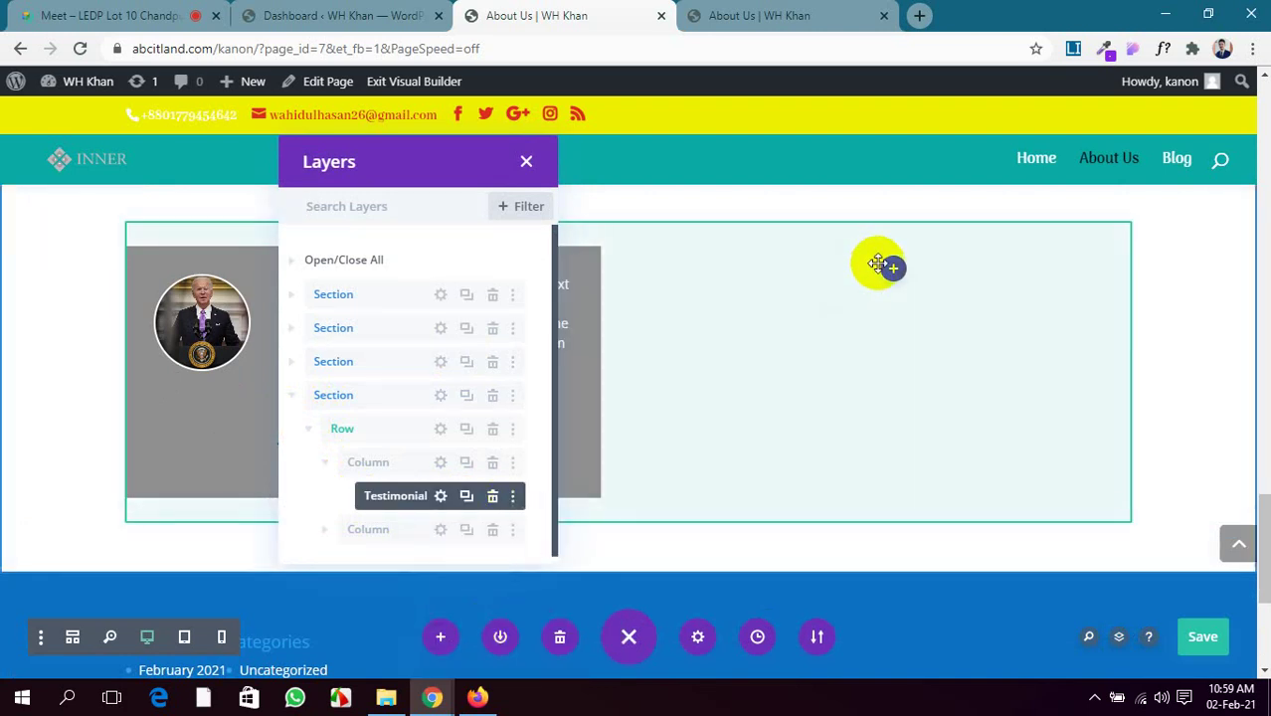
Paste the testimonial into the empty right column and open the copy's settings
right_click(896, 306)
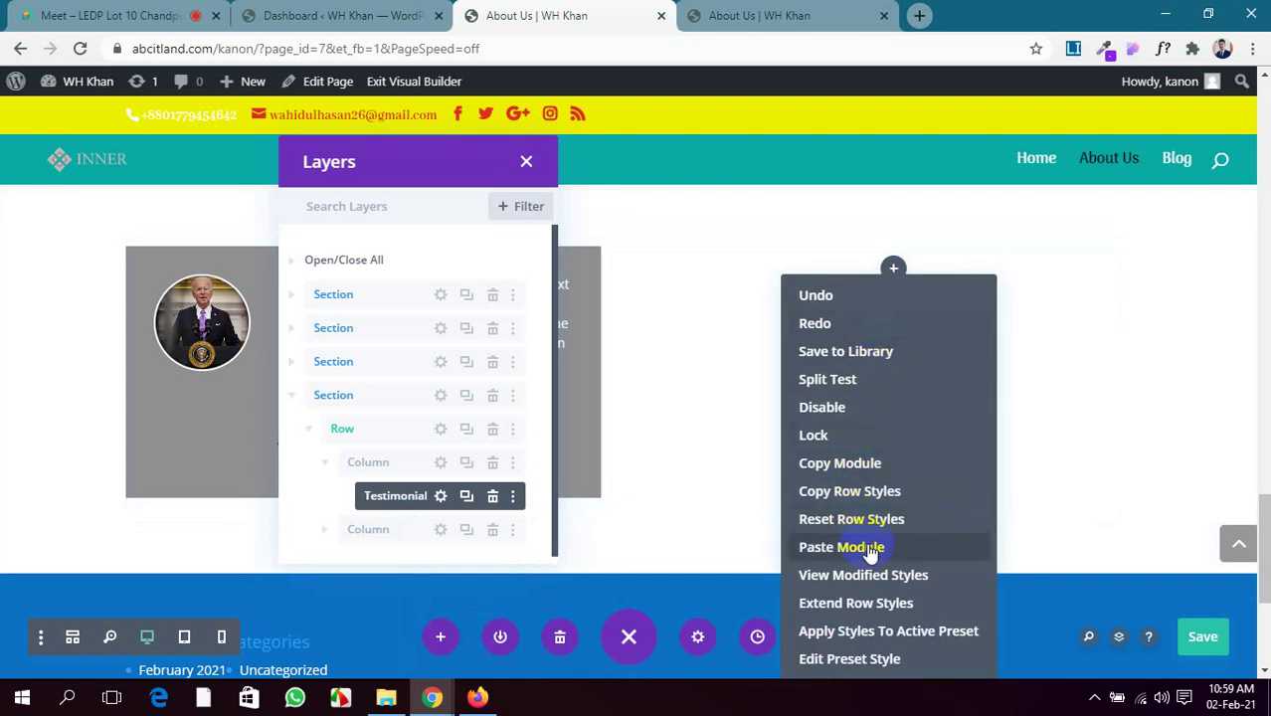
click(864, 548)
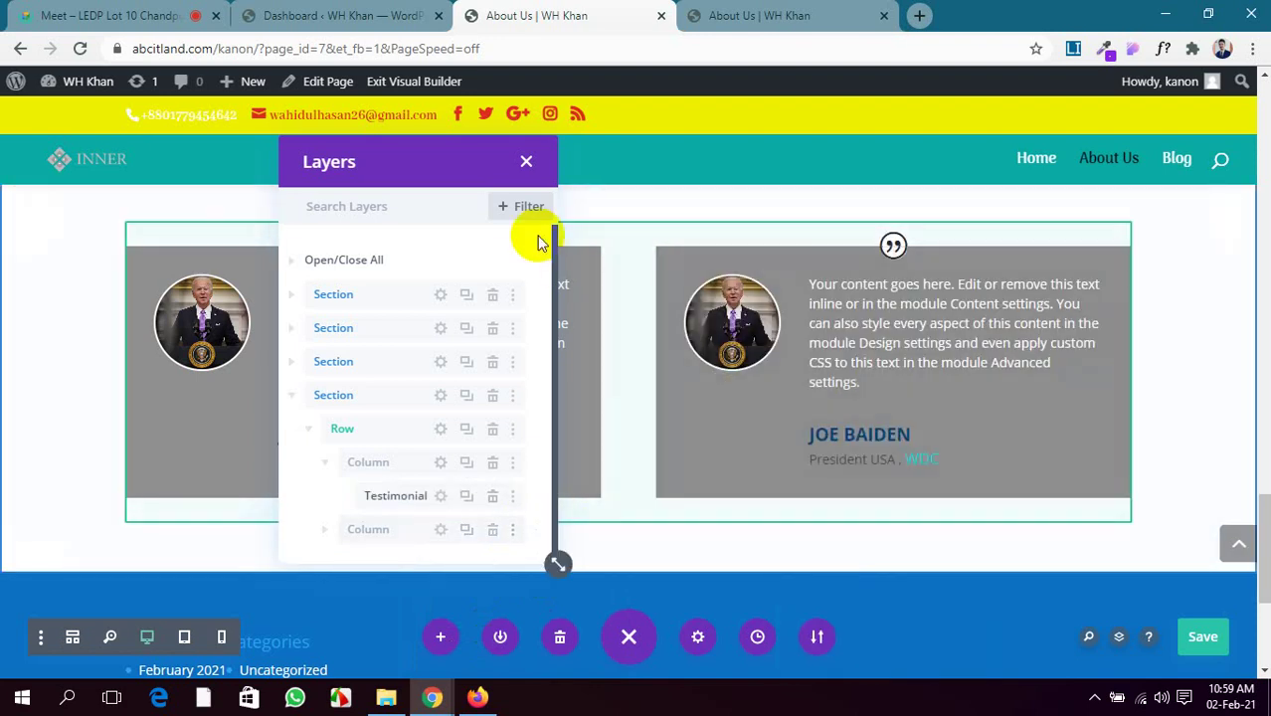
scroll(358, 498, down, 1)
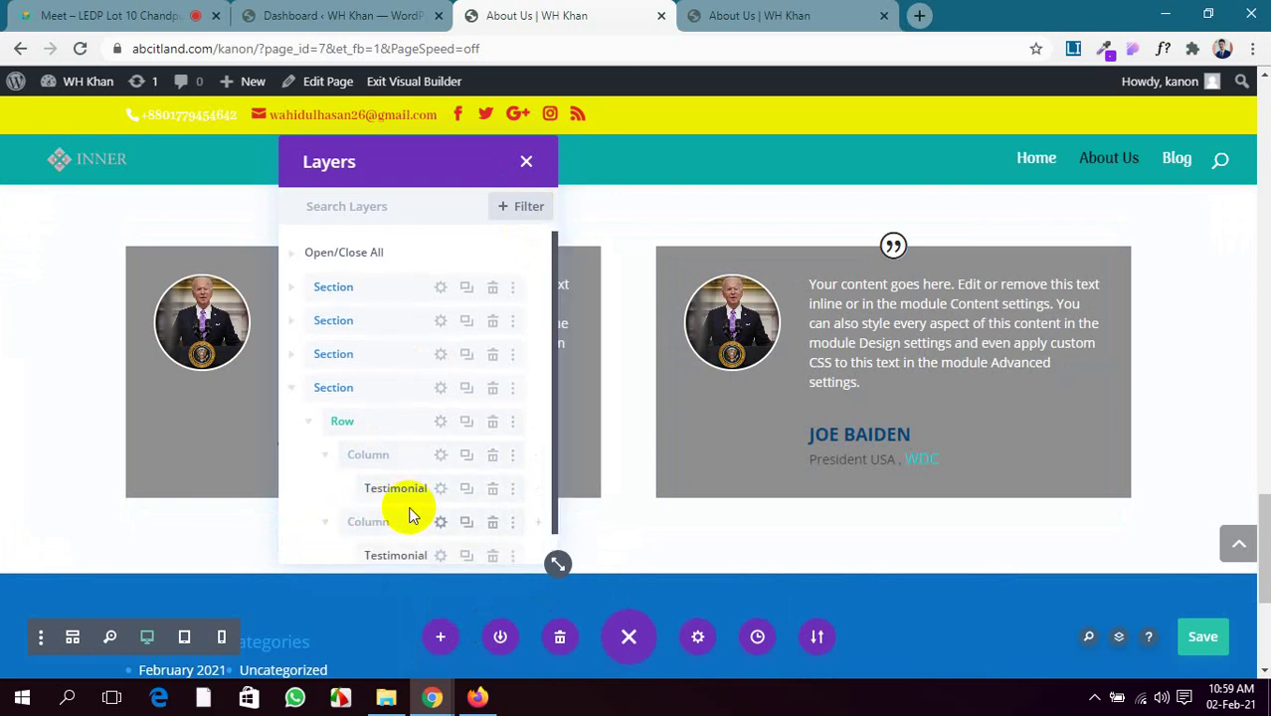
scroll(410, 504, down, 2)
click(440, 522)
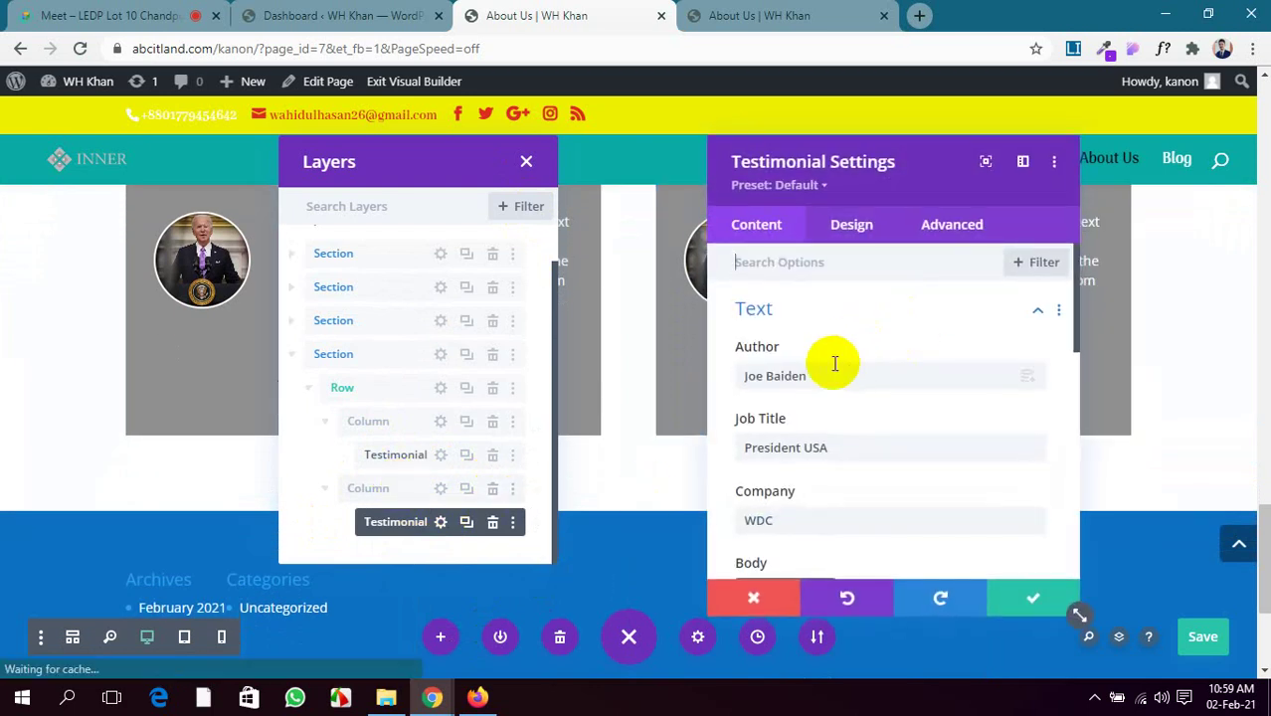
Replace the copy's Author field with the new author name, apply it and save the page with Ctrl+S
drag(814, 376, 701, 378)
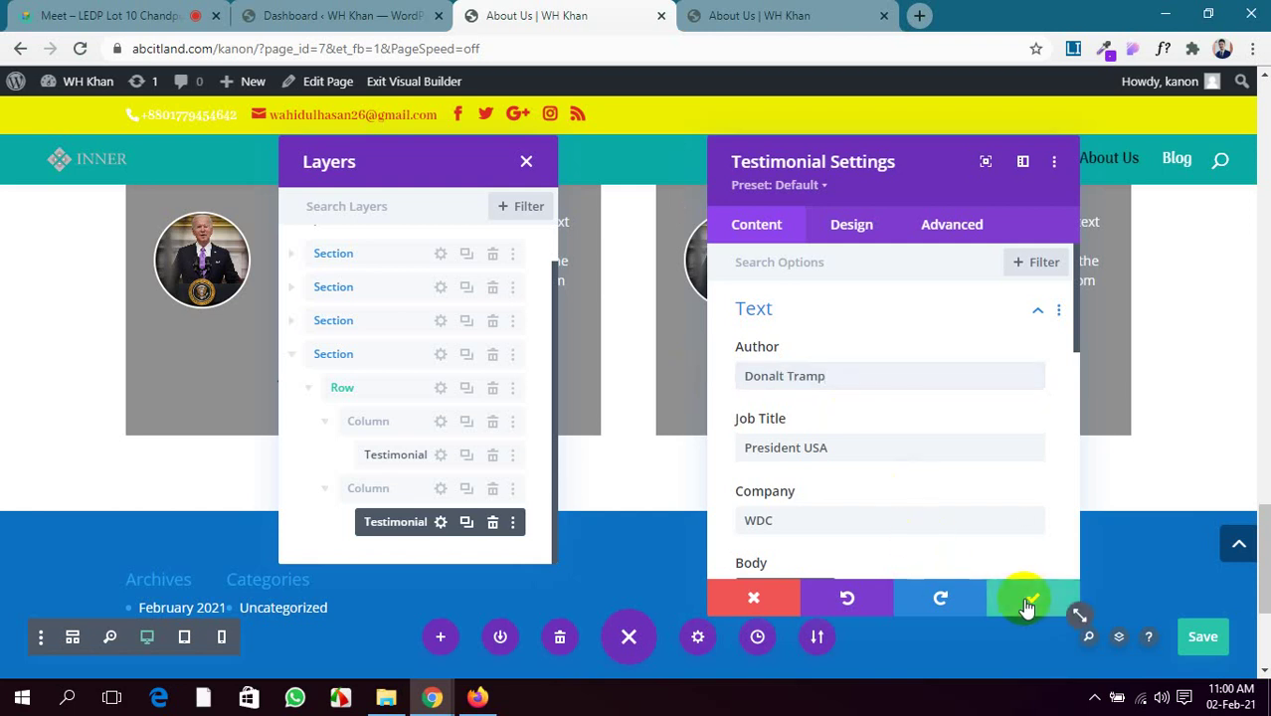
click(1030, 598)
key(ctrl+s)
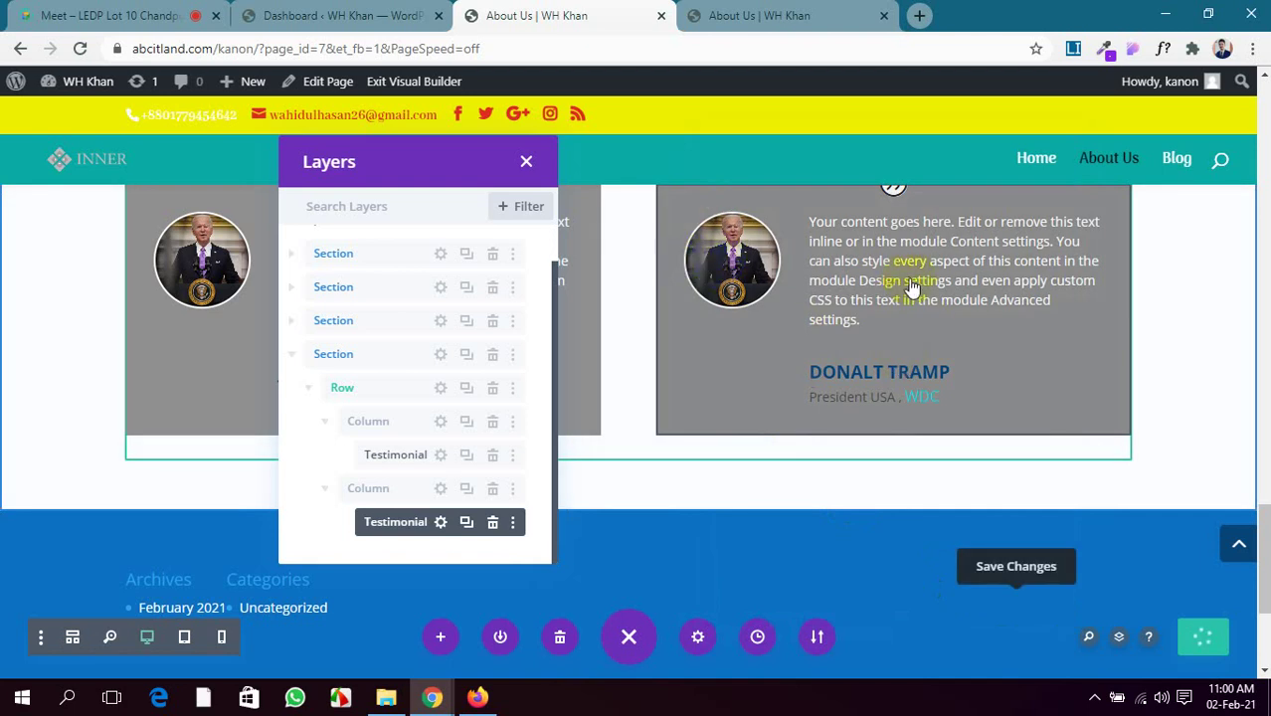
Reopen the second testimonial's settings and open the media library from its Image options
mouse_move(818, 299)
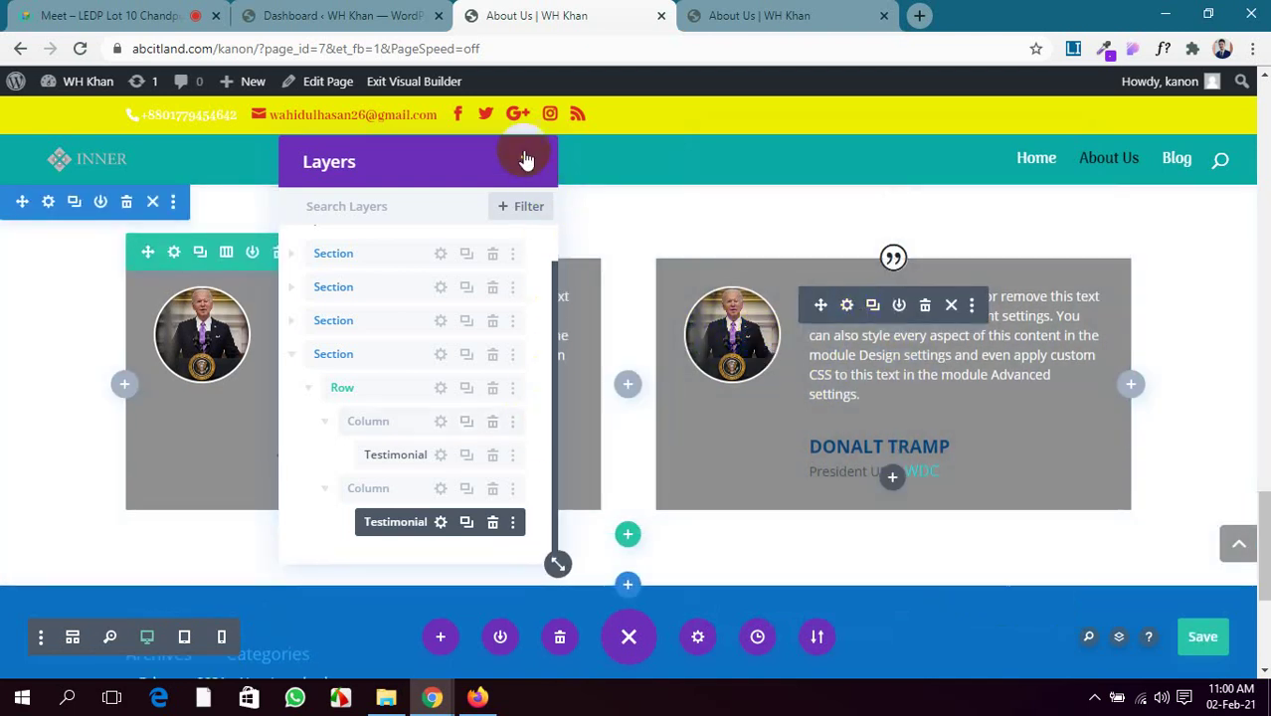
click(524, 165)
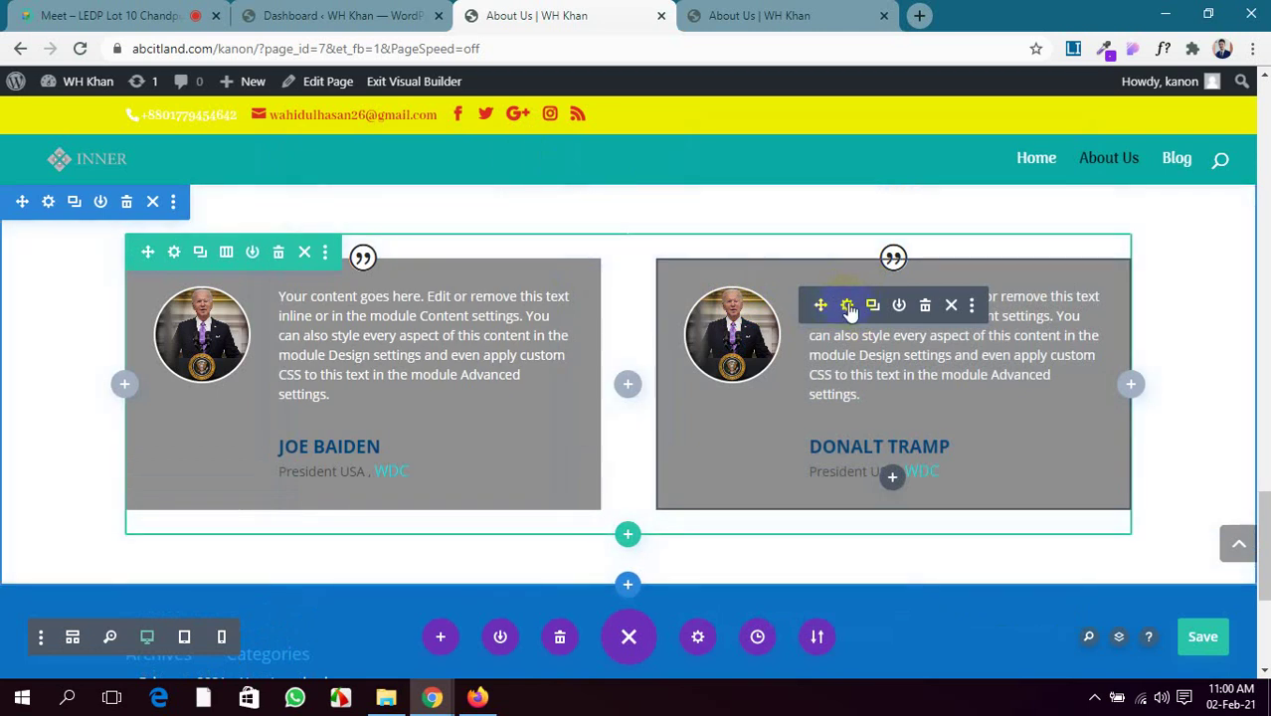
click(847, 305)
drag(931, 181, 362, 184)
scroll(372, 369, down, 5)
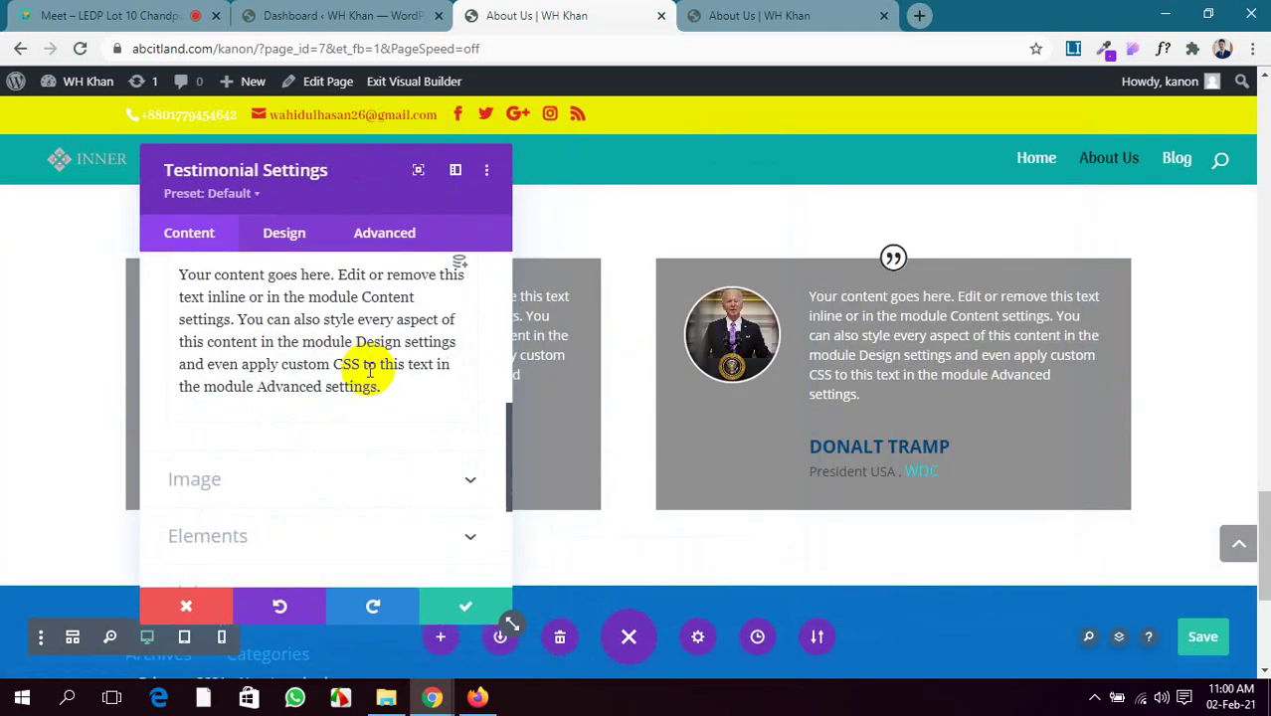
click(435, 487)
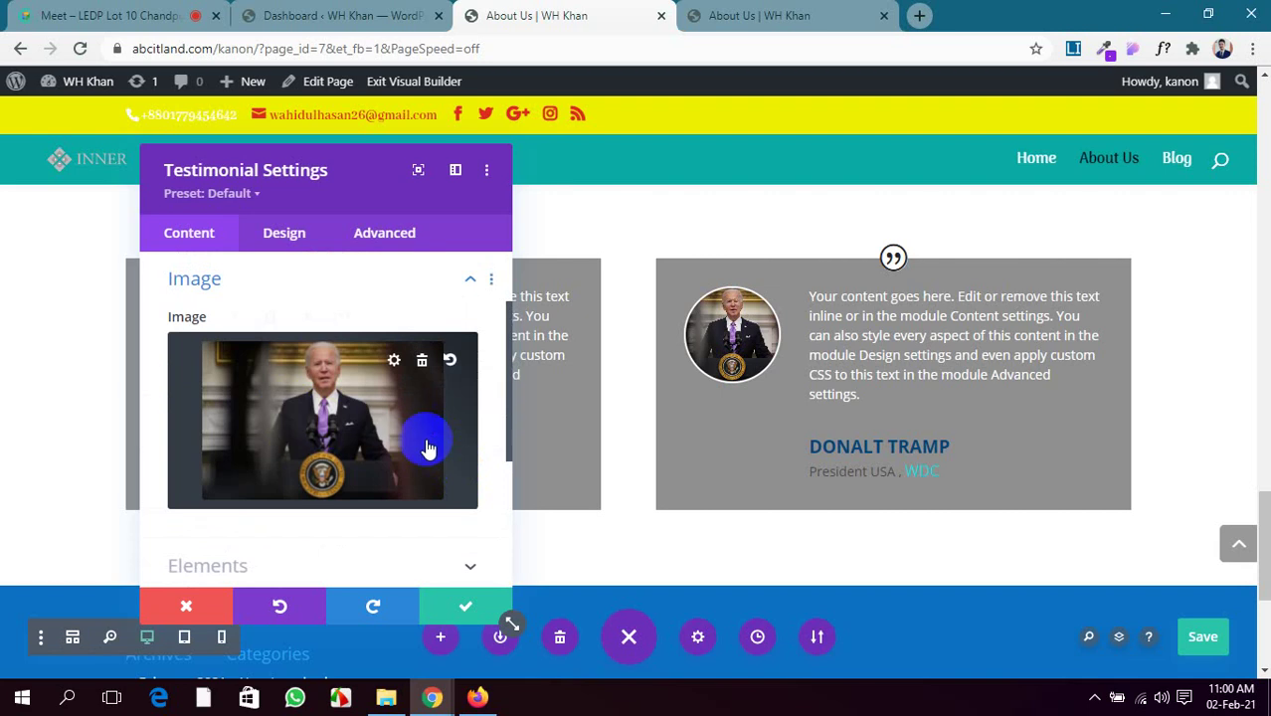
click(303, 393)
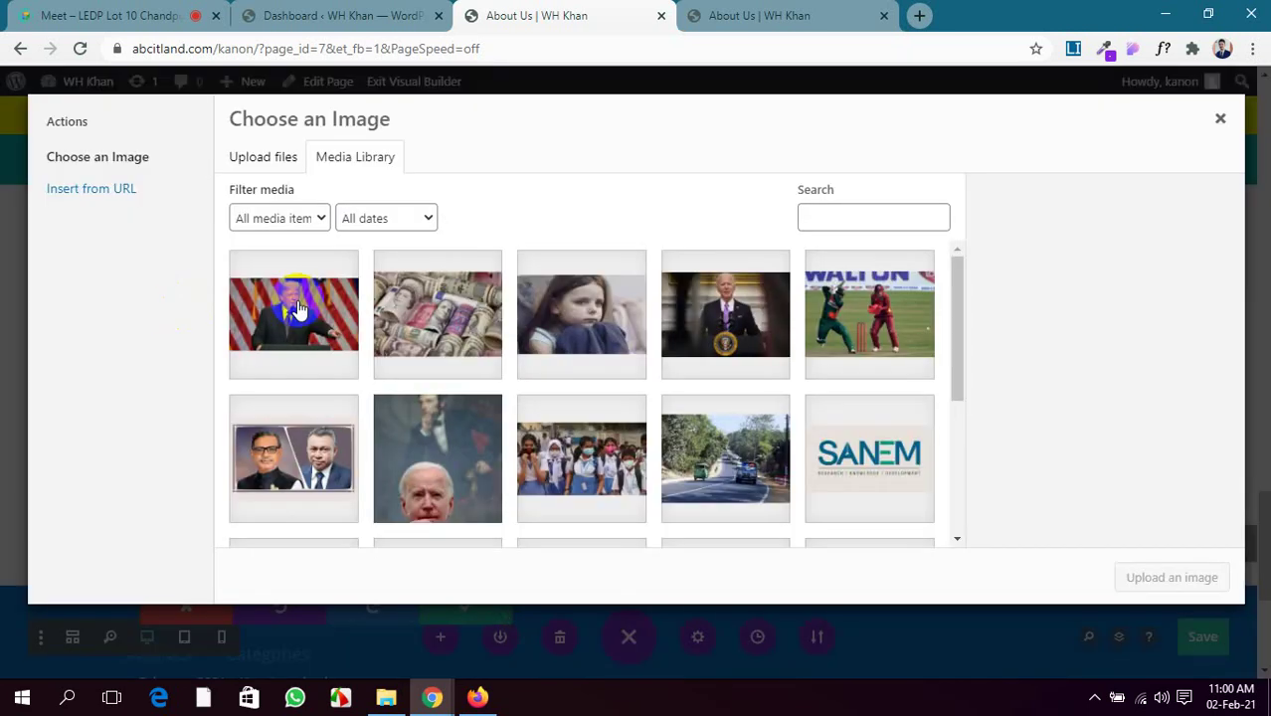